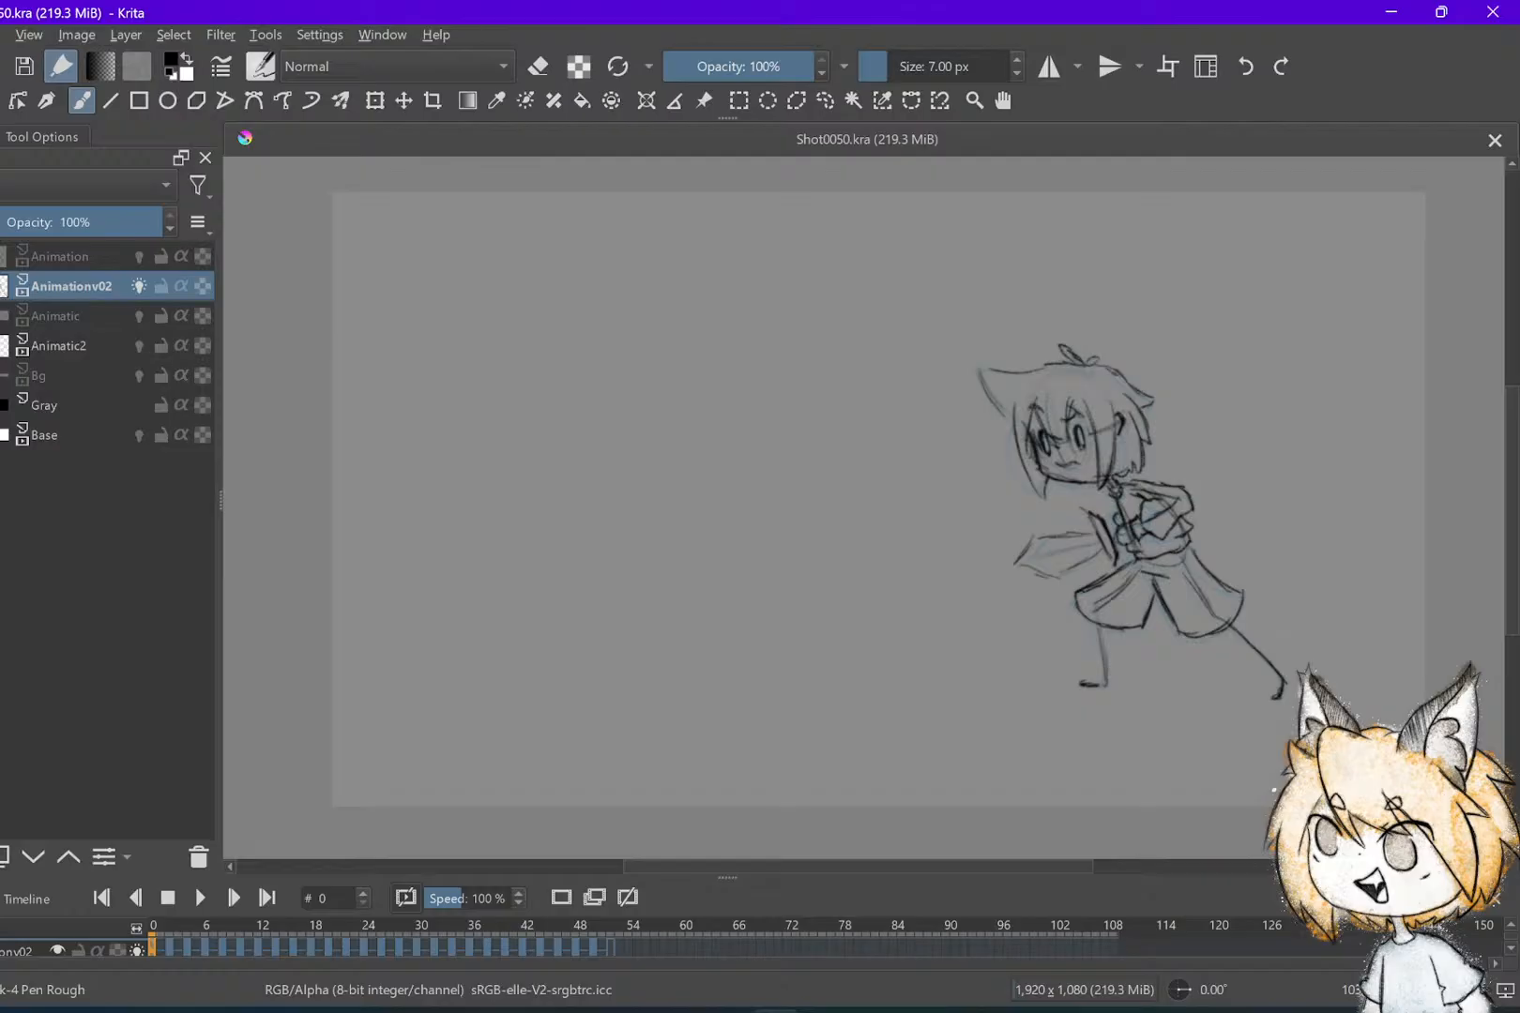
Play back the animation to review it, undo the accidental last change, and go to frame 52
{"action": "key", "text": "space"}
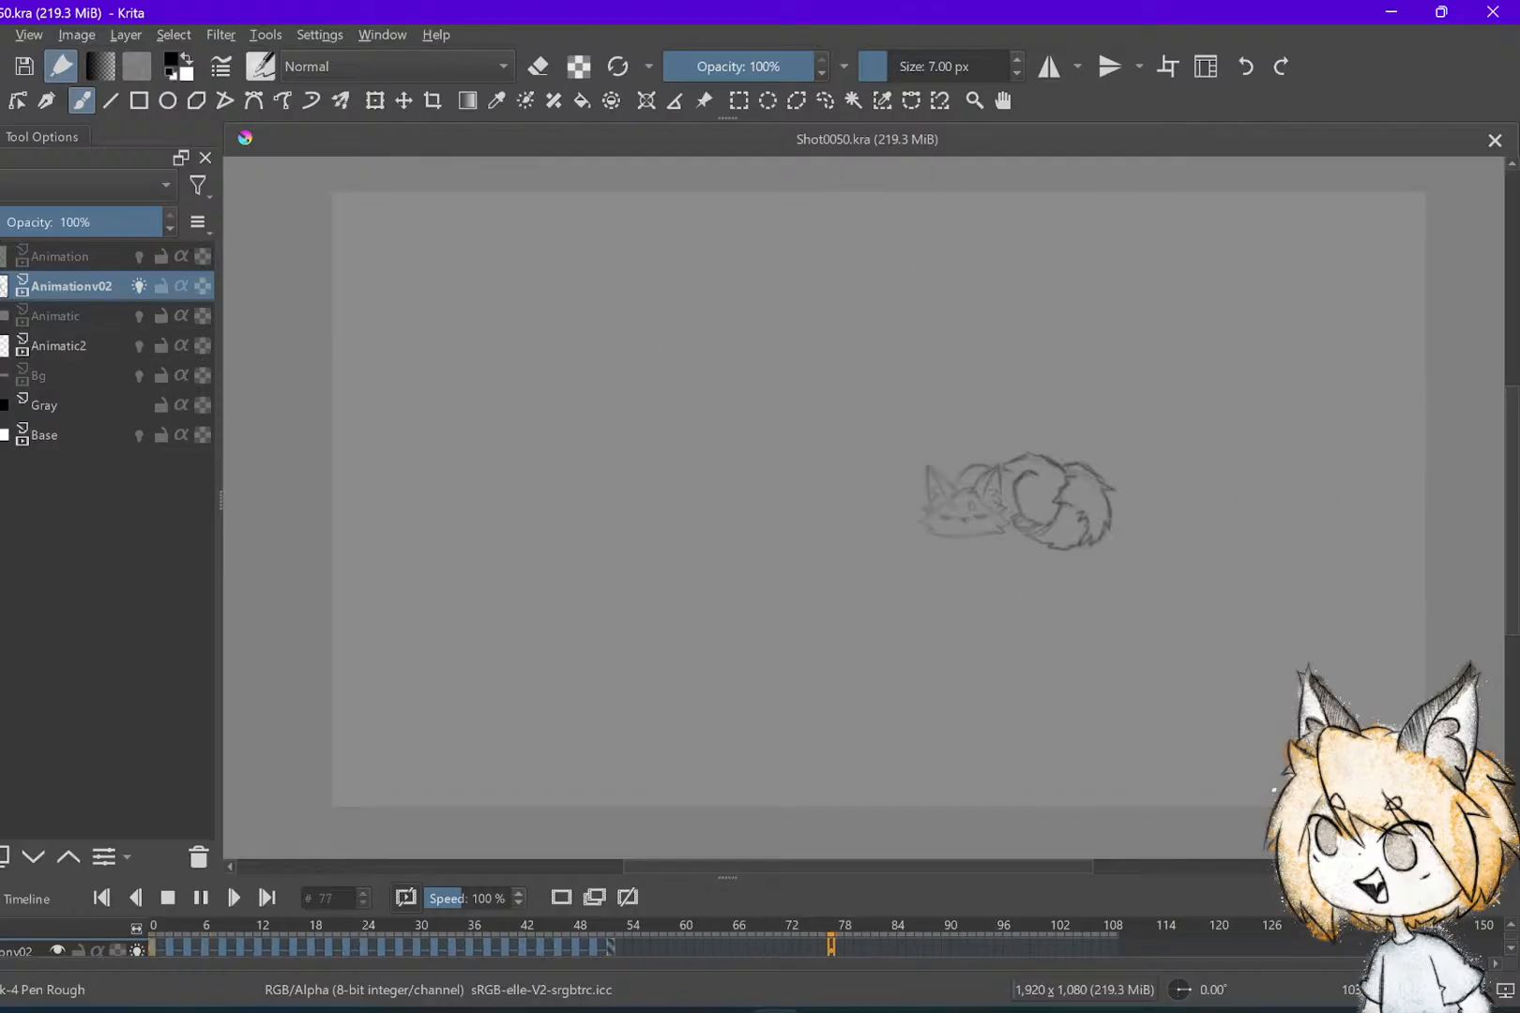
{"action": "key", "text": "space"}
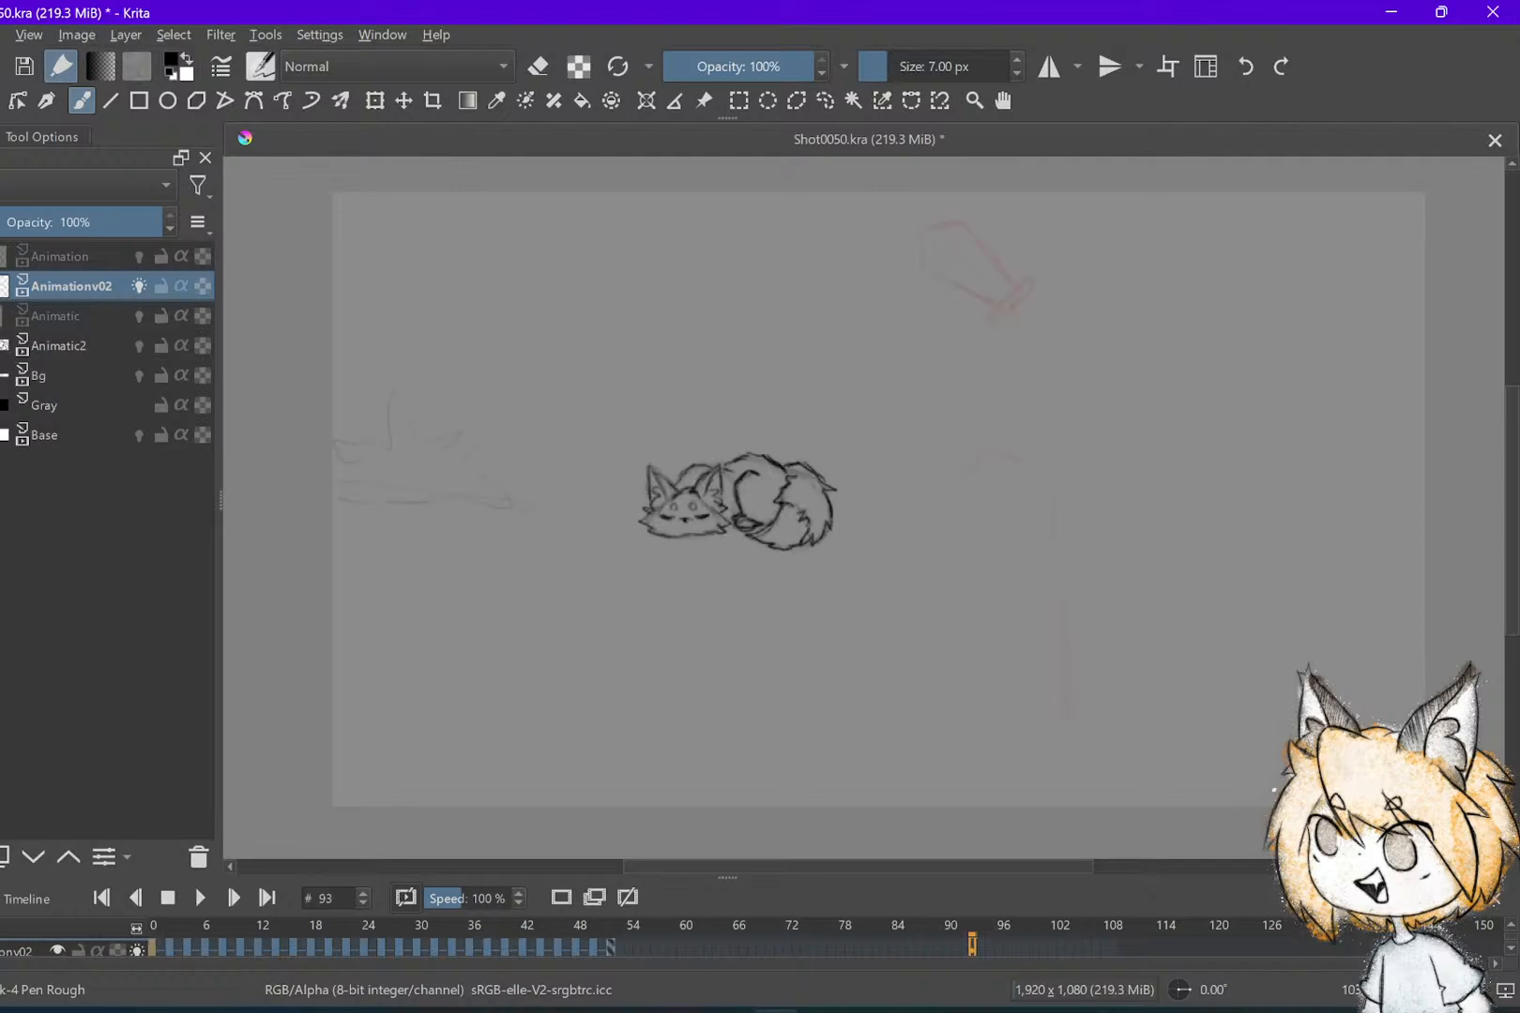
{"action": "key", "text": "space"}
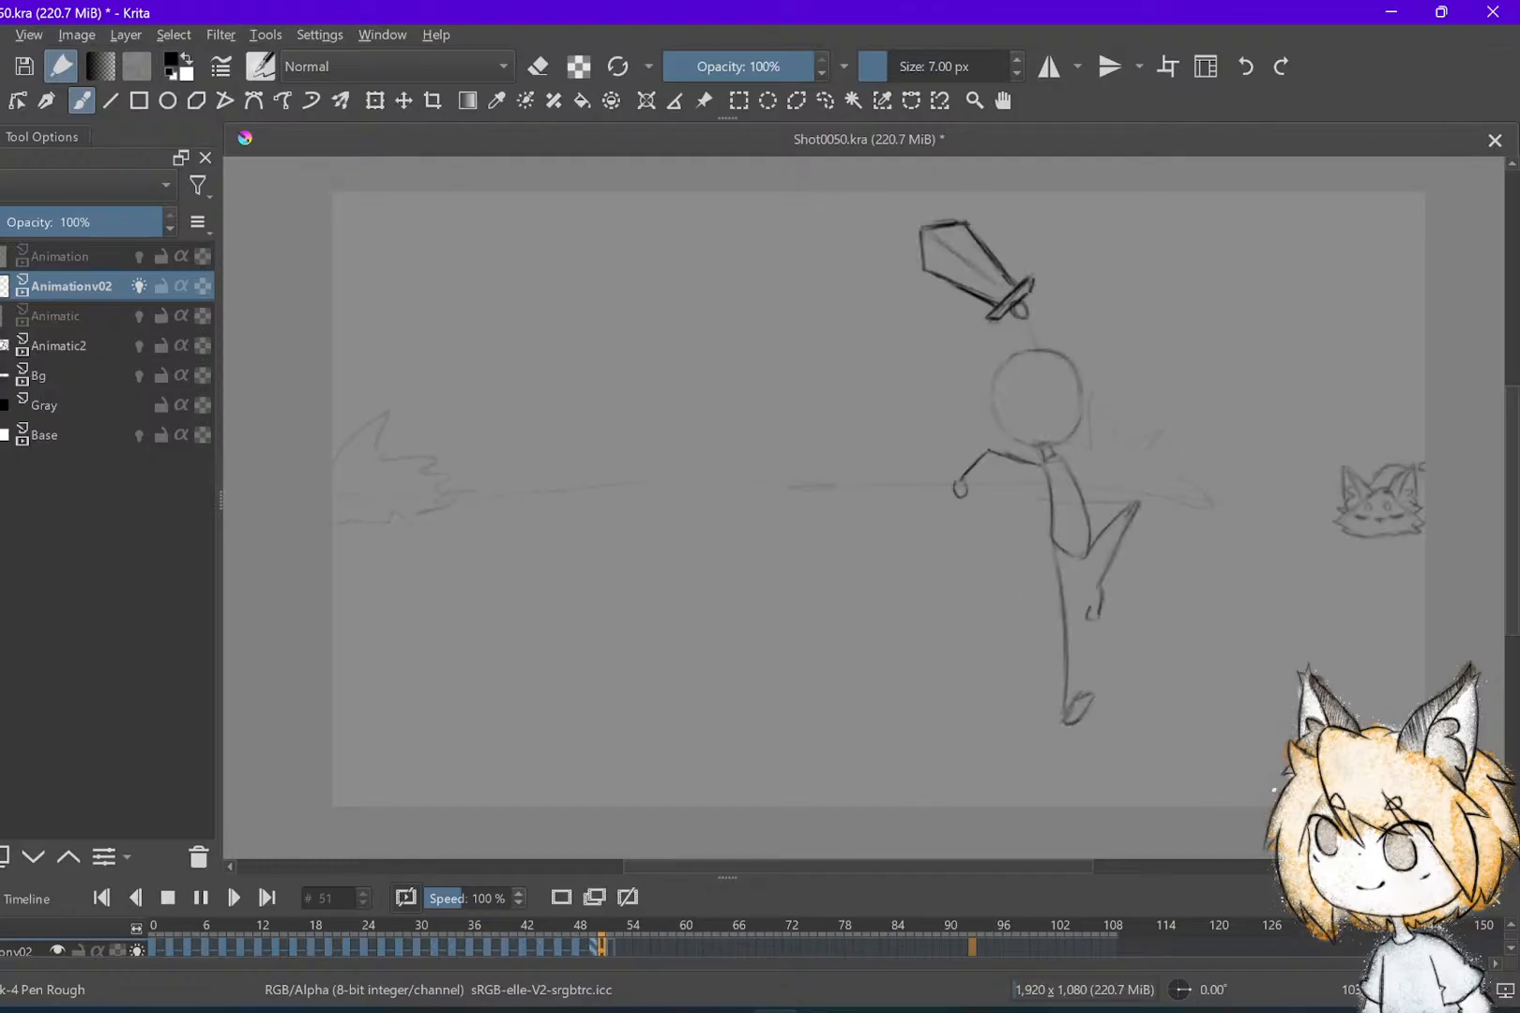
{"action": "key", "text": "space"}
{"action": "key", "text": "ctrl+z"}
{"action": "scroll", "coordinate": [863, 506], "scroll_direction": "up", "scroll_amount": 1}
{"action": "left_click", "coordinate": [610, 946]}
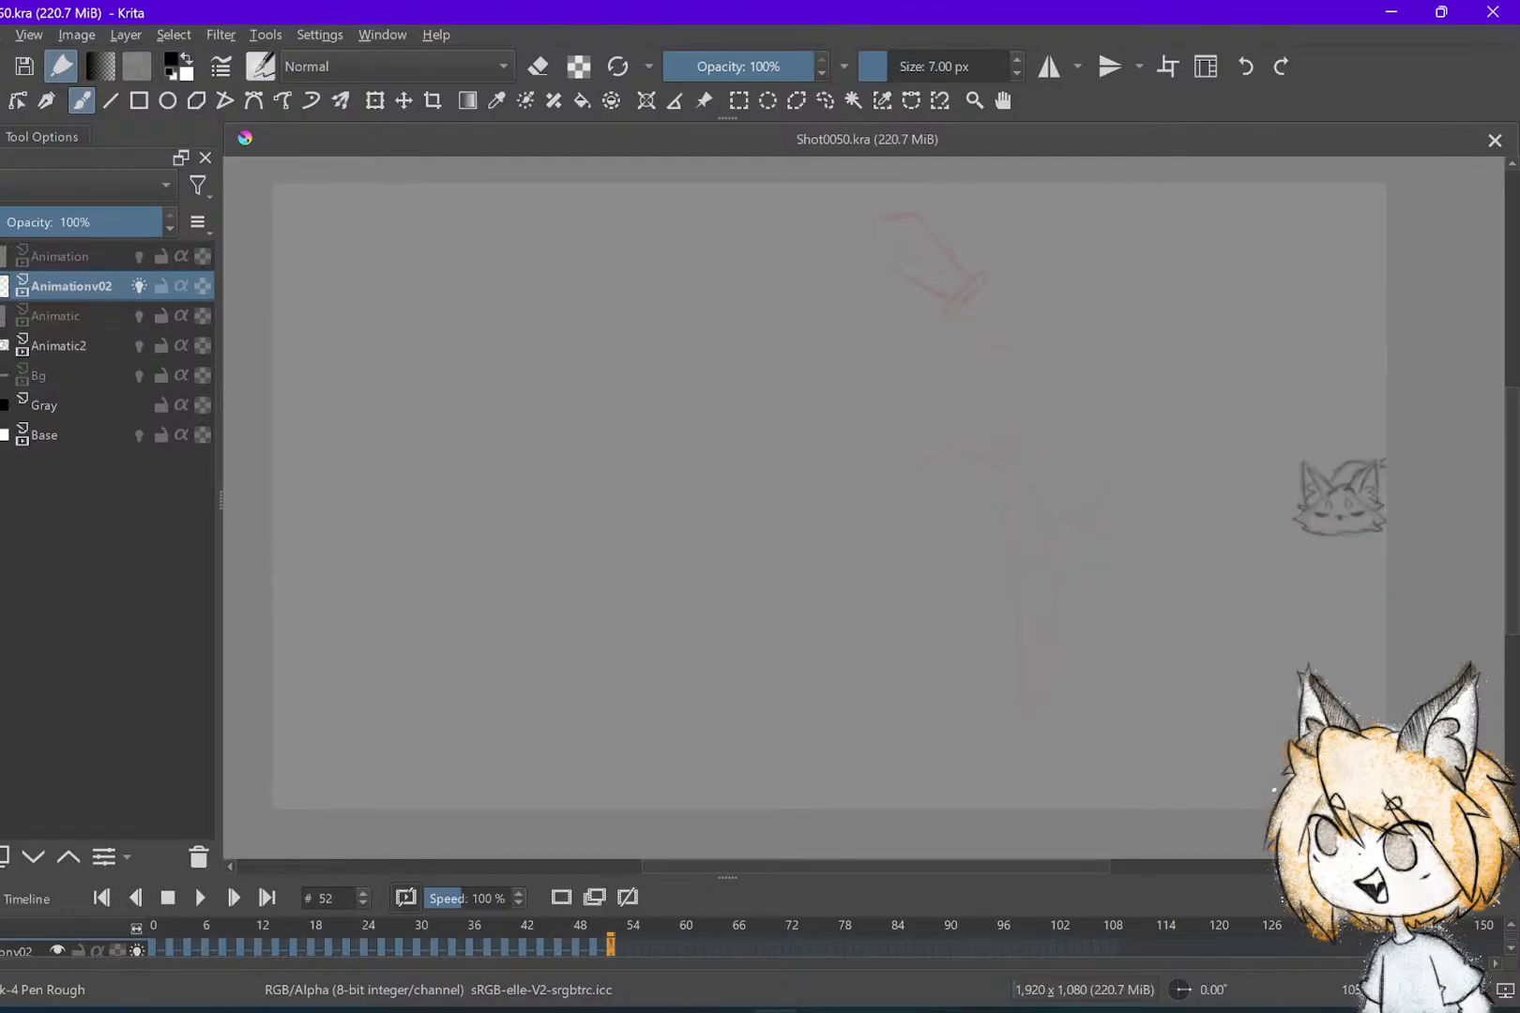
Duplicate the Animatic2 layer and go to the copy's keyframe at frame 48
{"action": "left_click", "coordinate": [94, 347]}
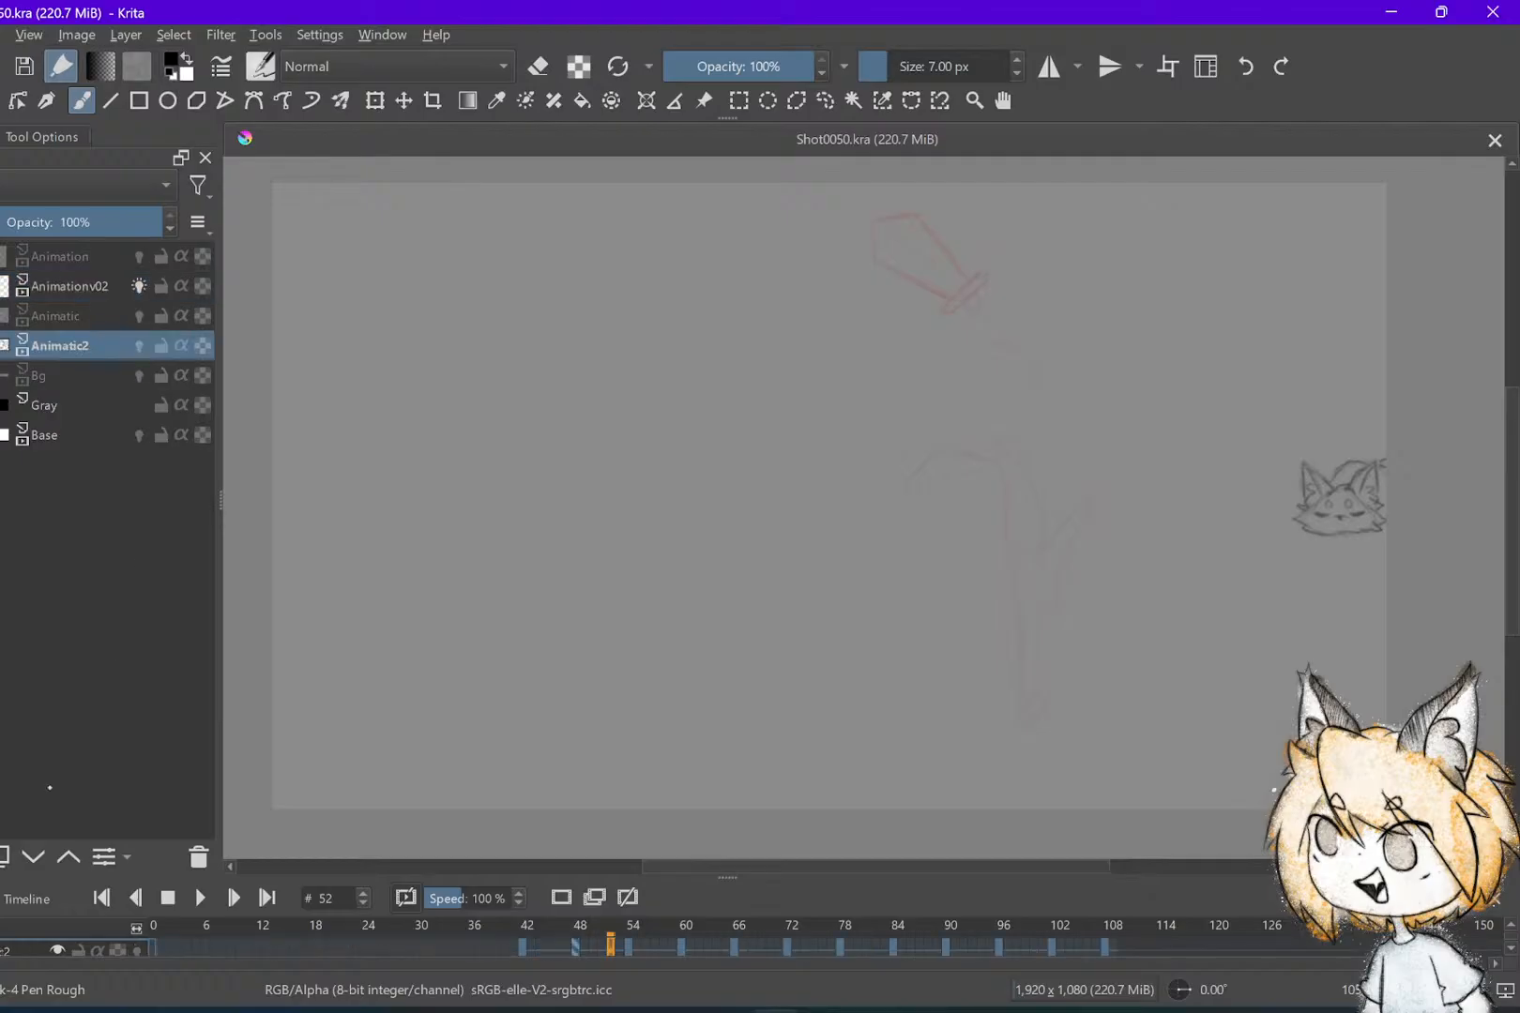
{"action": "key", "text": "ctrl+j"}
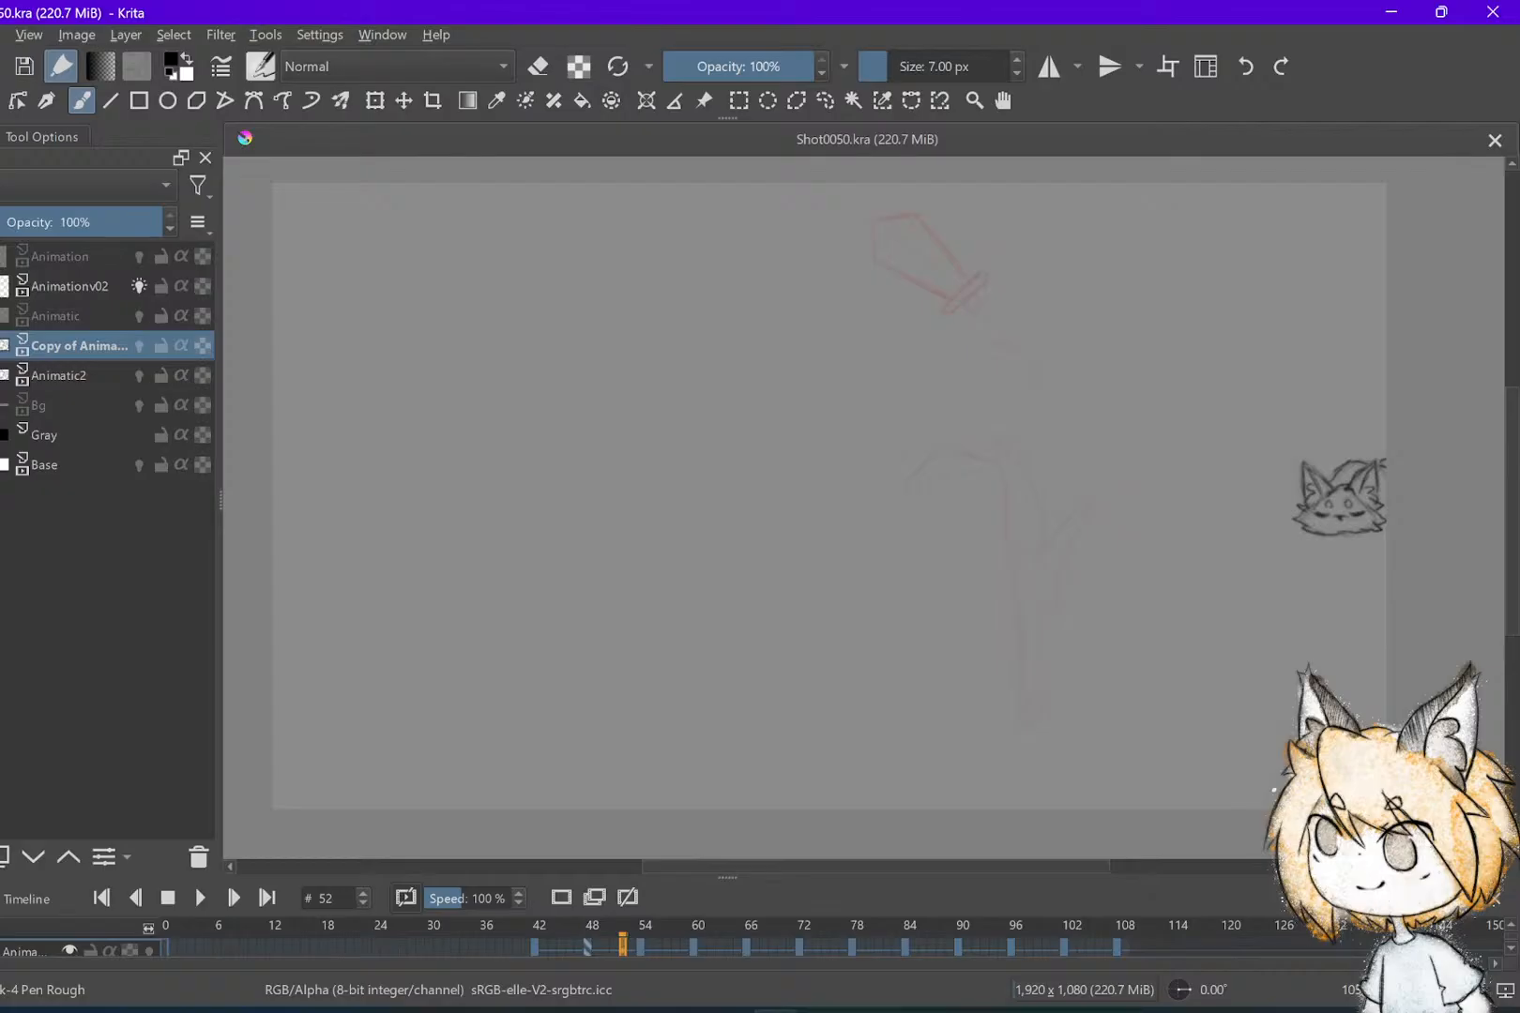
{"action": "left_click", "coordinate": [587, 945]}
{"action": "left_click", "coordinate": [534, 946]}
{"action": "left_click", "coordinate": [588, 945]}
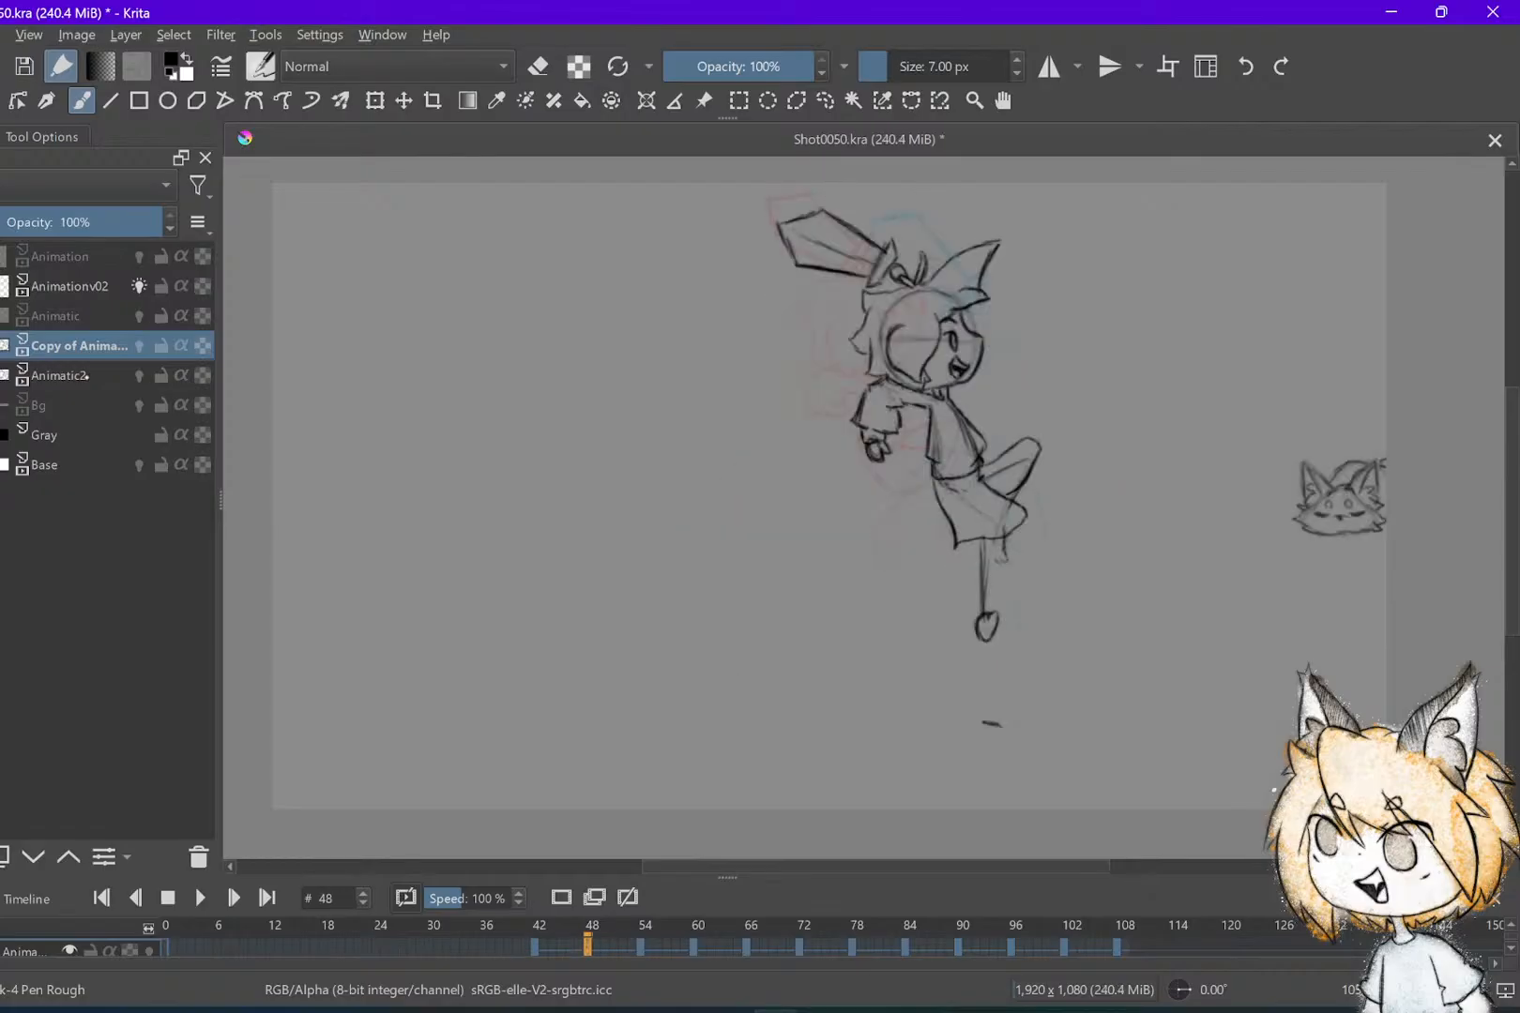
Hide the original Animatic2 layer and reselect its copy
{"action": "left_click", "coordinate": [84, 376]}
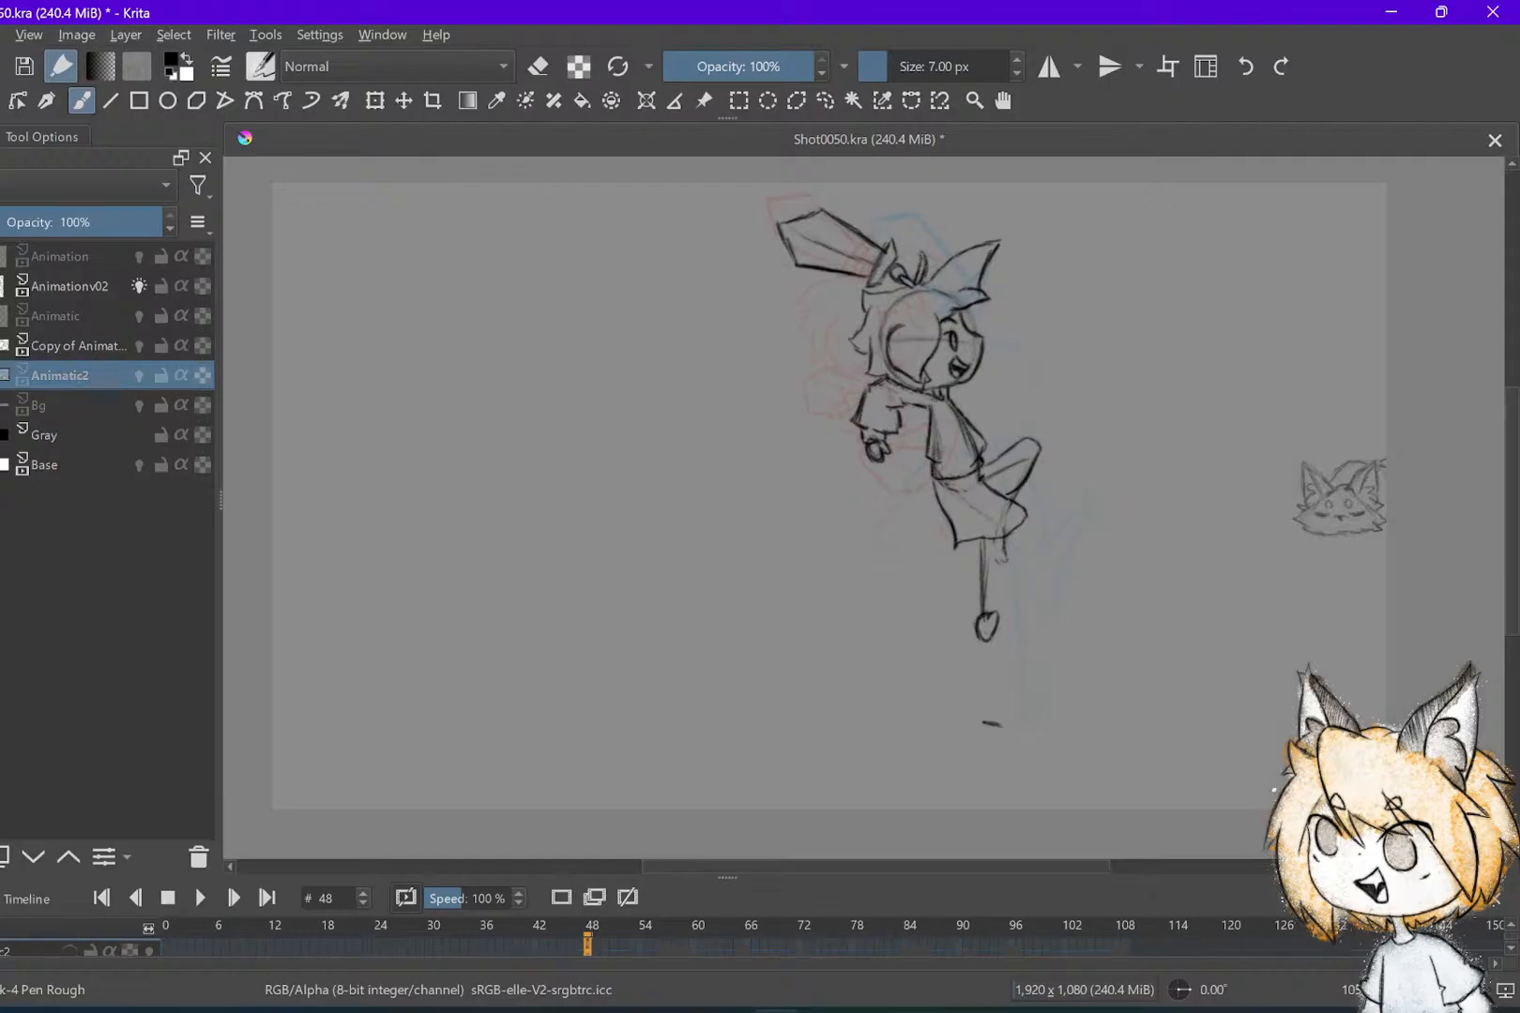
{"action": "key", "text": "comma"}
{"action": "key", "text": "period"}
{"action": "scroll", "coordinate": [713, 497], "scroll_direction": "down", "scroll_amount": 2}
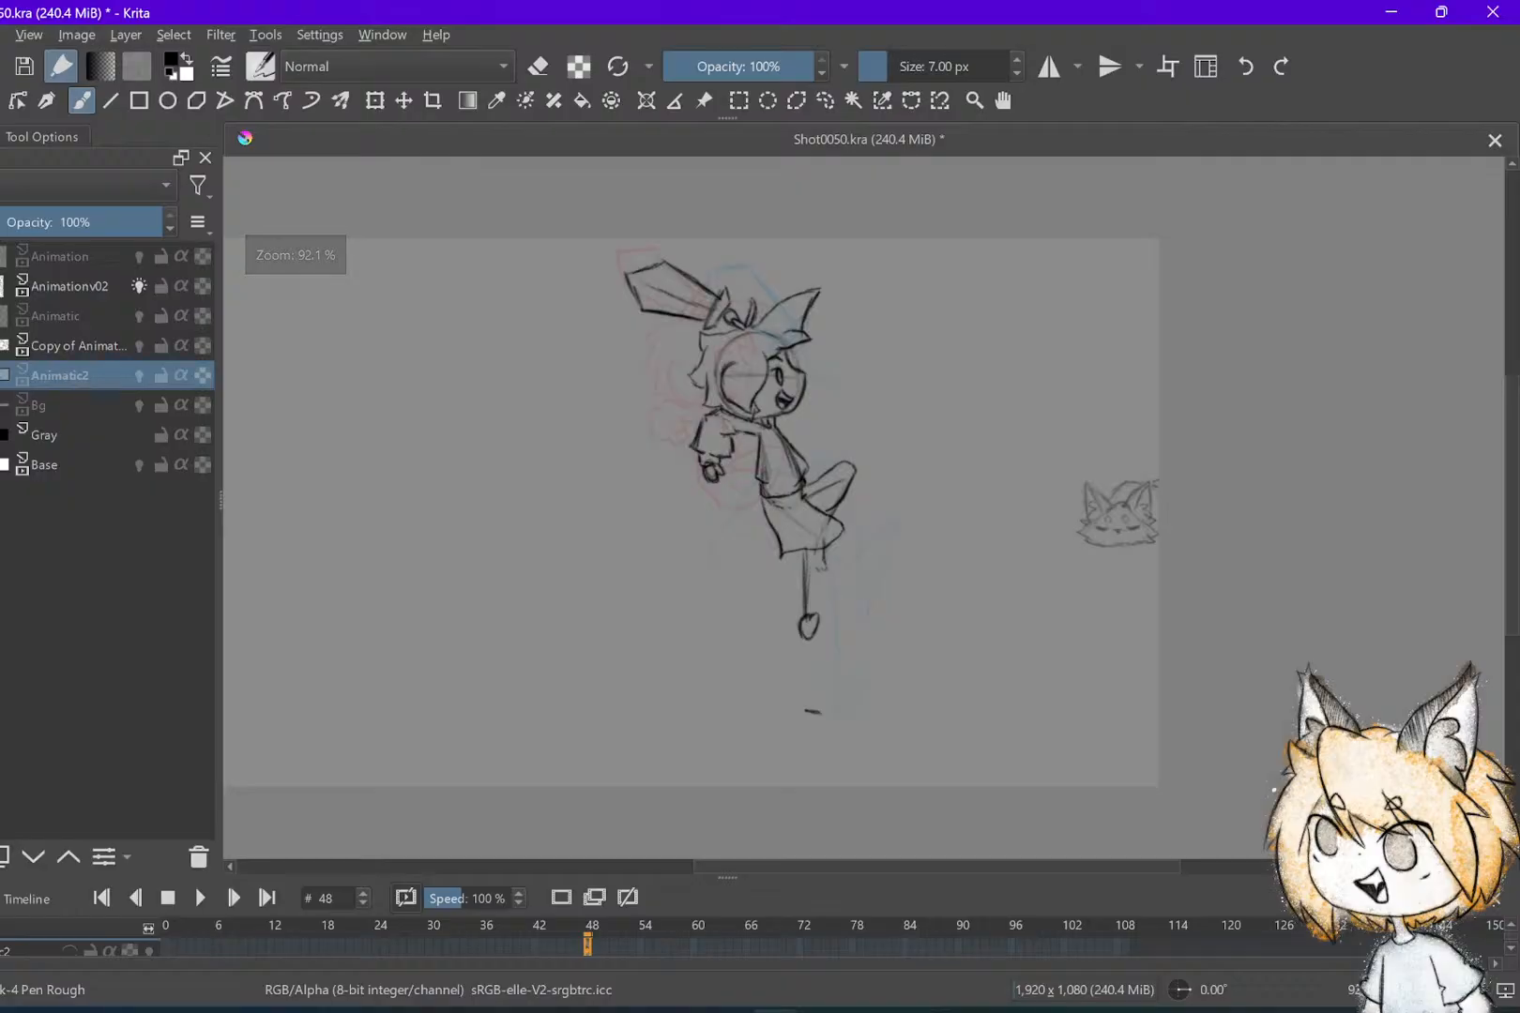
{"action": "left_click", "coordinate": [78, 346]}
Remove the keyframes from frame 54 through 108 on the copied Animatic2 layer
{"action": "key", "text": "comma"}
{"action": "key", "text": "period"}
{"action": "key", "text": "period"}
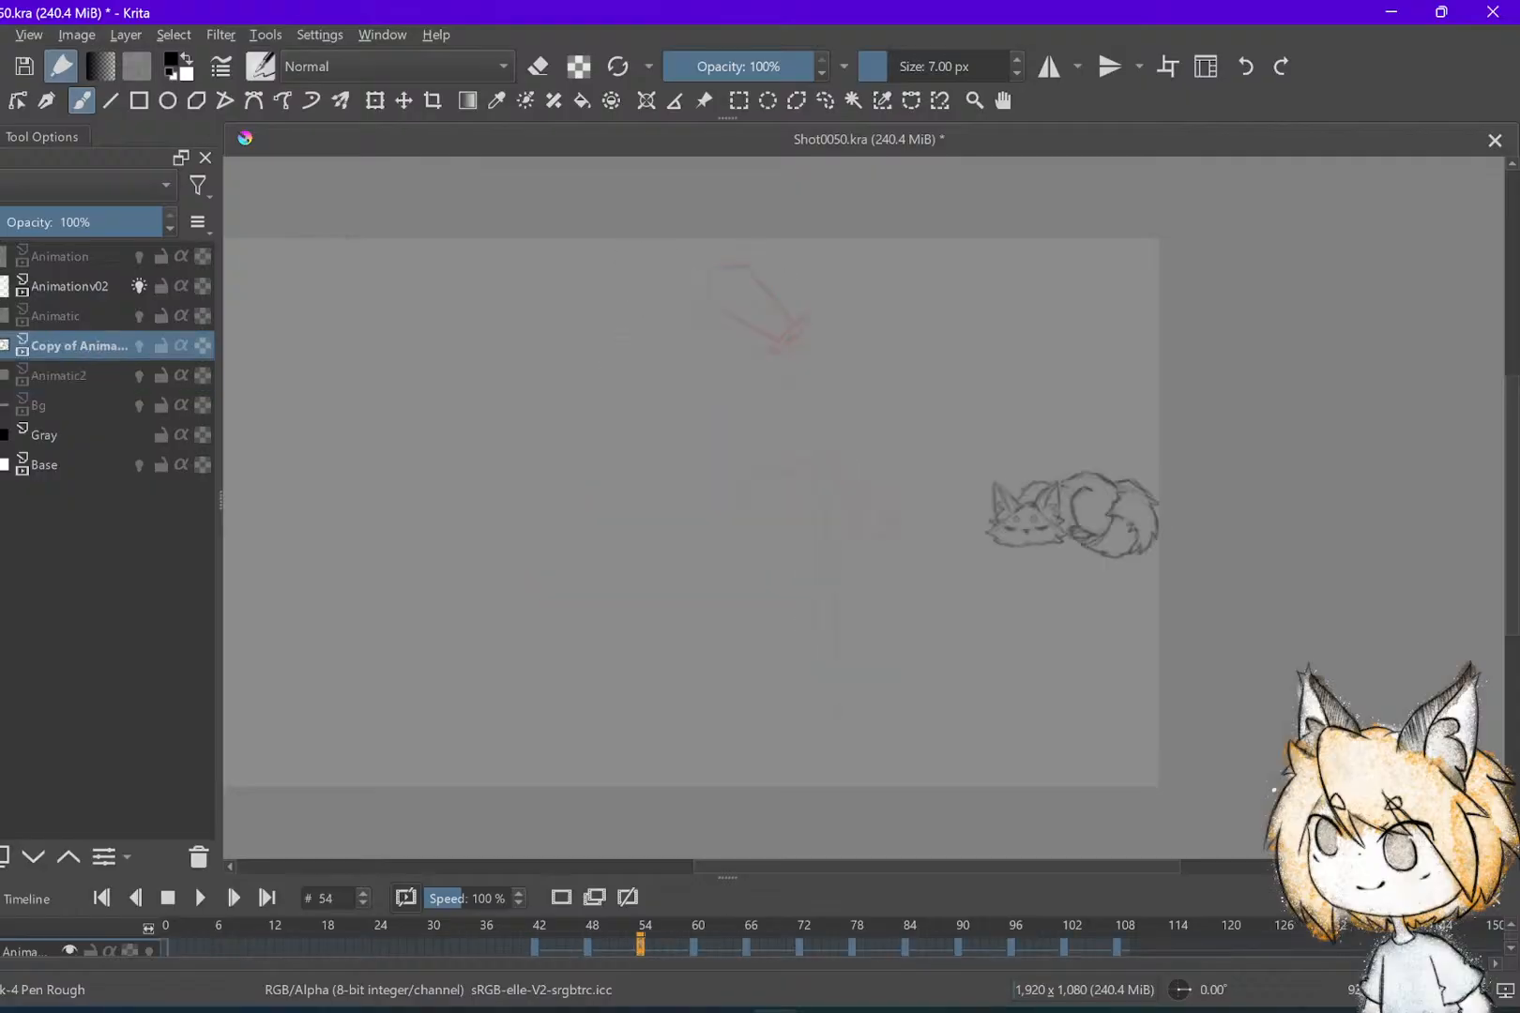
{"action": "left_click", "coordinate": [1117, 946], "text": "shift"}
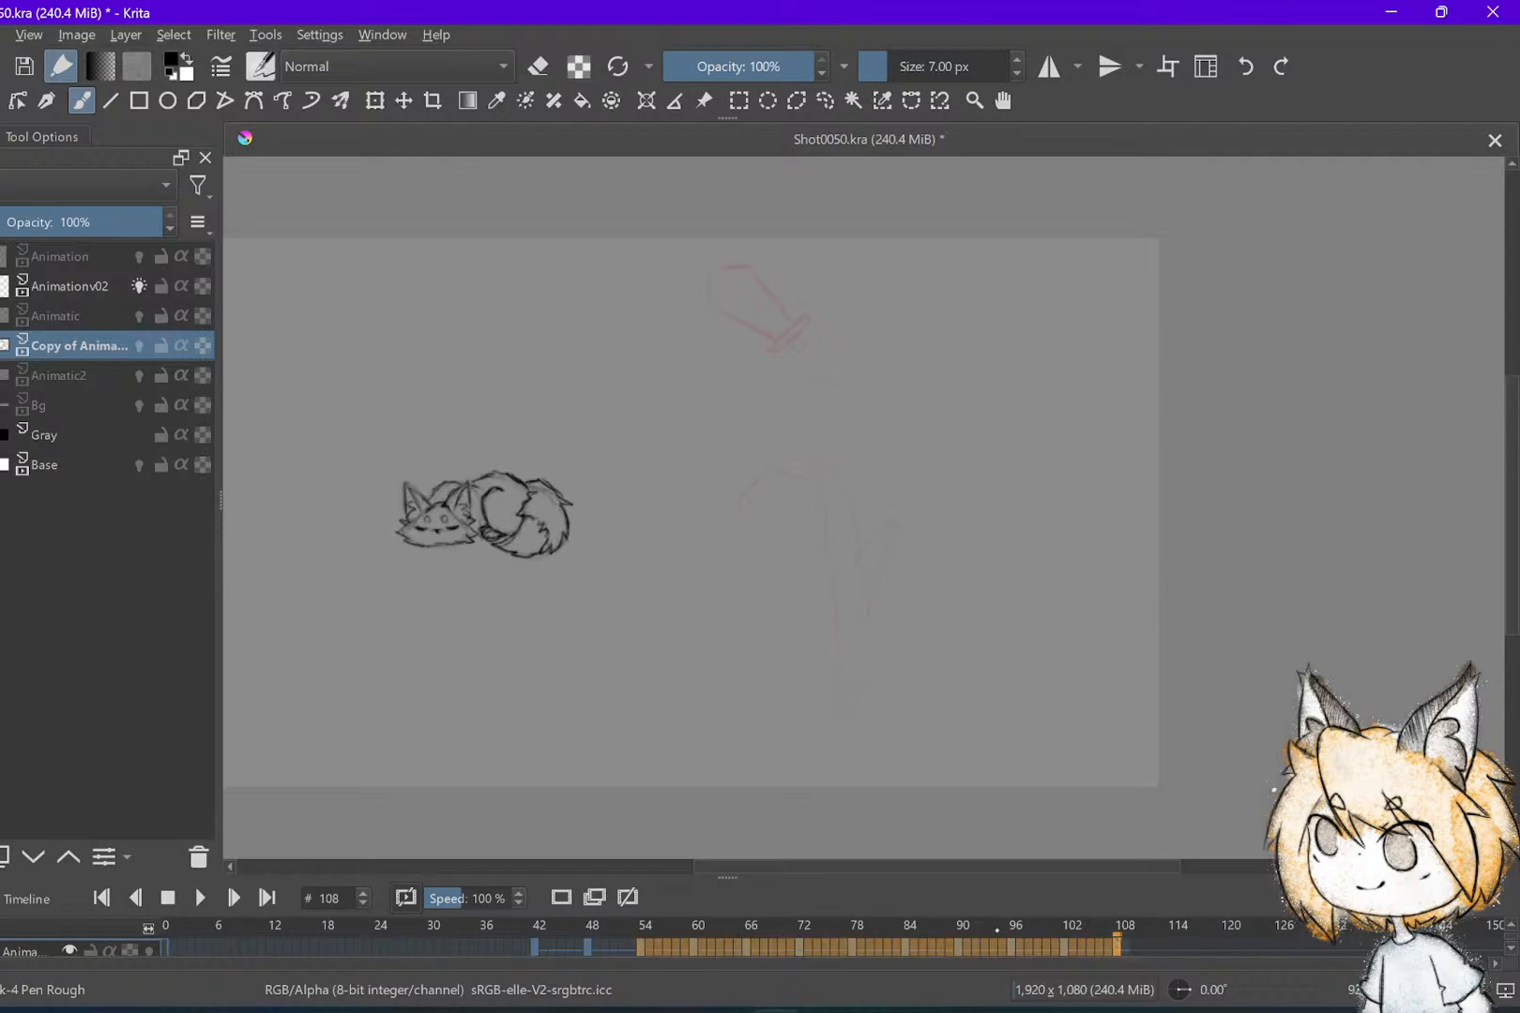
{"action": "right_click", "coordinate": [990, 946]}
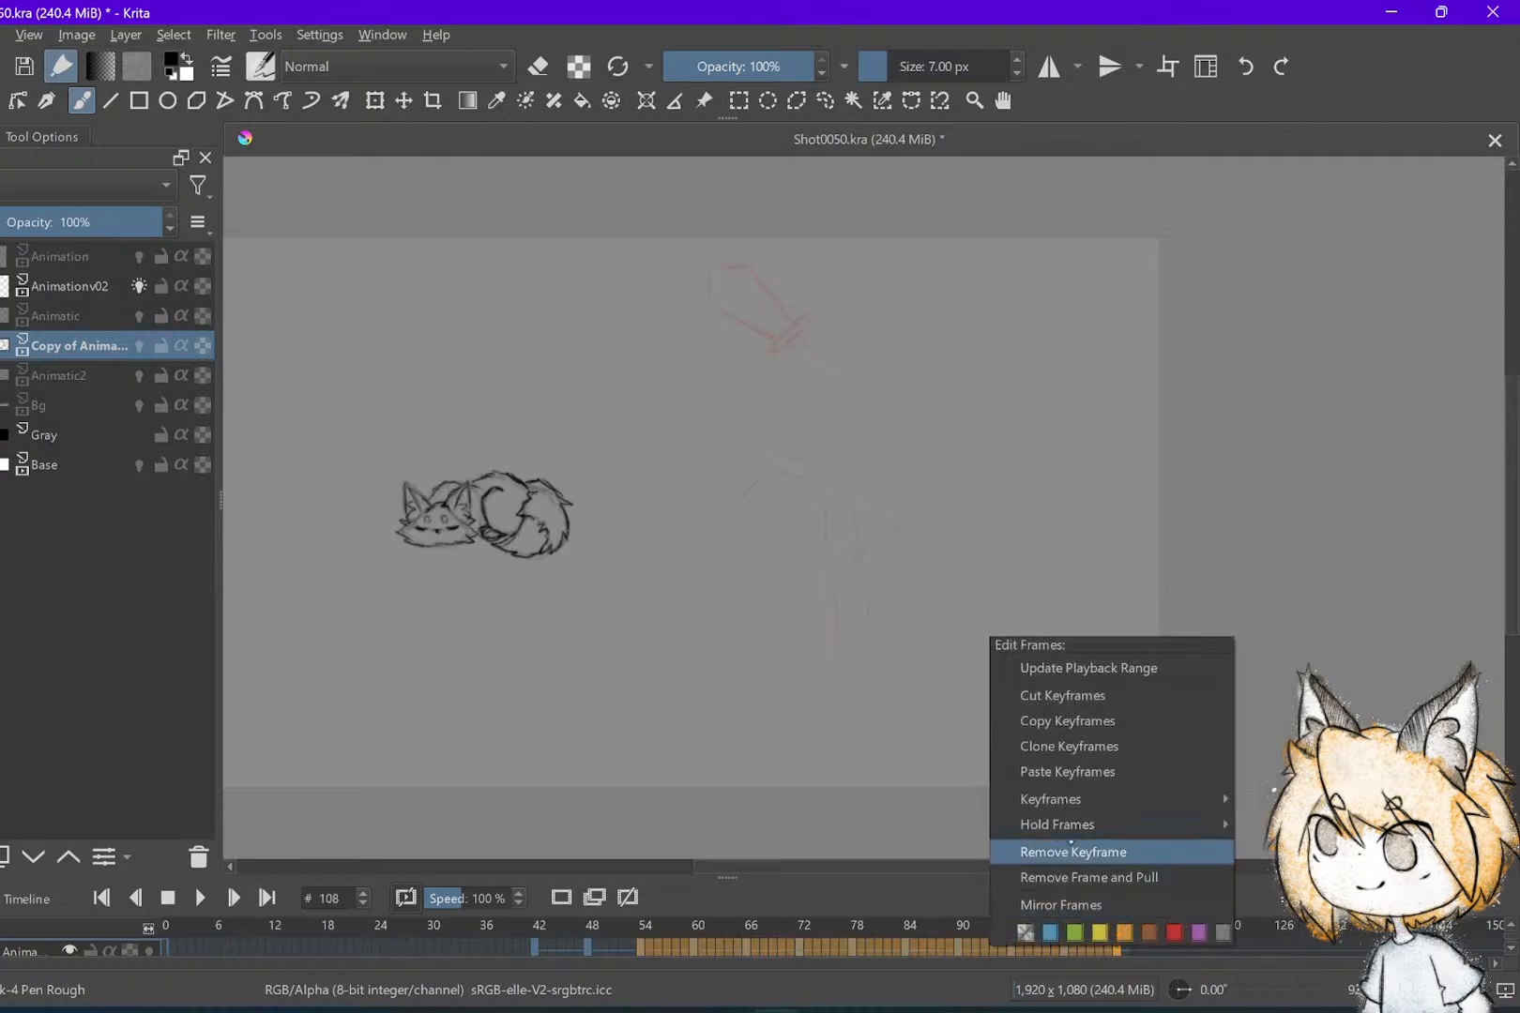
{"action": "left_click", "coordinate": [1071, 844]}
Extend the canvas past its right edge with the Crop tool to 2909 × 1080 px
{"action": "mouse_move", "coordinate": [538, 500]}
{"action": "left_mouse_down"}
{"action": "mouse_move", "coordinate": [673, 486]}
{"action": "mouse_move", "coordinate": [622, 497]}
{"action": "left_mouse_up"}
{"action": "scroll", "coordinate": [673, 486], "scroll_direction": "down", "scroll_amount": 1}
{"action": "scroll", "coordinate": [672, 486], "scroll_direction": "down", "scroll_amount": 2}
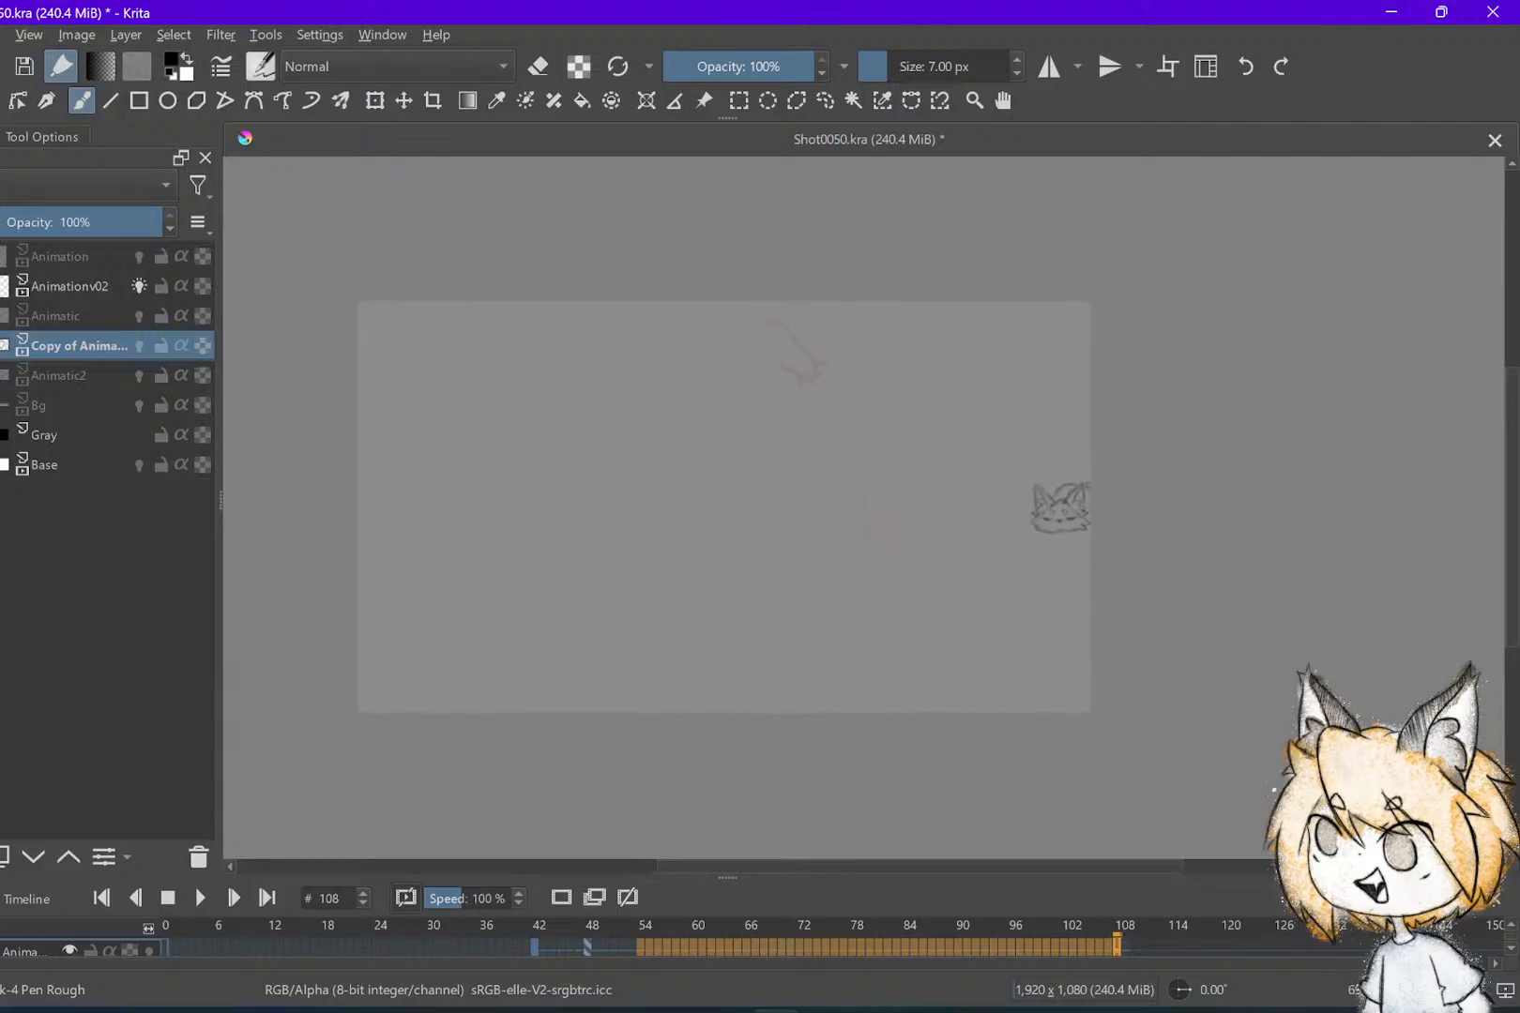
{"action": "left_click", "coordinate": [432, 100]}
{"action": "left_click", "coordinate": [1098, 474]}
{"action": "left_click_drag", "start_coordinate": [1089, 506], "coordinate": [1462, 532]}
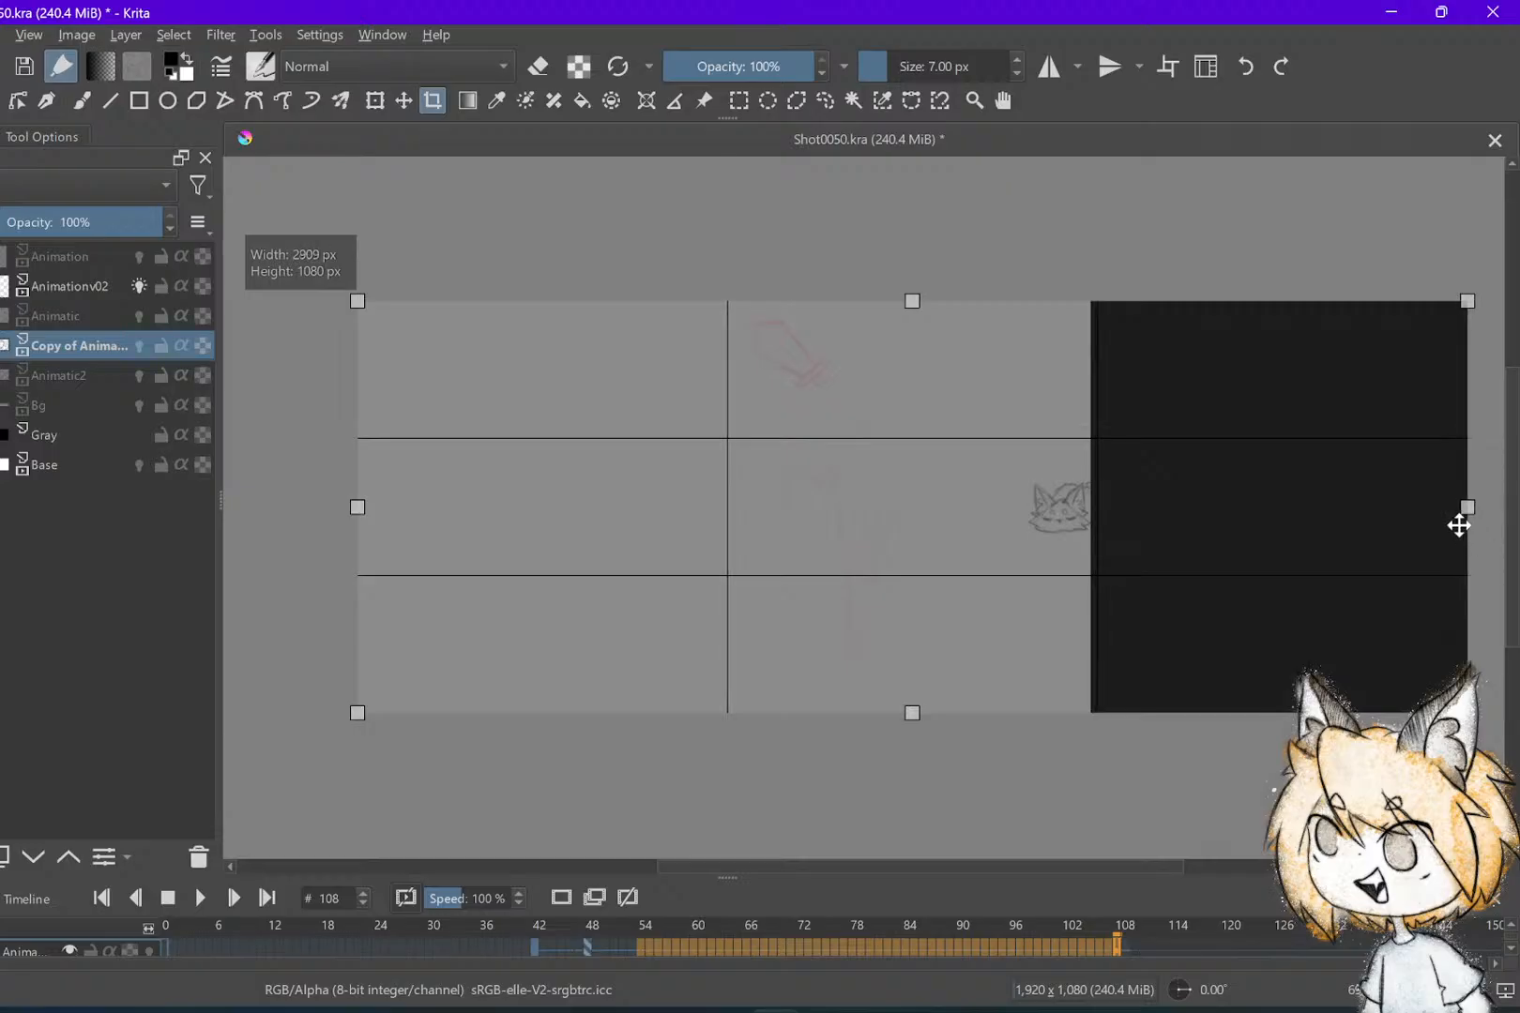
{"action": "key", "text": "Return"}
{"action": "scroll", "coordinate": [1418, 475], "scroll_direction": "down", "scroll_amount": 1}
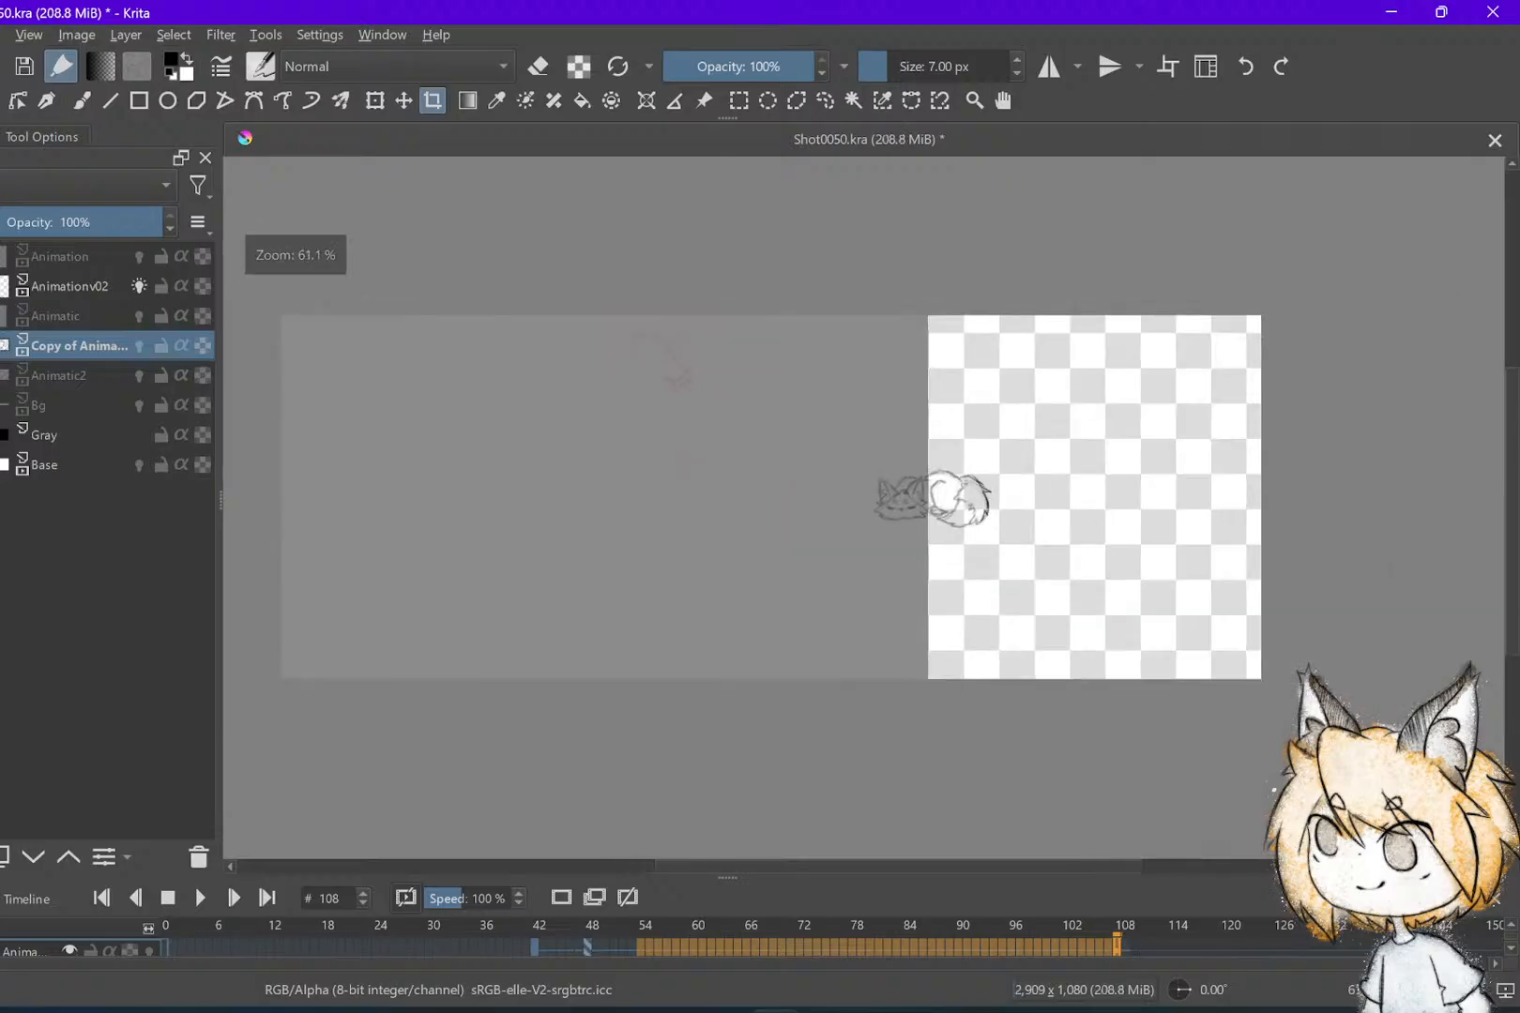
Fill the Base layer with white at frame 108 to cover the added canvas area
{"action": "left_click", "coordinate": [84, 464]}
{"action": "left_click", "coordinate": [582, 100]}
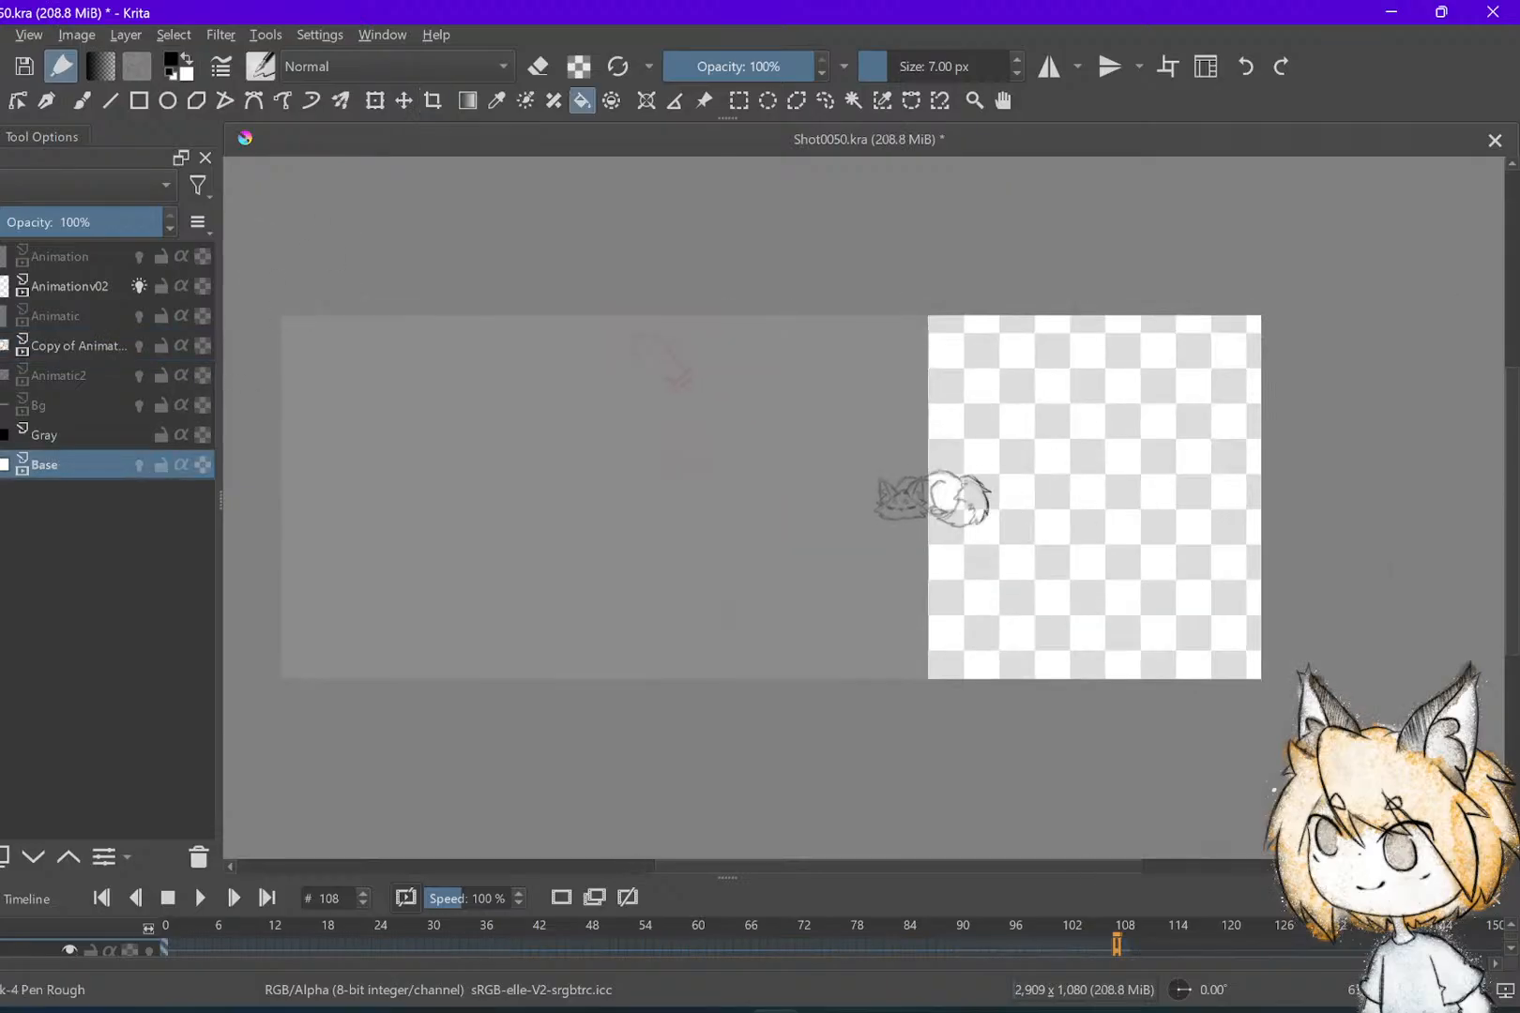
{"action": "key", "text": "x"}
{"action": "key", "text": "shift+BackSpace"}
Fill the added canvas area on the Gray layer with black
{"action": "left_click", "coordinate": [84, 434]}
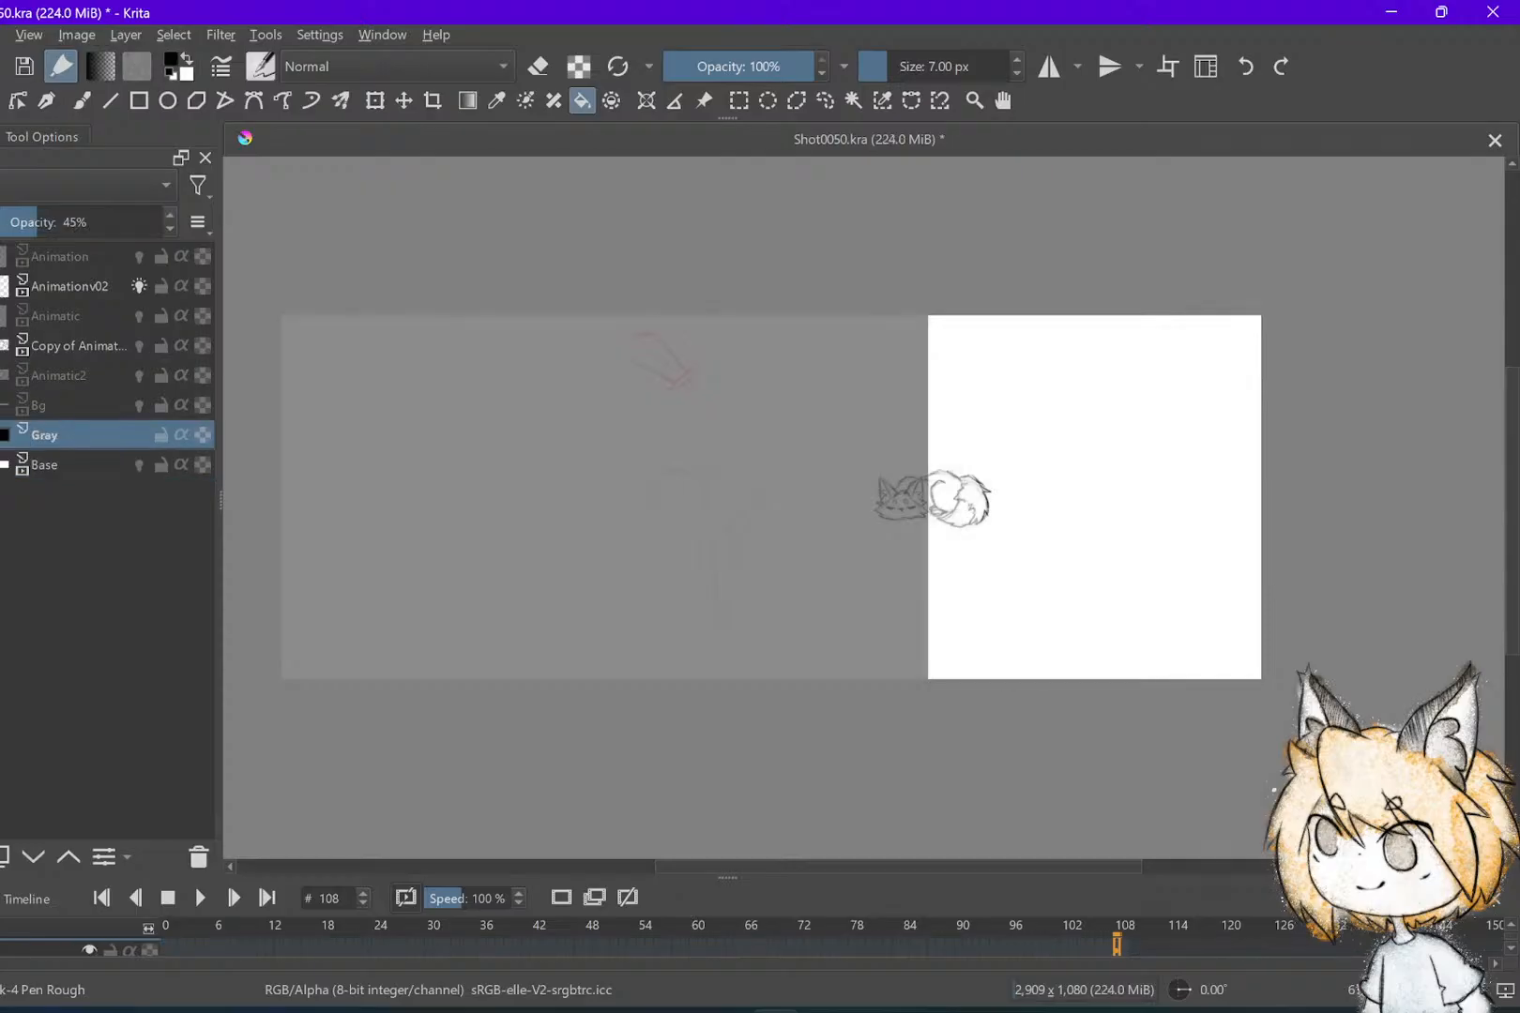
{"action": "key", "text": "x"}
{"action": "left_click", "coordinate": [1117, 569]}
{"action": "scroll", "coordinate": [1107, 545], "scroll_direction": "up", "scroll_amount": 3}
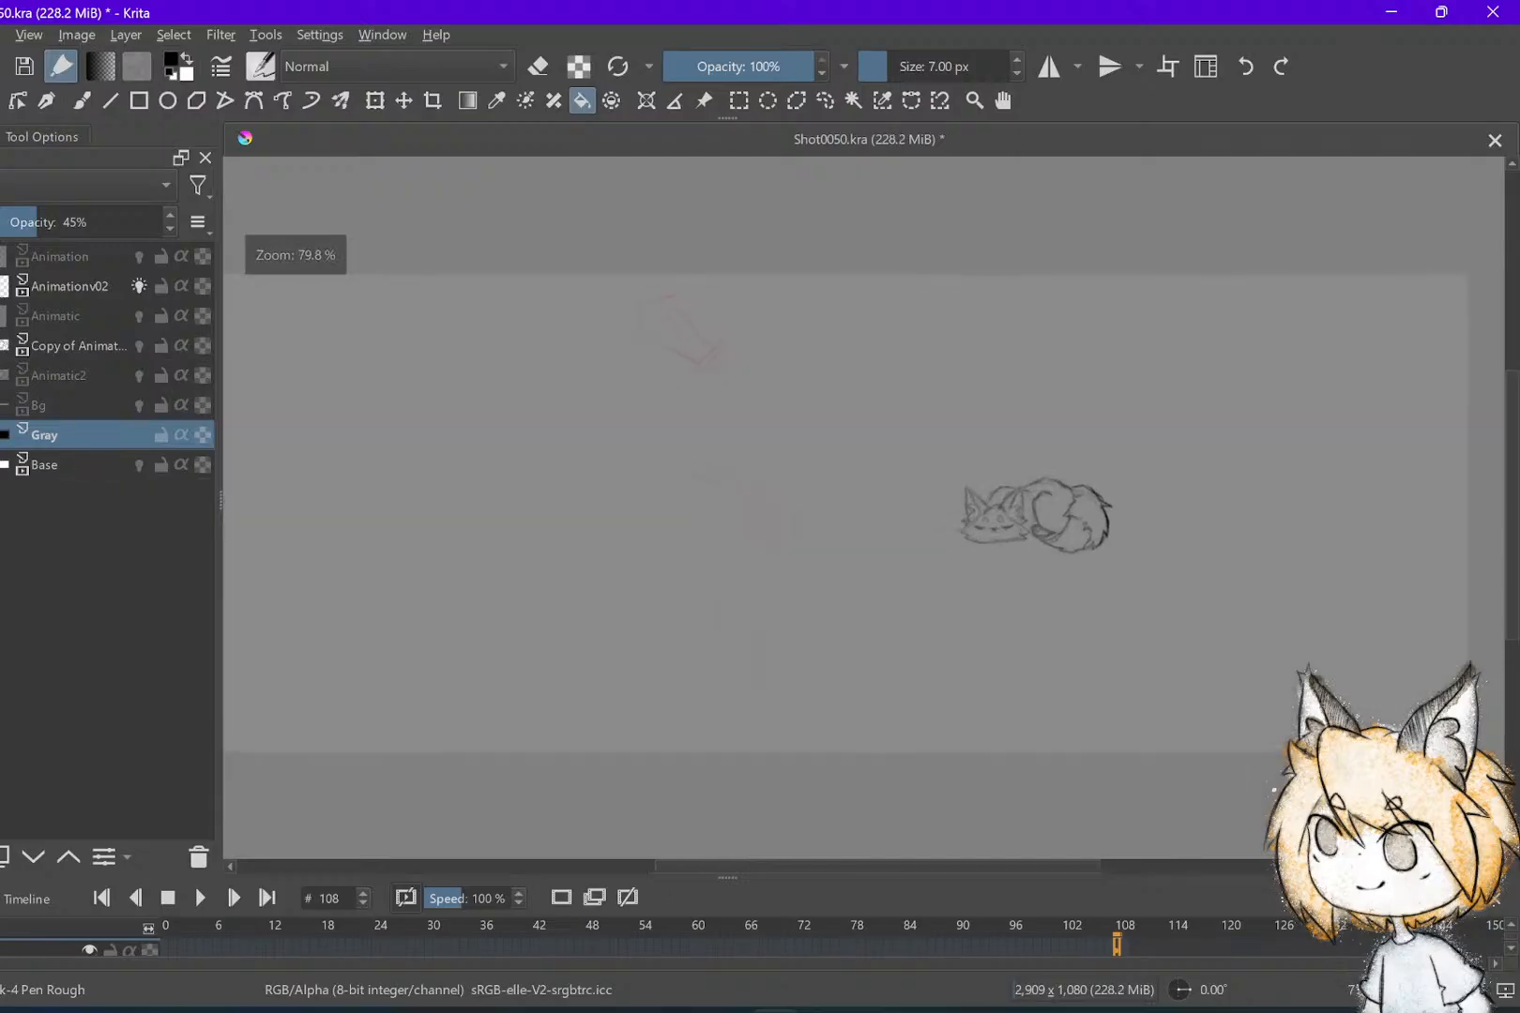
Extend the canvas further past its right edge to 3652 × 1080 px and fill the added area on the Gray layer with black
{"action": "scroll", "coordinate": [1004, 422], "scroll_direction": "down", "scroll_amount": 2}
{"action": "scroll", "coordinate": [863, 507], "scroll_direction": "right", "scroll_amount": 3}
{"action": "scroll", "coordinate": [1243, 638], "scroll_direction": "up", "scroll_amount": 1}
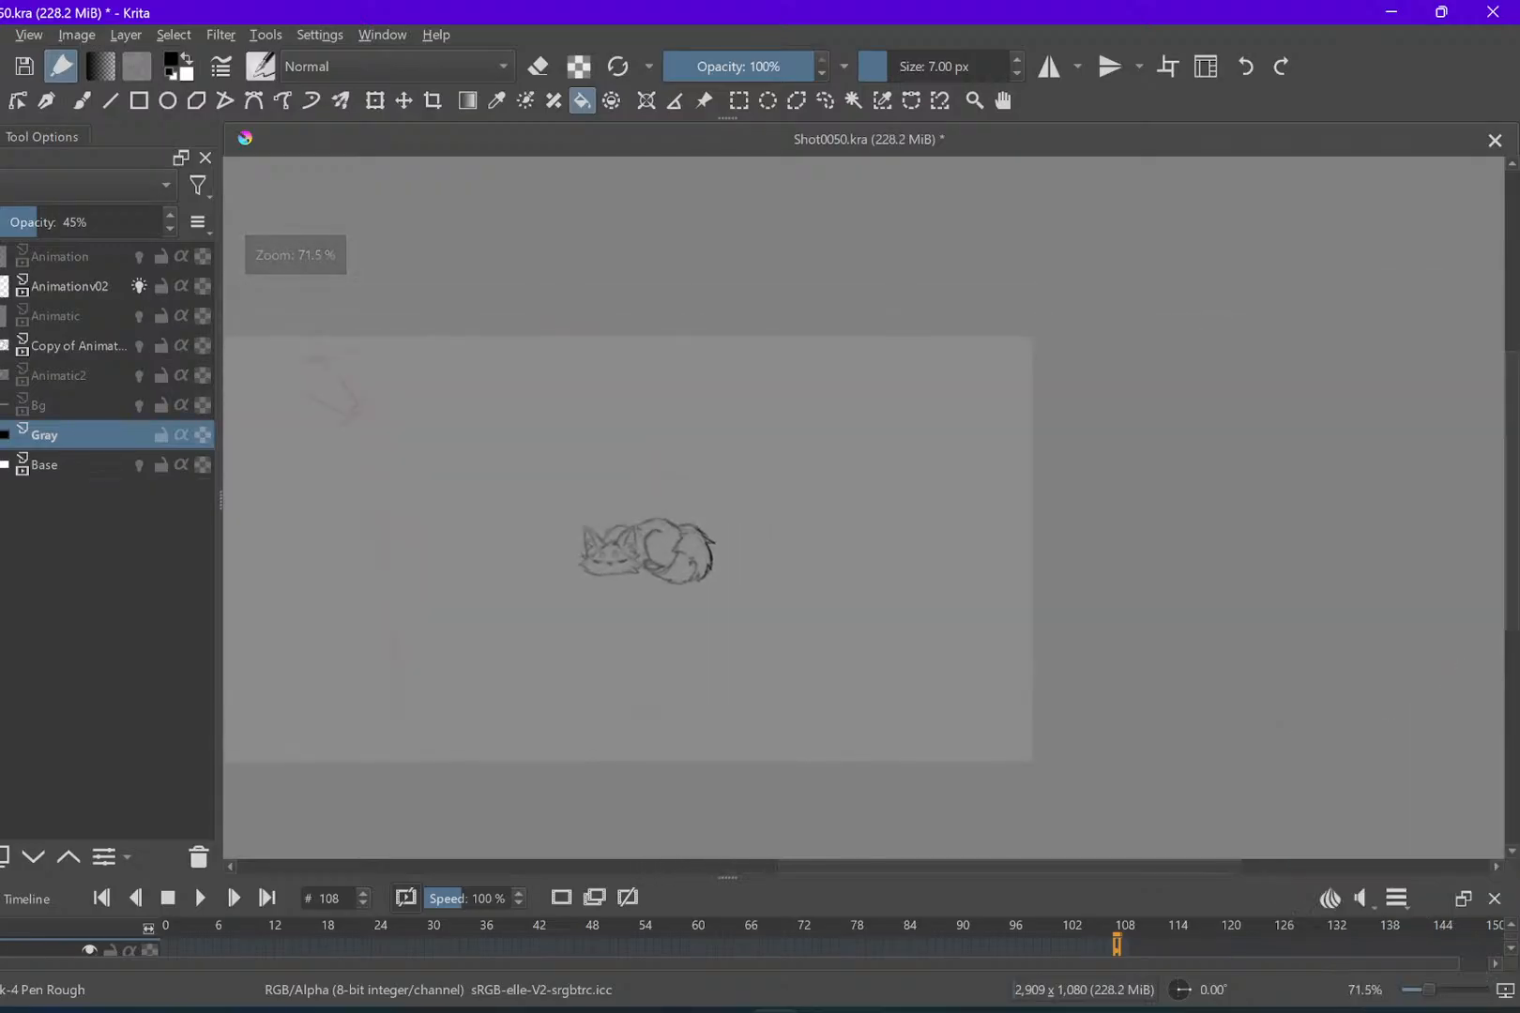
{"action": "key", "text": "c"}
{"action": "left_click", "coordinate": [995, 550]}
{"action": "left_click_drag", "start_coordinate": [1028, 548], "coordinate": [1318, 601]}
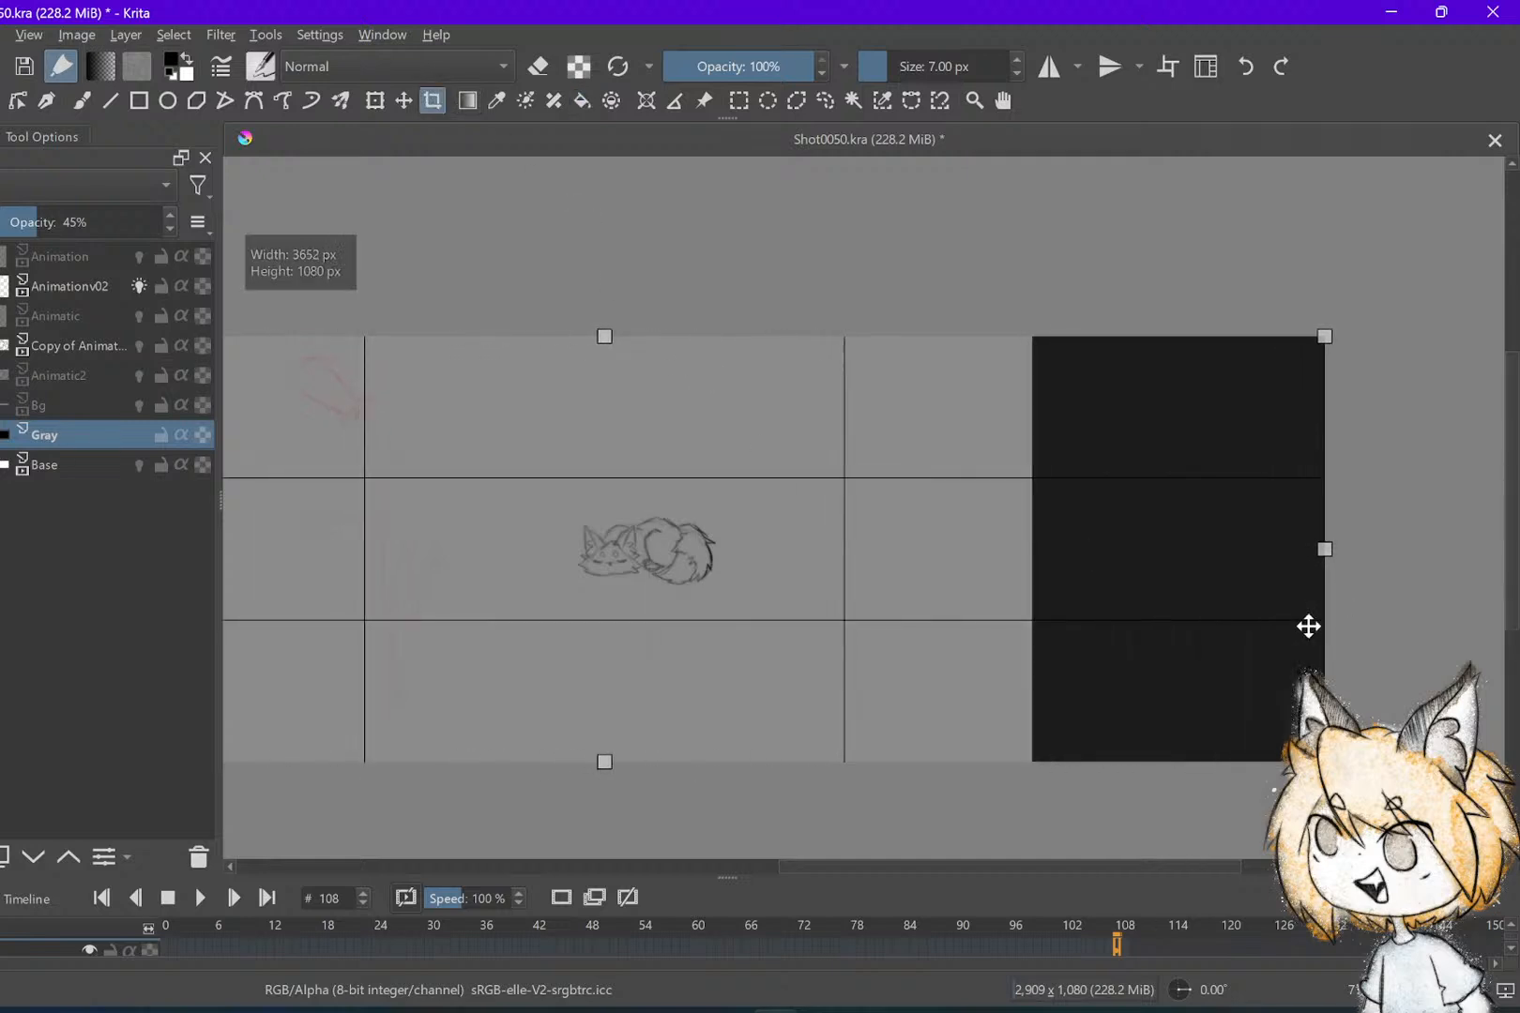
{"action": "key", "text": "Return"}
{"action": "scroll", "coordinate": [980, 452], "scroll_direction": "down", "scroll_amount": 4}
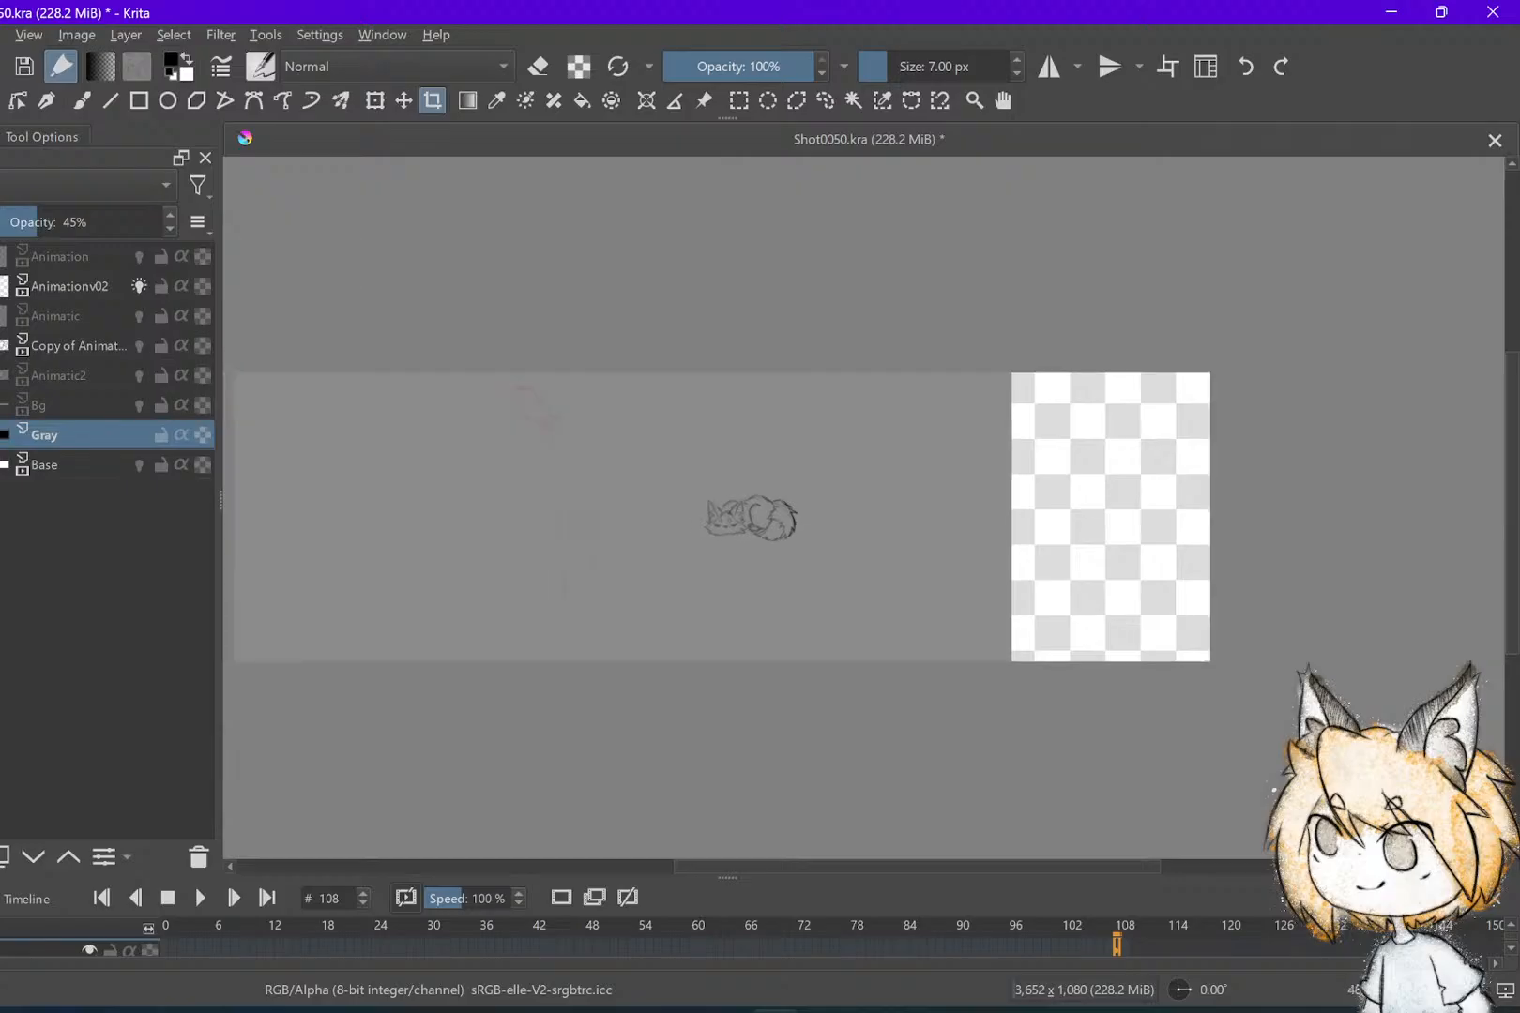
{"action": "left_click", "coordinate": [1119, 530]}
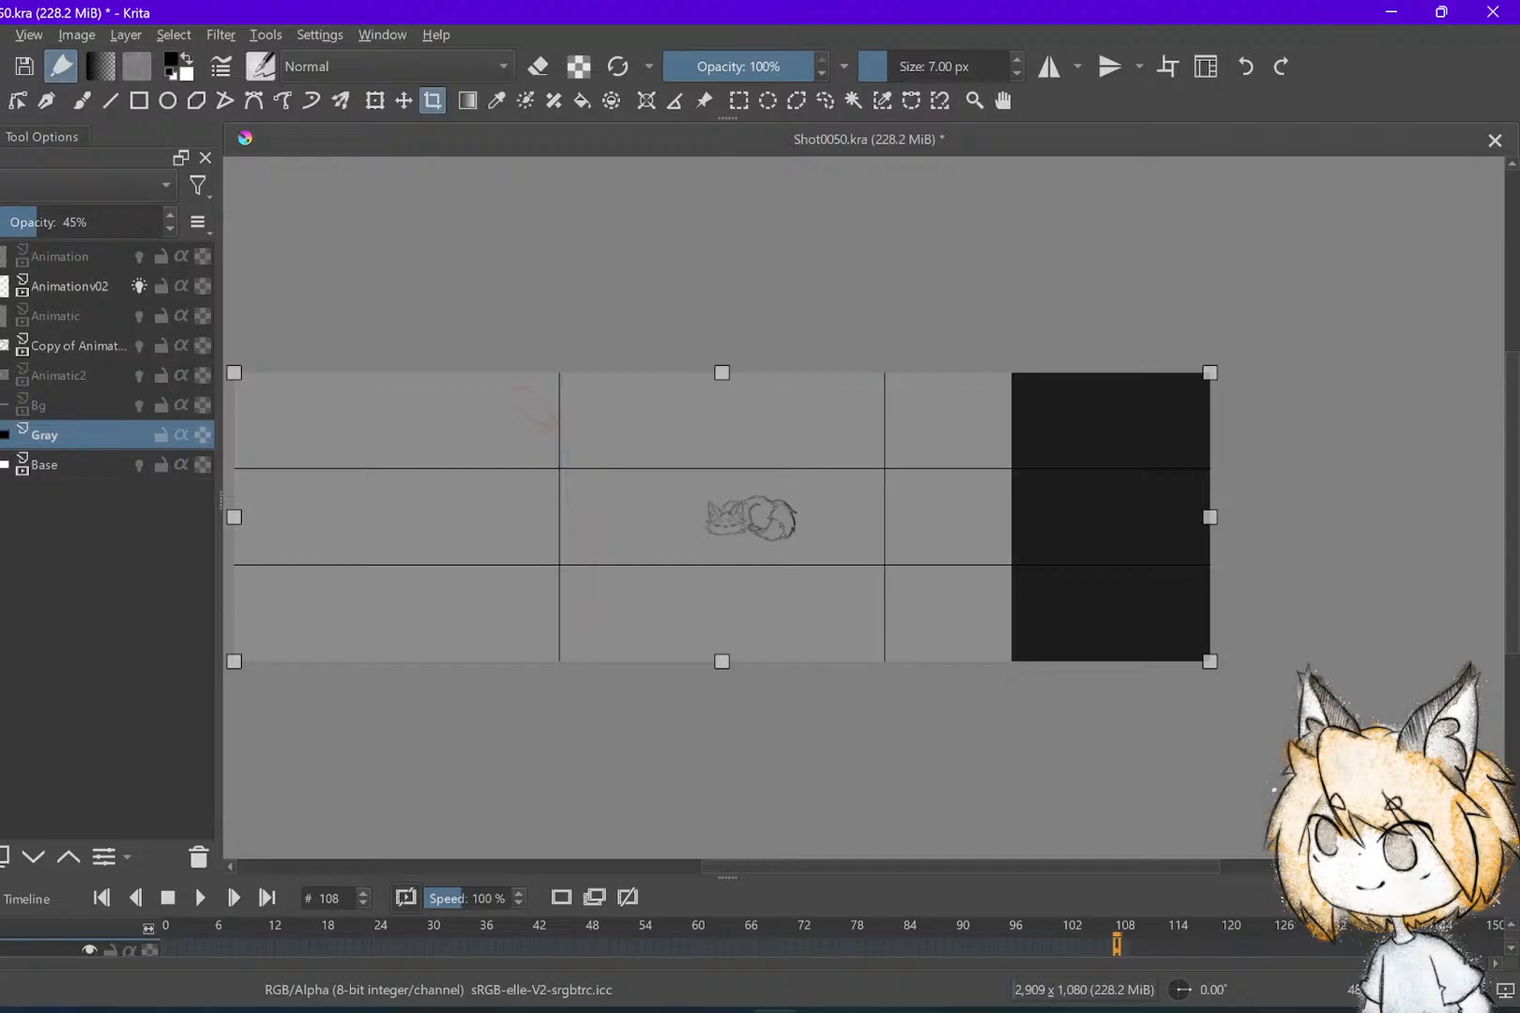
{"action": "key", "text": "Return"}
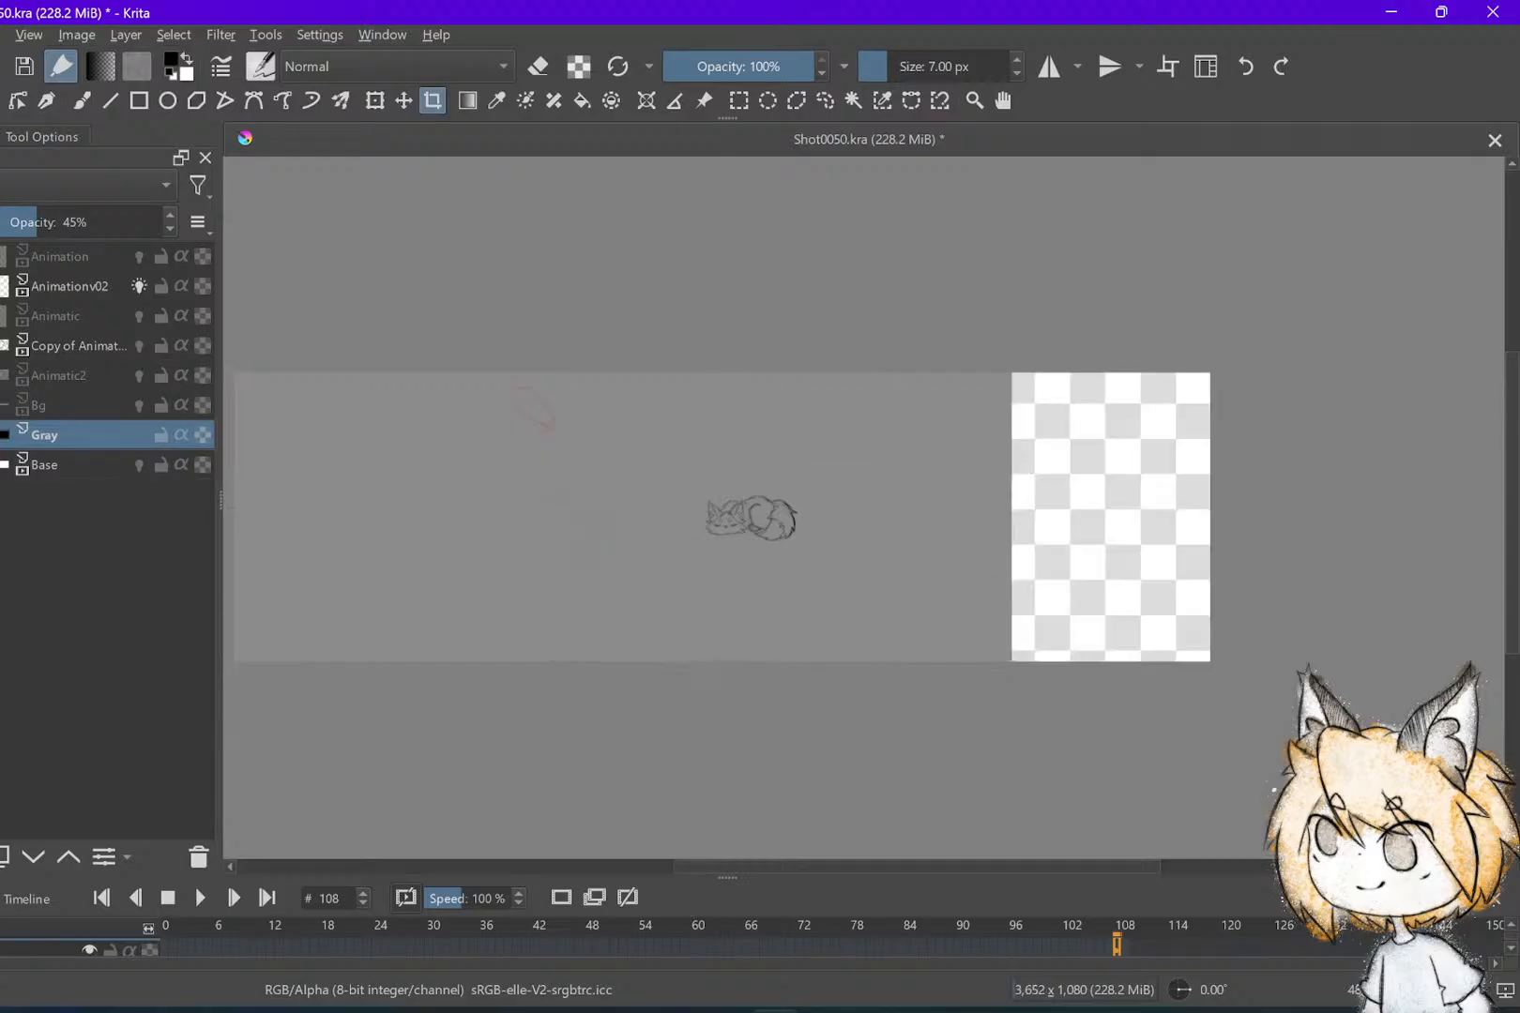
{"action": "key", "text": "f"}
{"action": "left_click", "coordinate": [1110, 516]}
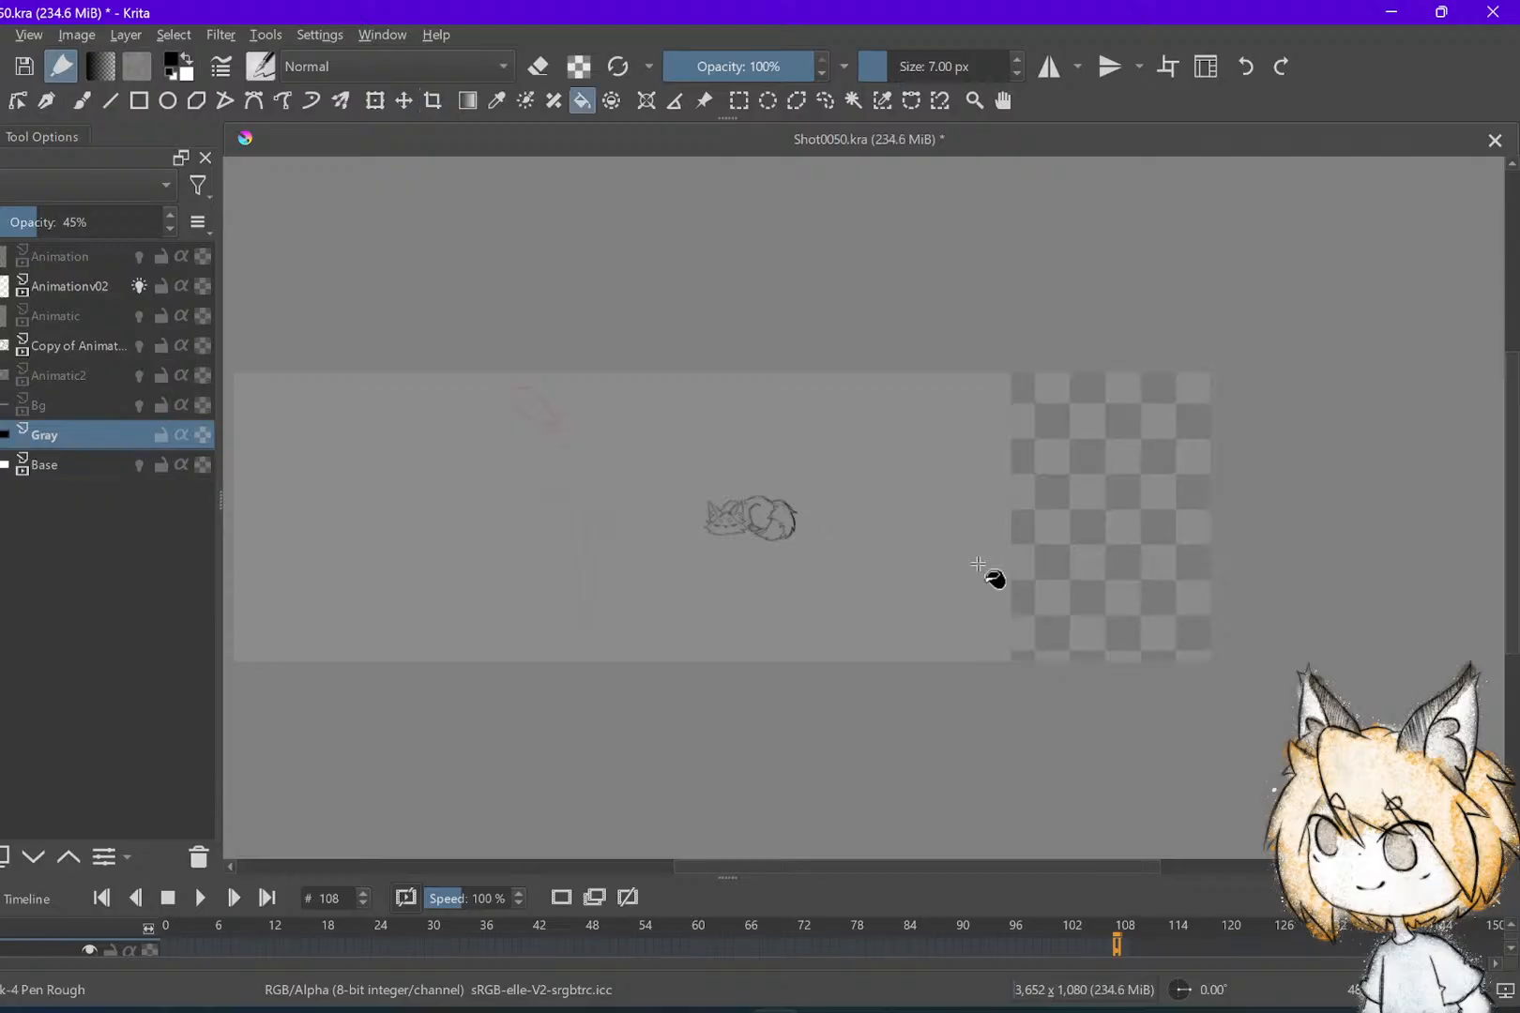
Fill the newly added canvas area on the Base layer with white at frame 108
{"action": "key", "text": "Page_Down"}
{"action": "key", "text": "x"}
{"action": "left_click", "coordinate": [1109, 516]}
{"action": "scroll", "coordinate": [863, 516], "scroll_direction": "up", "scroll_amount": 3}
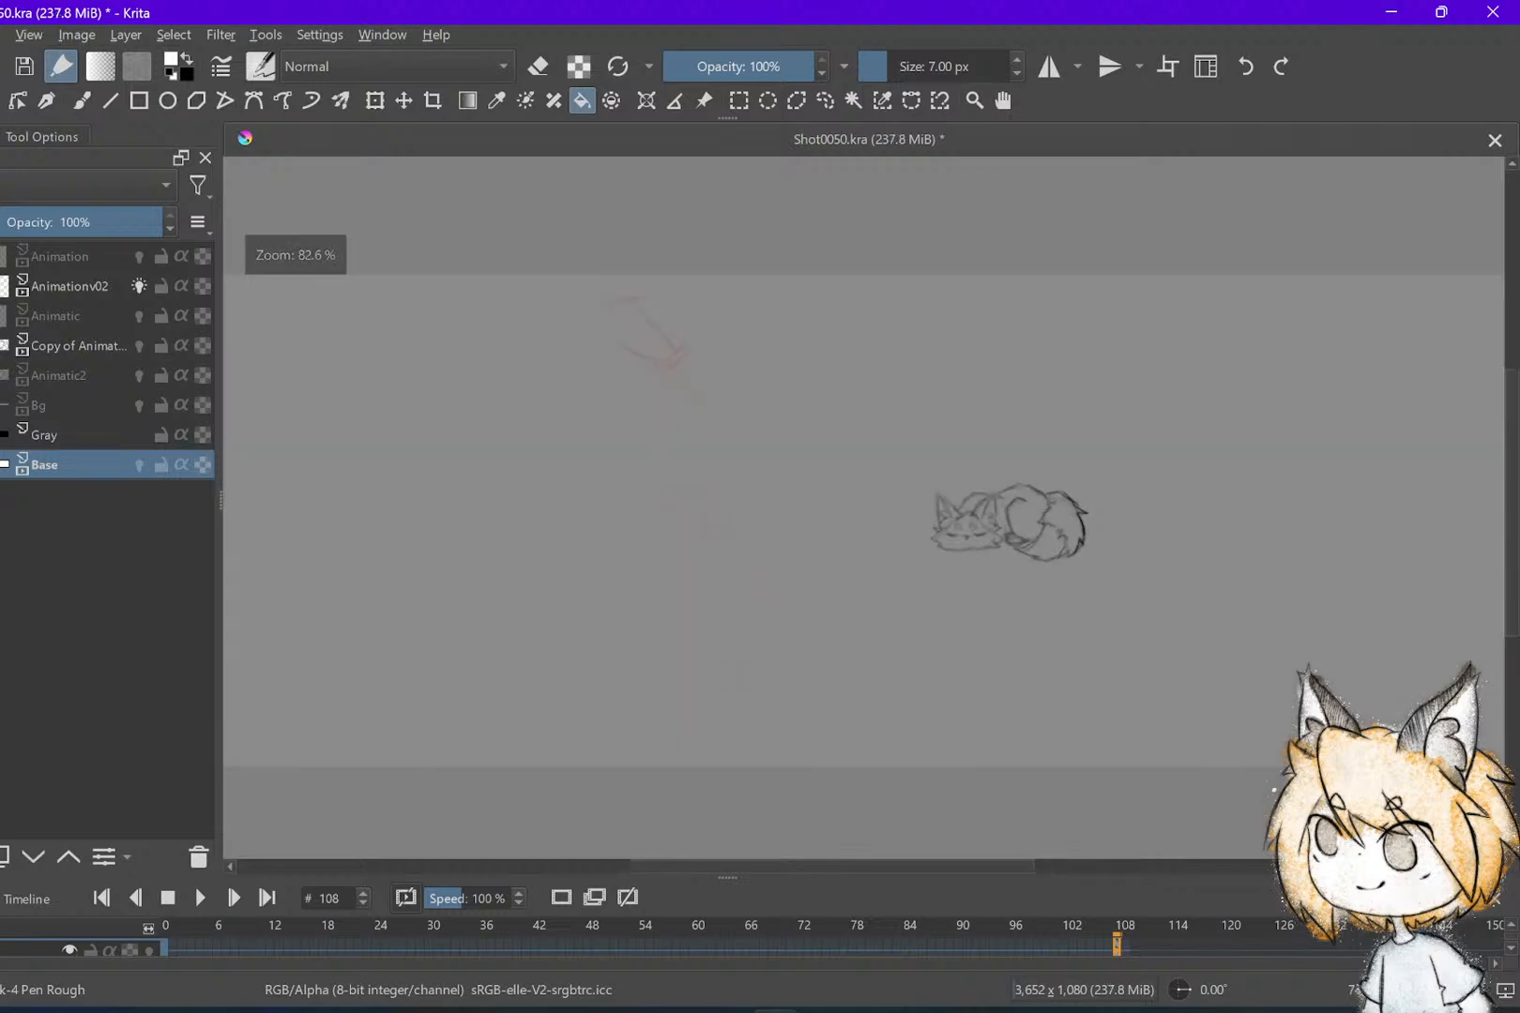
{"action": "scroll", "coordinate": [863, 516], "scroll_direction": "down", "scroll_amount": 3}
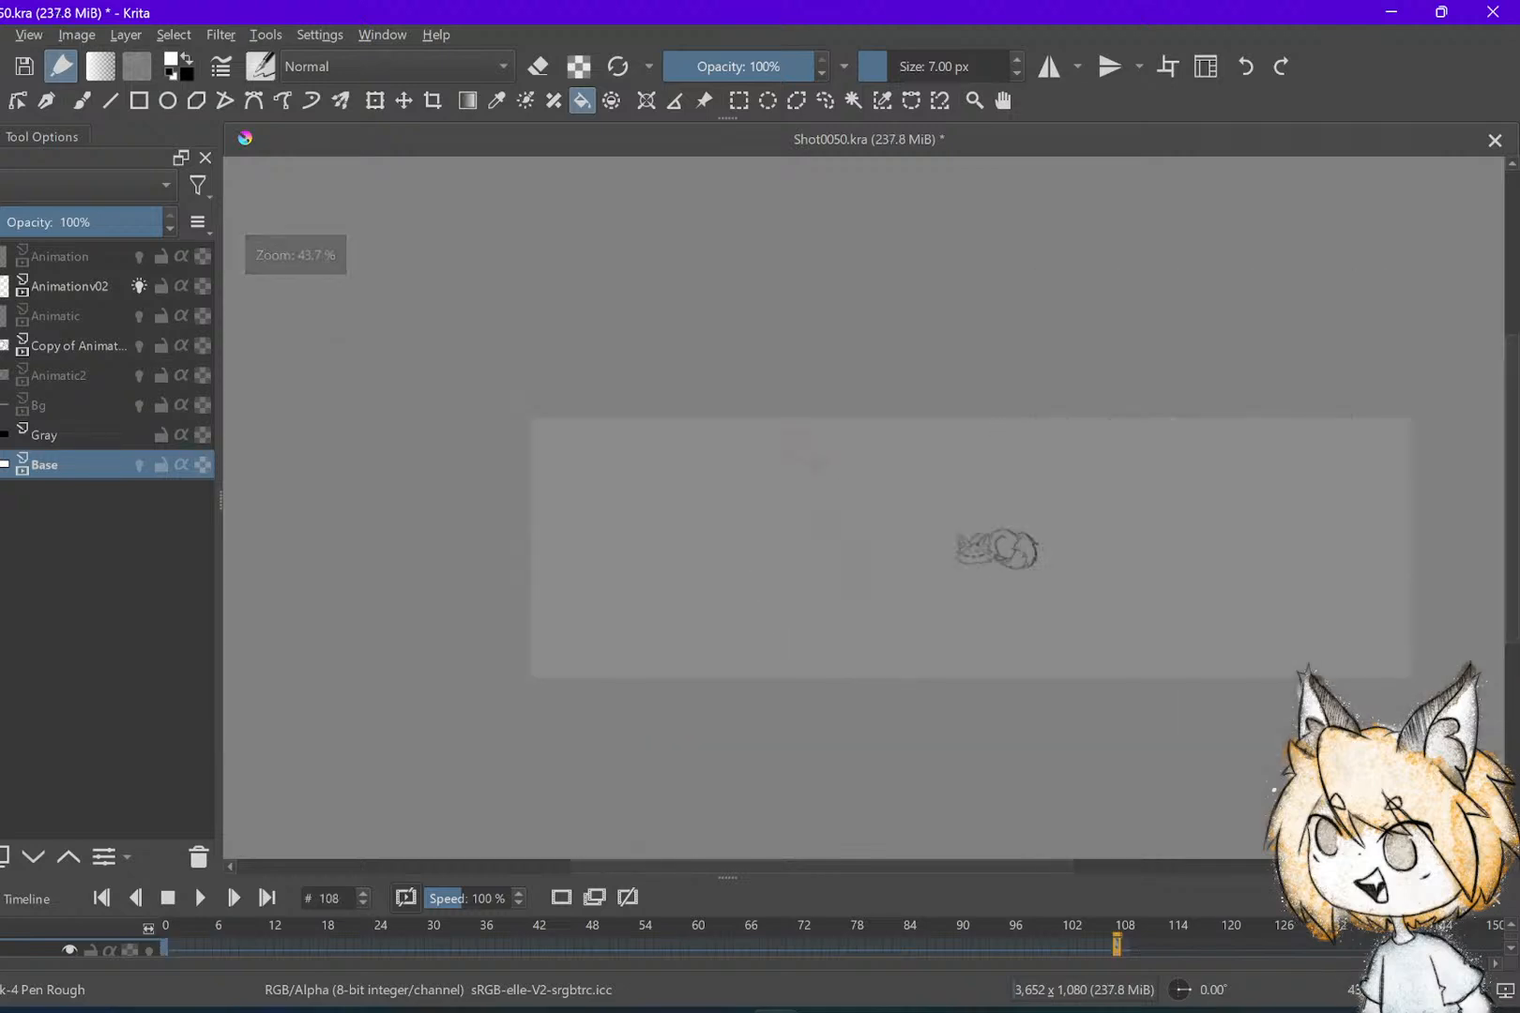
Remove the Base layer's keyframe at frame 108 and fill its empty canvas area with white at frame 0
{"action": "key", "text": "Page_Up"}
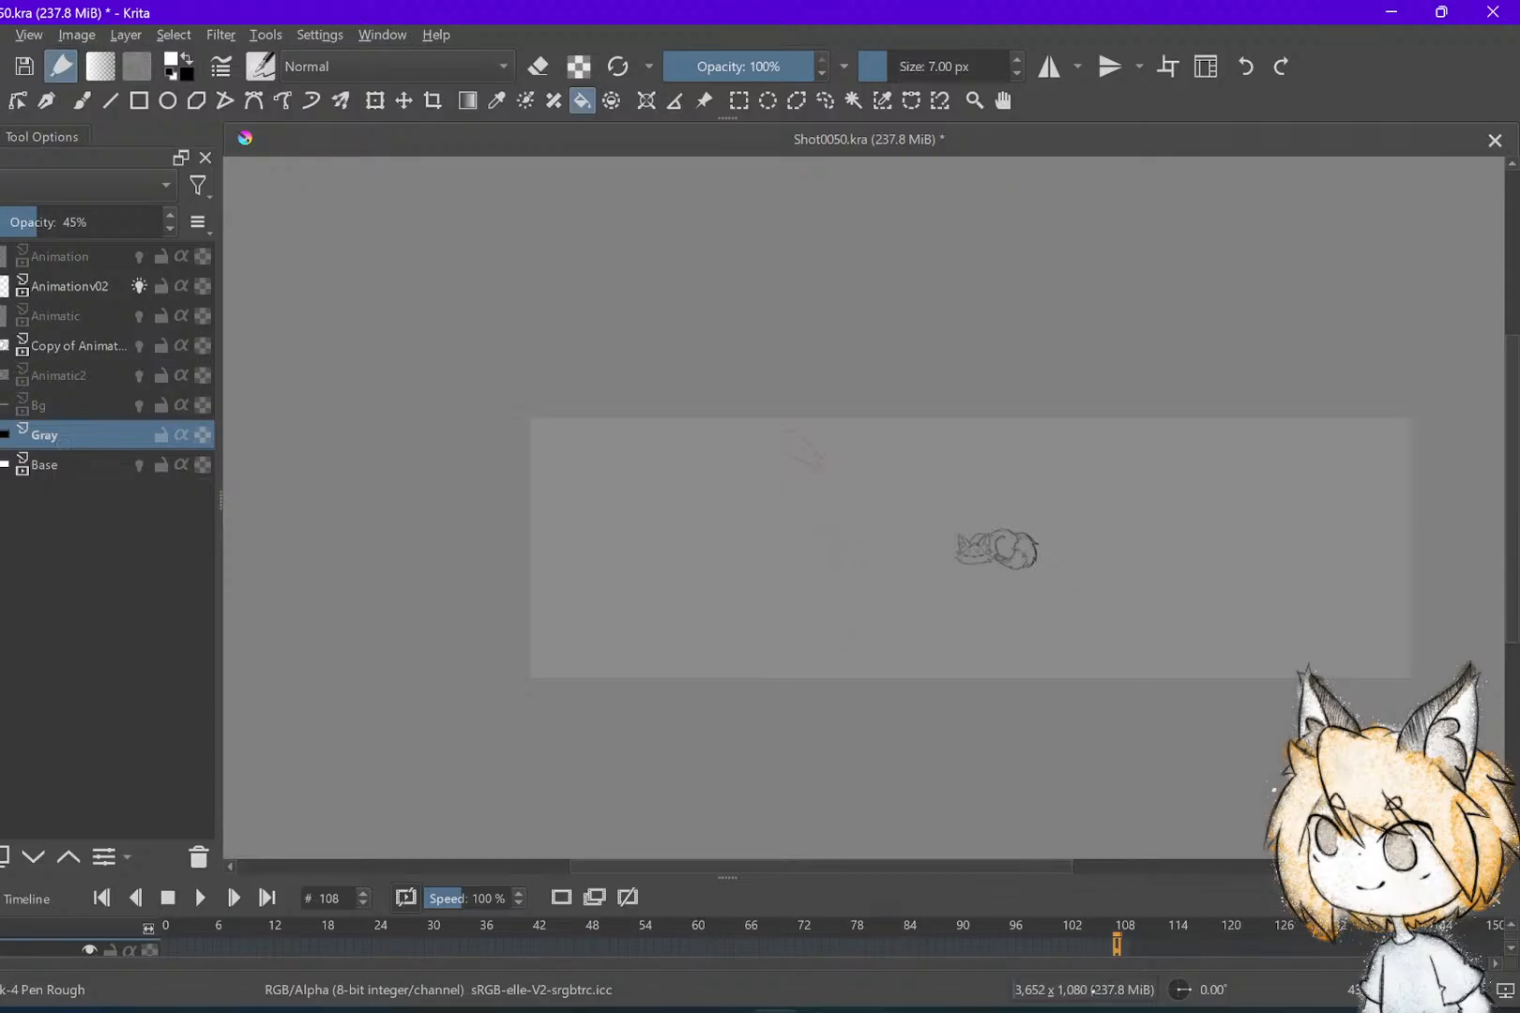
{"action": "key", "text": "Page_Down"}
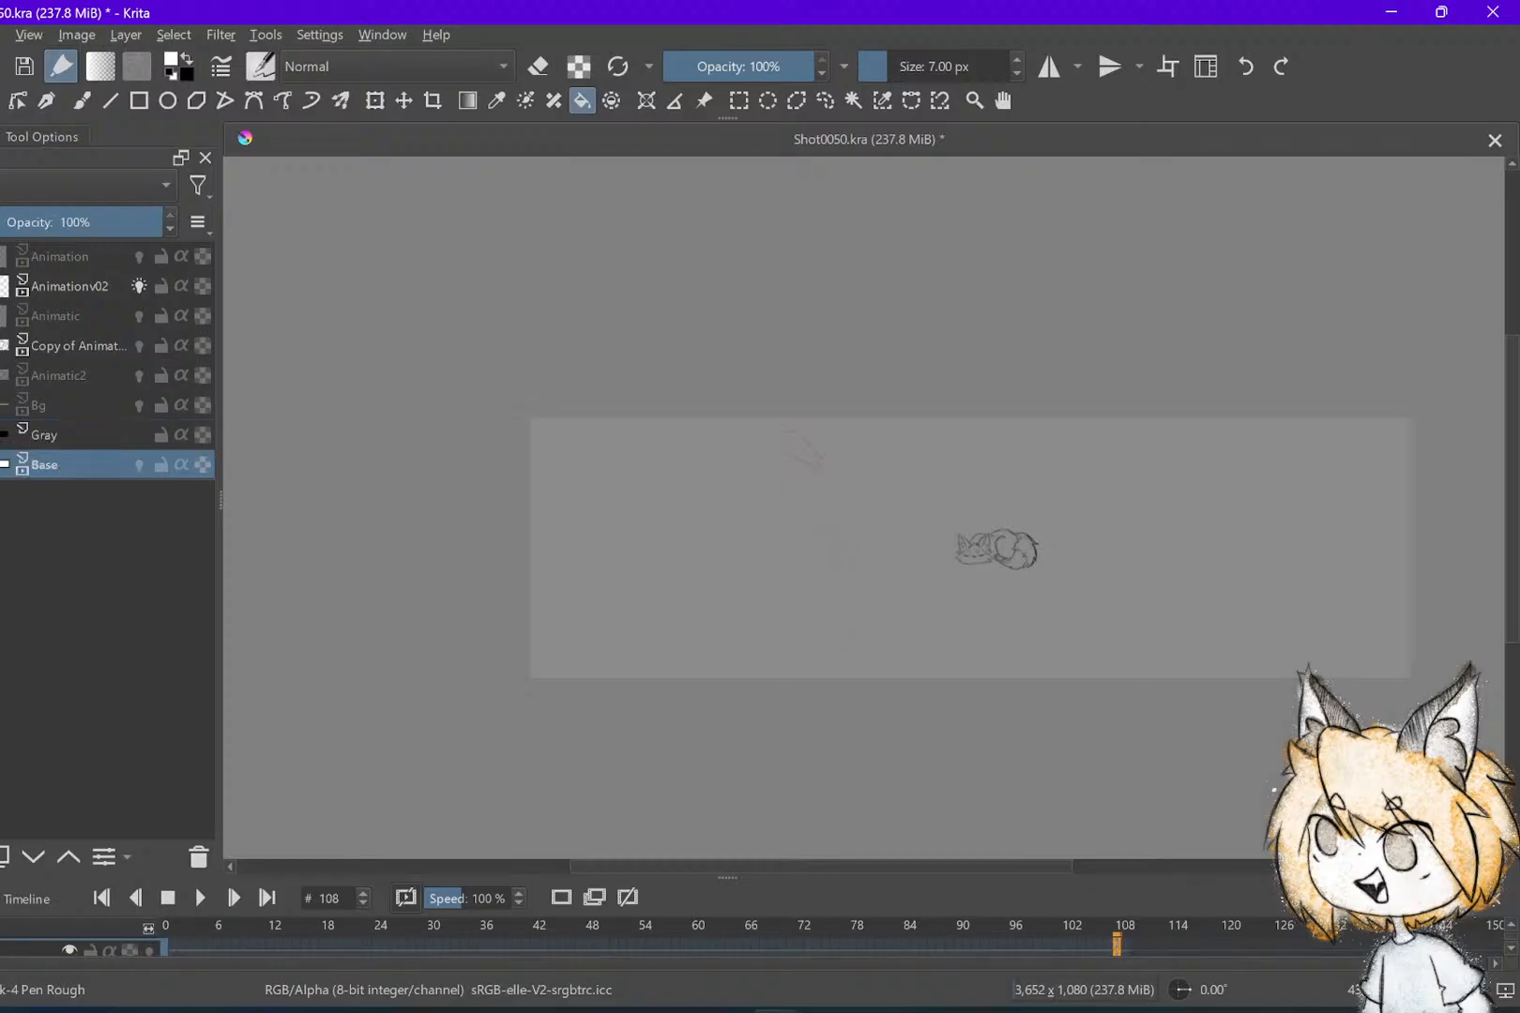
{"action": "right_click", "coordinate": [1115, 940]}
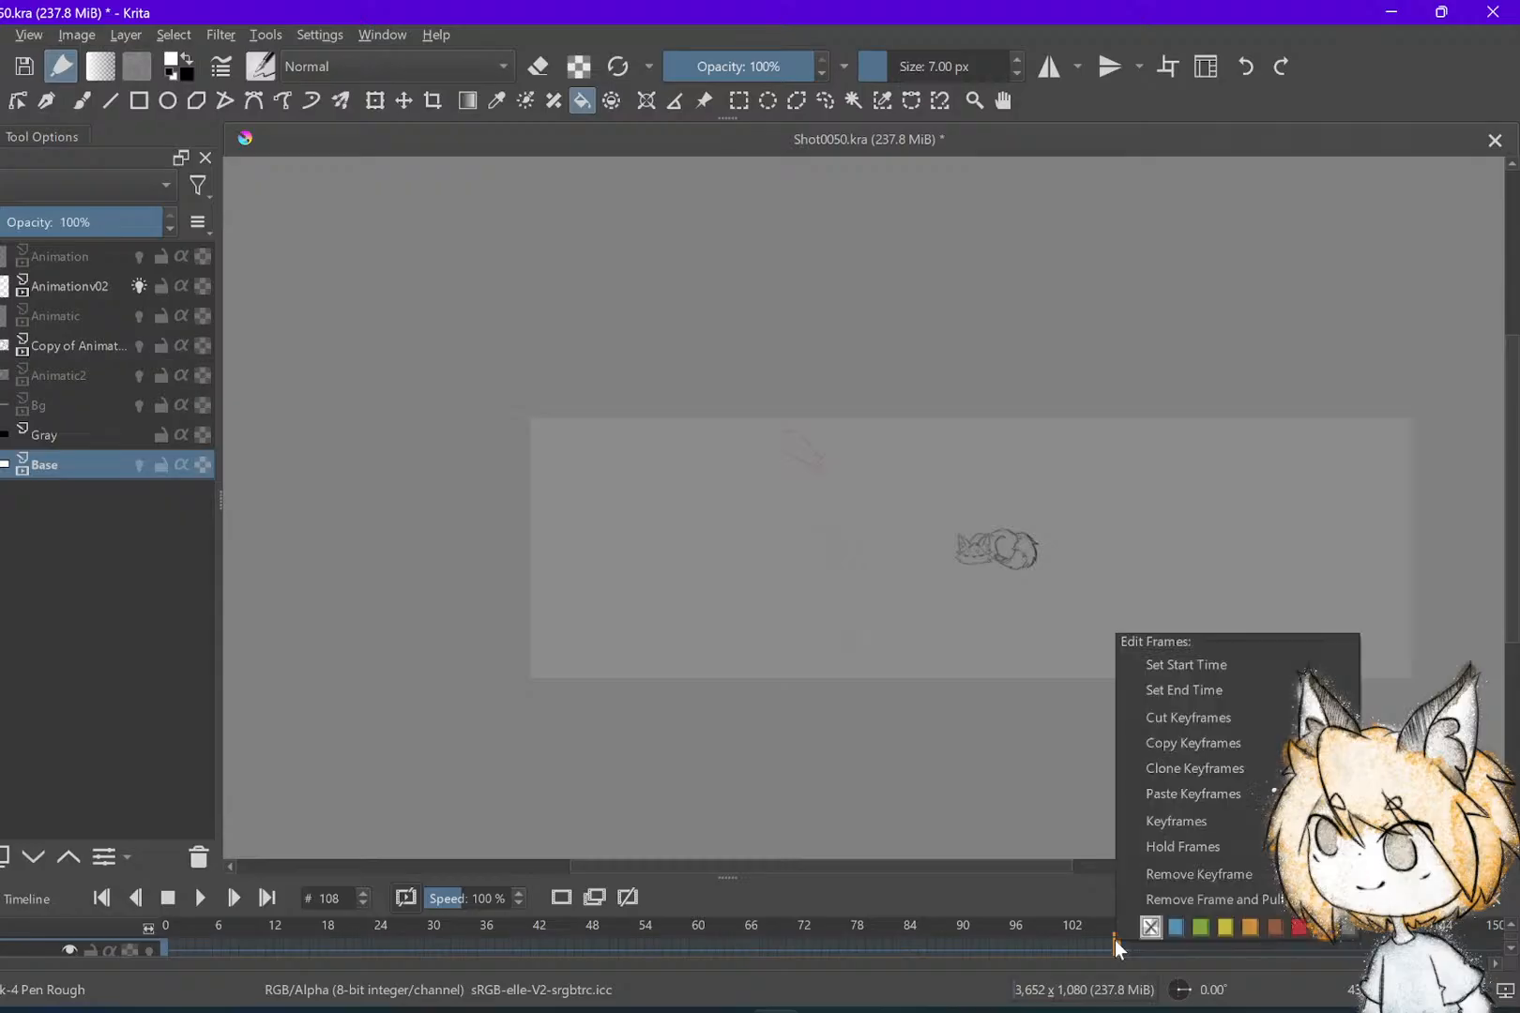
{"action": "left_click", "coordinate": [1168, 875]}
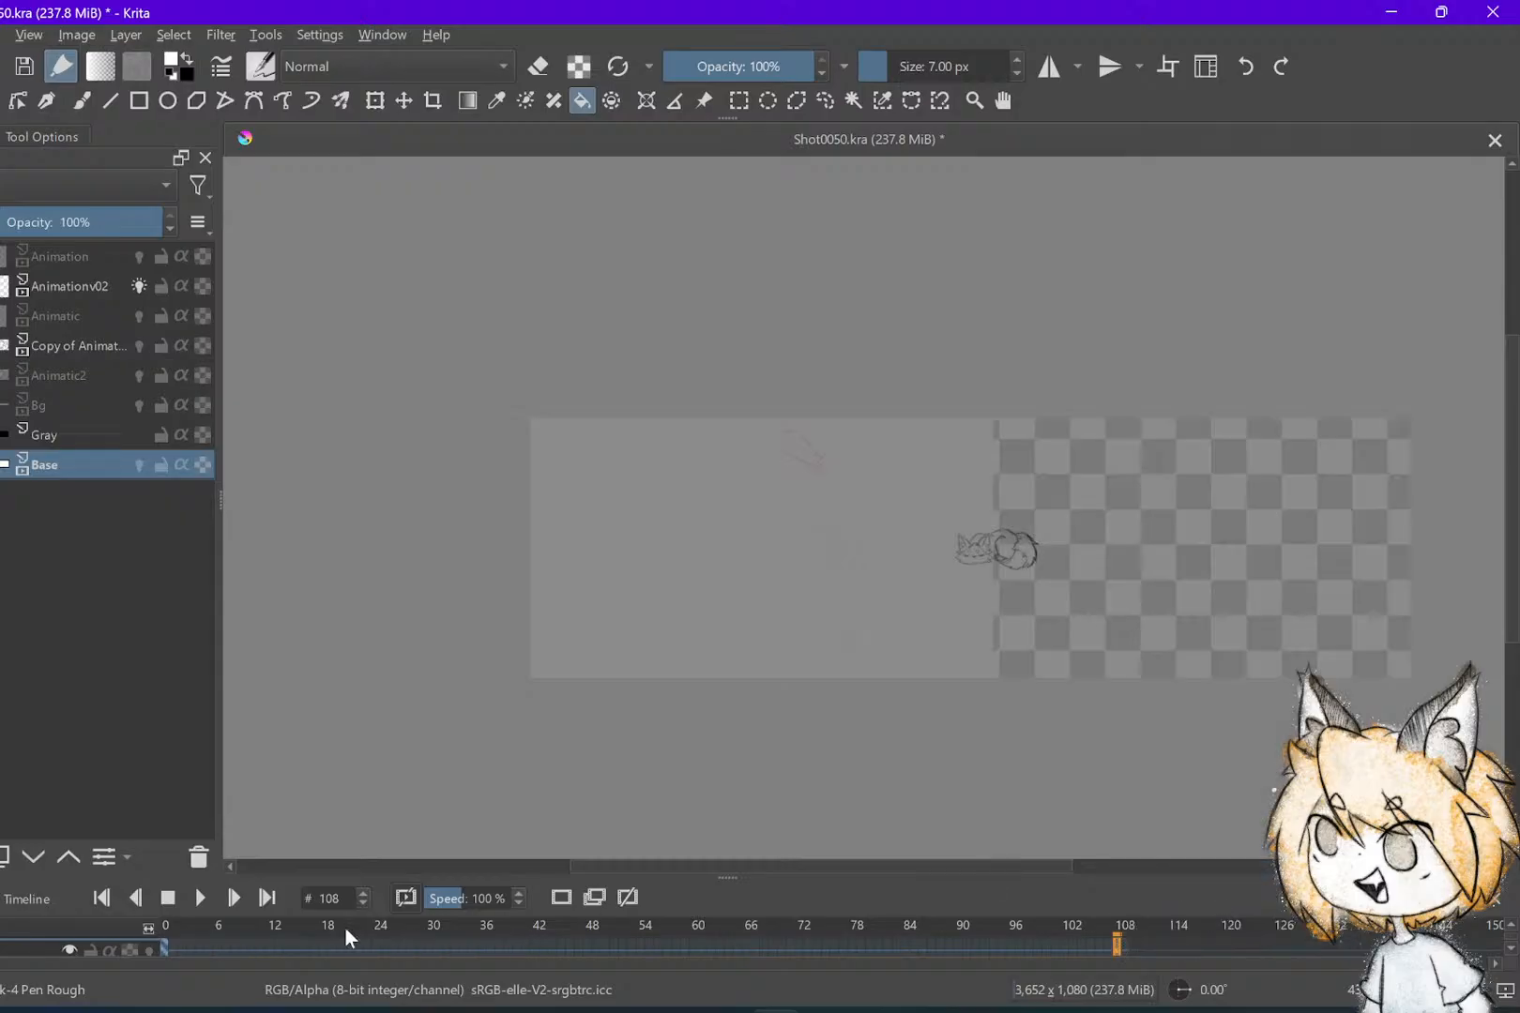
{"action": "left_click", "coordinate": [166, 948]}
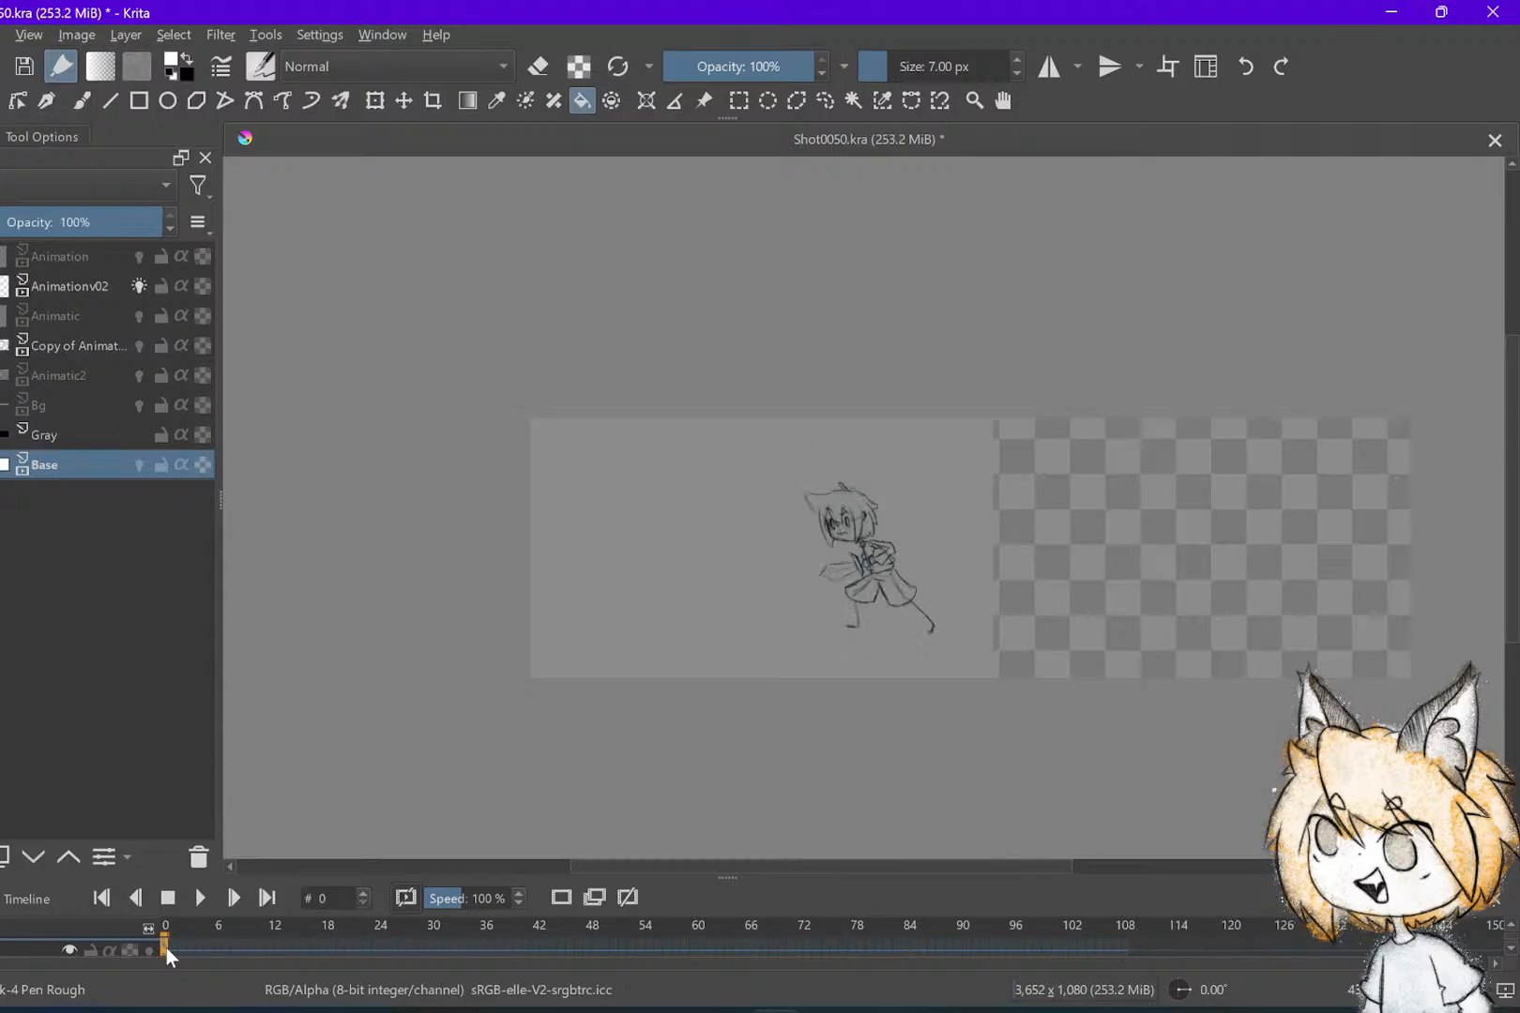
{"action": "left_click", "coordinate": [1199, 570]}
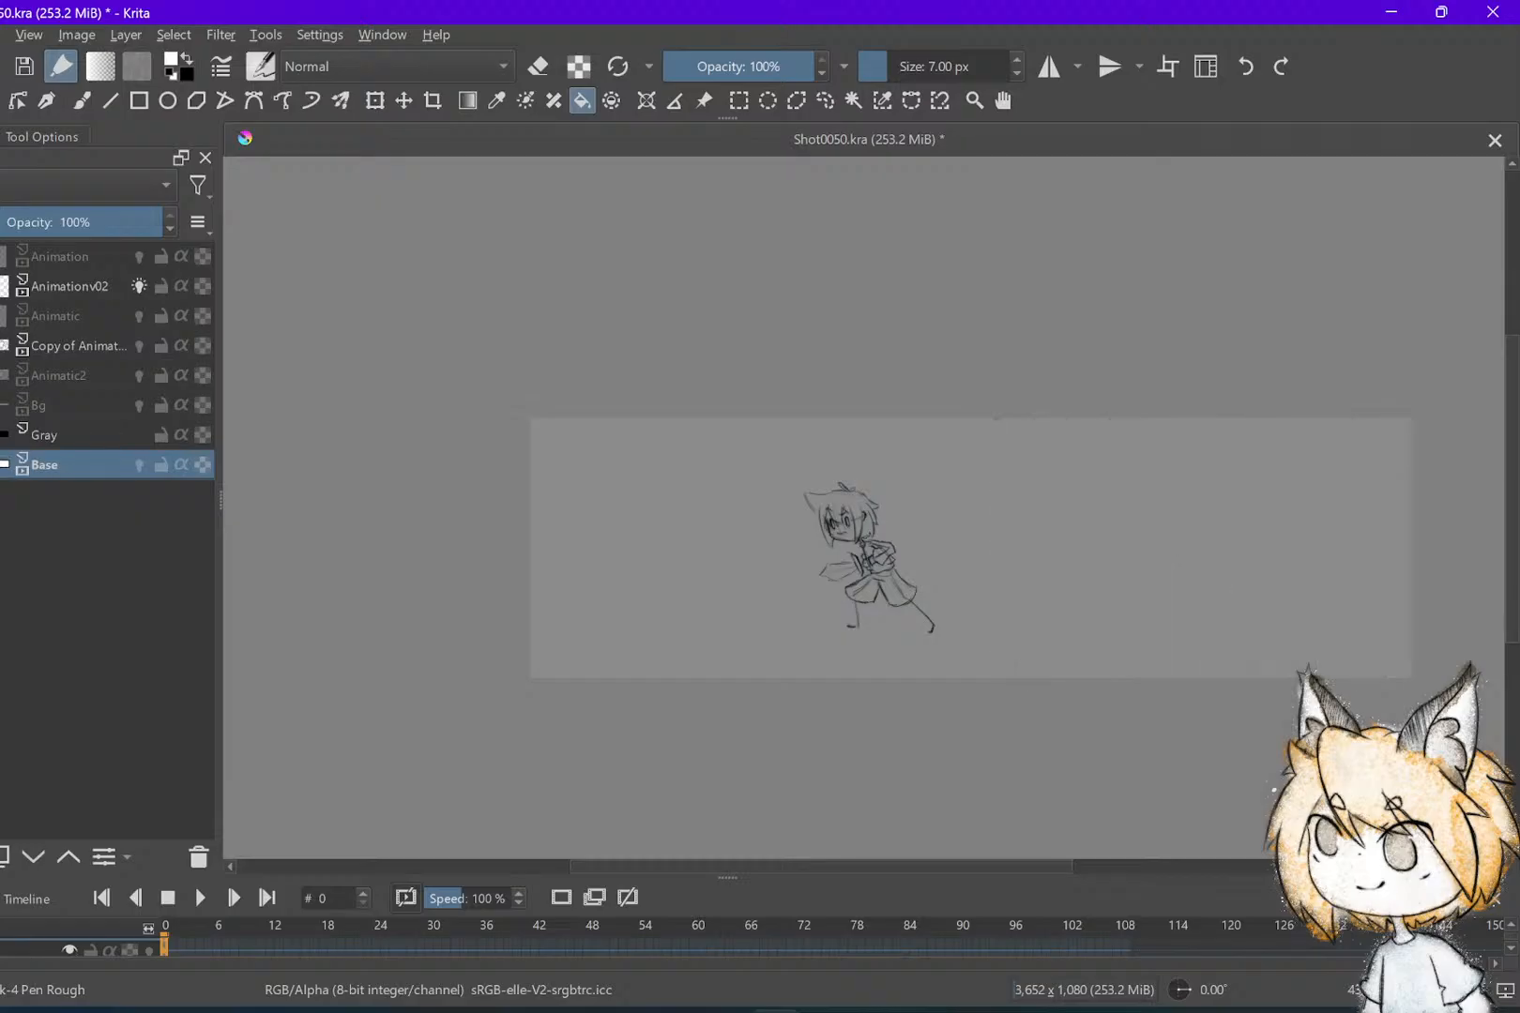
Play back the animation on the widened canvas and return to keyframe 42 on the copied Animatic2 layer
{"action": "key", "text": "space"}
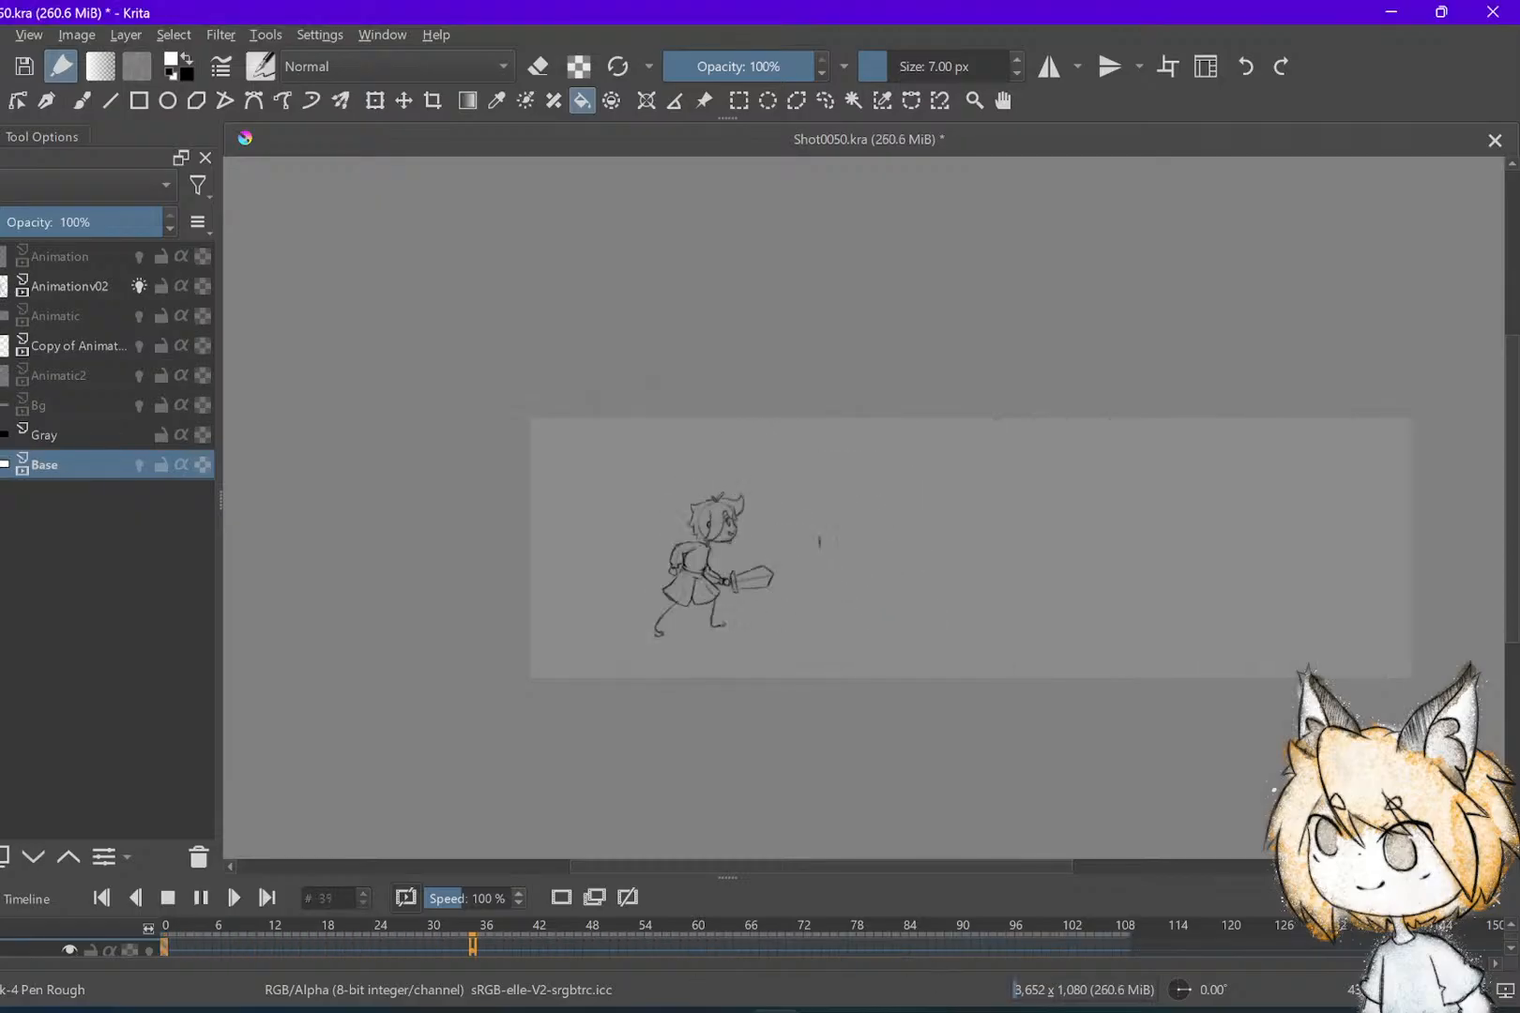
{"action": "key", "text": "space"}
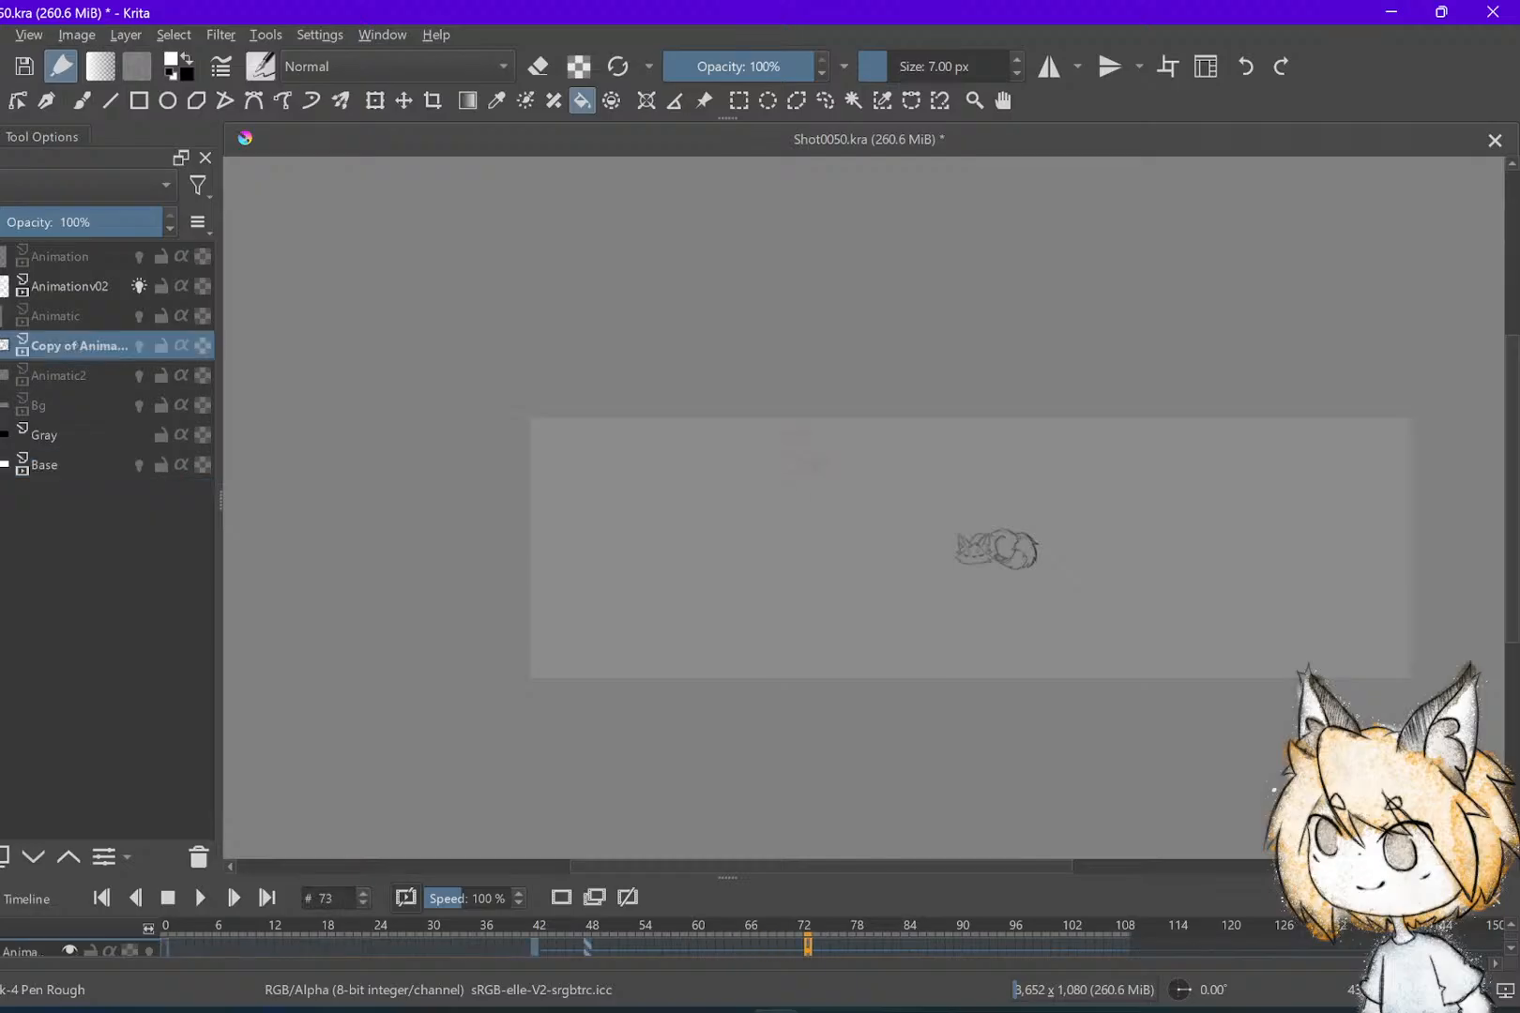
{"action": "key", "text": "comma"}
{"action": "key", "text": "comma"}
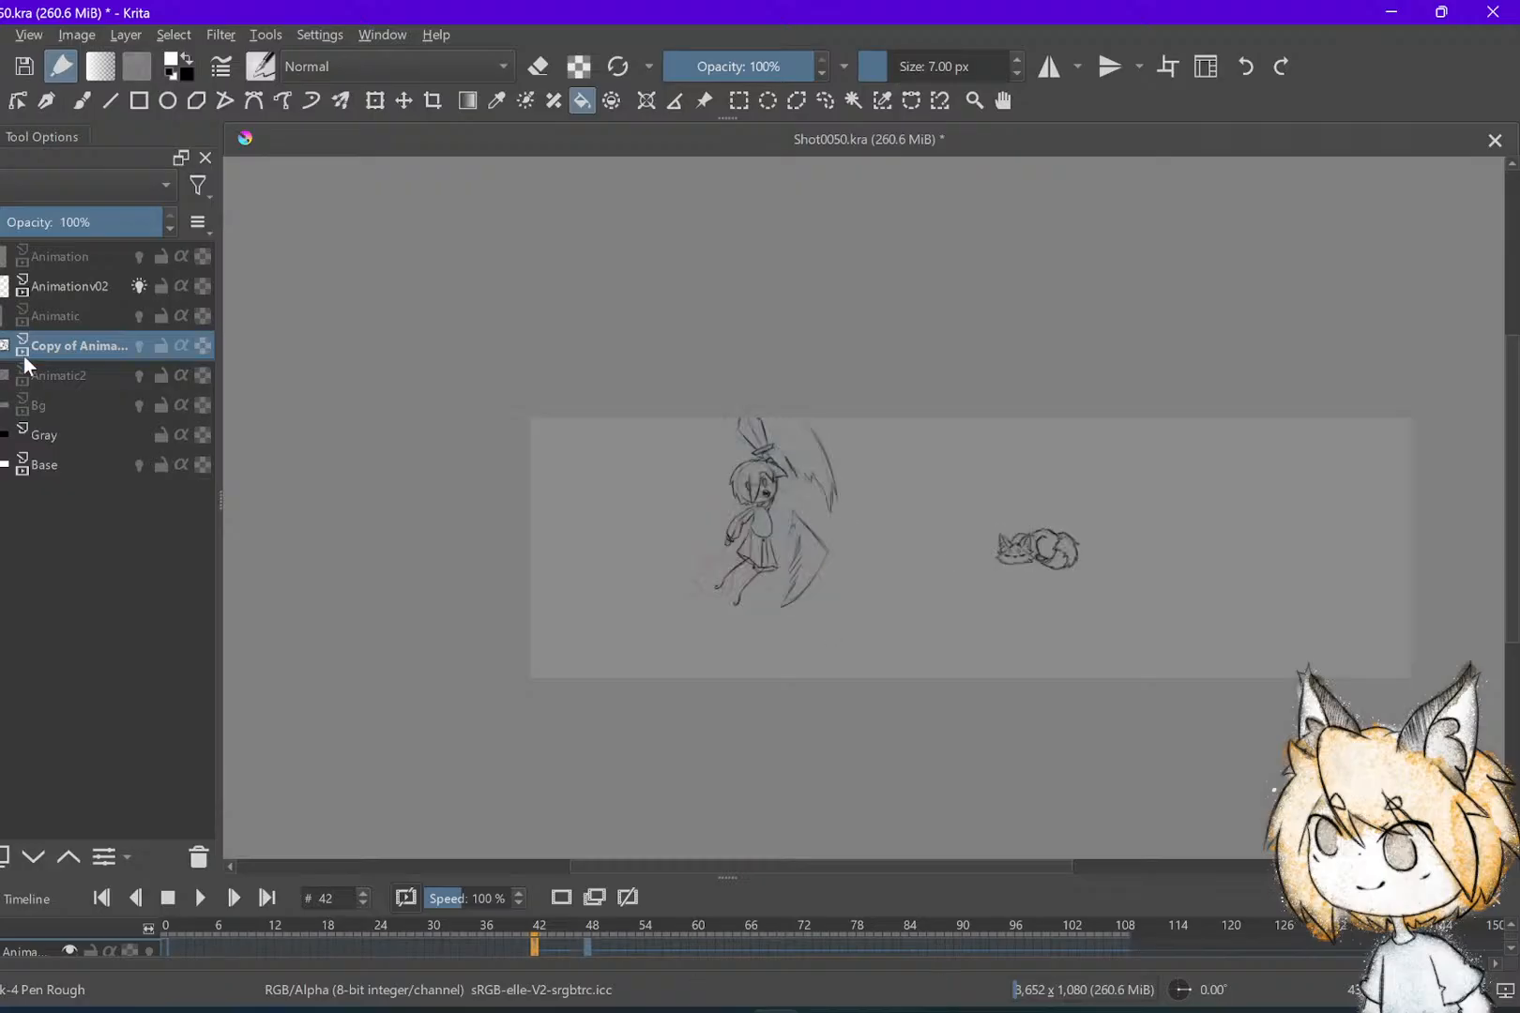
Remove frame 47 from the copied Animatic2 layer and pull the following keyframe one frame earlier
{"action": "left_click", "coordinate": [583, 950]}
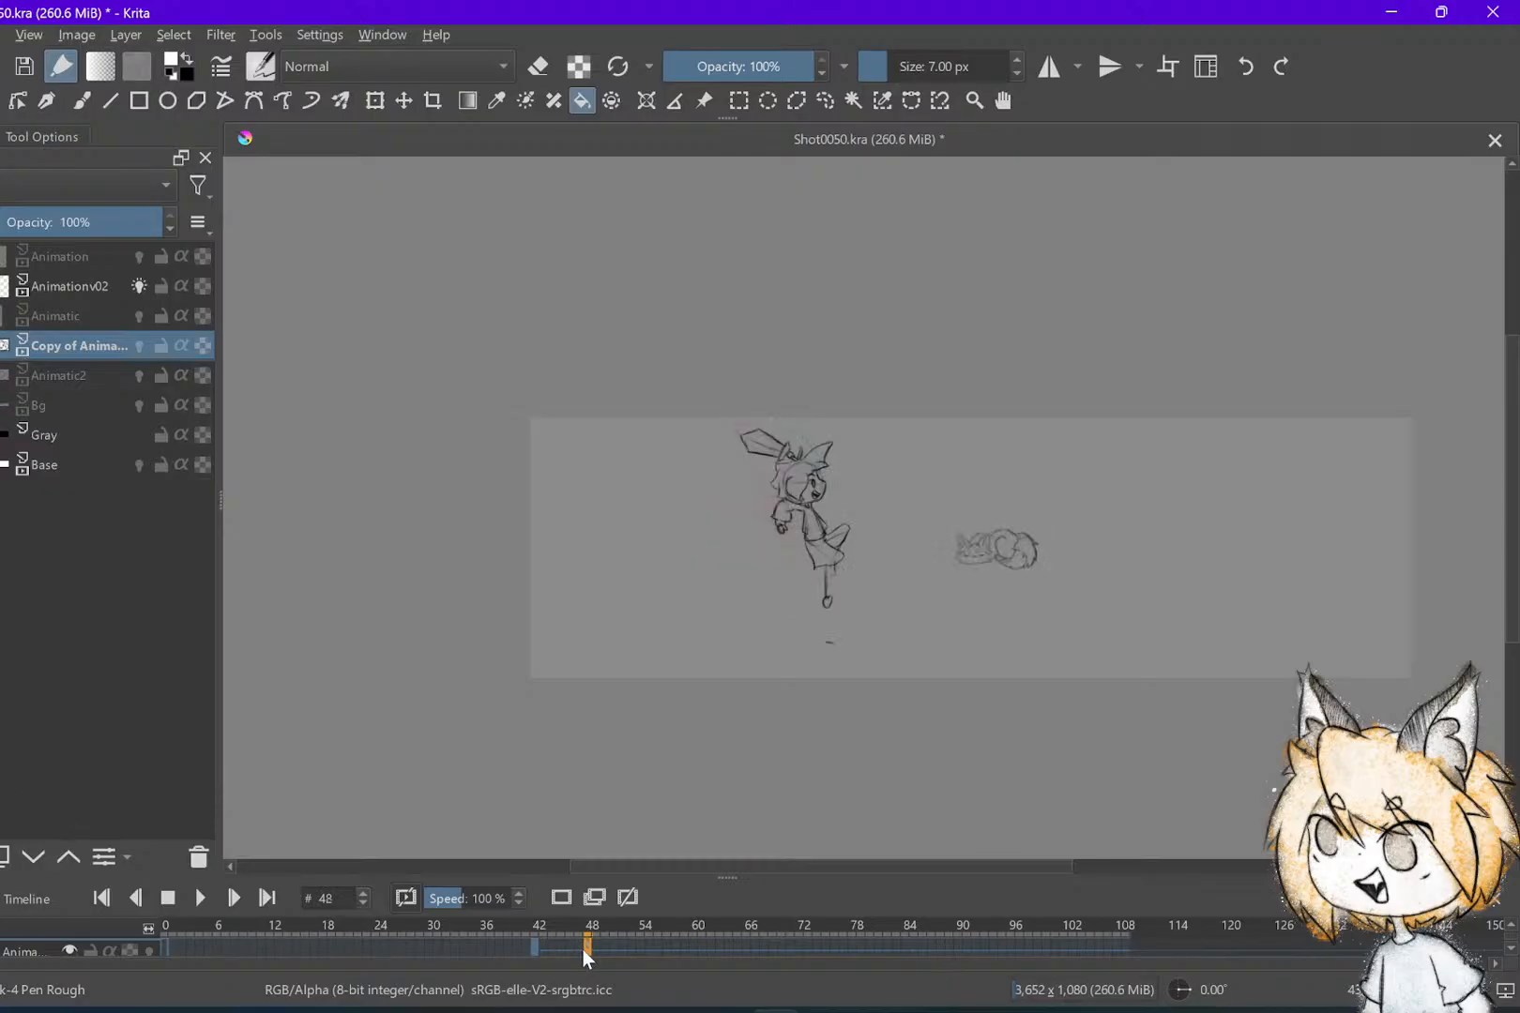
{"action": "right_click", "coordinate": [583, 950]}
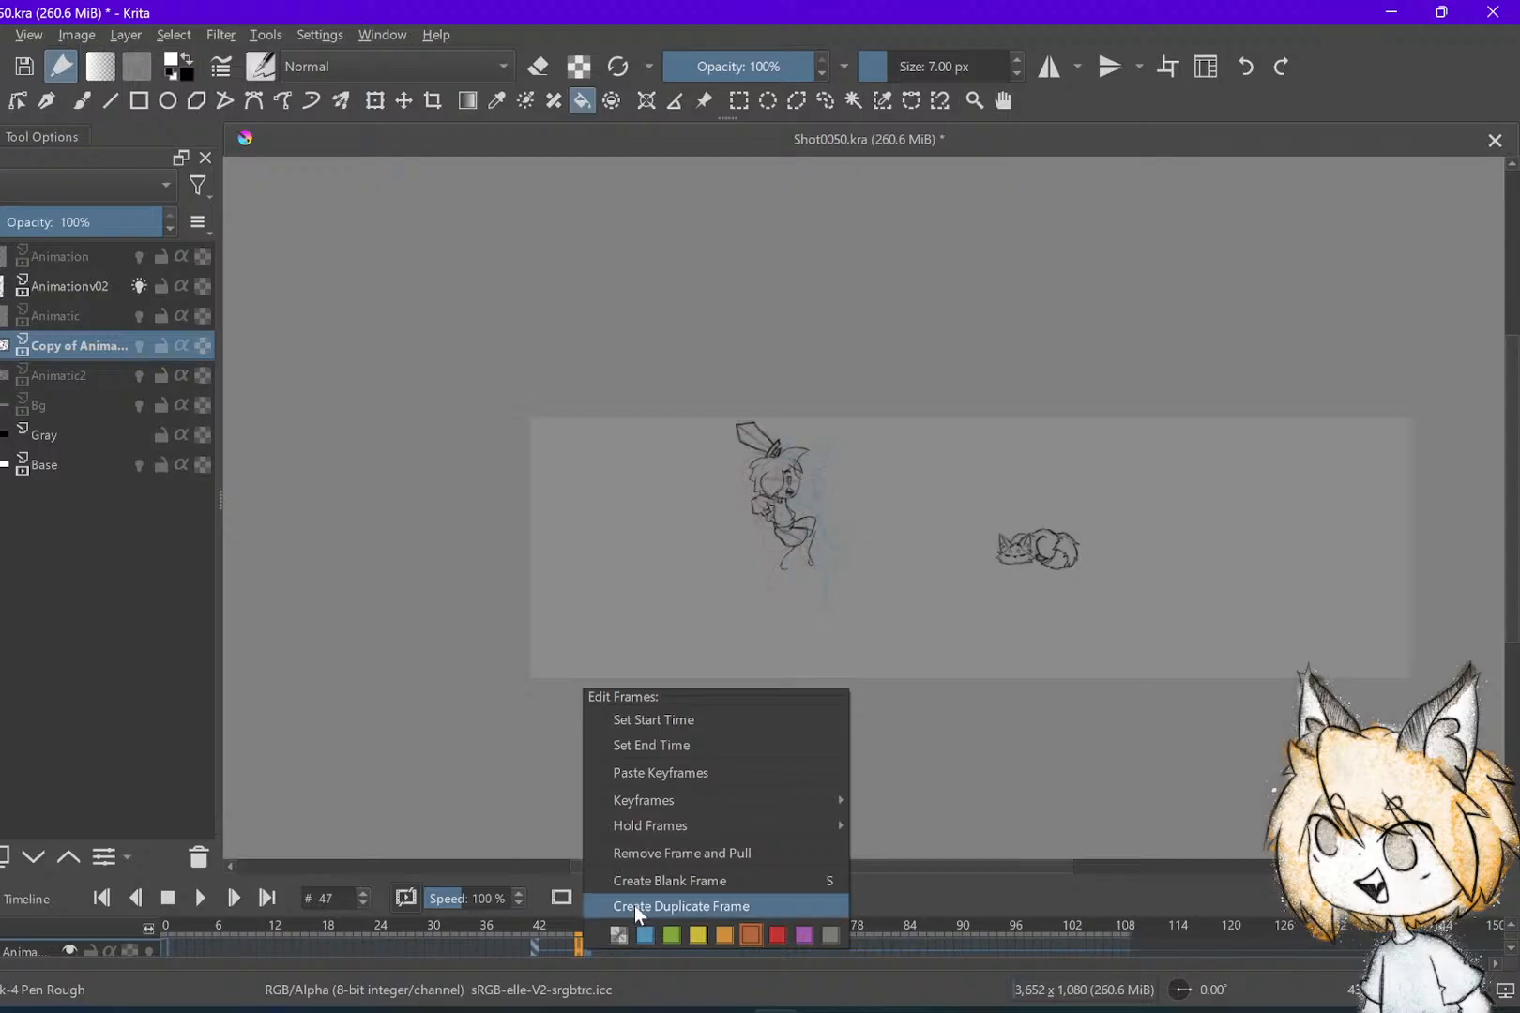
{"action": "left_click", "coordinate": [666, 852]}
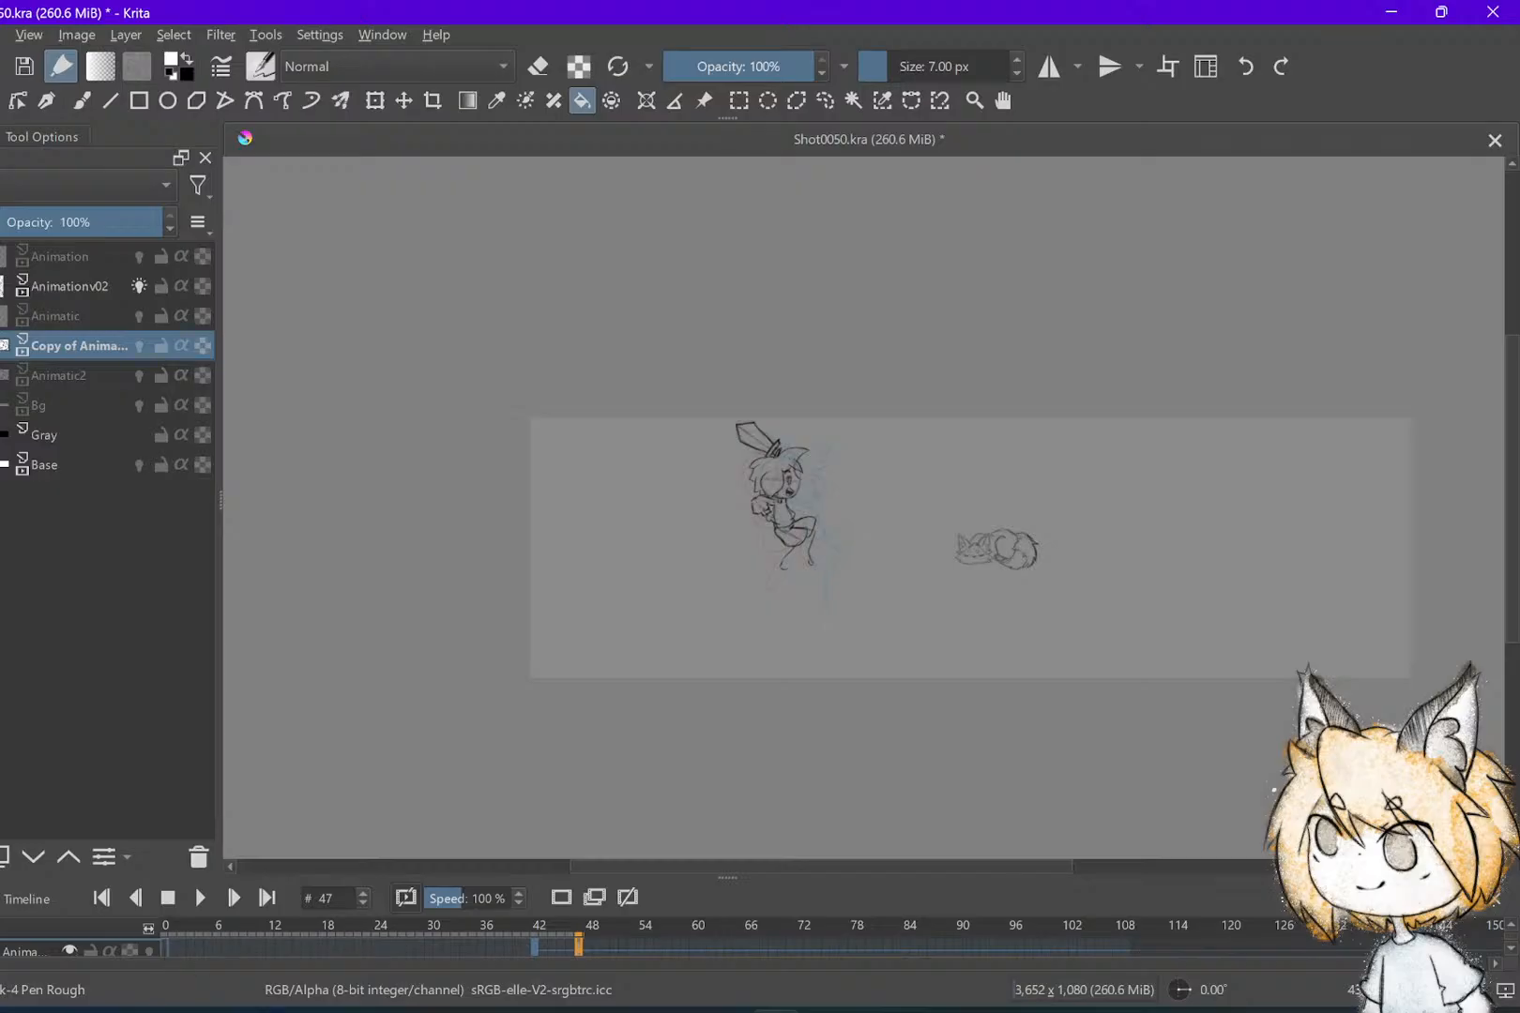
Move the curled-up fox keyframe on the copied Animatic2 layer from frame 42 to frame 0 by cutting and pasting it
{"action": "right_click", "coordinate": [533, 953]}
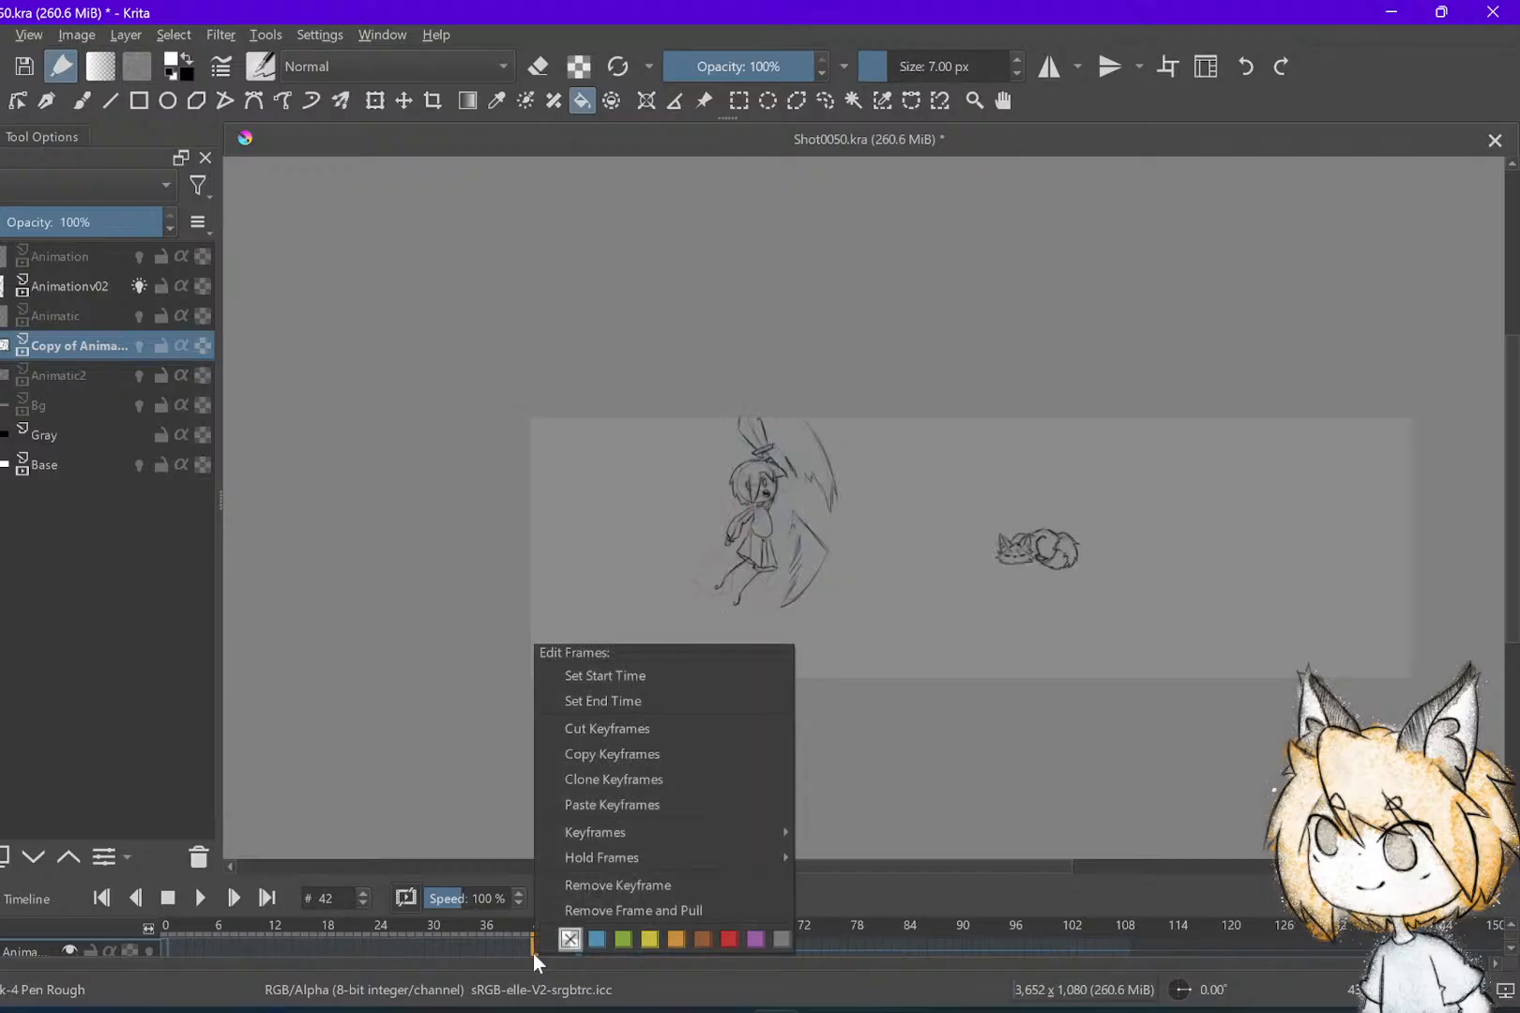
{"action": "left_click", "coordinate": [598, 735]}
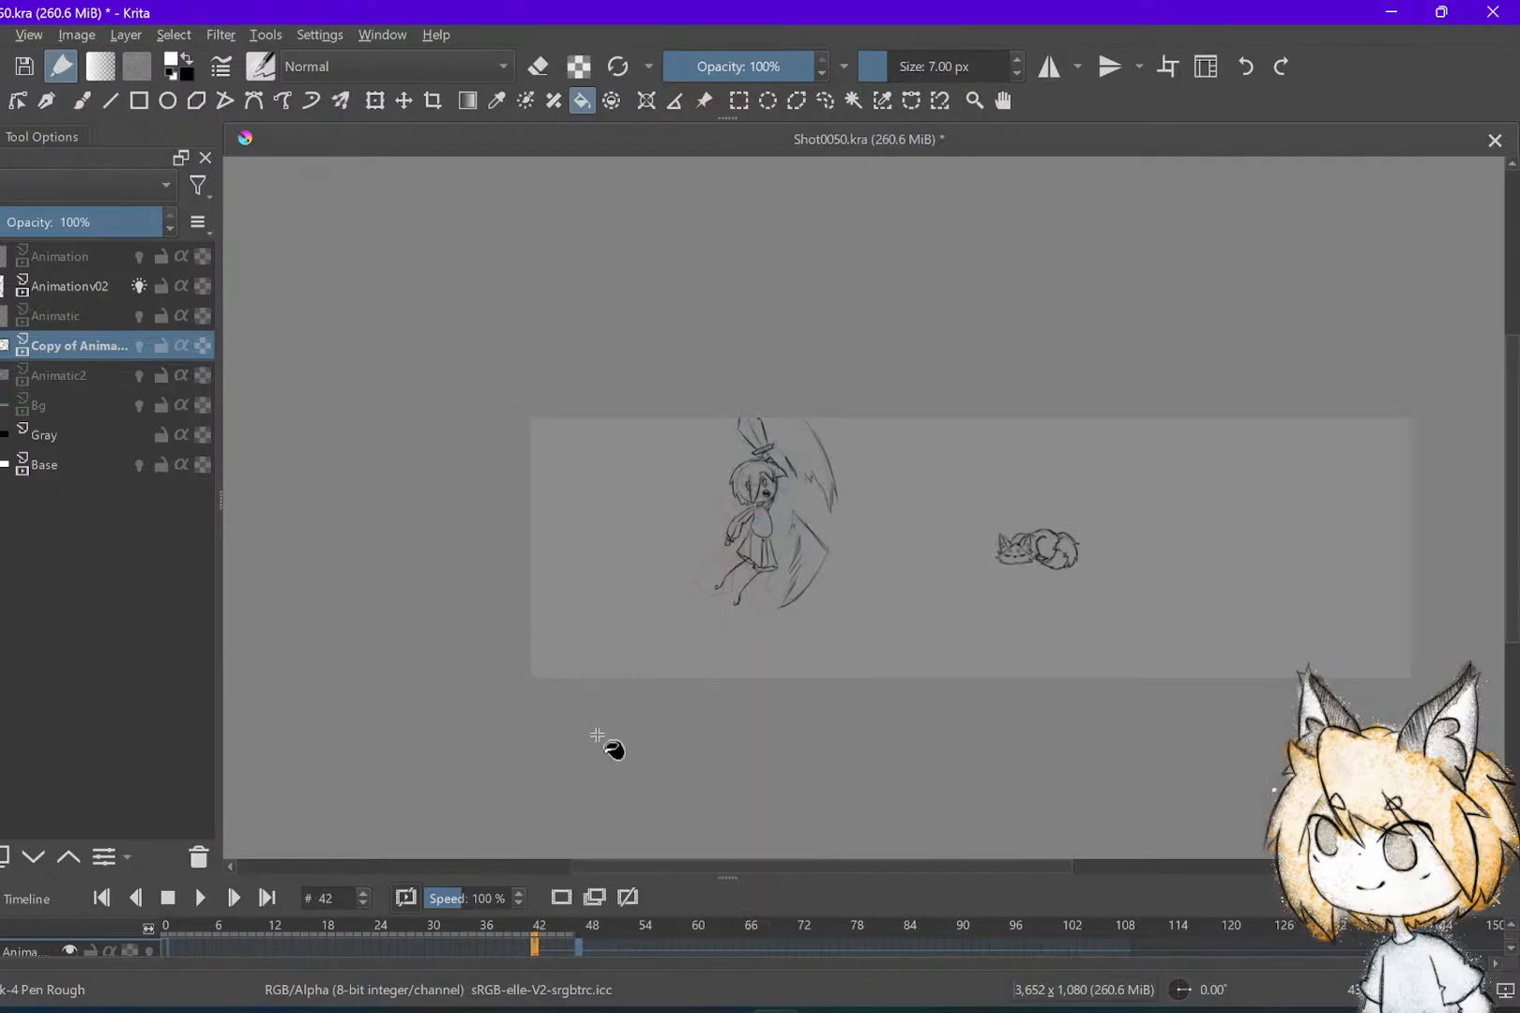
{"action": "left_click", "coordinate": [160, 947]}
{"action": "right_click", "coordinate": [160, 949]}
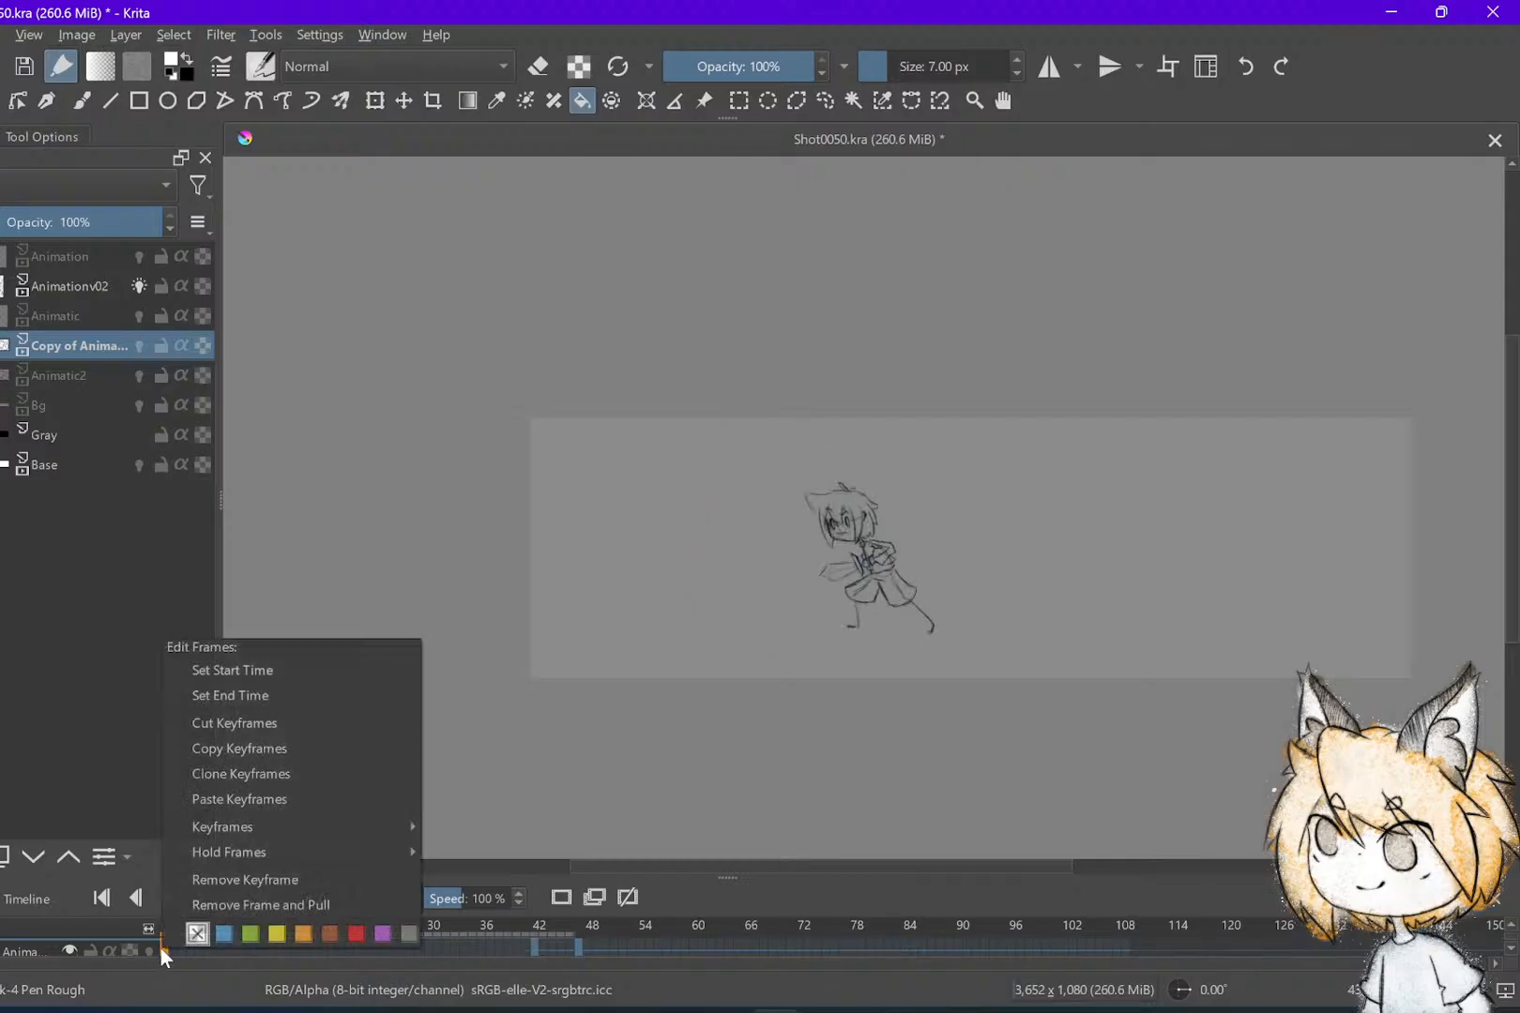
{"action": "left_click", "coordinate": [242, 797]}
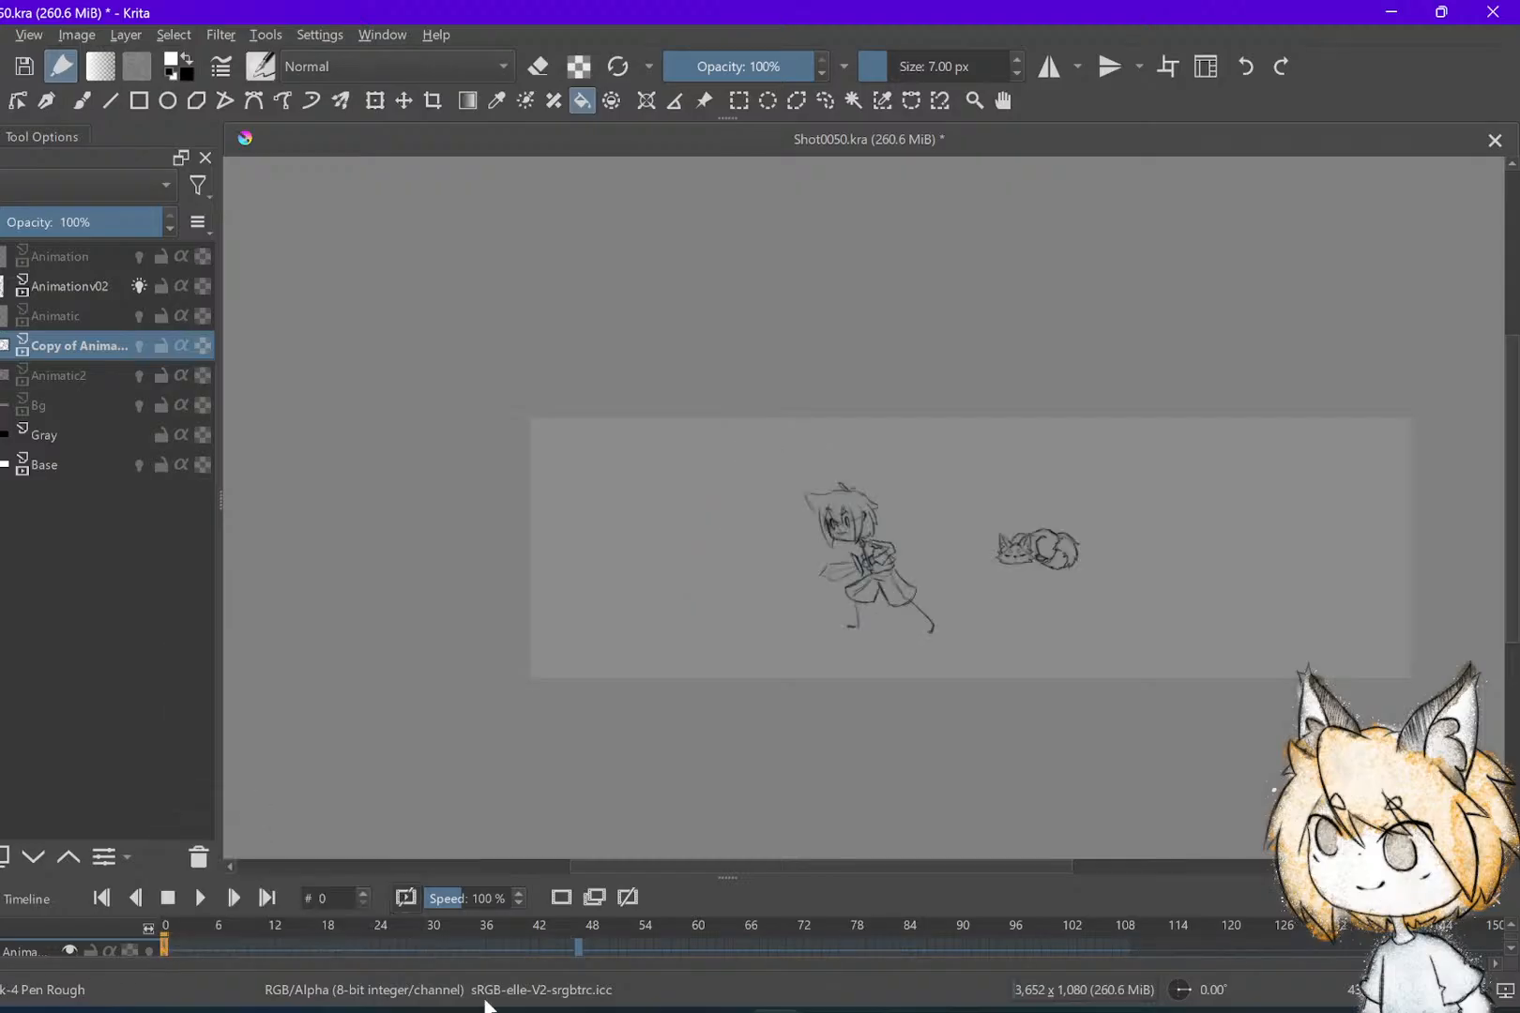
Remove the copied Animatic2 layer's keyframe at frame 47 so that the fox drawing holds from frame 0
{"action": "left_click", "coordinate": [577, 945]}
{"action": "right_click", "coordinate": [575, 948]}
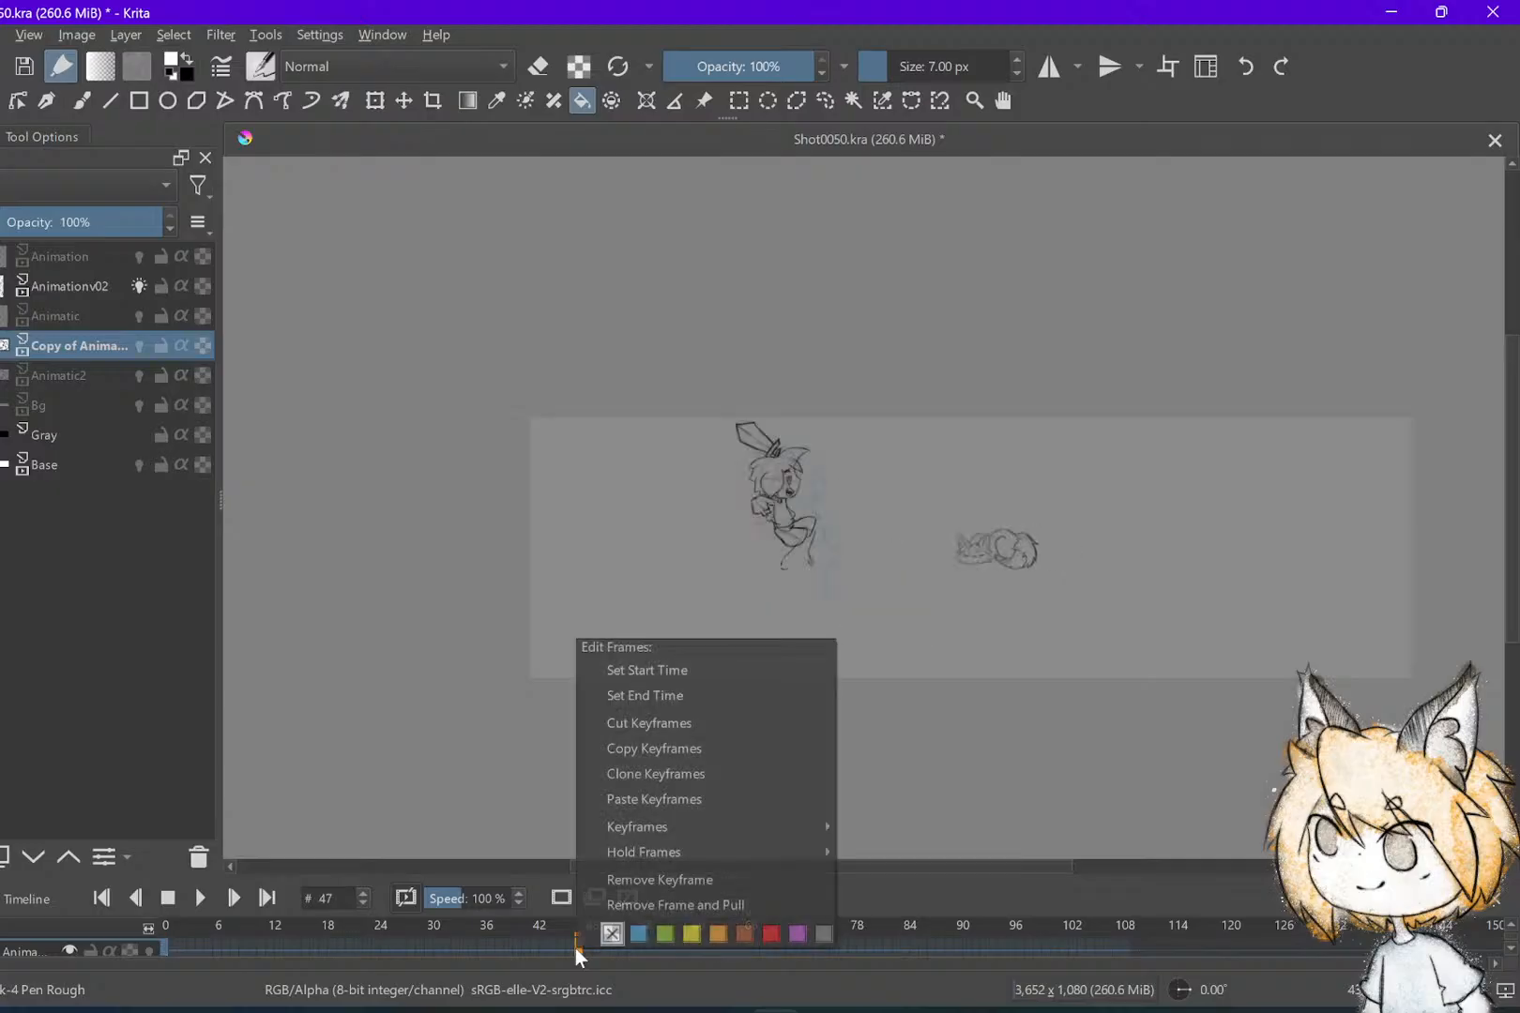
{"action": "left_click", "coordinate": [629, 882]}
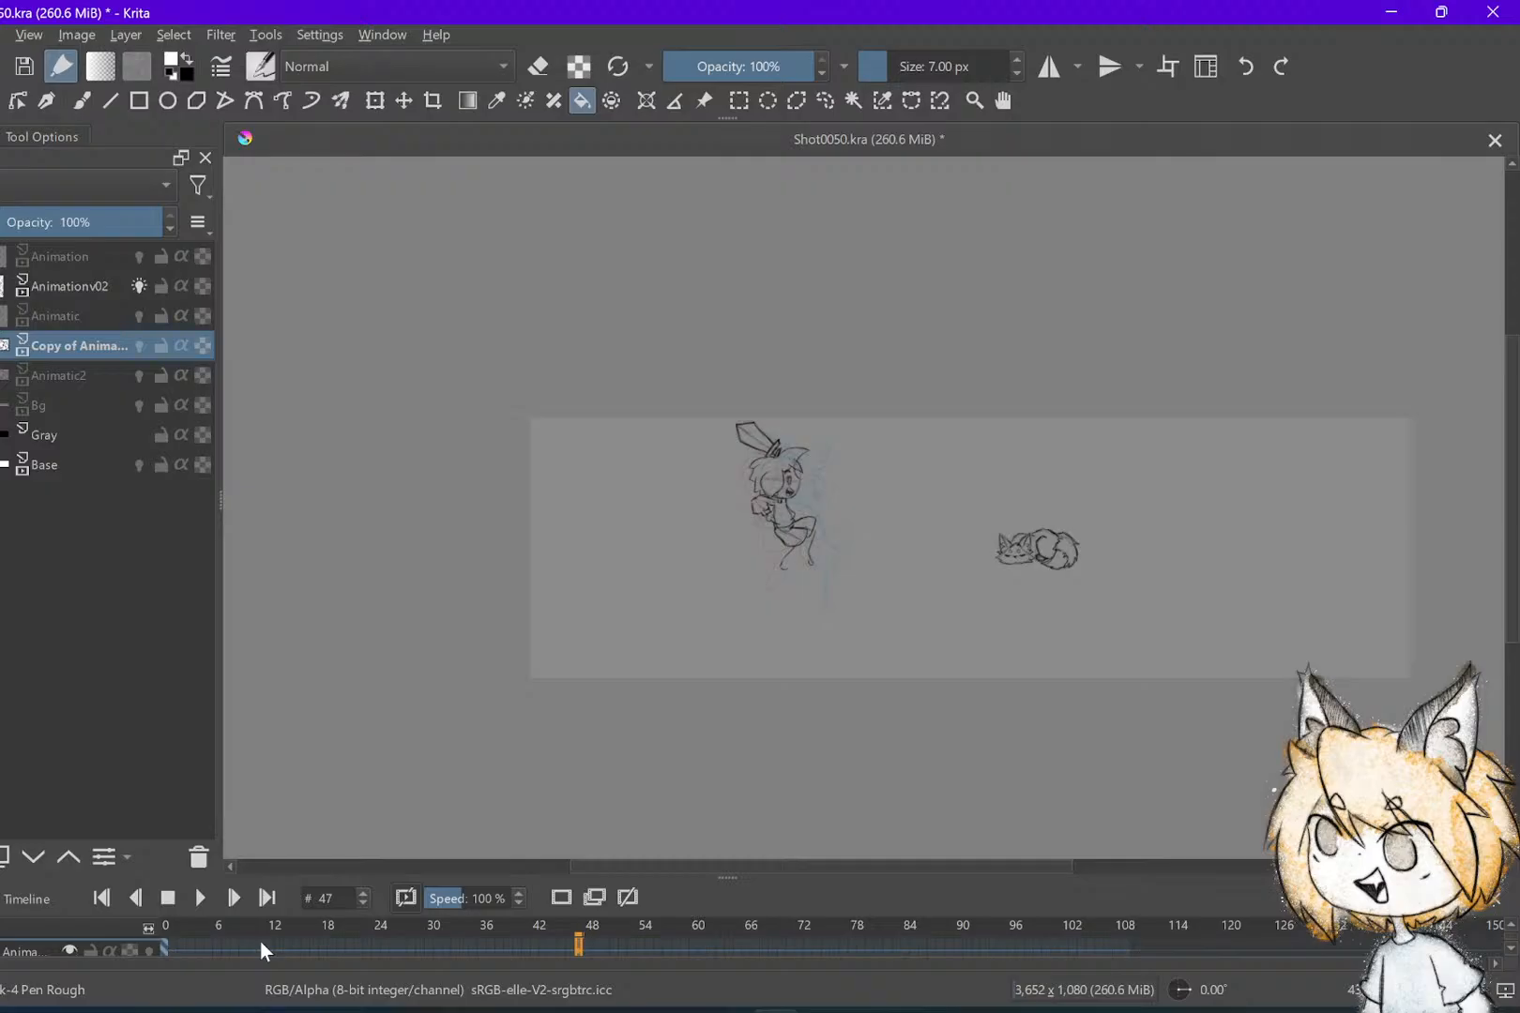
Return to frame 0, select the Animationv02 layer and play back the character animation beside the stationary fox
{"action": "scroll", "coordinate": [895, 563], "scroll_direction": "up", "scroll_amount": 4}
{"action": "scroll", "coordinate": [1004, 624], "scroll_direction": "down", "scroll_amount": 2}
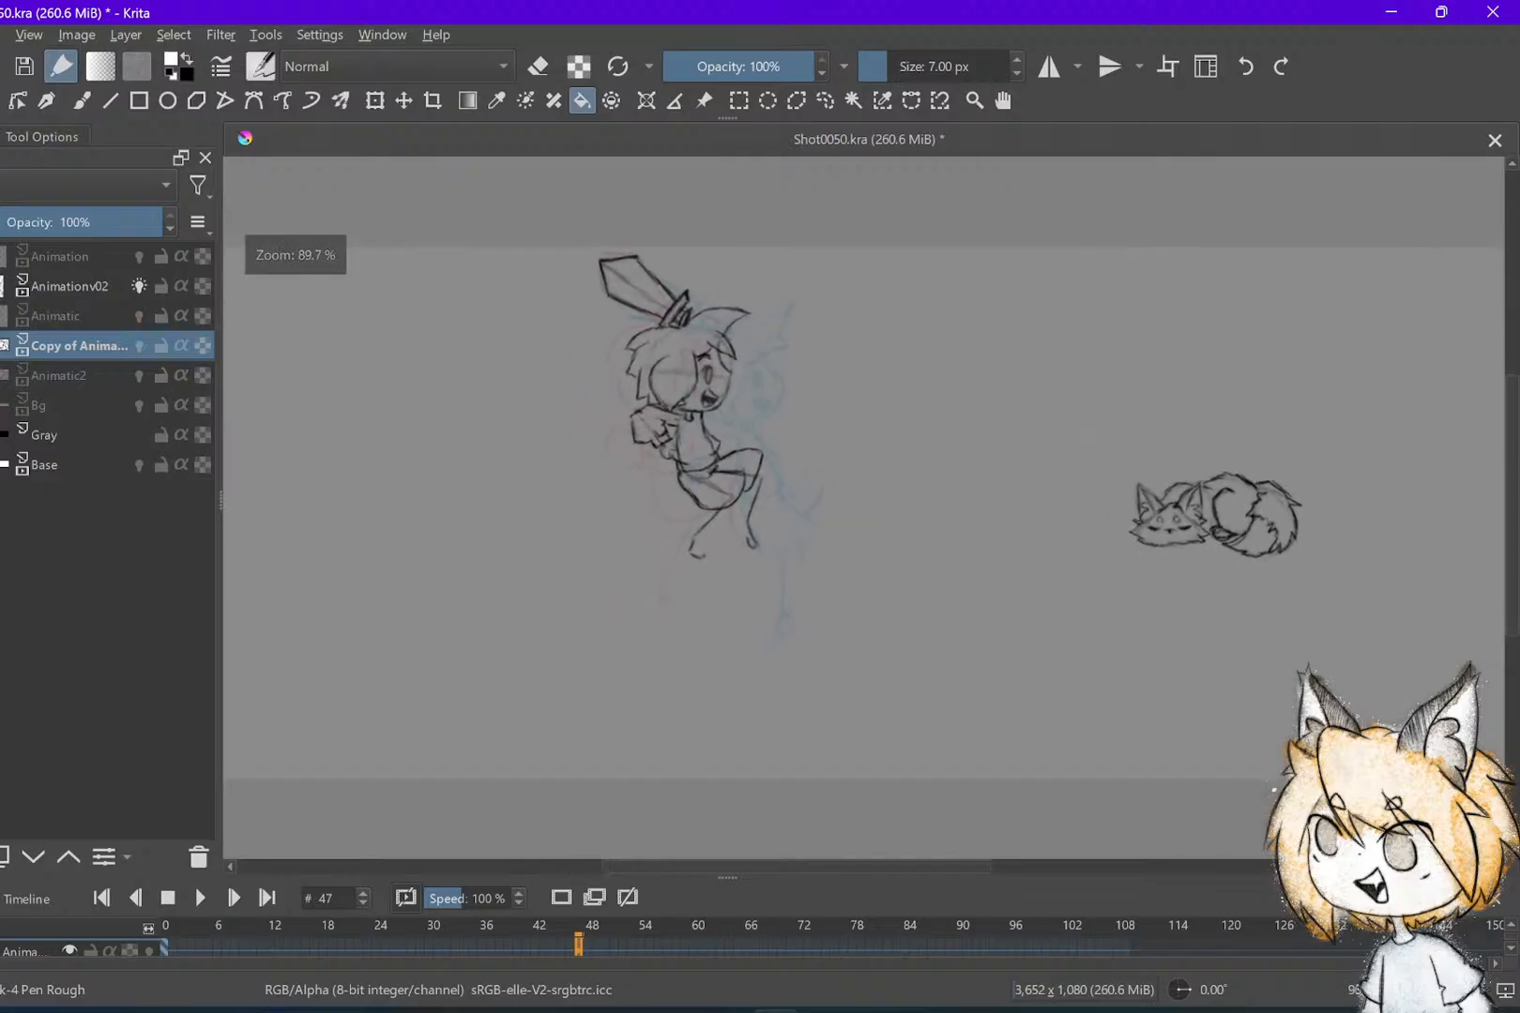
{"action": "scroll", "coordinate": [1004, 624], "scroll_direction": "up", "scroll_amount": 1}
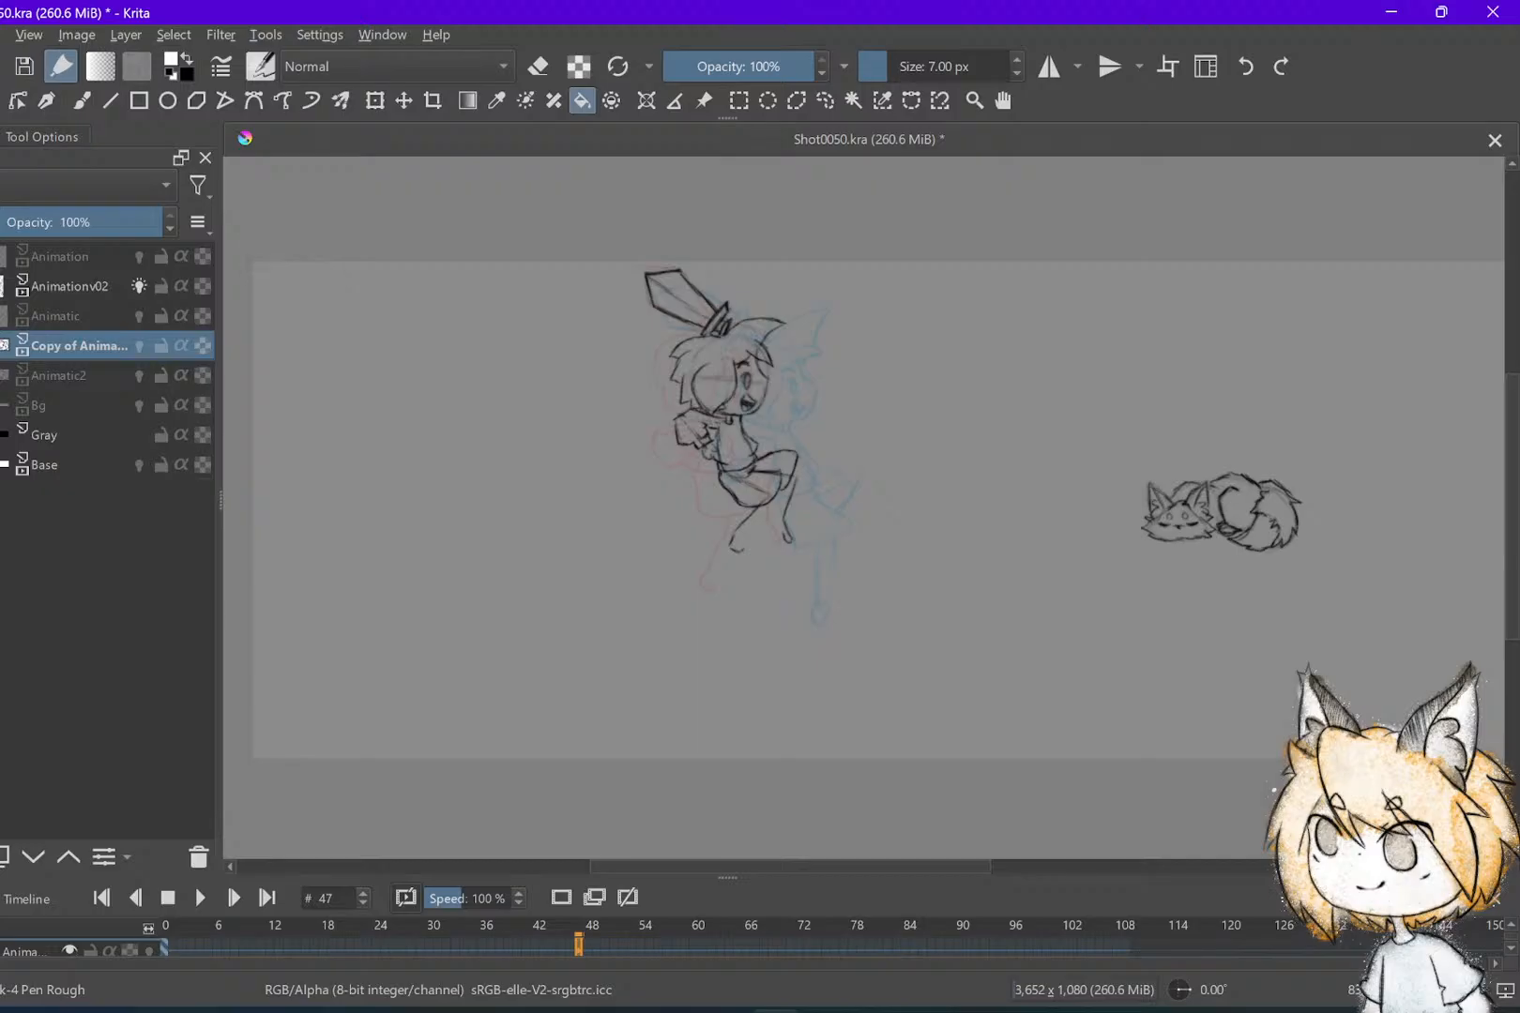
{"action": "key", "text": "Home"}
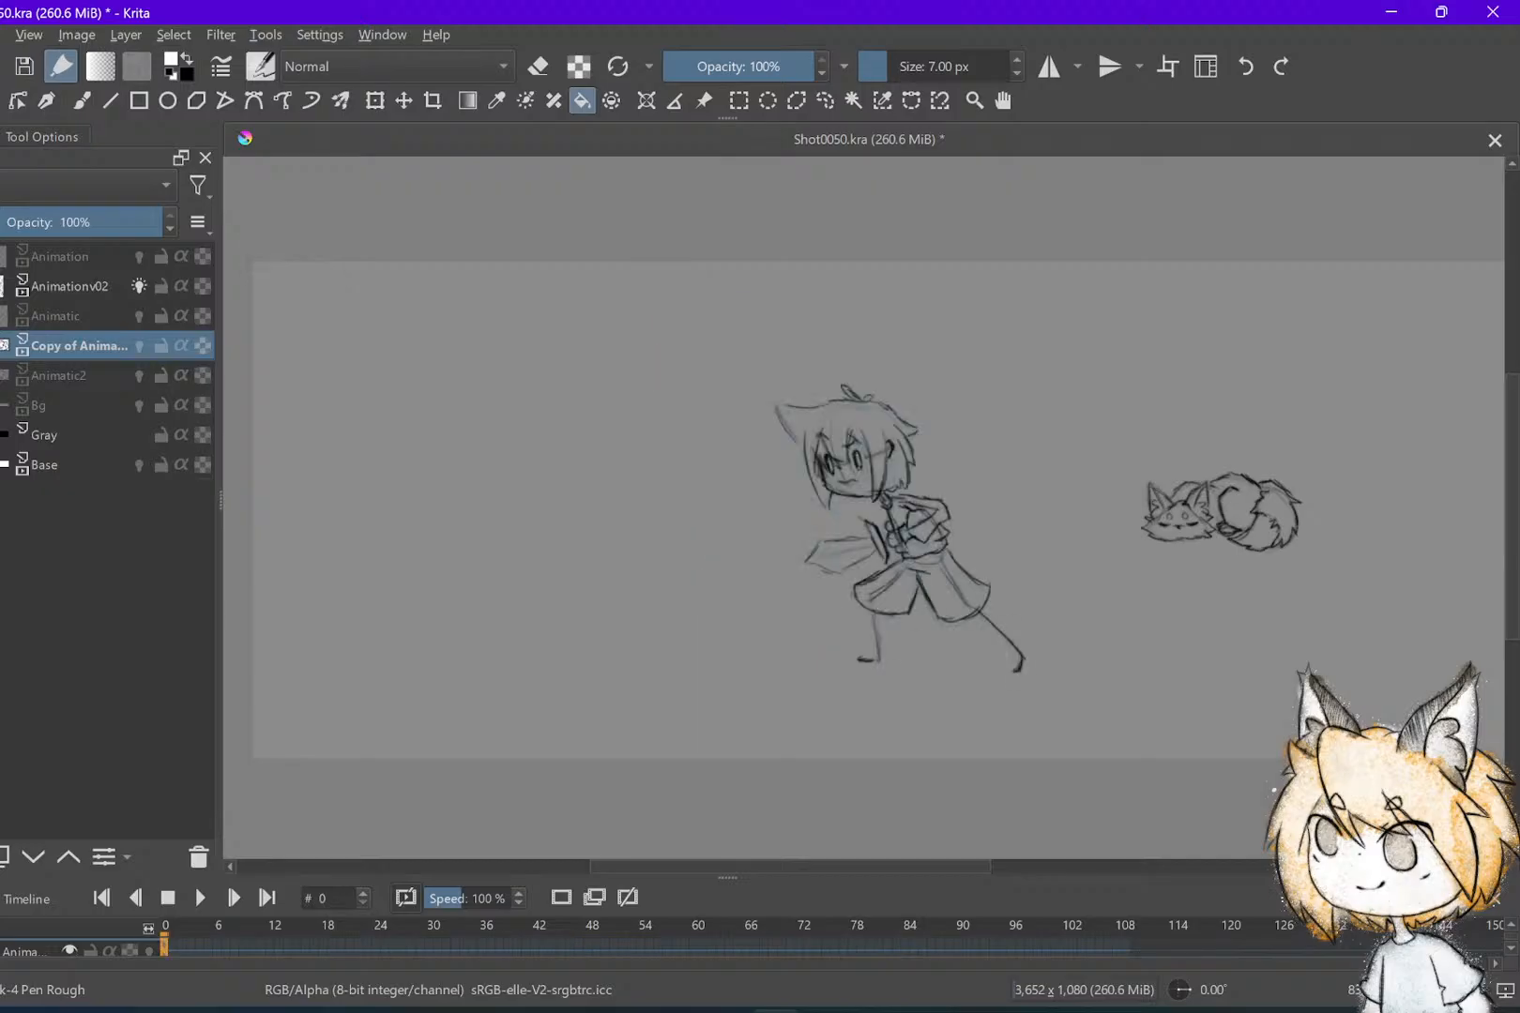
{"action": "left_click", "coordinate": [71, 287]}
{"action": "key", "text": "space"}
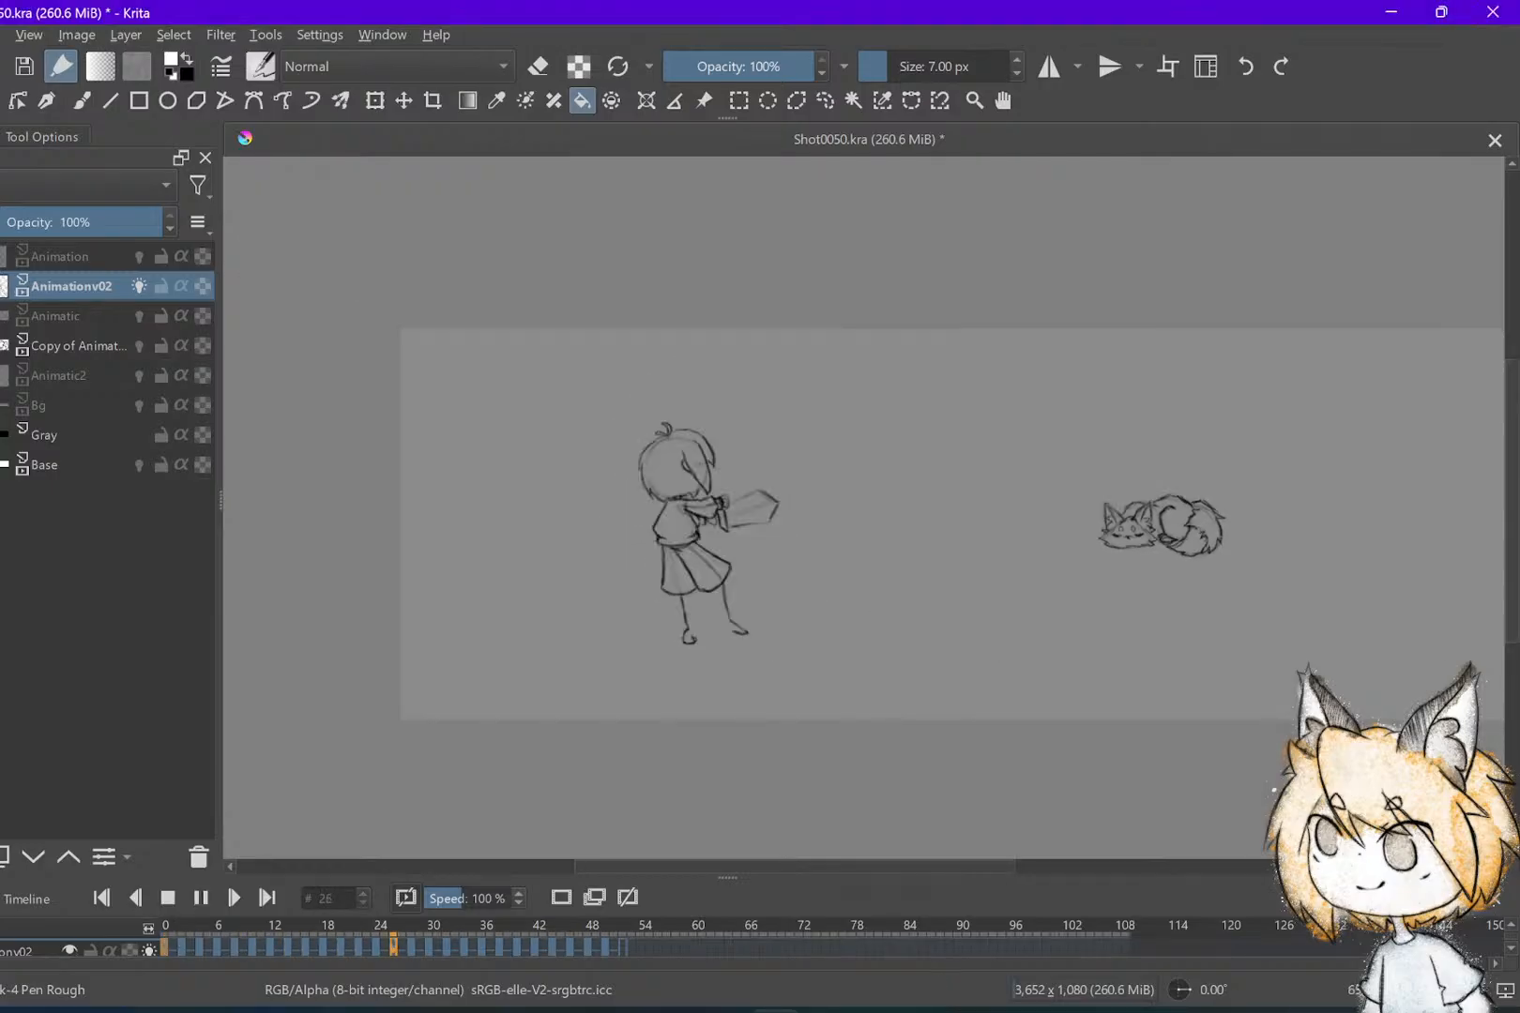
{"action": "key", "text": "space"}
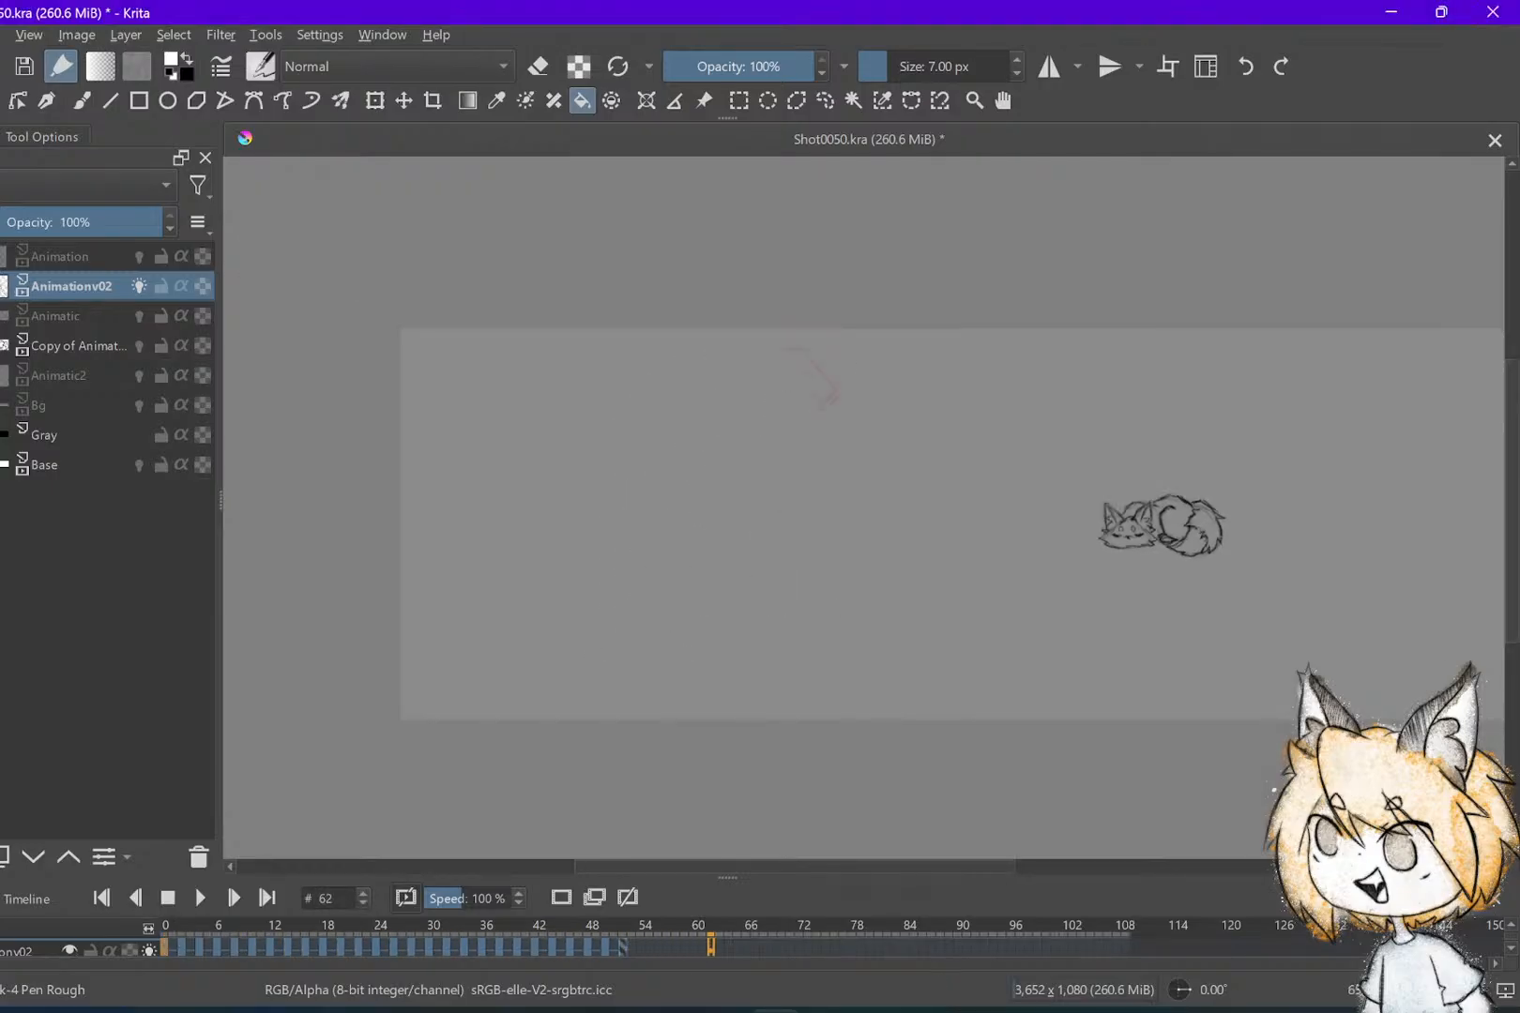
Show the Animatic layer and examine how its rough poses line up with the Animationv02 drawings from frame 46 to 52
{"action": "scroll", "coordinate": [1030, 512], "scroll_direction": "up", "scroll_amount": 2}
{"action": "key", "text": "comma"}
{"action": "key", "text": "comma"}
{"action": "key", "text": "comma"}
{"action": "scroll", "coordinate": [917, 547], "scroll_direction": "down", "scroll_amount": 1}
{"action": "key", "text": "comma"}
{"action": "key", "text": "comma"}
{"action": "key", "text": "comma"}
{"action": "key", "text": "comma"}
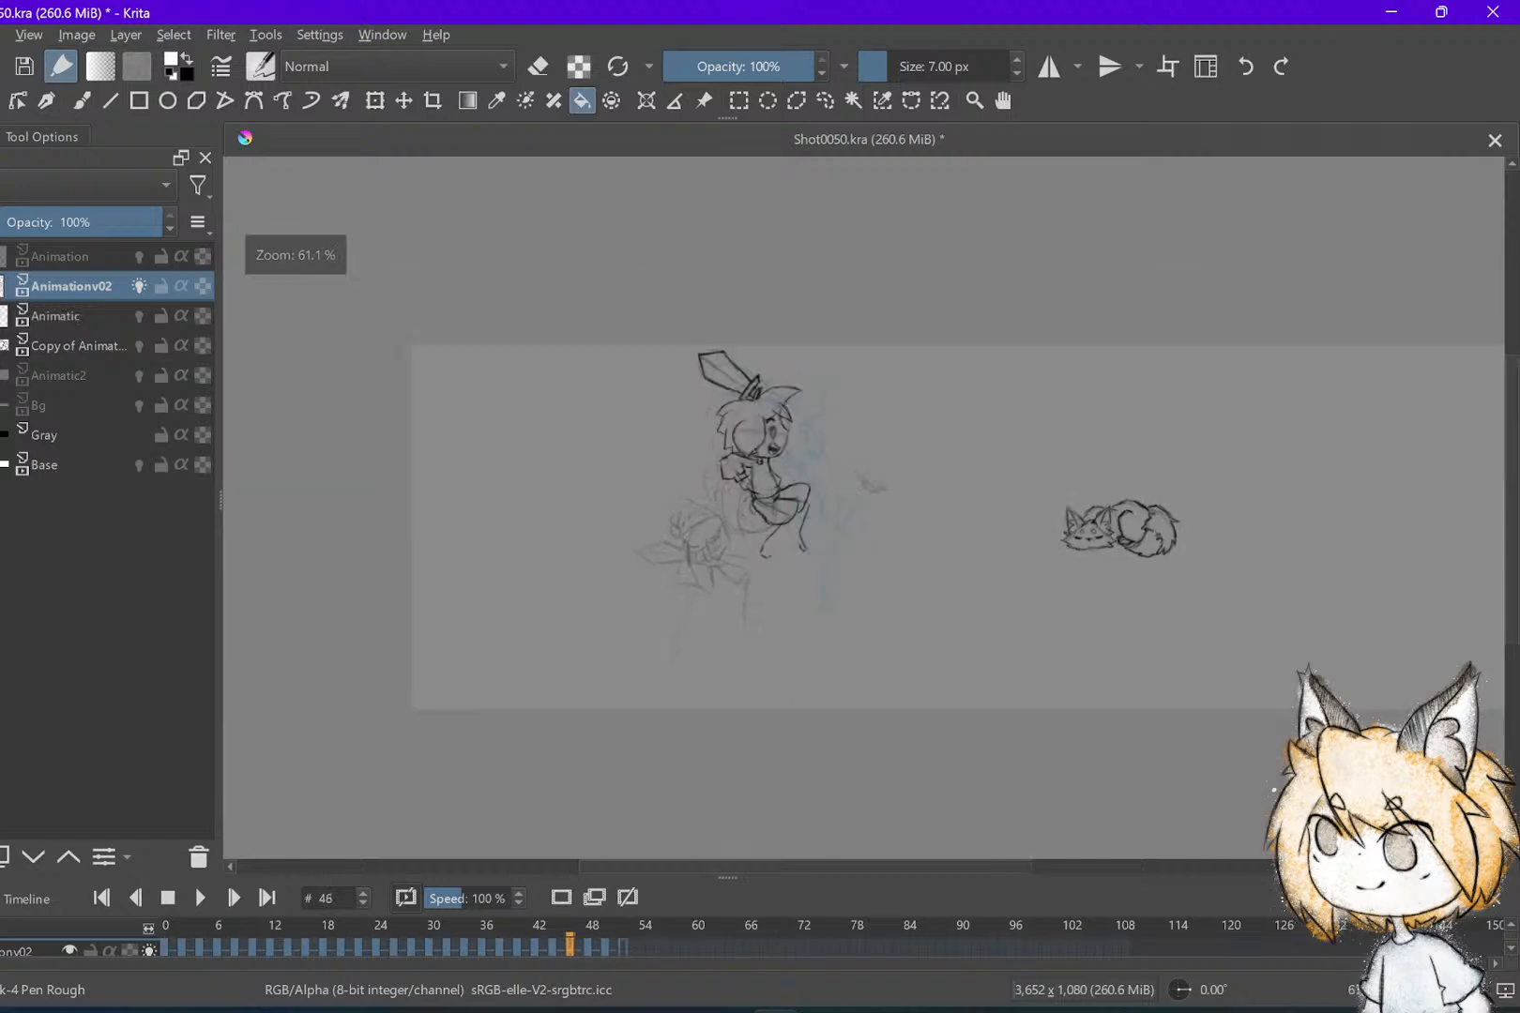
{"action": "key", "text": "space"}
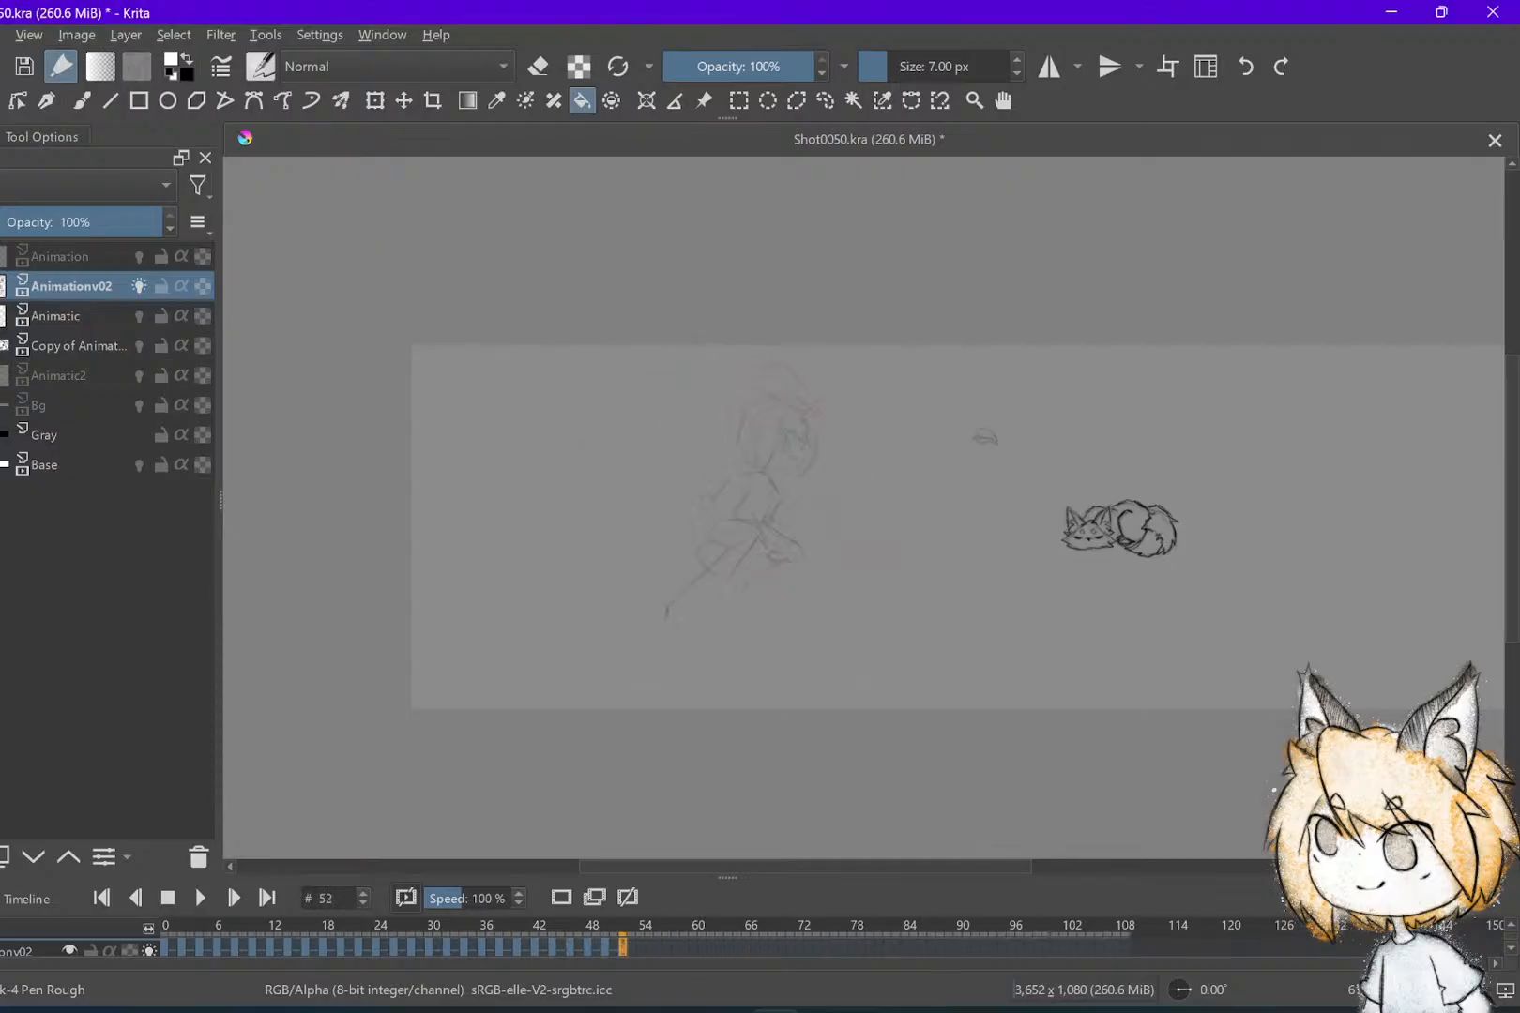
Select the Animatic layer and compare its keyframe poses around frame 36 with the Animationv02 drawings
{"action": "left_click", "coordinate": [82, 315]}
{"action": "key", "text": "comma"}
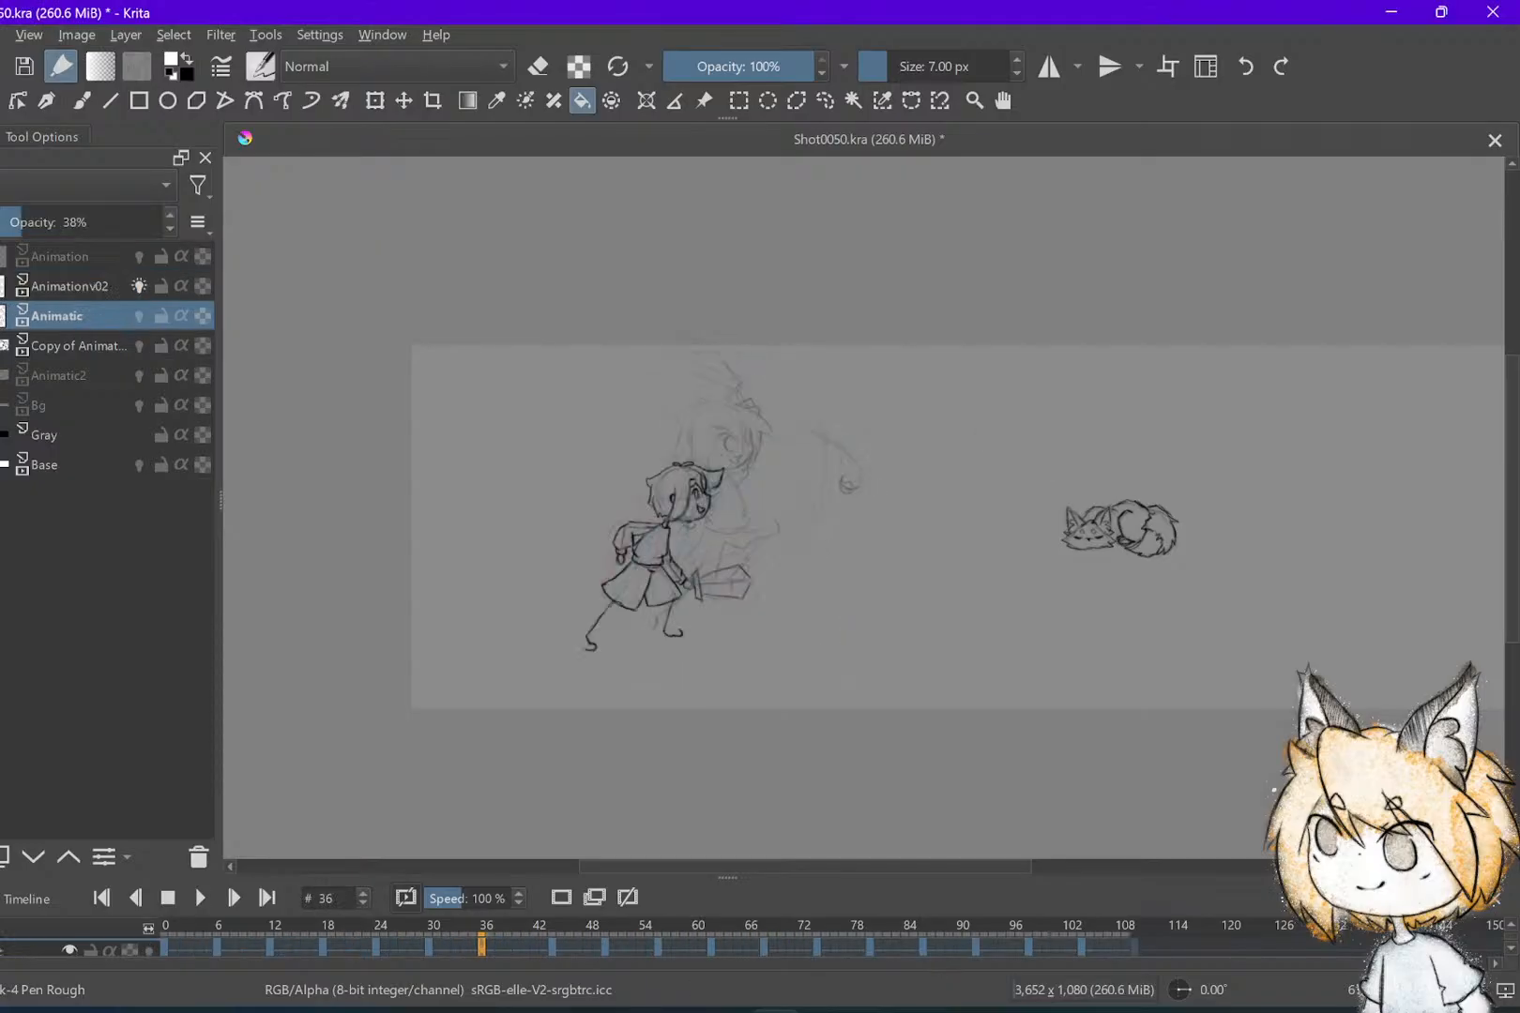
{"action": "key", "text": "period"}
{"action": "key", "text": "comma"}
{"action": "key", "text": "period"}
{"action": "key", "text": "comma"}
{"action": "key", "text": "Right"}
{"action": "key", "text": "Right"}
{"action": "key", "text": "Left"}
{"action": "key", "text": "Left"}
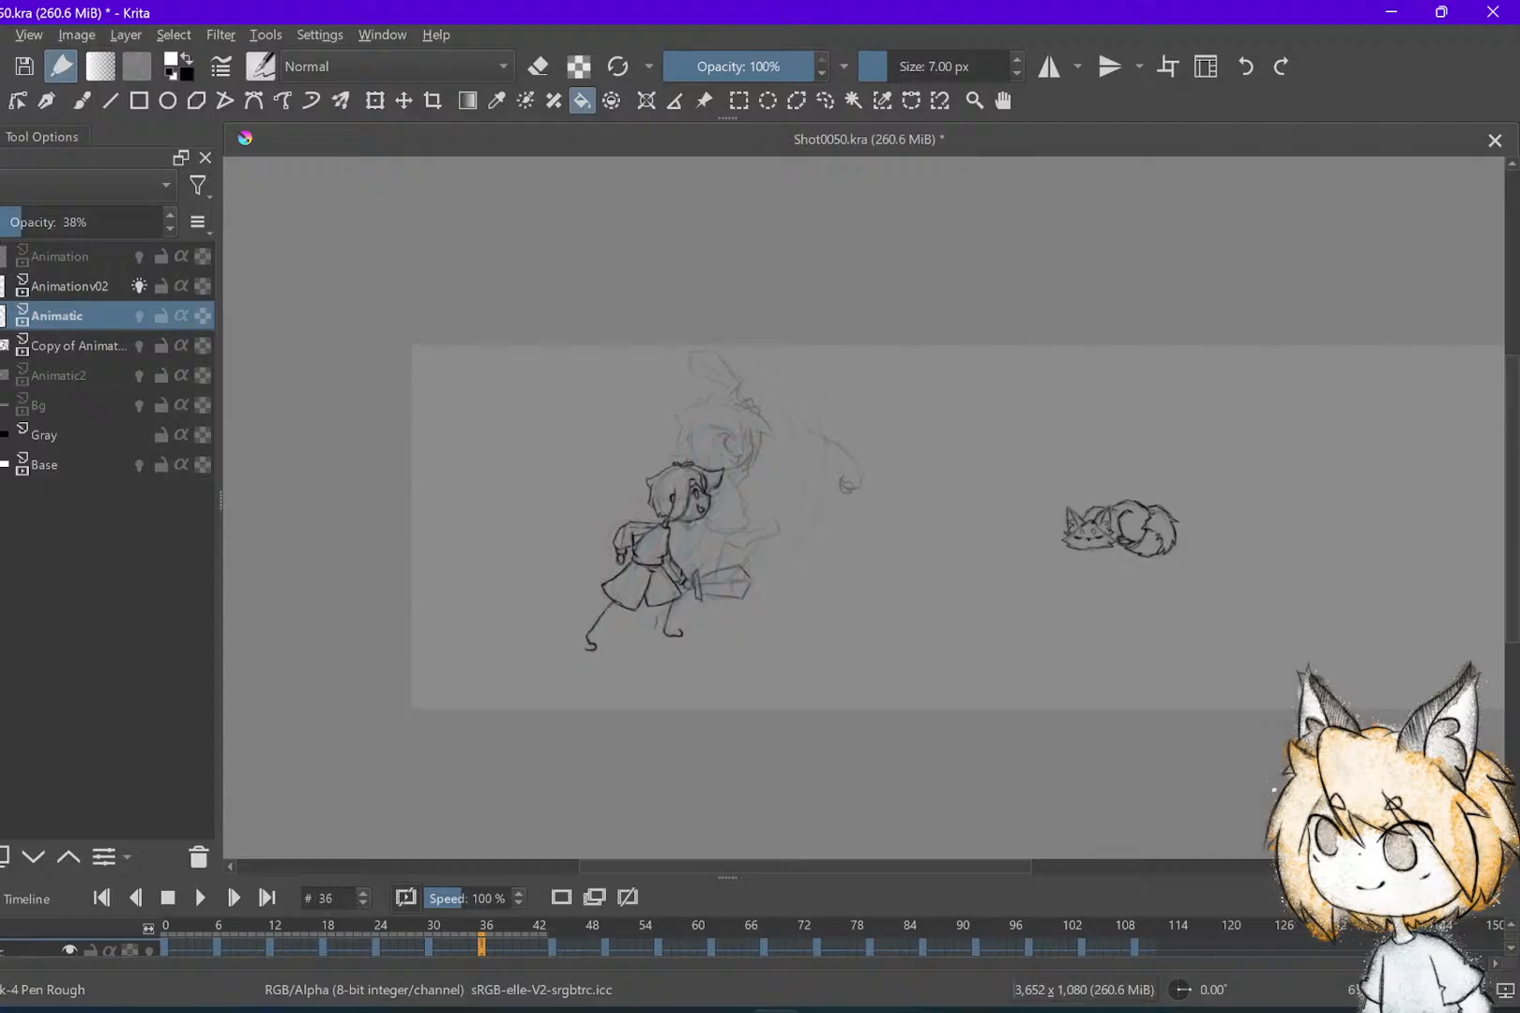
Insert four hold frames after the Animatic keyframe at frame 30, moving the next keyframe to frame 40
{"action": "key", "text": "Left"}
{"action": "key", "text": "plus"}
{"action": "key", "text": "plus"}
{"action": "key", "text": "plus"}
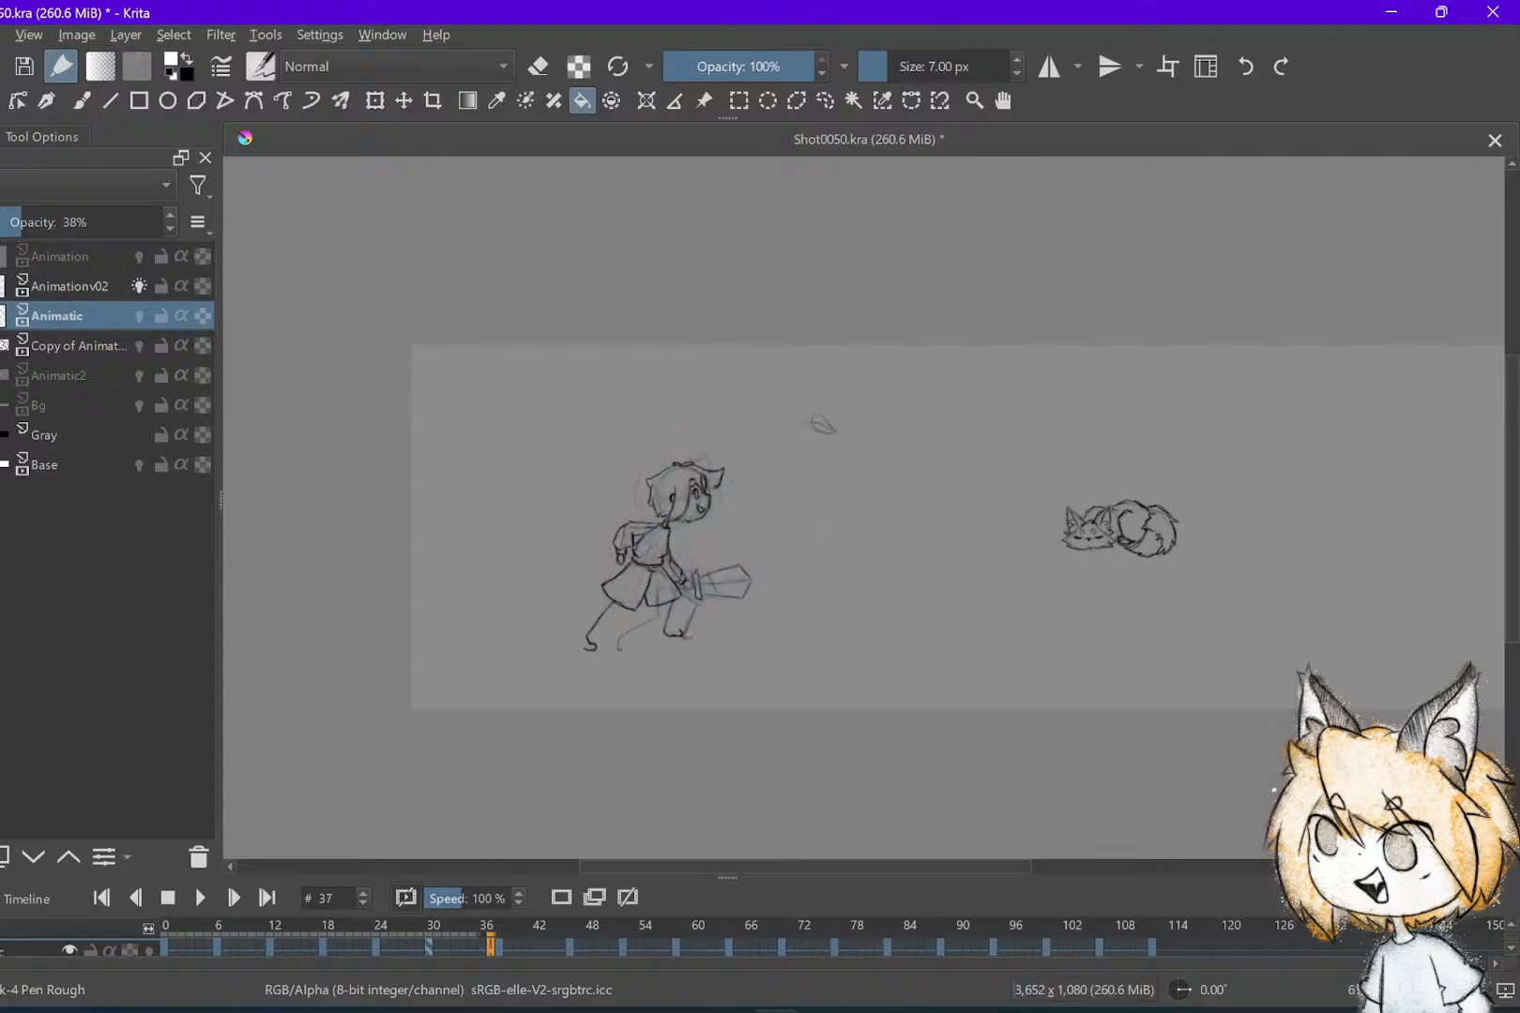
{"action": "key", "text": "plus"}
{"action": "key", "text": "Right"}
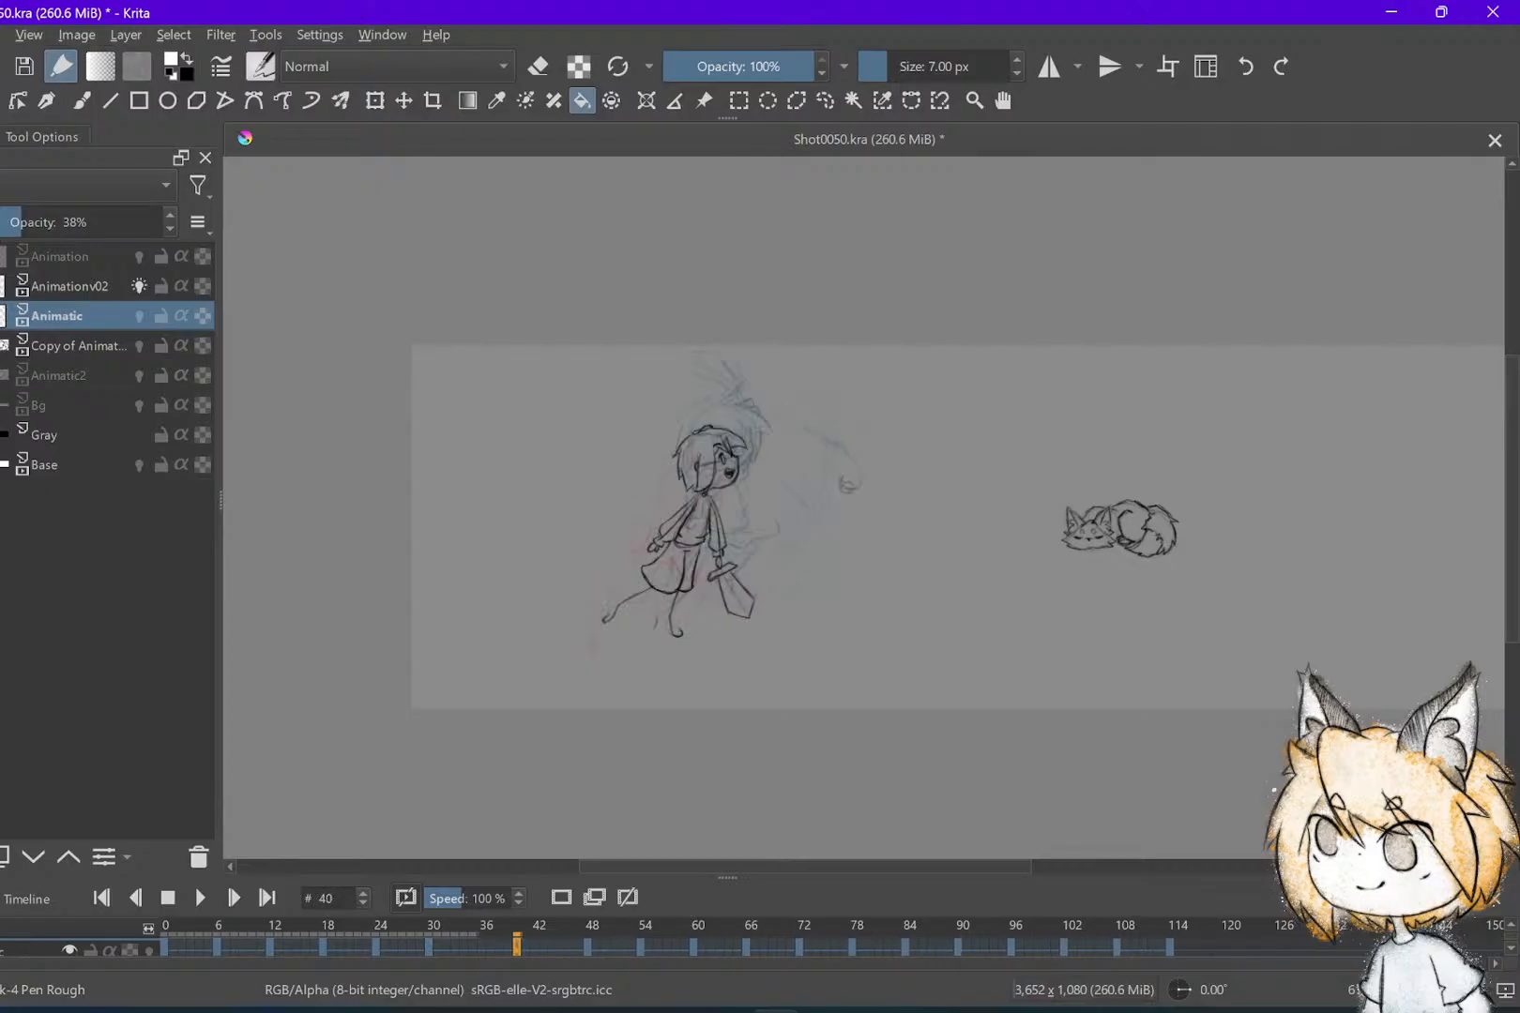
Insert four hold frames after the Animatic keyframe at frame 40, moving the next keyframe to frame 52
{"action": "key", "text": "period"}
{"action": "key", "text": "period"}
{"action": "key", "text": "comma"}
{"action": "key", "text": "Left"}
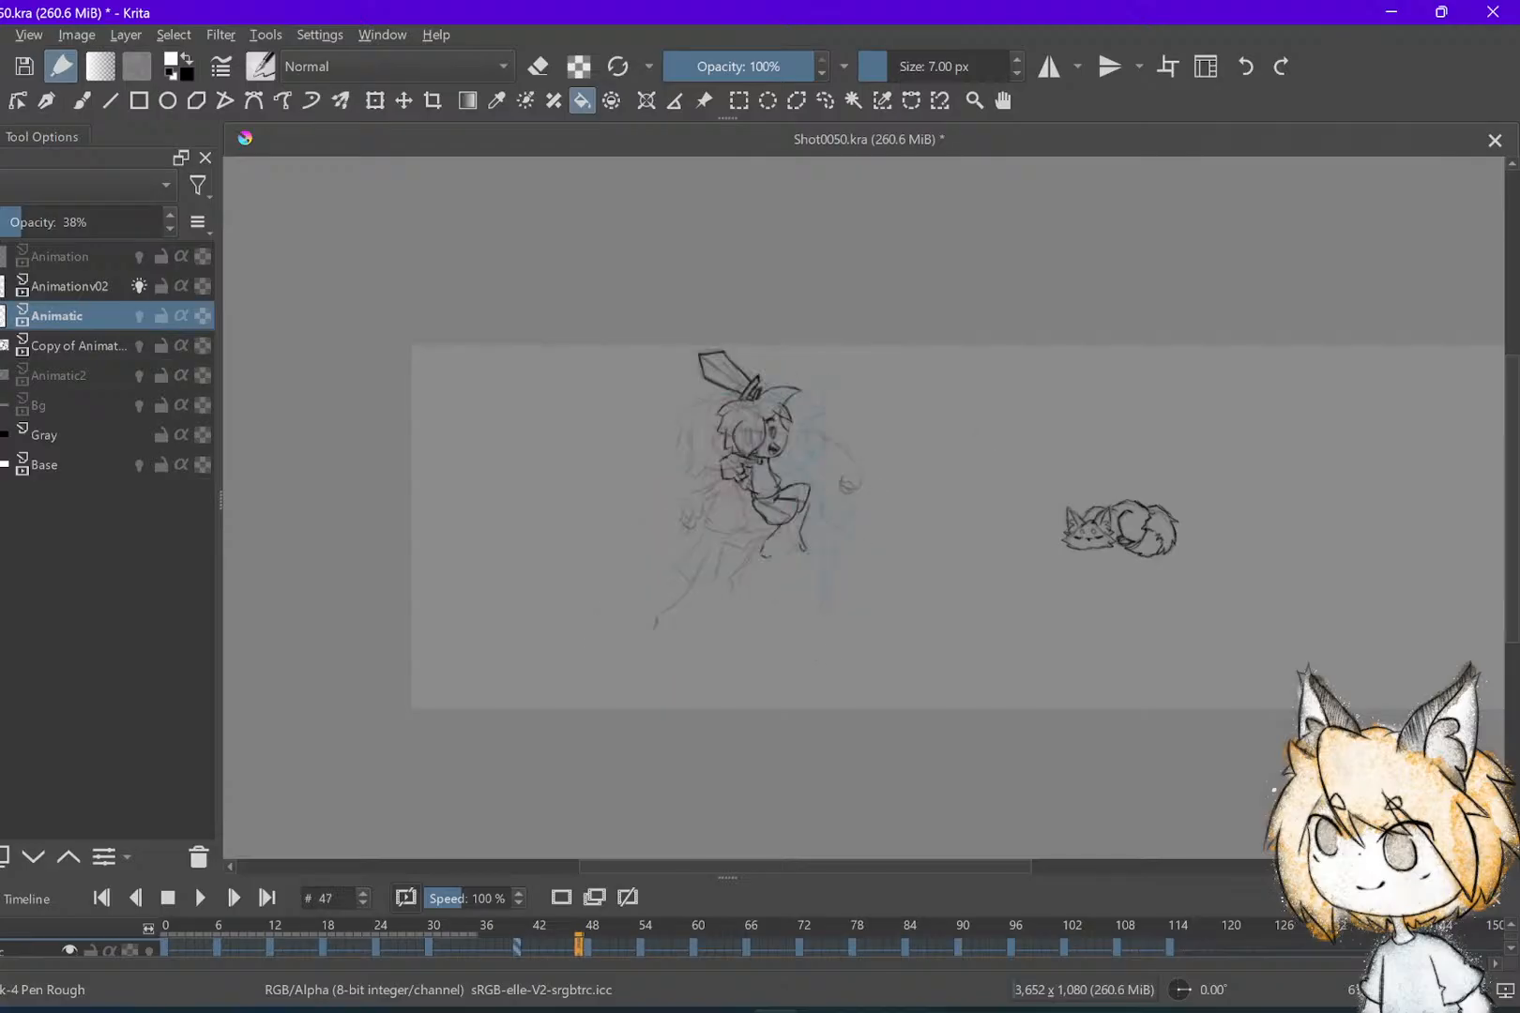
{"action": "key", "text": "Right"}
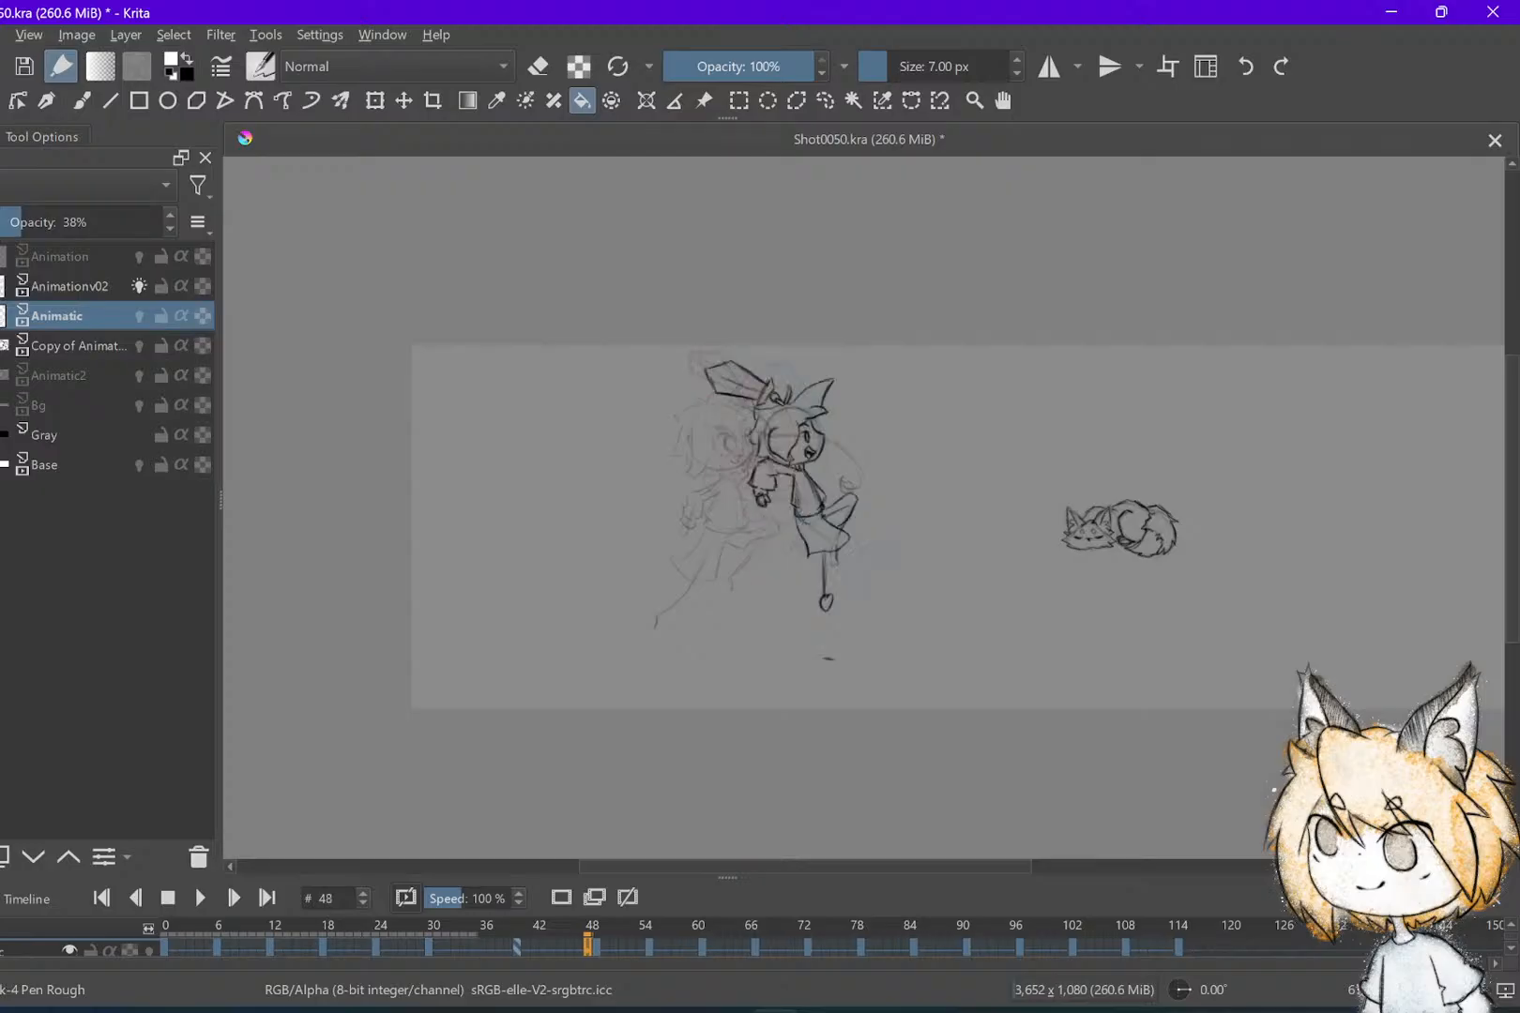
{"action": "key", "text": "Right"}
{"action": "key", "text": "Right"}
{"action": "key", "text": "Right"}
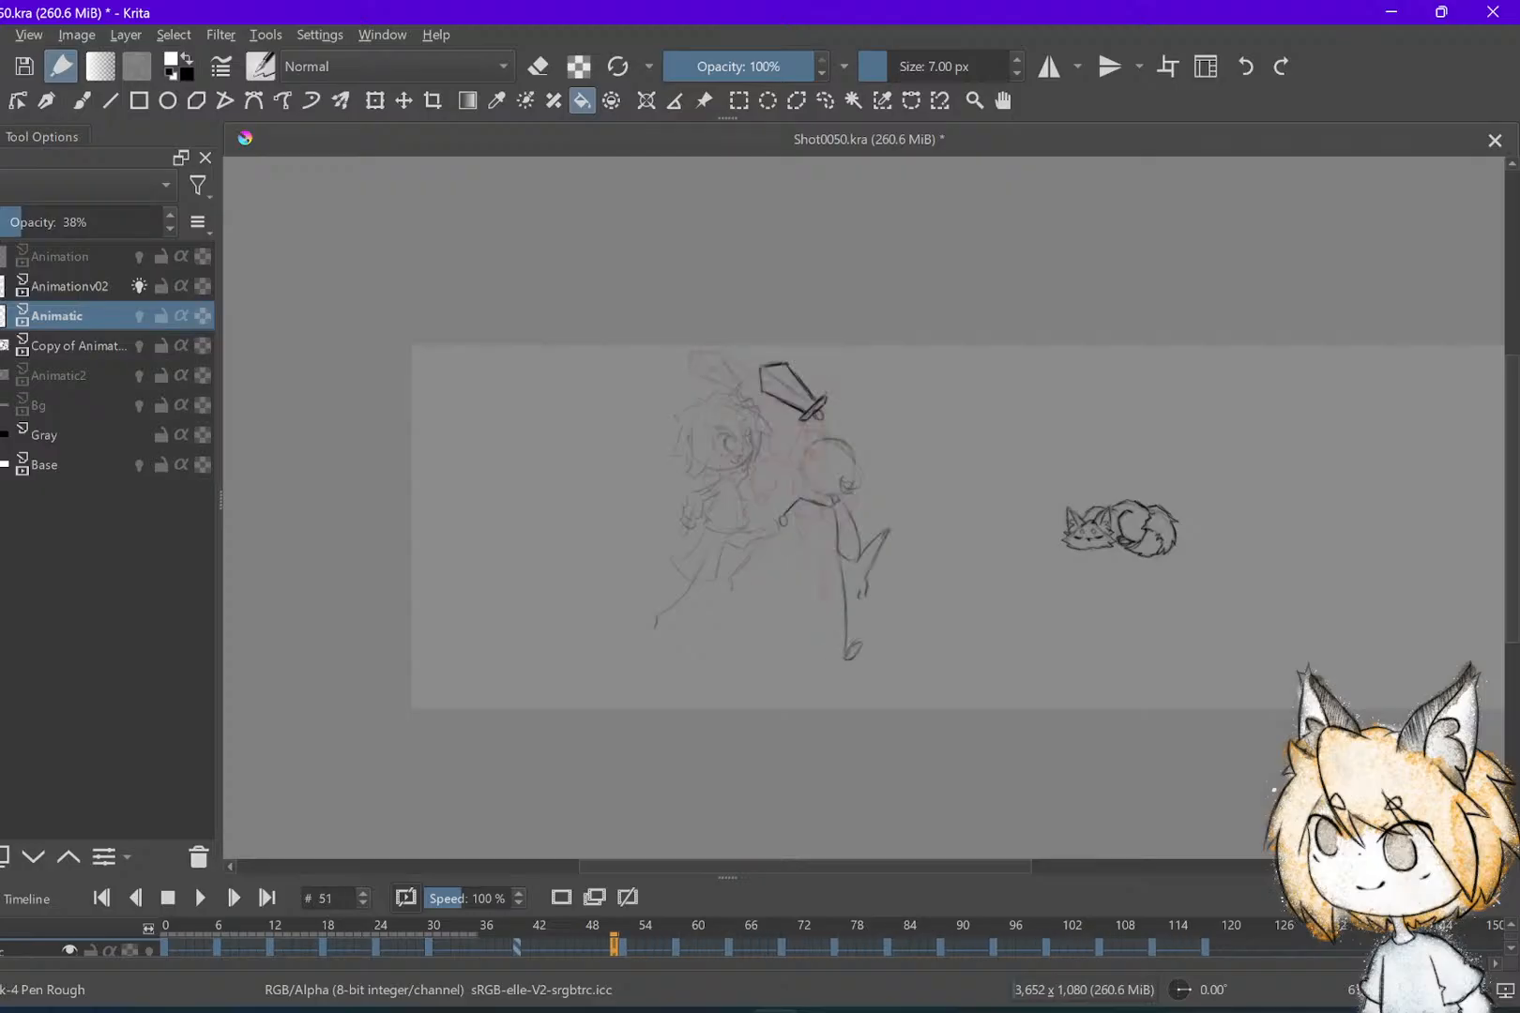
{"action": "key", "text": "Right"}
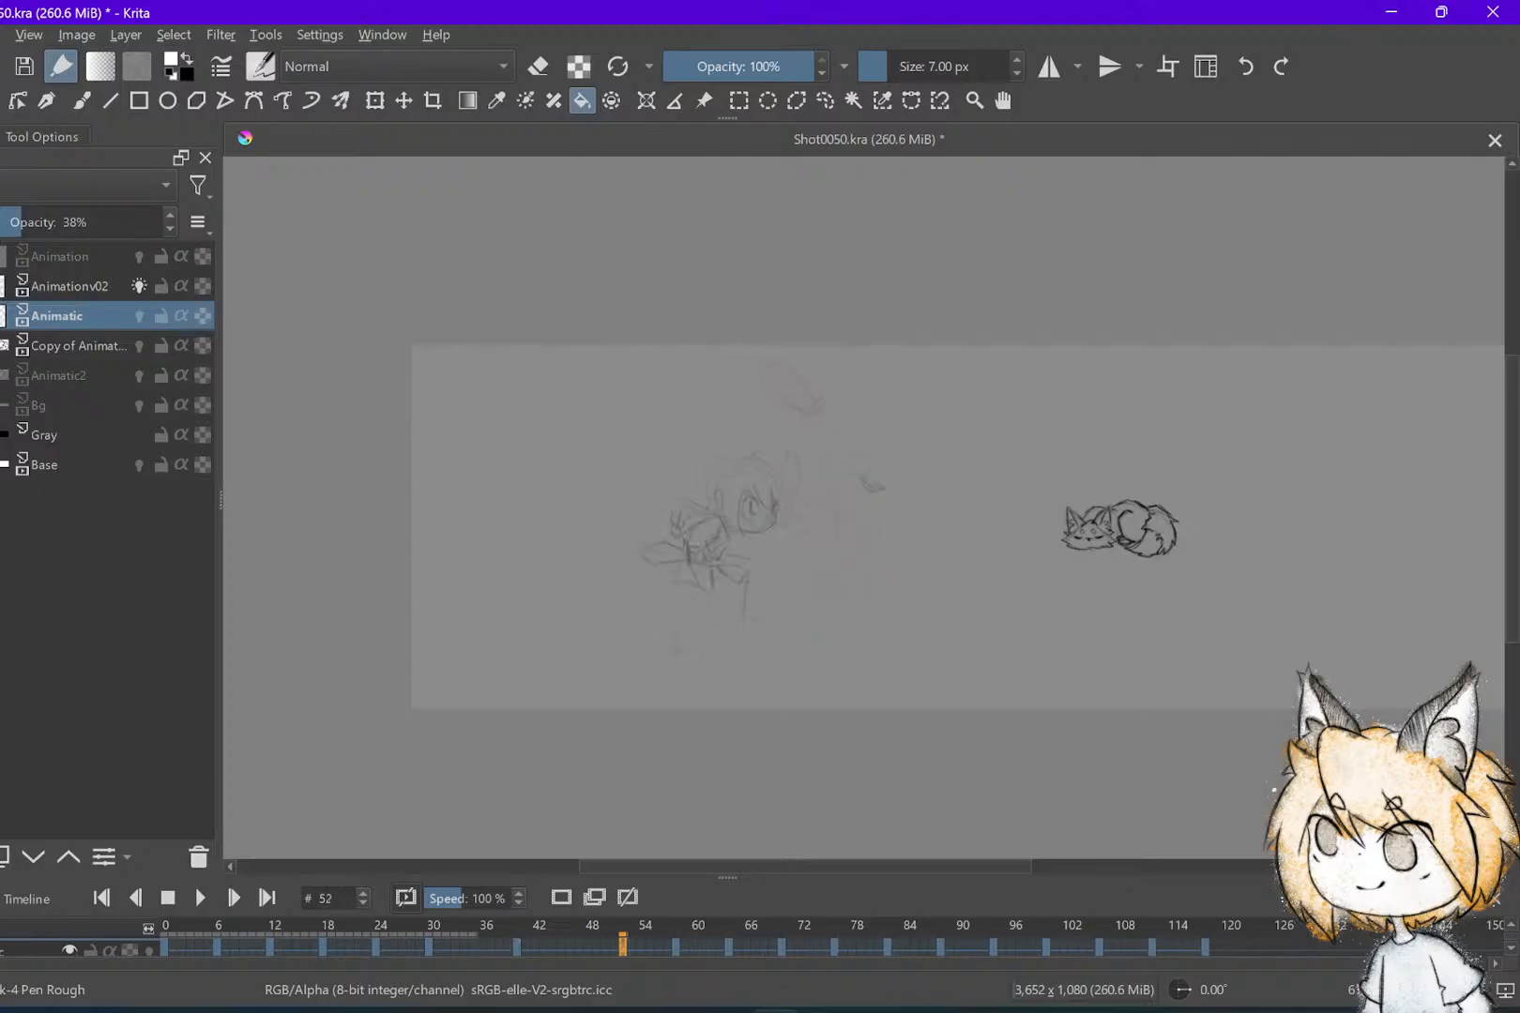
Hide the Animatic layer, select Animationv02 and compare its drawings at frames 28 and 30
{"action": "key", "text": "."}
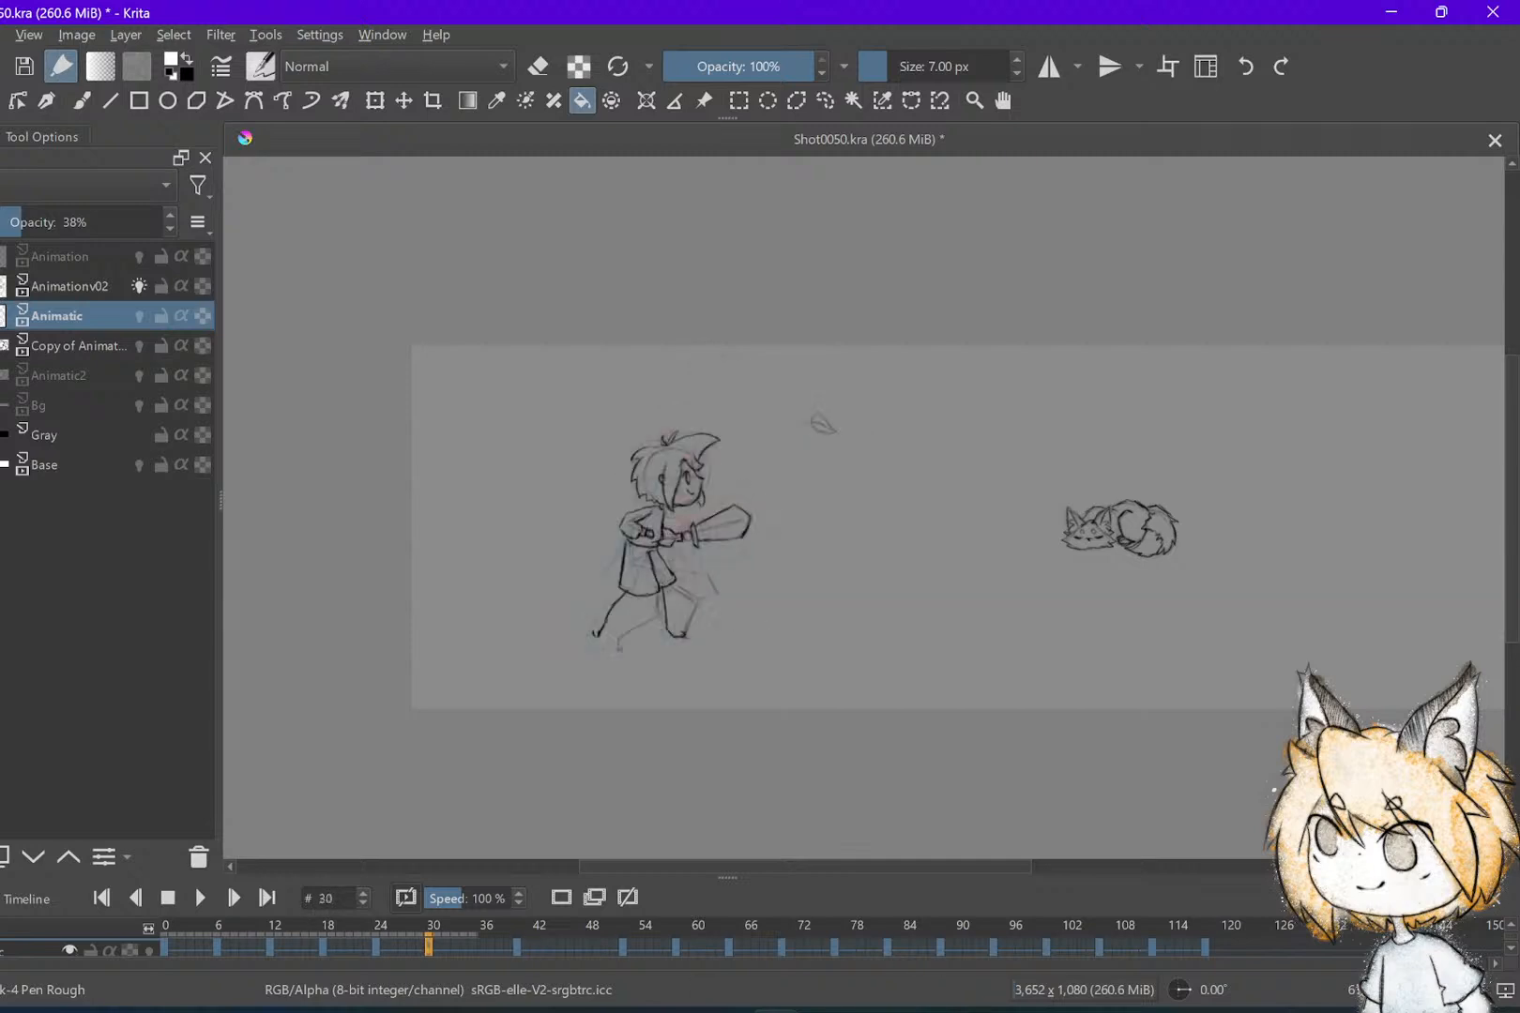
{"action": "left_click", "coordinate": [75, 286]}
{"action": "scroll", "coordinate": [864, 507], "scroll_direction": "up", "scroll_amount": 3}
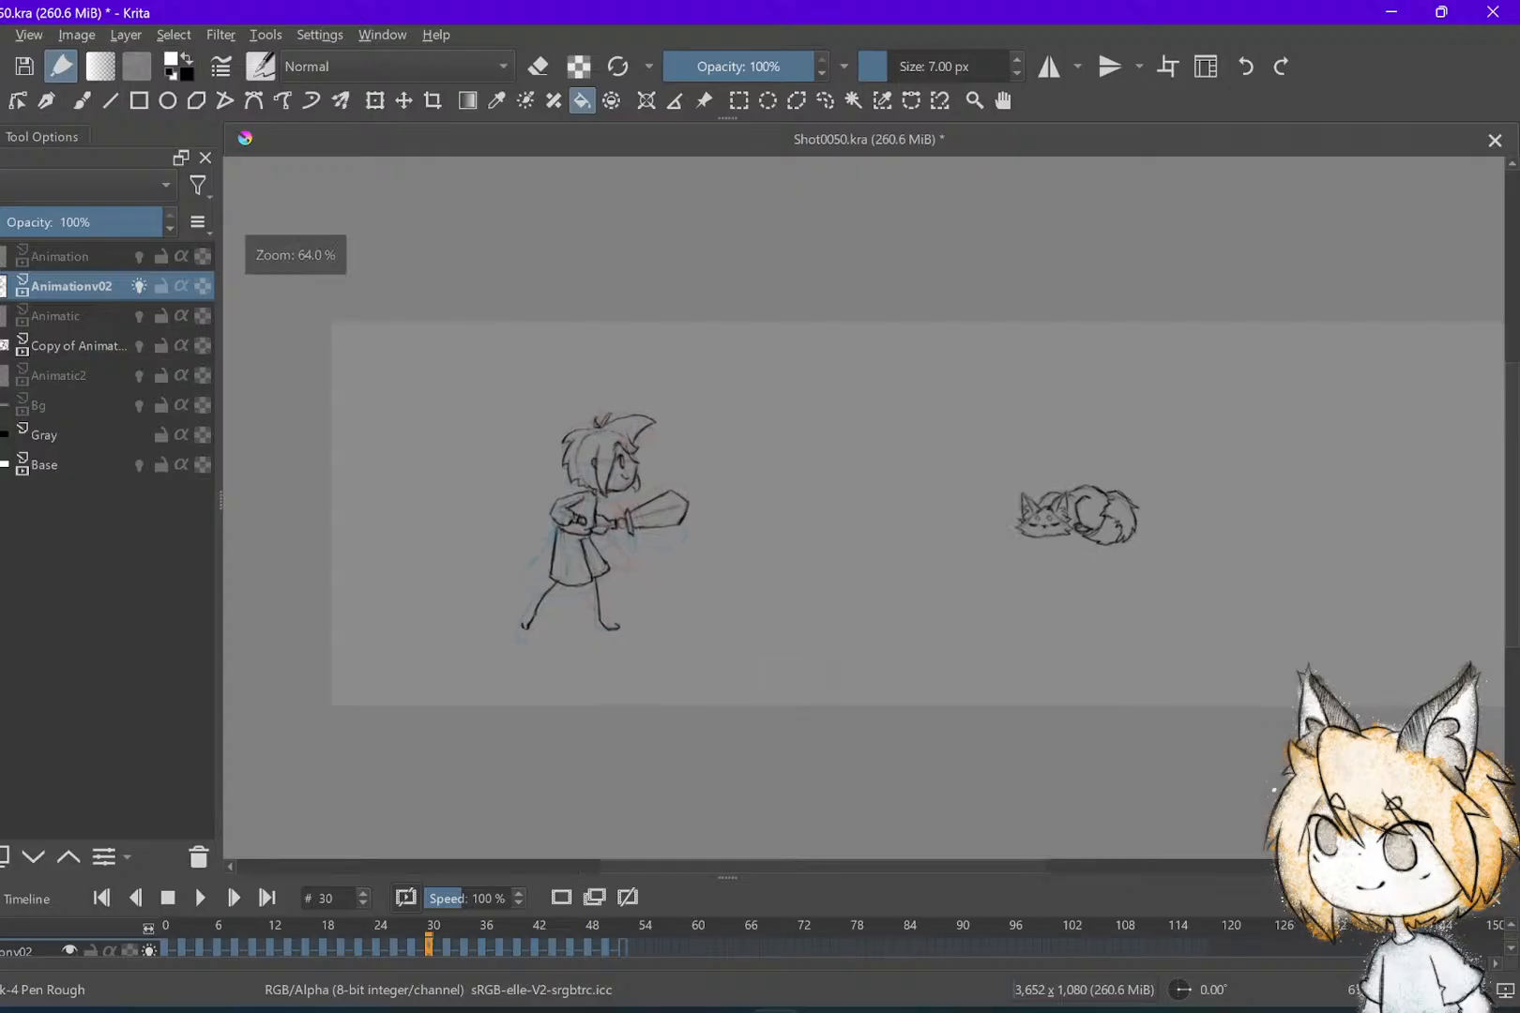
{"action": "scroll", "coordinate": [863, 507], "scroll_direction": "up", "scroll_amount": 1}
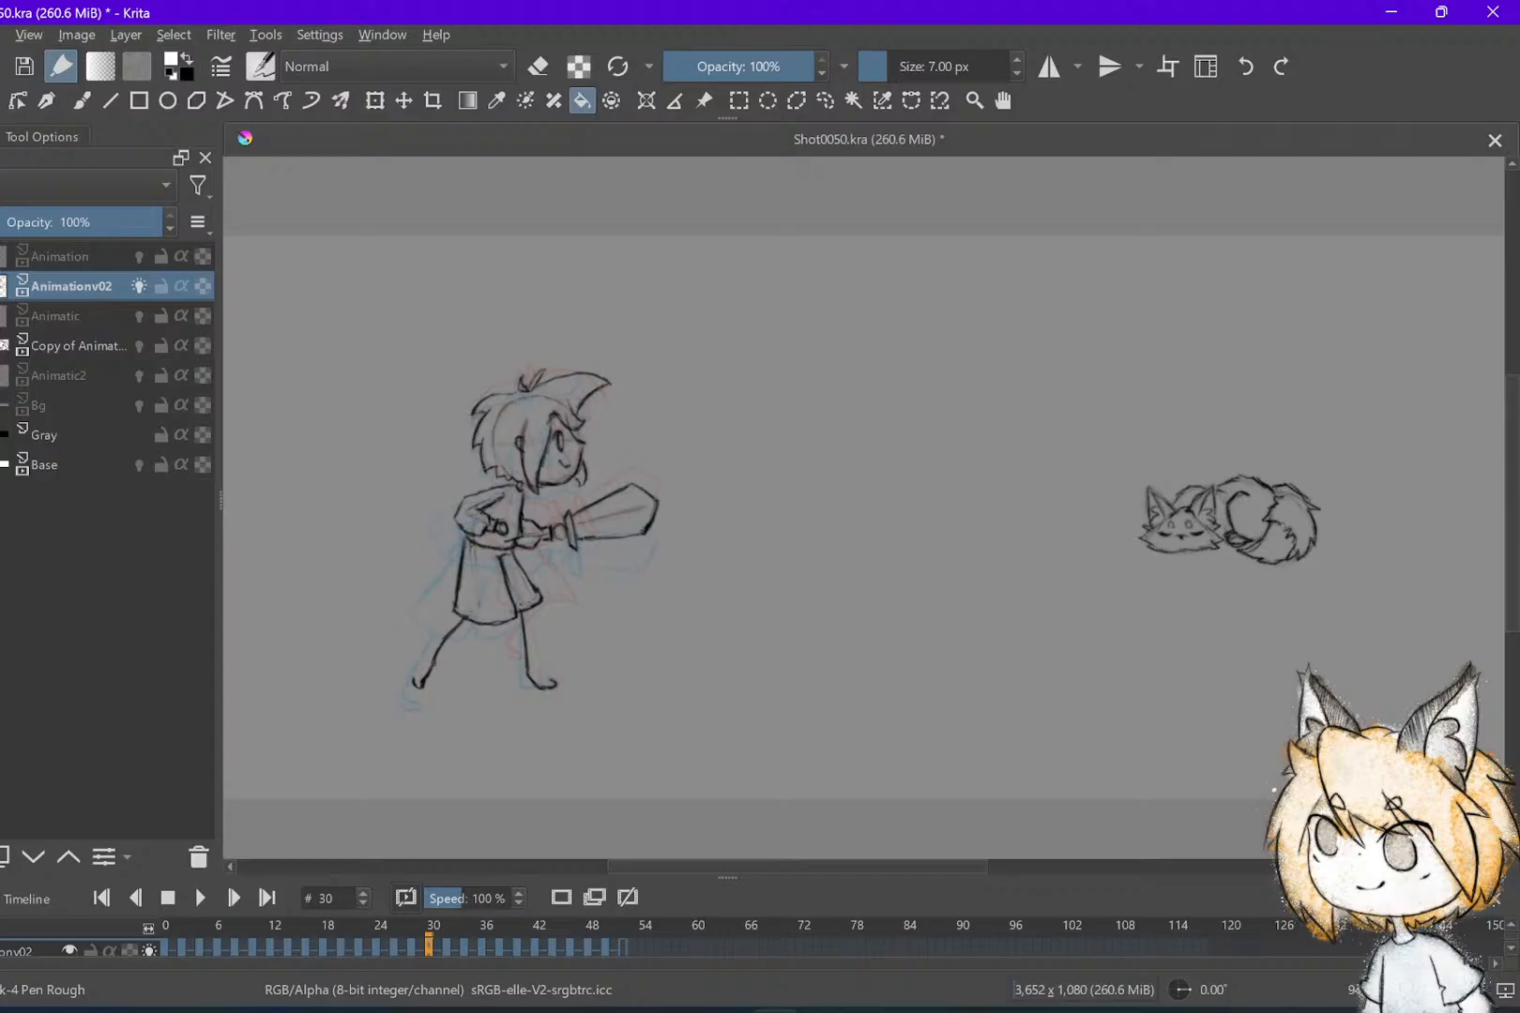
{"action": "key", "text": "Left"}
{"action": "key", "text": "Right"}
{"action": "key", "text": "Left"}
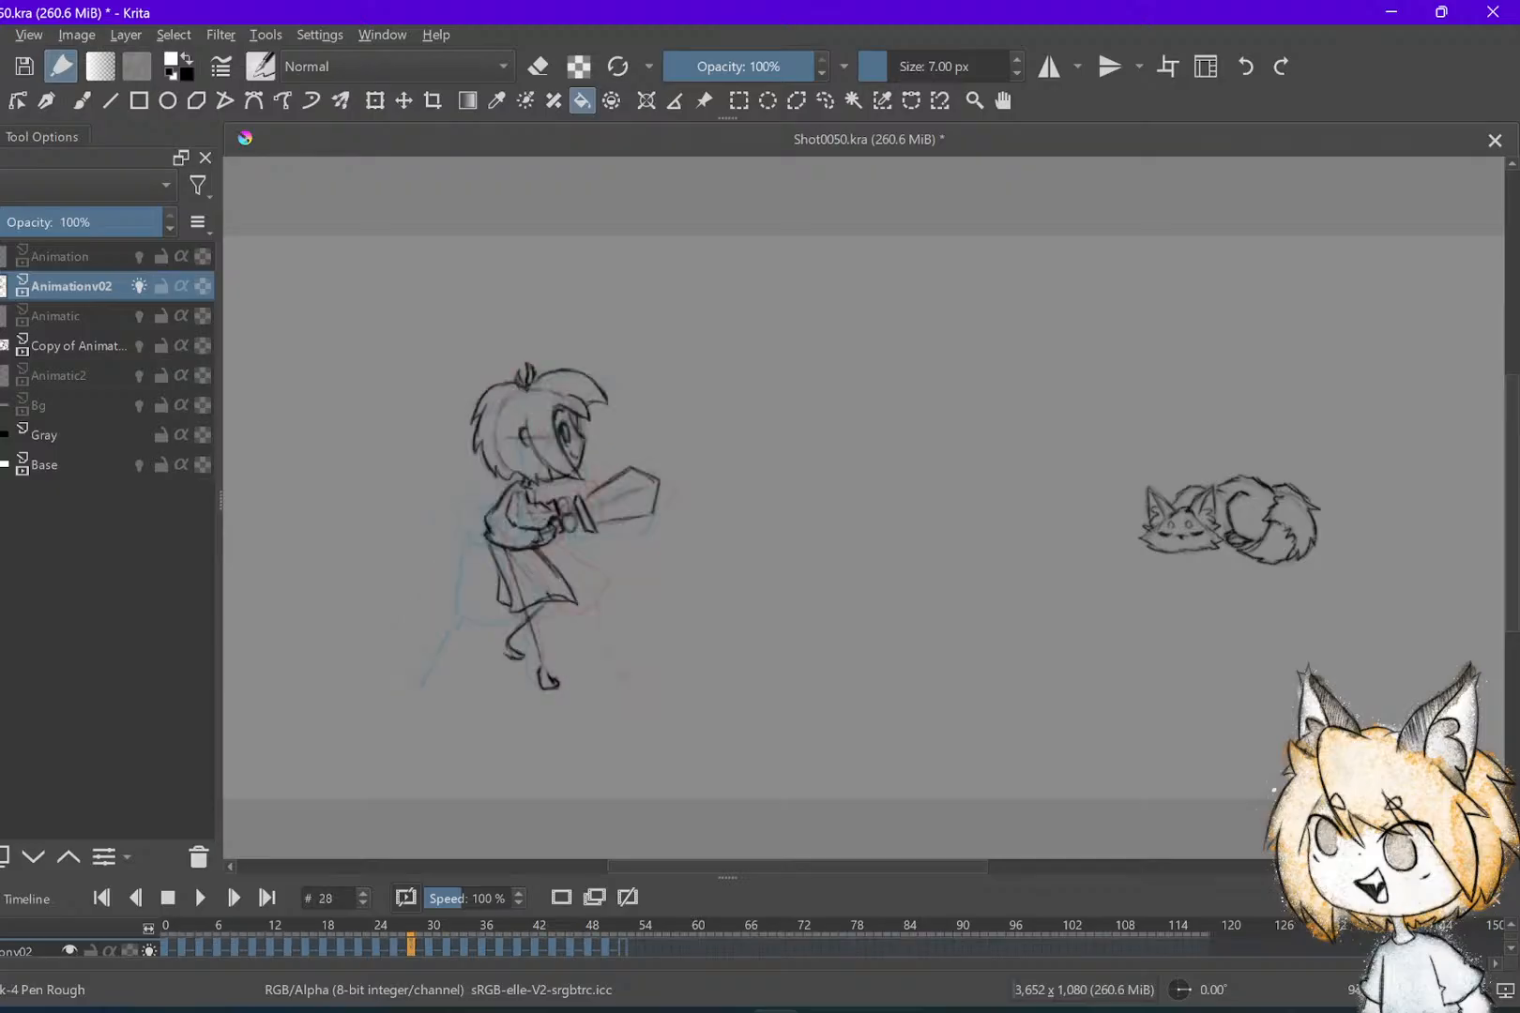
Play back the animation and step back and forth through the leap drawings from frame 44 to 52, ending on frame 50
{"action": "key", "text": "space"}
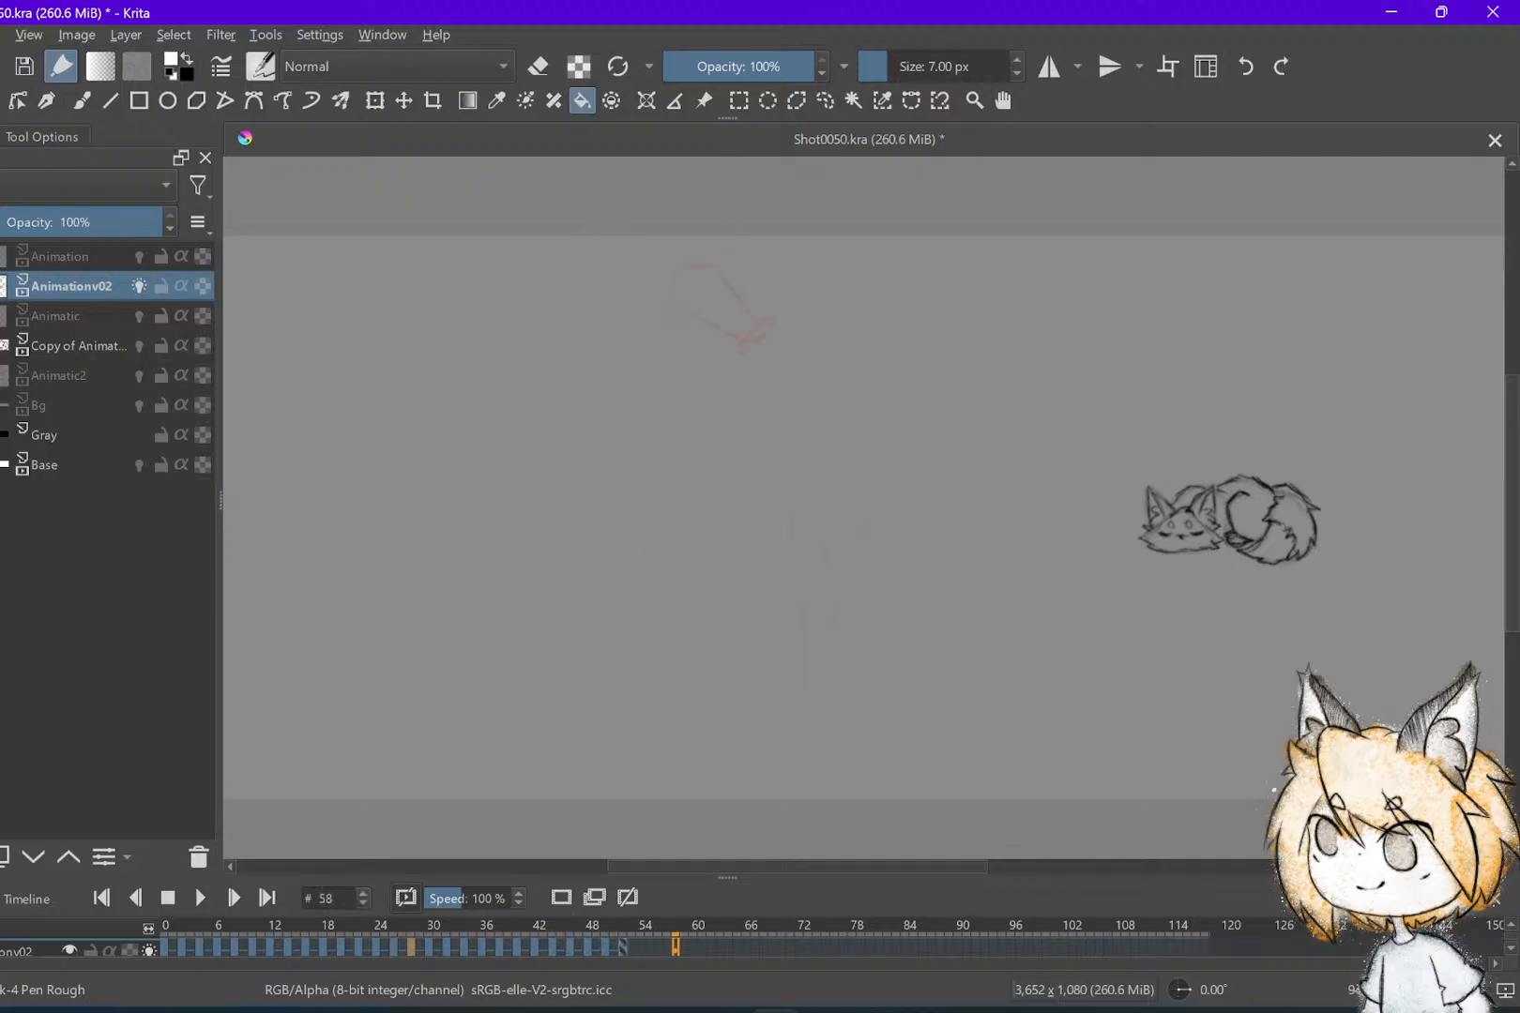
{"action": "key", "text": "Left"}
{"action": "key", "text": "Left"}
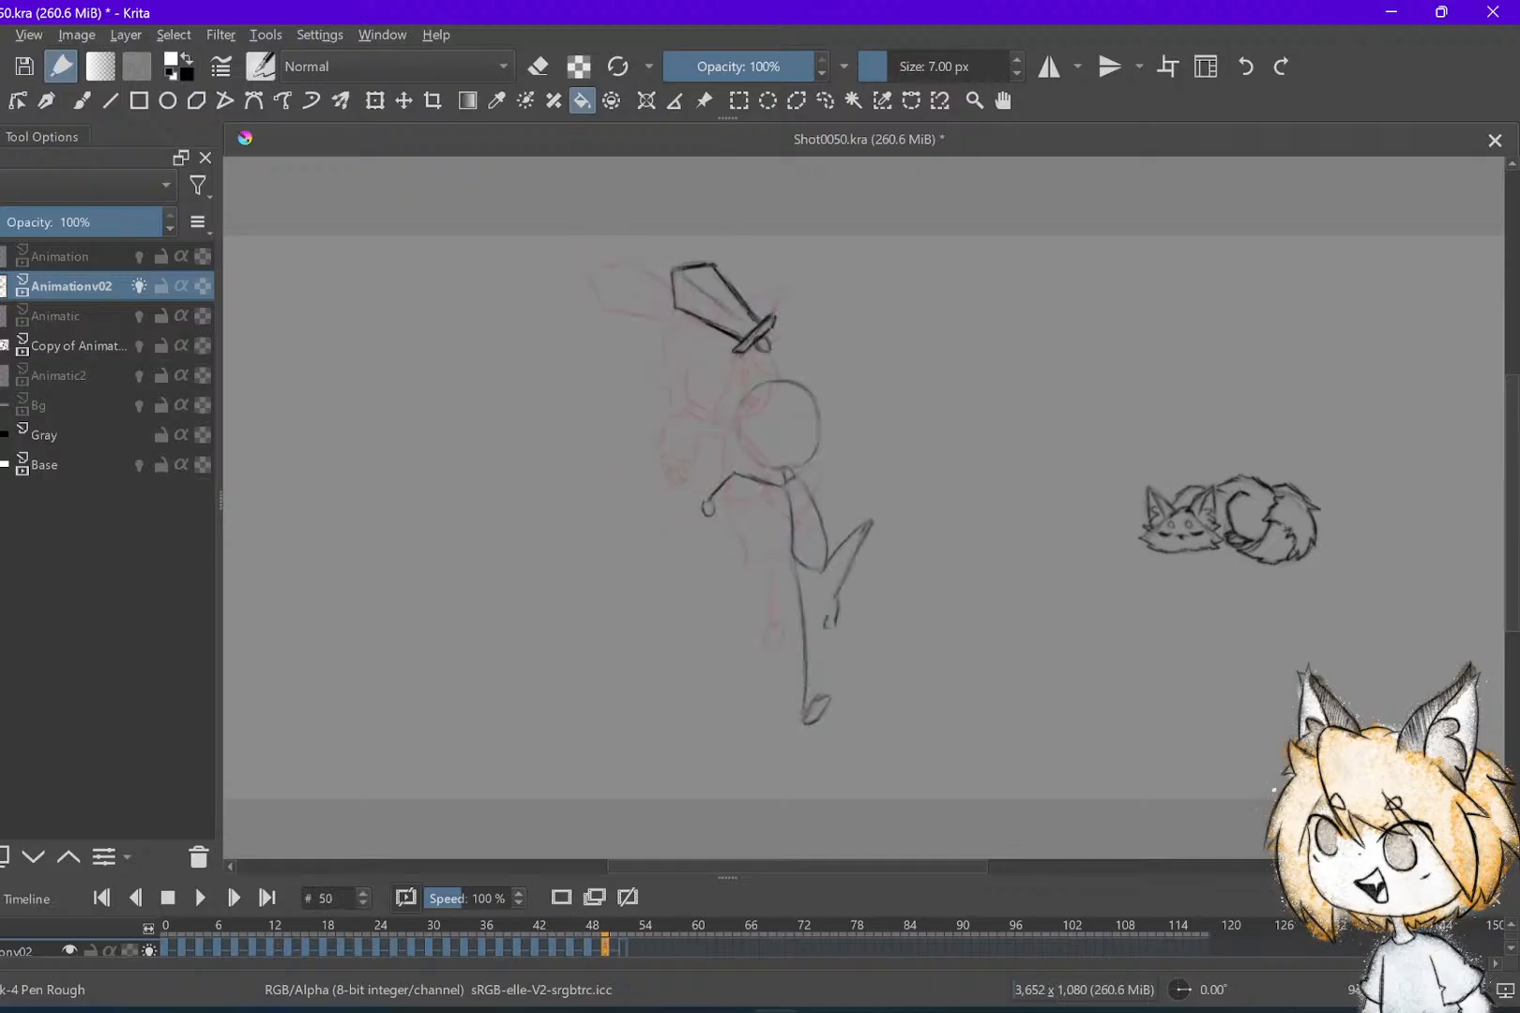
{"action": "key", "text": "Left"}
{"action": "key", "text": "Left"}
{"action": "key", "text": "Left"}
{"action": "key", "text": "Right"}
{"action": "key", "text": "Right"}
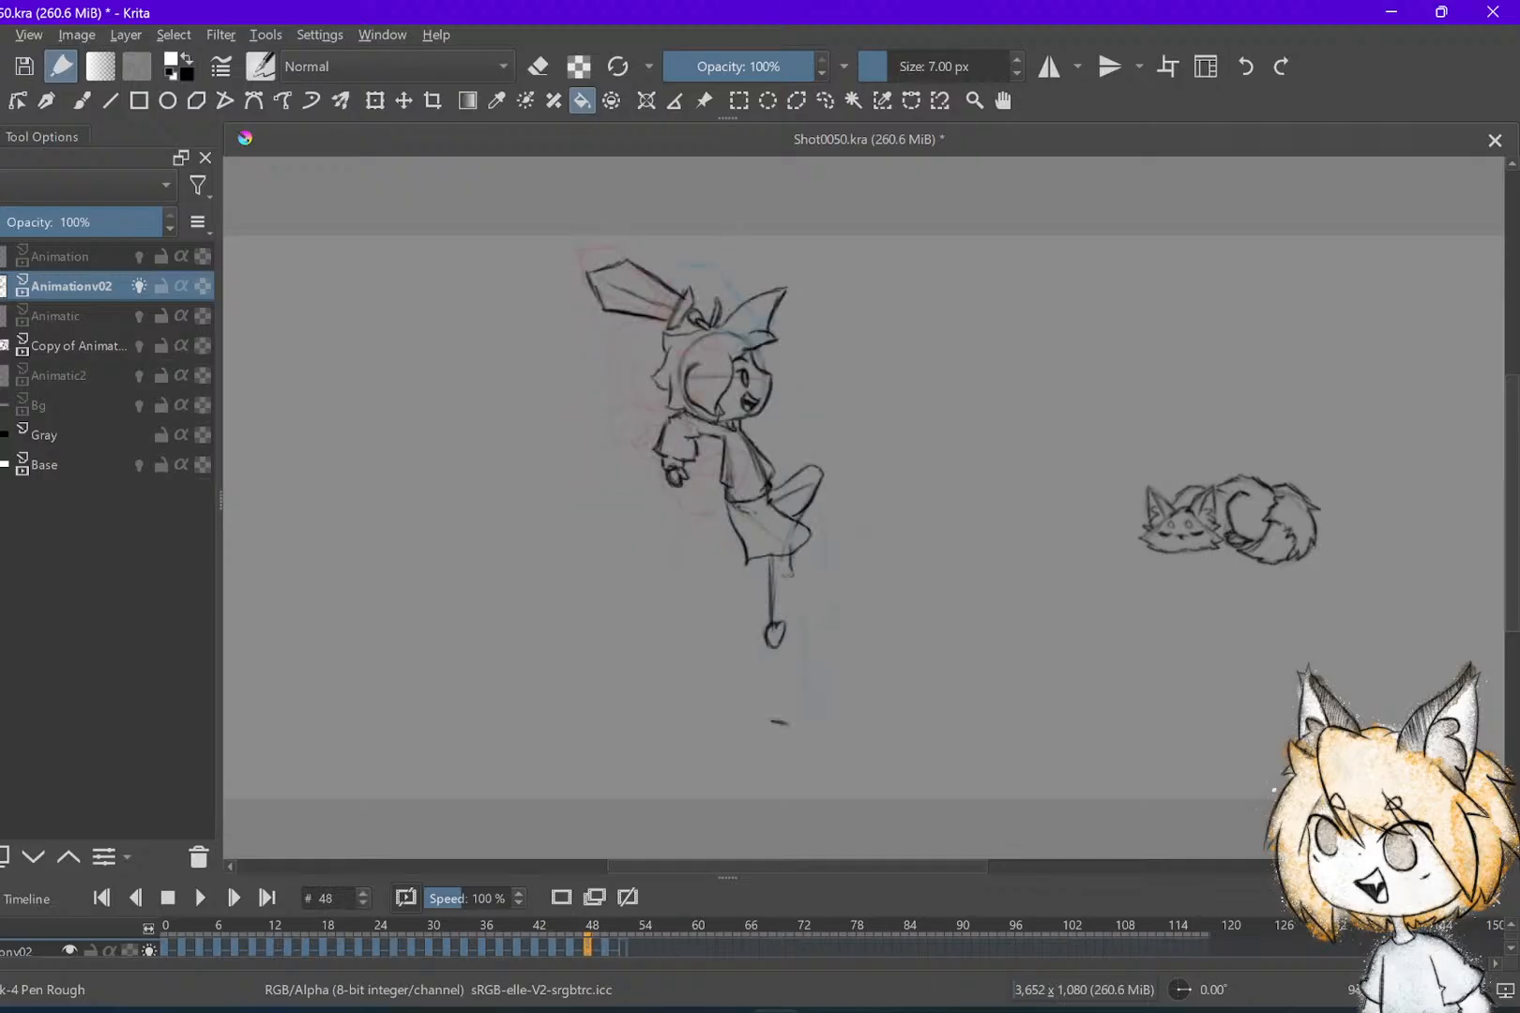
{"action": "key", "text": "Right"}
{"action": "key", "text": "Right"}
{"action": "key", "text": "Left"}
{"action": "key", "text": "Left"}
{"action": "key", "text": "Left"}
{"action": "key", "text": "Right"}
{"action": "key", "text": "Right"}
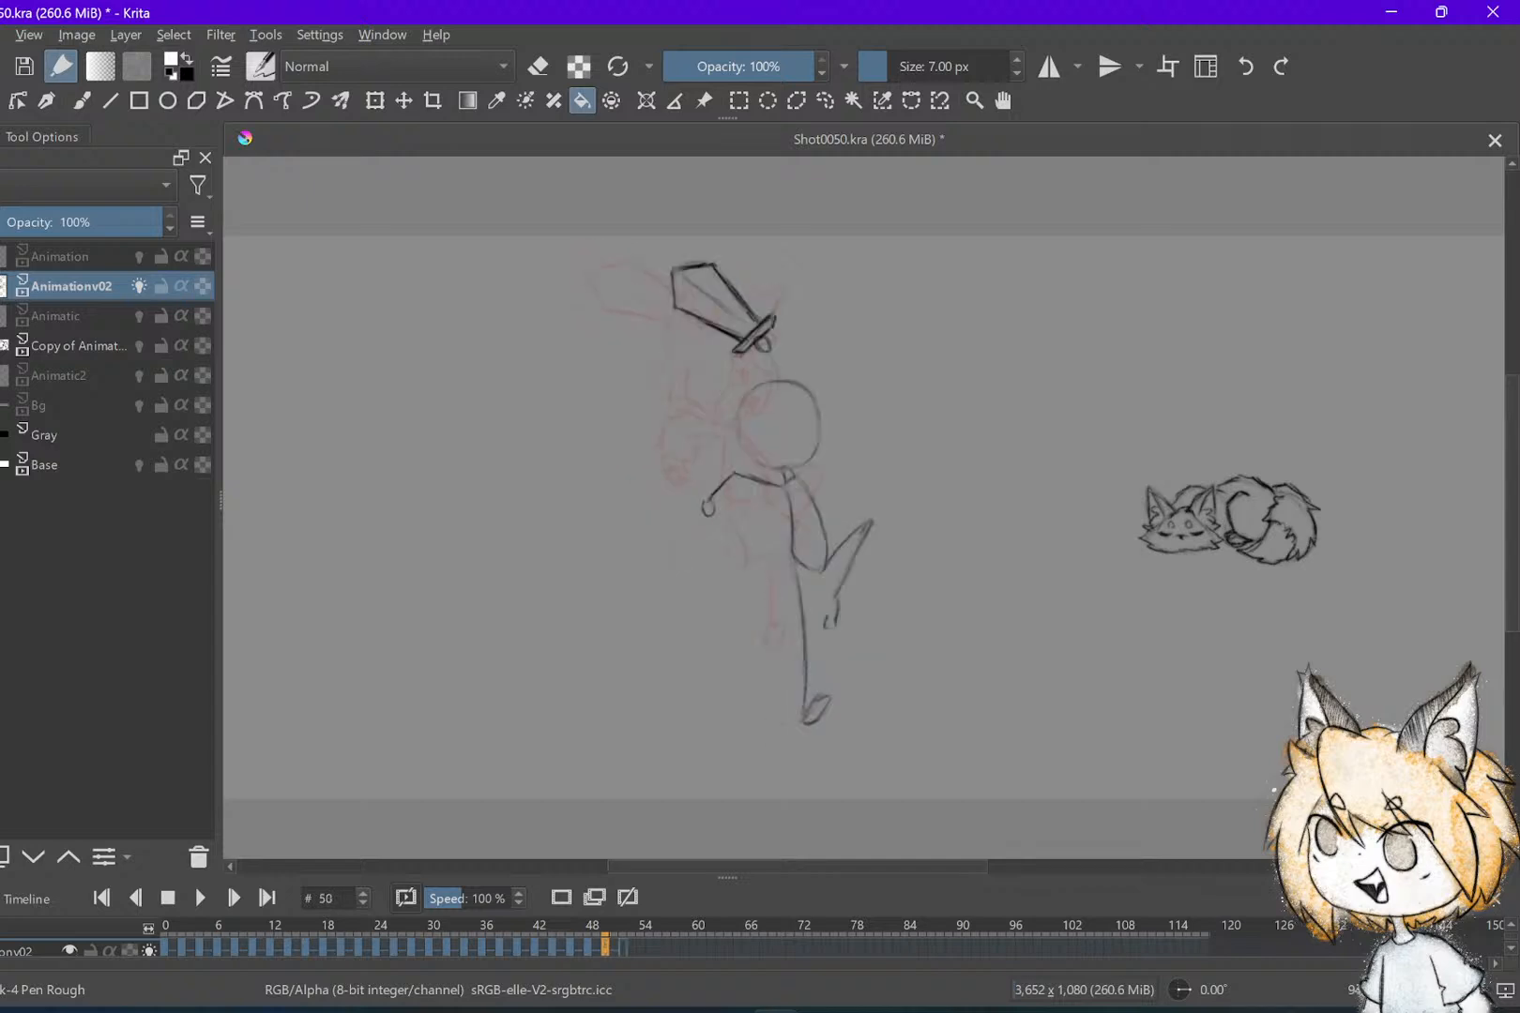
Activate the freehand brush with black as the foreground colour for drawing on Animationv02
{"action": "scroll", "coordinate": [788, 422], "scroll_direction": "up", "scroll_amount": 4}
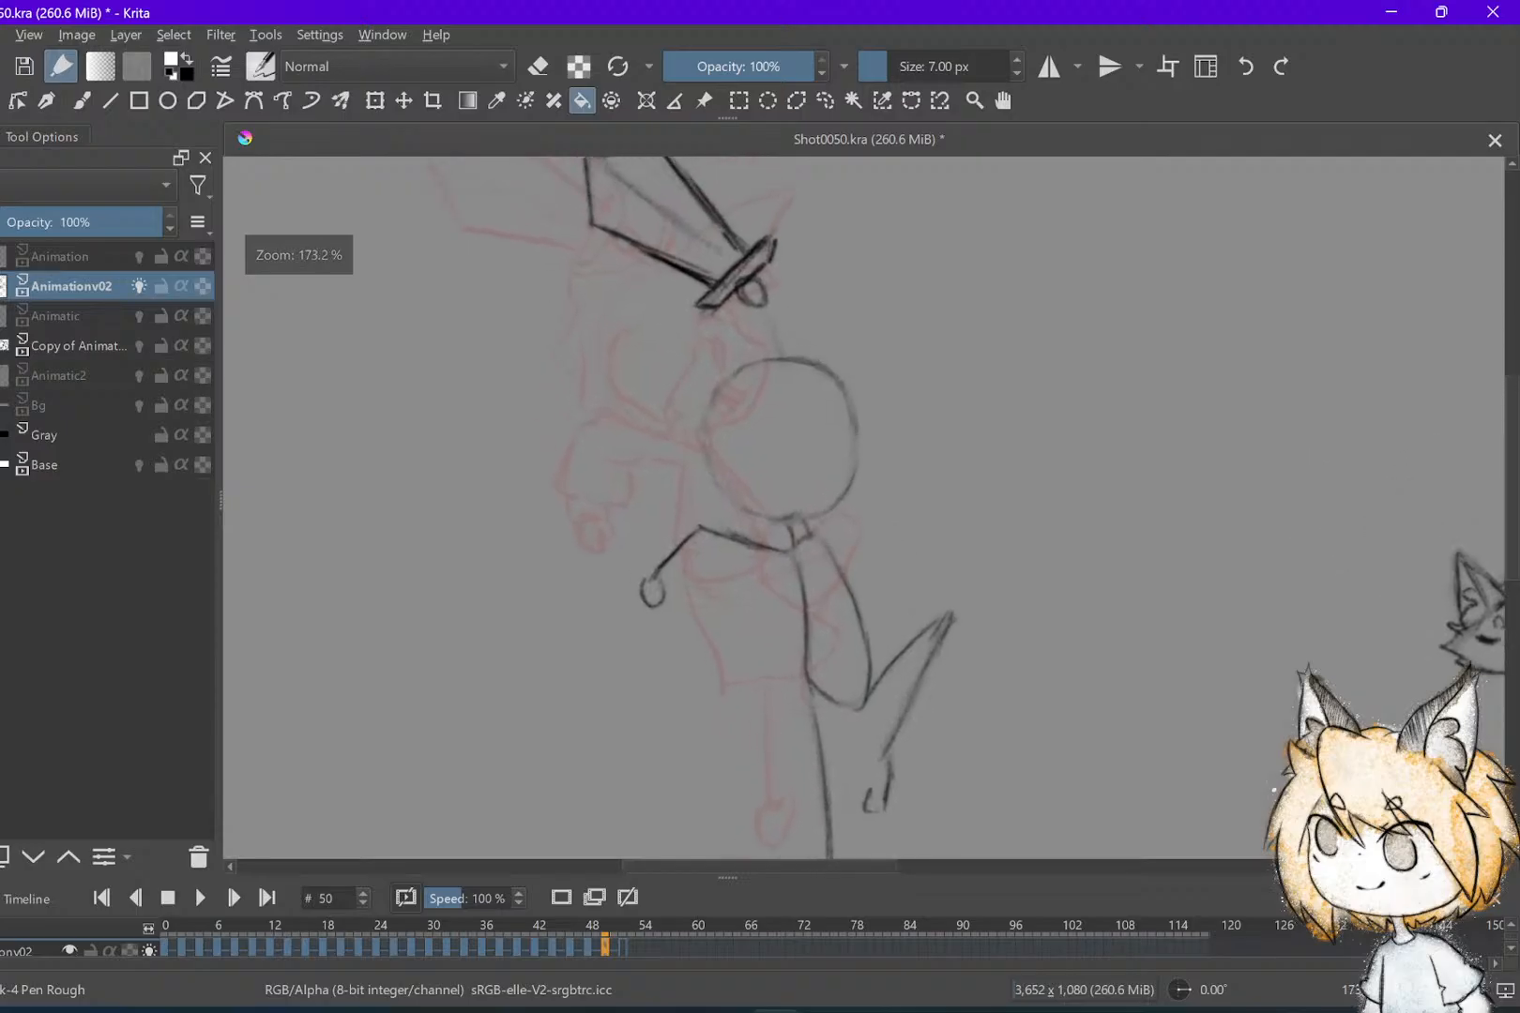
{"action": "key", "text": "b"}
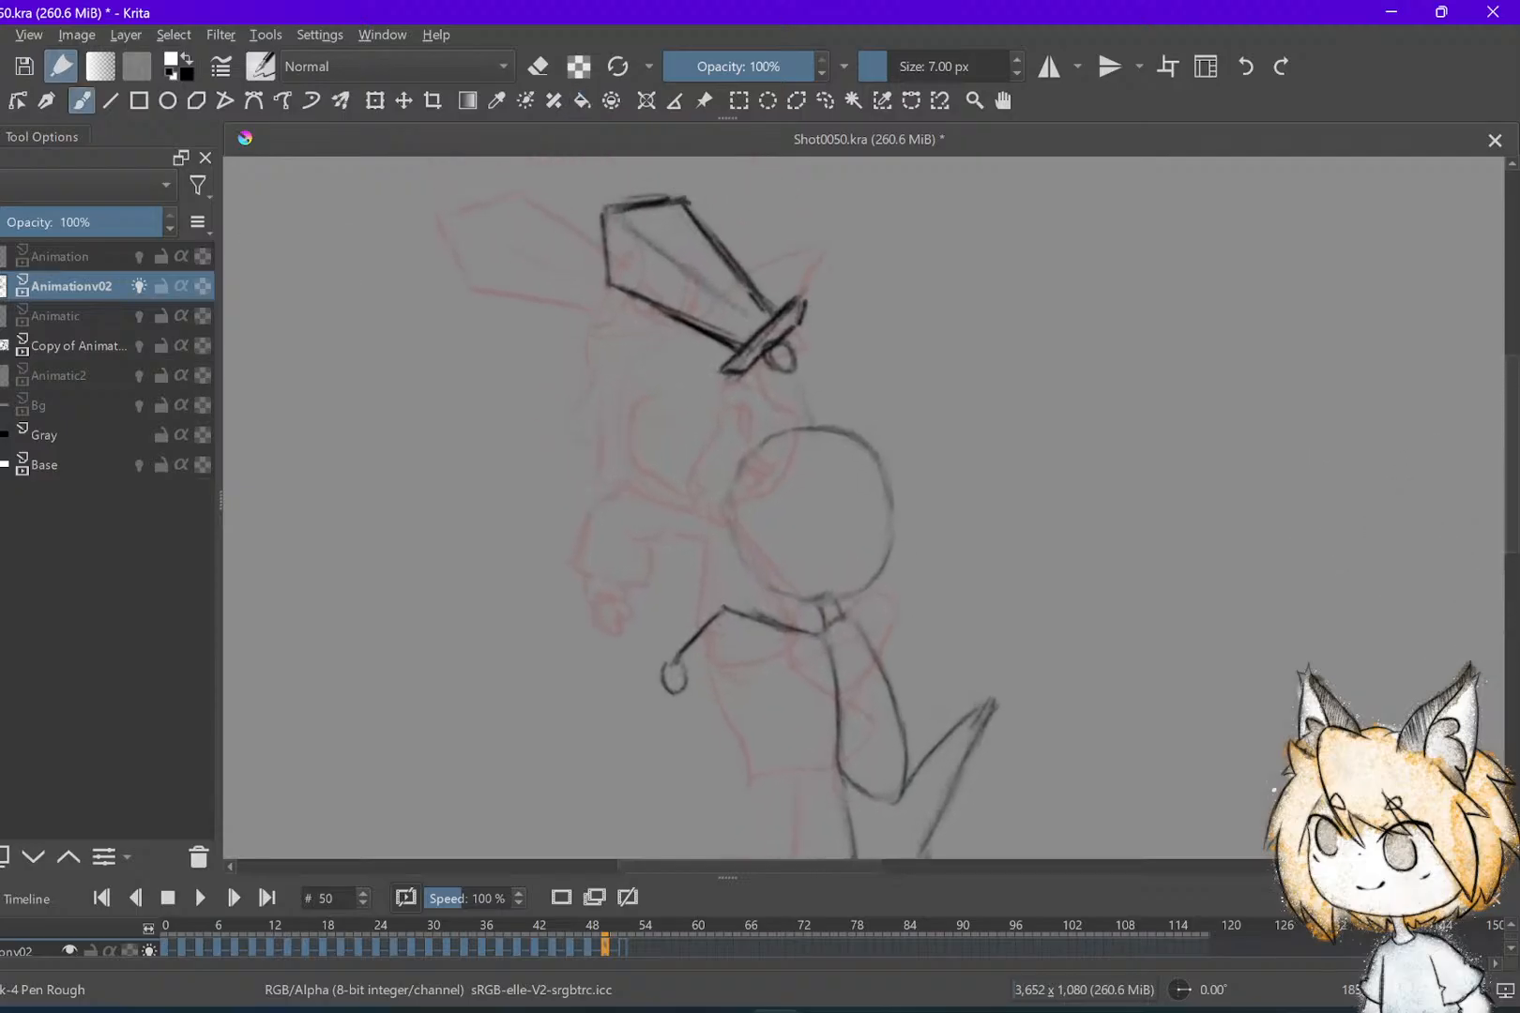
{"action": "key", "text": "x"}
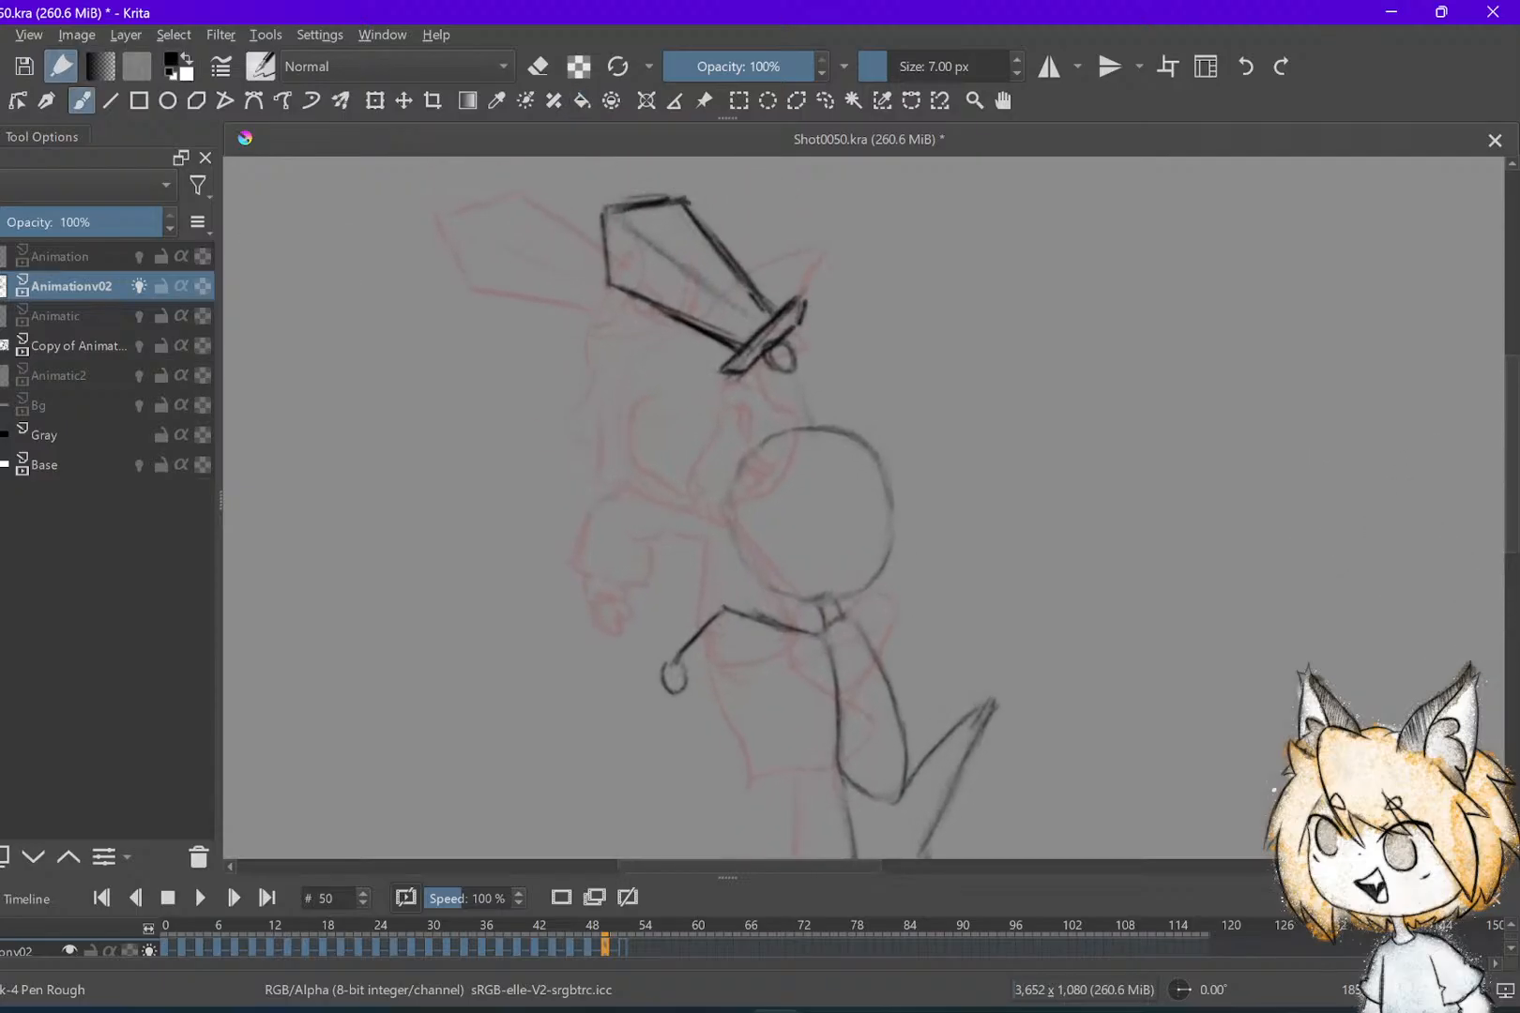
Compare the finished character drawing at frame 48 with the rough pose at frame 50
{"action": "key", "text": "Left"}
{"action": "key", "text": "Right"}
{"action": "key", "text": "Left"}
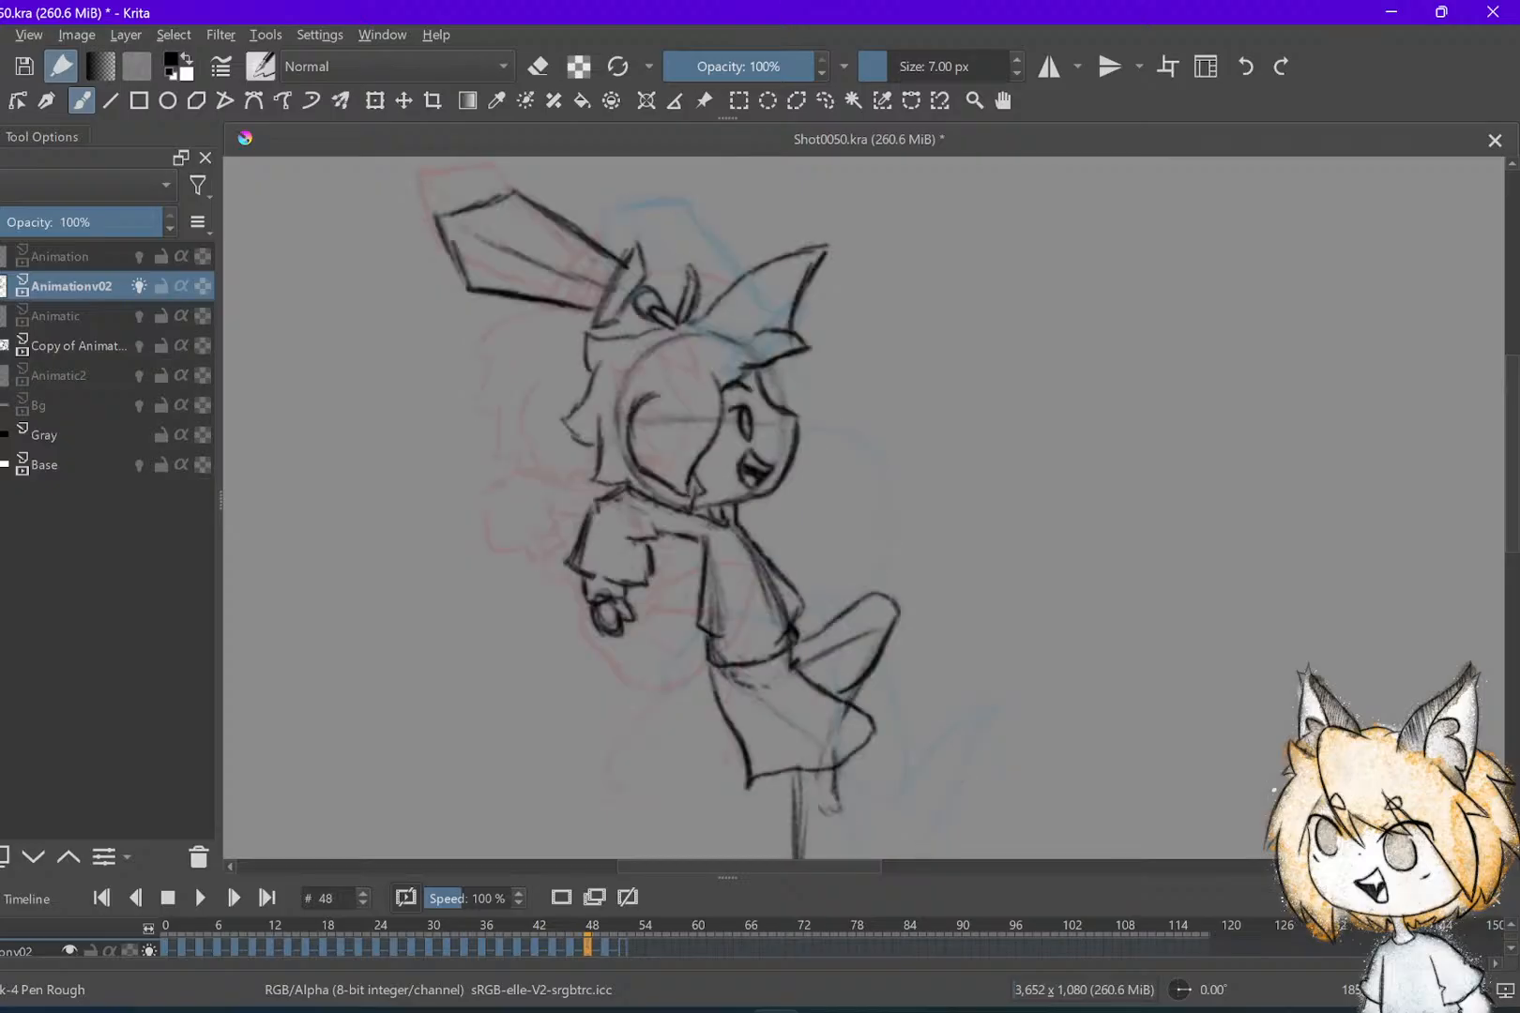
{"action": "scroll", "coordinate": [884, 595], "scroll_direction": "down", "scroll_amount": 2}
{"action": "key", "text": "Right"}
{"action": "key", "text": "Left"}
{"action": "key", "text": "Right"}
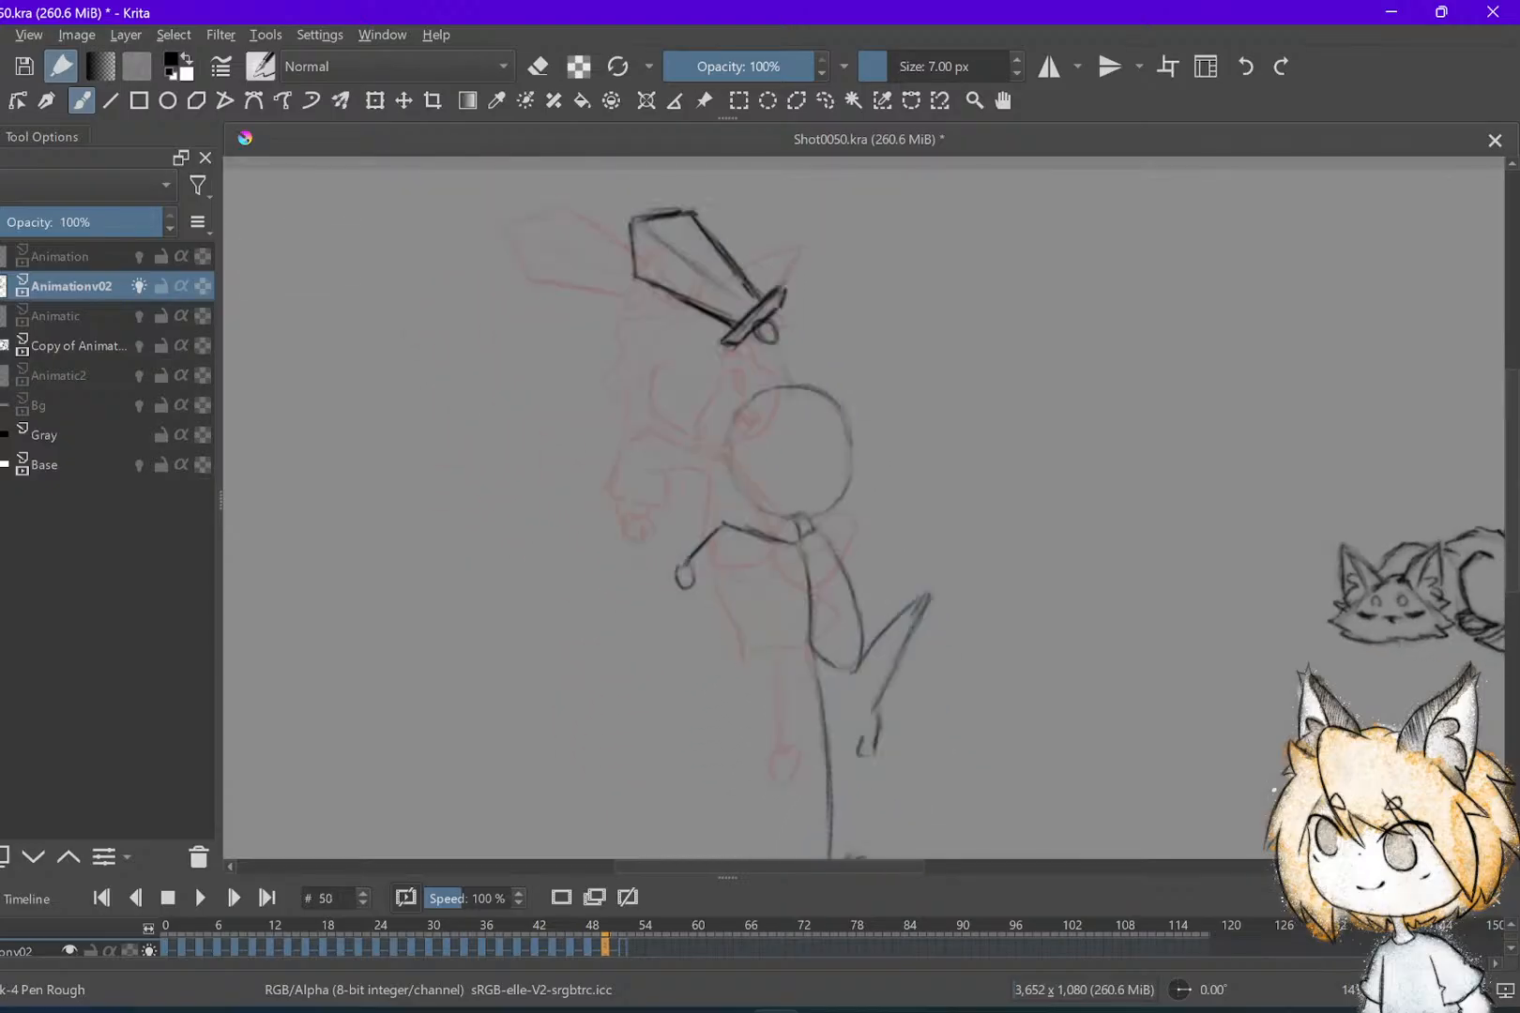
{"action": "scroll", "coordinate": [741, 300], "scroll_direction": "down", "scroll_amount": 2}
{"action": "scroll", "coordinate": [741, 300], "scroll_direction": "up", "scroll_amount": 1}
{"action": "scroll", "coordinate": [863, 507], "scroll_direction": "up", "scroll_amount": 1}
{"action": "key", "text": "Left"}
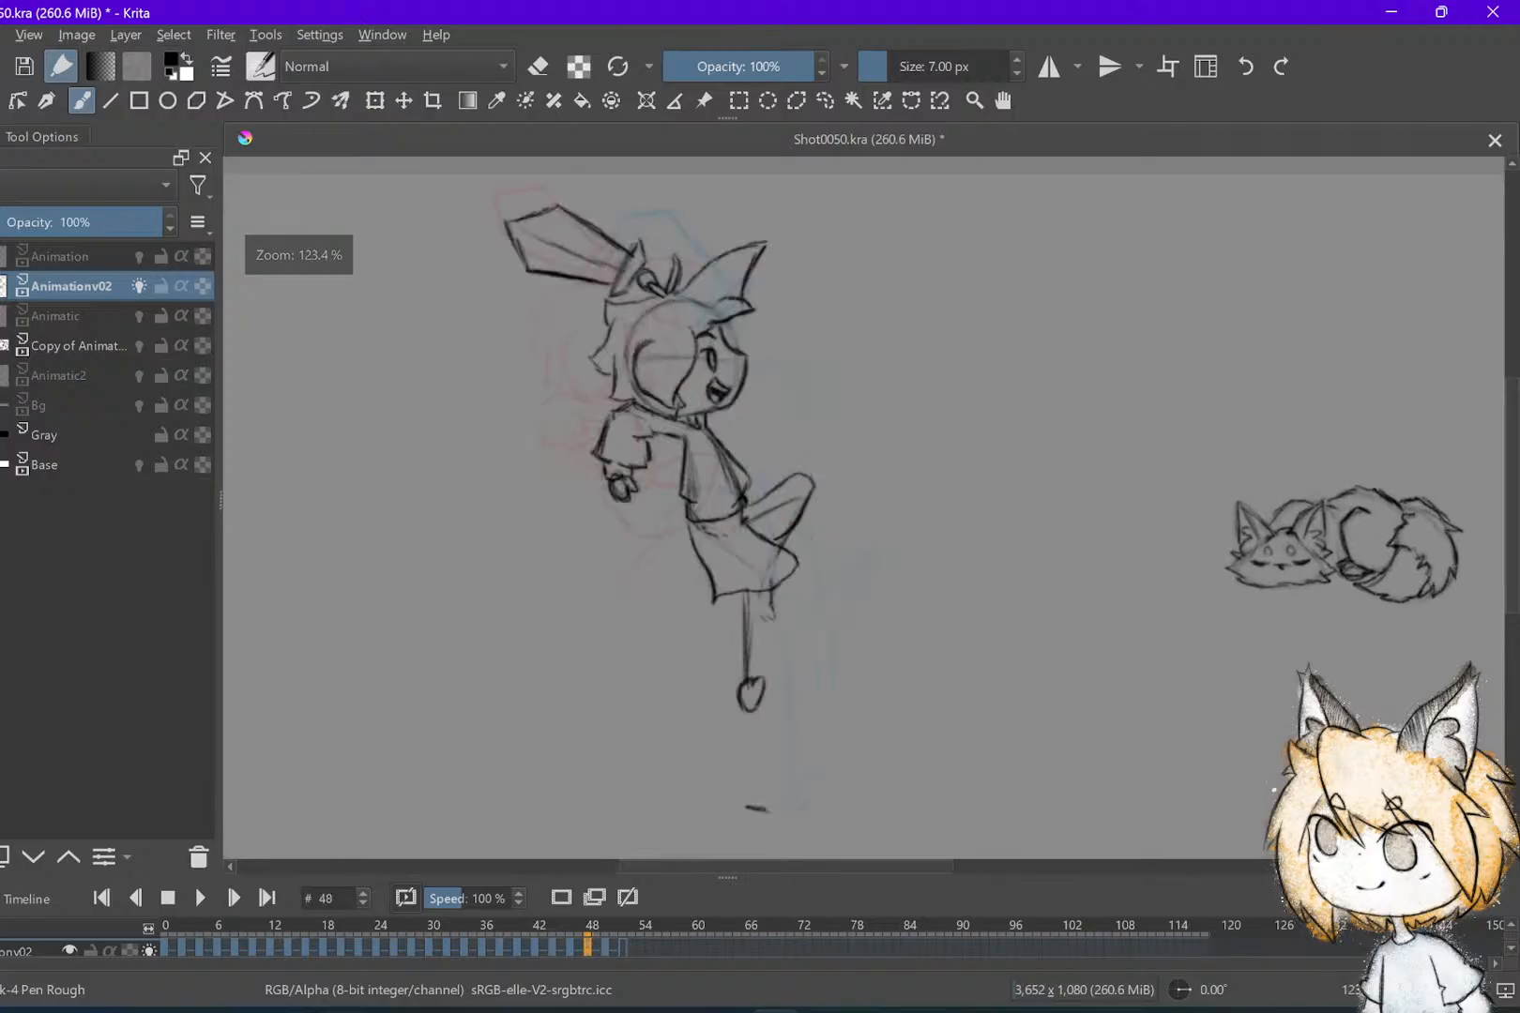
{"action": "key", "text": "Right"}
{"action": "scroll", "coordinate": [863, 507], "scroll_direction": "right", "scroll_amount": 1}
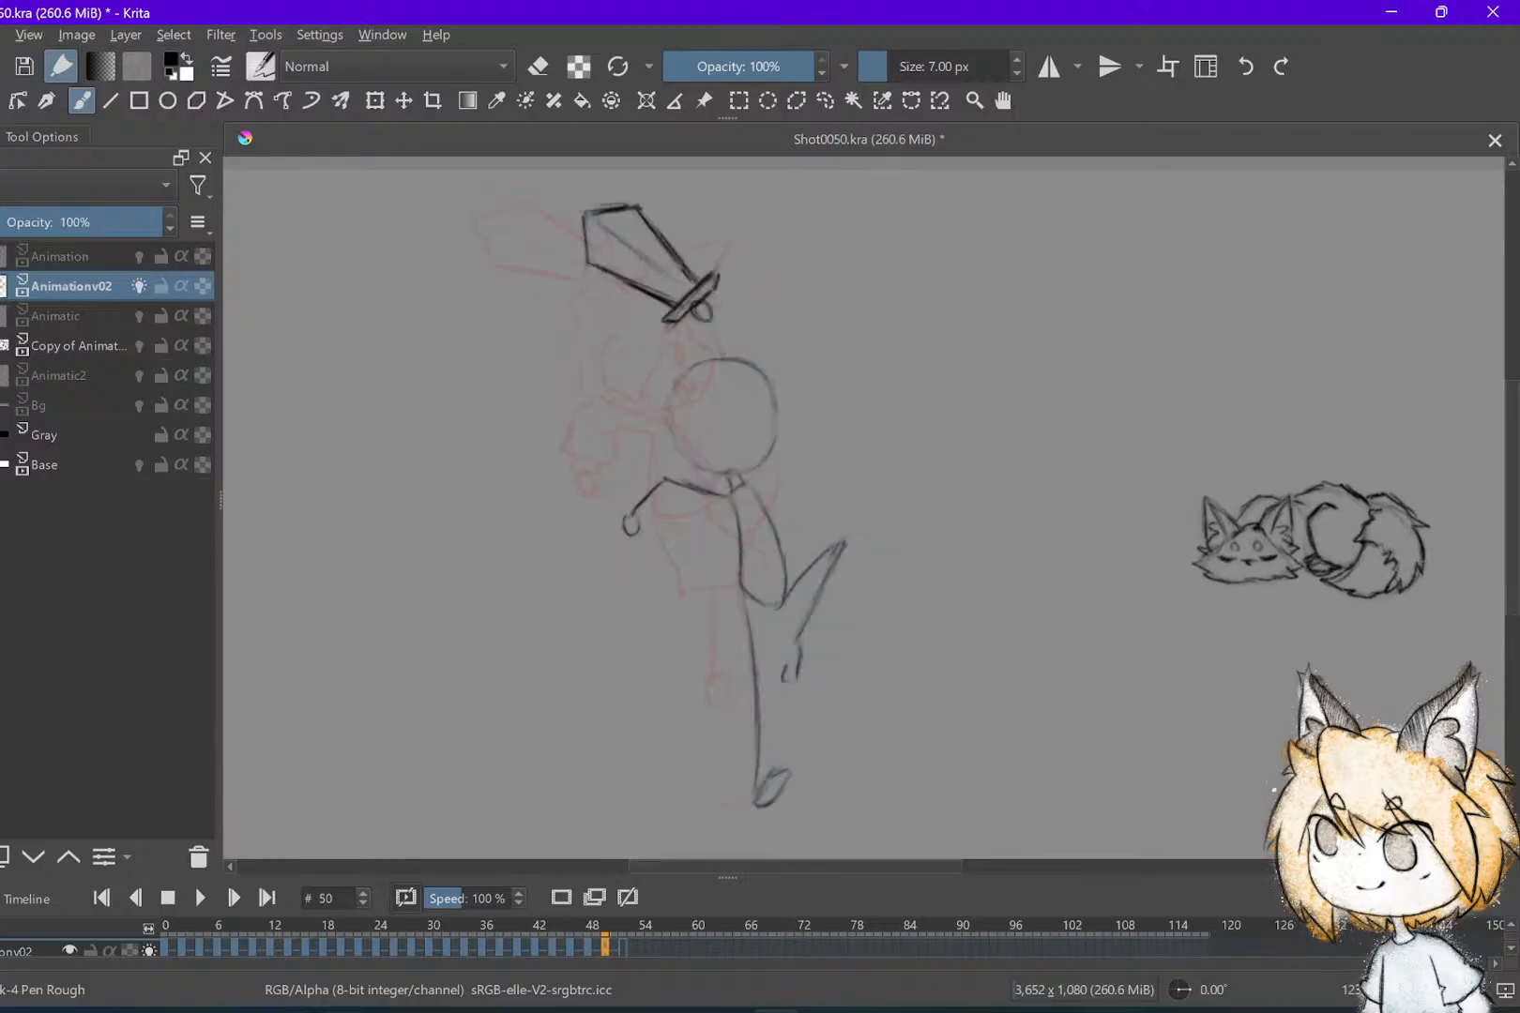
Switch the brush to the Pencil 1 Sketch (mypaint) preset from My Favorites
{"action": "key", "text": "F6"}
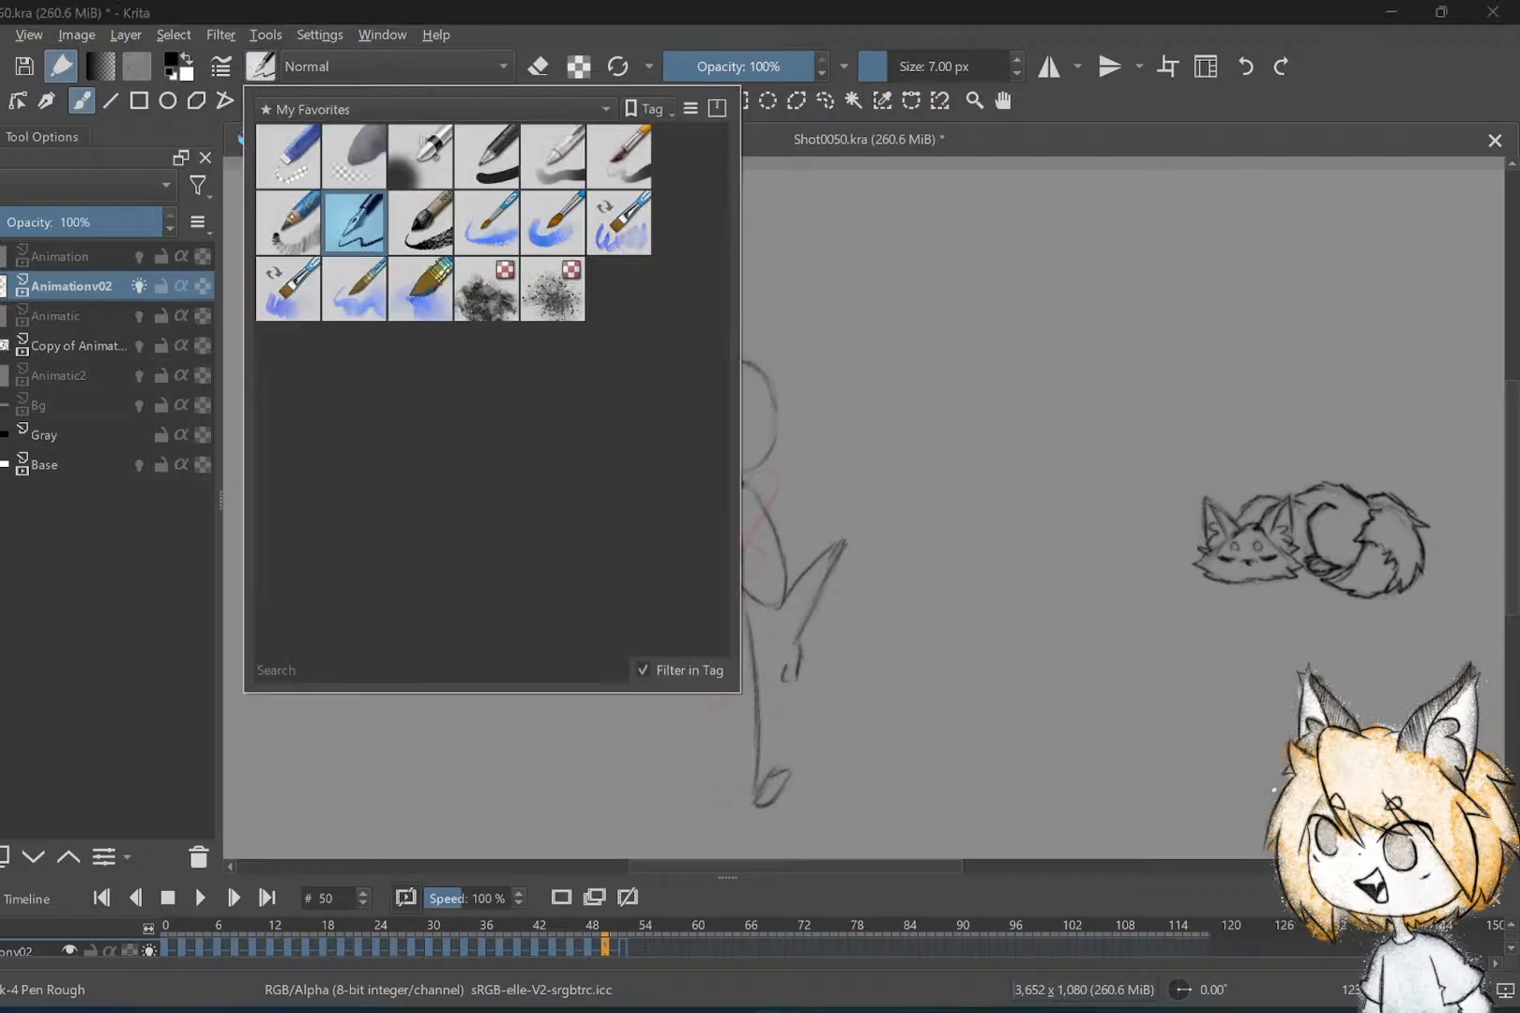
{"action": "left_click", "coordinate": [287, 217]}
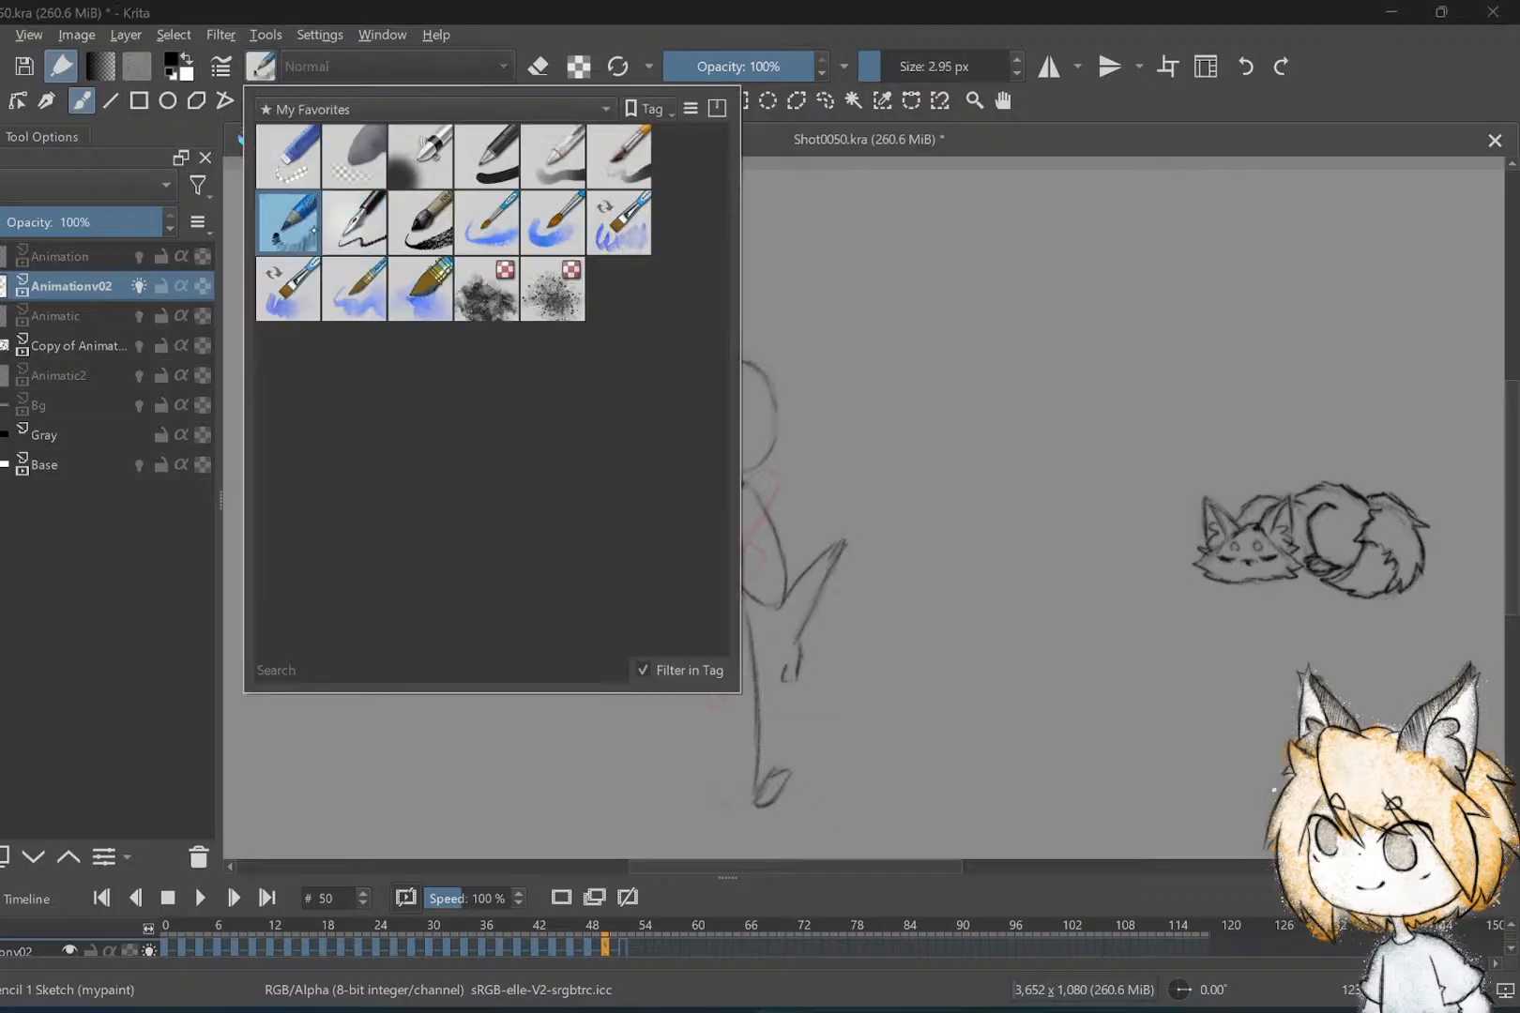
{"action": "left_click", "coordinate": [1398, 75]}
Sketch the pointed ear, hair tuft and horizontal face guideline on frame 50's head circle, using frame 48 as reference
{"action": "key", "text": "comma"}
{"action": "key", "text": "period"}
{"action": "key", "text": "comma"}
{"action": "key", "text": "comma"}
{"action": "key", "text": "period"}
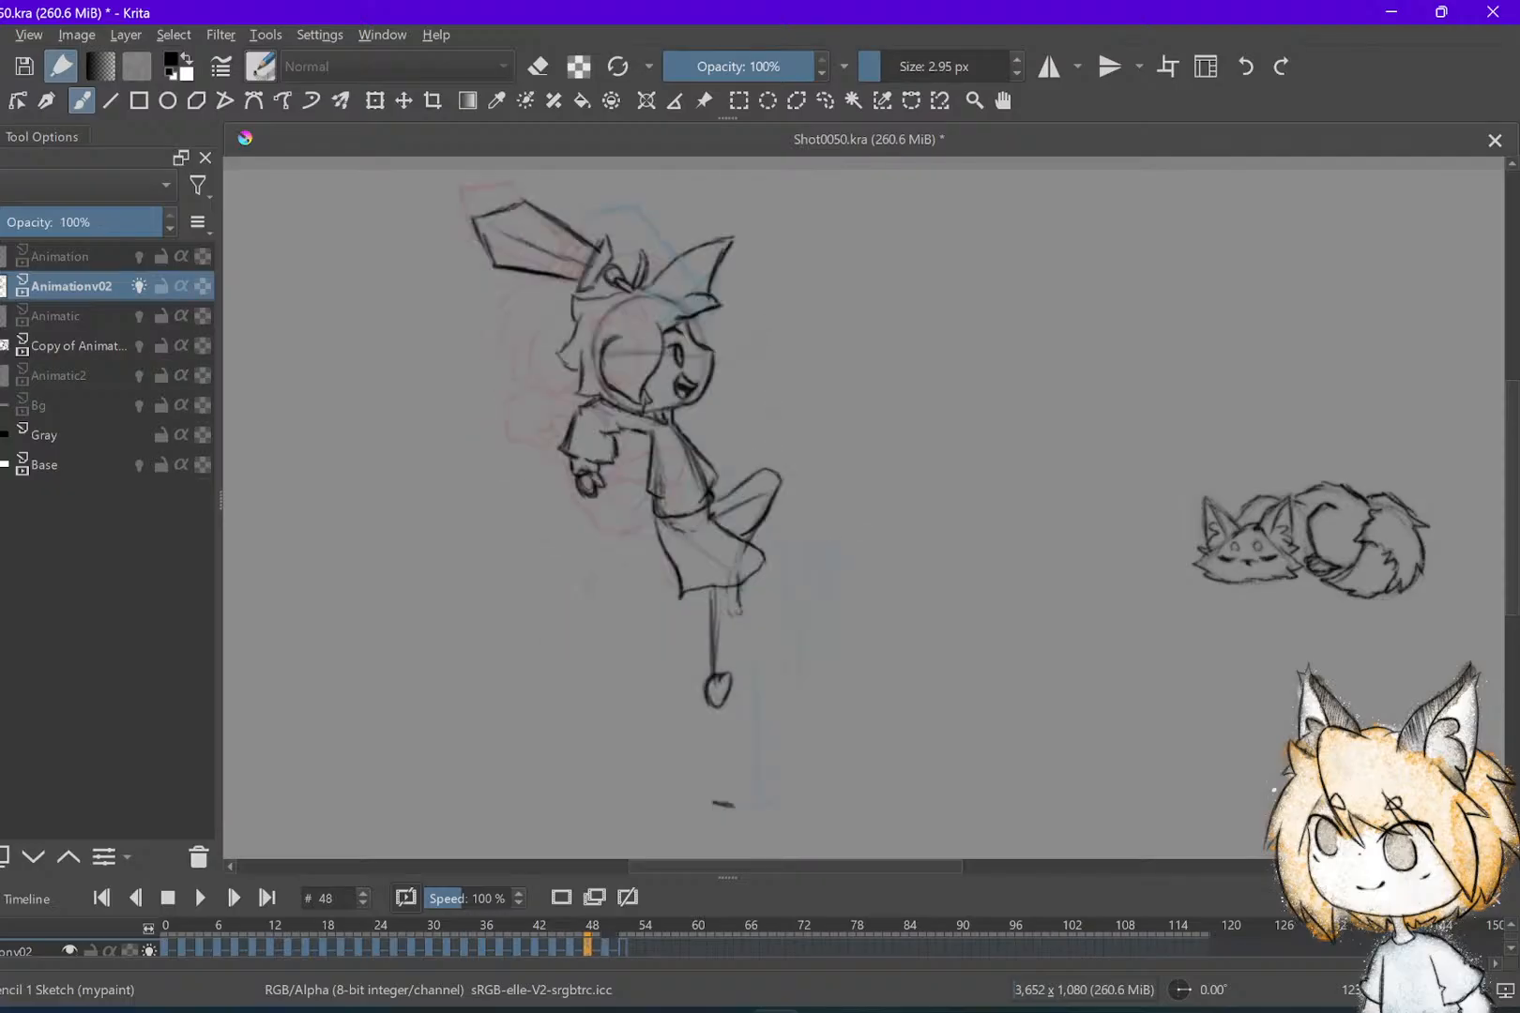
{"action": "key", "text": "period"}
{"action": "mouse_move", "coordinate": [739, 347]}
{"action": "left_mouse_down"}
{"action": "mouse_move", "coordinate": [772, 287]}
{"action": "mouse_move", "coordinate": [797, 340]}
{"action": "mouse_move", "coordinate": [784, 383]}
{"action": "mouse_move", "coordinate": [803, 371]}
{"action": "mouse_move", "coordinate": [784, 404]}
{"action": "mouse_move", "coordinate": [753, 401]}
{"action": "mouse_move", "coordinate": [771, 423]}
{"action": "left_mouse_up"}
{"action": "key", "text": "comma"}
{"action": "key", "text": "period"}
{"action": "key", "text": "comma"}
{"action": "key", "text": "period"}
{"action": "key", "text": "comma"}
{"action": "key", "text": "period"}
{"action": "scroll", "coordinate": [863, 507], "scroll_direction": "down", "scroll_amount": 2}
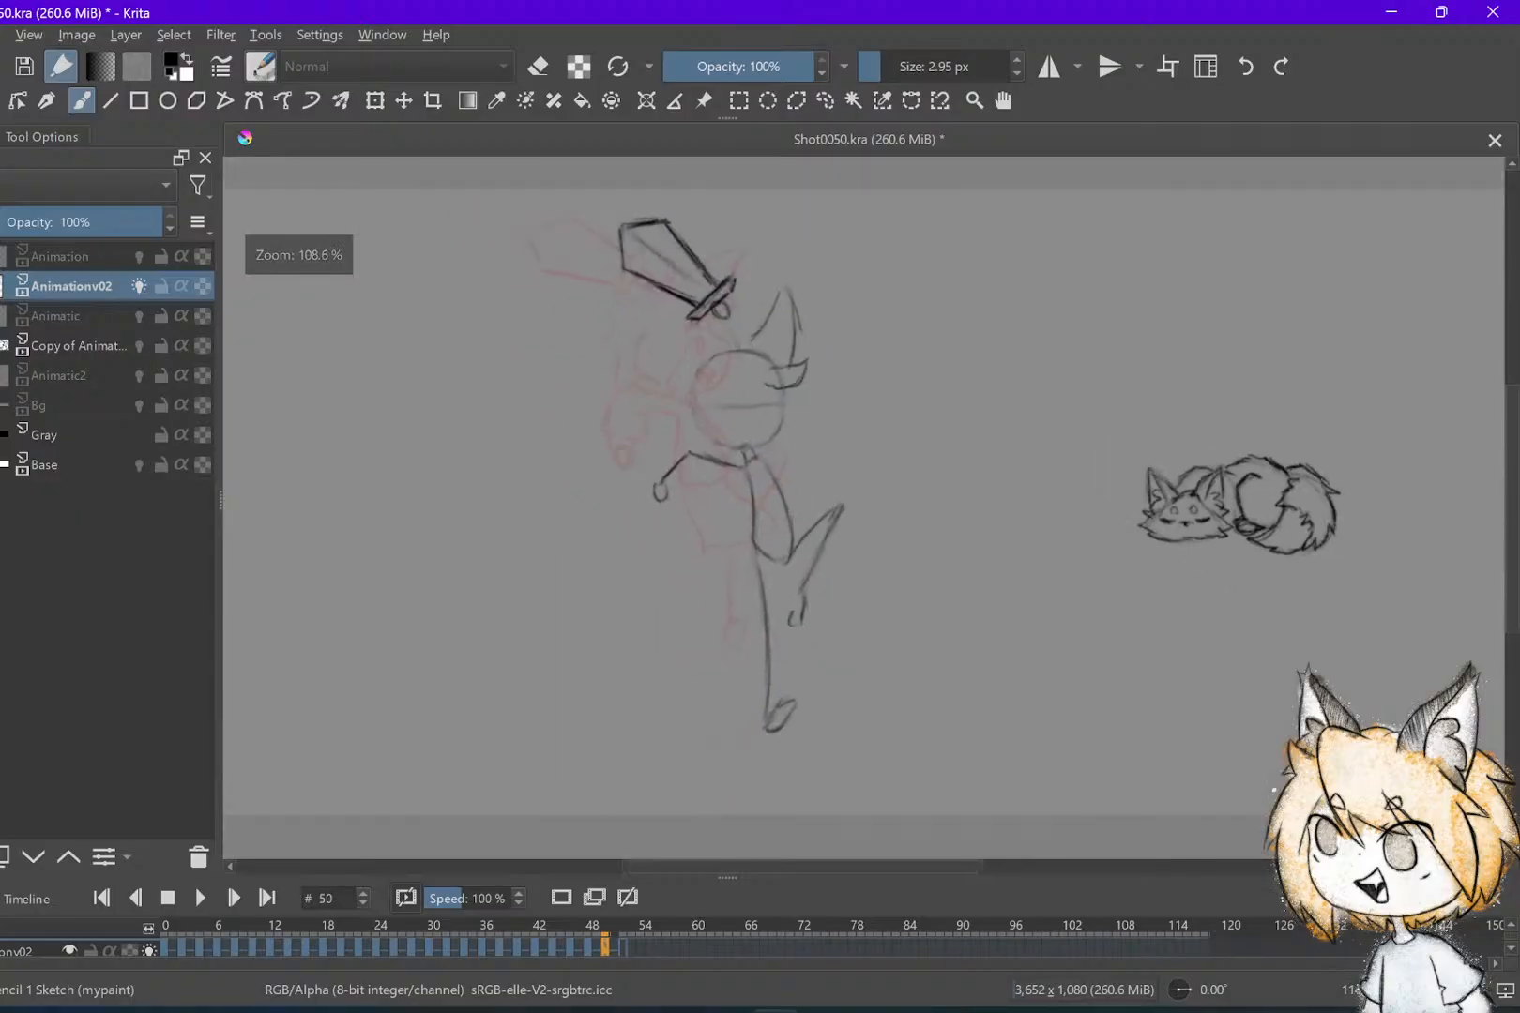
Compare the head sketch at frame 50 with frame 48 and save the file
{"action": "key", "text": "comma"}
{"action": "scroll", "coordinate": [863, 506], "scroll_direction": "up", "scroll_amount": 3}
{"action": "key", "text": "period"}
{"action": "scroll", "coordinate": [783, 292], "scroll_direction": "up", "scroll_amount": 1}
{"action": "scroll", "coordinate": [783, 292], "scroll_direction": "down", "scroll_amount": 1}
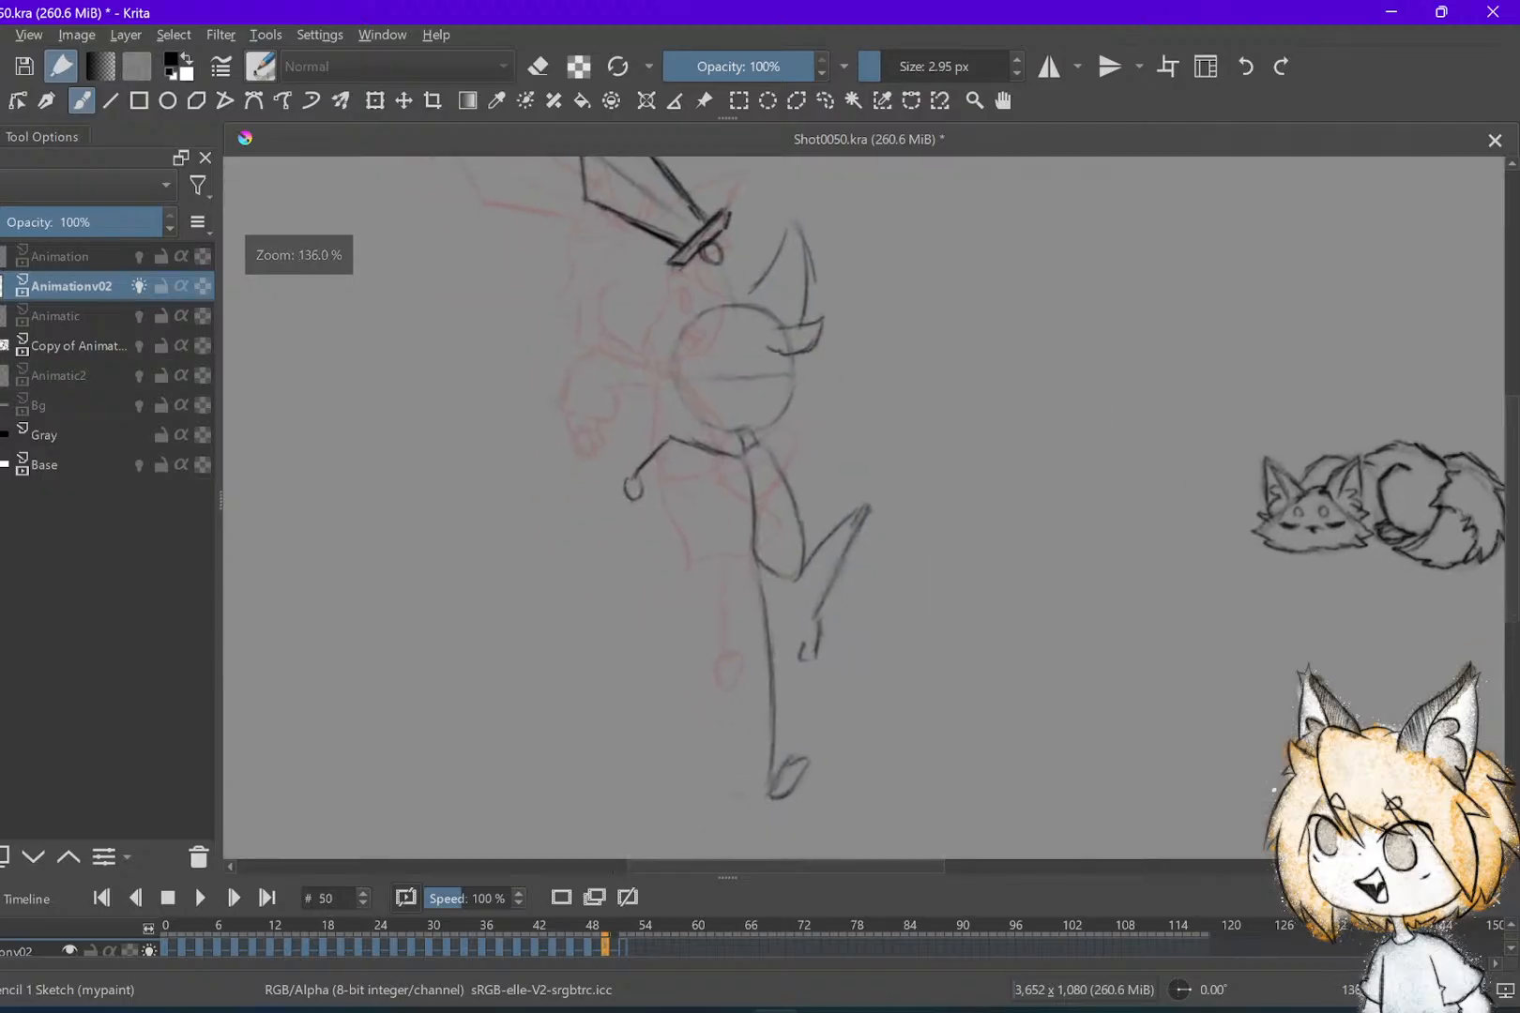
{"action": "key", "text": "comma"}
{"action": "key", "text": "period"}
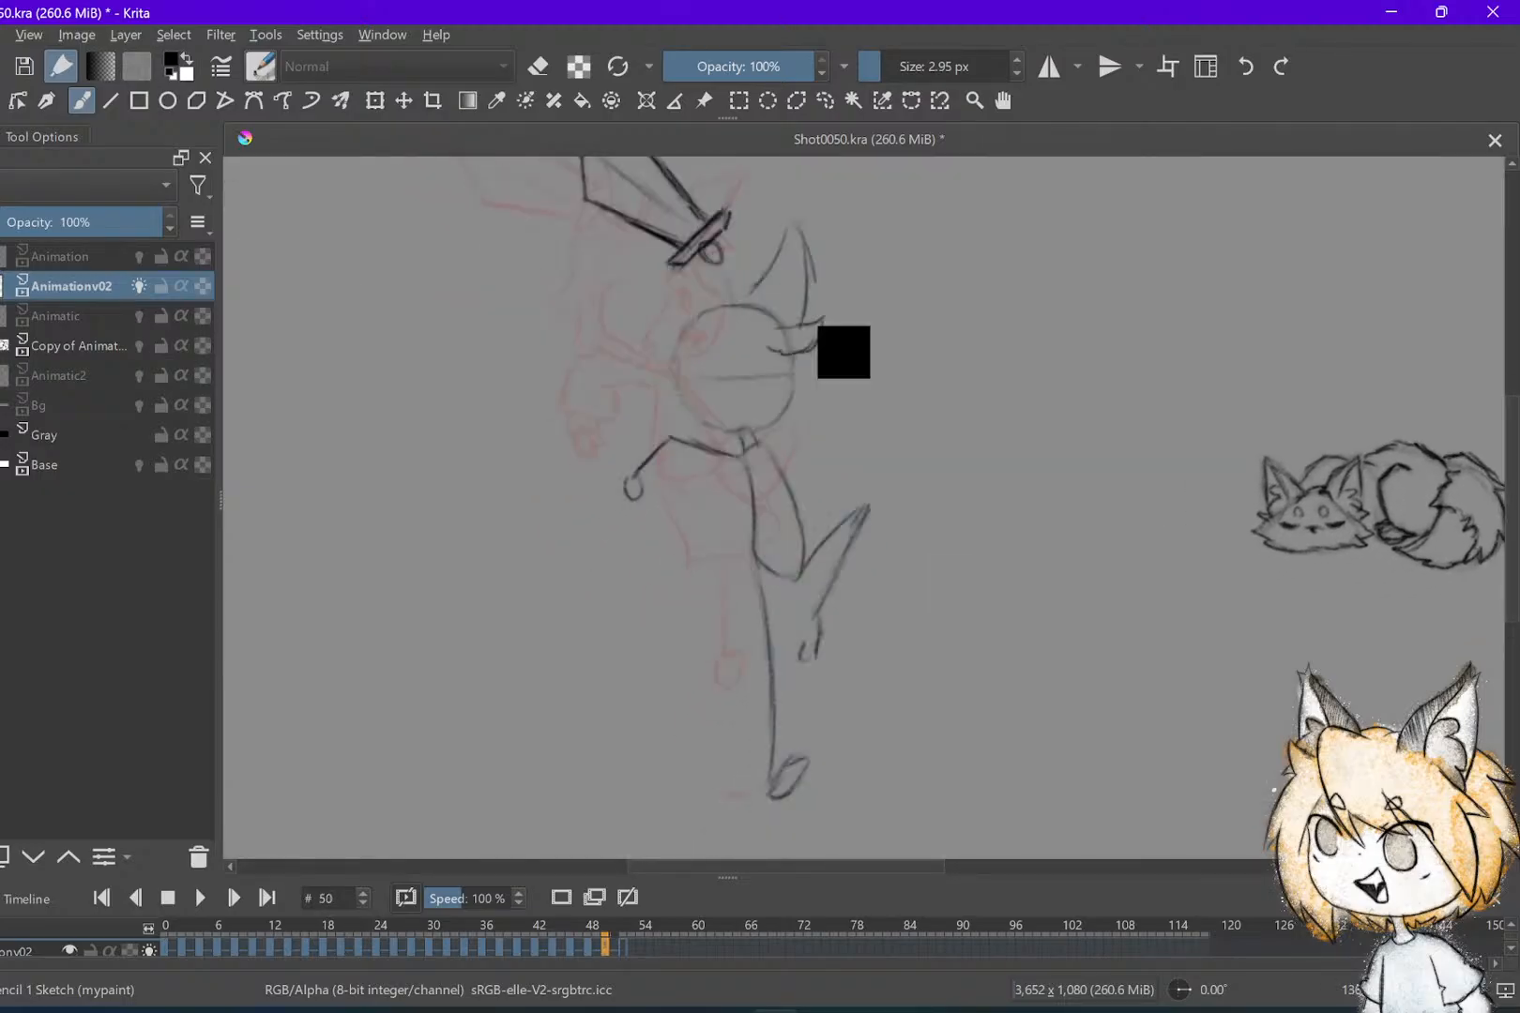
{"action": "key", "text": "ctrl+s"}
{"action": "key", "text": "comma"}
{"action": "key", "text": "period"}
{"action": "key", "text": "comma"}
{"action": "key", "text": "period"}
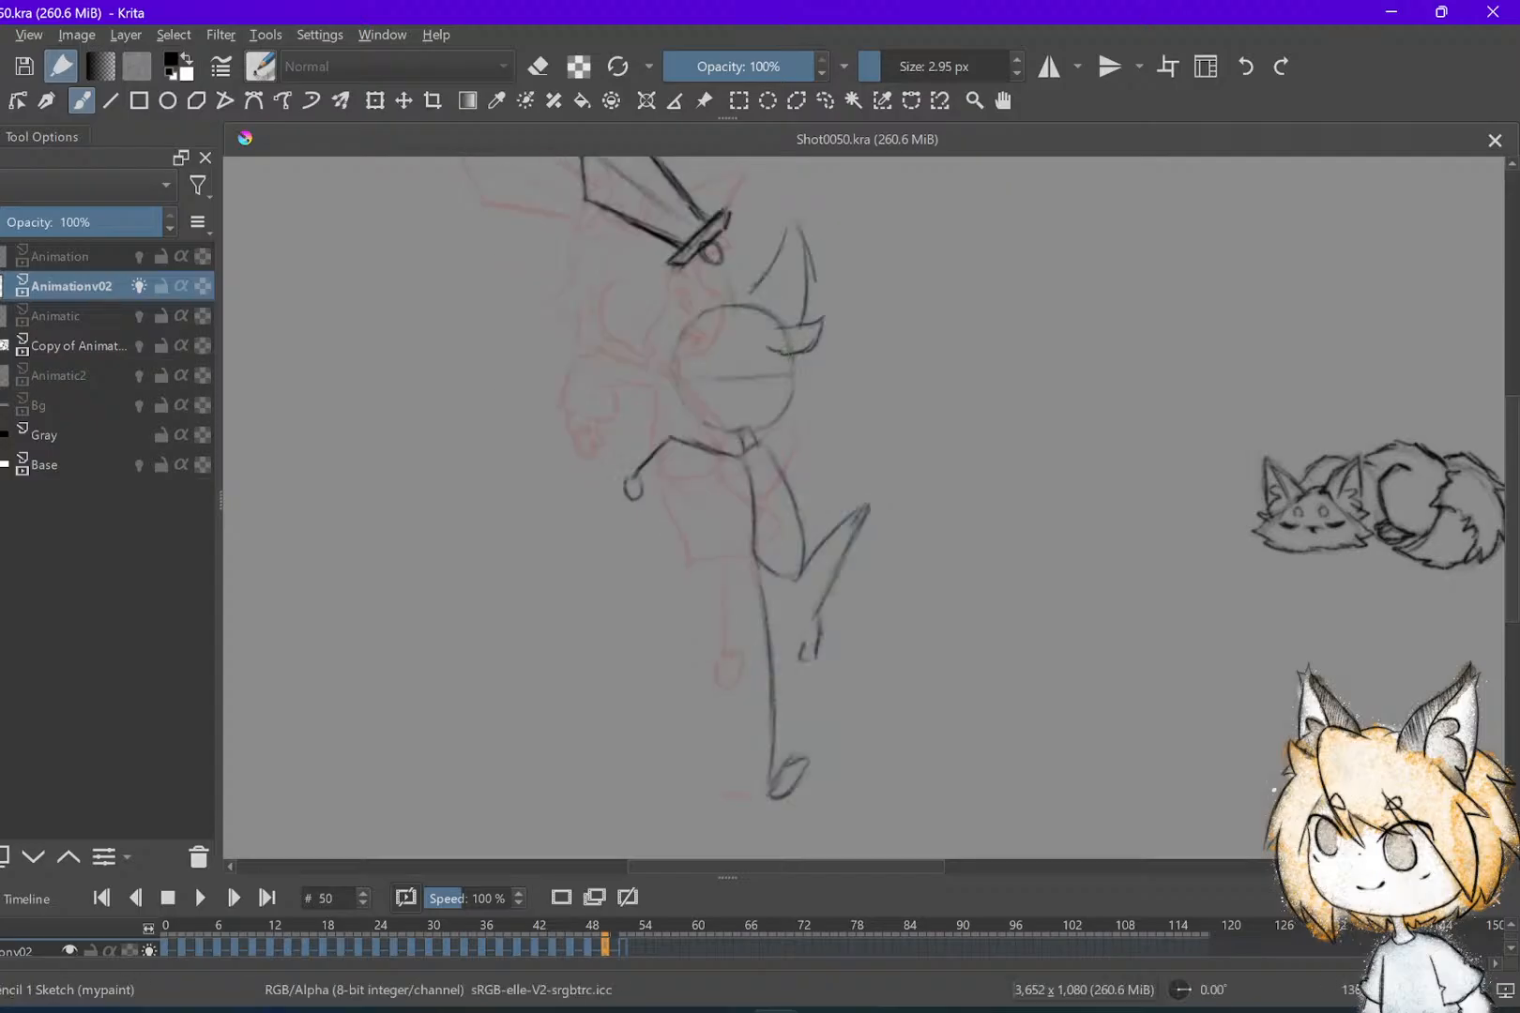
Draw the face contour from the hair tuft to the chin on frame 50, erase the excess head-circle line and save
{"action": "mouse_move", "coordinate": [784, 353]}
{"action": "left_mouse_down"}
{"action": "mouse_move", "coordinate": [795, 402]}
{"action": "mouse_move", "coordinate": [760, 431]}
{"action": "mouse_move", "coordinate": [793, 413]}
{"action": "left_mouse_up"}
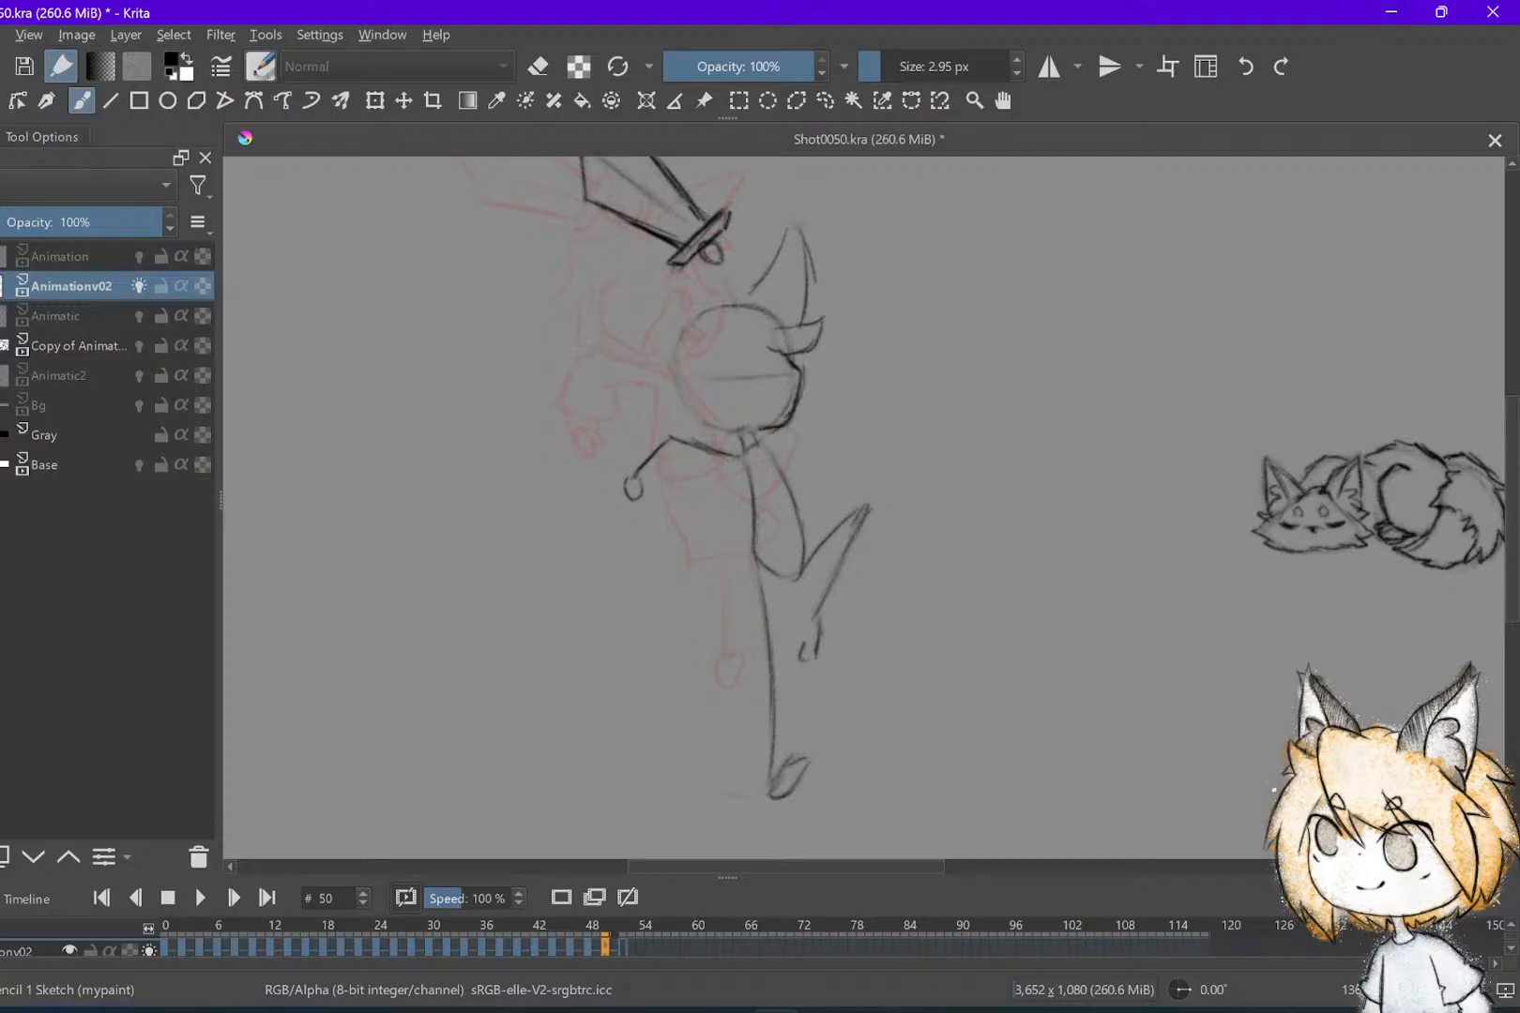
{"action": "key", "text": "e"}
{"action": "key", "text": "e"}
{"action": "key", "text": "e"}
{"action": "key", "text": "ctrl+s"}
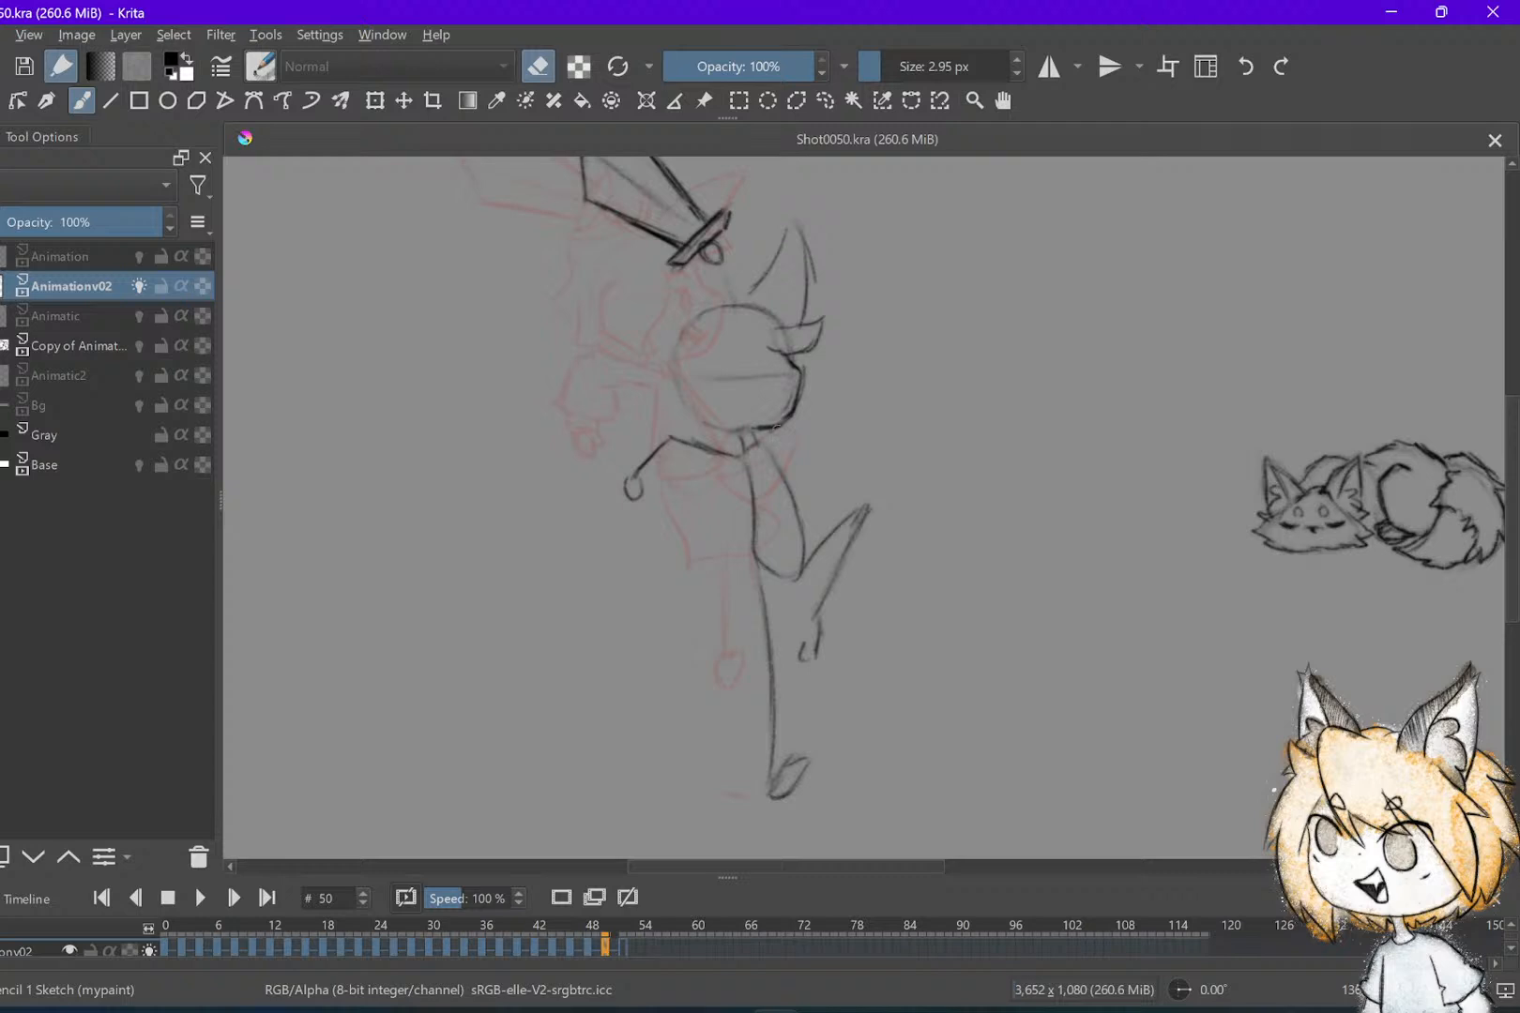
{"action": "left_click", "coordinate": [813, 421]}
{"action": "key", "text": "e"}
{"action": "key", "text": "ctrl+s"}
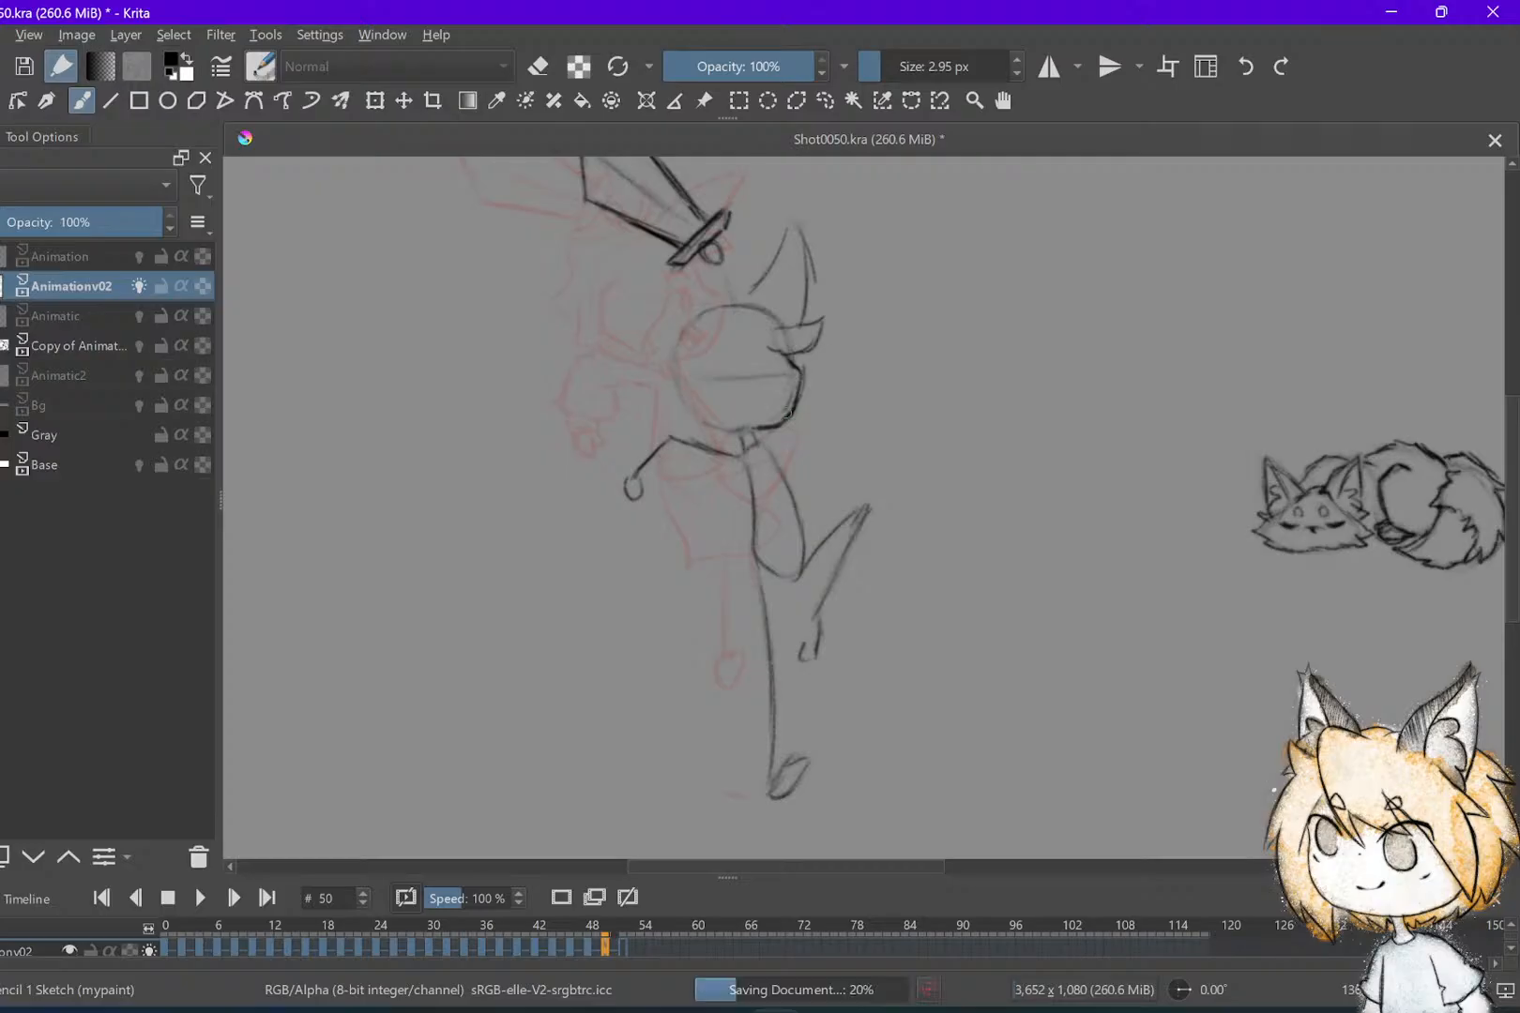
{"action": "key", "text": "e"}
{"action": "key", "text": "e"}
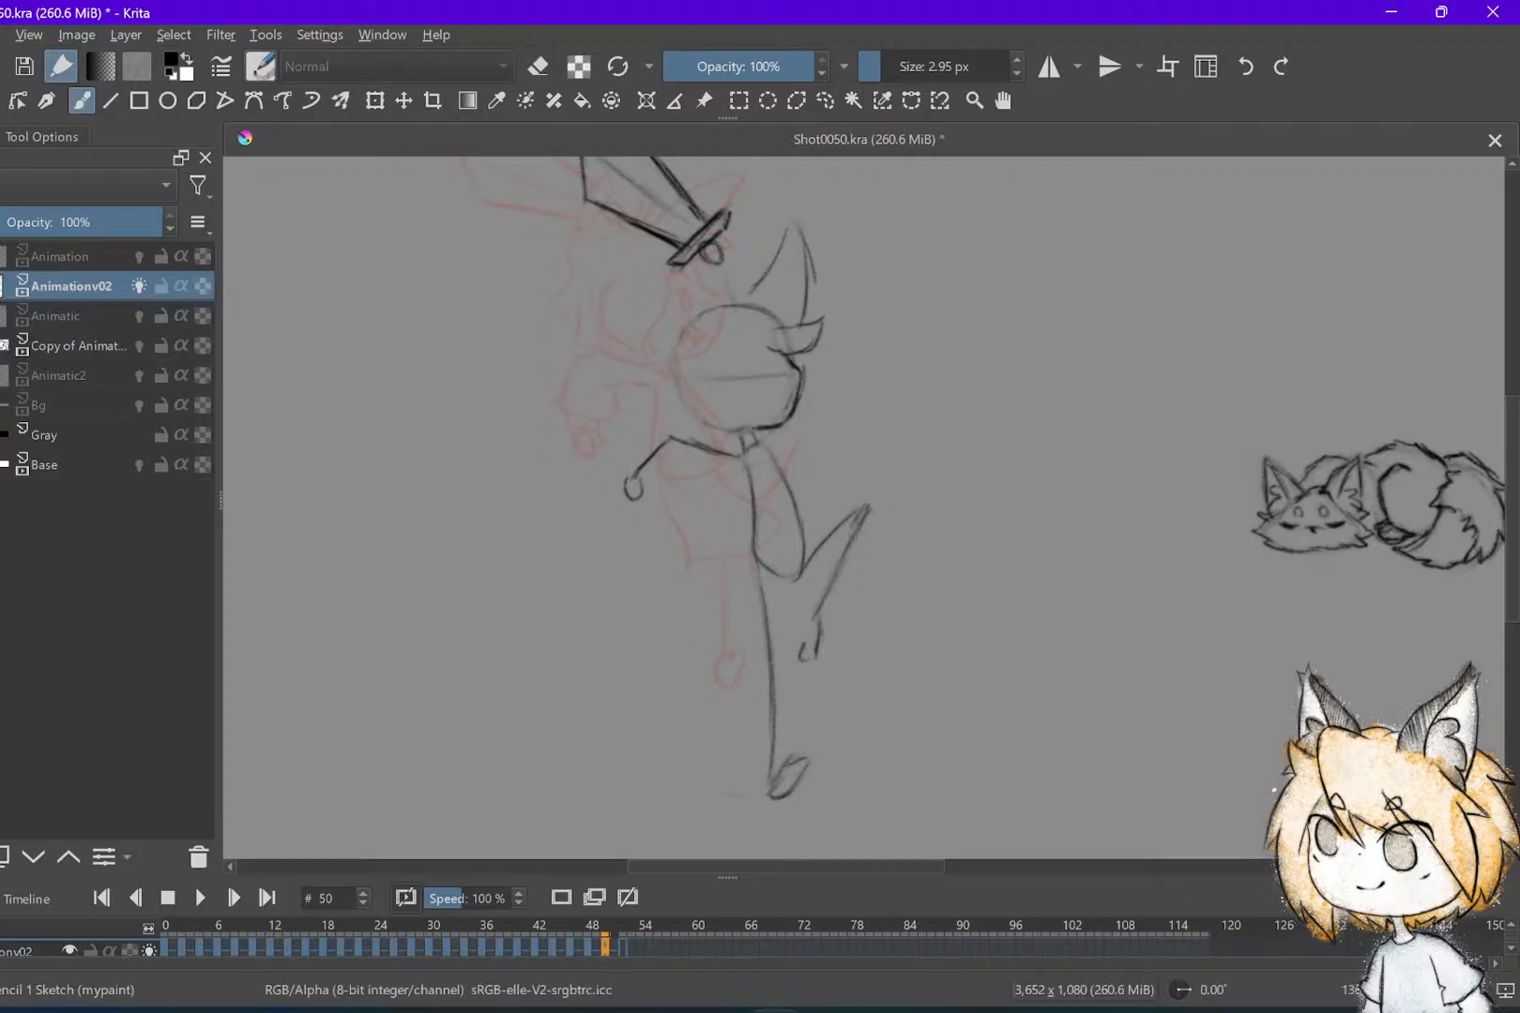
{"action": "key", "text": "e"}
{"action": "key", "text": "ctrl+s"}
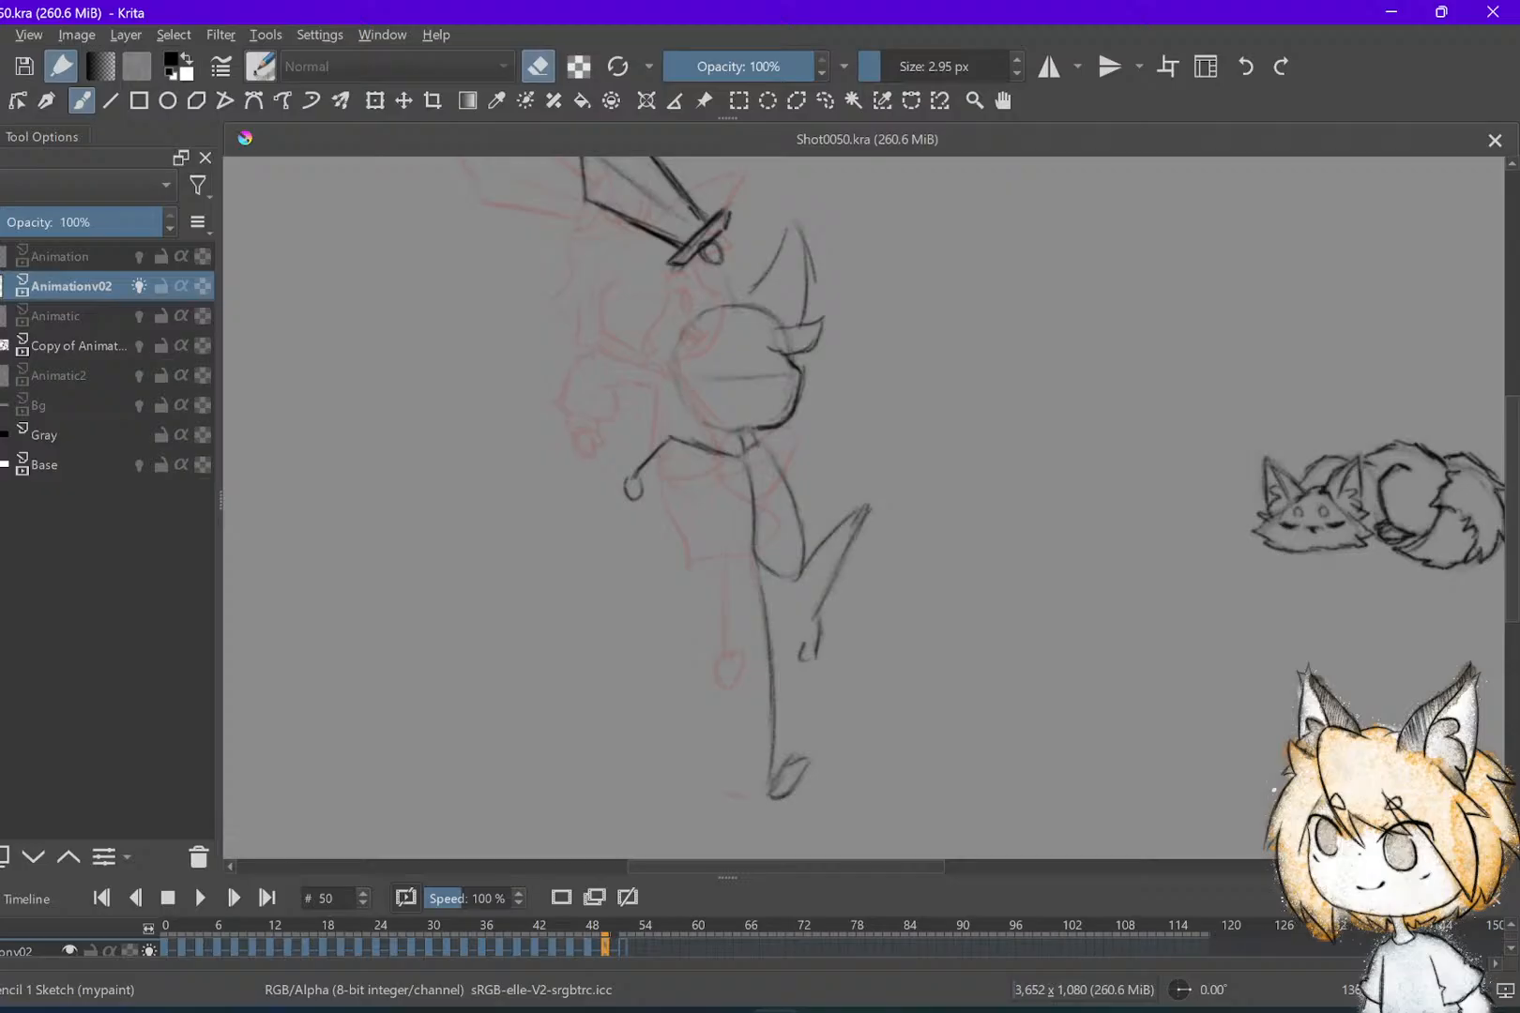
Draw the narrow oval eye on frame 50's face, matching its placement to the frame 48 drawing
{"action": "key", "text": "Left"}
{"action": "key", "text": "Right"}
{"action": "key", "text": "Left"}
{"action": "key", "text": "Right"}
{"action": "key", "text": "e"}
{"action": "key", "text": "Left"}
{"action": "key", "text": "Right"}
{"action": "left_click_drag", "start_coordinate": [771, 363], "coordinate": [767, 386]}
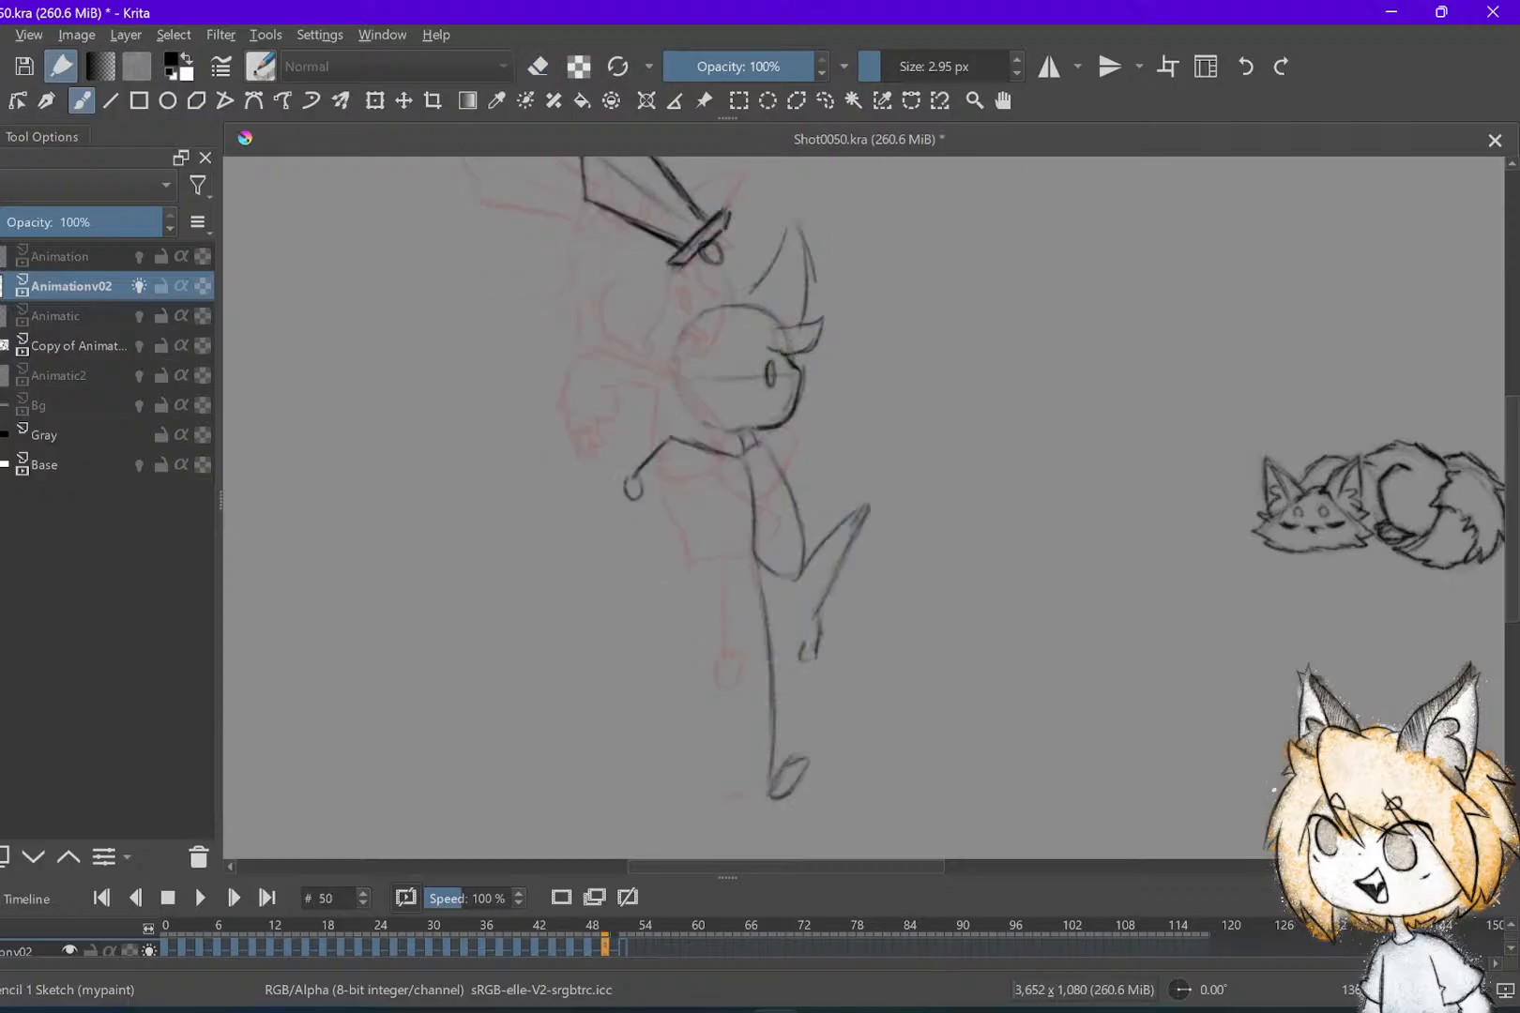
Draw the brow above the eye and rough in a rounded front hair lock on frame 50, checking against frame 48
{"action": "key", "text": "Left"}
{"action": "key", "text": "Right"}
{"action": "key", "text": "Left"}
{"action": "key", "text": "Right"}
{"action": "key", "text": "Left"}
{"action": "key", "text": "Right"}
{"action": "key", "text": "Left"}
{"action": "key", "text": "Right"}
{"action": "mouse_move", "coordinate": [753, 342]}
{"action": "left_mouse_down"}
{"action": "mouse_move", "coordinate": [746, 406]}
{"action": "mouse_move", "coordinate": [724, 427]}
{"action": "mouse_move", "coordinate": [683, 404]}
{"action": "left_mouse_up"}
{"action": "key", "text": "Left"}
{"action": "key", "text": "Right"}
{"action": "key", "text": "Left"}
{"action": "key", "text": "Right"}
{"action": "key", "text": "Left"}
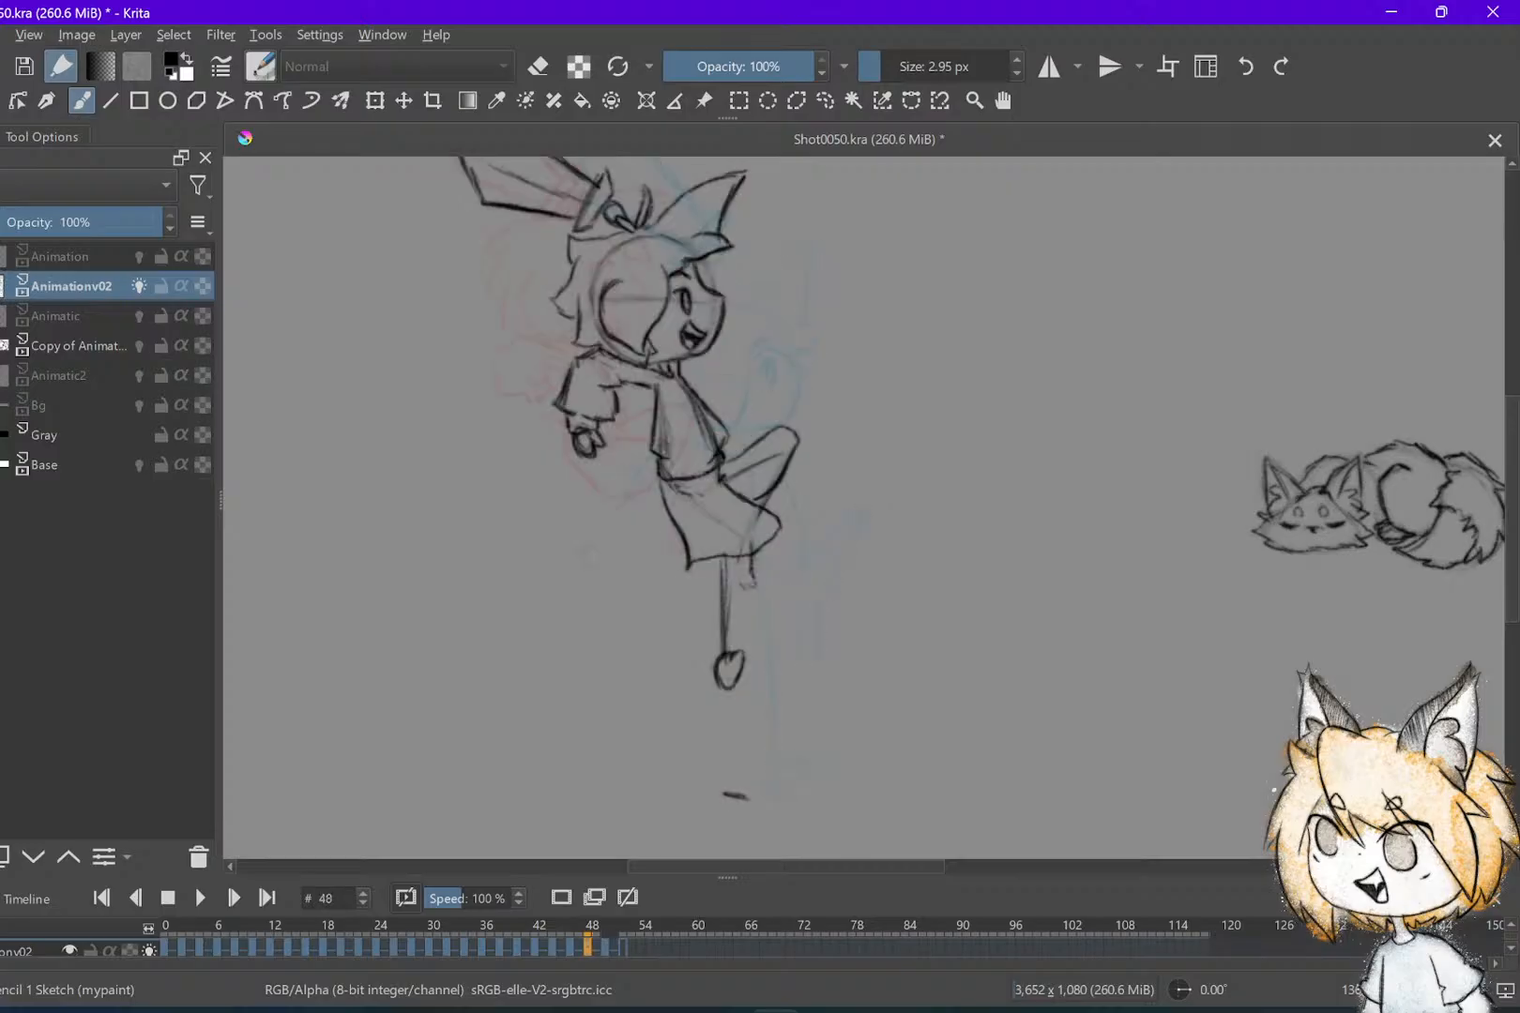
{"action": "key", "text": "Right"}
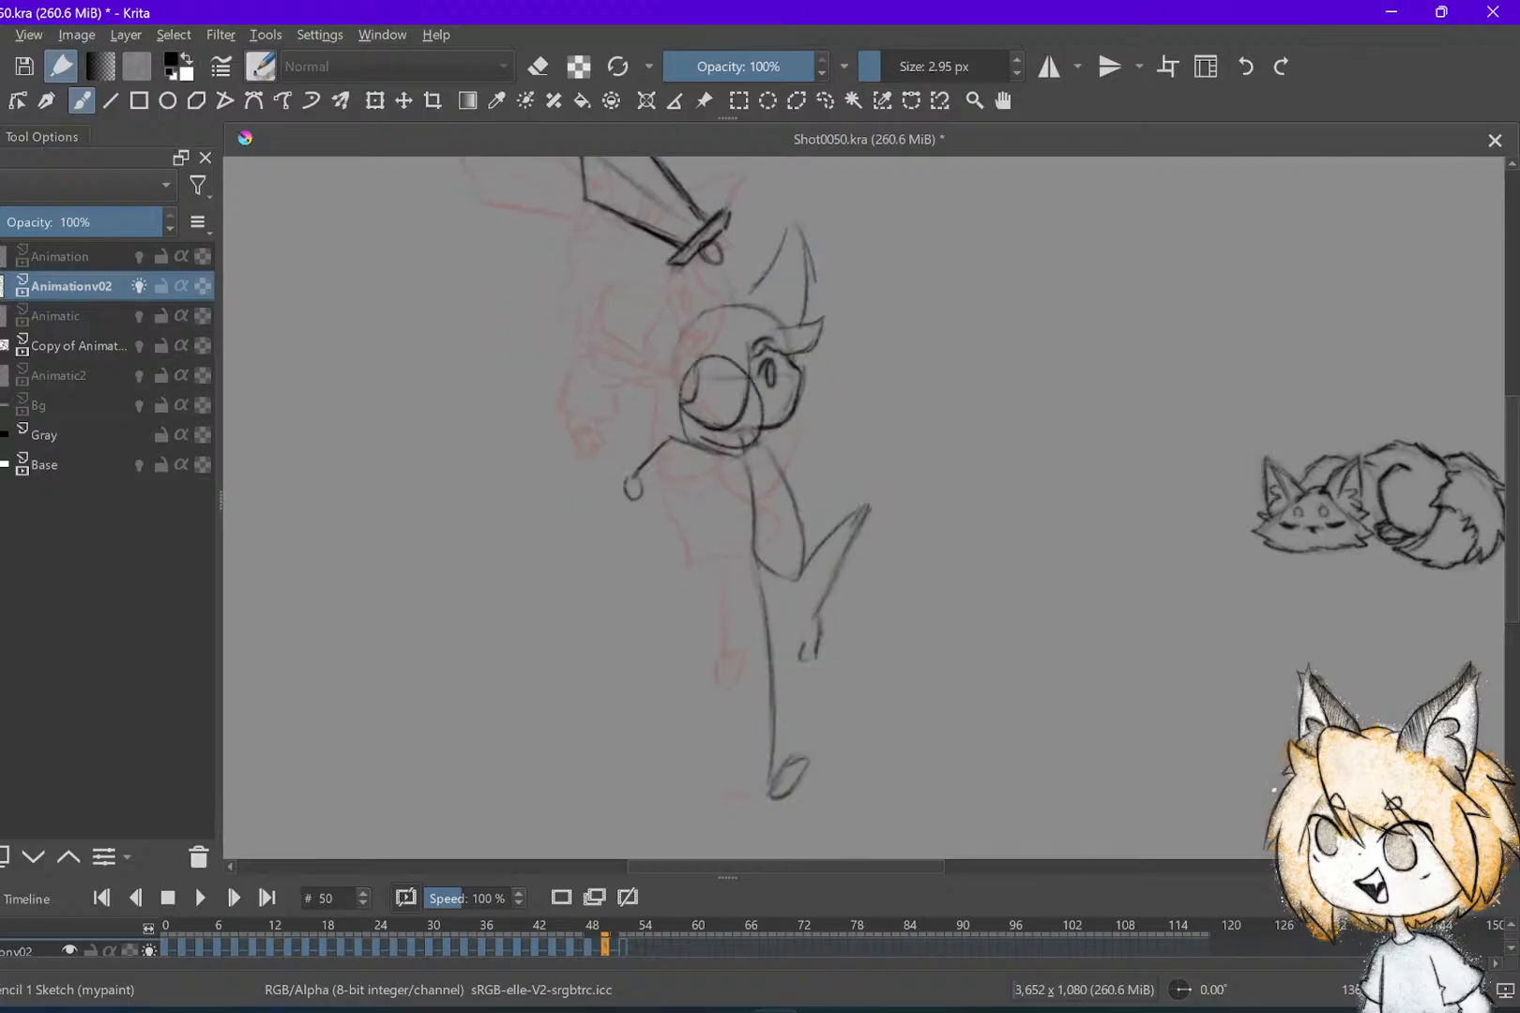
Redraw the front hair lock on frame 50 as a curved shape tapering to a point at the chin
{"action": "key", "text": "Left"}
{"action": "key", "text": "Left"}
{"action": "key", "text": "Right"}
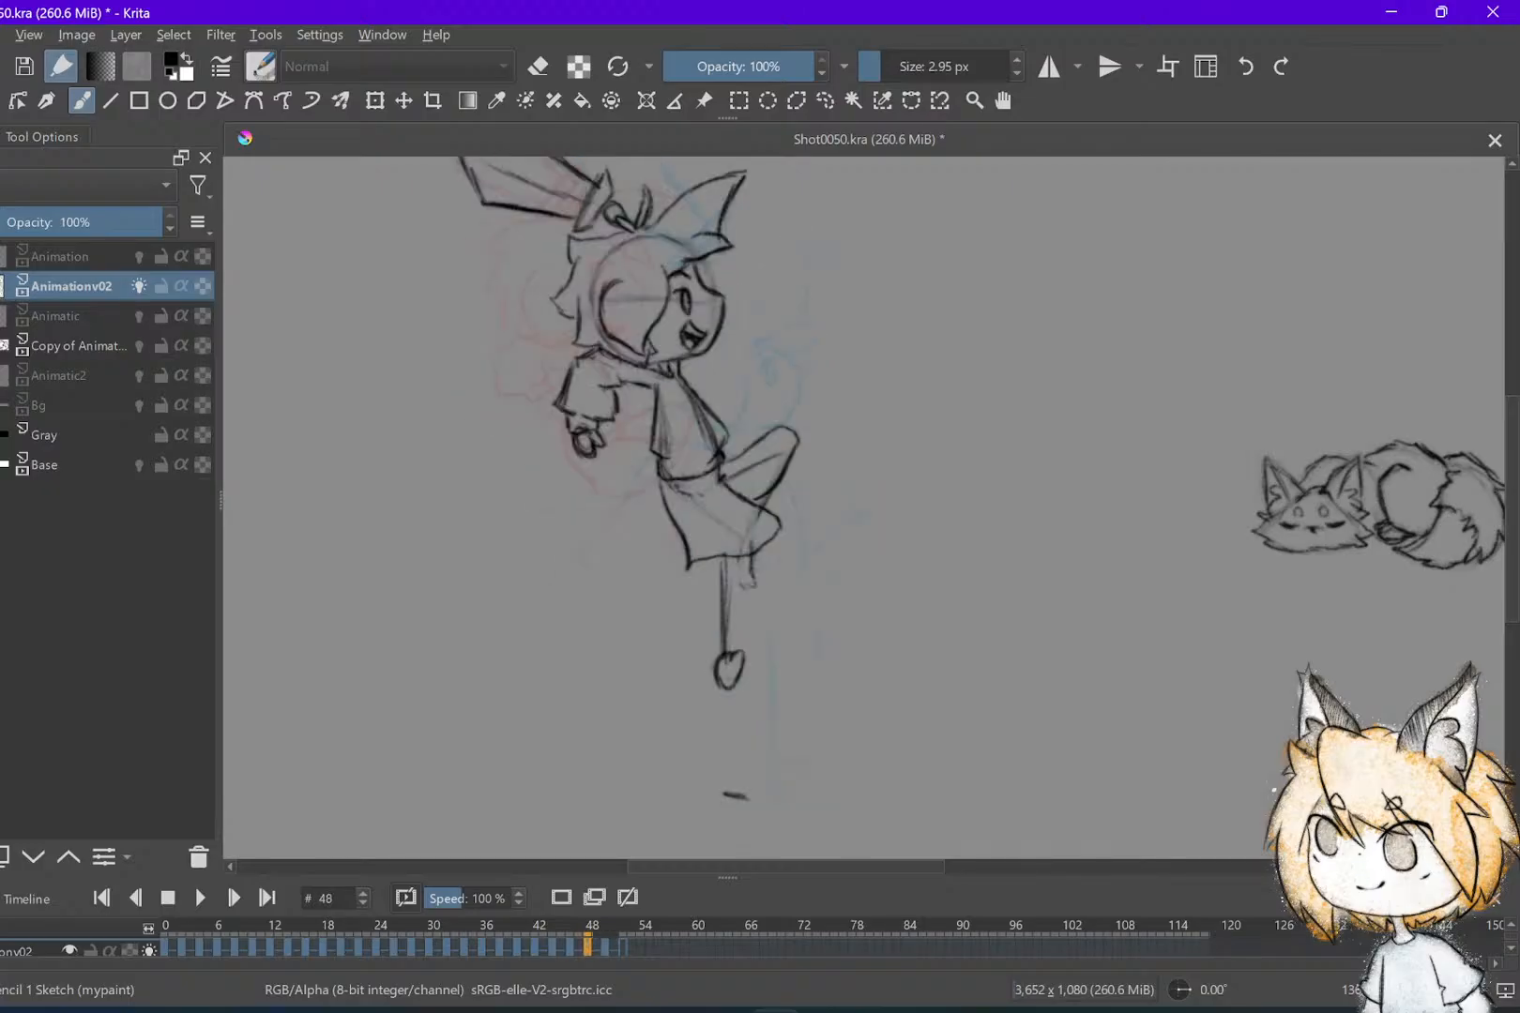
{"action": "key", "text": "Right"}
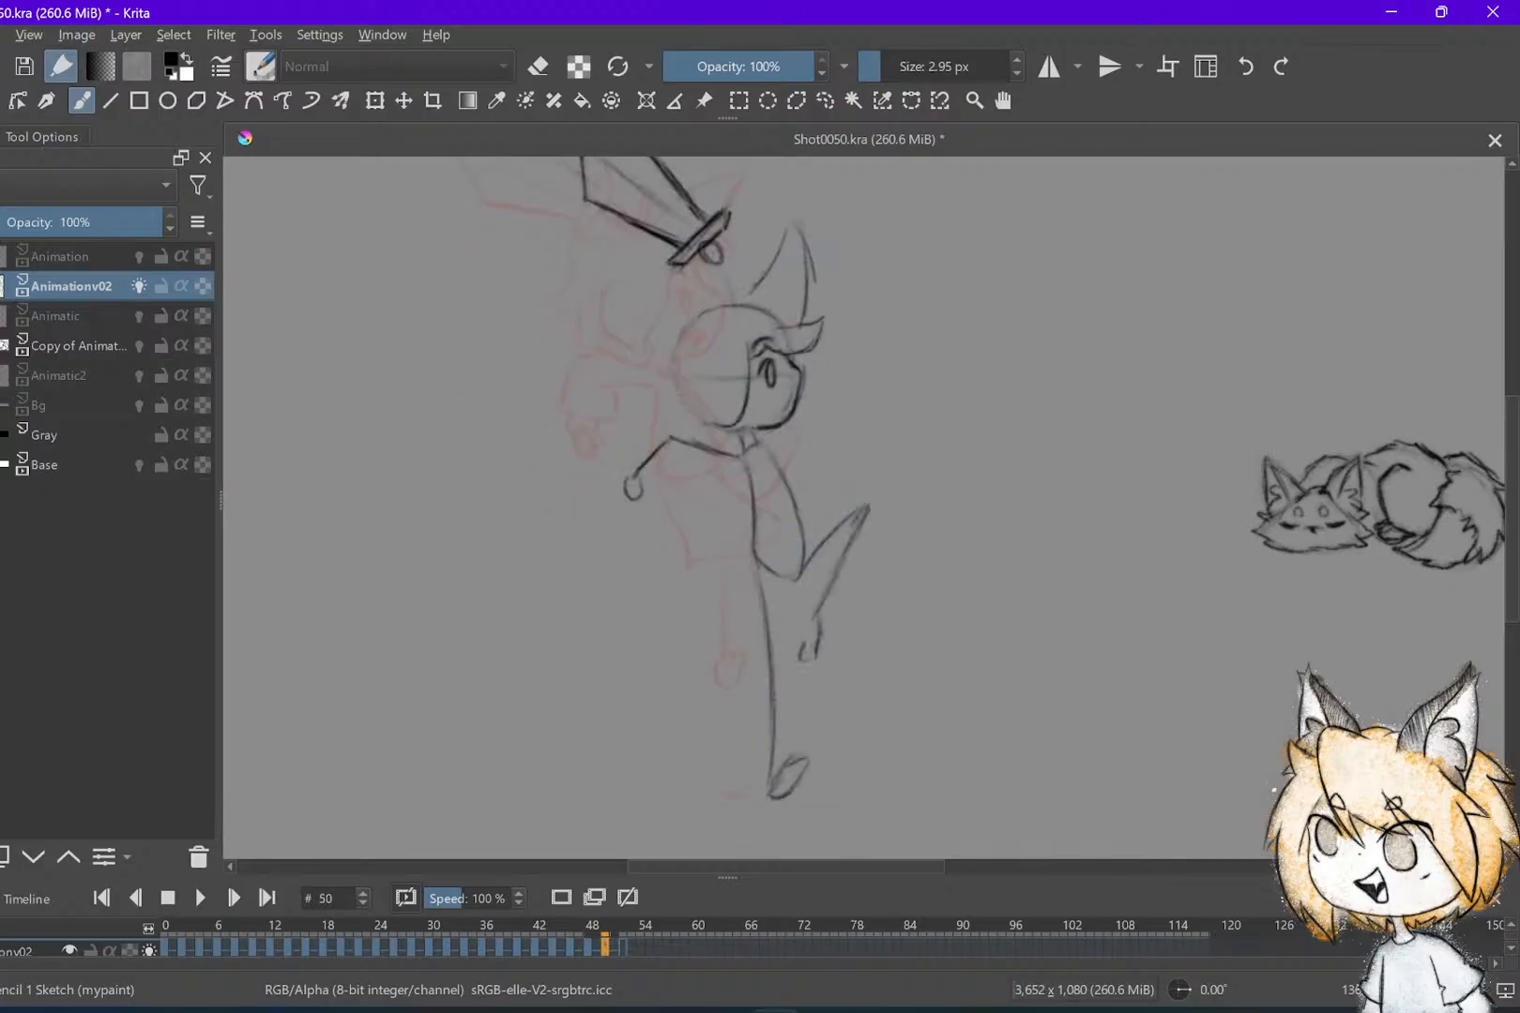
{"action": "mouse_move", "coordinate": [750, 363]}
{"action": "left_mouse_down"}
{"action": "mouse_move", "coordinate": [733, 419]}
{"action": "mouse_move", "coordinate": [699, 420]}
{"action": "mouse_move", "coordinate": [708, 355]}
{"action": "mouse_move", "coordinate": [685, 395]}
{"action": "mouse_move", "coordinate": [721, 434]}
{"action": "mouse_move", "coordinate": [697, 366]}
{"action": "left_mouse_up"}
{"action": "key", "text": "ctrl+z"}
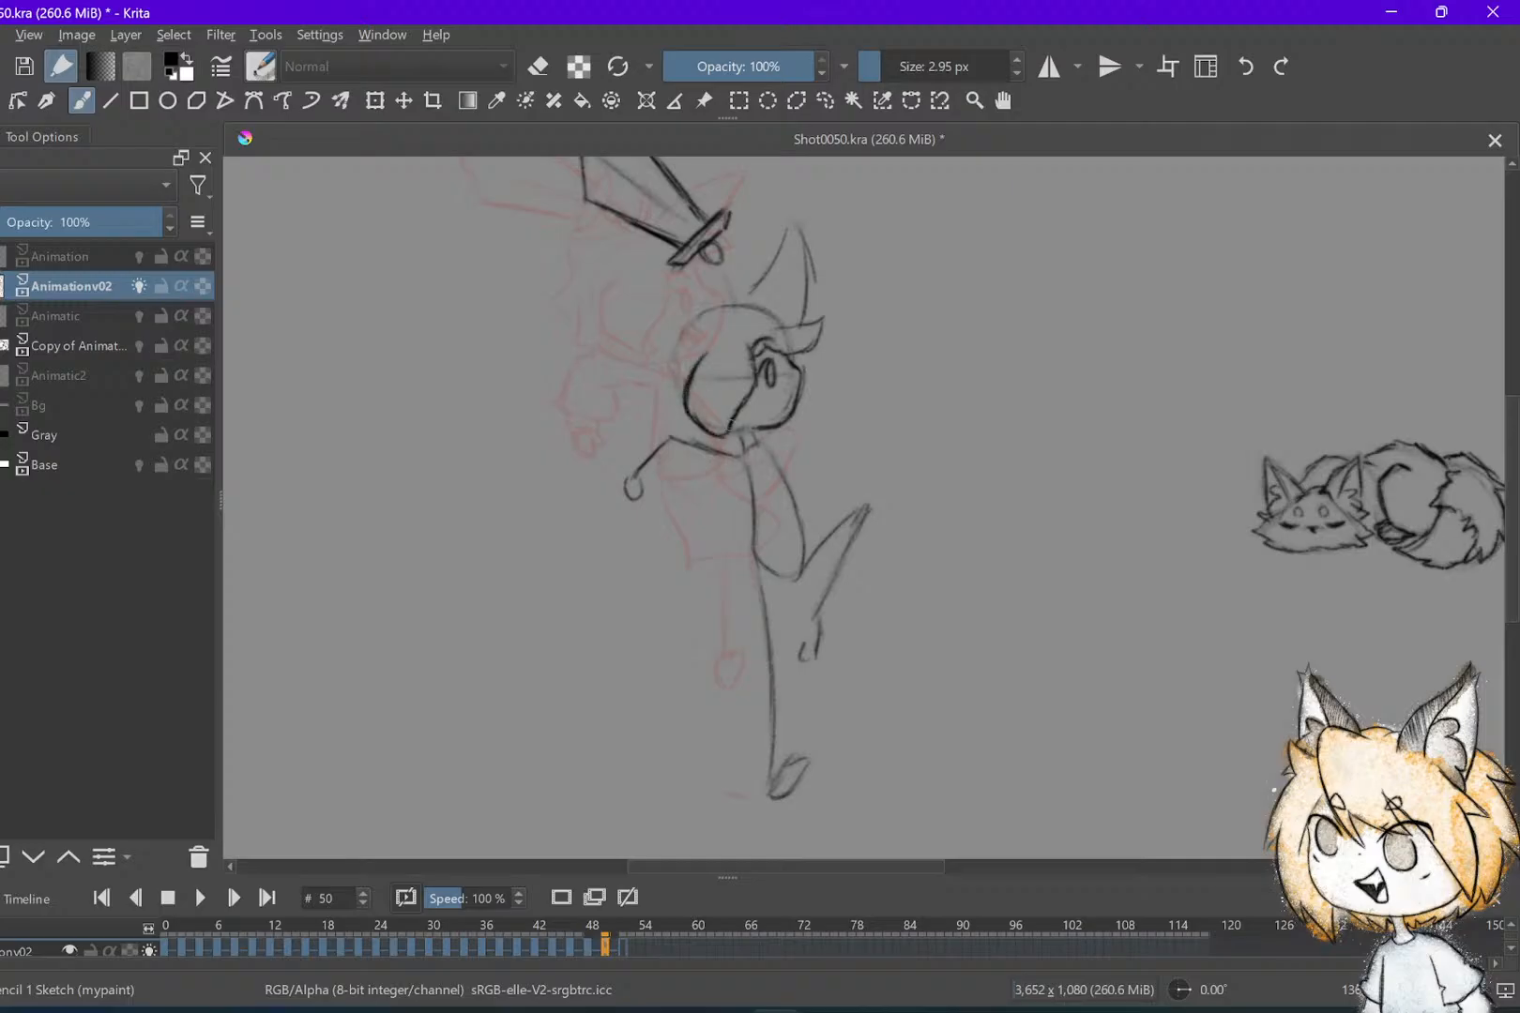
Erase the leftover head-circle line under the hair lock near the neck and save the file
{"action": "key", "text": "e"}
{"action": "left_click_drag", "start_coordinate": [722, 447], "coordinate": [739, 441]}
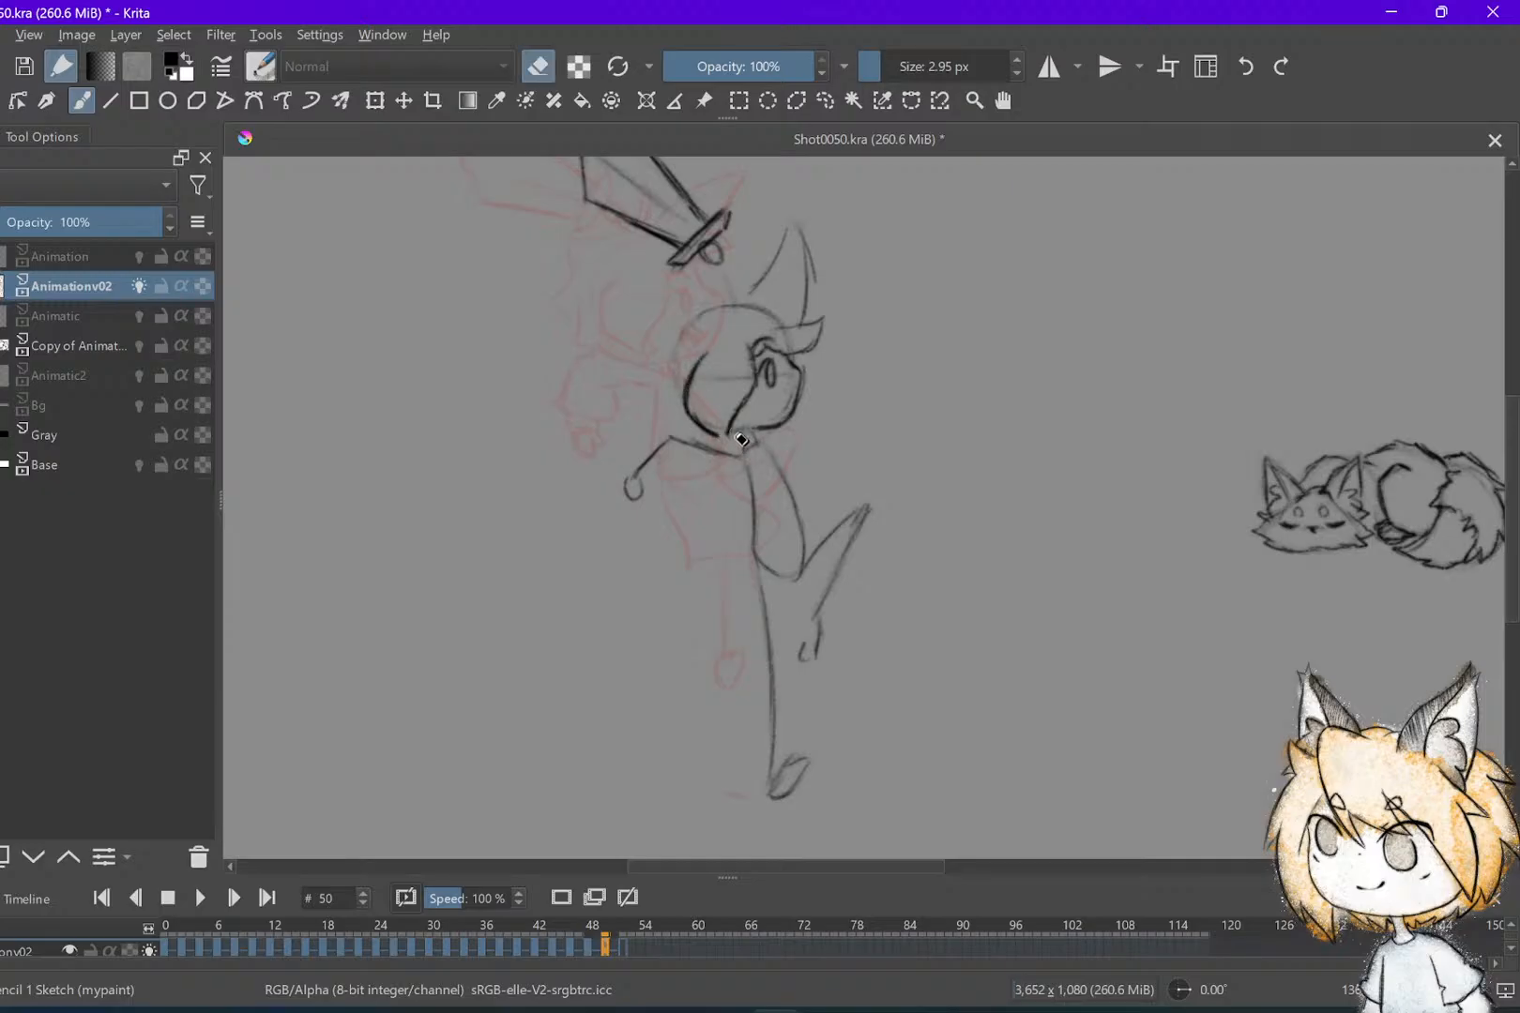
{"action": "key", "text": "e"}
{"action": "key", "text": "ctrl+s"}
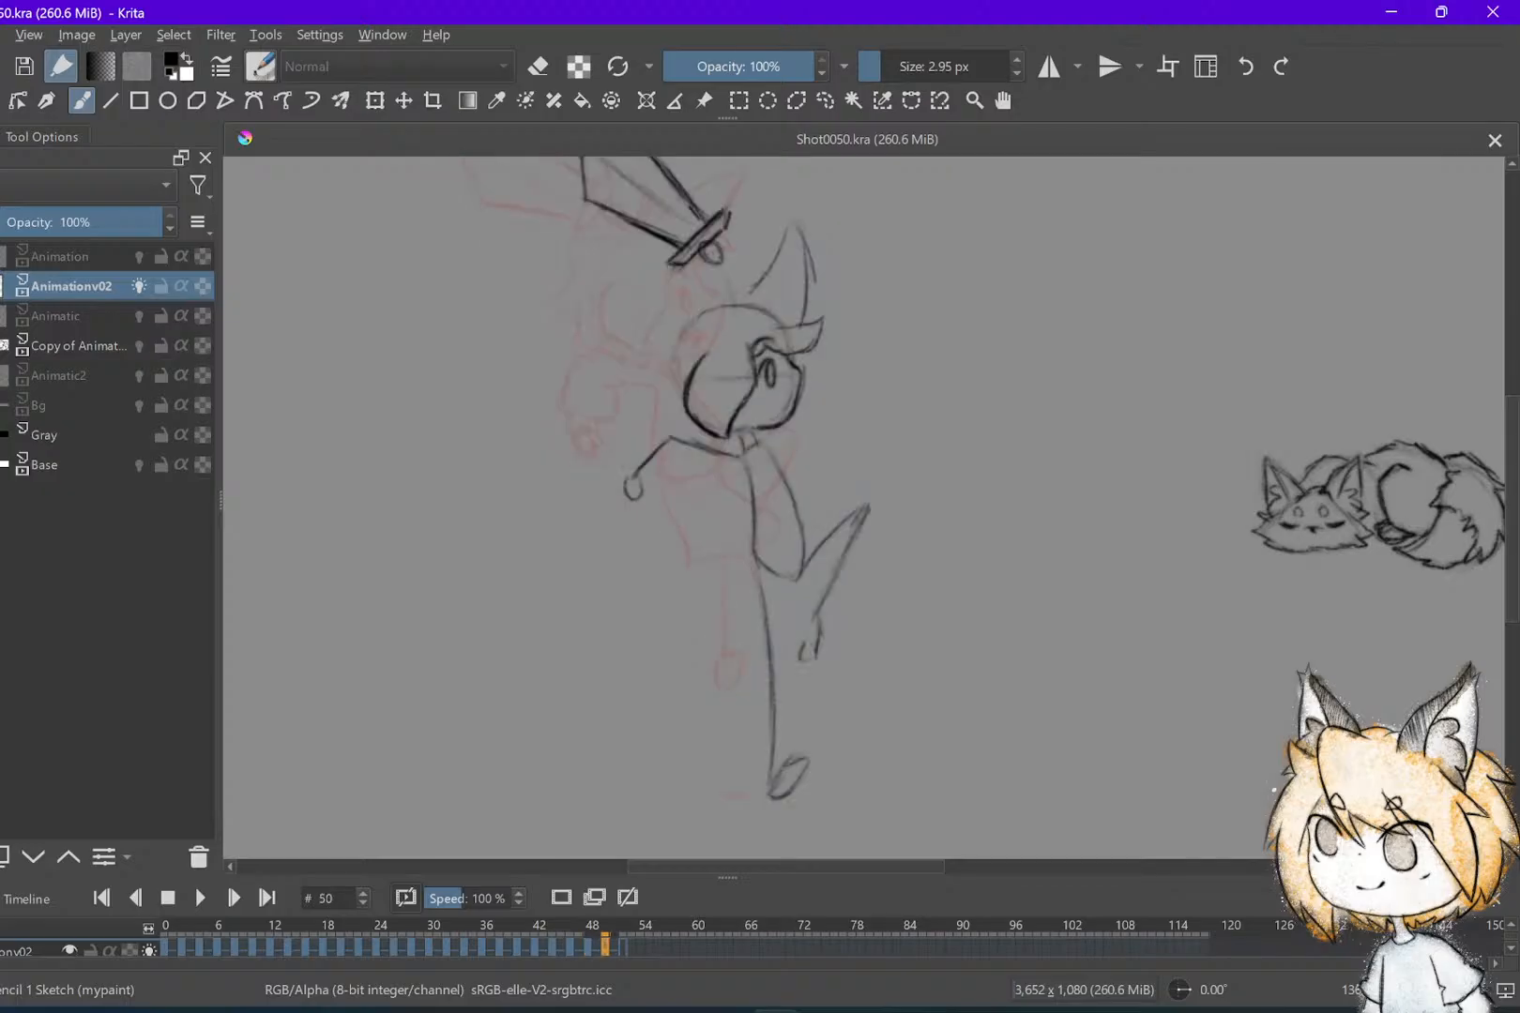
Draw the open smiling mouth with its inner shading below the eye on frame 50
{"action": "key", "text": "Left"}
{"action": "key", "text": "Left"}
{"action": "scroll", "coordinate": [773, 384], "scroll_direction": "up", "scroll_amount": 4}
{"action": "key", "text": "Right"}
{"action": "key", "text": "Right"}
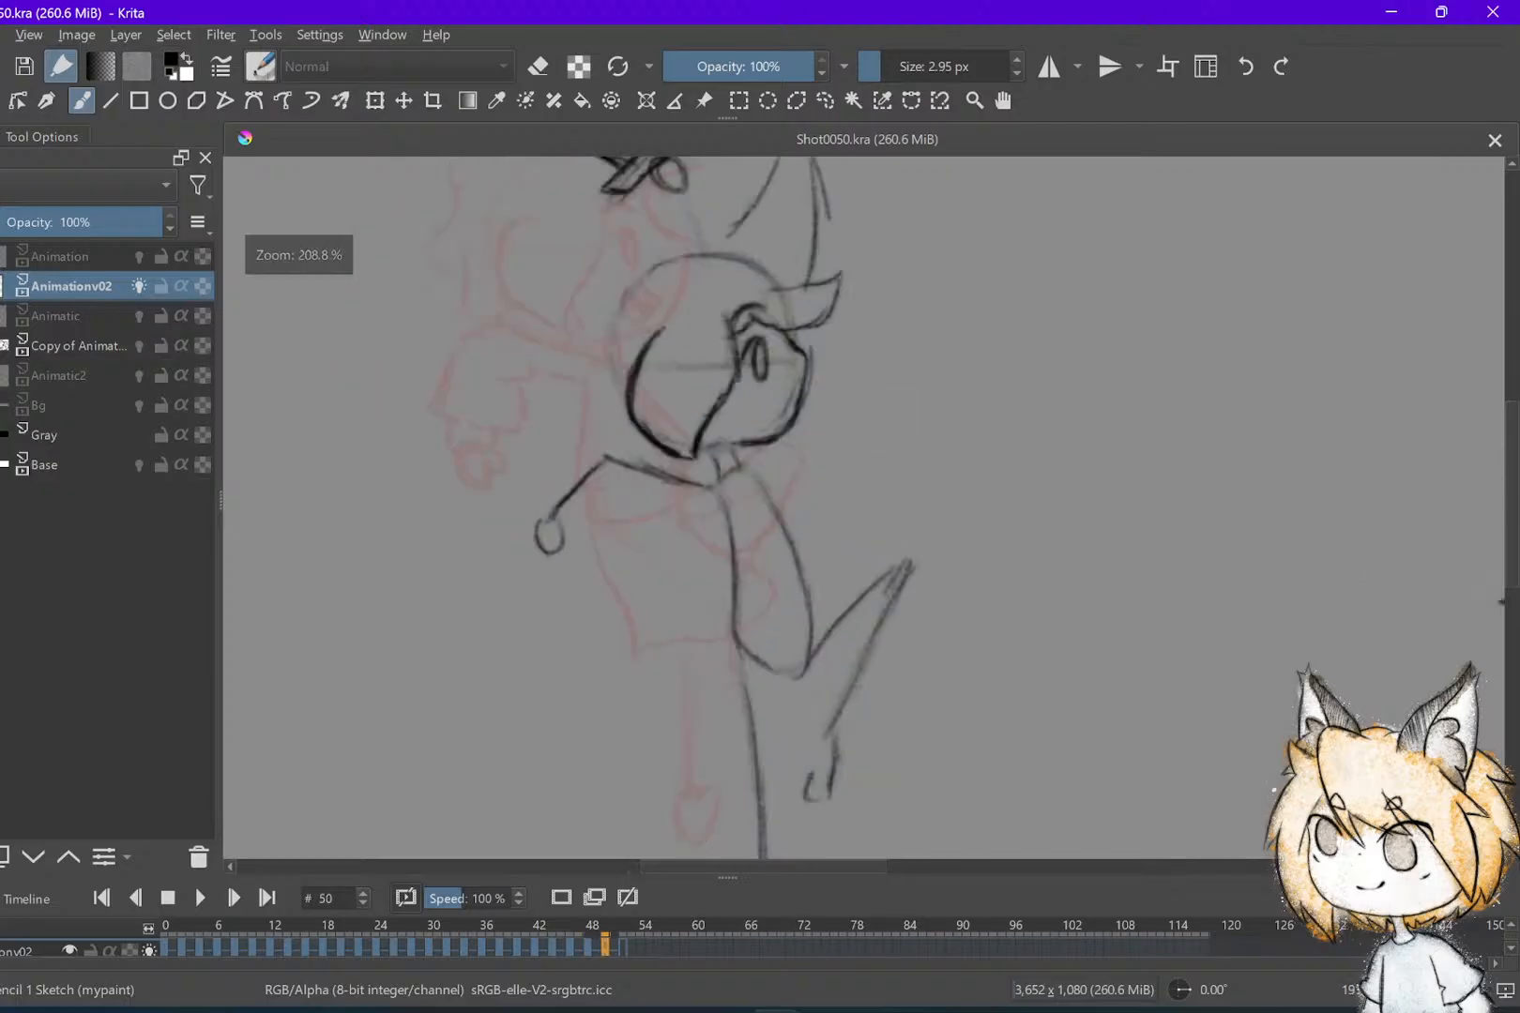
{"action": "mouse_move", "coordinate": [762, 410]}
{"action": "left_mouse_down"}
{"action": "mouse_move", "coordinate": [790, 426]}
{"action": "mouse_move", "coordinate": [763, 403]}
{"action": "left_mouse_up"}
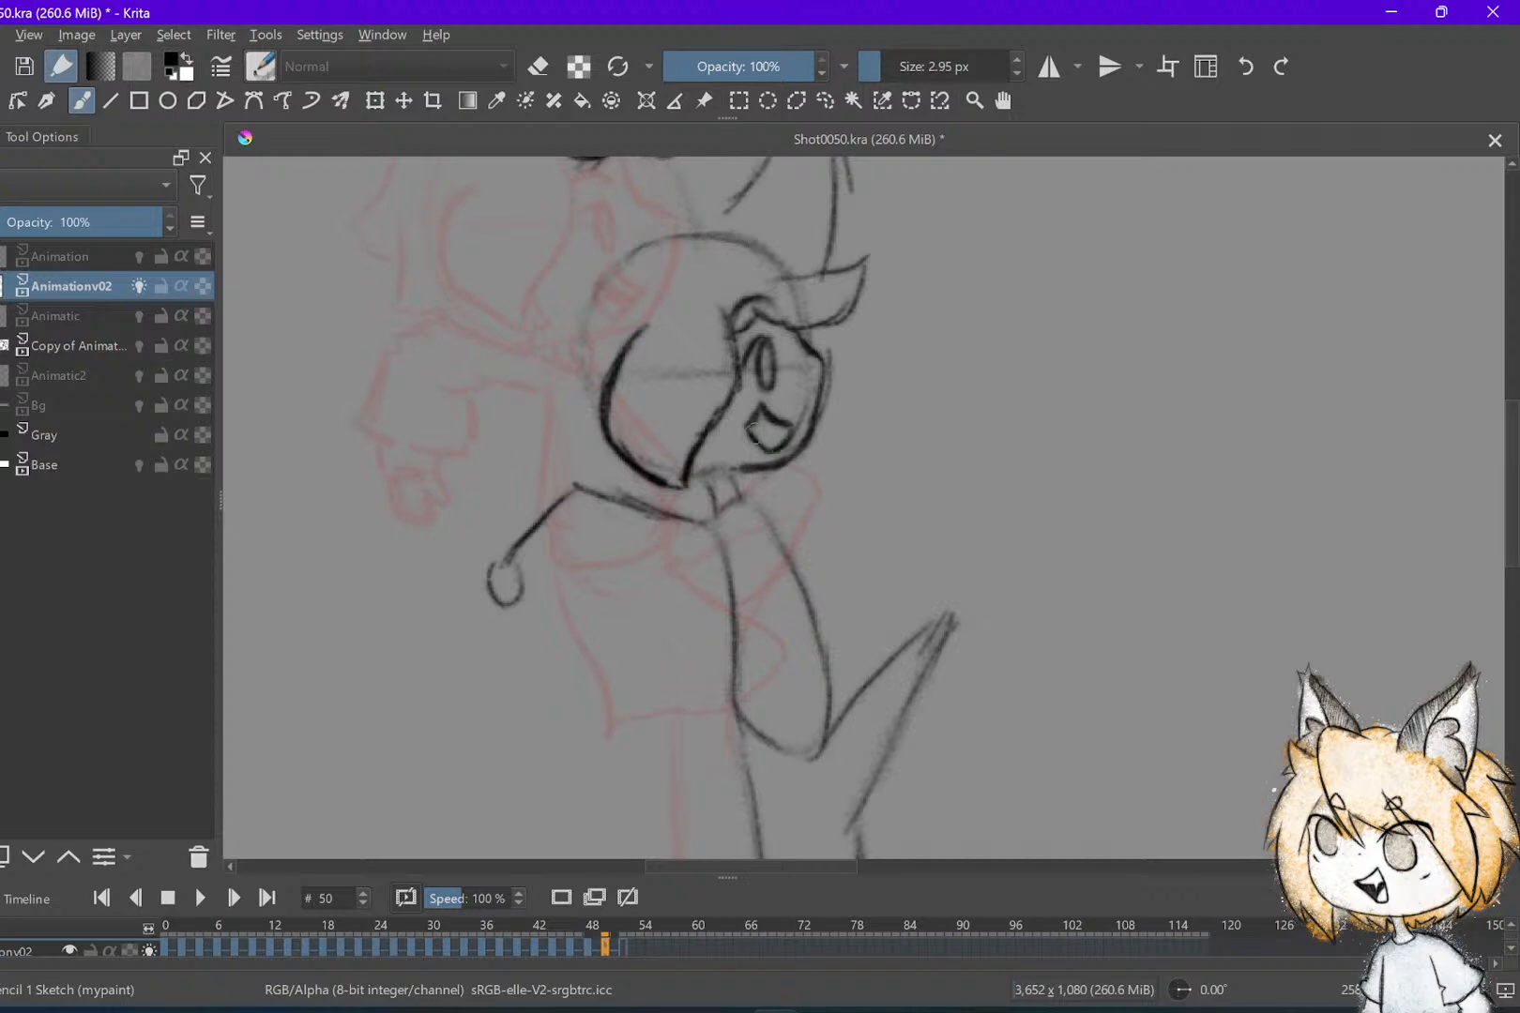
{"action": "mouse_move", "coordinate": [783, 441]}
{"action": "left_mouse_down"}
{"action": "mouse_move", "coordinate": [754, 429]}
{"action": "mouse_move", "coordinate": [785, 434]}
{"action": "left_mouse_up"}
Redraw the pointed ear with a small hair tuft at its base on frame 50 and erase the rough ear lines
{"action": "scroll", "coordinate": [751, 431], "scroll_direction": "down", "scroll_amount": 4}
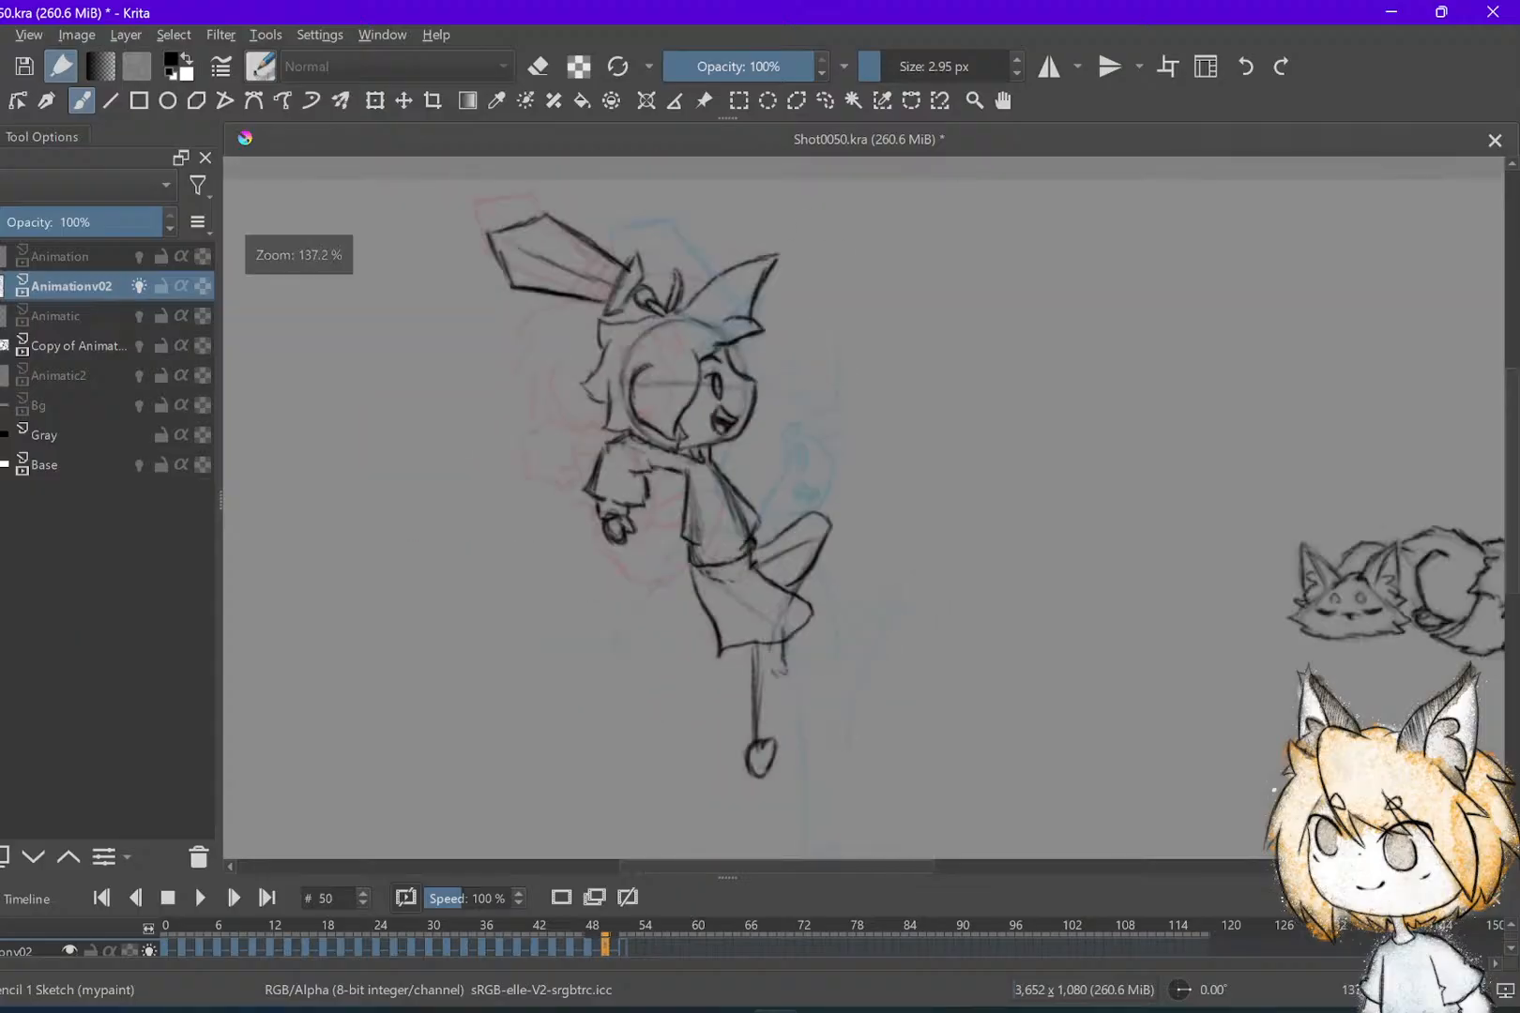
{"action": "scroll", "coordinate": [741, 516], "scroll_direction": "up", "scroll_amount": 3}
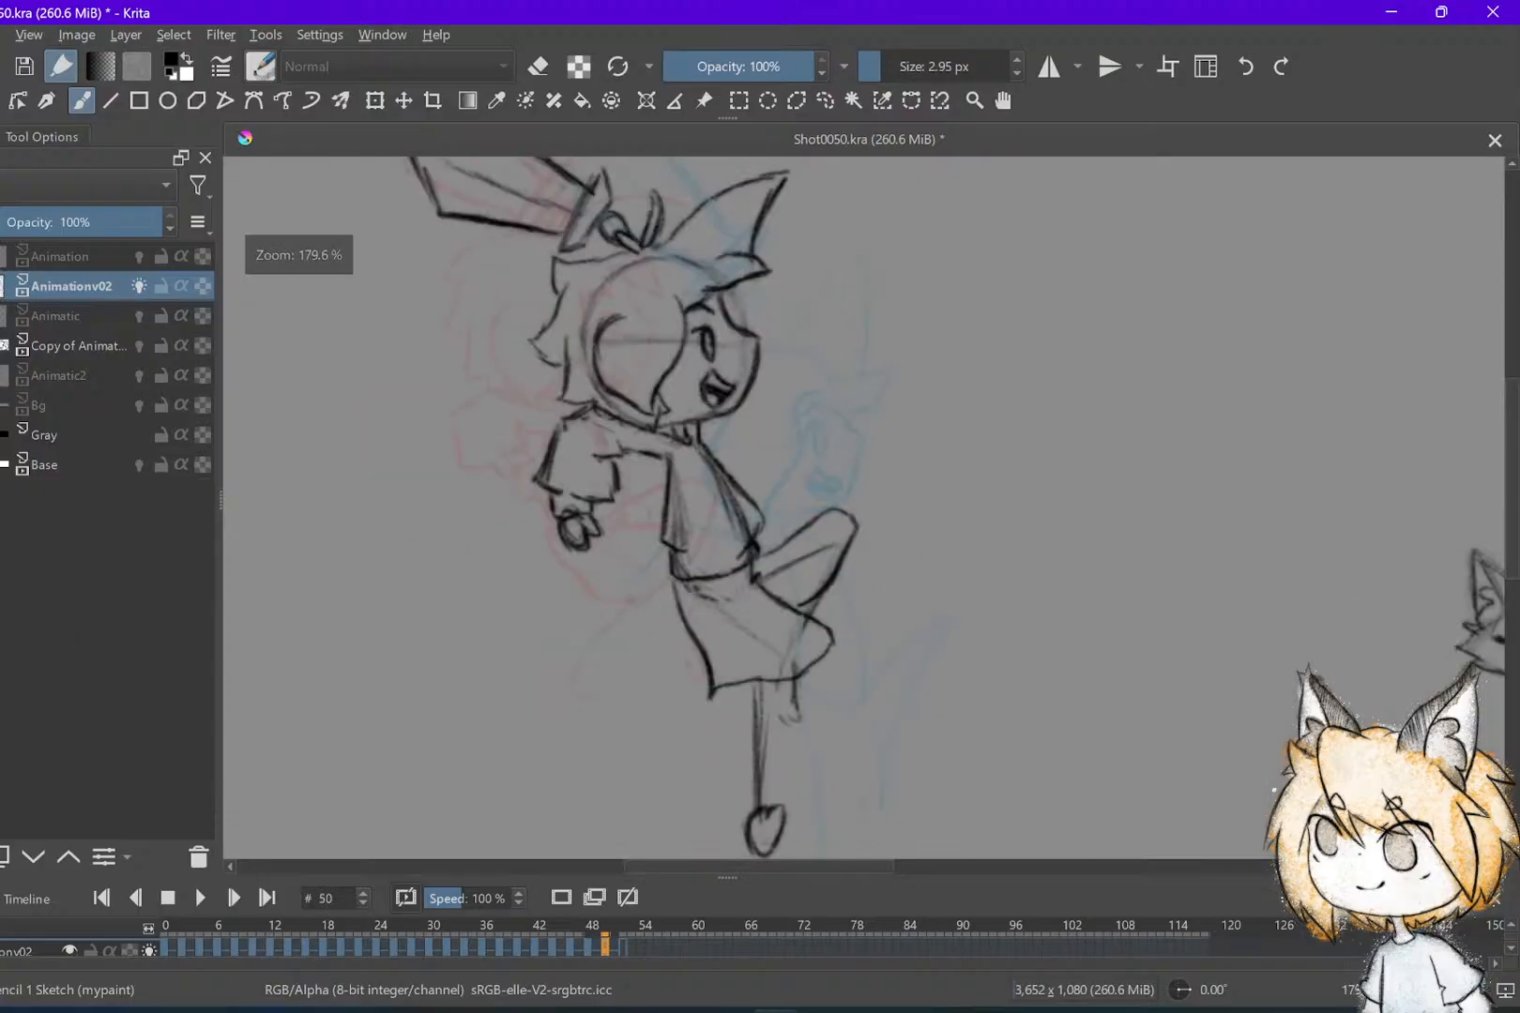
{"action": "key", "text": "Left"}
{"action": "key", "text": "Right"}
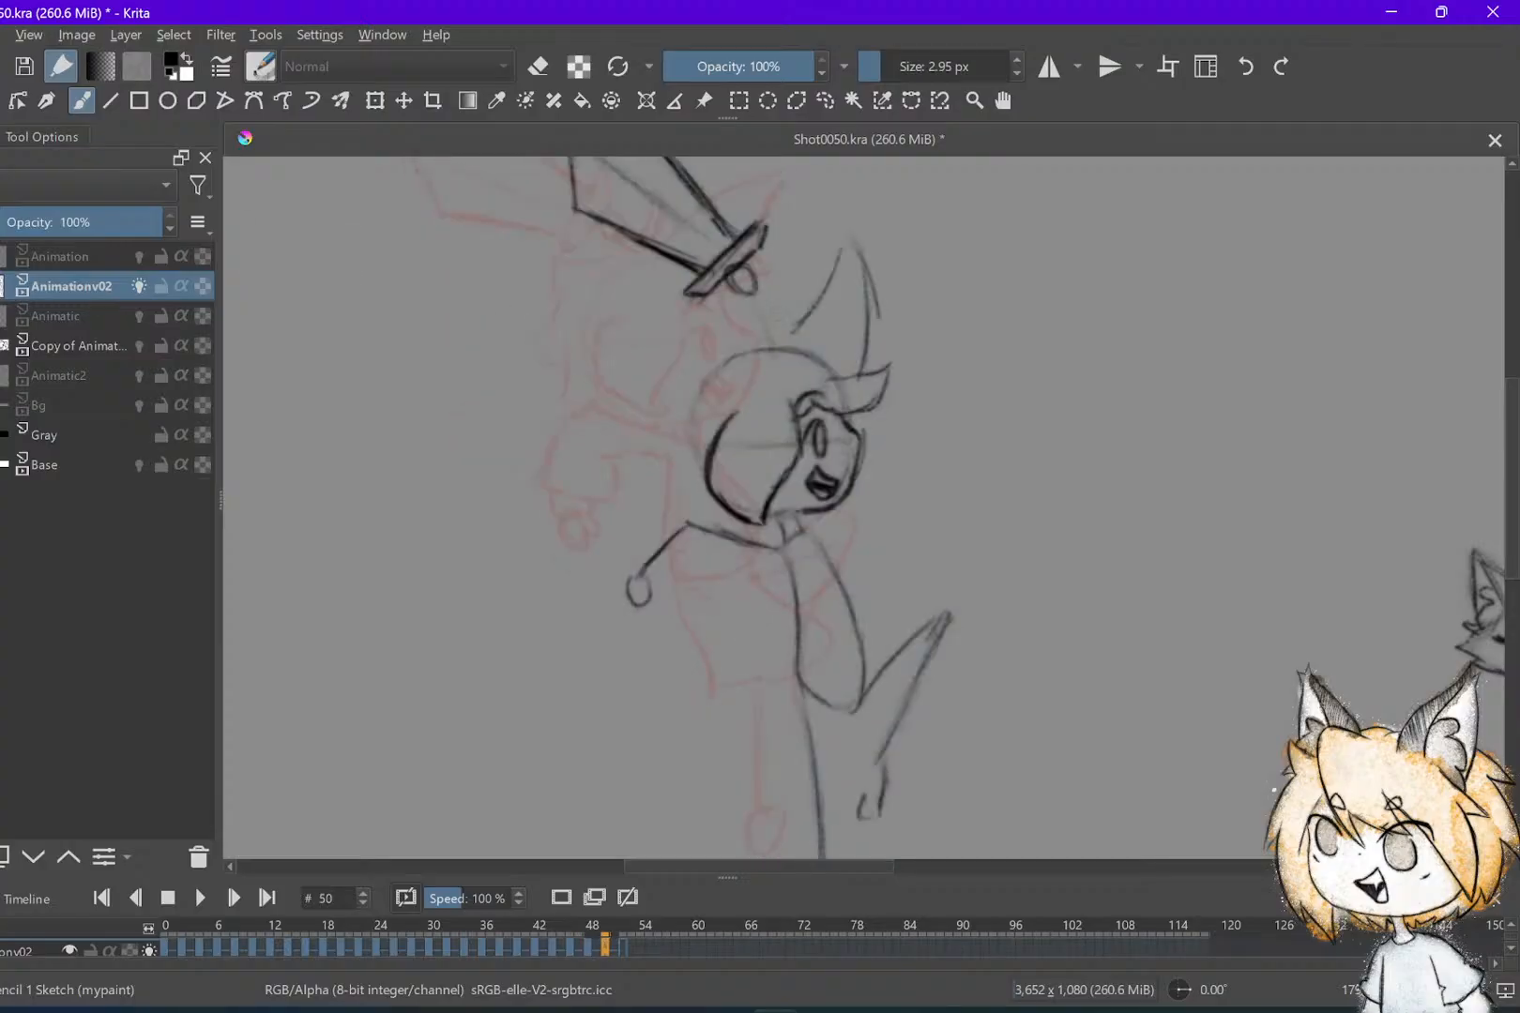
{"action": "mouse_move", "coordinate": [790, 288]}
{"action": "left_mouse_down"}
{"action": "mouse_move", "coordinate": [784, 329]}
{"action": "mouse_move", "coordinate": [816, 309]}
{"action": "mouse_move", "coordinate": [843, 242]}
{"action": "mouse_move", "coordinate": [872, 340]}
{"action": "left_mouse_up"}
{"action": "key", "text": "e"}
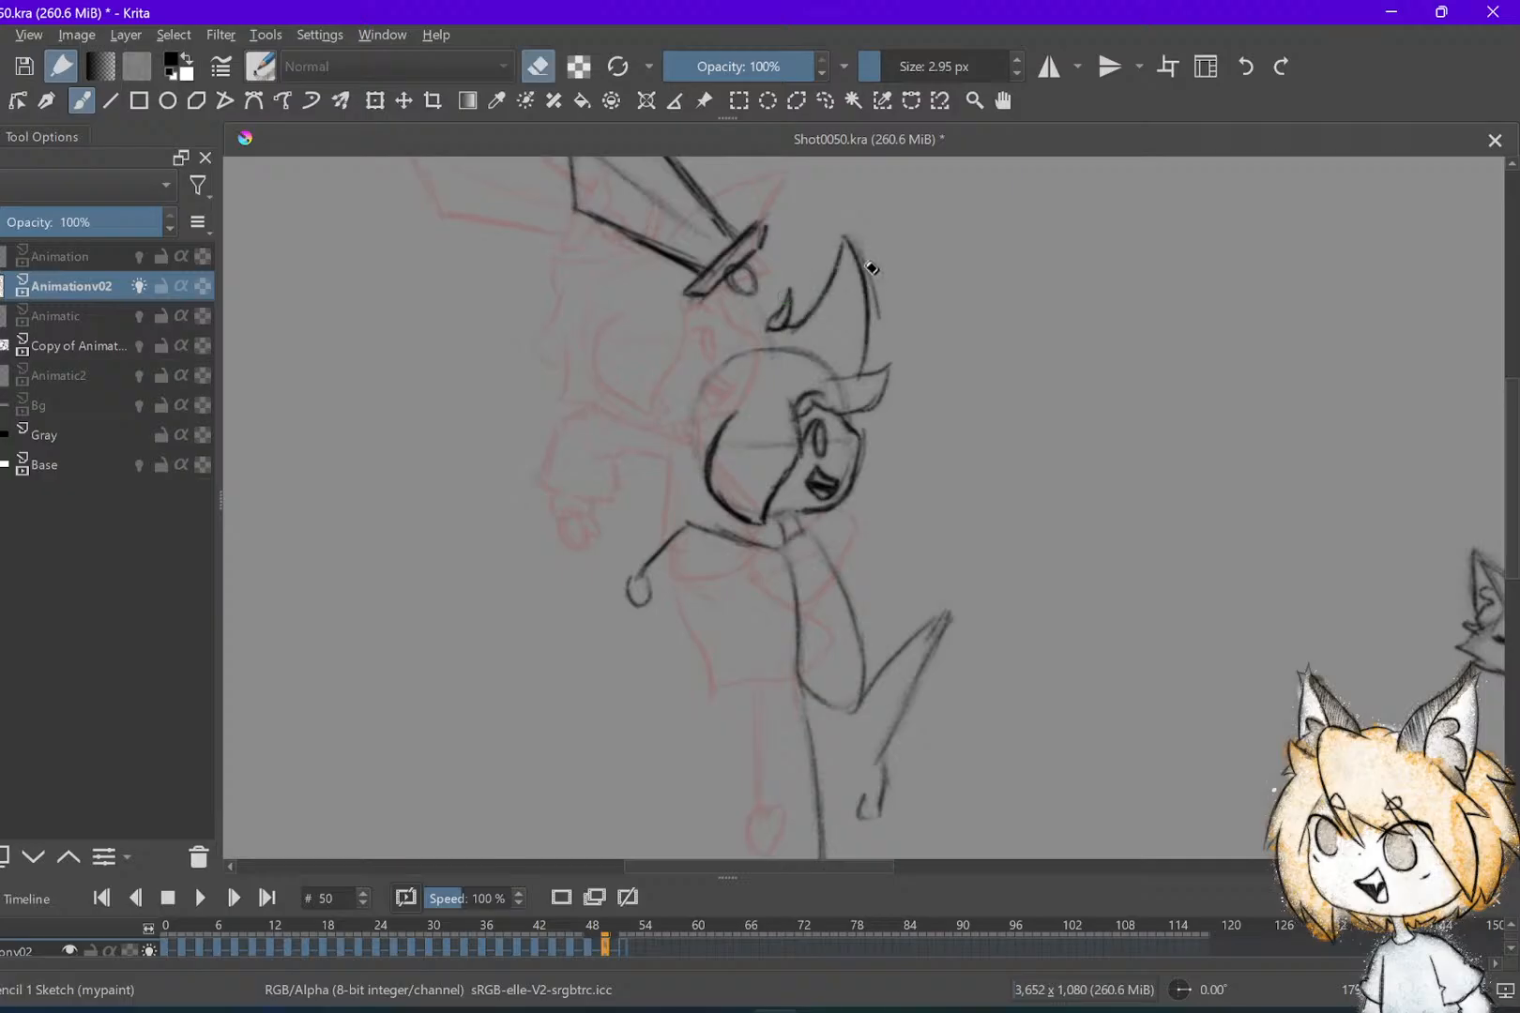
{"action": "key", "text": "e"}
Draw the spiky hair outline from the top tuft down the back of frame 50's head, comparing with the neighbouring drawings
{"action": "key", "text": "period"}
{"action": "key", "text": "period"}
{"action": "key", "text": "comma"}
{"action": "key", "text": "comma"}
{"action": "key", "text": "comma"}
{"action": "key", "text": "comma"}
{"action": "key", "text": "period"}
{"action": "key", "text": "period"}
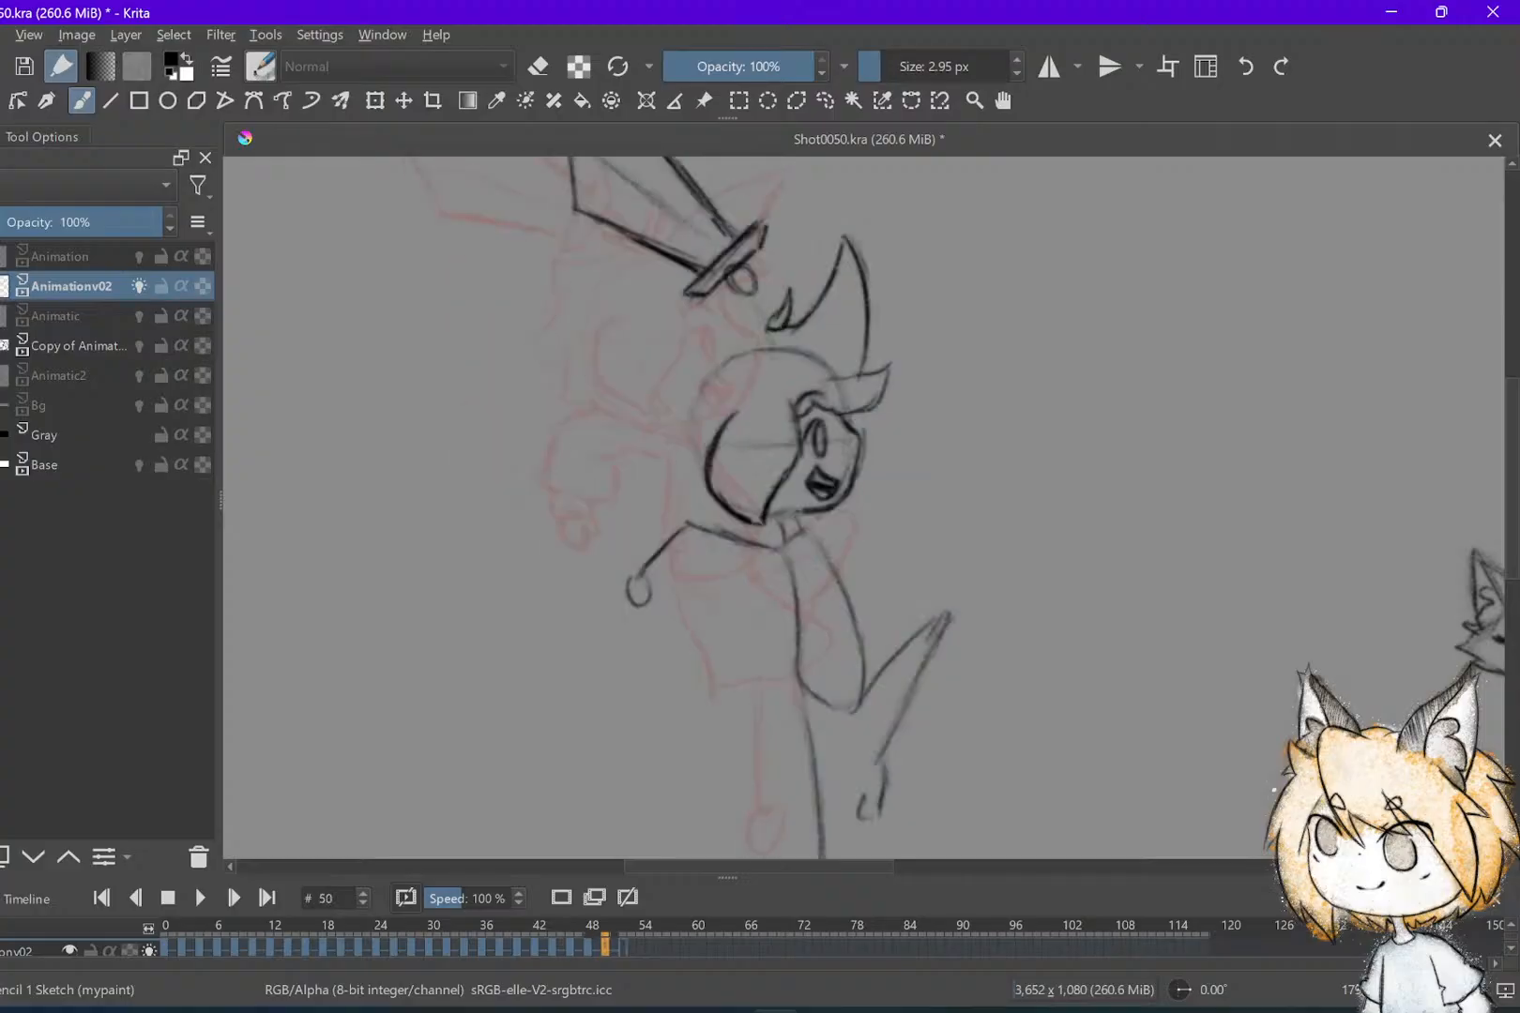
{"action": "mouse_move", "coordinate": [741, 306]}
{"action": "left_mouse_down"}
{"action": "mouse_move", "coordinate": [769, 332]}
{"action": "mouse_move", "coordinate": [675, 326]}
{"action": "mouse_move", "coordinate": [691, 358]}
{"action": "mouse_move", "coordinate": [655, 385]}
{"action": "mouse_move", "coordinate": [678, 428]}
{"action": "mouse_move", "coordinate": [669, 469]}
{"action": "mouse_move", "coordinate": [730, 516]}
{"action": "left_mouse_up"}
{"action": "key", "text": "comma"}
{"action": "key", "text": "period"}
{"action": "key", "text": "Left"}
{"action": "key", "text": "Right"}
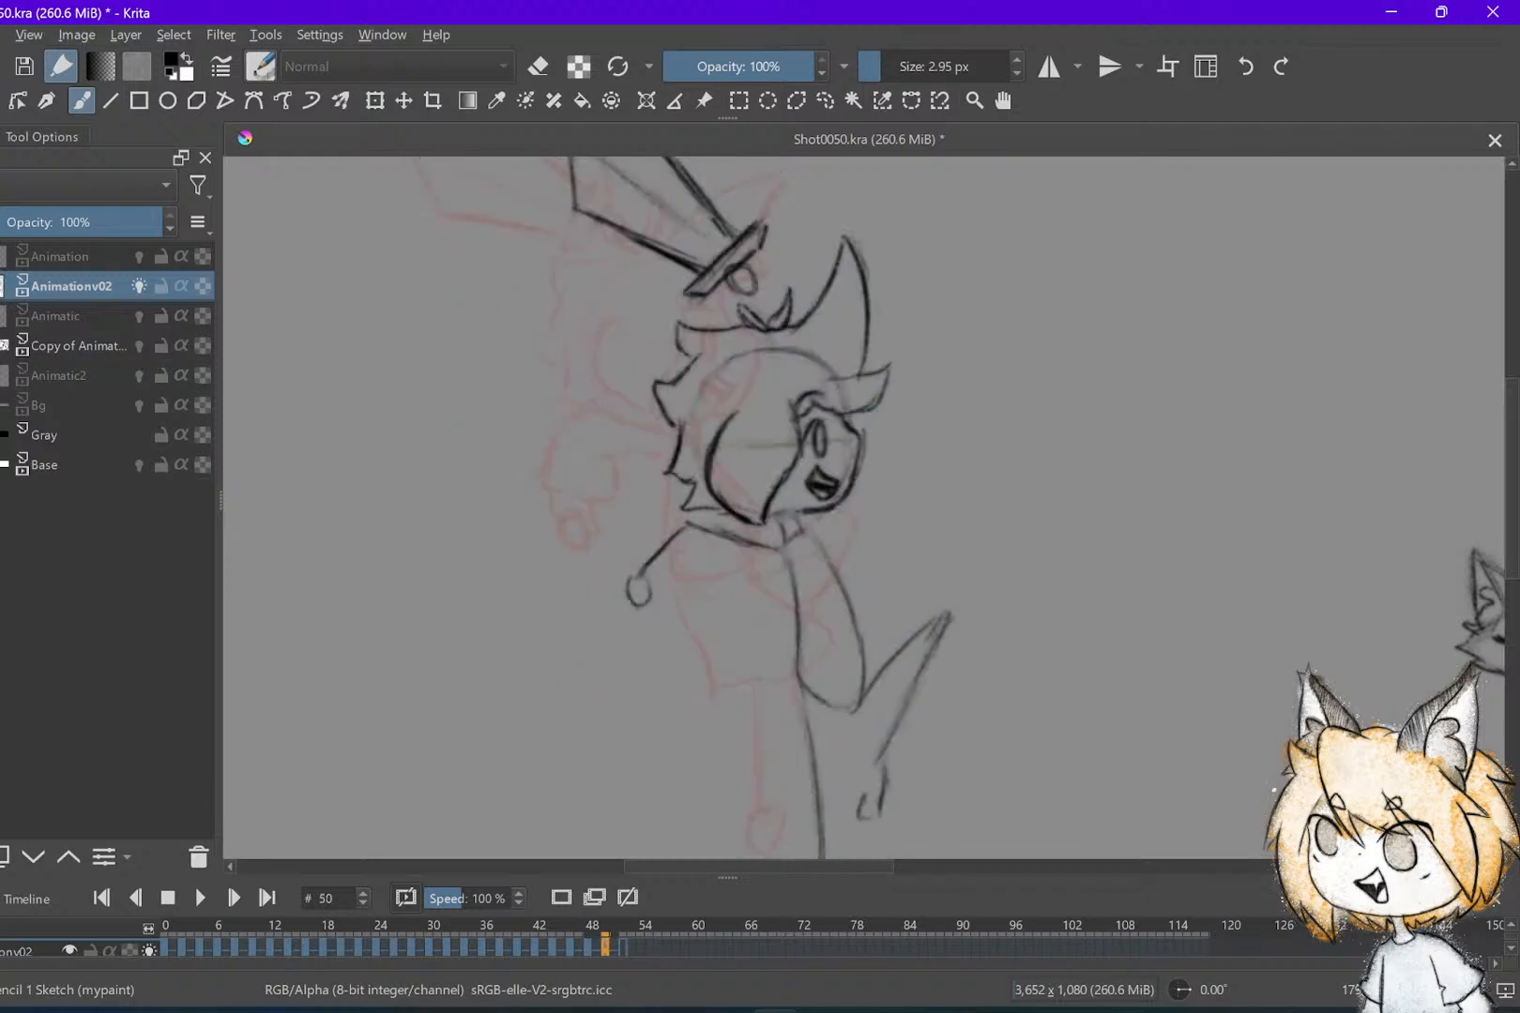
Compare frame 50's pose with the drawing at frame 48 to examine how the leap moves between them
{"action": "scroll", "coordinate": [864, 507], "scroll_direction": "down", "scroll_amount": 2}
{"action": "scroll", "coordinate": [863, 507], "scroll_direction": "down", "scroll_amount": 1}
{"action": "key", "text": "Left"}
{"action": "key", "text": "Left"}
{"action": "key", "text": "Right"}
{"action": "key", "text": "Right"}
{"action": "key", "text": "Right"}
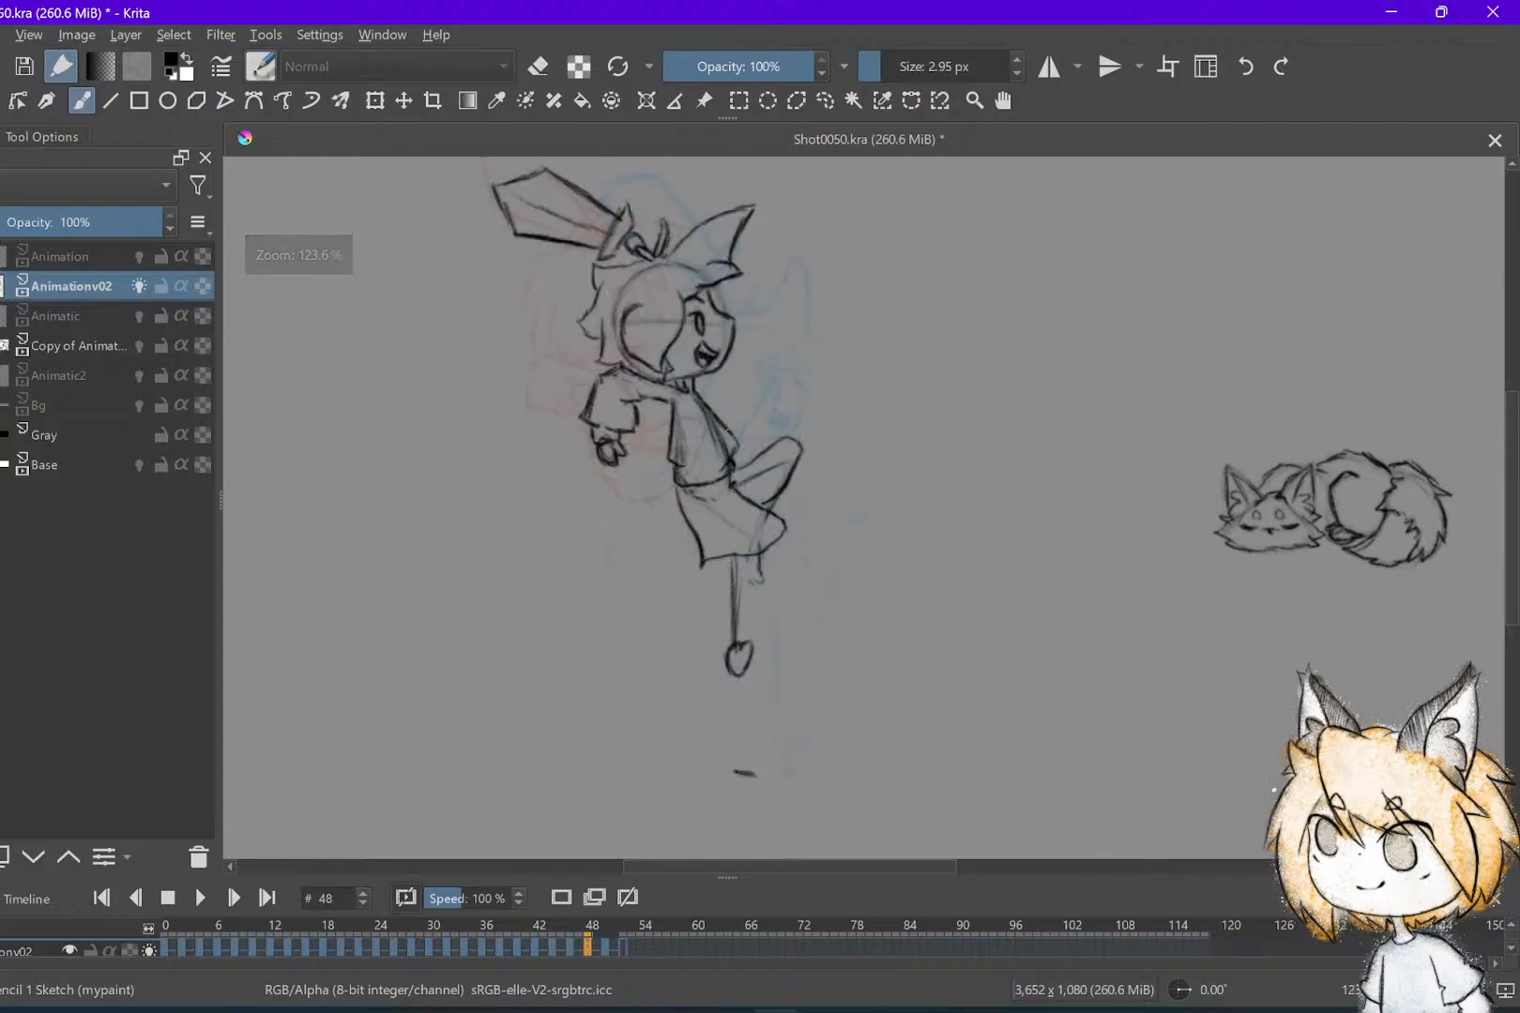
{"action": "key", "text": "Left"}
{"action": "key", "text": "Left"}
Draw the fist gripping the sword hilt above the head on frame 50
{"action": "scroll", "coordinate": [863, 507], "scroll_direction": "up", "scroll_amount": 3}
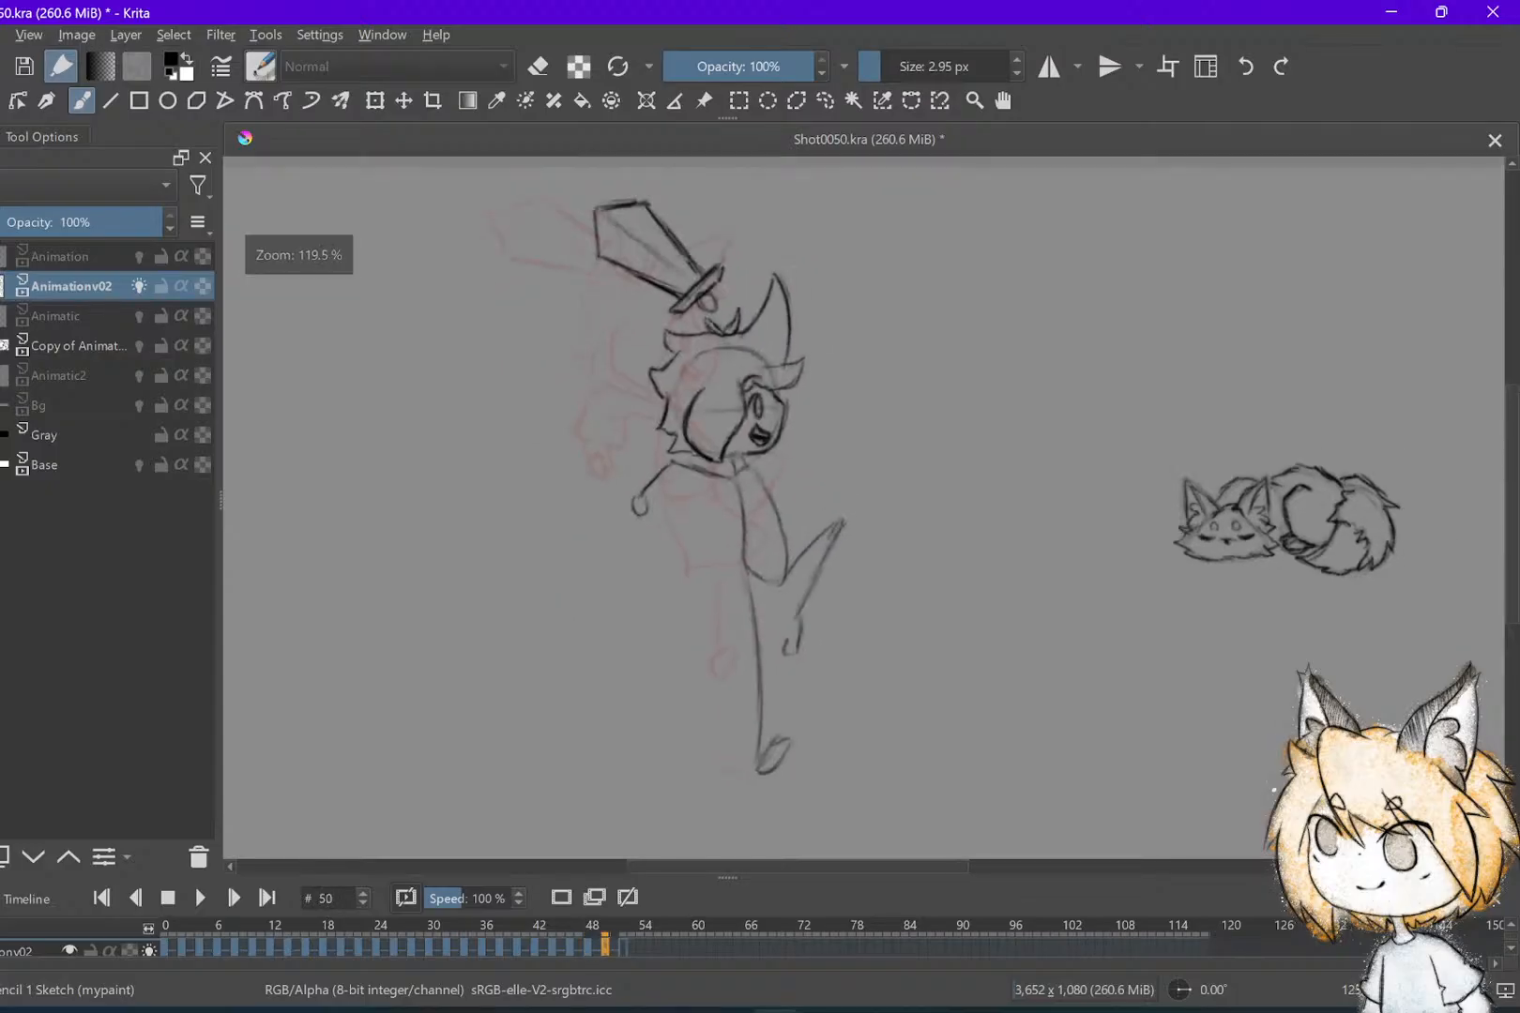
{"action": "key", "text": "Left"}
{"action": "key", "text": "Right"}
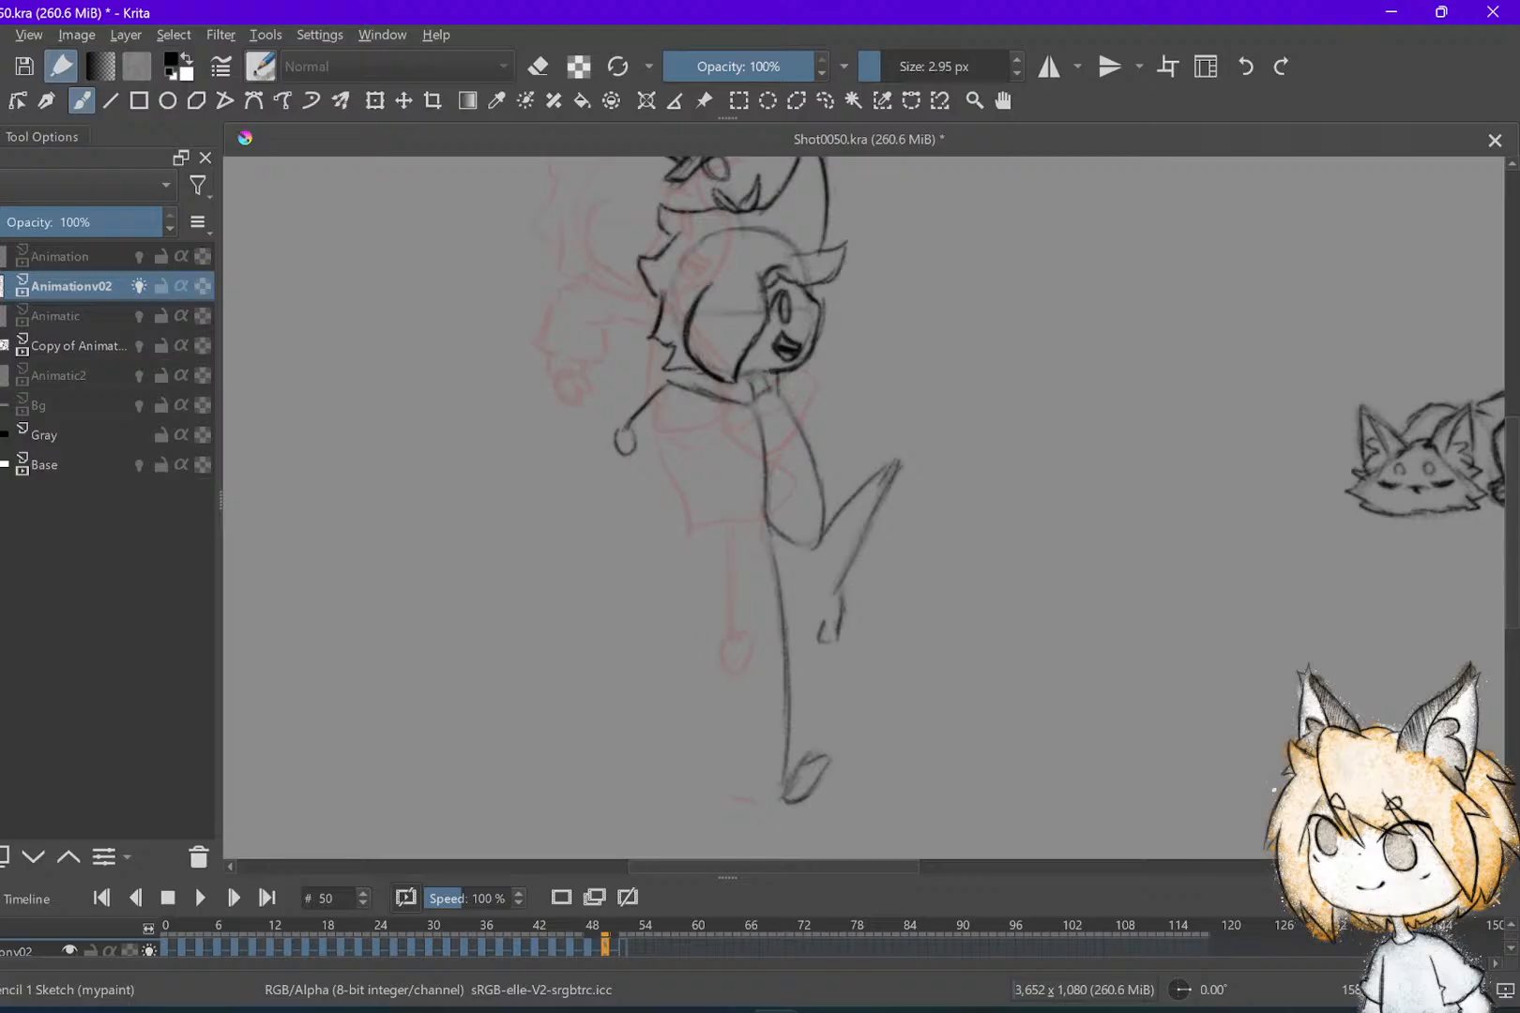
{"action": "scroll", "coordinate": [686, 321], "scroll_direction": "up", "scroll_amount": 2}
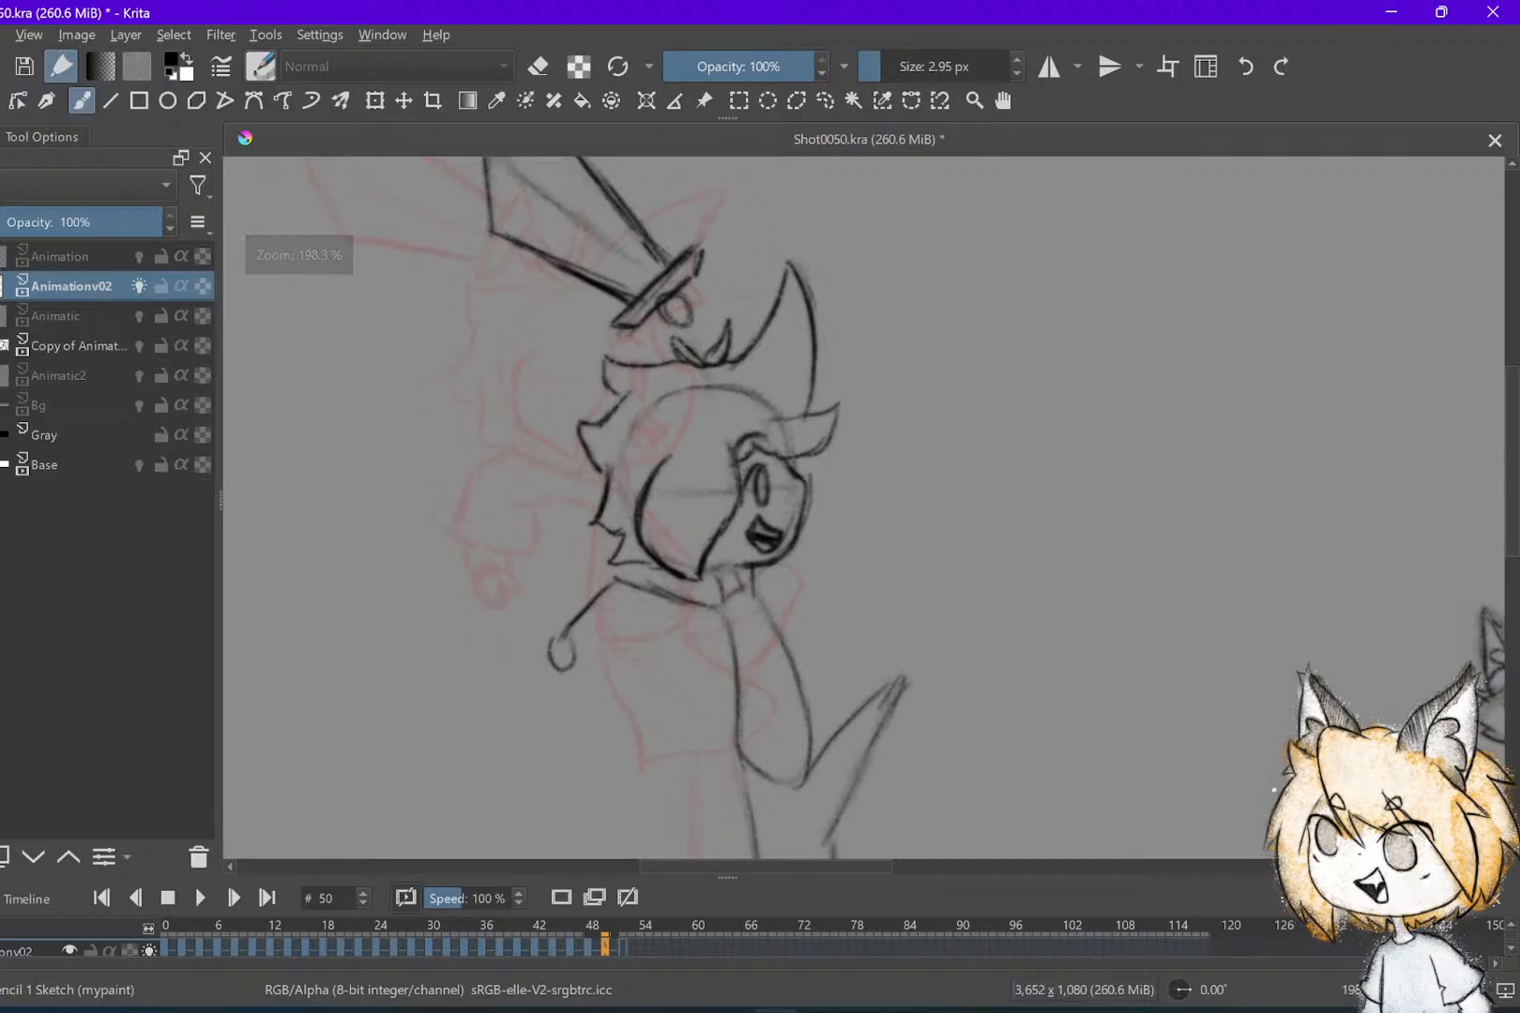
{"action": "mouse_move", "coordinate": [695, 322]}
{"action": "left_mouse_down"}
{"action": "mouse_move", "coordinate": [727, 325]}
{"action": "mouse_move", "coordinate": [737, 355]}
{"action": "left_mouse_up"}
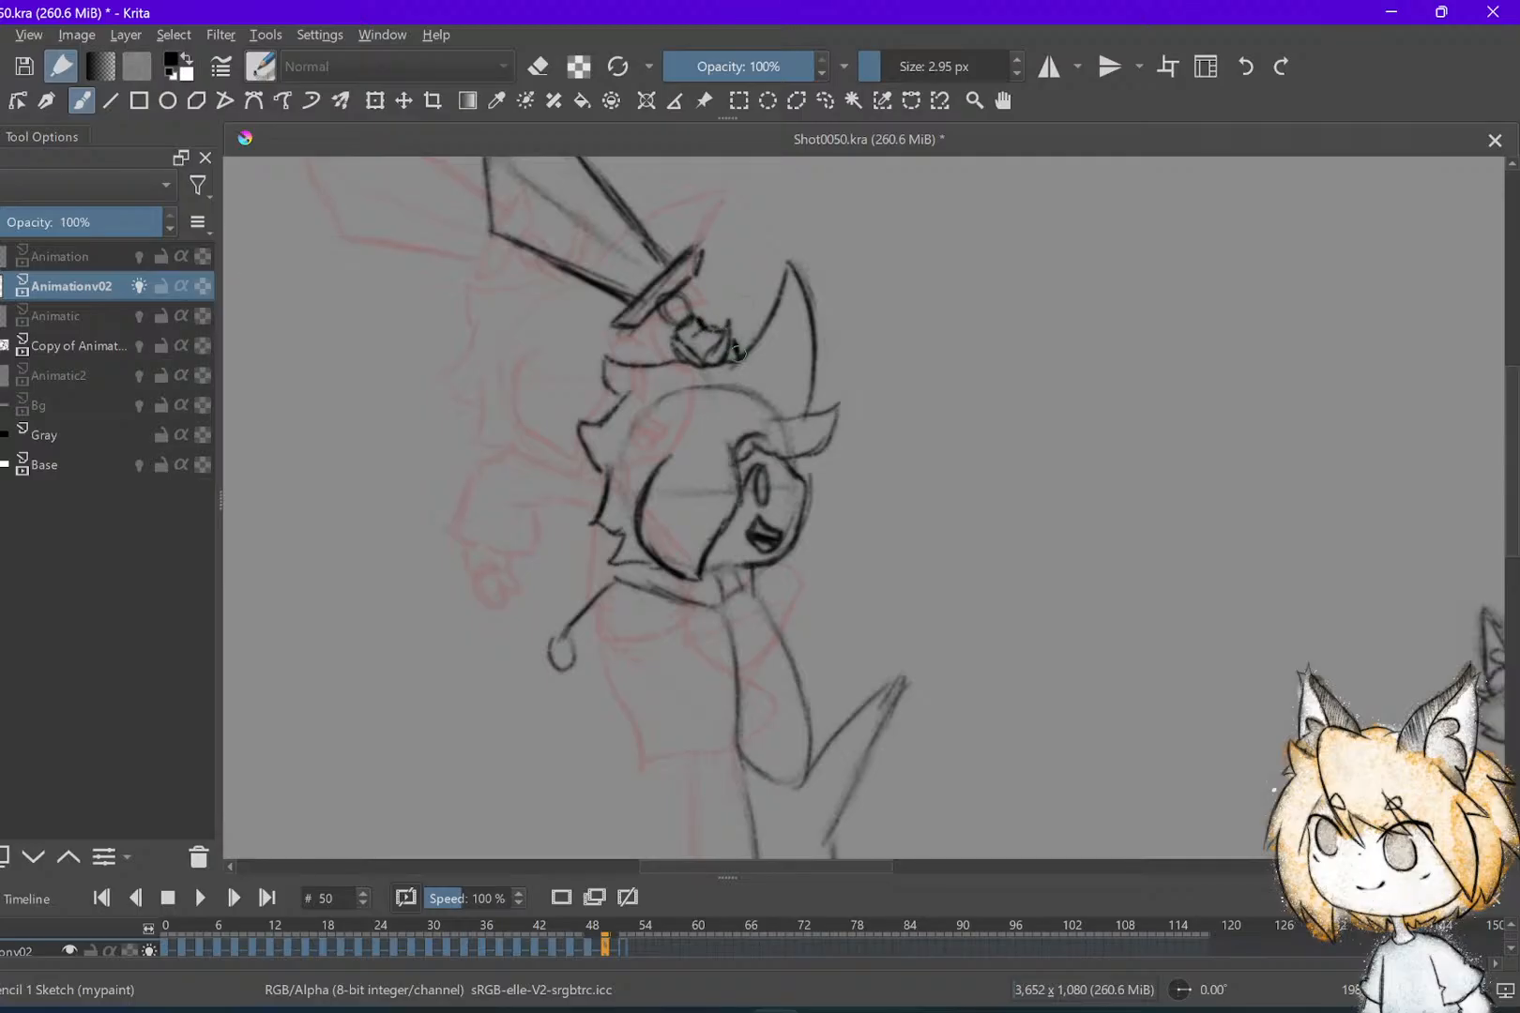
Draw the front edge and bottom hem of the shirt on frame 50 and save the file
{"action": "scroll", "coordinate": [738, 357], "scroll_direction": "down", "scroll_amount": 2}
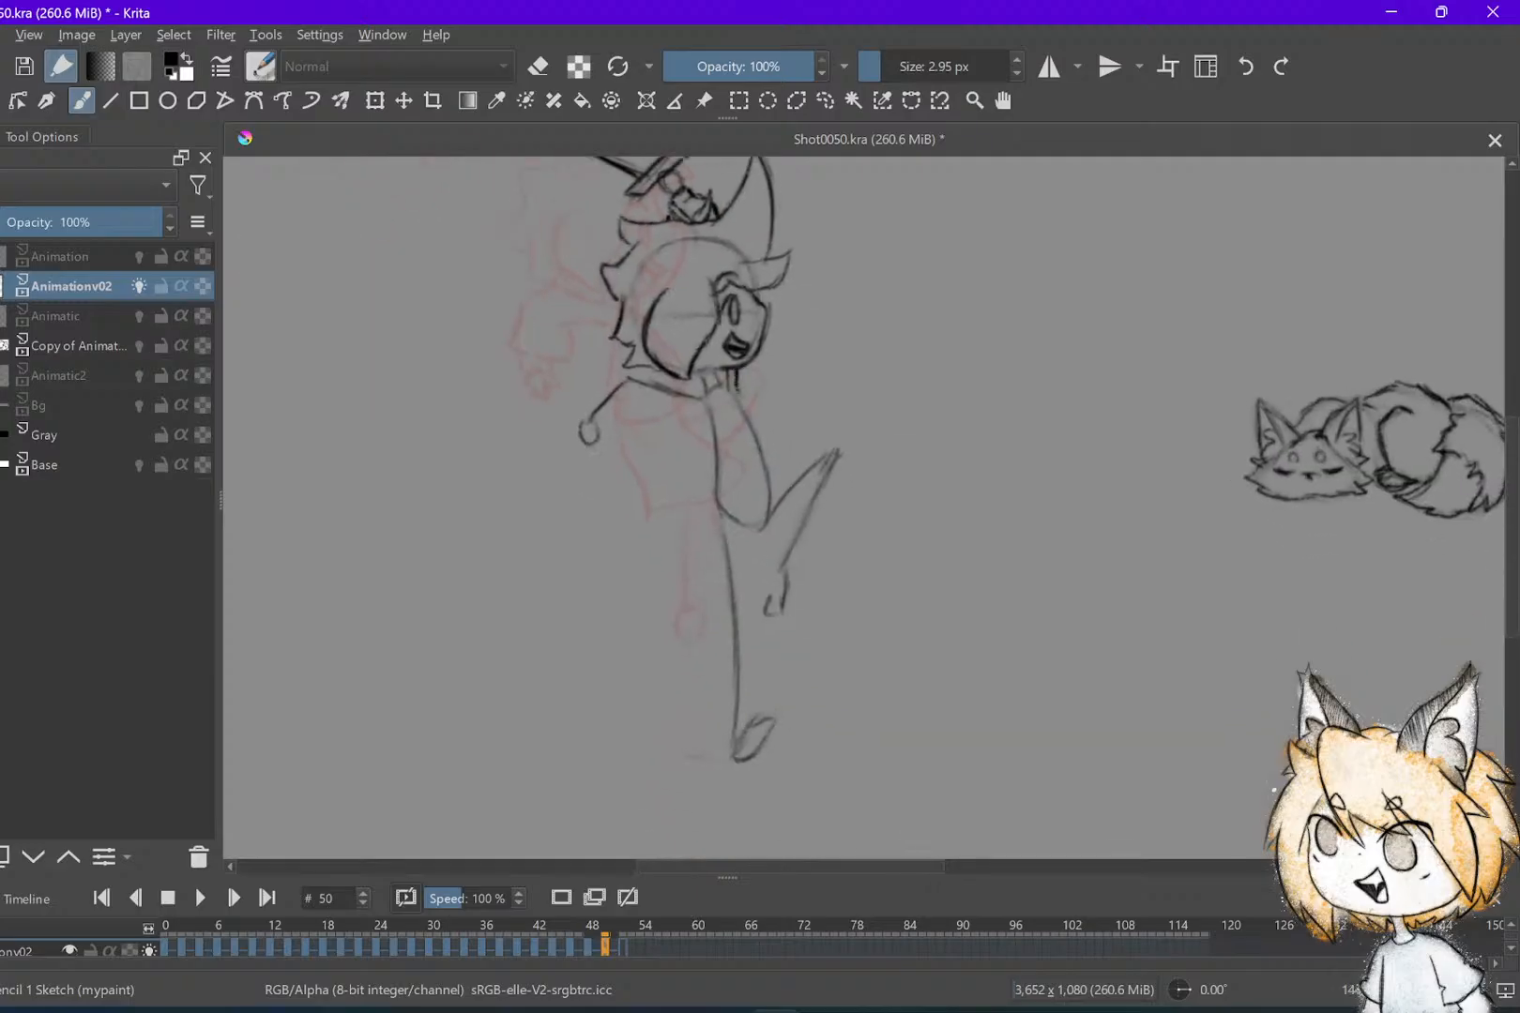
{"action": "mouse_move", "coordinate": [736, 385]}
{"action": "left_mouse_down"}
{"action": "mouse_move", "coordinate": [768, 454]}
{"action": "mouse_move", "coordinate": [771, 441]}
{"action": "left_mouse_up"}
{"action": "mouse_move", "coordinate": [754, 421]}
{"action": "left_mouse_down"}
{"action": "mouse_move", "coordinate": [773, 447]}
{"action": "mouse_move", "coordinate": [725, 503]}
{"action": "left_mouse_up"}
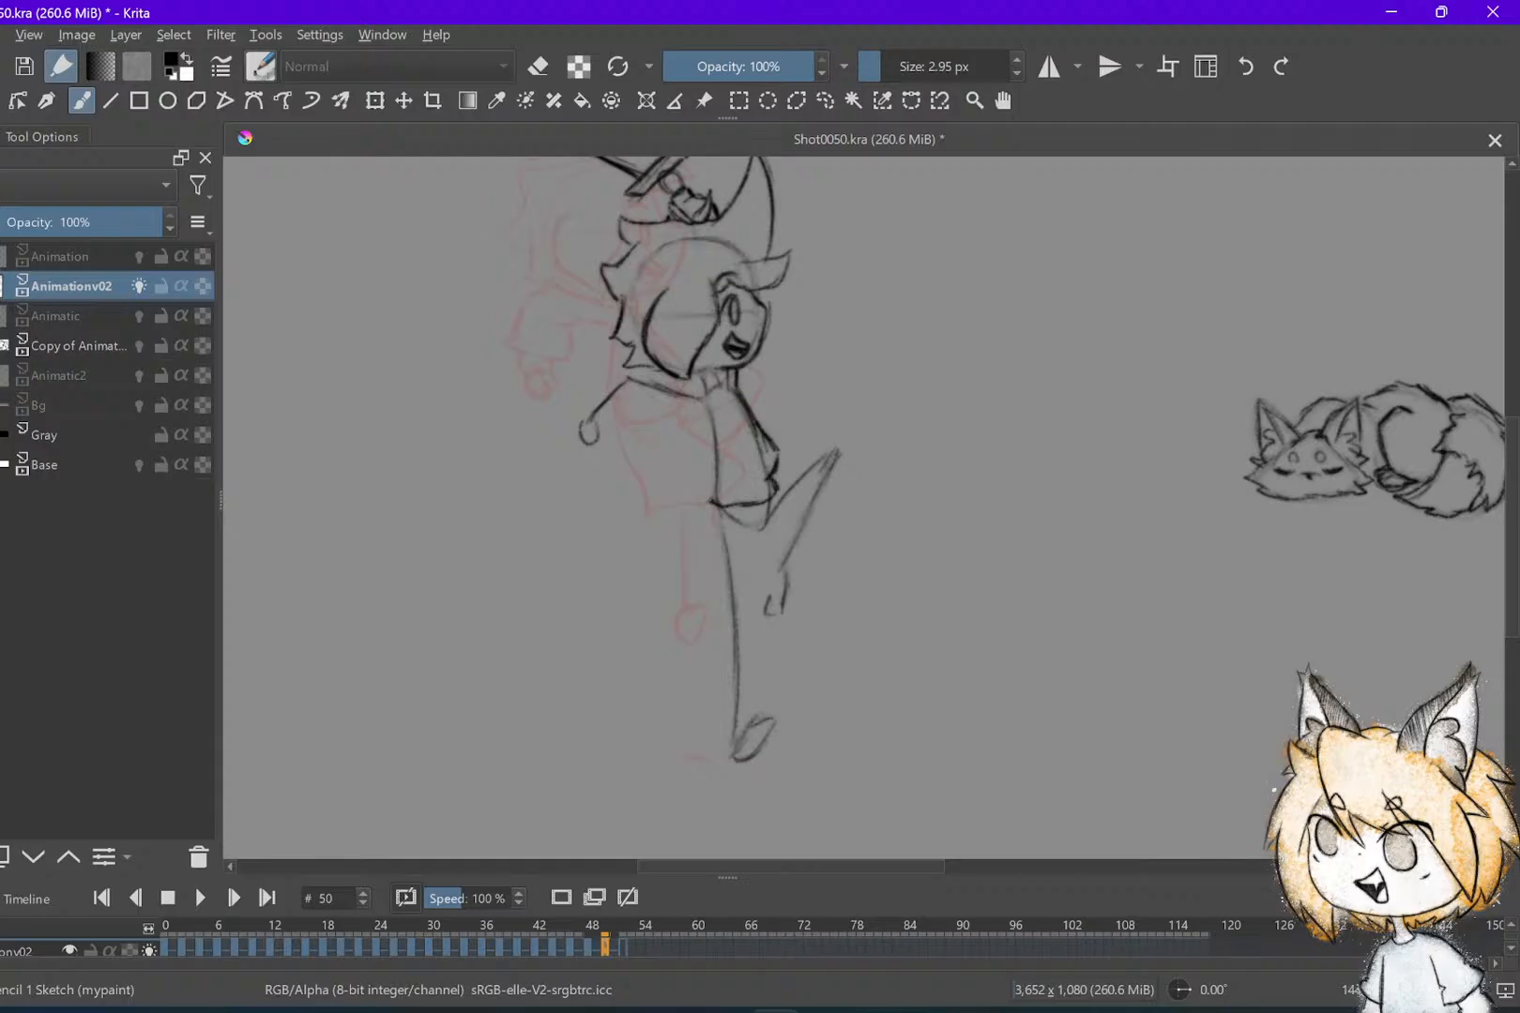
{"action": "key", "text": "Left"}
{"action": "key", "text": "Right"}
{"action": "key", "text": "ctrl+s"}
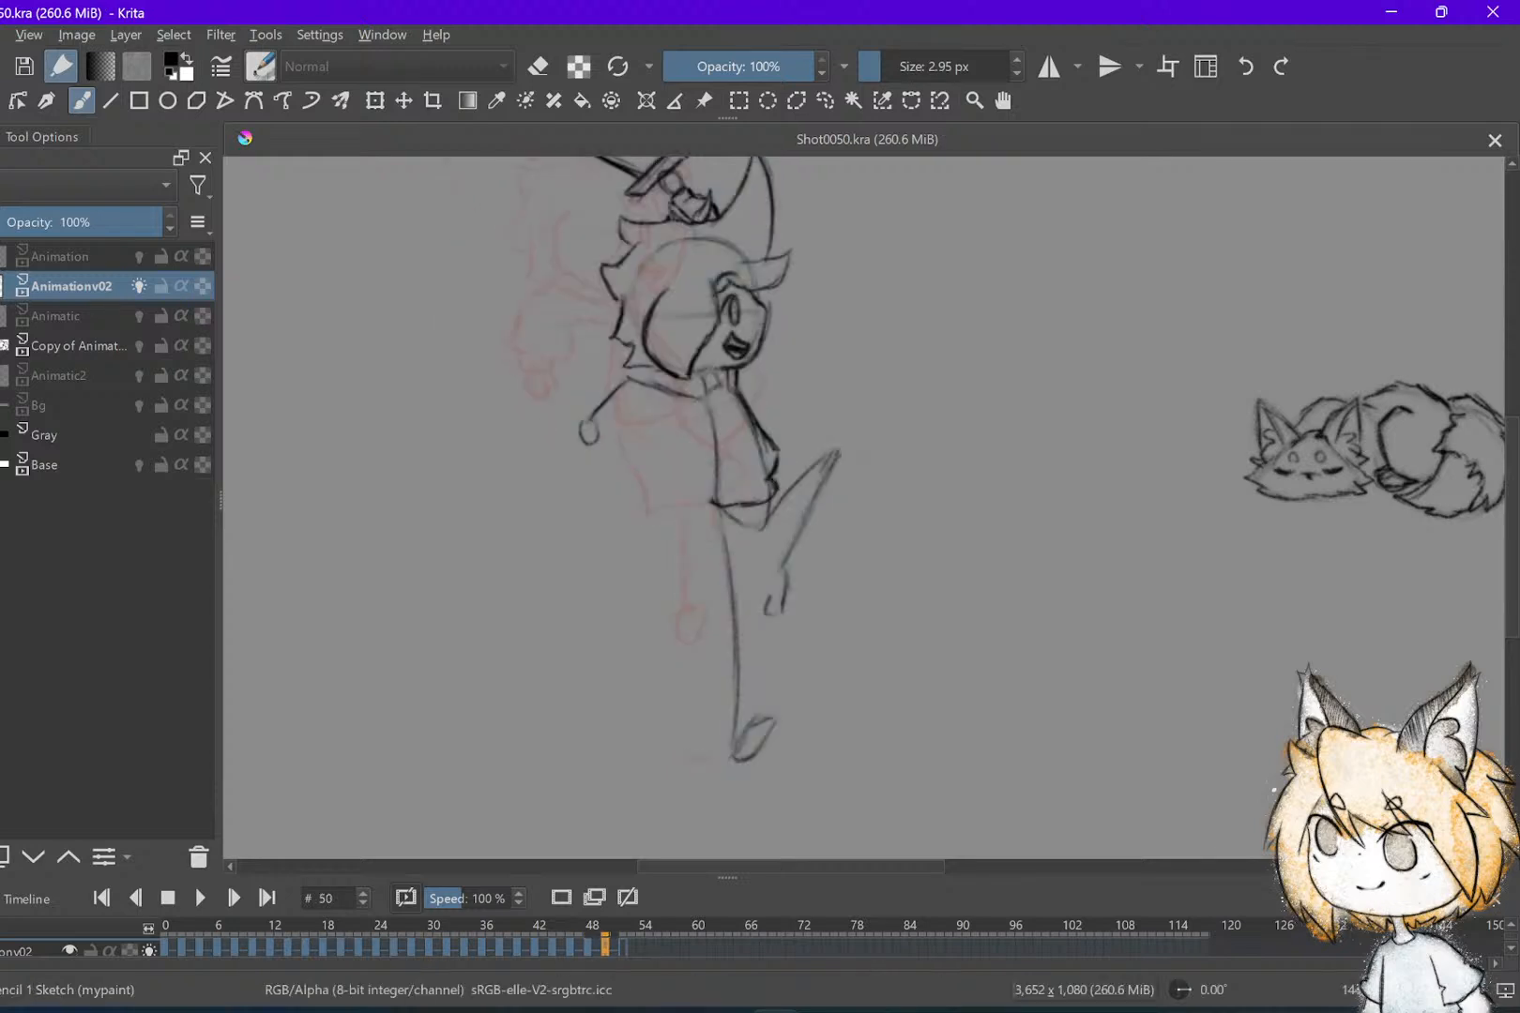
Step back and forth through the frames around frame 50 up to frame 52 to examine the leap's motion
{"action": "key", "text": "comma"}
{"action": "key", "text": "comma"}
{"action": "key", "text": "period"}
{"action": "key", "text": "period"}
{"action": "key", "text": "period"}
{"action": "key", "text": "comma"}
{"action": "key", "text": "period"}
{"action": "key", "text": "comma"}
{"action": "key", "text": "period"}
{"action": "left_click_drag", "start_coordinate": [975, 267], "coordinate": [633, 694]}
{"action": "mouse_move", "coordinate": [715, 602]}
{"action": "left_mouse_down"}
{"action": "mouse_move", "coordinate": [645, 656]}
{"action": "mouse_move", "coordinate": [678, 761]}
{"action": "left_mouse_up"}
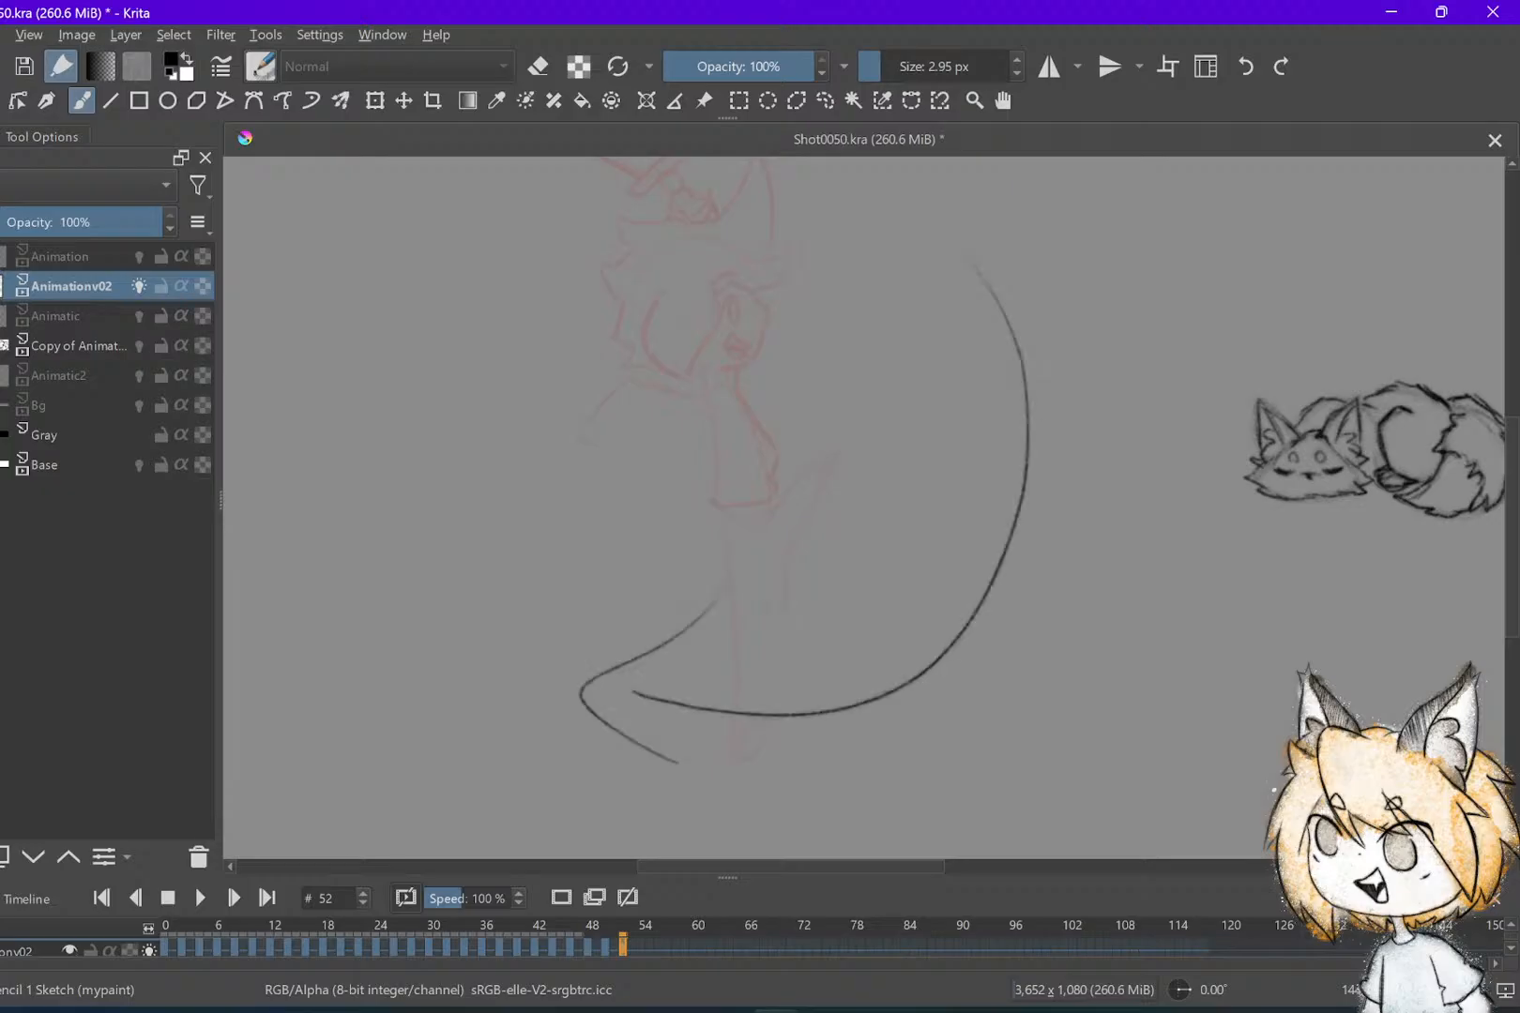
{"action": "key", "text": "ctrl+z"}
{"action": "key", "text": "ctrl+z"}
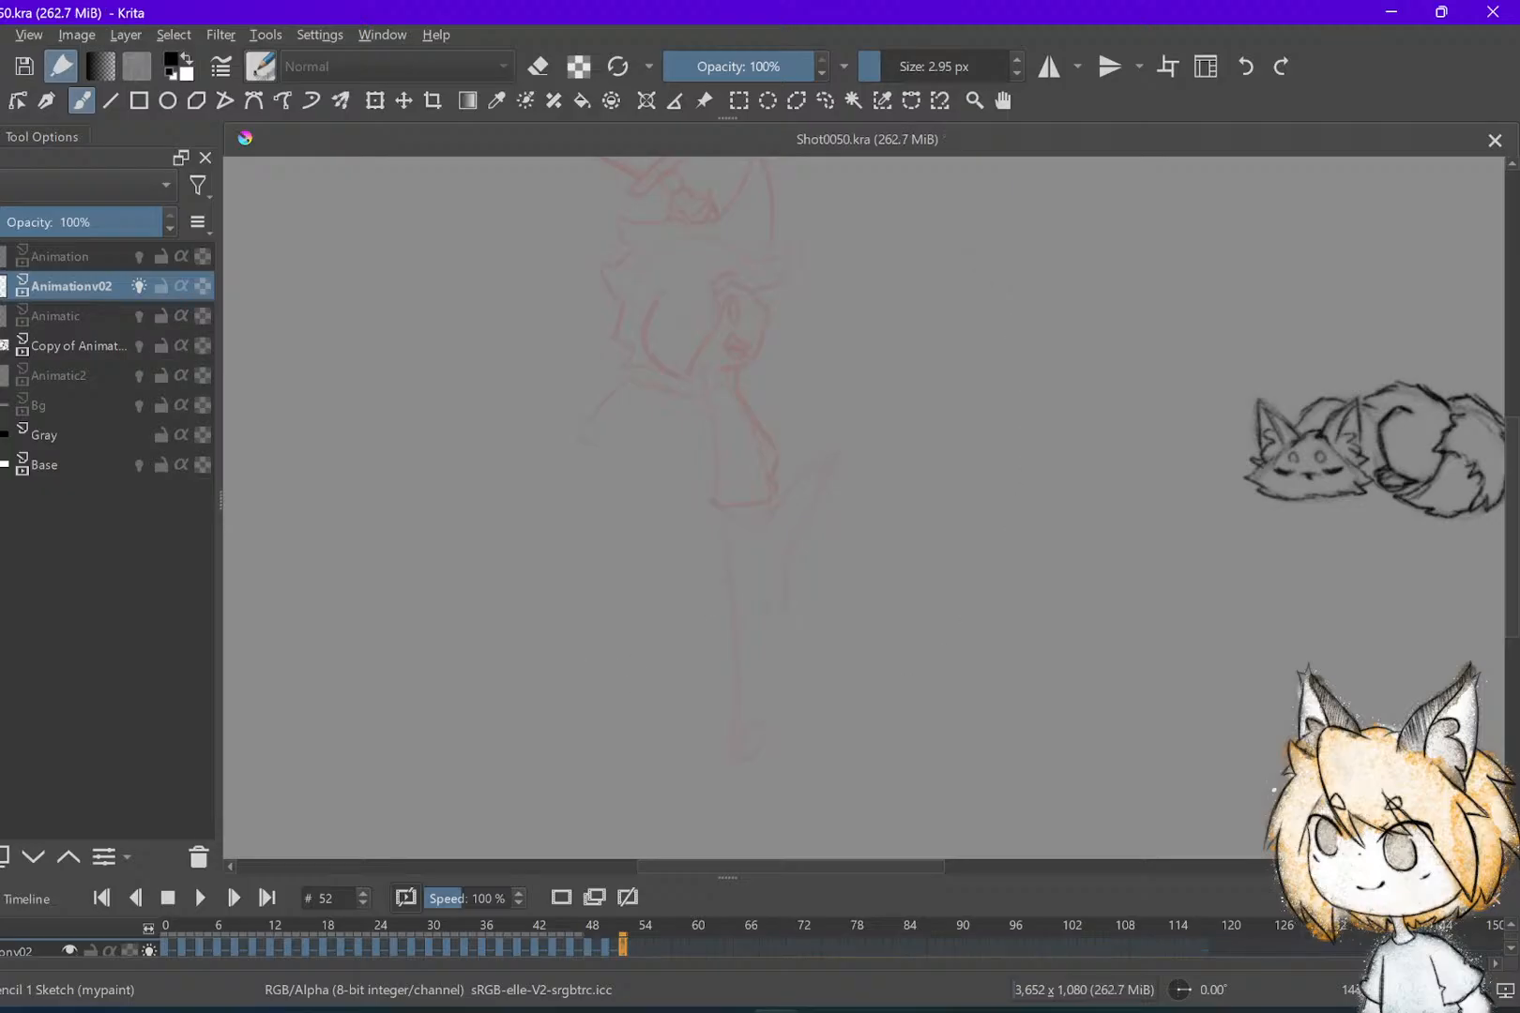
Return to frame 50 and draw the neck and collar lines beneath the chin
{"action": "scroll", "coordinate": [827, 603], "scroll_direction": "up", "scroll_amount": 2}
{"action": "key", "text": "comma"}
{"action": "scroll", "coordinate": [277, 684], "scroll_direction": "up", "scroll_amount": 1}
{"action": "scroll", "coordinate": [277, 684], "scroll_direction": "up", "scroll_amount": 1}
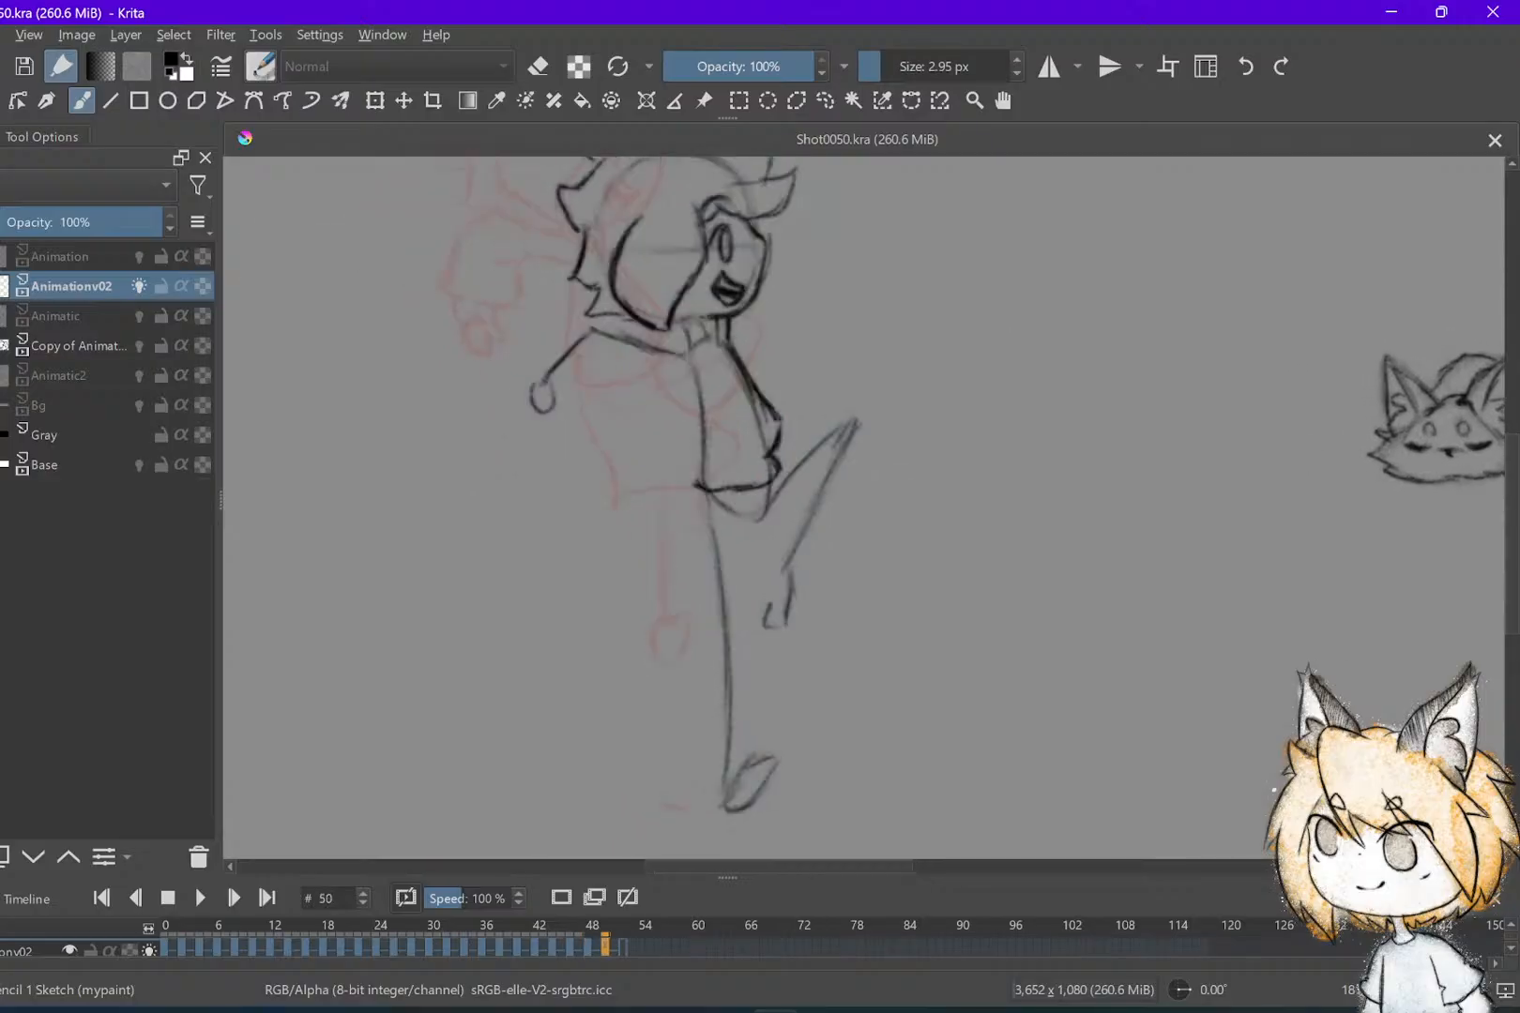
{"action": "left_click_drag", "start_coordinate": [688, 320], "coordinate": [703, 336]}
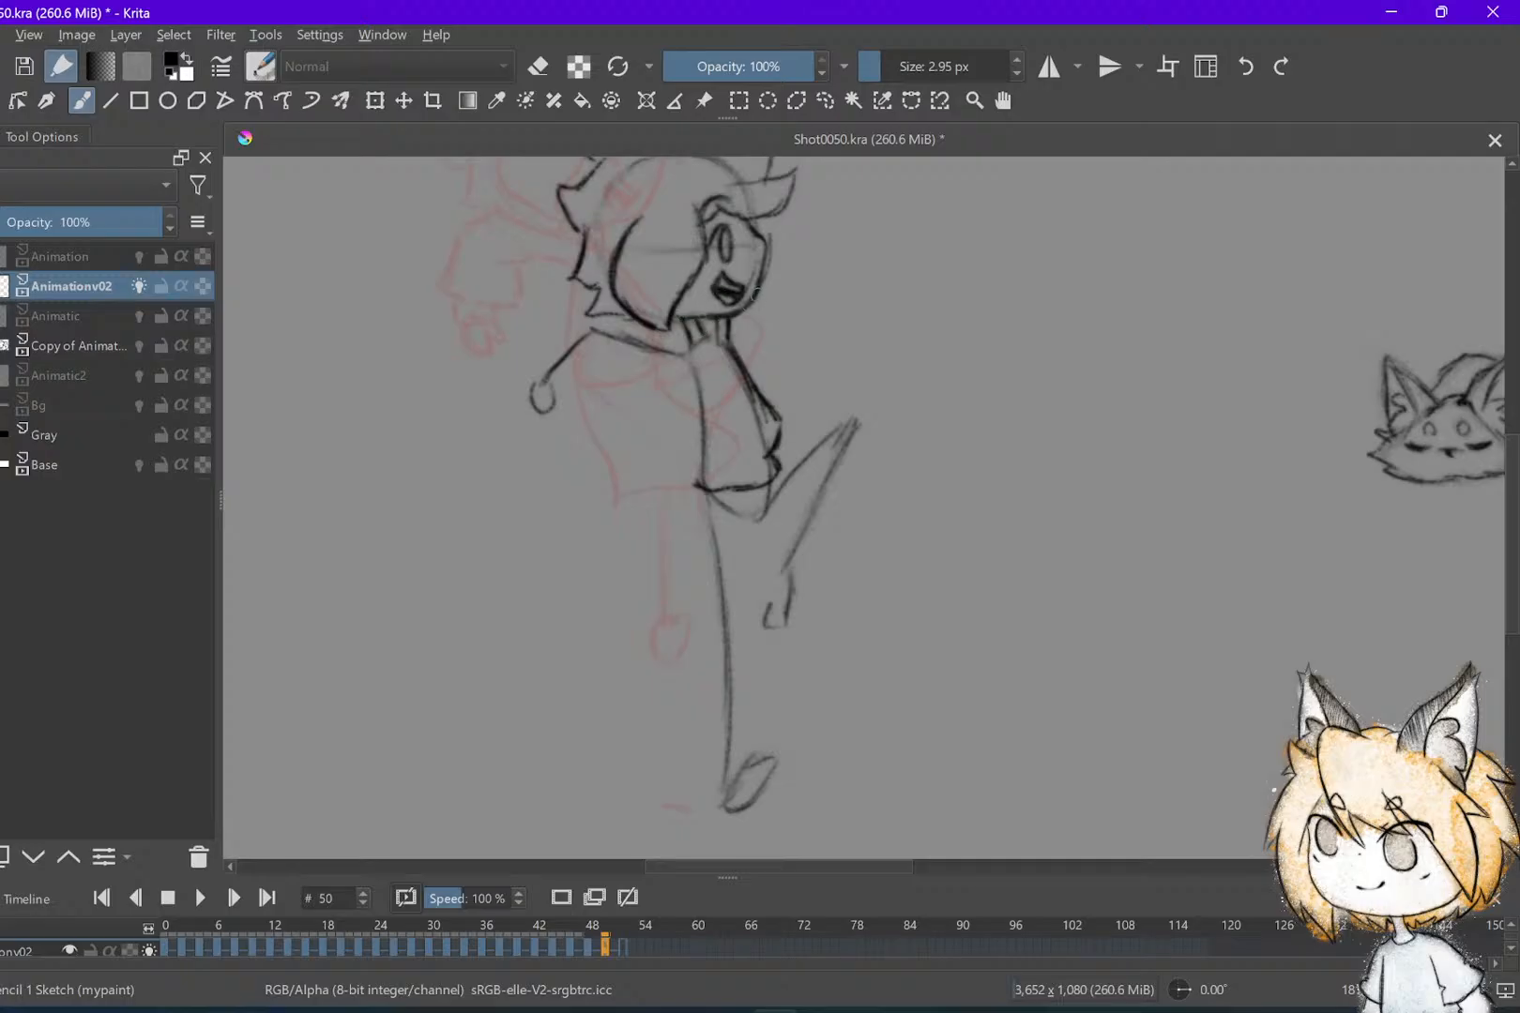
Draw the sleeve, cuff and hand of the arm stretched behind the body, plus the back edge of the torso on frame 50
{"action": "scroll", "coordinate": [742, 309], "scroll_direction": "up", "scroll_amount": 2}
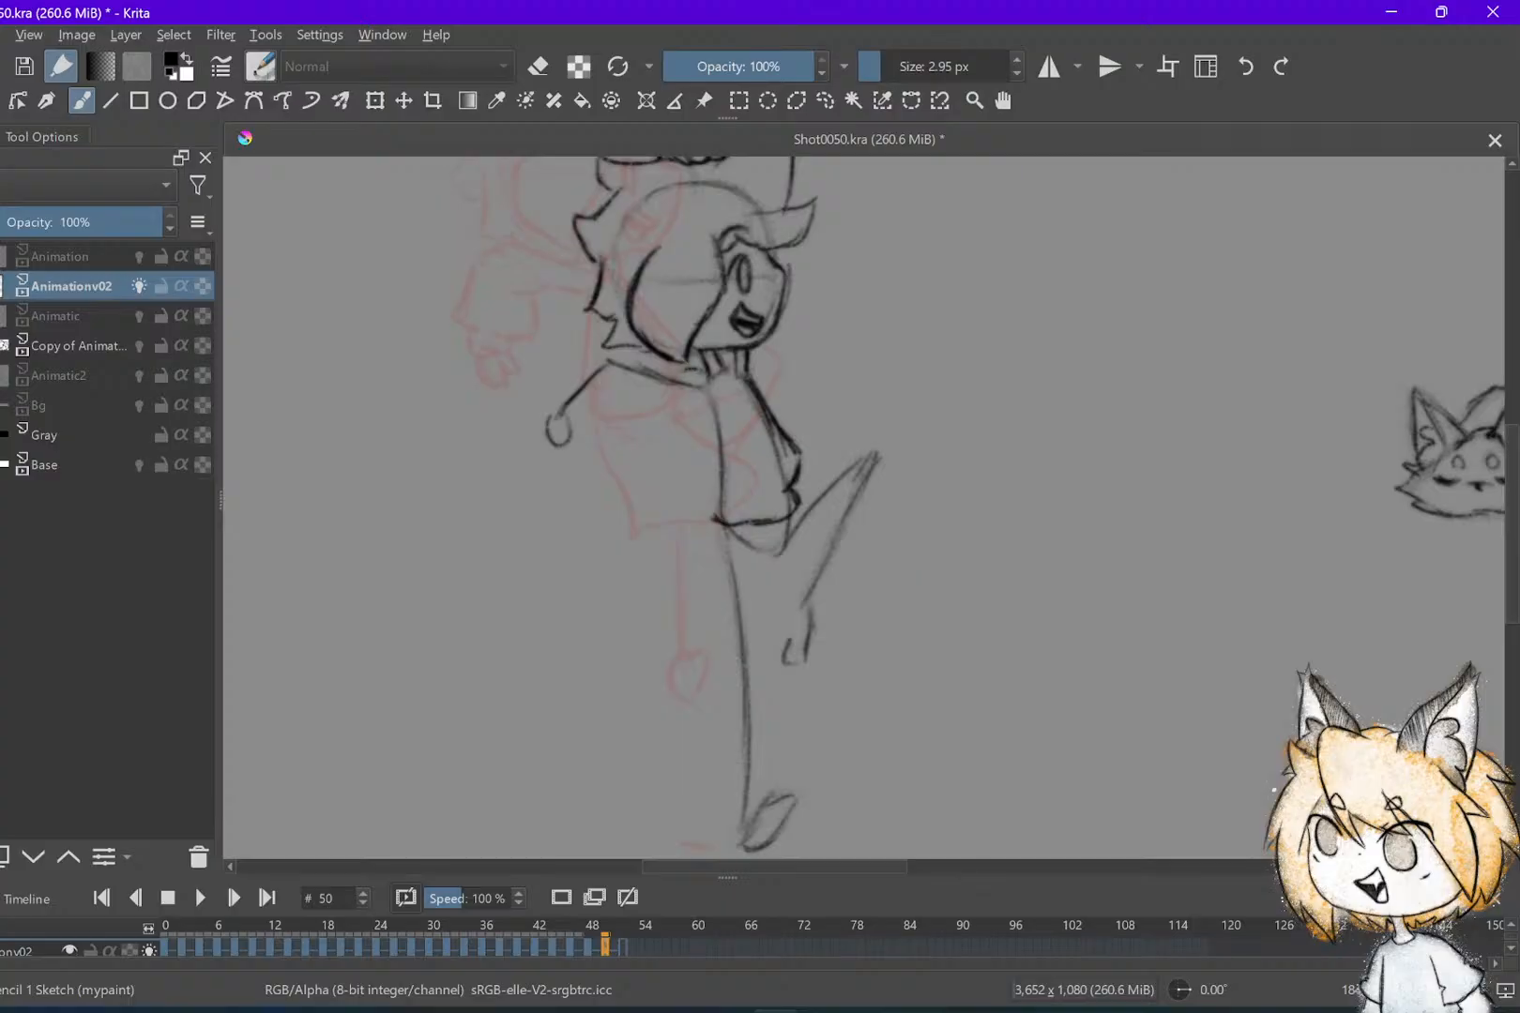
{"action": "mouse_move", "coordinate": [687, 370]}
{"action": "left_mouse_down"}
{"action": "mouse_move", "coordinate": [613, 347]}
{"action": "mouse_move", "coordinate": [553, 372]}
{"action": "mouse_move", "coordinate": [560, 410]}
{"action": "left_mouse_up"}
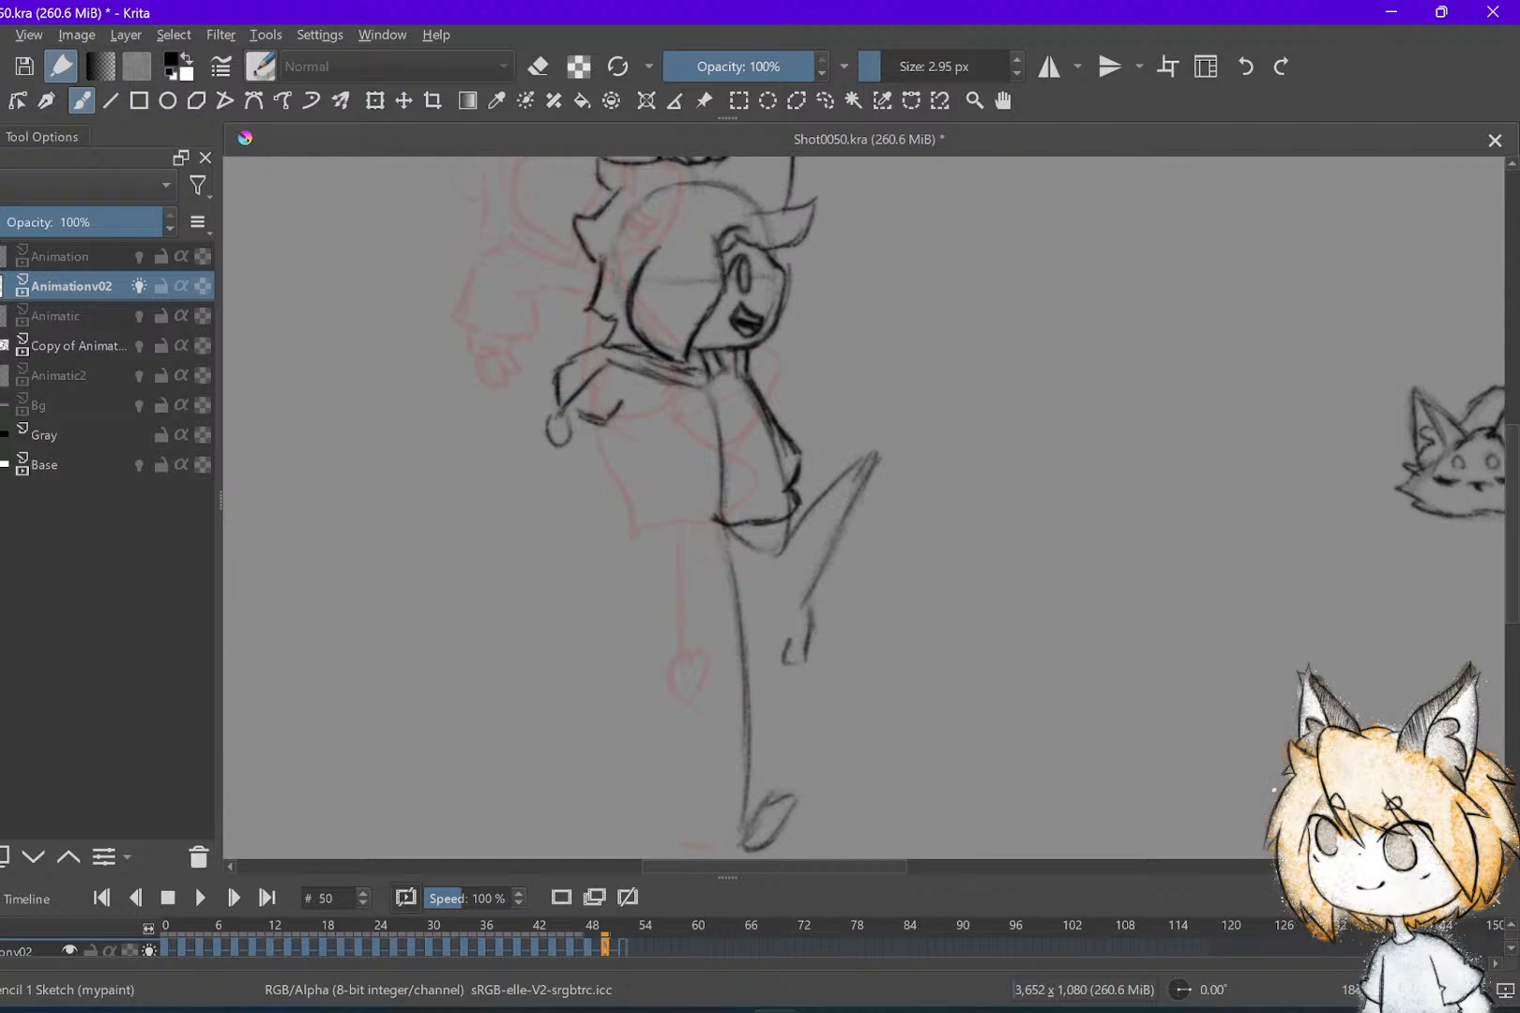
{"action": "key", "text": "."}
{"action": "left_click_drag", "start_coordinate": [642, 378], "coordinate": [610, 398]}
{"action": "key", "text": "."}
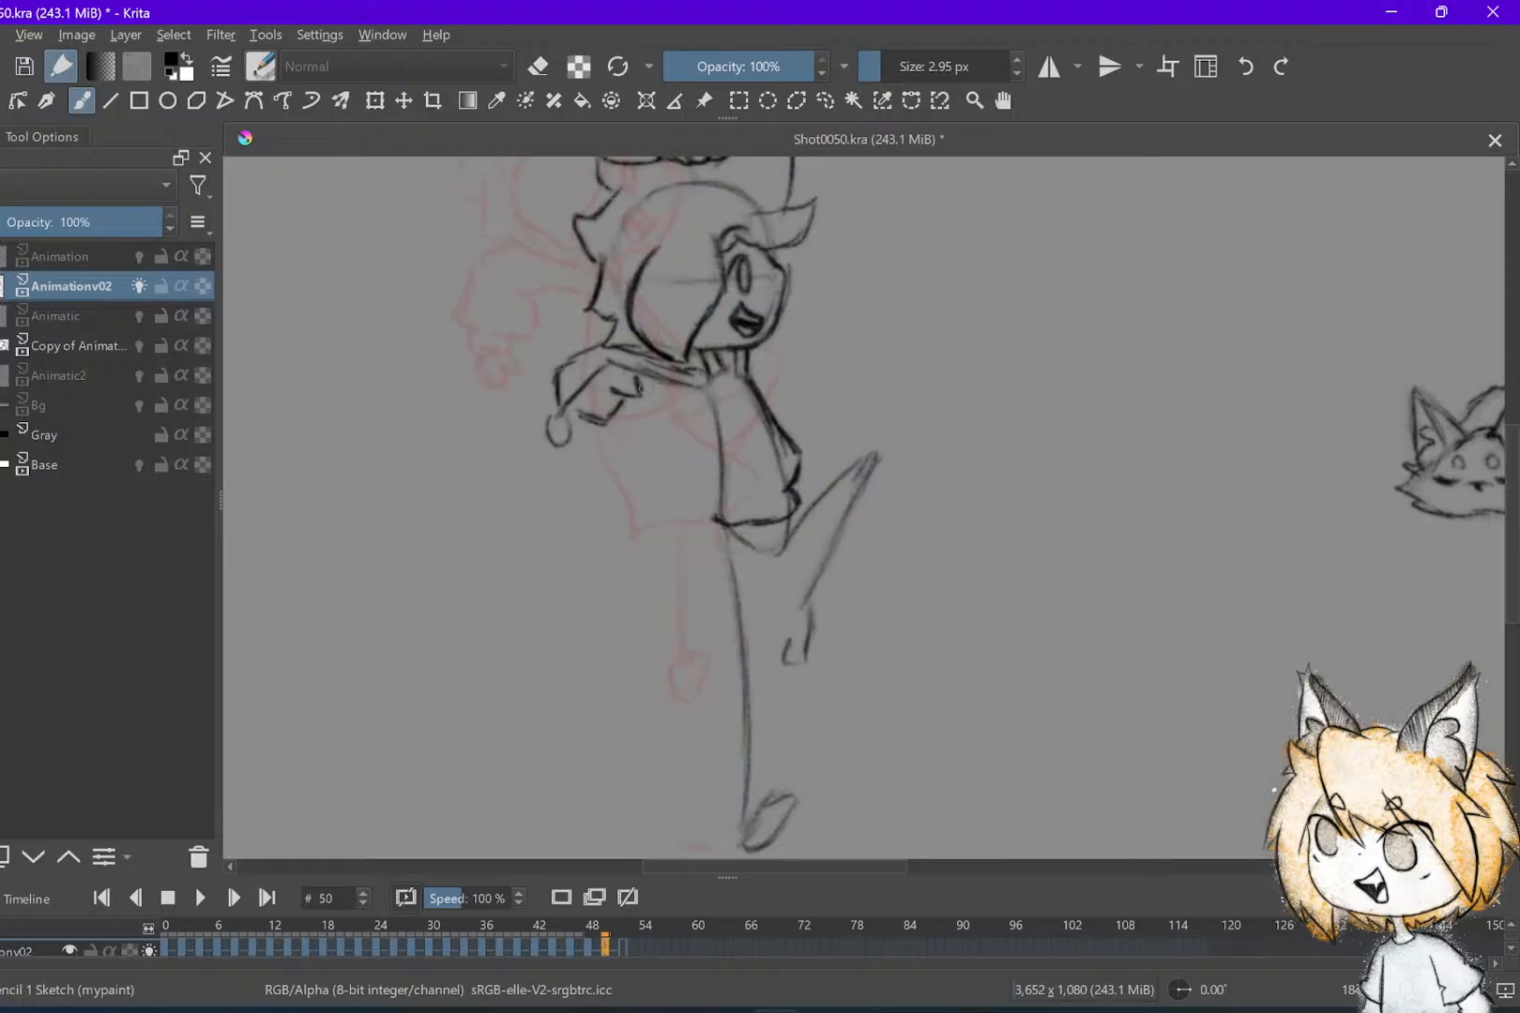
{"action": "left_click_drag", "start_coordinate": [654, 386], "coordinate": [699, 400]}
{"action": "key", "text": "."}
{"action": "mouse_move", "coordinate": [548, 396]}
{"action": "left_mouse_down"}
{"action": "mouse_move", "coordinate": [569, 428]}
{"action": "mouse_move", "coordinate": [591, 425]}
{"action": "mouse_move", "coordinate": [534, 371]}
{"action": "left_mouse_up"}
{"action": "key", "text": "."}
{"action": "mouse_move", "coordinate": [662, 353]}
{"action": "left_mouse_down"}
{"action": "mouse_move", "coordinate": [656, 400]}
{"action": "mouse_move", "coordinate": [679, 447]}
{"action": "mouse_move", "coordinate": [668, 481]}
{"action": "left_mouse_up"}
Draw the back edge of the standing leg's wide shorts on frame 50, comparing it with frame 48
{"action": "left_click_drag", "start_coordinate": [880, 603], "coordinate": [853, 524]}
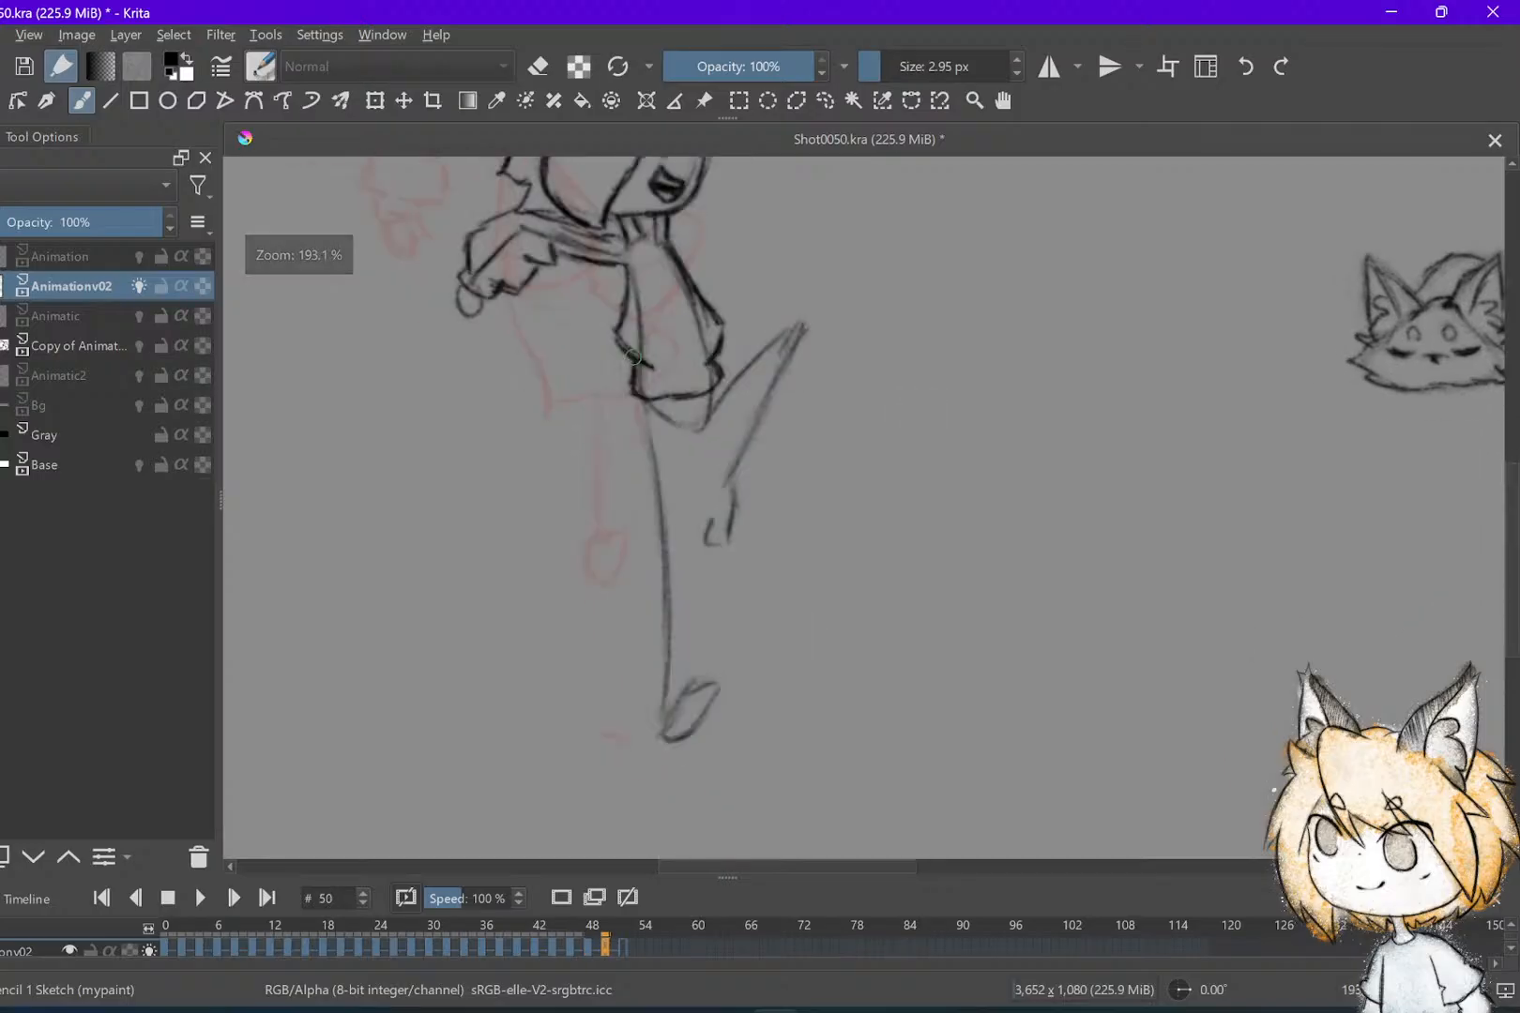
{"action": "left_click_drag", "start_coordinate": [636, 405], "coordinate": [617, 544]}
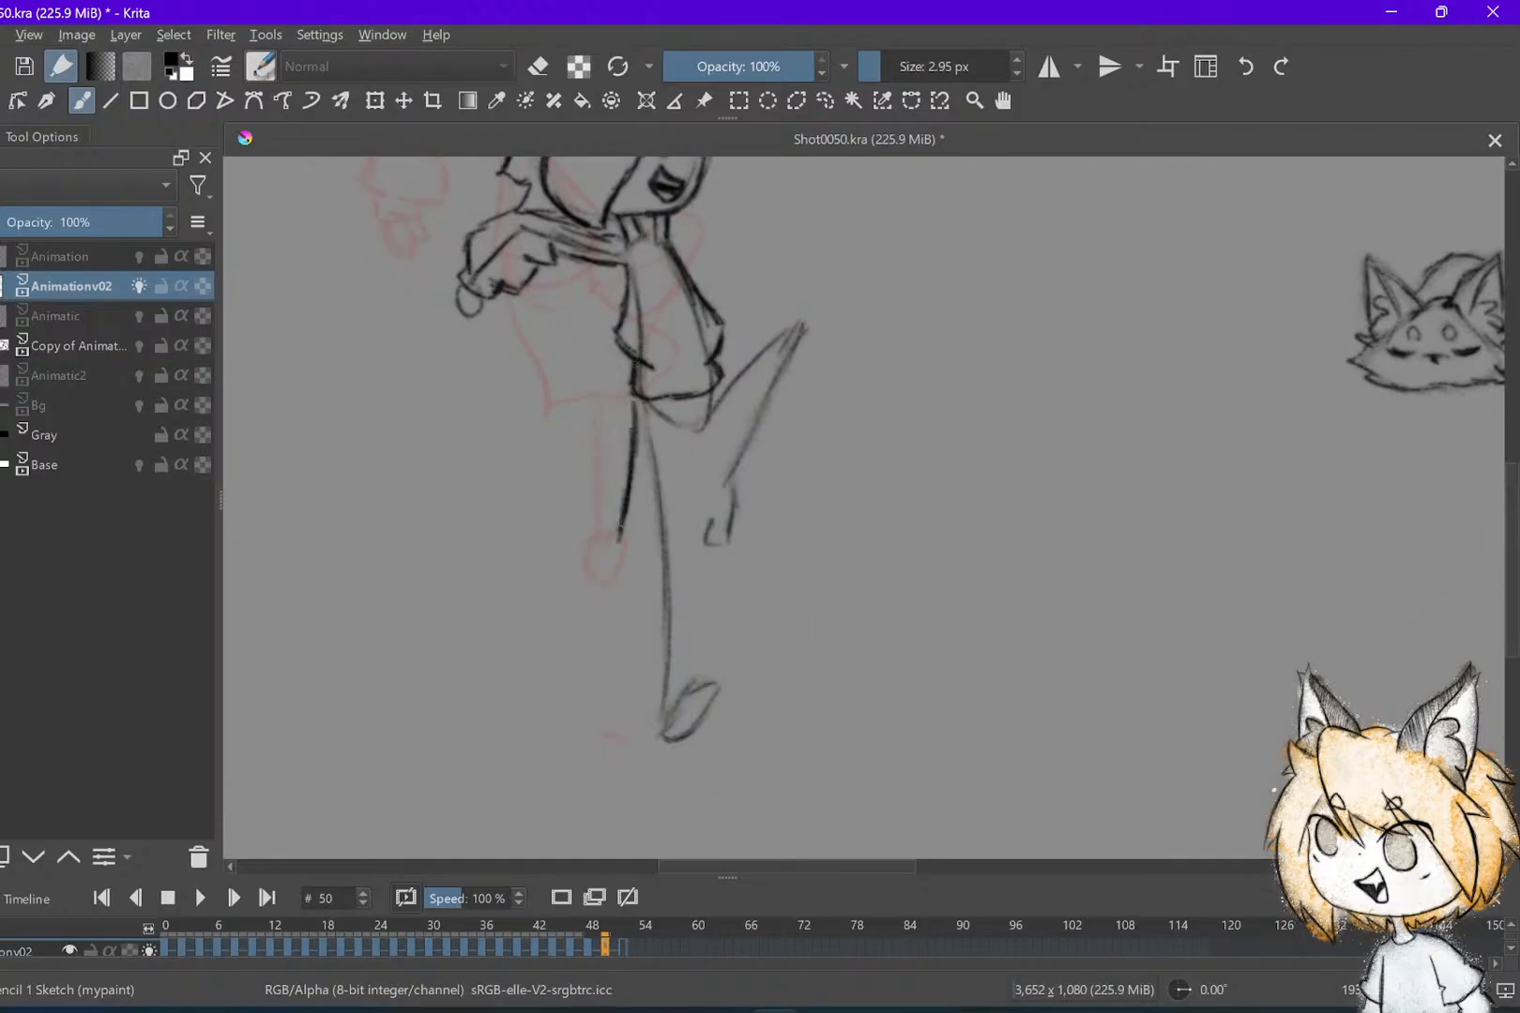
{"action": "key", "text": "Left"}
{"action": "key", "text": "Left"}
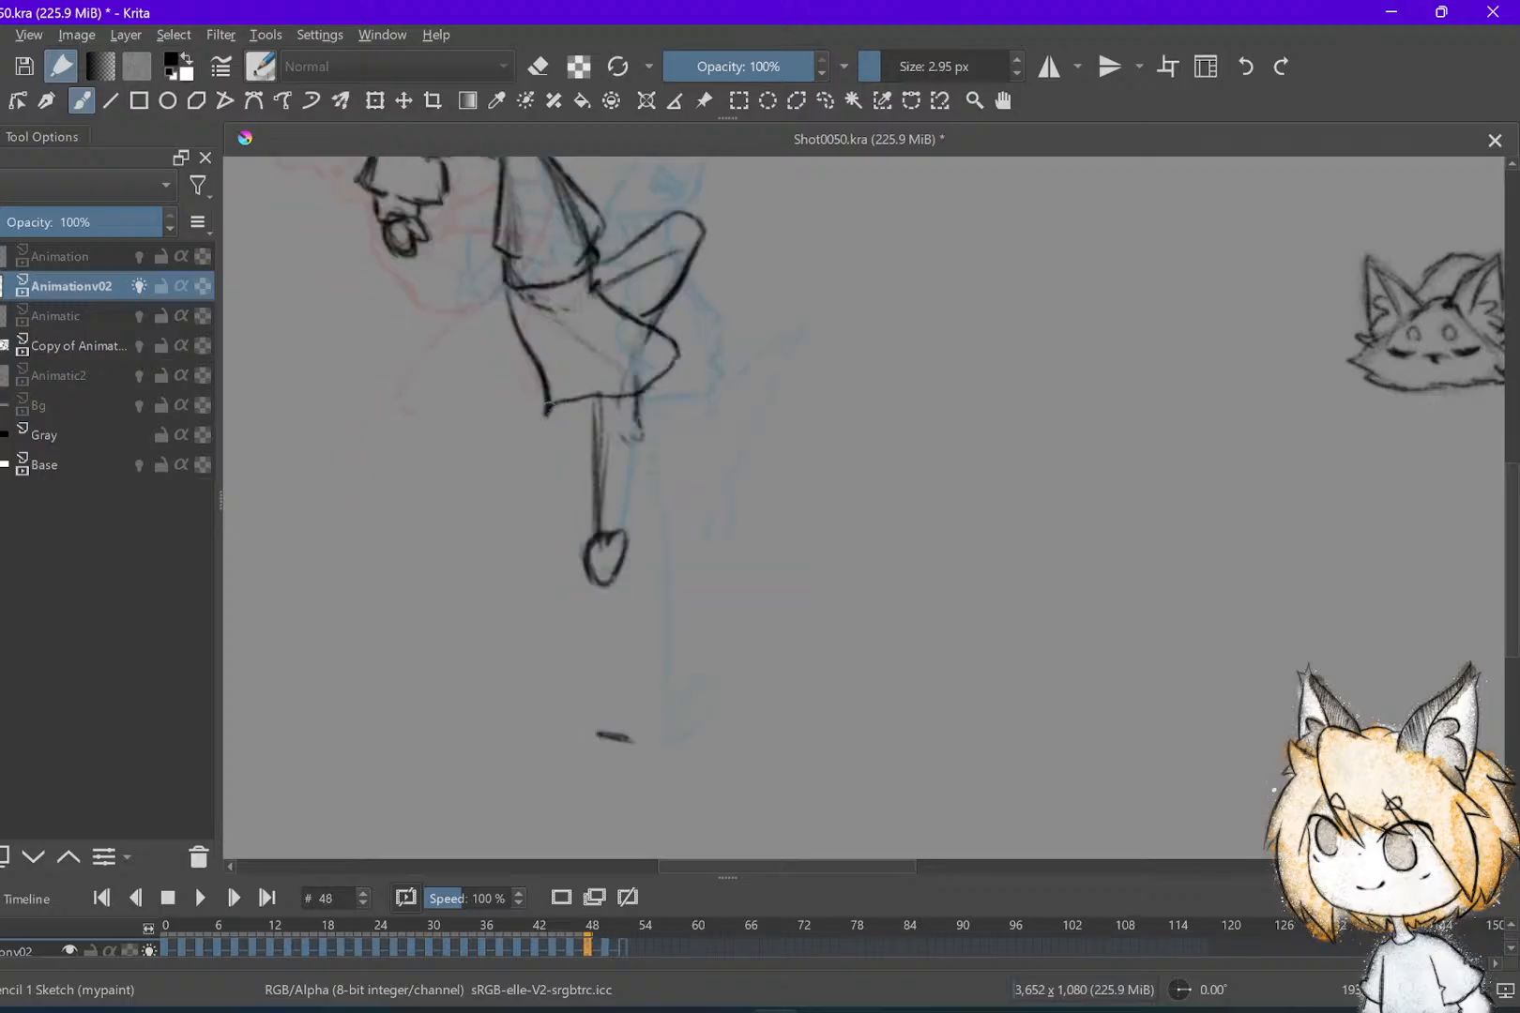
{"action": "key", "text": "Right"}
{"action": "key", "text": "Left"}
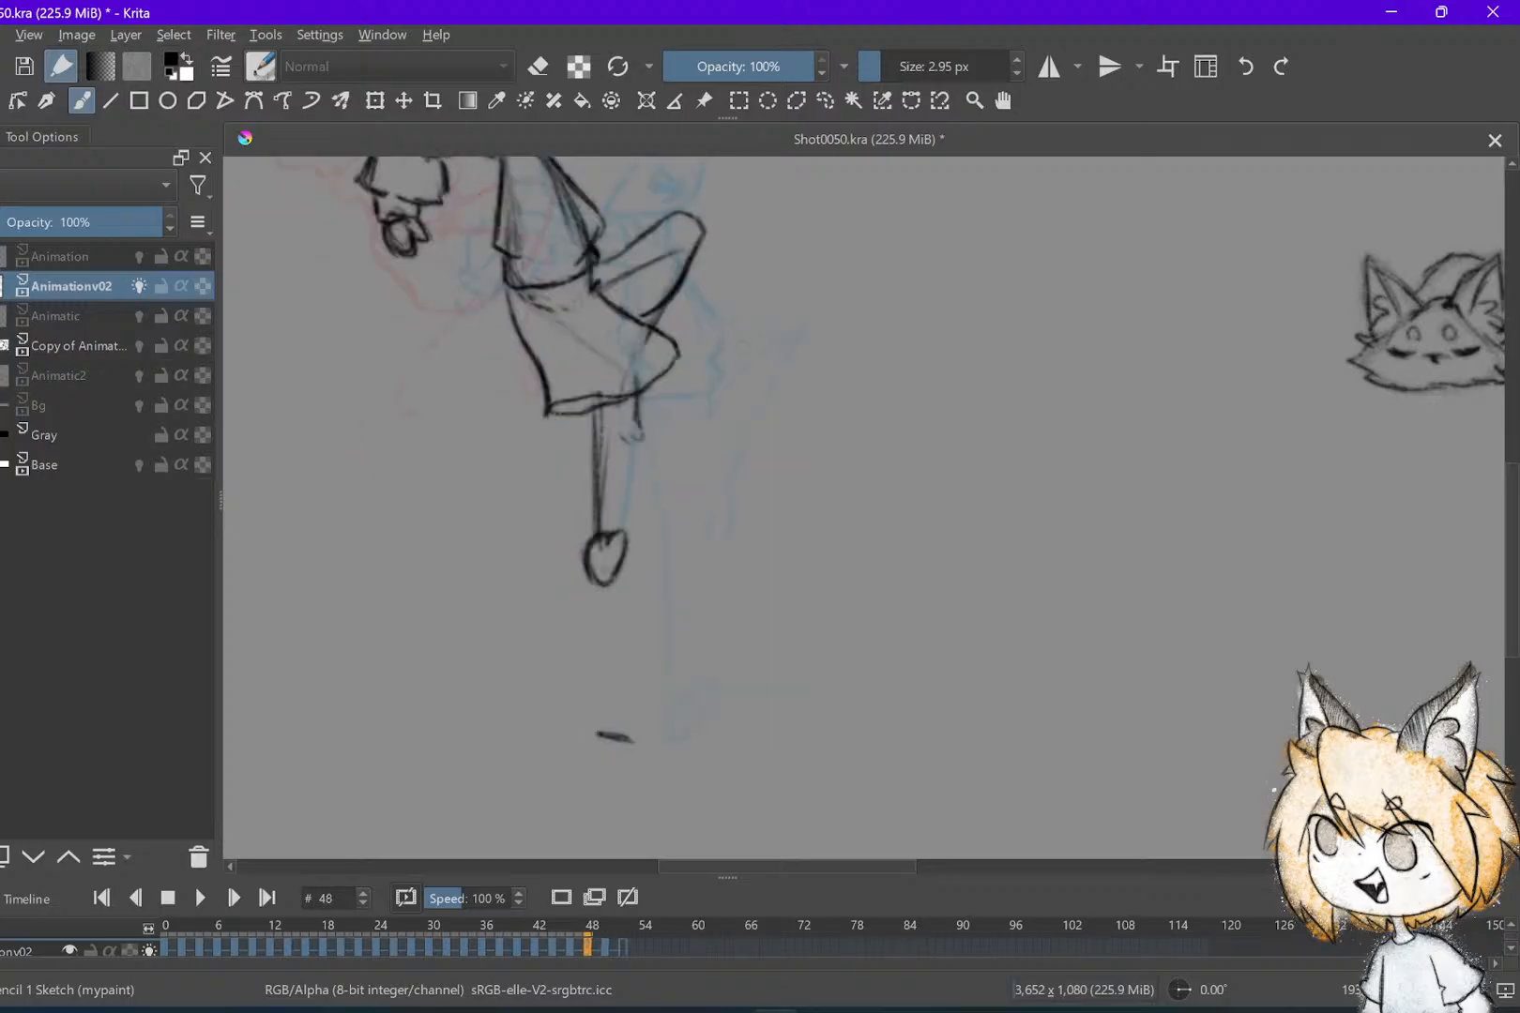
{"action": "key", "text": "Right"}
{"action": "key", "text": "Right"}
Draw the hem and front edge of the standing leg's shorts on frame 50 and save the file
{"action": "left_click_drag", "start_coordinate": [625, 502], "coordinate": [612, 557]}
{"action": "left_click_drag", "start_coordinate": [613, 552], "coordinate": [727, 542]}
{"action": "key", "text": "ctrl+z"}
{"action": "key", "text": "Left"}
{"action": "key", "text": "Left"}
{"action": "key", "text": "Right"}
{"action": "key", "text": "Right"}
{"action": "mouse_move", "coordinate": [694, 409]}
{"action": "left_mouse_down"}
{"action": "mouse_move", "coordinate": [712, 420]}
{"action": "mouse_move", "coordinate": [741, 537]}
{"action": "mouse_move", "coordinate": [688, 546]}
{"action": "mouse_move", "coordinate": [709, 559]}
{"action": "mouse_move", "coordinate": [741, 535]}
{"action": "left_mouse_up"}
{"action": "key", "text": "ctrl+z"}
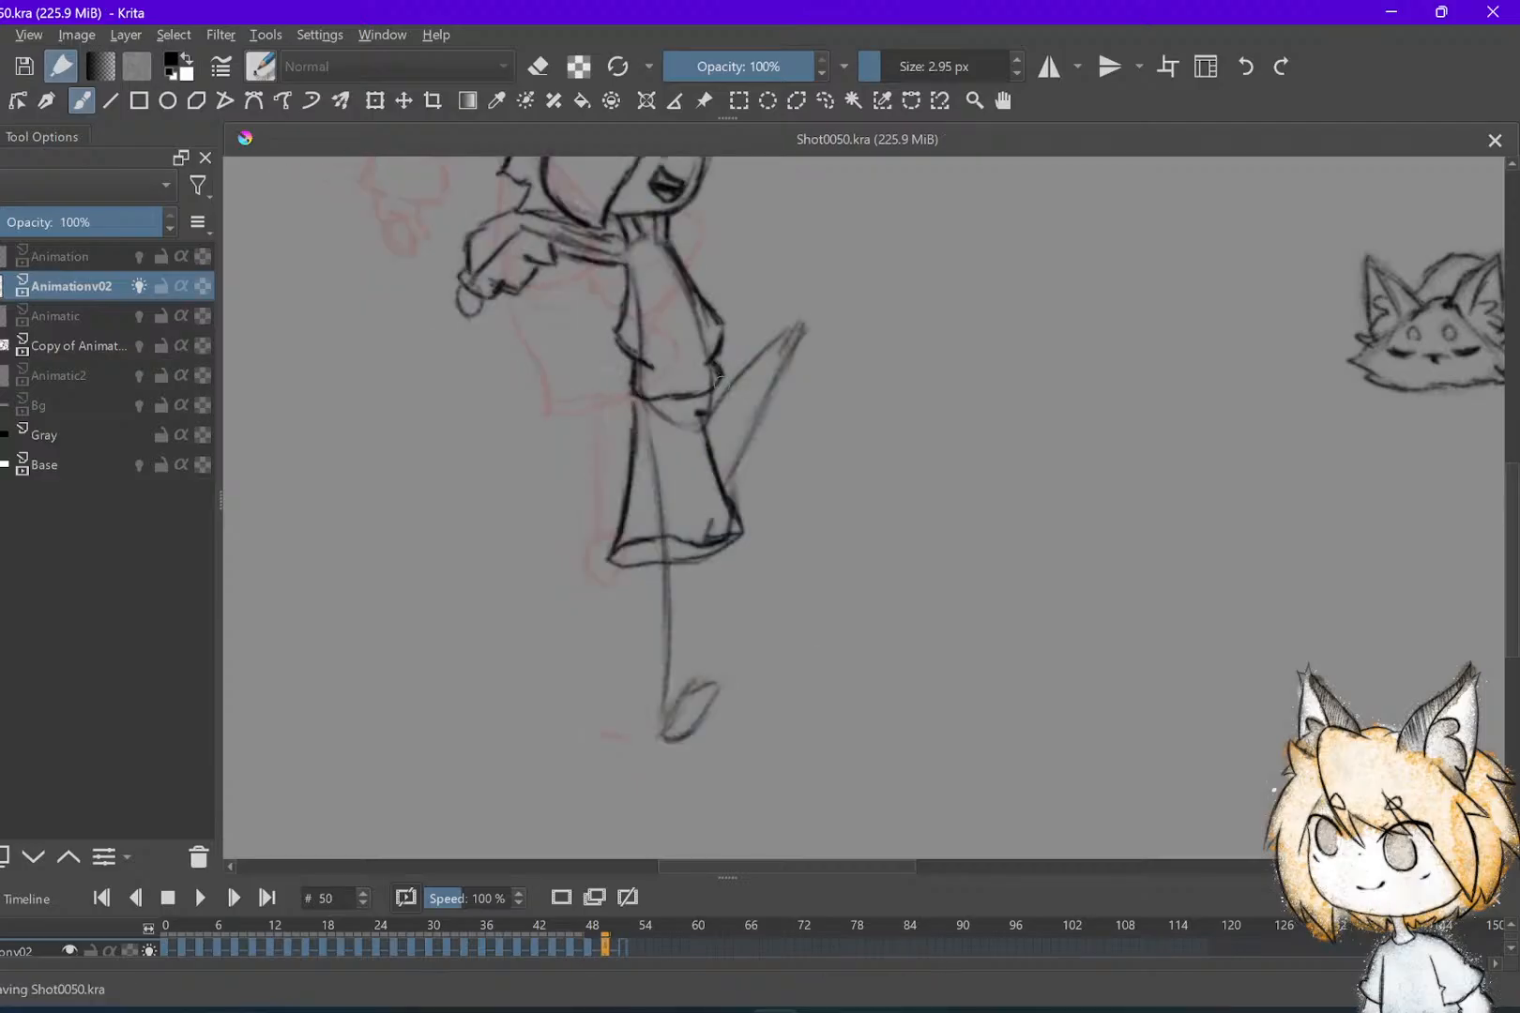
Draw the upper edge and open cuff of the raised leg's shorts on frame 50, checking against the earlier frames
{"action": "mouse_move", "coordinate": [718, 383]}
{"action": "left_mouse_down"}
{"action": "mouse_move", "coordinate": [799, 311]}
{"action": "mouse_move", "coordinate": [817, 313]}
{"action": "mouse_move", "coordinate": [803, 310]}
{"action": "mouse_move", "coordinate": [821, 380]}
{"action": "left_mouse_up"}
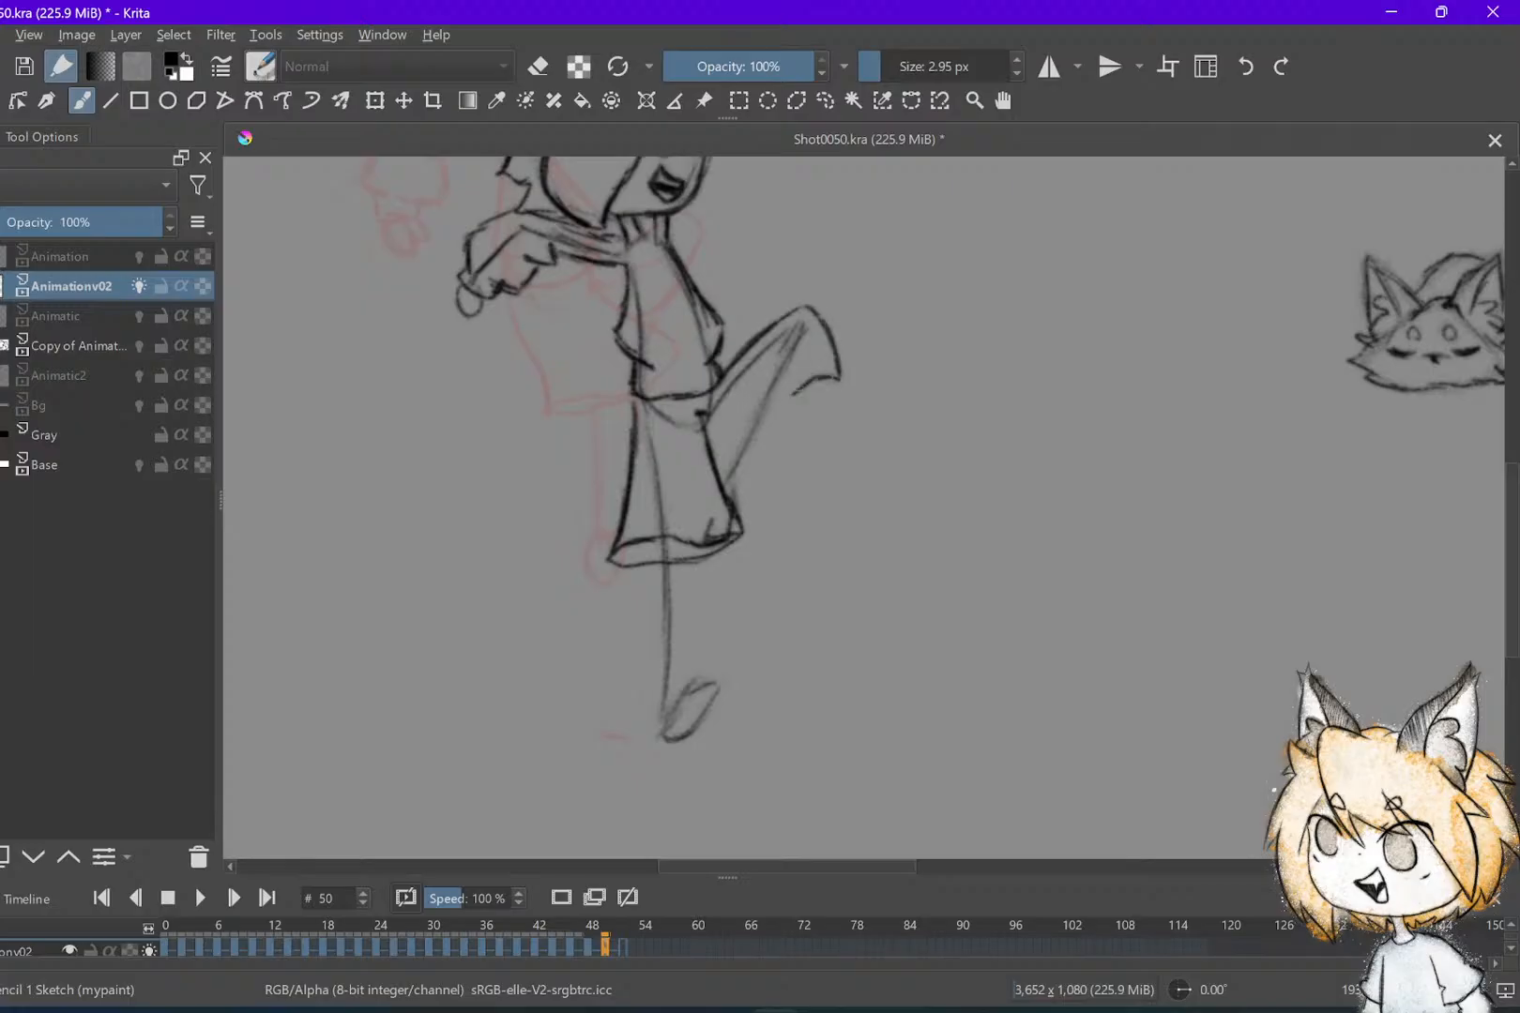
{"action": "left_click_drag", "start_coordinate": [803, 314], "coordinate": [765, 411]}
{"action": "key", "text": "Left"}
{"action": "key", "text": "Left"}
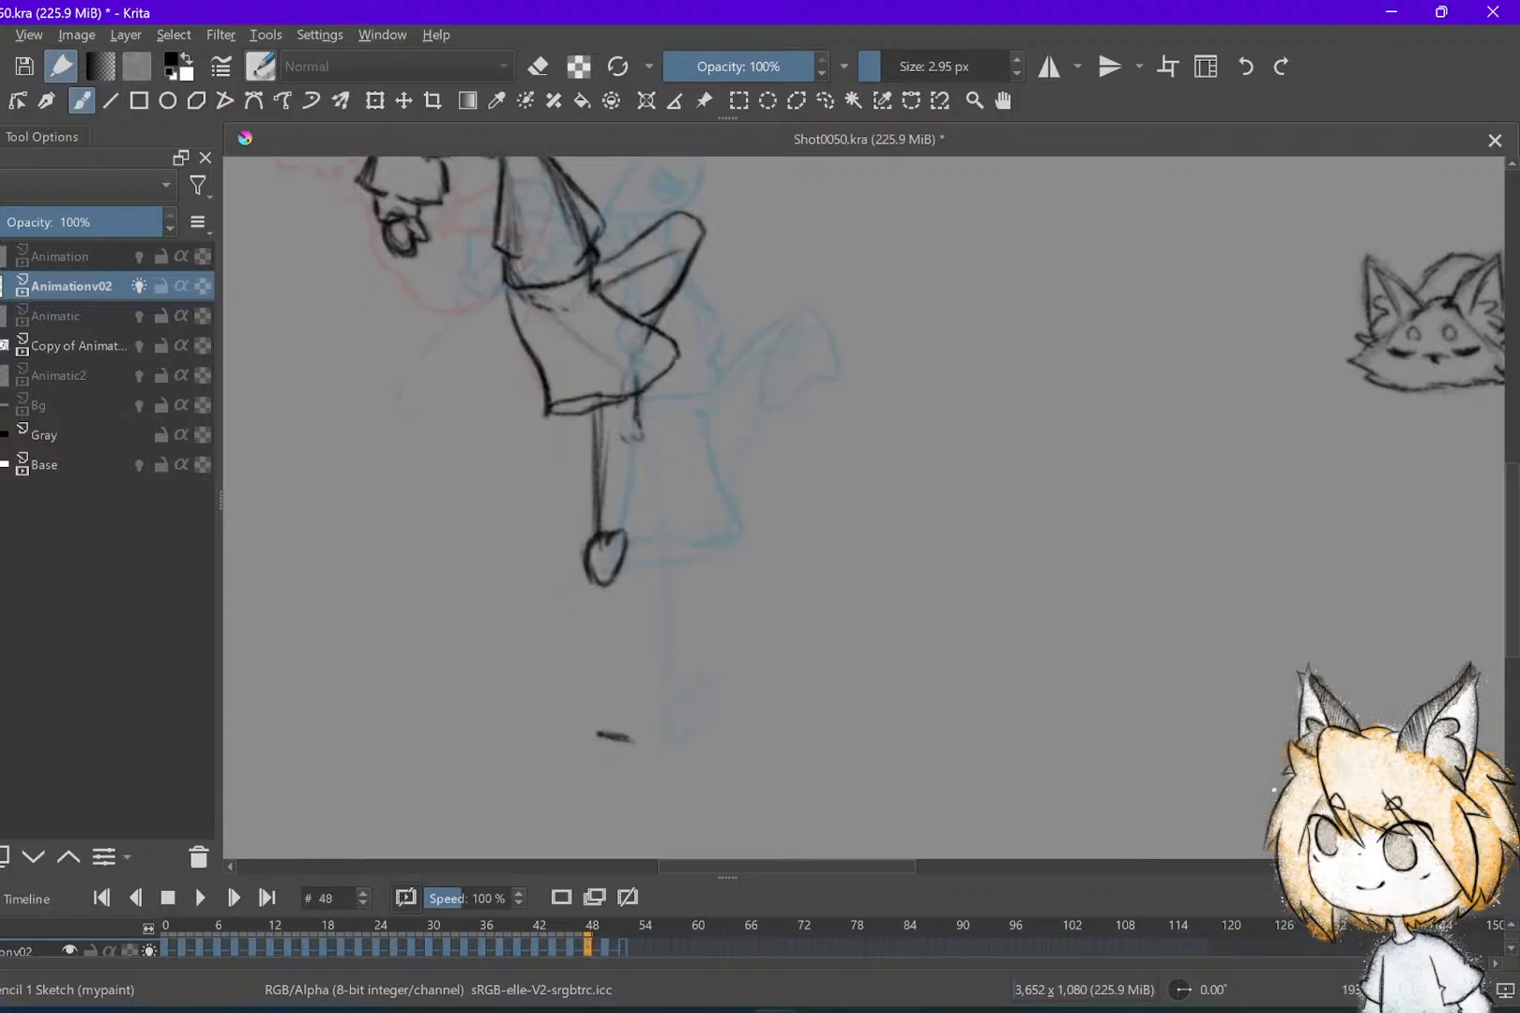
{"action": "key", "text": "Left"}
{"action": "key", "text": "Left"}
{"action": "key", "text": "Right"}
{"action": "key", "text": "Right"}
{"action": "key", "text": "Left"}
{"action": "key", "text": "Left"}
{"action": "key", "text": "Right"}
{"action": "key", "text": "Right"}
{"action": "key", "text": "Right"}
{"action": "key", "text": "Right"}
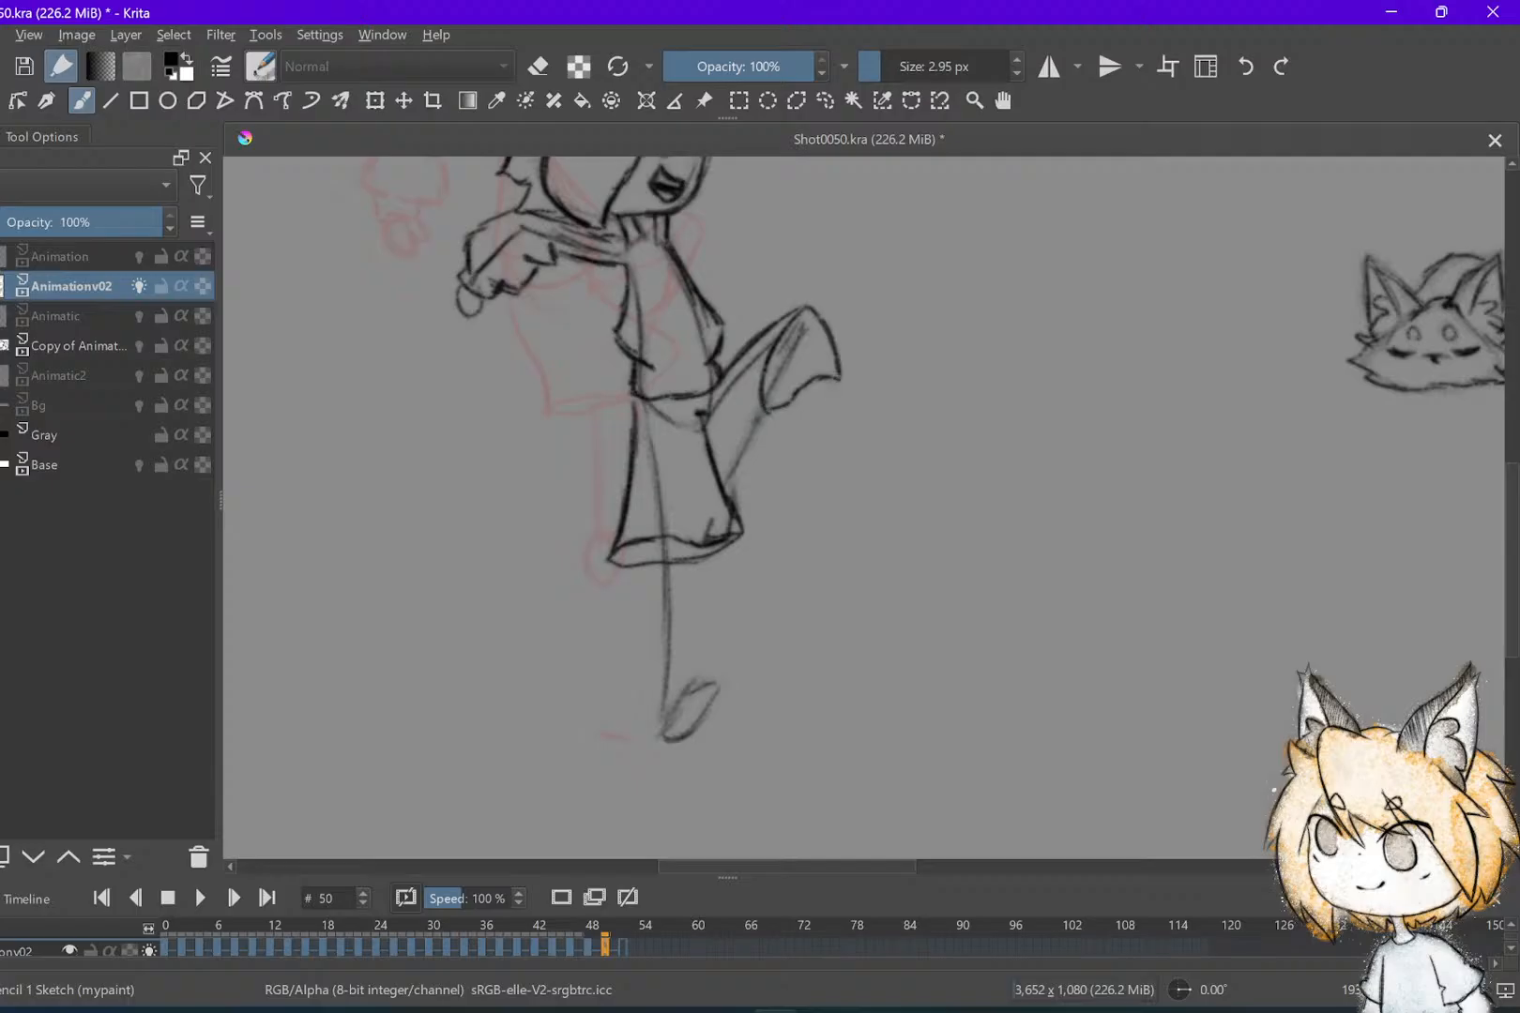
Draw the lower edge of the raised leg's shorts and darken the rough line of its lower leg on frame 50
{"action": "left_click_drag", "start_coordinate": [833, 387], "coordinate": [727, 462]}
{"action": "key", "text": "ctrl+z"}
{"action": "key", "text": "ctrl+z"}
{"action": "left_click_drag", "start_coordinate": [828, 392], "coordinate": [715, 461]}
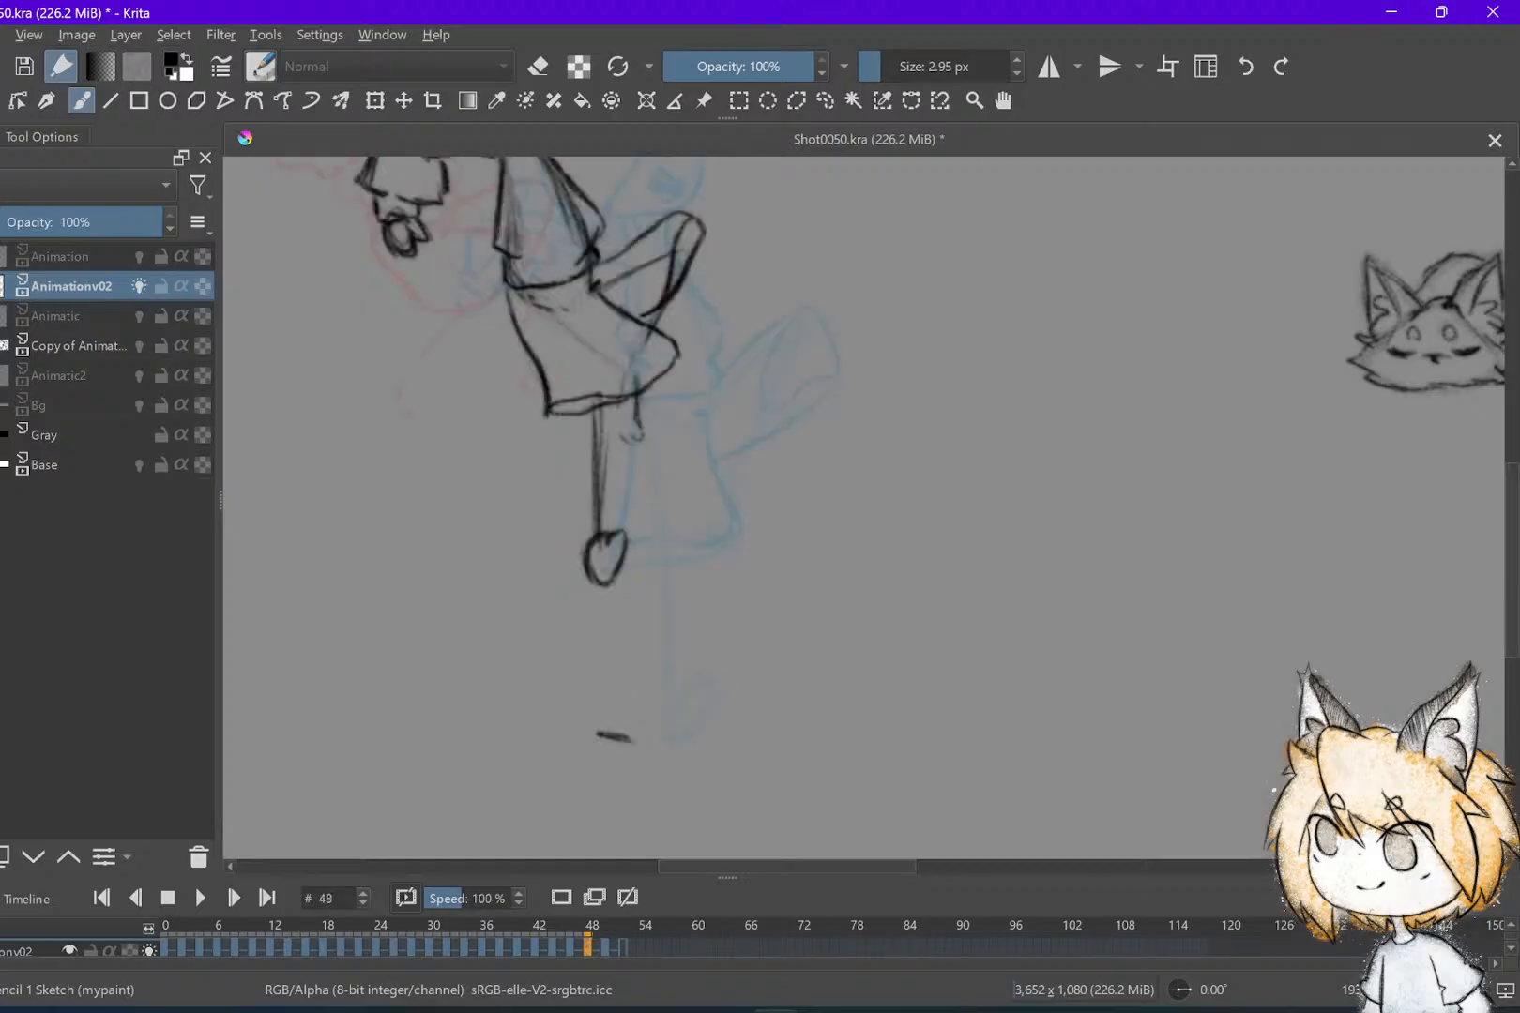
{"action": "left_click_drag", "start_coordinate": [791, 357], "coordinate": [731, 481]}
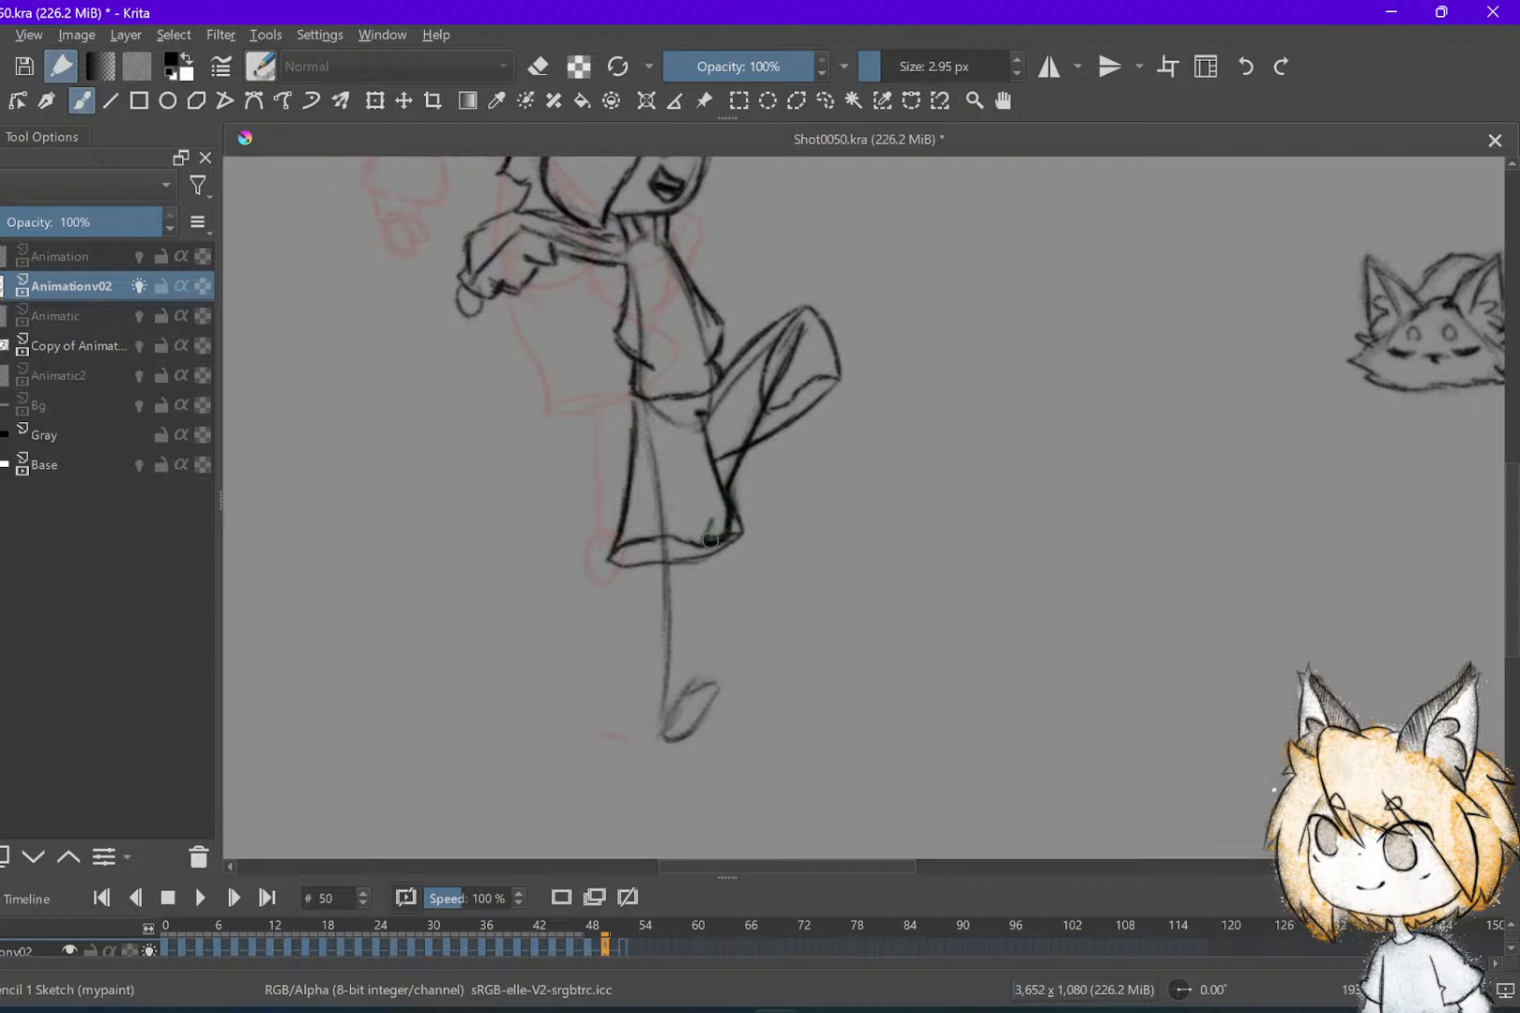
Compare frame 50's drawing with the preceding frames to examine the raised leg's placement and the overall pose
{"action": "key", "text": "e"}
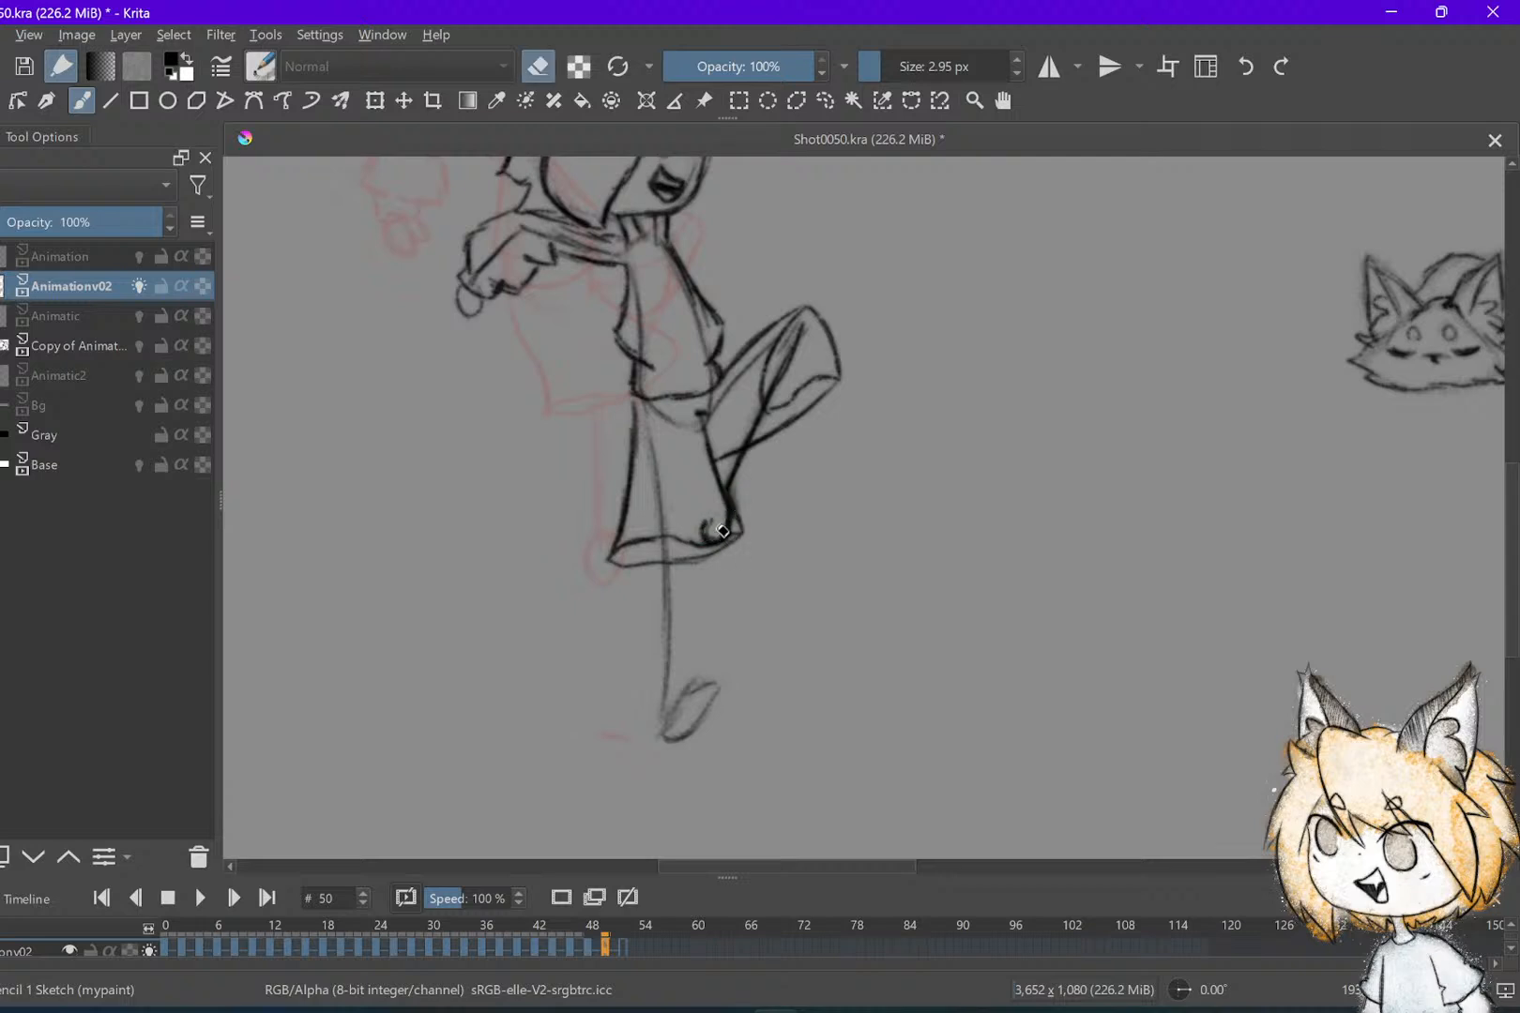
{"action": "key", "text": "e"}
{"action": "key", "text": "comma"}
{"action": "key", "text": "period"}
{"action": "key", "text": "comma"}
{"action": "key", "text": "comma"}
{"action": "key", "text": "period"}
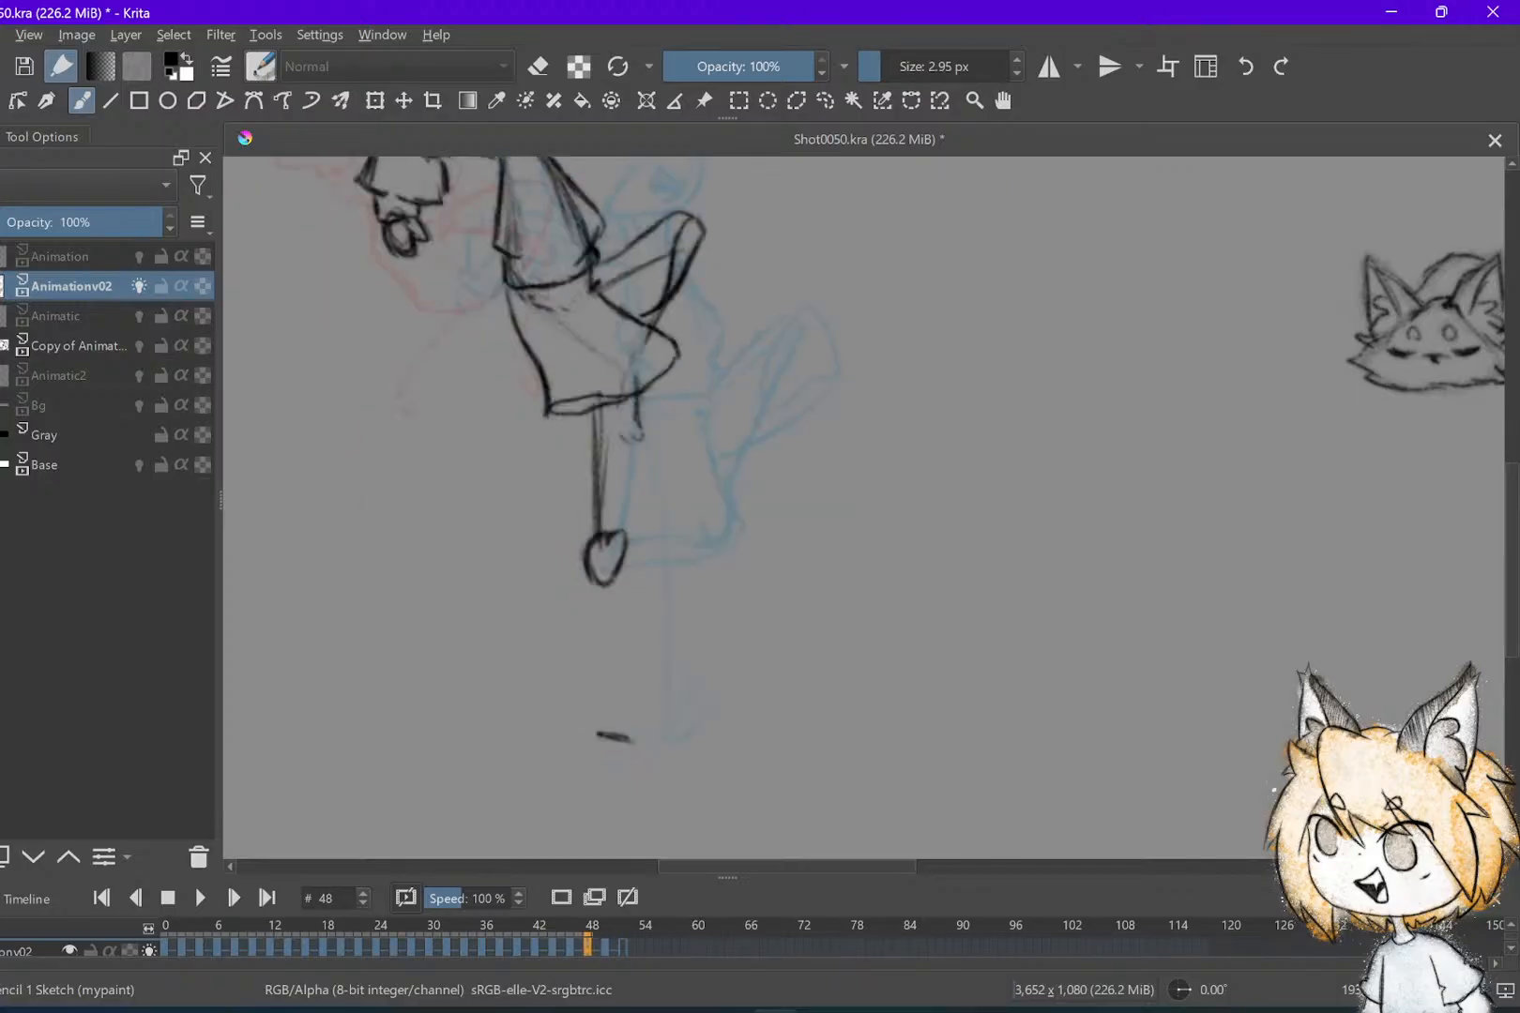
{"action": "key", "text": "period"}
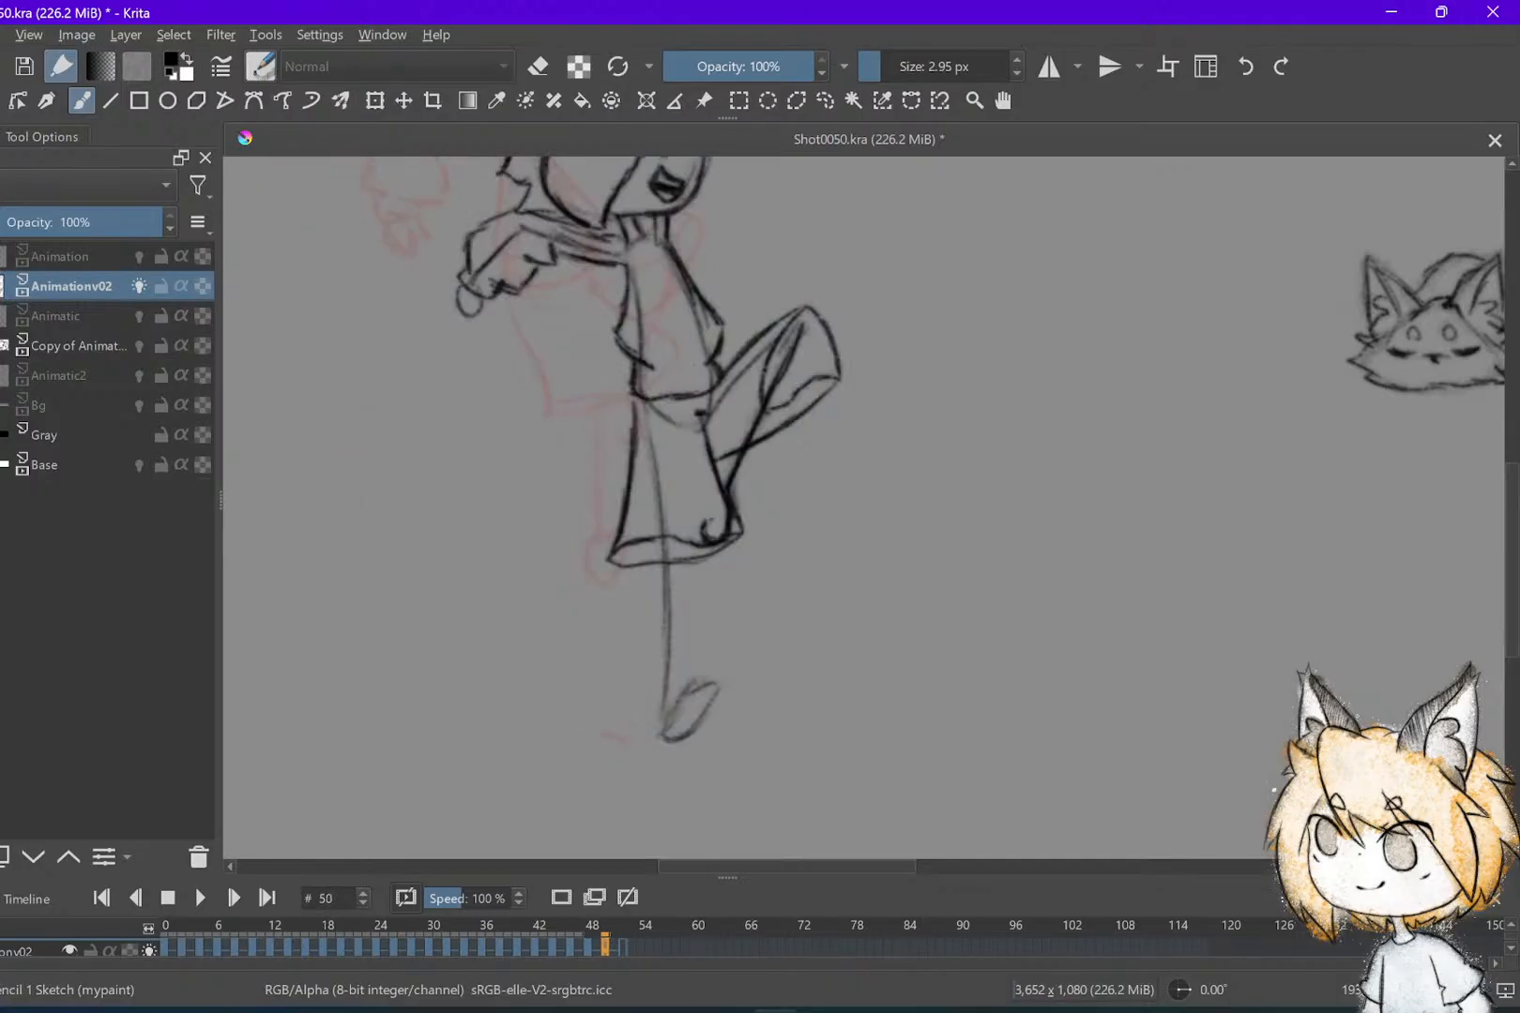
{"action": "key", "text": "period"}
{"action": "key", "text": "comma"}
{"action": "key", "text": "comma"}
{"action": "key", "text": "period"}
{"action": "scroll", "coordinate": [976, 844], "scroll_direction": "down", "scroll_amount": 2}
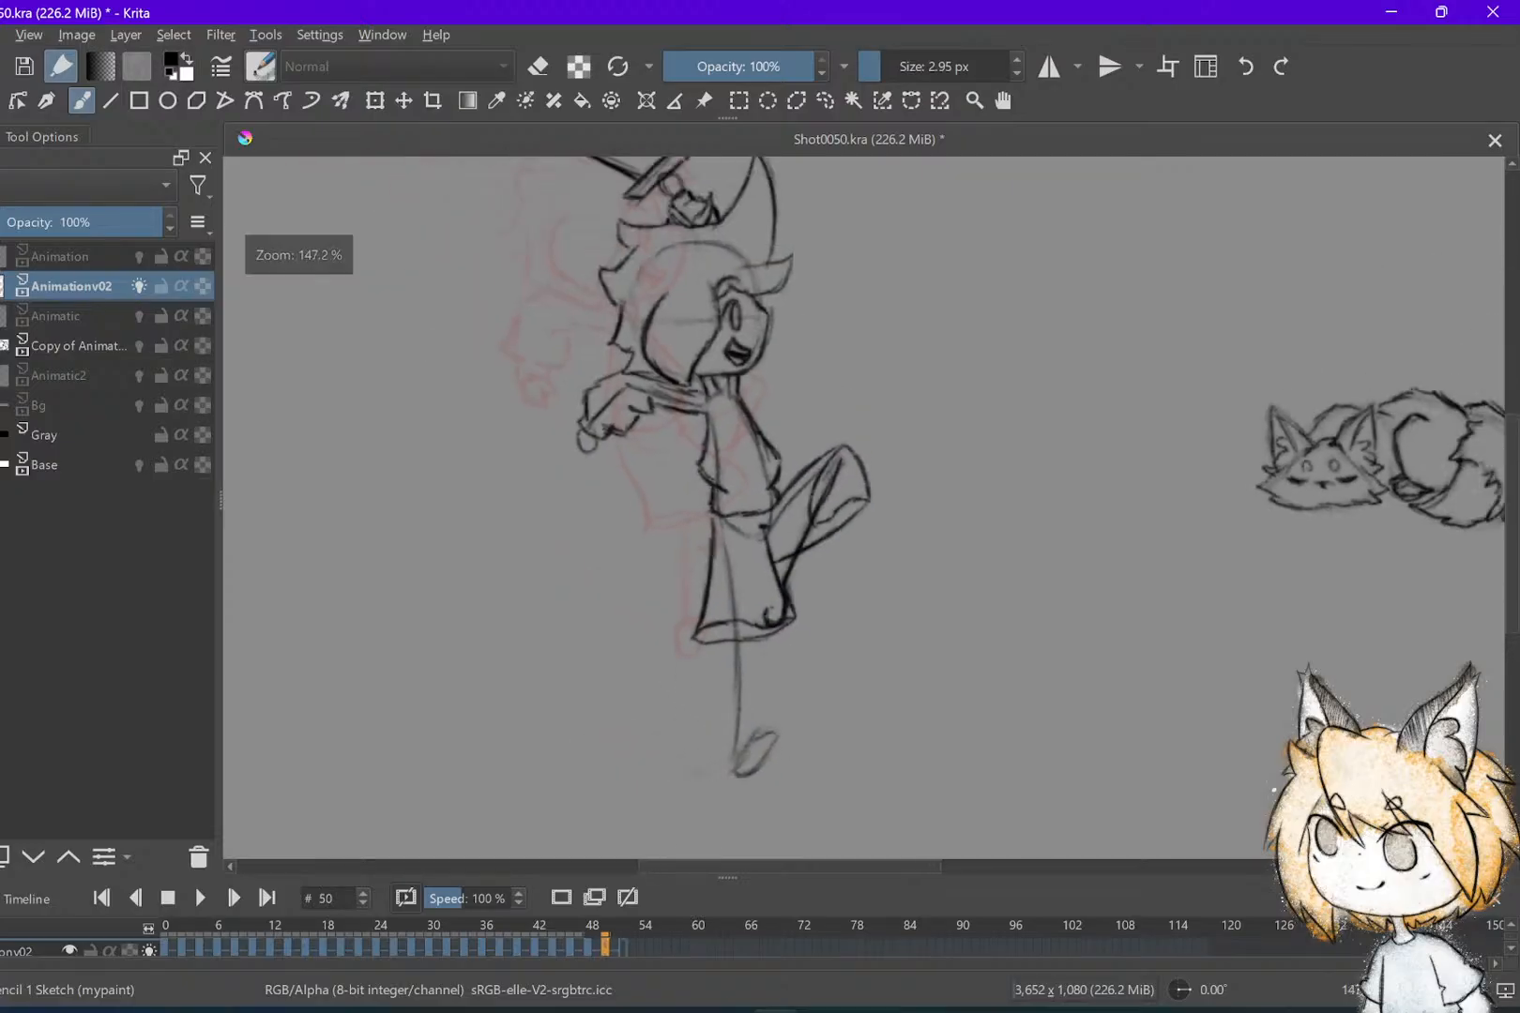
{"action": "scroll", "coordinate": [1007, 573], "scroll_direction": "down", "scroll_amount": 1}
{"action": "key", "text": "comma"}
{"action": "key", "text": "comma"}
{"action": "key", "text": "period"}
{"action": "key", "text": "period"}
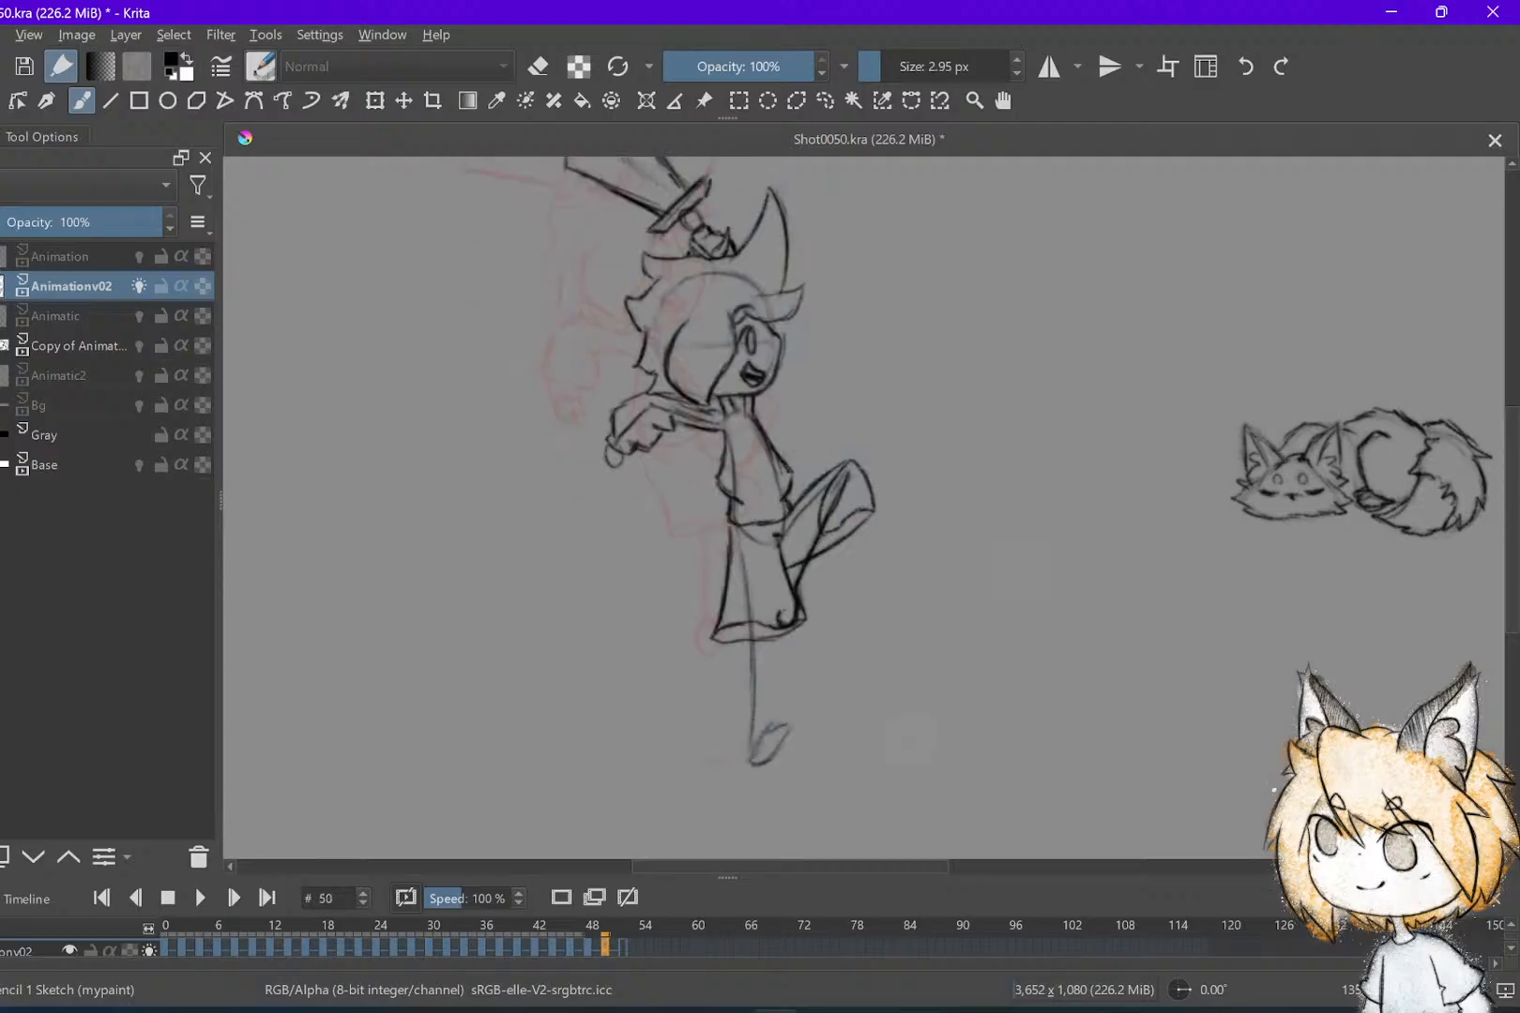
Erase the raised leg's lower leg and foot where they overlap the standing leg's shorts on frame 50
{"action": "scroll", "coordinate": [1011, 696], "scroll_direction": "up", "scroll_amount": 1}
{"action": "key", "text": "e"}
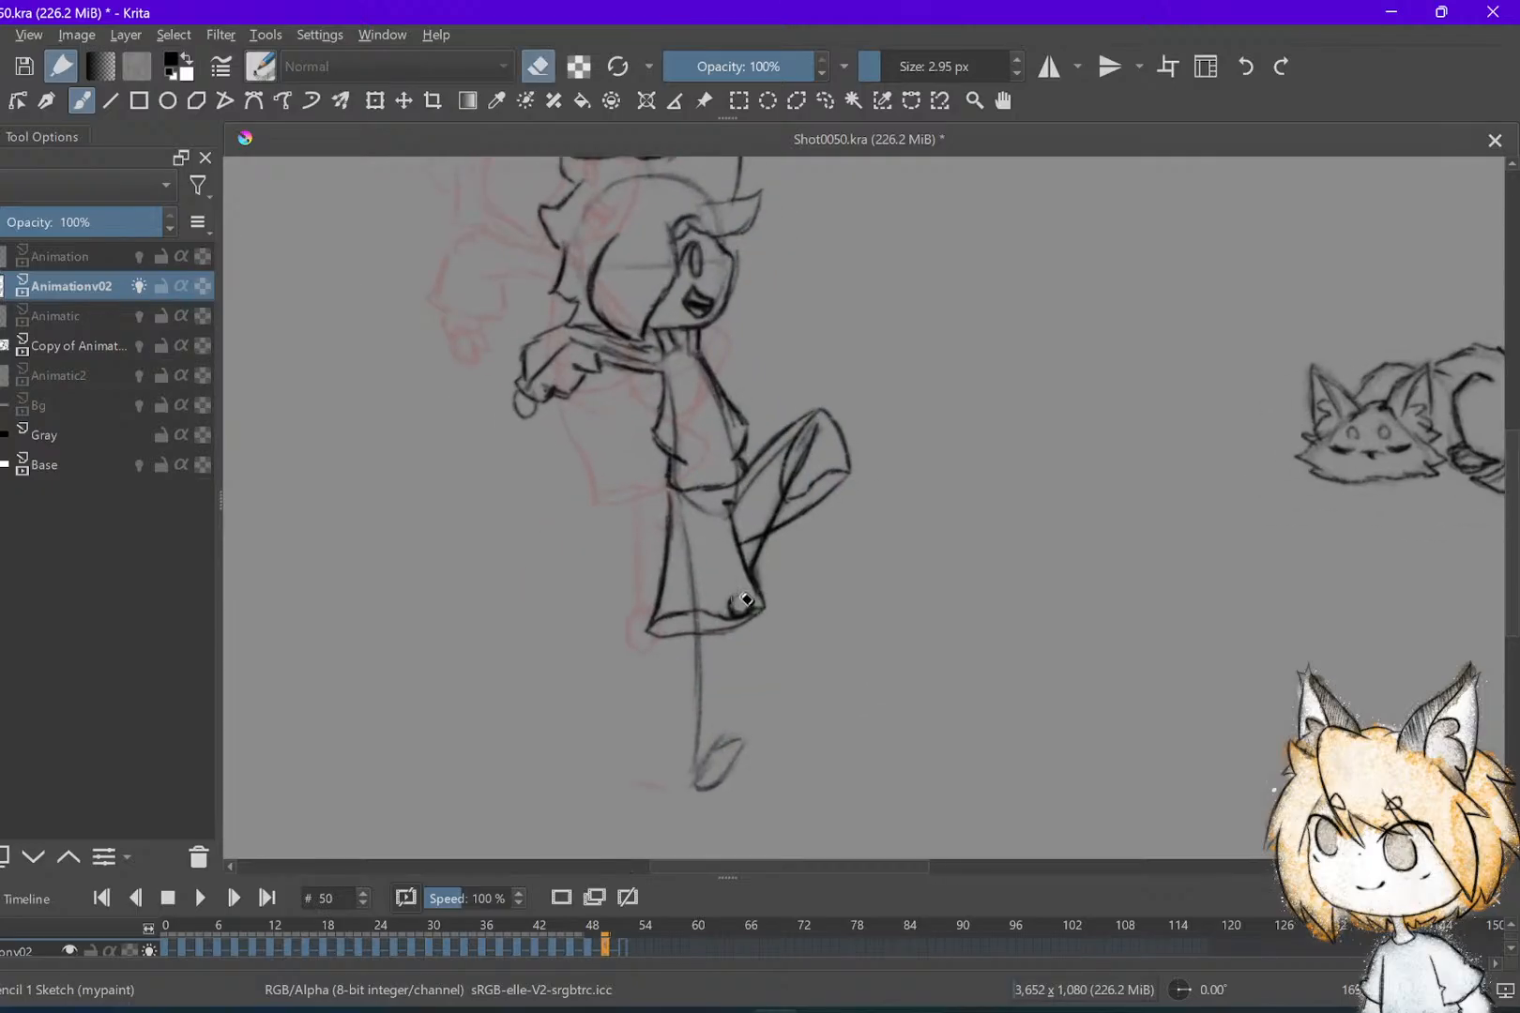
{"action": "mouse_move", "coordinate": [752, 606]}
{"action": "left_mouse_down"}
{"action": "mouse_move", "coordinate": [791, 558]}
{"action": "mouse_move", "coordinate": [762, 574]}
{"action": "mouse_move", "coordinate": [773, 583]}
{"action": "mouse_move", "coordinate": [780, 561]}
{"action": "mouse_move", "coordinate": [766, 562]}
{"action": "mouse_move", "coordinate": [794, 523]}
{"action": "mouse_move", "coordinate": [770, 531]}
{"action": "mouse_move", "coordinate": [780, 517]}
{"action": "mouse_move", "coordinate": [765, 550]}
{"action": "left_mouse_up"}
{"action": "mouse_move", "coordinate": [804, 470]}
{"action": "left_mouse_down"}
{"action": "mouse_move", "coordinate": [791, 498]}
{"action": "mouse_move", "coordinate": [804, 482]}
{"action": "left_mouse_up"}
{"action": "key", "text": "e"}
Redraw the raised leg's lower leg and foot hanging behind the standing leg's shorts, comparing with the earlier drawings
{"action": "key", "text": "Left"}
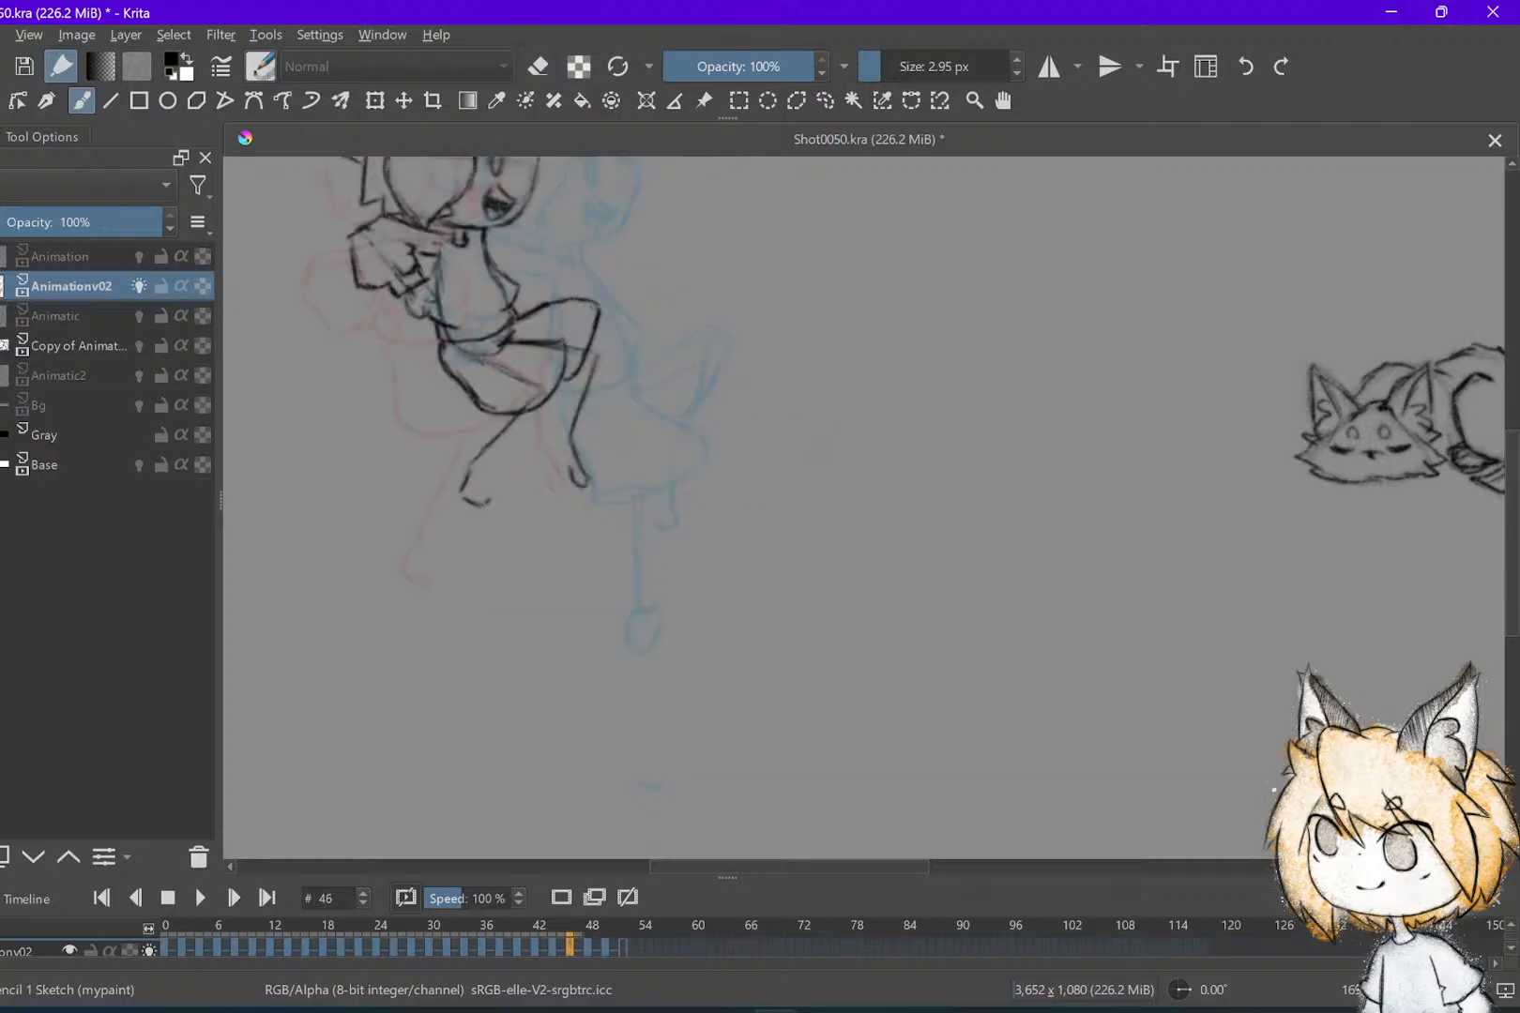
{"action": "key", "text": "Left"}
{"action": "key", "text": "Right"}
{"action": "key", "text": "Right"}
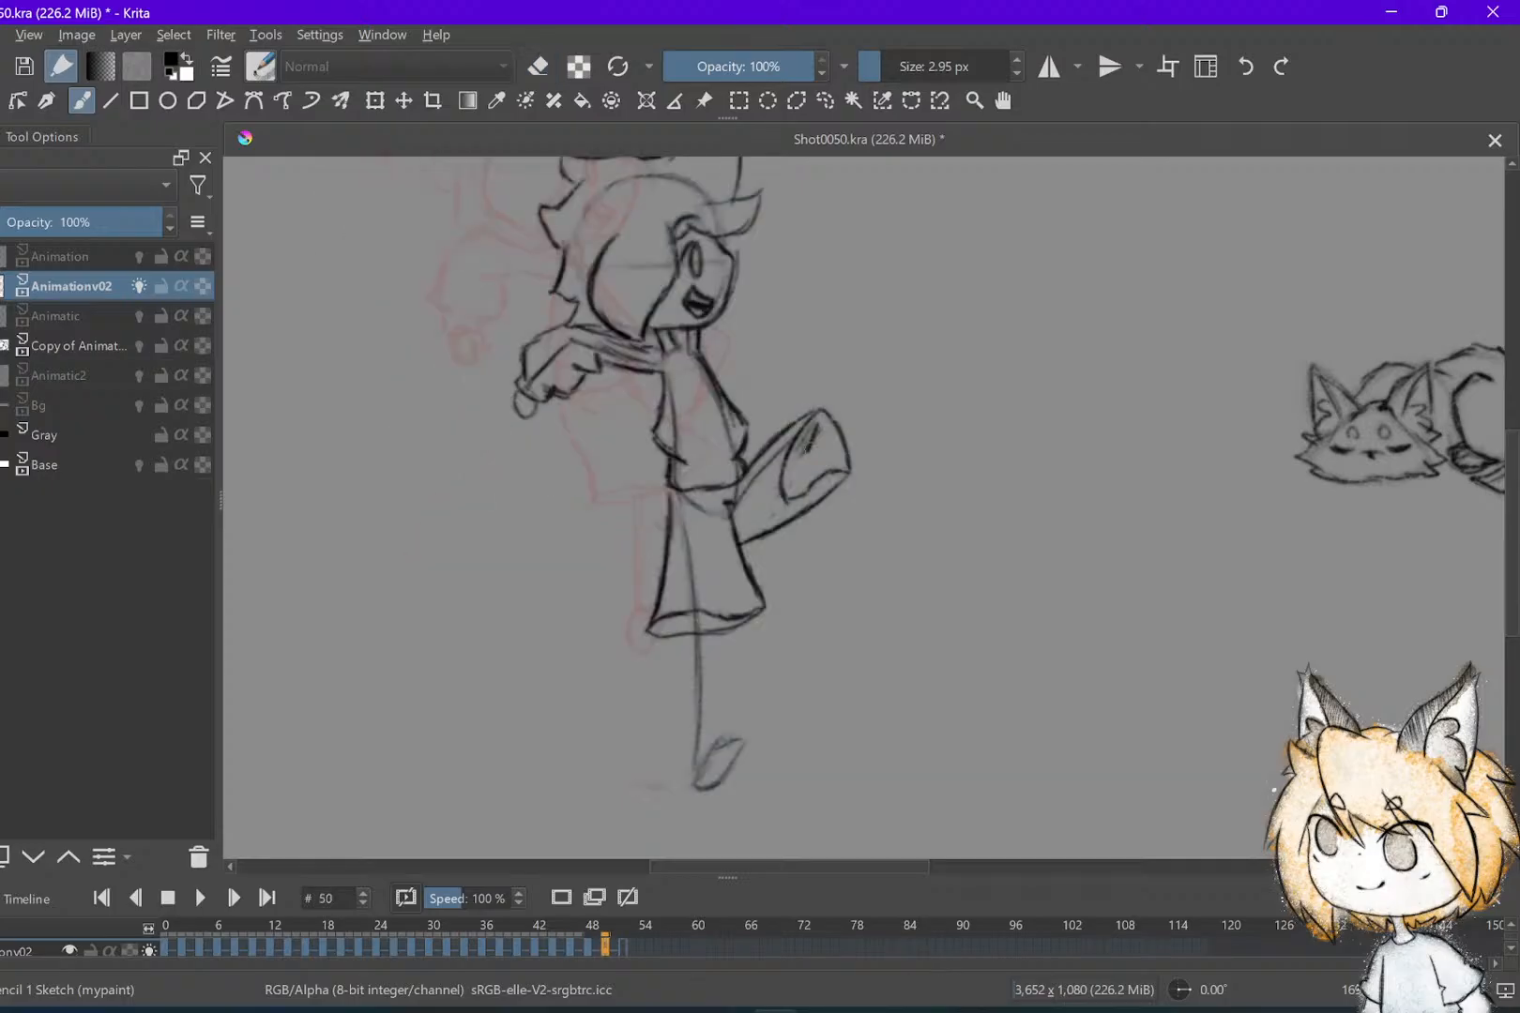
{"action": "left_click_drag", "start_coordinate": [803, 470], "coordinate": [771, 605]}
{"action": "left_click_drag", "start_coordinate": [788, 526], "coordinate": [772, 622]}
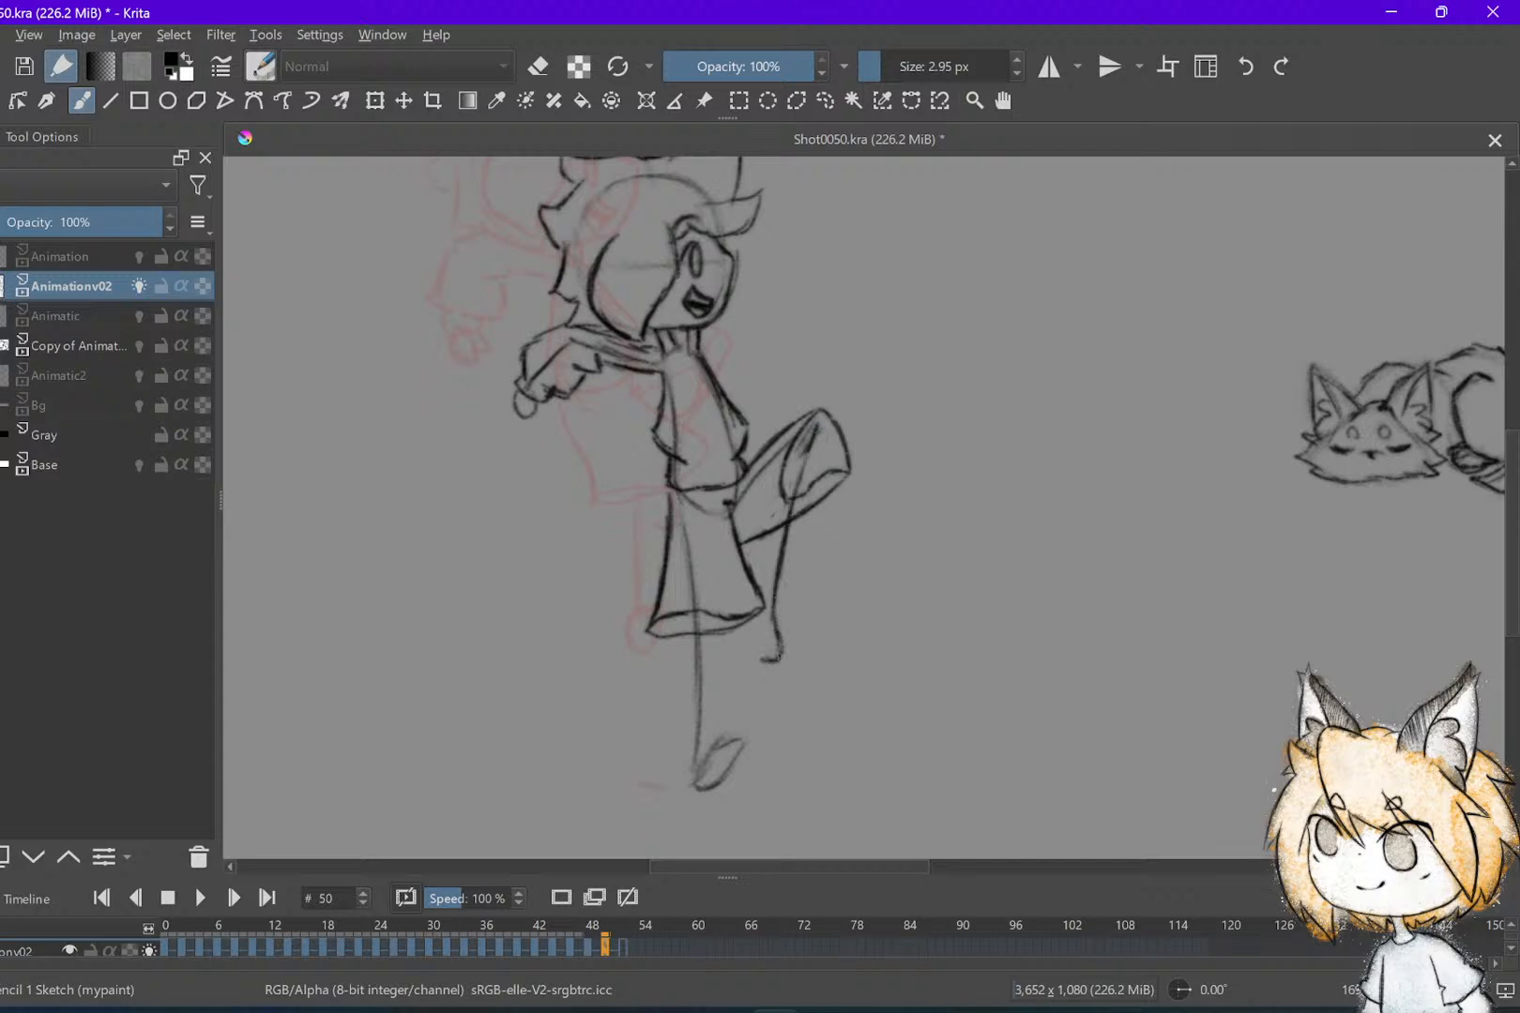
{"action": "key", "text": "Left"}
{"action": "key", "text": "Right"}
{"action": "key", "text": "Left"}
{"action": "key", "text": "Right"}
Erase stray rough strokes around the raised leg's knee on frame 50
{"action": "key", "text": "e"}
{"action": "mouse_move", "coordinate": [813, 444]}
{"action": "left_mouse_down"}
{"action": "mouse_move", "coordinate": [776, 572]}
{"action": "mouse_move", "coordinate": [816, 404]}
{"action": "left_mouse_up"}
{"action": "key", "text": "e"}
Draw the standing leg below the shorts and outline its foot over the rough lines on frame 50
{"action": "key", "text": "Left"}
{"action": "key", "text": "Right"}
{"action": "mouse_move", "coordinate": [729, 463]}
{"action": "left_mouse_down"}
{"action": "mouse_move", "coordinate": [725, 627]}
{"action": "mouse_move", "coordinate": [753, 643]}
{"action": "mouse_move", "coordinate": [759, 625]}
{"action": "left_mouse_up"}
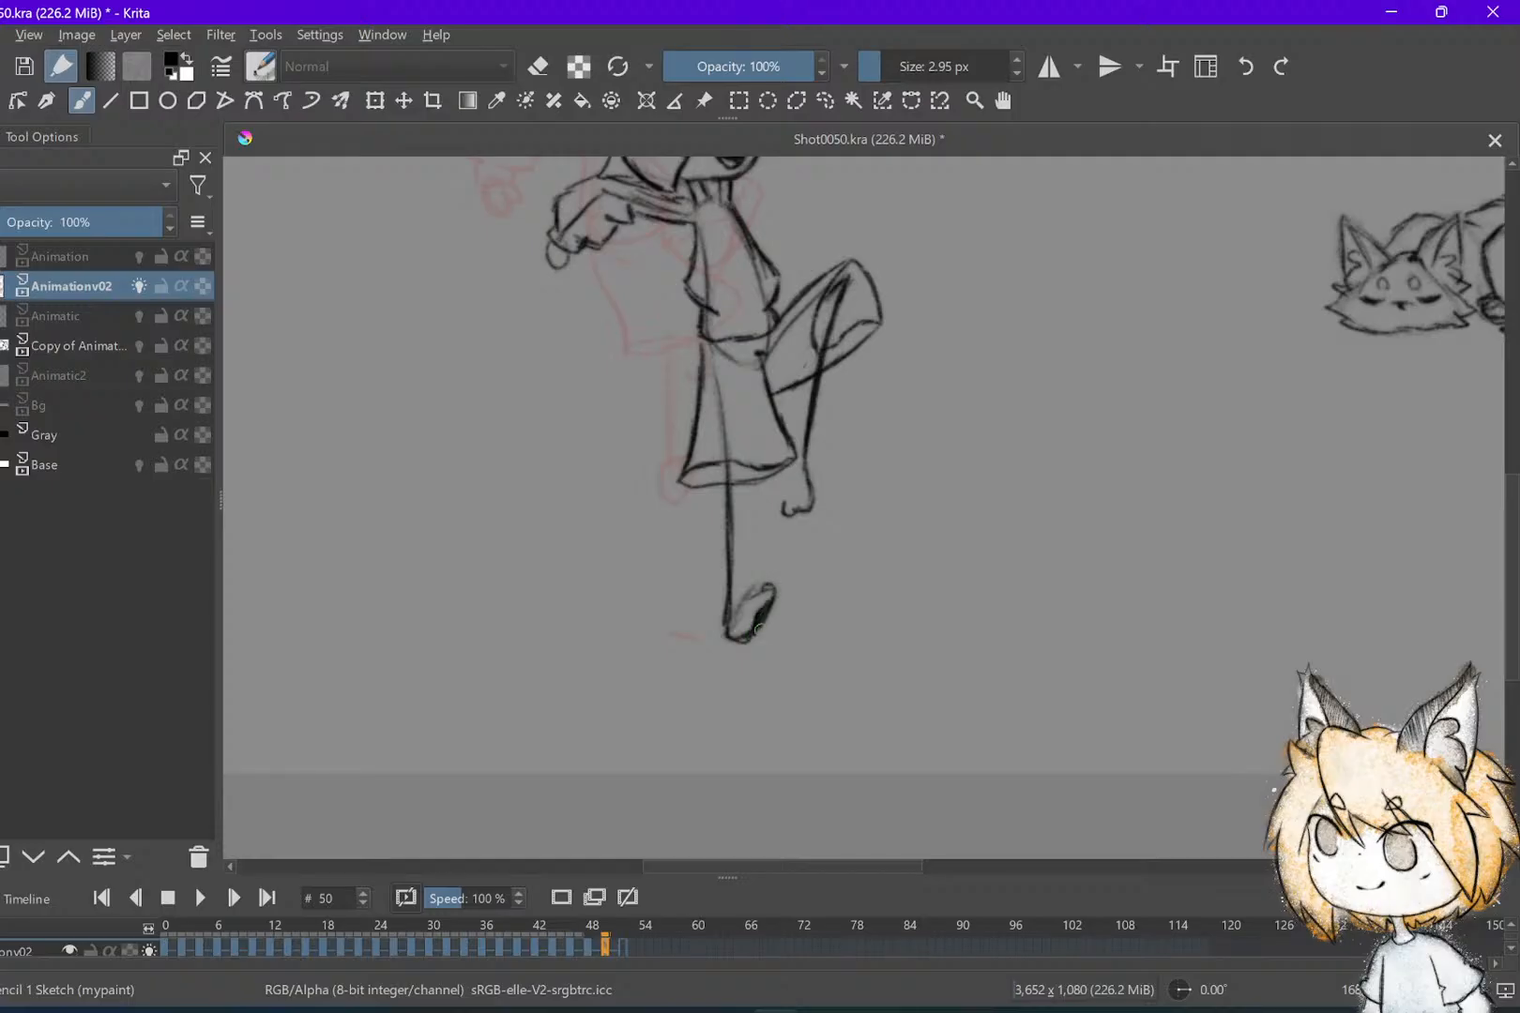
Erase the excess dark strokes on the standing leg's foot on frame 50 and save the file
{"action": "key", "text": "e"}
{"action": "left_click_drag", "start_coordinate": [771, 597], "coordinate": [751, 620]}
{"action": "key", "text": "e"}
{"action": "key", "text": "x"}
{"action": "left_click_drag", "start_coordinate": [762, 589], "coordinate": [748, 597]}
{"action": "key", "text": "ctrl+z"}
{"action": "key", "text": "x"}
{"action": "key", "text": "ctrl+s"}
Try roughing in long guide strokes beside the character's previous pose on frame 52
{"action": "key", "text": "minus"}
{"action": "key", "text": "minus"}
{"action": "key", "text": "minus"}
{"action": "scroll", "coordinate": [818, 394], "scroll_direction": "up", "scroll_amount": 6}
{"action": "key", "text": "Right"}
{"action": "key", "text": "Right"}
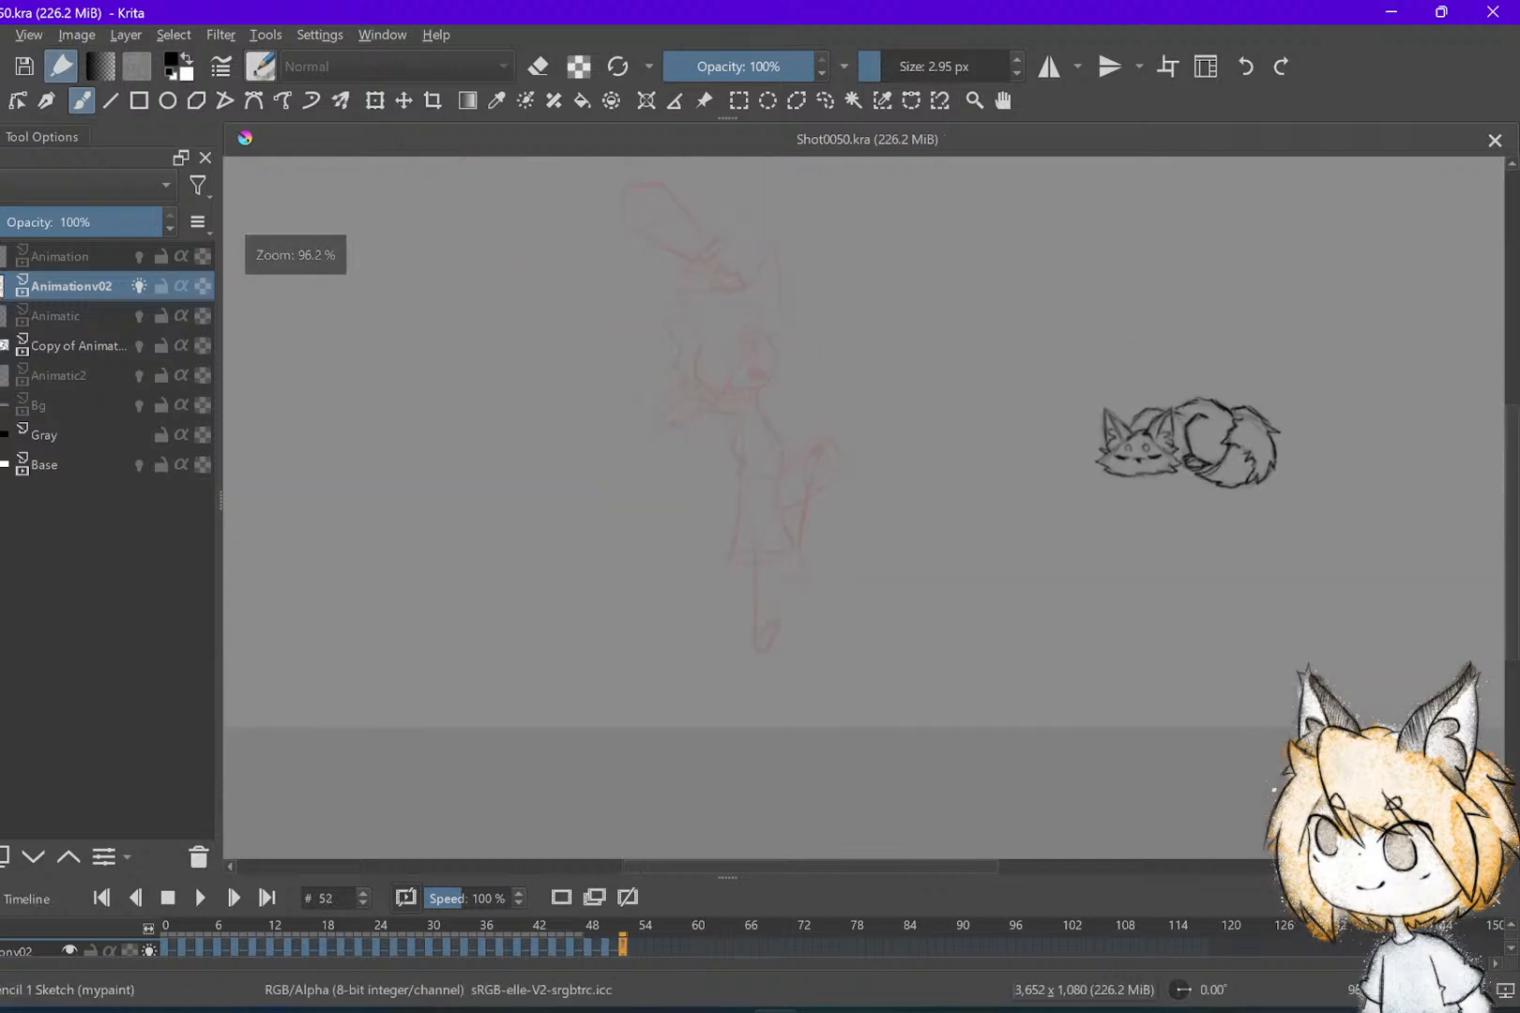
{"action": "scroll", "coordinate": [886, 589], "scroll_direction": "down", "scroll_amount": 1}
{"action": "key", "text": "Left"}
{"action": "key", "text": "Left"}
{"action": "key", "text": "Right"}
{"action": "key", "text": "Right"}
{"action": "mouse_move", "coordinate": [904, 244]}
{"action": "left_mouse_down"}
{"action": "mouse_move", "coordinate": [978, 305]}
{"action": "mouse_move", "coordinate": [894, 673]}
{"action": "left_mouse_up"}
{"action": "left_click_drag", "start_coordinate": [893, 546], "coordinate": [833, 739]}
{"action": "key", "text": "ctrl+z"}
{"action": "key", "text": "ctrl+z"}
Flip back and forth between empty frame 52 and the preceding leap drawings to study the movement
{"action": "key", "text": "Left"}
{"action": "key", "text": "Left"}
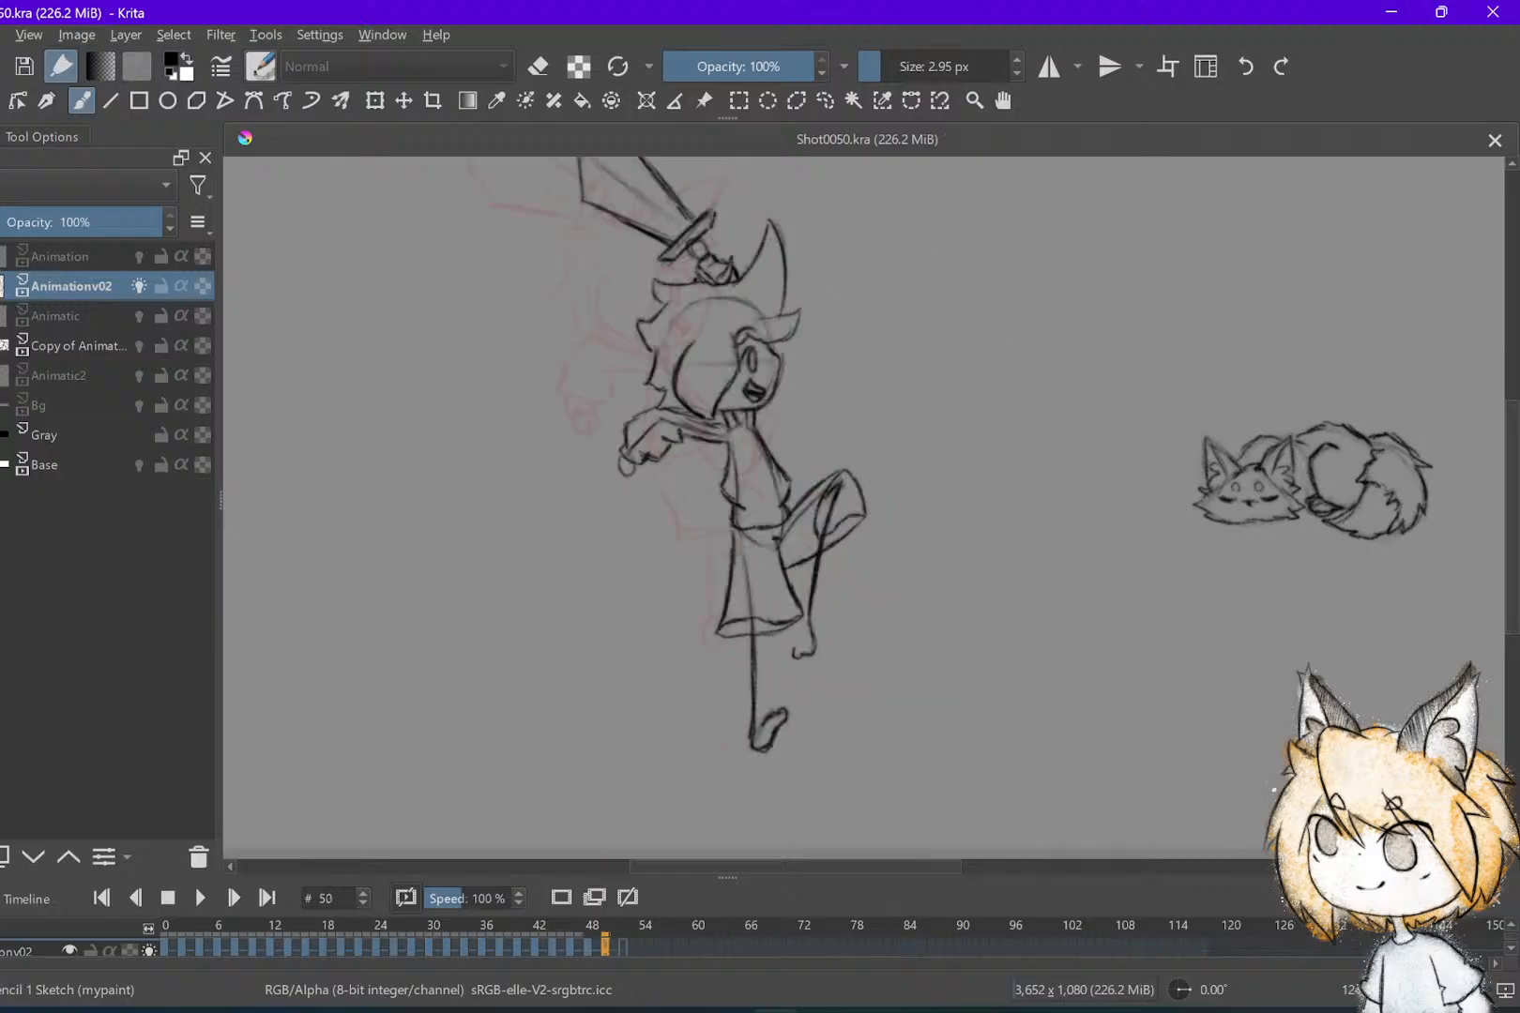
{"action": "key", "text": "Right"}
{"action": "key", "text": "Right"}
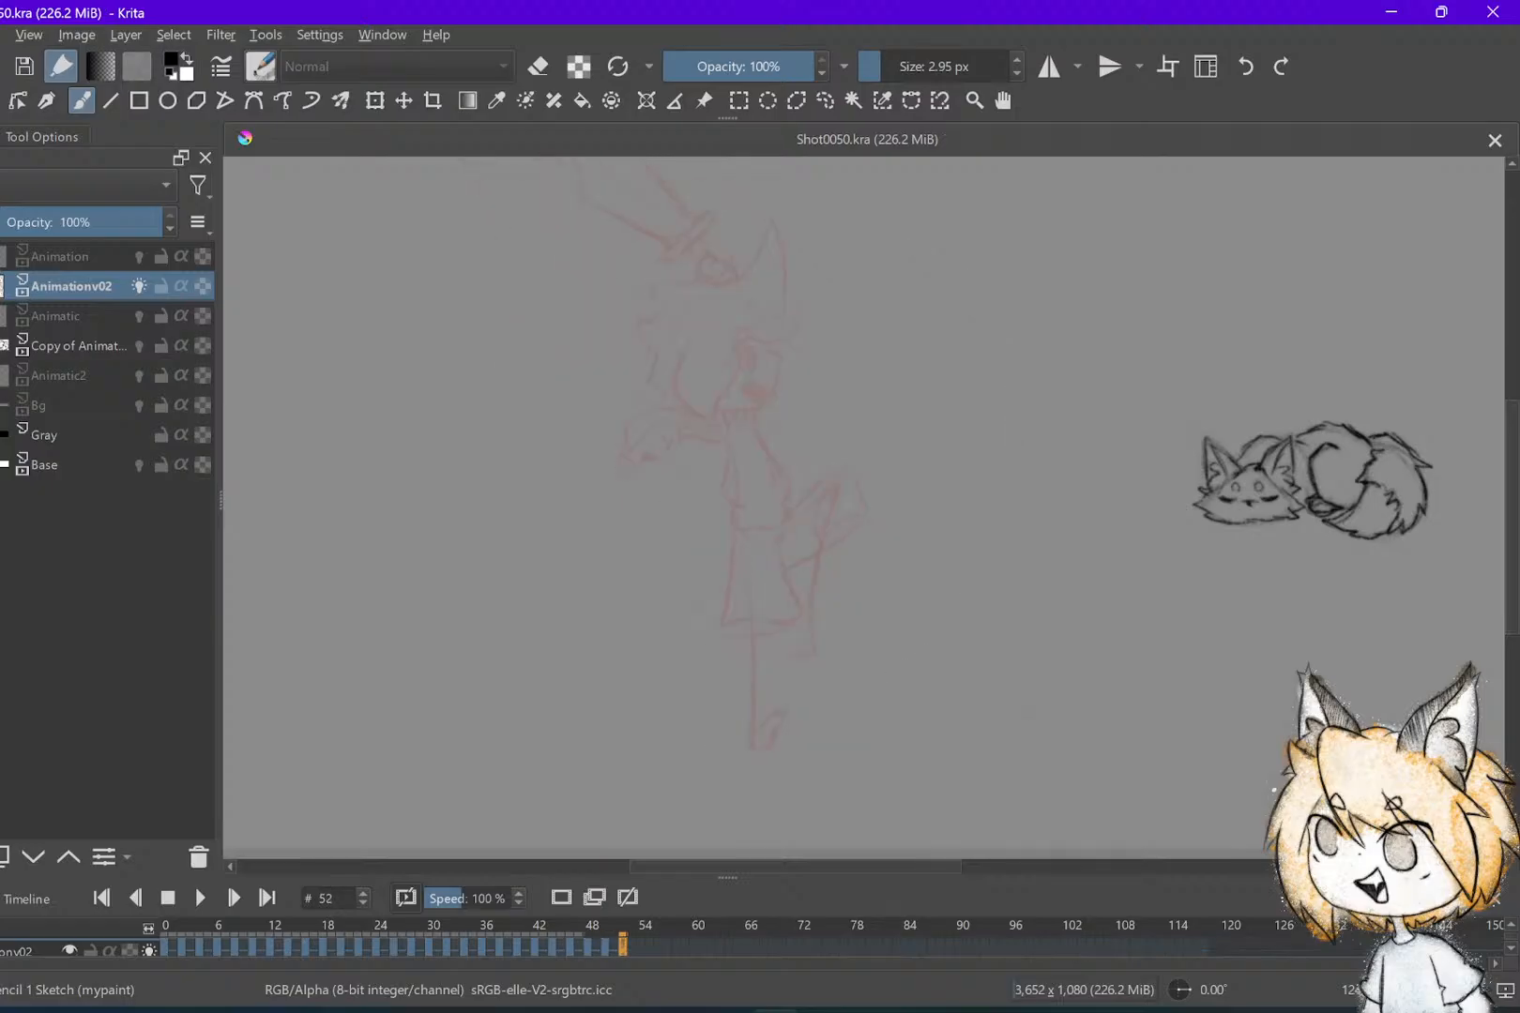
{"action": "key", "text": "Left"}
{"action": "key", "text": "Left"}
{"action": "key", "text": "Left"}
{"action": "key", "text": "Left"}
{"action": "scroll", "coordinate": [727, 750], "scroll_direction": "down", "scroll_amount": 1}
{"action": "key", "text": "Left"}
{"action": "key", "text": "Left"}
{"action": "key", "text": "Right"}
{"action": "key", "text": "Right"}
{"action": "key", "text": "Right"}
{"action": "key", "text": "Right"}
{"action": "key", "text": "Right"}
{"action": "key", "text": "Right"}
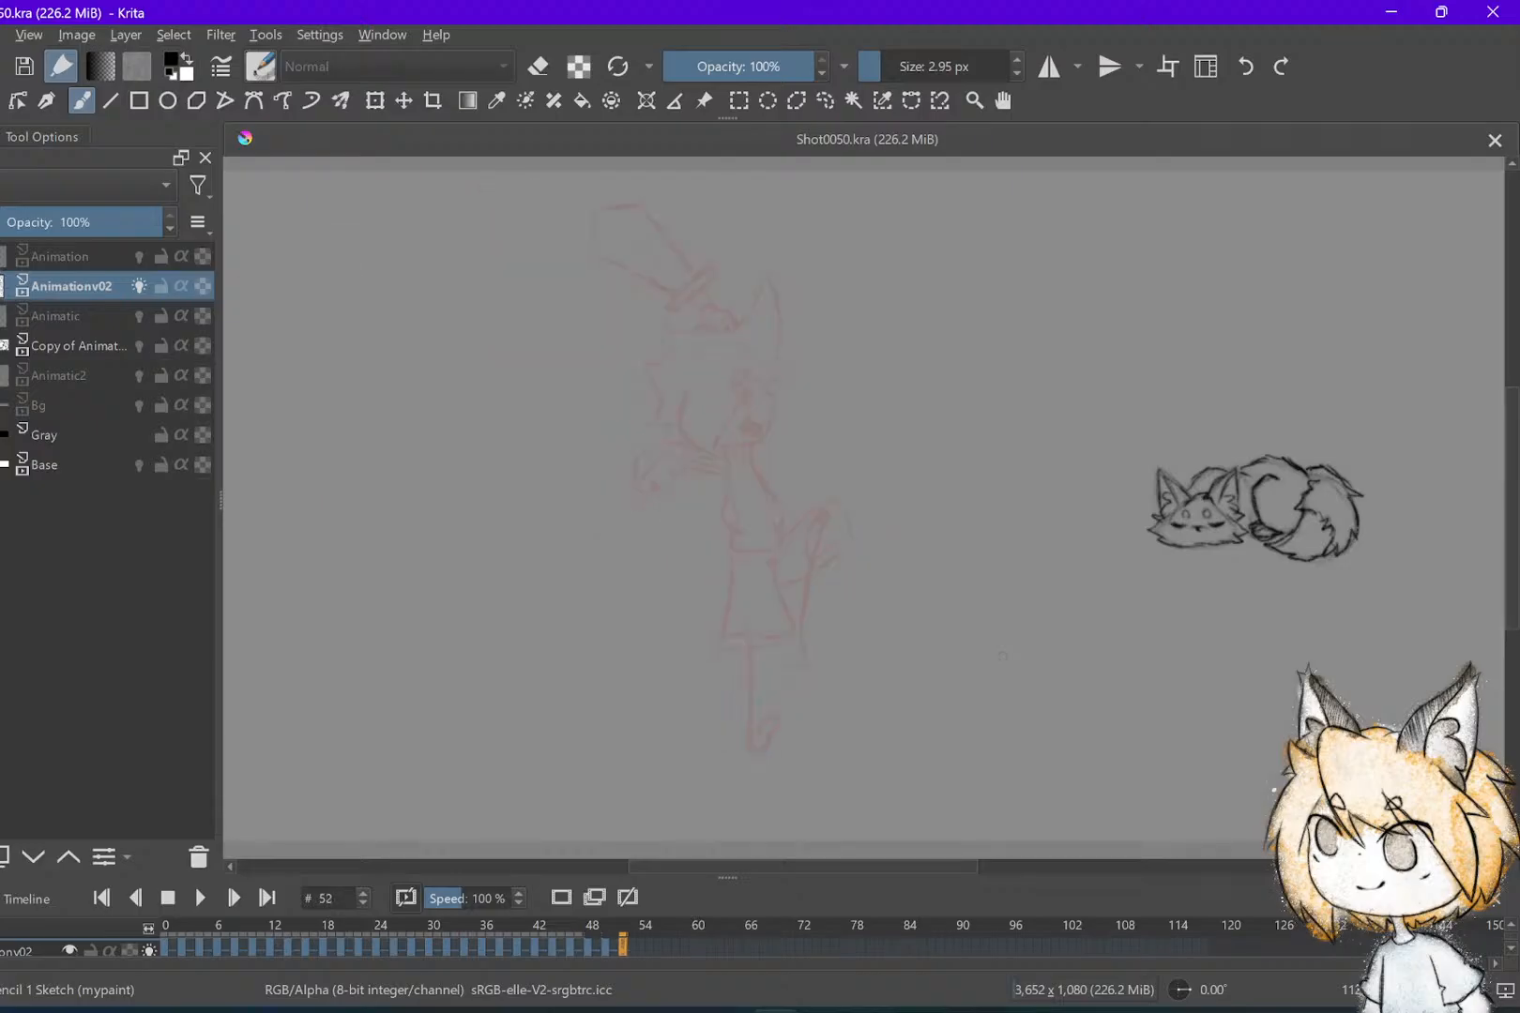
Mark the standing foot's ground contact on frame 52 and rough in the head circle over the previous head
{"action": "left_click", "coordinate": [756, 750]}
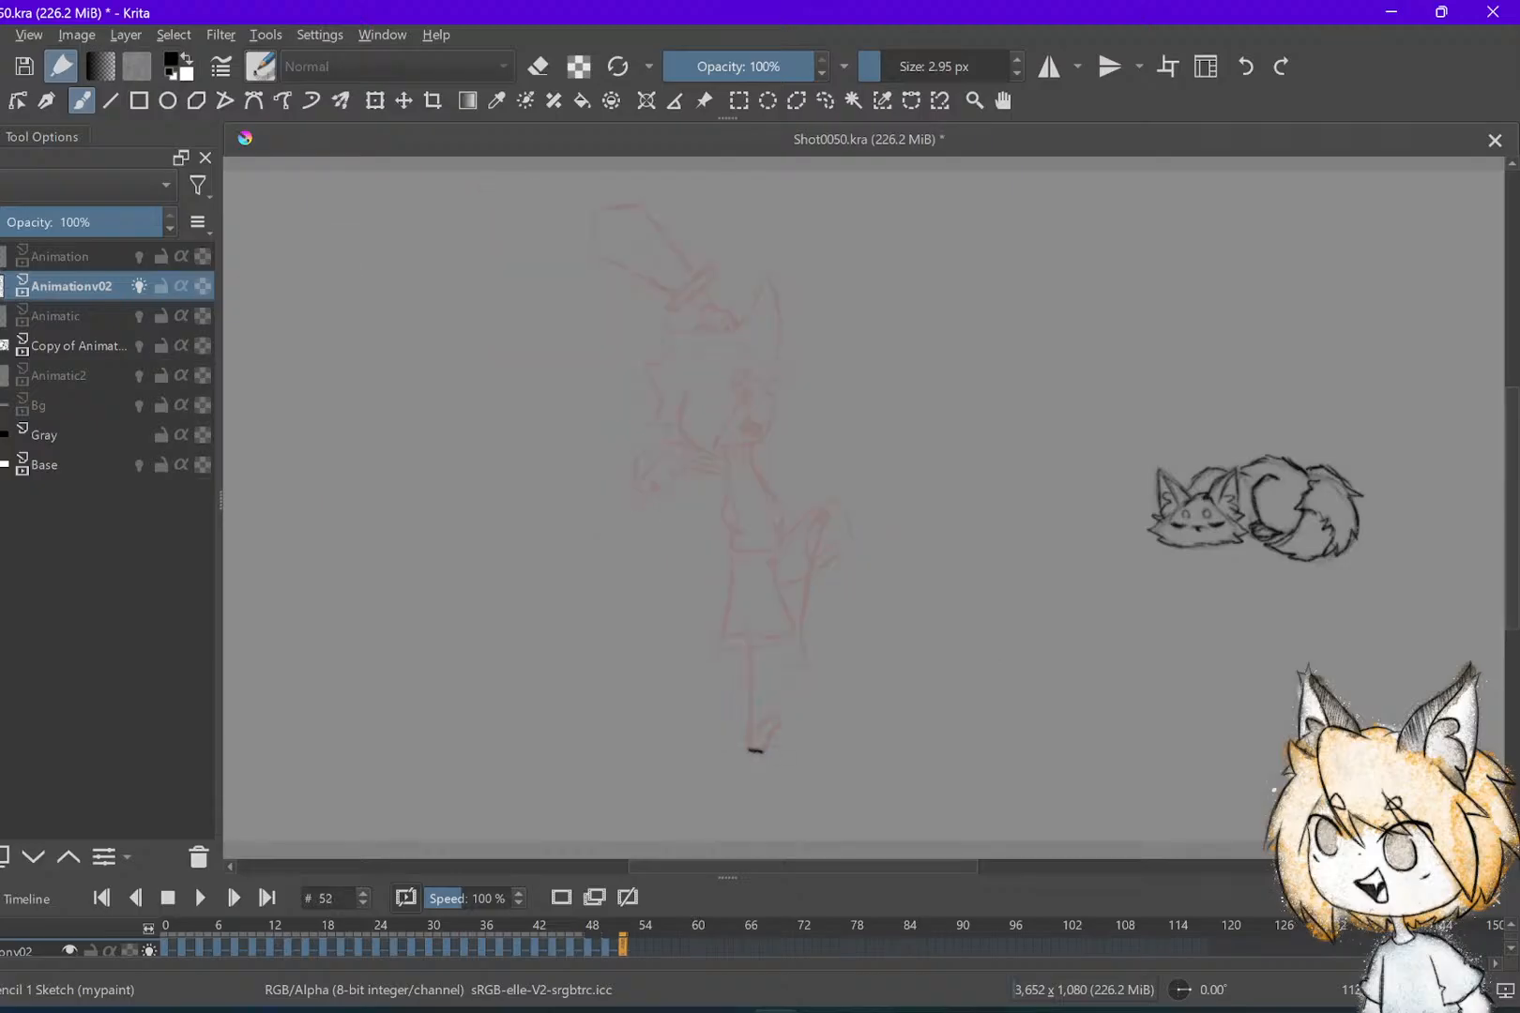
{"action": "key", "text": "Left"}
{"action": "key", "text": "Left"}
{"action": "key", "text": "Right"}
{"action": "key", "text": "Right"}
{"action": "scroll", "coordinate": [934, 548], "scroll_direction": "up", "scroll_amount": 2}
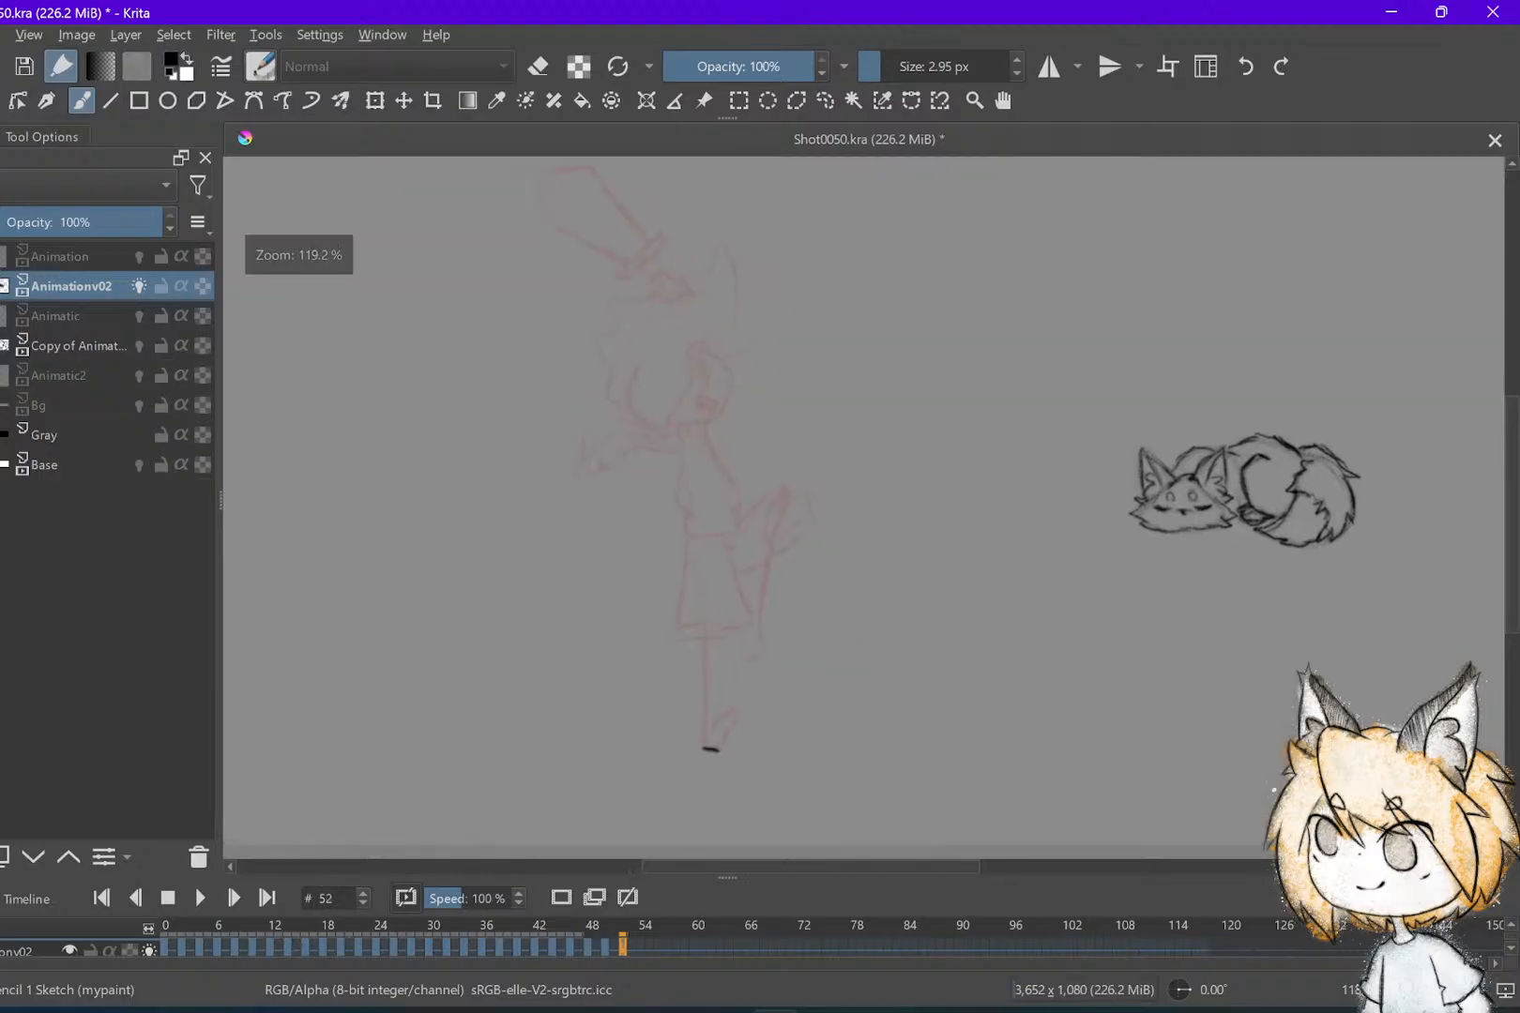
{"action": "mouse_move", "coordinate": [621, 406]}
{"action": "left_mouse_down"}
{"action": "mouse_move", "coordinate": [579, 367]}
{"action": "mouse_move", "coordinate": [657, 278]}
{"action": "left_mouse_up"}
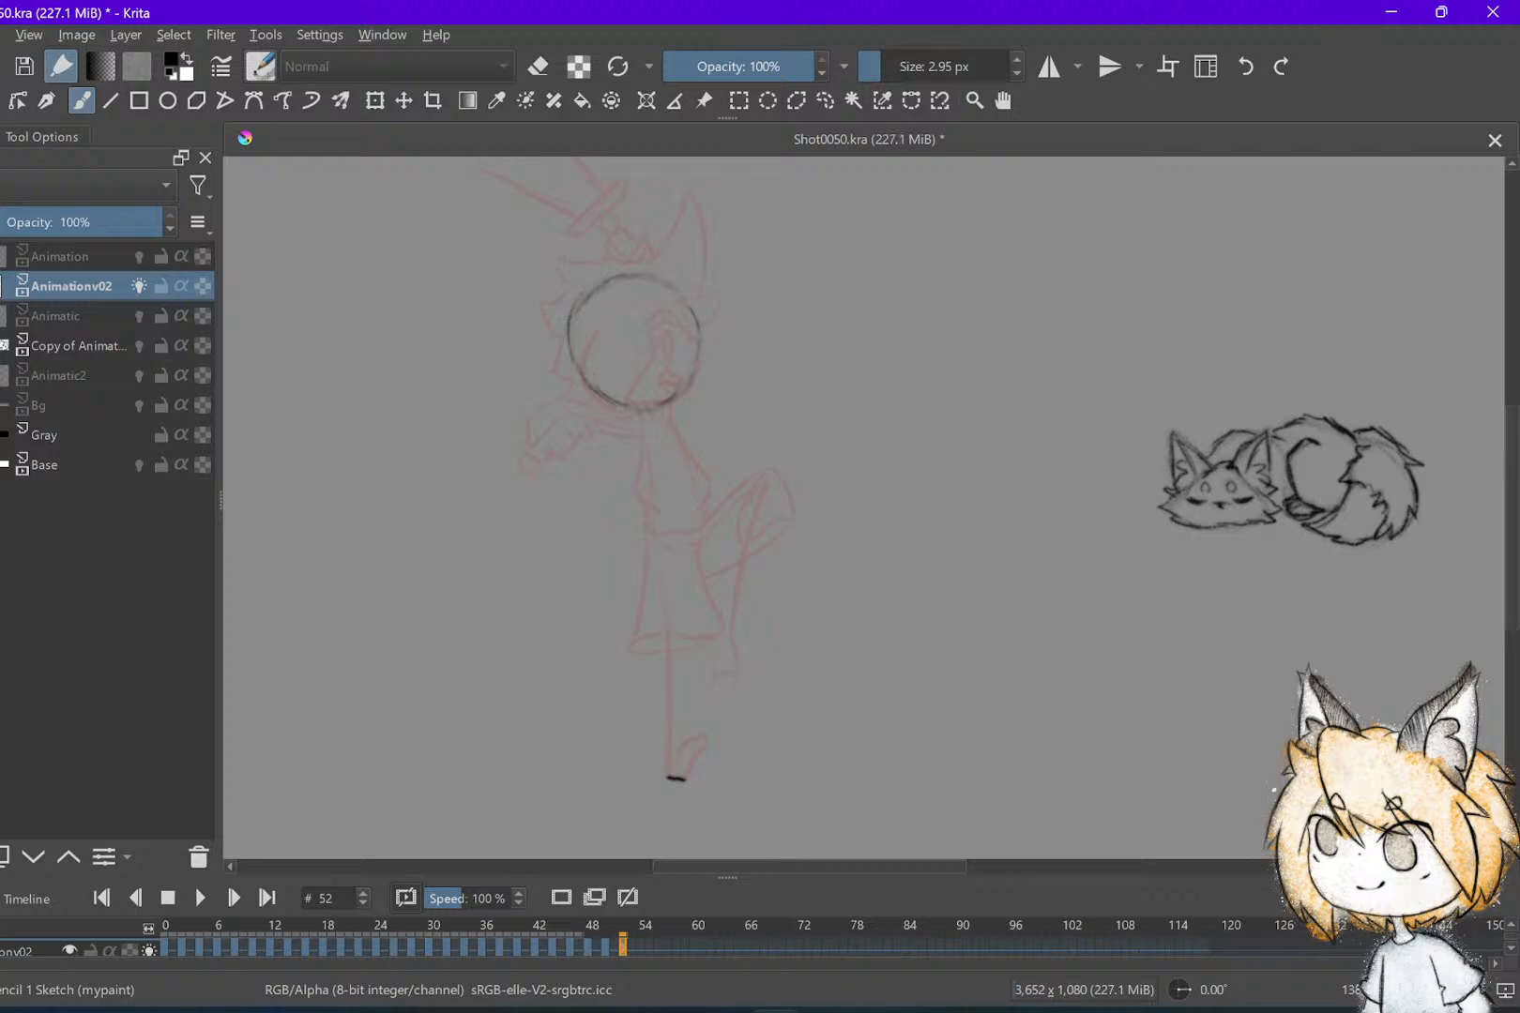
Select the head circle with a rectangular selection and move it diagonally down in front of the torso
{"action": "key", "text": "ctrl+r"}
{"action": "left_click_drag", "start_coordinate": [539, 242], "coordinate": [778, 476]}
{"action": "key", "text": "t"}
{"action": "left_click_drag", "start_coordinate": [690, 362], "coordinate": [770, 427]}
Lower the head circle to the raised knee's height on frame 52, comparing it with the earlier drawings
{"action": "key", "text": "Left"}
{"action": "key", "text": "Left"}
{"action": "key", "text": "Left"}
{"action": "key", "text": "Left"}
{"action": "key", "text": "Left"}
{"action": "key", "text": "Left"}
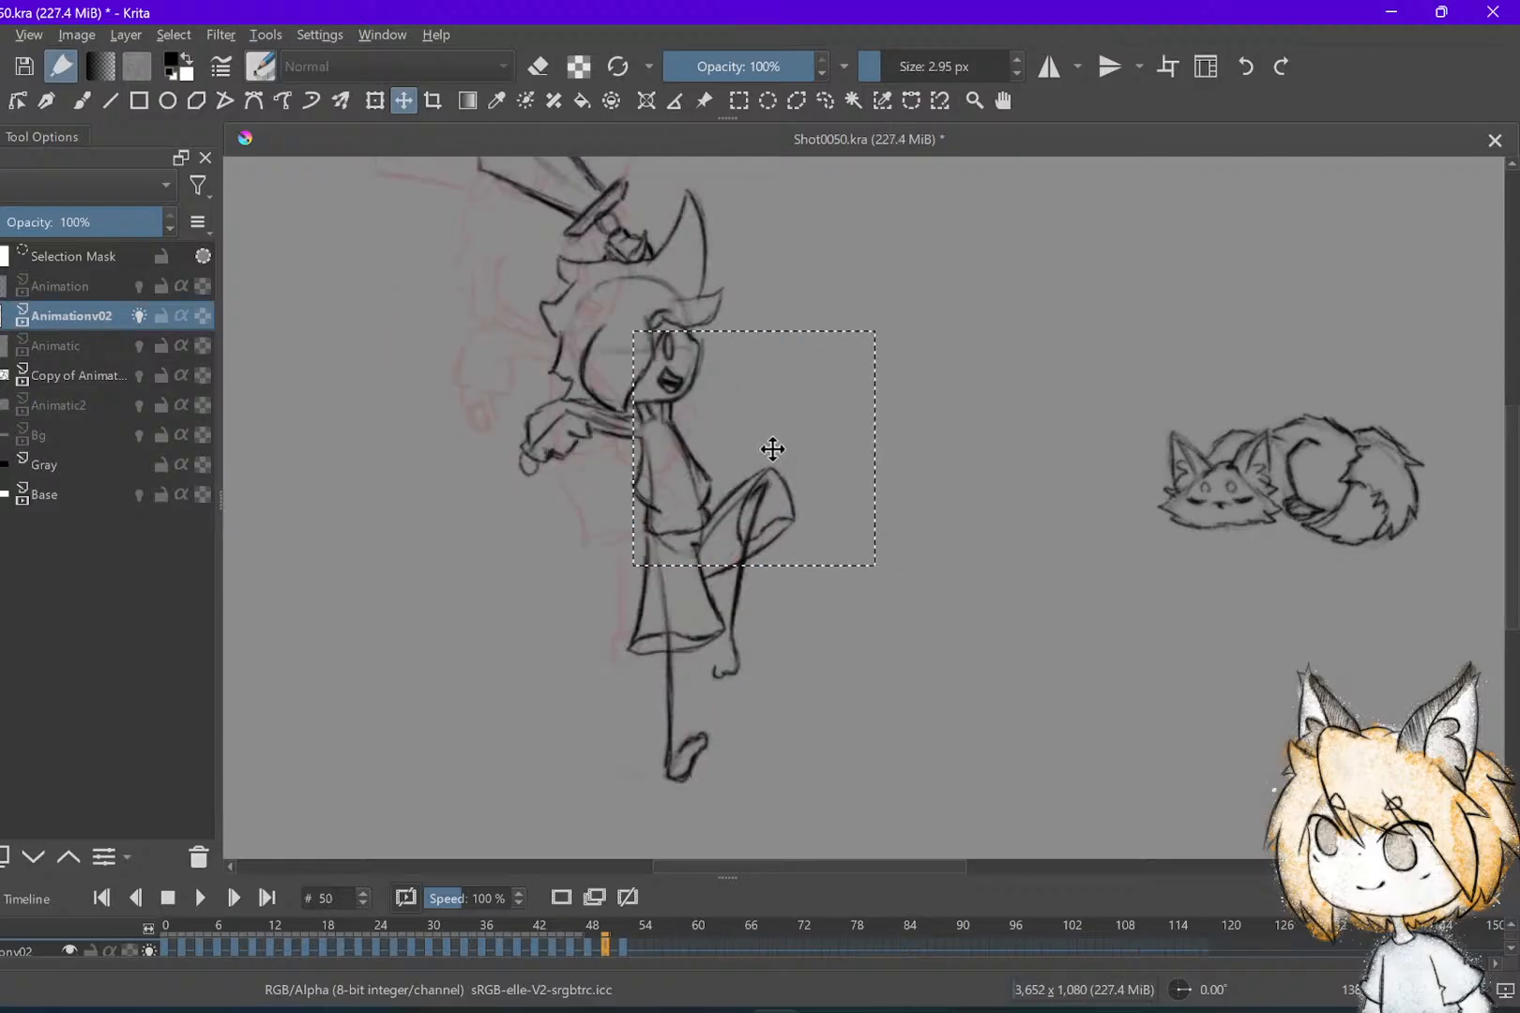
{"action": "key", "text": "Right"}
{"action": "key", "text": "Right"}
{"action": "key", "text": "Right"}
{"action": "key", "text": "Right"}
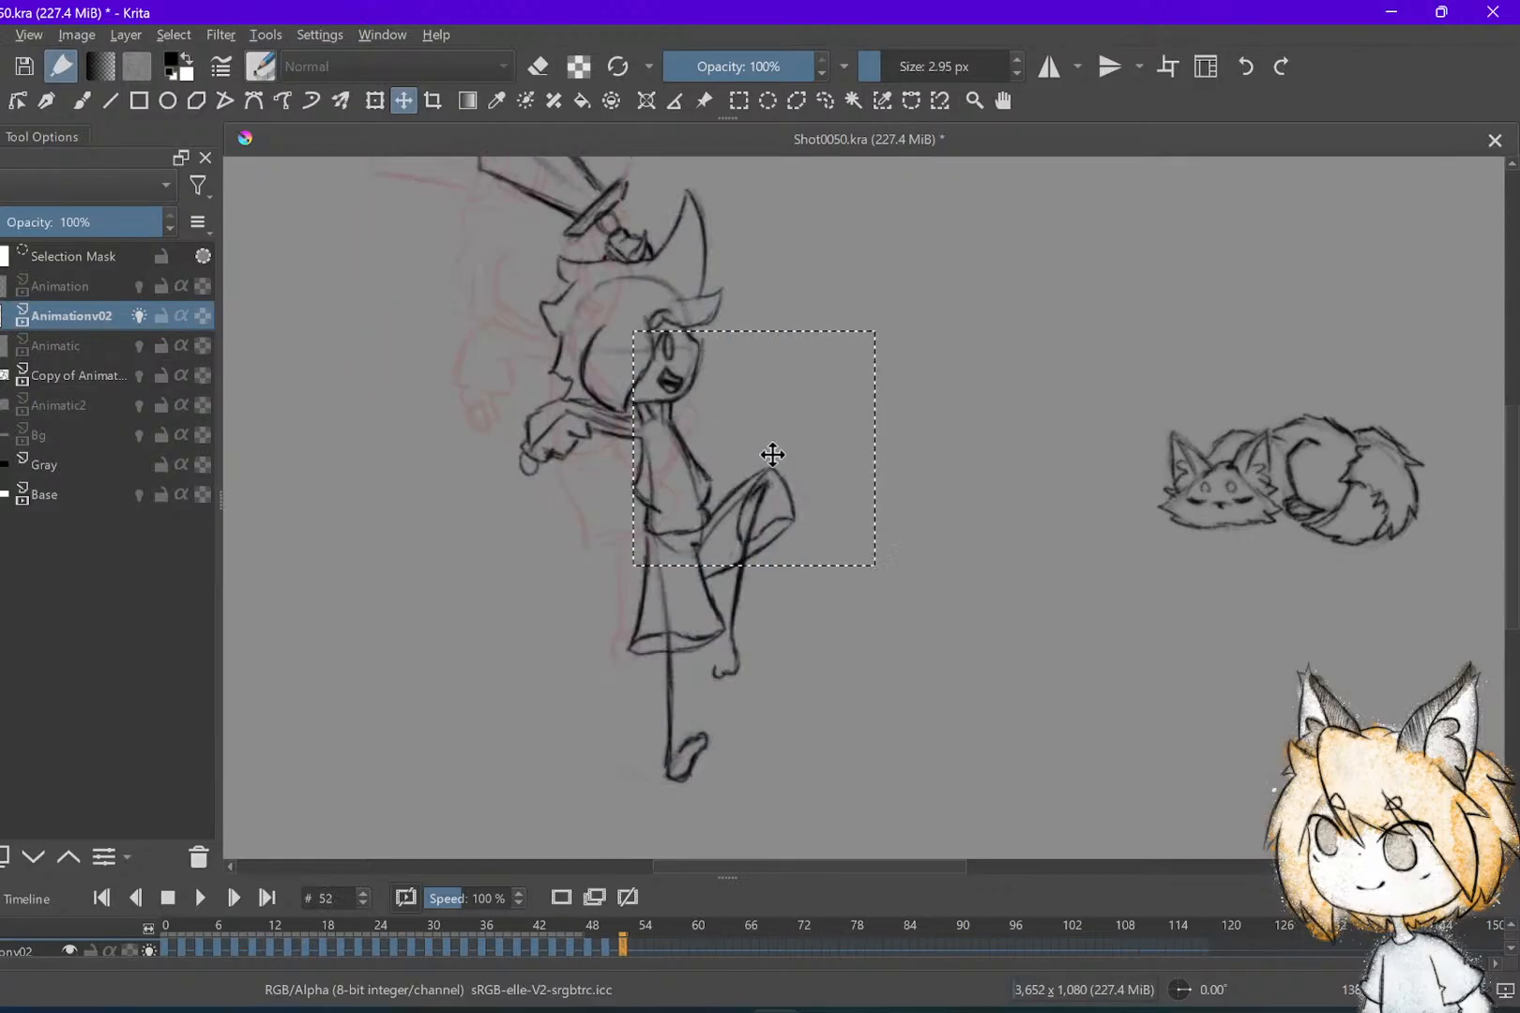
{"action": "key", "text": "Right"}
{"action": "key", "text": "Right"}
{"action": "left_click_drag", "start_coordinate": [772, 454], "coordinate": [776, 511]}
Shift the head circle further forward over the raised knee on frame 52 after comparing it with the previous pose
{"action": "key", "text": "Left"}
{"action": "key", "text": "Left"}
{"action": "key", "text": "Right"}
{"action": "key", "text": "Right"}
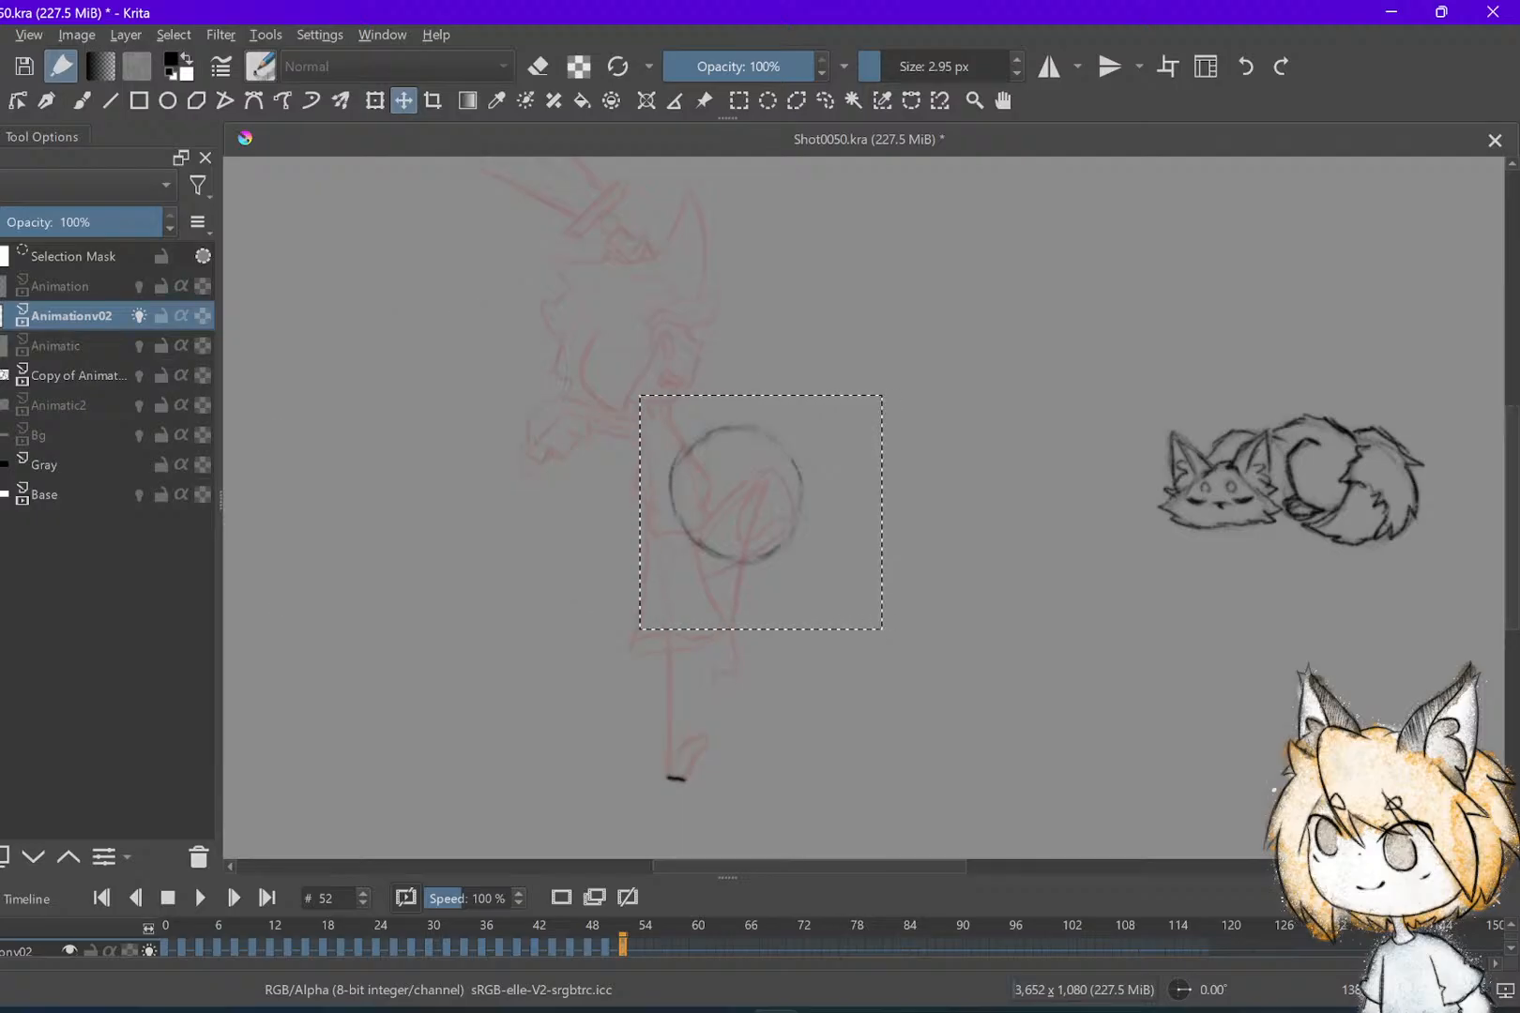
{"action": "key", "text": "Left"}
{"action": "key", "text": "Right"}
{"action": "key", "text": "Left"}
{"action": "key", "text": "Left"}
{"action": "key", "text": "Right"}
{"action": "key", "text": "Right"}
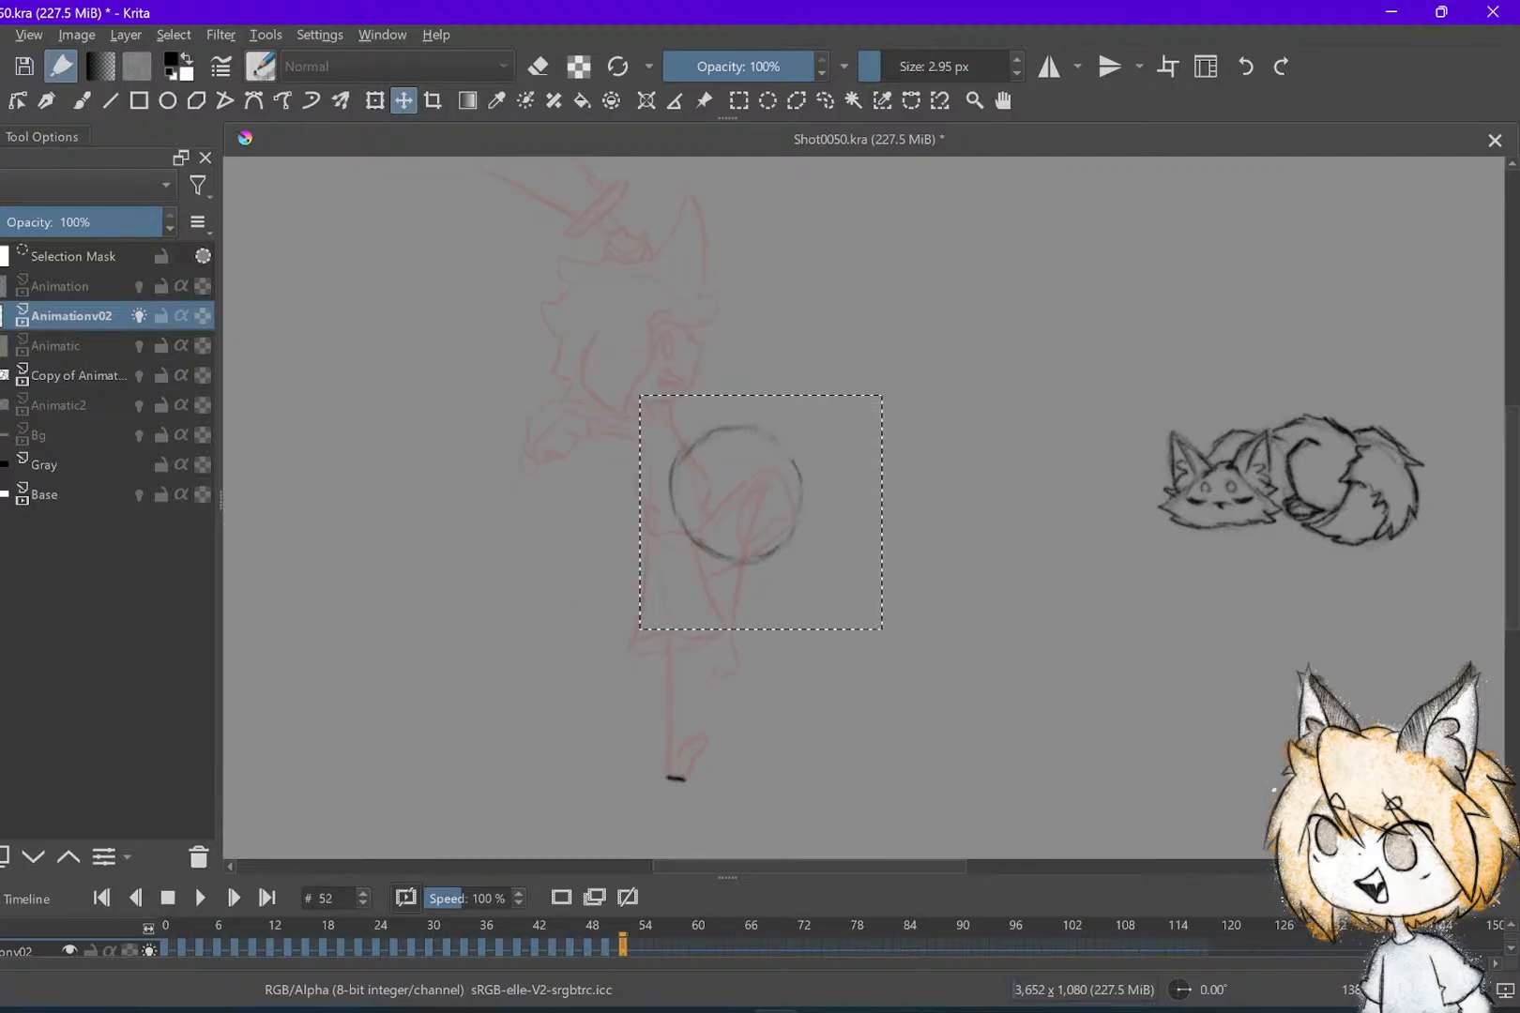
{"action": "left_click_drag", "start_coordinate": [801, 542], "coordinate": [858, 539]}
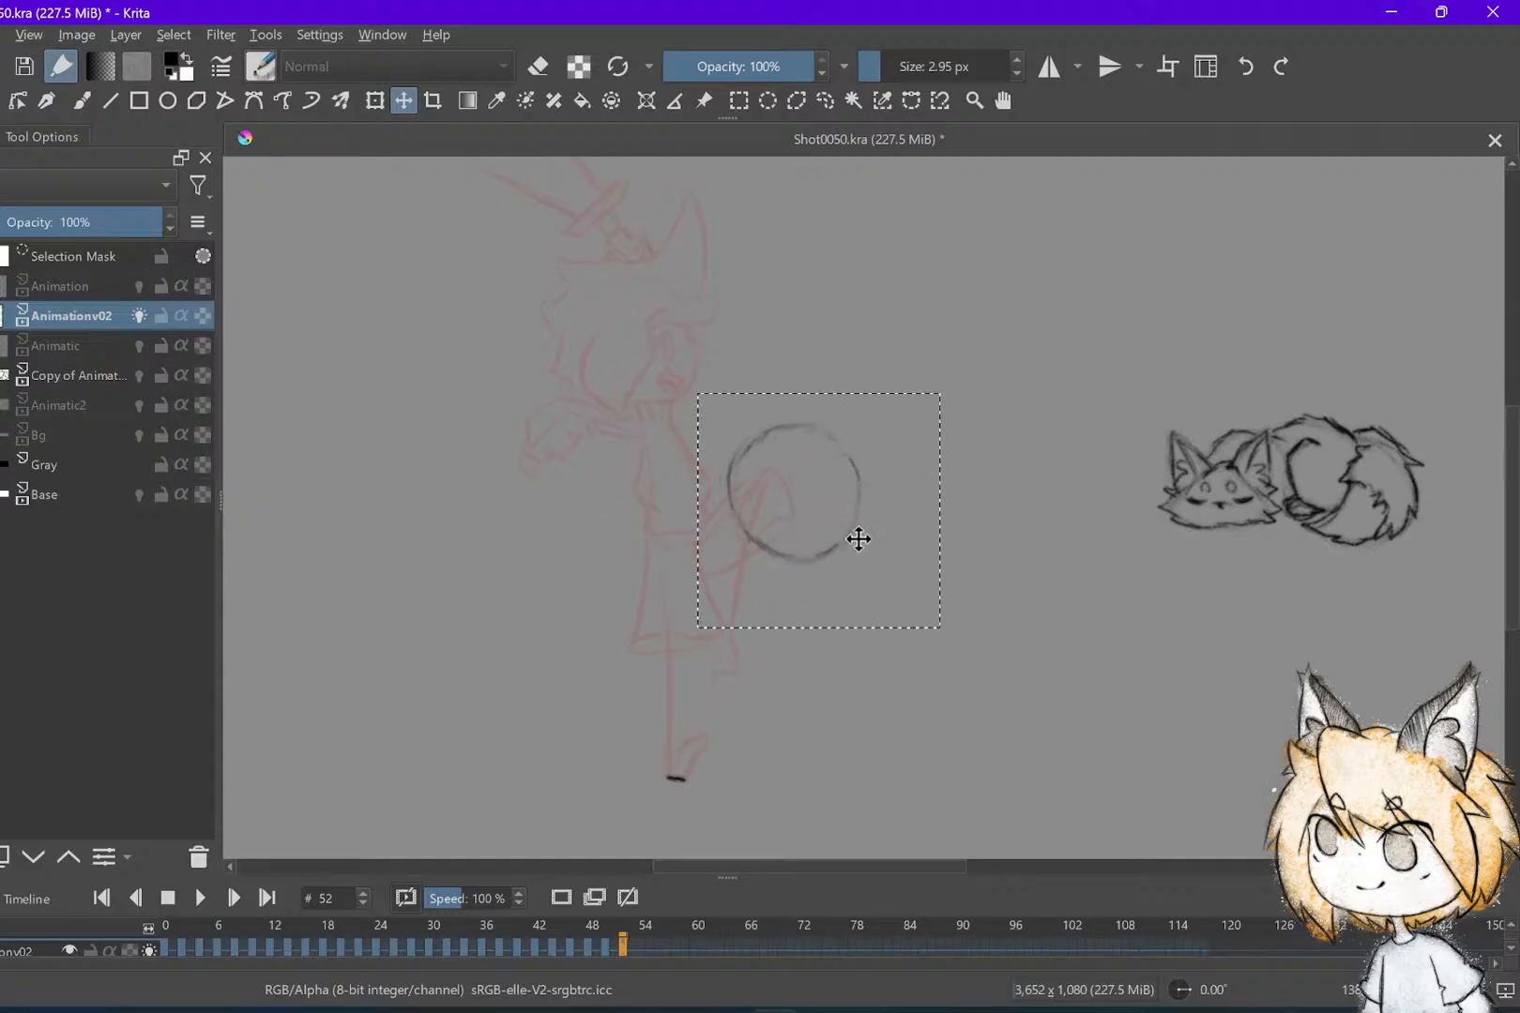
Nudge the head circle slightly lower on frame 52, checking against the previous frame, and clear the selection
{"action": "key", "text": "Left"}
{"action": "key", "text": "Left"}
{"action": "key", "text": "Right"}
{"action": "key", "text": "Right"}
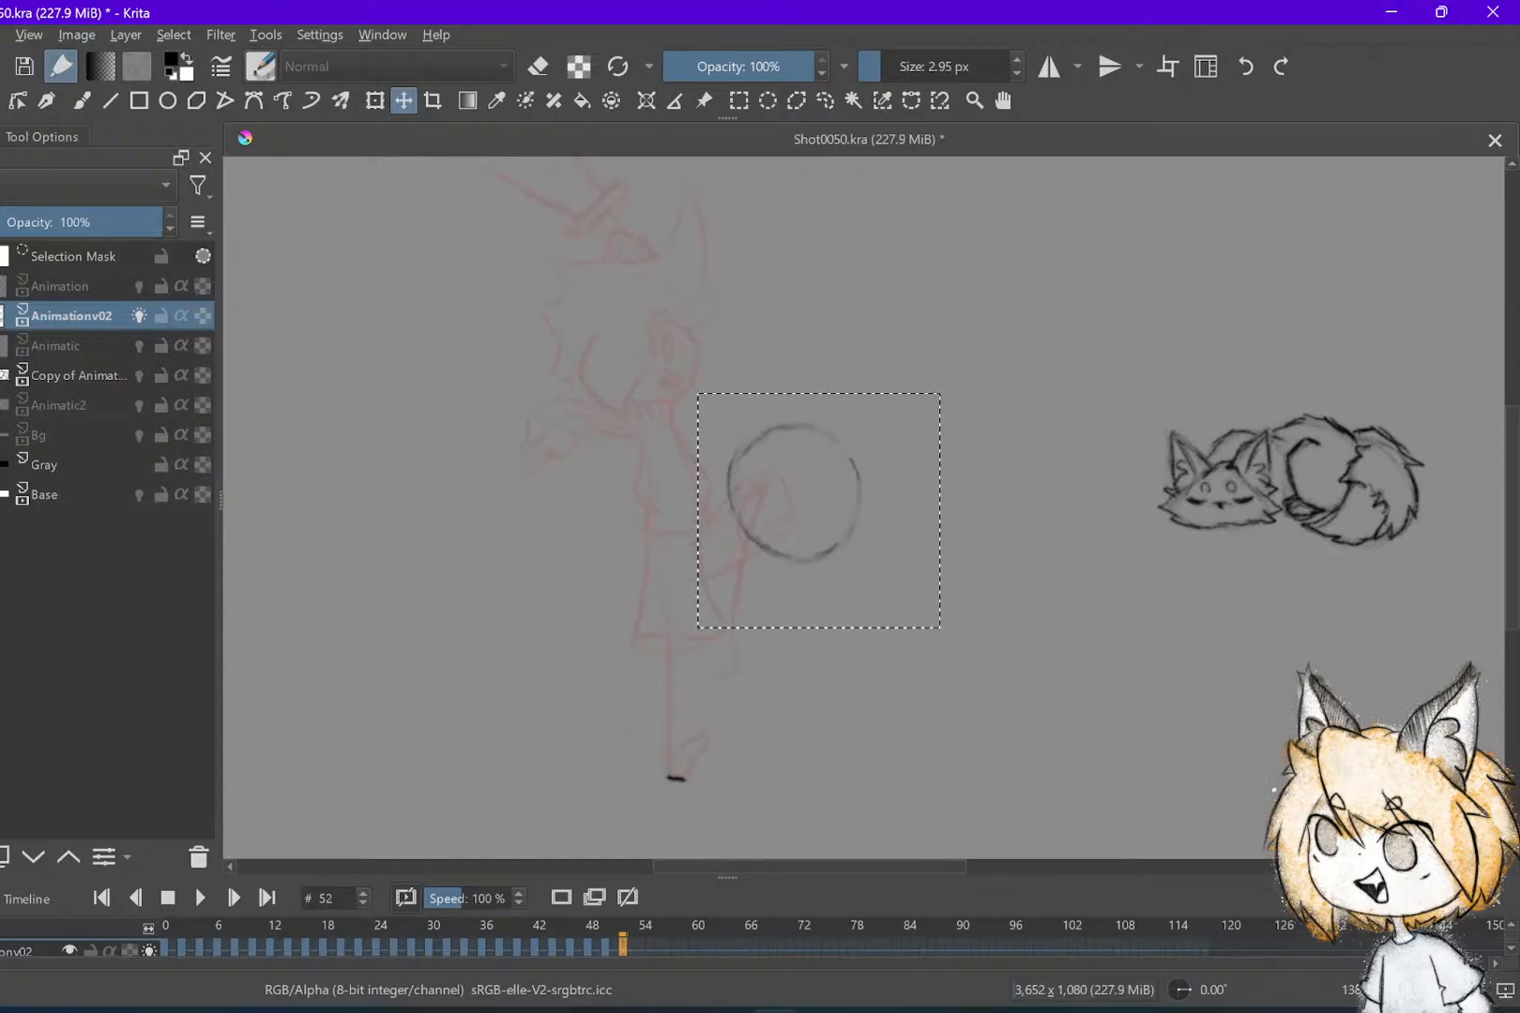
{"action": "key", "text": "ctrl+shift+a"}
{"action": "left_click_drag", "start_coordinate": [836, 519], "coordinate": [837, 531]}
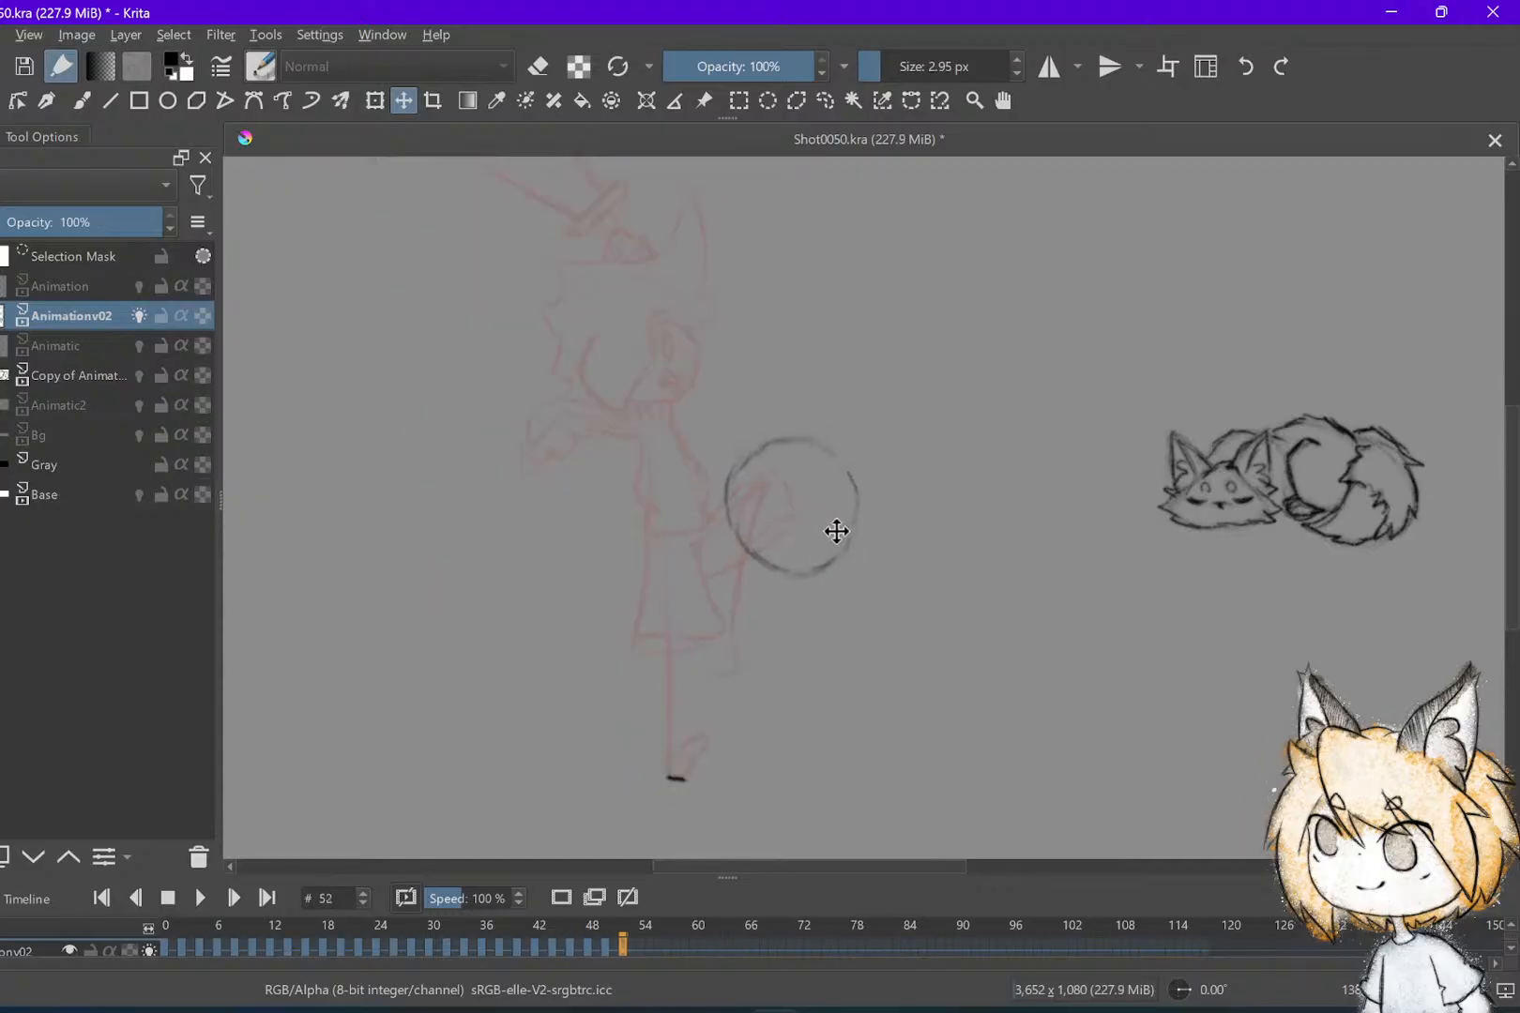
{"action": "key", "text": "Left"}
{"action": "key", "text": "Left"}
{"action": "key", "text": "Right"}
{"action": "key", "text": "Right"}
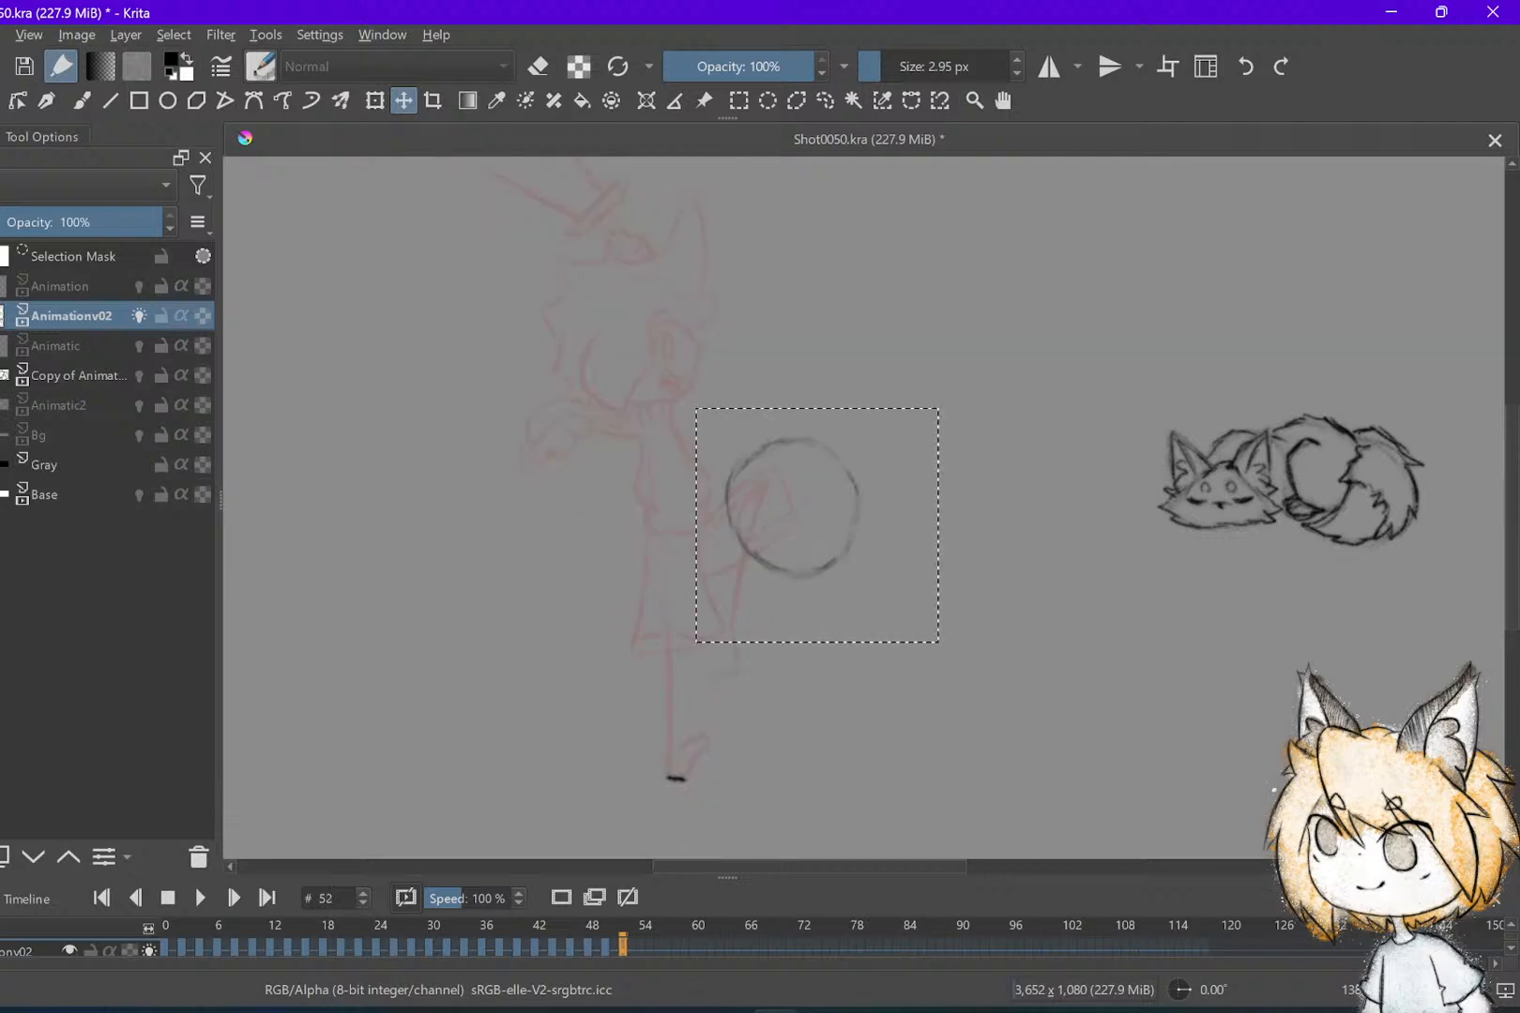
{"action": "left_click_drag", "start_coordinate": [822, 533], "coordinate": [820, 538]}
{"action": "key", "text": "ctrl+shift+a"}
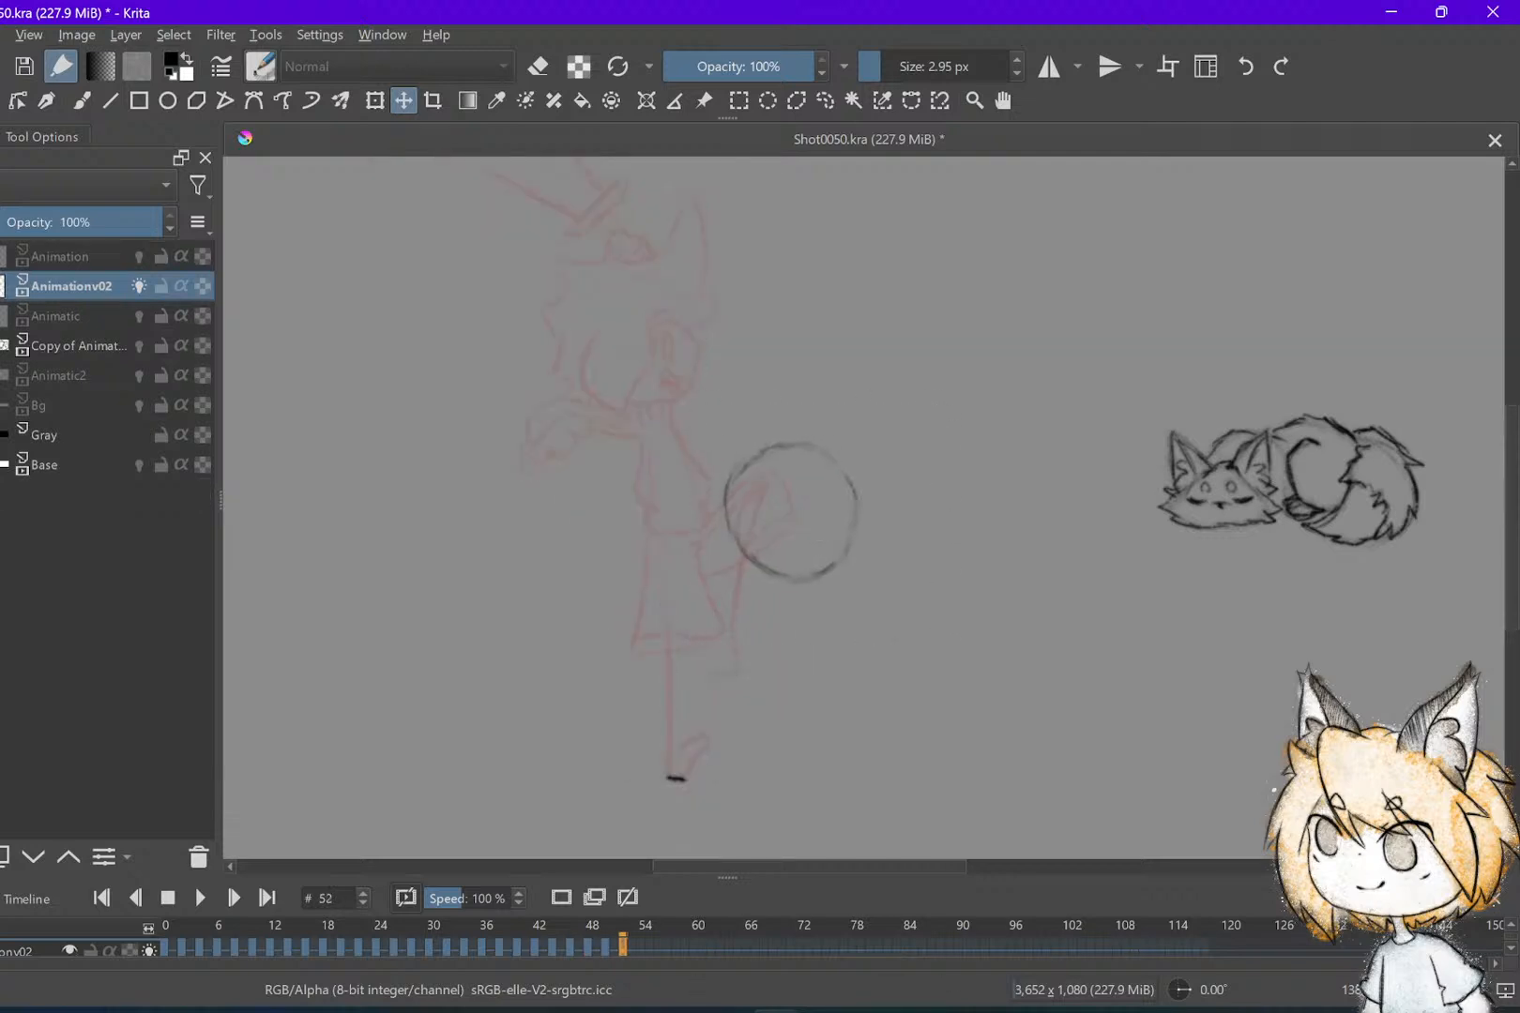
Compare the head circle's placement on frame 52 with the preceding leap drawings
{"action": "key", "text": "b"}
{"action": "key", "text": "Left"}
{"action": "key", "text": "Right"}
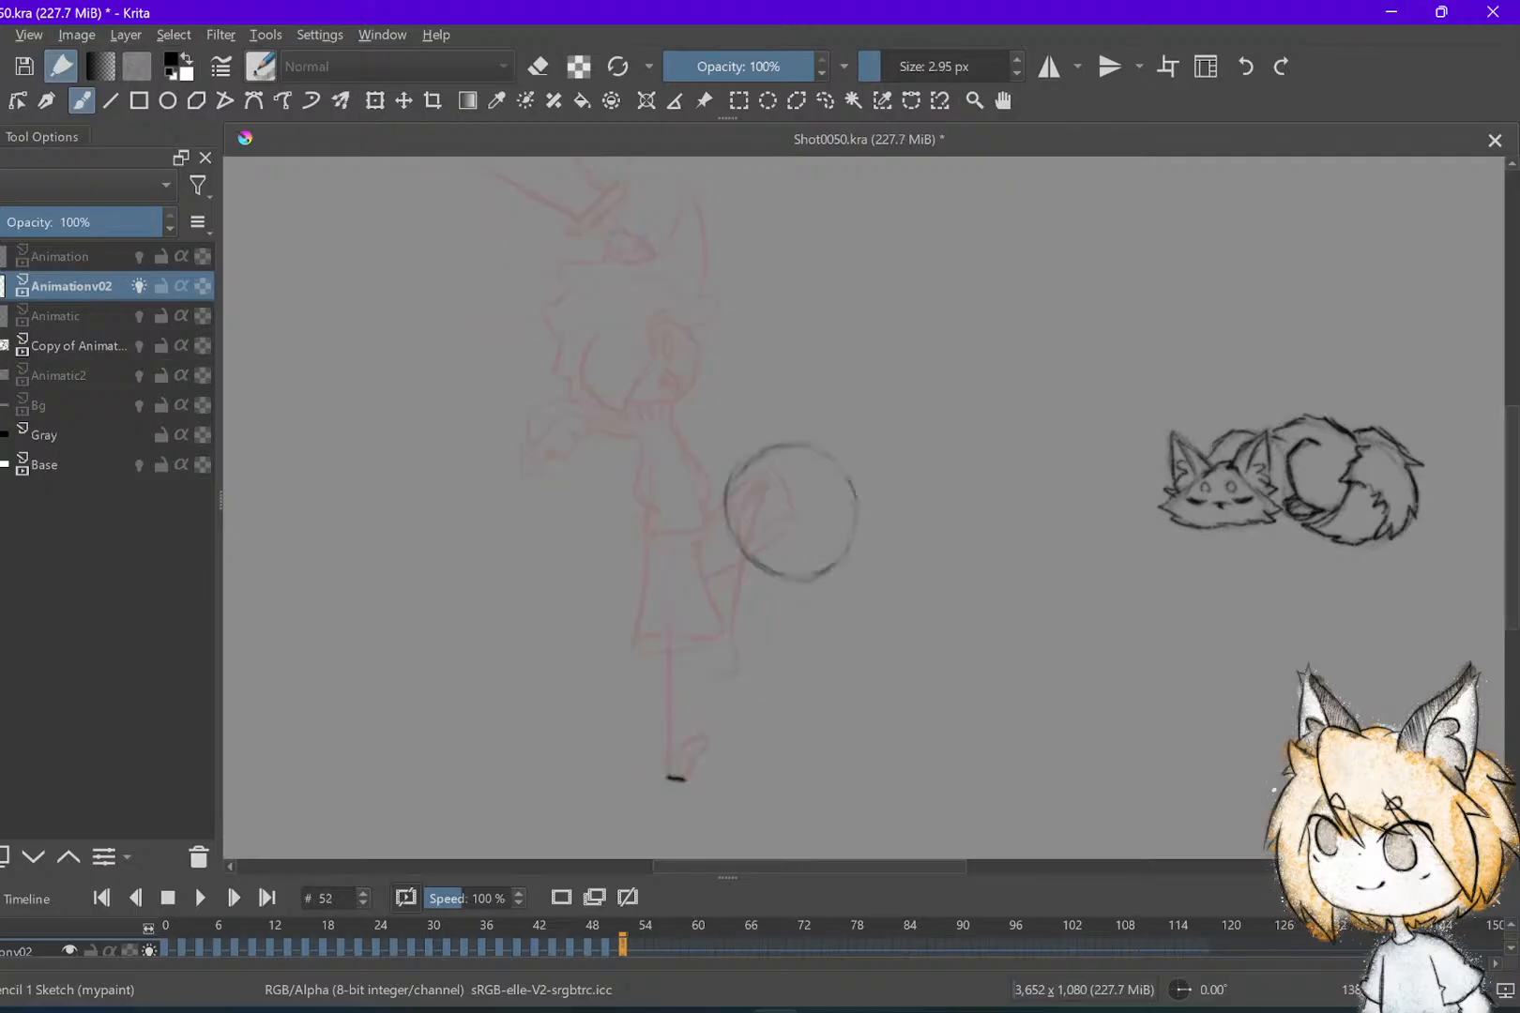
{"action": "key", "text": "Left"}
{"action": "key", "text": "Left"}
{"action": "key", "text": "Left"}
{"action": "key", "text": "Right"}
{"action": "key", "text": "Right"}
{"action": "key", "text": "Right"}
{"action": "key", "text": "Right"}
{"action": "key", "text": "Right"}
Rough in the body circle behind the head circle on frame 52 and erase a stray bit of its outline
{"action": "mouse_move", "coordinate": [710, 504]}
{"action": "left_mouse_down"}
{"action": "mouse_move", "coordinate": [652, 541]}
{"action": "mouse_move", "coordinate": [642, 624]}
{"action": "left_mouse_up"}
{"action": "mouse_move", "coordinate": [724, 511]}
{"action": "left_mouse_down"}
{"action": "mouse_move", "coordinate": [728, 582]}
{"action": "mouse_move", "coordinate": [657, 596]}
{"action": "mouse_move", "coordinate": [662, 516]}
{"action": "left_mouse_up"}
{"action": "key", "text": "e"}
{"action": "mouse_move", "coordinate": [646, 614]}
{"action": "left_mouse_down"}
{"action": "mouse_move", "coordinate": [642, 574]}
{"action": "mouse_move", "coordinate": [648, 615]}
{"action": "left_mouse_up"}
{"action": "key", "text": "e"}
Sketch a large curved swing arc in front of the character on frame 52, from near the ground to above the head
{"action": "key", "text": "Left"}
{"action": "key", "text": "Left"}
{"action": "key", "text": "Right"}
{"action": "key", "text": "Right"}
{"action": "key", "text": "Right"}
{"action": "scroll", "coordinate": [750, 569], "scroll_direction": "down", "scroll_amount": 2}
{"action": "key", "text": "Left"}
{"action": "key", "text": "Left"}
{"action": "key", "text": "Right"}
{"action": "key", "text": "Right"}
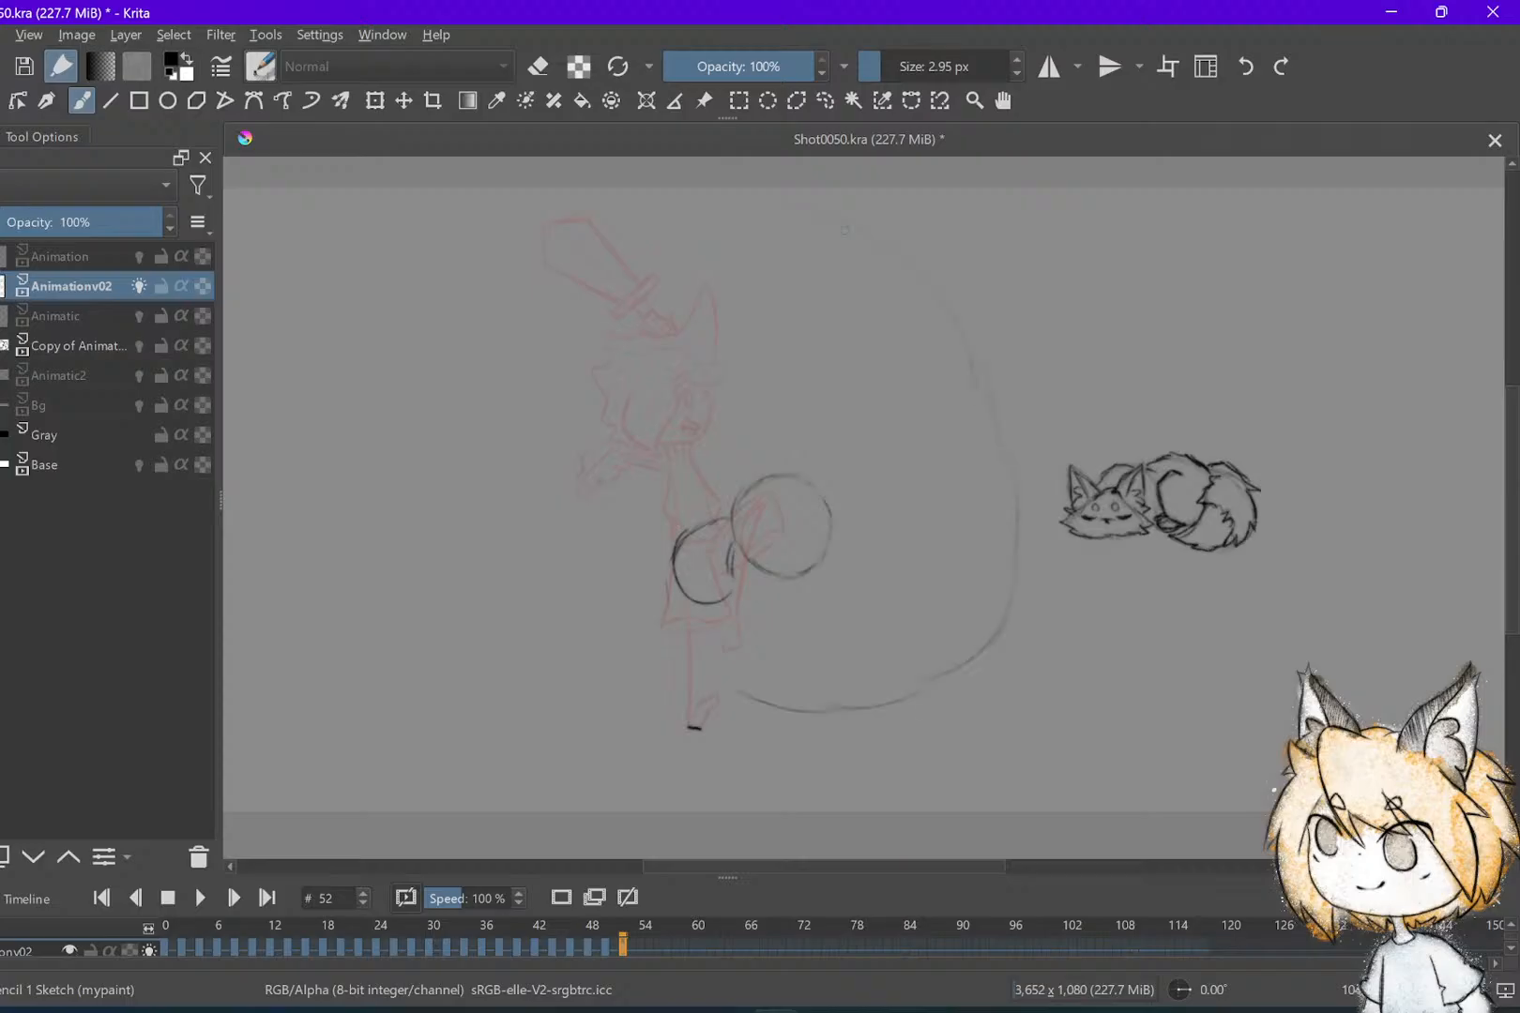
{"action": "left_click_drag", "start_coordinate": [820, 232], "coordinate": [931, 297]}
{"action": "key", "text": "ctrl+z"}
{"action": "left_click_drag", "start_coordinate": [799, 212], "coordinate": [1016, 441]}
{"action": "scroll", "coordinate": [845, 668], "scroll_direction": "up", "scroll_amount": 4}
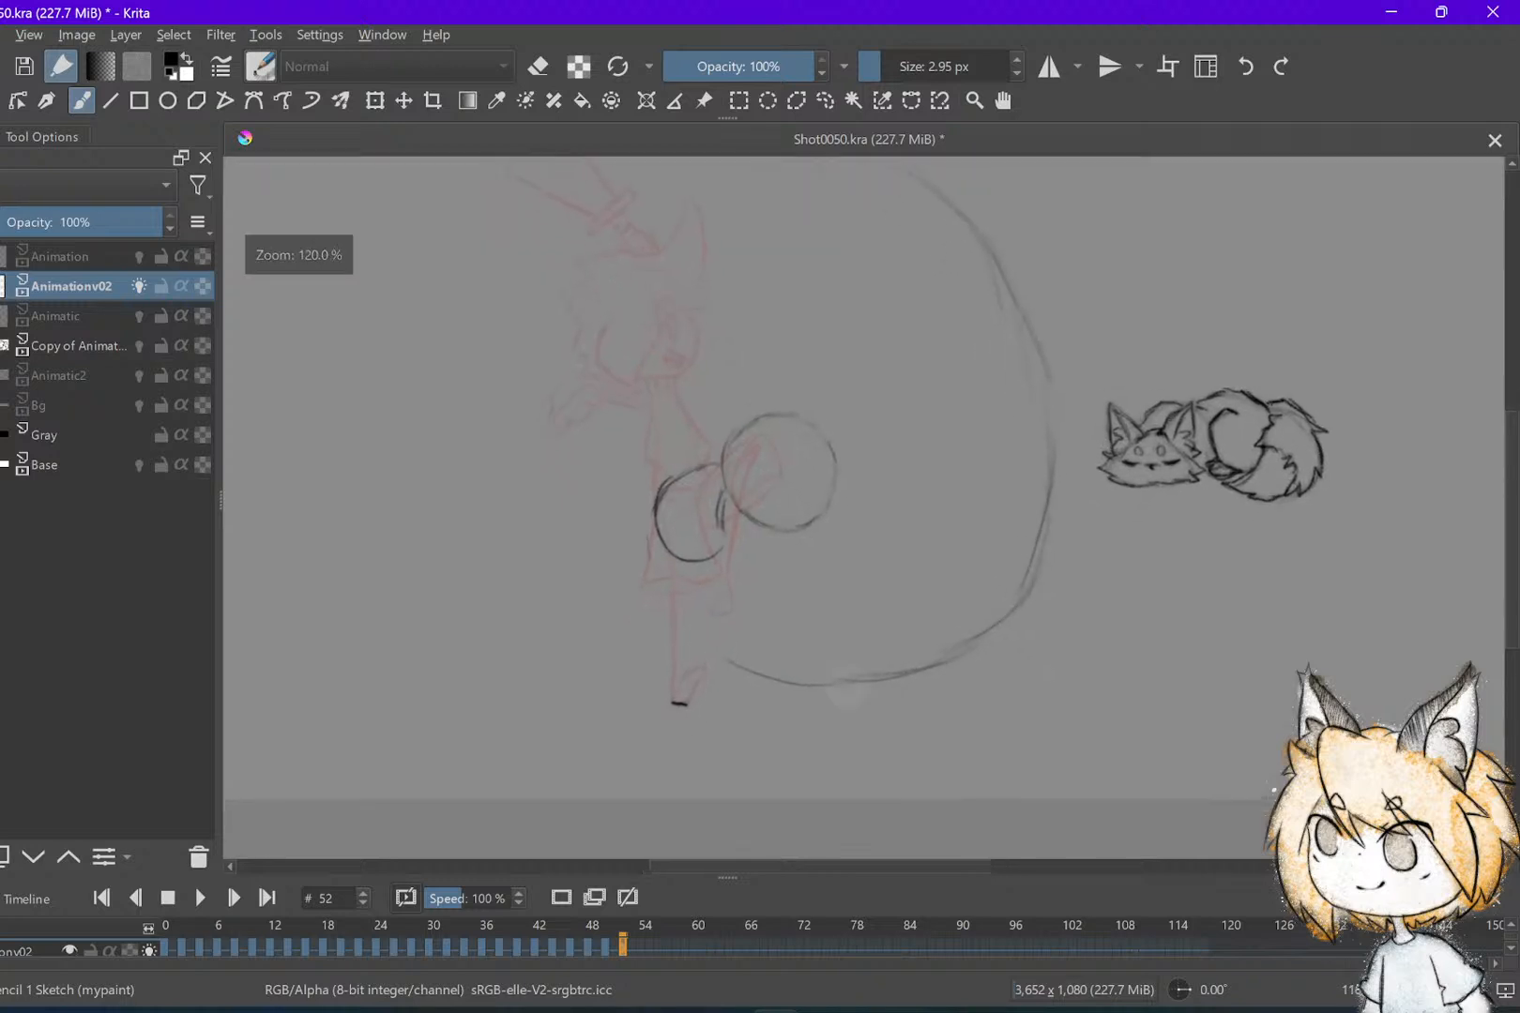
Draw a curved line sweeping down and back beneath the body circle on frame 52, checking against frame 50
{"action": "scroll", "coordinate": [920, 569], "scroll_direction": "down", "scroll_amount": 2}
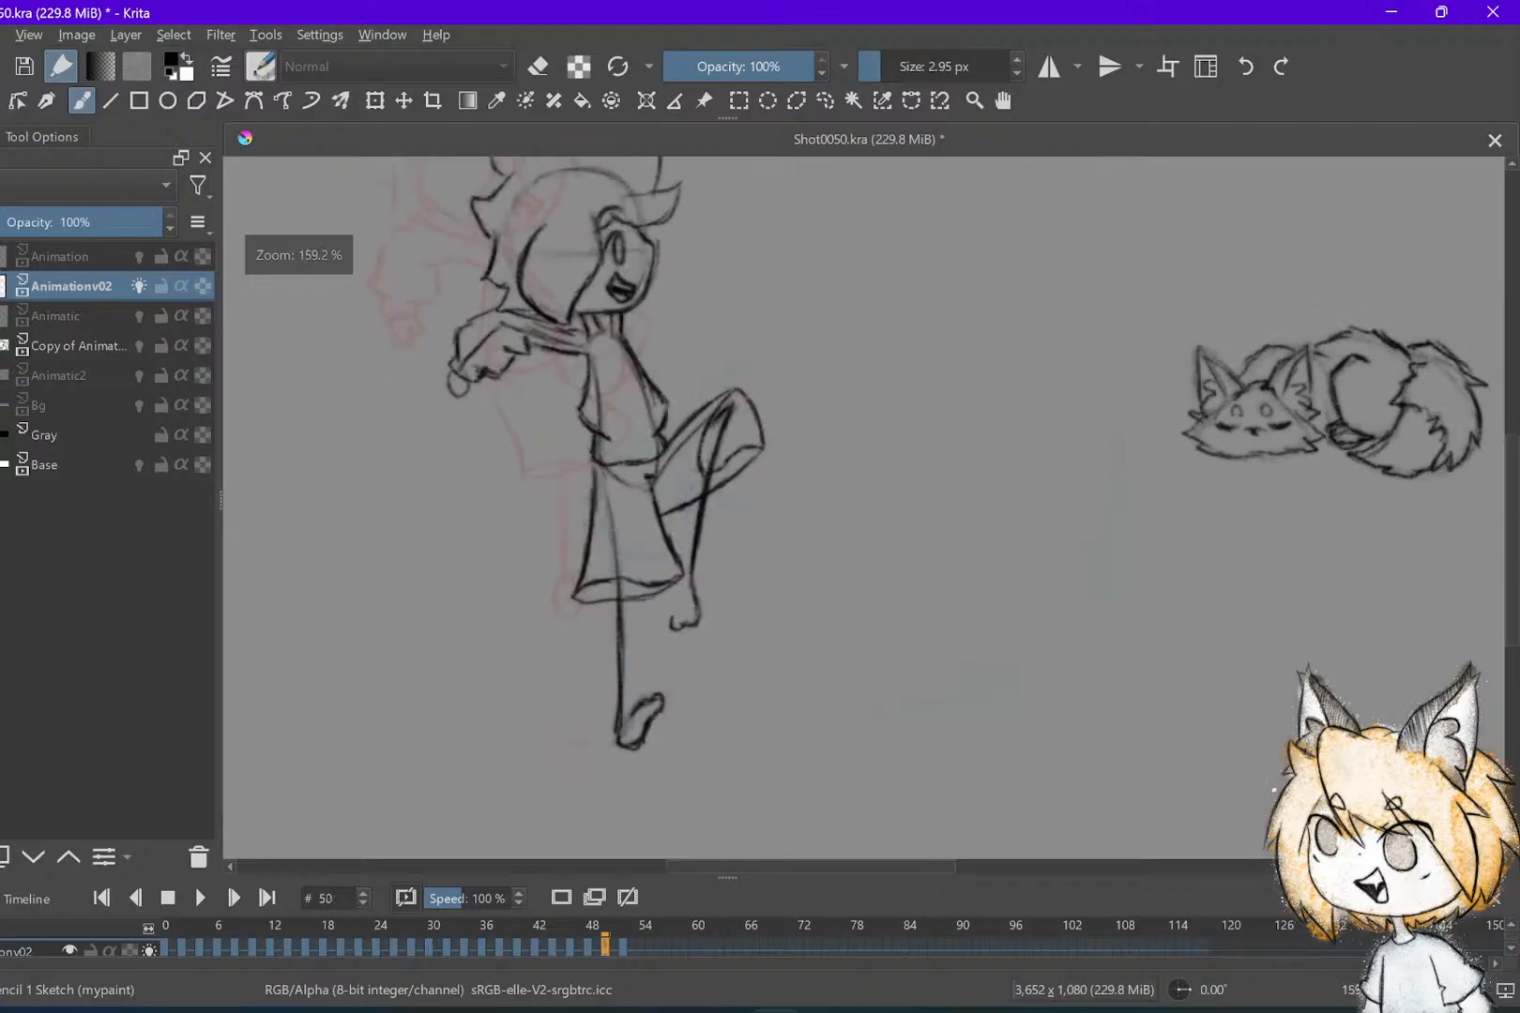
{"action": "left_click_drag", "start_coordinate": [913, 635], "coordinate": [908, 635]}
{"action": "key", "text": "Left"}
{"action": "key", "text": "Right"}
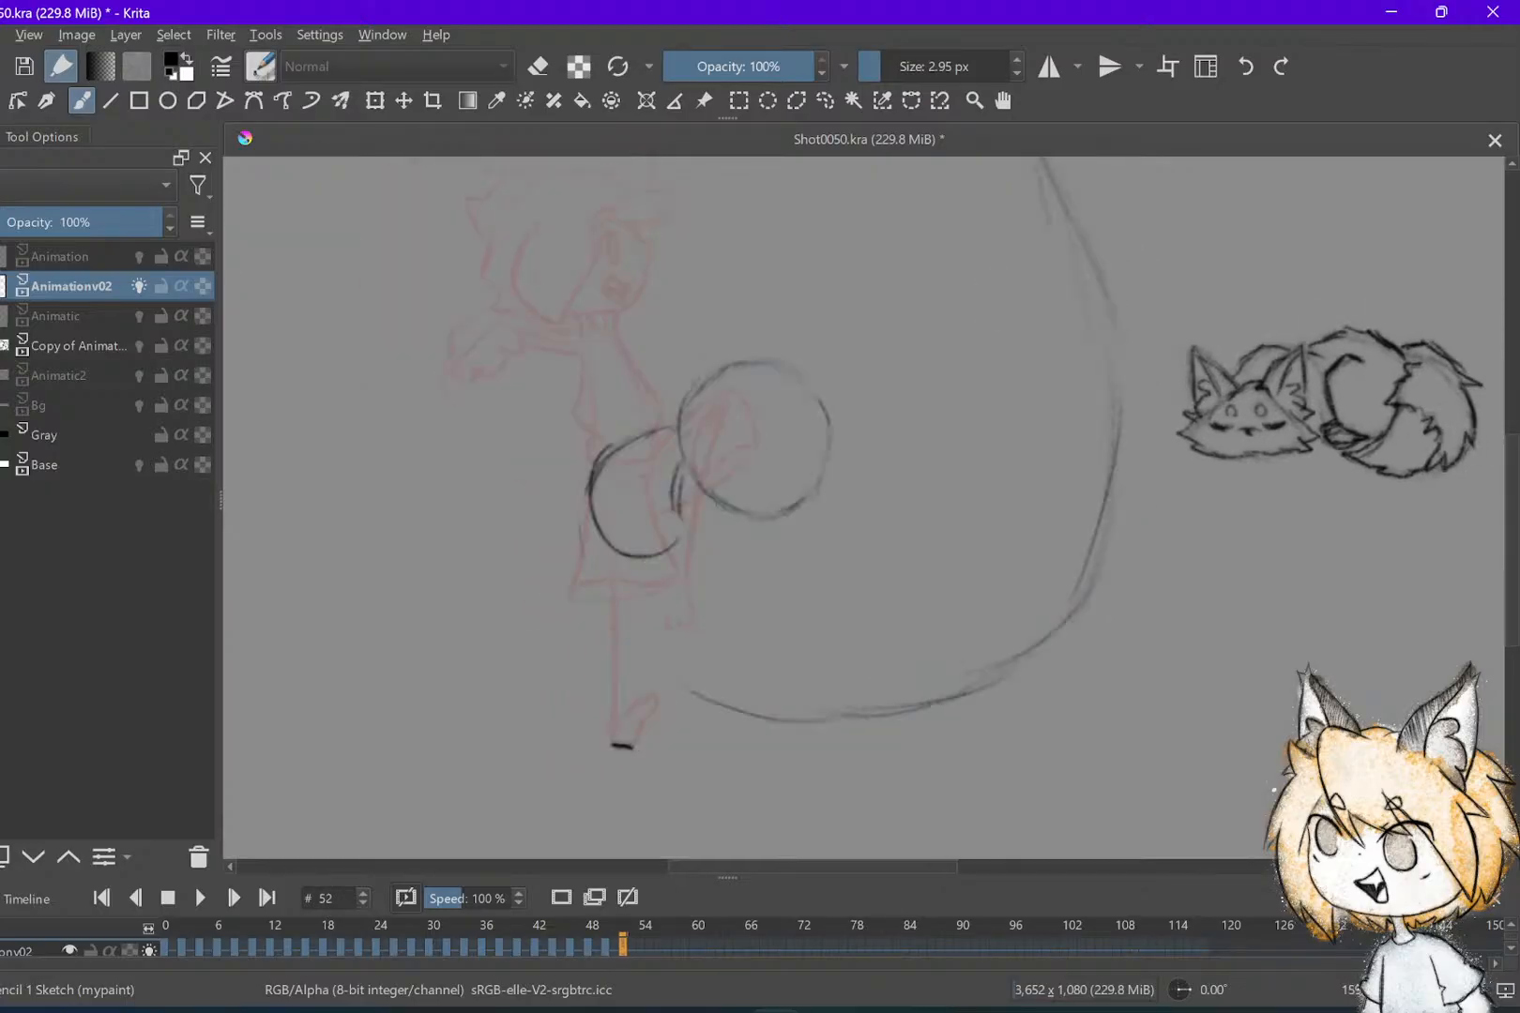
{"action": "key", "text": "Left"}
{"action": "key", "text": "Right"}
{"action": "mouse_move", "coordinate": [684, 474]}
{"action": "left_mouse_down"}
{"action": "mouse_move", "coordinate": [699, 537]}
{"action": "mouse_move", "coordinate": [583, 596]}
{"action": "left_mouse_up"}
Flip through the drawings around frame 52 to check how the new rough pose follows the leap
{"action": "key", "text": "Left"}
{"action": "scroll", "coordinate": [708, 601], "scroll_direction": "down", "scroll_amount": 2}
{"action": "key", "text": "Left"}
{"action": "key", "text": "Left"}
{"action": "key", "text": "Right"}
{"action": "key", "text": "Right"}
{"action": "key", "text": "Right"}
{"action": "key", "text": "Right"}
{"action": "key", "text": "Left"}
{"action": "key", "text": "Left"}
{"action": "key", "text": "Left"}
{"action": "key", "text": "Left"}
{"action": "key", "text": "Left"}
{"action": "key", "text": "Left"}
{"action": "key", "text": "Left"}
{"action": "key", "text": "Left"}
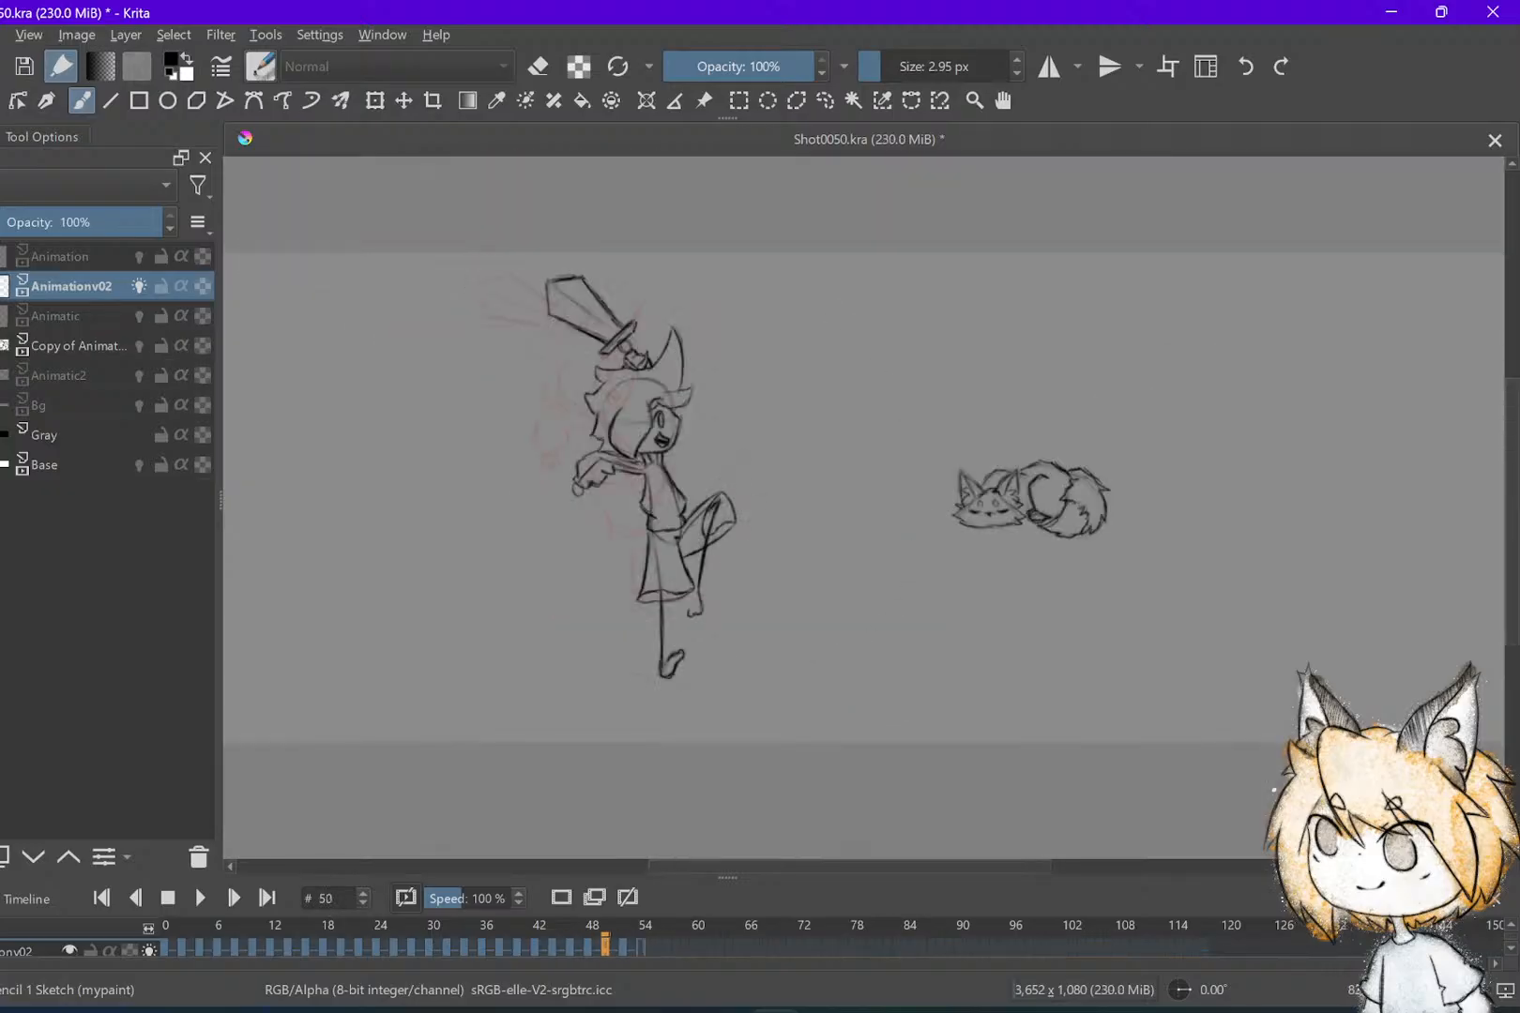
Play the animation briefly and step between the earlier drawings and frame 52 to review the motion
{"action": "key", "text": "space"}
{"action": "key", "text": "space"}
{"action": "key", "text": "Left"}
{"action": "key", "text": "Left"}
{"action": "key", "text": "Left"}
{"action": "key", "text": "Left"}
{"action": "key", "text": "Left"}
{"action": "key", "text": "Right"}
{"action": "key", "text": "Right"}
{"action": "key", "text": "Right"}
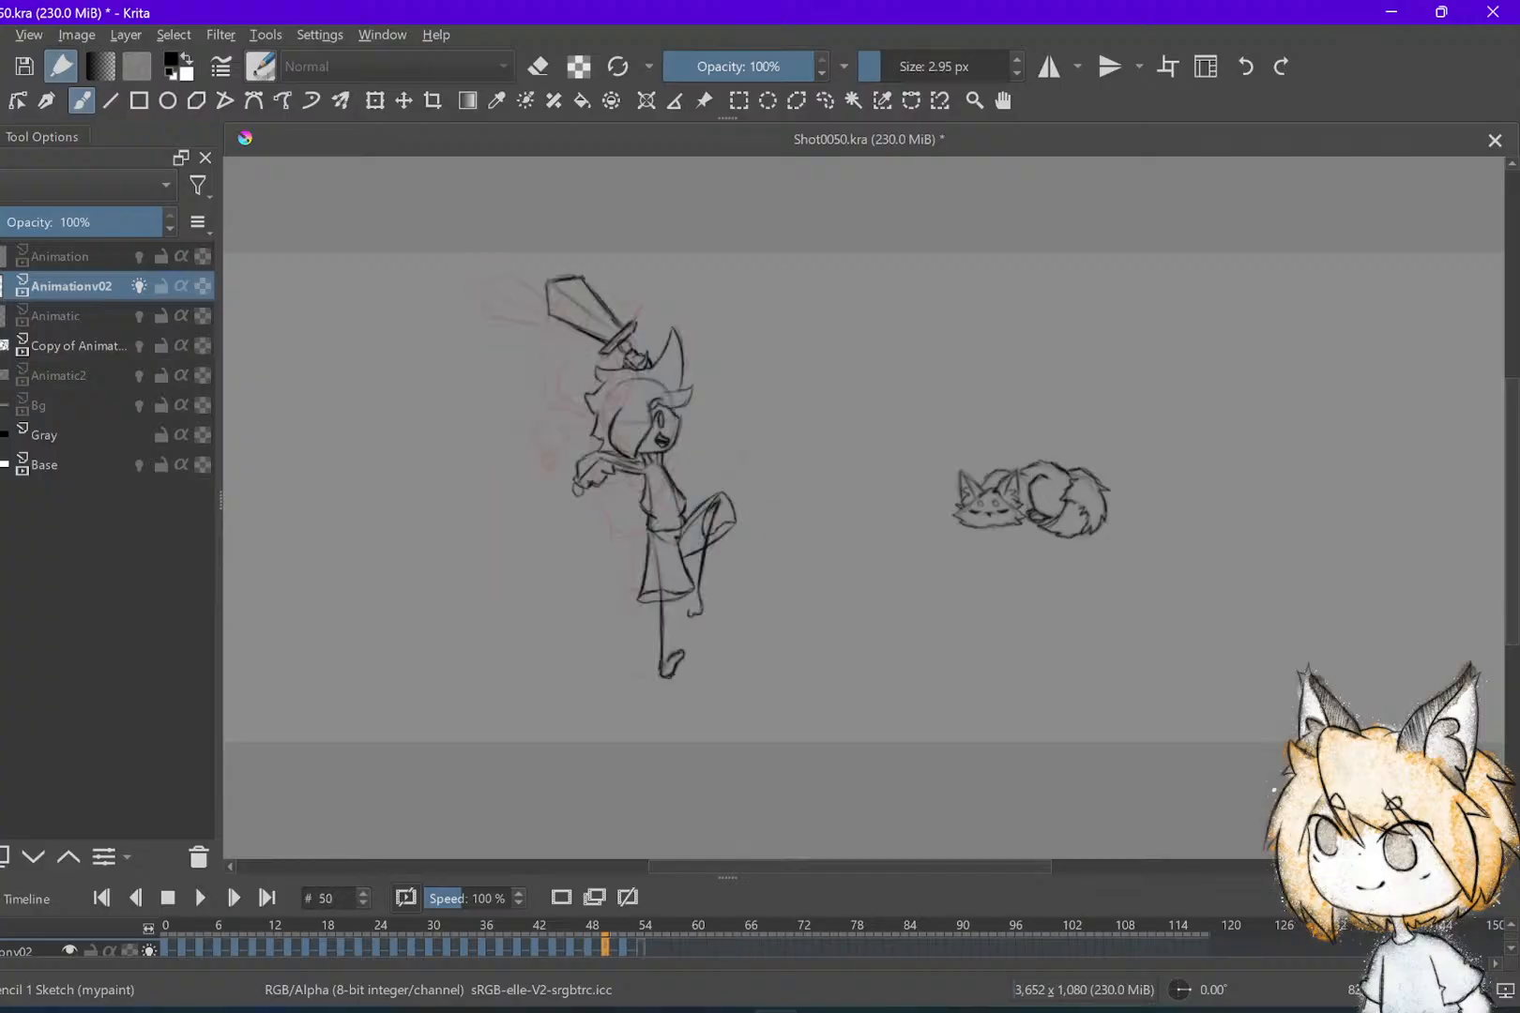
{"action": "key", "text": "Left"}
{"action": "key", "text": "Left"}
{"action": "key", "text": "Right"}
{"action": "key", "text": "Right"}
{"action": "key", "text": "Left"}
{"action": "key", "text": "Right"}
{"action": "key", "text": "Left"}
{"action": "key", "text": "Right"}
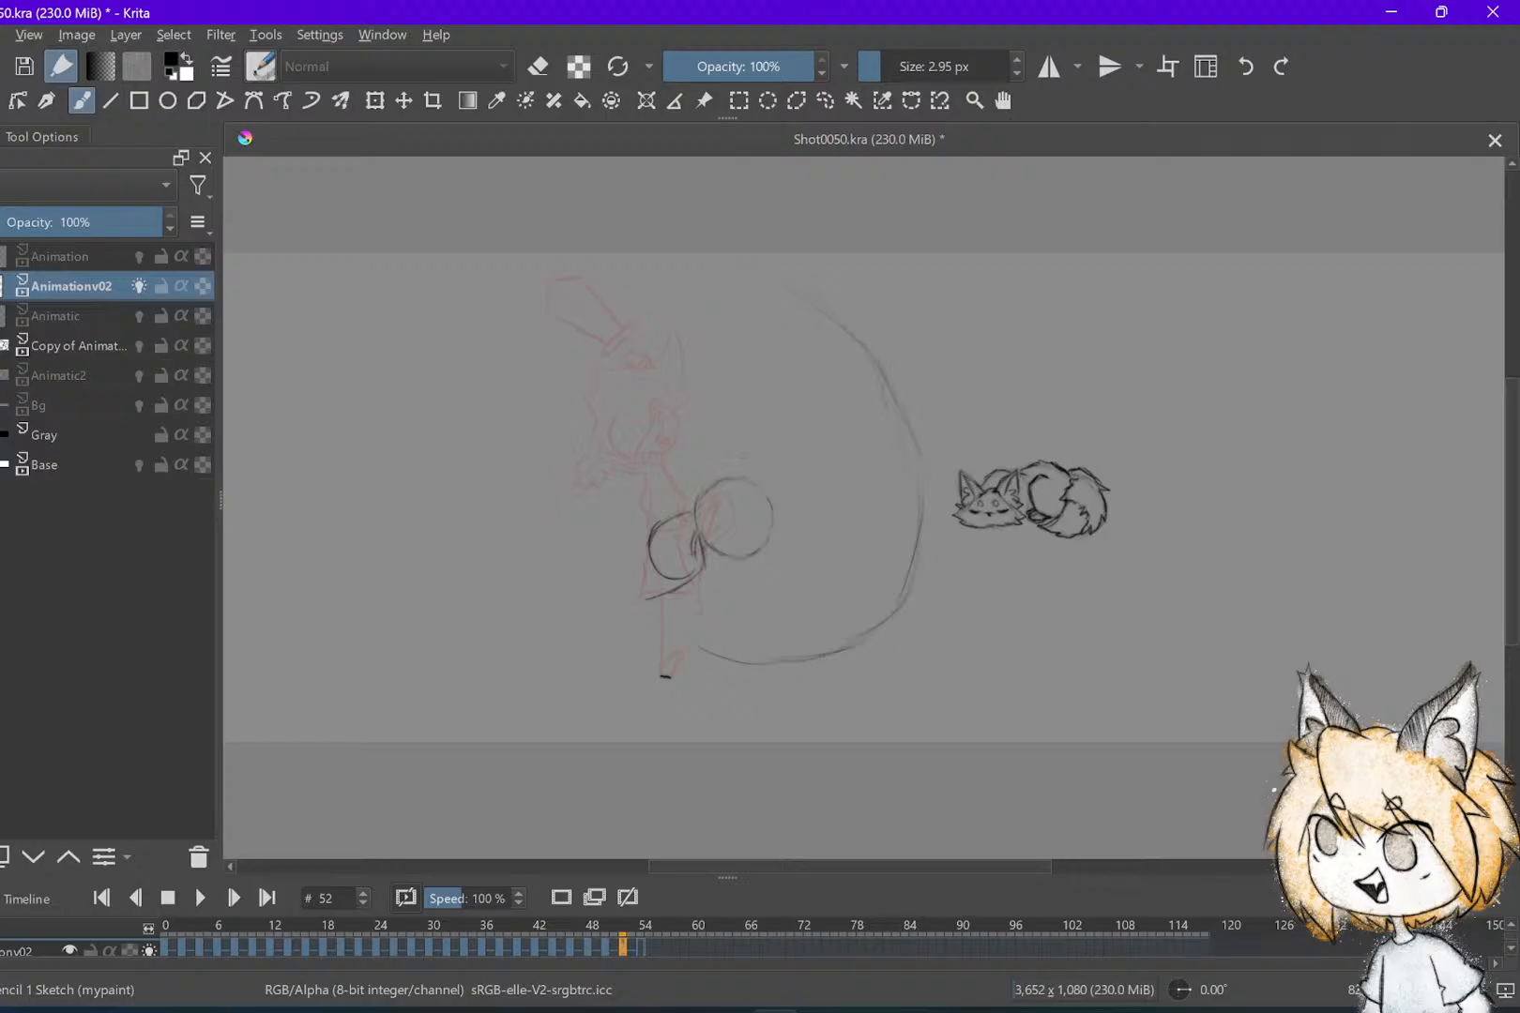
Flip between frame 52 and the neighbouring frames to compare the rough pose with the earlier leap drawing
{"action": "key", "text": "Right"}
{"action": "key", "text": "Right"}
{"action": "scroll", "coordinate": [800, 598], "scroll_direction": "up", "scroll_amount": 3}
{"action": "key", "text": "Left"}
{"action": "key", "text": "Left"}
{"action": "key", "text": "Right"}
{"action": "key", "text": "Right"}
{"action": "scroll", "coordinate": [807, 601], "scroll_direction": "up", "scroll_amount": 2}
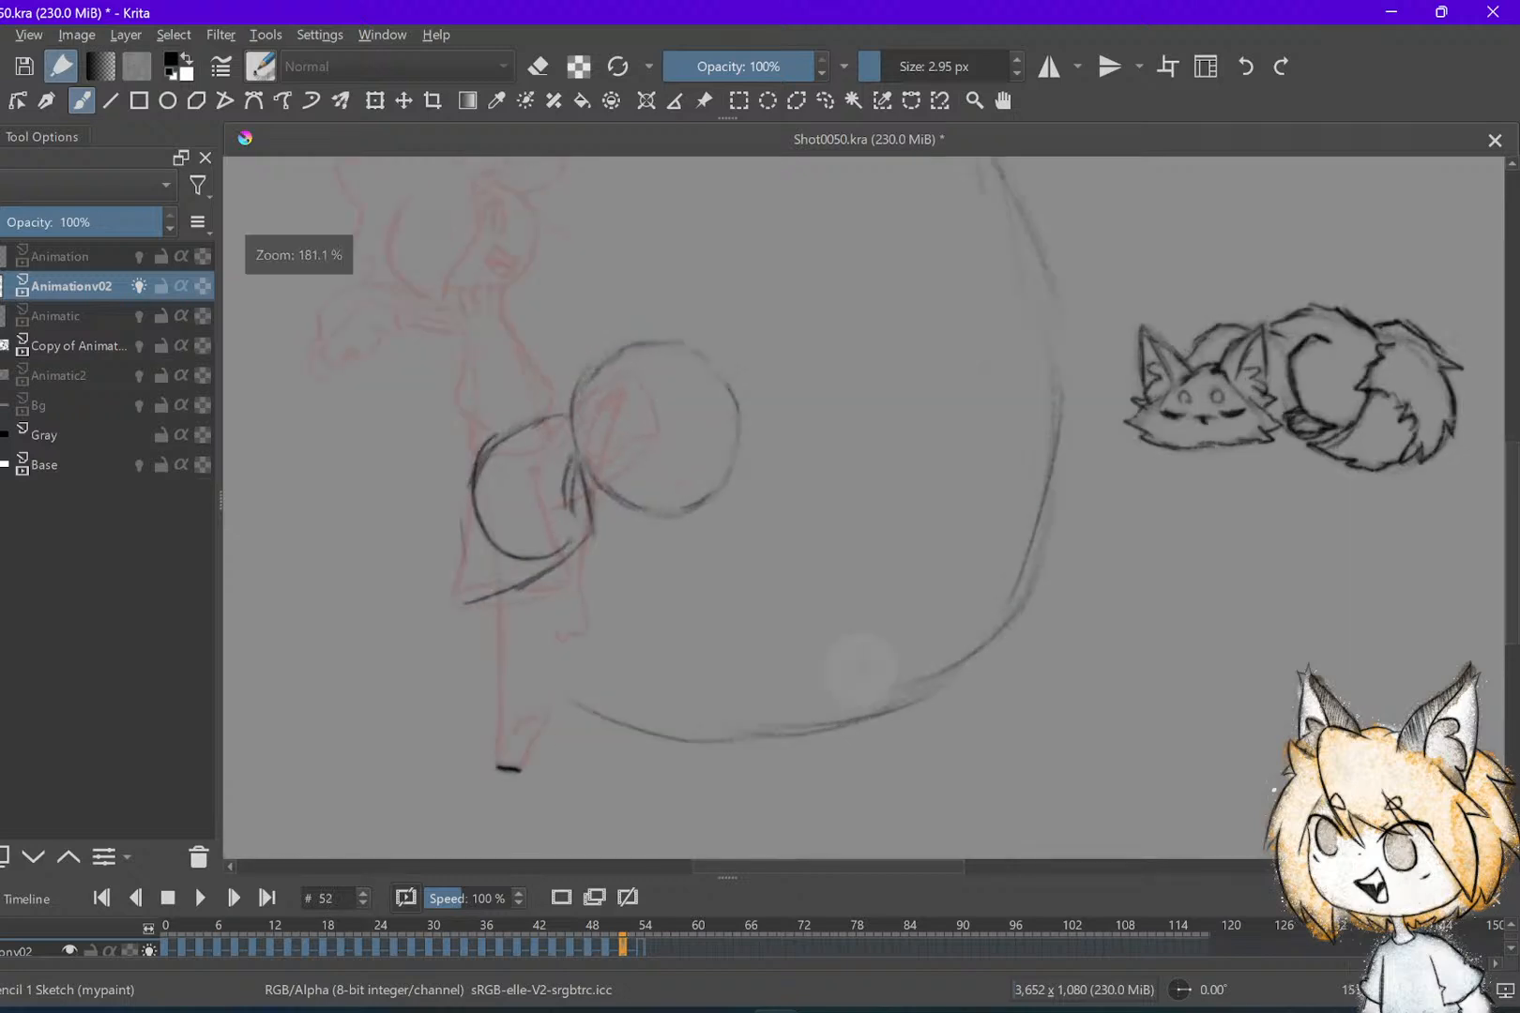
Save the file and compare the standing pose on frame 50 with the body circles on frame 52
{"action": "key", "text": "ctrl+s"}
{"action": "key", "text": "Left"}
{"action": "key", "text": "Left"}
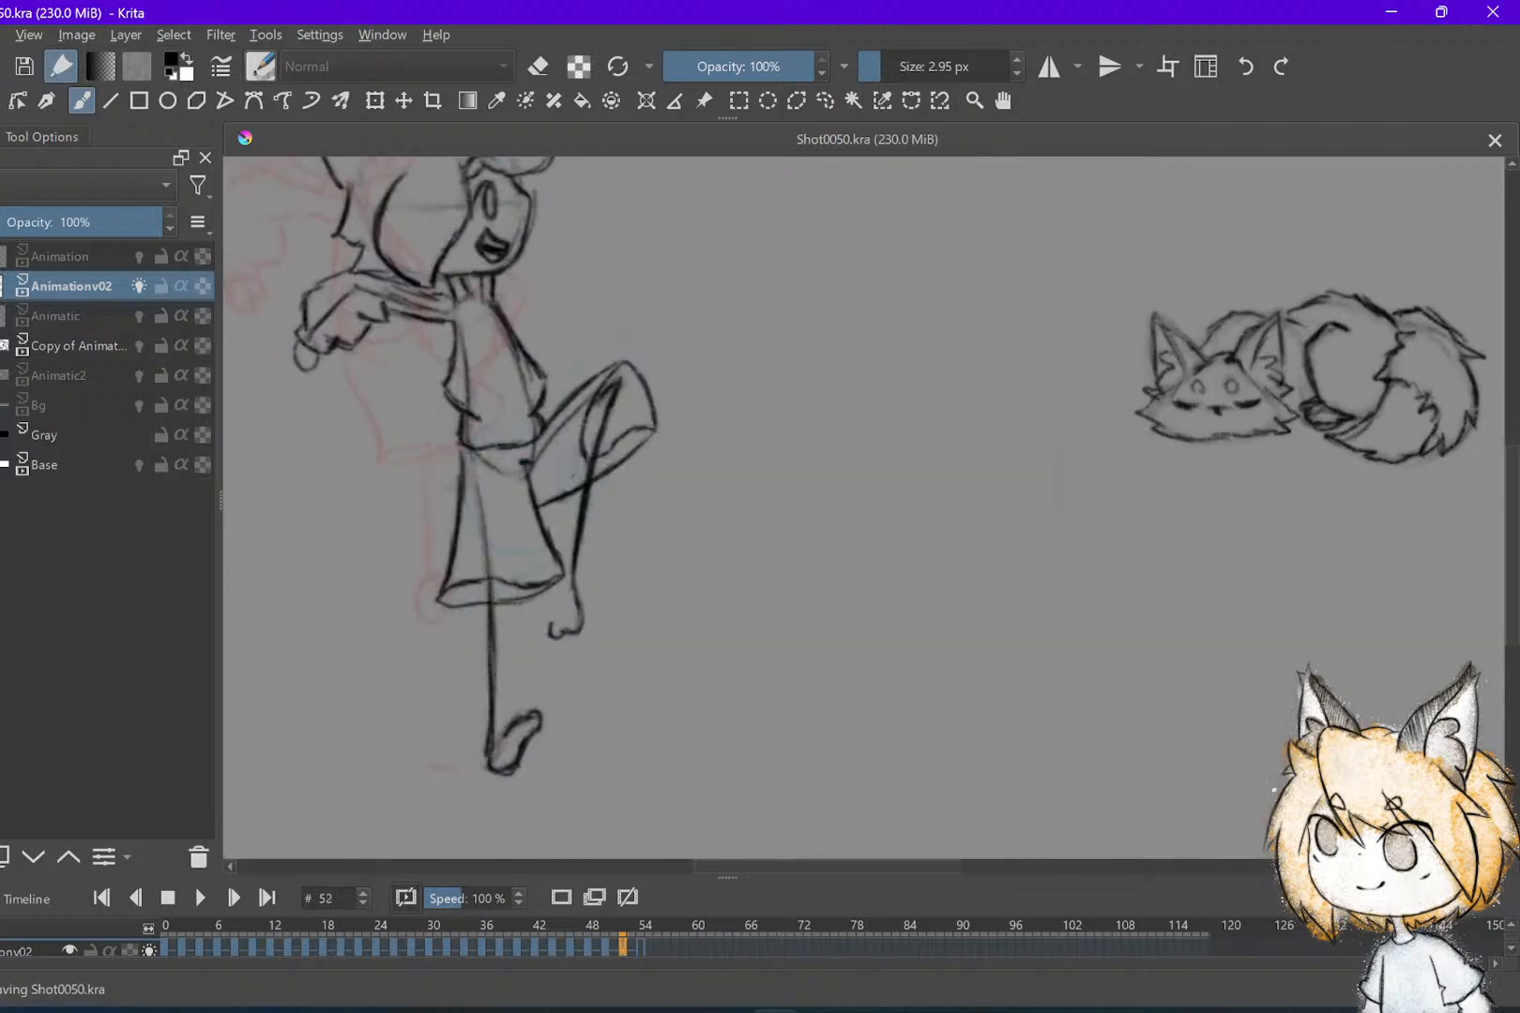
{"action": "key", "text": "Right"}
{"action": "key", "text": "Right"}
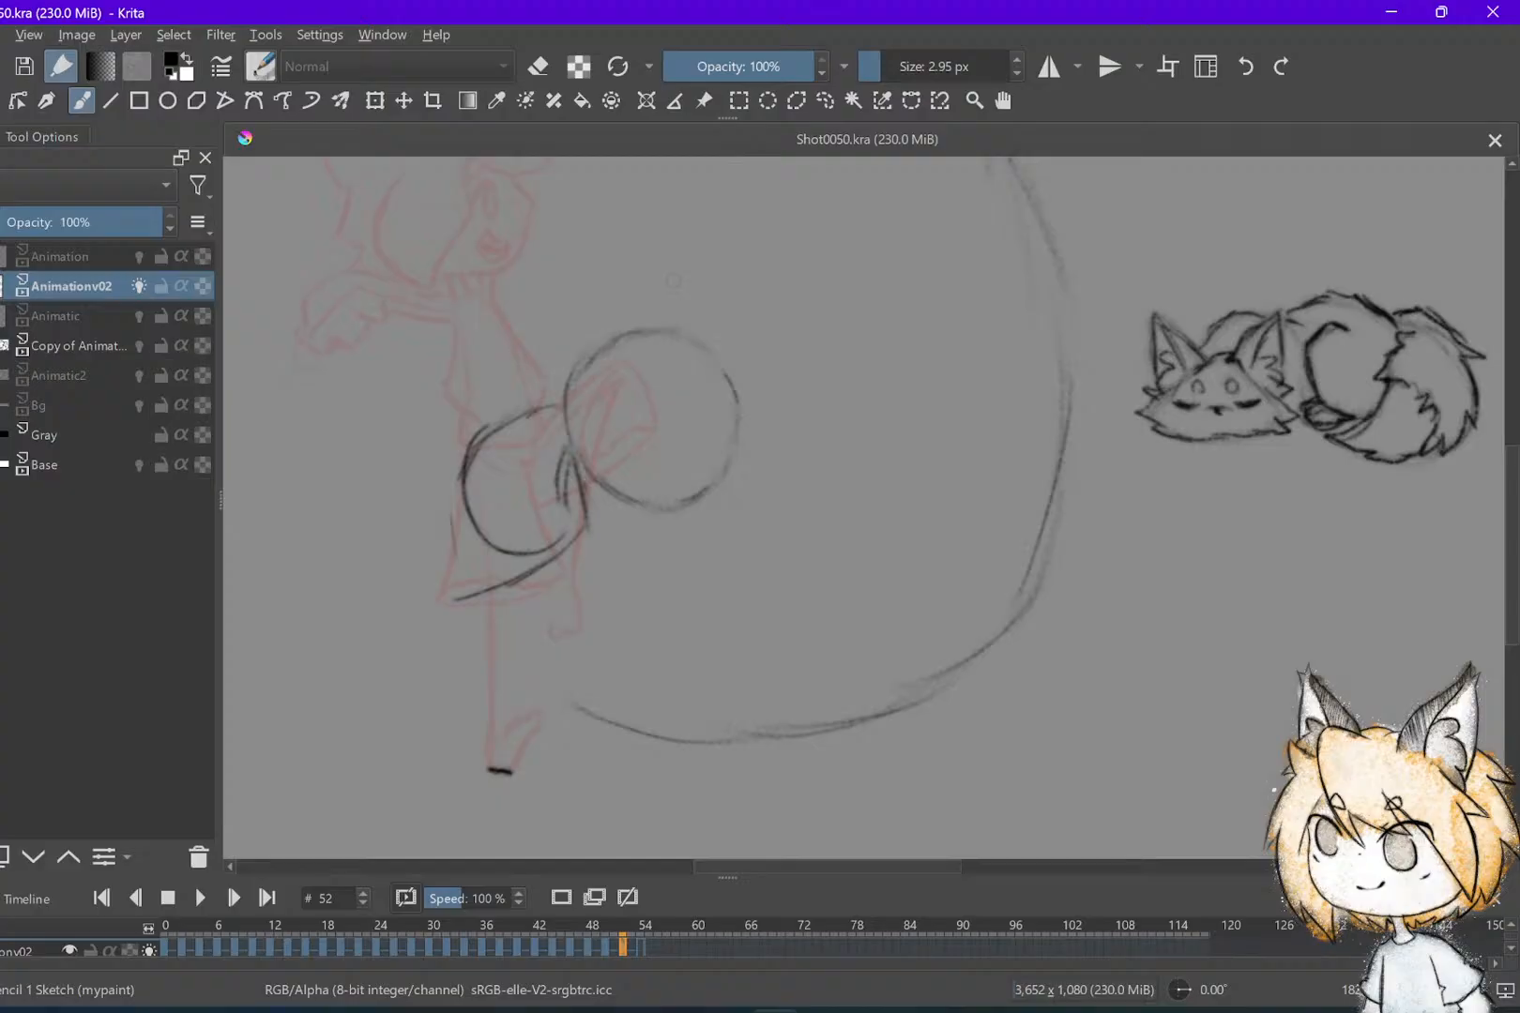
{"action": "key", "text": "Left"}
{"action": "key", "text": "Left"}
{"action": "key", "text": "Right"}
{"action": "key", "text": "Right"}
{"action": "scroll", "coordinate": [657, 563], "scroll_direction": "up", "scroll_amount": 2}
{"action": "key", "text": "Left"}
{"action": "key", "text": "Left"}
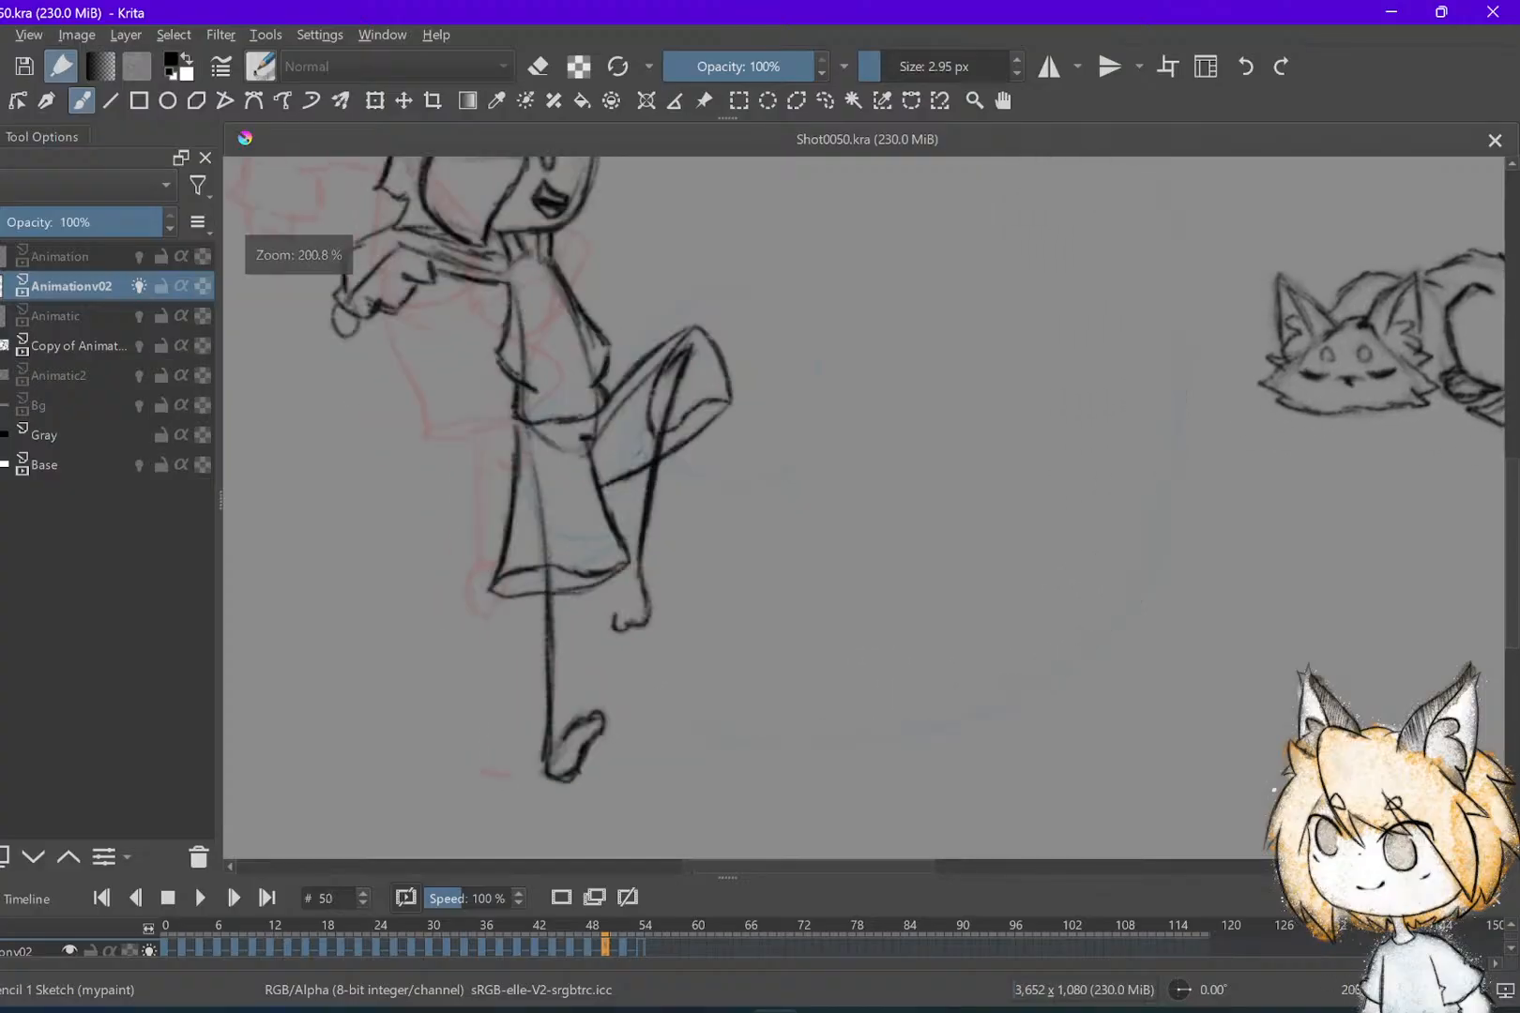
{"action": "key", "text": "Right"}
{"action": "key", "text": "Right"}
Strengthen the short line at the front of the body circle on frame 52 and remove the curved line beneath the circle
{"action": "left_click_drag", "start_coordinate": [640, 439], "coordinate": [645, 479]}
{"action": "mouse_move", "coordinate": [556, 526]}
{"action": "left_mouse_down"}
{"action": "mouse_move", "coordinate": [647, 516]}
{"action": "mouse_move", "coordinate": [600, 570]}
{"action": "mouse_move", "coordinate": [529, 594]}
{"action": "mouse_move", "coordinate": [544, 590]}
{"action": "left_mouse_up"}
{"action": "key", "text": "ctrl+z"}
{"action": "key", "text": "e"}
{"action": "key", "text": "e"}
{"action": "mouse_move", "coordinate": [565, 517]}
{"action": "left_mouse_down"}
{"action": "mouse_move", "coordinate": [516, 535]}
{"action": "mouse_move", "coordinate": [561, 545]}
{"action": "mouse_move", "coordinate": [533, 569]}
{"action": "left_mouse_up"}
{"action": "key", "text": "ctrl+z"}
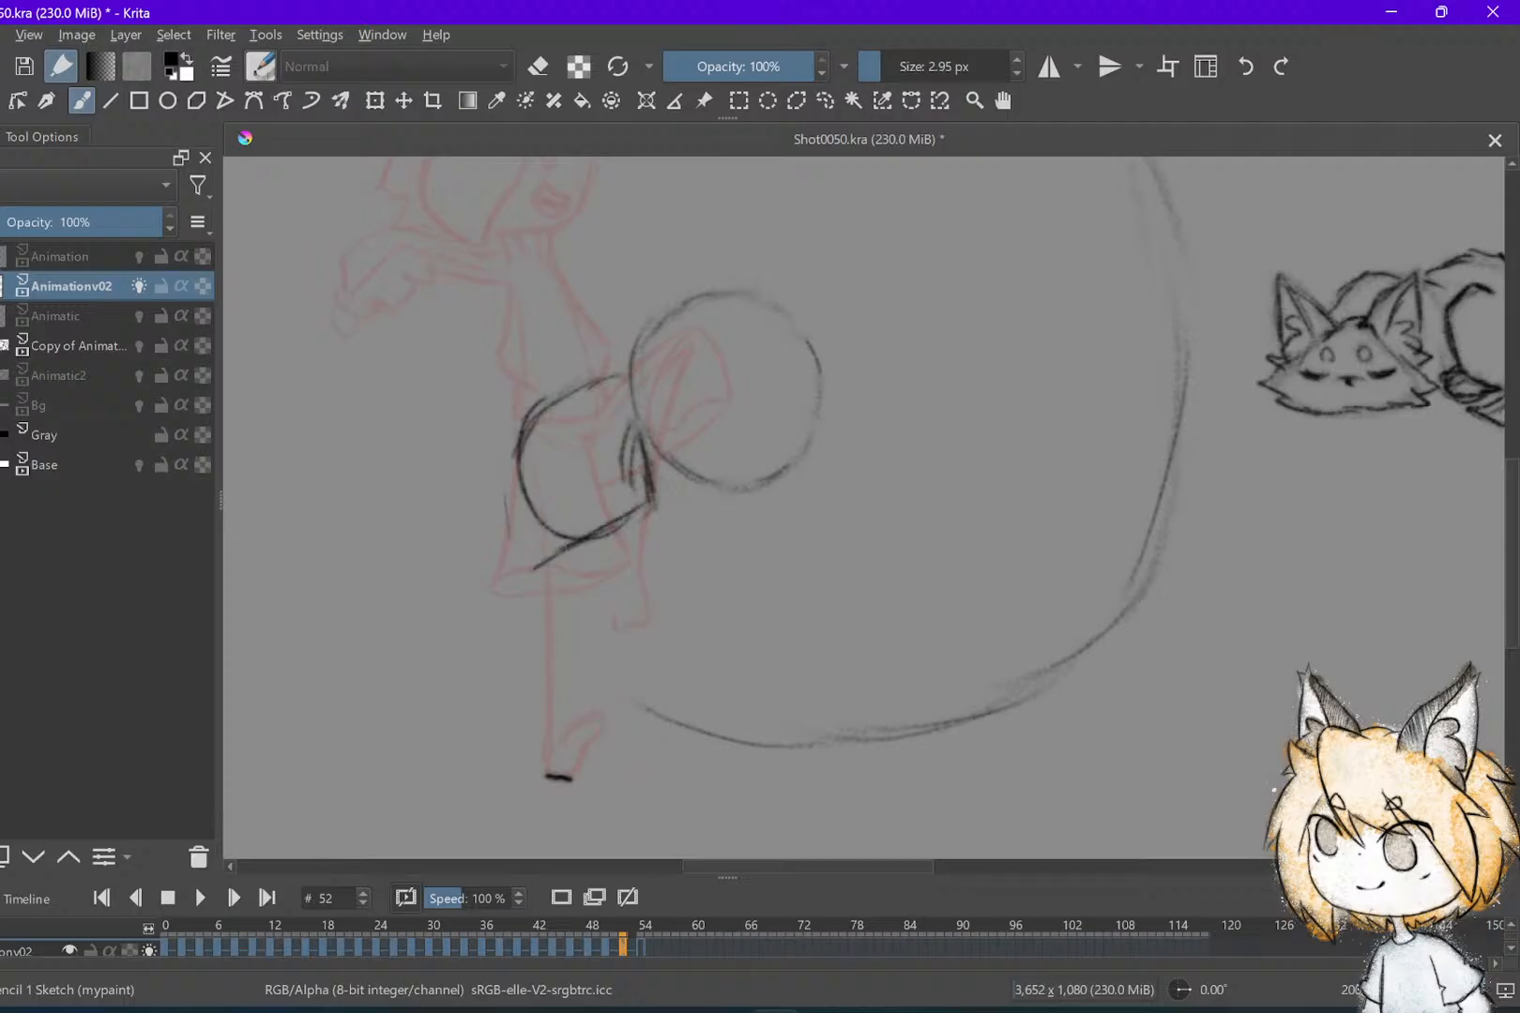
{"action": "key", "text": "ctrl+z"}
{"action": "key", "text": "ctrl+z"}
Draw a straight forearm line down and back from the body circle, with a small hand circle and a slanted sword line below
{"action": "left_click_drag", "start_coordinate": [649, 506], "coordinate": [581, 595]}
{"action": "left_click_drag", "start_coordinate": [634, 525], "coordinate": [582, 595]}
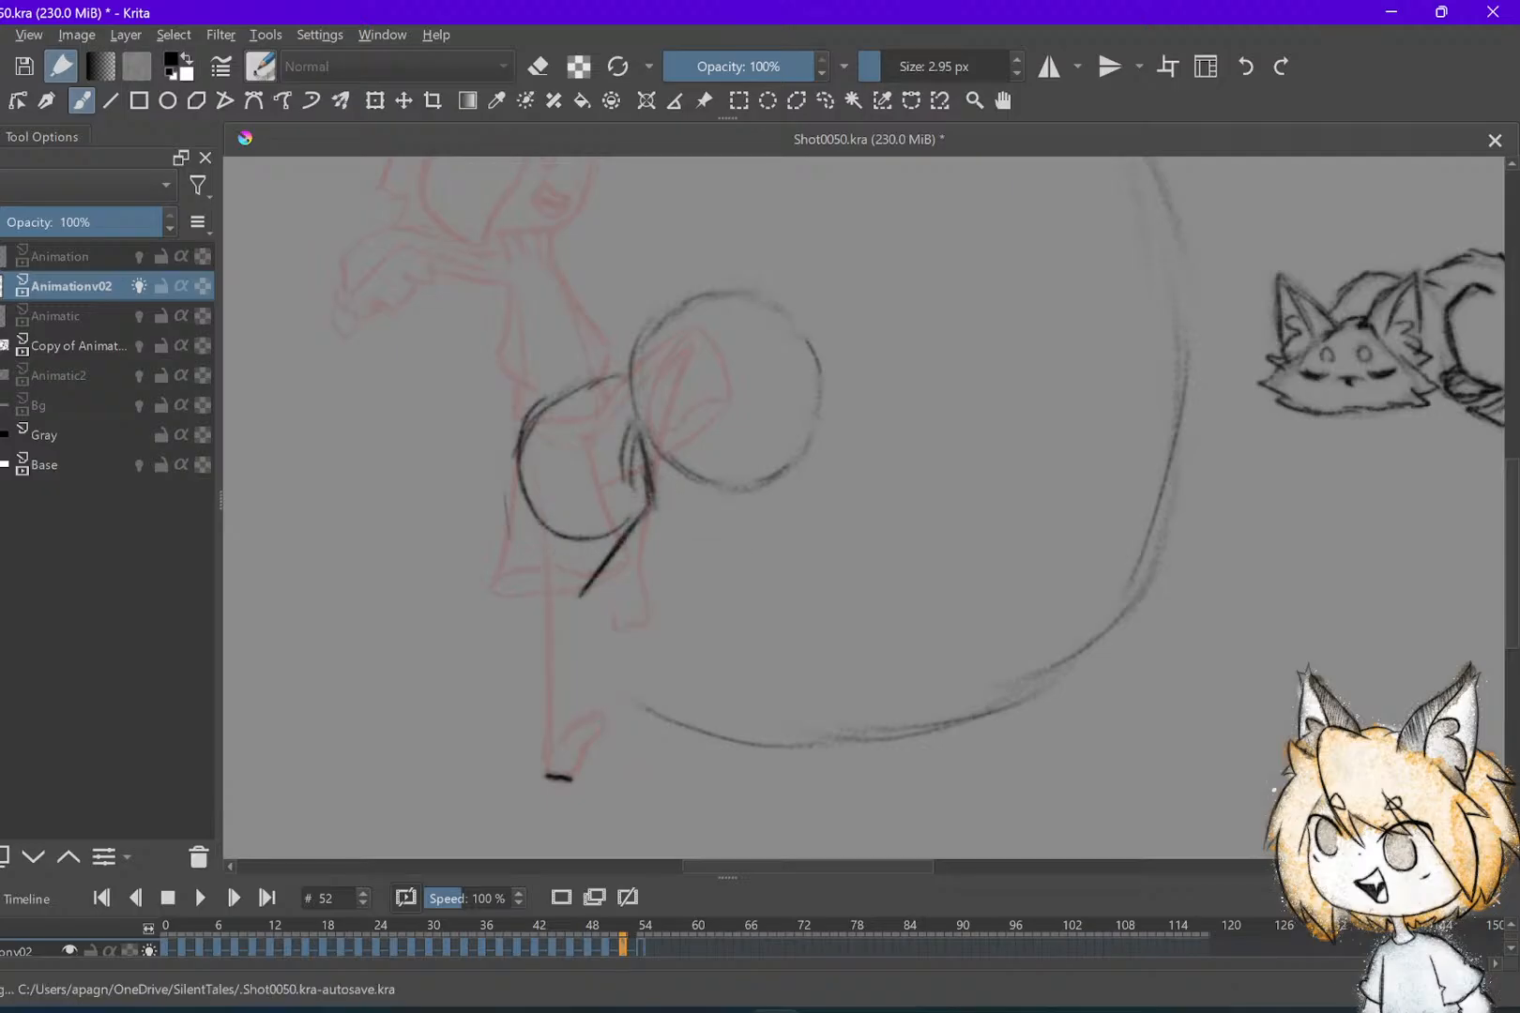
{"action": "left_click_drag", "start_coordinate": [516, 709], "coordinate": [561, 615]}
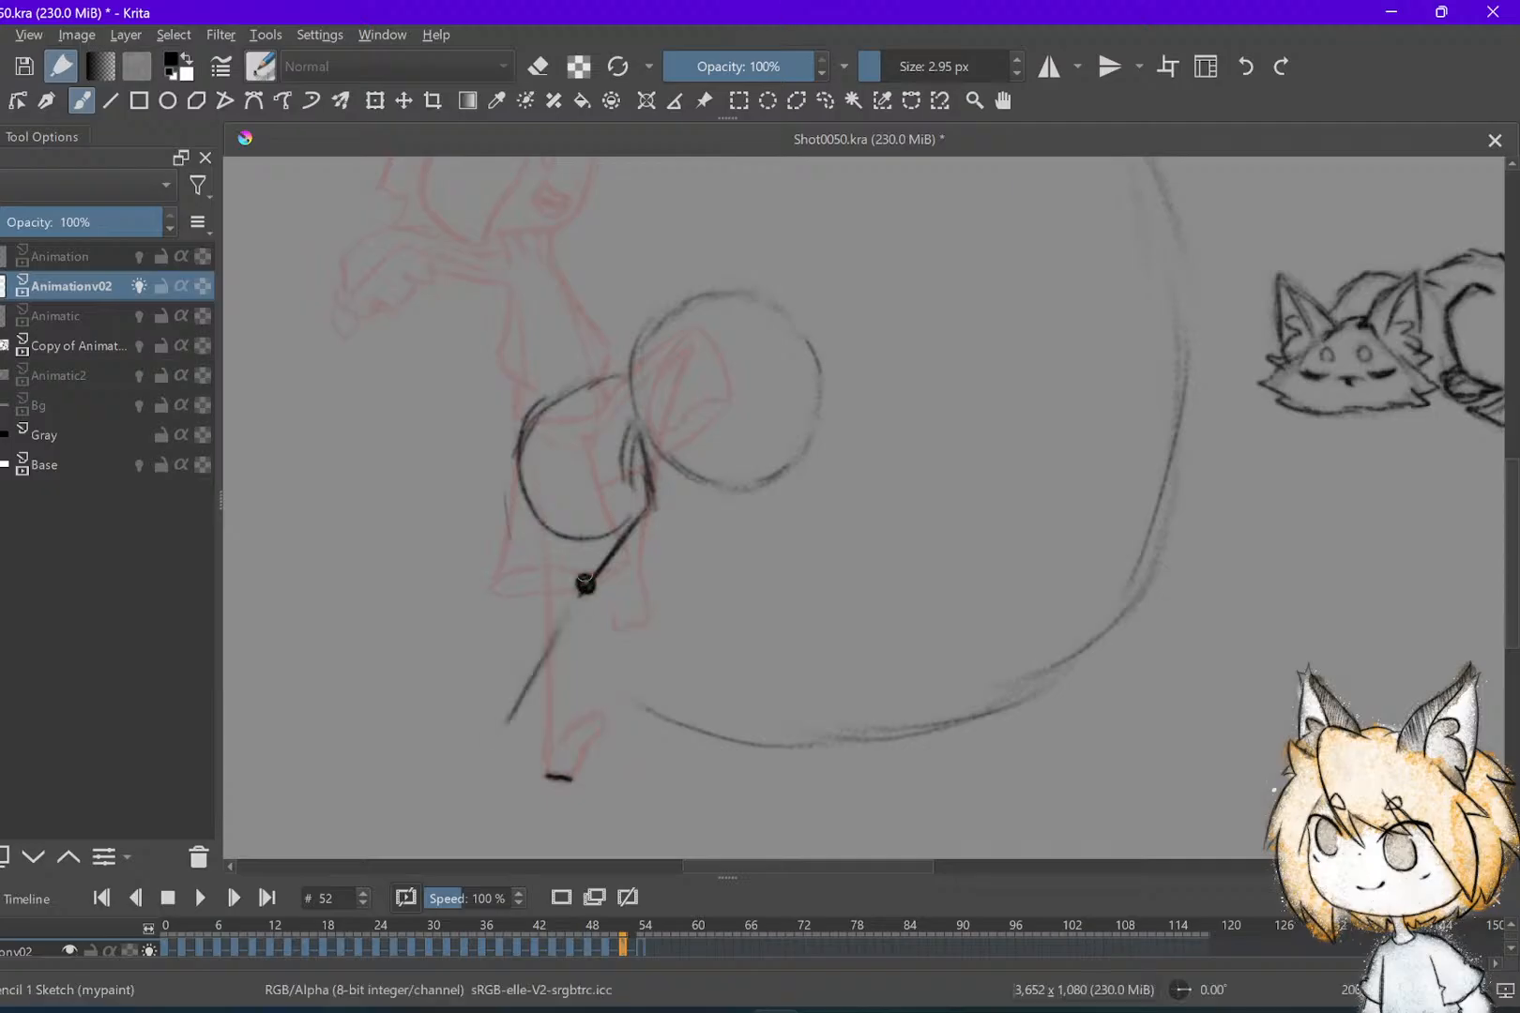
{"action": "key", "text": "e"}
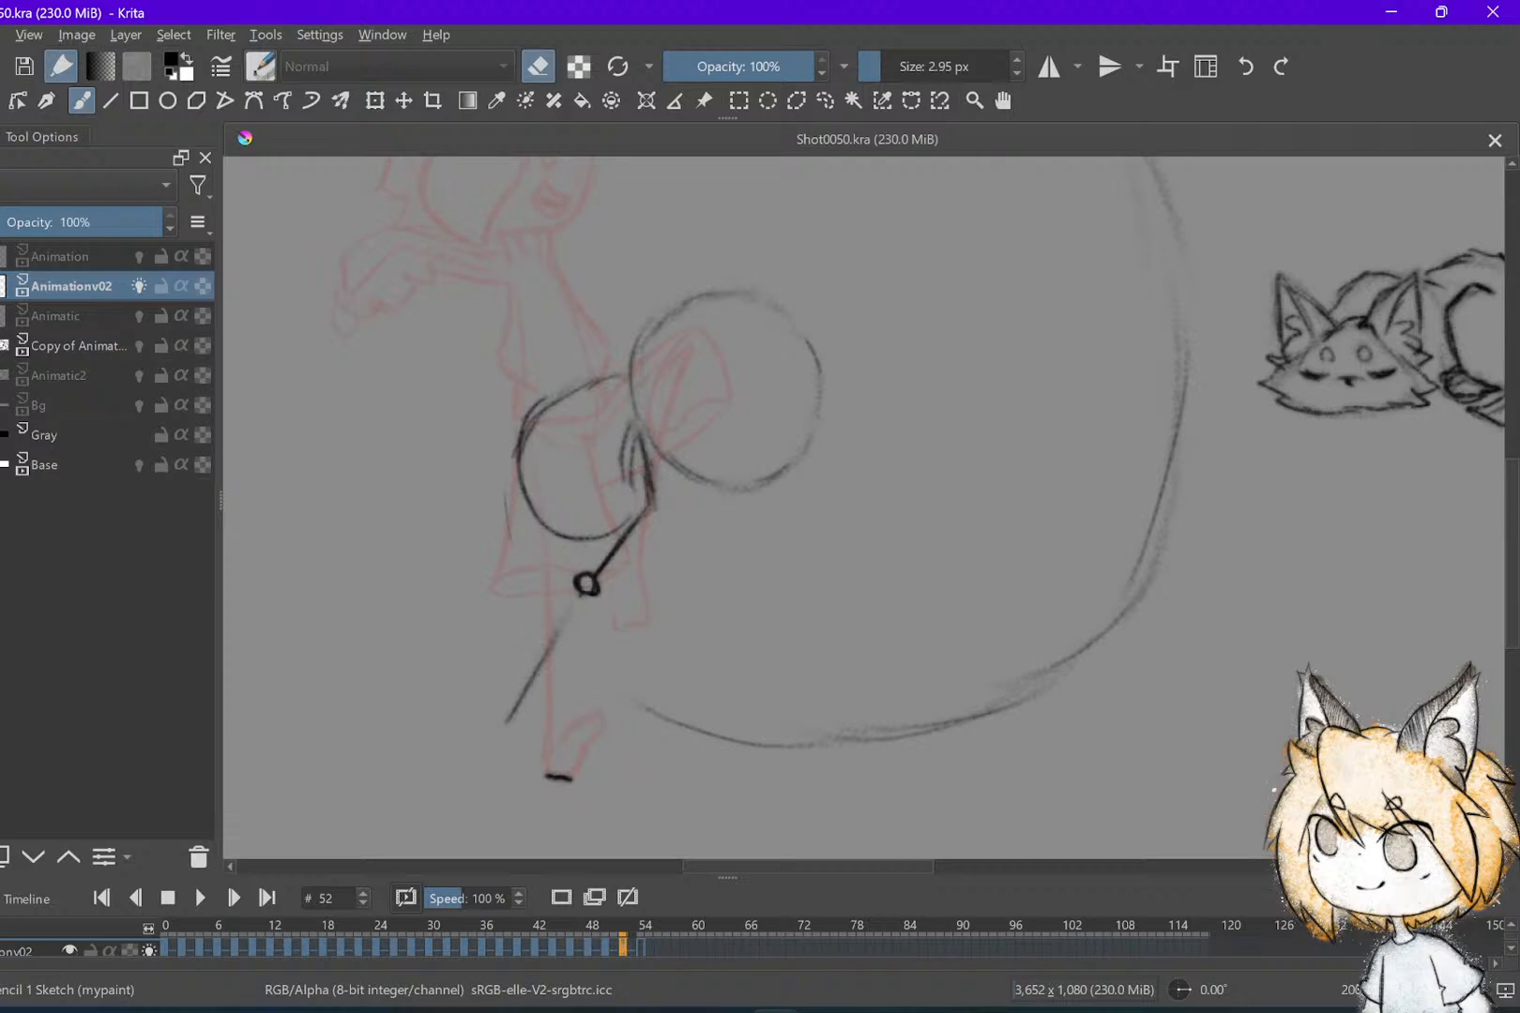
Flip between frame 52 and the previous drawing to check the placement of the new arm and hand
{"action": "scroll", "coordinate": [683, 573], "scroll_direction": "up", "scroll_amount": 1}
{"action": "key", "text": "Left"}
{"action": "key", "text": "Right"}
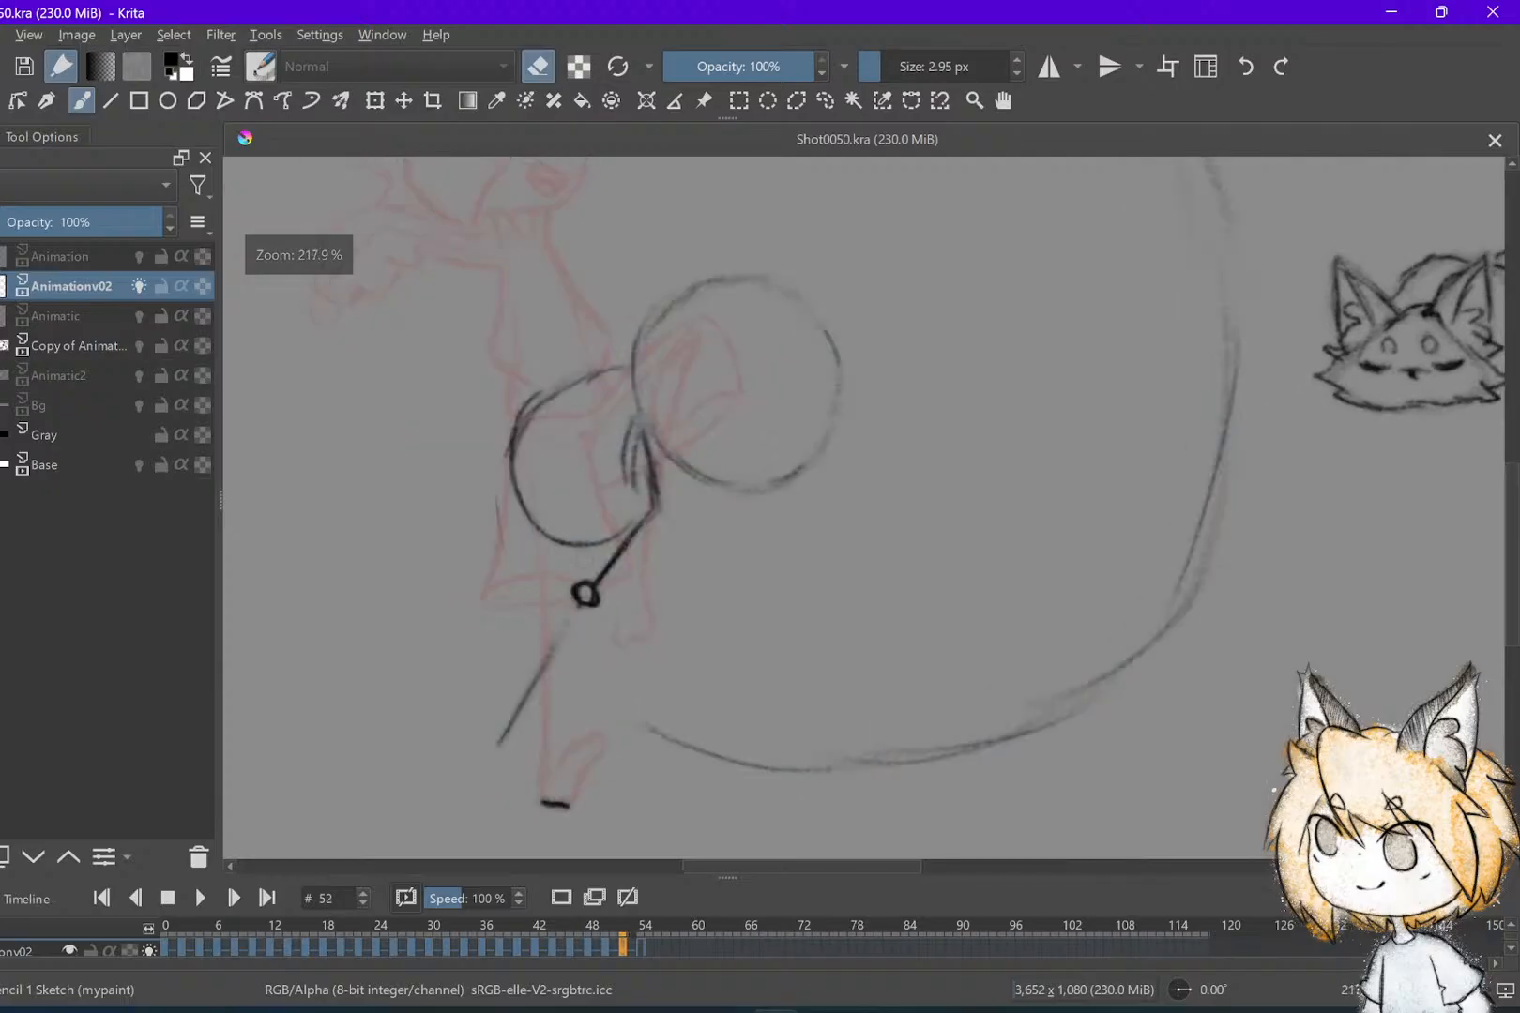
{"action": "scroll", "coordinate": [683, 573], "scroll_direction": "down", "scroll_amount": 2}
{"action": "key", "text": "Left"}
{"action": "key", "text": "Right"}
{"action": "scroll", "coordinate": [857, 850], "scroll_direction": "down", "scroll_amount": 1}
{"action": "key", "text": "Left"}
{"action": "key", "text": "Right"}
{"action": "scroll", "coordinate": [728, 672], "scroll_direction": "up", "scroll_amount": 3}
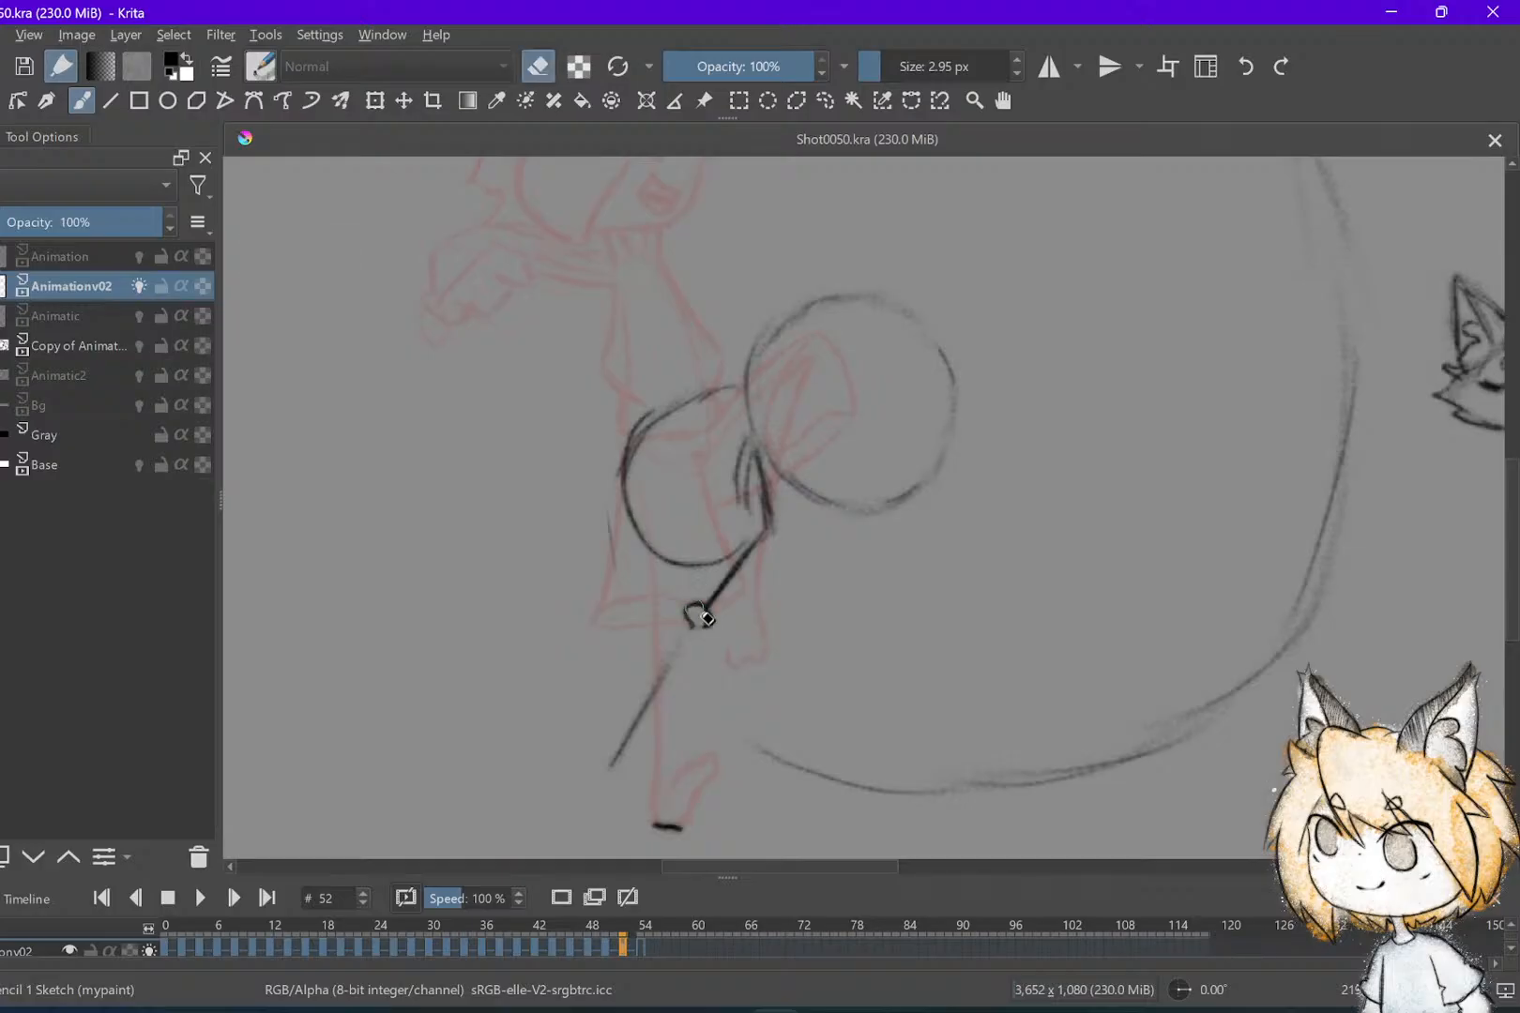
Clean up the small hand circle at the end of the forearm line and save the file
{"action": "left_click", "coordinate": [696, 616]}
{"action": "key", "text": "e"}
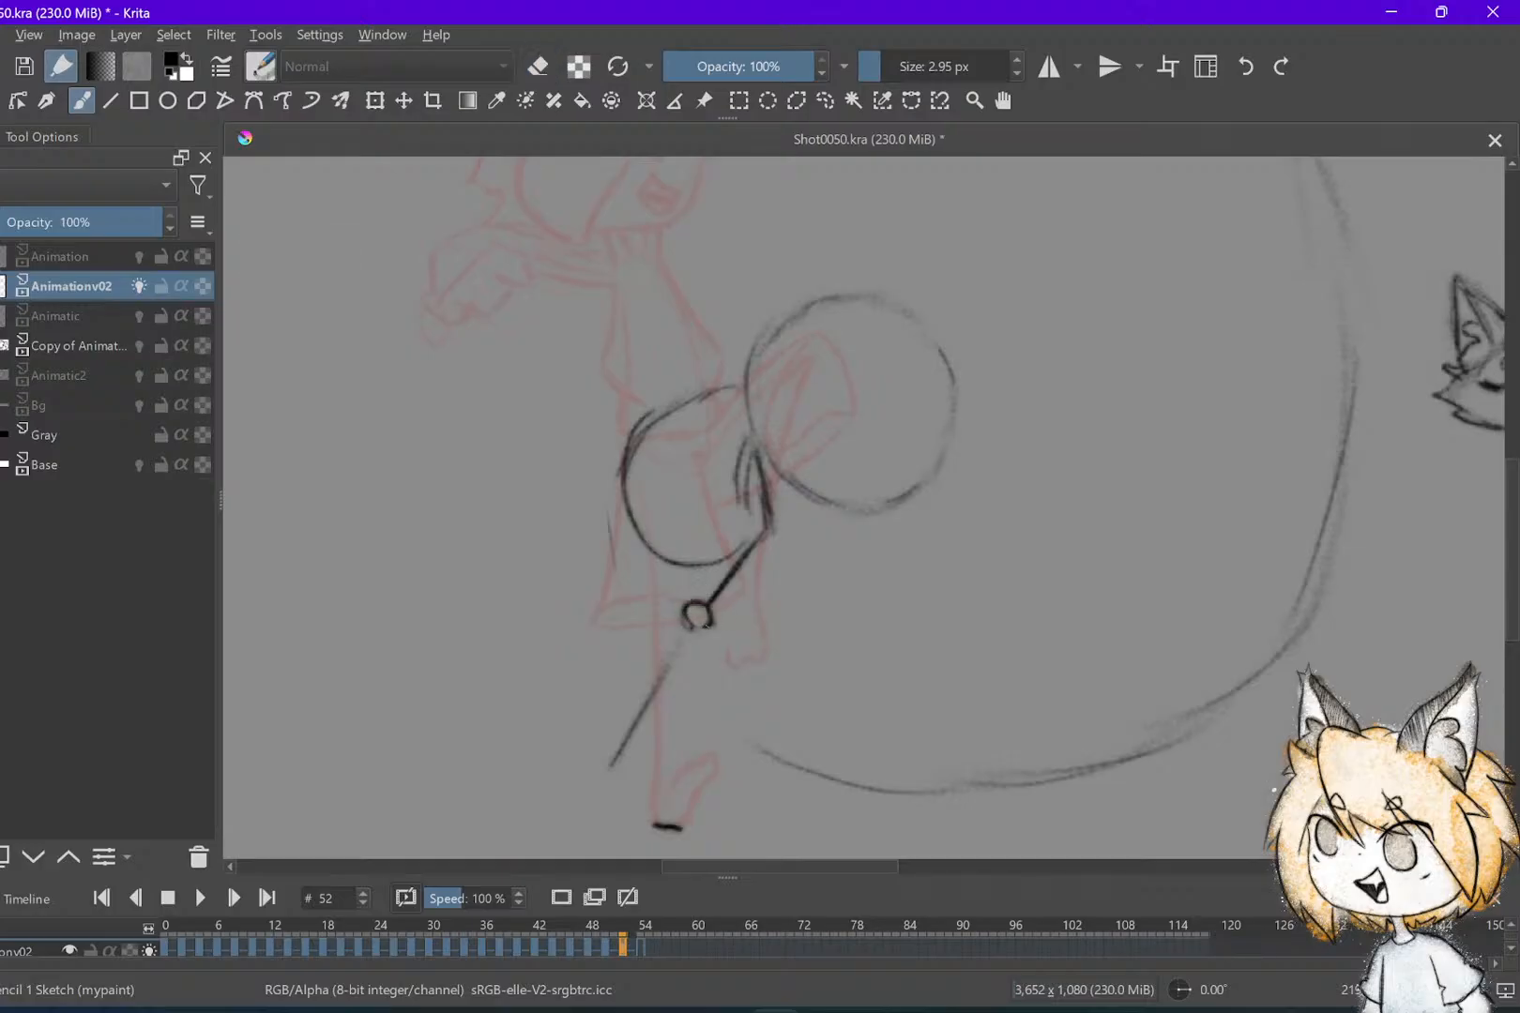
{"action": "key", "text": "ctrl+s"}
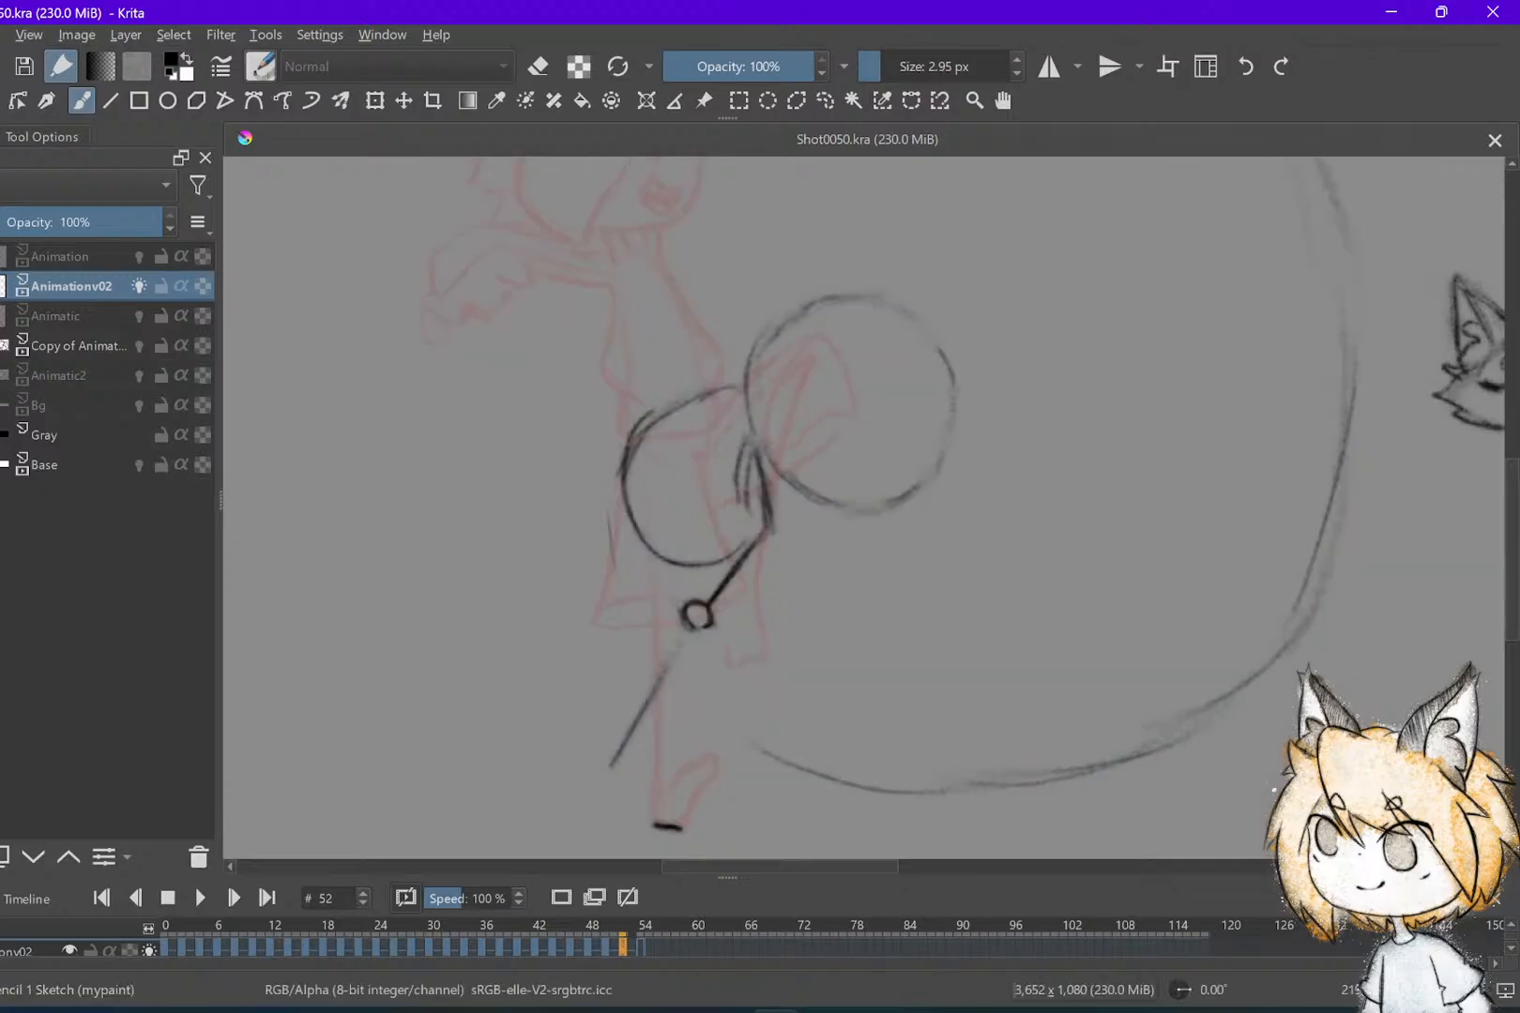
Check the frame 52 rough against the previous drawing and briefly show the Animatic layer for reference
{"action": "key", "text": "Left"}
{"action": "key", "text": "Right"}
{"action": "scroll", "coordinate": [753, 594], "scroll_direction": "down", "scroll_amount": 2}
{"action": "left_click", "coordinate": [2, 315]}
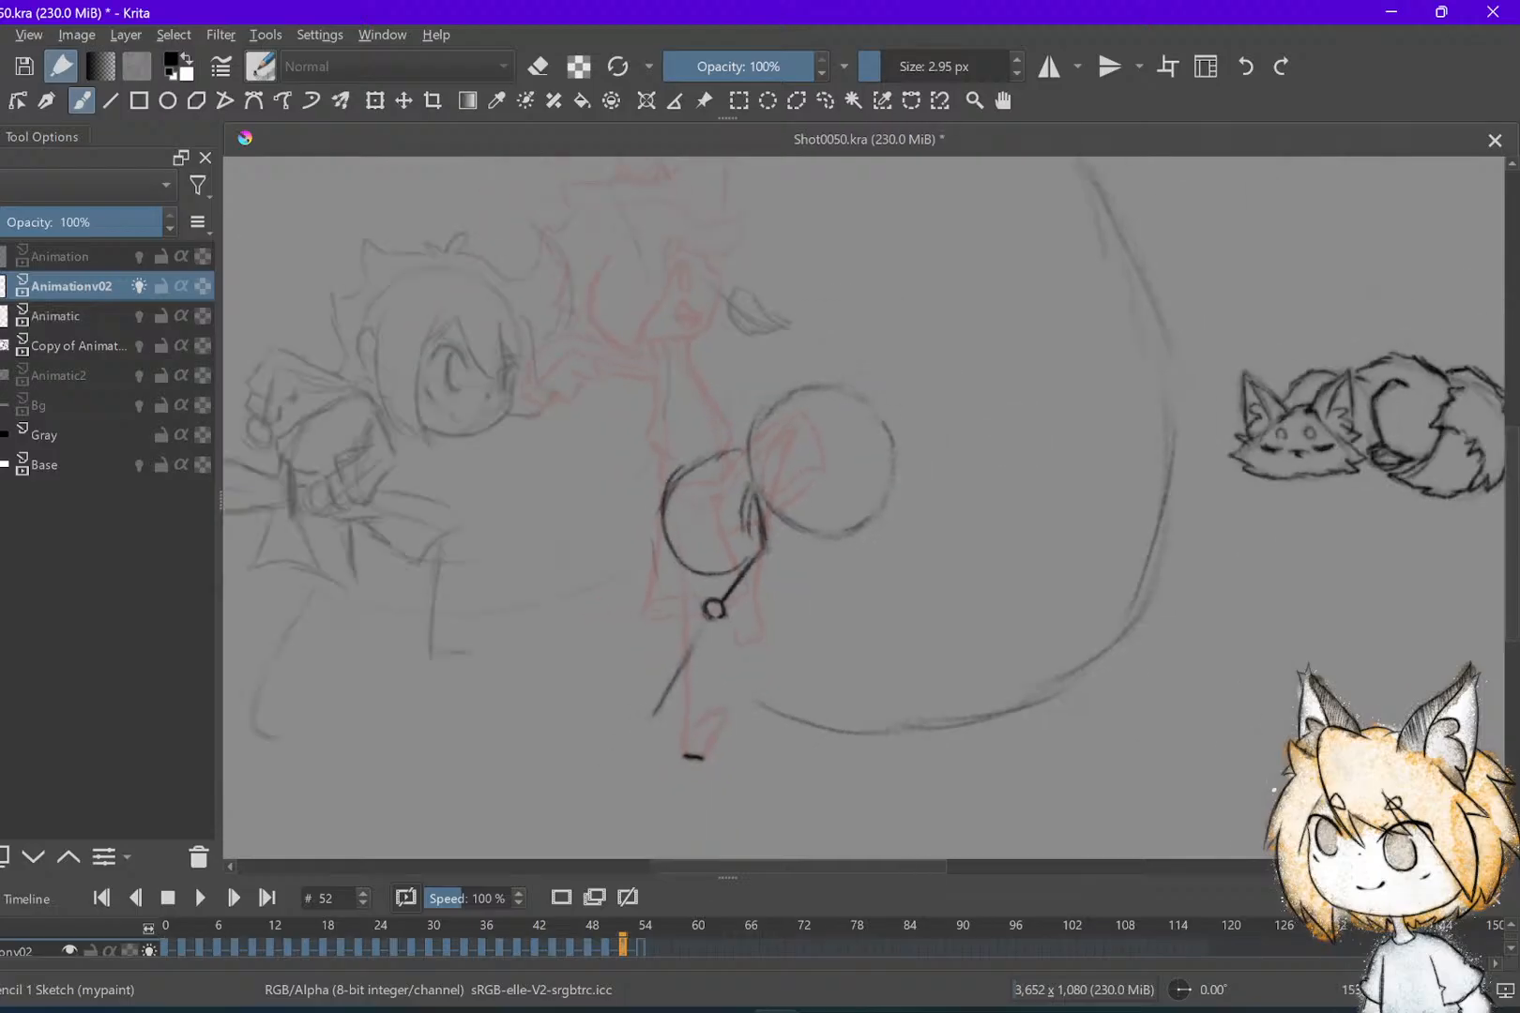
{"action": "key", "text": "ctrl+z"}
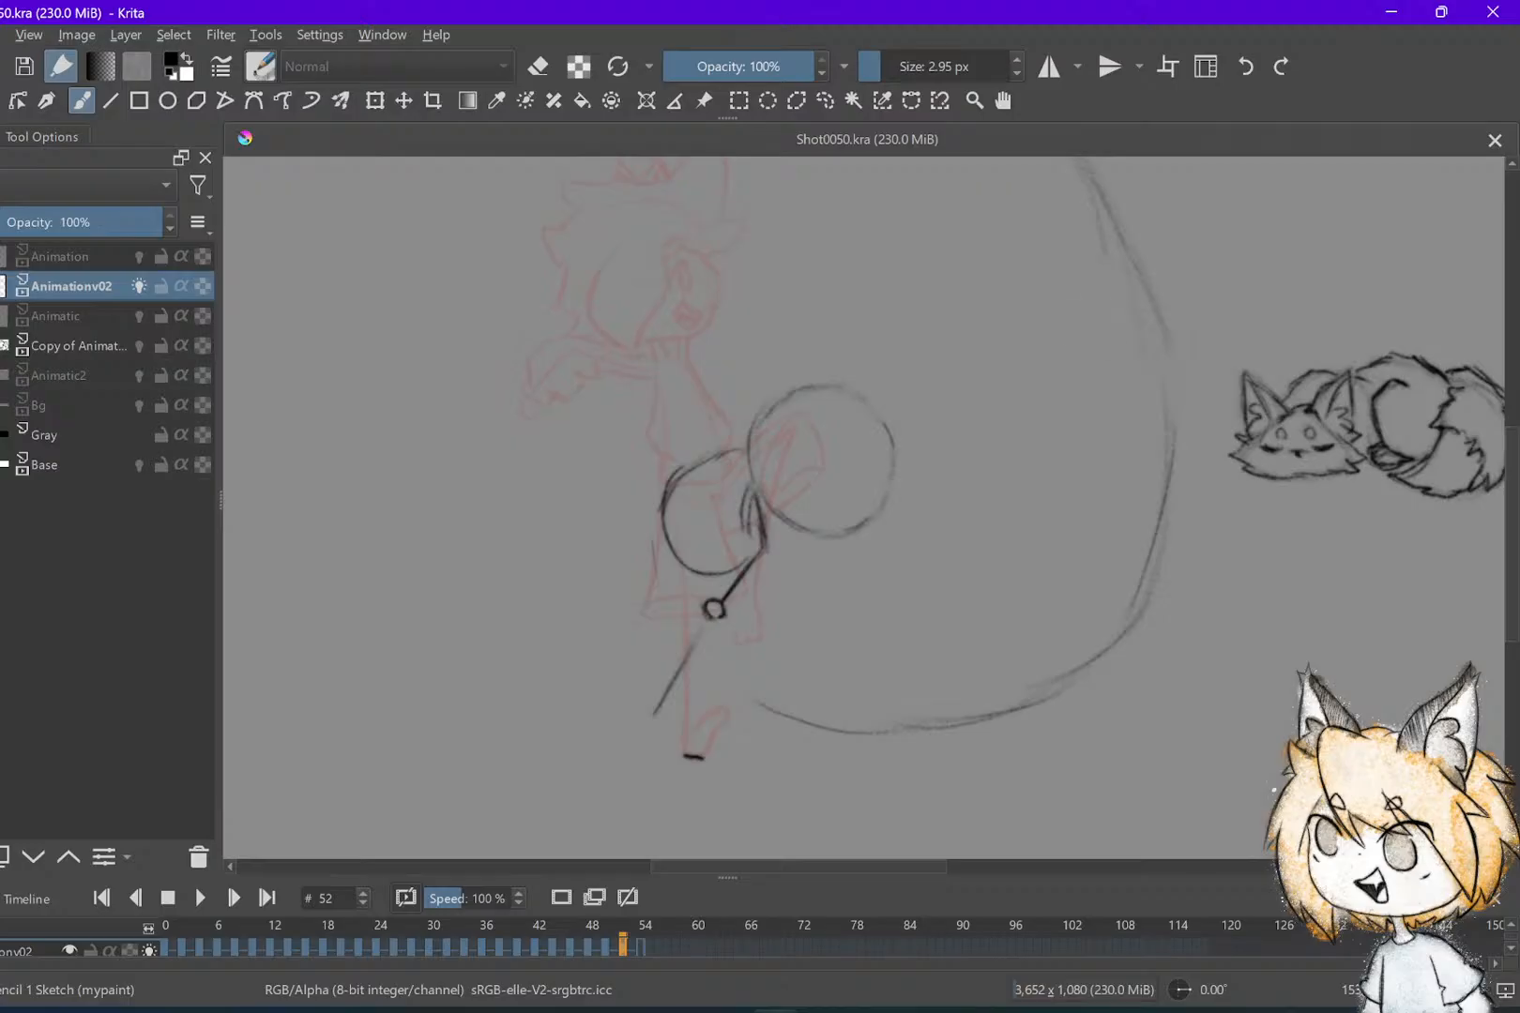
Draw curved facial guidelines across the head circle on frame 52 and sketch two eyes on them, checking against frame 50
{"action": "left_click_drag", "start_coordinate": [788, 488], "coordinate": [871, 484]}
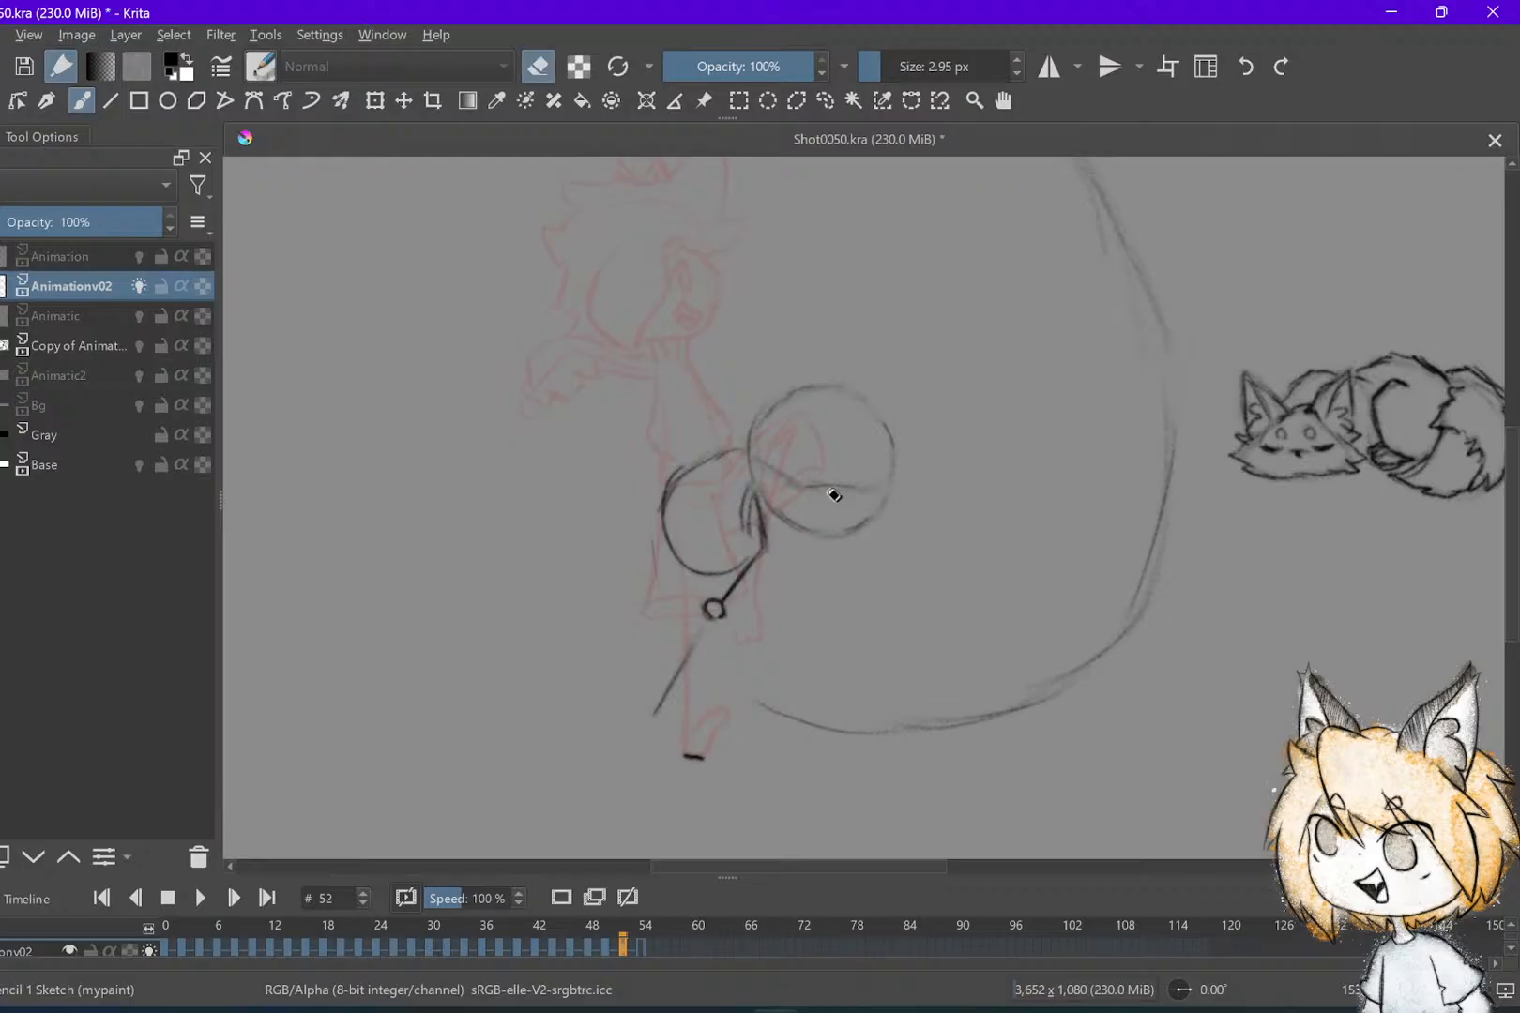
{"action": "key", "text": "Left"}
{"action": "key", "text": "Right"}
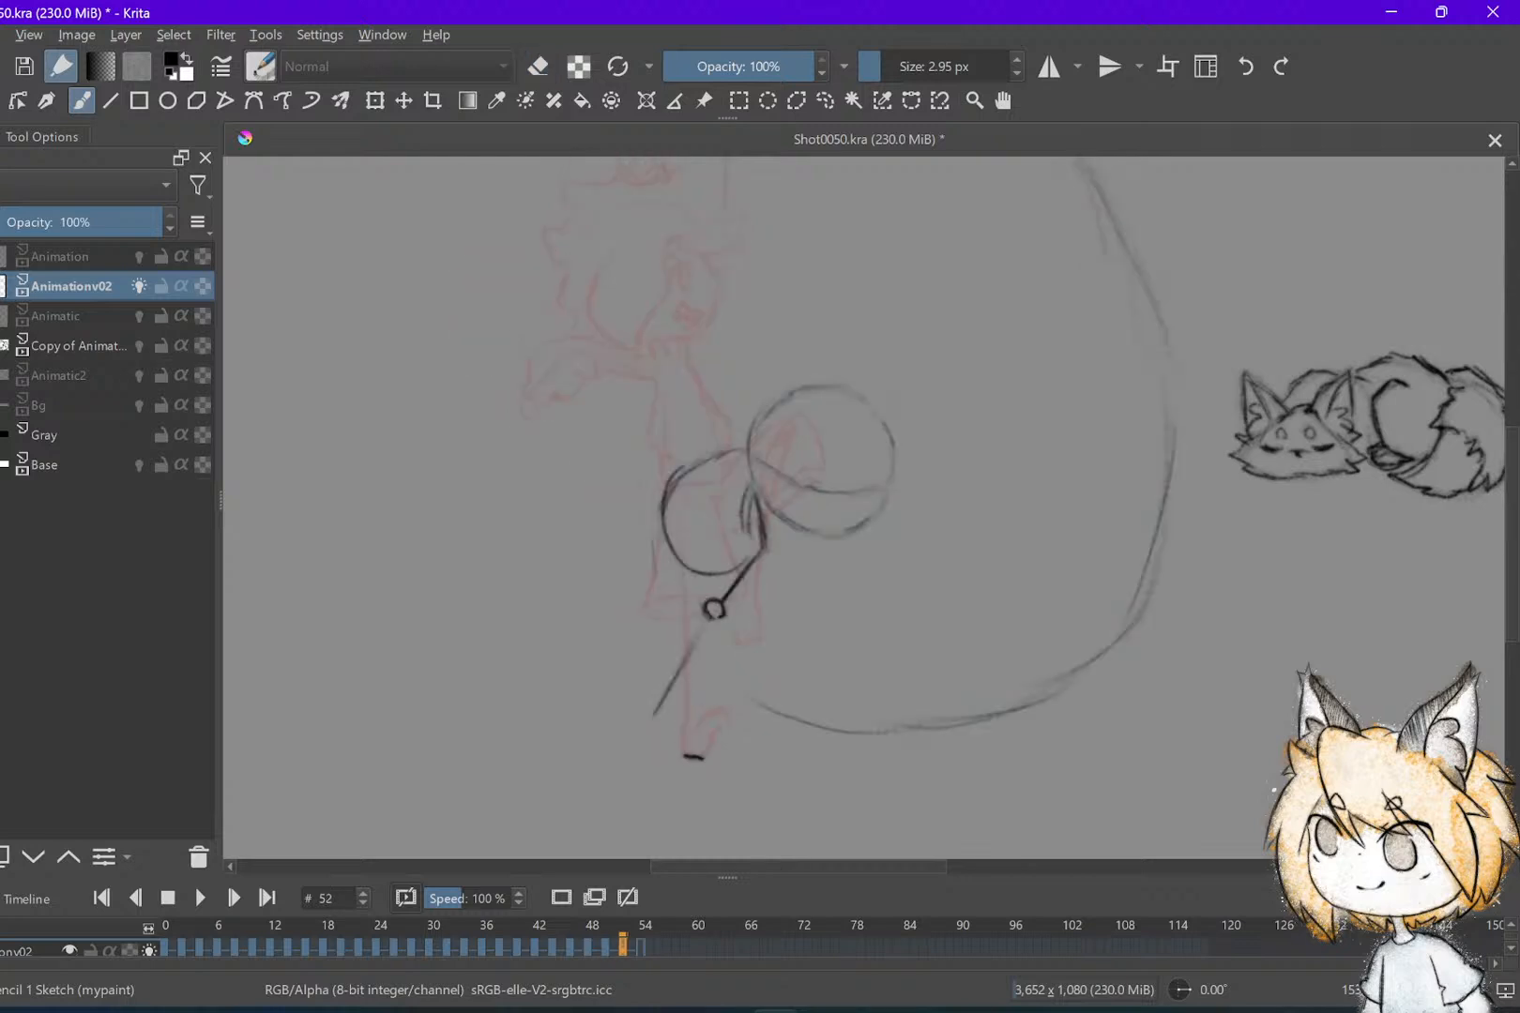
{"action": "key", "text": "Left"}
{"action": "key", "text": "Left"}
{"action": "key", "text": "Left"}
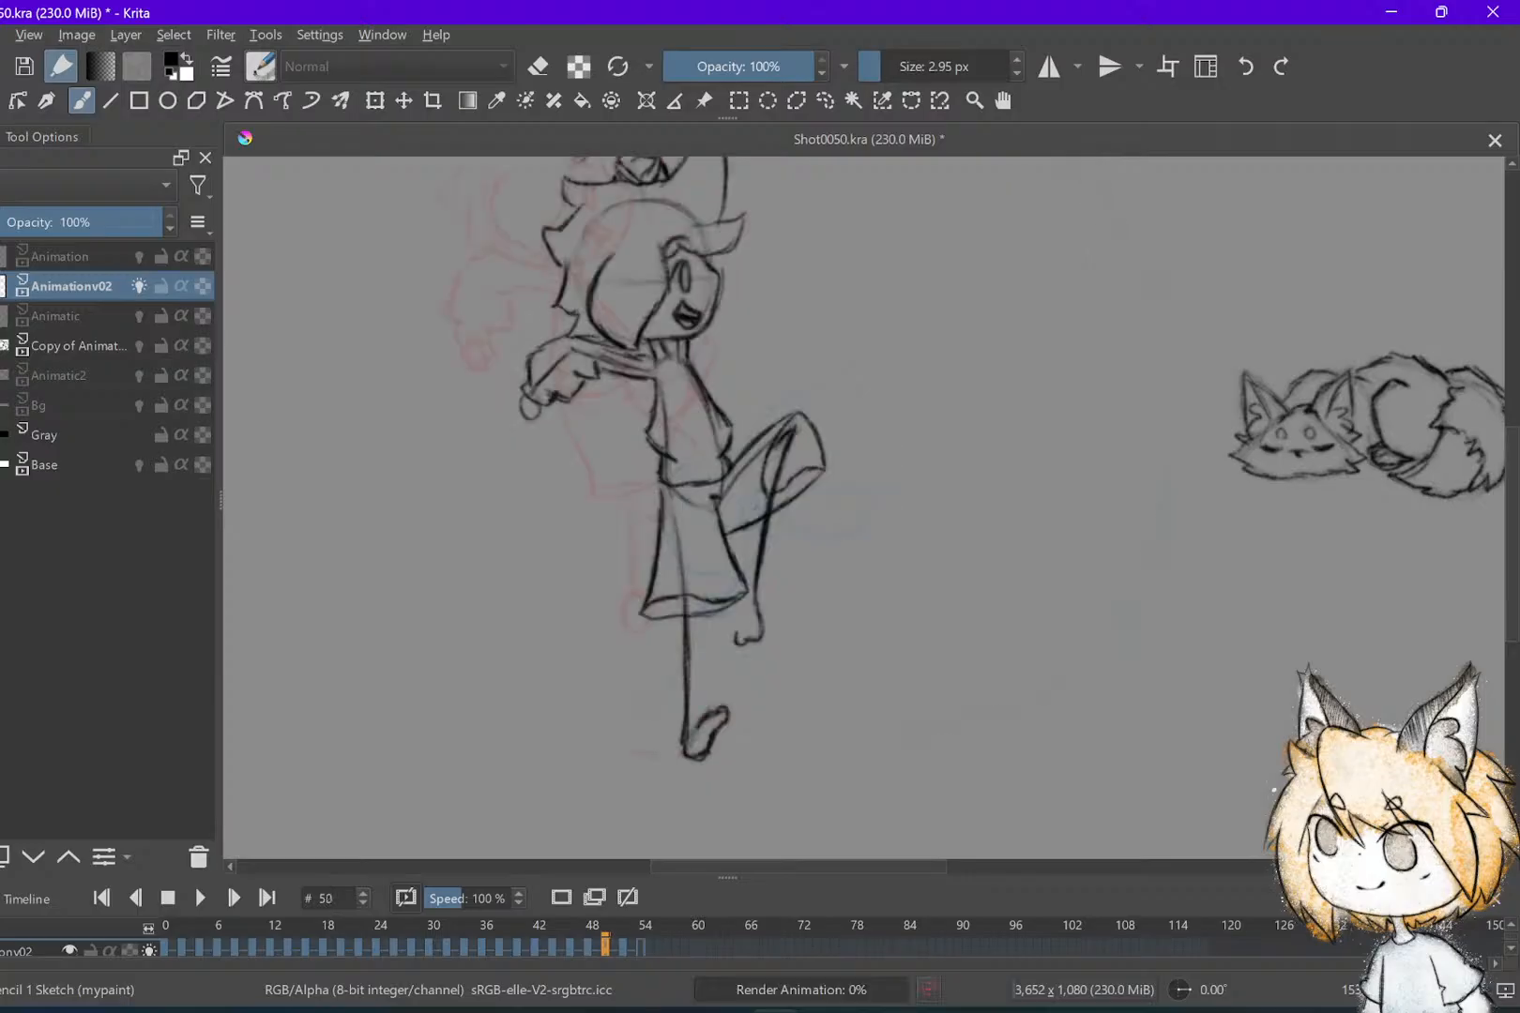
{"action": "key", "text": "Right"}
{"action": "key", "text": "Right"}
{"action": "key", "text": "Right"}
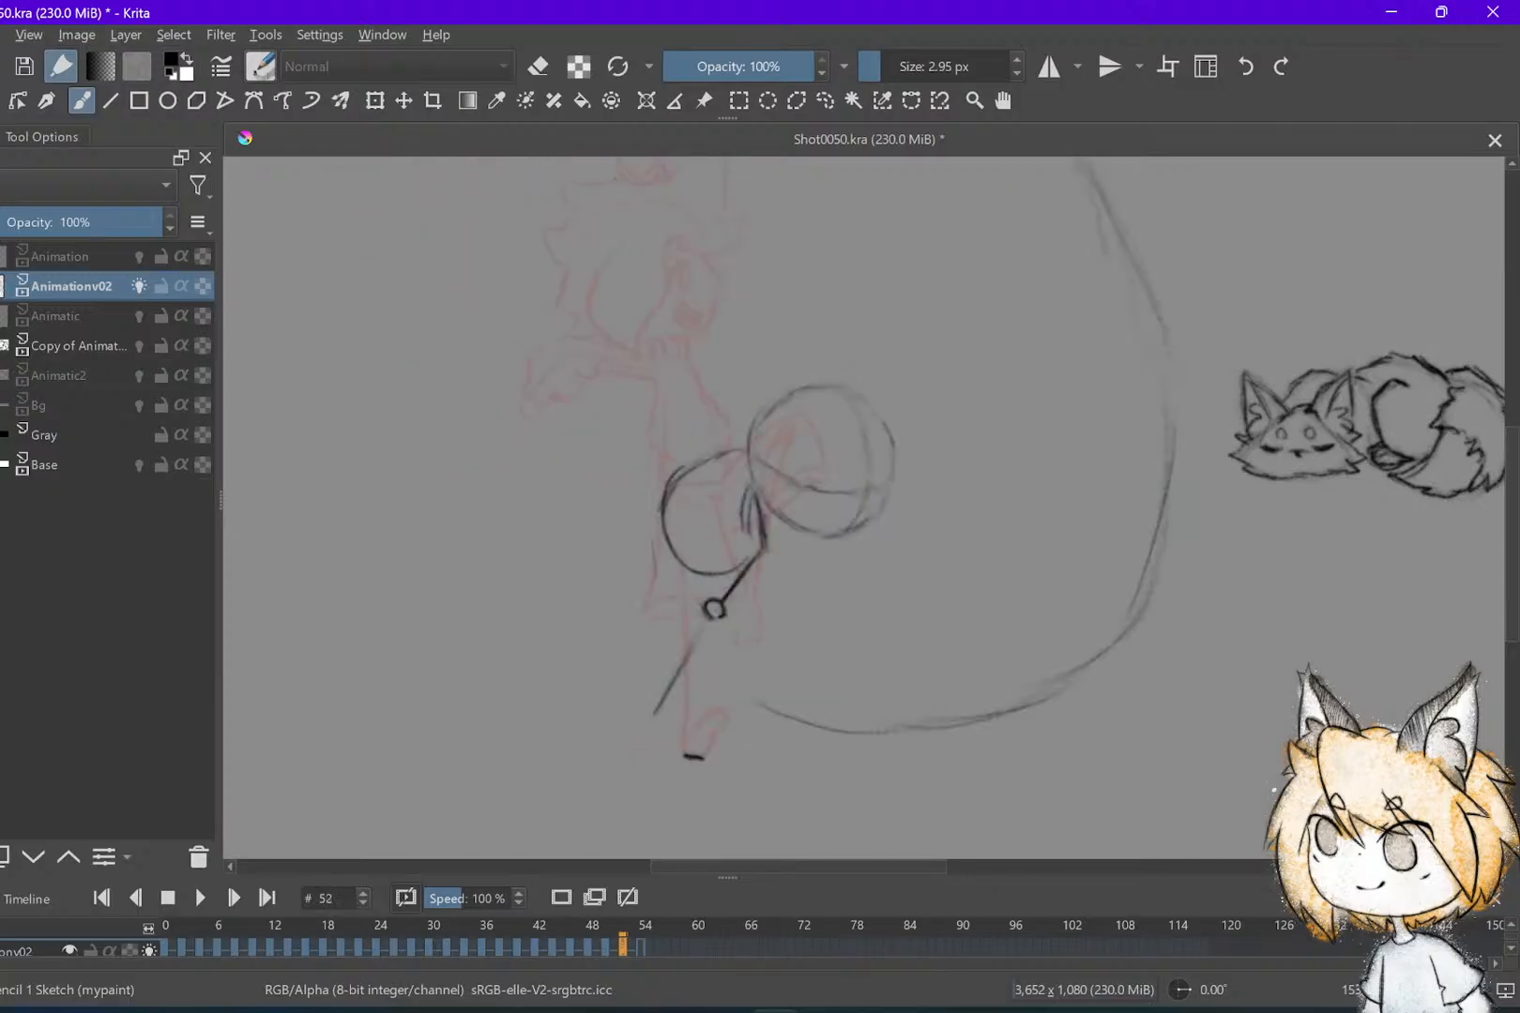
{"action": "left_click_drag", "start_coordinate": [813, 477], "coordinate": [817, 508]}
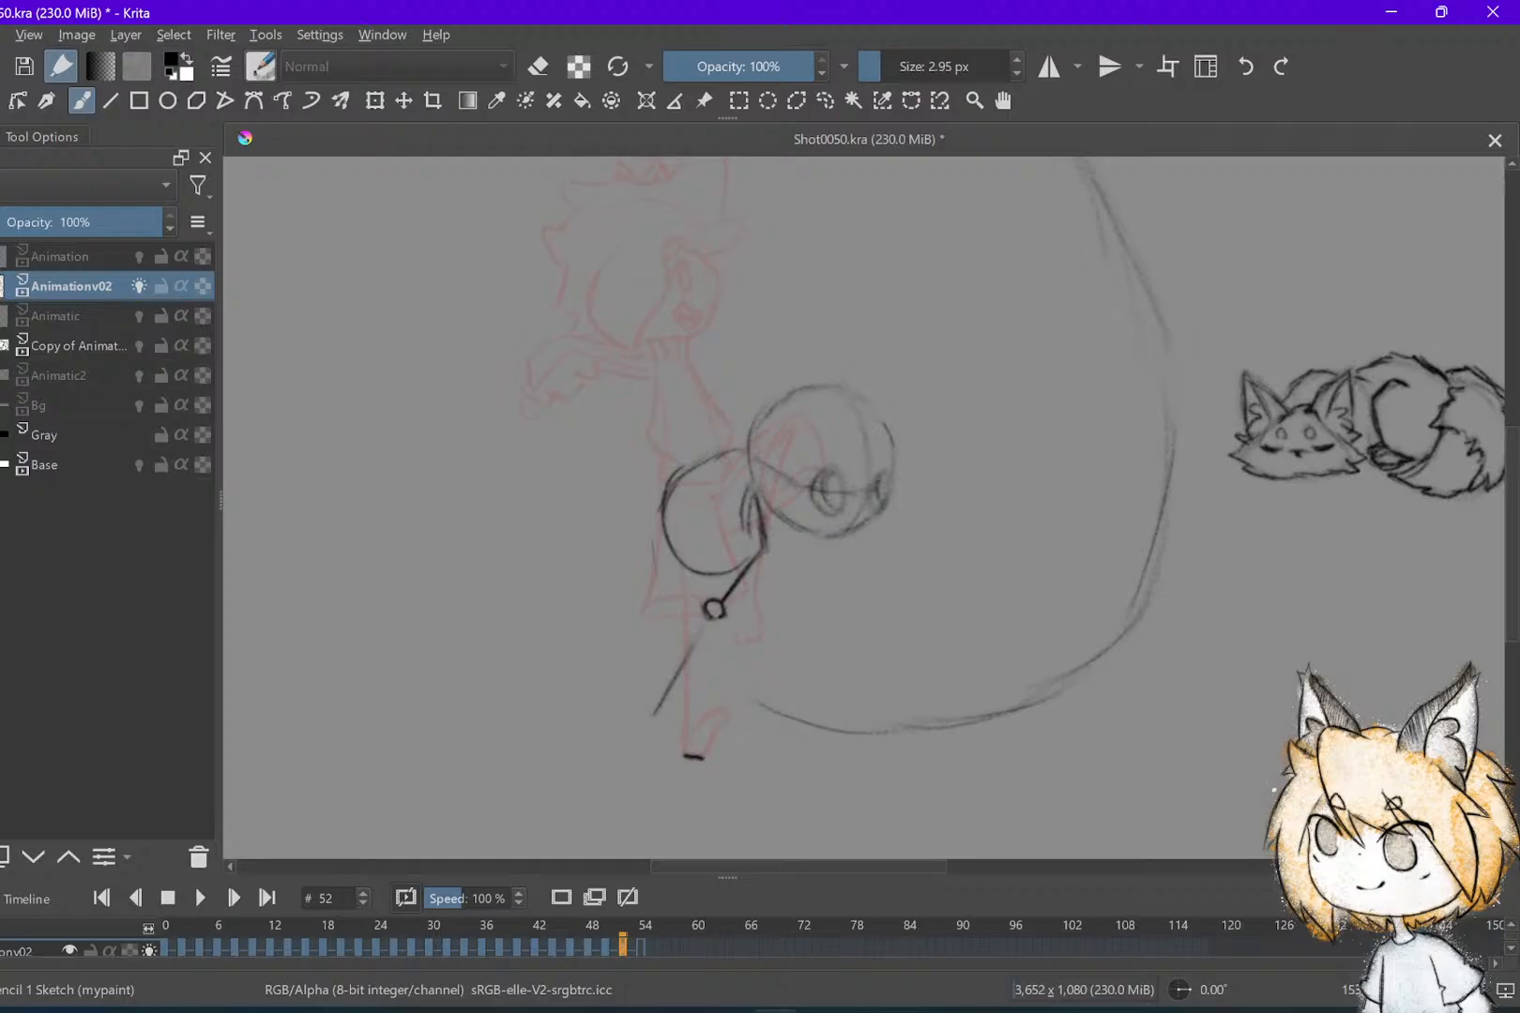
Flip through the drawings before frame 52 to check how the new head and eyes follow the motion
{"action": "key", "text": "Left"}
{"action": "key", "text": "Right"}
{"action": "scroll", "coordinate": [848, 622], "scroll_direction": "down", "scroll_amount": 2}
{"action": "key", "text": "Left"}
{"action": "key", "text": "Left"}
{"action": "key", "text": "Left"}
{"action": "key", "text": "Right"}
{"action": "key", "text": "Right"}
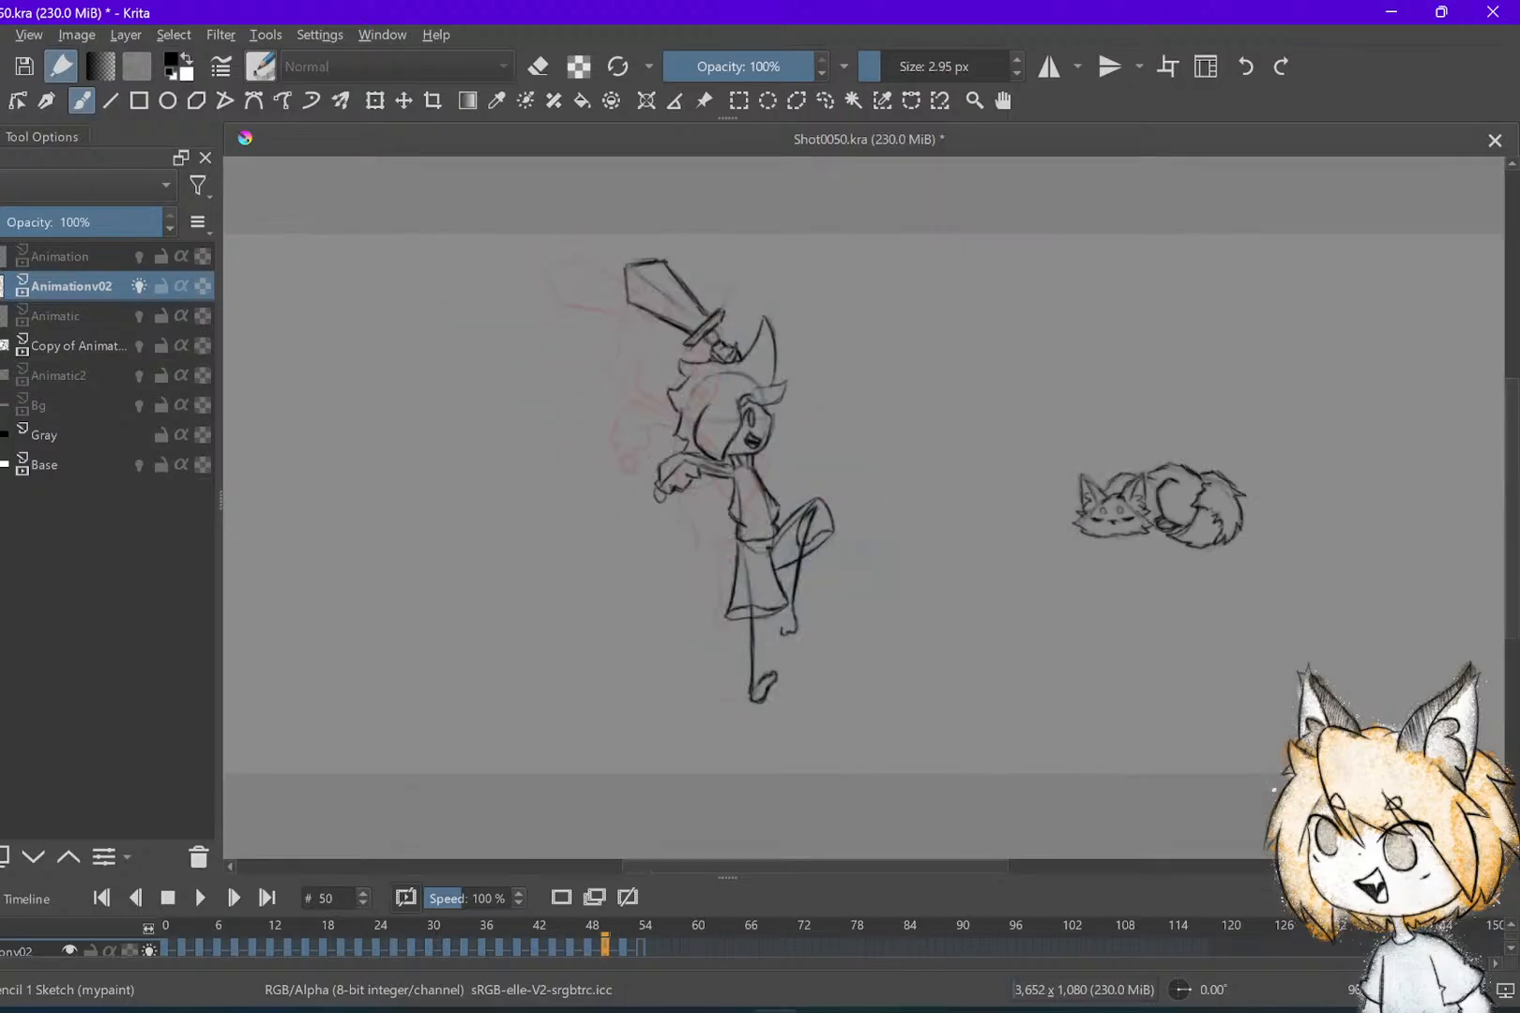
Show the Animatic layer and step back through the leap to frame 38 to compare it with the animatic
{"action": "left_click", "coordinate": [4, 316]}
{"action": "scroll", "coordinate": [863, 507], "scroll_direction": "left", "scroll_amount": 1}
{"action": "key", "text": "Left"}
{"action": "key", "text": "Left"}
{"action": "key", "text": "Left"}
{"action": "key", "text": "Left"}
{"action": "key", "text": "Left"}
{"action": "key", "text": "Left"}
{"action": "key", "text": "Left"}
{"action": "key", "text": "Left"}
{"action": "key", "text": "Left"}
{"action": "key", "text": "Left"}
{"action": "key", "text": "Left"}
{"action": "key", "text": "Left"}
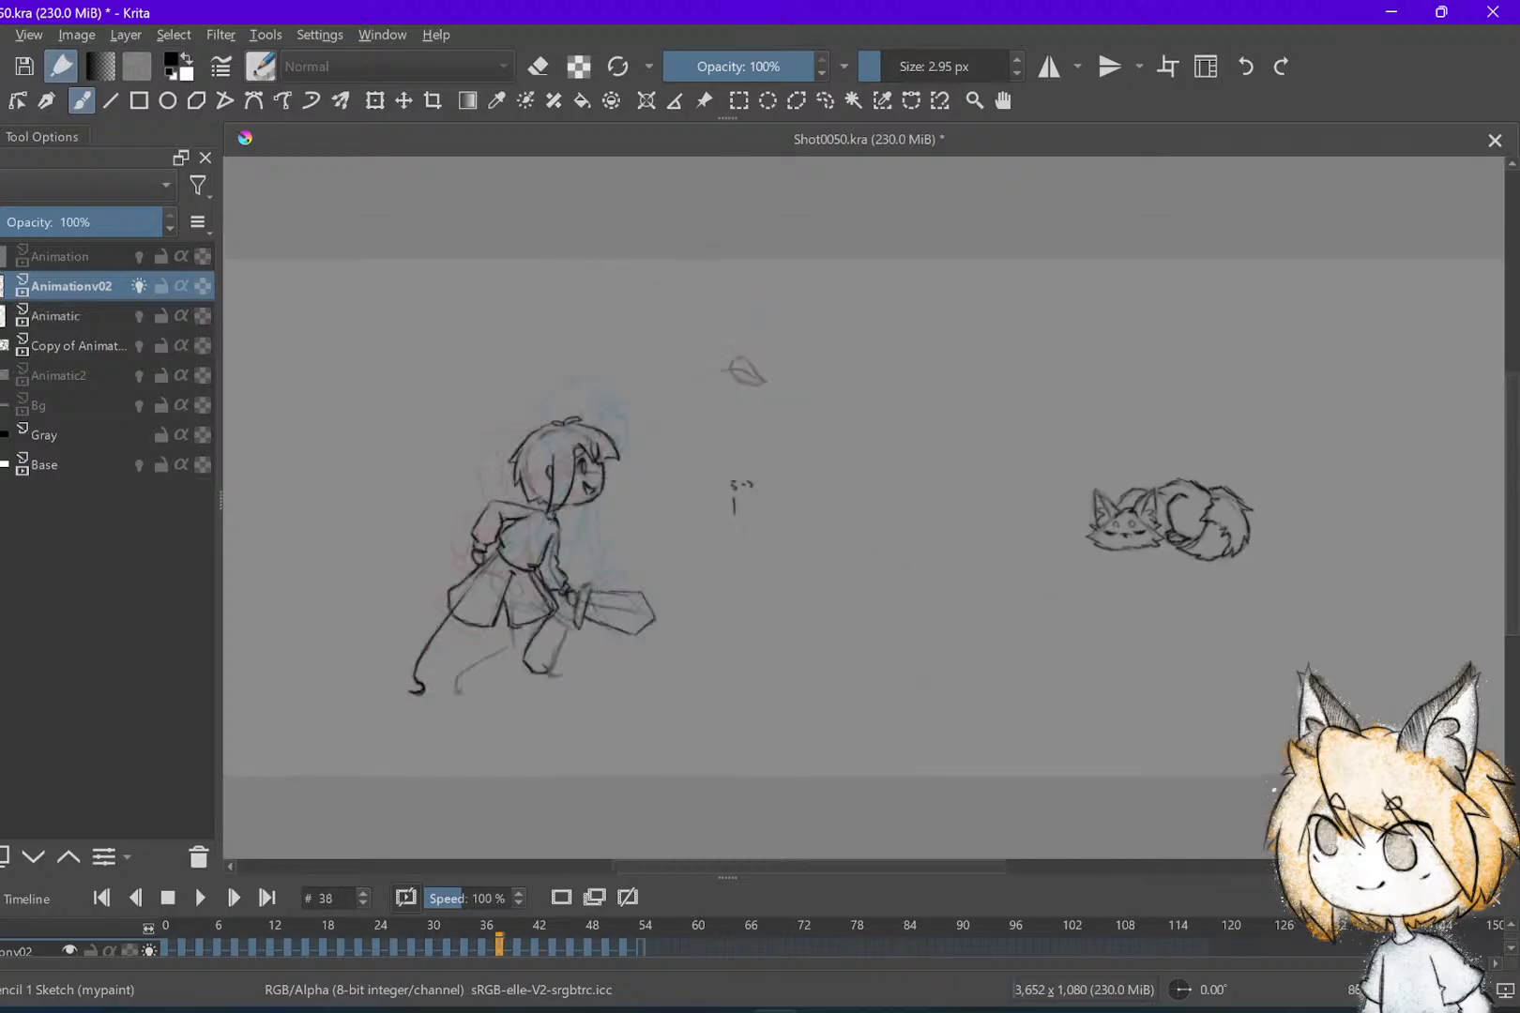
Step forward from frame 38 through the leap and flip around its final drawings to review the motion
{"action": "key", "text": "Right"}
{"action": "key", "text": "Right"}
{"action": "key", "text": "Right"}
{"action": "key", "text": "Right"}
{"action": "key", "text": "Right"}
{"action": "key", "text": "Right"}
{"action": "key", "text": "Right"}
{"action": "key", "text": "Right"}
{"action": "key", "text": "Right"}
{"action": "key", "text": "Right"}
{"action": "key", "text": "Right"}
{"action": "key", "text": "Right"}
{"action": "key", "text": "Right"}
{"action": "key", "text": "Right"}
{"action": "key", "text": "Left"}
{"action": "key", "text": "Left"}
{"action": "key", "text": "Right"}
{"action": "key", "text": "Right"}
Step back through the leap to the crouching poses around frame 32 to review the build-up
{"action": "key", "text": "Left"}
{"action": "key", "text": "Left"}
{"action": "key", "text": "Left"}
{"action": "key", "text": "Left"}
{"action": "key", "text": "Left"}
{"action": "key", "text": "Left"}
{"action": "key", "text": "Left"}
{"action": "key", "text": "Left"}
{"action": "key", "text": "Left"}
{"action": "key", "text": "Left"}
{"action": "key", "text": "Left"}
{"action": "key", "text": "Left"}
{"action": "key", "text": "Left"}
{"action": "key", "text": "Left"}
{"action": "key", "text": "Left"}
{"action": "key", "text": "Left"}
{"action": "key", "text": "Left"}
{"action": "key", "text": "Left"}
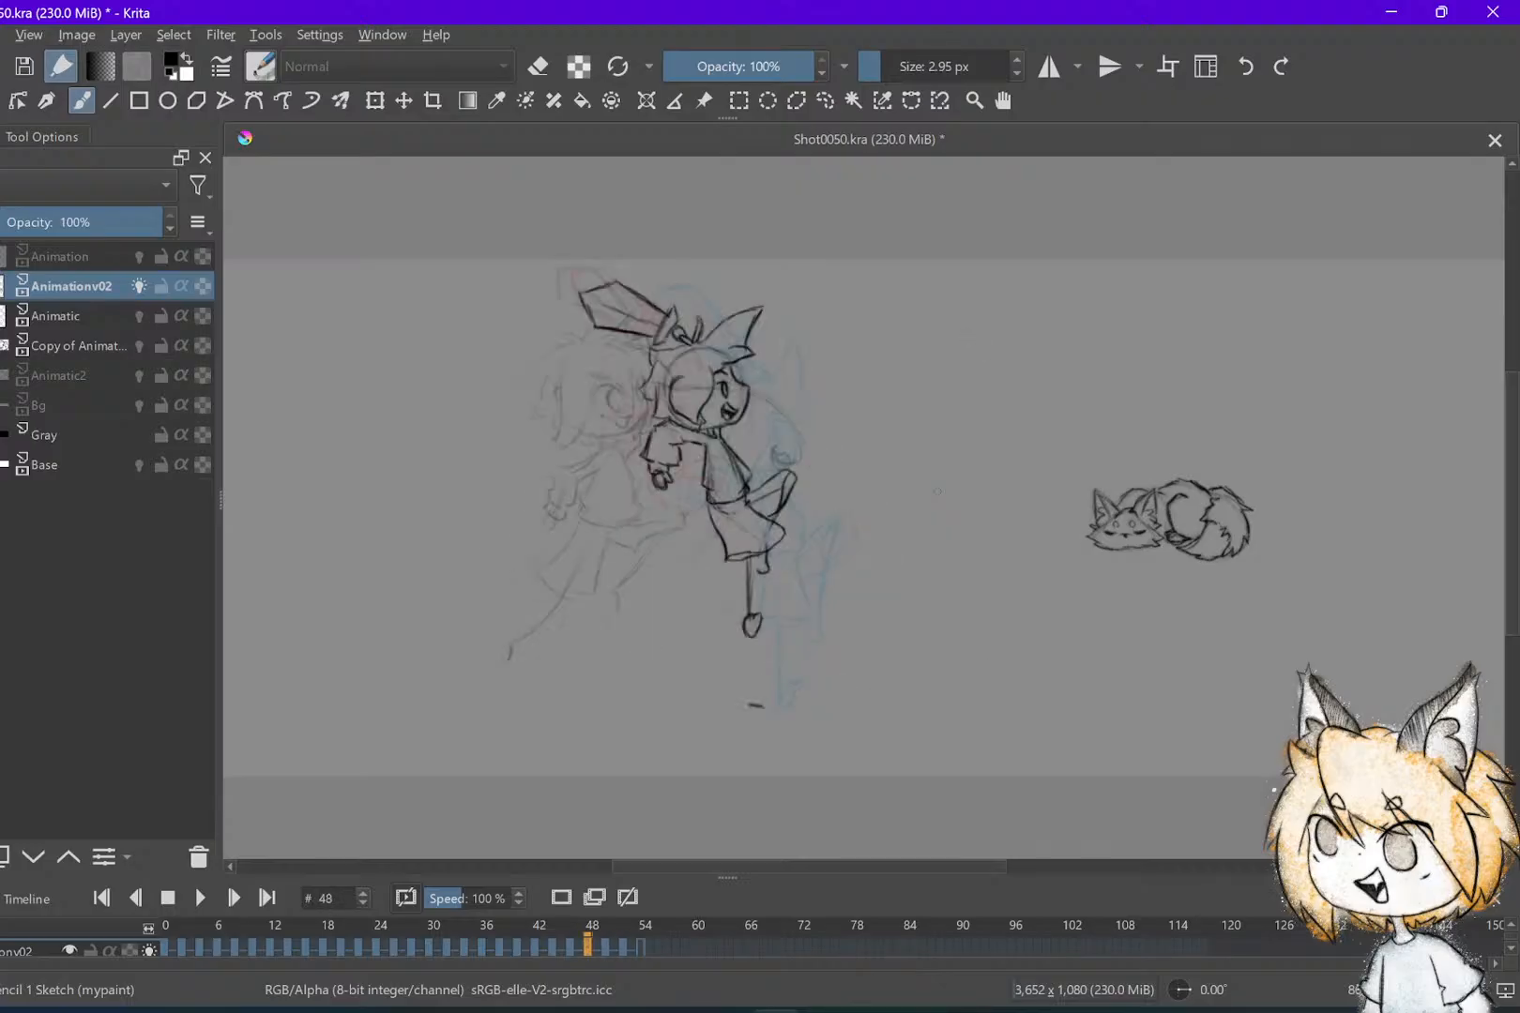
{"action": "scroll", "coordinate": [1144, 636], "scroll_direction": "down", "scroll_amount": 2}
{"action": "key", "text": "Left"}
{"action": "key", "text": "Left"}
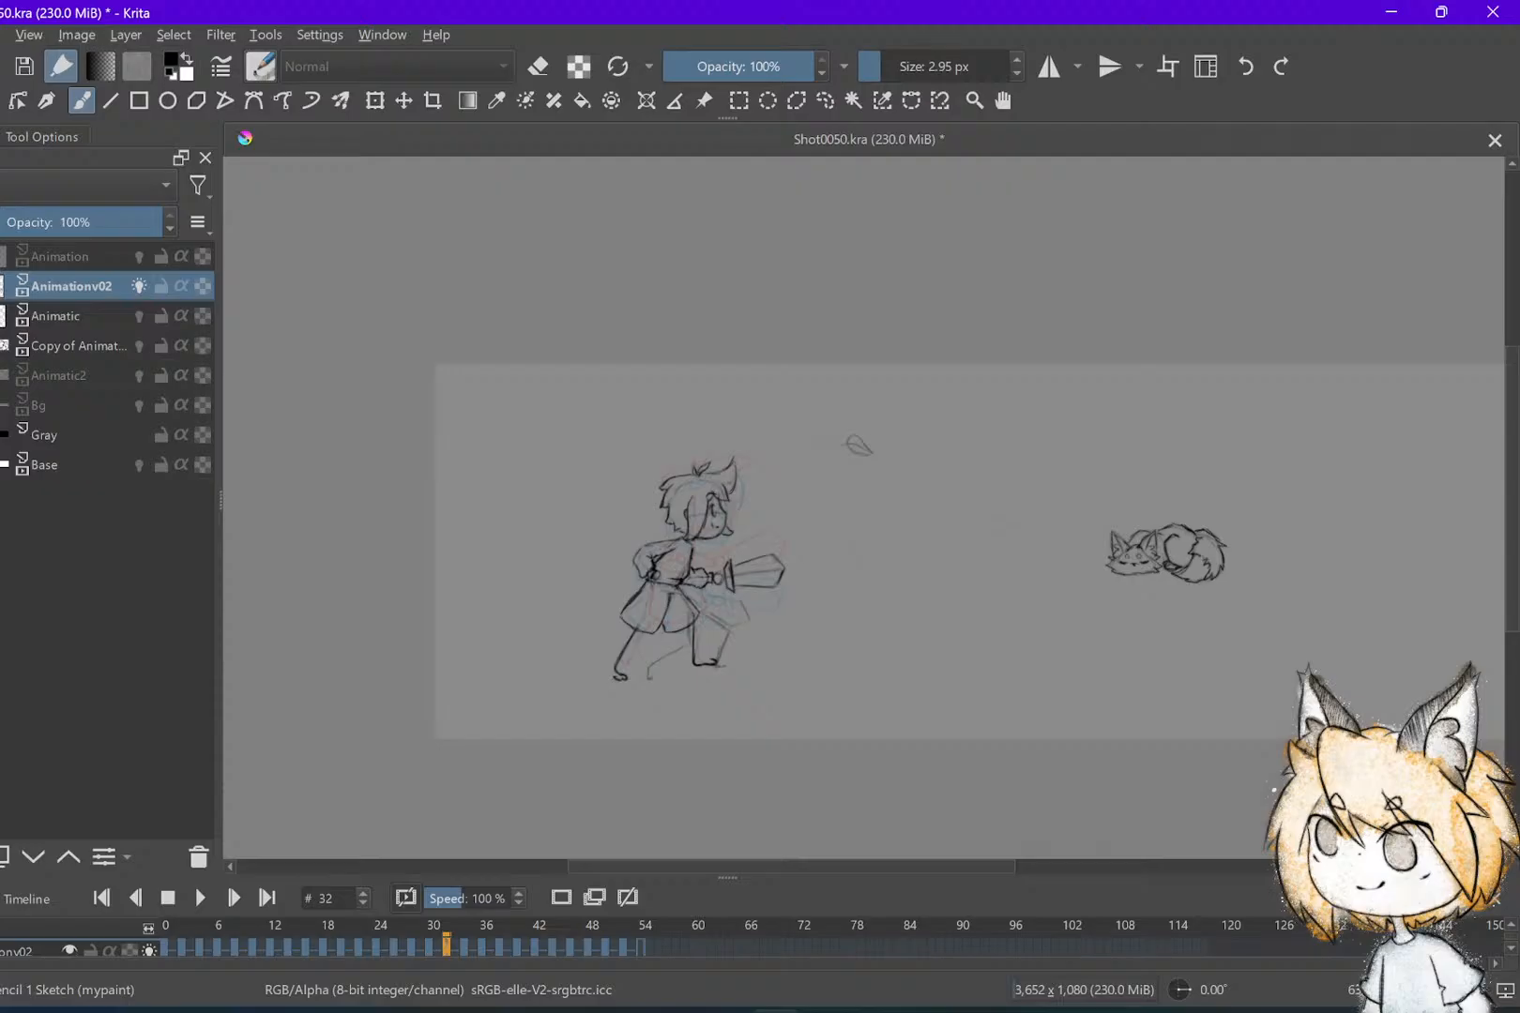
{"action": "key", "text": "Left"}
{"action": "key", "text": "Left"}
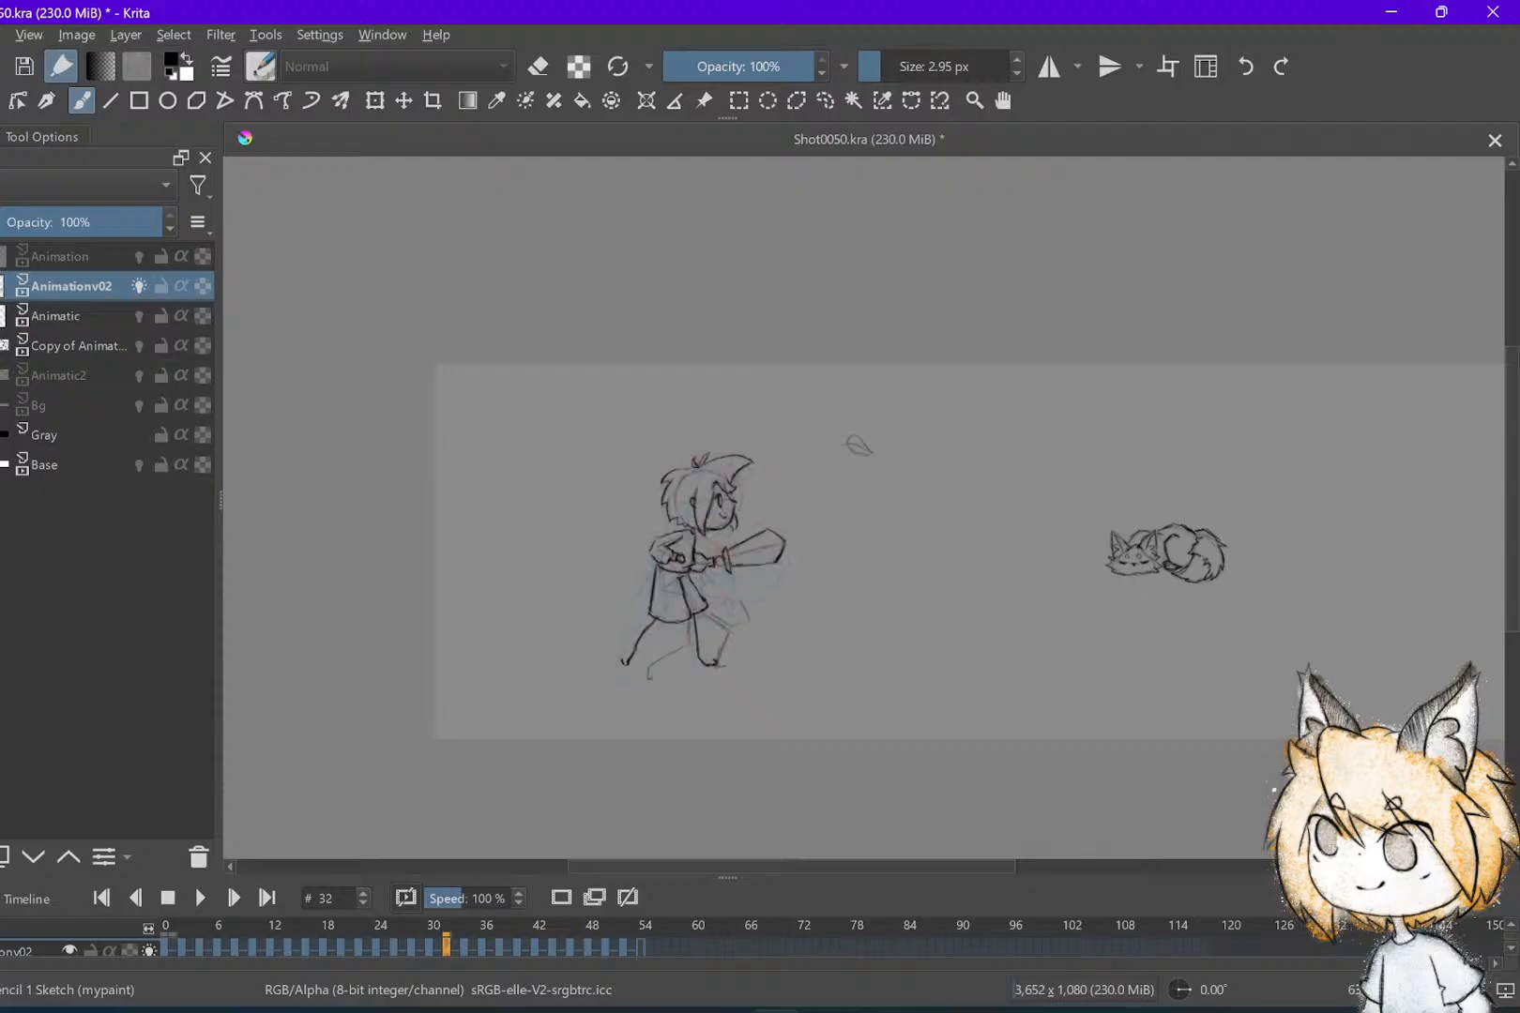
Step forward from the crouch through frames 46 and 50 to frame 52 to review the full leap
{"action": "key", "text": "Right"}
{"action": "key", "text": "Right"}
{"action": "scroll", "coordinate": [1018, 517], "scroll_direction": "up", "scroll_amount": 2}
{"action": "key", "text": "Right"}
{"action": "key", "text": "Right"}
{"action": "key", "text": "Right"}
{"action": "key", "text": "Right"}
{"action": "key", "text": "Right"}
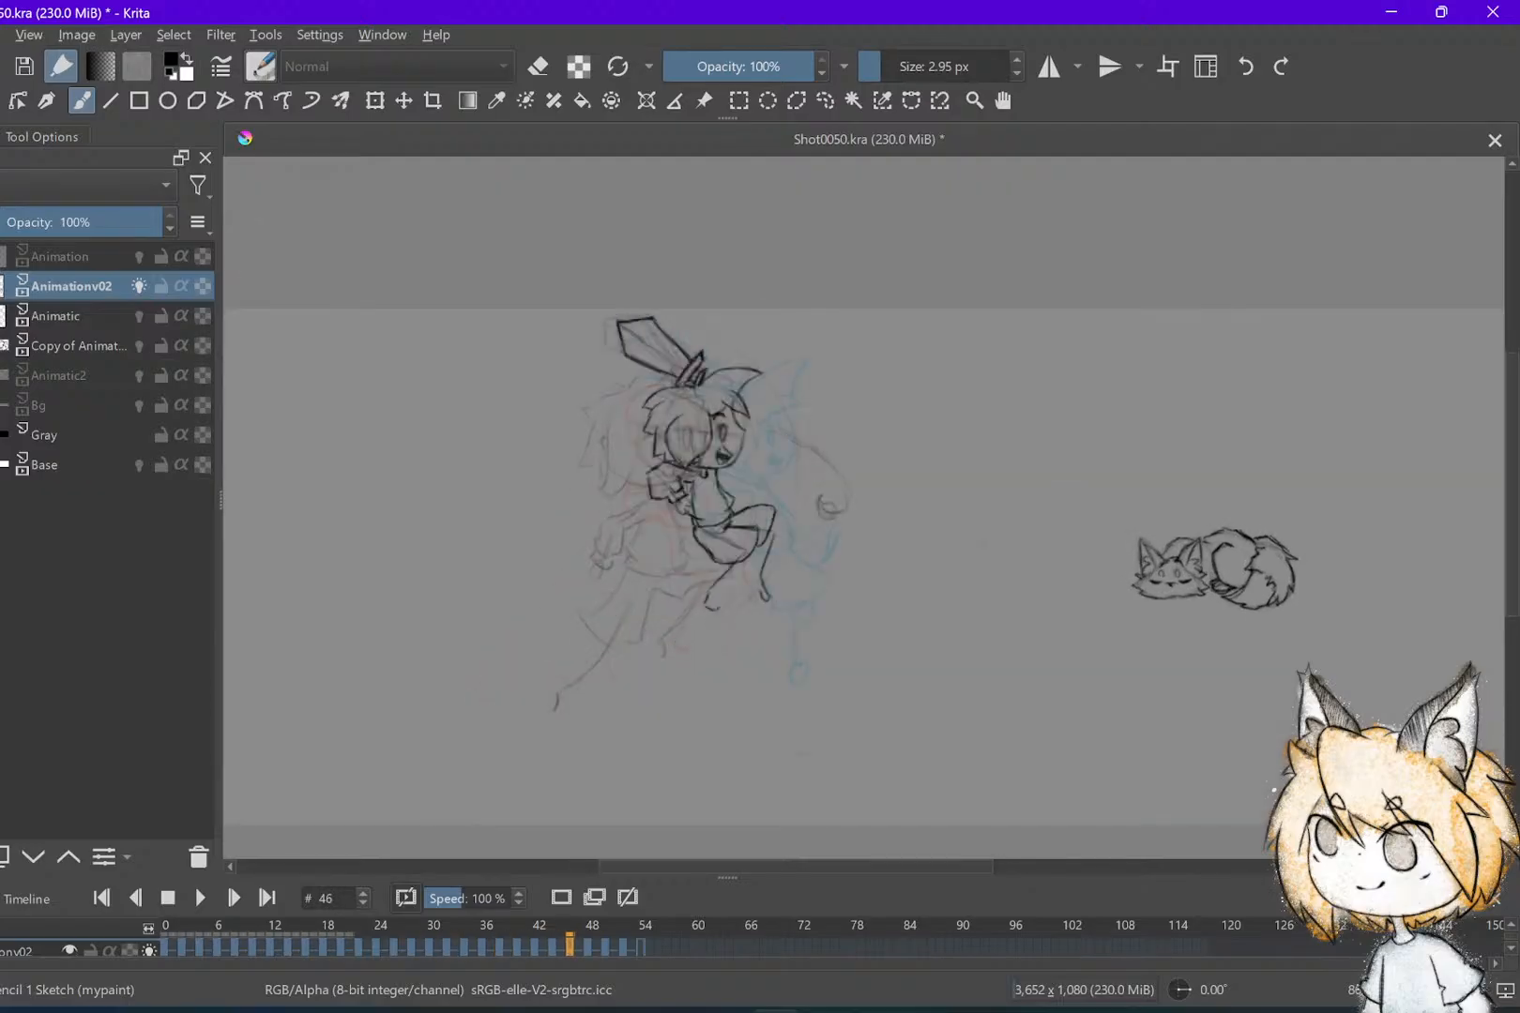
{"action": "scroll", "coordinate": [971, 519], "scroll_direction": "up", "scroll_amount": 1}
{"action": "key", "text": "Right"}
{"action": "key", "text": "Right"}
{"action": "key", "text": "Right"}
{"action": "scroll", "coordinate": [1140, 728], "scroll_direction": "up", "scroll_amount": 1}
{"action": "key", "text": "Left"}
{"action": "key", "text": "Right"}
{"action": "scroll", "coordinate": [1141, 728], "scroll_direction": "up", "scroll_amount": 2}
{"action": "key", "text": "Left"}
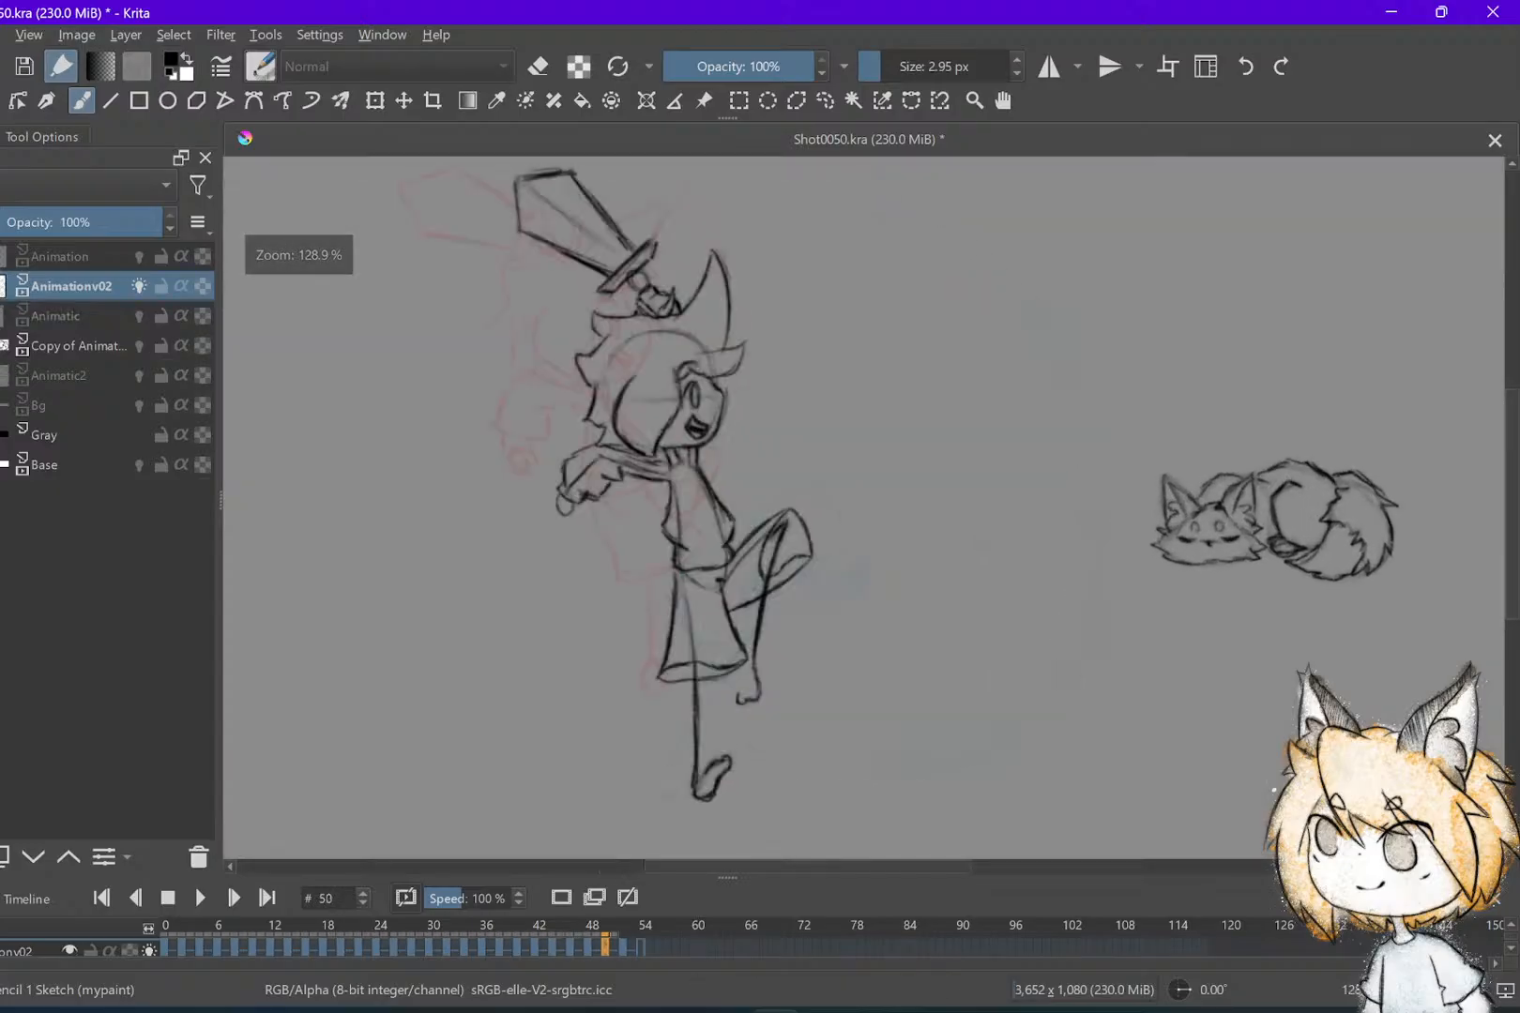
{"action": "key", "text": "Left"}
{"action": "key", "text": "Right"}
{"action": "key", "text": "Right"}
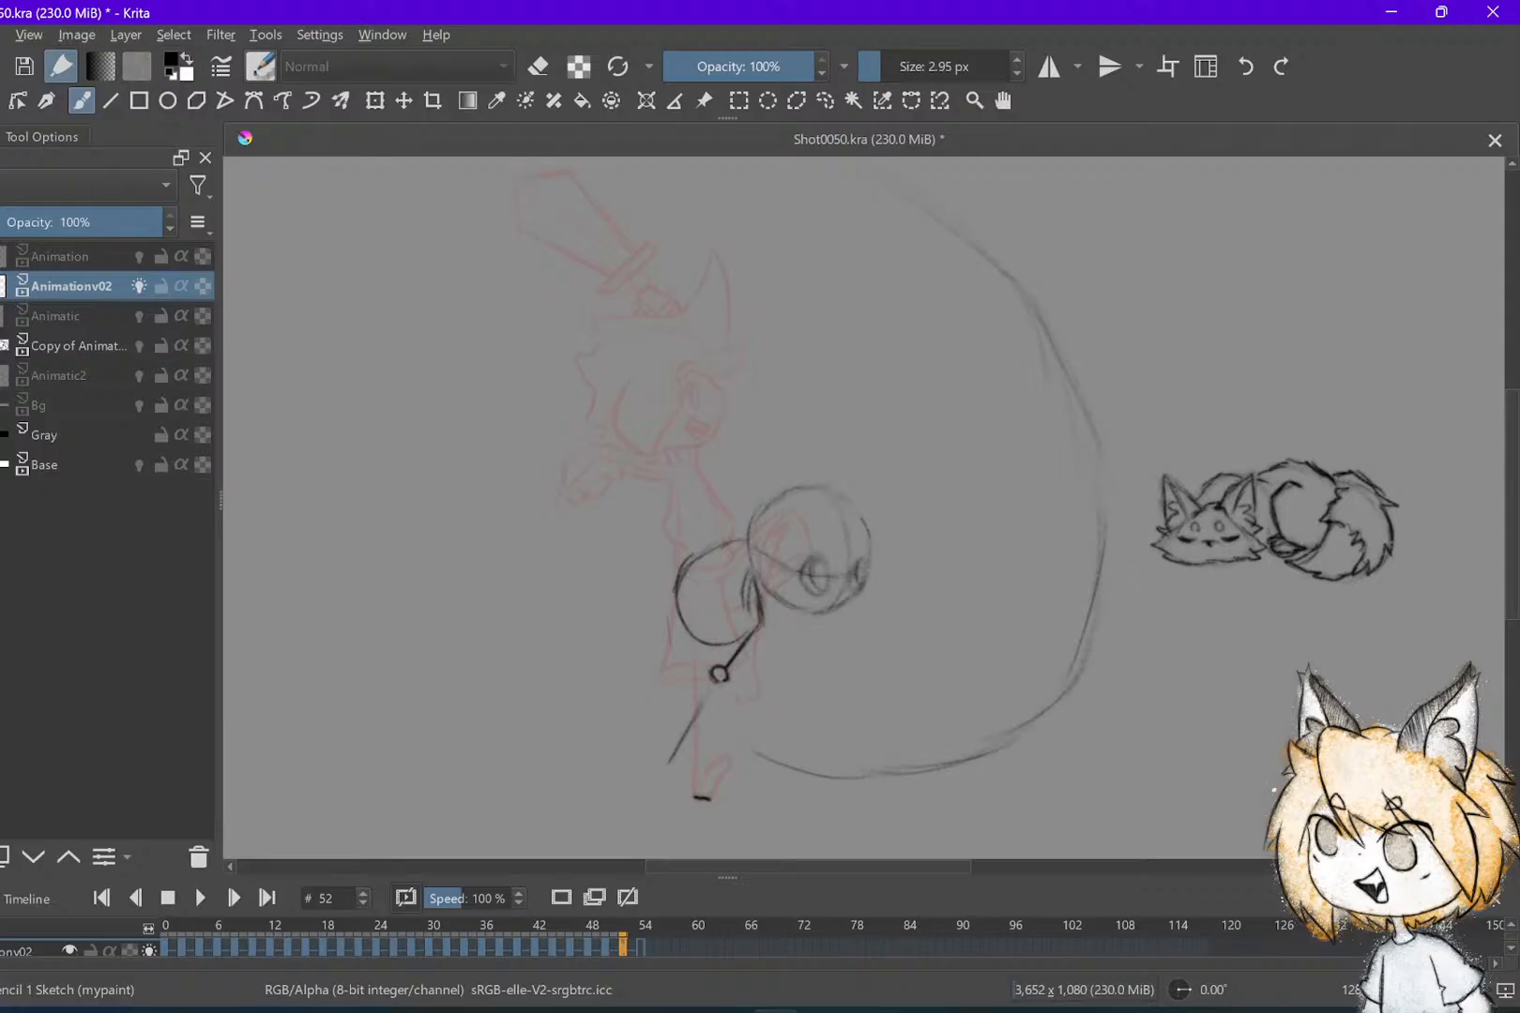
Sketch the sword's guard across the hand circle and rough in the blade outline below it on frame 52, comparing with frame 50
{"action": "left_click_drag", "start_coordinate": [676, 702], "coordinate": [663, 711]}
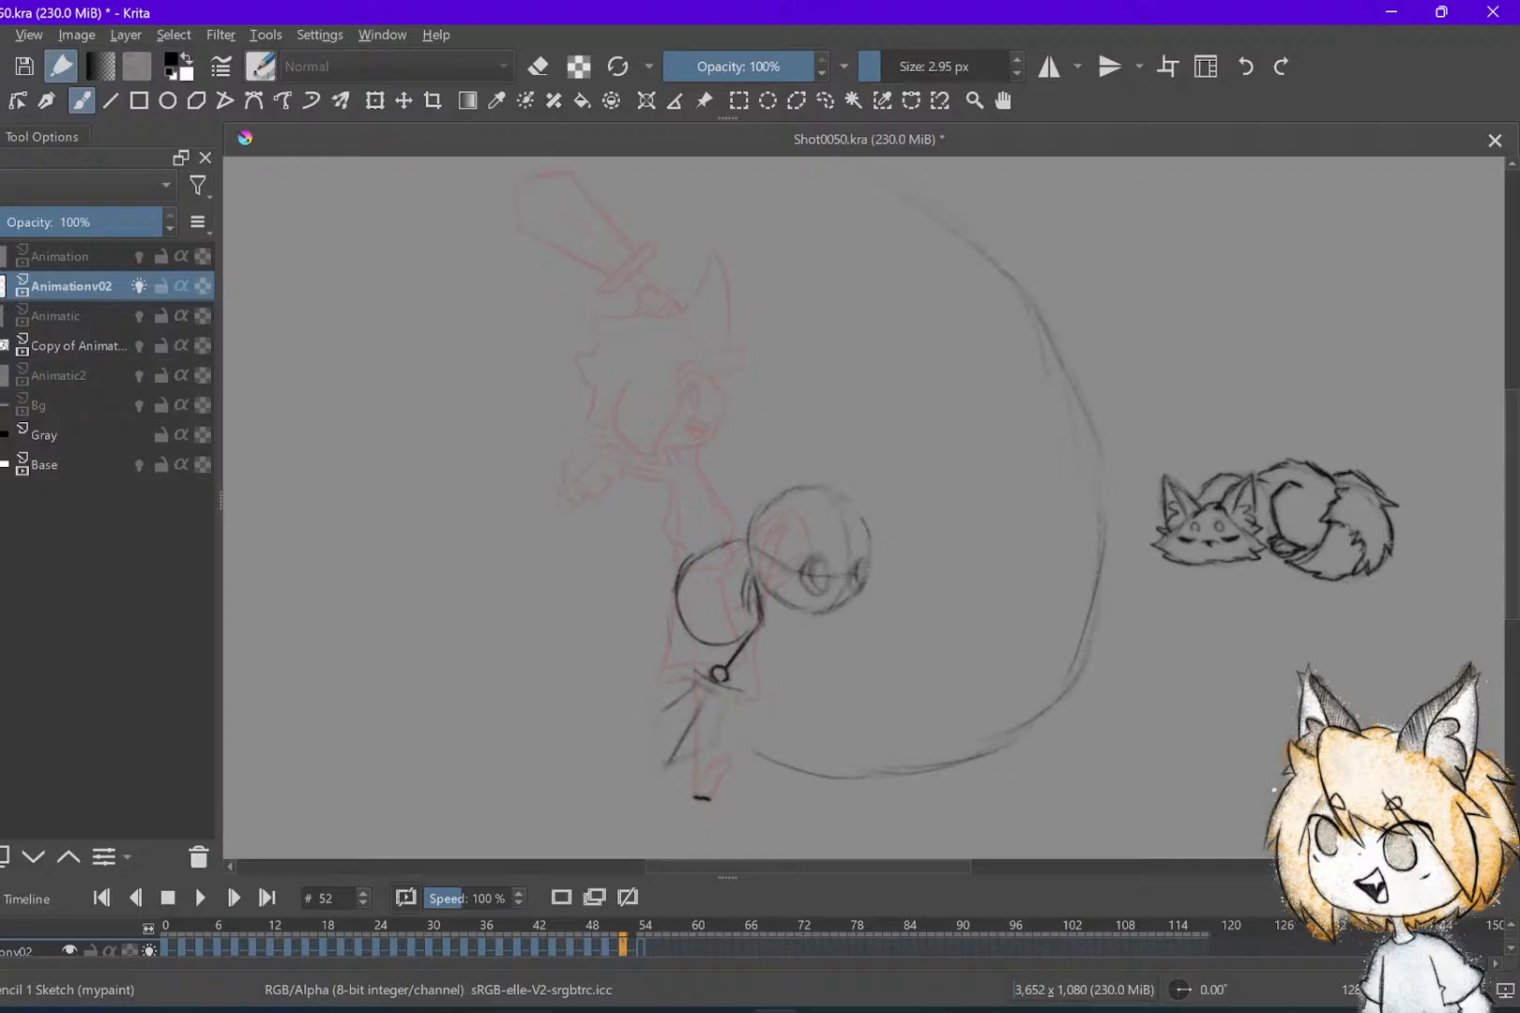
{"action": "key", "text": "Left"}
{"action": "key", "text": "Right"}
{"action": "scroll", "coordinate": [720, 563], "scroll_direction": "up", "scroll_amount": 1}
{"action": "left_click_drag", "start_coordinate": [665, 729], "coordinate": [718, 715]}
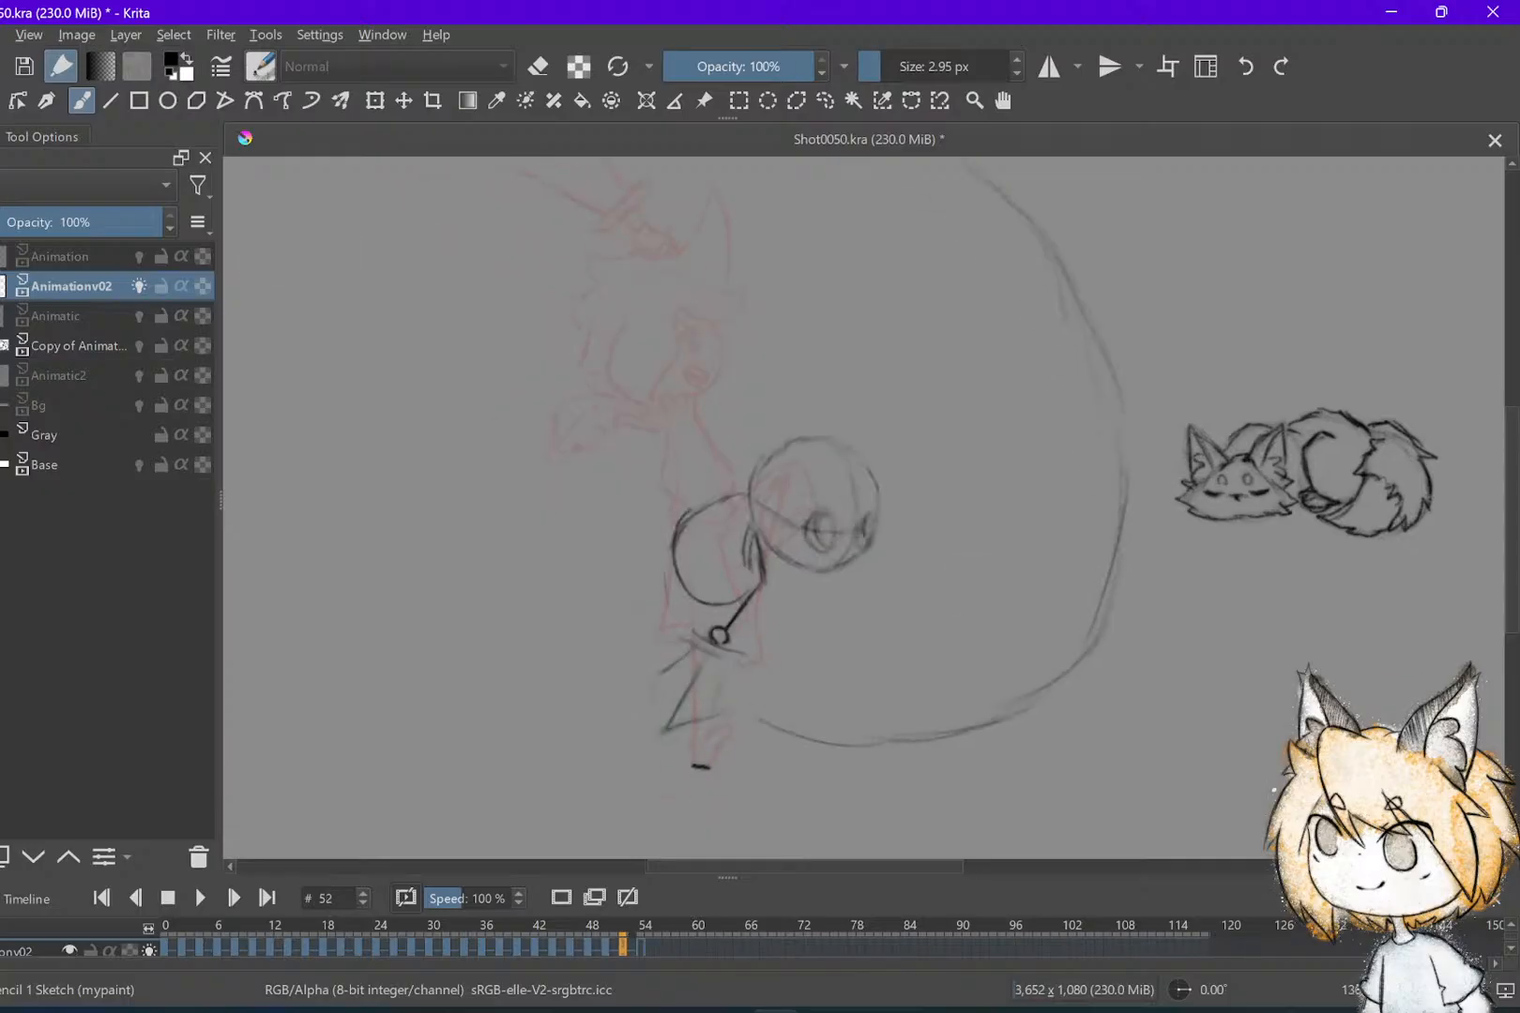
{"action": "key", "text": "Left"}
{"action": "key", "text": "Right"}
{"action": "scroll", "coordinate": [863, 507], "scroll_direction": "up", "scroll_amount": 1}
{"action": "key", "text": "Left"}
{"action": "key", "text": "Right"}
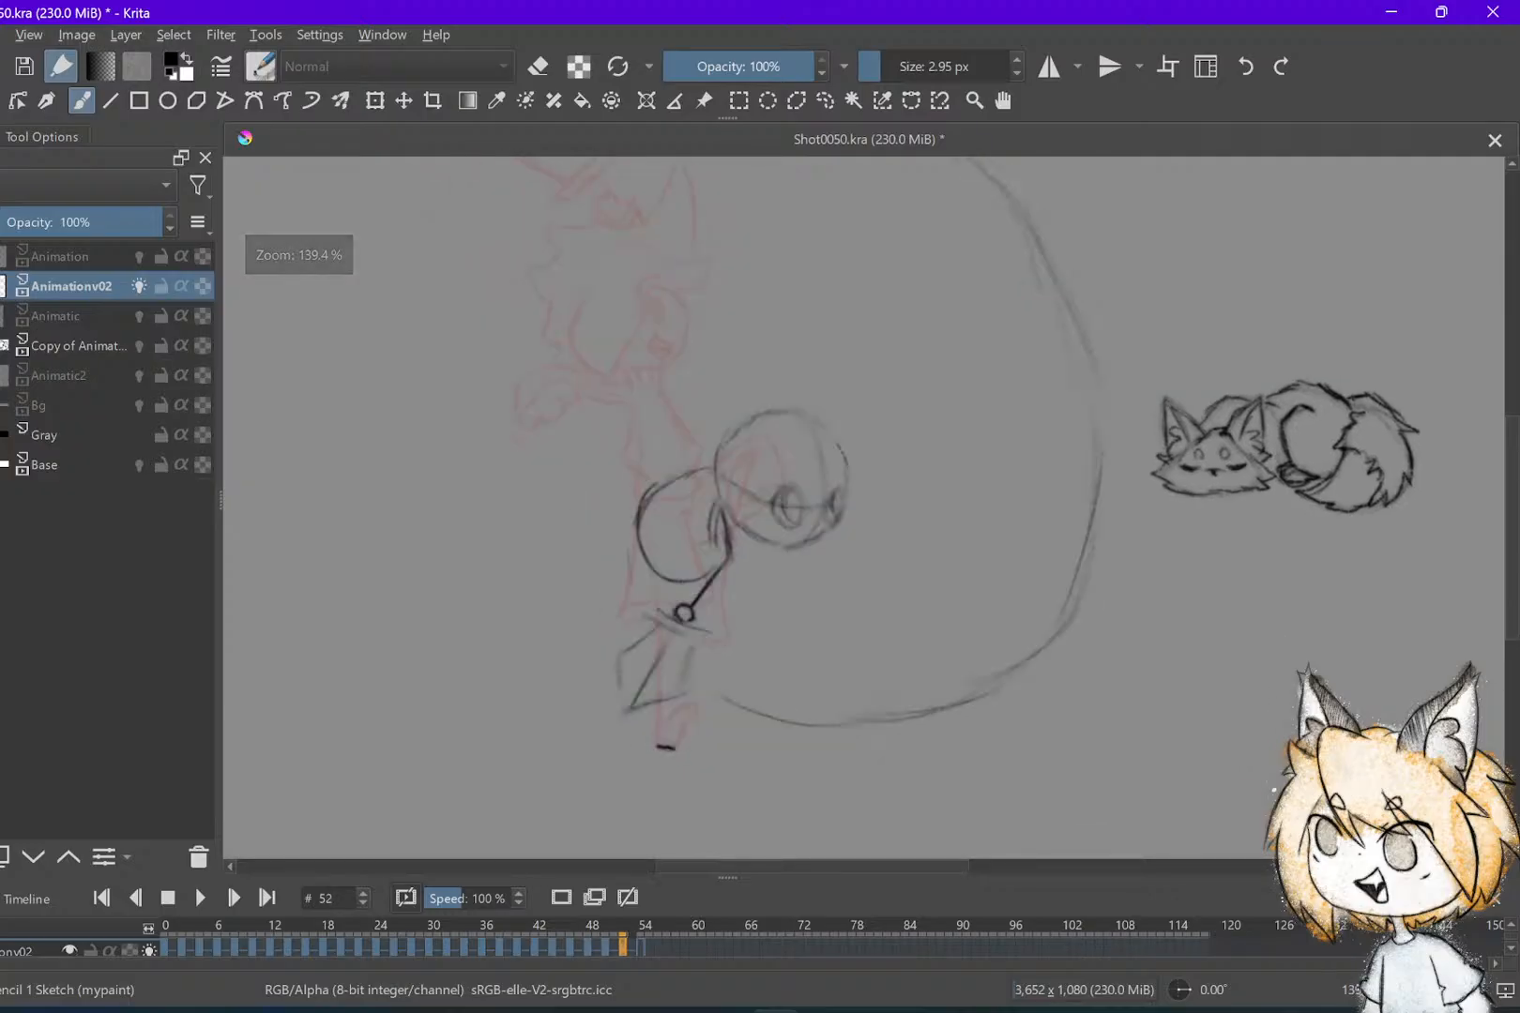
Sketch the rear arm stretched back from the shoulder with a circle for the hand on frame 52, comparing with frame 50
{"action": "scroll", "coordinate": [833, 798], "scroll_direction": "up", "scroll_amount": 1}
{"action": "key", "text": "Left"}
{"action": "key", "text": "Right"}
{"action": "key", "text": "Left"}
{"action": "key", "text": "Left"}
{"action": "key", "text": "Right"}
{"action": "key", "text": "Right"}
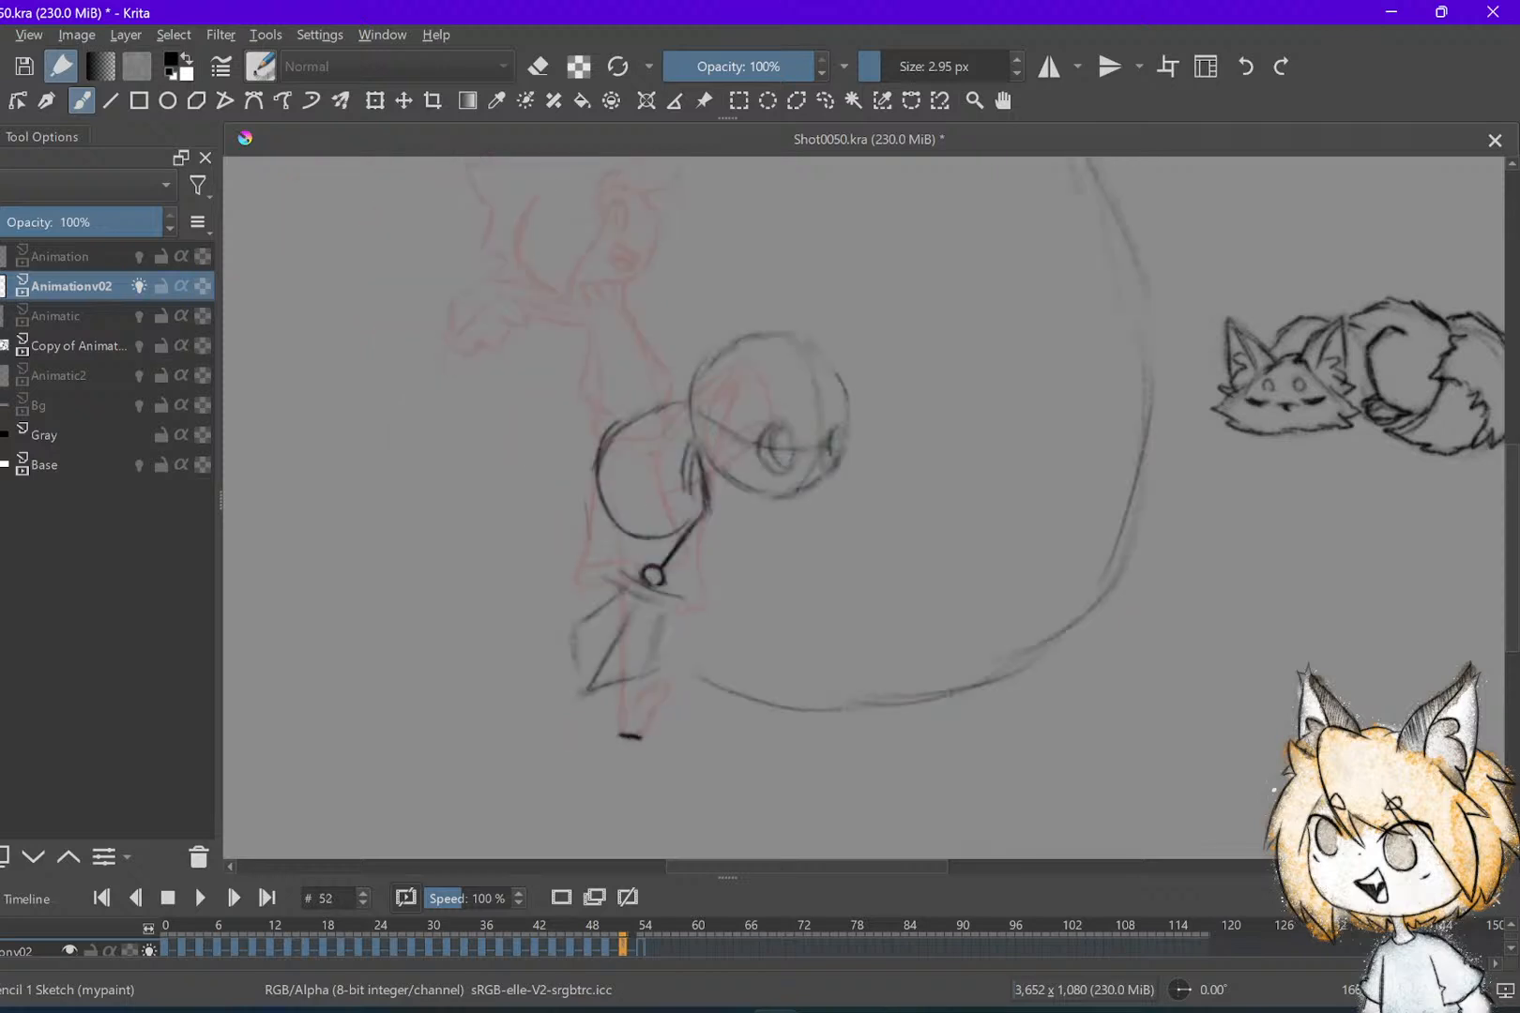
{"action": "mouse_move", "coordinate": [635, 377]}
{"action": "left_mouse_down"}
{"action": "mouse_move", "coordinate": [652, 388]}
{"action": "mouse_move", "coordinate": [531, 359]}
{"action": "left_mouse_up"}
{"action": "key", "text": "Left"}
{"action": "key", "text": "Left"}
{"action": "key", "text": "Right"}
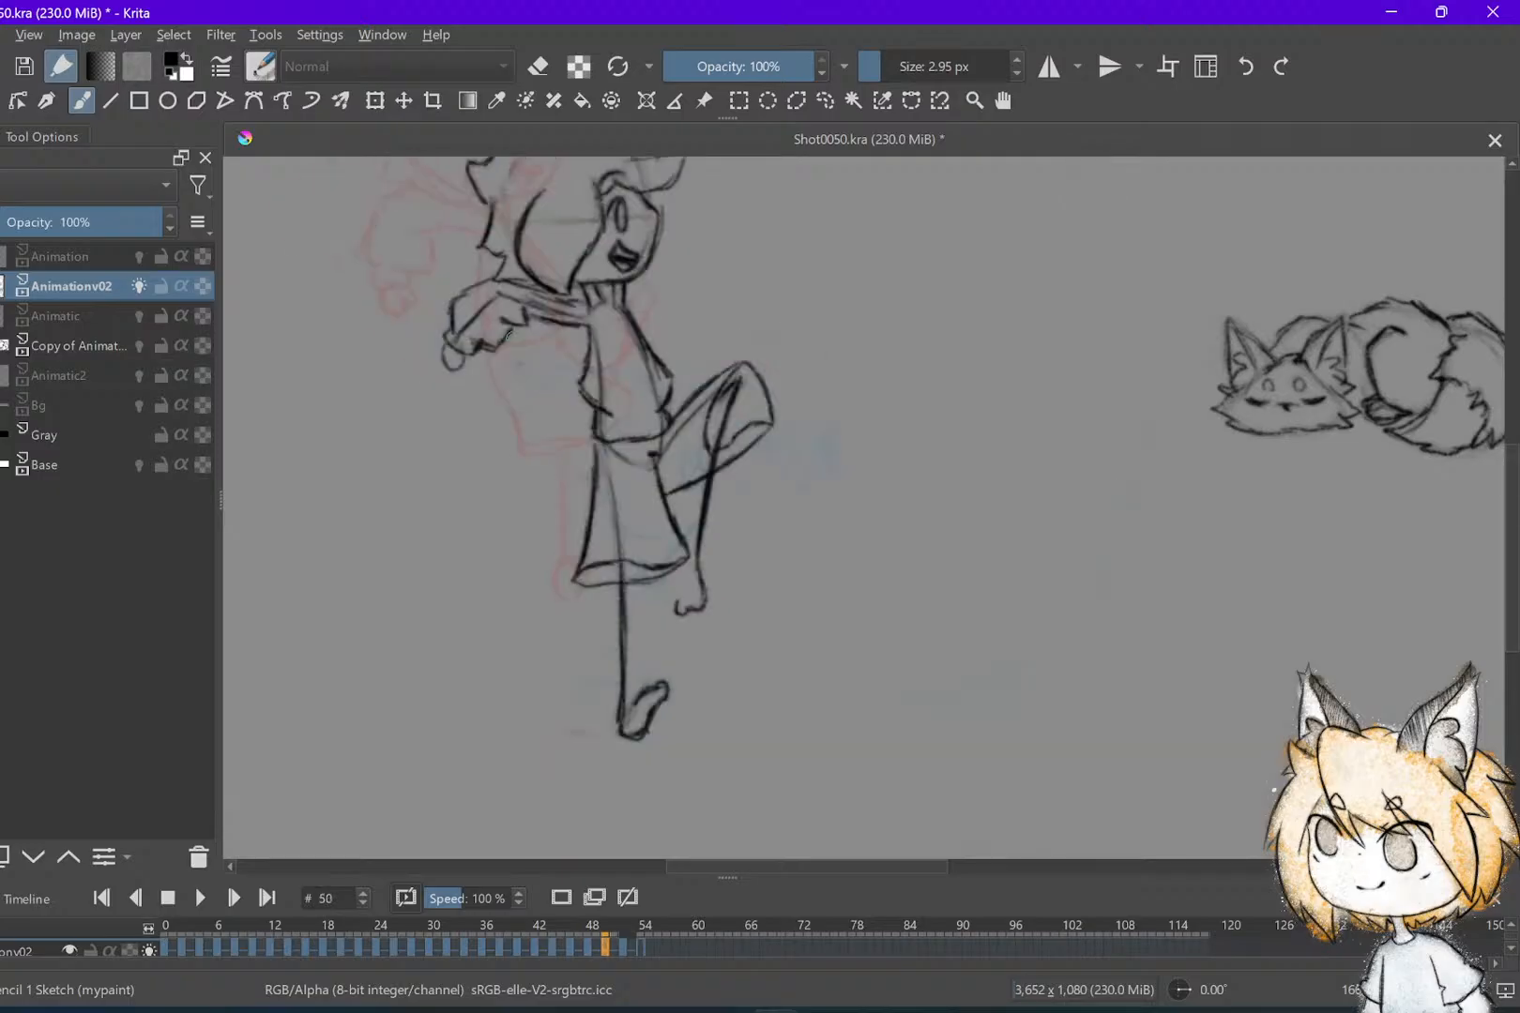
{"action": "key", "text": "Right"}
{"action": "scroll", "coordinate": [718, 750], "scroll_direction": "up", "scroll_amount": 1}
{"action": "key", "text": "Left"}
{"action": "key", "text": "Left"}
{"action": "key", "text": "Right"}
{"action": "key", "text": "Right"}
{"action": "left_click_drag", "start_coordinate": [700, 456], "coordinate": [608, 404]}
{"action": "key", "text": "ctrl+z"}
{"action": "key", "text": "ctrl+z"}
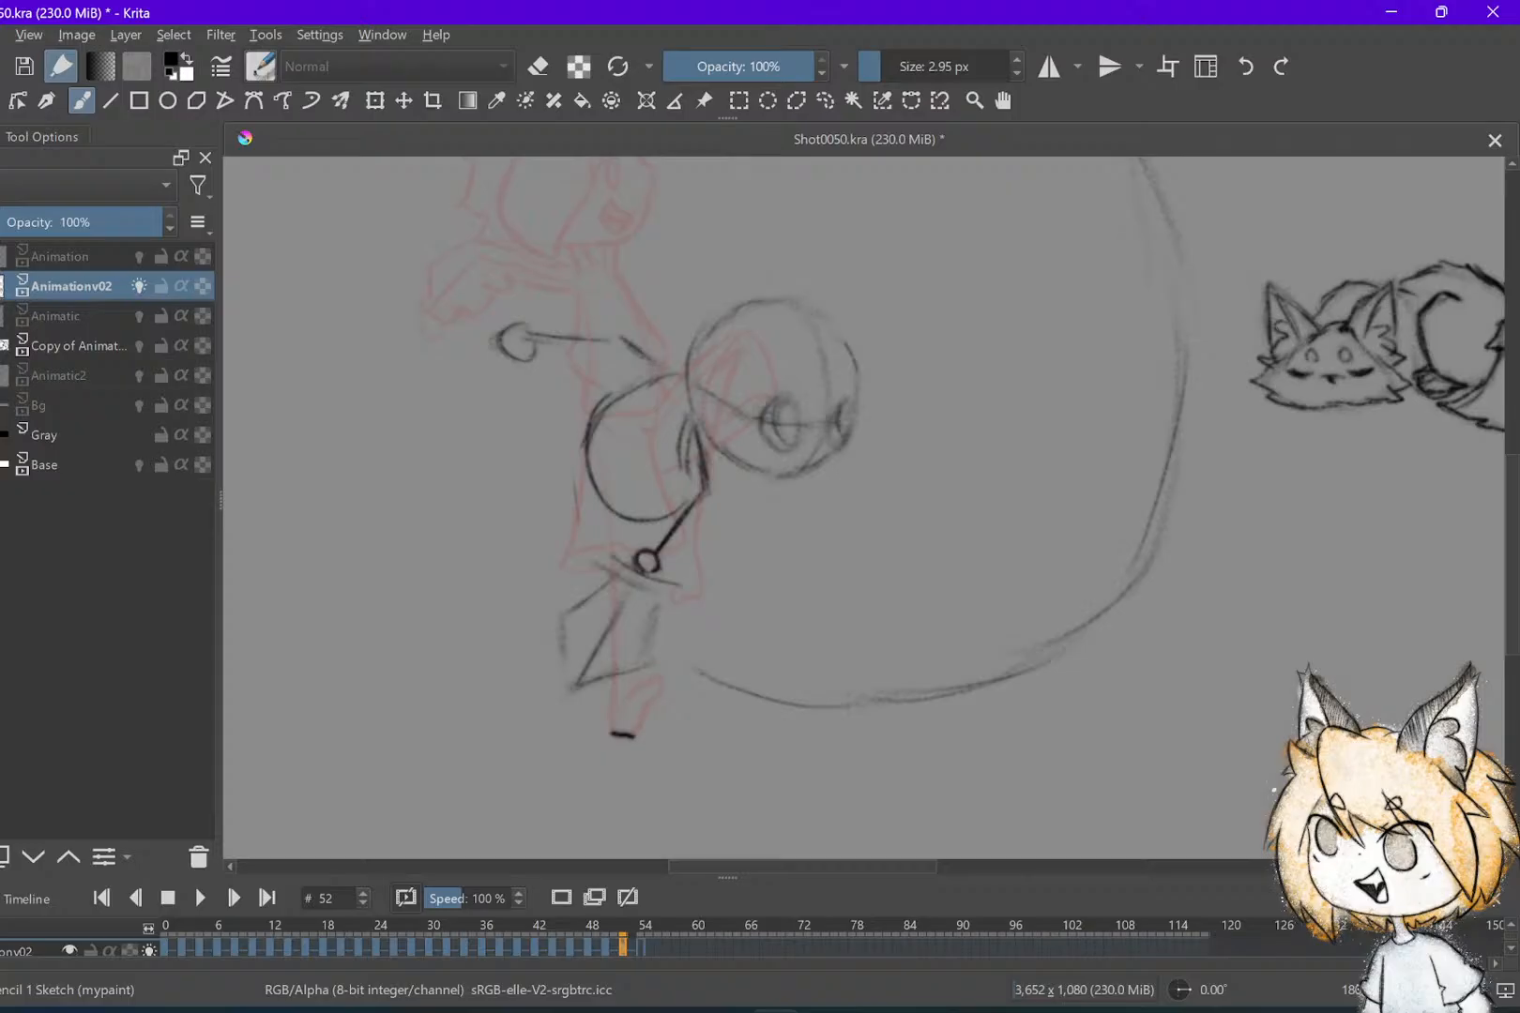
Flip between frames 48, 50 and 52 to compare how the leg and body move into the landing
{"action": "key", "text": "Left"}
{"action": "key", "text": "Left"}
{"action": "key", "text": "Right"}
{"action": "key", "text": "Right"}
{"action": "key", "text": "Left"}
{"action": "key", "text": "Left"}
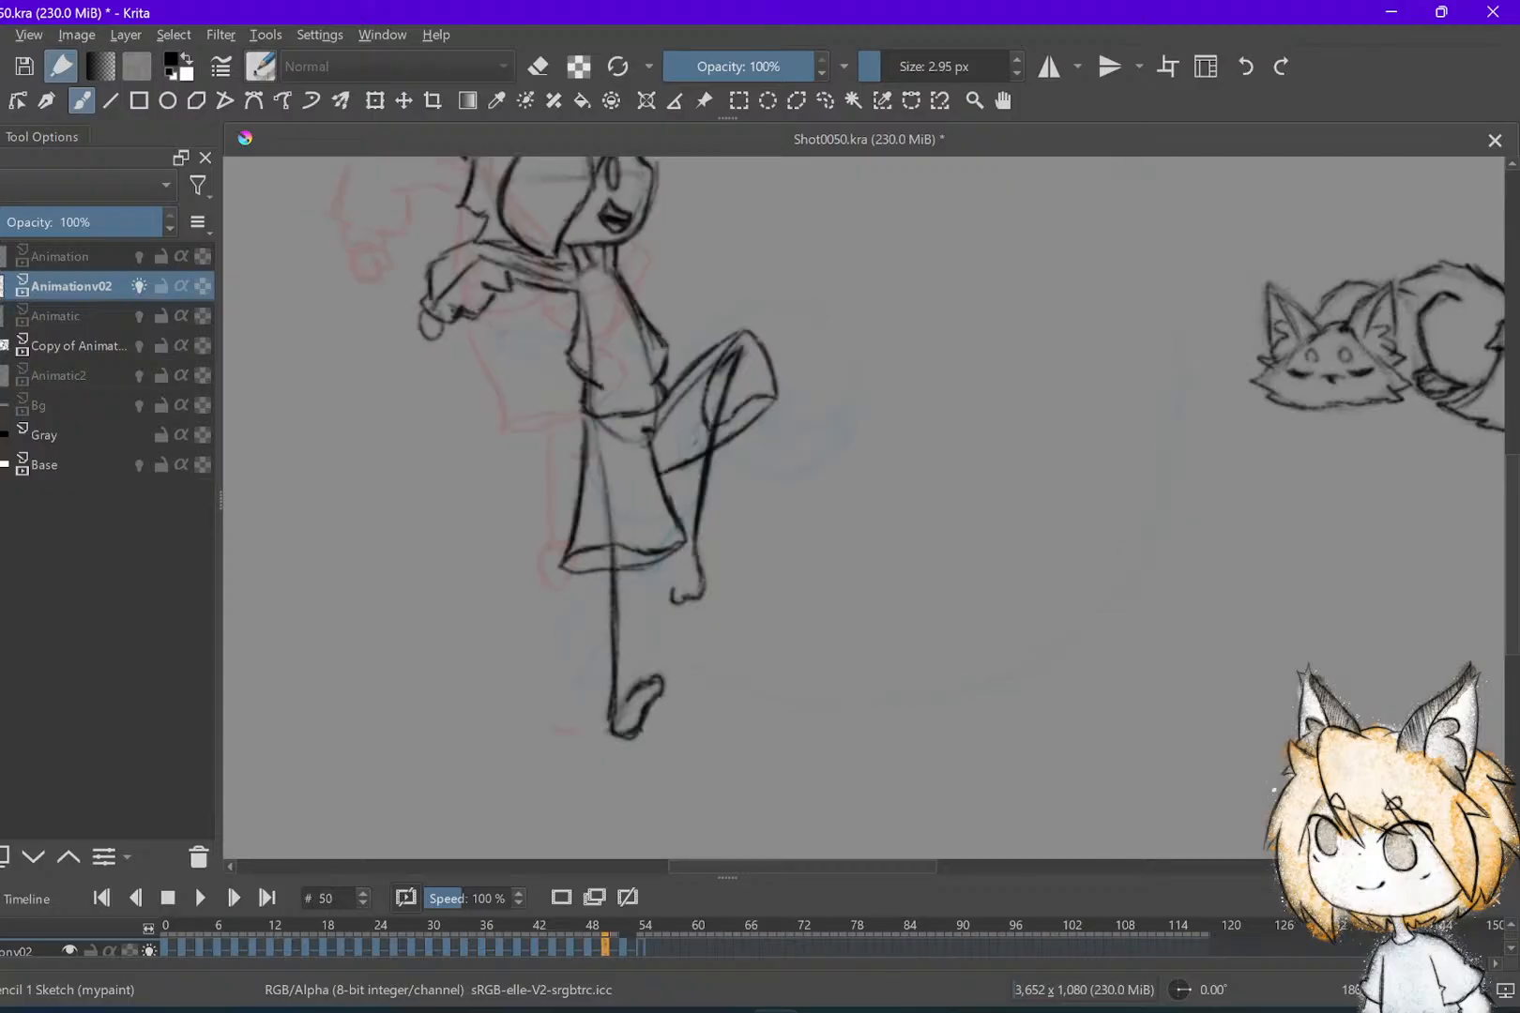
{"action": "key", "text": "Right"}
{"action": "key", "text": "Right"}
{"action": "key", "text": "Left"}
{"action": "key", "text": "Left"}
{"action": "key", "text": "Left"}
{"action": "key", "text": "Left"}
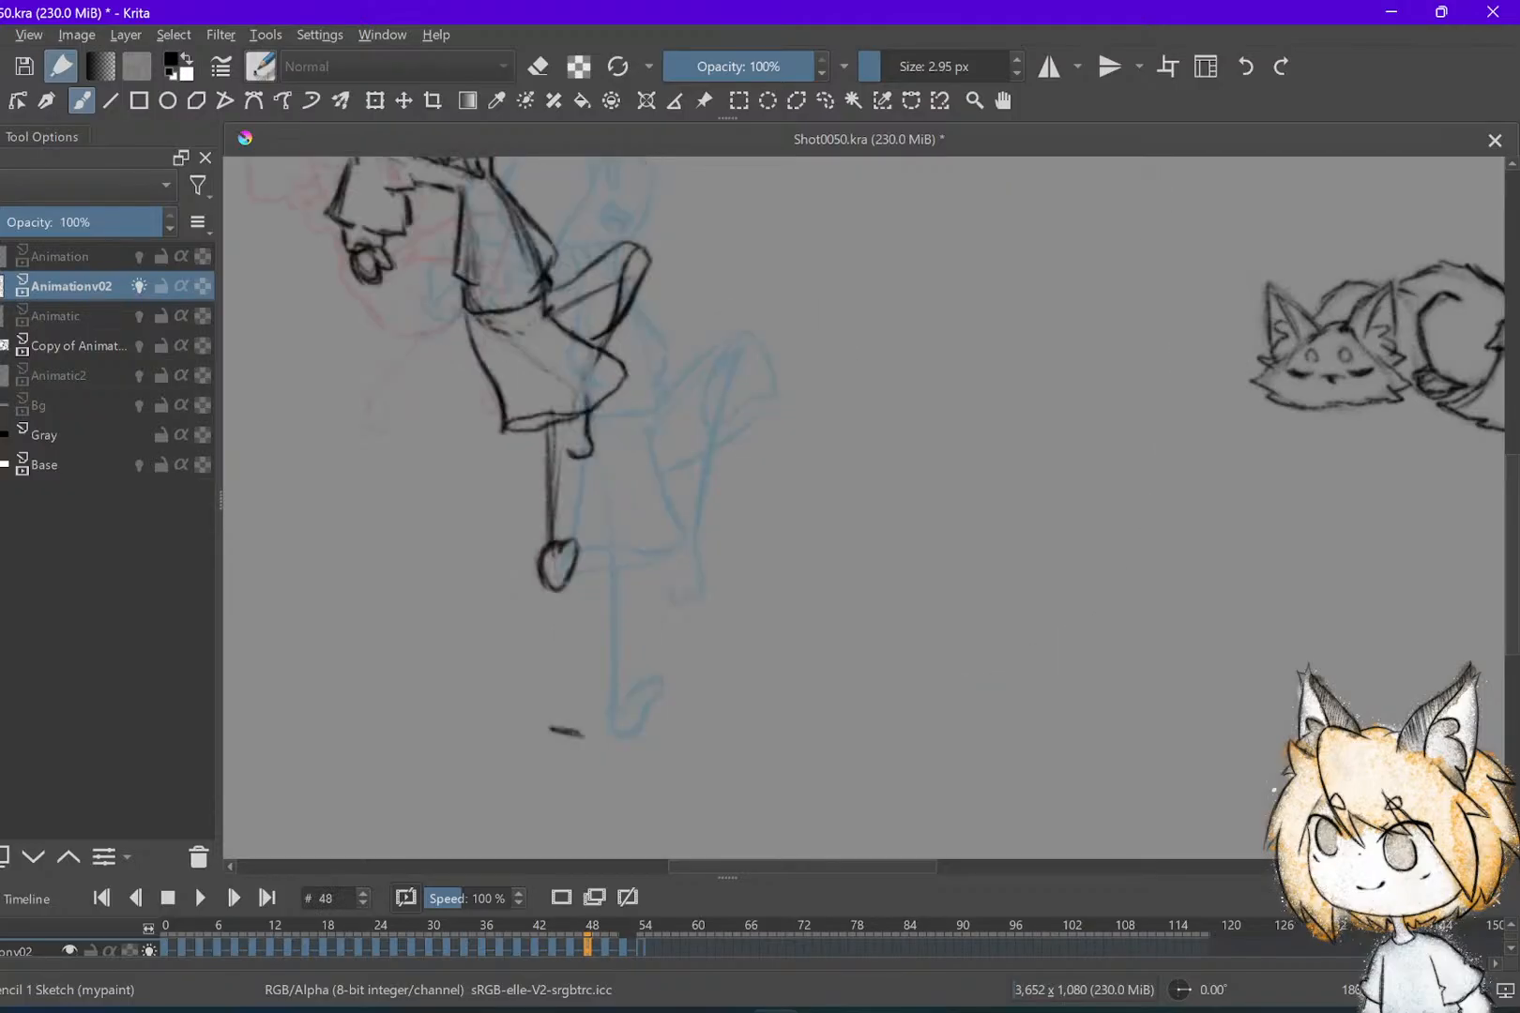
{"action": "key", "text": "Right"}
{"action": "key", "text": "Right"}
{"action": "key", "text": "Right"}
{"action": "key", "text": "Right"}
{"action": "key", "text": "Left"}
{"action": "key", "text": "Left"}
{"action": "key", "text": "Right"}
{"action": "key", "text": "Right"}
Sketch the planted leg on frame 52, with a thigh line from the torso circle and a shin down to the ground mark
{"action": "scroll", "coordinate": [659, 635], "scroll_direction": "up", "scroll_amount": 1}
{"action": "key", "text": "Left"}
{"action": "key", "text": "Left"}
{"action": "key", "text": "Right"}
{"action": "key", "text": "Right"}
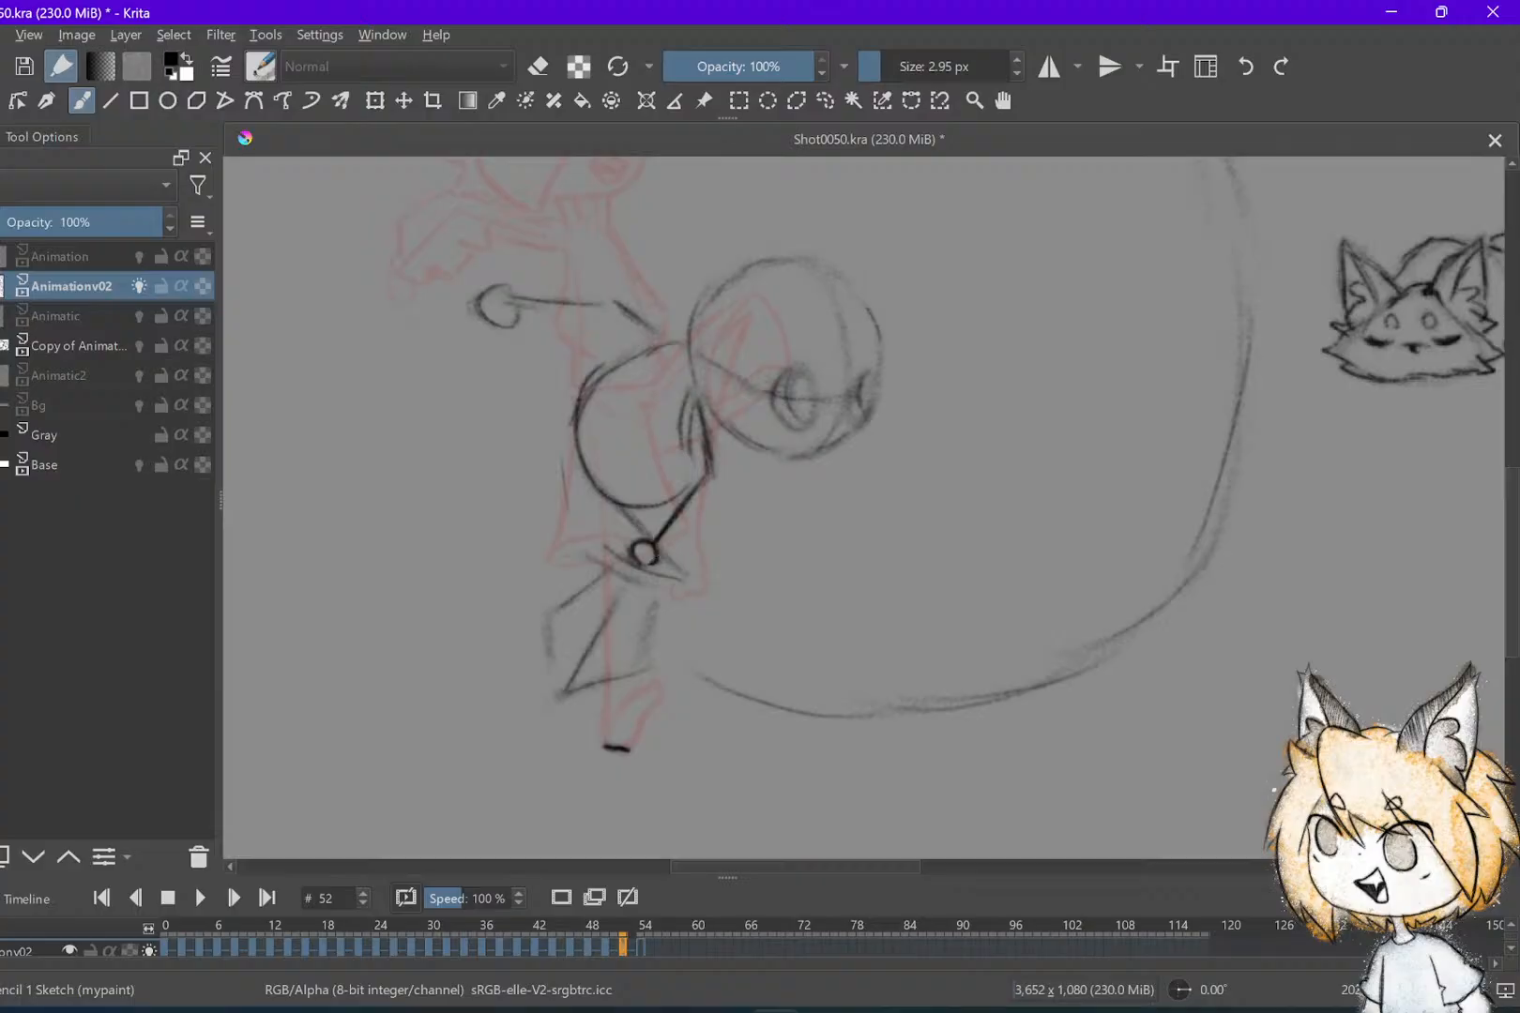
{"action": "left_click_drag", "start_coordinate": [682, 580], "coordinate": [624, 703]}
{"action": "left_click_drag", "start_coordinate": [654, 644], "coordinate": [599, 735]}
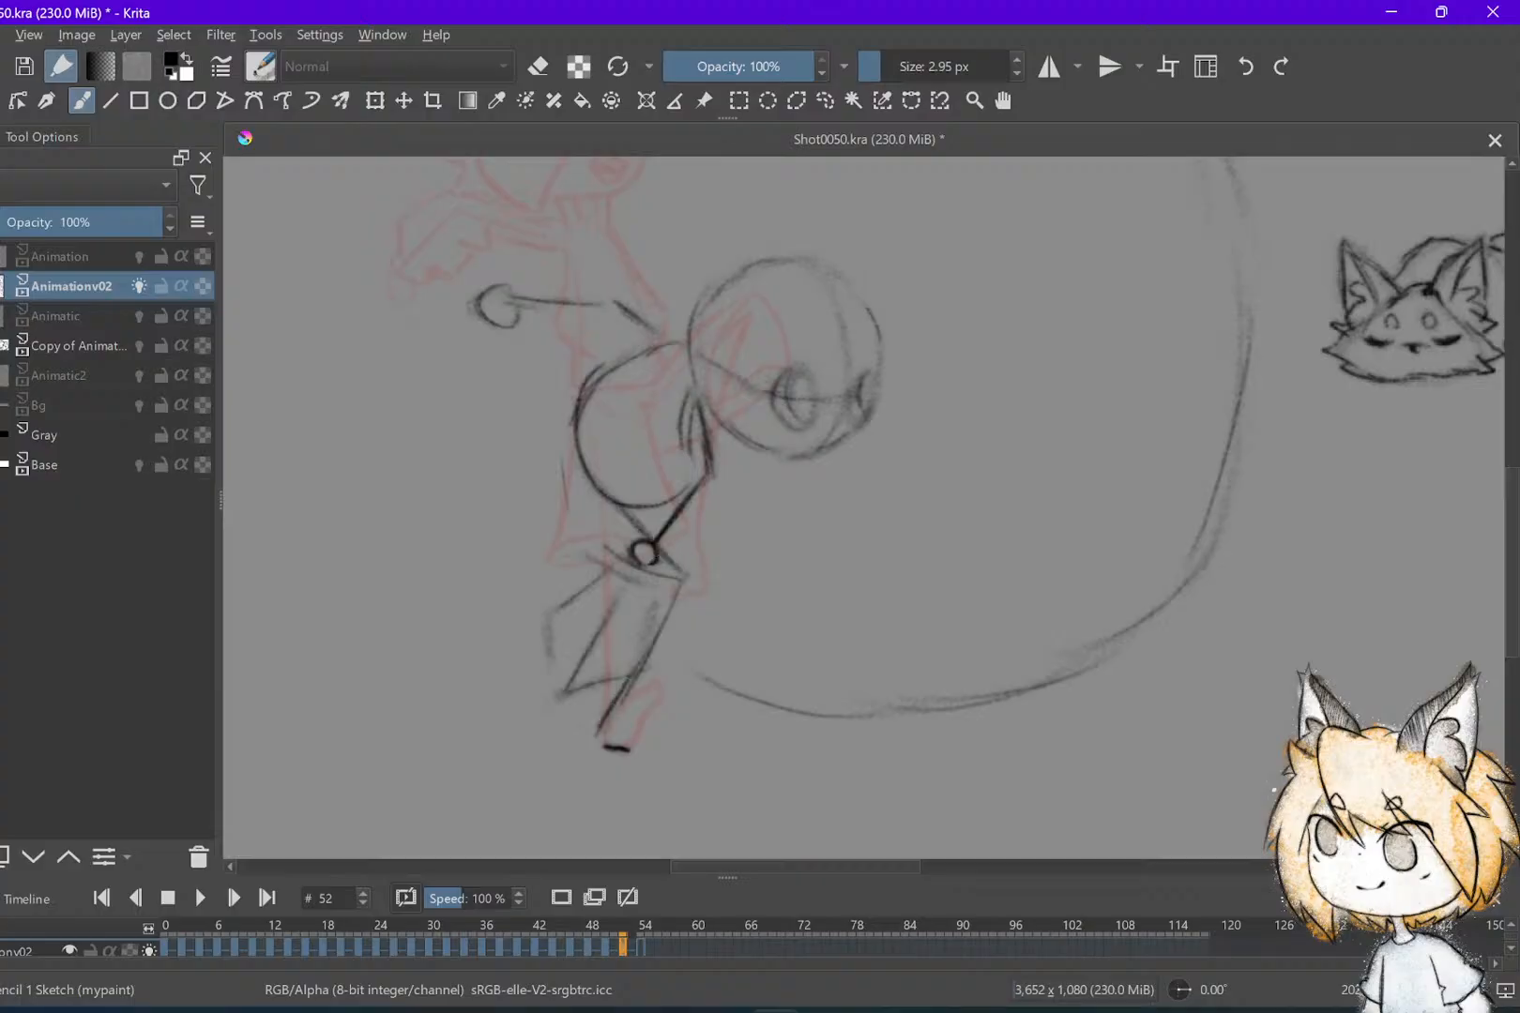
{"action": "left_click_drag", "start_coordinate": [676, 610], "coordinate": [599, 737]}
{"action": "key", "text": "e"}
{"action": "key", "text": "e"}
Erase the ground mark under the planted leg on frame 52, draw its foot with curled toes, and save the file
{"action": "key", "text": "Left"}
{"action": "key", "text": "Left"}
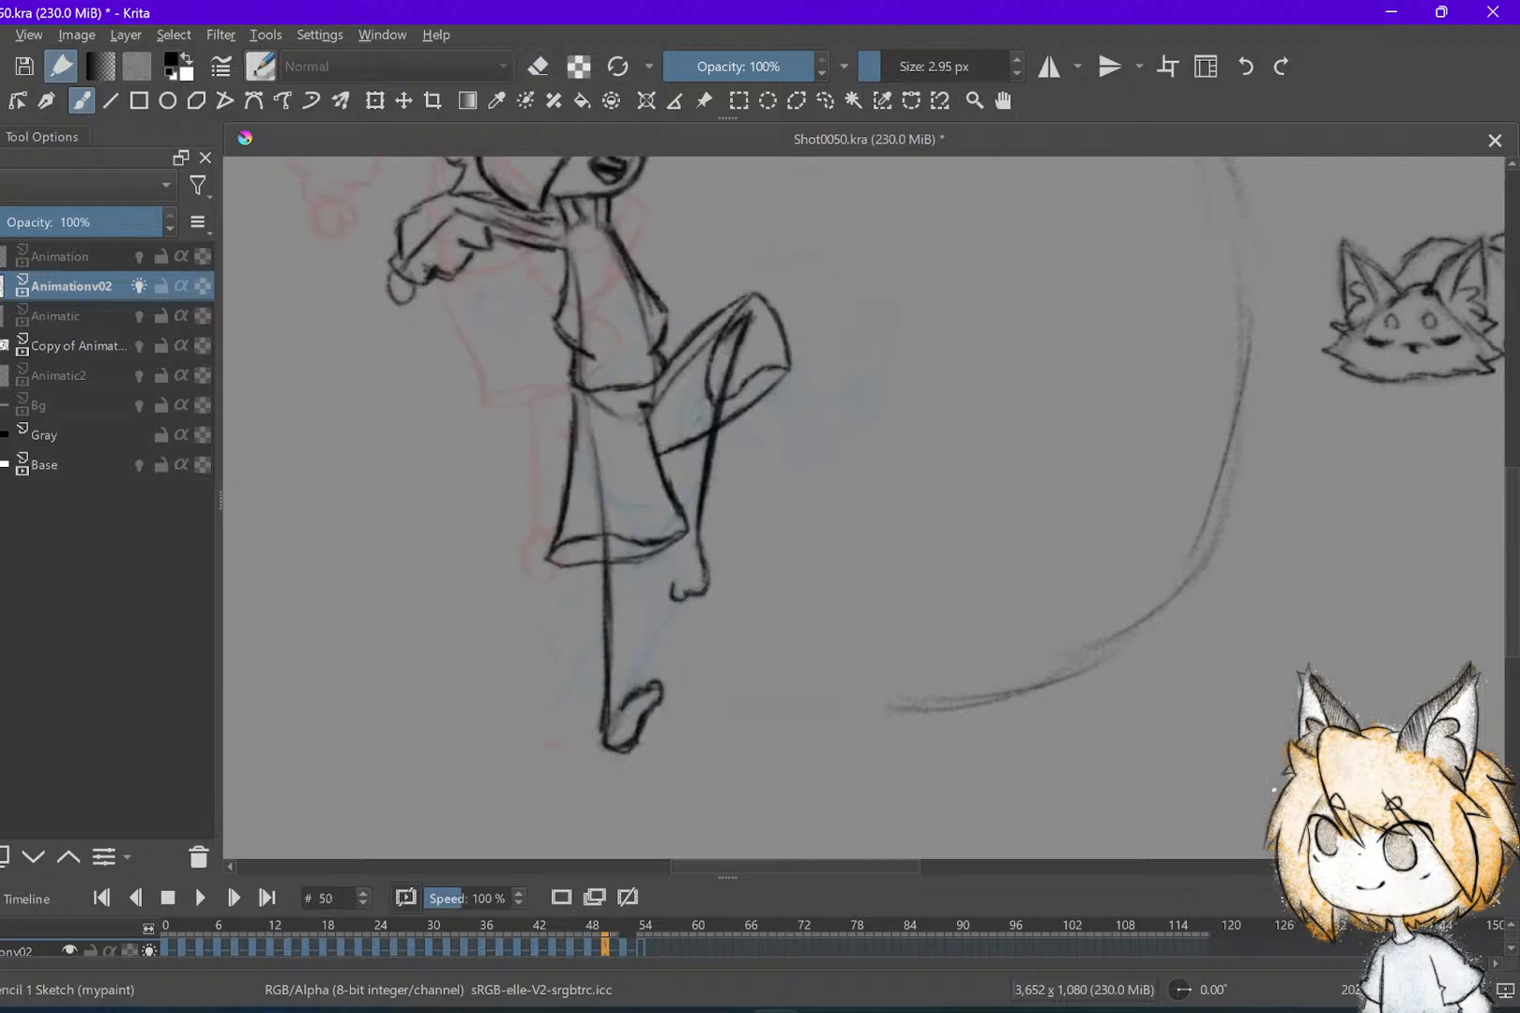
{"action": "key", "text": "Right"}
{"action": "key", "text": "Right"}
{"action": "key", "text": "e"}
{"action": "left_click_drag", "start_coordinate": [616, 749], "coordinate": [629, 756]}
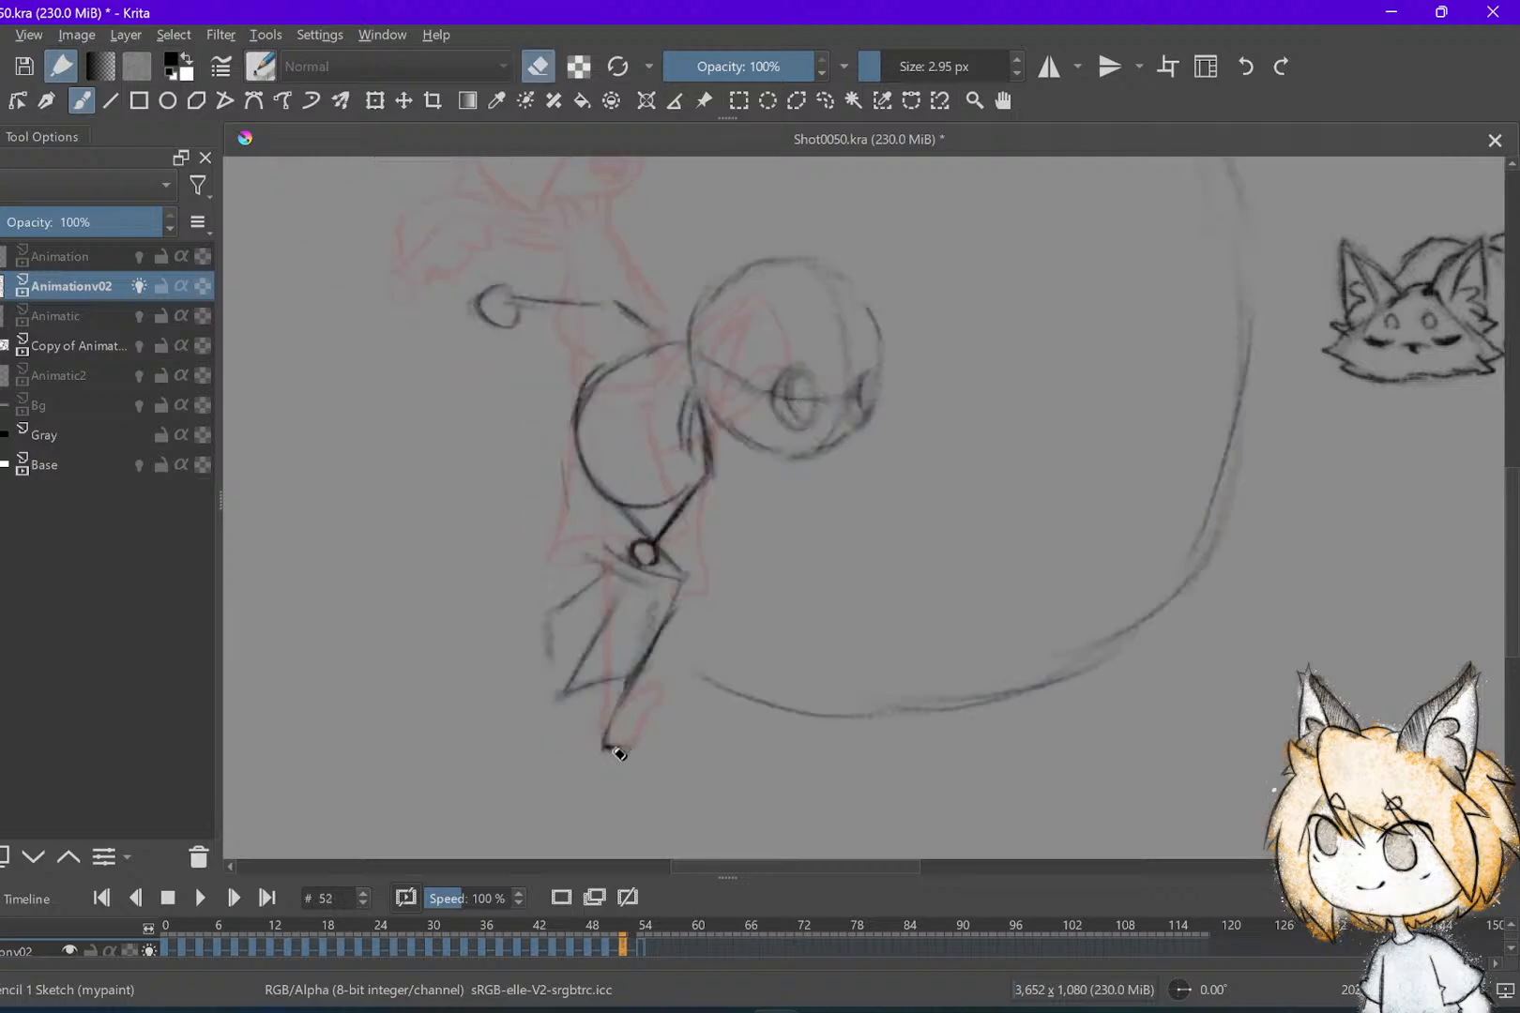
{"action": "key", "text": "e"}
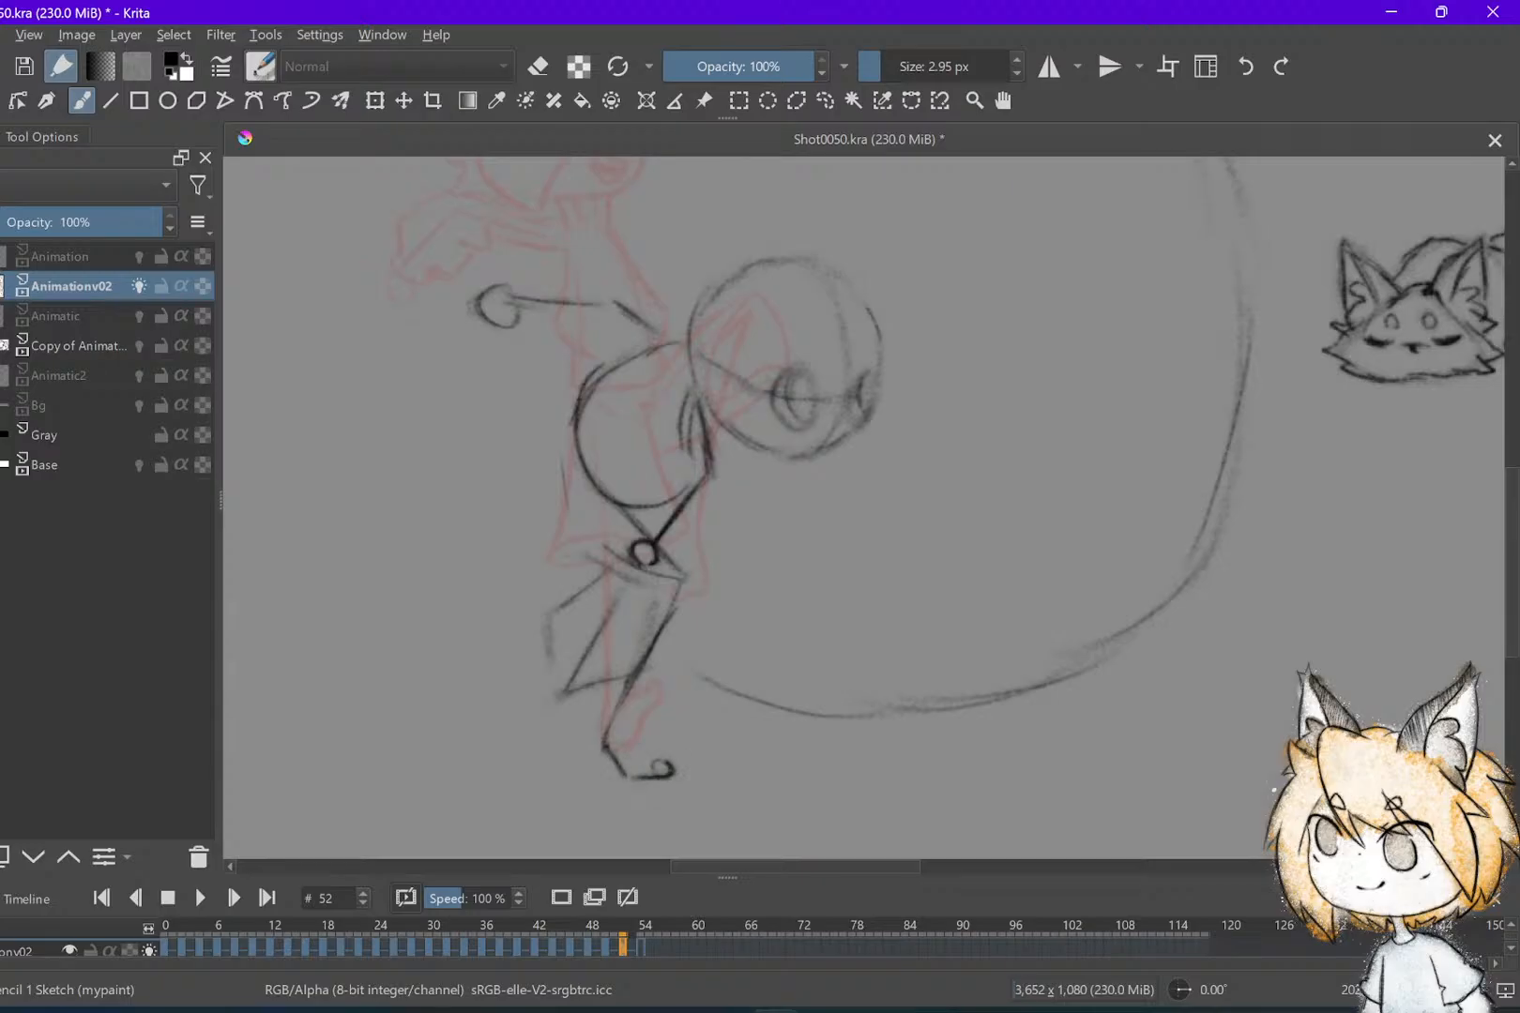
{"action": "left_click_drag", "start_coordinate": [646, 774], "coordinate": [670, 765]}
{"action": "key", "text": "ctrl+s"}
{"action": "left_click_drag", "start_coordinate": [659, 718], "coordinate": [542, 711]}
{"action": "key", "text": "e"}
{"action": "key", "text": "e"}
{"action": "key", "text": "Left"}
{"action": "key", "text": "Left"}
{"action": "key", "text": "Right"}
{"action": "key", "text": "Right"}
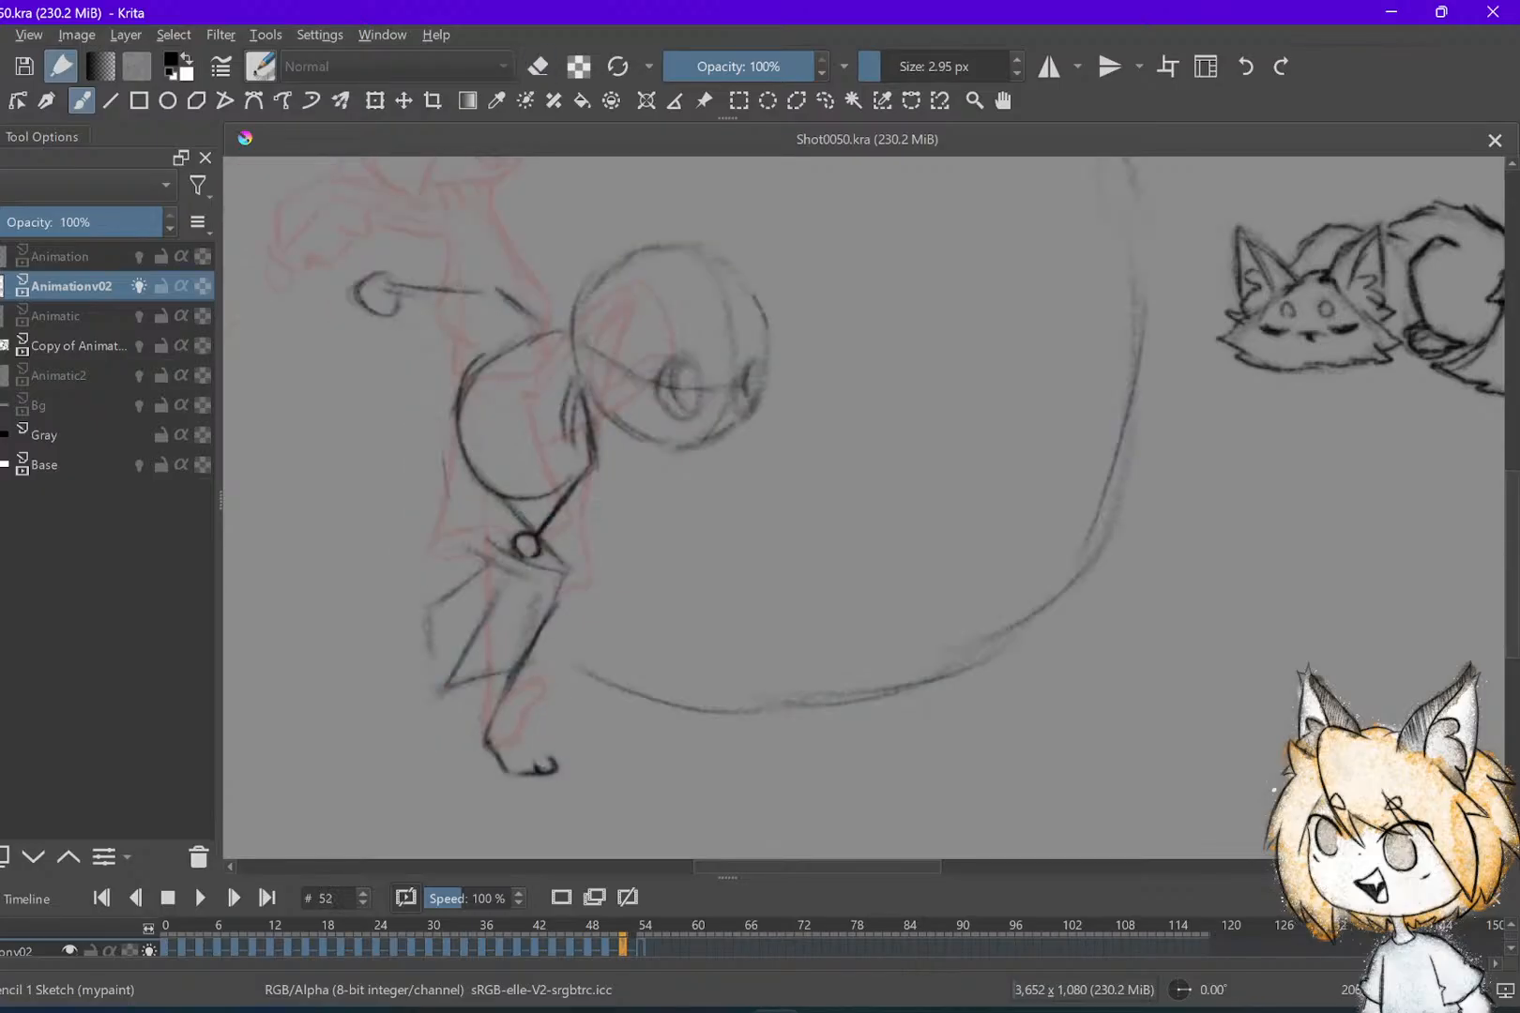
{"action": "left_click_drag", "start_coordinate": [586, 501], "coordinate": [628, 558]}
{"action": "key", "text": "Left"}
{"action": "key", "text": "Left"}
{"action": "key", "text": "Right"}
{"action": "key", "text": "Right"}
{"action": "key", "text": "ctrl+z"}
Sketch the second leg stepping forward from the torso on frame 52, with its foot flat on the ground, and save the file
{"action": "mouse_move", "coordinate": [637, 525]}
{"action": "left_mouse_down"}
{"action": "mouse_move", "coordinate": [685, 556]}
{"action": "mouse_move", "coordinate": [730, 746]}
{"action": "mouse_move", "coordinate": [762, 727]}
{"action": "mouse_move", "coordinate": [805, 737]}
{"action": "mouse_move", "coordinate": [728, 730]}
{"action": "left_mouse_up"}
{"action": "key", "text": "e"}
{"action": "scroll", "coordinate": [886, 609], "scroll_direction": "down", "scroll_amount": 2}
{"action": "key", "text": "ctrl+s"}
Step back from frame 52 into the leap and play the animation briefly to check the landing
{"action": "key", "text": "Left"}
{"action": "key", "text": "Left"}
{"action": "key", "text": "Left"}
{"action": "key", "text": "Left"}
{"action": "key", "text": "Left"}
{"action": "key", "text": "Left"}
{"action": "scroll", "coordinate": [857, 574], "scroll_direction": "down", "scroll_amount": 4}
{"action": "key", "text": "space"}
{"action": "key", "text": "space"}
Step further back through the leap and play the animation again to check its timing
{"action": "scroll", "coordinate": [921, 610], "scroll_direction": "up", "scroll_amount": 1}
{"action": "key", "text": "Left"}
{"action": "key", "text": "Left"}
{"action": "key", "text": "Left"}
{"action": "key", "text": "Left"}
{"action": "key", "text": "Left"}
{"action": "key", "text": "Left"}
{"action": "key", "text": "Left"}
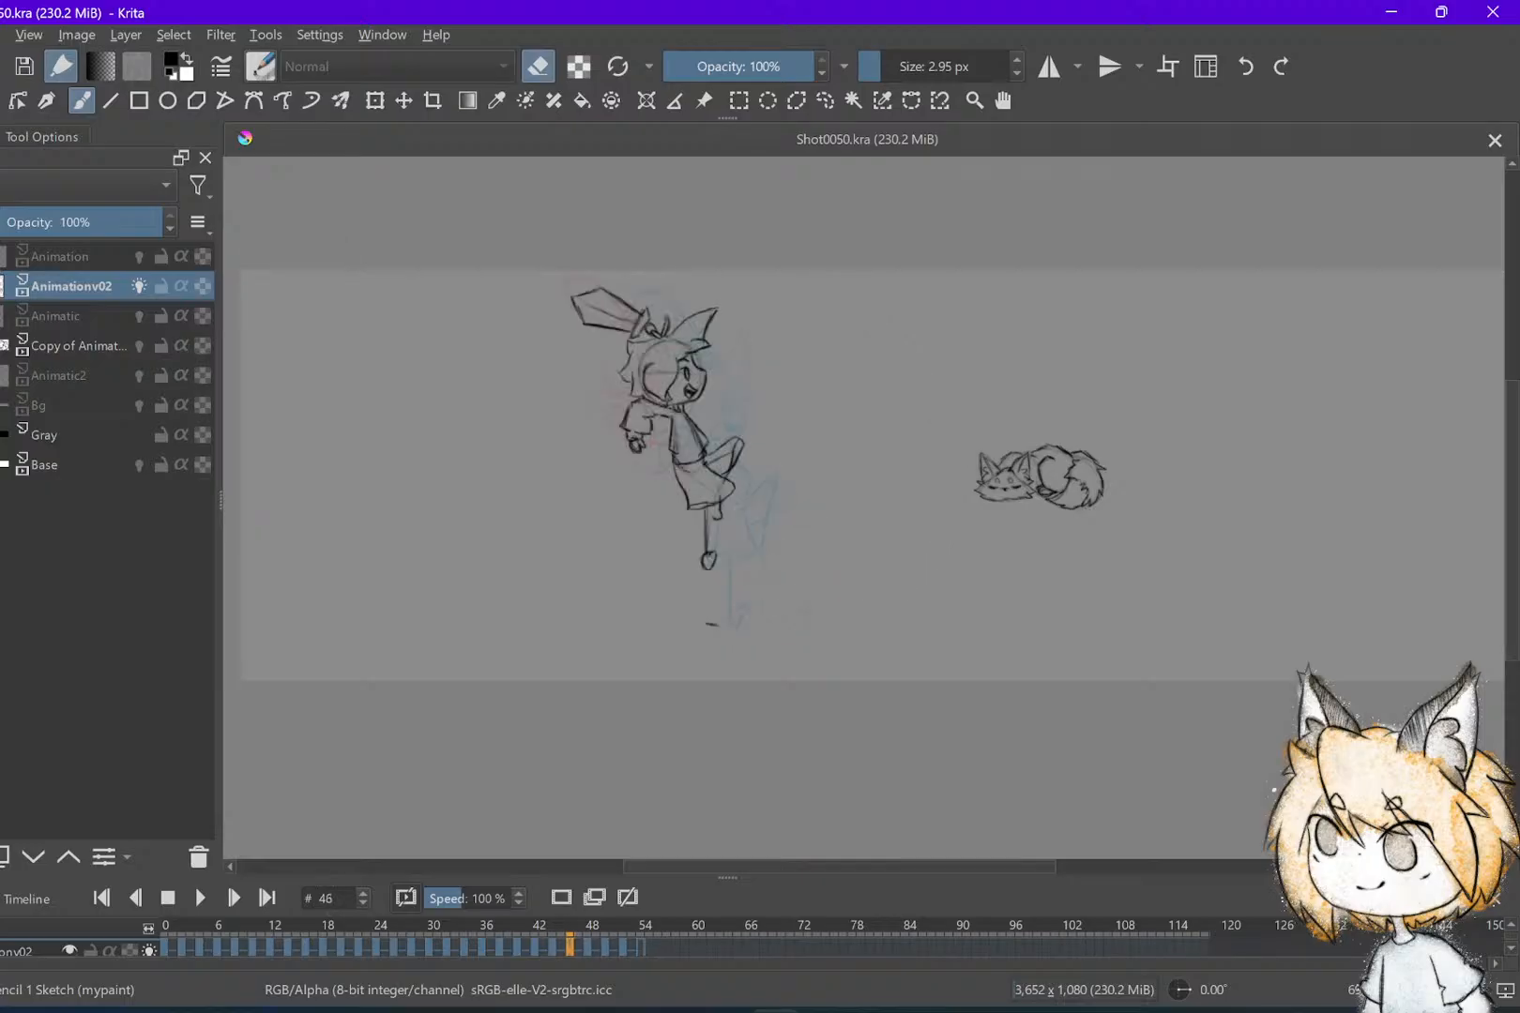
{"action": "key", "text": "space"}
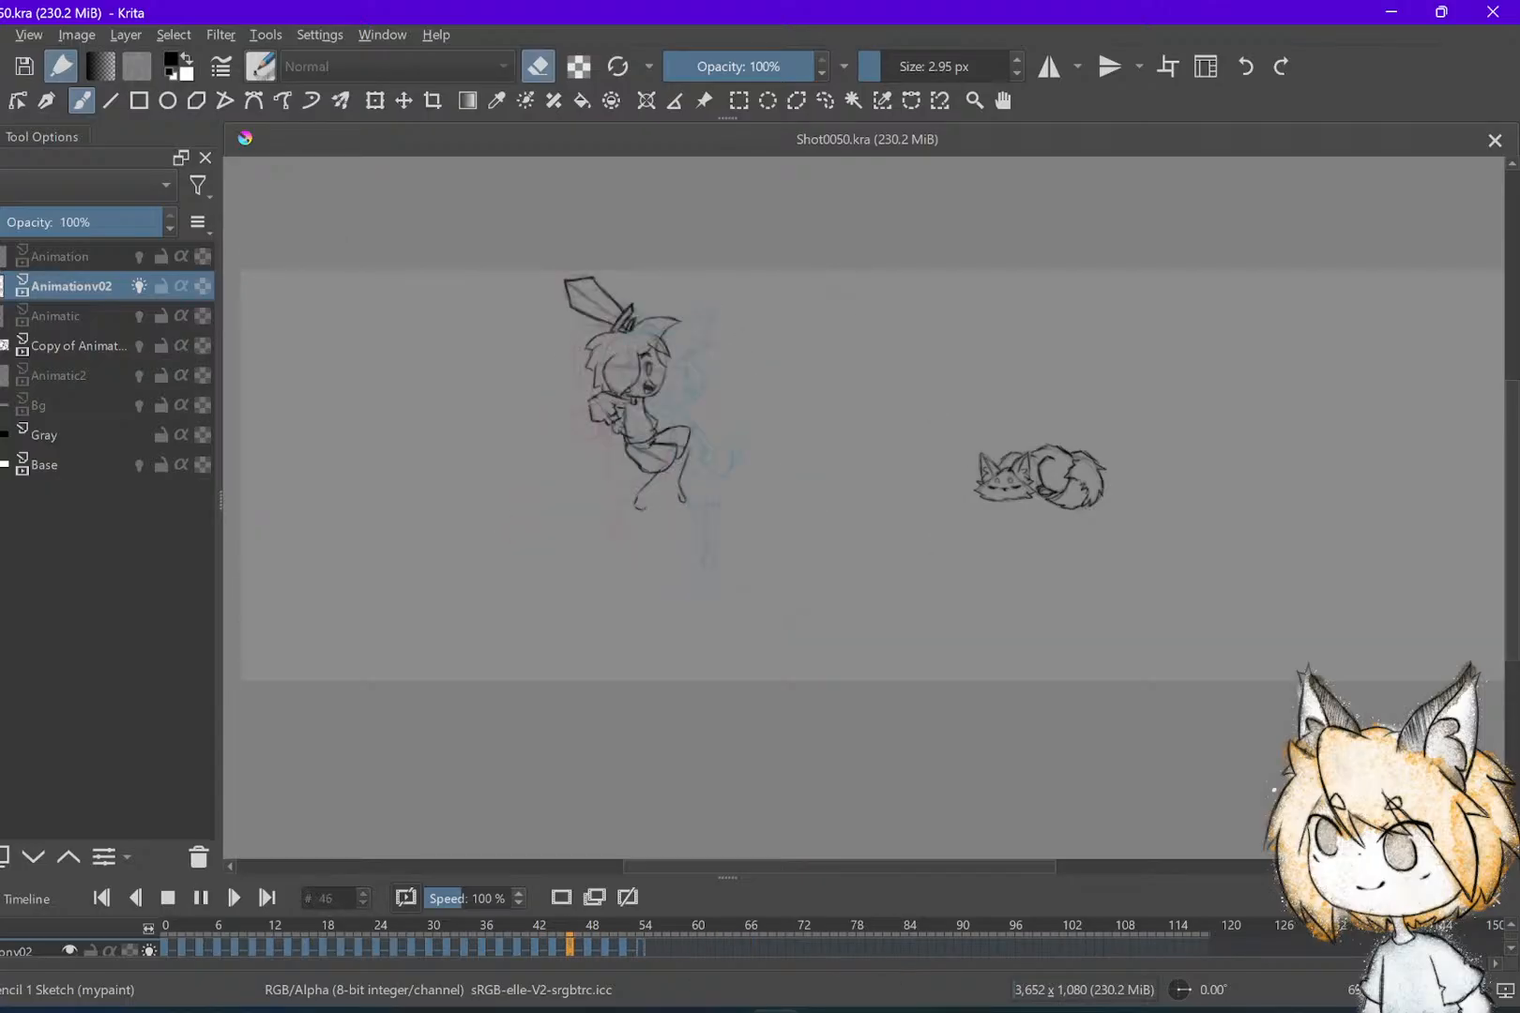
{"action": "key", "text": "space"}
Step back from frame 46 to the drawings before the leap, and forward through frame 40 to frame 52 to review the motion
{"action": "key", "text": "Left"}
{"action": "key", "text": "Left"}
{"action": "key", "text": "Left"}
{"action": "key", "text": "Left"}
{"action": "key", "text": "Left"}
{"action": "key", "text": "Left"}
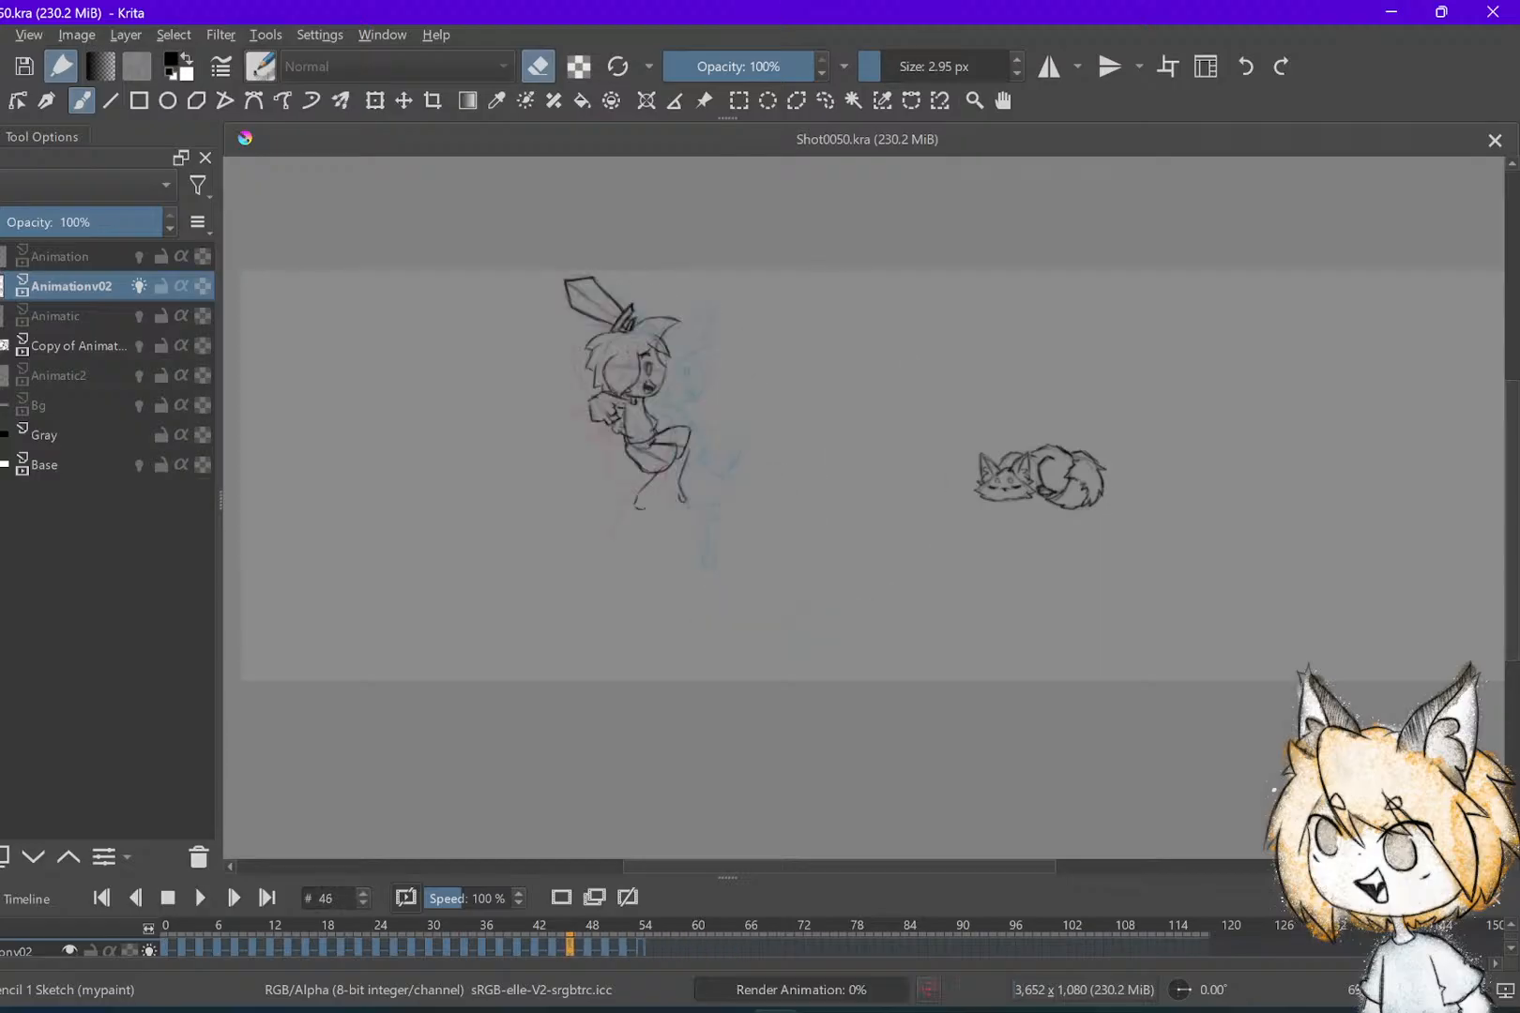
{"action": "scroll", "coordinate": [938, 553], "scroll_direction": "up", "scroll_amount": 1}
{"action": "key", "text": "Left"}
{"action": "key", "text": "Left"}
{"action": "key", "text": "Left"}
{"action": "scroll", "coordinate": [628, 422], "scroll_direction": "up", "scroll_amount": 1}
{"action": "key", "text": "Right"}
{"action": "key", "text": "Right"}
{"action": "key", "text": "Right"}
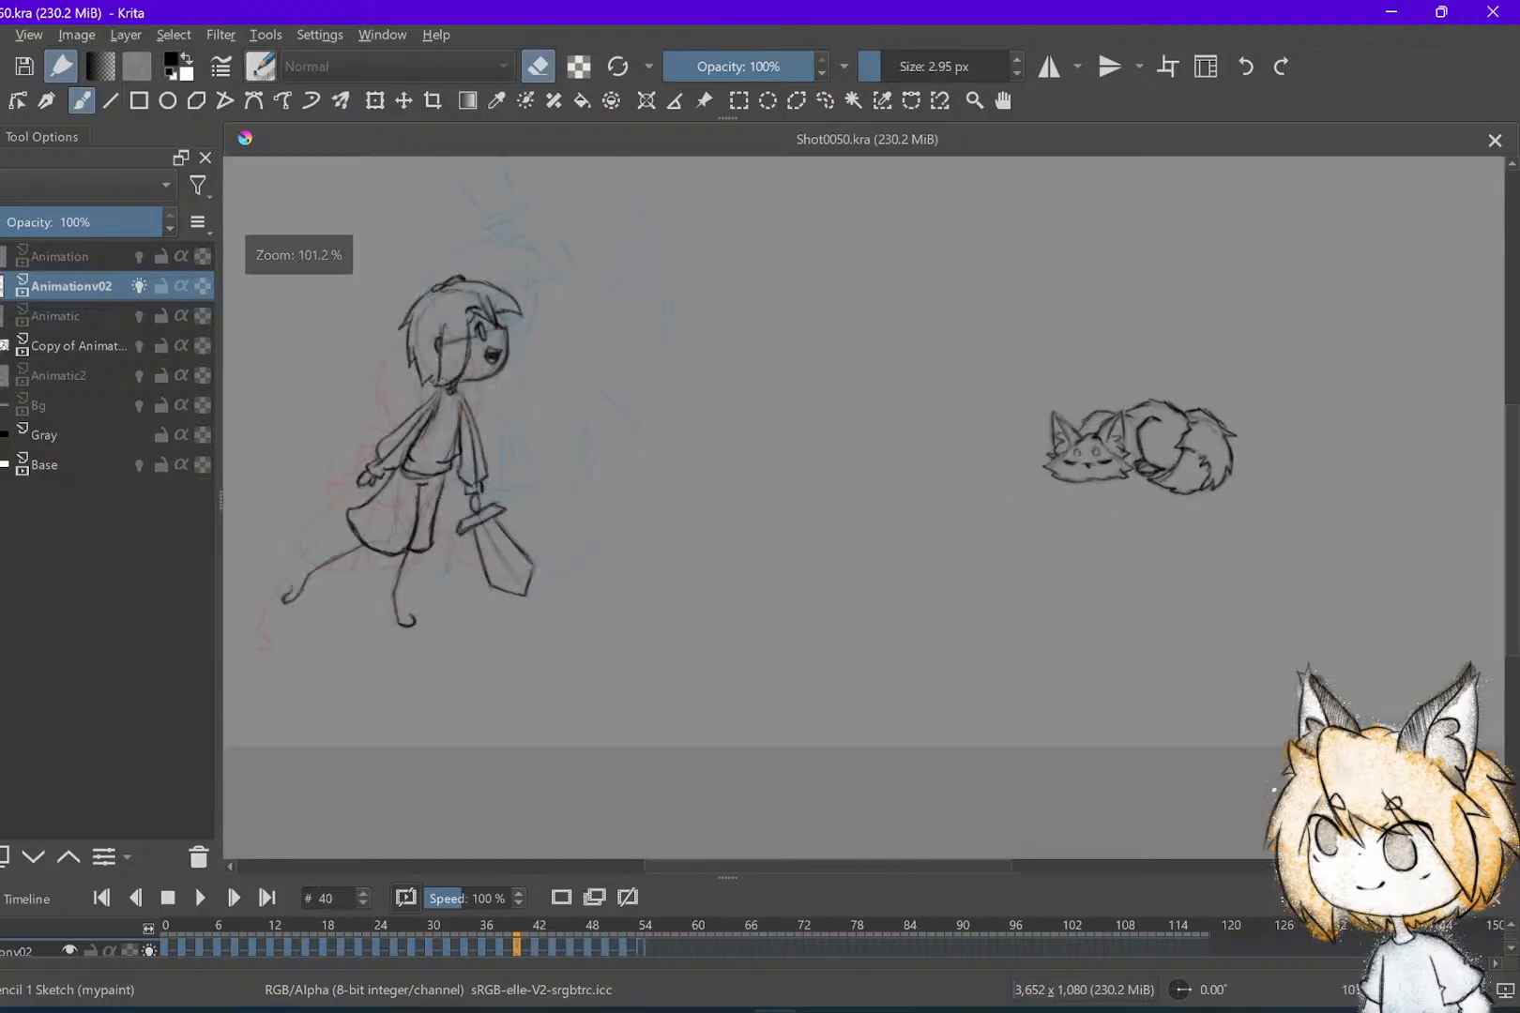
{"action": "key", "text": "Right"}
{"action": "key", "text": "Right"}
{"action": "key", "text": "Right"}
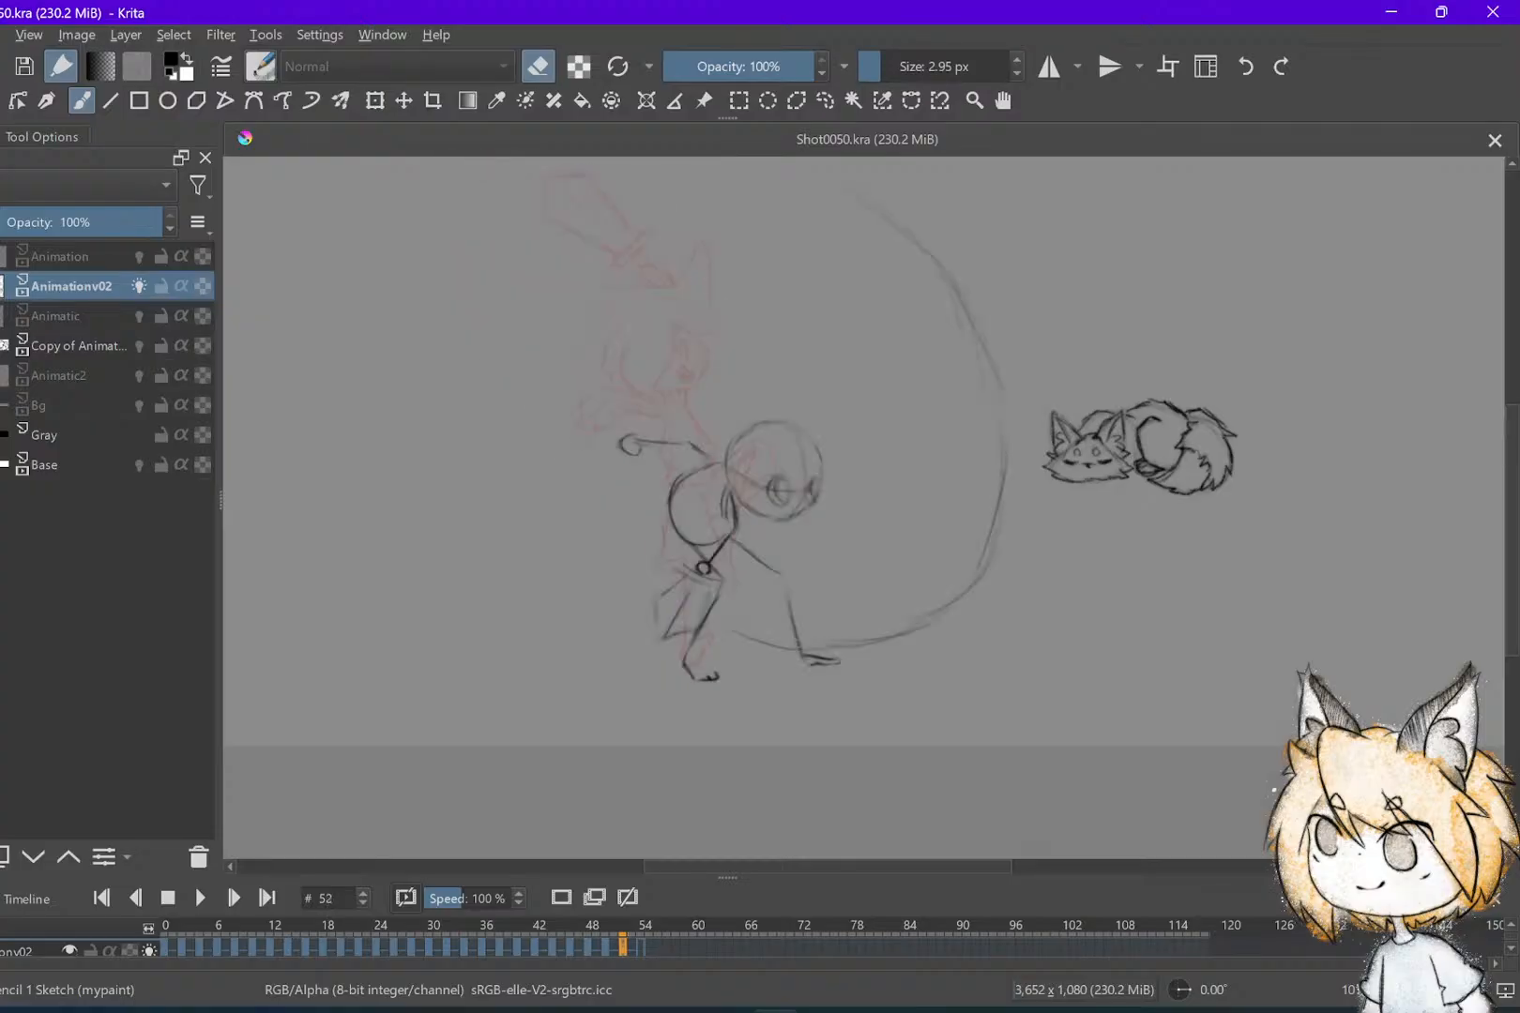
Compare the landing pose on frame 52 with the drawings just before it
{"action": "key", "text": "Left"}
{"action": "key", "text": "Left"}
{"action": "key", "text": "Left"}
{"action": "key", "text": "Right"}
{"action": "key", "text": "Right"}
{"action": "key", "text": "Left"}
{"action": "key", "text": "Right"}
{"action": "scroll", "coordinate": [863, 600], "scroll_direction": "up", "scroll_amount": 3}
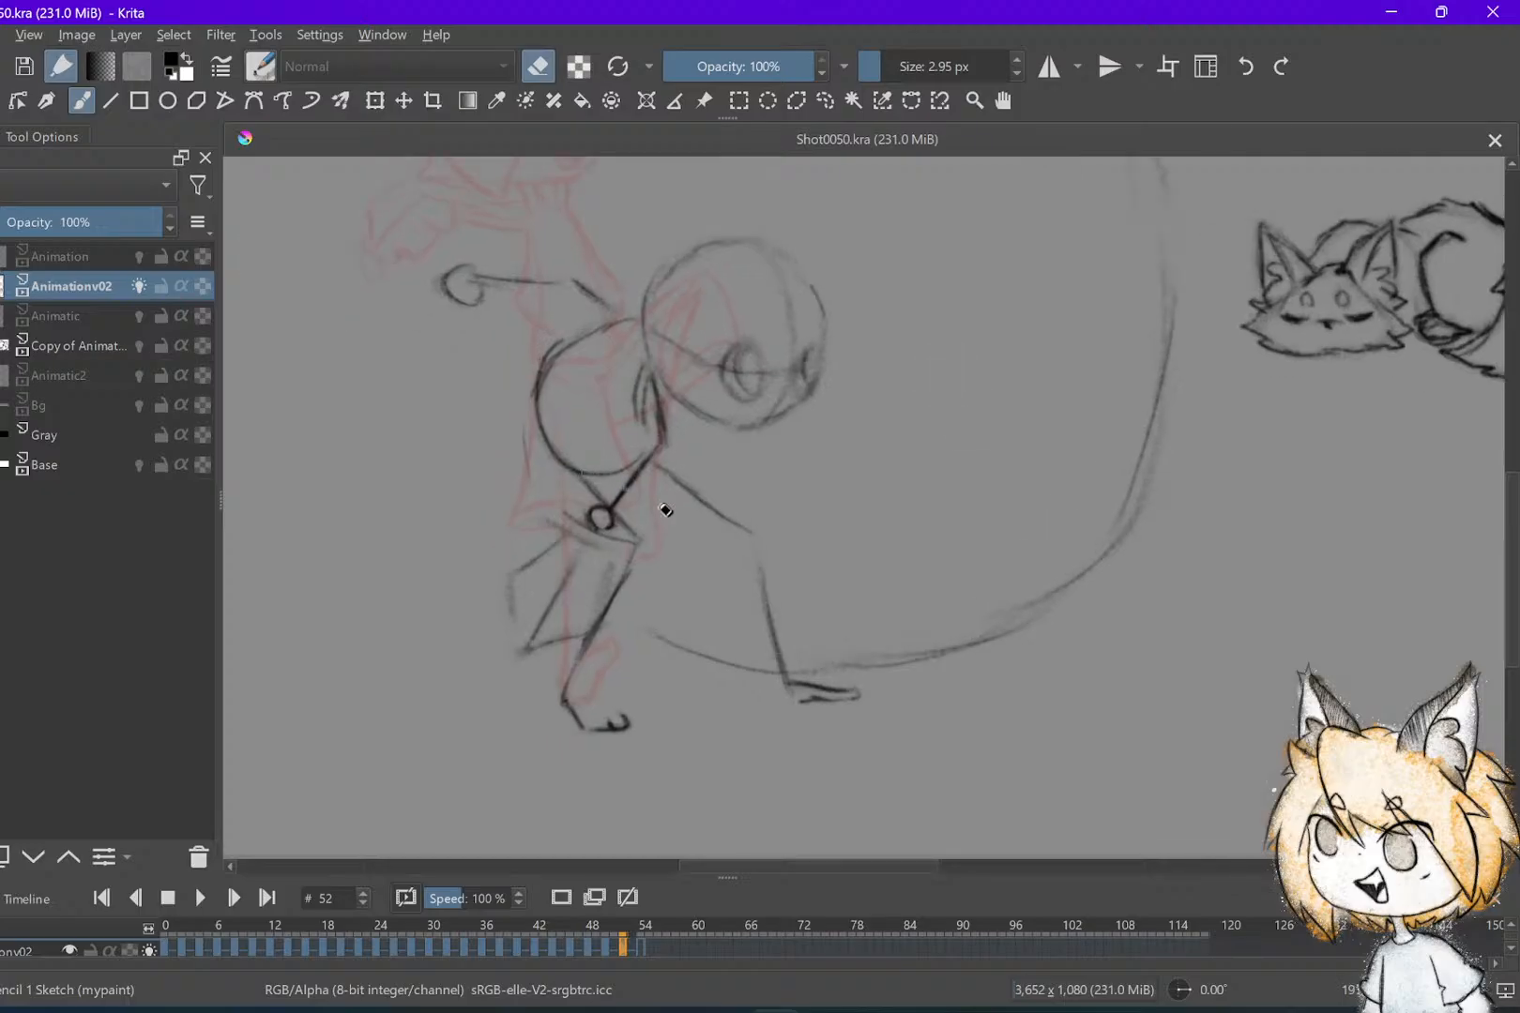
{"action": "left_click_drag", "start_coordinate": [603, 481], "coordinate": [627, 546]}
{"action": "key", "text": "e"}
{"action": "left_click_drag", "start_coordinate": [505, 609], "coordinate": [582, 649]}
{"action": "left_click_drag", "start_coordinate": [601, 459], "coordinate": [530, 638]}
{"action": "key", "text": "ctrl+z"}
{"action": "key", "text": "ctrl+z"}
{"action": "key", "text": "Left"}
{"action": "key", "text": "Right"}
{"action": "key", "text": "Left"}
{"action": "key", "text": "Left"}
{"action": "key", "text": "Right"}
{"action": "key", "text": "Right"}
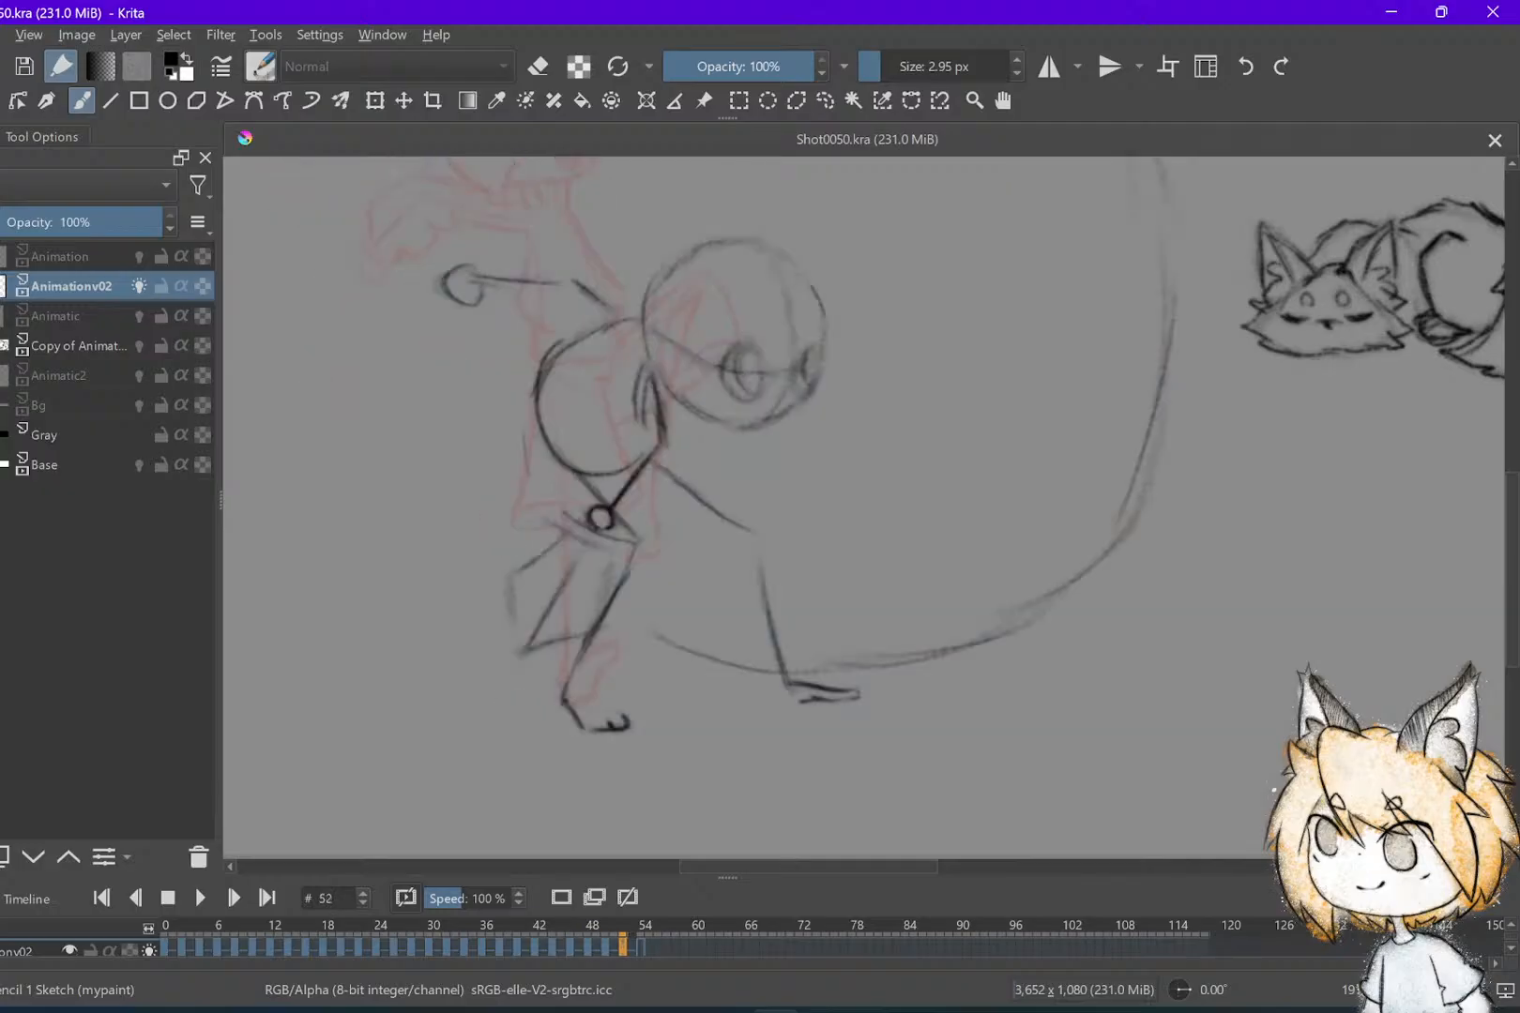
Show the Animatic layer temporarily over frame 52 to compare its rough pose with the new drawing
{"action": "scroll", "coordinate": [863, 506], "scroll_direction": "left", "scroll_amount": 3}
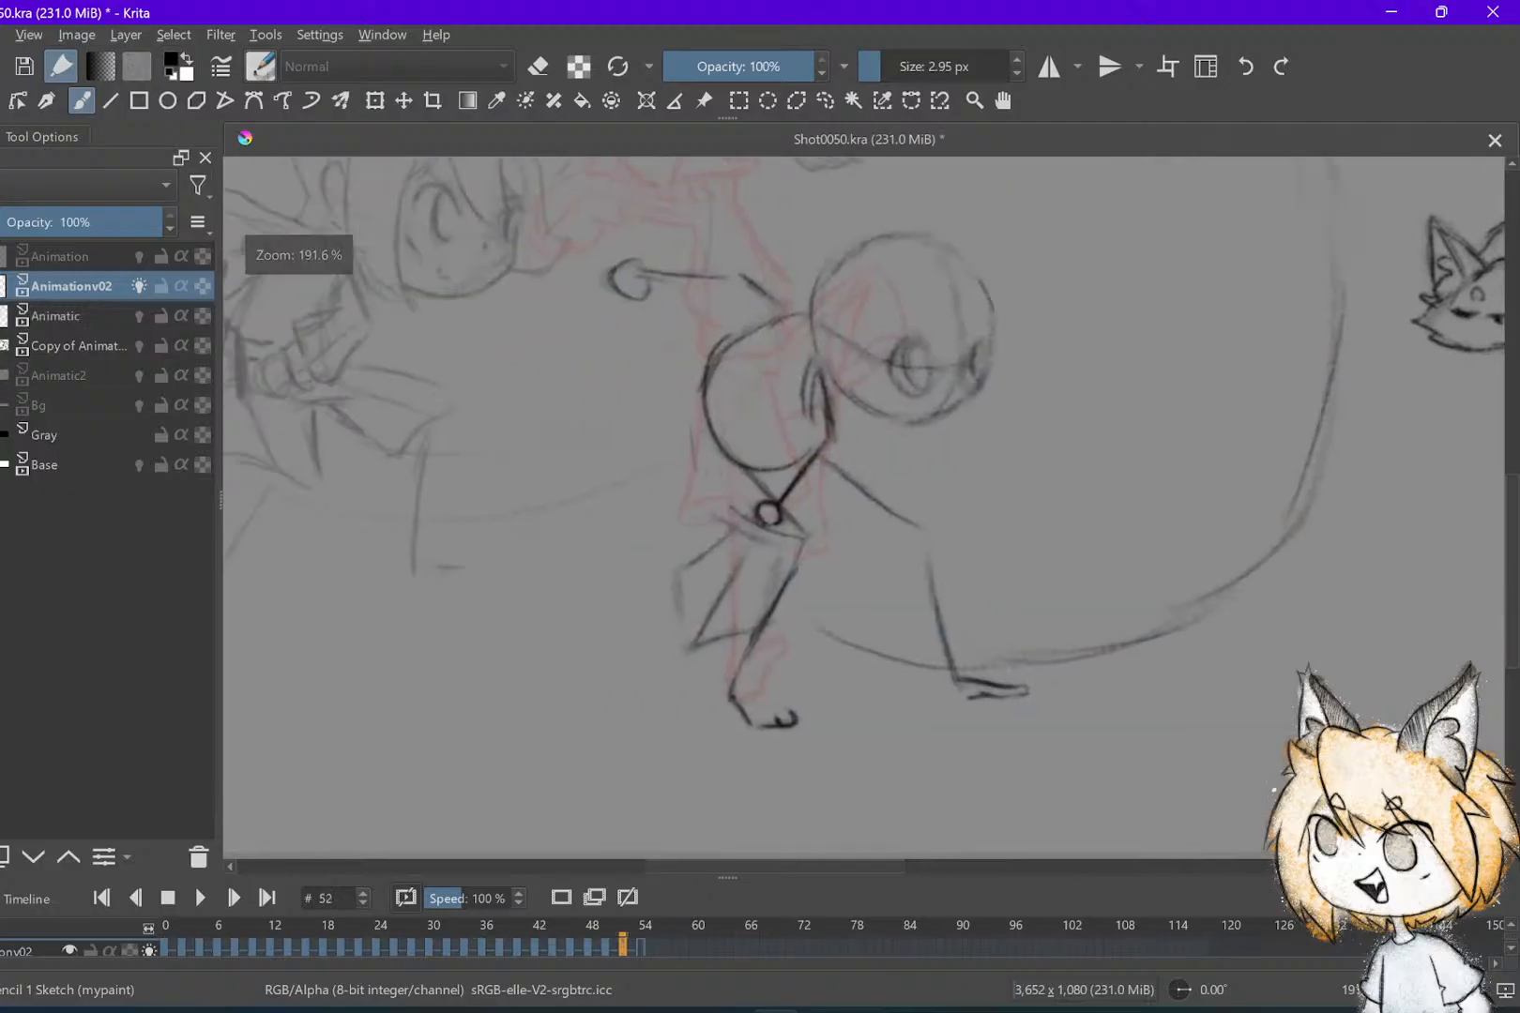
{"action": "scroll", "coordinate": [863, 507], "scroll_direction": "up", "scroll_amount": 1}
{"action": "scroll", "coordinate": [863, 507], "scroll_direction": "down", "scroll_amount": 1}
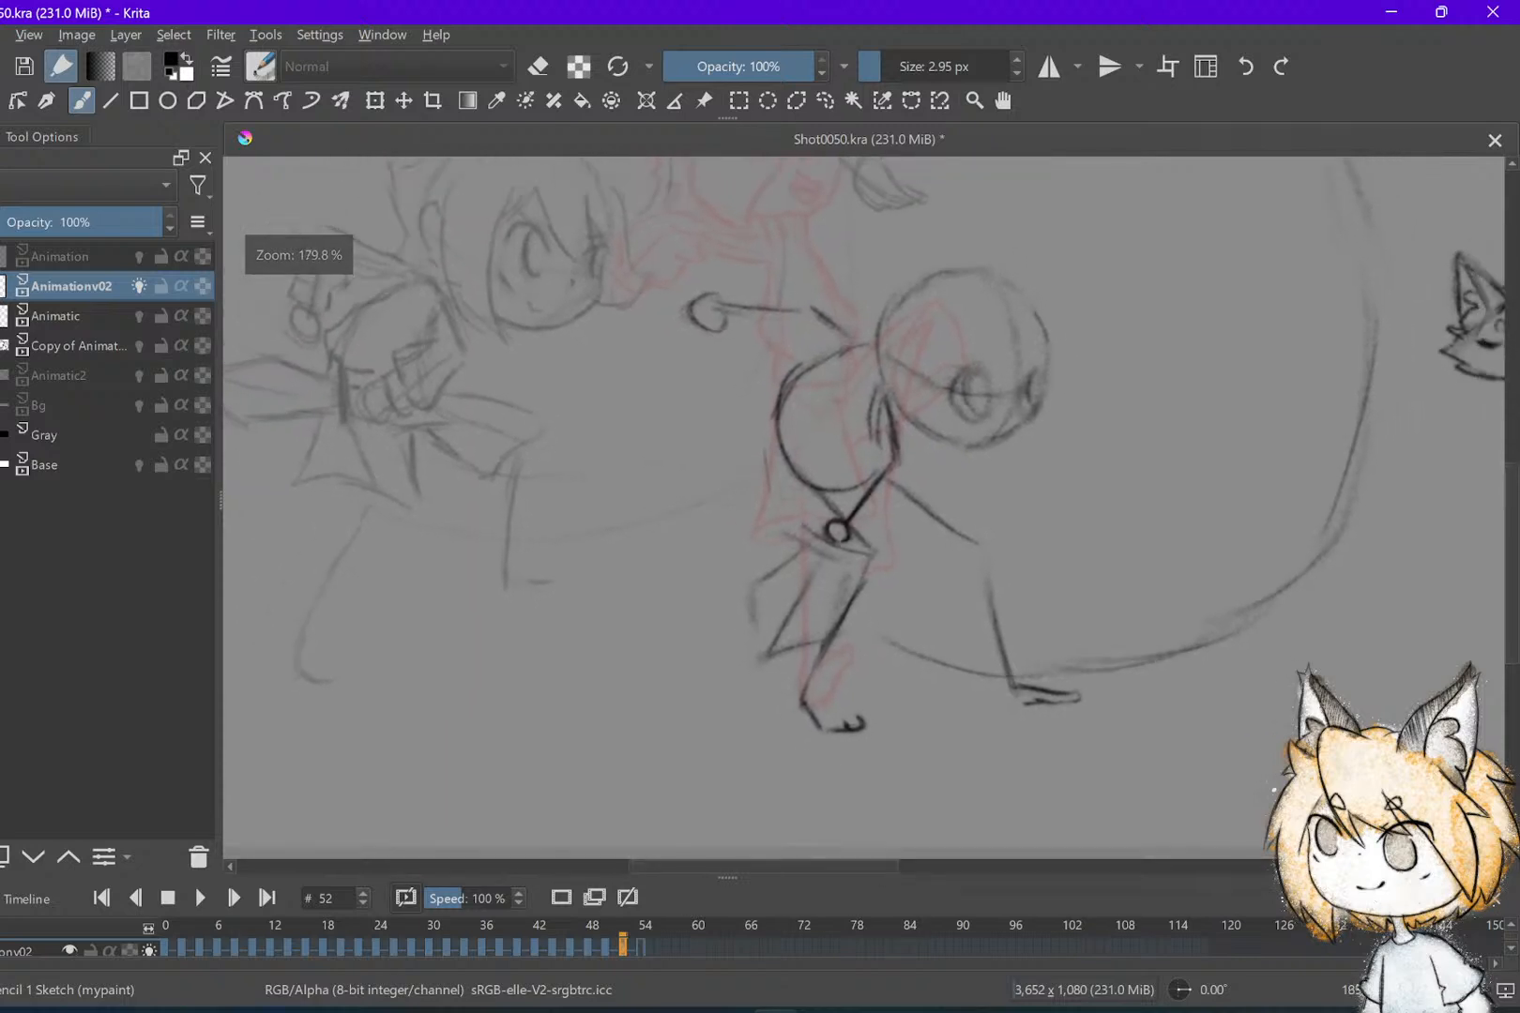
{"action": "key", "text": "ctrl+z"}
Erase the front arm, hand circle and sword from frame 52, cleaning up leftovers with the 50 px circle eraser, and save the file
{"action": "scroll", "coordinate": [863, 507], "scroll_direction": "up", "scroll_amount": 1}
{"action": "key", "text": "Left"}
{"action": "key", "text": "Left"}
{"action": "key", "text": "Left"}
{"action": "key", "text": "Right"}
{"action": "key", "text": "Right"}
{"action": "key", "text": "Right"}
{"action": "scroll", "coordinate": [863, 506], "scroll_direction": "up", "scroll_amount": 1}
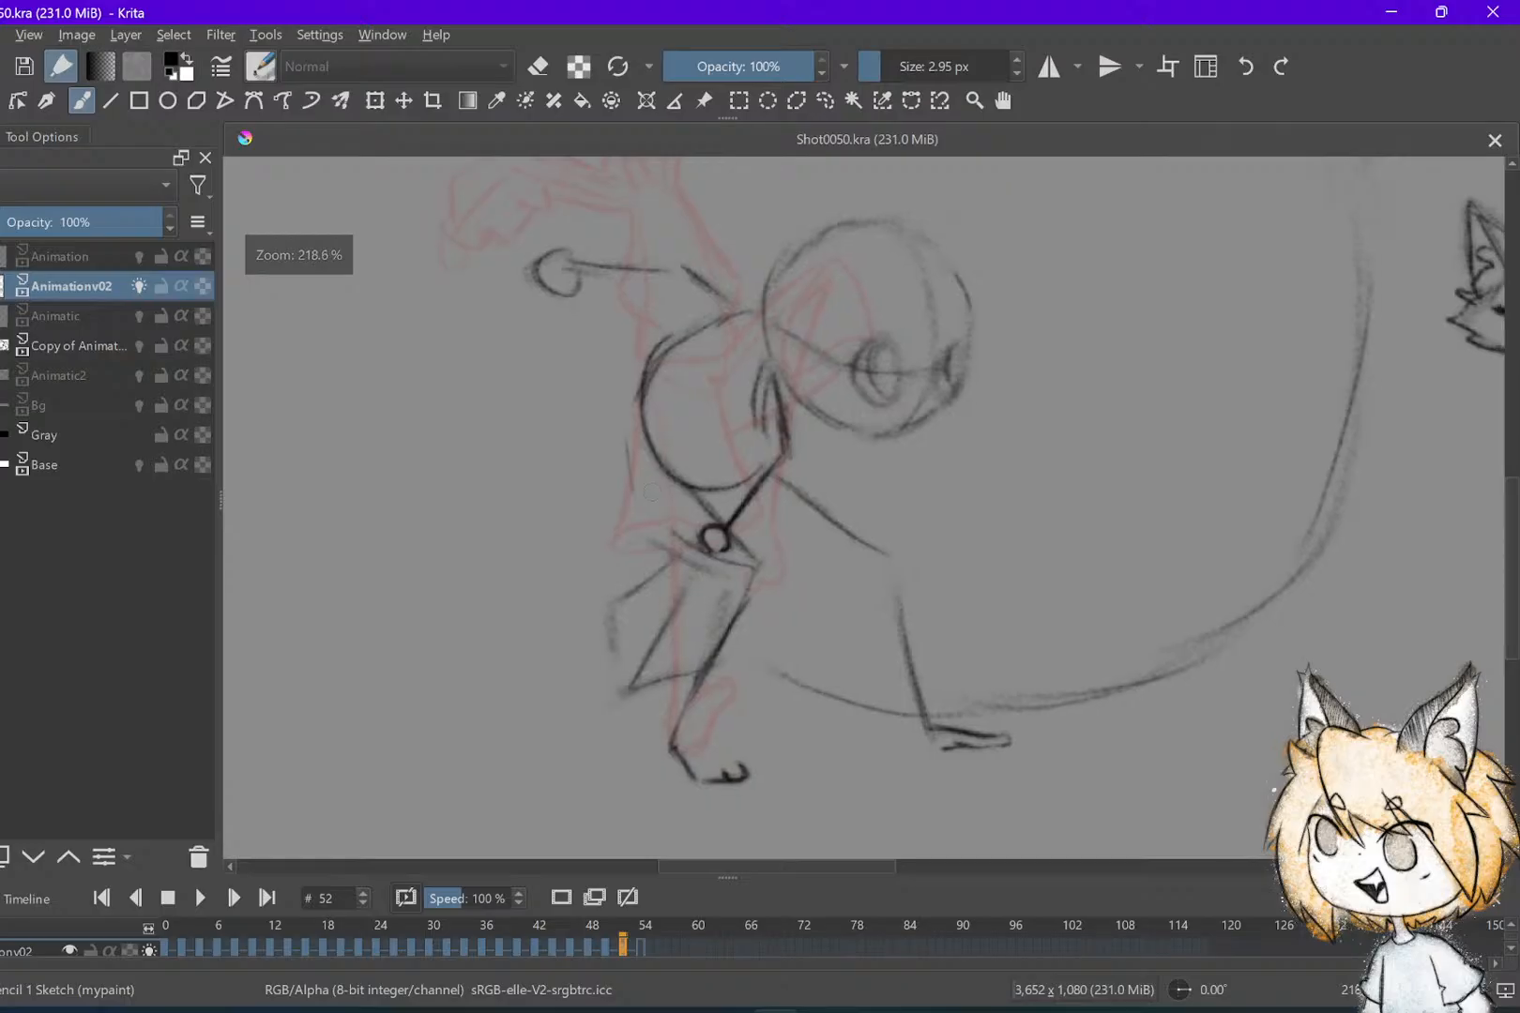
{"action": "key", "text": "e"}
{"action": "left_click_drag", "start_coordinate": [747, 508], "coordinate": [790, 424]}
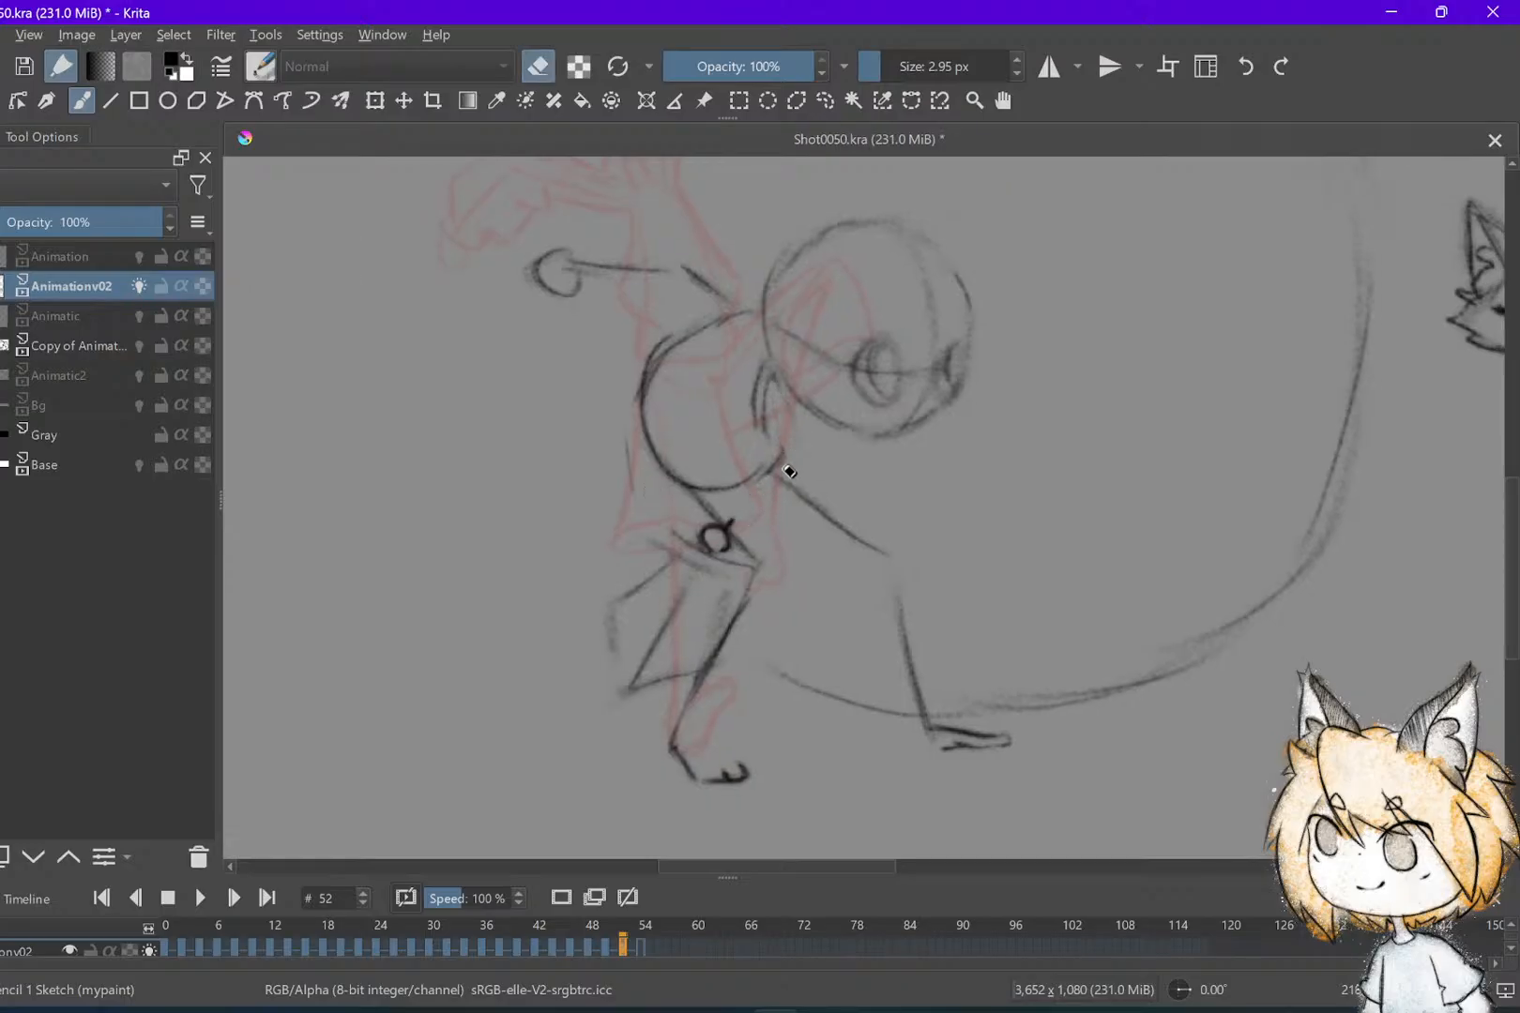
{"action": "mouse_move", "coordinate": [741, 542]}
{"action": "left_mouse_down"}
{"action": "mouse_move", "coordinate": [706, 542]}
{"action": "mouse_move", "coordinate": [746, 531]}
{"action": "mouse_move", "coordinate": [710, 544]}
{"action": "mouse_move", "coordinate": [718, 632]}
{"action": "mouse_move", "coordinate": [723, 608]}
{"action": "mouse_move", "coordinate": [692, 702]}
{"action": "mouse_move", "coordinate": [659, 720]}
{"action": "mouse_move", "coordinate": [696, 578]}
{"action": "mouse_move", "coordinate": [628, 720]}
{"action": "mouse_move", "coordinate": [615, 664]}
{"action": "mouse_move", "coordinate": [657, 538]}
{"action": "mouse_move", "coordinate": [627, 701]}
{"action": "mouse_move", "coordinate": [701, 604]}
{"action": "left_mouse_up"}
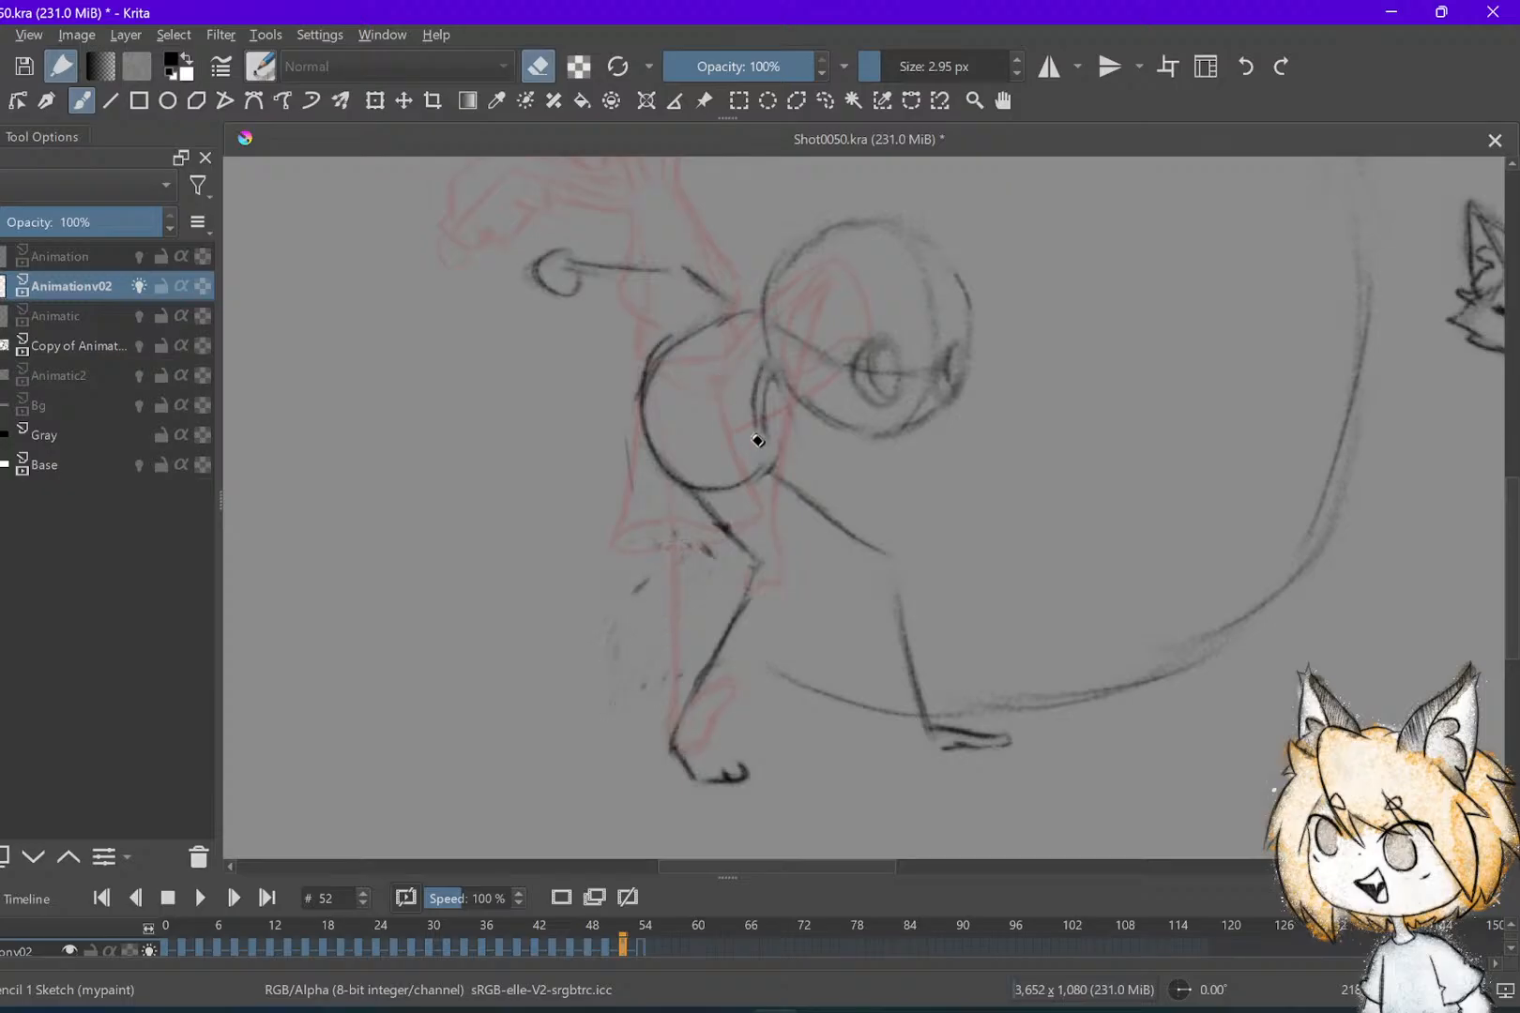
{"action": "key", "text": "slash"}
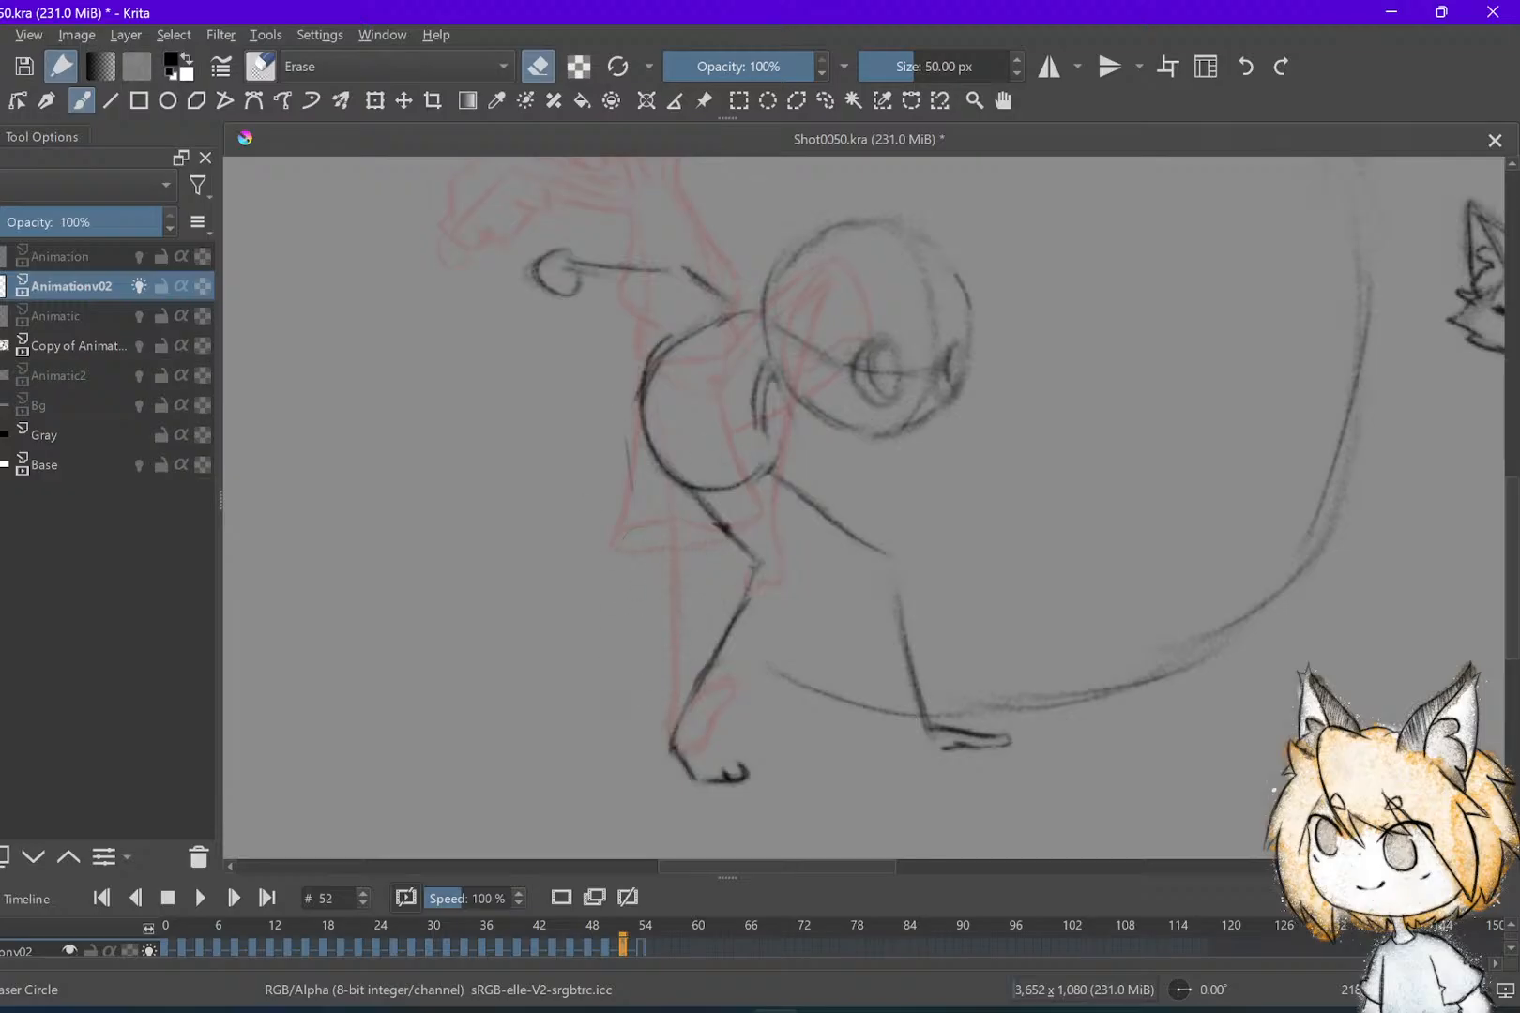
{"action": "key", "text": "ctrl+s"}
Redraw the front arm on frame 52 reaching forward and down from the shoulder, with the sword's guard and blade beyond it
{"action": "left_click_drag", "start_coordinate": [1265, 630], "coordinate": [1127, 633]}
{"action": "key", "text": "comma"}
{"action": "key", "text": "period"}
{"action": "key", "text": "period"}
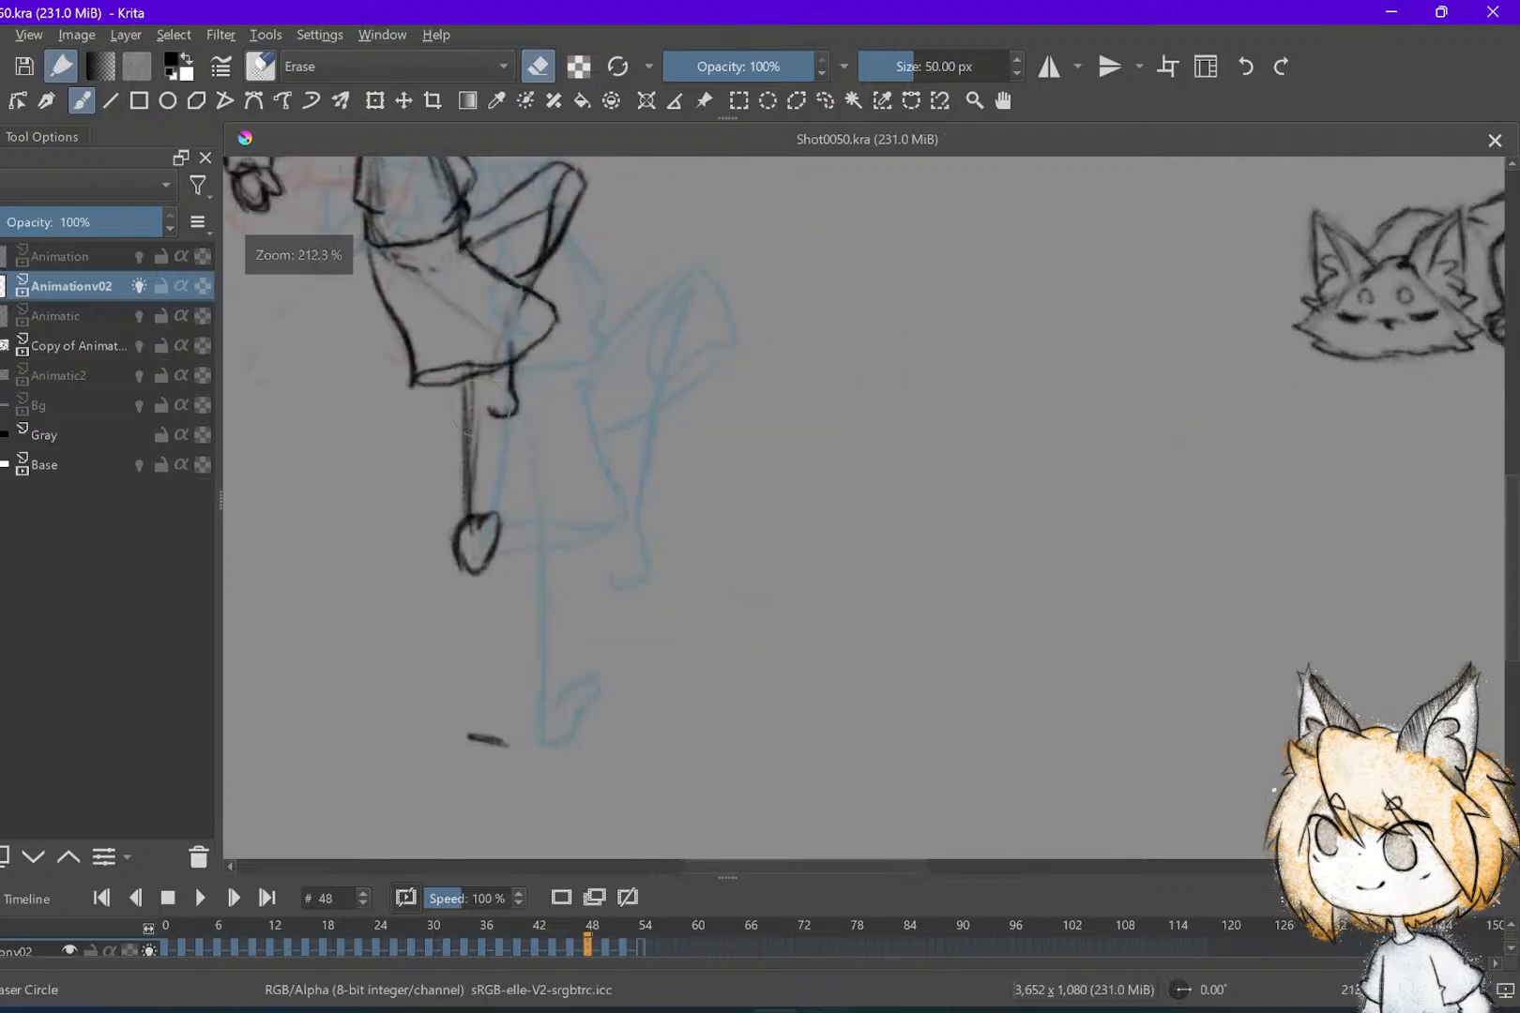
{"action": "key", "text": "e"}
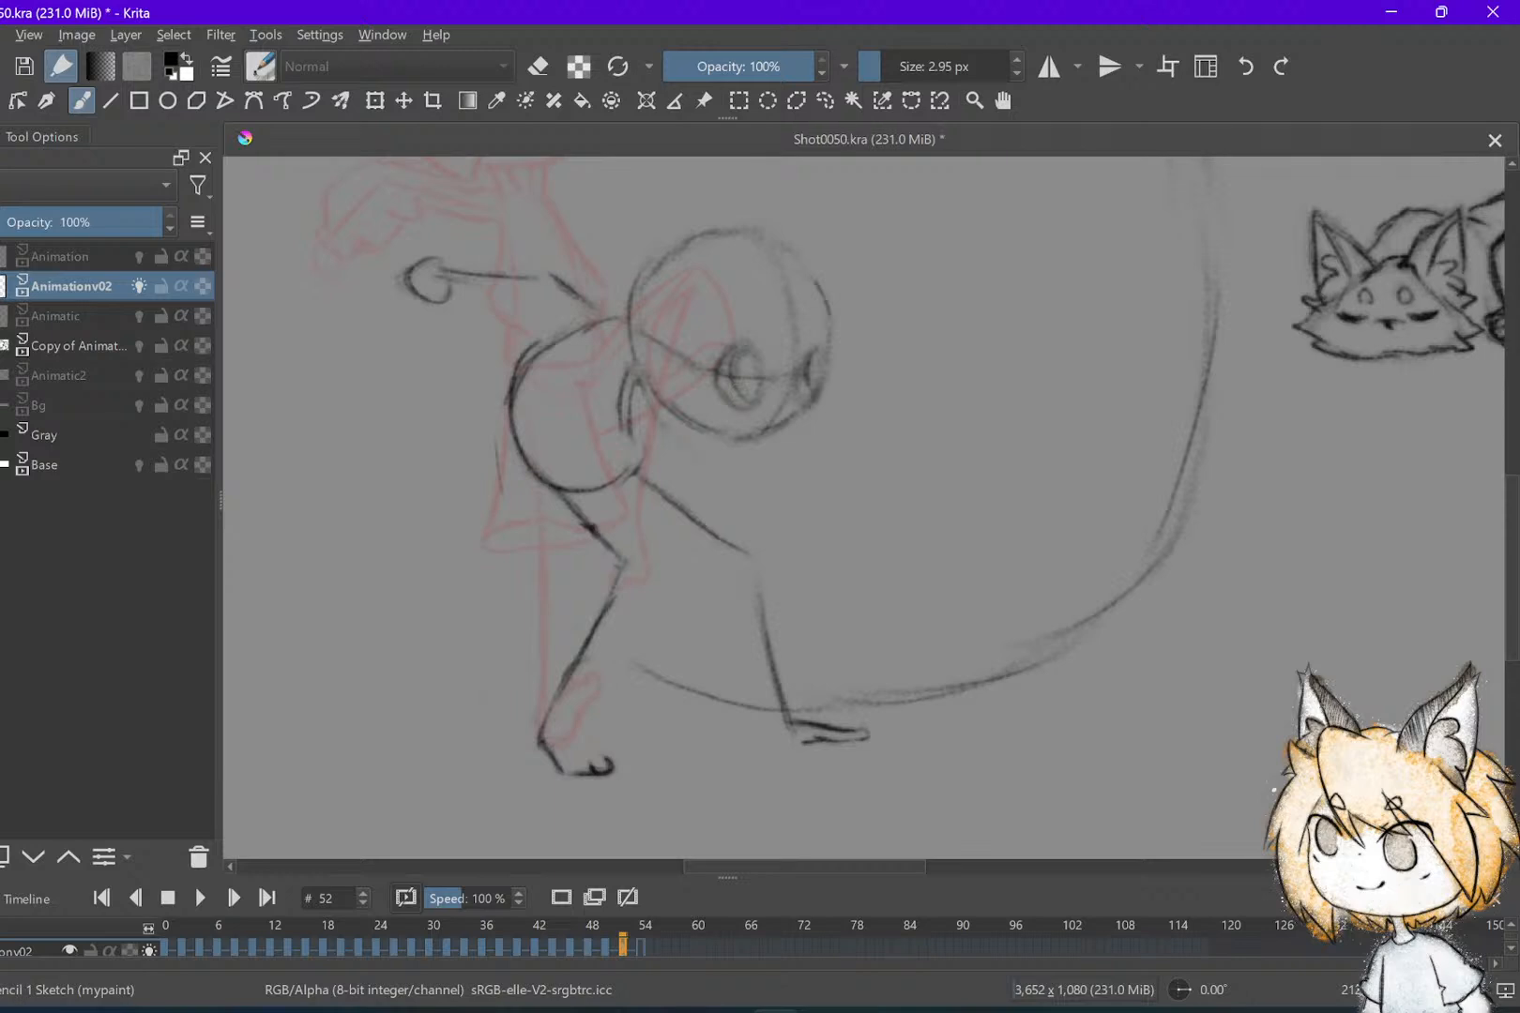
{"action": "left_click_drag", "start_coordinate": [638, 394], "coordinate": [809, 554]}
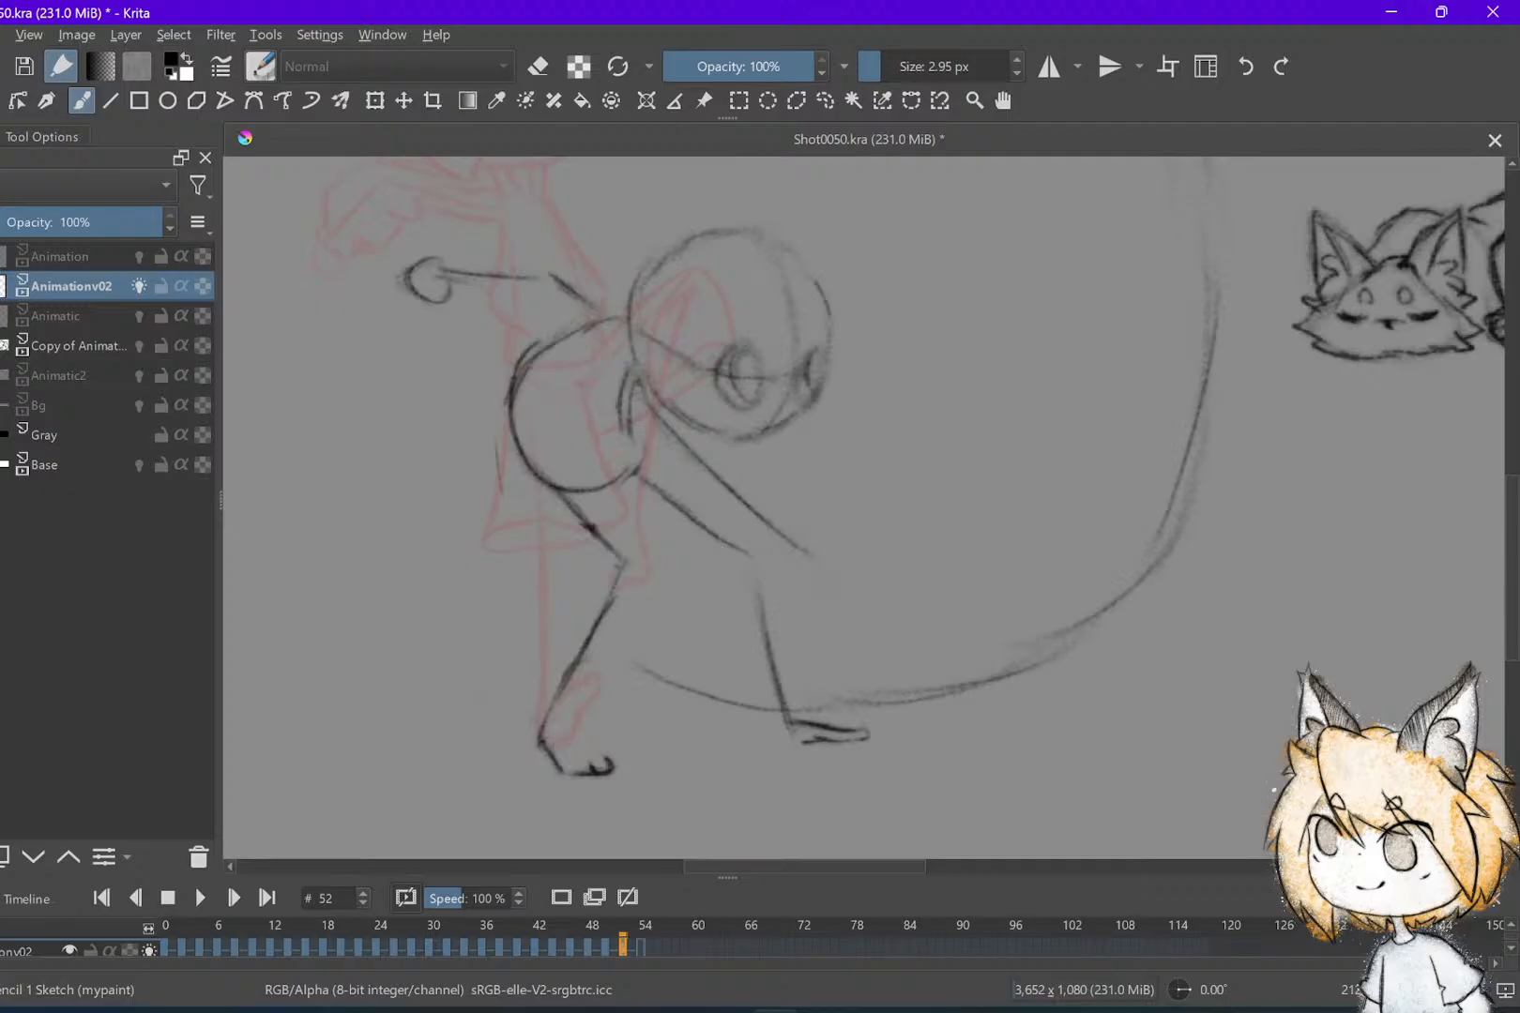
{"action": "mouse_move", "coordinate": [865, 555]}
{"action": "left_mouse_down"}
{"action": "mouse_move", "coordinate": [802, 591]}
{"action": "mouse_move", "coordinate": [967, 654]}
{"action": "left_mouse_up"}
{"action": "left_click_drag", "start_coordinate": [828, 588], "coordinate": [871, 691]}
{"action": "scroll", "coordinate": [957, 704], "scroll_direction": "down", "scroll_amount": 3}
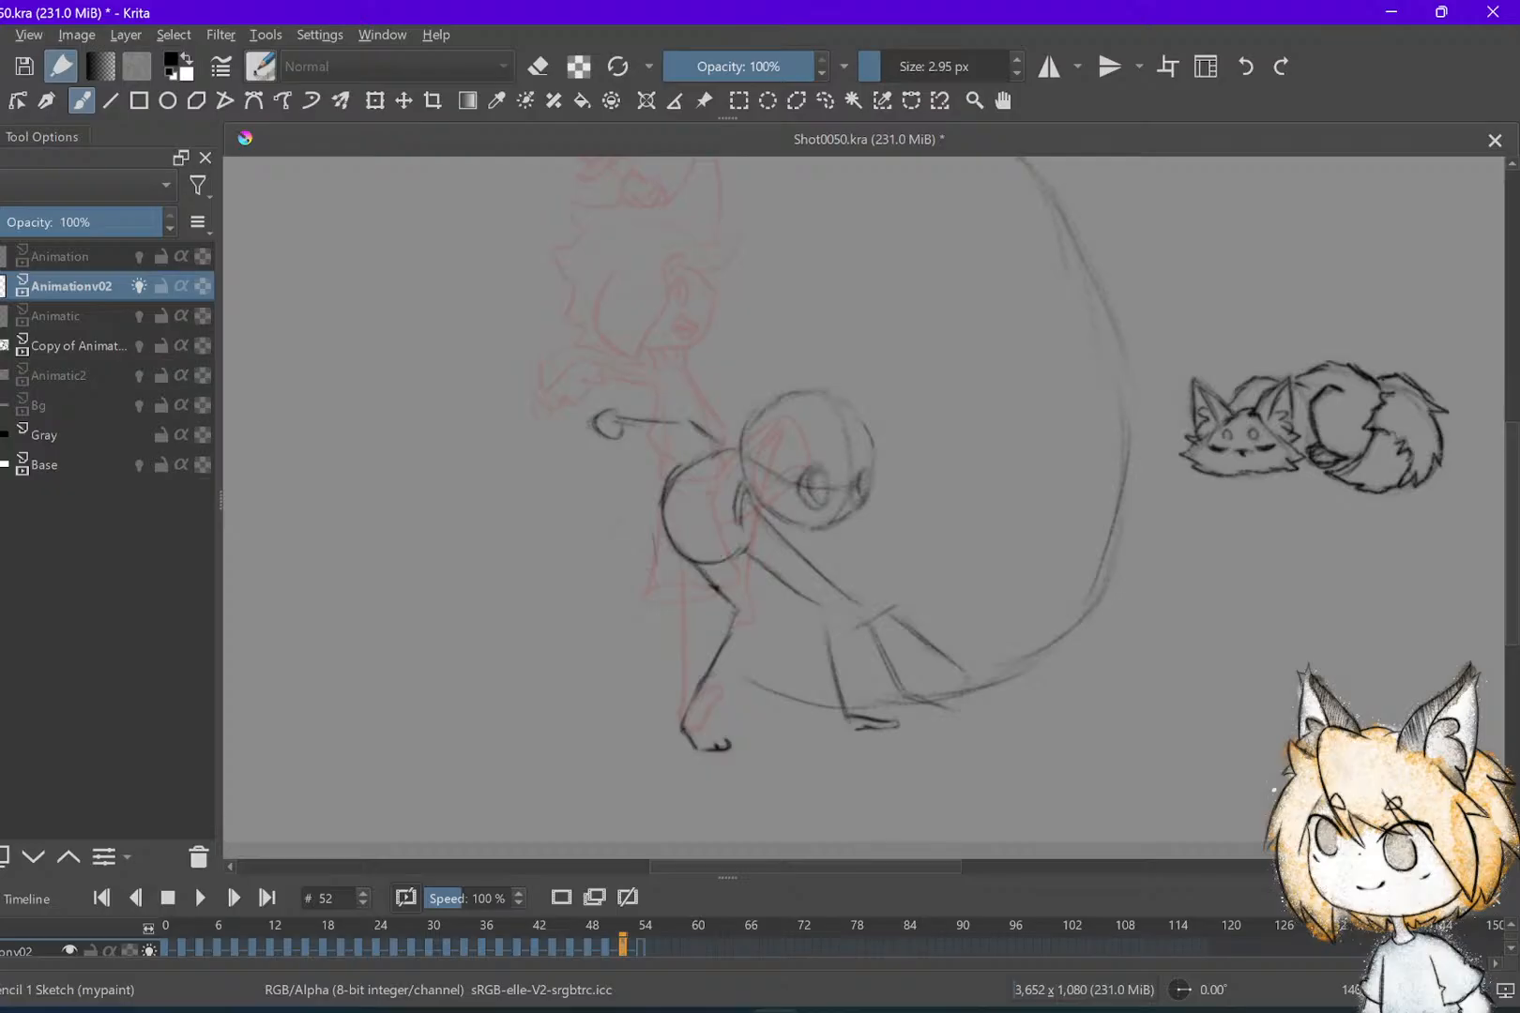
Compare the landing pose on frame 52 with the preceding drawings, discarding a stray pencil stroke
{"action": "left_click_drag", "start_coordinate": [739, 556], "coordinate": [612, 499]}
{"action": "key", "text": "ctrl+z"}
{"action": "scroll", "coordinate": [518, 764], "scroll_direction": "down", "scroll_amount": 3}
{"action": "scroll", "coordinate": [967, 605], "scroll_direction": "up", "scroll_amount": 2}
{"action": "scroll", "coordinate": [1070, 665], "scroll_direction": "down", "scroll_amount": 1}
{"action": "key", "text": "Left"}
{"action": "key", "text": "Left"}
{"action": "key", "text": "Right"}
{"action": "key", "text": "Right"}
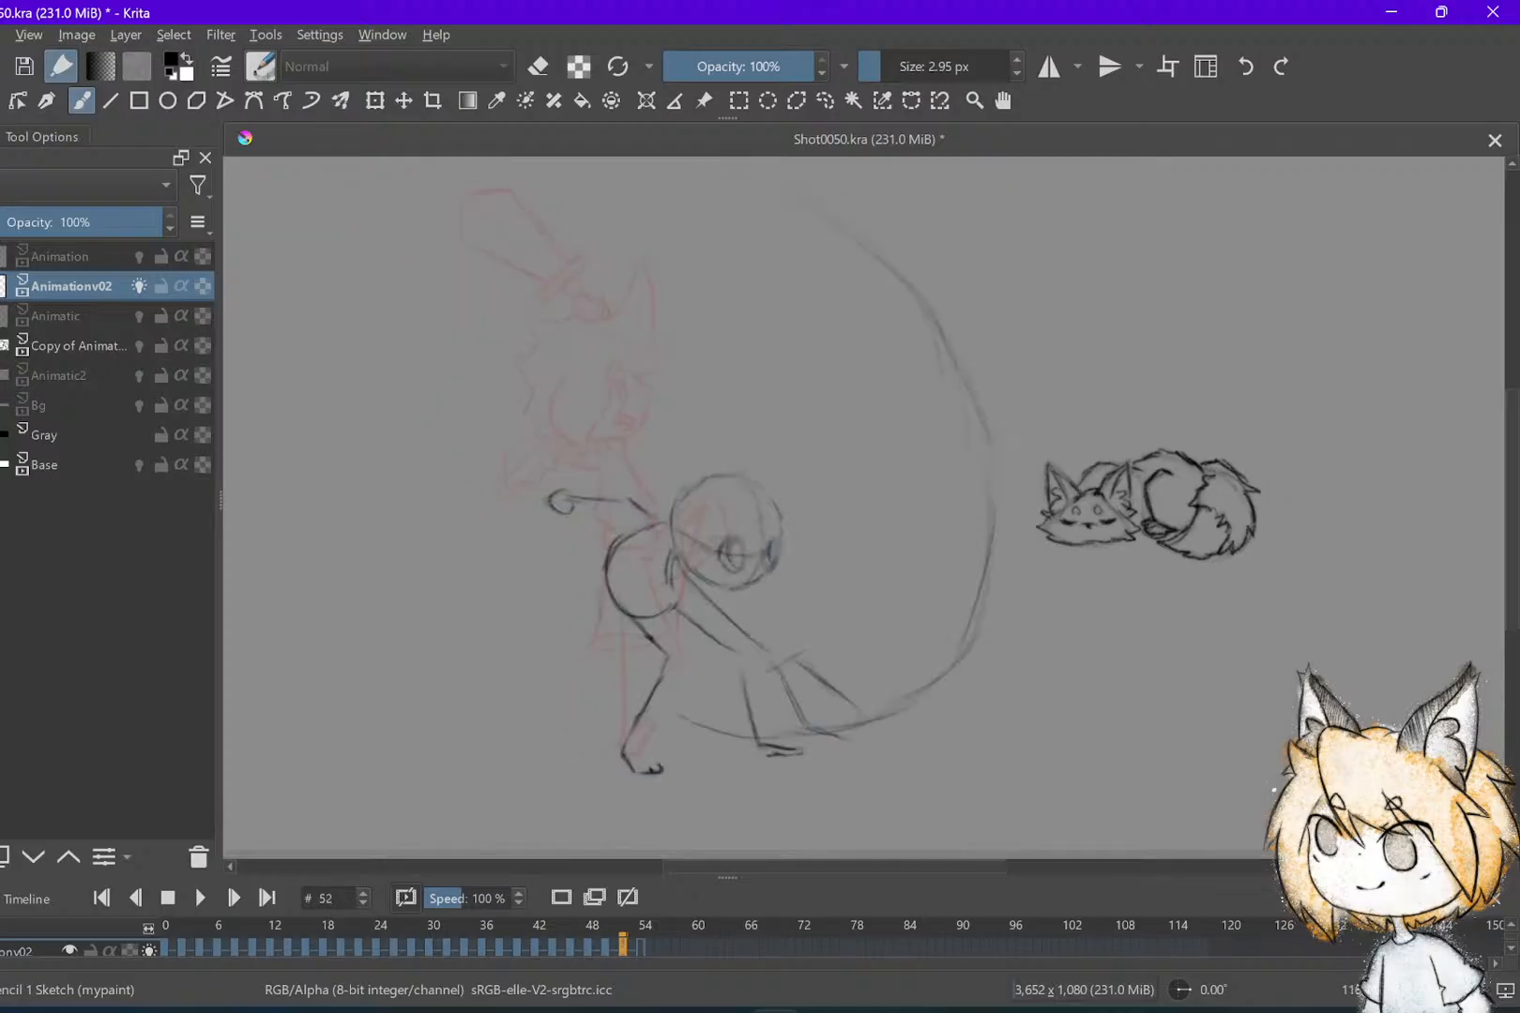
{"action": "key", "text": "Left"}
{"action": "key", "text": "Right"}
{"action": "key", "text": "Left"}
{"action": "key", "text": "Right"}
{"action": "scroll", "coordinate": [966, 619], "scroll_direction": "up", "scroll_amount": 2}
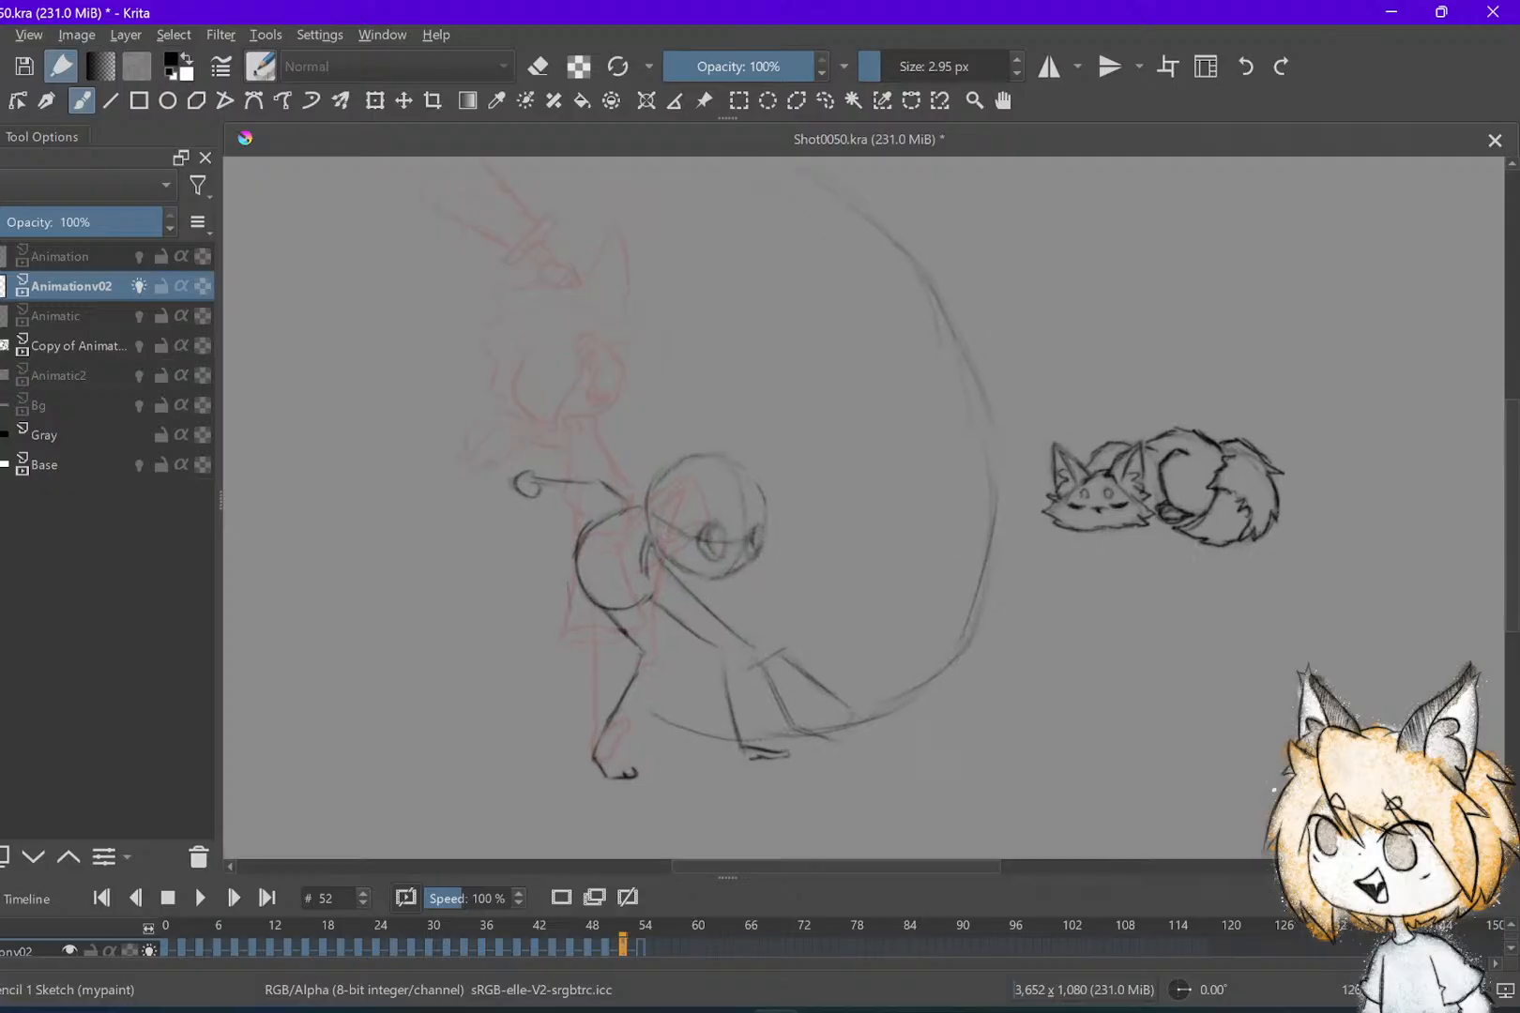
{"action": "key", "text": "Left"}
{"action": "key", "text": "Left"}
{"action": "key", "text": "Right"}
{"action": "key", "text": "Right"}
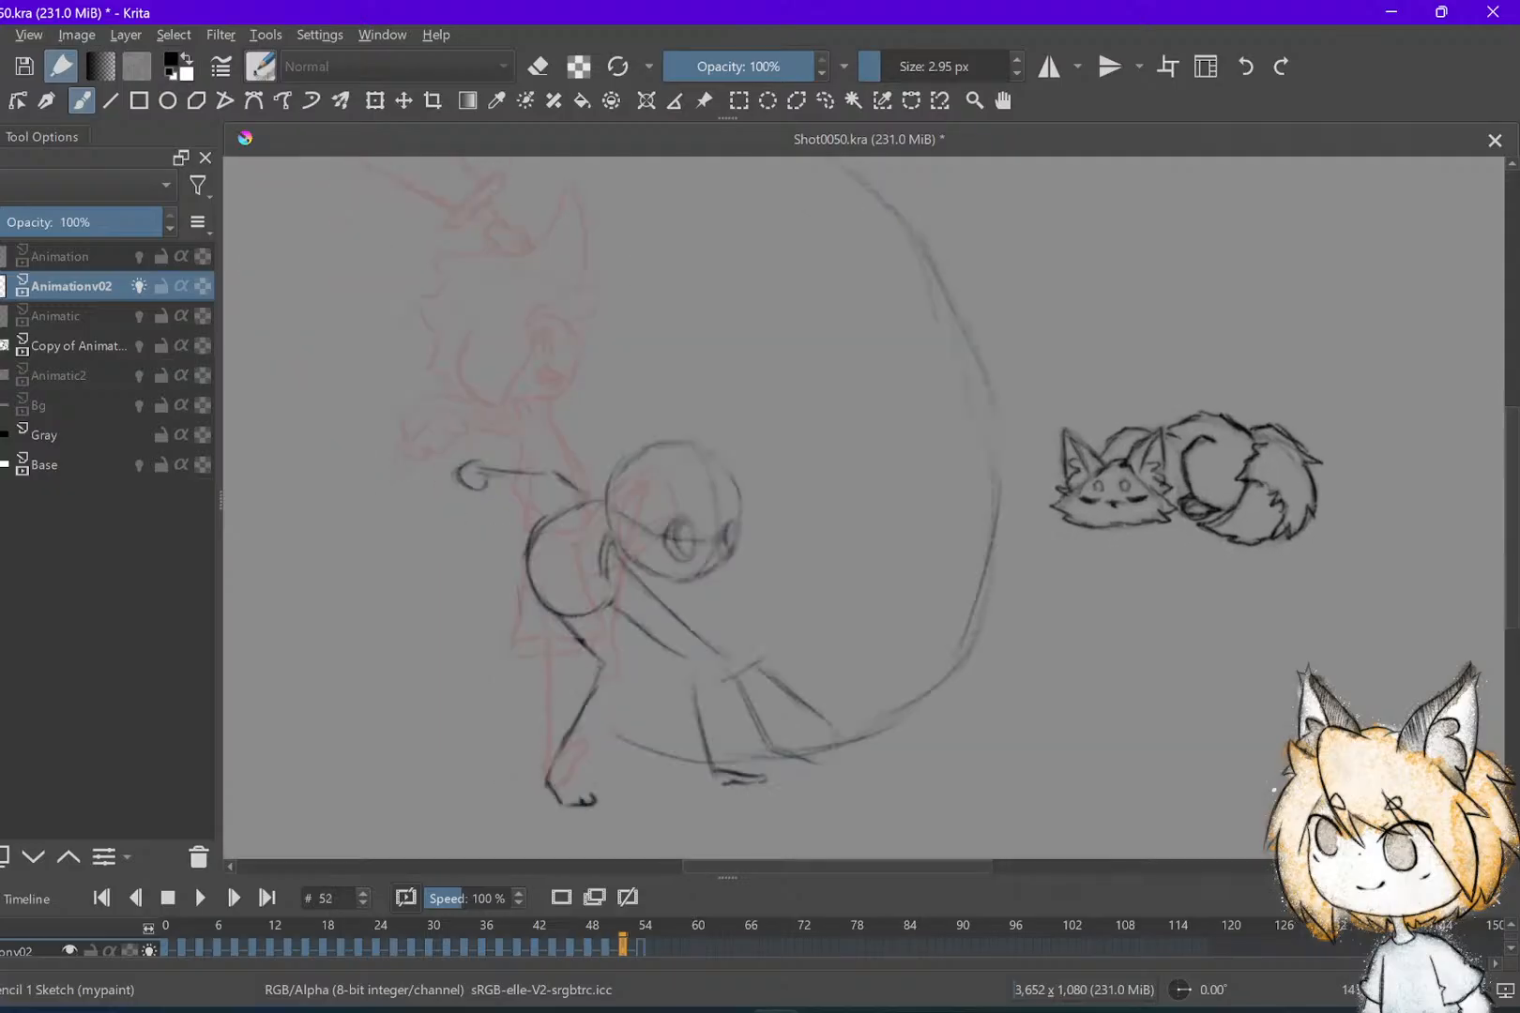
Undo the redrawn front arm and sword on frame 52, and check the remaining pose against the earlier drawings
{"action": "key", "text": "ctrl+z"}
{"action": "key", "text": "ctrl+z"}
{"action": "key", "text": "ctrl+z"}
{"action": "key", "text": "ctrl+z"}
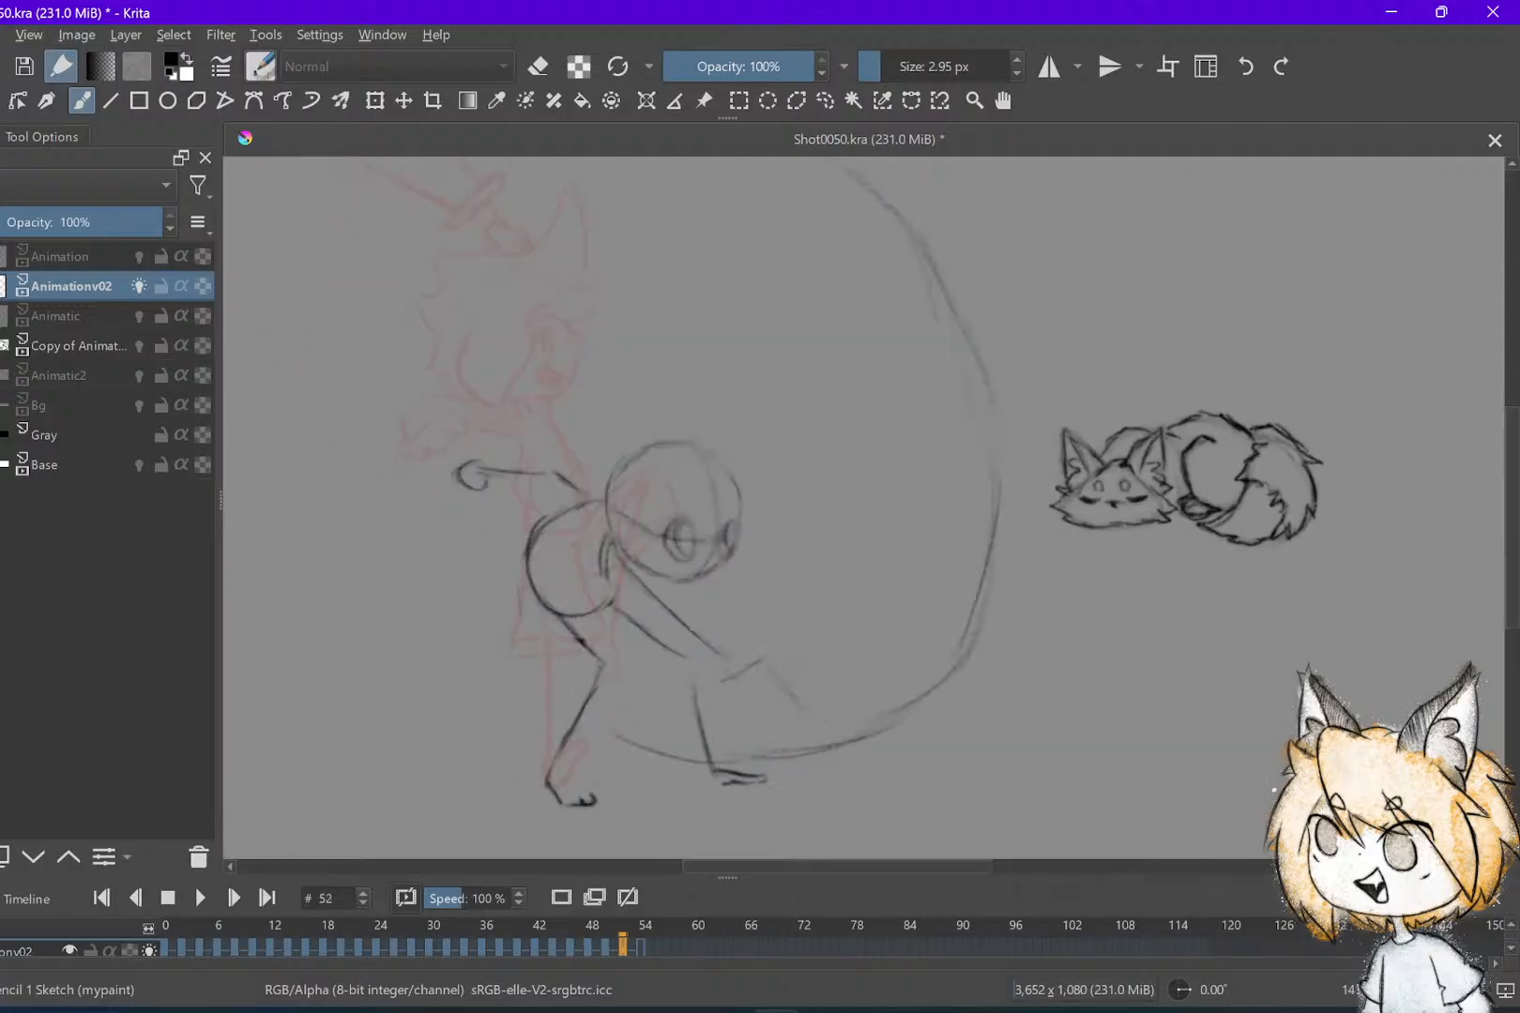
{"action": "key", "text": "ctrl+z"}
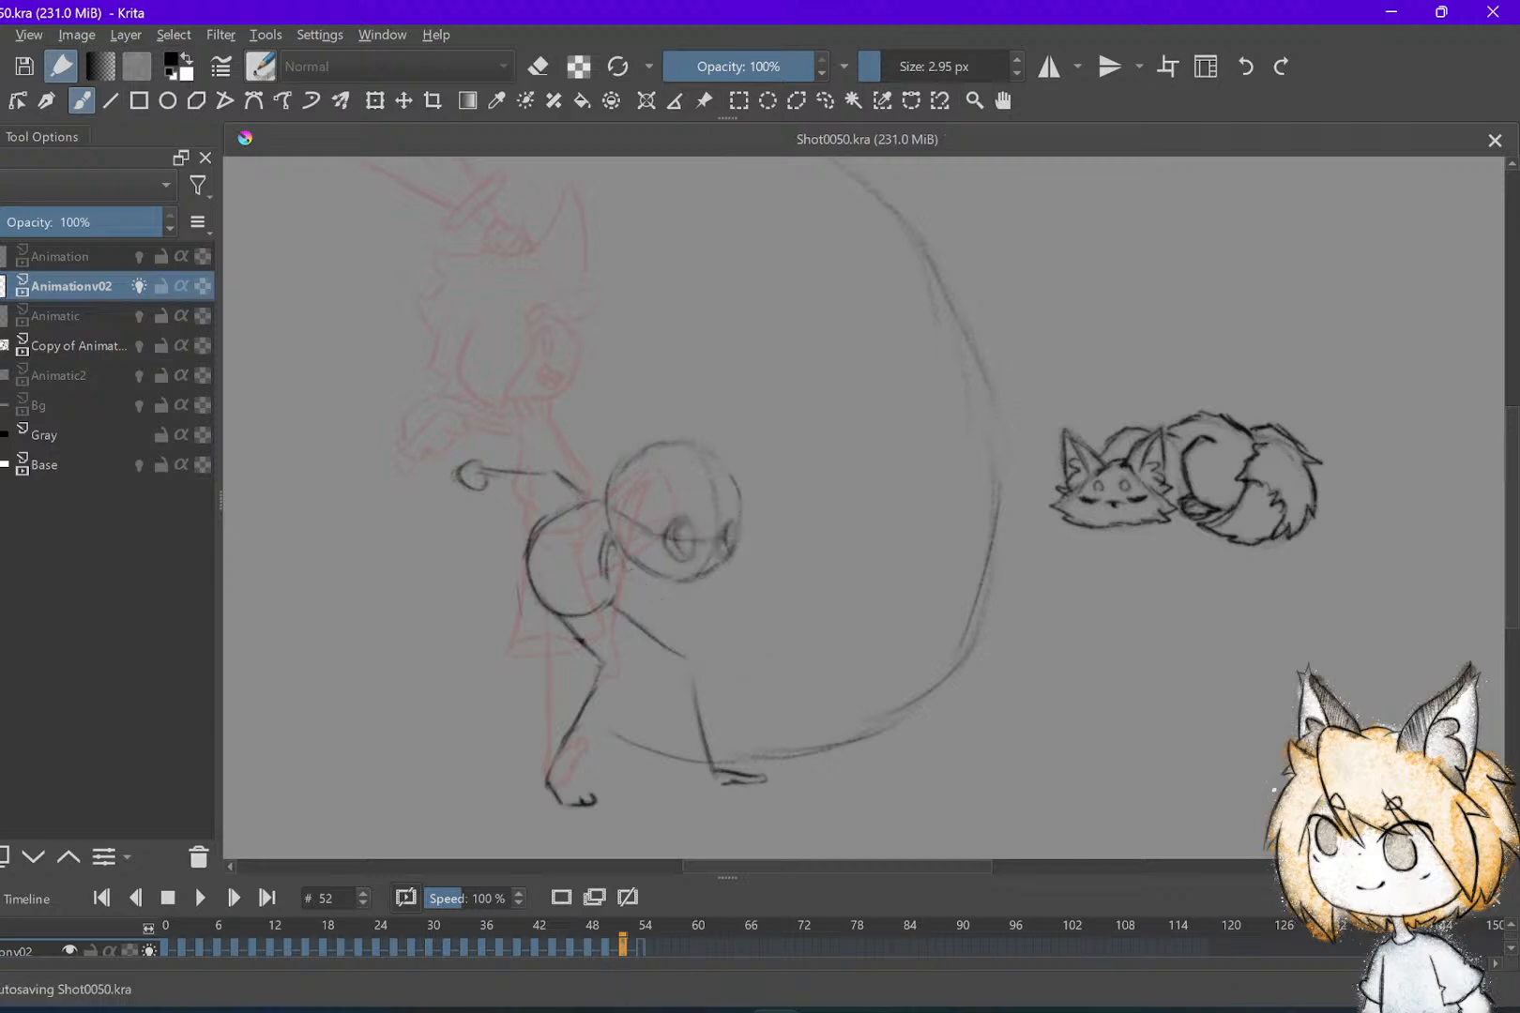
{"action": "key", "text": "comma"}
{"action": "key", "text": "comma"}
{"action": "key", "text": "period"}
{"action": "key", "text": "period"}
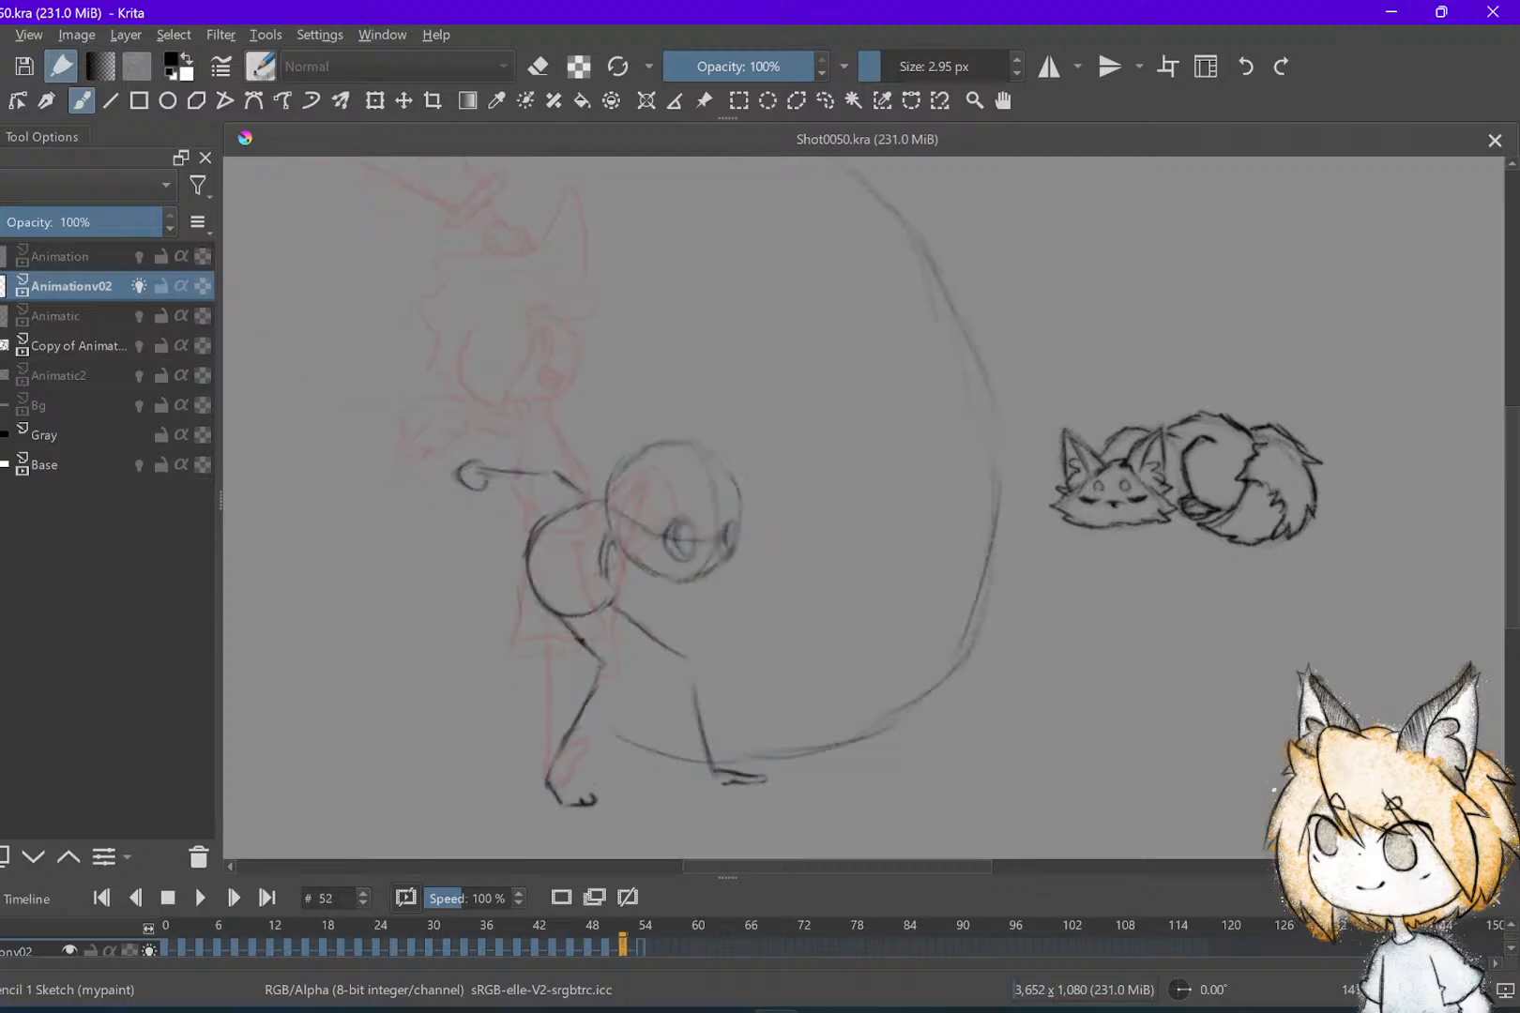
Try drawing the front arm hanging straight down on frame 52, with a hand circle and the sword between the legs
{"action": "mouse_move", "coordinate": [627, 563]}
{"action": "left_mouse_down"}
{"action": "mouse_move", "coordinate": [662, 601]}
{"action": "mouse_move", "coordinate": [659, 683]}
{"action": "left_mouse_up"}
{"action": "mouse_move", "coordinate": [664, 619]}
{"action": "left_mouse_down"}
{"action": "mouse_move", "coordinate": [654, 709]}
{"action": "mouse_move", "coordinate": [657, 672]}
{"action": "left_mouse_up"}
{"action": "key", "text": "ctrl+z"}
{"action": "key", "text": "ctrl+z"}
{"action": "mouse_move", "coordinate": [666, 613]}
{"action": "left_mouse_down"}
{"action": "mouse_move", "coordinate": [657, 673]}
{"action": "mouse_move", "coordinate": [603, 740]}
{"action": "mouse_move", "coordinate": [609, 772]}
{"action": "left_mouse_up"}
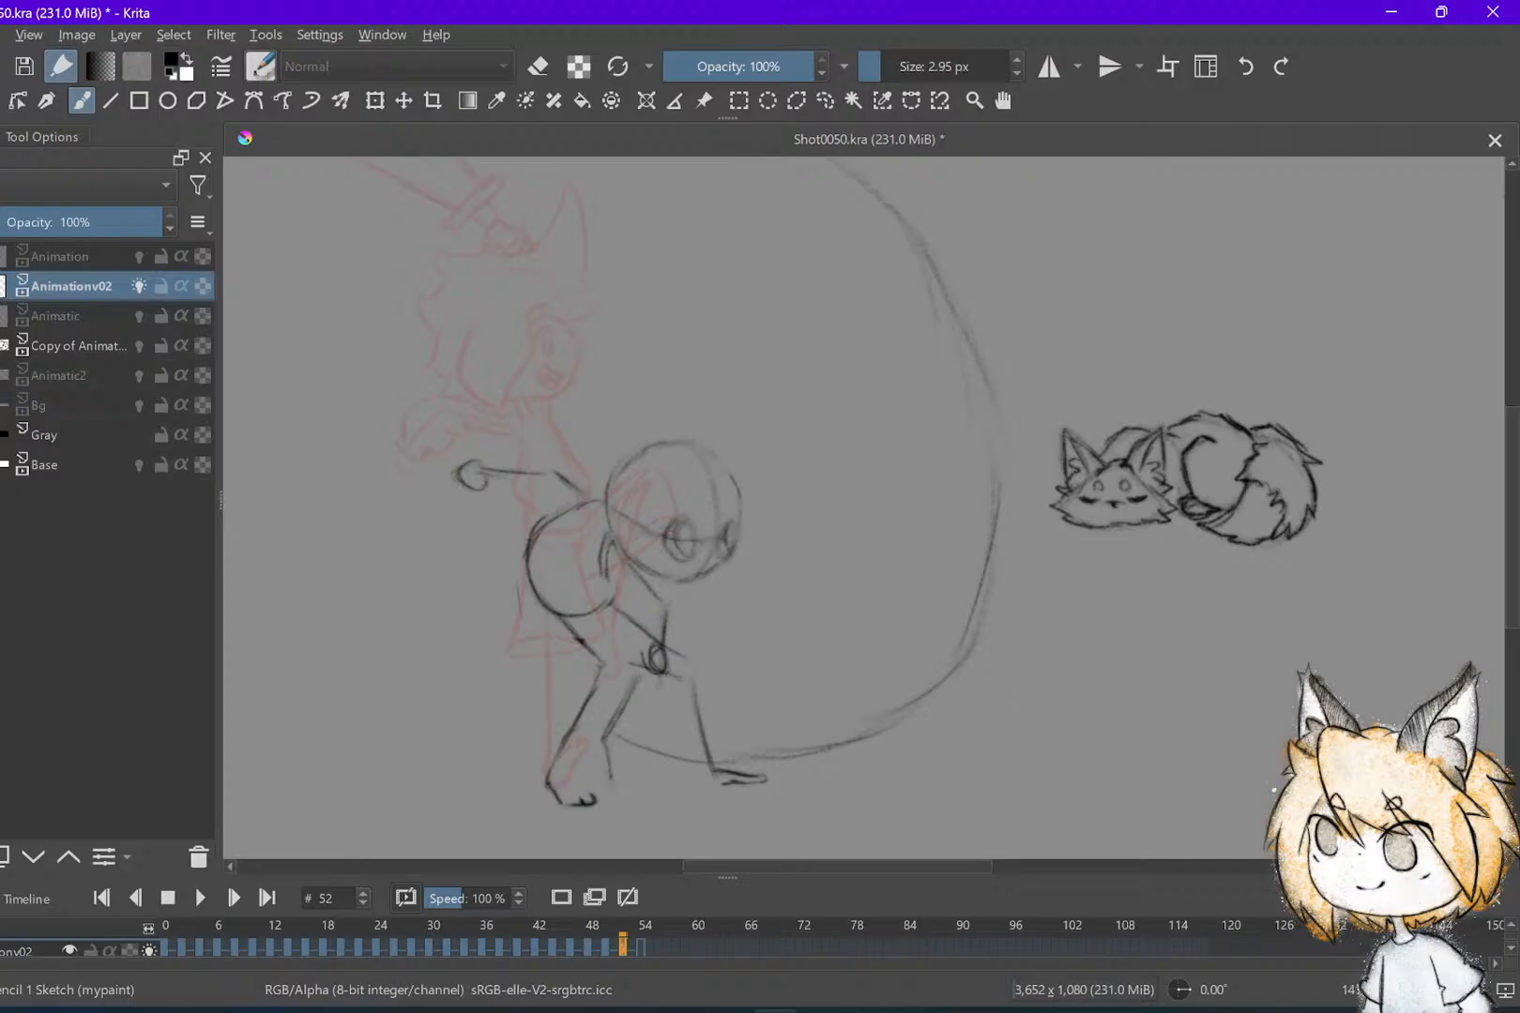
{"action": "key", "text": "ctrl+z"}
{"action": "key", "text": "ctrl+z"}
{"action": "left_click_drag", "start_coordinate": [627, 702], "coordinate": [606, 730]}
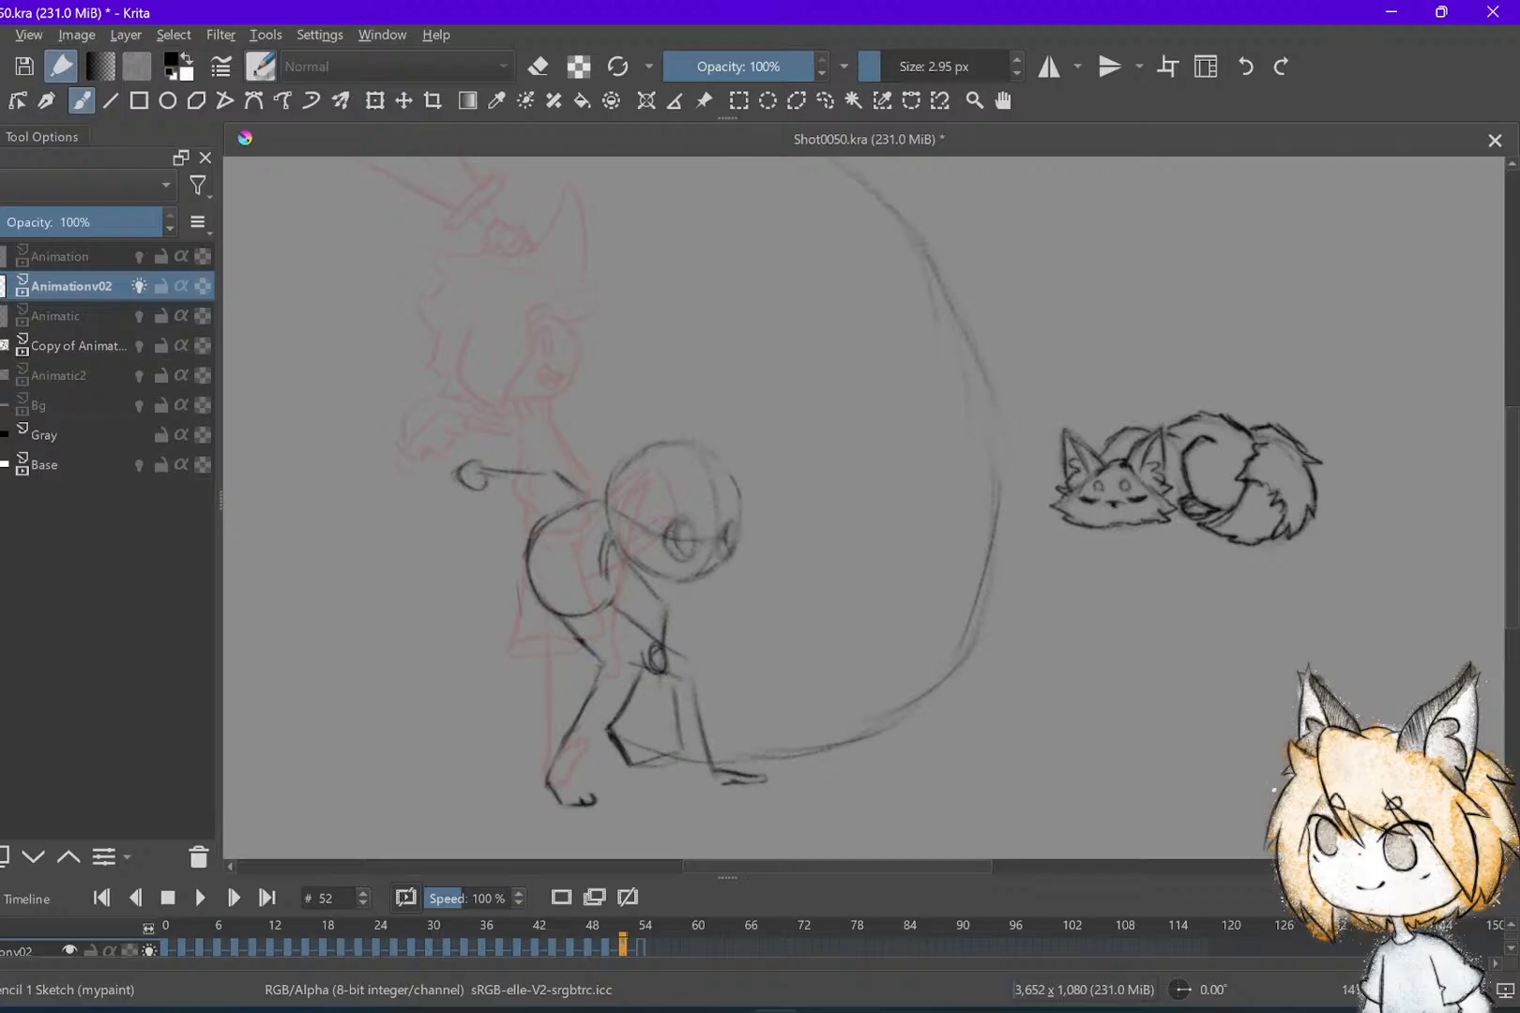
Check the hanging arm and sword against the previous drawing, and undo all of their strokes on frame 52
{"action": "key", "text": "Left"}
{"action": "key", "text": "Right"}
{"action": "key", "text": "Left"}
{"action": "key", "text": "Right"}
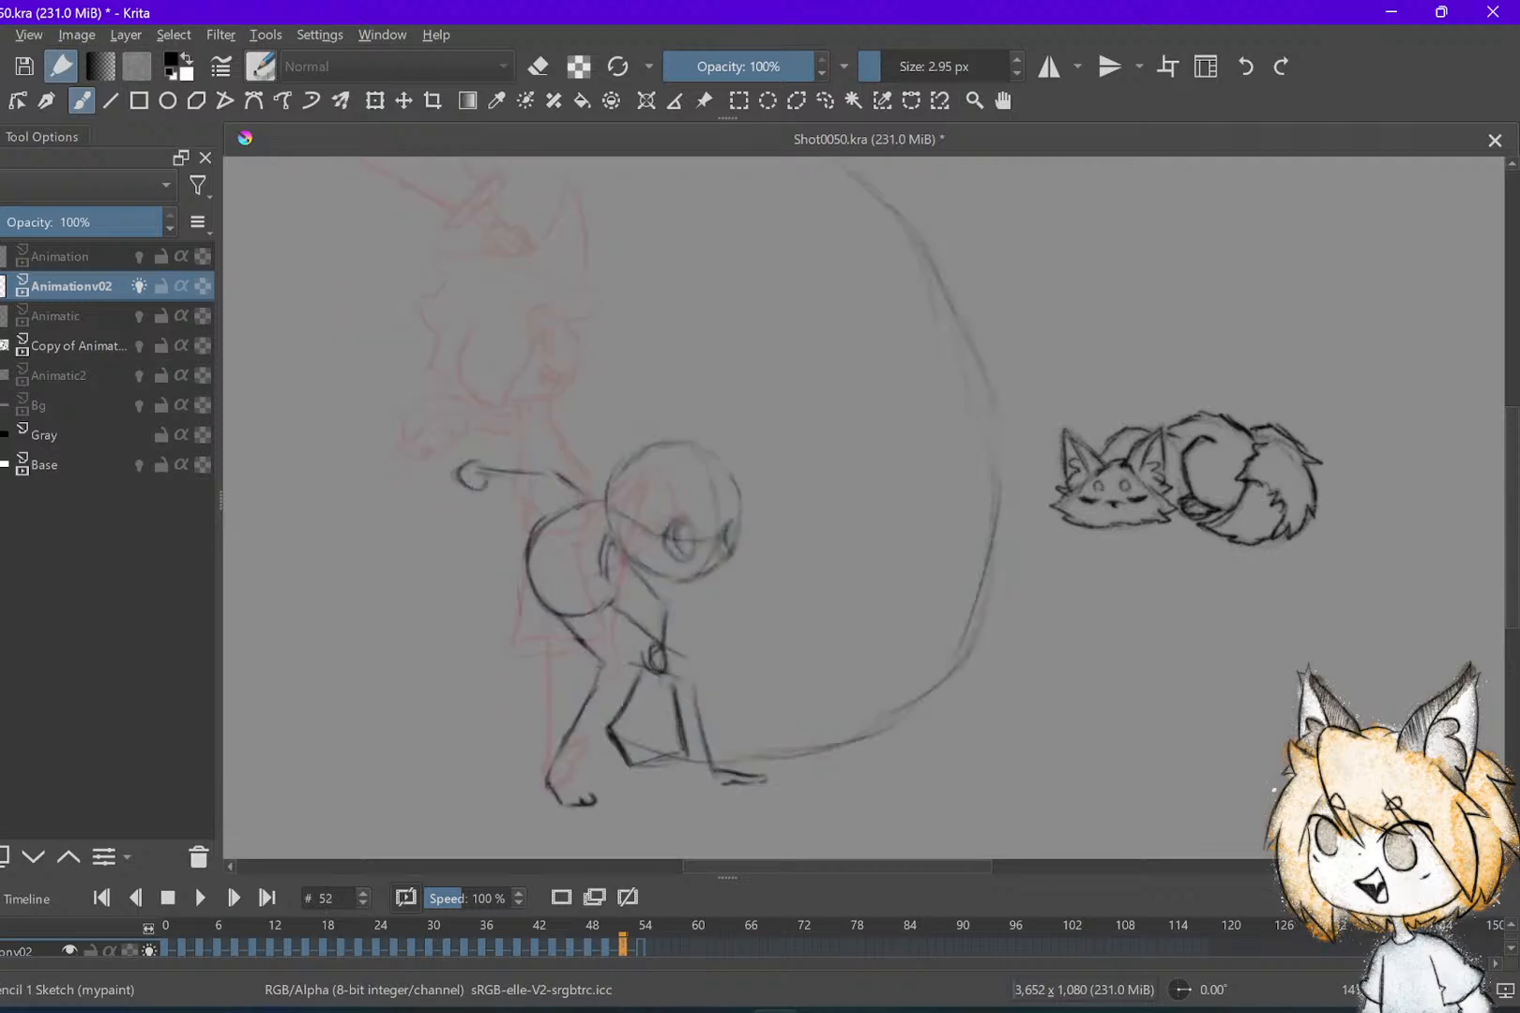
{"action": "key", "text": "ctrl+z"}
{"action": "key", "text": "ctrl+z"}
{"action": "key", "text": "ctrl+z"}
{"action": "key", "text": "ctrl+z"}
{"action": "key", "text": "ctrl+z"}
{"action": "key", "text": "ctrl+z"}
{"action": "key", "text": "ctrl+z"}
{"action": "key", "text": "ctrl+z"}
{"action": "key", "text": "ctrl+z"}
{"action": "key", "text": "ctrl+z"}
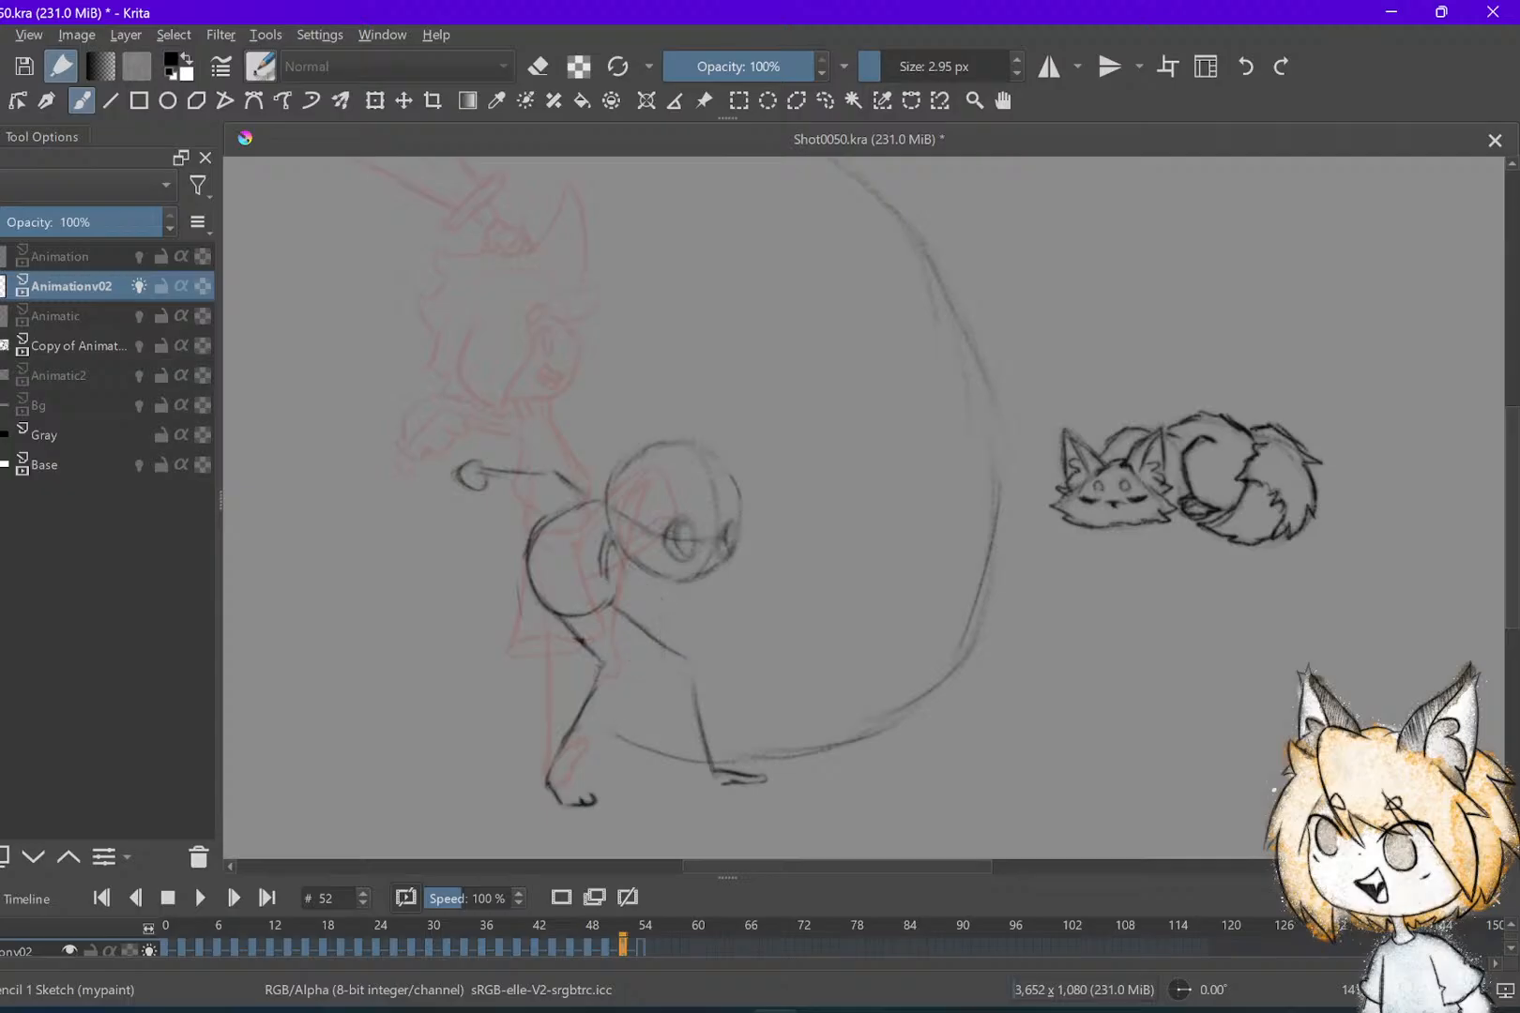
{"action": "key", "text": "ctrl+z"}
{"action": "key", "text": "ctrl+z"}
{"action": "key", "text": "ctrl+z"}
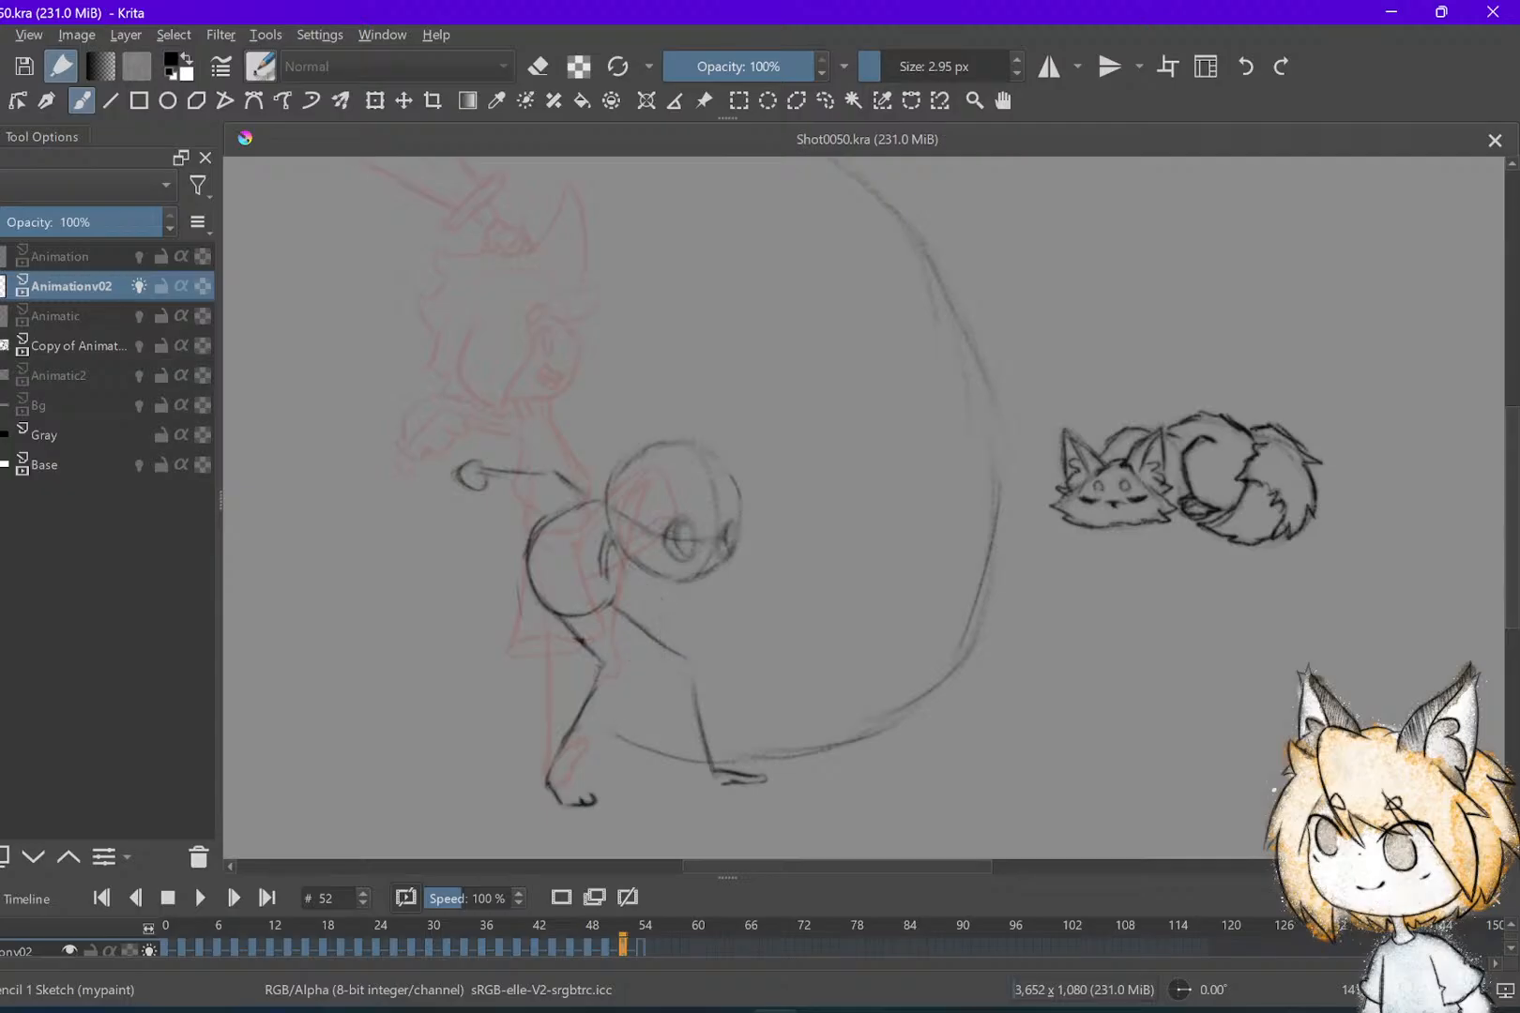
Rough in the front arm bent back below the torso, with a hand circle and the sword across the rear leg, and save the file
{"action": "key", "text": "ctrl+z"}
{"action": "key", "text": "ctrl+z"}
{"action": "key", "text": "ctrl+z"}
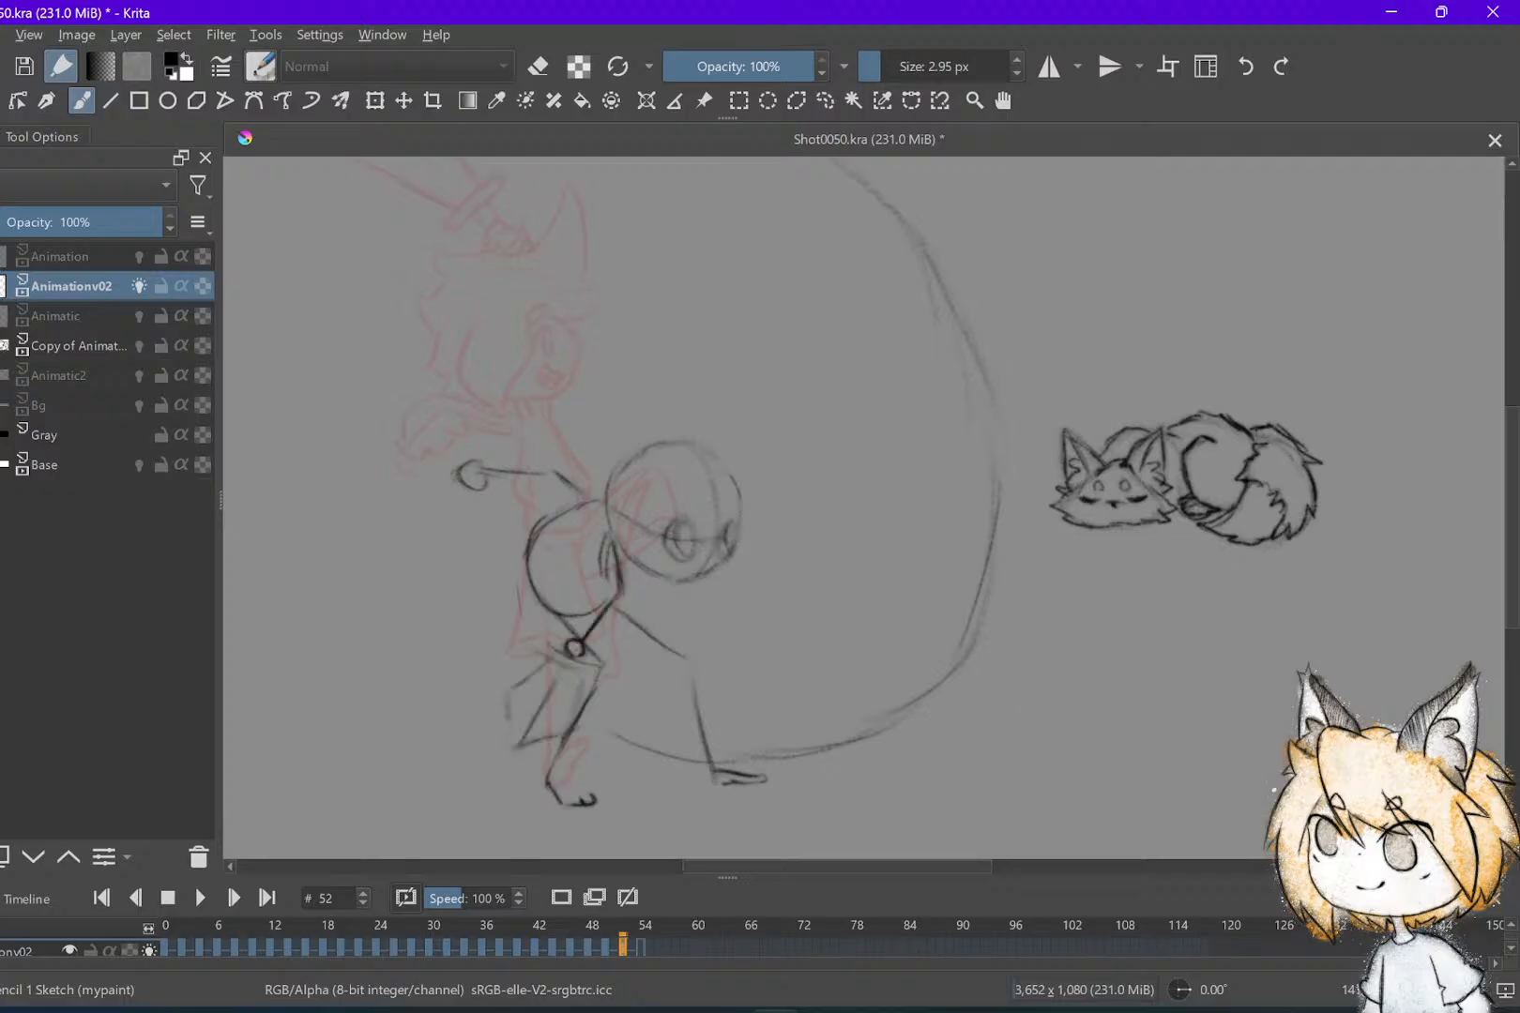
{"action": "key", "text": "ctrl+s"}
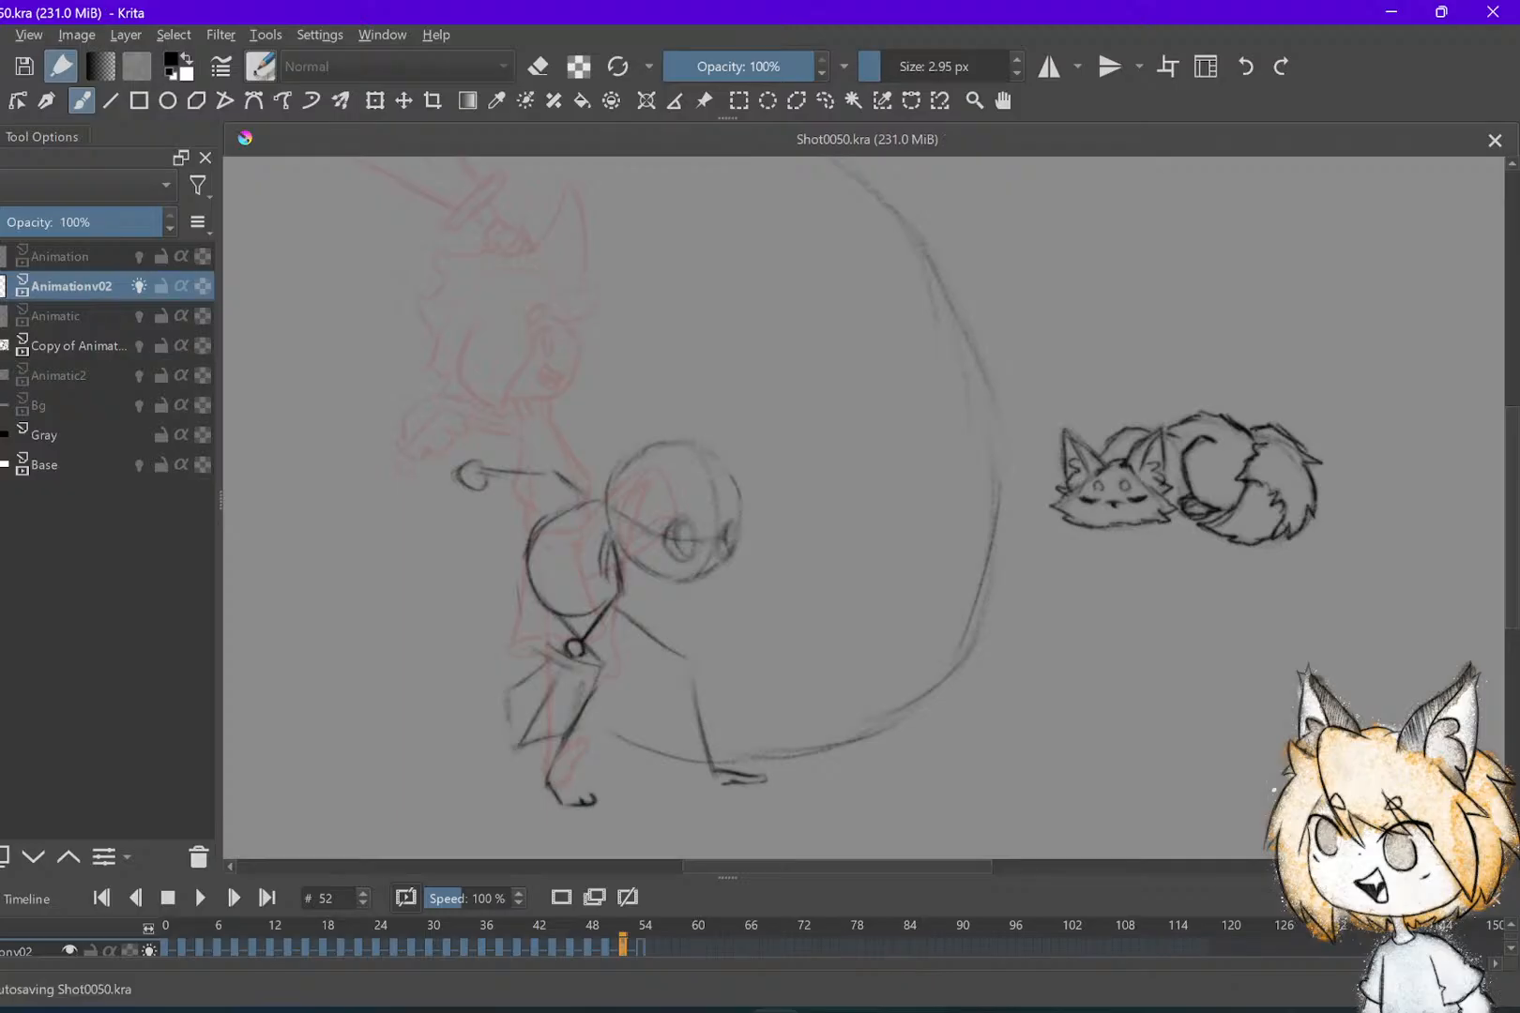
{"action": "key", "text": "comma"}
{"action": "key", "text": "period"}
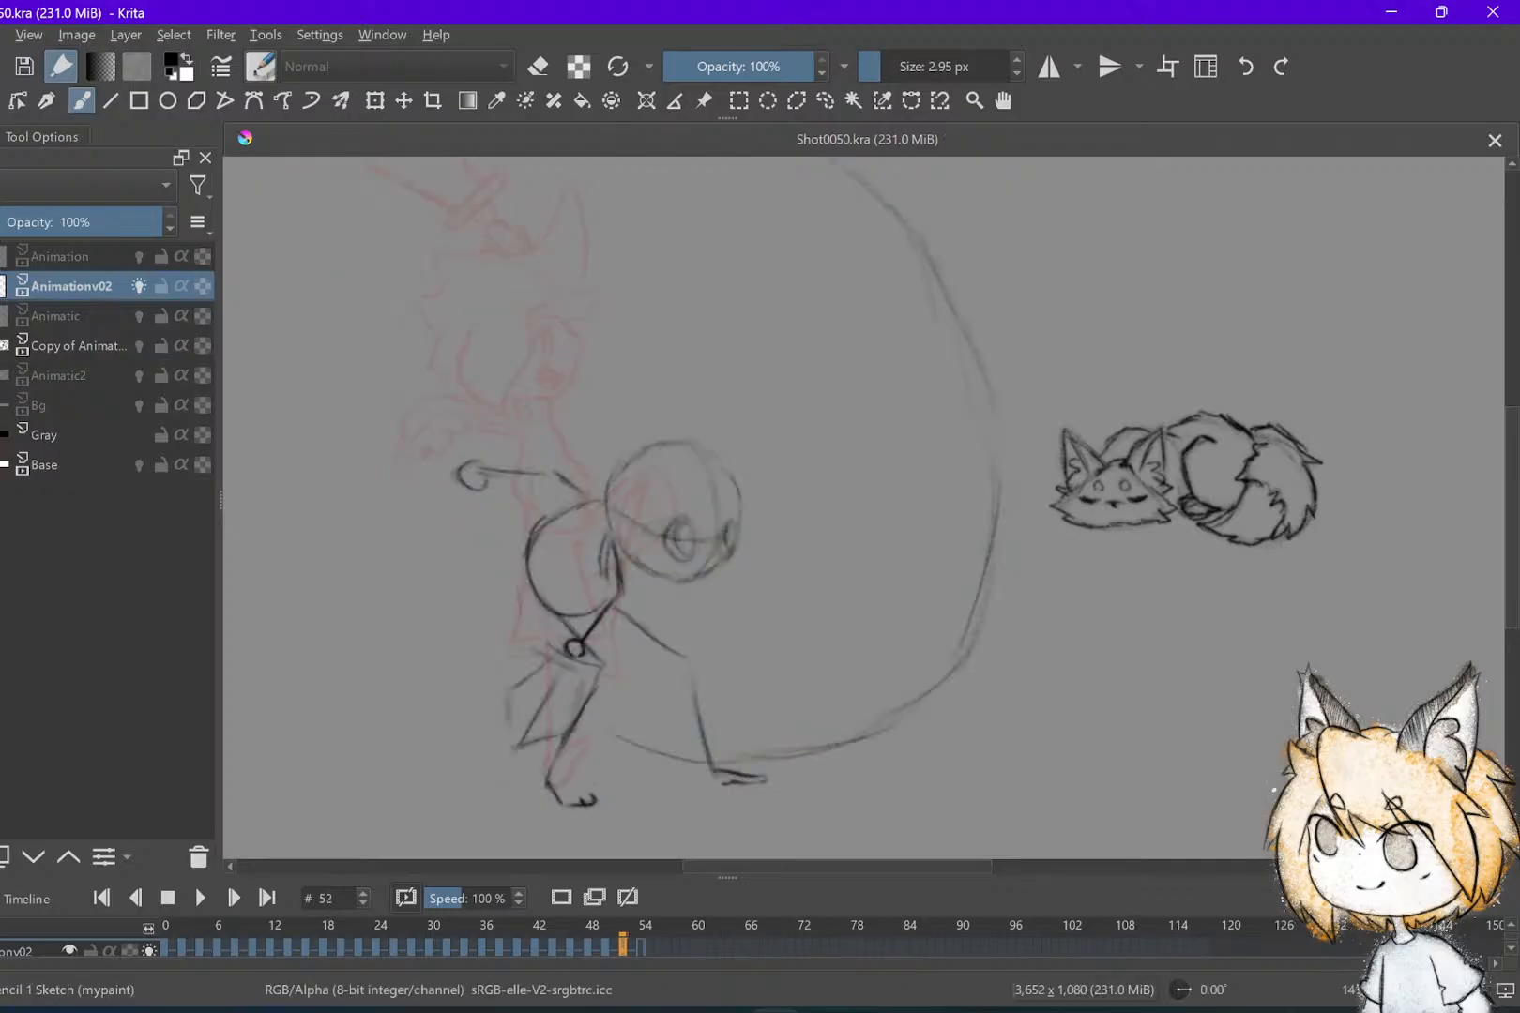
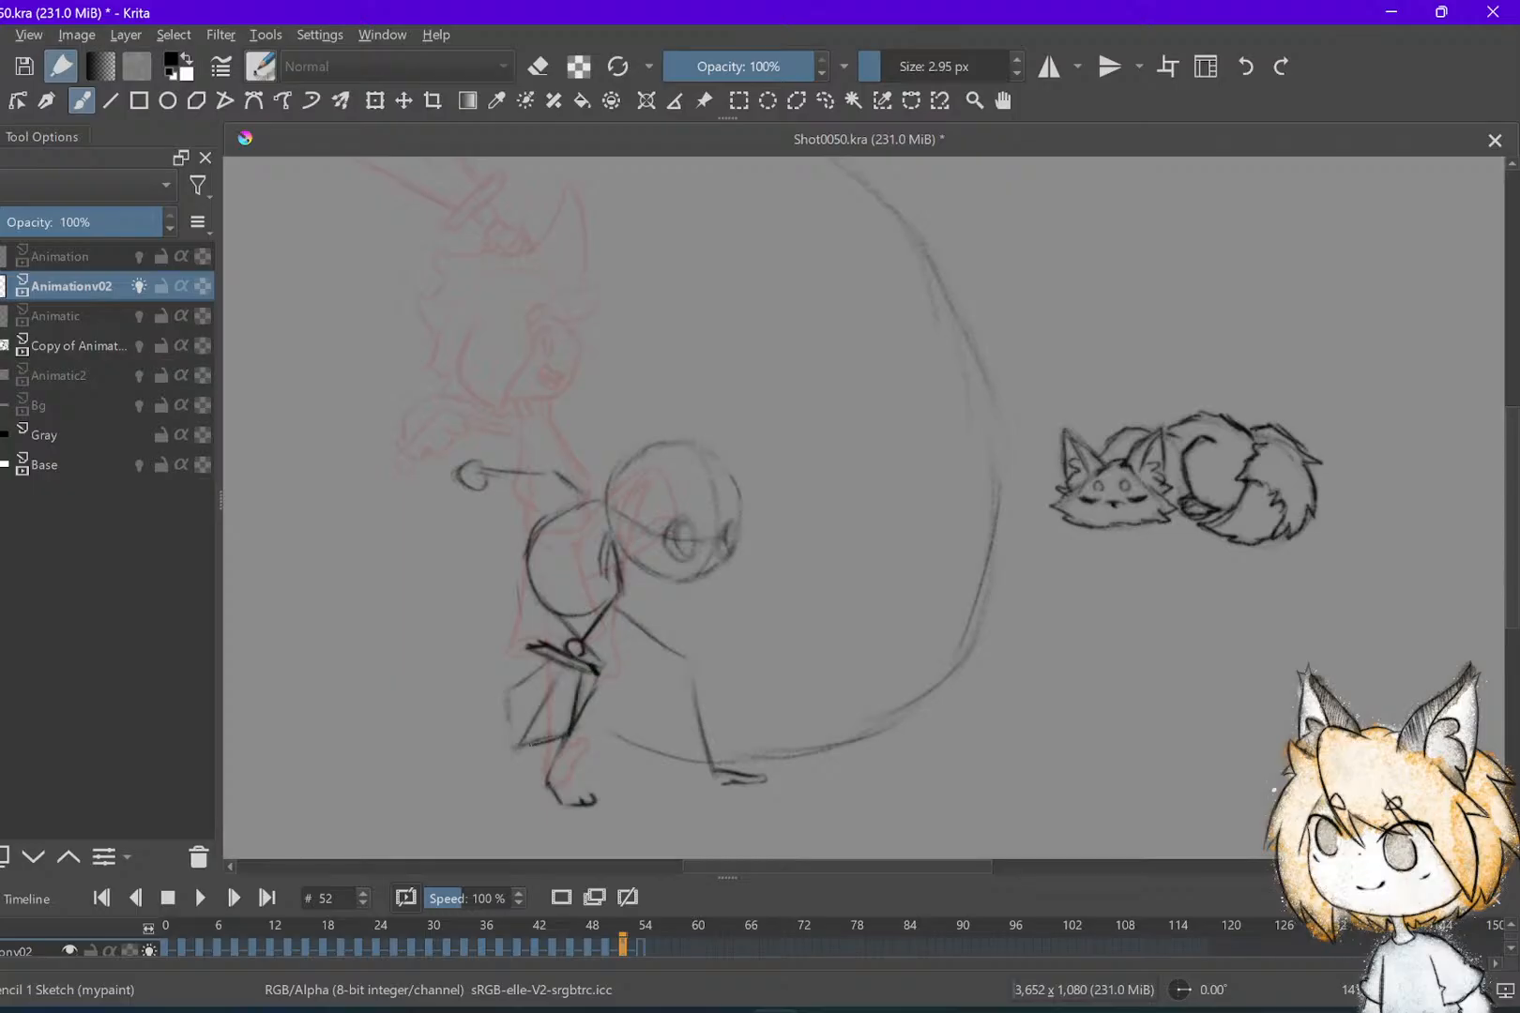
Darken the sword's outline on frame 52 and erase its long blade below the guard with the 50 px circle eraser
{"action": "left_click_drag", "start_coordinate": [506, 699], "coordinate": [513, 743]}
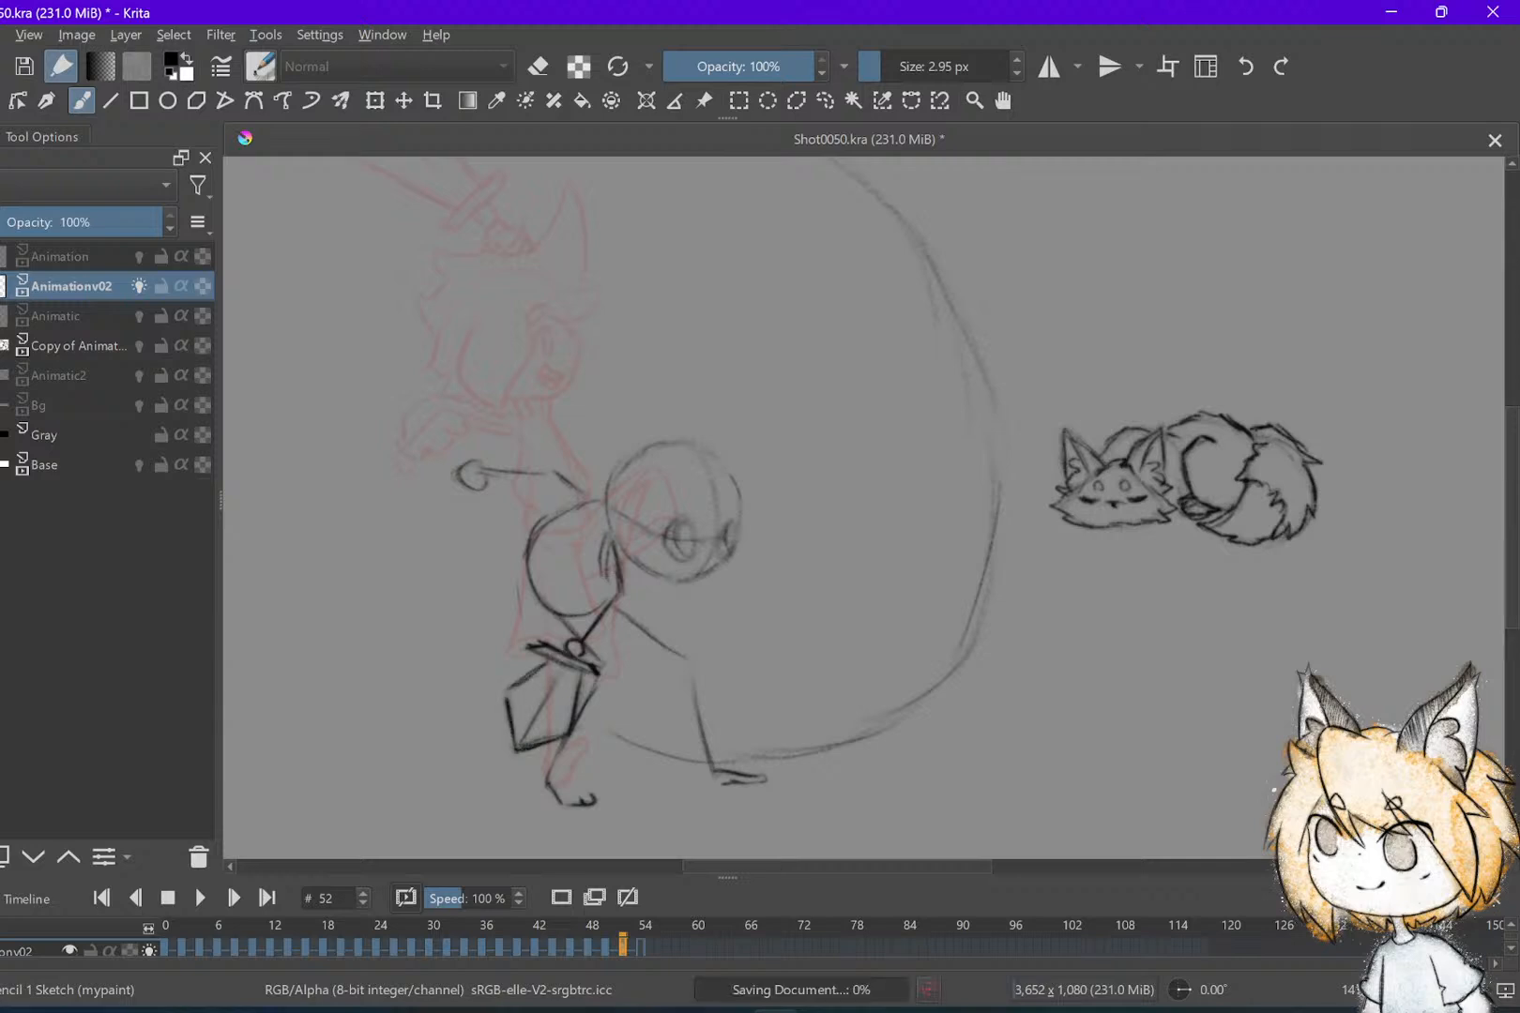
{"action": "key", "text": "e"}
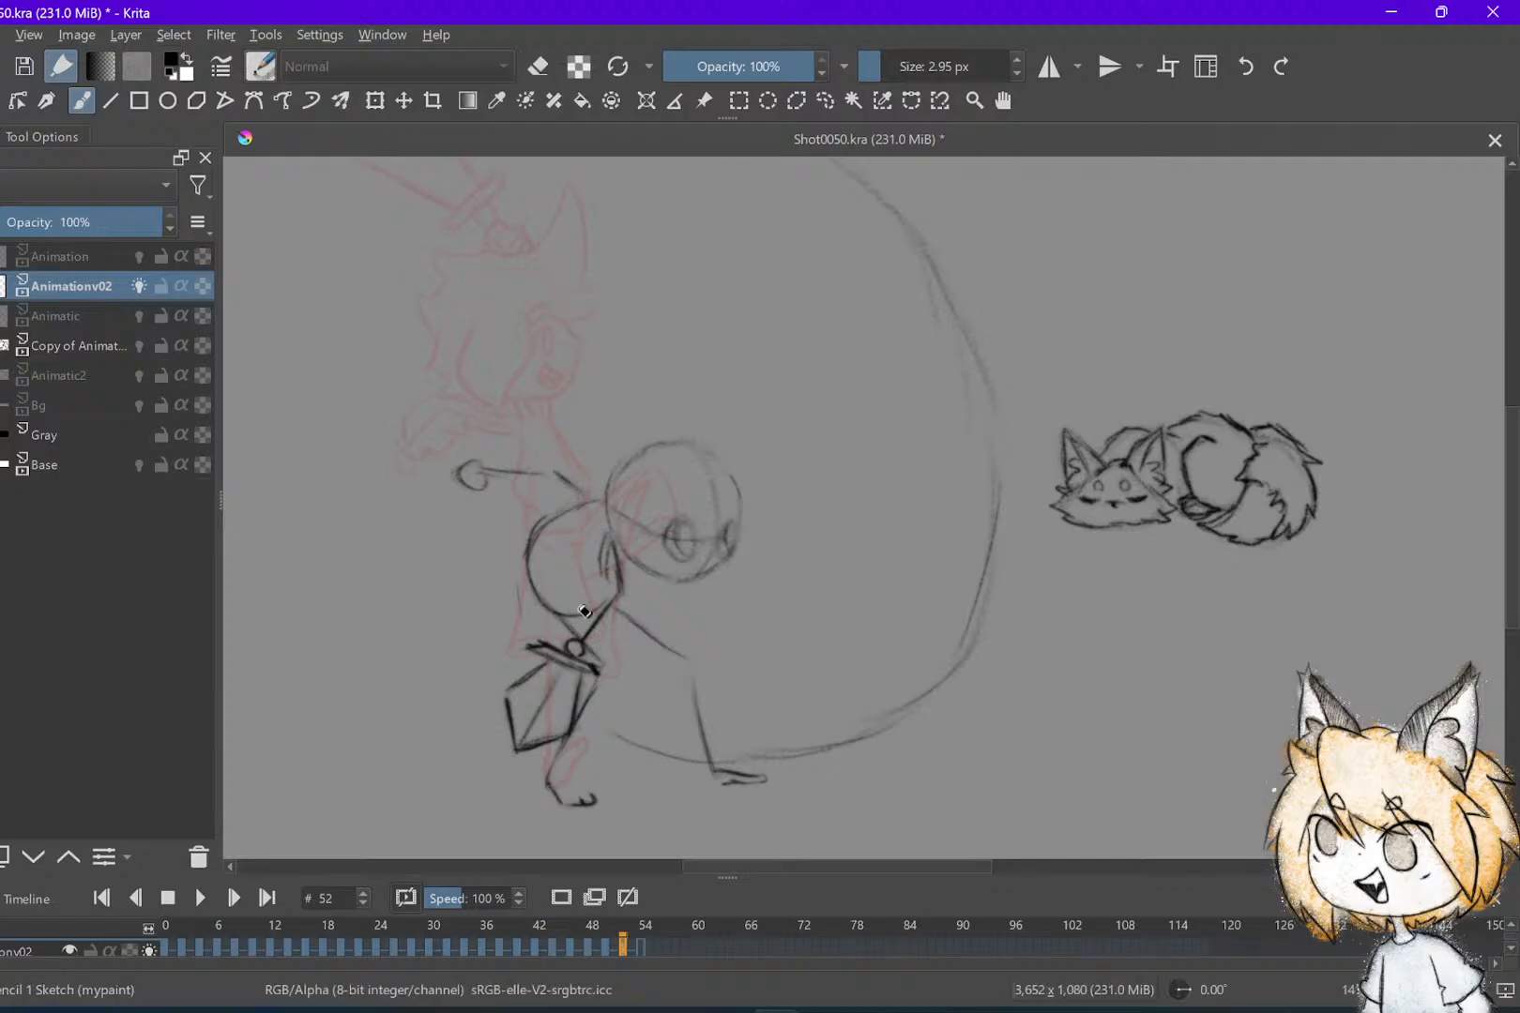
{"action": "mouse_move", "coordinate": [508, 720]}
{"action": "left_mouse_down"}
{"action": "mouse_move", "coordinate": [561, 722]}
{"action": "mouse_move", "coordinate": [543, 738]}
{"action": "mouse_move", "coordinate": [574, 702]}
{"action": "left_mouse_up"}
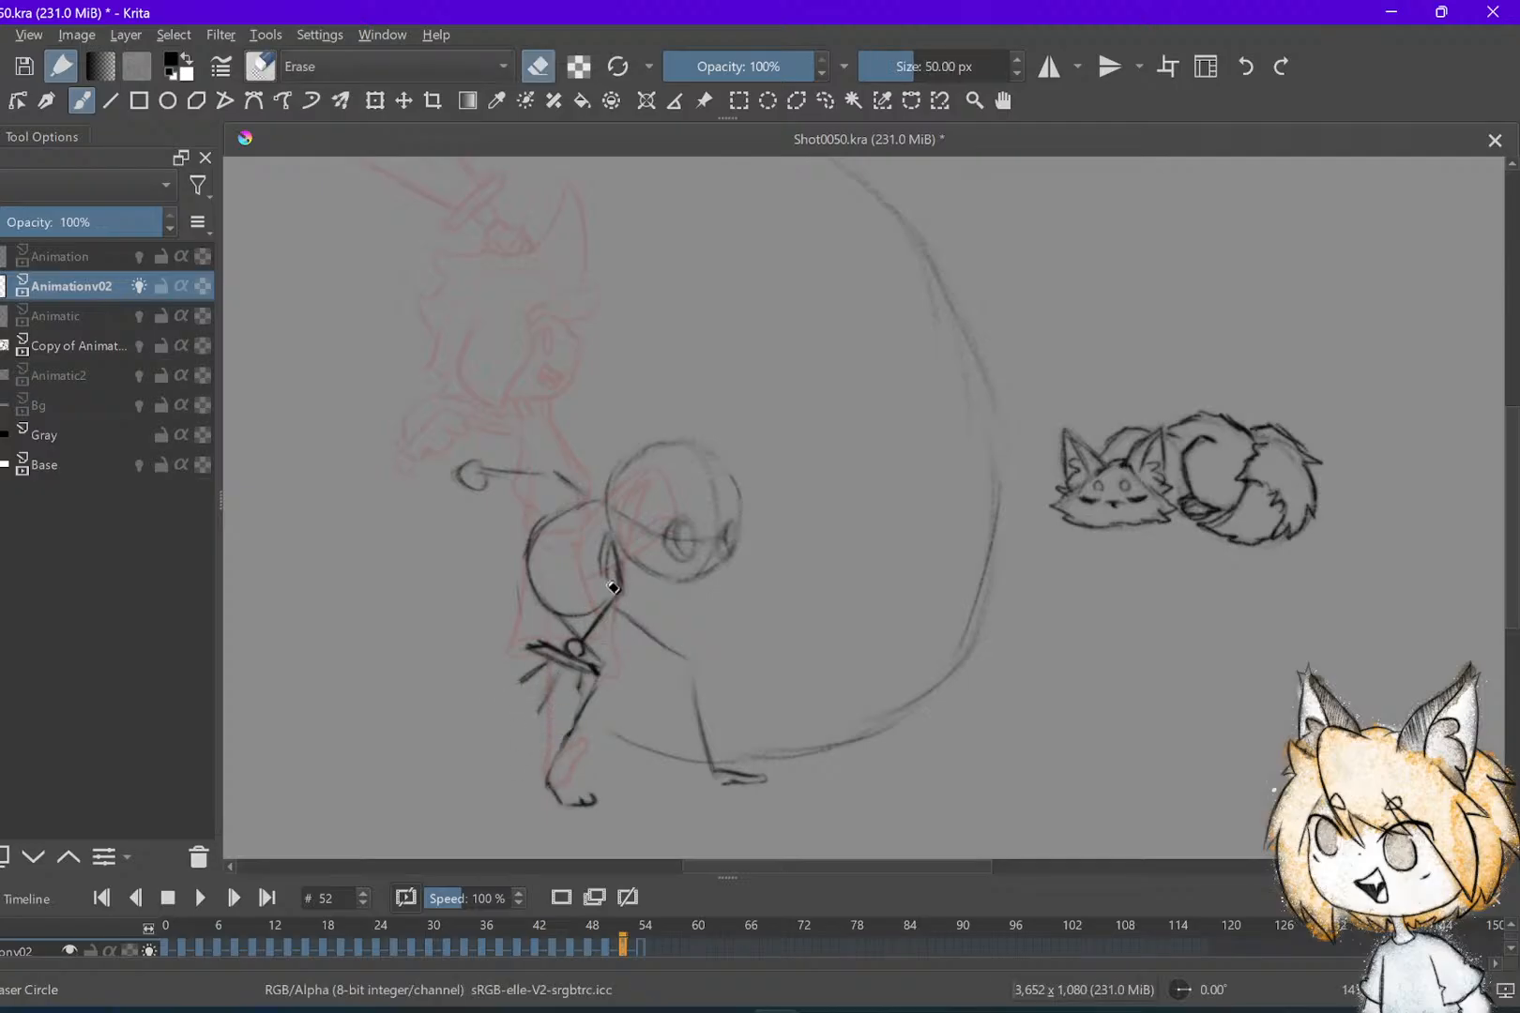
{"action": "key", "text": "e"}
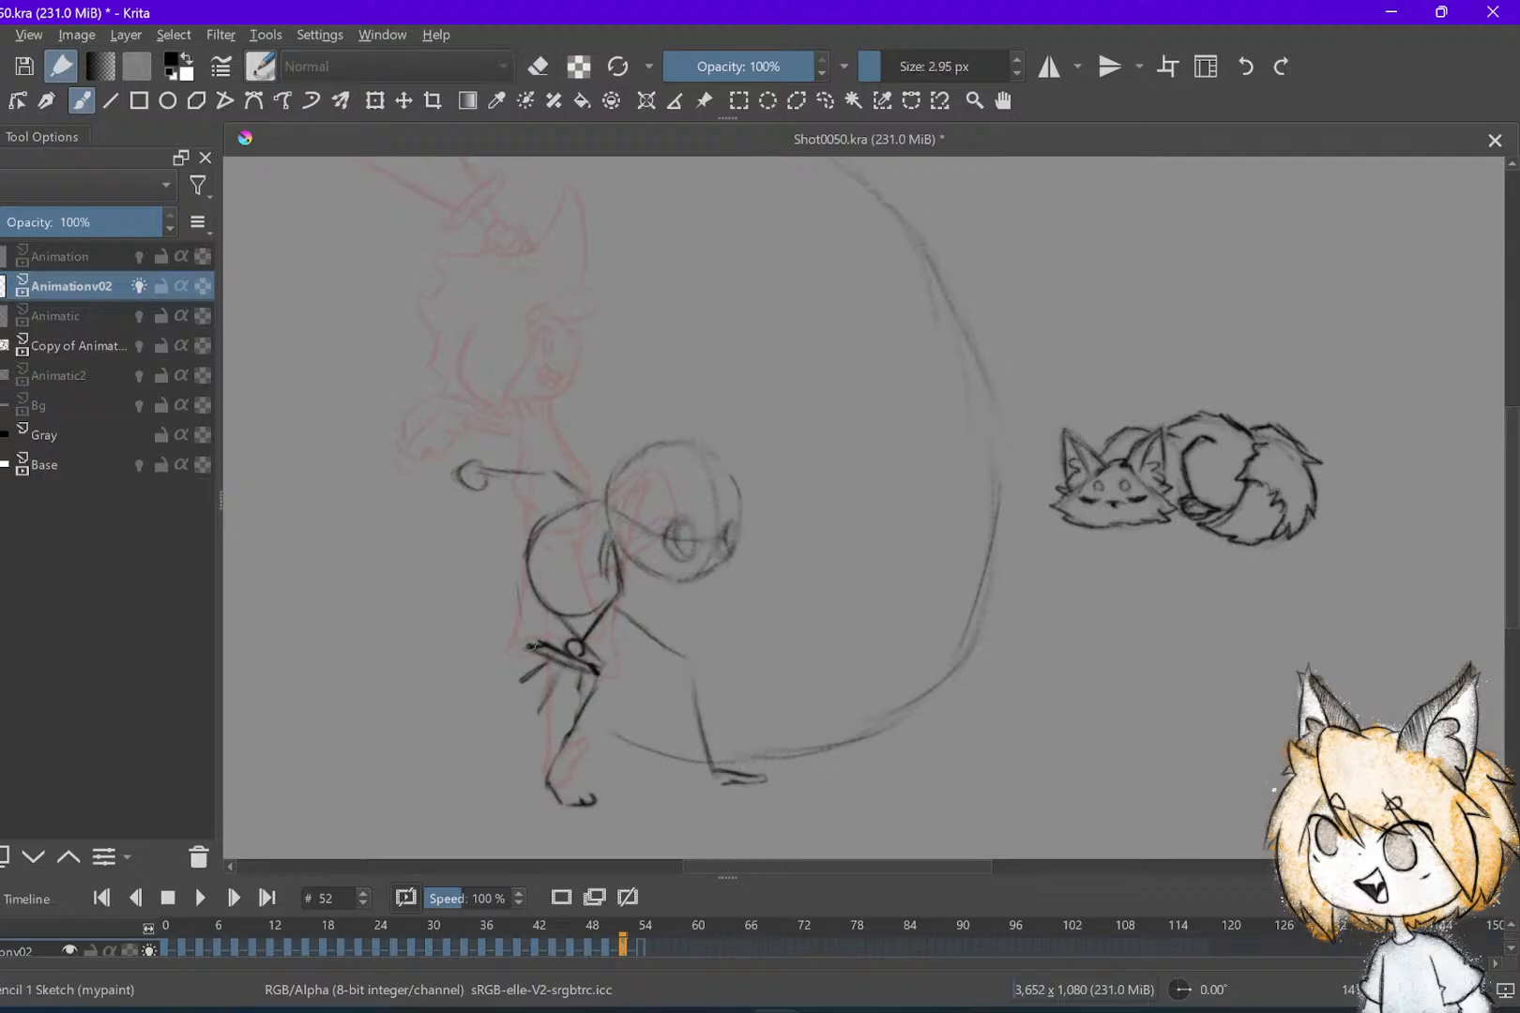
Redraw the sword's blade shorter beneath the guard, clean up the lines inside it, save, and check it against frame 50
{"action": "mouse_move", "coordinate": [537, 646]}
{"action": "left_mouse_down"}
{"action": "mouse_move", "coordinate": [599, 675]}
{"action": "mouse_move", "coordinate": [528, 669]}
{"action": "mouse_move", "coordinate": [533, 718]}
{"action": "mouse_move", "coordinate": [584, 701]}
{"action": "left_mouse_up"}
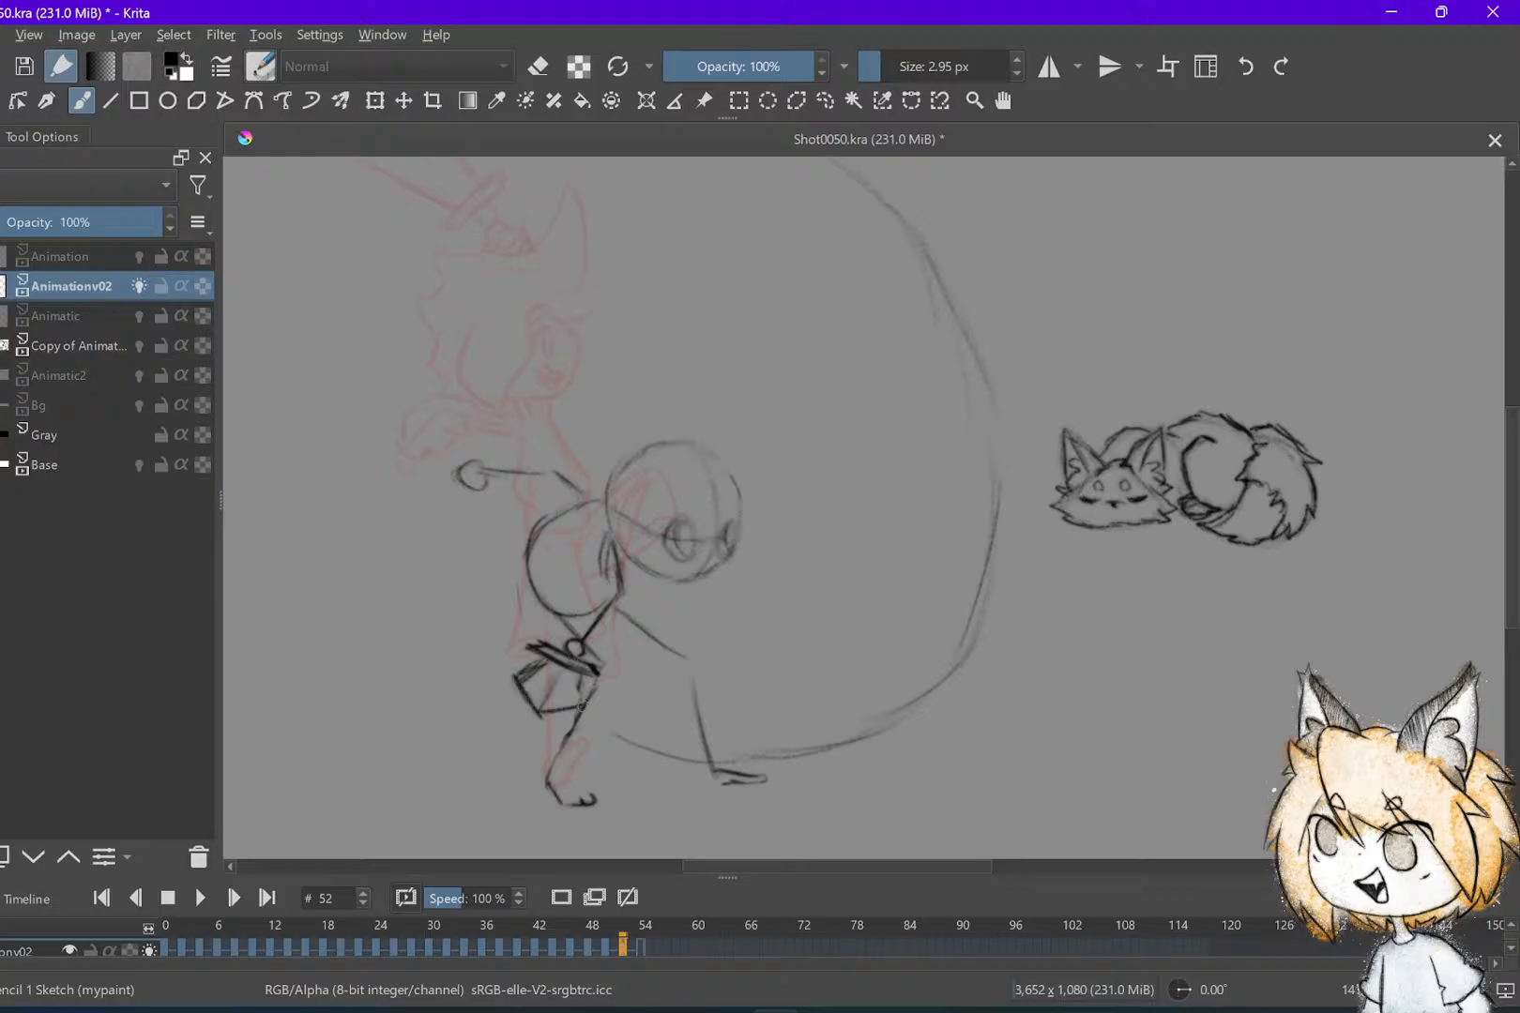
{"action": "key", "text": "e"}
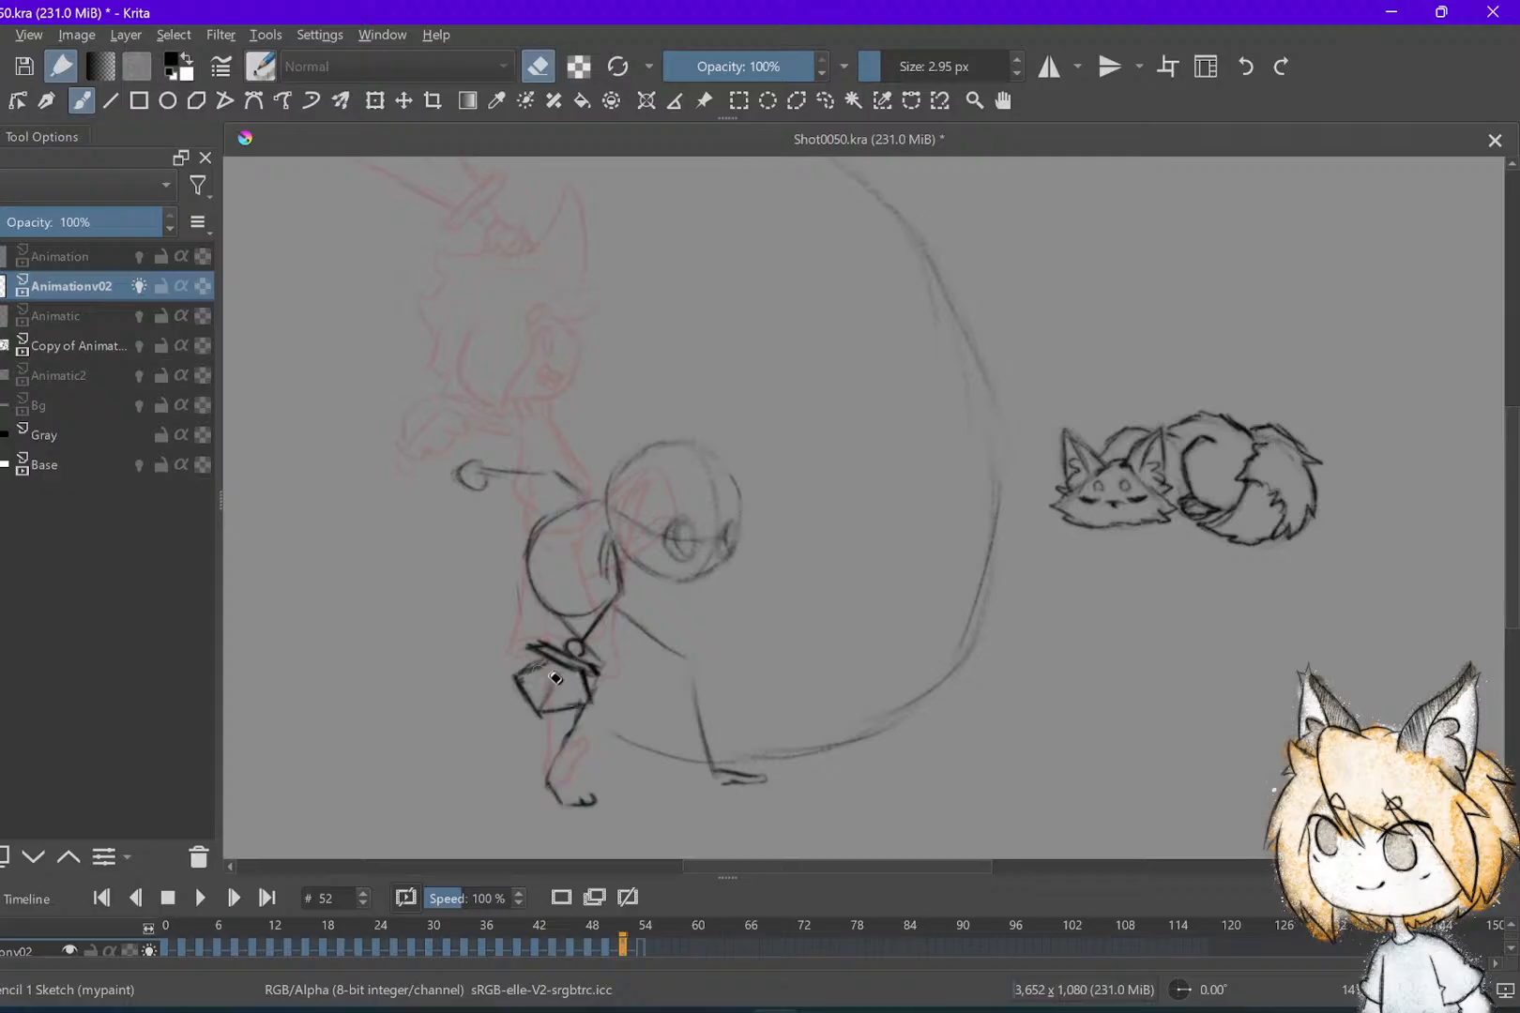
{"action": "key", "text": "e"}
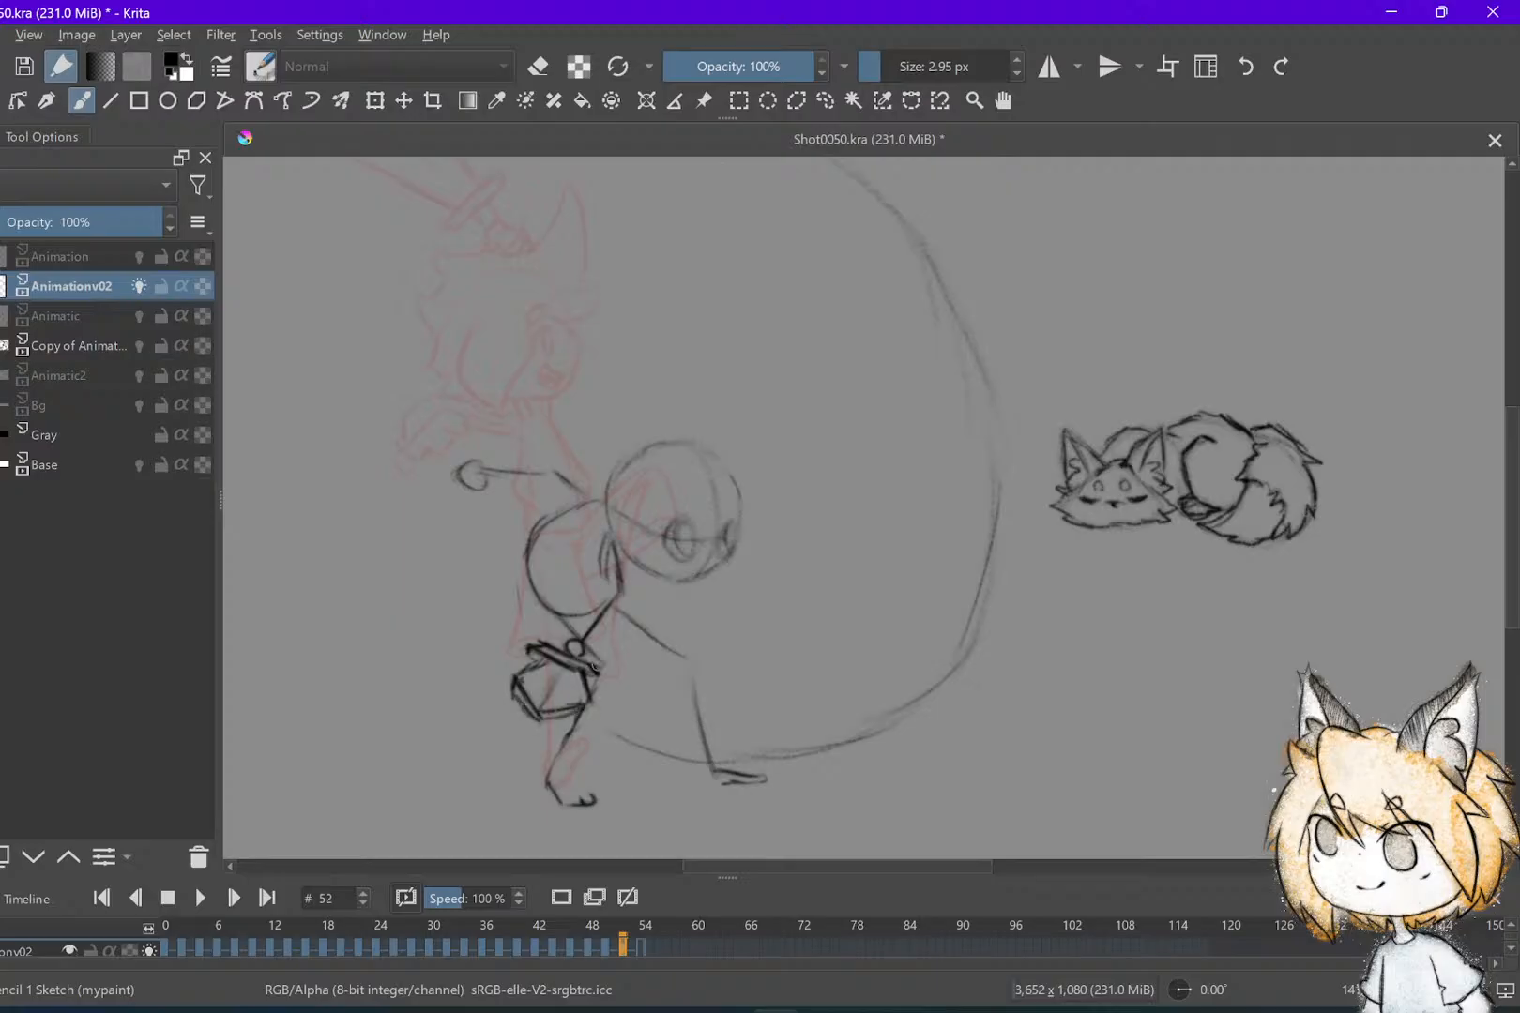
{"action": "key", "text": "ctrl+s"}
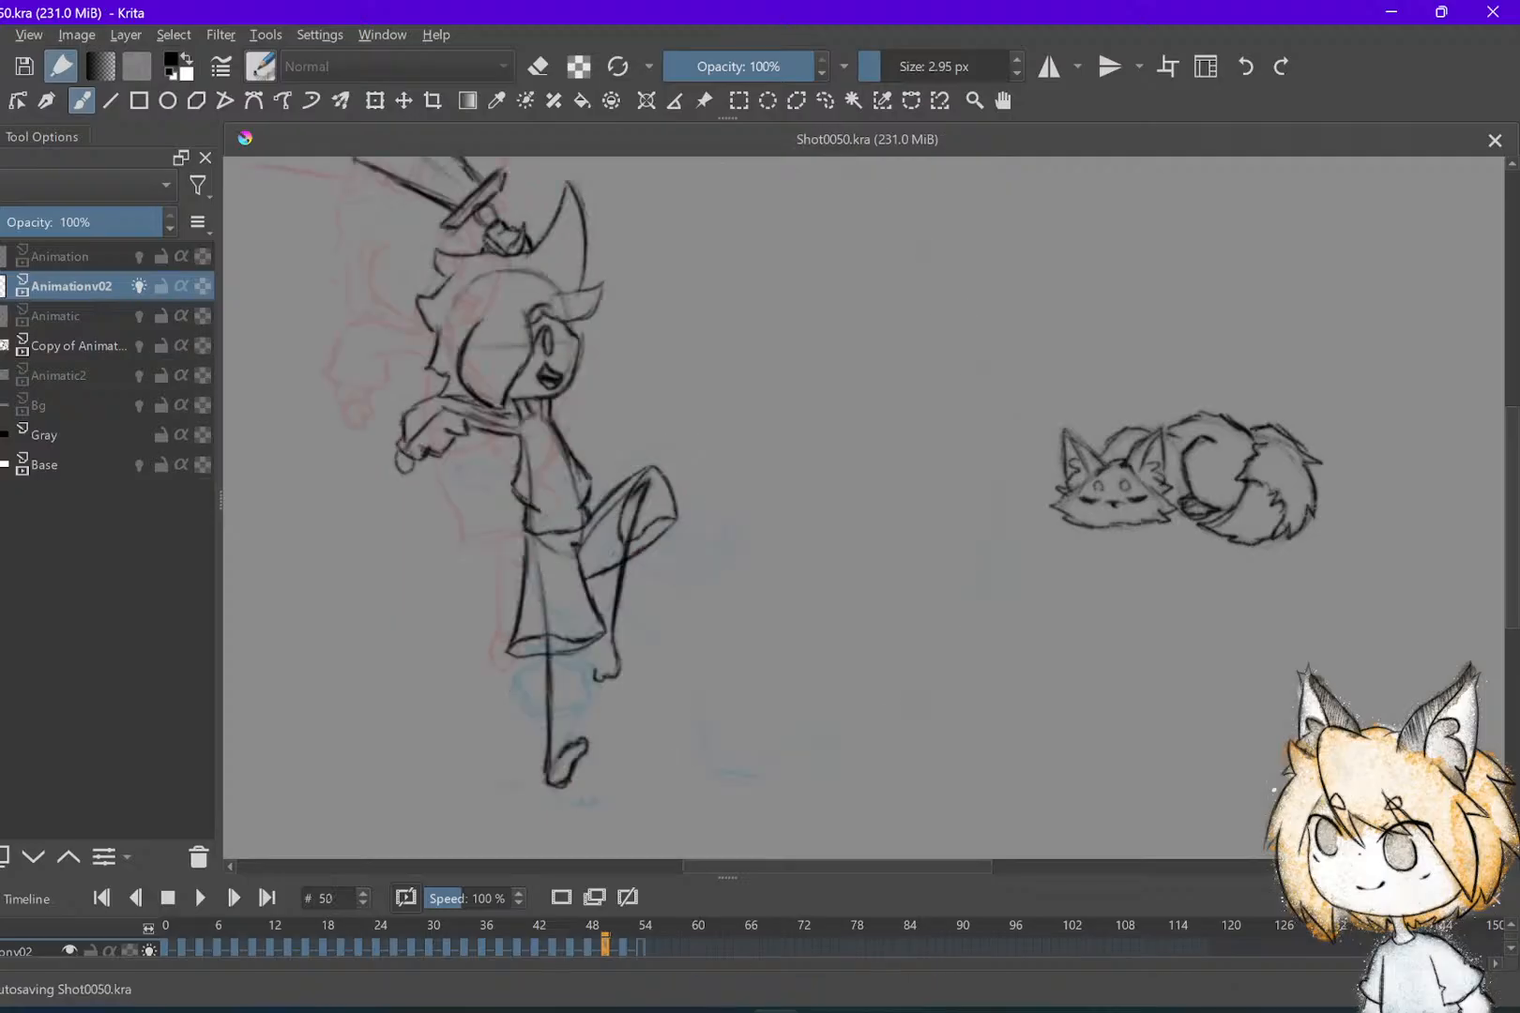
{"action": "key", "text": "Left"}
{"action": "key", "text": "Right"}
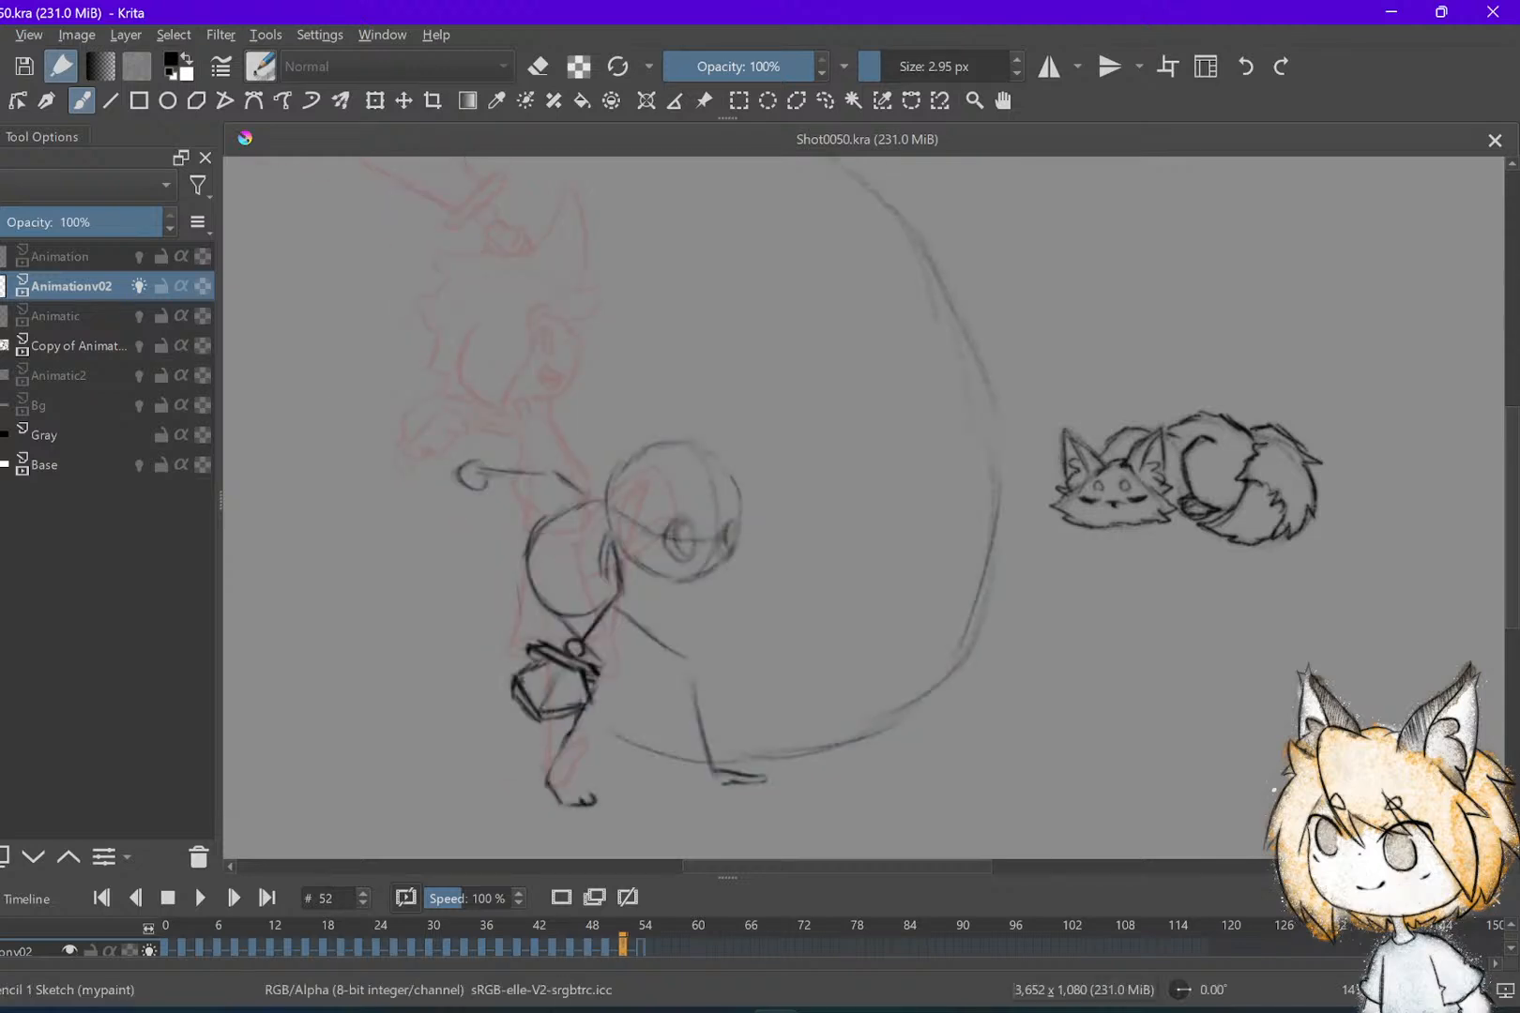
Darken the rear lower leg below the sword on frame 52 and save the file
{"action": "scroll", "coordinate": [787, 811], "scroll_direction": "up", "scroll_amount": 1}
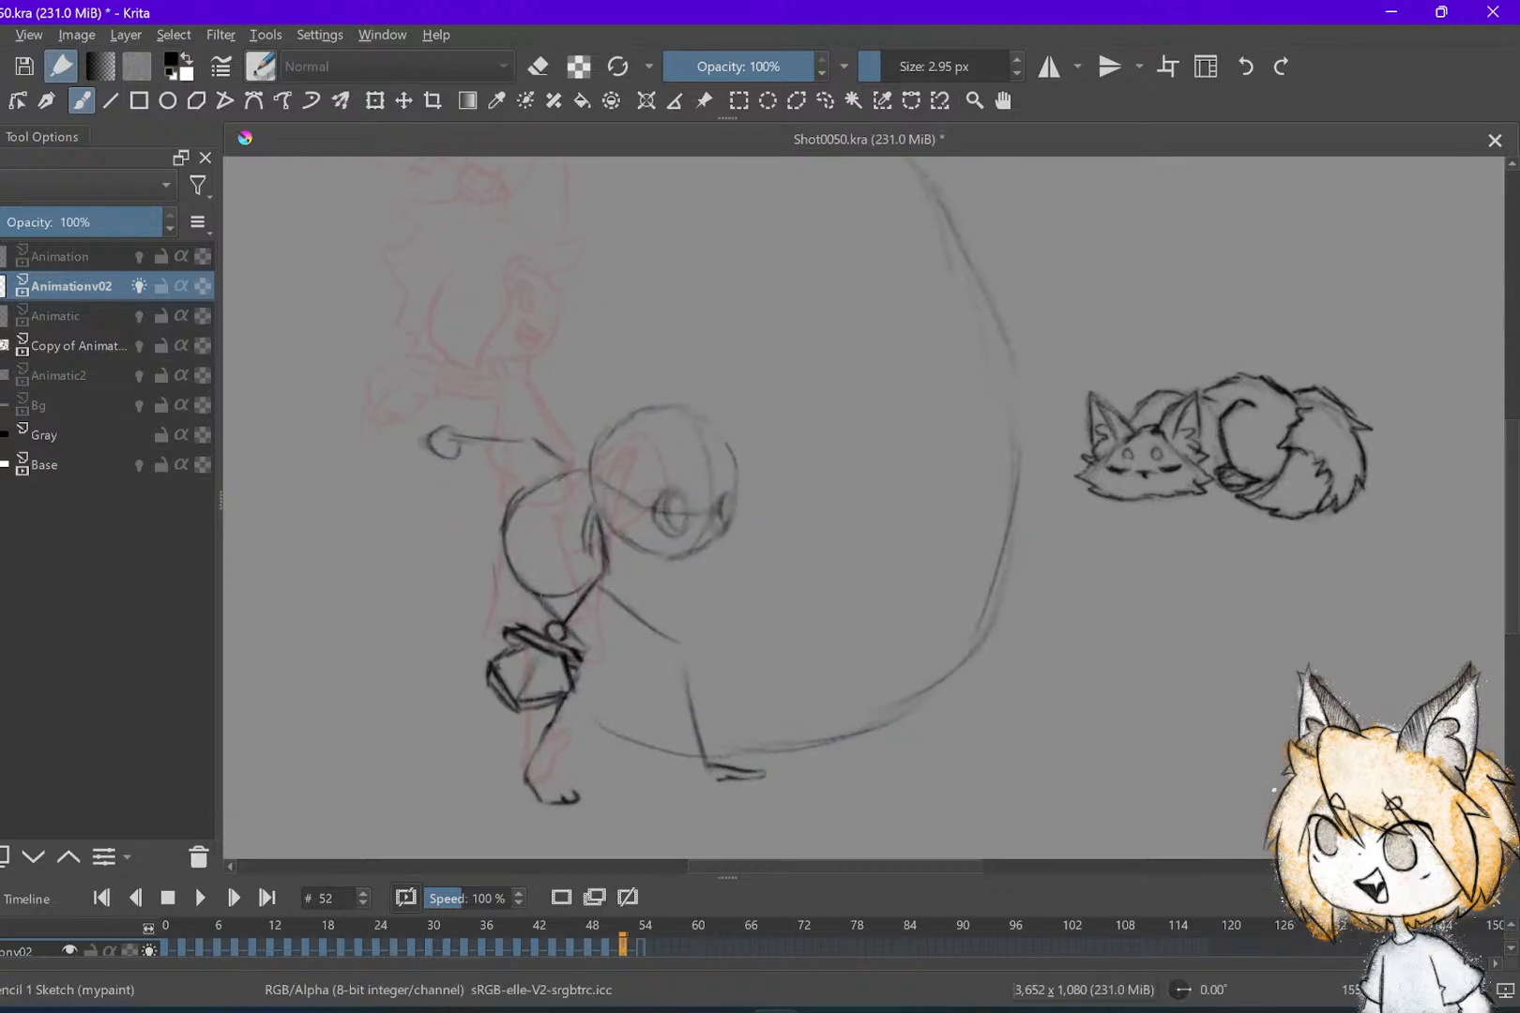
{"action": "mouse_move", "coordinate": [561, 631]}
{"action": "left_mouse_down"}
{"action": "mouse_move", "coordinate": [579, 650]}
{"action": "mouse_move", "coordinate": [531, 775]}
{"action": "left_mouse_up"}
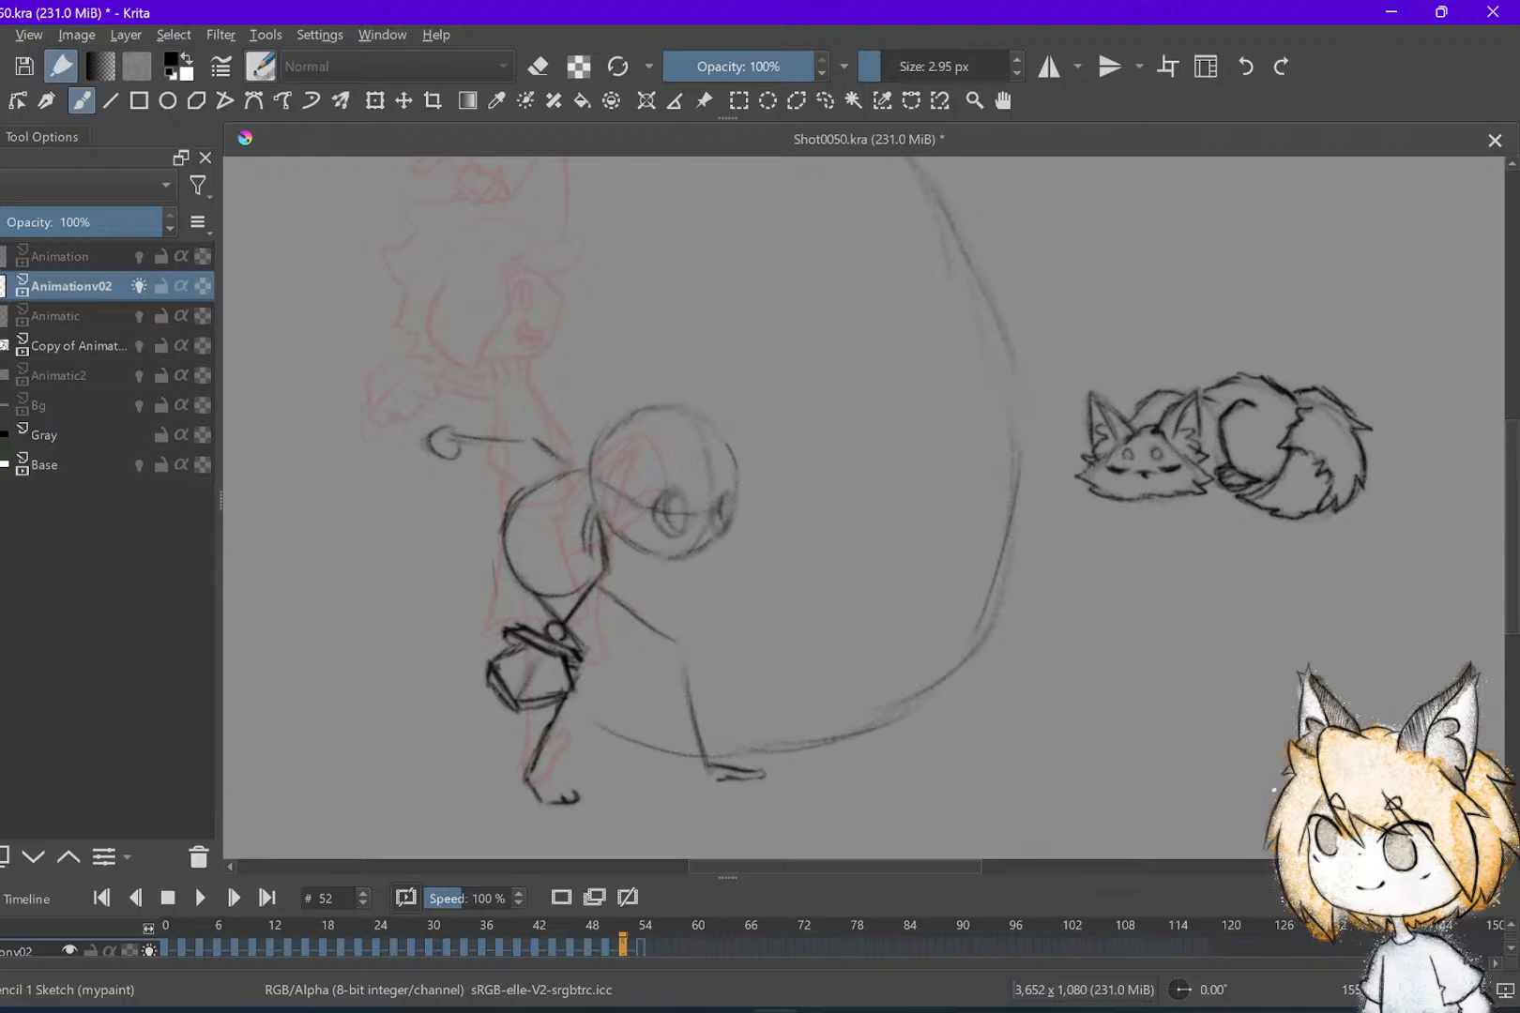
{"action": "key", "text": "ctrl+s"}
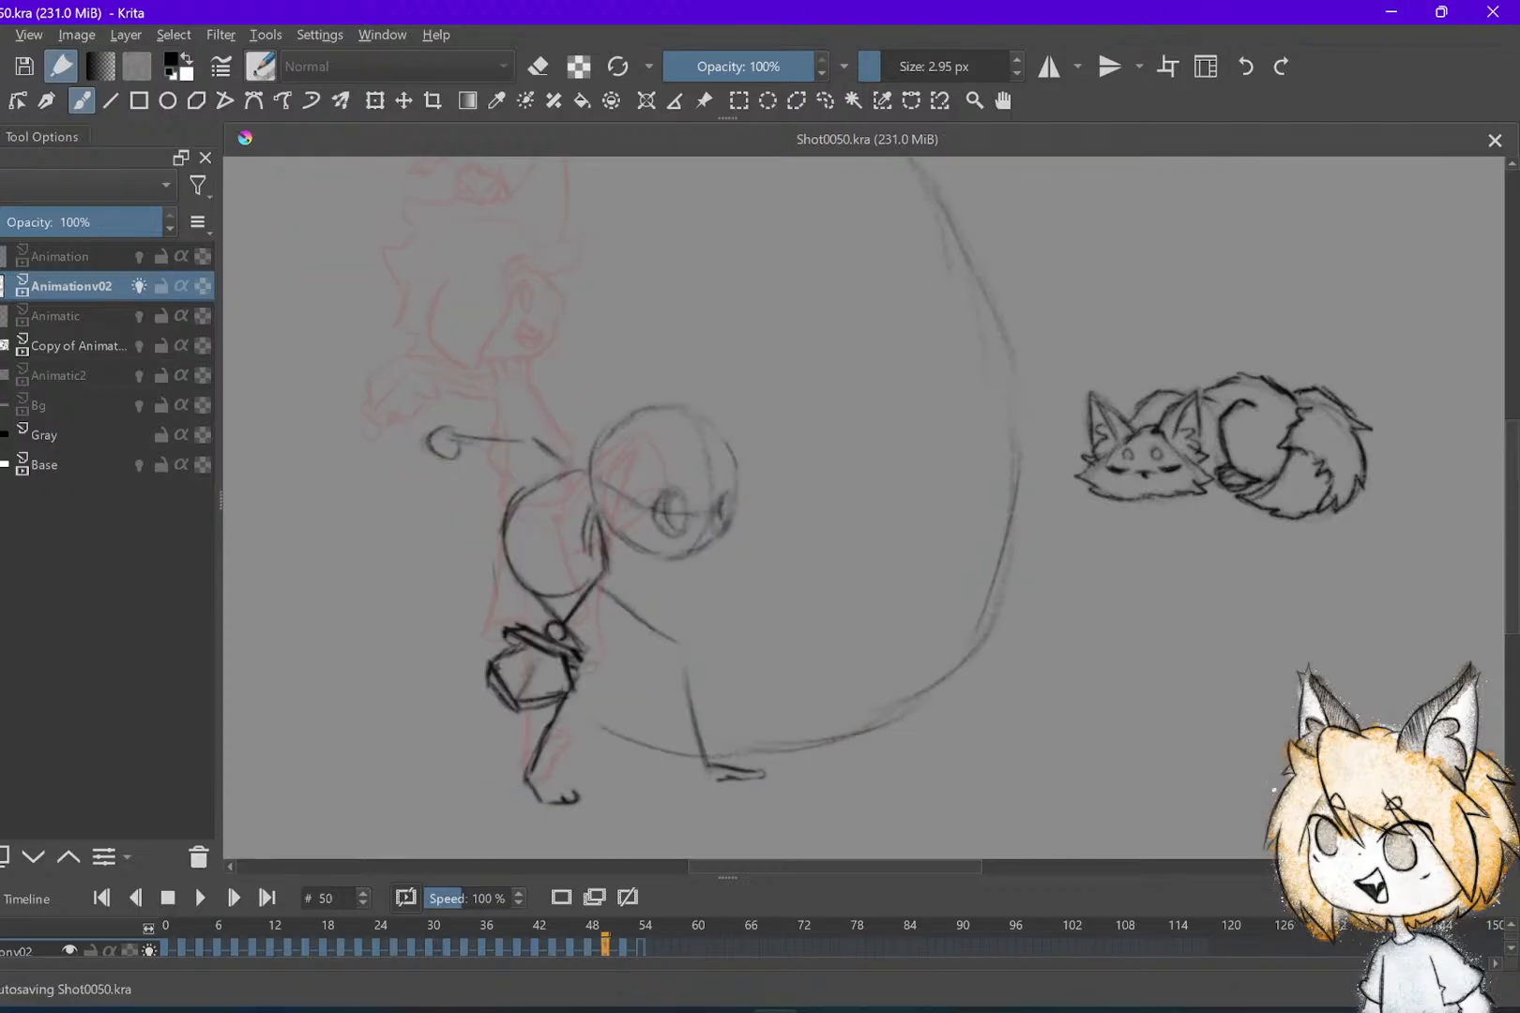
Select the front foot on frame 52 with a rectangular selection, move it up slightly, clear the selection and save the file
{"action": "key", "text": "minus"}
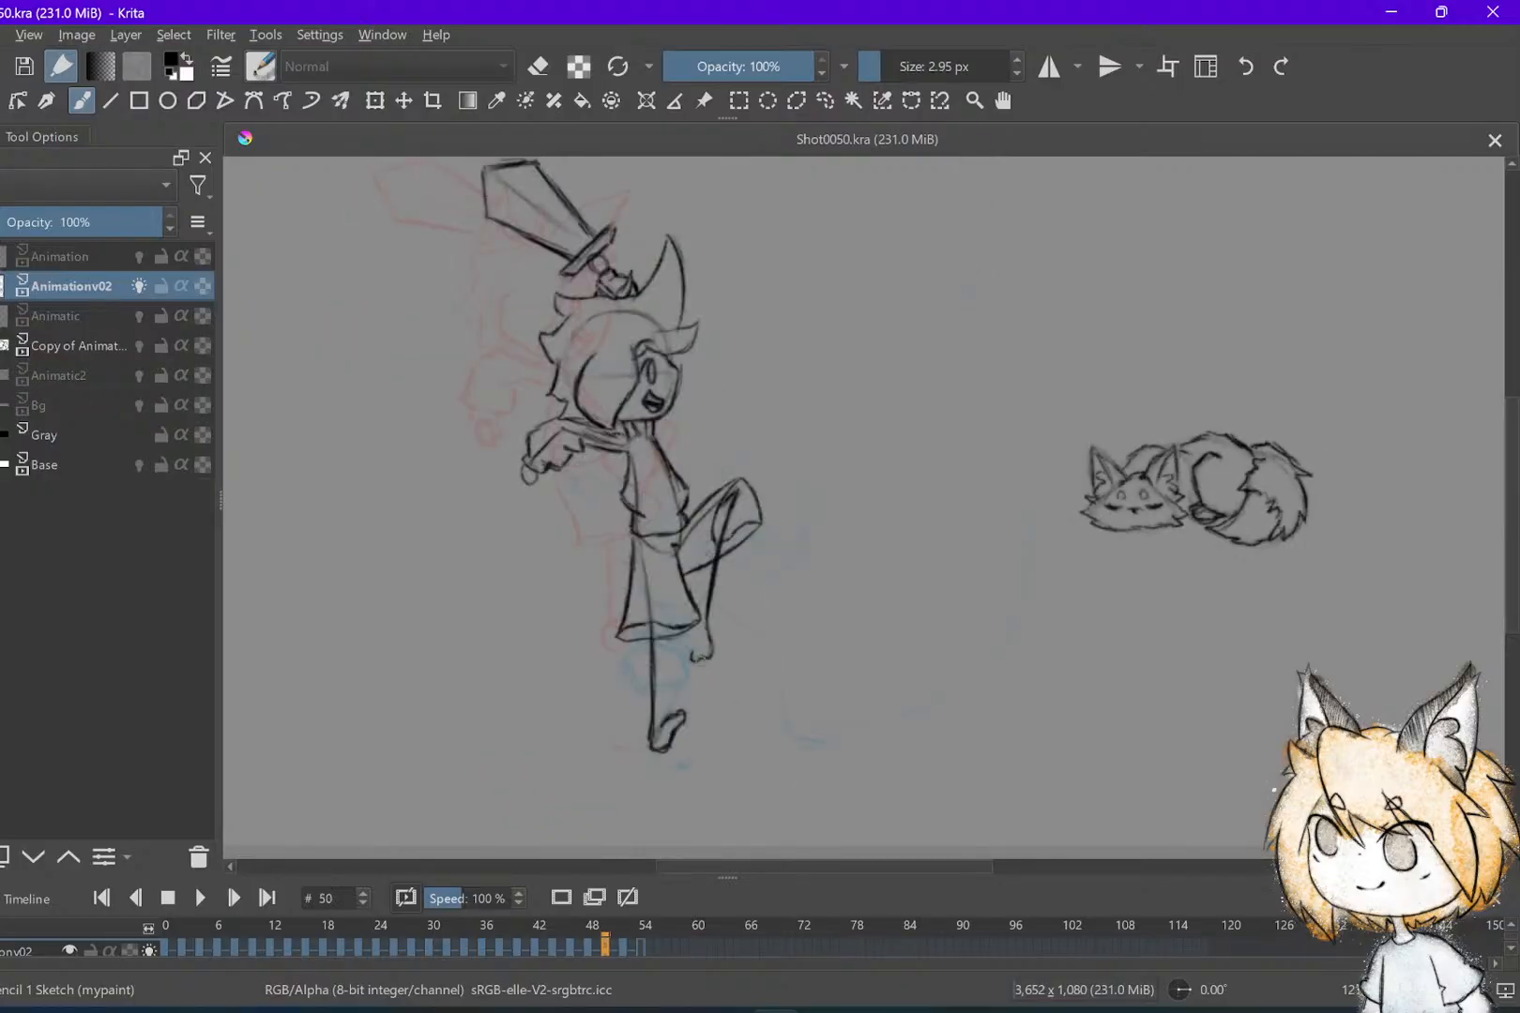
{"action": "key", "text": "e"}
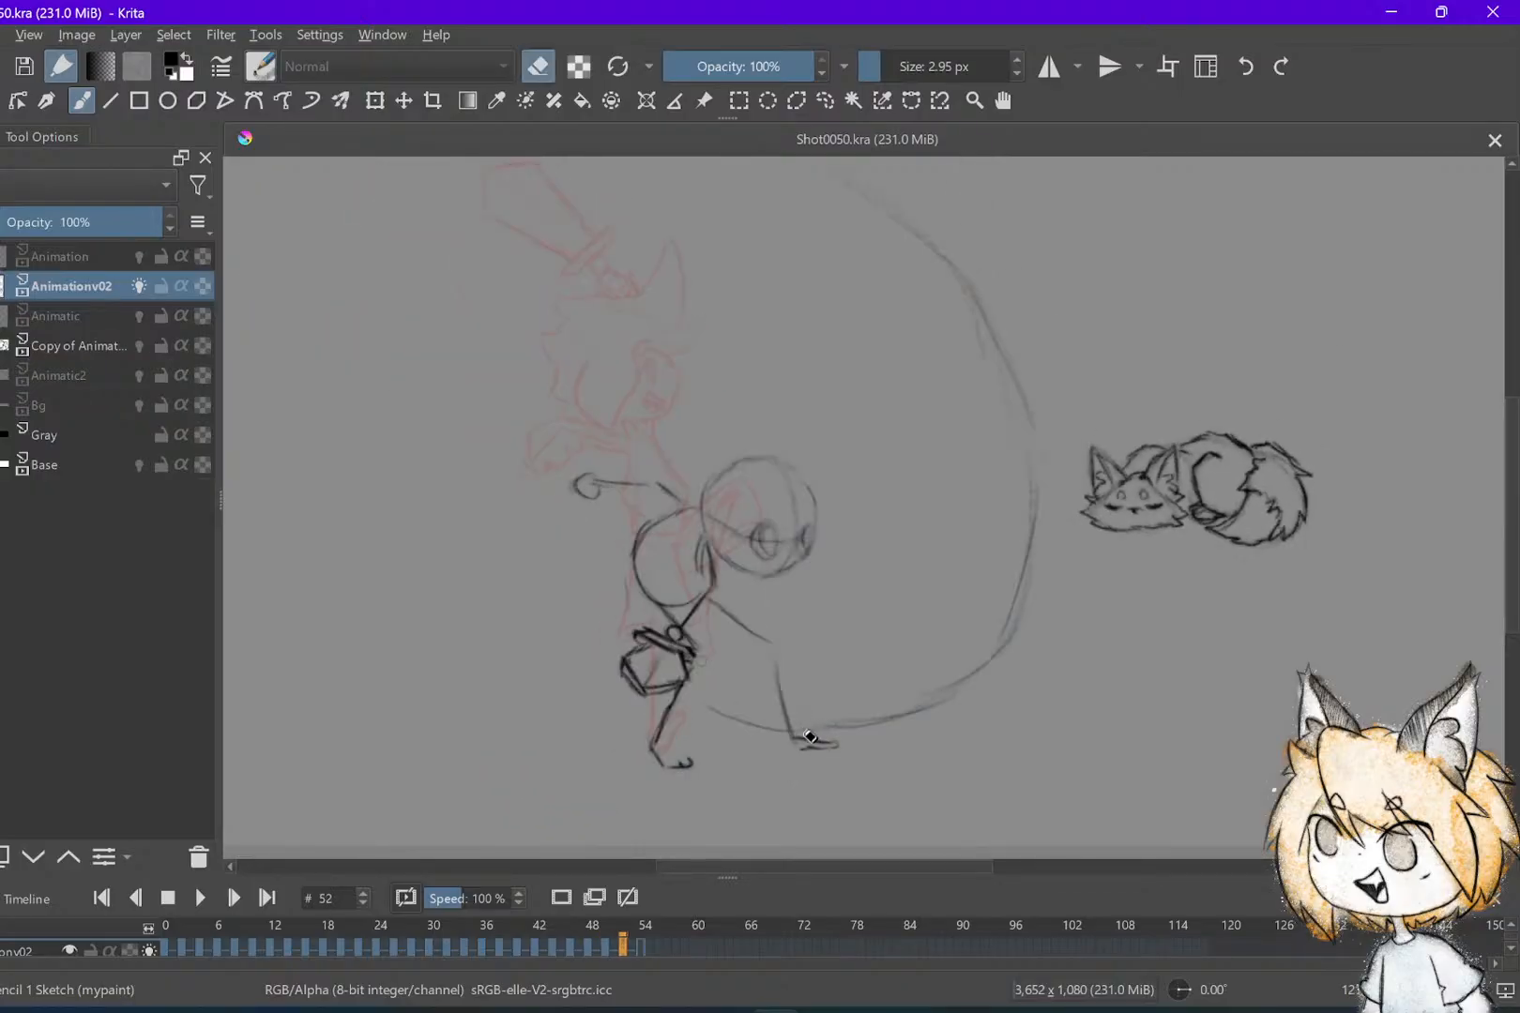
{"action": "key", "text": "ctrl+r"}
{"action": "mouse_move", "coordinate": [781, 739]}
{"action": "left_mouse_down"}
{"action": "mouse_move", "coordinate": [865, 783]}
{"action": "mouse_move", "coordinate": [838, 724]}
{"action": "left_mouse_up"}
{"action": "key", "text": "t"}
{"action": "key", "text": "ctrl+shift+a"}
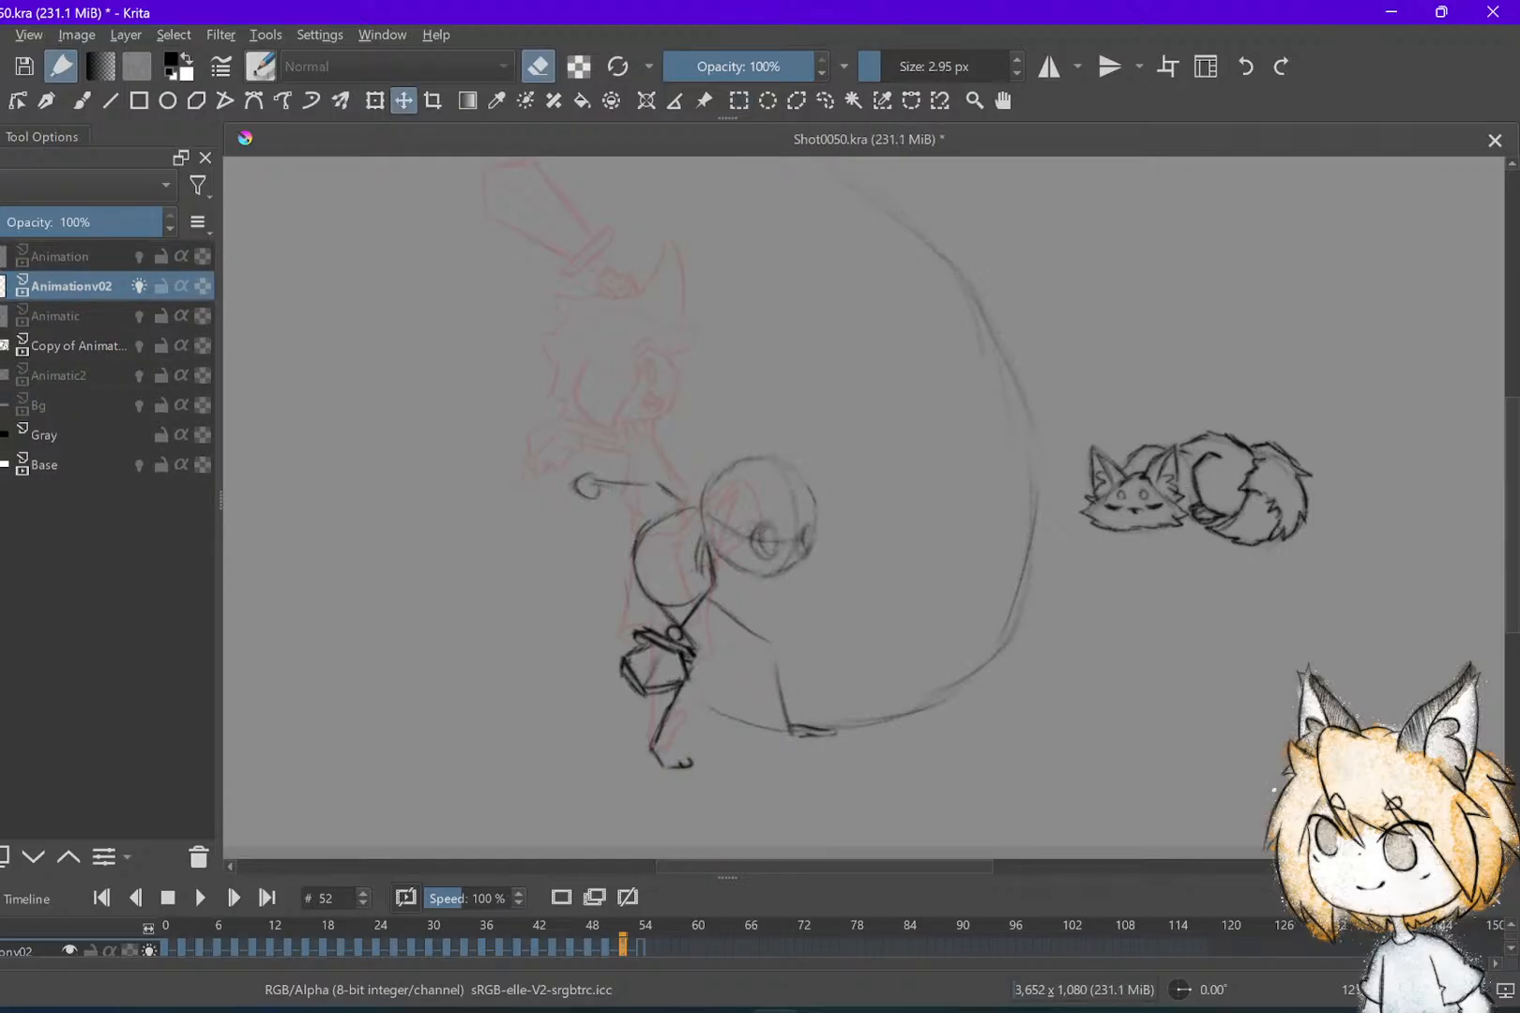
{"action": "scroll", "coordinate": [722, 661], "scroll_direction": "up", "scroll_amount": 1}
{"action": "scroll", "coordinate": [1004, 625], "scroll_direction": "down", "scroll_amount": 2}
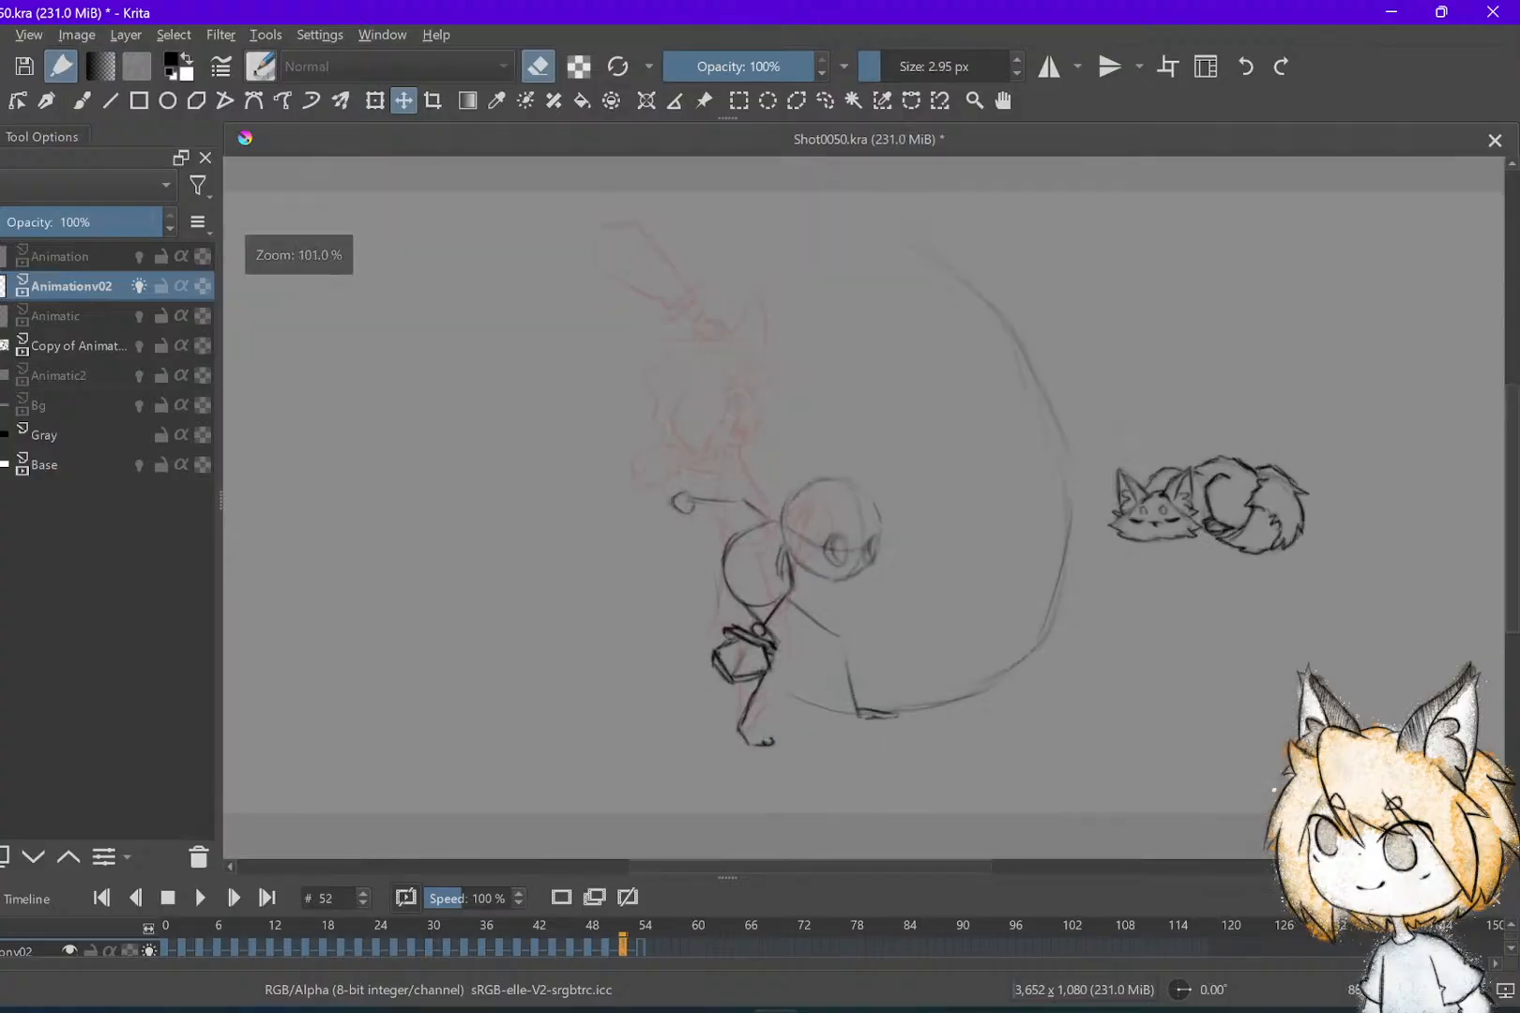
{"action": "scroll", "coordinate": [950, 596], "scroll_direction": "up", "scroll_amount": 2}
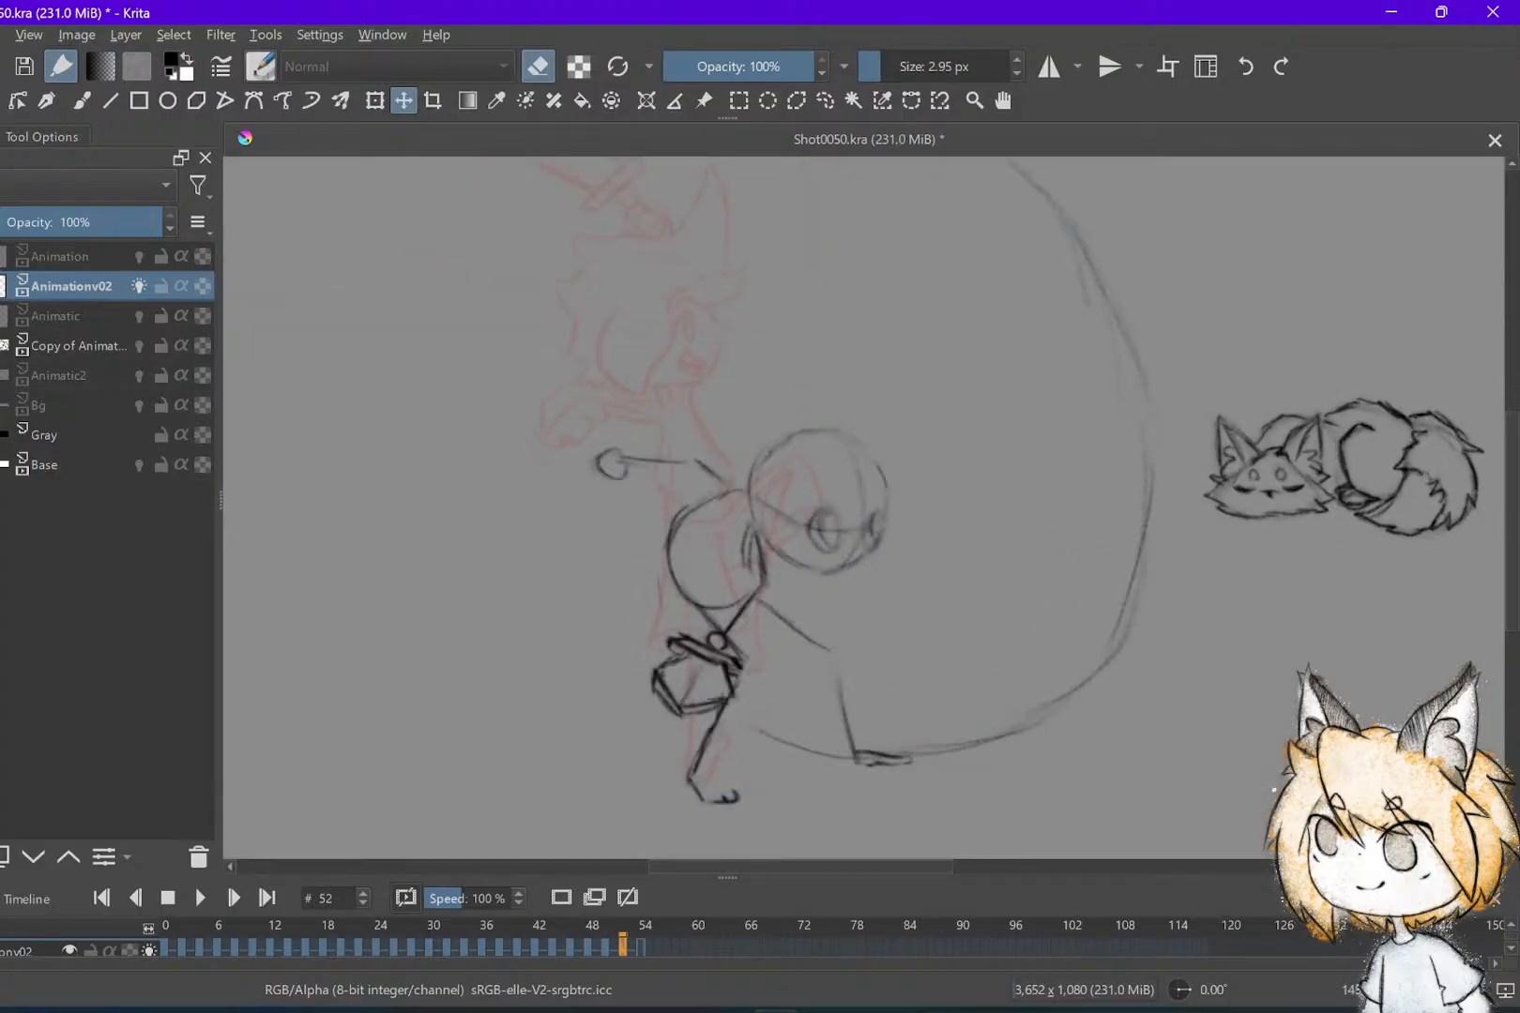
{"action": "key", "text": "e"}
{"action": "key", "text": "b"}
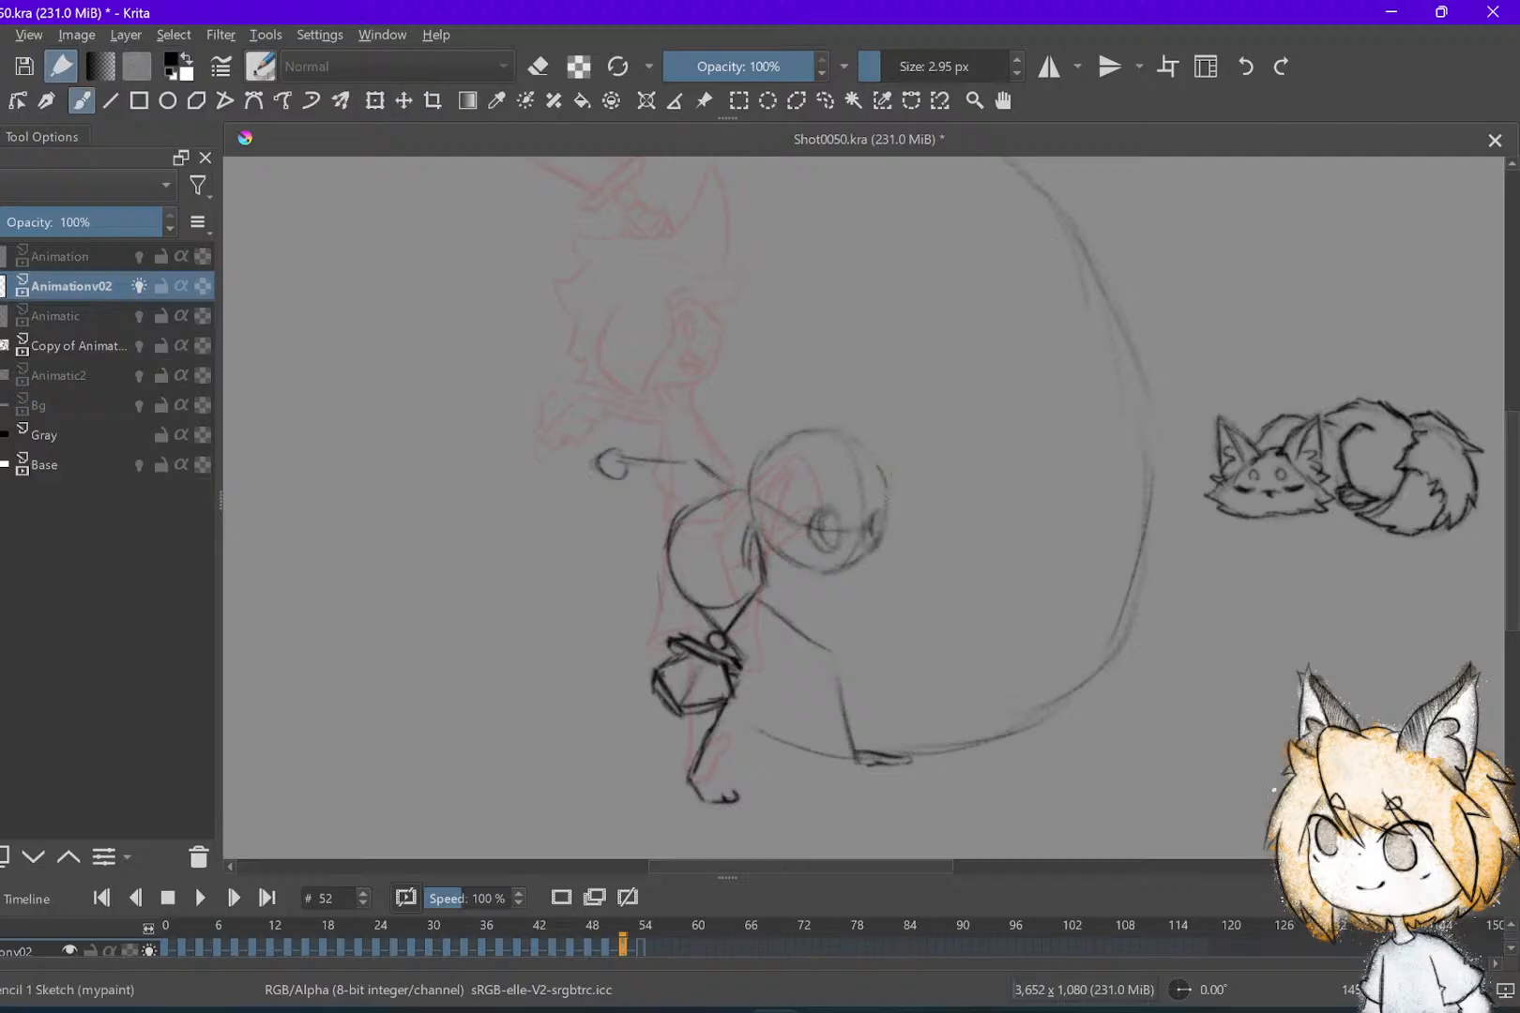
{"action": "key", "text": "ctrl+s"}
Compare the adjusted landing pose on frame 52 with the drawings on the preceding frames
{"action": "key", "text": "Left"}
{"action": "key", "text": "Left"}
{"action": "key", "text": "Right"}
{"action": "key", "text": "Right"}
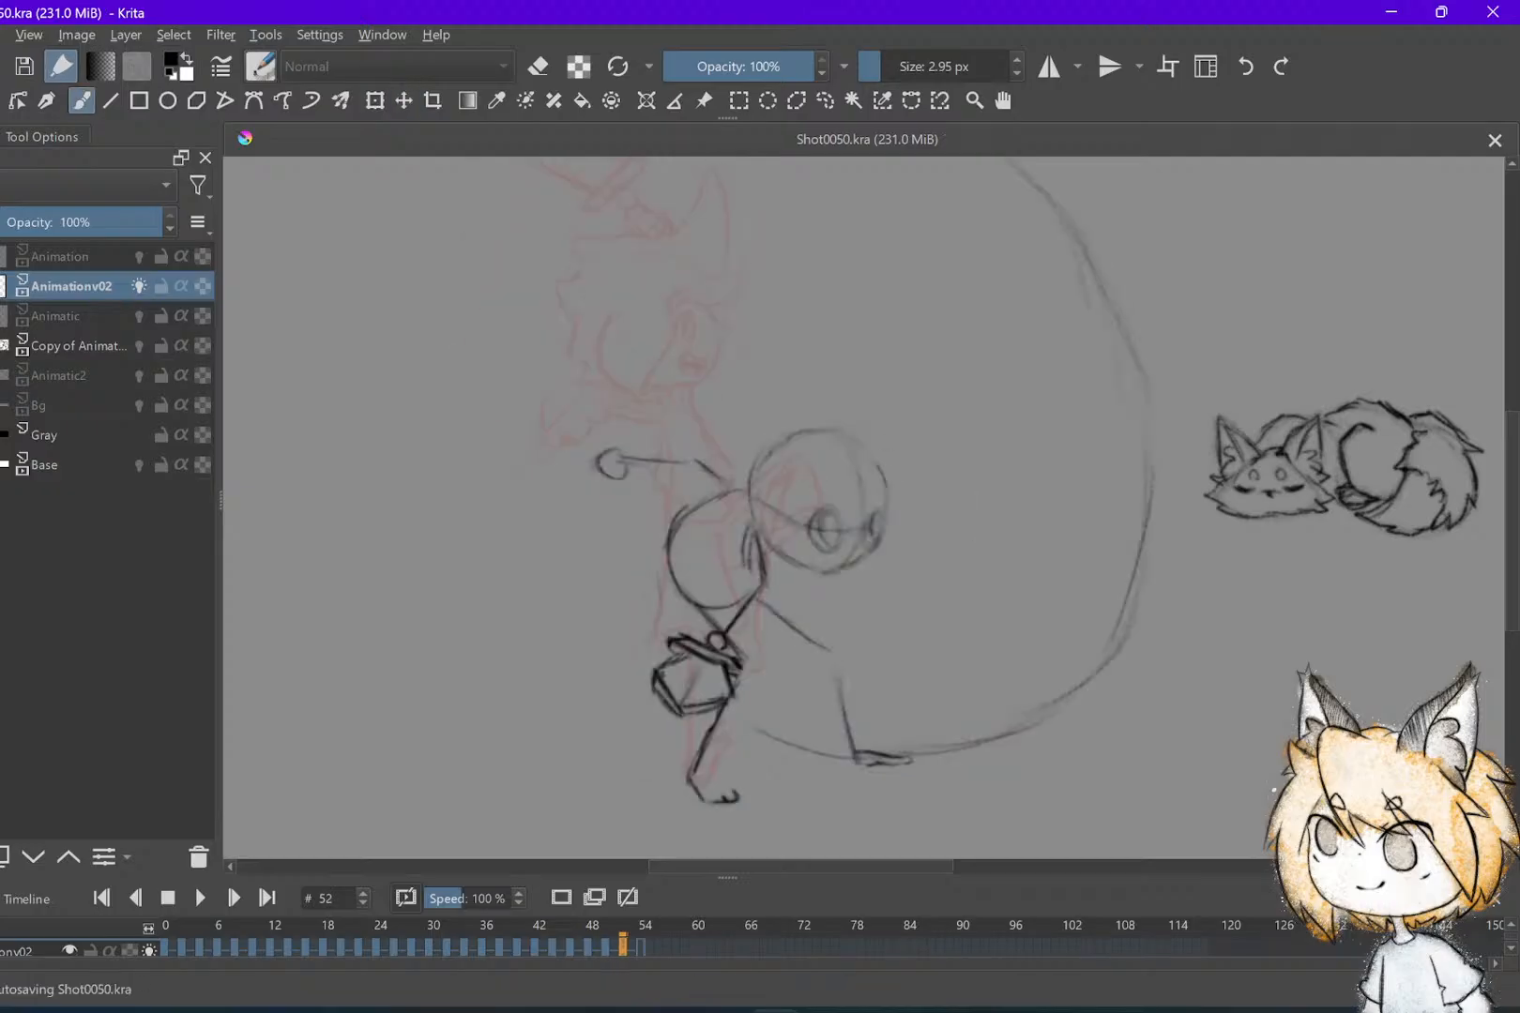
{"action": "key", "text": "Left"}
{"action": "key", "text": "Left"}
{"action": "key", "text": "Right"}
{"action": "key", "text": "Right"}
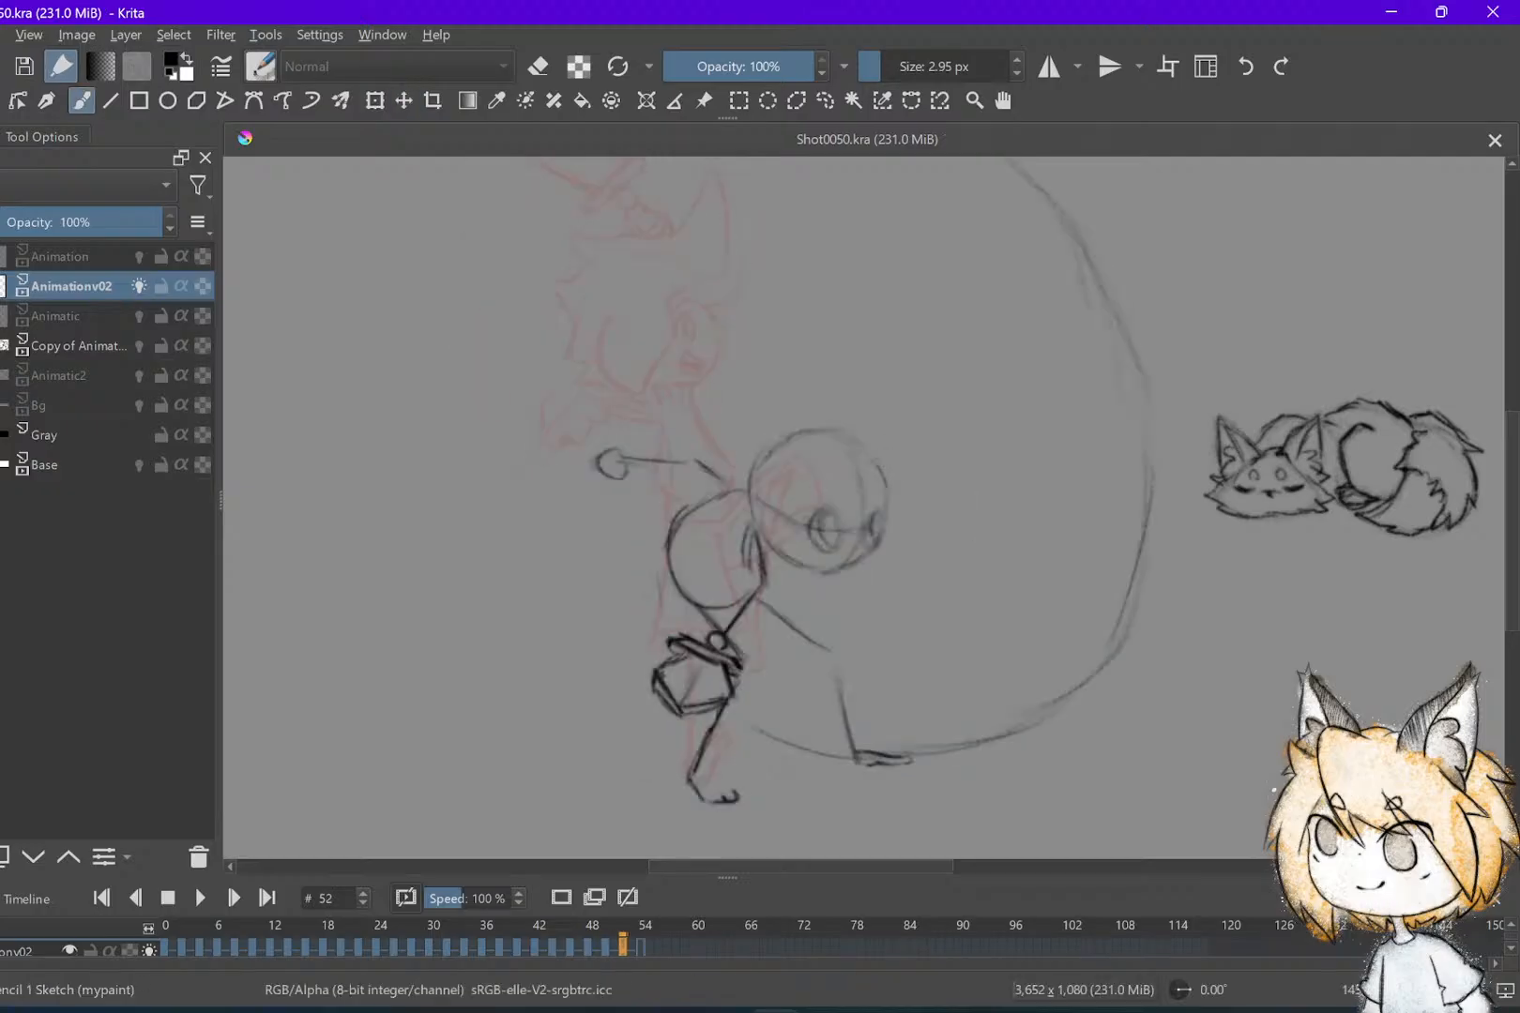
Draw both eyes with dark outlines and pupils on the head at frame 52
{"action": "left_click_drag", "start_coordinate": [886, 461], "coordinate": [948, 424]}
{"action": "key", "text": "ctrl+z"}
{"action": "mouse_move", "coordinate": [839, 527]}
{"action": "left_mouse_down"}
{"action": "mouse_move", "coordinate": [816, 514]}
{"action": "mouse_move", "coordinate": [811, 528]}
{"action": "left_mouse_up"}
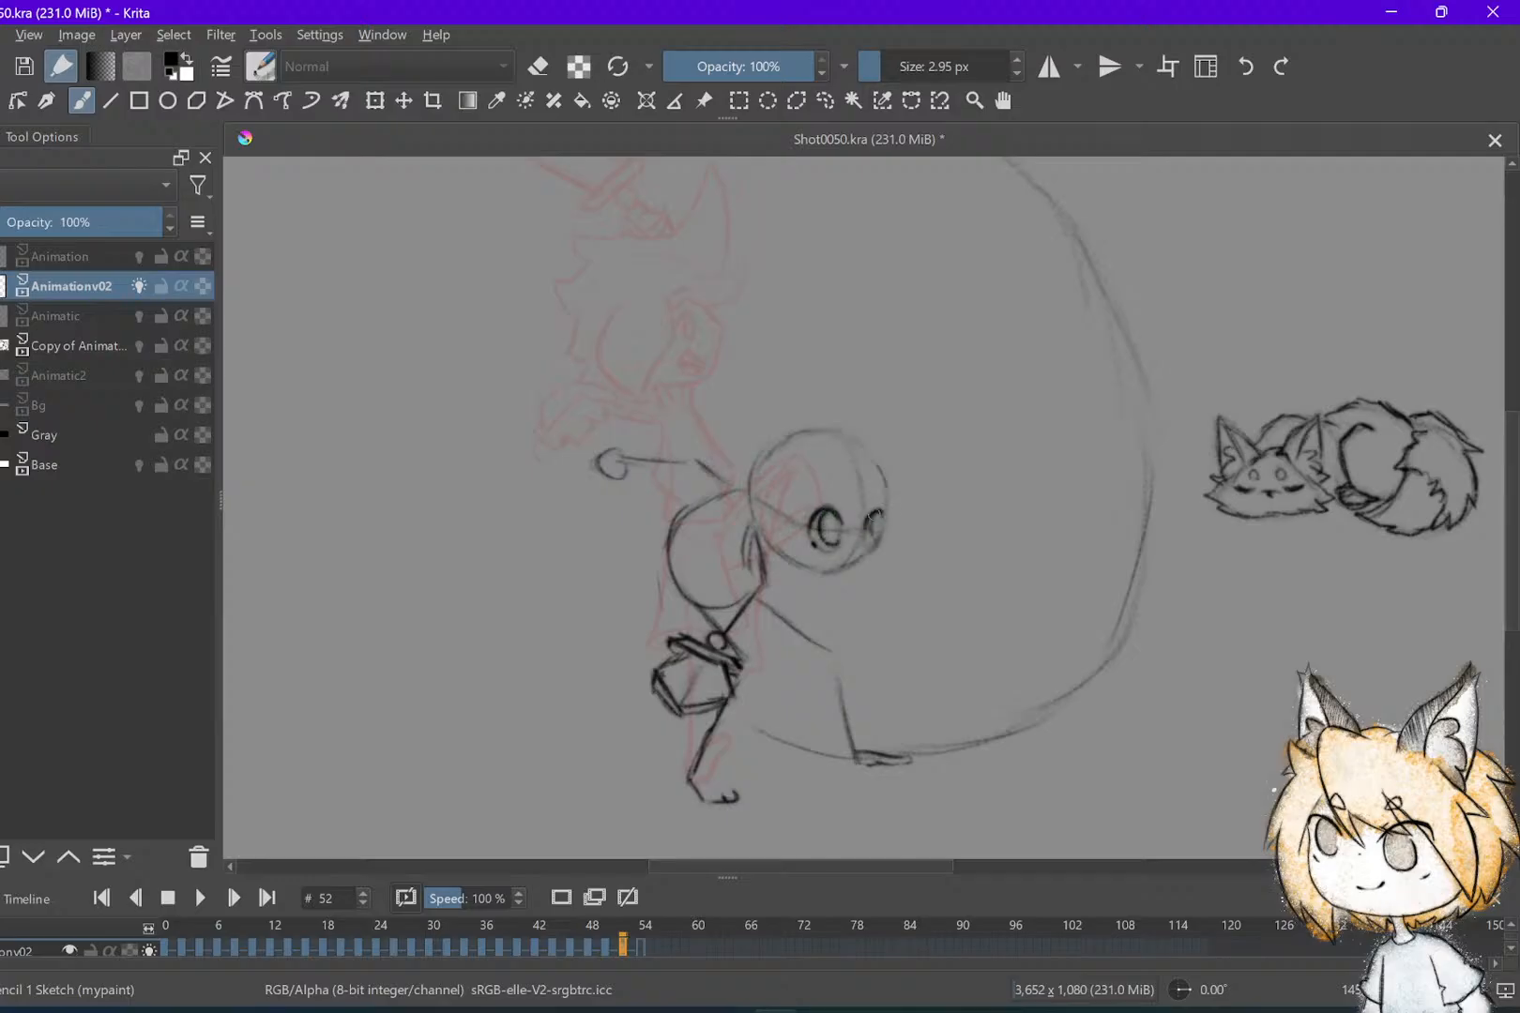
Draw the eyebrows above both eyes, darken the cheek and jaw contour on frame 52, and save the file
{"action": "mouse_move", "coordinate": [870, 489]}
{"action": "left_mouse_down"}
{"action": "mouse_move", "coordinate": [883, 485]}
{"action": "mouse_move", "coordinate": [820, 479]}
{"action": "left_mouse_up"}
{"action": "mouse_move", "coordinate": [835, 702]}
{"action": "left_mouse_down"}
{"action": "mouse_move", "coordinate": [844, 713]}
{"action": "mouse_move", "coordinate": [835, 394]}
{"action": "mouse_move", "coordinate": [832, 438]}
{"action": "mouse_move", "coordinate": [915, 469]}
{"action": "mouse_move", "coordinate": [886, 542]}
{"action": "mouse_move", "coordinate": [835, 550]}
{"action": "left_mouse_up"}
{"action": "key", "text": "ctrl+z"}
{"action": "mouse_move", "coordinate": [673, 492]}
{"action": "left_mouse_down"}
{"action": "mouse_move", "coordinate": [732, 534]}
{"action": "mouse_move", "coordinate": [831, 560]}
{"action": "mouse_move", "coordinate": [899, 537]}
{"action": "left_mouse_up"}
{"action": "key", "text": "ctrl+z"}
{"action": "key", "text": "ctrl+z"}
{"action": "mouse_move", "coordinate": [835, 559]}
{"action": "left_mouse_down"}
{"action": "mouse_move", "coordinate": [903, 527]}
{"action": "mouse_move", "coordinate": [850, 552]}
{"action": "mouse_move", "coordinate": [763, 550]}
{"action": "mouse_move", "coordinate": [828, 558]}
{"action": "left_mouse_up"}
{"action": "key", "text": "e"}
{"action": "key", "text": "e"}
{"action": "key", "text": "ctrl+s"}
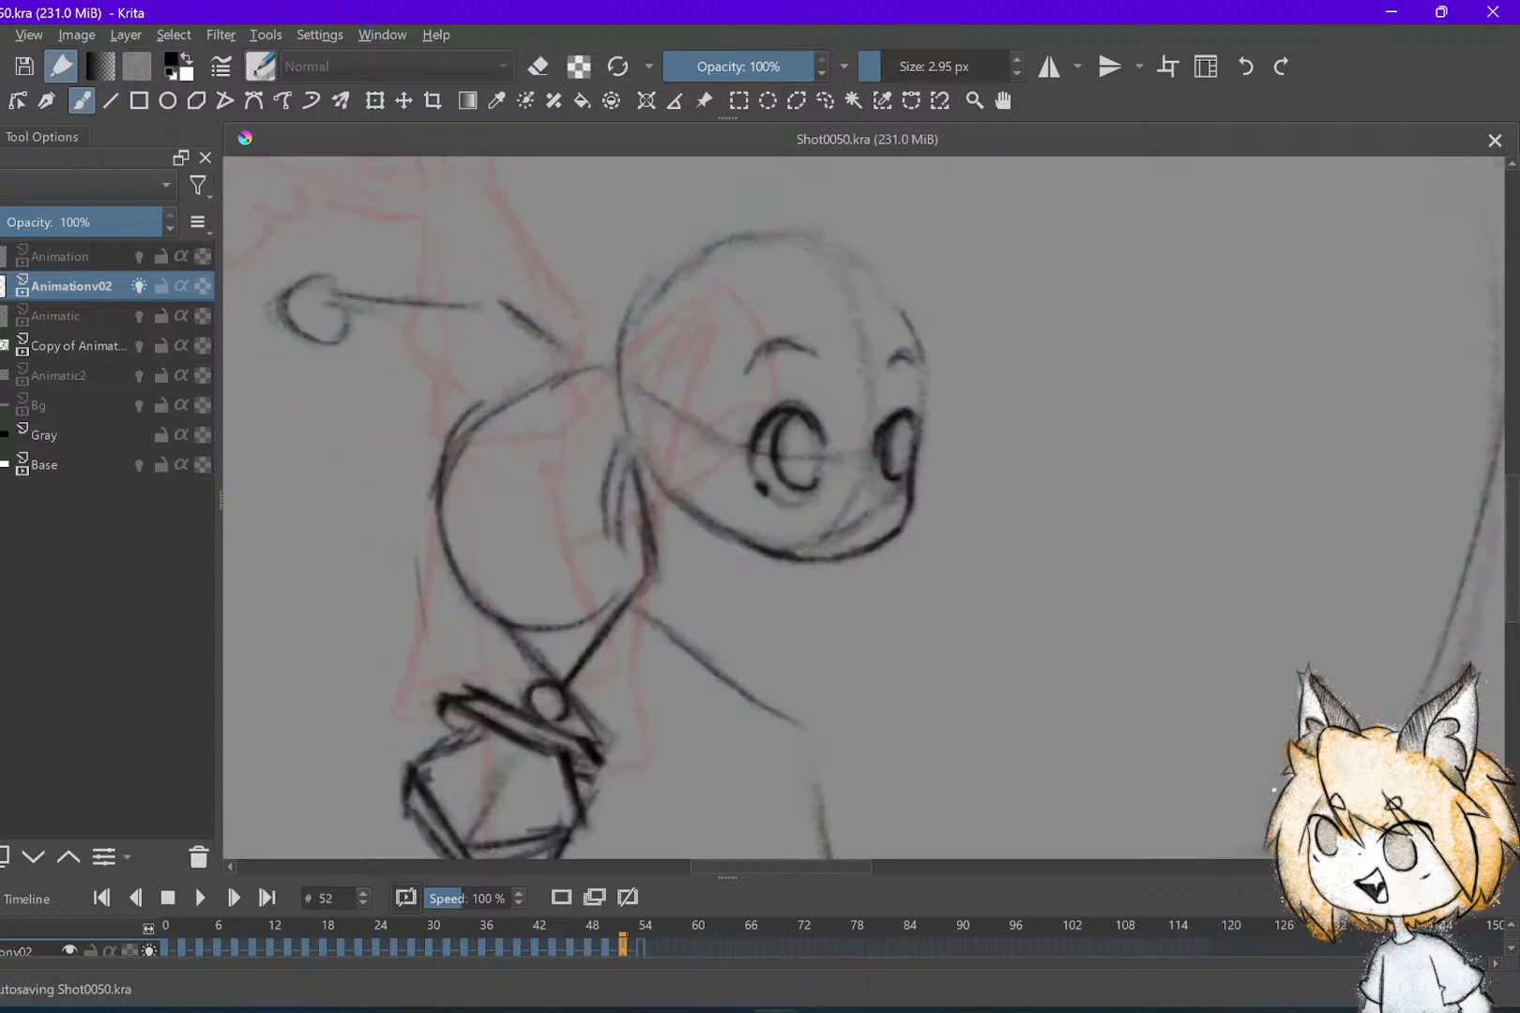
Draw an open mouth under the eyes on frame 52, clean up its lines, and save the file
{"action": "mouse_move", "coordinate": [822, 512]}
{"action": "left_mouse_down"}
{"action": "mouse_move", "coordinate": [856, 523]}
{"action": "mouse_move", "coordinate": [796, 522]}
{"action": "mouse_move", "coordinate": [818, 546]}
{"action": "mouse_move", "coordinate": [873, 525]}
{"action": "left_mouse_up"}
{"action": "key", "text": "e"}
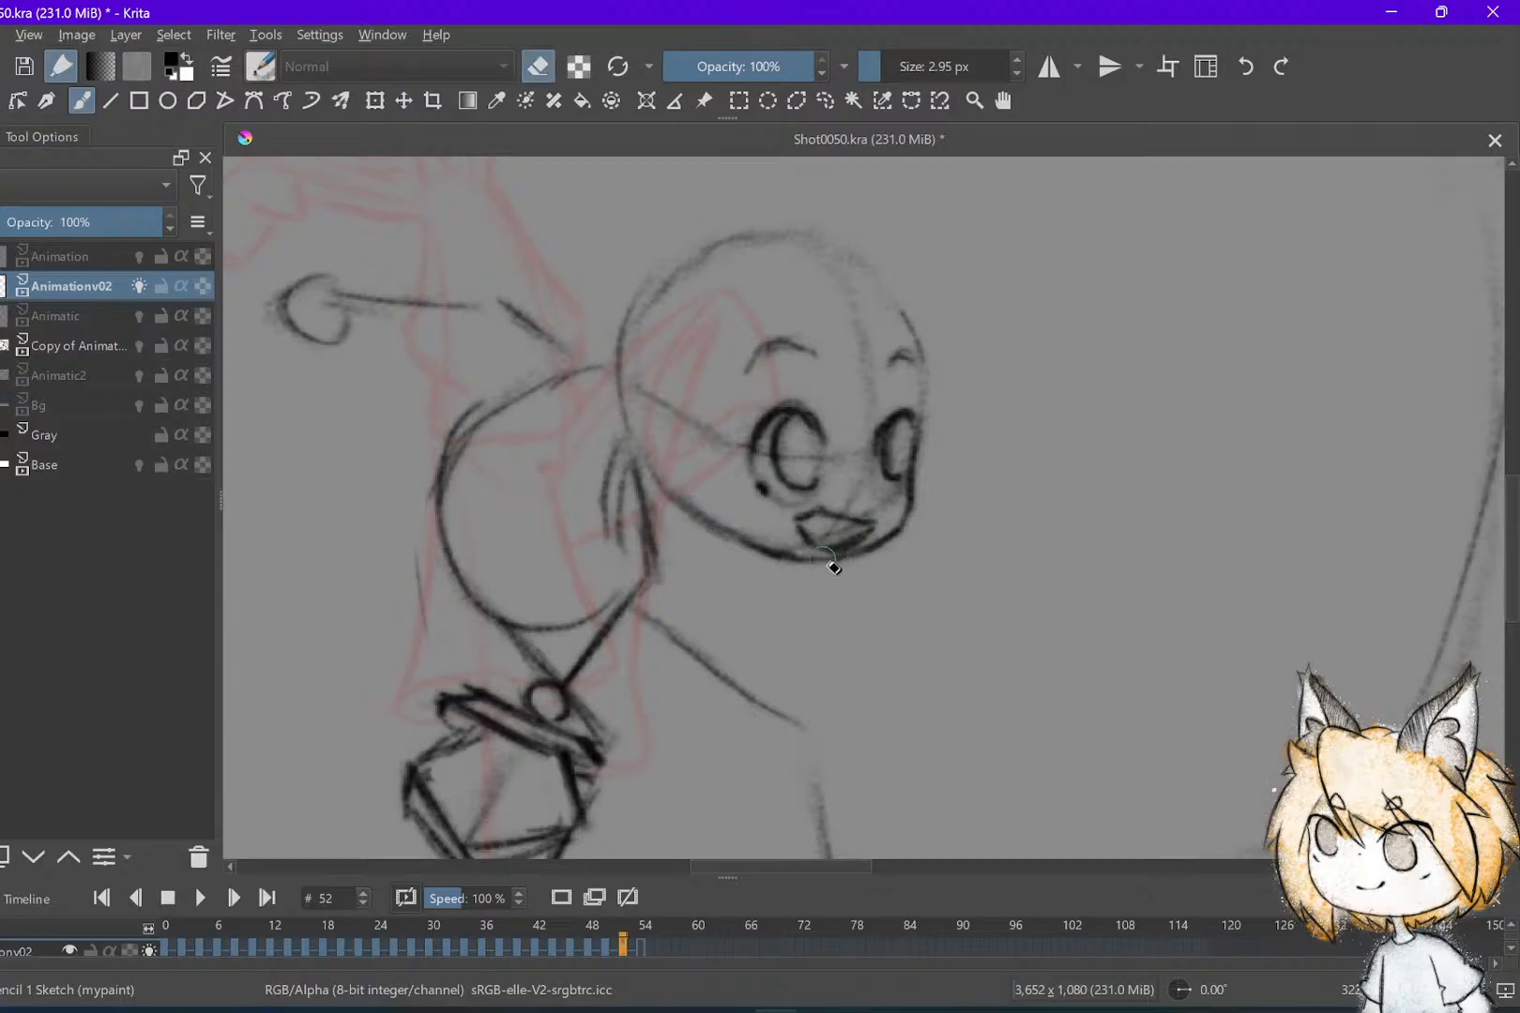
{"action": "key", "text": "e"}
{"action": "mouse_move", "coordinate": [798, 525]}
{"action": "left_mouse_down"}
{"action": "mouse_move", "coordinate": [859, 532]}
{"action": "mouse_move", "coordinate": [835, 530]}
{"action": "left_mouse_up"}
{"action": "scroll", "coordinate": [854, 528], "scroll_direction": "down", "scroll_amount": 3}
{"action": "key", "text": "e"}
{"action": "key", "text": "ctrl+s"}
Refine the mouth and add a small nose on frame 52, save, and check the face against the preceding frame
{"action": "scroll", "coordinate": [824, 545], "scroll_direction": "up", "scroll_amount": 2}
{"action": "key", "text": "e"}
{"action": "left_click_drag", "start_coordinate": [824, 544], "coordinate": [830, 543]}
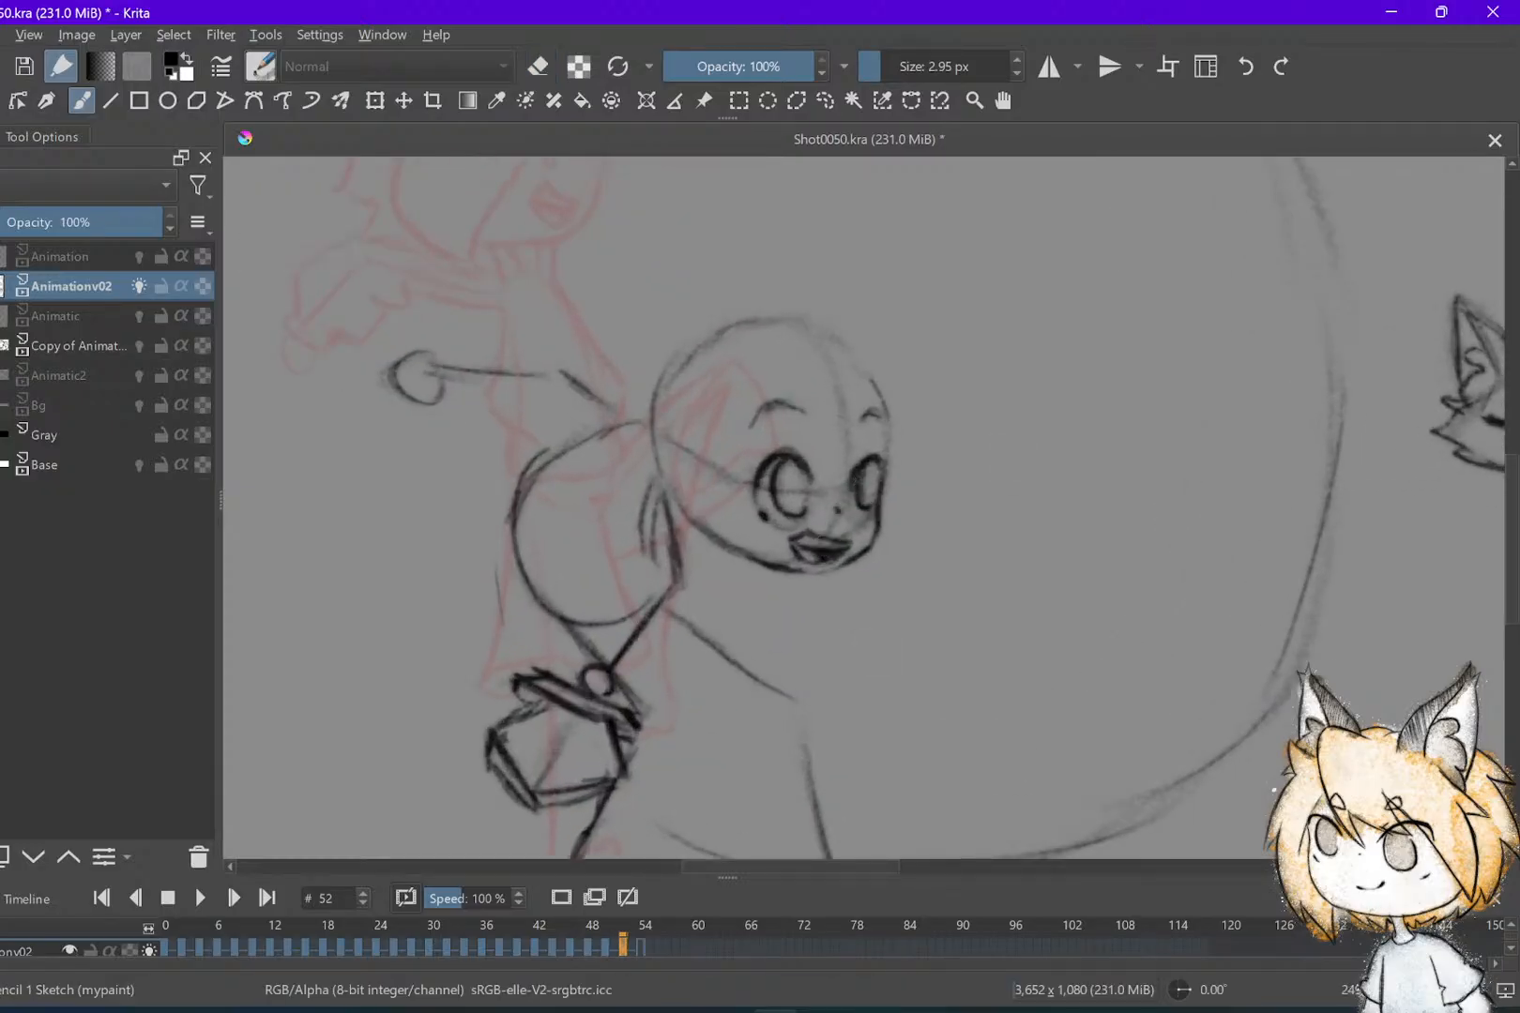
{"action": "scroll", "coordinate": [1116, 455], "scroll_direction": "down", "scroll_amount": 3}
{"action": "key", "text": "ctrl+s"}
{"action": "key", "text": "Left"}
{"action": "scroll", "coordinate": [464, 680], "scroll_direction": "down", "scroll_amount": 1}
{"action": "key", "text": "Right"}
{"action": "key", "text": "Right"}
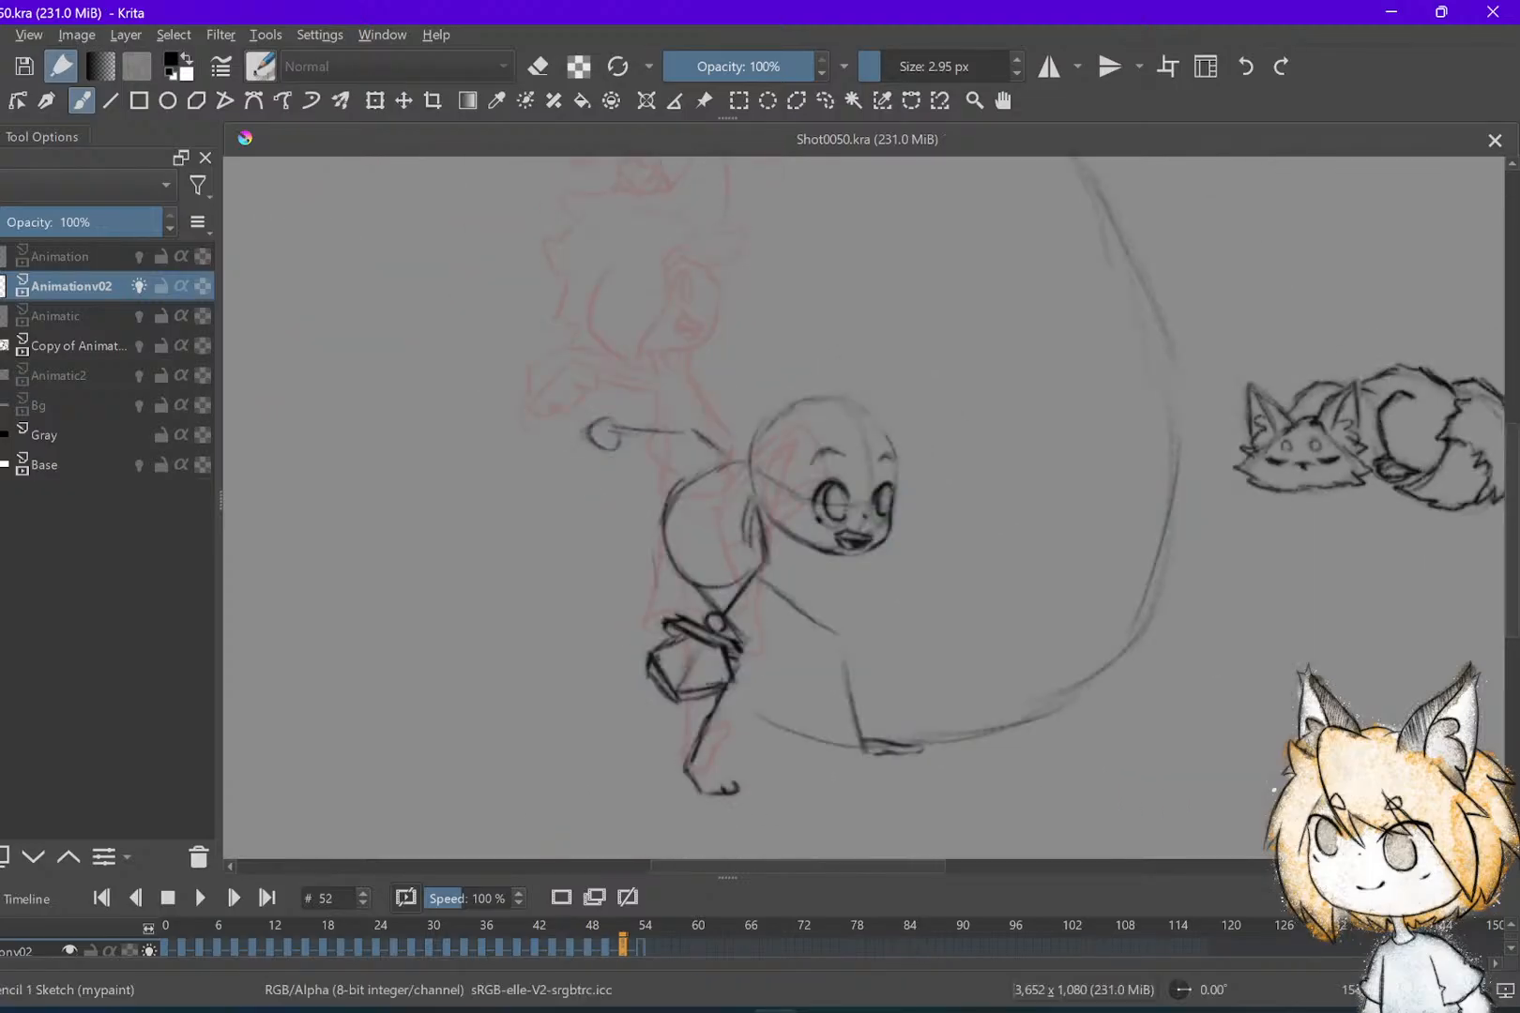
Draw the fringe across the forehead, erase the forward-sweeping tuft, and replace it with a tall upward-pointing hair tuft
{"action": "left_click_drag", "start_coordinate": [892, 427], "coordinate": [942, 392]}
{"action": "key", "text": "ctrl+z"}
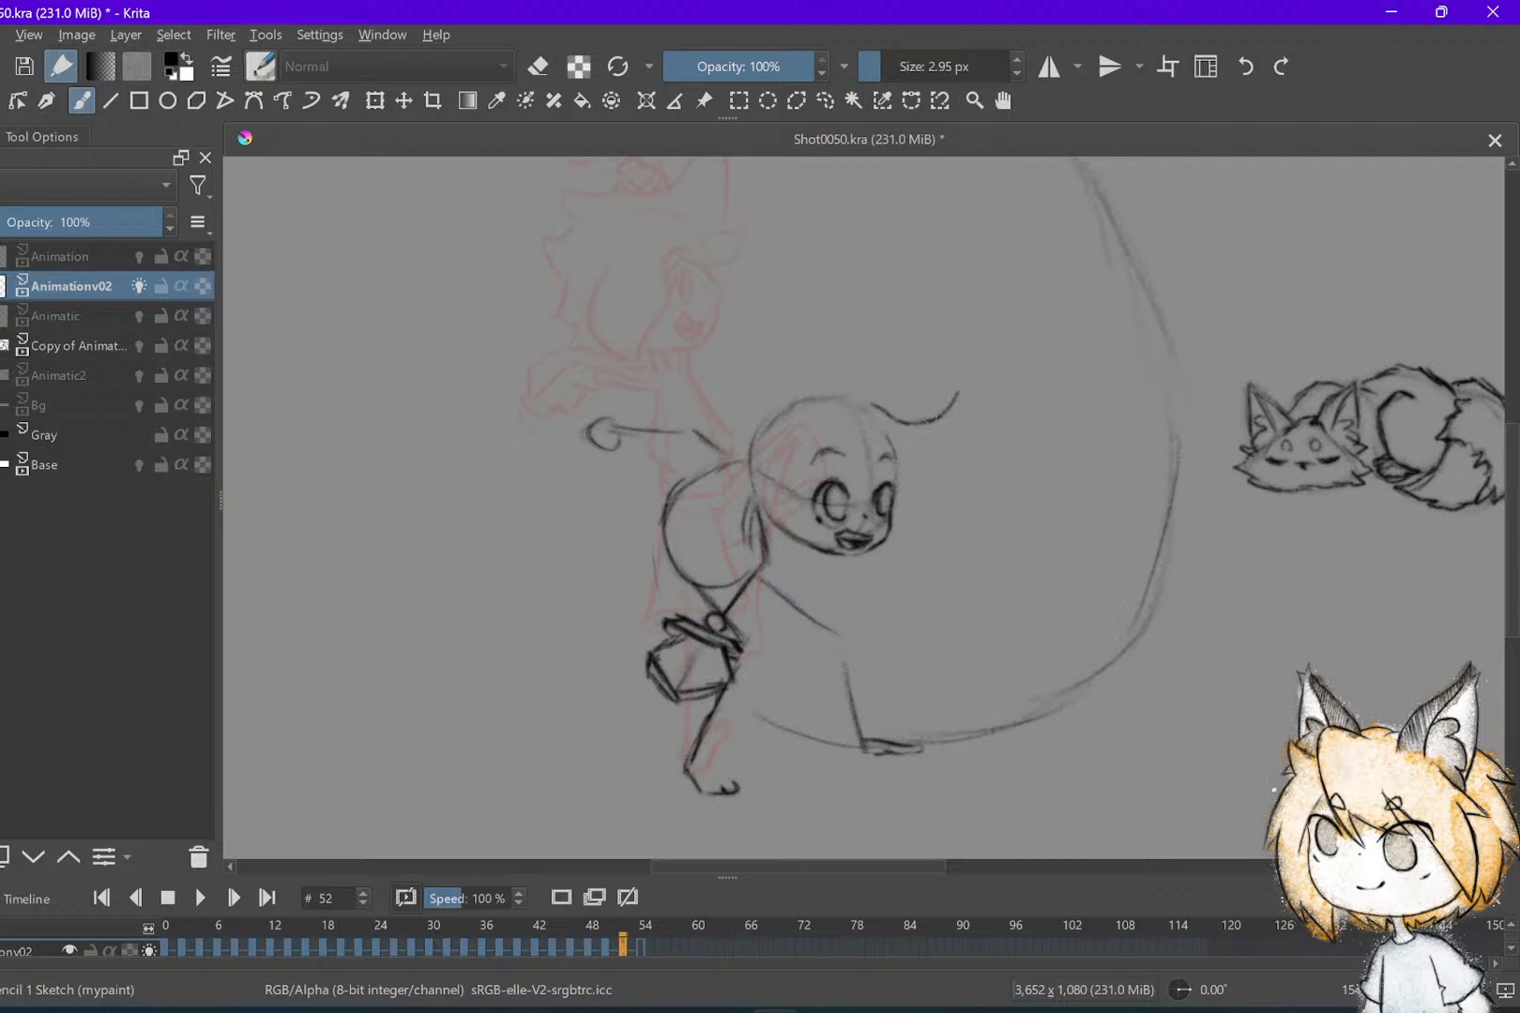
{"action": "mouse_move", "coordinate": [964, 432]}
{"action": "left_mouse_down"}
{"action": "mouse_move", "coordinate": [910, 492]}
{"action": "mouse_move", "coordinate": [874, 484]}
{"action": "mouse_move", "coordinate": [912, 484]}
{"action": "left_mouse_up"}
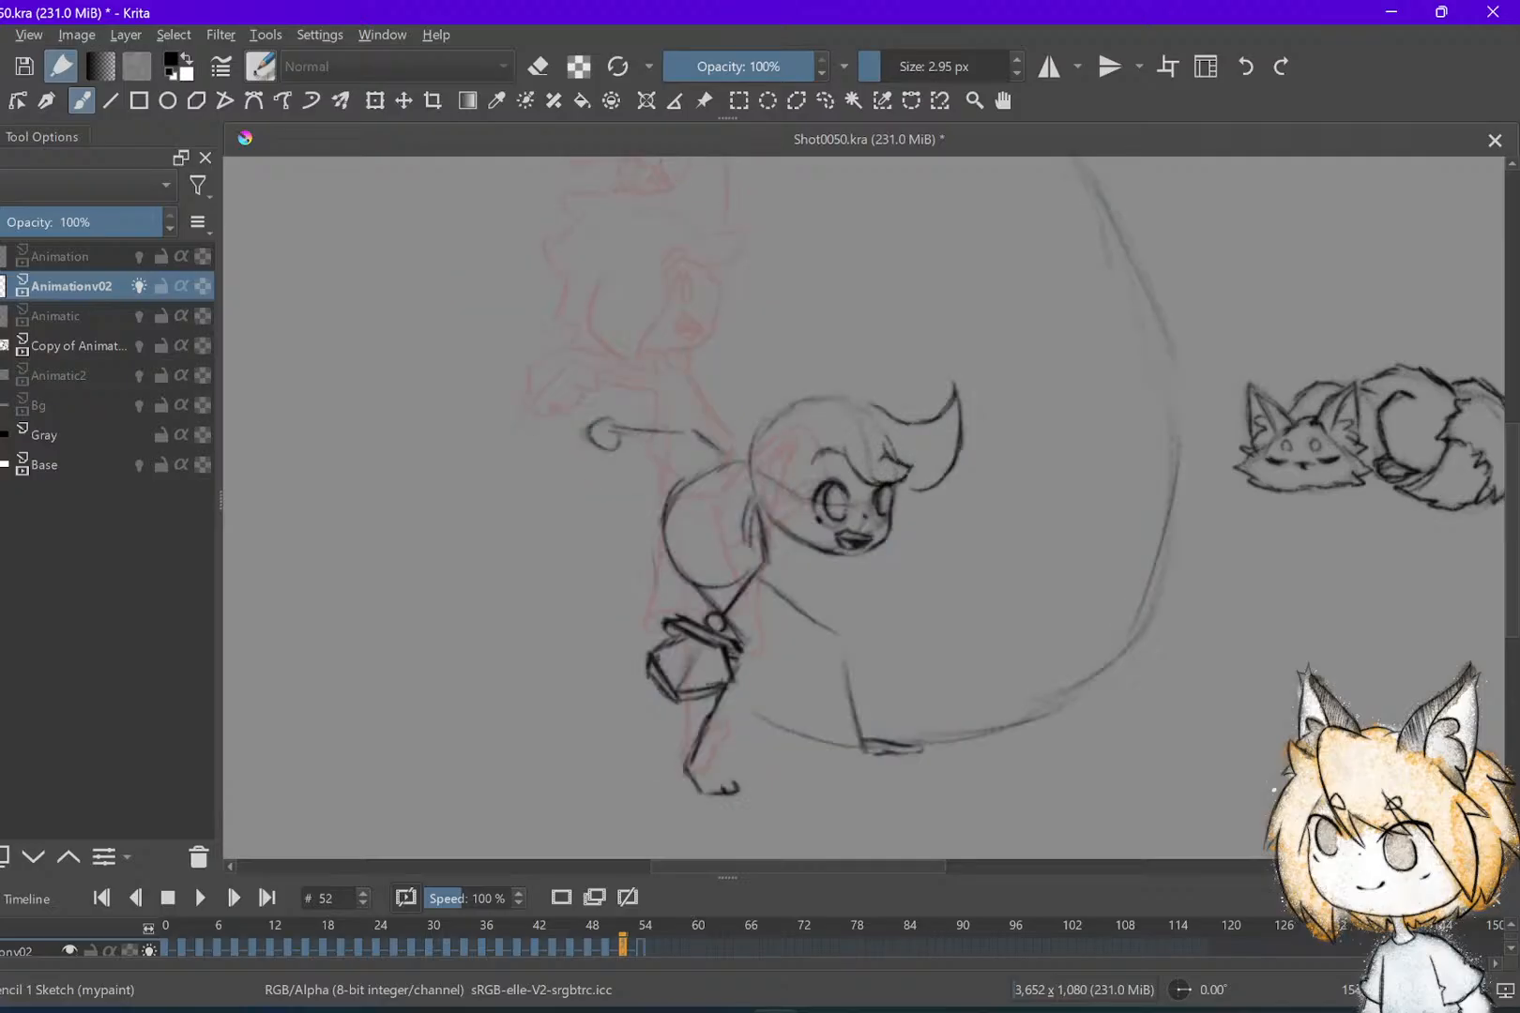
{"action": "key", "text": "e"}
{"action": "left_click_drag", "start_coordinate": [955, 387], "coordinate": [960, 491]}
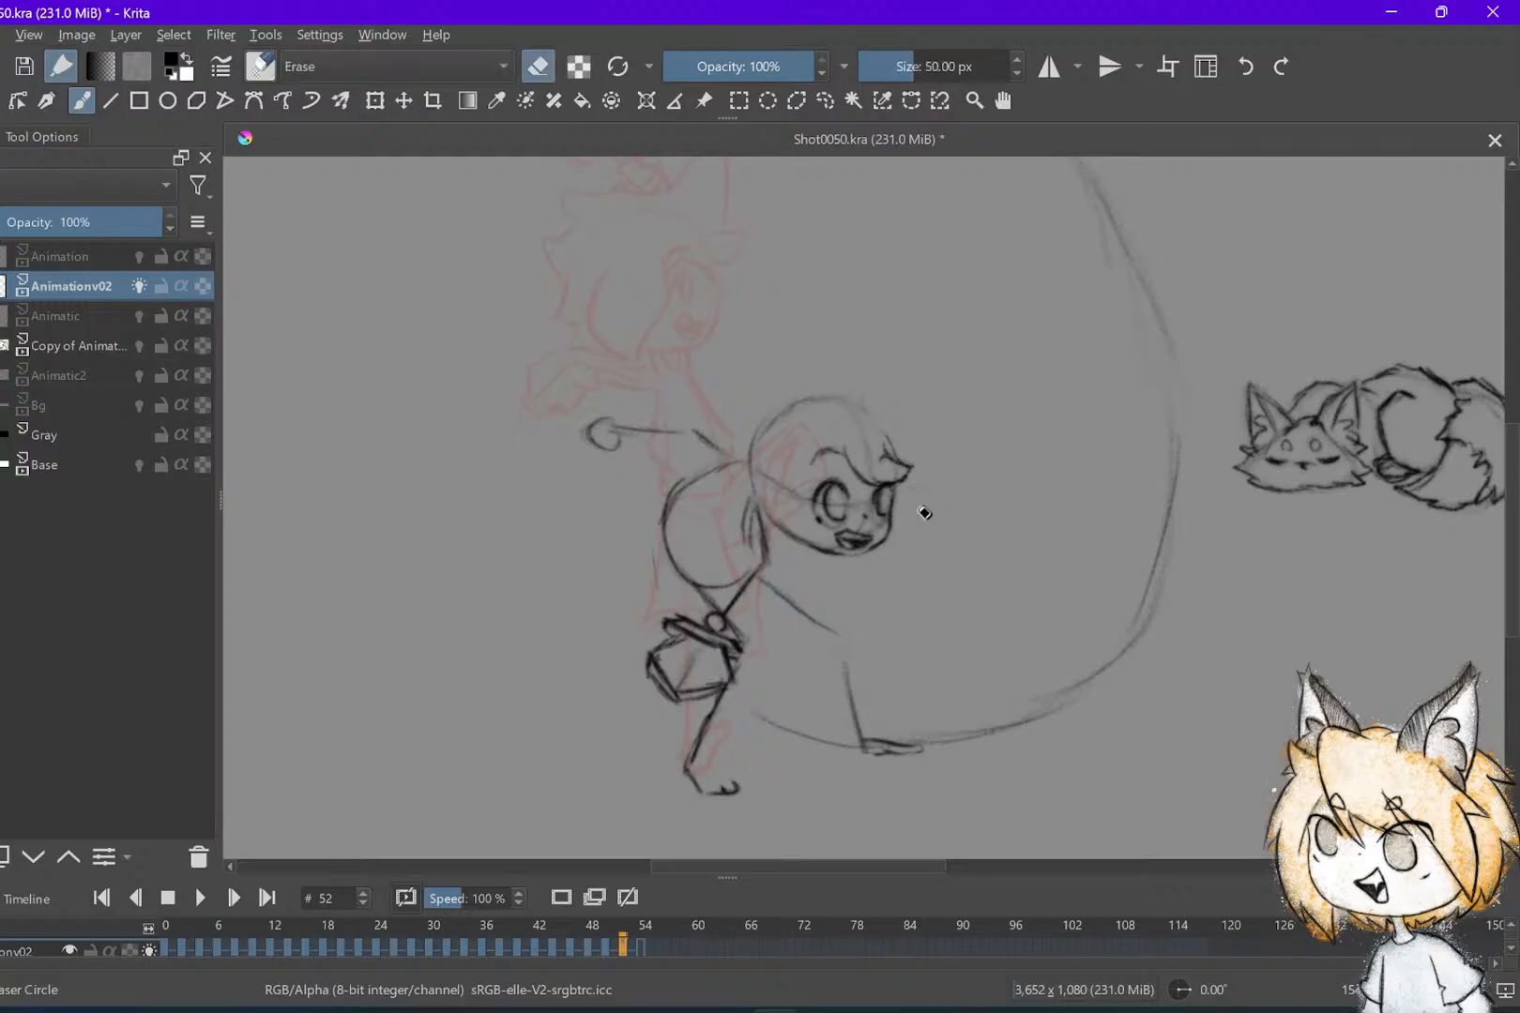
{"action": "key", "text": "e"}
{"action": "mouse_move", "coordinate": [855, 393]}
{"action": "left_mouse_down"}
{"action": "mouse_move", "coordinate": [902, 340]}
{"action": "mouse_move", "coordinate": [927, 432]}
{"action": "left_mouse_up"}
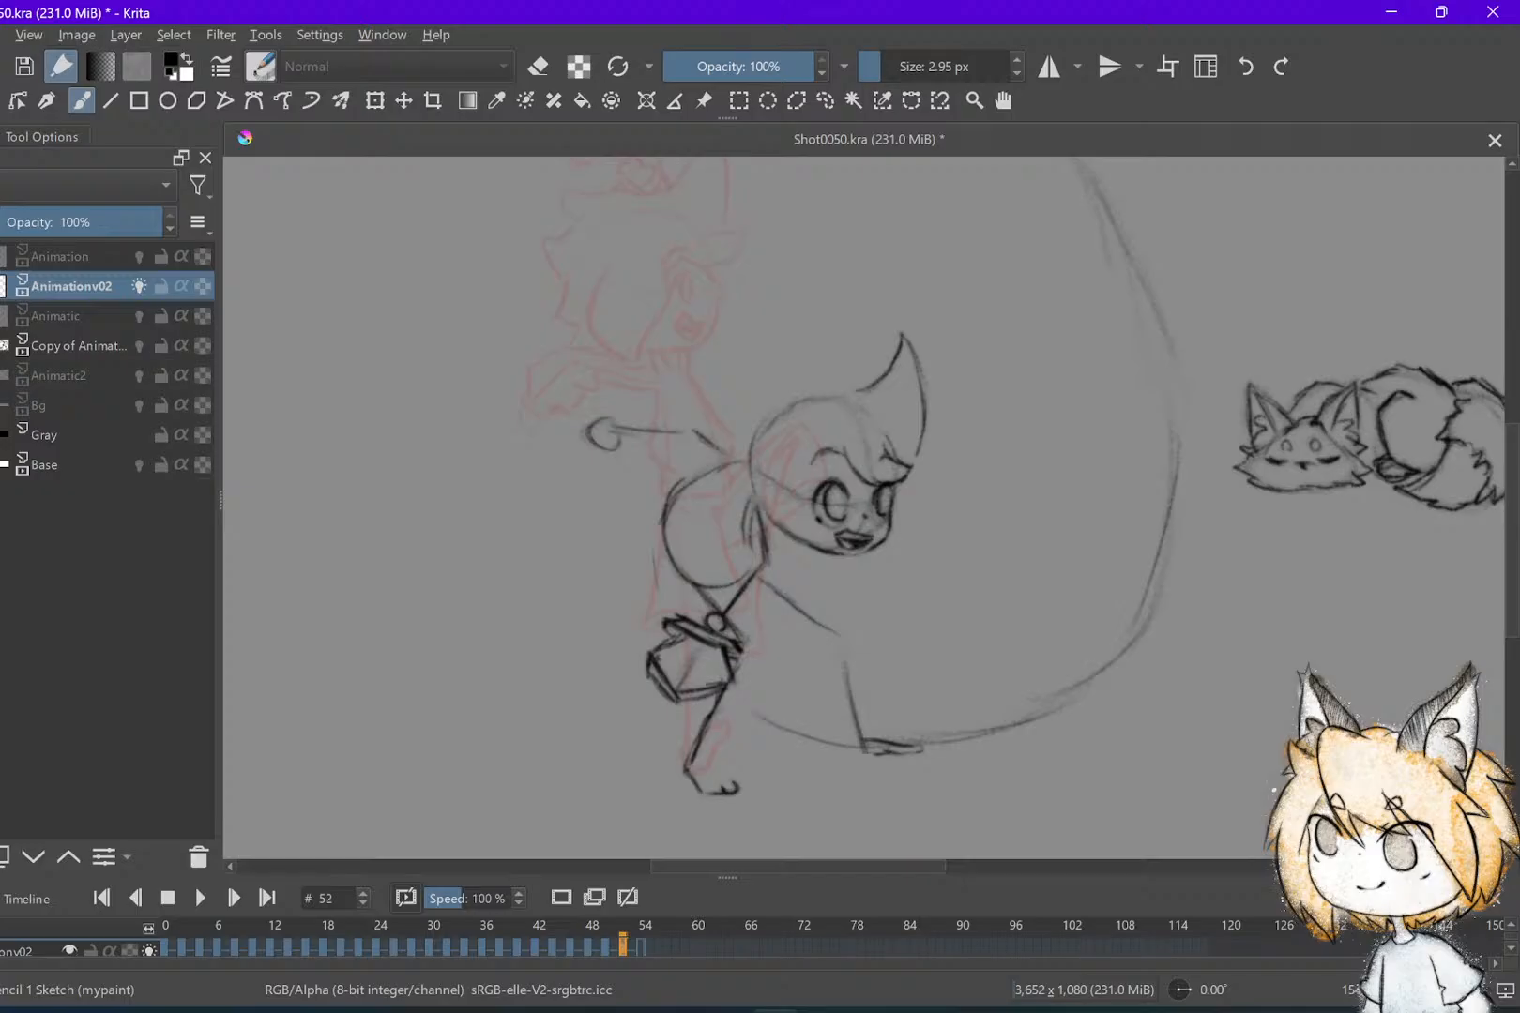
Compare the new hair tuft on frame 52 with the hair on the preceding frame
{"action": "key", "text": "Left"}
{"action": "key", "text": "Right"}
{"action": "key", "text": "Left"}
{"action": "key", "text": "Right"}
{"action": "key", "text": "Left"}
{"action": "key", "text": "Right"}
{"action": "key", "text": "Left"}
{"action": "key", "text": "Right"}
{"action": "key", "text": "e"}
{"action": "key", "text": "e"}
{"action": "key", "text": "Left"}
{"action": "key", "text": "Right"}
{"action": "key", "text": "e"}
{"action": "key", "text": "e"}
Draw a short jagged hair lock beside the far cheek on frame 52, save, and check it against the preceding frame
{"action": "left_click_drag", "start_coordinate": [954, 483], "coordinate": [883, 546]}
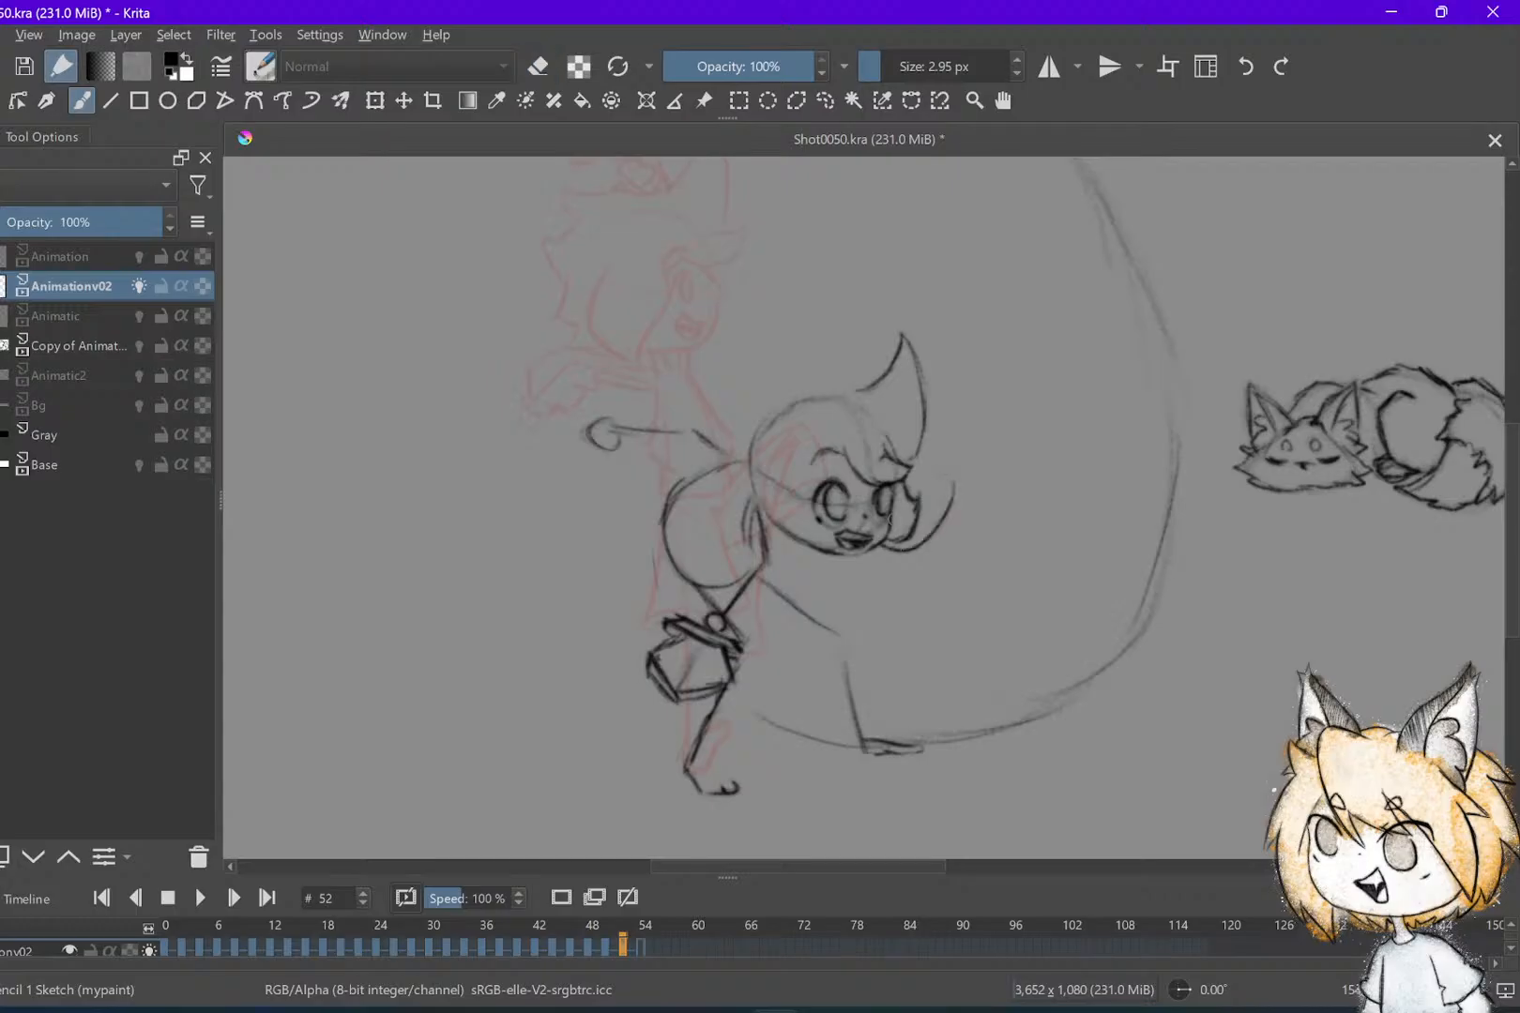
{"action": "key", "text": "ctrl+z"}
{"action": "key", "text": "Left"}
{"action": "key", "text": "Right"}
{"action": "key", "text": "Left"}
{"action": "key", "text": "Right"}
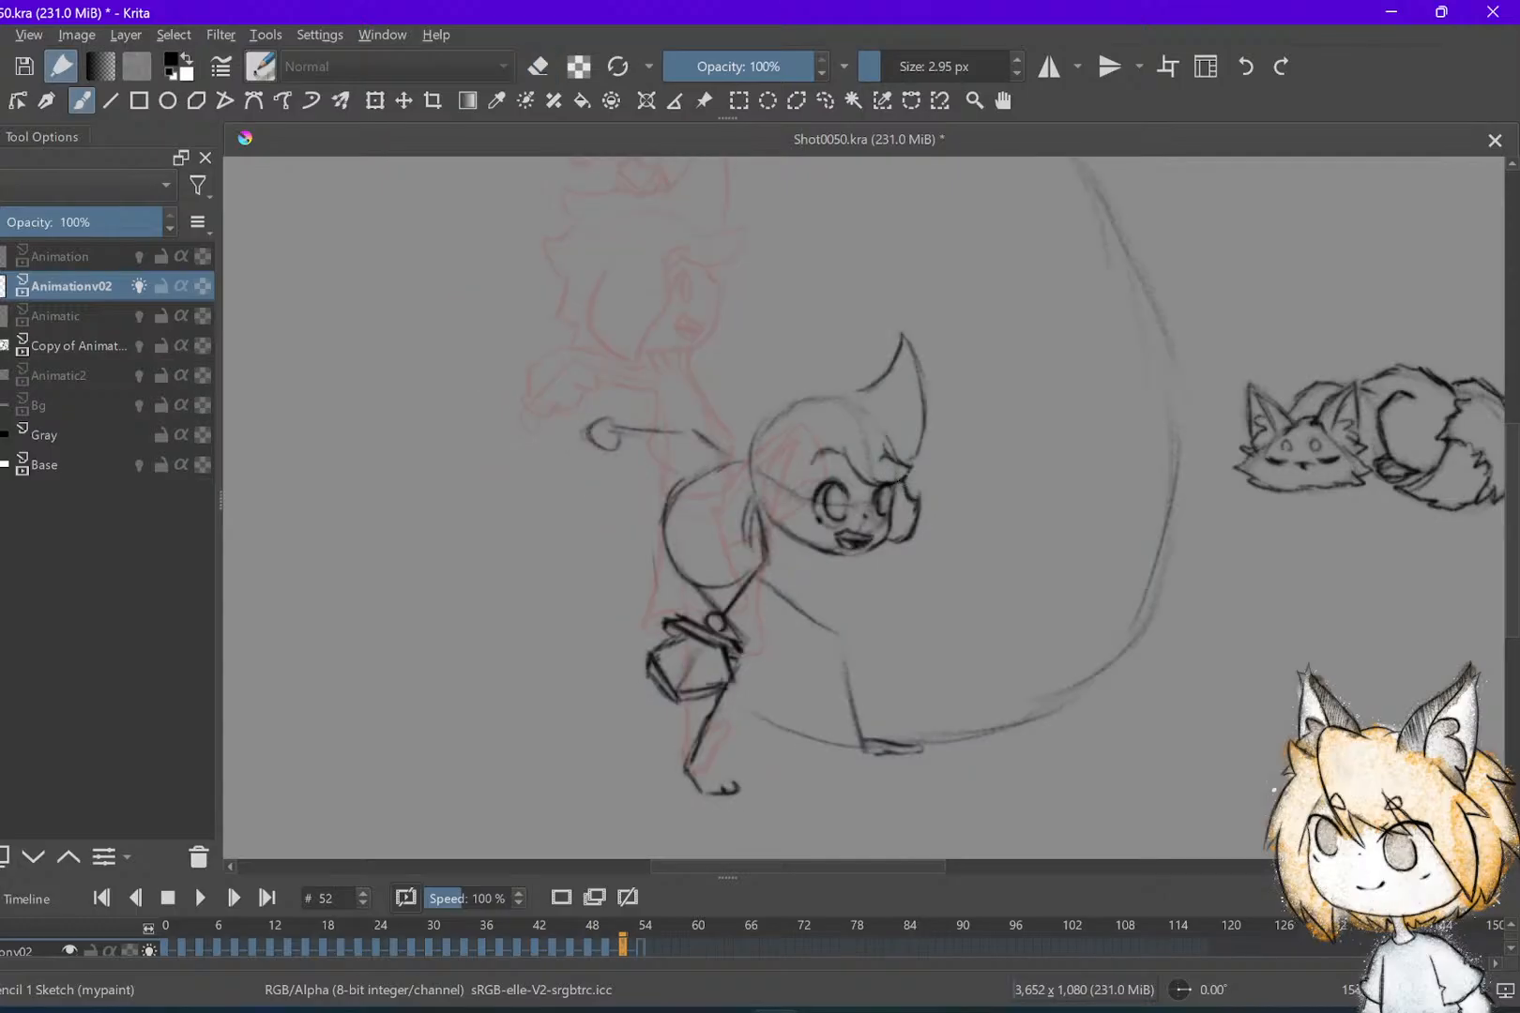
{"action": "key", "text": "Left"}
{"action": "key", "text": "Right"}
{"action": "key", "text": "ctrl+s"}
{"action": "key", "text": "Left"}
{"action": "key", "text": "Right"}
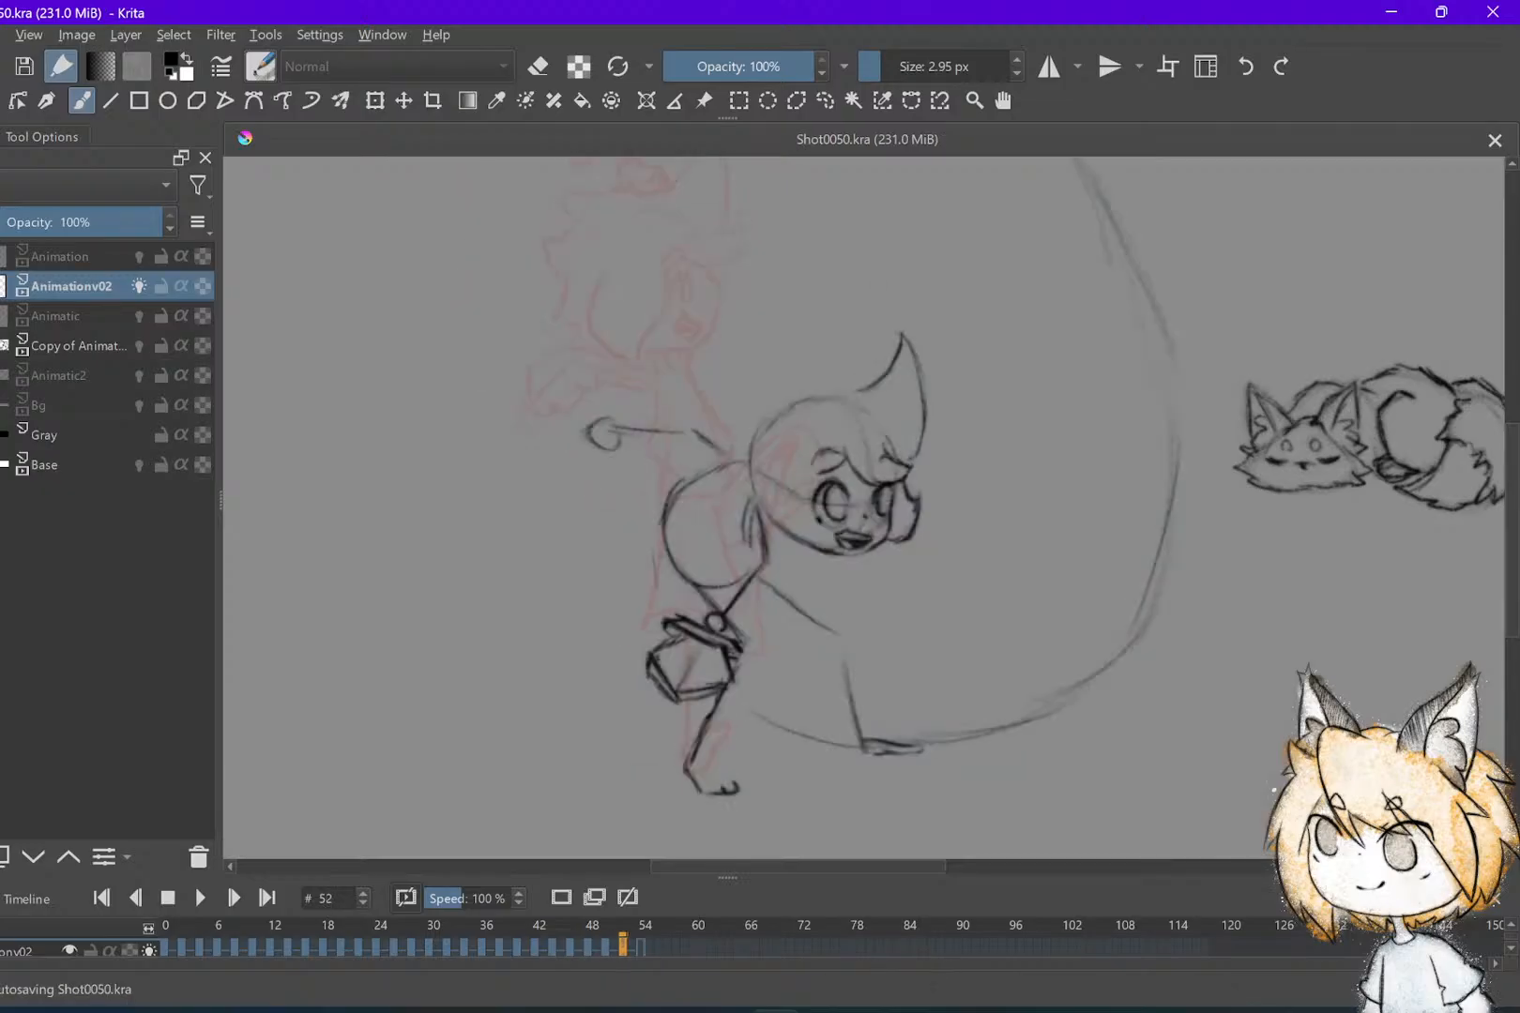
Draw small spiky tufts along the crown and back of the head on frame 52
{"action": "left_click_drag", "start_coordinate": [849, 348], "coordinate": [836, 383]}
{"action": "mouse_move", "coordinate": [848, 347]}
{"action": "left_mouse_down"}
{"action": "mouse_move", "coordinate": [850, 375]}
{"action": "mouse_move", "coordinate": [831, 383]}
{"action": "mouse_move", "coordinate": [860, 389]}
{"action": "mouse_move", "coordinate": [815, 363]}
{"action": "left_mouse_up"}
{"action": "key", "text": "comma"}
{"action": "key", "text": "period"}
{"action": "left_click_drag", "start_coordinate": [808, 383], "coordinate": [770, 378]}
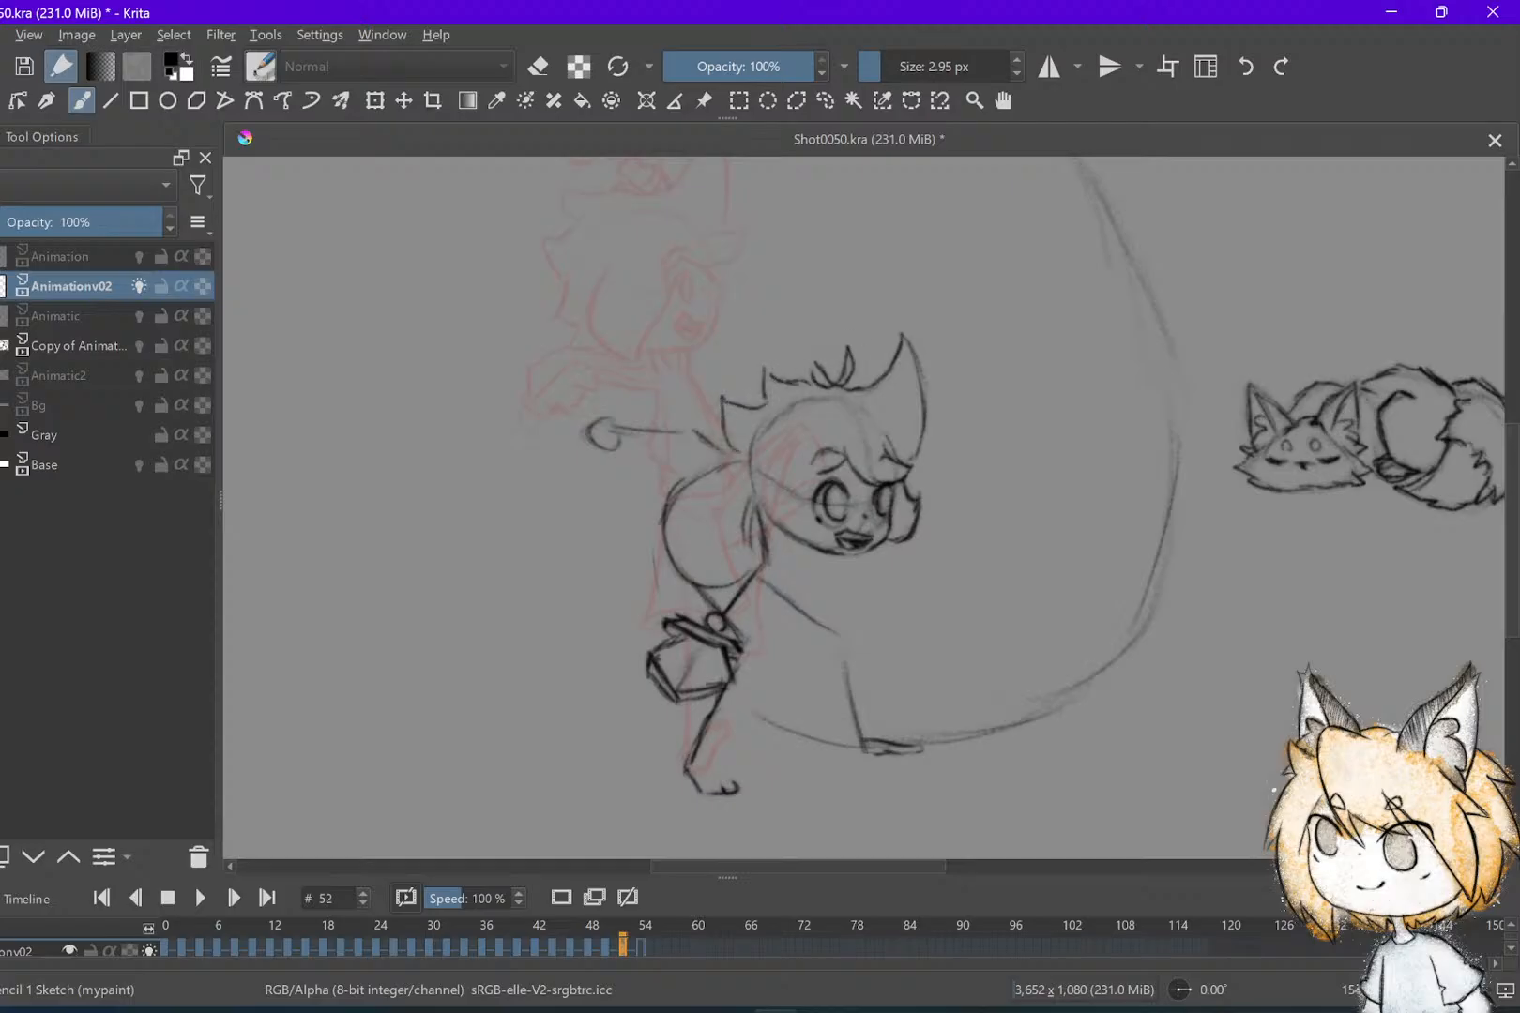
{"action": "key", "text": "comma"}
{"action": "key", "text": "period"}
Draw the rounded side hair and the jagged lock behind the near cheek on frame 52, and save the file
{"action": "left_click_drag", "start_coordinate": [737, 486], "coordinate": [748, 507]}
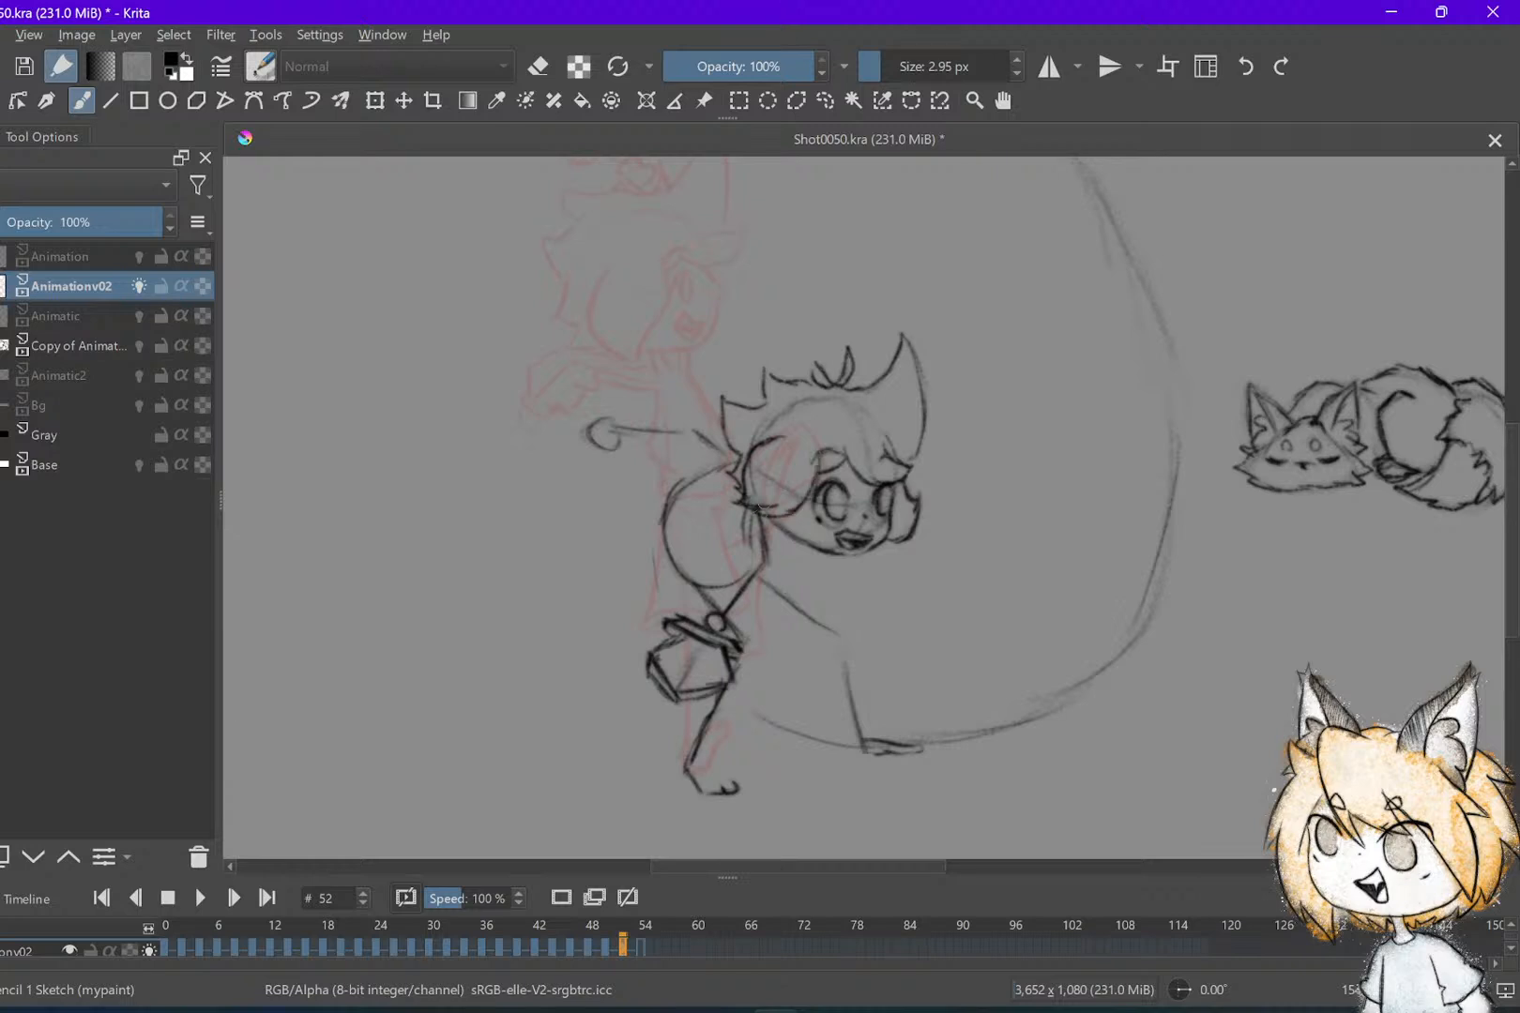
{"action": "key", "text": "e"}
{"action": "key", "text": "e"}
{"action": "key", "text": "Left"}
{"action": "key", "text": "Right"}
{"action": "left_click_drag", "start_coordinate": [755, 425], "coordinate": [762, 426]}
{"action": "key", "text": "ctrl+z"}
{"action": "key", "text": "ctrl+s"}
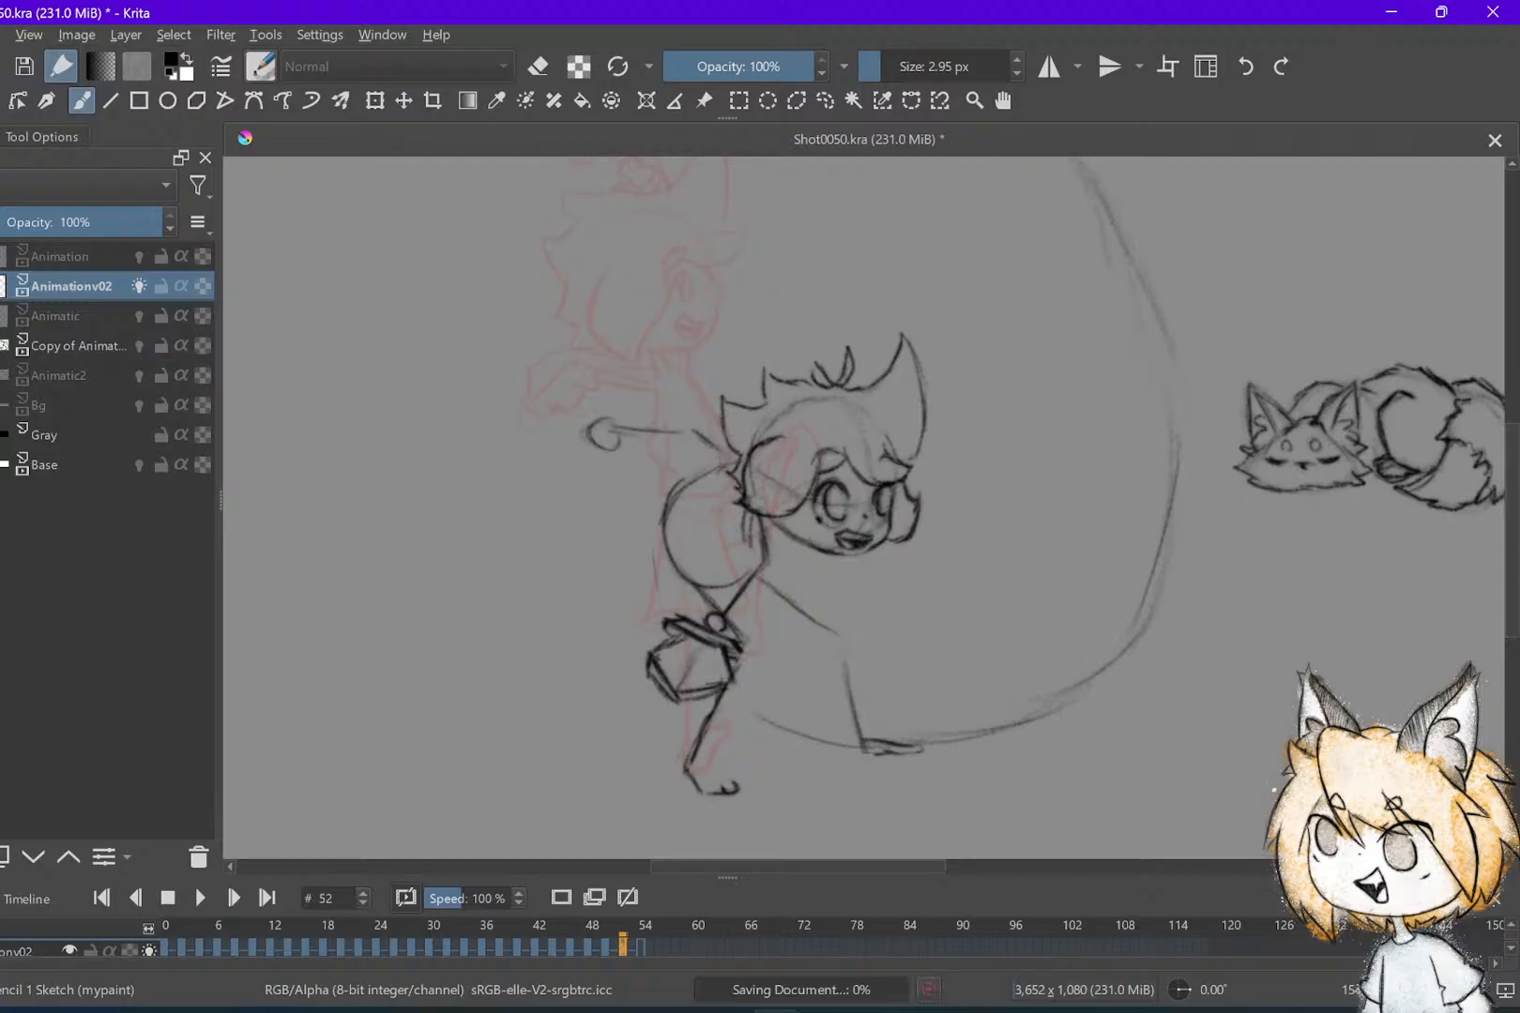
Outline the sleeve of the outstretched rear arm around its guide line on frame 52
{"action": "scroll", "coordinate": [1001, 639], "scroll_direction": "up", "scroll_amount": 2}
{"action": "scroll", "coordinate": [714, 553], "scroll_direction": "up", "scroll_amount": 1}
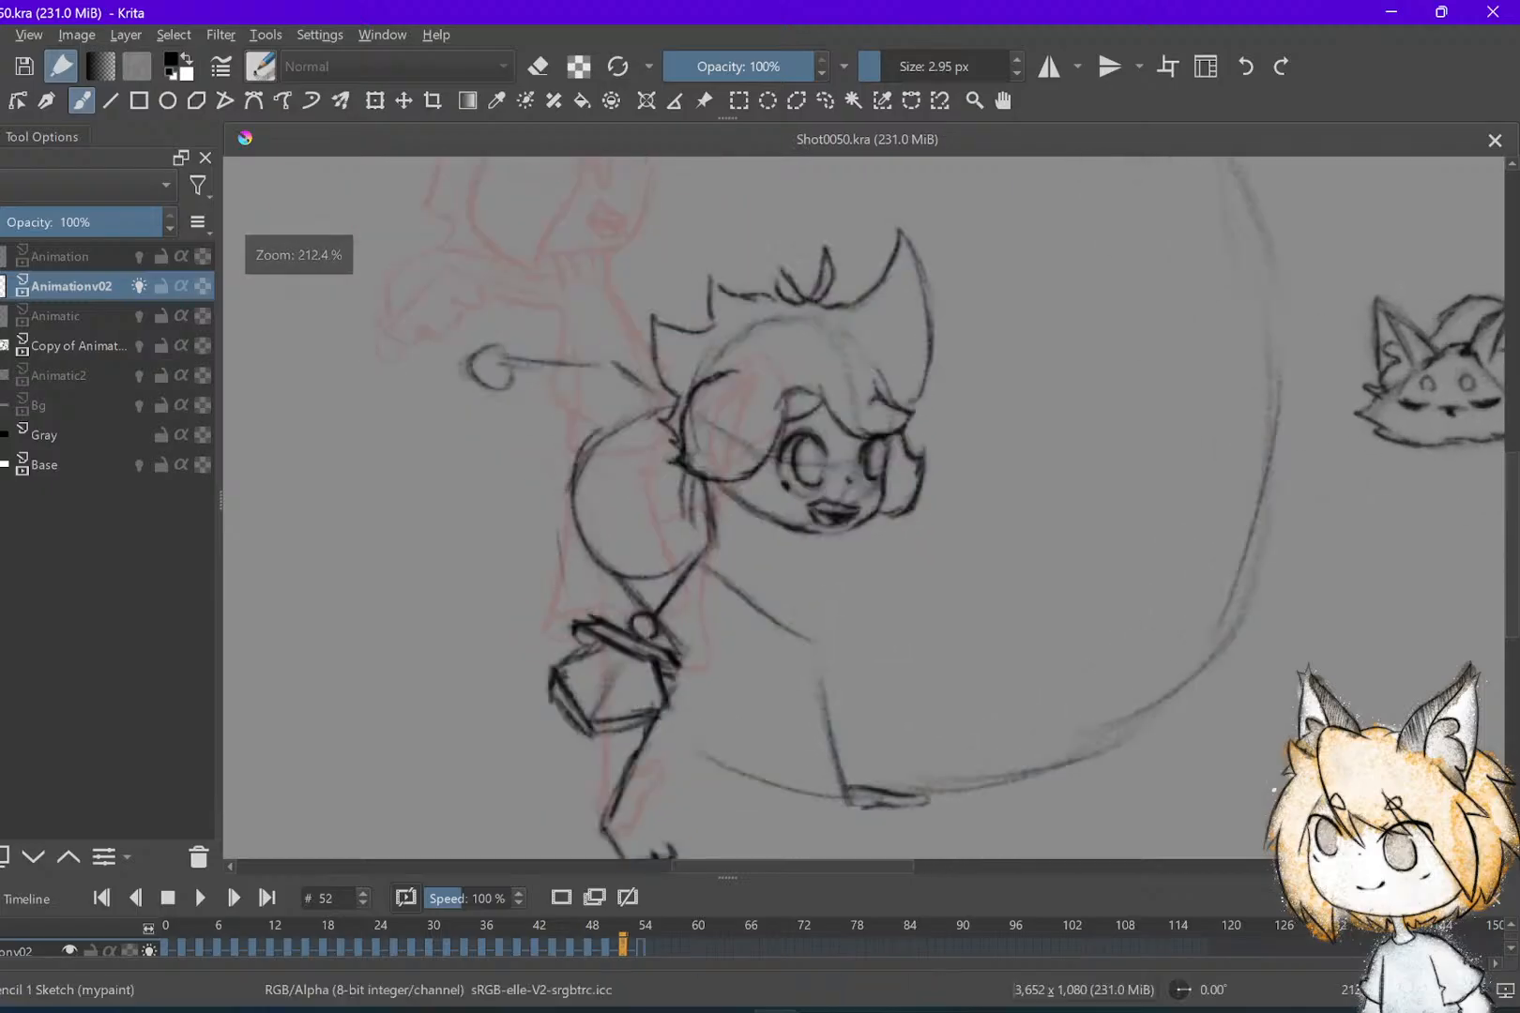
{"action": "scroll", "coordinate": [816, 554], "scroll_direction": "down", "scroll_amount": 1}
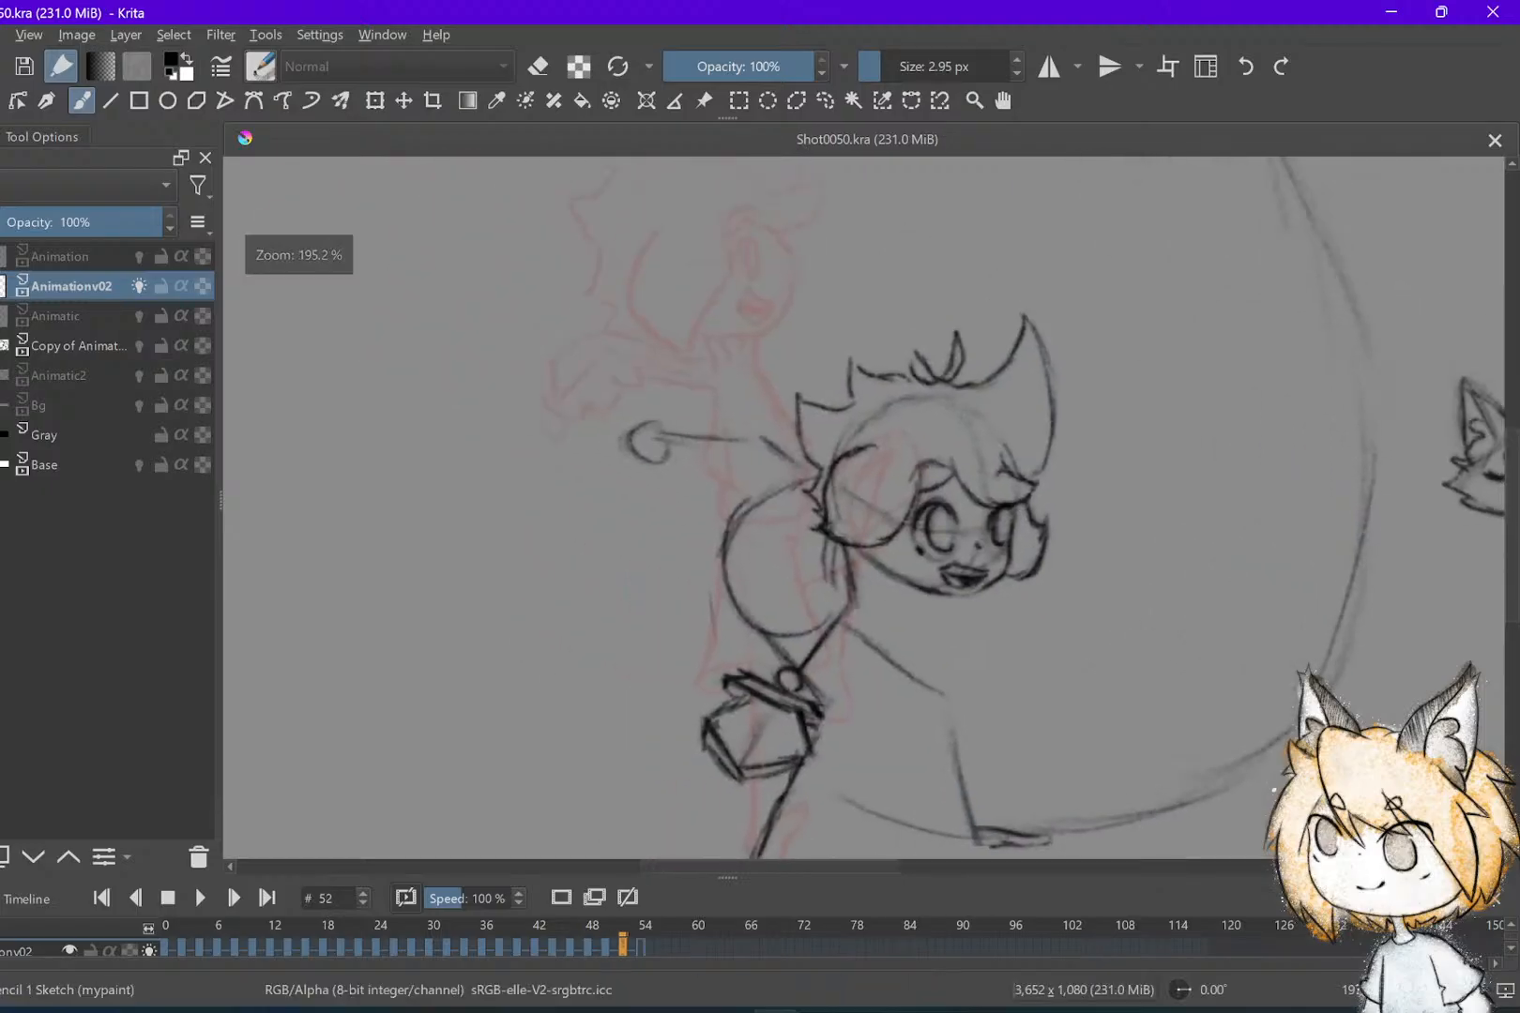
{"action": "key", "text": "Left"}
{"action": "key", "text": "Right"}
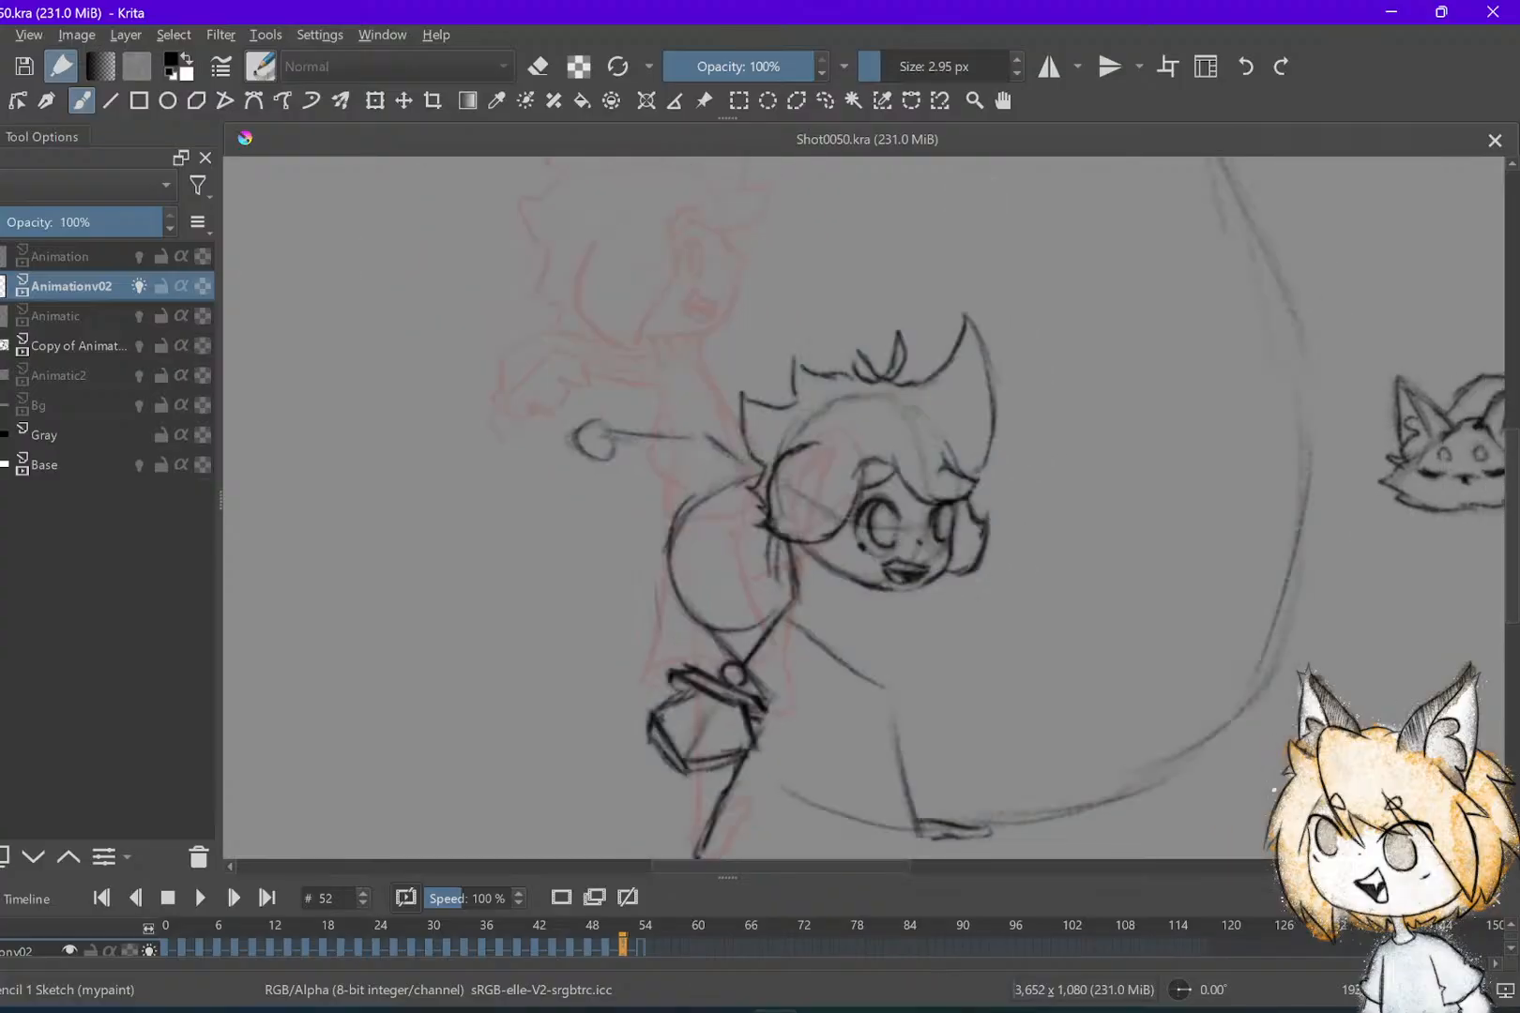
{"action": "mouse_move", "coordinate": [738, 443]}
{"action": "left_mouse_down"}
{"action": "mouse_move", "coordinate": [672, 413]}
{"action": "mouse_move", "coordinate": [617, 430]}
{"action": "mouse_move", "coordinate": [638, 465]}
{"action": "mouse_move", "coordinate": [674, 467]}
{"action": "left_mouse_up"}
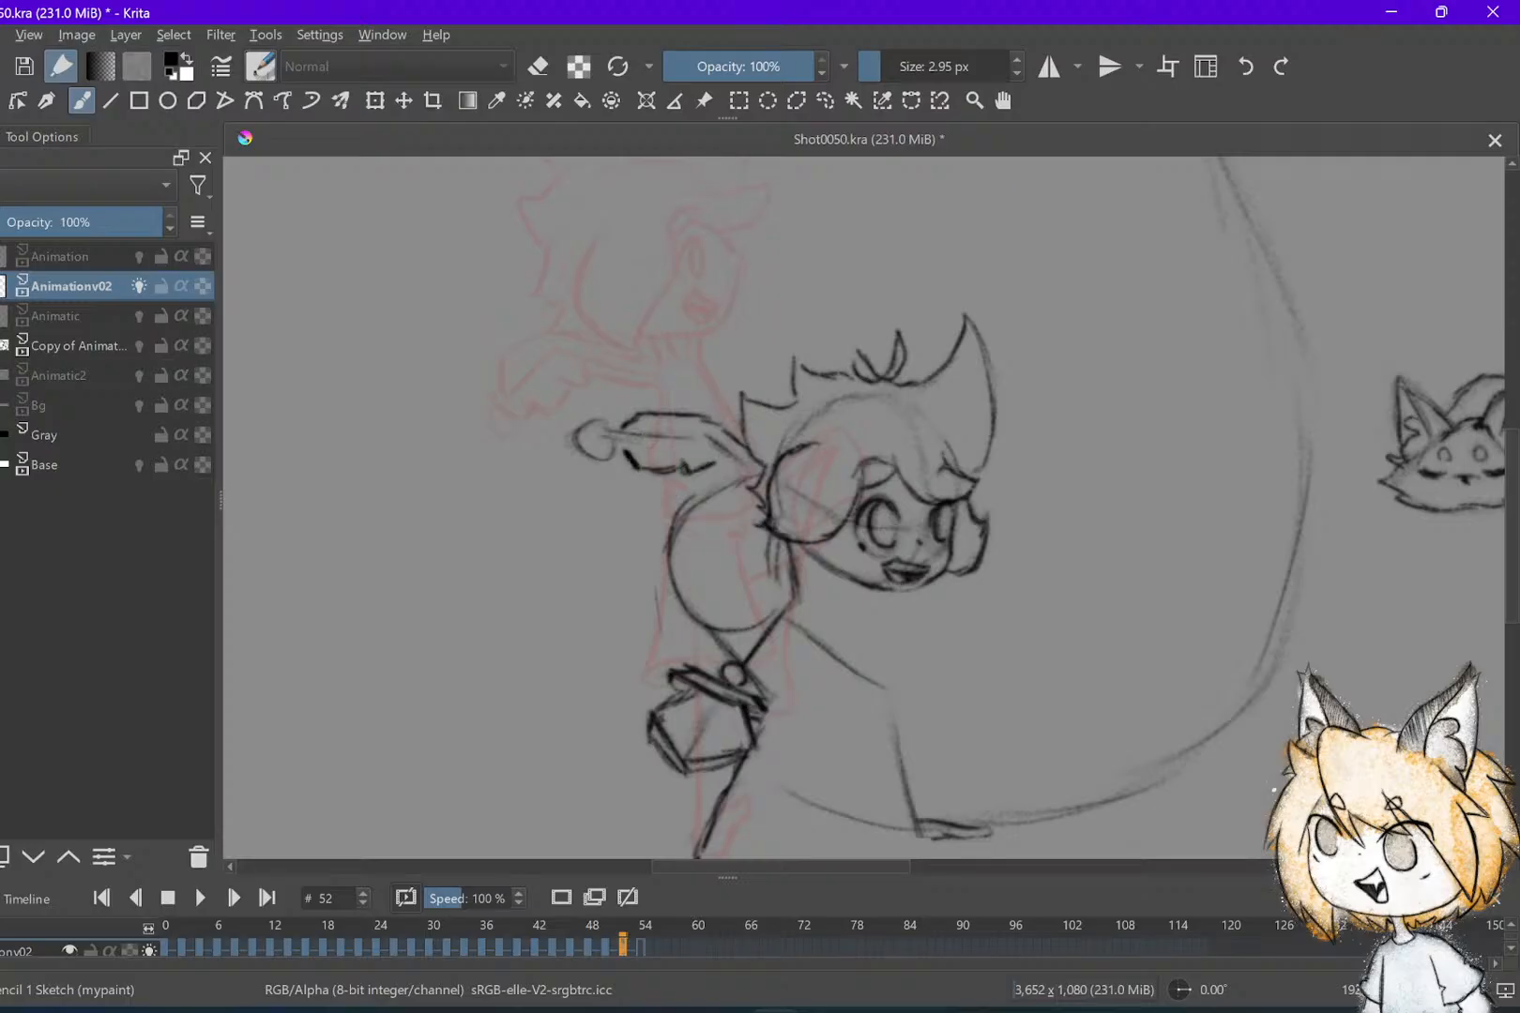
Complete the rear sleeve's cuff and jagged underside, checking against the preceding frames, and save the file
{"action": "key", "text": "Left"}
{"action": "key", "text": "Left"}
{"action": "key", "text": "Right"}
{"action": "key", "text": "Left"}
{"action": "key", "text": "Left"}
{"action": "key", "text": "Right"}
{"action": "key", "text": "Right"}
{"action": "key", "text": "Left"}
{"action": "key", "text": "Right"}
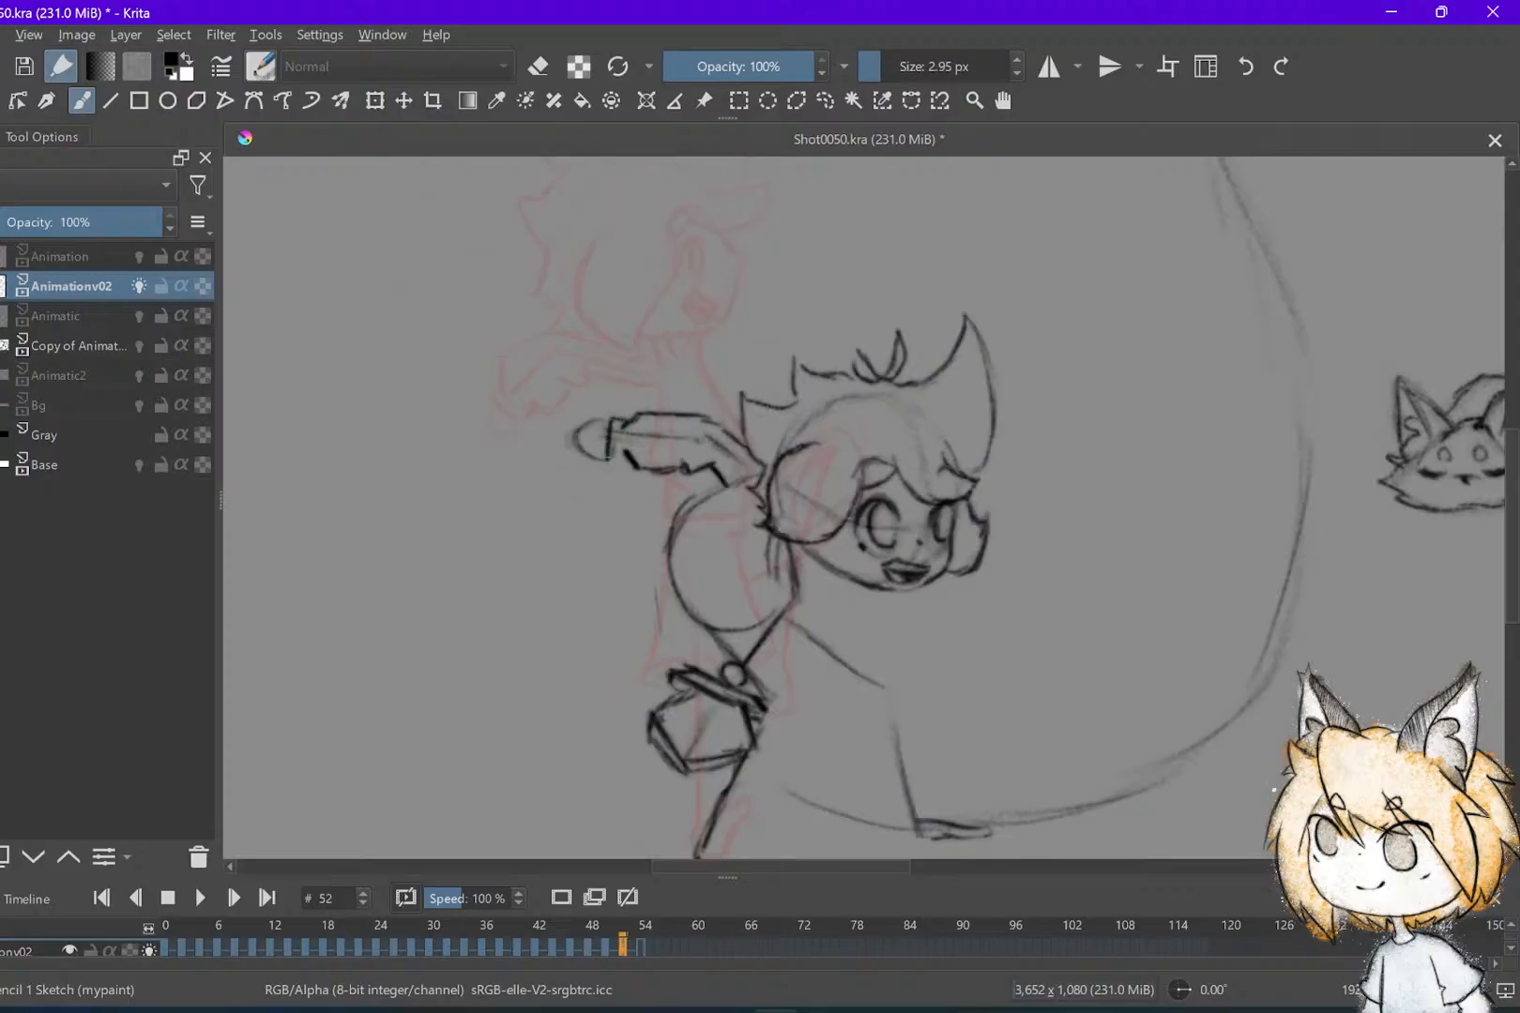
{"action": "key", "text": "ctrl+s"}
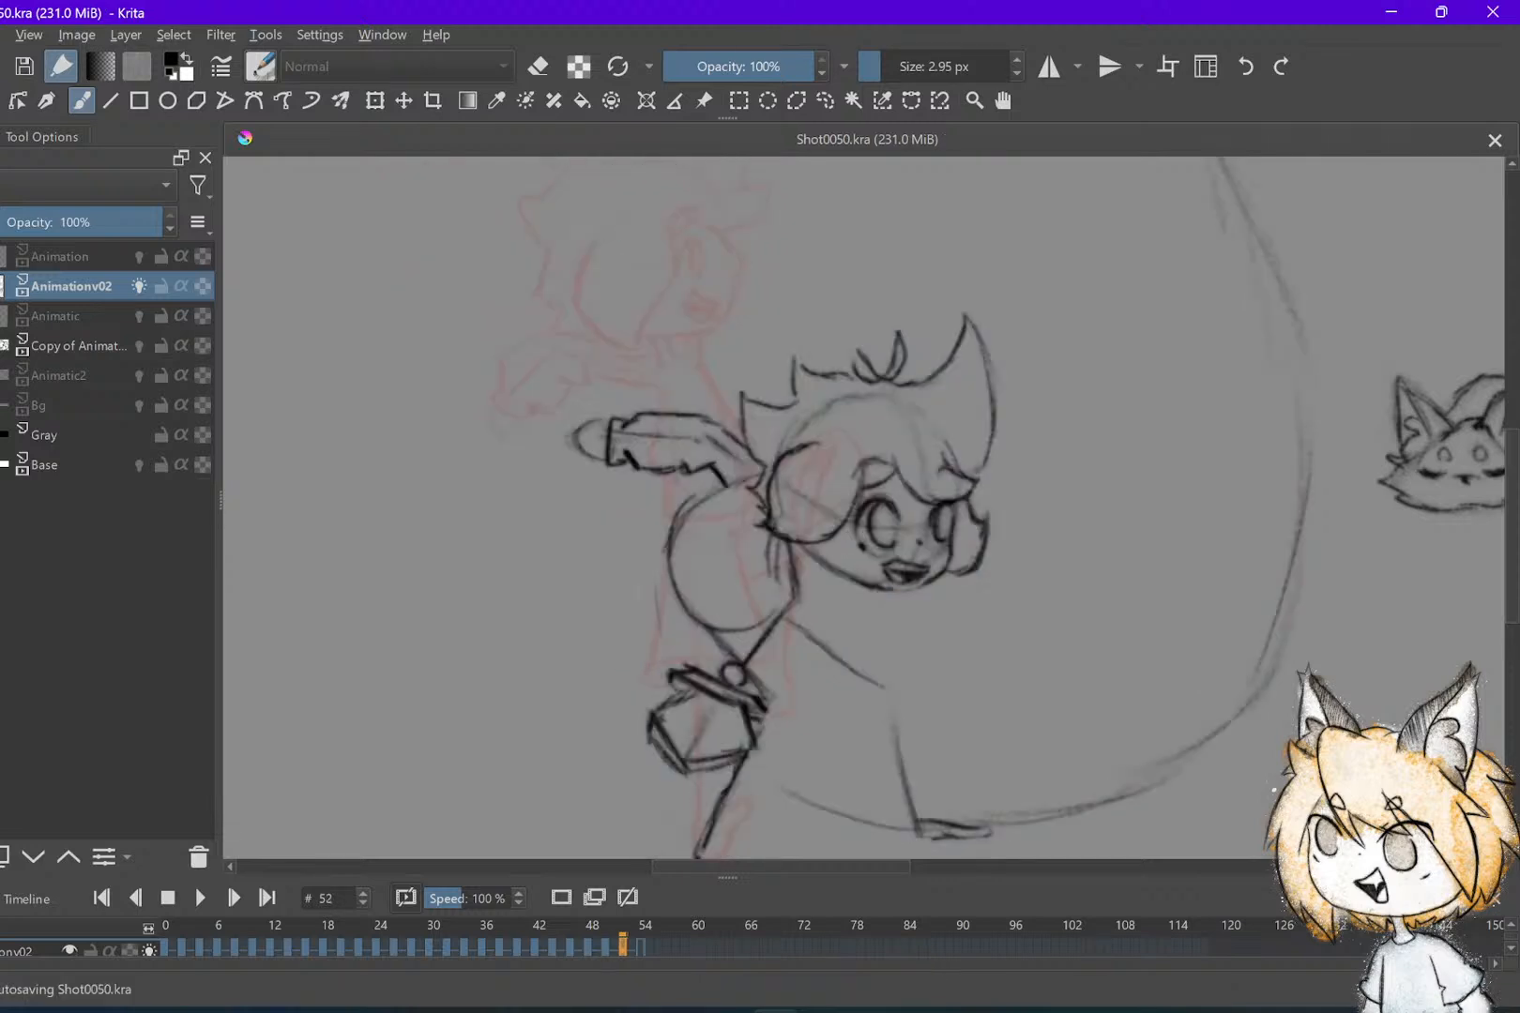
Draw the front arm's sleeve with folds and cuff above the sword hand on frame 52, and save the file
{"action": "left_click_drag", "start_coordinate": [634, 451], "coordinate": [619, 432]}
{"action": "scroll", "coordinate": [734, 544], "scroll_direction": "up", "scroll_amount": 1}
{"action": "key", "text": "Left"}
{"action": "key", "text": "Right"}
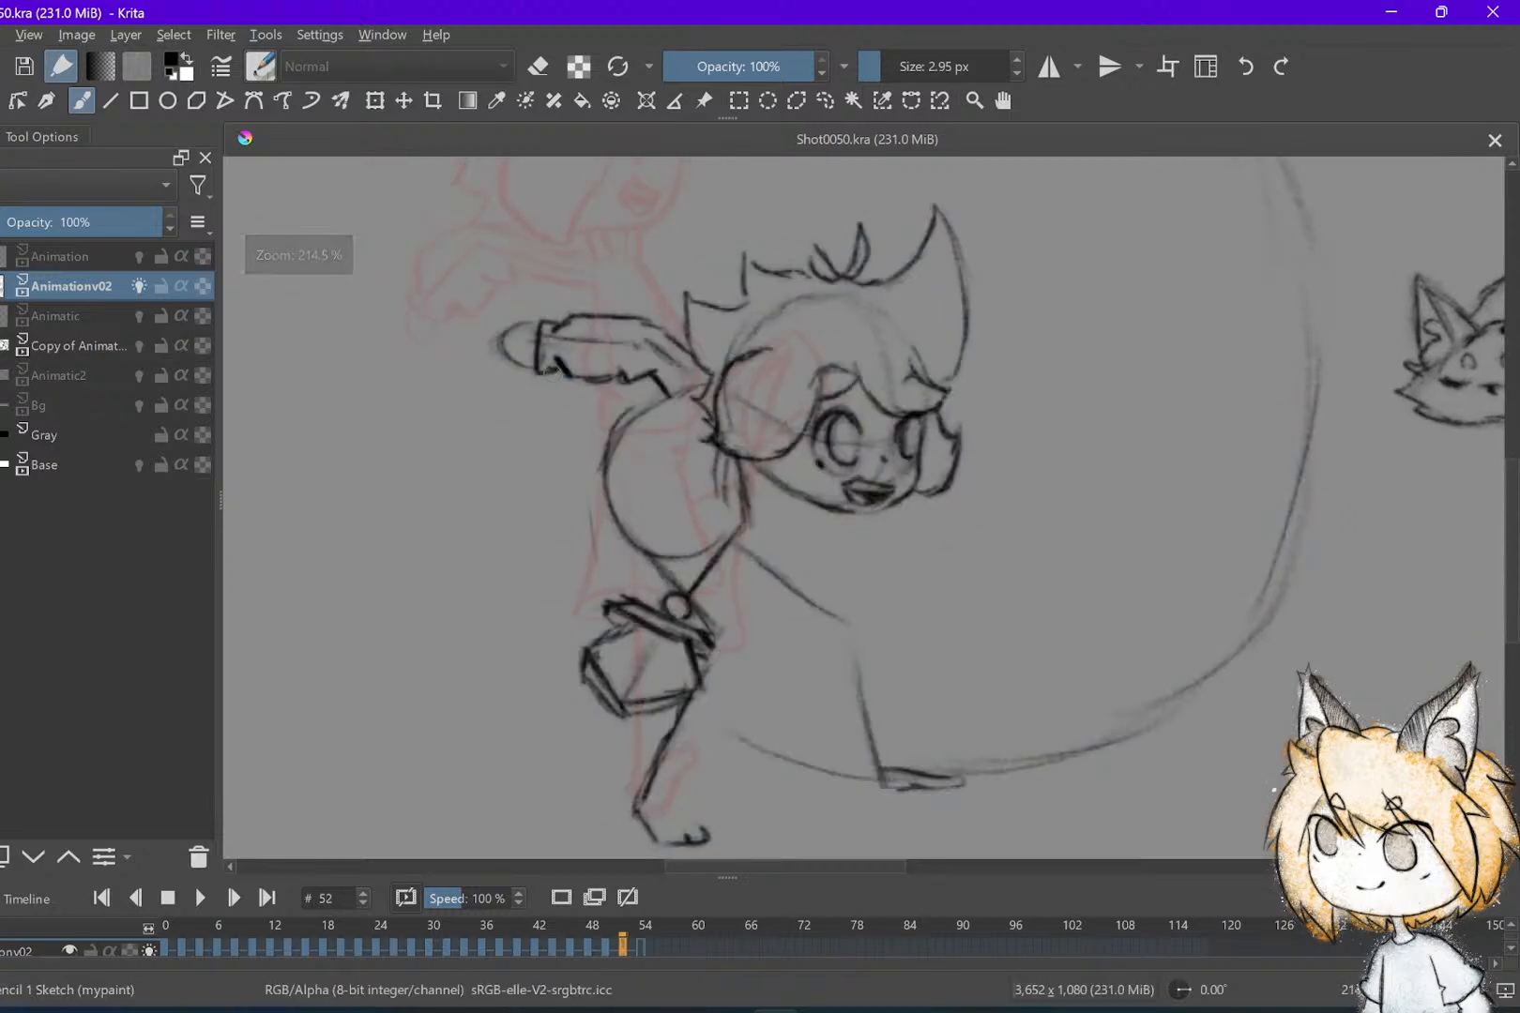
{"action": "mouse_move", "coordinate": [755, 470]}
{"action": "left_mouse_down"}
{"action": "mouse_move", "coordinate": [771, 518]}
{"action": "mouse_move", "coordinate": [752, 599]}
{"action": "mouse_move", "coordinate": [675, 542]}
{"action": "mouse_move", "coordinate": [746, 486]}
{"action": "mouse_move", "coordinate": [715, 503]}
{"action": "mouse_move", "coordinate": [727, 454]}
{"action": "left_mouse_up"}
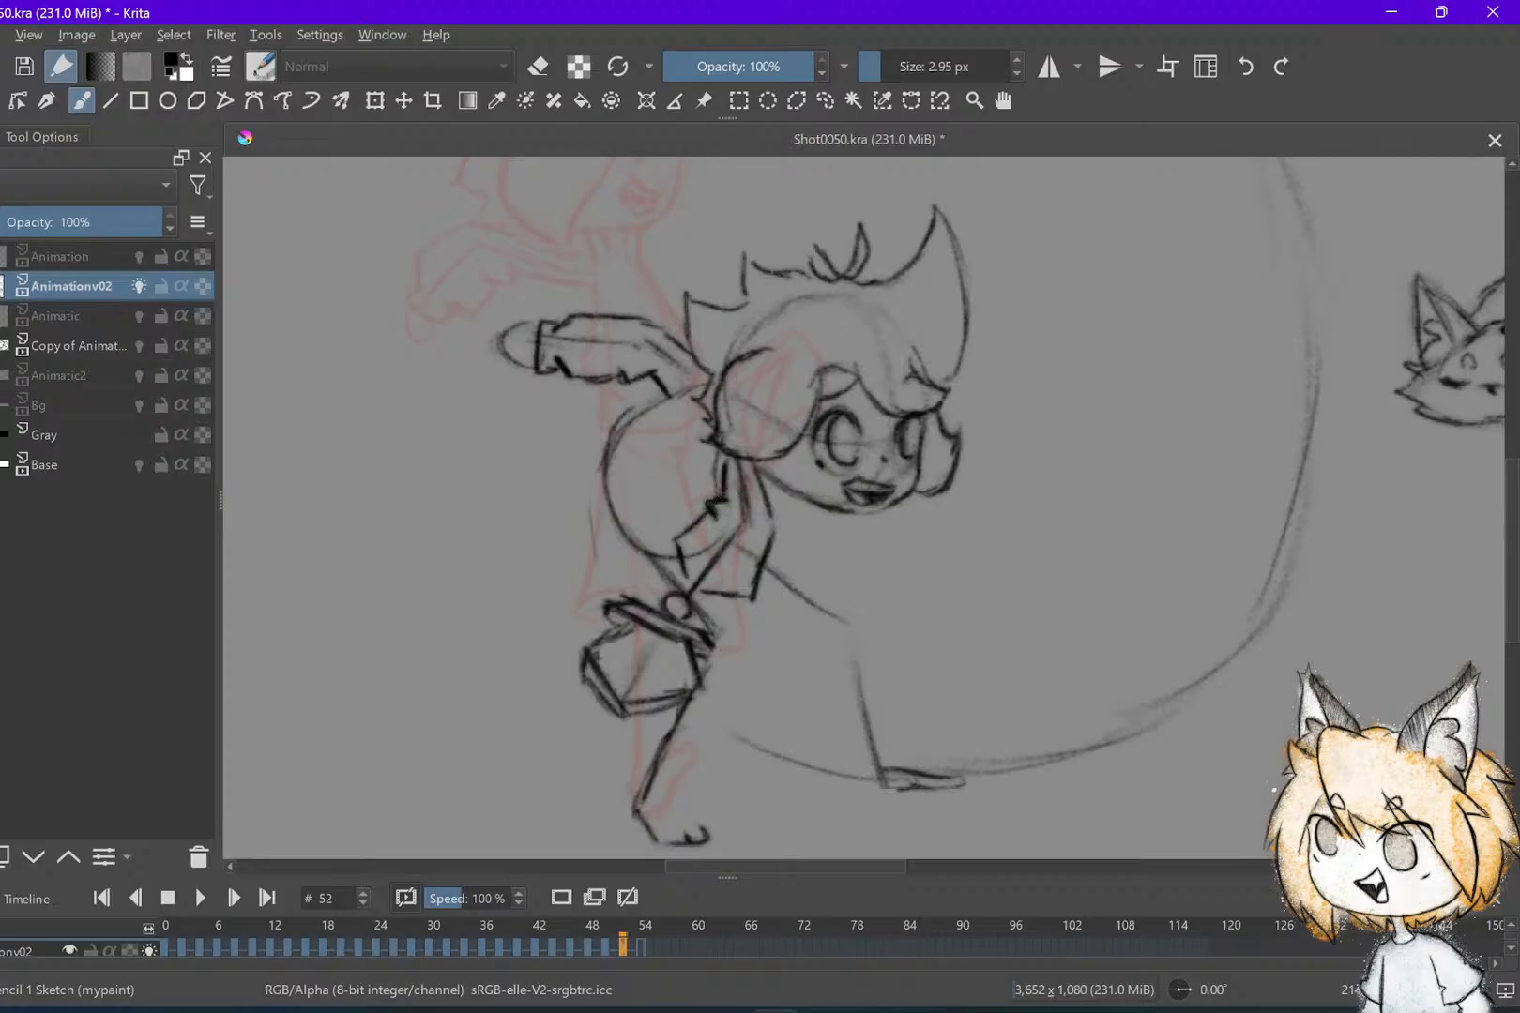
{"action": "left_click_drag", "start_coordinate": [670, 567], "coordinate": [695, 603]}
{"action": "key", "text": "Left"}
{"action": "key", "text": "Right"}
{"action": "key", "text": "ctrl+s"}
Outline the curved back of the torso from shoulder to waist on frame 52 and save the file
{"action": "key", "text": "Left"}
{"action": "key", "text": "Right"}
{"action": "mouse_move", "coordinate": [636, 413]}
{"action": "left_mouse_down"}
{"action": "mouse_move", "coordinate": [668, 394]}
{"action": "mouse_move", "coordinate": [591, 457]}
{"action": "mouse_move", "coordinate": [586, 484]}
{"action": "mouse_move", "coordinate": [624, 512]}
{"action": "left_mouse_up"}
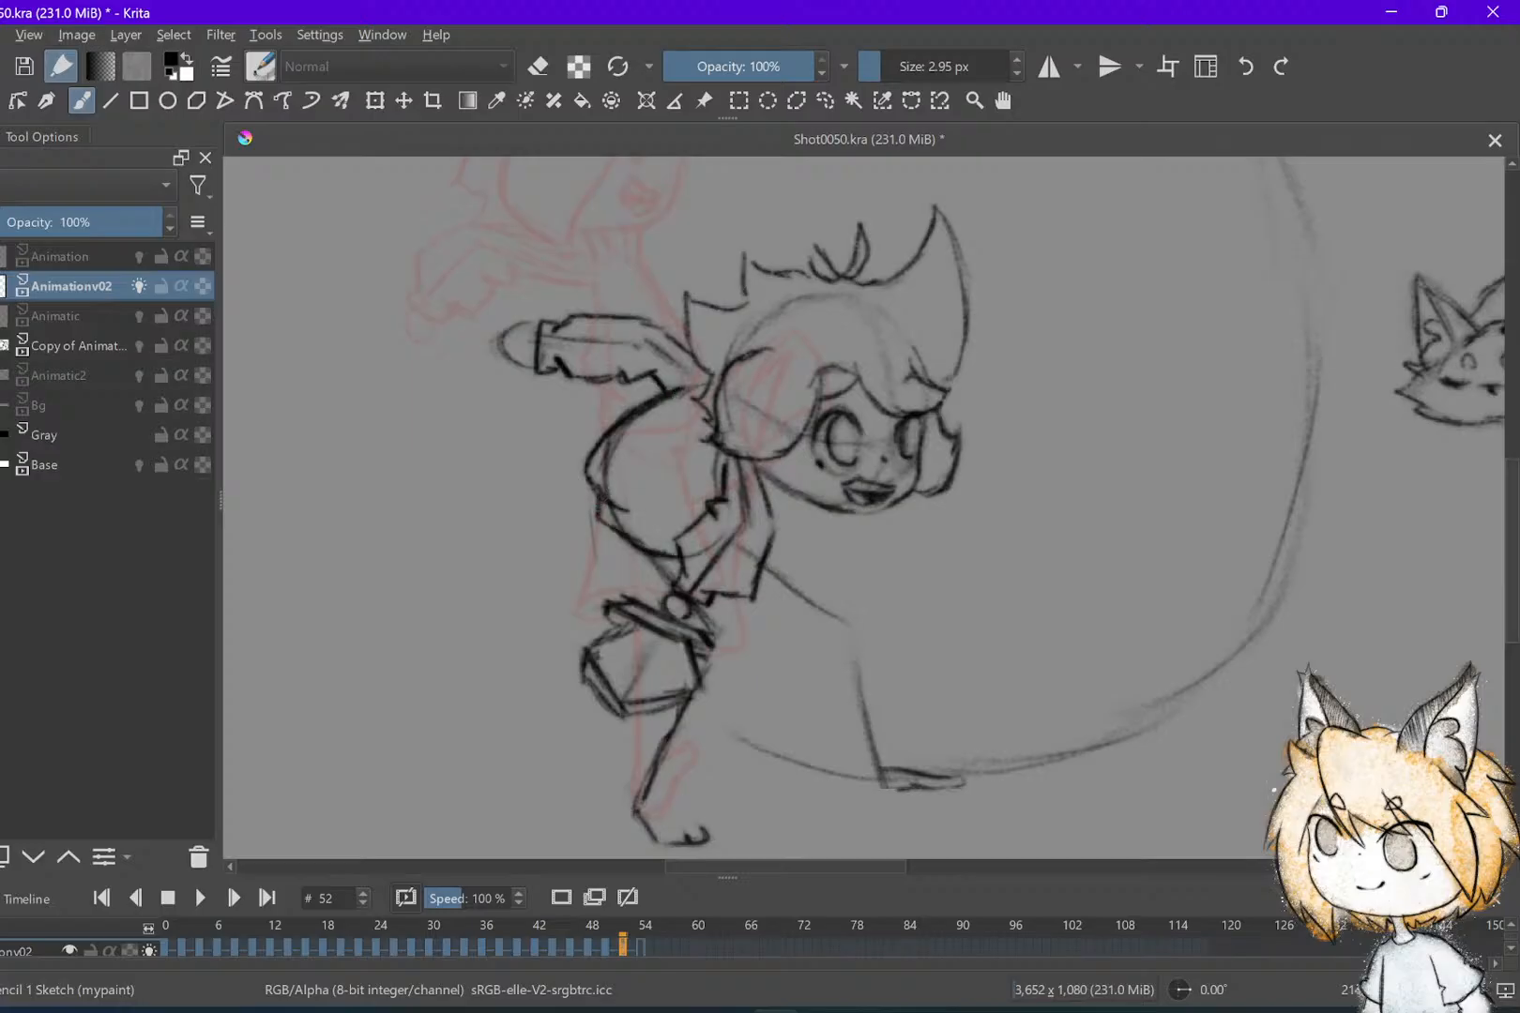
{"action": "key", "text": "ctrl+s"}
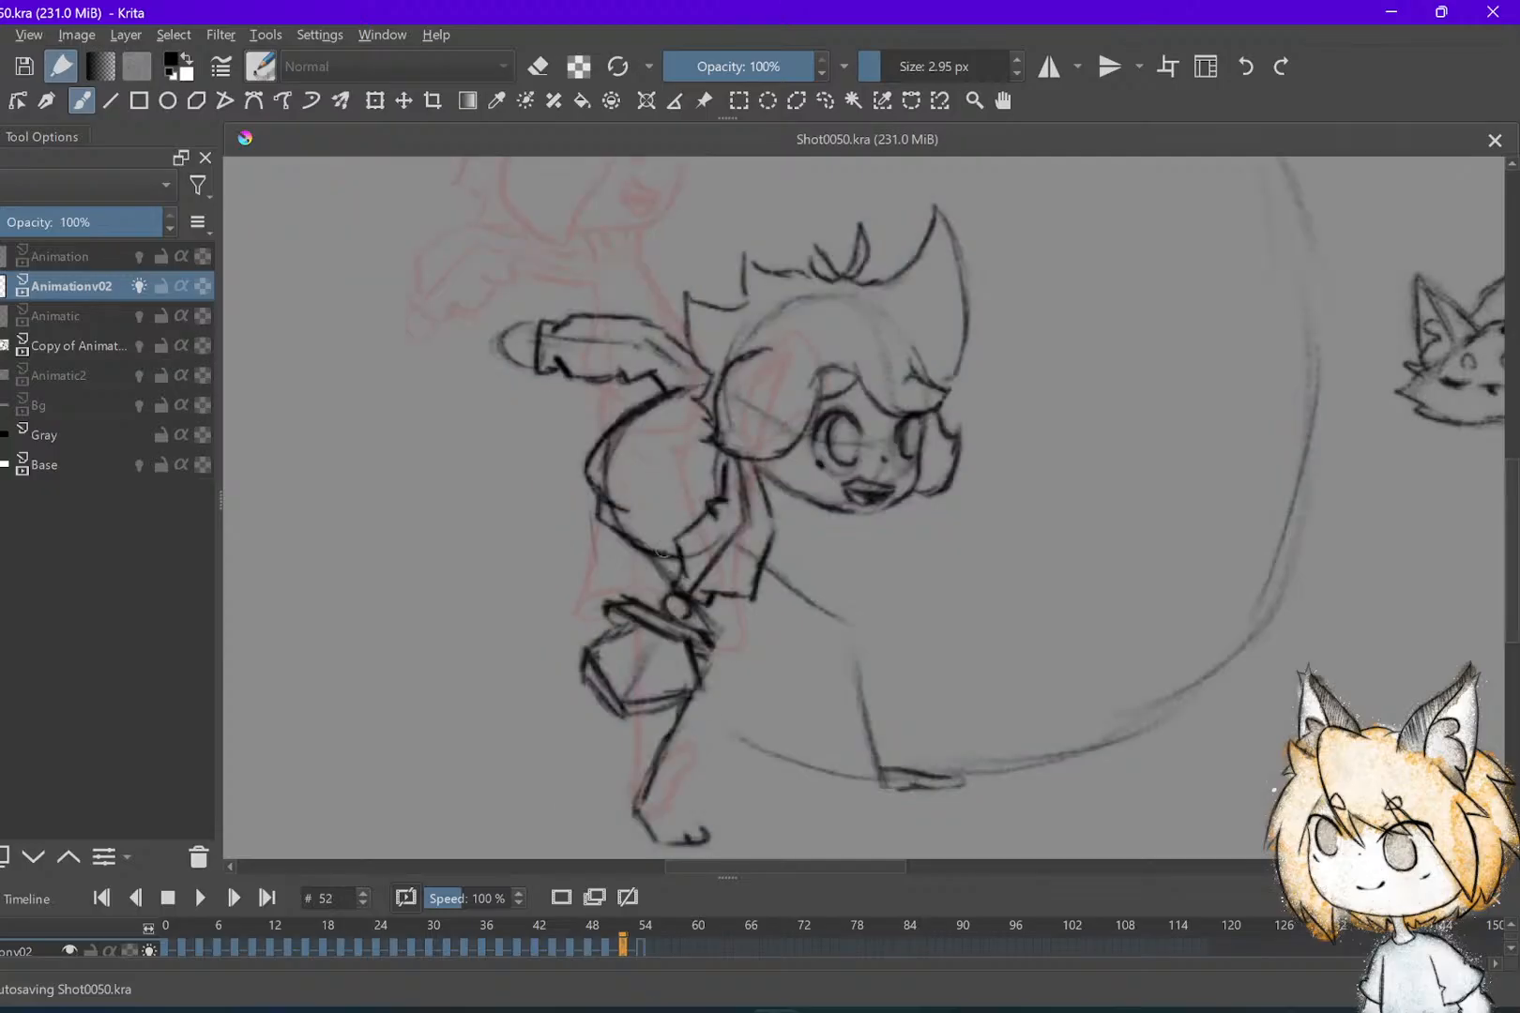
Draw the waist edge above the sword and the upper line of the front thigh, checking against the preceding frame
{"action": "scroll", "coordinate": [863, 506], "scroll_direction": "up", "scroll_amount": 1}
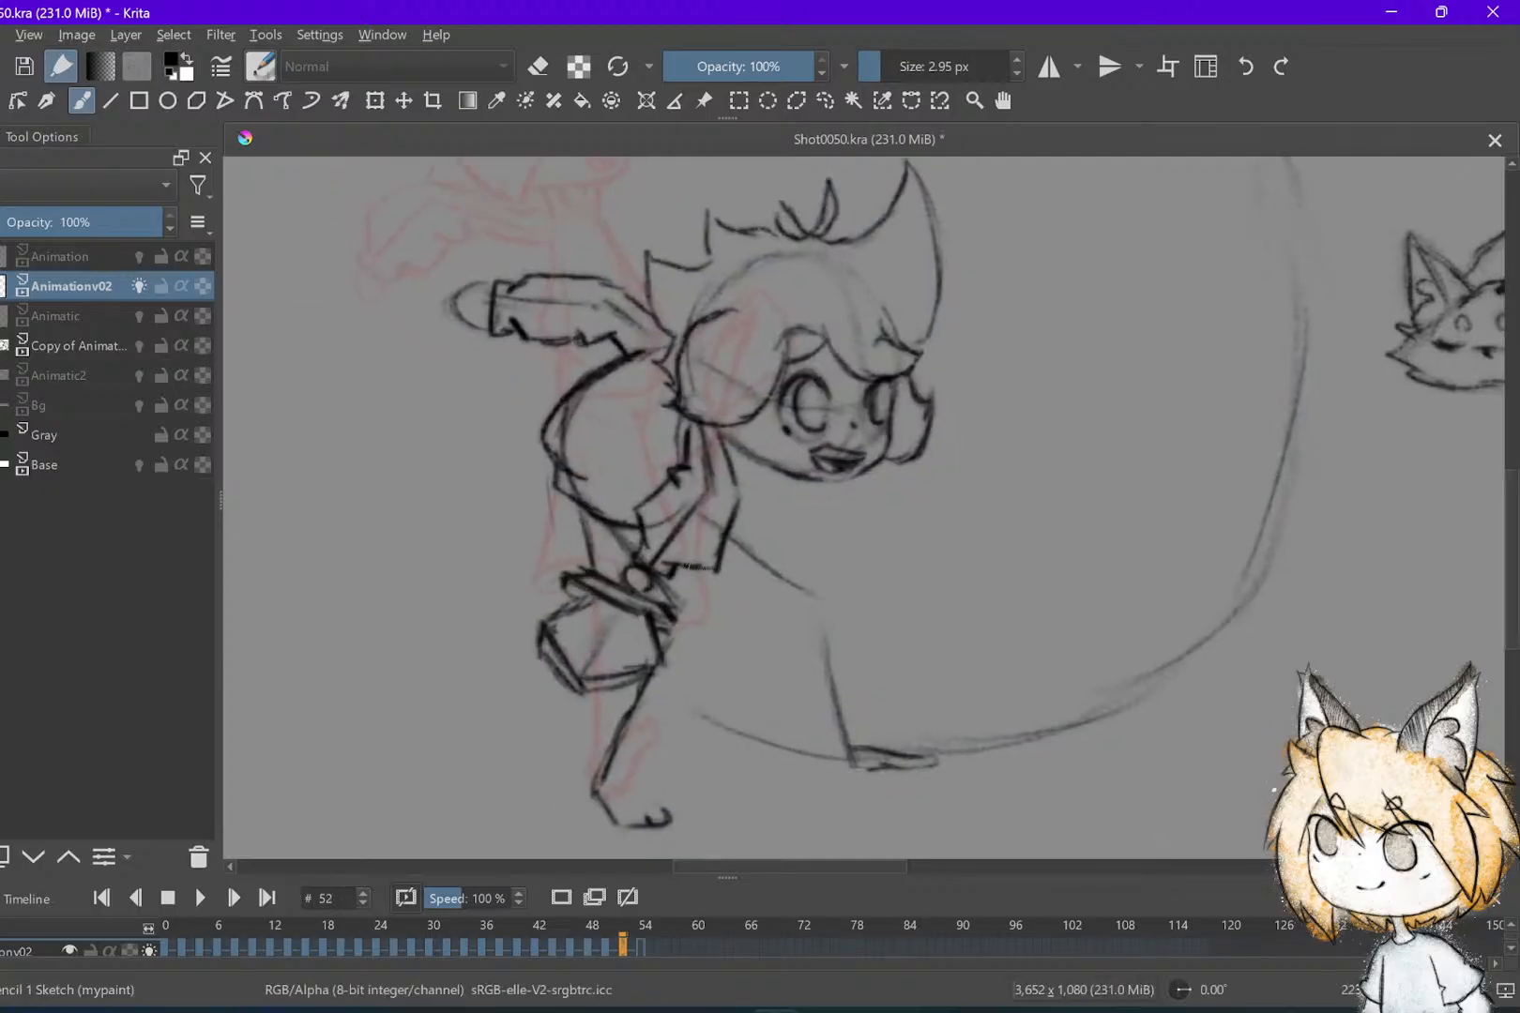
{"action": "left_click_drag", "start_coordinate": [743, 503], "coordinate": [826, 519]}
{"action": "key", "text": "Left"}
{"action": "key", "text": "Right"}
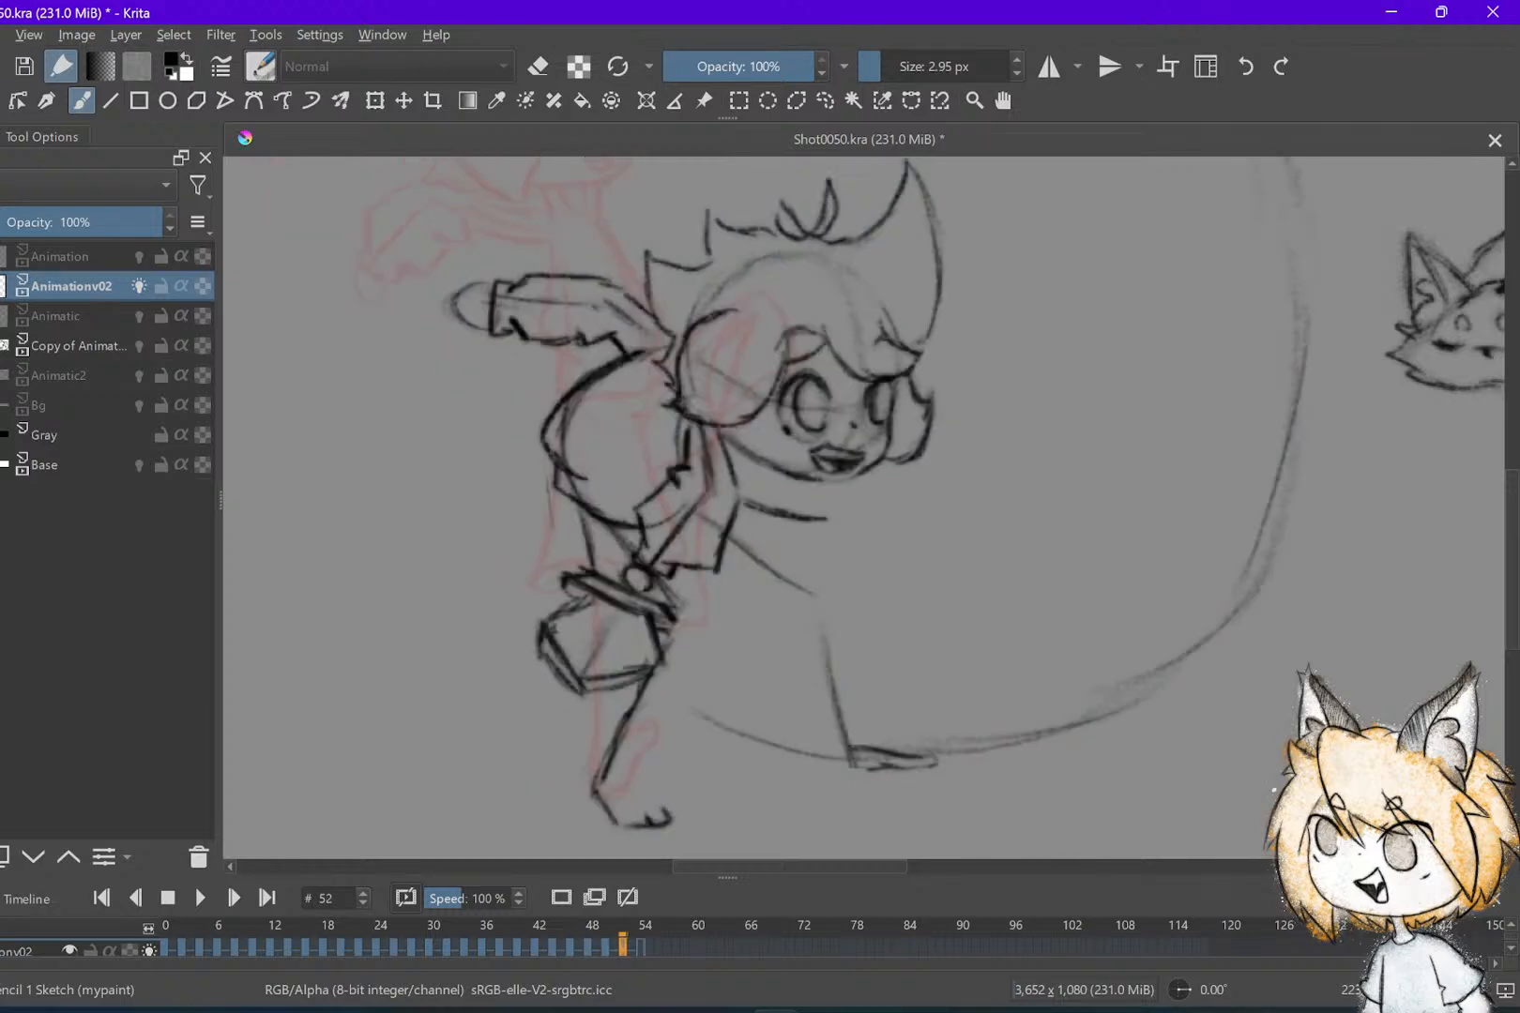
{"action": "key", "text": "Left"}
{"action": "key", "text": "Right"}
Draw the front leg's knee and thigh underside plus the rounded shape beside the sword guard, and save the file
{"action": "mouse_move", "coordinate": [829, 515]}
{"action": "left_mouse_down"}
{"action": "mouse_move", "coordinate": [845, 589]}
{"action": "mouse_move", "coordinate": [816, 643]}
{"action": "left_mouse_up"}
{"action": "mouse_move", "coordinate": [831, 530]}
{"action": "left_mouse_down"}
{"action": "mouse_move", "coordinate": [785, 628]}
{"action": "mouse_move", "coordinate": [798, 613]}
{"action": "mouse_move", "coordinate": [794, 645]}
{"action": "left_mouse_up"}
{"action": "mouse_move", "coordinate": [721, 575]}
{"action": "left_mouse_down"}
{"action": "mouse_move", "coordinate": [771, 627]}
{"action": "mouse_move", "coordinate": [740, 610]}
{"action": "mouse_move", "coordinate": [701, 641]}
{"action": "mouse_move", "coordinate": [664, 634]}
{"action": "mouse_move", "coordinate": [687, 590]}
{"action": "mouse_move", "coordinate": [663, 581]}
{"action": "left_mouse_up"}
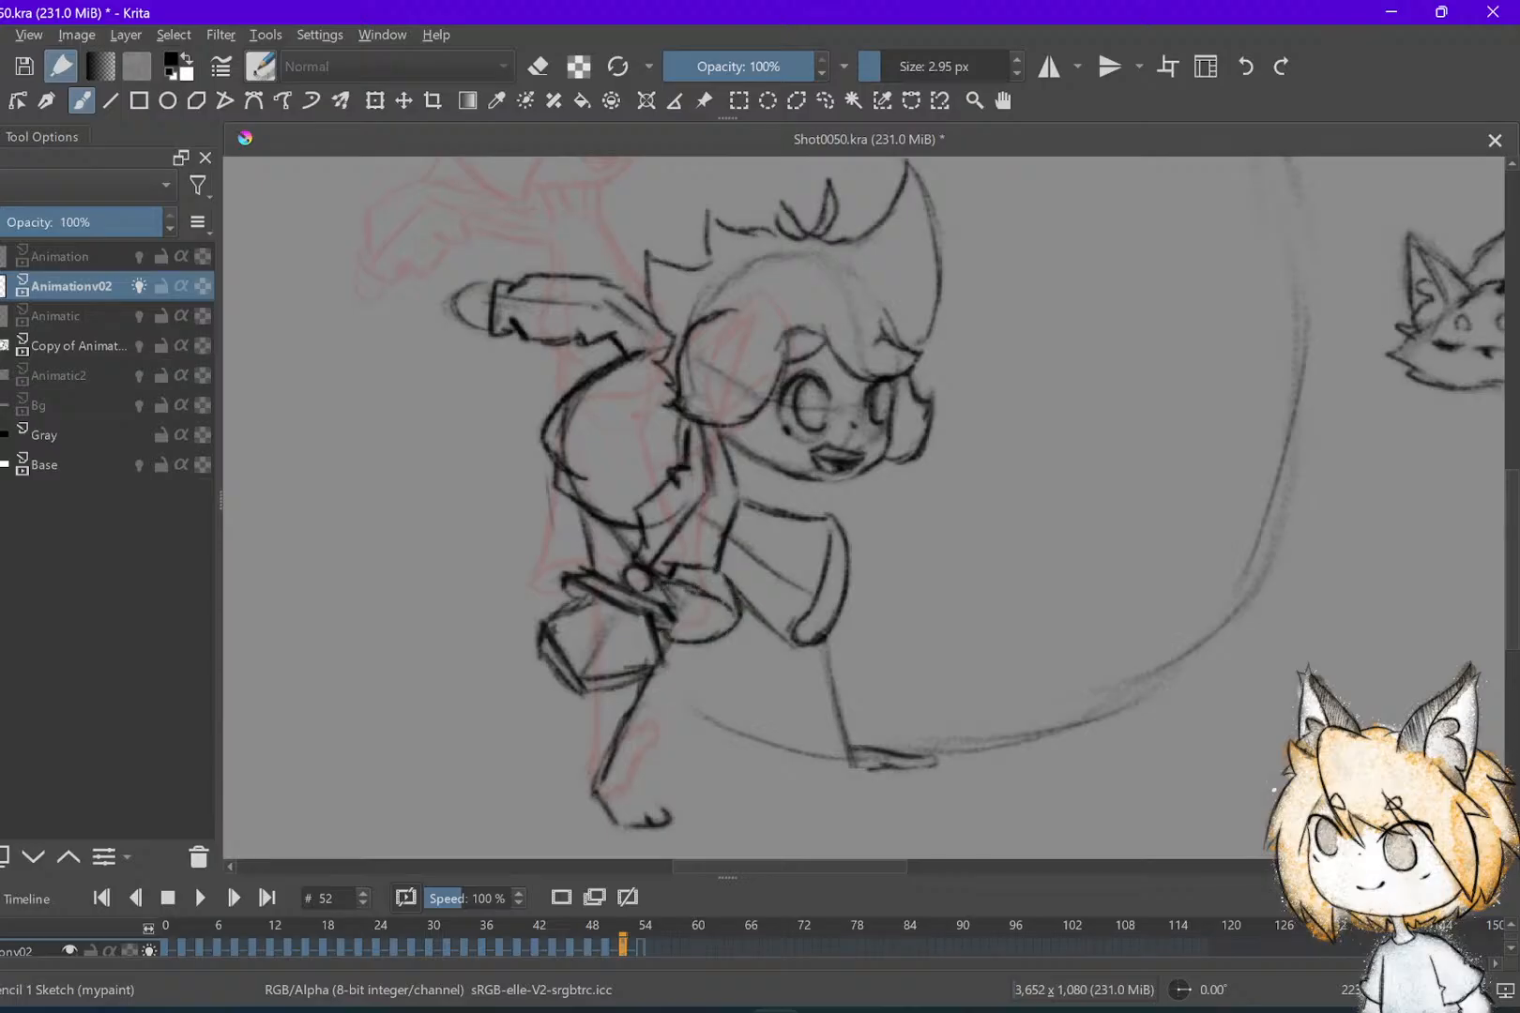
{"action": "key", "text": "ctrl+s"}
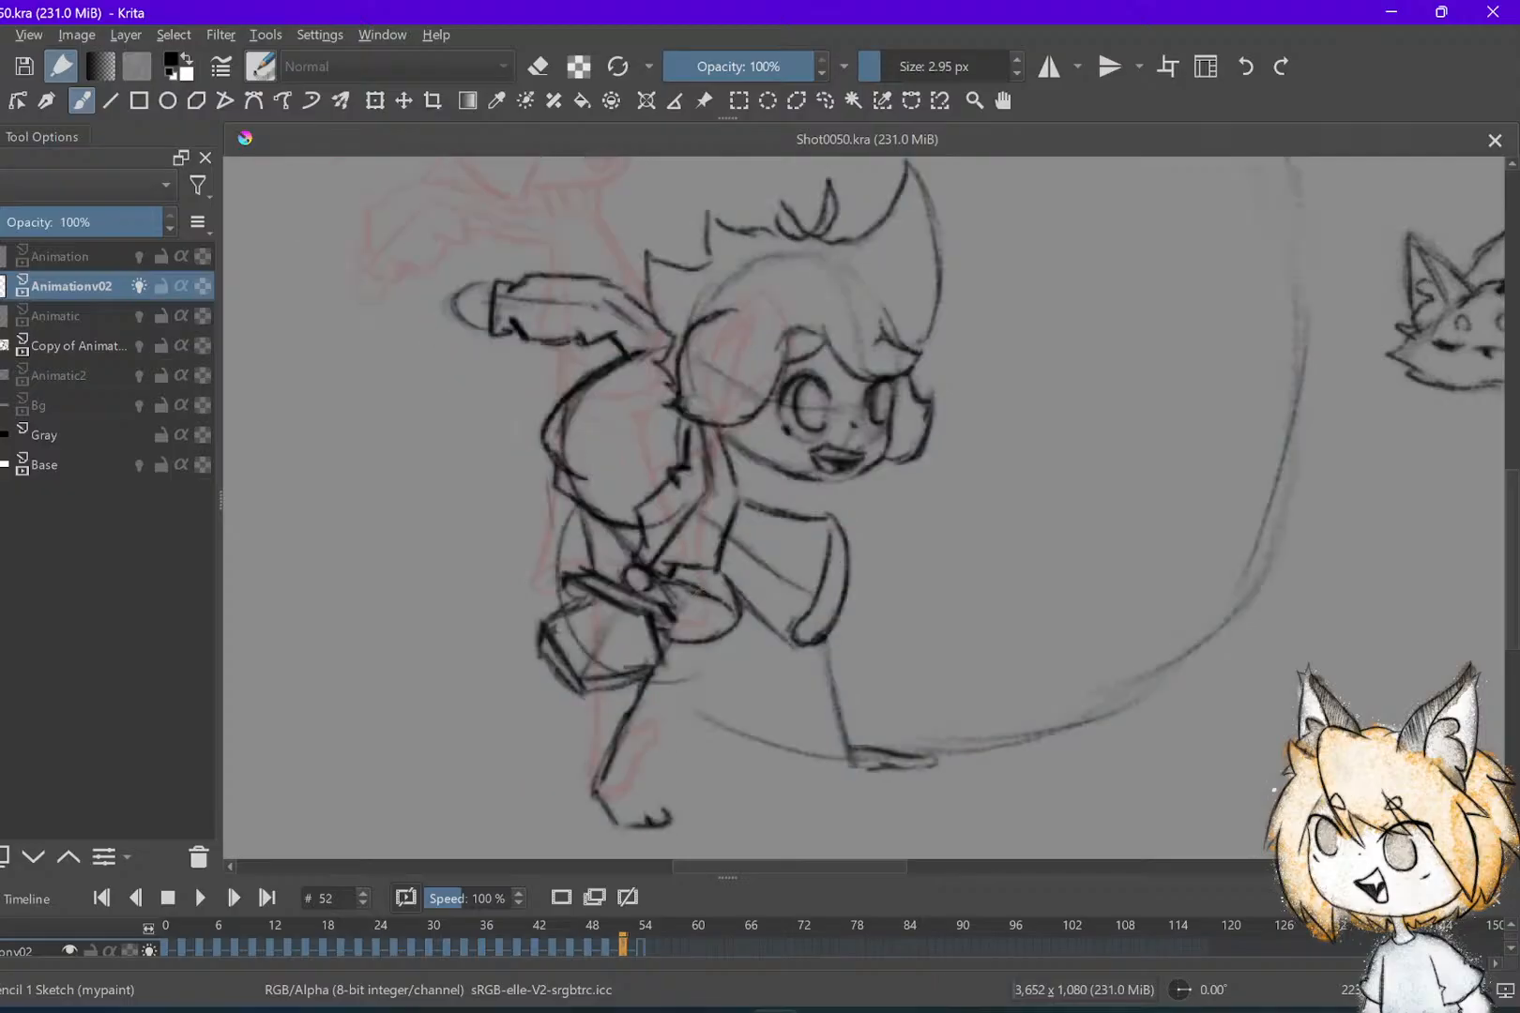
{"action": "left_click", "coordinate": [666, 536]}
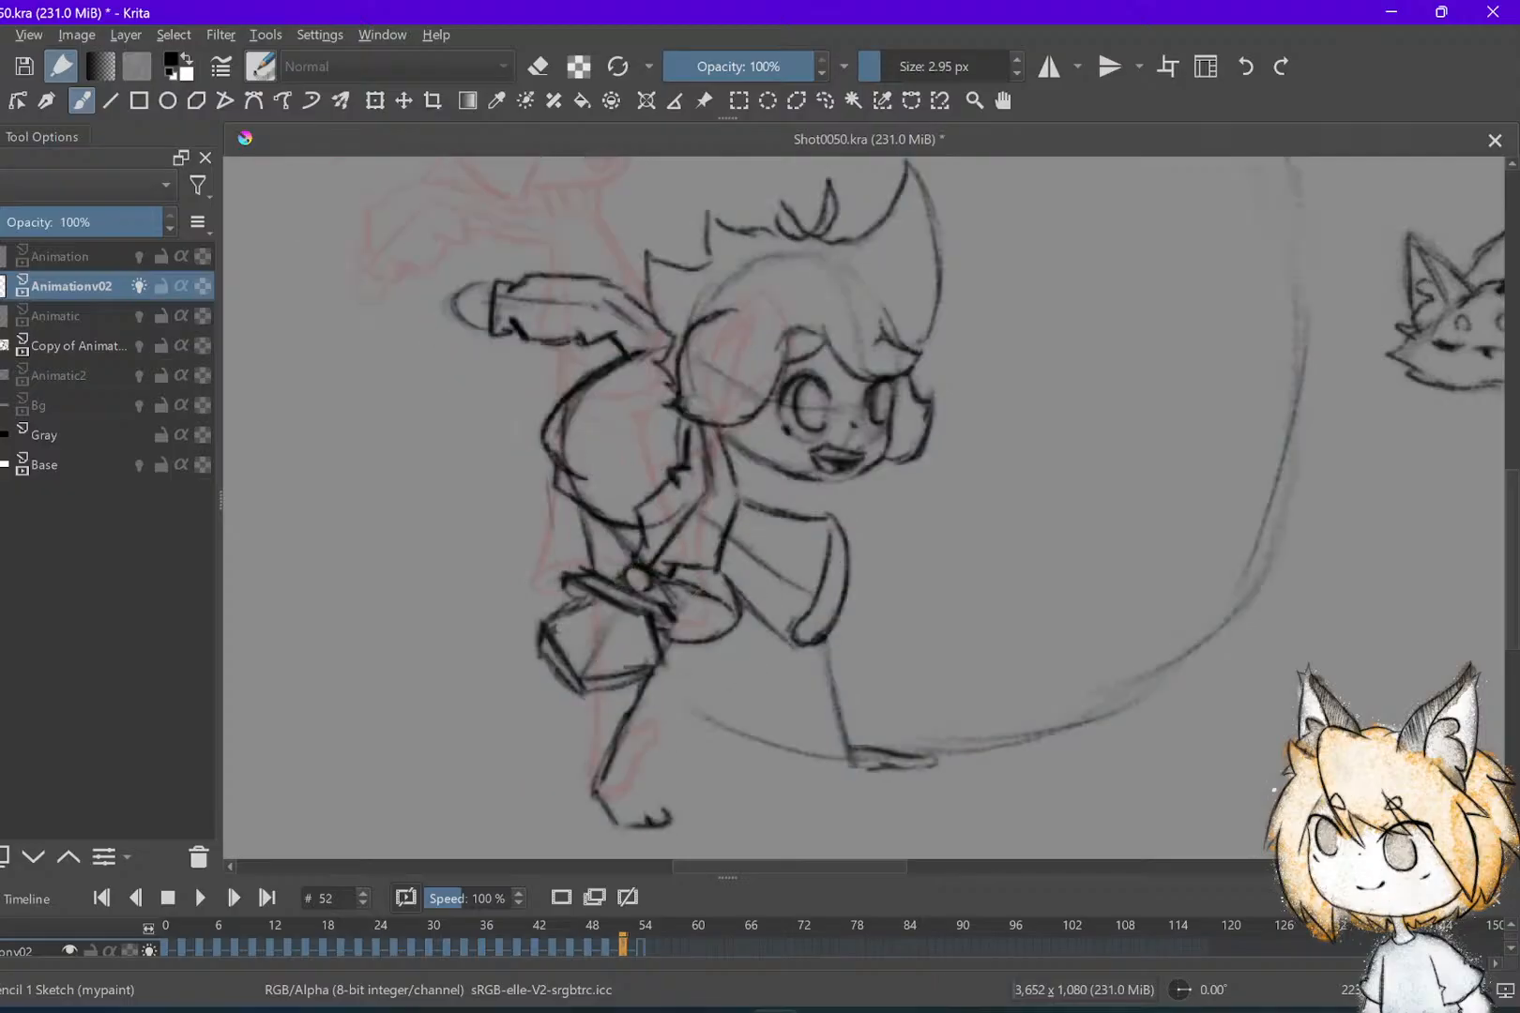
{"action": "key", "text": "ctrl+s"}
Compare the full landing pose on frame 52 with the neighbouring frames
{"action": "scroll", "coordinate": [788, 506], "scroll_direction": "down", "scroll_amount": 3}
{"action": "key", "text": "Left"}
{"action": "key", "text": "Left"}
{"action": "key", "text": "Right"}
{"action": "key", "text": "Right"}
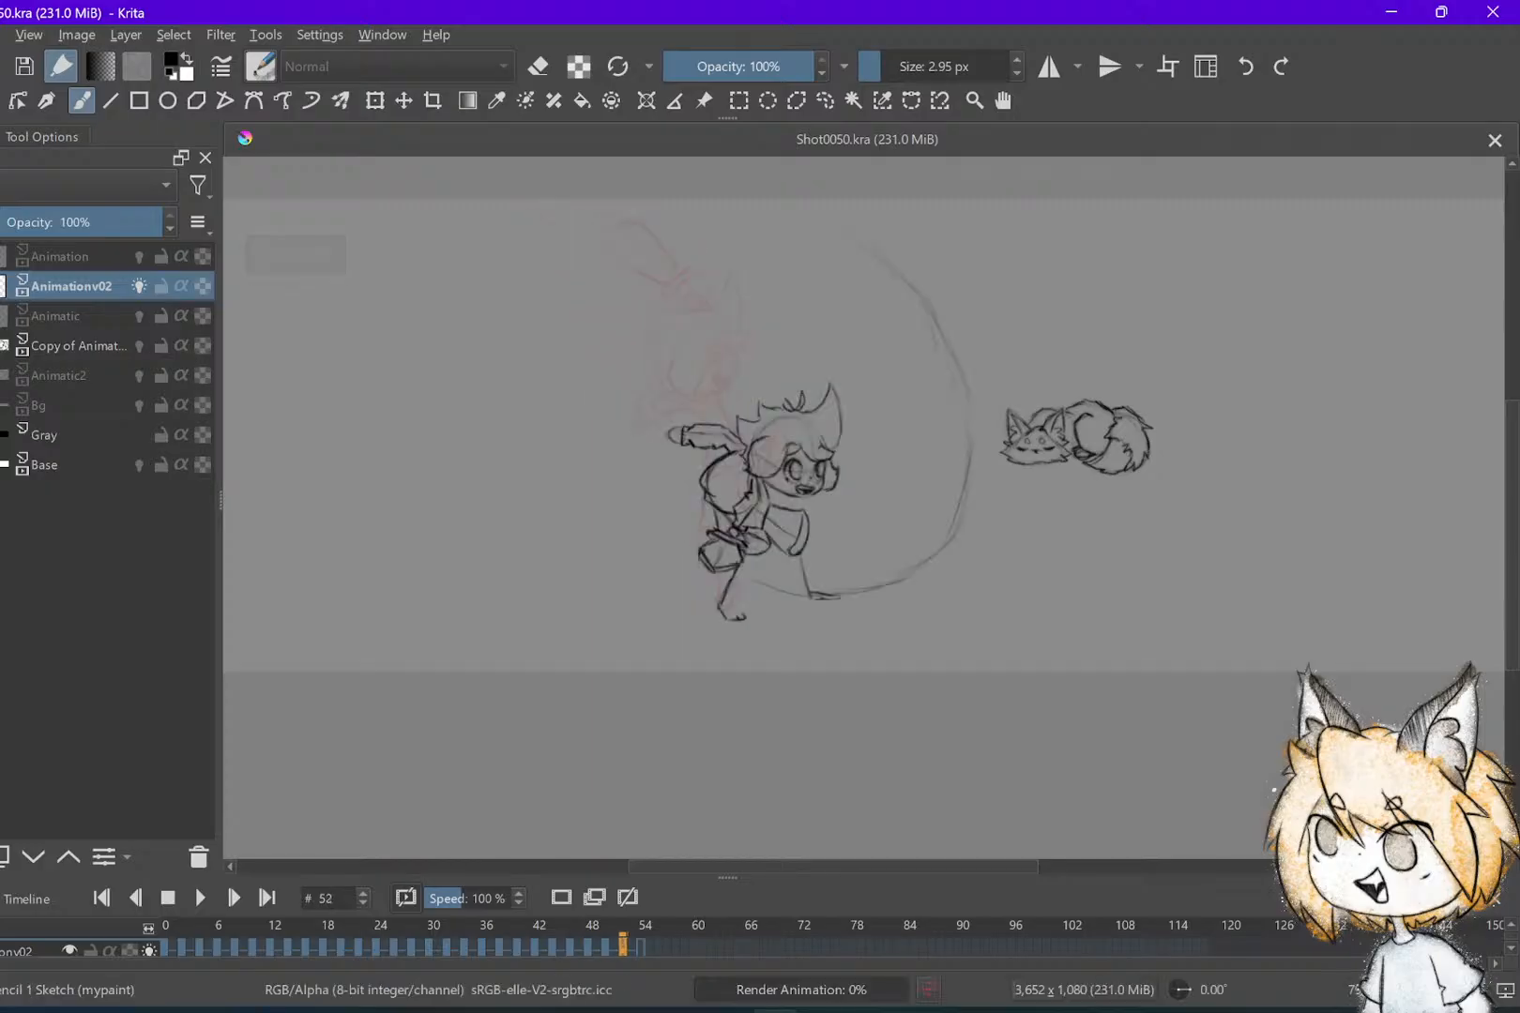
{"action": "key", "text": "Right"}
{"action": "key", "text": "Right"}
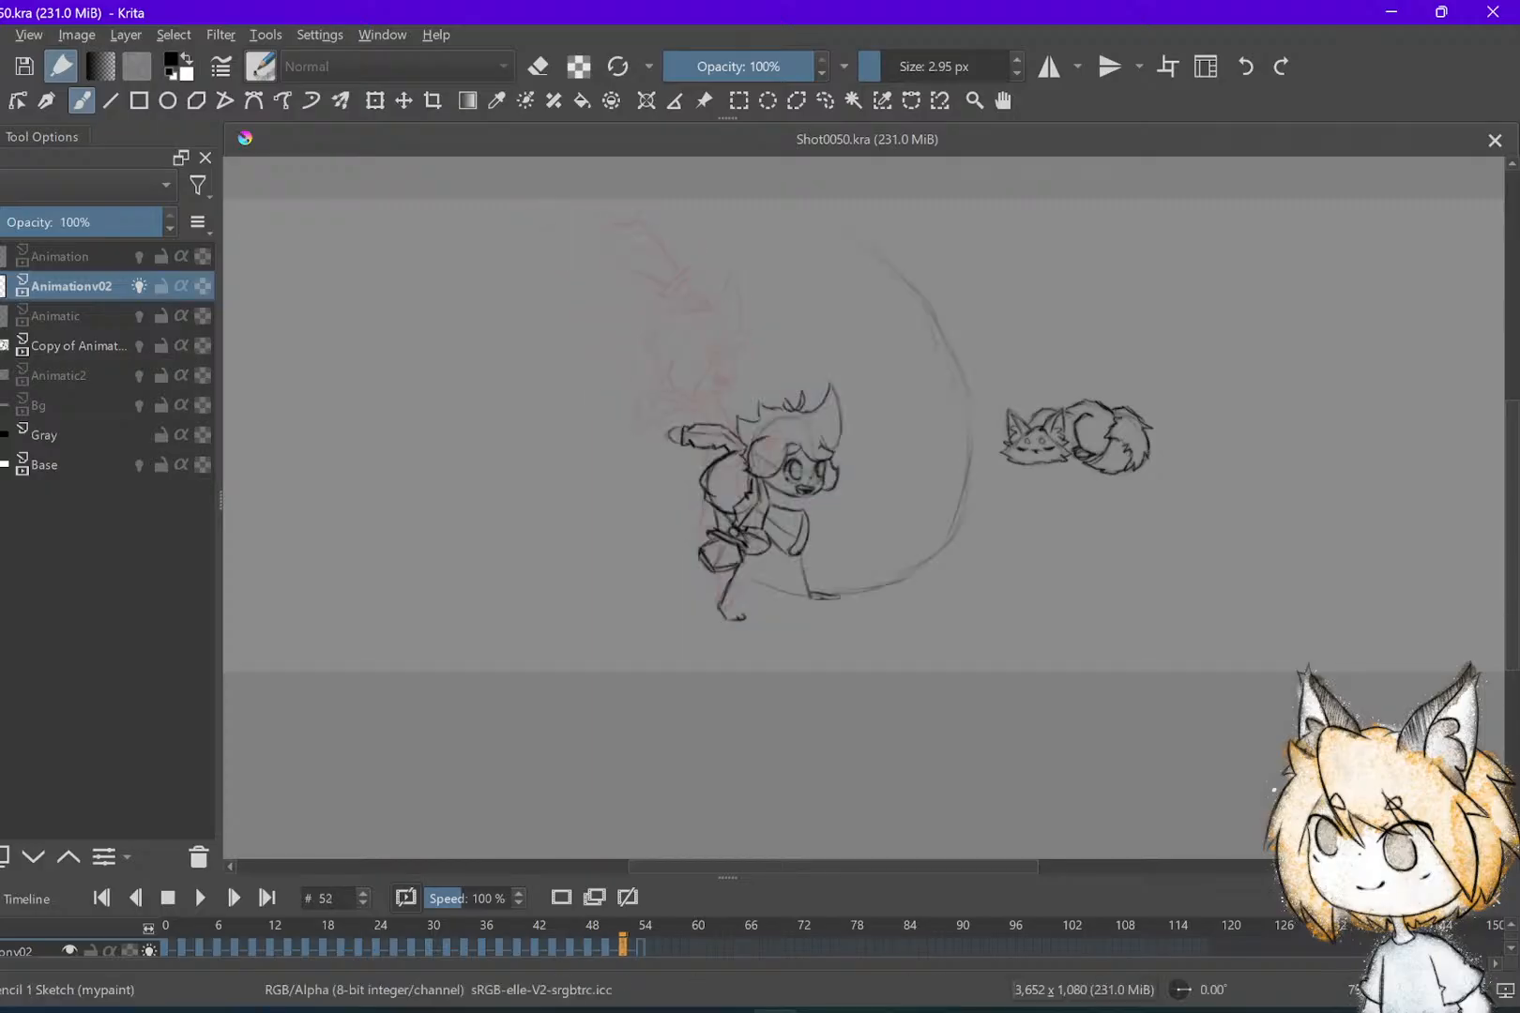
Darken the outline of the hand at the end of the rear sleeve on frame 52 and save the file
{"action": "scroll", "coordinate": [814, 478], "scroll_direction": "up", "scroll_amount": 3}
{"action": "mouse_move", "coordinate": [413, 333]}
{"action": "left_mouse_down"}
{"action": "mouse_move", "coordinate": [399, 329]}
{"action": "mouse_move", "coordinate": [410, 362]}
{"action": "left_mouse_up"}
{"action": "key", "text": "e"}
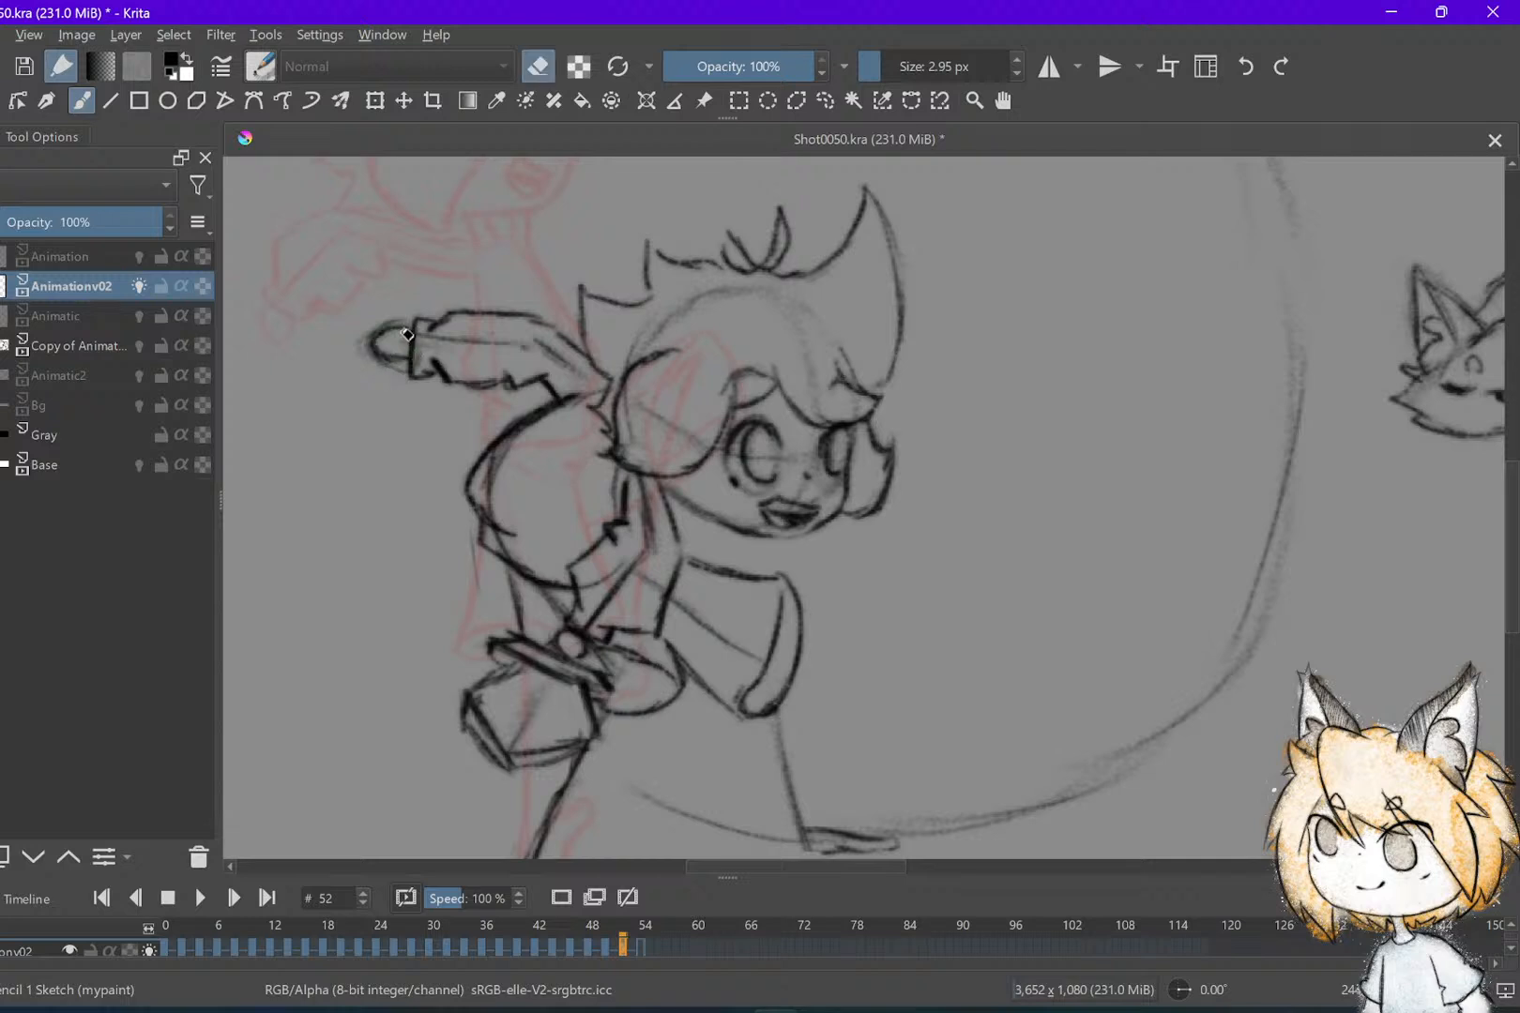
{"action": "key", "text": "ctrl+s"}
Step back through the earlier frames and play the animation to review the leap into the landing pose
{"action": "scroll", "coordinate": [1042, 474], "scroll_direction": "down", "scroll_amount": 3}
{"action": "key", "text": "Left"}
{"action": "key", "text": "Left"}
{"action": "key", "text": "Left"}
{"action": "key", "text": "Left"}
{"action": "key", "text": "Left"}
{"action": "key", "text": "Left"}
{"action": "key", "text": "Left"}
{"action": "key", "text": "Left"}
{"action": "key", "text": "Left"}
{"action": "key", "text": "Left"}
{"action": "key", "text": "Left"}
{"action": "key", "text": "Left"}
{"action": "key", "text": "Left"}
{"action": "key", "text": "Left"}
{"action": "key", "text": "Left"}
{"action": "key", "text": "Left"}
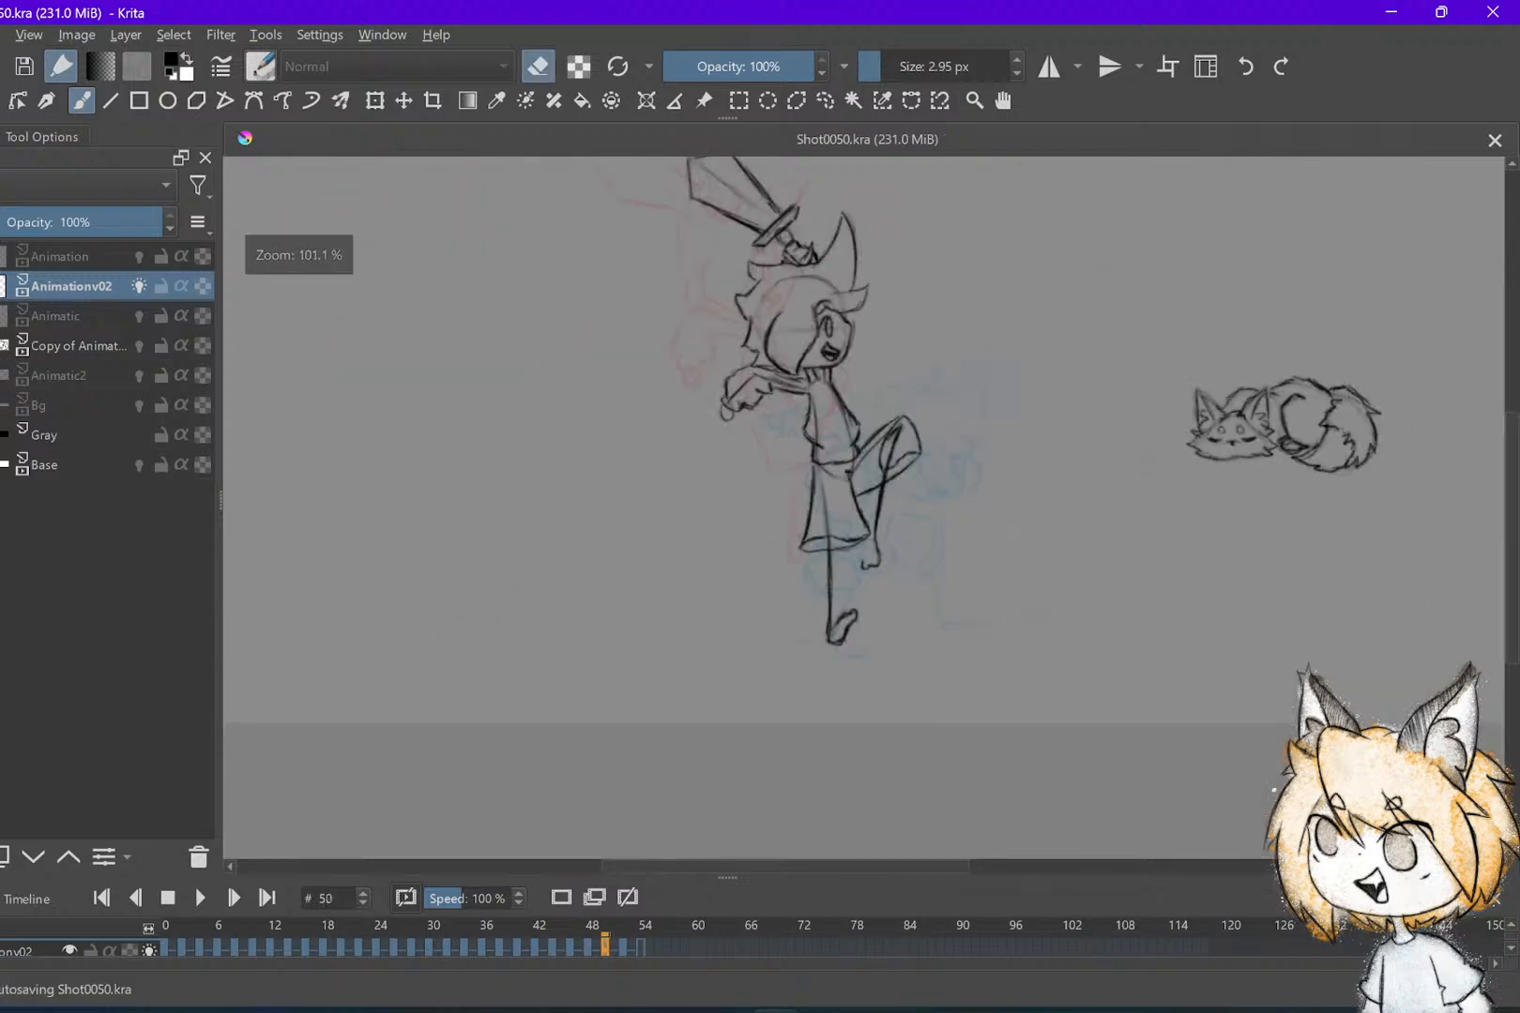
{"action": "scroll", "coordinate": [1041, 474], "scroll_direction": "down", "scroll_amount": 1}
{"action": "key", "text": "space"}
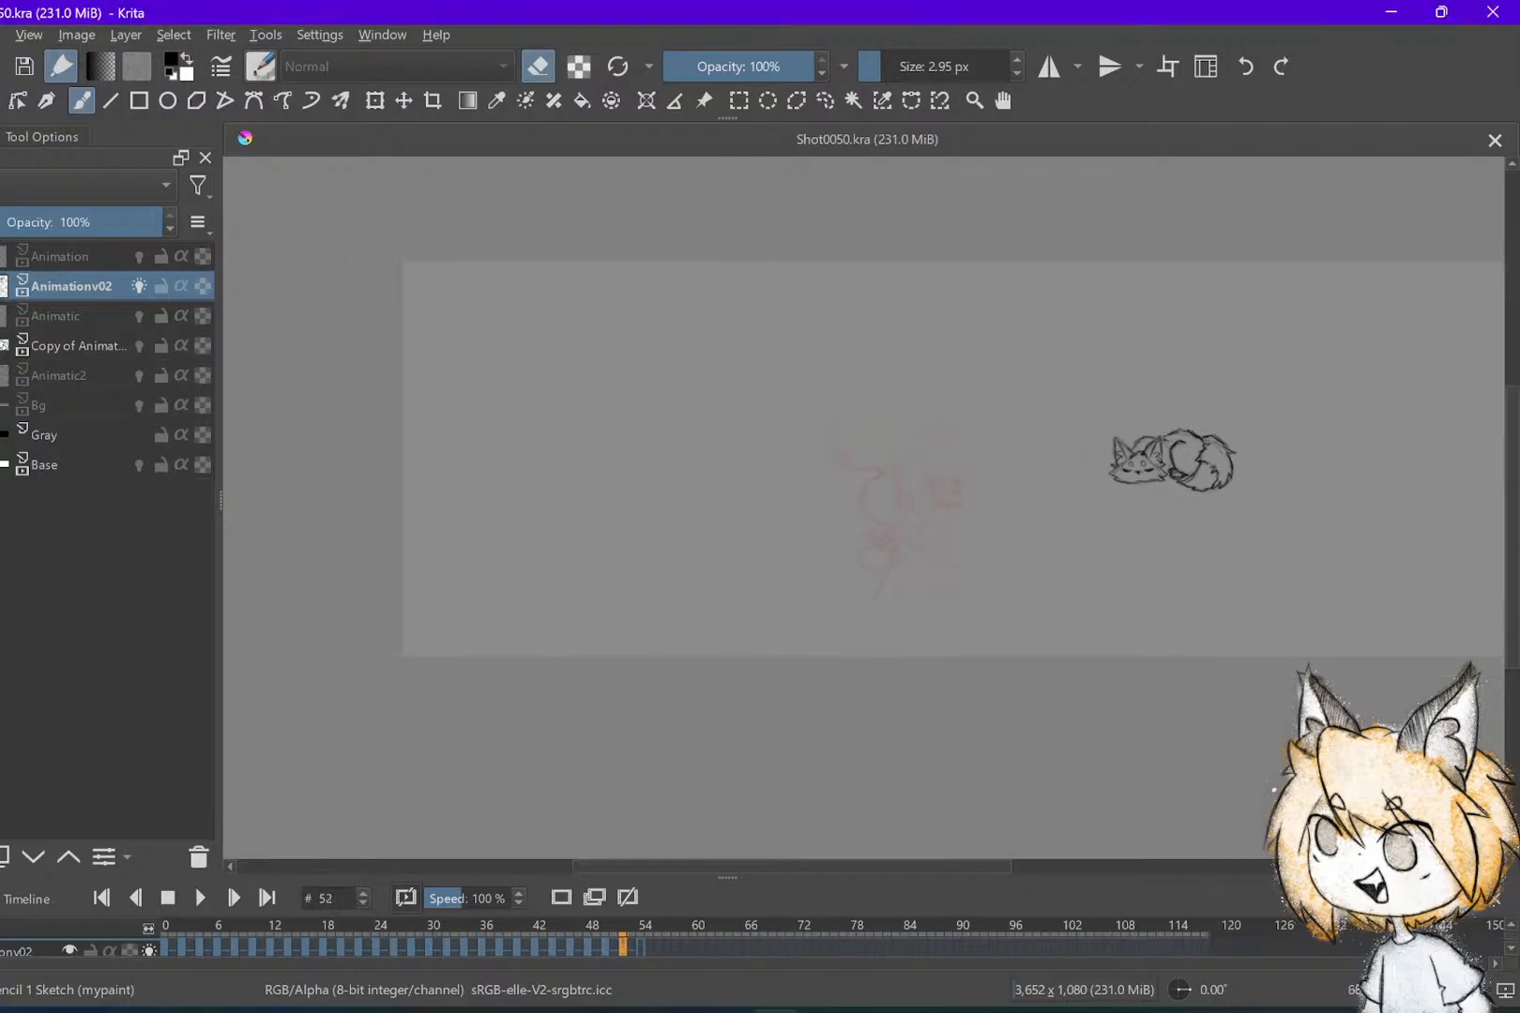
Compare the landing pose on frame 52 with the leap drawings on the frames before it
{"action": "key", "text": "space"}
{"action": "scroll", "coordinate": [1313, 464], "scroll_direction": "up", "scroll_amount": 3}
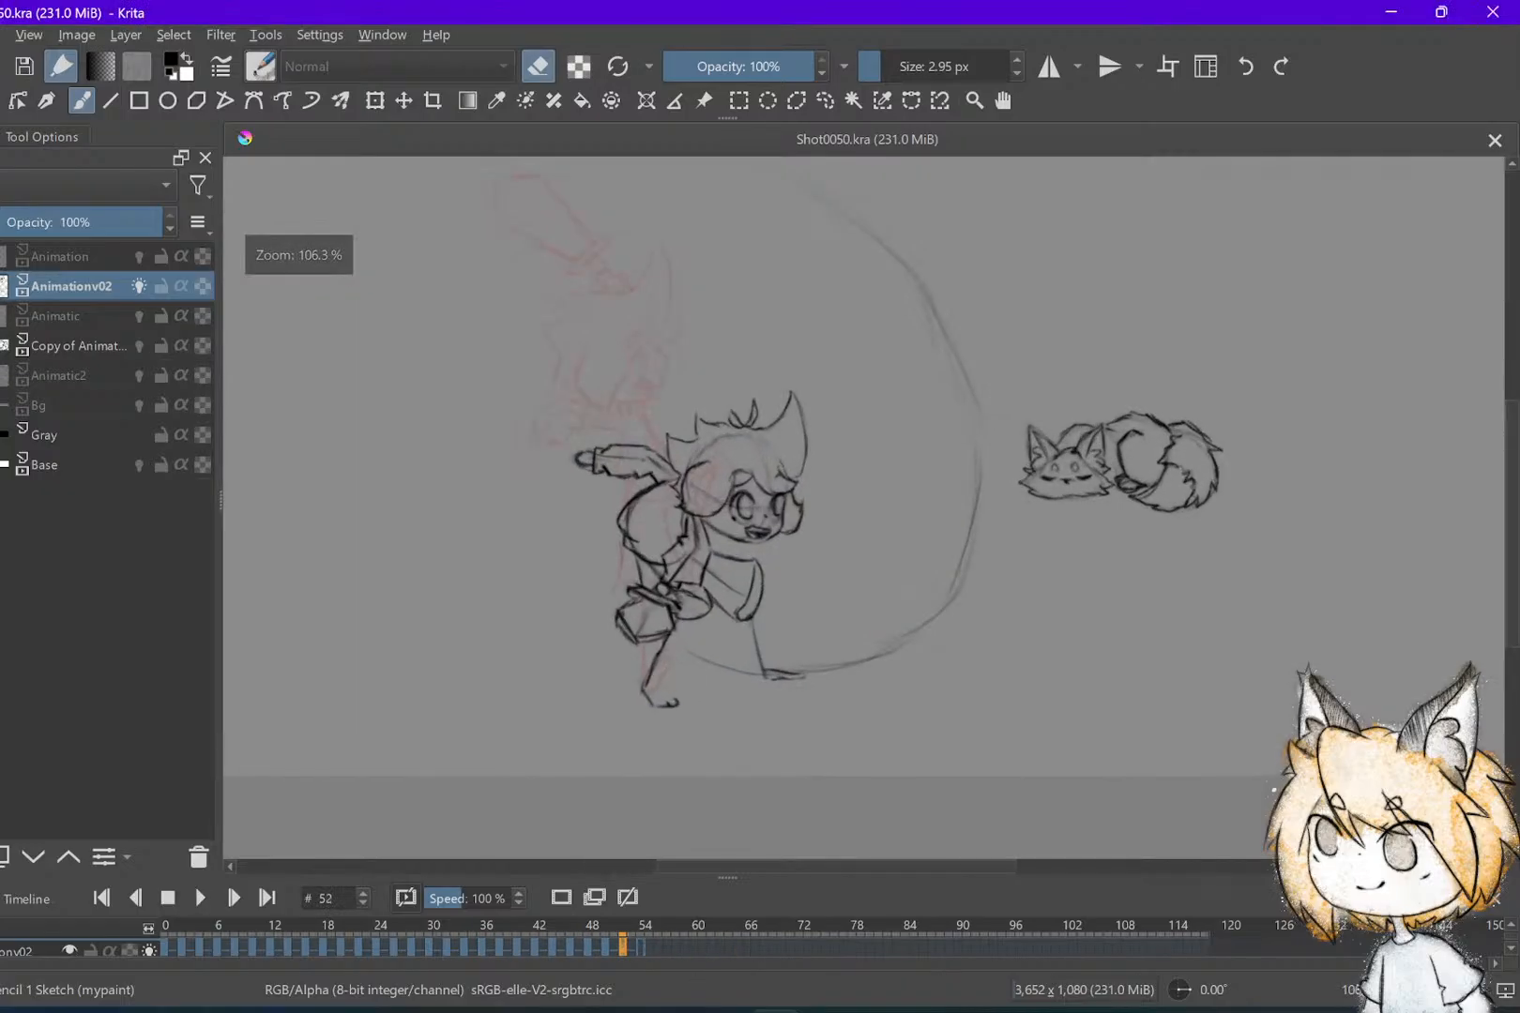
{"action": "key", "text": "Left"}
{"action": "key", "text": "Left"}
{"action": "key", "text": "Right"}
{"action": "key", "text": "Right"}
{"action": "key", "text": "Left"}
{"action": "key", "text": "Left"}
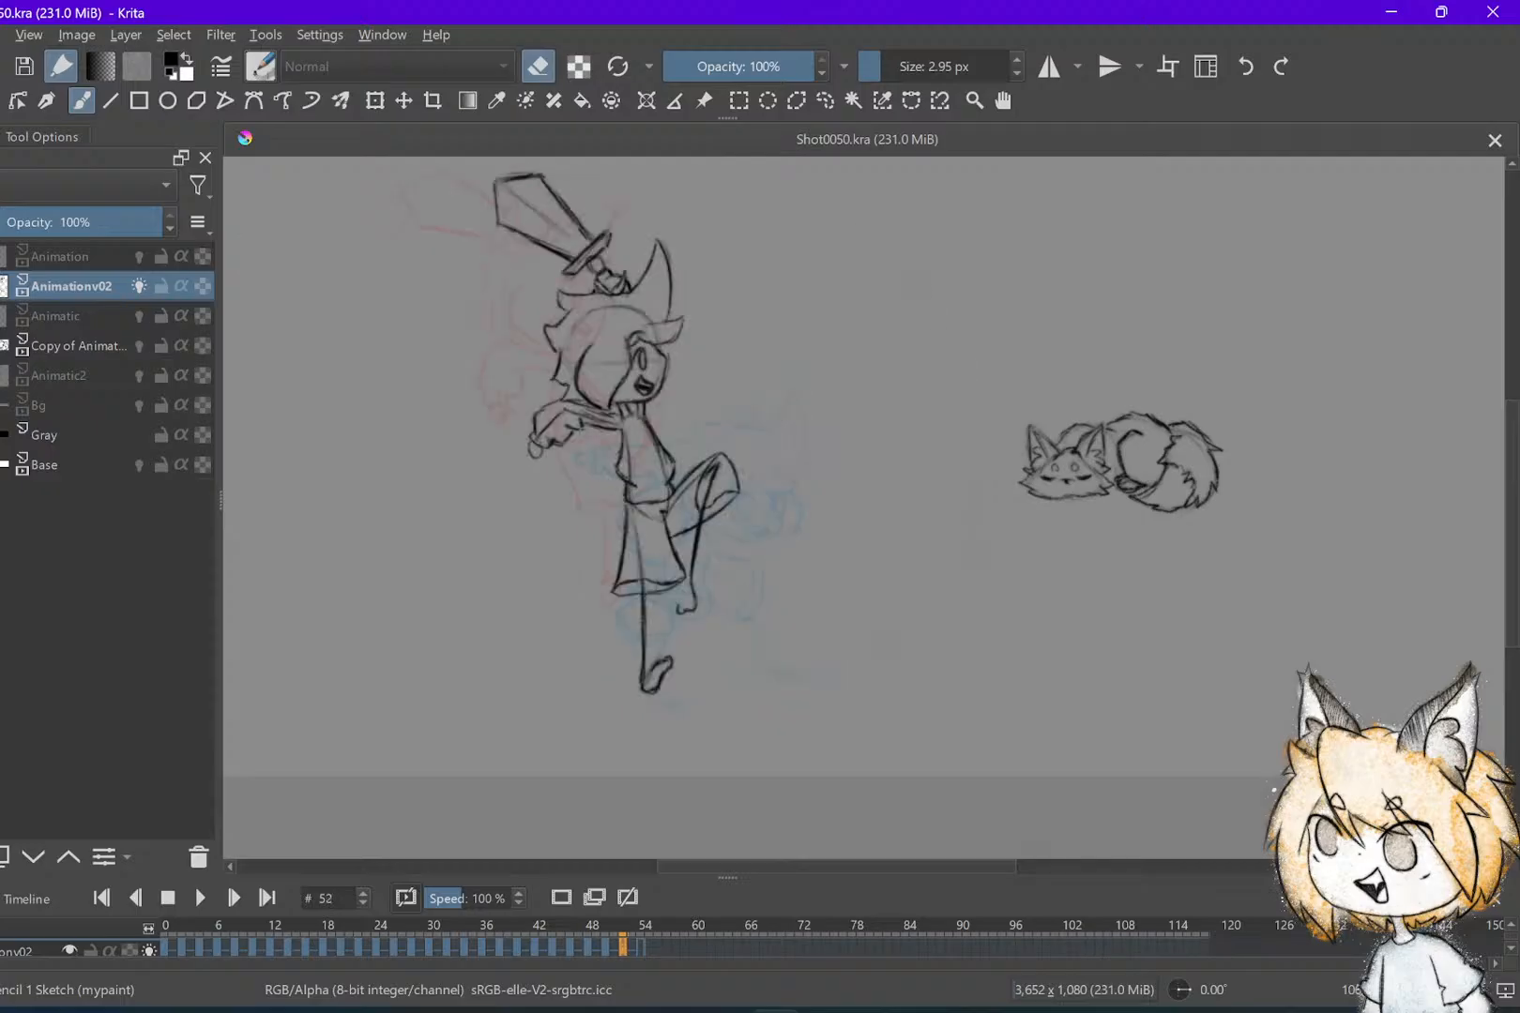
{"action": "key", "text": "Right"}
{"action": "key", "text": "Right"}
{"action": "key", "text": "Right"}
{"action": "key", "text": "Right"}
{"action": "key", "text": "Left"}
{"action": "key", "text": "Left"}
{"action": "key", "text": "Right"}
{"action": "key", "text": "Right"}
{"action": "key", "text": "Right"}
{"action": "key", "text": "Right"}
Add a blank keyframe at frame 56 on the Animationv02 layer and save the file
{"action": "key", "text": "Insert"}
{"action": "key", "text": "Left"}
{"action": "key", "text": "Left"}
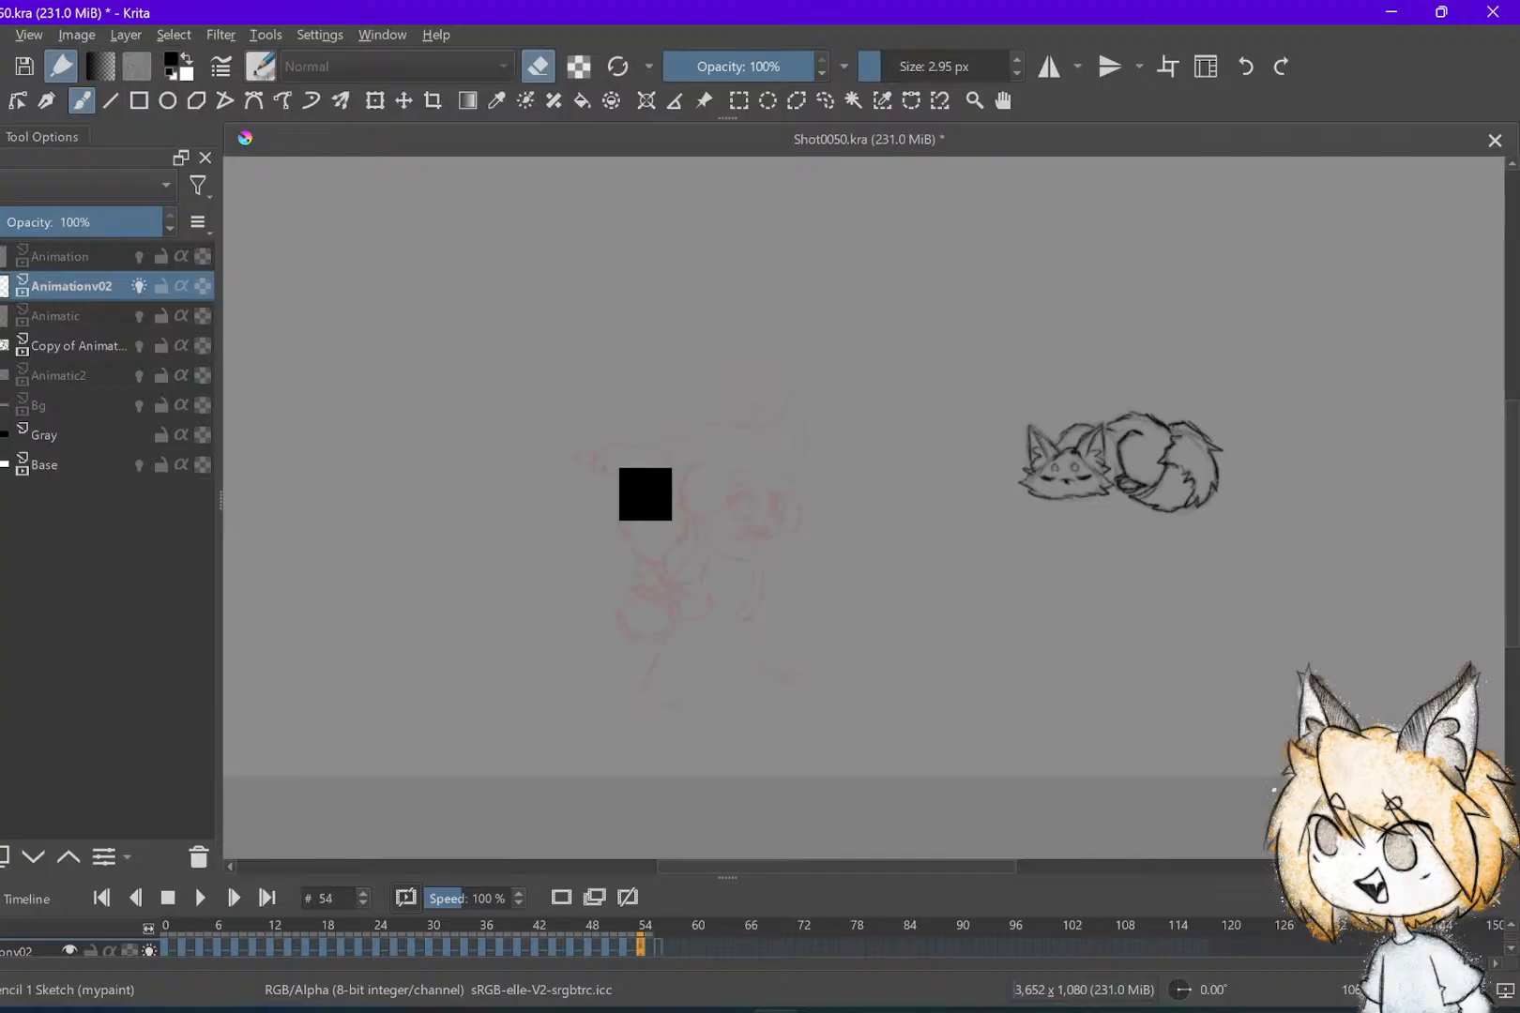
{"action": "key", "text": "ctrl+s"}
Flip between empty frame 54 and the frames before it to judge where the next pose belongs
{"action": "scroll", "coordinate": [690, 554], "scroll_direction": "up", "scroll_amount": 1}
{"action": "key", "text": "Left"}
{"action": "key", "text": "Left"}
{"action": "key", "text": "Left"}
{"action": "key", "text": "Left"}
{"action": "key", "text": "Right"}
{"action": "key", "text": "Right"}
{"action": "key", "text": "Right"}
{"action": "key", "text": "Right"}
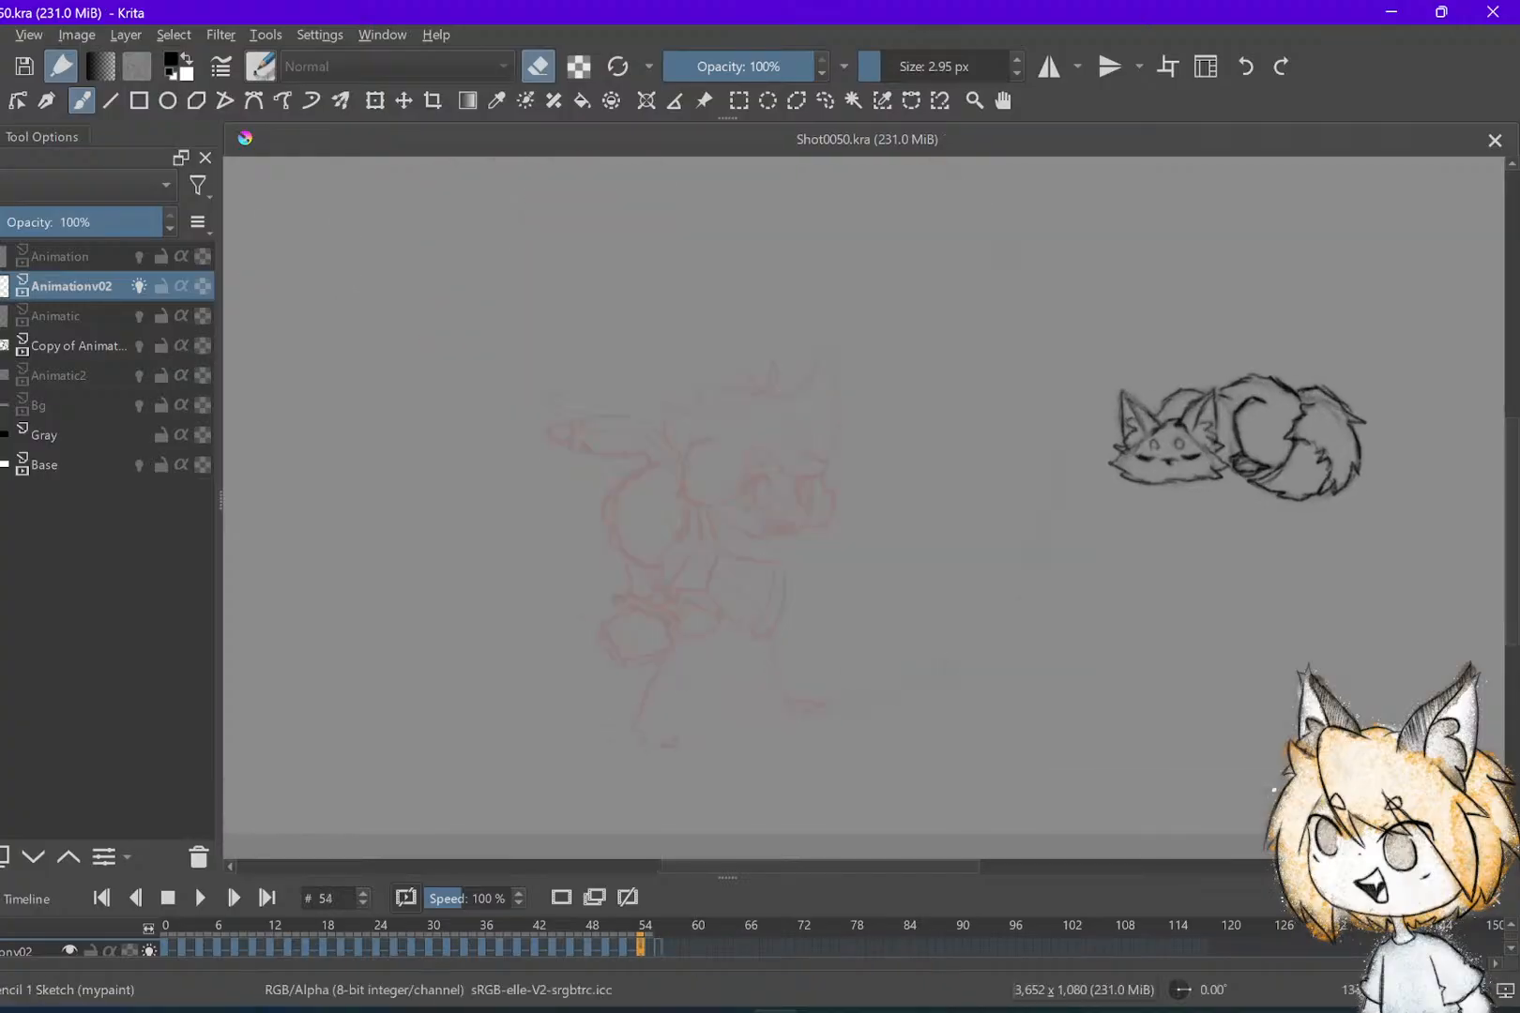
{"action": "key", "text": "Left"}
{"action": "key", "text": "Left"}
{"action": "key", "text": "Left"}
{"action": "key", "text": "Left"}
{"action": "key", "text": "Right"}
{"action": "key", "text": "Right"}
{"action": "key", "text": "Right"}
{"action": "key", "text": "Right"}
Sketch the head circle on frame 54 over the onion-skinned face of the landing pose
{"action": "key", "text": "e"}
{"action": "left_click_drag", "start_coordinate": [715, 515], "coordinate": [758, 537]}
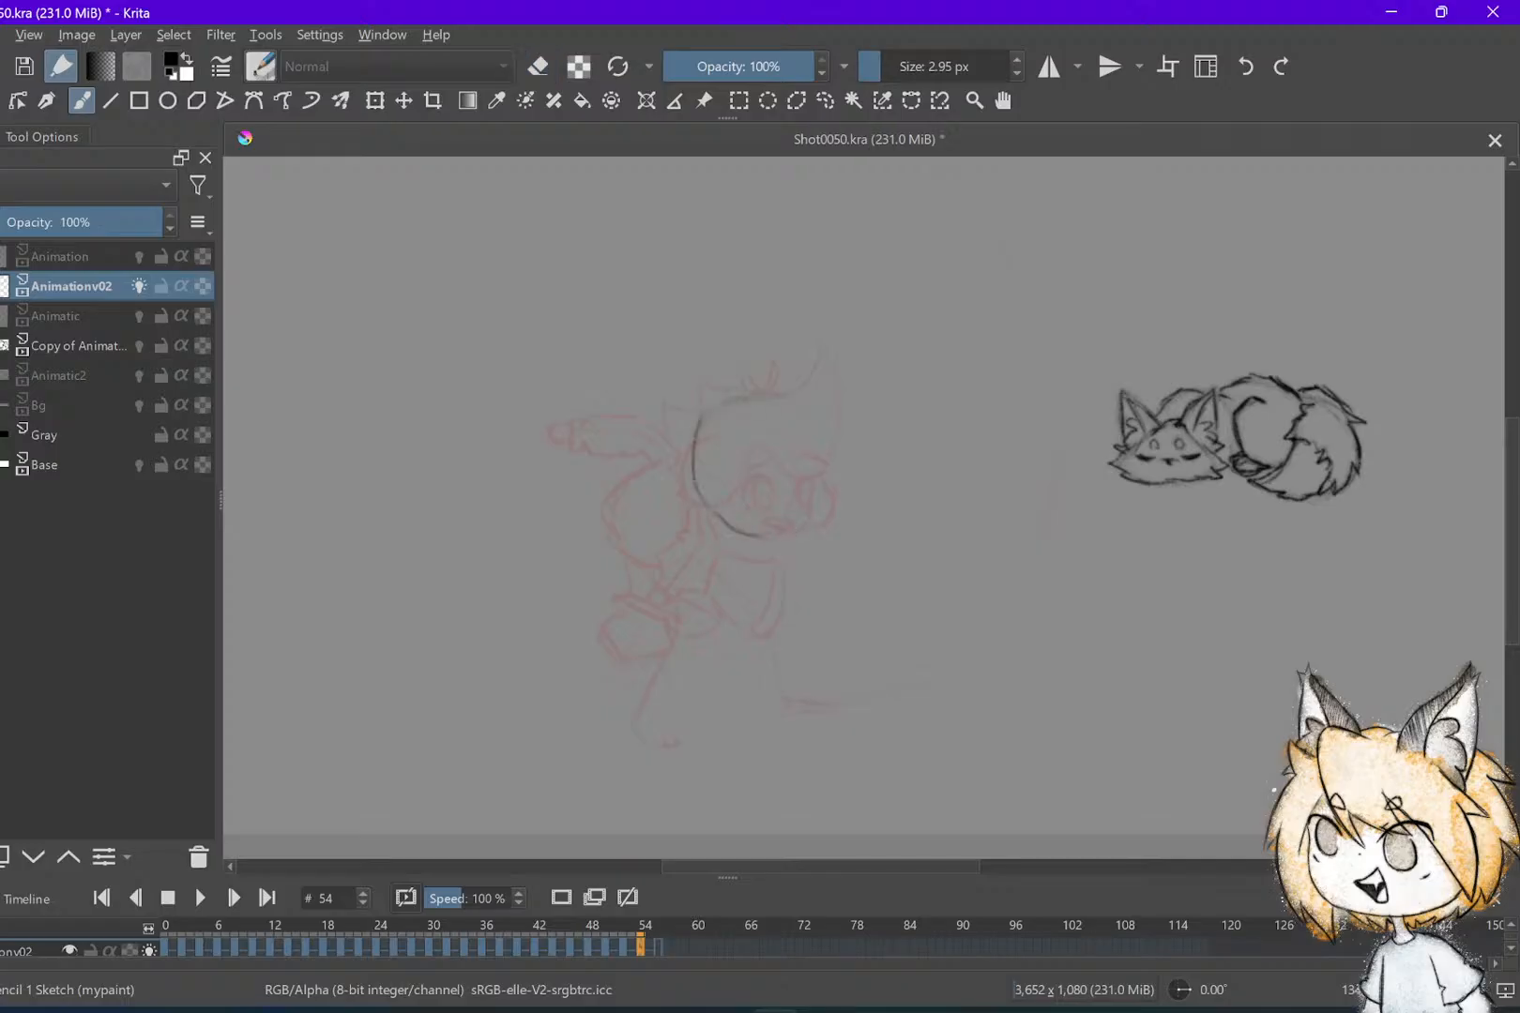
{"action": "left_click_drag", "start_coordinate": [793, 526], "coordinate": [827, 483]}
{"action": "mouse_move", "coordinate": [695, 497]}
{"action": "left_mouse_down"}
{"action": "mouse_move", "coordinate": [700, 424]}
{"action": "mouse_move", "coordinate": [826, 464]}
{"action": "left_mouse_up"}
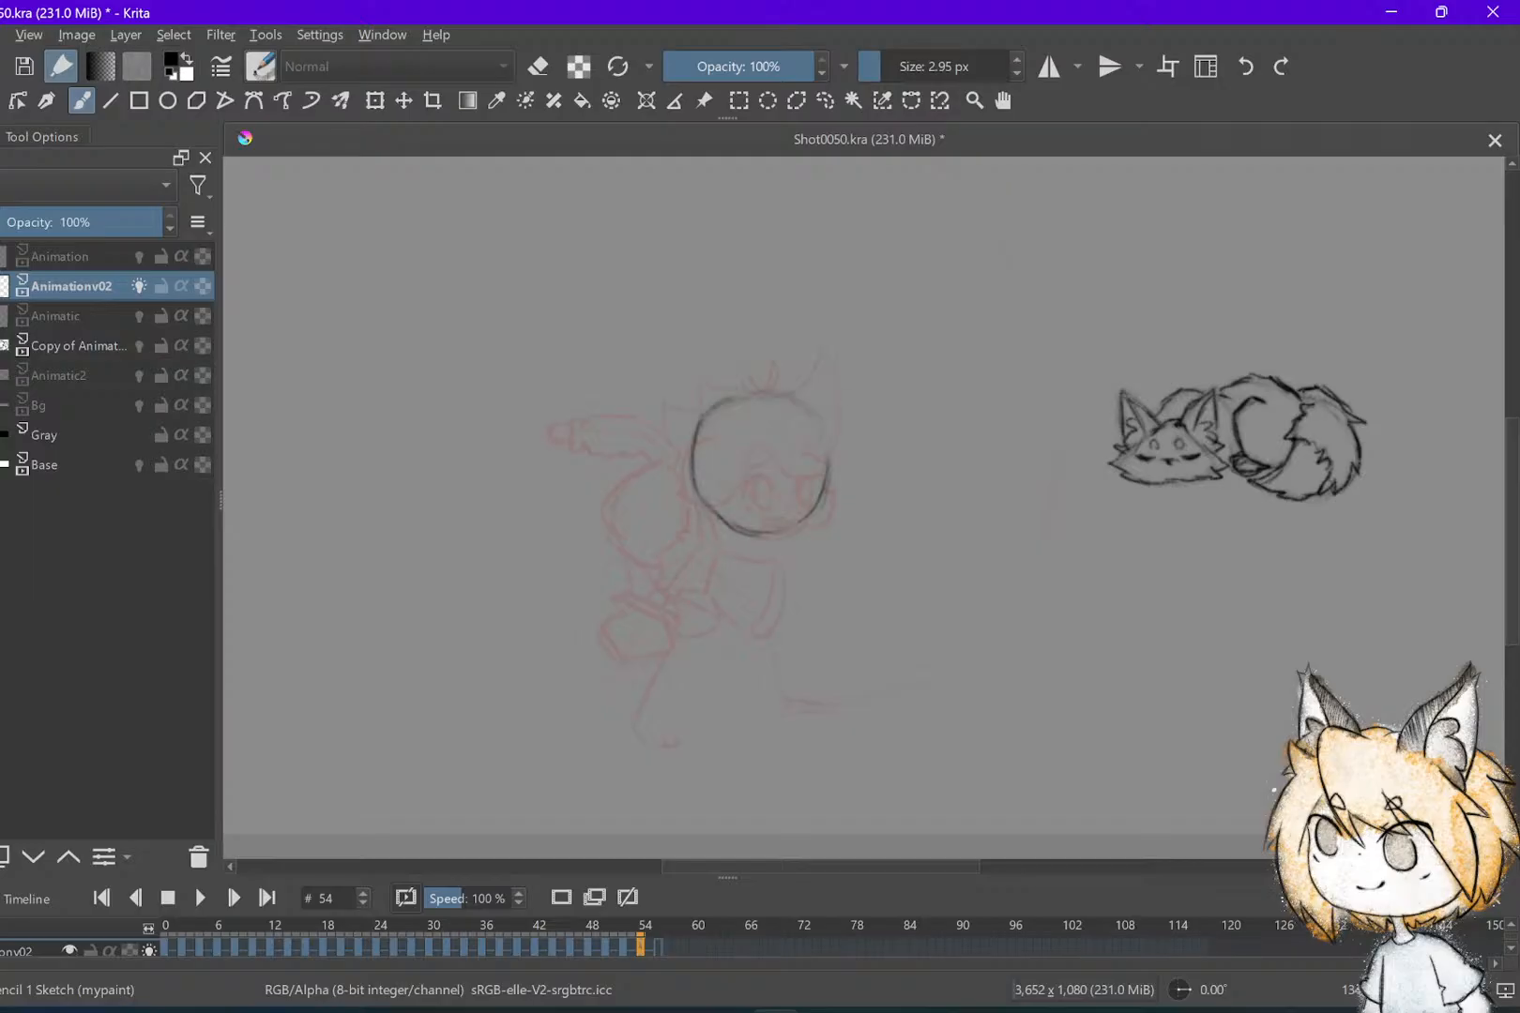
Move the head circle on frame 54 slightly down and to the right, judging the offset against frame 52
{"action": "key", "text": "t"}
{"action": "key", "text": "Left"}
{"action": "key", "text": "Left"}
{"action": "key", "text": "Left"}
{"action": "key", "text": "Left"}
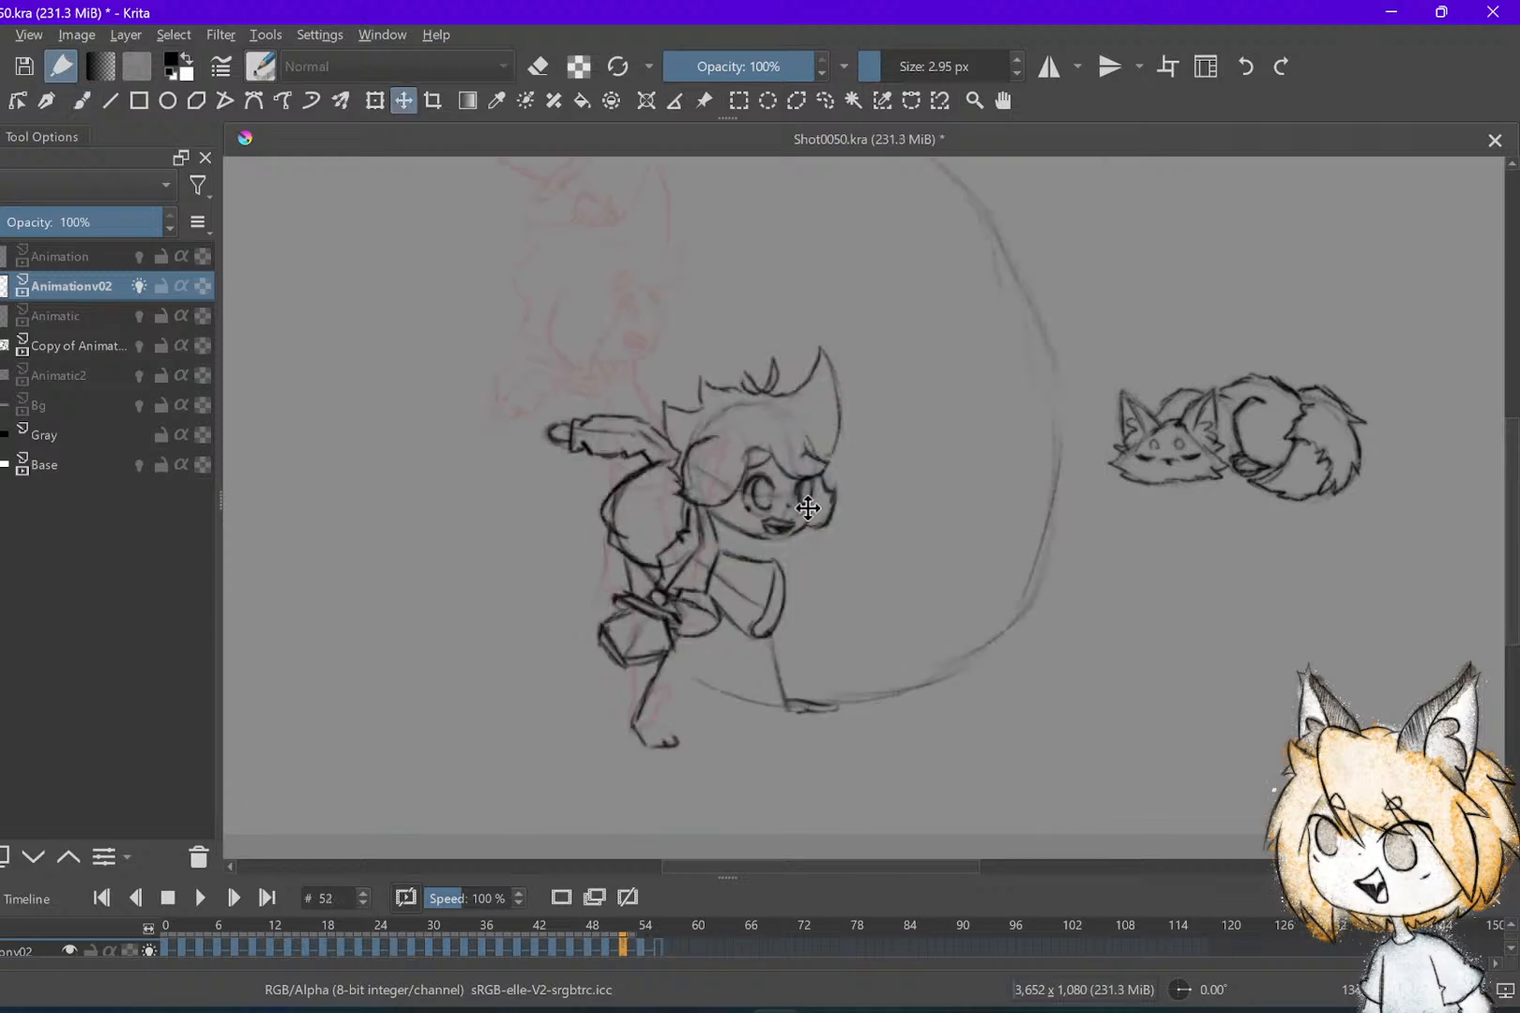
{"action": "key", "text": "Right"}
{"action": "key", "text": "Right"}
{"action": "key", "text": "Right"}
{"action": "key", "text": "Right"}
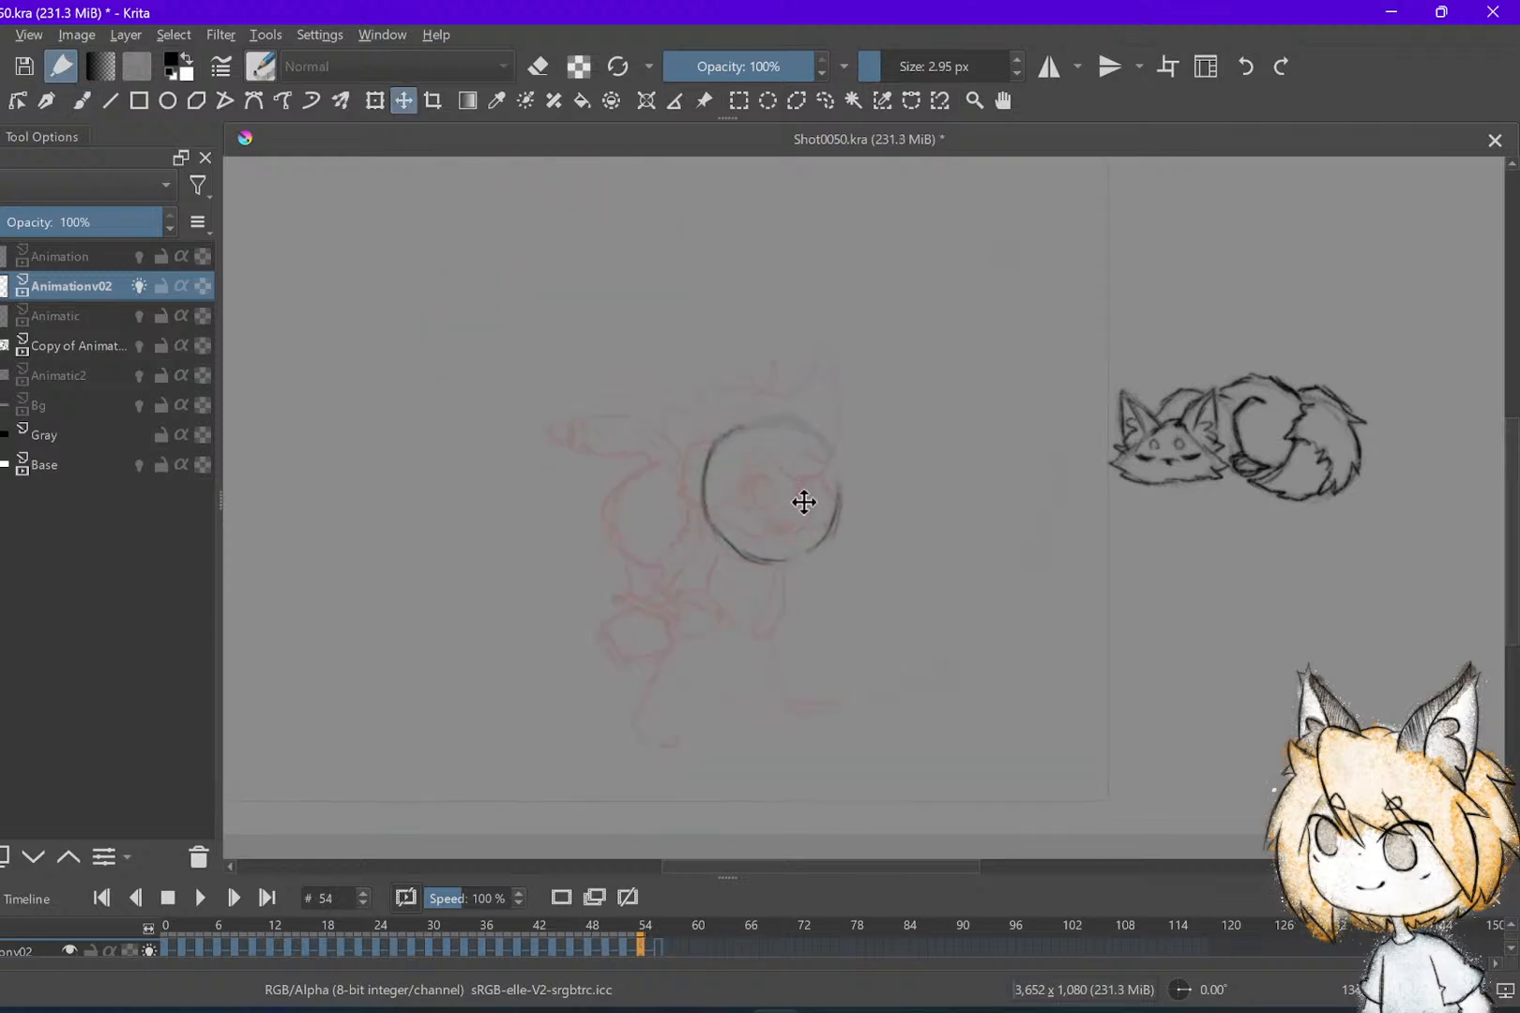
{"action": "left_click_drag", "start_coordinate": [804, 501], "coordinate": [811, 512]}
Check the head's motion from the leap through frame 52 to the circle on frame 54
{"action": "key", "text": "Left"}
{"action": "key", "text": "Left"}
{"action": "key", "text": "Left"}
{"action": "key", "text": "Left"}
{"action": "key", "text": "Right"}
{"action": "key", "text": "Right"}
{"action": "key", "text": "Right"}
{"action": "key", "text": "Right"}
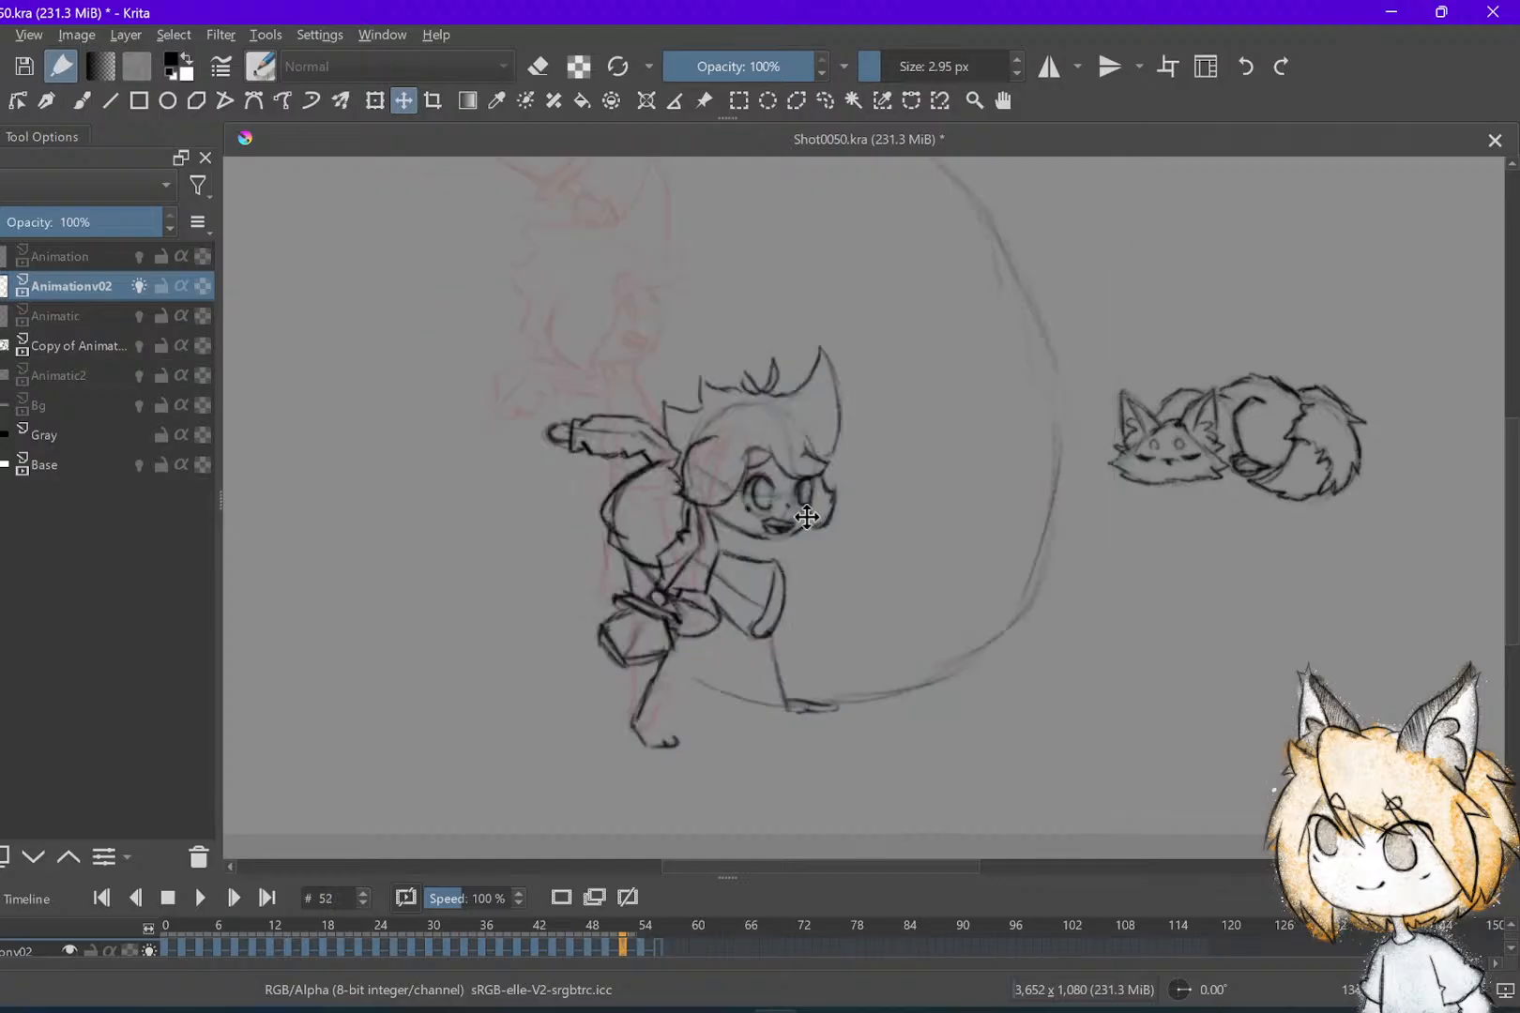
{"action": "key", "text": "Left"}
{"action": "key", "text": "Left"}
{"action": "key", "text": "Left"}
{"action": "key", "text": "Left"}
{"action": "key", "text": "Left"}
{"action": "key", "text": "Left"}
{"action": "key", "text": "Right"}
{"action": "key", "text": "Right"}
{"action": "key", "text": "Right"}
{"action": "key", "text": "Right"}
{"action": "key", "text": "Right"}
{"action": "key", "text": "Right"}
{"action": "key", "text": "Left"}
{"action": "key", "text": "Left"}
{"action": "key", "text": "Left"}
{"action": "key", "text": "Left"}
{"action": "key", "text": "Left"}
{"action": "key", "text": "Left"}
{"action": "key", "text": "Right"}
{"action": "key", "text": "Right"}
{"action": "key", "text": "Right"}
{"action": "key", "text": "Right"}
{"action": "key", "text": "Left"}
{"action": "key", "text": "Left"}
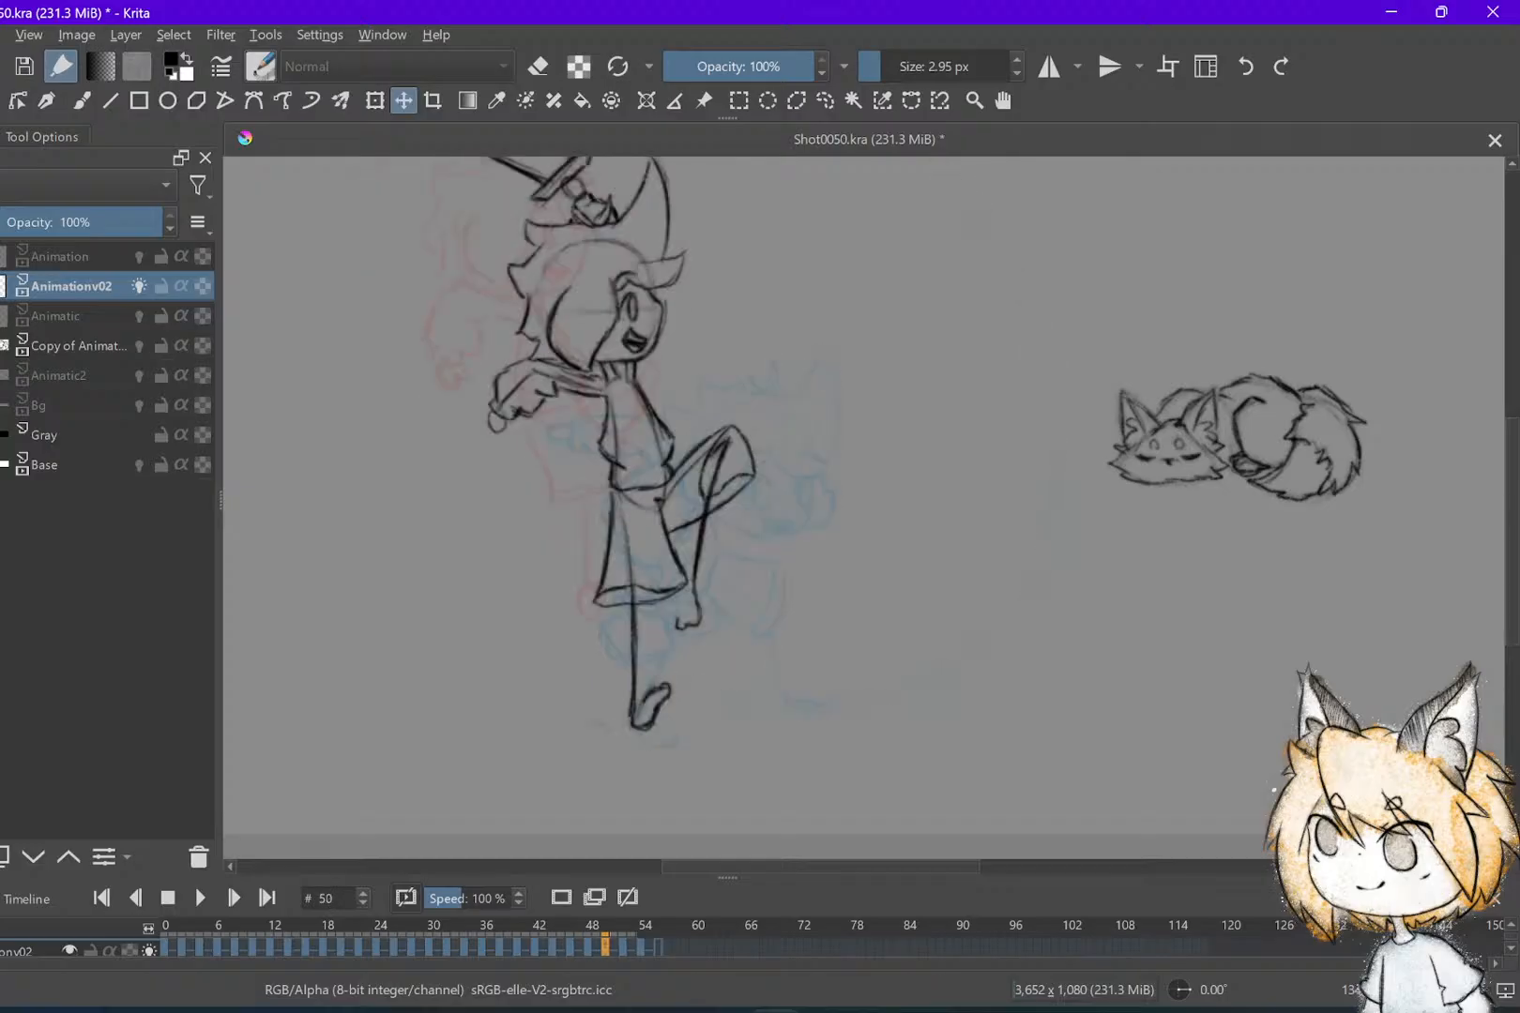
{"action": "key", "text": "Right"}
{"action": "key", "text": "Right"}
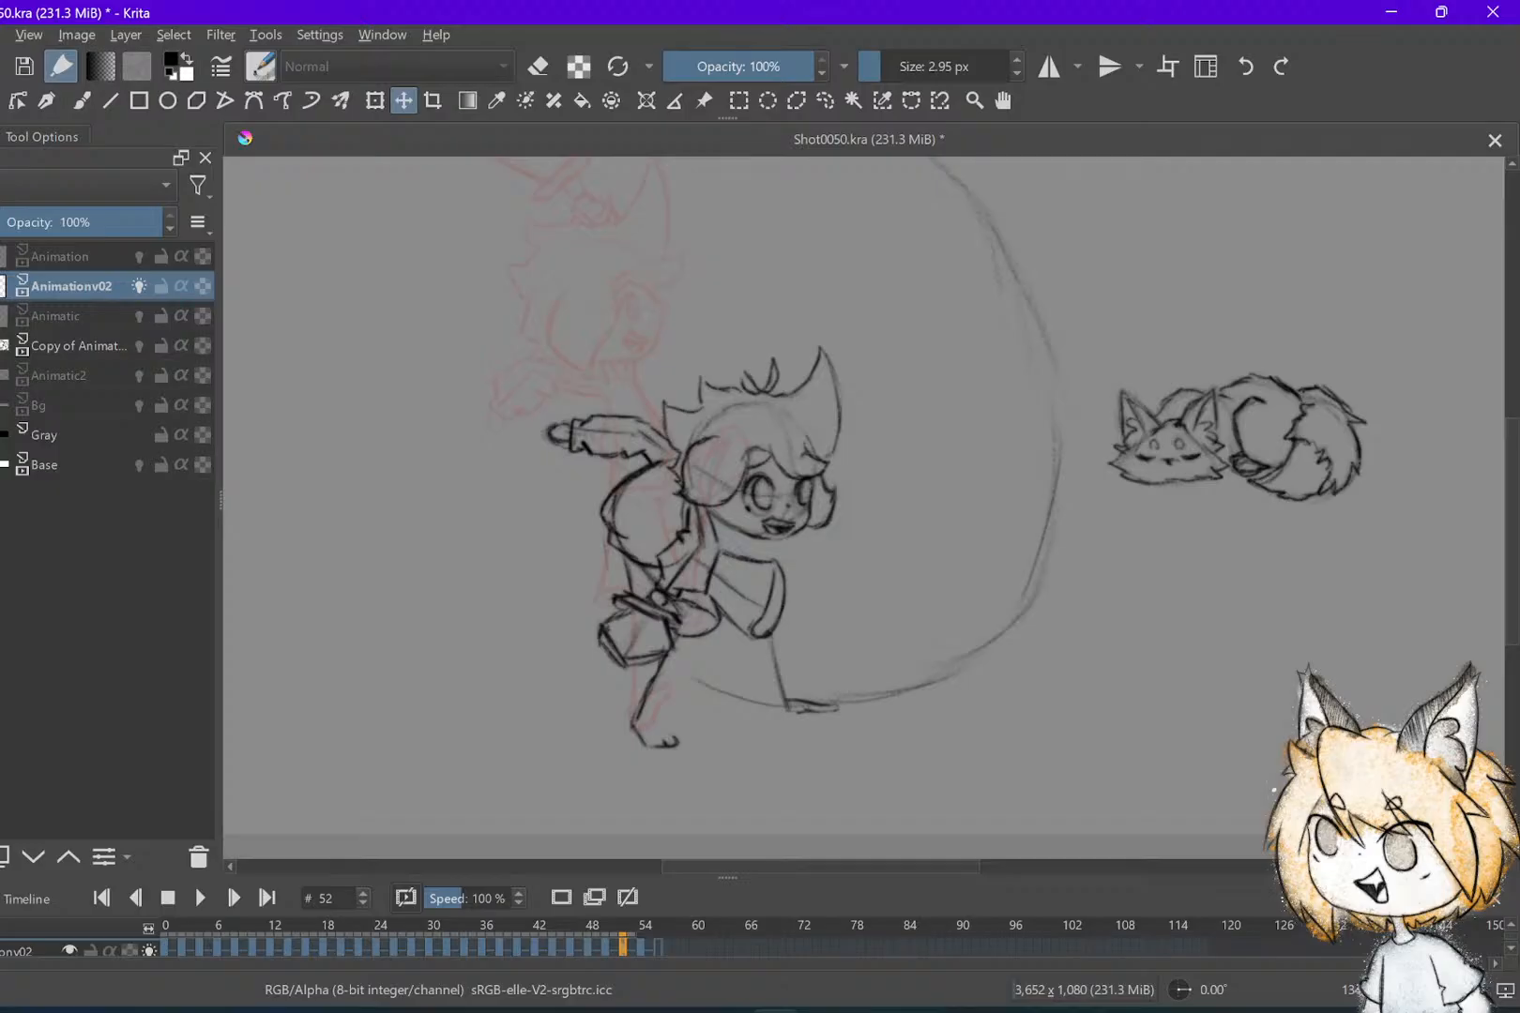
Shift the whole landing drawing on frame 52 slightly to the right, away from the previous pose
{"action": "key", "text": "shift+Right"}
{"action": "key", "text": "shift+Right"}
{"action": "key", "text": "shift+Right"}
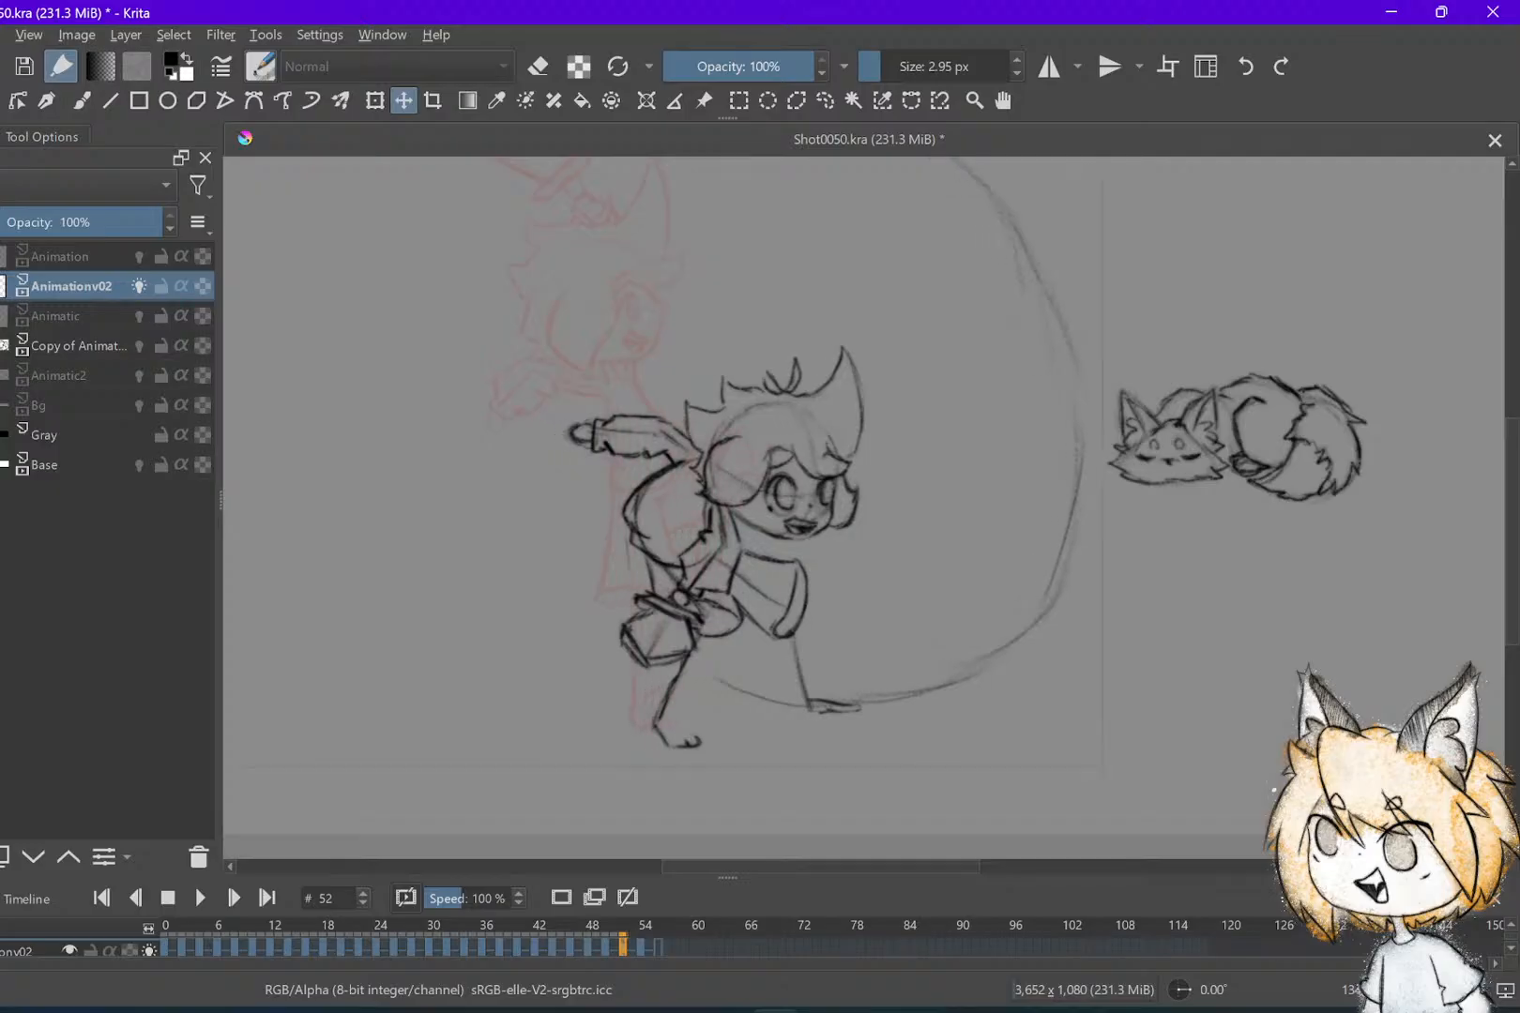
{"action": "key", "text": "Left"}
{"action": "key", "text": "Right"}
{"action": "key", "text": "shift+Right"}
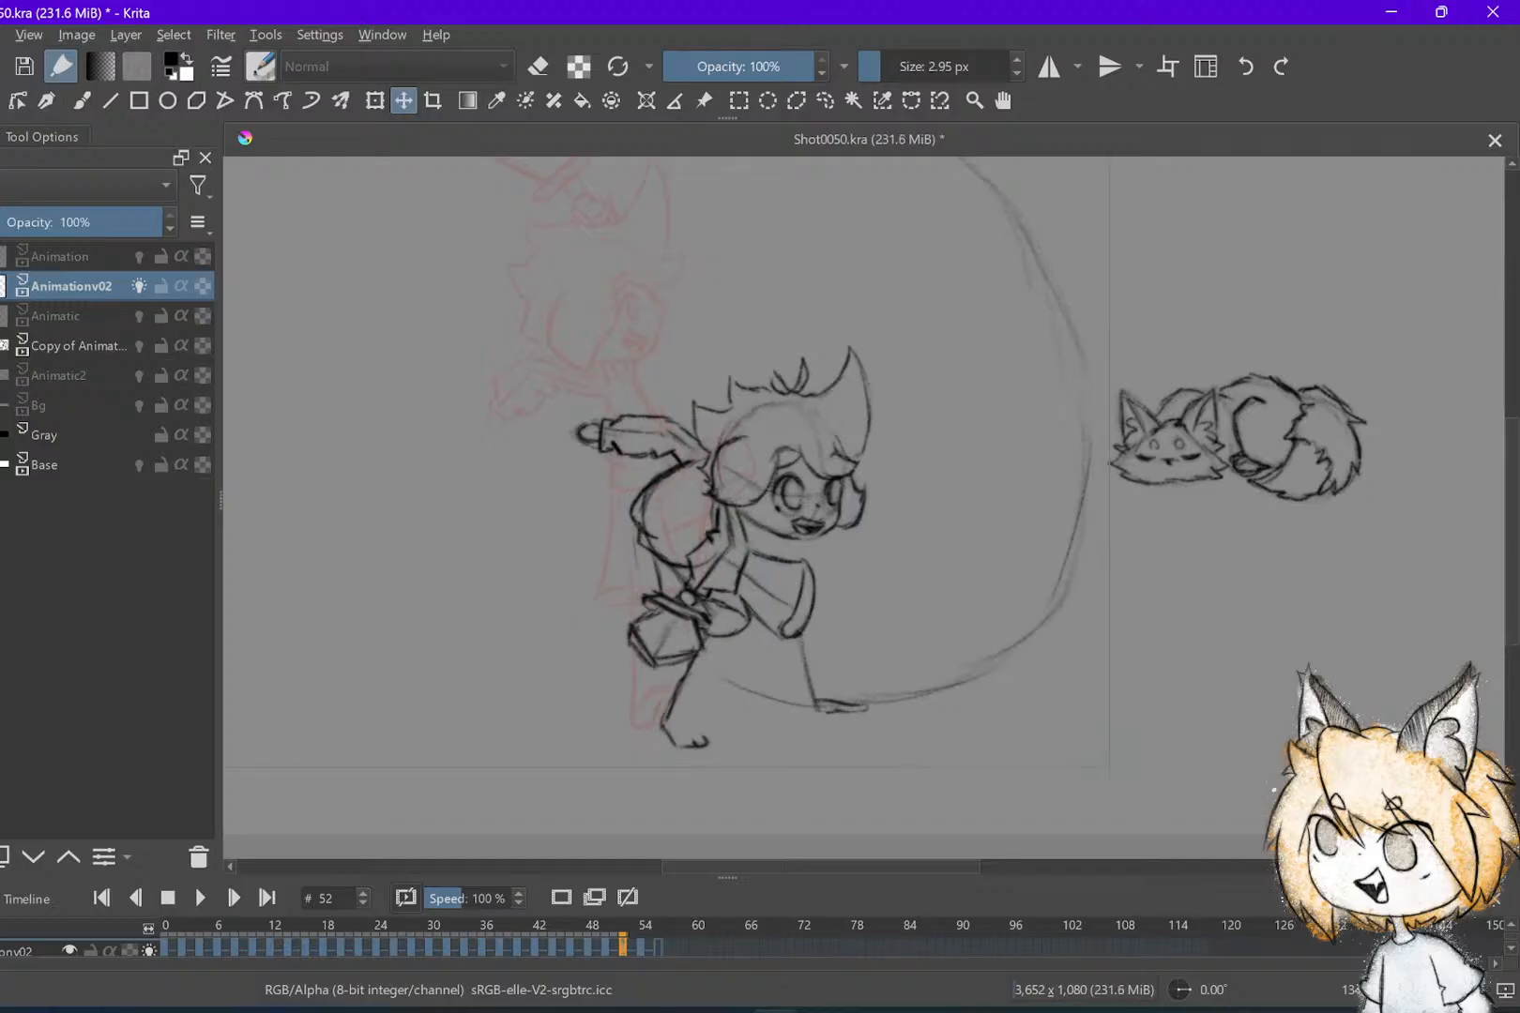
Select only the rear foot on frame 52, move it back left under the previous foot position, and clear the selection
{"action": "key", "text": "ctrl+r"}
{"action": "left_click_drag", "start_coordinate": [639, 705], "coordinate": [730, 763]}
{"action": "key", "text": "t"}
{"action": "key", "text": "shift+Left"}
{"action": "key", "text": "shift+Left"}
{"action": "key", "text": "shift+Left"}
{"action": "key", "text": "shift+Left"}
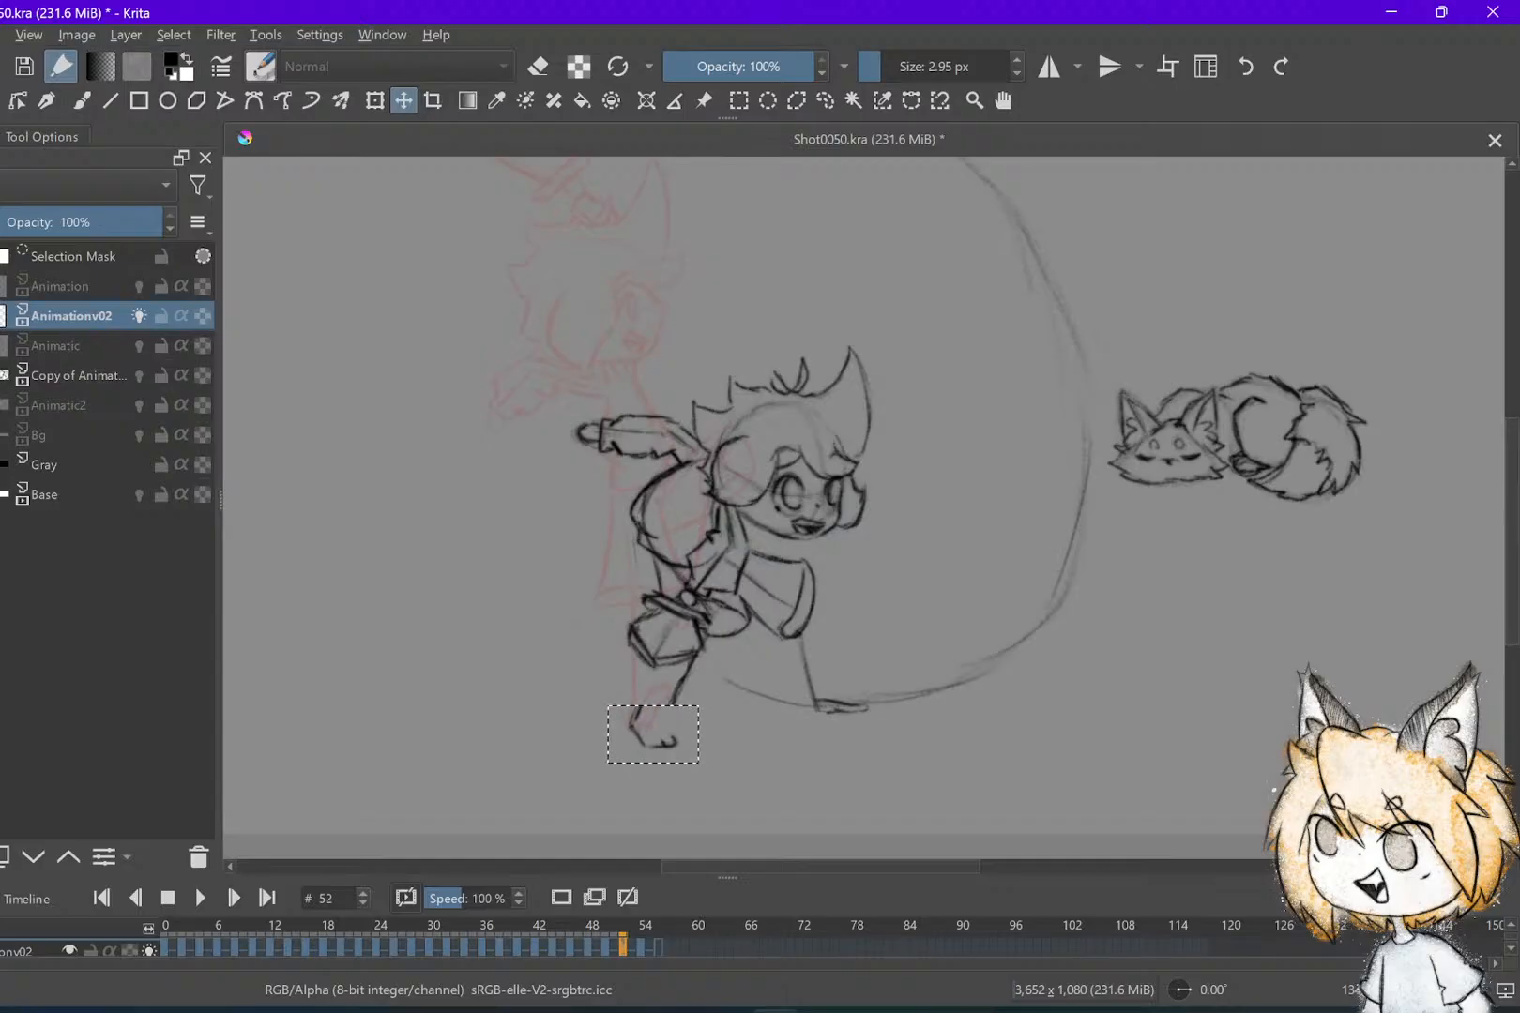
{"action": "key", "text": "ctrl+shift+a"}
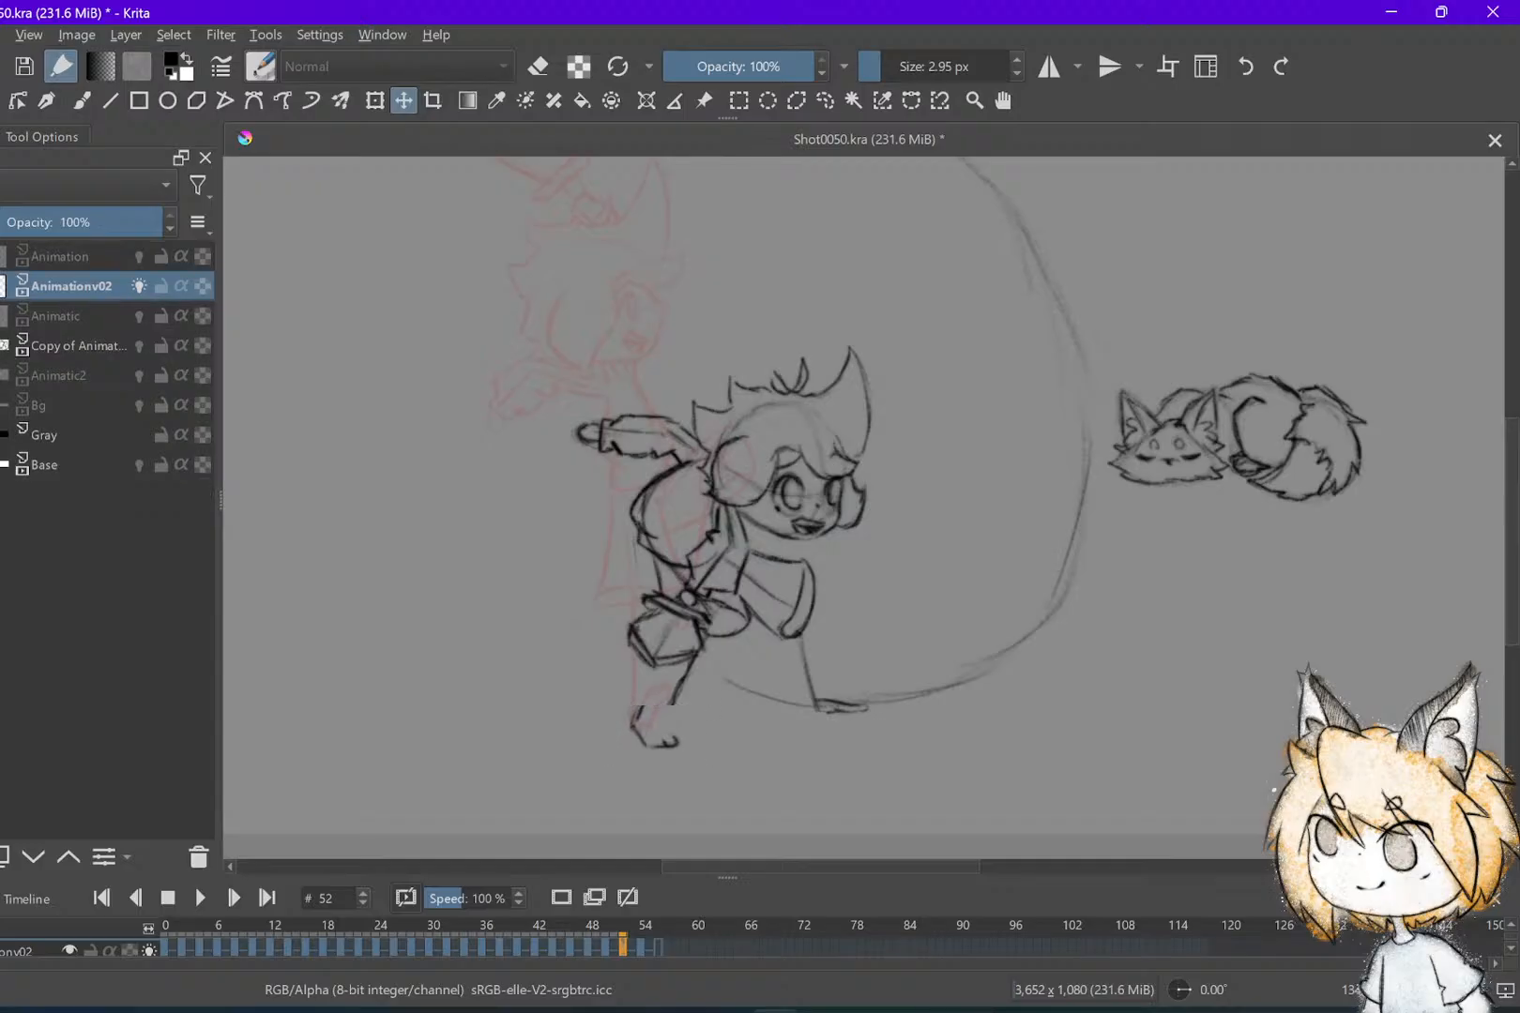
Erase the old rear shin line on frame 52 and redraw the leg from beneath the sword to the moved foot
{"action": "scroll", "coordinate": [672, 805], "scroll_direction": "up", "scroll_amount": 3}
{"action": "key", "text": "e"}
{"action": "left_click_drag", "start_coordinate": [721, 546], "coordinate": [717, 555]}
{"action": "key", "text": "ctrl+z"}
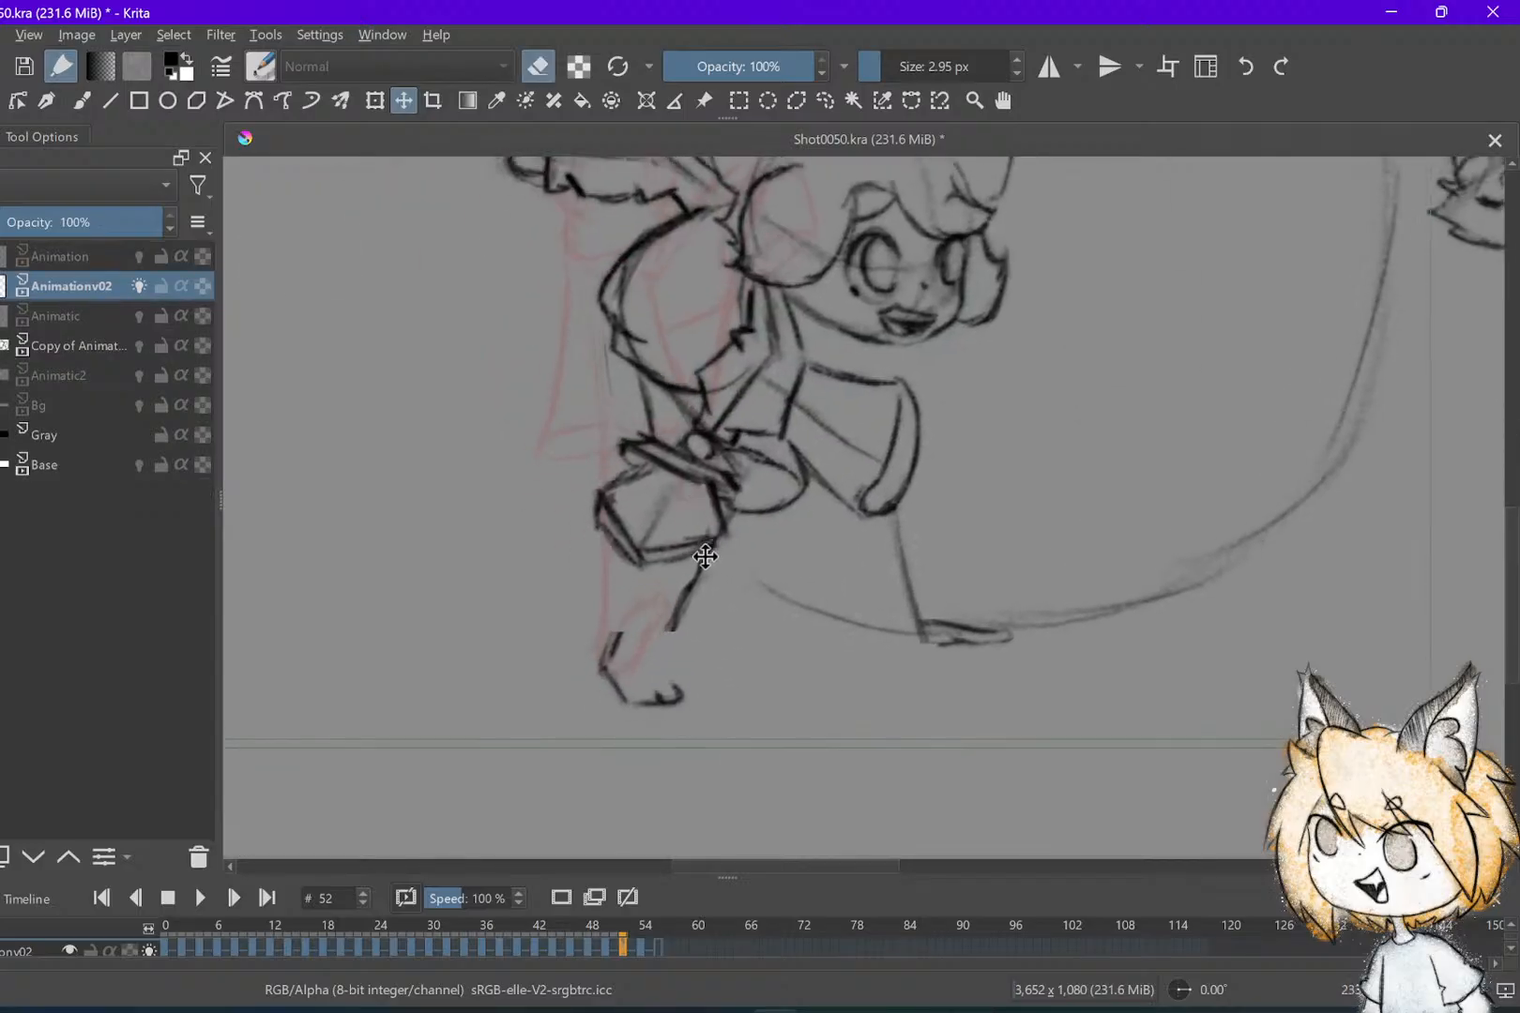
{"action": "key", "text": "e"}
{"action": "key", "text": "b"}
{"action": "key", "text": "e"}
{"action": "mouse_move", "coordinate": [695, 560]}
{"action": "left_mouse_down"}
{"action": "mouse_move", "coordinate": [675, 622]}
{"action": "mouse_move", "coordinate": [713, 586]}
{"action": "left_mouse_up"}
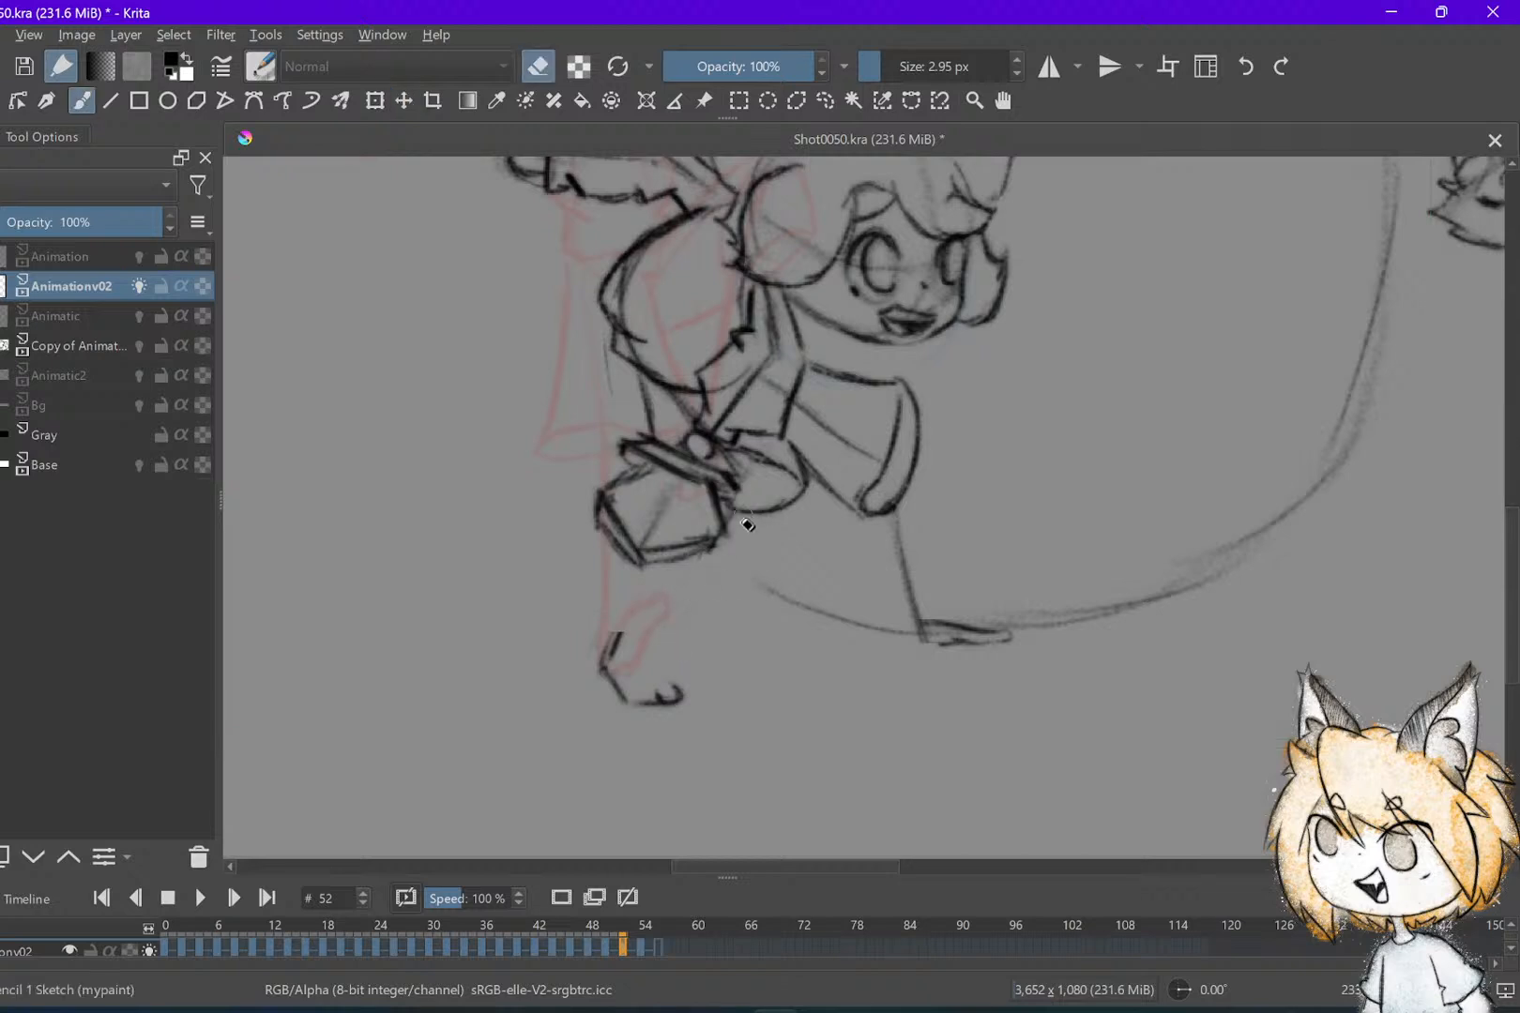
{"action": "key", "text": "e"}
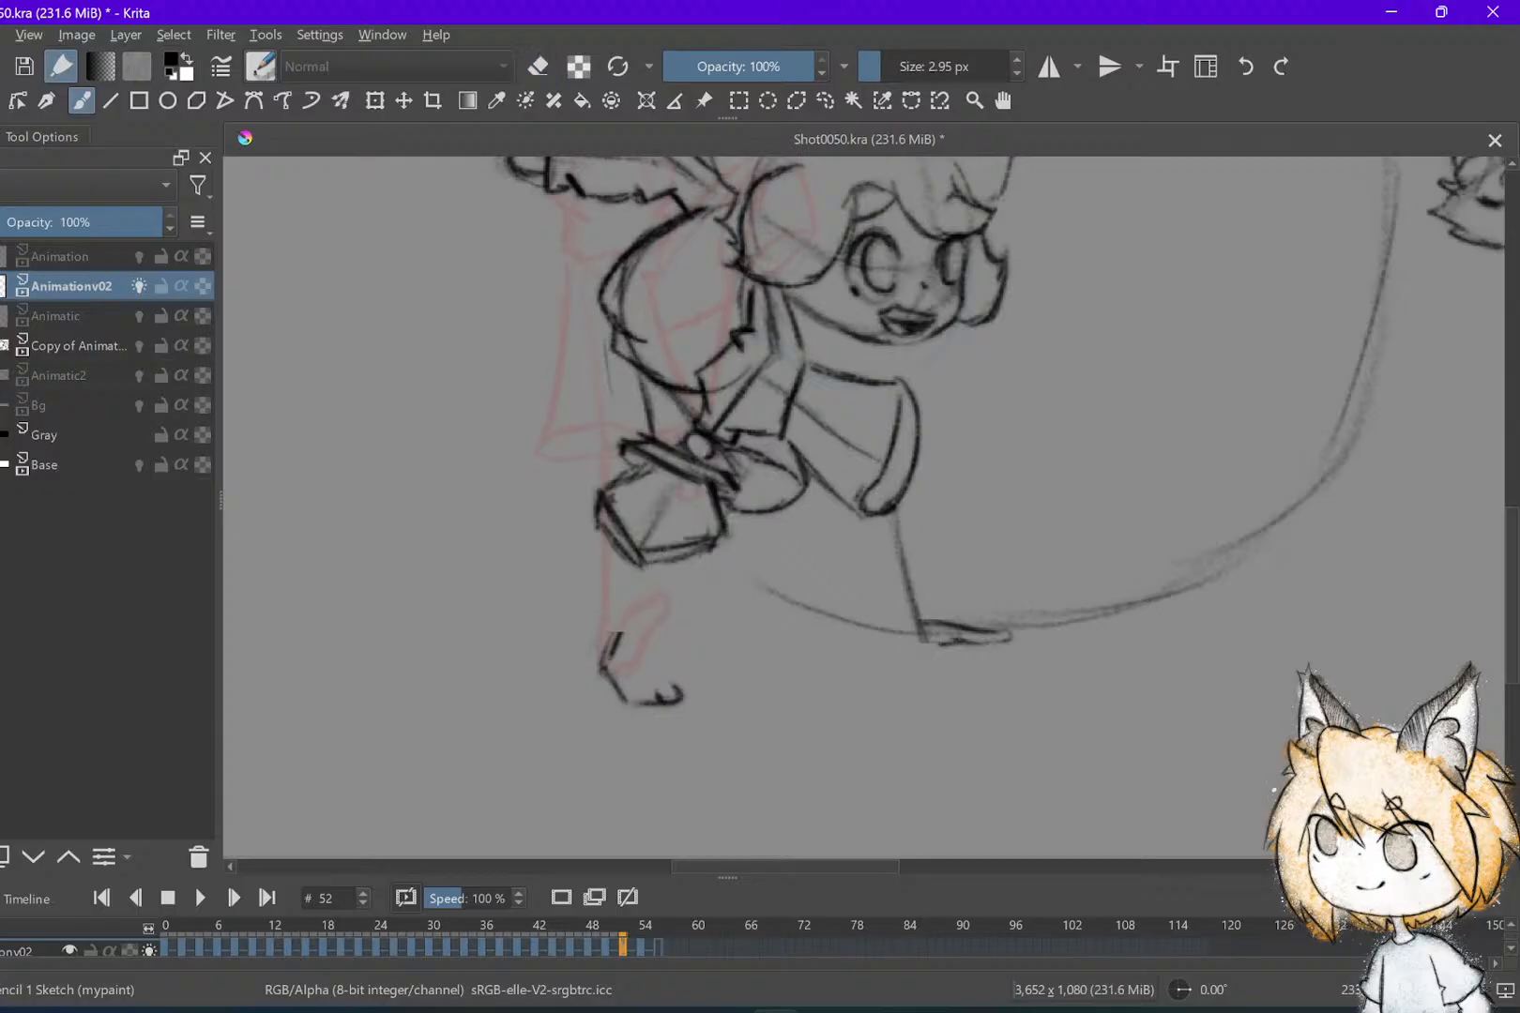
{"action": "left_click_drag", "start_coordinate": [668, 570], "coordinate": [606, 657]}
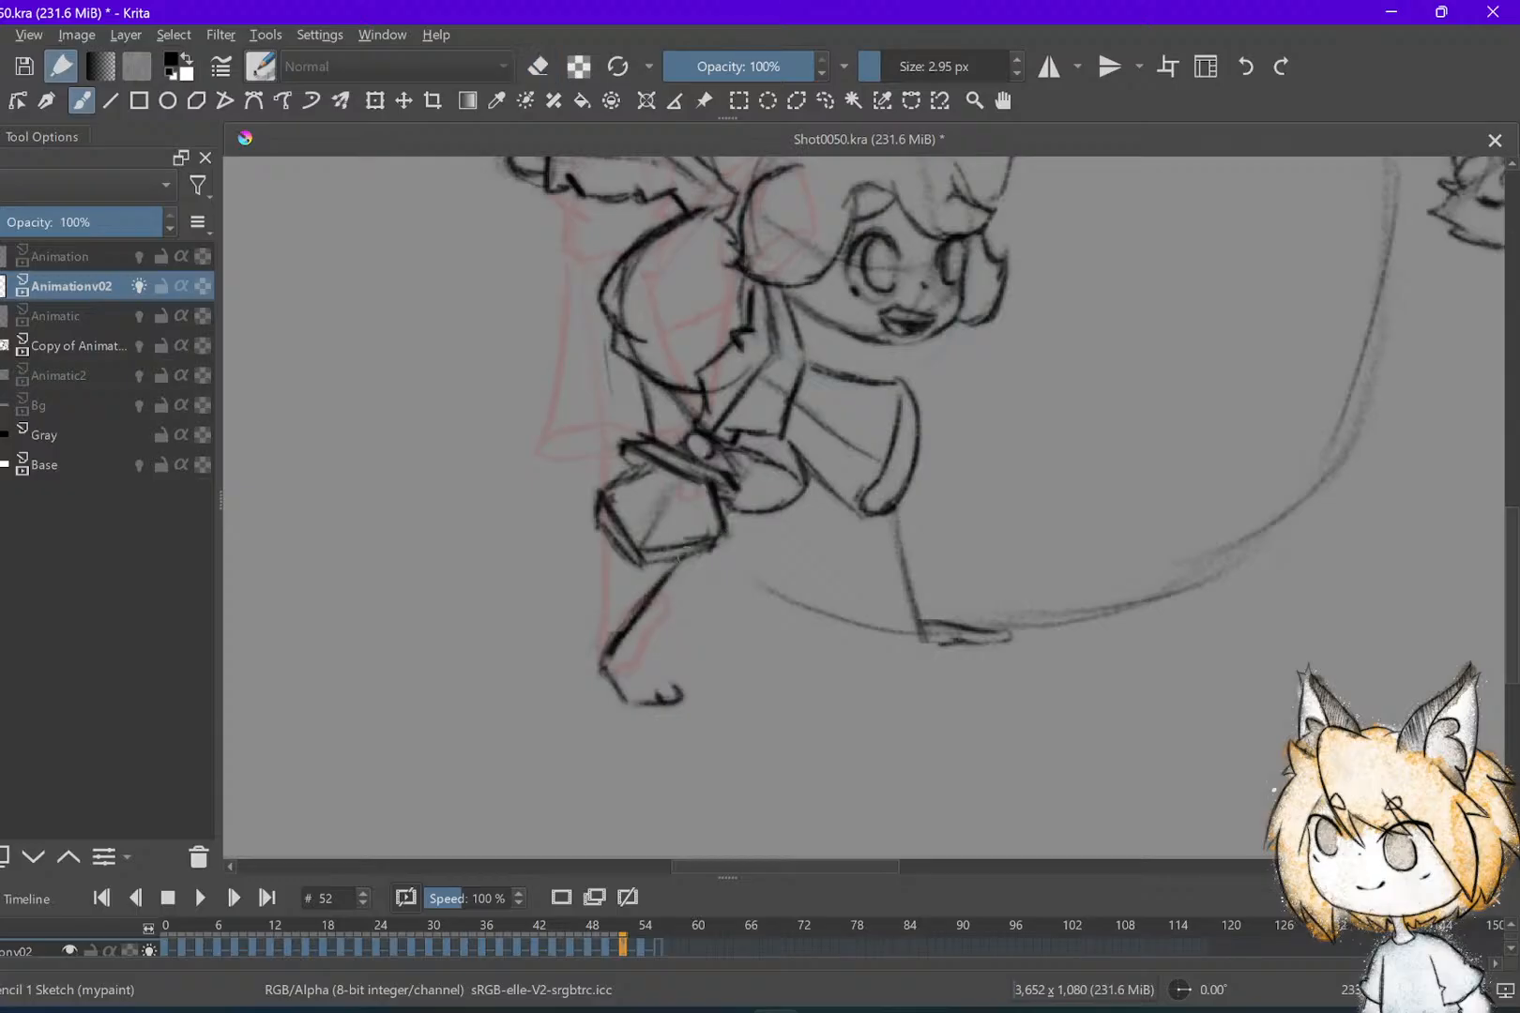
Step back from frame 52 to frame 42 and play the leap to review the adjusted landing
{"action": "key", "text": "ctrl+minus"}
{"action": "key", "text": "ctrl+minus"}
{"action": "key", "text": "Left"}
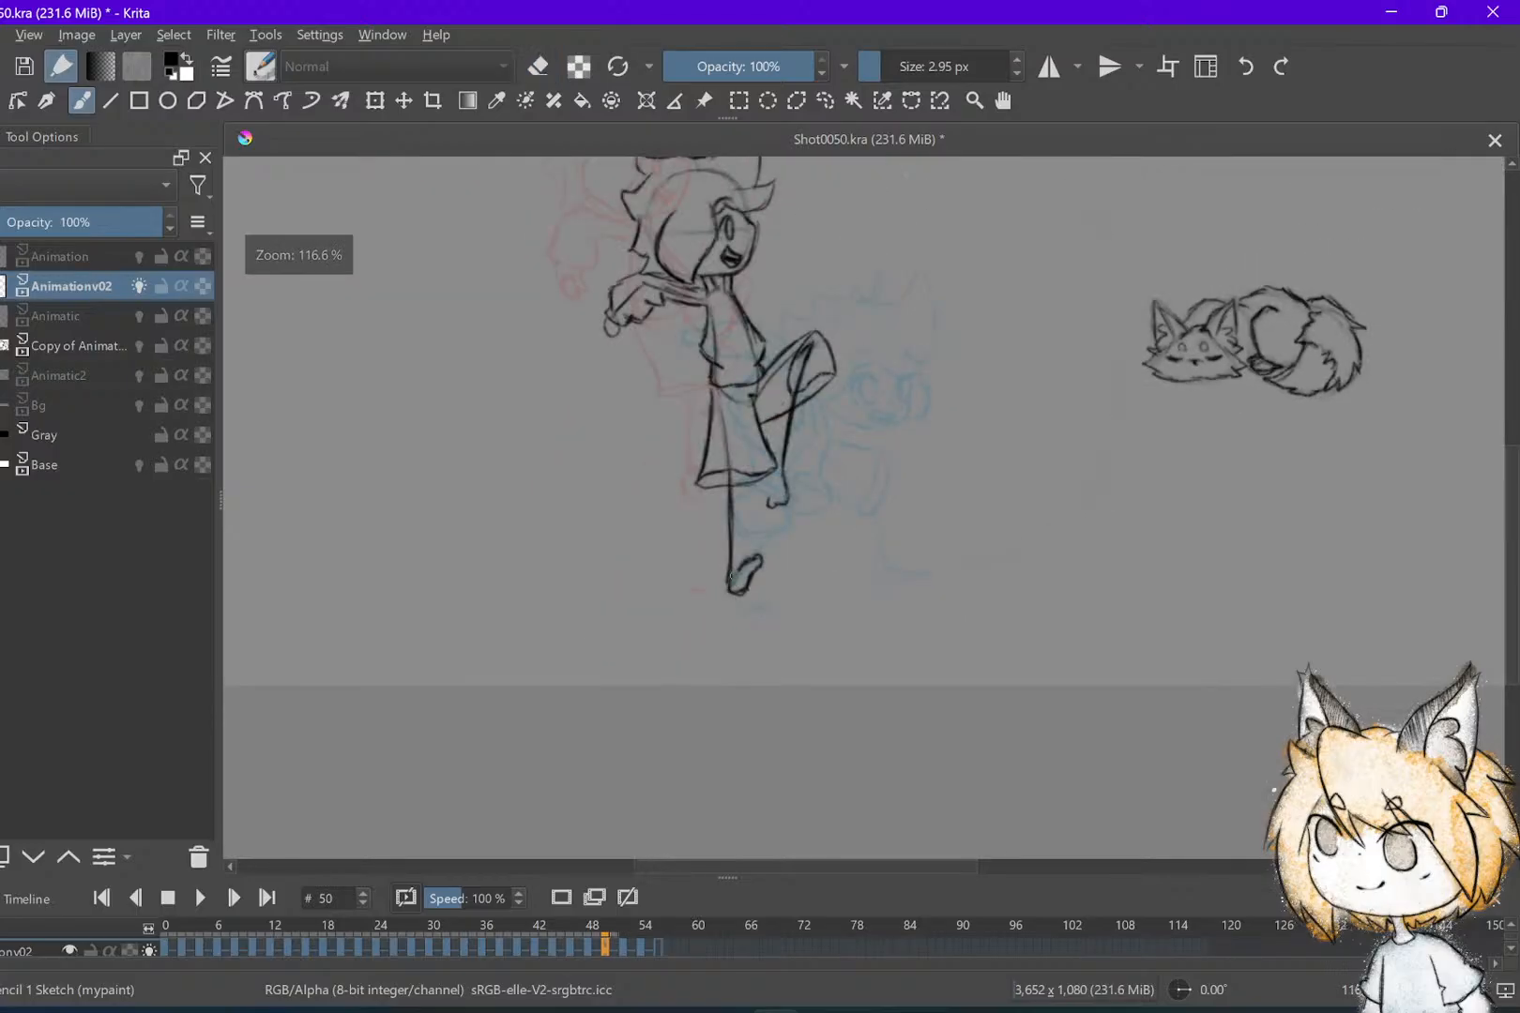
{"action": "key", "text": "Right"}
{"action": "key", "text": "Left"}
{"action": "key", "text": "Left"}
{"action": "key", "text": "Left"}
{"action": "key", "text": "Left"}
{"action": "key", "text": "Left"}
{"action": "scroll", "coordinate": [863, 506], "scroll_direction": "up", "scroll_amount": 3}
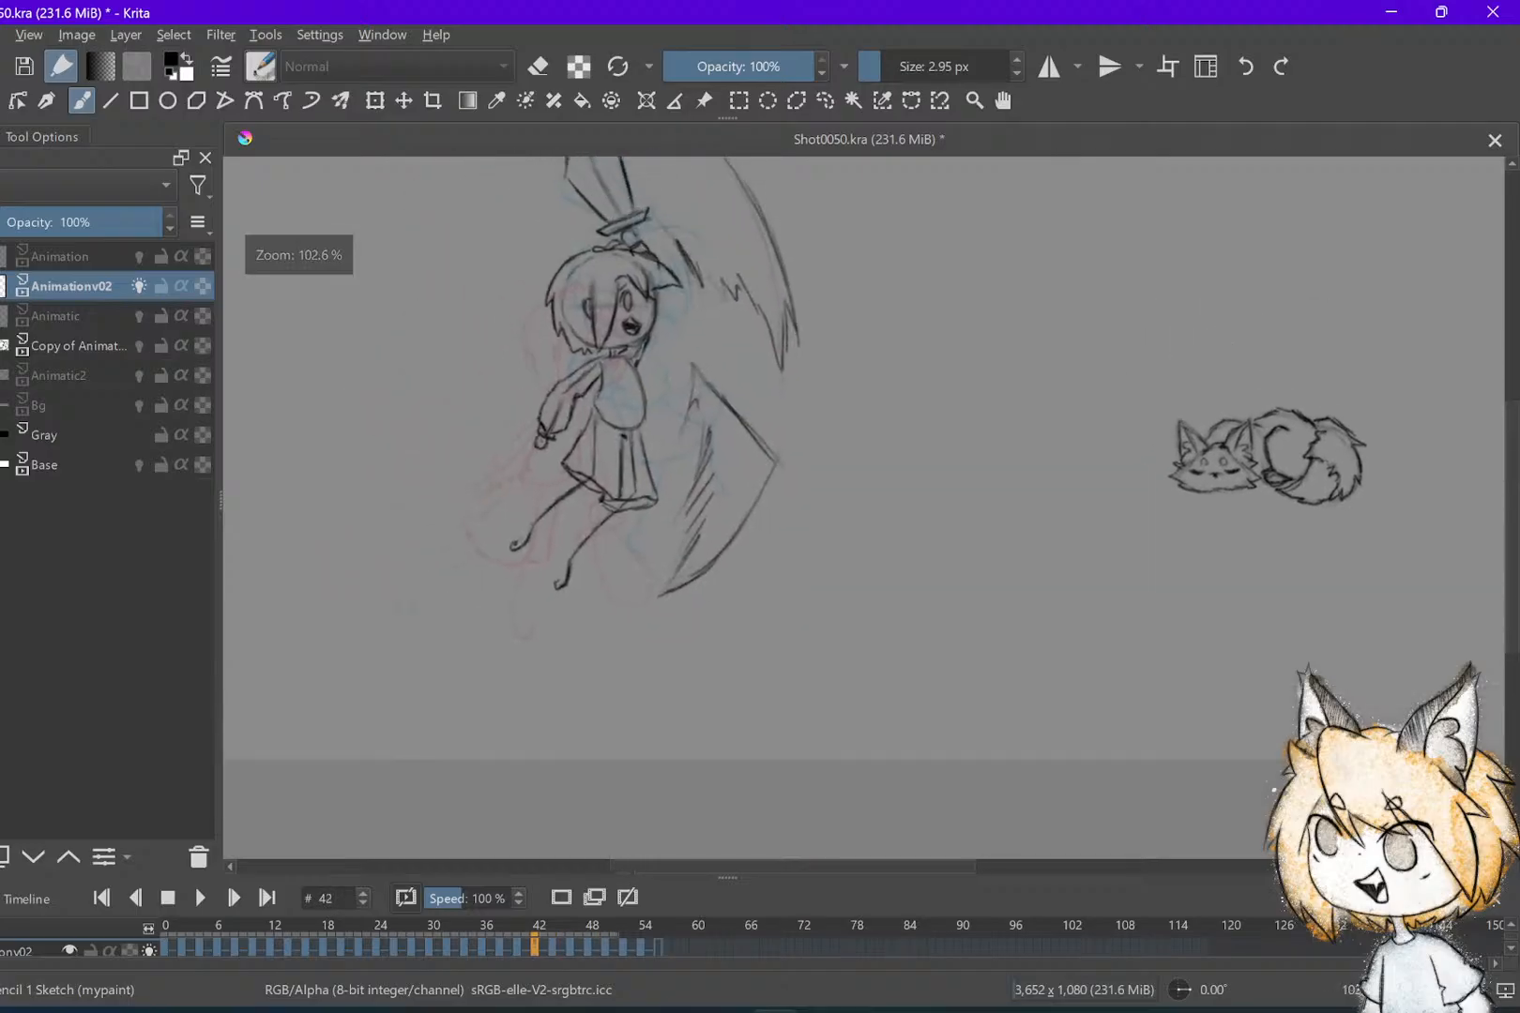
{"action": "key", "text": "space"}
{"action": "key", "text": "space"}
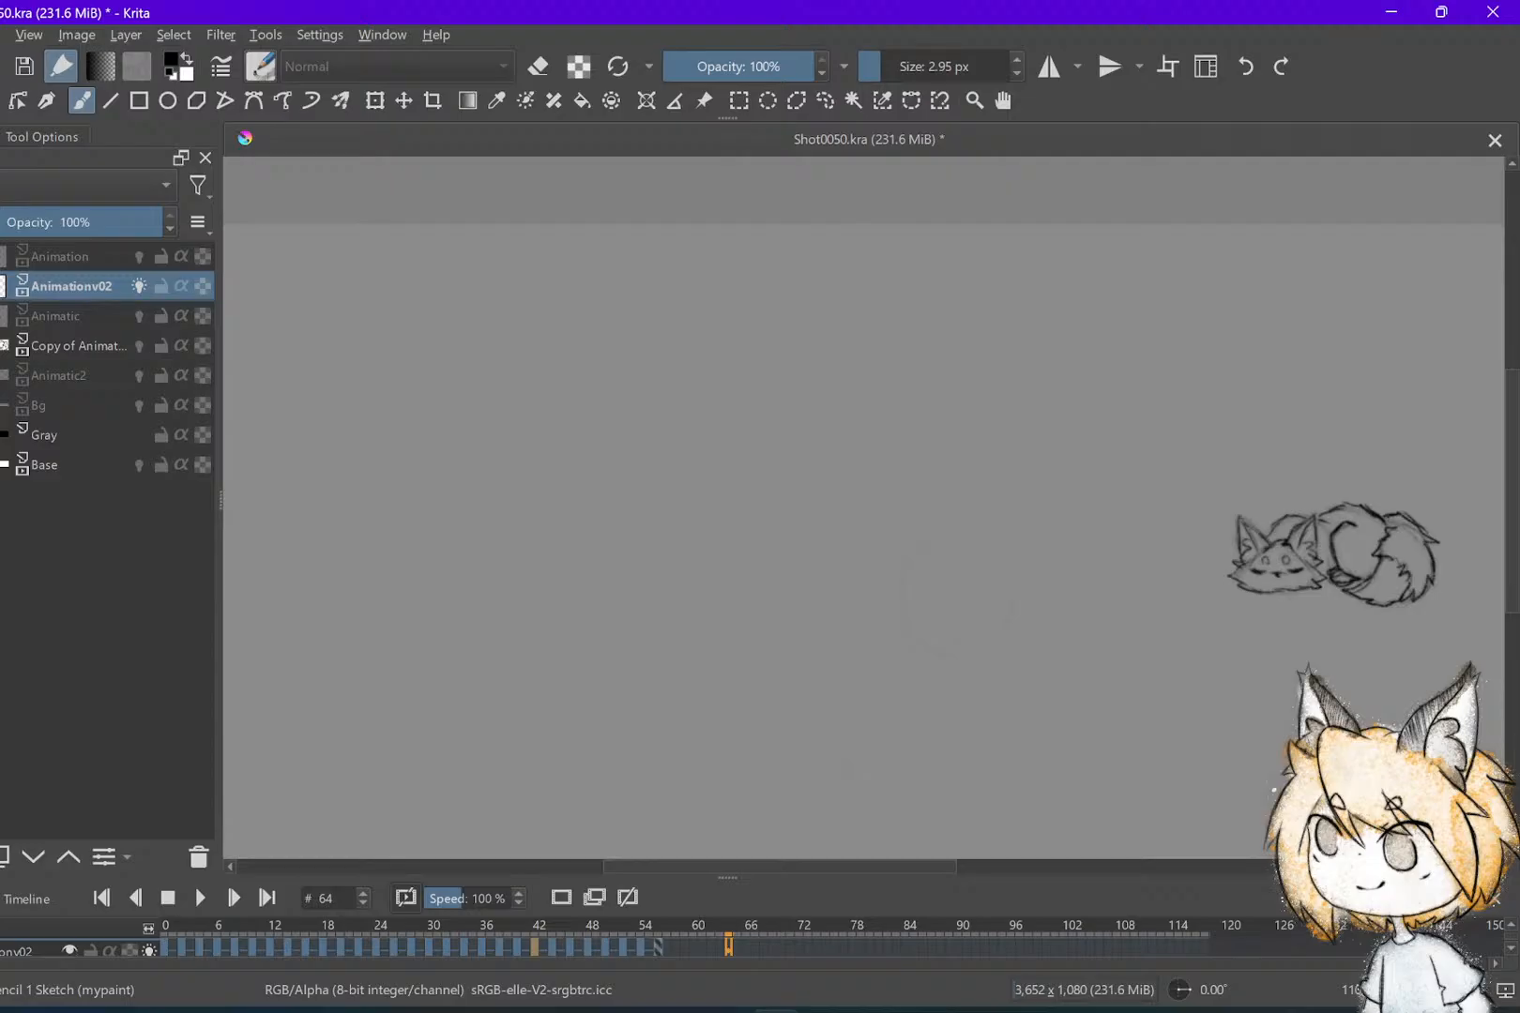
Replay the leap and the animation from near its first frame to examine the full movement into the landing
{"action": "scroll", "coordinate": [1093, 527], "scroll_direction": "down", "scroll_amount": 2}
{"action": "key", "text": "Left"}
{"action": "key", "text": "Left"}
{"action": "key", "text": "Left"}
{"action": "key", "text": "Left"}
{"action": "key", "text": "Left"}
{"action": "key", "text": "Left"}
{"action": "key", "text": "Left"}
{"action": "key", "text": "Left"}
{"action": "key", "text": "Left"}
{"action": "key", "text": "Left"}
{"action": "key", "text": "Left"}
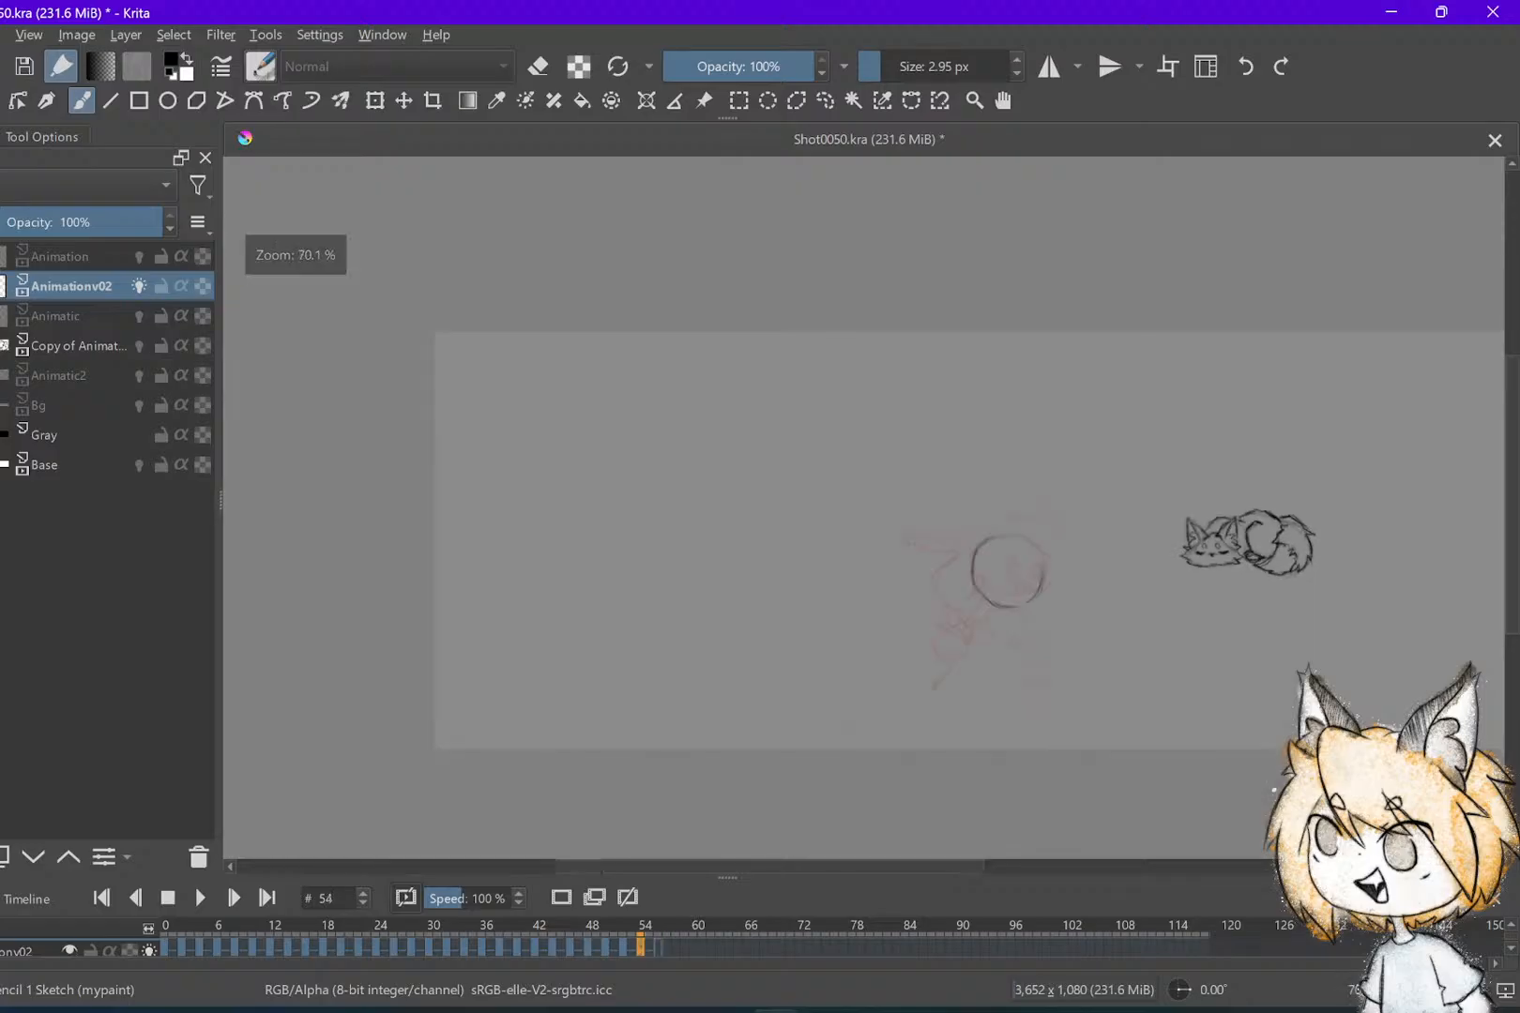
{"action": "key", "text": "space"}
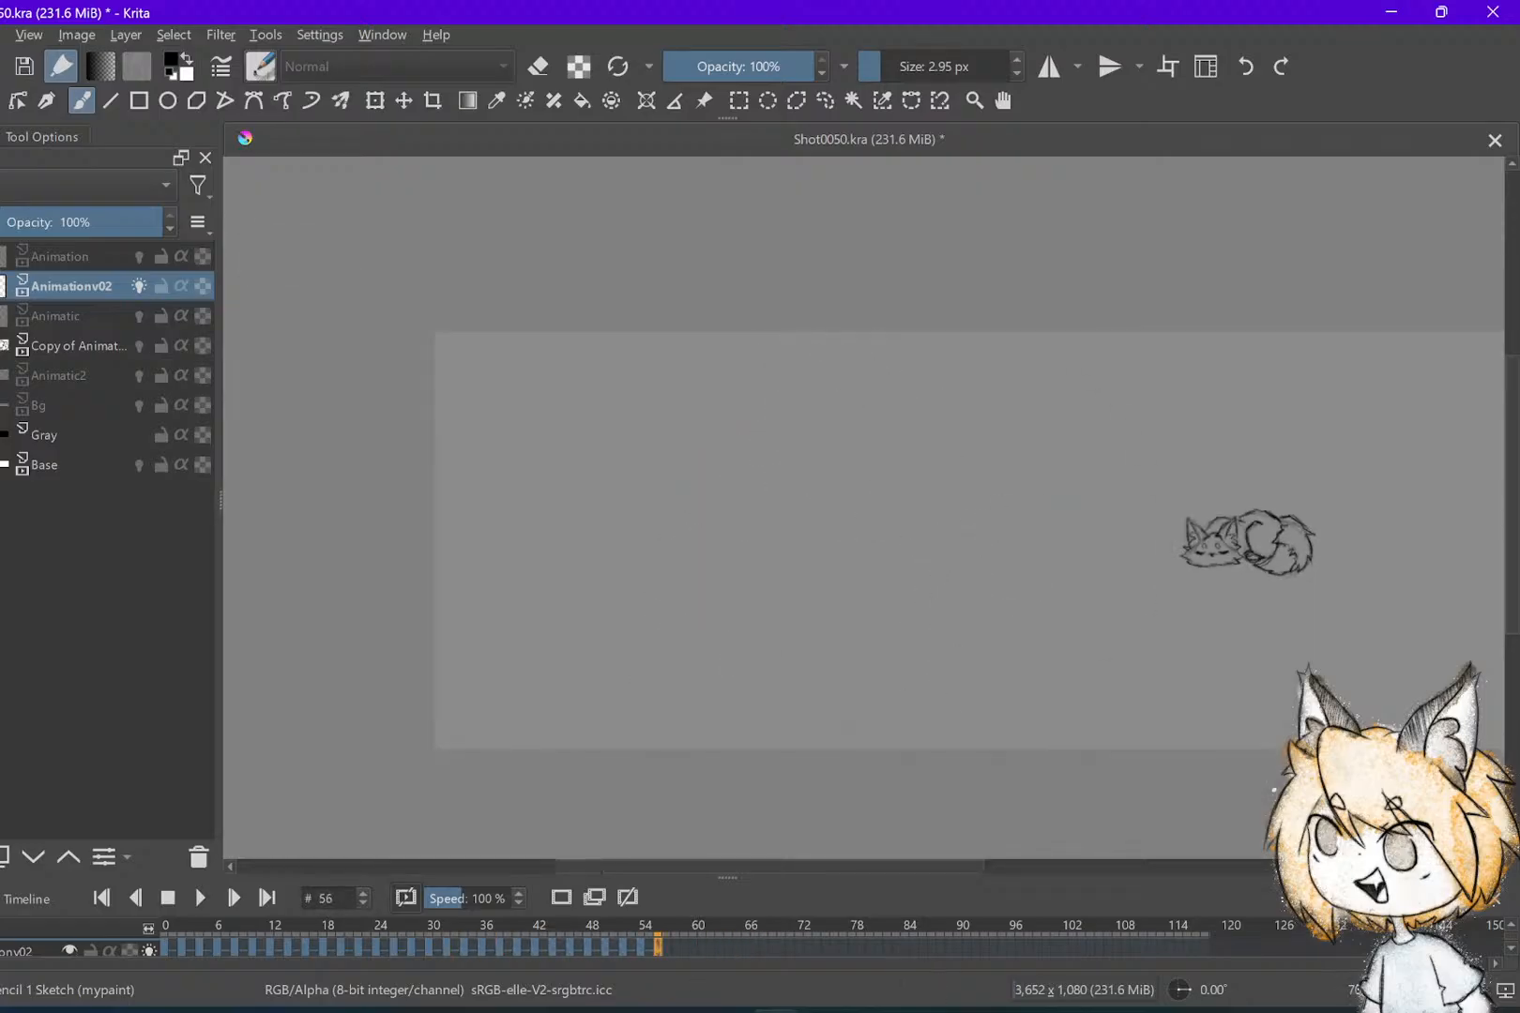
{"action": "key", "text": "space"}
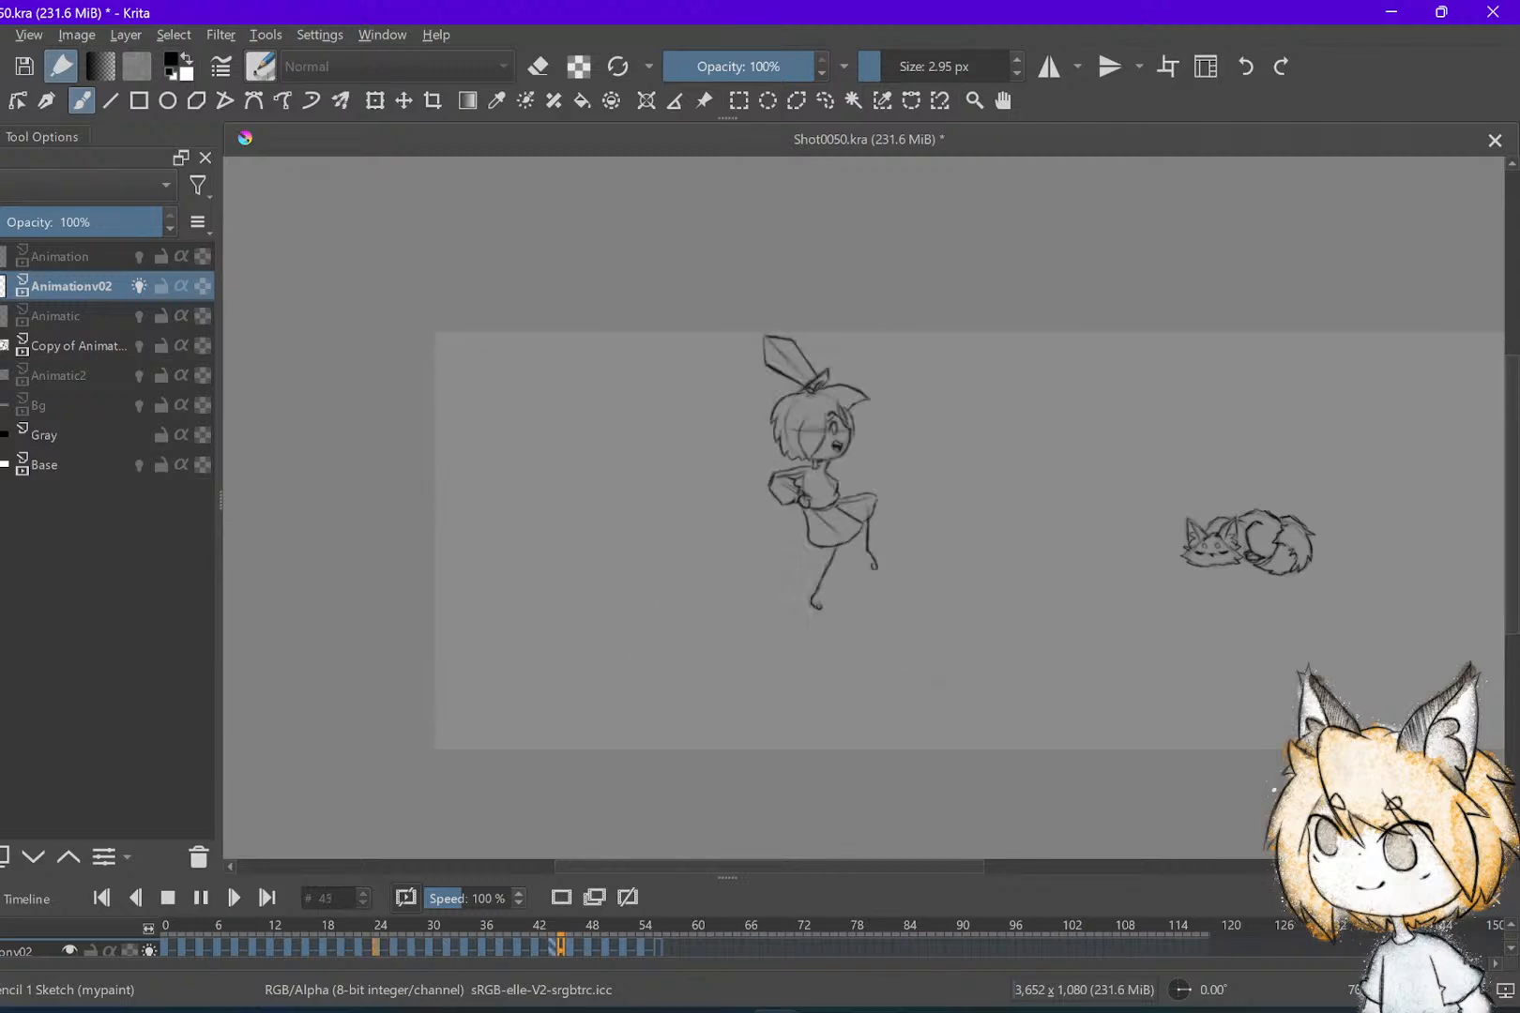
{"action": "key", "text": "space"}
{"action": "left_click", "coordinate": [172, 927]}
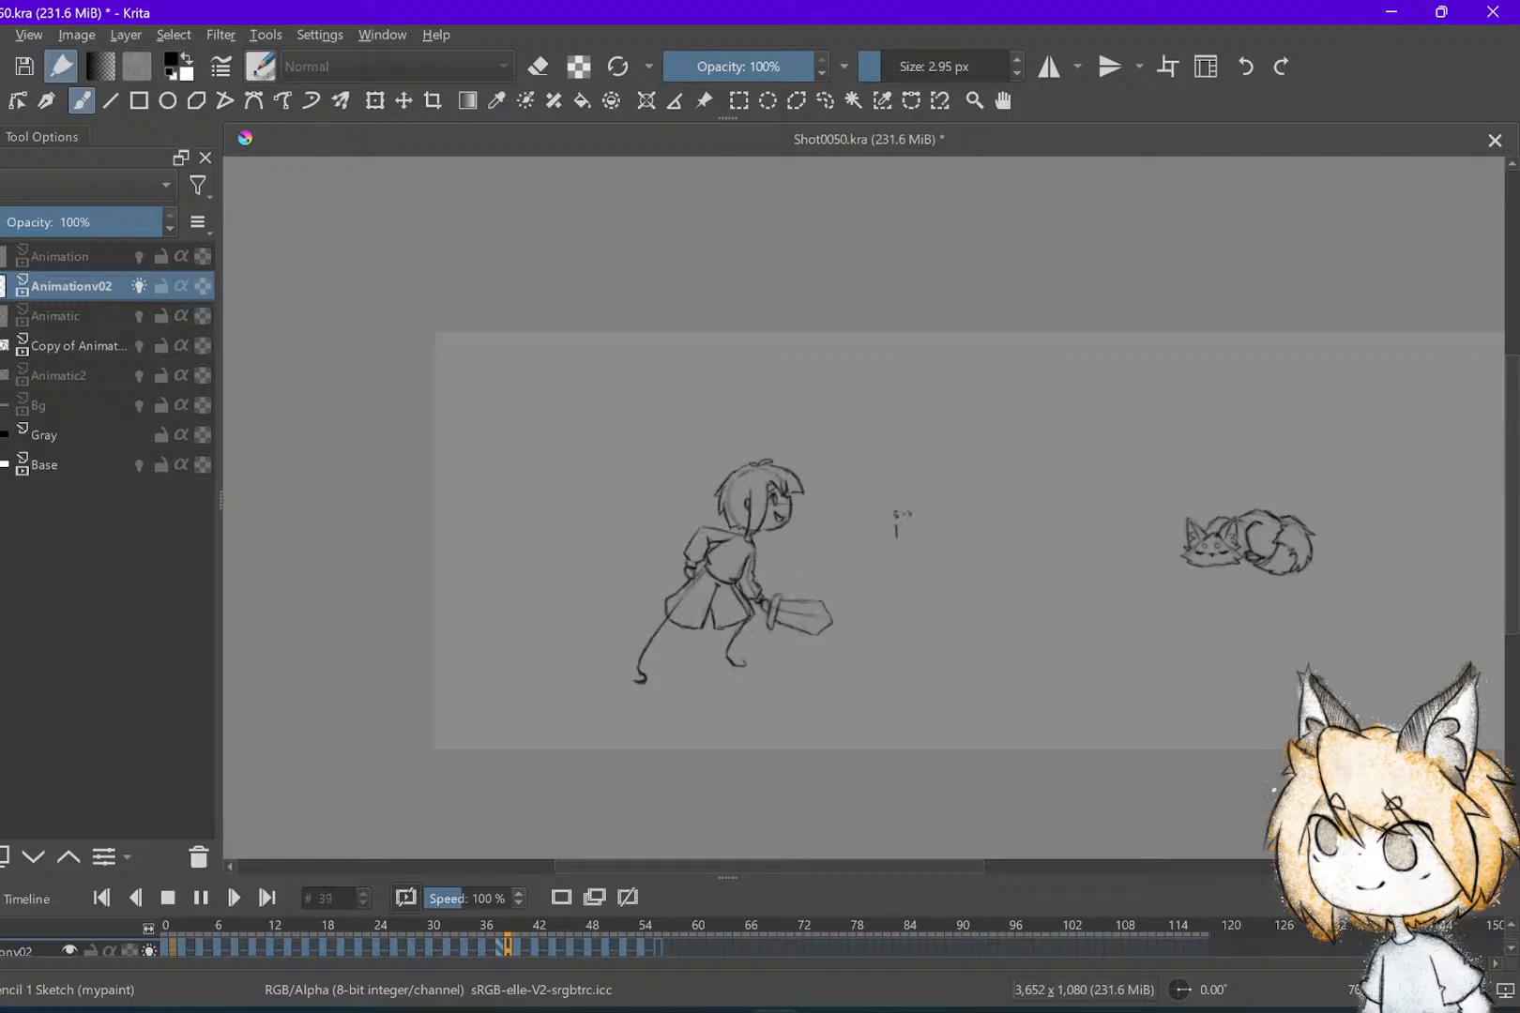
{"action": "key", "text": "space"}
Return to the head circle on frame 54 and save the file
{"action": "scroll", "coordinate": [1241, 683], "scroll_direction": "up", "scroll_amount": 2}
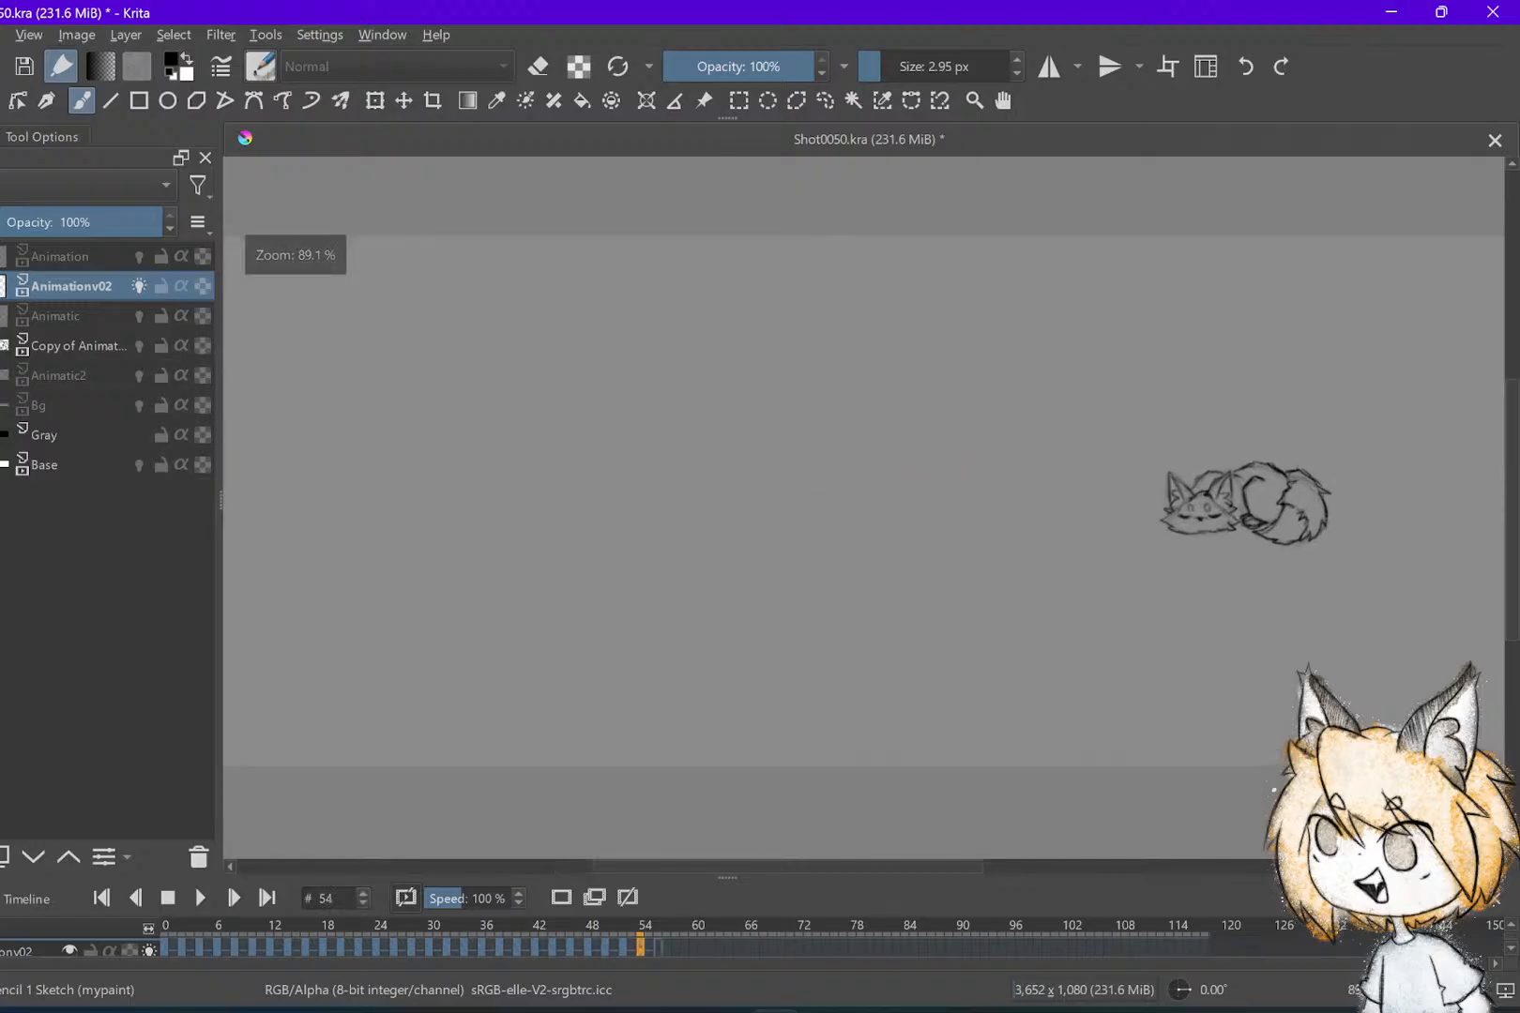
{"action": "scroll", "coordinate": [1094, 577], "scroll_direction": "up", "scroll_amount": 3}
{"action": "key", "text": "Right"}
{"action": "key", "text": "ctrl+s"}
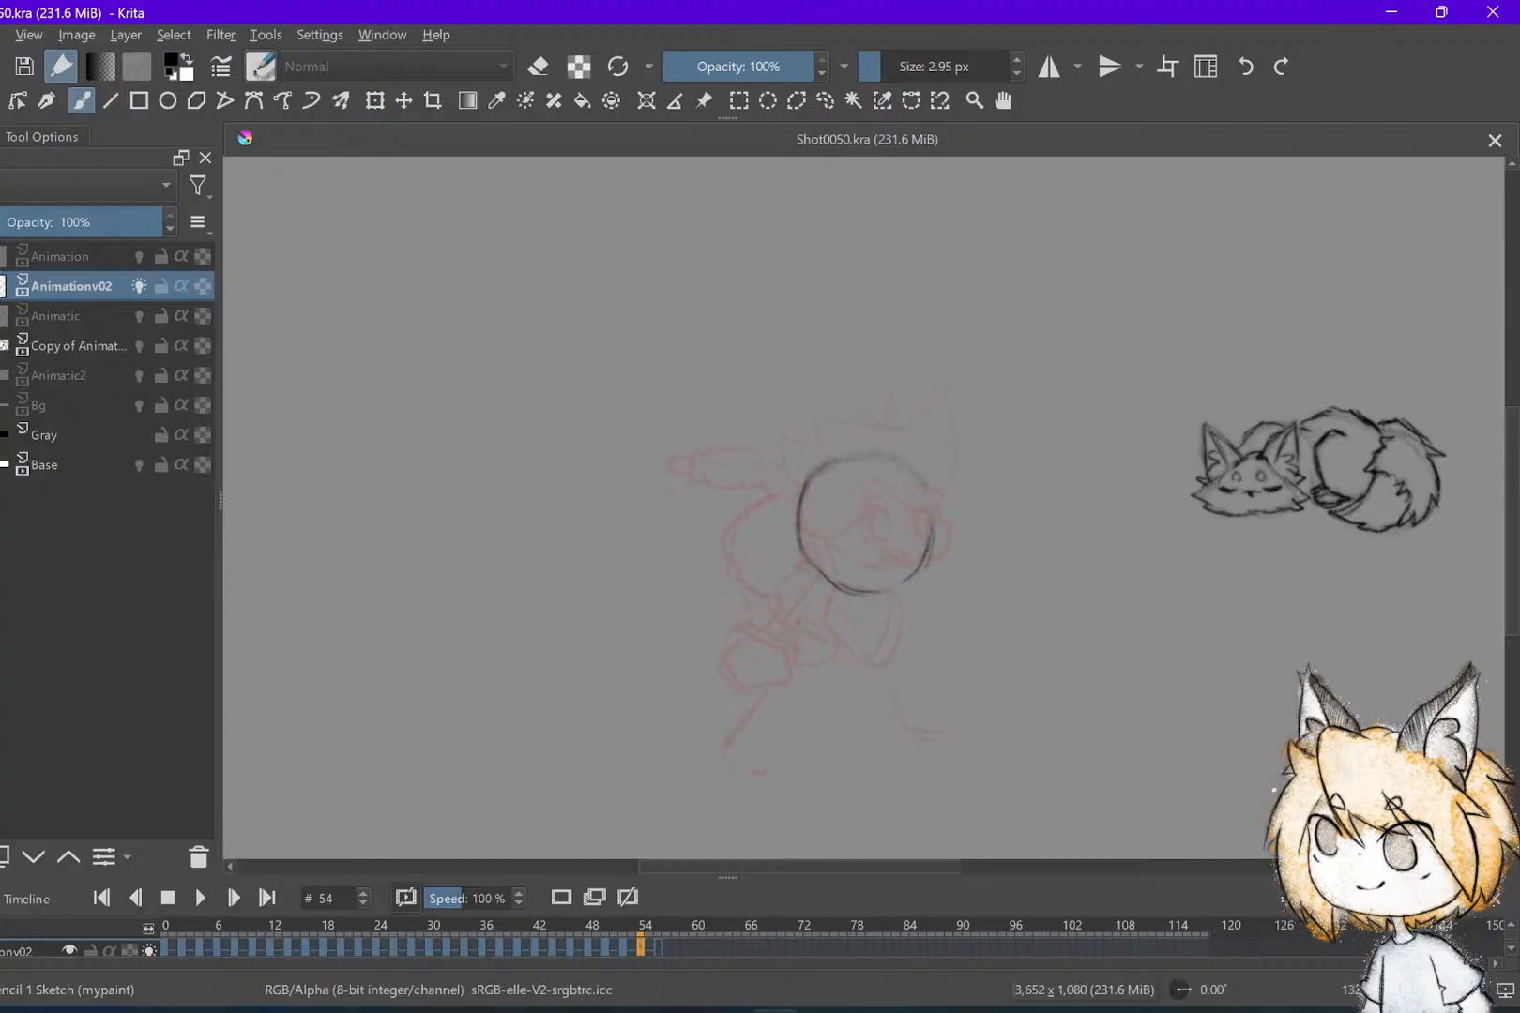
Sketch the rounded torso behind the head circle on frame 54 and compare it with the pose on frame 52
{"action": "left_click_drag", "start_coordinate": [762, 518], "coordinate": [732, 566]}
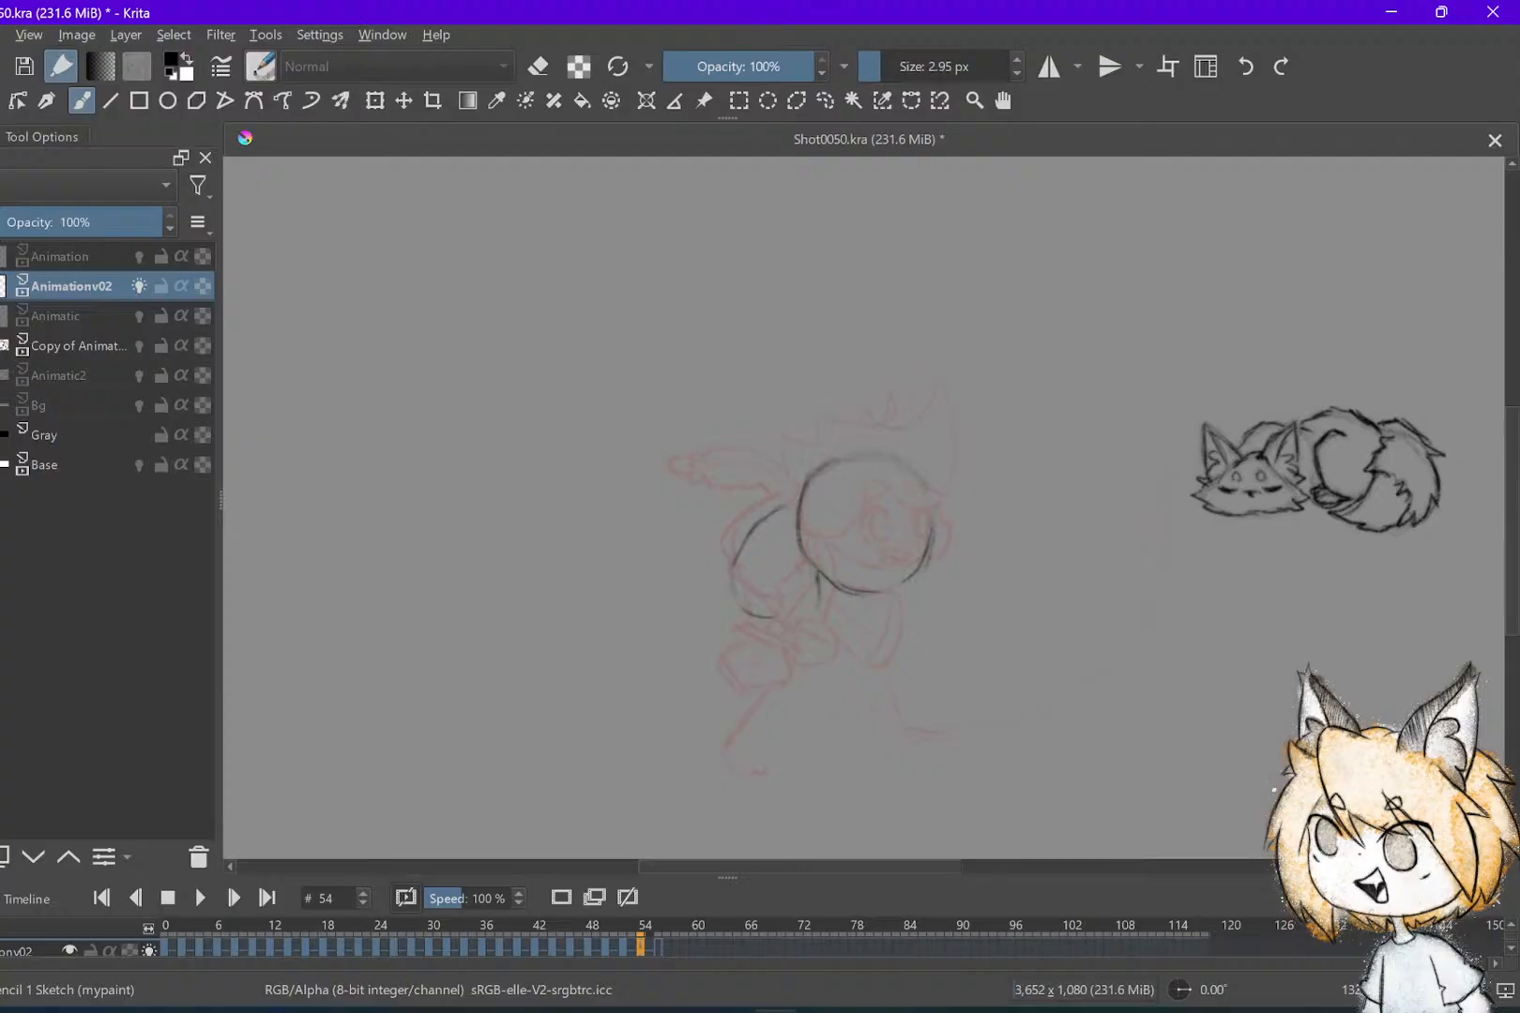
{"action": "key", "text": "ctrl+z"}
{"action": "key", "text": "Left"}
{"action": "key", "text": "Left"}
{"action": "key", "text": "Right"}
{"action": "key", "text": "Right"}
{"action": "key", "text": "Left"}
{"action": "key", "text": "Right"}
{"action": "key", "text": "Left"}
{"action": "key", "text": "Right"}
{"action": "key", "text": "Left"}
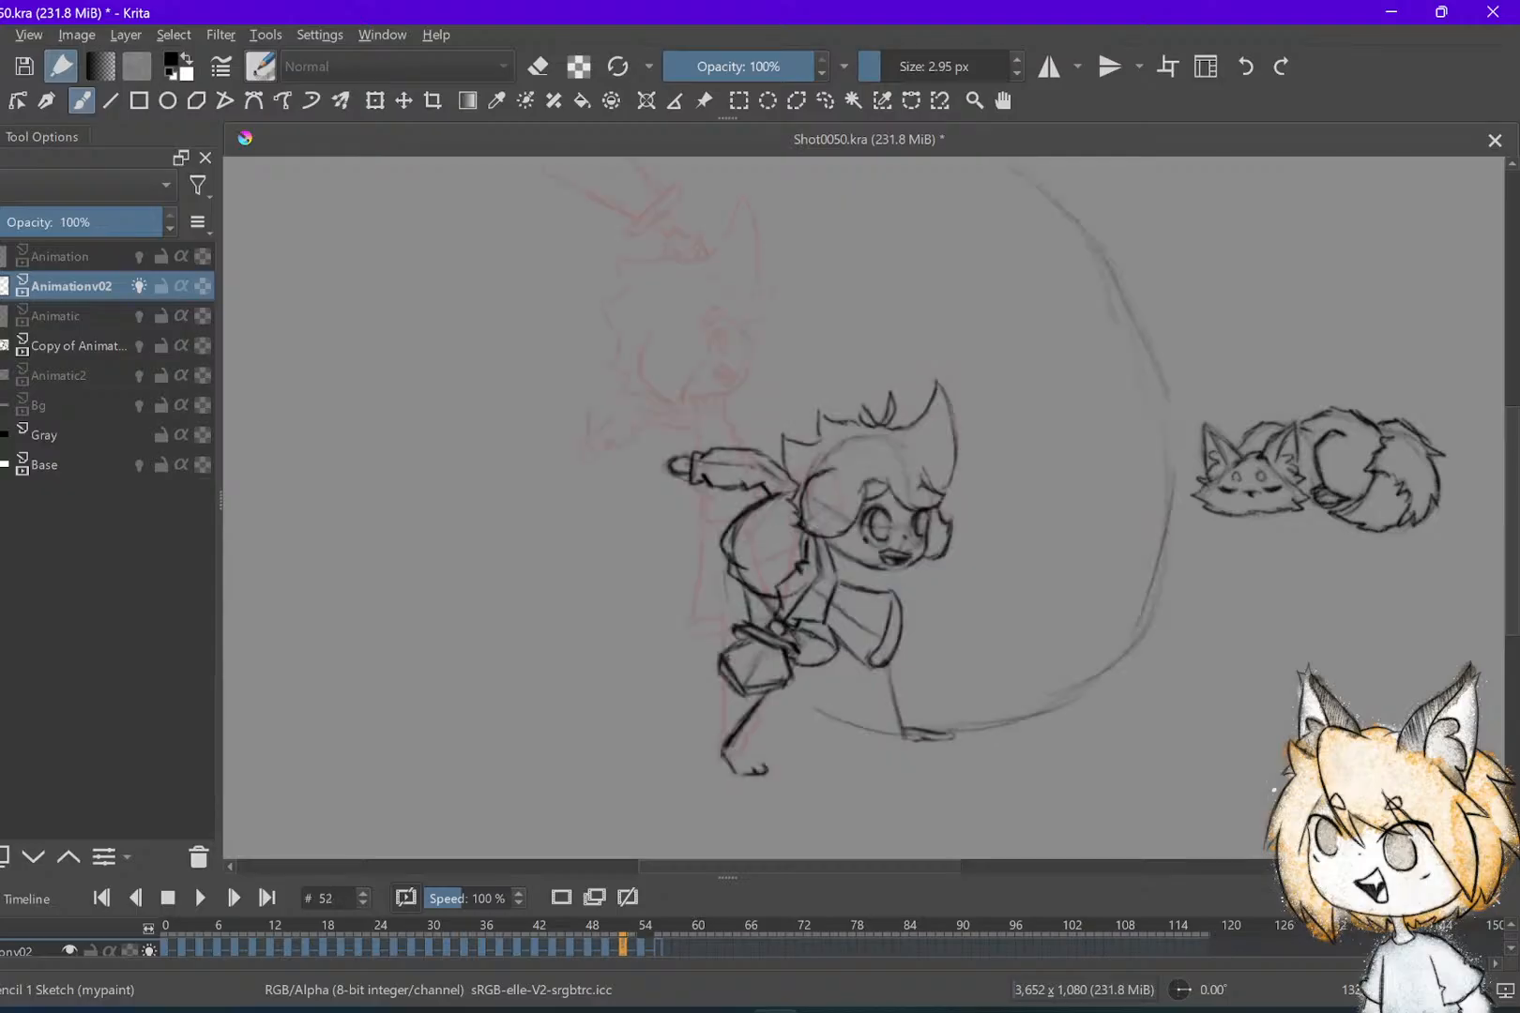
{"action": "key", "text": "Right"}
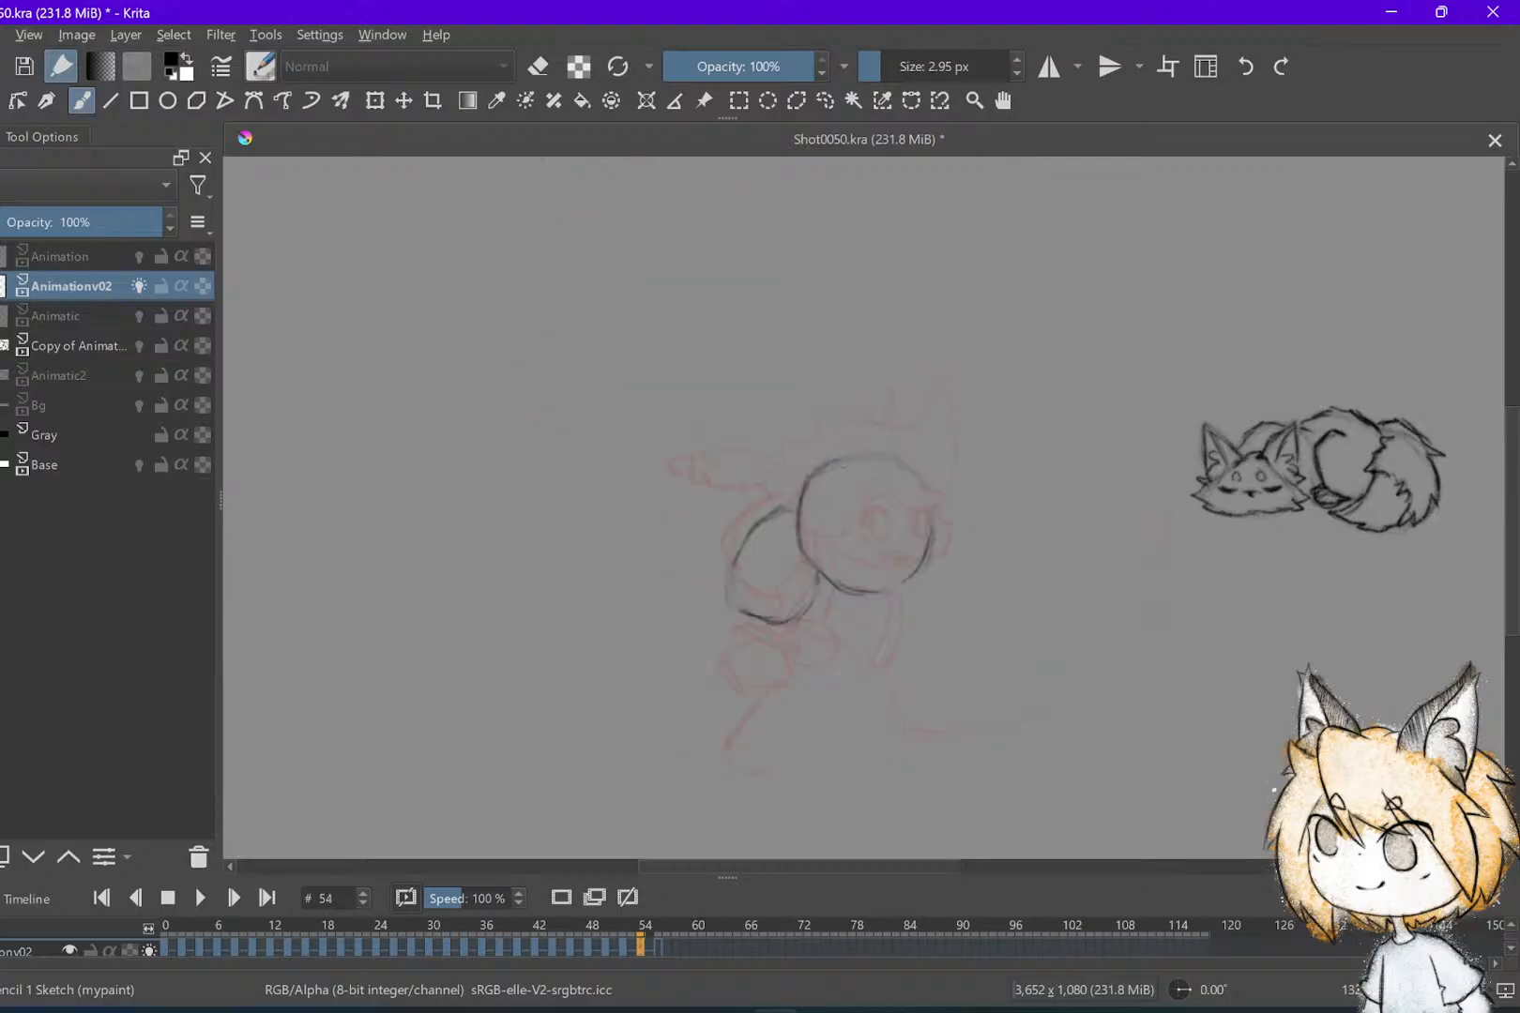
Compare the torso sketch on frame 54 with the landing pose on frame 52, and undo the torso strokes behind the head circle
{"action": "key", "text": "Left"}
{"action": "key", "text": "Left"}
{"action": "key", "text": "Left"}
{"action": "key", "text": "Right"}
{"action": "key", "text": "Right"}
{"action": "key", "text": "Right"}
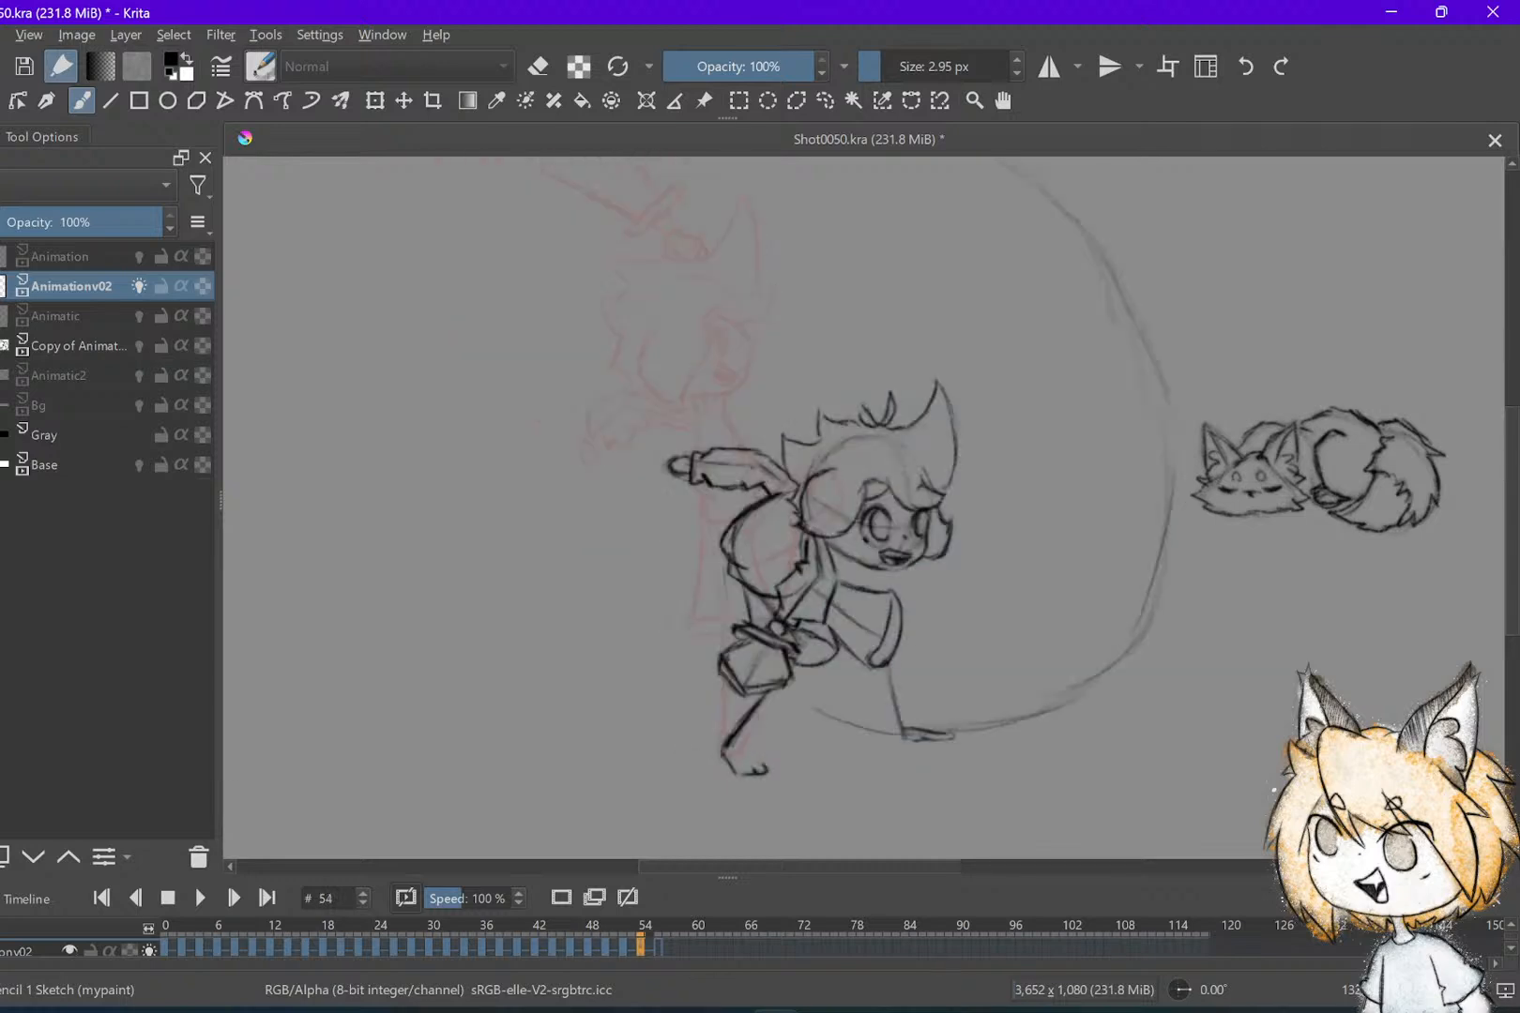
{"action": "key", "text": "ctrl+z"}
{"action": "key", "text": "ctrl+z"}
{"action": "key", "text": "ctrl+z"}
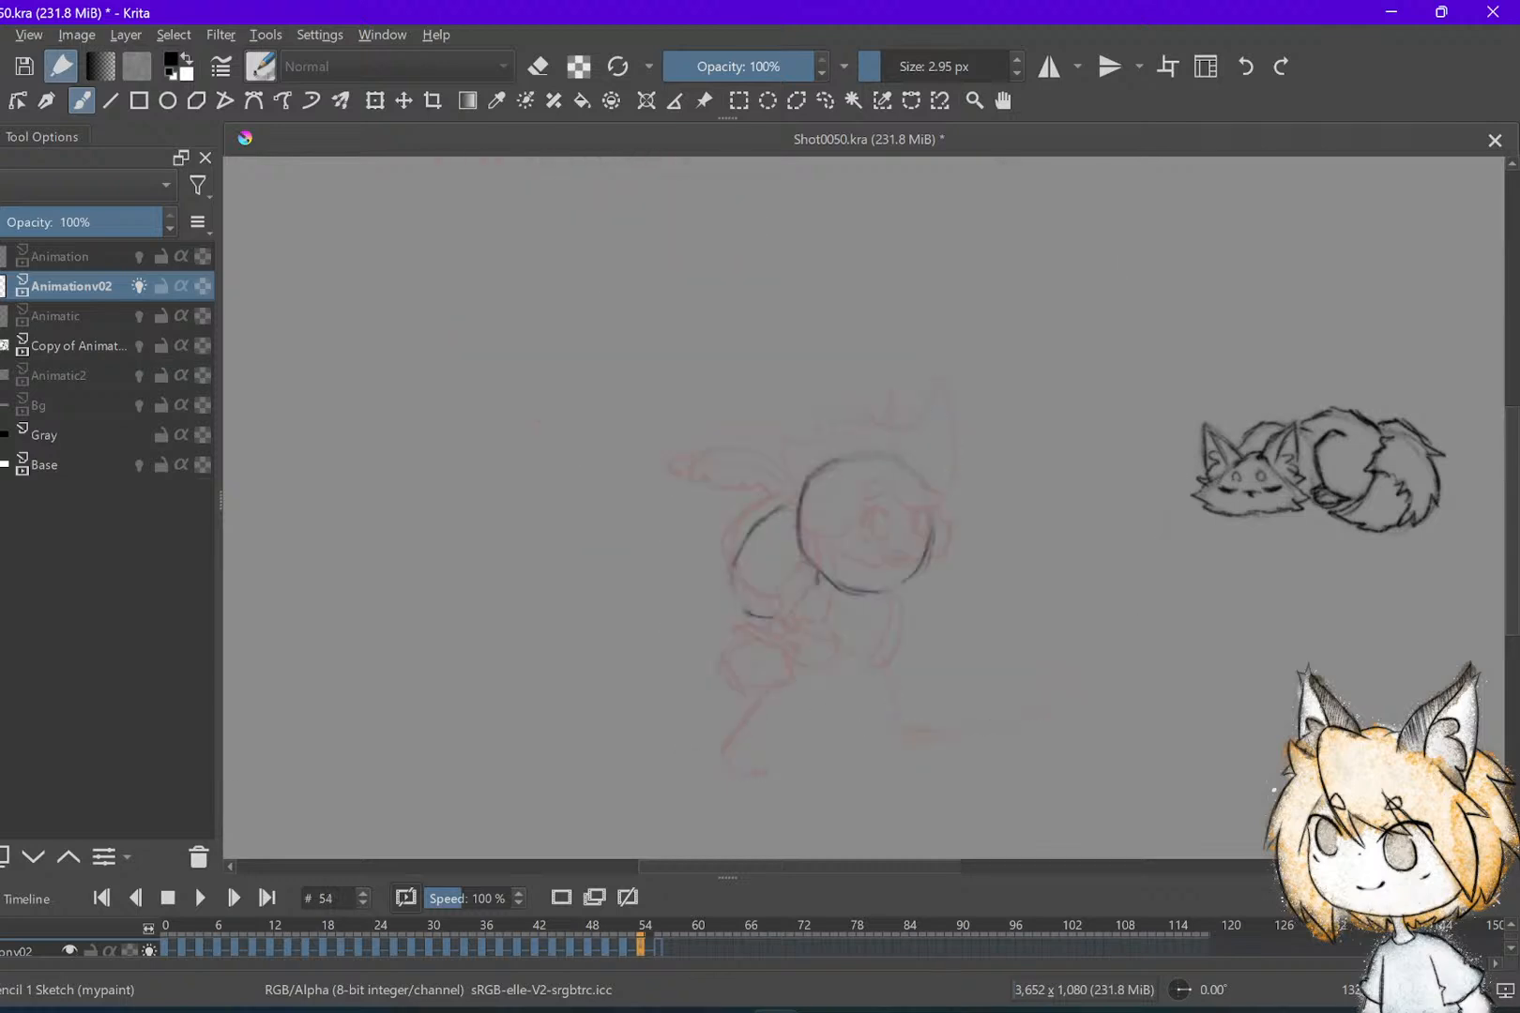
{"action": "key", "text": "Left"}
{"action": "key", "text": "Left"}
{"action": "key", "text": "Left"}
{"action": "key", "text": "Left"}
{"action": "key", "text": "ctrl+z"}
Flip back and forth between frames 50, 52 and 54 to examine how the leap and landing pose lead into the head circle
{"action": "key", "text": "Right"}
{"action": "key", "text": "Right"}
{"action": "key", "text": "Left"}
{"action": "key", "text": "Left"}
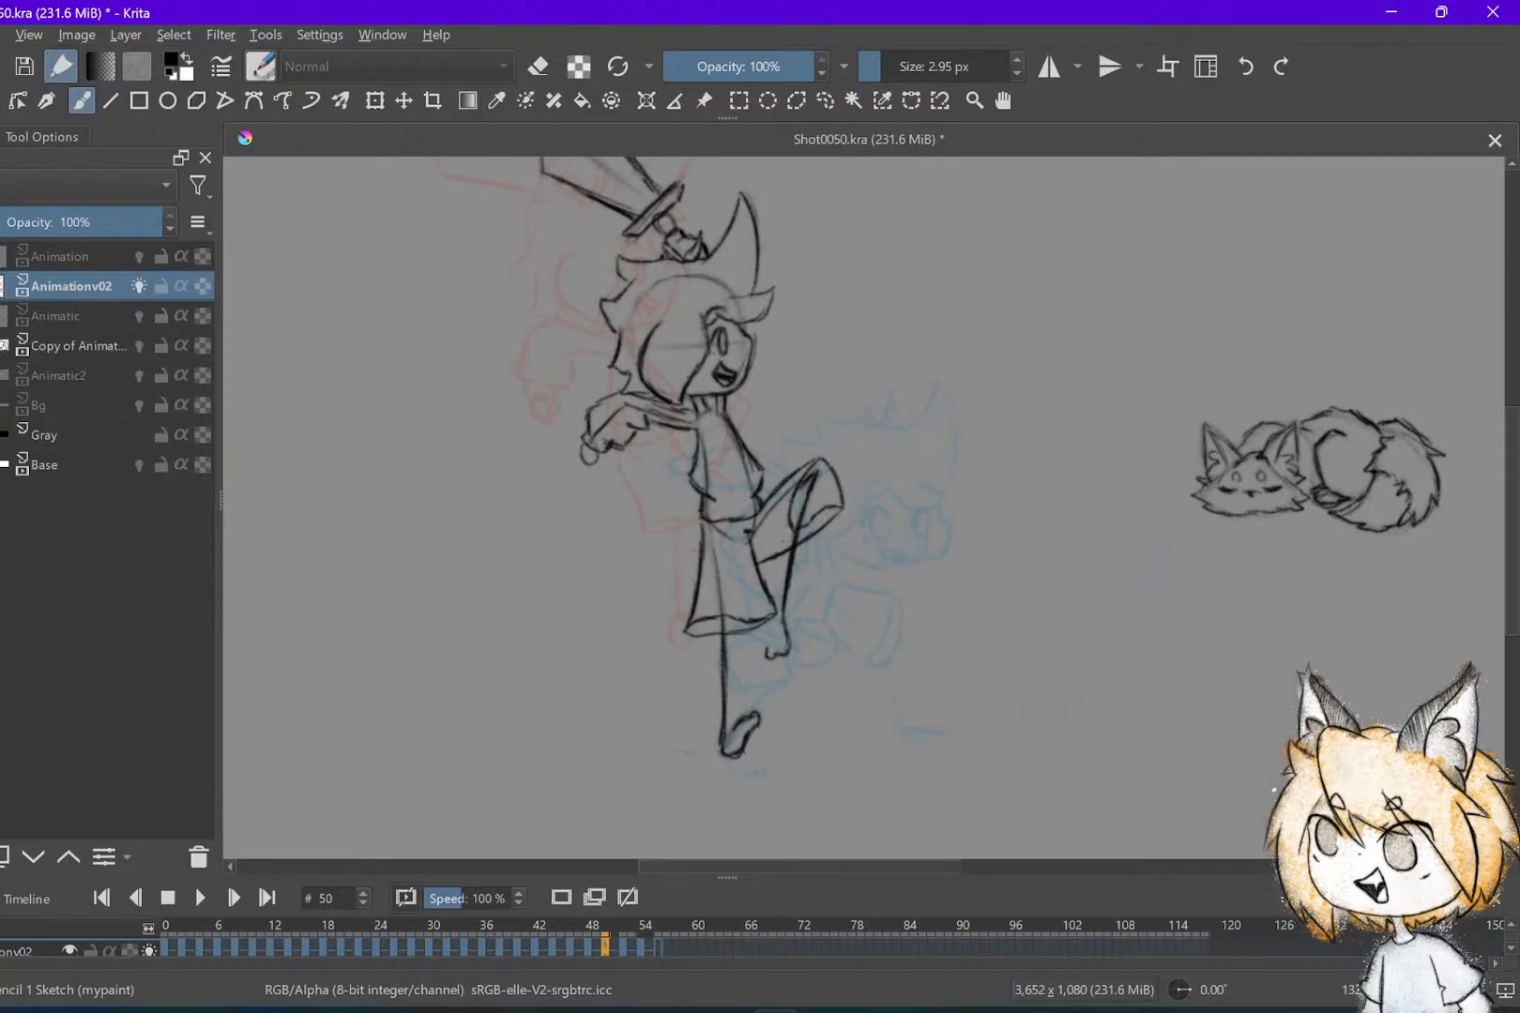
{"action": "key", "text": "Right"}
{"action": "key", "text": "Right"}
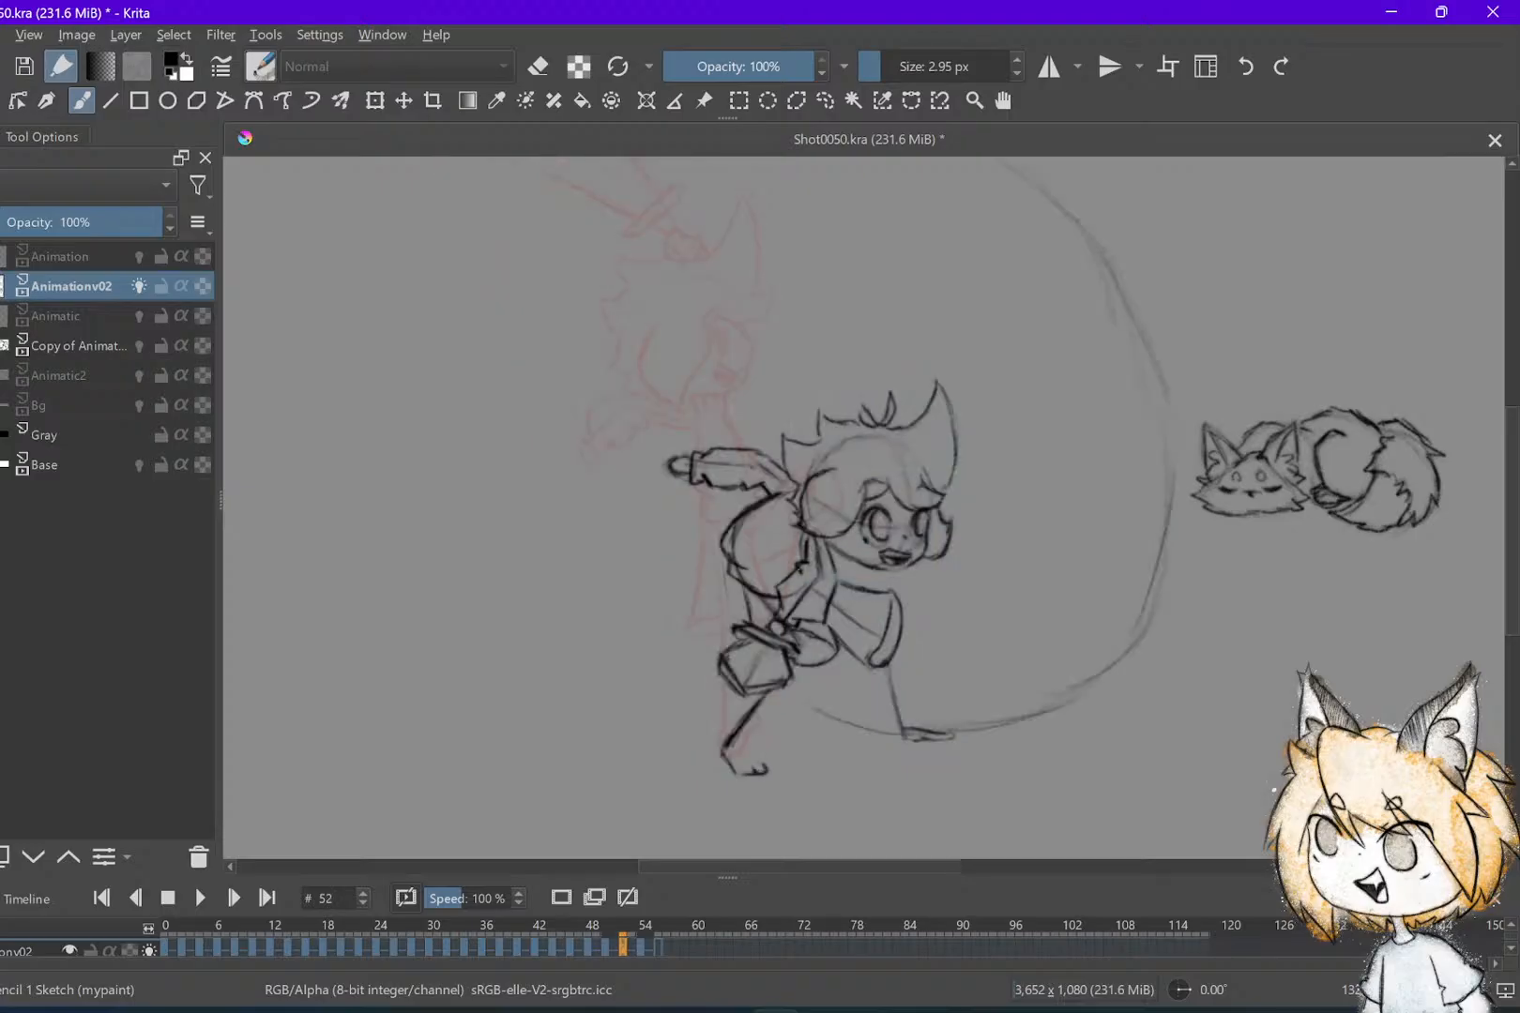
{"action": "key", "text": "Right"}
{"action": "key", "text": "Right"}
{"action": "key", "text": "Left"}
{"action": "key", "text": "Left"}
{"action": "key", "text": "Left"}
{"action": "key", "text": "Left"}
{"action": "key", "text": "Right"}
{"action": "key", "text": "Right"}
{"action": "key", "text": "Left"}
{"action": "key", "text": "Left"}
{"action": "key", "text": "Right"}
{"action": "key", "text": "Right"}
{"action": "key", "text": "Right"}
{"action": "key", "text": "Right"}
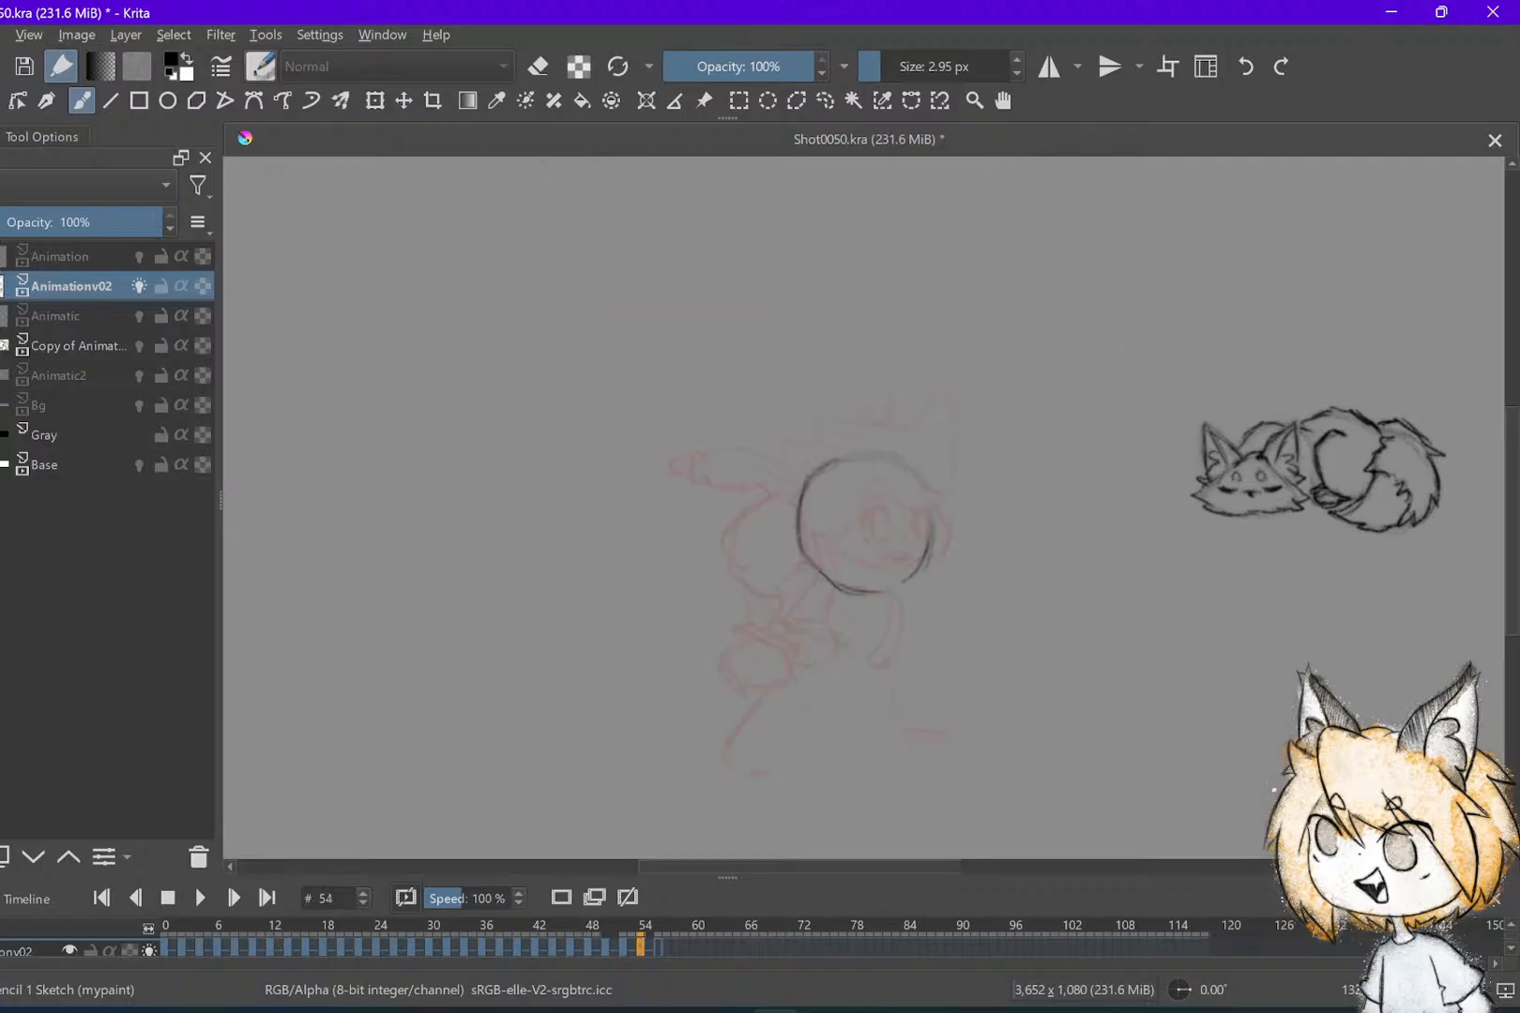
{"action": "key", "text": "Left"}
{"action": "key", "text": "Left"}
{"action": "key", "text": "Left"}
{"action": "key", "text": "Left"}
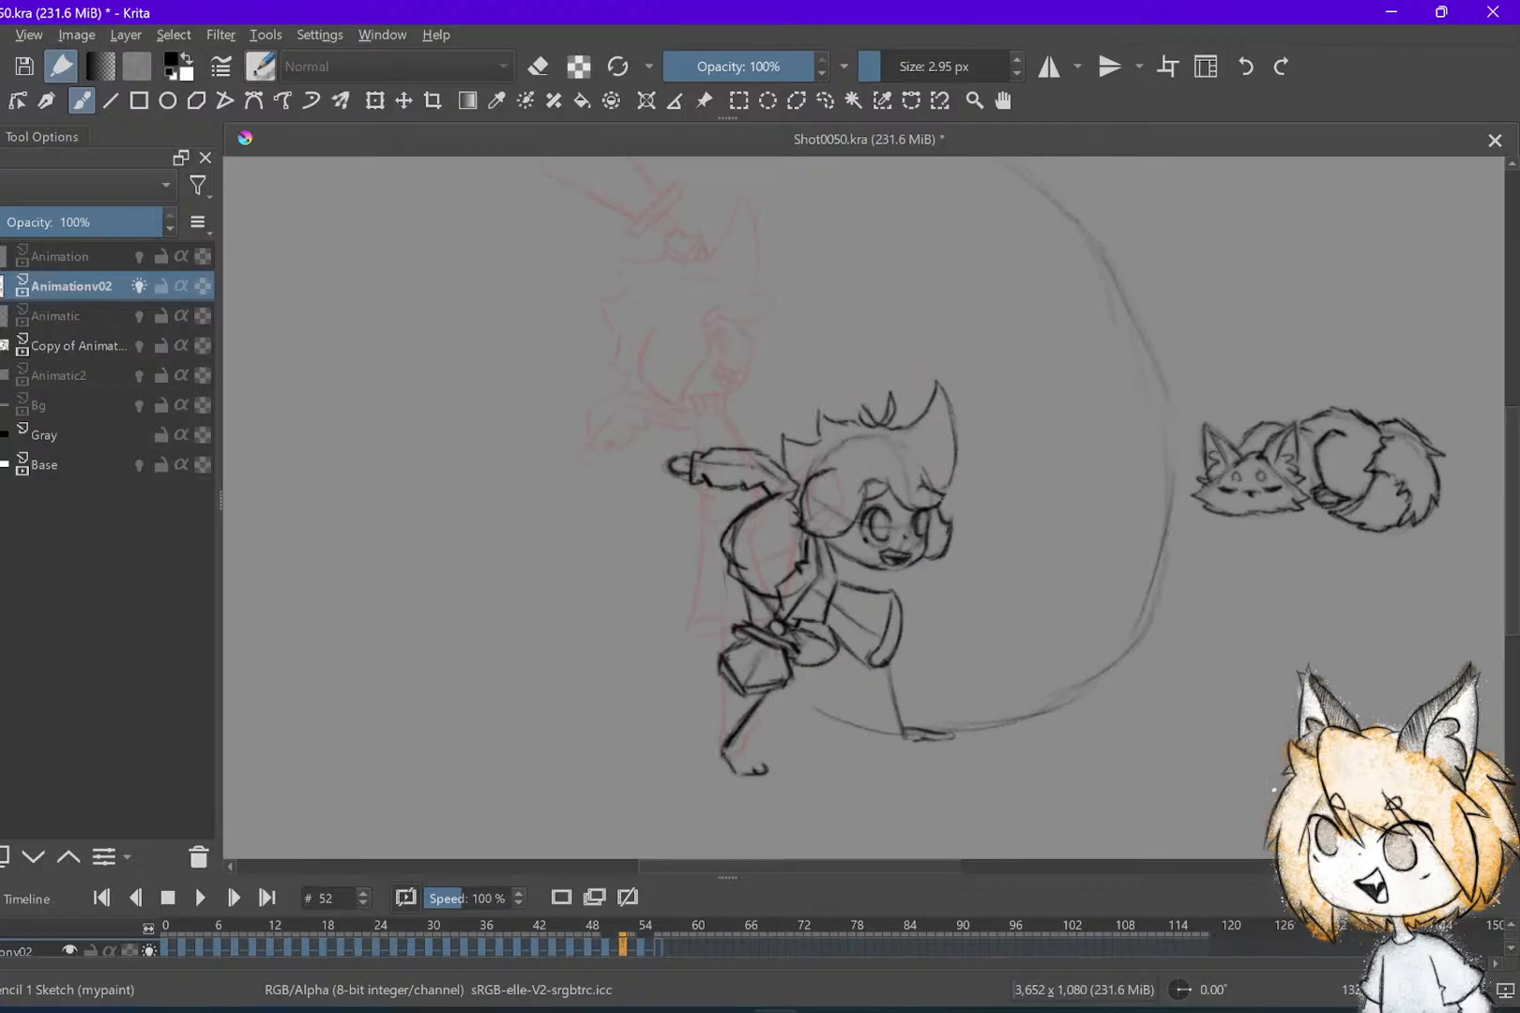
Flip back and forth between frames 52 and 54 to compare the character's pose with the new head circle
{"action": "key", "text": "Right"}
{"action": "key", "text": "Right"}
{"action": "key", "text": "Right"}
{"action": "key", "text": "Right"}
{"action": "key", "text": "Left"}
{"action": "key", "text": "Left"}
{"action": "key", "text": "Left"}
{"action": "key", "text": "Left"}
{"action": "key", "text": "Right"}
{"action": "key", "text": "Right"}
{"action": "key", "text": "Right"}
{"action": "key", "text": "Right"}
{"action": "key", "text": "Left"}
{"action": "key", "text": "Left"}
{"action": "key", "text": "Left"}
{"action": "key", "text": "Left"}
{"action": "key", "text": "Right"}
{"action": "key", "text": "Right"}
{"action": "key", "text": "Right"}
{"action": "key", "text": "Right"}
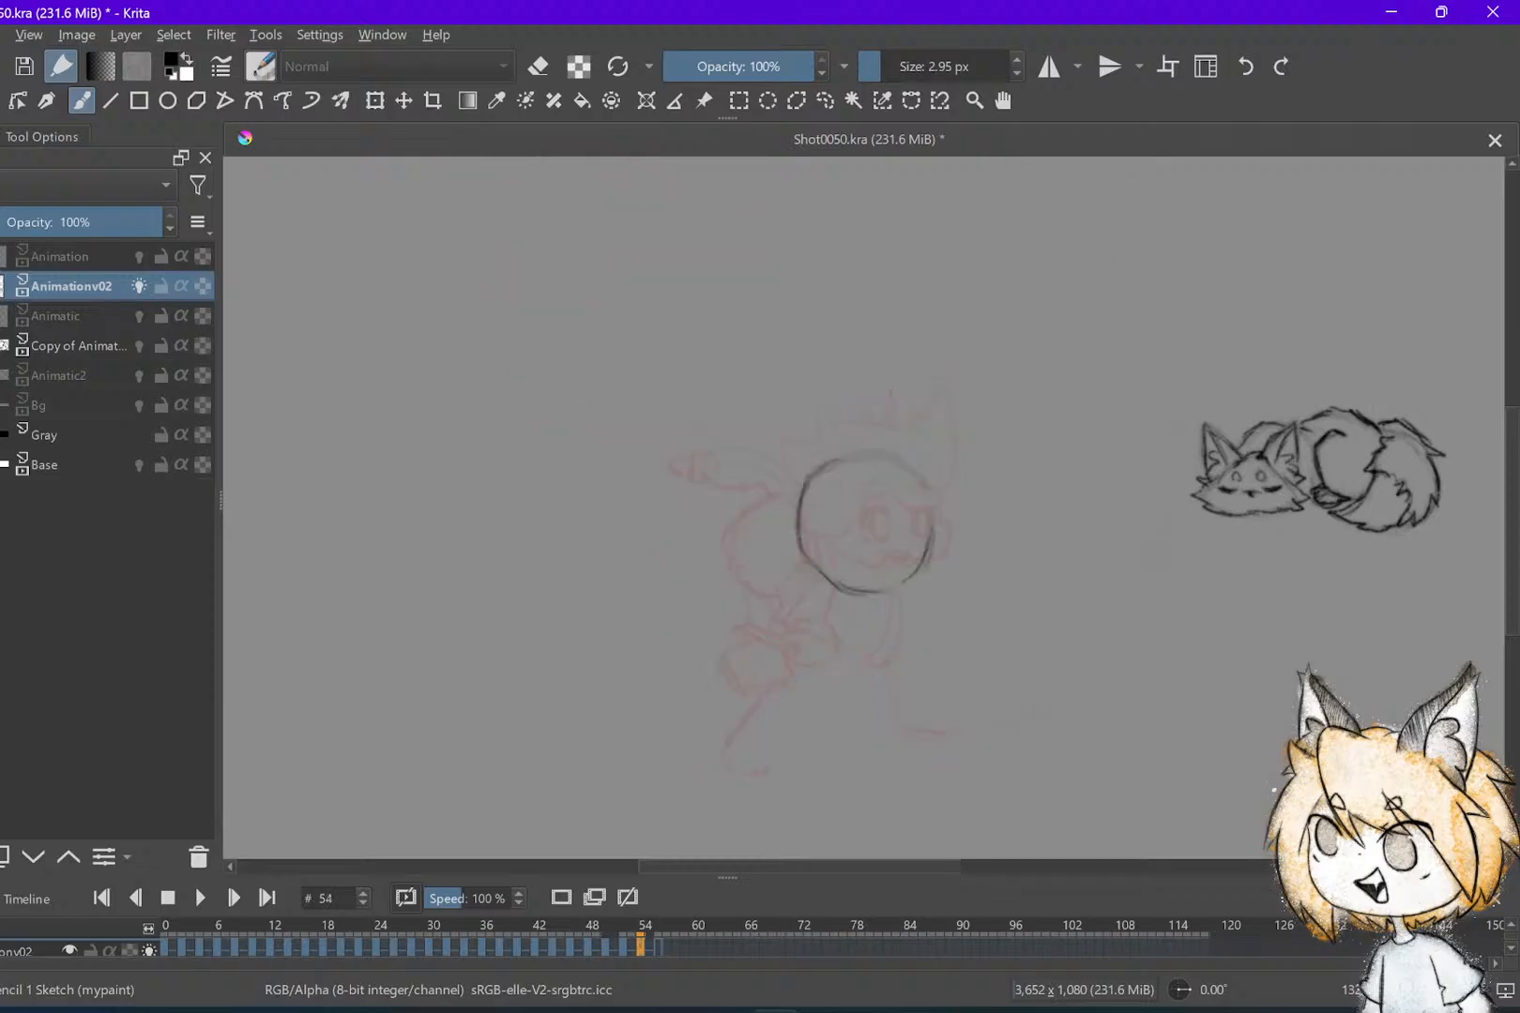
Move the head circle in frame 54 slightly to the right, comparing its placement with the pose in frame 52
{"action": "key", "text": "t"}
{"action": "left_click_drag", "start_coordinate": [903, 543], "coordinate": [934, 543]}
{"action": "key", "text": "Left"}
{"action": "key", "text": "Left"}
{"action": "key", "text": "Left"}
{"action": "key", "text": "Left"}
{"action": "key", "text": "Right"}
{"action": "key", "text": "Right"}
{"action": "key", "text": "Right"}
{"action": "key", "text": "Right"}
{"action": "key", "text": "Left"}
{"action": "key", "text": "Left"}
{"action": "key", "text": "Right"}
{"action": "key", "text": "Right"}
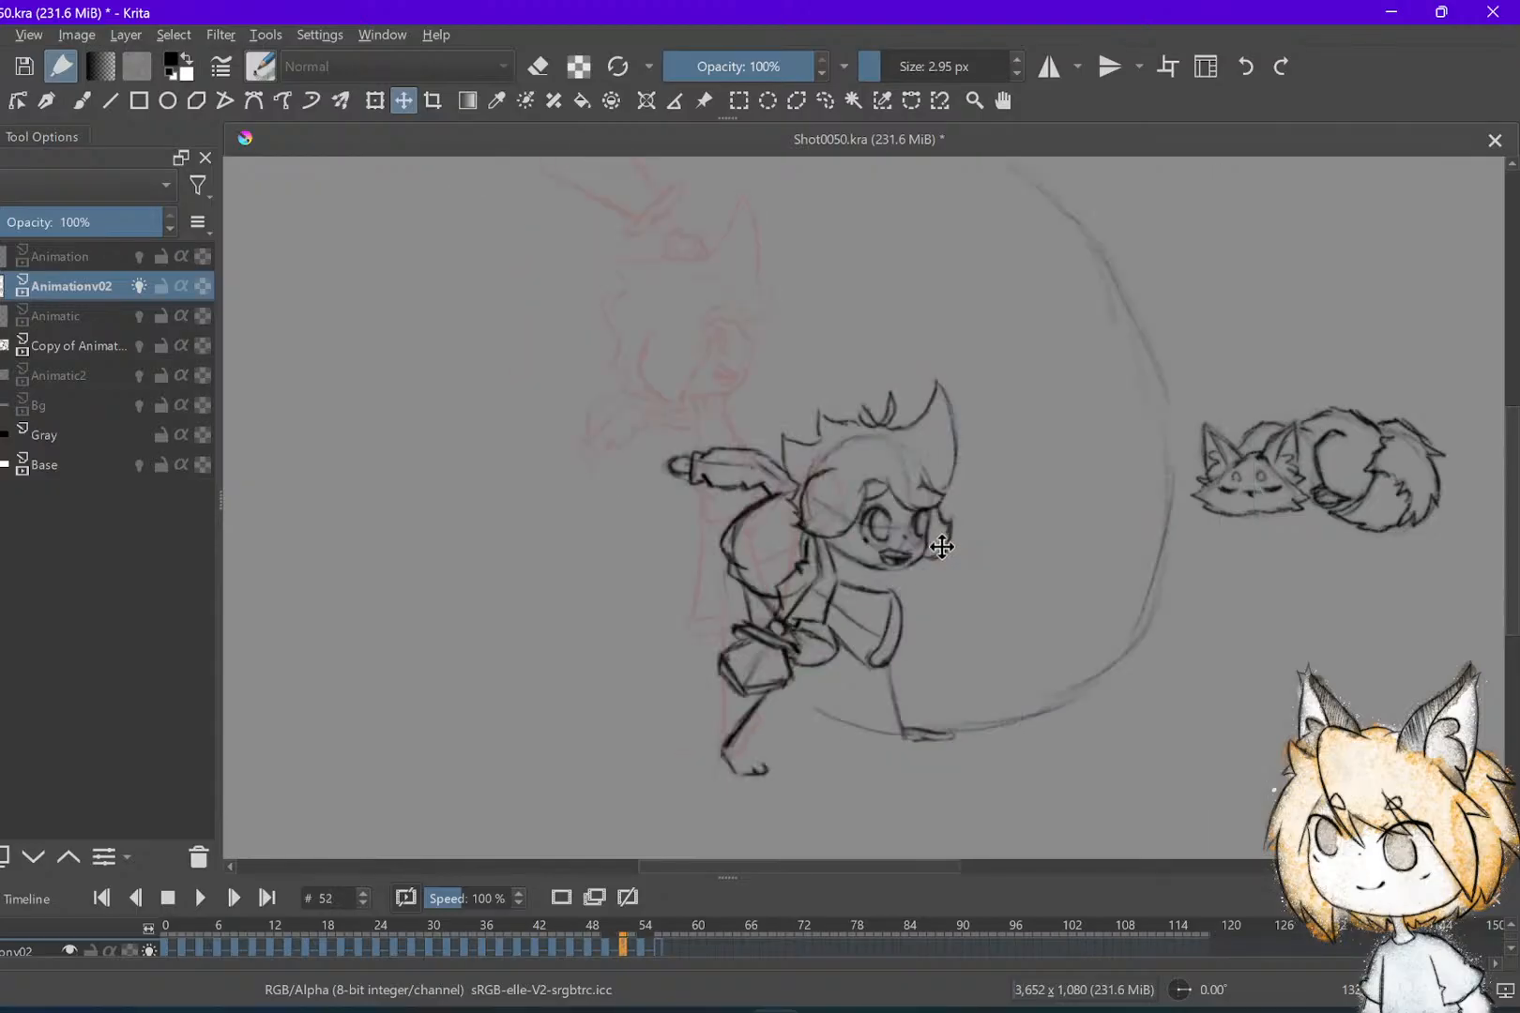
Compare the moved head circle in frame 54 with the heads in the preceding frames
{"action": "key", "text": "Left"}
{"action": "key", "text": "Left"}
{"action": "key", "text": "Left"}
{"action": "key", "text": "Left"}
{"action": "key", "text": "Left"}
{"action": "key", "text": "Left"}
{"action": "key", "text": "Right"}
{"action": "key", "text": "Right"}
{"action": "key", "text": "Right"}
{"action": "key", "text": "Right"}
{"action": "key", "text": "Right"}
{"action": "key", "text": "Right"}
{"action": "left_click_drag", "start_coordinate": [918, 540], "coordinate": [917, 540]}
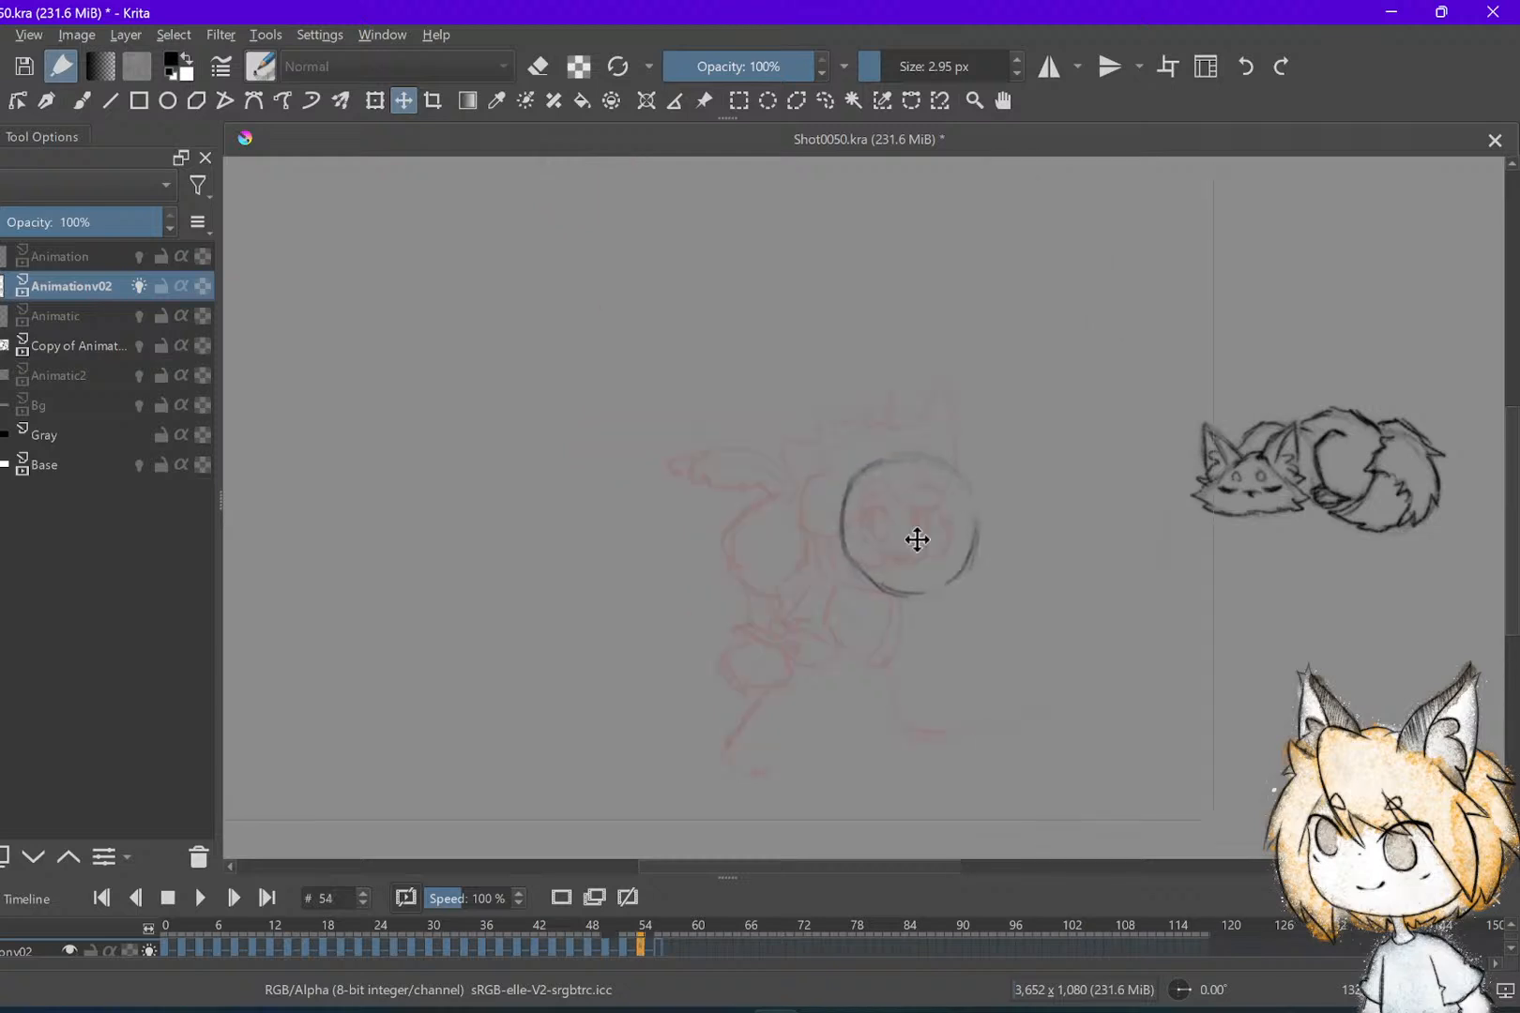
{"action": "key", "text": "b"}
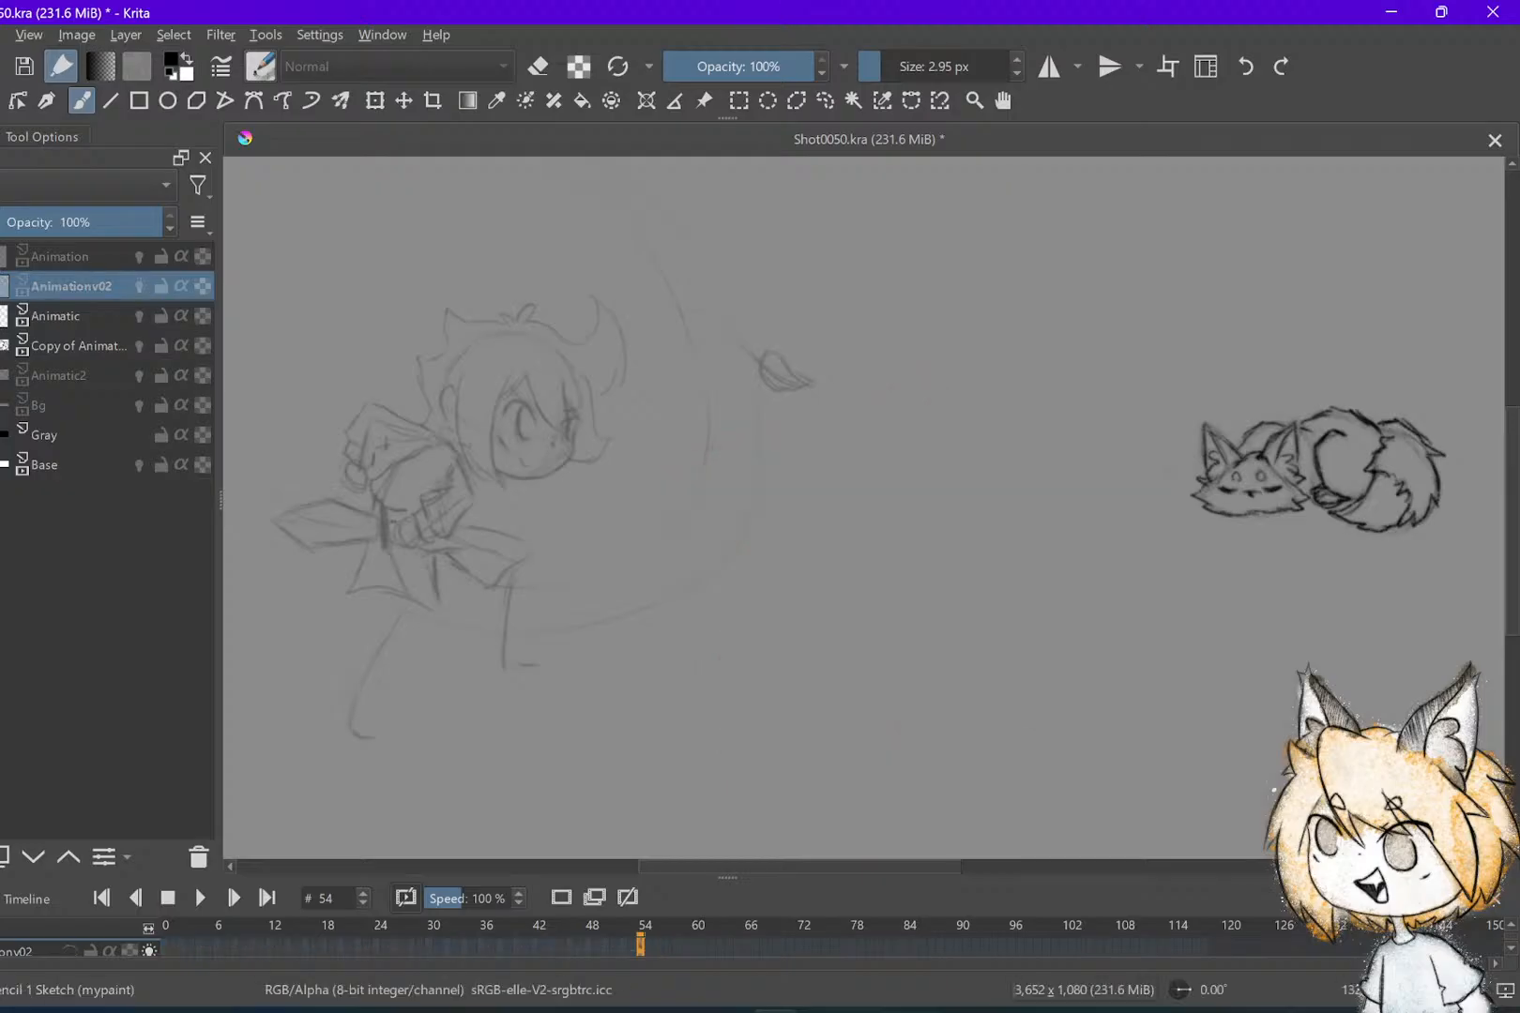
Play back the animation to check how the motion runs through the current frames
{"action": "scroll", "coordinate": [1018, 577], "scroll_direction": "down", "scroll_amount": 2}
{"action": "key", "text": "space"}
{"action": "key", "text": "space"}
{"action": "key", "text": "ctrl+z"}
{"action": "scroll", "coordinate": [941, 645], "scroll_direction": "up", "scroll_amount": 1}
Step through frames 50 to 54 to examine how the character moves from the raised-sword pose into the crouch
{"action": "key", "text": "comma"}
{"action": "key", "text": "comma"}
{"action": "key", "text": "comma"}
{"action": "key", "text": "comma"}
{"action": "key", "text": "period"}
{"action": "scroll", "coordinate": [1382, 576], "scroll_direction": "up", "scroll_amount": 1}
{"action": "key", "text": "period"}
{"action": "key", "text": "comma"}
{"action": "key", "text": "comma"}
{"action": "key", "text": "period"}
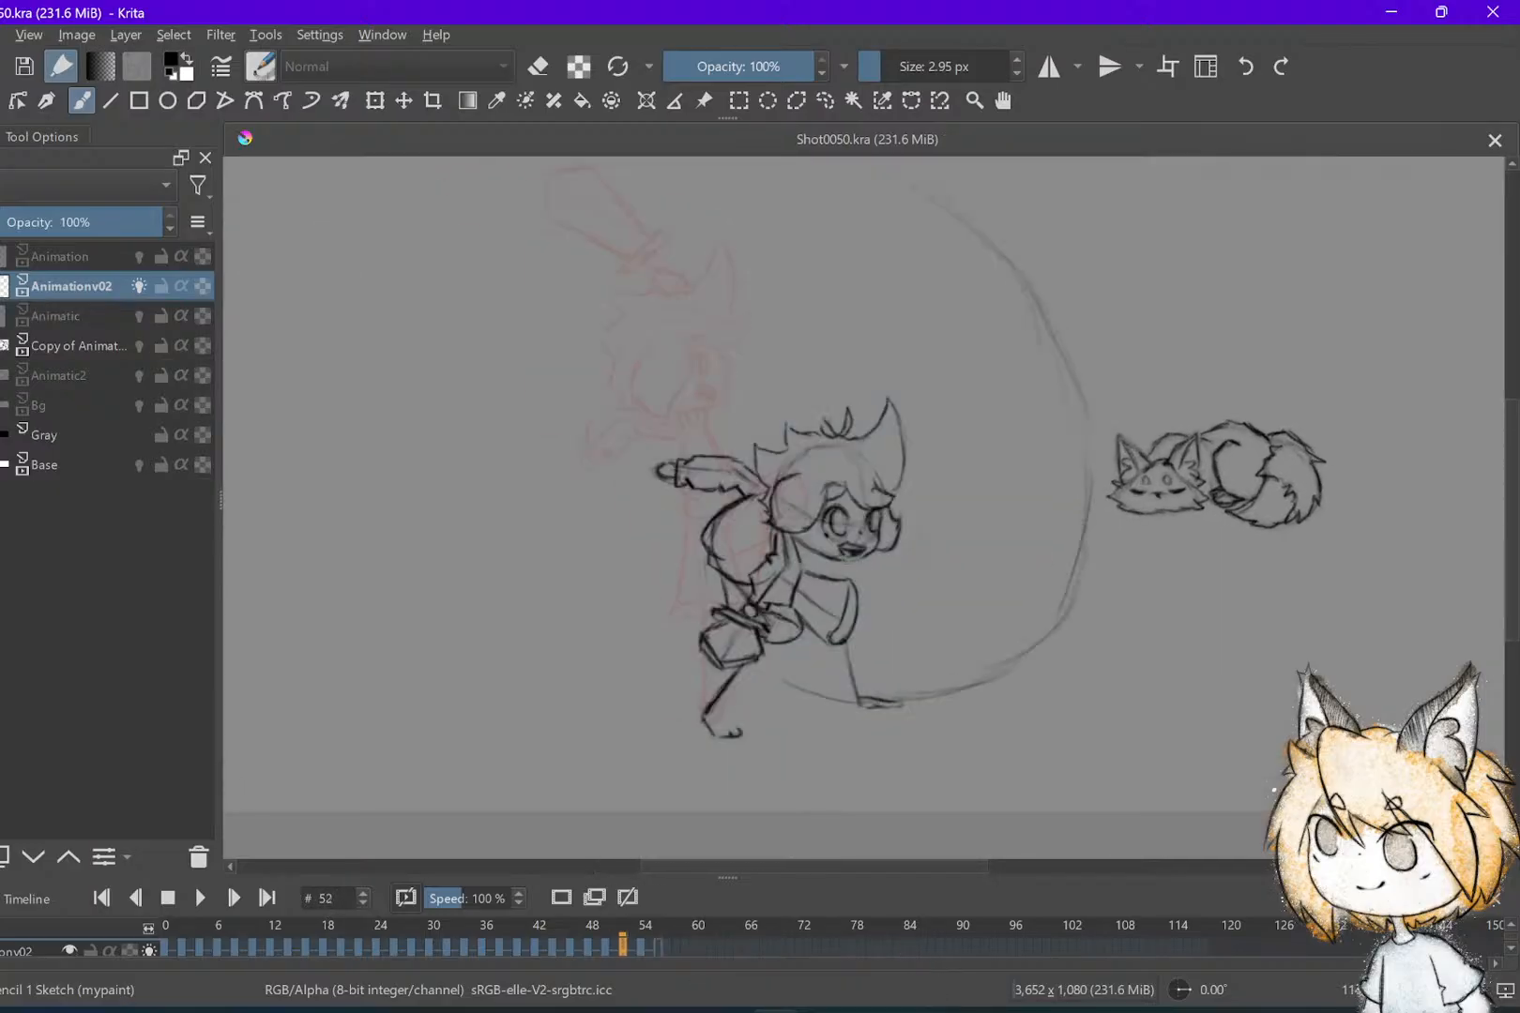
{"action": "key", "text": "period"}
{"action": "key", "text": "comma"}
{"action": "key", "text": "comma"}
{"action": "scroll", "coordinate": [1215, 478], "scroll_direction": "up", "scroll_amount": 1}
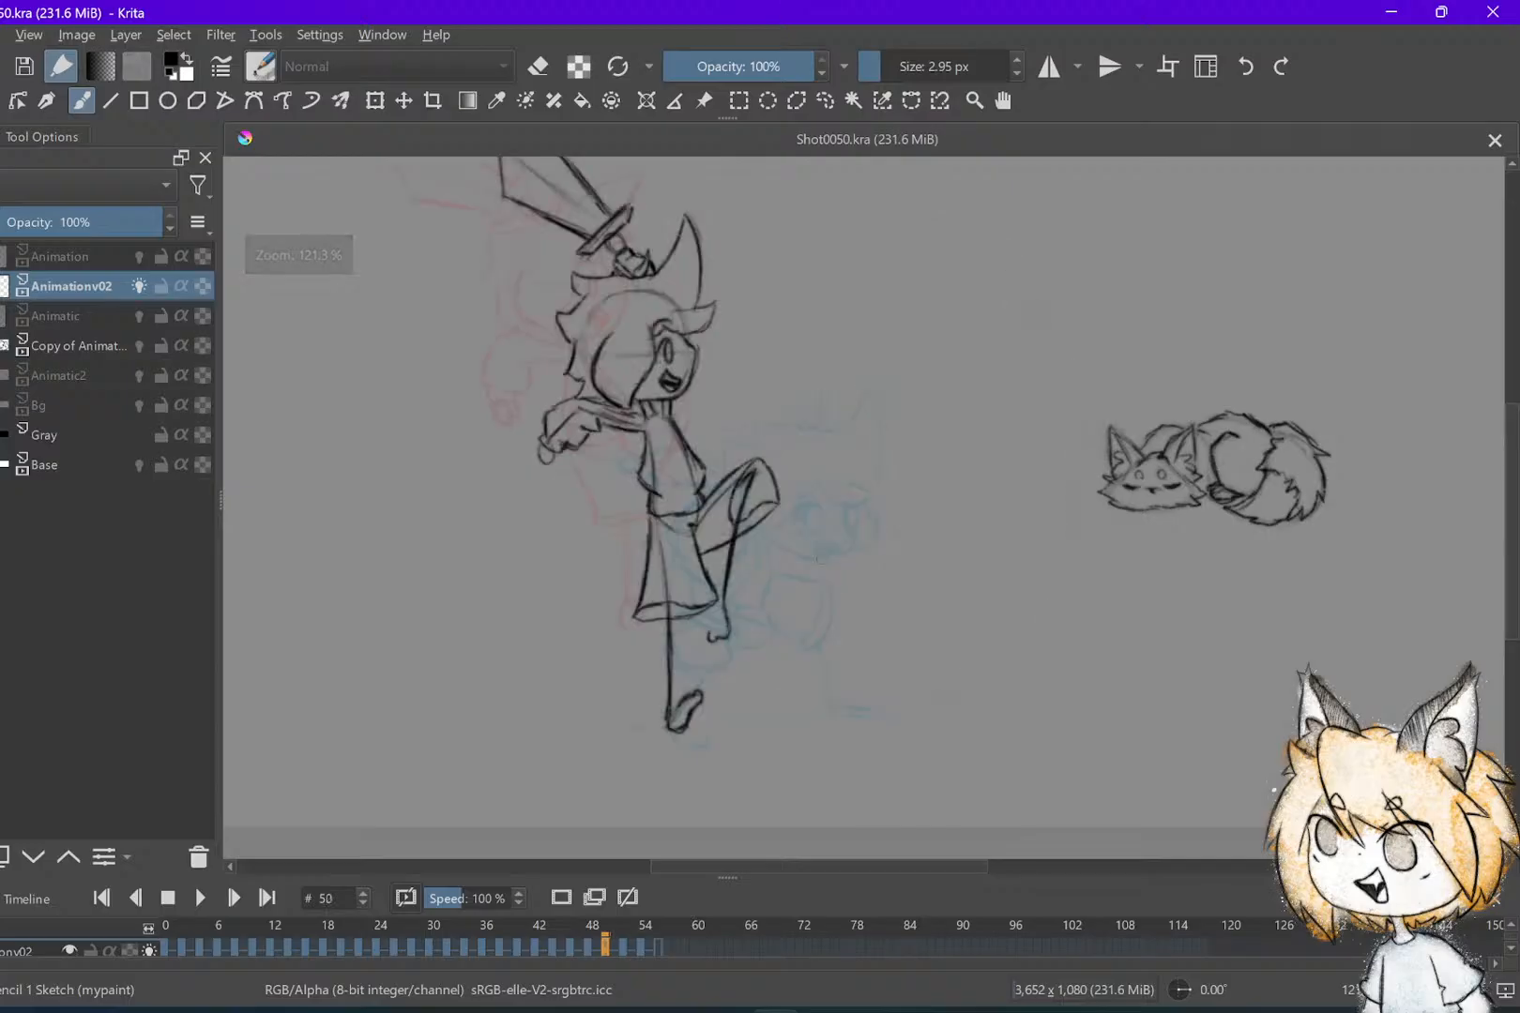
{"action": "key", "text": "period"}
{"action": "key", "text": "period"}
{"action": "scroll", "coordinate": [870, 765], "scroll_direction": "up", "scroll_amount": 1}
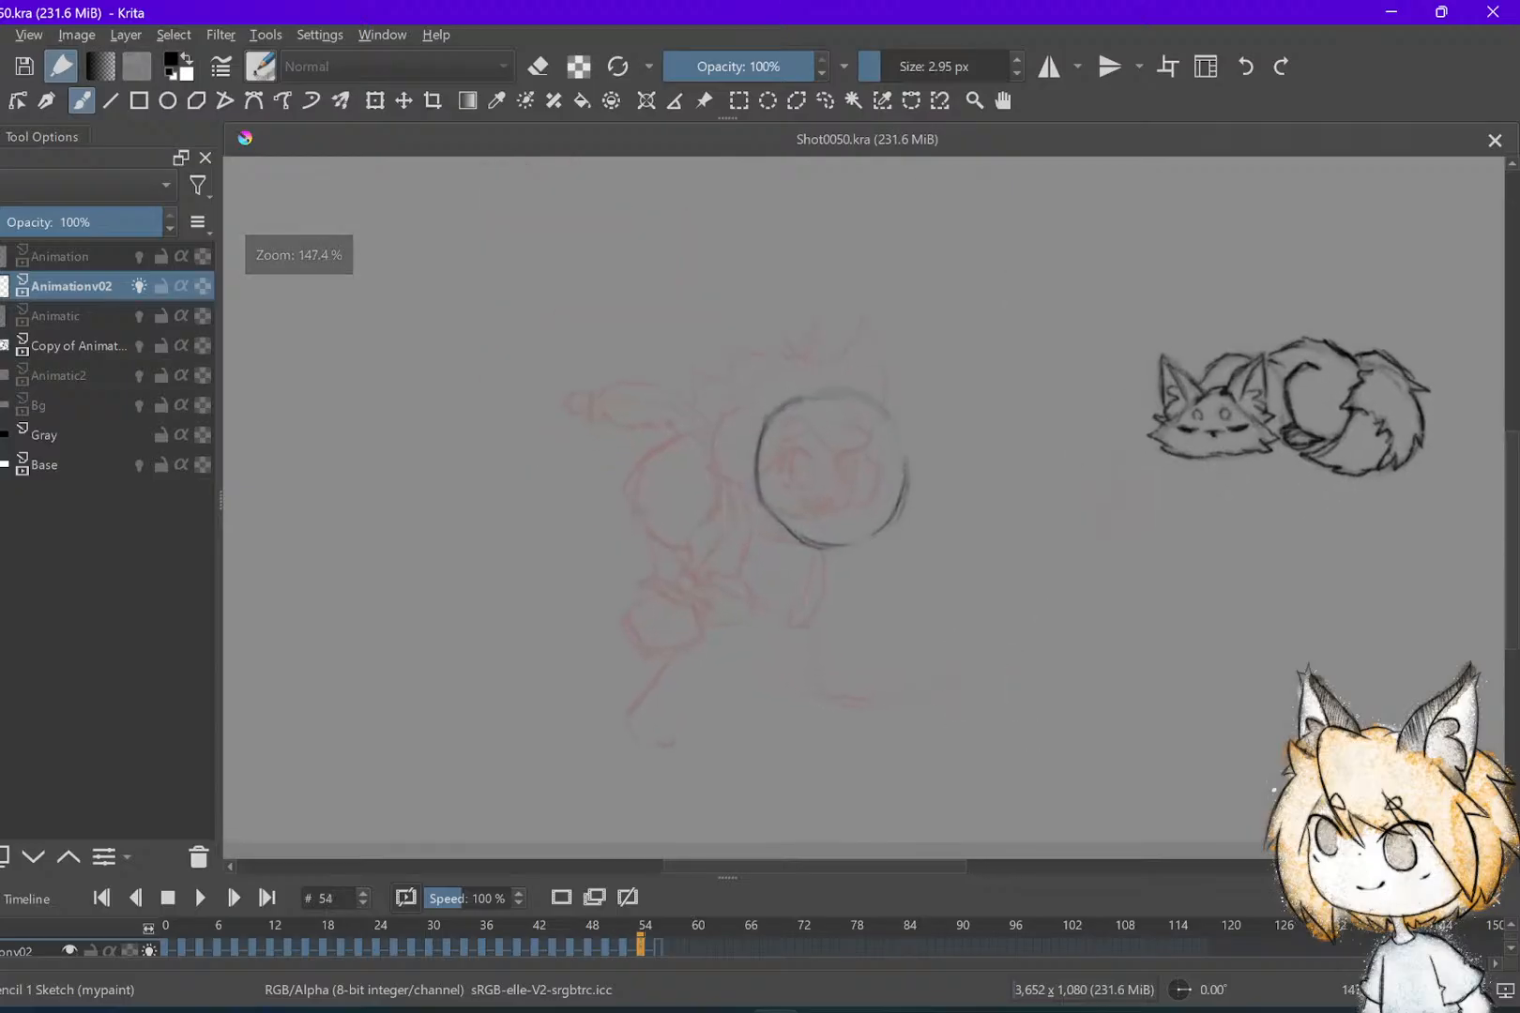
Sketch the rounded torso shape behind the head circle in frame 54, checking it against frame 52
{"action": "left_click_drag", "start_coordinate": [732, 458], "coordinate": [748, 454]}
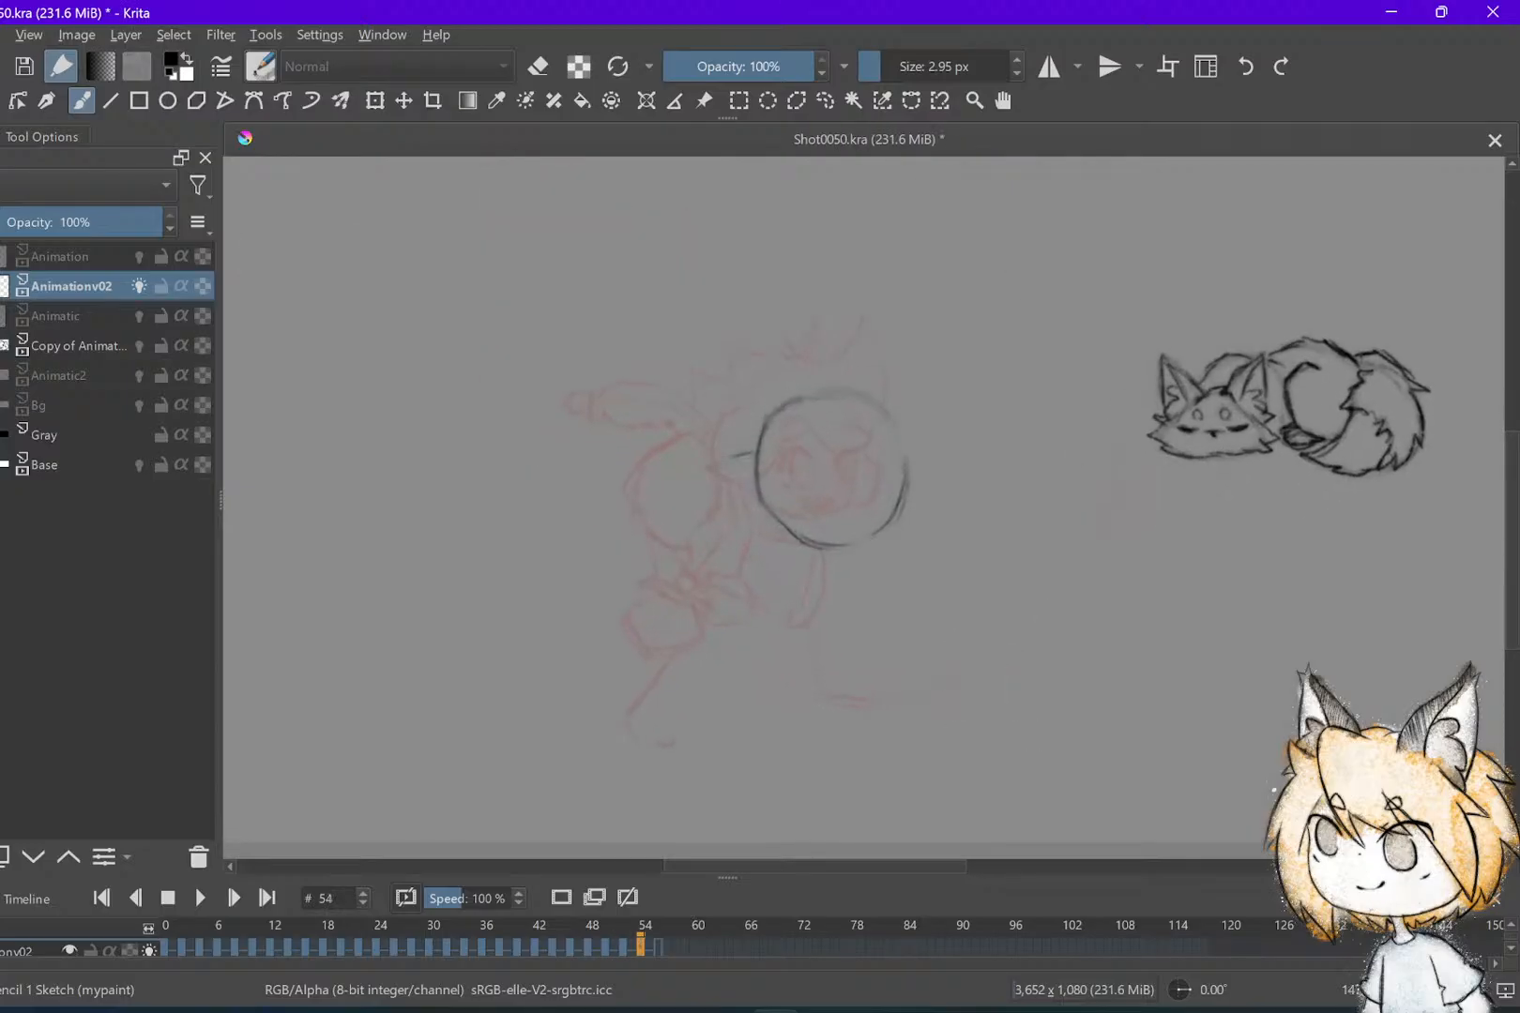
{"action": "mouse_move", "coordinate": [716, 470]}
{"action": "left_mouse_down"}
{"action": "mouse_move", "coordinate": [753, 451]}
{"action": "mouse_move", "coordinate": [697, 557]}
{"action": "mouse_move", "coordinate": [748, 544]}
{"action": "left_mouse_up"}
{"action": "key", "text": "Left"}
{"action": "key", "text": "Left"}
{"action": "key", "text": "Right"}
{"action": "key", "text": "Right"}
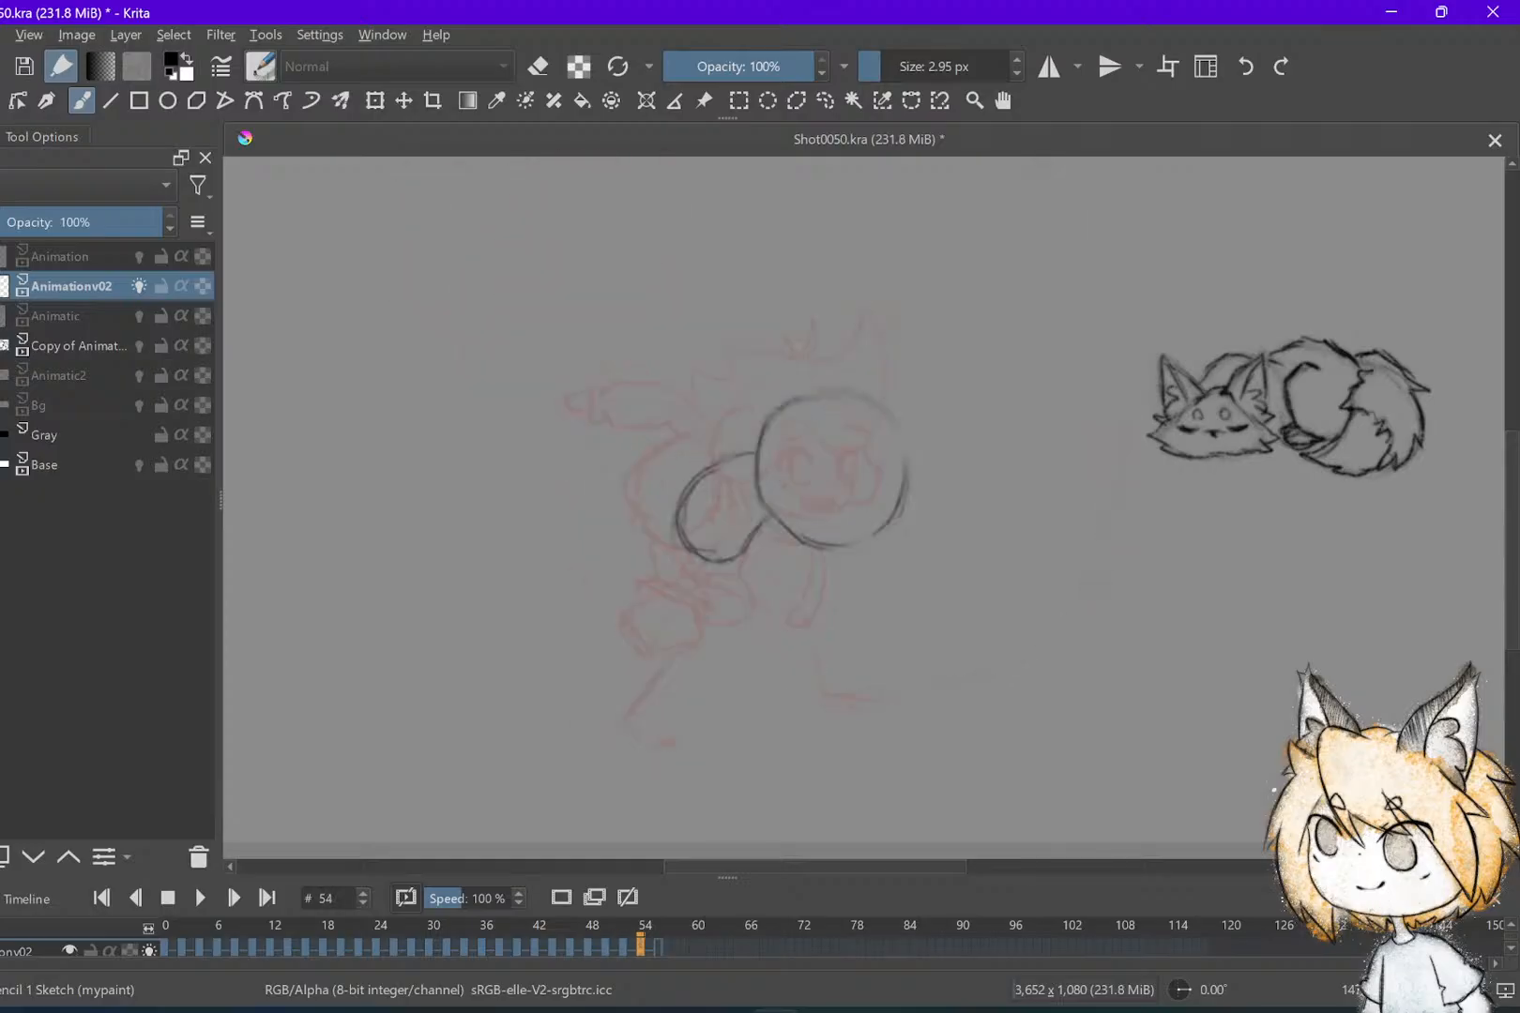
{"action": "key", "text": "Left"}
{"action": "key", "text": "Right"}
{"action": "left_click_drag", "start_coordinate": [811, 310], "coordinate": [927, 392]}
{"action": "mouse_move", "coordinate": [916, 335]}
{"action": "left_mouse_down"}
{"action": "mouse_move", "coordinate": [905, 386]}
{"action": "mouse_move", "coordinate": [885, 374]}
{"action": "left_mouse_up"}
{"action": "key", "text": "ctrl+z"}
{"action": "key", "text": "ctrl+z"}
{"action": "key", "text": "ctrl+z"}
Adjust the head and torso shapes in frame 54 with the Transform tool, compare with earlier frames and save the document
{"action": "key", "text": "ctrl+t"}
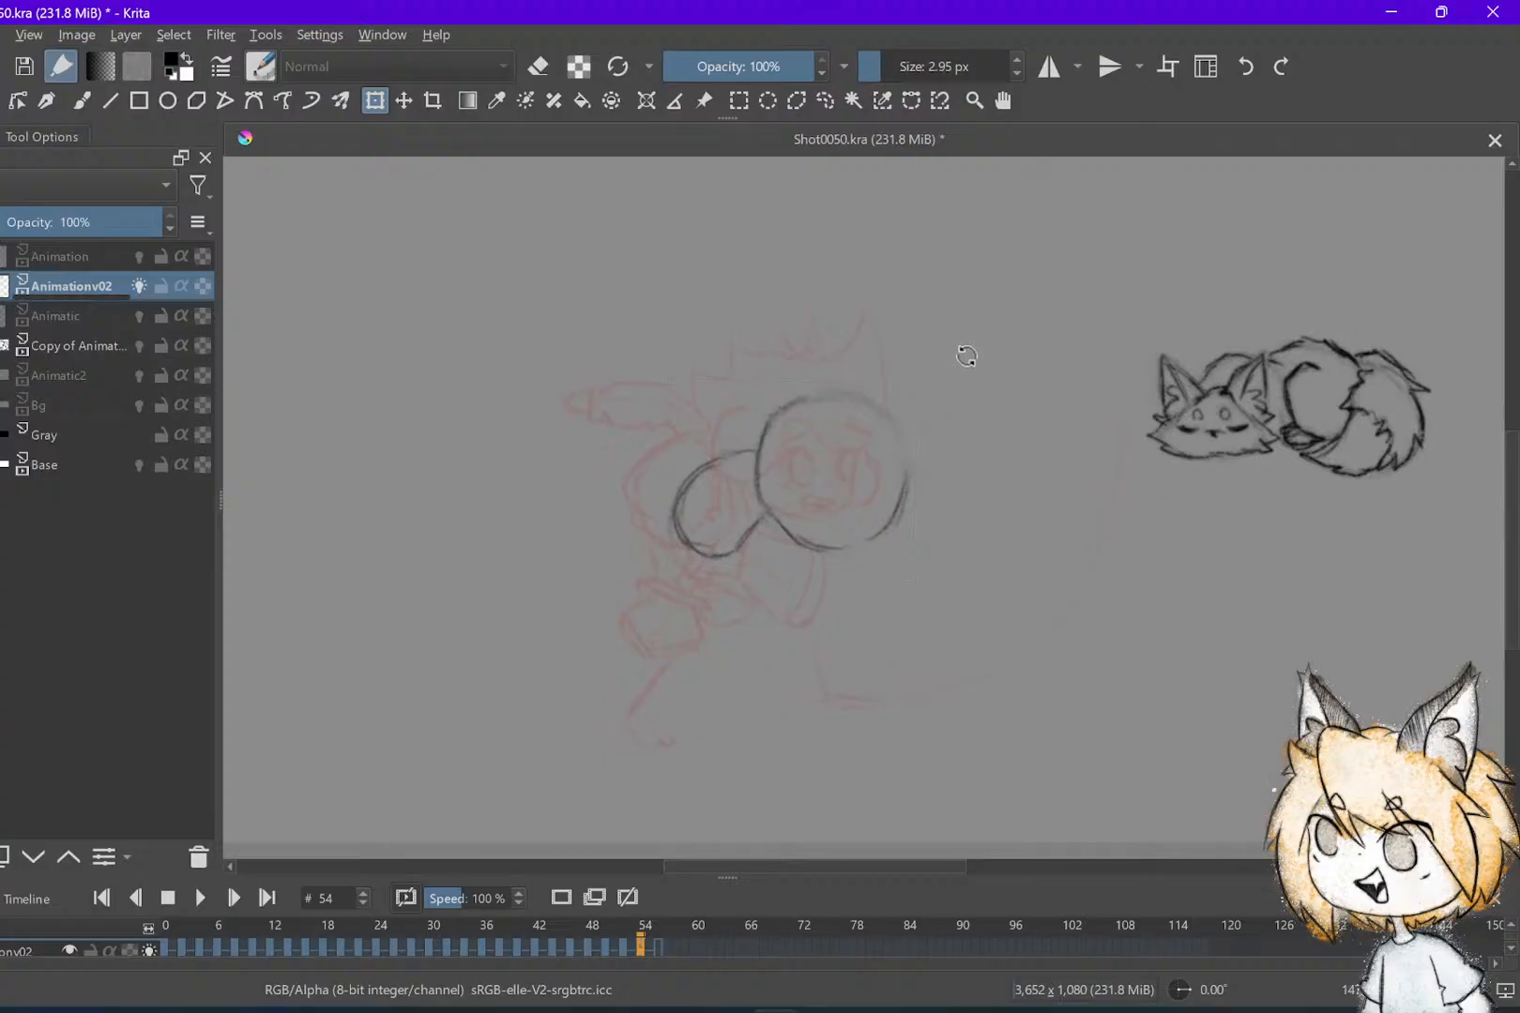
{"action": "key", "text": "Left"}
{"action": "key", "text": "Left"}
{"action": "key", "text": "Left"}
{"action": "key", "text": "Left"}
{"action": "key", "text": "Right"}
{"action": "key", "text": "Right"}
{"action": "key", "text": "Right"}
{"action": "key", "text": "Right"}
{"action": "key", "text": "ctrl+s"}
{"action": "key", "text": "Left"}
{"action": "key", "text": "Right"}
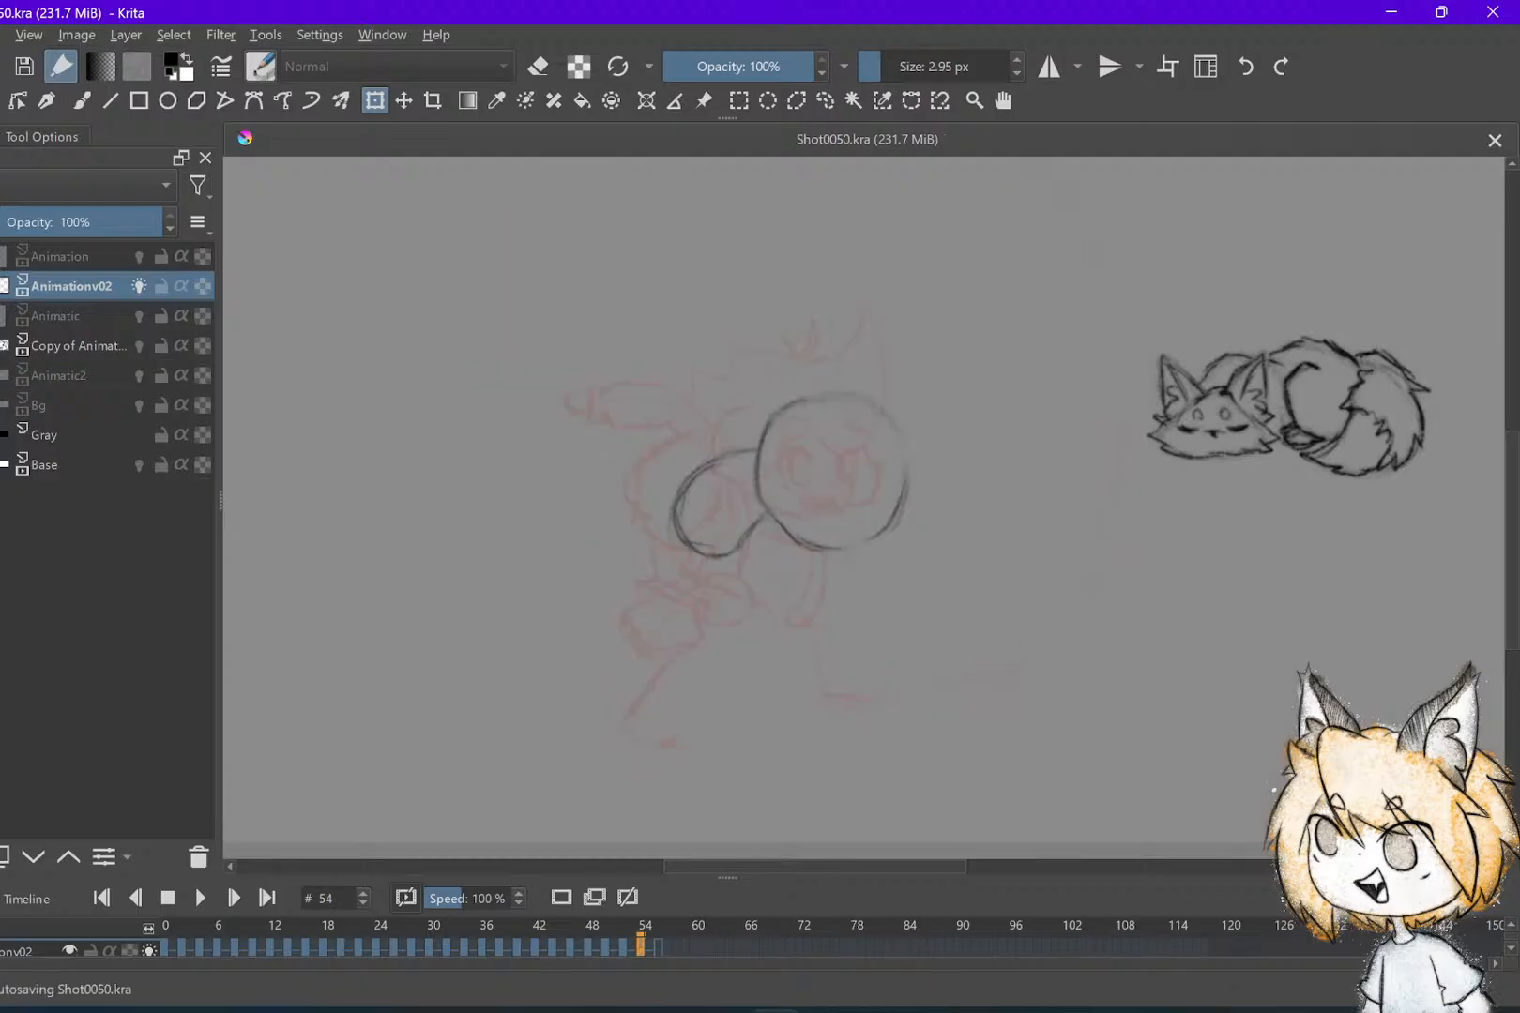
{"action": "key", "text": "b"}
{"action": "key", "text": "Left"}
{"action": "key", "text": "Right"}
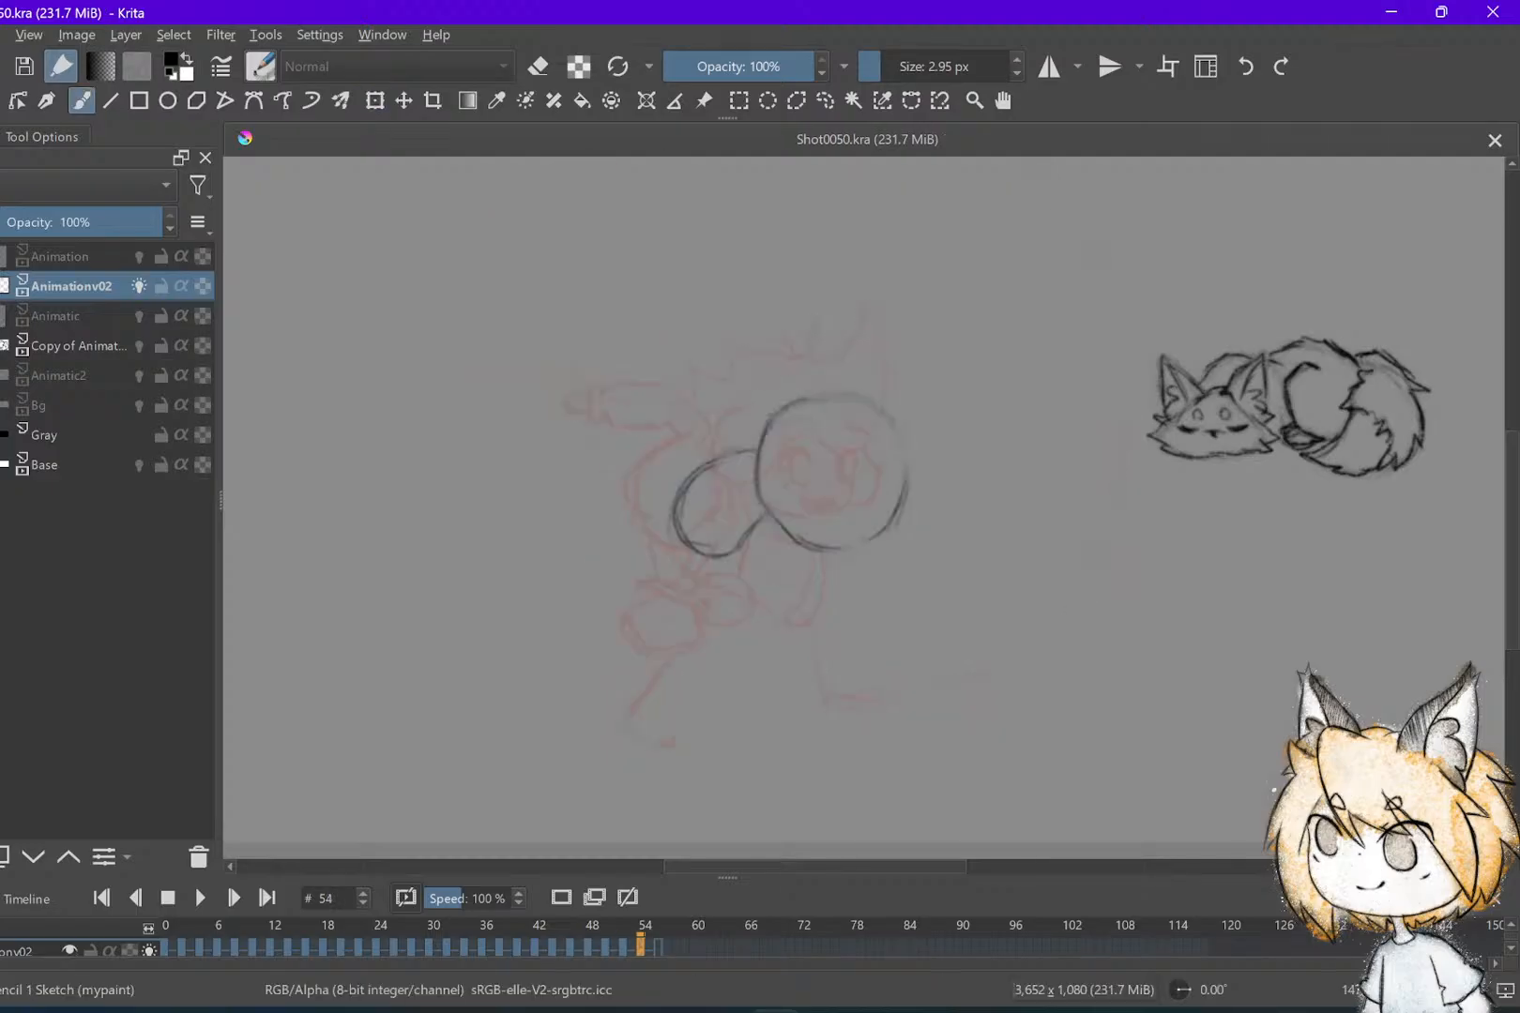
{"action": "key", "text": "t"}
{"action": "left_click_drag", "start_coordinate": [867, 481], "coordinate": [870, 480]}
{"action": "key", "text": "Left"}
{"action": "key", "text": "Left"}
{"action": "key", "text": "Right"}
{"action": "key", "text": "Right"}
{"action": "key", "text": "ctrl+z"}
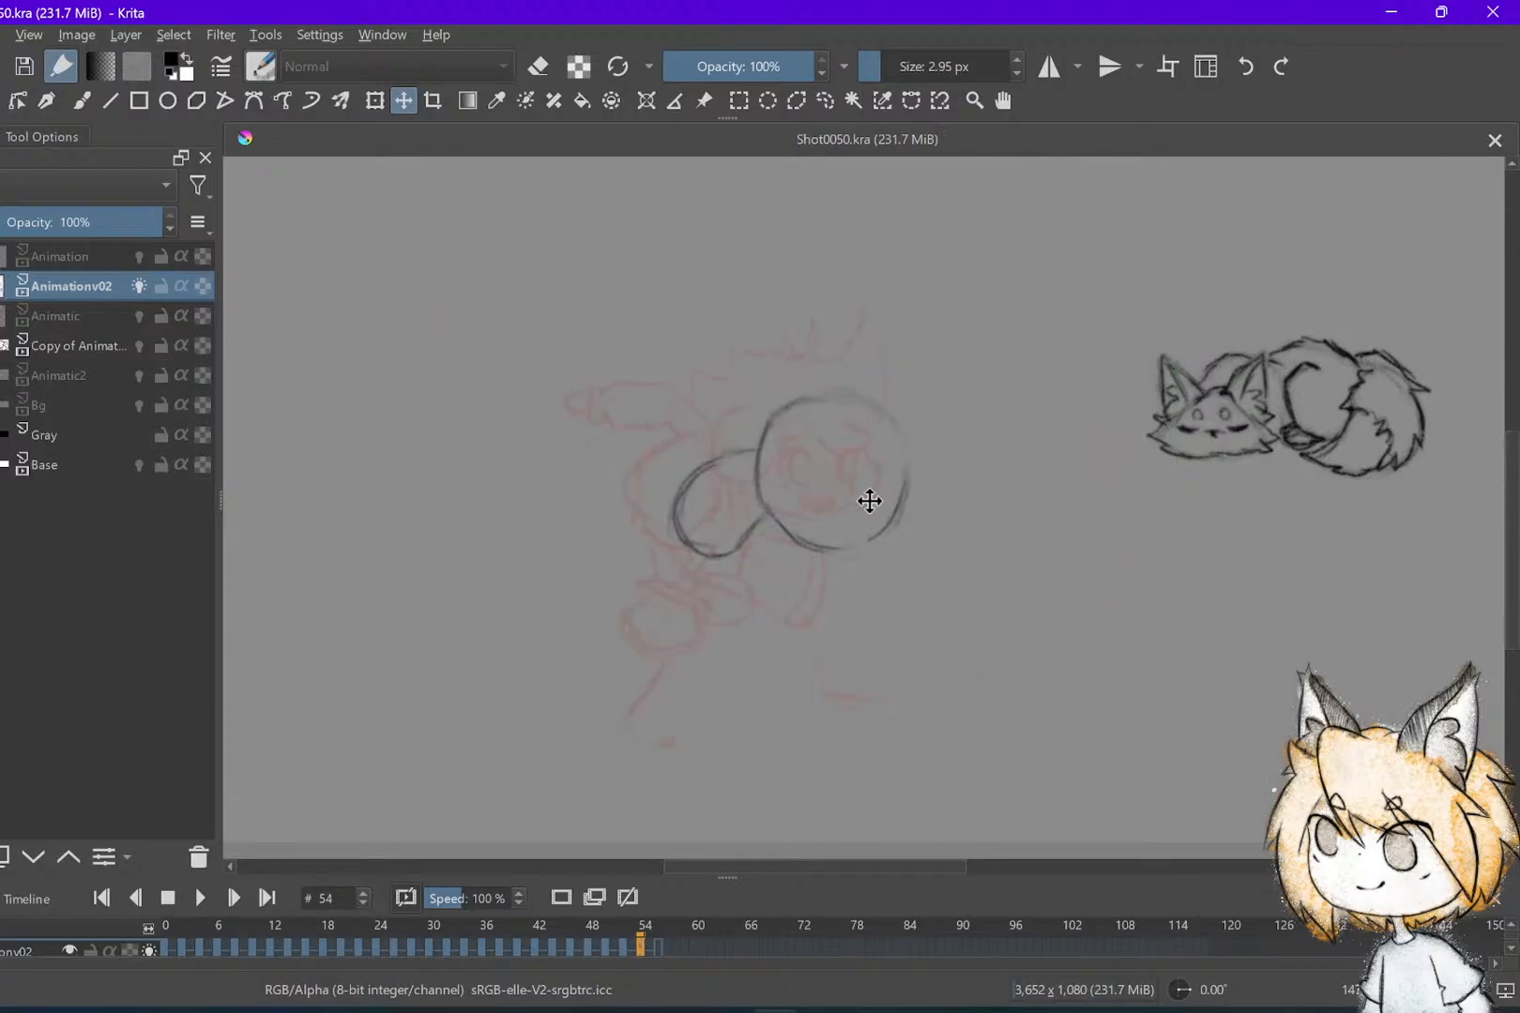
Draw the hip line, rear leg and rear foot below the torso in frame 54, using frame 52 as reference
{"action": "key", "text": "b"}
{"action": "key", "text": "Left"}
{"action": "key", "text": "Left"}
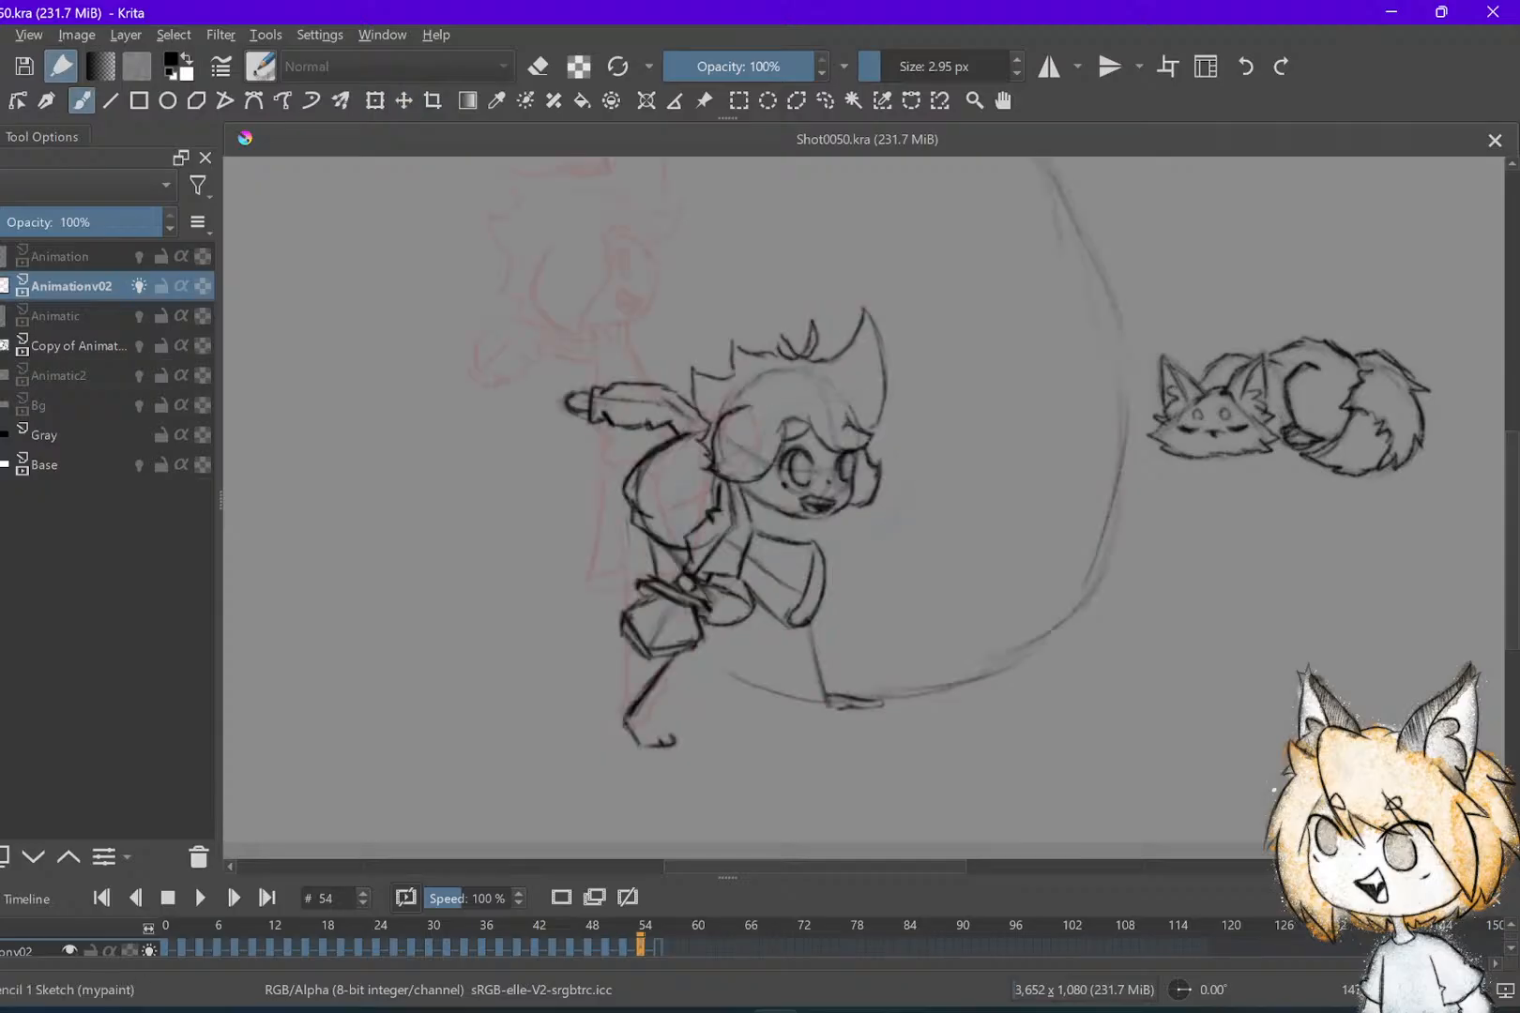
{"action": "key", "text": "Right"}
{"action": "key", "text": "Right"}
{"action": "mouse_move", "coordinate": [697, 556]}
{"action": "left_mouse_down"}
{"action": "mouse_move", "coordinate": [722, 609]}
{"action": "mouse_move", "coordinate": [626, 706]}
{"action": "left_mouse_up"}
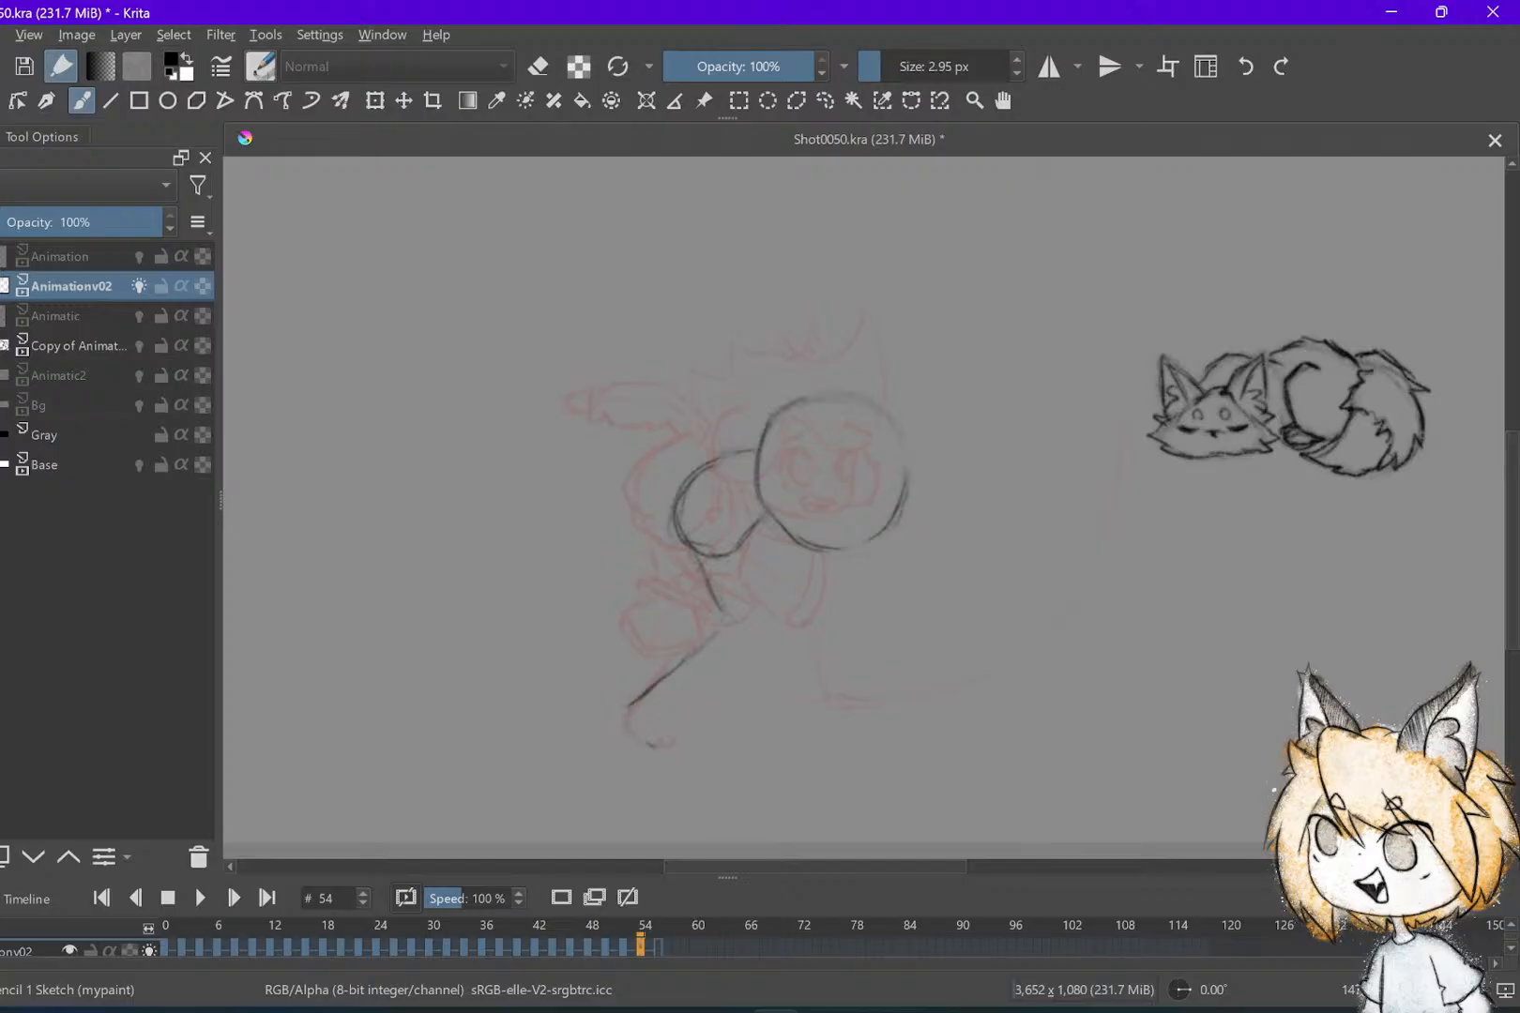
{"action": "mouse_move", "coordinate": [644, 743]}
{"action": "left_mouse_down"}
{"action": "mouse_move", "coordinate": [667, 749]}
{"action": "mouse_move", "coordinate": [627, 706]}
{"action": "left_mouse_up"}
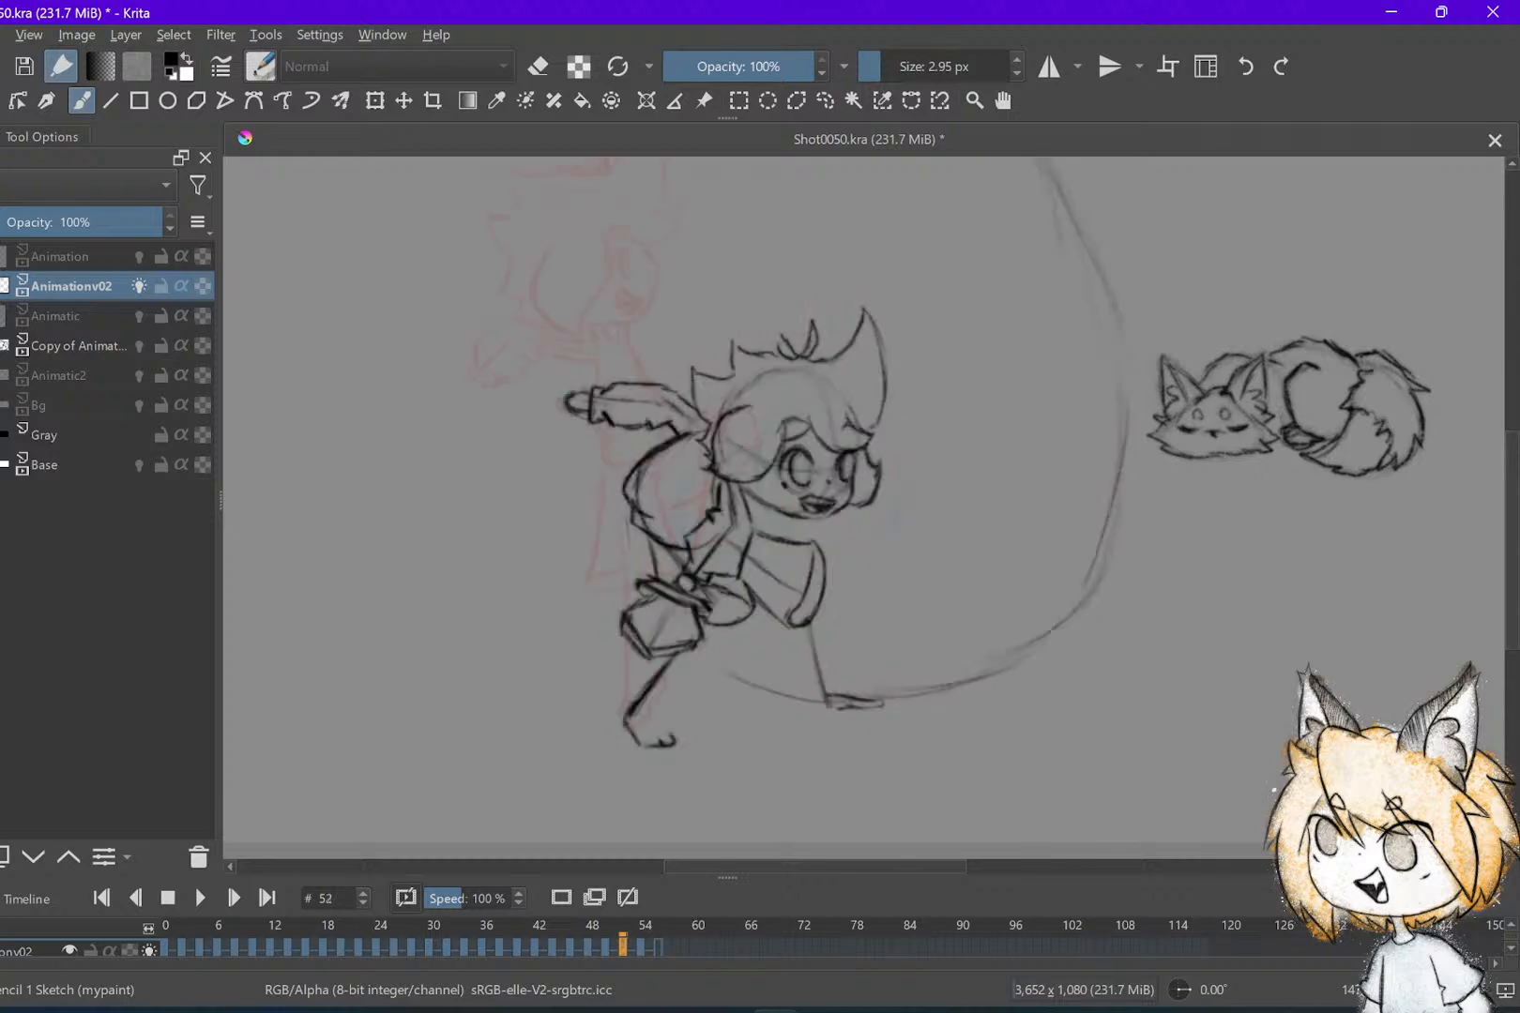
Select the front foot in frame 52 with a rectangle, move it slightly to the right and clear the selection
{"action": "key", "text": "Left"}
{"action": "key", "text": "Left"}
{"action": "key", "text": "ctrl+r"}
{"action": "mouse_move", "coordinate": [816, 683]}
{"action": "left_mouse_down"}
{"action": "mouse_move", "coordinate": [883, 729]}
{"action": "mouse_move", "coordinate": [959, 742]}
{"action": "left_mouse_up"}
{"action": "key", "text": "t"}
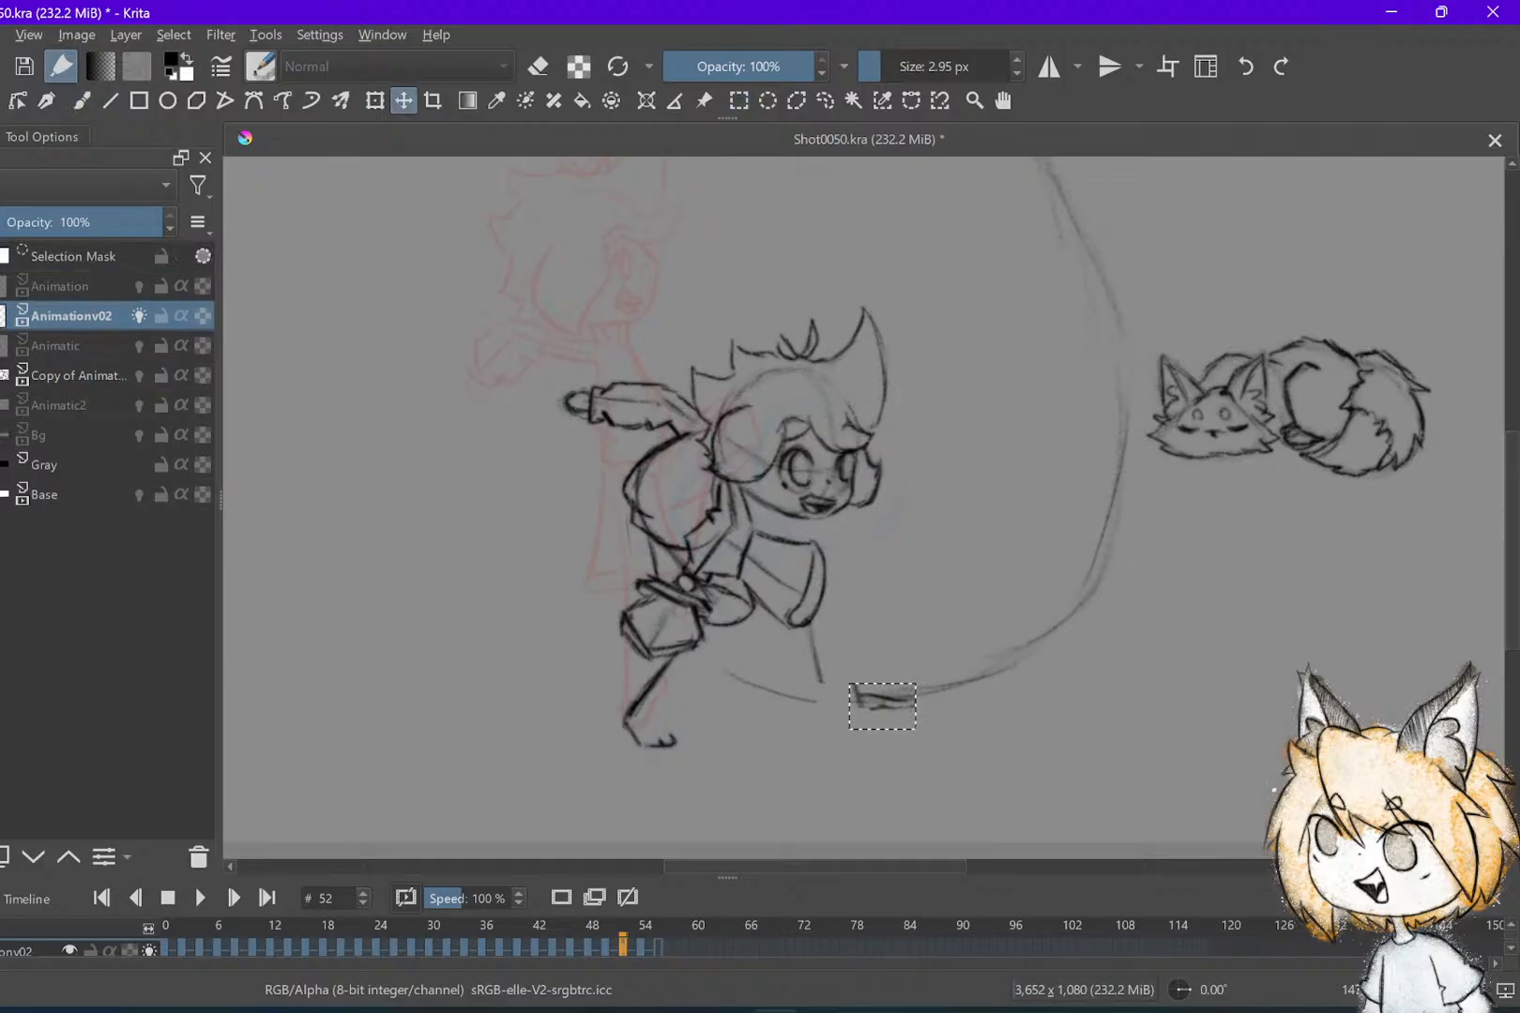
{"action": "key", "text": "ctrl+shift+a"}
Erase the old front lower-leg line in frame 52, redraw it from the knee to the moved foot and save
{"action": "key", "text": "e"}
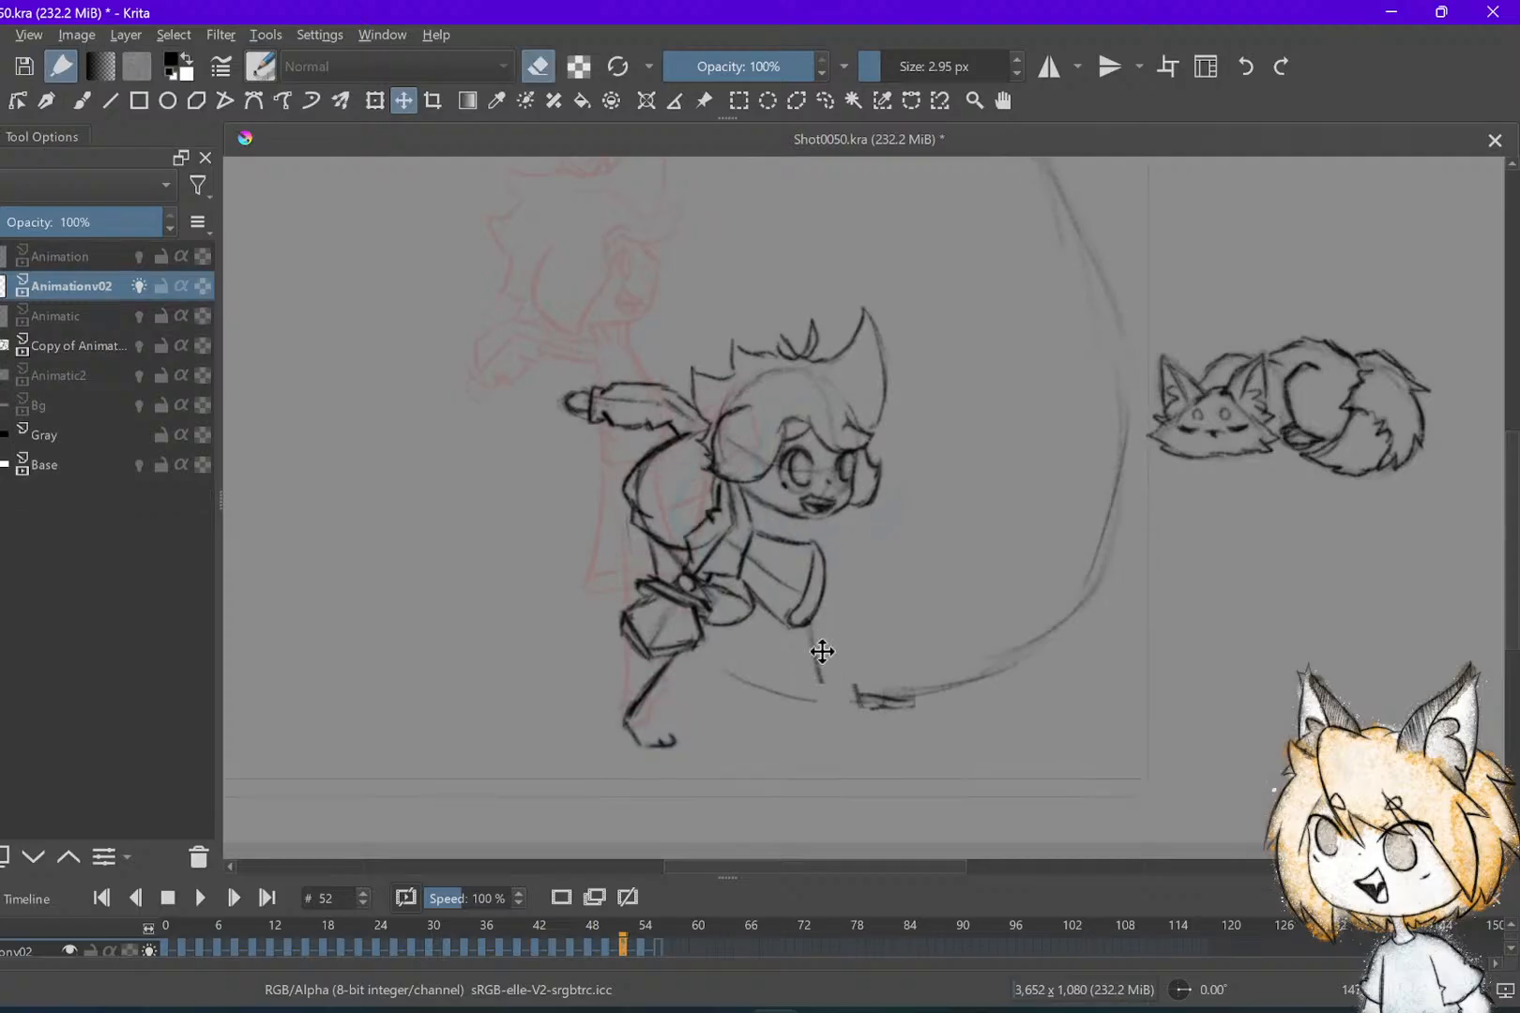
{"action": "key", "text": "b"}
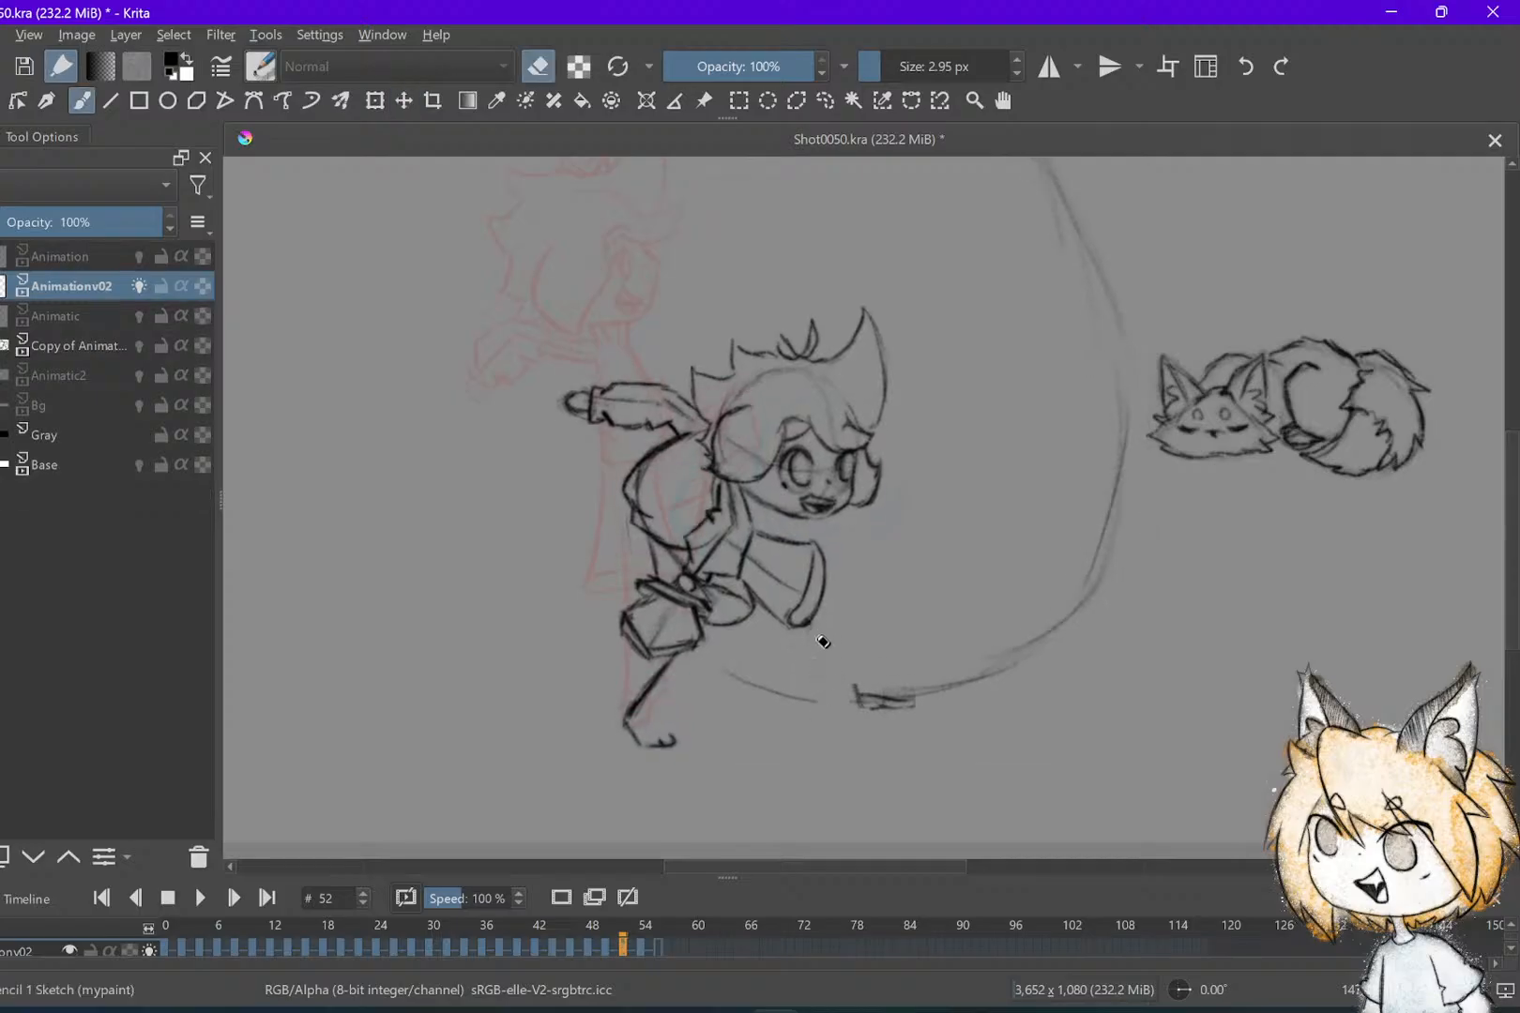
{"action": "key", "text": "e"}
{"action": "left_click_drag", "start_coordinate": [809, 593], "coordinate": [855, 697]}
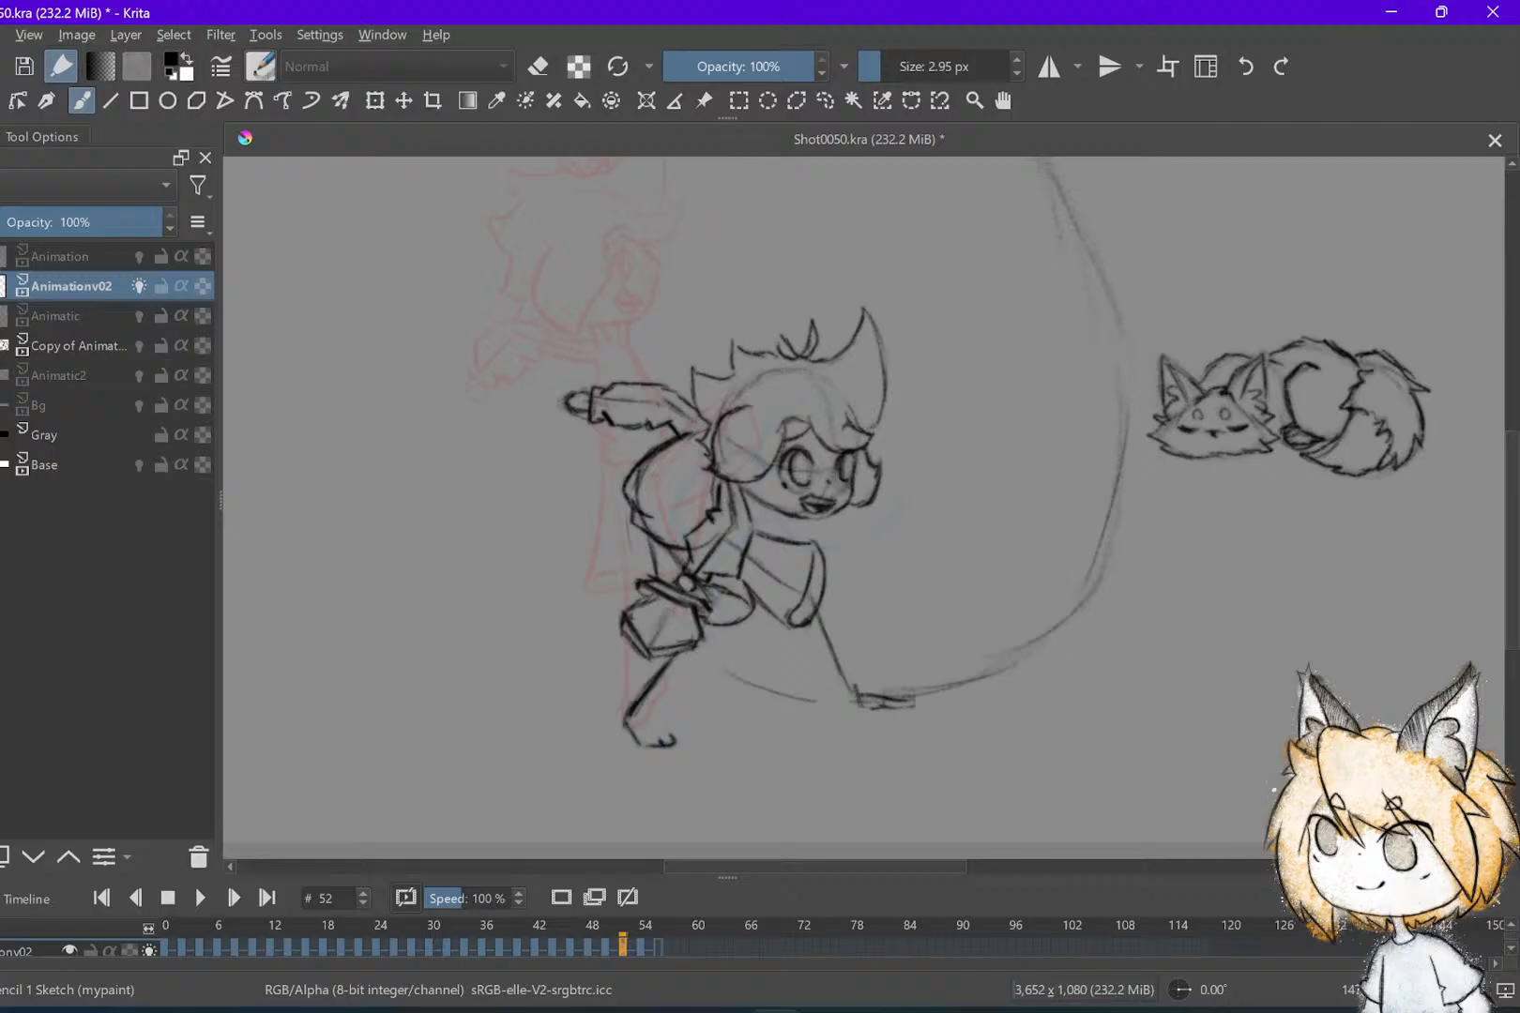
{"action": "key", "text": "e"}
{"action": "key", "text": "ctrl+s"}
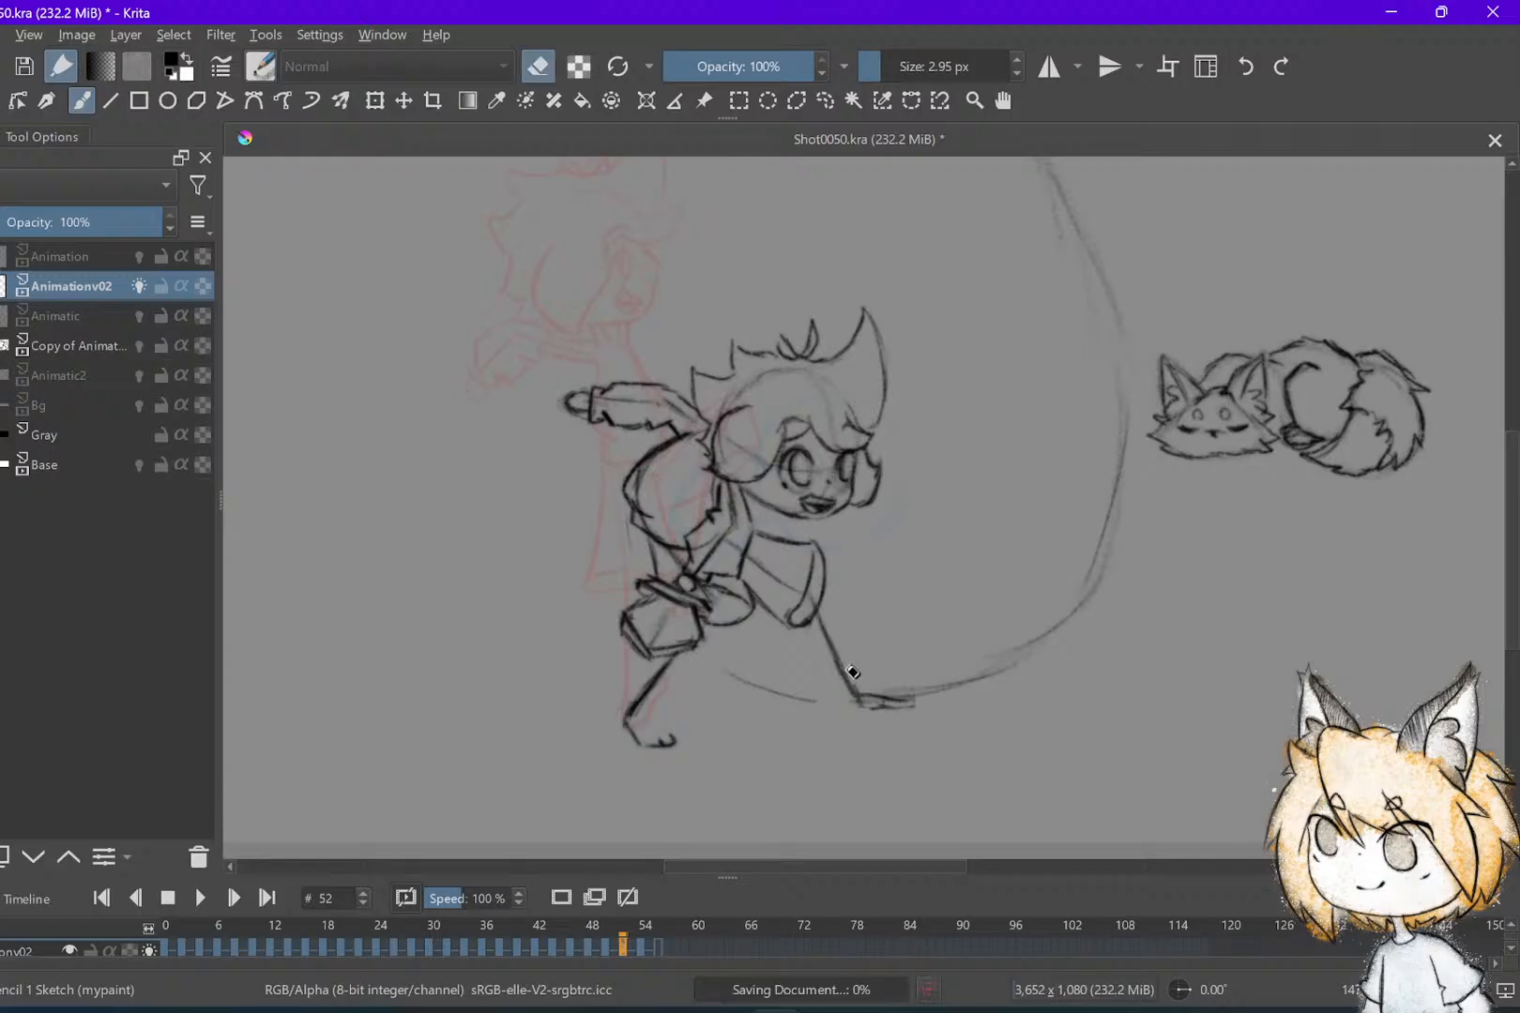
Flip repeatedly through the frames around 50, 52 and 54 to check the corrected front leg's motion
{"action": "key", "text": "Left"}
{"action": "key", "text": "Left"}
{"action": "key", "text": "Right"}
{"action": "key", "text": "Right"}
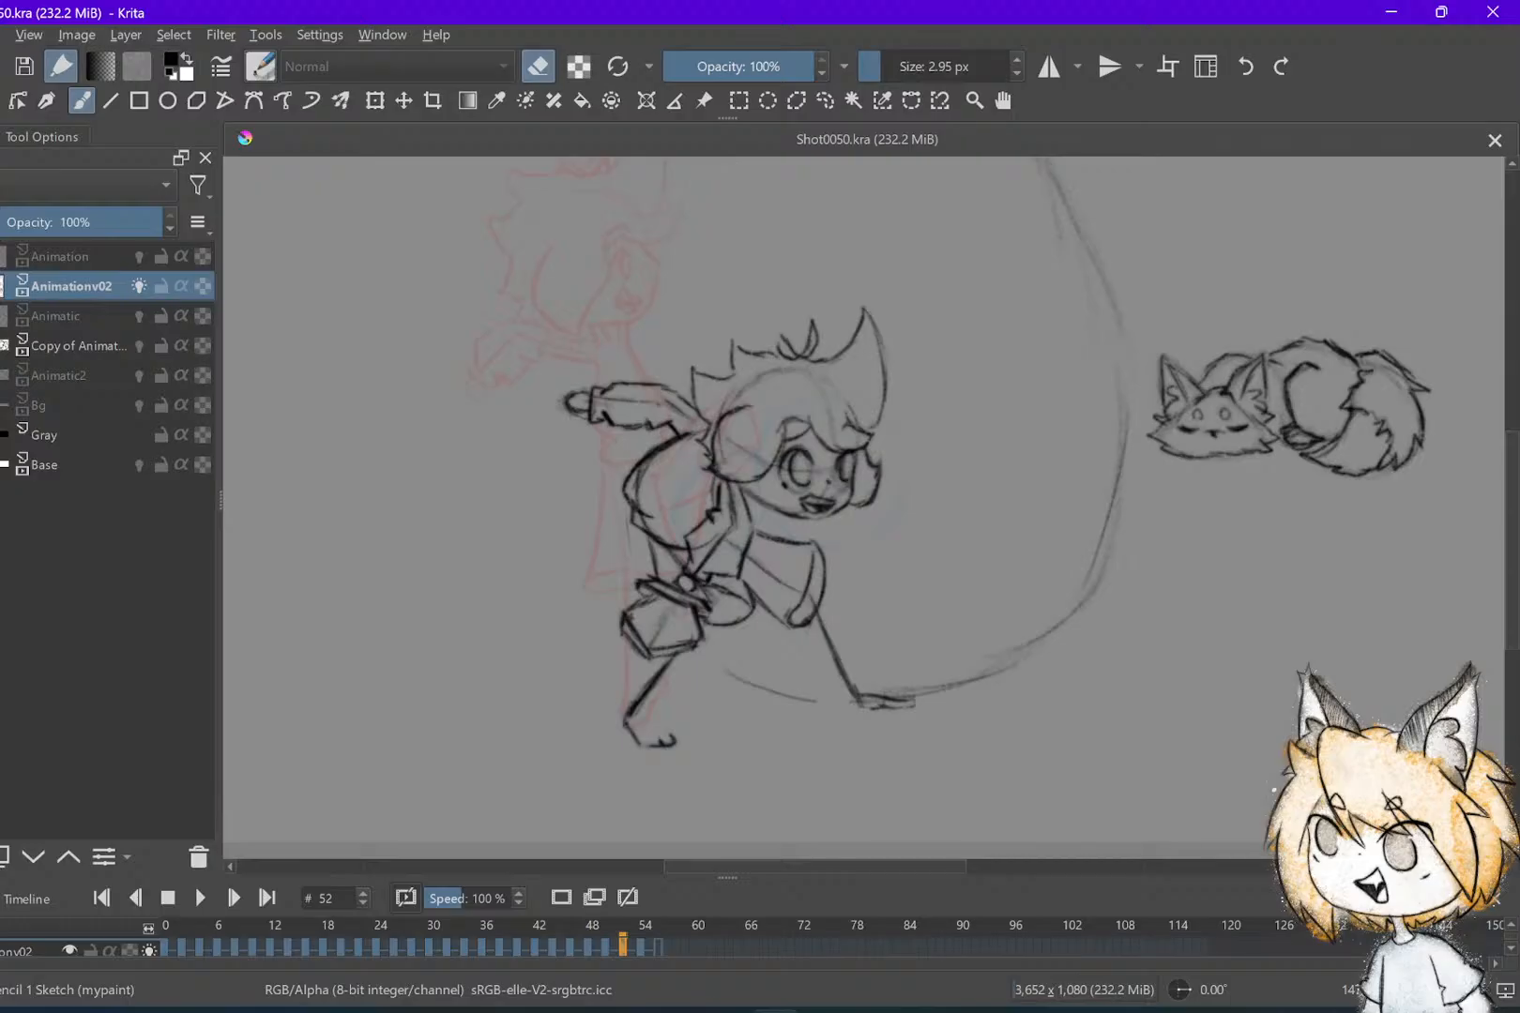
{"action": "key", "text": "Left"}
{"action": "key", "text": "Left"}
{"action": "key", "text": "Right"}
{"action": "key", "text": "Right"}
{"action": "key", "text": "Left"}
{"action": "key", "text": "Left"}
{"action": "key", "text": "Right"}
{"action": "key", "text": "Right"}
{"action": "mouse_move", "coordinate": [837, 664]}
{"action": "left_mouse_down"}
{"action": "mouse_move", "coordinate": [815, 763]}
{"action": "mouse_move", "coordinate": [835, 668]}
{"action": "left_mouse_up"}
{"action": "key", "text": "Left"}
{"action": "key", "text": "Left"}
{"action": "key", "text": "Left"}
{"action": "key", "text": "Left"}
{"action": "key", "text": "Right"}
{"action": "key", "text": "Right"}
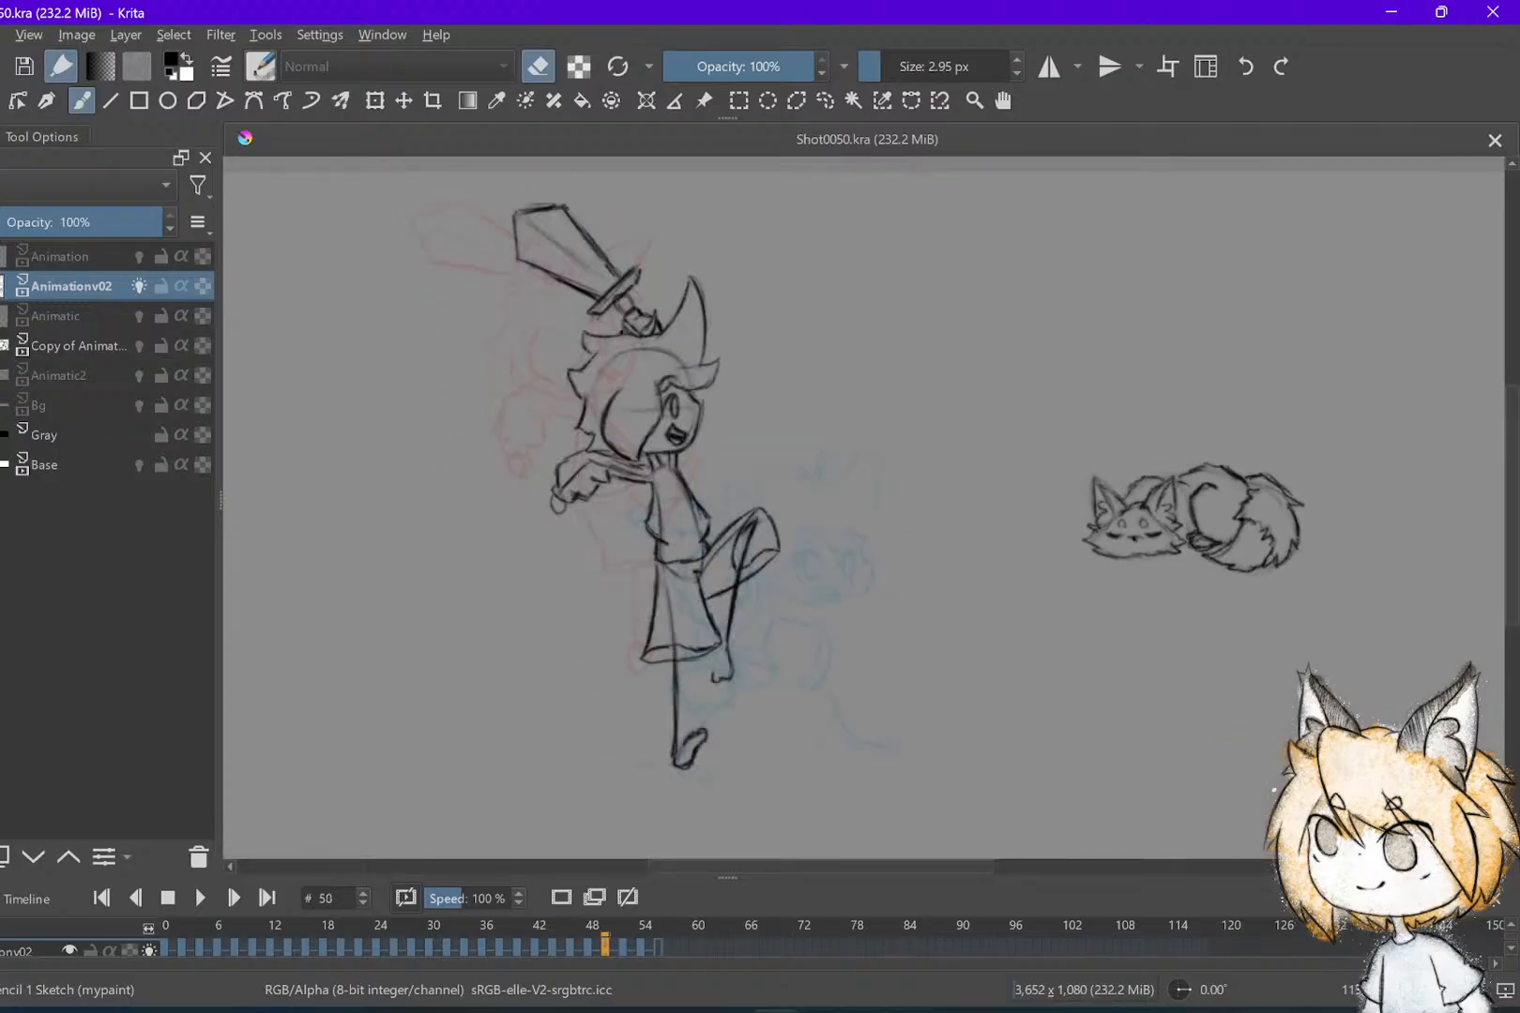
{"action": "key", "text": "Right"}
{"action": "key", "text": "Right"}
{"action": "key", "text": "Right"}
{"action": "key", "text": "Right"}
{"action": "key", "text": "Left"}
{"action": "key", "text": "Left"}
{"action": "key", "text": "Left"}
{"action": "key", "text": "Left"}
{"action": "key", "text": "Right"}
{"action": "key", "text": "Right"}
{"action": "key", "text": "Right"}
{"action": "key", "text": "Right"}
Draw the front leg in frame 54, from the thigh under the torso down to the planted foot
{"action": "left_click_drag", "start_coordinate": [991, 737], "coordinate": [976, 620]}
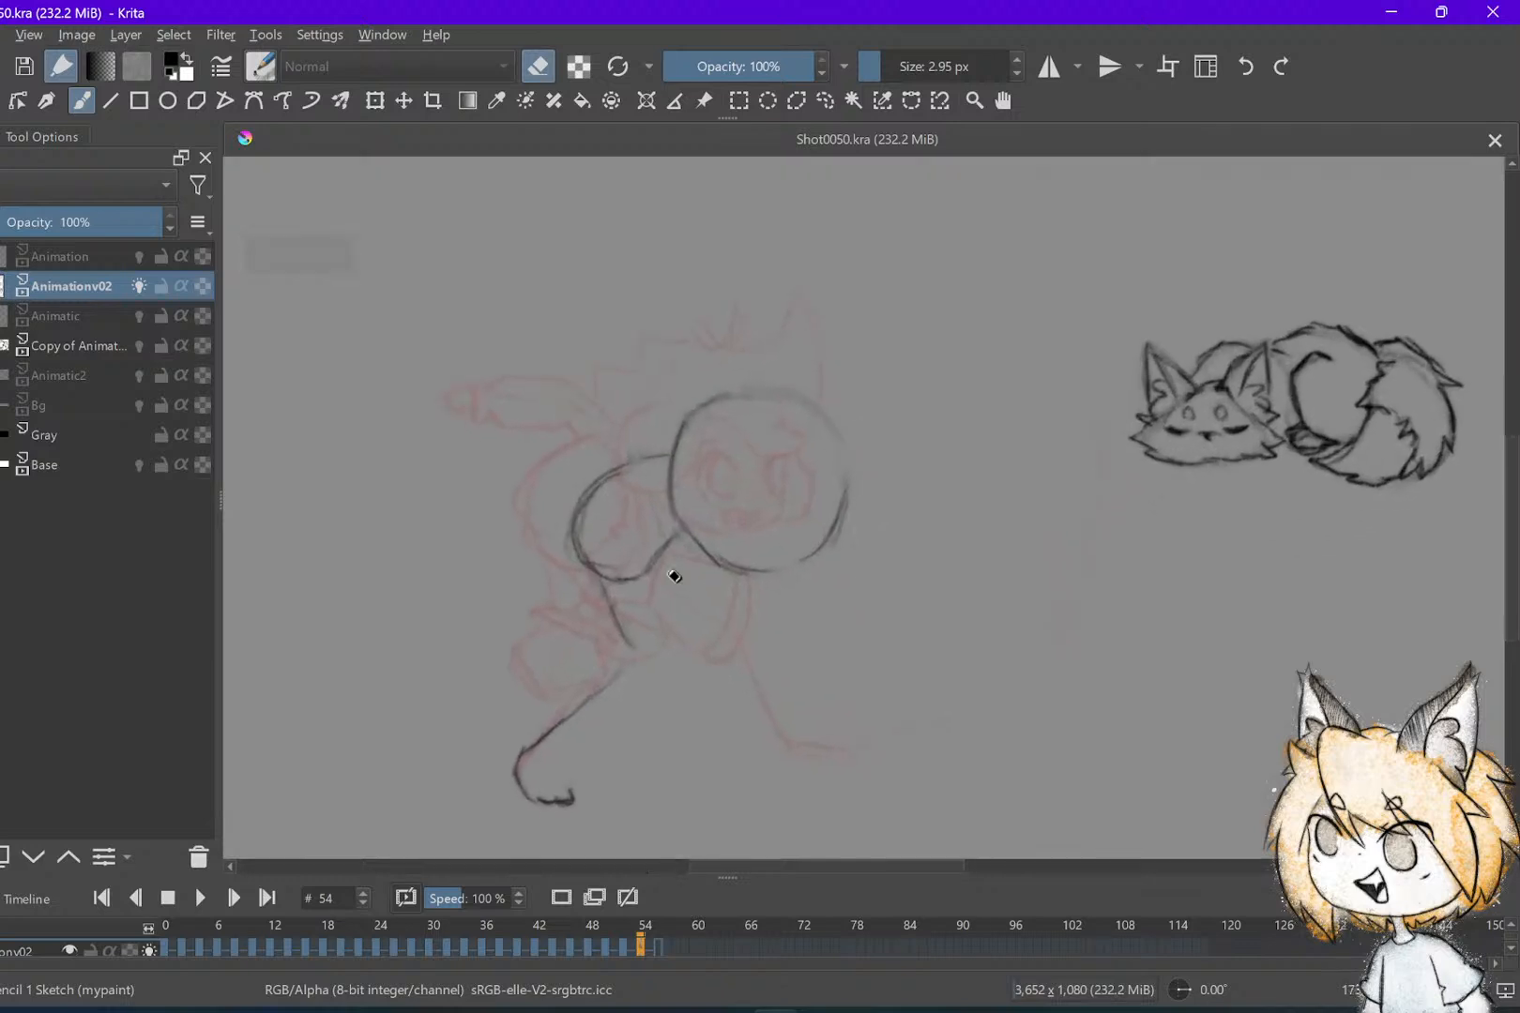
{"action": "key", "text": "e"}
{"action": "mouse_move", "coordinate": [662, 573]}
{"action": "left_mouse_down"}
{"action": "mouse_move", "coordinate": [734, 618]}
{"action": "mouse_move", "coordinate": [791, 750]}
{"action": "mouse_move", "coordinate": [818, 758]}
{"action": "mouse_move", "coordinate": [795, 758]}
{"action": "mouse_move", "coordinate": [857, 755]}
{"action": "left_mouse_up"}
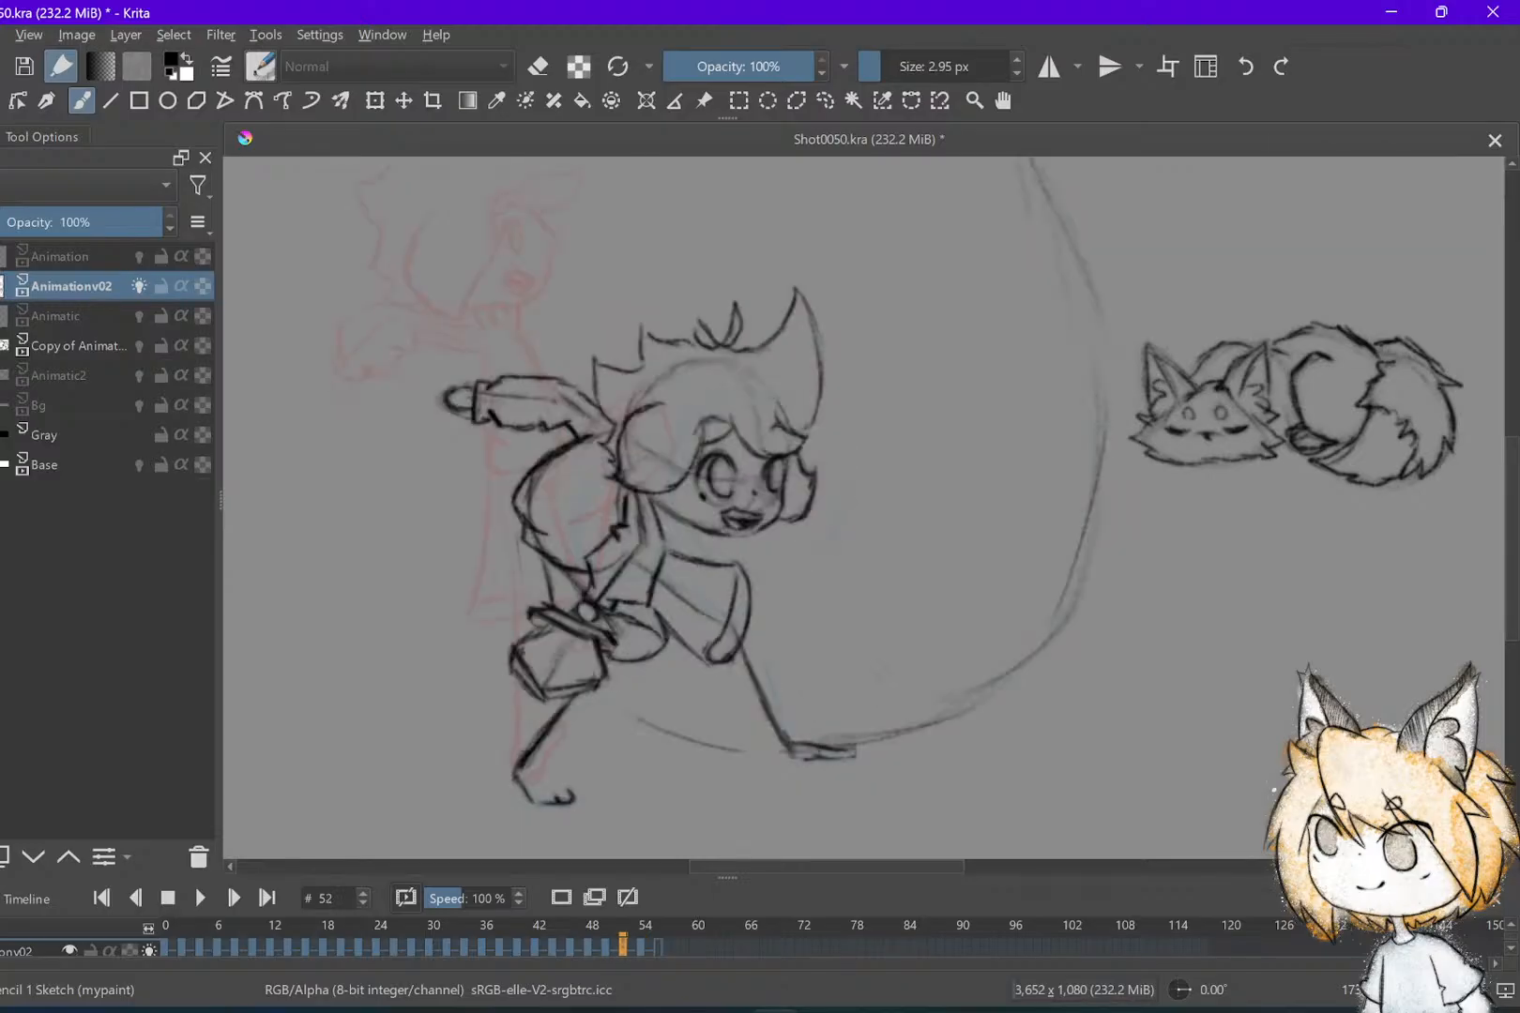
Save the document and draw the curved face guidelines across the head circle in frame 54
{"action": "key", "text": "ctrl+s"}
{"action": "left_click_drag", "start_coordinate": [702, 503], "coordinate": [816, 519]}
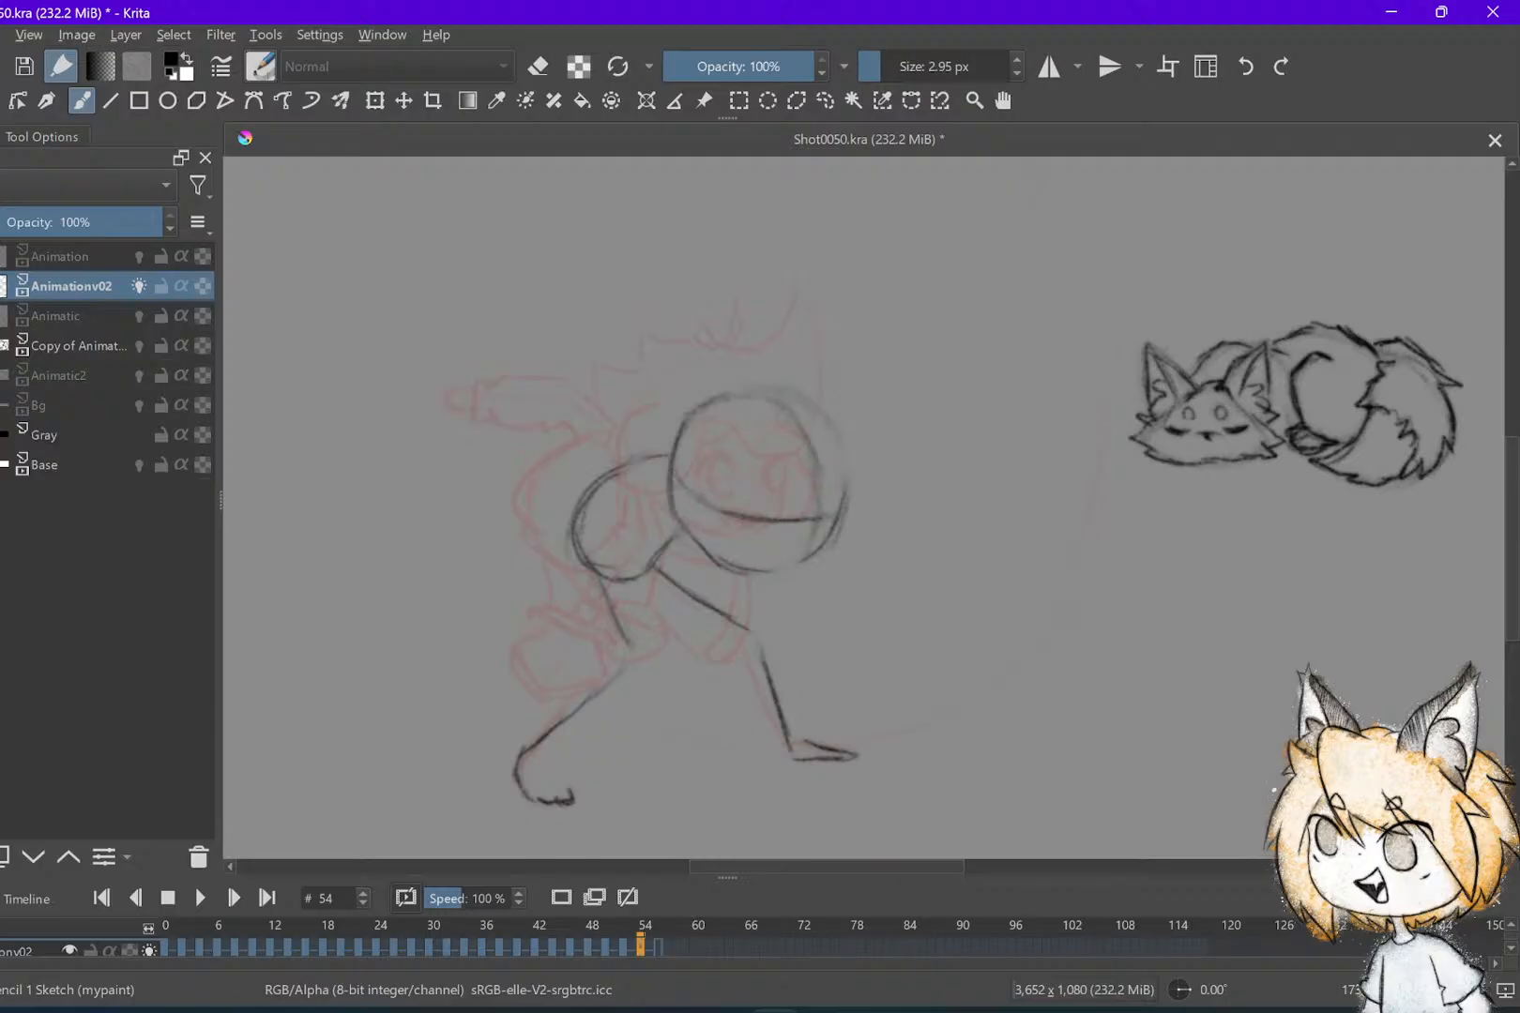
Flip through the frames from about 42 to 54 to check the sword swing leading into the crouched pose
{"action": "key", "text": "Left"}
{"action": "key", "text": "Right"}
{"action": "scroll", "coordinate": [853, 654], "scroll_direction": "down", "scroll_amount": 2}
{"action": "key", "text": "Left"}
{"action": "scroll", "coordinate": [854, 654], "scroll_direction": "up", "scroll_amount": 2}
{"action": "key", "text": "Right"}
{"action": "key", "text": "Left"}
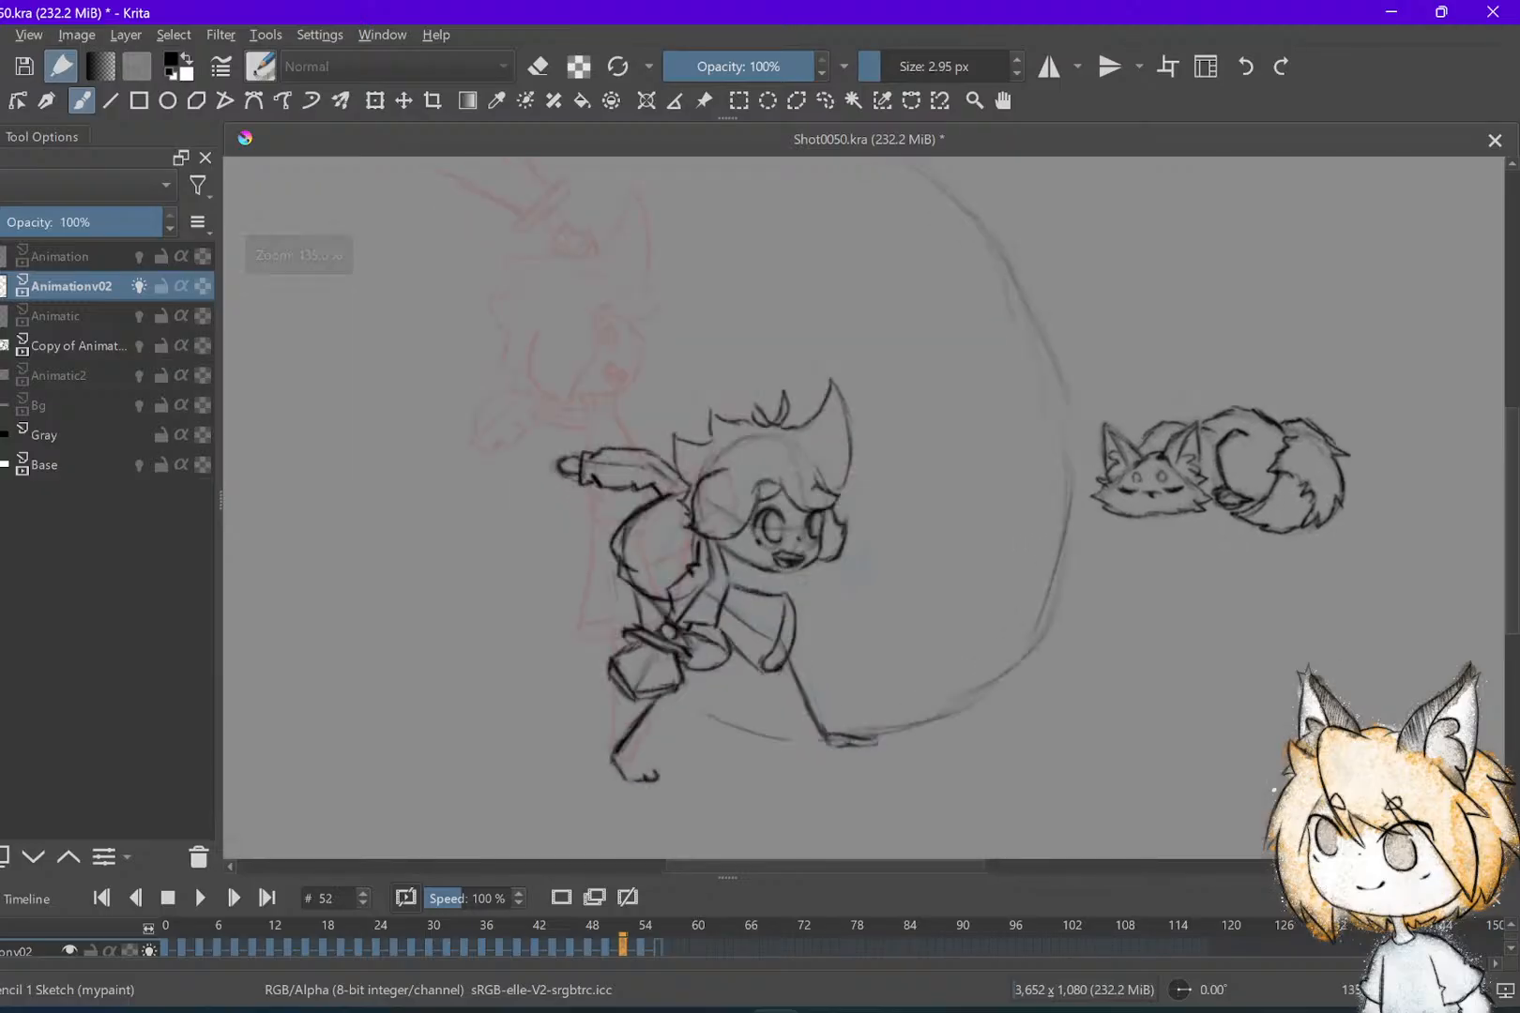
{"action": "scroll", "coordinate": [854, 654], "scroll_direction": "down", "scroll_amount": 3}
{"action": "key", "text": "Left"}
{"action": "key", "text": "Left"}
{"action": "key", "text": "Left"}
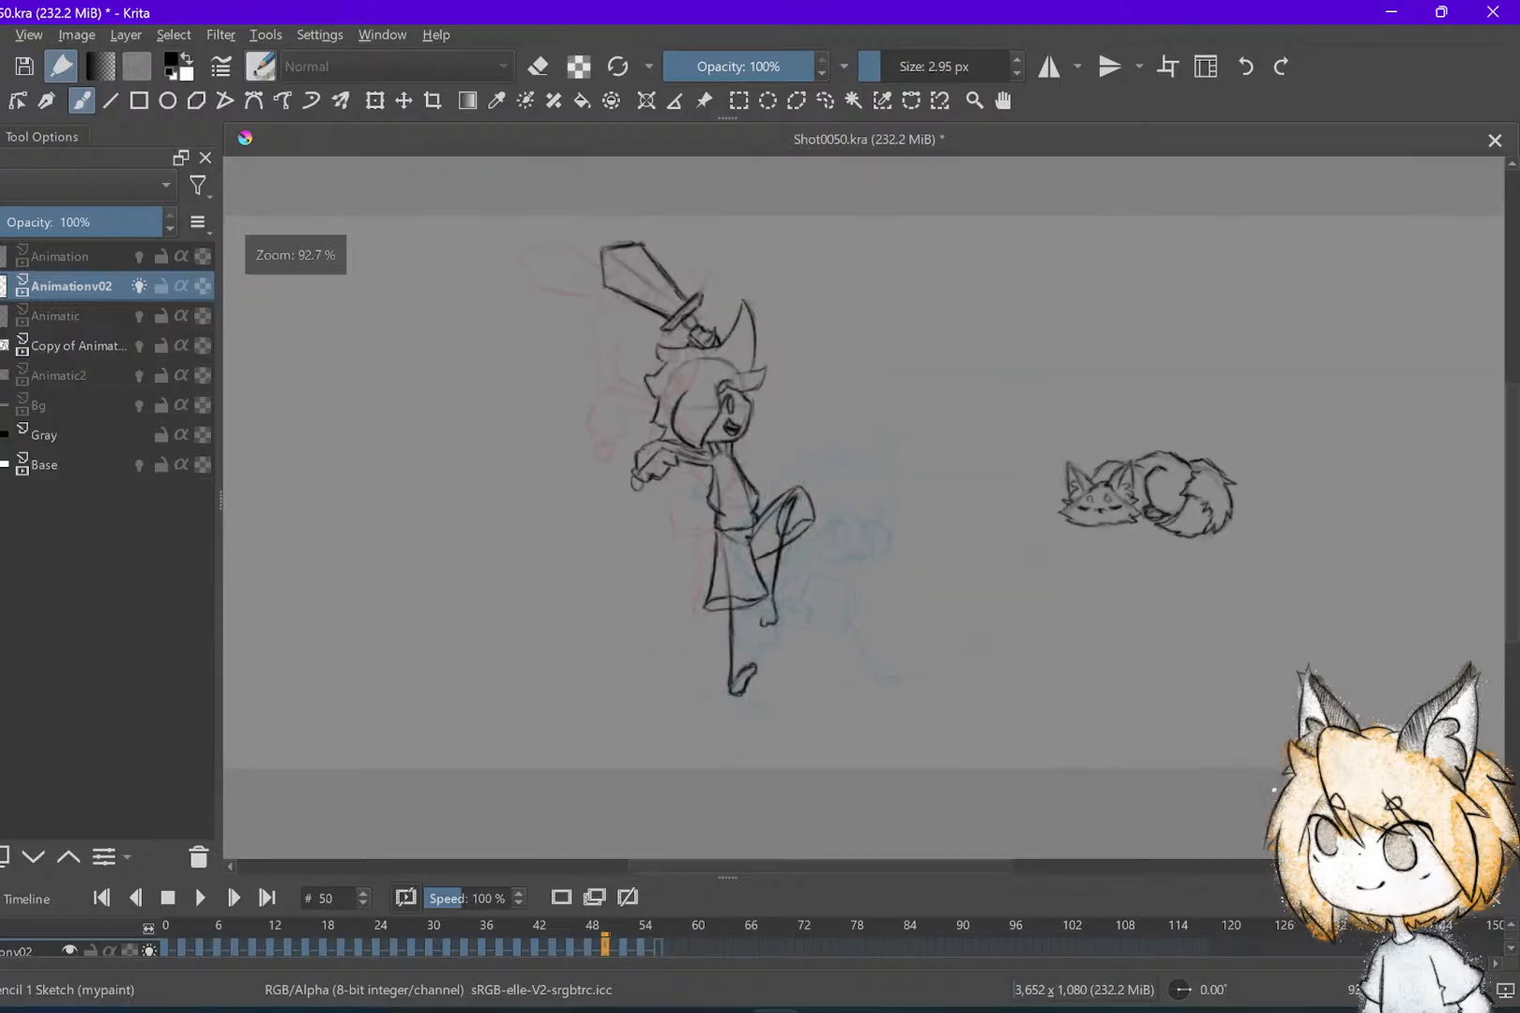
{"action": "key", "text": "Left"}
{"action": "key", "text": "Right"}
{"action": "key", "text": "Right"}
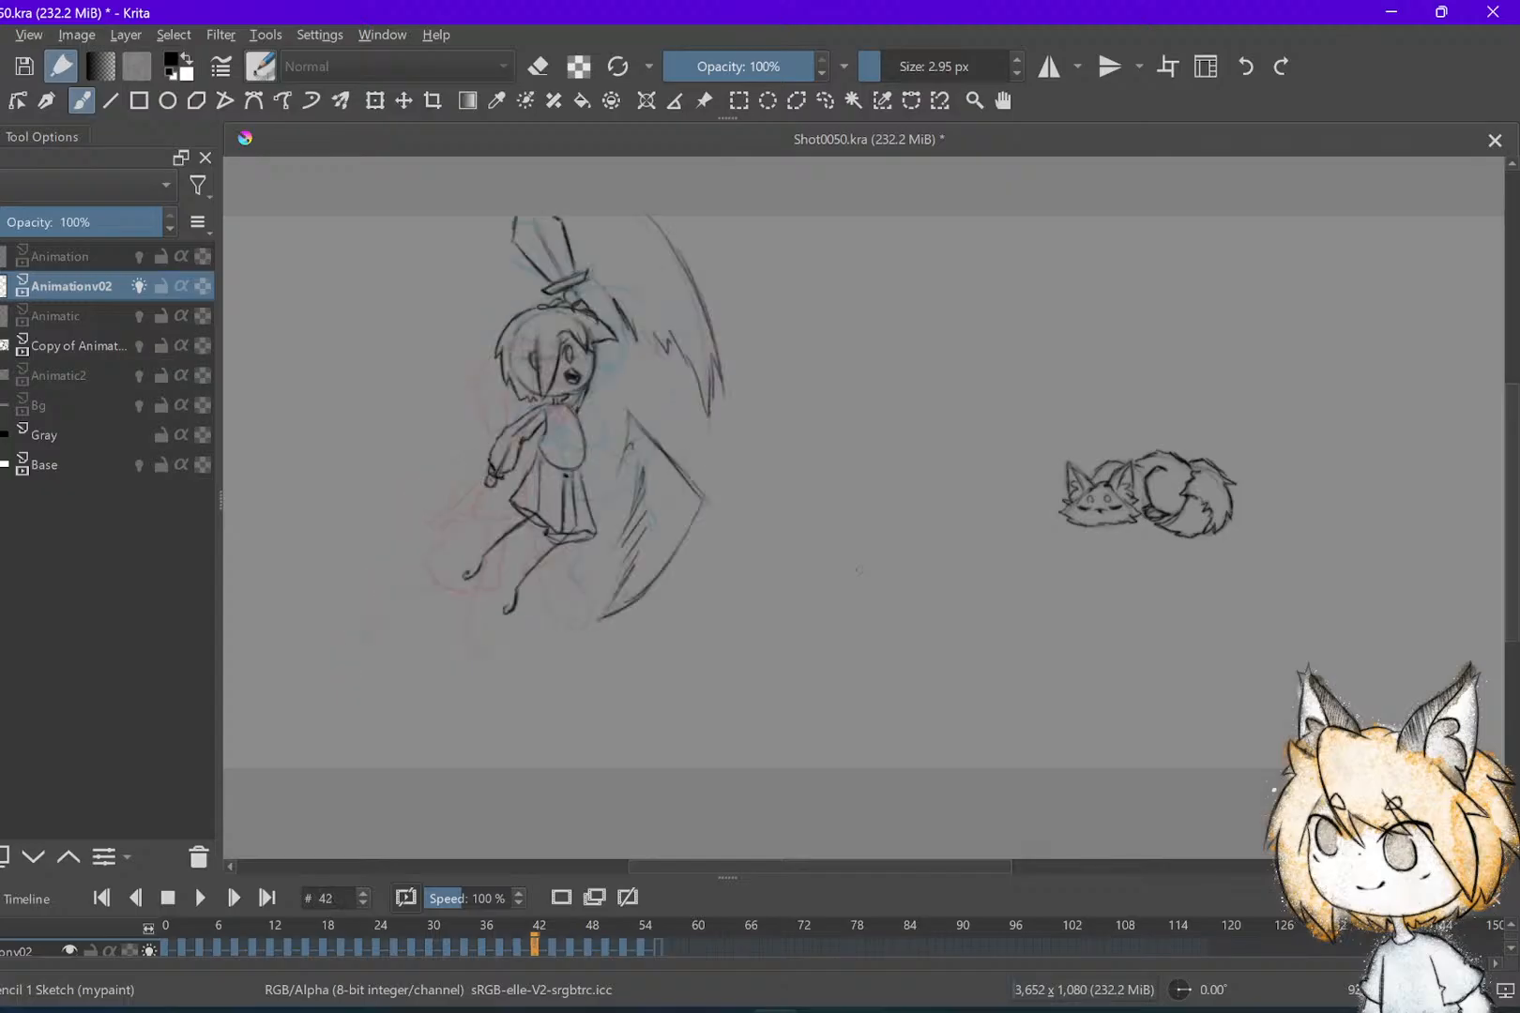
{"action": "key", "text": "Right"}
{"action": "key", "text": "Right"}
{"action": "key", "text": "Right"}
{"action": "key", "text": "Right"}
{"action": "key", "text": "Right"}
{"action": "key", "text": "Right"}
{"action": "key", "text": "Right"}
{"action": "key", "text": "Right"}
{"action": "key", "text": "Right"}
{"action": "key", "text": "Right"}
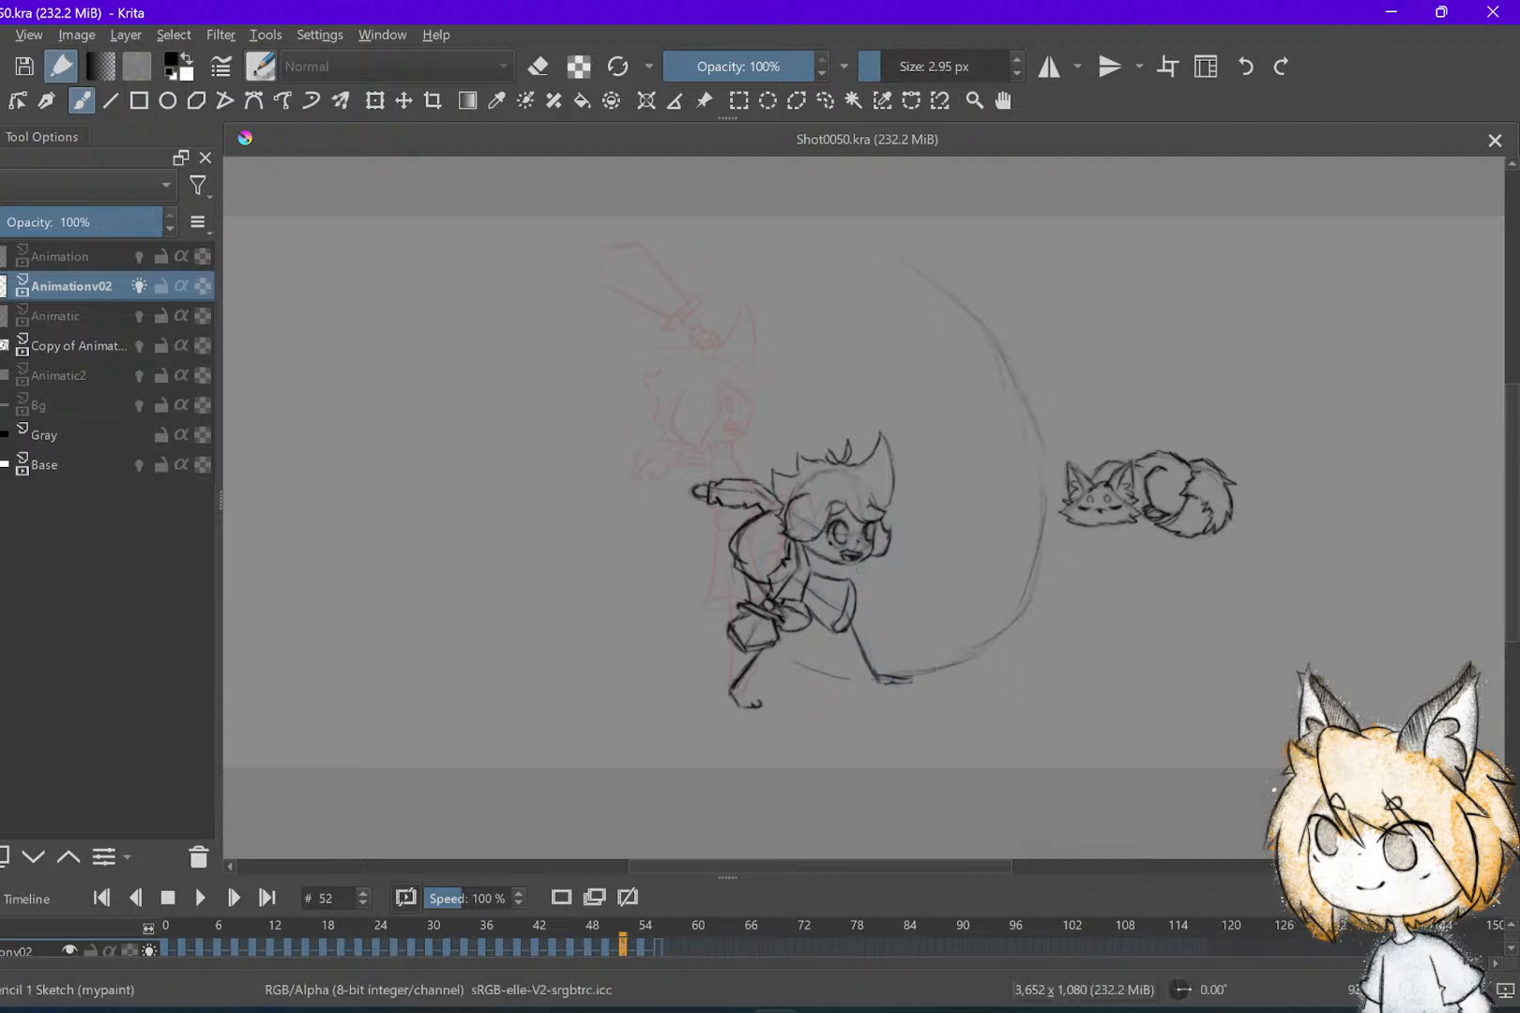
Extend the upper end of the sword trail in frame 52 and cap it with a slanted edge and short inner strokes
{"action": "left_click_drag", "start_coordinate": [902, 258], "coordinate": [874, 233]}
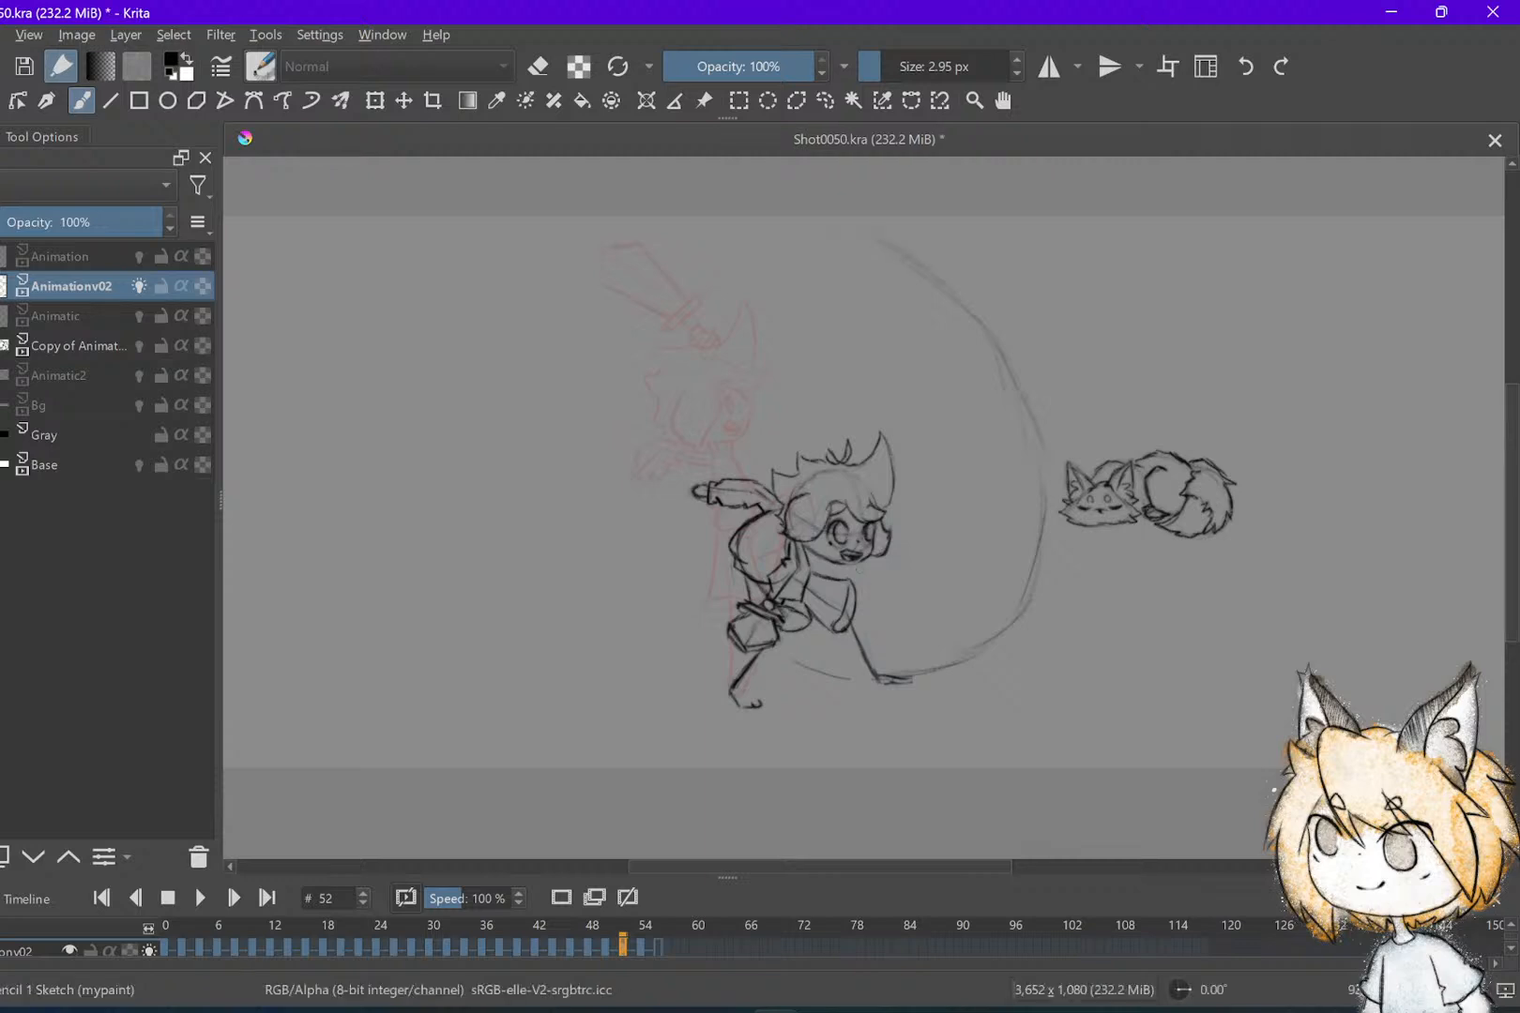
{"action": "left_click_drag", "start_coordinate": [900, 382], "coordinate": [958, 307]}
{"action": "left_click_drag", "start_coordinate": [838, 222], "coordinate": [892, 260]}
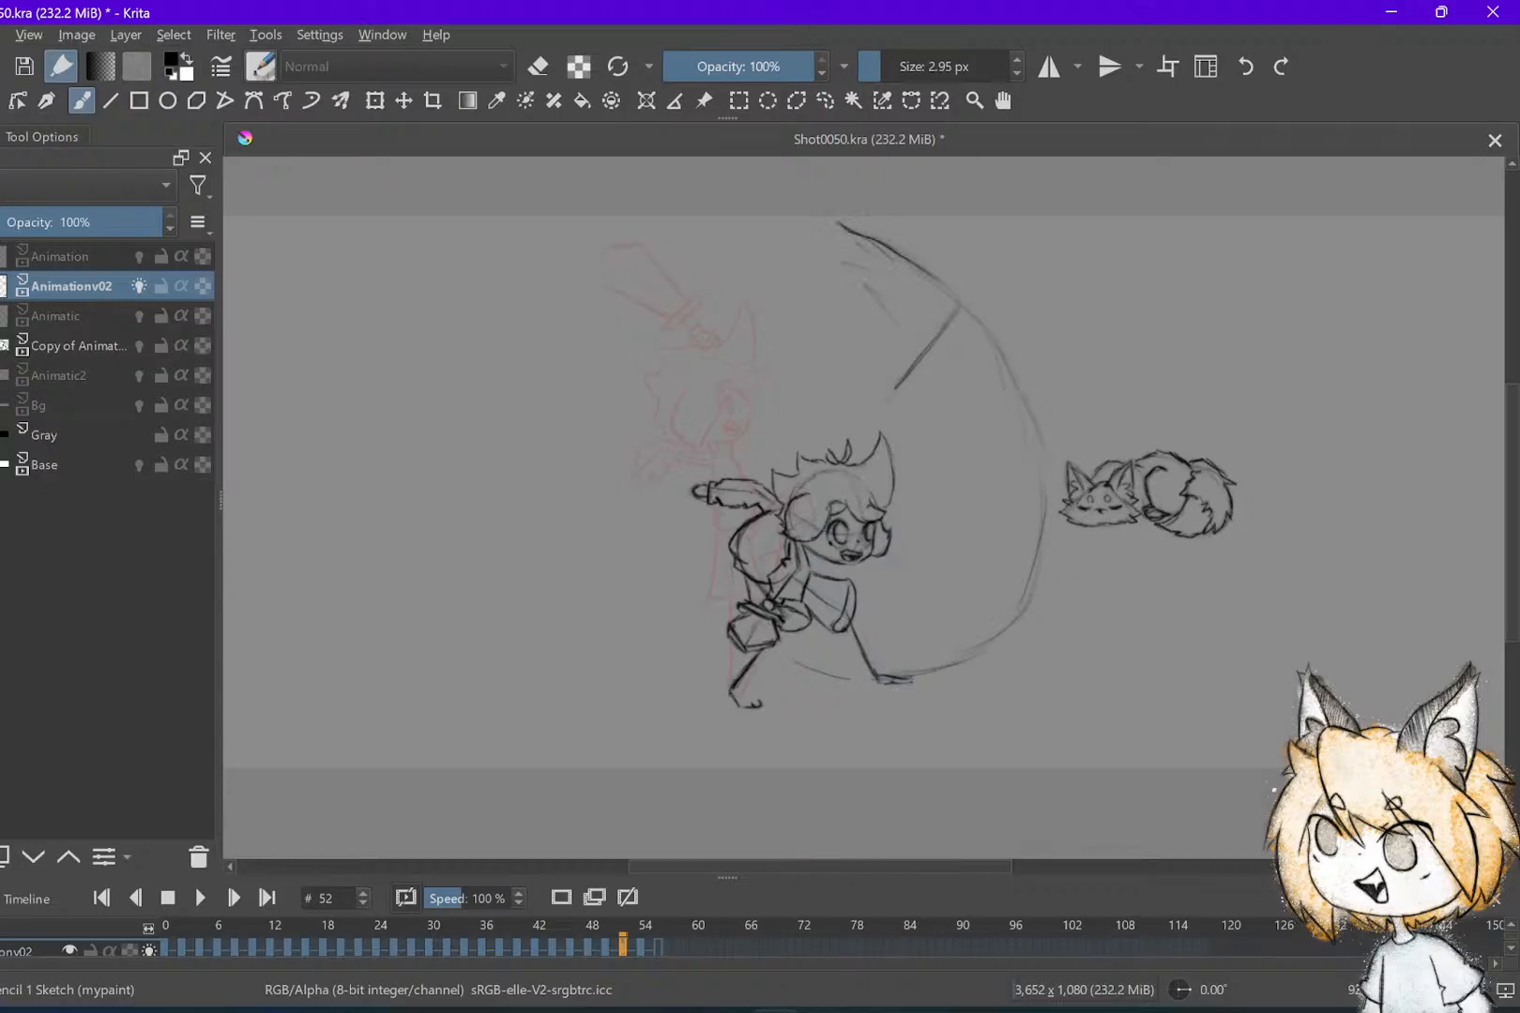
Erase the arc between the trail's upper piece and lower part in frame 52 and draw the lower part's jagged inner edge
{"action": "key", "text": "e"}
{"action": "key", "text": "slash"}
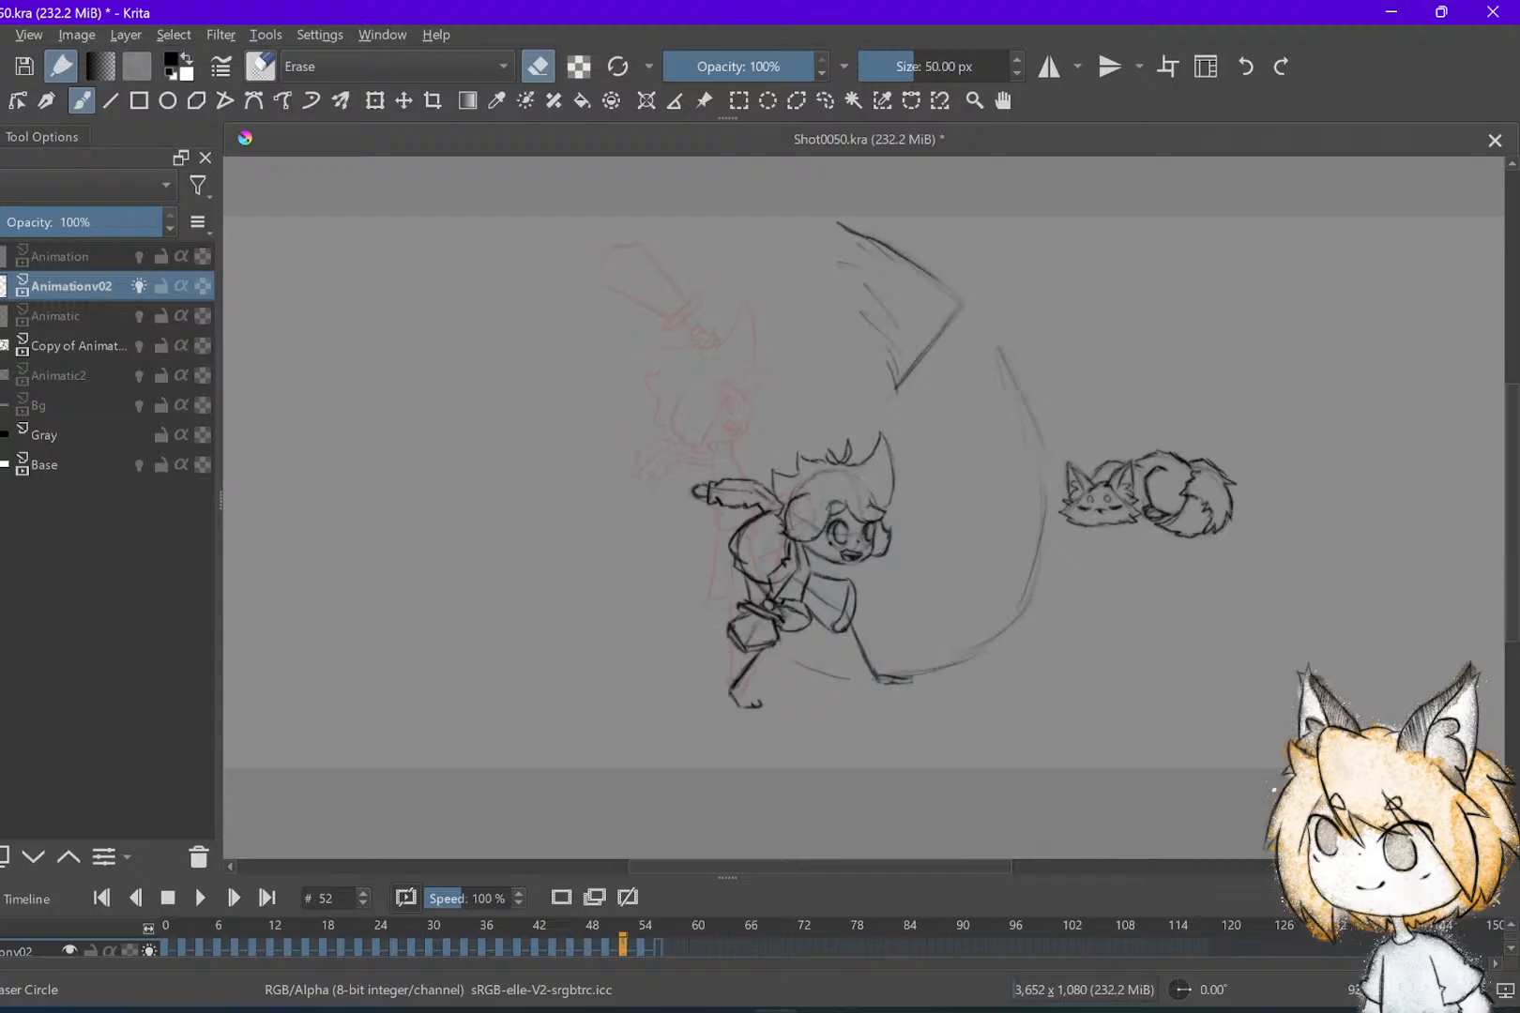
{"action": "key", "text": "slash"}
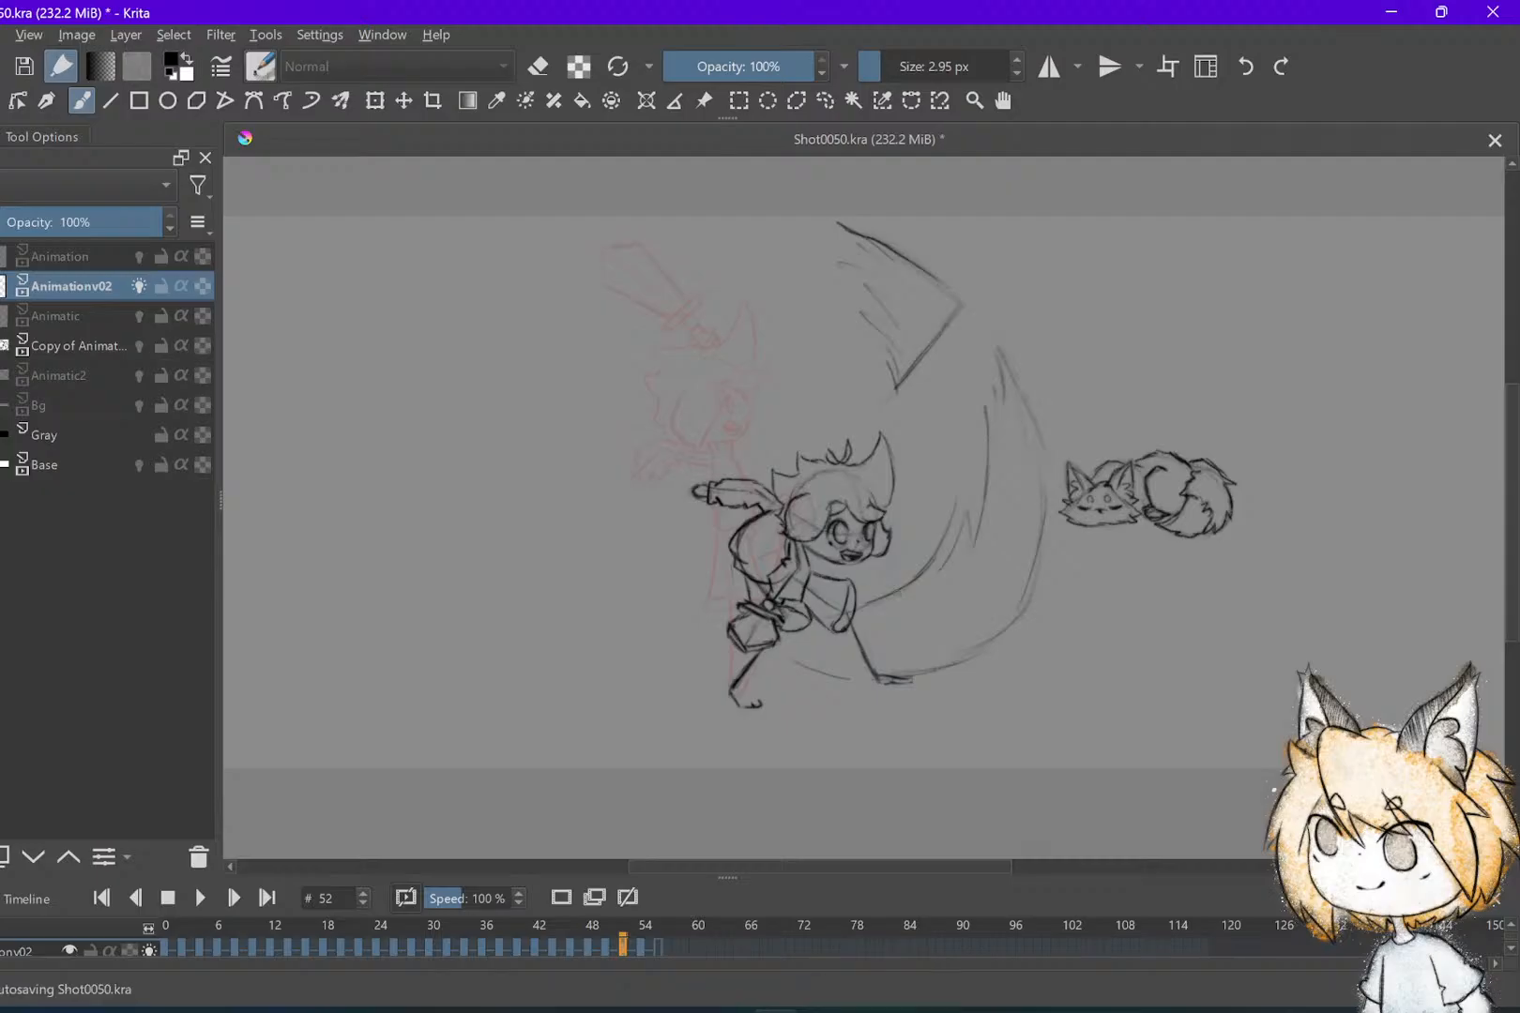
Play back the swing and flip repeatedly between the last frames to examine the sword trail and frame 54's pose
{"action": "key", "text": "space"}
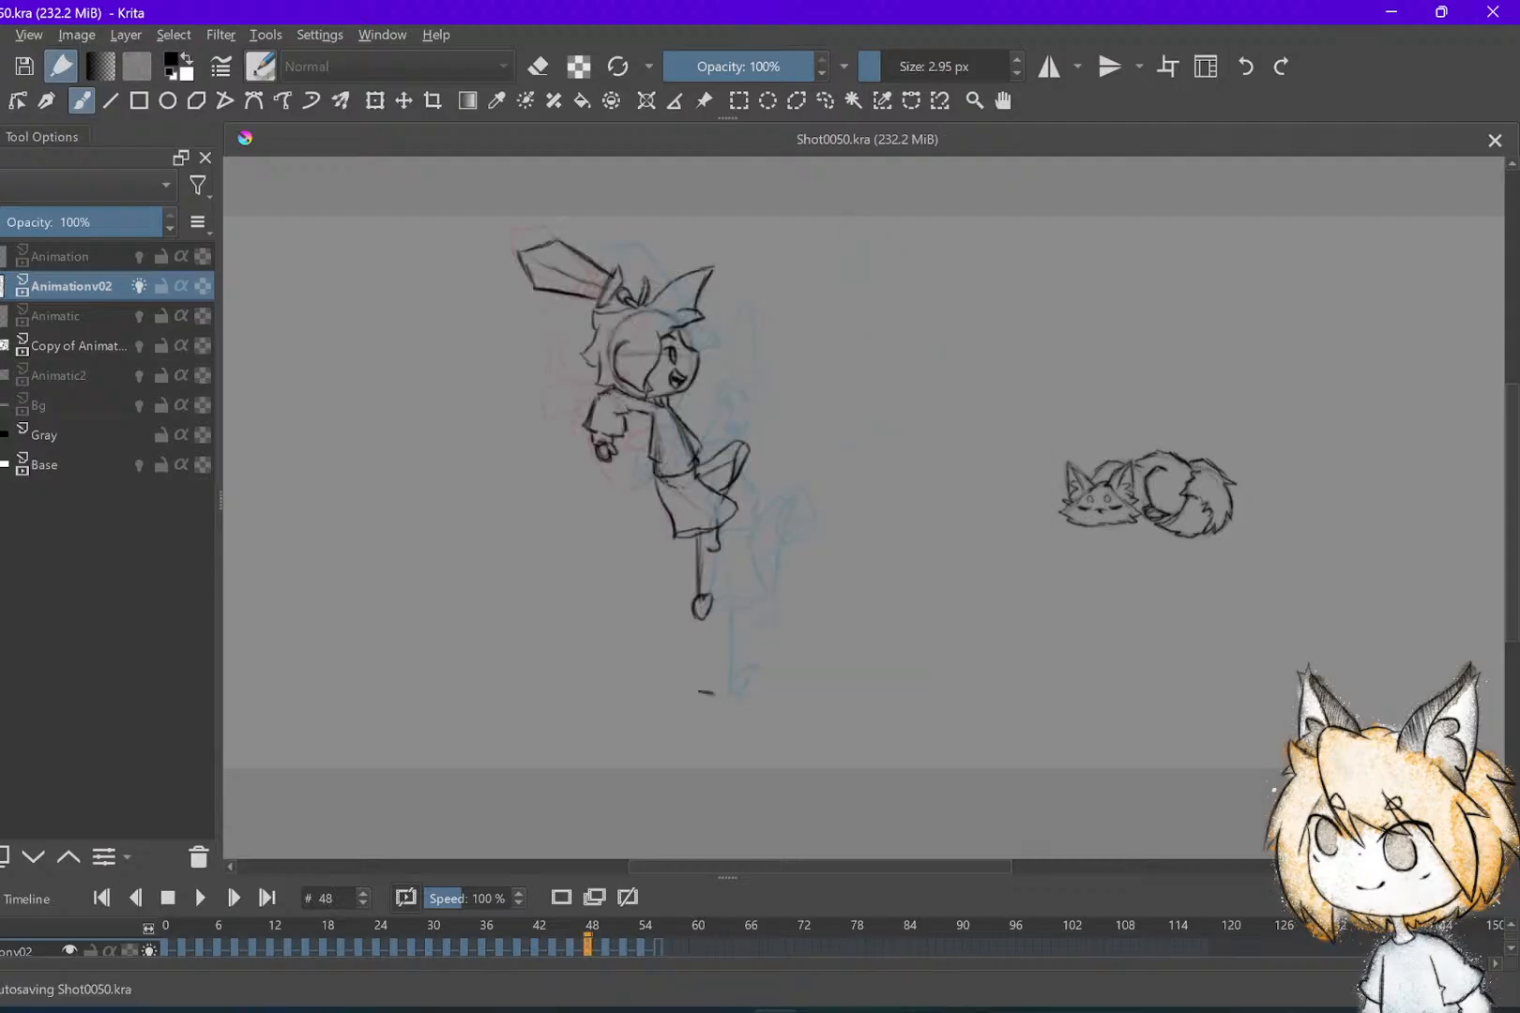
{"action": "key", "text": "space"}
{"action": "key", "text": "Left"}
{"action": "key", "text": "Left"}
{"action": "key", "text": "Left"}
{"action": "key", "text": "Right"}
{"action": "key", "text": "Left"}
{"action": "key", "text": "Right"}
{"action": "key", "text": "Left"}
{"action": "key", "text": "Right"}
{"action": "scroll", "coordinate": [863, 507], "scroll_direction": "up", "scroll_amount": 2}
{"action": "key", "text": "Left"}
{"action": "key", "text": "Right"}
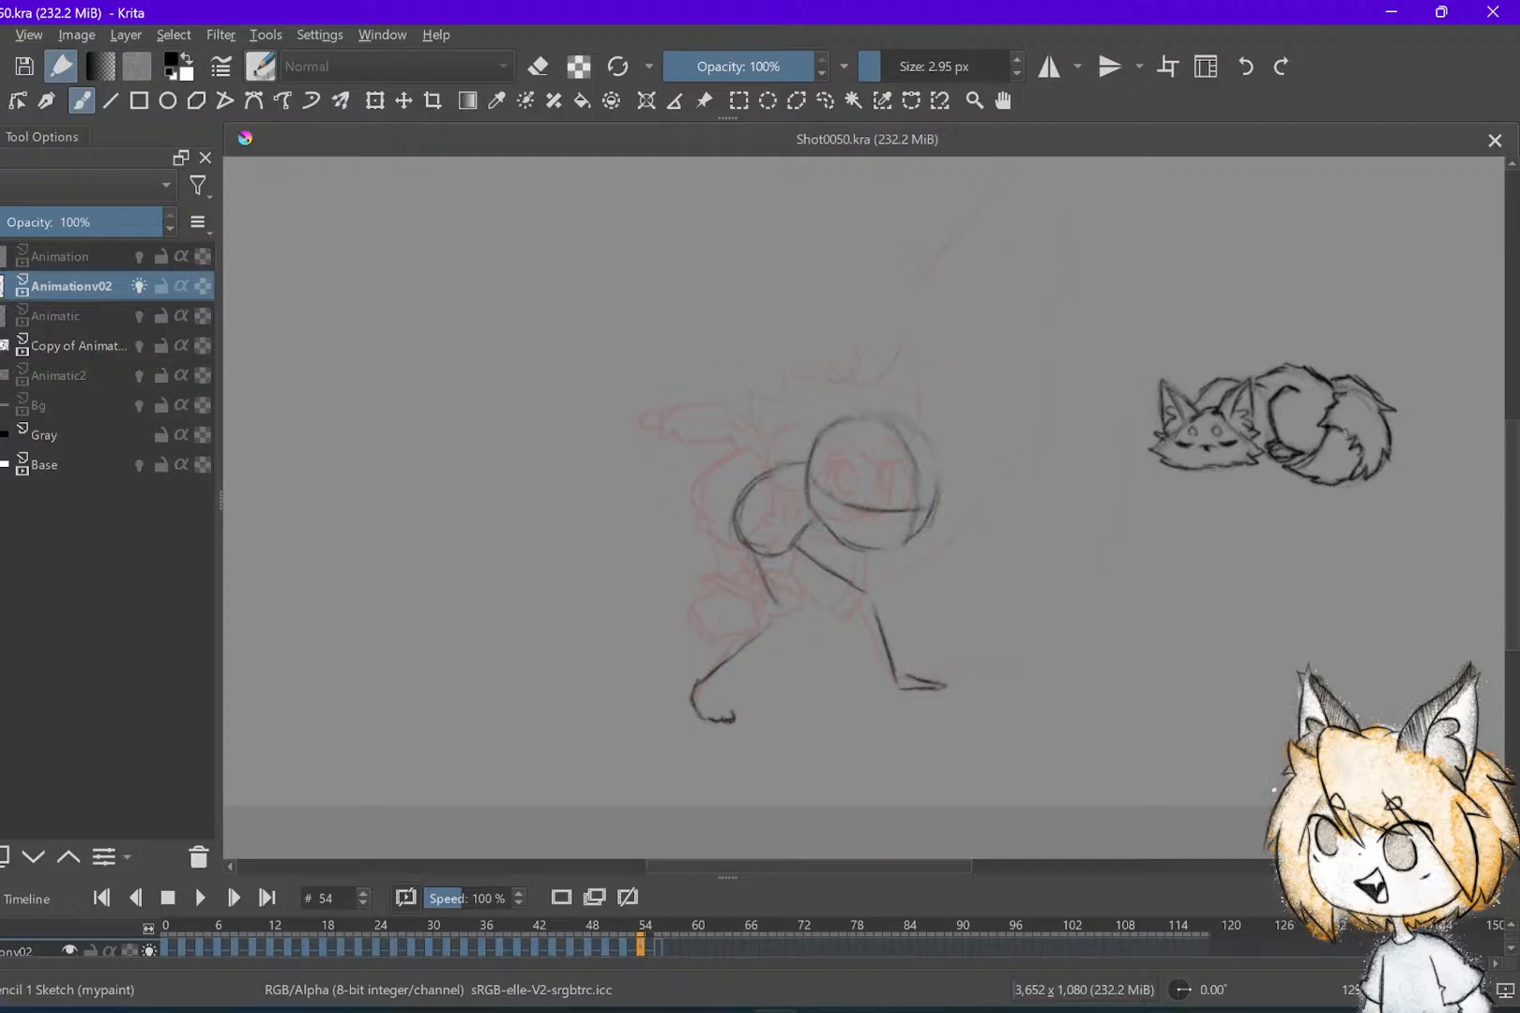
{"action": "left_click_drag", "start_coordinate": [727, 560], "coordinate": [829, 533]}
{"action": "key", "text": "Left"}
{"action": "key", "text": "Right"}
{"action": "key", "text": "ctrl+z"}
{"action": "key", "text": "ctrl+z"}
{"action": "key", "text": "Left"}
{"action": "key", "text": "Left"}
{"action": "key", "text": "Right"}
{"action": "key", "text": "Right"}
{"action": "key", "text": "Right"}
{"action": "key", "text": "Right"}
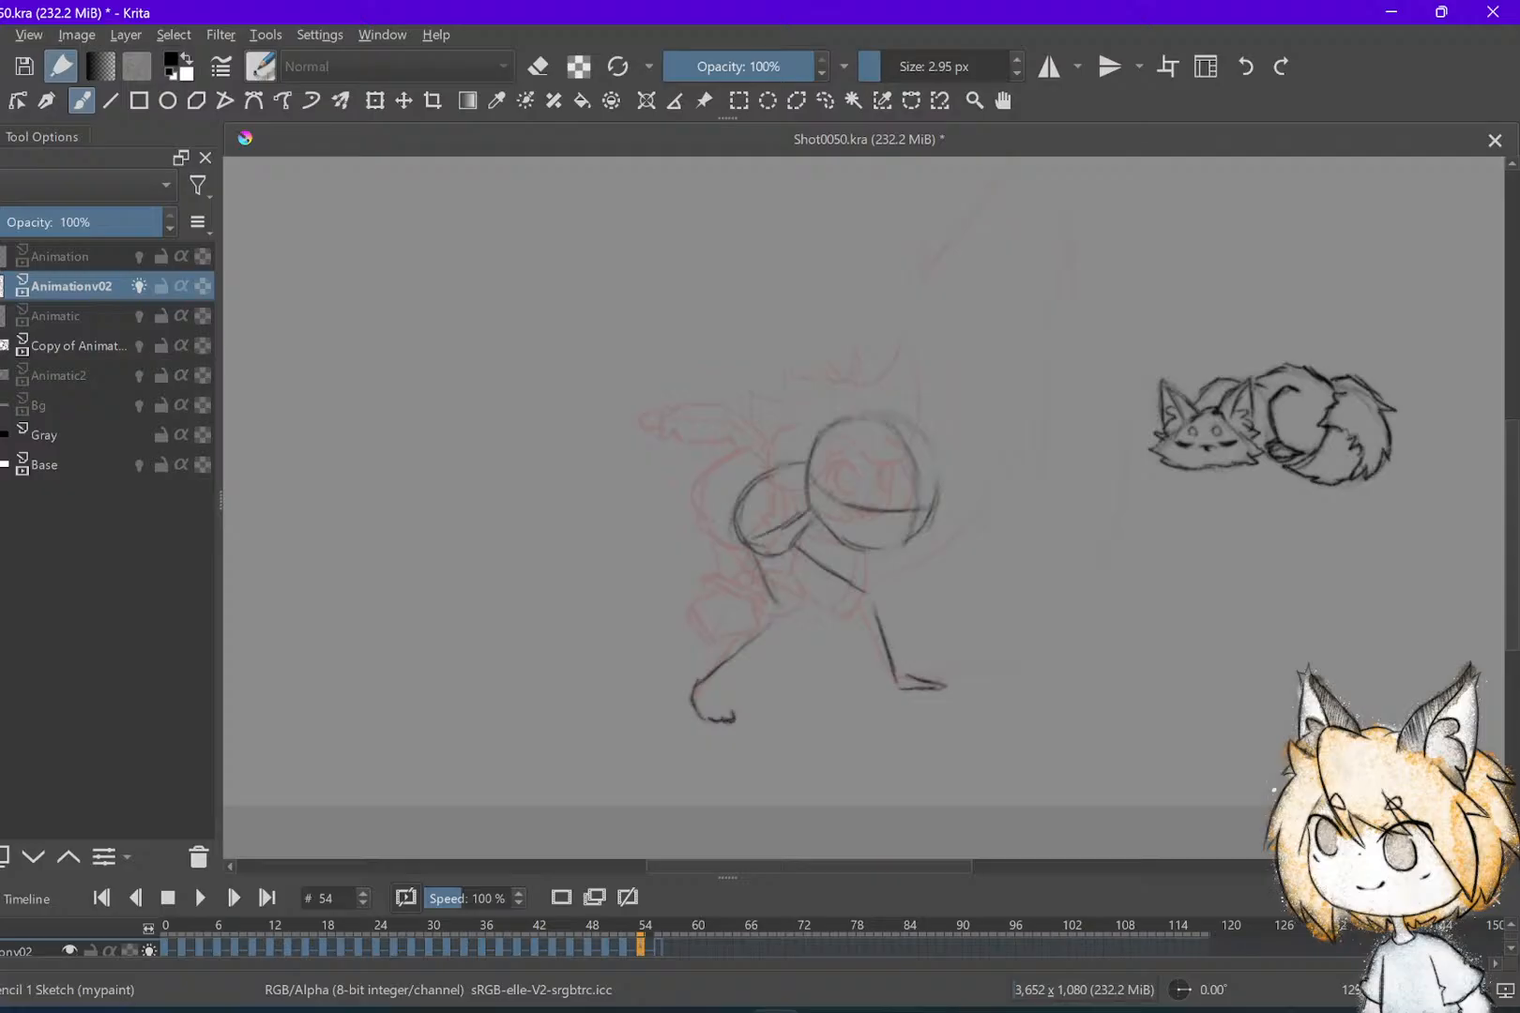
{"action": "key", "text": "Left"}
{"action": "key", "text": "Right"}
{"action": "key", "text": "ctrl+z"}
{"action": "left_click_drag", "start_coordinate": [803, 511], "coordinate": [753, 528]}
{"action": "key", "text": "ctrl+z"}
{"action": "key", "text": "ctrl+z"}
{"action": "key", "text": "ctrl+z"}
Draw the lower arm in frame 54, bent at the elbow across the torso and reaching backward, comparing it with the preceding frames
{"action": "left_click_drag", "start_coordinate": [772, 524], "coordinate": [803, 514]}
{"action": "key", "text": "Left"}
{"action": "key", "text": "Left"}
{"action": "key", "text": "Right"}
{"action": "key", "text": "Right"}
{"action": "key", "text": "Left"}
{"action": "key", "text": "Left"}
{"action": "key", "text": "Right"}
{"action": "key", "text": "Left"}
{"action": "key", "text": "Right"}
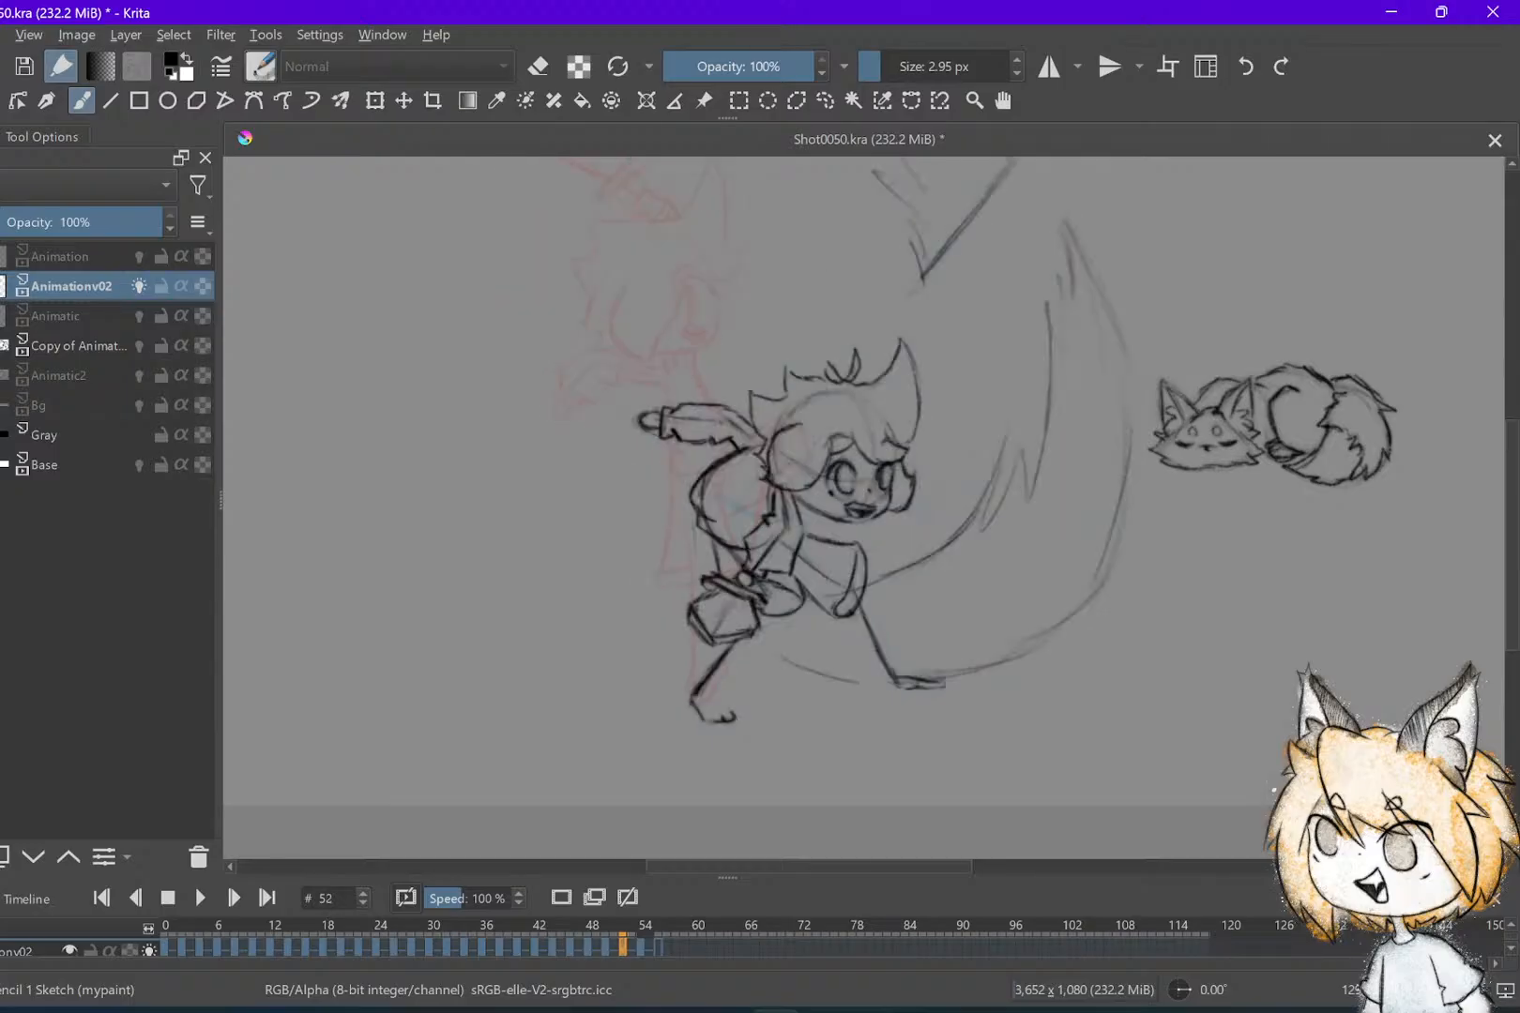
{"action": "key", "text": "Right"}
{"action": "key", "text": "Right"}
{"action": "key", "text": "Left"}
{"action": "key", "text": "Left"}
{"action": "key", "text": "Left"}
{"action": "key", "text": "Right"}
{"action": "key", "text": "Right"}
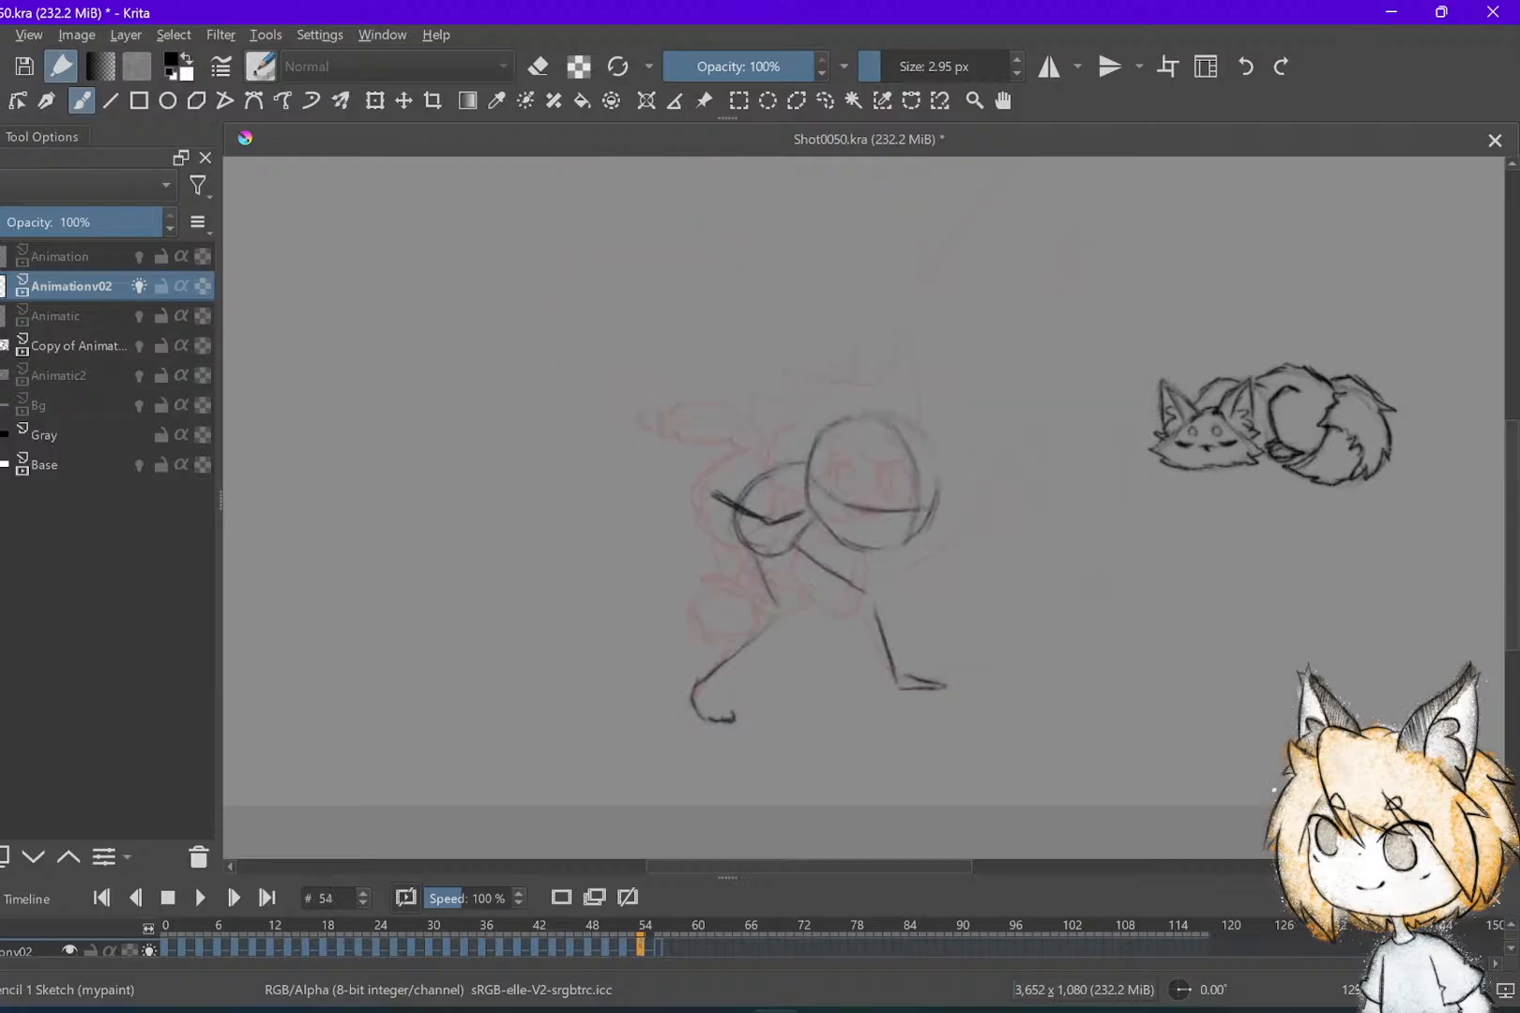
Draw a small circle for the hand at the end of the bent arm in frame 54 and save the document
{"action": "left_click_drag", "start_coordinate": [727, 486], "coordinate": [719, 507]}
{"action": "key", "text": "e"}
{"action": "key", "text": "e"}
{"action": "key", "text": "Left"}
{"action": "key", "text": "Right"}
{"action": "key", "text": "ctrl+s"}
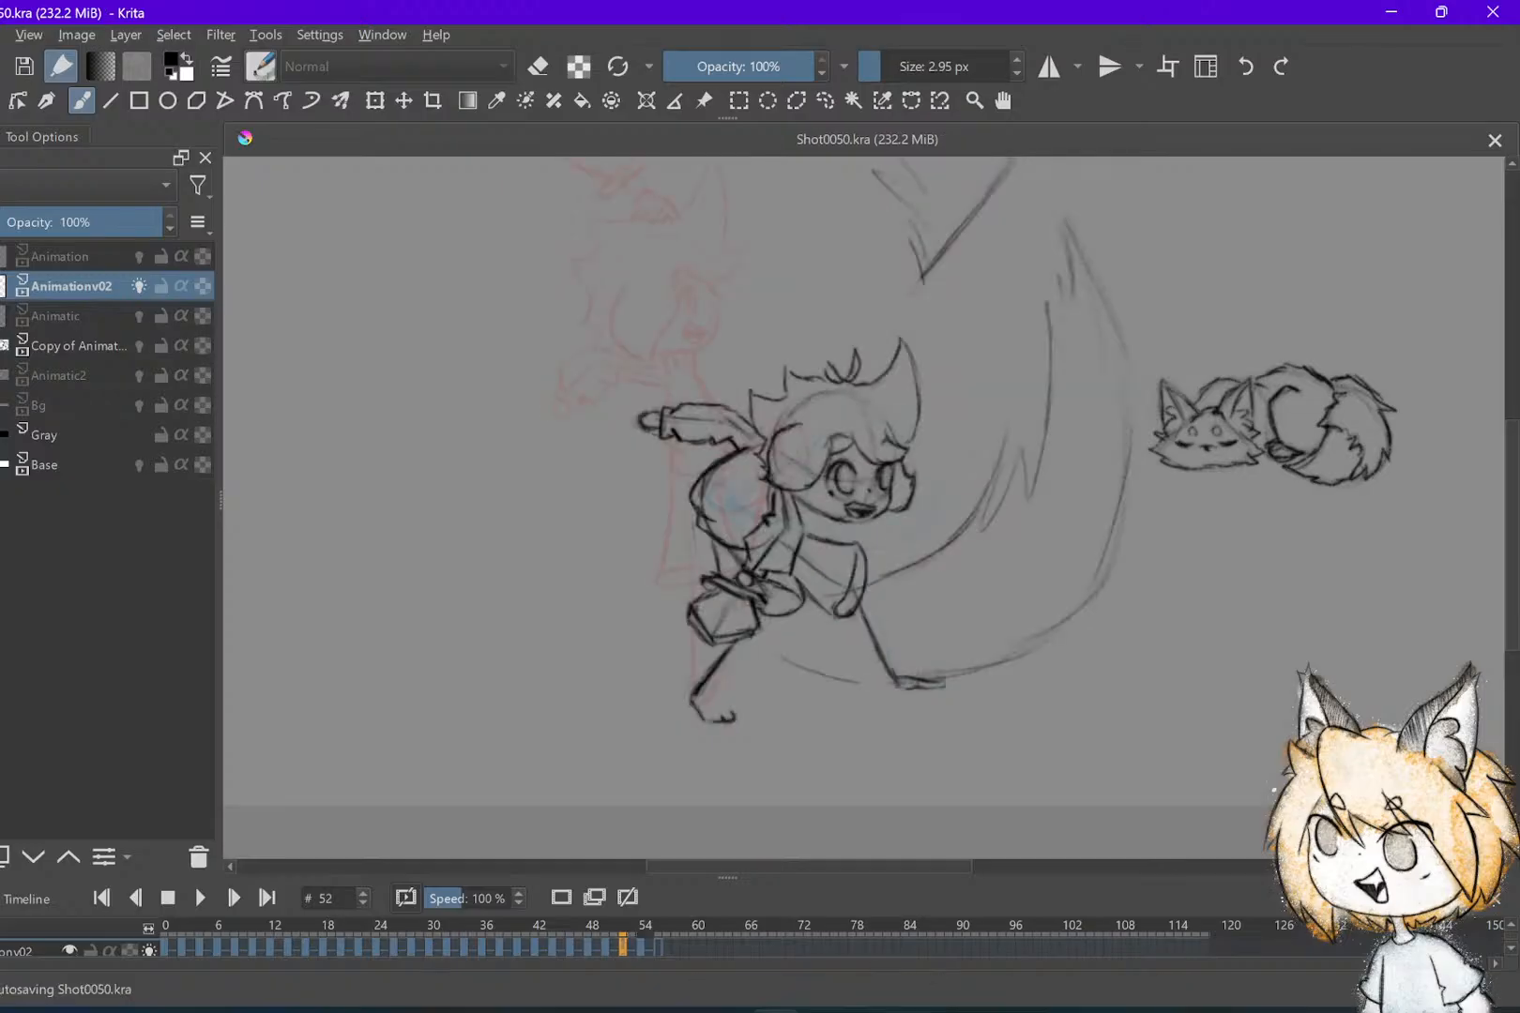
Try a straight raised back arm with a round hand in frame 54, compare it with the preceding frames and erase it
{"action": "left_click_drag", "start_coordinate": [804, 461], "coordinate": [699, 392]}
{"action": "key", "text": "ctrl+z"}
{"action": "left_click_drag", "start_coordinate": [805, 458], "coordinate": [719, 404]}
{"action": "key", "text": "Left"}
{"action": "key", "text": "Left"}
{"action": "key", "text": "Right"}
{"action": "key", "text": "Right"}
{"action": "key", "text": "Left"}
{"action": "key", "text": "Left"}
{"action": "key", "text": "Left"}
{"action": "key", "text": "Left"}
{"action": "key", "text": "Right"}
{"action": "key", "text": "Right"}
{"action": "key", "text": "Right"}
{"action": "key", "text": "Right"}
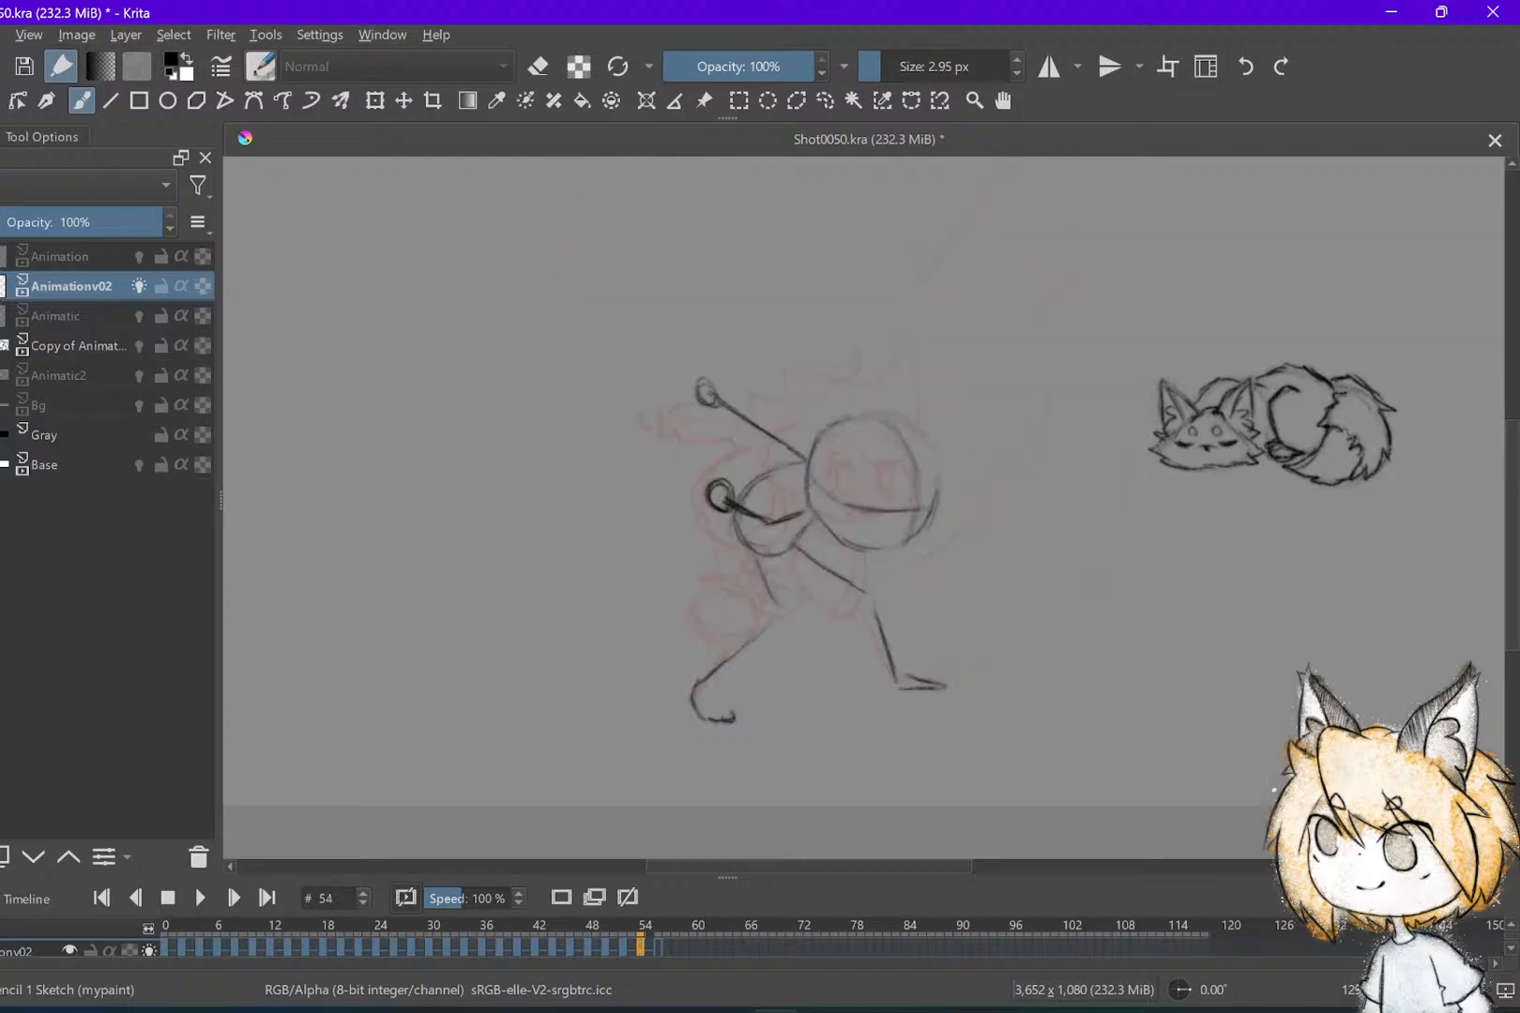
{"action": "key", "text": "e"}
{"action": "left_click_drag", "start_coordinate": [713, 404], "coordinate": [750, 370]}
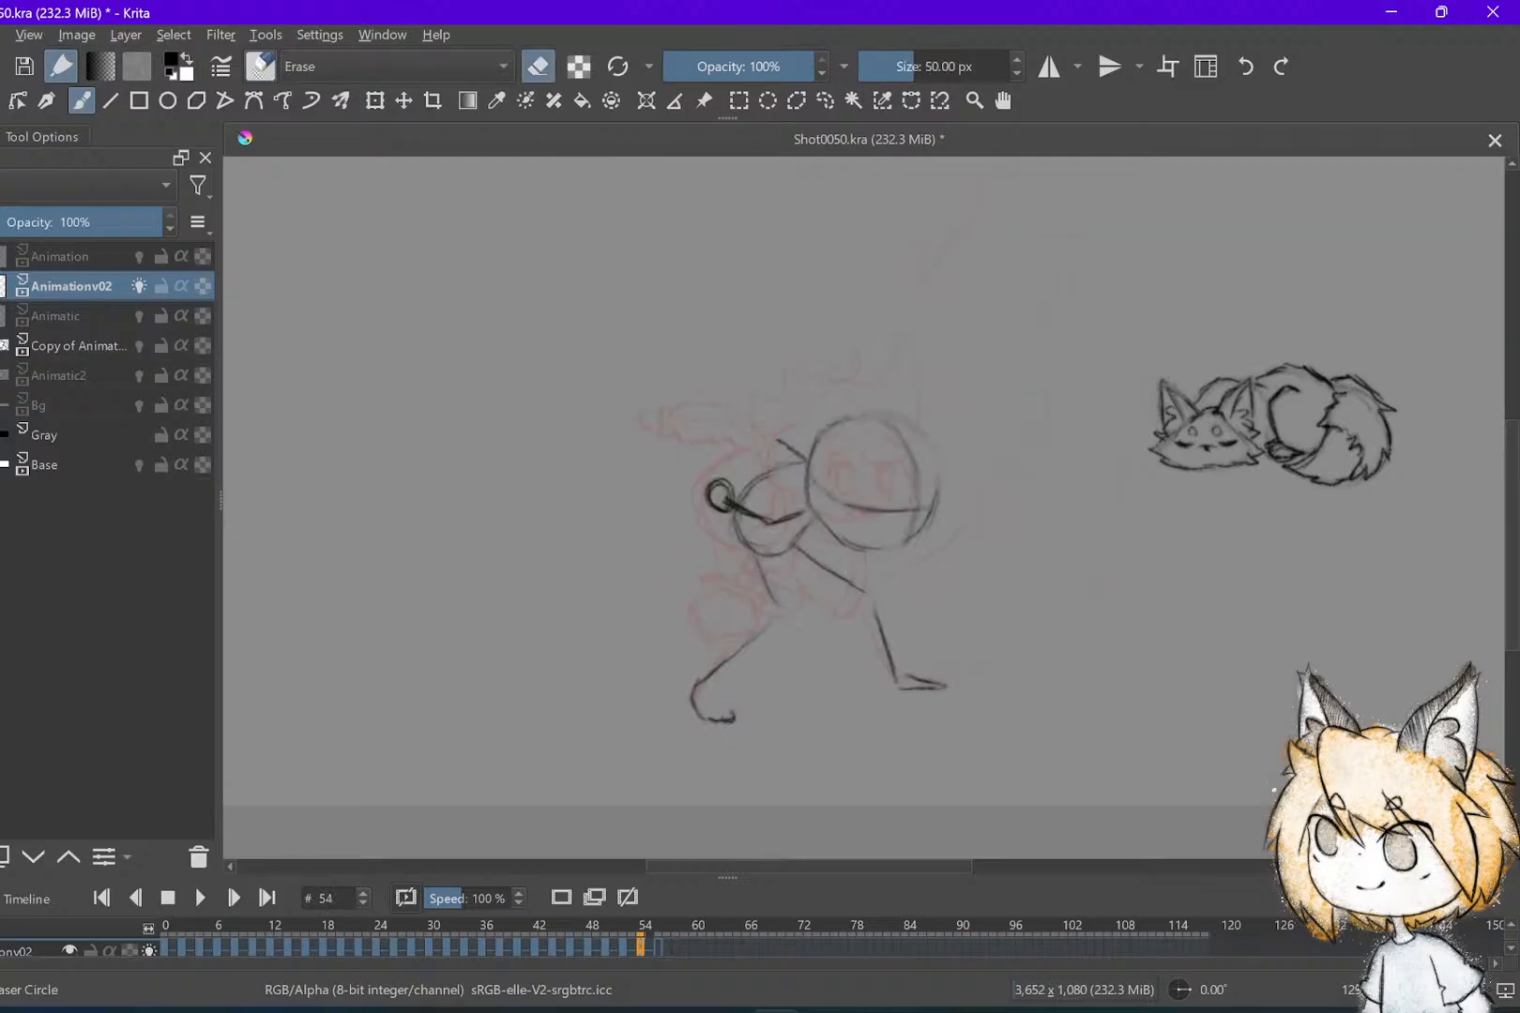
{"action": "key", "text": "e"}
{"action": "key", "text": "Left"}
{"action": "key", "text": "Left"}
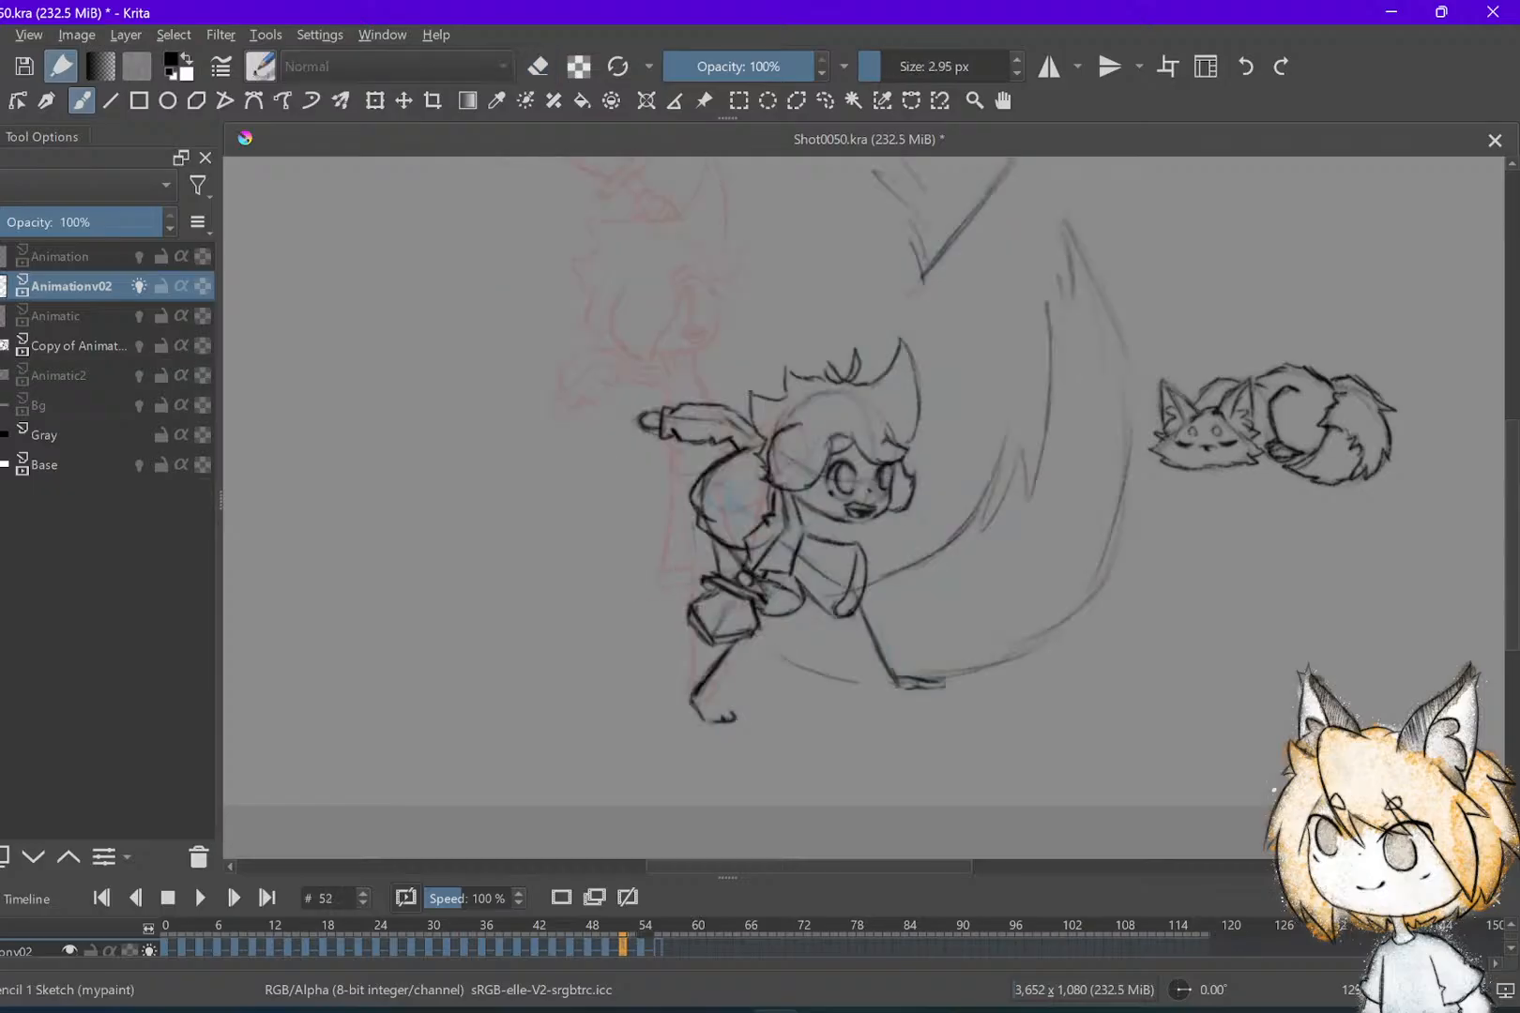
{"action": "key", "text": "Right"}
{"action": "key", "text": "Right"}
{"action": "key", "text": "e"}
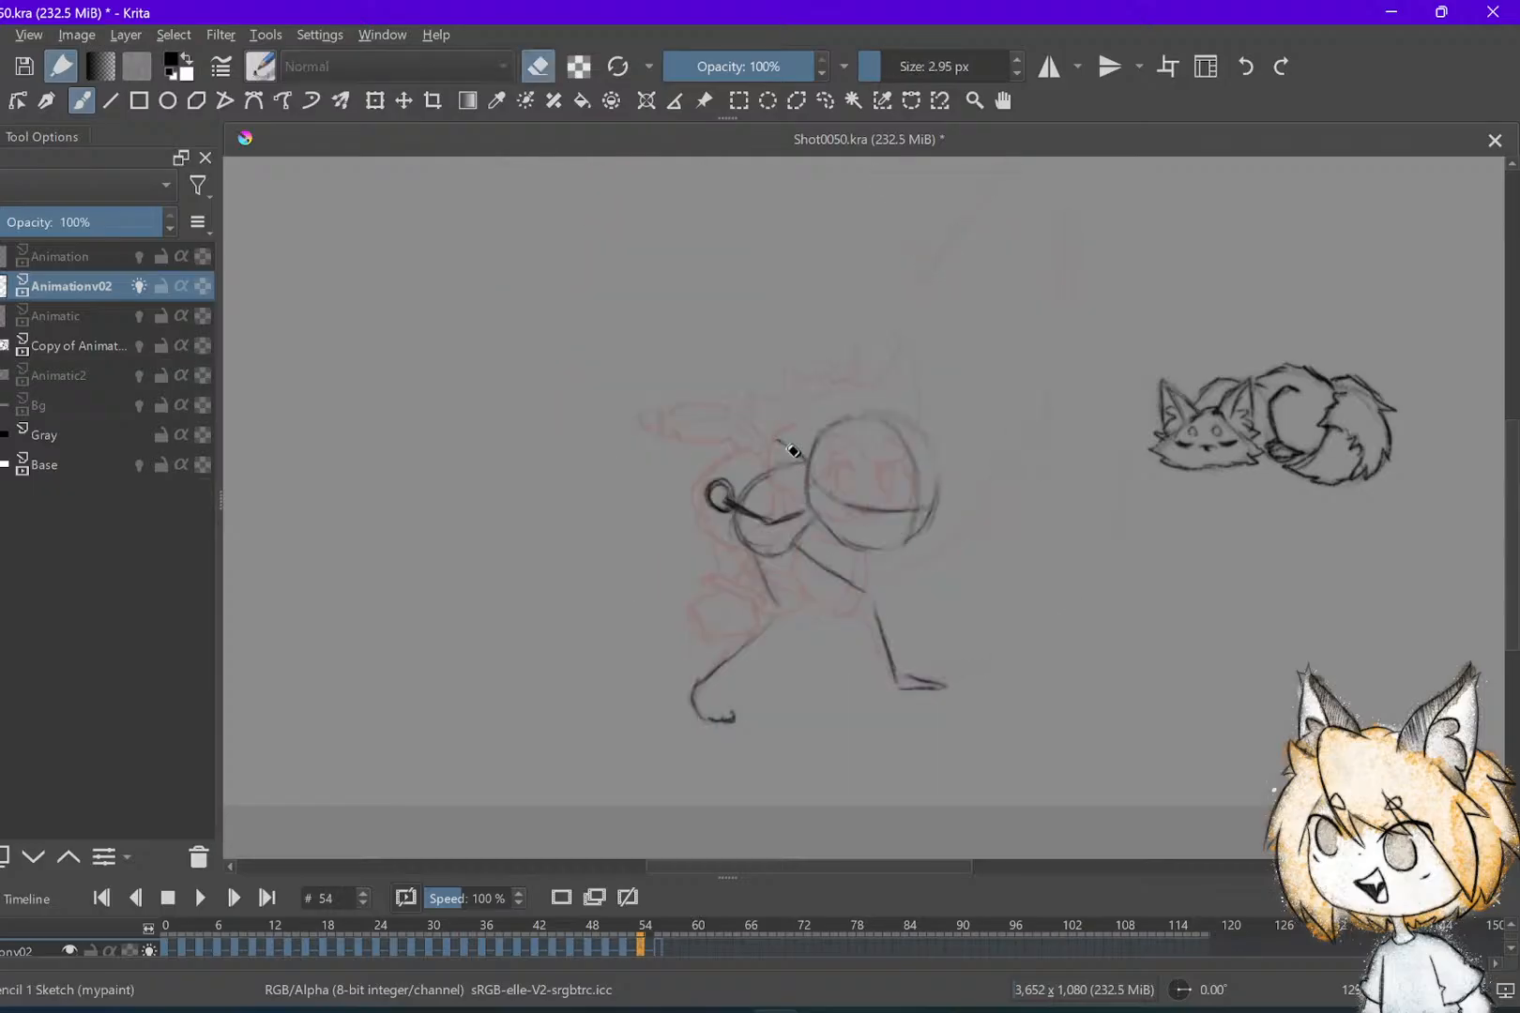
{"action": "key", "text": "Left"}
{"action": "key", "text": "Left"}
{"action": "key", "text": "e"}
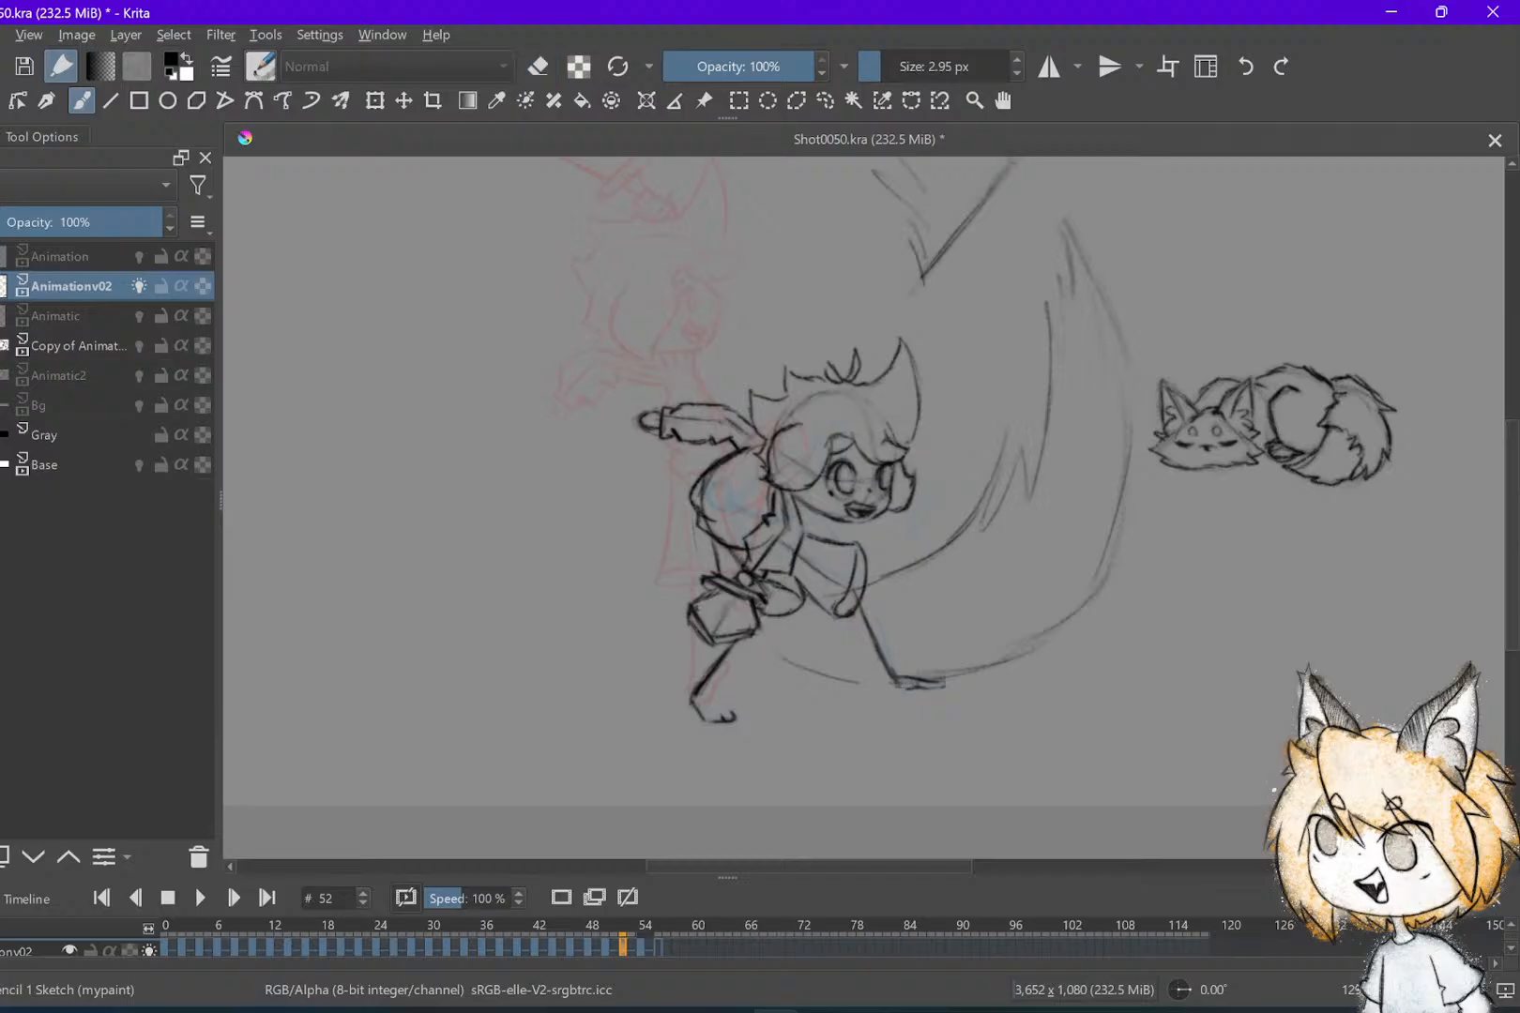
Redraw the back arm in frame 54 as a gently curved line trailing behind the shoulder, comparing it with the earlier frames
{"action": "left_click_drag", "start_coordinate": [632, 396], "coordinate": [644, 418]}
{"action": "left_click_drag", "start_coordinate": [639, 425], "coordinate": [622, 419]}
{"action": "key", "text": "Left"}
{"action": "key", "text": "Left"}
{"action": "key", "text": "Right"}
{"action": "key", "text": "Right"}
{"action": "key", "text": "Left"}
{"action": "key", "text": "Right"}
{"action": "key", "text": "Left"}
{"action": "key", "text": "Right"}
{"action": "key", "text": "Right"}
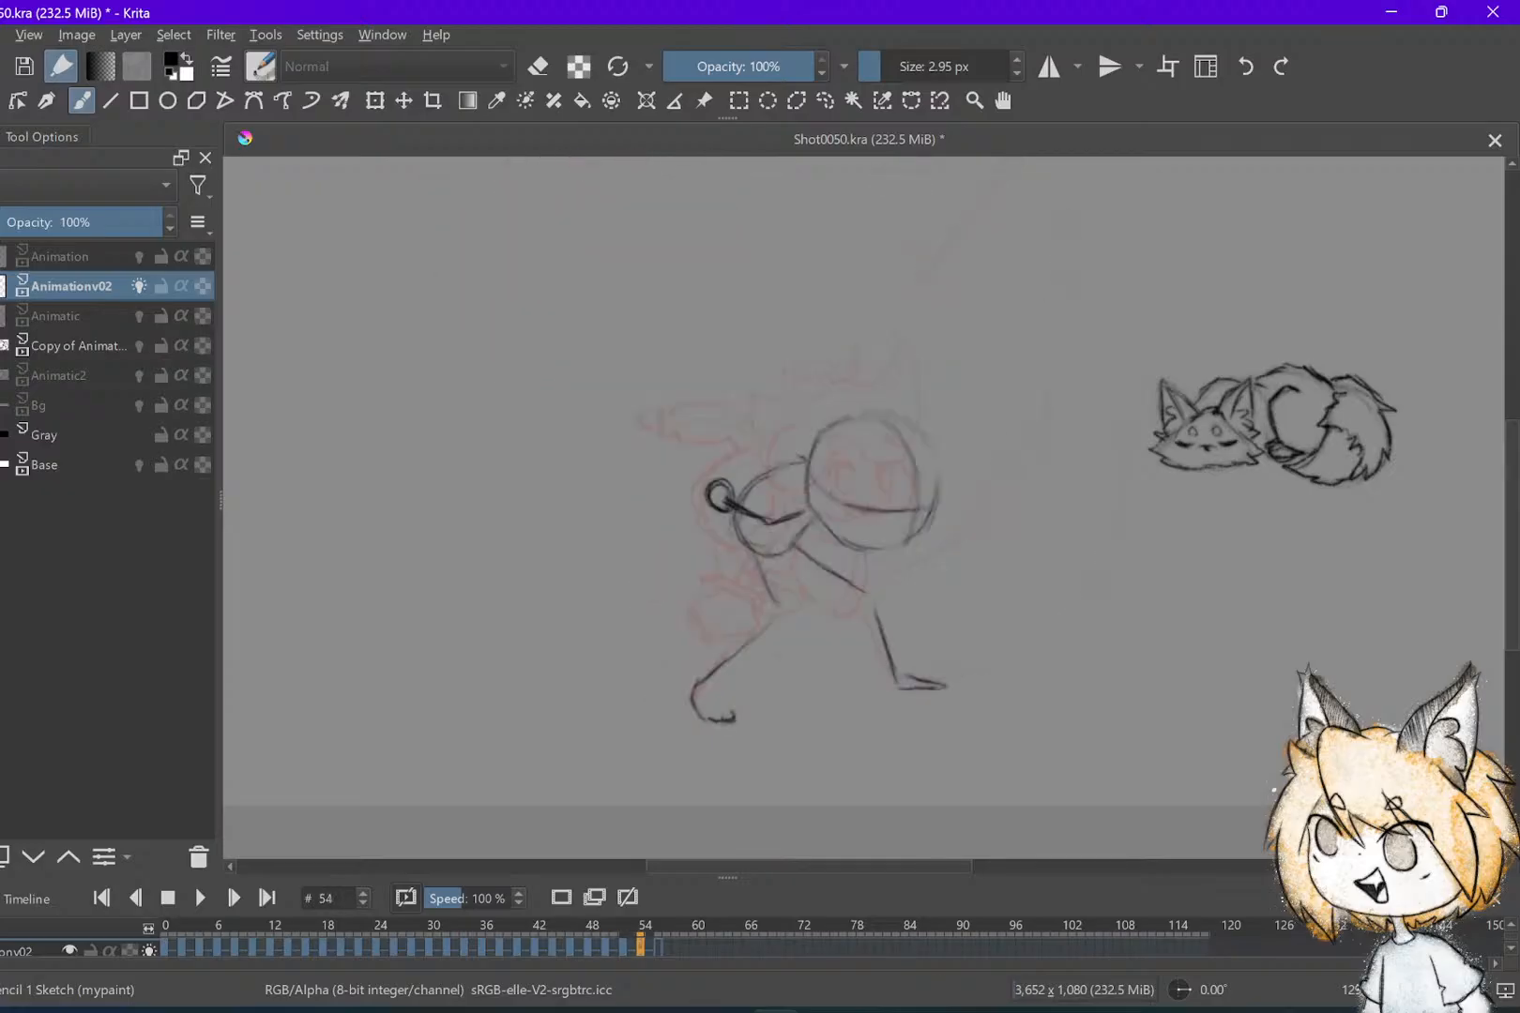
{"action": "left_click_drag", "start_coordinate": [737, 447], "coordinate": [692, 460]}
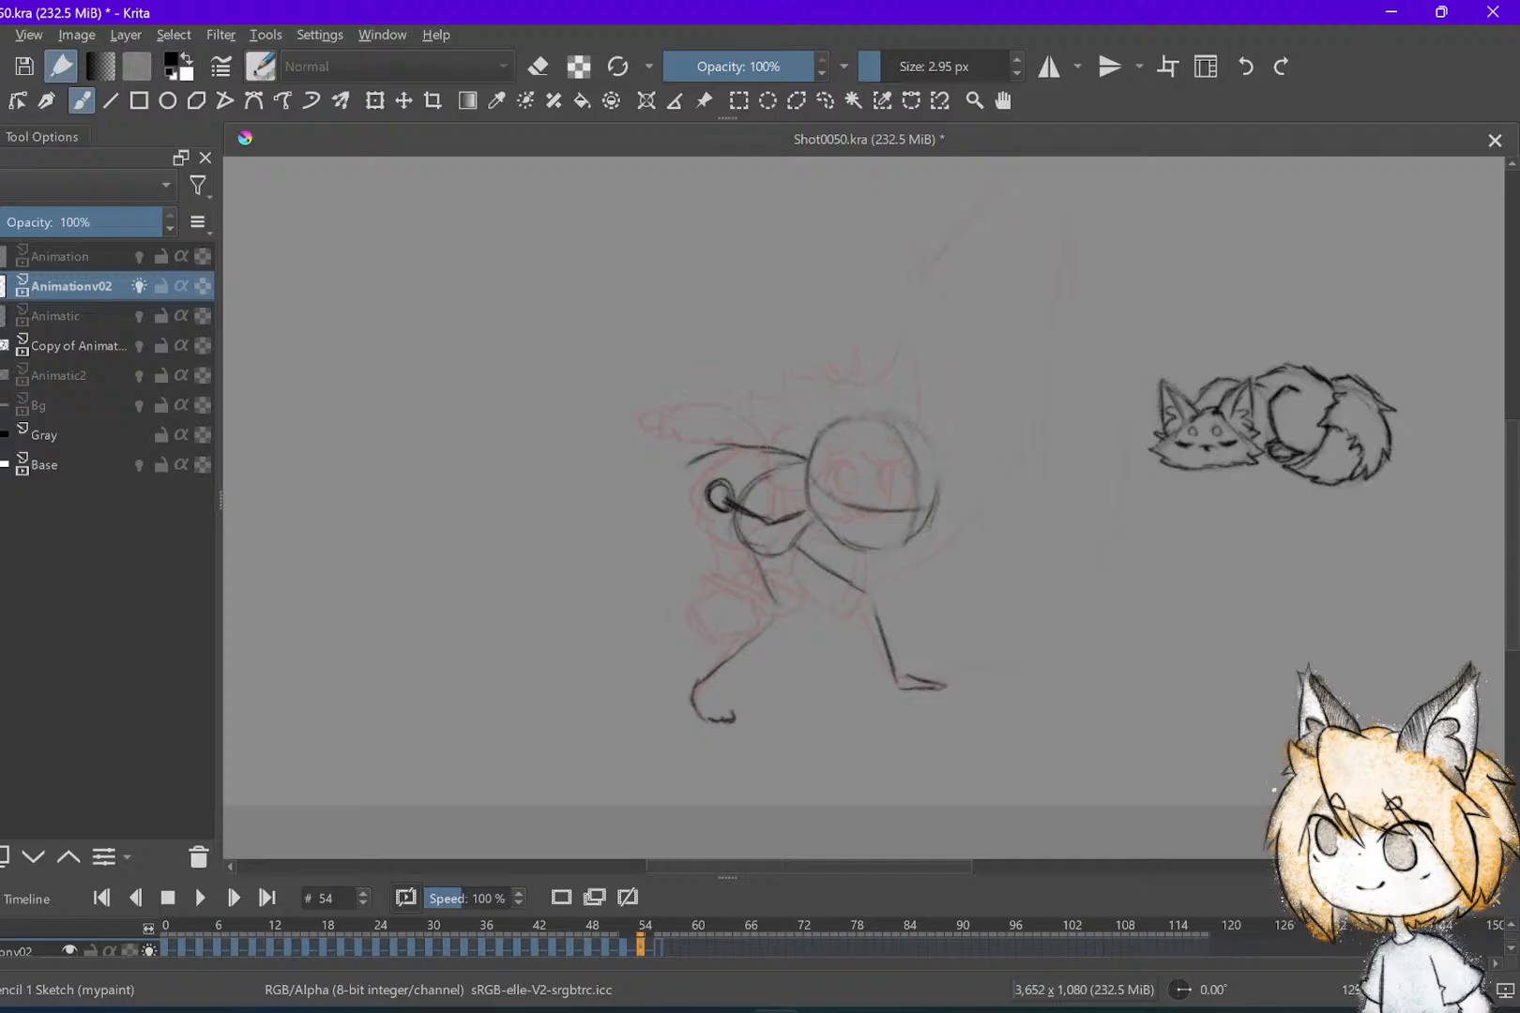
{"action": "key", "text": "Left"}
{"action": "key", "text": "Left"}
{"action": "key", "text": "Left"}
{"action": "key", "text": "Left"}
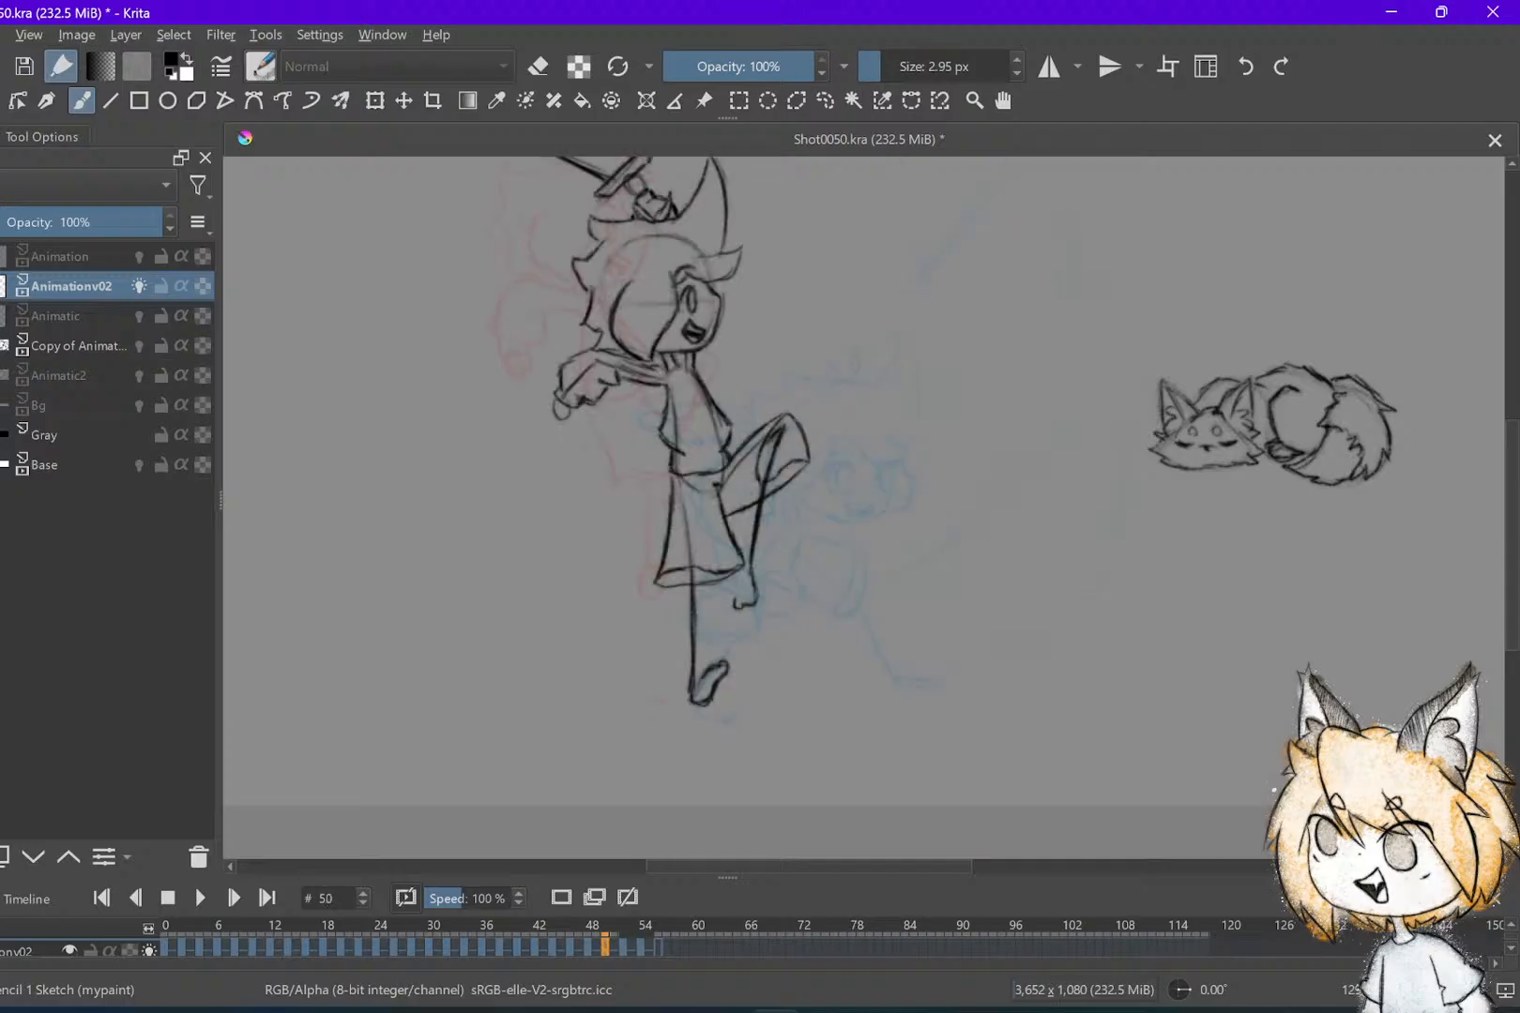
Delete the trailing hand and sleeve end of the outstretched arm in frame 50 using a rectangular selection
{"action": "key", "text": "Right"}
{"action": "key", "text": "Right"}
{"action": "key", "text": "Left"}
{"action": "key", "text": "Left"}
{"action": "key", "text": "ctrl+r"}
{"action": "mouse_move", "coordinate": [529, 353]}
{"action": "left_mouse_down"}
{"action": "mouse_move", "coordinate": [606, 427]}
{"action": "mouse_move", "coordinate": [608, 454]}
{"action": "left_mouse_up"}
{"action": "key", "text": "Delete"}
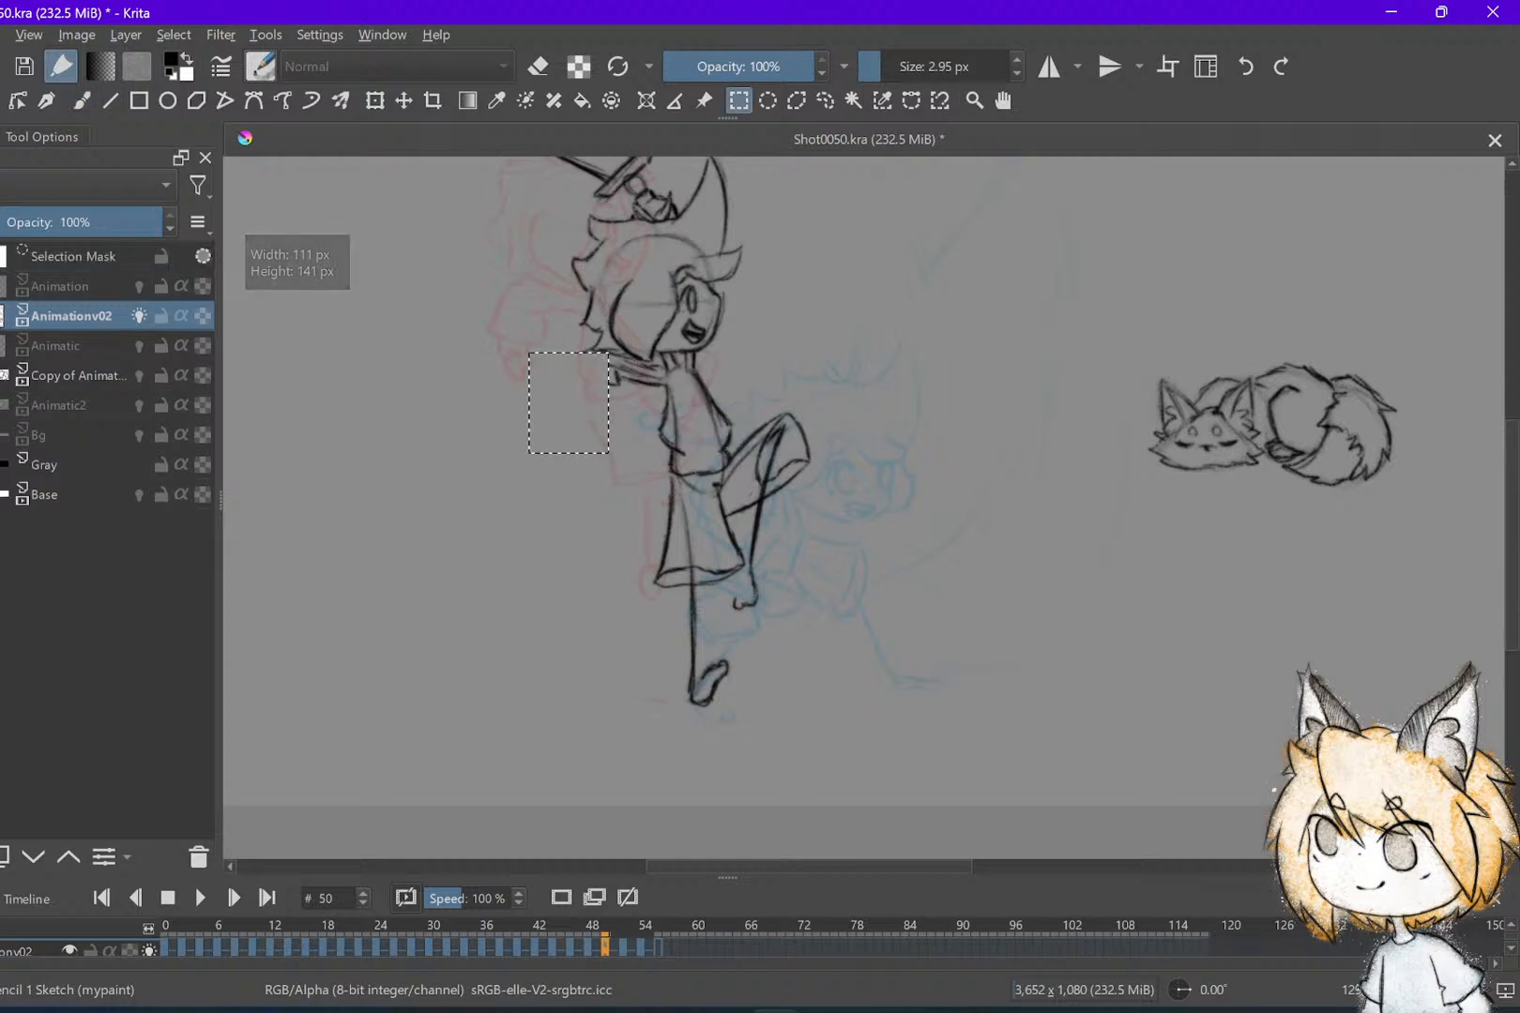
{"action": "key", "text": "ctrl+shift+a"}
Redraw the outstretched arm in frame 50 with a longer, straighter sleeve and a round hand, and save the document
{"action": "key", "text": "b"}
{"action": "left_click_drag", "start_coordinate": [612, 381], "coordinate": [634, 359]}
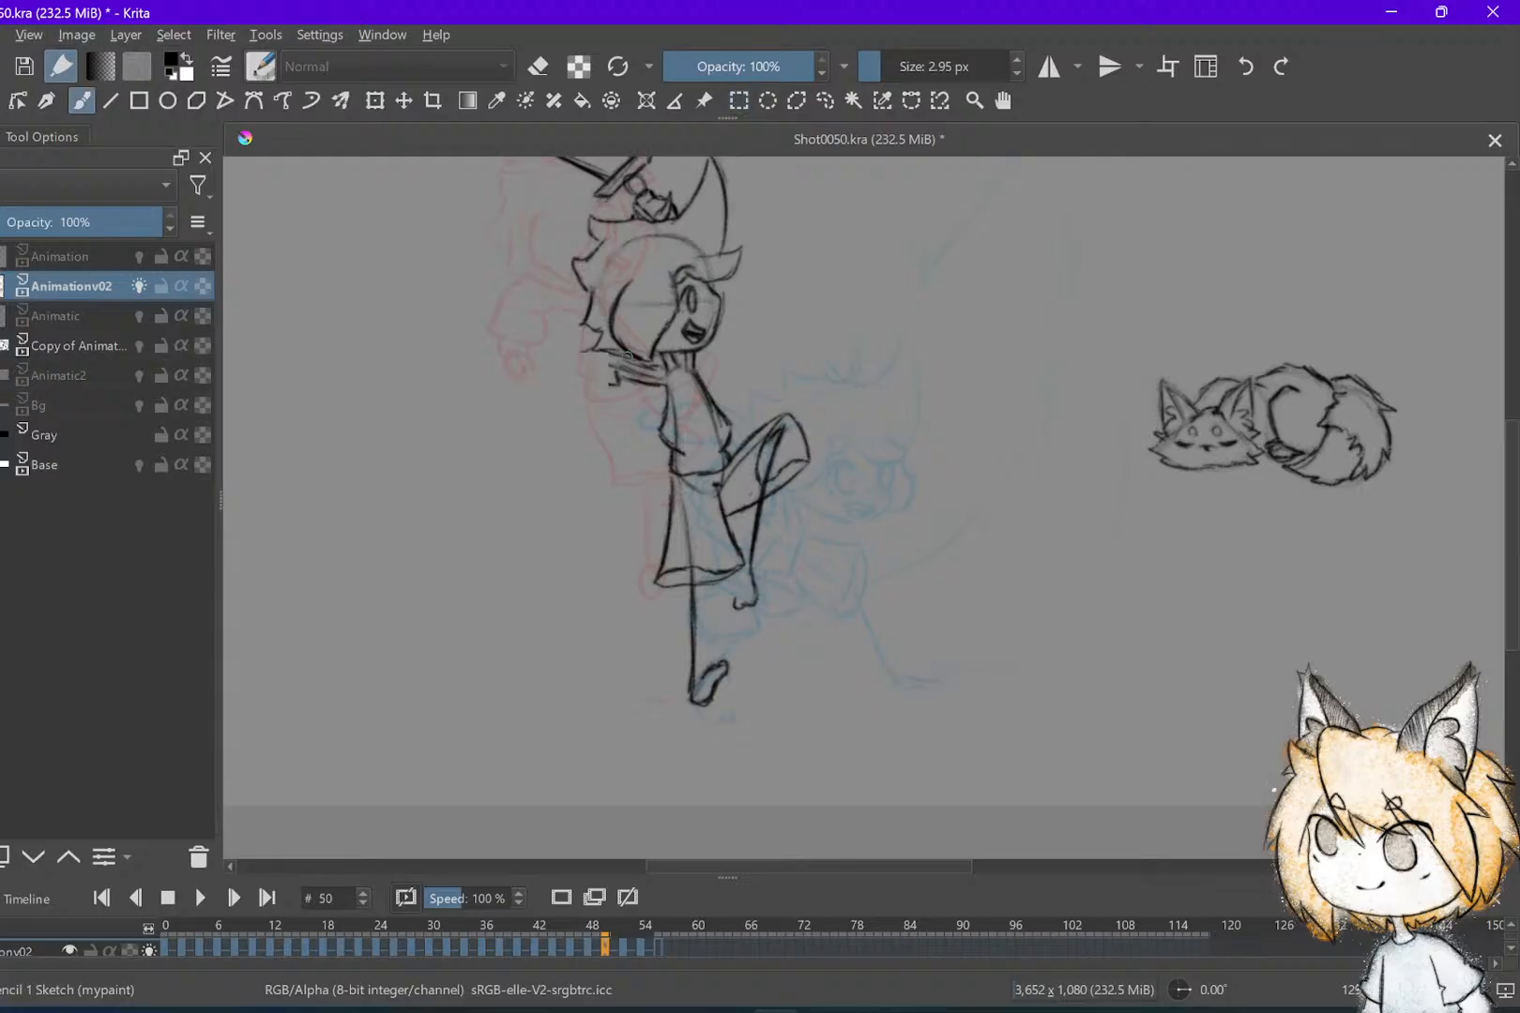
{"action": "left_click_drag", "start_coordinate": [589, 366], "coordinate": [540, 386]}
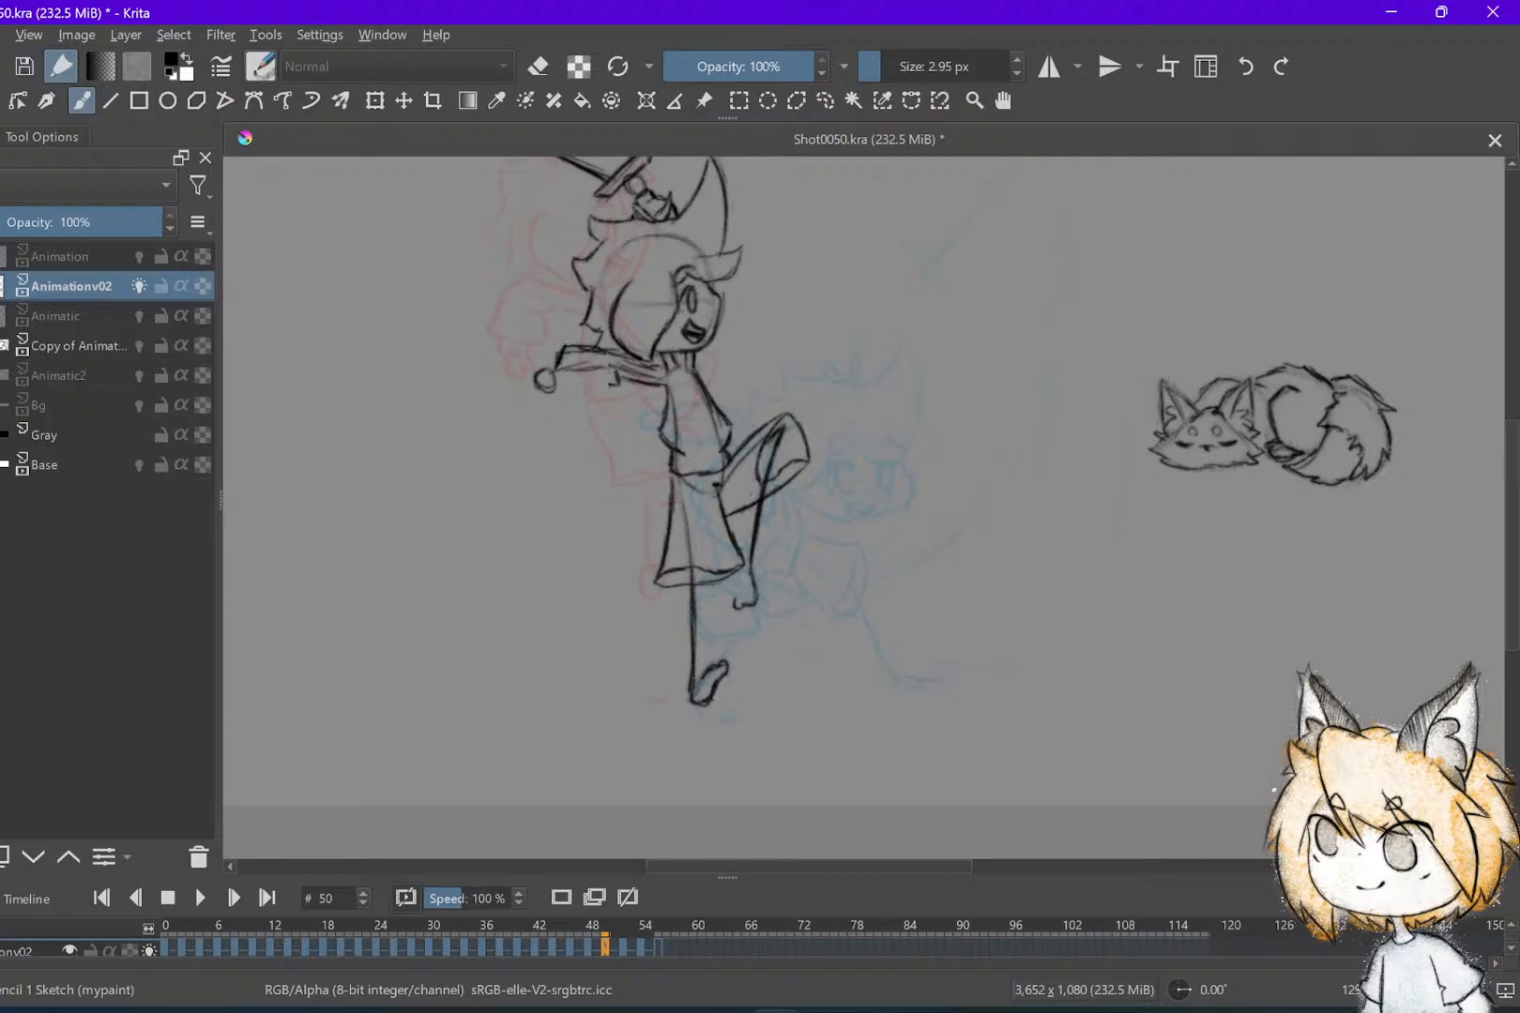
{"action": "left_click_drag", "start_coordinate": [555, 382], "coordinate": [576, 390]}
{"action": "key", "text": "ctrl+s"}
Flip through the frames between 54 and 44 to check the corrected arm's motion
{"action": "key", "text": "Left"}
{"action": "key", "text": "Right"}
{"action": "key", "text": "Left"}
{"action": "key", "text": "Right"}
{"action": "key", "text": "Right"}
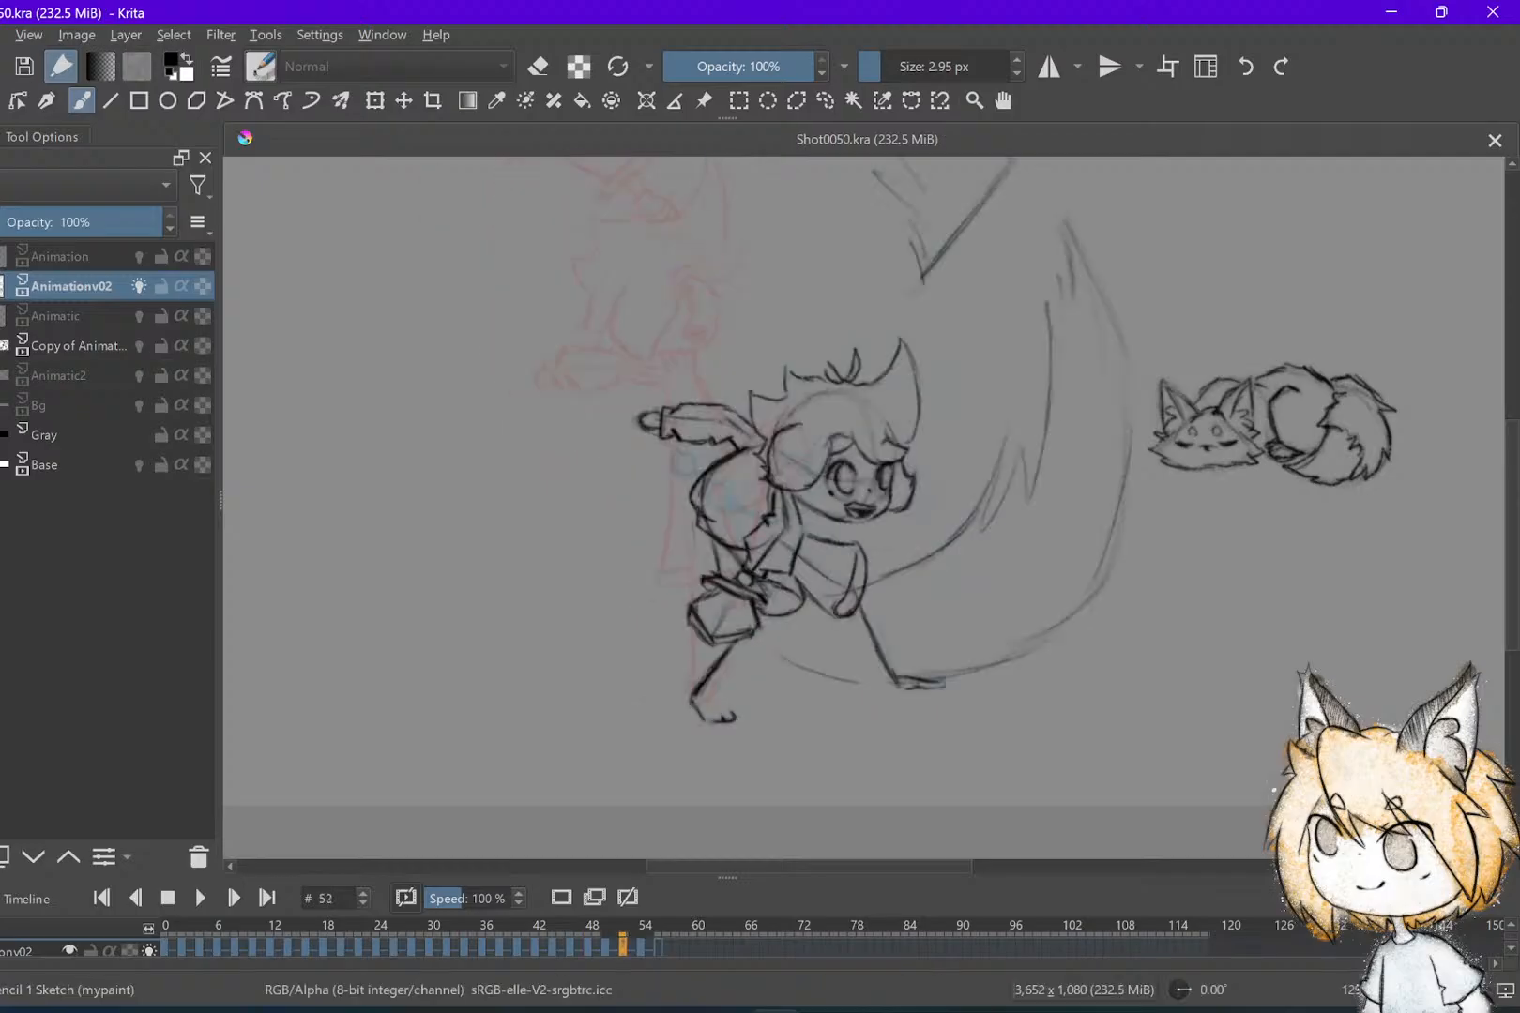
{"action": "key", "text": "Right"}
{"action": "key", "text": "Right"}
{"action": "key", "text": "Left"}
{"action": "key", "text": "Left"}
{"action": "key", "text": "Left"}
{"action": "key", "text": "Left"}
{"action": "key", "text": "Left"}
{"action": "key", "text": "Left"}
{"action": "key", "text": "Left"}
{"action": "key", "text": "Left"}
{"action": "key", "text": "Left"}
{"action": "key", "text": "Left"}
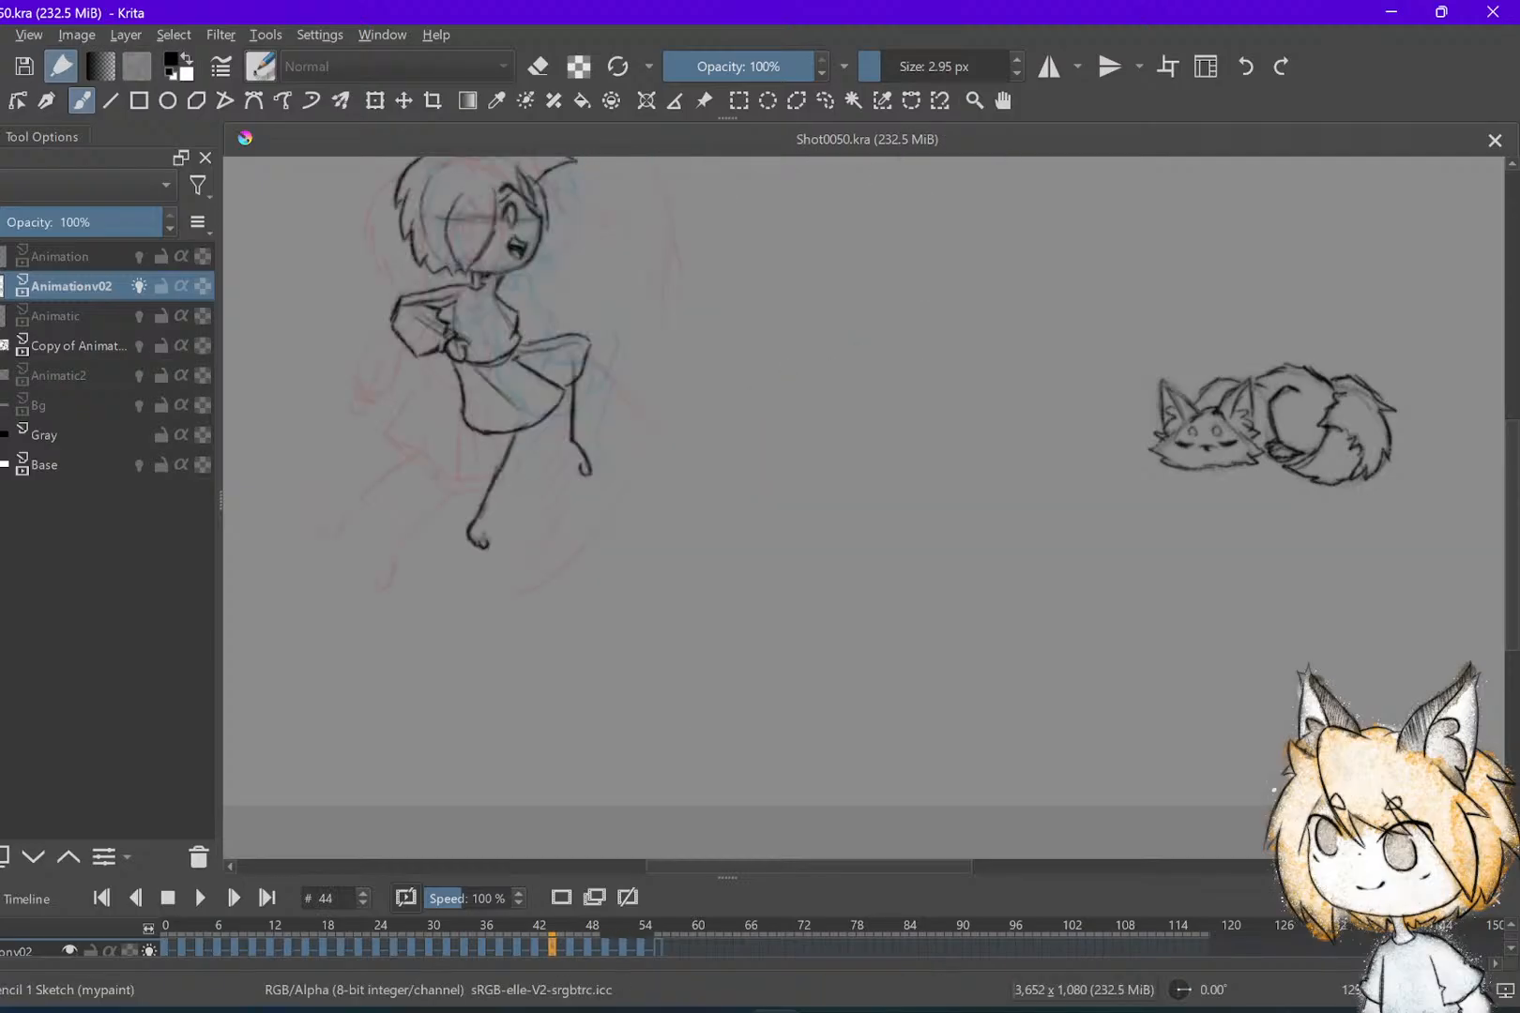
Play the animation and flip back and forth between frames 56 and 44 to review the sword swing
{"action": "key", "text": "space"}
{"action": "key", "text": "space"}
{"action": "key", "text": "Left"}
{"action": "key", "text": "Left"}
{"action": "key", "text": "Left"}
{"action": "key", "text": "Left"}
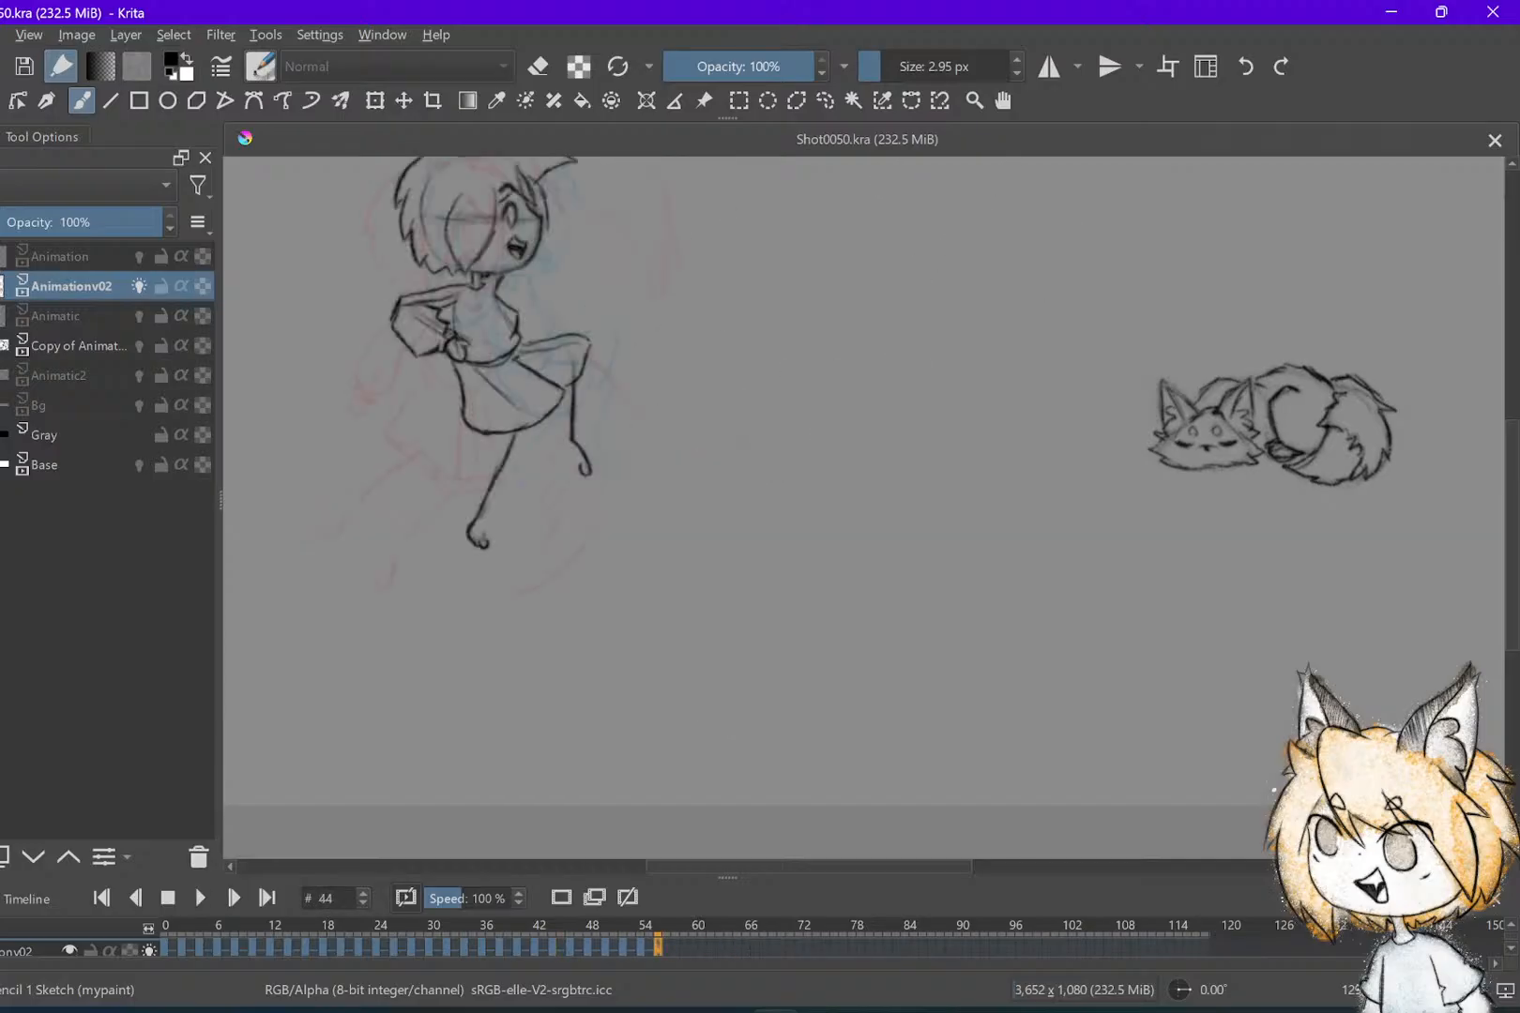
{"action": "key", "text": "Left"}
{"action": "key", "text": "Left"}
{"action": "key", "text": "Right"}
{"action": "key", "text": "Right"}
{"action": "key", "text": "Right"}
{"action": "key", "text": "Right"}
{"action": "key", "text": "Left"}
{"action": "key", "text": "Left"}
{"action": "key", "text": "Left"}
{"action": "key", "text": "Left"}
{"action": "key", "text": "Left"}
{"action": "key", "text": "Left"}
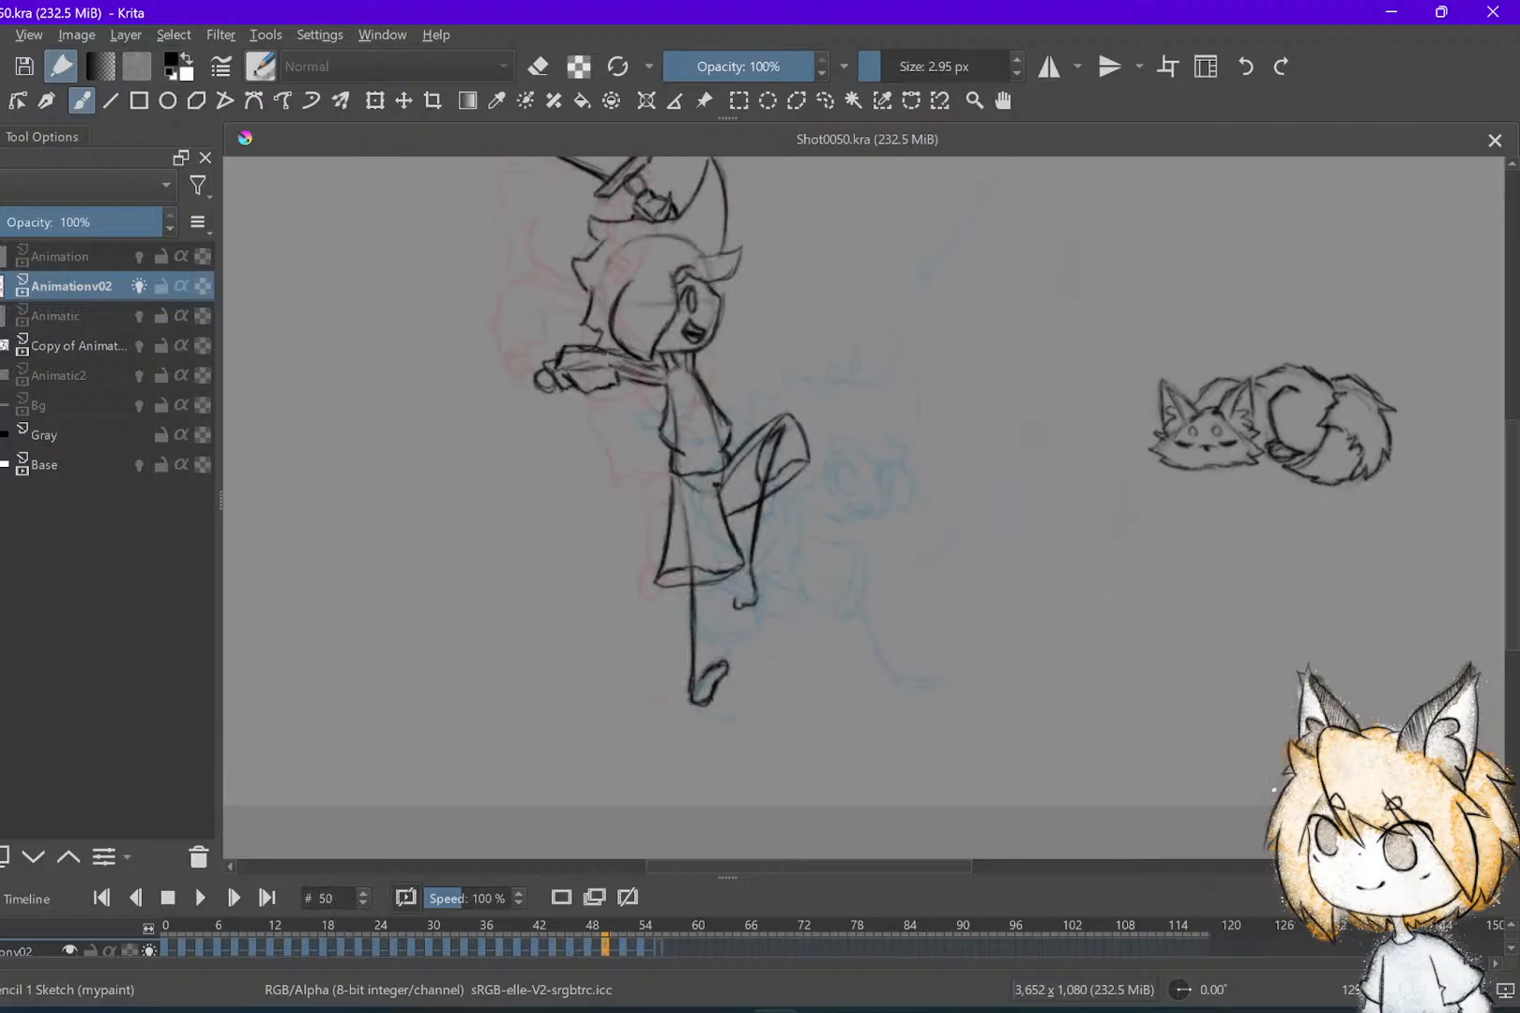
Compare the arm's position in frame 48 with the neighbouring frames
{"action": "key", "text": "Left"}
{"action": "key", "text": "Right"}
{"action": "key", "text": "Right"}
{"action": "key", "text": "Right"}
{"action": "key", "text": "Left"}
{"action": "key", "text": "Left"}
{"action": "key", "text": "Right"}
{"action": "key", "text": "Left"}
{"action": "key", "text": "Right"}
{"action": "key", "text": "Left"}
{"action": "key", "text": "Right"}
{"action": "key", "text": "Left"}
{"action": "key", "text": "Left"}
{"action": "key", "text": "Right"}
{"action": "key", "text": "Right"}
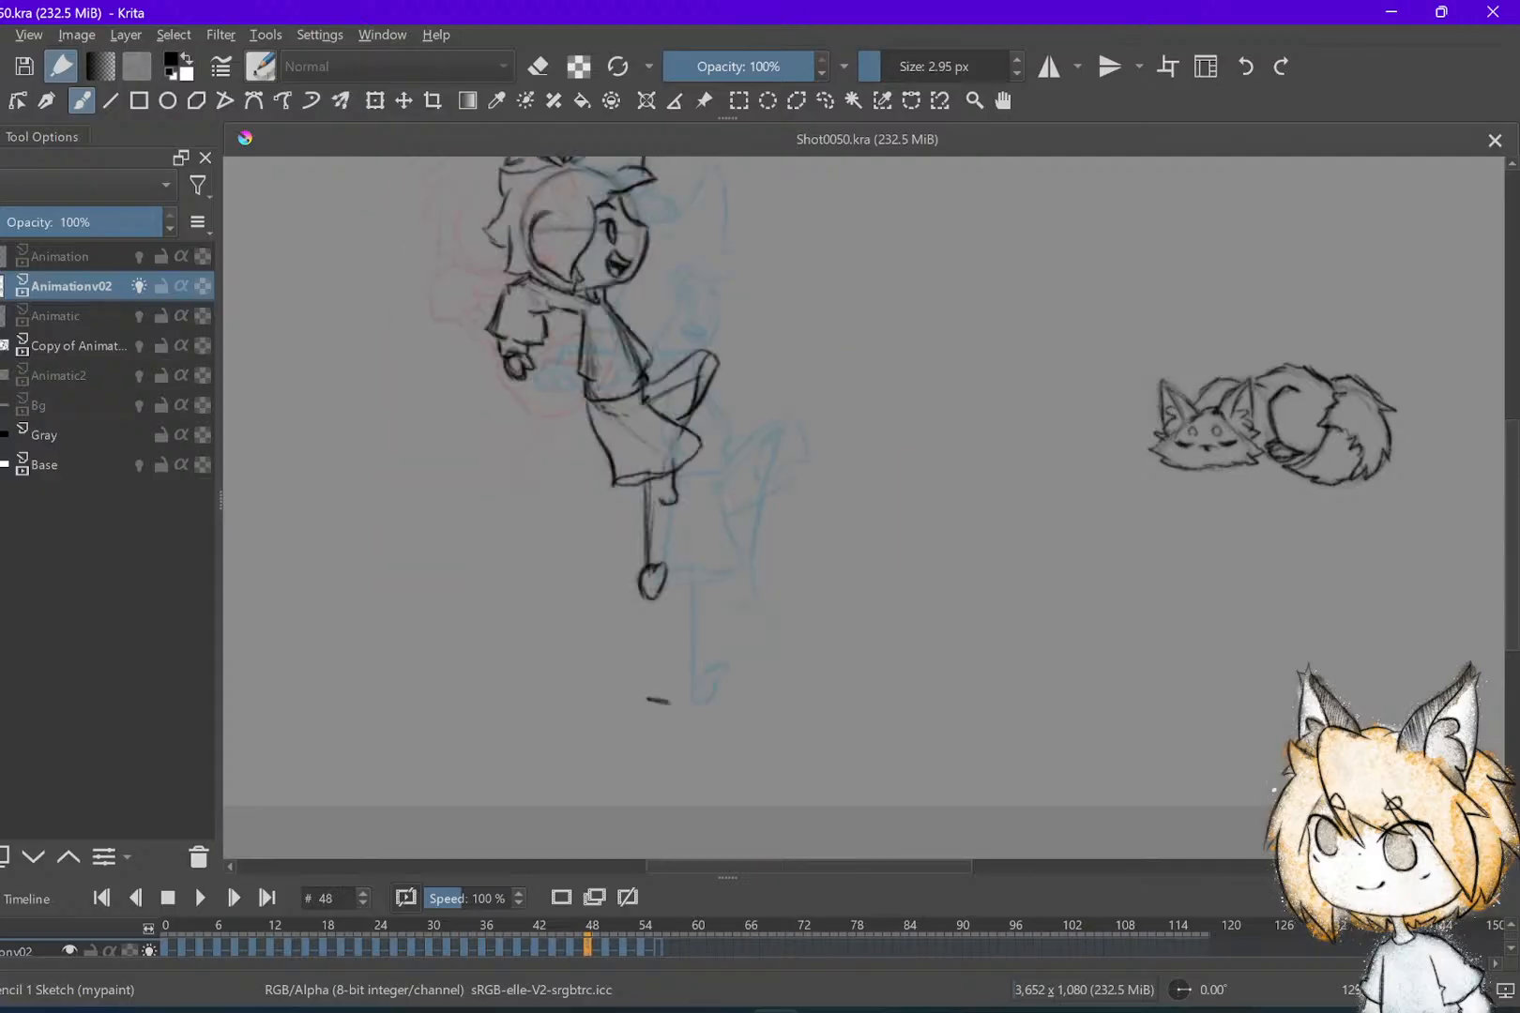
Select the sleeve end and hand in frame 48 with a rectangular selection, nudge them slightly upward, and deselect
{"action": "key", "text": "ctrl+r"}
{"action": "mouse_move", "coordinate": [471, 325]}
{"action": "left_mouse_down"}
{"action": "mouse_move", "coordinate": [566, 421]}
{"action": "mouse_move", "coordinate": [567, 406]}
{"action": "left_mouse_up"}
{"action": "key", "text": "t"}
{"action": "key", "text": "Right"}
{"action": "key", "text": "Right"}
{"action": "key", "text": "Down"}
{"action": "key", "text": "Down"}
{"action": "key", "text": "Down"}
{"action": "key", "text": "ctrl+shift+a"}
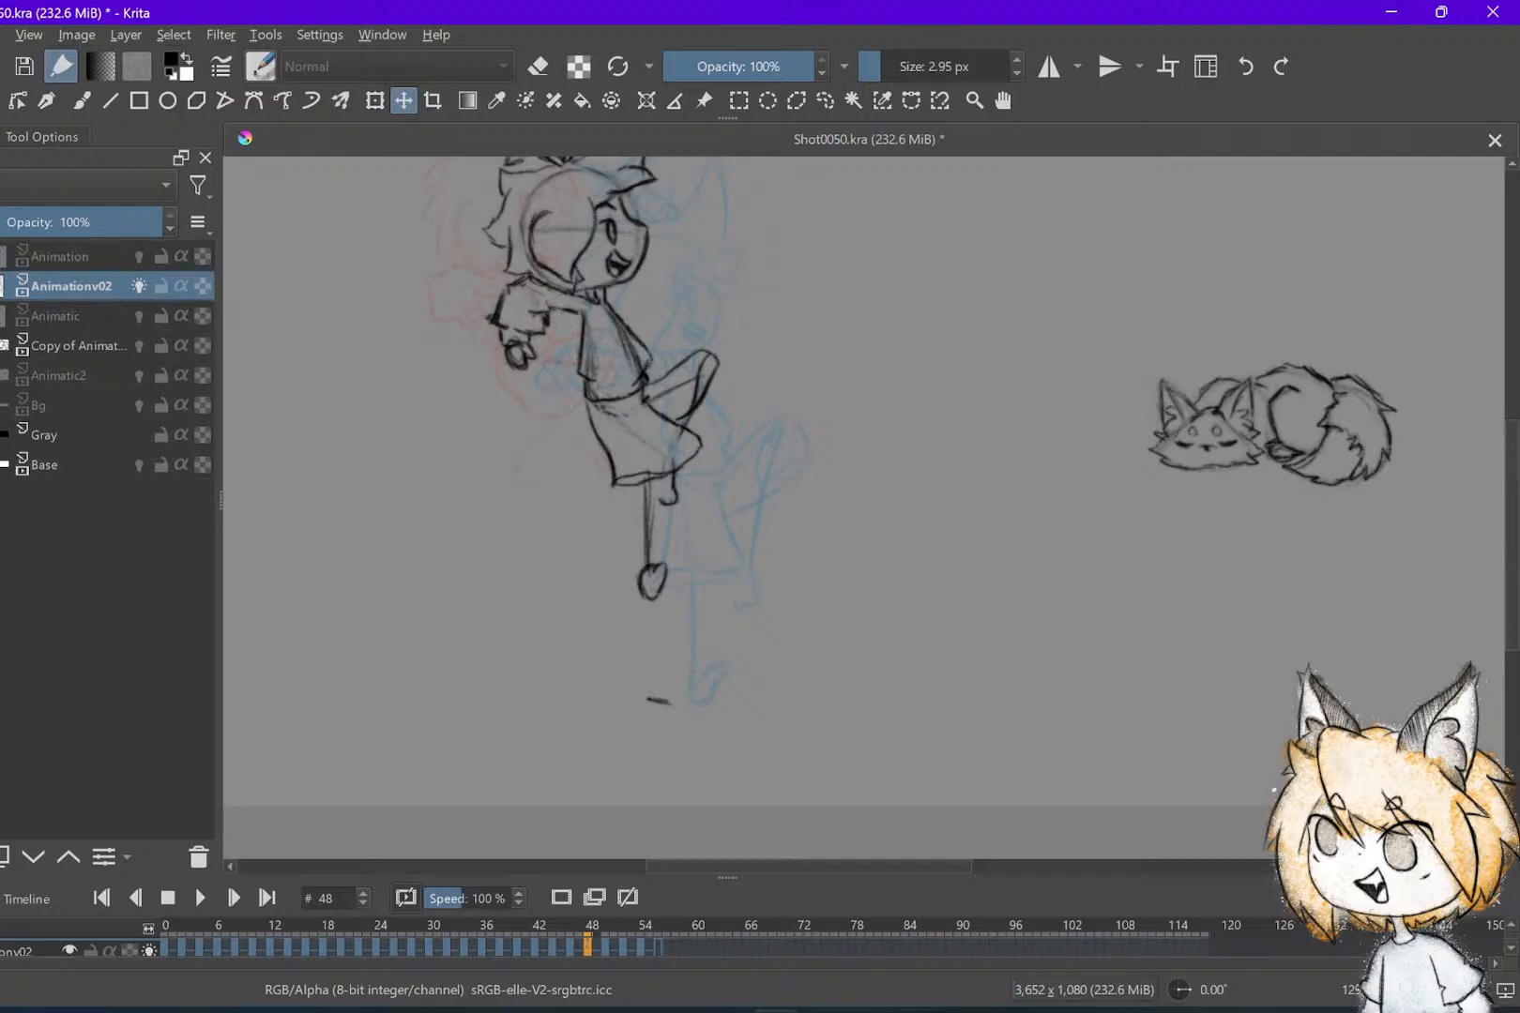
Reconnect the moved sleeve in frame 48 with redrawn outlines and erase the stray lines around its cuff
{"action": "key", "text": "b"}
{"action": "key", "text": "e"}
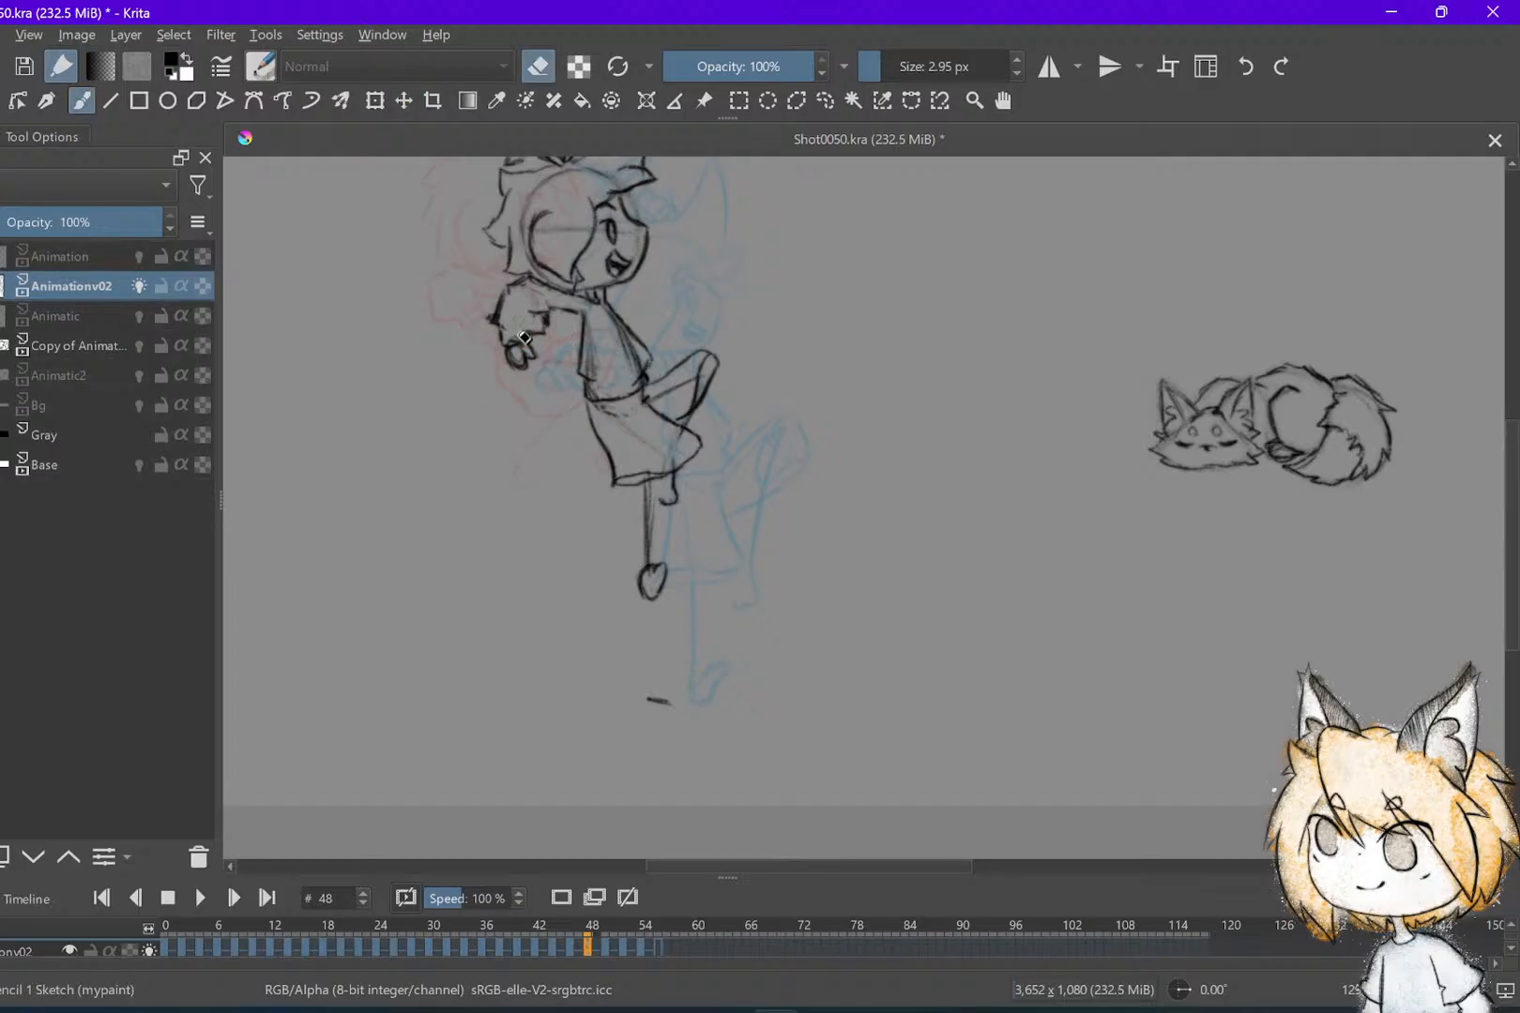
{"action": "key", "text": "e"}
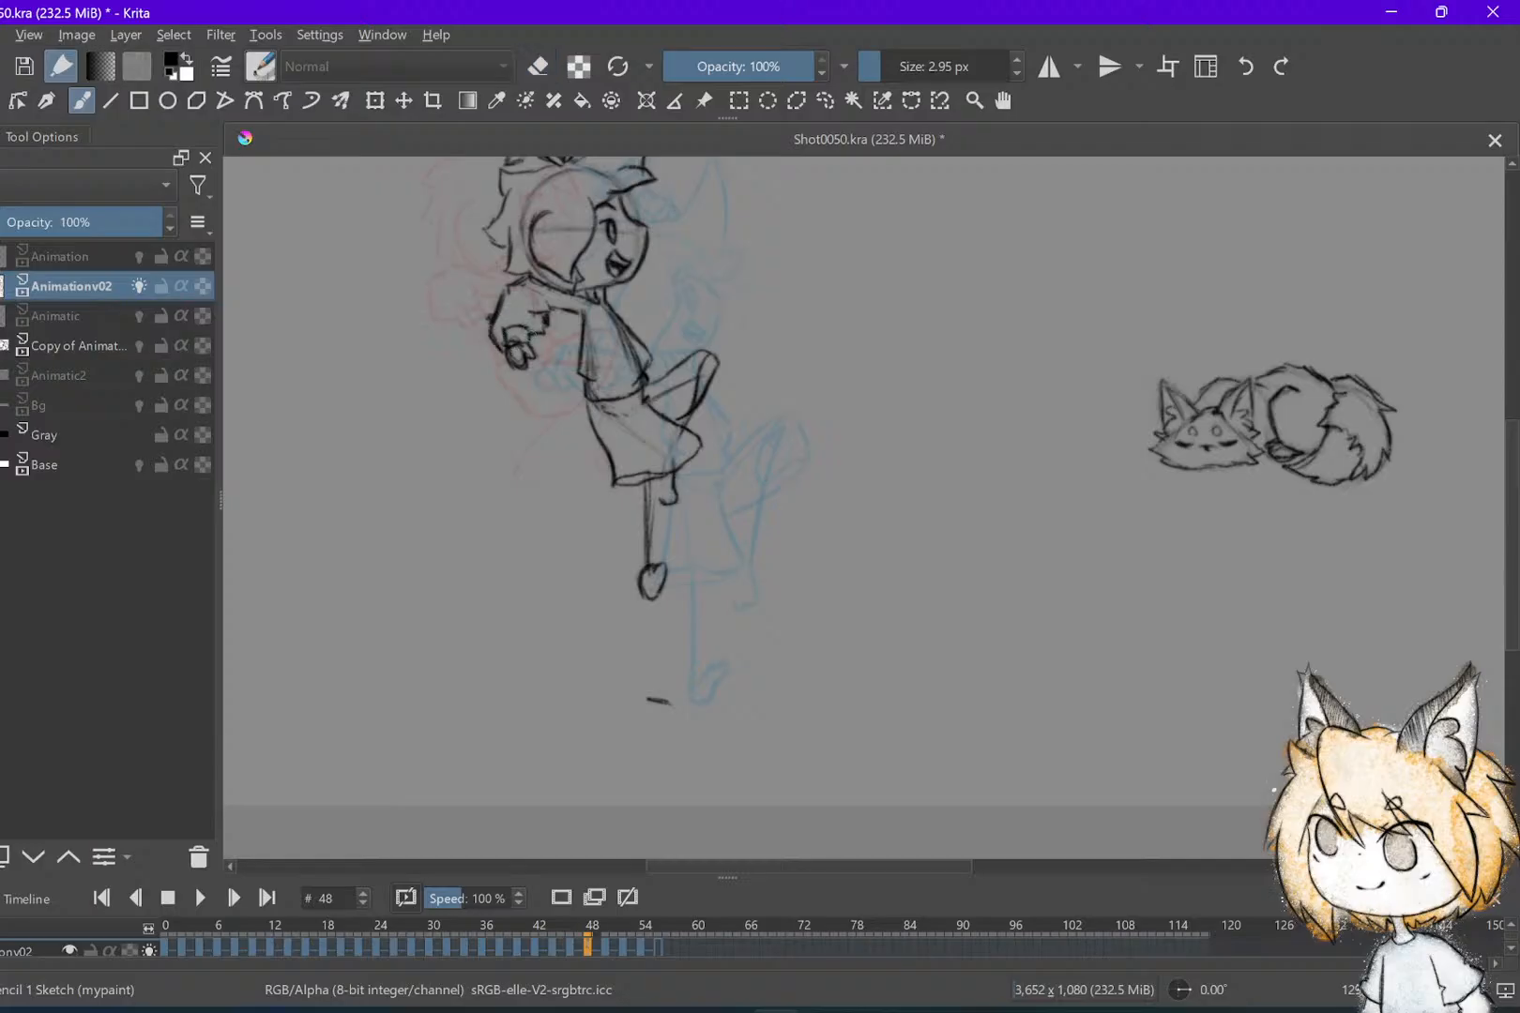
{"action": "key", "text": "e"}
{"action": "key", "text": "e"}
{"action": "left_click_drag", "start_coordinate": [550, 333], "coordinate": [540, 346]}
{"action": "key", "text": "e"}
{"action": "left_click_drag", "start_coordinate": [549, 326], "coordinate": [527, 352]}
{"action": "key", "text": "e"}
Play the animation and flip through frames 46 to 54 to check the adjusted arm
{"action": "key", "text": "Left"}
{"action": "key", "text": "Right"}
{"action": "key", "text": "Right"}
{"action": "key", "text": "space"}
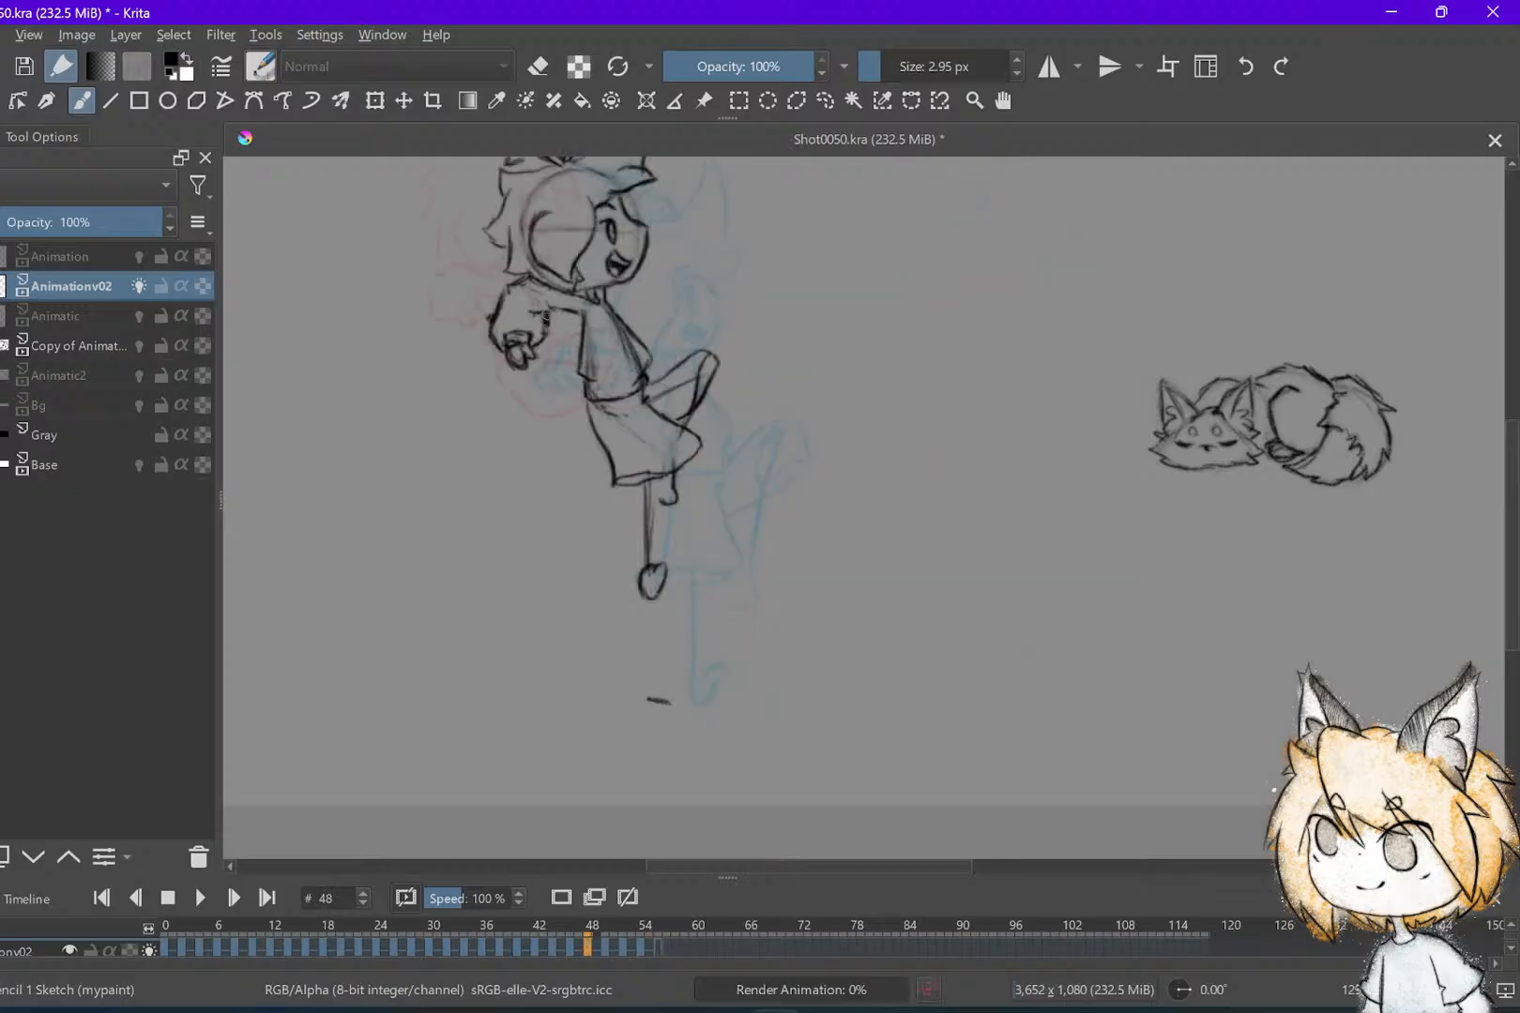
{"action": "key", "text": "Left"}
{"action": "key", "text": "Left"}
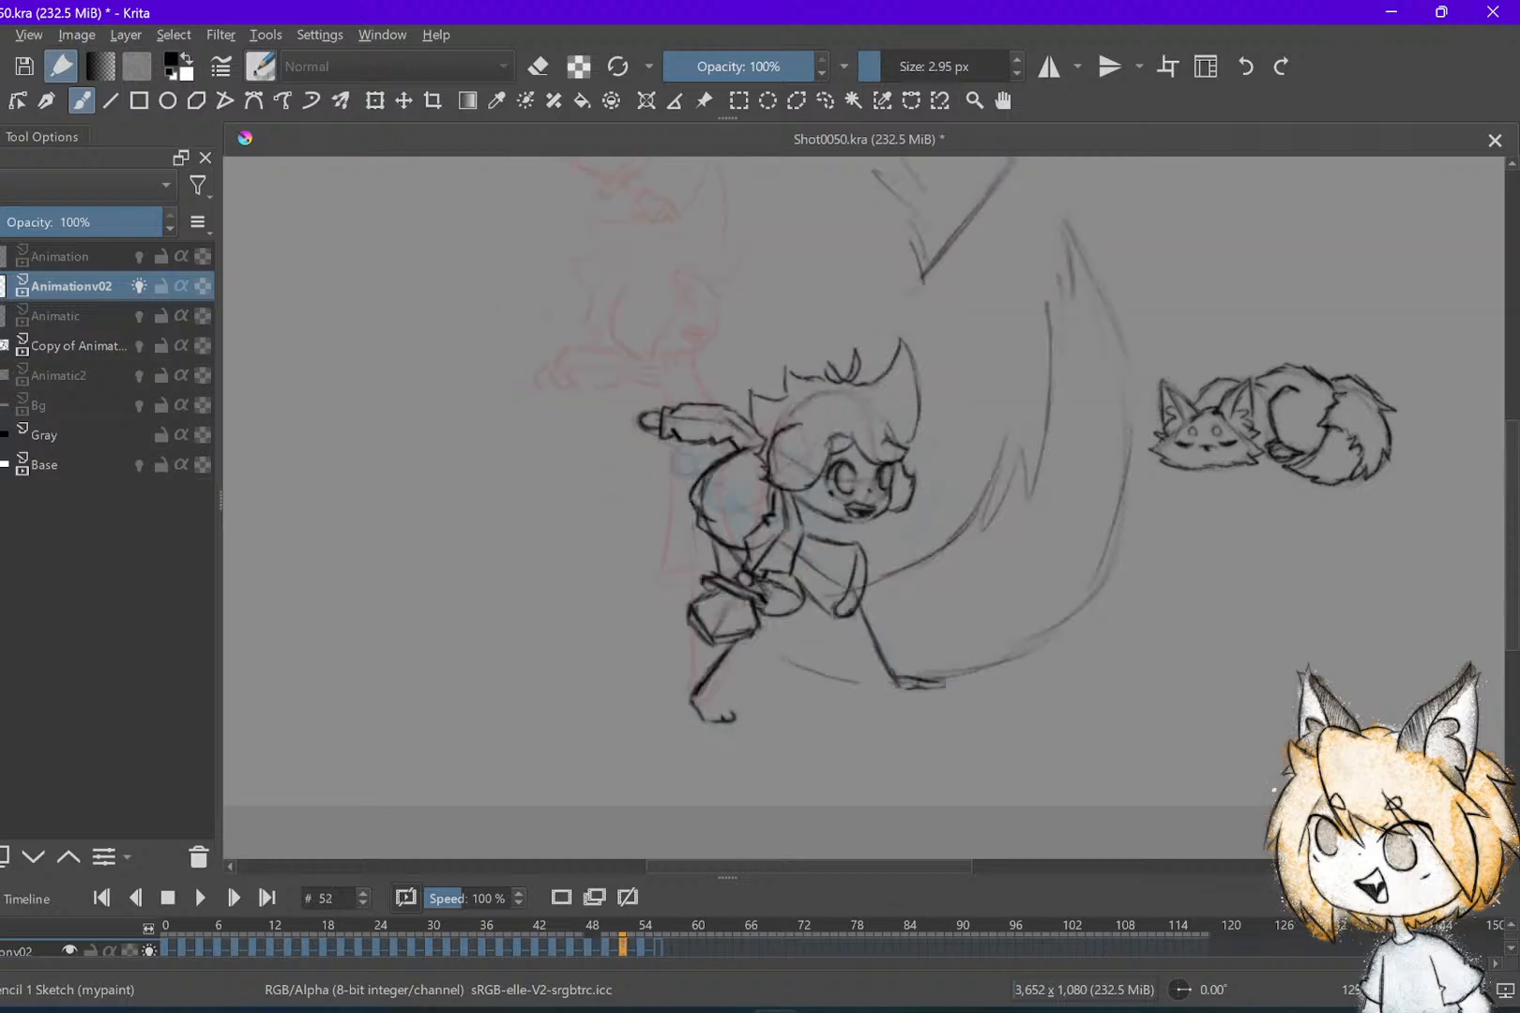
{"action": "key", "text": "Right"}
{"action": "key", "text": "Right"}
Draw the cheek and jaw contour of the head in frame 54, clean up its edge with the eraser, and save
{"action": "scroll", "coordinate": [985, 643], "scroll_direction": "up", "scroll_amount": 1}
{"action": "scroll", "coordinate": [876, 619], "scroll_direction": "up", "scroll_amount": 1}
{"action": "key", "text": "ctrl+s"}
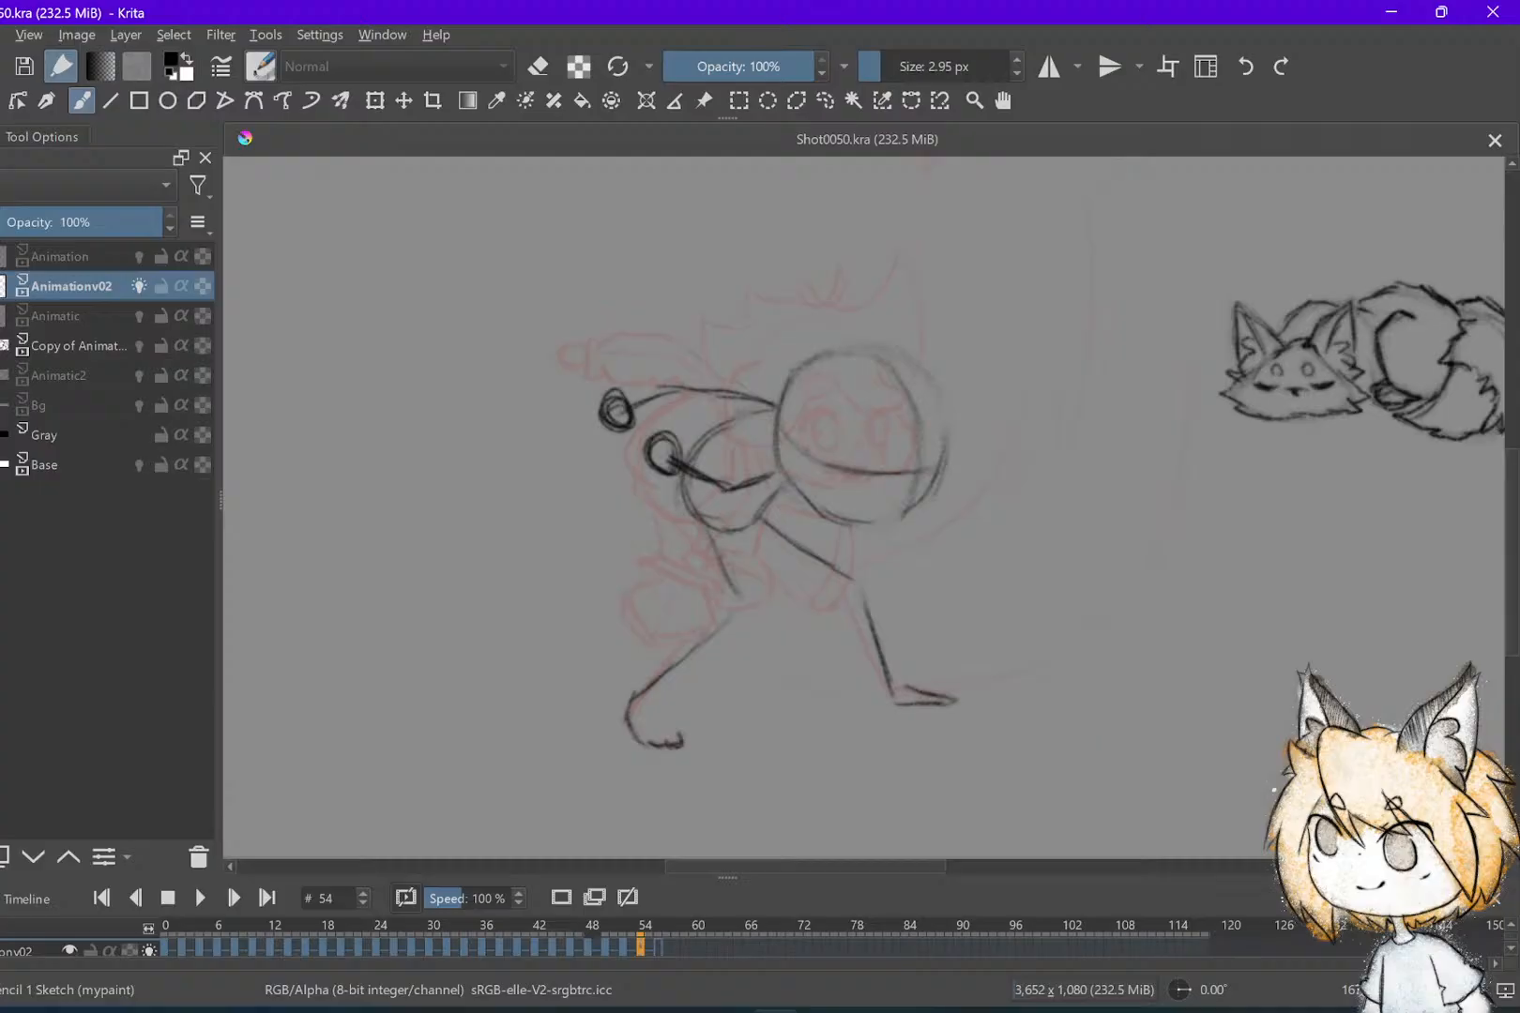
{"action": "mouse_move", "coordinate": [940, 456]}
{"action": "left_mouse_down"}
{"action": "mouse_move", "coordinate": [933, 503]}
{"action": "mouse_move", "coordinate": [879, 523]}
{"action": "mouse_move", "coordinate": [920, 513]}
{"action": "left_mouse_up"}
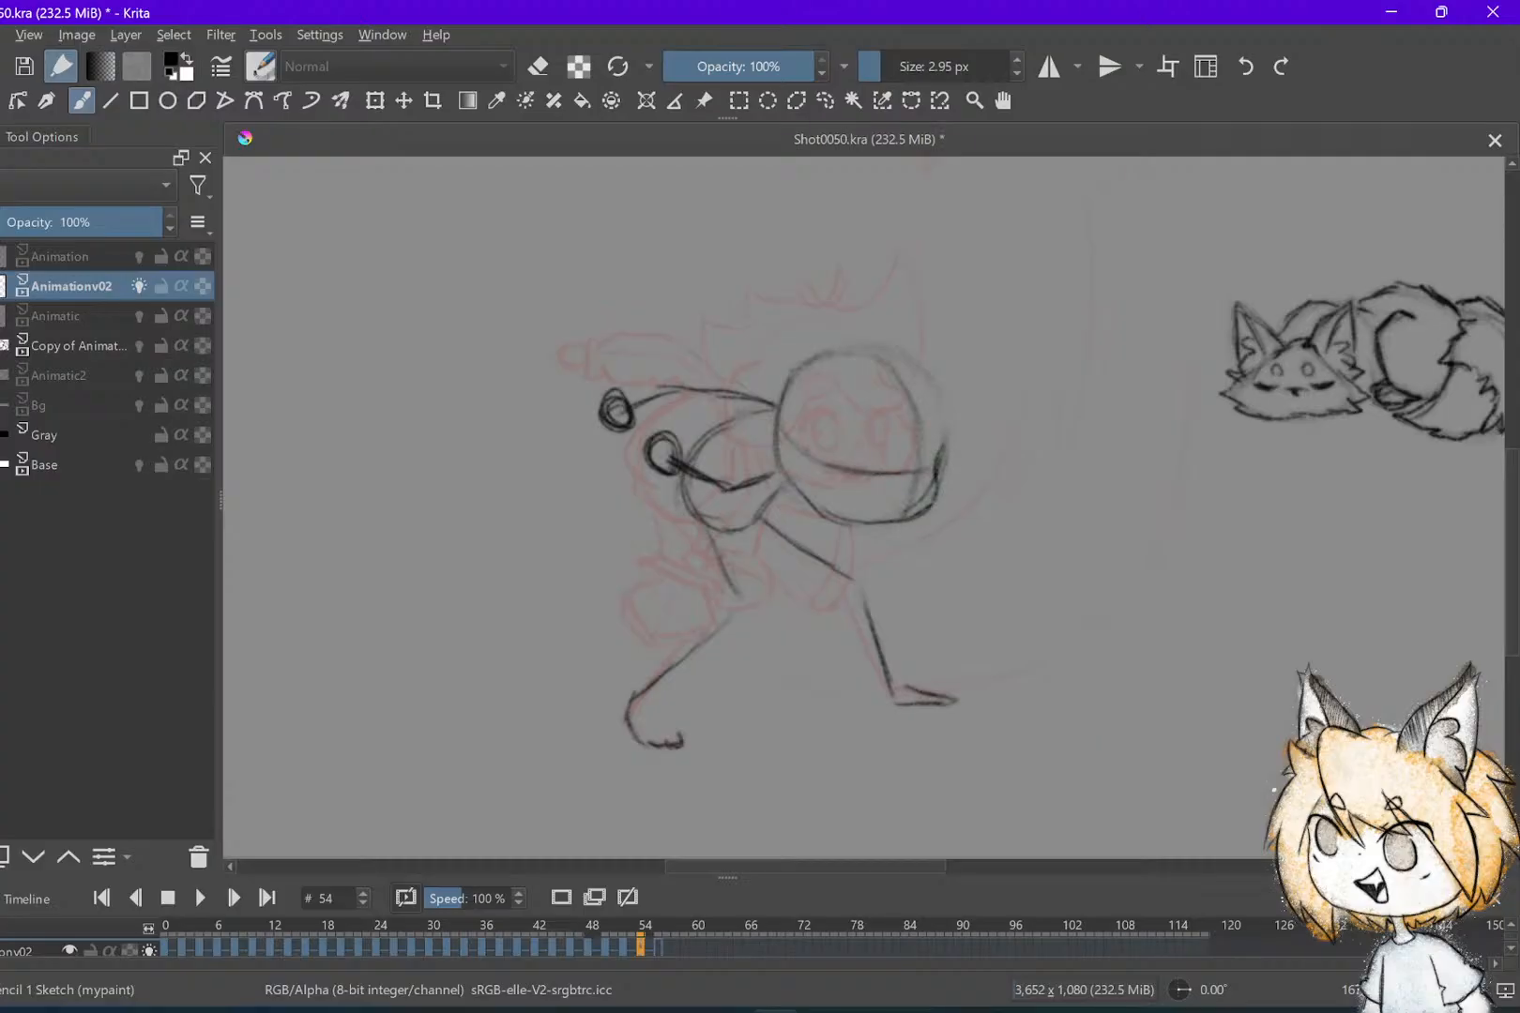
{"action": "key", "text": "e"}
{"action": "key", "text": "e"}
{"action": "key", "text": "ctrl+s"}
{"action": "key", "text": "e"}
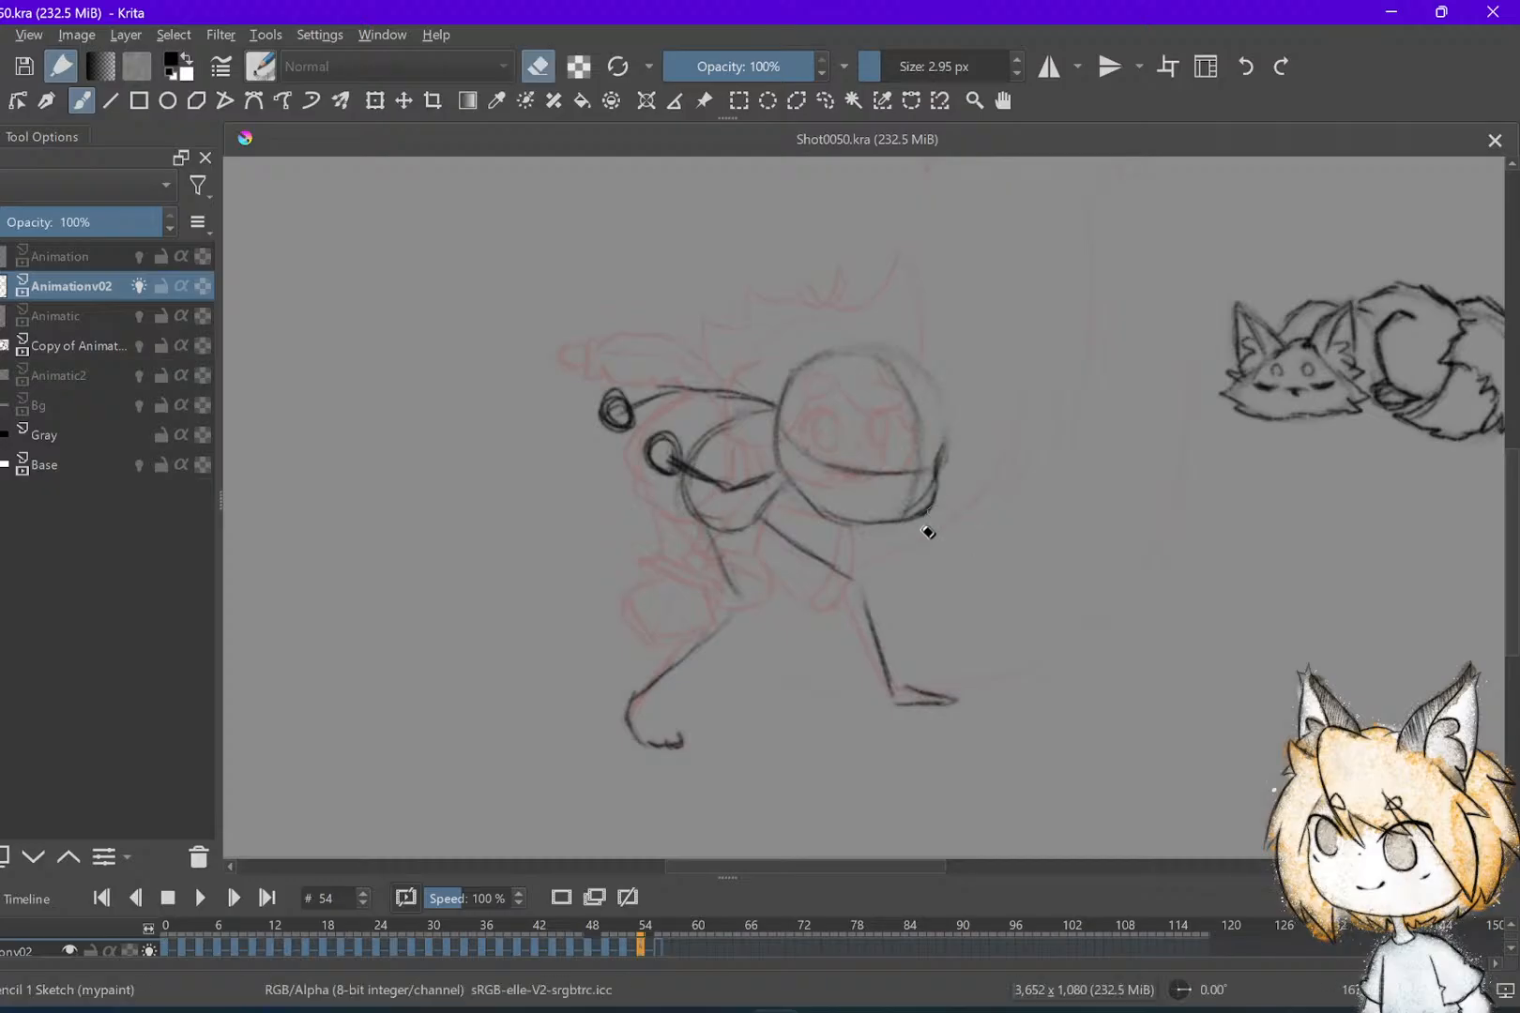
{"action": "left_click_drag", "start_coordinate": [926, 527], "coordinate": [938, 509]}
{"action": "key", "text": "e"}
{"action": "key", "text": "ctrl+s"}
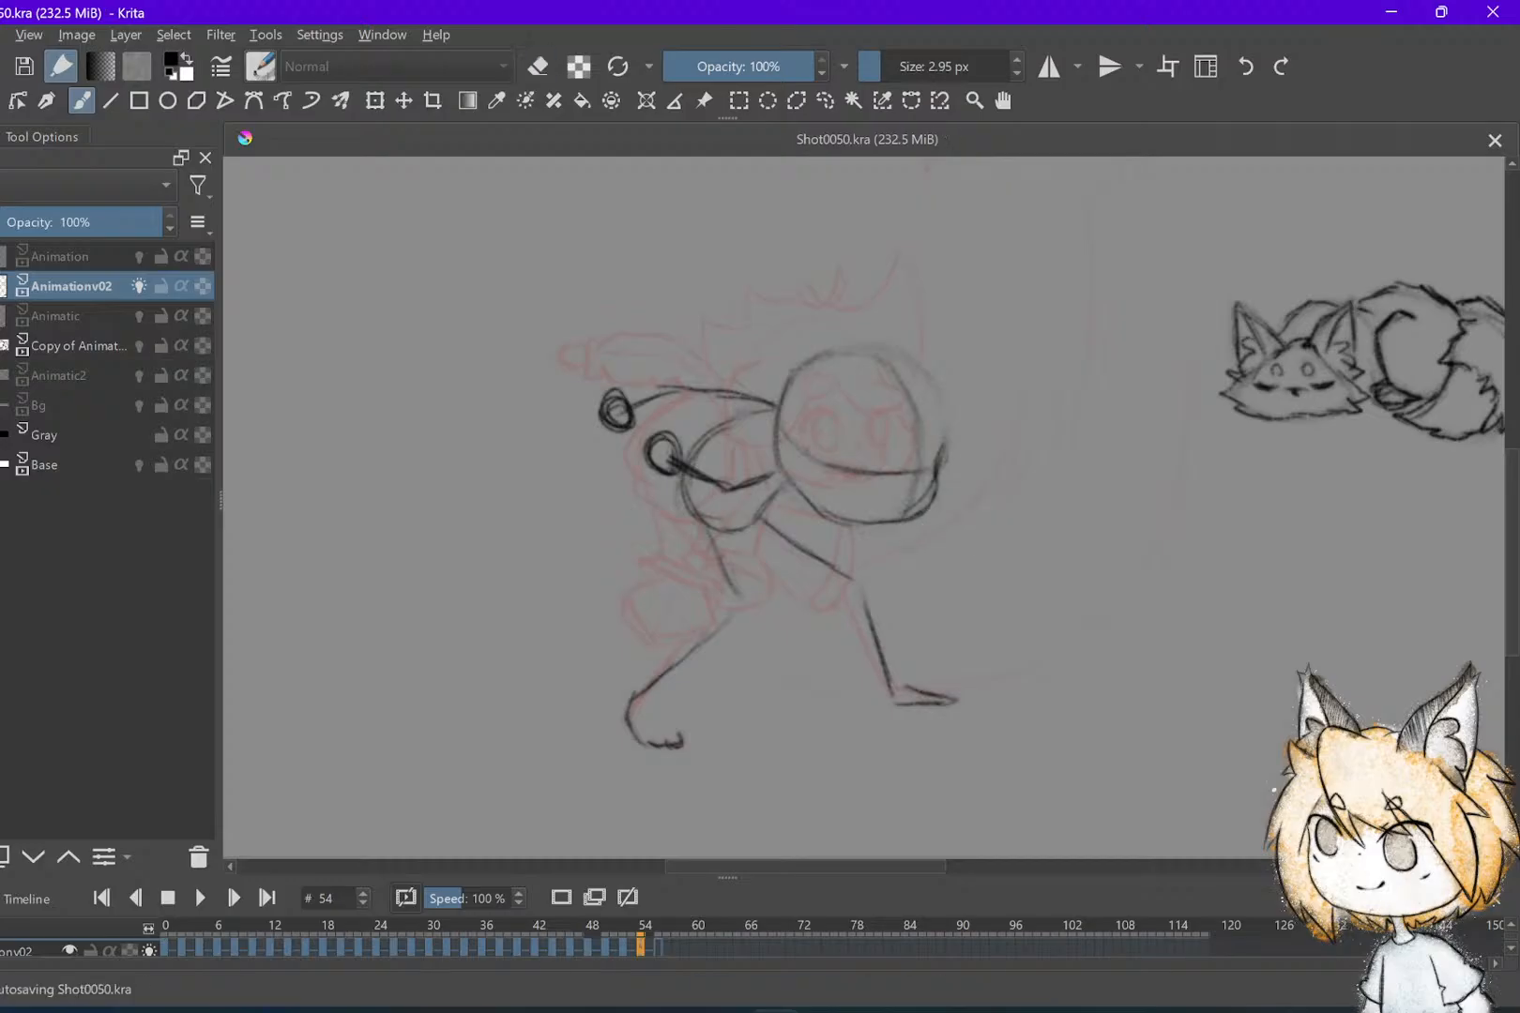
Sketch both eyes along the face guideline in frame 54 and compare the face with frames 52 and 50
{"action": "left_click_drag", "start_coordinate": [874, 472], "coordinate": [858, 499]}
{"action": "mouse_move", "coordinate": [934, 447]}
{"action": "left_mouse_down"}
{"action": "mouse_move", "coordinate": [929, 480]}
{"action": "mouse_move", "coordinate": [855, 477]}
{"action": "mouse_move", "coordinate": [929, 480]}
{"action": "left_mouse_up"}
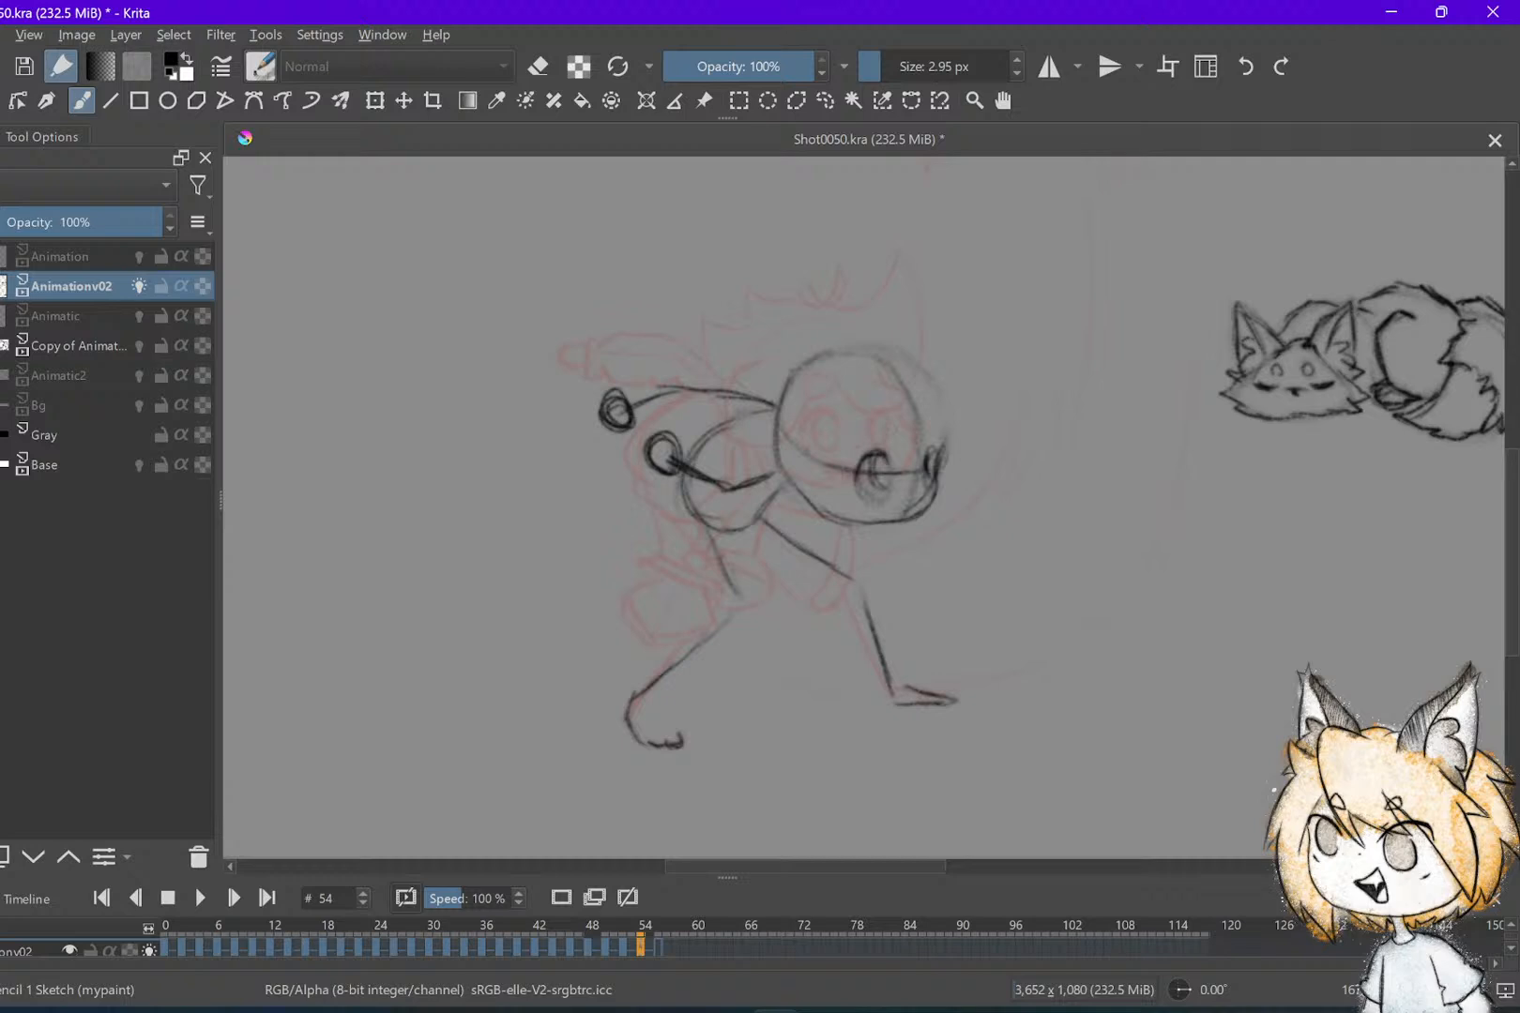
{"action": "key", "text": "Left"}
{"action": "key", "text": "Left"}
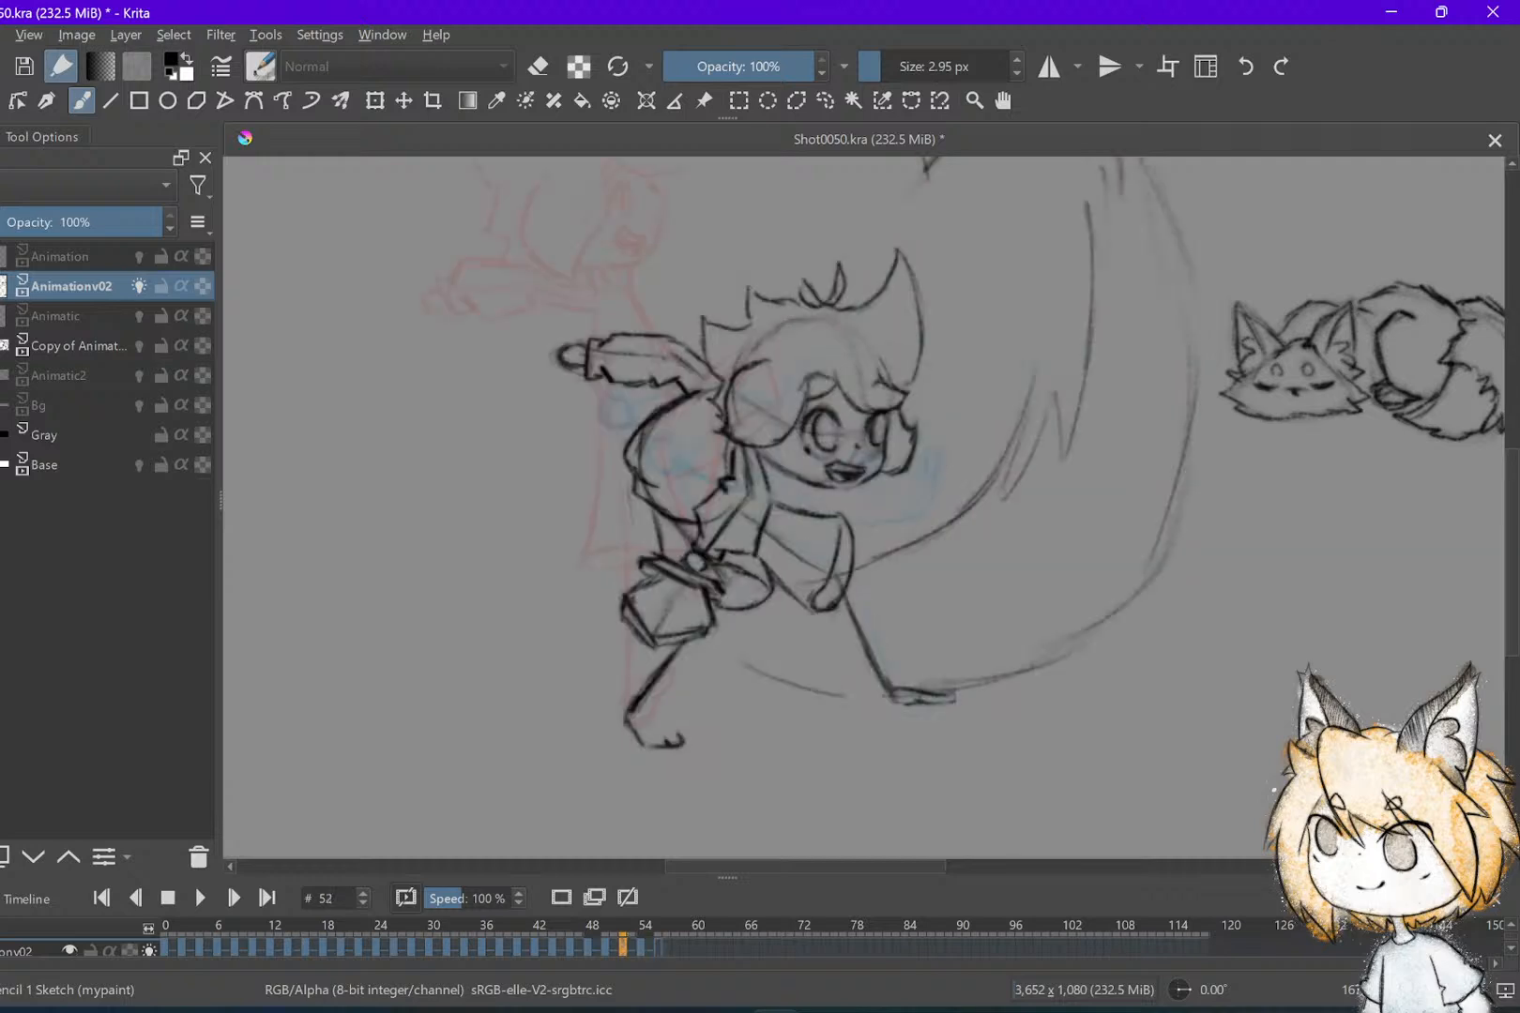
{"action": "key", "text": "Left"}
{"action": "key", "text": "Left"}
{"action": "key", "text": "Right"}
{"action": "key", "text": "Right"}
{"action": "key", "text": "Right"}
{"action": "key", "text": "Right"}
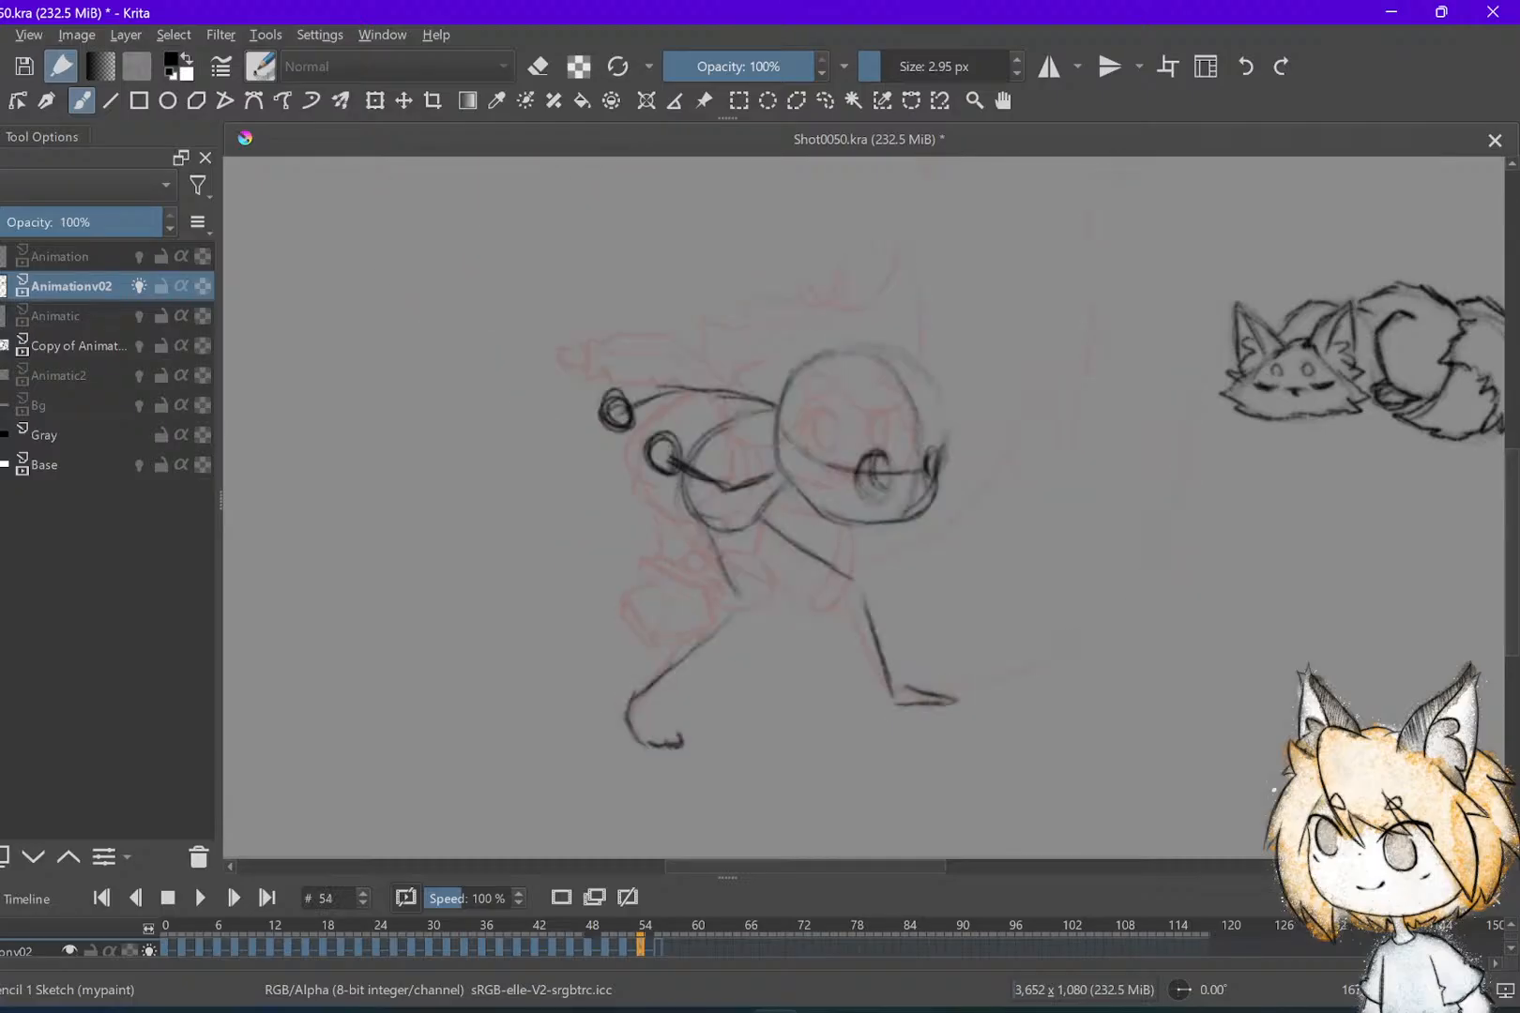
Add short curved strokes above both eyes in frame 54, checking them against frames 52 and 50, and save
{"action": "key", "text": "Left"}
{"action": "key", "text": "Right"}
{"action": "key", "text": "Left"}
{"action": "key", "text": "Left"}
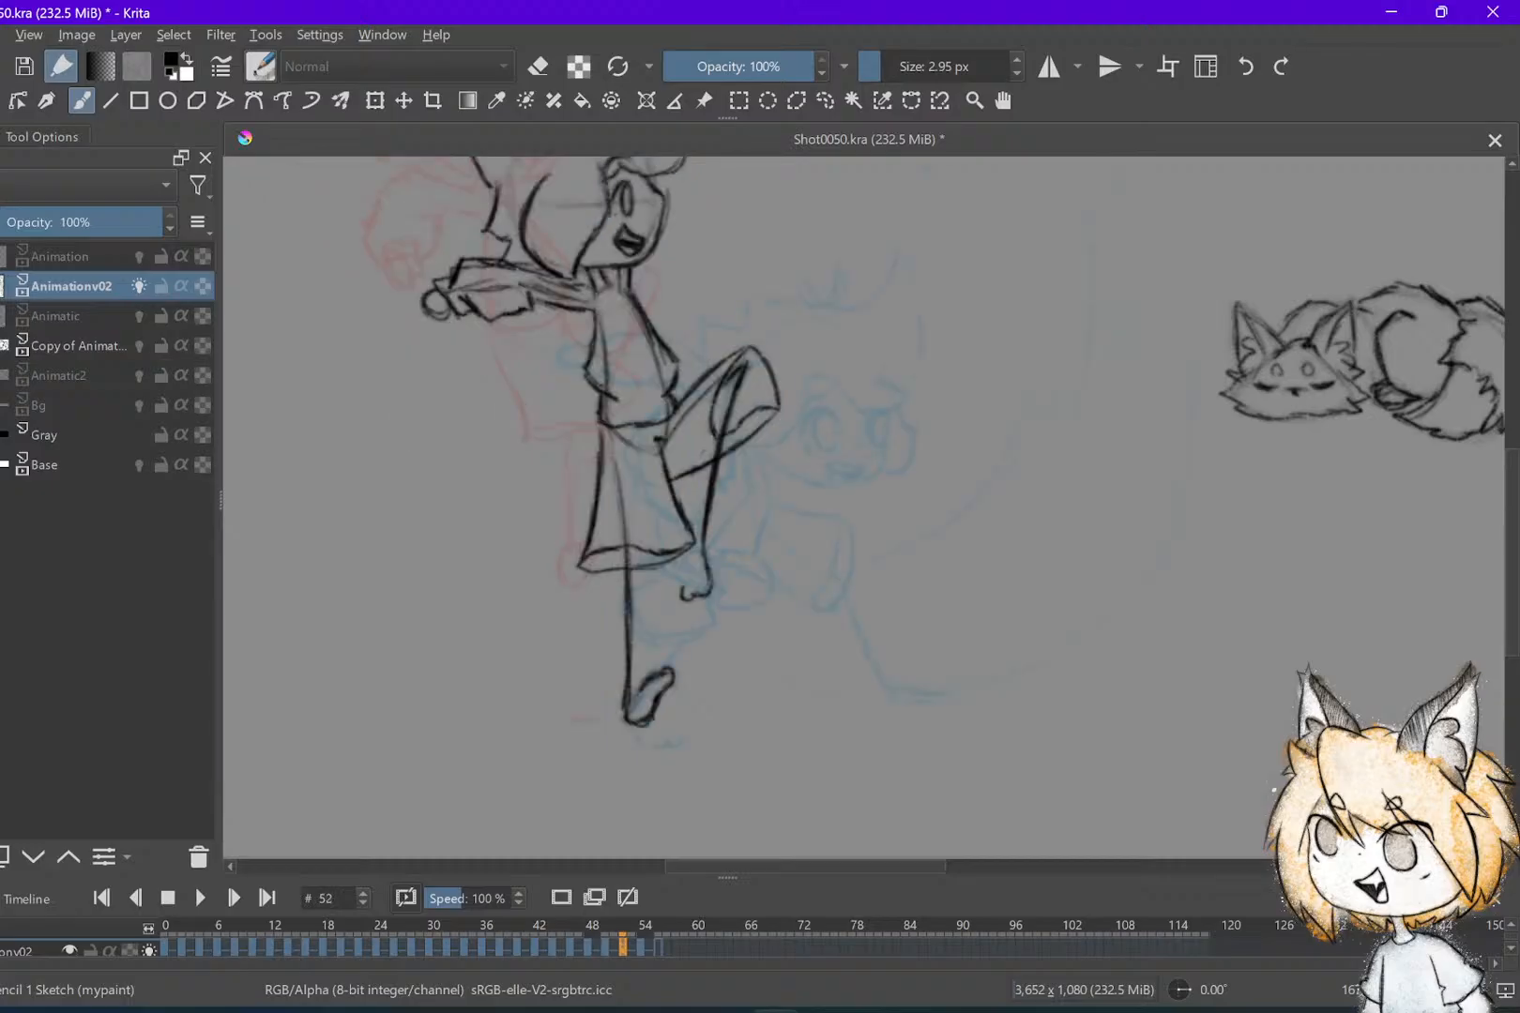
{"action": "key", "text": "Right"}
{"action": "key", "text": "Right"}
{"action": "key", "text": "Left"}
{"action": "key", "text": "Left"}
{"action": "key", "text": "Right"}
{"action": "key", "text": "ctrl+s"}
{"action": "key", "text": "Left"}
{"action": "key", "text": "Right"}
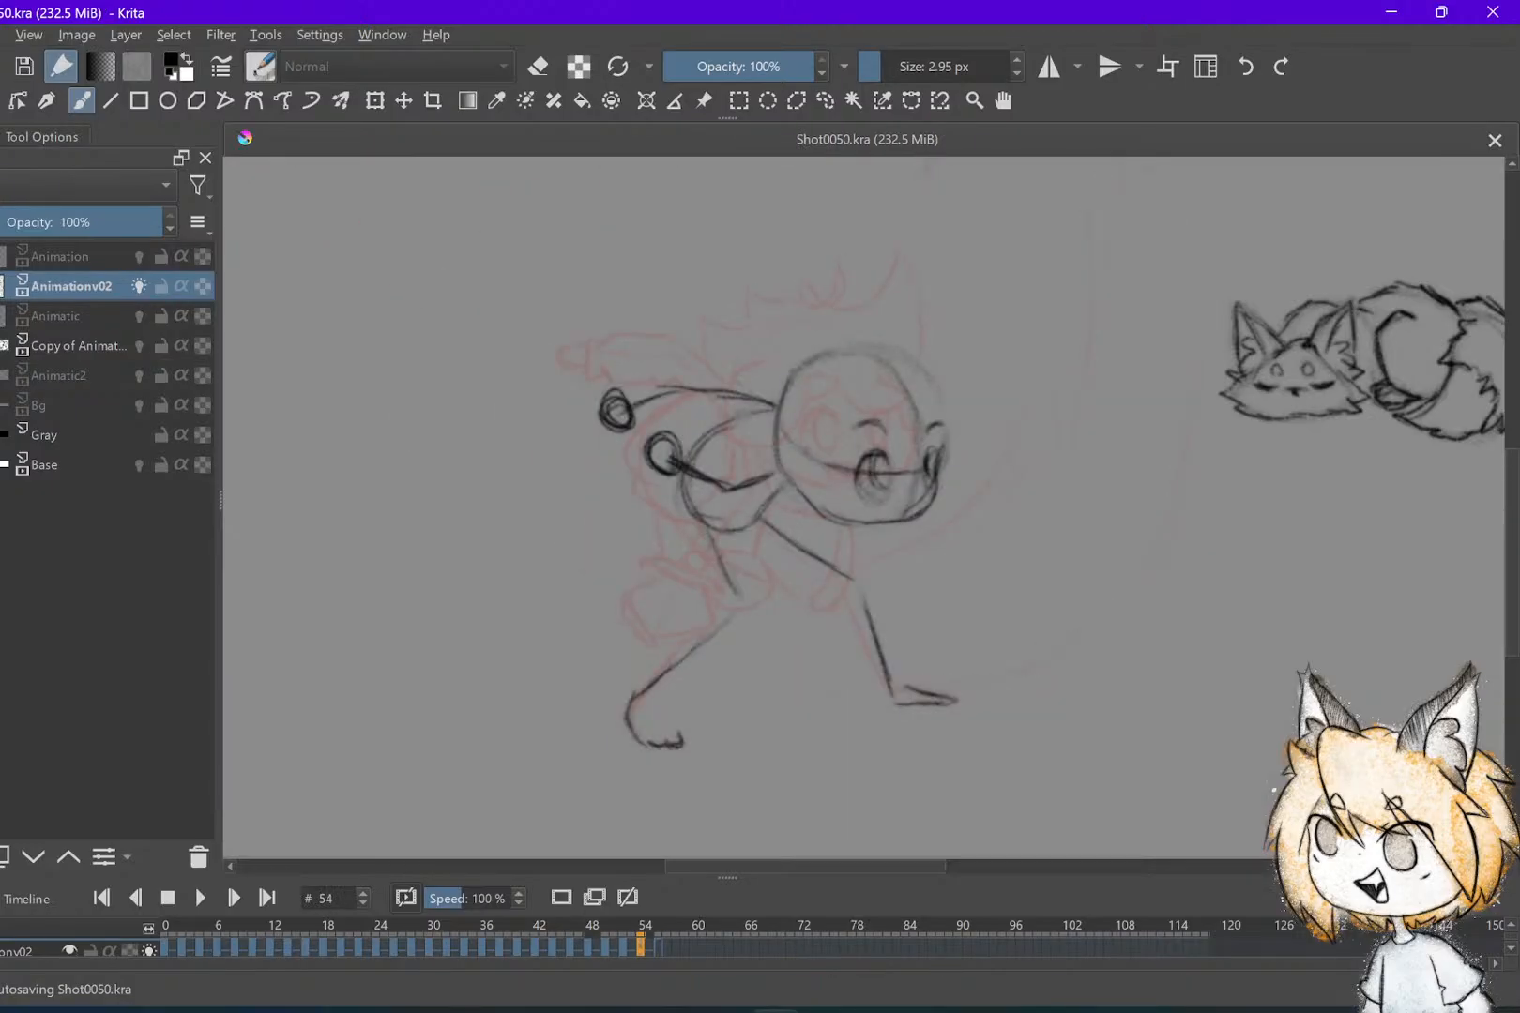
{"action": "key", "text": "Left"}
{"action": "key", "text": "Right"}
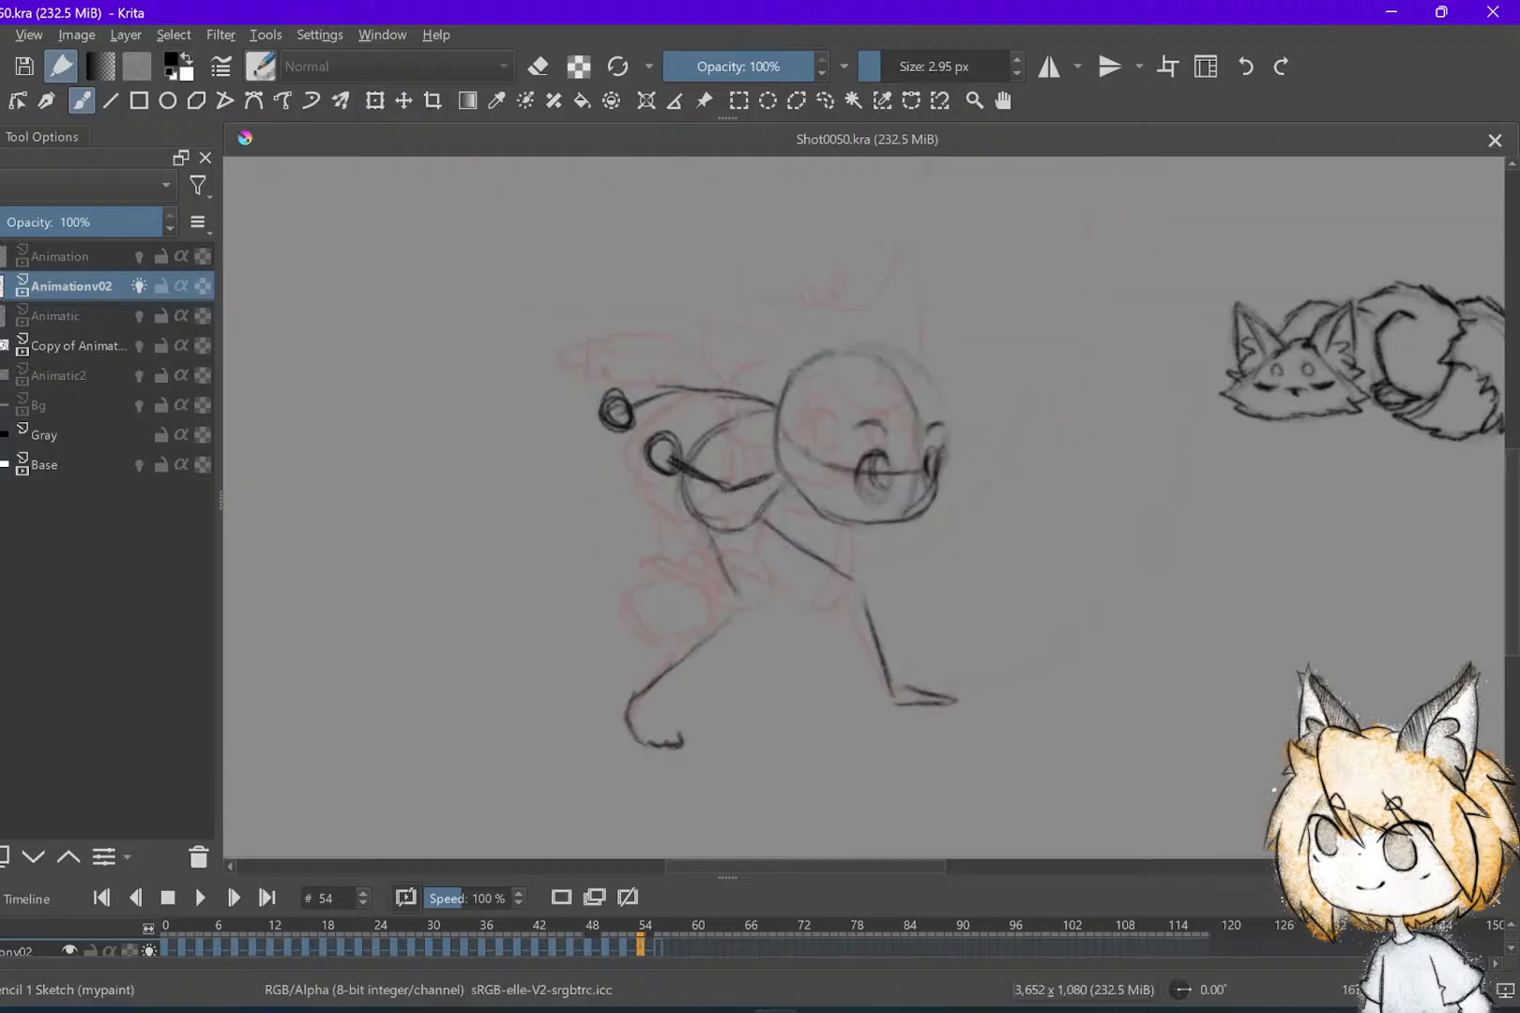
{"action": "key", "text": "Left"}
{"action": "key", "text": "Right"}
Darken and tidy the eyes in frame 54 and draw a small open mouth with dots on the face
{"action": "left_click", "coordinate": [878, 458]}
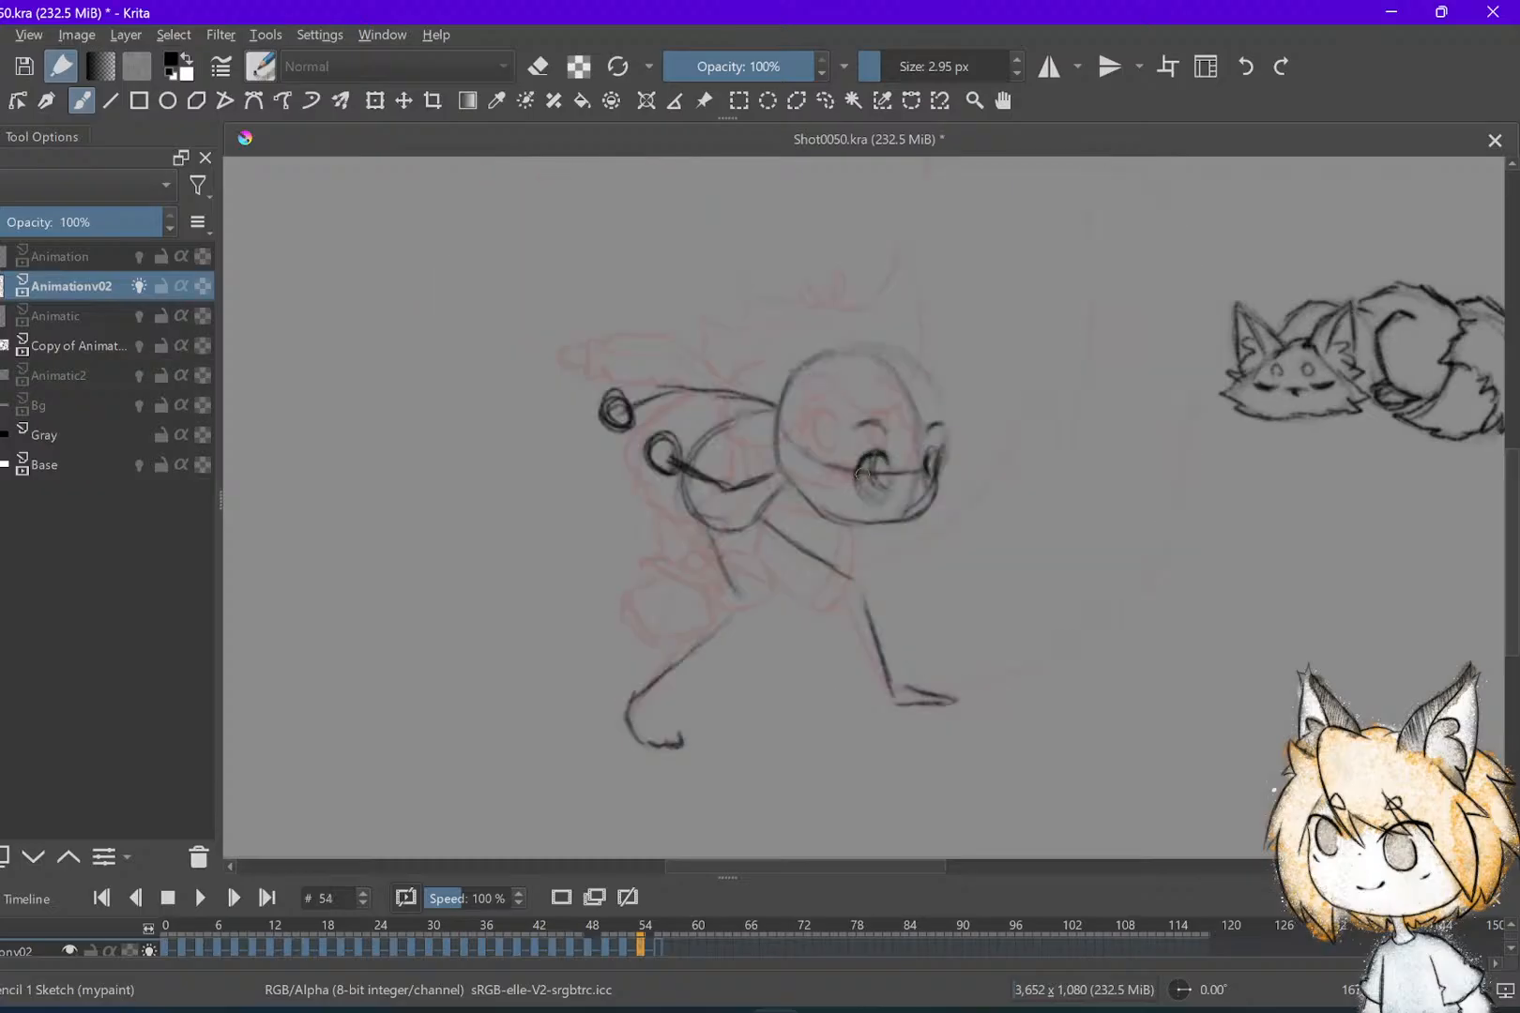
{"action": "left_click", "coordinate": [862, 495]}
{"action": "key", "text": "e"}
{"action": "left_click_drag", "start_coordinate": [927, 469], "coordinate": [938, 458]}
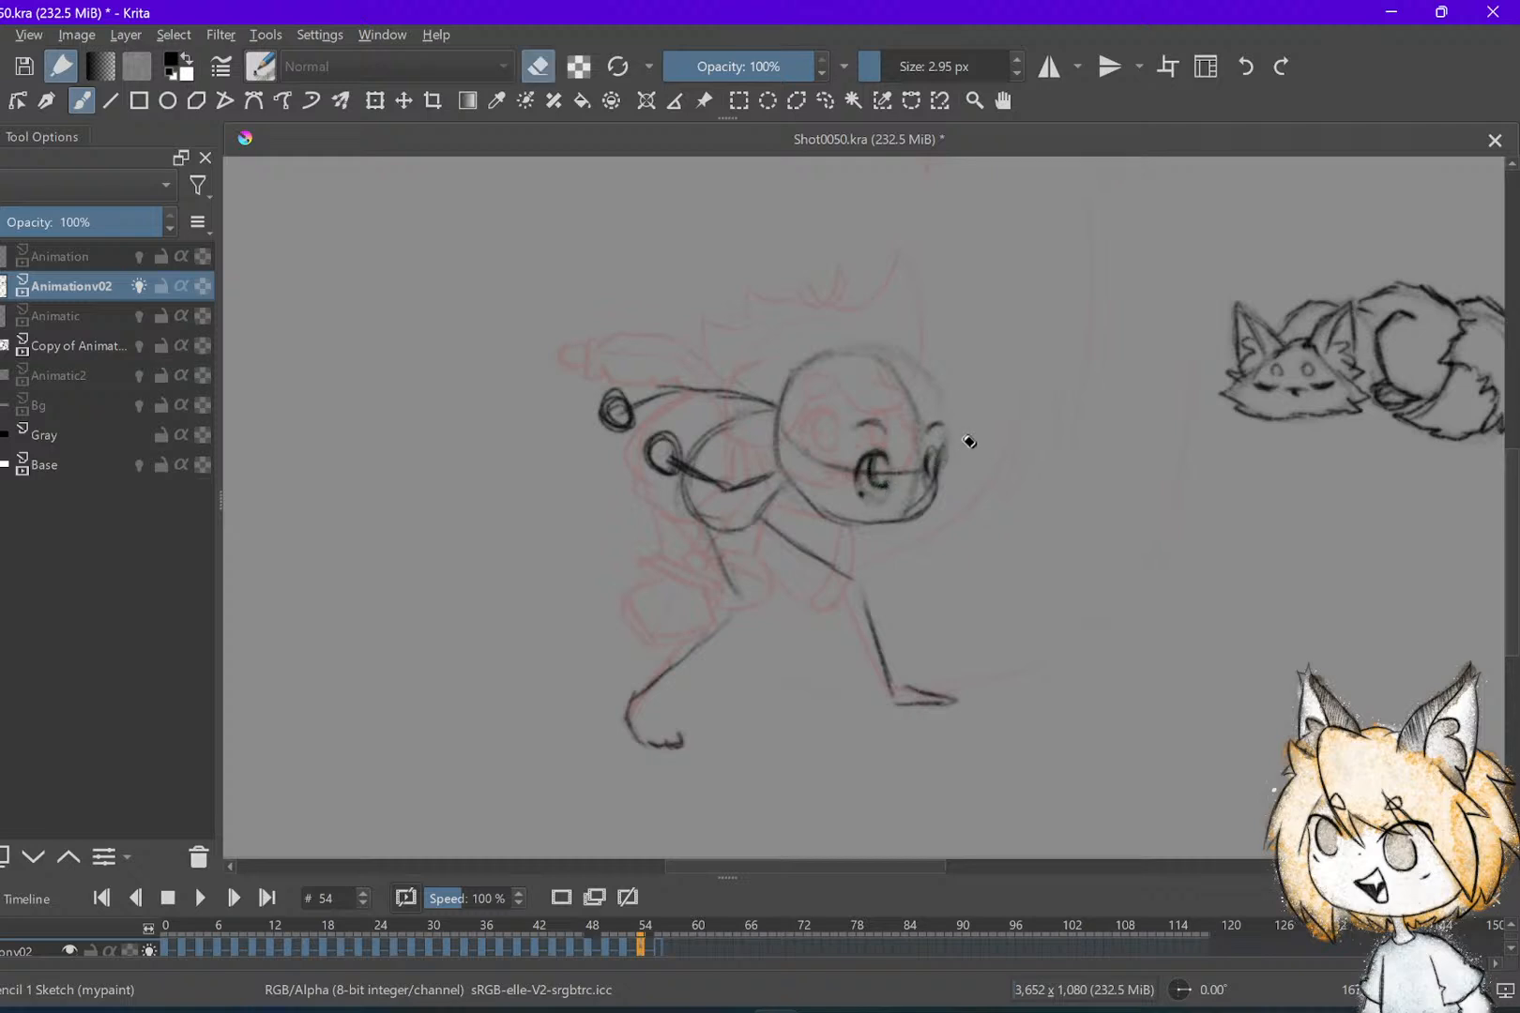
{"action": "key", "text": "e"}
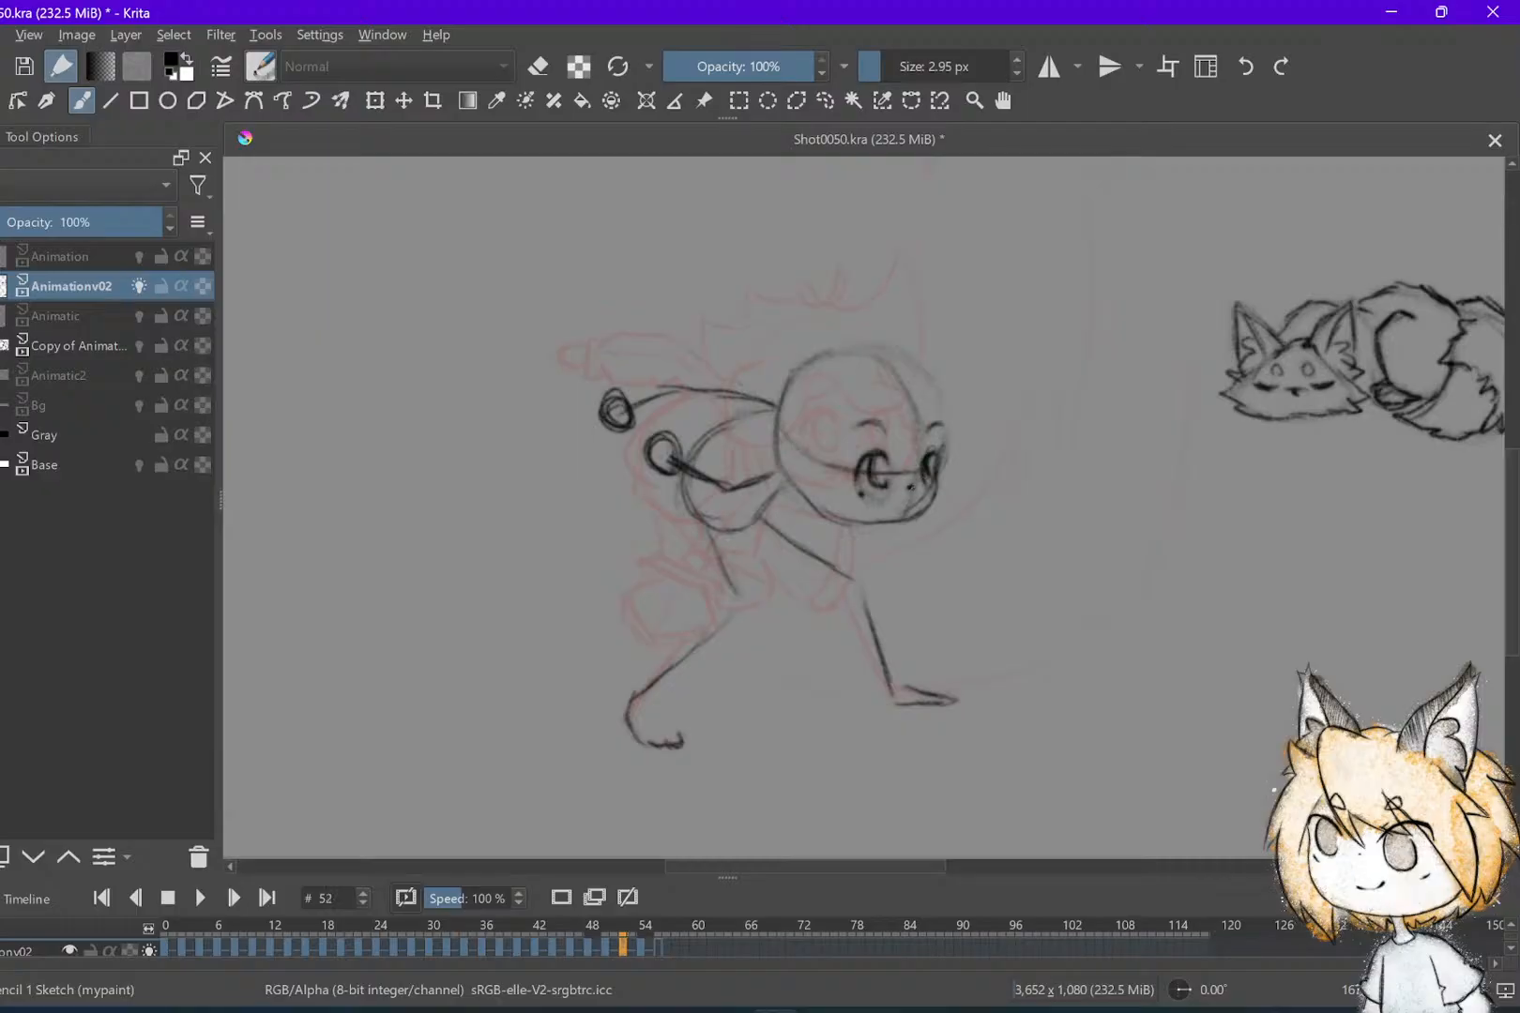
{"action": "mouse_move", "coordinate": [895, 500]}
{"action": "left_mouse_down"}
{"action": "mouse_move", "coordinate": [913, 501]}
{"action": "mouse_move", "coordinate": [886, 504]}
{"action": "left_mouse_up"}
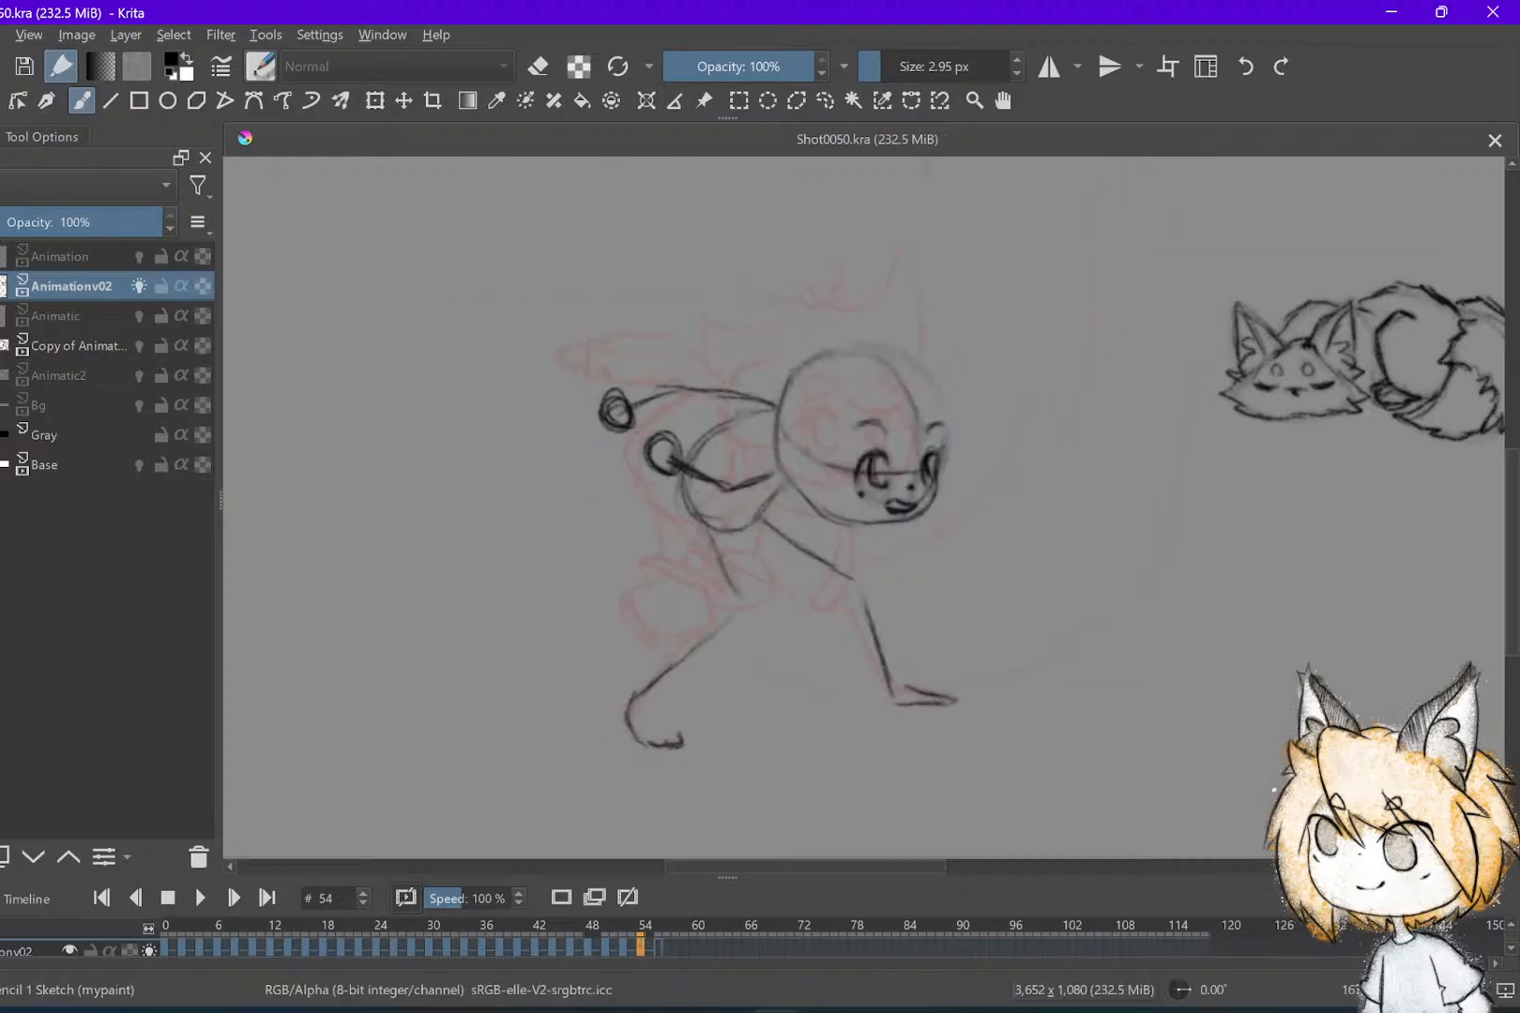
Draw a V-shaped line across the brow above both eyes in frame 54, comparing the expression with the earlier frames
{"action": "key", "text": "Left"}
{"action": "key", "text": "Left"}
{"action": "key", "text": "Right"}
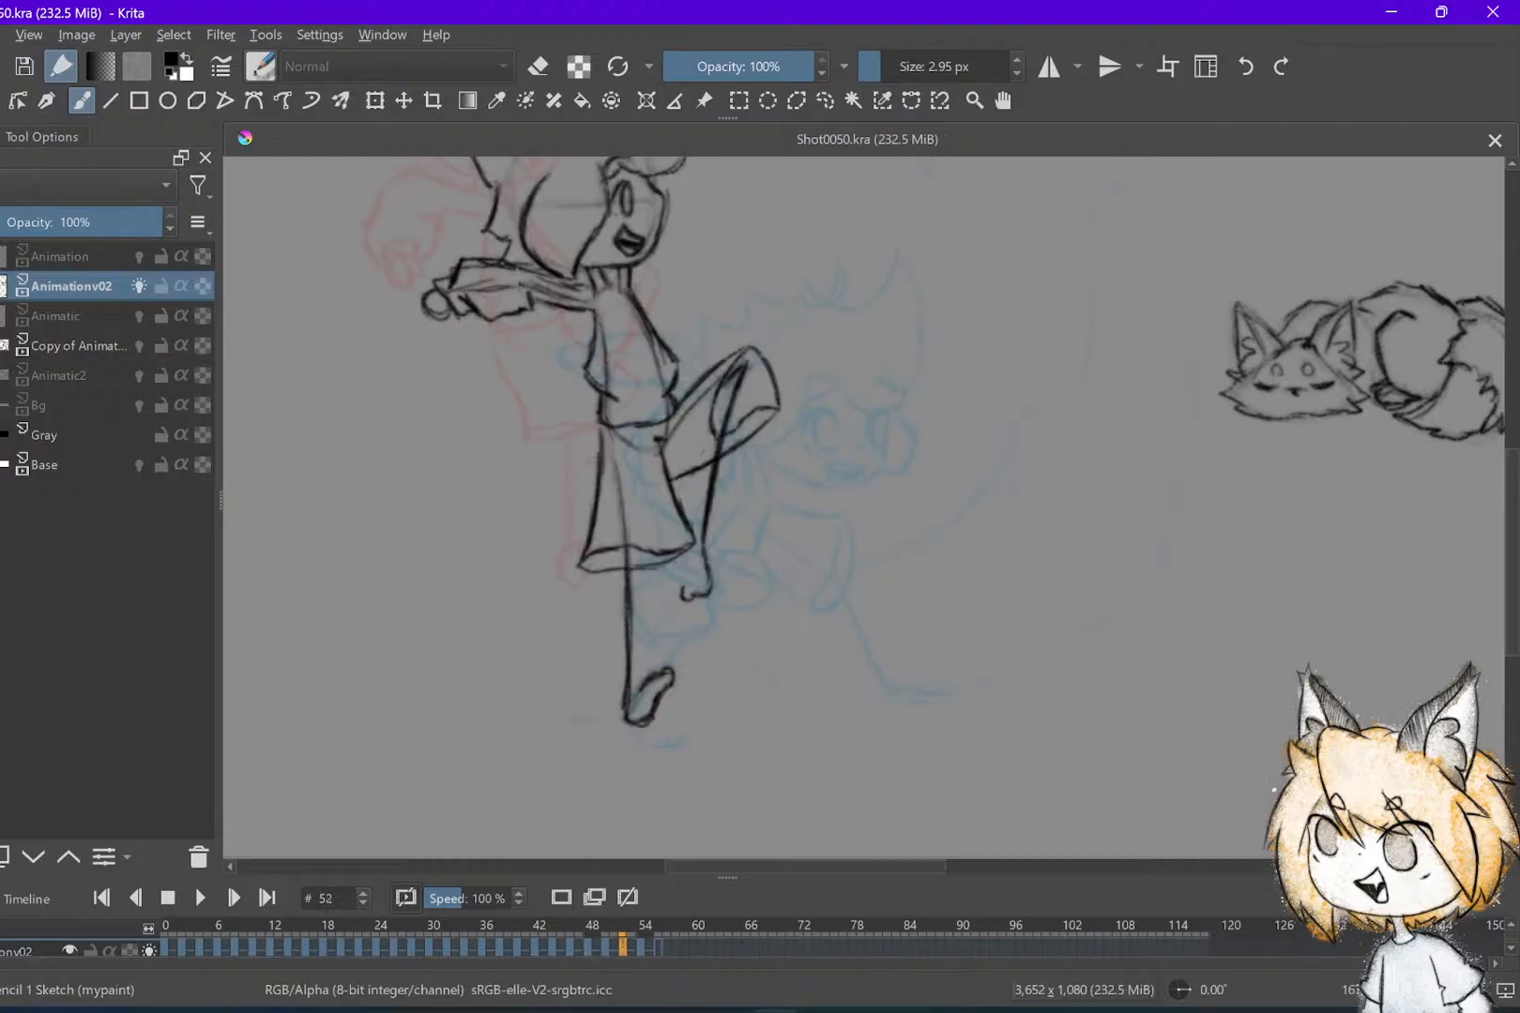
{"action": "key", "text": "Right"}
{"action": "left_click_drag", "start_coordinate": [874, 424], "coordinate": [942, 464]}
{"action": "key", "text": "Left"}
{"action": "key", "text": "Left"}
{"action": "key", "text": "Right"}
{"action": "key", "text": "Right"}
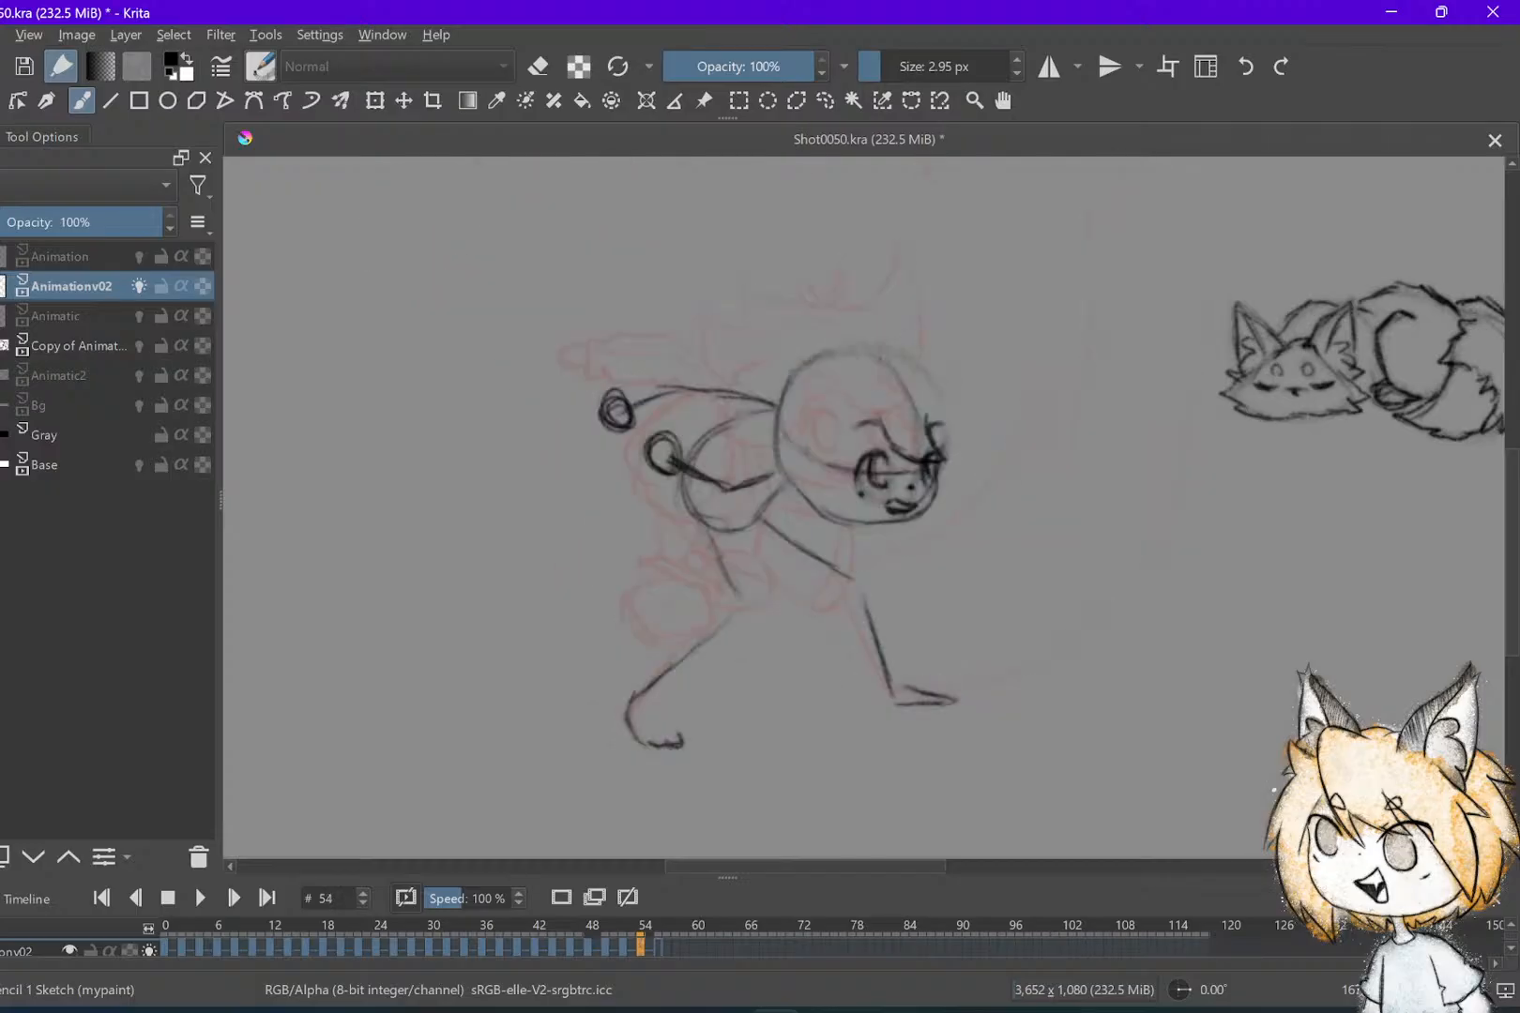
Draw a large pointed hair tuft sweeping forward from the forehead in frame 54, and save the document
{"action": "mouse_move", "coordinate": [883, 335]}
{"action": "left_mouse_down"}
{"action": "mouse_move", "coordinate": [967, 364]}
{"action": "mouse_move", "coordinate": [990, 330]}
{"action": "mouse_move", "coordinate": [1004, 399]}
{"action": "mouse_move", "coordinate": [985, 439]}
{"action": "mouse_move", "coordinate": [954, 440]}
{"action": "left_mouse_up"}
{"action": "key", "text": "e"}
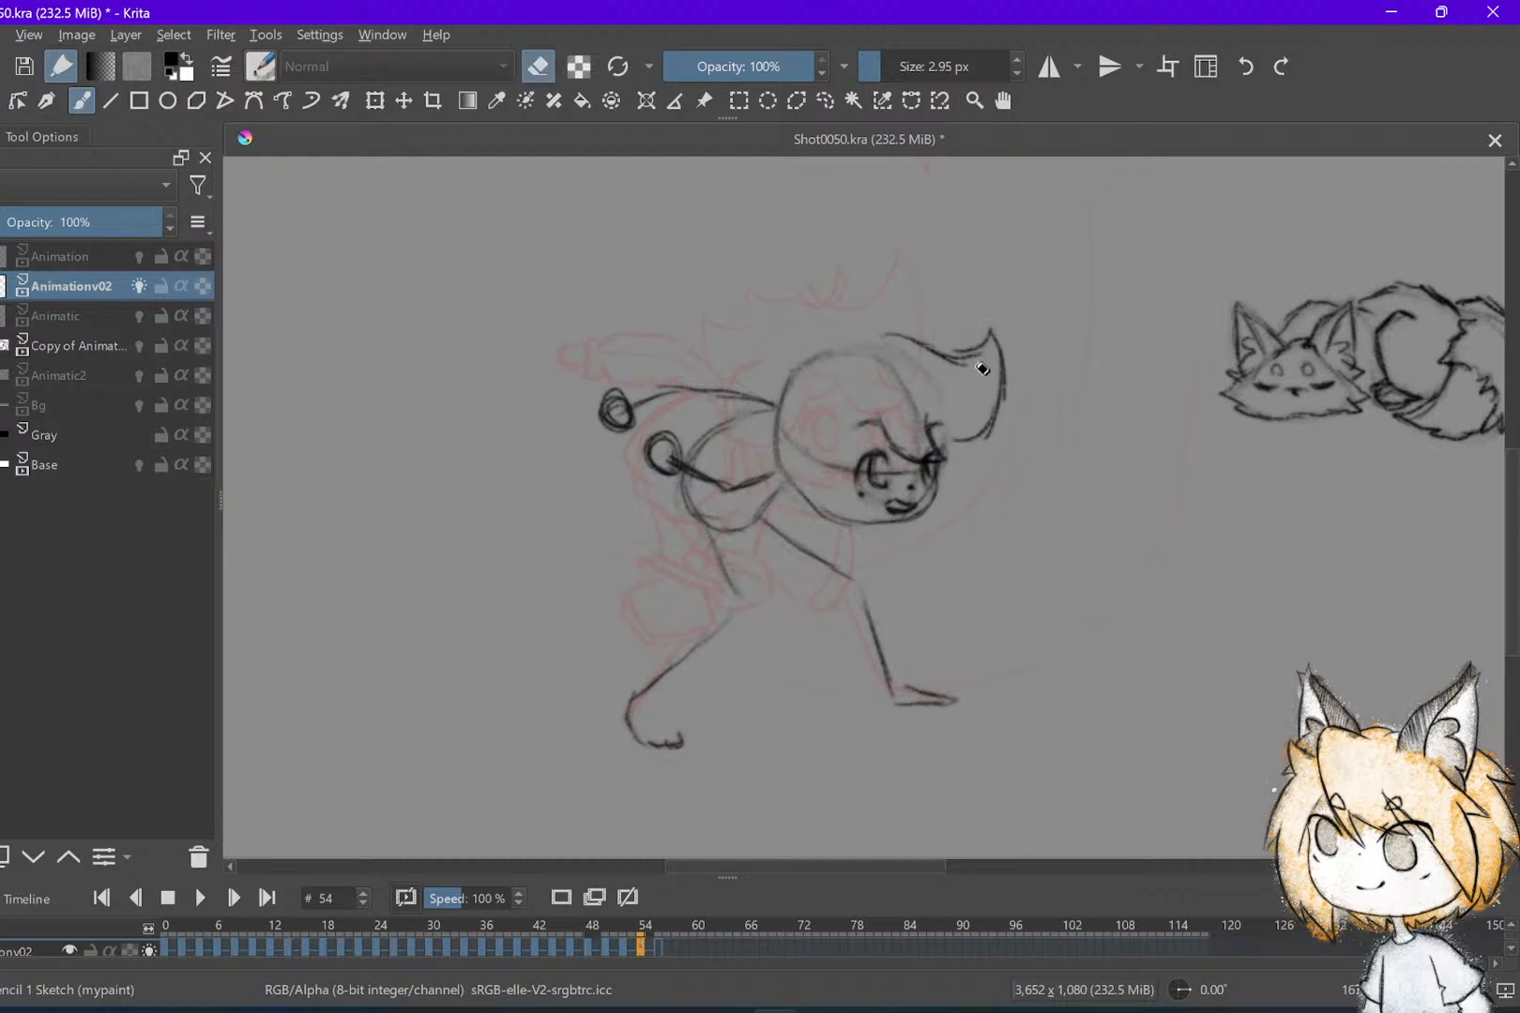
{"action": "key", "text": "e"}
{"action": "key", "text": "ctrl+s"}
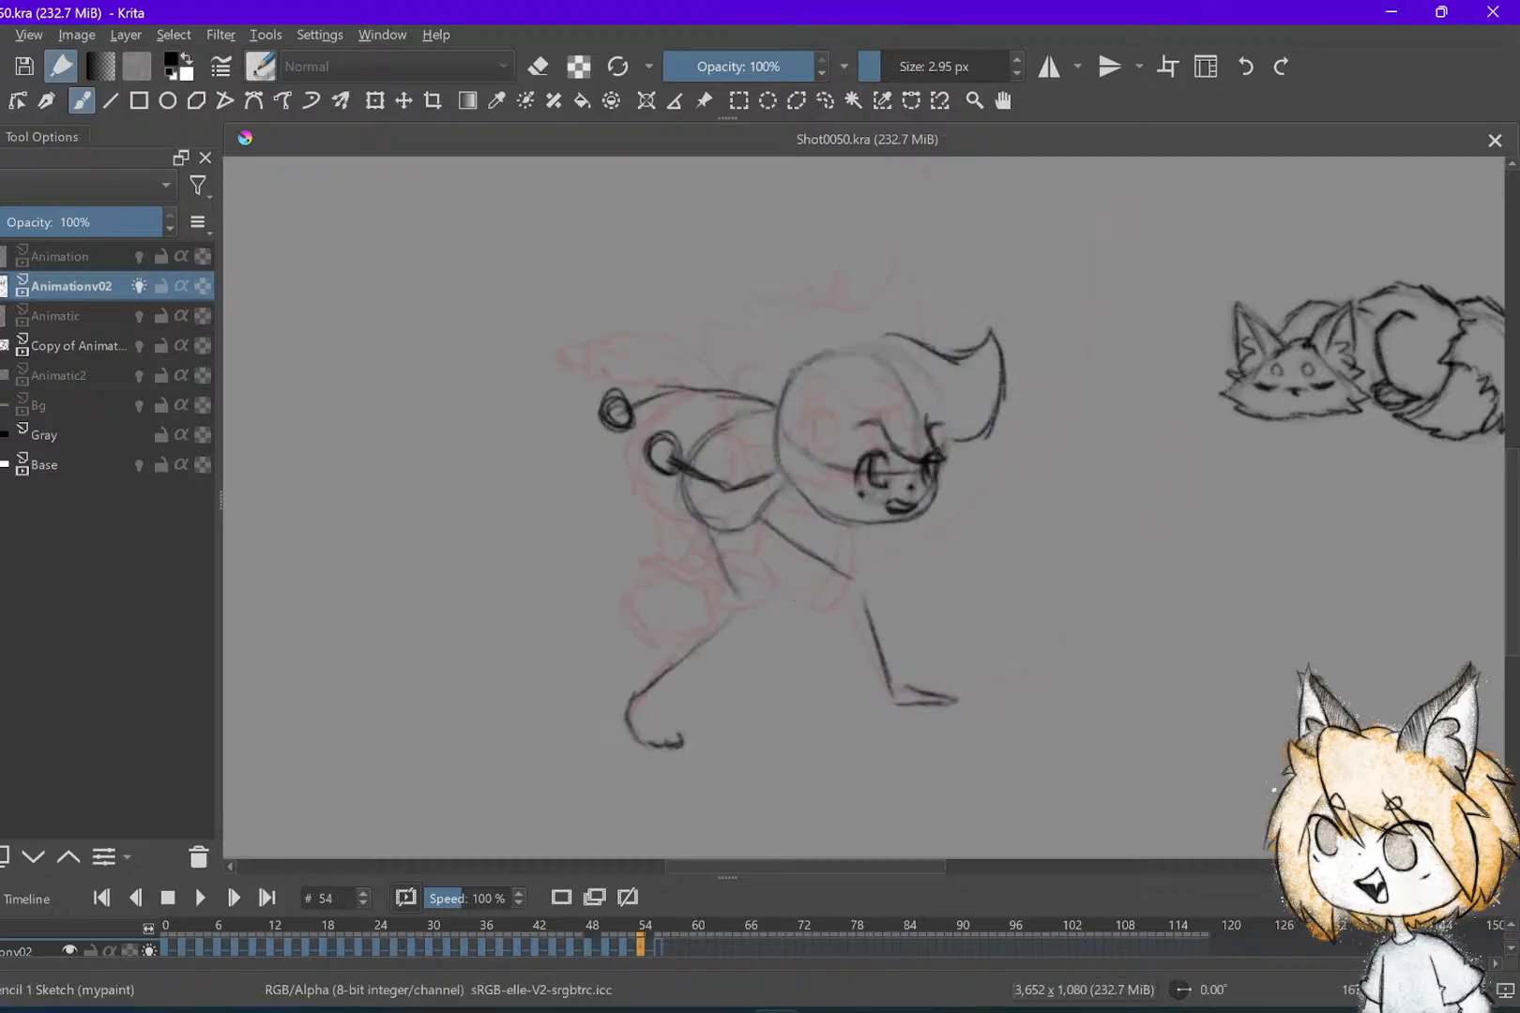
Draw the hair lock hanging beside the far eye to the chin in frame 54, save, and compare with frames 52 and 50
{"action": "mouse_move", "coordinate": [938, 424]}
{"action": "left_mouse_down"}
{"action": "mouse_move", "coordinate": [957, 517]}
{"action": "mouse_move", "coordinate": [934, 523]}
{"action": "left_mouse_up"}
{"action": "key", "text": "ctrl+z"}
{"action": "key", "text": "ctrl+z"}
{"action": "key", "text": "ctrl+z"}
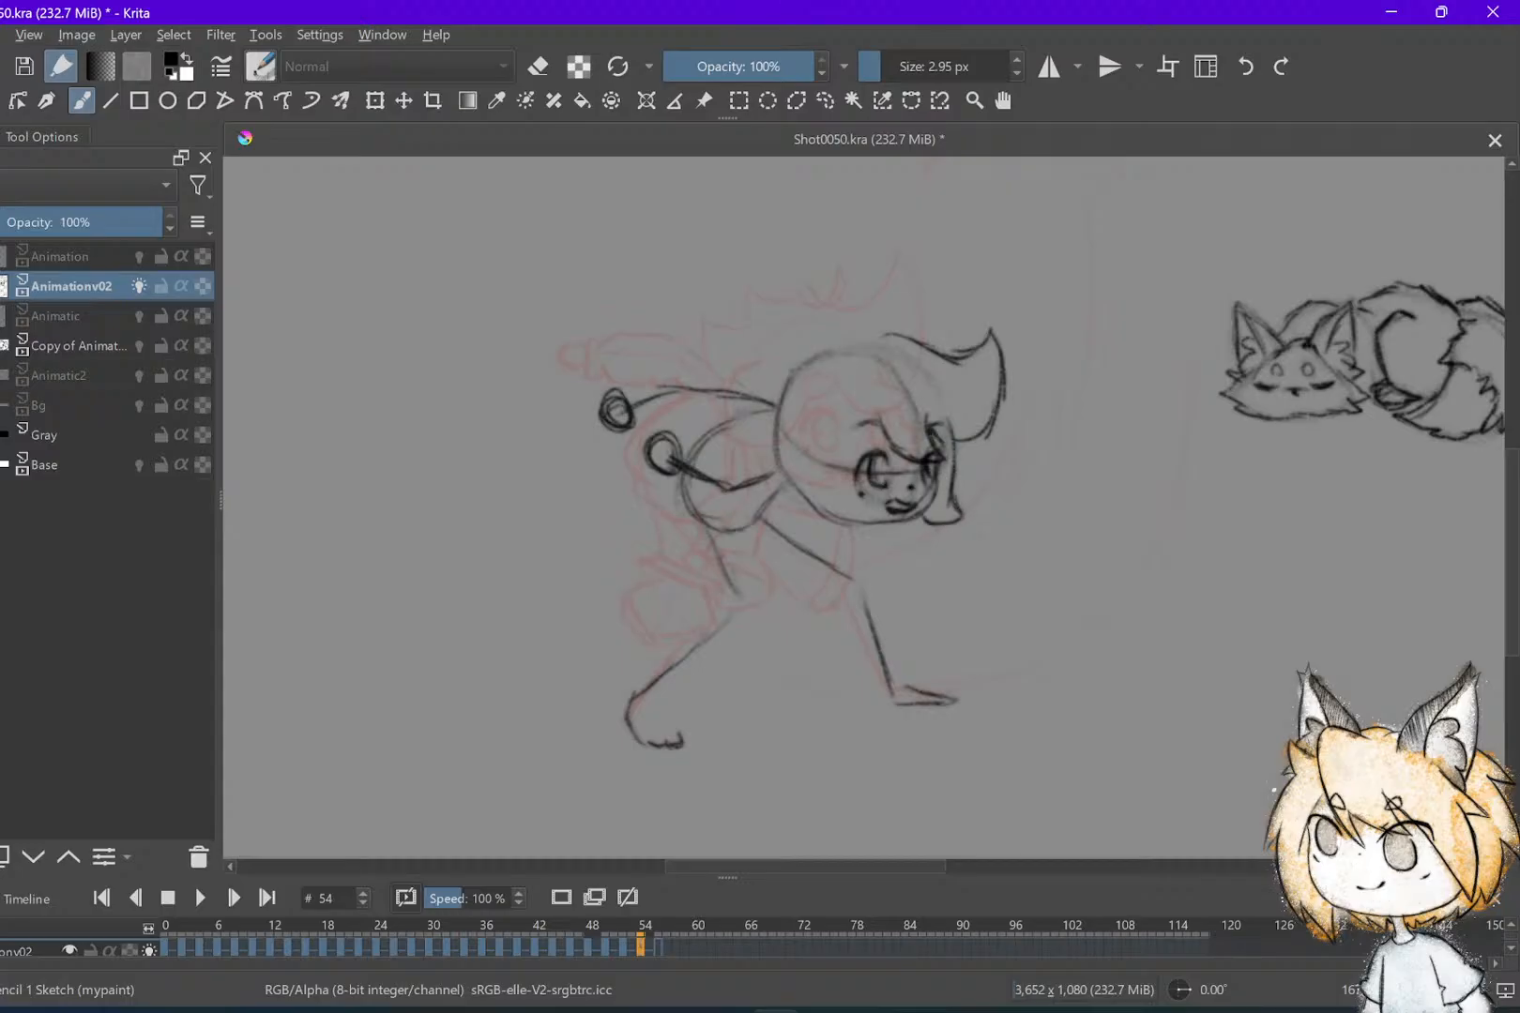
{"action": "key", "text": "ctrl+s"}
{"action": "key", "text": "Left"}
{"action": "key", "text": "Right"}
{"action": "key", "text": "Left"}
{"action": "key", "text": "Right"}
{"action": "key", "text": "Left"}
{"action": "key", "text": "Left"}
{"action": "key", "text": "Right"}
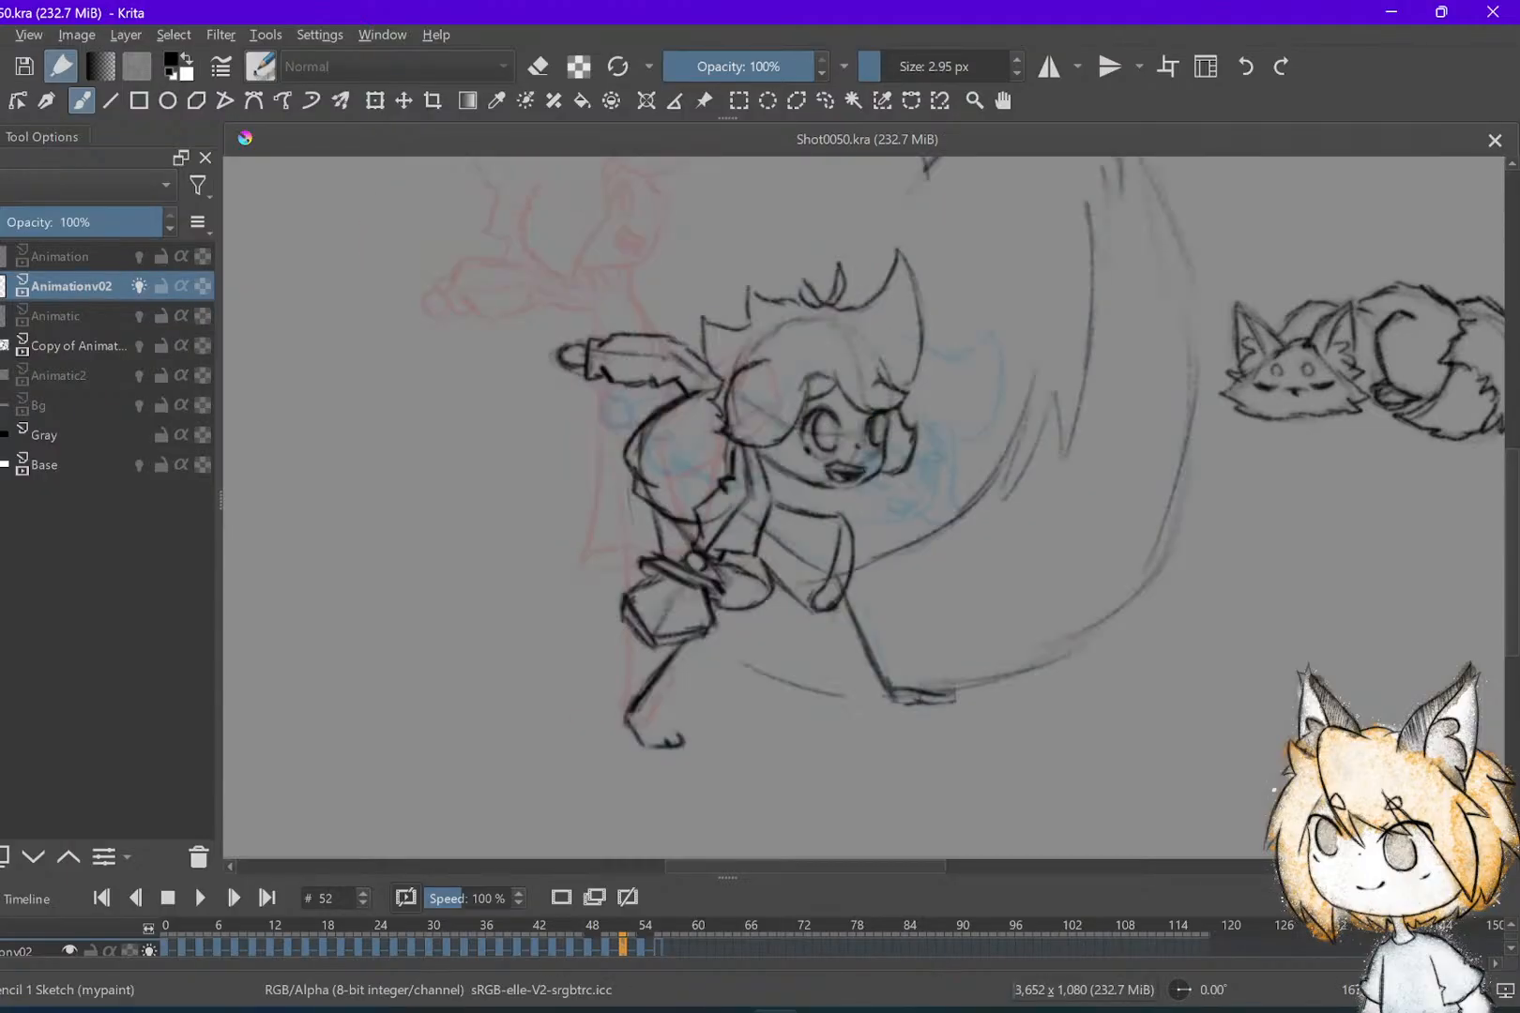
Add a short slanted stroke above the near eye in frame 54 and check it against the earlier frames
{"action": "key", "text": "Right"}
{"action": "left_click_drag", "start_coordinate": [855, 441], "coordinate": [874, 431]}
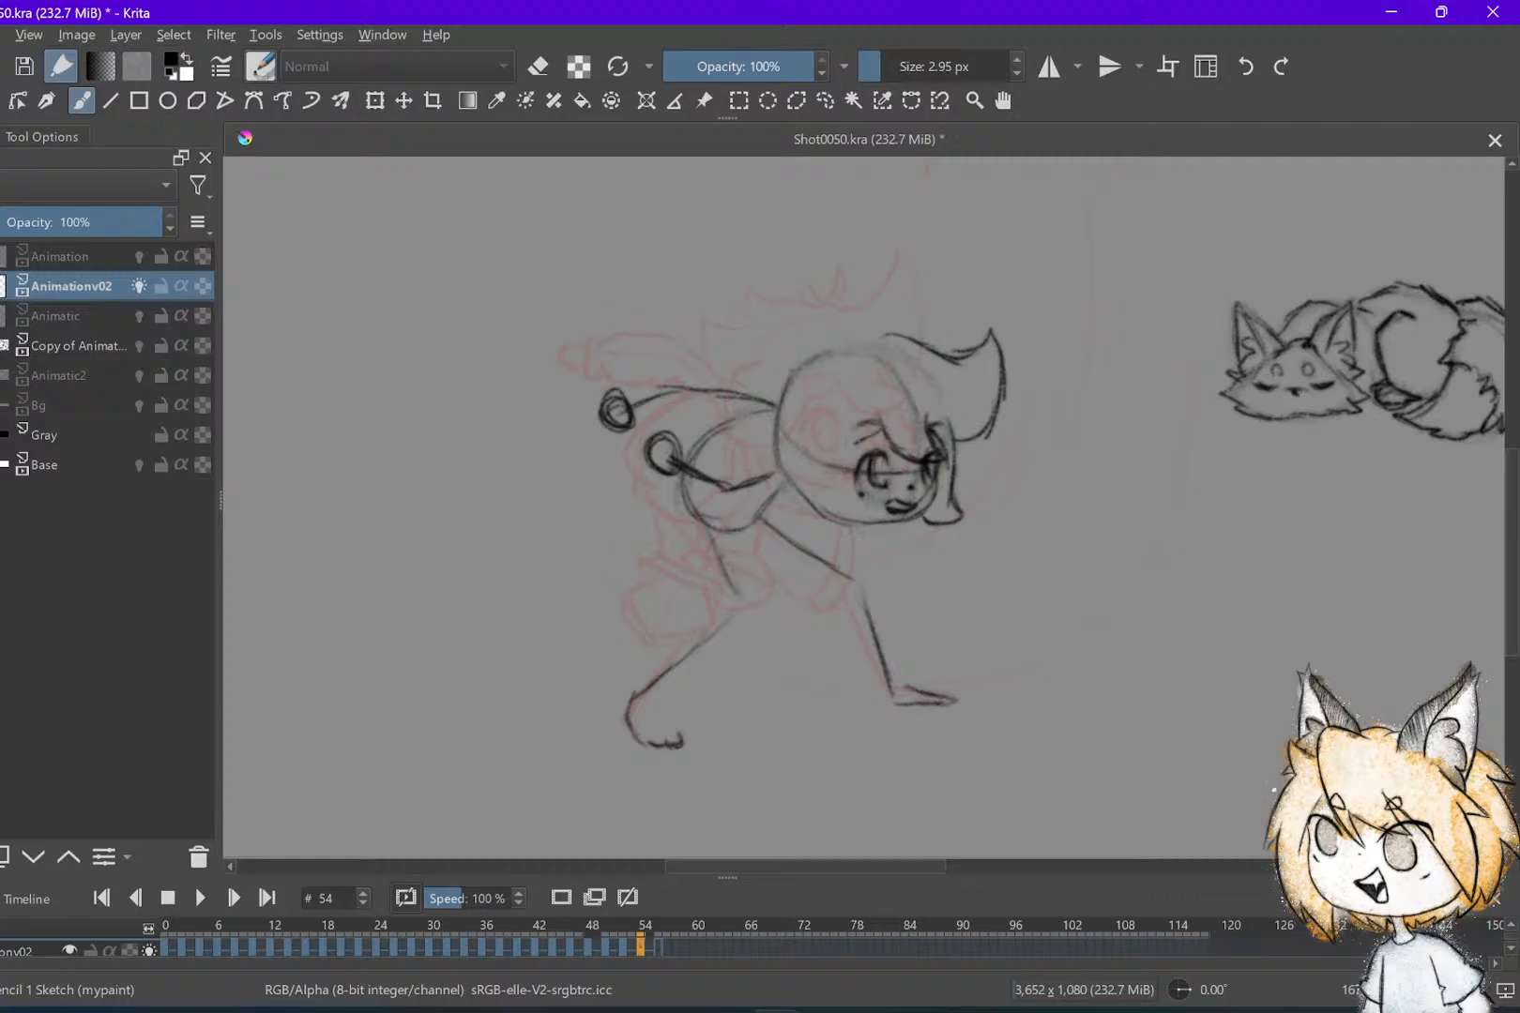
{"action": "key", "text": "Left"}
{"action": "key", "text": "Right"}
{"action": "key", "text": "Left"}
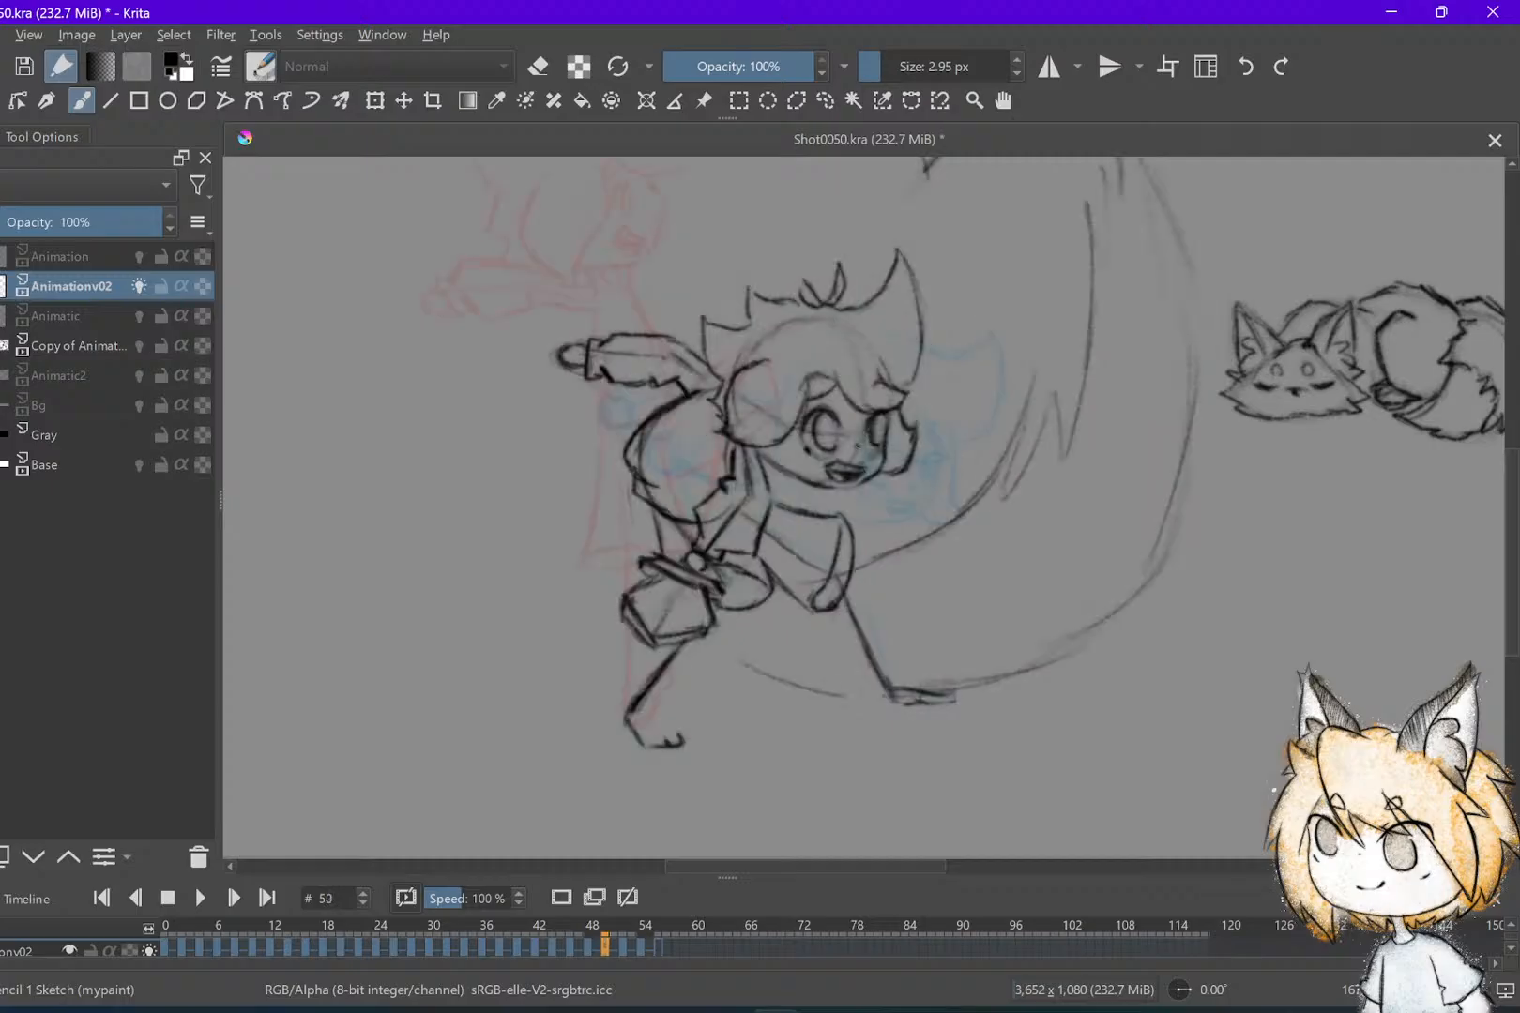
{"action": "key", "text": "Left"}
{"action": "key", "text": "Right"}
{"action": "key", "text": "Right"}
Draw the near-side hair lock framing the cheek down to the jaw in frame 54, comparing it with the earlier frames
{"action": "mouse_move", "coordinate": [857, 424]}
{"action": "left_mouse_down"}
{"action": "mouse_move", "coordinate": [844, 507]}
{"action": "mouse_move", "coordinate": [802, 527]}
{"action": "left_mouse_up"}
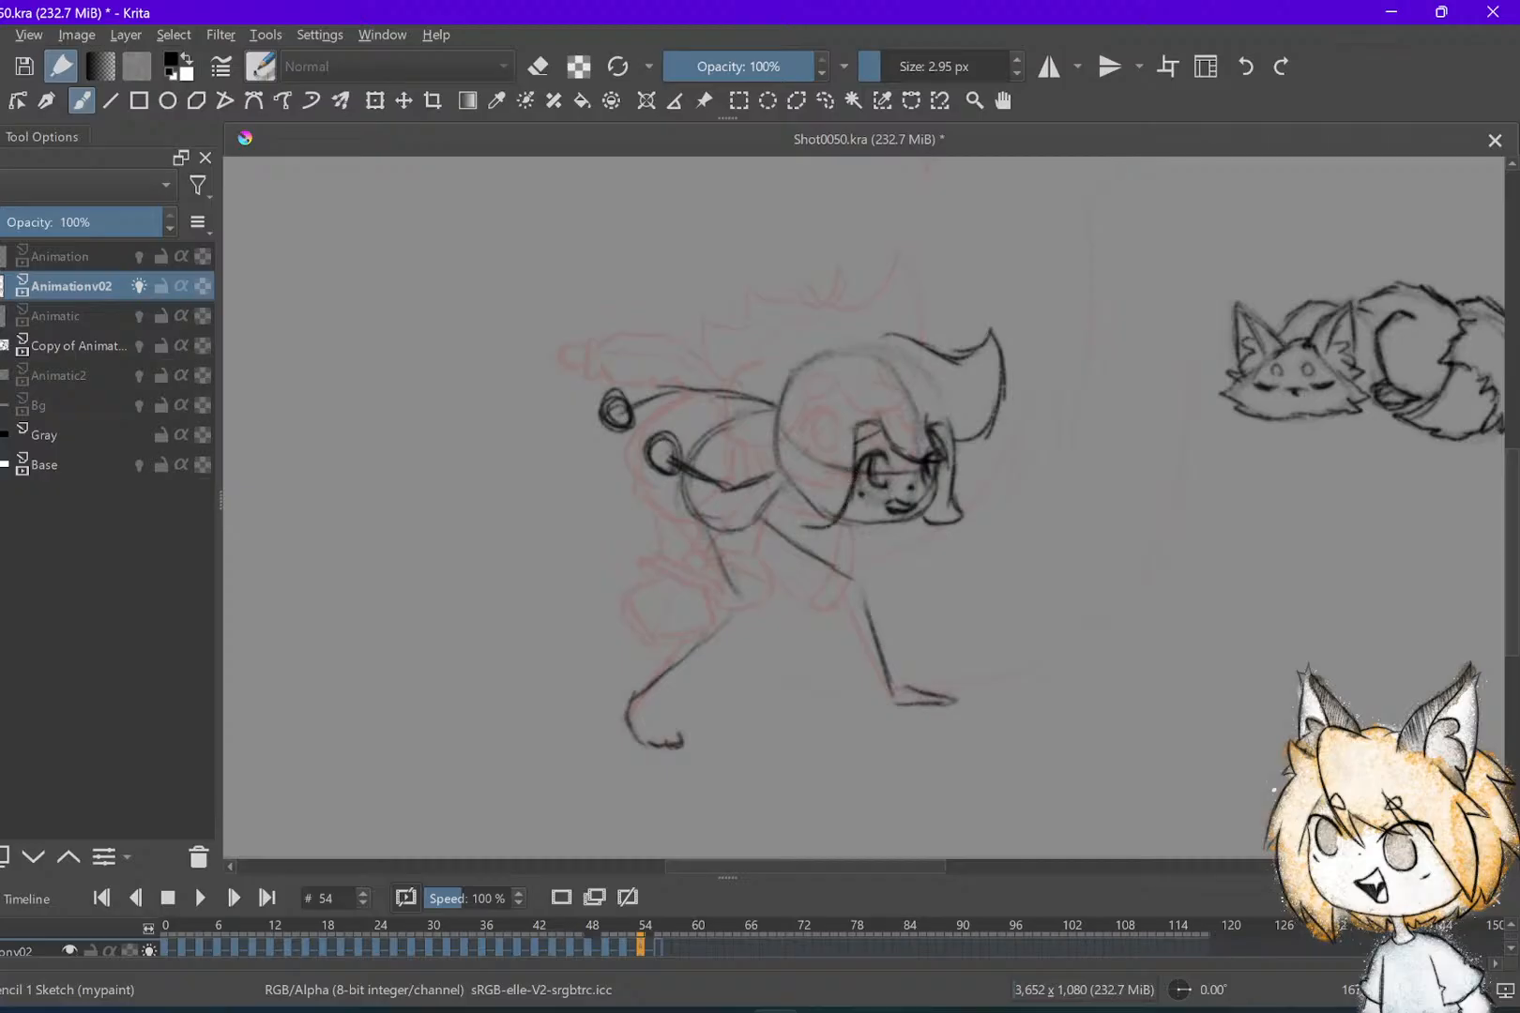
{"action": "mouse_move", "coordinate": [815, 420]}
{"action": "left_mouse_down"}
{"action": "mouse_move", "coordinate": [784, 527]}
{"action": "mouse_move", "coordinate": [821, 530]}
{"action": "left_mouse_up"}
{"action": "key", "text": "Left"}
{"action": "key", "text": "Left"}
{"action": "key", "text": "Right"}
{"action": "key", "text": "Right"}
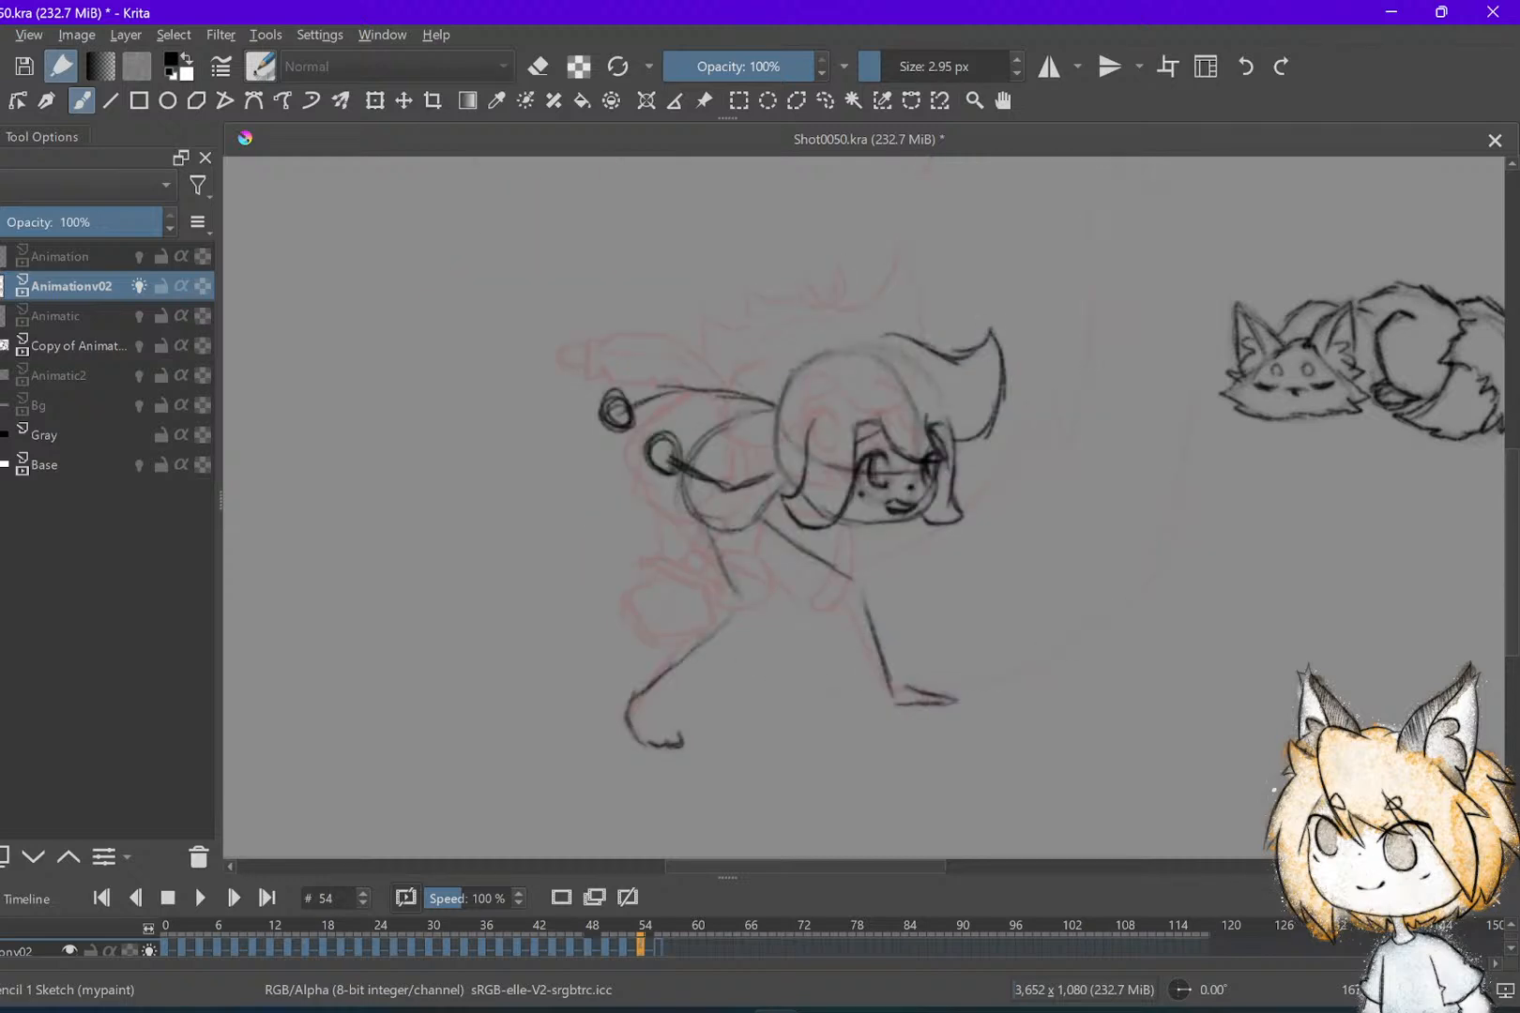
Draw a small curved hair tuft on top of the head in frame 54, using the earlier frames as reference
{"action": "key", "text": "Left"}
{"action": "key", "text": "Left"}
{"action": "key", "text": "Right"}
{"action": "key", "text": "Right"}
{"action": "key", "text": "Left"}
{"action": "key", "text": "Left"}
{"action": "key", "text": "Right"}
{"action": "key", "text": "Right"}
{"action": "mouse_move", "coordinate": [879, 330]}
{"action": "left_mouse_down"}
{"action": "mouse_move", "coordinate": [873, 301]}
{"action": "mouse_move", "coordinate": [888, 334]}
{"action": "left_mouse_up"}
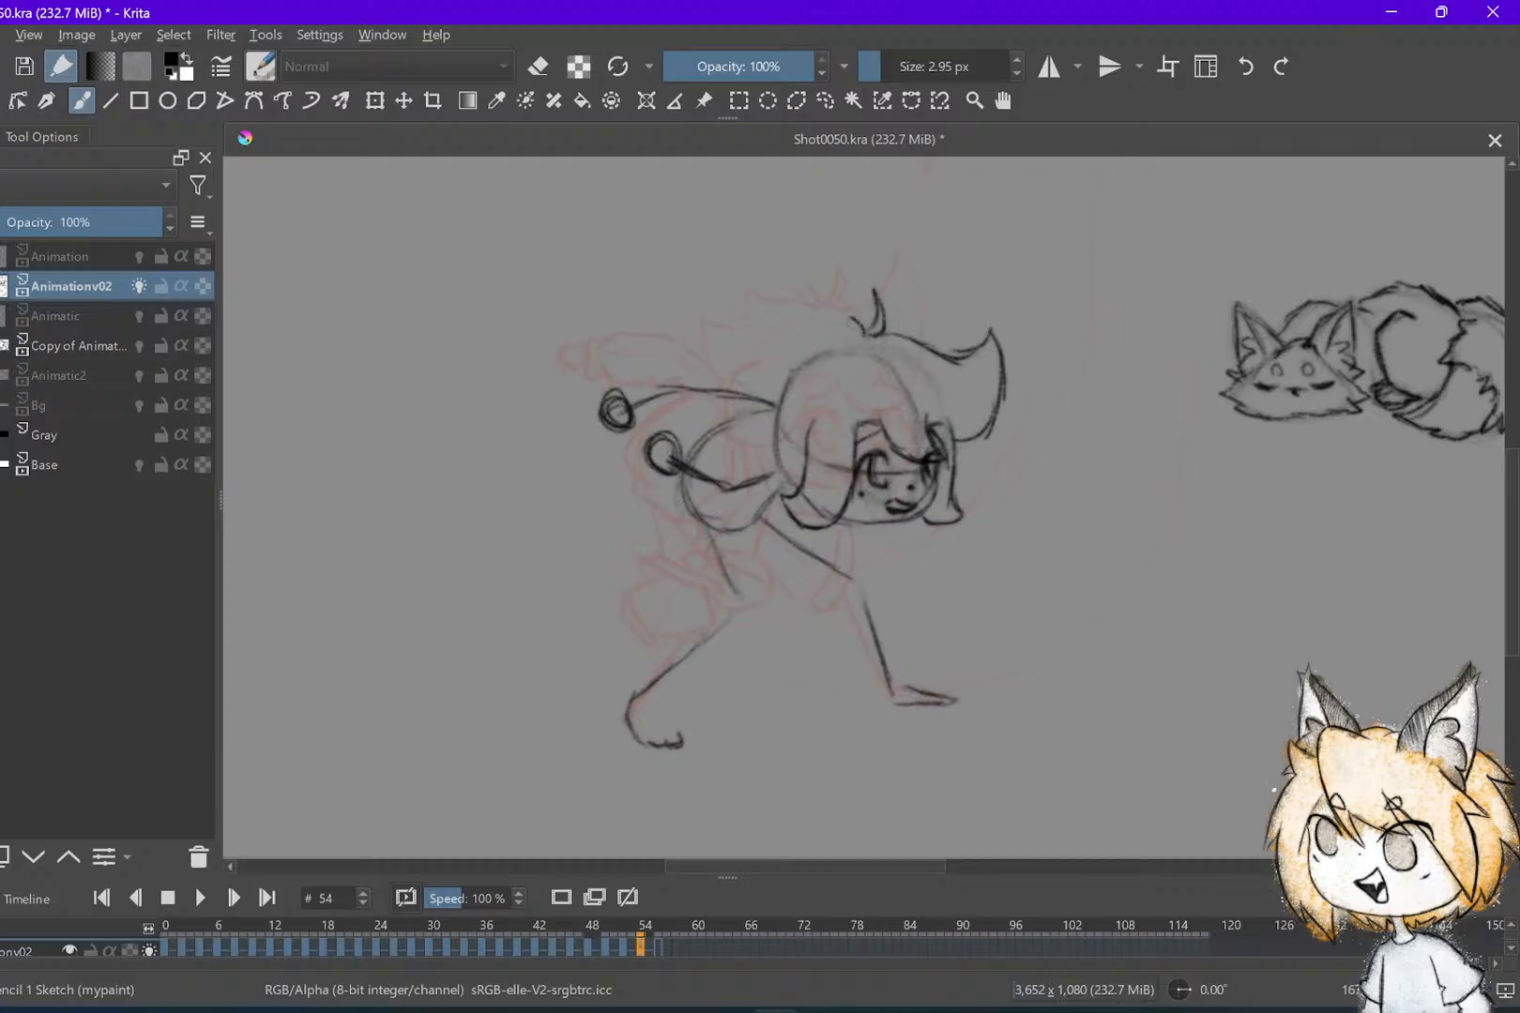
Flip between frame 54 and the preceding frames to compare the head and hair shapes
{"action": "key", "text": "Left"}
{"action": "key", "text": "Left"}
{"action": "key", "text": "Right"}
{"action": "key", "text": "Right"}
{"action": "key", "text": "Left"}
{"action": "key", "text": "Left"}
{"action": "key", "text": "Right"}
{"action": "key", "text": "Right"}
{"action": "key", "text": "Left"}
{"action": "key", "text": "Left"}
{"action": "key", "text": "Right"}
{"action": "key", "text": "Right"}
{"action": "key", "text": "Left"}
{"action": "key", "text": "Left"}
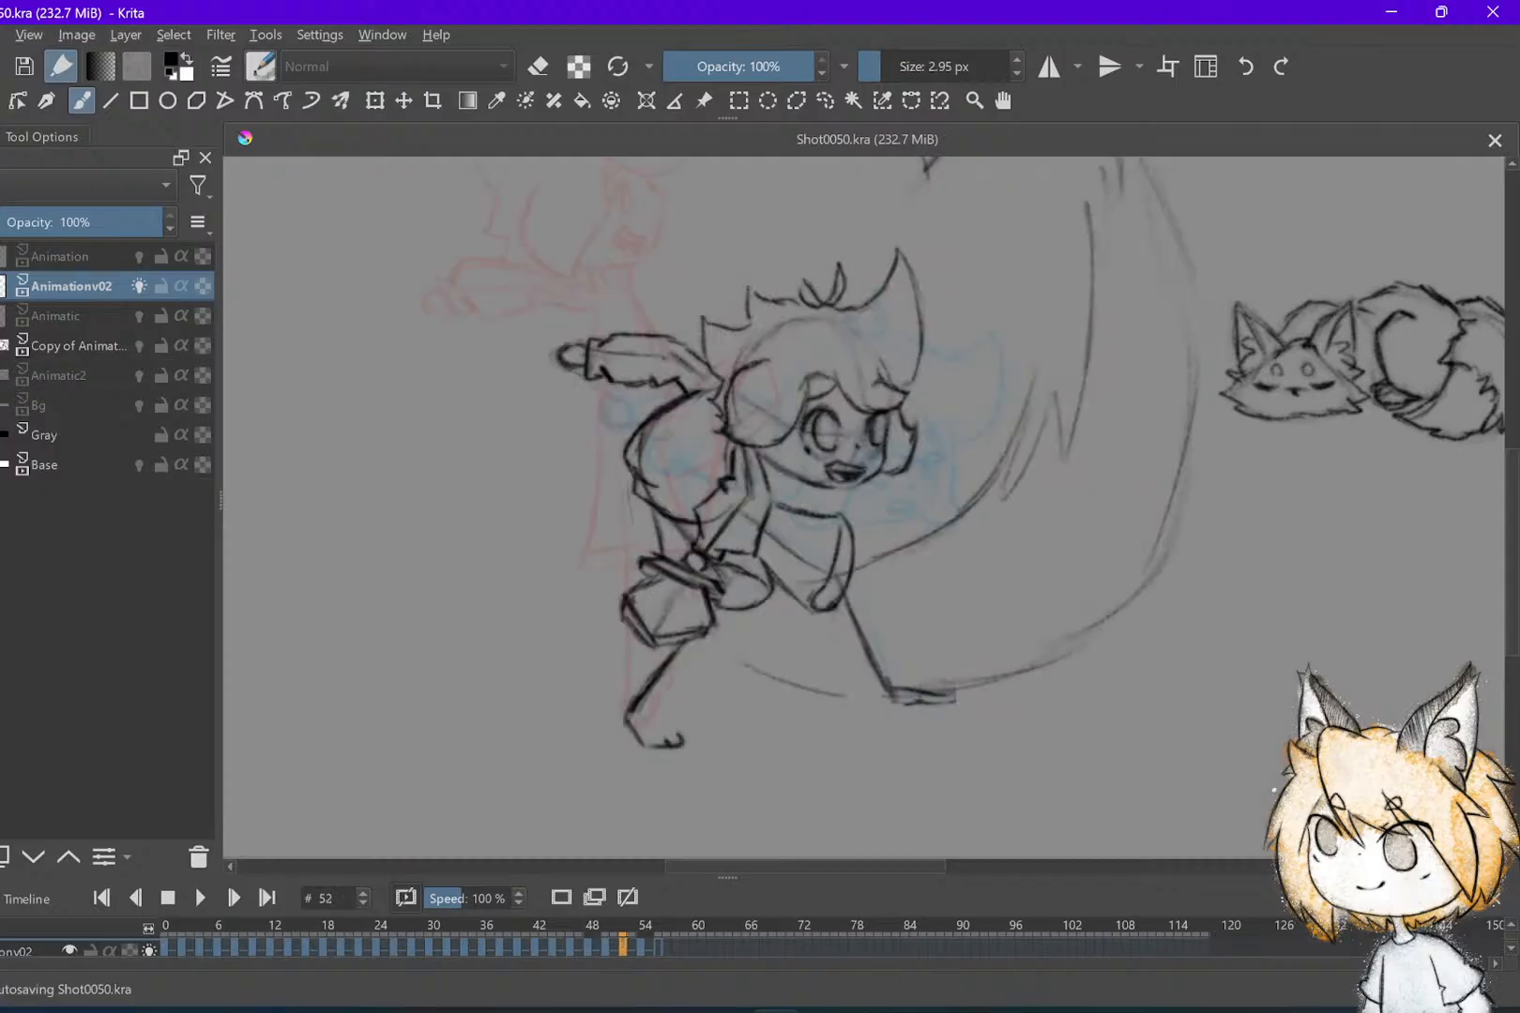
Draw the hair outline from the top tuft over the back of the head in frame 54 and check it against frame 52
{"action": "key", "text": "Right"}
{"action": "key", "text": "Right"}
{"action": "mouse_move", "coordinate": [820, 330]}
{"action": "left_mouse_down"}
{"action": "mouse_move", "coordinate": [788, 333]}
{"action": "mouse_move", "coordinate": [754, 411]}
{"action": "left_mouse_up"}
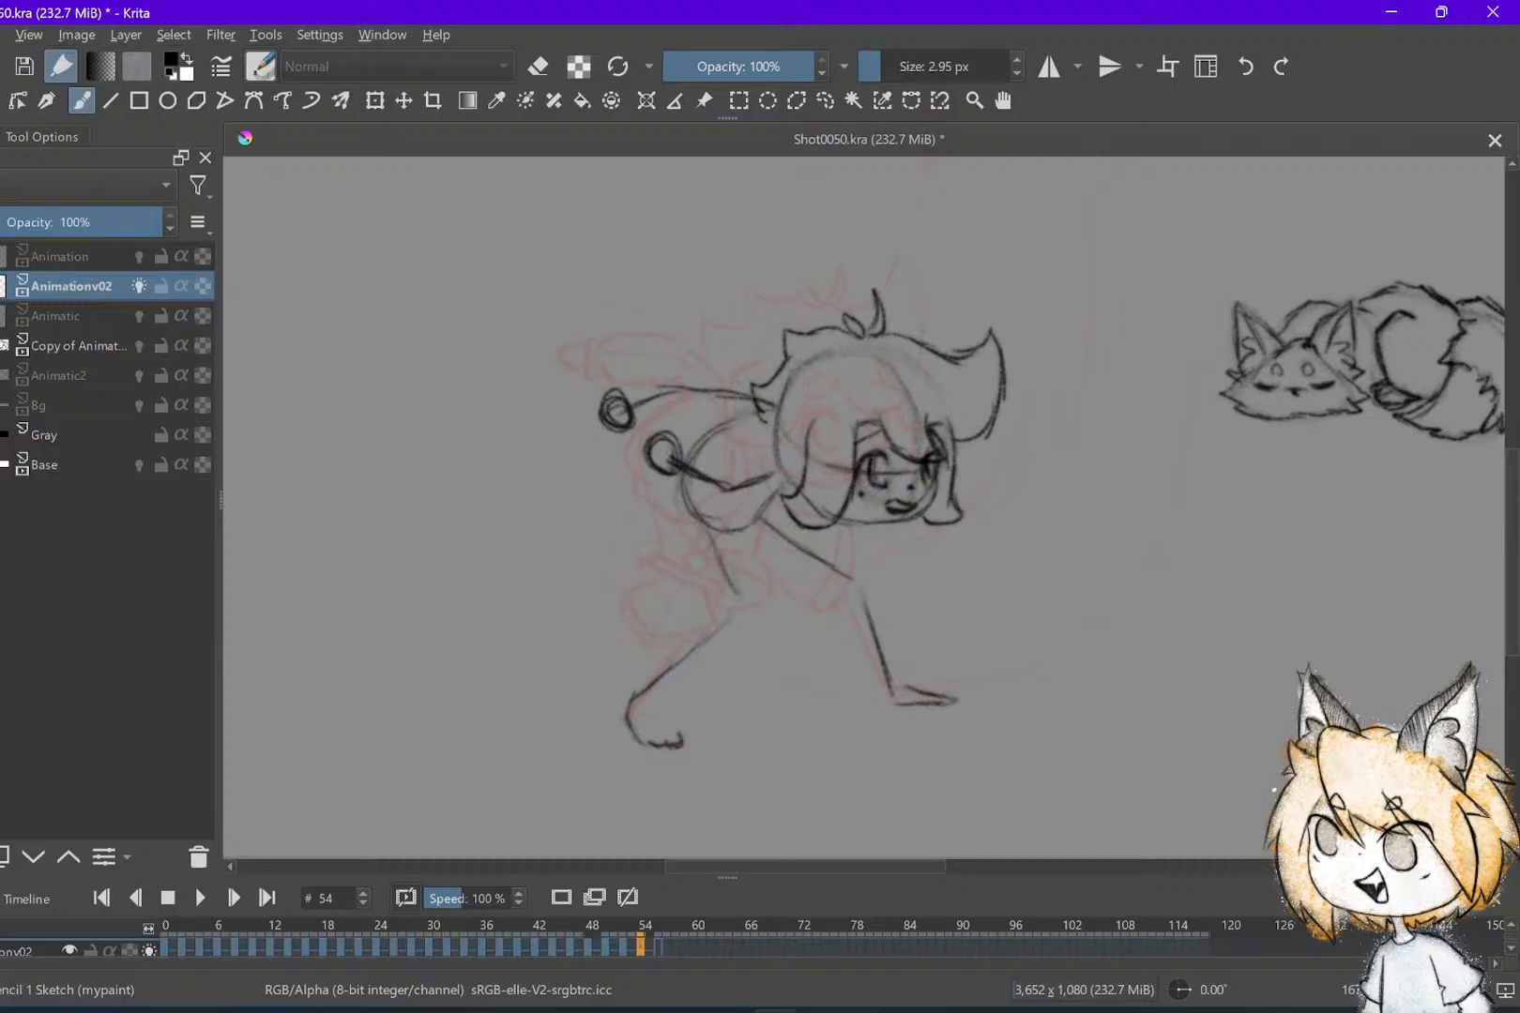
{"action": "key", "text": "Left"}
{"action": "key", "text": "Left"}
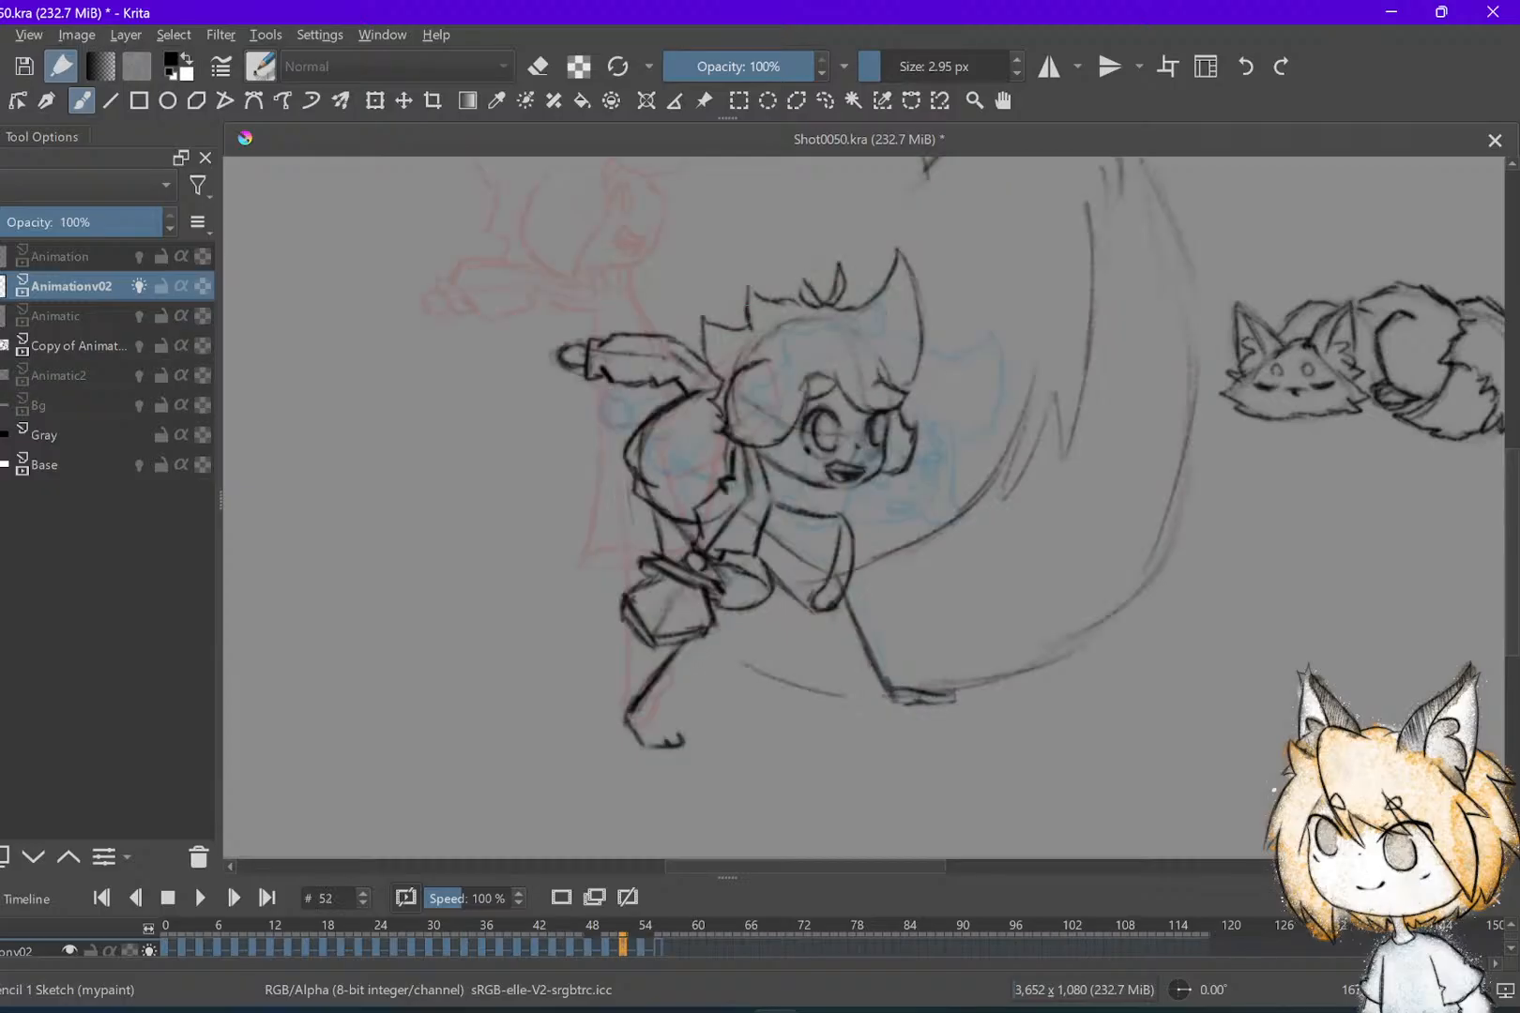
Draw the jagged hair tufts down the back of the head to the nape in frame 54 and save the file
{"action": "scroll", "coordinate": [863, 507], "scroll_direction": "down", "scroll_amount": 1}
{"action": "key", "text": "Right"}
{"action": "key", "text": "Right"}
{"action": "scroll", "coordinate": [864, 507], "scroll_direction": "up", "scroll_amount": 1}
{"action": "key", "text": "Left"}
{"action": "key", "text": "Right"}
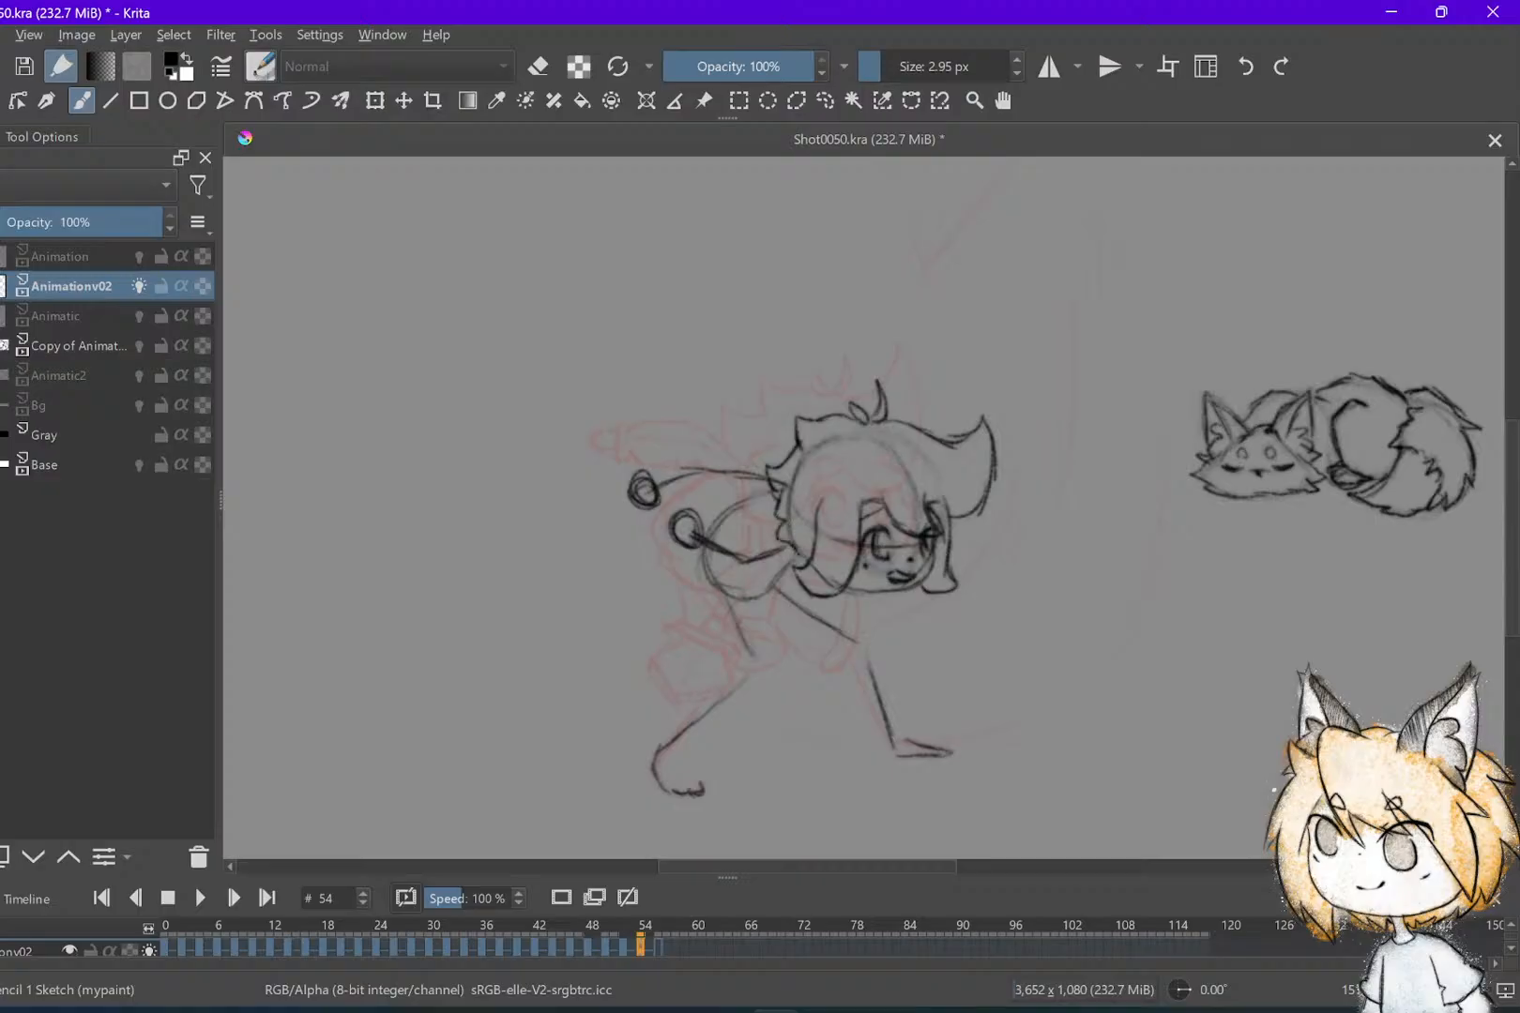
{"action": "key", "text": "Left"}
{"action": "key", "text": "ctrl+s"}
{"action": "scroll", "coordinate": [863, 507], "scroll_direction": "up", "scroll_amount": 2}
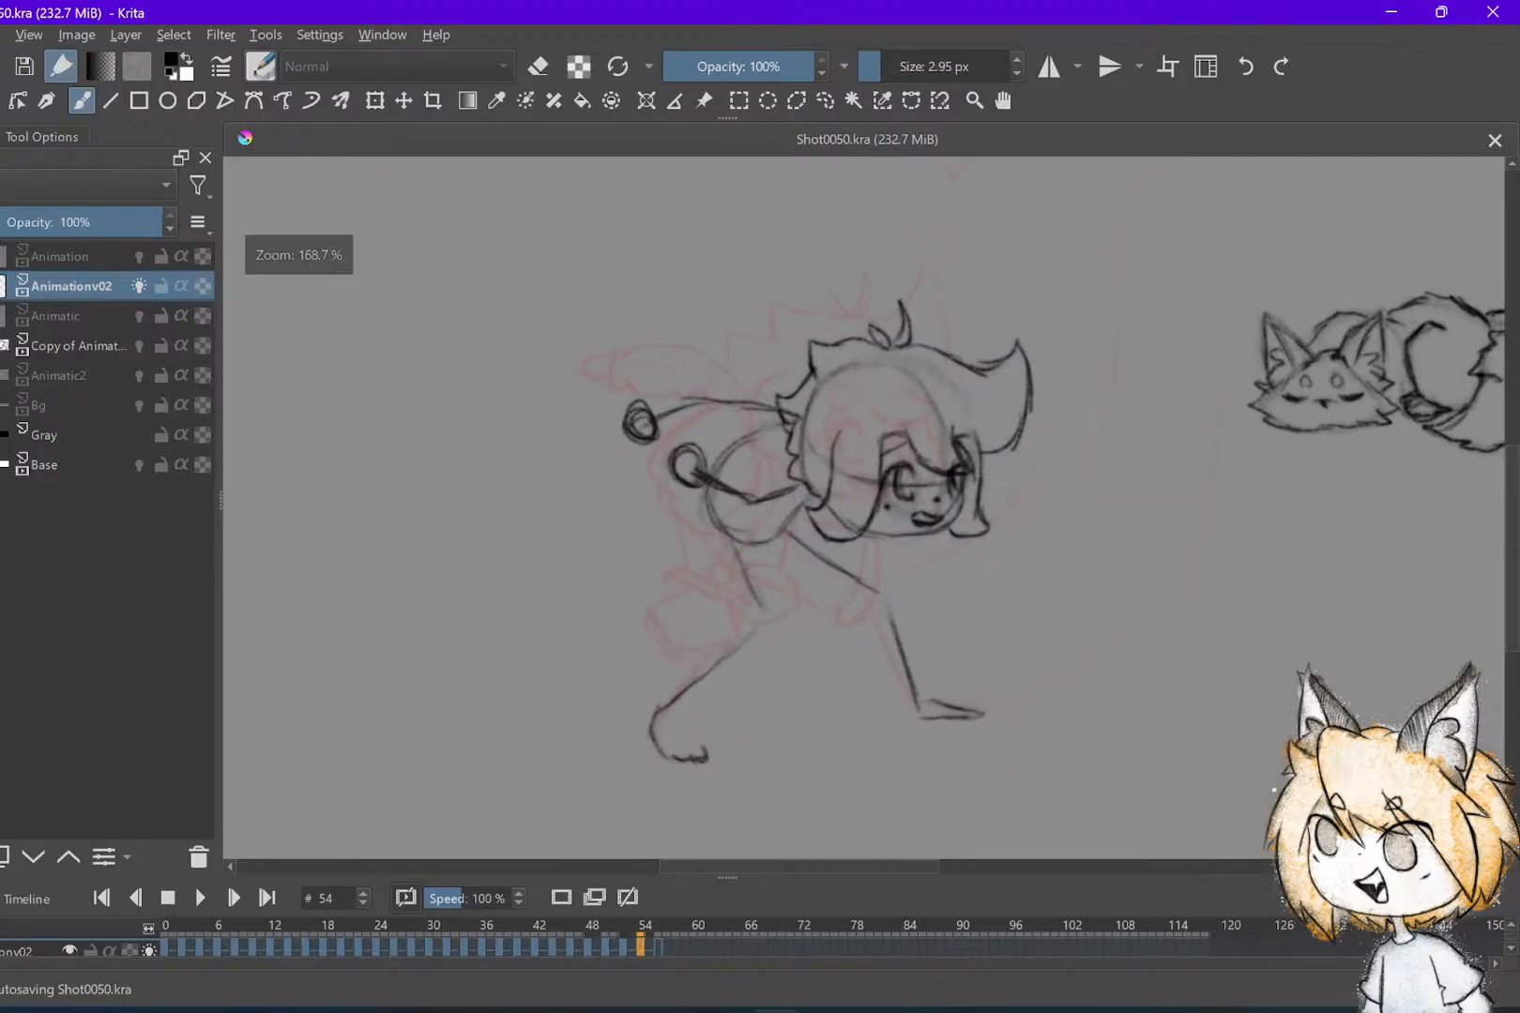
Compare the neighbouring frames, and clean up the near eye and face lines in frame 52 with small erasing and redrawing touches
{"action": "key", "text": "Left"}
{"action": "key", "text": "Left"}
{"action": "key", "text": "Left"}
{"action": "key", "text": "Right"}
{"action": "key", "text": "Right"}
{"action": "scroll", "coordinate": [985, 640], "scroll_direction": "down", "scroll_amount": 2}
{"action": "key", "text": "Left"}
{"action": "key", "text": "Right"}
{"action": "scroll", "coordinate": [849, 380], "scroll_direction": "up", "scroll_amount": 2}
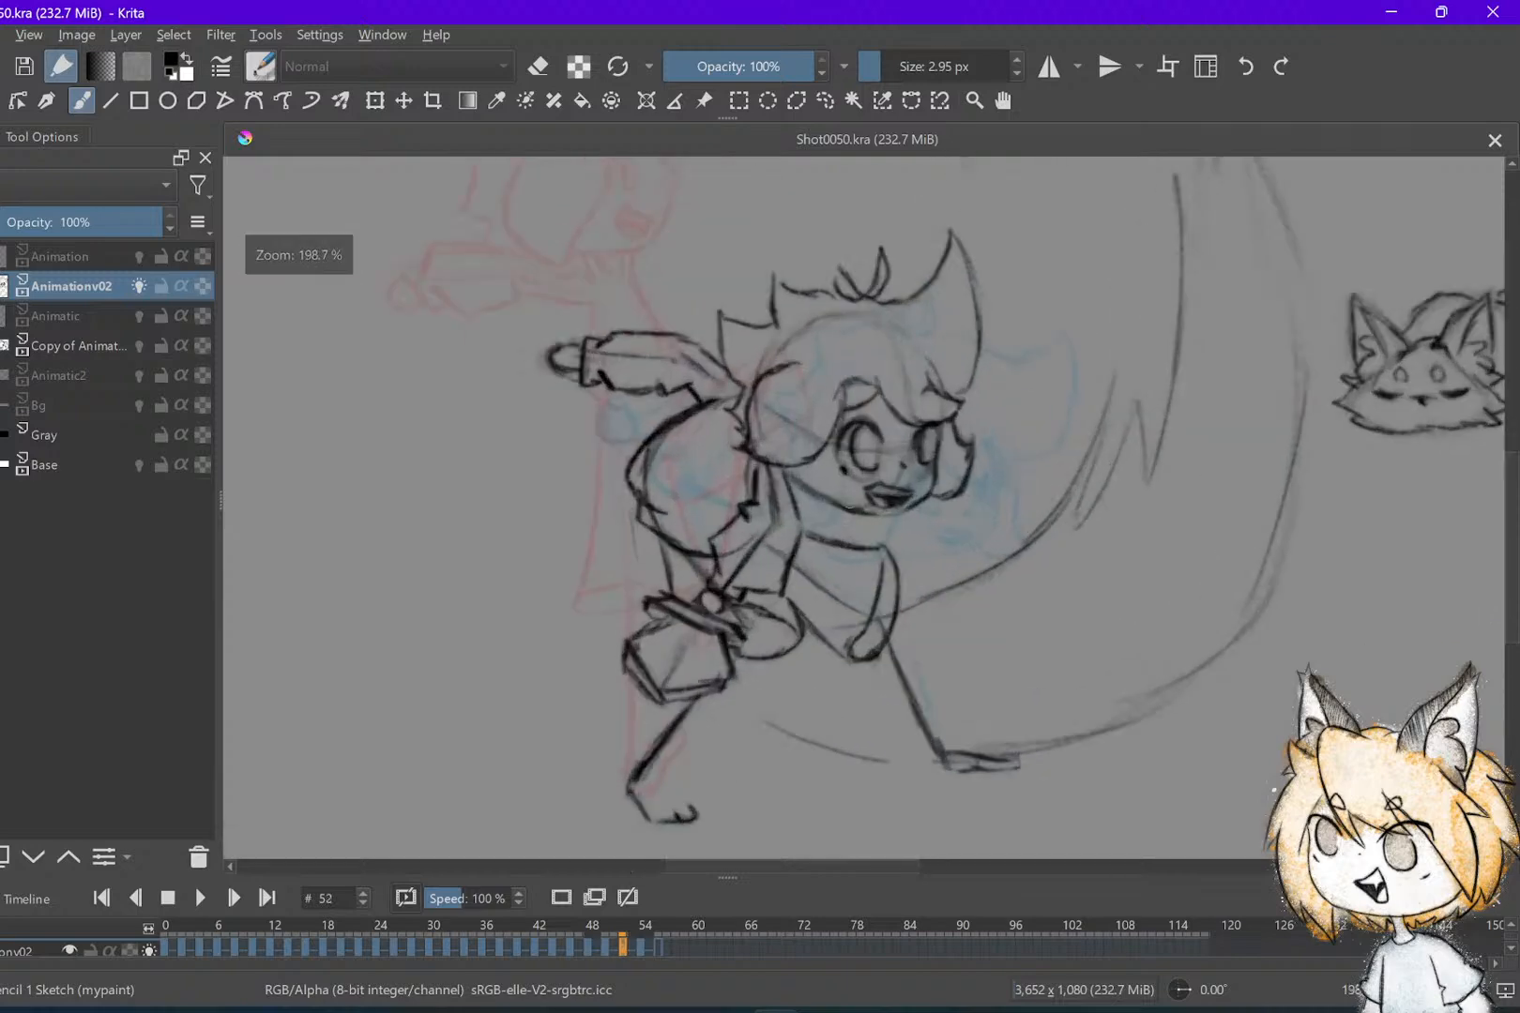
{"action": "key", "text": "e"}
{"action": "left_click_drag", "start_coordinate": [842, 373], "coordinate": [796, 372]}
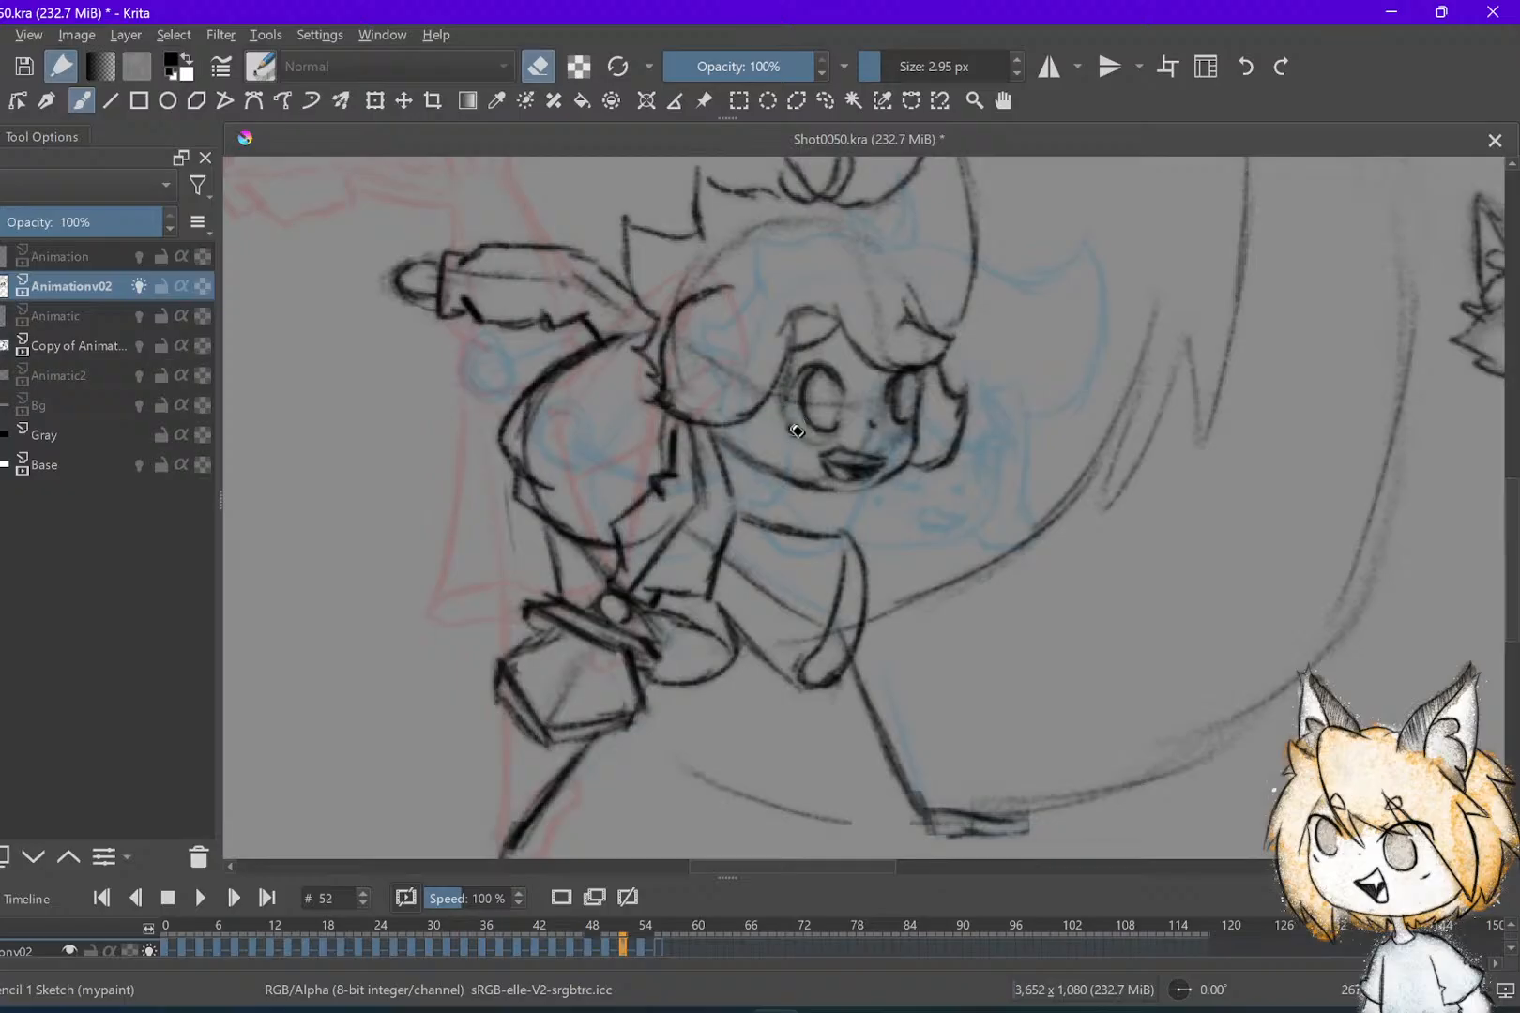
{"action": "key", "text": "e"}
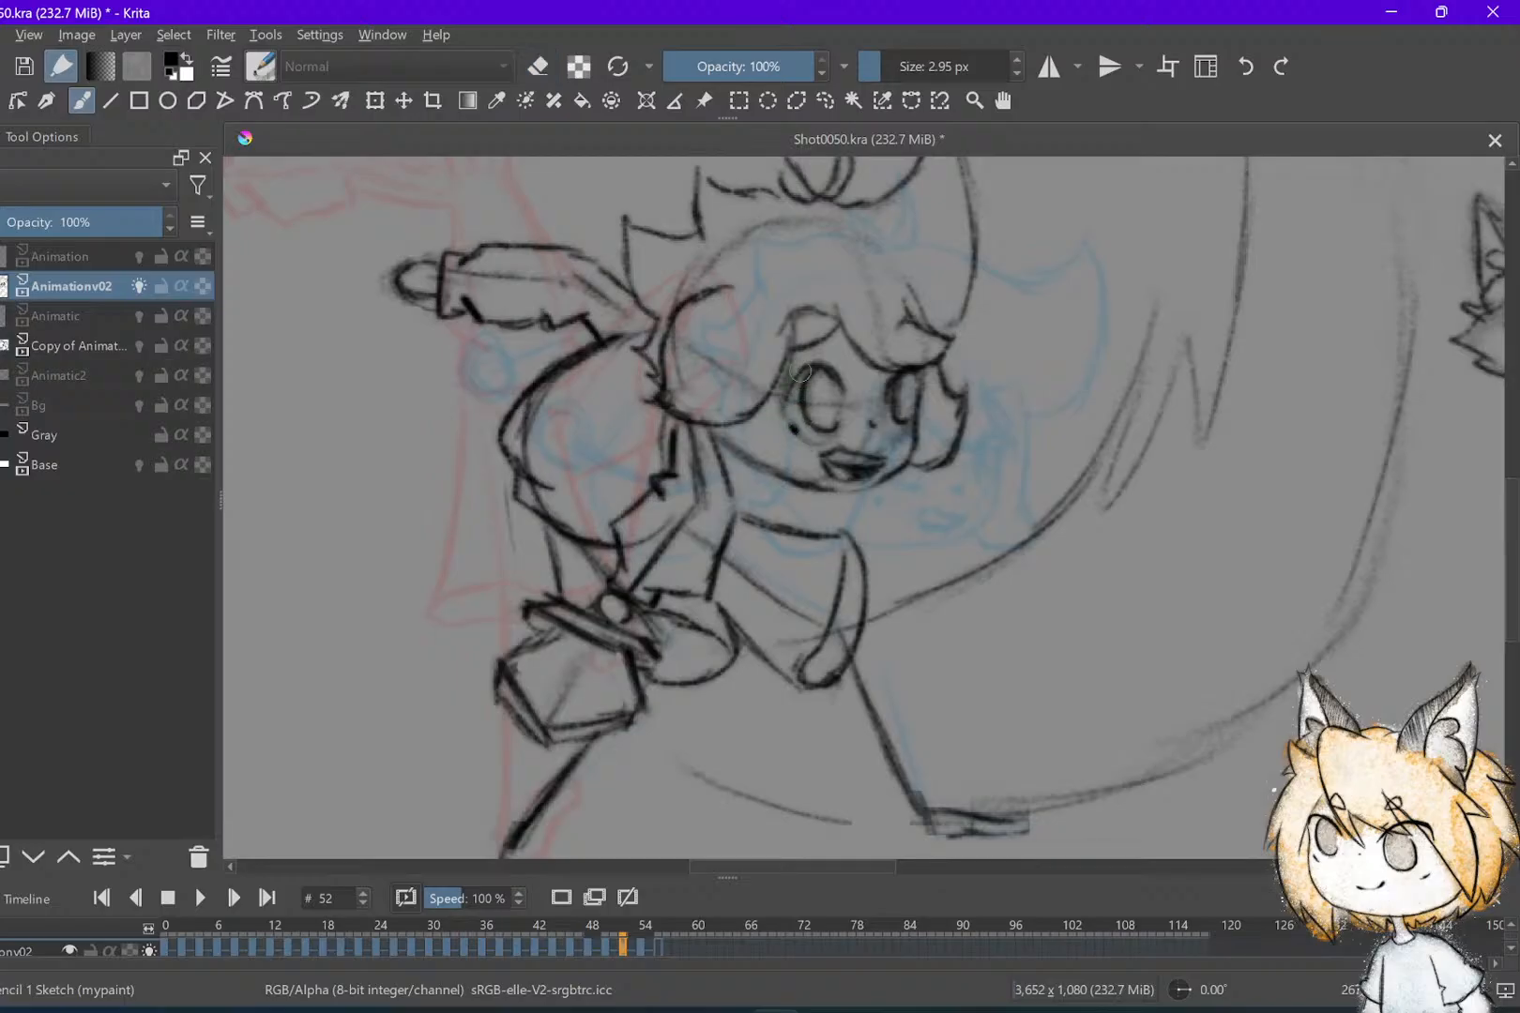
{"action": "key", "text": "e"}
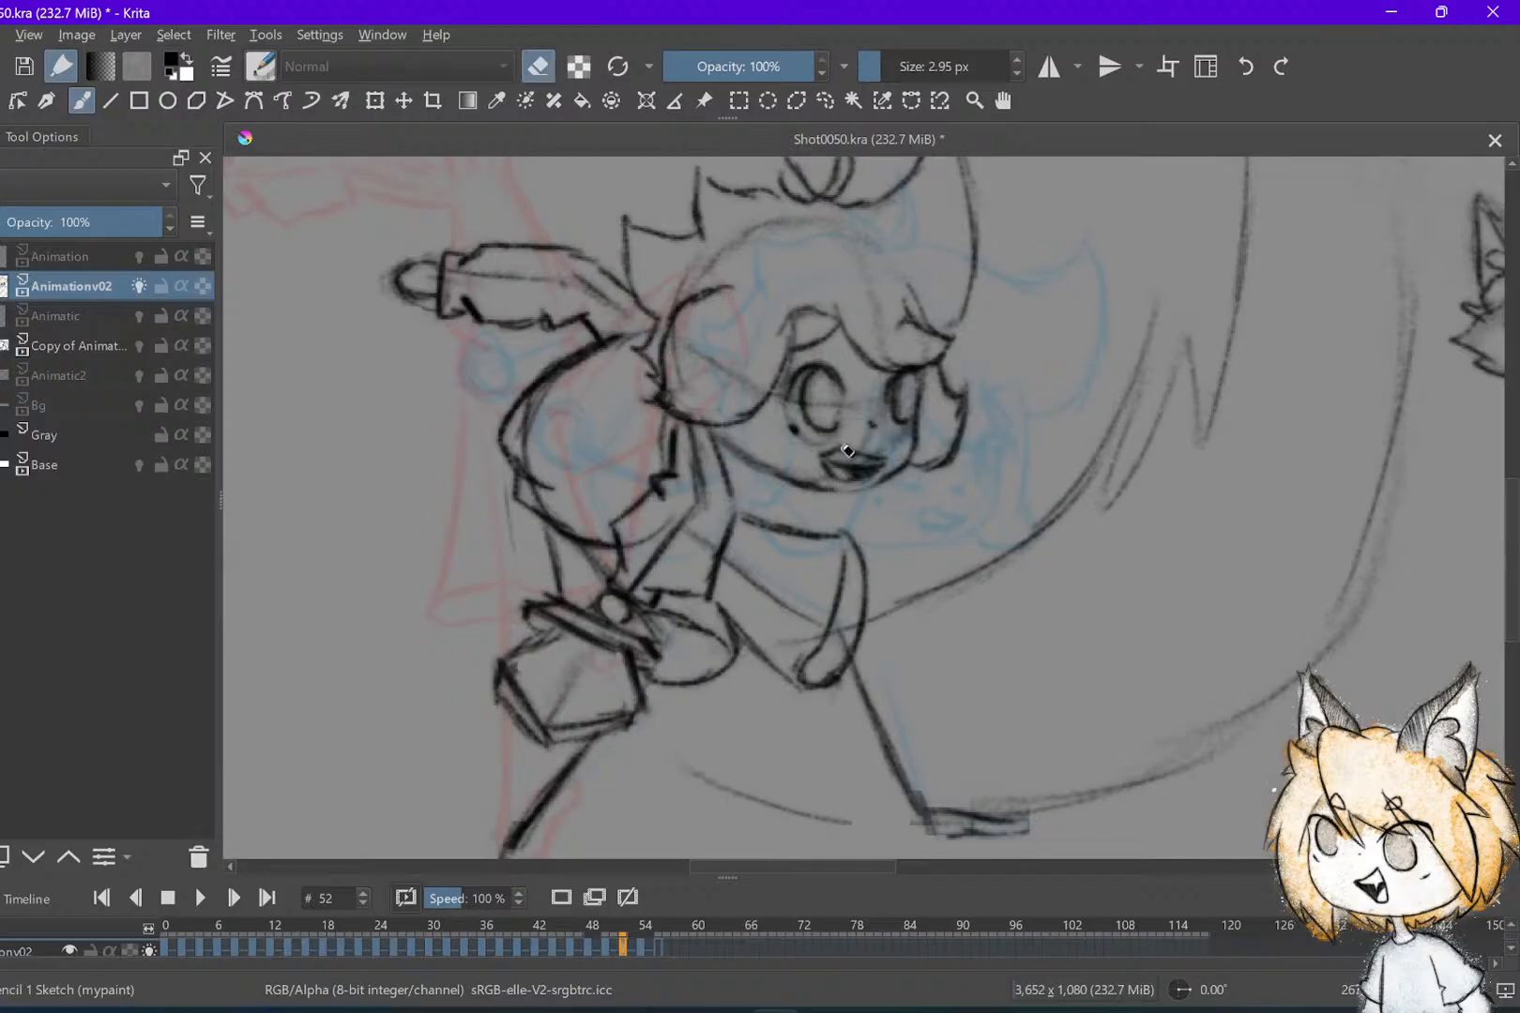
{"action": "key", "text": "e"}
Flip between frames 52 and 54 to compare the face and head position
{"action": "scroll", "coordinate": [833, 613], "scroll_direction": "down", "scroll_amount": 1}
{"action": "key", "text": "comma"}
{"action": "key", "text": "period"}
{"action": "key", "text": "period"}
{"action": "key", "text": "comma"}
{"action": "key", "text": "period"}
{"action": "key", "text": "e"}
{"action": "key", "text": "e"}
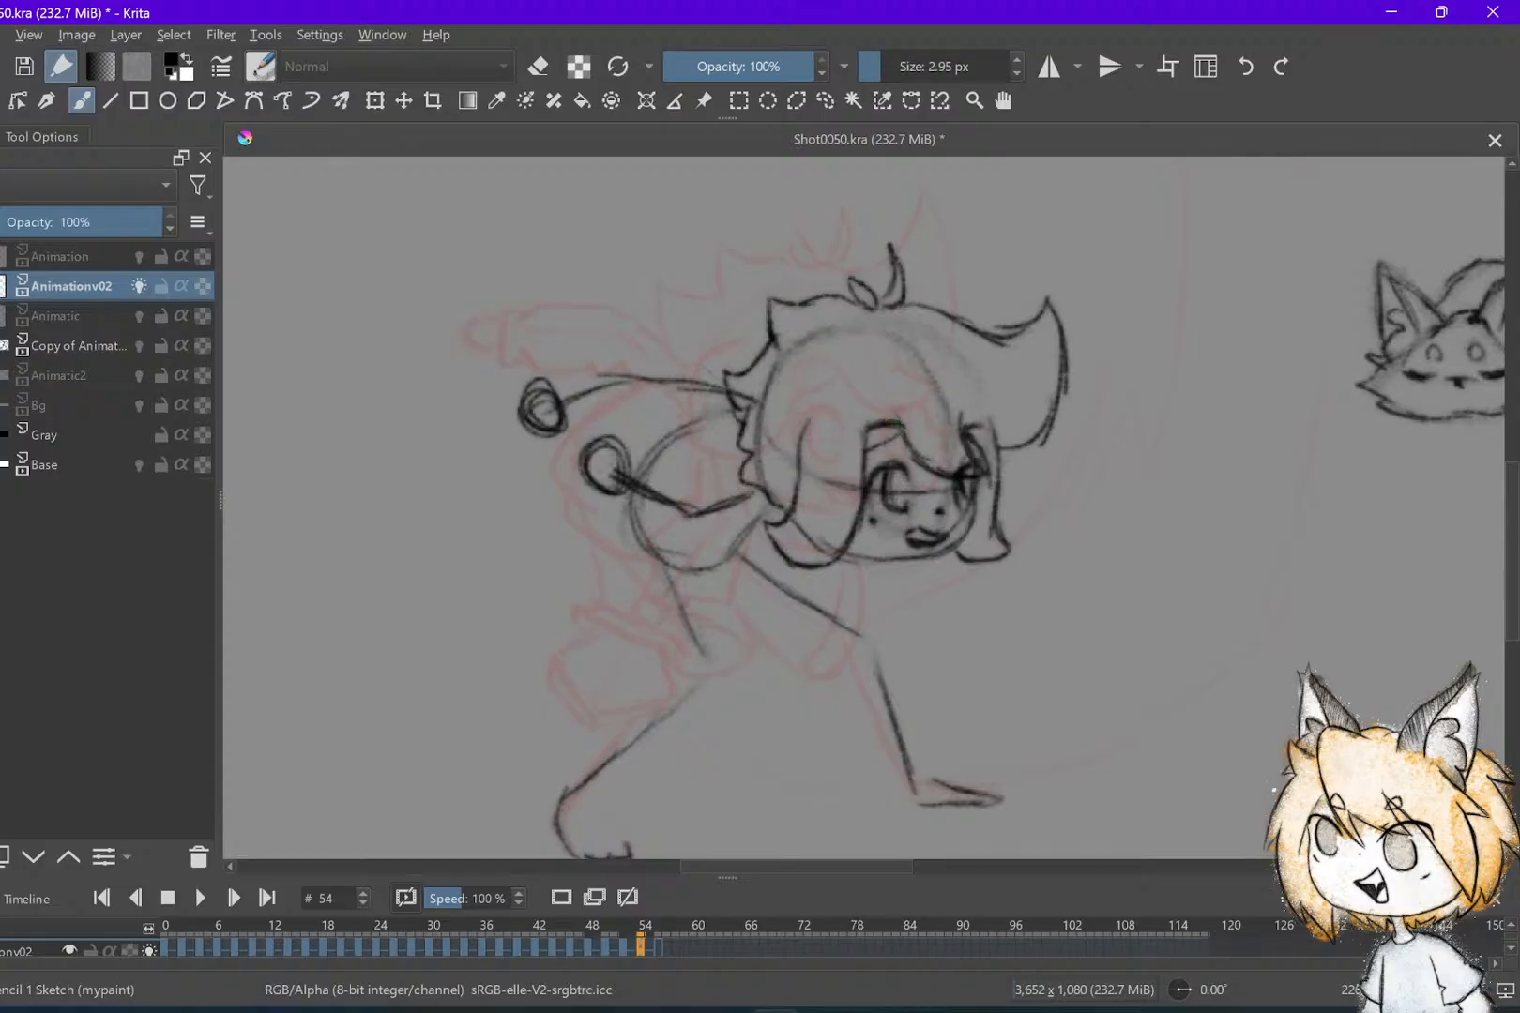
{"action": "scroll", "coordinate": [924, 657], "scroll_direction": "down", "scroll_amount": 2}
{"action": "scroll", "coordinate": [976, 651], "scroll_direction": "up", "scroll_amount": 3}
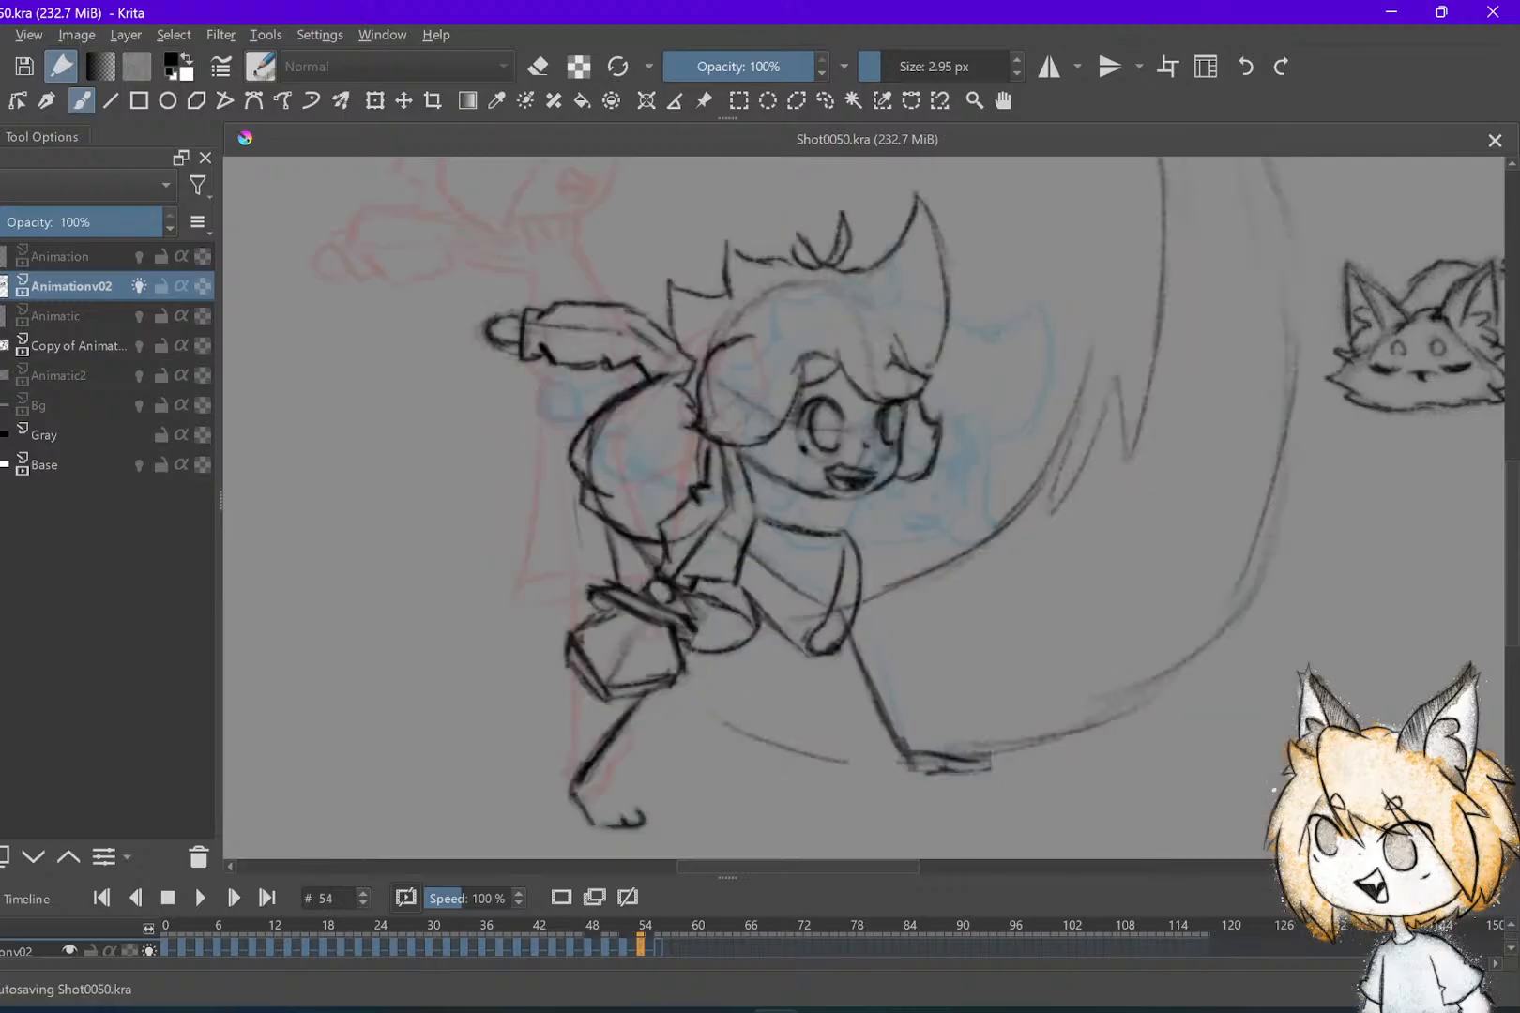
{"action": "key", "text": "comma"}
{"action": "key", "text": "period"}
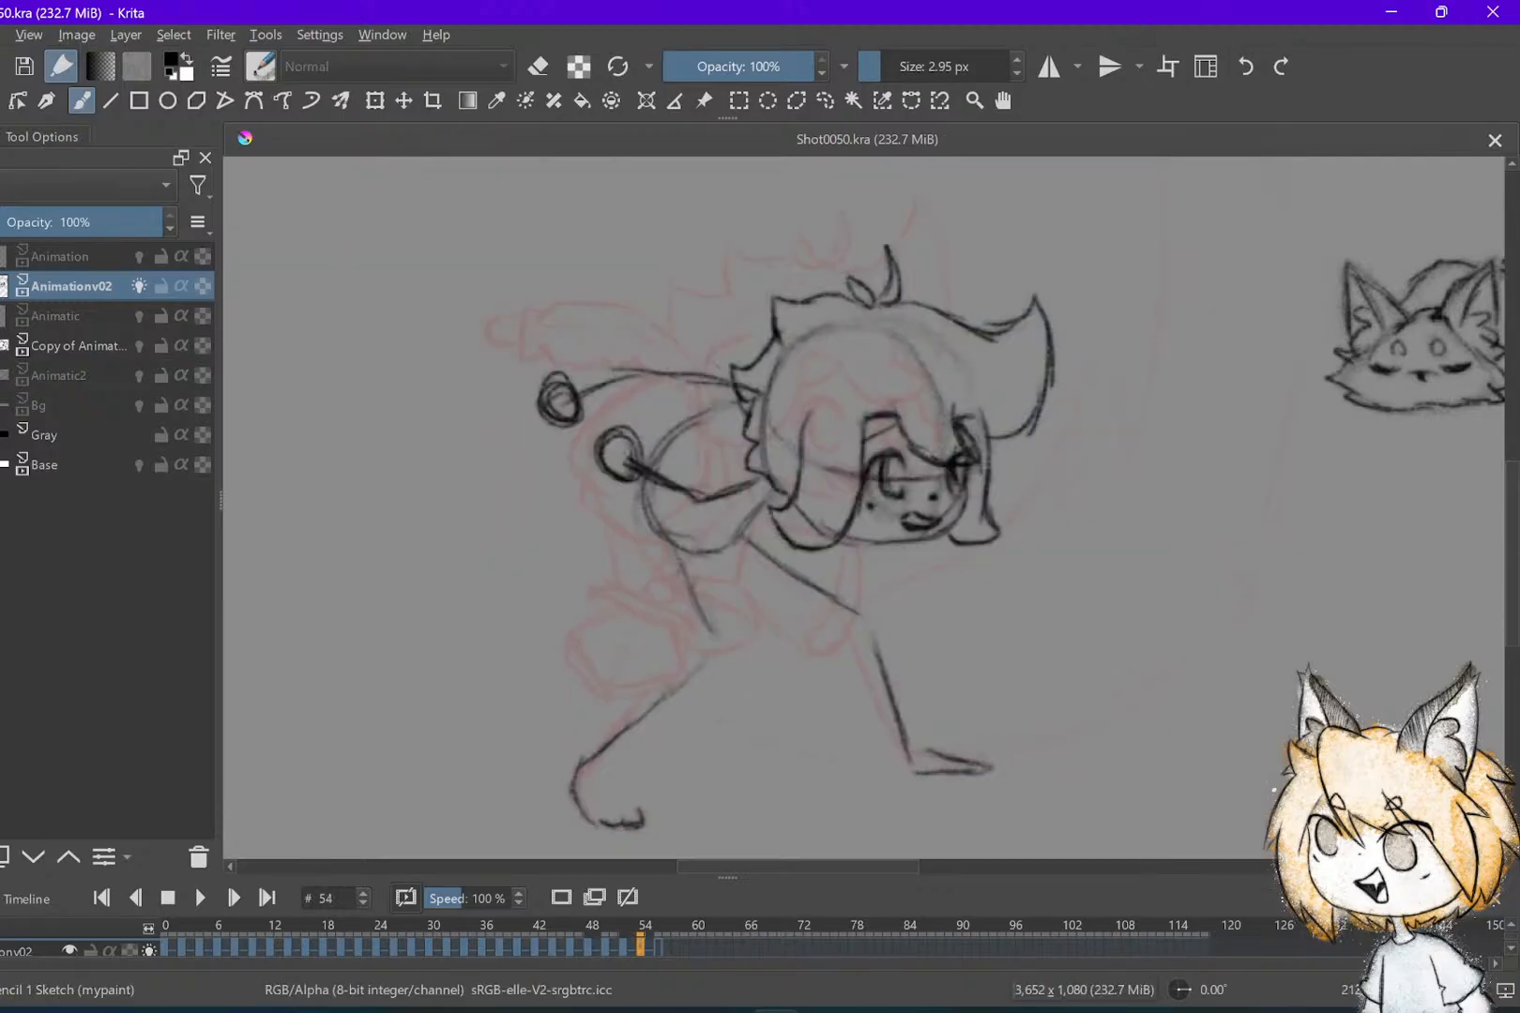
Erase and redraw the fringe strand above the near eye in frame 54, check it against the previous frame, and save
{"action": "key", "text": "e"}
{"action": "key", "text": "e"}
{"action": "key", "text": "e"}
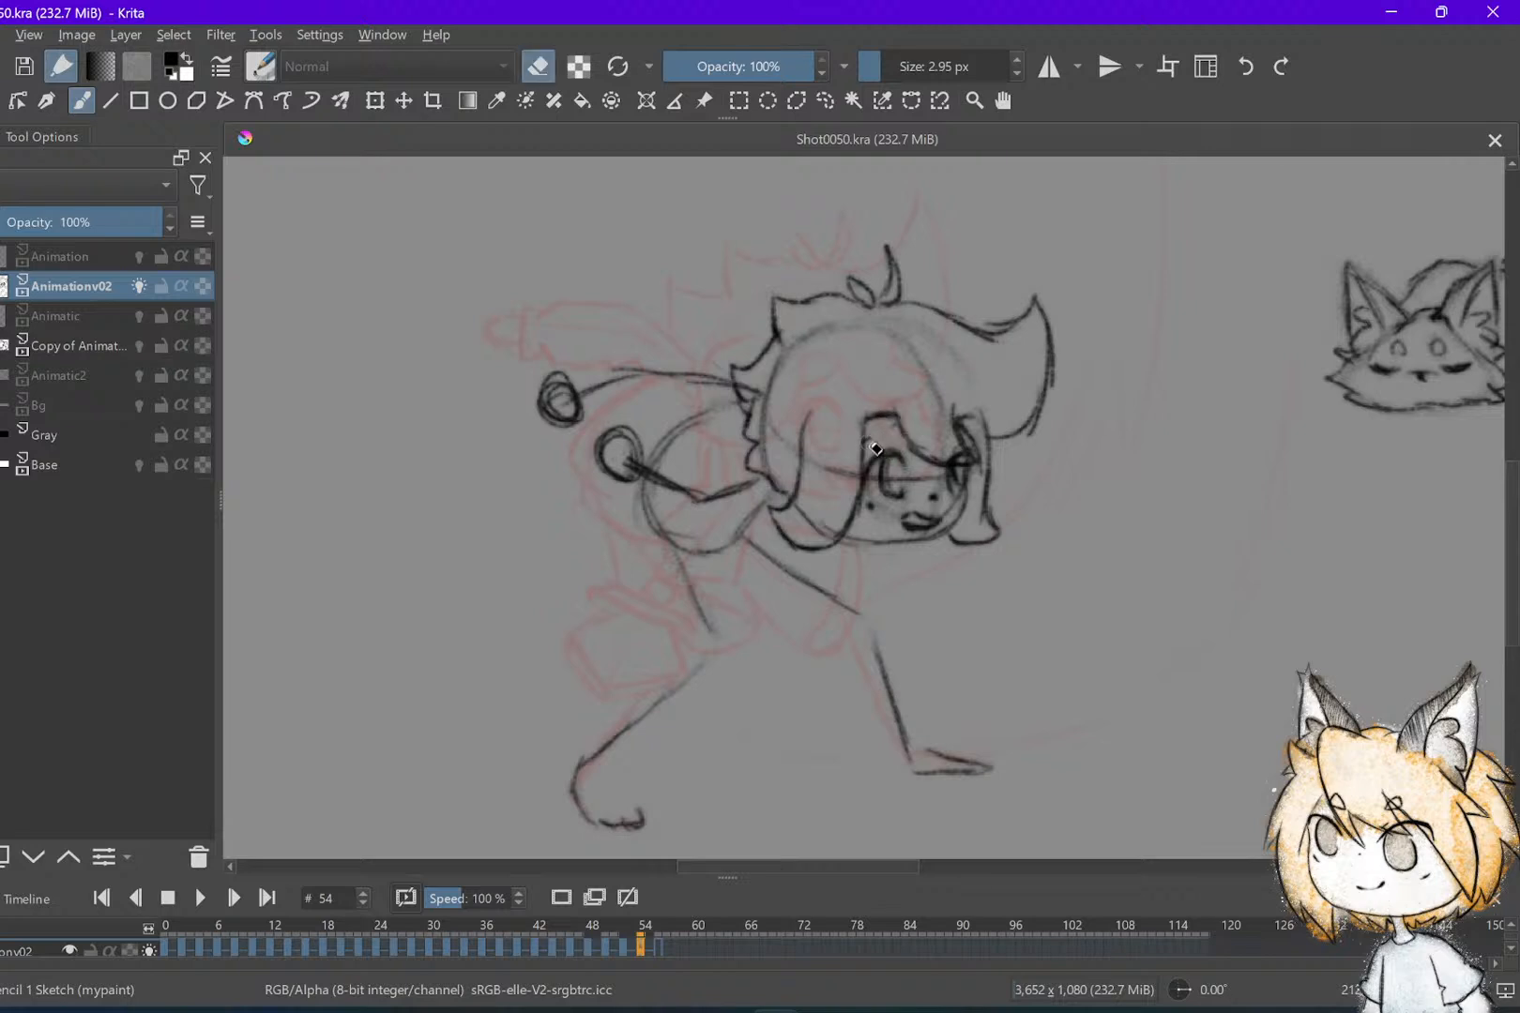
{"action": "left_click", "coordinate": [873, 457]}
{"action": "key", "text": "e"}
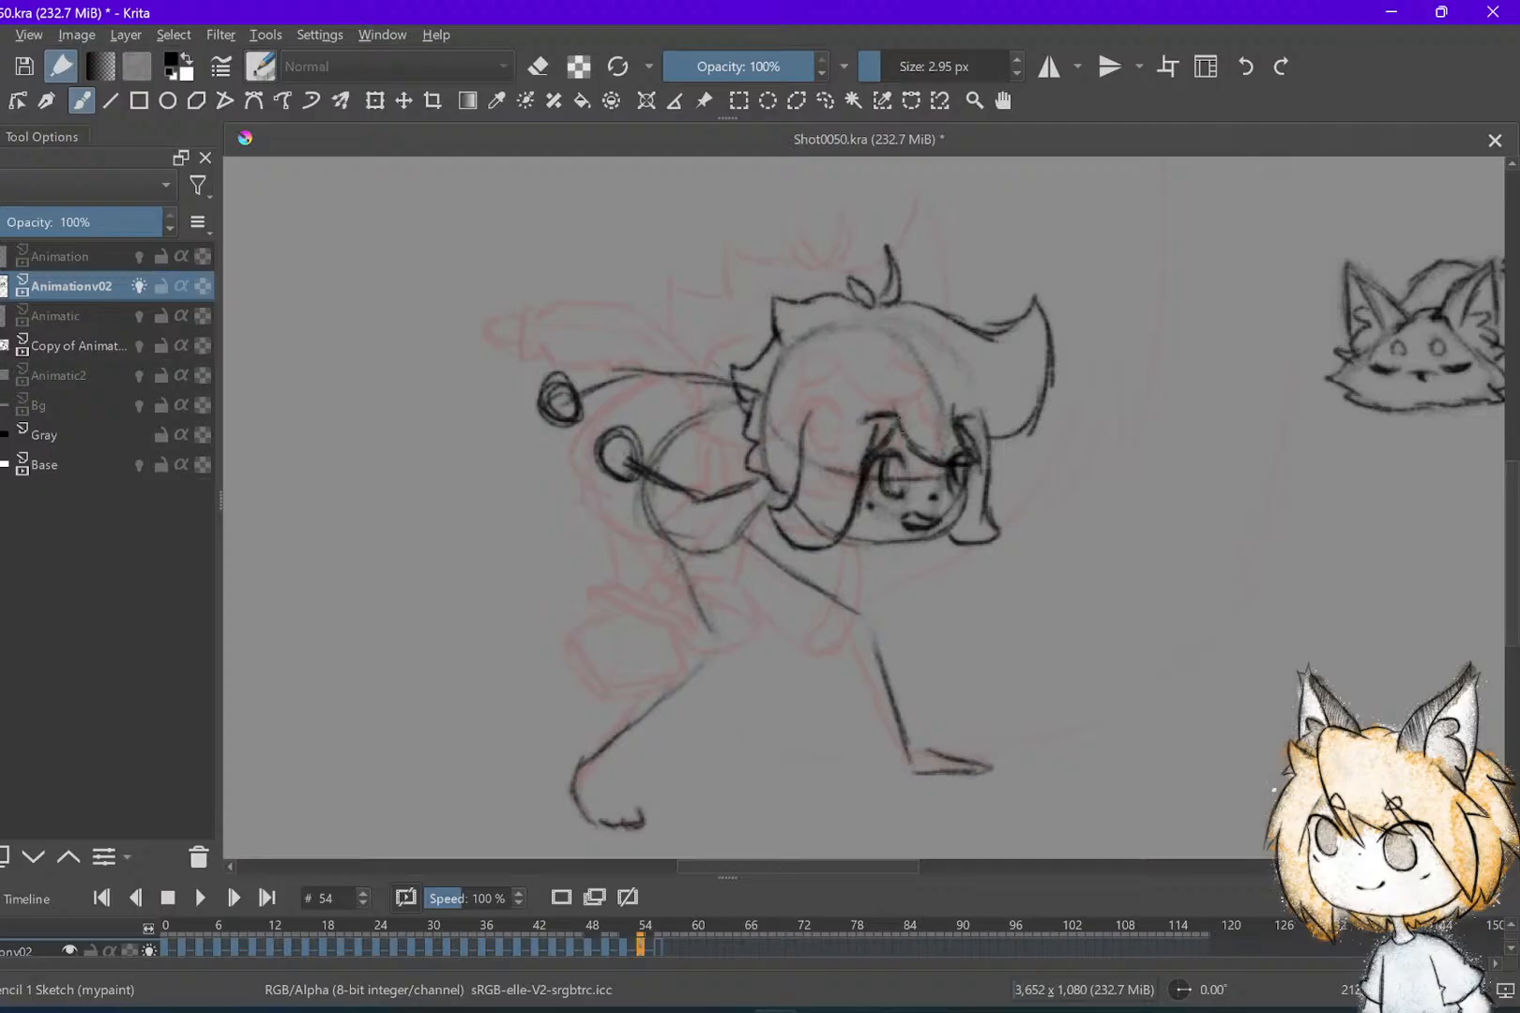
{"action": "key", "text": "Left"}
{"action": "key", "text": "Right"}
{"action": "key", "text": "ctrl+s"}
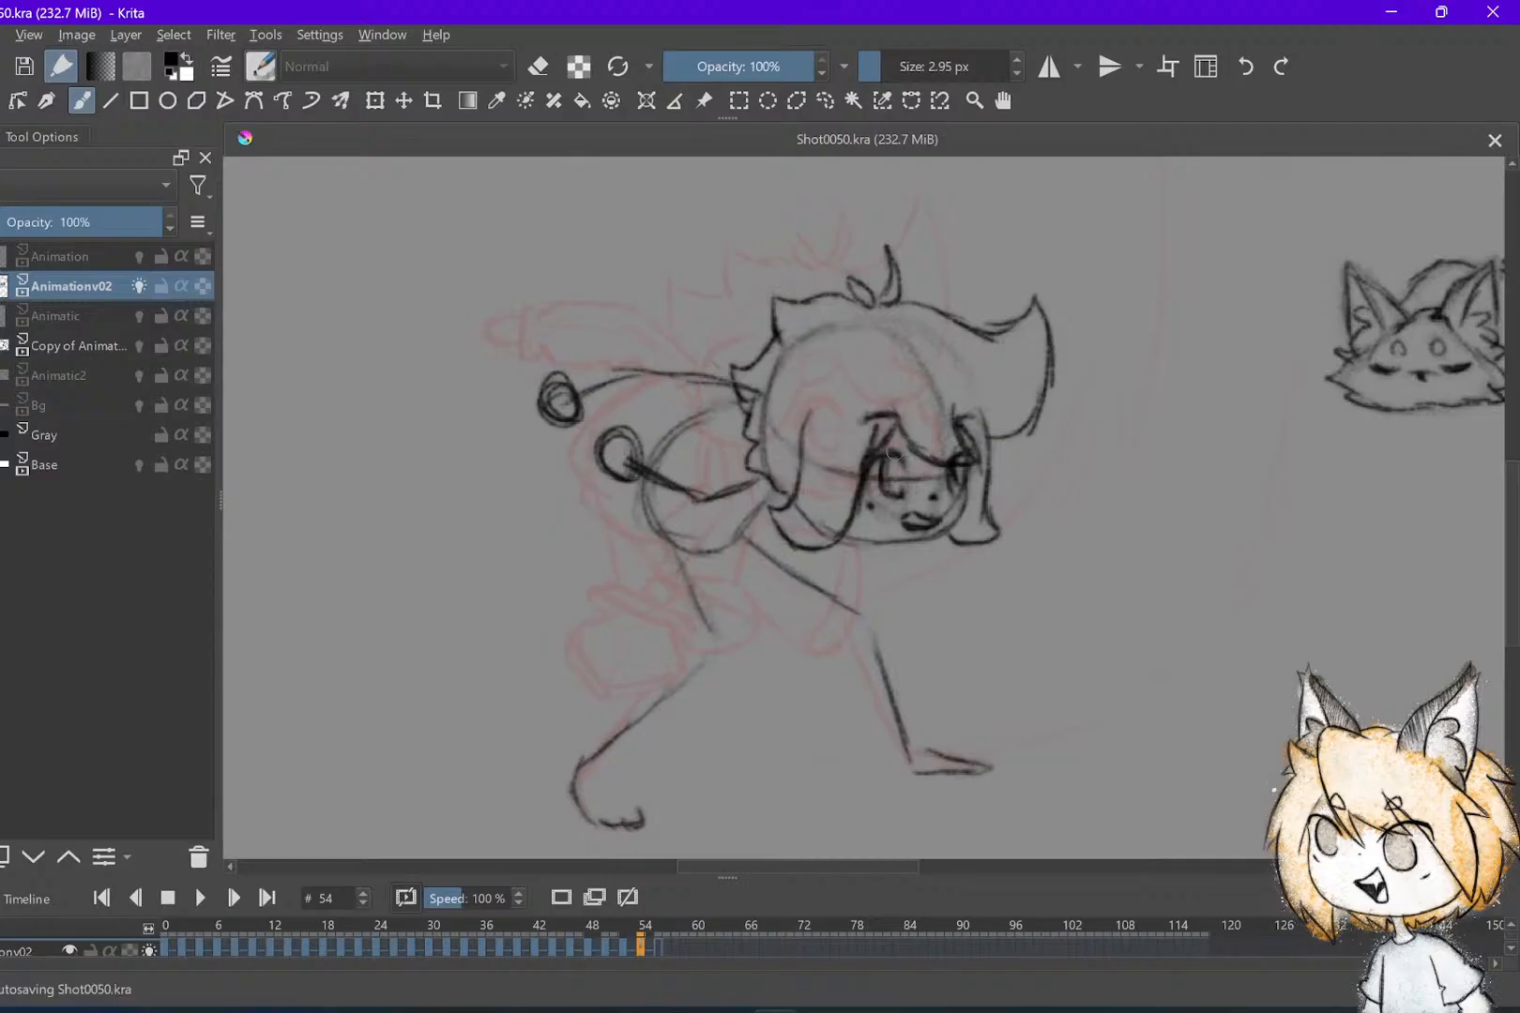
Refine the near and far eyes in frame 54 by erasing excess lines and redrawing them, and save the file
{"action": "key", "text": "e"}
{"action": "mouse_move", "coordinate": [888, 459]}
{"action": "left_mouse_down"}
{"action": "mouse_move", "coordinate": [905, 469]}
{"action": "mouse_move", "coordinate": [887, 455]}
{"action": "left_mouse_up"}
{"action": "key", "text": "e"}
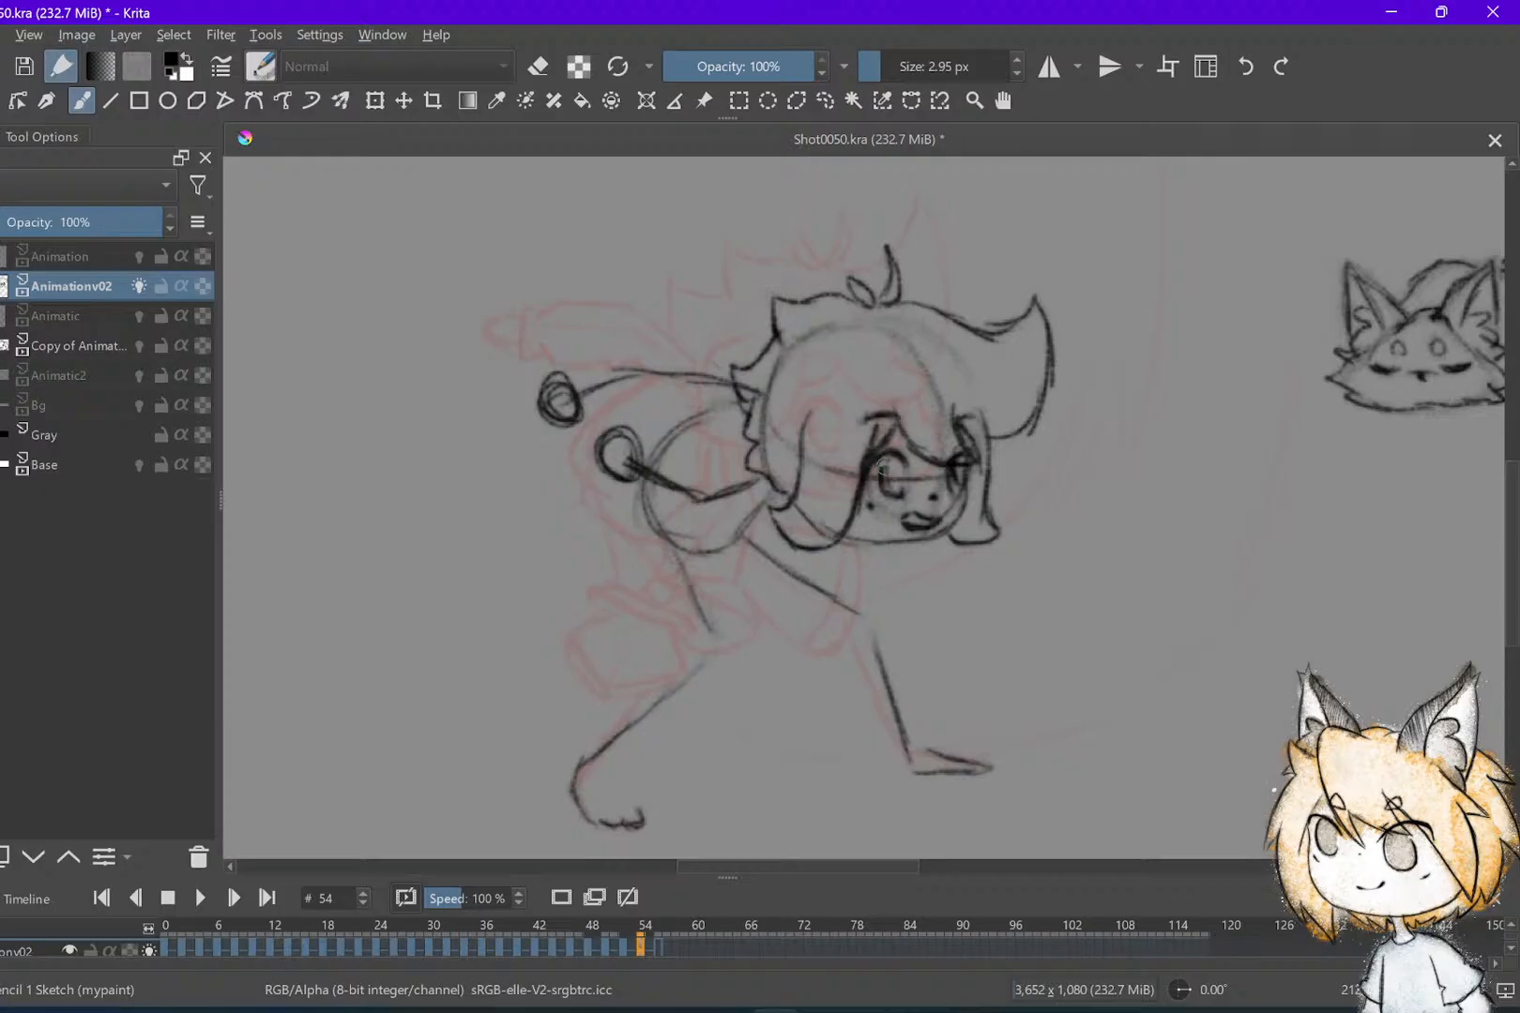
{"action": "key", "text": "e"}
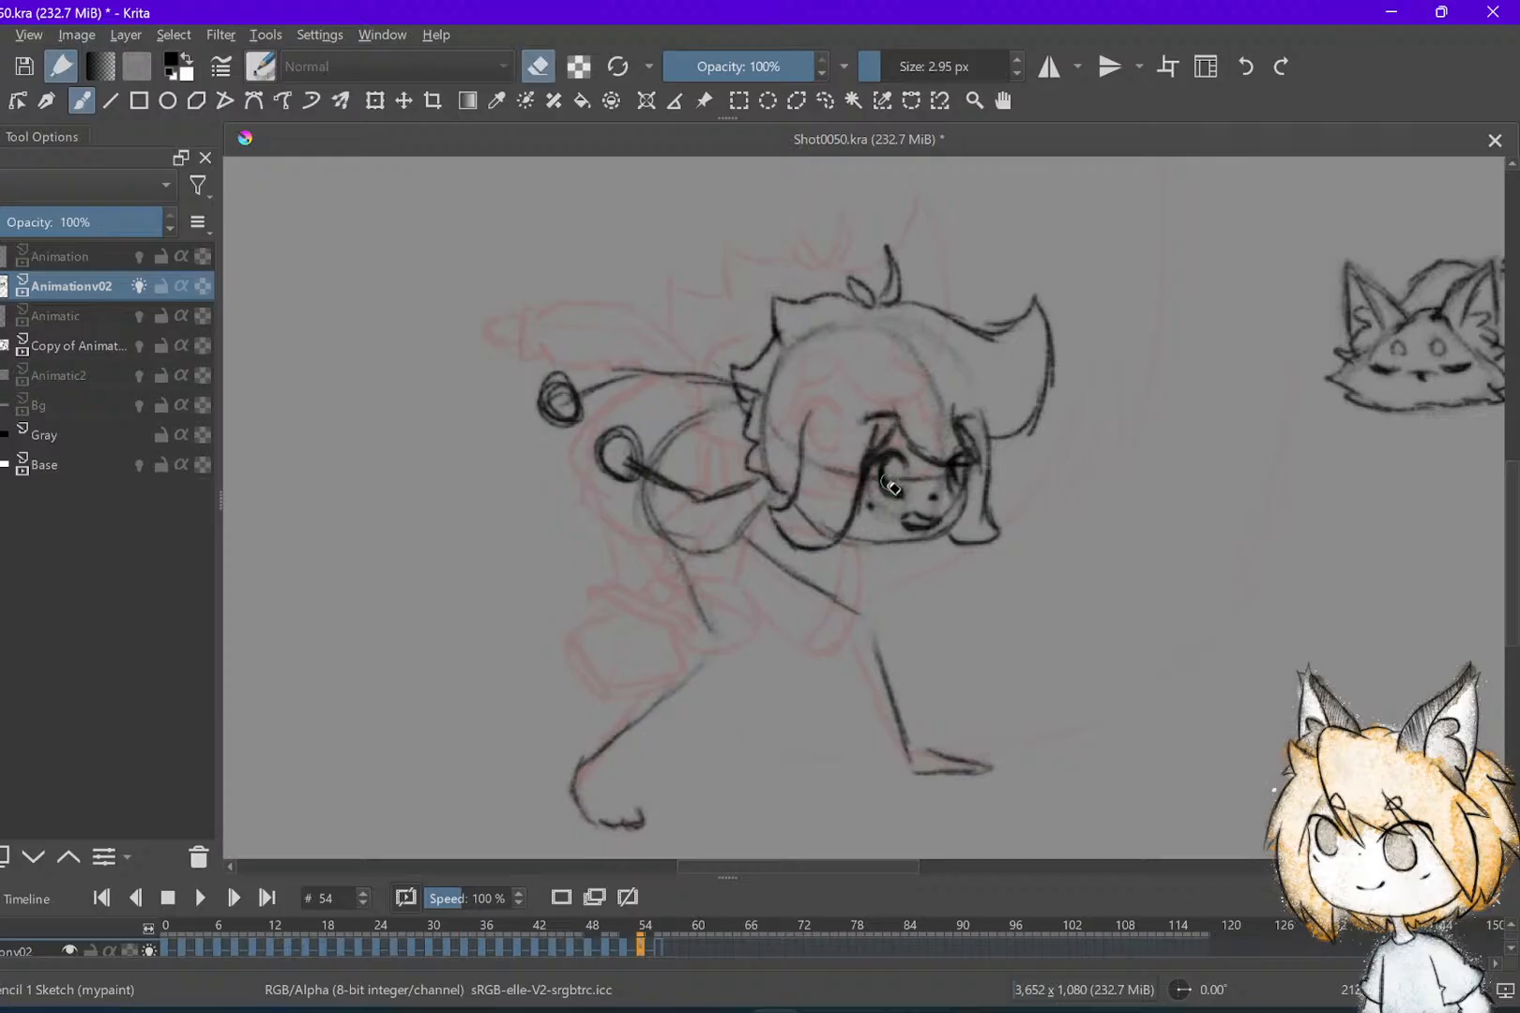
{"action": "mouse_move", "coordinate": [957, 465]}
{"action": "left_mouse_down"}
{"action": "mouse_move", "coordinate": [968, 485]}
{"action": "mouse_move", "coordinate": [966, 457]}
{"action": "left_mouse_up"}
{"action": "key", "text": "e"}
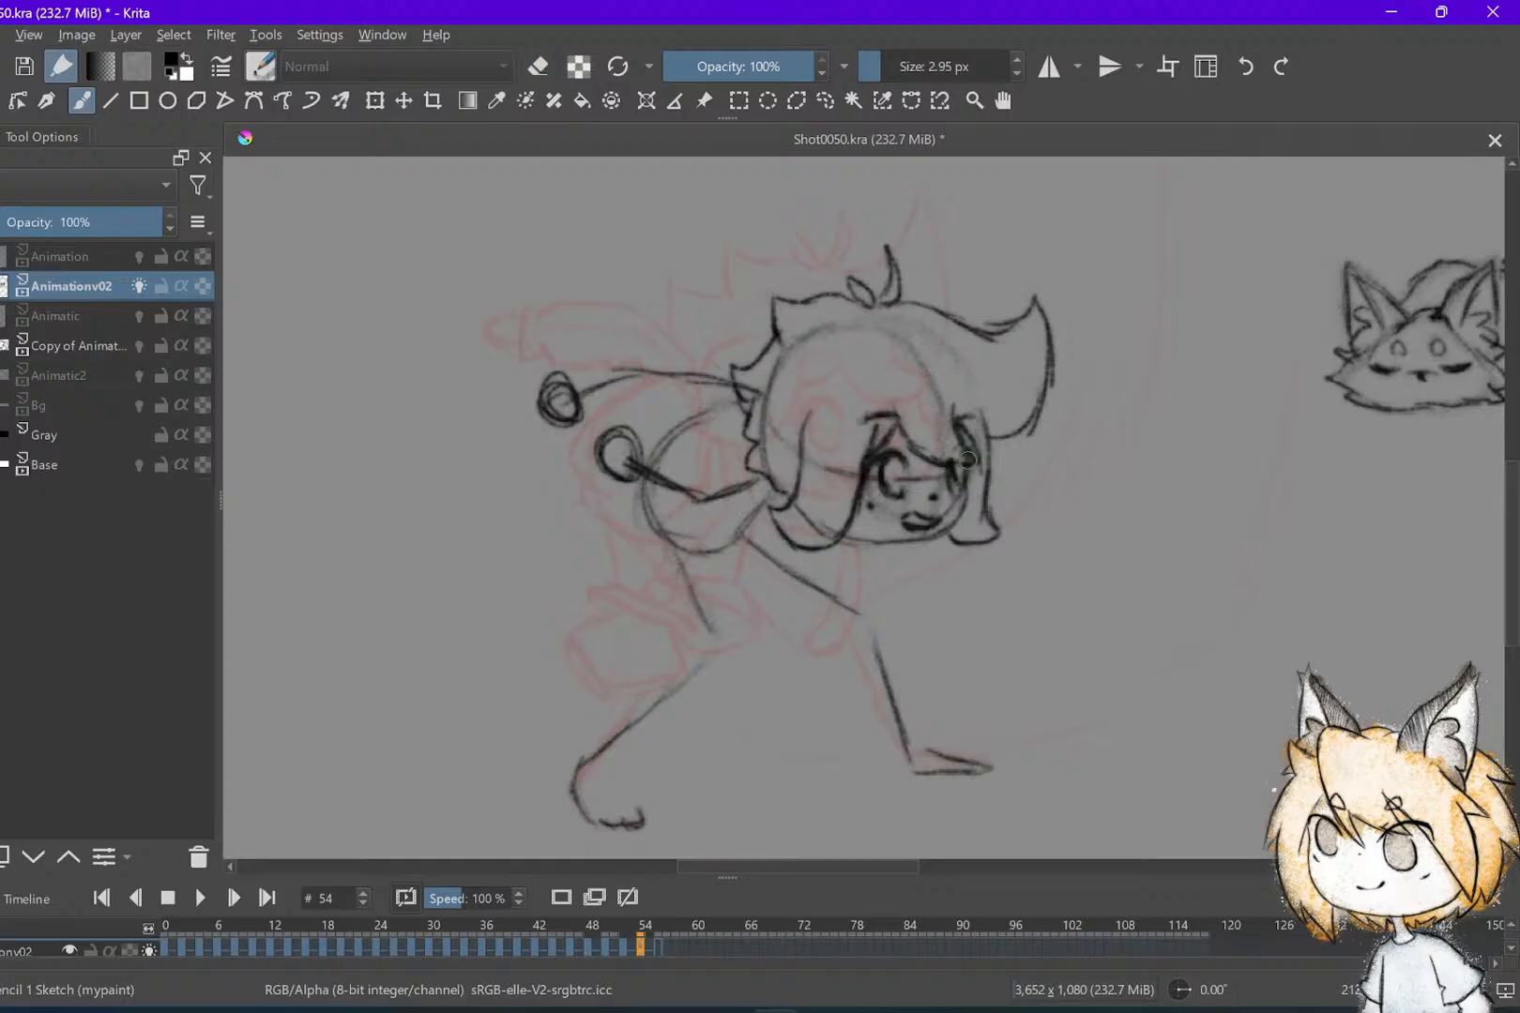
{"action": "key", "text": "ctrl+s"}
Draw the sleeve with its folded cuff around the upper outstretched arm in frame 54, using the previous frame as reference
{"action": "left_click_drag", "start_coordinate": [1014, 418], "coordinate": [1014, 506]}
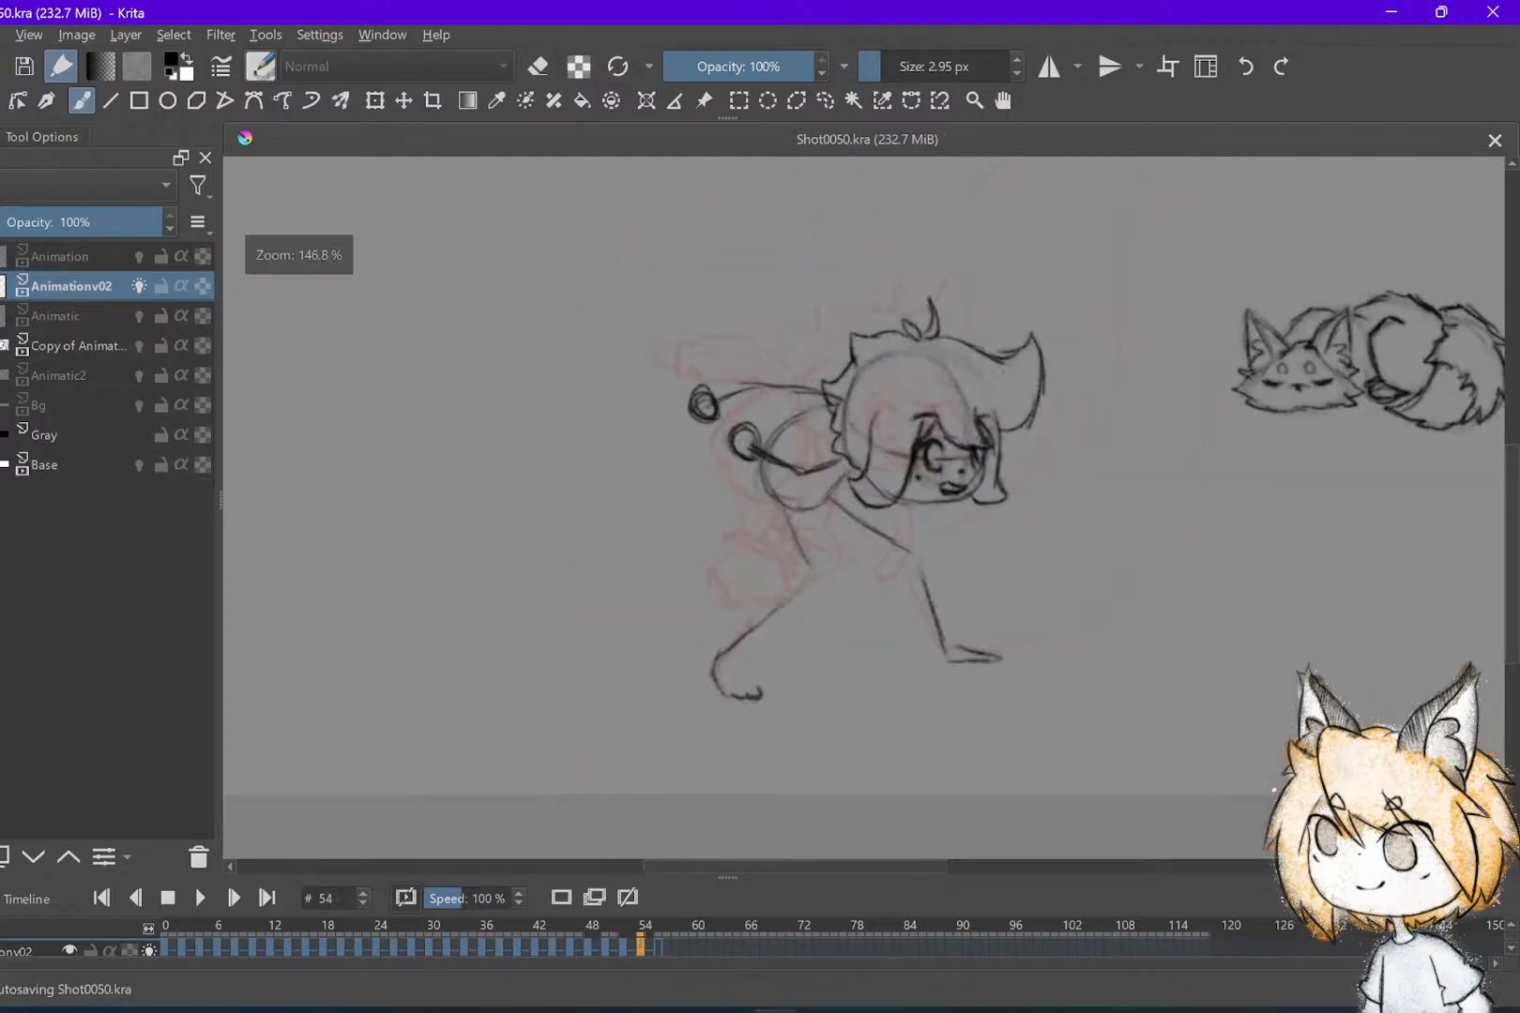
{"action": "left_click_drag", "start_coordinate": [714, 692], "coordinate": [713, 647]}
{"action": "key", "text": "Left"}
{"action": "key", "text": "Right"}
{"action": "key", "text": "e"}
{"action": "key", "text": "e"}
{"action": "mouse_move", "coordinate": [839, 333]}
{"action": "left_mouse_down"}
{"action": "mouse_move", "coordinate": [729, 320]}
{"action": "mouse_move", "coordinate": [721, 341]}
{"action": "mouse_move", "coordinate": [744, 368]}
{"action": "mouse_move", "coordinate": [794, 352]}
{"action": "left_mouse_up"}
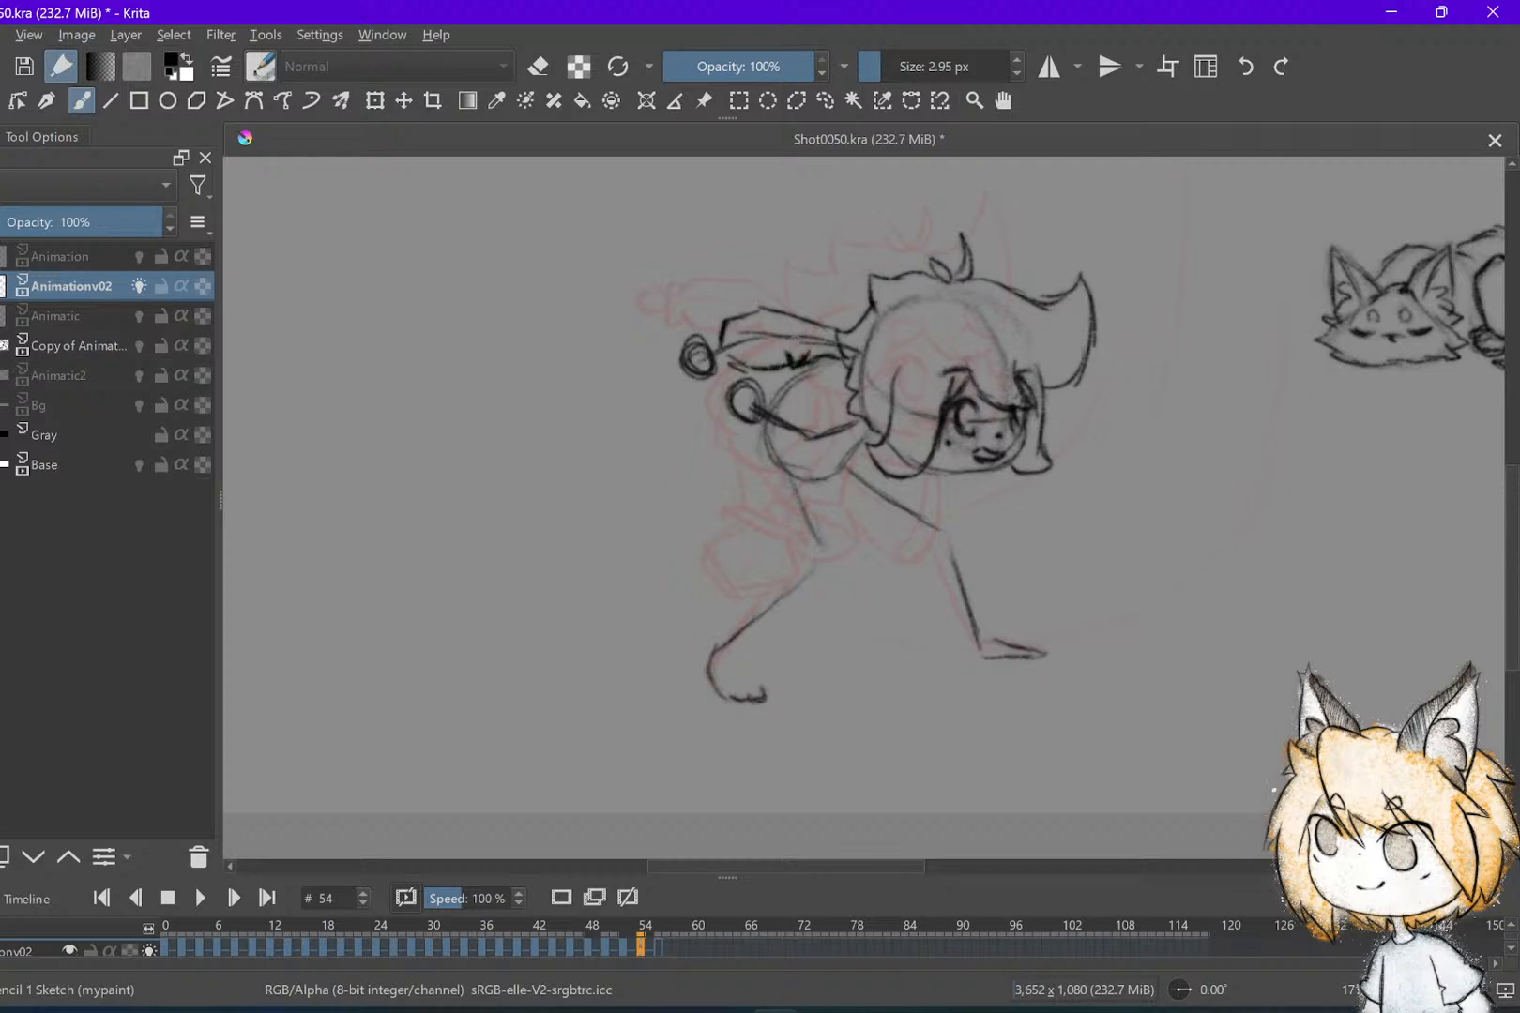
Sketch a slanted guide line for the sword through the upper hand in frame 54, checking the pose against the earlier frames
{"action": "key", "text": "Left"}
{"action": "key", "text": "Left"}
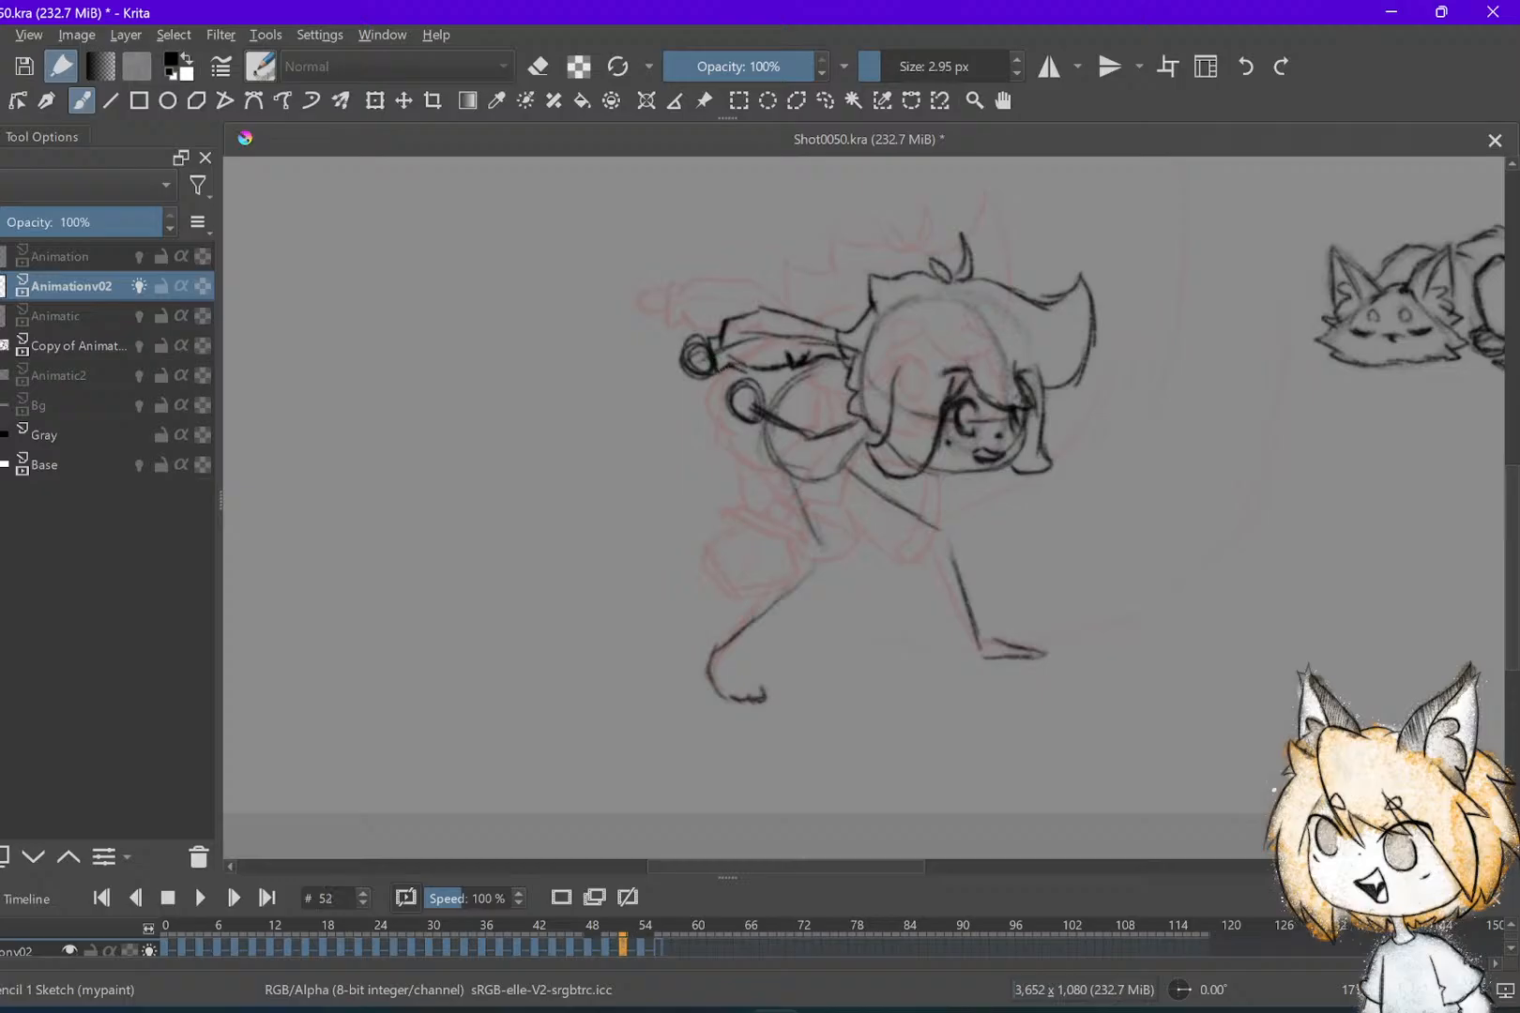
{"action": "key", "text": "Right"}
{"action": "key", "text": "Right"}
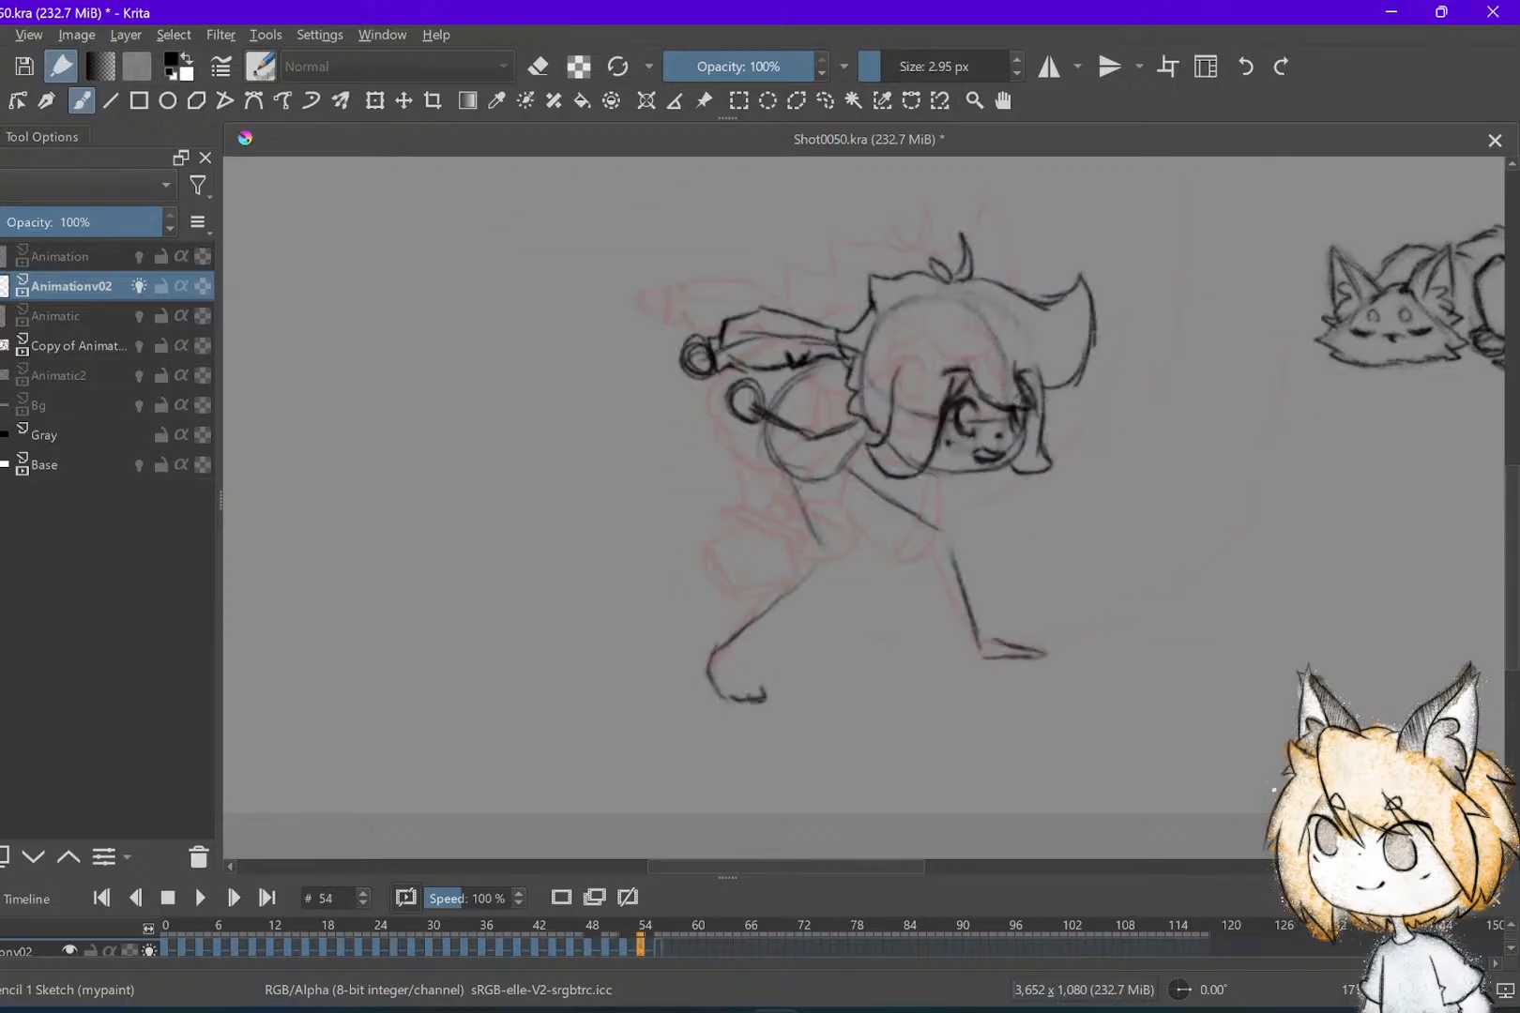
{"action": "key", "text": "Left"}
{"action": "key", "text": "Left"}
{"action": "key", "text": "Right"}
{"action": "key", "text": "Right"}
{"action": "key", "text": "Left"}
{"action": "key", "text": "Left"}
{"action": "key", "text": "Right"}
{"action": "key", "text": "Right"}
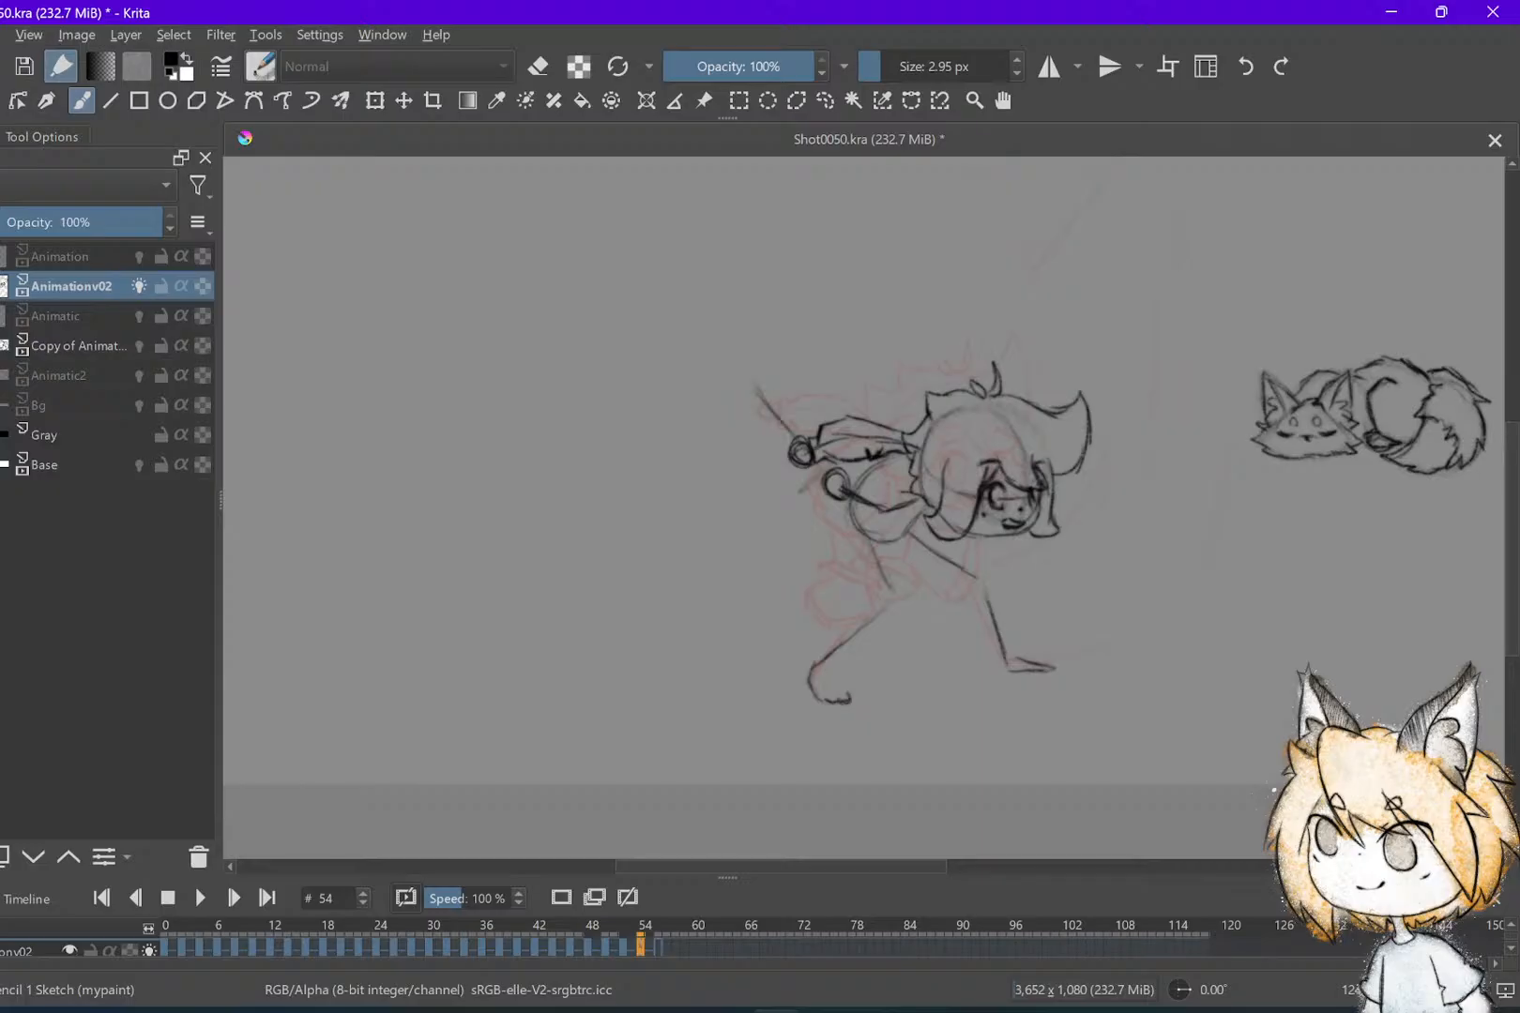
Draw the angular sword blade and crossguard at the hands in frame 54 and save the file
{"action": "key", "text": "Right"}
{"action": "key", "text": "Right"}
{"action": "key", "text": "Left"}
{"action": "key", "text": "Left"}
{"action": "mouse_move", "coordinate": [802, 491]}
{"action": "left_mouse_down"}
{"action": "mouse_move", "coordinate": [842, 456]}
{"action": "mouse_move", "coordinate": [785, 486]}
{"action": "left_mouse_up"}
{"action": "key", "text": "ctrl+z"}
{"action": "mouse_move", "coordinate": [797, 386]}
{"action": "left_mouse_down"}
{"action": "mouse_move", "coordinate": [753, 448]}
{"action": "mouse_move", "coordinate": [731, 431]}
{"action": "mouse_move", "coordinate": [749, 385]}
{"action": "mouse_move", "coordinate": [797, 384]}
{"action": "left_mouse_up"}
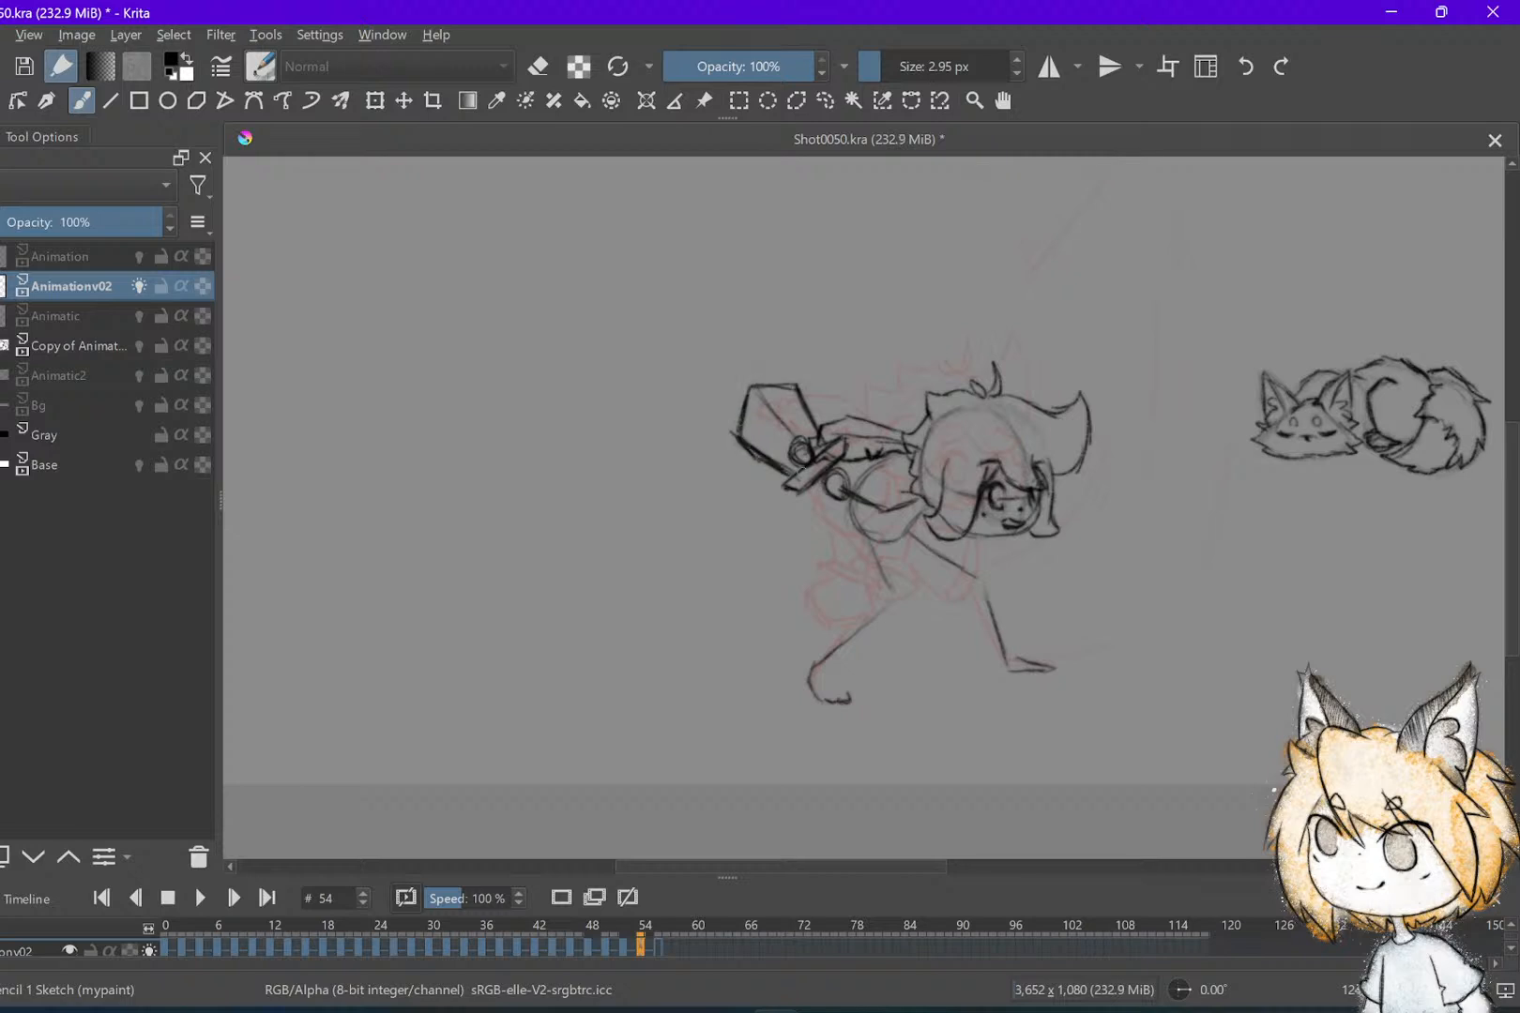
{"action": "left_click_drag", "start_coordinate": [802, 497], "coordinate": [826, 476]}
{"action": "key", "text": "ctrl+s"}
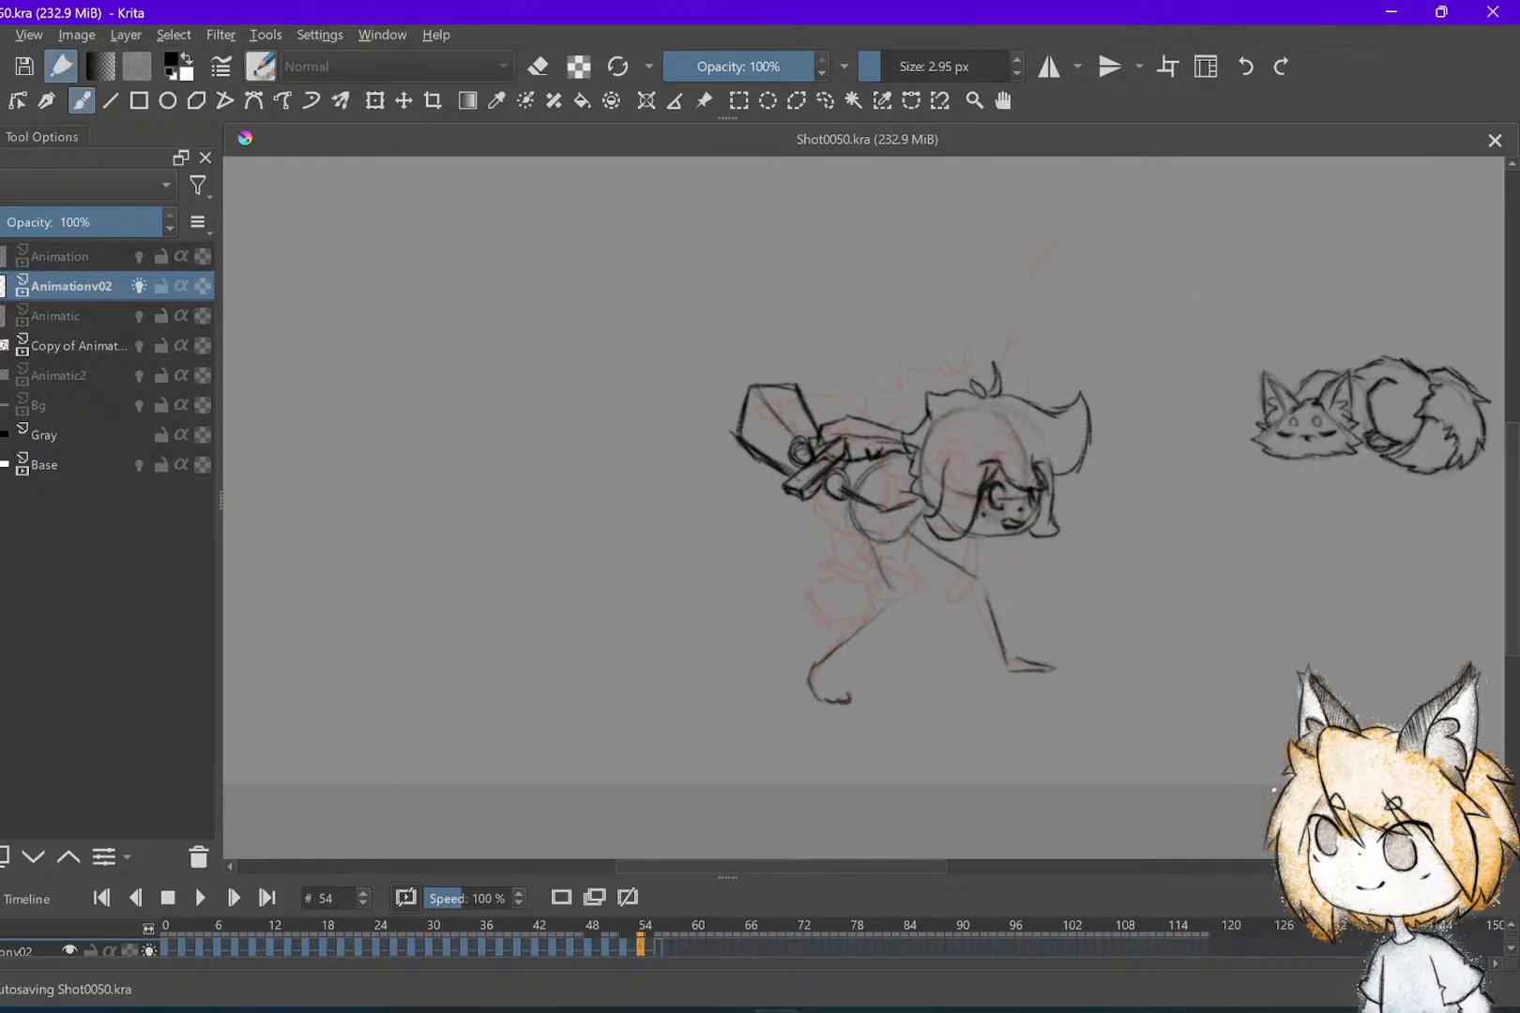
Erase the guide line and overlapping sketch lines inside the sword blade in frame 54, and save
{"action": "key", "text": "e"}
{"action": "mouse_move", "coordinate": [809, 411]}
{"action": "left_mouse_down"}
{"action": "mouse_move", "coordinate": [793, 384]}
{"action": "mouse_move", "coordinate": [811, 424]}
{"action": "left_mouse_up"}
{"action": "key", "text": "e"}
{"action": "key", "text": "e"}
{"action": "key", "text": "e"}
{"action": "key", "text": "e"}
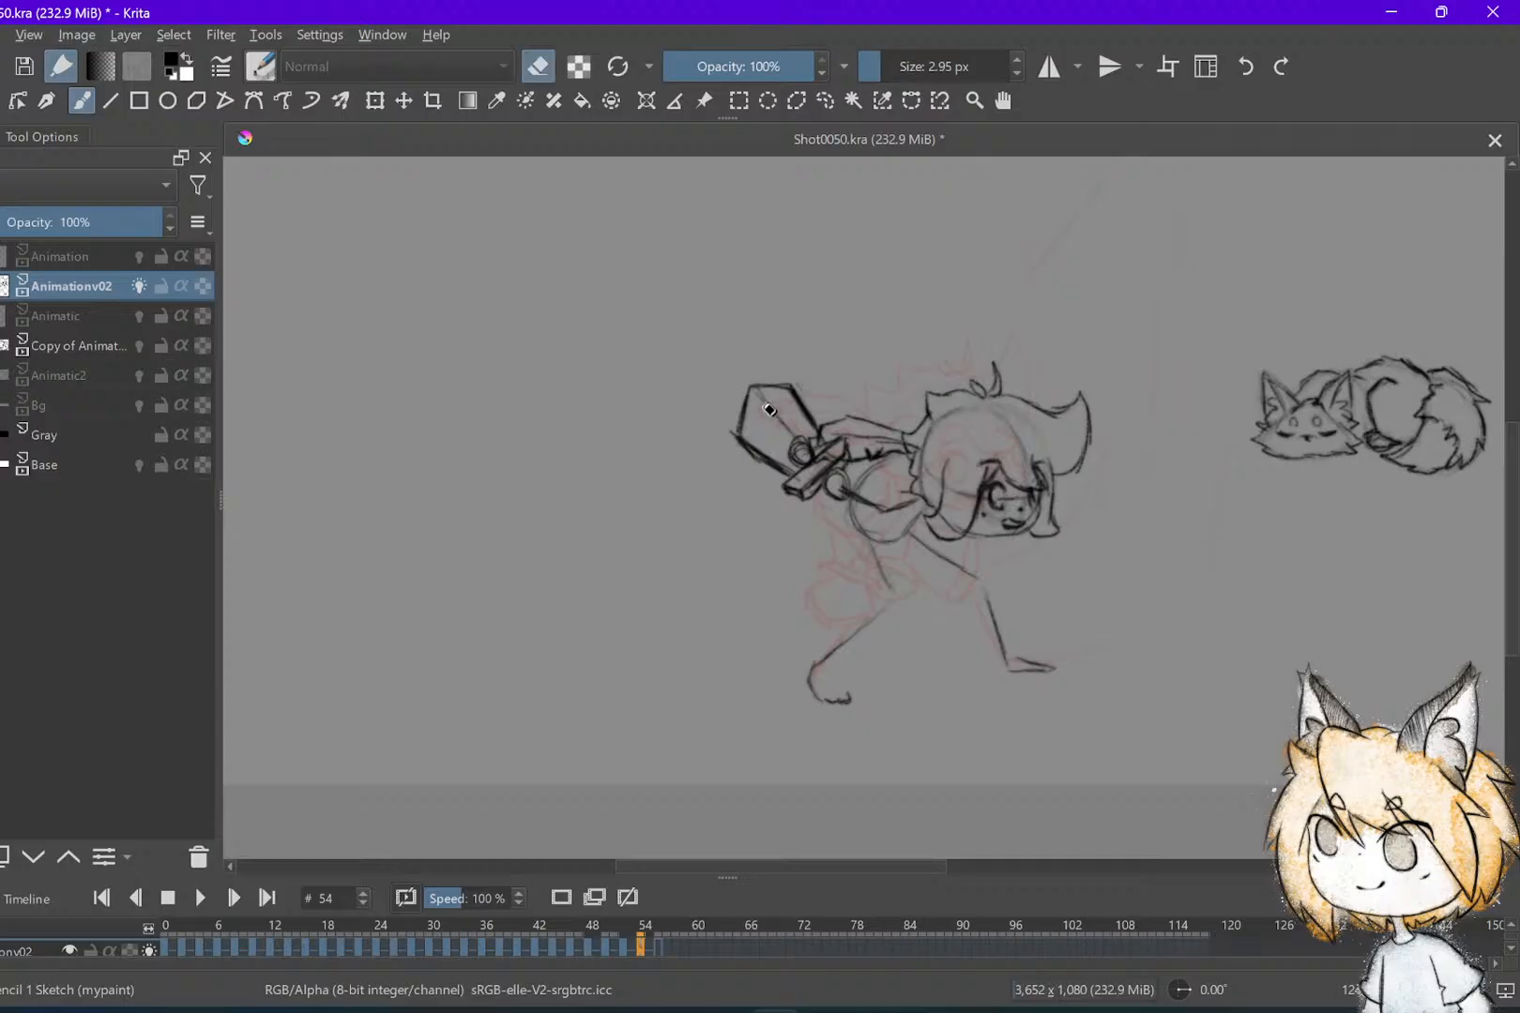
{"action": "key", "text": "e"}
{"action": "key", "text": "ctrl+s"}
Step back and forth through frames 48 to 54 to check the motion with the new sword
{"action": "key", "text": "Left"}
{"action": "key", "text": "Left"}
{"action": "key", "text": "Left"}
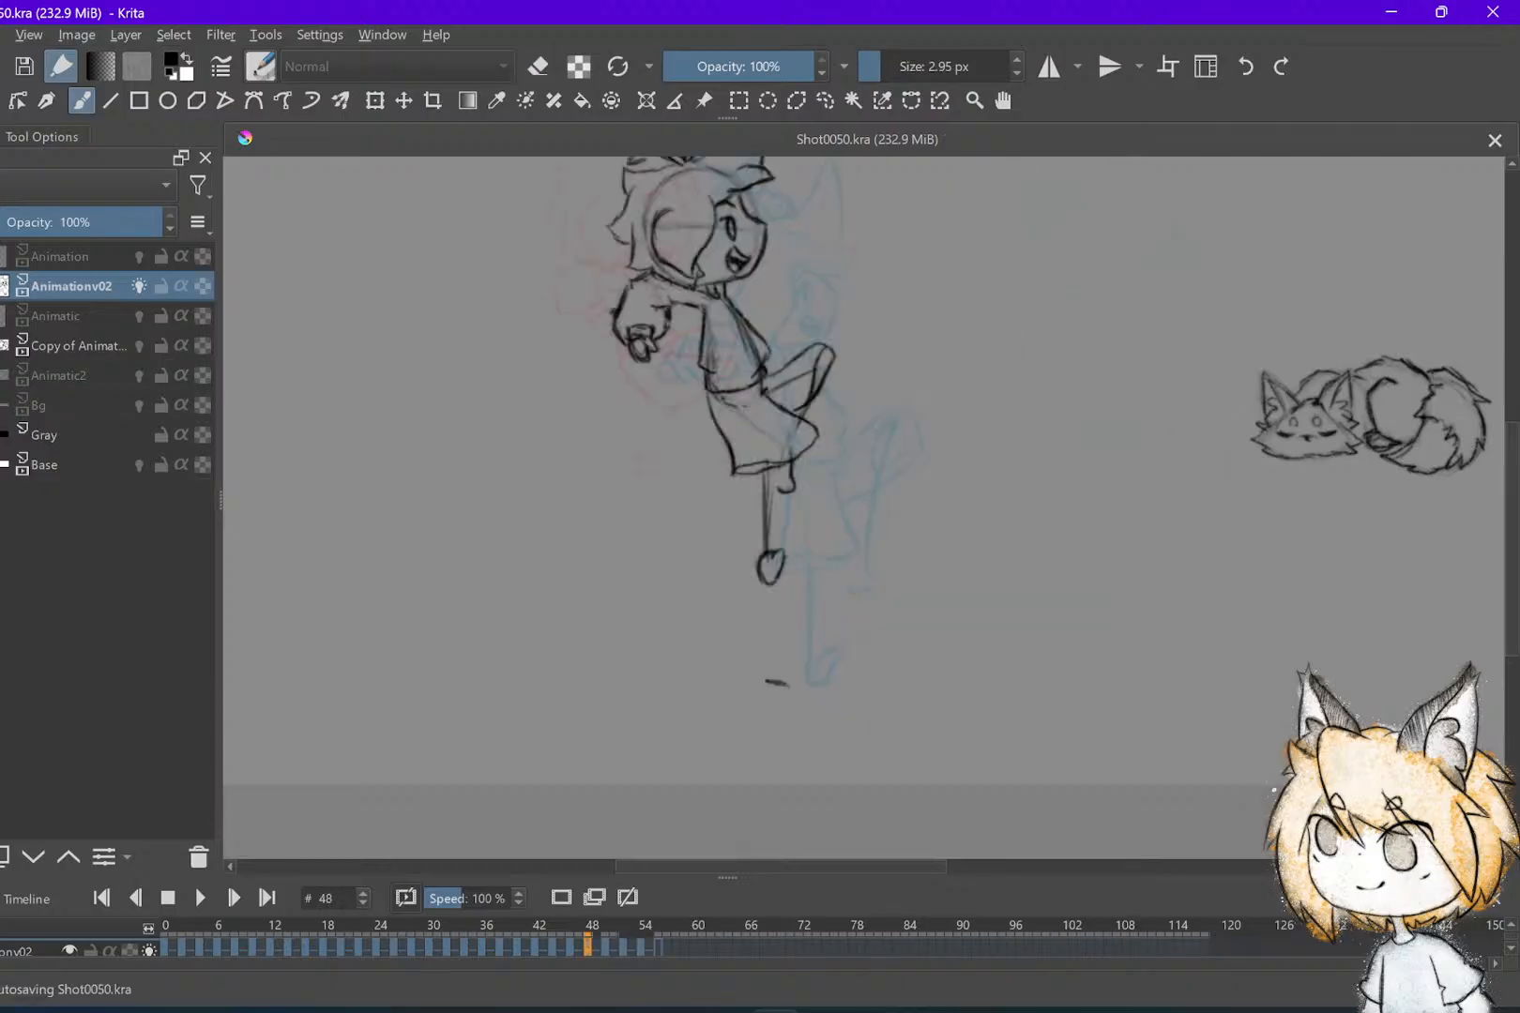
{"action": "key", "text": "Right"}
{"action": "key", "text": "Right"}
{"action": "key", "text": "Right"}
{"action": "key", "text": "Left"}
{"action": "key", "text": "Left"}
{"action": "key", "text": "Right"}
{"action": "key", "text": "Right"}
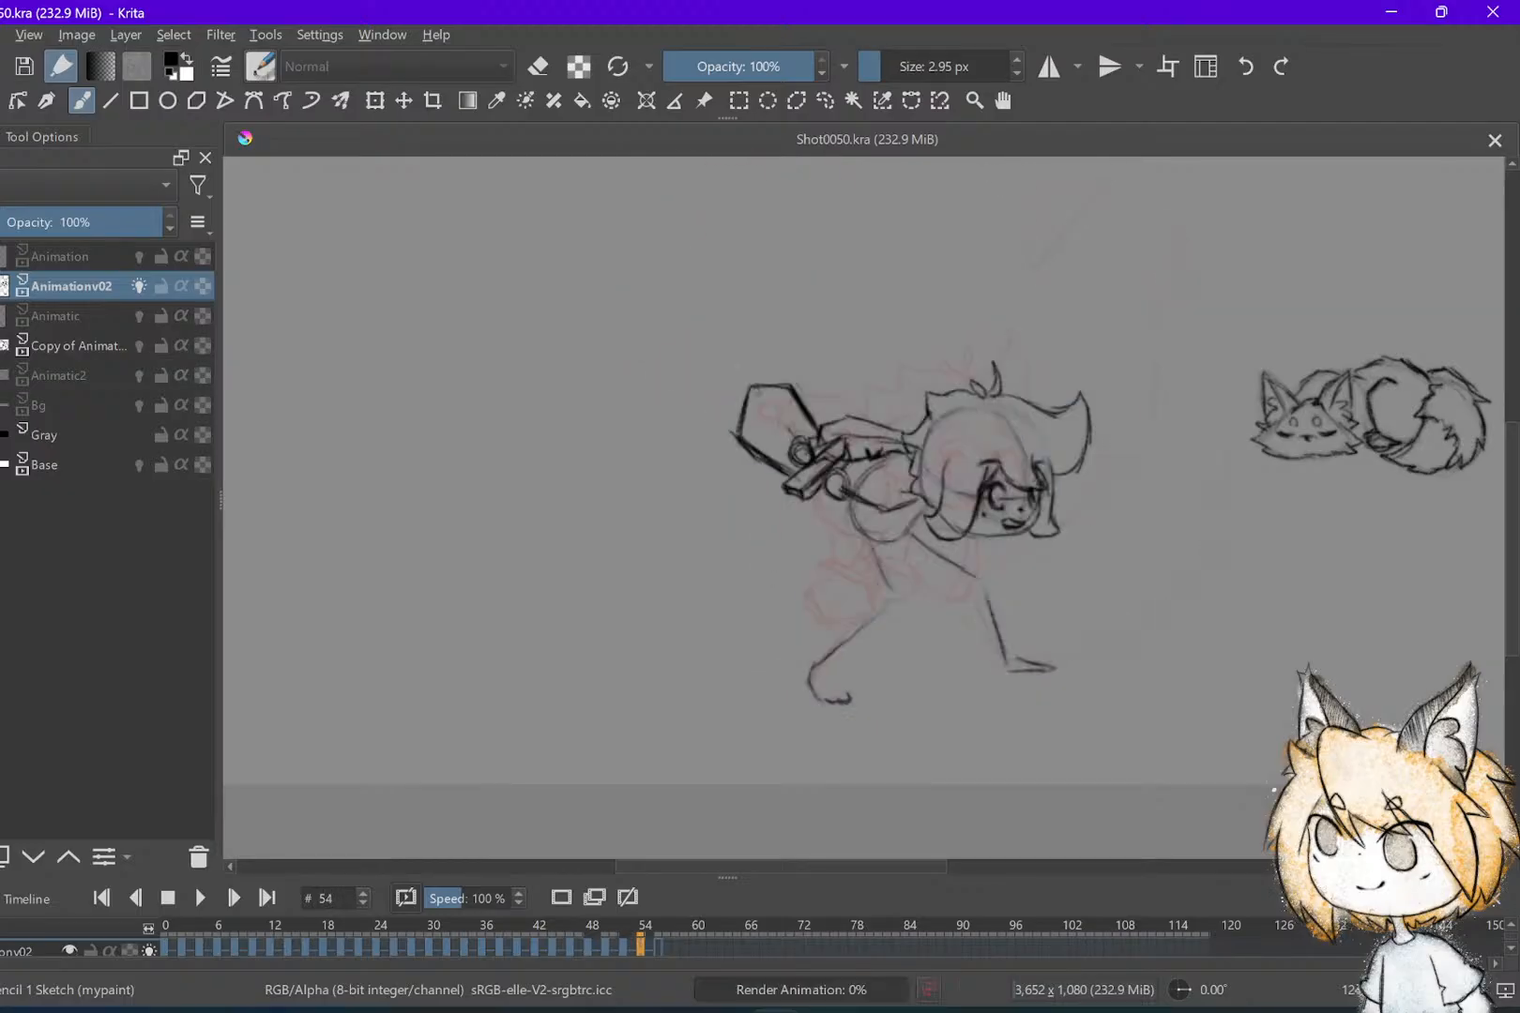
Add a short inner line to the sword blade in frame 54 and clean up the edge at its tip
{"action": "left_click_drag", "start_coordinate": [767, 413], "coordinate": [782, 430]}
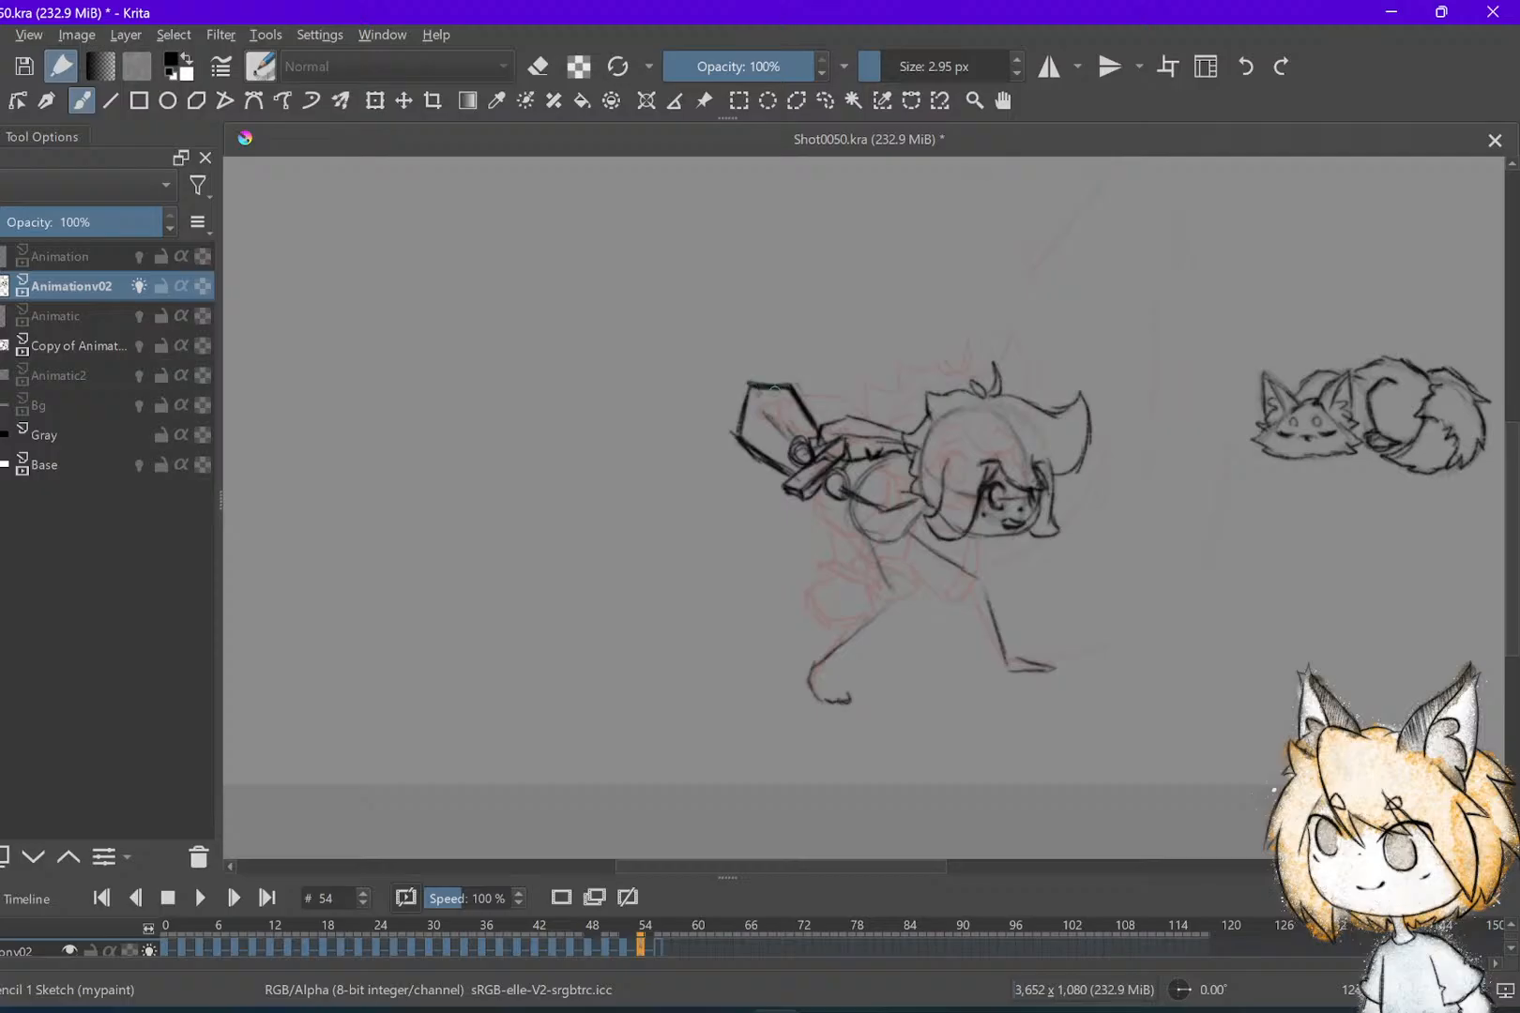
{"action": "key", "text": "e"}
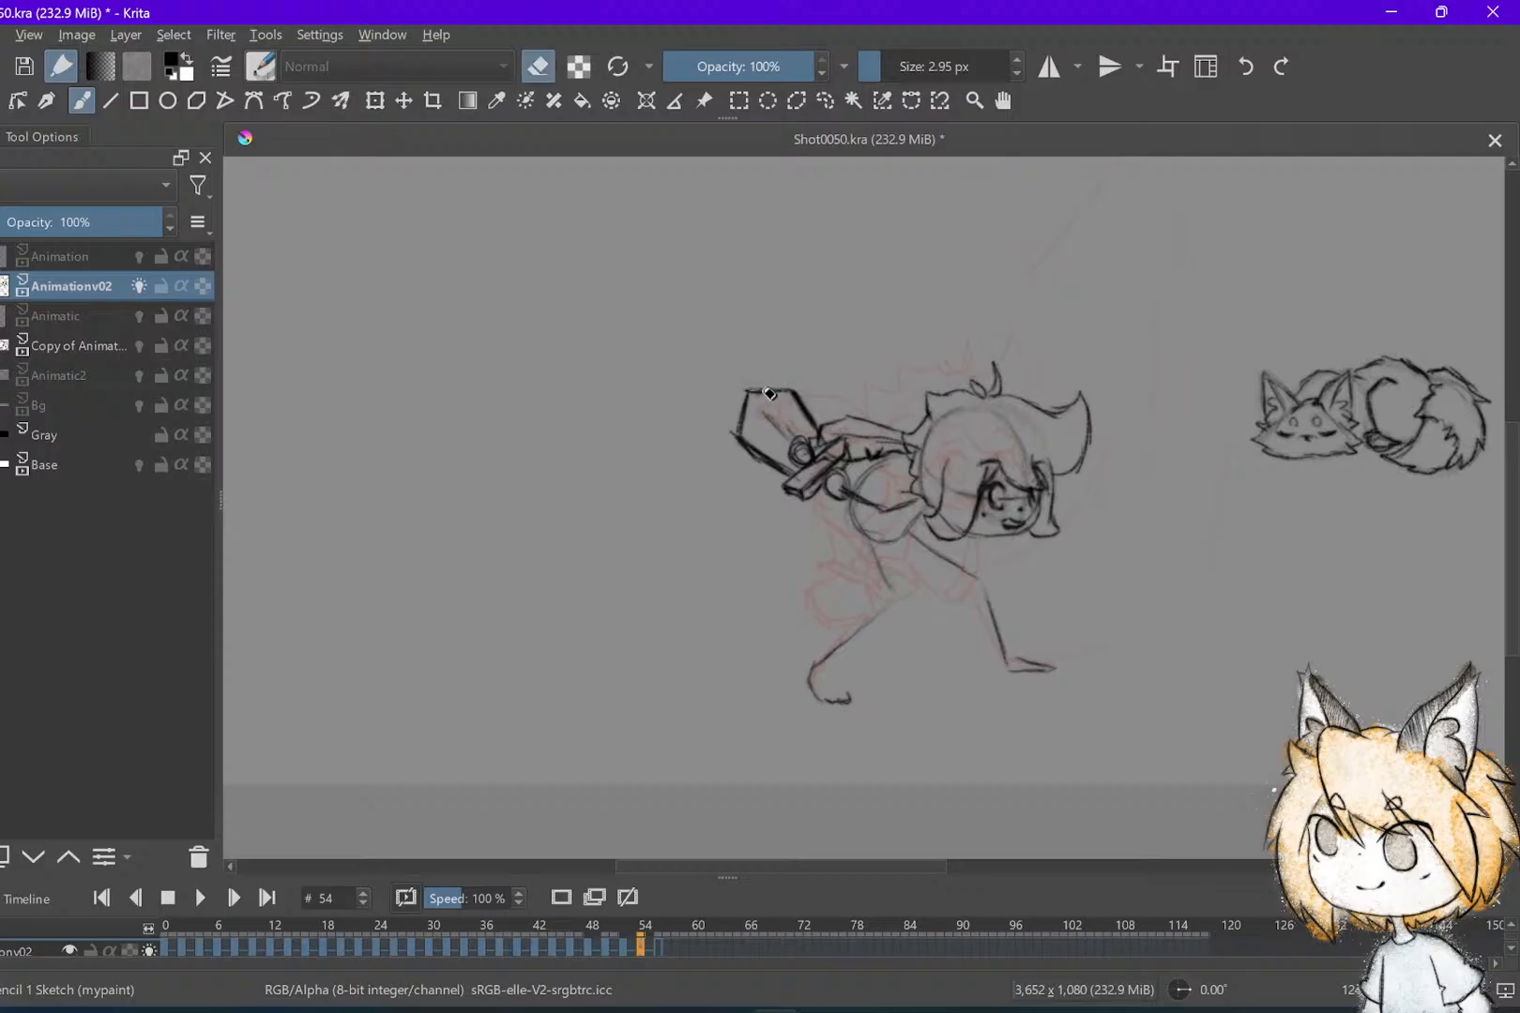
{"action": "key", "text": "e"}
Draw the curved swing trail with jagged ends below the sword in frame 54, redoing unsatisfactory strokes, and save the file
{"action": "mouse_move", "coordinate": [717, 423]}
{"action": "left_mouse_down"}
{"action": "mouse_move", "coordinate": [693, 482]}
{"action": "mouse_move", "coordinate": [704, 582]}
{"action": "left_mouse_up"}
{"action": "key", "text": "Left"}
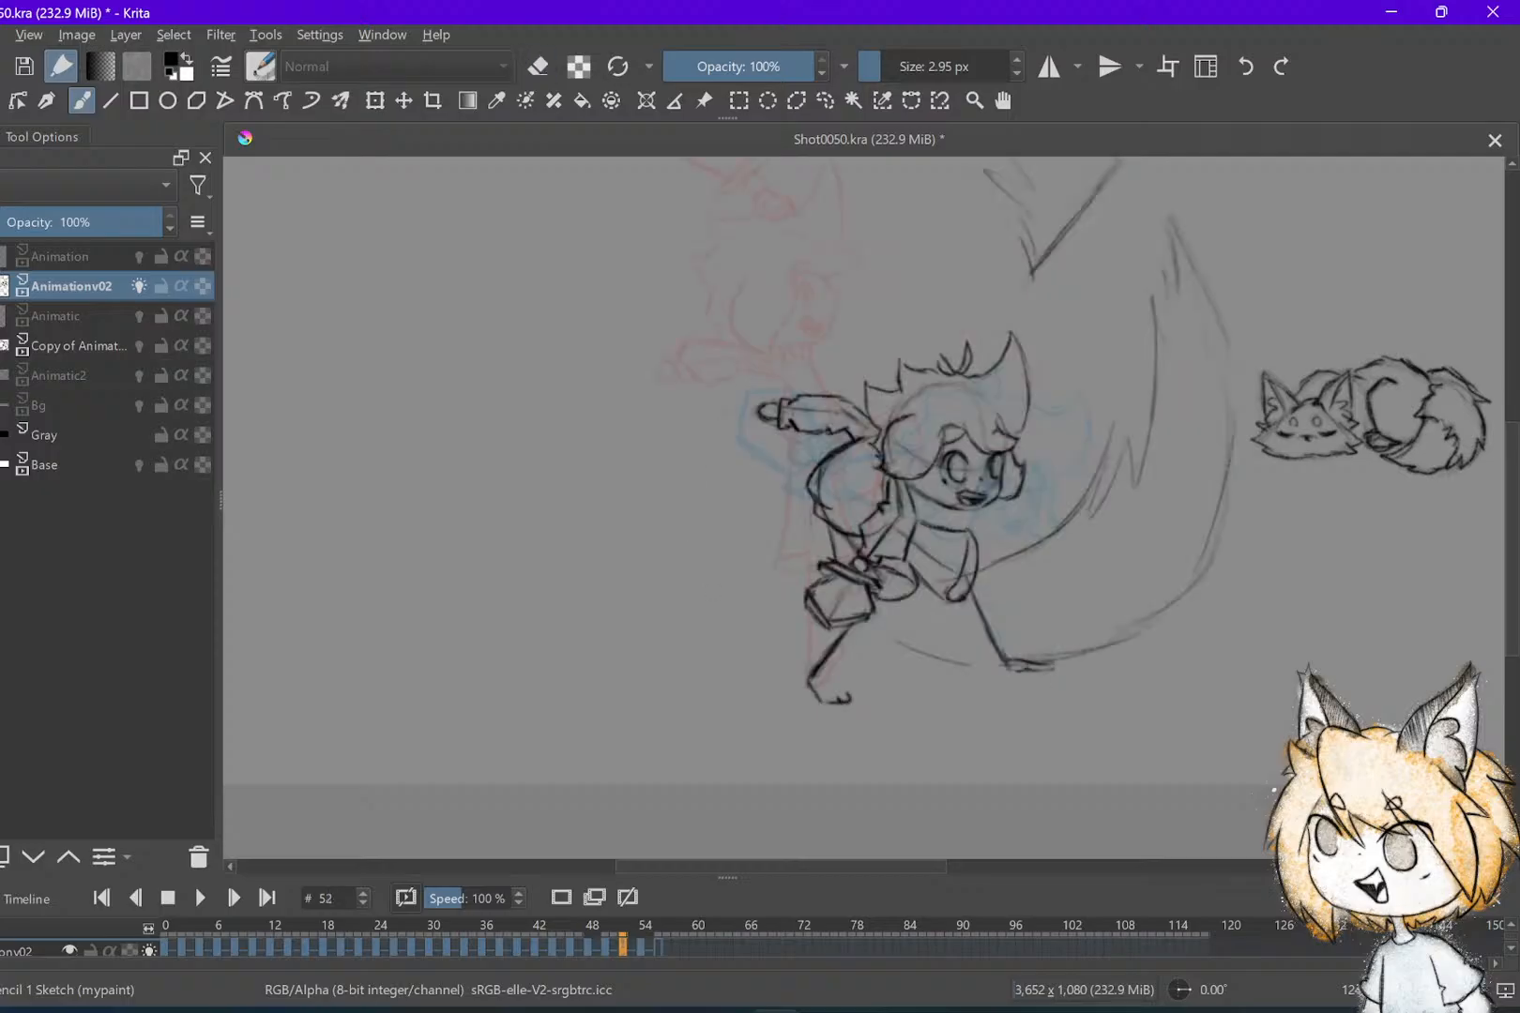
{"action": "key", "text": "Right"}
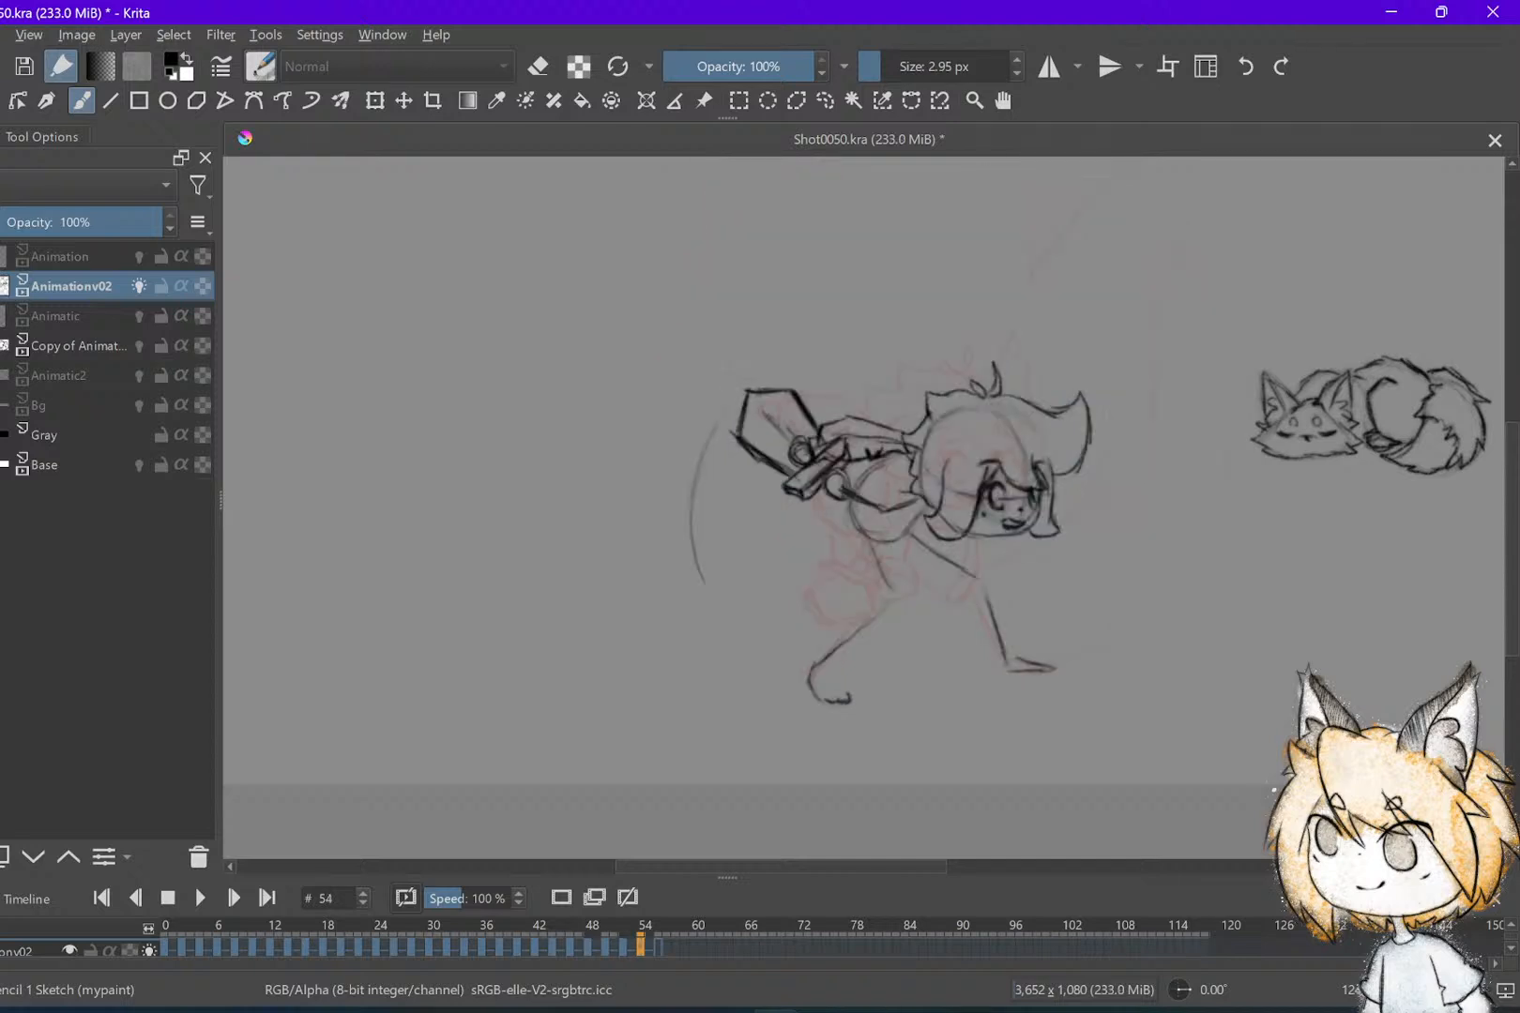
{"action": "left_click_drag", "start_coordinate": [728, 574], "coordinate": [779, 609]}
{"action": "key", "text": "ctrl+z"}
{"action": "key", "text": "ctrl+z"}
{"action": "key", "text": "ctrl+z"}
{"action": "left_click_drag", "start_coordinate": [787, 495], "coordinate": [771, 533]}
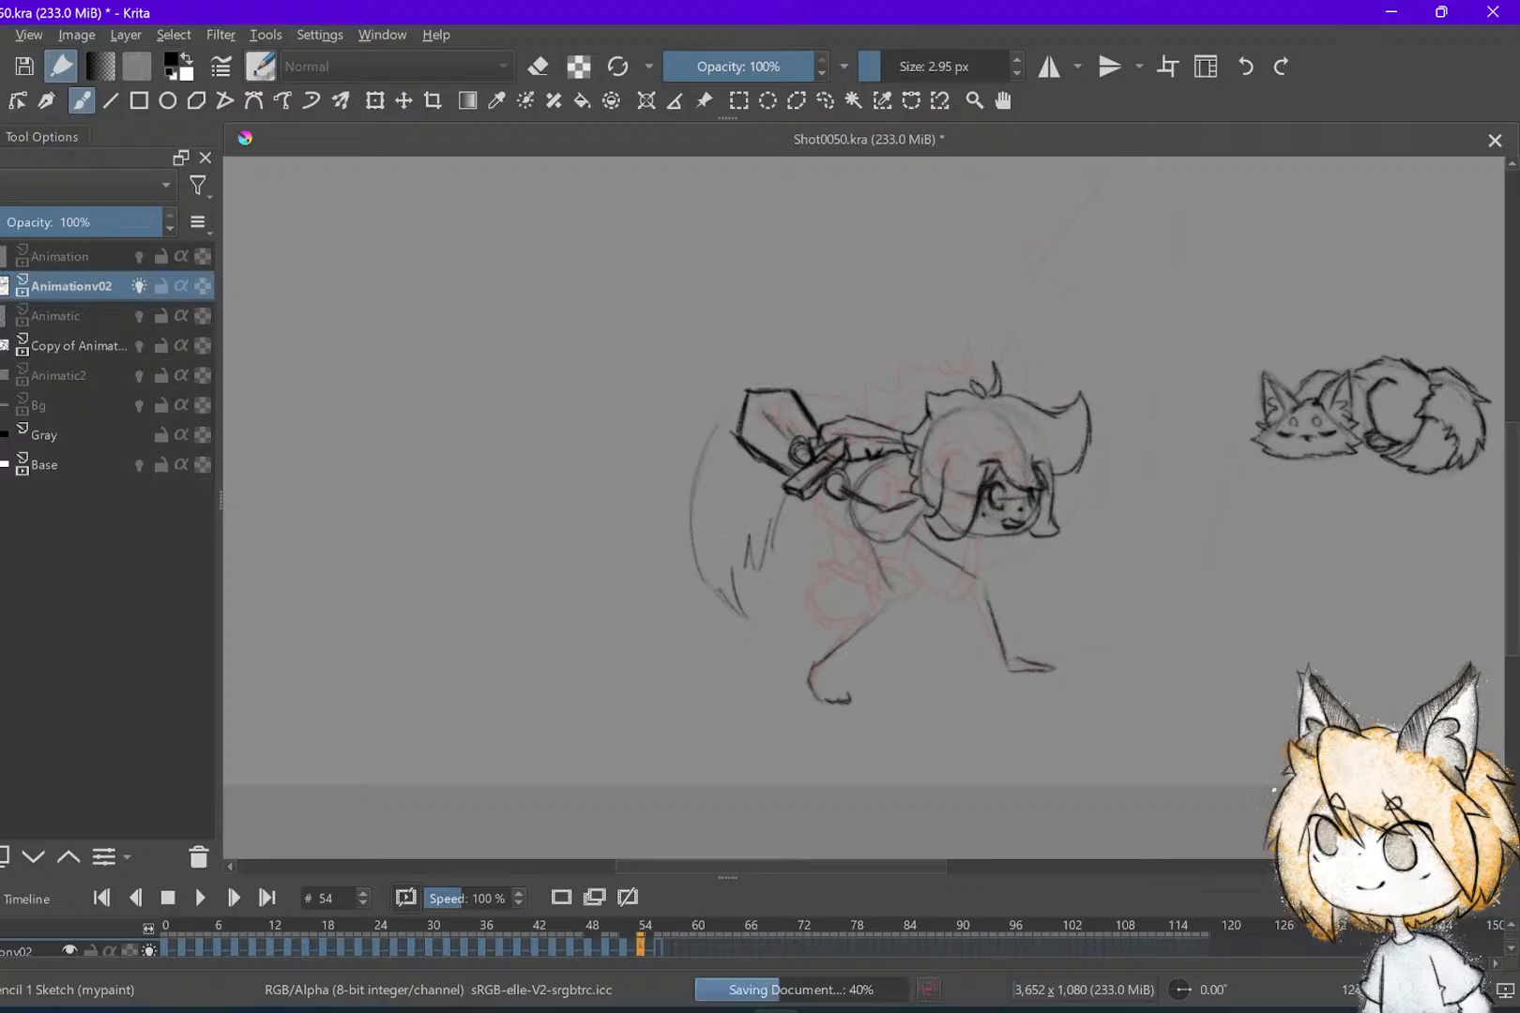
{"action": "key", "text": "ctrl+s"}
Check frame 54 against the earlier frames, and play the animation to review the whole swing
{"action": "key", "text": "Left"}
{"action": "key", "text": "Left"}
{"action": "key", "text": "Right"}
{"action": "scroll", "coordinate": [1040, 574], "scroll_direction": "down", "scroll_amount": 2}
{"action": "scroll", "coordinate": [1039, 574], "scroll_direction": "down", "scroll_amount": 1}
{"action": "key", "text": "space"}
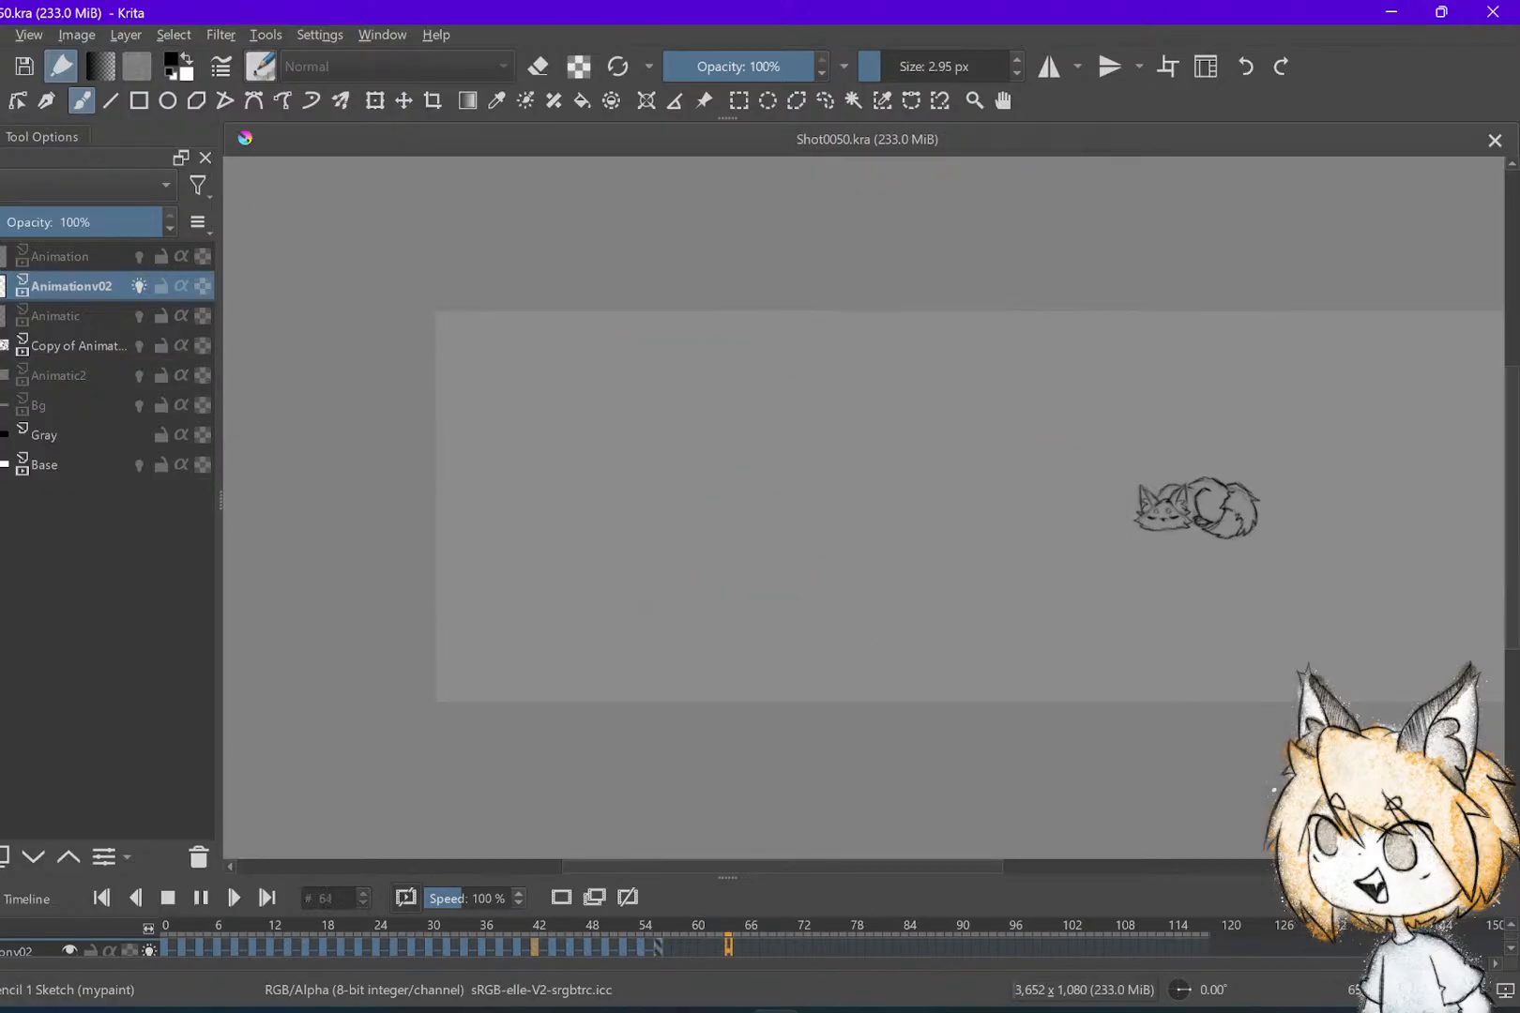
{"action": "key", "text": "space"}
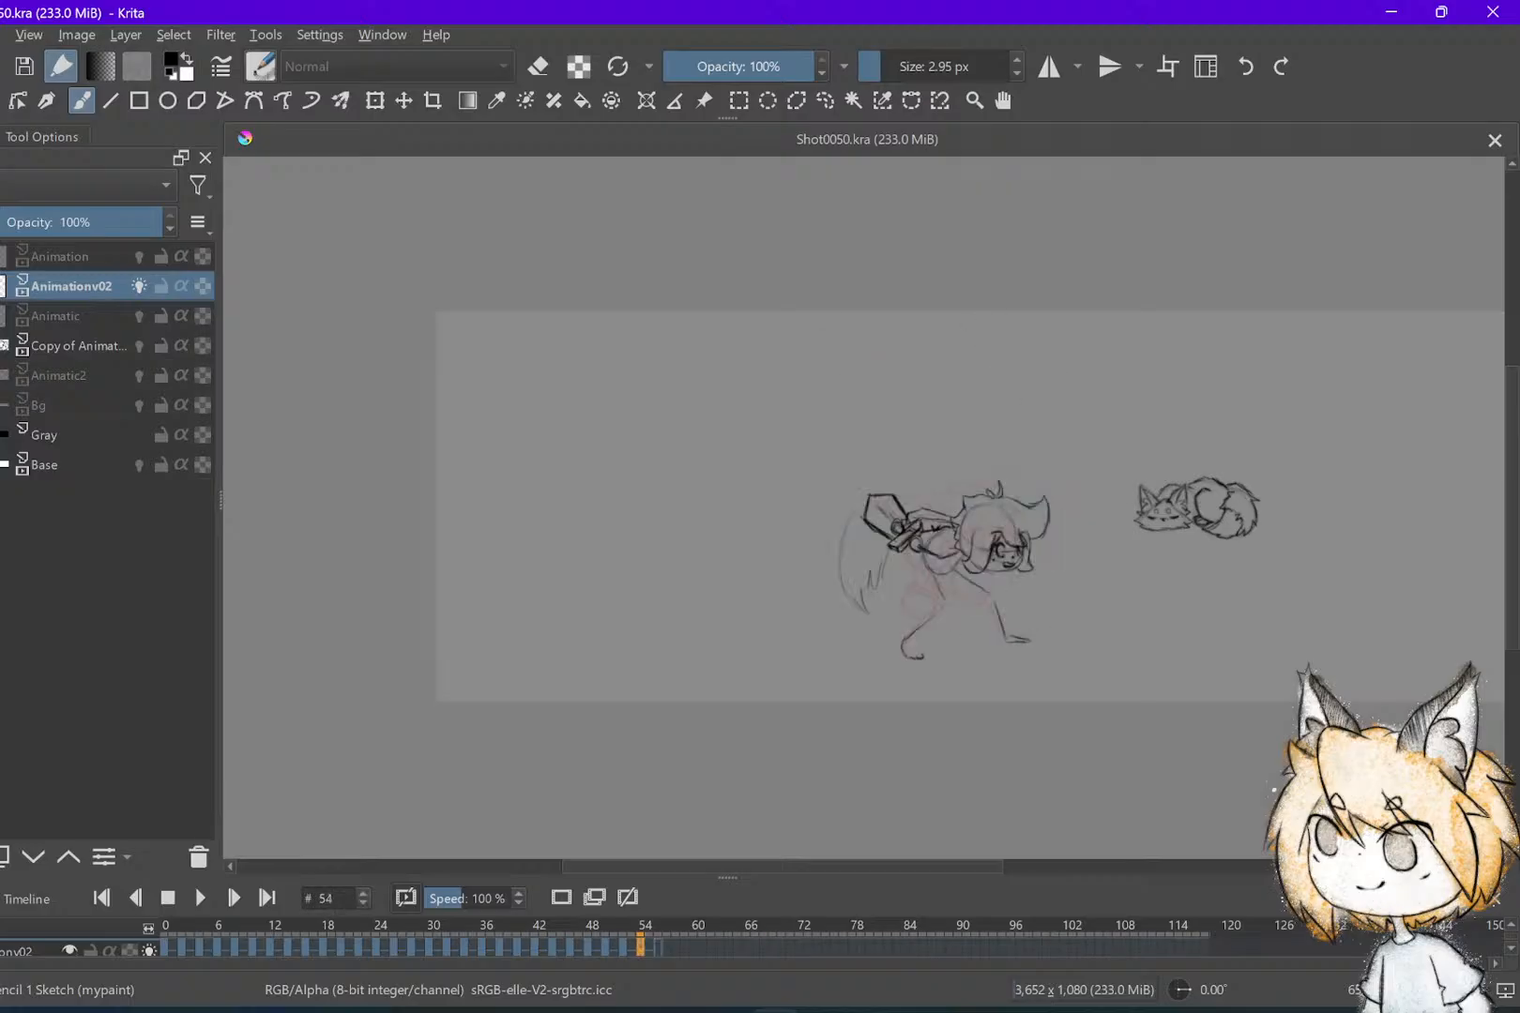
Step back through the frames before frame 54 and play the animation to review the sword swing
{"action": "scroll", "coordinate": [1163, 507], "scroll_direction": "up", "scroll_amount": 3}
{"action": "key", "text": "Left"}
{"action": "key", "text": "Left"}
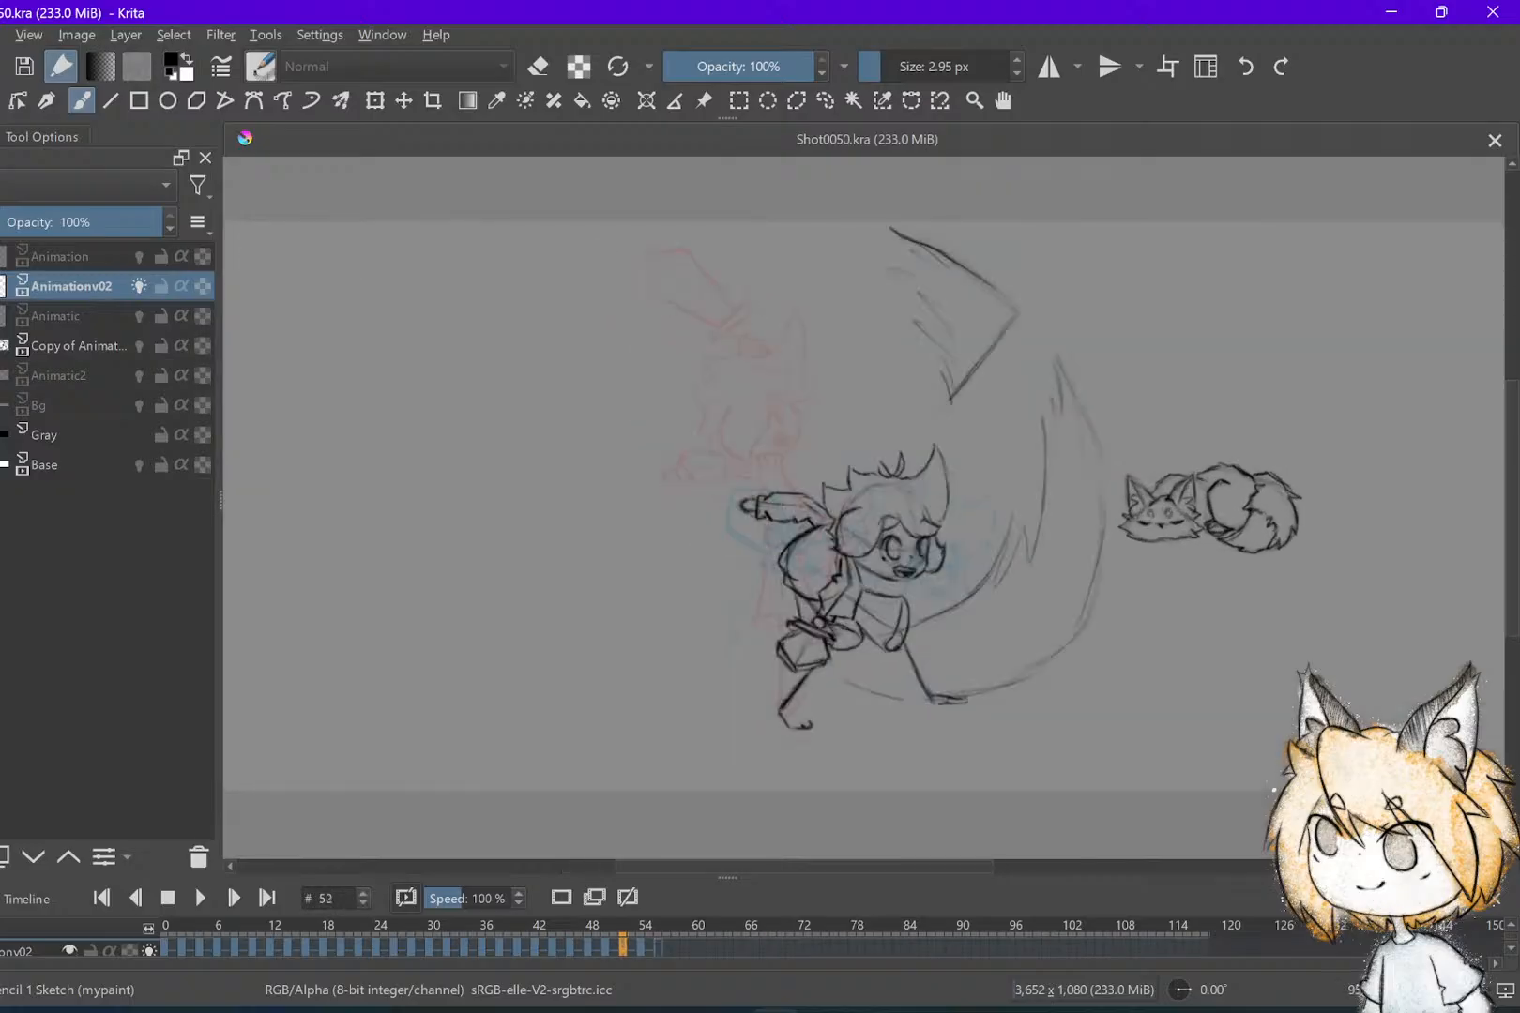
{"action": "key", "text": "Left"}
{"action": "key", "text": "Left"}
{"action": "key", "text": "Left"}
{"action": "key", "text": "Left"}
{"action": "key", "text": "Left"}
{"action": "key", "text": "Left"}
{"action": "key", "text": "Left"}
{"action": "key", "text": "Left"}
{"action": "key", "text": "Left"}
{"action": "key", "text": "Left"}
{"action": "key", "text": "Left"}
{"action": "key", "text": "Left"}
{"action": "key", "text": "Left"}
{"action": "key", "text": "Left"}
{"action": "key", "text": "space"}
{"action": "key", "text": "space"}
{"action": "scroll", "coordinate": [1360, 507], "scroll_direction": "down", "scroll_amount": 2}
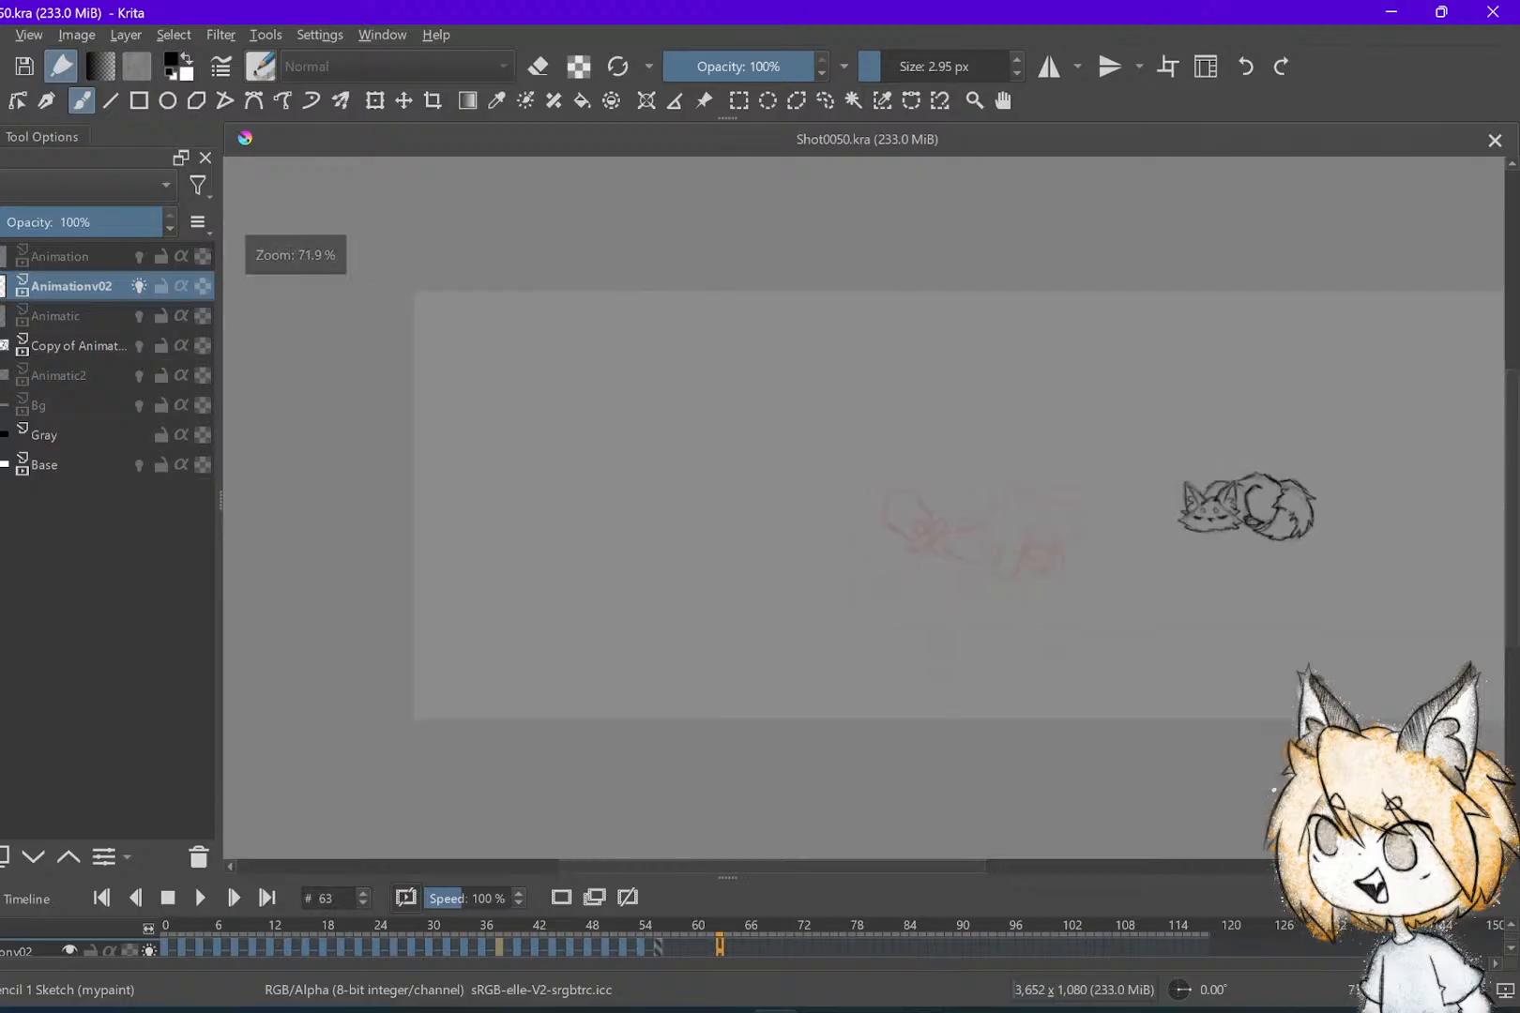
{"action": "key", "text": "space"}
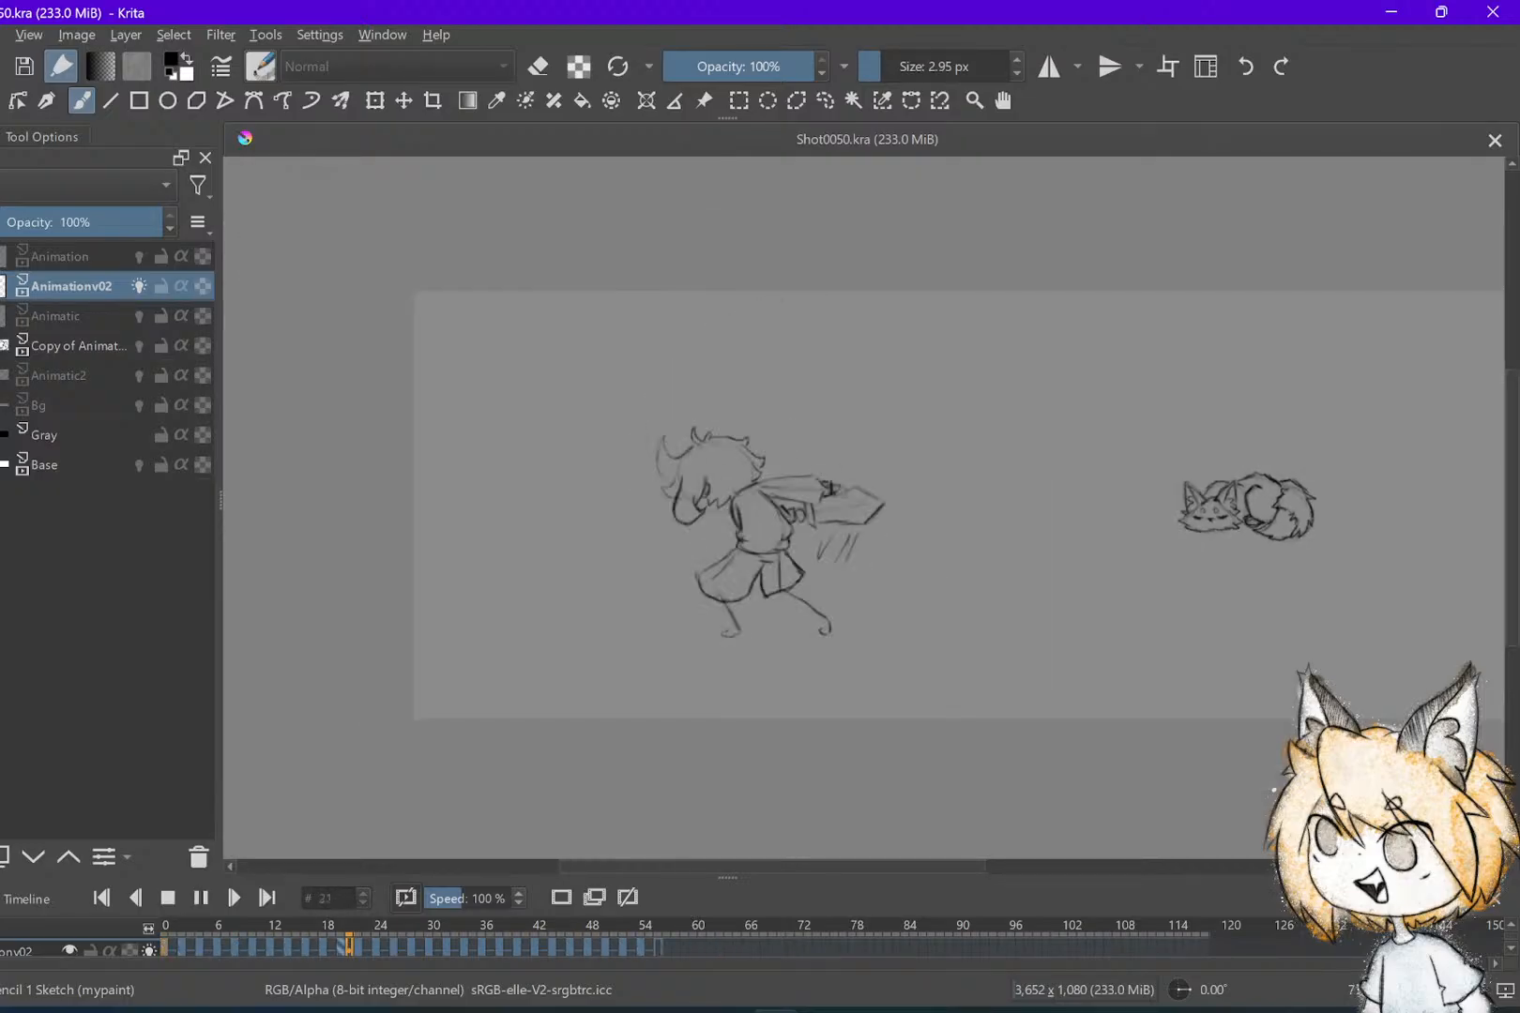
{"action": "key", "text": "space"}
Step back from frame 58 to frame 46 and replay the animation to recheck the jump and swing
{"action": "key", "text": "Left"}
{"action": "key", "text": "Right"}
{"action": "key", "text": "Right"}
{"action": "key", "text": "Right"}
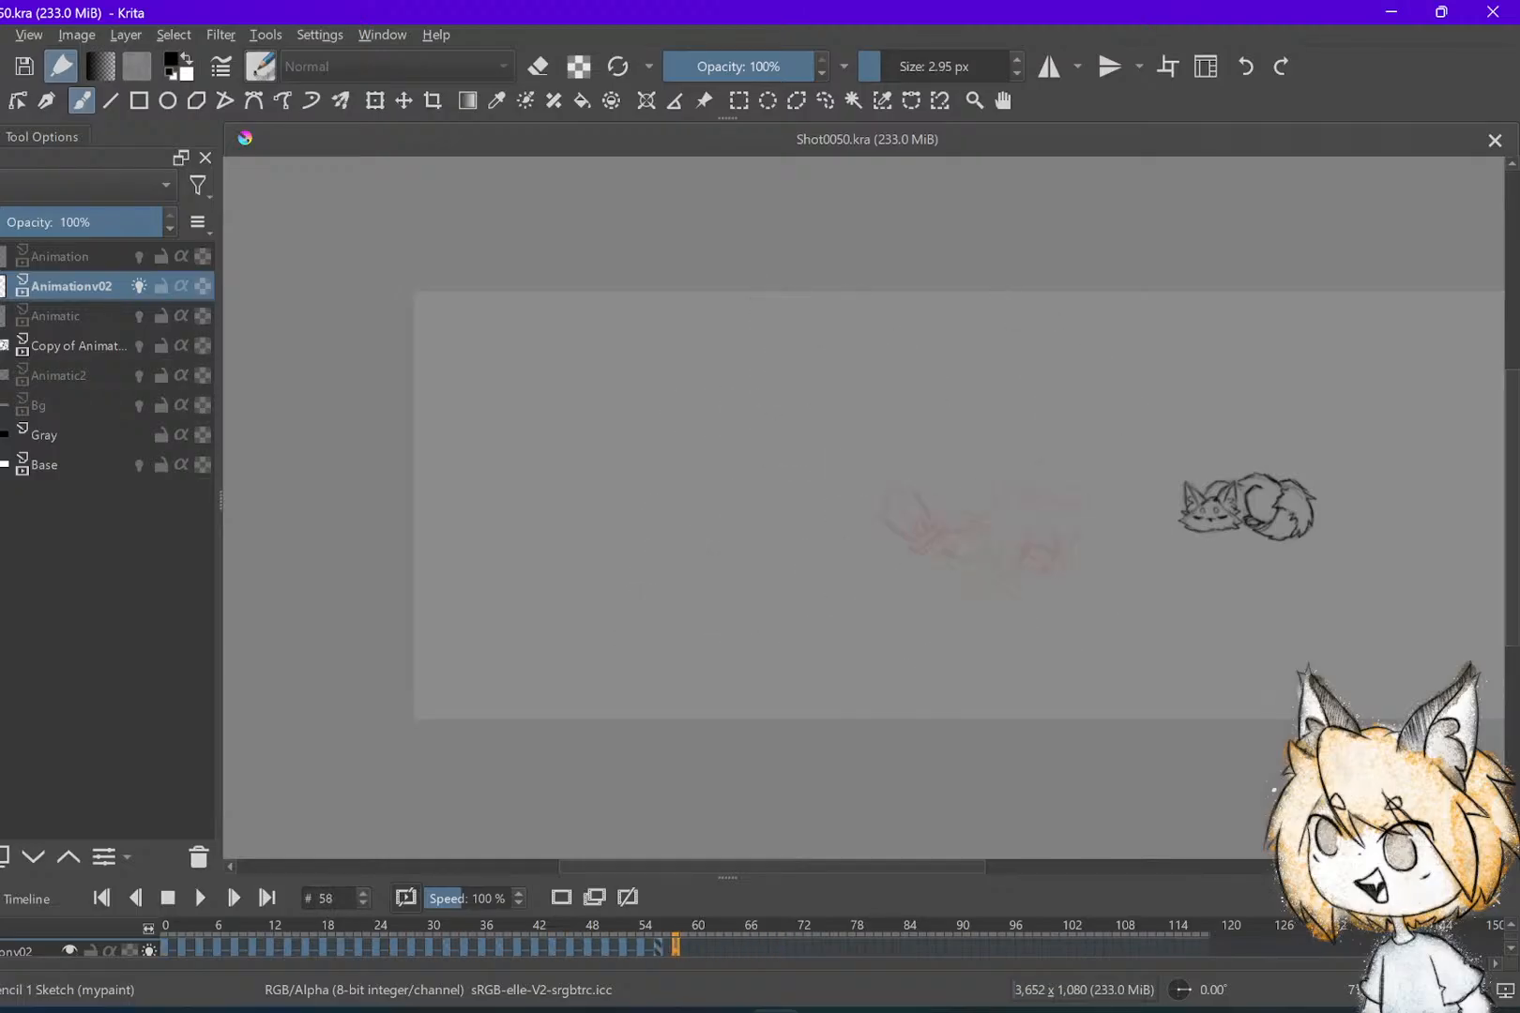
{"action": "key", "text": "Left"}
{"action": "key", "text": "Left"}
{"action": "key", "text": "Left"}
{"action": "key", "text": "Left"}
{"action": "key", "text": "Left"}
{"action": "key", "text": "Left"}
{"action": "key", "text": "Left"}
{"action": "key", "text": "Left"}
{"action": "key", "text": "Left"}
{"action": "key", "text": "Left"}
{"action": "key", "text": "Left"}
{"action": "key", "text": "Left"}
{"action": "key", "text": "Left"}
{"action": "key", "text": "Left"}
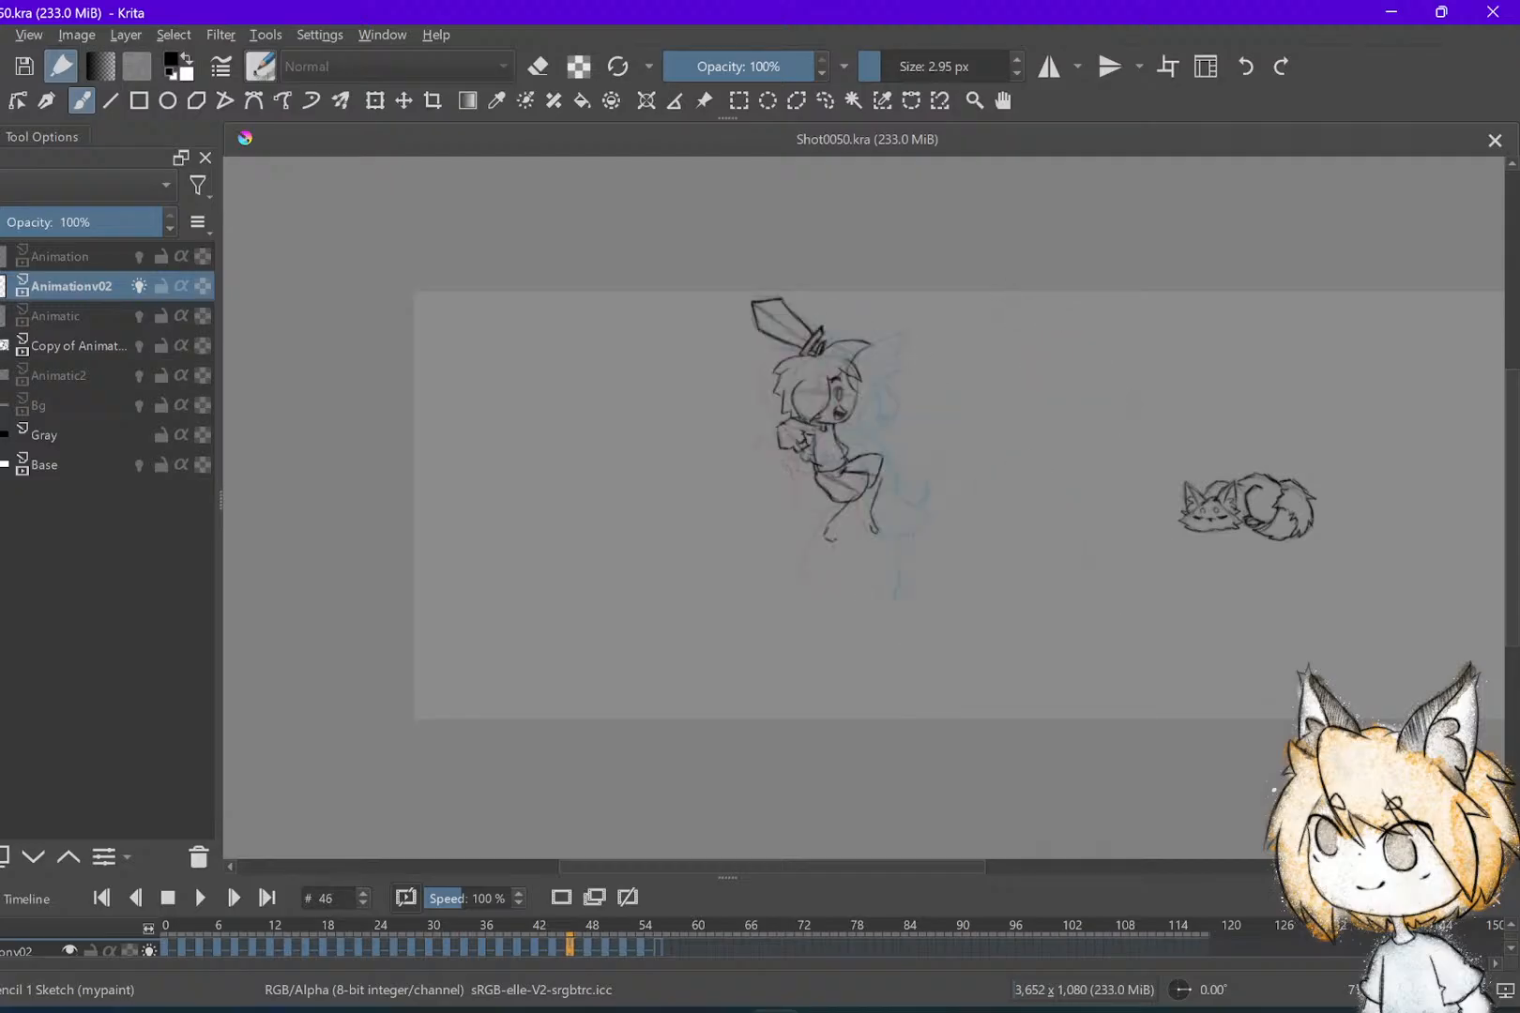
{"action": "key", "text": "space"}
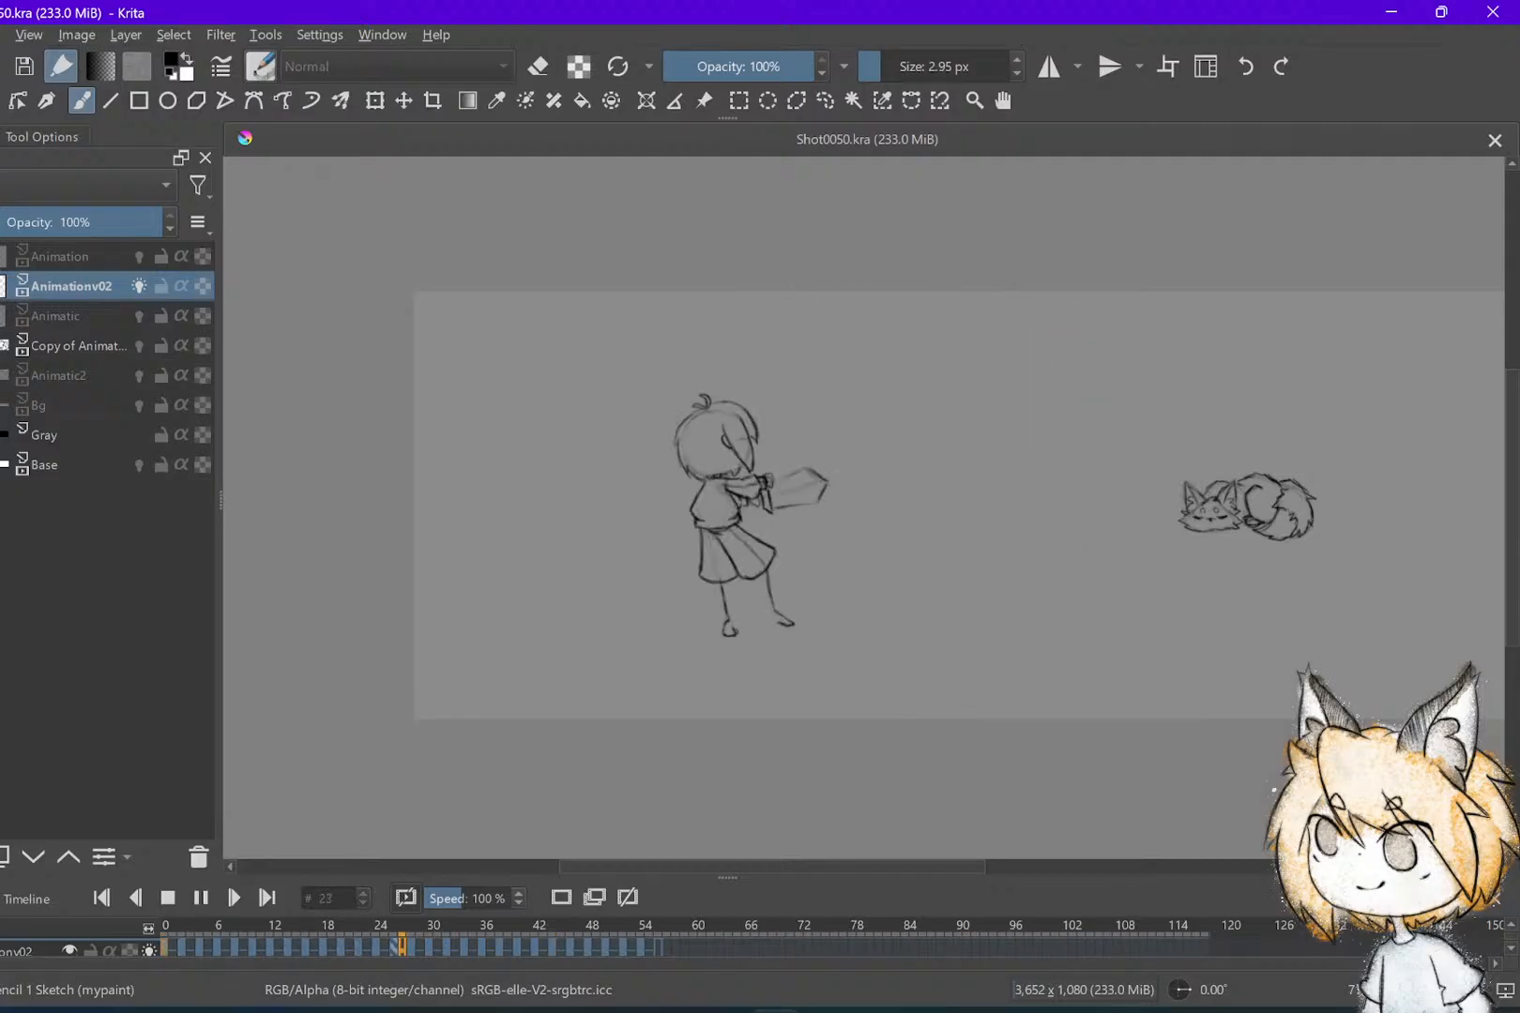
{"action": "key", "text": "space"}
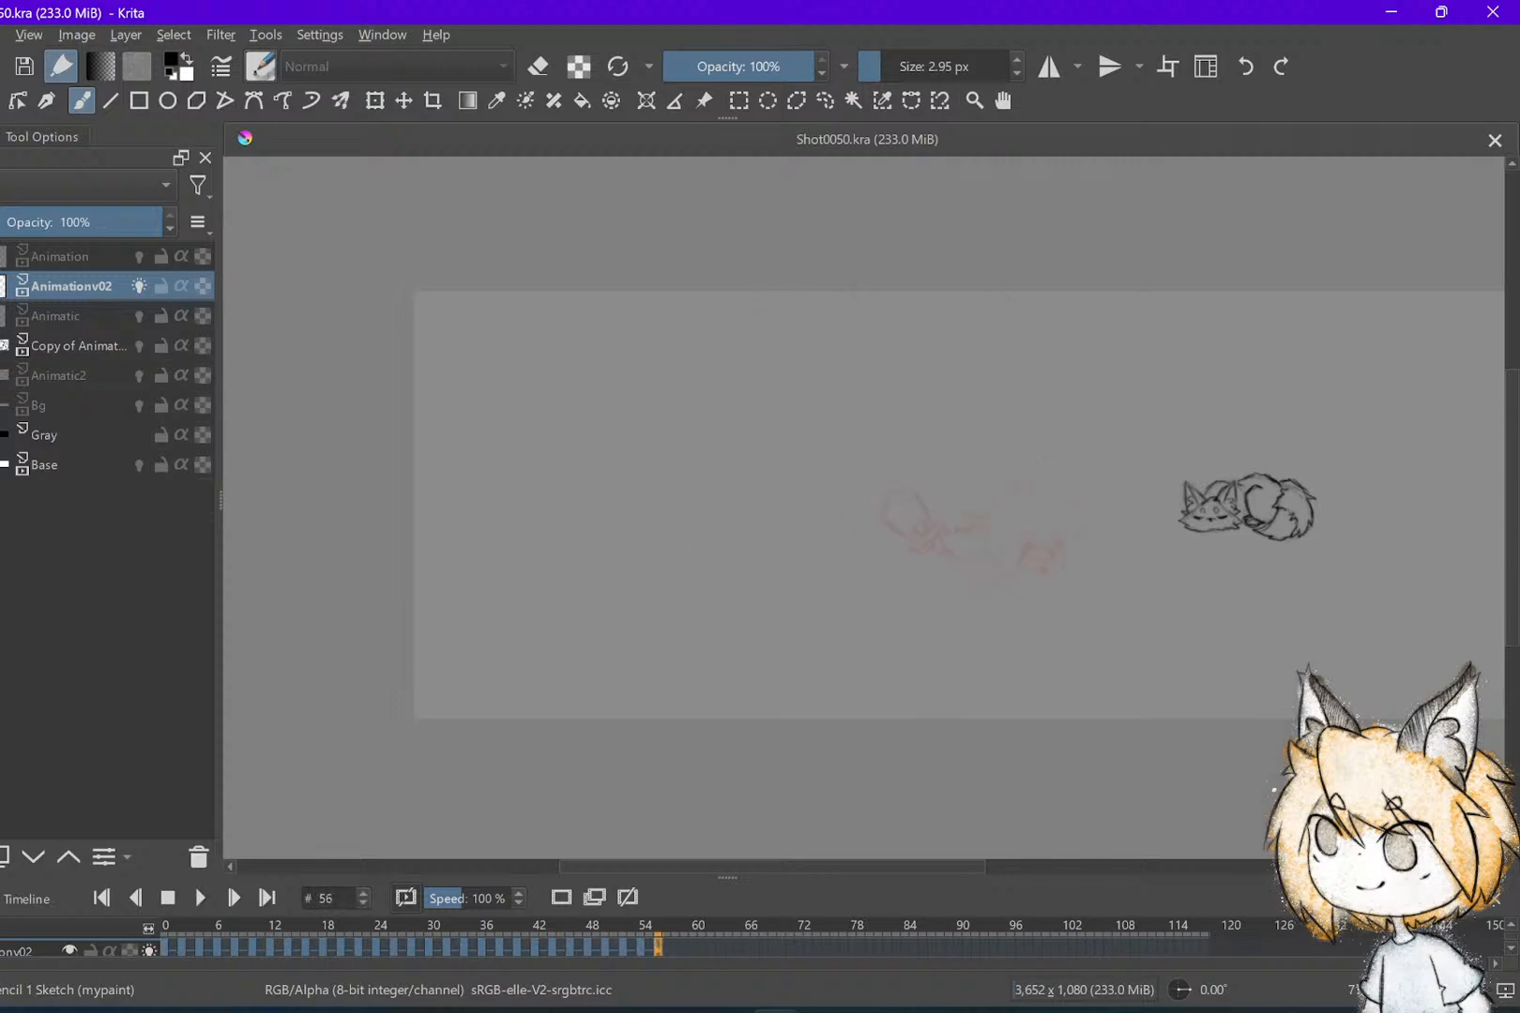
Refine the arm and sleeve lines between the sword grip and the shoulder in frame 54, and save the file
{"action": "left_click", "coordinate": [622, 945]}
{"action": "left_click", "coordinate": [641, 945]}
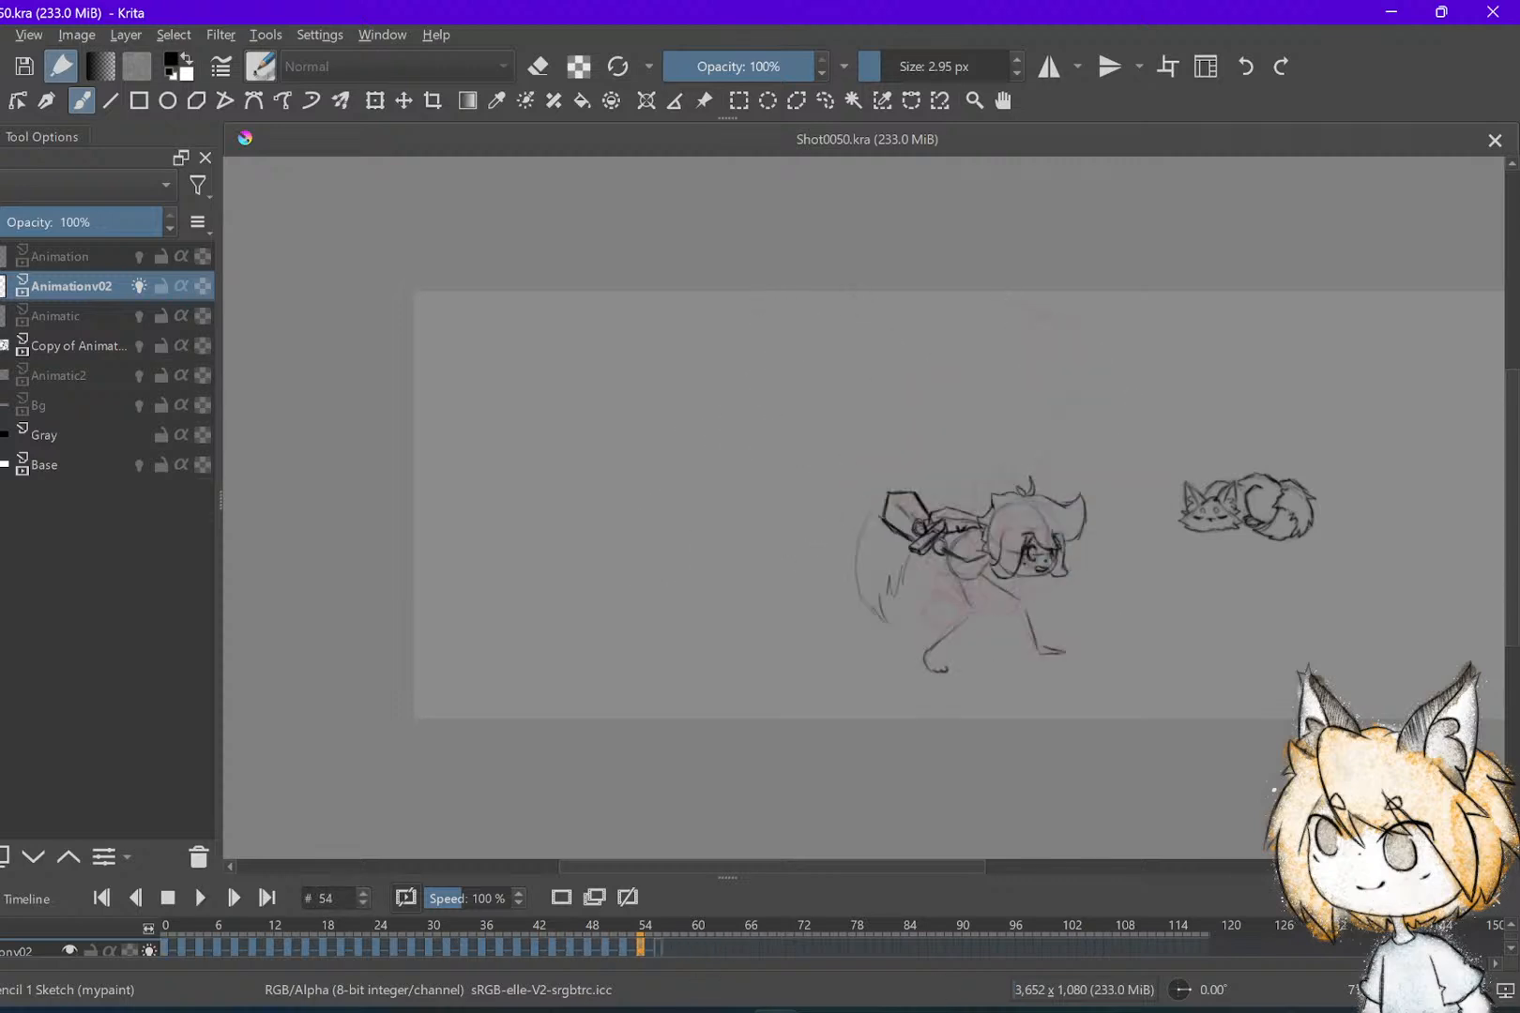
{"action": "scroll", "coordinate": [1205, 621], "scroll_direction": "up", "scroll_amount": 7}
{"action": "mouse_move", "coordinate": [624, 471]}
{"action": "left_mouse_down"}
{"action": "mouse_move", "coordinate": [635, 458]}
{"action": "mouse_move", "coordinate": [628, 474]}
{"action": "mouse_move", "coordinate": [692, 463]}
{"action": "mouse_move", "coordinate": [700, 478]}
{"action": "mouse_move", "coordinate": [640, 509]}
{"action": "mouse_move", "coordinate": [691, 521]}
{"action": "mouse_move", "coordinate": [732, 490]}
{"action": "left_mouse_up"}
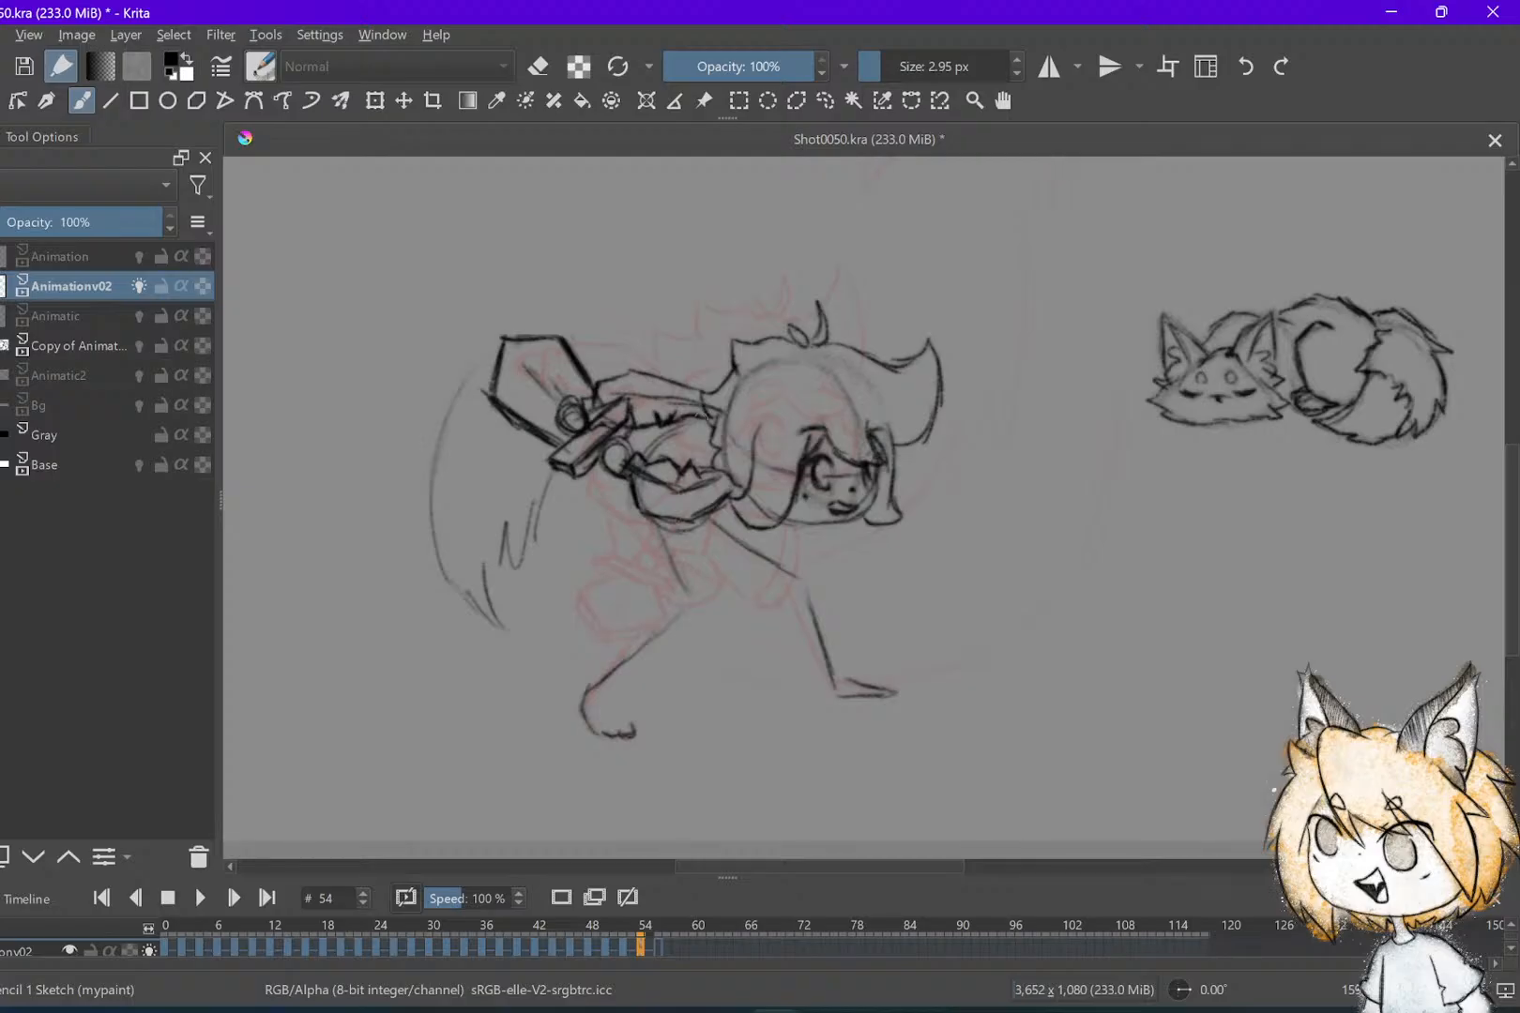
{"action": "left_click_drag", "start_coordinate": [672, 424], "coordinate": [636, 458]}
{"action": "key", "text": "ctrl+s"}
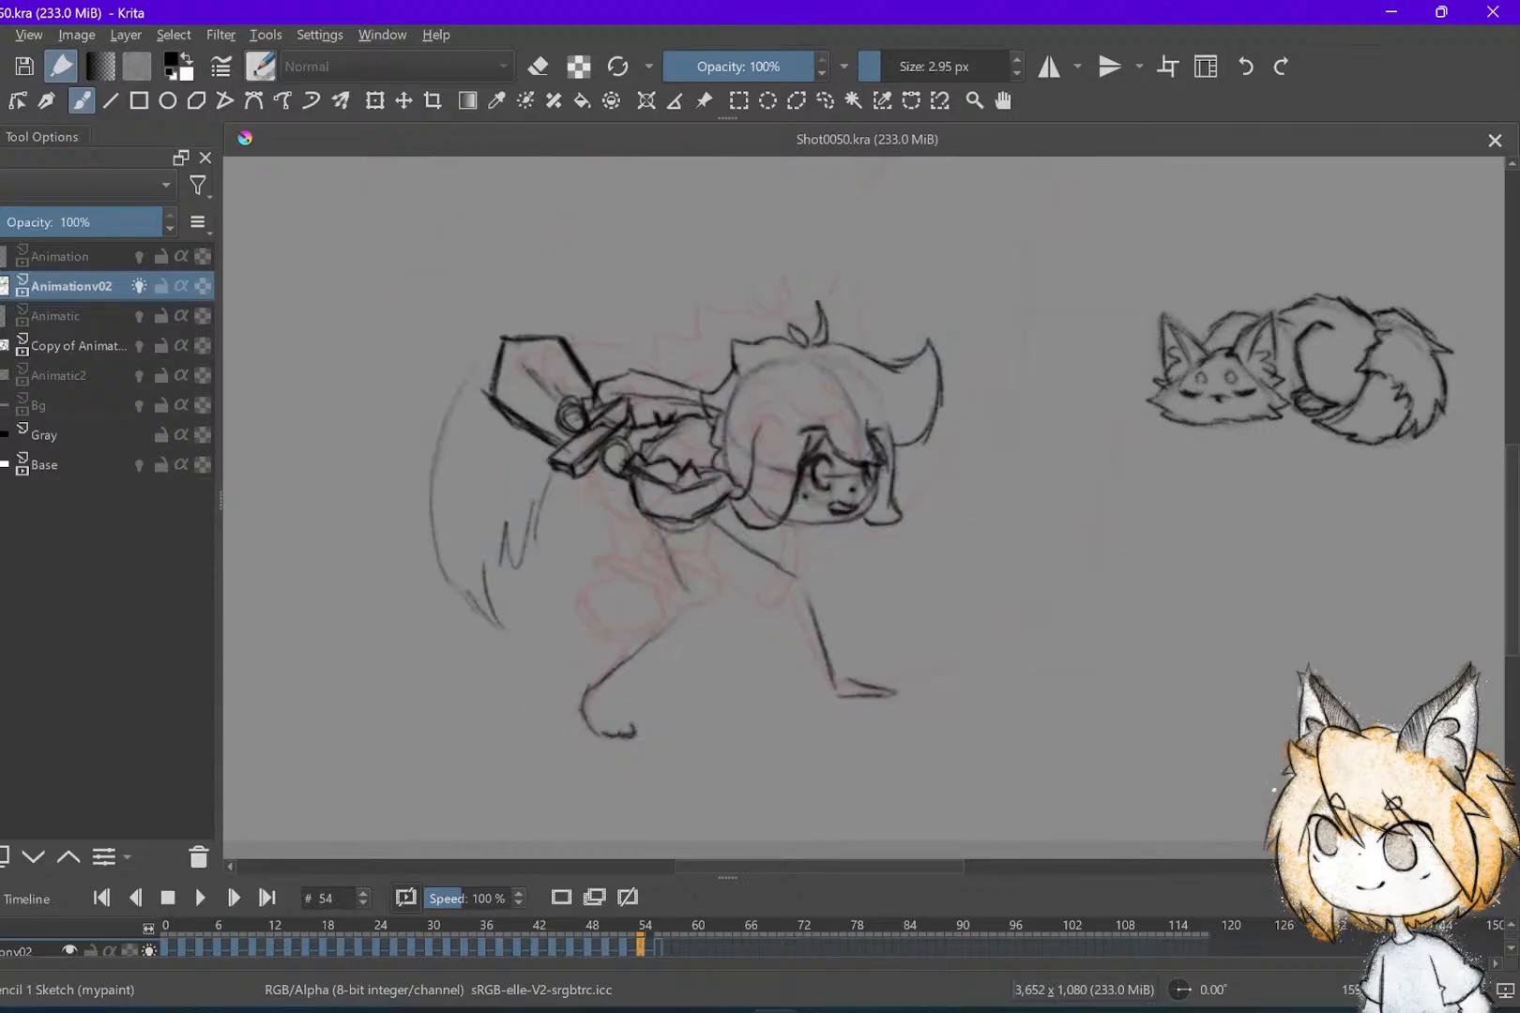
{"action": "key", "text": "Right"}
{"action": "key", "text": "Right"}
{"action": "mouse_move", "coordinate": [725, 642]}
{"action": "left_mouse_down"}
{"action": "mouse_move", "coordinate": [1036, 398]}
{"action": "mouse_move", "coordinate": [1016, 428]}
{"action": "left_mouse_up"}
{"action": "key", "text": "ctrl+z"}
{"action": "key", "text": "ctrl+z"}
Flip between frames 52 and 54 to compare the pose of the arms and body
{"action": "key", "text": "Left"}
{"action": "key", "text": "Left"}
{"action": "key", "text": "Left"}
{"action": "key", "text": "Left"}
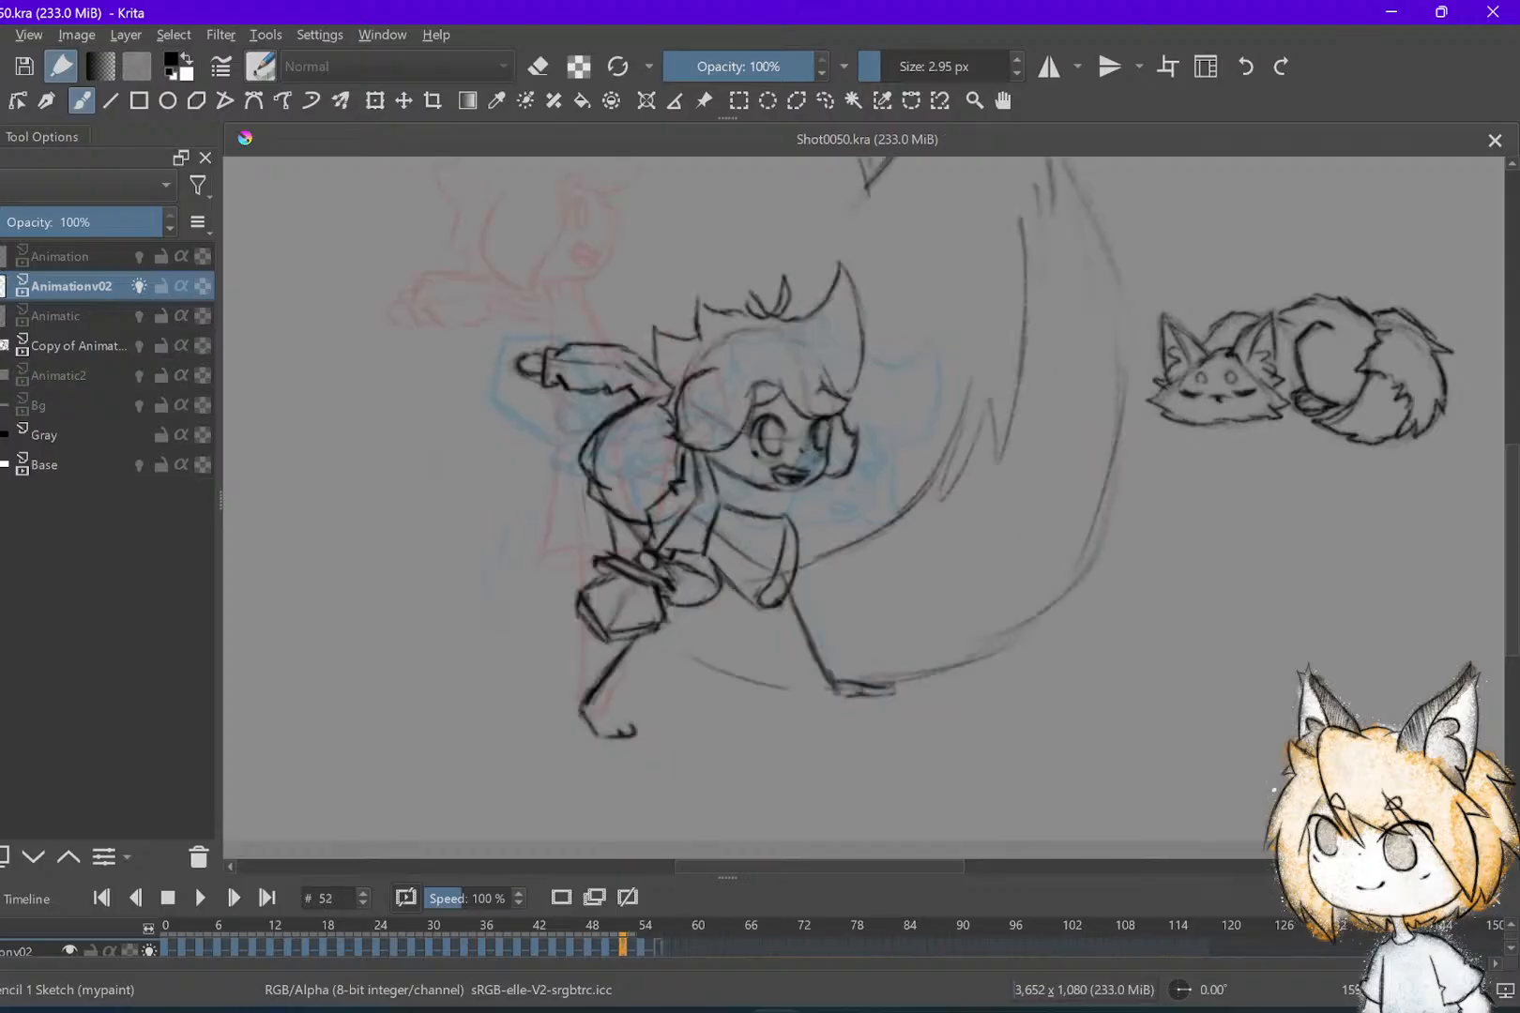
{"action": "key", "text": "Right"}
{"action": "key", "text": "Right"}
{"action": "left_click_drag", "start_coordinate": [638, 498], "coordinate": [646, 480]}
{"action": "key", "text": "ctrl+z"}
{"action": "key", "text": "Left"}
{"action": "key", "text": "Left"}
{"action": "key", "text": "Right"}
{"action": "key", "text": "Right"}
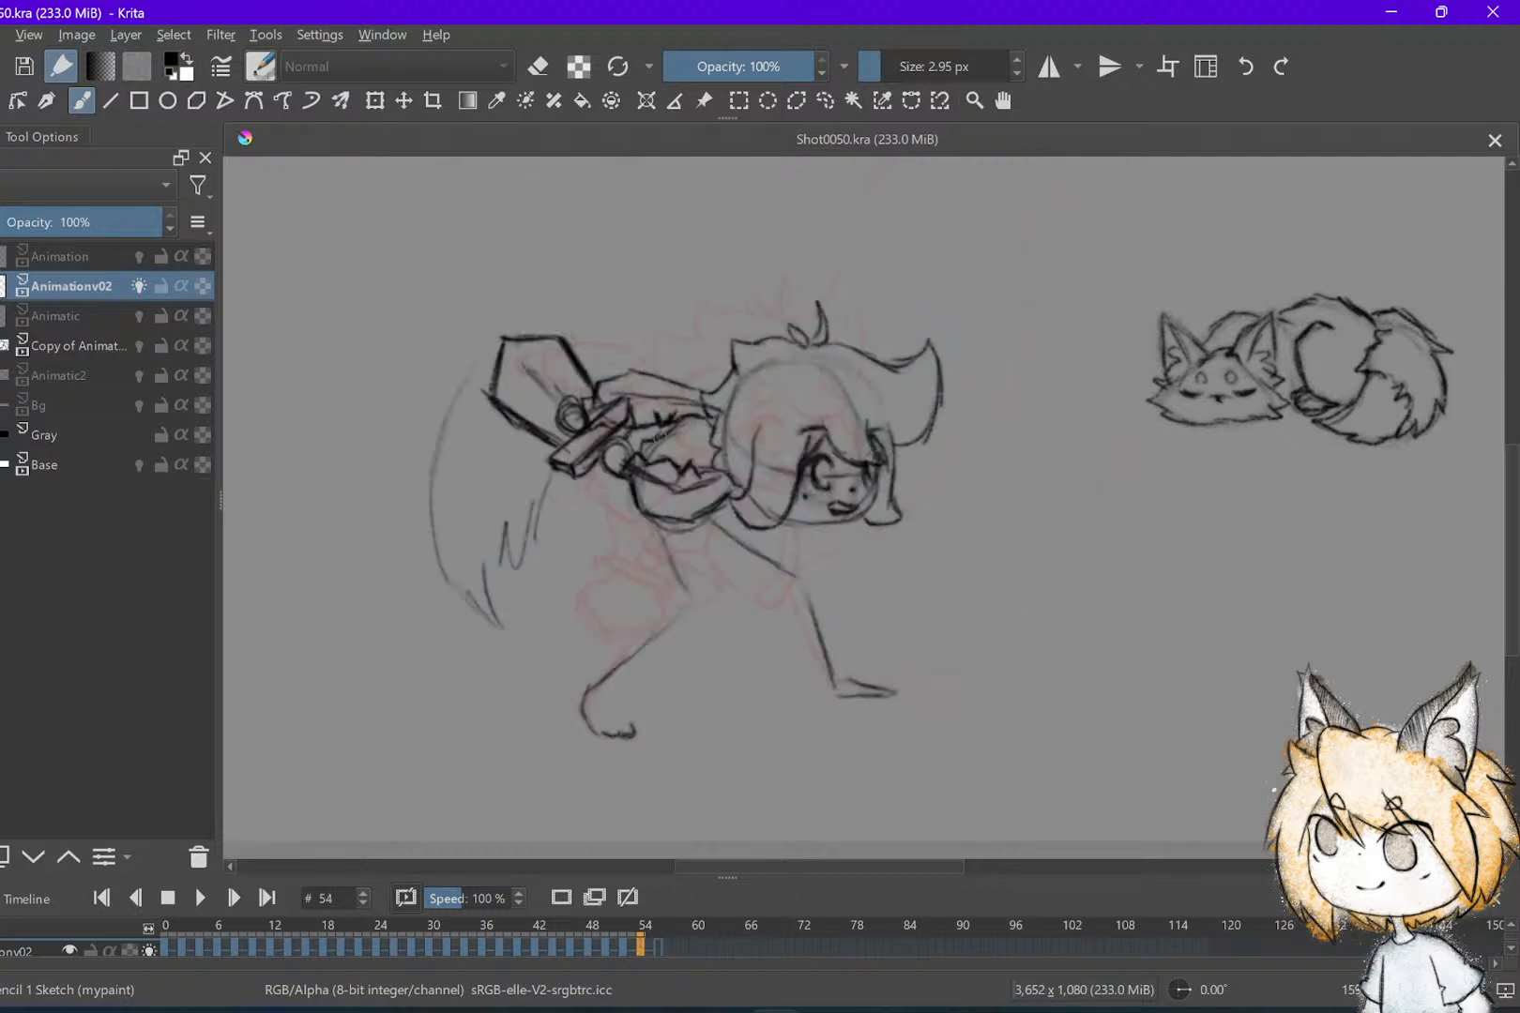
Redraw the lower edge of the character's near sleeve in frame 54 and erase the stray lines around it
{"action": "mouse_move", "coordinate": [629, 482]}
{"action": "left_mouse_down"}
{"action": "mouse_move", "coordinate": [734, 496]}
{"action": "mouse_move", "coordinate": [645, 524]}
{"action": "mouse_move", "coordinate": [674, 527]}
{"action": "mouse_move", "coordinate": [645, 520]}
{"action": "mouse_move", "coordinate": [704, 509]}
{"action": "left_mouse_up"}
{"action": "key", "text": "e"}
{"action": "key", "text": "e"}
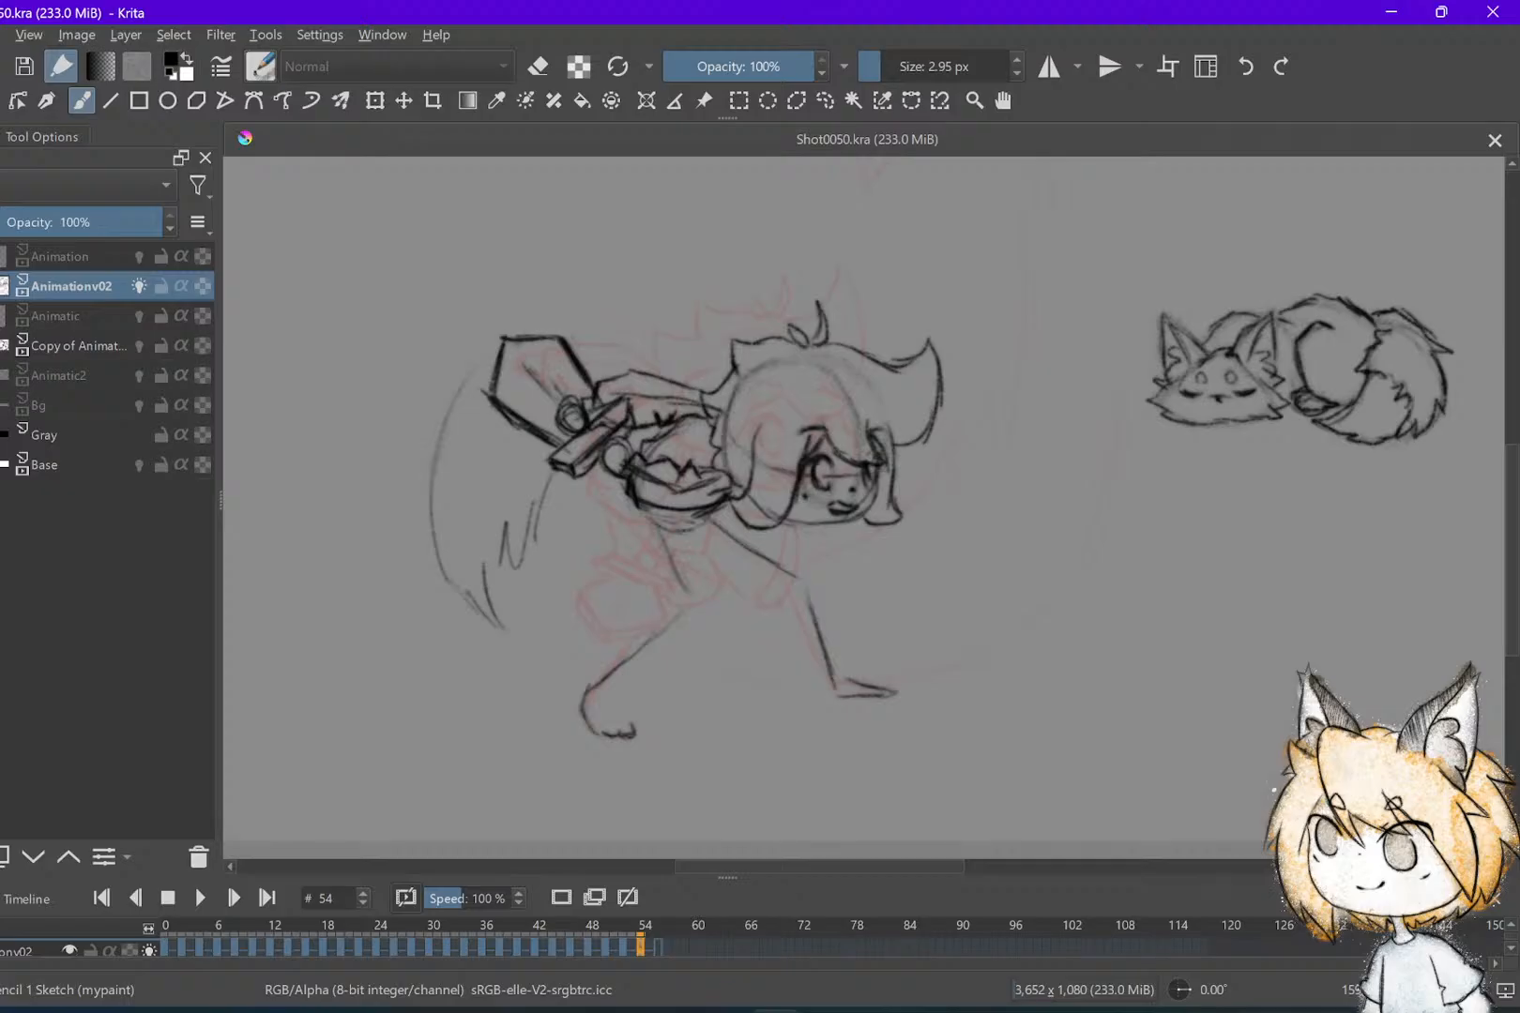
Check the reworked sleeve in frame 54 against the preceding frame
{"action": "key", "text": "Left"}
{"action": "key", "text": "Right"}
{"action": "scroll", "coordinate": [777, 578], "scroll_direction": "down", "scroll_amount": 3}
{"action": "scroll", "coordinate": [777, 578], "scroll_direction": "down", "scroll_amount": 2}
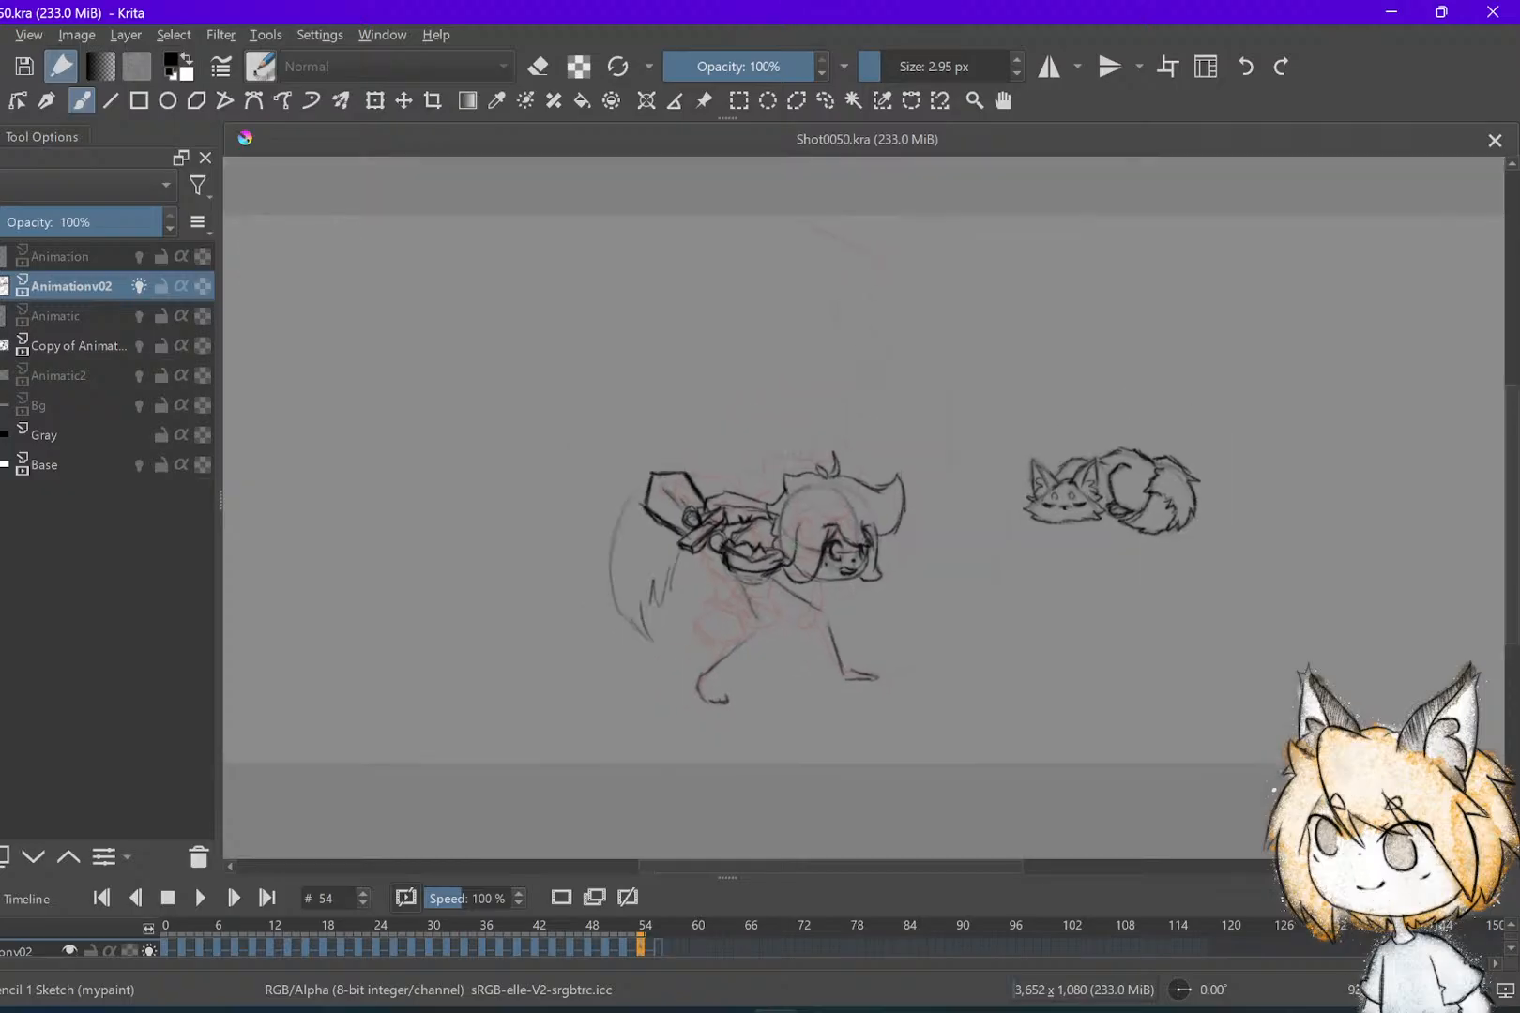
{"action": "scroll", "coordinate": [863, 507], "scroll_direction": "down", "scroll_amount": 3}
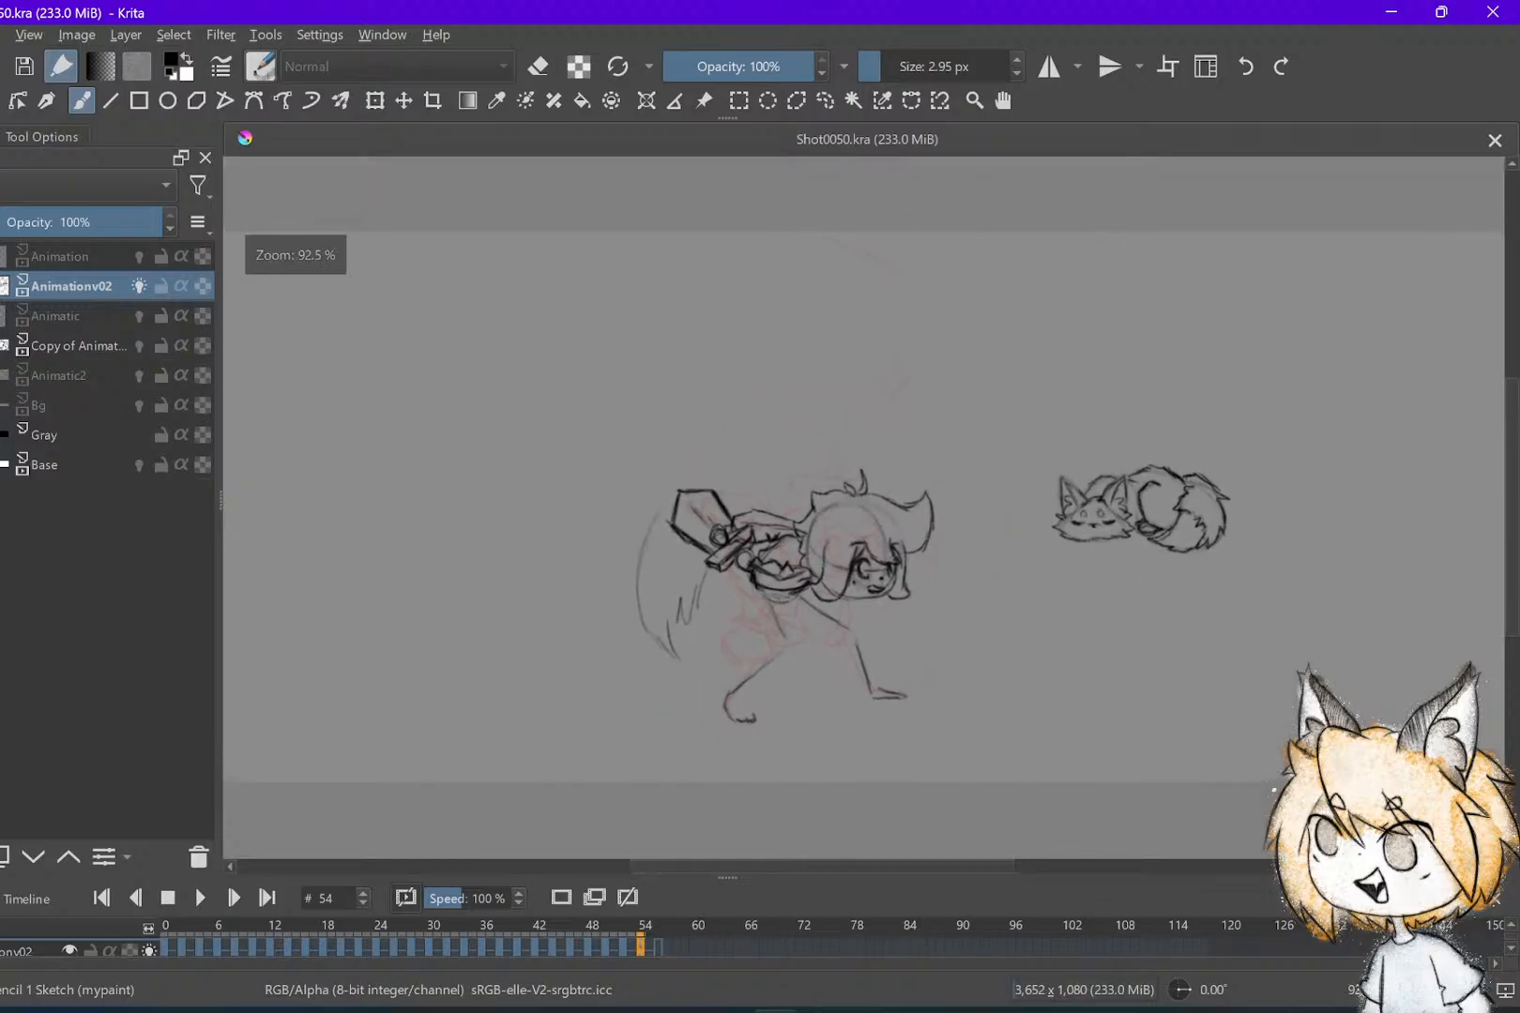
{"action": "scroll", "coordinate": [929, 601], "scroll_direction": "up", "scroll_amount": 4}
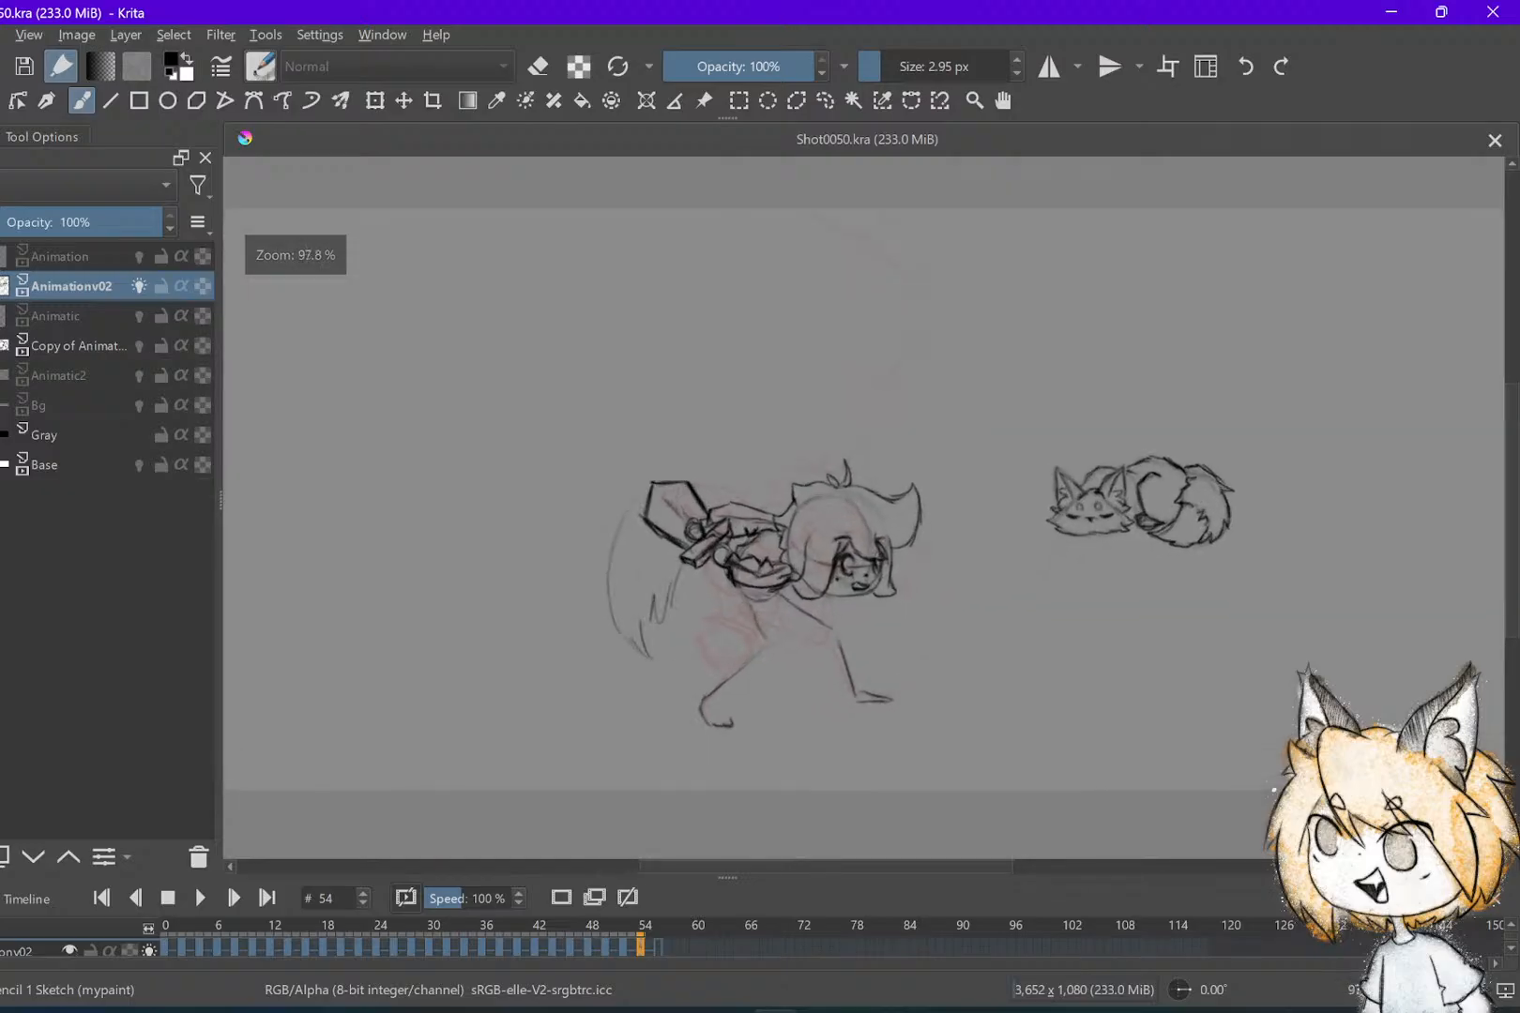
{"action": "key", "text": "comma"}
{"action": "key", "text": "period"}
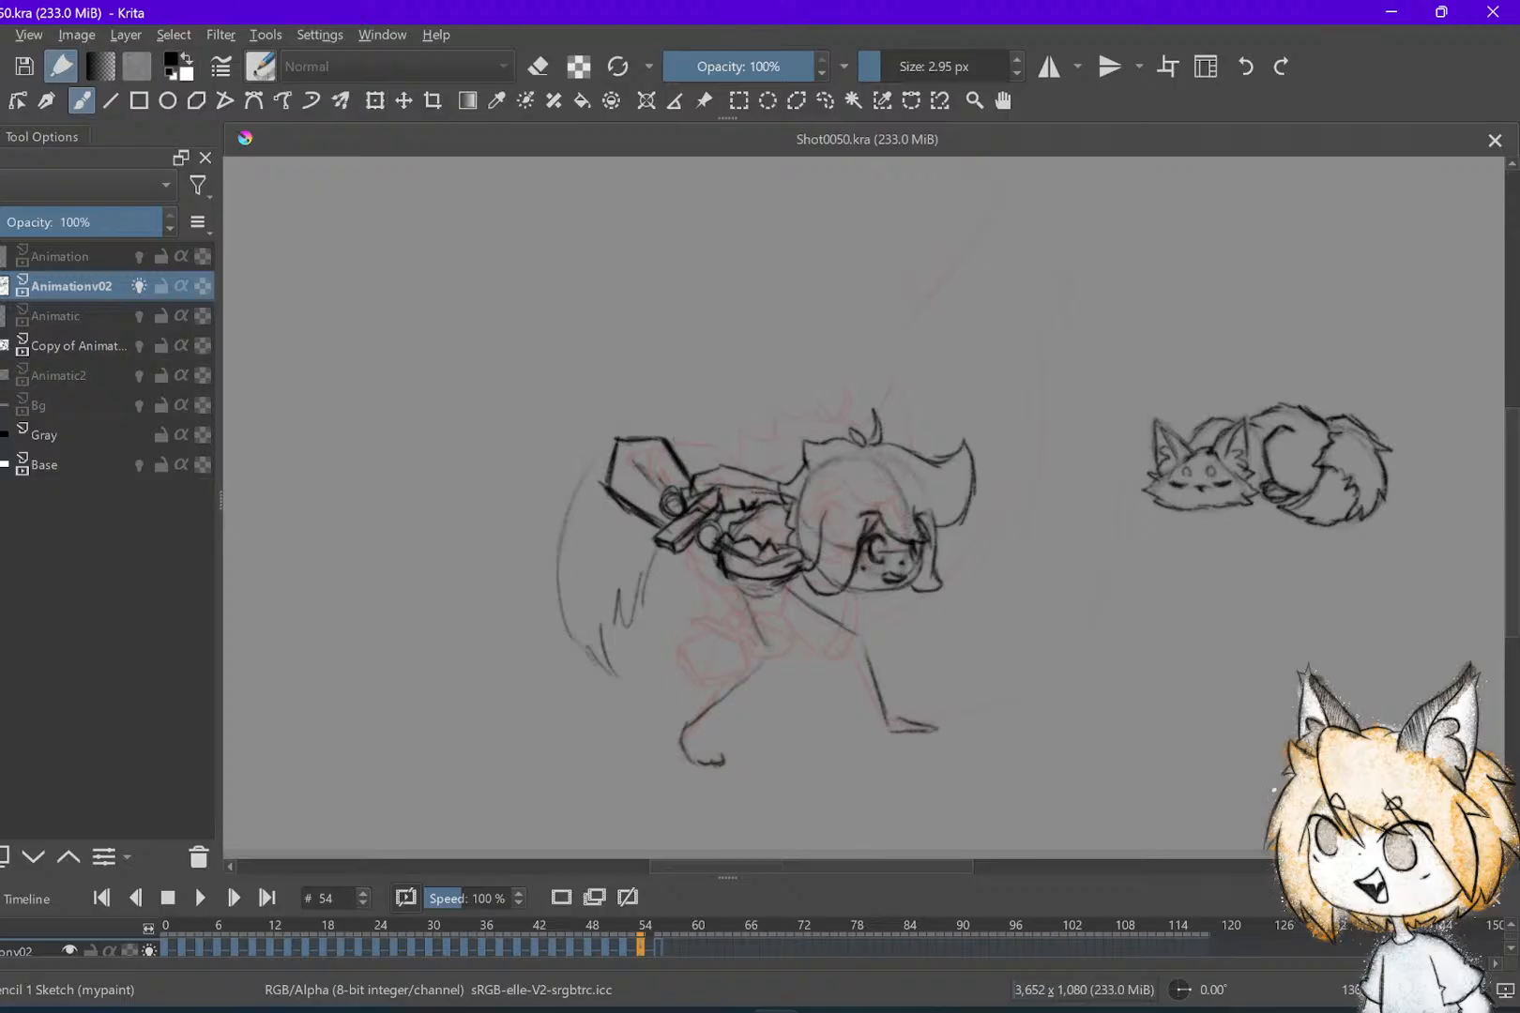
{"action": "left_click", "coordinate": [2, 35]}
{"action": "mouse_move", "coordinate": [2, 112]}
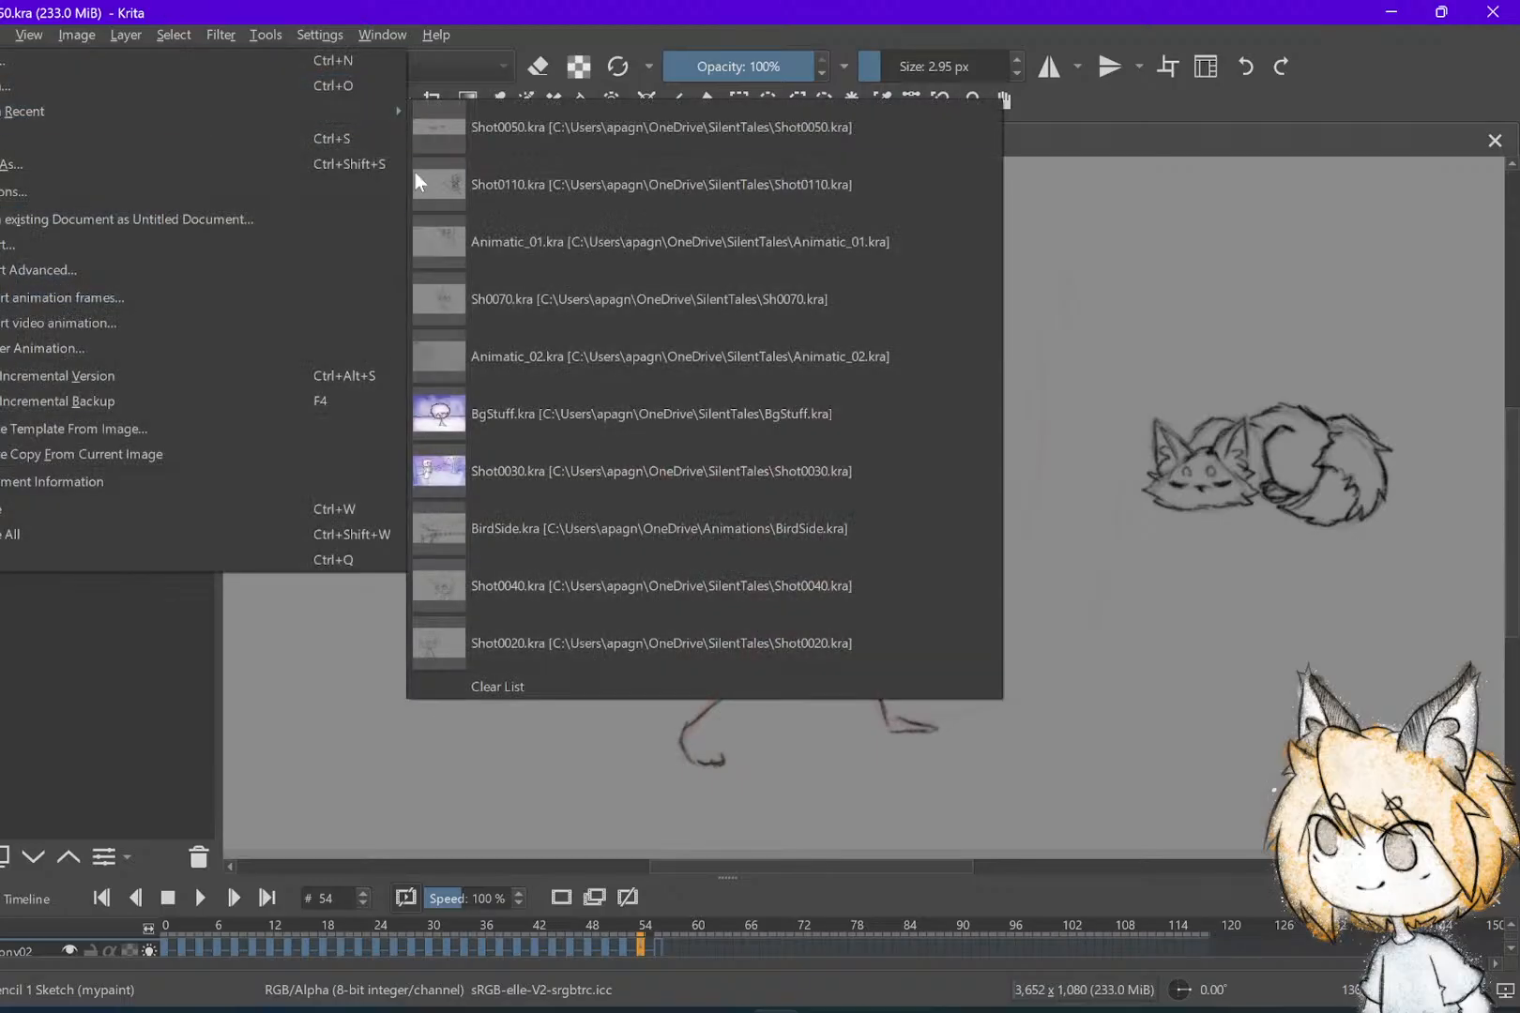
{"action": "left_click", "coordinate": [1021, 301]}
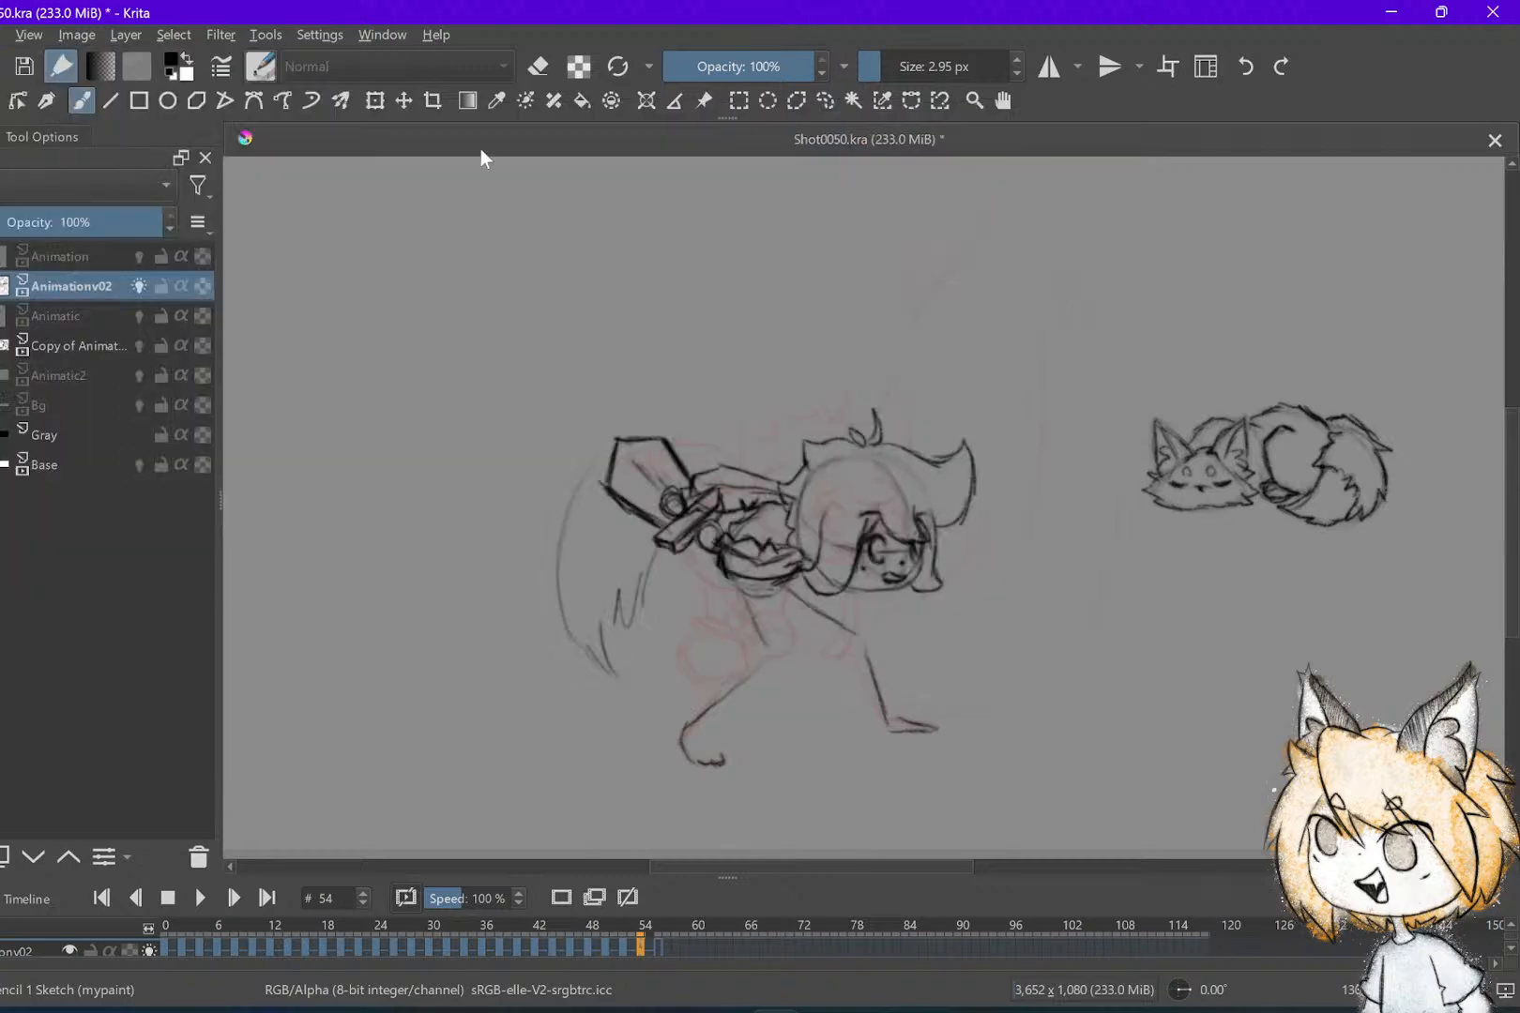
Open the recent file Animatic_01.kra alongside the current shot
{"action": "left_click", "coordinate": [2, 35]}
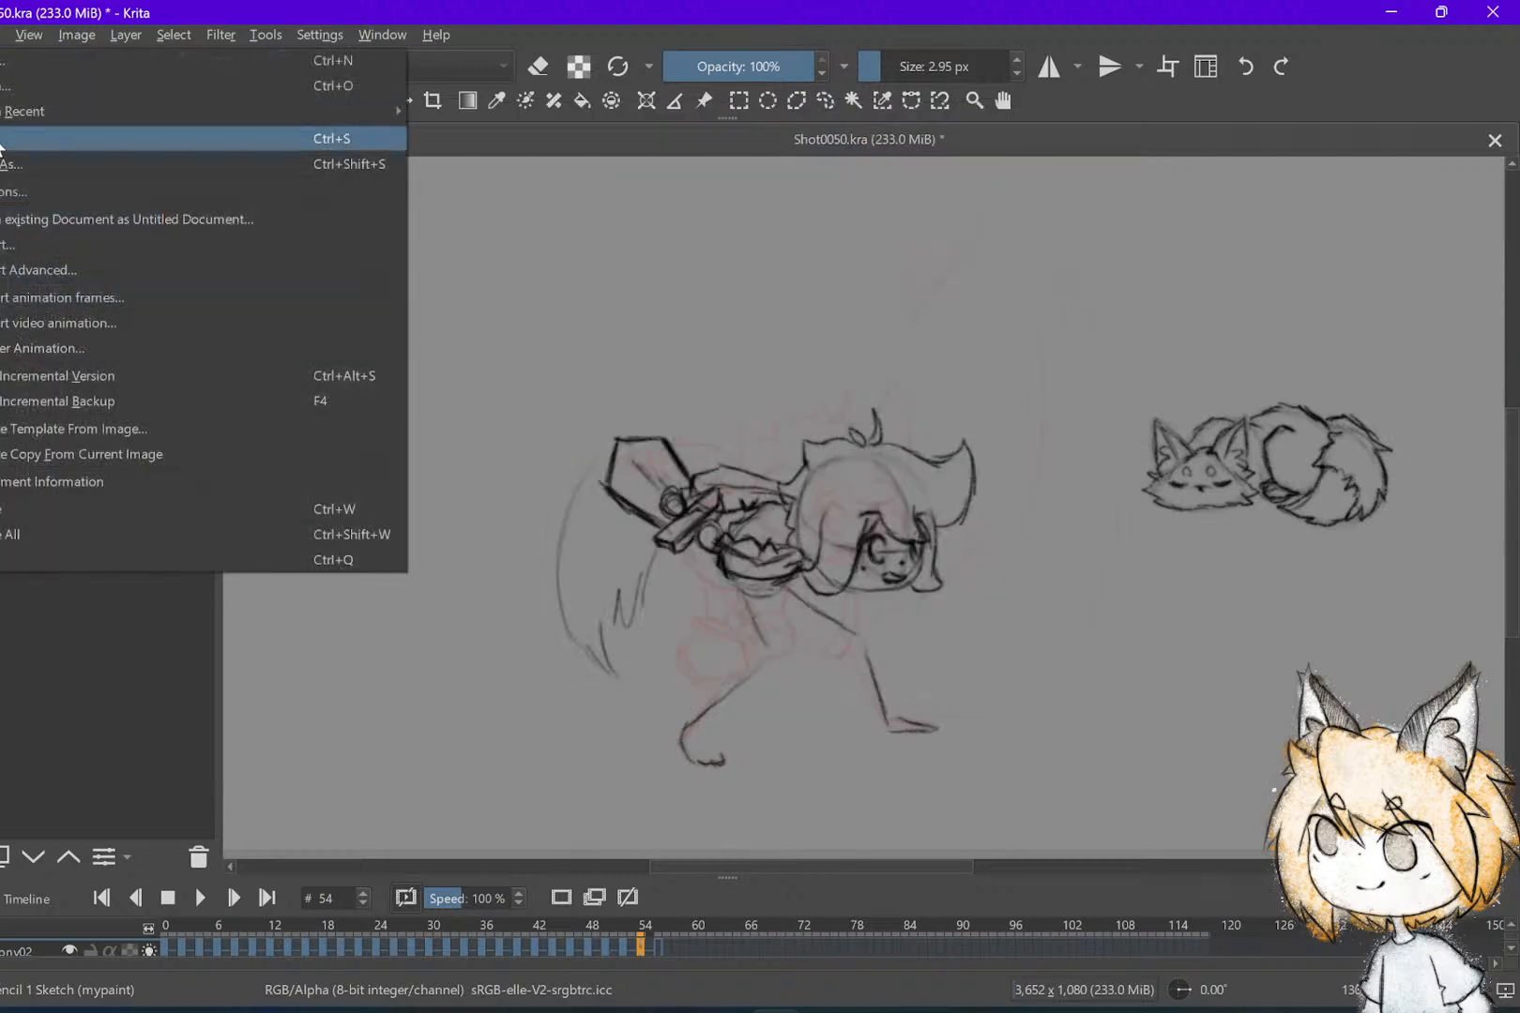
{"action": "mouse_move", "coordinate": [8, 111]}
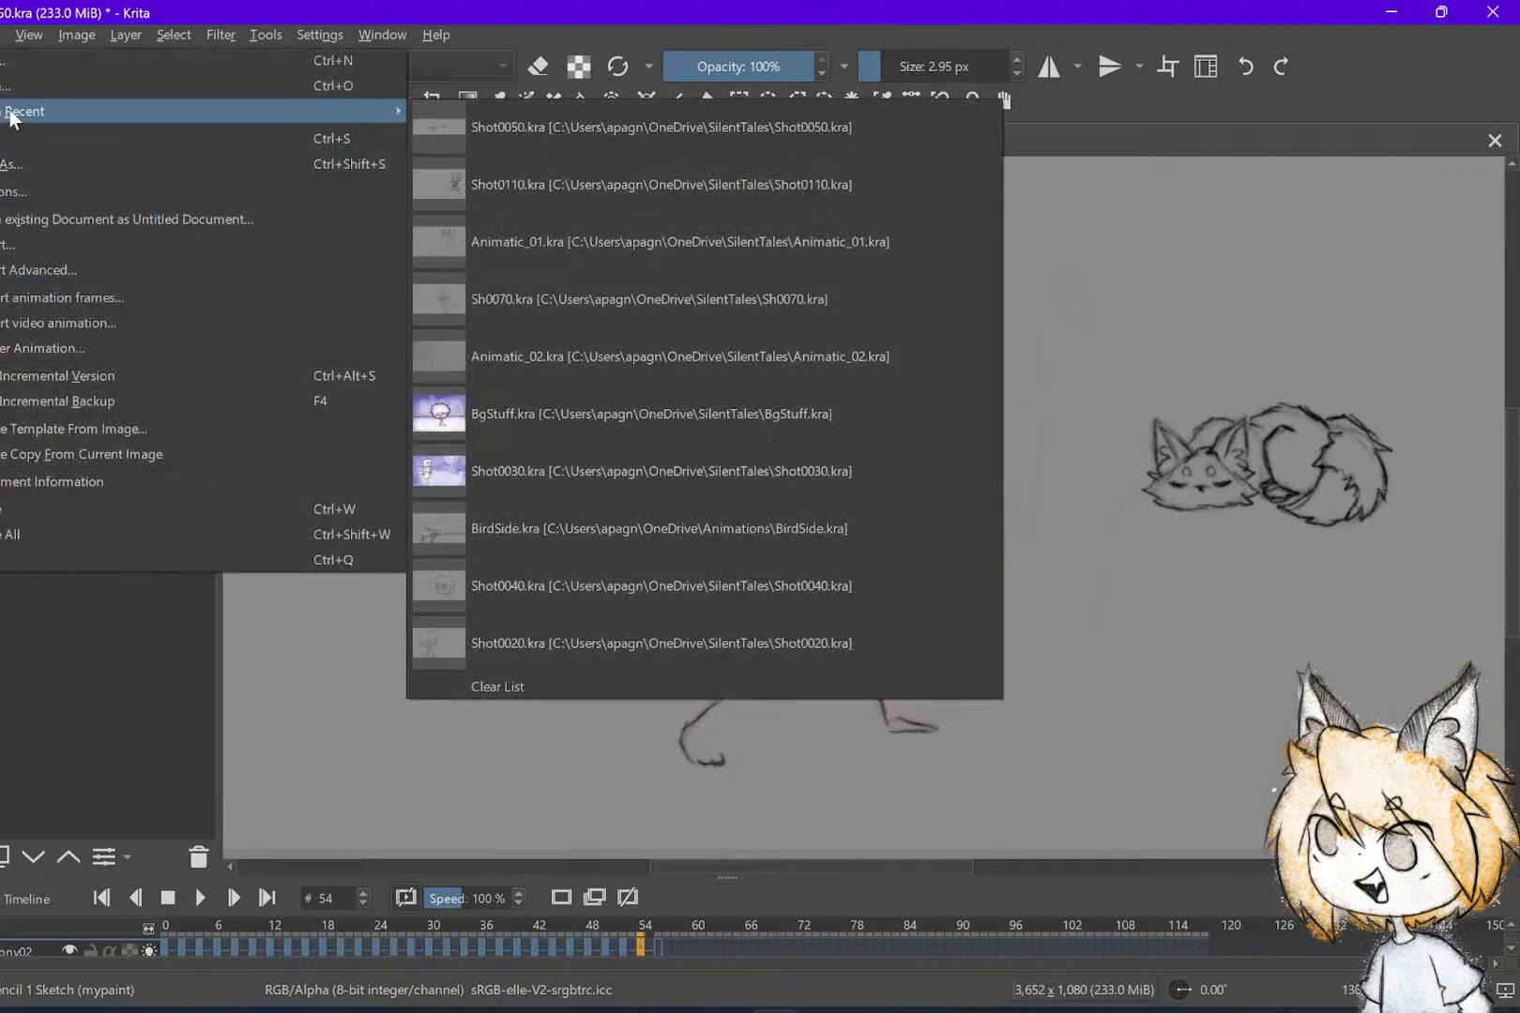
{"action": "left_click", "coordinate": [613, 243]}
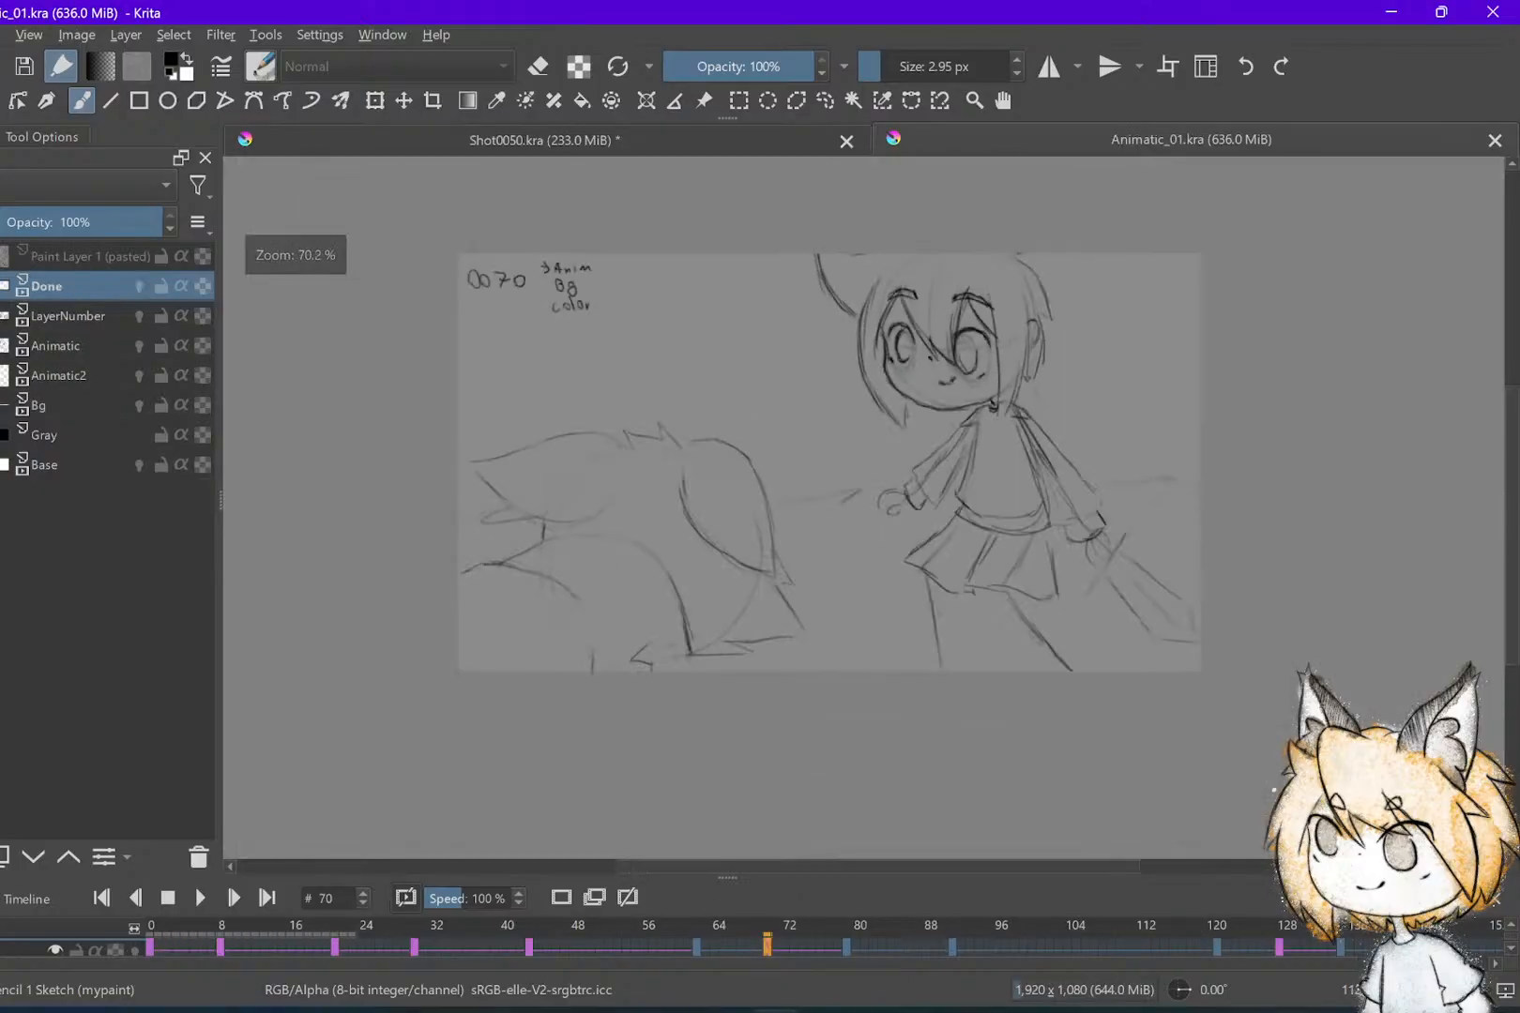
Play the animatic from shot 0050 and review the shots that follow it
{"action": "key", "text": "space"}
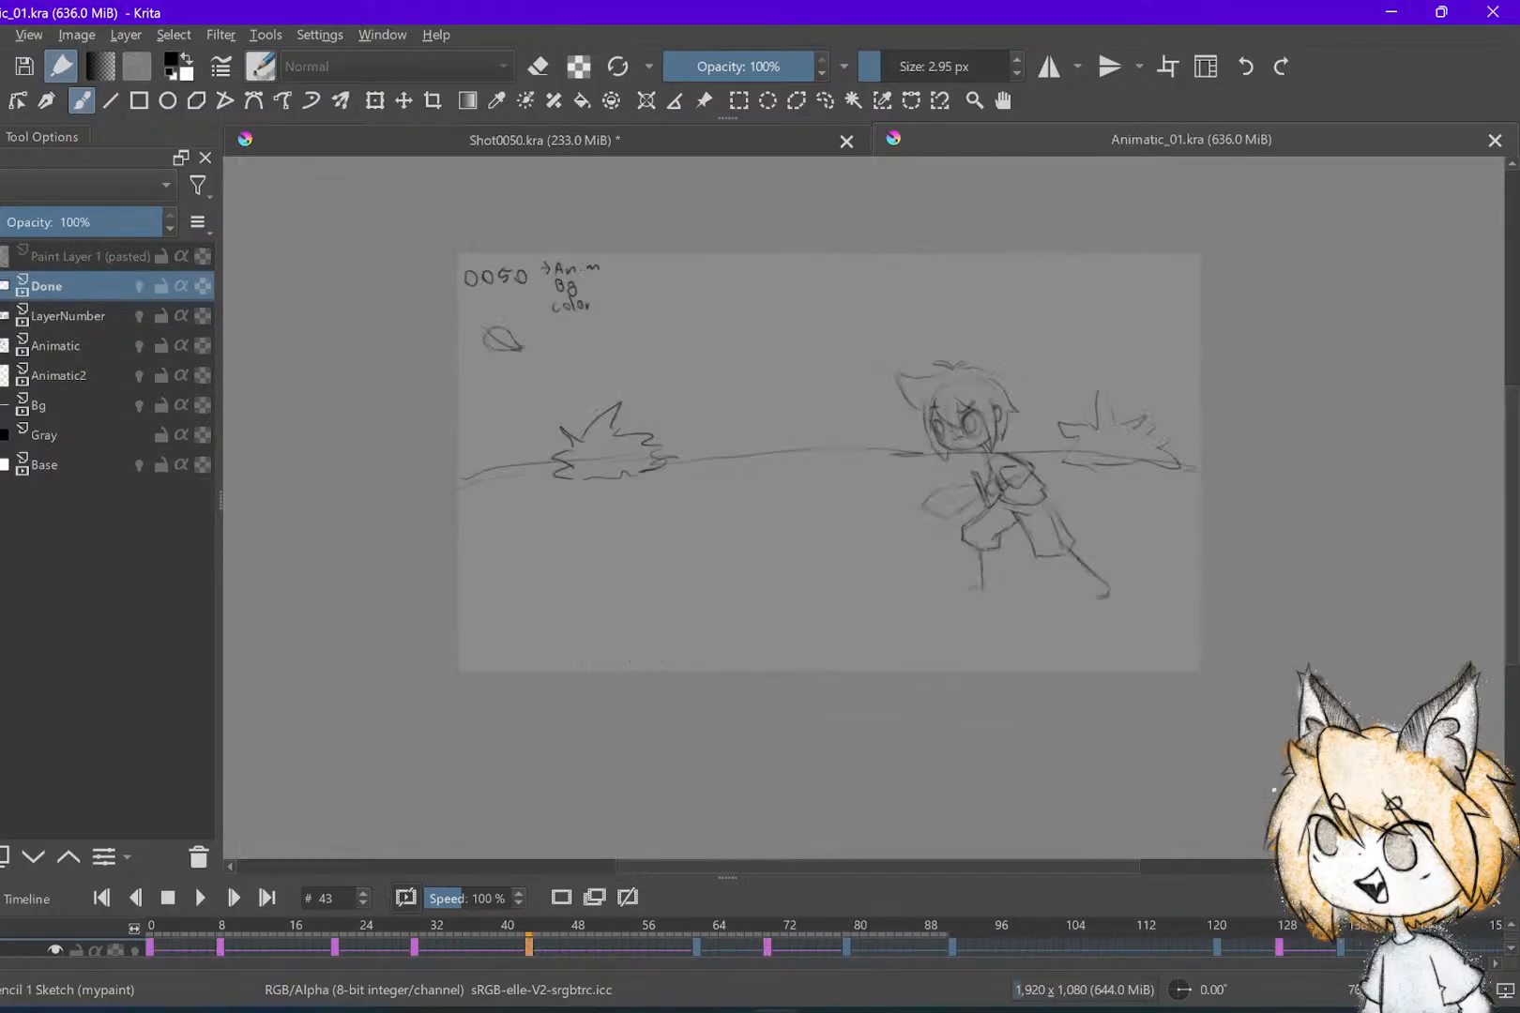
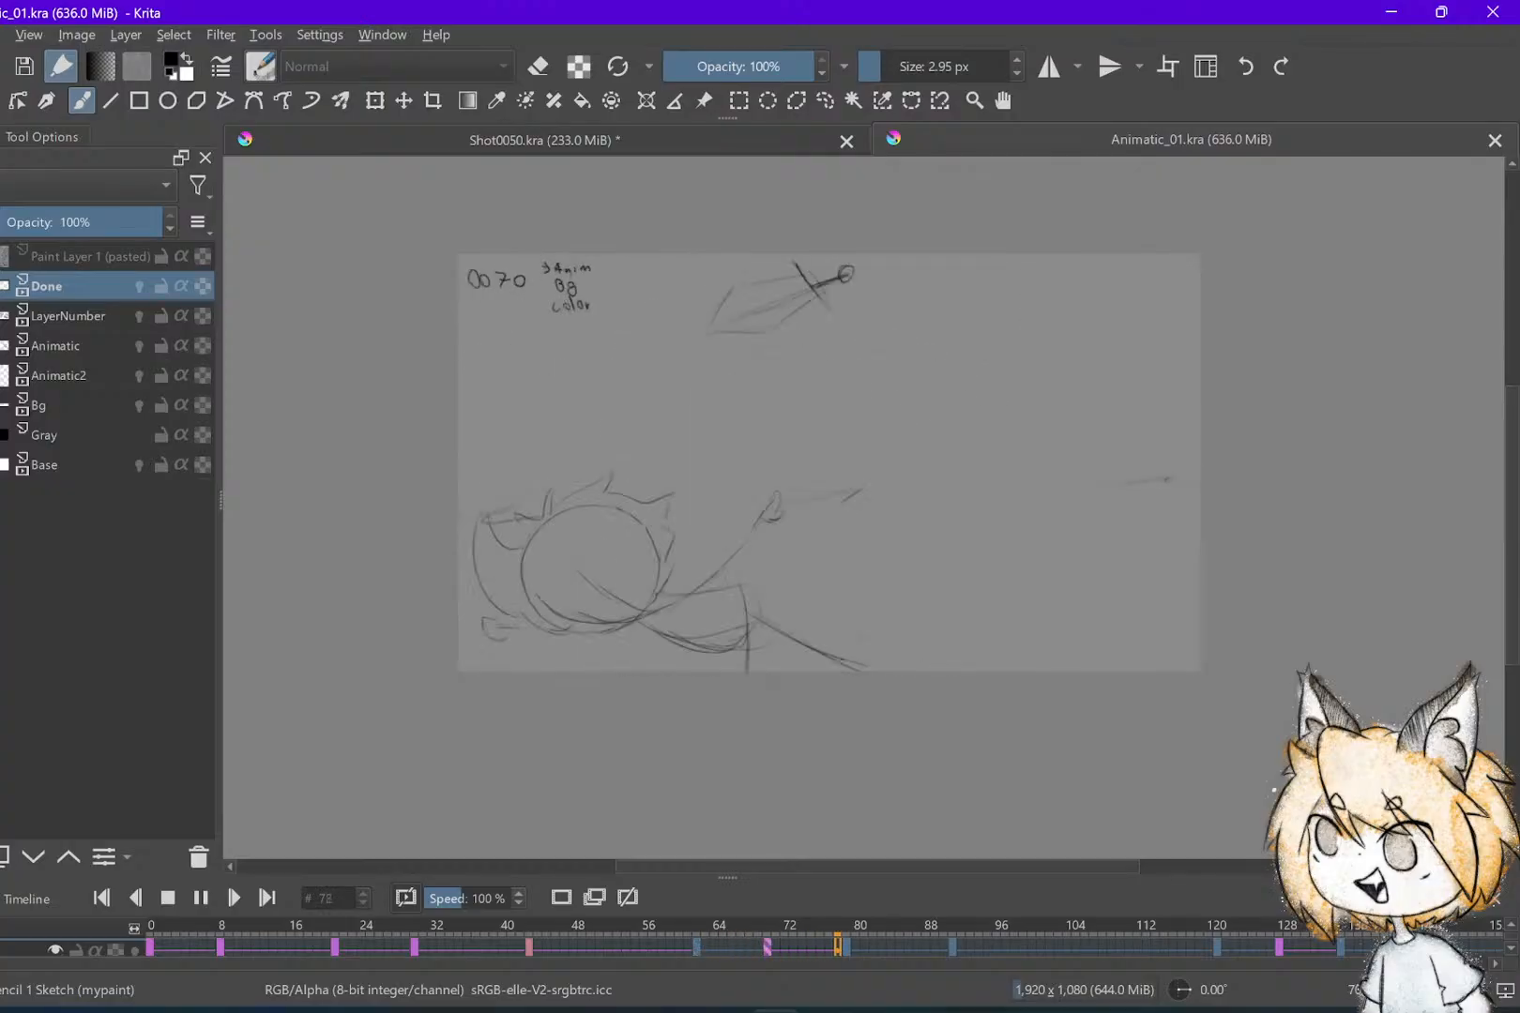
{"action": "key", "text": "space"}
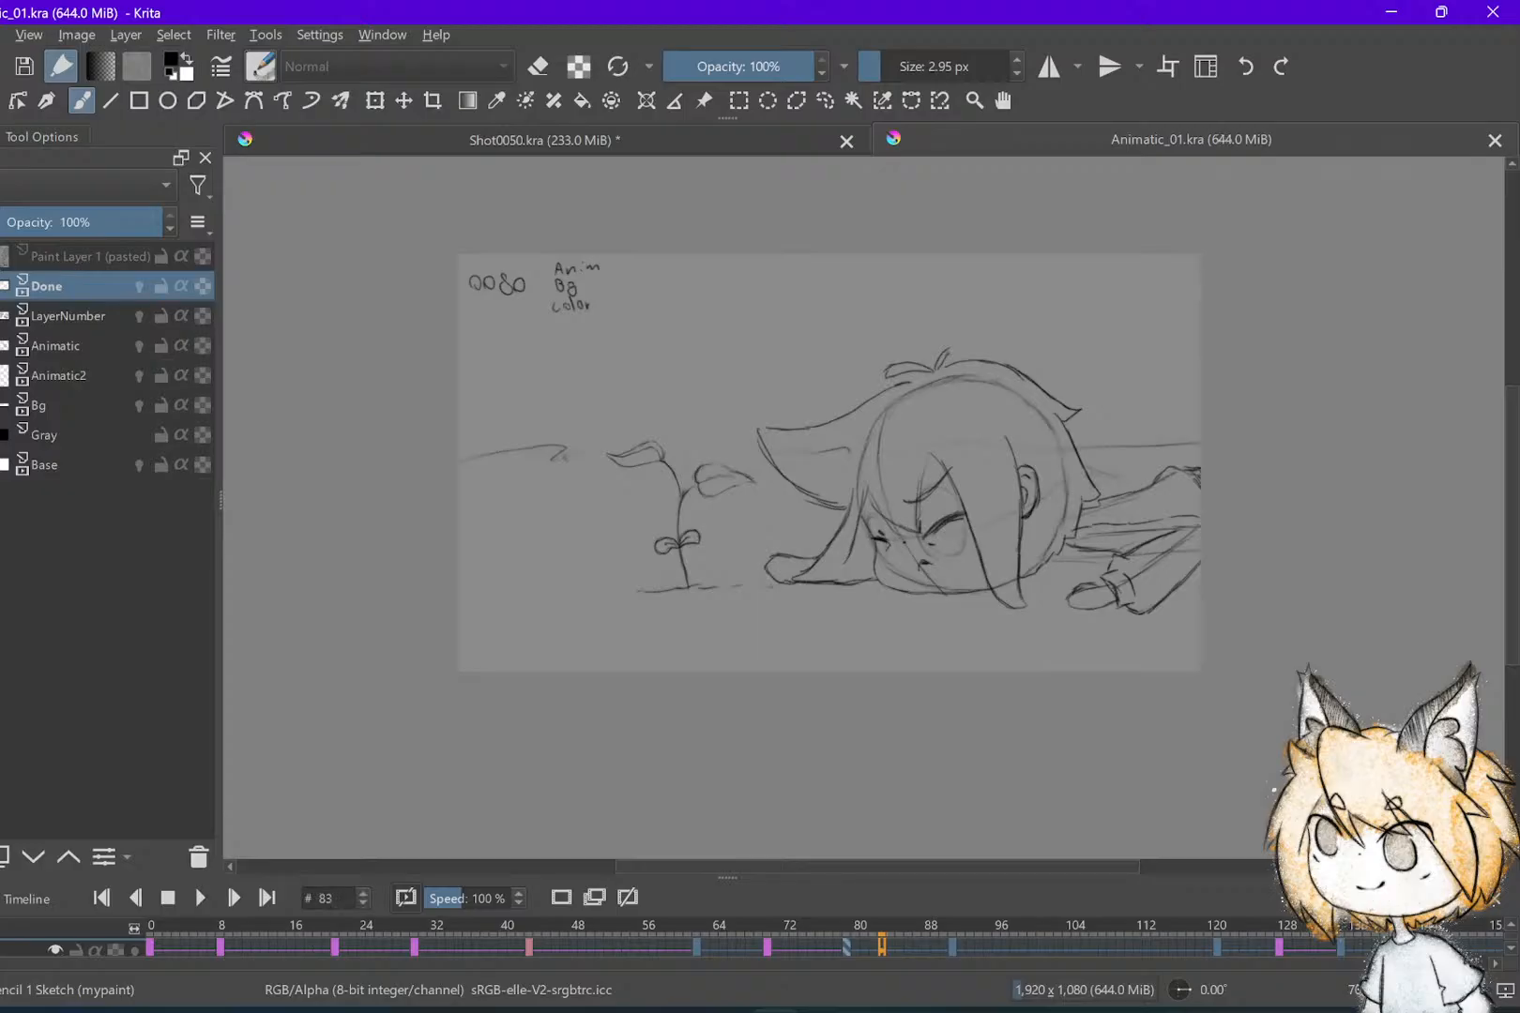
{"action": "key", "text": "."}
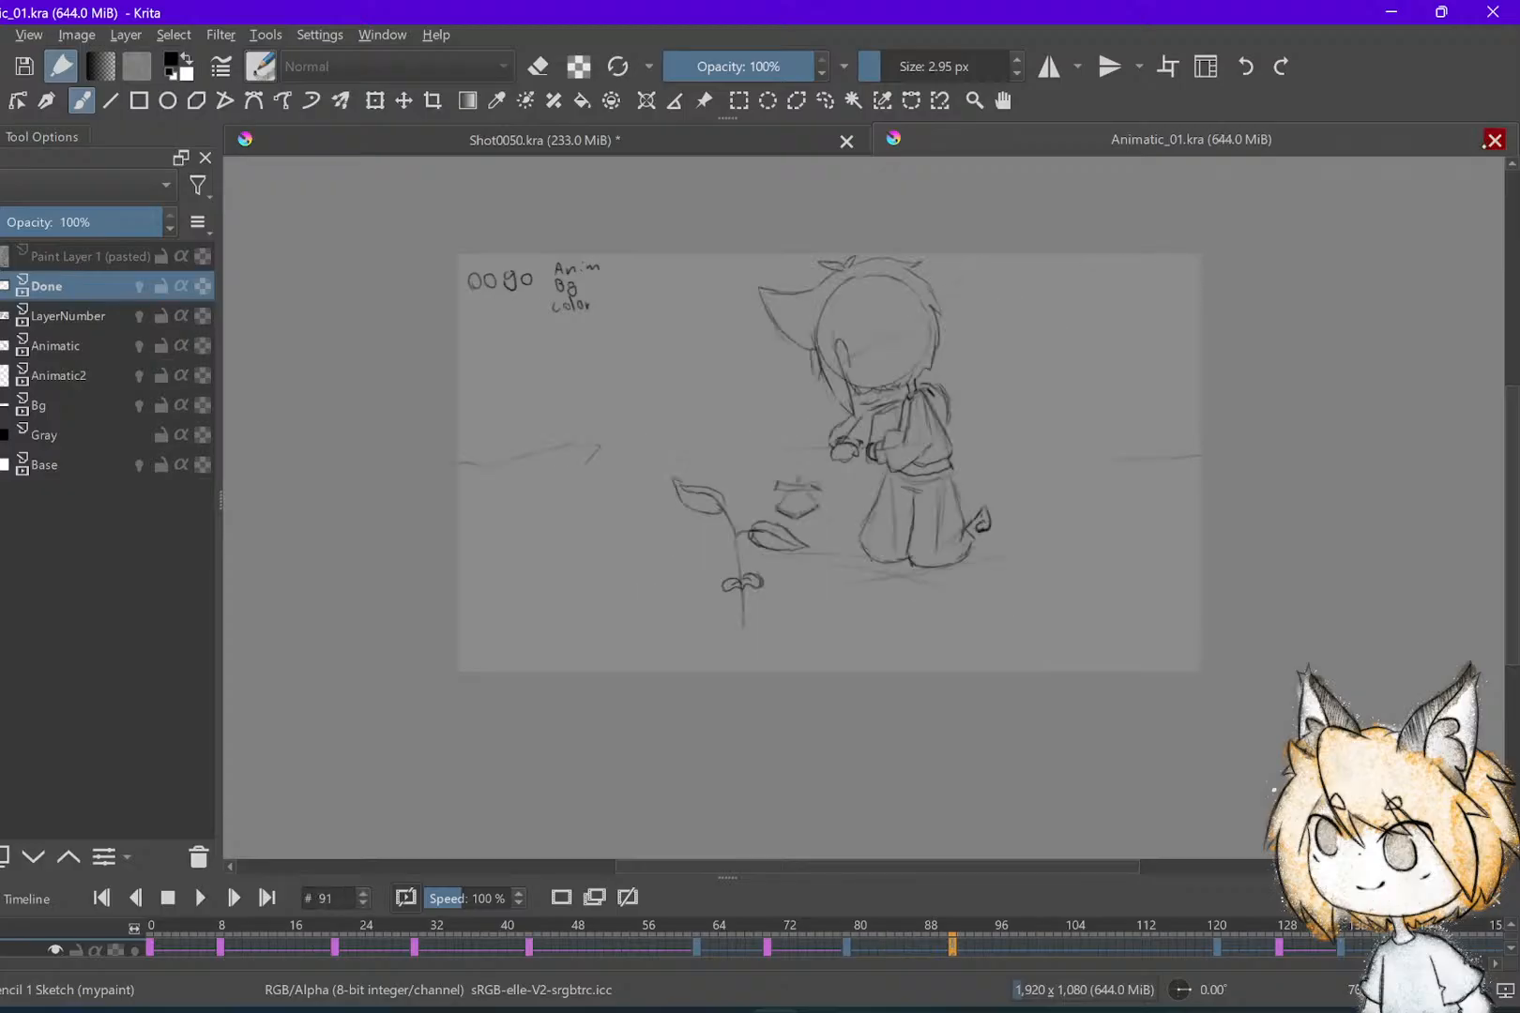
Switch back to Shot0050.kra and save it
{"action": "key", "text": "ctrl+Tab"}
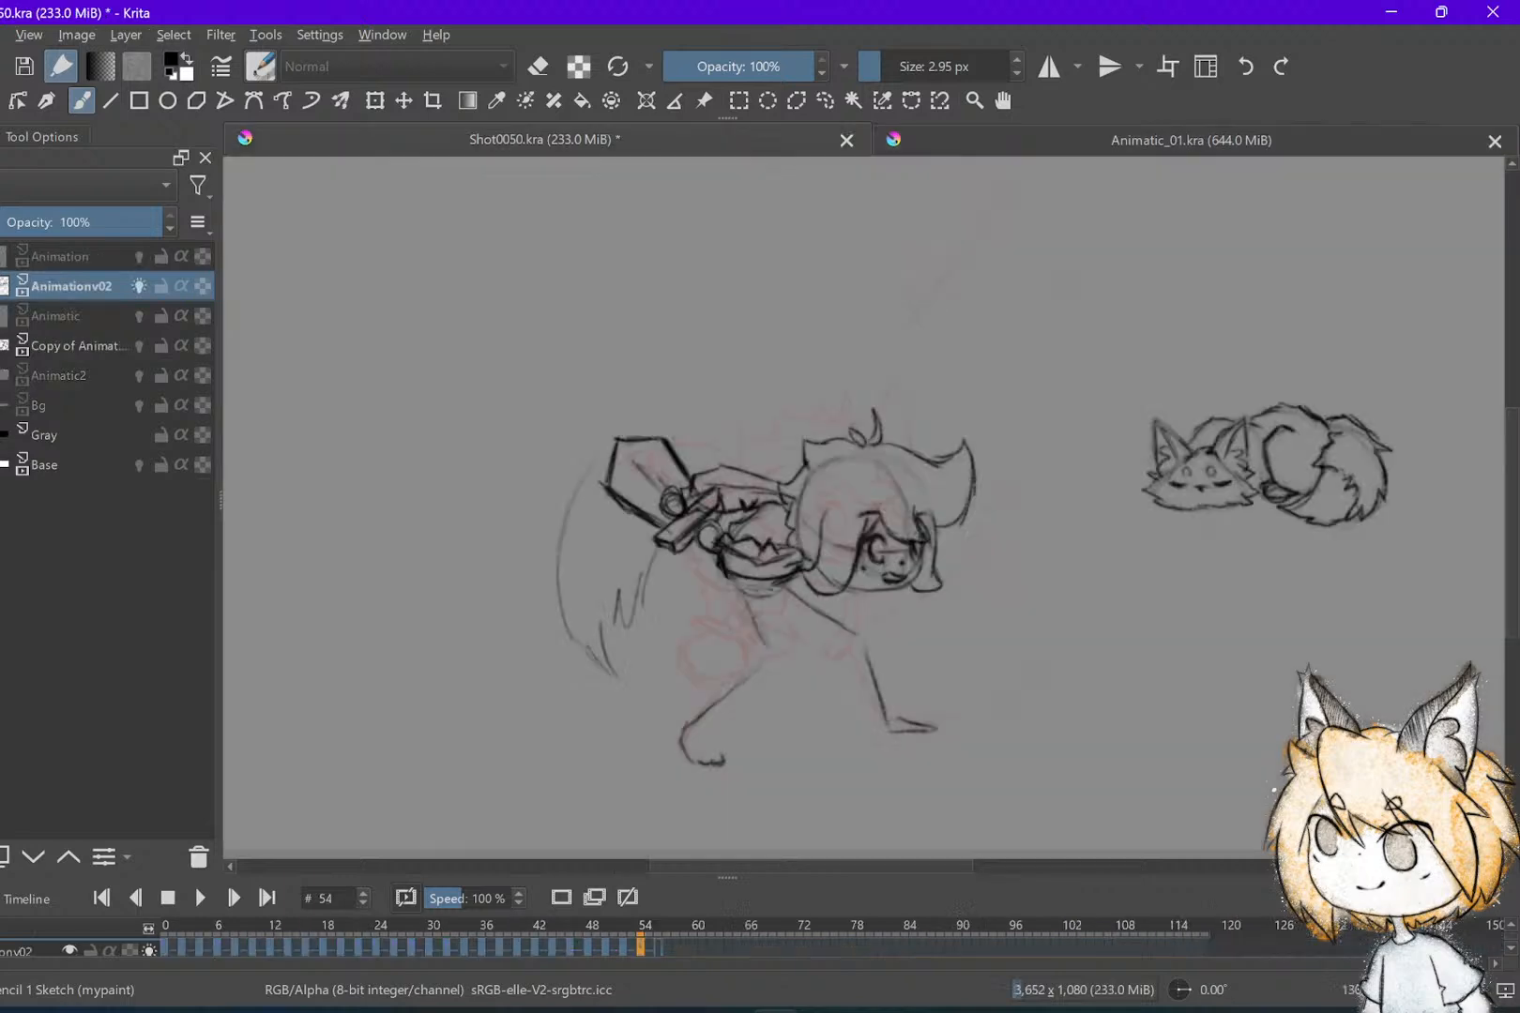
{"action": "key", "text": "minus"}
{"action": "key", "text": "ctrl+s"}
Flip between frames 50, 52 and 54 to study how the legs and shorts move
{"action": "key", "text": "Left"}
{"action": "key", "text": "Right"}
{"action": "scroll", "coordinate": [864, 507], "scroll_direction": "up", "scroll_amount": 1}
{"action": "key", "text": "Left"}
{"action": "key", "text": "Left"}
{"action": "key", "text": "Right"}
{"action": "key", "text": "Right"}
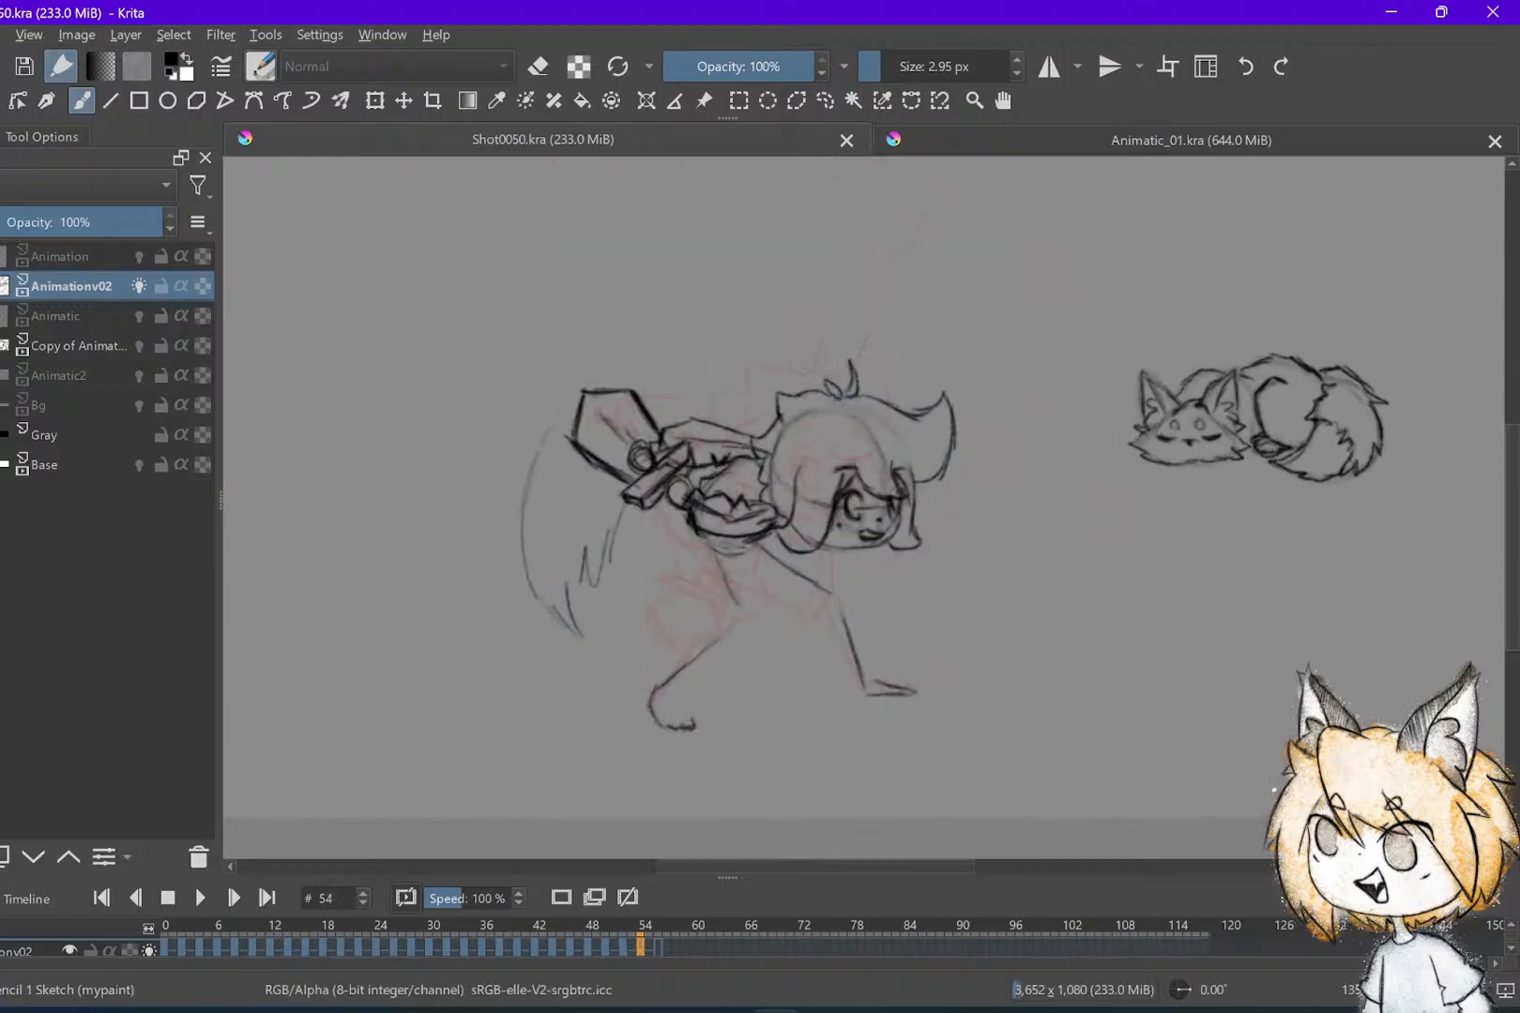
{"action": "key", "text": "Left"}
{"action": "key", "text": "Left"}
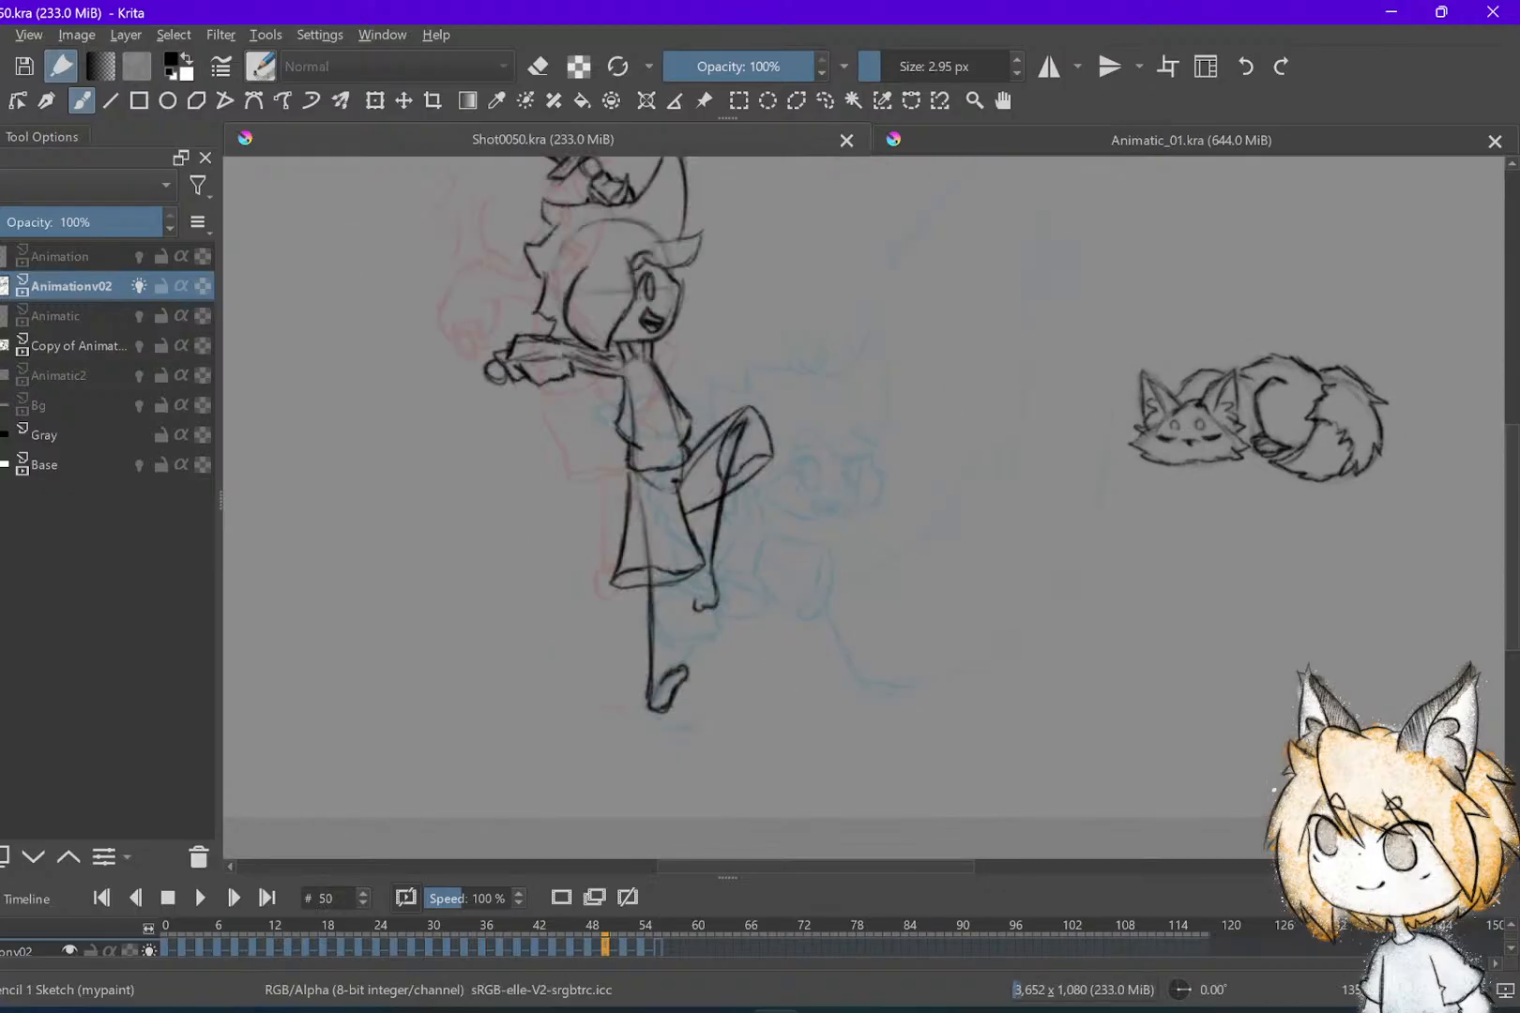
{"action": "key", "text": "Right"}
{"action": "key", "text": "Right"}
Draw the outline of the shorts over both legs in frame 54, with a curved hem on the rear leg
{"action": "mouse_move", "coordinate": [692, 539]}
{"action": "left_mouse_down"}
{"action": "mouse_move", "coordinate": [690, 576]}
{"action": "mouse_move", "coordinate": [772, 627]}
{"action": "left_mouse_up"}
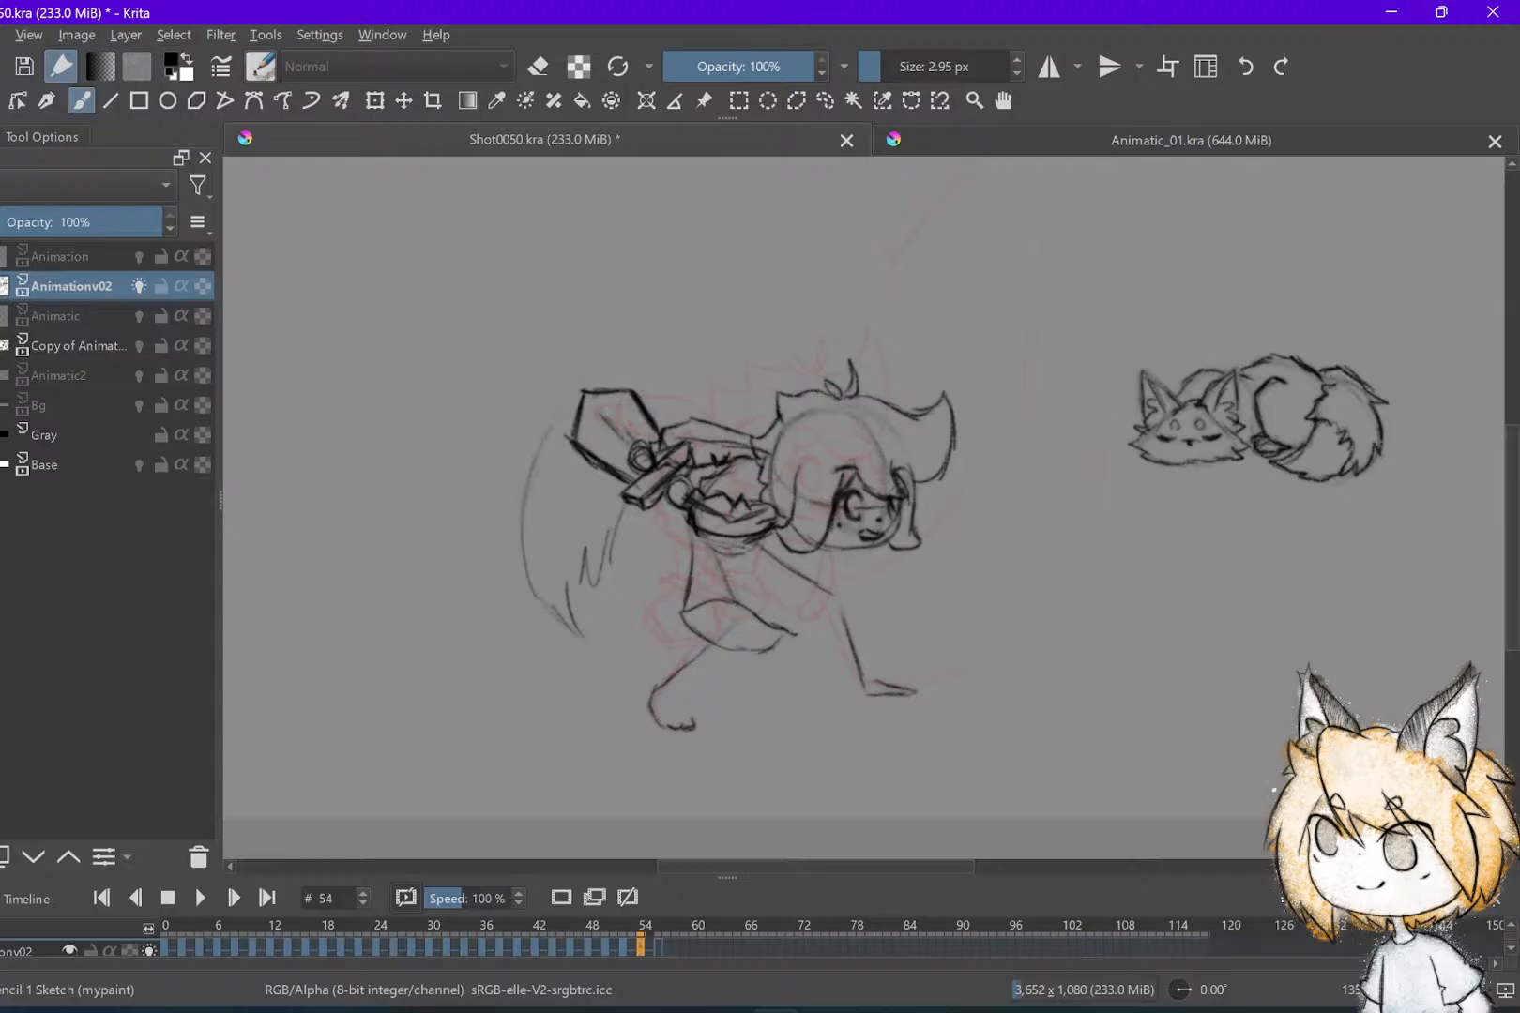
{"action": "left_click_drag", "start_coordinate": [693, 535], "coordinate": [682, 616]}
{"action": "key", "text": "Left"}
{"action": "key", "text": "Left"}
{"action": "key", "text": "Right"}
{"action": "key", "text": "Right"}
{"action": "mouse_move", "coordinate": [767, 538]}
{"action": "left_mouse_down"}
{"action": "mouse_move", "coordinate": [847, 574]}
{"action": "mouse_move", "coordinate": [829, 601]}
{"action": "left_mouse_up"}
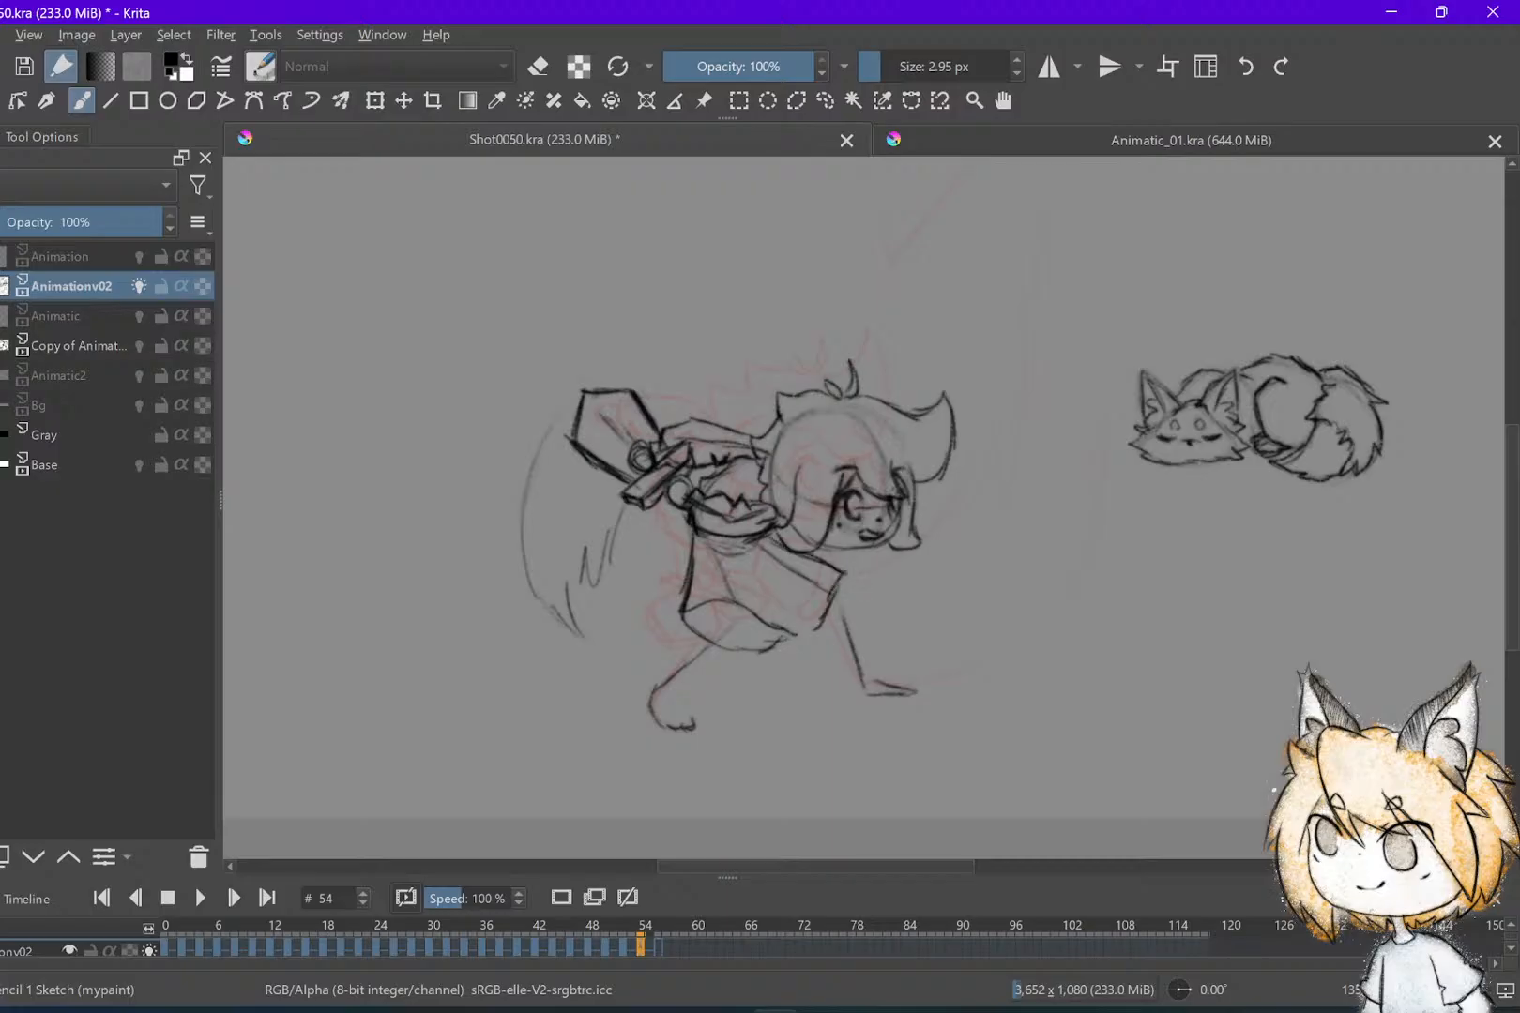
Check the shorts against frames 50 and 52, and redraw the open end of the front shorts leg in frame 54
{"action": "key", "text": "Left"}
{"action": "key", "text": "Left"}
{"action": "key", "text": "Left"}
{"action": "key", "text": "Left"}
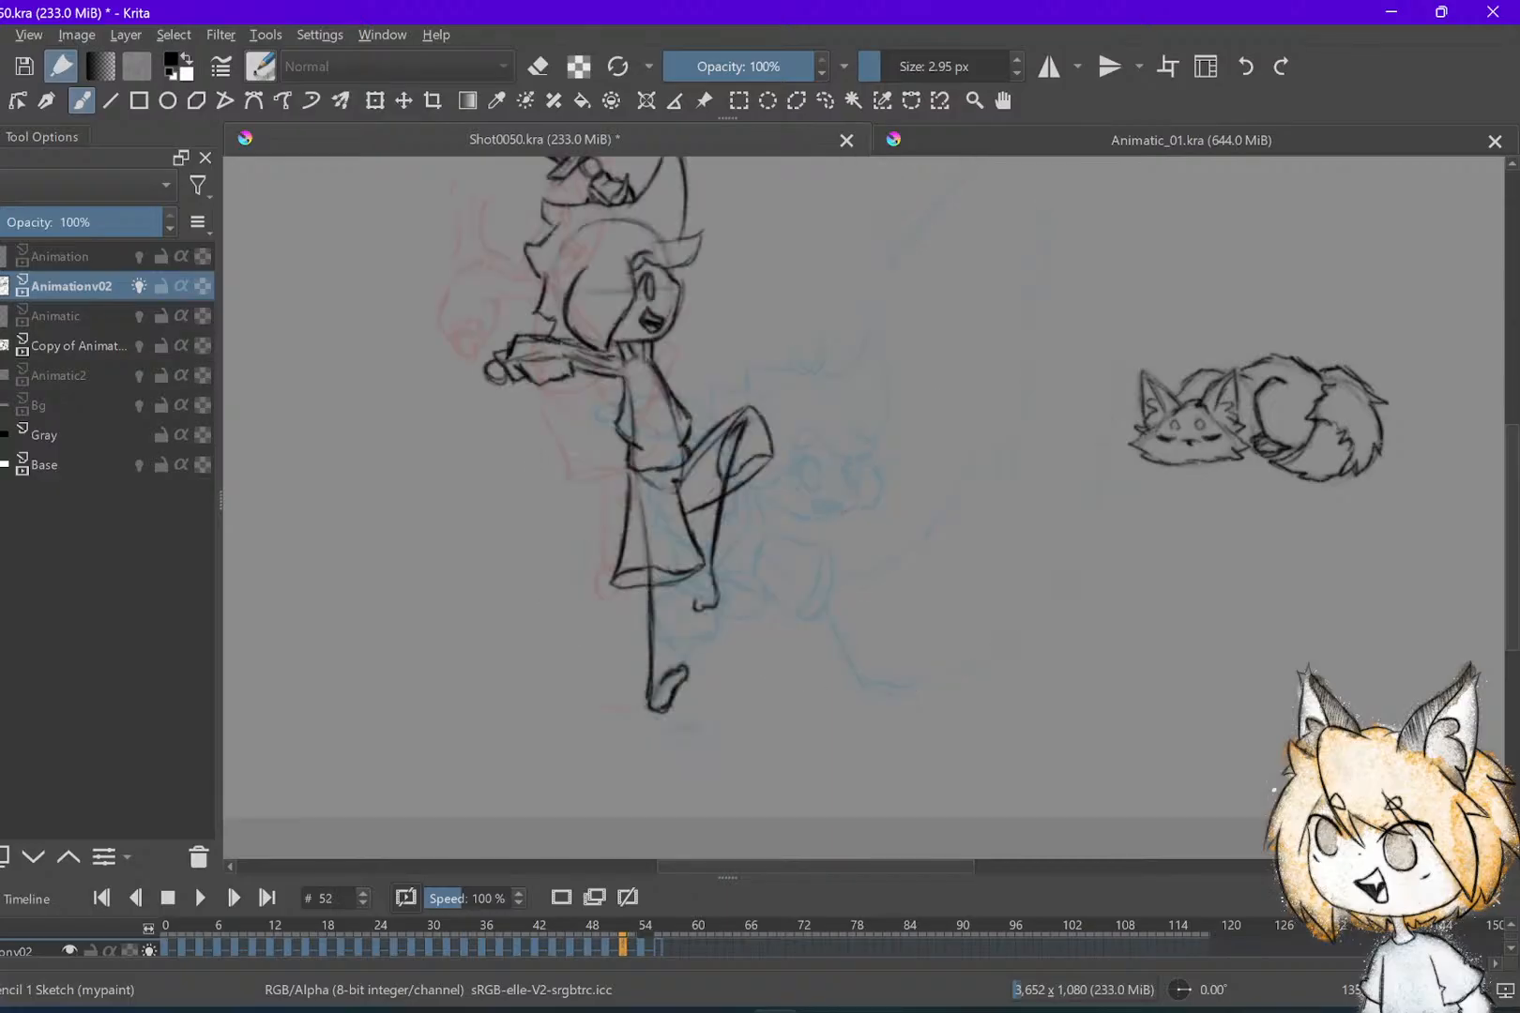
{"action": "key", "text": "Right"}
{"action": "key", "text": "Right"}
{"action": "key", "text": "Right"}
{"action": "key", "text": "Right"}
{"action": "key", "text": "ctrl+z"}
{"action": "key", "text": "ctrl+z"}
{"action": "mouse_move", "coordinate": [847, 577]}
{"action": "left_mouse_down"}
{"action": "mouse_move", "coordinate": [844, 615]}
{"action": "mouse_move", "coordinate": [816, 642]}
{"action": "left_mouse_up"}
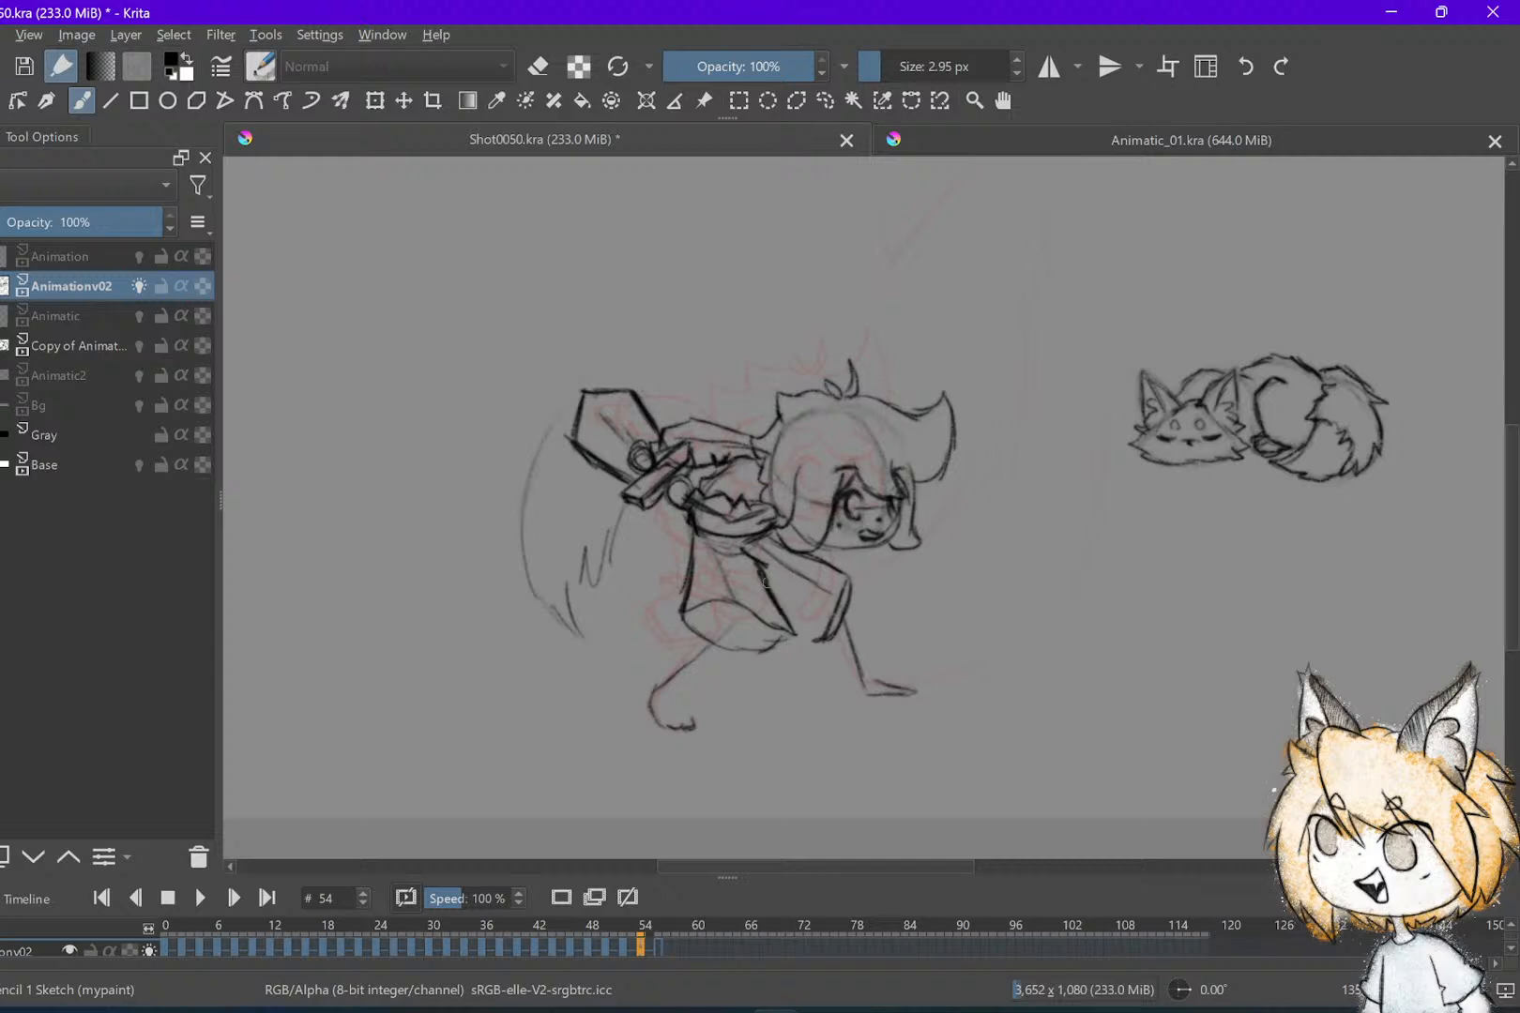
{"action": "key", "text": "Left"}
{"action": "key", "text": "Right"}
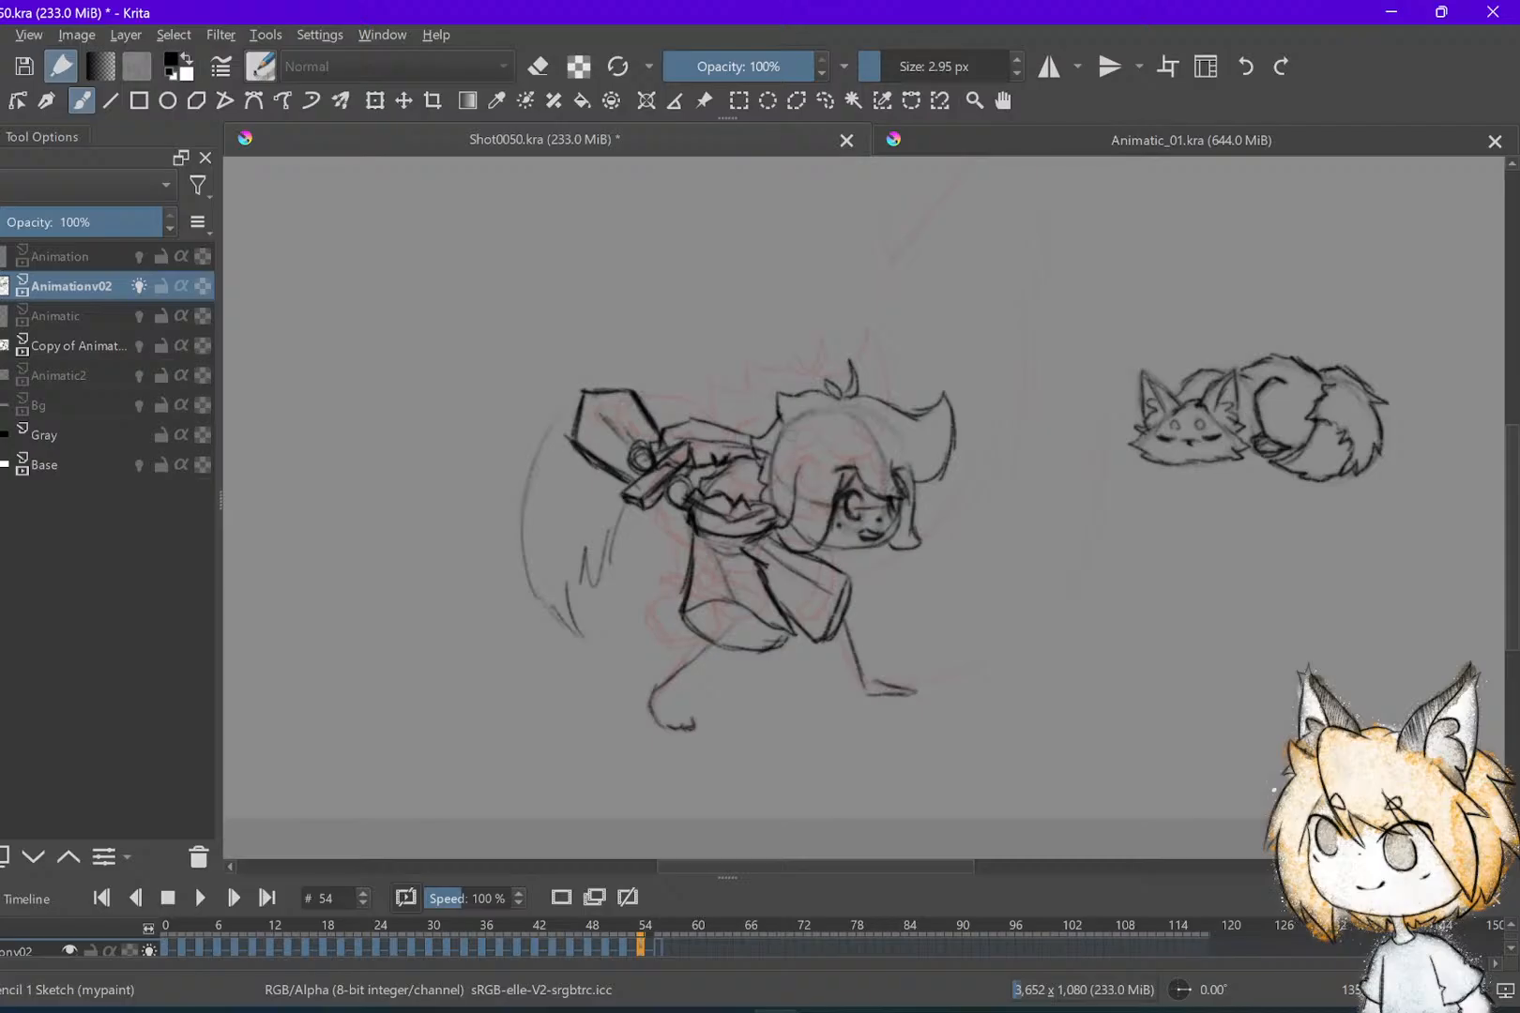
Redraw the open hem of the rear shorts leg flatter in frame 54, and check it against the preceding frames
{"action": "left_click_drag", "start_coordinate": [683, 609], "coordinate": [790, 637]}
{"action": "left_click_drag", "start_coordinate": [790, 637], "coordinate": [686, 609]}
{"action": "key", "text": "e"}
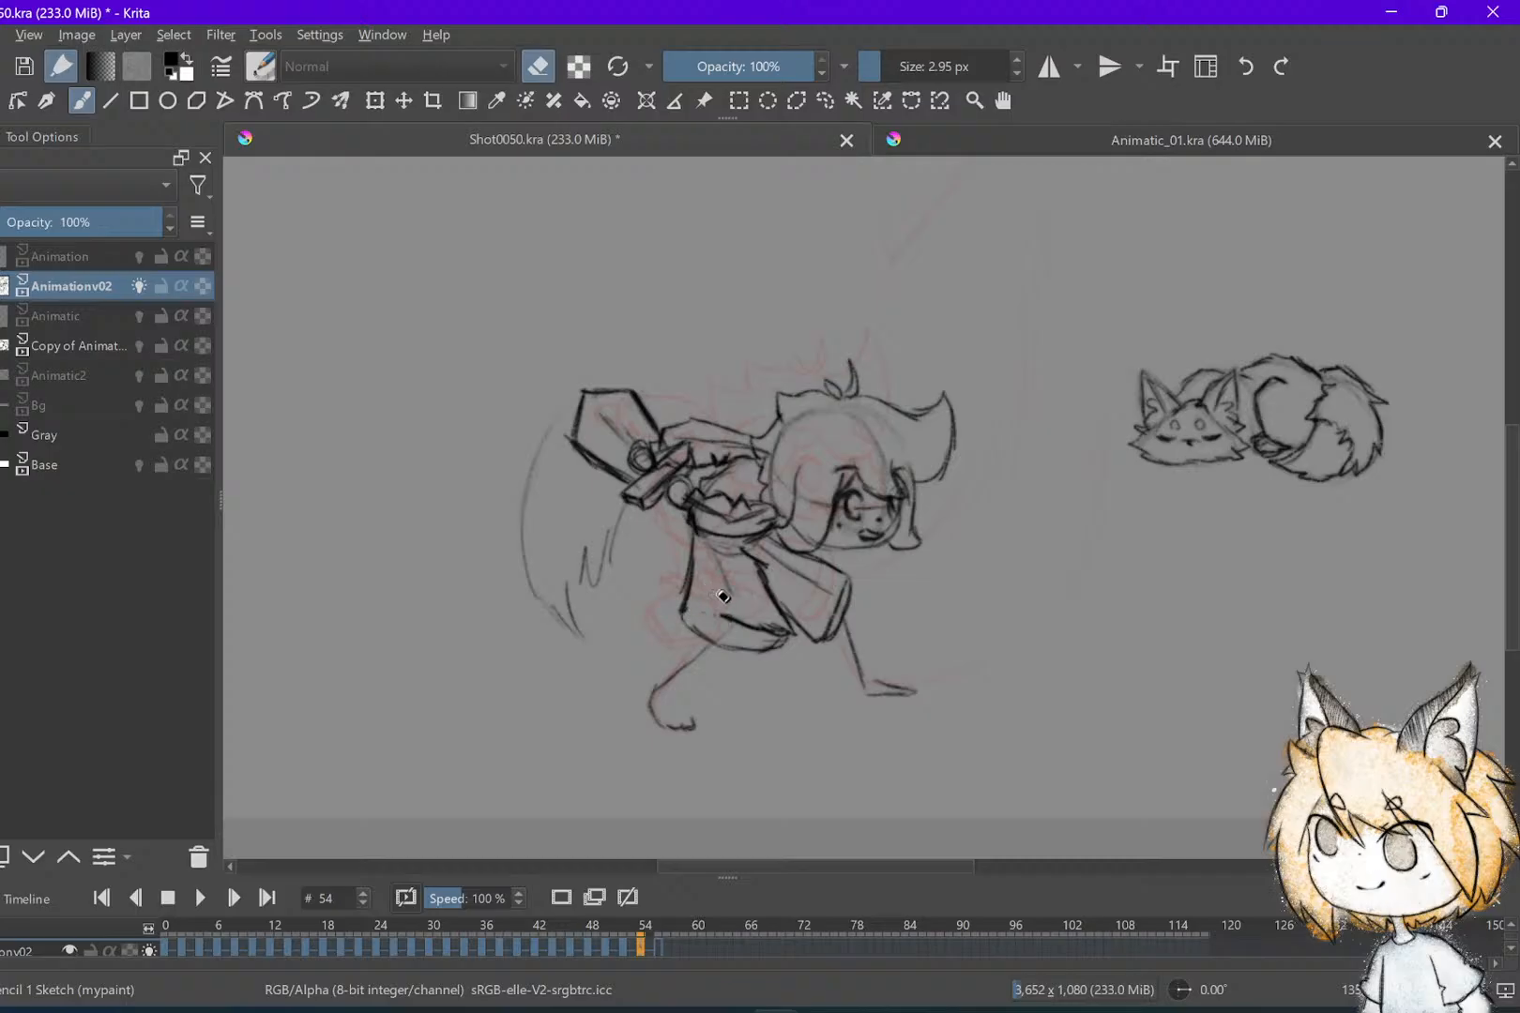
{"action": "key", "text": "e"}
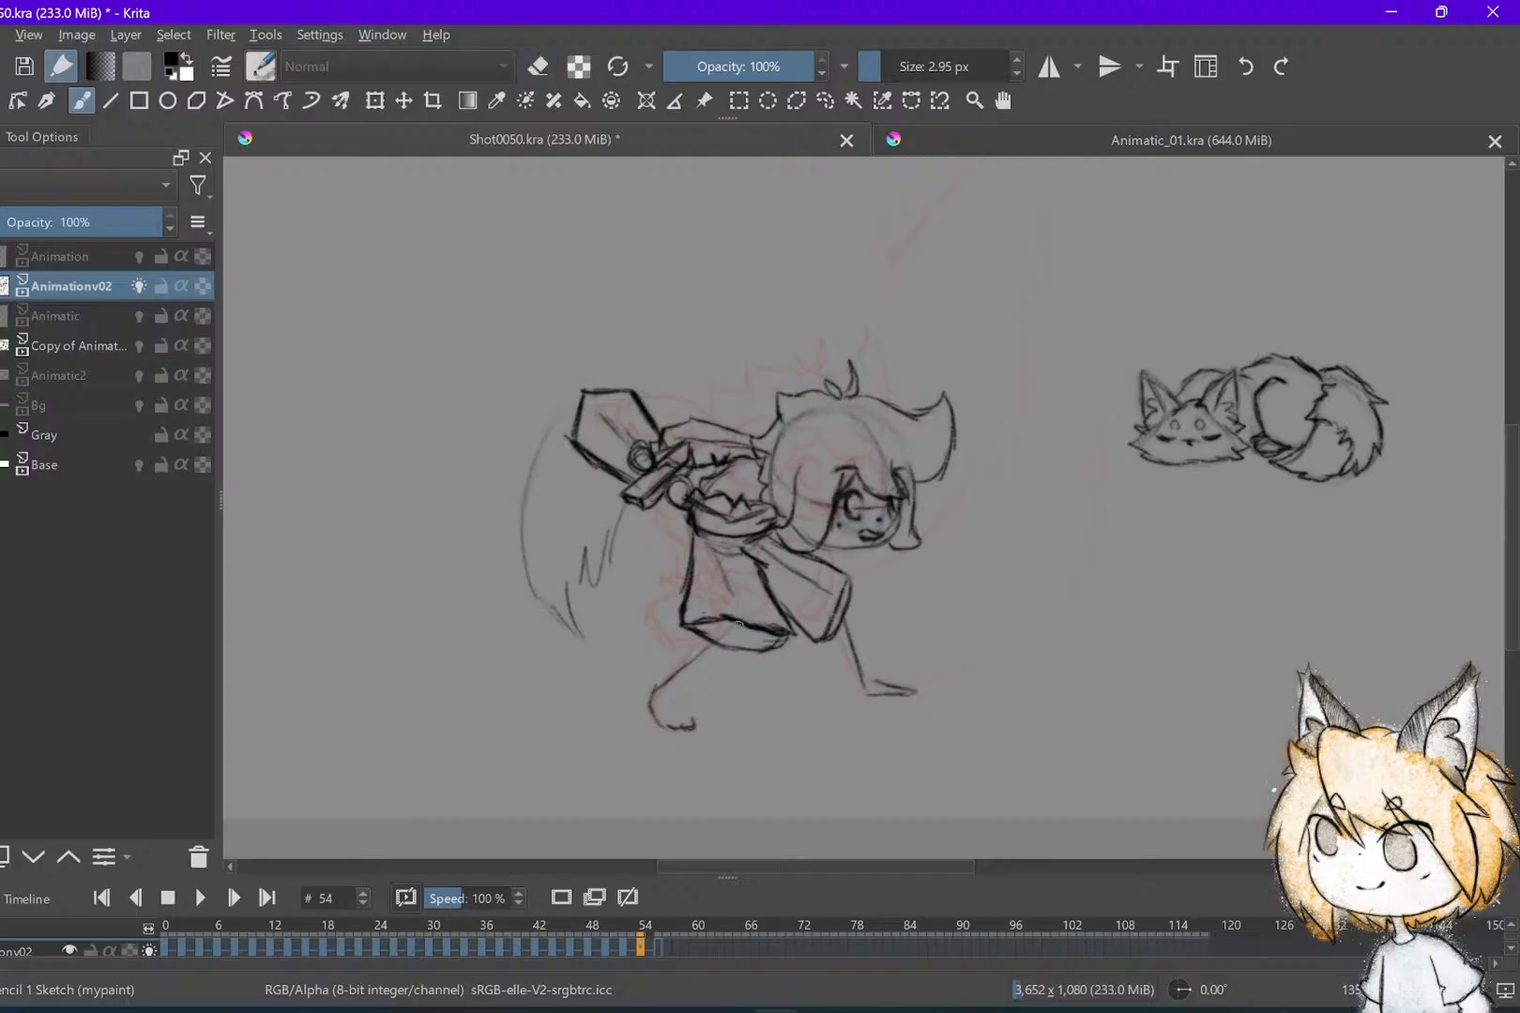
{"action": "key", "text": "Left"}
{"action": "key", "text": "Left"}
{"action": "key", "text": "Right"}
{"action": "key", "text": "Right"}
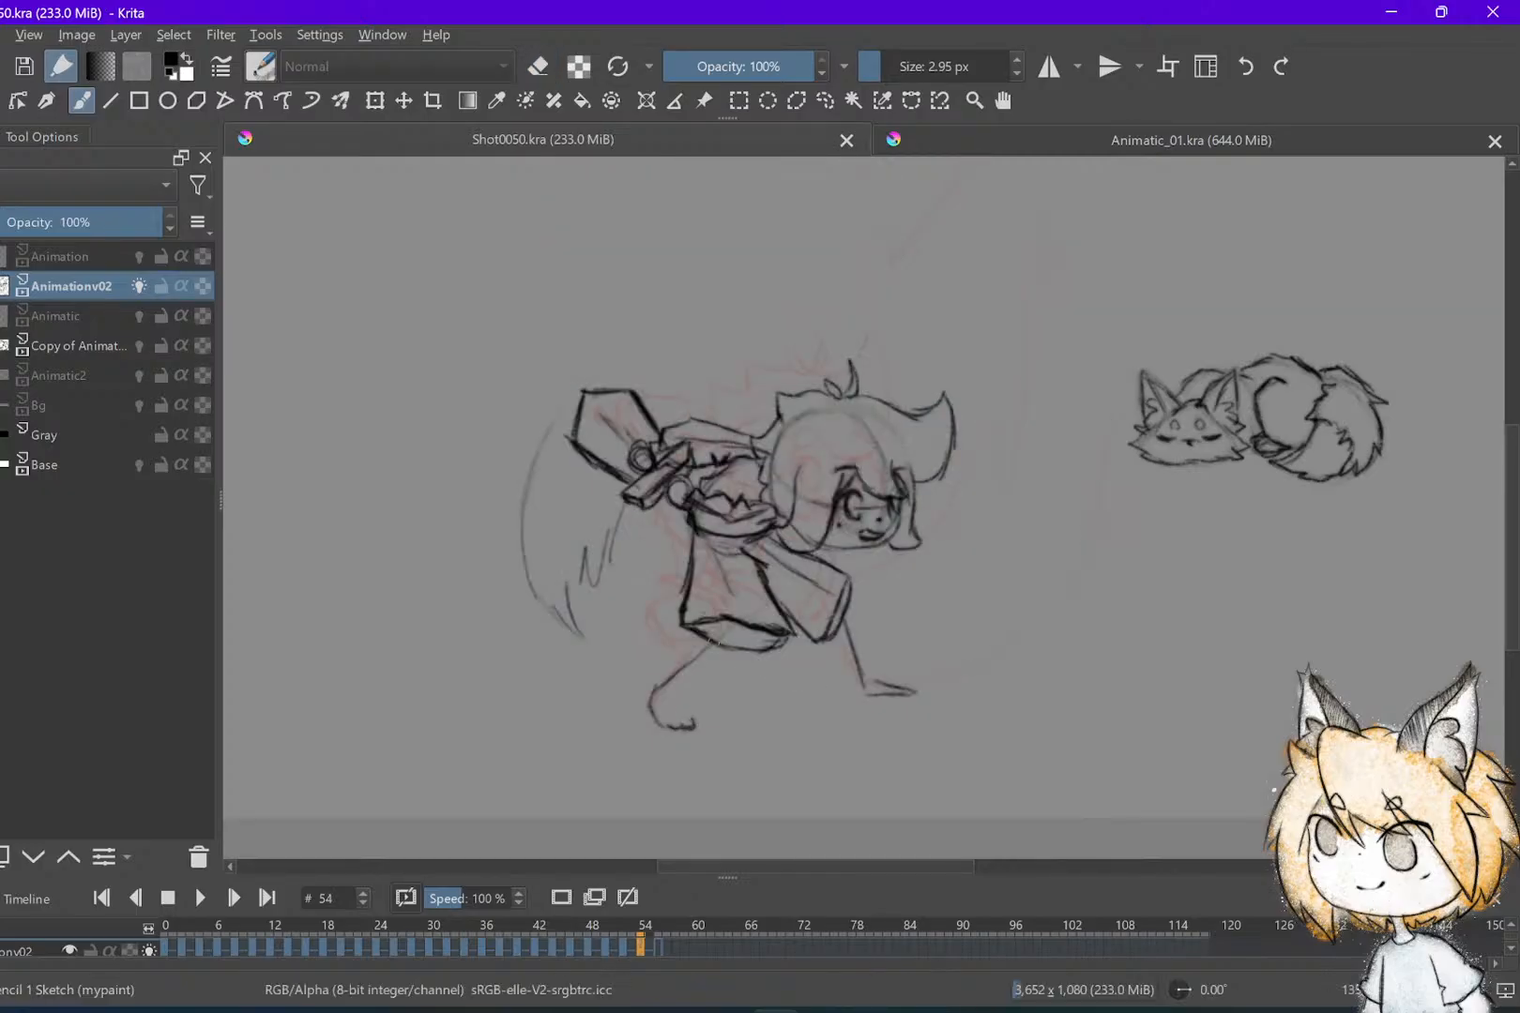
Compare frame 54 with the earlier frames and redraw both lower legs with darker lines
{"action": "key", "text": "Left"}
{"action": "key", "text": "Left"}
{"action": "key", "text": "Right"}
{"action": "key", "text": "Right"}
{"action": "mouse_move", "coordinate": [740, 634]}
{"action": "left_mouse_down"}
{"action": "mouse_move", "coordinate": [767, 585]}
{"action": "mouse_move", "coordinate": [683, 639]}
{"action": "left_mouse_up"}
{"action": "key", "text": "e"}
{"action": "key", "text": "e"}
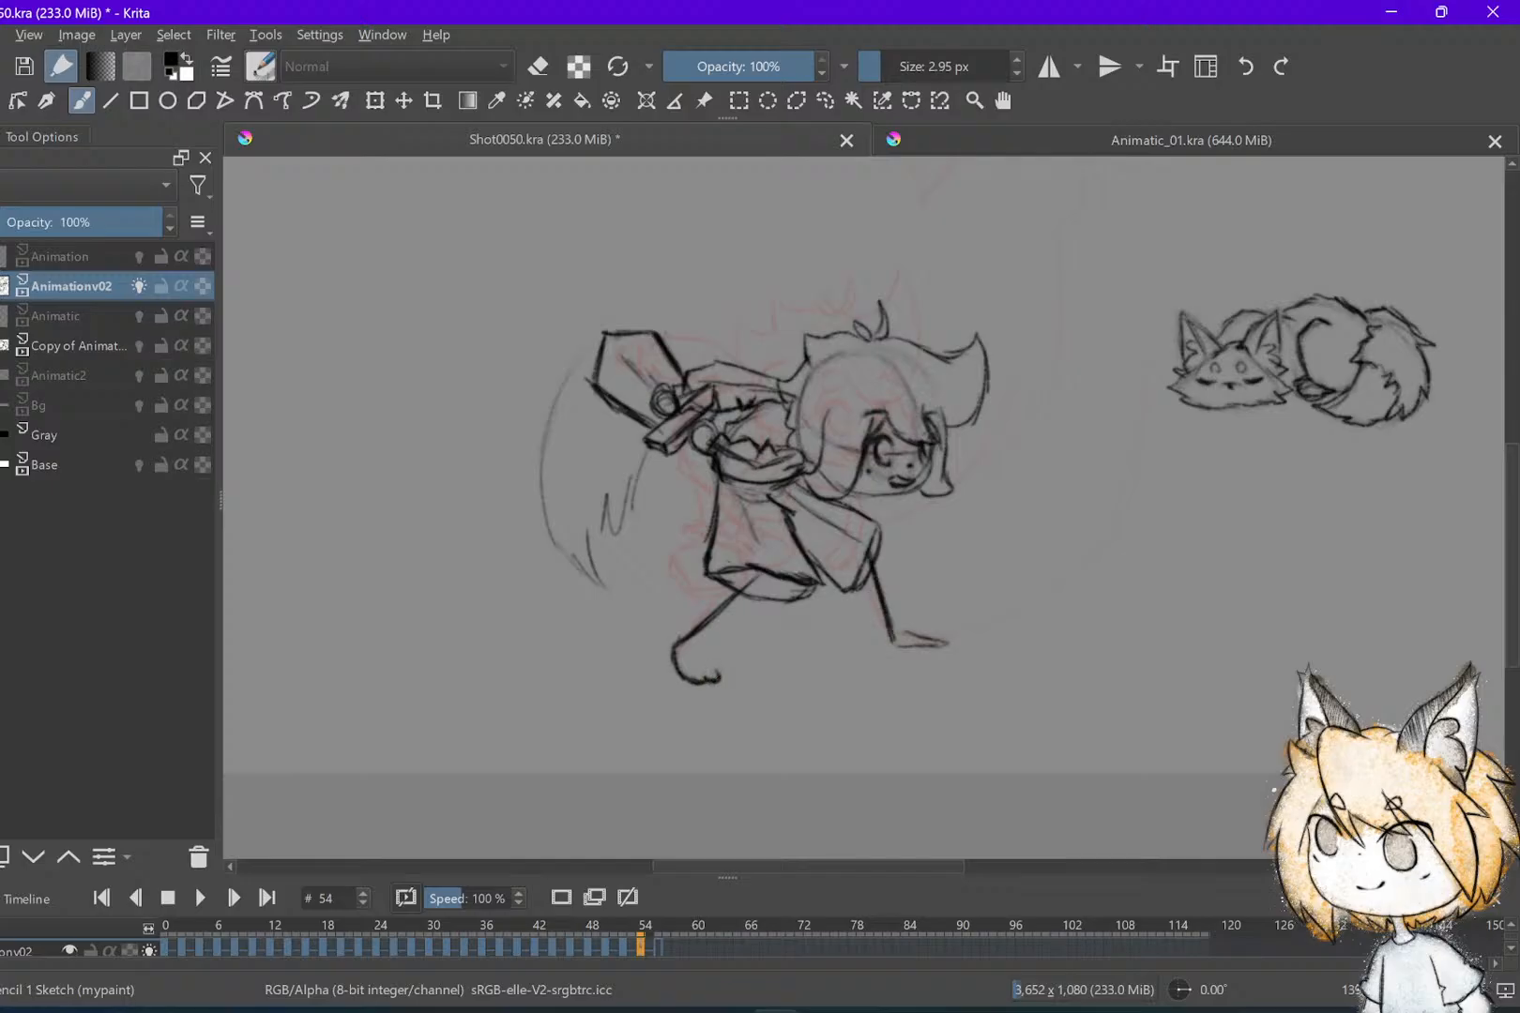
Check the feet against frame 52 and refine the outline of the front foot in frame 54
{"action": "key", "text": "Left"}
{"action": "key", "text": "Left"}
{"action": "key", "text": "Right"}
{"action": "key", "text": "Right"}
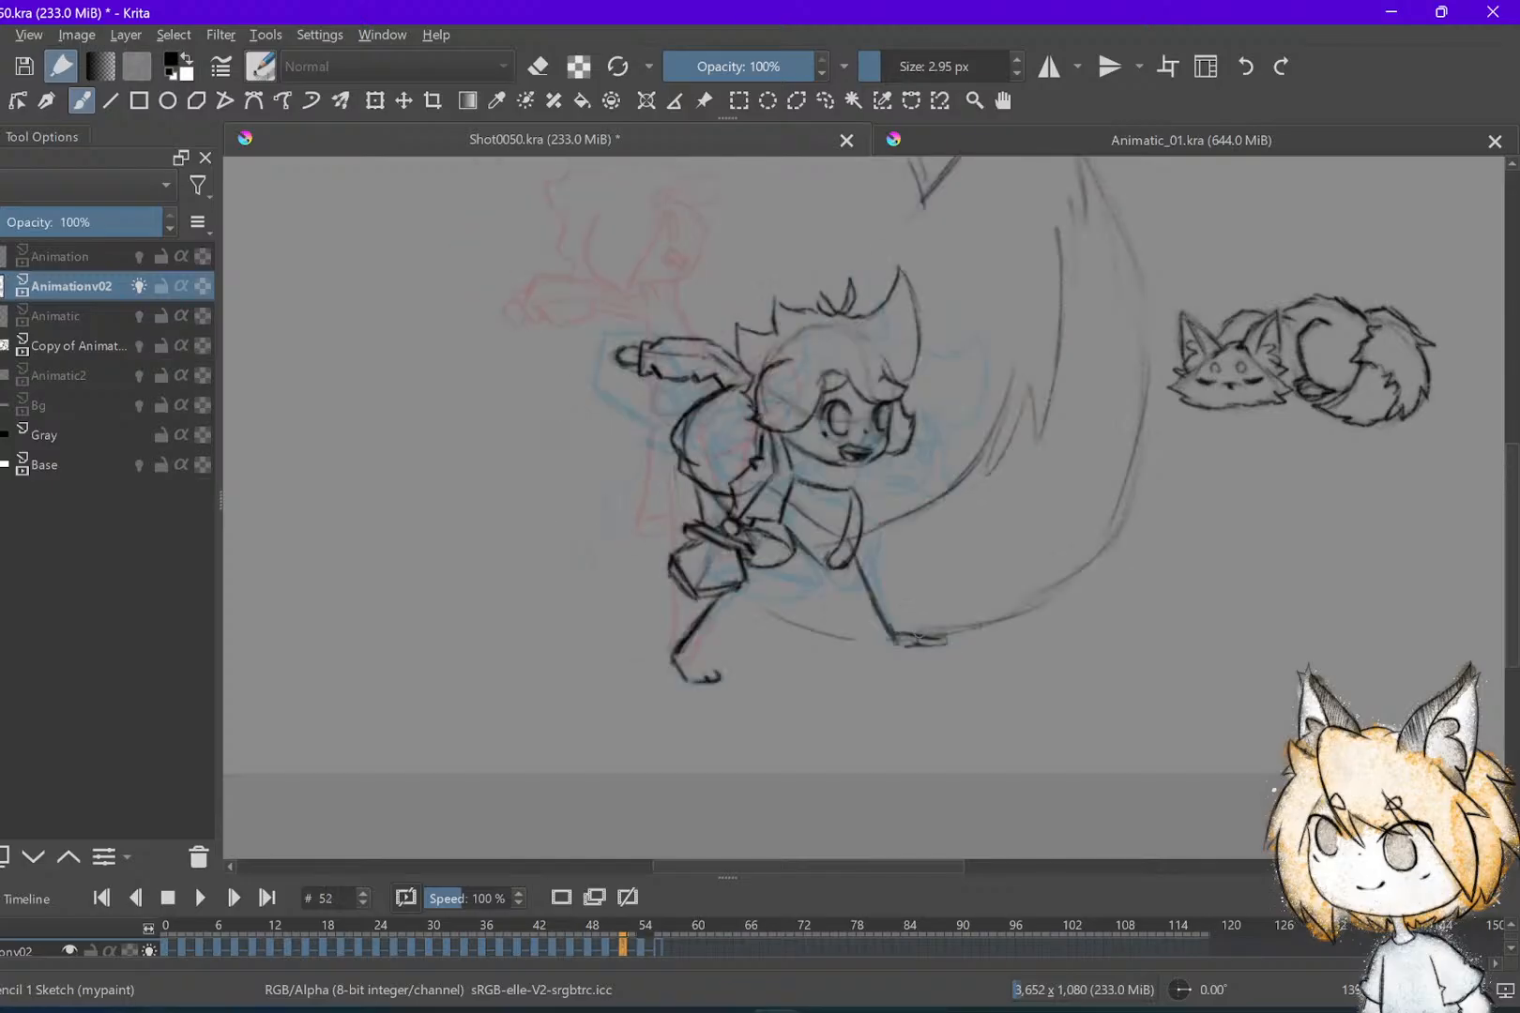
{"action": "key", "text": "e"}
{"action": "key", "text": "e"}
{"action": "key", "text": "Right"}
{"action": "key", "text": "Right"}
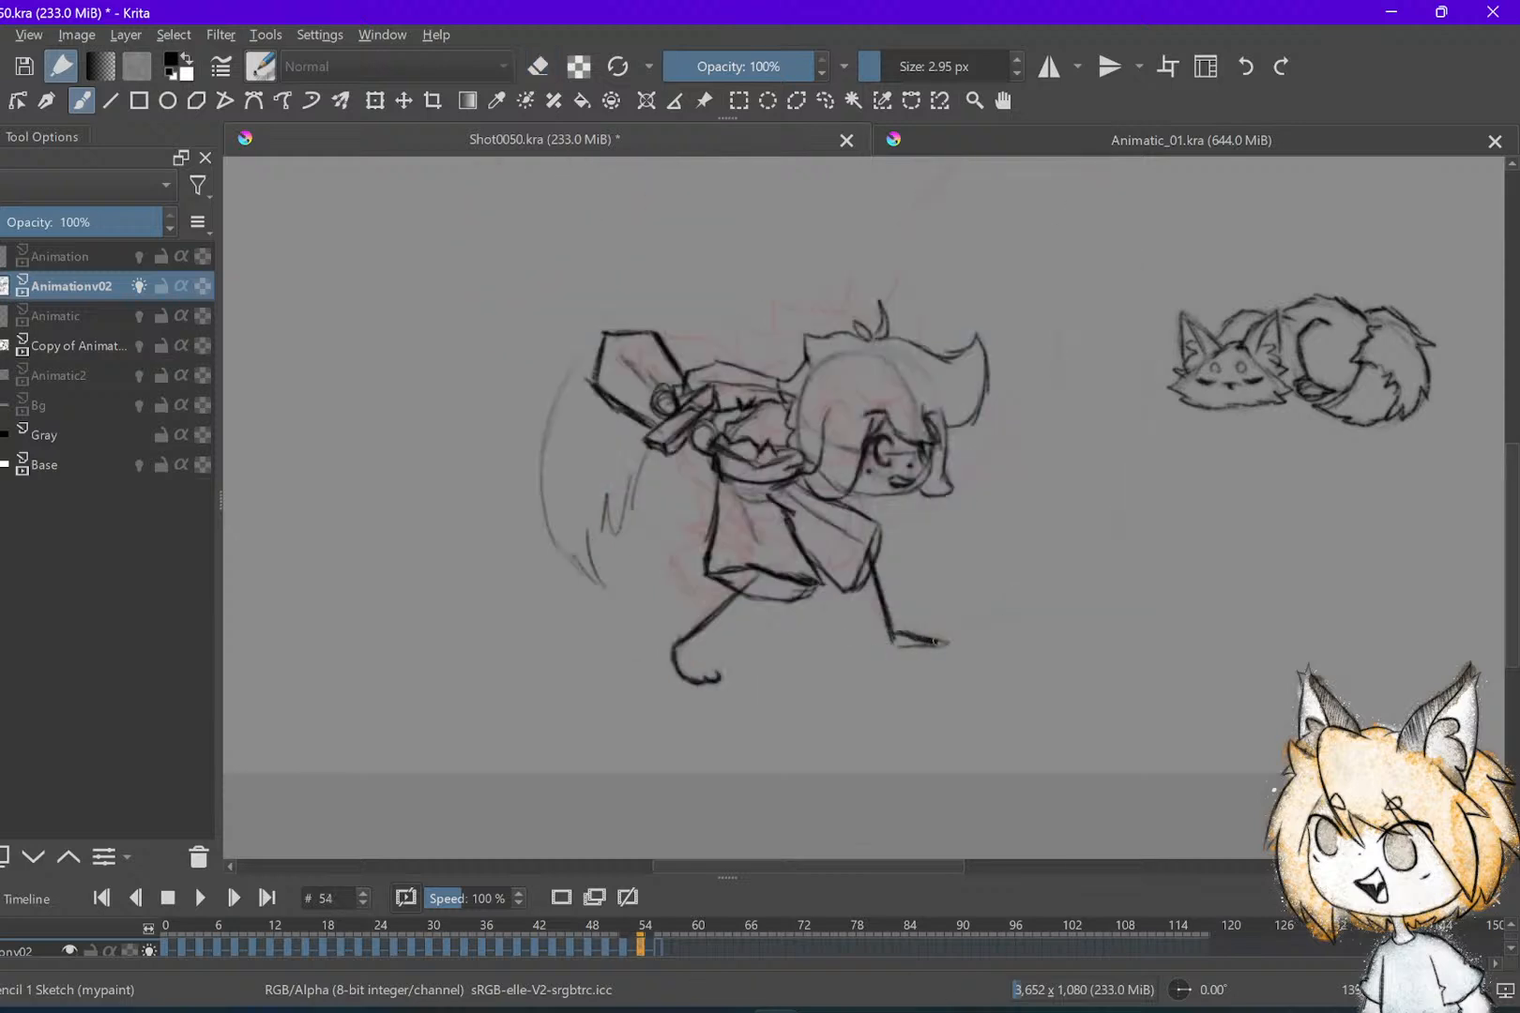
{"action": "key", "text": "e"}
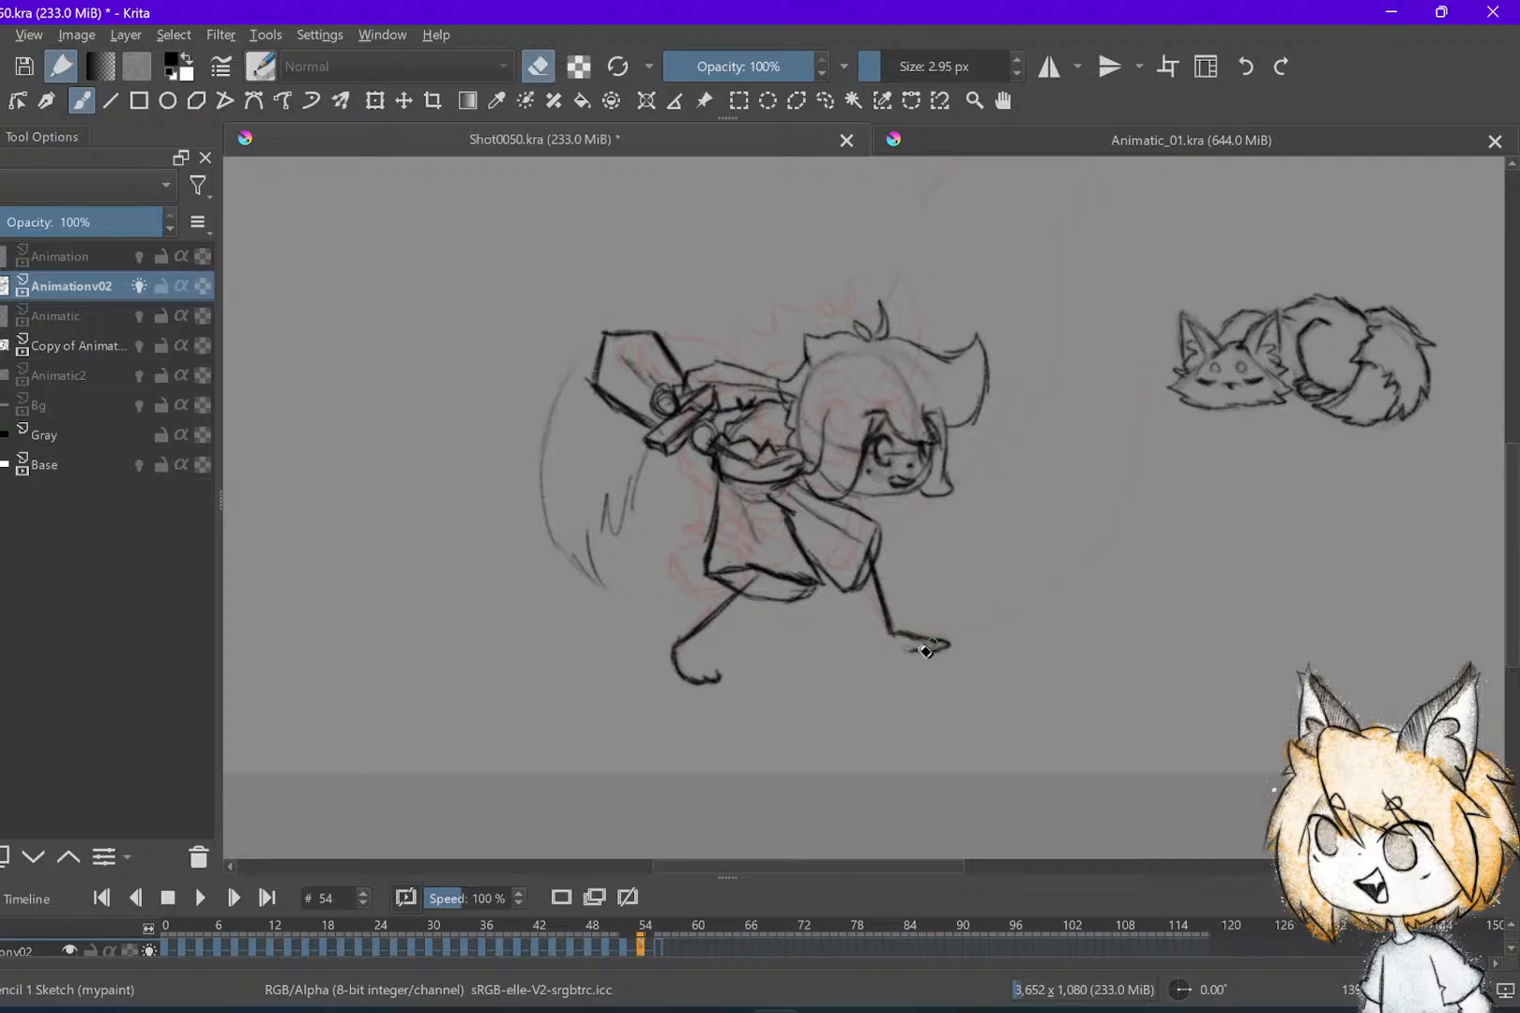
Review the full sword swing by flipping through the frames up to 56 and playing the animation
{"action": "key", "text": "Right"}
{"action": "key", "text": "Right"}
{"action": "scroll", "coordinate": [885, 589], "scroll_direction": "down", "scroll_amount": 3}
{"action": "key", "text": "Left"}
{"action": "key", "text": "Left"}
{"action": "key", "text": "Left"}
{"action": "key", "text": "Left"}
{"action": "key", "text": "Left"}
{"action": "key", "text": "Left"}
{"action": "key", "text": "Right"}
{"action": "key", "text": "Right"}
{"action": "key", "text": "Right"}
{"action": "key", "text": "Right"}
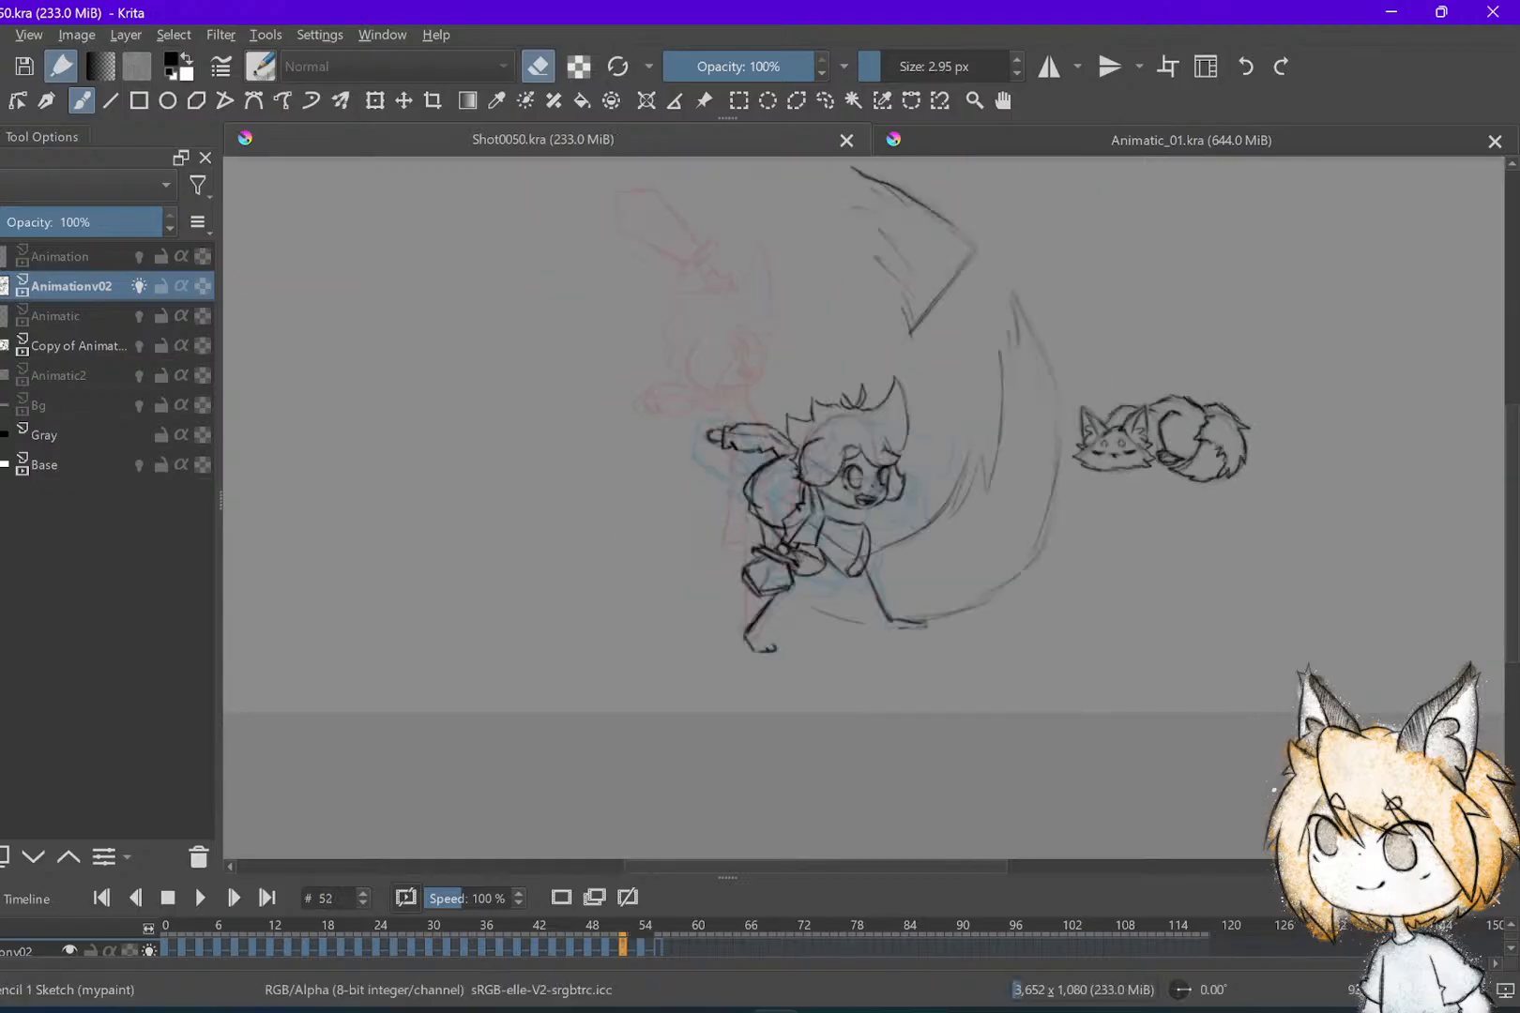
{"action": "key", "text": "Left"}
{"action": "key", "text": "Left"}
{"action": "key", "text": "Left"}
{"action": "key", "text": "Left"}
{"action": "key", "text": "Right"}
{"action": "key", "text": "Right"}
{"action": "key", "text": "Right"}
{"action": "key", "text": "Right"}
{"action": "key", "text": "Left"}
{"action": "key", "text": "Left"}
{"action": "key", "text": "Left"}
{"action": "key", "text": "Left"}
{"action": "key", "text": "Left"}
{"action": "key", "text": "Left"}
{"action": "key", "text": "Left"}
{"action": "key", "text": "Left"}
{"action": "key", "text": "space"}
{"action": "key", "text": "space"}
{"action": "key", "text": "comma"}
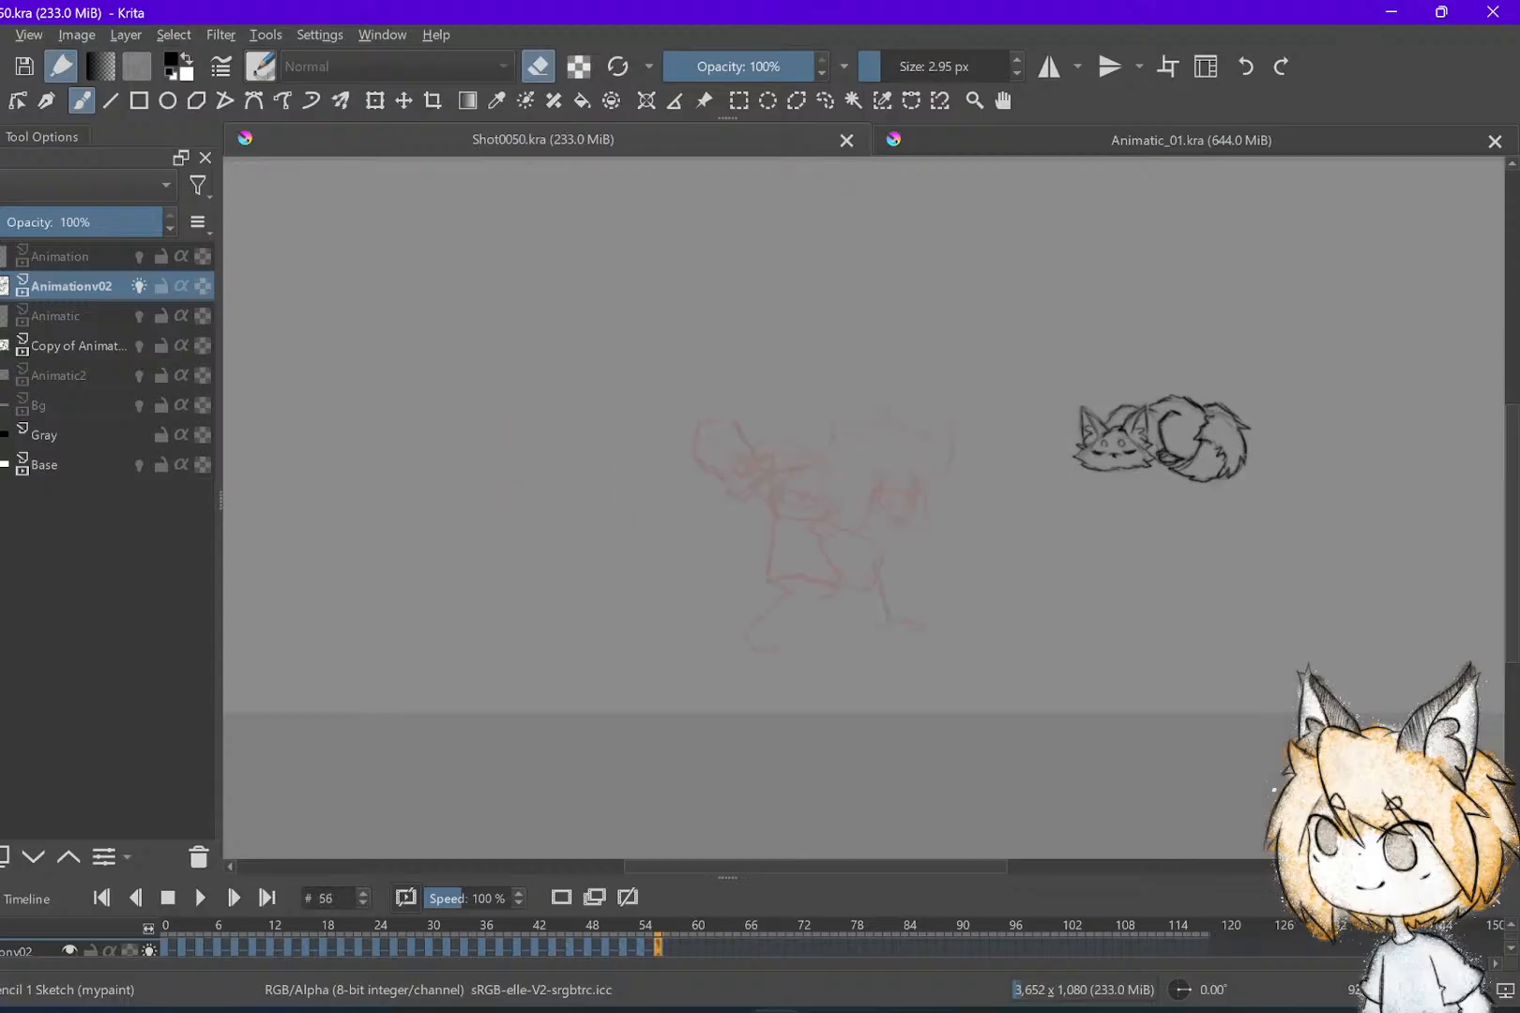
Flip back and forth around frame 54 and examine the character's pose up close
{"action": "key", "text": "comma"}
{"action": "key", "text": "comma"}
{"action": "key", "text": "comma"}
{"action": "key", "text": "comma"}
{"action": "key", "text": "period"}
{"action": "key", "text": "period"}
{"action": "key", "text": "period"}
{"action": "key", "text": "period"}
{"action": "left_click_drag", "start_coordinate": [854, 606], "coordinate": [756, 693]}
{"action": "scroll", "coordinate": [756, 692], "scroll_direction": "up", "scroll_amount": 3}
{"action": "key", "text": "comma"}
{"action": "key", "text": "comma"}
{"action": "key", "text": "period"}
{"action": "key", "text": "comma"}
{"action": "key", "text": "comma"}
{"action": "key", "text": "period"}
{"action": "key", "text": "period"}
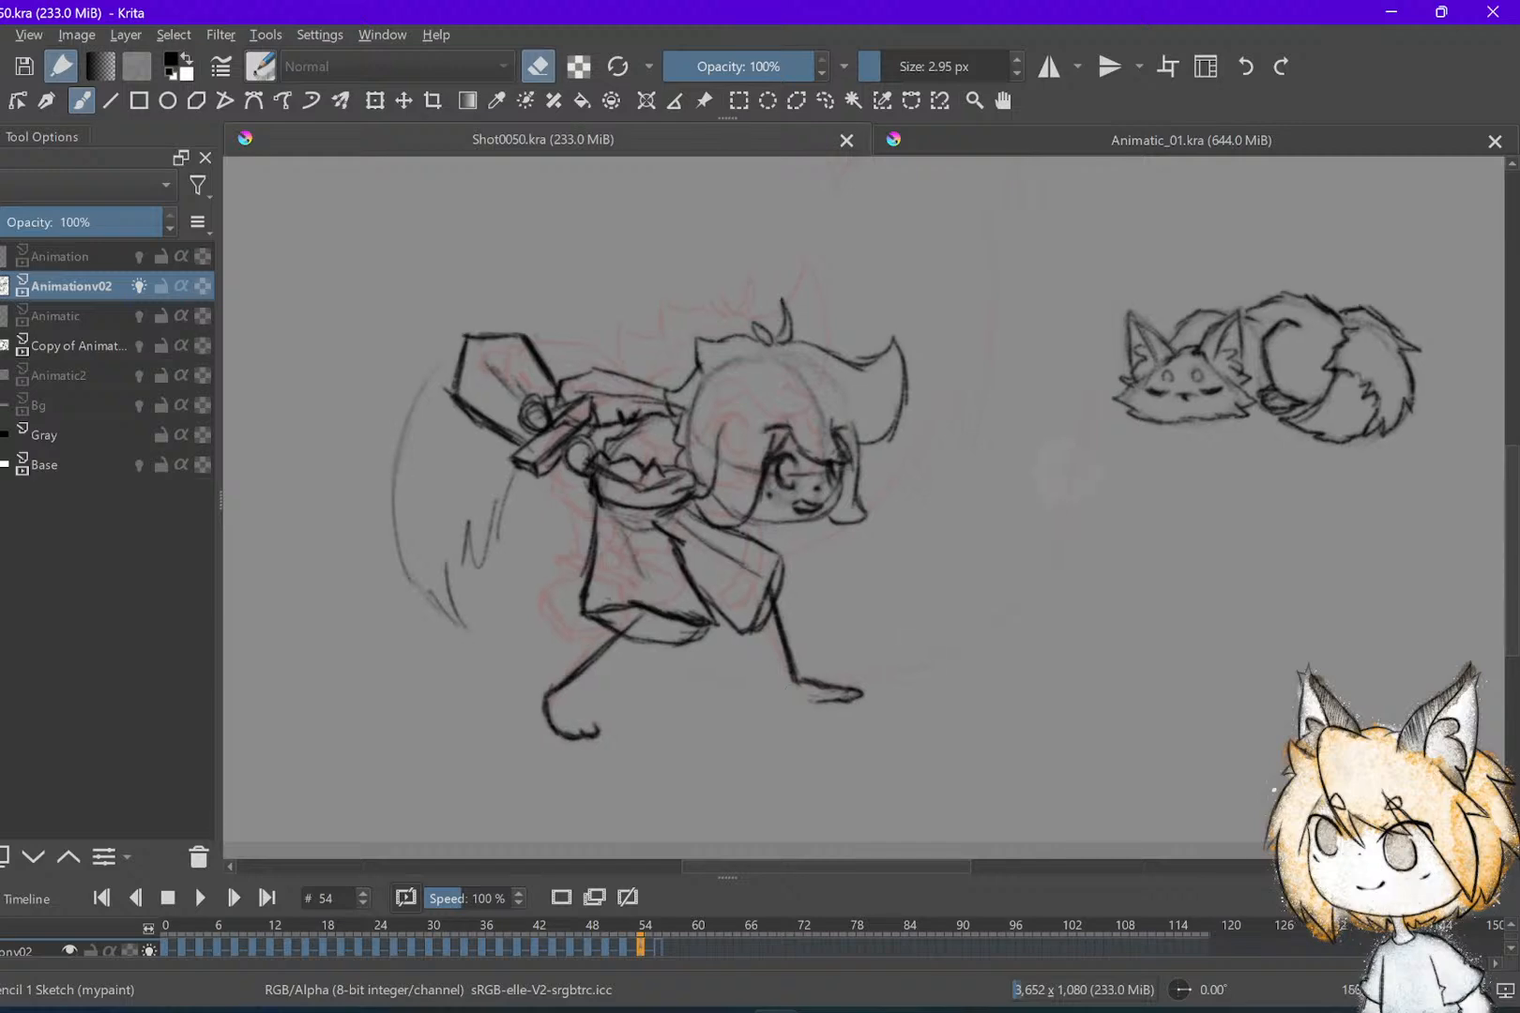
Step through the frames around 54 and 56 to judge where the swing should continue
{"action": "key", "text": "."}
{"action": "key", "text": "."}
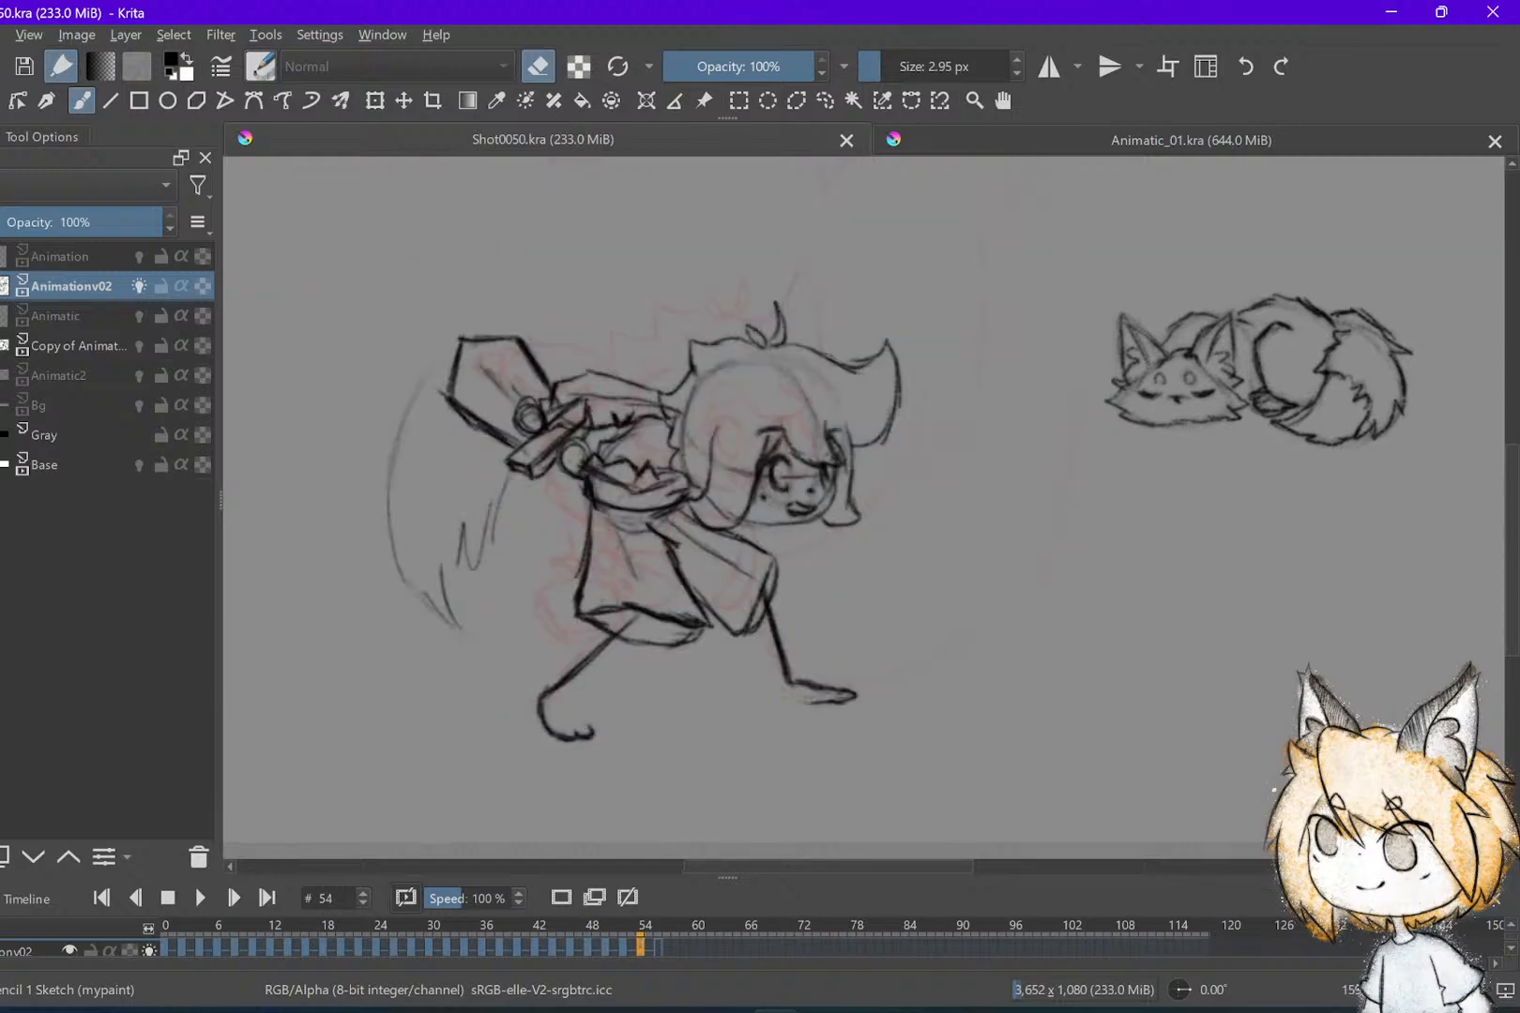
{"action": "key", "text": "."}
{"action": "key", "text": "."}
{"action": "key", "text": "comma"}
{"action": "key", "text": "comma"}
{"action": "key", "text": "comma"}
{"action": "key", "text": "comma"}
{"action": "key", "text": "comma"}
{"action": "key", "text": "comma"}
{"action": "key", "text": "comma"}
{"action": "key", "text": "comma"}
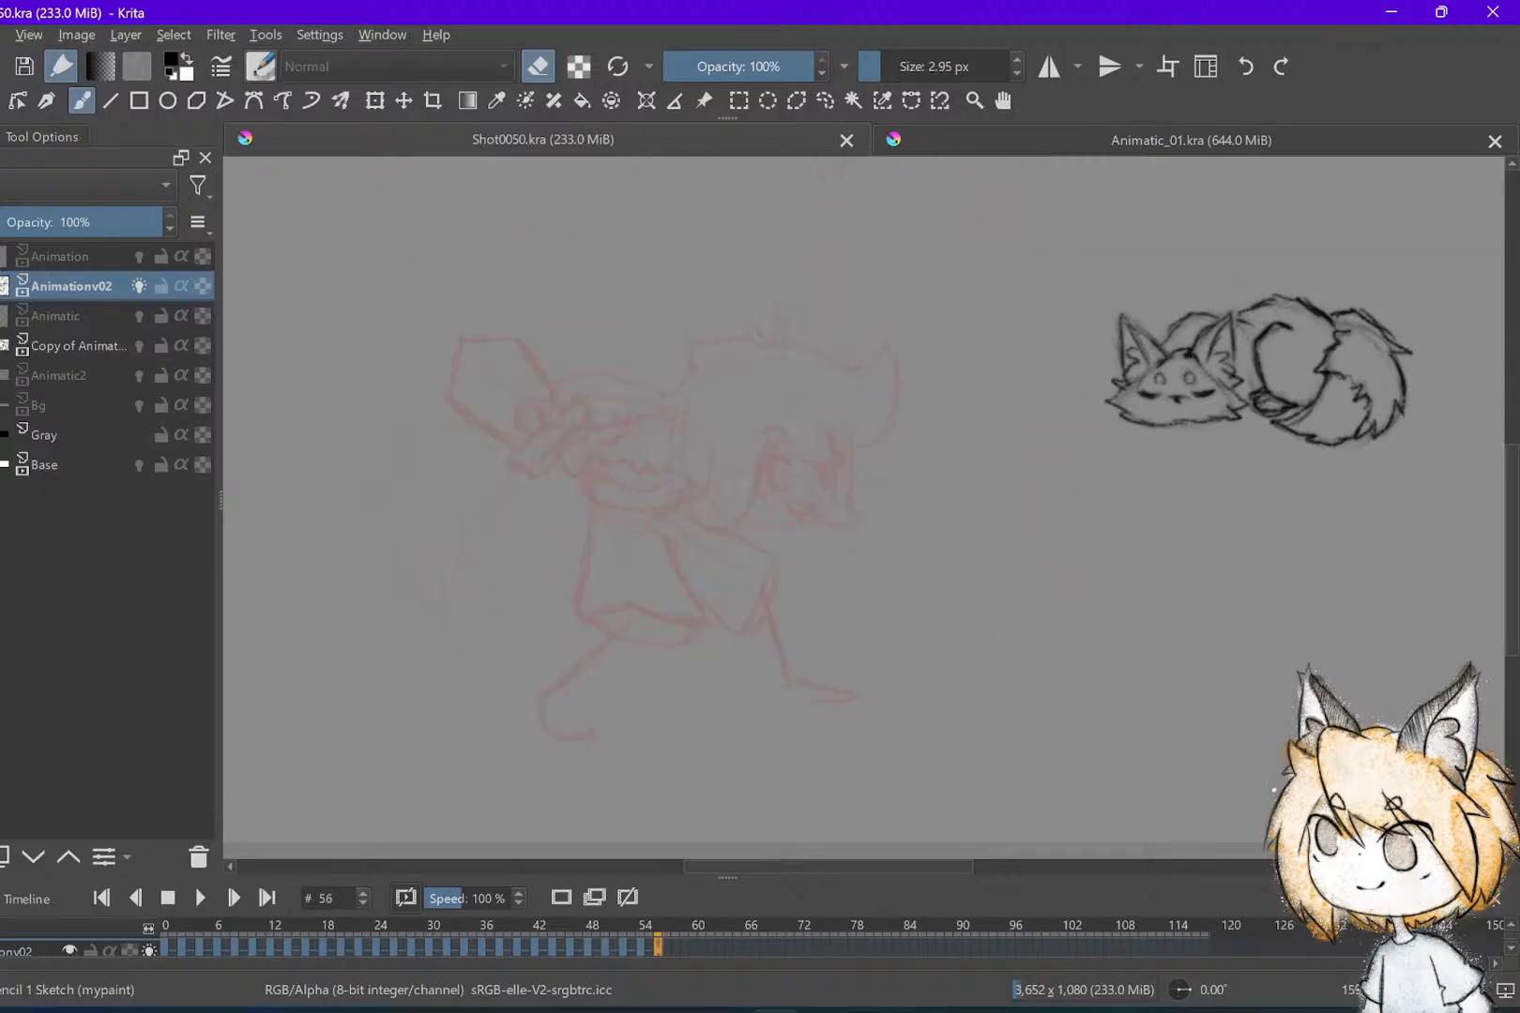
Play the animation again and step through the neighbouring frames to check the swing's timing
{"action": "key", "text": "space"}
{"action": "key", "text": "space"}
{"action": "key", "text": "comma"}
{"action": "key", "text": "comma"}
{"action": "key", "text": "comma"}
{"action": "key", "text": "comma"}
{"action": "key", "text": "period"}
{"action": "key", "text": "period"}
{"action": "key", "text": "period"}
{"action": "key", "text": "period"}
Sketch a round head construction circle in frame 56 over the onion-skinned head of frame 54
{"action": "mouse_move", "coordinate": [924, 591]}
{"action": "left_mouse_down"}
{"action": "mouse_move", "coordinate": [965, 605]}
{"action": "mouse_move", "coordinate": [967, 624]}
{"action": "mouse_move", "coordinate": [936, 614]}
{"action": "left_mouse_up"}
{"action": "key", "text": "comma"}
{"action": "key", "text": "comma"}
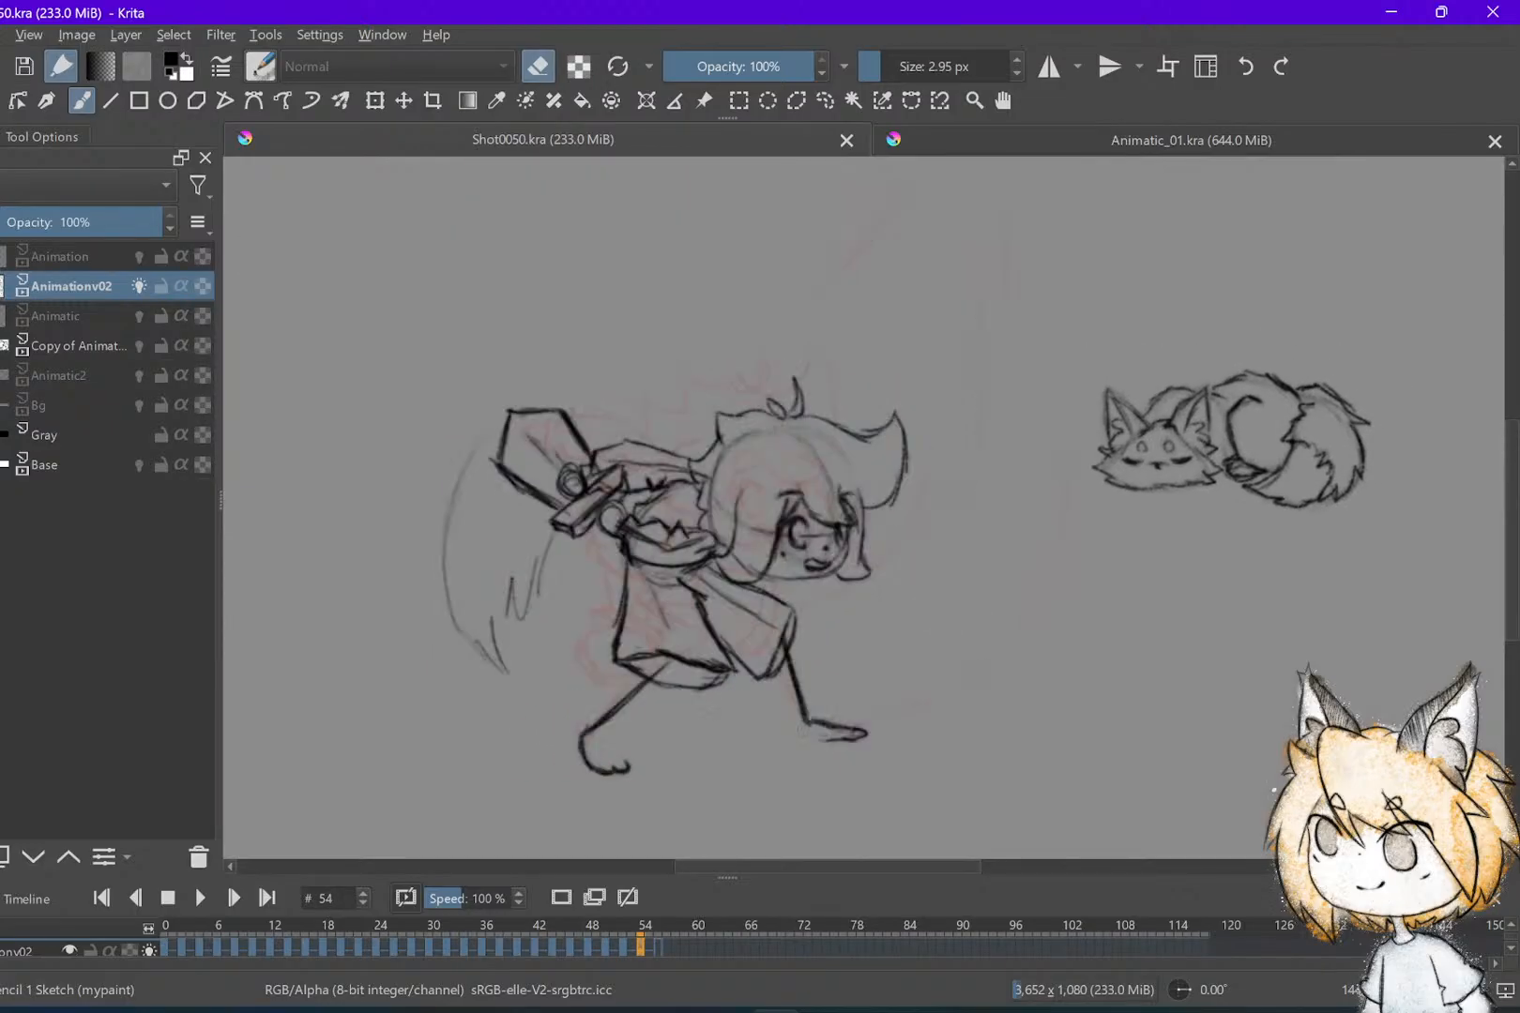
{"action": "key", "text": "period"}
{"action": "key", "text": "period"}
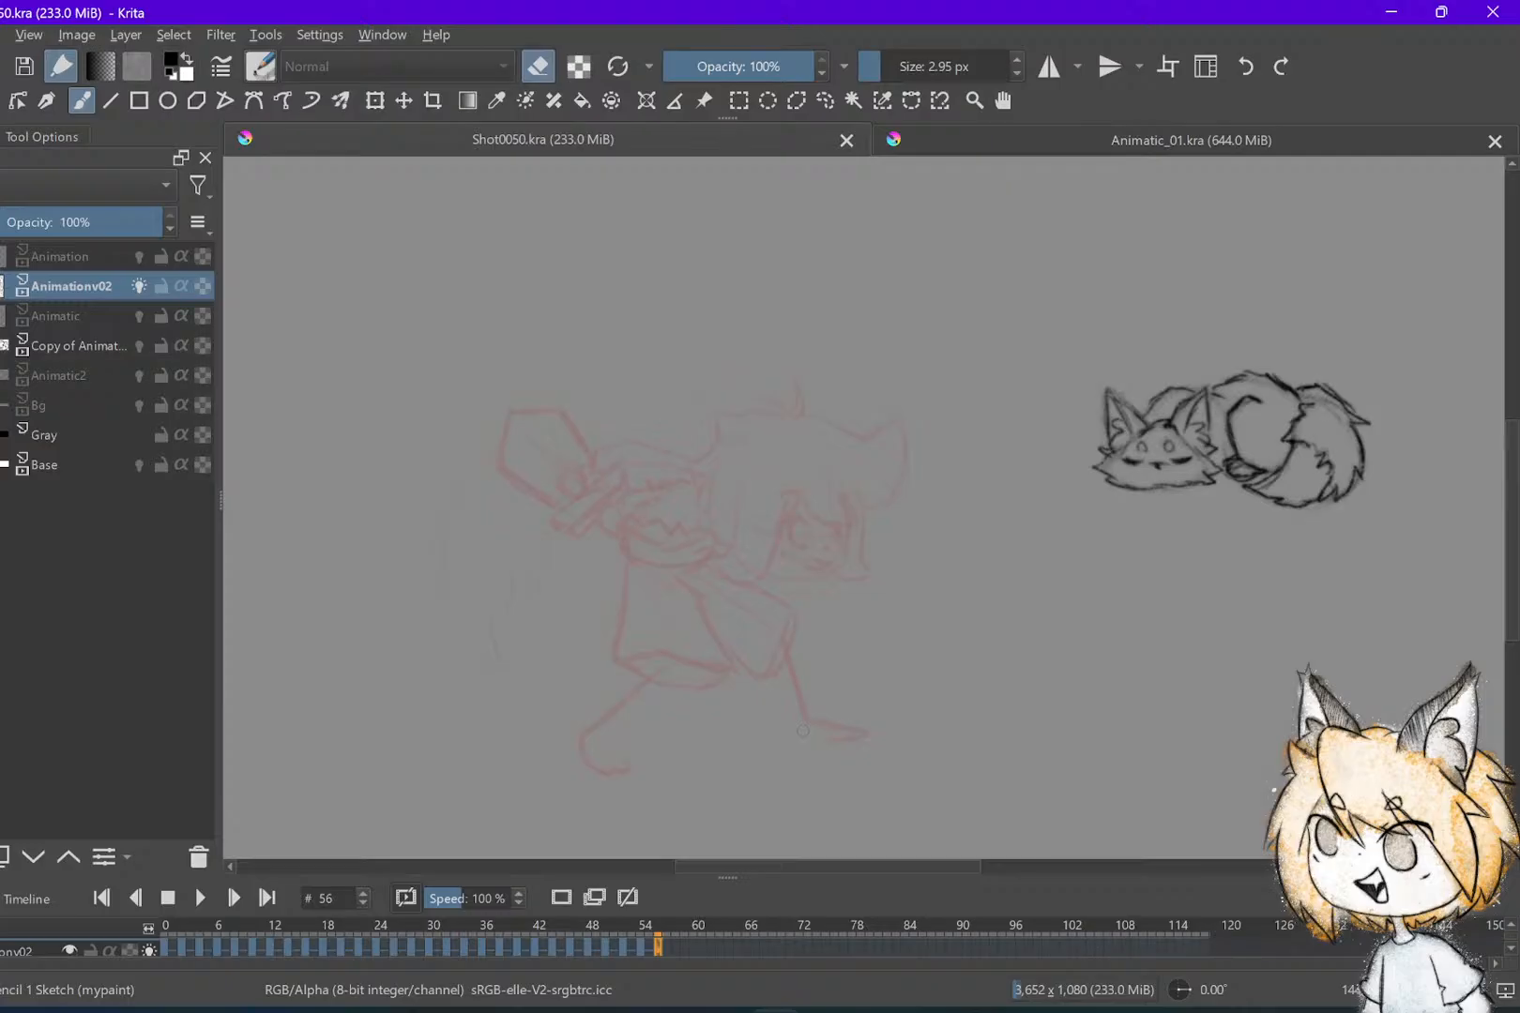
{"action": "left_click", "coordinate": [764, 440]}
{"action": "key", "text": "e"}
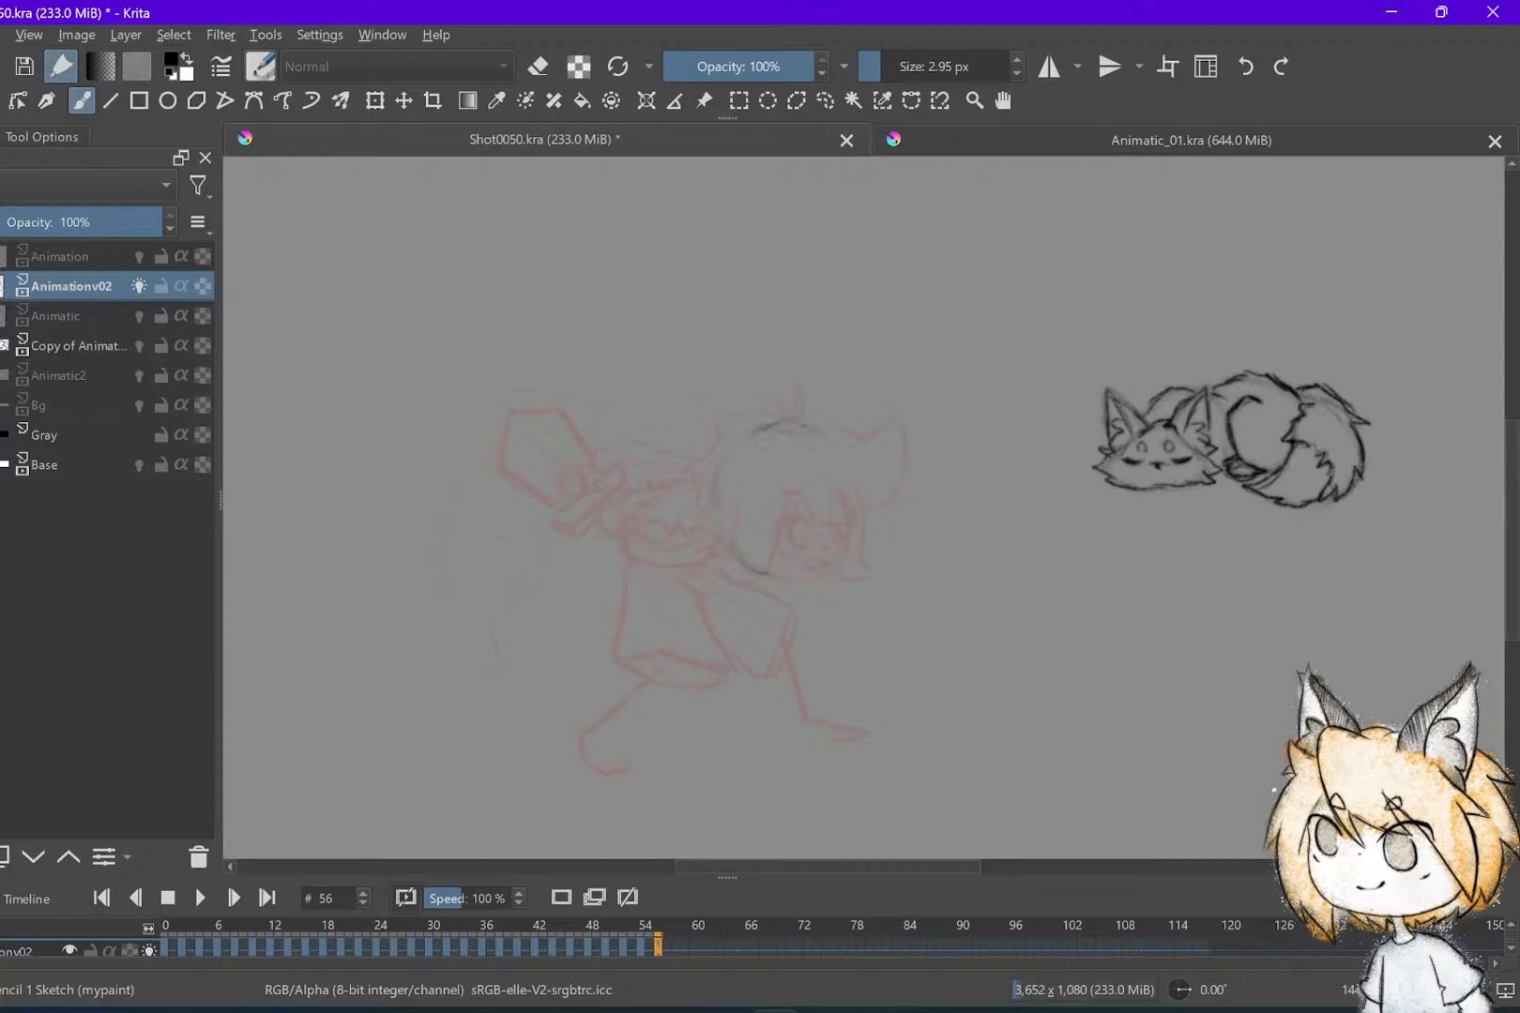
{"action": "mouse_move", "coordinate": [797, 427]}
{"action": "left_mouse_down"}
{"action": "mouse_move", "coordinate": [839, 437]}
{"action": "mouse_move", "coordinate": [856, 540]}
{"action": "left_mouse_up"}
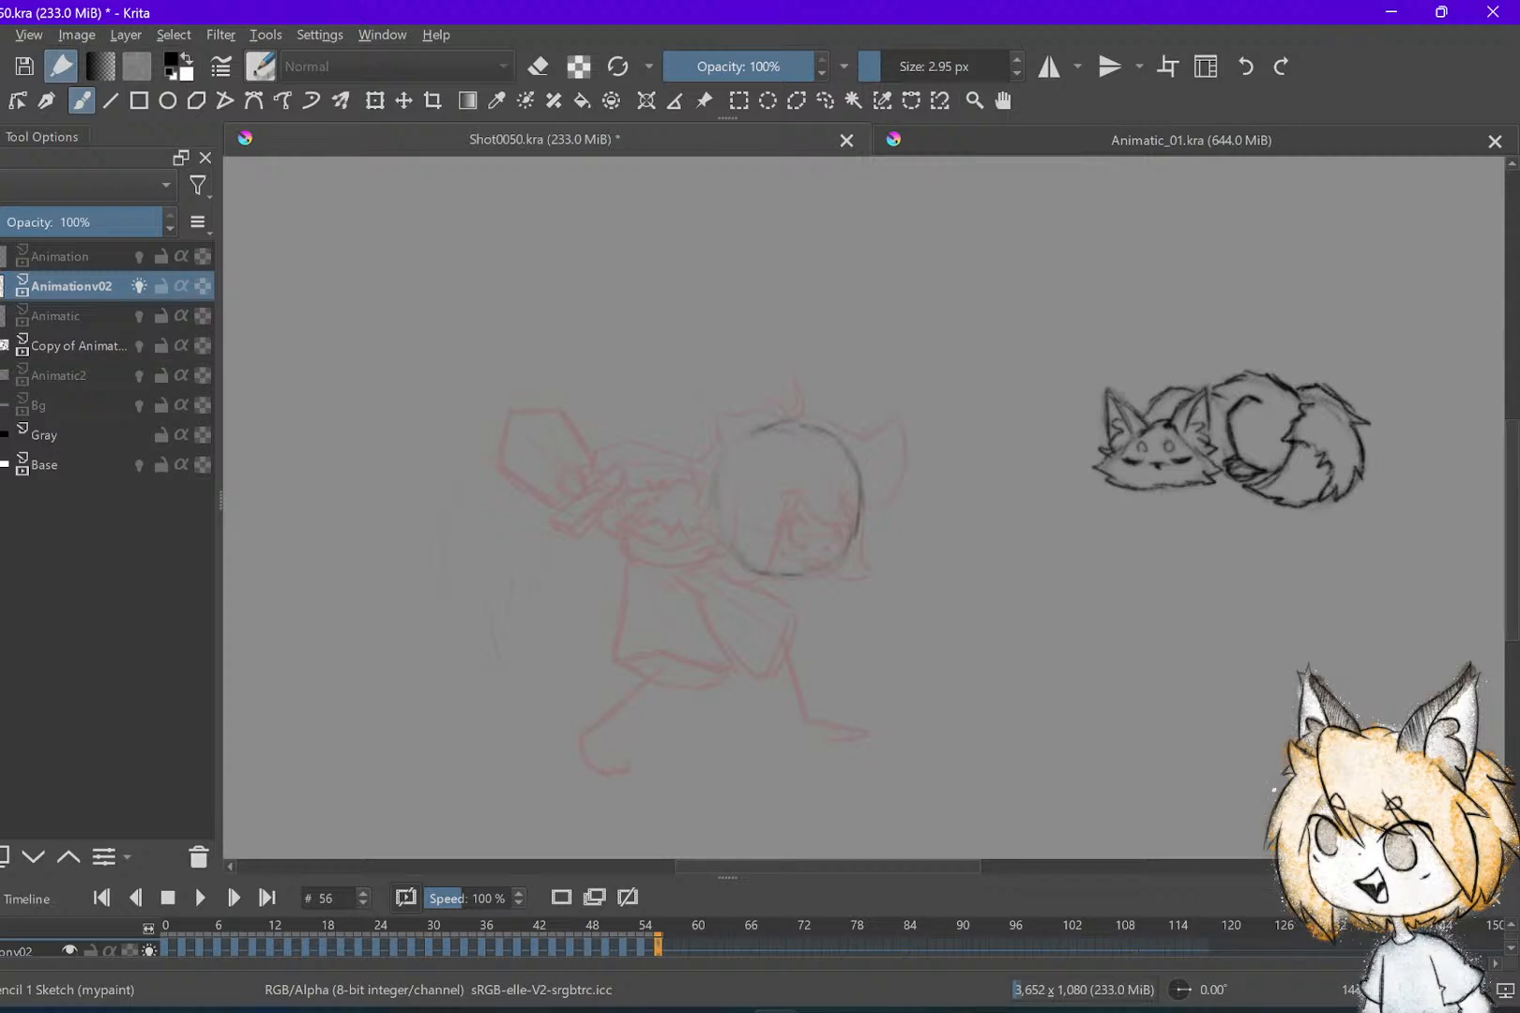
{"action": "left_click_drag", "start_coordinate": [728, 452], "coordinate": [713, 510]}
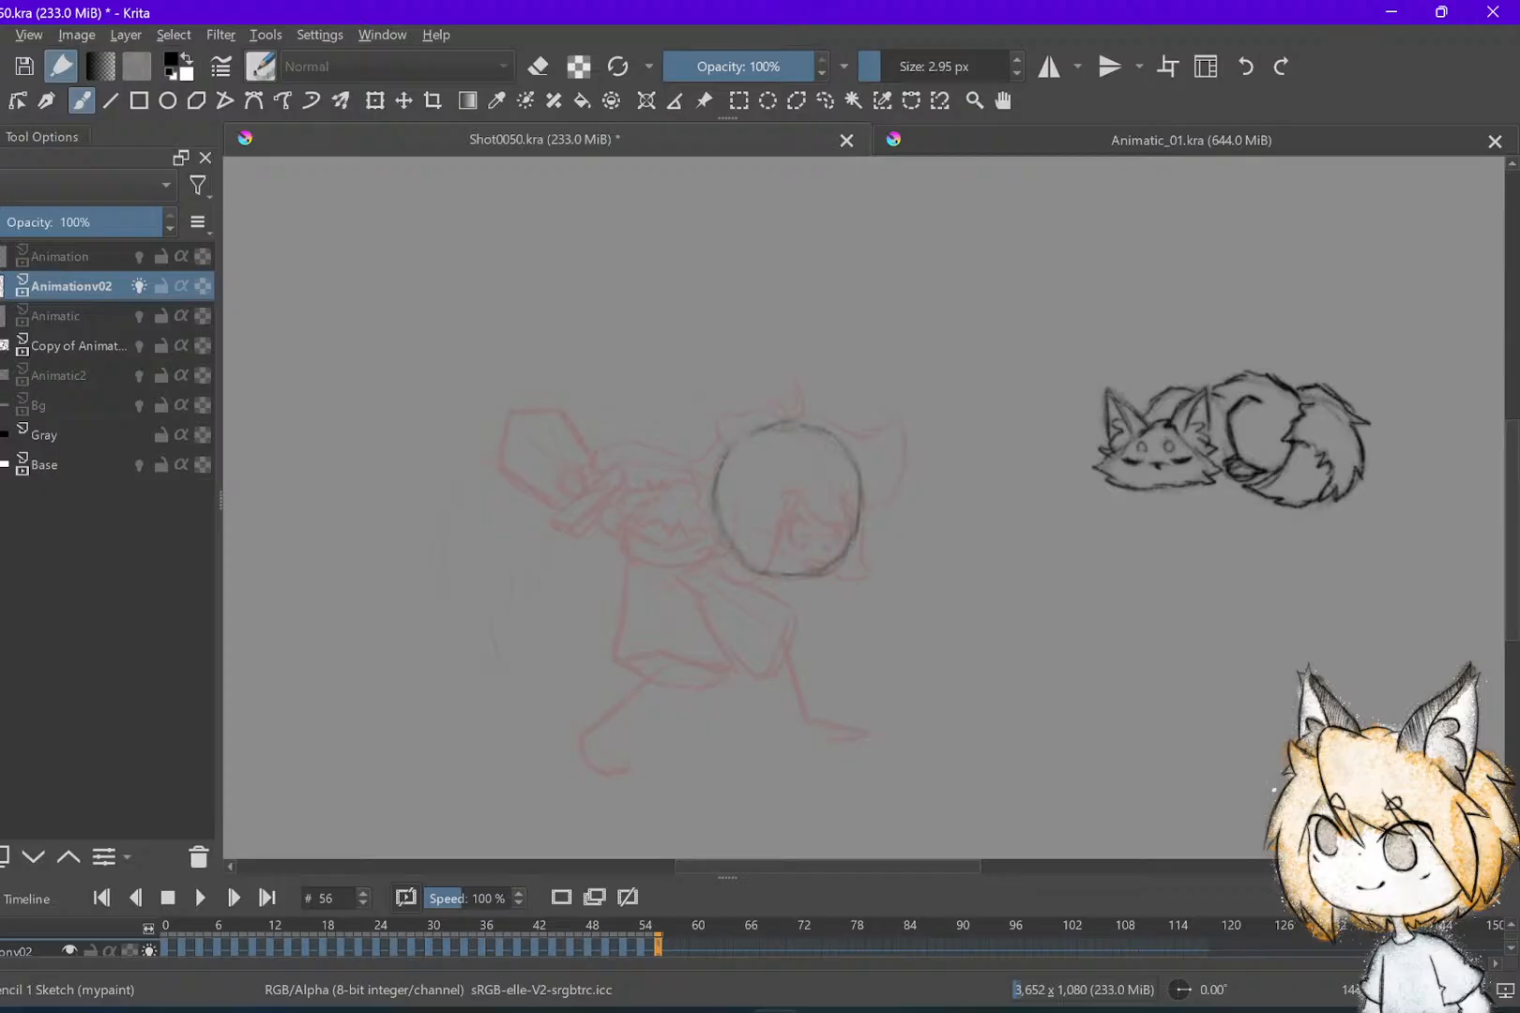
Compare the head position with frame 52 and move the head circle in frame 56 slightly forward and down
{"action": "key", "text": "e"}
{"action": "key", "text": "t"}
{"action": "key", "text": "Left"}
{"action": "key", "text": "Left"}
{"action": "key", "text": "Left"}
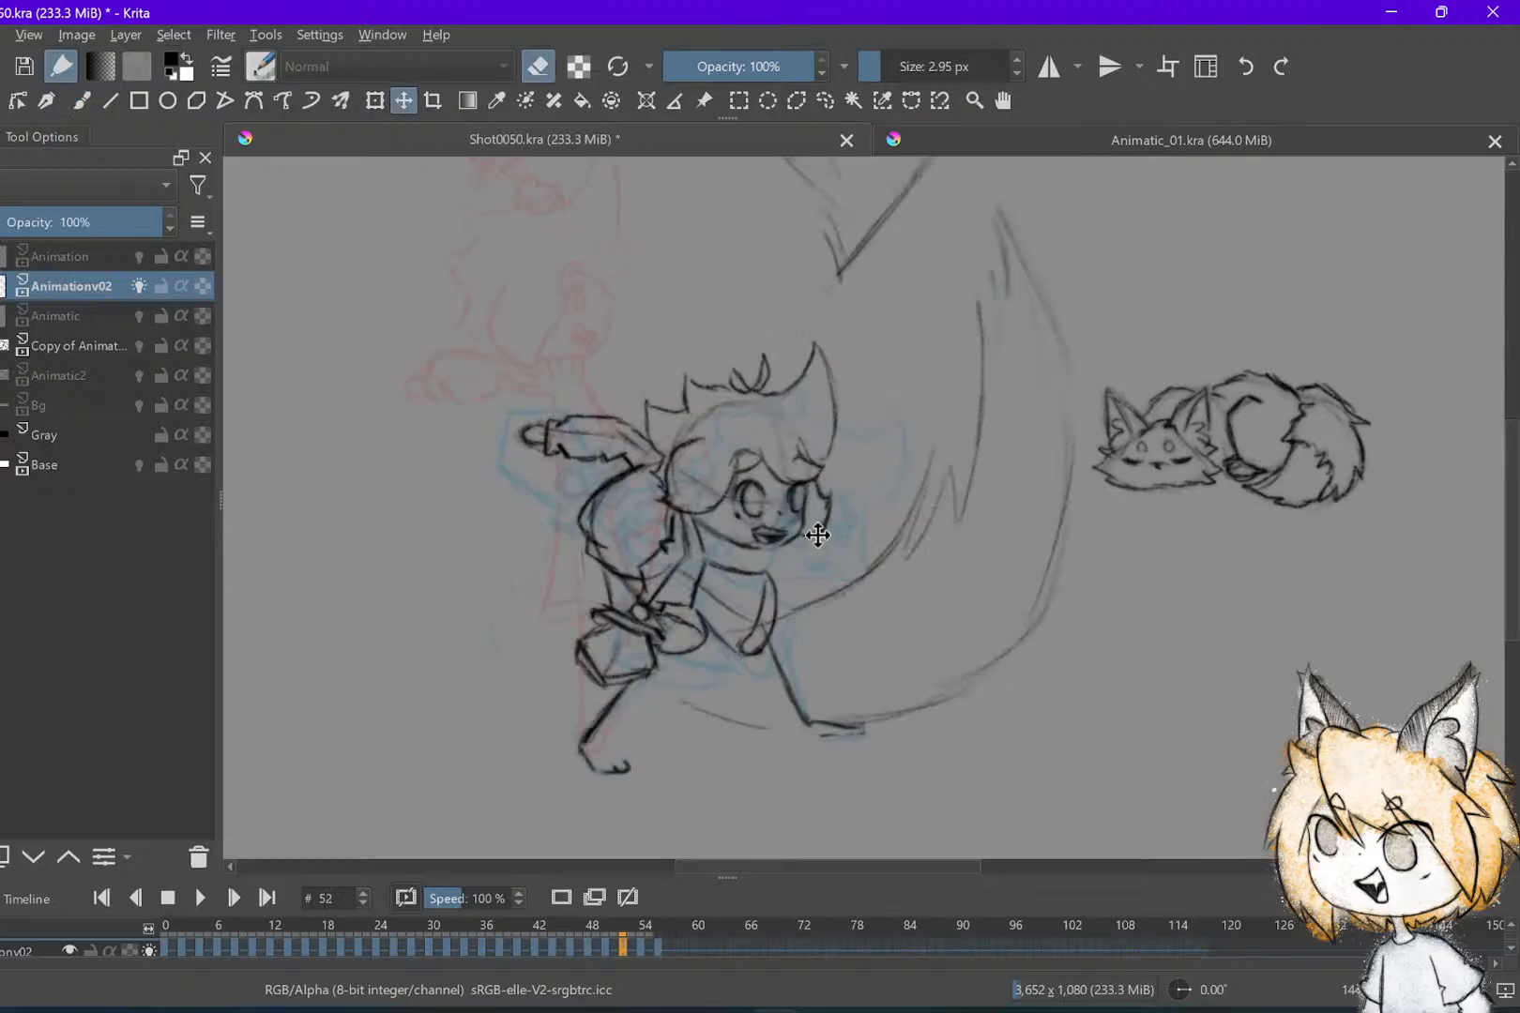
{"action": "key", "text": "Right"}
{"action": "key", "text": "Right"}
{"action": "key", "text": "Right"}
{"action": "left_click_drag", "start_coordinate": [809, 490], "coordinate": [849, 501]}
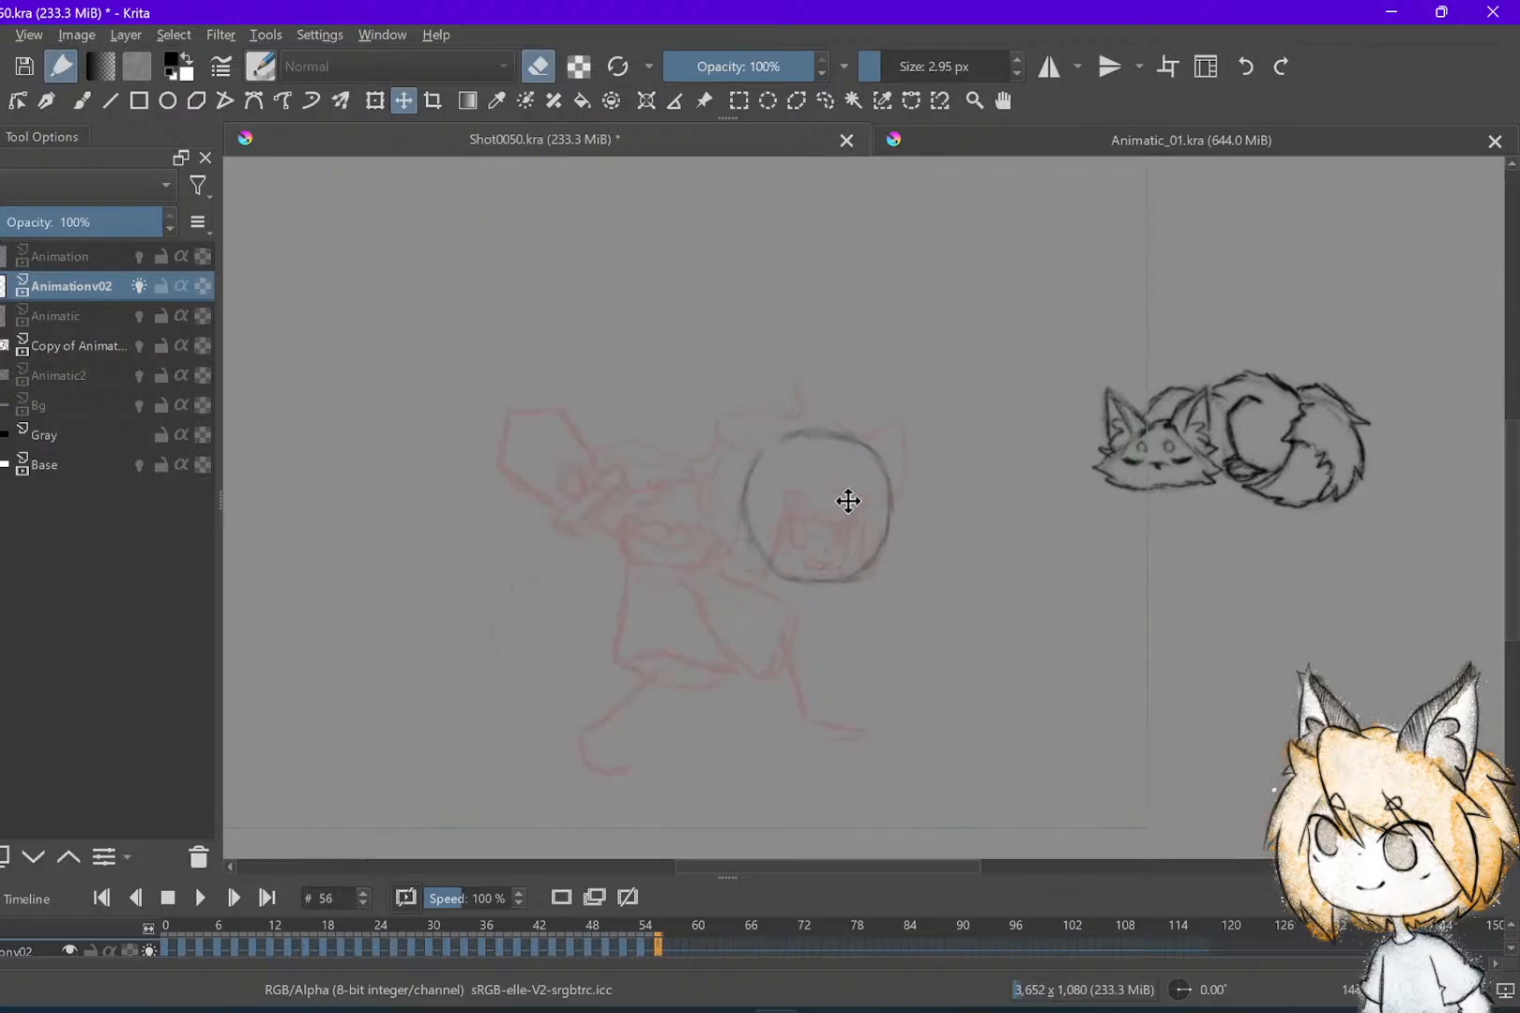
Flip between frames 52, 54 and 56 to judge the spacing of the head movement
{"action": "key", "text": "Left"}
{"action": "key", "text": "Left"}
{"action": "key", "text": "Right"}
{"action": "key", "text": "Right"}
{"action": "key", "text": "Left"}
{"action": "key", "text": "Left"}
{"action": "key", "text": "Left"}
{"action": "key", "text": "Right"}
{"action": "key", "text": "Right"}
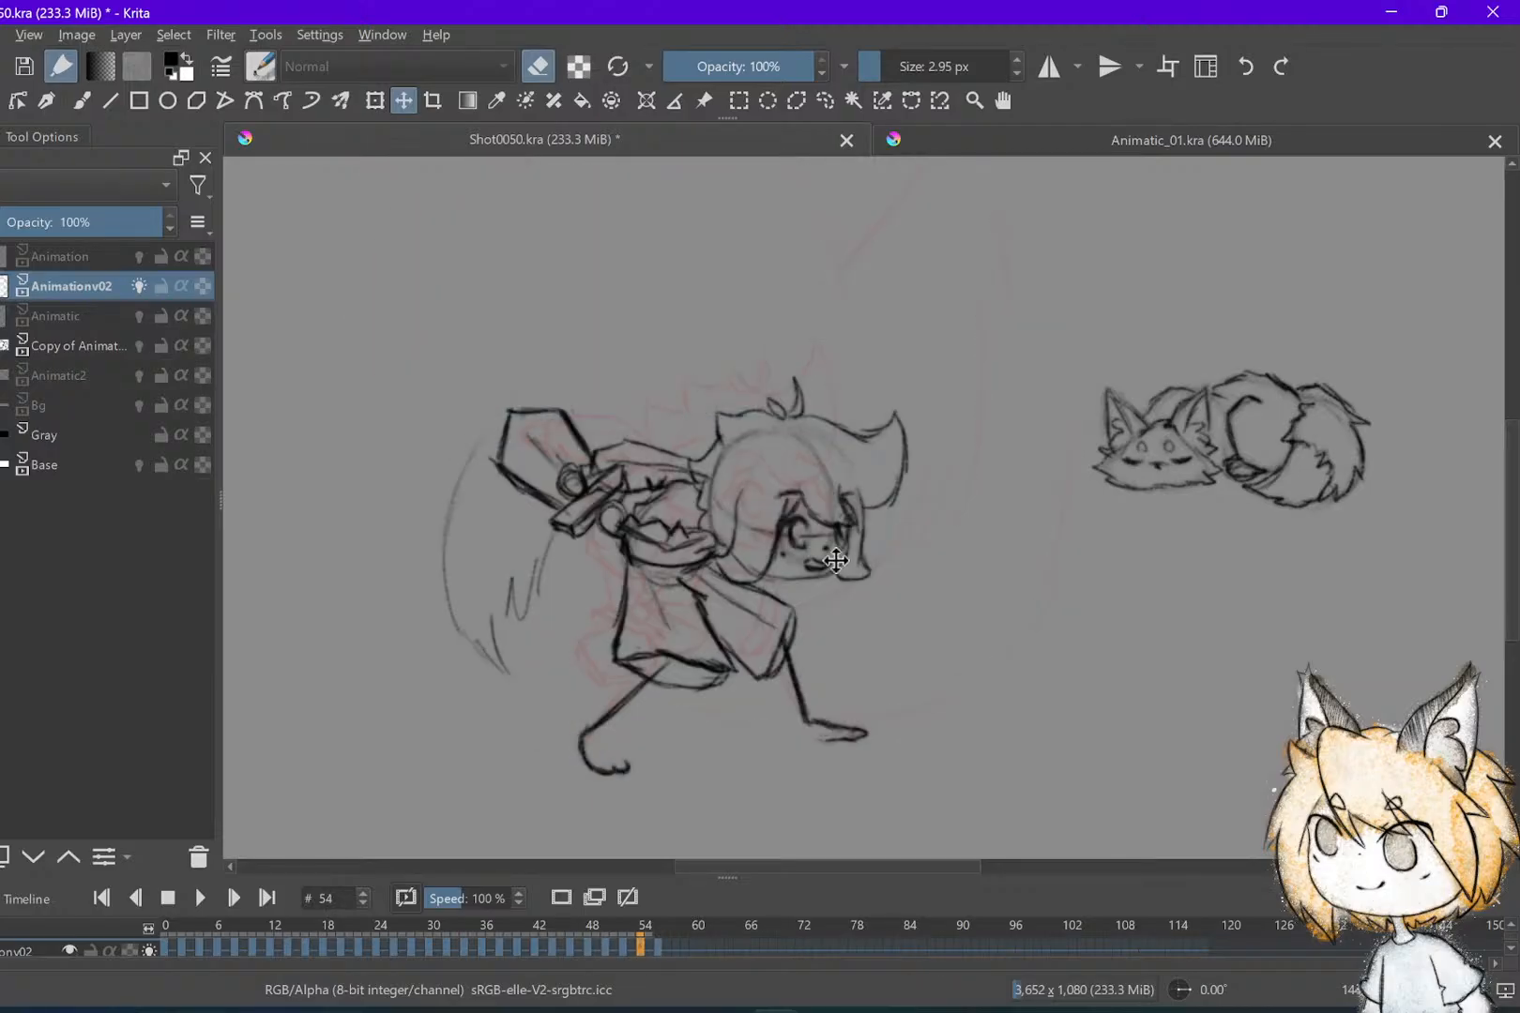
{"action": "key", "text": "Right"}
{"action": "key", "text": "Left"}
{"action": "key", "text": "Left"}
{"action": "key", "text": "Left"}
{"action": "key", "text": "Right"}
{"action": "key", "text": "Right"}
{"action": "key", "text": "Right"}
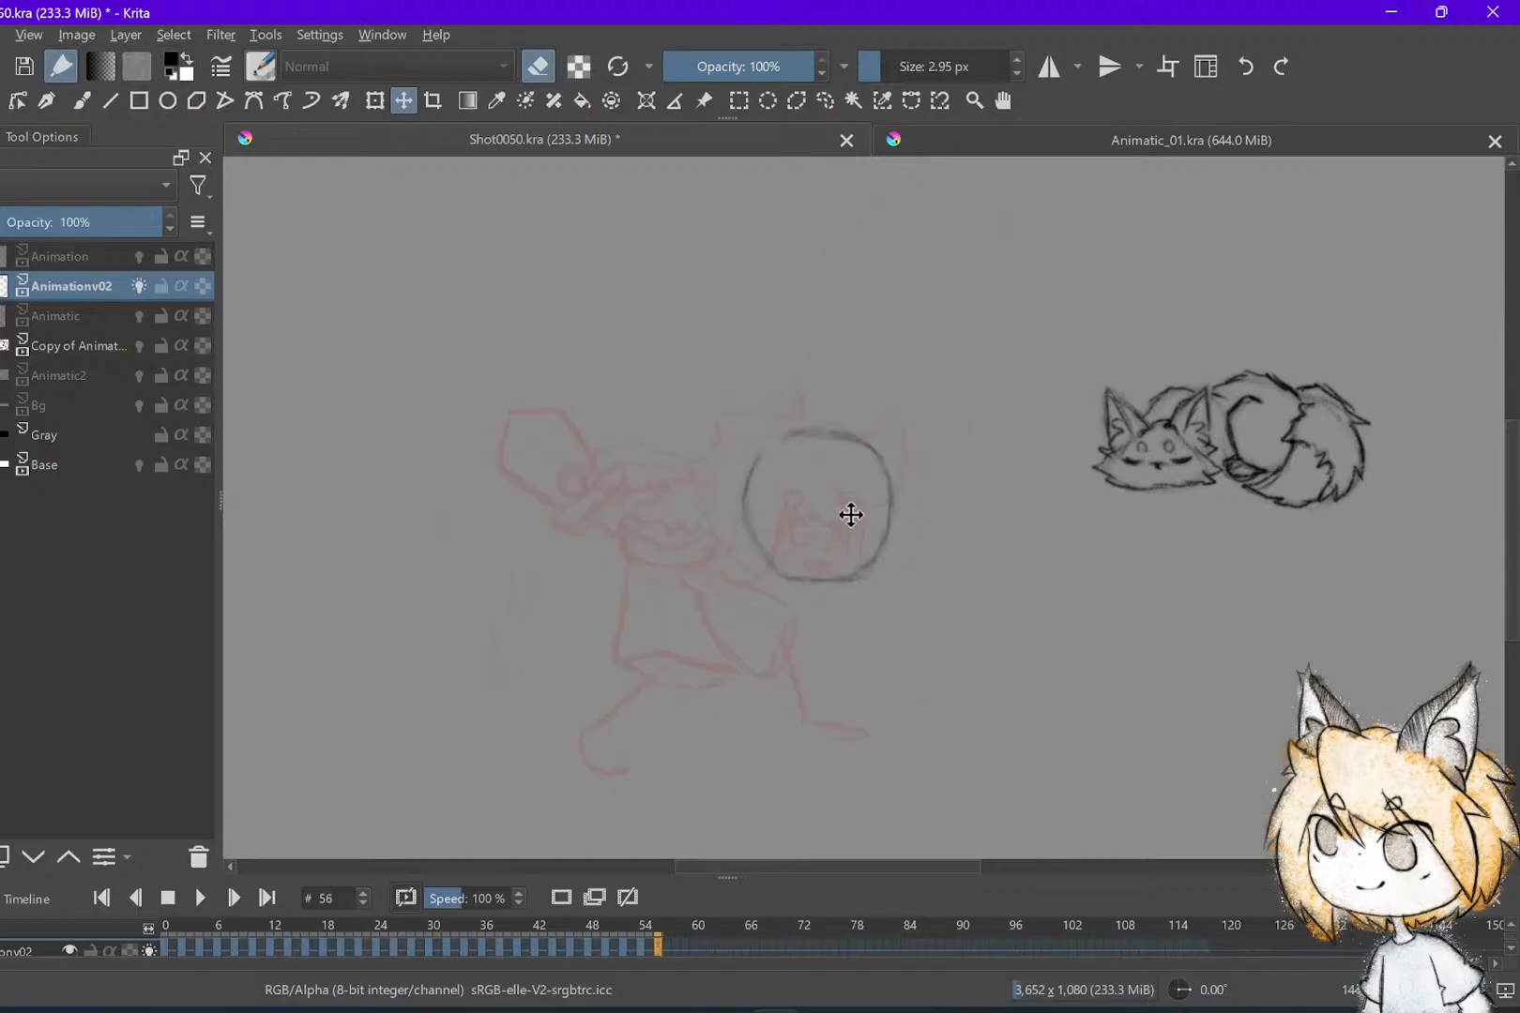
Nudge the head circle in frame 56 slightly farther forward and save Shot0050.kra
{"action": "key", "text": "Left"}
{"action": "key", "text": "Left"}
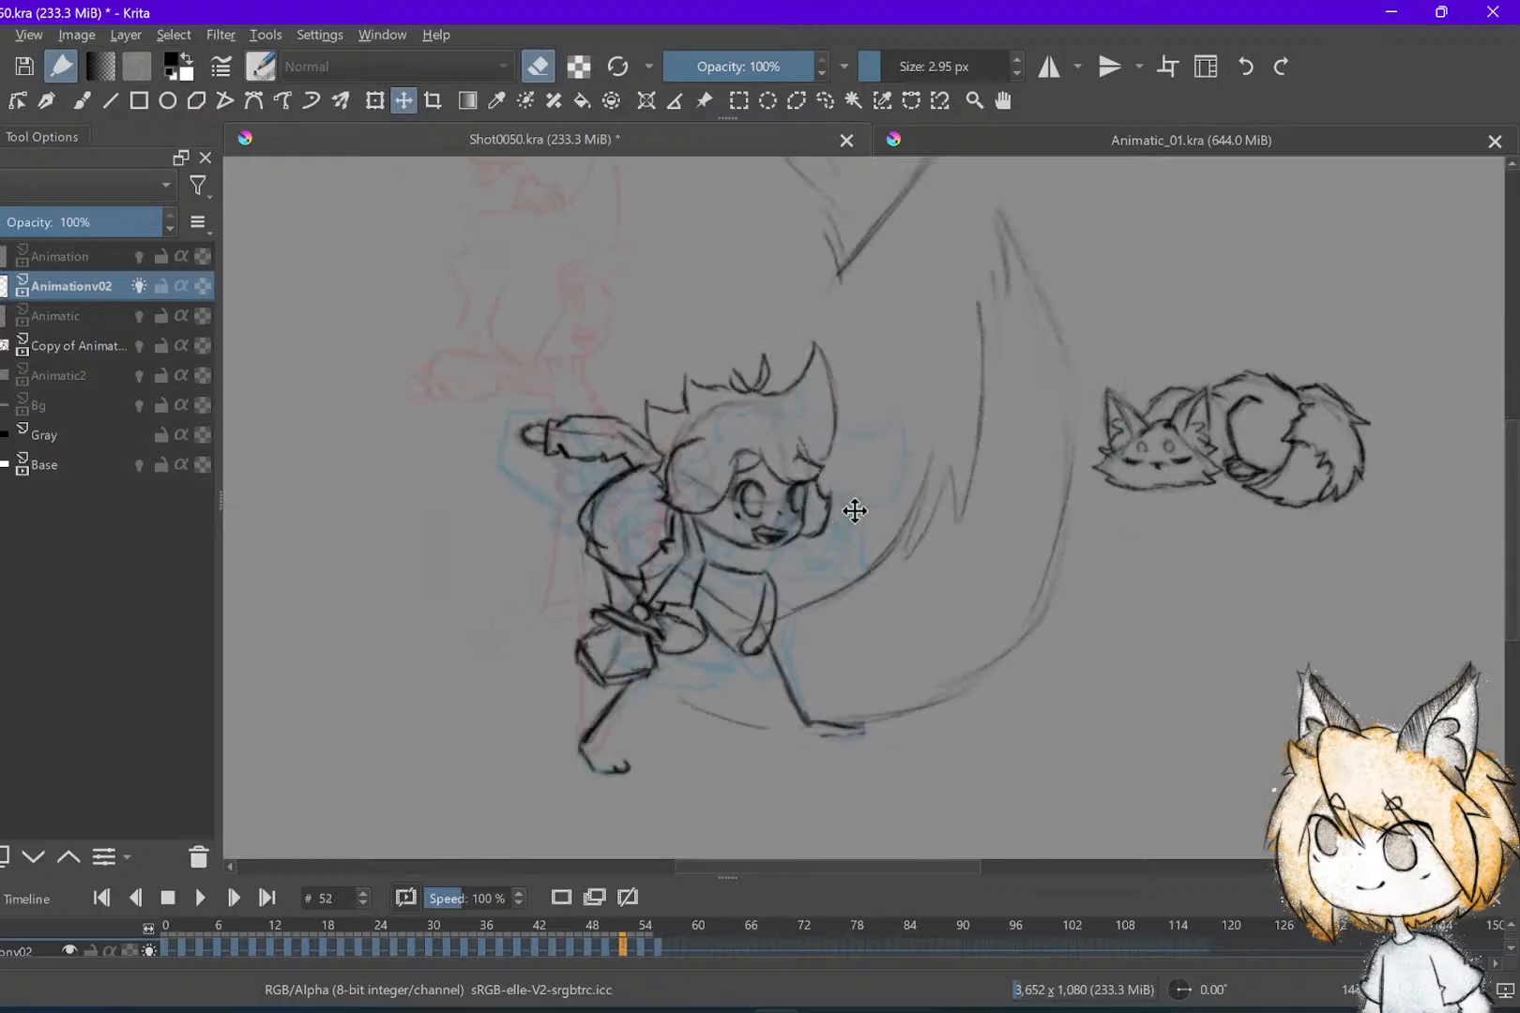
{"action": "key", "text": "Right"}
{"action": "key", "text": "Right"}
{"action": "key", "text": "b"}
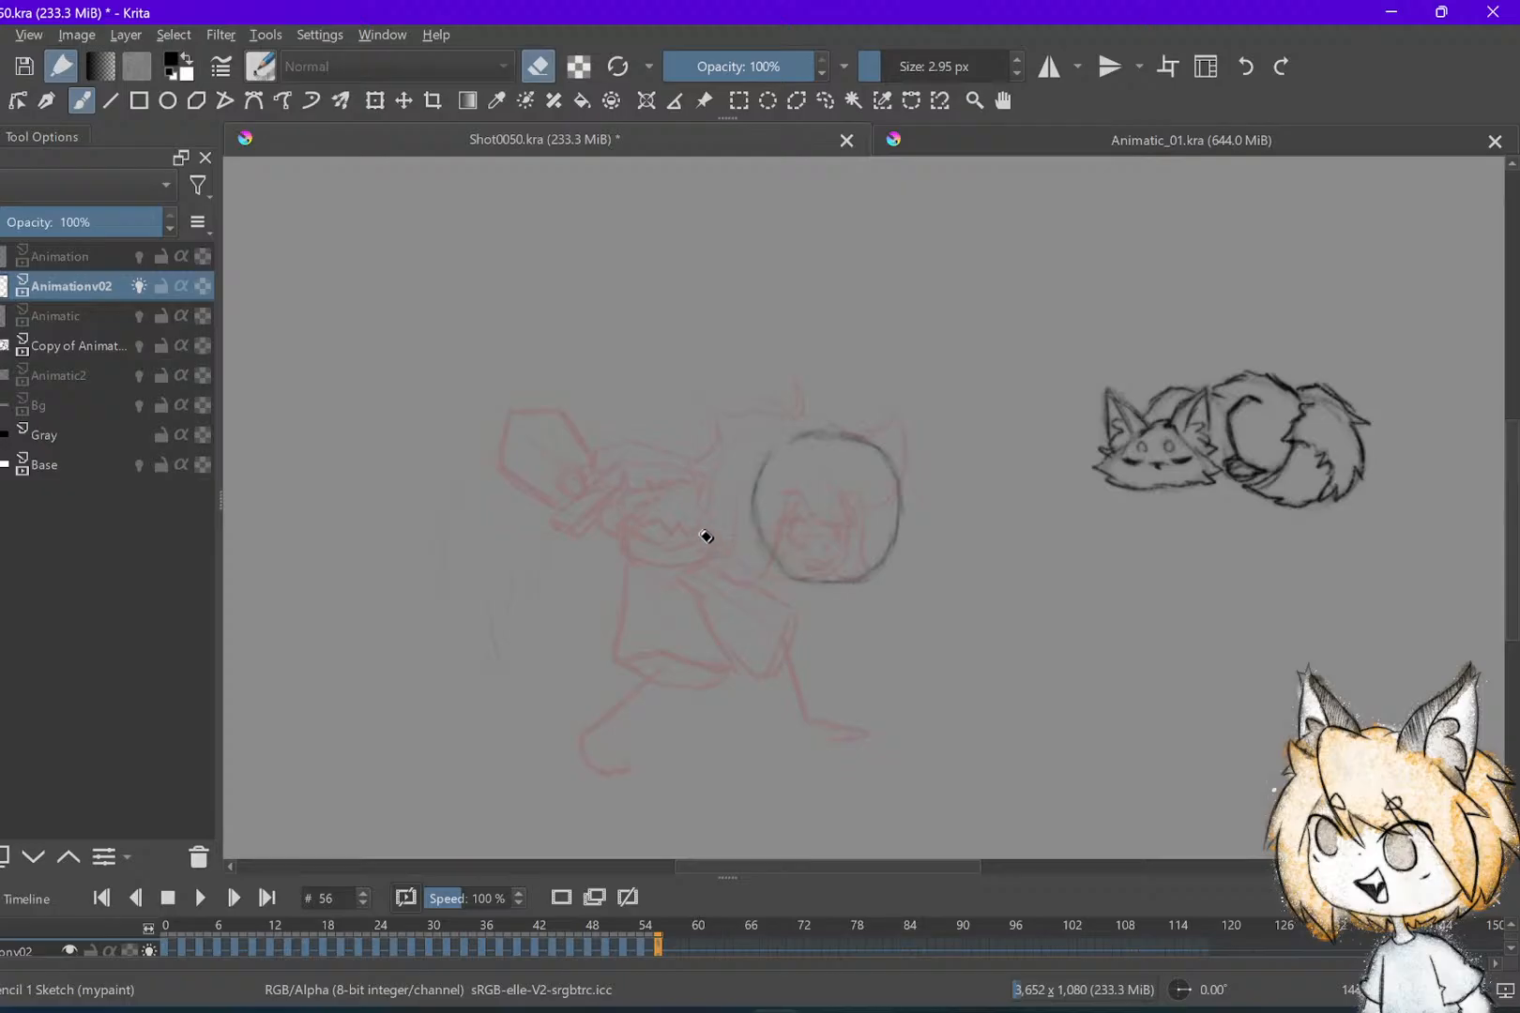
{"action": "key", "text": "ctrl+s"}
{"action": "key", "text": "e"}
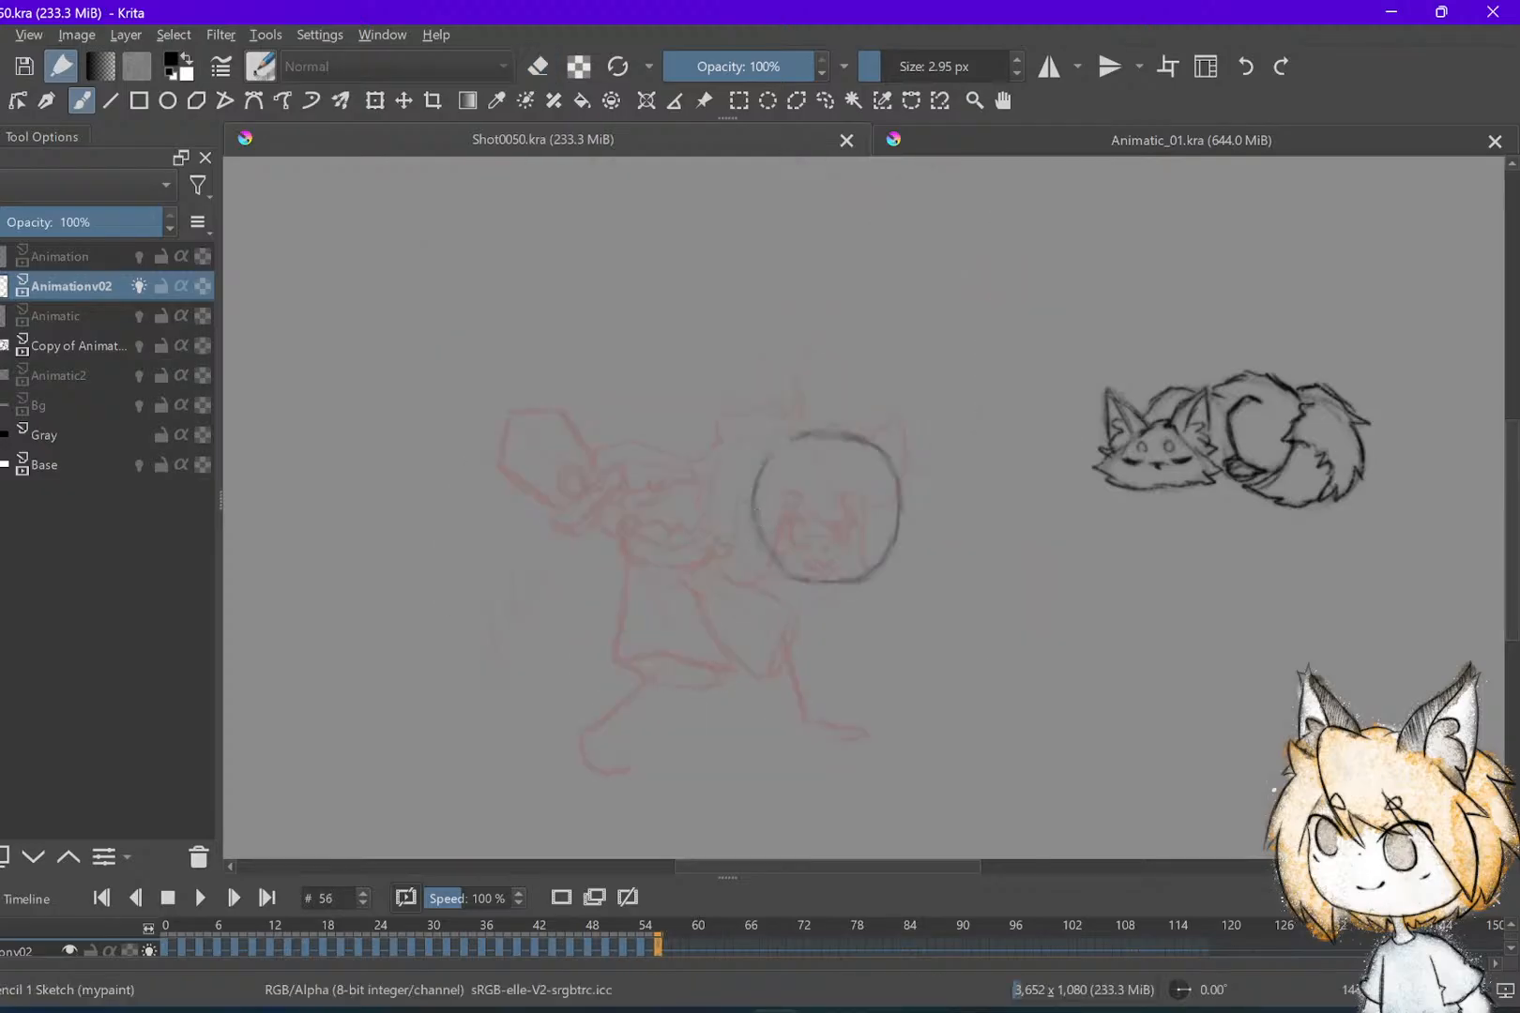
Flip through the frames leading to 56 to examine how far the head travels
{"action": "key", "text": "Left"}
{"action": "key", "text": "Left"}
{"action": "key", "text": "Left"}
{"action": "key", "text": "Left"}
{"action": "key", "text": "Right"}
{"action": "key", "text": "Right"}
{"action": "key", "text": "Right"}
{"action": "key", "text": "Right"}
{"action": "key", "text": "Left"}
{"action": "key", "text": "Left"}
{"action": "key", "text": "Right"}
{"action": "key", "text": "Right"}
Shift the head circle in frame 56 farther forward in the facing direction and check it against frame 54
{"action": "key", "text": "t"}
{"action": "left_click_drag", "start_coordinate": [844, 530], "coordinate": [869, 528]}
{"action": "left_click_drag", "start_coordinate": [875, 528], "coordinate": [879, 528]}
{"action": "key", "text": "comma"}
{"action": "key", "text": "comma"}
{"action": "key", "text": "period"}
{"action": "key", "text": "period"}
{"action": "key", "text": "b"}
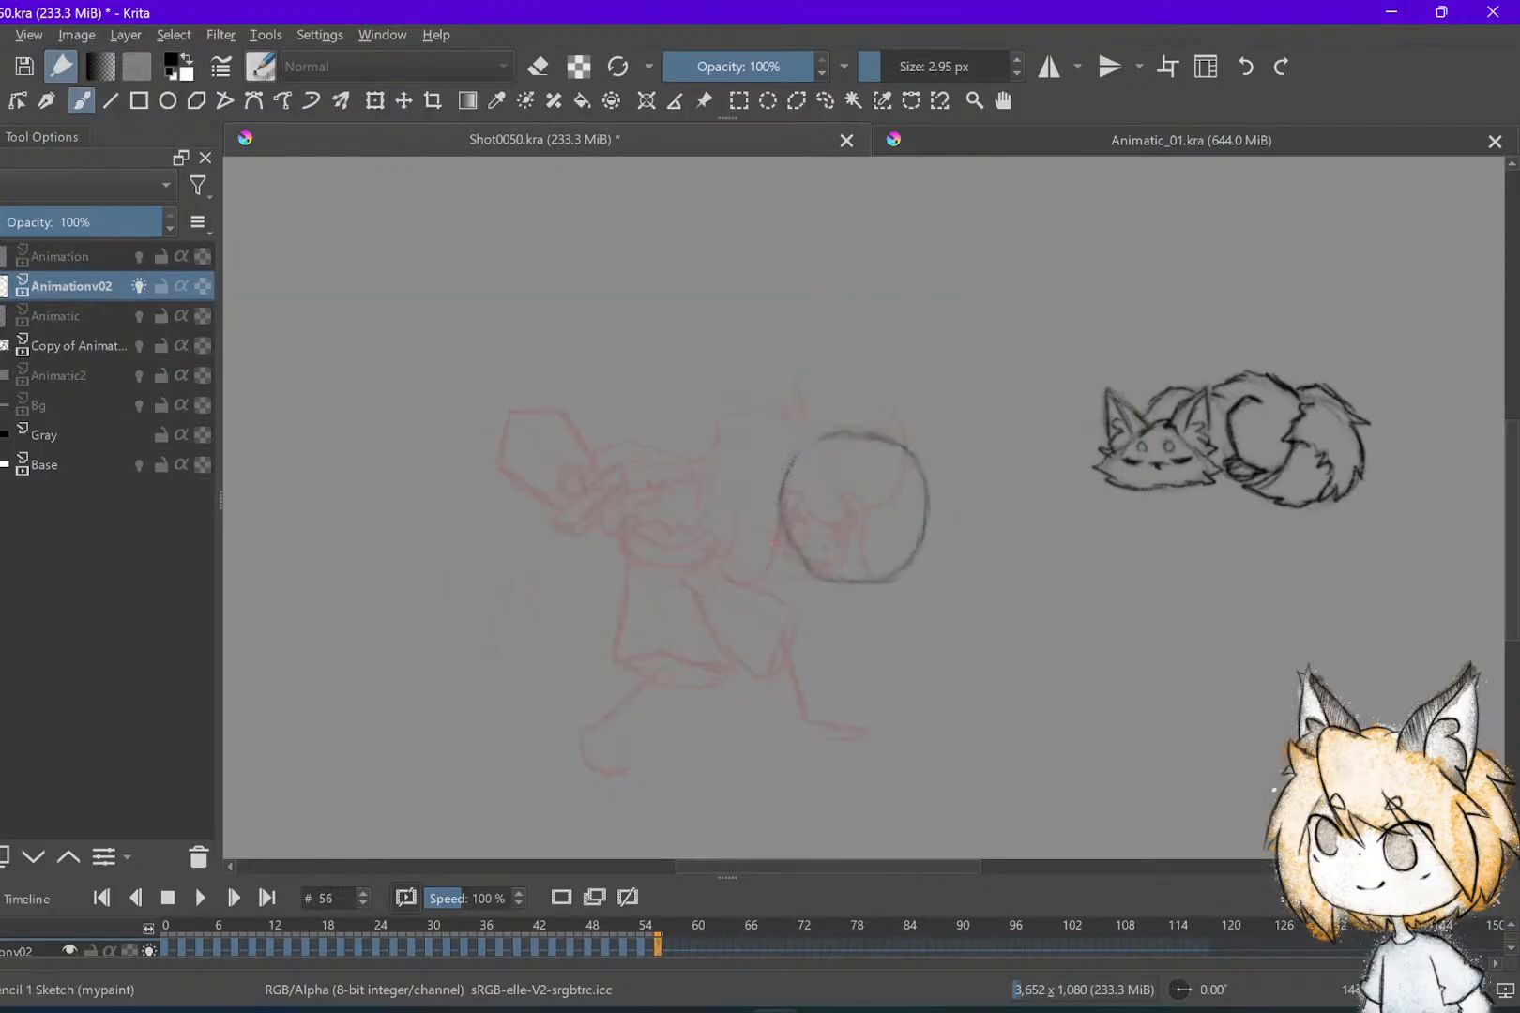
{"action": "key", "text": "comma"}
{"action": "key", "text": "comma"}
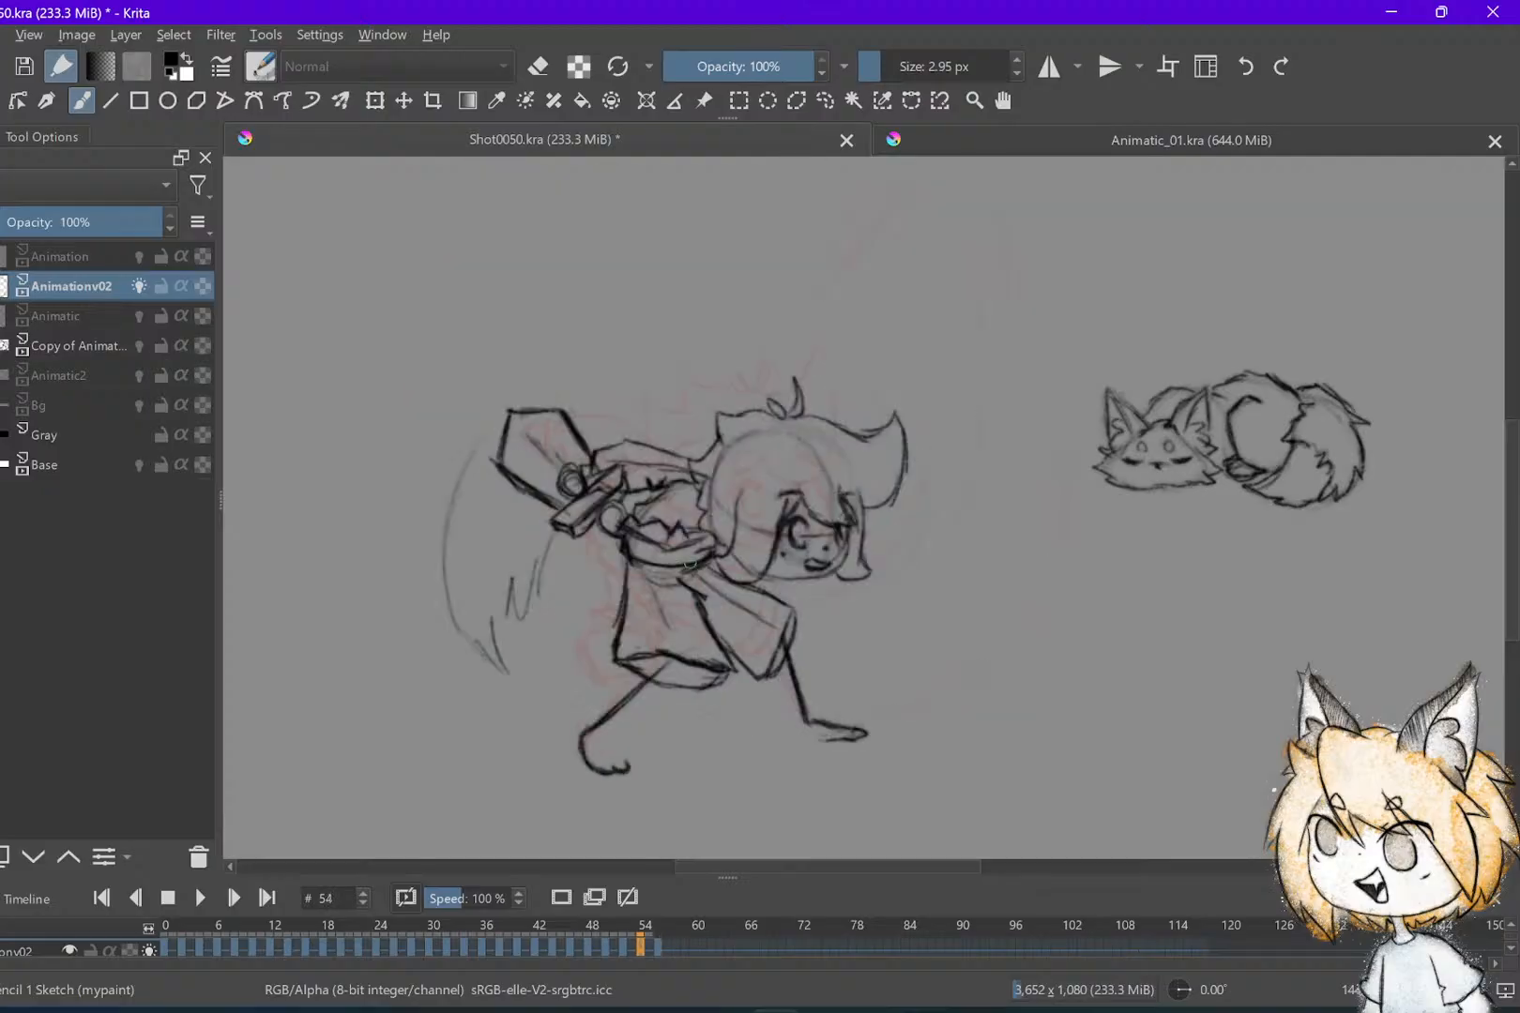
{"action": "key", "text": "period"}
{"action": "key", "text": "period"}
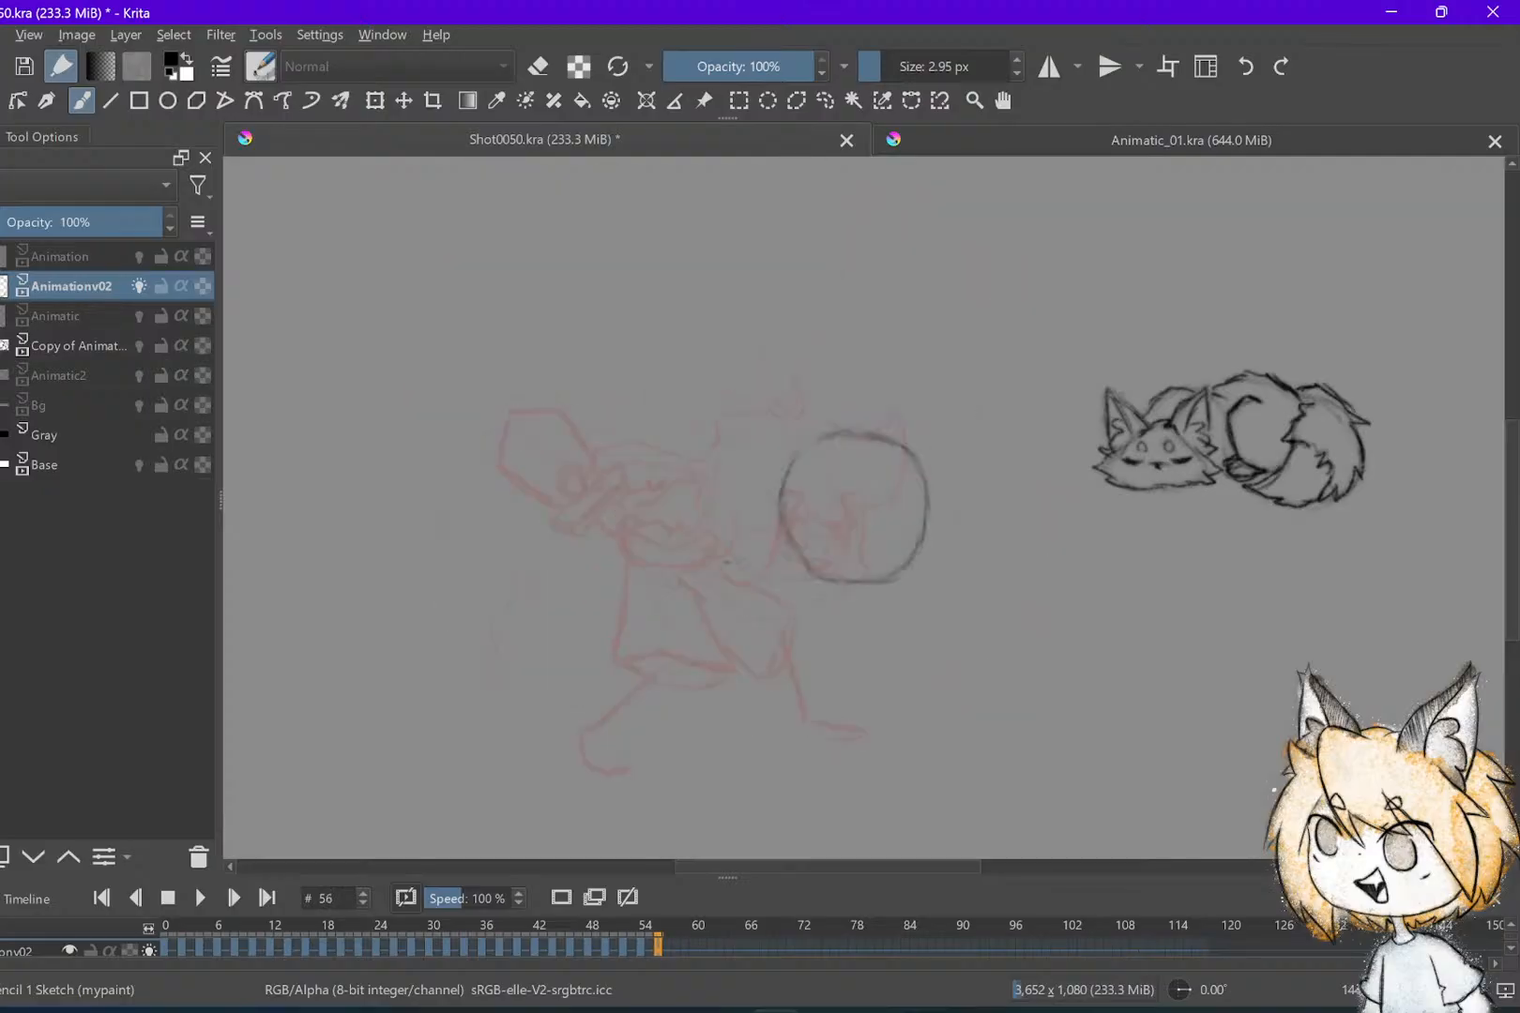
Sketch the torso as a rounded shape directly behind the head circle in frame 56 and check it against frame 54
{"action": "left_click_drag", "start_coordinate": [723, 543], "coordinate": [735, 546]}
{"action": "key", "text": "e"}
{"action": "key", "text": "e"}
{"action": "mouse_move", "coordinate": [756, 457]}
{"action": "left_mouse_down"}
{"action": "mouse_move", "coordinate": [787, 460]}
{"action": "mouse_move", "coordinate": [715, 468]}
{"action": "left_mouse_up"}
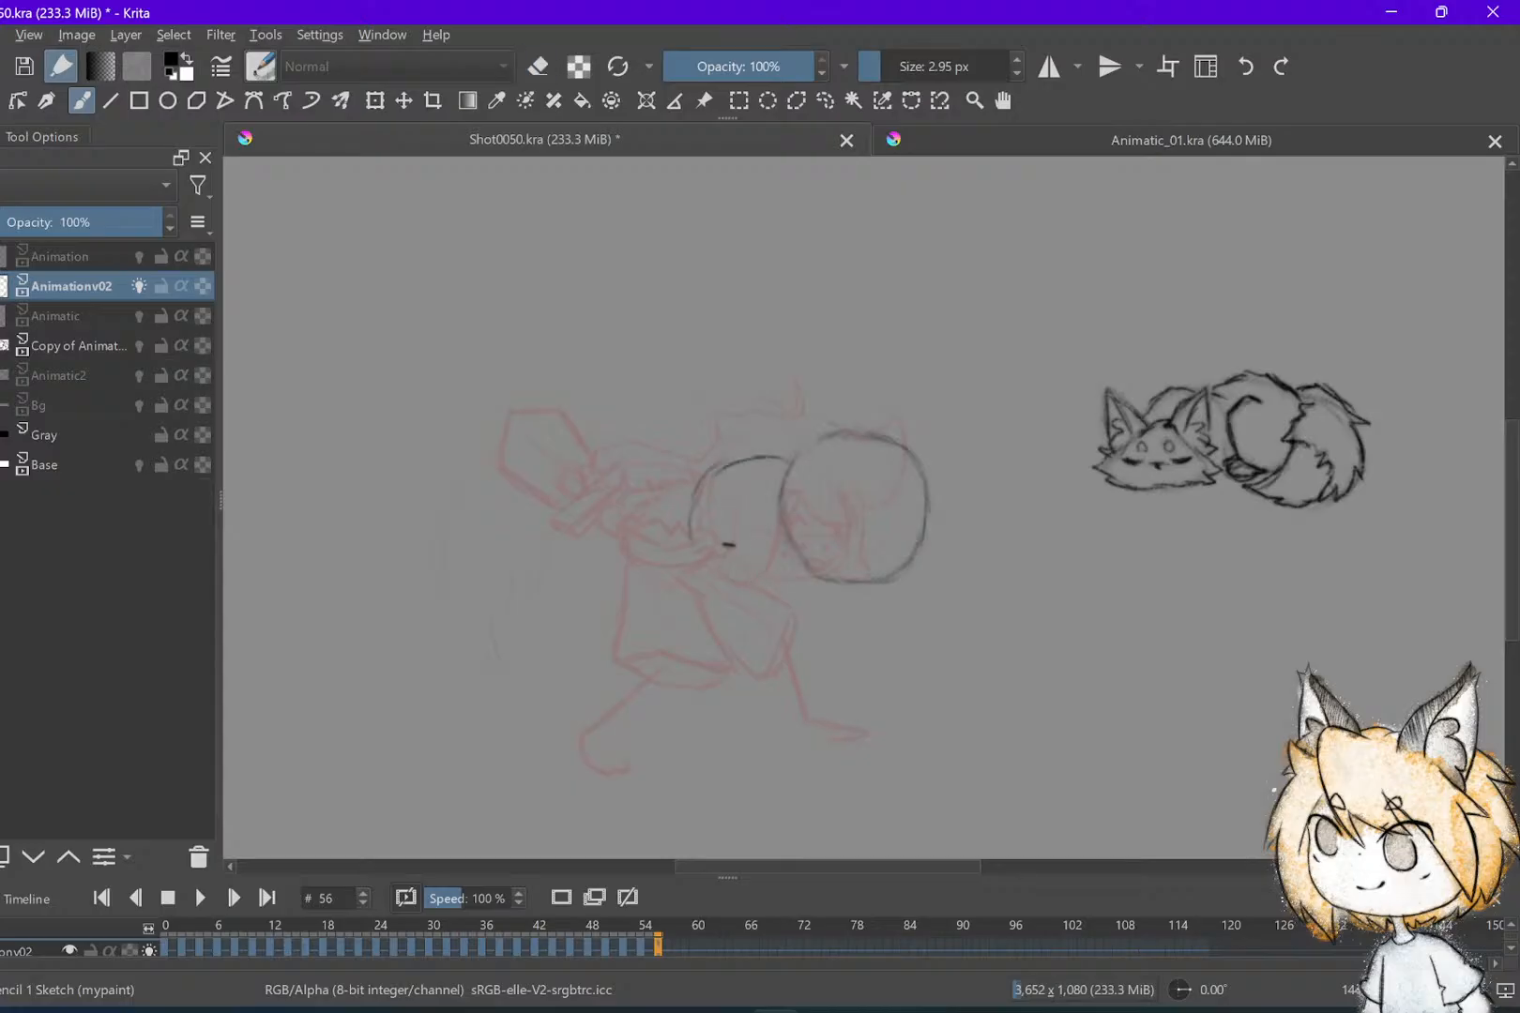
{"action": "mouse_move", "coordinate": [753, 550]}
{"action": "left_mouse_down"}
{"action": "mouse_move", "coordinate": [701, 478]}
{"action": "mouse_move", "coordinate": [731, 456]}
{"action": "mouse_move", "coordinate": [790, 463]}
{"action": "mouse_move", "coordinate": [712, 472]}
{"action": "left_mouse_up"}
{"action": "key", "text": "Left"}
{"action": "key", "text": "Right"}
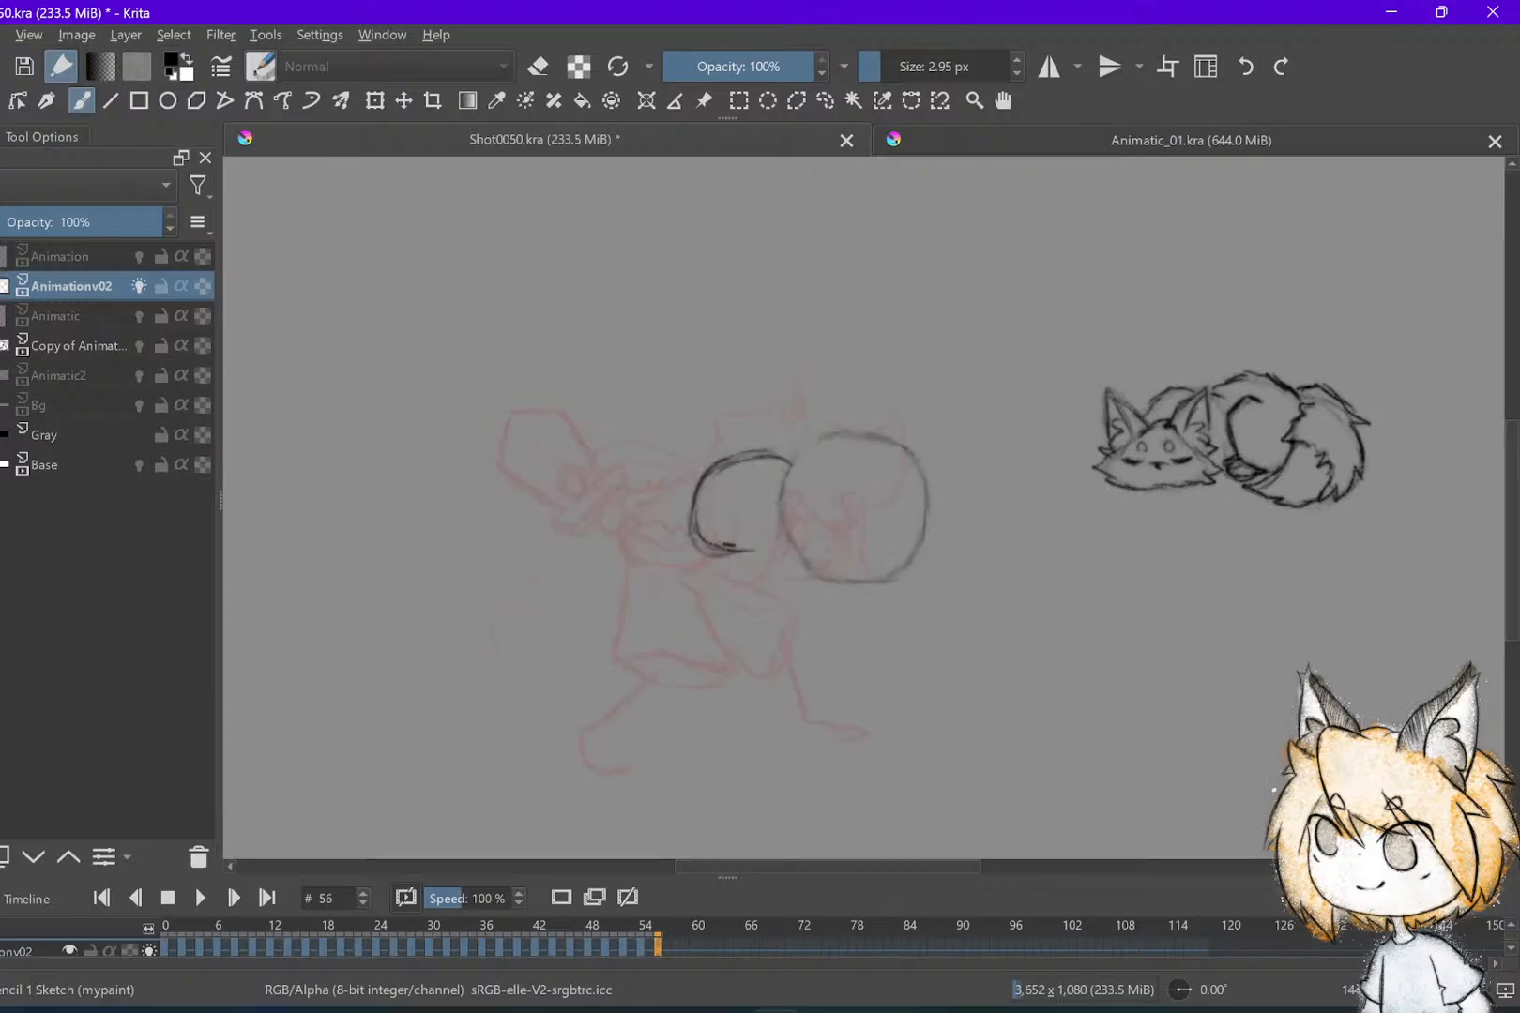
Play the animation and flip through the frames leading to 56 to examine the torso placement
{"action": "key", "text": "Left"}
{"action": "key", "text": "Left"}
{"action": "key", "text": "Right"}
{"action": "key", "text": "Right"}
{"action": "key", "text": "space"}
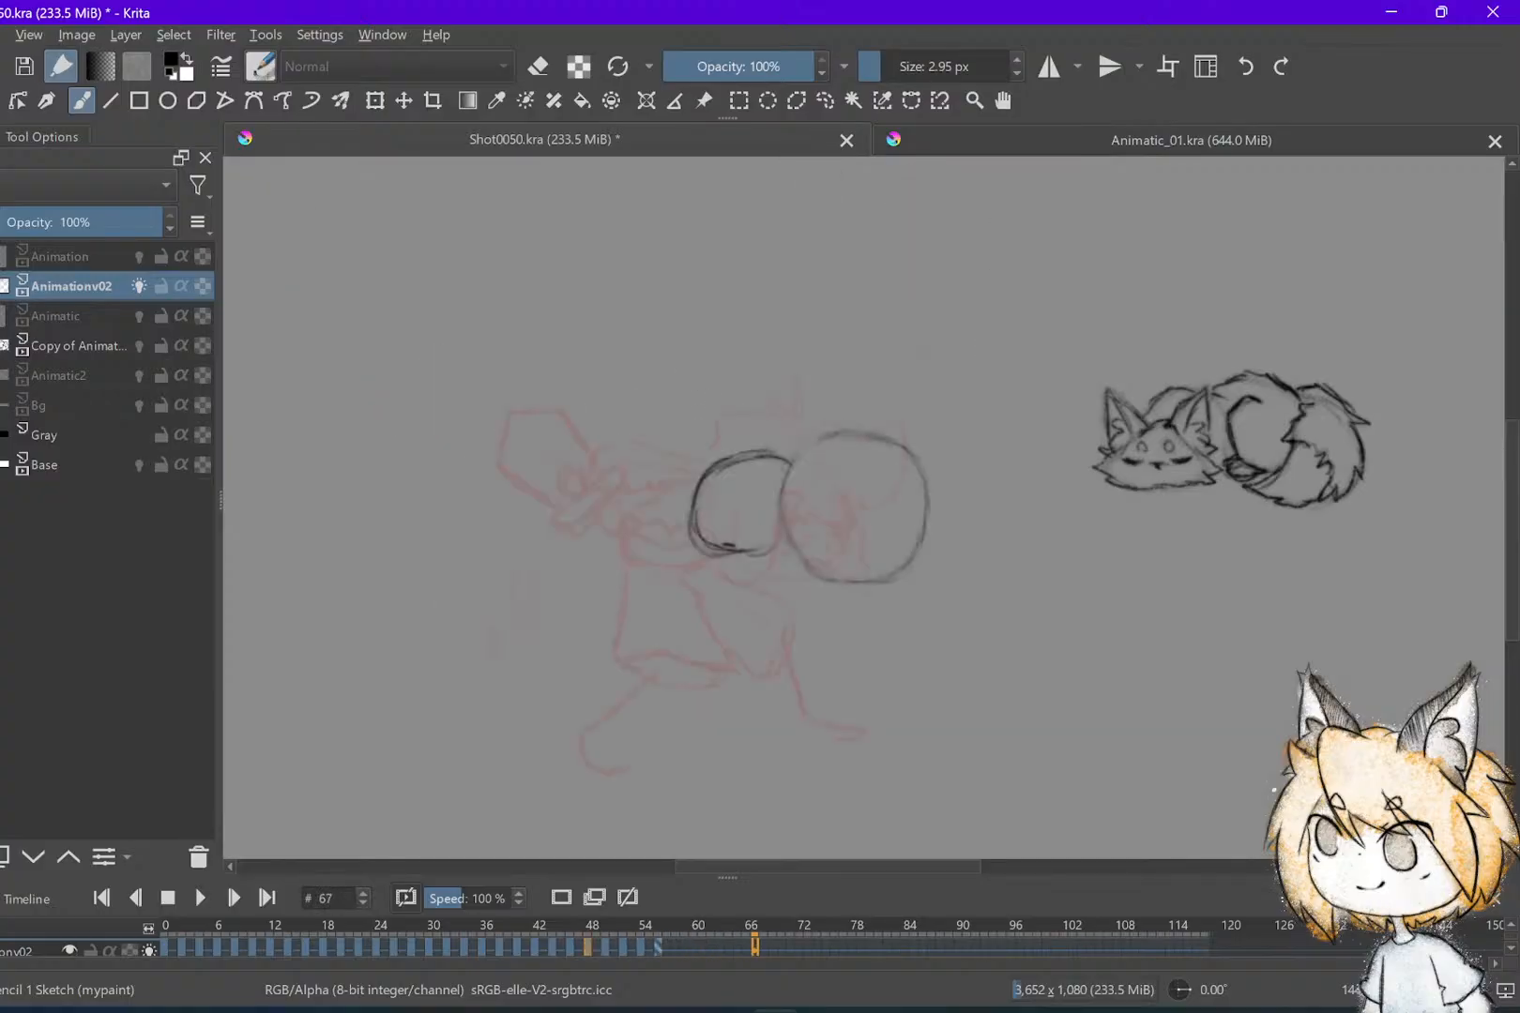
{"action": "key", "text": "Left"}
{"action": "key", "text": "Left"}
{"action": "key", "text": "Left"}
{"action": "key", "text": "Right"}
{"action": "key", "text": "Right"}
{"action": "key", "text": "Right"}
{"action": "key", "text": "Left"}
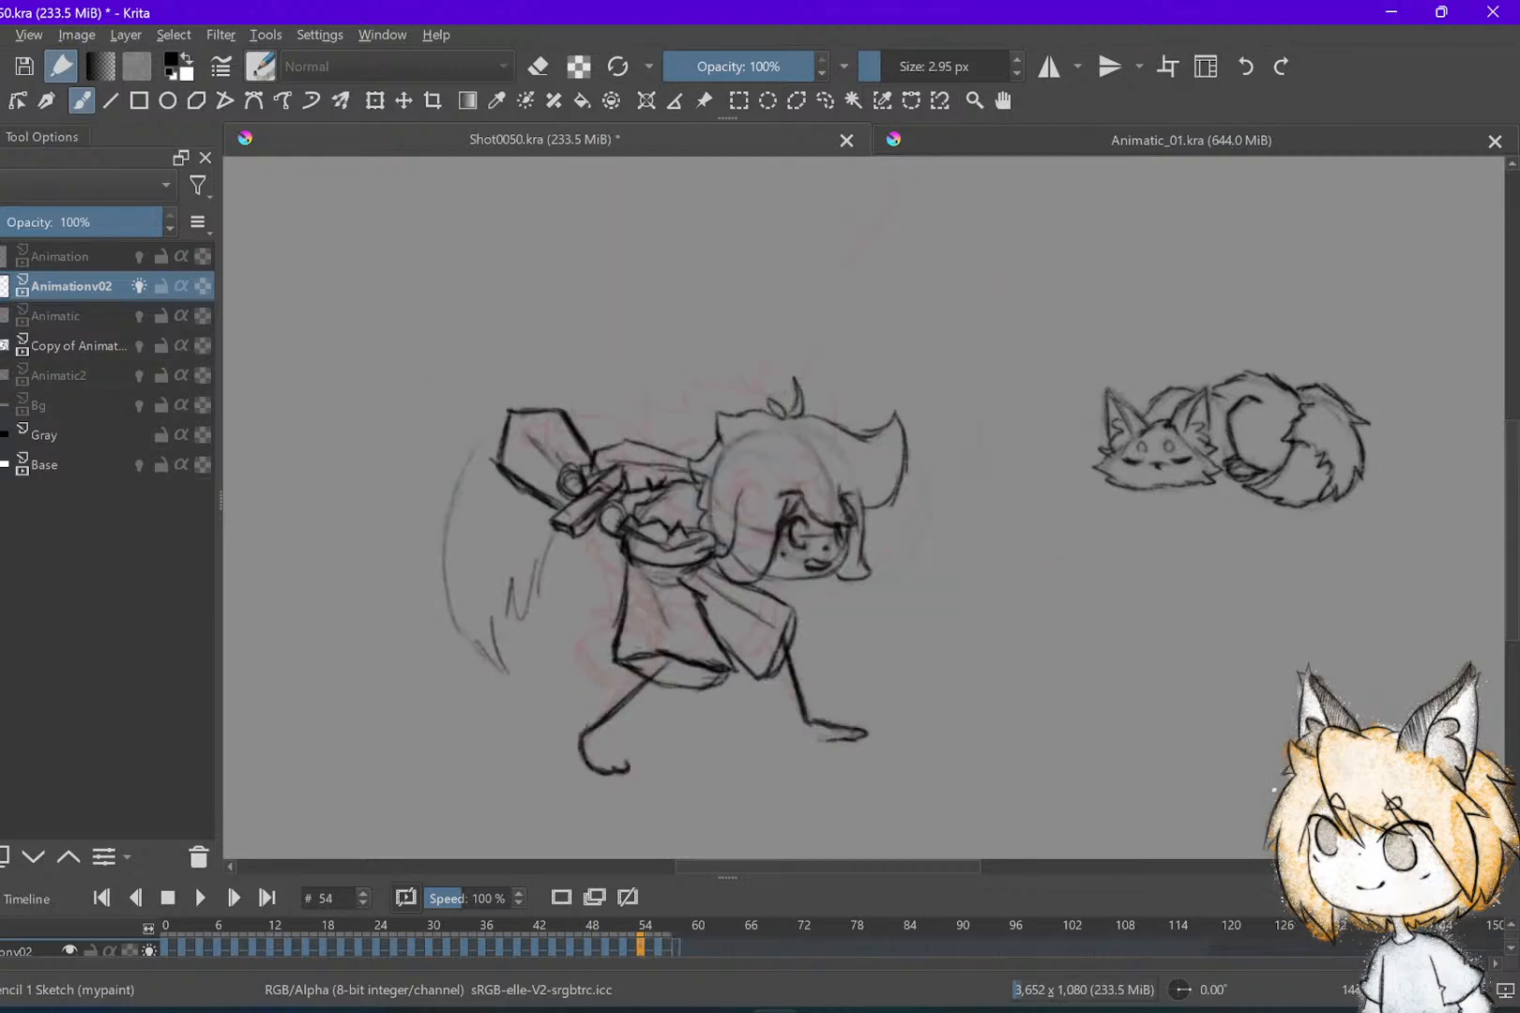
Save Shot0050.kra and compare the head and torso in frame 56 with the preceding poses
{"action": "key", "text": "Left"}
{"action": "key", "text": "Left"}
{"action": "key", "text": "Right"}
{"action": "key", "text": "Right"}
{"action": "key", "text": "ctrl+s"}
{"action": "key", "text": "Left"}
{"action": "key", "text": "Right"}
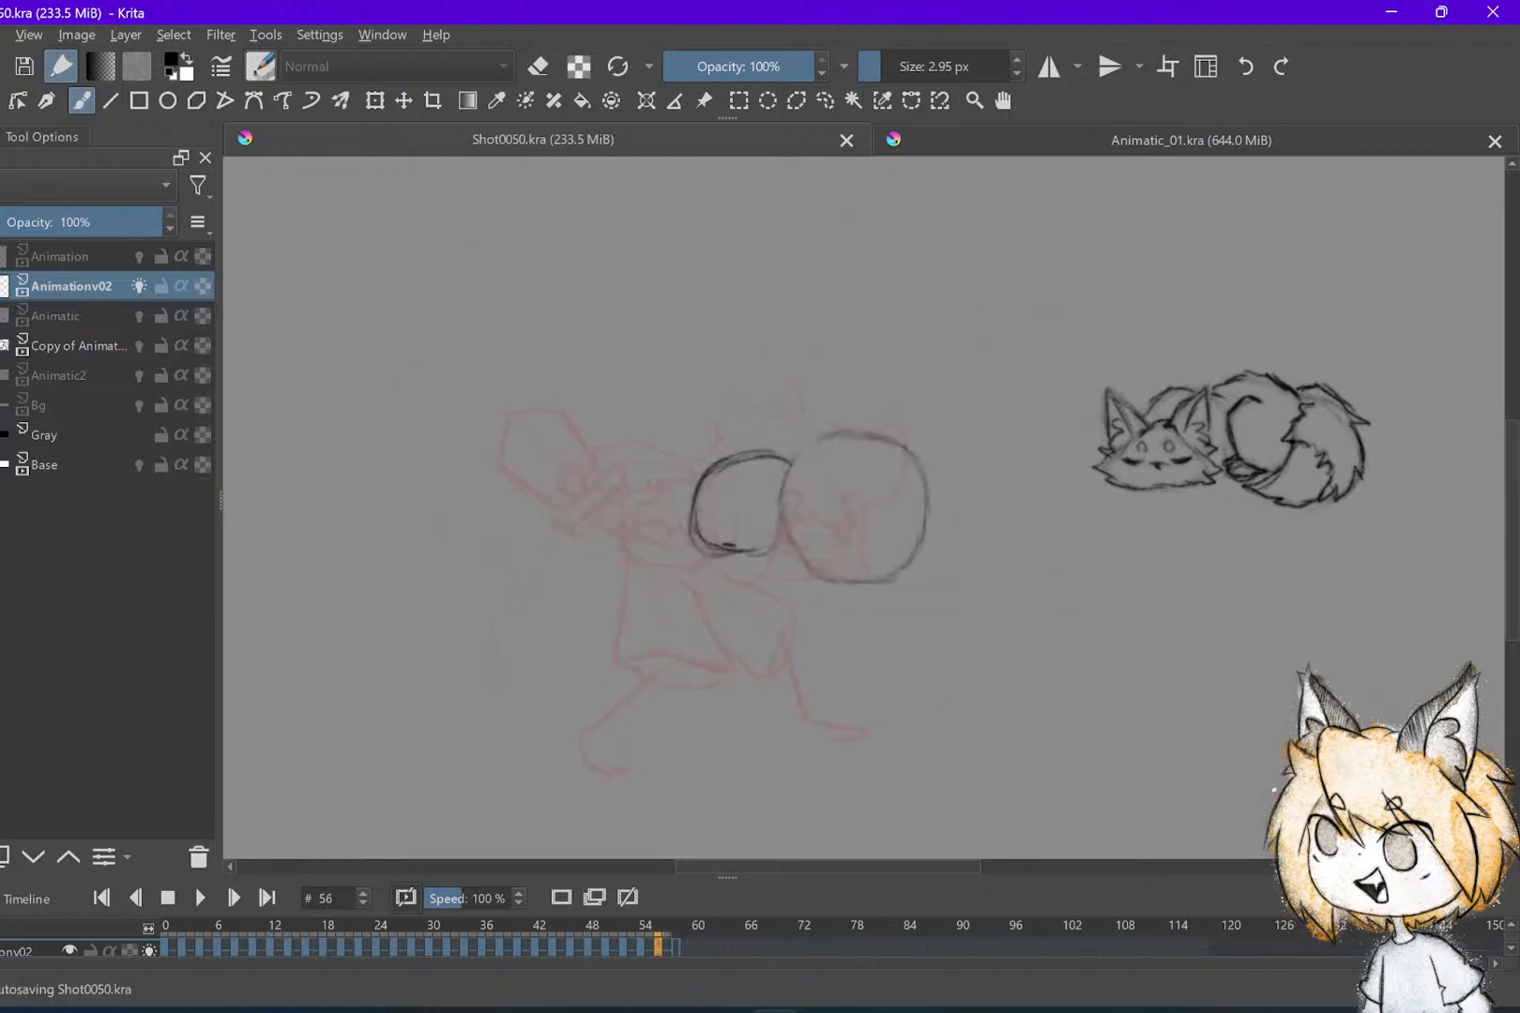
{"action": "key", "text": "Left"}
{"action": "key", "text": "Right"}
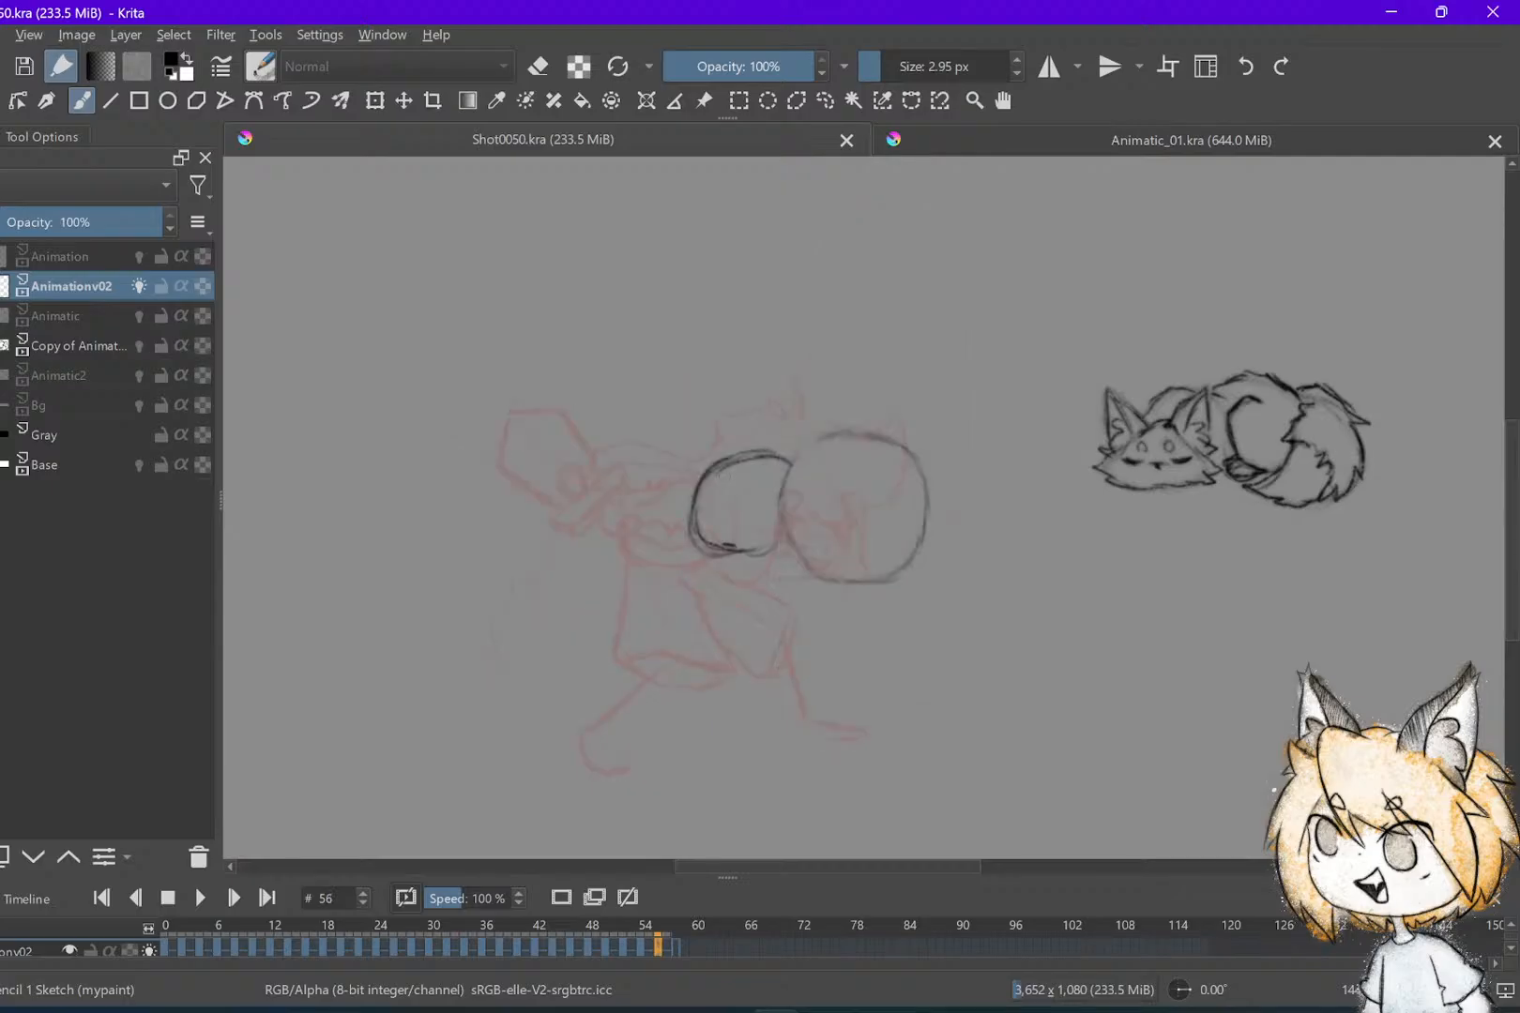
{"action": "key", "text": "Left"}
{"action": "key", "text": "Right"}
Sketch the bent front leg with its foot and rough in the rear leg in frame 56, retrying strokes and saving
{"action": "mouse_move", "coordinate": [774, 561]}
{"action": "left_mouse_down"}
{"action": "mouse_move", "coordinate": [812, 615]}
{"action": "mouse_move", "coordinate": [812, 706]}
{"action": "left_mouse_up"}
{"action": "mouse_move", "coordinate": [813, 629]}
{"action": "left_mouse_down"}
{"action": "mouse_move", "coordinate": [812, 721]}
{"action": "mouse_move", "coordinate": [812, 679]}
{"action": "mouse_move", "coordinate": [812, 721]}
{"action": "mouse_move", "coordinate": [853, 730]}
{"action": "left_mouse_up"}
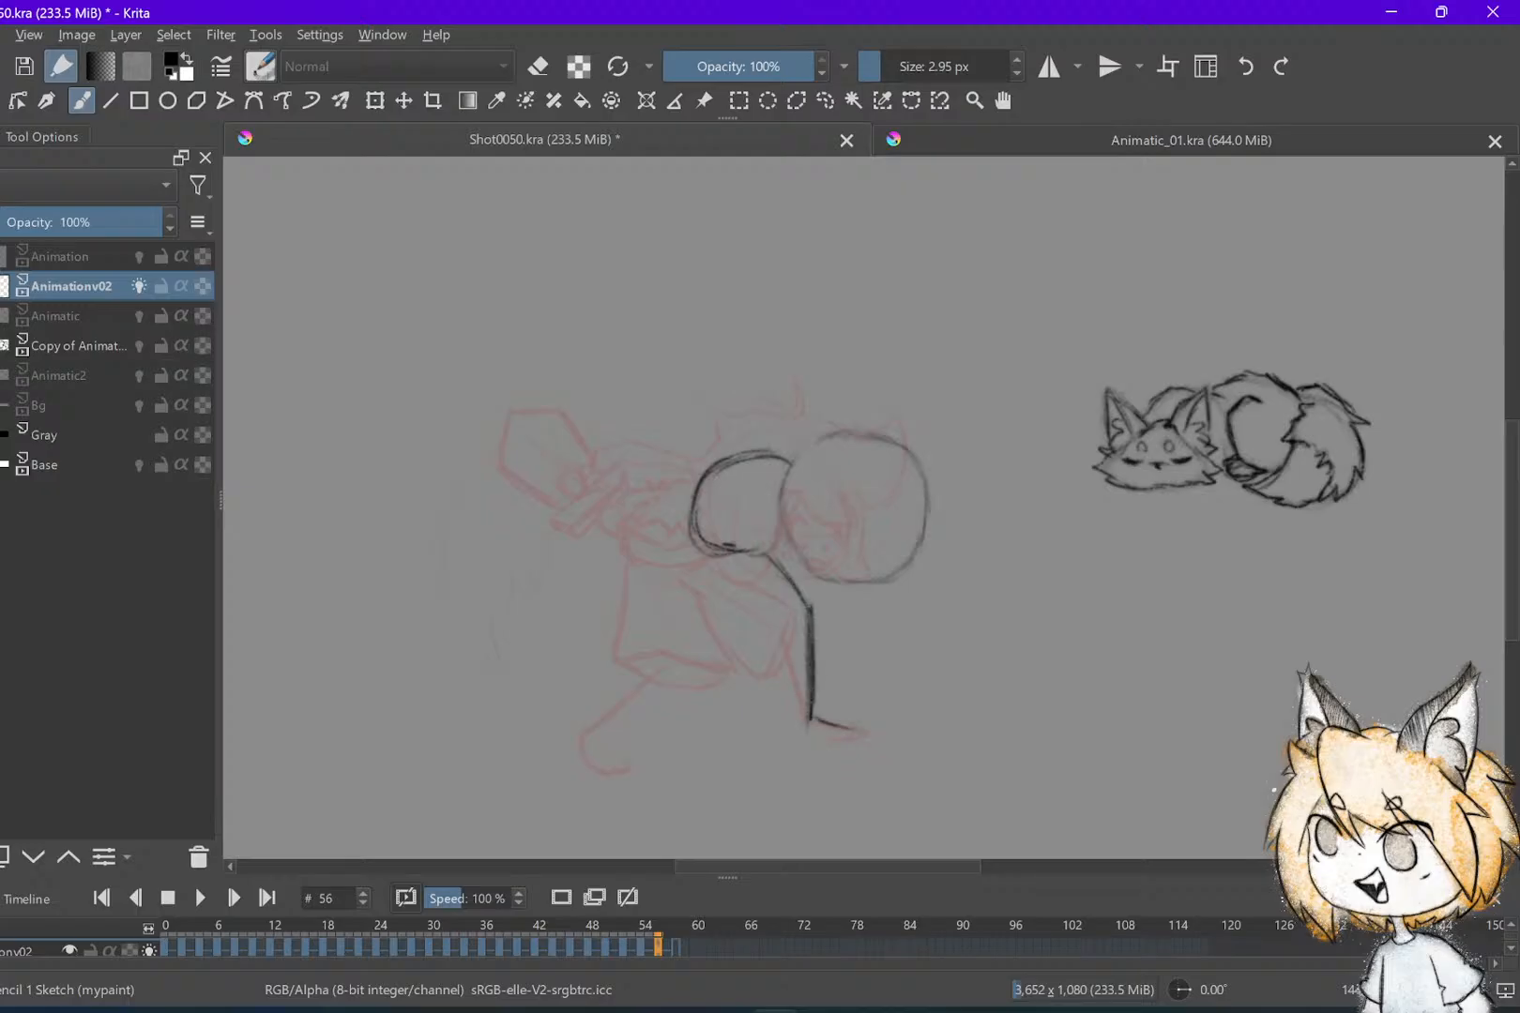
{"action": "left_click_drag", "start_coordinate": [713, 555], "coordinate": [712, 601]}
{"action": "left_click_drag", "start_coordinate": [687, 672], "coordinate": [619, 709]}
{"action": "left_click_drag", "start_coordinate": [715, 643], "coordinate": [673, 677]}
{"action": "key", "text": "ctrl+z"}
{"action": "key", "text": "ctrl+z"}
{"action": "key", "text": "ctrl+z"}
{"action": "key", "text": "ctrl+z"}
{"action": "key", "text": "ctrl+s"}
{"action": "key", "text": "ctrl+z"}
Compare the legs with frames 52 and 54, then redraw the rear lower leg in frame 56
{"action": "key", "text": "Left"}
{"action": "key", "text": "Left"}
{"action": "key", "text": "Right"}
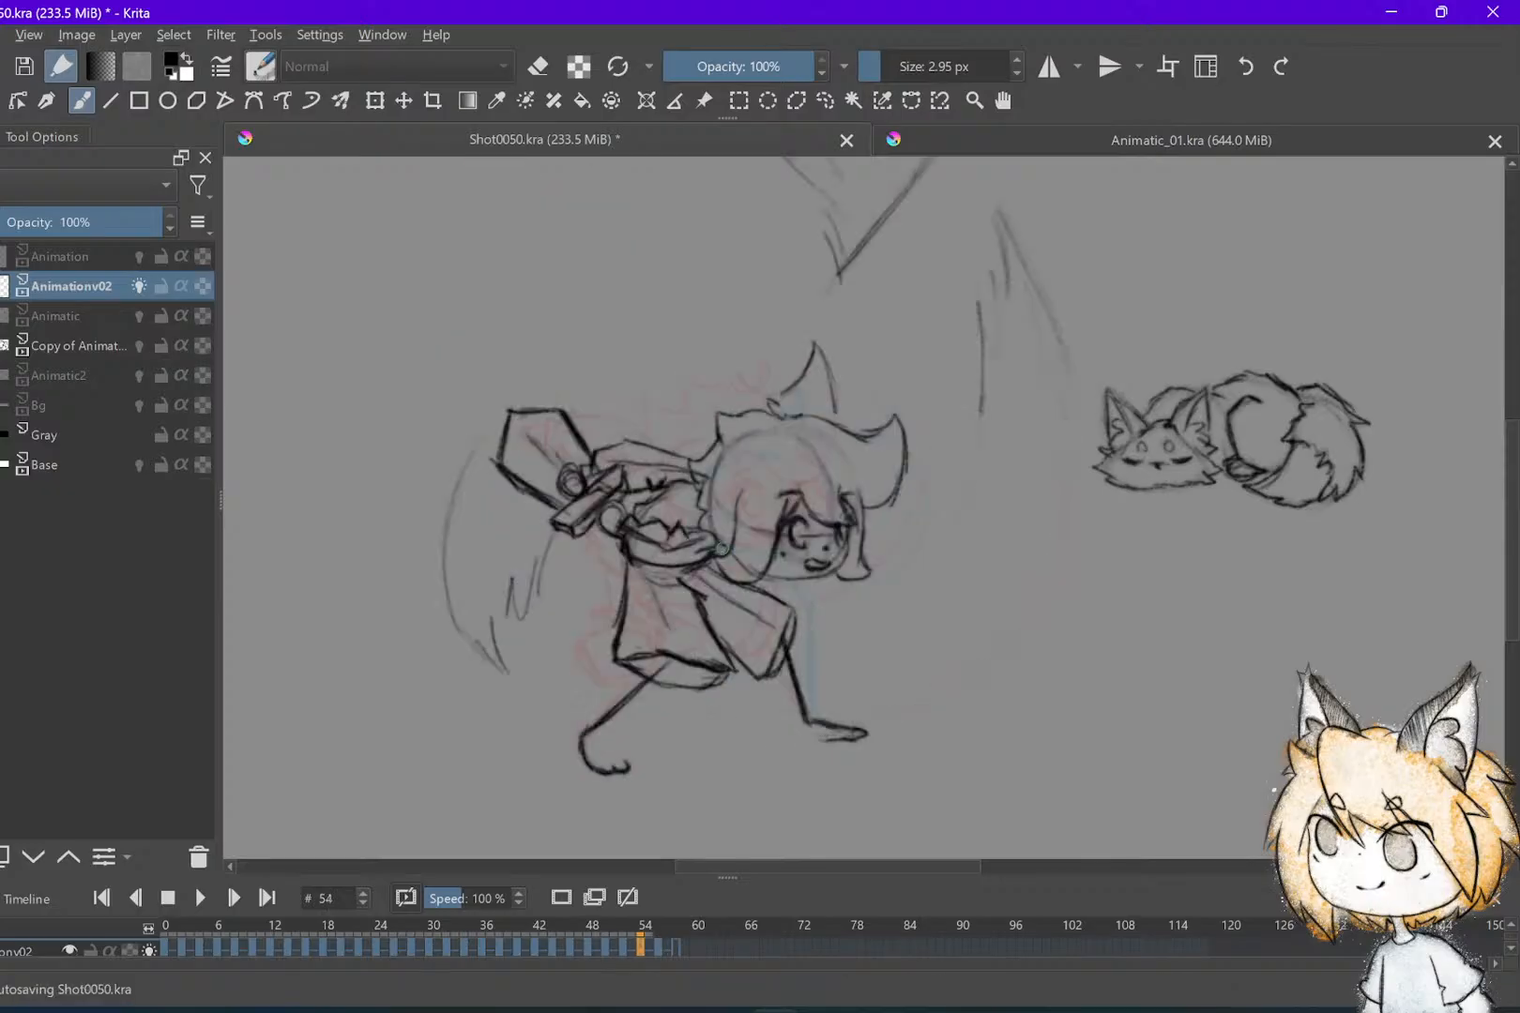
{"action": "key", "text": "Right"}
{"action": "key", "text": "Right"}
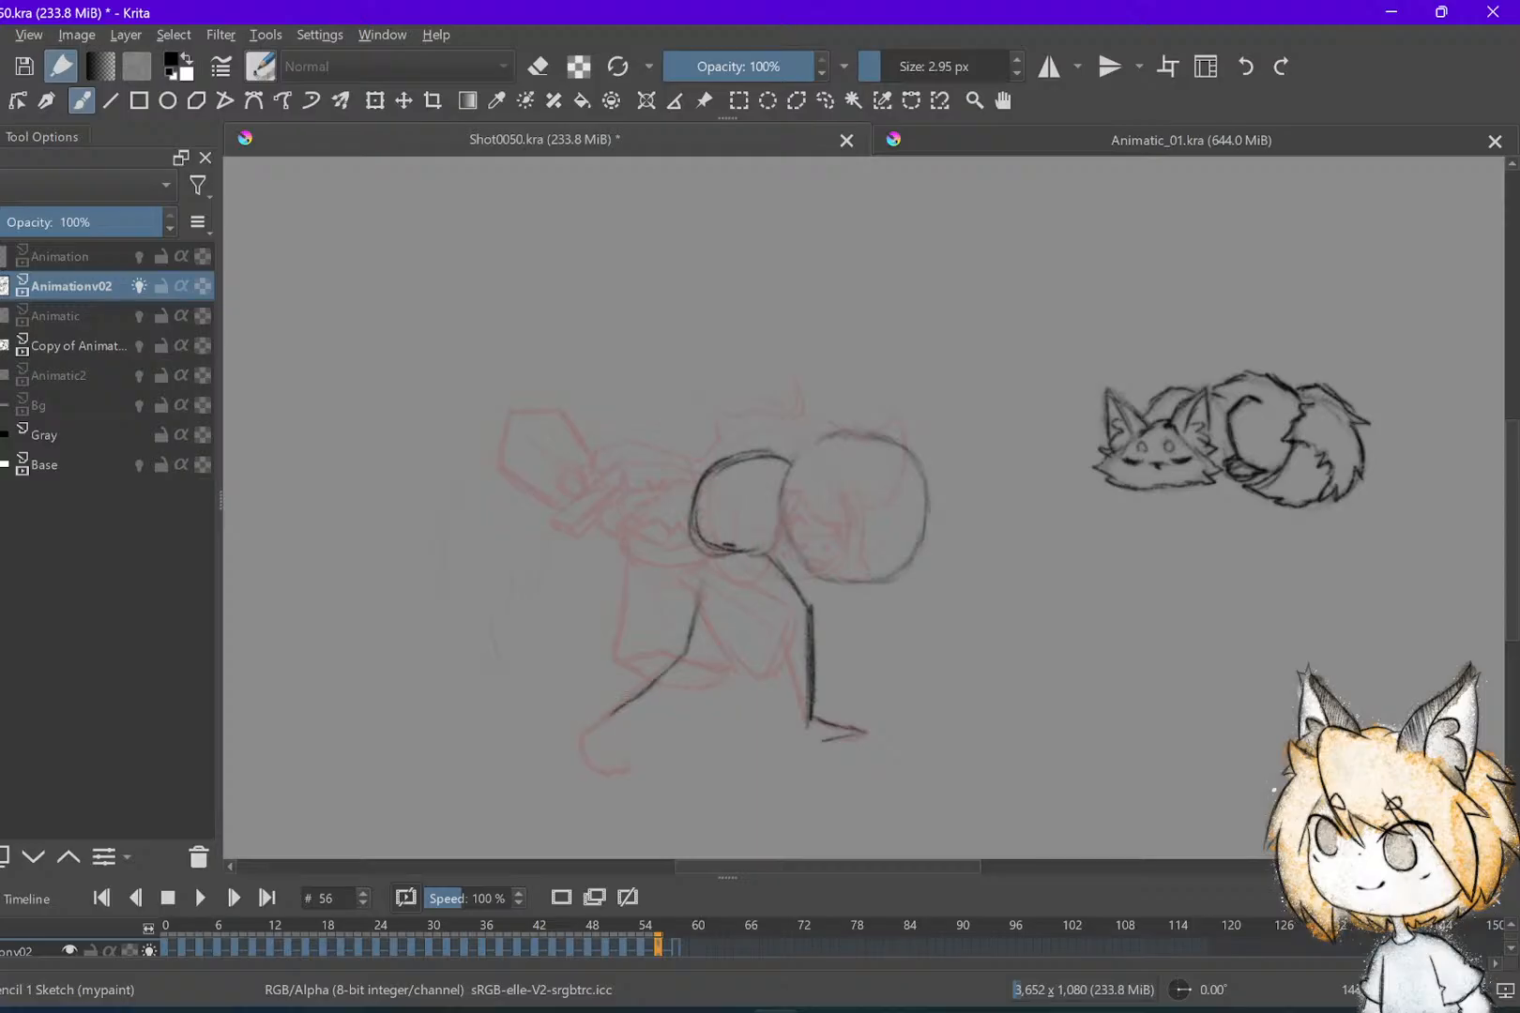
{"action": "key", "text": "ctrl+z"}
{"action": "left_click_drag", "start_coordinate": [685, 654], "coordinate": [627, 713]}
Flip repeatedly through the frames up to 56 to examine how the legs and body move from pose to pose
{"action": "key", "text": "Left"}
{"action": "key", "text": "Left"}
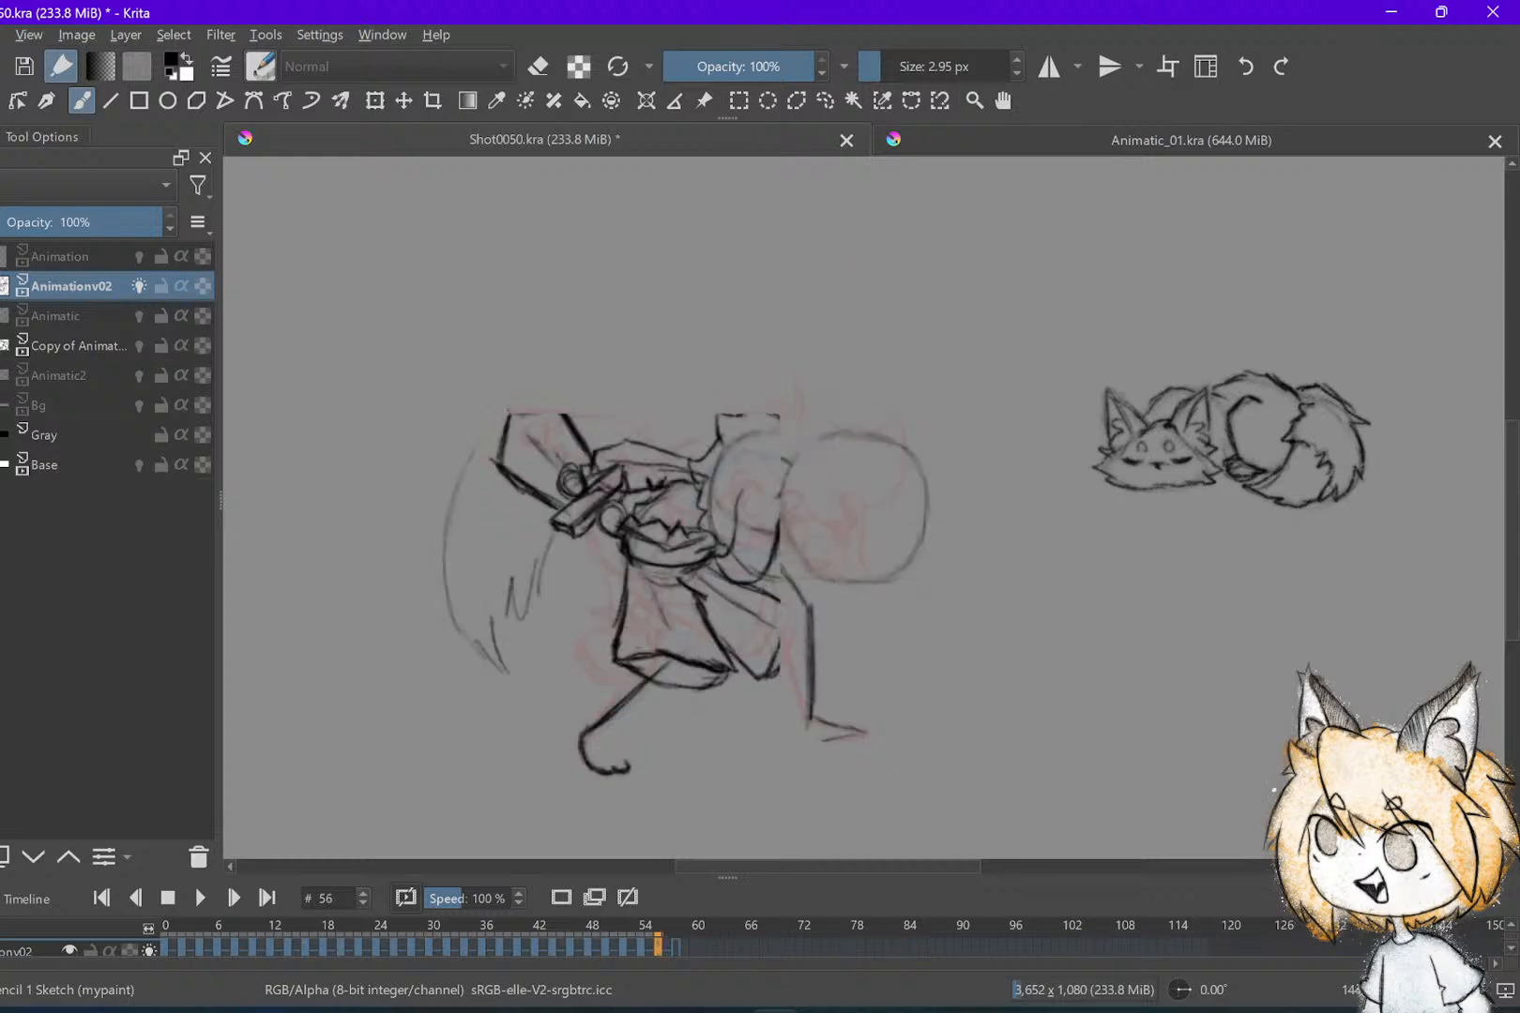
{"action": "key", "text": "Left"}
{"action": "key", "text": "Left"}
{"action": "key", "text": "Right"}
{"action": "key", "text": "Right"}
{"action": "key", "text": "Right"}
{"action": "key", "text": "Right"}
{"action": "key", "text": "Left"}
{"action": "key", "text": "Left"}
{"action": "key", "text": "Left"}
{"action": "key", "text": "Right"}
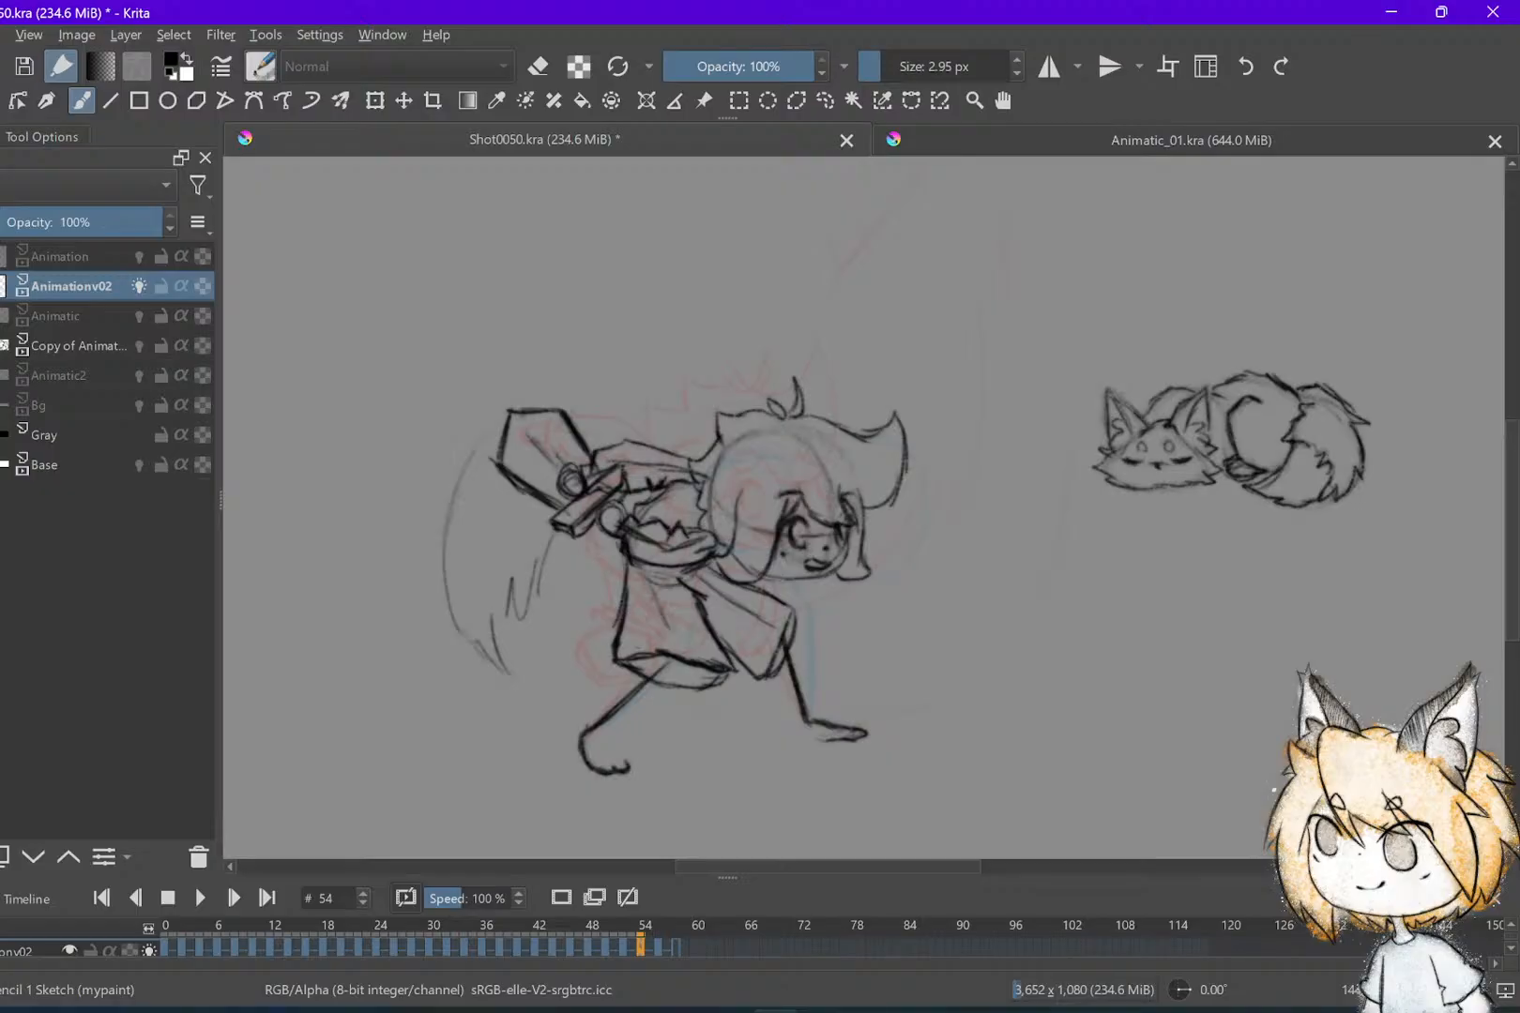
{"action": "key", "text": "Right"}
{"action": "key", "text": "Right"}
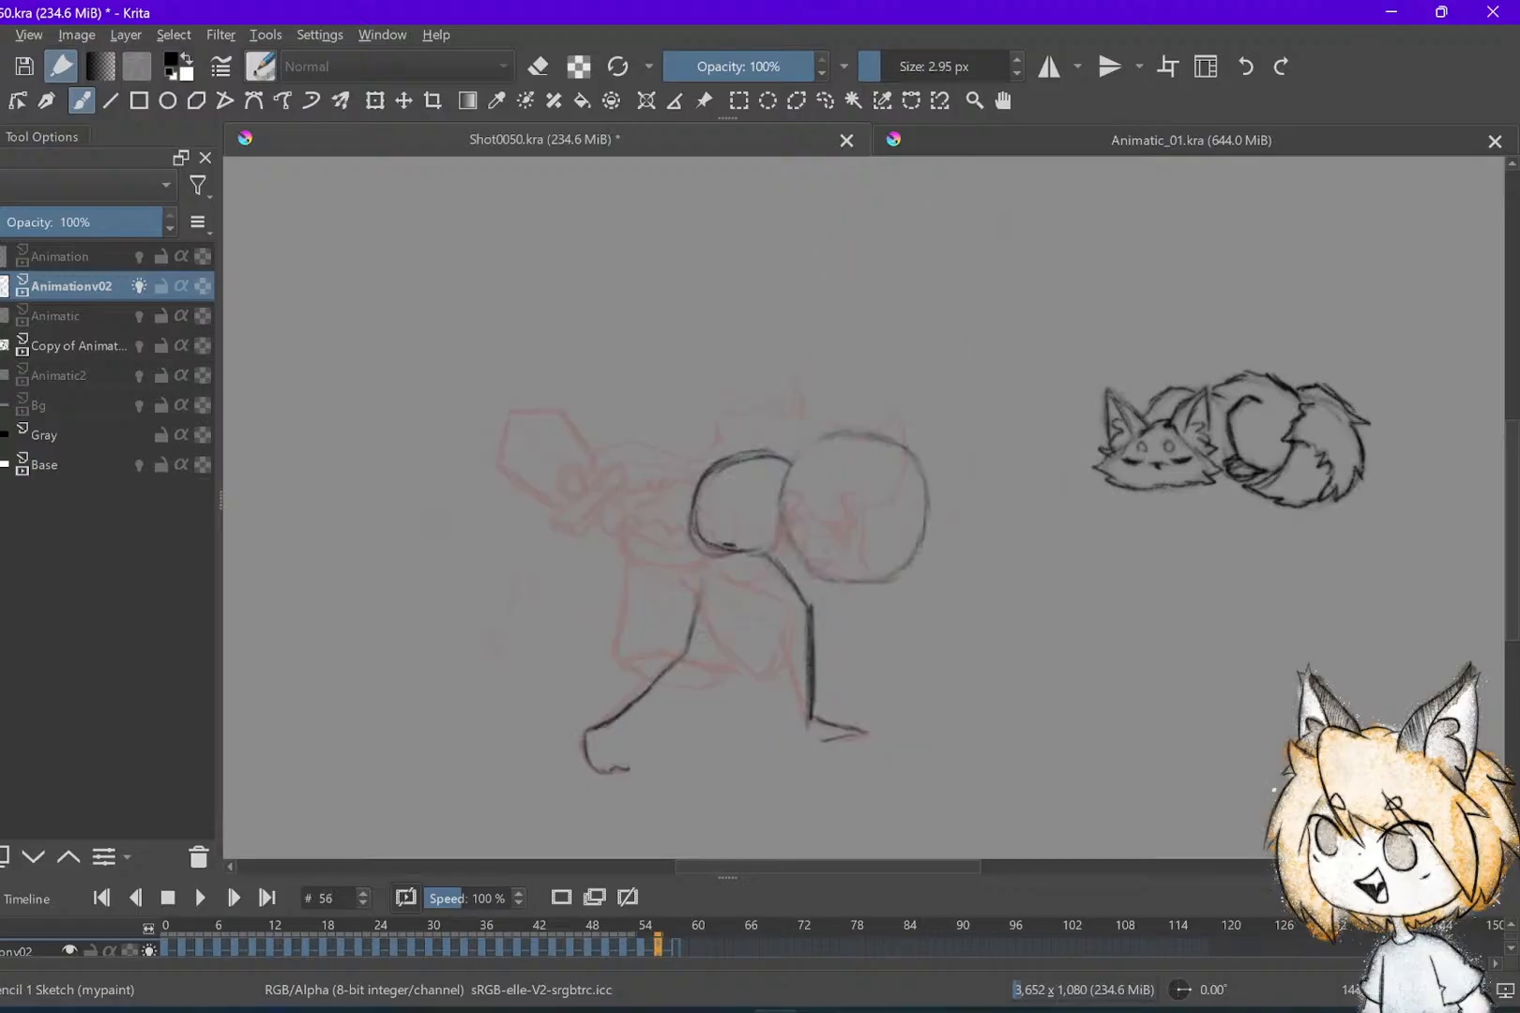
{"action": "key", "text": "Left"}
{"action": "key", "text": "Left"}
{"action": "key", "text": "Left"}
{"action": "key", "text": "Left"}
{"action": "key", "text": "Right"}
{"action": "key", "text": "Right"}
{"action": "key", "text": "Right"}
{"action": "key", "text": "Right"}
{"action": "key", "text": "Left"}
{"action": "key", "text": "Left"}
{"action": "key", "text": "Left"}
{"action": "key", "text": "Left"}
{"action": "key", "text": "Right"}
{"action": "key", "text": "Right"}
{"action": "key", "text": "Right"}
{"action": "key", "text": "Right"}
{"action": "key", "text": "Left"}
{"action": "key", "text": "Left"}
{"action": "key", "text": "Left"}
{"action": "key", "text": "Left"}
{"action": "key", "text": "Left"}
{"action": "key", "text": "Left"}
{"action": "key", "text": "Right"}
{"action": "key", "text": "Right"}
{"action": "key", "text": "Right"}
{"action": "key", "text": "Right"}
{"action": "key", "text": "Right"}
{"action": "key", "text": "Right"}
{"action": "key", "text": "Left"}
{"action": "key", "text": "Left"}
{"action": "key", "text": "Right"}
{"action": "key", "text": "Right"}
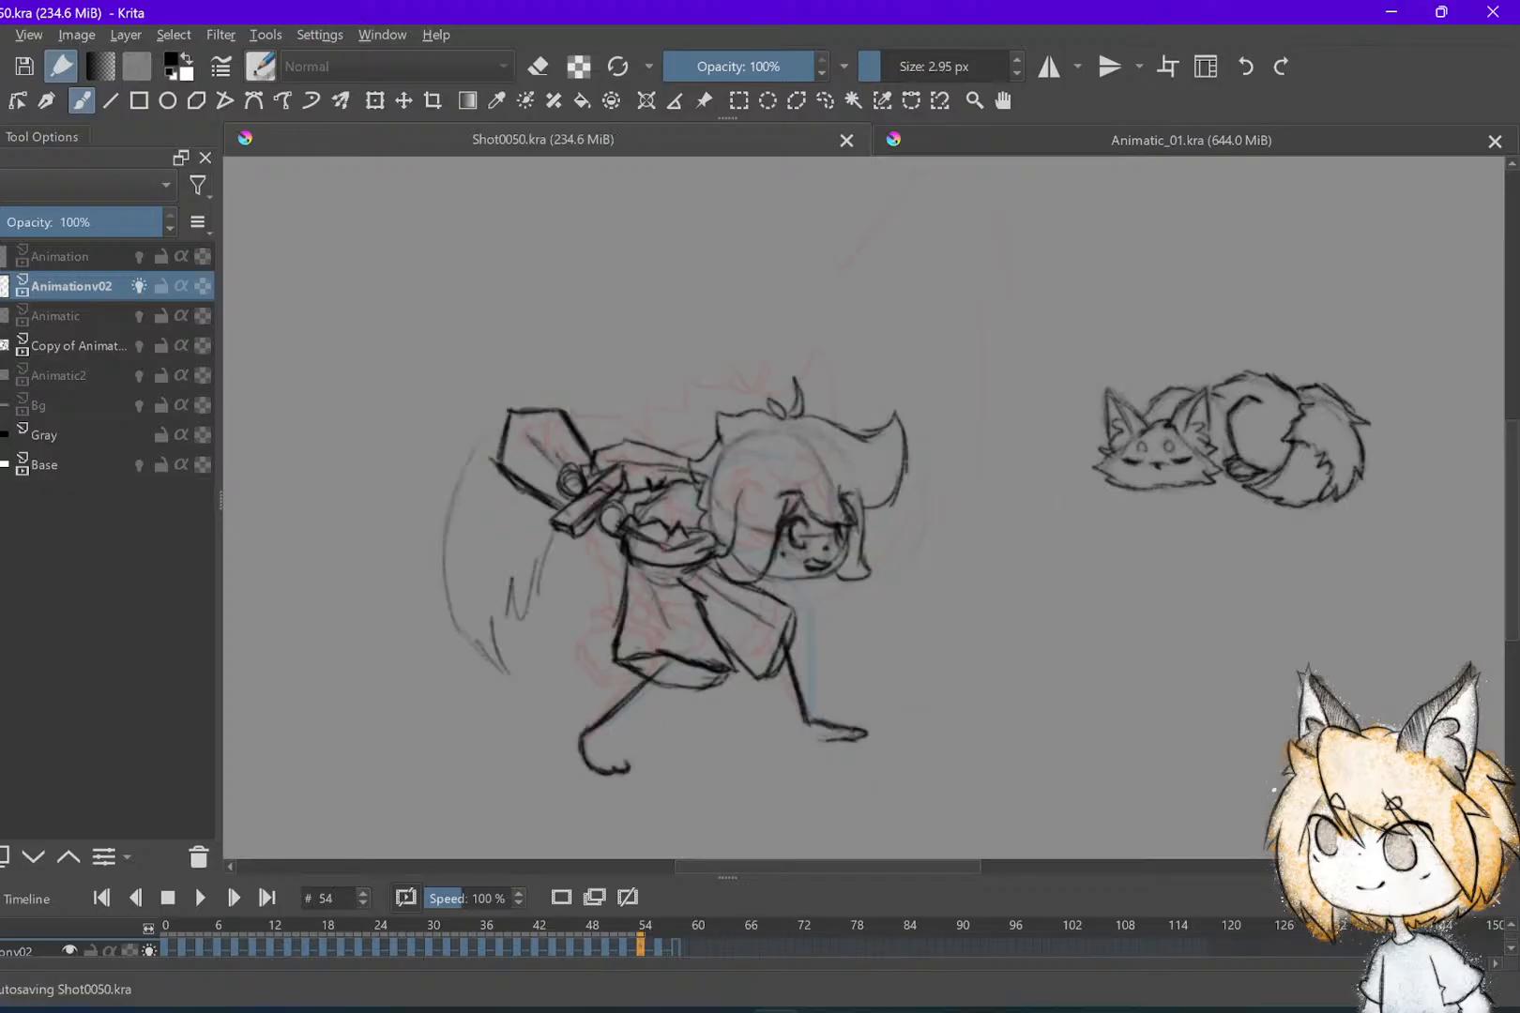
{"action": "key", "text": "Left"}
{"action": "key", "text": "Left"}
{"action": "key", "text": "Right"}
{"action": "key", "text": "Right"}
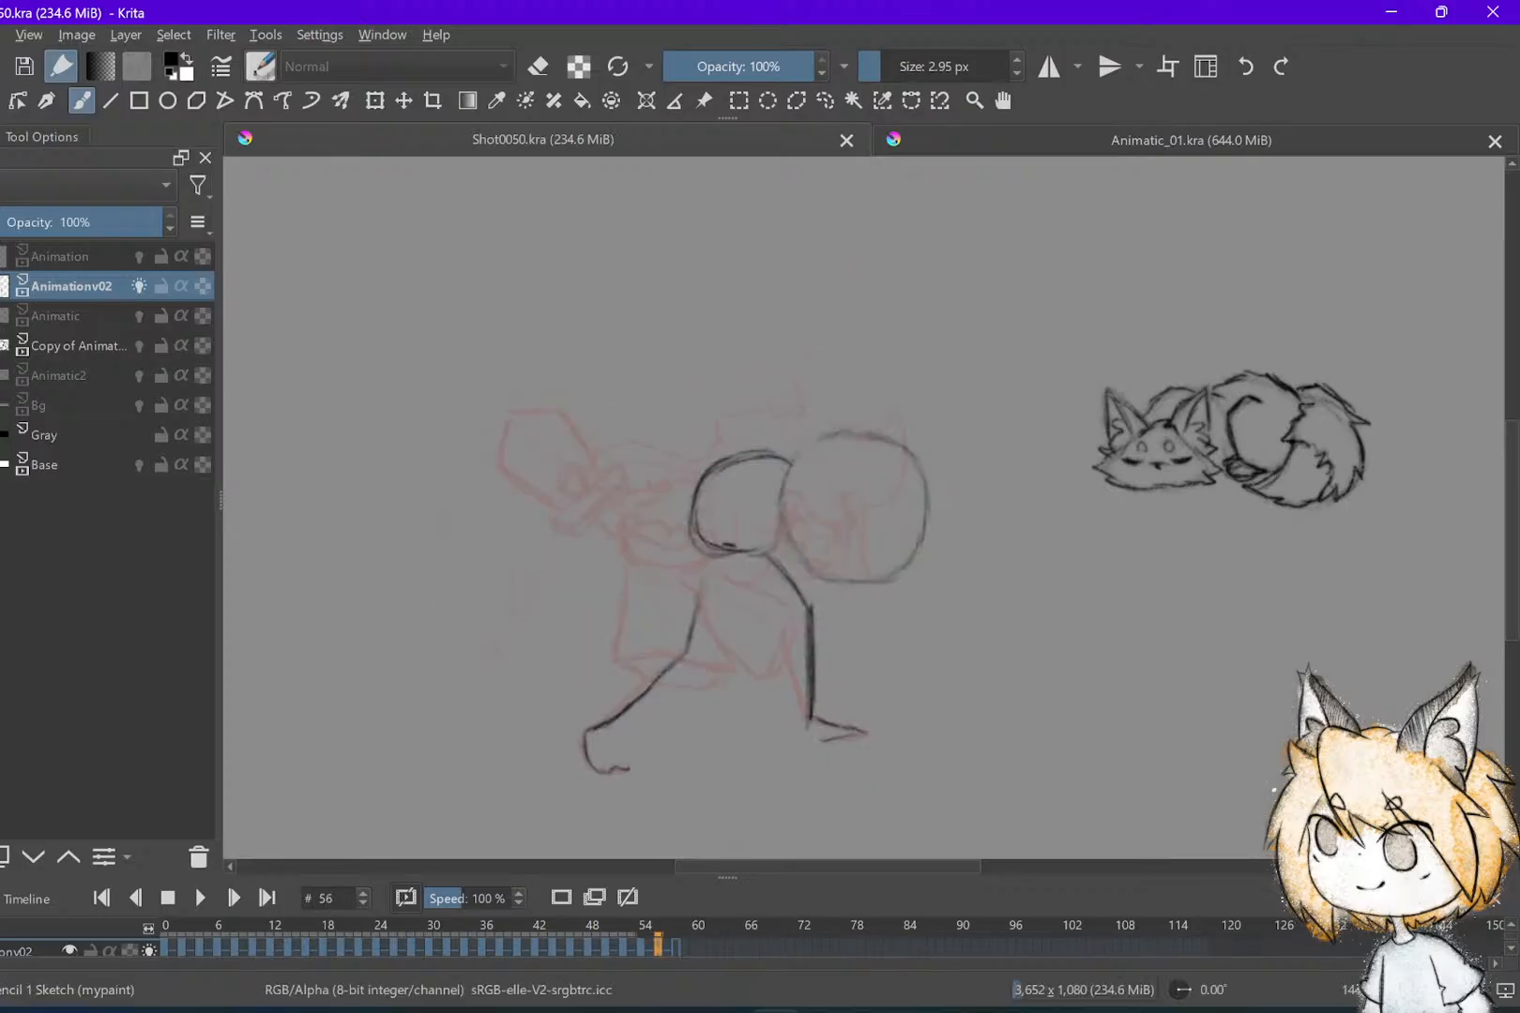
{"action": "key", "text": "Left"}
{"action": "key", "text": "Left"}
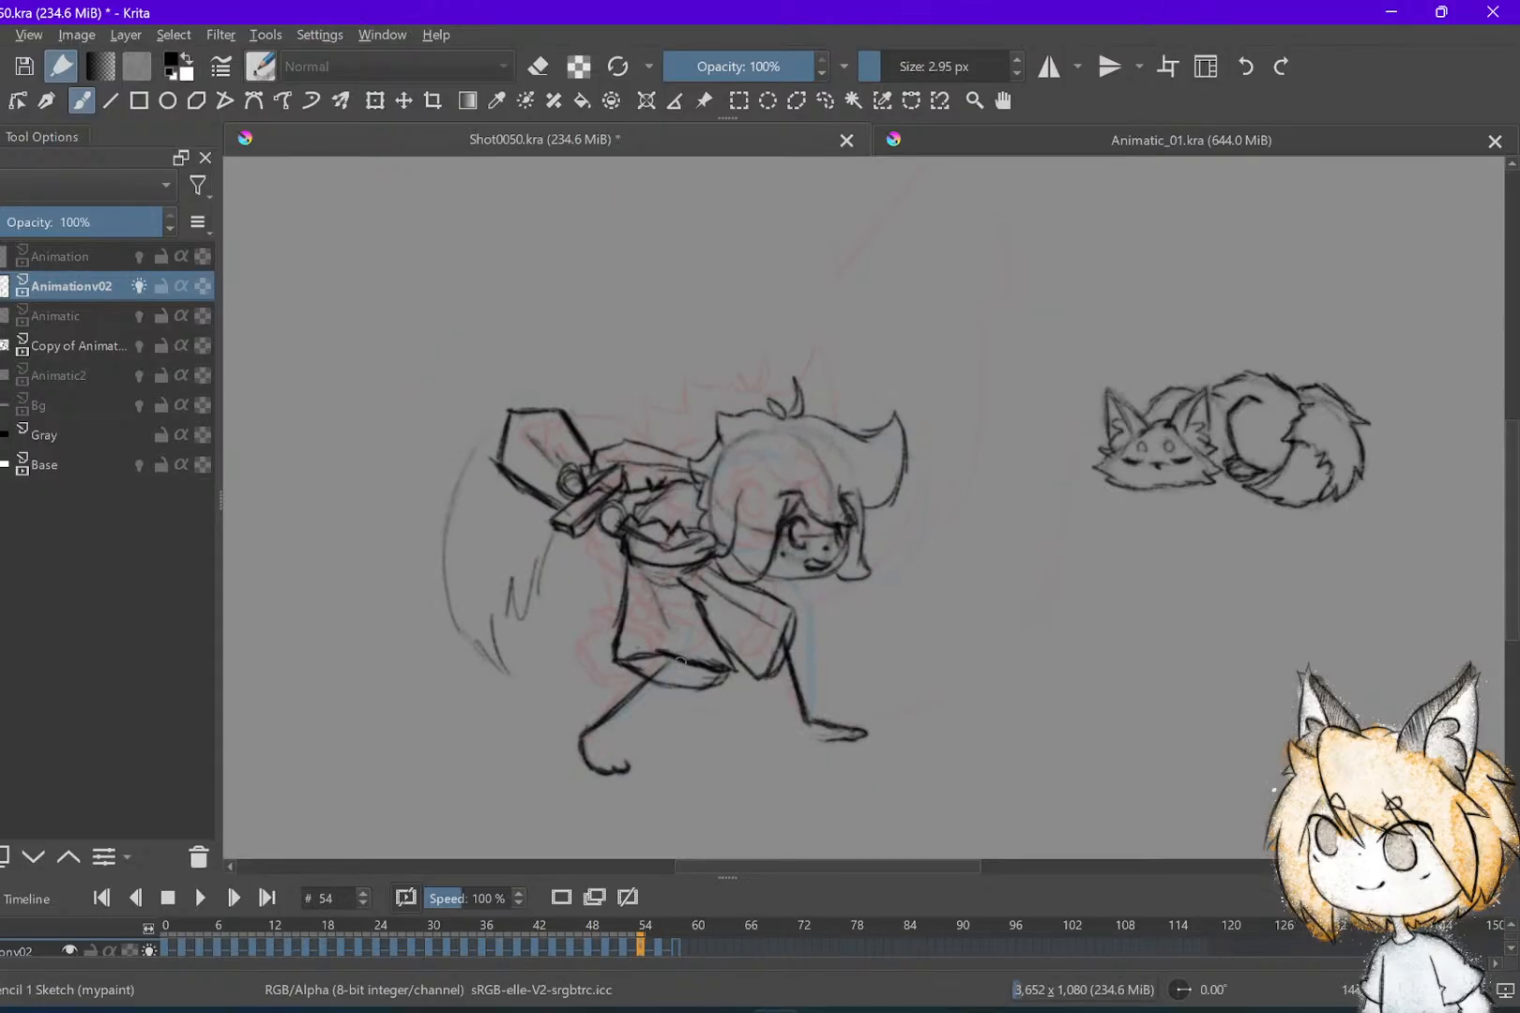
Erase and redraw the rear lower leg in frame 54, checking it against the frames before it
{"action": "key", "text": "e"}
{"action": "key", "text": "Left"}
{"action": "key", "text": "Left"}
{"action": "key", "text": "Right"}
{"action": "key", "text": "Right"}
{"action": "left_click_drag", "start_coordinate": [654, 688], "coordinate": [610, 715]}
{"action": "key", "text": "e"}
{"action": "left_click_drag", "start_coordinate": [659, 660], "coordinate": [600, 725]}
{"action": "left_click_drag", "start_coordinate": [658, 655], "coordinate": [628, 695]}
{"action": "key", "text": "e"}
Redraw the rear leg in frame 56 from the torso through the knee and erase the leftover old lines
{"action": "key", "text": "Right"}
{"action": "key", "text": "e"}
{"action": "left_click_drag", "start_coordinate": [692, 637], "coordinate": [678, 667]}
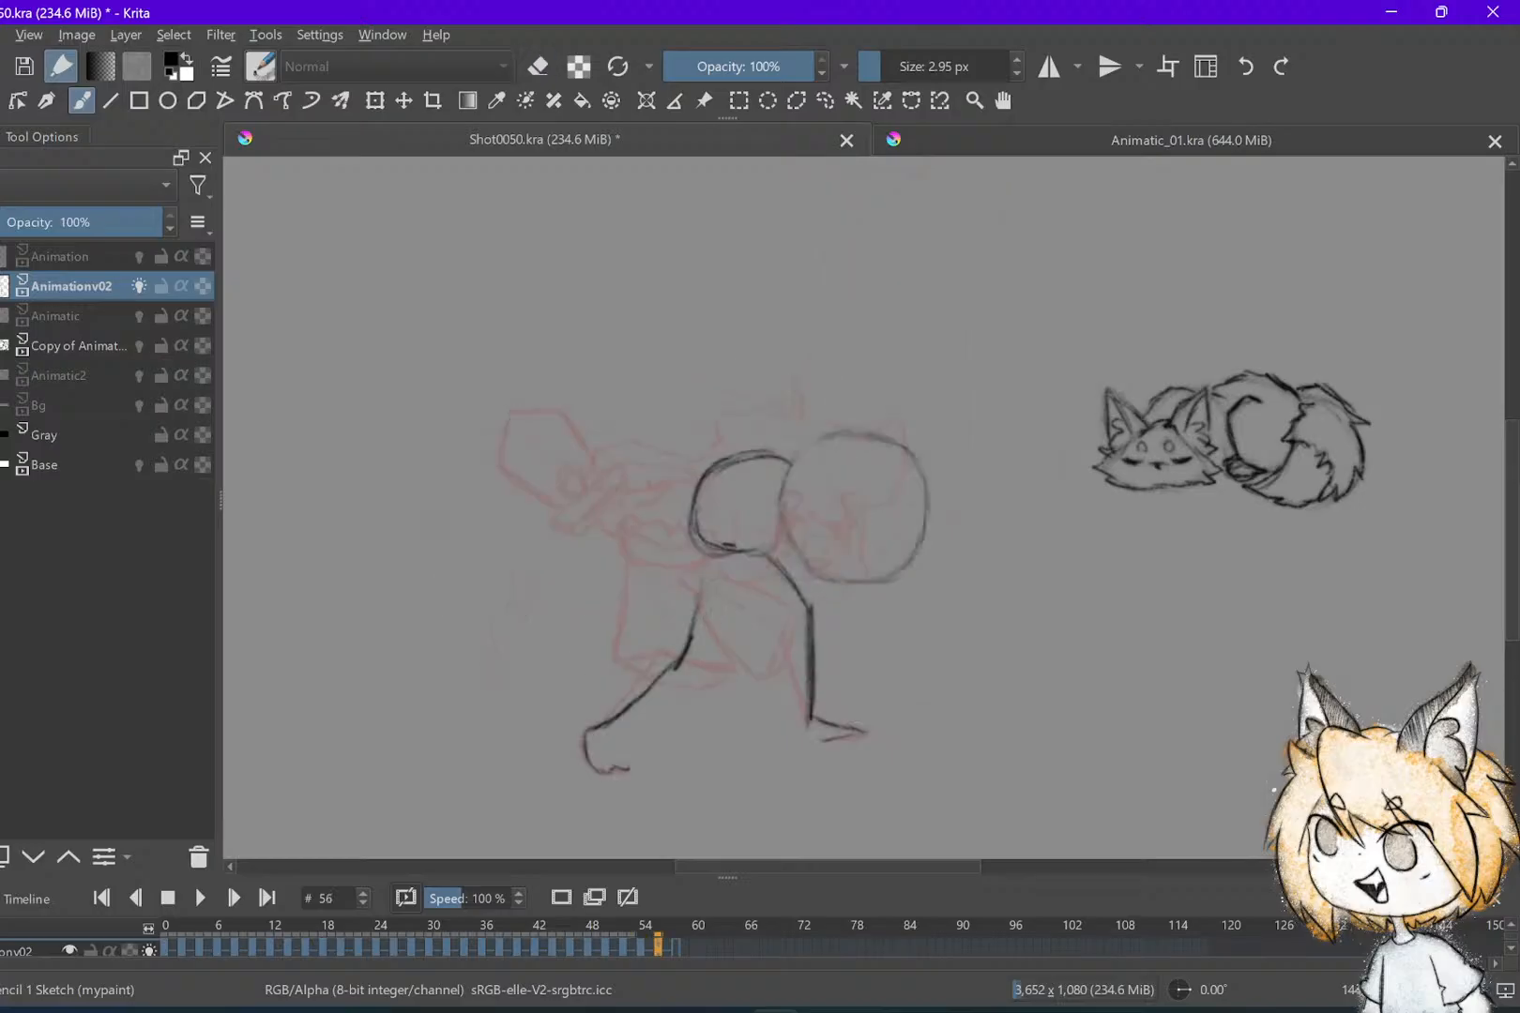
{"action": "left_click_drag", "start_coordinate": [701, 575], "coordinate": [678, 642]}
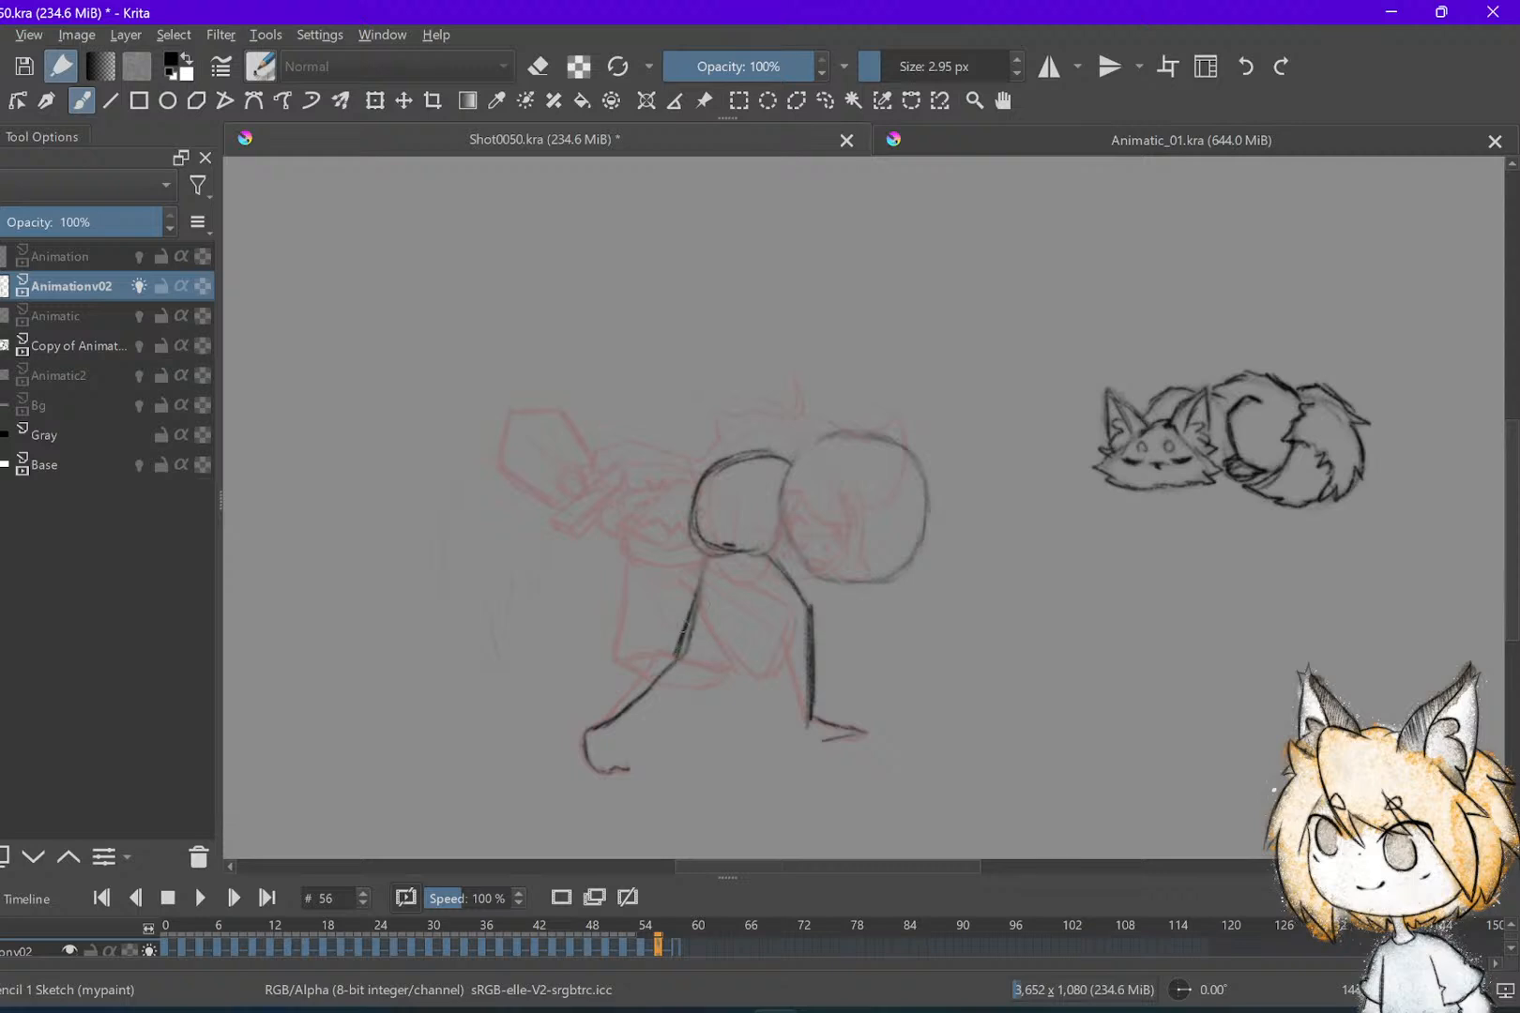
{"action": "key", "text": "e"}
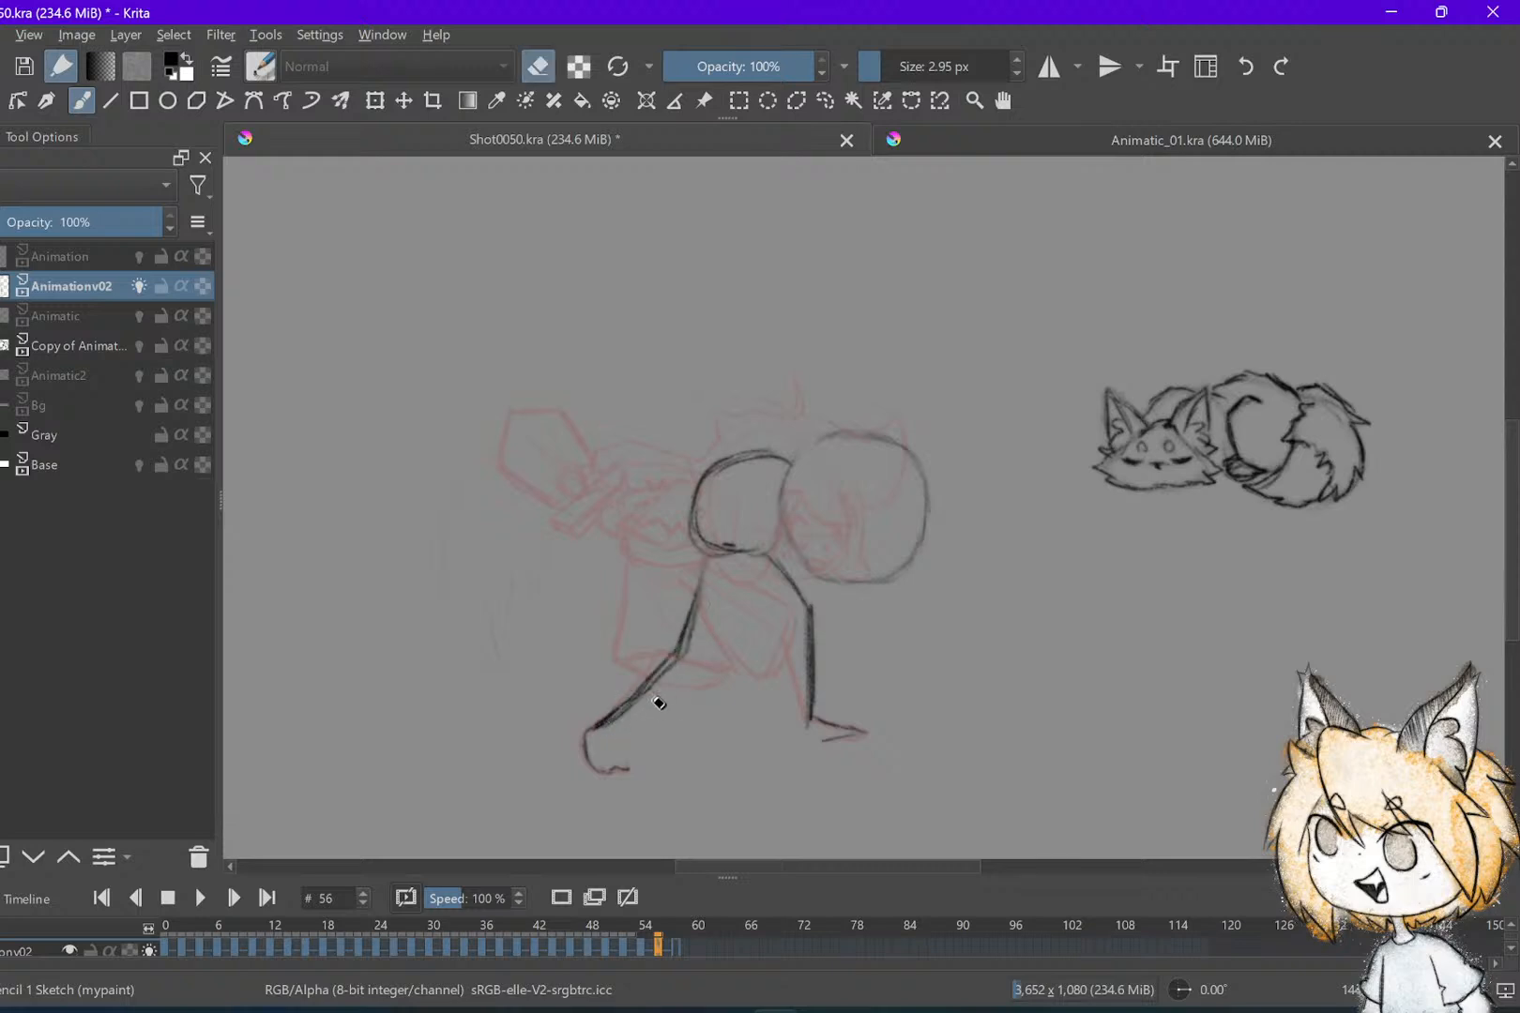
{"action": "left_click_drag", "start_coordinate": [686, 668], "coordinate": [702, 635]}
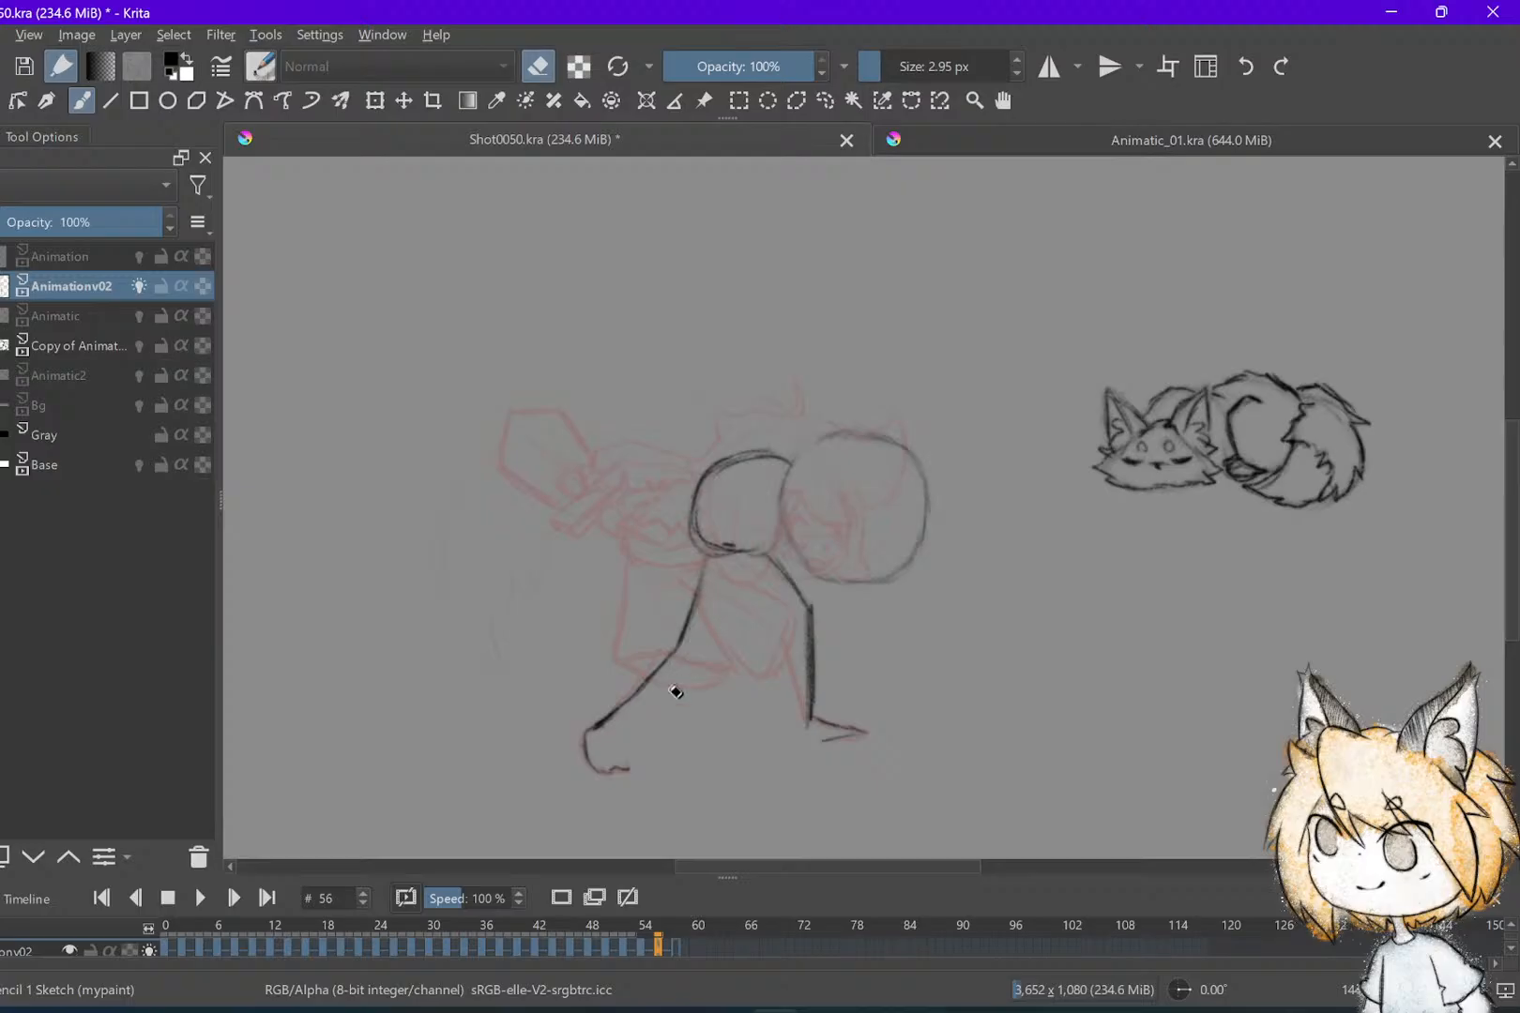
{"action": "left_click_drag", "start_coordinate": [616, 736], "coordinate": [621, 731]}
Save Shot0050.kra and flip between frame 56 and the earlier frames to check the reworked rear leg
{"action": "key", "text": "Left"}
{"action": "key", "text": "Right"}
{"action": "key", "text": "Left"}
{"action": "key", "text": "ctrl+s"}
{"action": "key", "text": "Right"}
{"action": "key", "text": "Left"}
{"action": "key", "text": "Right"}
{"action": "key", "text": "Left"}
{"action": "key", "text": "Left"}
{"action": "key", "text": "Left"}
{"action": "key", "text": "Right"}
{"action": "key", "text": "Right"}
{"action": "key", "text": "Right"}
{"action": "key", "text": "Left"}
{"action": "key", "text": "Right"}
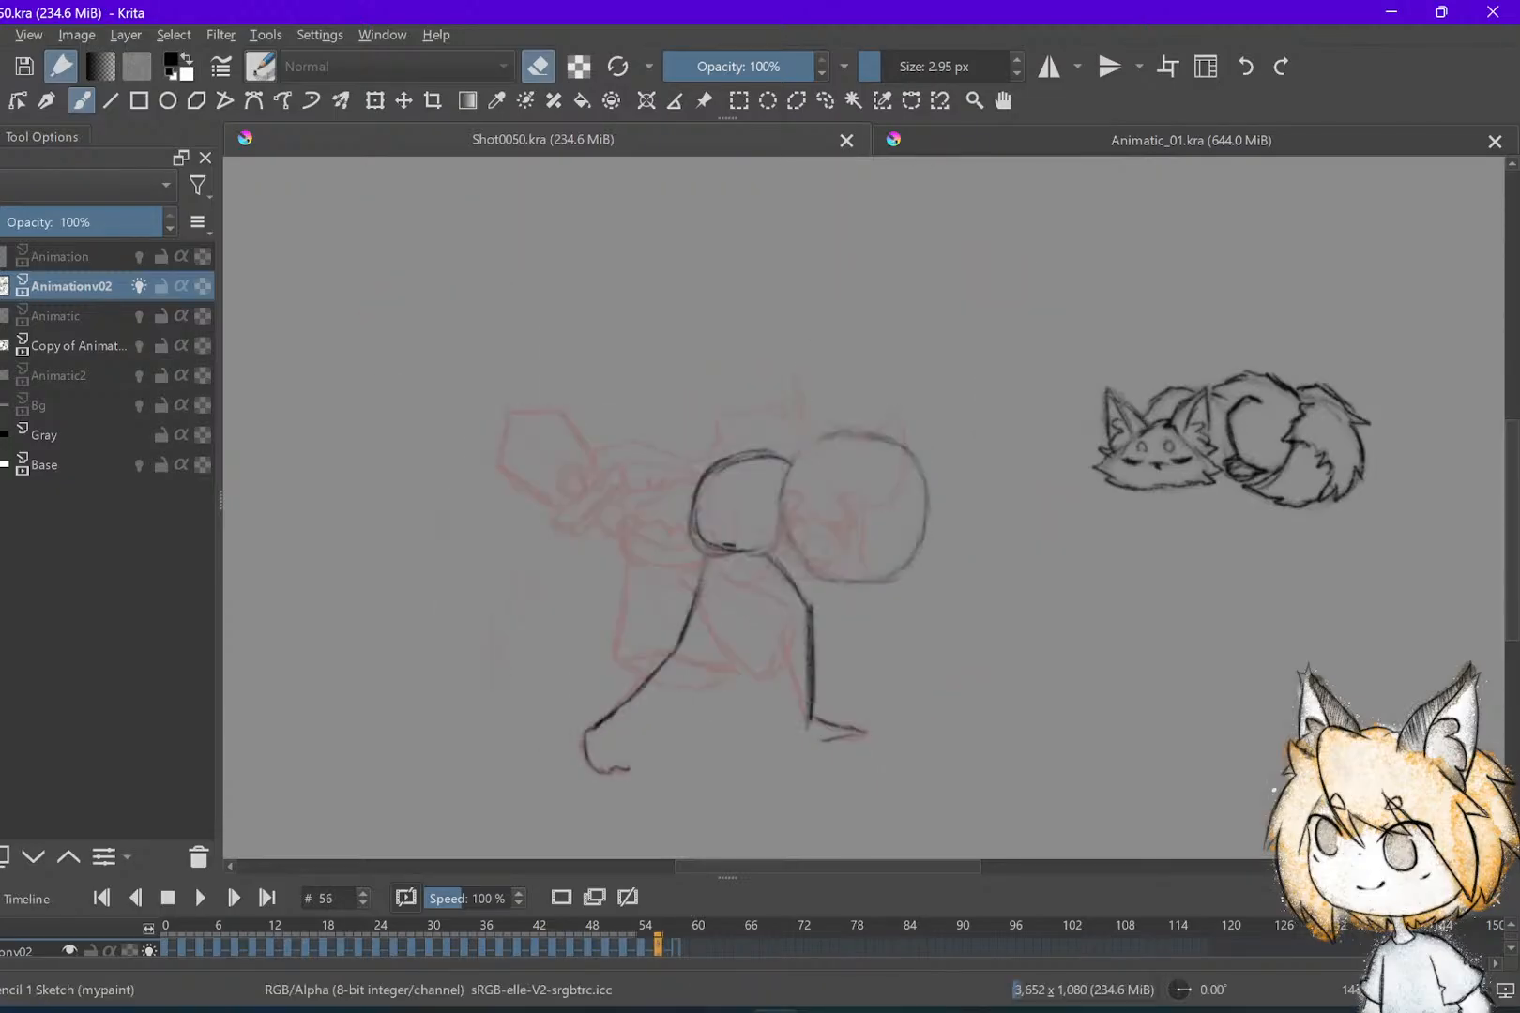
Draw curved facial guidelines across the tilted head in frame 56, mark the eyes on them, and save
{"action": "key", "text": "e"}
{"action": "mouse_move", "coordinate": [793, 497]}
{"action": "left_mouse_down"}
{"action": "mouse_move", "coordinate": [849, 546]}
{"action": "mouse_move", "coordinate": [787, 478]}
{"action": "left_mouse_up"}
{"action": "key", "text": "Left"}
{"action": "key", "text": "Right"}
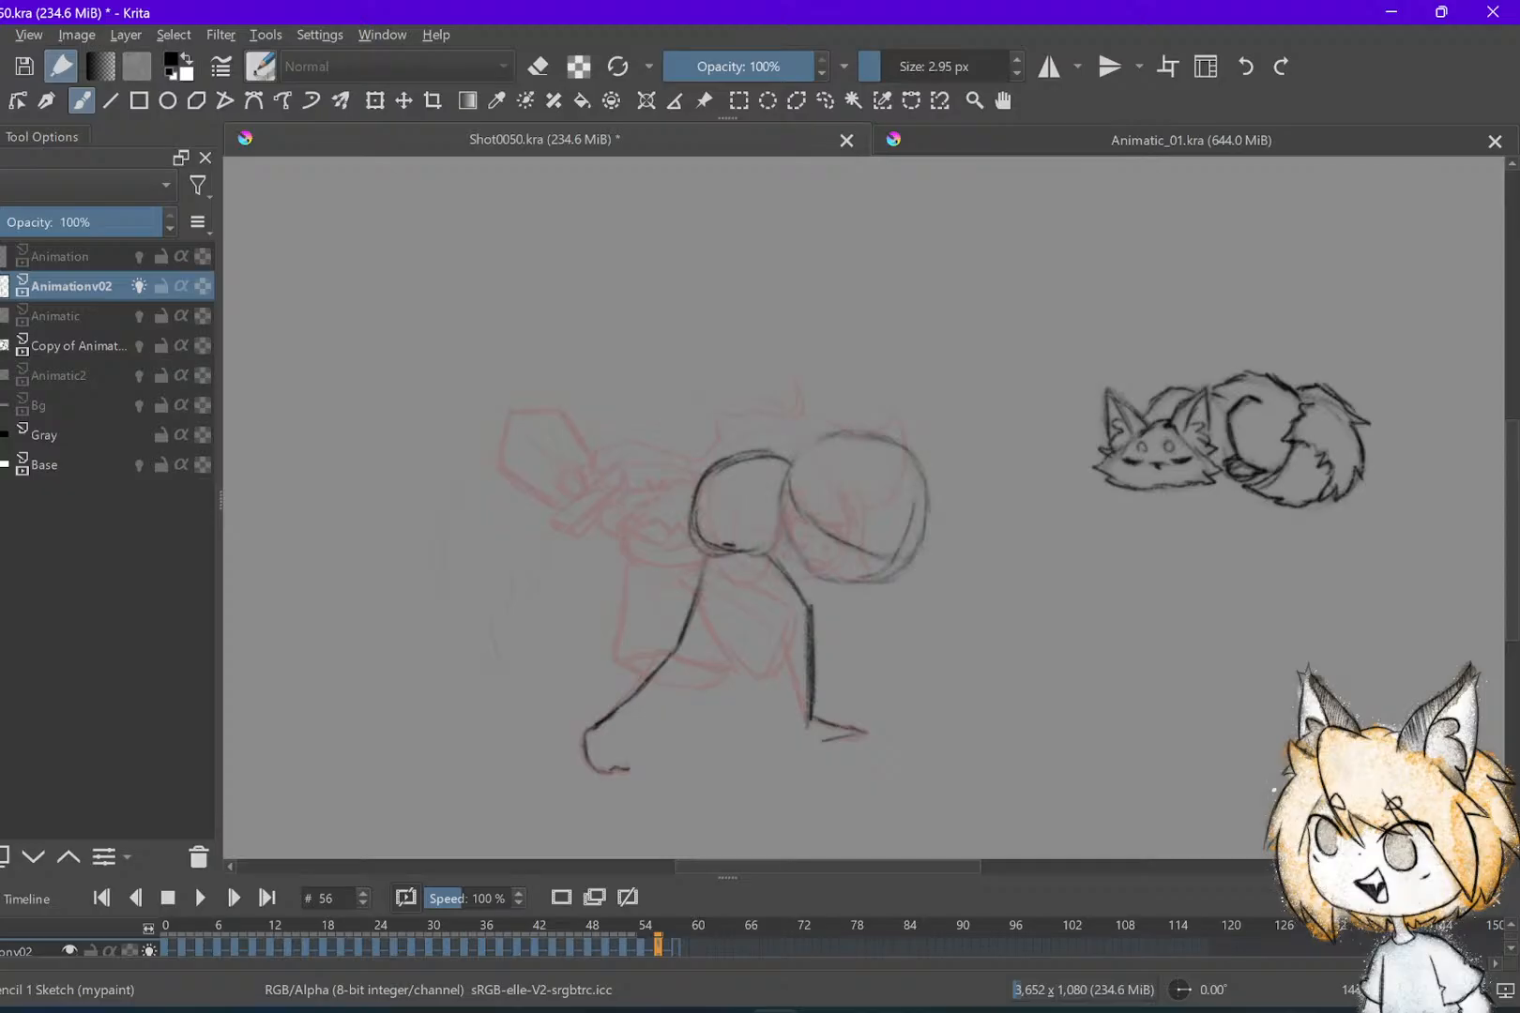
{"action": "left_click_drag", "start_coordinate": [846, 542], "coordinate": [863, 555]}
{"action": "key", "text": "ctrl+s"}
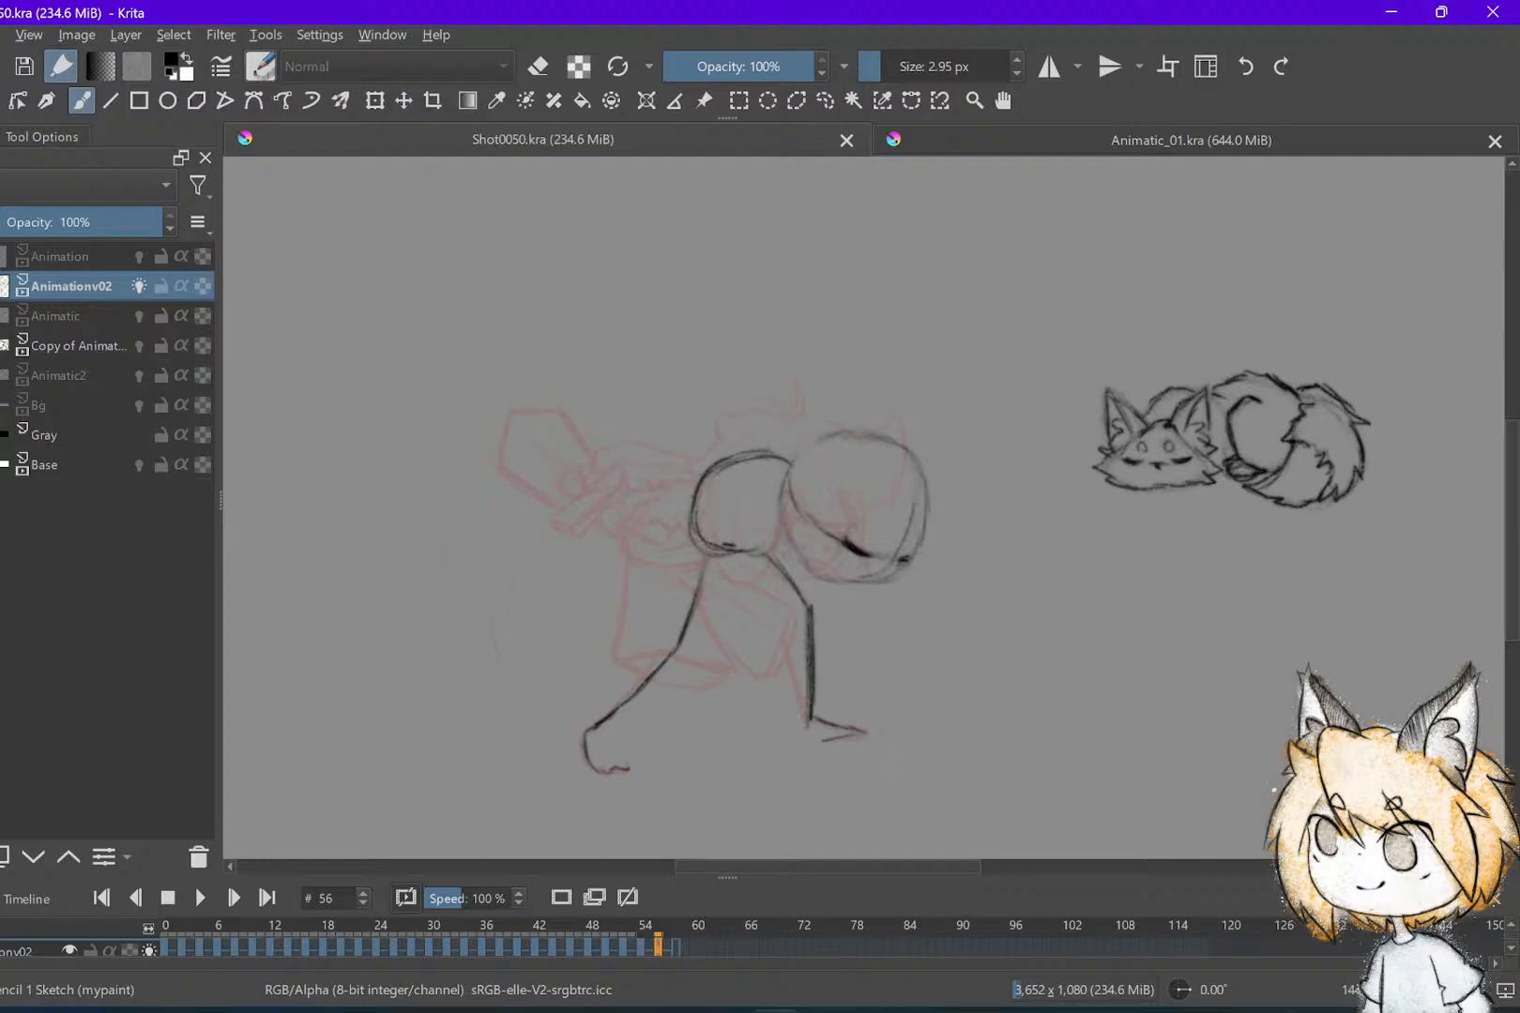
Compare the face with frame 54 and add slanted eyebrow strokes above the eyes in frame 56
{"action": "key", "text": "Left"}
{"action": "key", "text": "Right"}
{"action": "key", "text": "Left"}
{"action": "key", "text": "Right"}
{"action": "key", "text": "Left"}
{"action": "key", "text": "Right"}
{"action": "key", "text": "Left"}
{"action": "key", "text": "Right"}
{"action": "left_click_drag", "start_coordinate": [863, 512], "coordinate": [878, 530]}
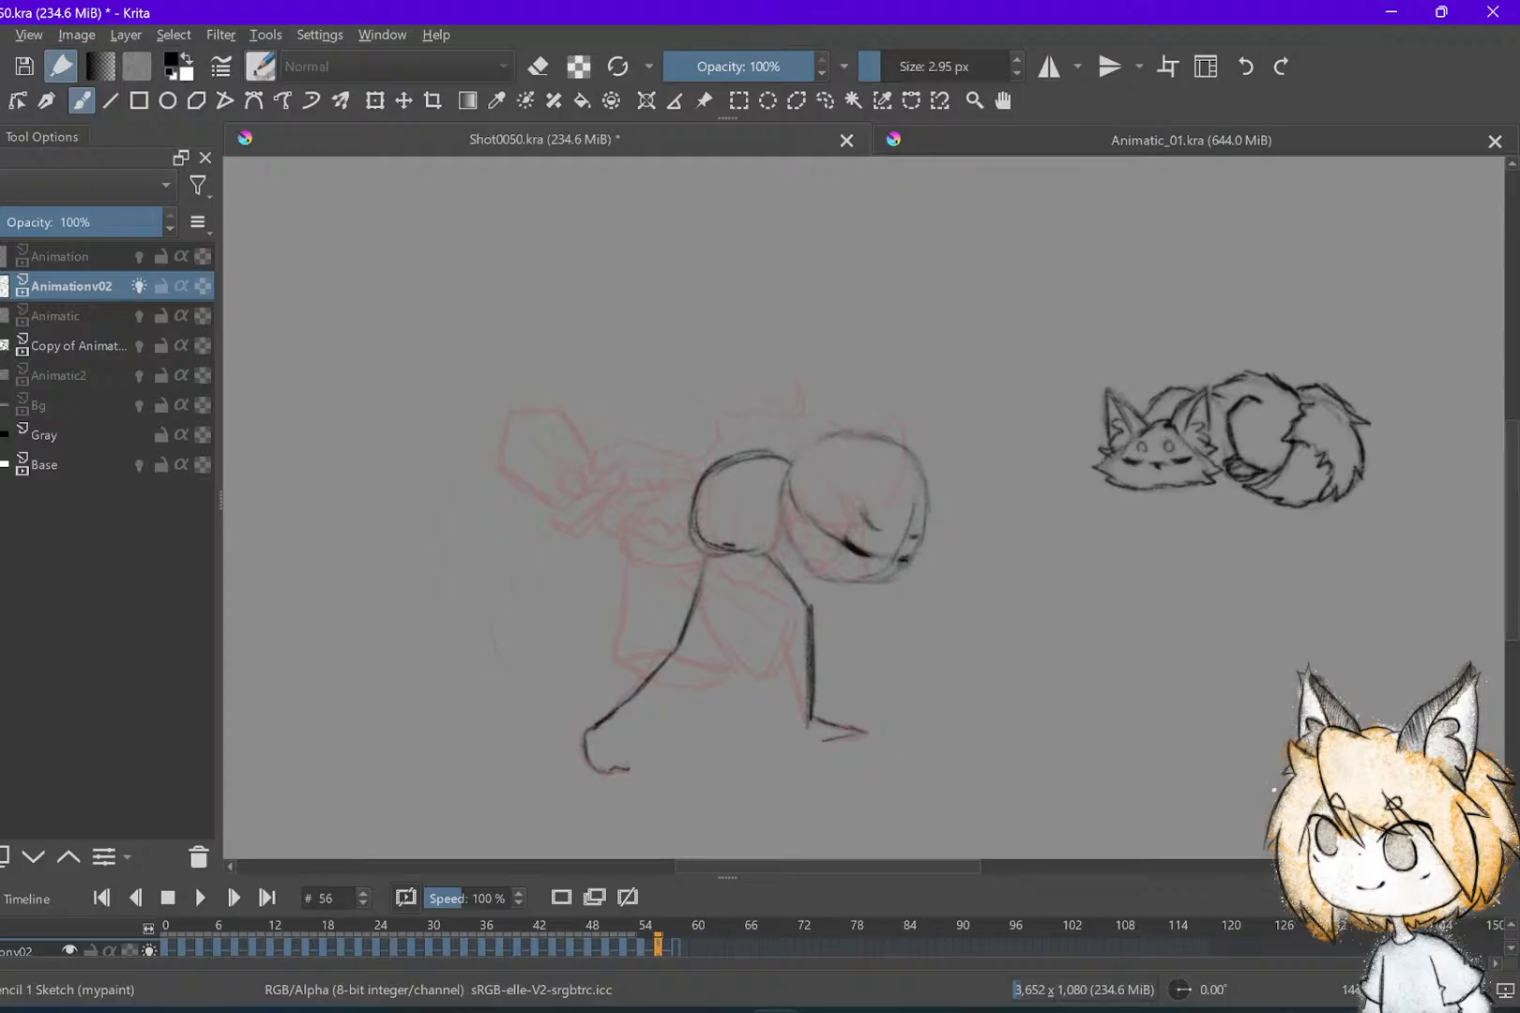
Check the head against neighbouring frames and draw the cheek and jaw line along its lower edge in frame 56
{"action": "key", "text": "Left"}
{"action": "key", "text": "Right"}
{"action": "key", "text": "Right"}
{"action": "key", "text": "Left"}
{"action": "key", "text": "Left"}
{"action": "key", "text": "Left"}
{"action": "key", "text": "Right"}
{"action": "key", "text": "Right"}
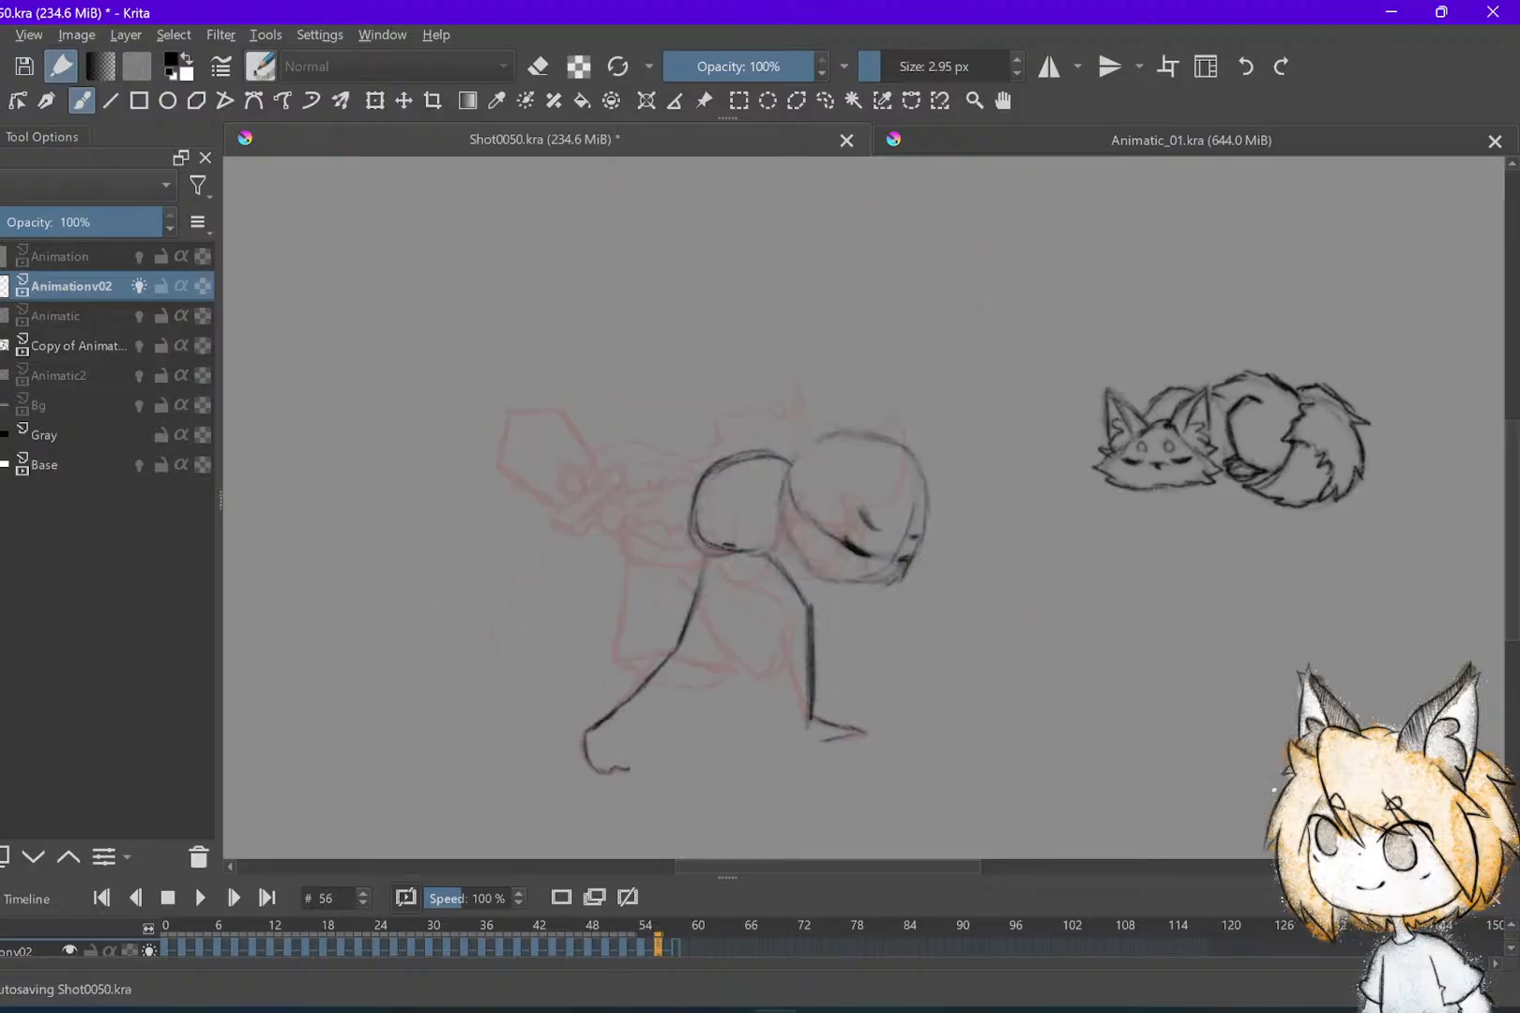
{"action": "left_click_drag", "start_coordinate": [795, 556], "coordinate": [872, 589]}
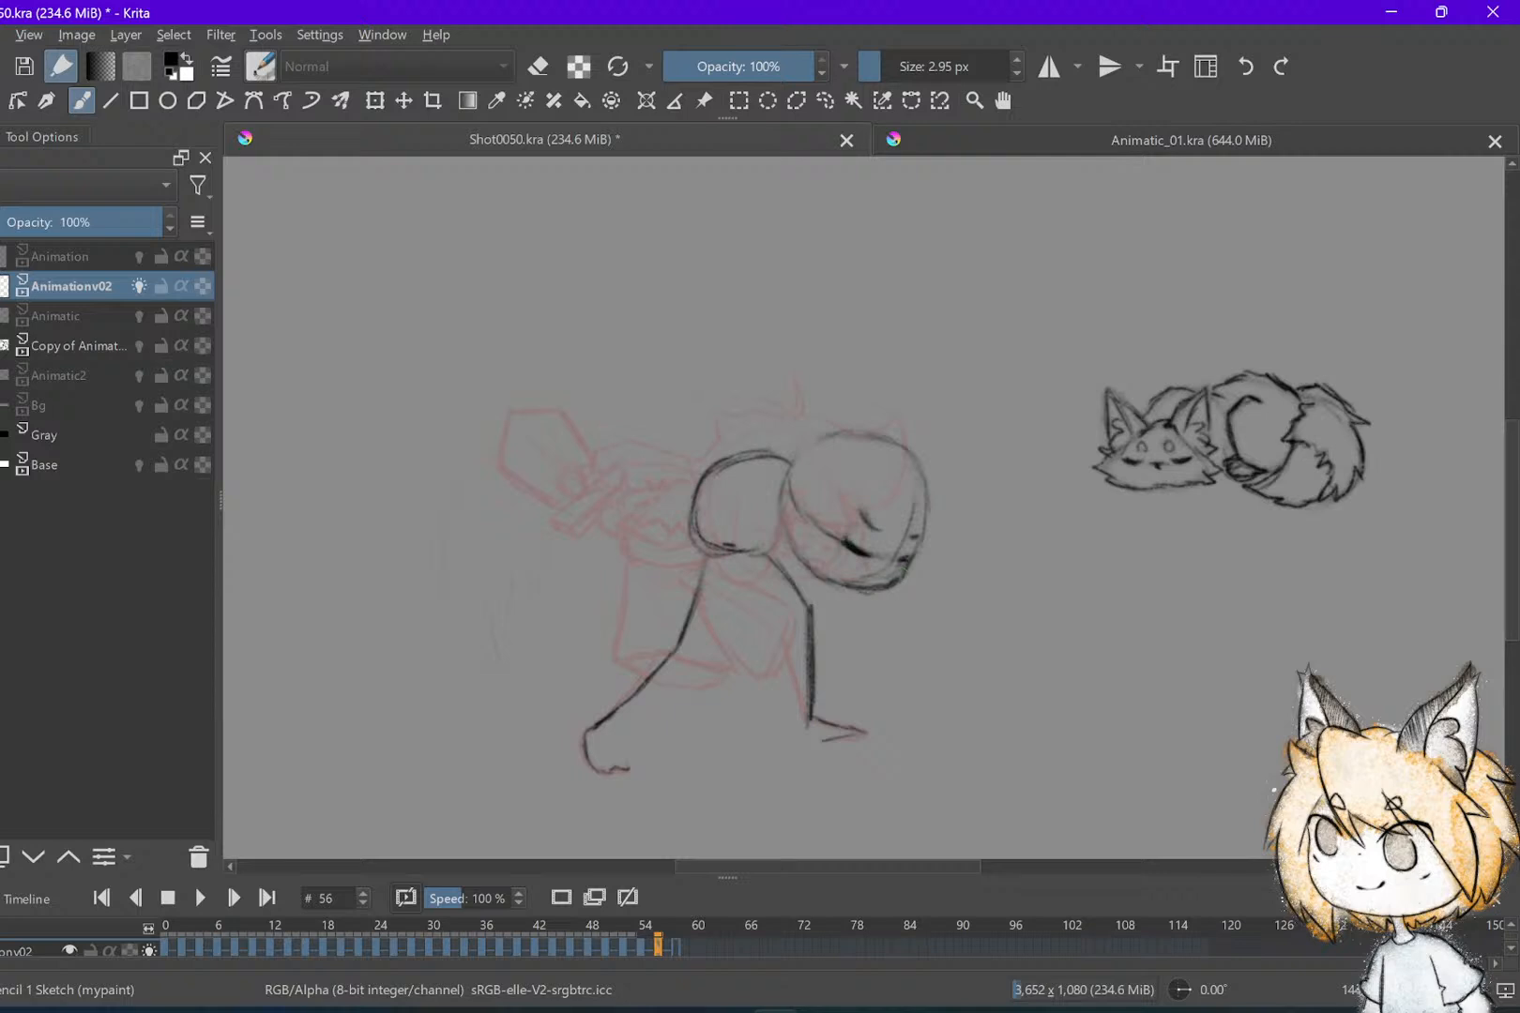
Save Shot0050.kra and sketch a small mouth below the eyes in frame 56, undoing a stray stroke
{"action": "key", "text": "e"}
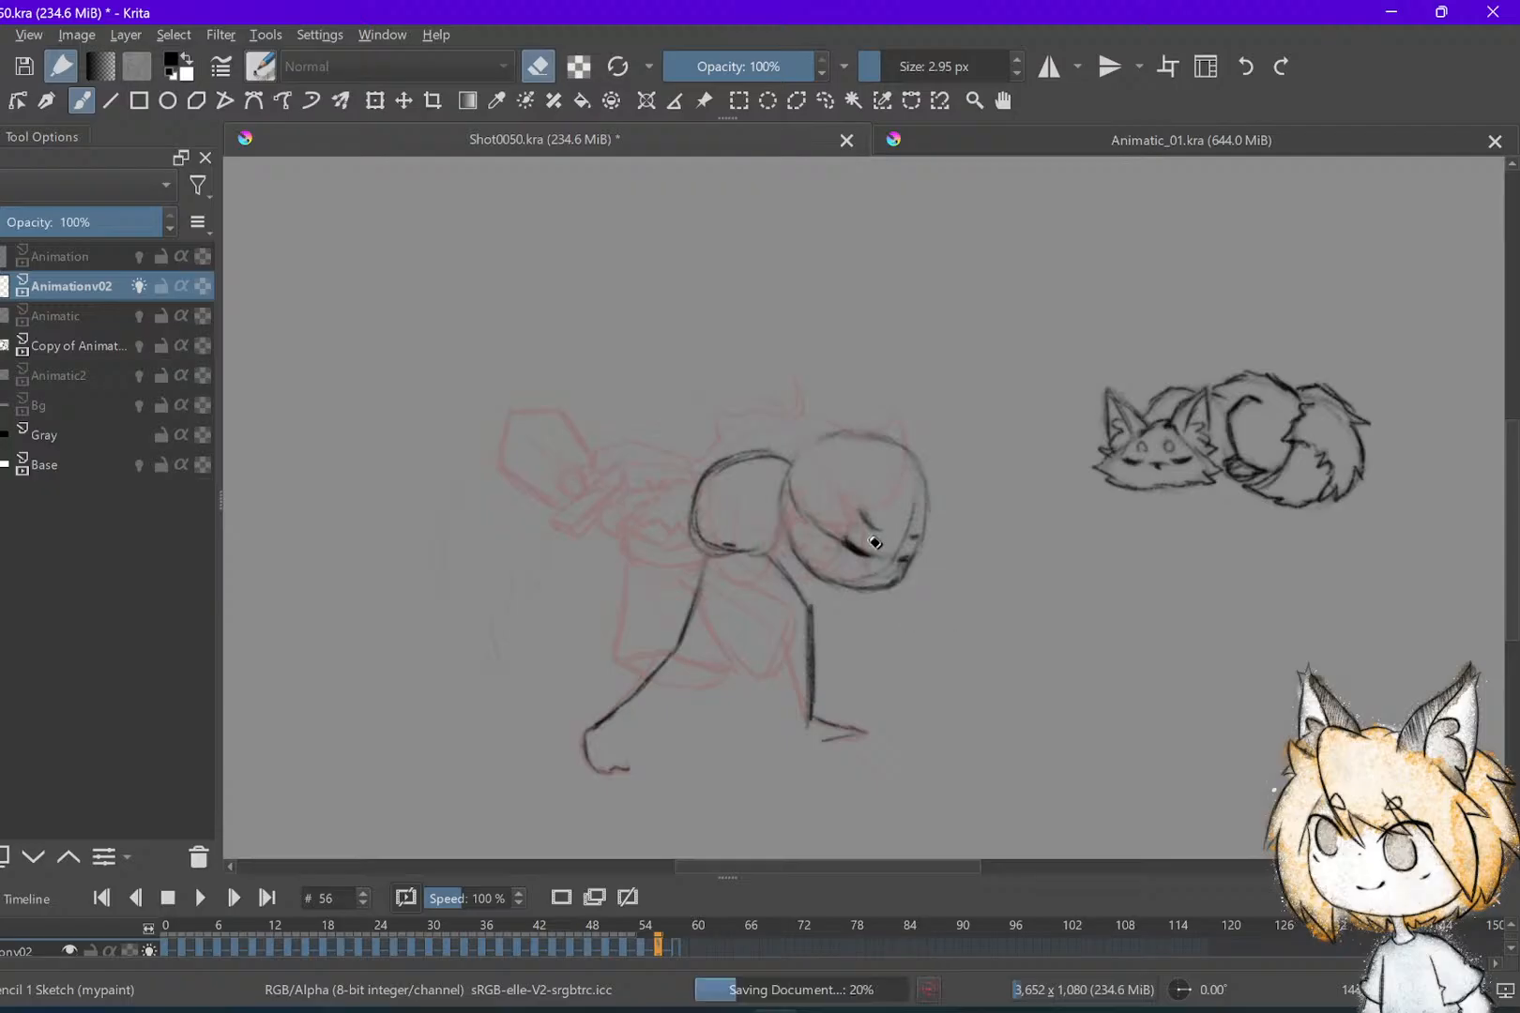
{"action": "key", "text": "ctrl+s"}
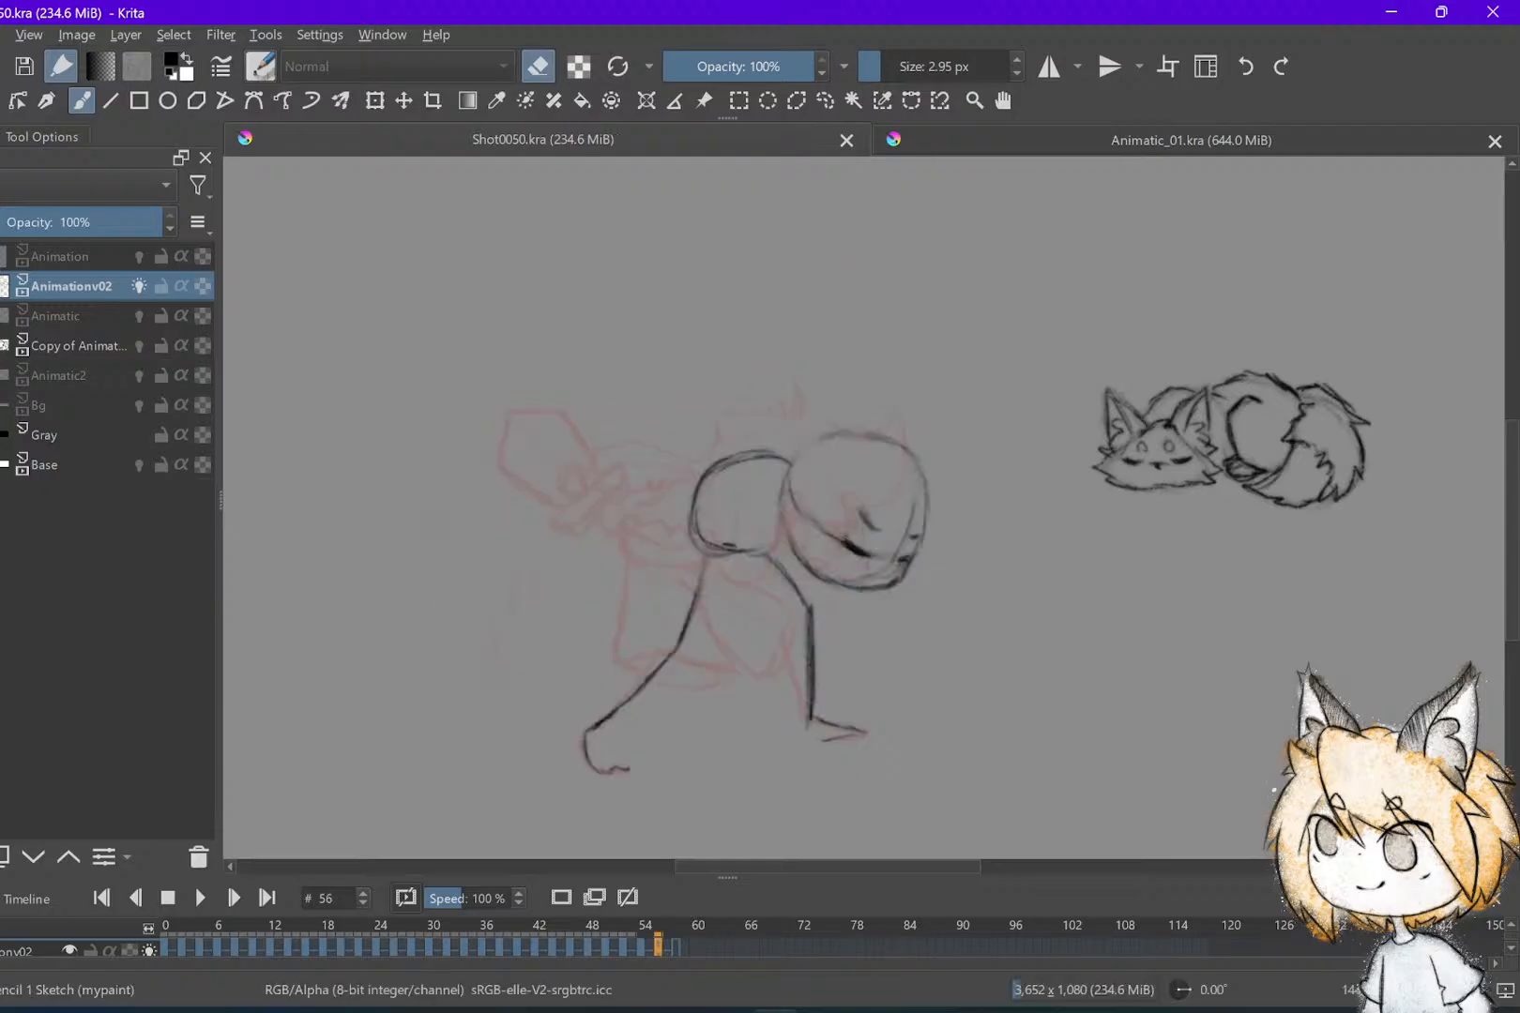
{"action": "key", "text": "e"}
{"action": "key", "text": "ctrl+z"}
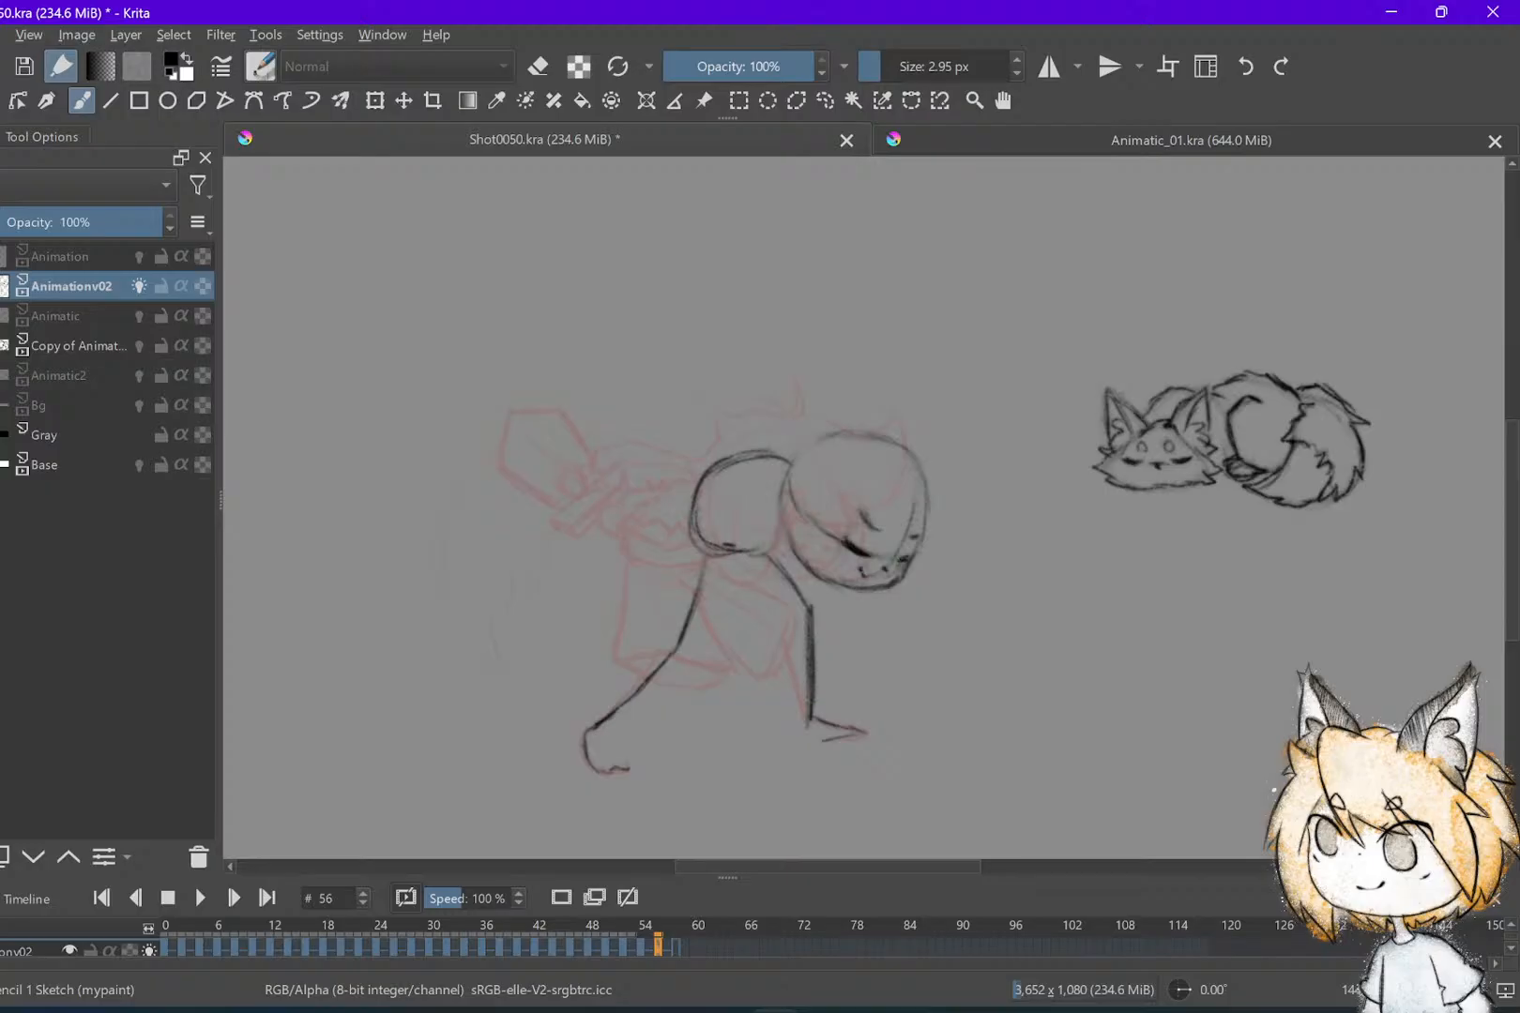
Save Shot0050.kra and check frame 56 against the frame before it
{"action": "key", "text": "e"}
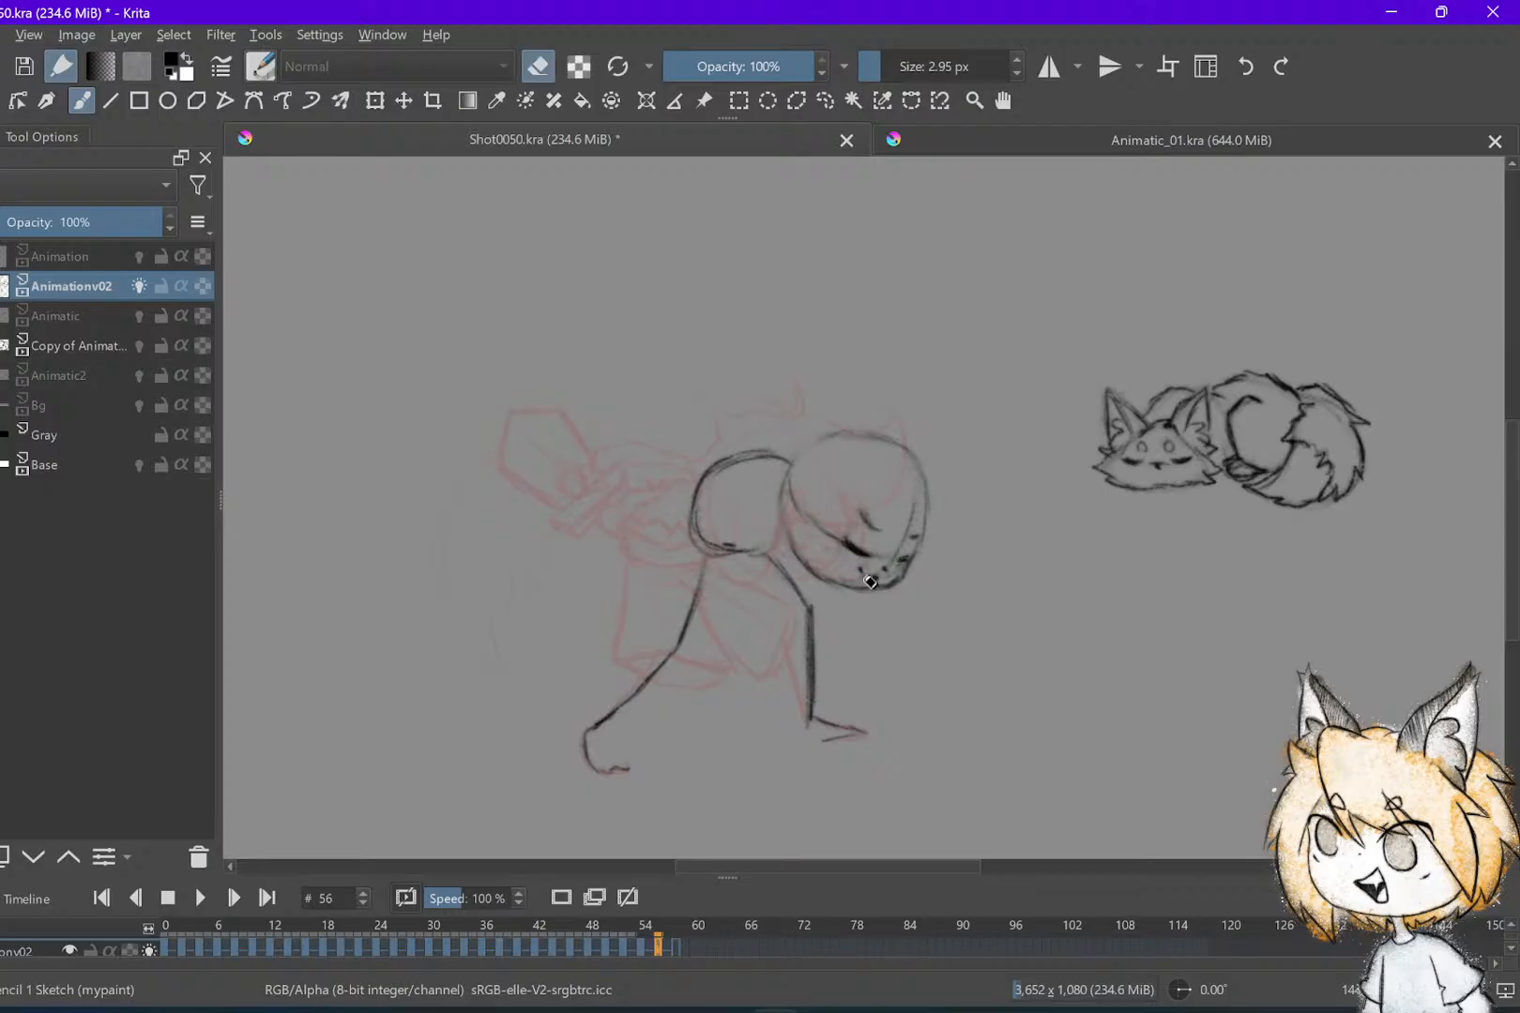
{"action": "key", "text": "ctrl+s"}
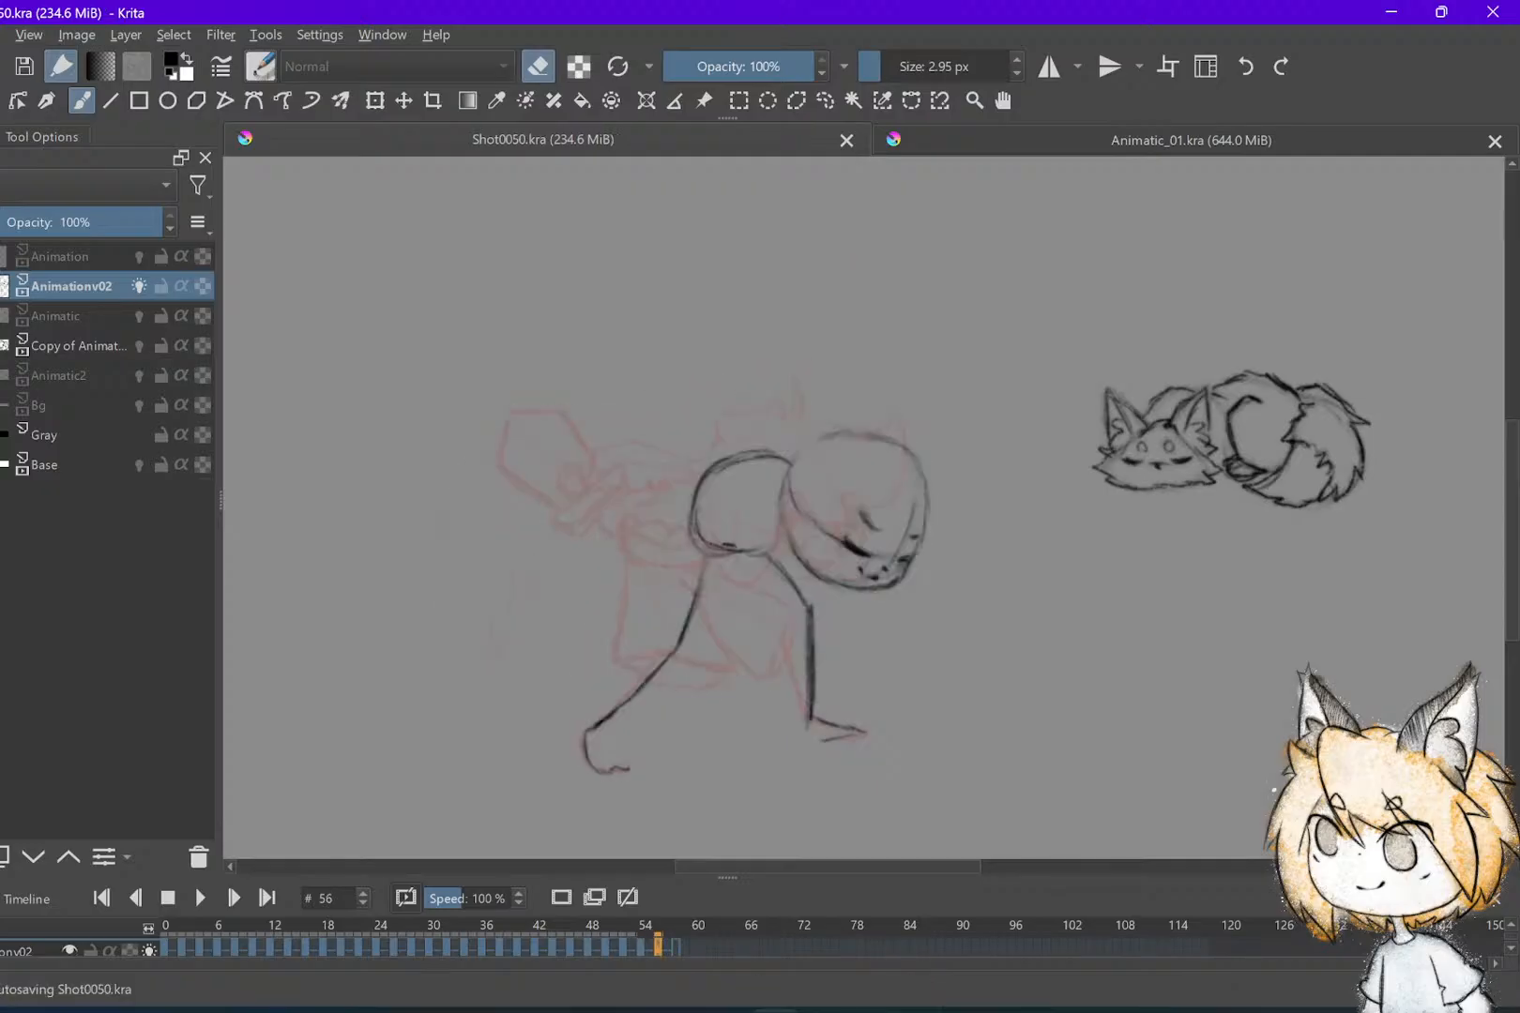
{"action": "key", "text": "Left"}
{"action": "key", "text": "Right"}
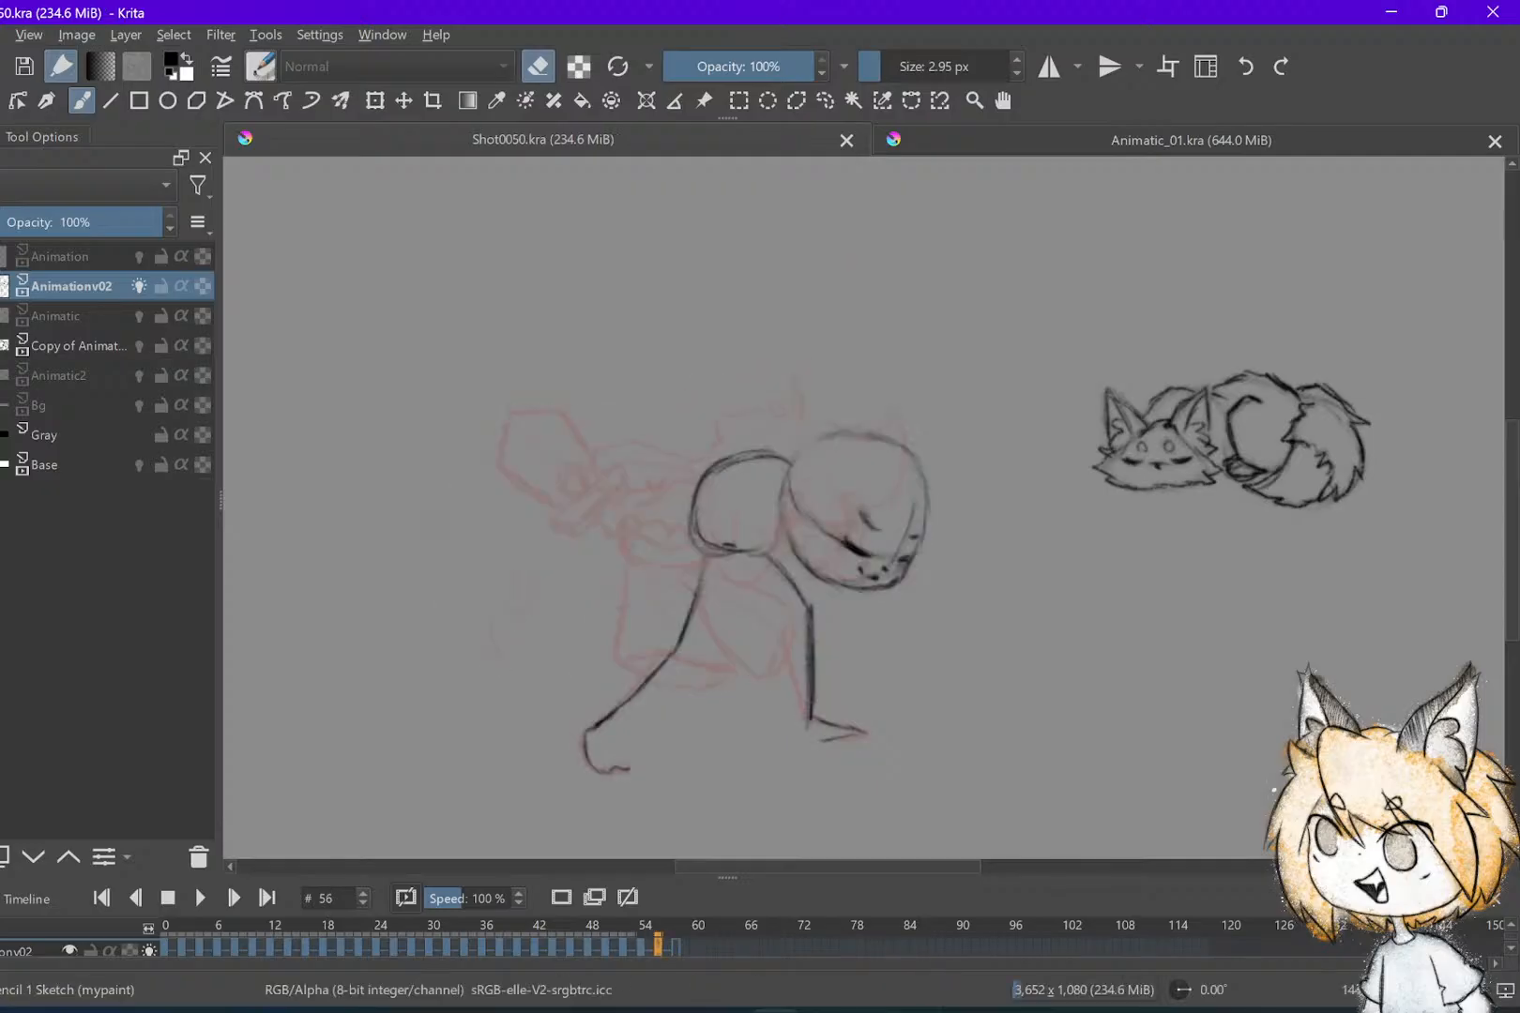
Flip back and forth through the frames around 56 to examine how the character moves into the crouched pose
{"action": "key", "text": "Left"}
{"action": "key", "text": "Left"}
{"action": "key", "text": "Left"}
{"action": "key", "text": "Right"}
{"action": "key", "text": "Right"}
{"action": "key", "text": "Right"}
{"action": "key", "text": "Right"}
{"action": "key", "text": "Right"}
{"action": "key", "text": "Right"}
{"action": "key", "text": "Left"}
{"action": "key", "text": "Left"}
{"action": "key", "text": "Right"}
{"action": "key", "text": "Right"}
{"action": "key", "text": "Right"}
{"action": "key", "text": "Right"}
{"action": "key", "text": "Left"}
{"action": "key", "text": "Left"}
{"action": "key", "text": "Right"}
{"action": "key", "text": "Right"}
{"action": "key", "text": "Left"}
{"action": "key", "text": "Left"}
{"action": "key", "text": "Left"}
{"action": "key", "text": "Left"}
{"action": "key", "text": "Left"}
{"action": "key", "text": "Left"}
{"action": "key", "text": "Right"}
{"action": "key", "text": "Right"}
{"action": "key", "text": "Right"}
{"action": "key", "text": "Right"}
{"action": "key", "text": "Left"}
{"action": "key", "text": "Left"}
{"action": "key", "text": "Left"}
{"action": "key", "text": "Left"}
{"action": "key", "text": "Right"}
{"action": "key", "text": "Right"}
{"action": "key", "text": "Right"}
{"action": "key", "text": "Right"}
{"action": "key", "text": "Left"}
{"action": "key", "text": "Left"}
{"action": "key", "text": "Left"}
{"action": "key", "text": "Left"}
{"action": "scroll", "coordinate": [1351, 808], "scroll_direction": "down", "scroll_amount": 2}
{"action": "scroll", "coordinate": [864, 479], "scroll_direction": "down", "scroll_amount": 2}
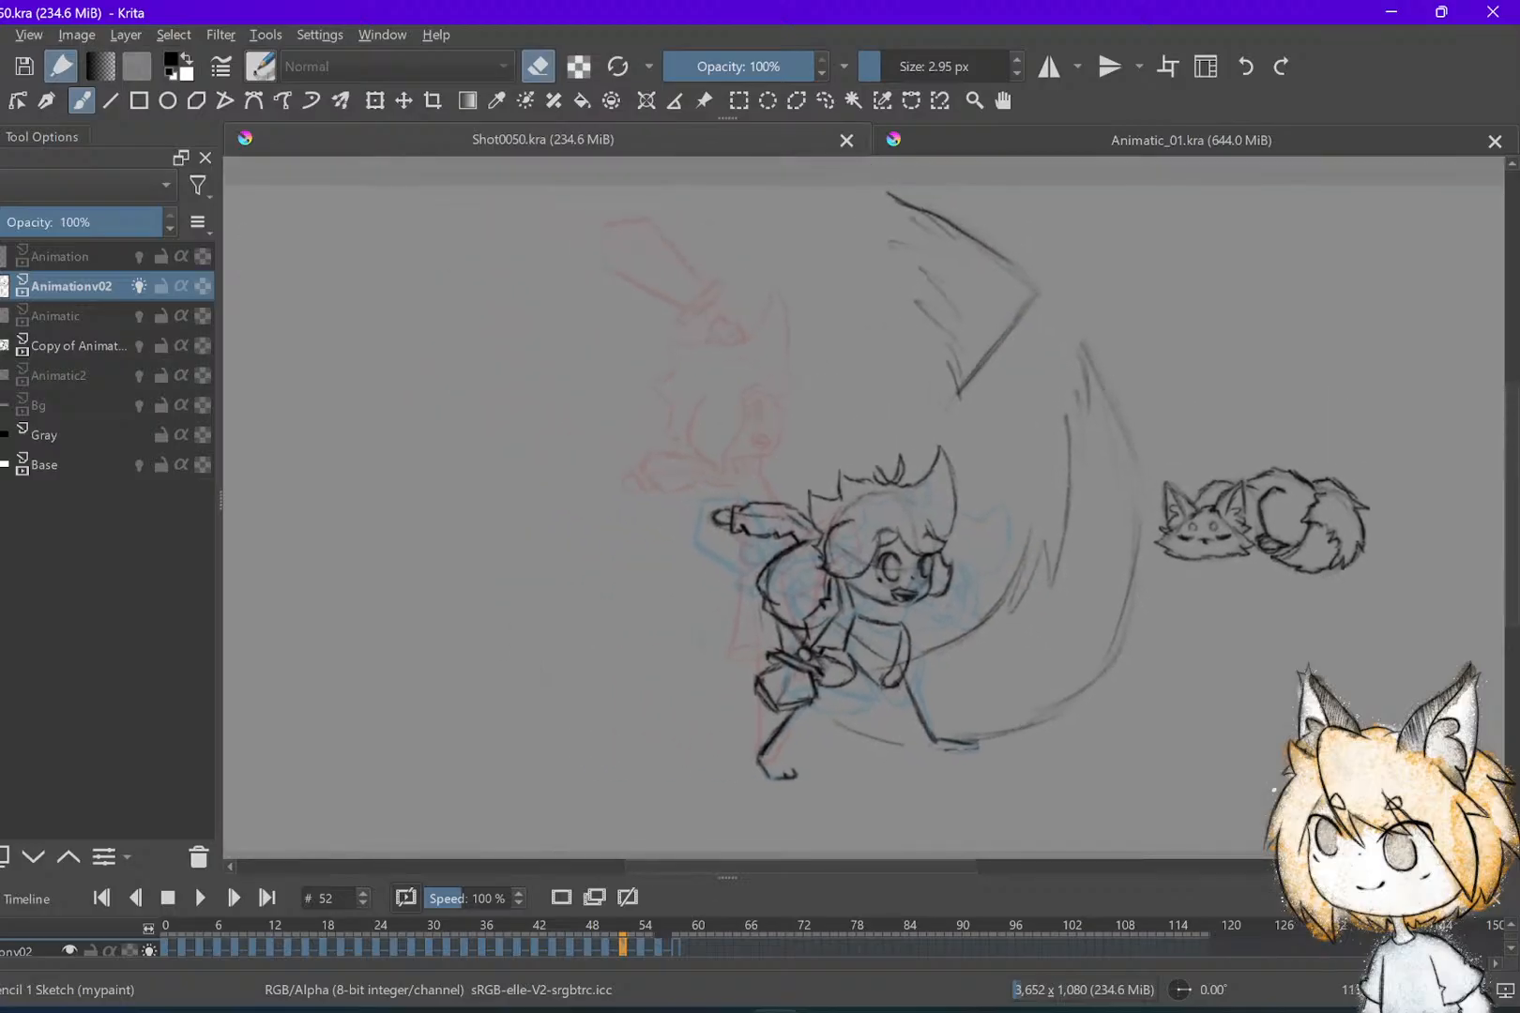
Return to frame 0 and step forward through the drawings to frame 14 to review the opening motion
{"action": "key", "text": "Home"}
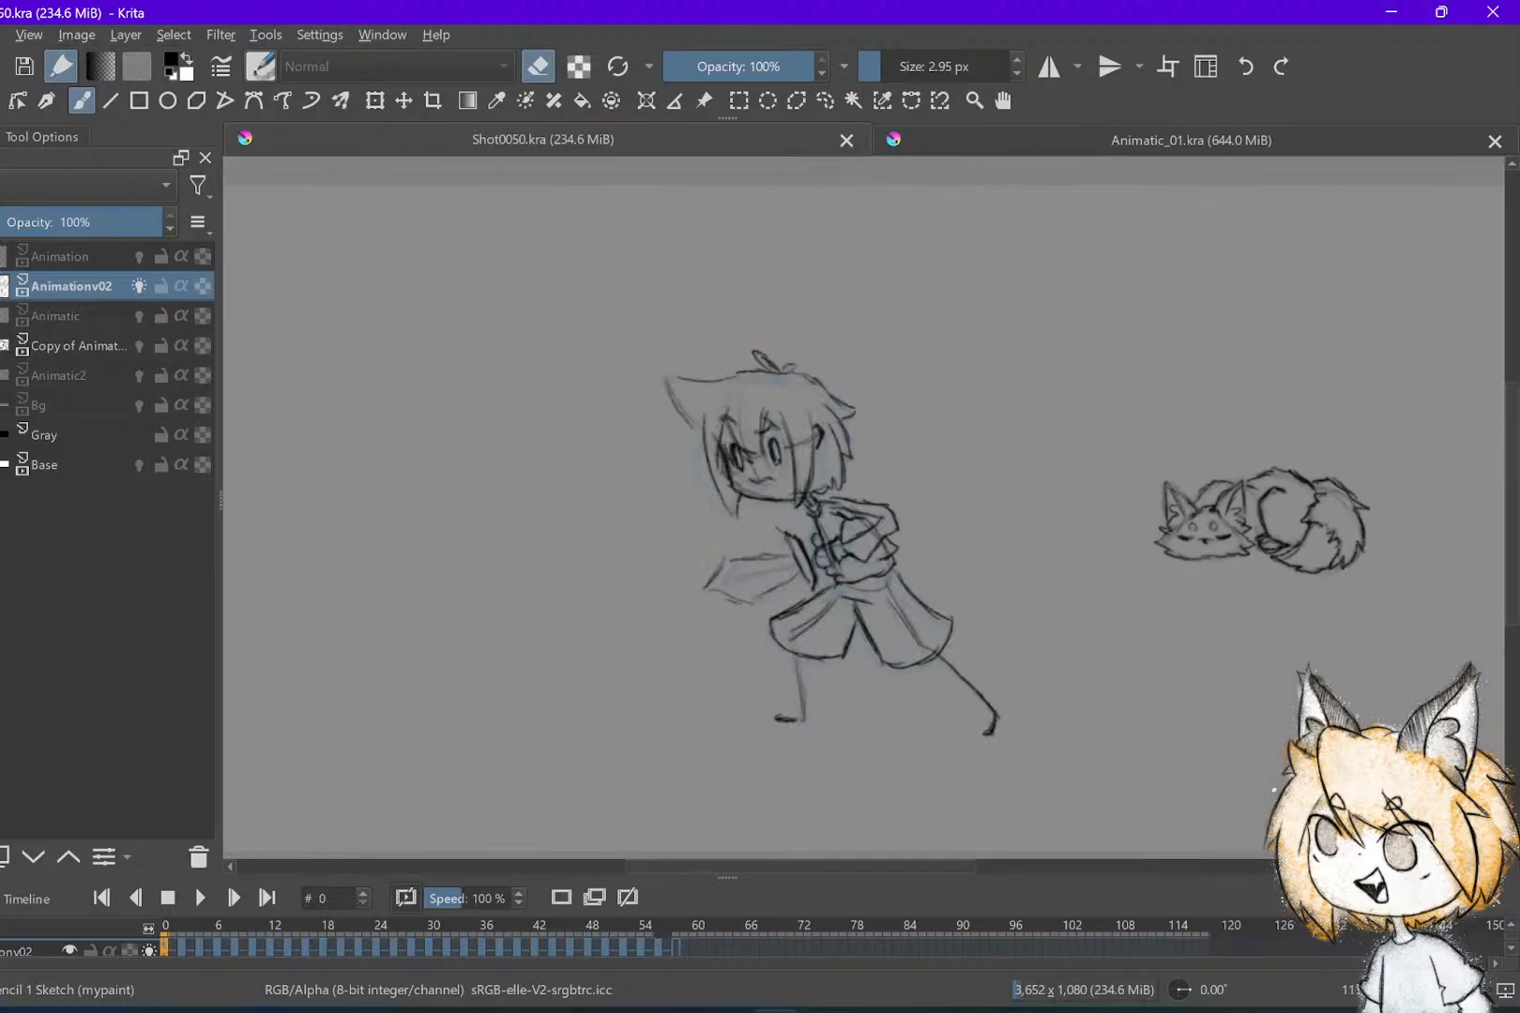
{"action": "key", "text": "."}
{"action": "key", "text": "."}
{"action": "key", "text": "."}
{"action": "key", "text": "."}
{"action": "key", "text": "."}
{"action": "key", "text": "."}
{"action": "key", "text": "."}
{"action": "key", "text": "."}
{"action": "key", "text": "."}
{"action": "key", "text": "."}
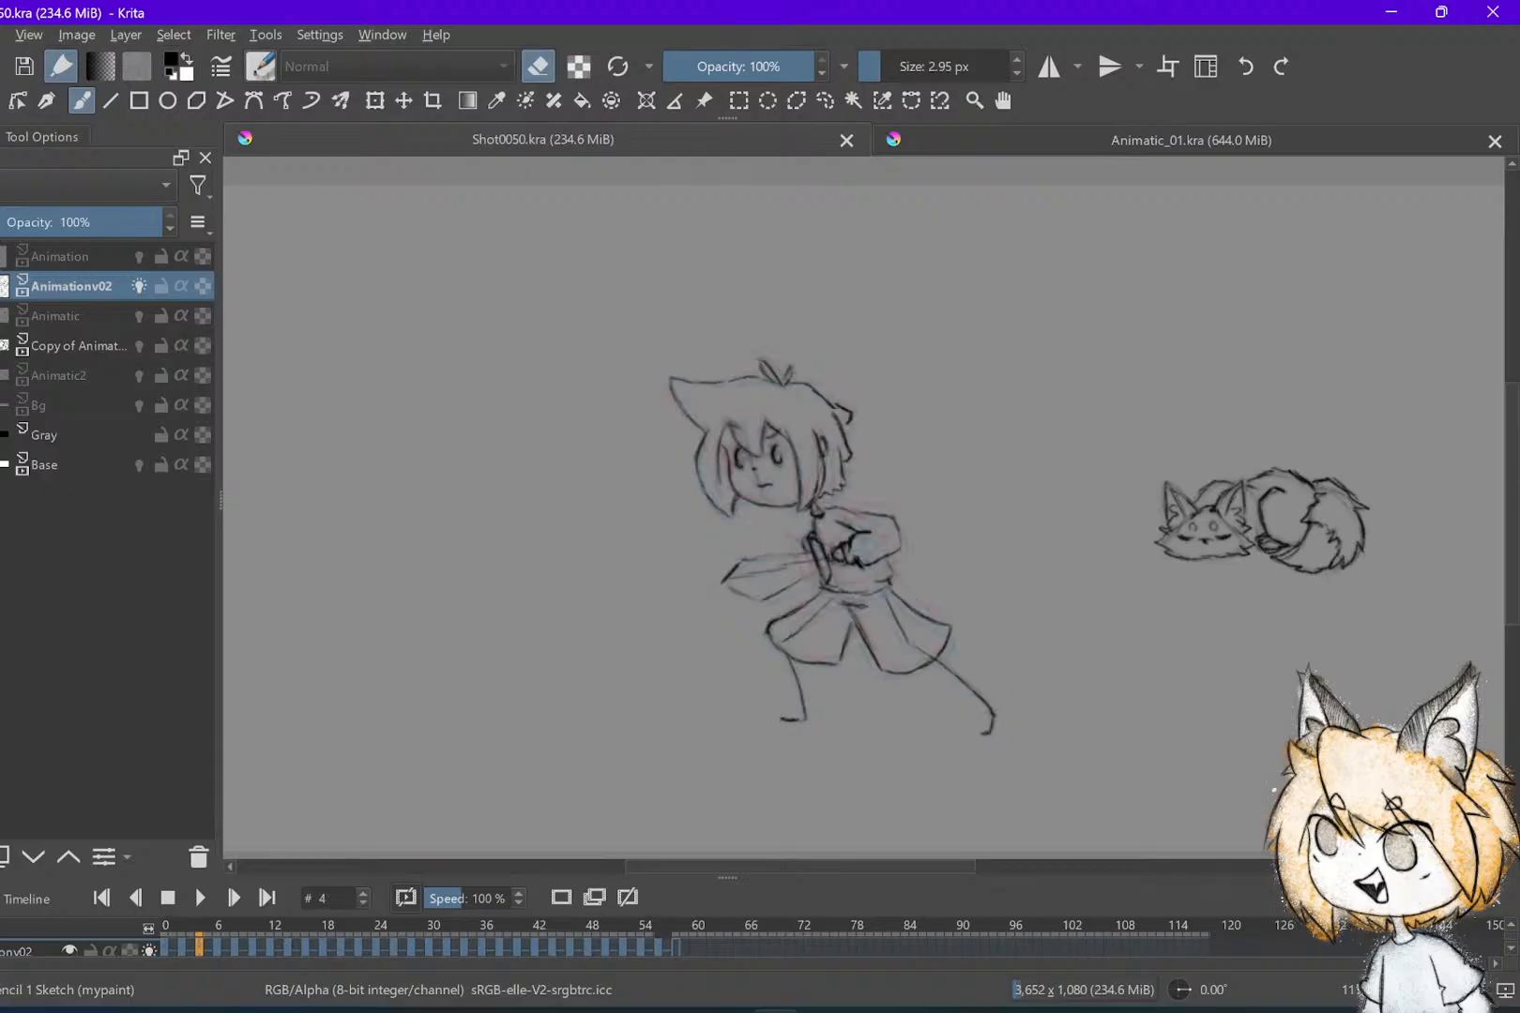
{"action": "key", "text": "."}
{"action": "key", "text": "."}
{"action": "key", "text": "."}
{"action": "key", "text": "."}
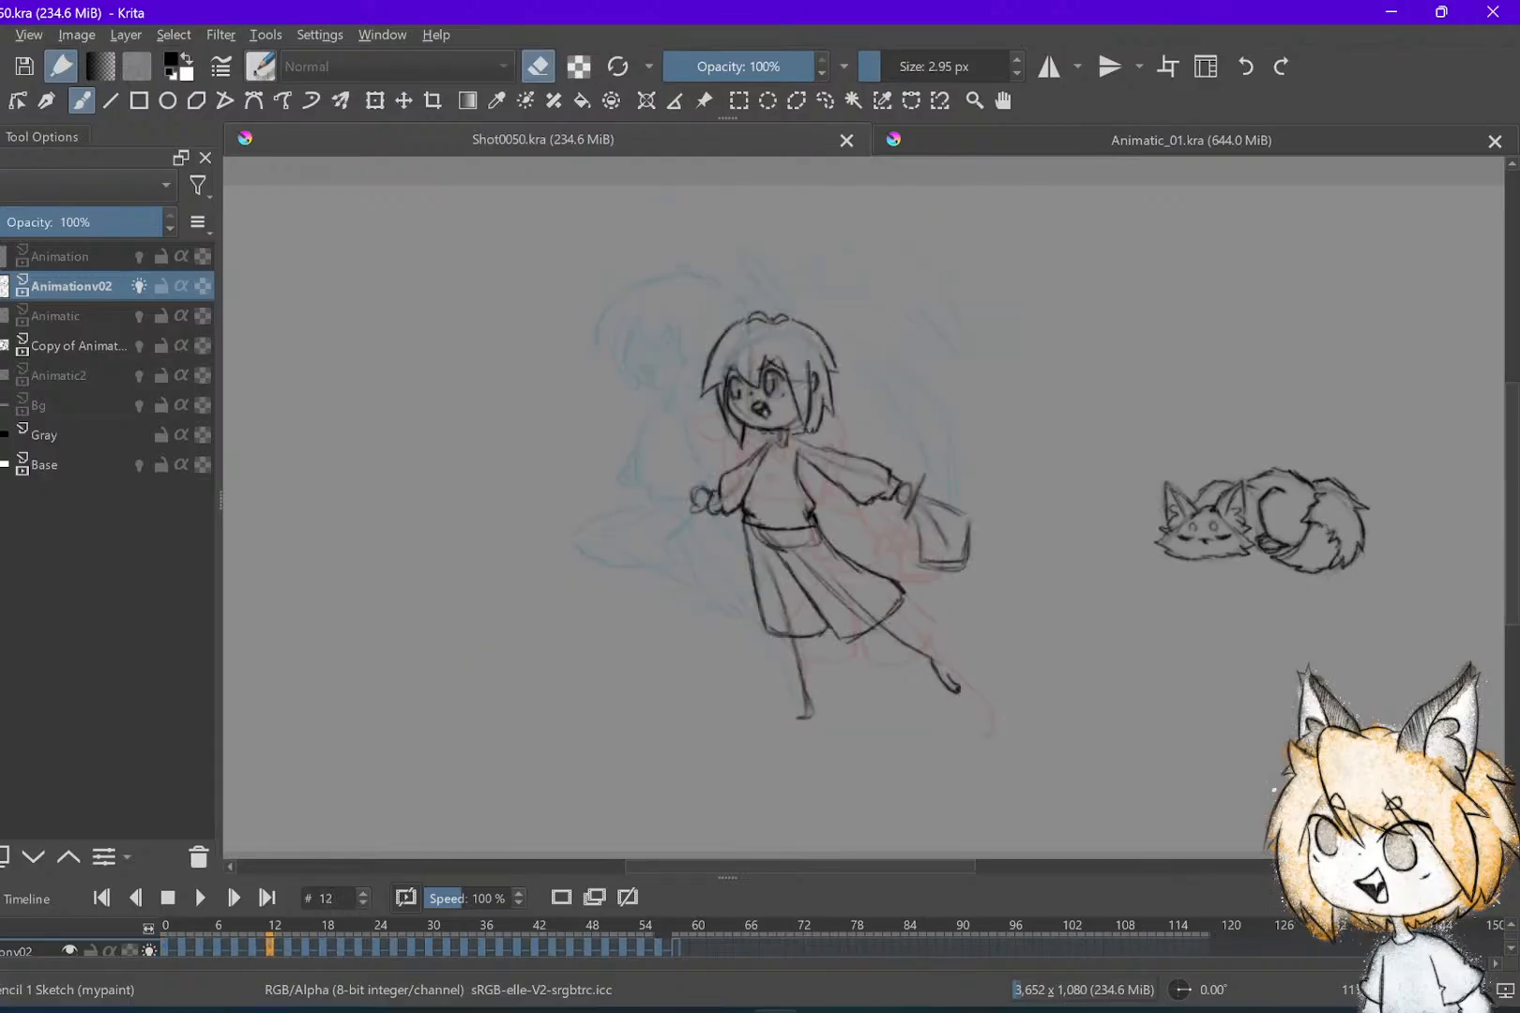
{"action": "key", "text": "."}
{"action": "key", "text": "."}
{"action": "key", "text": "."}
{"action": "key", "text": "."}
{"action": "key", "text": "."}
{"action": "key", "text": "."}
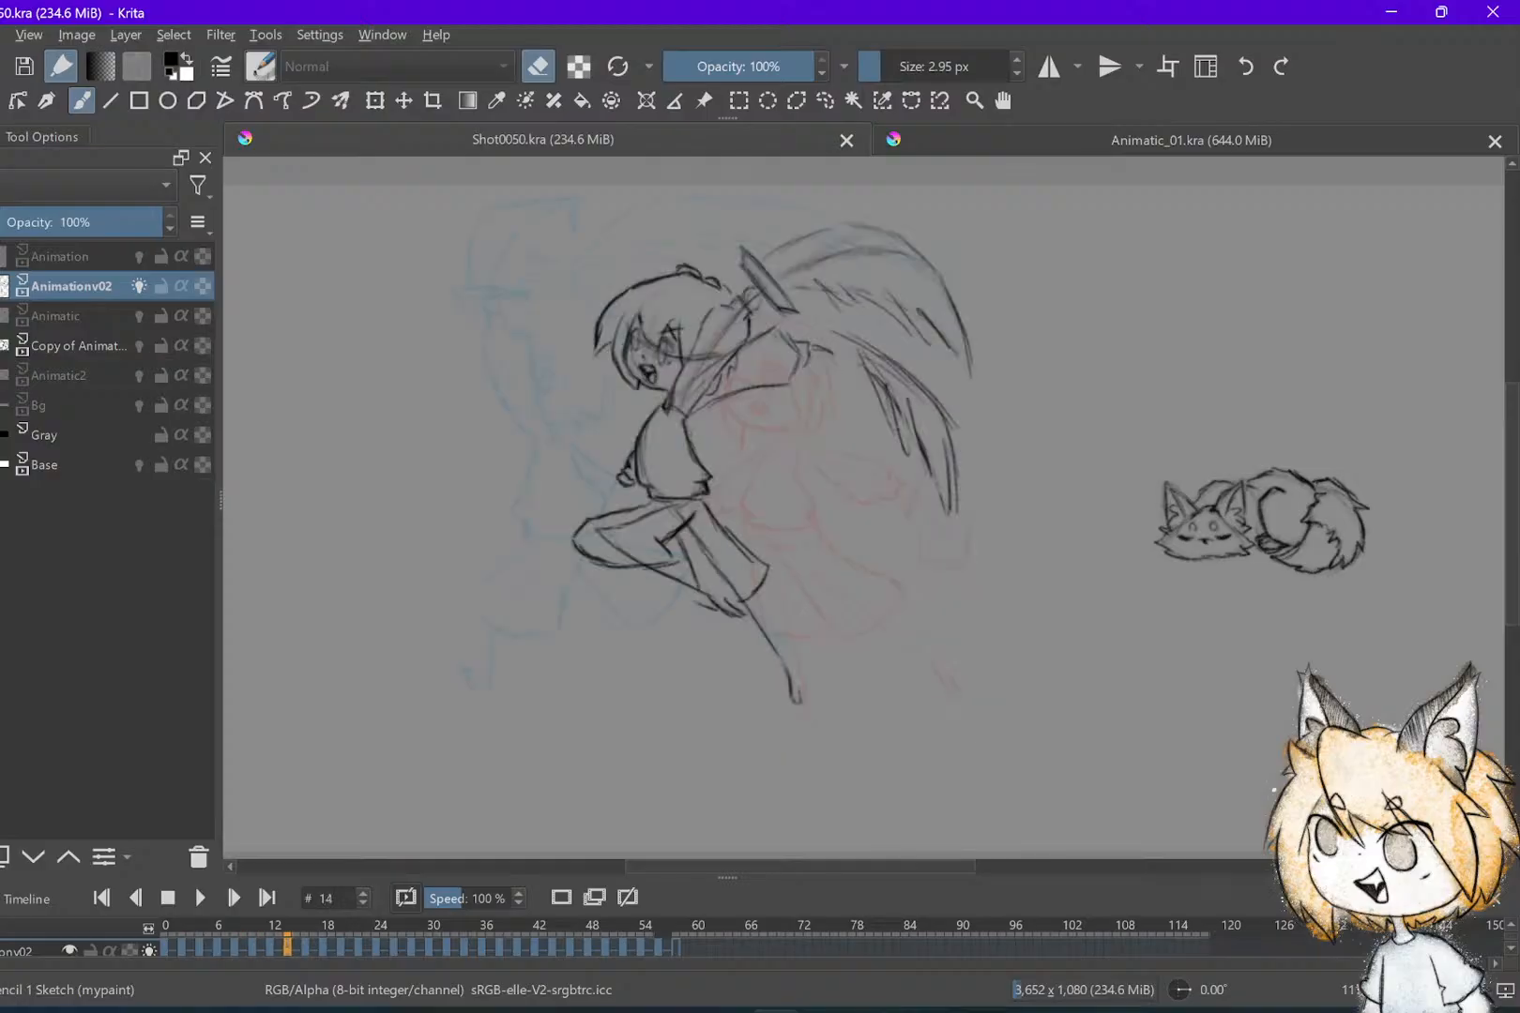
Play the animation from frame 14 to review the swing's timing, stop it, and go back to frame 56
{"action": "key", "text": "space"}
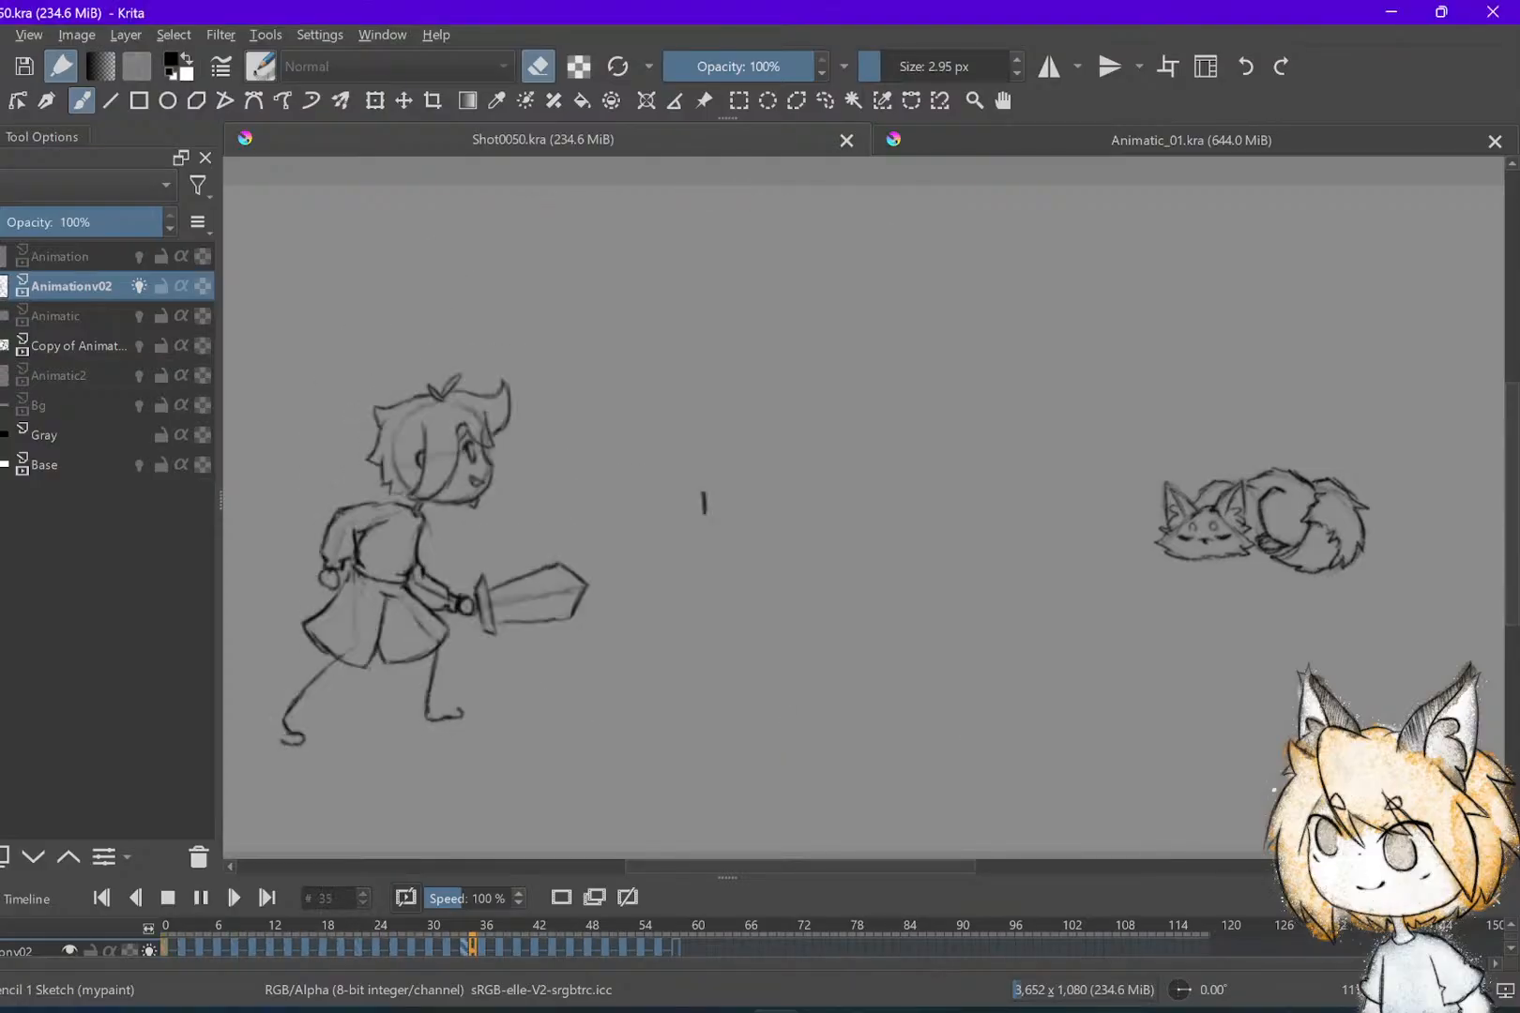
{"action": "key", "text": "space"}
{"action": "key", "text": "comma"}
{"action": "key", "text": "comma"}
{"action": "key", "text": "comma"}
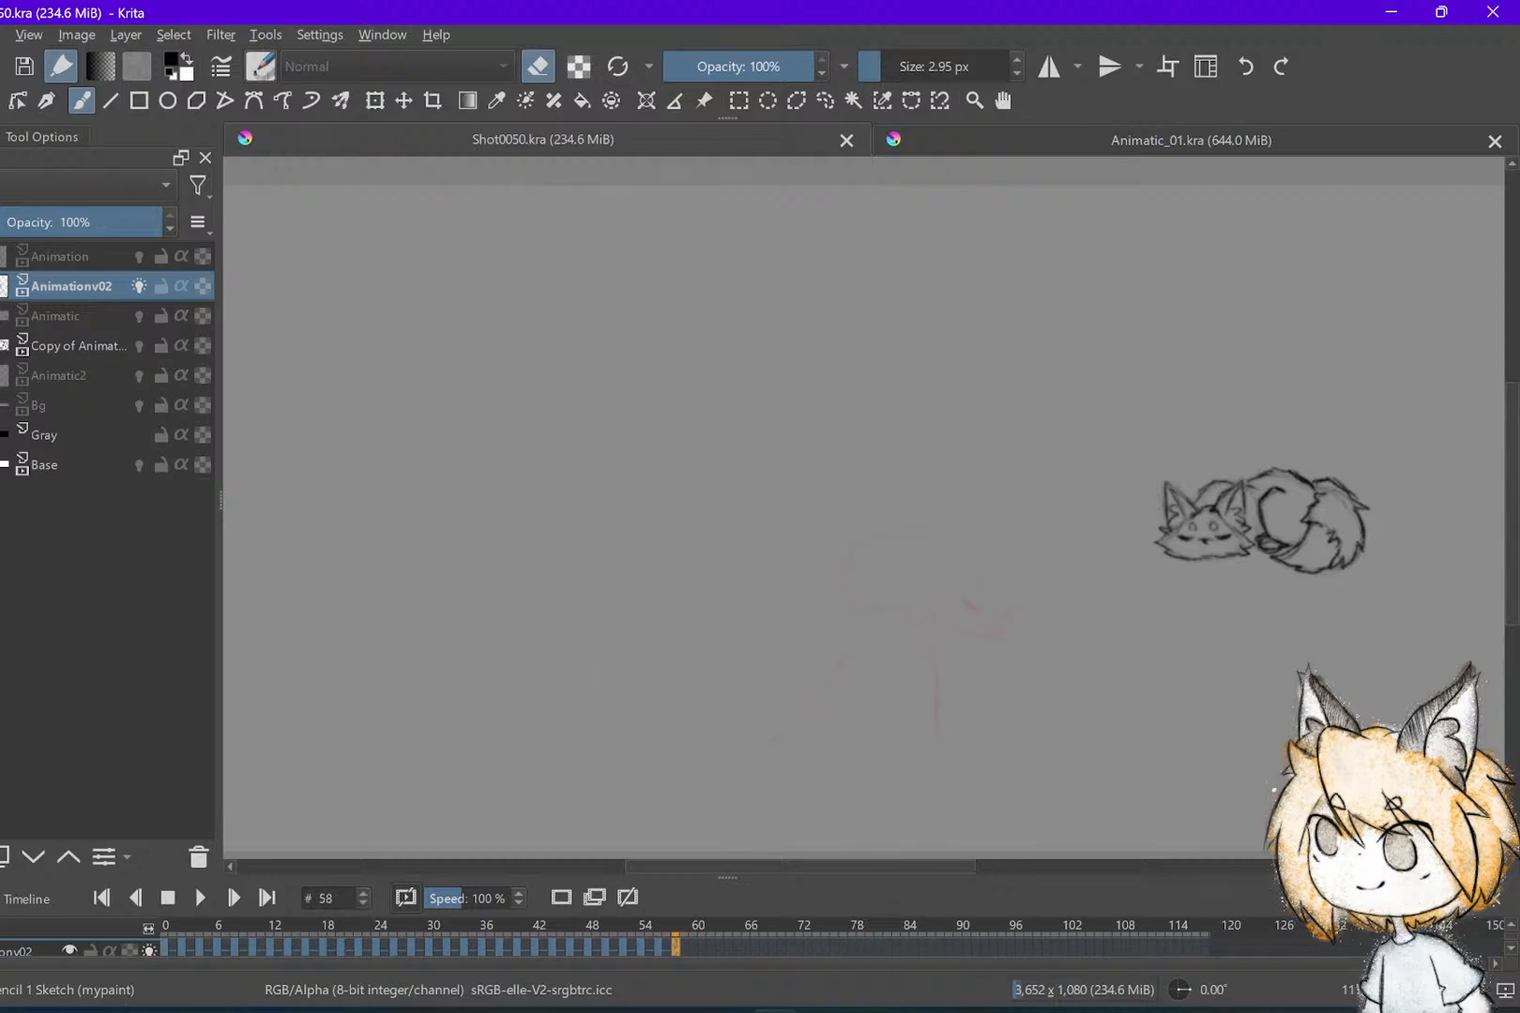
{"action": "key", "text": "period"}
{"action": "key", "text": "period"}
{"action": "key", "text": "comma"}
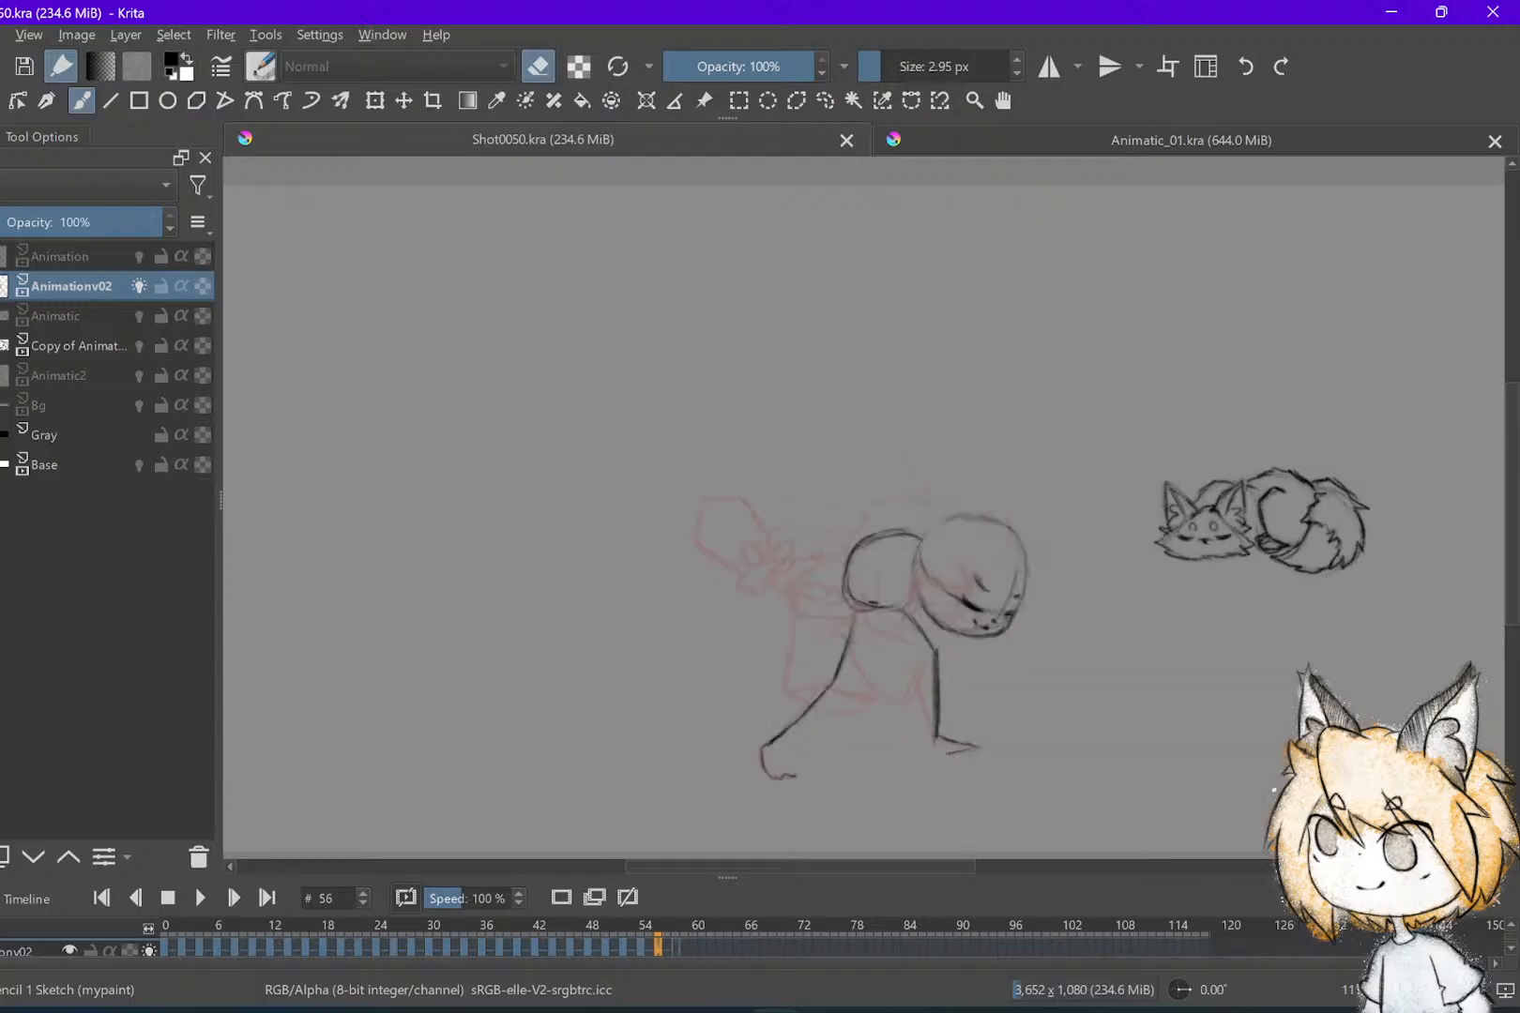
Compare the arm and body positions in frame 54 with the unfinished pose in frame 56 at closer range
{"action": "scroll", "coordinate": [1009, 717], "scroll_direction": "up", "scroll_amount": 4}
{"action": "key", "text": "comma"}
{"action": "scroll", "coordinate": [1009, 717], "scroll_direction": "down", "scroll_amount": 1}
{"action": "key", "text": "period"}
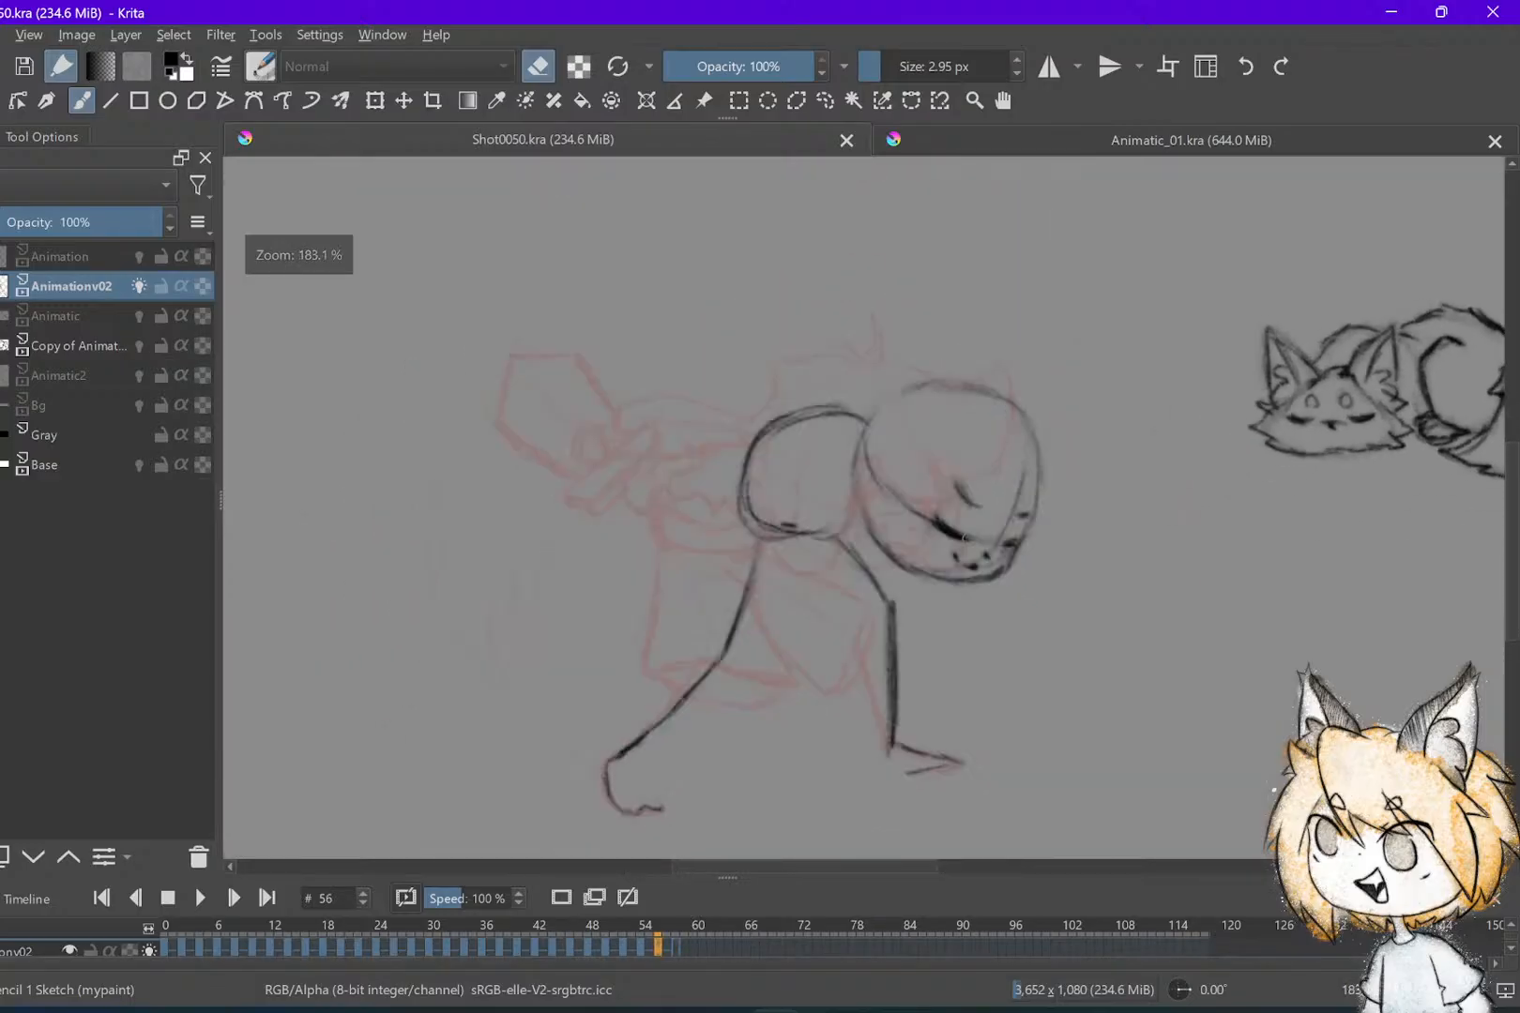
{"action": "scroll", "coordinate": [1008, 718], "scroll_direction": "down", "scroll_amount": 2}
{"action": "scroll", "coordinate": [959, 549], "scroll_direction": "up", "scroll_amount": 1}
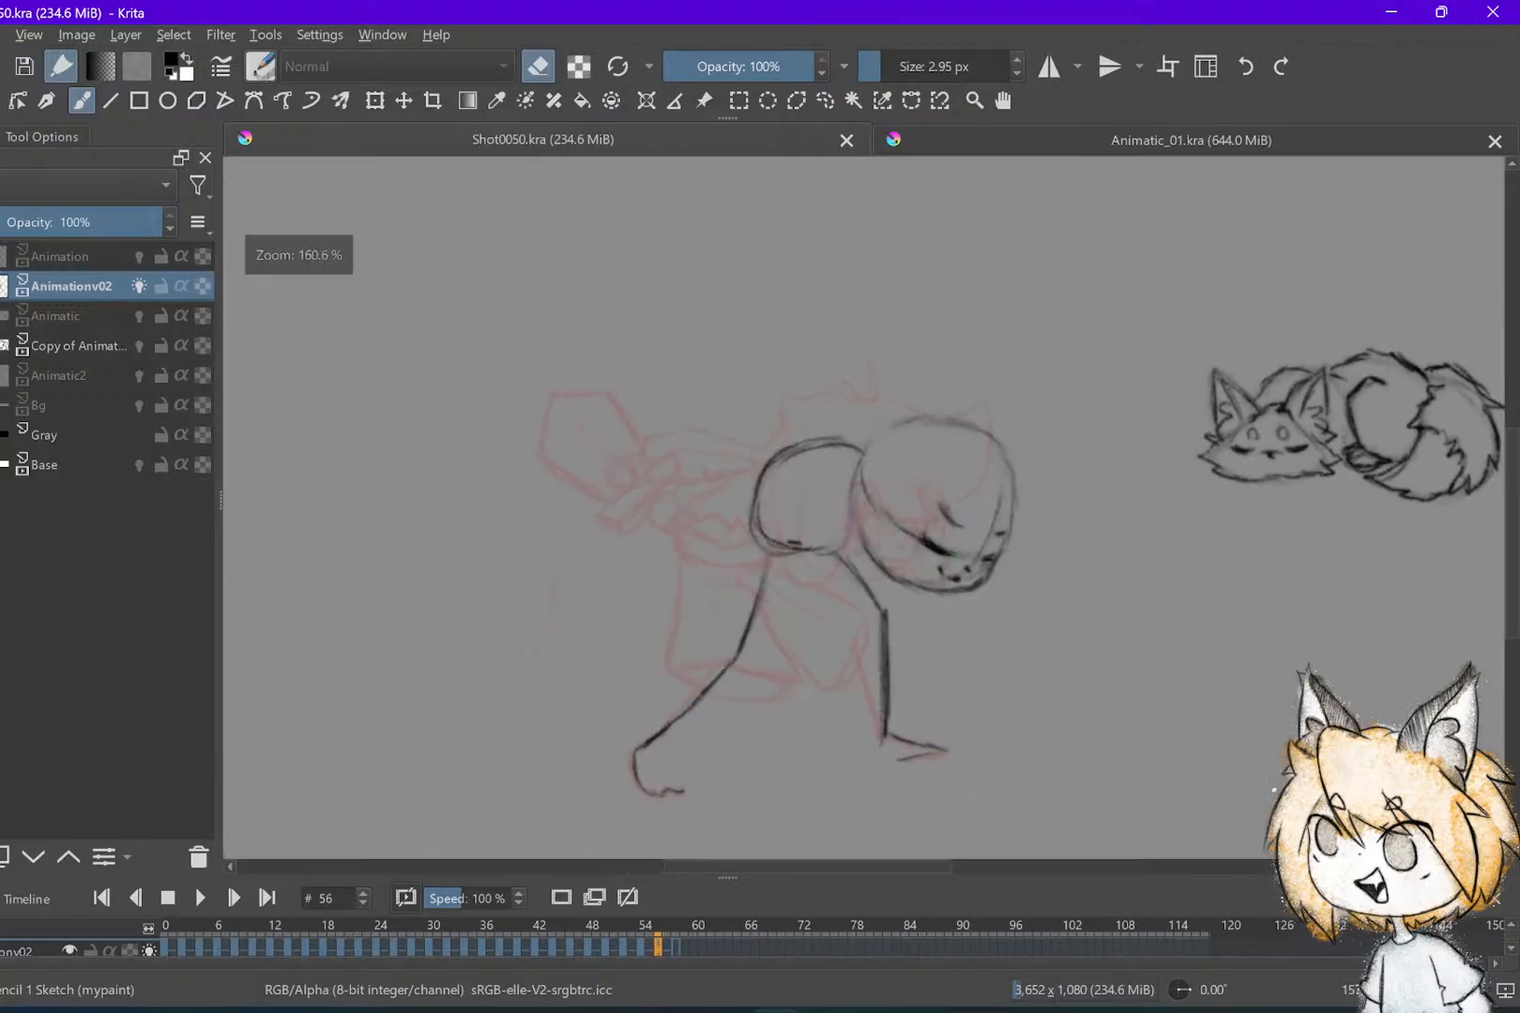
{"action": "left_click_drag", "start_coordinate": [950, 555], "coordinate": [935, 558]}
{"action": "key", "text": "comma"}
{"action": "key", "text": "period"}
{"action": "key", "text": "space"}
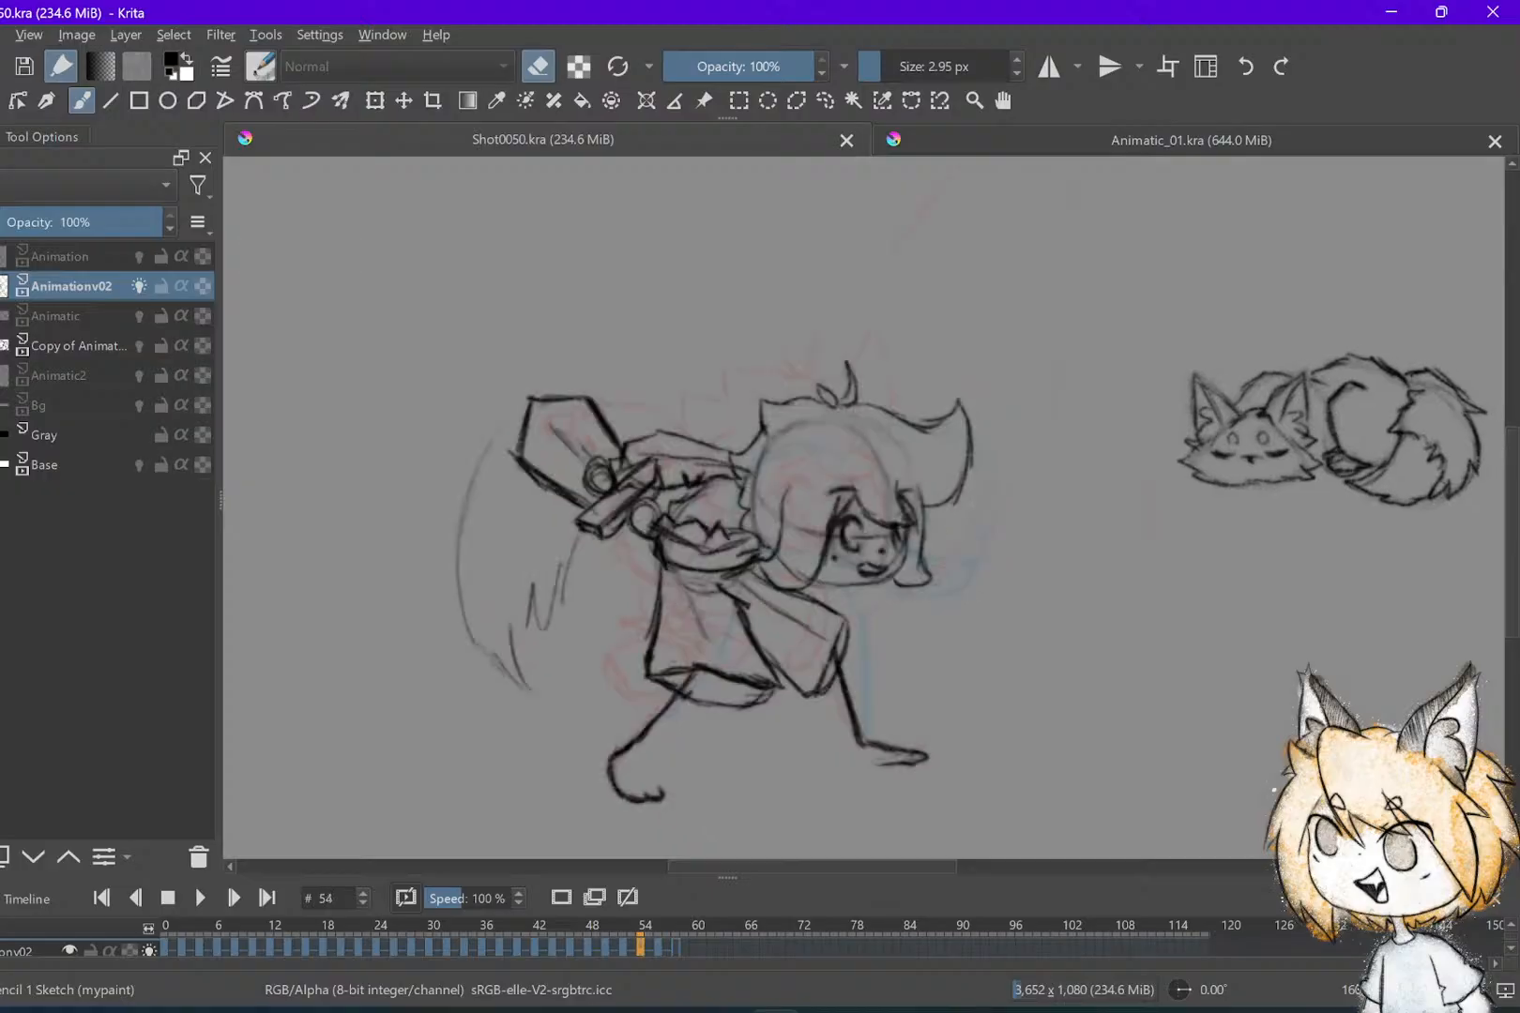
{"action": "key", "text": "period"}
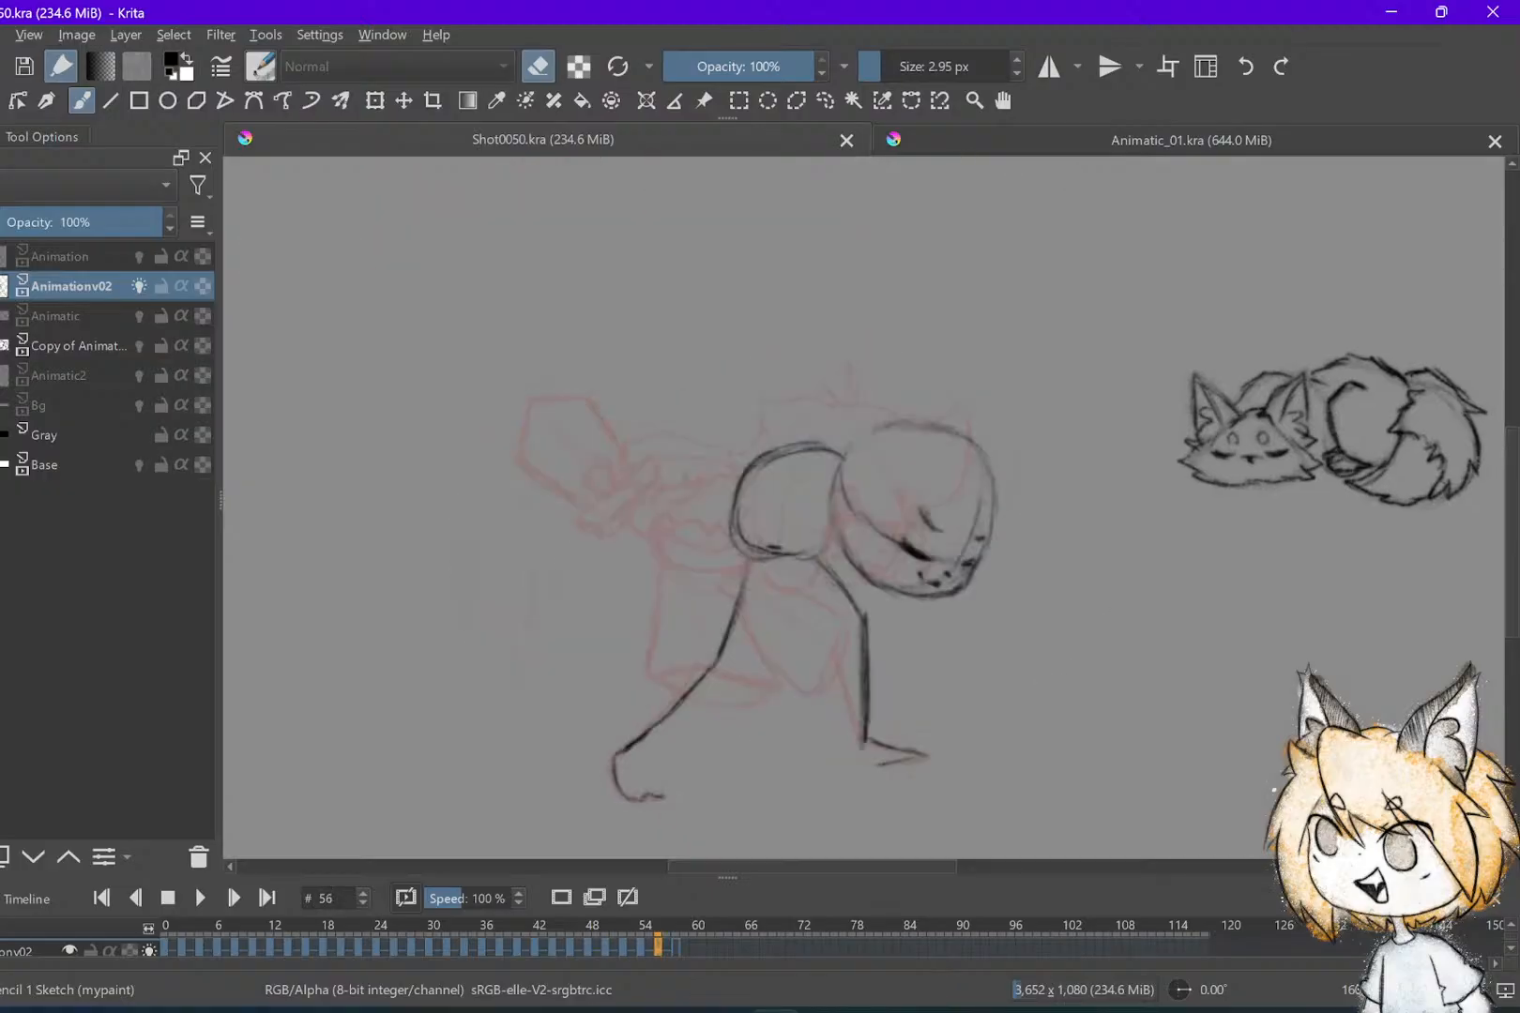
Draw an arm line running from the torso out behind the back in frame 56 and compare it with earlier frames
{"action": "key", "text": "e"}
{"action": "left_click_drag", "start_coordinate": [759, 493], "coordinate": [809, 502]}
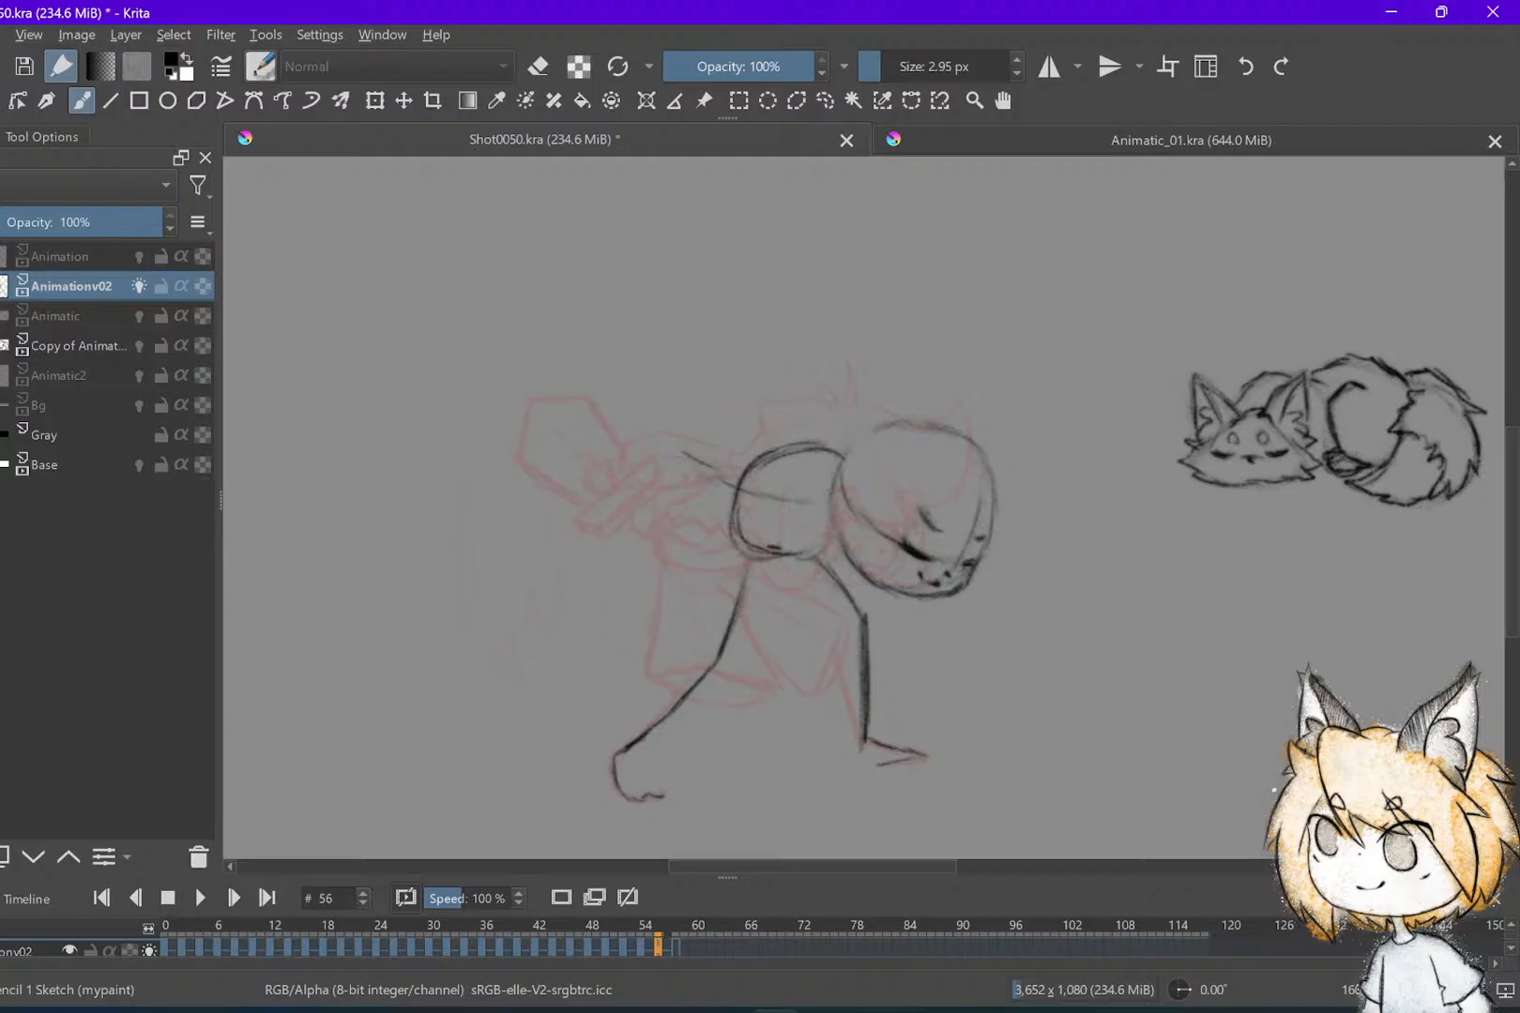
{"action": "key", "text": "comma"}
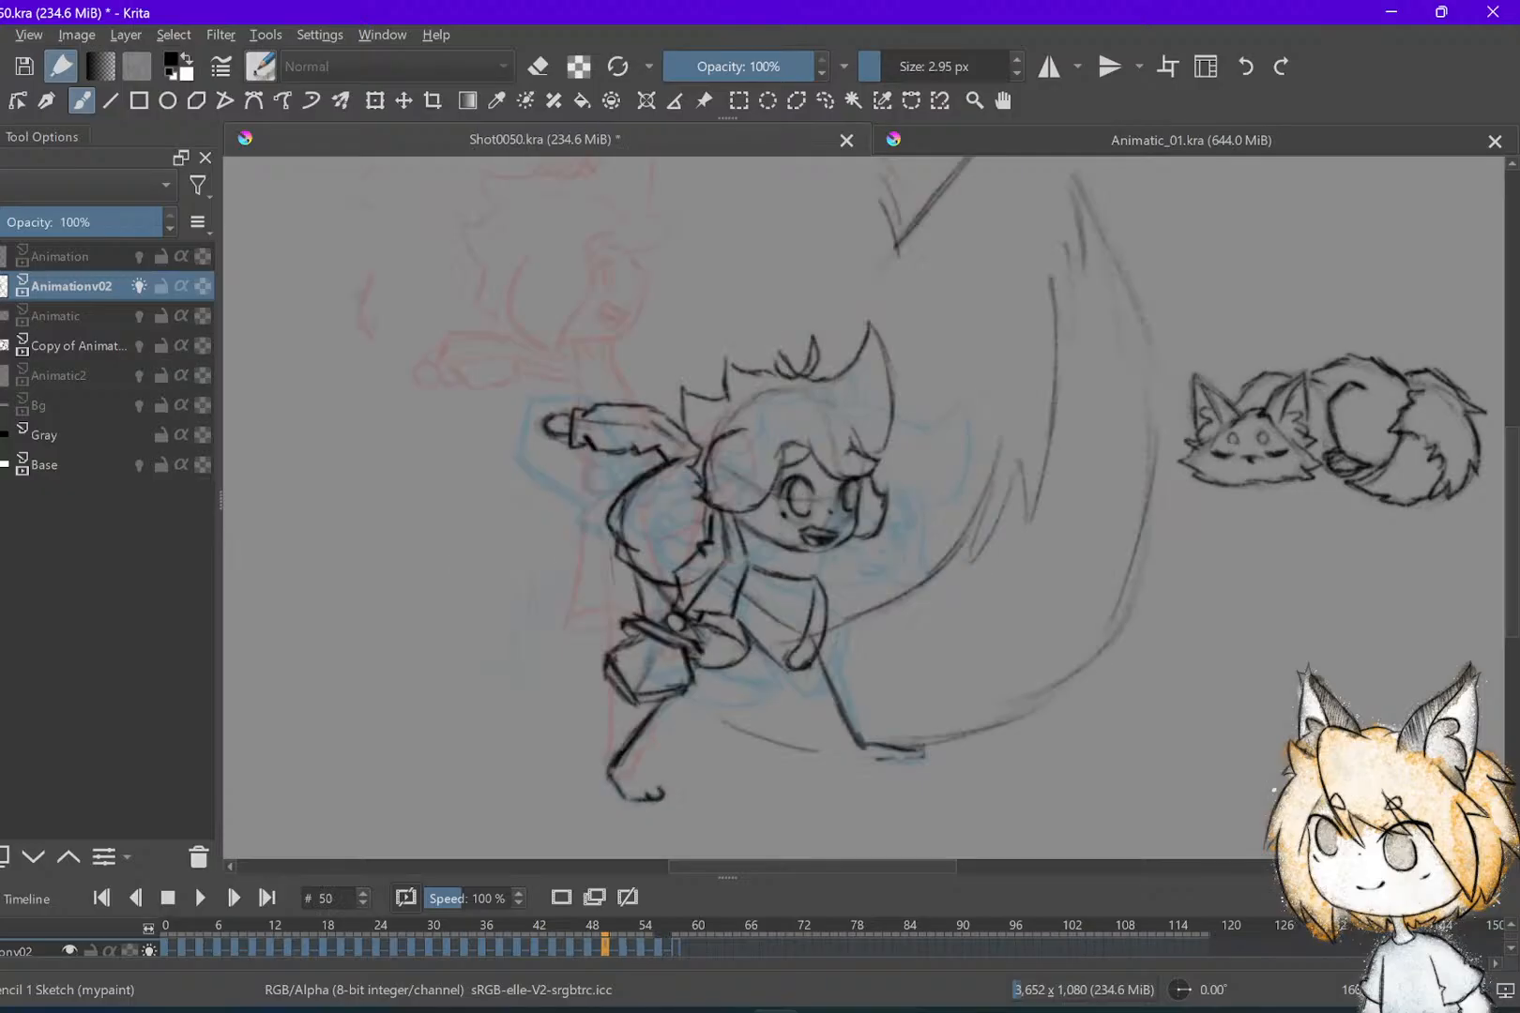
{"action": "key", "text": "comma"}
{"action": "key", "text": "period"}
{"action": "key", "text": "period"}
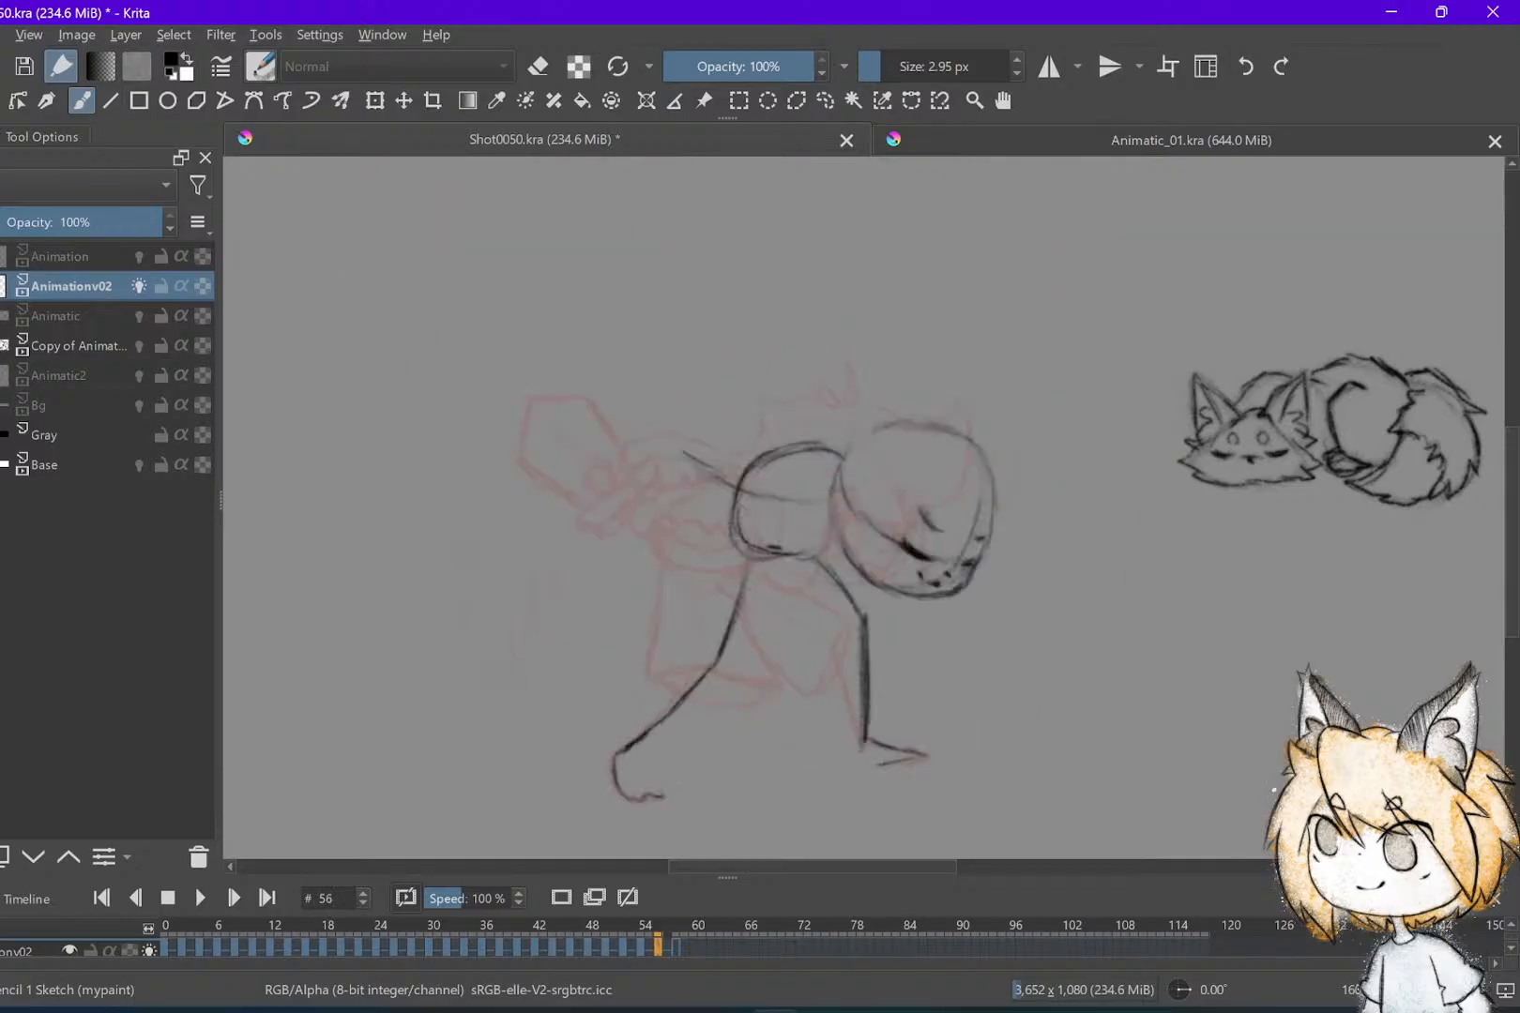
Sketch a small circle for the hand at the outer end of the arm line in frame 56, checking it against preceding frames
{"action": "mouse_move", "coordinate": [683, 444]}
{"action": "left_mouse_down"}
{"action": "mouse_move", "coordinate": [700, 478]}
{"action": "mouse_move", "coordinate": [681, 475]}
{"action": "left_mouse_up"}
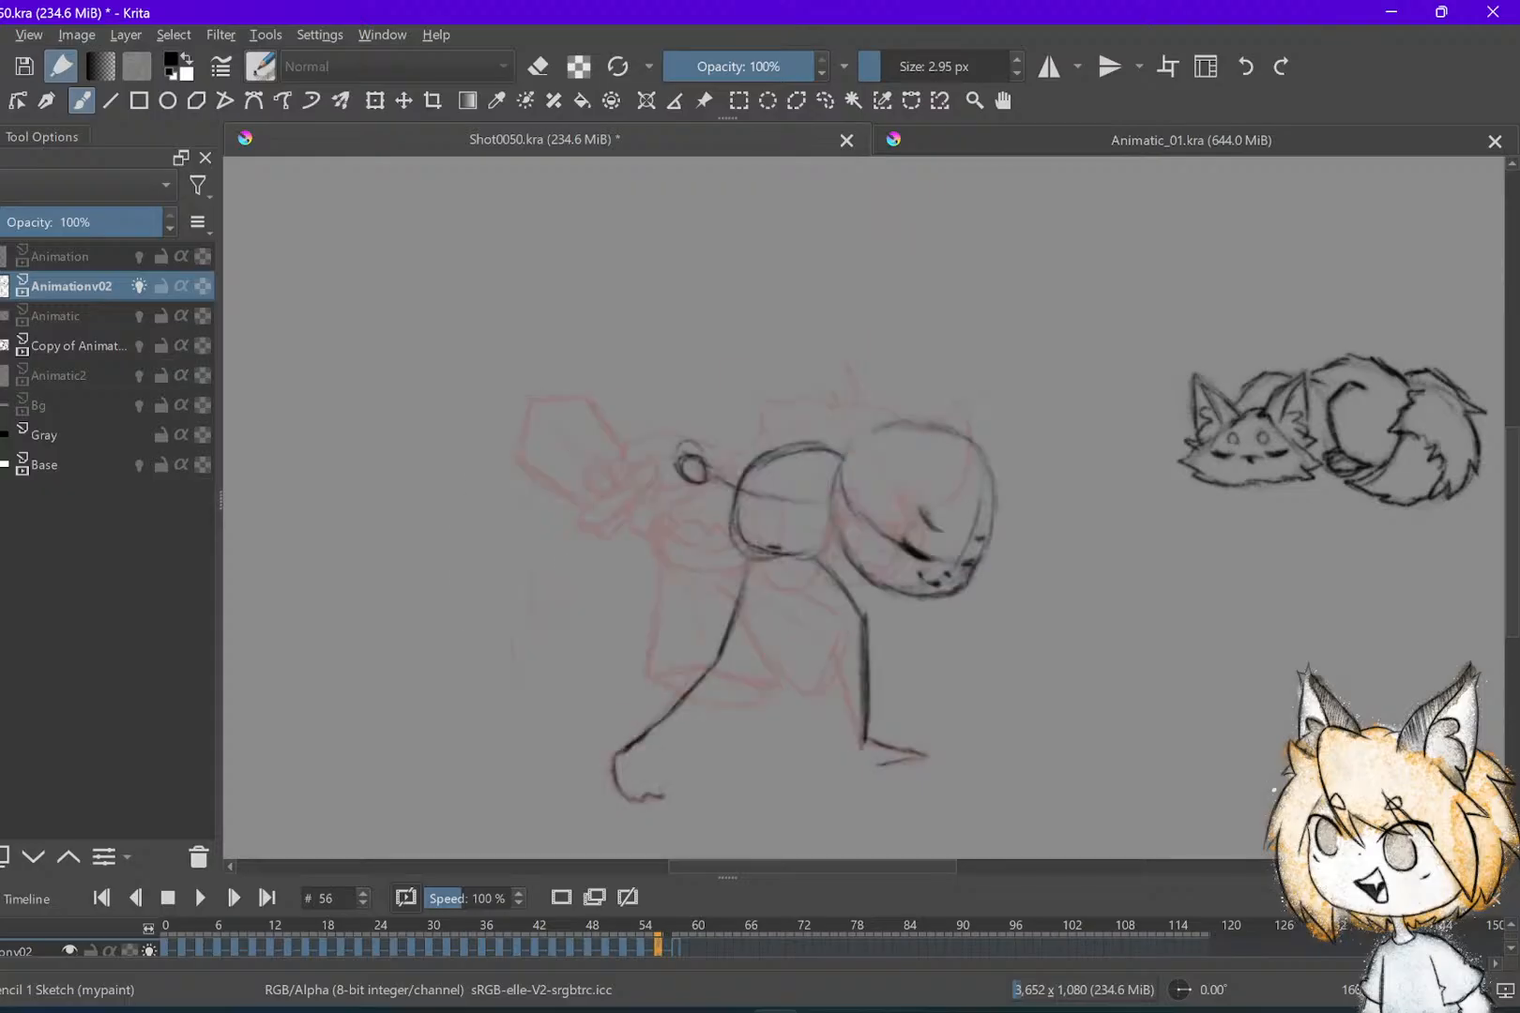
{"action": "key", "text": "comma"}
{"action": "key", "text": "period"}
{"action": "key", "text": "comma"}
{"action": "key", "text": "comma"}
{"action": "key", "text": "period"}
{"action": "key", "text": "period"}
{"action": "left_click_drag", "start_coordinate": [796, 432], "coordinate": [827, 512]}
{"action": "key", "text": "comma"}
{"action": "key", "text": "comma"}
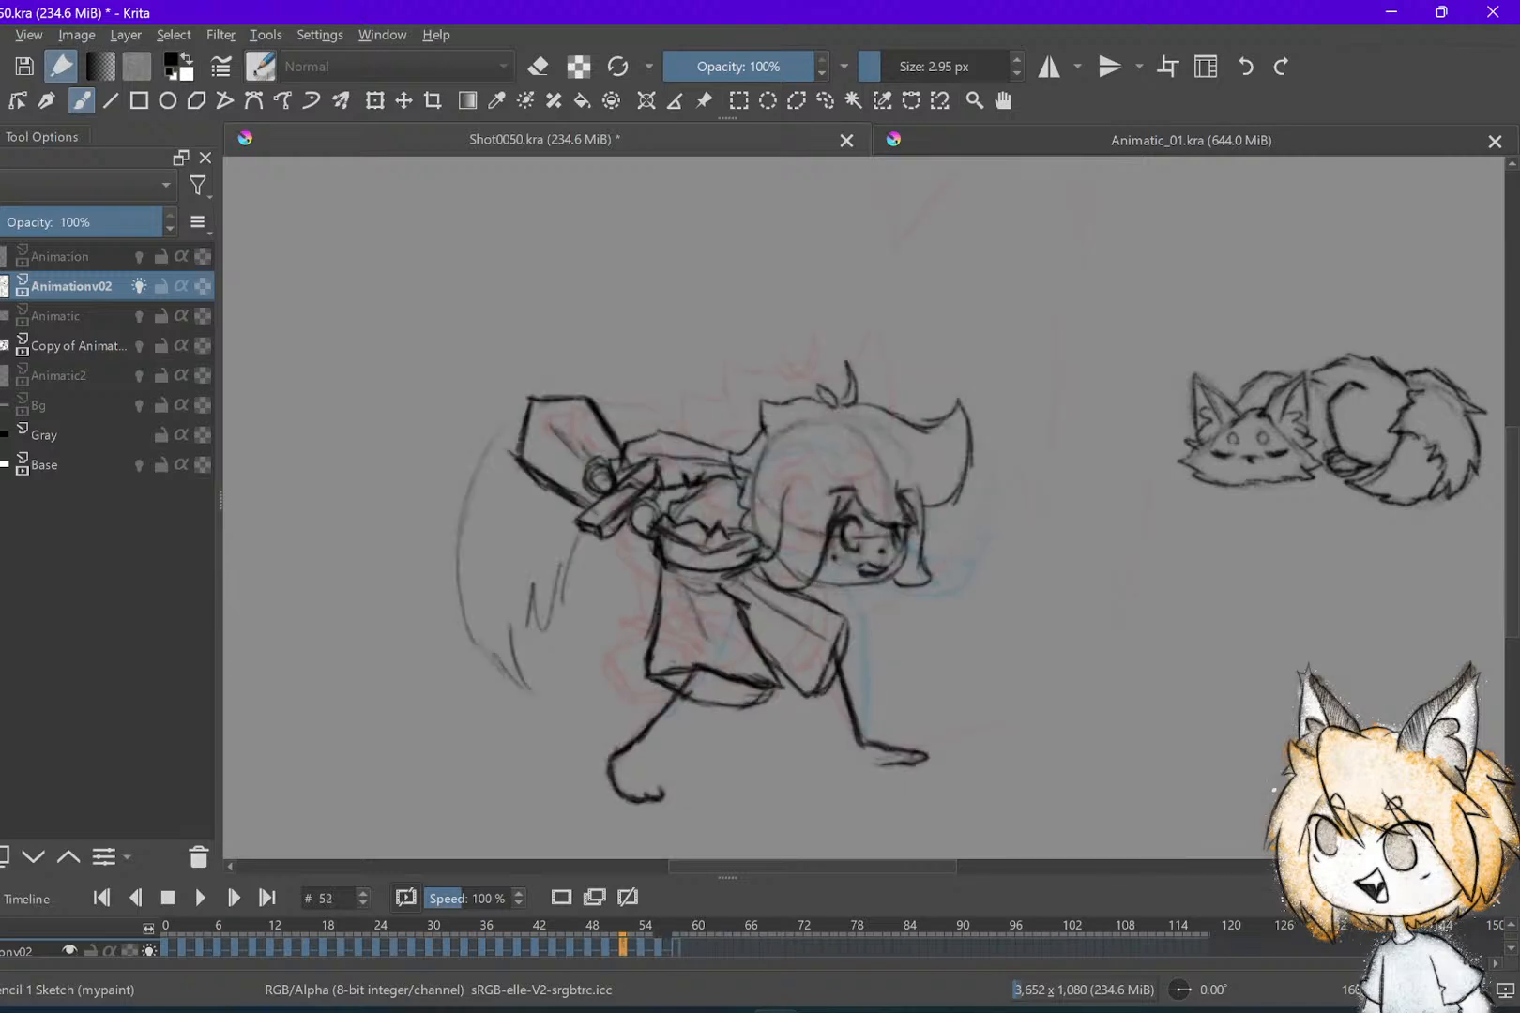
{"action": "key", "text": "period"}
{"action": "key", "text": "period"}
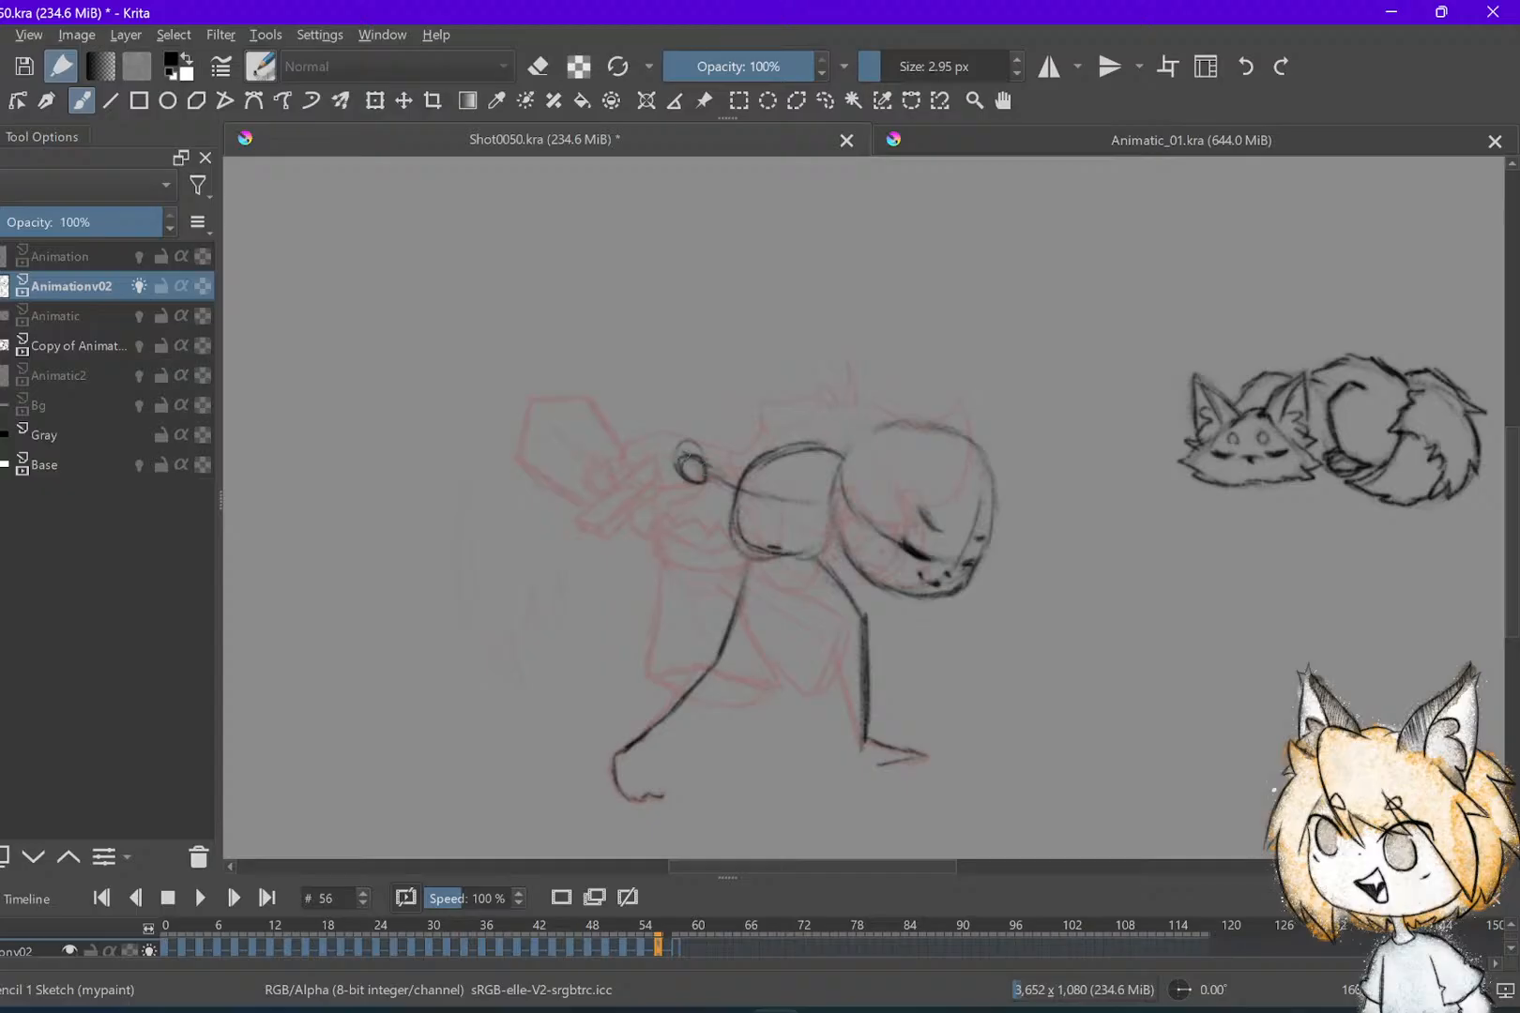
Select the hand circle in frame 56, move it slightly lower, deselect it, and return to the brush
{"action": "key", "text": "ctrl+r"}
{"action": "mouse_move", "coordinate": [647, 427]}
{"action": "left_mouse_down"}
{"action": "mouse_move", "coordinate": [715, 498]}
{"action": "mouse_move", "coordinate": [688, 481]}
{"action": "left_mouse_up"}
{"action": "key", "text": "t"}
{"action": "key", "text": "ctrl+shift+a"}
{"action": "key", "text": "e"}
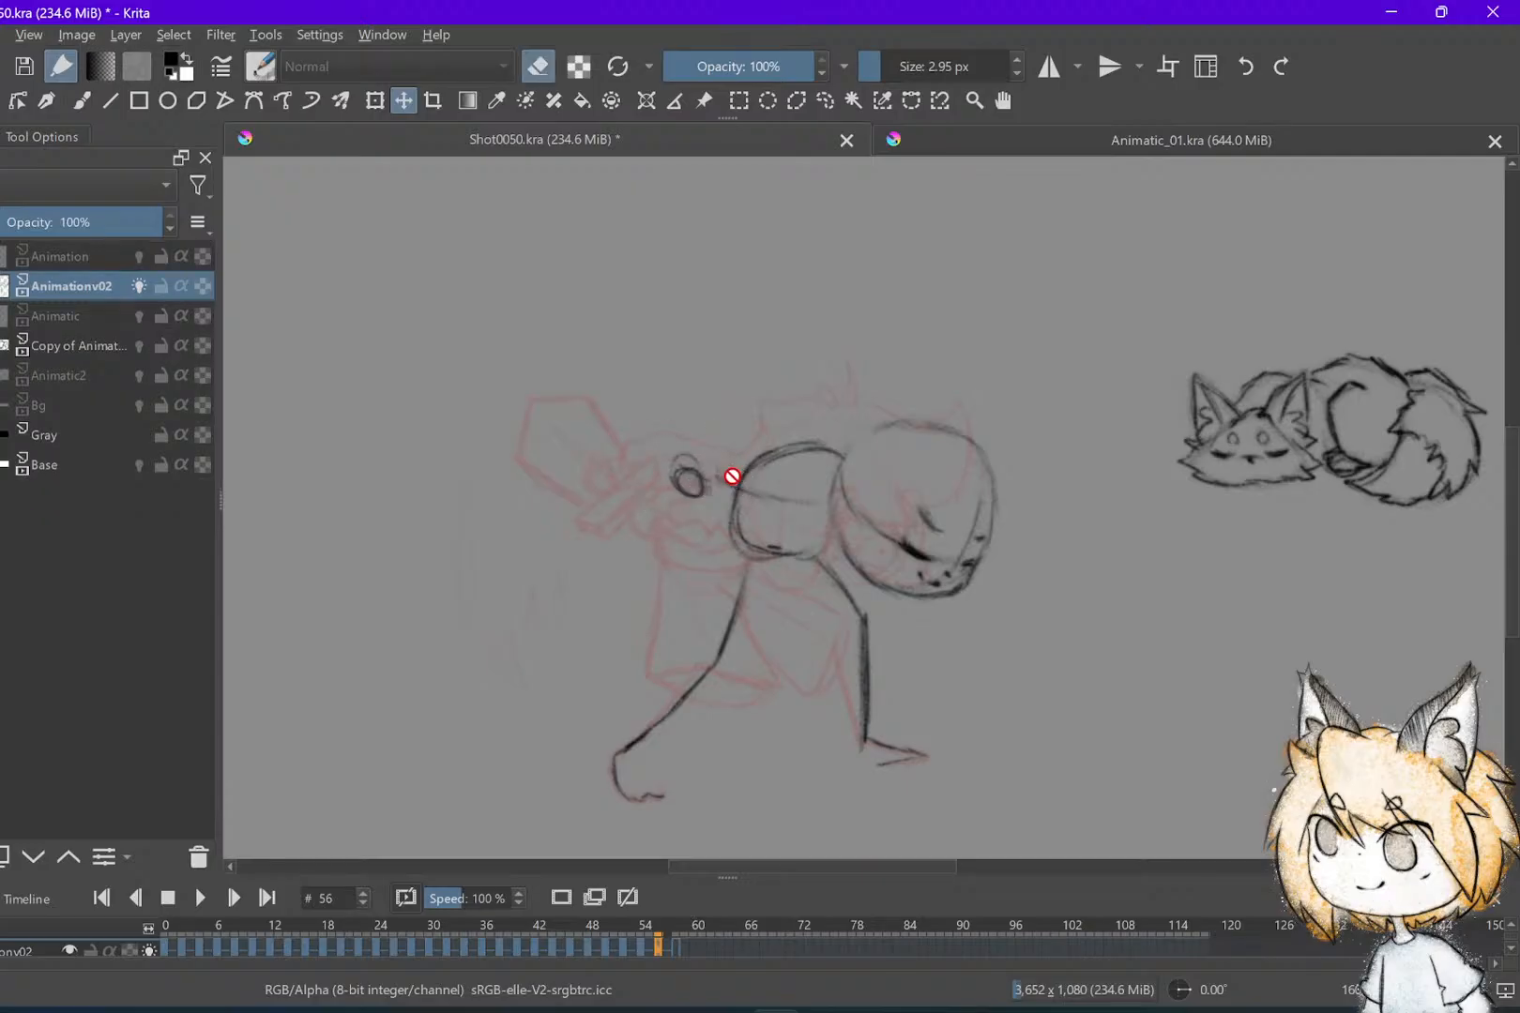
{"action": "key", "text": "b"}
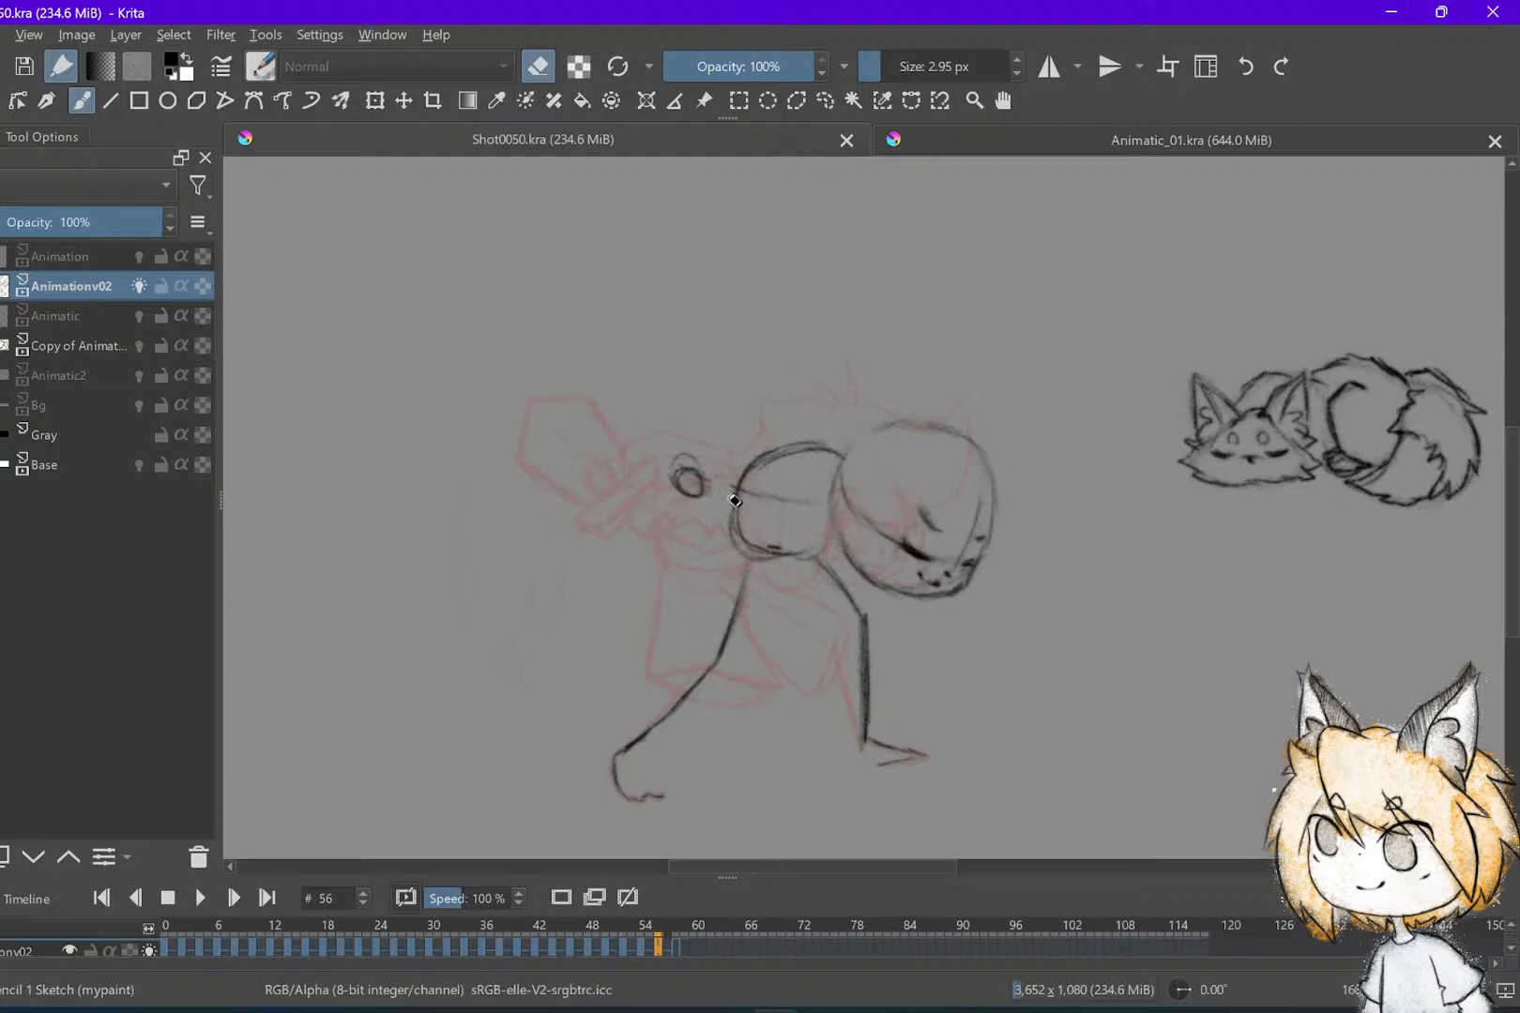
Erase the old arm line inside the torso in frame 56 and redraw it from the moved hand to the shoulder
{"action": "key", "text": "e"}
{"action": "key", "text": "e"}
{"action": "mouse_move", "coordinate": [737, 489]}
{"action": "left_mouse_down"}
{"action": "mouse_move", "coordinate": [755, 513]}
{"action": "mouse_move", "coordinate": [795, 513]}
{"action": "left_mouse_up"}
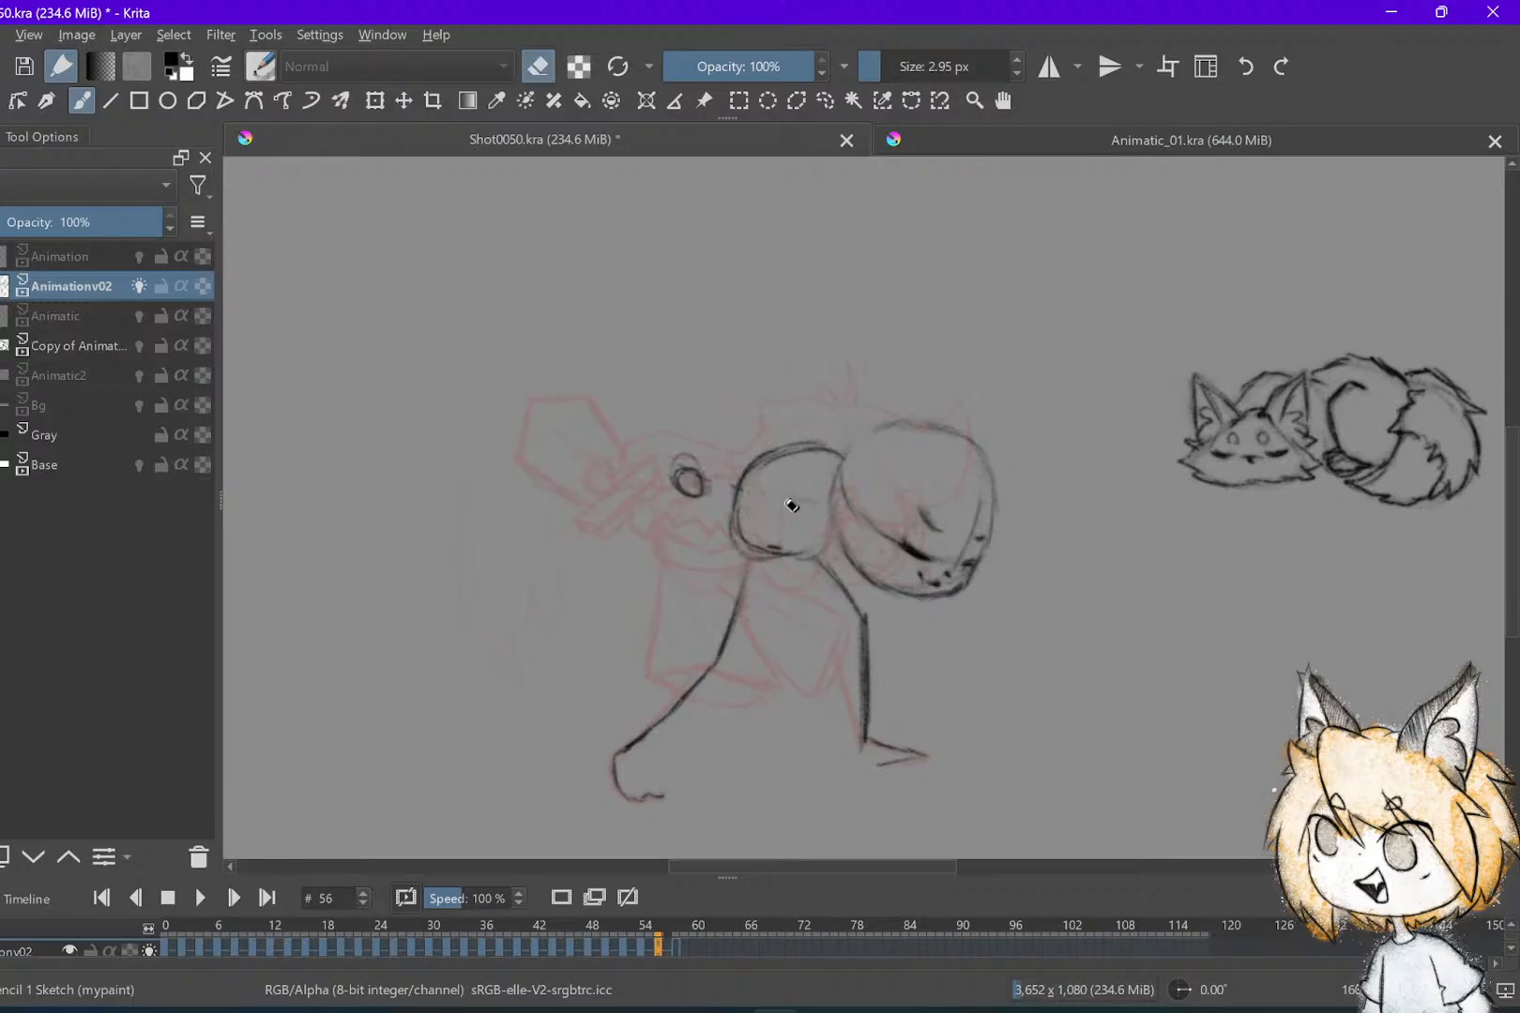
{"action": "key", "text": "e"}
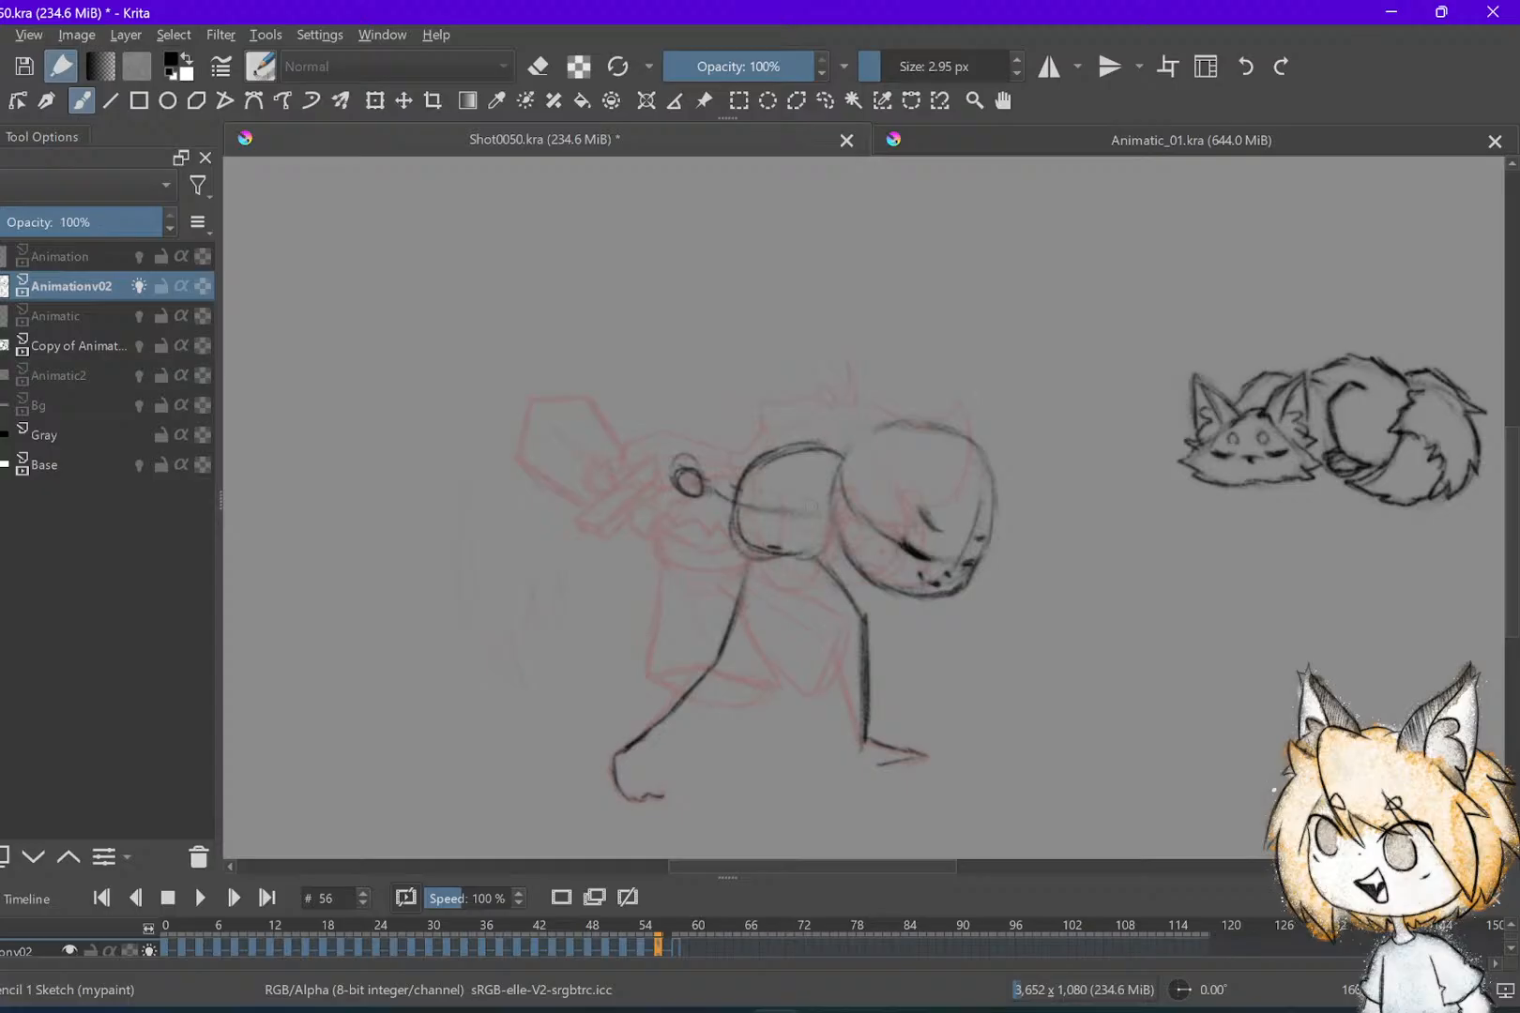
{"action": "left_click_drag", "start_coordinate": [811, 506], "coordinate": [826, 506]}
Flip between frame 56 and its neighbours to examine how the arm and hand follow the swing
{"action": "key", "text": "Left"}
{"action": "key", "text": "Right"}
{"action": "key", "text": "Left"}
{"action": "key", "text": "Right"}
{"action": "key", "text": "Right"}
{"action": "key", "text": "Left"}
{"action": "key", "text": "Left"}
{"action": "key", "text": "Left"}
{"action": "key", "text": "Right"}
{"action": "key", "text": "Right"}
{"action": "key", "text": "Left"}
{"action": "key", "text": "Left"}
{"action": "key", "text": "Right"}
{"action": "key", "text": "Right"}
{"action": "key", "text": "Left"}
Erase the small circle overlapping the sword blade in frame 54 and check it against the adjacent frames
{"action": "key", "text": "e"}
{"action": "mouse_move", "coordinate": [616, 463]}
{"action": "left_mouse_down"}
{"action": "mouse_move", "coordinate": [604, 499]}
{"action": "mouse_move", "coordinate": [598, 468]}
{"action": "left_mouse_up"}
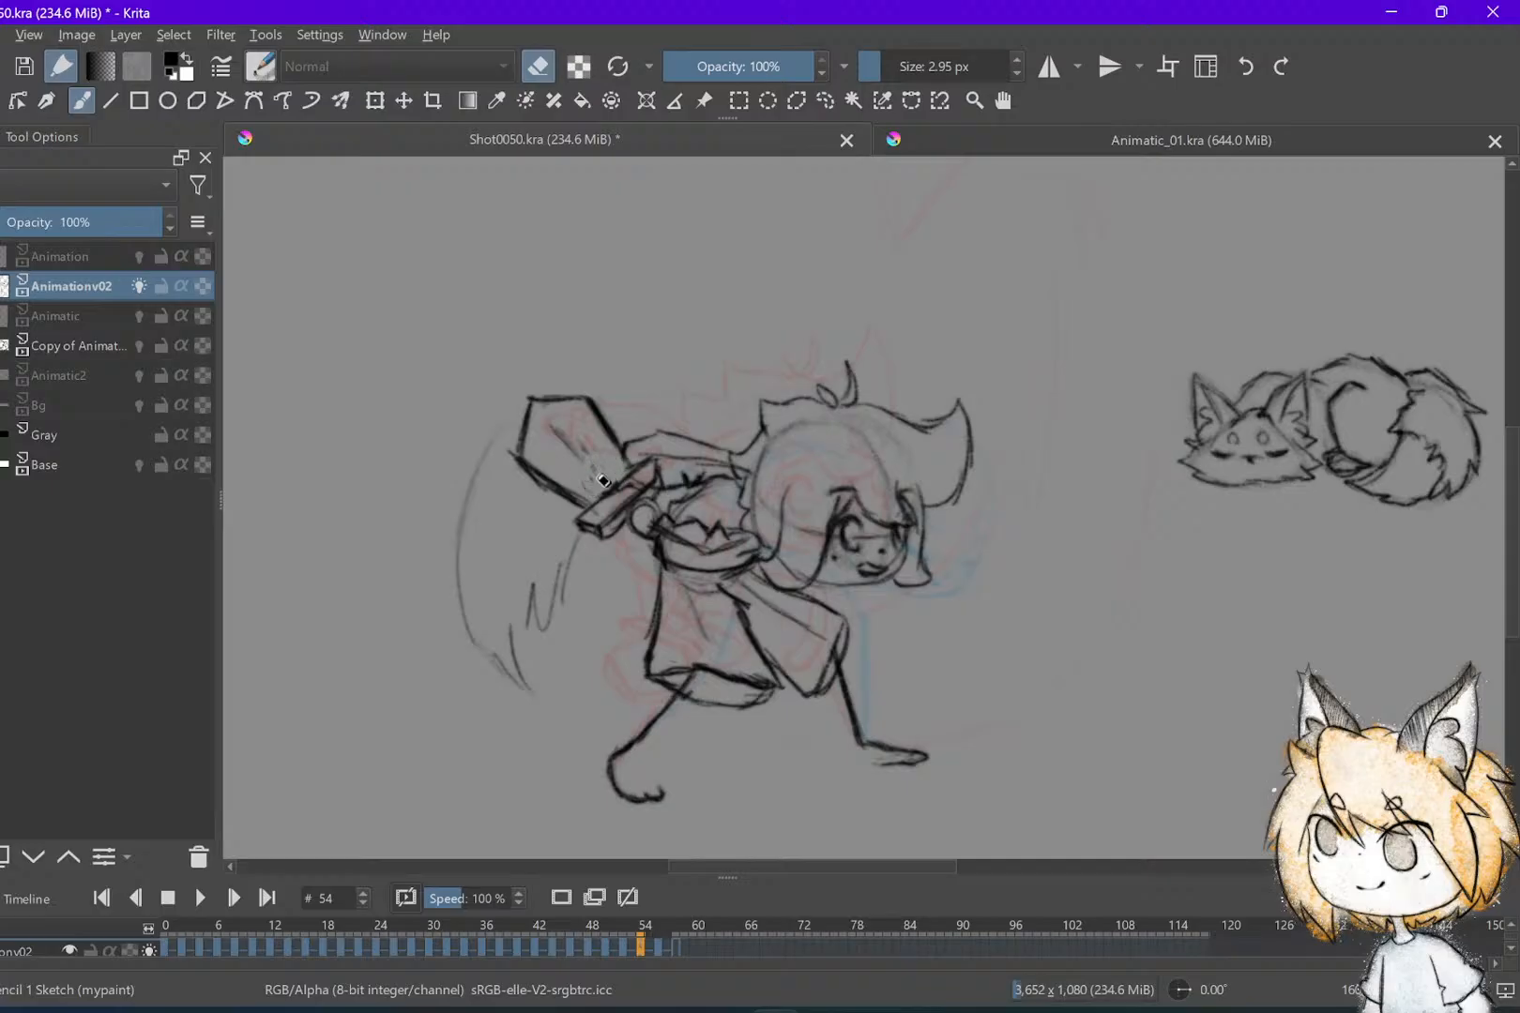
{"action": "key", "text": "Right"}
{"action": "key", "text": "Left"}
{"action": "key", "text": "Left"}
{"action": "key", "text": "Right"}
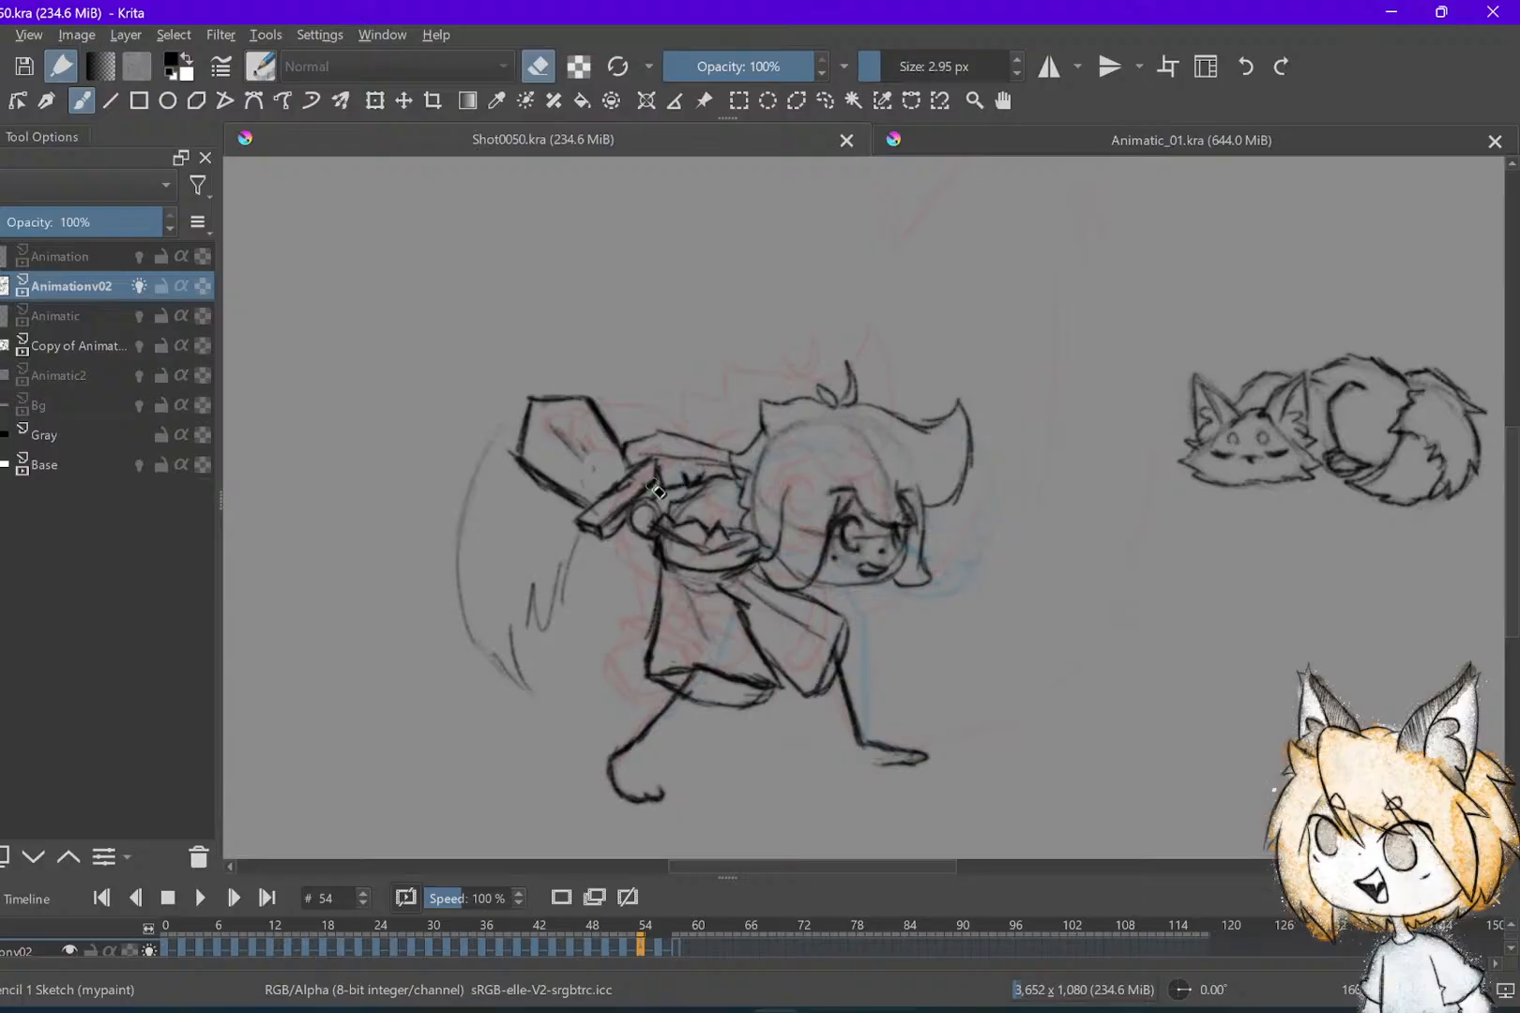
Flip repeatedly through the frames around 52 and 54 in a wider view to examine the sword swing's motion
{"action": "scroll", "coordinate": [895, 594], "scroll_direction": "down", "scroll_amount": 3}
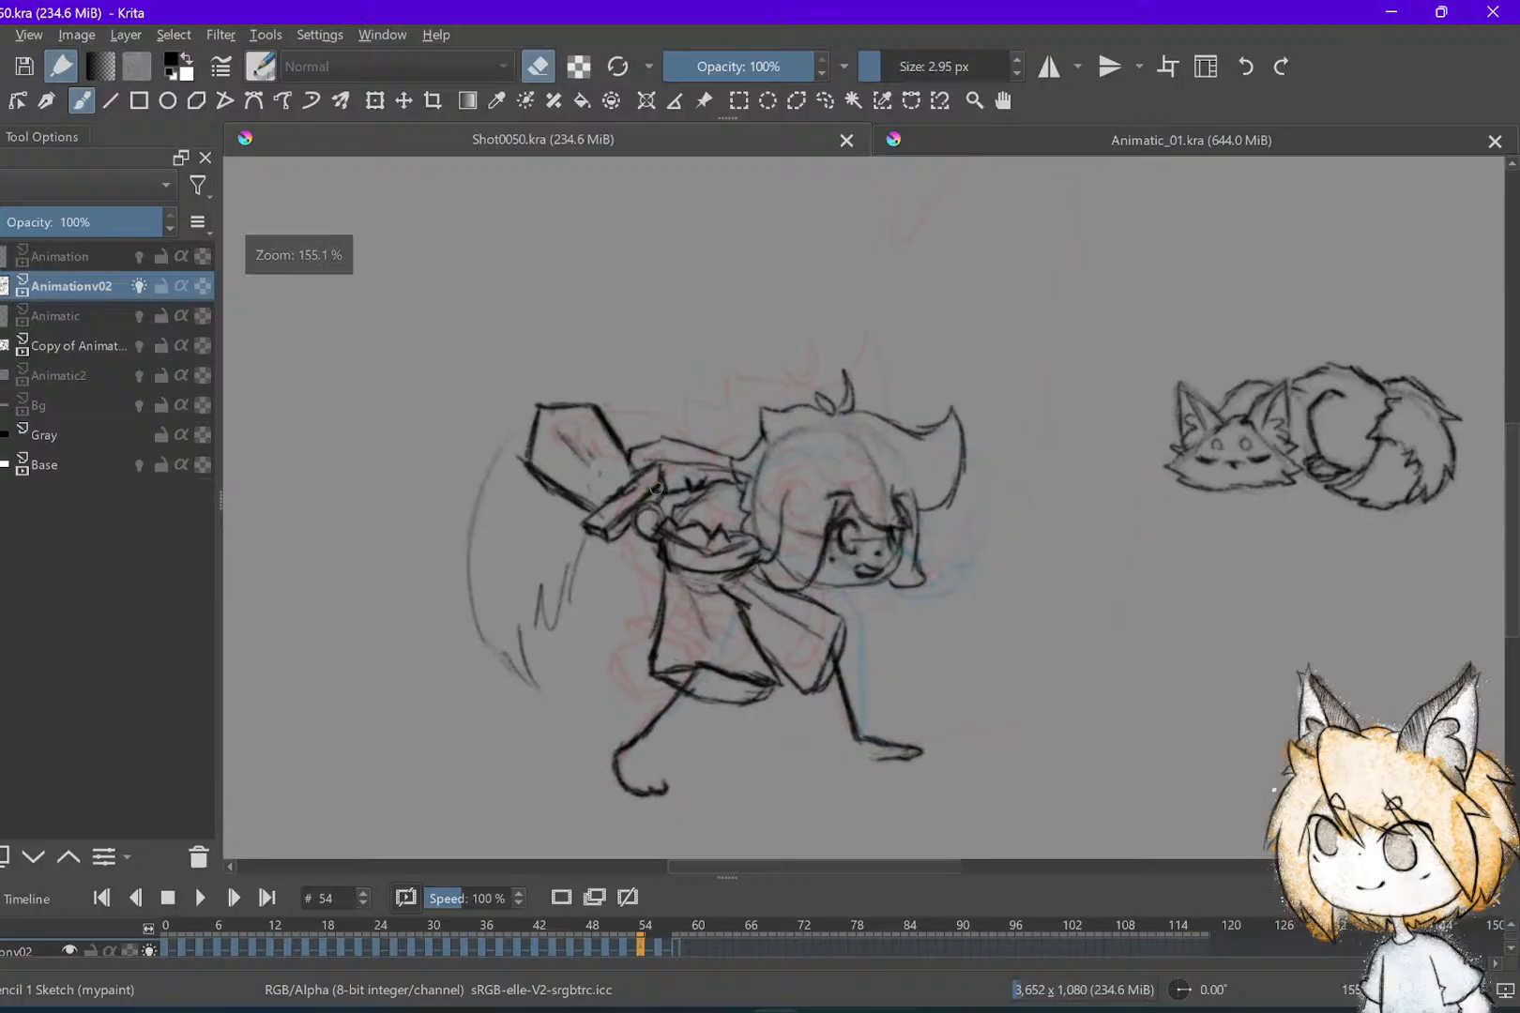
{"action": "key", "text": "Left"}
{"action": "key", "text": "Left"}
{"action": "scroll", "coordinate": [999, 455], "scroll_direction": "down", "scroll_amount": 2}
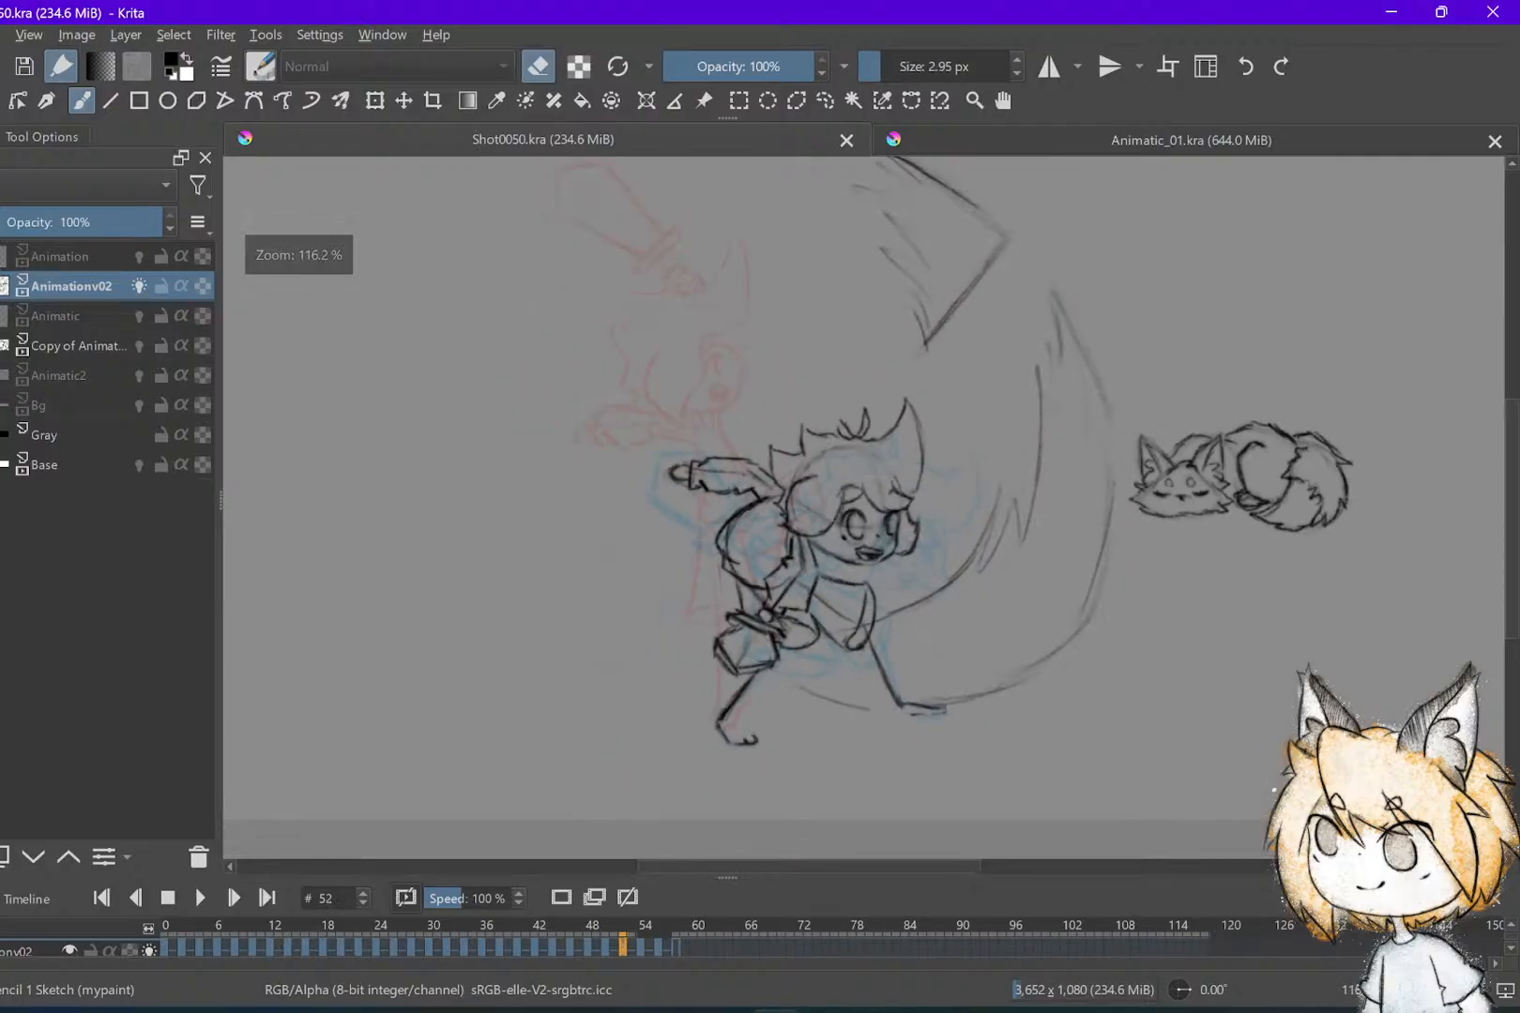
{"action": "scroll", "coordinate": [1000, 455], "scroll_direction": "down", "scroll_amount": 1}
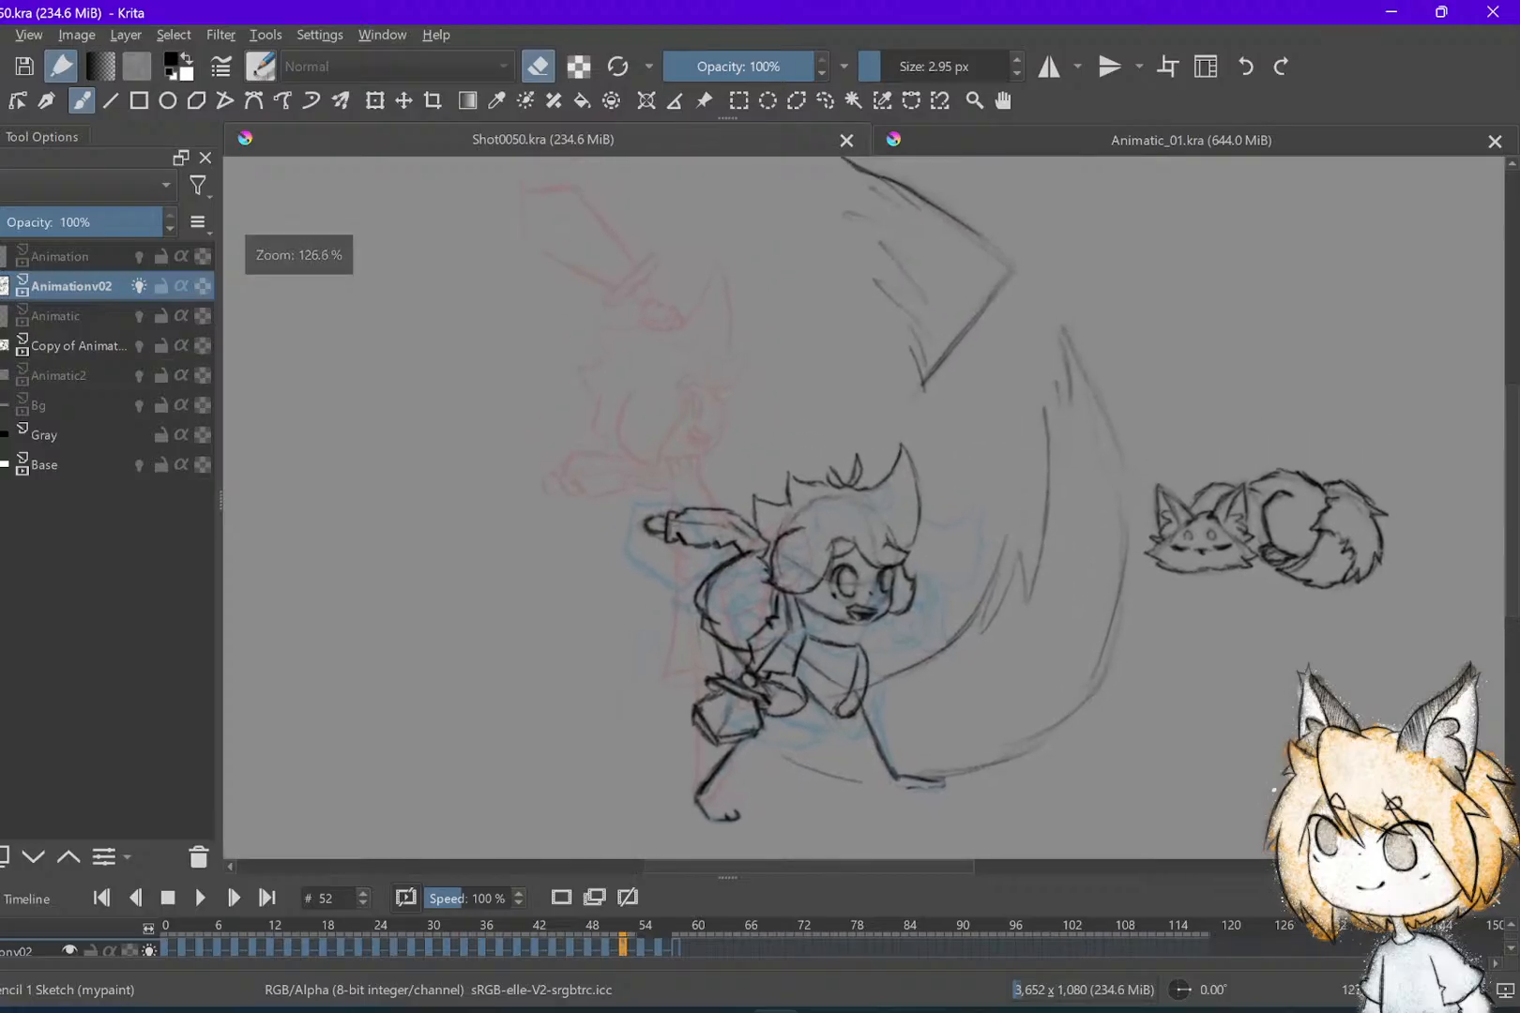
{"action": "key", "text": "Left"}
{"action": "key", "text": "Left"}
{"action": "key", "text": "Right"}
{"action": "key", "text": "Right"}
{"action": "key", "text": "Right"}
{"action": "key", "text": "Right"}
{"action": "key", "text": "Left"}
{"action": "key", "text": "Left"}
{"action": "key", "text": "Right"}
{"action": "key", "text": "Right"}
{"action": "key", "text": "Left"}
{"action": "key", "text": "Right"}
{"action": "key", "text": "Left"}
{"action": "key", "text": "Left"}
{"action": "key", "text": "Right"}
{"action": "key", "text": "Right"}
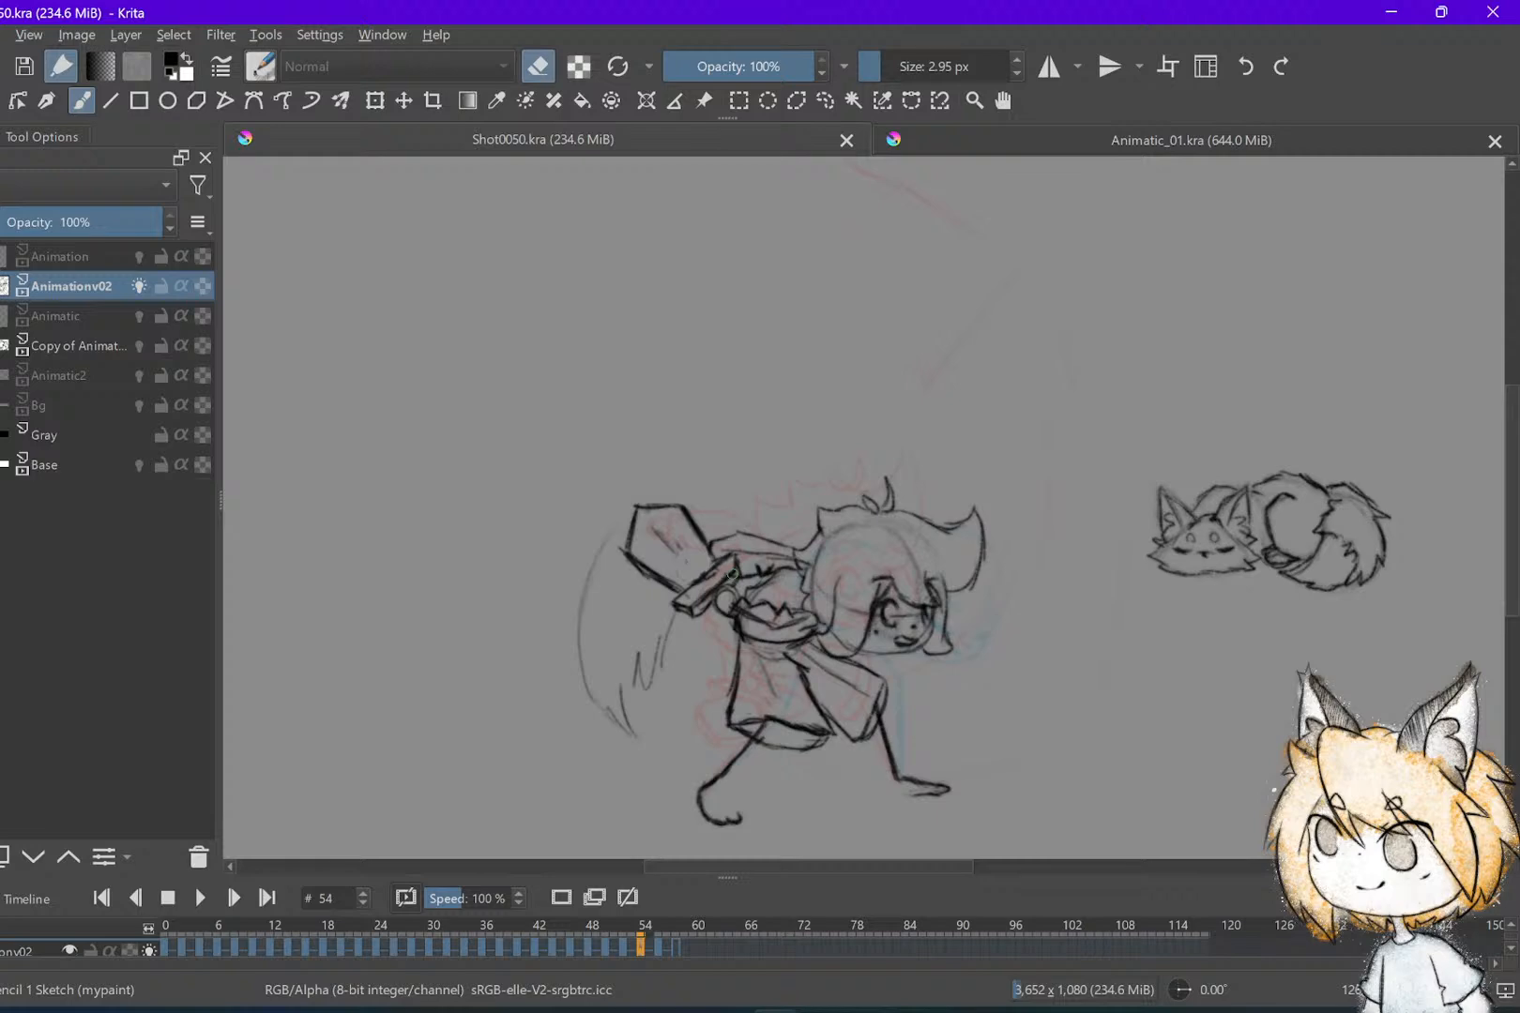
Flip back and forth between frame 56 and the preceding frames to examine how the pose follows the swing
{"action": "key", "text": "Left"}
{"action": "key", "text": "Left"}
{"action": "key", "text": "Left"}
{"action": "key", "text": "Right"}
{"action": "key", "text": "Right"}
{"action": "key", "text": "Right"}
{"action": "key", "text": "Right"}
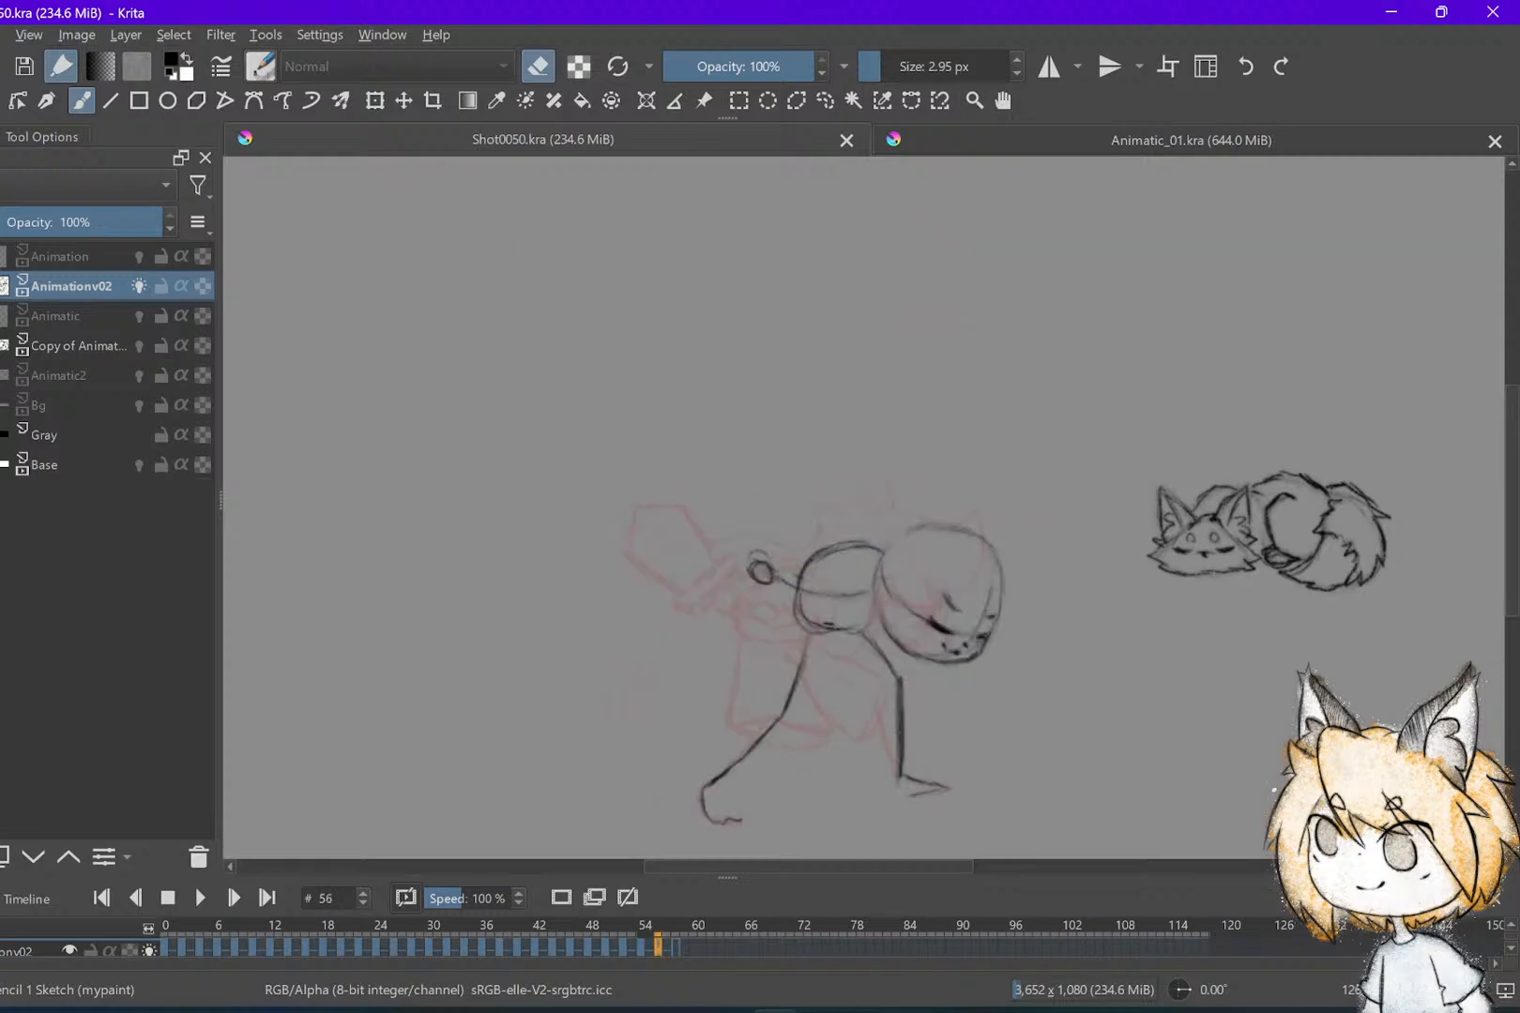
{"action": "key", "text": "Left"}
{"action": "key", "text": "Left"}
{"action": "key", "text": "Right"}
{"action": "key", "text": "Right"}
{"action": "scroll", "coordinate": [863, 506], "scroll_direction": "right", "scroll_amount": 1}
{"action": "key", "text": "Left"}
{"action": "key", "text": "Right"}
{"action": "scroll", "coordinate": [863, 506], "scroll_direction": "down", "scroll_amount": 1}
{"action": "key", "text": "Left"}
{"action": "scroll", "coordinate": [863, 507], "scroll_direction": "right", "scroll_amount": 1}
{"action": "key", "text": "Right"}
Draw a second small hand circle beside the first and a shoulder line above the torso in frame 56, comparing with the preceding frames
{"action": "key", "text": "e"}
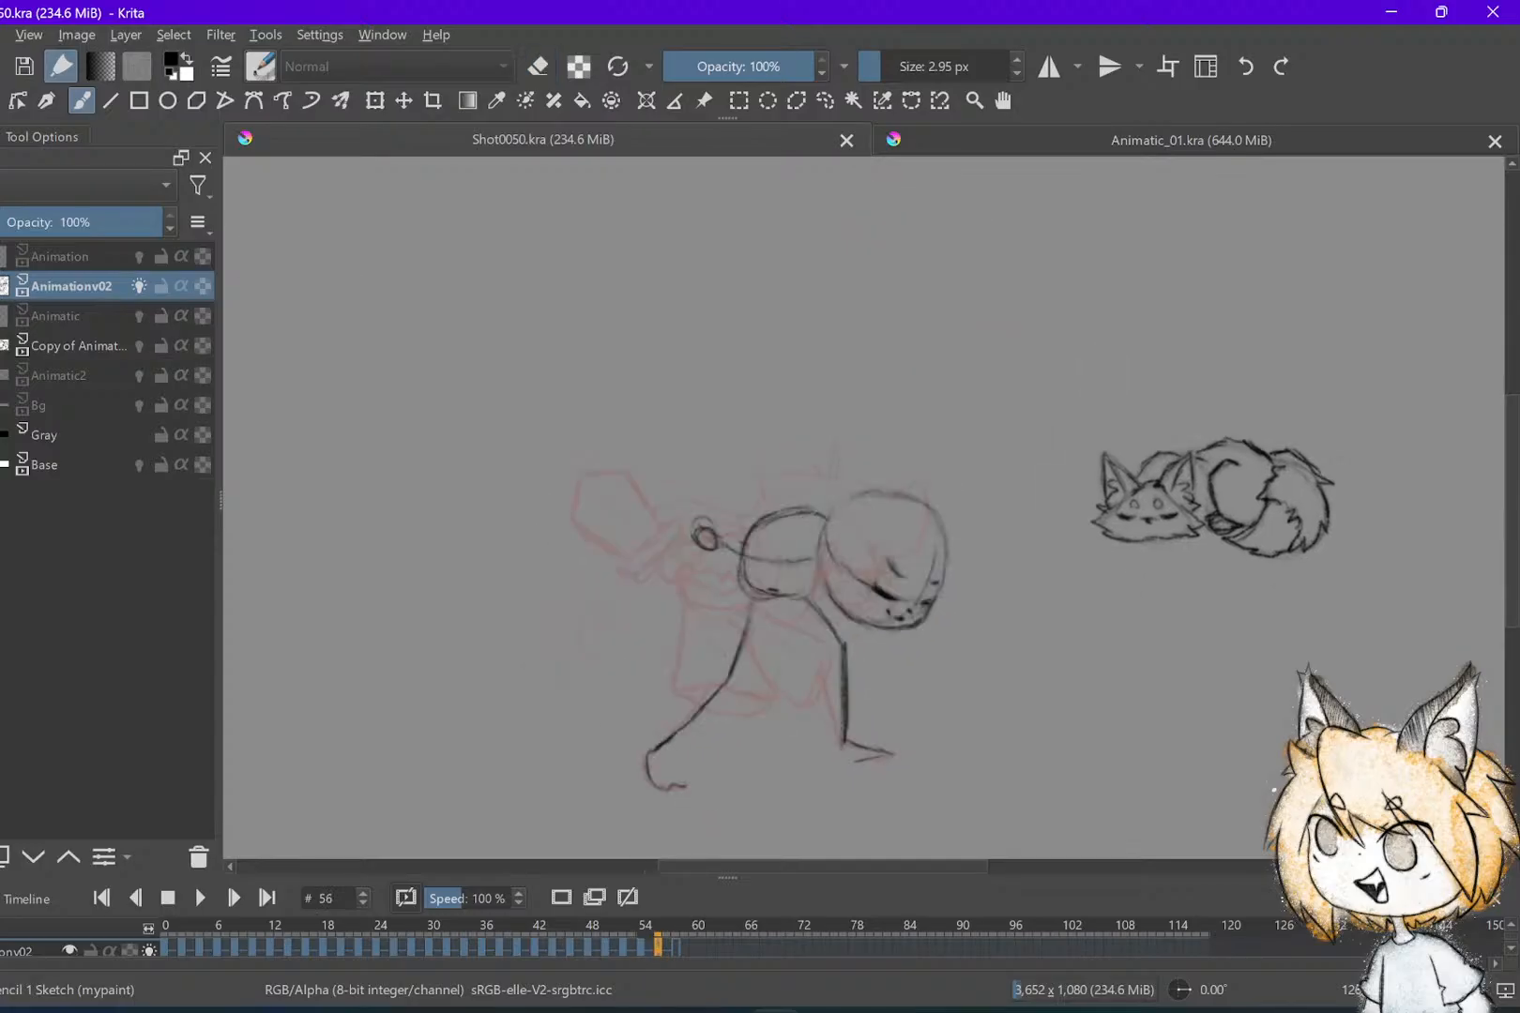
{"action": "key", "text": "Left"}
{"action": "key", "text": "Left"}
{"action": "key", "text": "Right"}
{"action": "key", "text": "Right"}
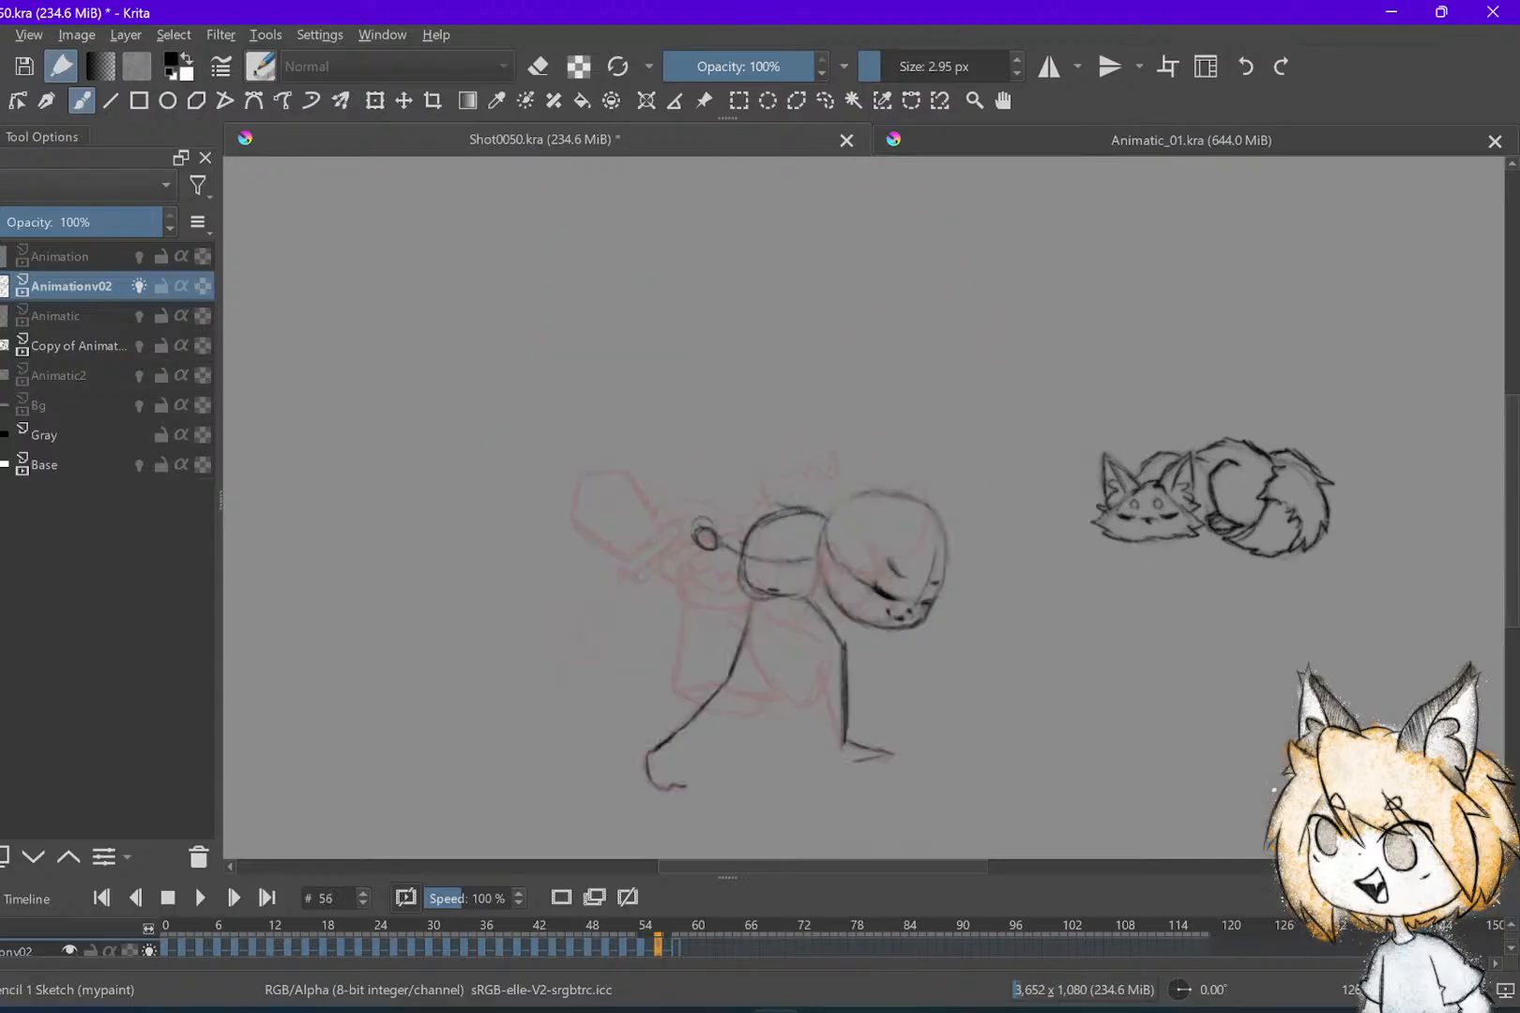
{"action": "key", "text": "Left"}
{"action": "key", "text": "Left"}
{"action": "key", "text": "Right"}
{"action": "key", "text": "Right"}
{"action": "key", "text": "Left"}
{"action": "key", "text": "Left"}
{"action": "key", "text": "Right"}
{"action": "key", "text": "Right"}
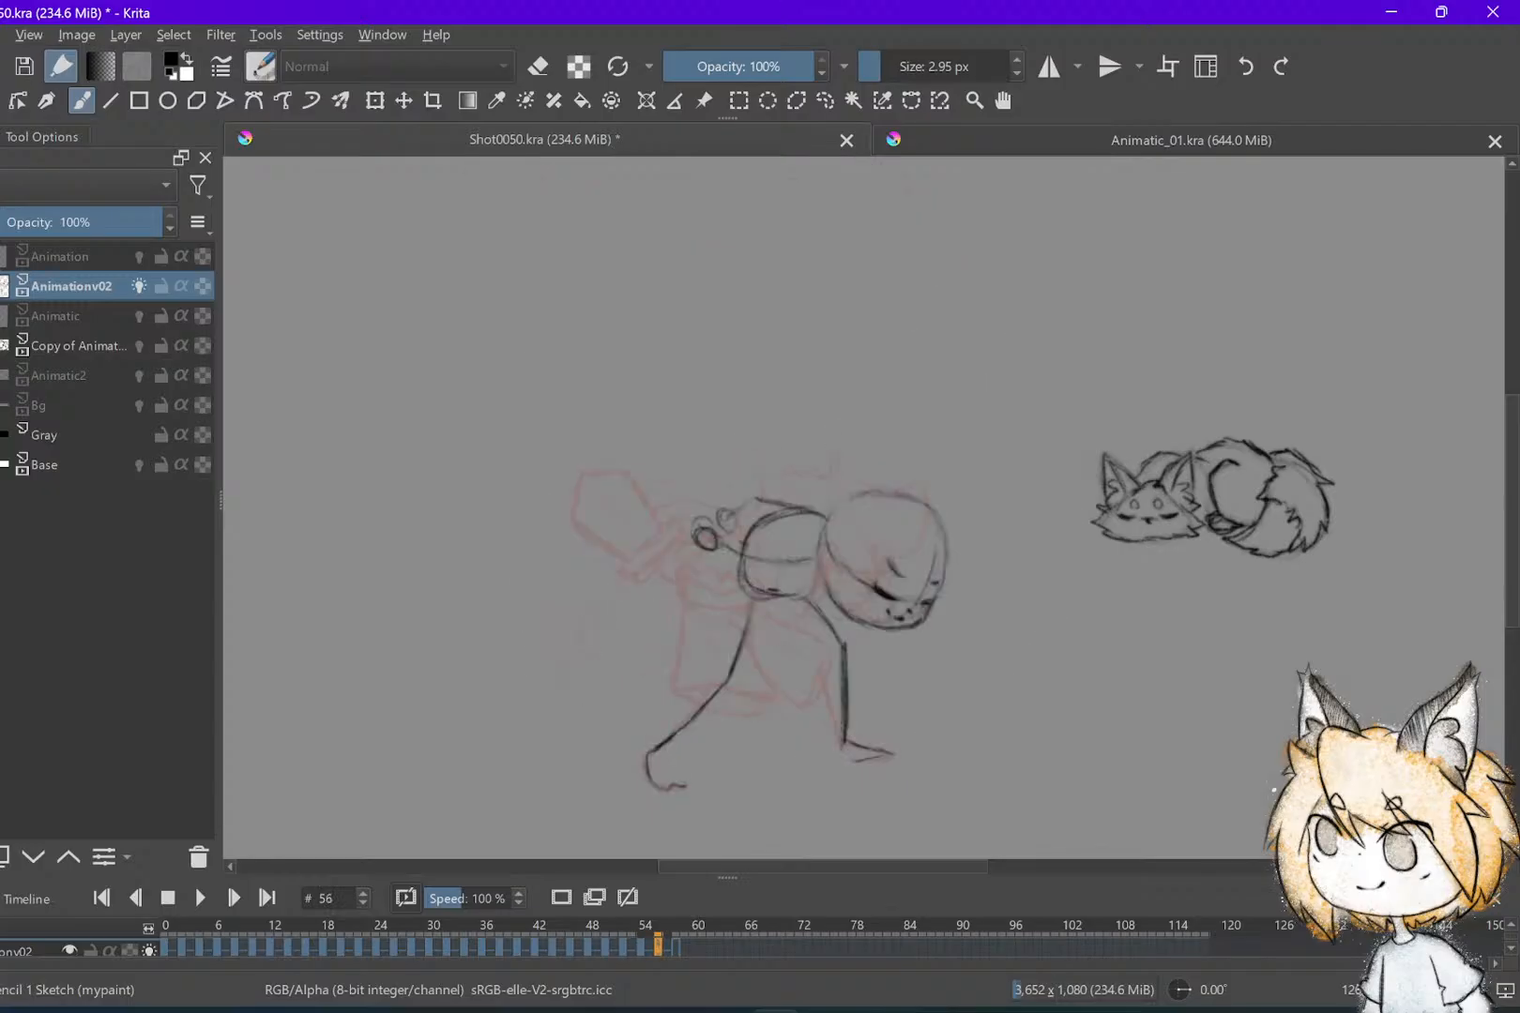
Flip through the frames leading up to frame 56 to check both hands against the swing, and save the file
{"action": "key", "text": "Left"}
{"action": "key", "text": "Right"}
{"action": "key", "text": "Left"}
{"action": "key", "text": "Left"}
{"action": "key", "text": "Left"}
{"action": "key", "text": "Right"}
{"action": "key", "text": "Right"}
{"action": "key", "text": "Right"}
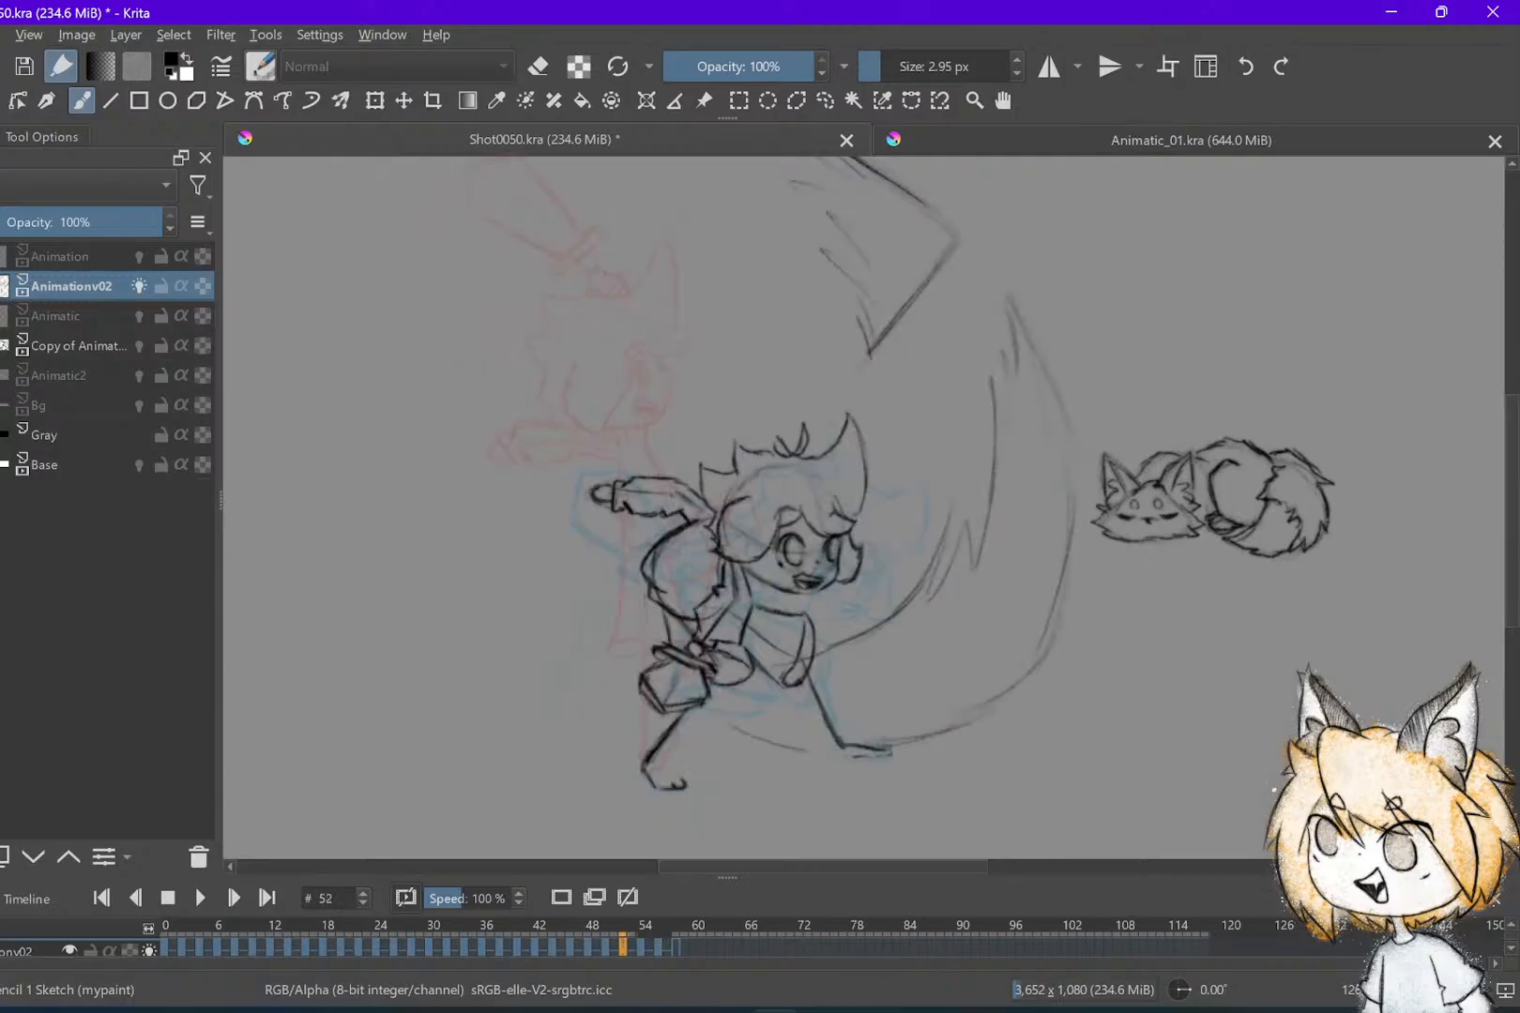
{"action": "key", "text": "Left"}
{"action": "key", "text": "Left"}
{"action": "key", "text": "Left"}
{"action": "key", "text": "Right"}
{"action": "key", "text": "Right"}
{"action": "key", "text": "Right"}
{"action": "key", "text": "Right"}
{"action": "key", "text": "Left"}
{"action": "key", "text": "Left"}
{"action": "key", "text": "Right"}
{"action": "key", "text": "Right"}
{"action": "key", "text": "Left"}
{"action": "key", "text": "Left"}
{"action": "key", "text": "Right"}
{"action": "key", "text": "Right"}
{"action": "key", "text": "ctrl+s"}
Compare the hand placement in frame 56 with the preceding frames in a closer view
{"action": "key", "text": "Left"}
{"action": "key", "text": "Left"}
{"action": "key", "text": "Right"}
{"action": "key", "text": "Right"}
{"action": "scroll", "coordinate": [789, 413], "scroll_direction": "up", "scroll_amount": 2}
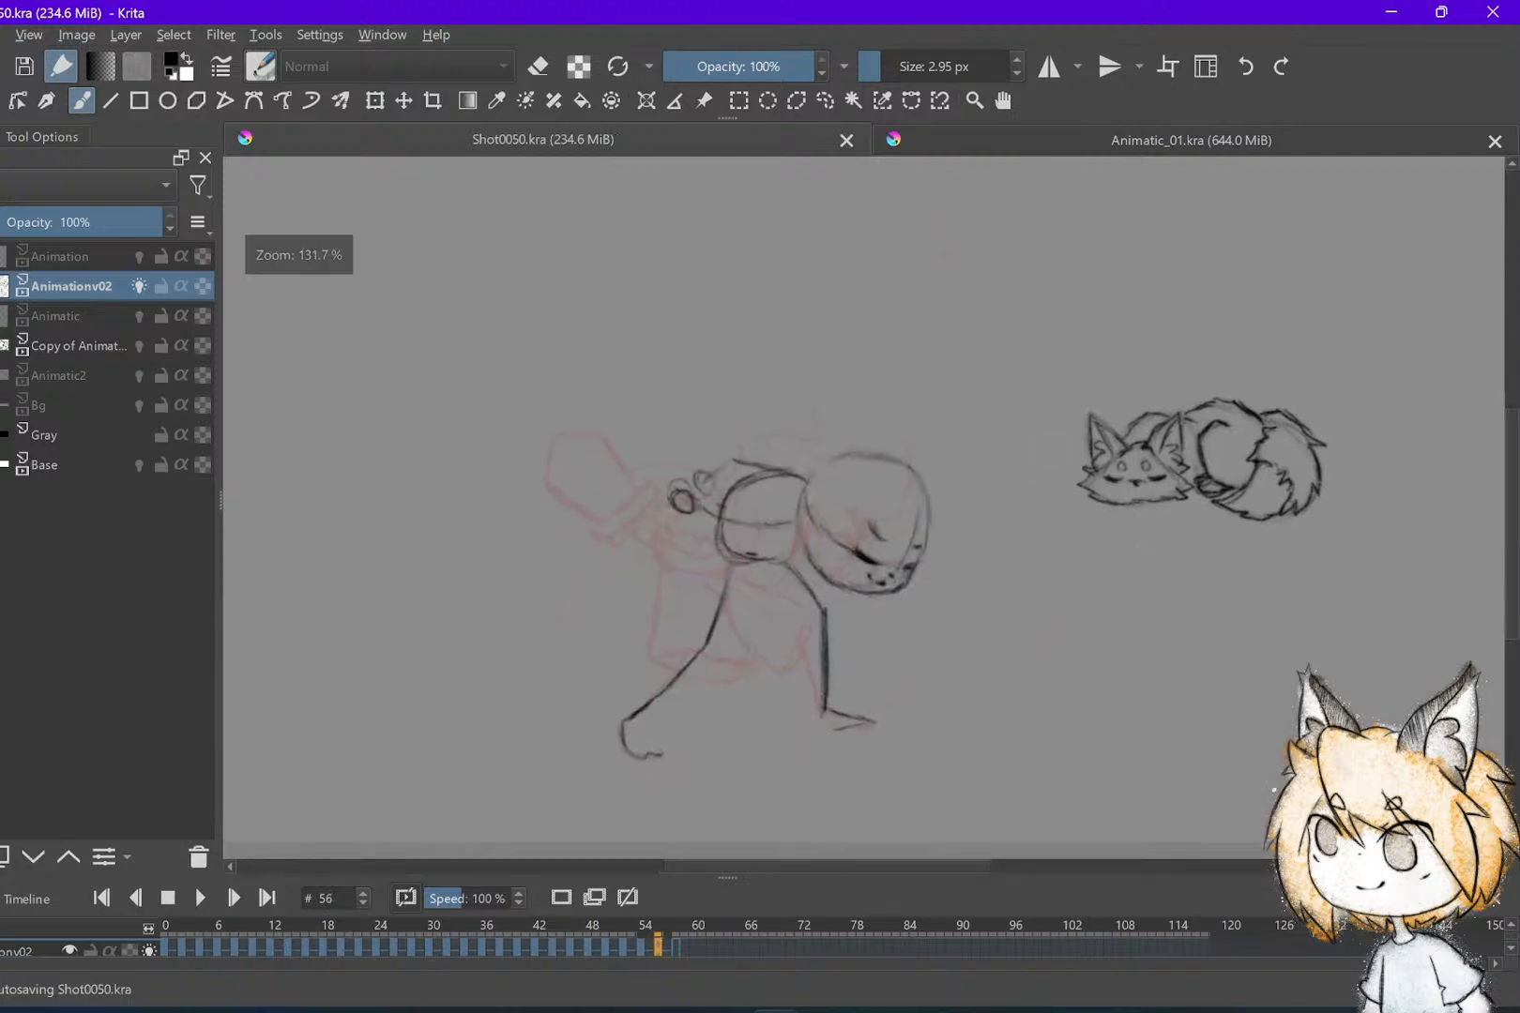
{"action": "key", "text": "Left"}
{"action": "key", "text": "Left"}
{"action": "key", "text": "Right"}
{"action": "key", "text": "Right"}
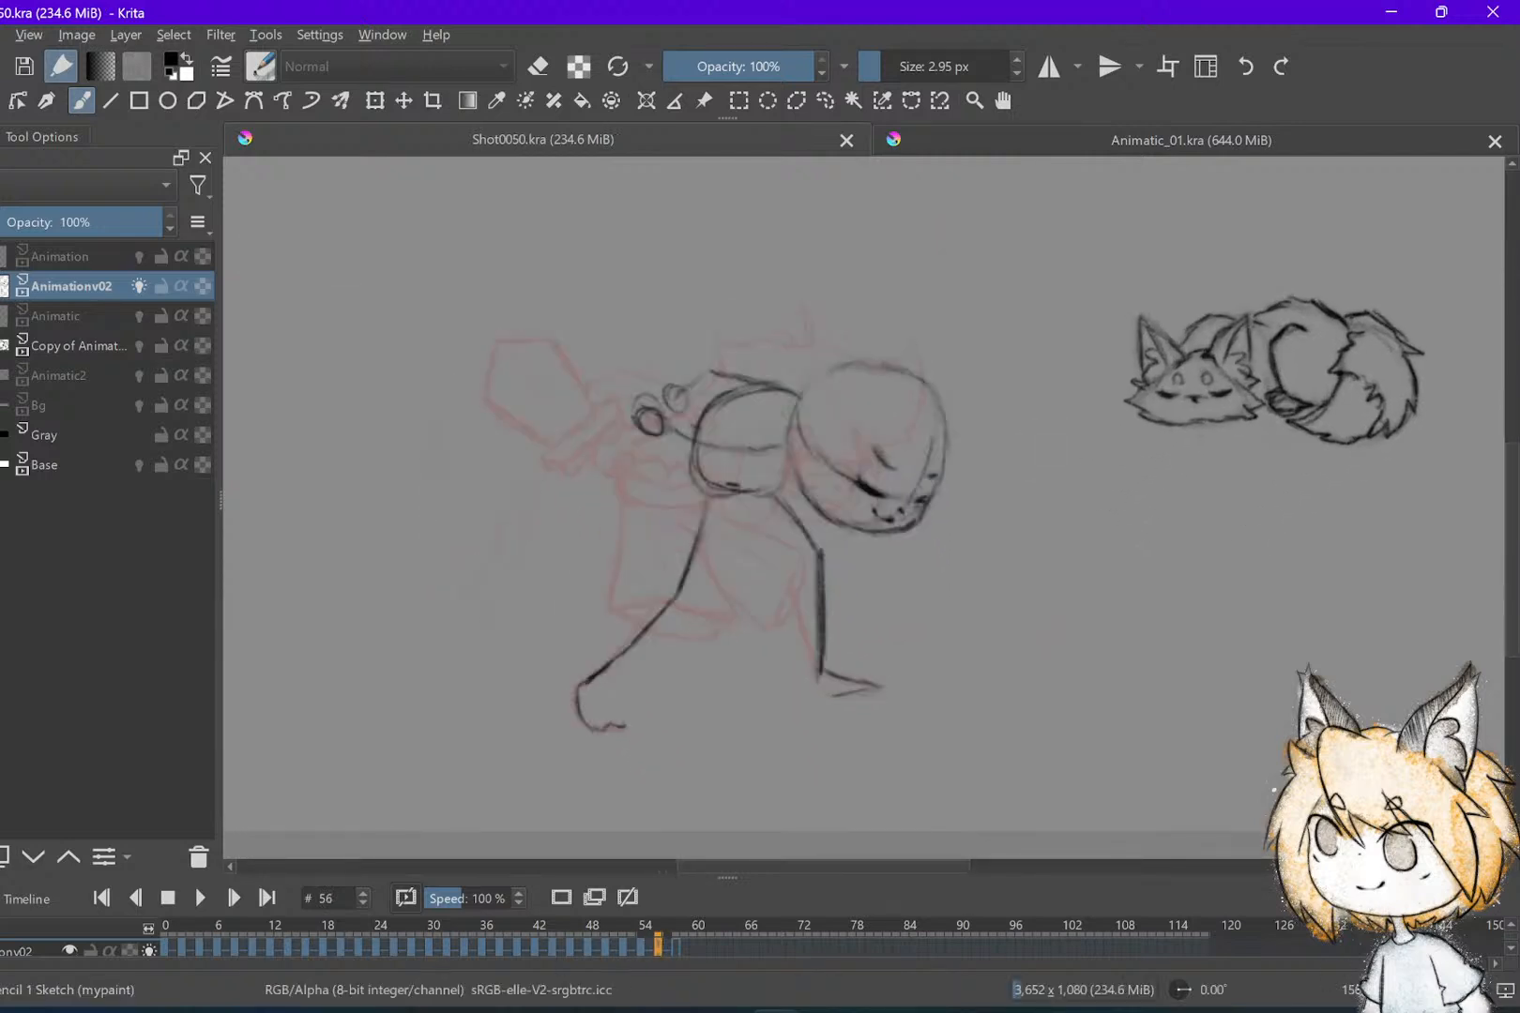
{"action": "key", "text": "Left"}
{"action": "key", "text": "Left"}
{"action": "key", "text": "Right"}
{"action": "key", "text": "Right"}
{"action": "key", "text": "Left"}
{"action": "key", "text": "Left"}
{"action": "key", "text": "Right"}
{"action": "key", "text": "Right"}
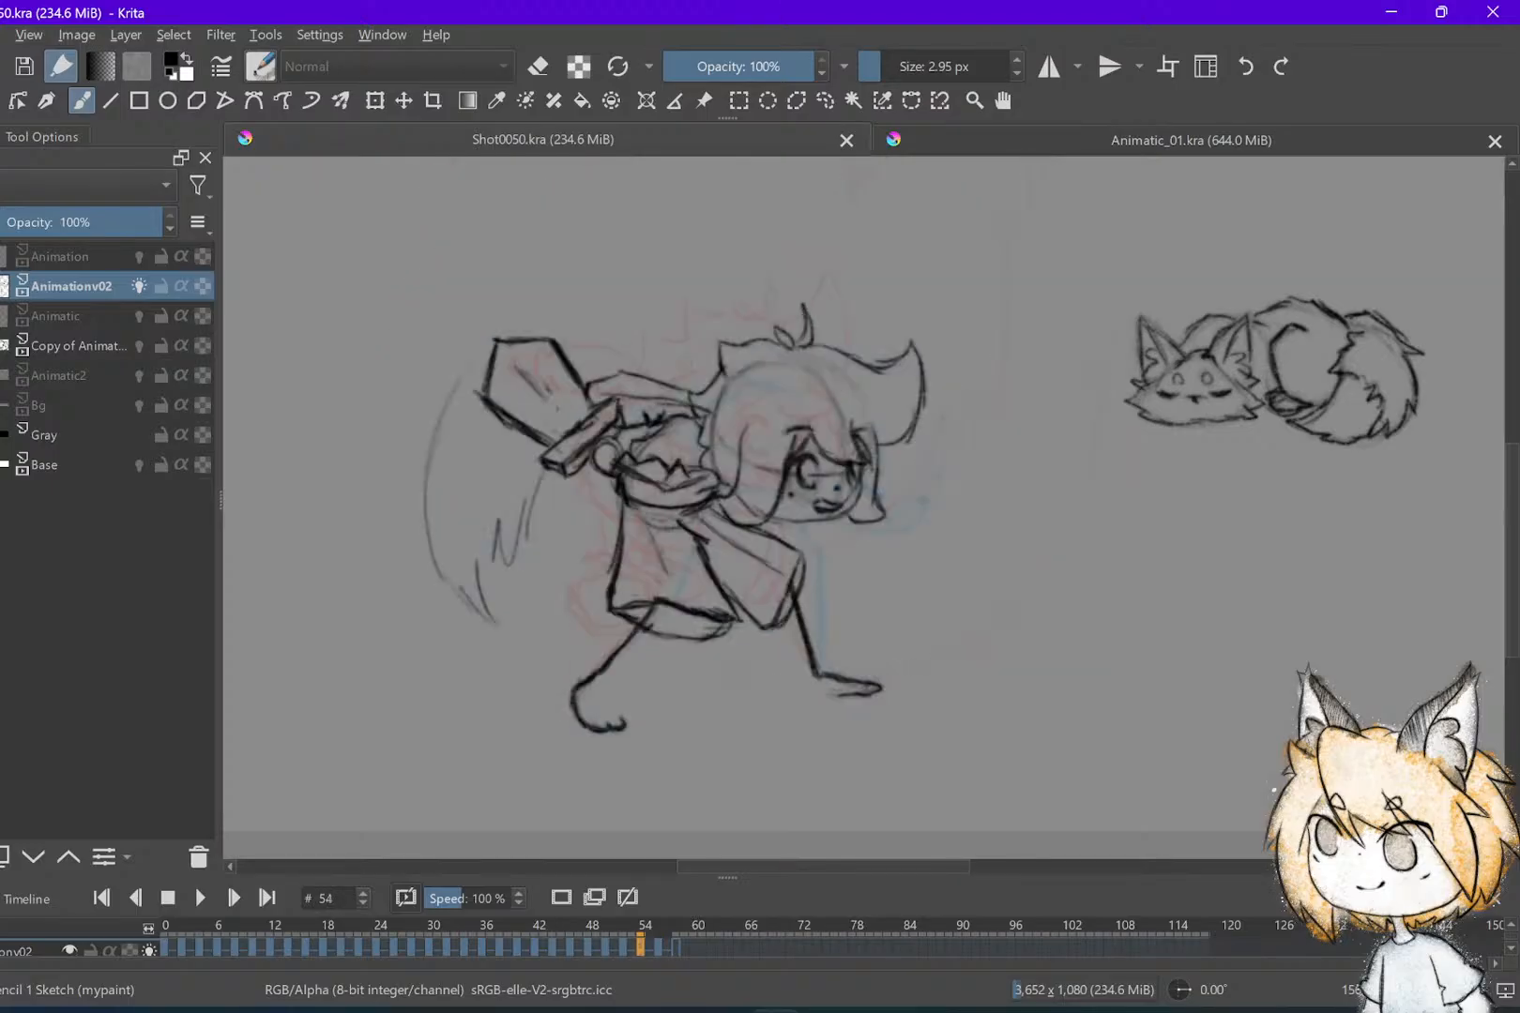
Select the lower hand circle in frame 56, move it slightly down, and clear the selection
{"action": "key", "text": "ctrl+r"}
{"action": "left_click_drag", "start_coordinate": [616, 403], "coordinate": [664, 466]}
{"action": "key", "text": "t"}
{"action": "key", "text": "ctrl+shift+a"}
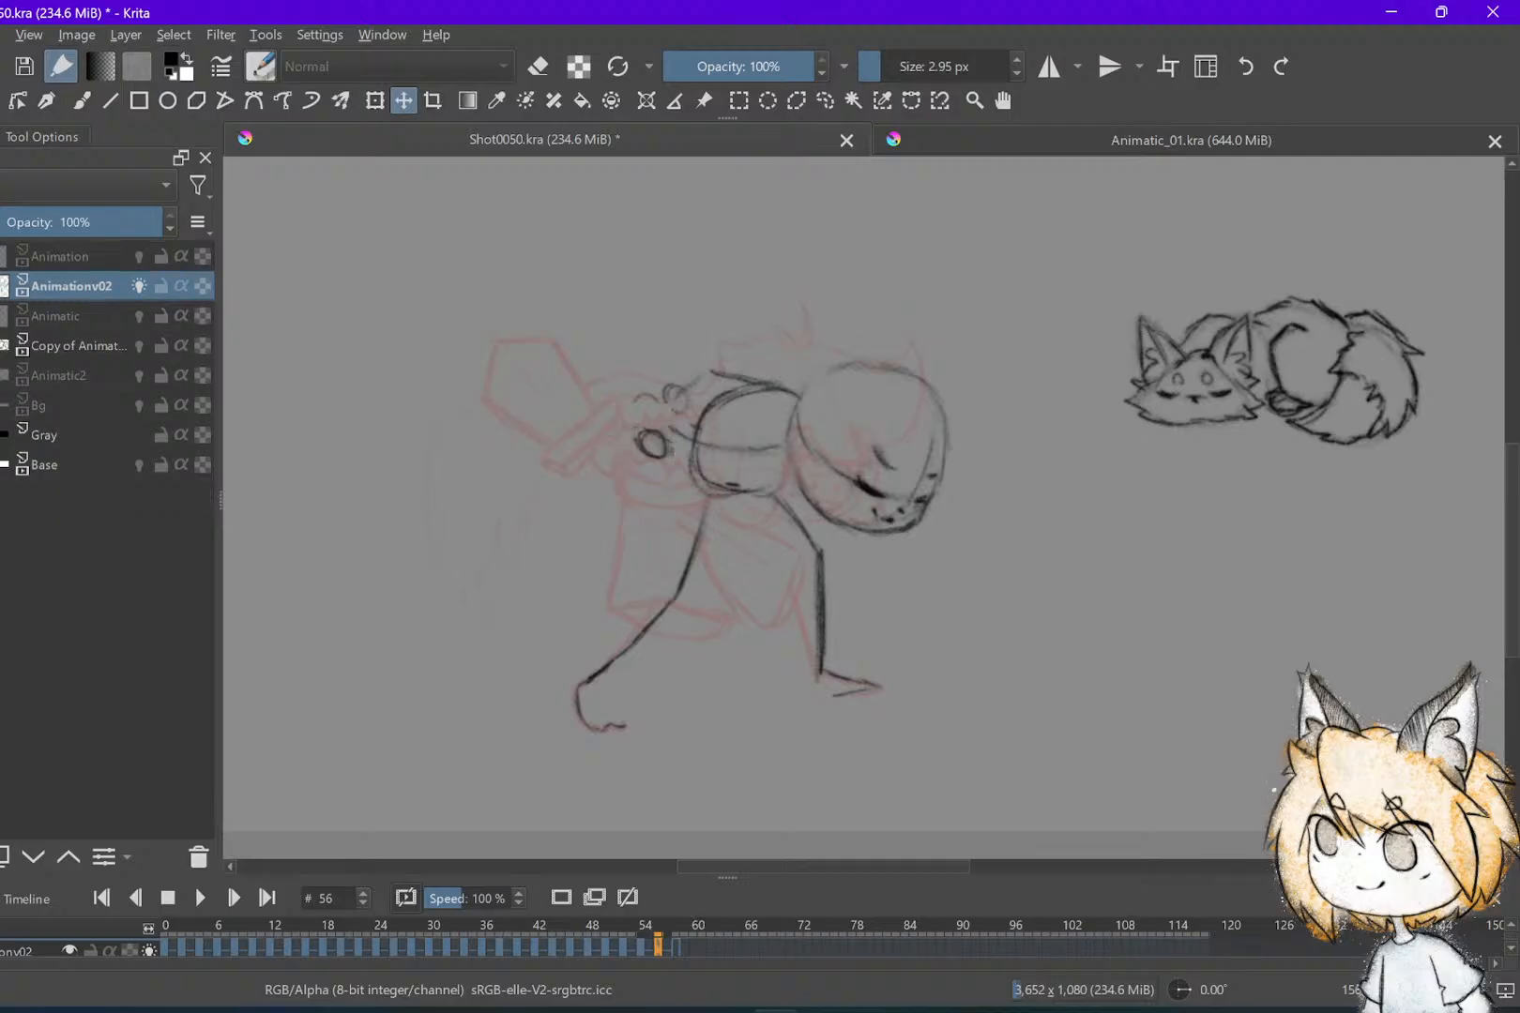
Erase the leftover arm line in frame 56 and redraw it from the lowered hand into the torso, checking against the preceding frames
{"action": "key", "text": "e"}
{"action": "key", "text": "b"}
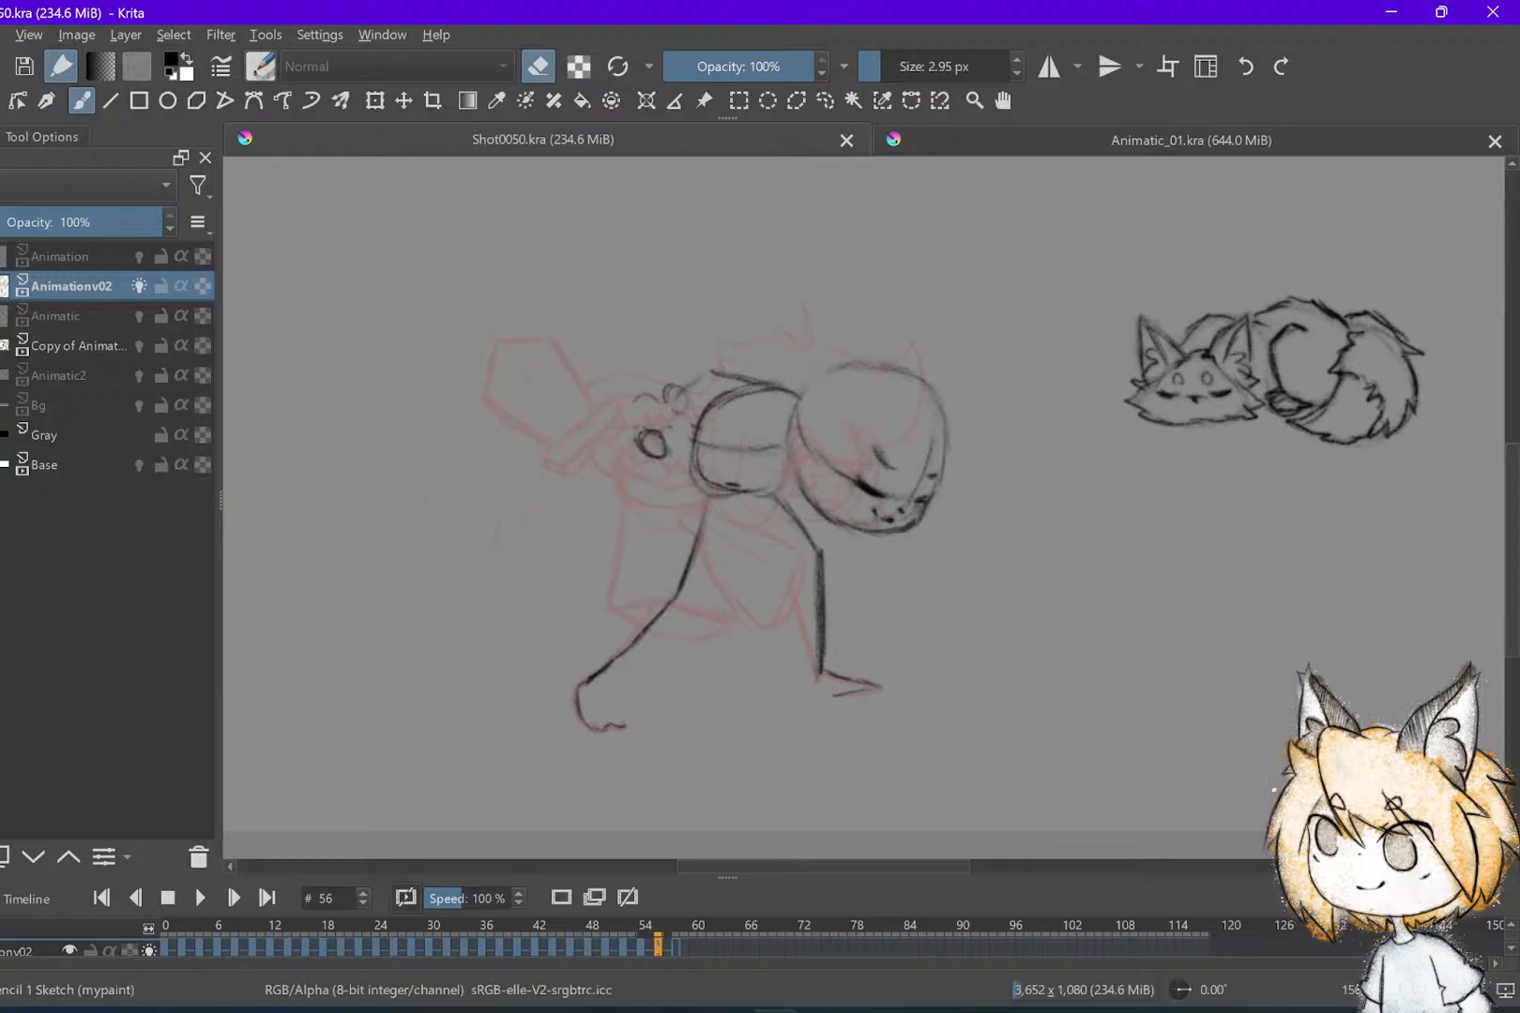
{"action": "mouse_move", "coordinate": [750, 497]}
{"action": "left_mouse_down"}
{"action": "mouse_move", "coordinate": [706, 487]}
{"action": "mouse_move", "coordinate": [684, 443]}
{"action": "mouse_move", "coordinate": [762, 416]}
{"action": "left_mouse_up"}
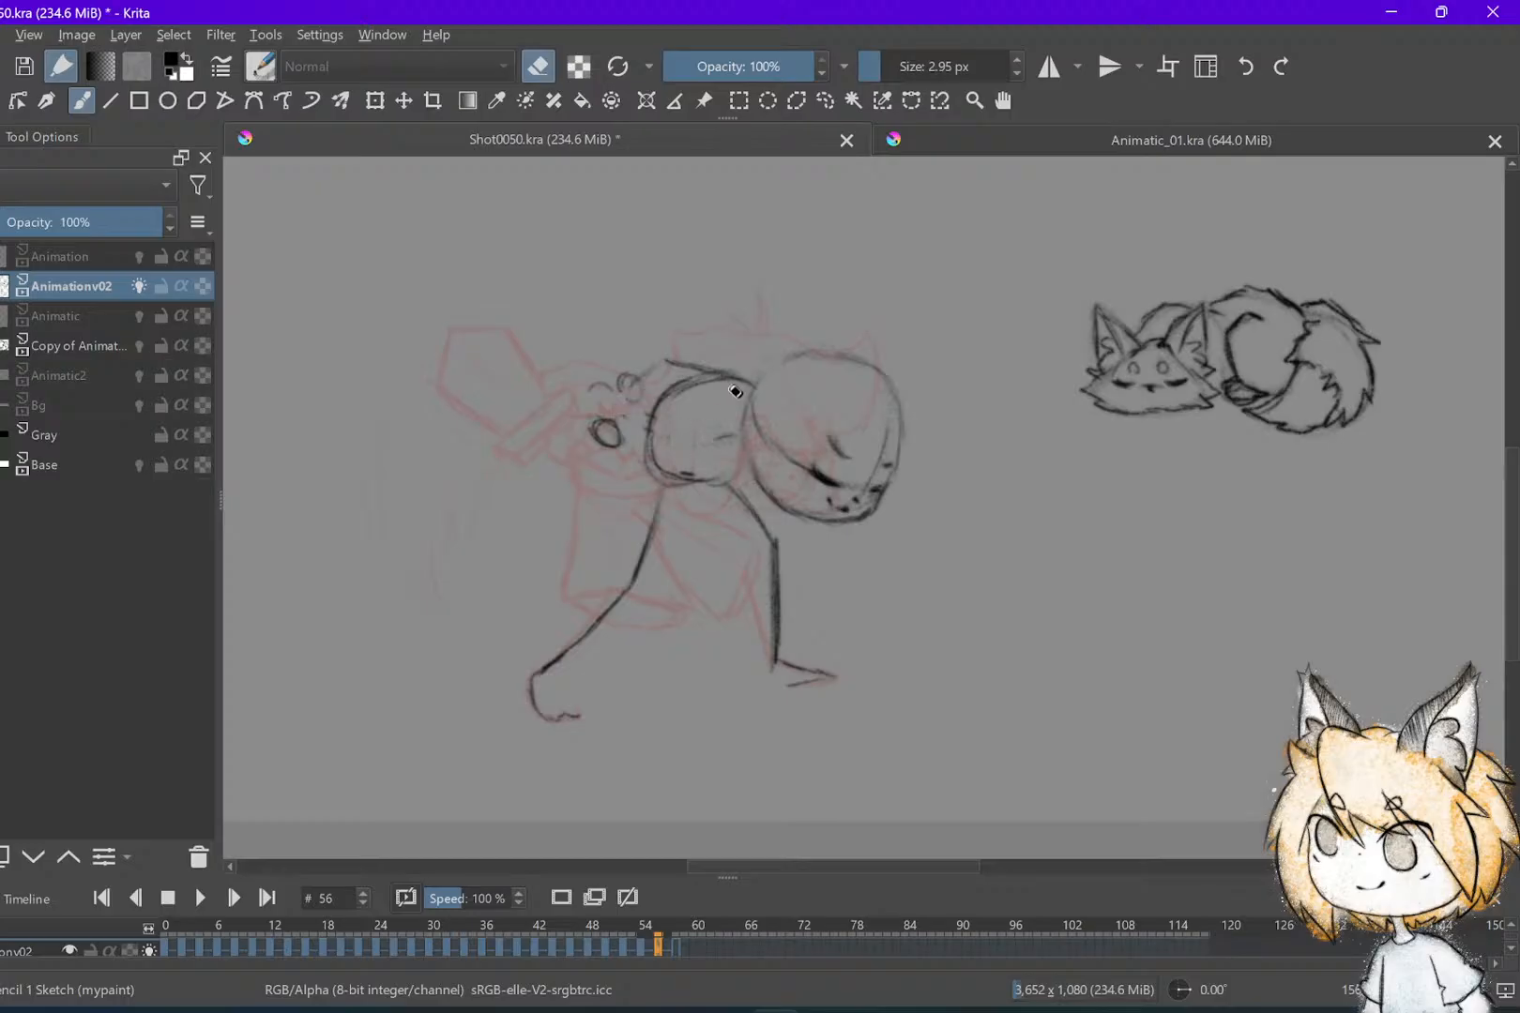
{"action": "key", "text": "e"}
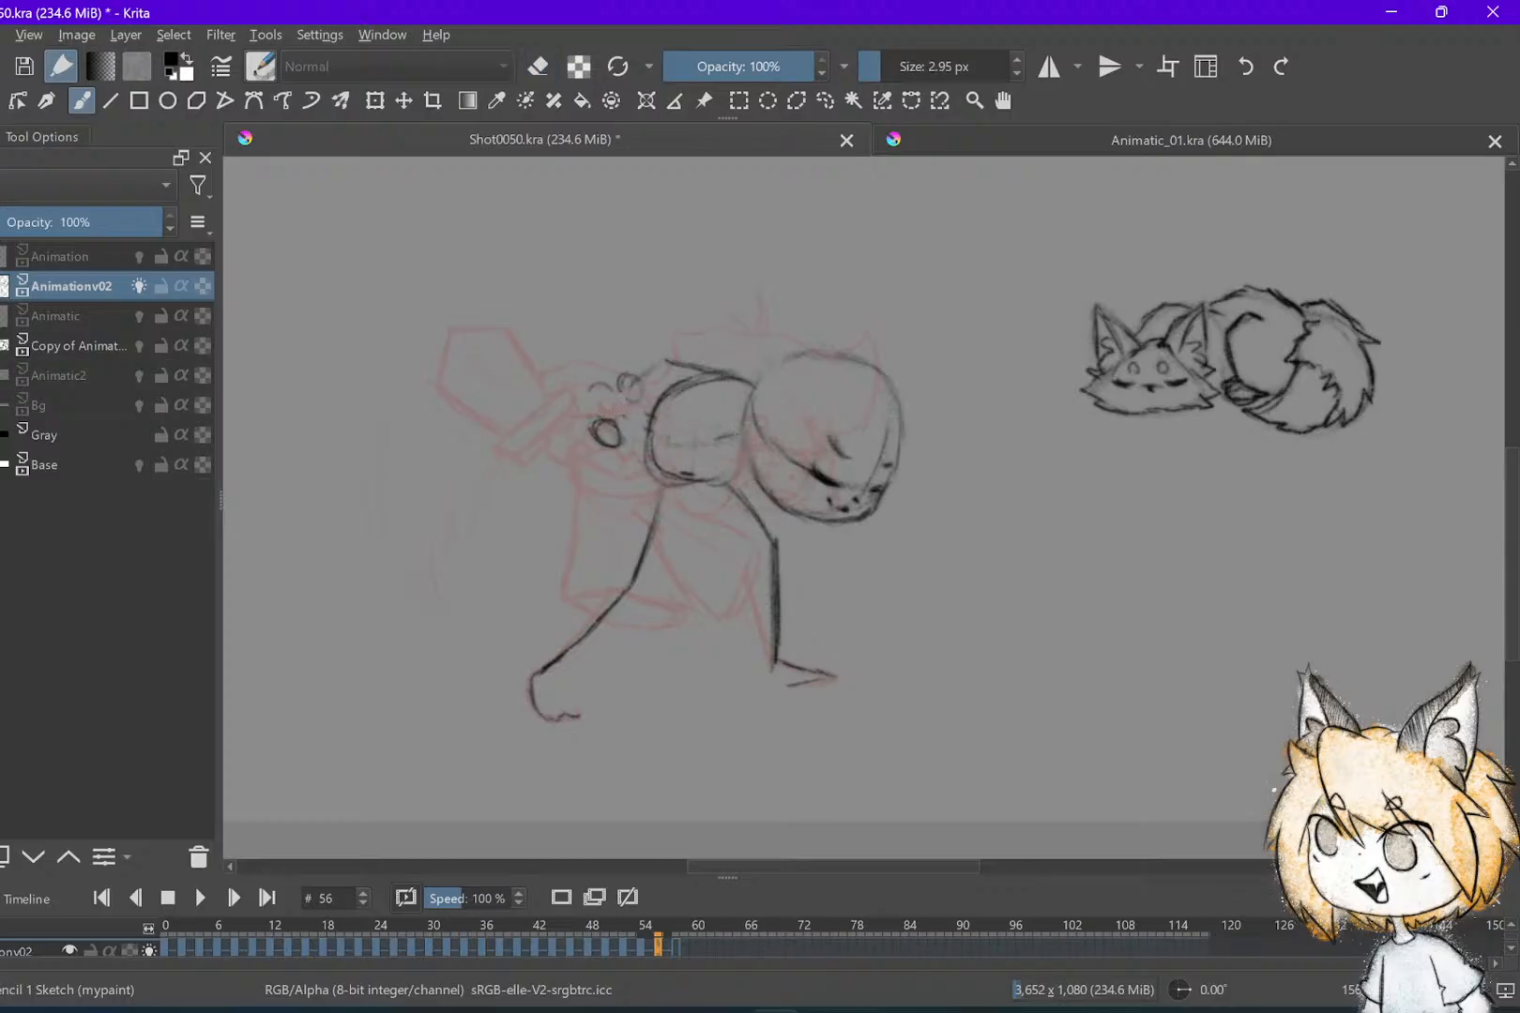
{"action": "key", "text": "Left"}
{"action": "key", "text": "Right"}
{"action": "key", "text": "Left"}
{"action": "key", "text": "Left"}
{"action": "key", "text": "Right"}
{"action": "key", "text": "Right"}
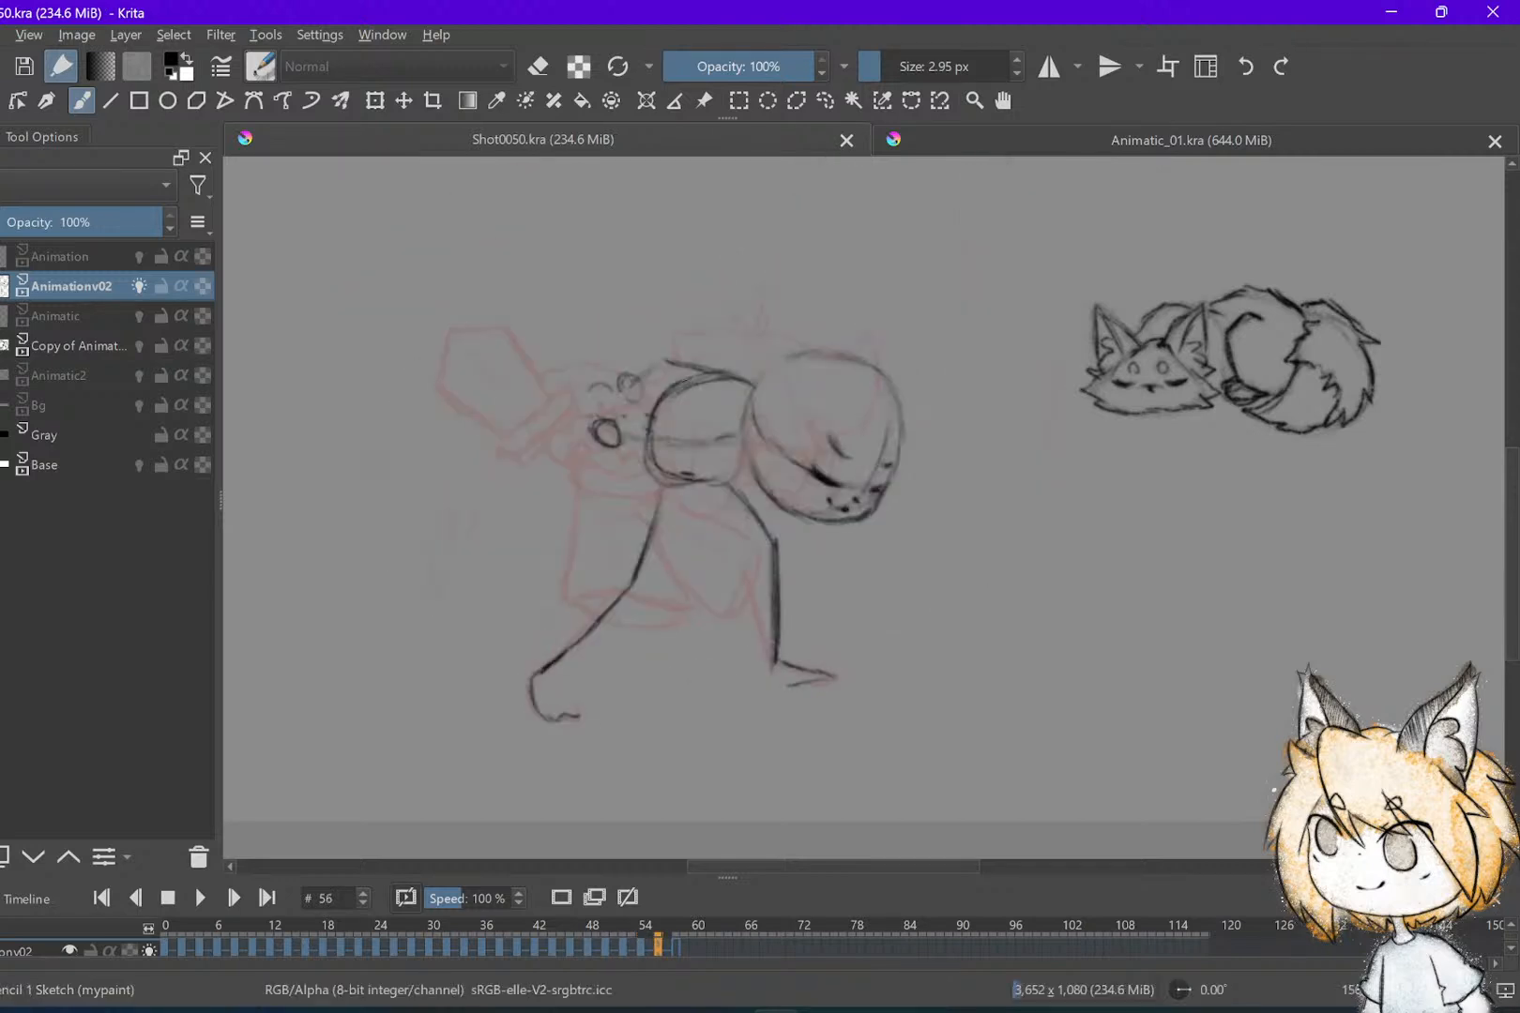
Try a diagonal sword-guard stroke across the lower hand in frame 56, compare it with the preceding frames, and undo it
{"action": "key", "text": "e"}
{"action": "left_click", "coordinate": [617, 409]}
{"action": "key", "text": "e"}
{"action": "key", "text": "e"}
{"action": "key", "text": "e"}
{"action": "left_click_drag", "start_coordinate": [617, 409], "coordinate": [578, 433]}
{"action": "left_click_drag", "start_coordinate": [615, 410], "coordinate": [563, 441]}
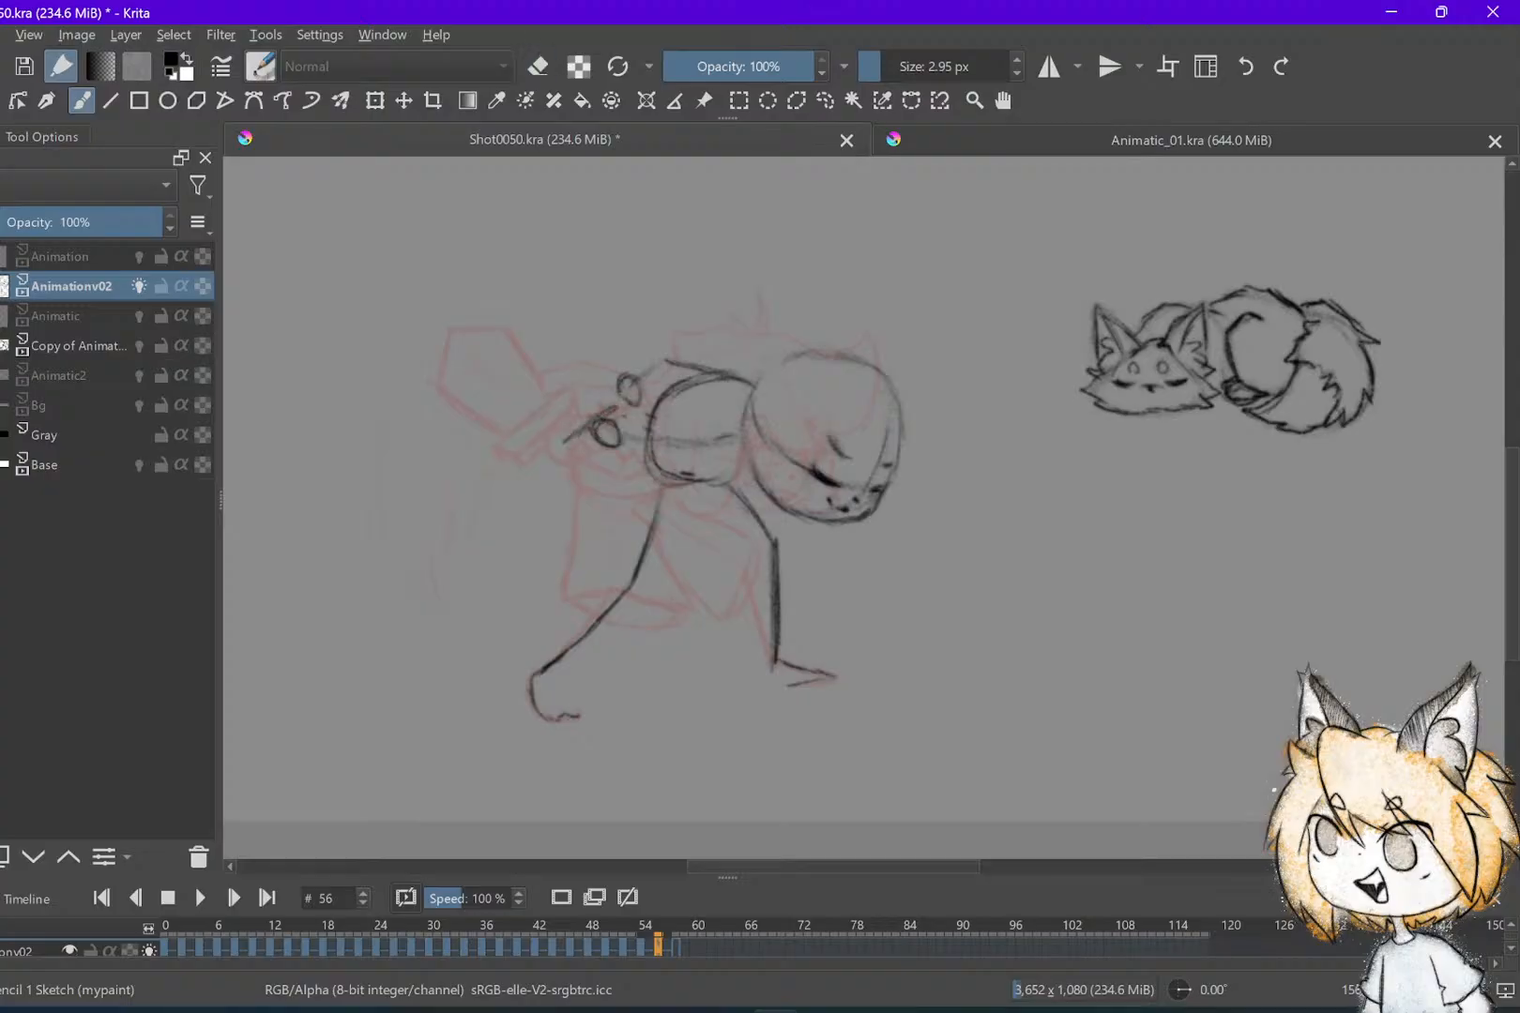
{"action": "key", "text": "Left"}
{"action": "key", "text": "Left"}
{"action": "key", "text": "Right"}
{"action": "key", "text": "Right"}
{"action": "key", "text": "ctrl+z"}
{"action": "key", "text": "ctrl+z"}
{"action": "key", "text": "ctrl+z"}
{"action": "key", "text": "ctrl+shift+z"}
Try a long blade guideline rising diagonally from the lower hand in frame 56, compare it with earlier frames, and undo it
{"action": "left_click_drag", "start_coordinate": [598, 413], "coordinate": [541, 325]}
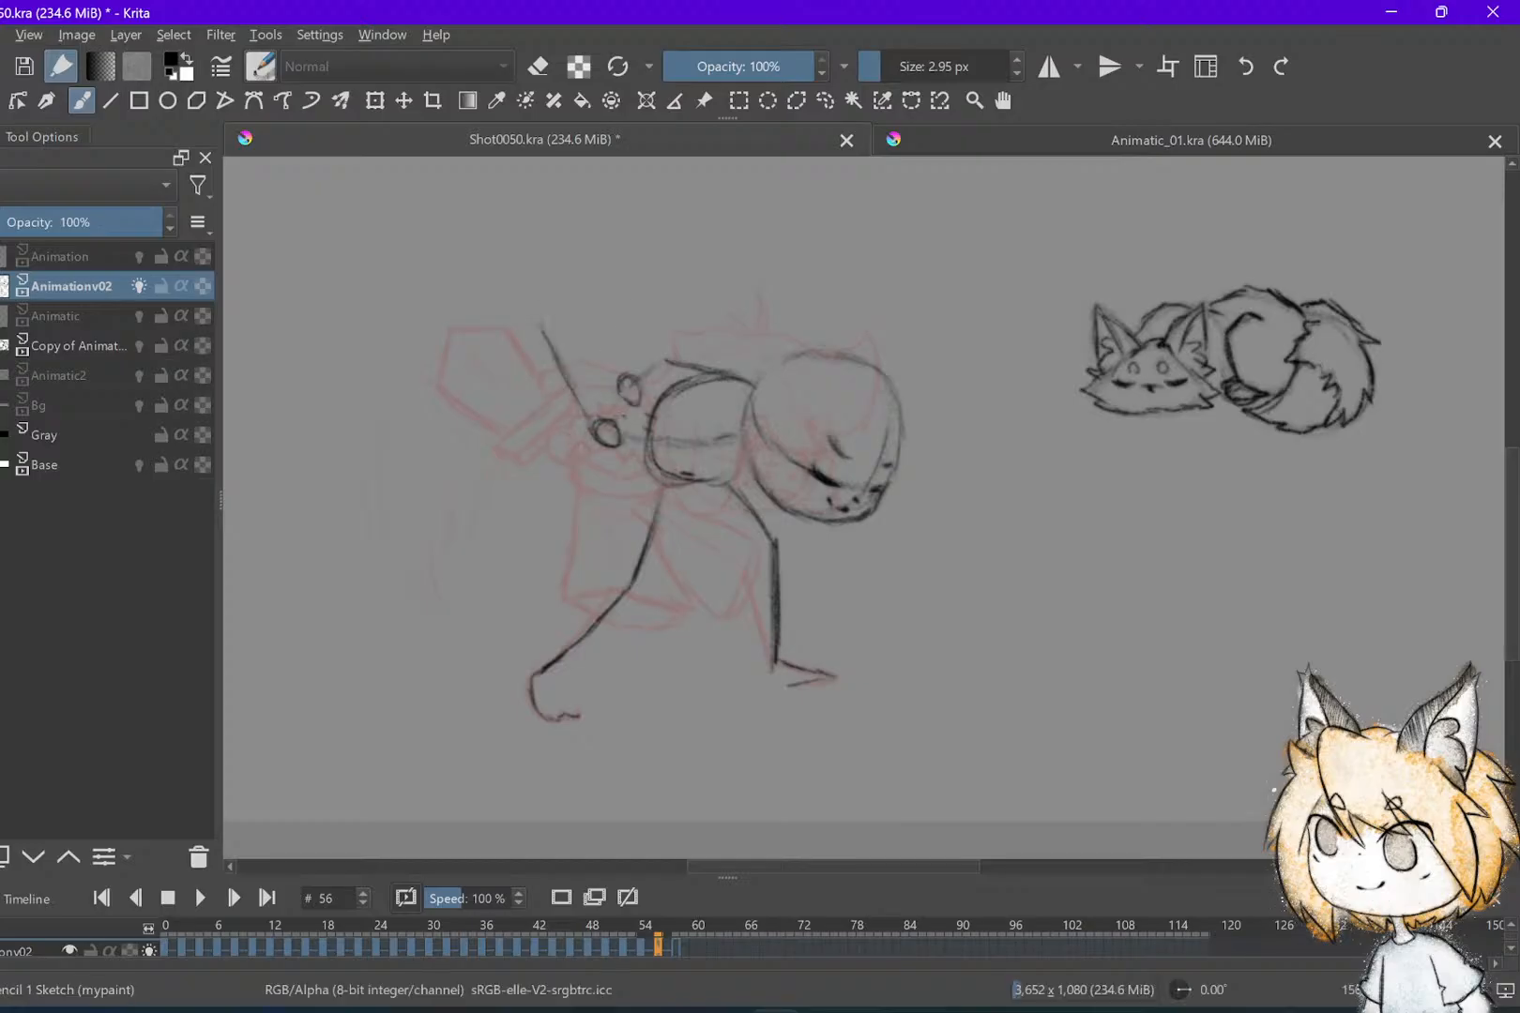
{"action": "key", "text": "Left"}
{"action": "key", "text": "Left"}
{"action": "key", "text": "Right"}
{"action": "key", "text": "Right"}
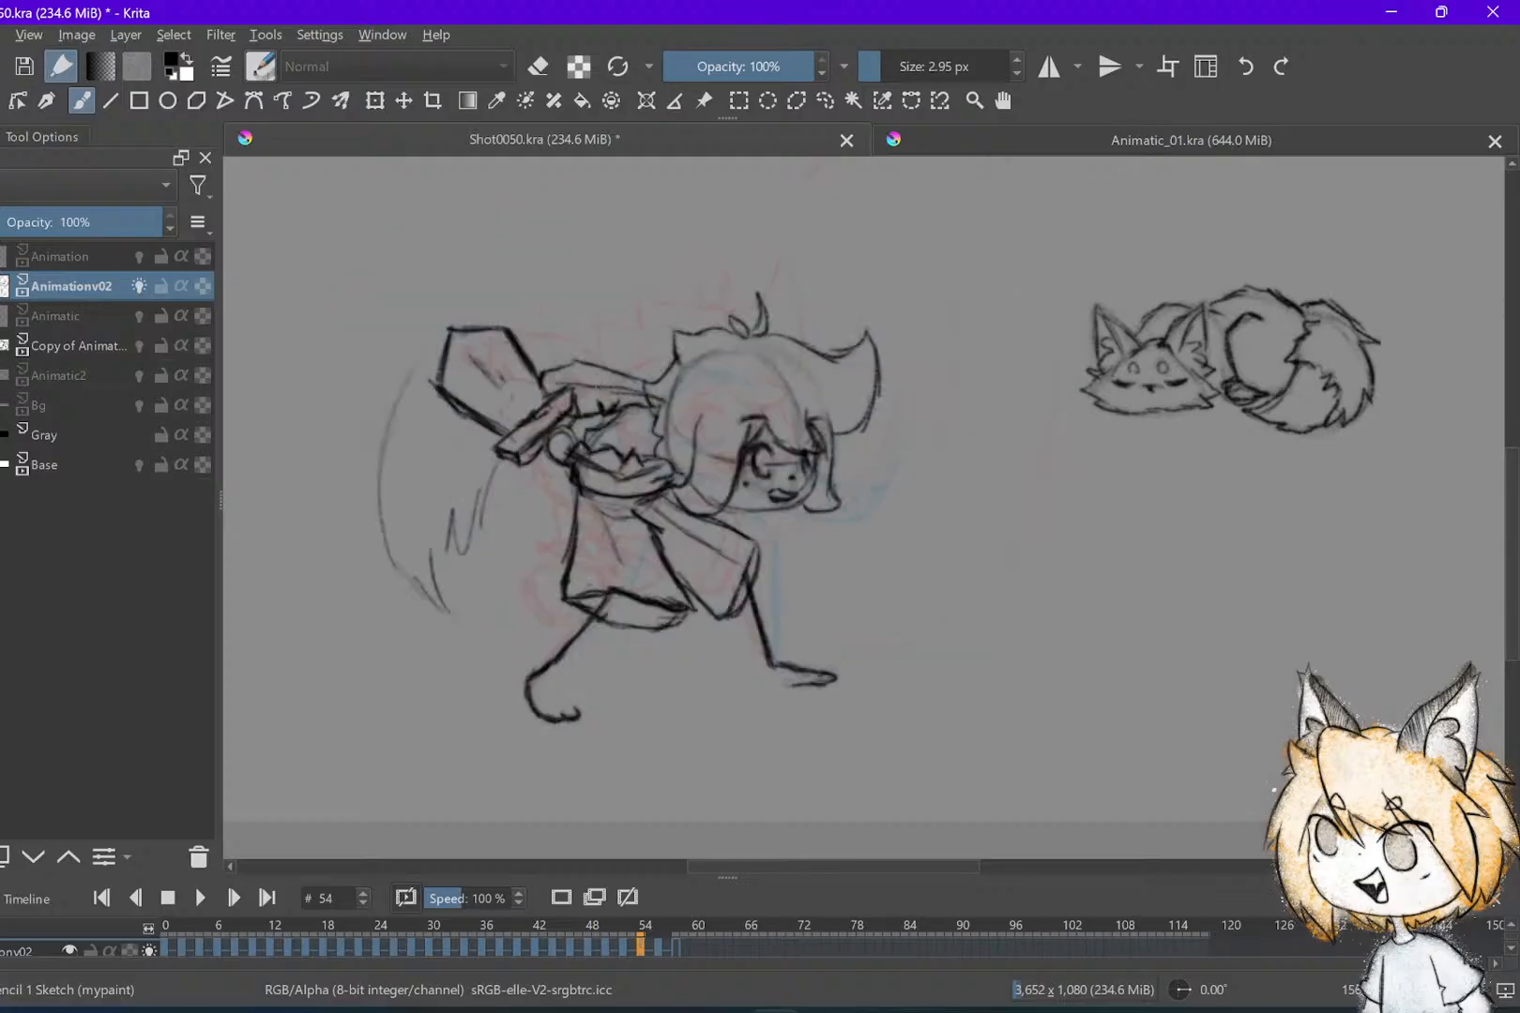
{"action": "key", "text": "ctrl+z"}
Draw a shorter, steeper blade guideline and the sword's guard at the hands in frame 56, and save the file
{"action": "key", "text": "ctrl+s"}
{"action": "left_click_drag", "start_coordinate": [598, 416], "coordinate": [558, 334]}
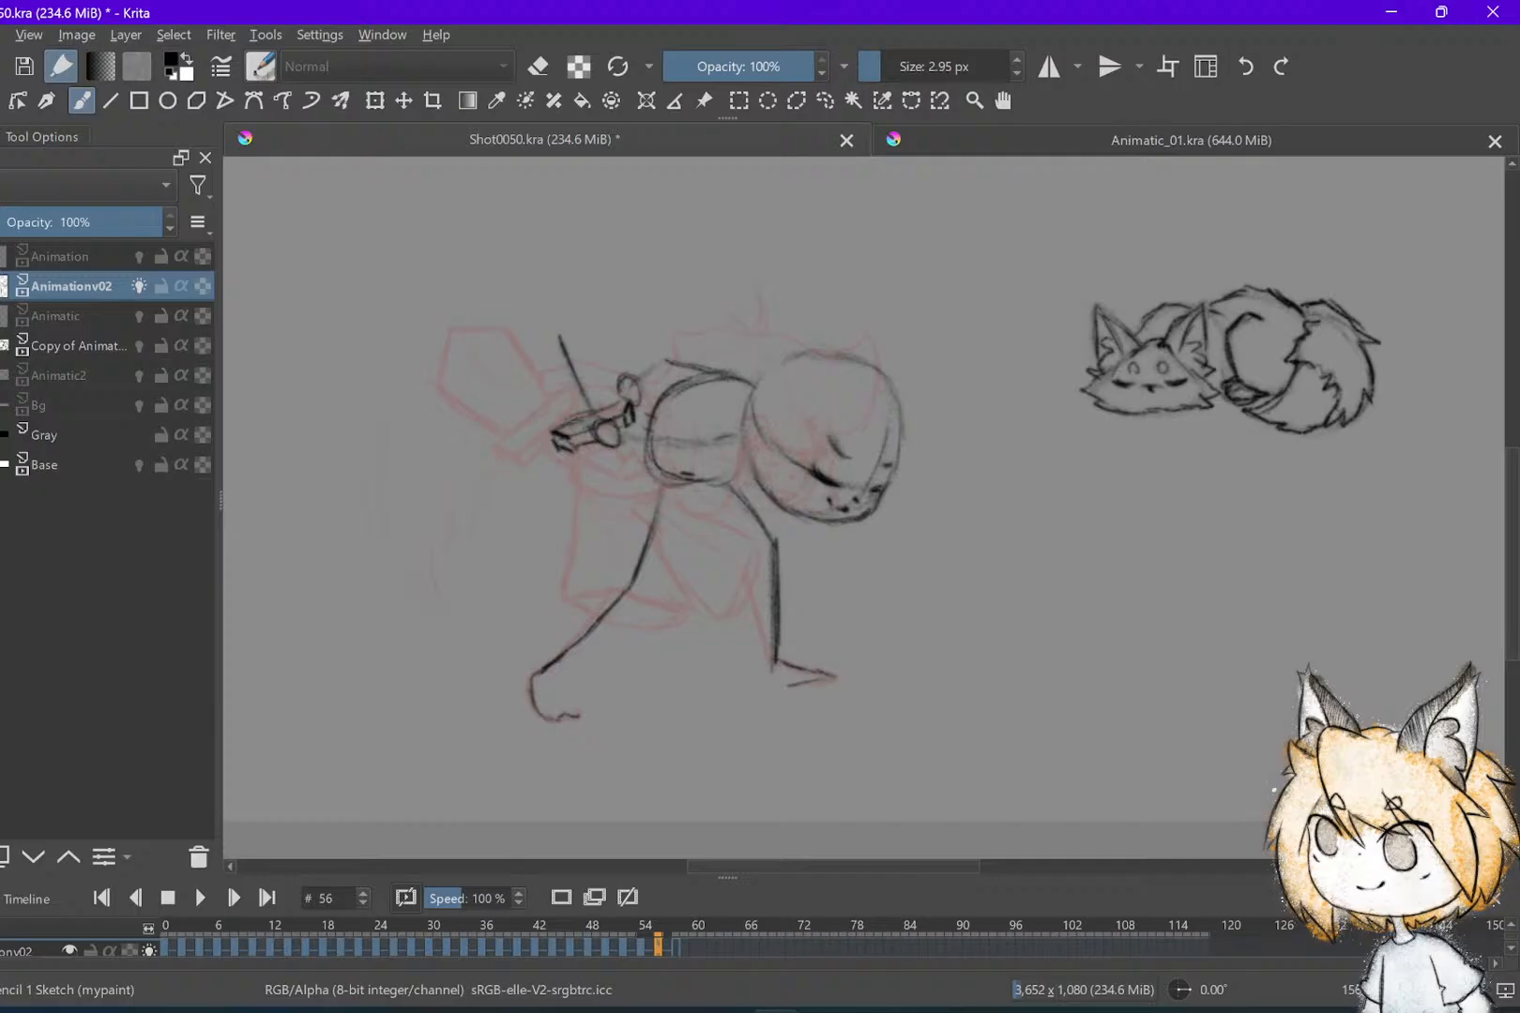
{"action": "key", "text": "ctrl+s"}
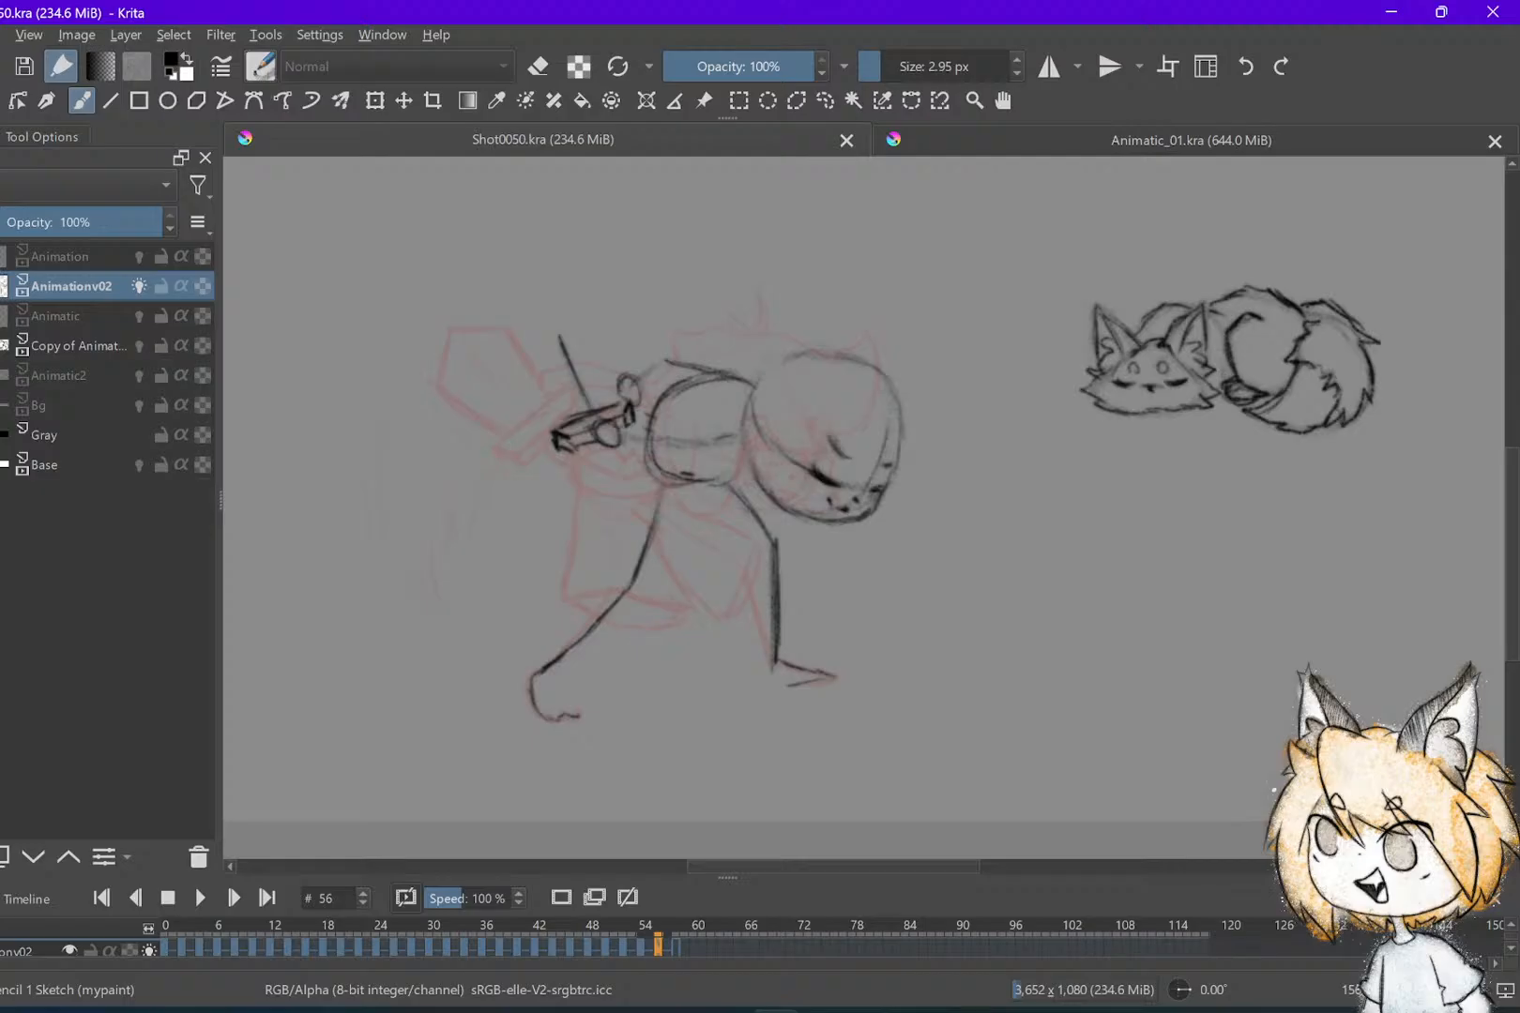
Compare the new sword guard with the neighbouring frames and erase a small mark at the sword blade's edge in frame 54
{"action": "key", "text": "Left"}
{"action": "key", "text": "Right"}
{"action": "key", "text": "Left"}
{"action": "key", "text": "Left"}
{"action": "key", "text": "Right"}
{"action": "key", "text": "Right"}
{"action": "key", "text": "Left"}
{"action": "key", "text": "Right"}
{"action": "key", "text": "Right"}
{"action": "key", "text": "Left"}
{"action": "key", "text": "e"}
{"action": "mouse_move", "coordinate": [531, 351]}
{"action": "left_mouse_down"}
{"action": "mouse_move", "coordinate": [520, 340]}
{"action": "mouse_move", "coordinate": [527, 368]}
{"action": "left_mouse_up"}
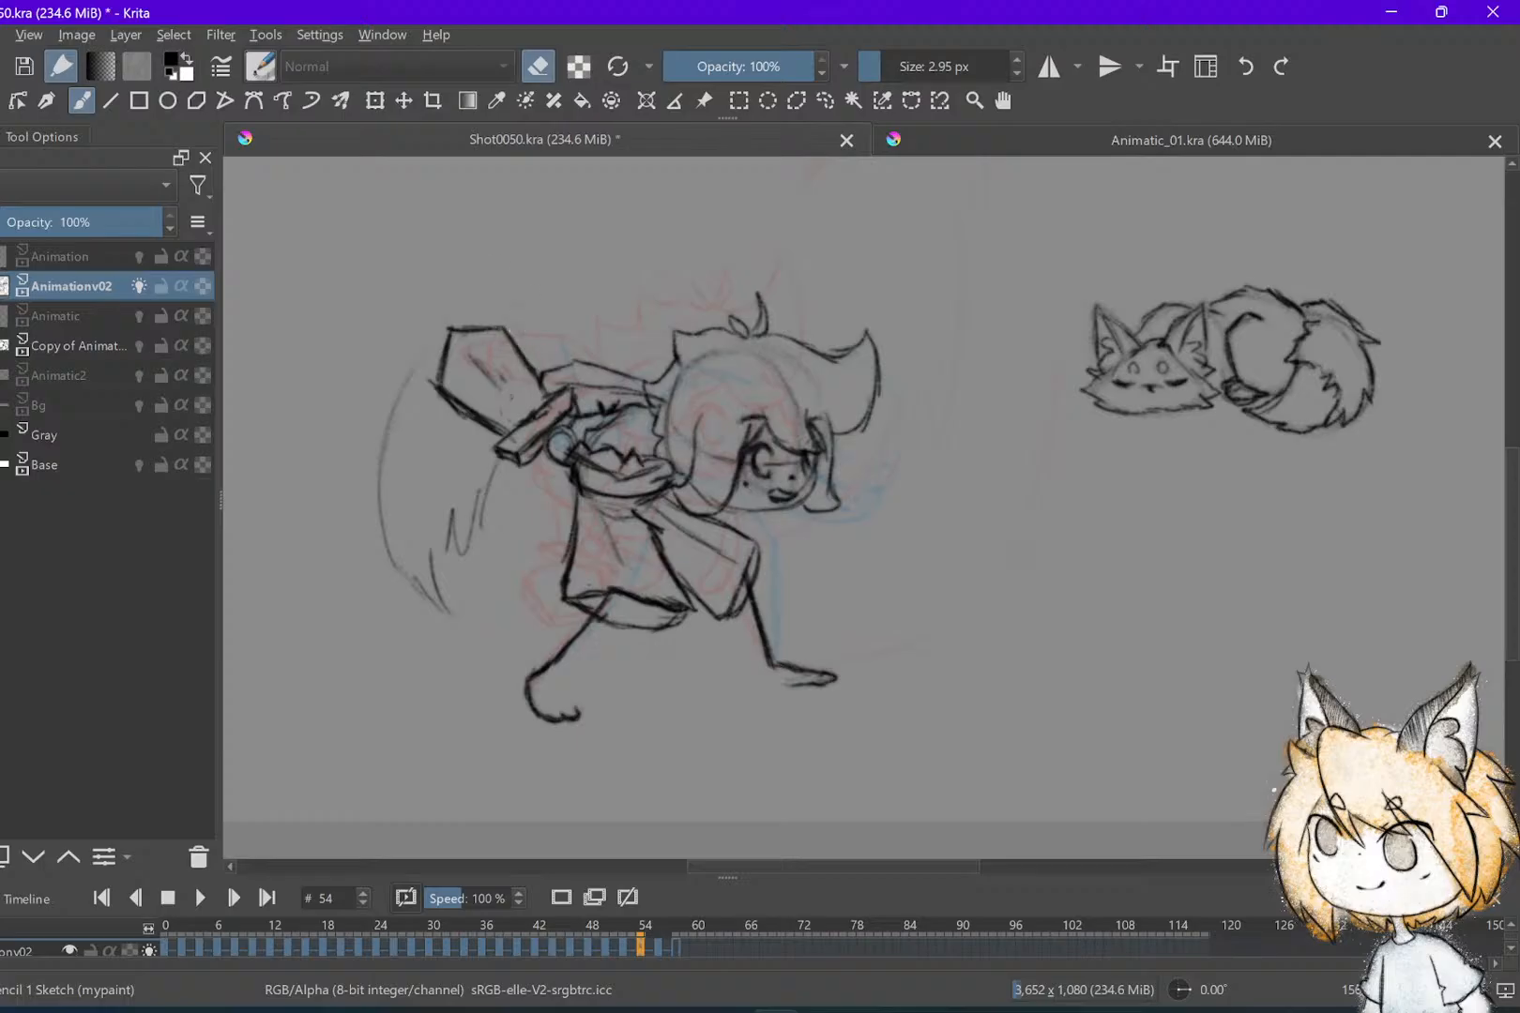
{"action": "key", "text": "Right"}
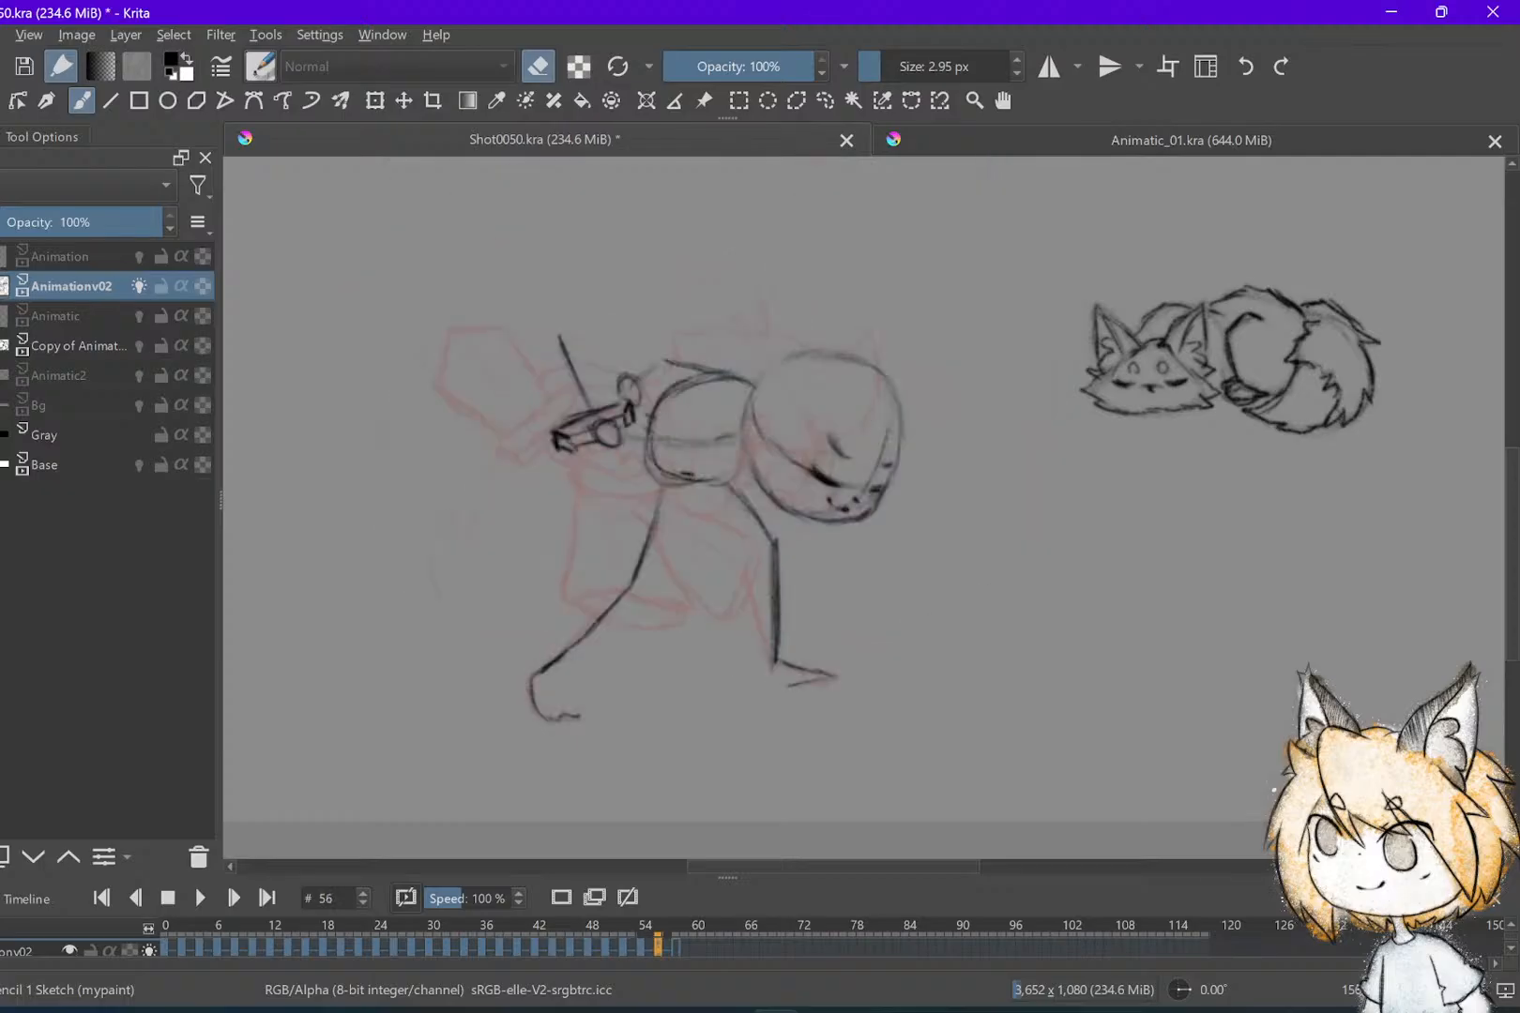
Draw the sword blade's outline around the guideline above the guard in frame 56, and save the file
{"action": "key", "text": "e"}
{"action": "mouse_move", "coordinate": [615, 399]}
{"action": "left_mouse_down"}
{"action": "mouse_move", "coordinate": [609, 324]}
{"action": "mouse_move", "coordinate": [552, 305]}
{"action": "mouse_move", "coordinate": [521, 350]}
{"action": "mouse_move", "coordinate": [569, 410]}
{"action": "left_mouse_up"}
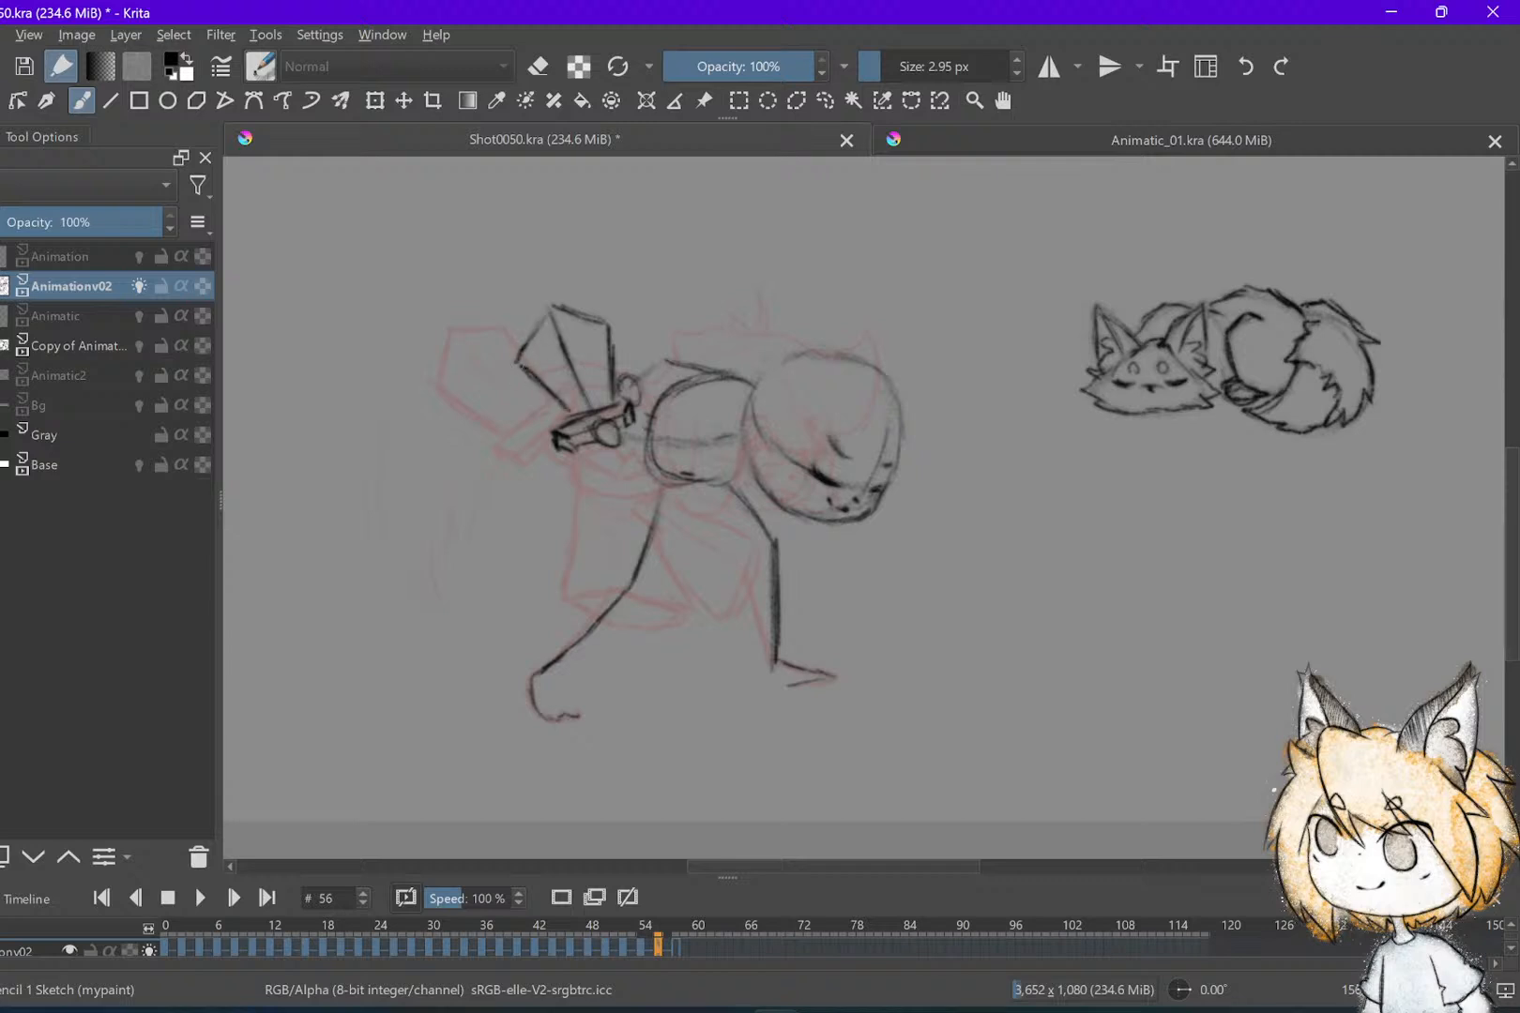
{"action": "left_click_drag", "start_coordinate": [519, 368], "coordinate": [574, 418]}
{"action": "key", "text": "ctrl+s"}
Draw the arm lines from the hand across the torso in frame 56 and save the file
{"action": "key", "text": "minus"}
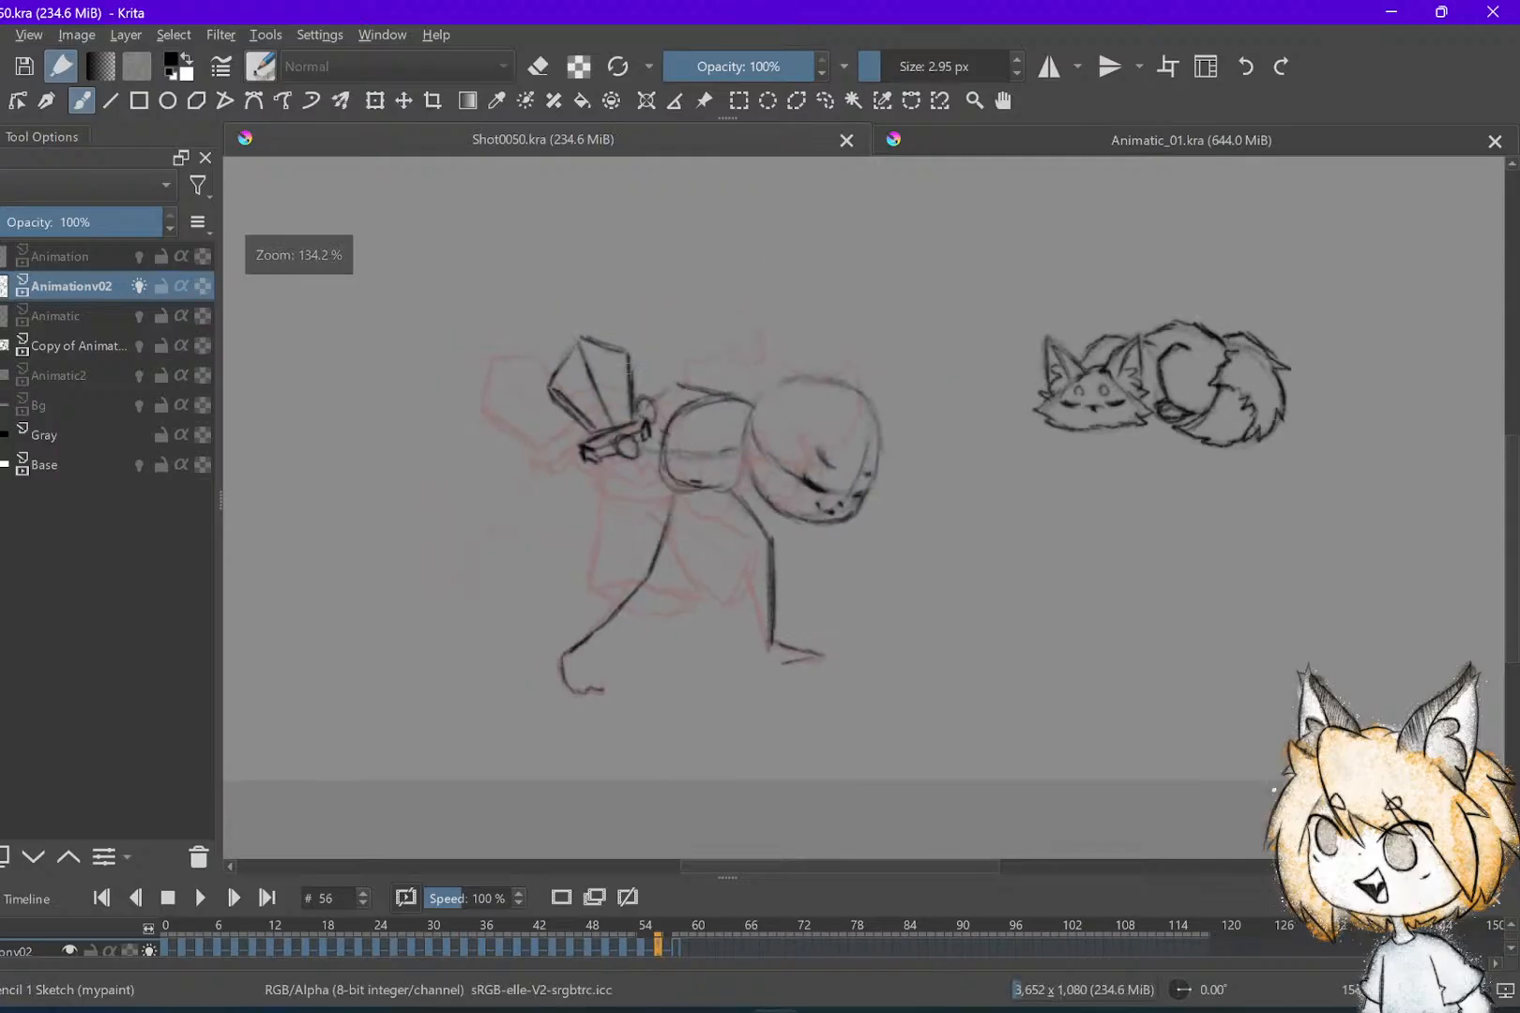
{"action": "key", "text": "plus"}
{"action": "mouse_move", "coordinate": [555, 444]}
{"action": "left_mouse_down"}
{"action": "mouse_move", "coordinate": [597, 463]}
{"action": "mouse_move", "coordinate": [687, 435]}
{"action": "left_mouse_up"}
{"action": "left_click_drag", "start_coordinate": [605, 463], "coordinate": [660, 444]}
{"action": "key", "text": "ctrl+s"}
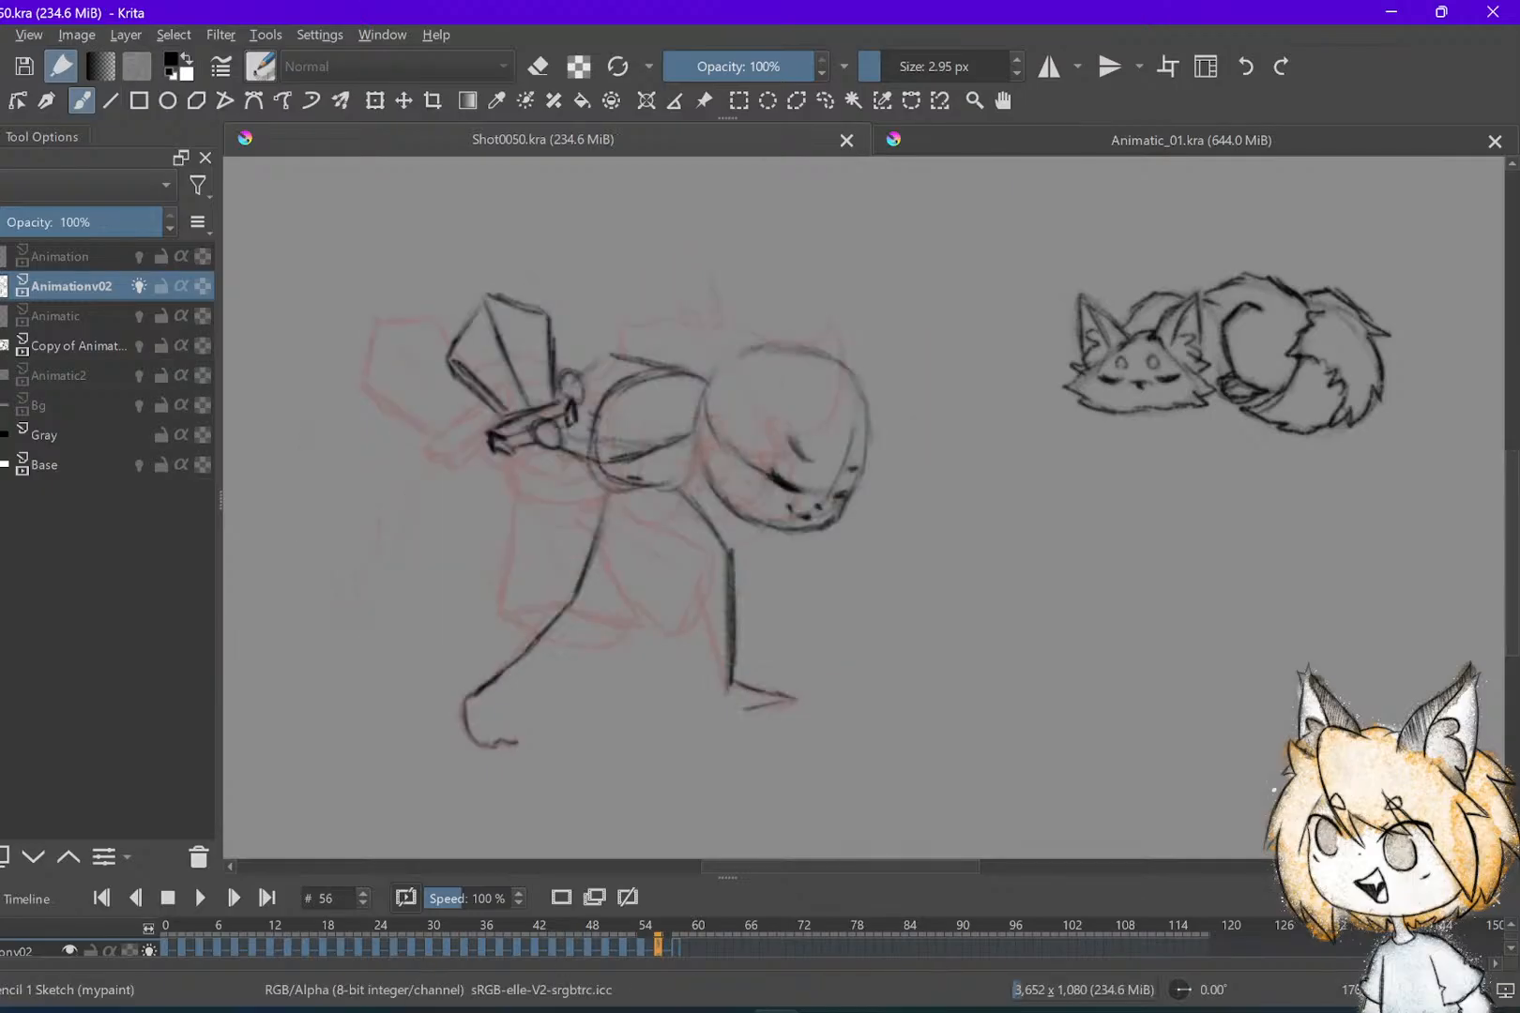
Flip through frame 56 and its neighbours to examine how the new sword and arm continue the swing
{"action": "scroll", "coordinate": [863, 506], "scroll_direction": "up", "scroll_amount": 1}
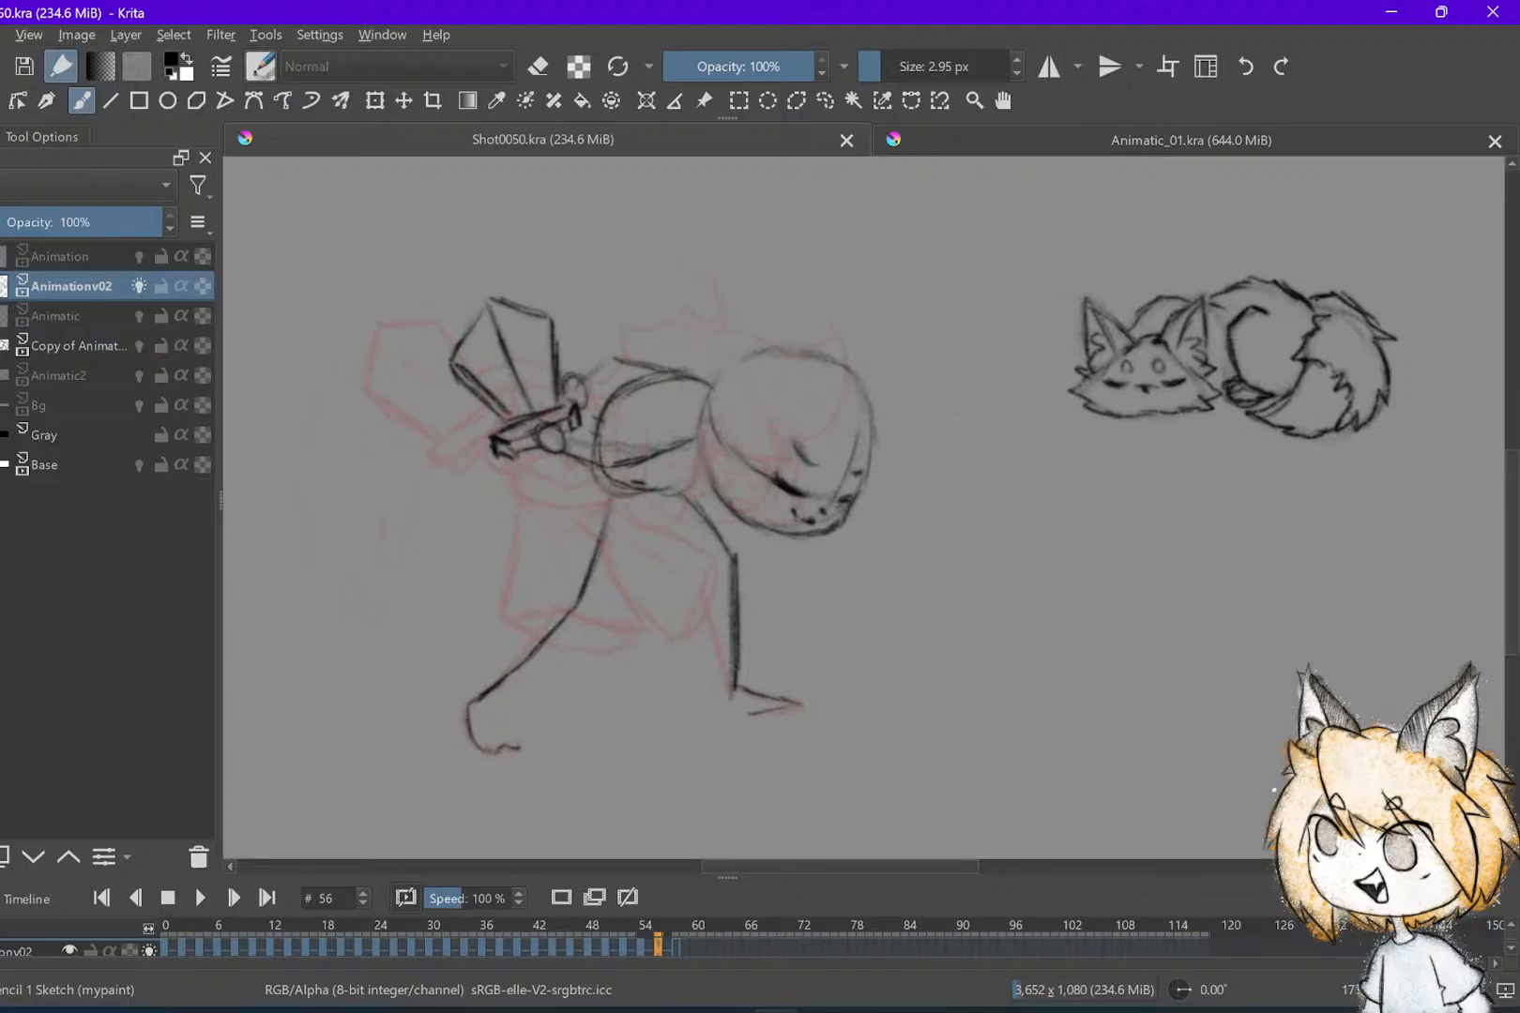
{"action": "scroll", "coordinate": [891, 647], "scroll_direction": "down", "scroll_amount": 3}
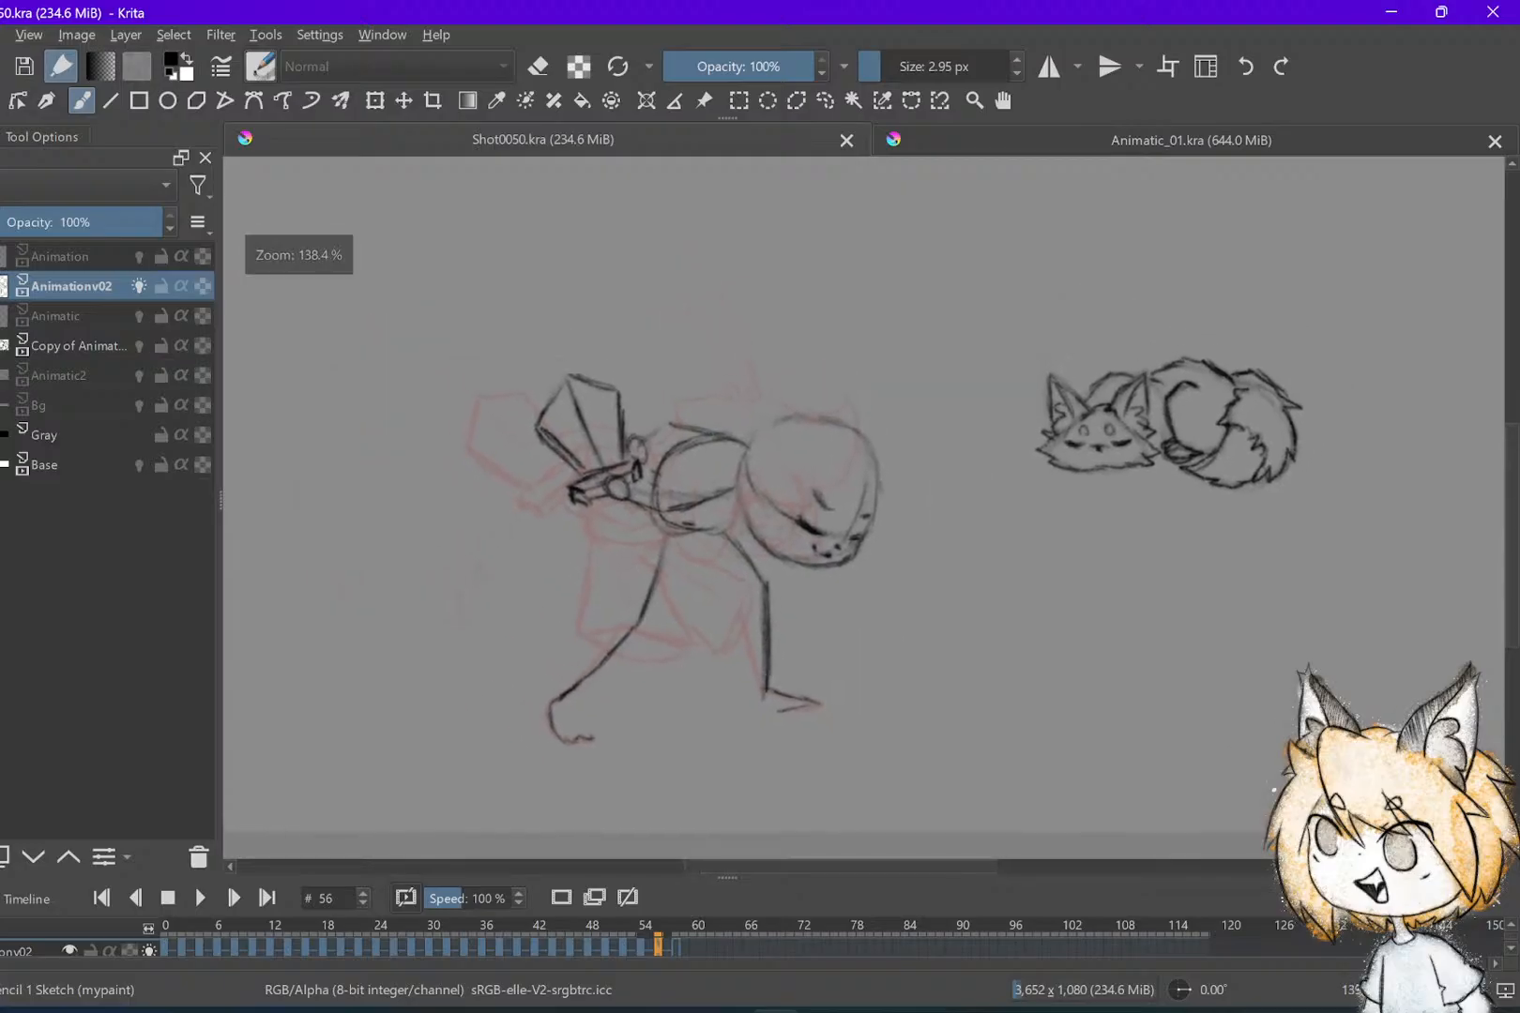
{"action": "scroll", "coordinate": [949, 502], "scroll_direction": "up", "scroll_amount": 2}
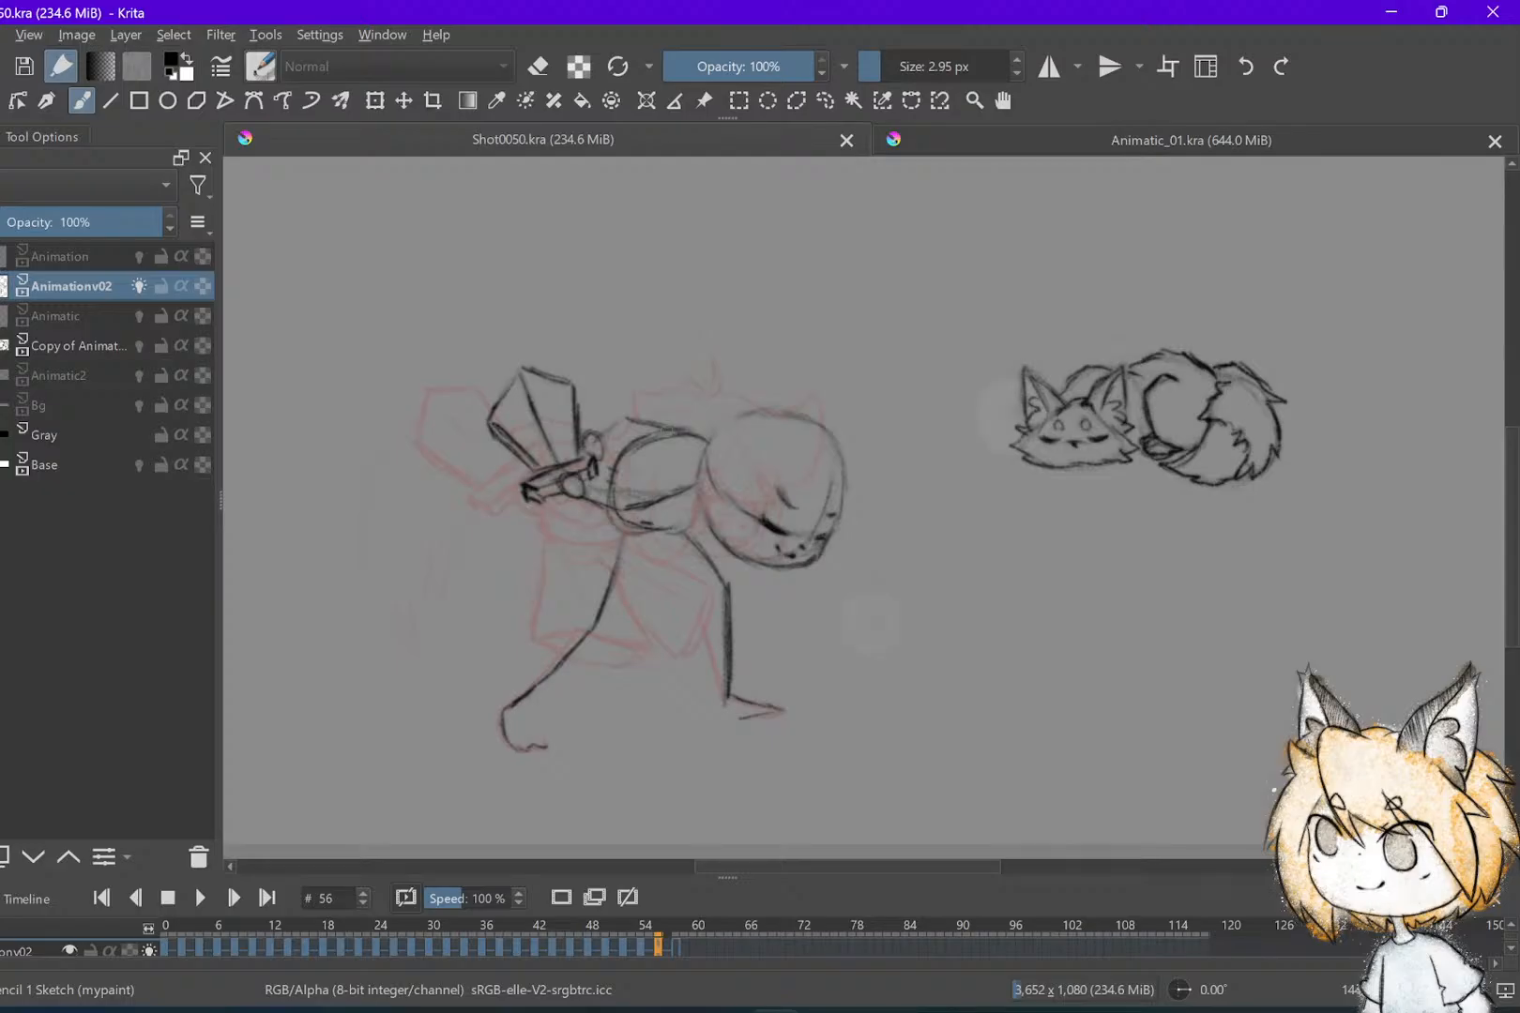
{"action": "scroll", "coordinate": [863, 503], "scroll_direction": "up", "scroll_amount": 1}
{"action": "key", "text": "Left"}
{"action": "key", "text": "Right"}
{"action": "key", "text": "Right"}
{"action": "key", "text": "Left"}
{"action": "key", "text": "Right"}
{"action": "key", "text": "Left"}
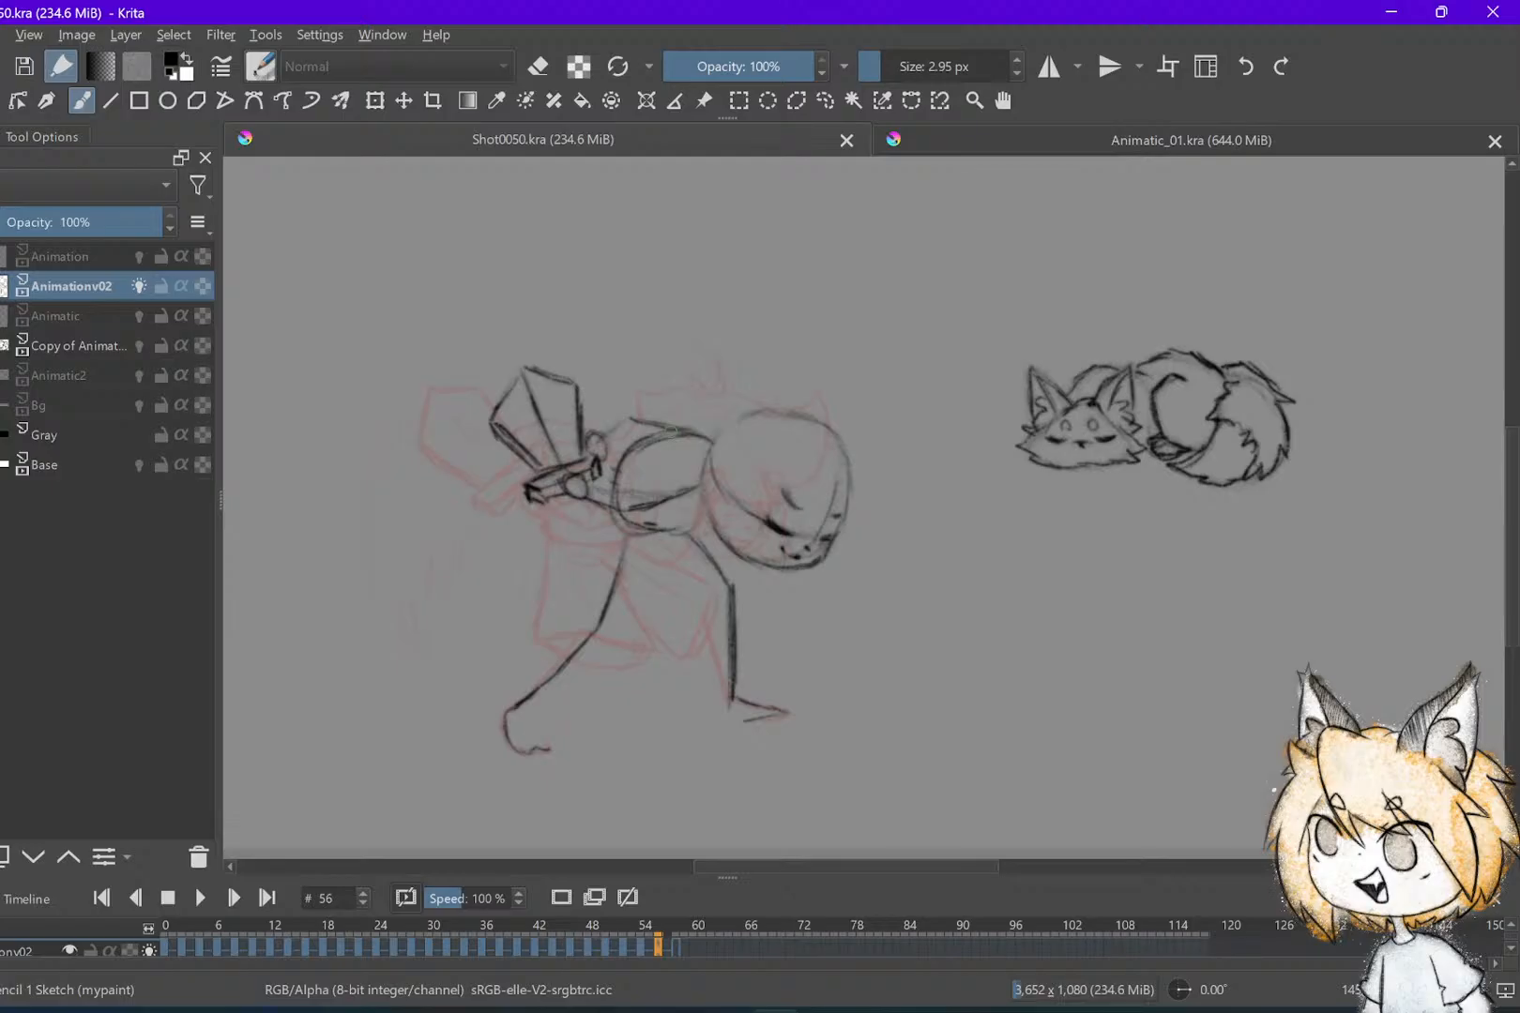
{"action": "key", "text": "Left"}
{"action": "key", "text": "Right"}
{"action": "key", "text": "Right"}
{"action": "key", "text": "Left"}
{"action": "key", "text": "Left"}
{"action": "key", "text": "Left"}
{"action": "key", "text": "Right"}
{"action": "key", "text": "Right"}
{"action": "key", "text": "Right"}
{"action": "key", "text": "Left"}
{"action": "key", "text": "Left"}
{"action": "key", "text": "Left"}
{"action": "key", "text": "Right"}
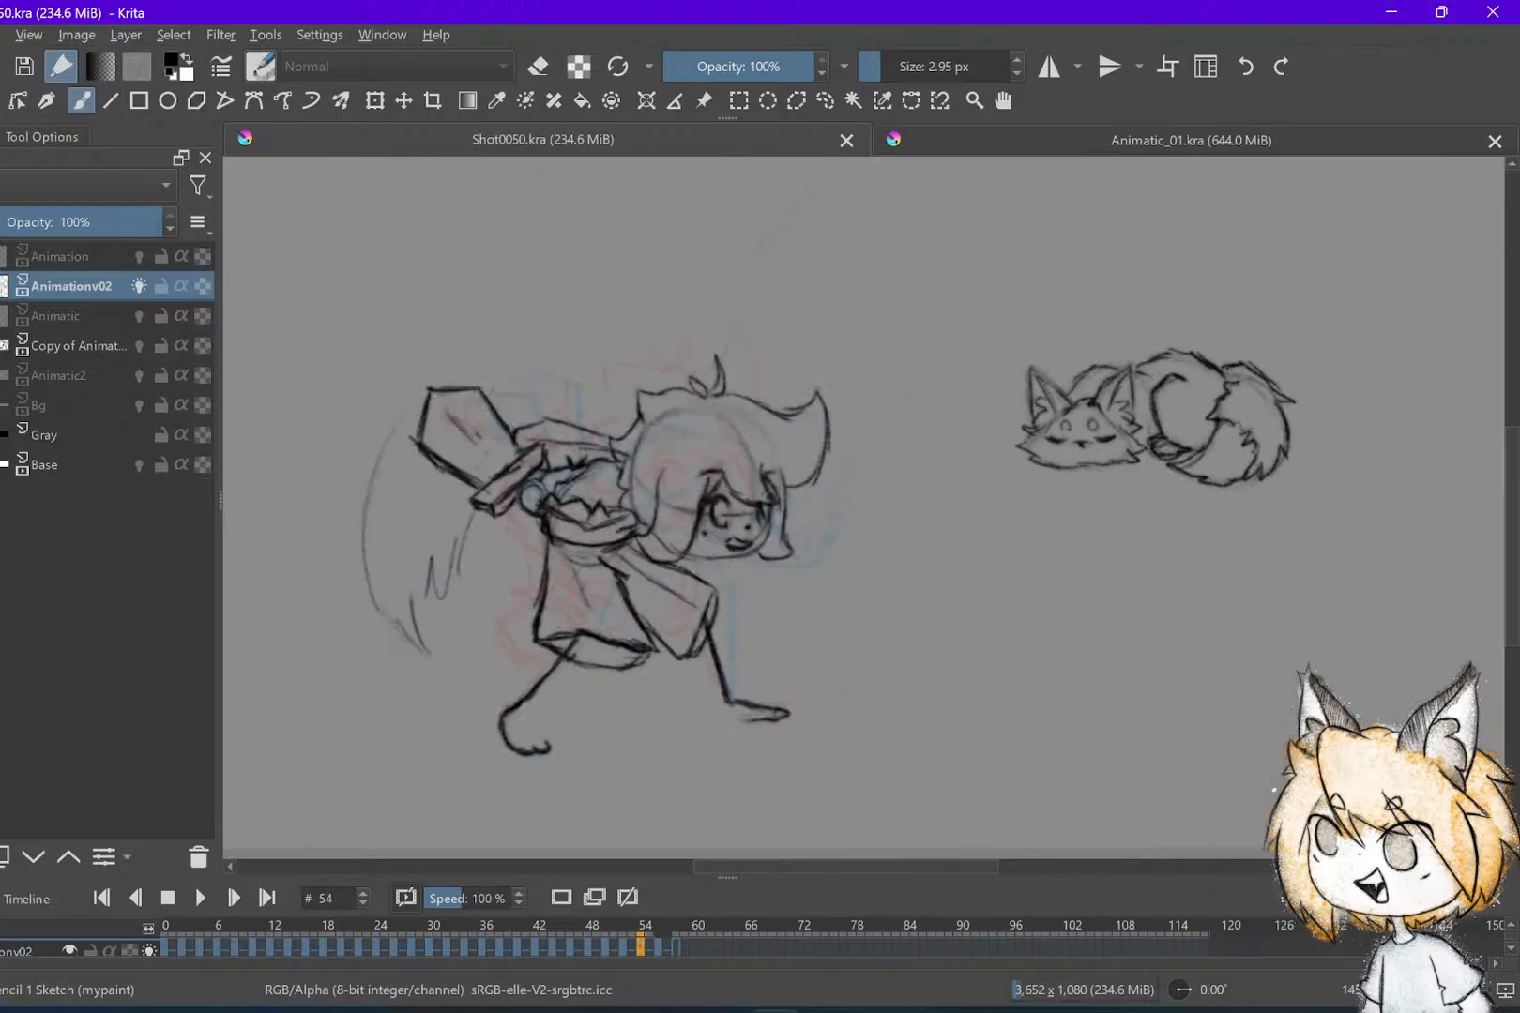
Flip between frames 54, 56 and 58 to examine how the body, arm and sword move through the swing
{"action": "key", "text": "Right"}
{"action": "key", "text": "Right"}
{"action": "key", "text": "Left"}
{"action": "key", "text": "Left"}
{"action": "key", "text": "minus"}
{"action": "scroll", "coordinate": [863, 563], "scroll_direction": "down", "scroll_amount": 2}
{"action": "scroll", "coordinate": [863, 563], "scroll_direction": "up", "scroll_amount": 4}
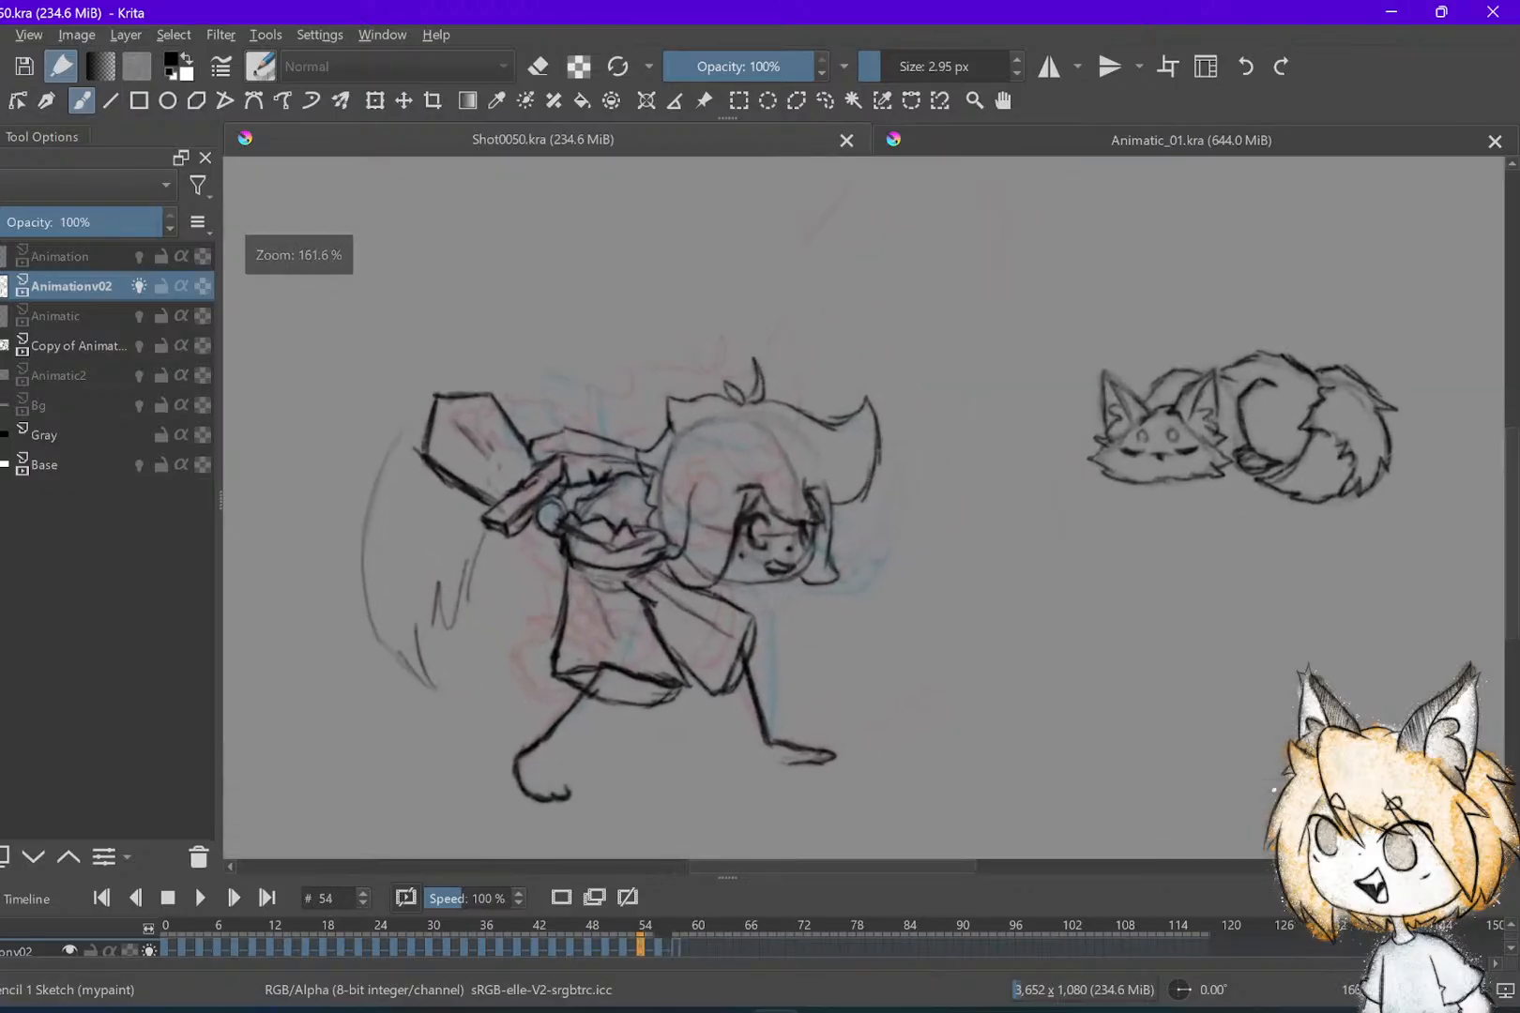
{"action": "scroll", "coordinate": [863, 563], "scroll_direction": "up", "scroll_amount": 1}
{"action": "key", "text": "Left"}
{"action": "key", "text": "Right"}
{"action": "key", "text": "Right"}
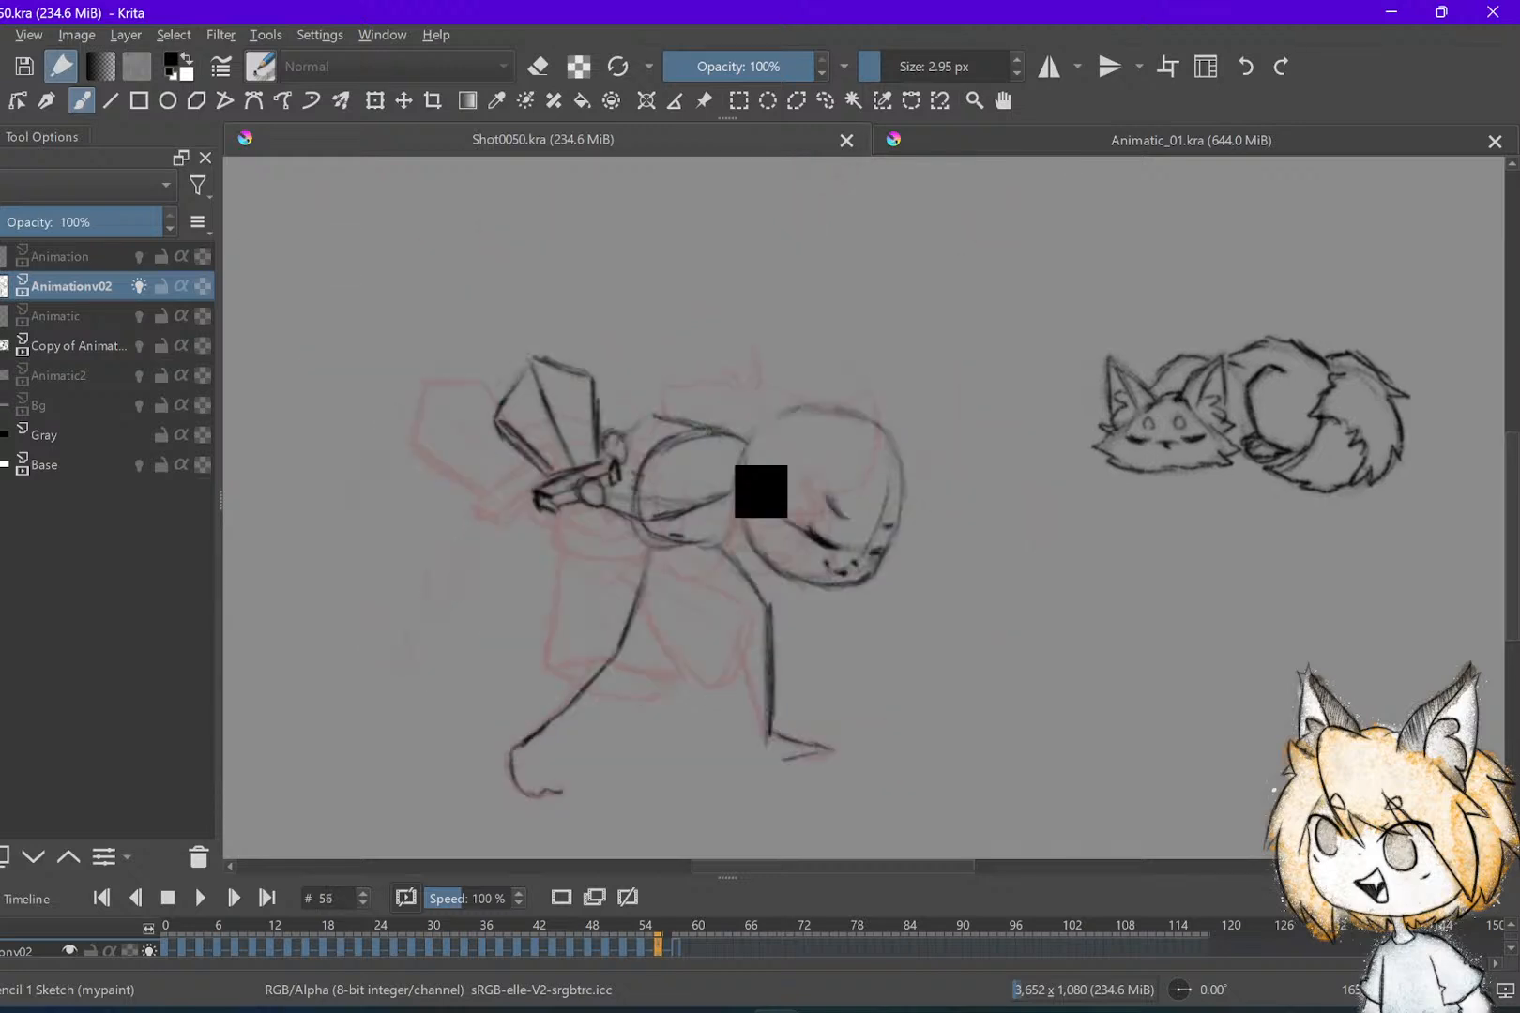
{"action": "key", "text": "Left"}
{"action": "key", "text": "Right"}
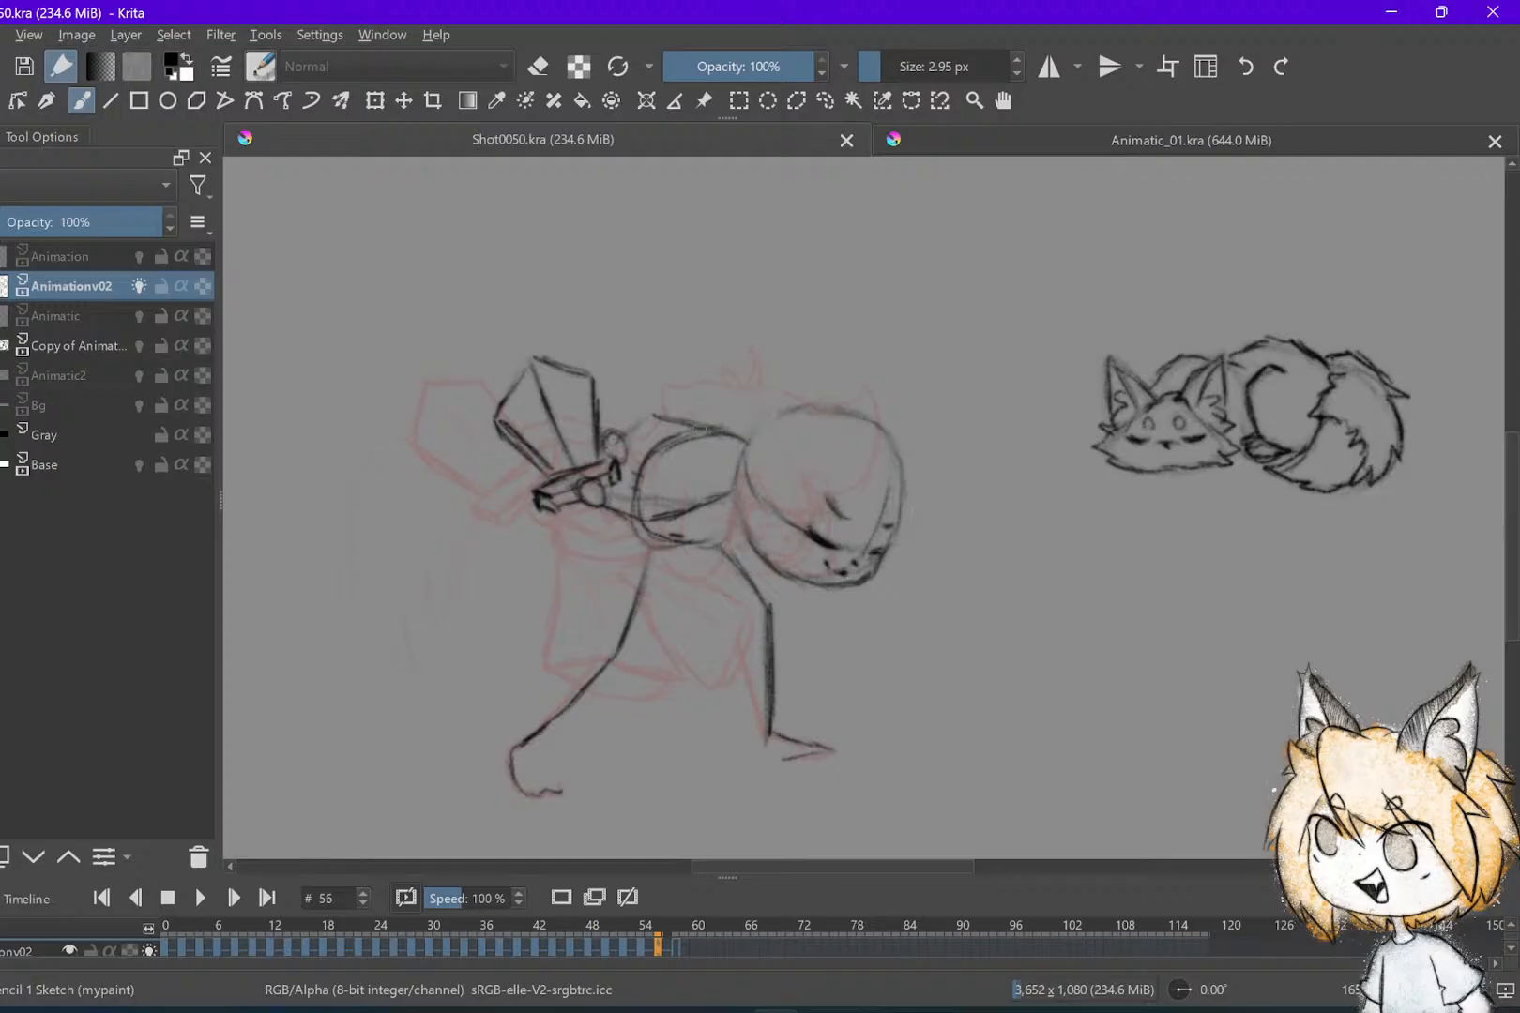
{"action": "key", "text": "Left"}
{"action": "key", "text": "Right"}
{"action": "key", "text": "Right"}
{"action": "key", "text": "Left"}
{"action": "key", "text": "Left"}
{"action": "key", "text": "Right"}
{"action": "key", "text": "Right"}
{"action": "key", "text": "Left"}
{"action": "key", "text": "Left"}
{"action": "key", "text": "Right"}
{"action": "left_click_drag", "start_coordinate": [1090, 244], "coordinate": [1140, 340]}
{"action": "left_click_drag", "start_coordinate": [1153, 265], "coordinate": [1141, 338]}
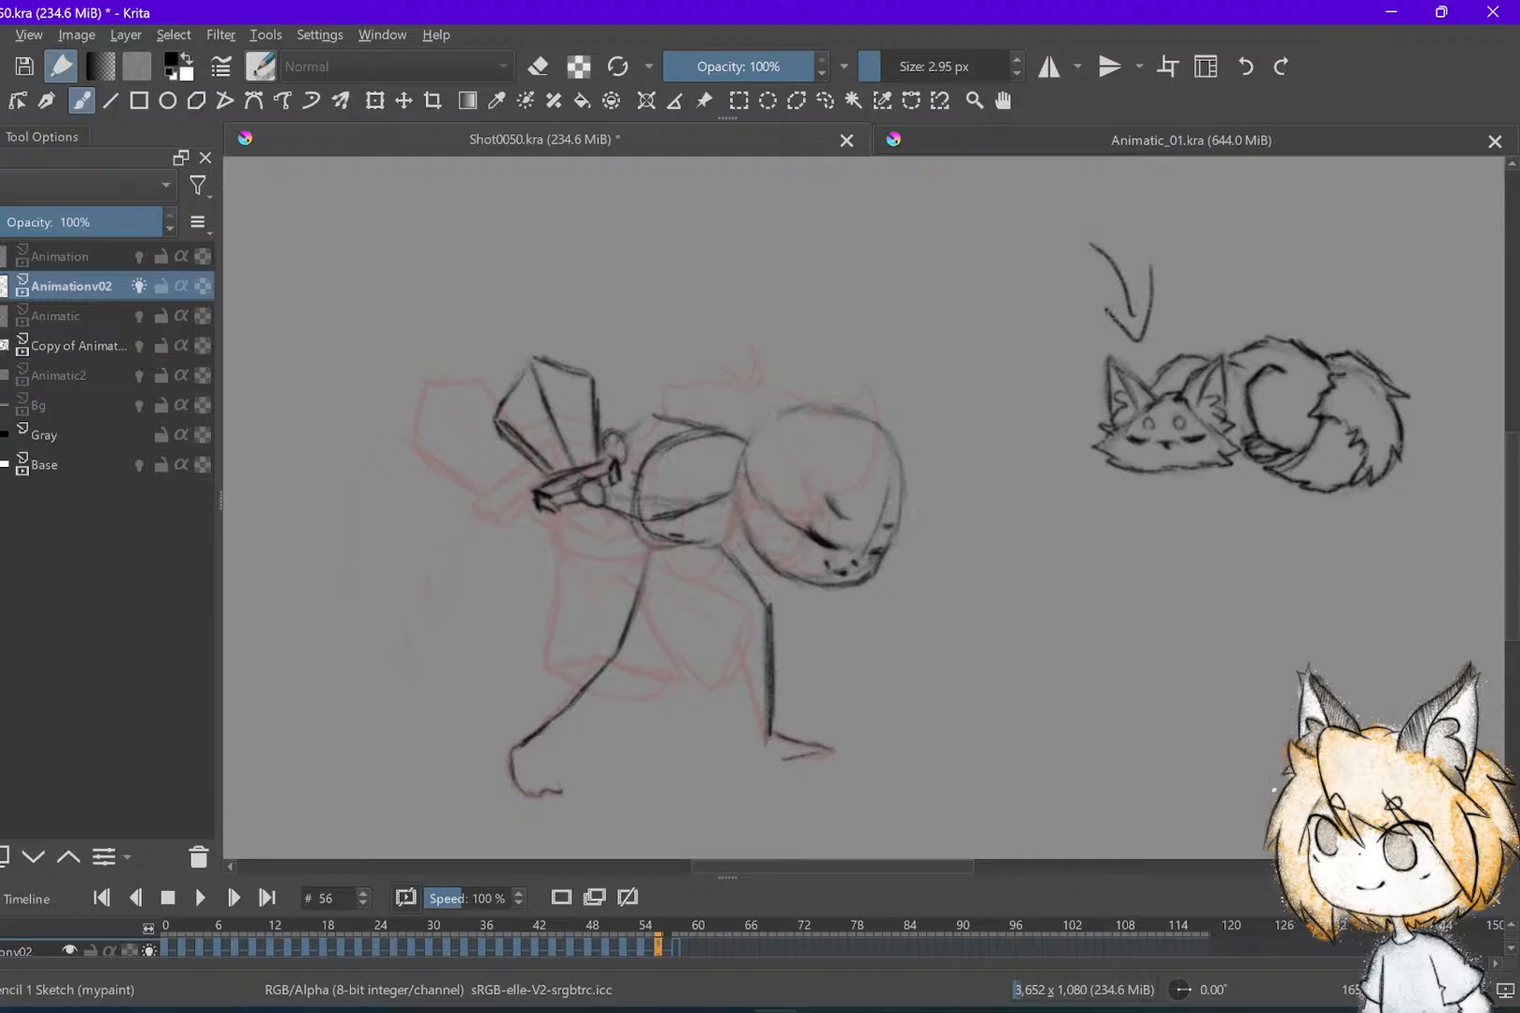
{"action": "key", "text": "ctrl+z"}
{"action": "key", "text": "ctrl+z"}
Draw the upper arm's sleeve outline and the fingers at the sword grip in frame 56, and save the file
{"action": "key", "text": "Left"}
{"action": "key", "text": "Right"}
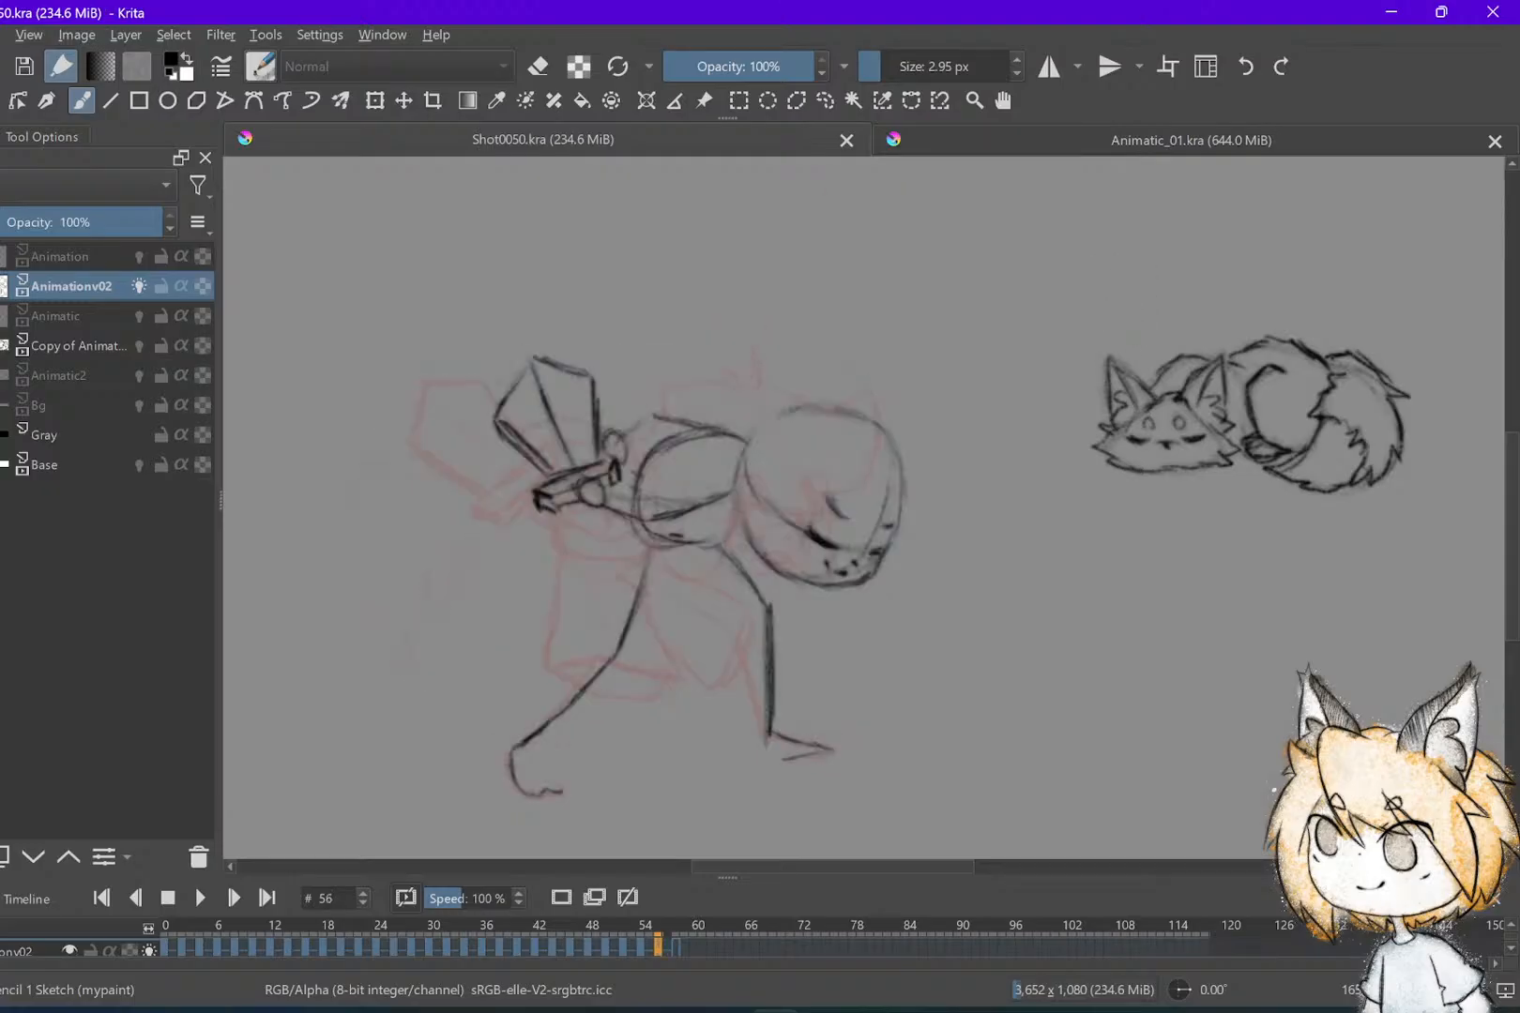
{"action": "key", "text": "Left"}
{"action": "key", "text": "Right"}
{"action": "mouse_move", "coordinate": [743, 432]}
{"action": "left_mouse_down"}
{"action": "mouse_move", "coordinate": [658, 398]}
{"action": "mouse_move", "coordinate": [630, 398]}
{"action": "mouse_move", "coordinate": [621, 418]}
{"action": "mouse_move", "coordinate": [623, 441]}
{"action": "mouse_move", "coordinate": [626, 414]}
{"action": "mouse_move", "coordinate": [670, 438]}
{"action": "mouse_move", "coordinate": [728, 439]}
{"action": "left_mouse_up"}
{"action": "left_click_drag", "start_coordinate": [609, 423], "coordinate": [623, 455]}
{"action": "mouse_move", "coordinate": [612, 437]}
{"action": "left_mouse_down"}
{"action": "mouse_move", "coordinate": [644, 458]}
{"action": "mouse_move", "coordinate": [601, 455]}
{"action": "mouse_move", "coordinate": [632, 459]}
{"action": "left_mouse_up"}
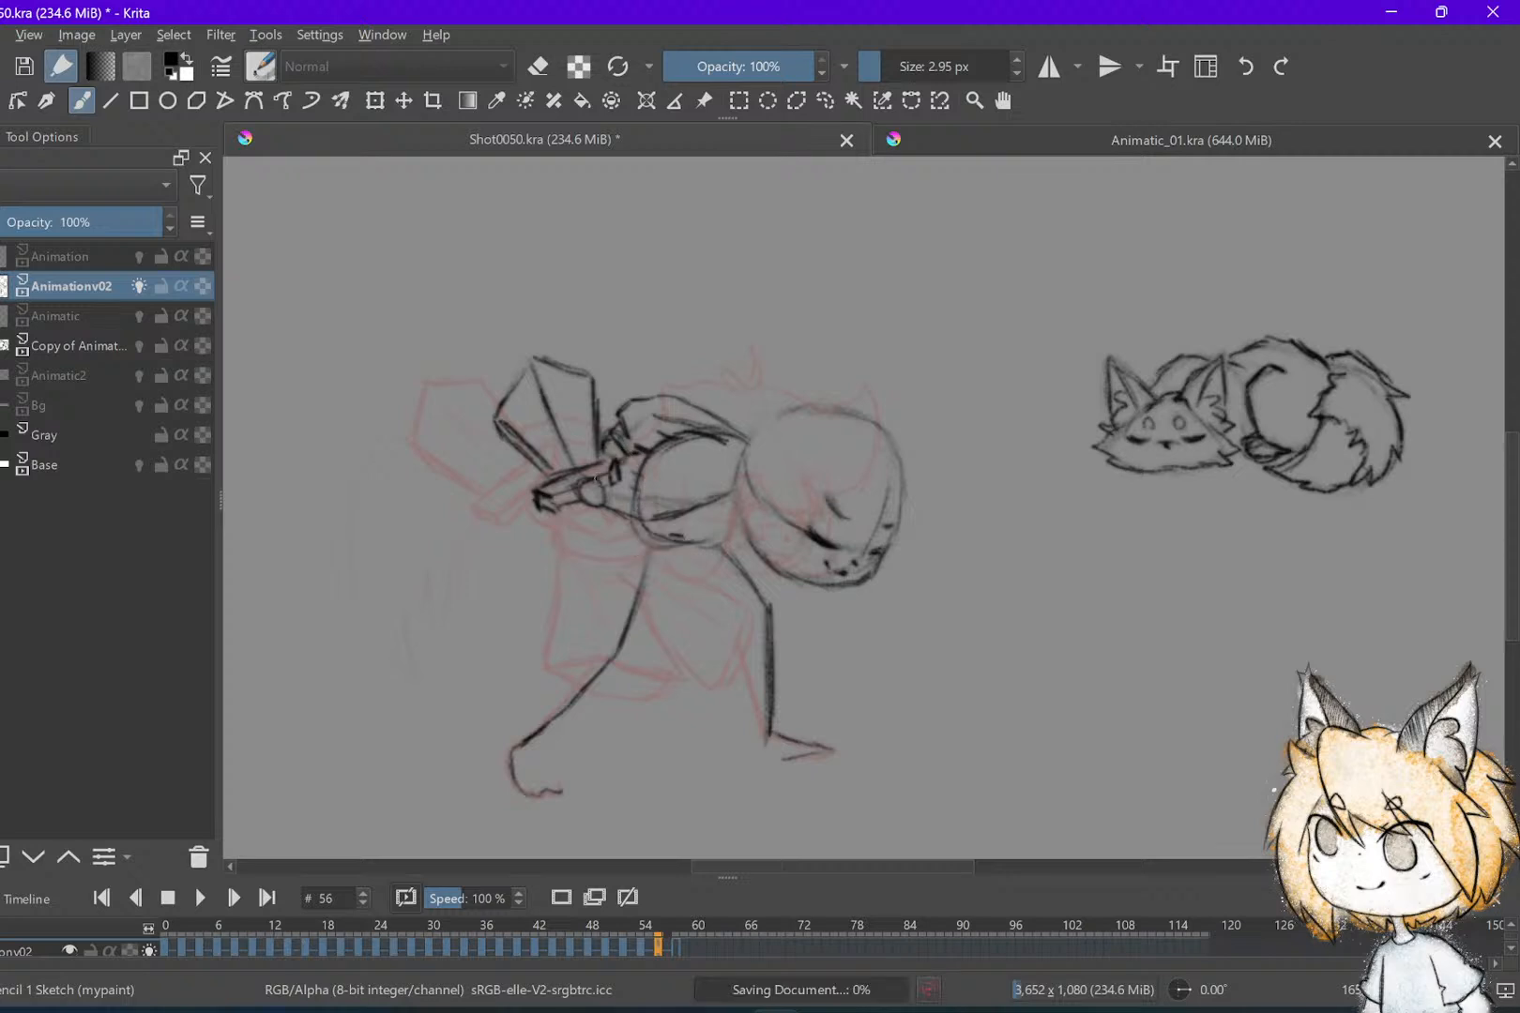
{"action": "key", "text": "1"}
{"action": "key", "text": "Left"}
{"action": "key", "text": "Right"}
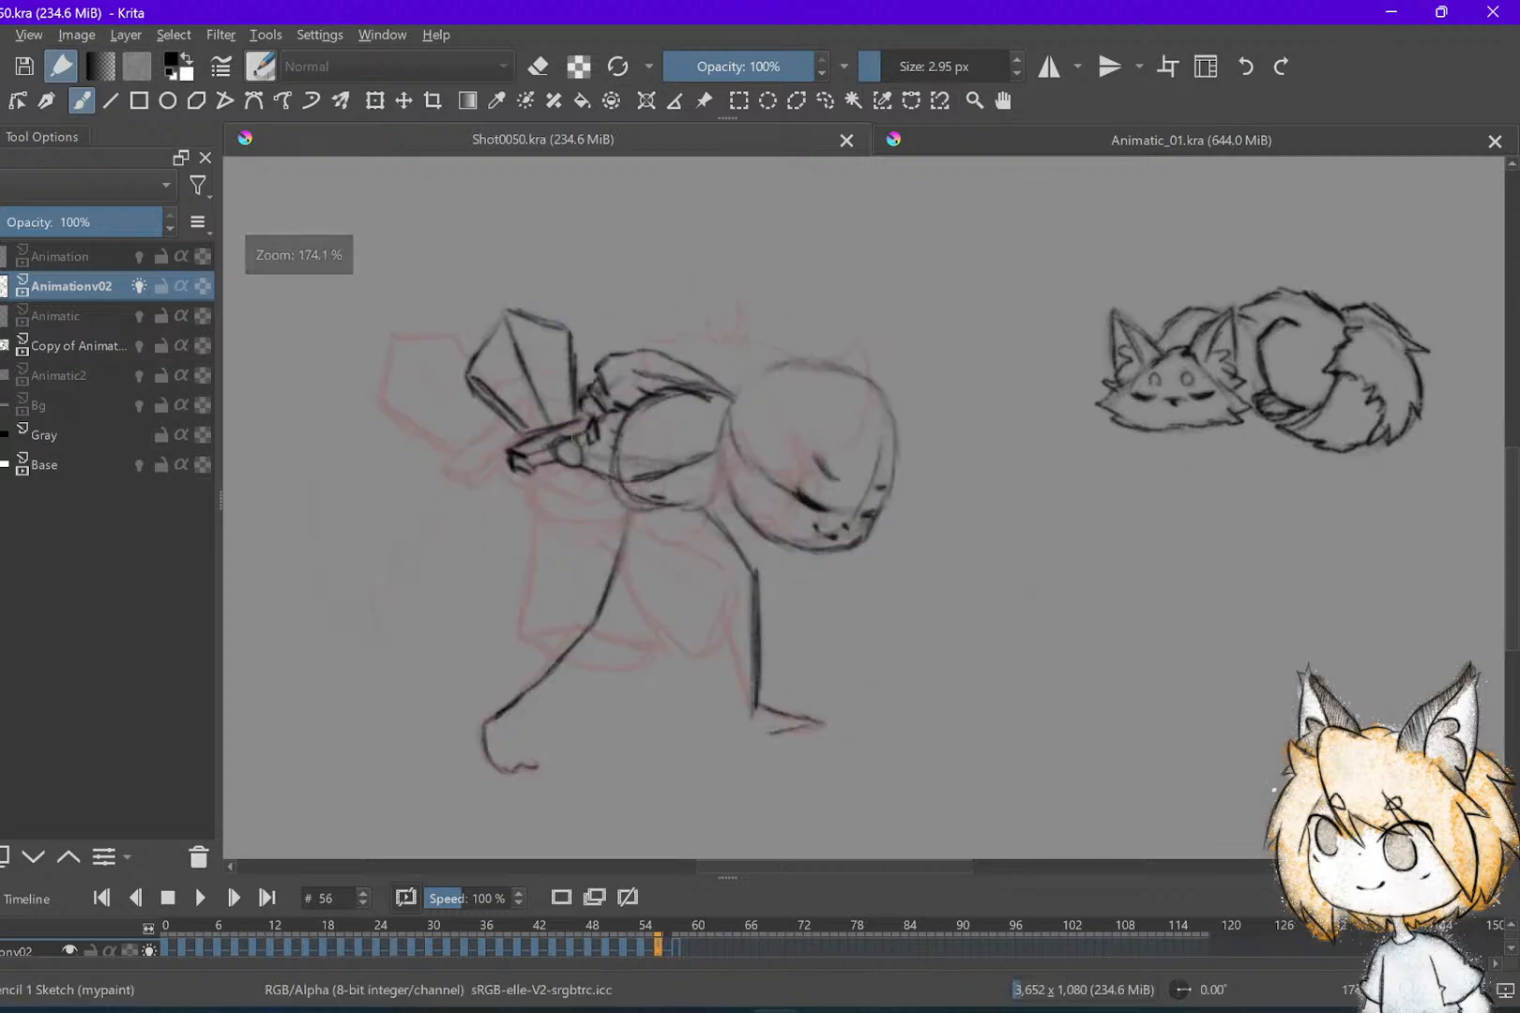
Draw the lower hand and the forearm sleeve across the torso in frame 56, checking them against frame 54
{"action": "left_click_drag", "start_coordinate": [580, 461], "coordinate": [579, 482]}
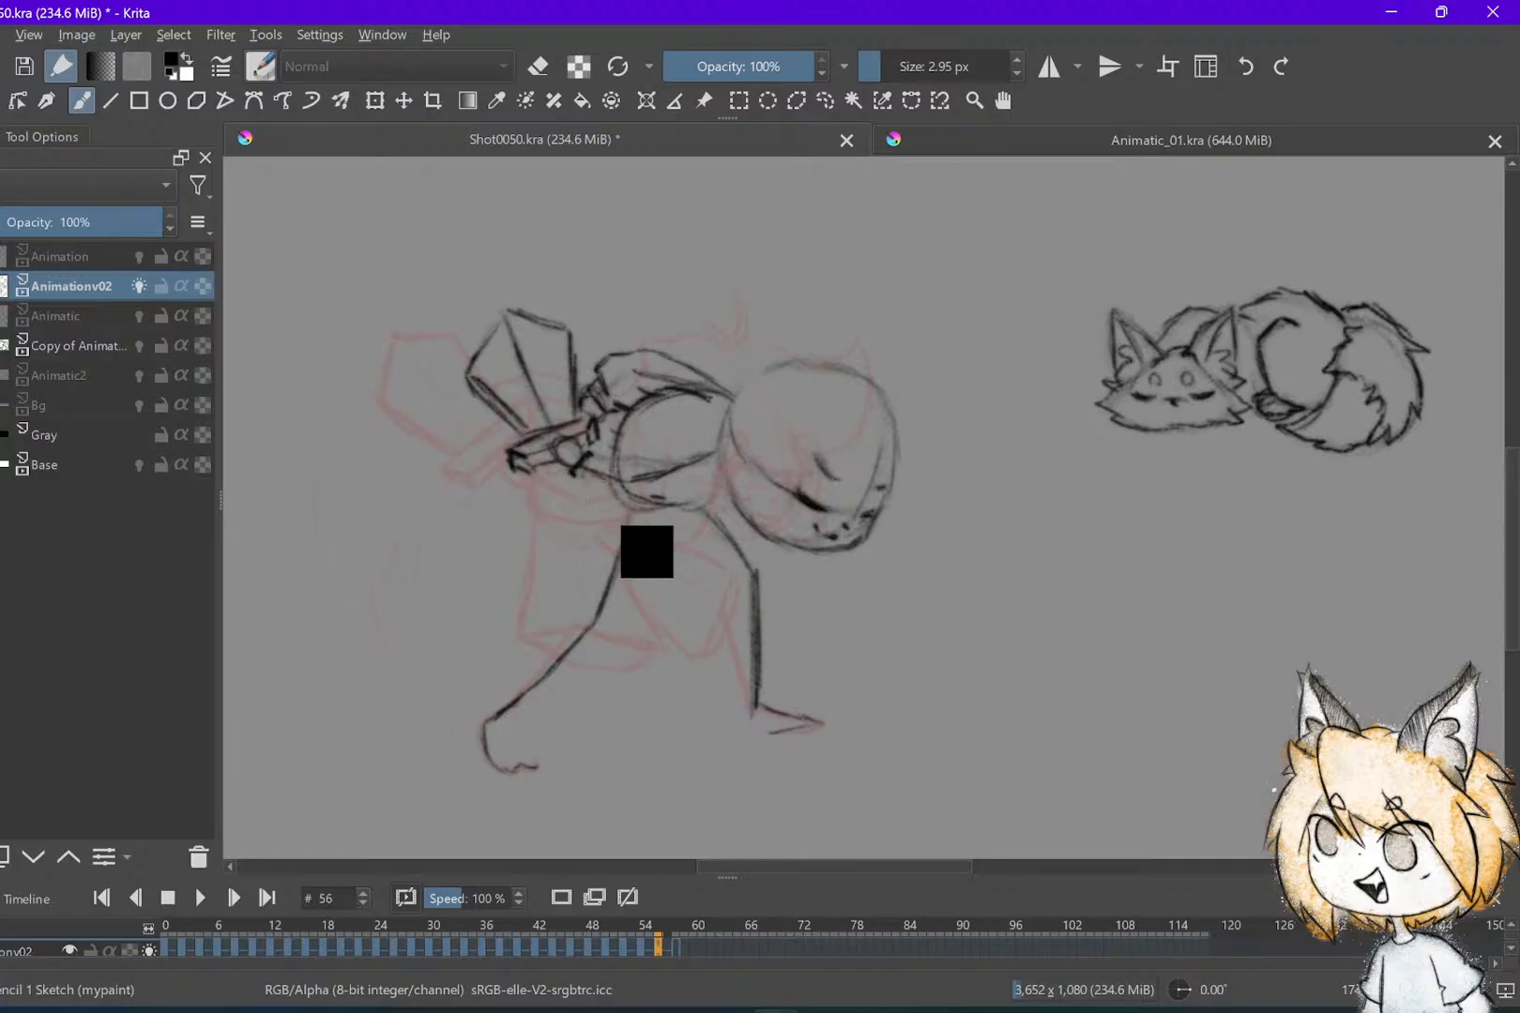
{"action": "left_click_drag", "start_coordinate": [581, 470], "coordinate": [579, 494]}
{"action": "key", "text": "ctrl+z"}
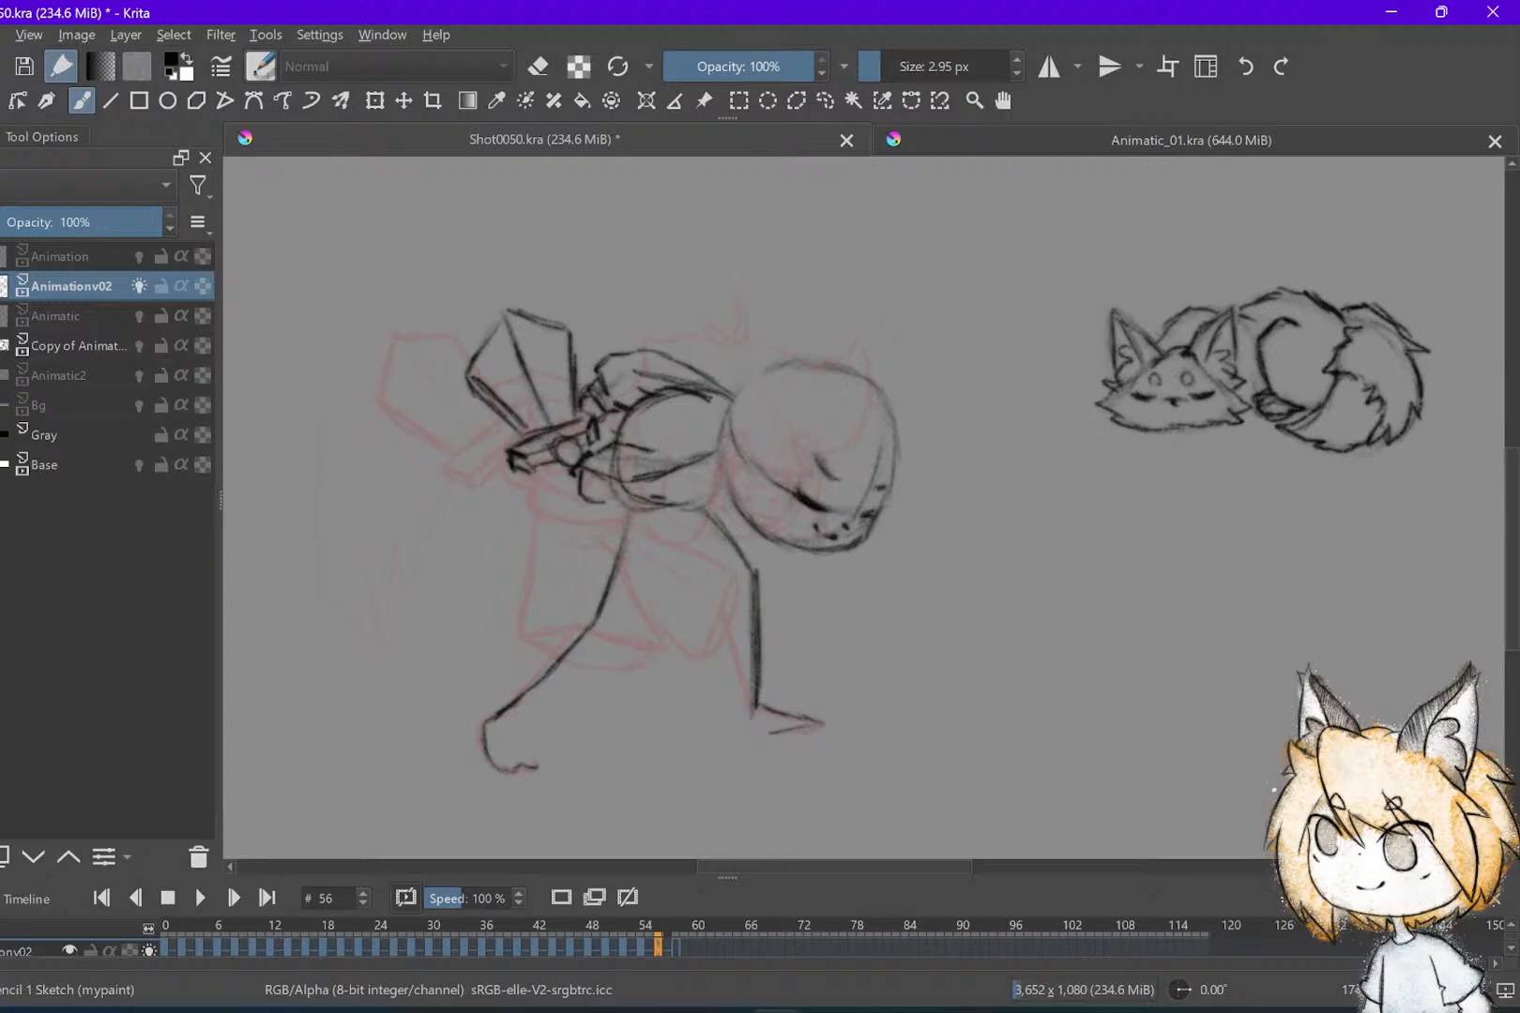
{"action": "mouse_move", "coordinate": [649, 449]}
{"action": "left_mouse_down"}
{"action": "mouse_move", "coordinate": [715, 441]}
{"action": "mouse_move", "coordinate": [688, 496]}
{"action": "mouse_move", "coordinate": [591, 511]}
{"action": "left_mouse_up"}
{"action": "key", "text": "Left"}
{"action": "key", "text": "Right"}
{"action": "key", "text": "Left"}
{"action": "key", "text": "Right"}
{"action": "key", "text": "Left"}
{"action": "key", "text": "Right"}
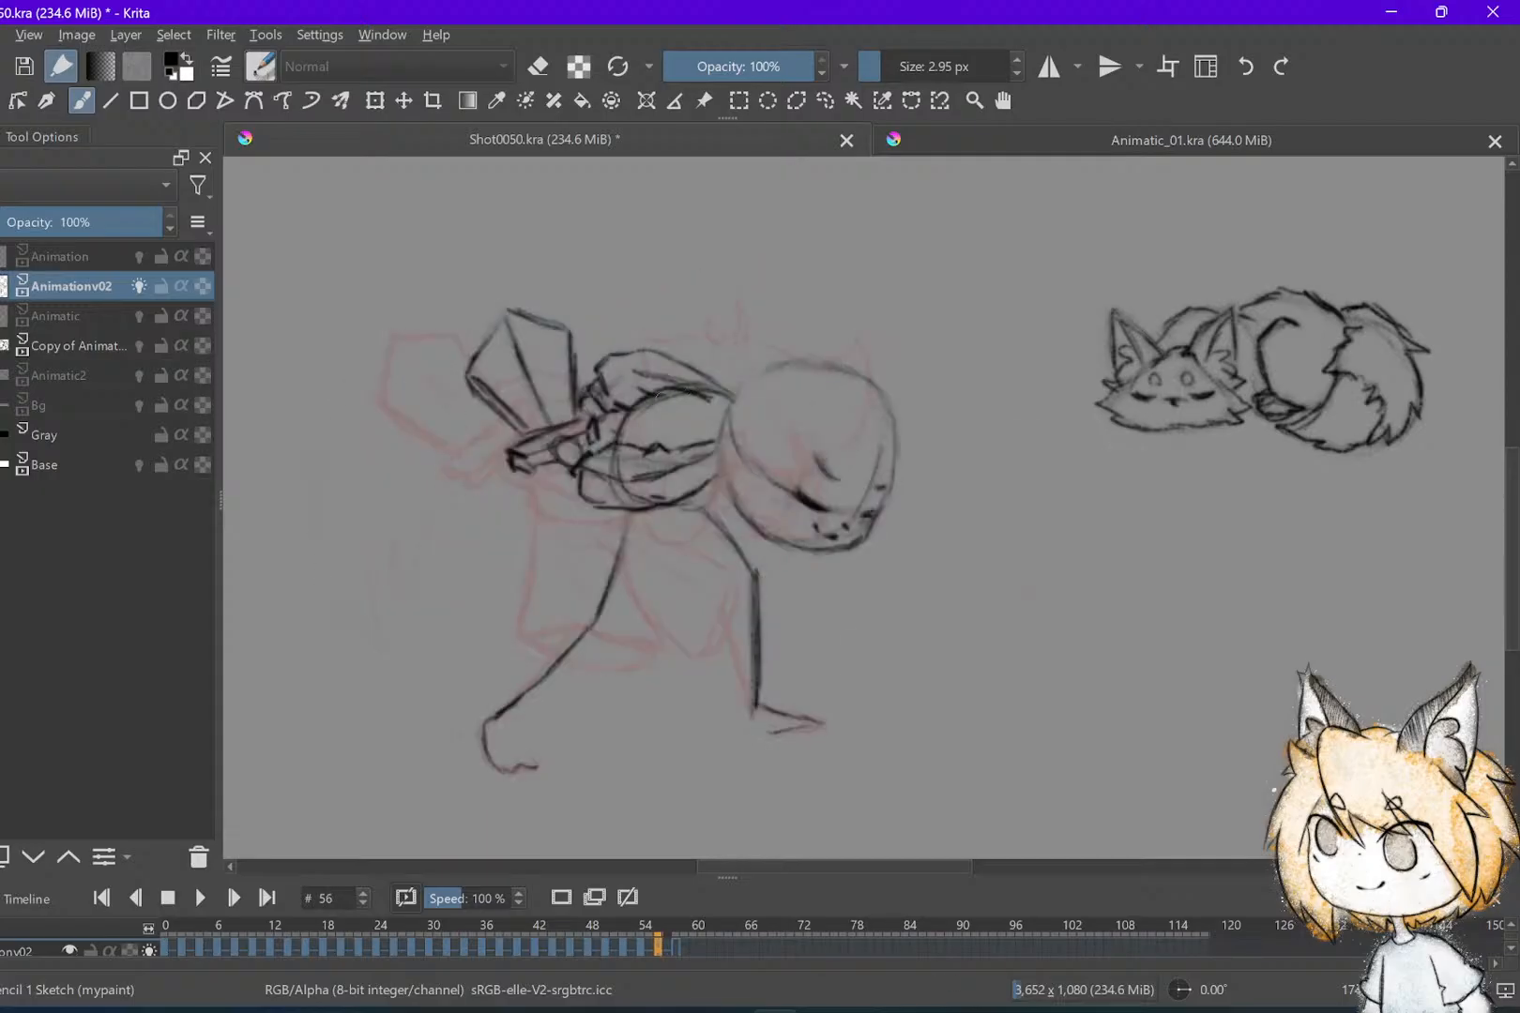
Clean up the torso guideline near the hands and redraw the back line beneath the upper arm in frame 56
{"action": "mouse_move", "coordinate": [656, 391]}
{"action": "left_mouse_down"}
{"action": "mouse_move", "coordinate": [621, 425]}
{"action": "mouse_move", "coordinate": [617, 459]}
{"action": "mouse_move", "coordinate": [608, 443]}
{"action": "mouse_move", "coordinate": [630, 405]}
{"action": "left_mouse_up"}
{"action": "key", "text": "e"}
{"action": "key", "text": "e"}
{"action": "key", "text": "minus"}
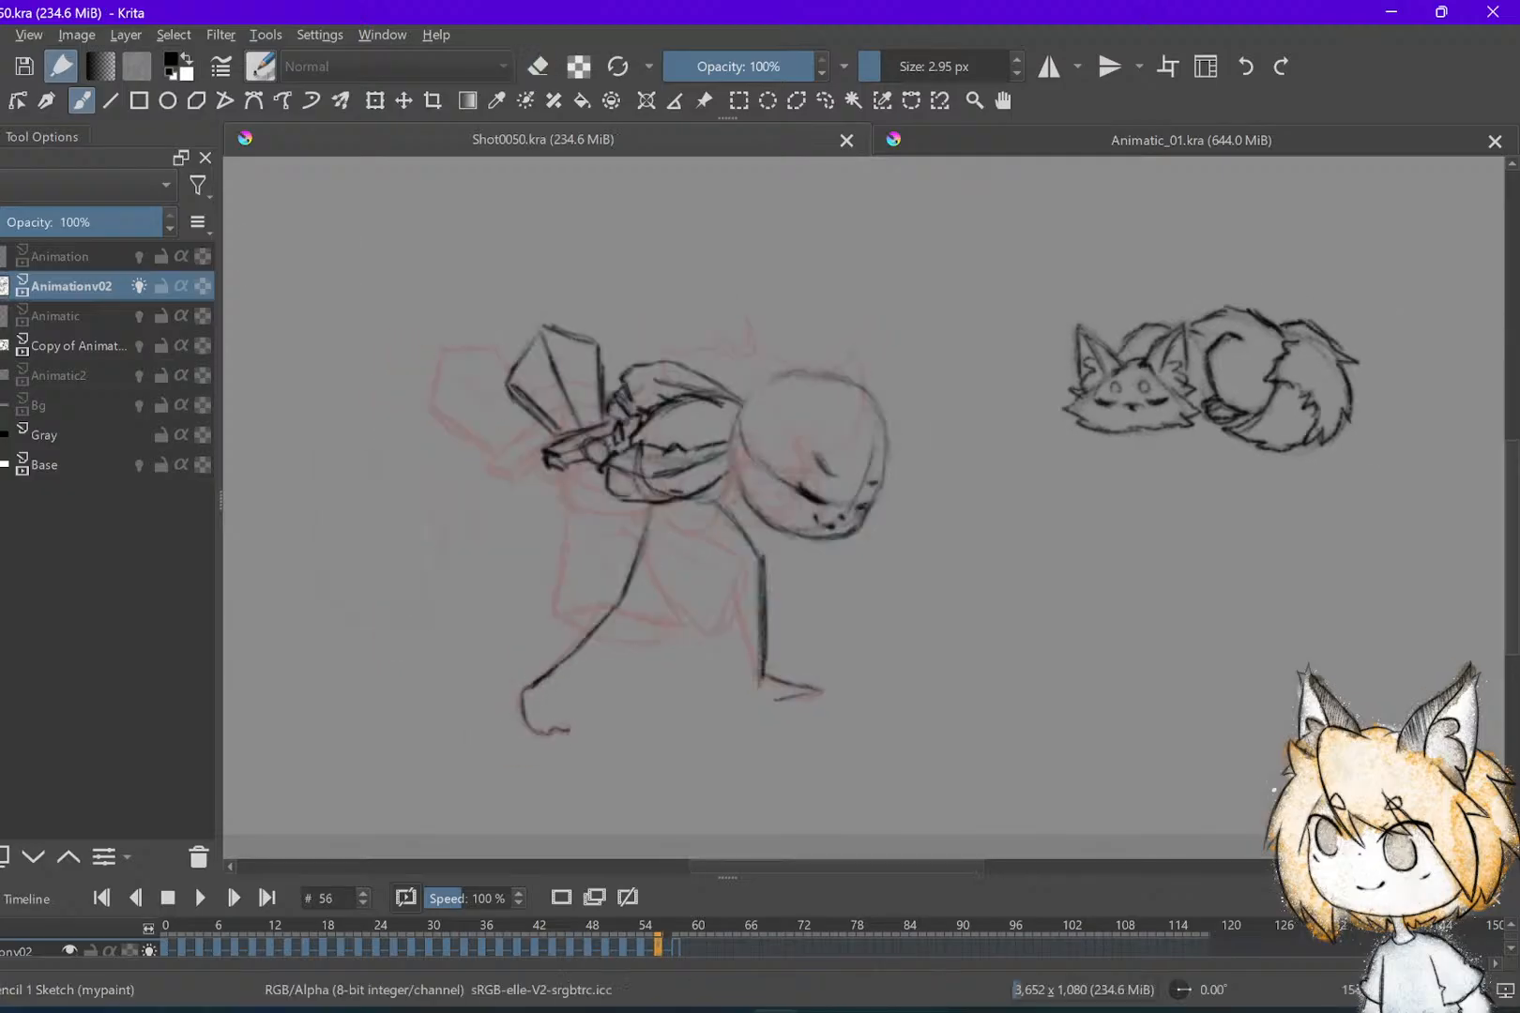
{"action": "left_click_drag", "start_coordinate": [672, 400], "coordinate": [717, 403]}
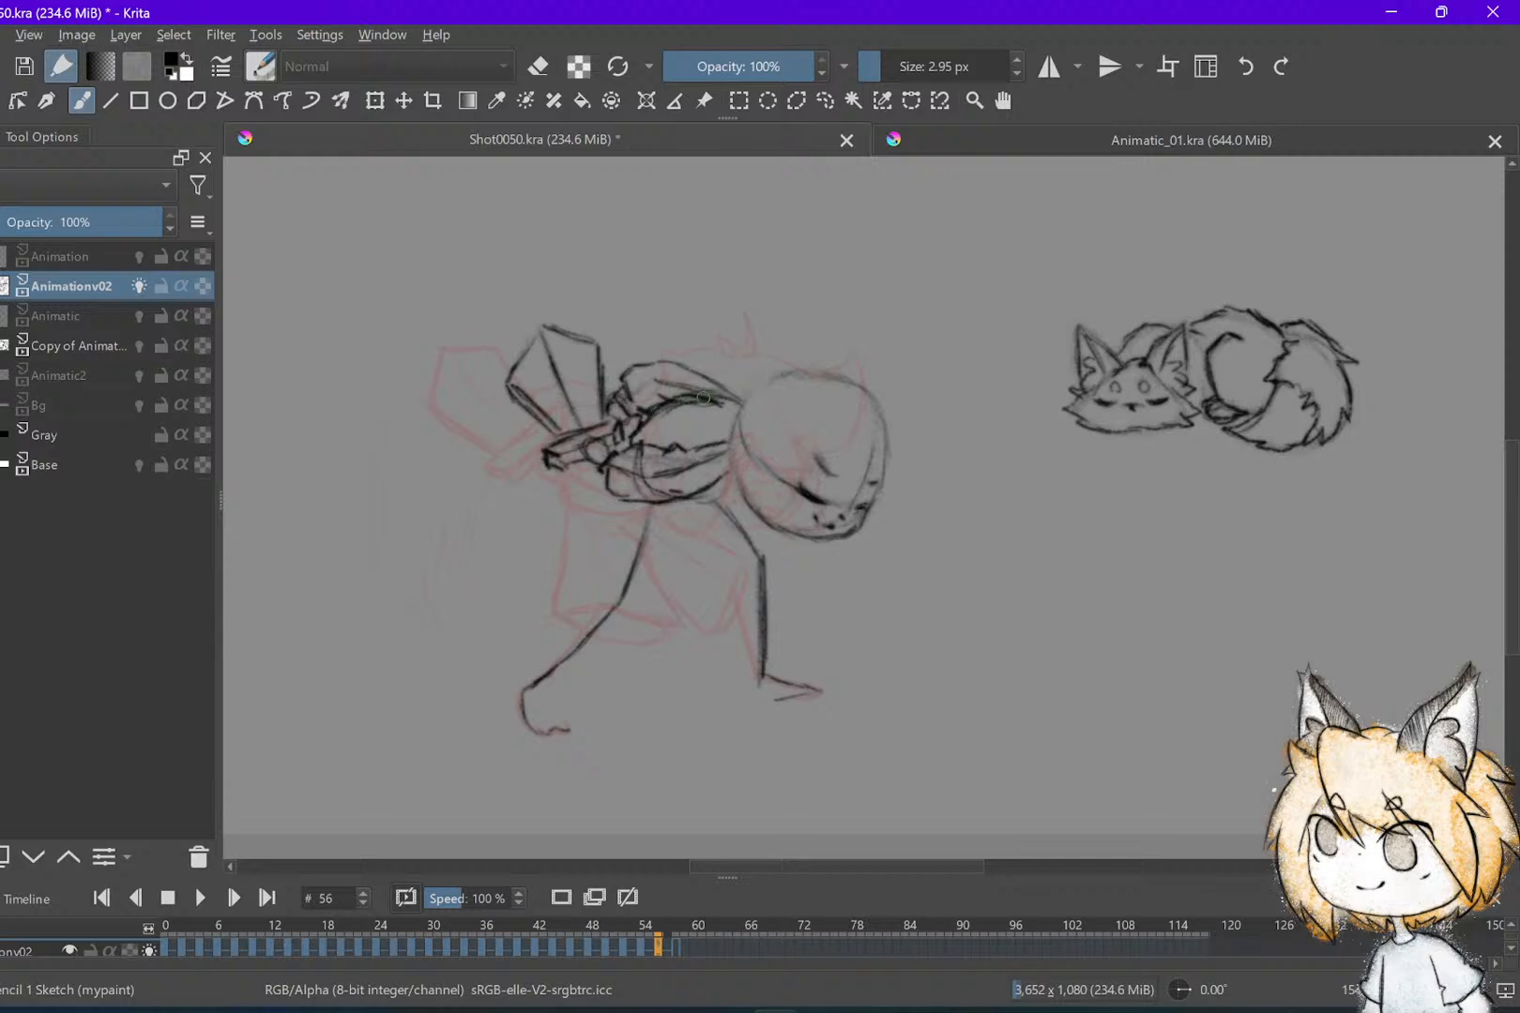
Draw the lower edge of the torso at the waist in frame 56 after comparing earlier frames, and save the file
{"action": "key", "text": "Left"}
{"action": "key", "text": "Left"}
{"action": "left_click", "coordinate": [804, 544]}
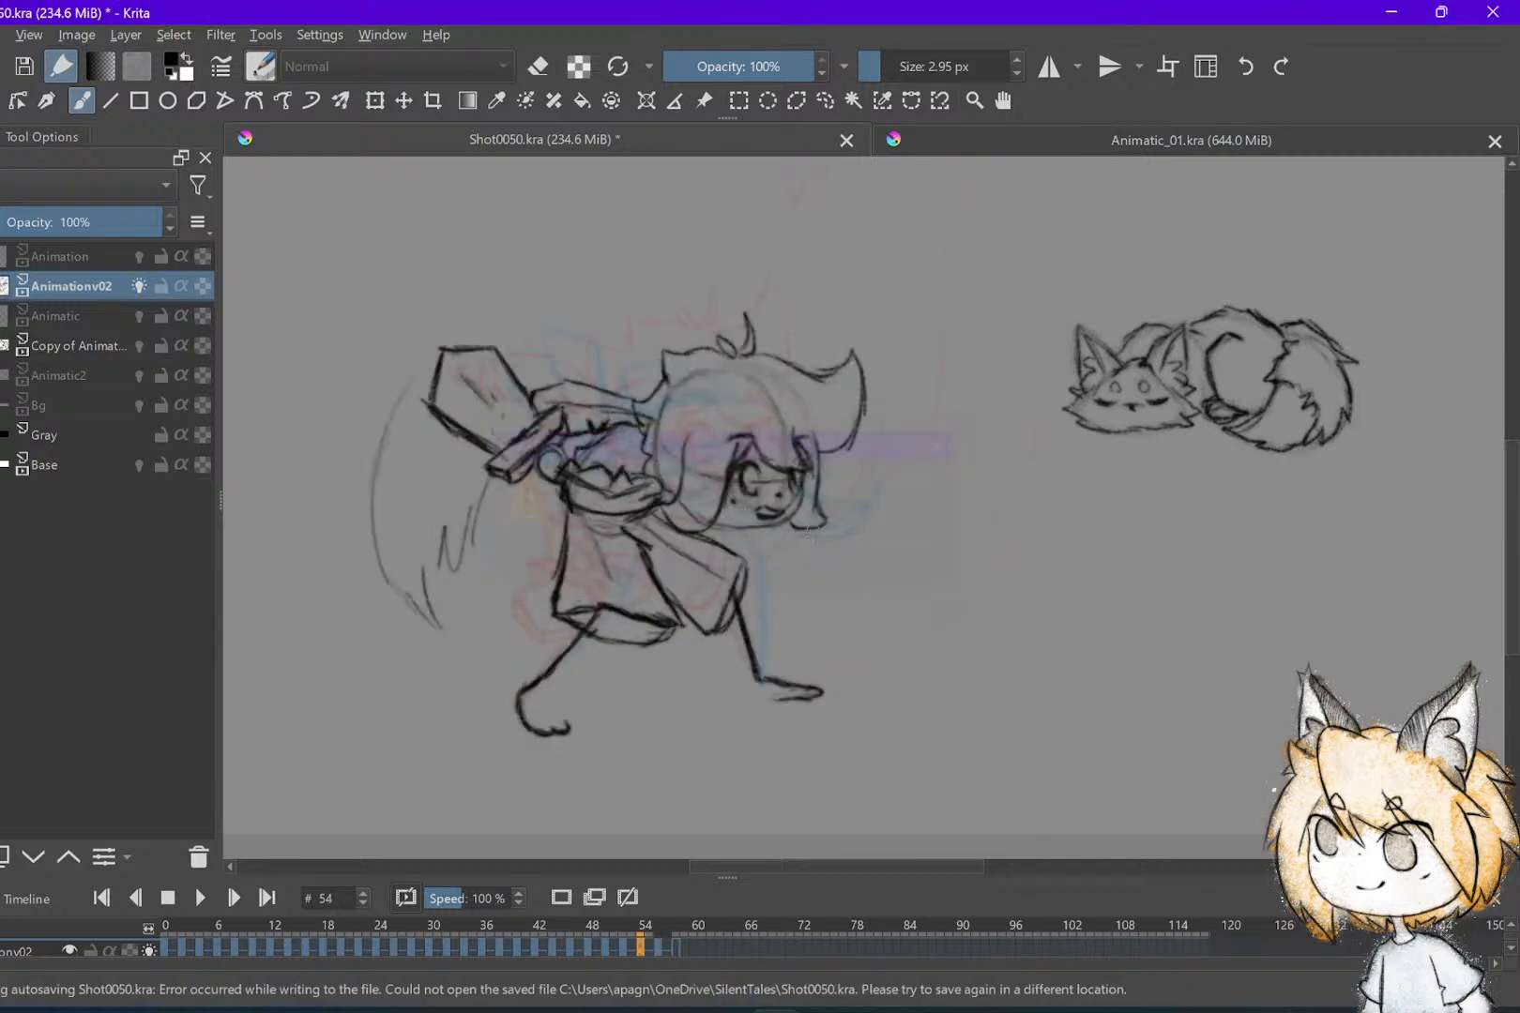
{"action": "key", "text": "Left"}
{"action": "key", "text": "Left"}
{"action": "key", "text": "Right"}
{"action": "key", "text": "Right"}
{"action": "key", "text": "Right"}
{"action": "key", "text": "Right"}
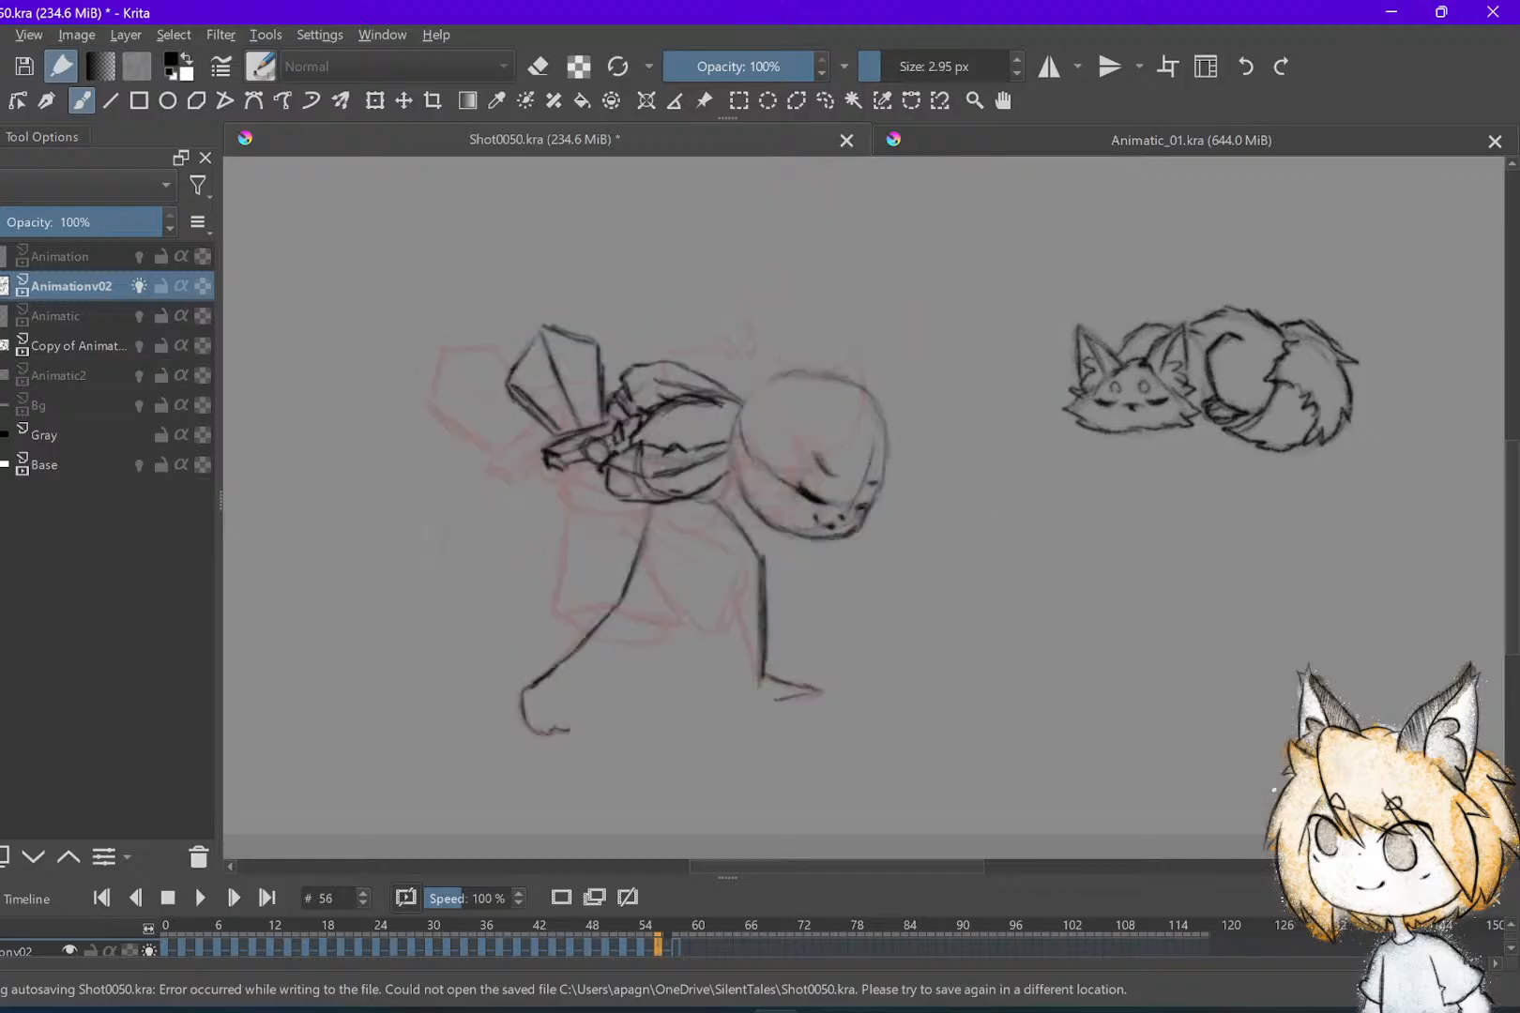
{"action": "mouse_move", "coordinate": [692, 498]}
{"action": "left_mouse_down"}
{"action": "mouse_move", "coordinate": [724, 495]}
{"action": "mouse_move", "coordinate": [650, 501]}
{"action": "left_mouse_up"}
{"action": "key", "text": "ctrl+s"}
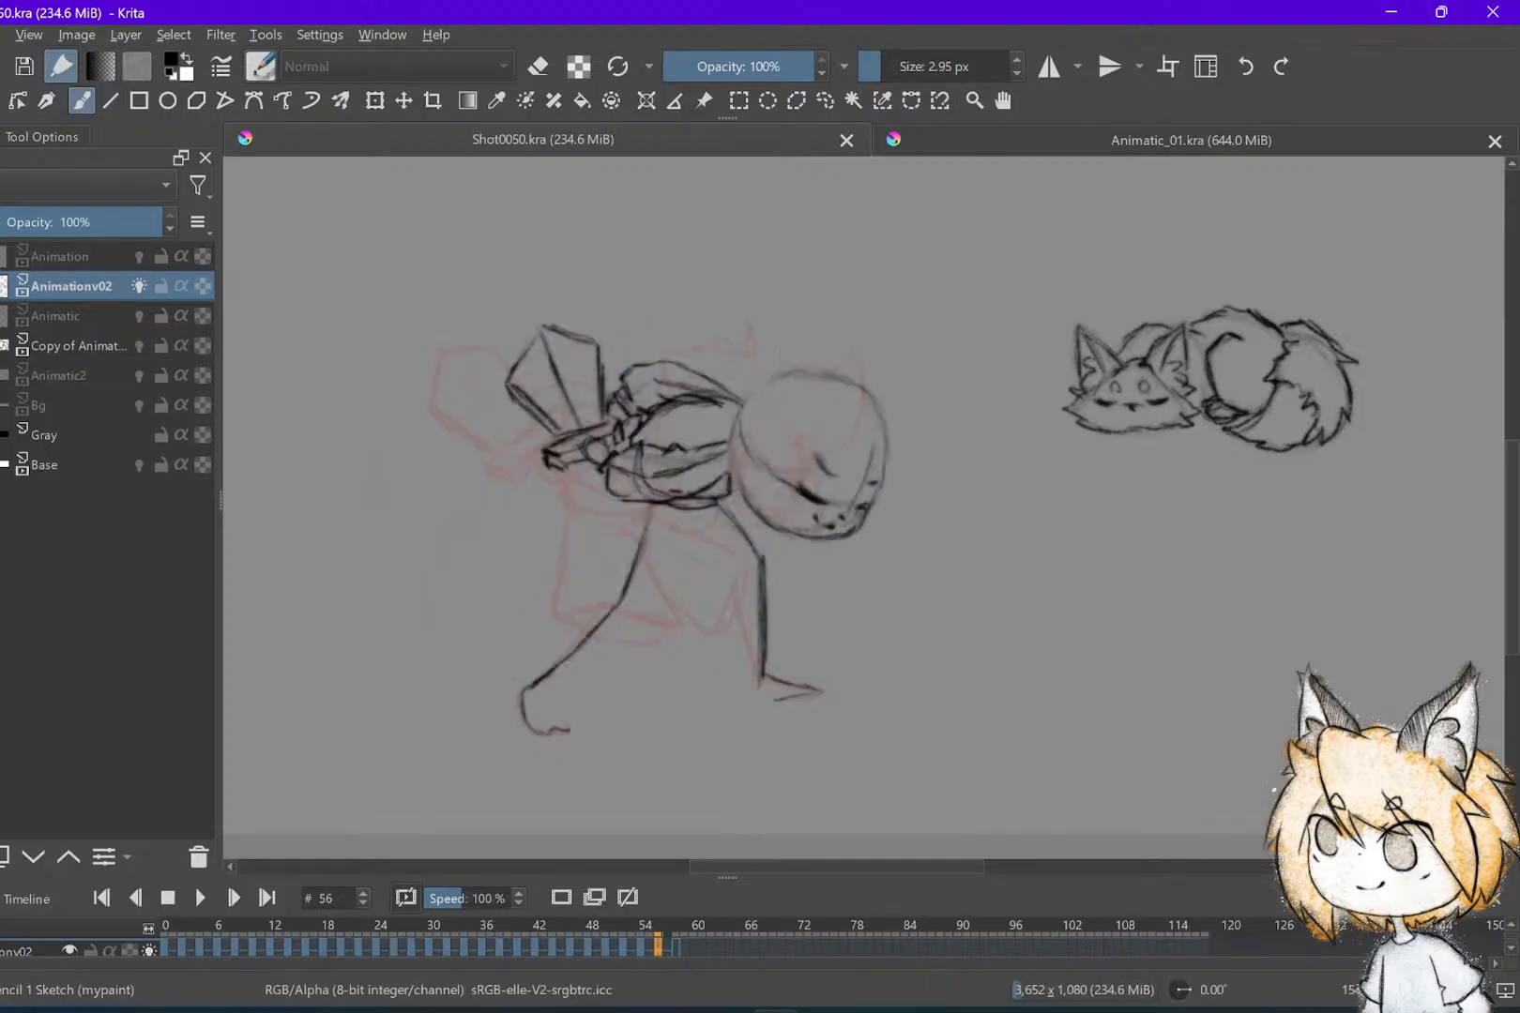
Draw the two flared trouser legs from the waist down to the knees in frame 56
{"action": "key", "text": "Right"}
{"action": "key", "text": "Left"}
{"action": "key", "text": "Left"}
{"action": "key", "text": "Right"}
{"action": "key", "text": "Left"}
{"action": "key", "text": "Right"}
{"action": "mouse_move", "coordinate": [620, 495]}
{"action": "left_mouse_down"}
{"action": "mouse_move", "coordinate": [562, 574]}
{"action": "mouse_move", "coordinate": [626, 634]}
{"action": "mouse_move", "coordinate": [660, 627]}
{"action": "left_mouse_up"}
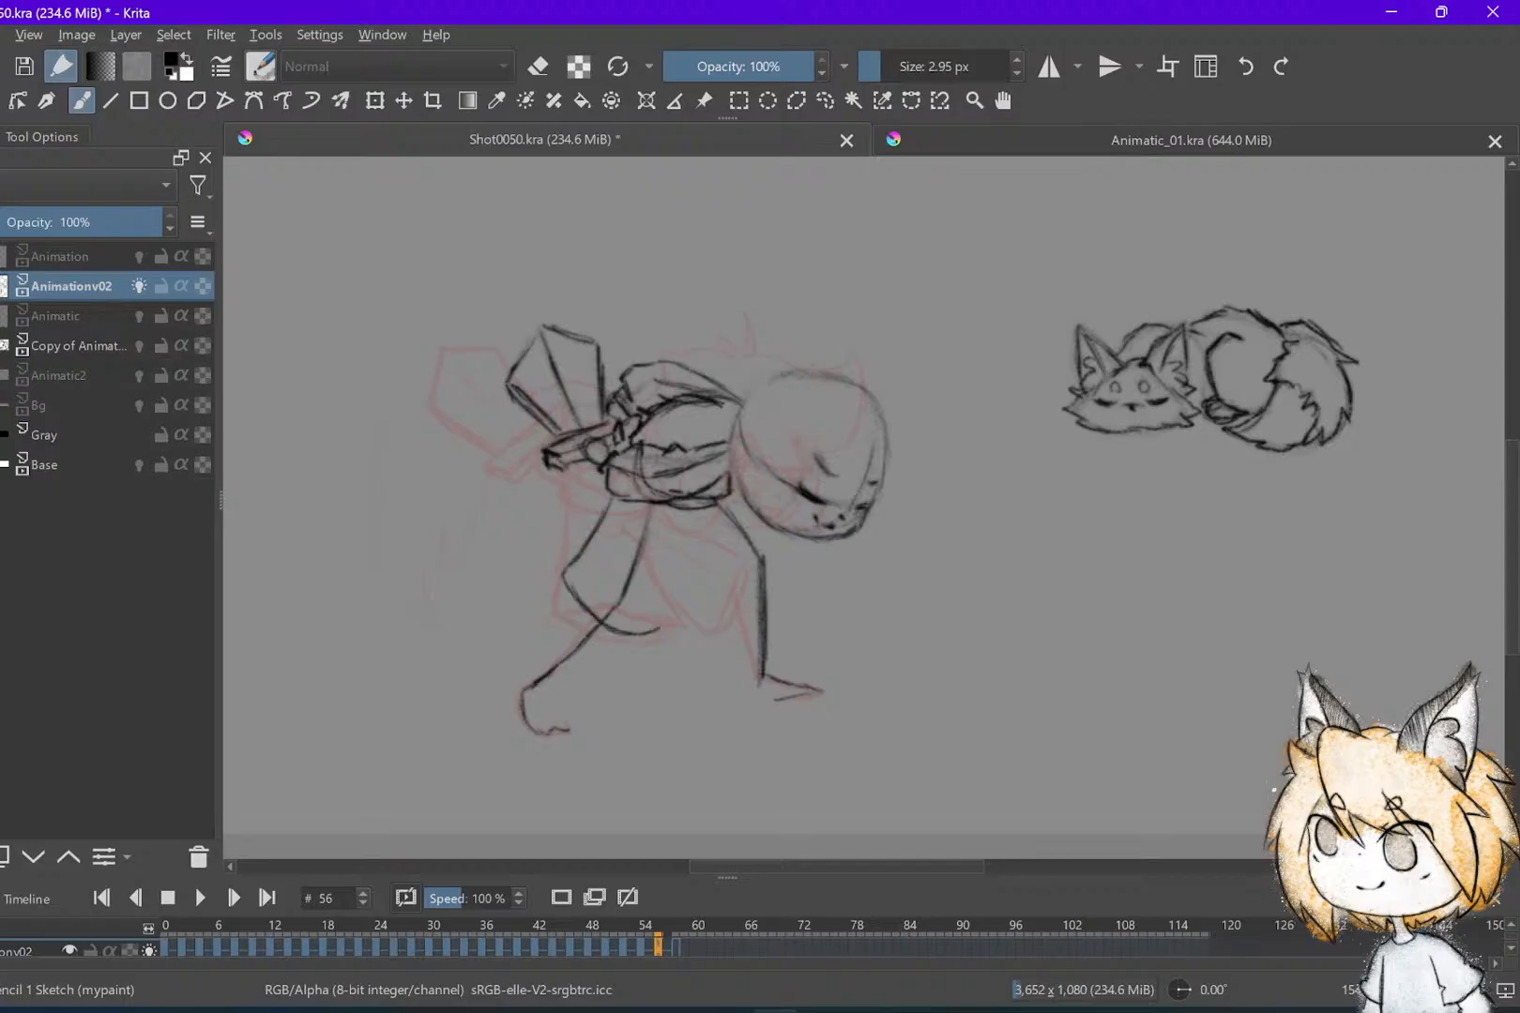
{"action": "mouse_move", "coordinate": [674, 512]}
{"action": "left_mouse_down"}
{"action": "mouse_move", "coordinate": [696, 513]}
{"action": "mouse_move", "coordinate": [662, 630]}
{"action": "left_mouse_up"}
{"action": "mouse_move", "coordinate": [726, 499]}
{"action": "left_mouse_down"}
{"action": "mouse_move", "coordinate": [784, 567]}
{"action": "mouse_move", "coordinate": [752, 560]}
{"action": "mouse_move", "coordinate": [698, 617]}
{"action": "mouse_move", "coordinate": [758, 619]}
{"action": "mouse_move", "coordinate": [785, 572]}
{"action": "mouse_move", "coordinate": [772, 603]}
{"action": "mouse_move", "coordinate": [695, 624]}
{"action": "left_mouse_up"}
{"action": "left_click_drag", "start_coordinate": [694, 553], "coordinate": [668, 633]}
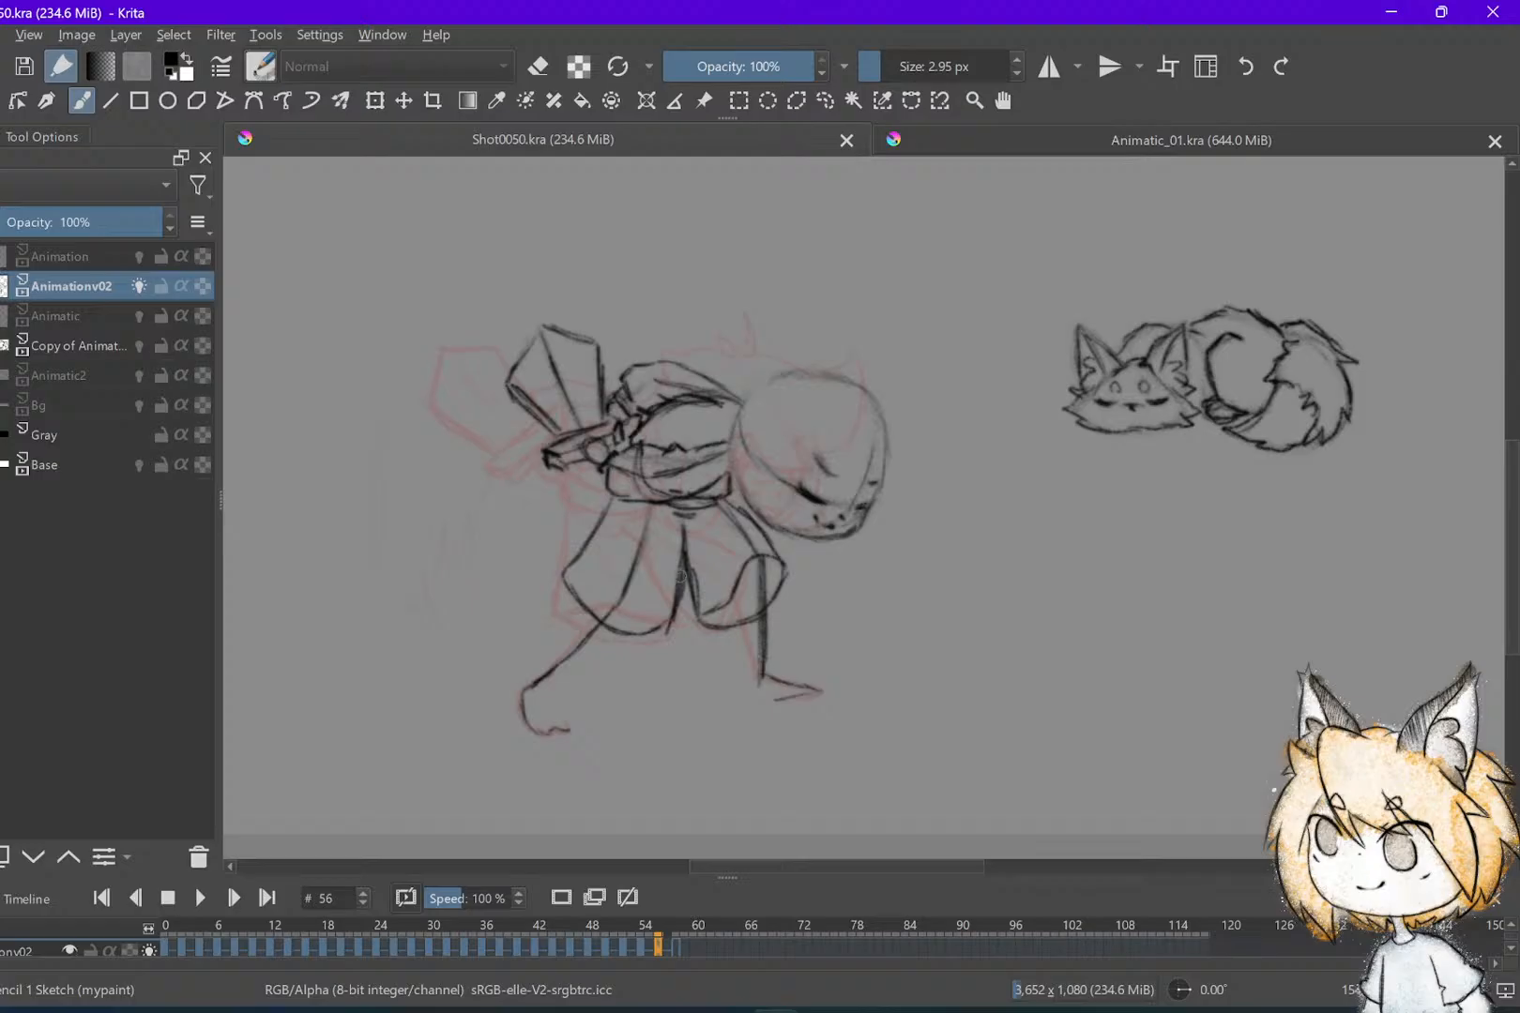
Flip through frames 52 to 58 to examine how the new clothing outline follows the motion
{"action": "key", "text": "Left"}
{"action": "key", "text": "Left"}
{"action": "key", "text": "Right"}
{"action": "key", "text": "Left"}
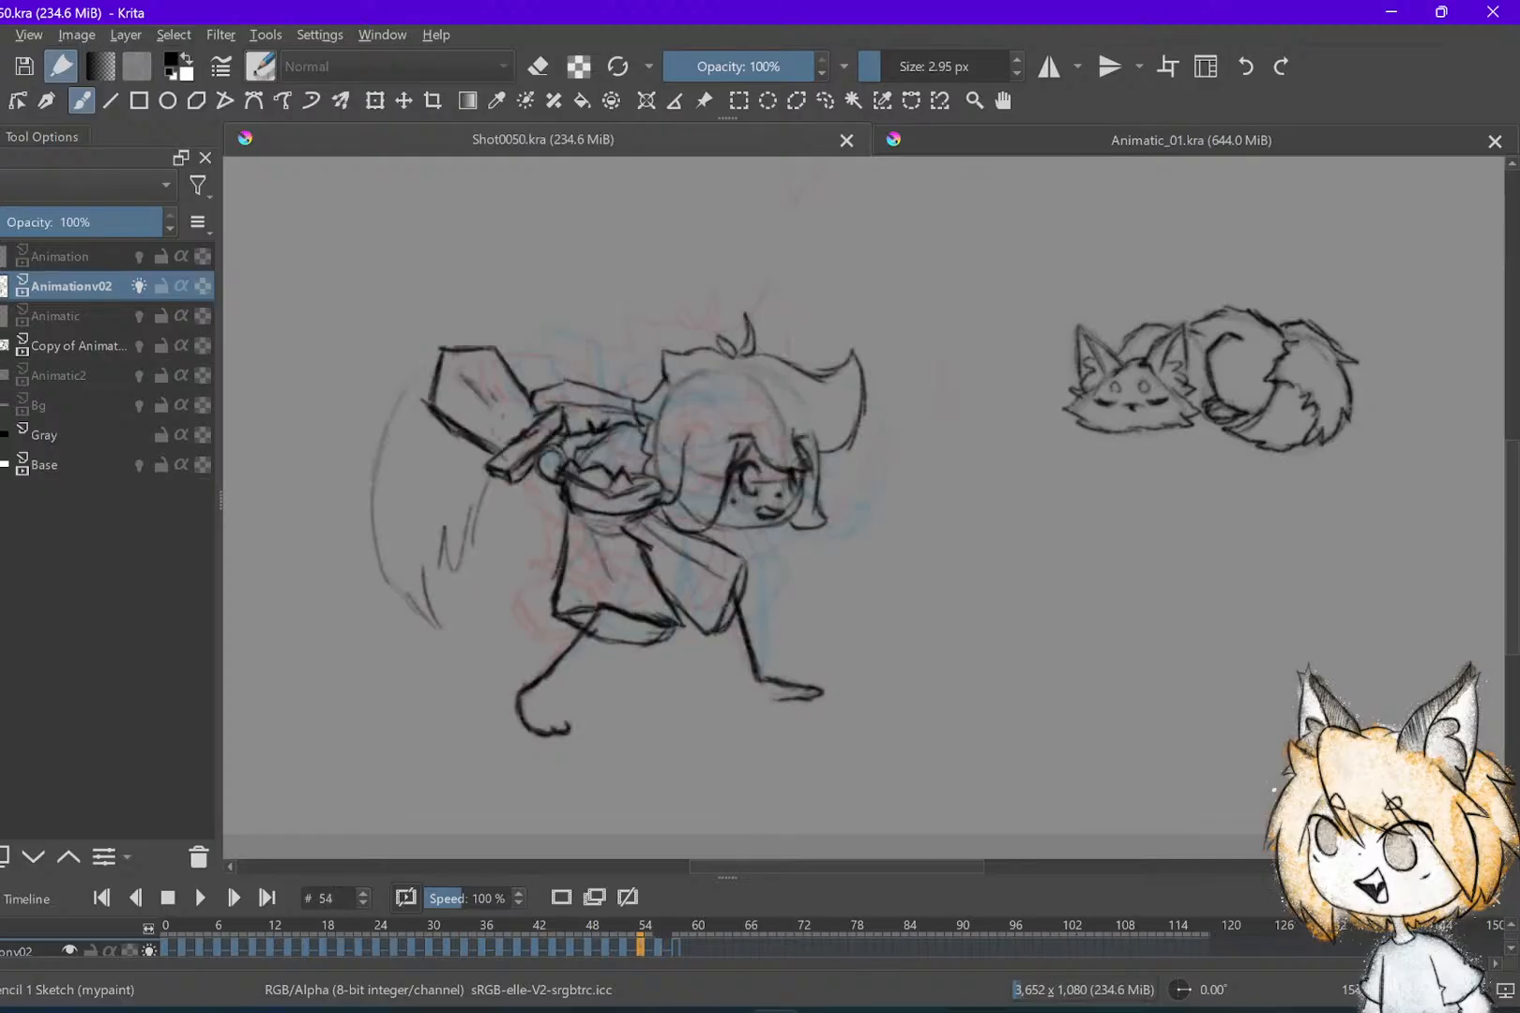
{"action": "key", "text": "Right"}
{"action": "key", "text": "Left"}
{"action": "key", "text": "Right"}
{"action": "left_click_drag", "start_coordinate": [679, 578], "coordinate": [659, 655]}
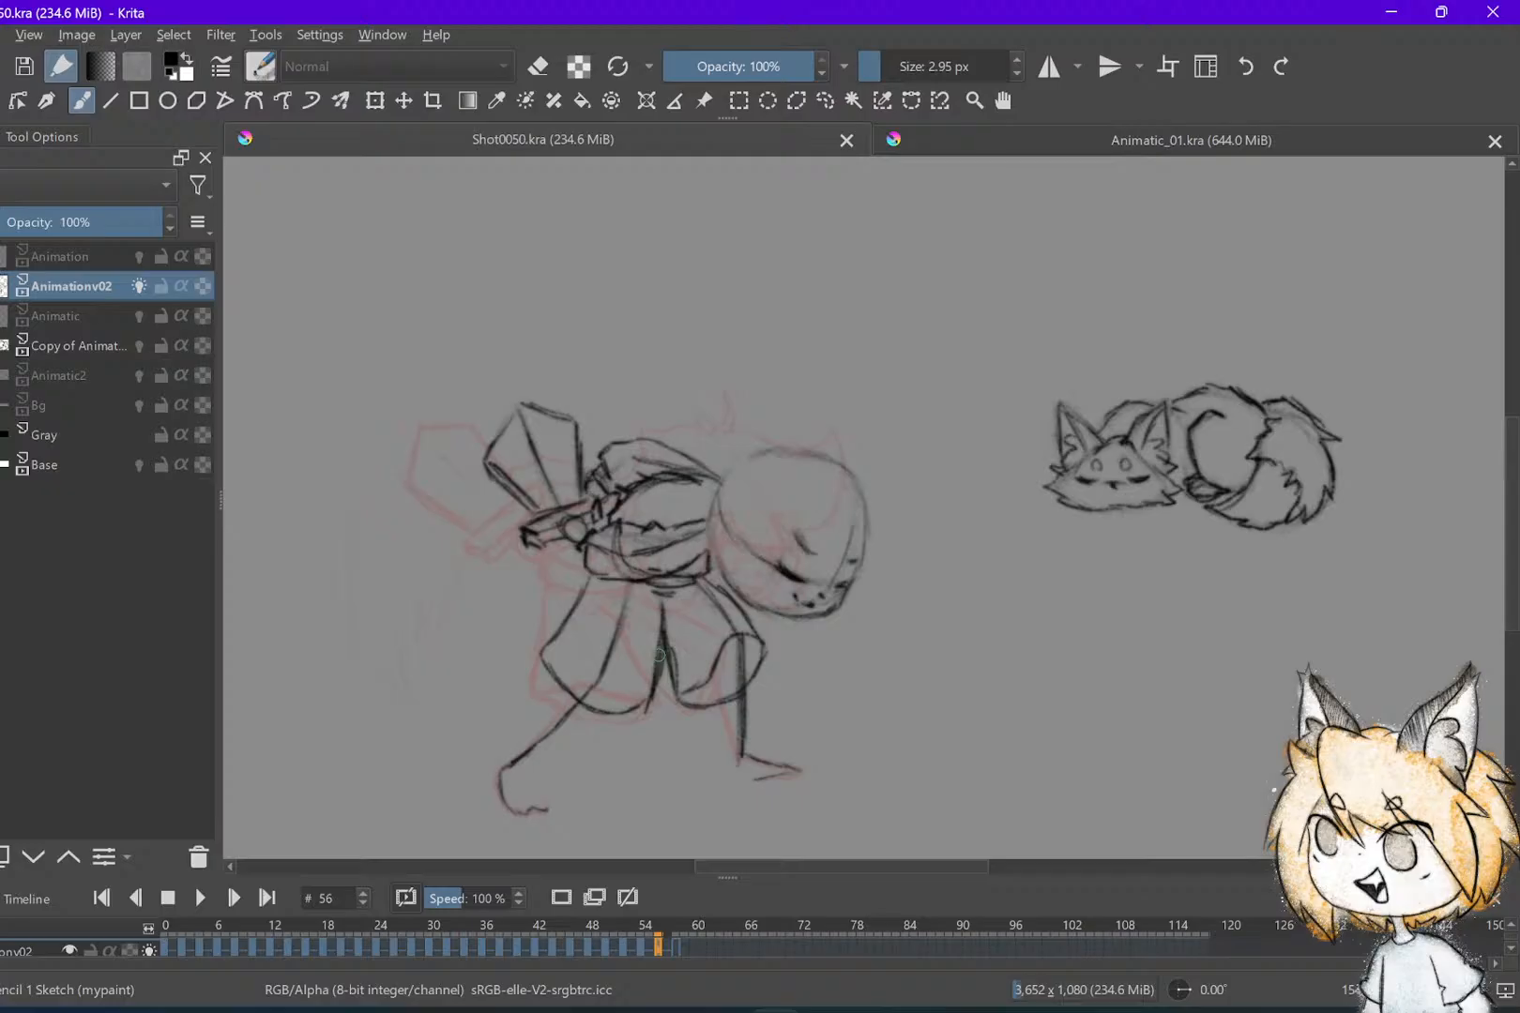
{"action": "key", "text": "Left"}
{"action": "key", "text": "Left"}
{"action": "key", "text": "Left"}
{"action": "key", "text": "Left"}
{"action": "key", "text": "Right"}
{"action": "key", "text": "Right"}
{"action": "key", "text": "Right"}
{"action": "key", "text": "Right"}
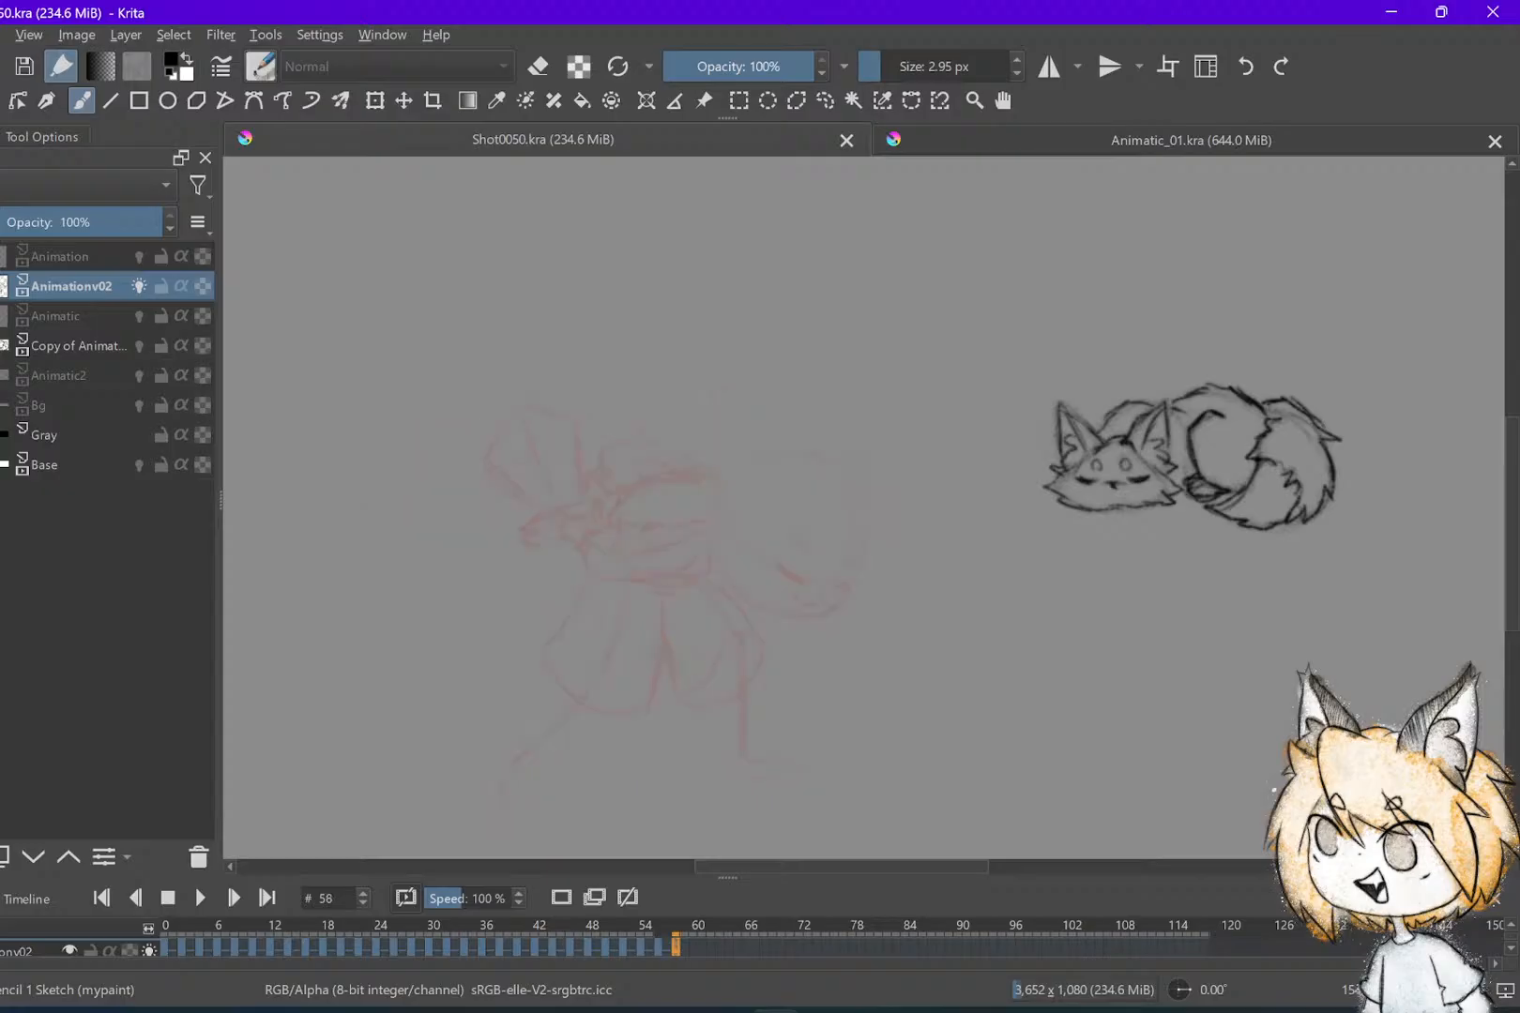
{"action": "scroll", "coordinate": [898, 644], "scroll_direction": "down", "scroll_amount": 2}
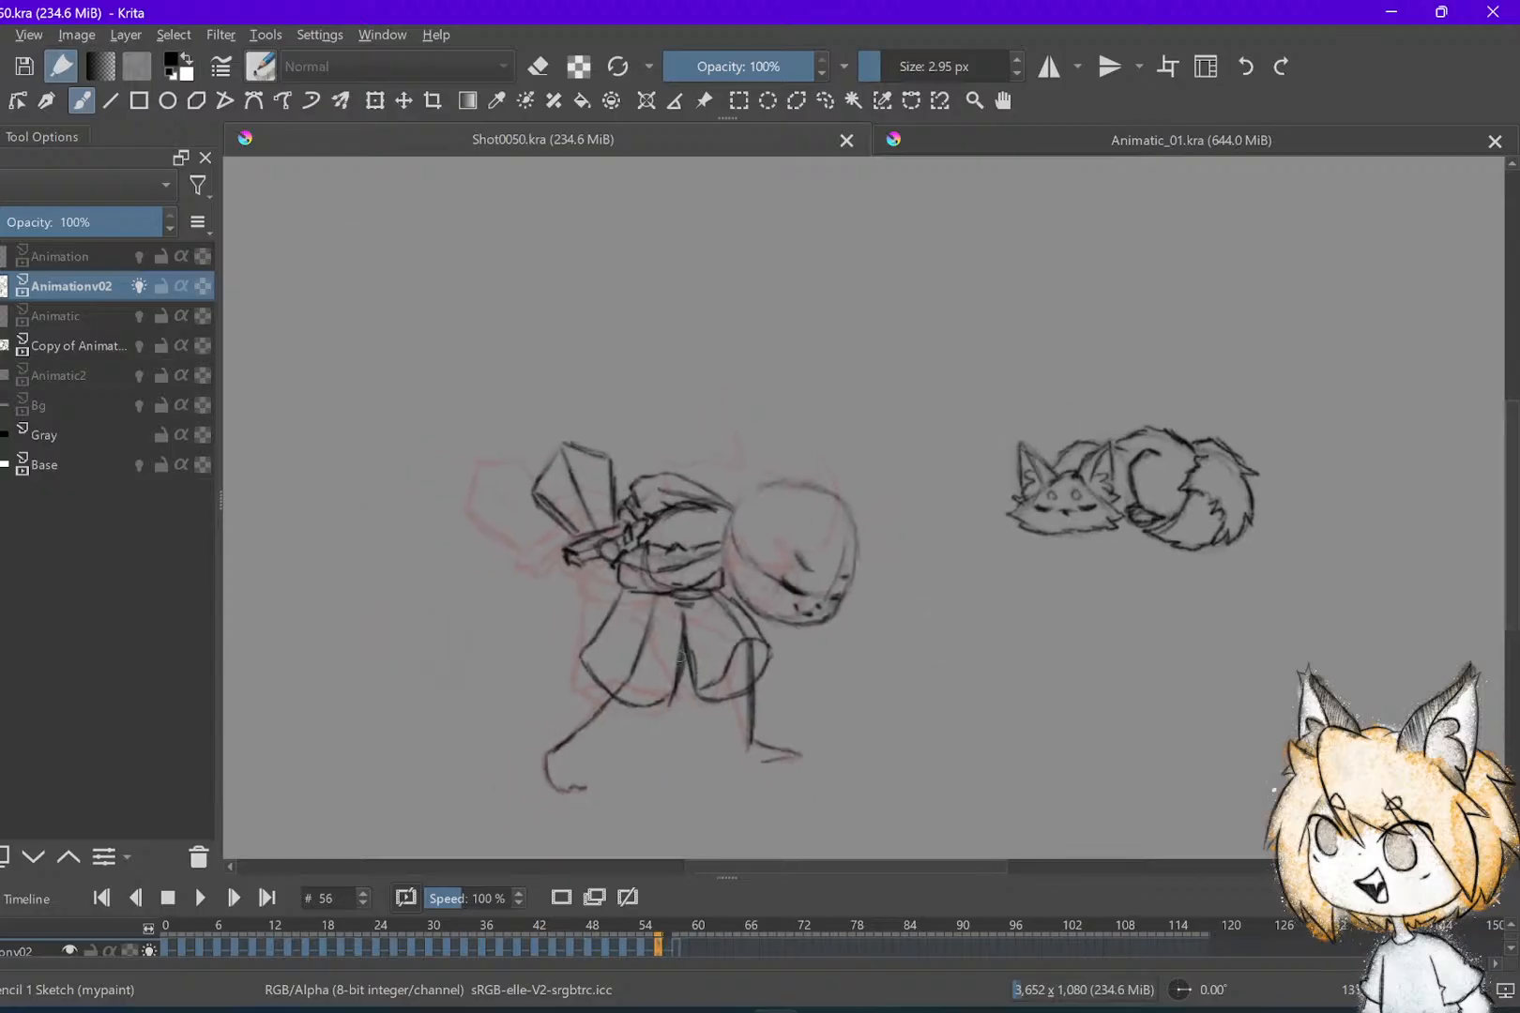
{"action": "scroll", "coordinate": [681, 655], "scroll_direction": "up", "scroll_amount": 1}
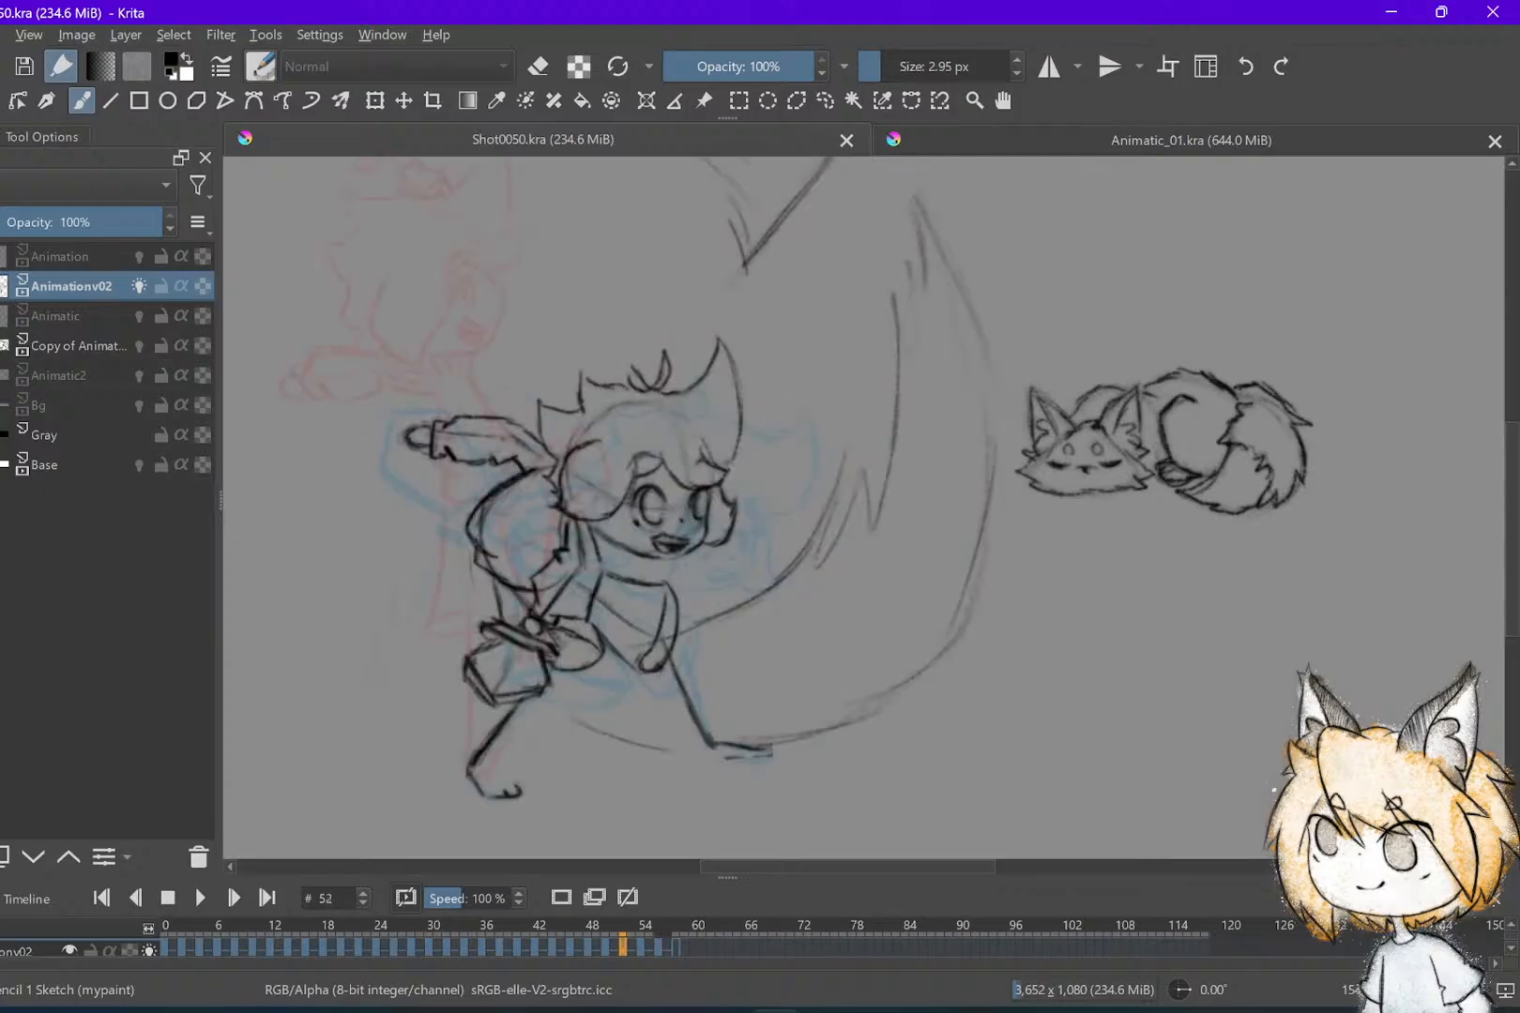
Draw the hair outline over the top and back of the head with a small tuft in frame 56
{"action": "mouse_move", "coordinate": [805, 437]}
{"action": "left_mouse_down"}
{"action": "mouse_move", "coordinate": [807, 419]}
{"action": "mouse_move", "coordinate": [813, 438]}
{"action": "mouse_move", "coordinate": [699, 434]}
{"action": "mouse_move", "coordinate": [667, 479]}
{"action": "mouse_move", "coordinate": [677, 544]}
{"action": "left_mouse_up"}
{"action": "key", "text": "Left"}
{"action": "key", "text": "Right"}
{"action": "key", "text": "Left"}
{"action": "key", "text": "Left"}
{"action": "key", "text": "Right"}
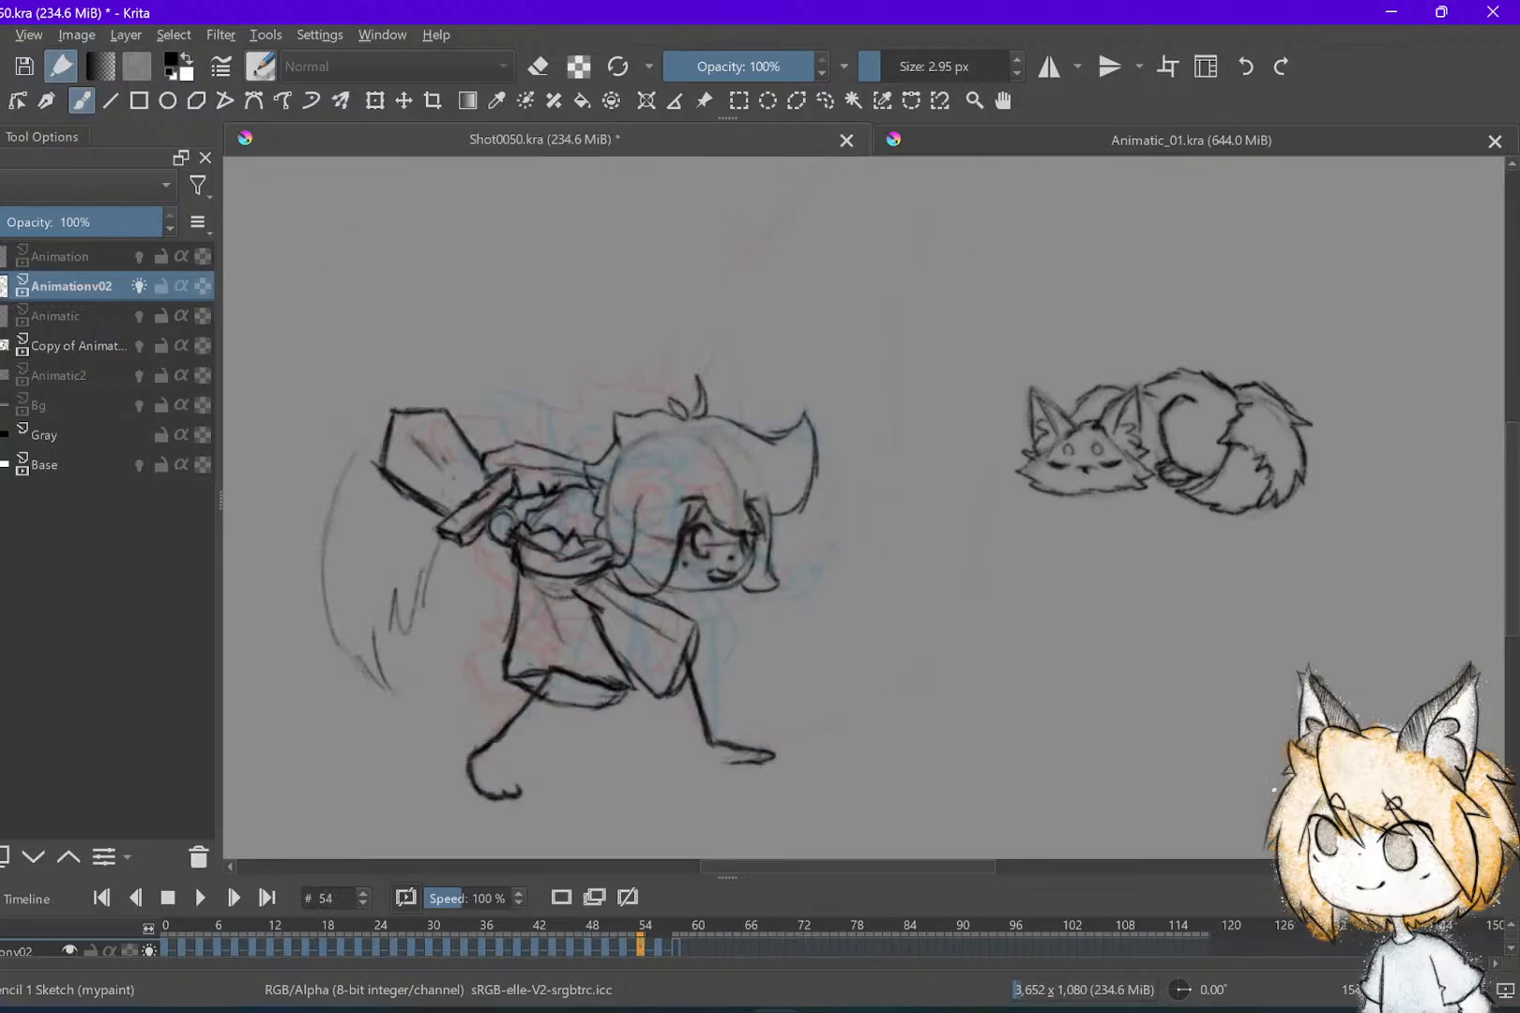
{"action": "key", "text": "Right"}
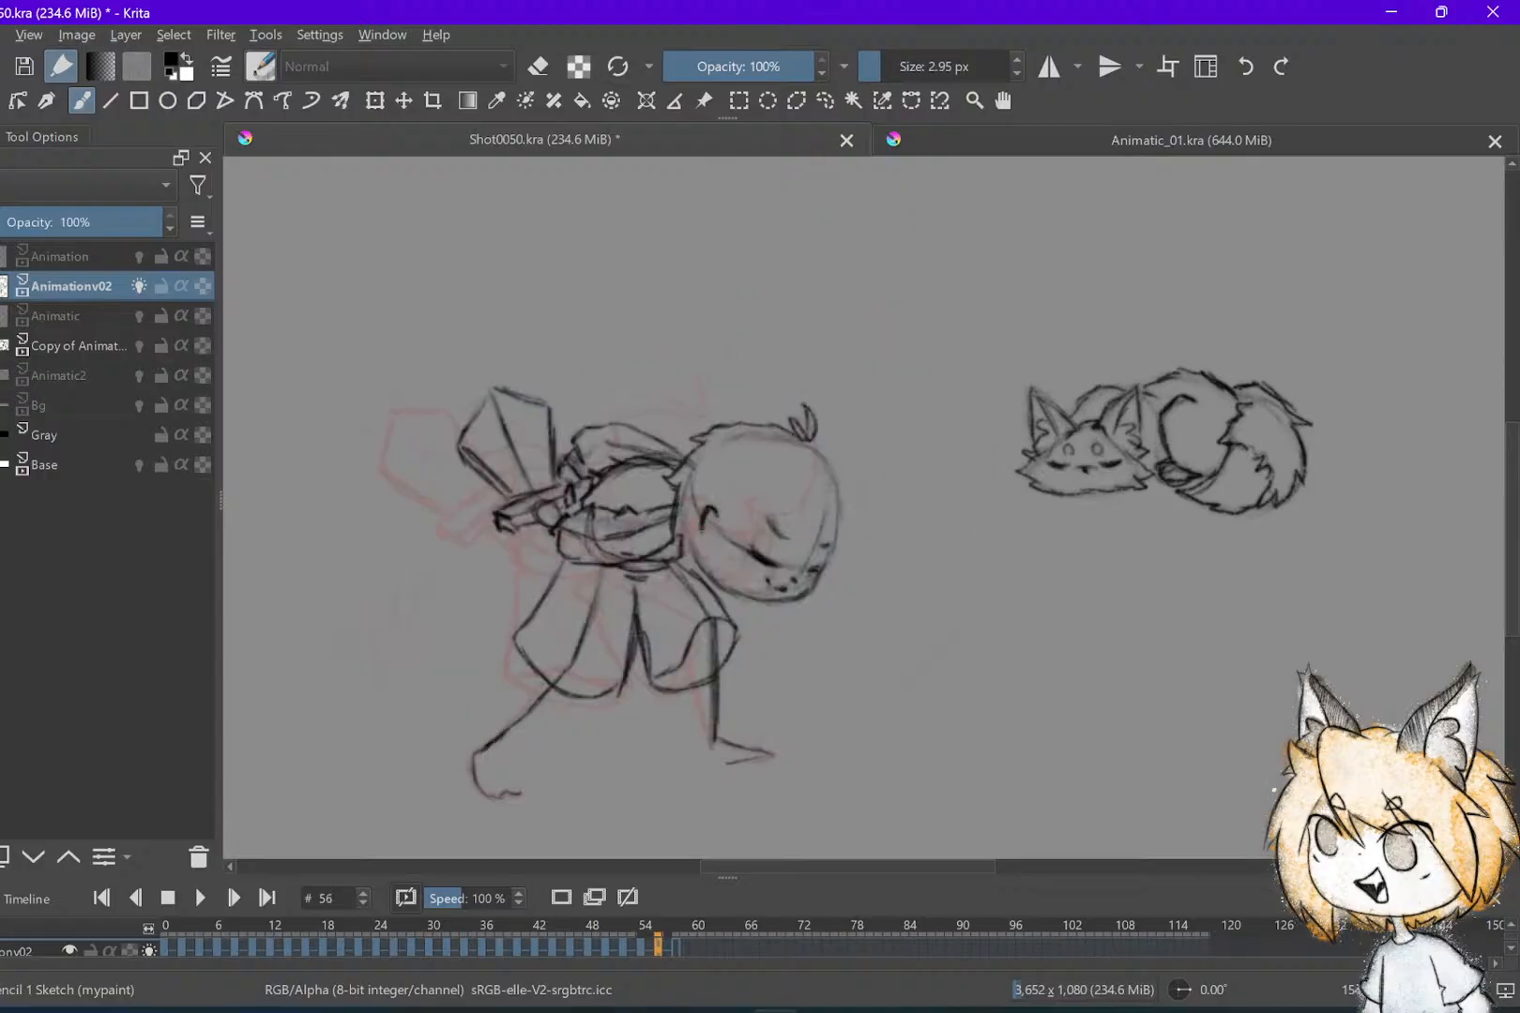
Draw the fringe over the face, the outward-curving front lock and the pointed lock beside the chin in frame 56
{"action": "key", "text": "Left"}
{"action": "key", "text": "Right"}
{"action": "left_click_drag", "start_coordinate": [829, 527], "coordinate": [800, 572]}
{"action": "key", "text": "Left"}
{"action": "key", "text": "Right"}
{"action": "left_click_drag", "start_coordinate": [818, 442], "coordinate": [872, 522]}
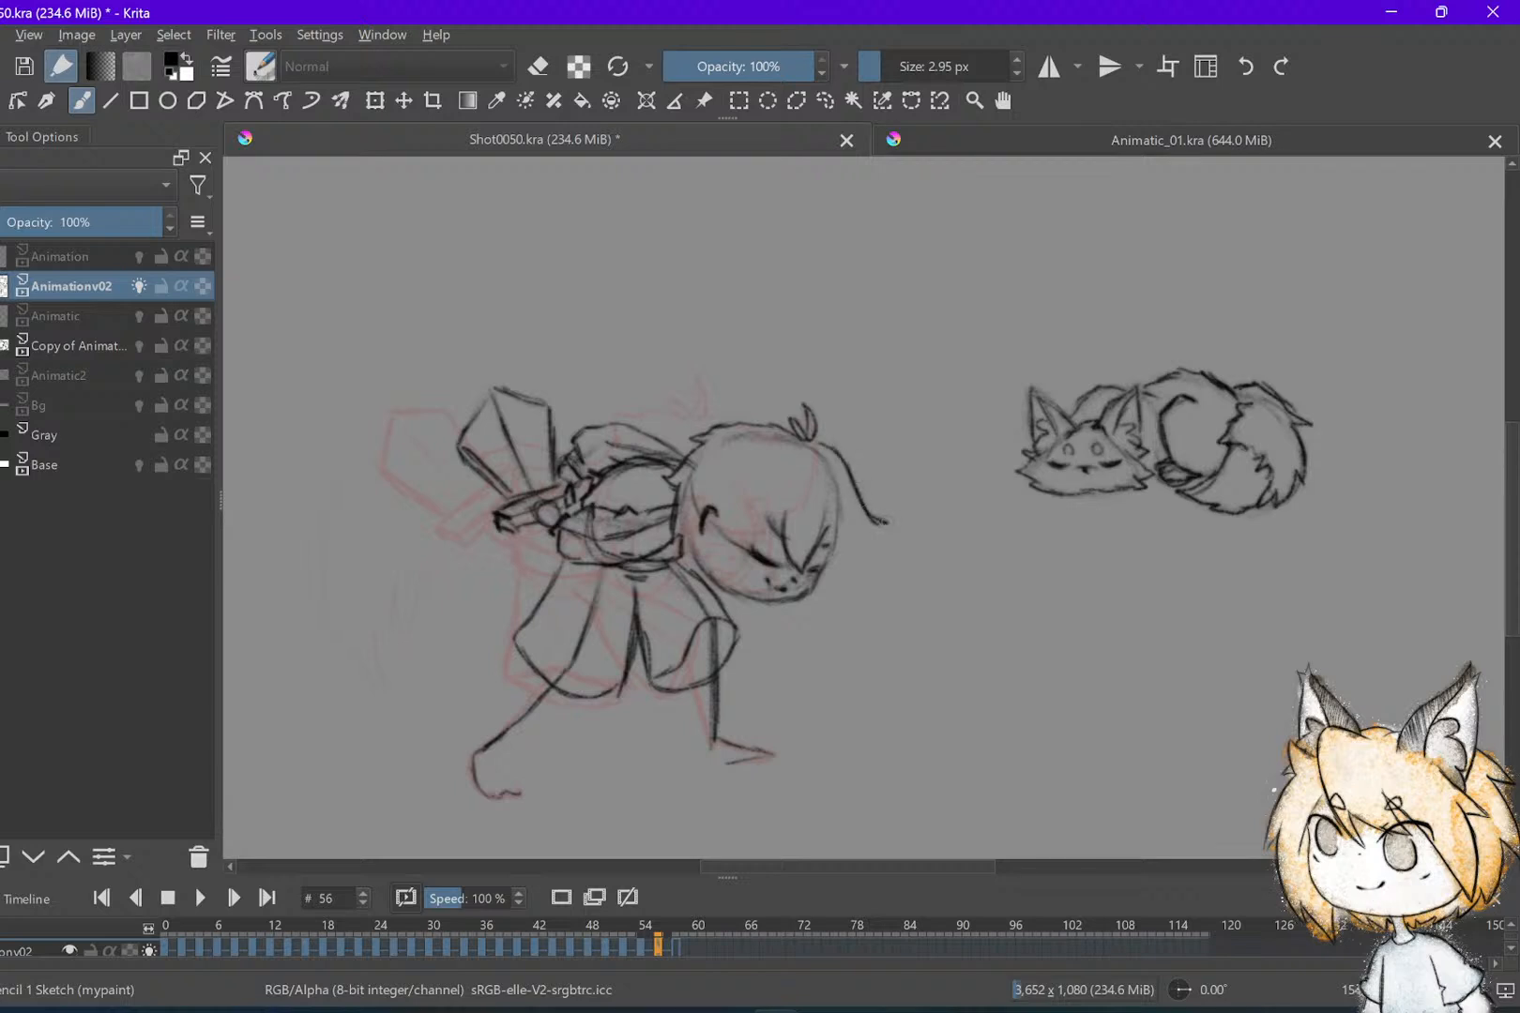
{"action": "key", "text": "Left"}
{"action": "key", "text": "Left"}
{"action": "key", "text": "Right"}
{"action": "key", "text": "Right"}
{"action": "left_click_drag", "start_coordinate": [840, 558], "coordinate": [813, 621]}
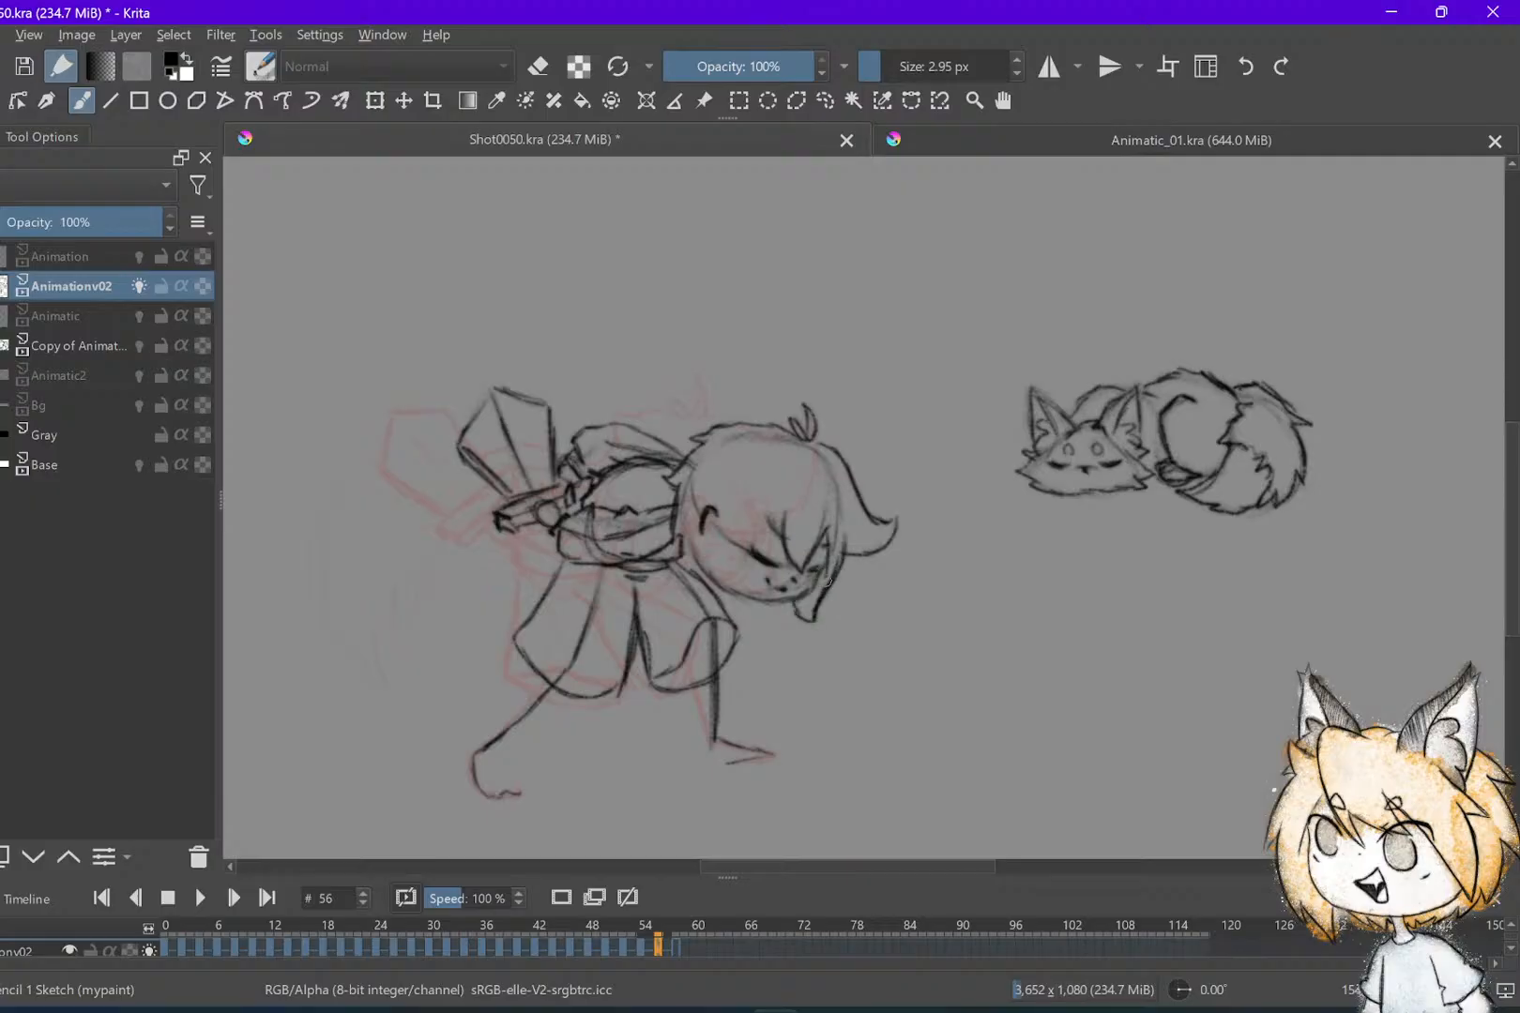
Draw the remaining hair strands beside the face and at the nape in frame 56, and save the file
{"action": "key", "text": "Left"}
{"action": "key", "text": "Left"}
{"action": "key", "text": "Right"}
{"action": "key", "text": "Right"}
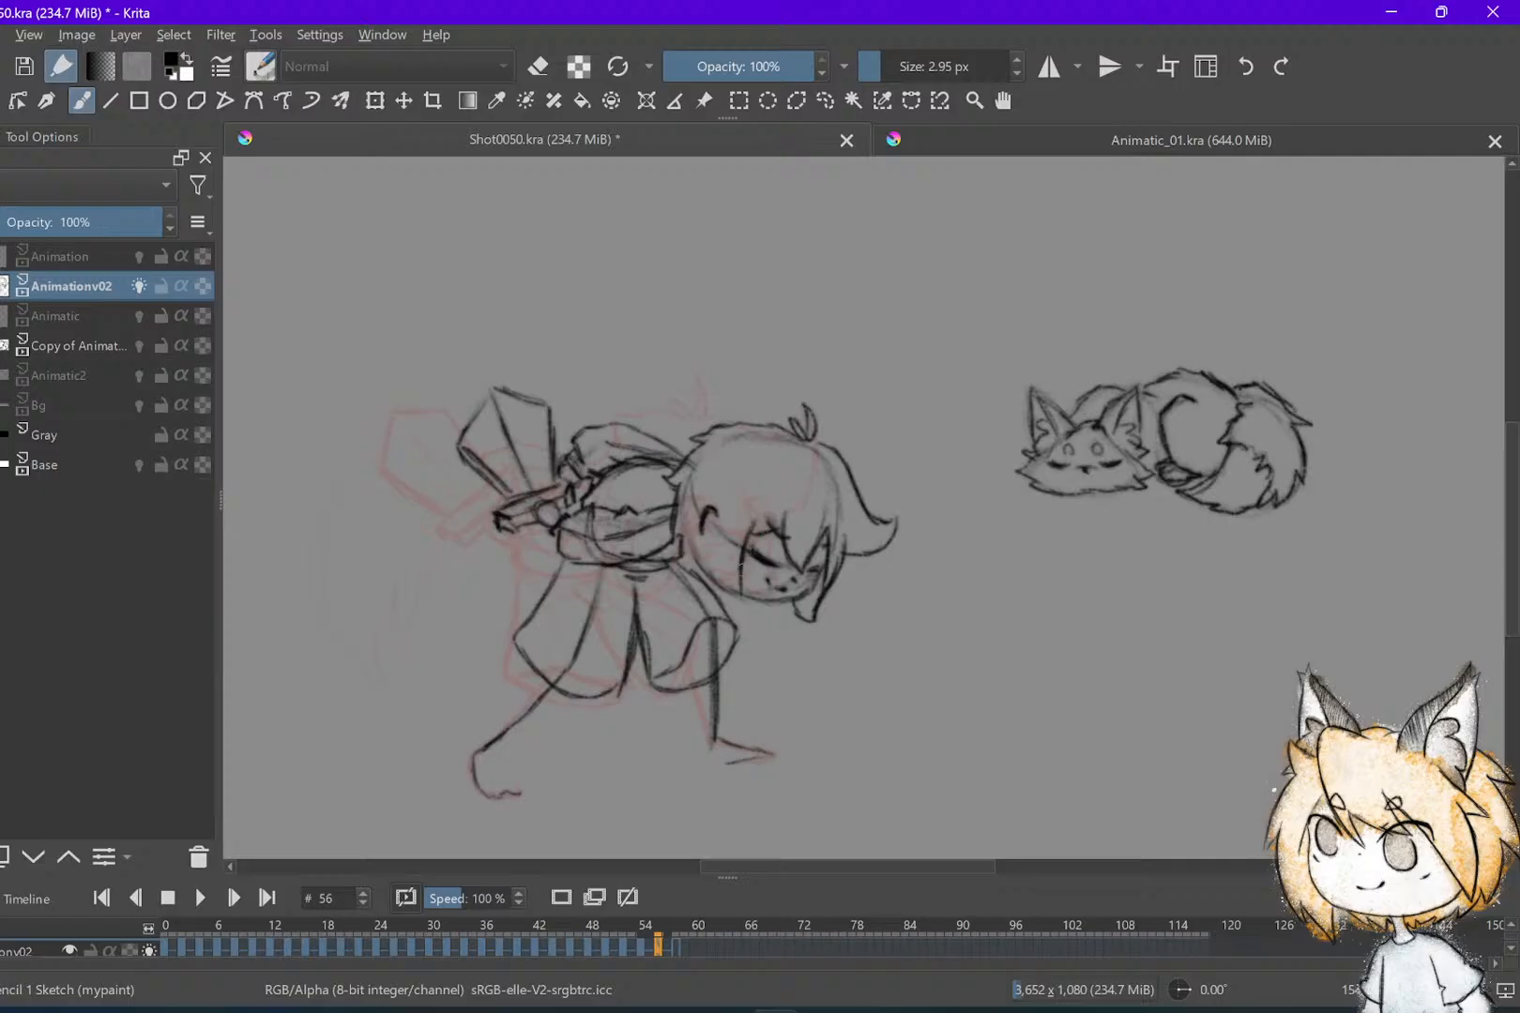
{"action": "key", "text": "Left"}
{"action": "key", "text": "Right"}
{"action": "left_click_drag", "start_coordinate": [723, 495], "coordinate": [717, 591]}
{"action": "key", "text": "ctrl+z"}
{"action": "key", "text": "ctrl+z"}
{"action": "mouse_move", "coordinate": [717, 507]}
{"action": "left_mouse_down"}
{"action": "mouse_move", "coordinate": [704, 554]}
{"action": "mouse_move", "coordinate": [718, 594]}
{"action": "left_mouse_up"}
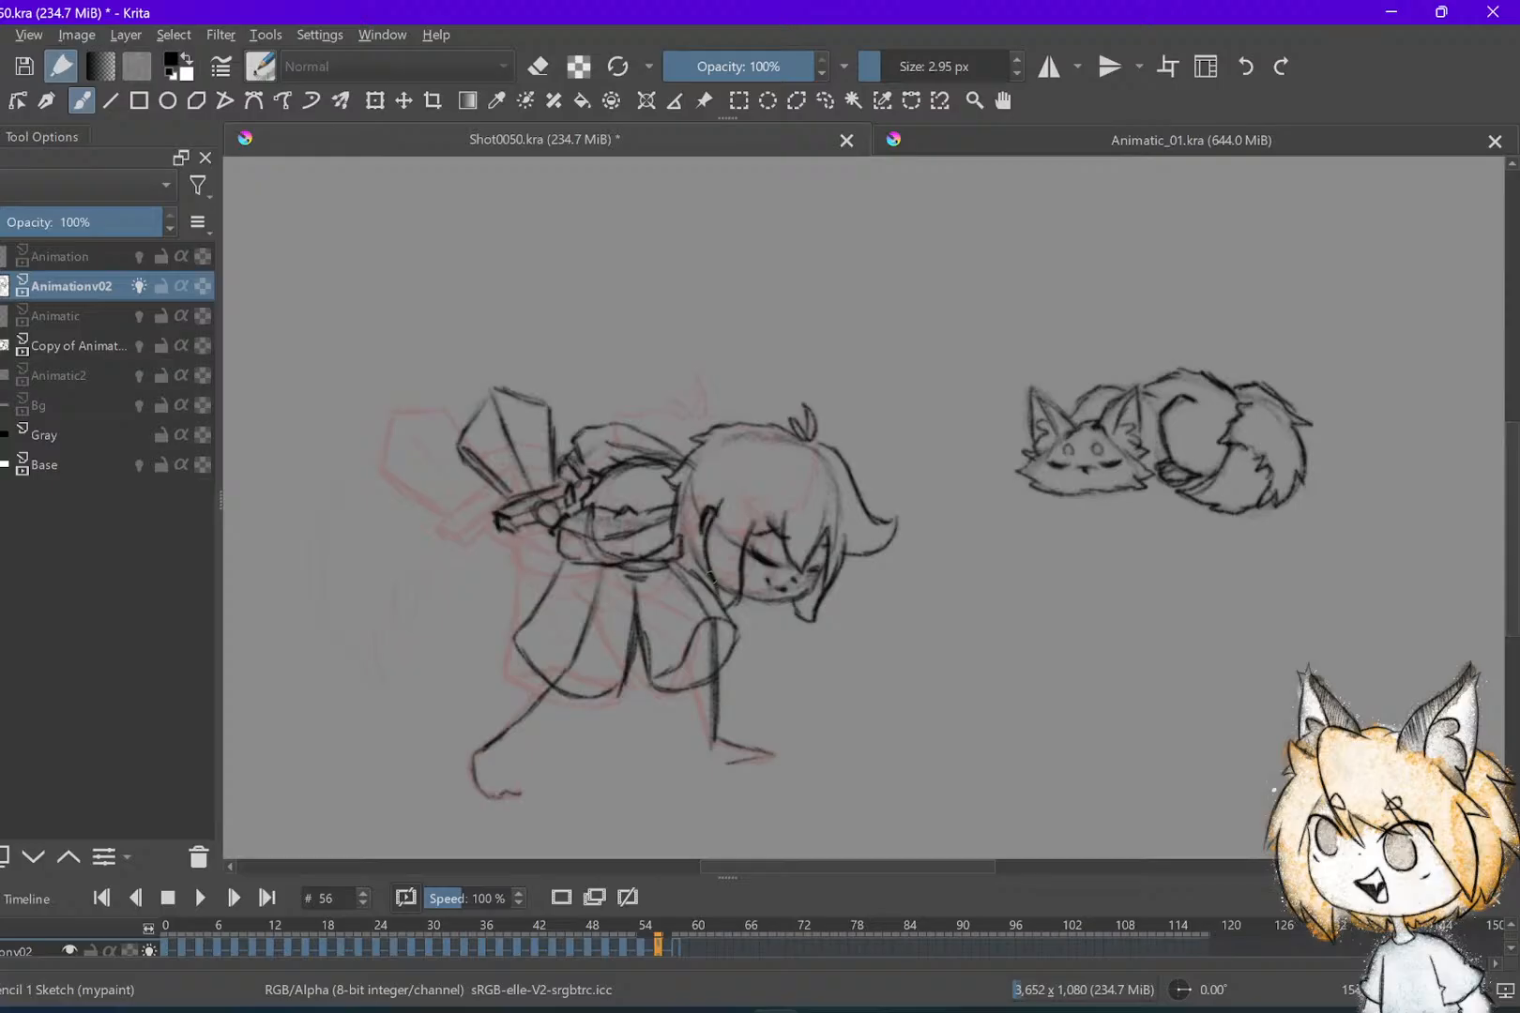
{"action": "key", "text": "ctrl+s"}
{"action": "left_click_drag", "start_coordinate": [679, 546], "coordinate": [694, 562]}
{"action": "key", "text": "ctrl+s"}
Flip through frame 56 and its neighbours to examine the finished hair against the preceding poses
{"action": "key", "text": "Left"}
{"action": "key", "text": "Right"}
{"action": "key", "text": "Right"}
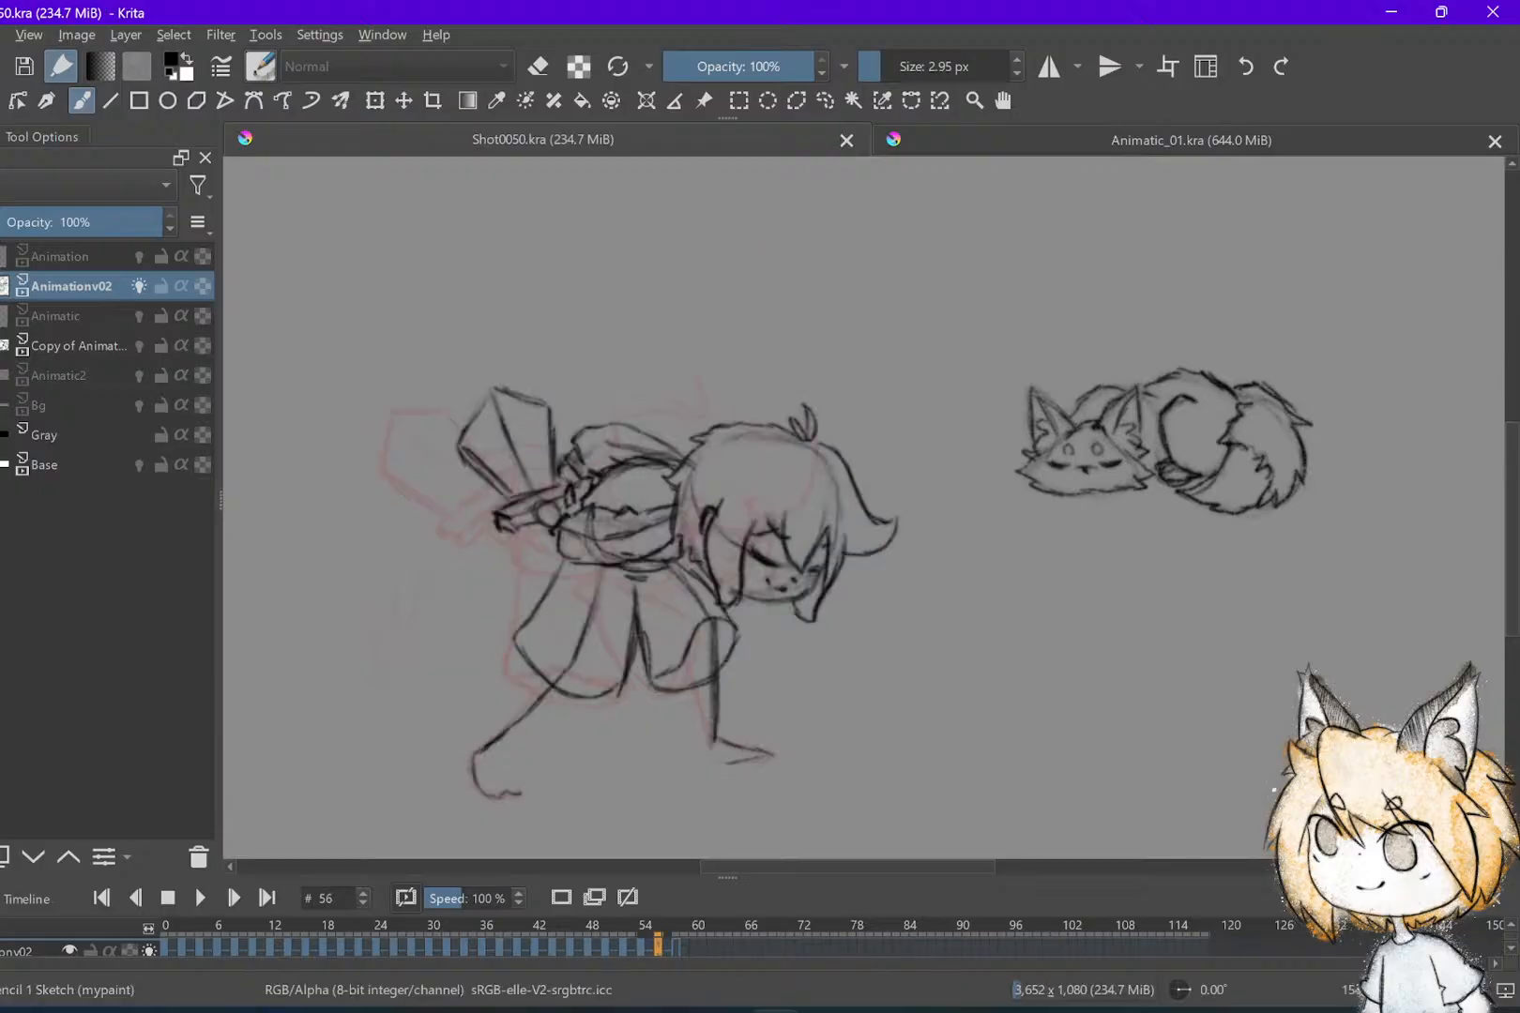
{"action": "key", "text": "Right"}
{"action": "key", "text": "Left"}
{"action": "key", "text": "Left"}
{"action": "key", "text": "Left"}
{"action": "key", "text": "Right"}
{"action": "key", "text": "Right"}
Add a blank keyframe at frame 60 on the Animationv02 layer and return to frame 58
{"action": "key", "text": "Right"}
{"action": "key", "text": "Right"}
{"action": "key", "text": "Insert"}
{"action": "key", "text": "Right"}
{"action": "key", "text": "Right"}
{"action": "key", "text": "Left"}
{"action": "key", "text": "Left"}
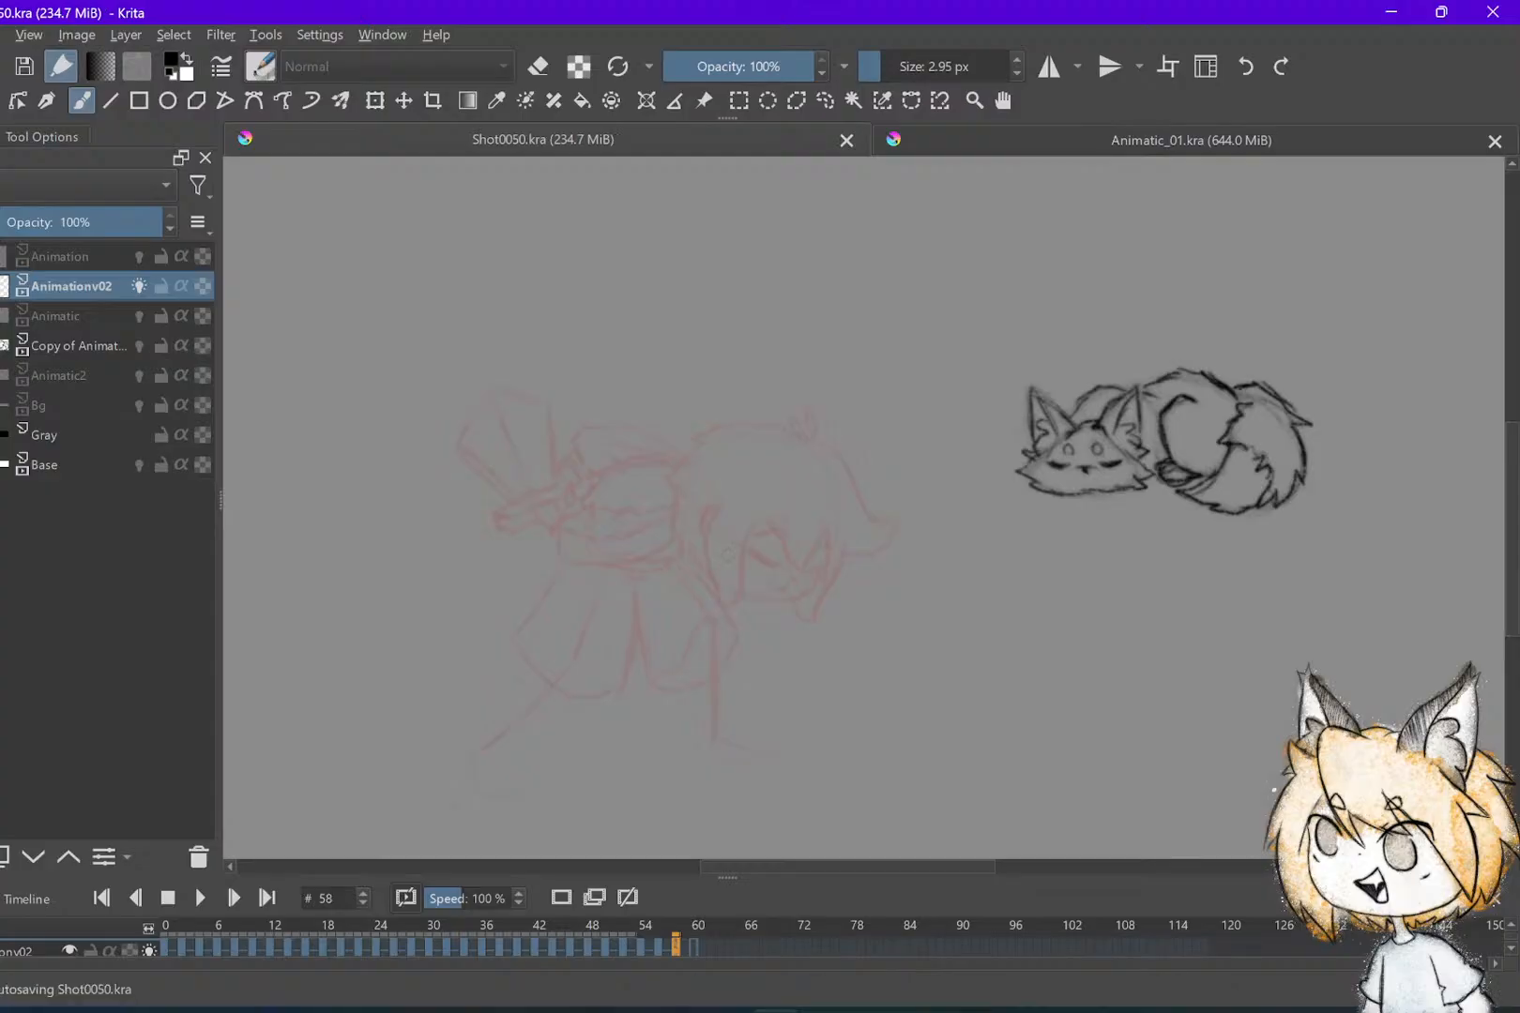
Sketch a circle for the character's head over the previous head position in frame 58, and save the file
{"action": "mouse_move", "coordinate": [771, 436]}
{"action": "left_mouse_down"}
{"action": "mouse_move", "coordinate": [706, 451]}
{"action": "mouse_move", "coordinate": [683, 531]}
{"action": "mouse_move", "coordinate": [695, 555]}
{"action": "left_mouse_up"}
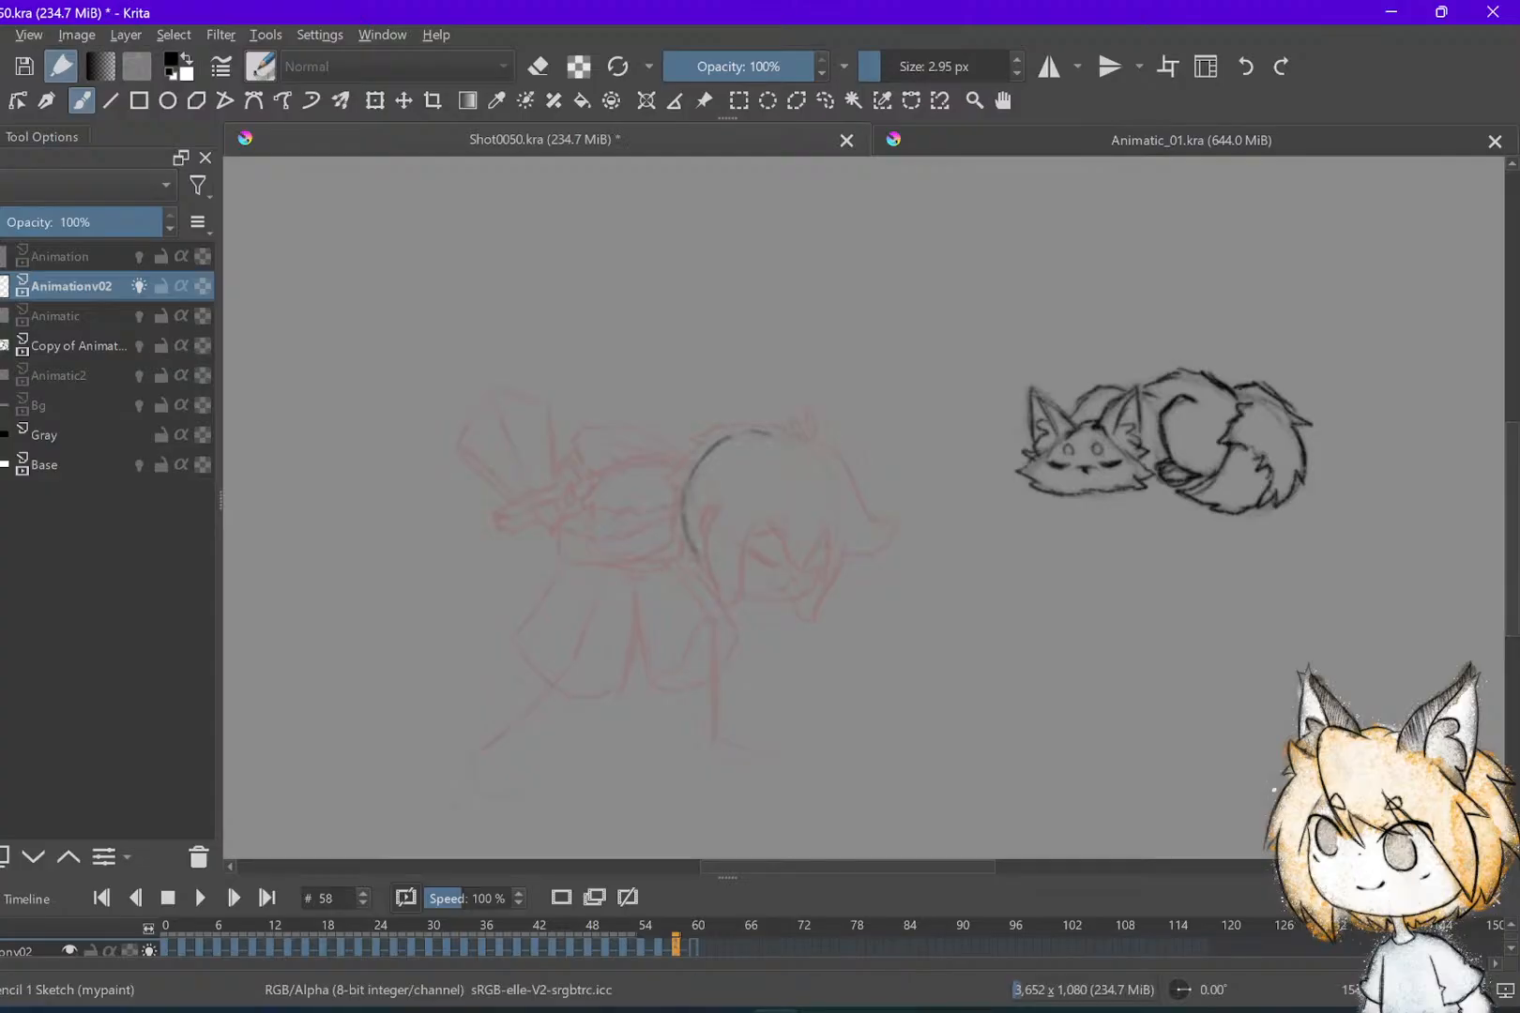
{"action": "left_click_drag", "start_coordinate": [844, 541], "coordinate": [826, 575]}
{"action": "left_click_drag", "start_coordinate": [715, 582], "coordinate": [786, 595]}
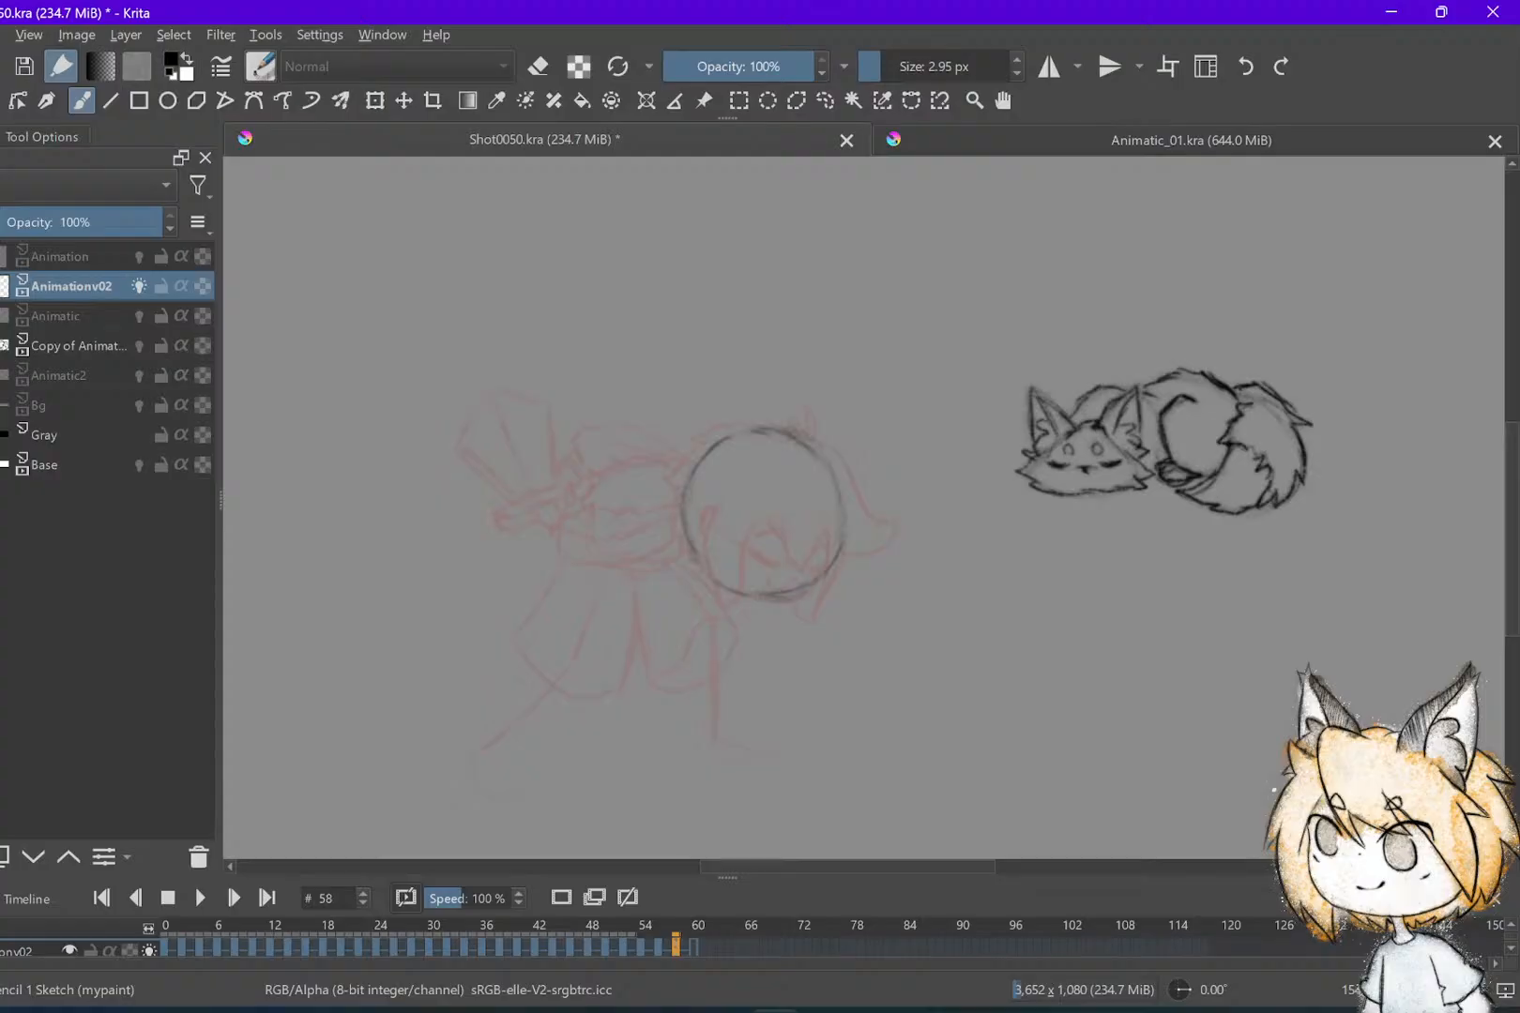
{"action": "key", "text": "e"}
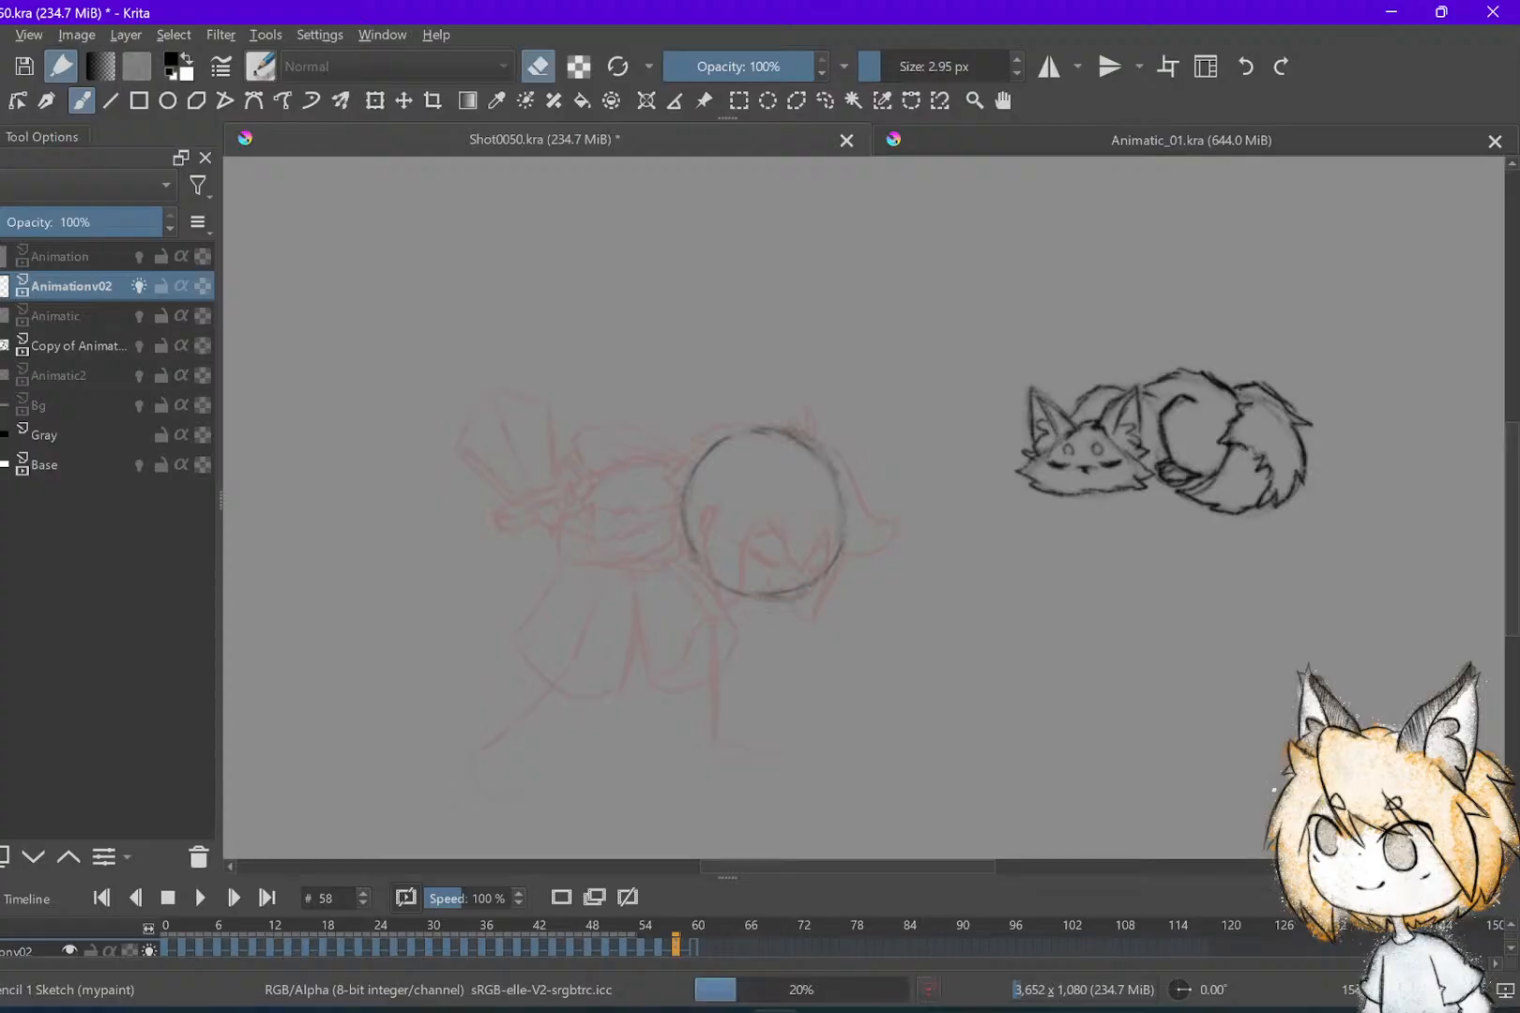
Step back through the preceding frames and forward to frame 58 to examine the head's path
{"action": "scroll", "coordinate": [931, 538], "scroll_direction": "down", "scroll_amount": 1}
{"action": "key", "text": "Left"}
{"action": "key", "text": "Left"}
{"action": "key", "text": "Left"}
{"action": "key", "text": "Left"}
{"action": "key", "text": "Left"}
{"action": "key", "text": "Left"}
{"action": "key", "text": "Right"}
{"action": "key", "text": "Right"}
{"action": "key", "text": "Right"}
{"action": "key", "text": "Right"}
{"action": "key", "text": "Right"}
{"action": "key", "text": "Right"}
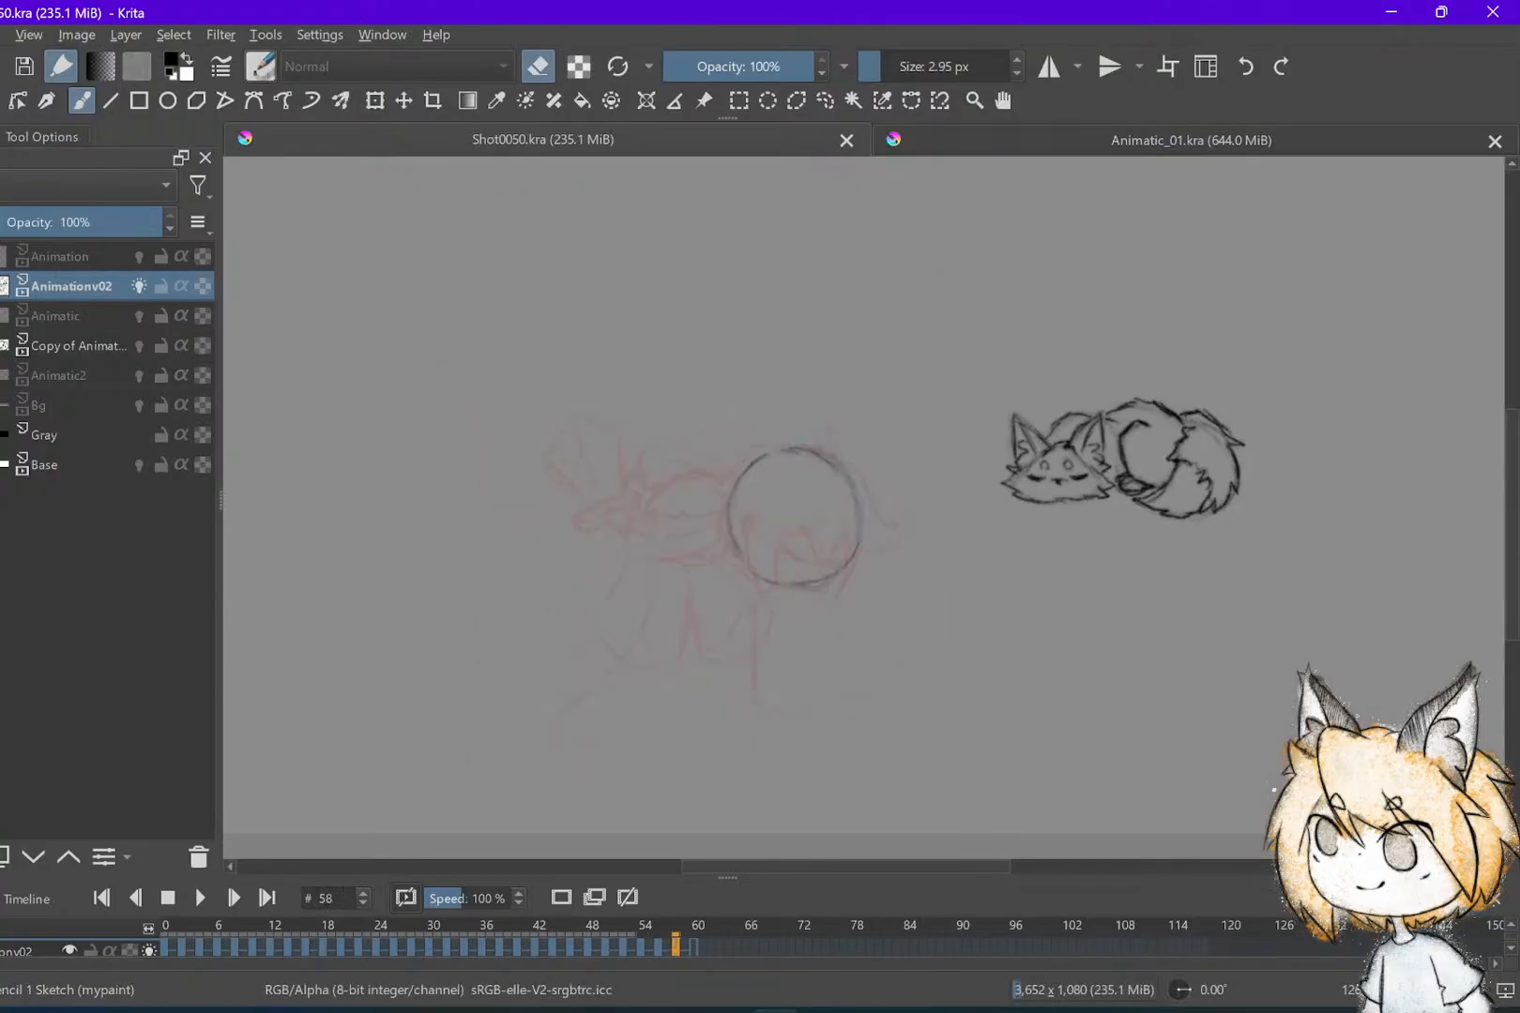
Move the head circle in frame 58 up and forward, comparing it with the preceding poses
{"action": "key", "text": "t"}
{"action": "mouse_move", "coordinate": [824, 538]}
{"action": "left_mouse_down"}
{"action": "mouse_move", "coordinate": [862, 483]}
{"action": "mouse_move", "coordinate": [842, 507]}
{"action": "left_mouse_up"}
{"action": "key", "text": "Left"}
{"action": "key", "text": "Left"}
{"action": "key", "text": "Left"}
{"action": "key", "text": "Left"}
{"action": "key", "text": "Right"}
{"action": "key", "text": "Right"}
{"action": "key", "text": "Right"}
{"action": "key", "text": "Right"}
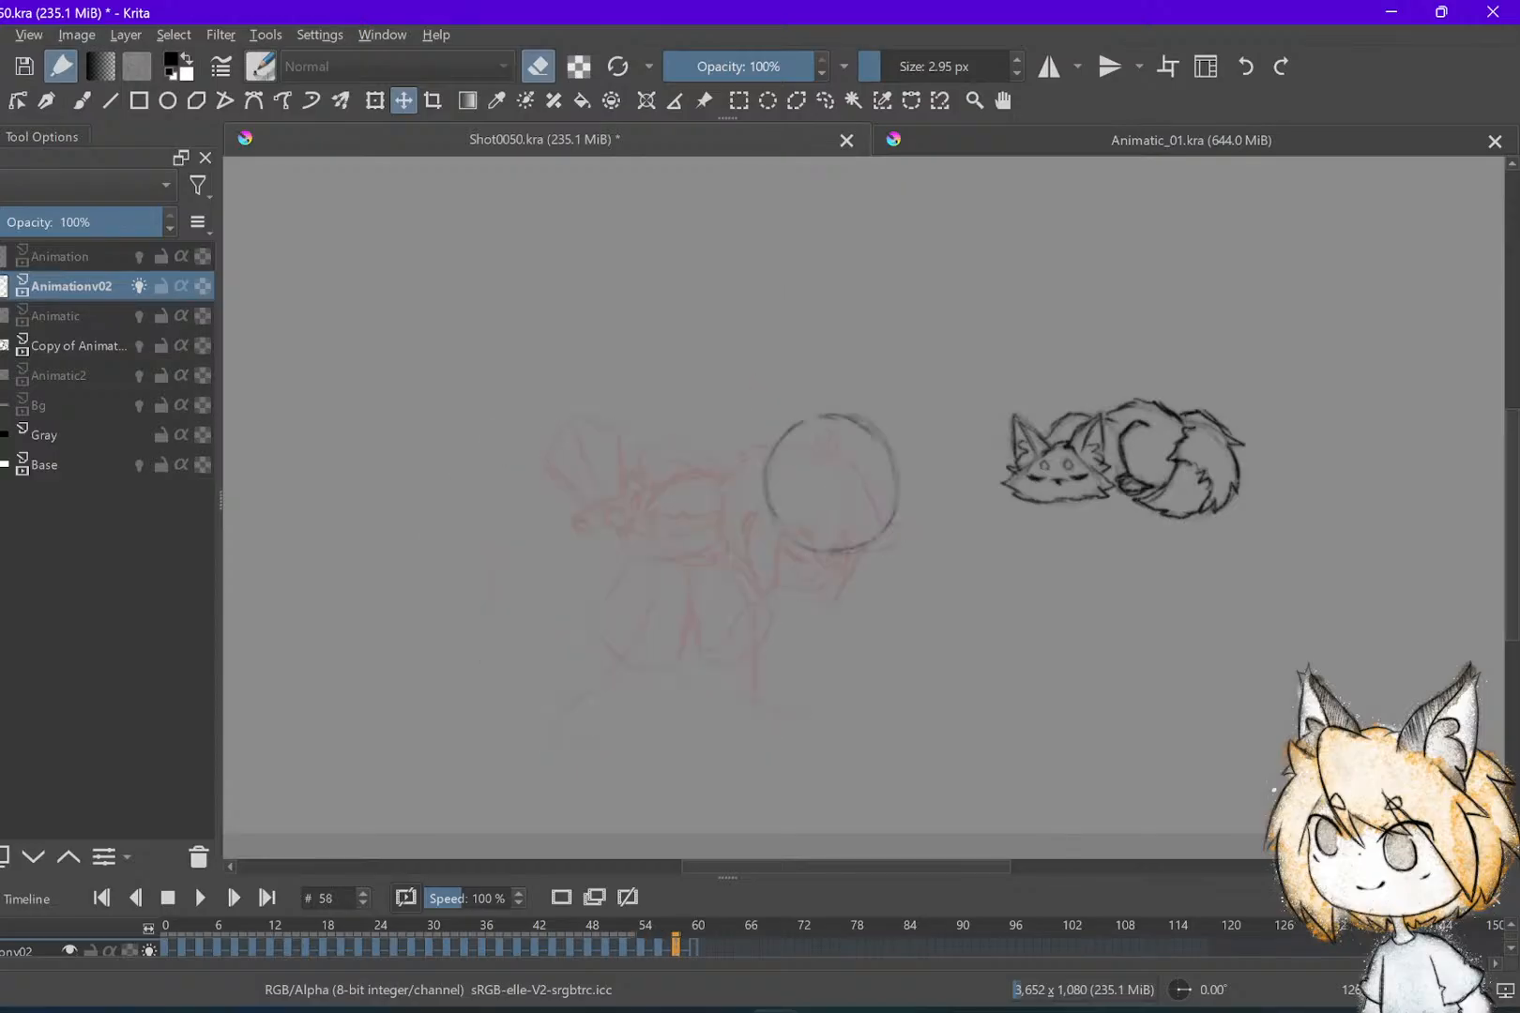
Flip between frames 54 and 58 with the brush active to examine the moved head's position
{"action": "key", "text": "b"}
{"action": "key", "text": "Left"}
{"action": "key", "text": "Left"}
{"action": "key", "text": "Left"}
{"action": "key", "text": "Left"}
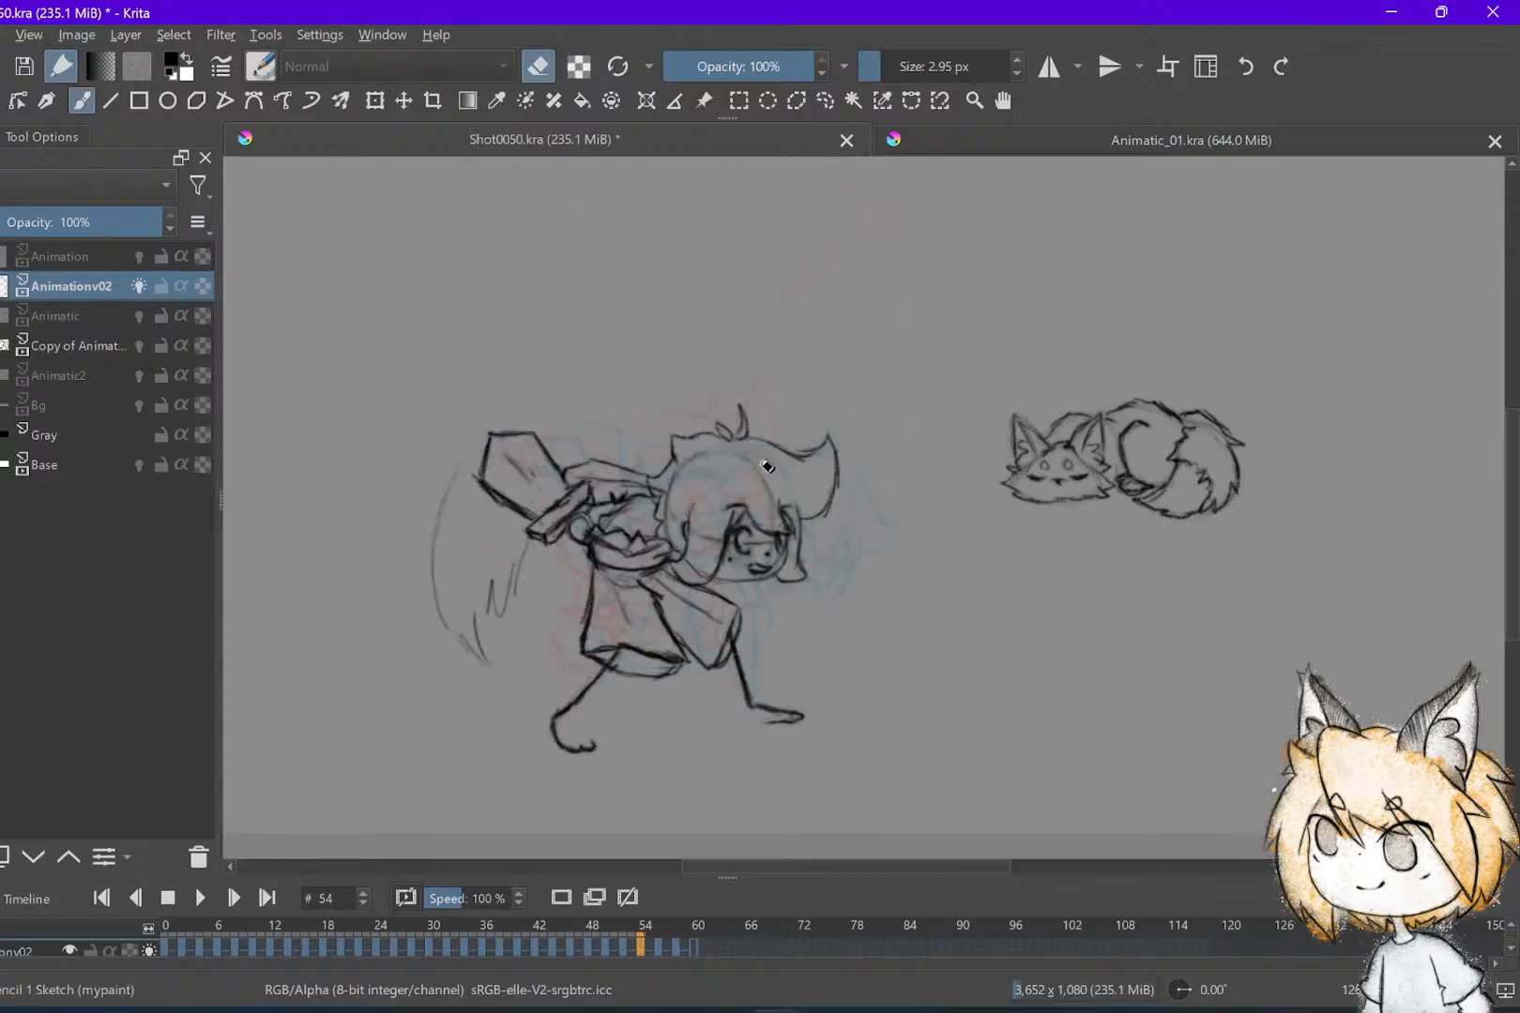
{"action": "key", "text": "Right"}
{"action": "key", "text": "Right"}
{"action": "key", "text": "Right"}
{"action": "key", "text": "Right"}
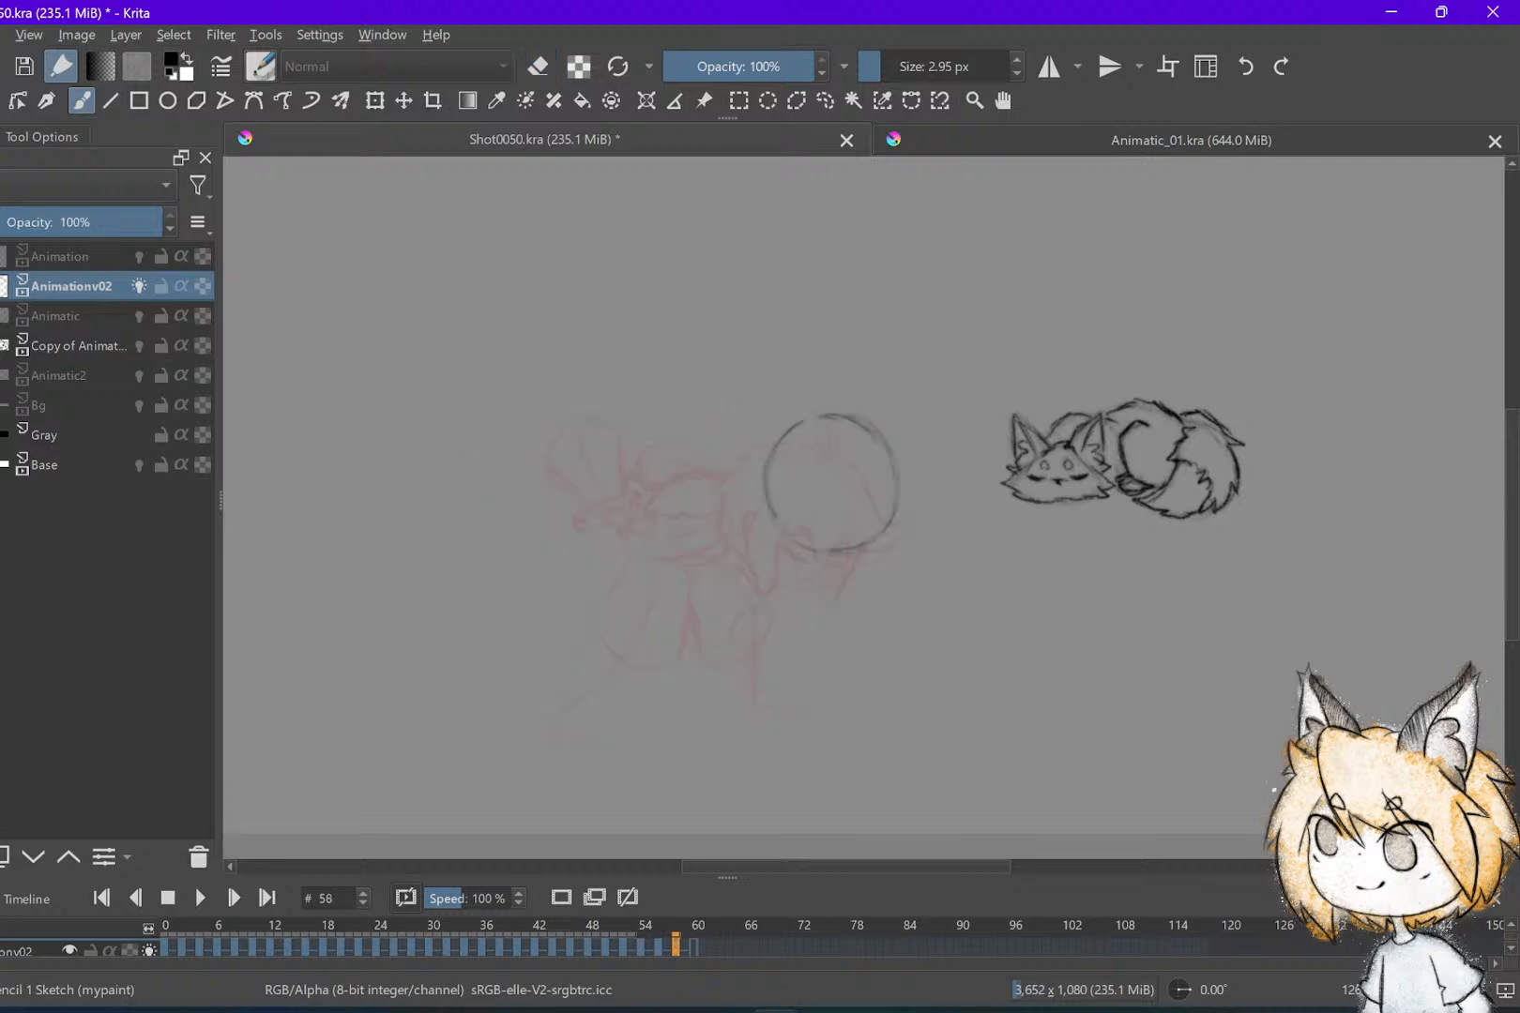
{"action": "key", "text": "Left"}
{"action": "key", "text": "Left"}
{"action": "key", "text": "Left"}
{"action": "key", "text": "Left"}
{"action": "key", "text": "Right"}
{"action": "key", "text": "Right"}
{"action": "key", "text": "Right"}
{"action": "key", "text": "Right"}
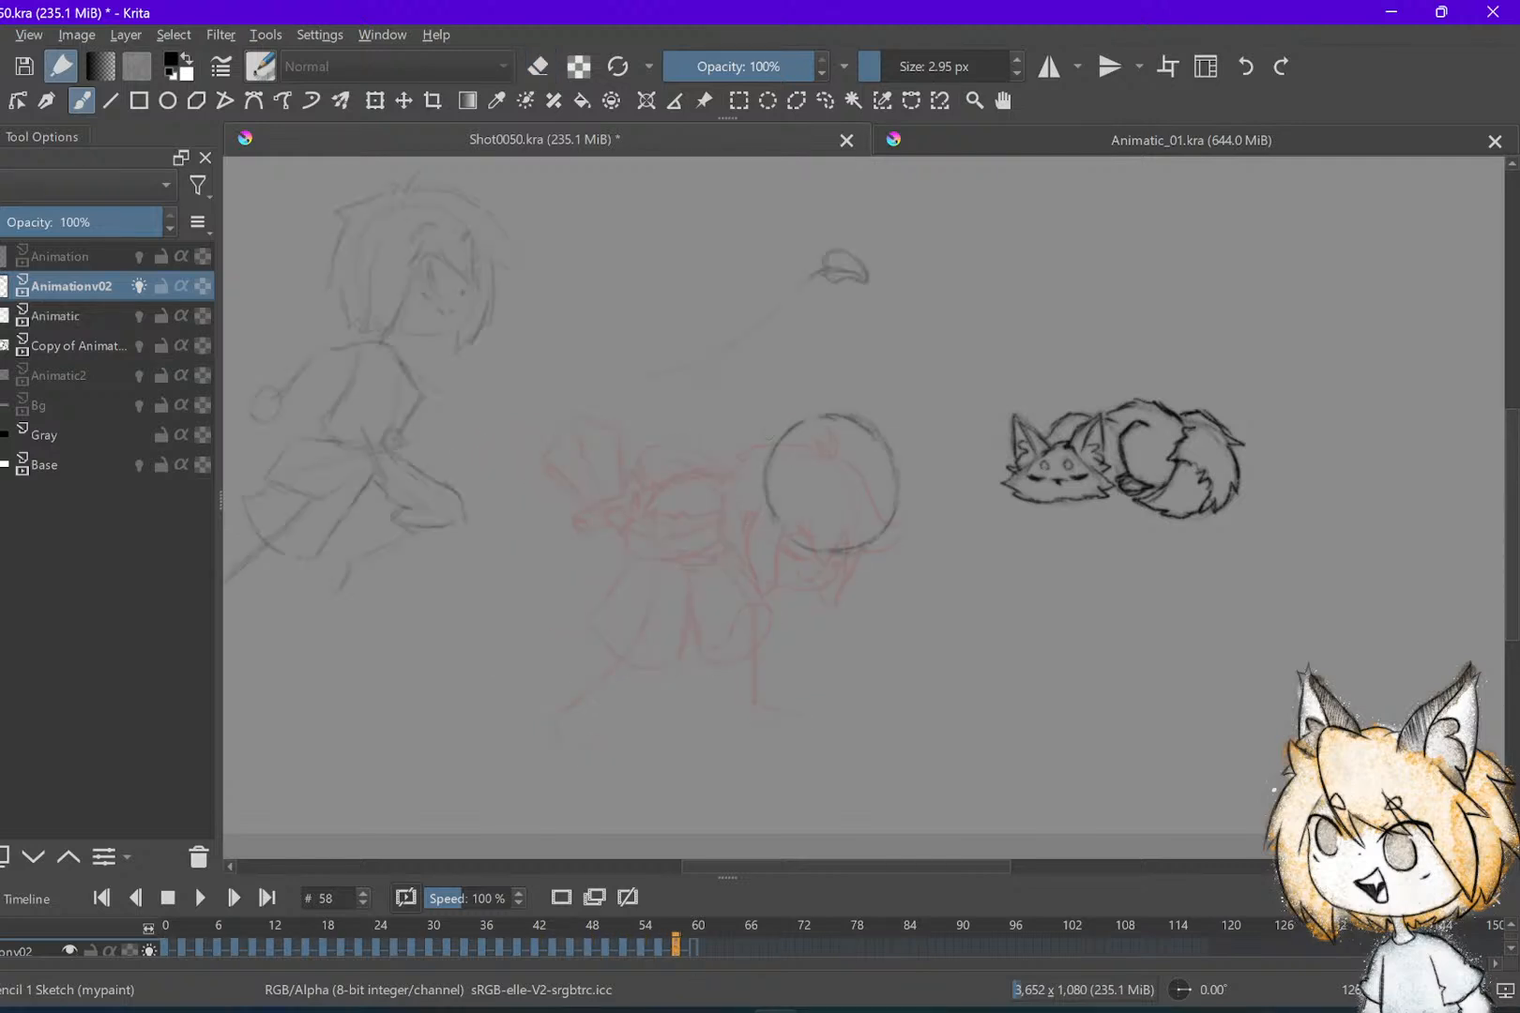
Step back and forth through the Animatic layer's rough poses around frames 56 to 64 to examine the planned motion
{"action": "key", "text": "Left"}
{"action": "key", "text": "Left"}
{"action": "scroll", "coordinate": [1044, 565], "scroll_direction": "down", "scroll_amount": 2}
{"action": "key", "text": "Right"}
{"action": "key", "text": "Right"}
{"action": "key", "text": "Left"}
{"action": "key", "text": "Left"}
{"action": "key", "text": "Right"}
{"action": "key", "text": "Right"}
{"action": "key", "text": "Right"}
{"action": "key", "text": "Right"}
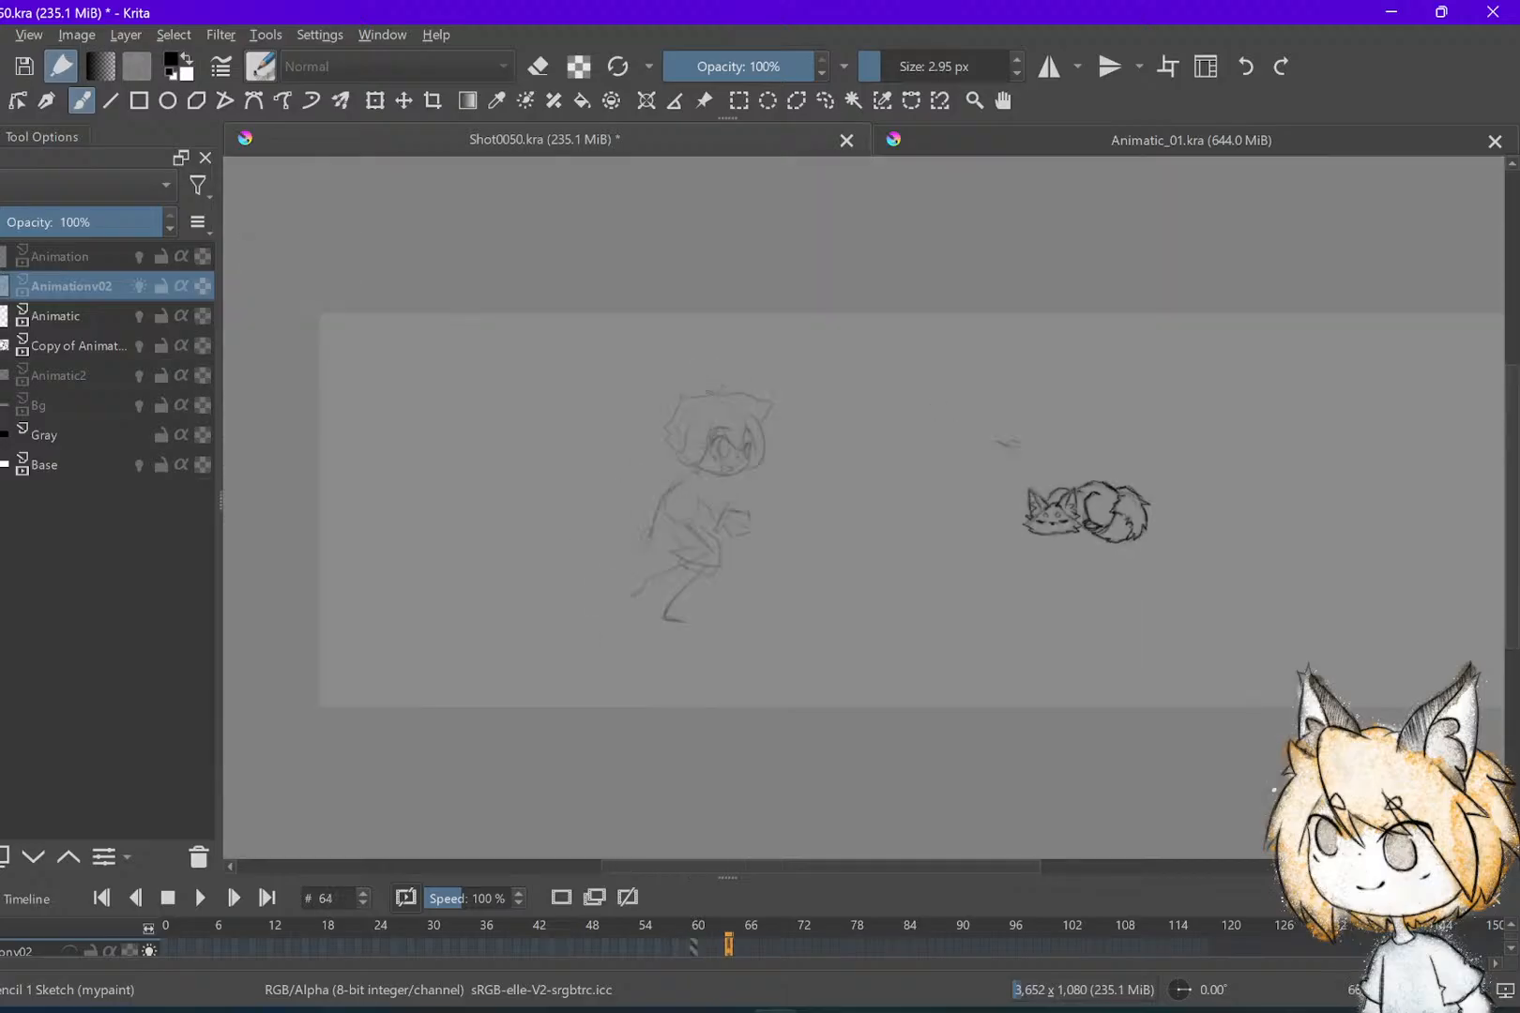
{"action": "key", "text": "Left"}
{"action": "key", "text": "Left"}
{"action": "key", "text": "Left"}
{"action": "key", "text": "Left"}
{"action": "key", "text": "Left"}
{"action": "key", "text": "Left"}
{"action": "key", "text": "Right"}
{"action": "key", "text": "Right"}
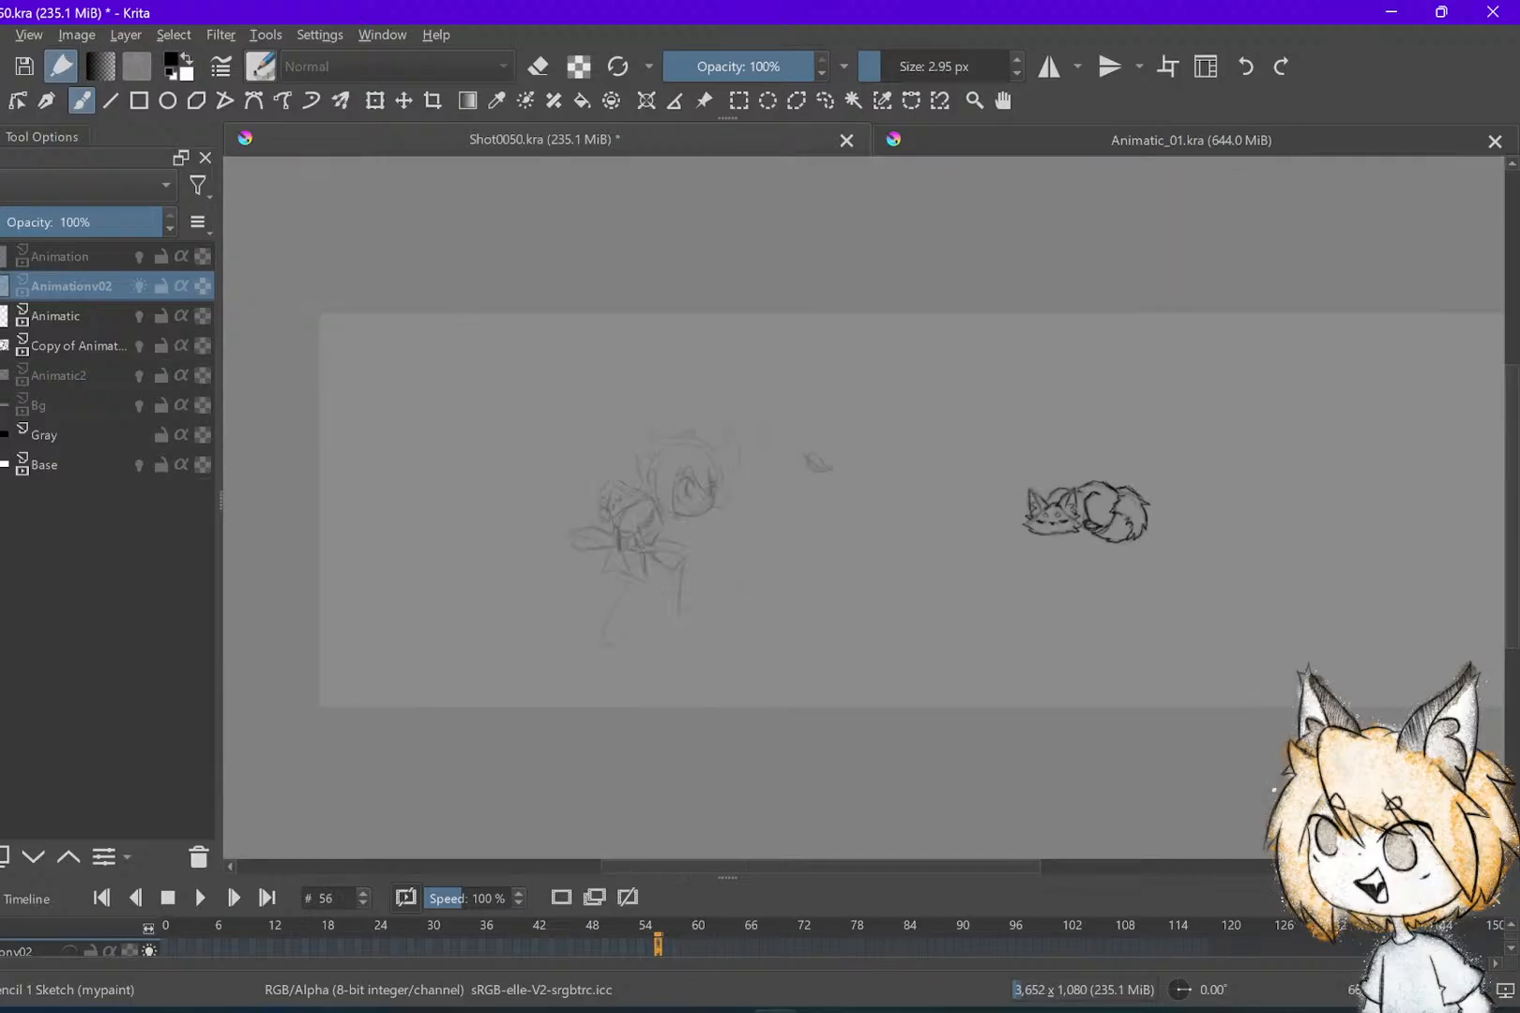
Step back from frame 56 to frame 50 on the Animationv02 layer to examine the preceding sword-swing poses
{"action": "scroll", "coordinate": [863, 508], "scroll_direction": "up", "scroll_amount": 2}
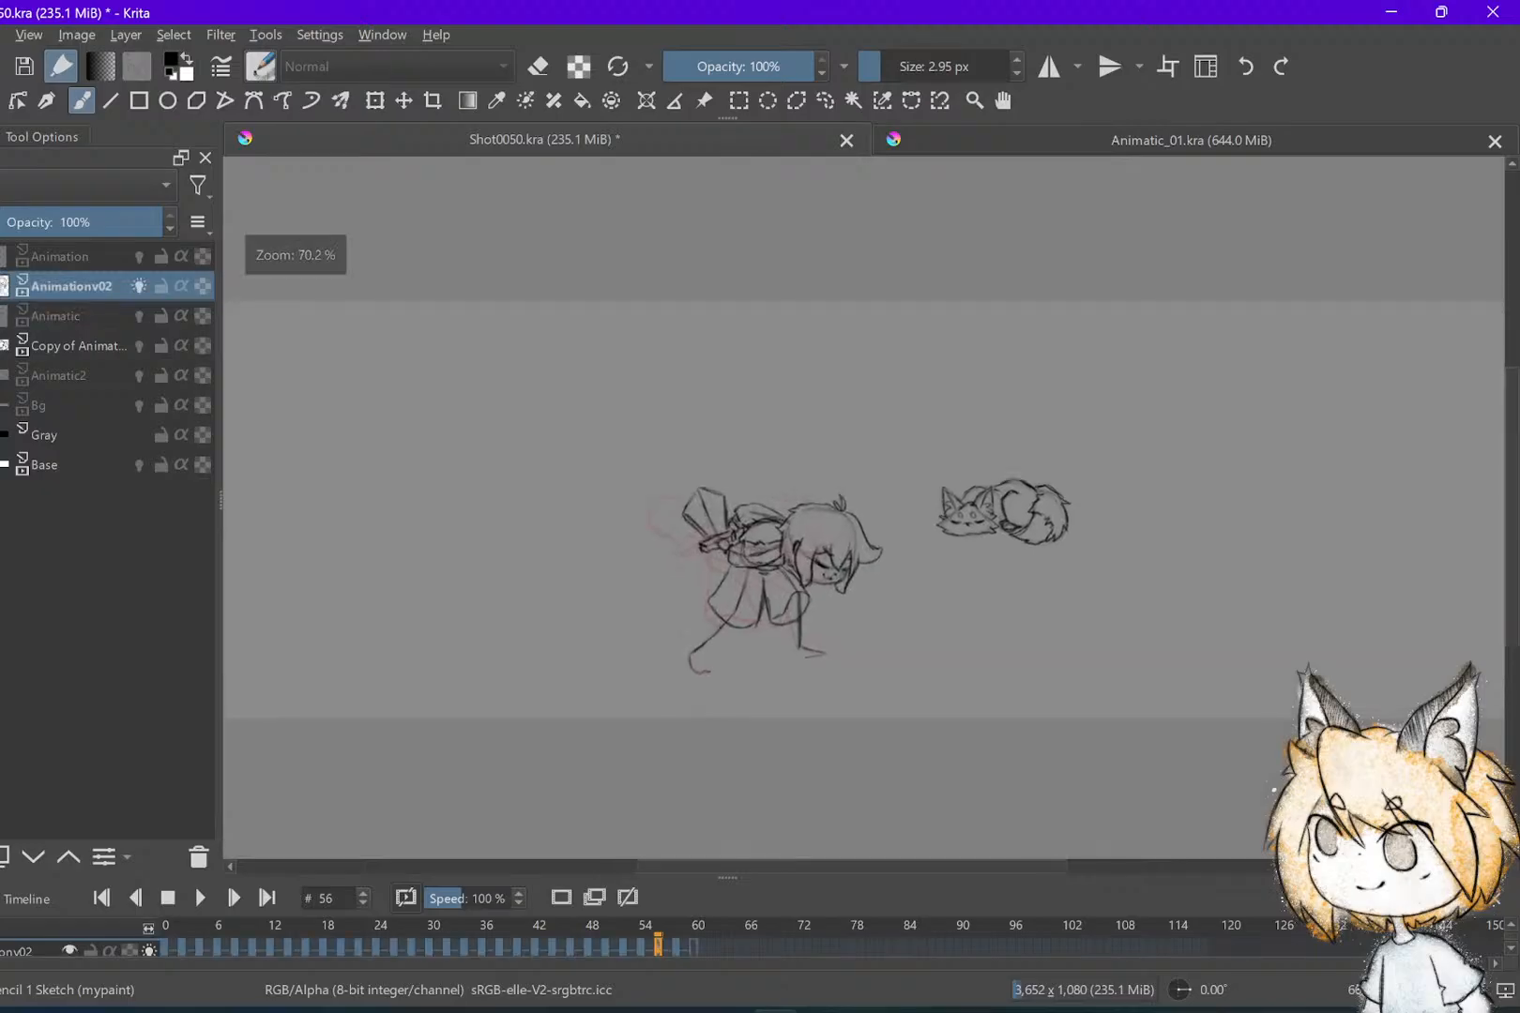
{"action": "scroll", "coordinate": [928, 422], "scroll_direction": "up", "scroll_amount": 2}
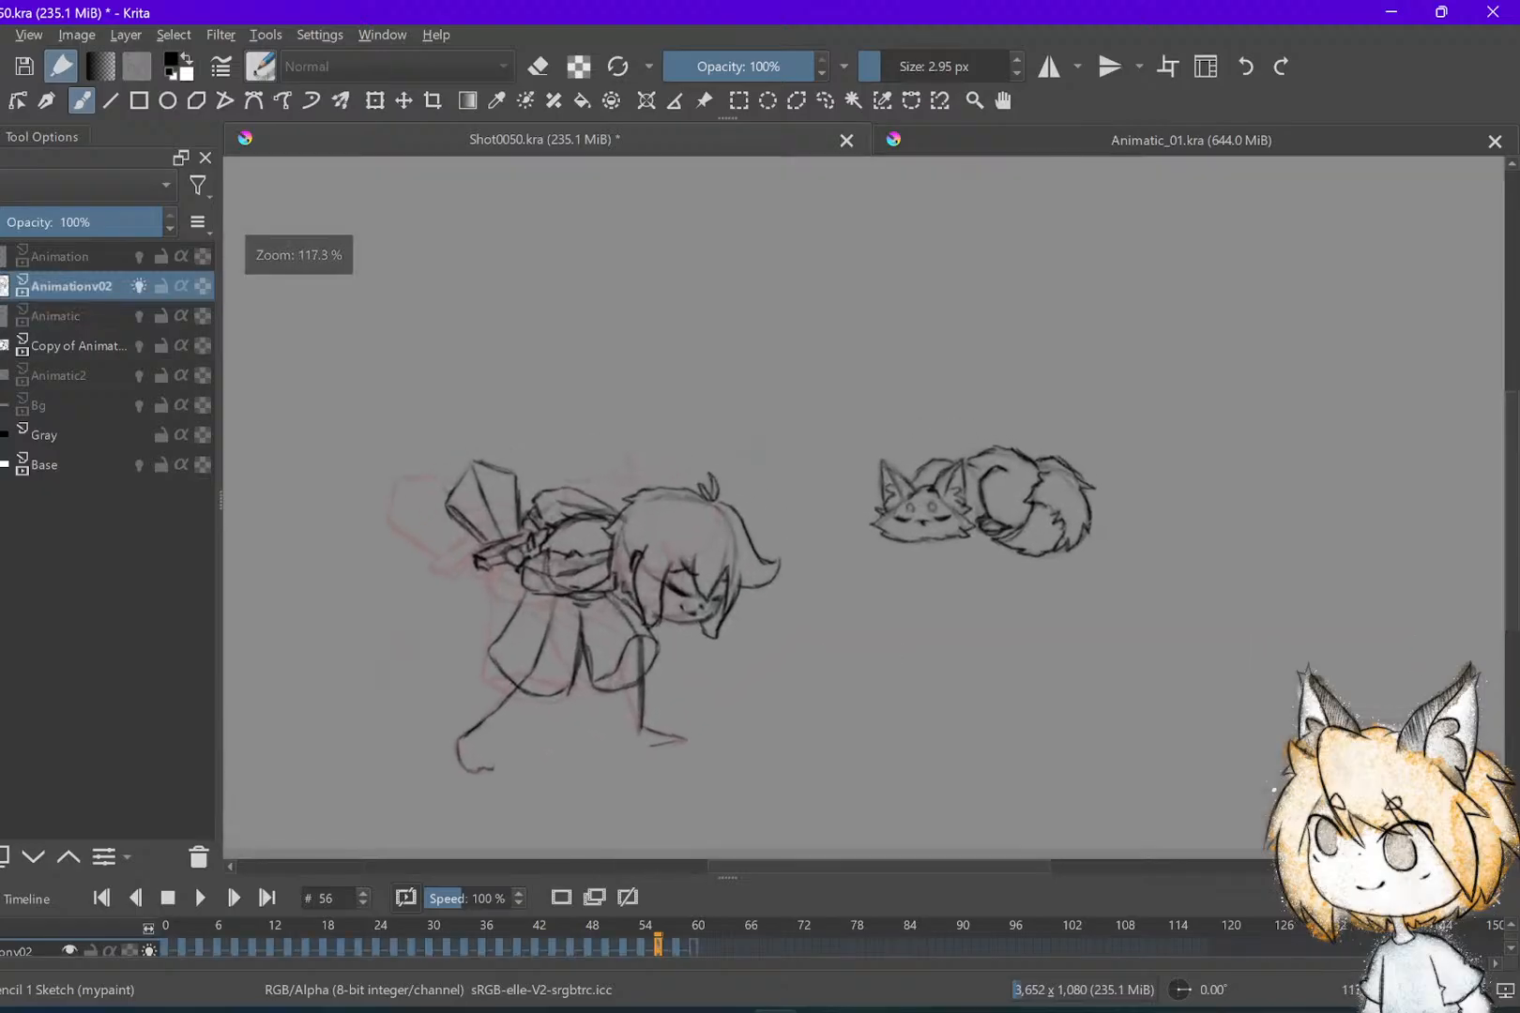
{"action": "key", "text": "Left"}
{"action": "key", "text": "Left"}
{"action": "key", "text": "Left"}
{"action": "key", "text": "Left"}
{"action": "key", "text": "Left"}
{"action": "key", "text": "Left"}
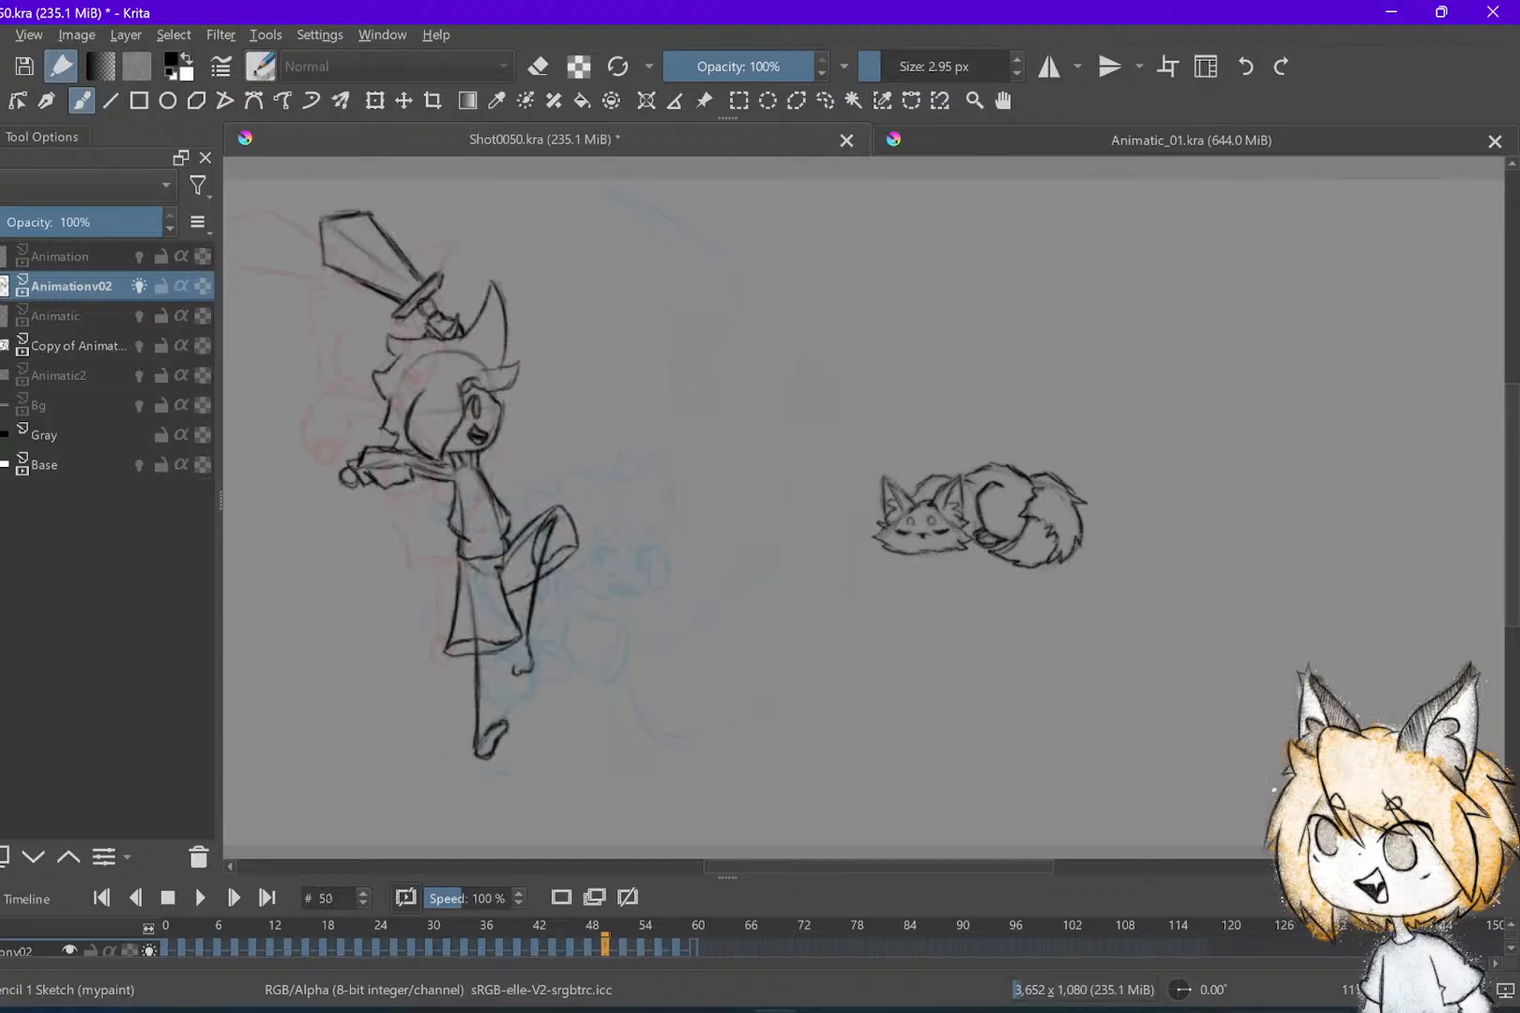
{"action": "key", "text": "space"}
{"action": "key", "text": "space"}
Go back to frame 40 and play the animation to check how the swing leads into the new frame
{"action": "key", "text": "Left"}
{"action": "key", "text": "Left"}
{"action": "key", "text": "Left"}
{"action": "key", "text": "Left"}
{"action": "key", "text": "Left"}
{"action": "key", "text": "Left"}
{"action": "key", "text": "Left"}
{"action": "key", "text": "Left"}
{"action": "key", "text": "Left"}
{"action": "key", "text": "Left"}
{"action": "key", "text": "Left"}
{"action": "scroll", "coordinate": [1372, 541], "scroll_direction": "down", "scroll_amount": 2}
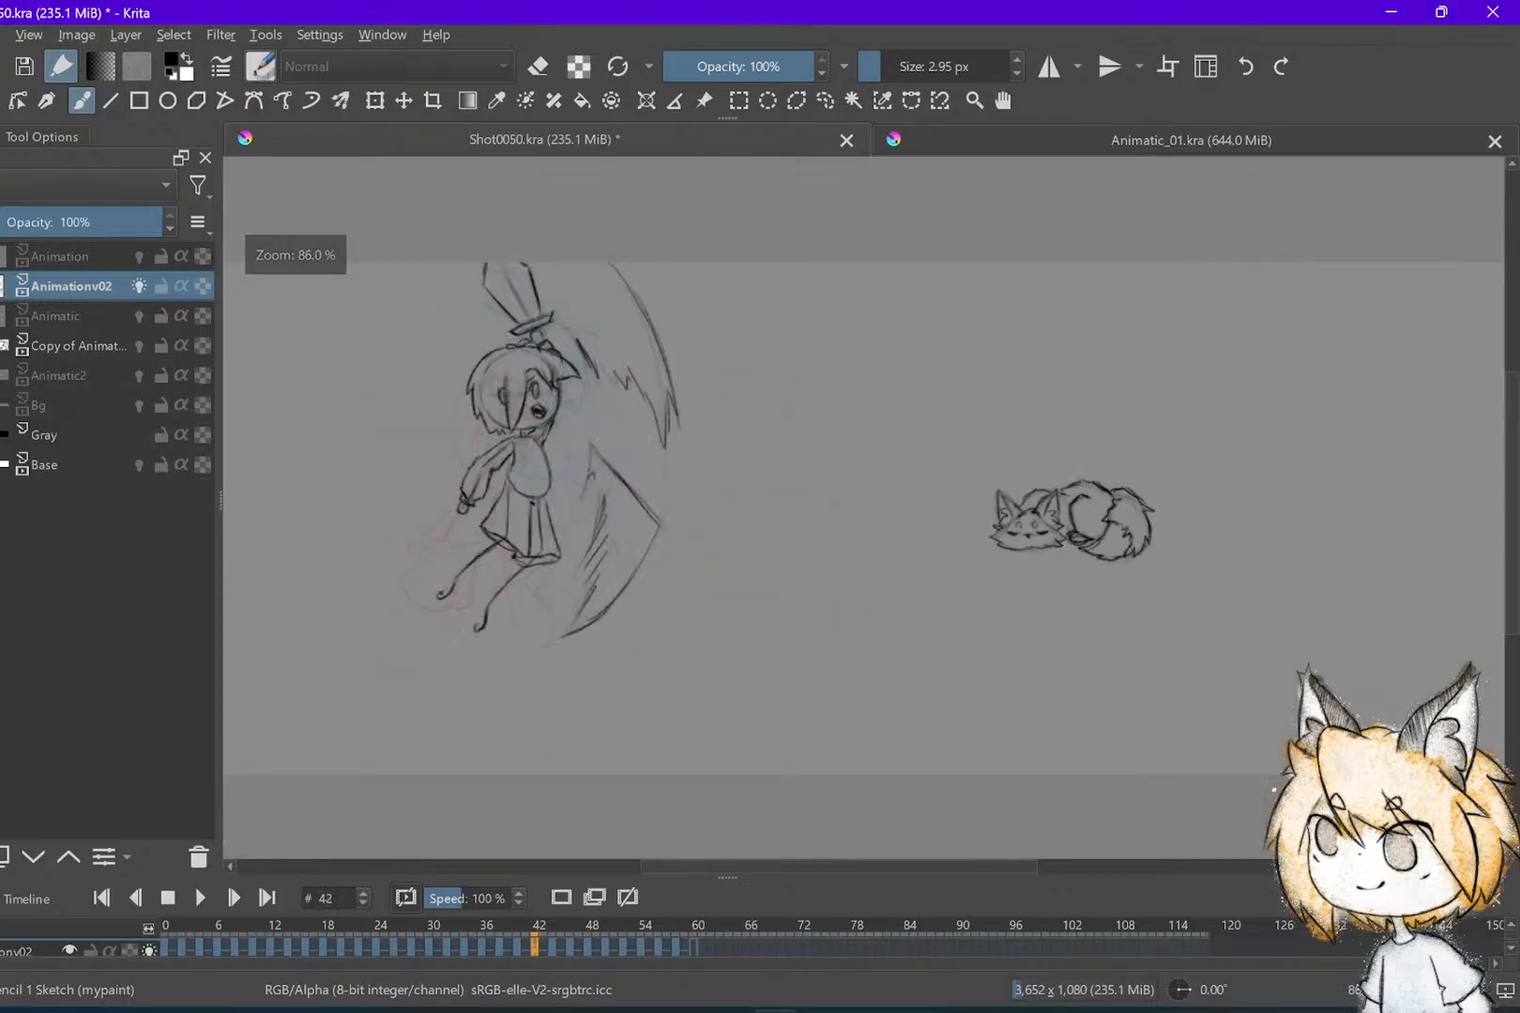
{"action": "key", "text": "space"}
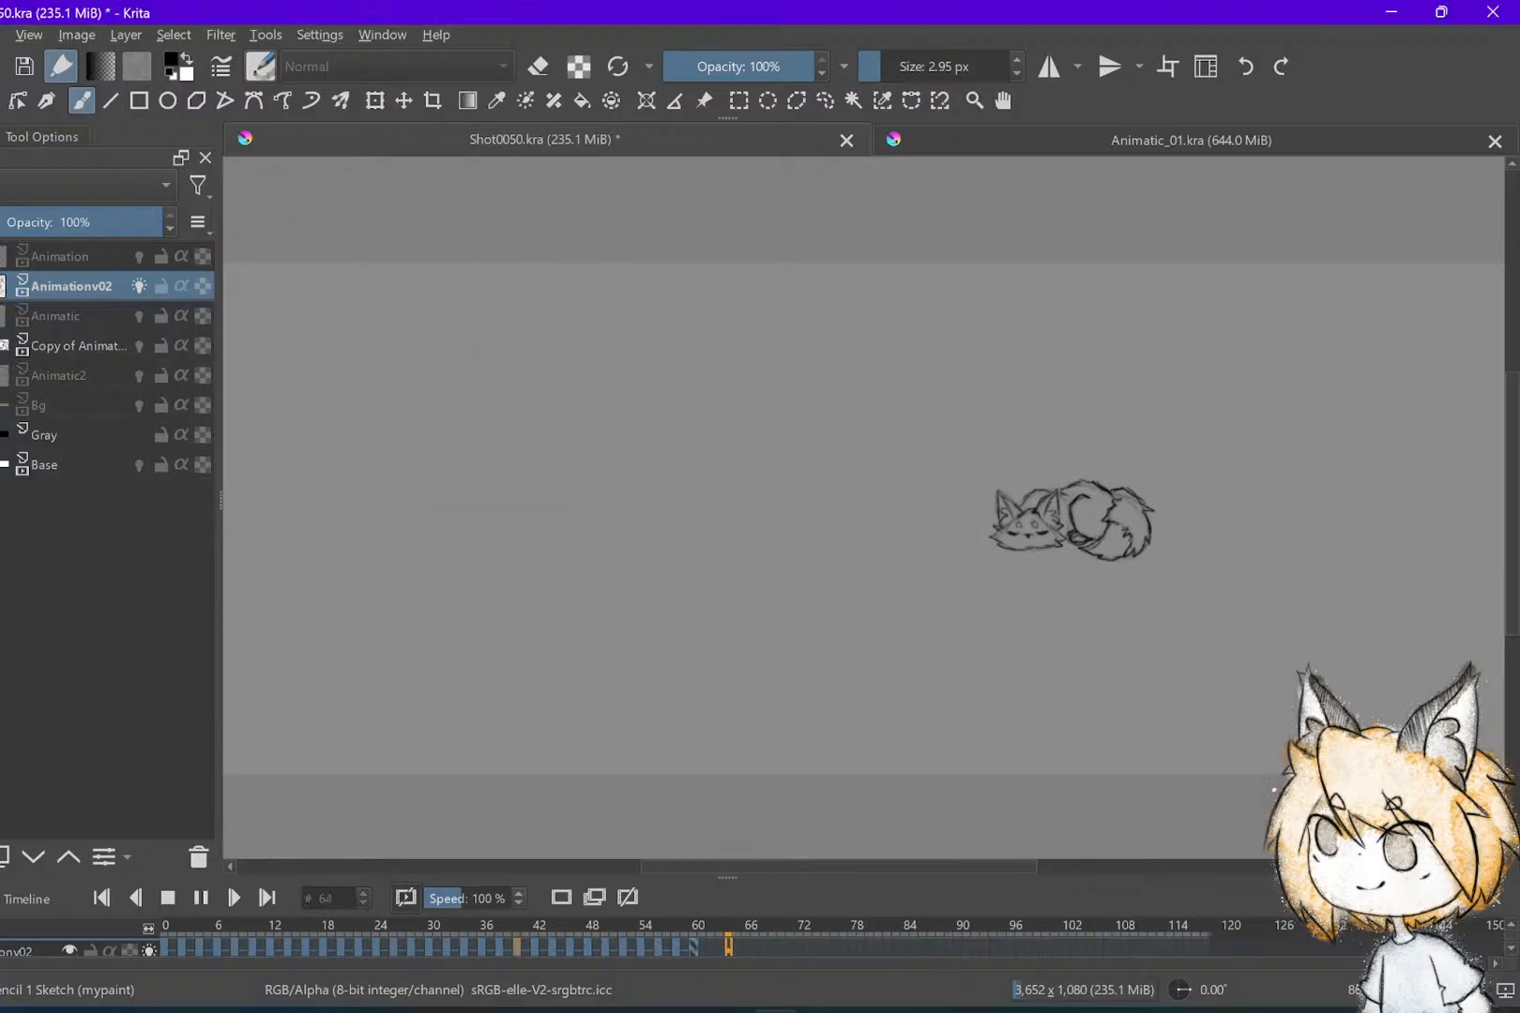
Return to frame 58, comparing it with the neighbouring frames, and save the file
{"action": "key", "text": "Left"}
{"action": "key", "text": "Left"}
{"action": "key", "text": "Left"}
{"action": "key", "text": "Left"}
{"action": "key", "text": "Left"}
{"action": "key", "text": "Right"}
{"action": "key", "text": "Right"}
{"action": "key", "text": "Right"}
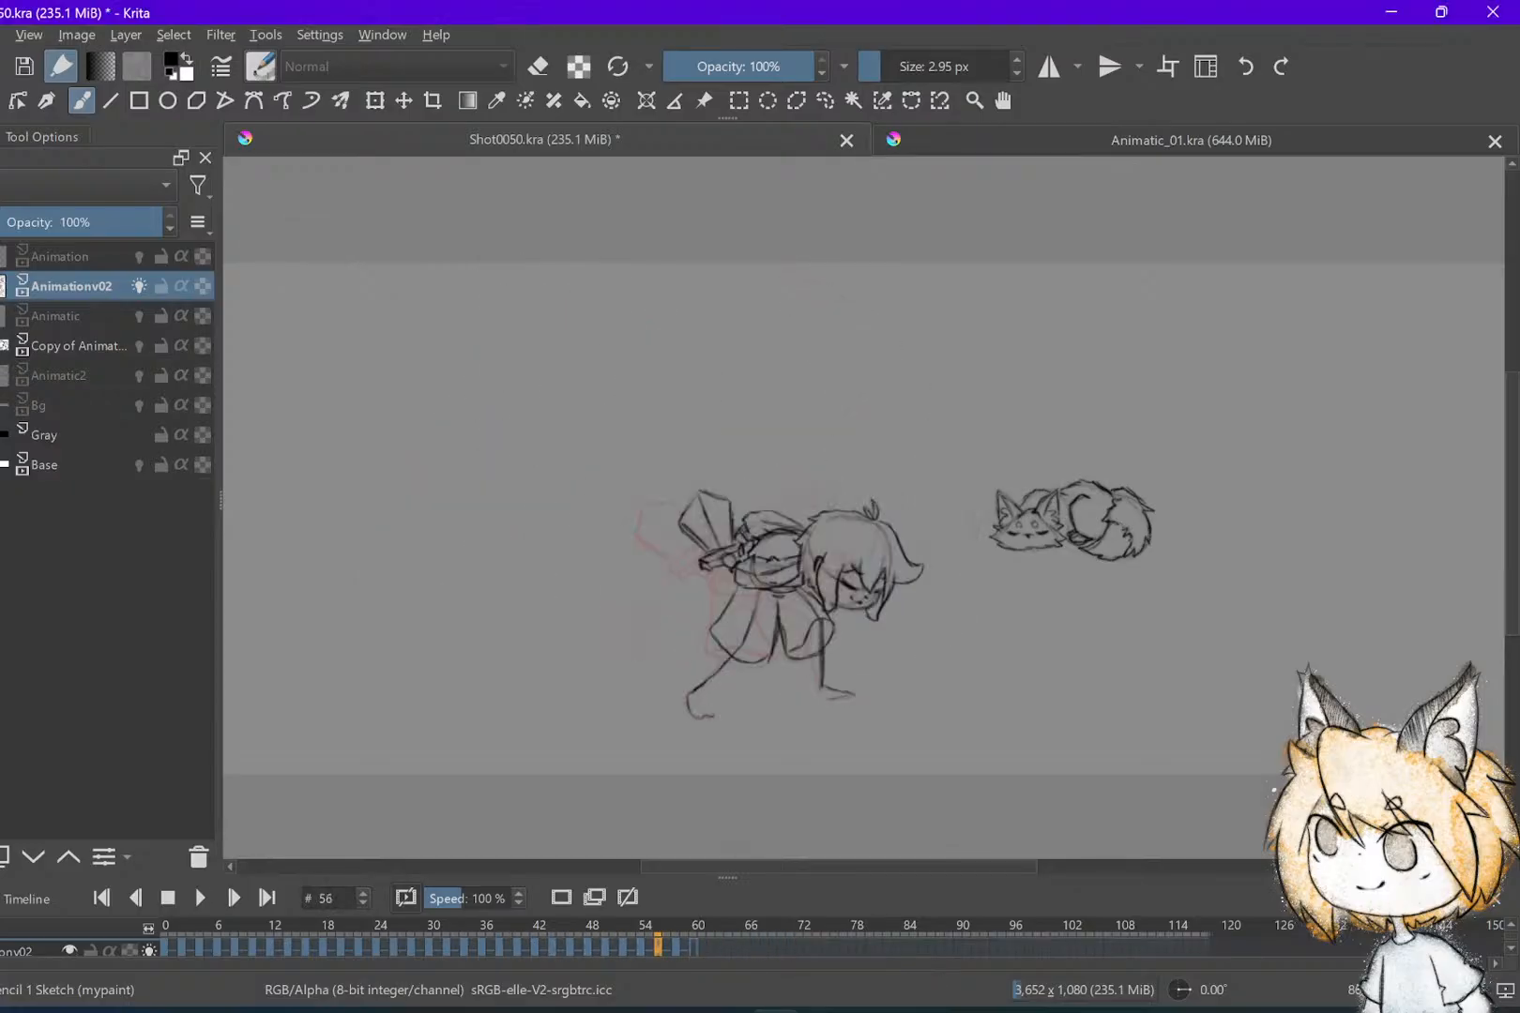
{"action": "key", "text": "Left"}
{"action": "key", "text": "Right"}
{"action": "scroll", "coordinate": [1026, 630], "scroll_direction": "up", "scroll_amount": 3}
{"action": "key", "text": "ctrl+s"}
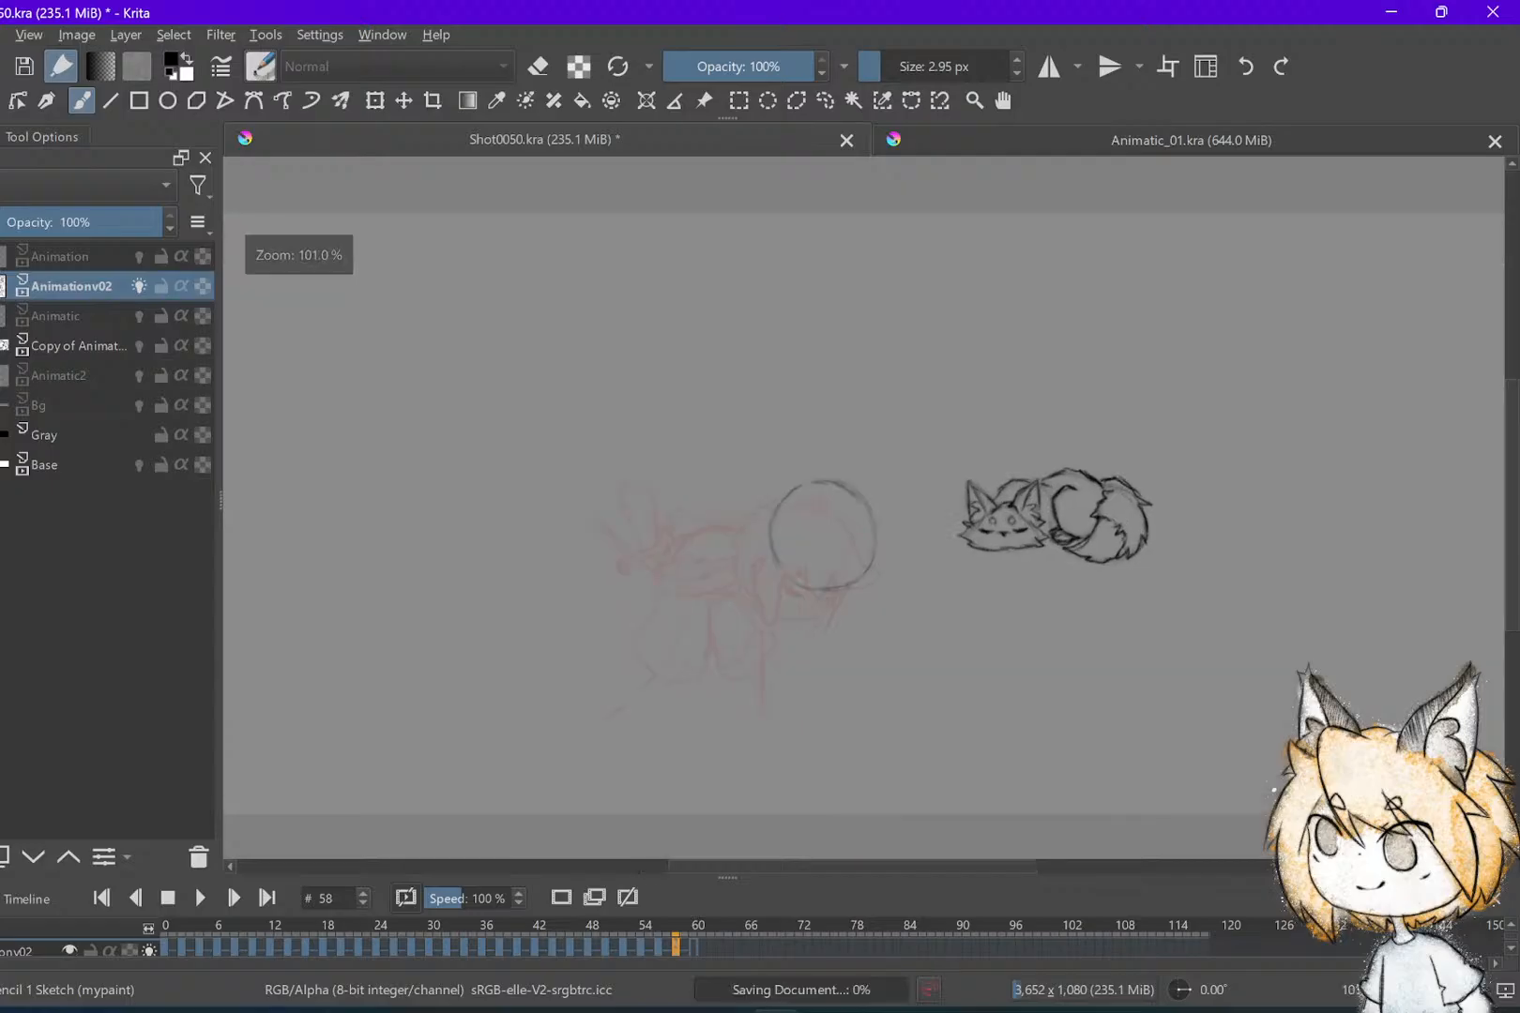
Sketch the torso in frame 58 with a curved back line and a short front line behind the head circle
{"action": "scroll", "coordinate": [428, 849], "scroll_direction": "up", "scroll_amount": 1}
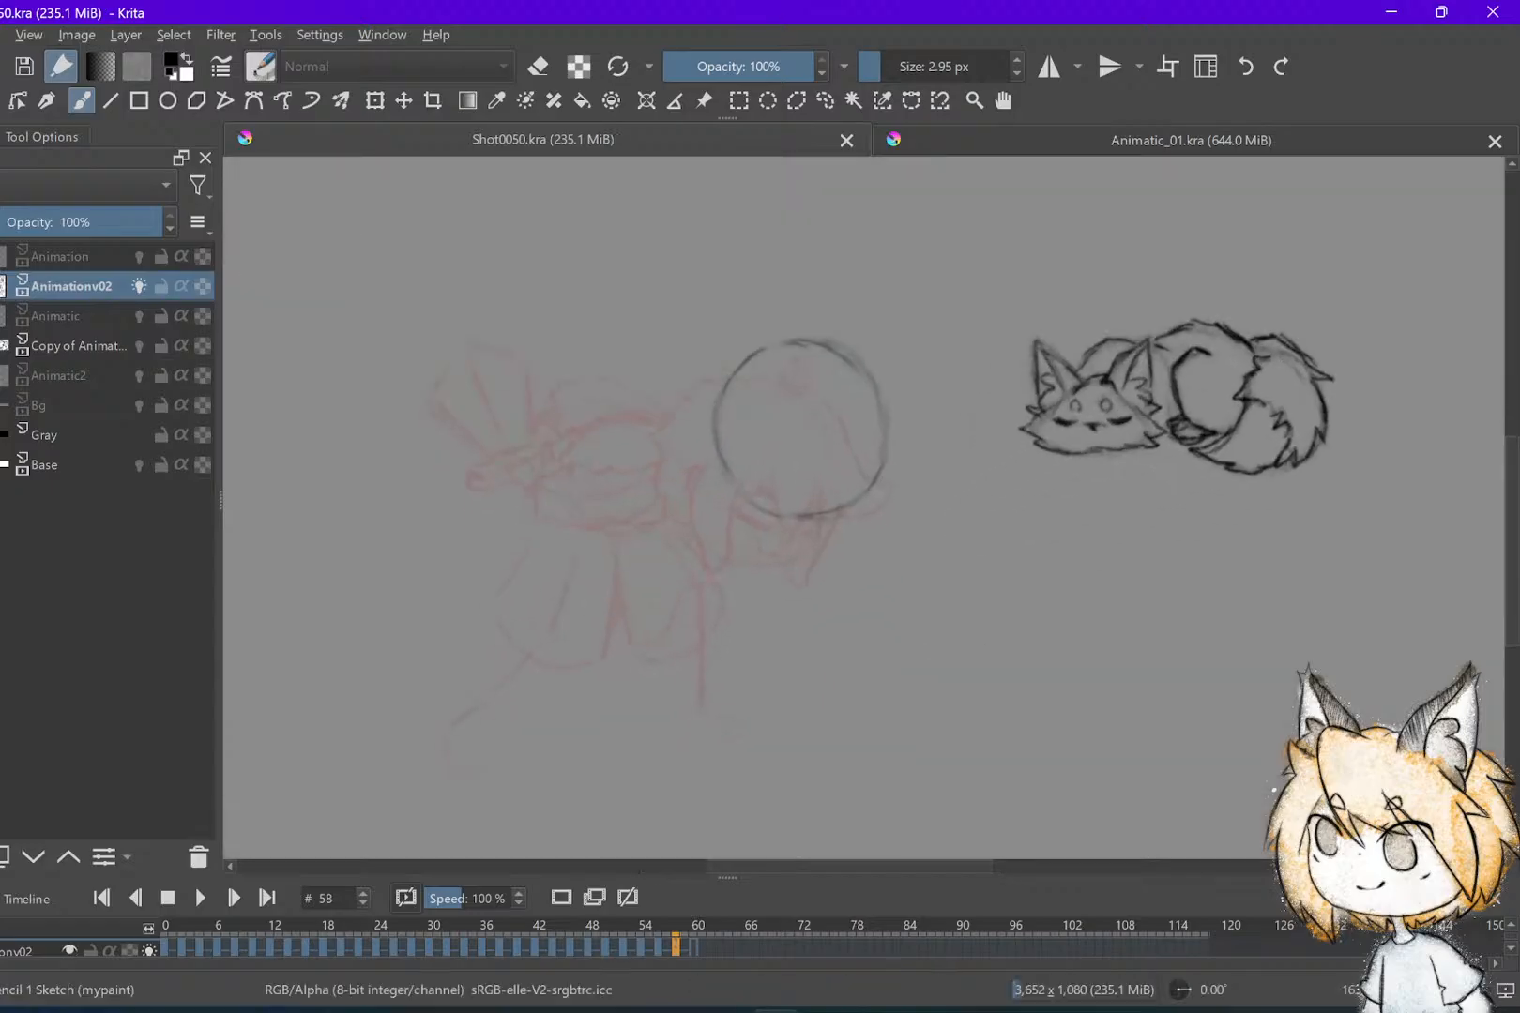
{"action": "mouse_move", "coordinate": [715, 373]}
{"action": "left_mouse_down"}
{"action": "mouse_move", "coordinate": [665, 385]}
{"action": "mouse_move", "coordinate": [606, 434]}
{"action": "mouse_move", "coordinate": [603, 460]}
{"action": "left_mouse_up"}
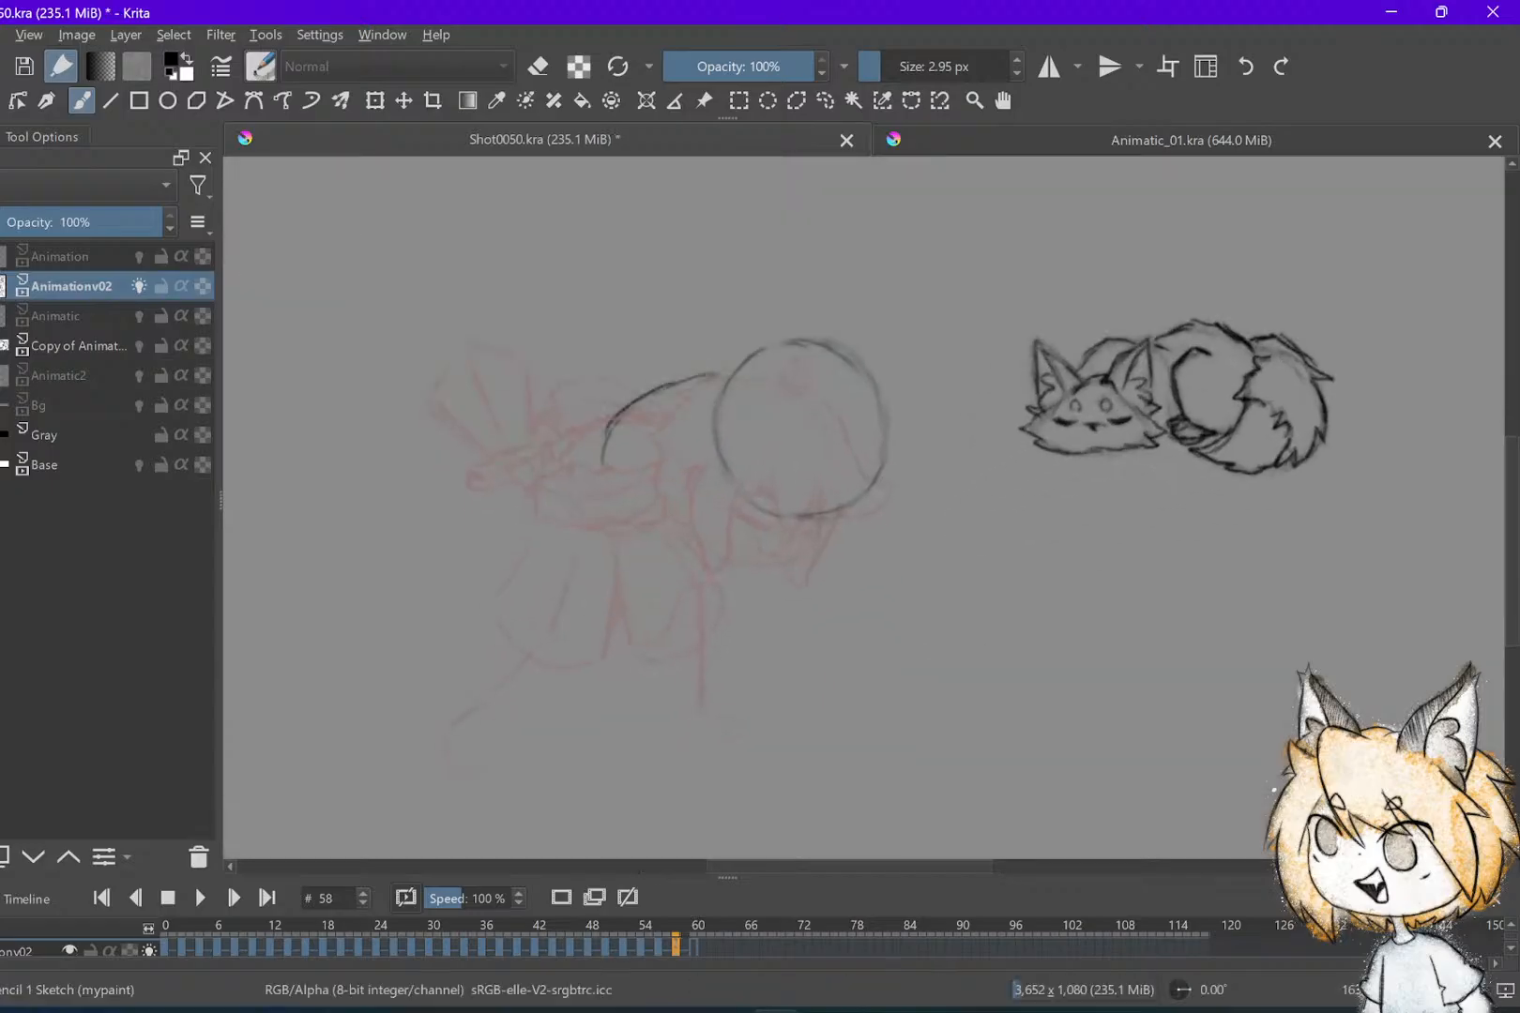
{"action": "key", "text": "ctrl+z"}
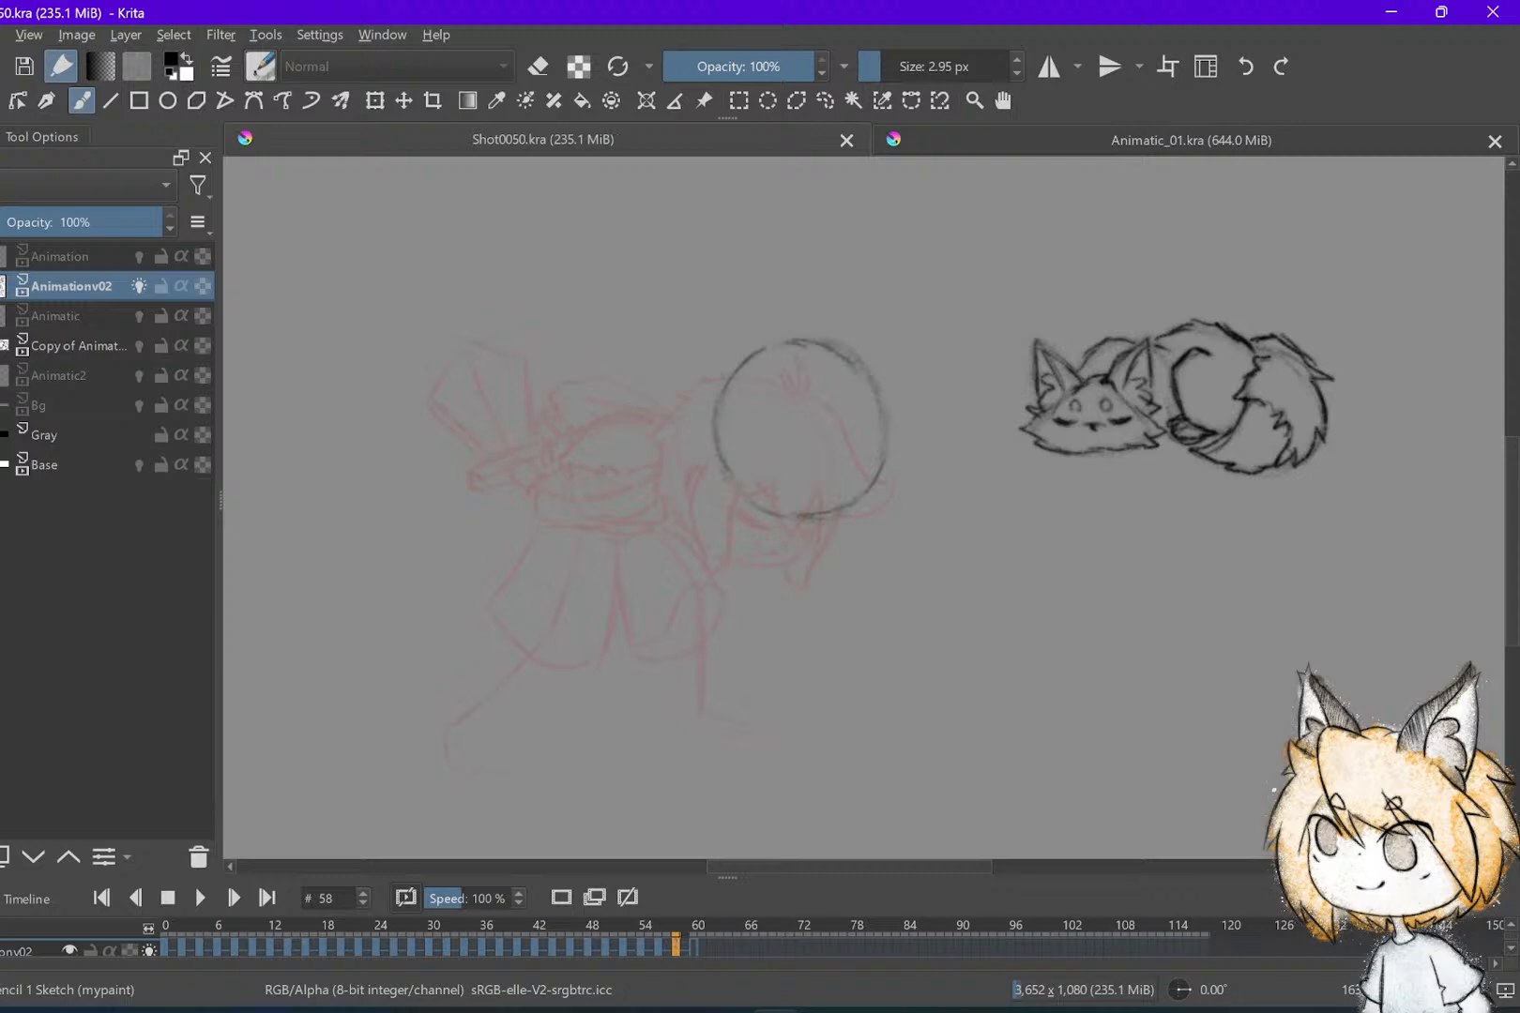
{"action": "key", "text": "comma"}
{"action": "key", "text": "comma"}
{"action": "key", "text": "period"}
{"action": "key", "text": "period"}
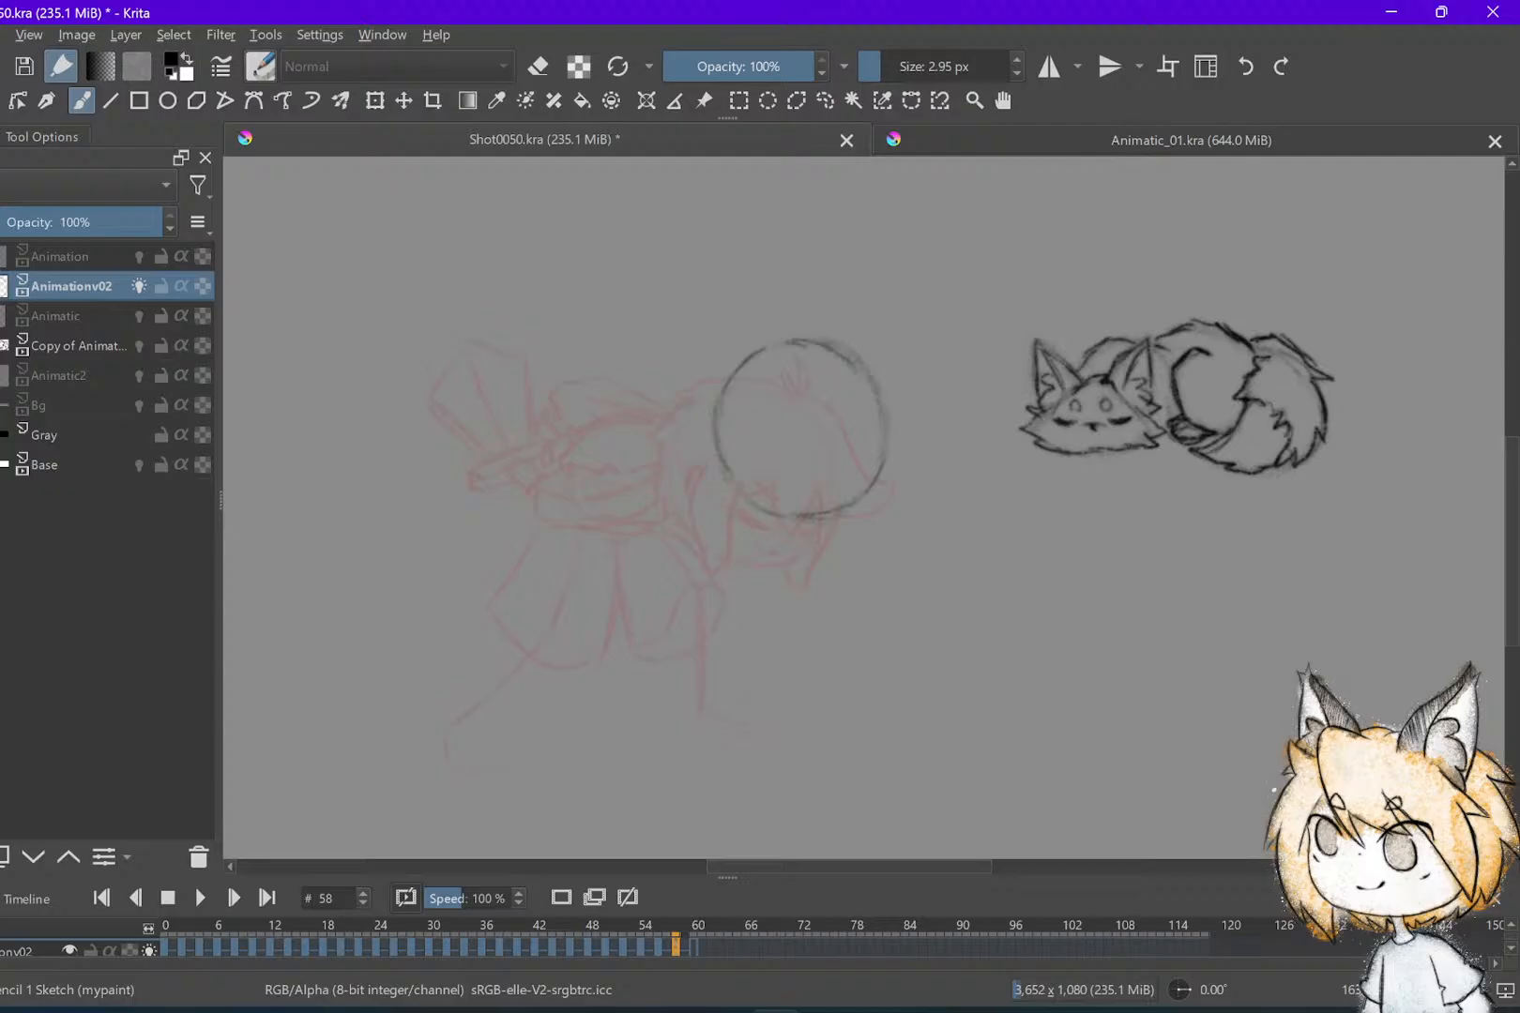
{"action": "left_click_drag", "start_coordinate": [652, 410], "coordinate": [606, 477]}
{"action": "left_click_drag", "start_coordinate": [716, 447], "coordinate": [703, 480]}
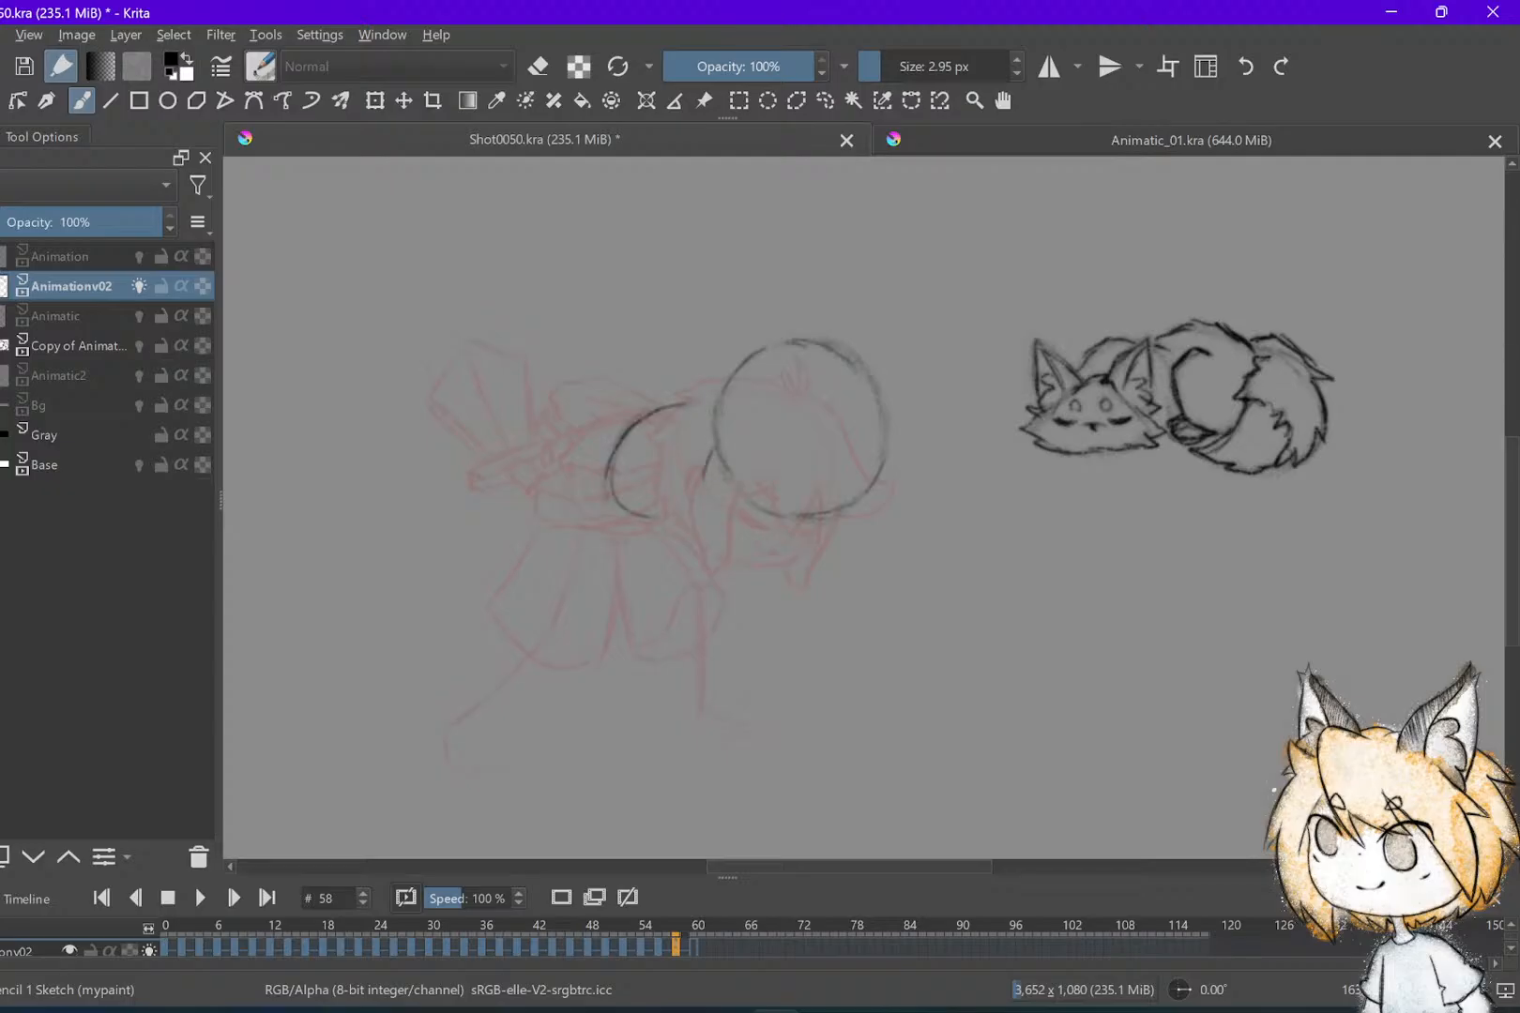
Flip between frame 58 and its neighbours to compare the new torso with the preceding pose, and save the file
{"action": "key", "text": "comma"}
{"action": "key", "text": "comma"}
{"action": "key", "text": "period"}
{"action": "key", "text": "period"}
{"action": "key", "text": "comma"}
{"action": "key", "text": "period"}
{"action": "key", "text": "comma"}
{"action": "key", "text": "comma"}
{"action": "key", "text": "period"}
{"action": "key", "text": "period"}
{"action": "scroll", "coordinate": [863, 507], "scroll_direction": "up", "scroll_amount": 1}
{"action": "key", "text": "period"}
{"action": "key", "text": "comma"}
{"action": "key", "text": "comma"}
{"action": "key", "text": "comma"}
{"action": "key", "text": "period"}
{"action": "key", "text": "period"}
{"action": "key", "text": "ctrl+s"}
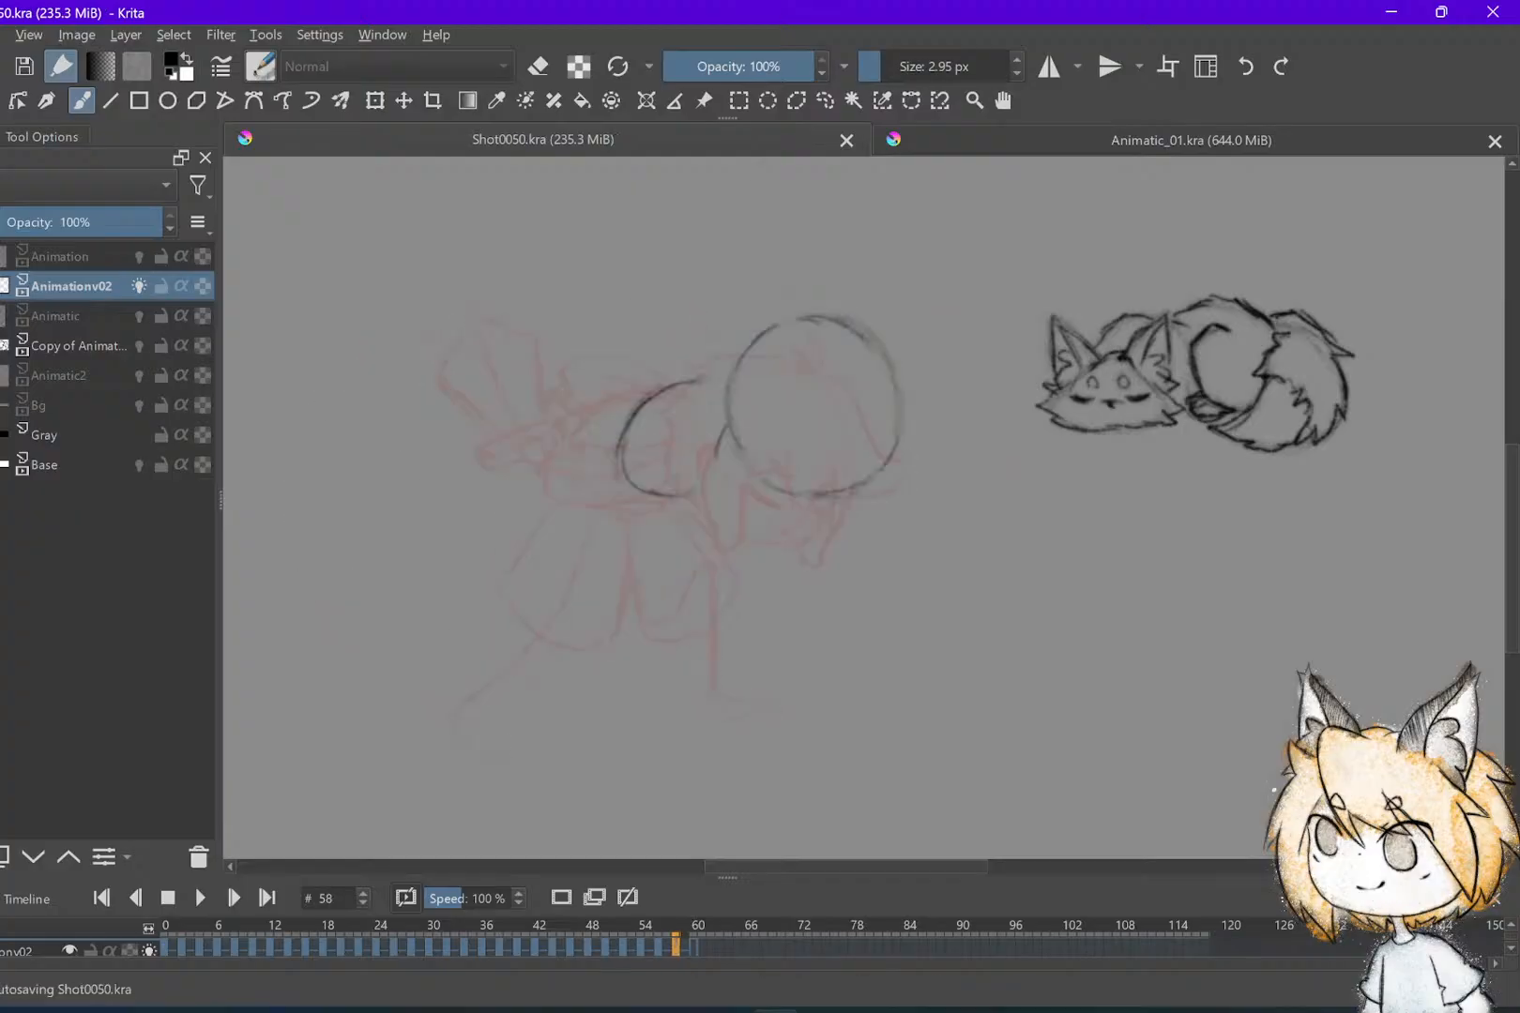
Sketch a slanted line for the lower clothing below the torso in frame 58, comparing it with frame 56
{"action": "key", "text": "comma"}
{"action": "key", "text": "comma"}
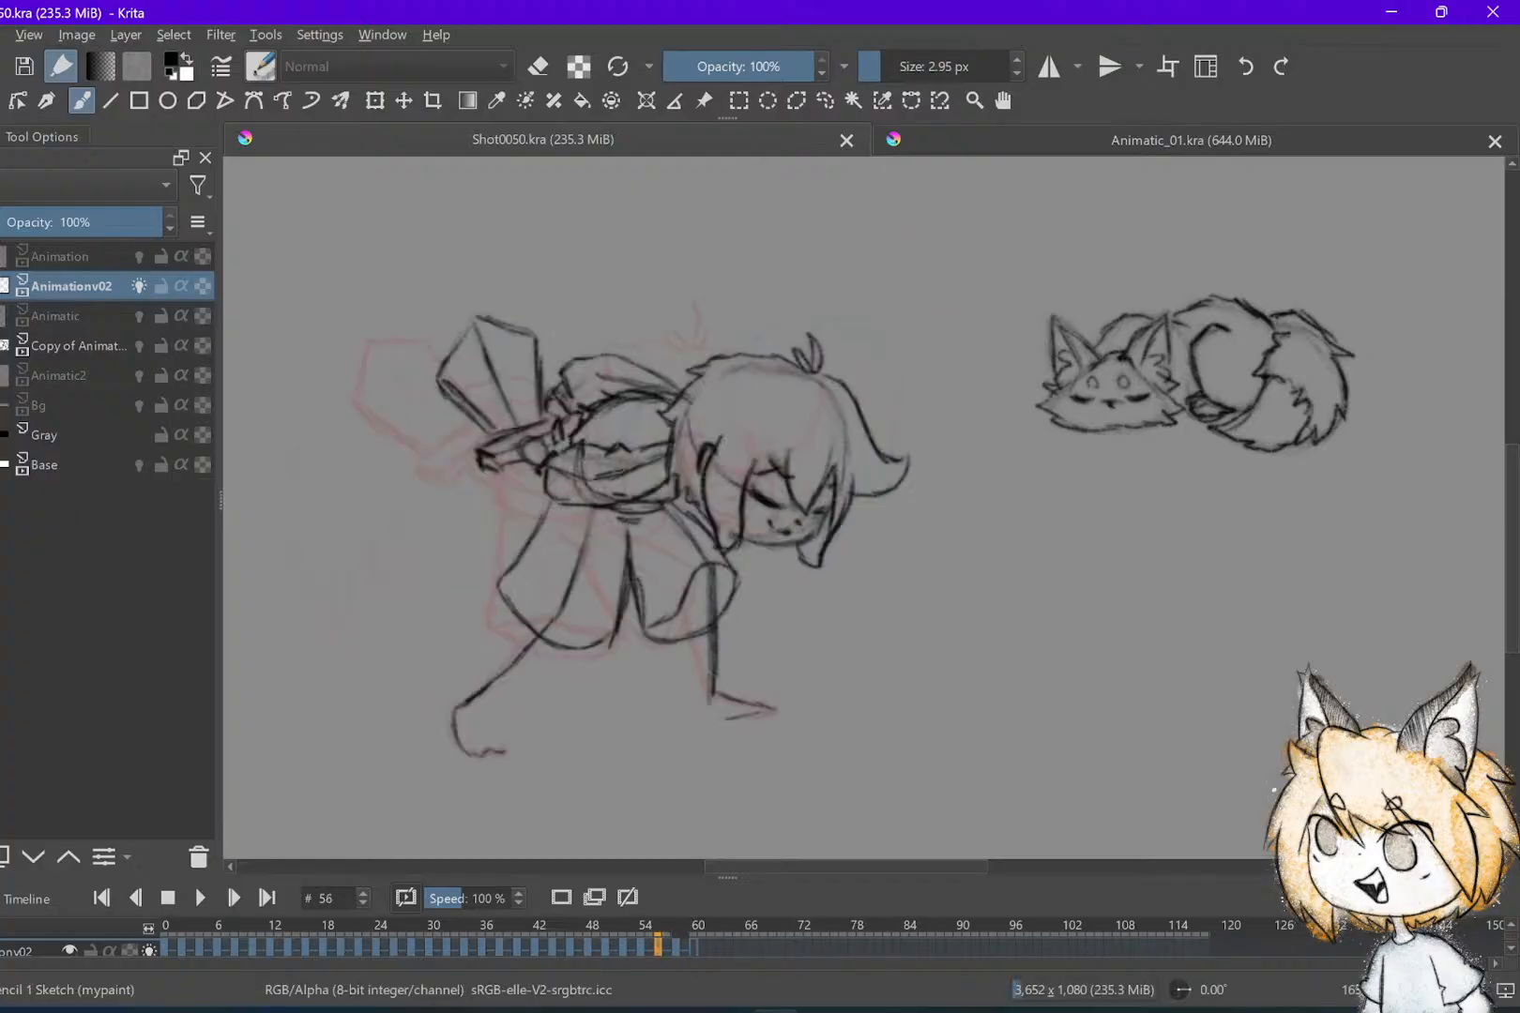
{"action": "key", "text": "period"}
{"action": "key", "text": "period"}
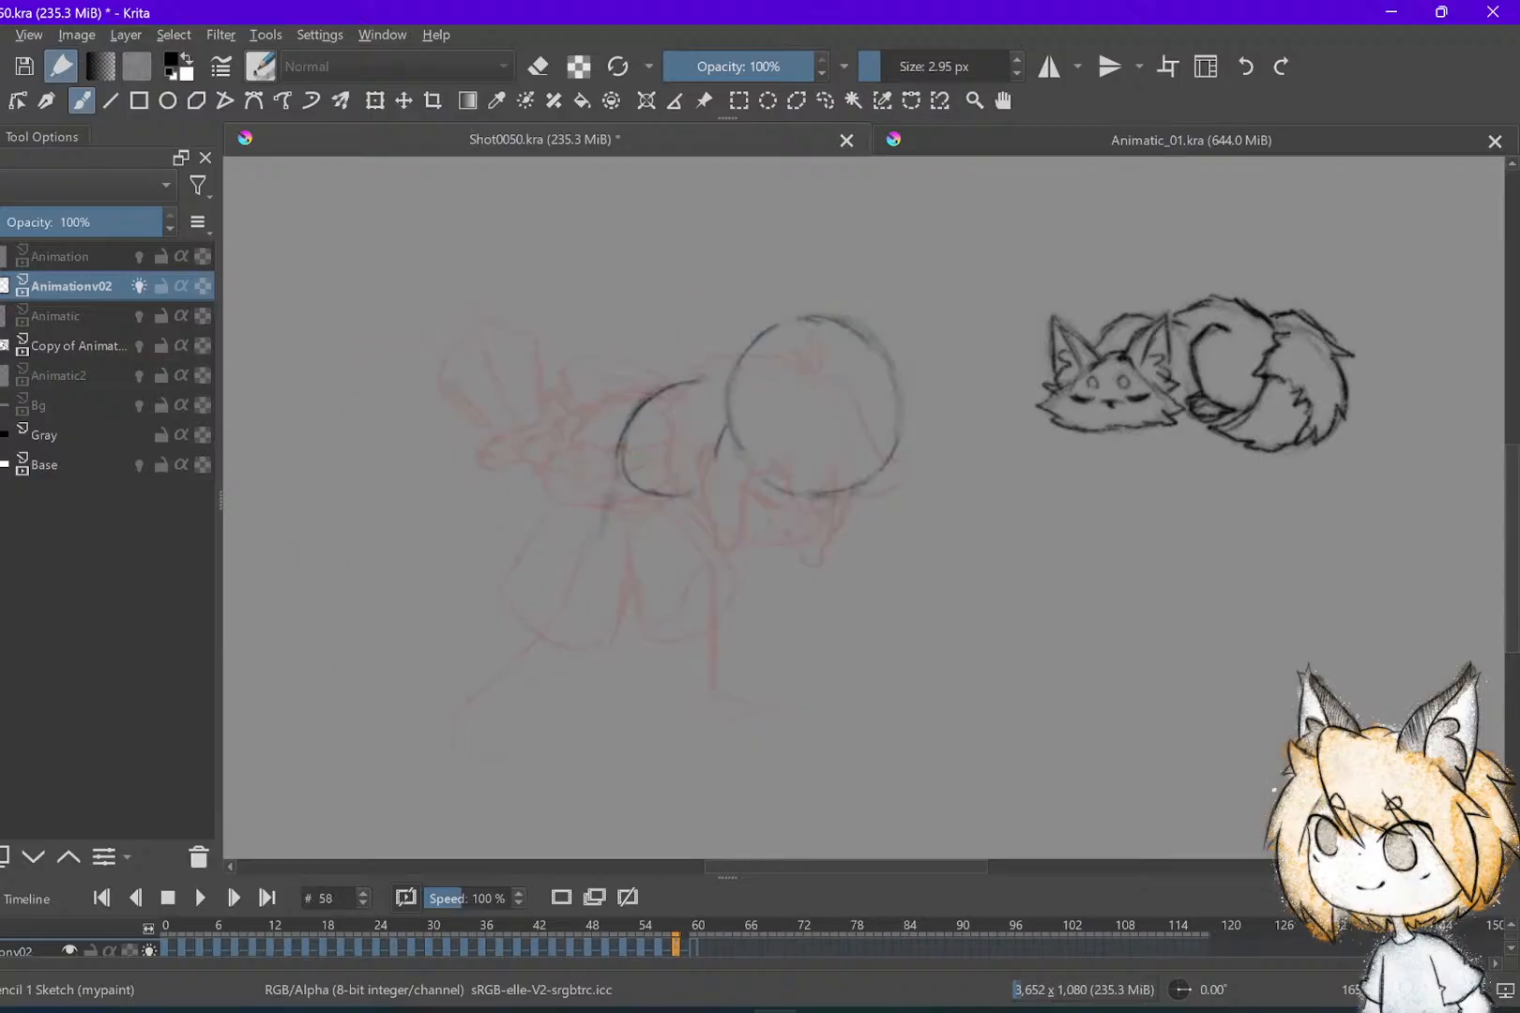
{"action": "key", "text": "comma"}
{"action": "key", "text": "comma"}
{"action": "key", "text": "comma"}
{"action": "key", "text": "period"}
{"action": "key", "text": "period"}
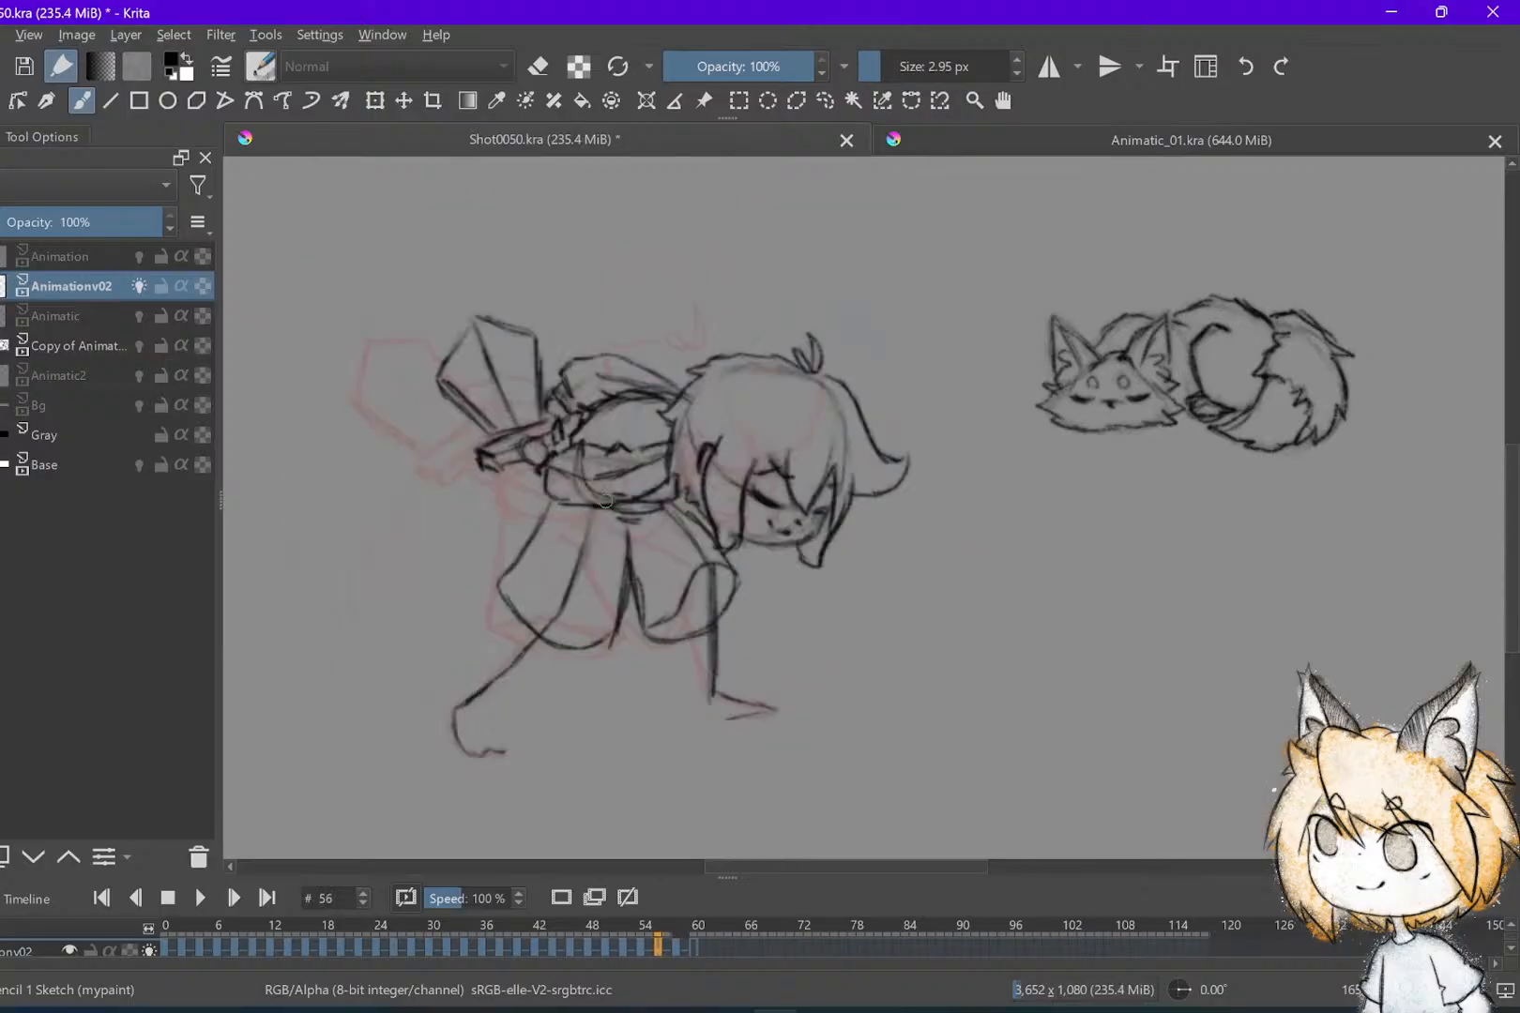
{"action": "key", "text": "period"}
{"action": "key", "text": "period"}
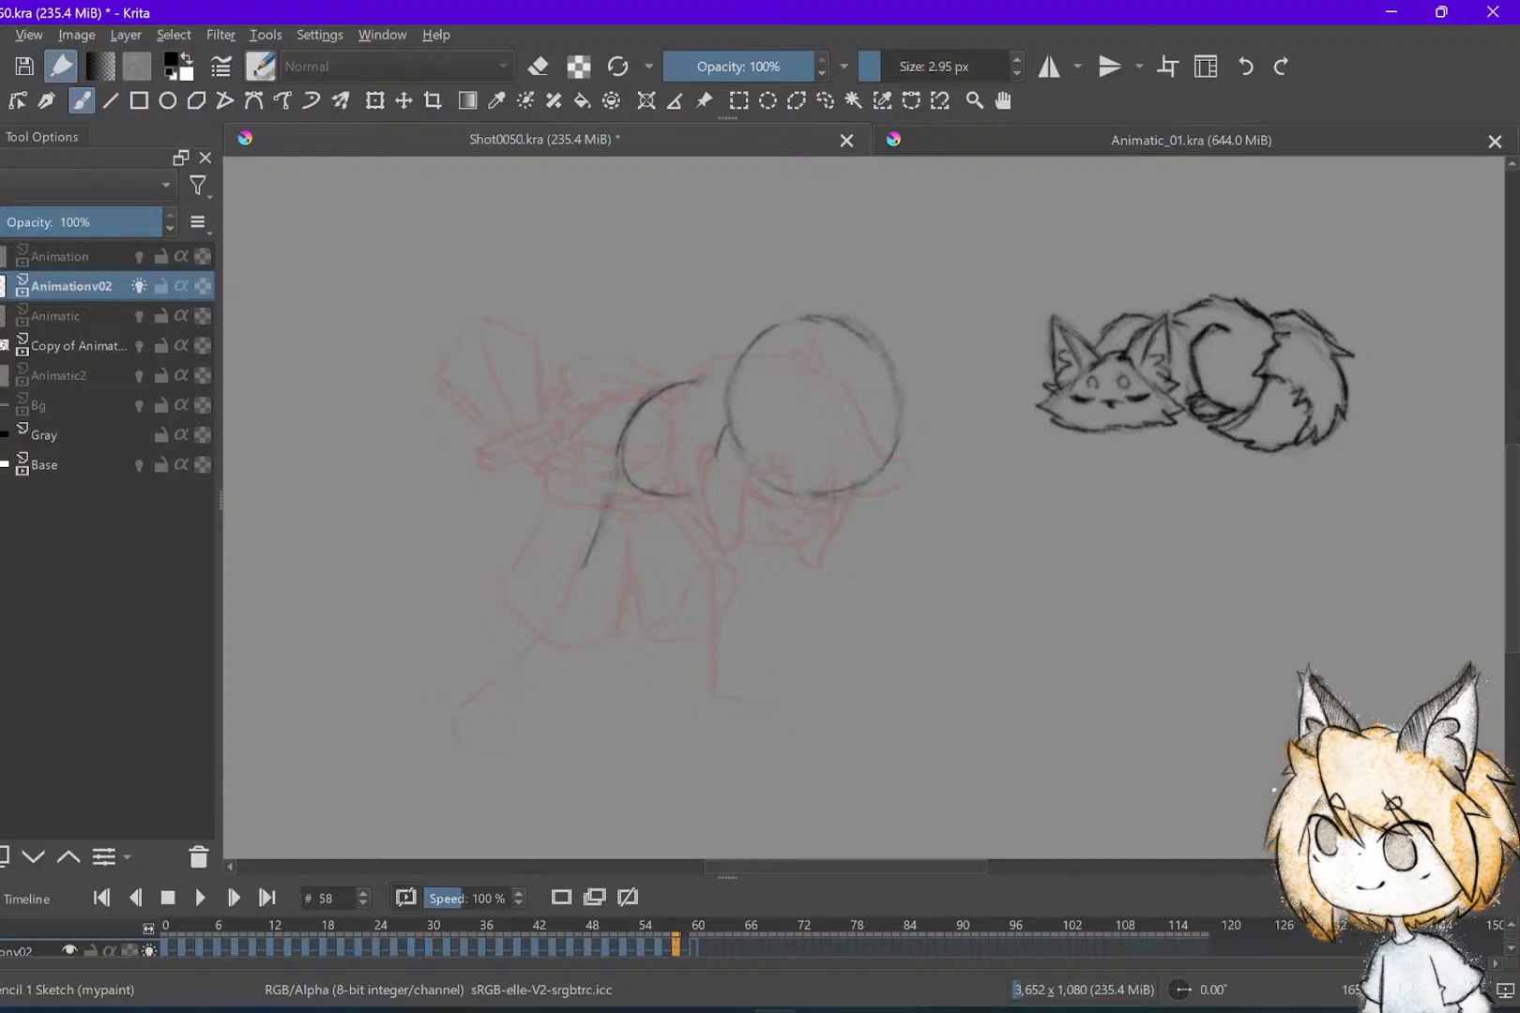
Sketch the long back leg and foot on frame 58 of the Animationv02 layer, reworking the ankle with the eraser
{"action": "left_click_drag", "start_coordinate": [581, 568], "coordinate": [497, 699]}
{"action": "mouse_move", "coordinate": [612, 477]}
{"action": "left_mouse_down"}
{"action": "mouse_move", "coordinate": [483, 737]}
{"action": "mouse_move", "coordinate": [493, 754]}
{"action": "mouse_move", "coordinate": [475, 754]}
{"action": "mouse_move", "coordinate": [504, 751]}
{"action": "left_mouse_up"}
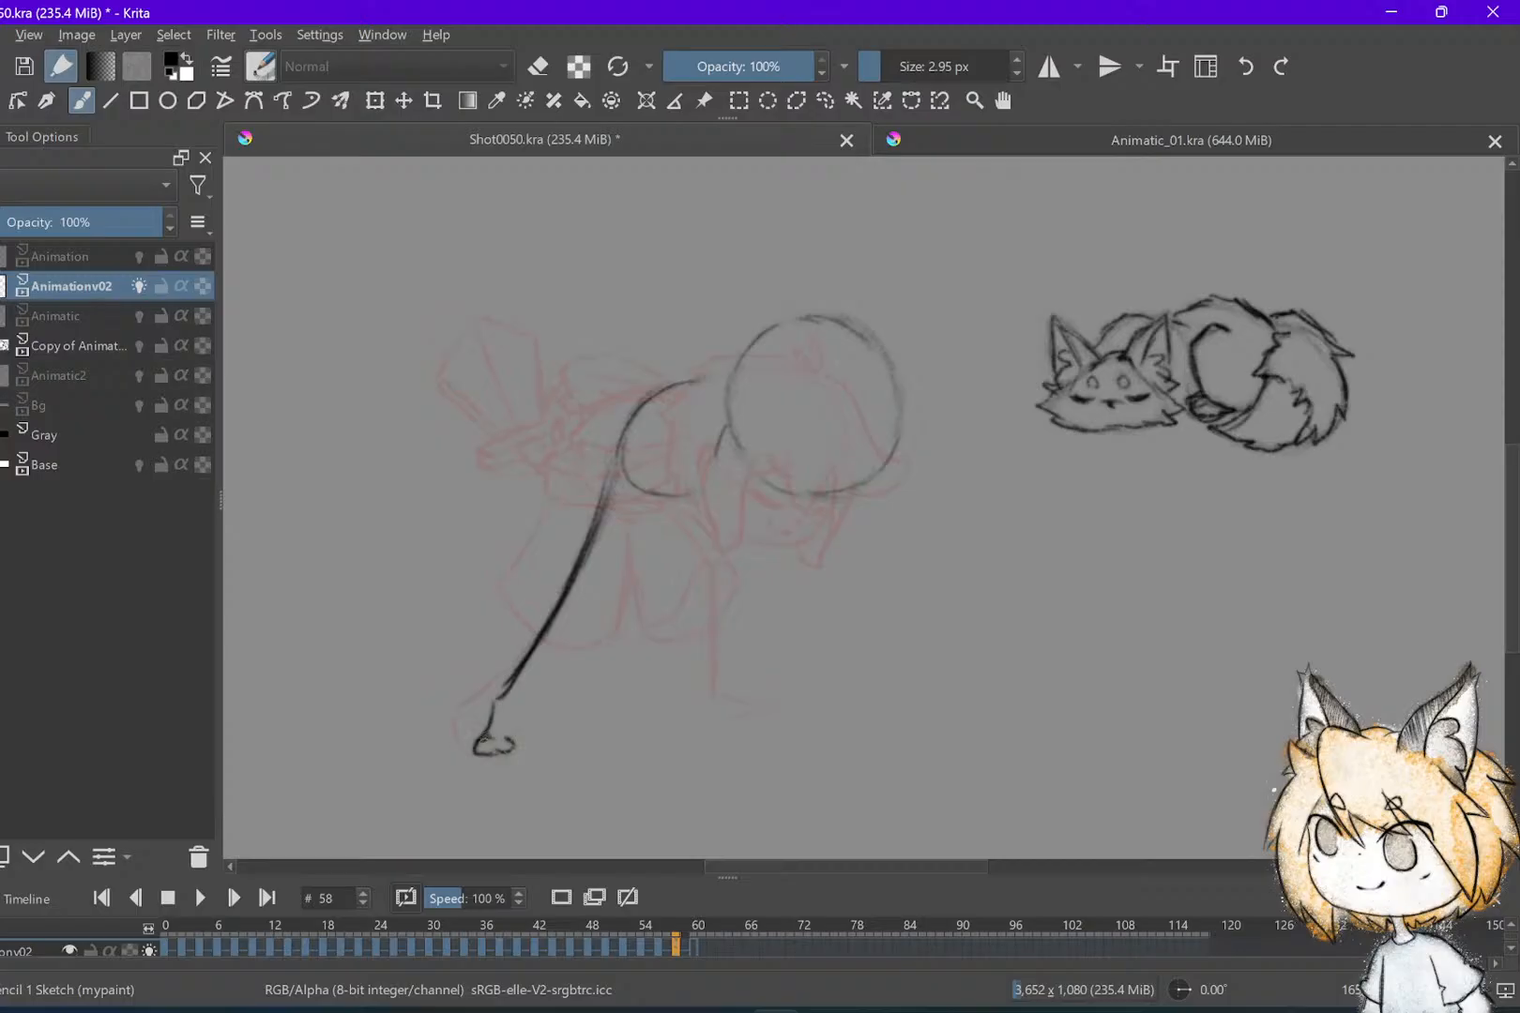
{"action": "key", "text": "."}
{"action": "key", "text": "."}
{"action": "left_click_drag", "start_coordinate": [499, 691], "coordinate": [484, 700]}
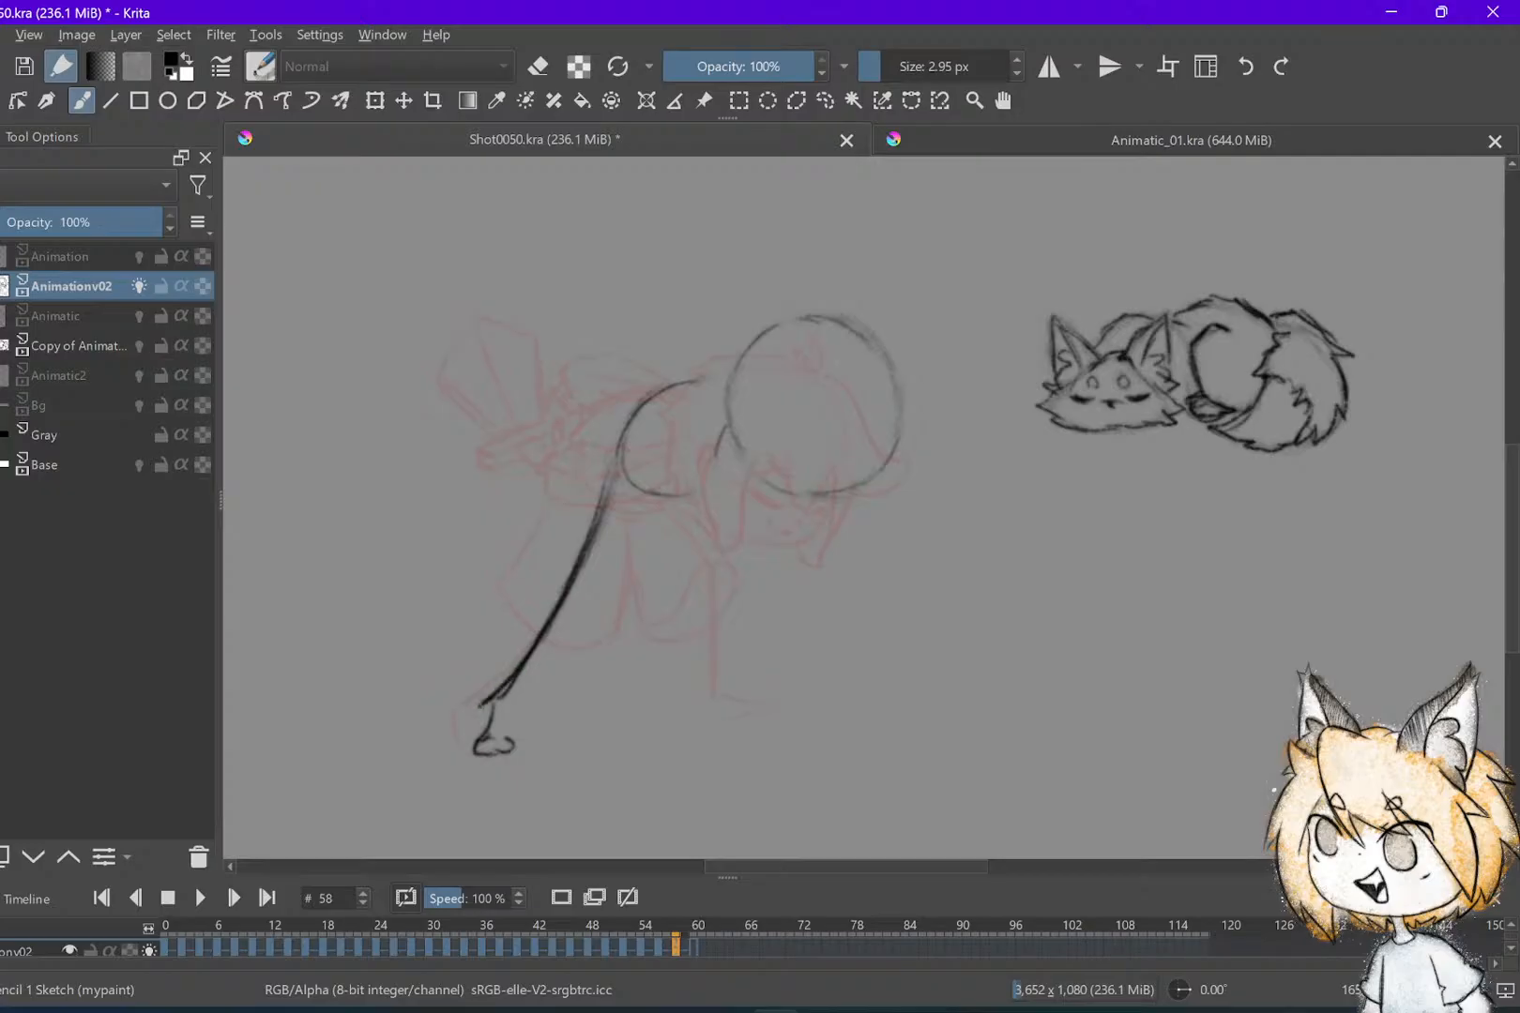
{"action": "key", "text": "e"}
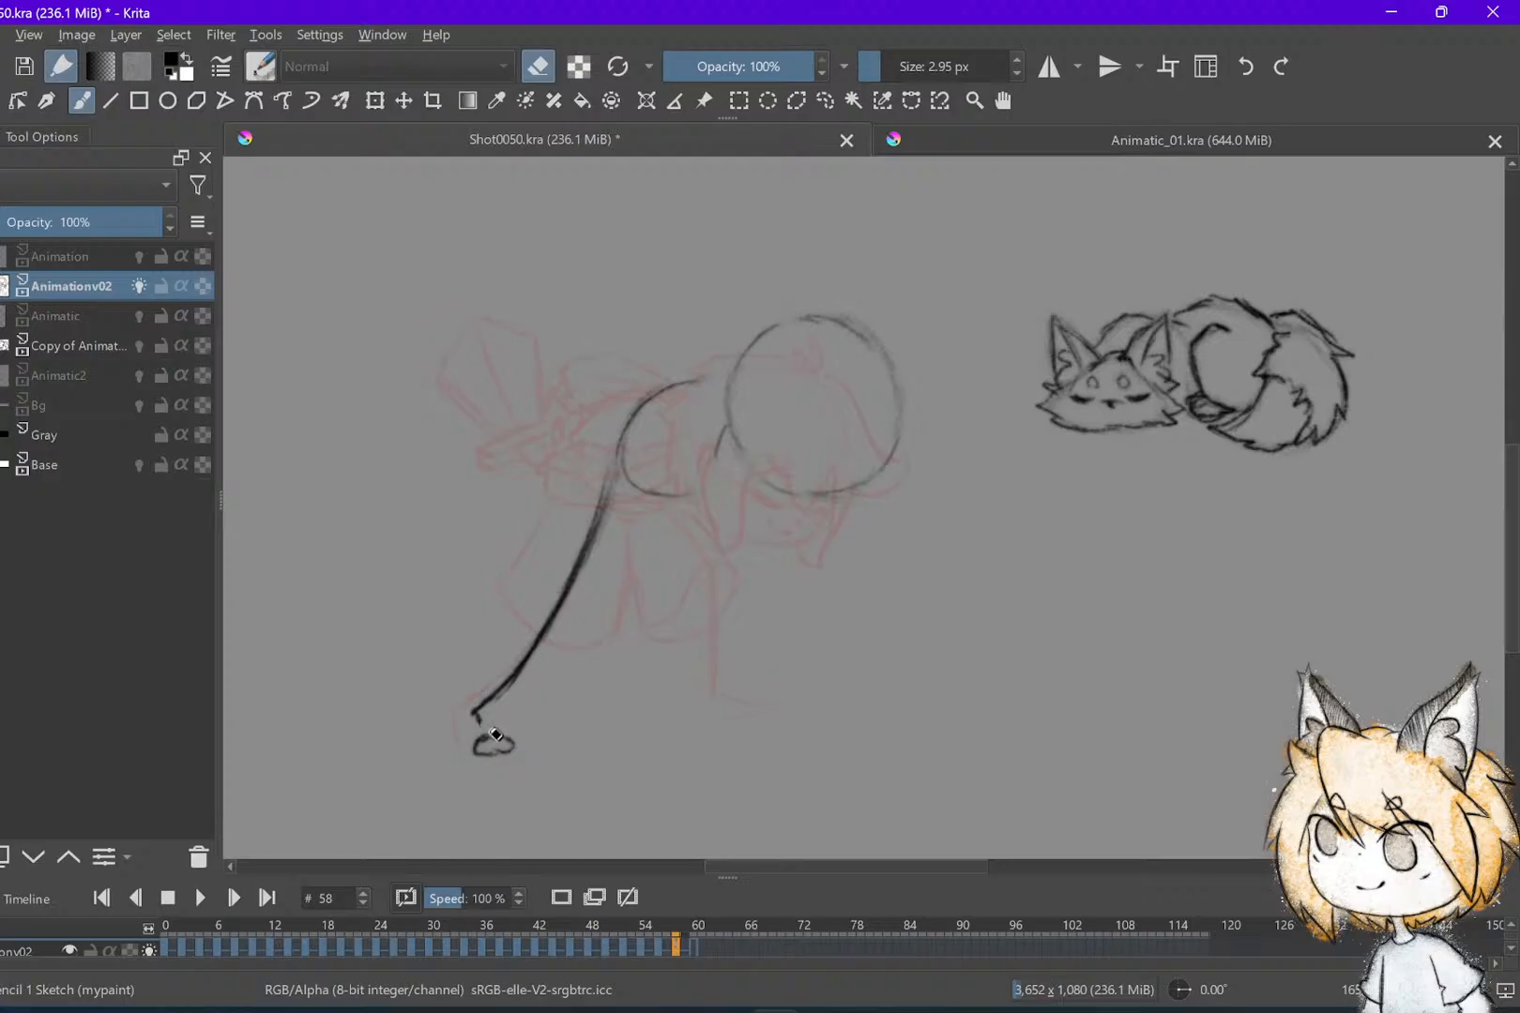
{"action": "key", "text": "e"}
Compare the back leg pose on frame 58 with the preceding drawings by flipping back and forth between them
{"action": "key", "text": "Left"}
{"action": "key", "text": "Right"}
{"action": "key", "text": "Right"}
{"action": "key", "text": "Left"}
{"action": "key", "text": "Left"}
{"action": "key", "text": "Left"}
{"action": "key", "text": "Right"}
{"action": "key", "text": "Right"}
{"action": "key", "text": "Left"}
{"action": "key", "text": "Left"}
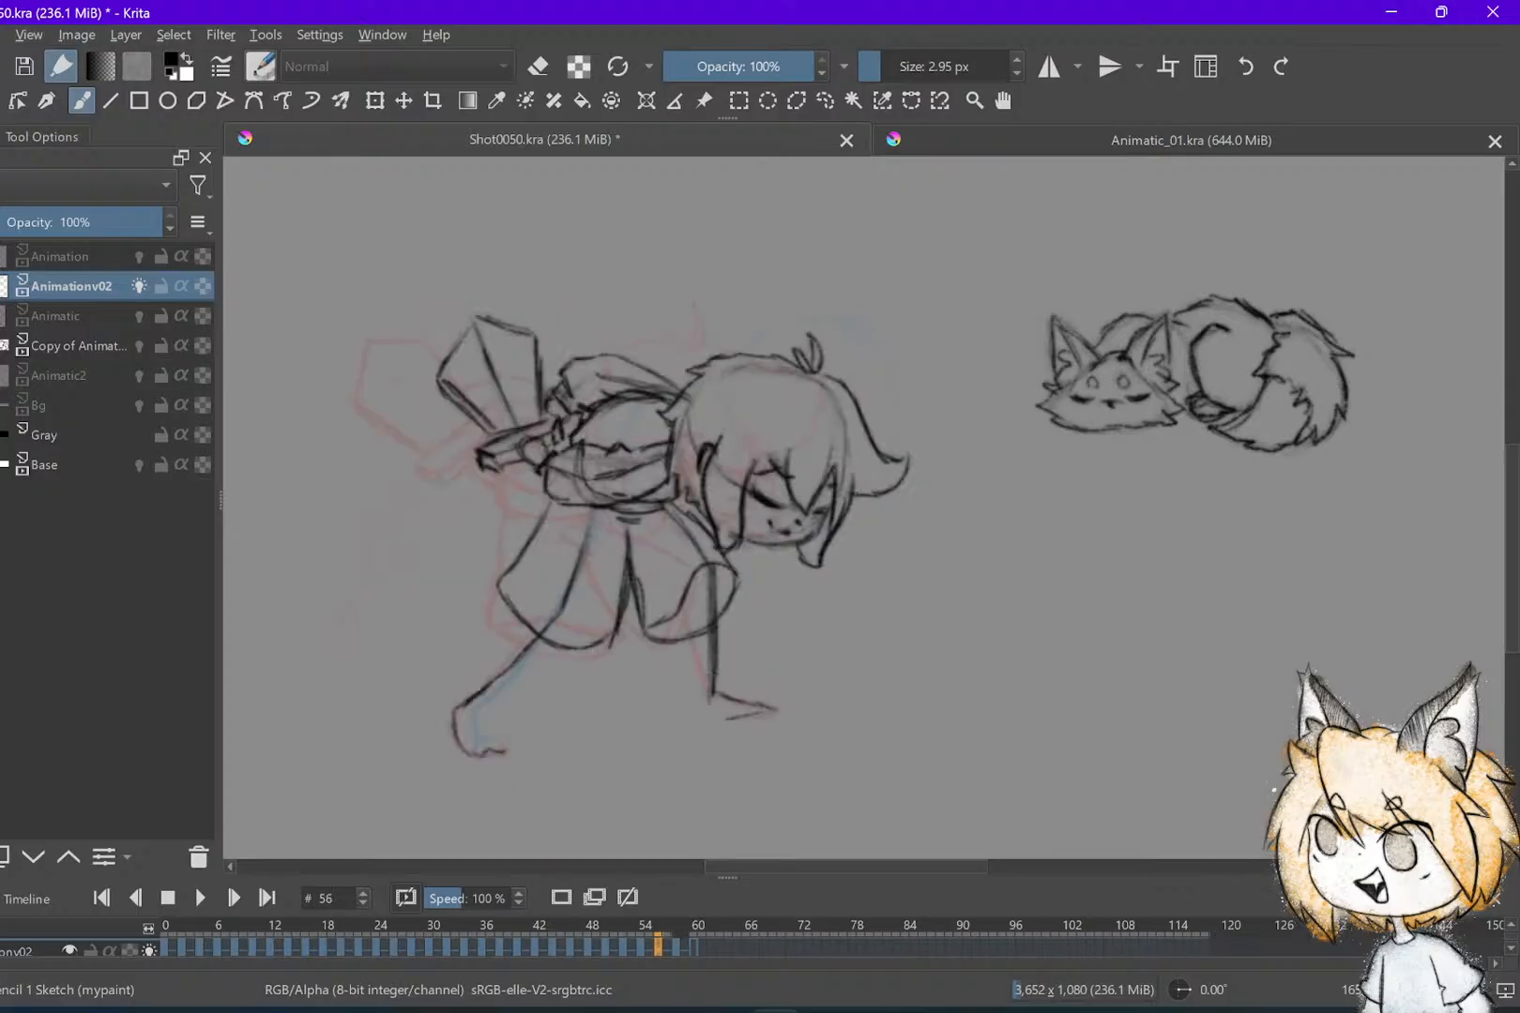
{"action": "key", "text": "Right"}
{"action": "key", "text": "Right"}
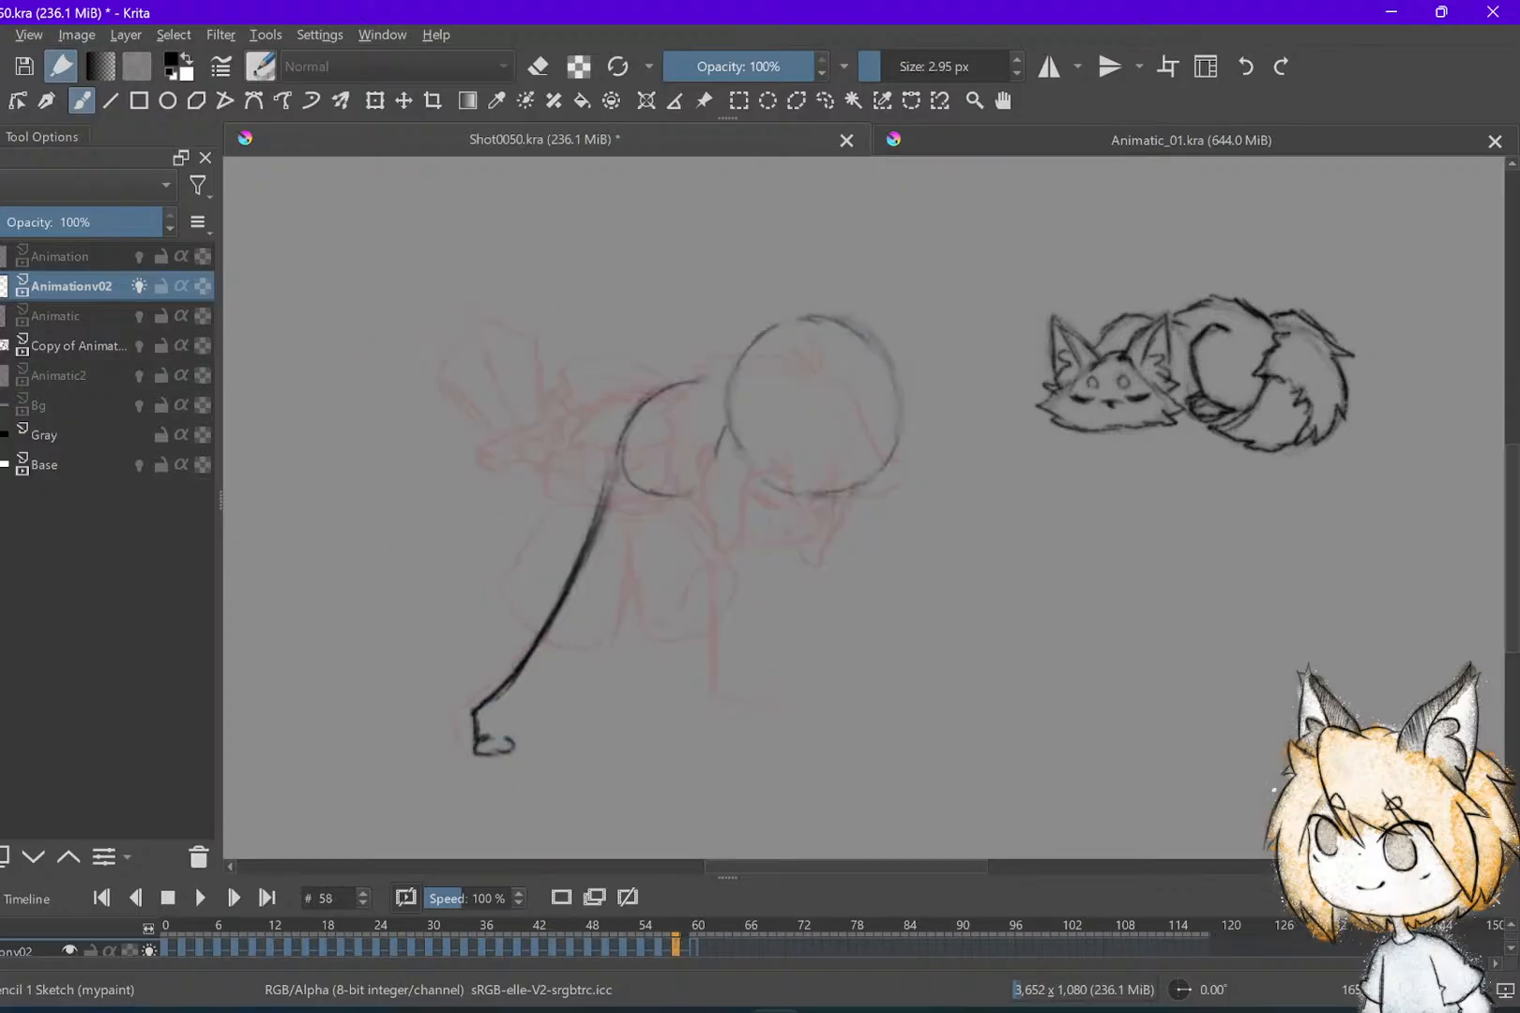
{"action": "key", "text": "Left"}
{"action": "key", "text": "Left"}
{"action": "key", "text": "Right"}
{"action": "key", "text": "Left"}
{"action": "key", "text": "Right"}
{"action": "key", "text": "Left"}
{"action": "key", "text": "Right"}
{"action": "key", "text": "Left"}
{"action": "key", "text": "Left"}
{"action": "key", "text": "Right"}
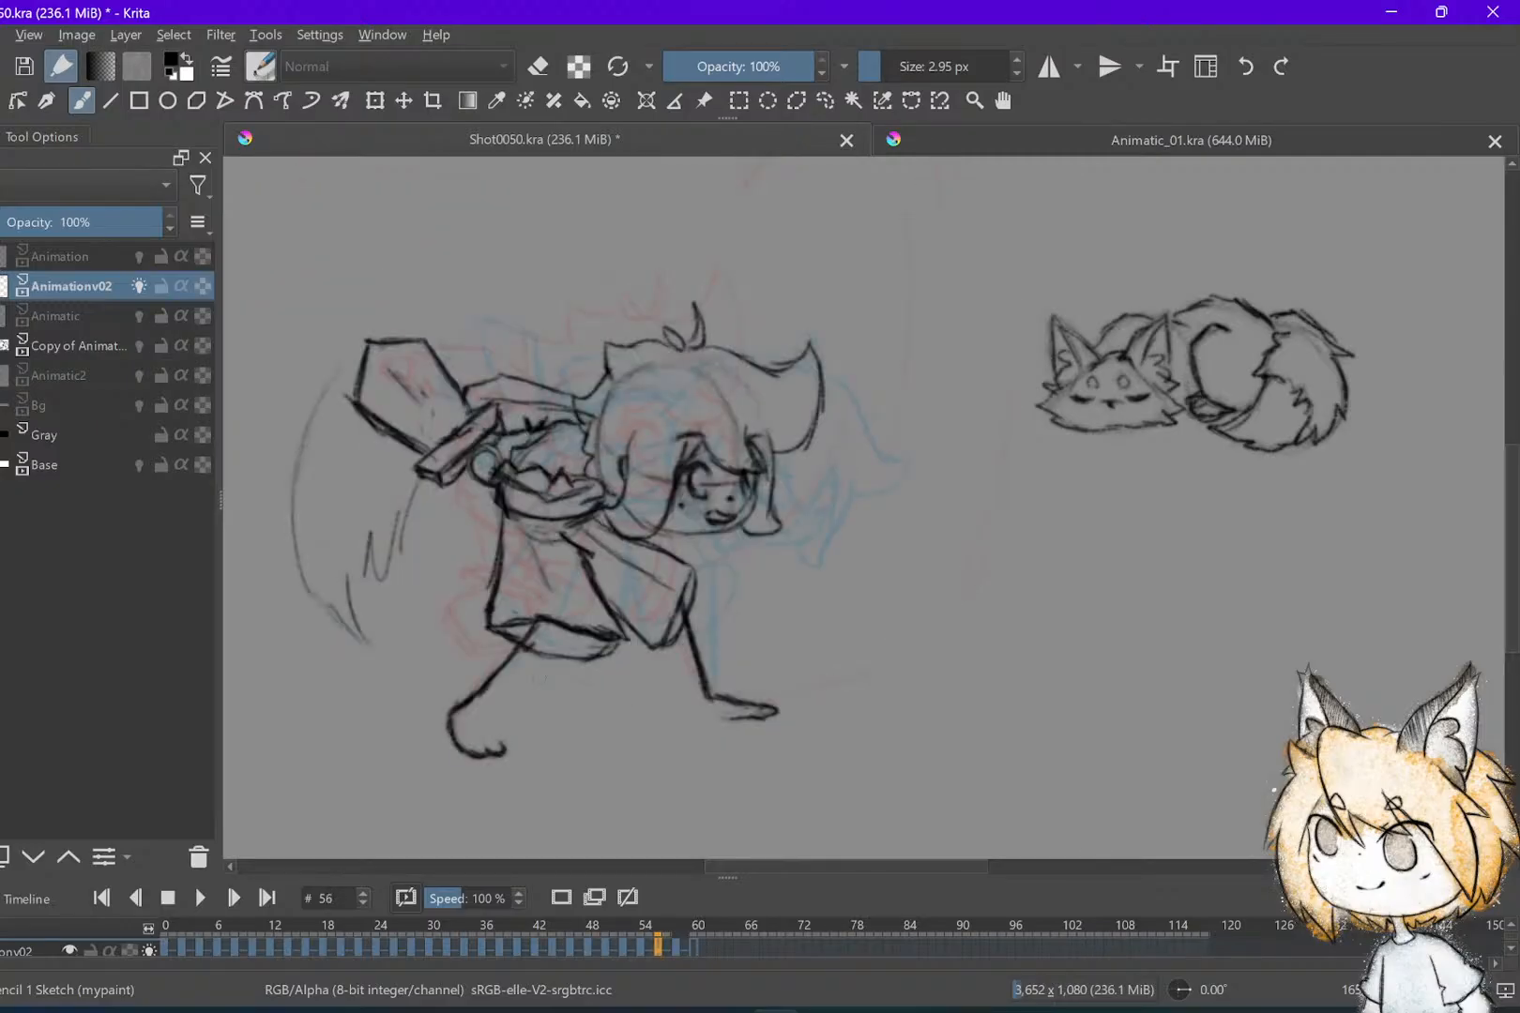
{"action": "key", "text": "Right"}
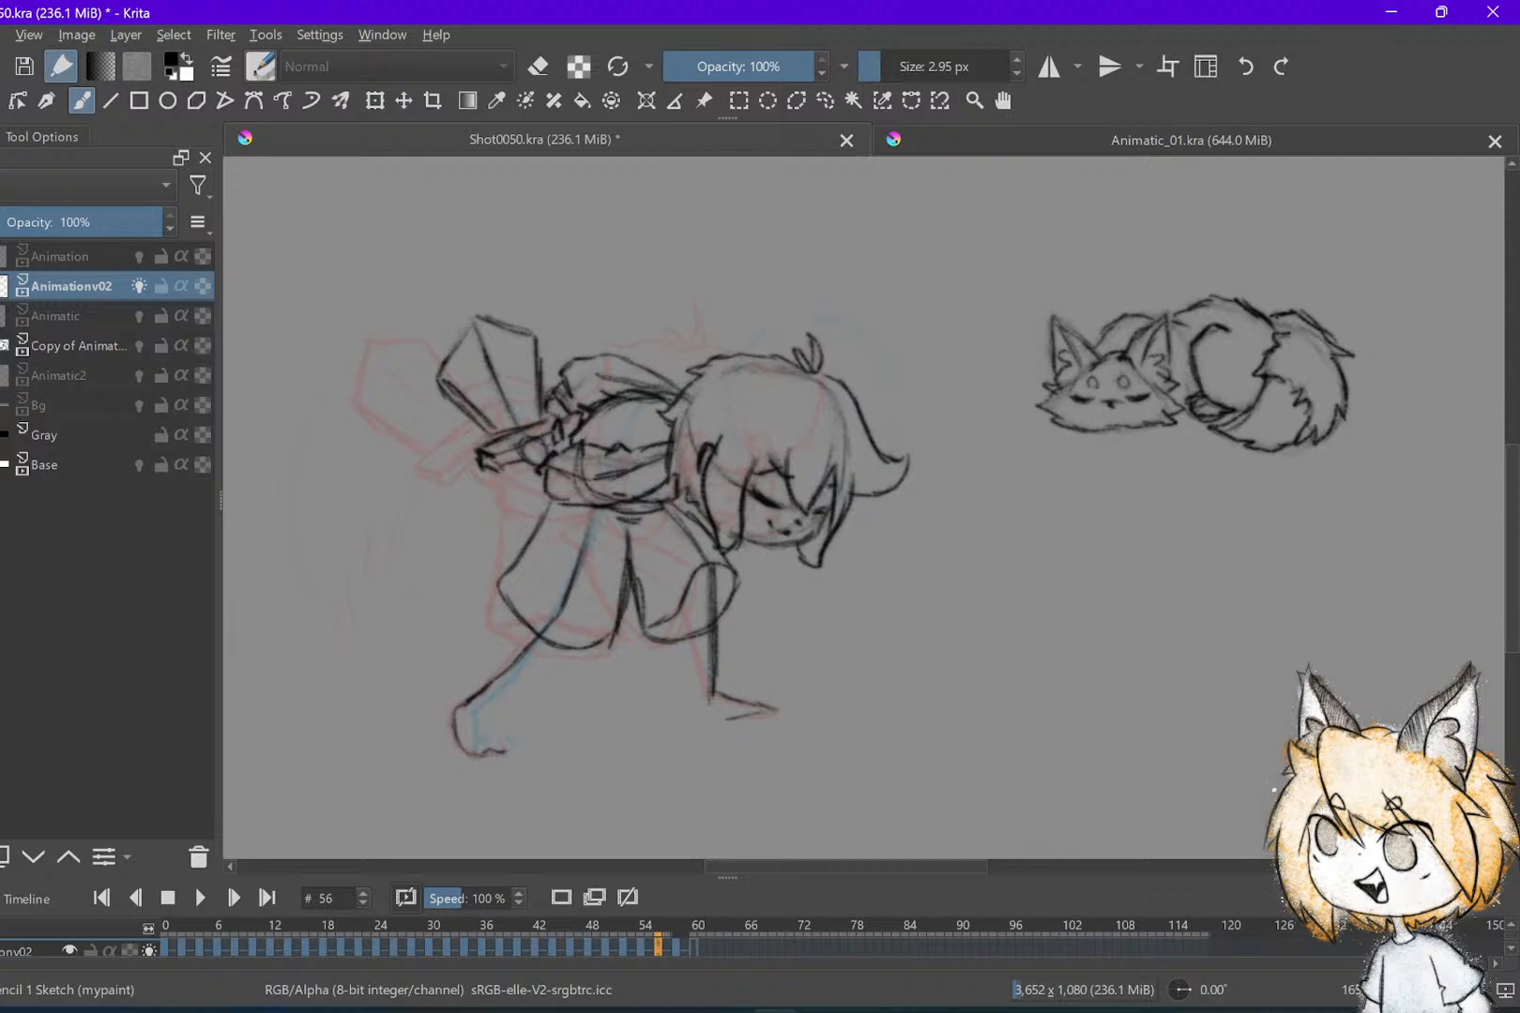
Save the shot and sketch the bent front leg and foot below the torso on frame 58
{"action": "key", "text": "ctrl+s"}
{"action": "key", "text": "Right"}
{"action": "key", "text": "Right"}
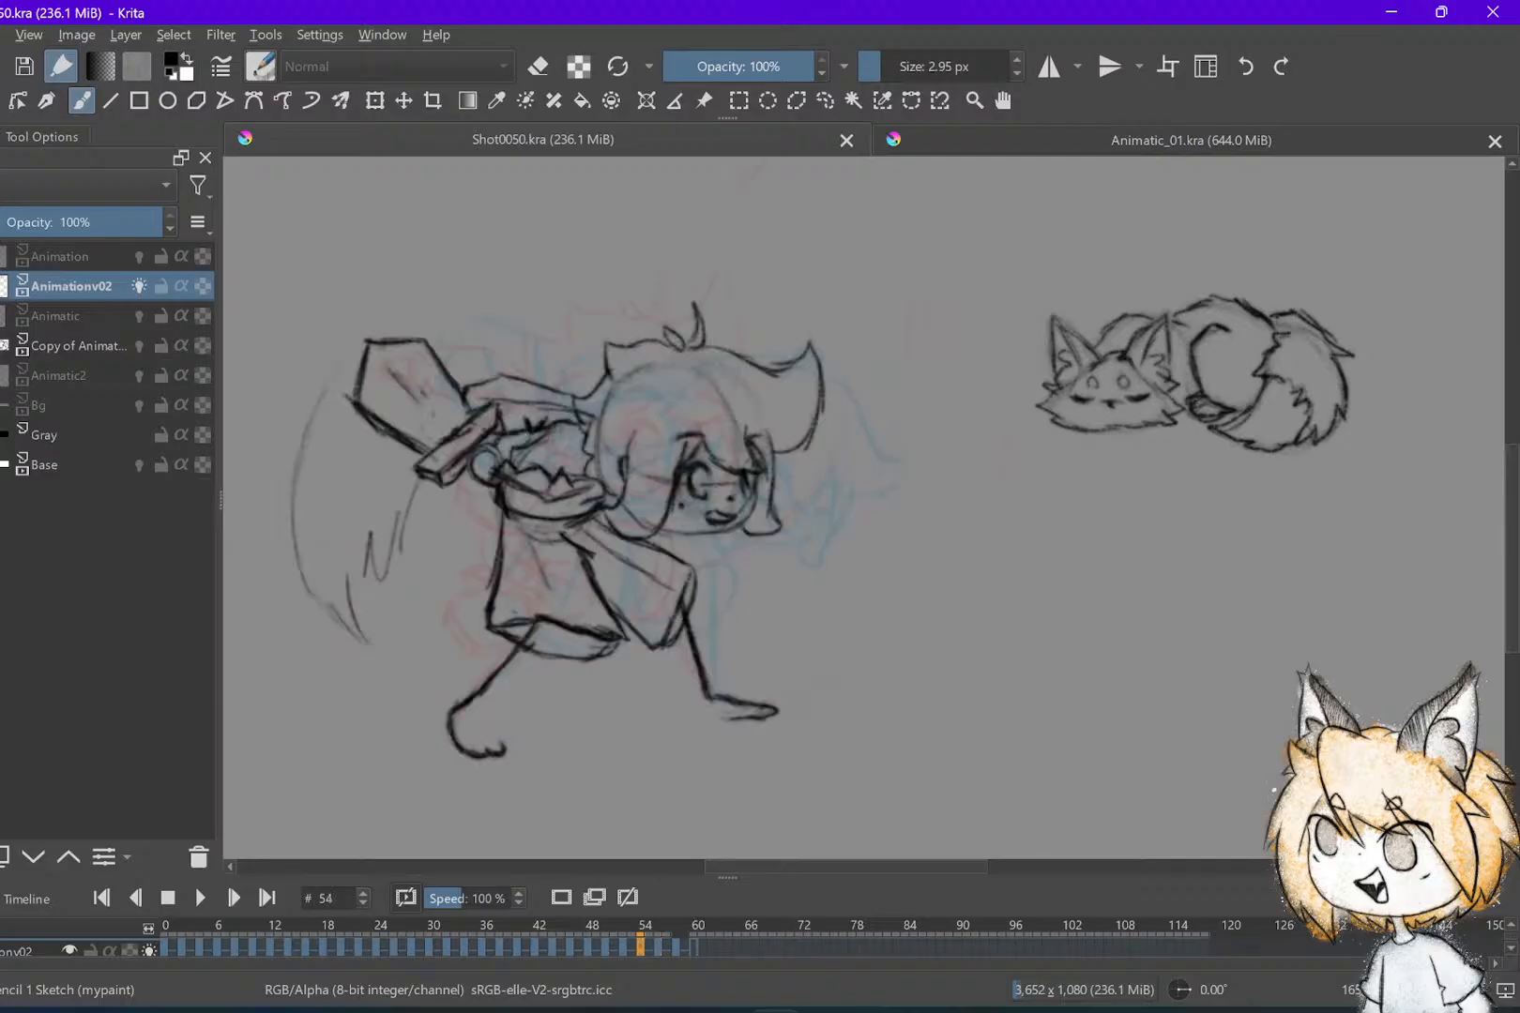
{"action": "mouse_move", "coordinate": [682, 494]}
{"action": "left_mouse_down"}
{"action": "mouse_move", "coordinate": [734, 558]}
{"action": "mouse_move", "coordinate": [720, 690]}
{"action": "mouse_move", "coordinate": [779, 704]}
{"action": "mouse_move", "coordinate": [714, 822]}
{"action": "left_mouse_up"}
Compare the front leg on frame 58 with the preceding drawings and save the shot
{"action": "key", "text": "Left"}
{"action": "key", "text": "Right"}
{"action": "key", "text": "Left"}
{"action": "key", "text": "Left"}
{"action": "key", "text": "Right"}
{"action": "key", "text": "Right"}
{"action": "key", "text": "Left"}
{"action": "key", "text": "Left"}
{"action": "key", "text": "Right"}
{"action": "key", "text": "Right"}
{"action": "key", "text": "ctrl+s"}
Draw curved face guide lines inside the head circle on frame 58 and sketch the two large eyes on them
{"action": "key", "text": "Left"}
{"action": "key", "text": "Right"}
{"action": "key", "text": "Right"}
{"action": "left_click_drag", "start_coordinate": [811, 544], "coordinate": [668, 521]}
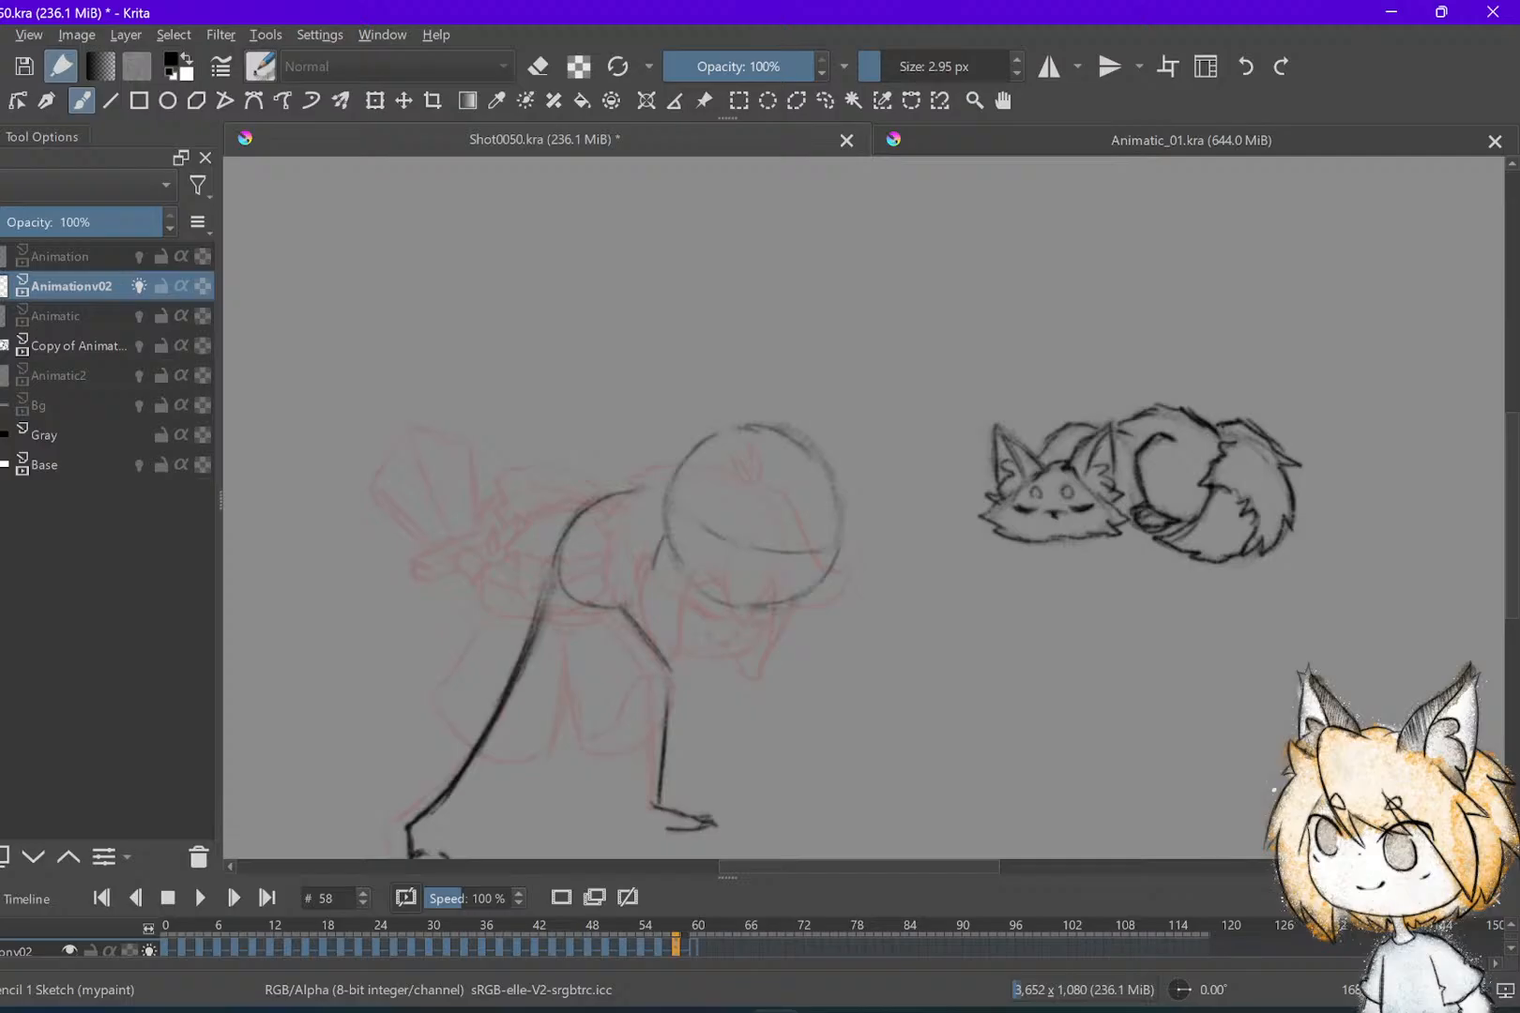
{"action": "left_click_drag", "start_coordinate": [816, 480], "coordinate": [821, 554]}
{"action": "mouse_move", "coordinate": [779, 522]}
{"action": "left_mouse_down"}
{"action": "mouse_move", "coordinate": [775, 574]}
{"action": "mouse_move", "coordinate": [779, 521]}
{"action": "mouse_move", "coordinate": [830, 563]}
{"action": "mouse_move", "coordinate": [756, 546]}
{"action": "mouse_move", "coordinate": [777, 555]}
{"action": "left_mouse_up"}
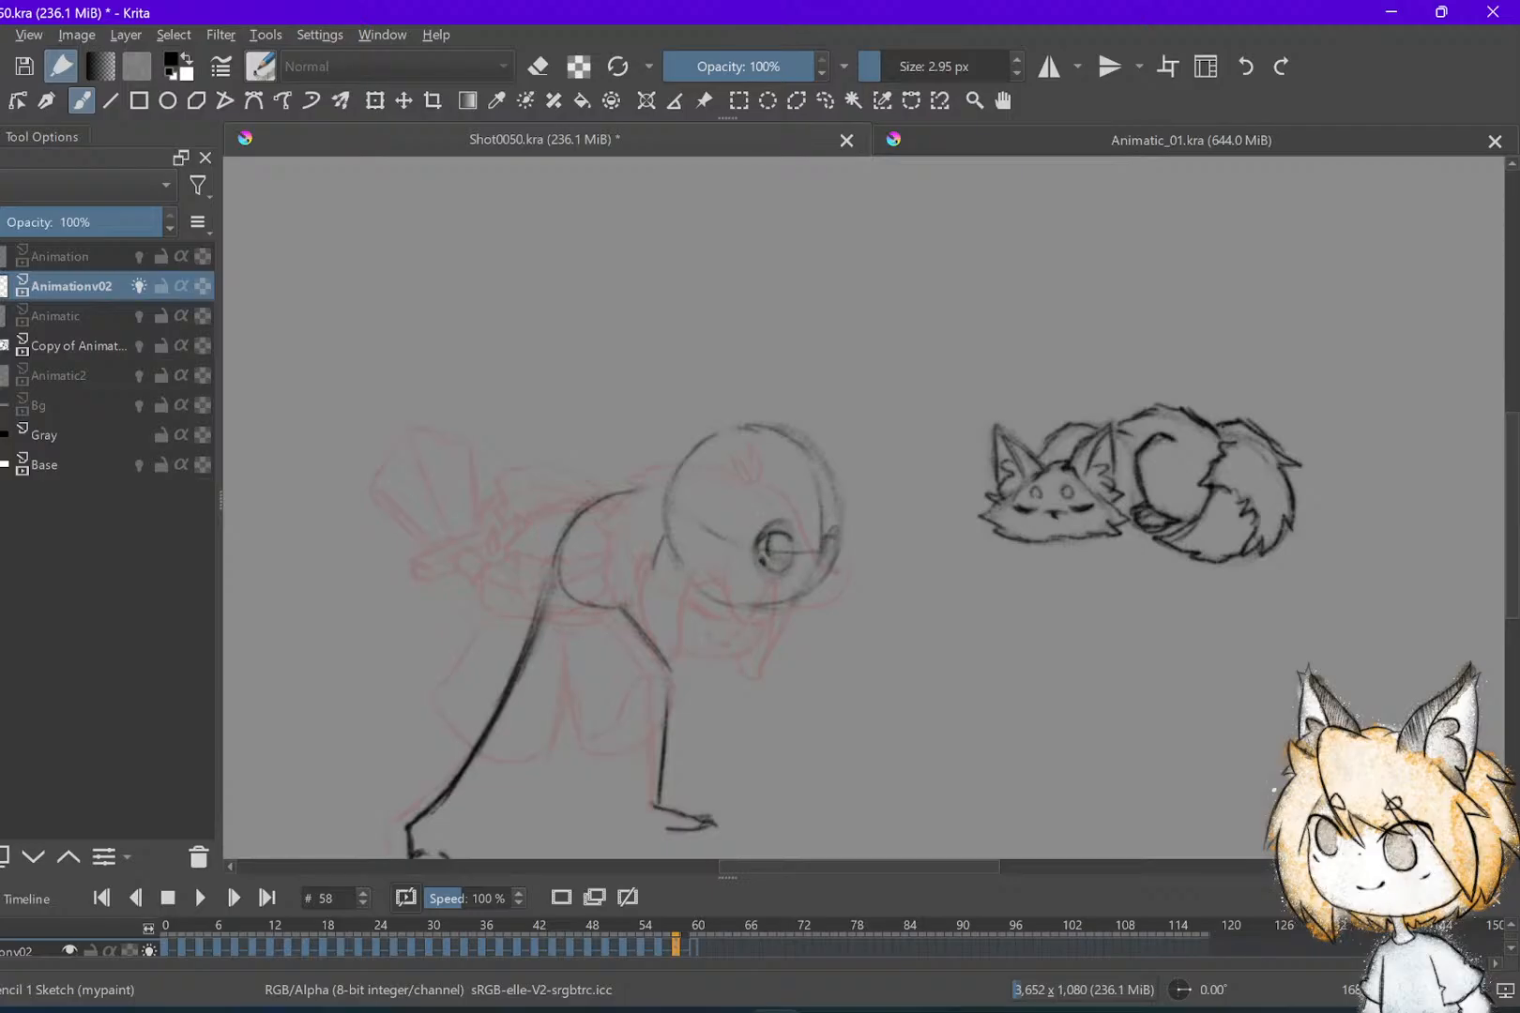
{"action": "left_click_drag", "start_coordinate": [822, 552], "coordinate": [826, 567]}
Add the eyebrows, nose and mouth to the face on frame 58 and save the shot
{"action": "key", "text": "Left"}
{"action": "key", "text": "Right"}
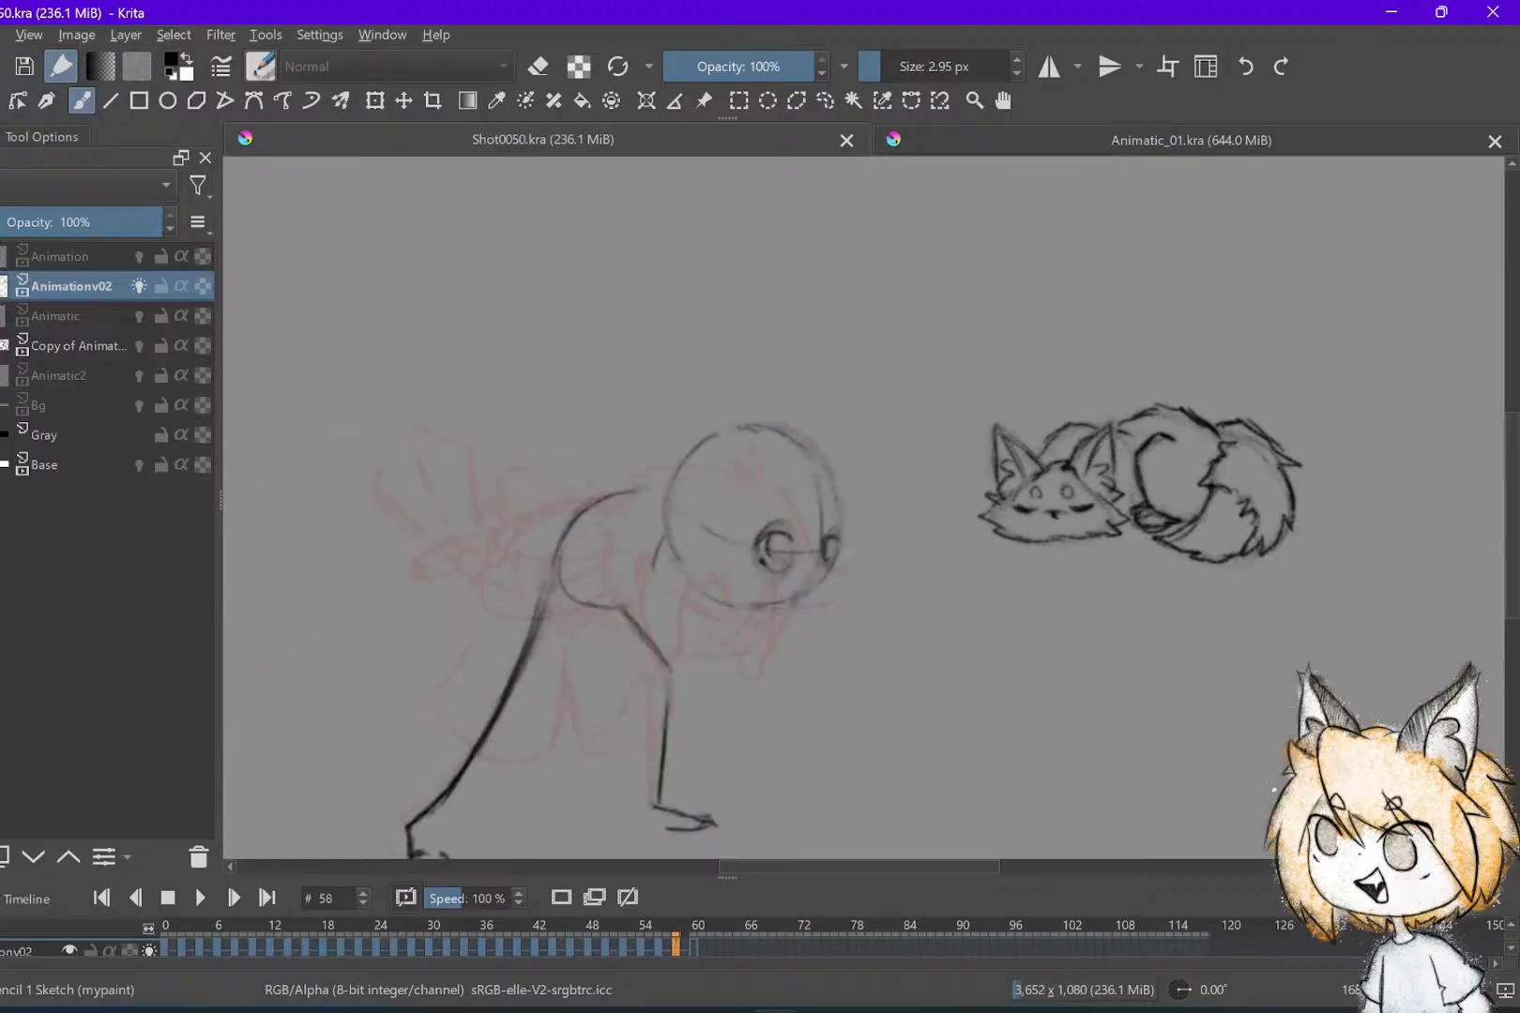
{"action": "left_click_drag", "start_coordinate": [768, 498], "coordinate": [786, 500]}
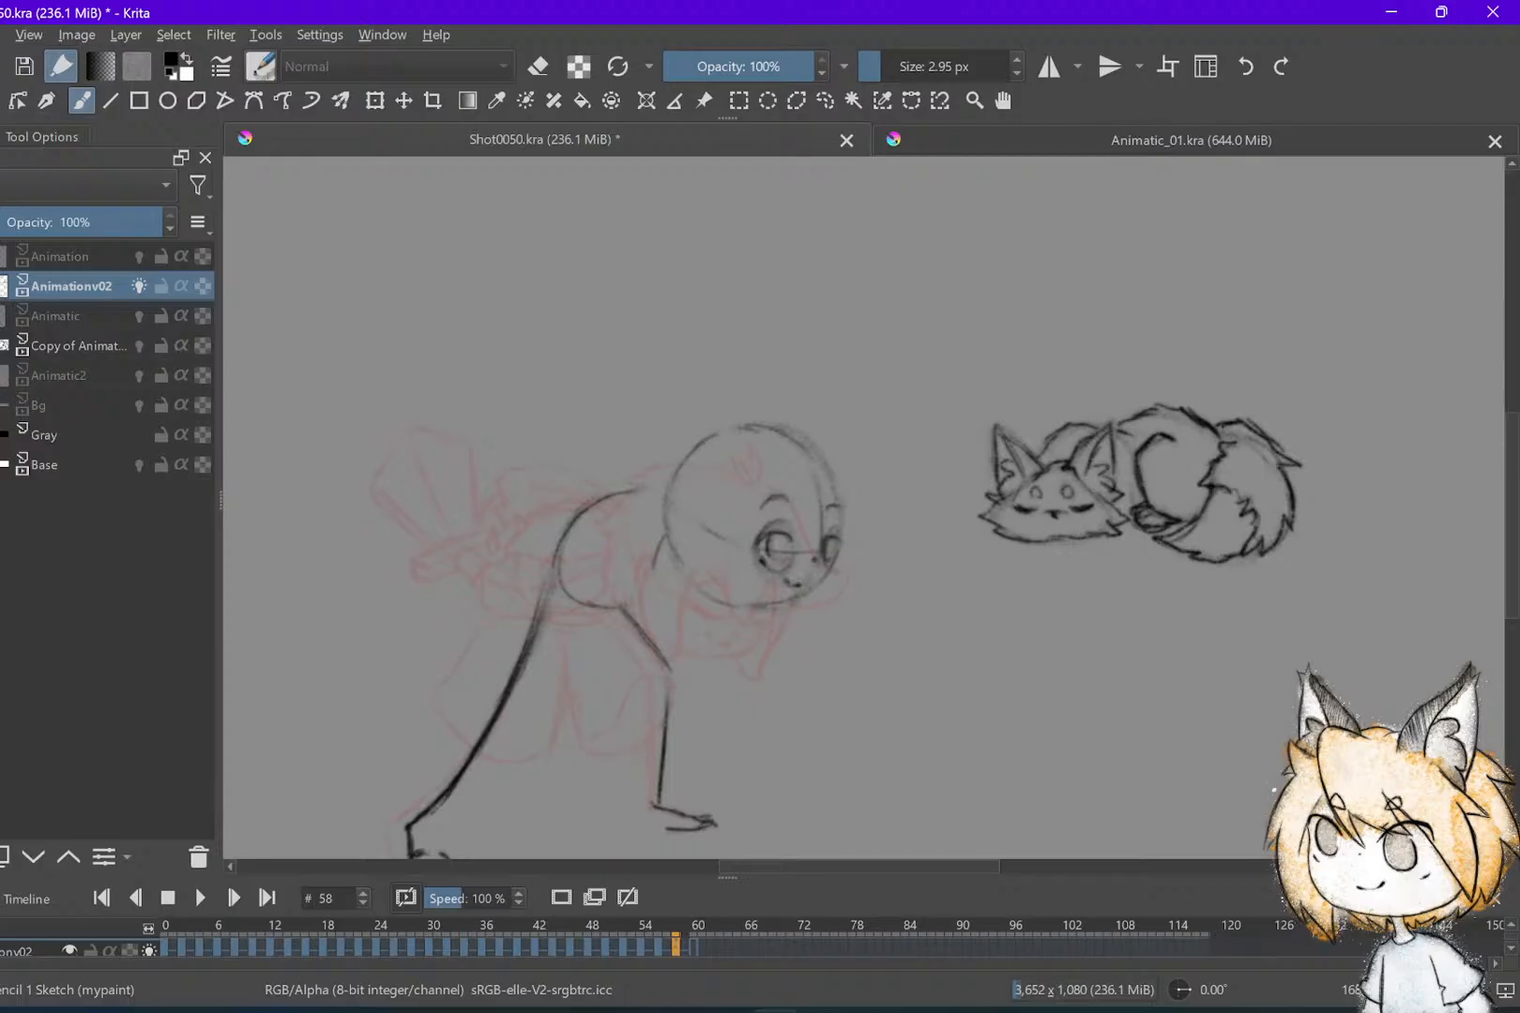
{"action": "key", "text": "ctrl+s"}
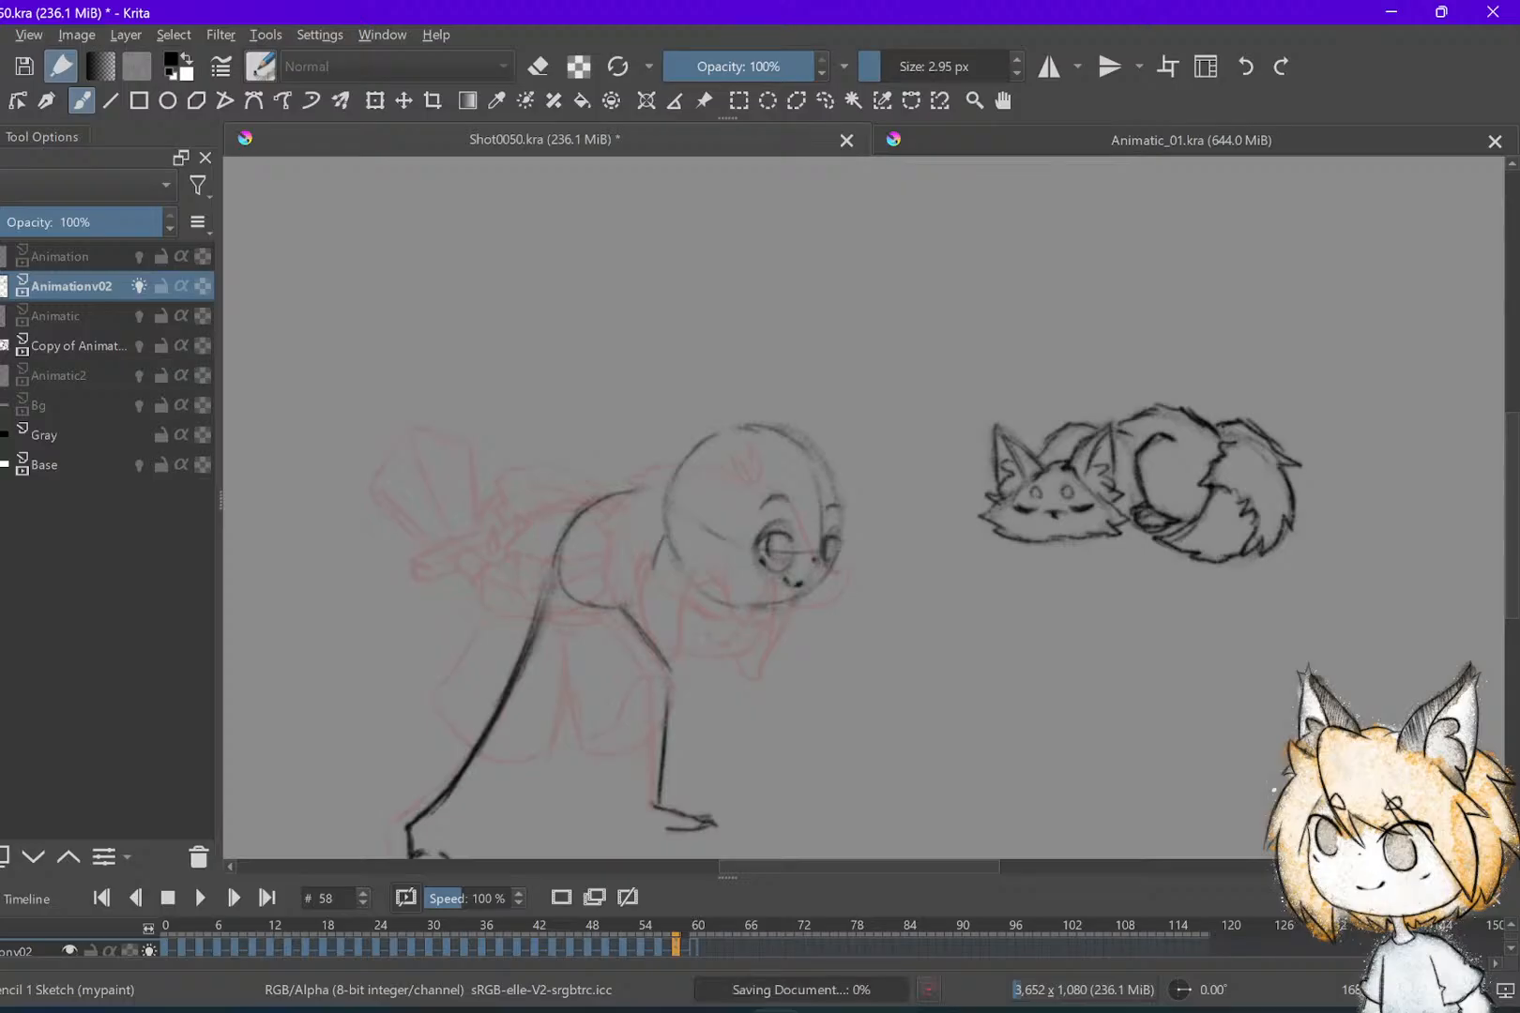
Add a small ear mark at the back of the head on frame 58 and save the shot
{"action": "scroll", "coordinate": [845, 507], "scroll_direction": "up", "scroll_amount": 1}
{"action": "key", "text": "Left"}
{"action": "key", "text": "Right"}
{"action": "key", "text": "Left"}
{"action": "key", "text": "Right"}
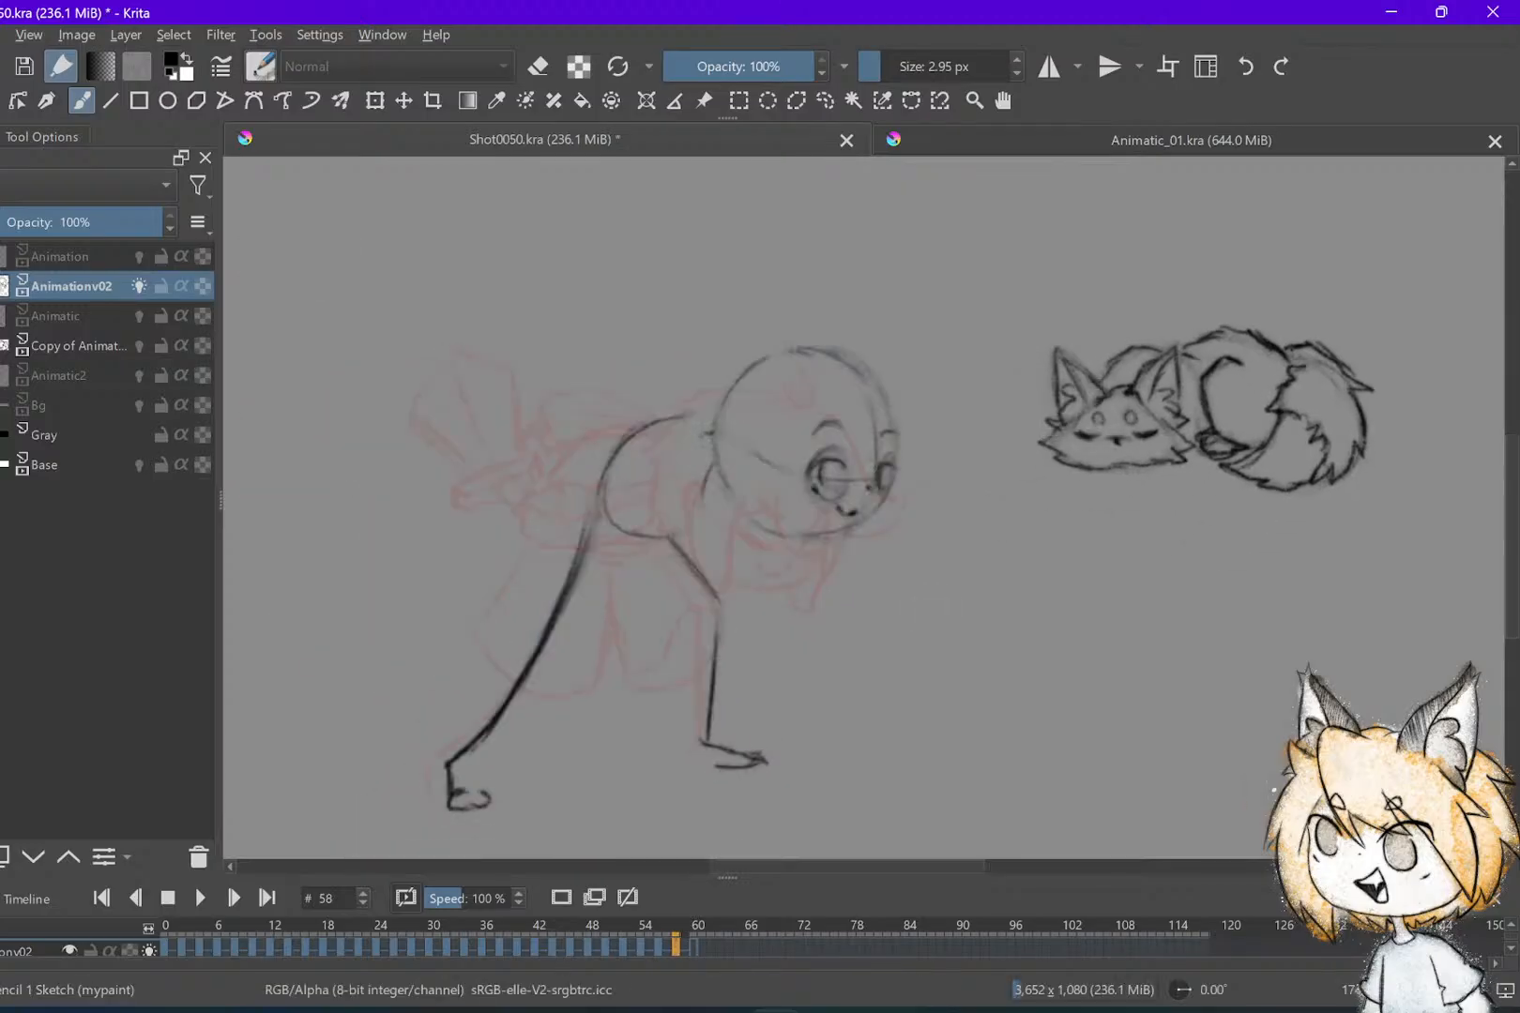
{"action": "key", "text": "Left"}
{"action": "key", "text": "Left"}
{"action": "key", "text": "ctrl+s"}
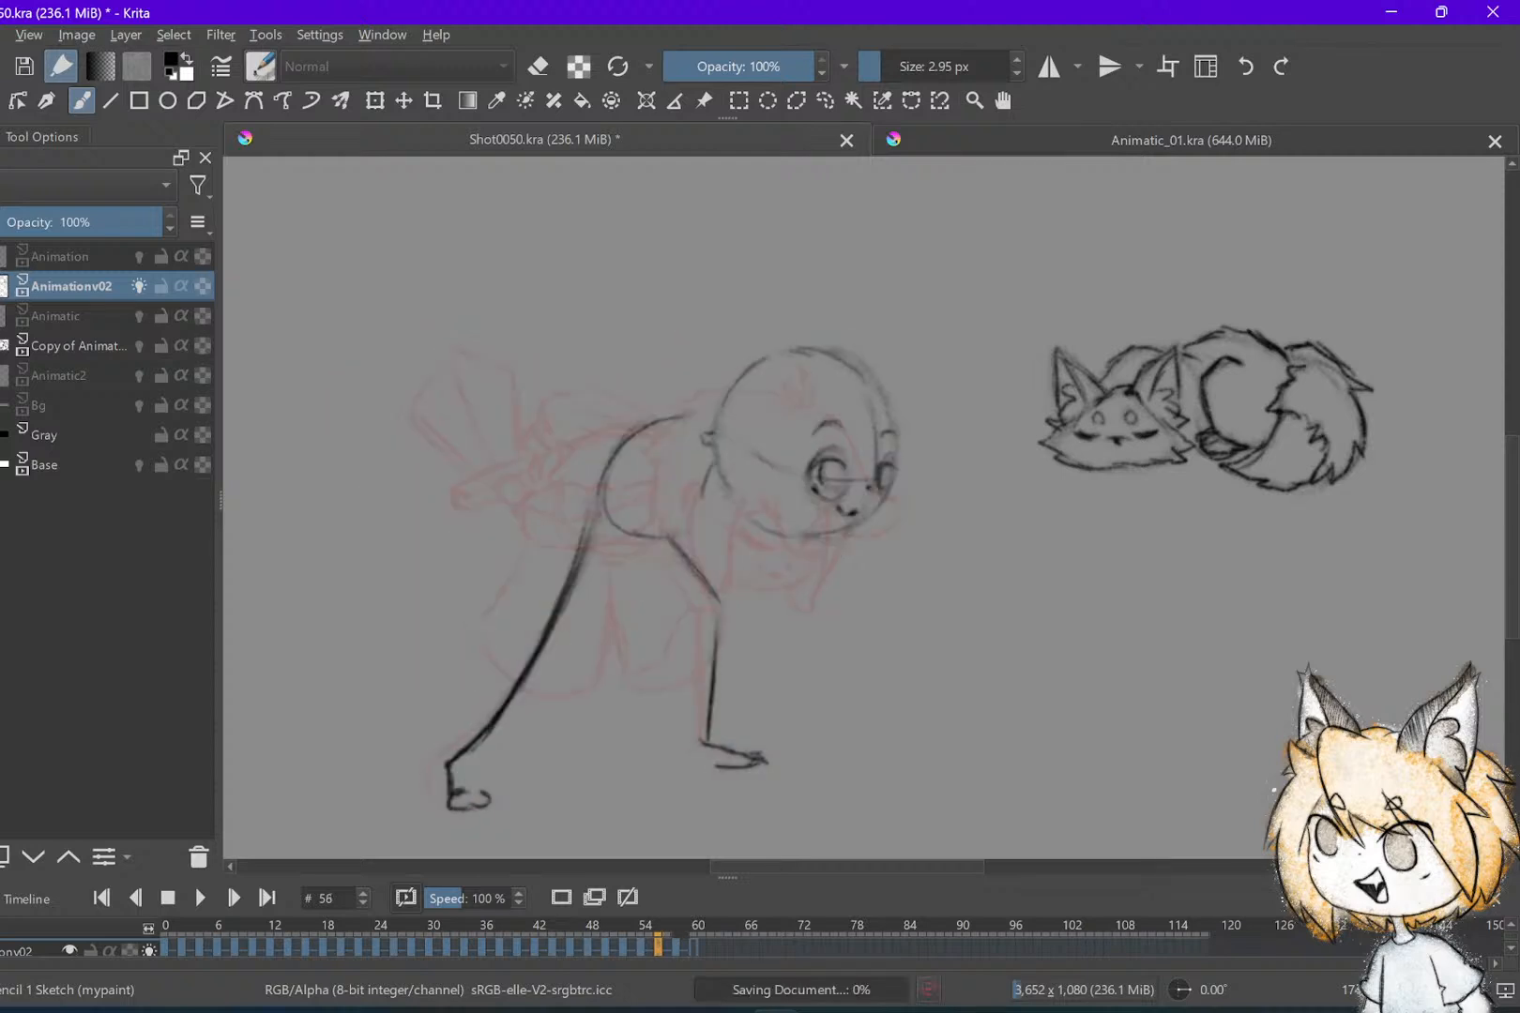
Examine how the new head and face on frame 58 follow from the previous drawings
{"action": "key", "text": "Left"}
{"action": "key", "text": "Right"}
{"action": "key", "text": "Right"}
{"action": "key", "text": "Left"}
{"action": "key", "text": "Right"}
{"action": "key", "text": "Left"}
{"action": "key", "text": "Right"}
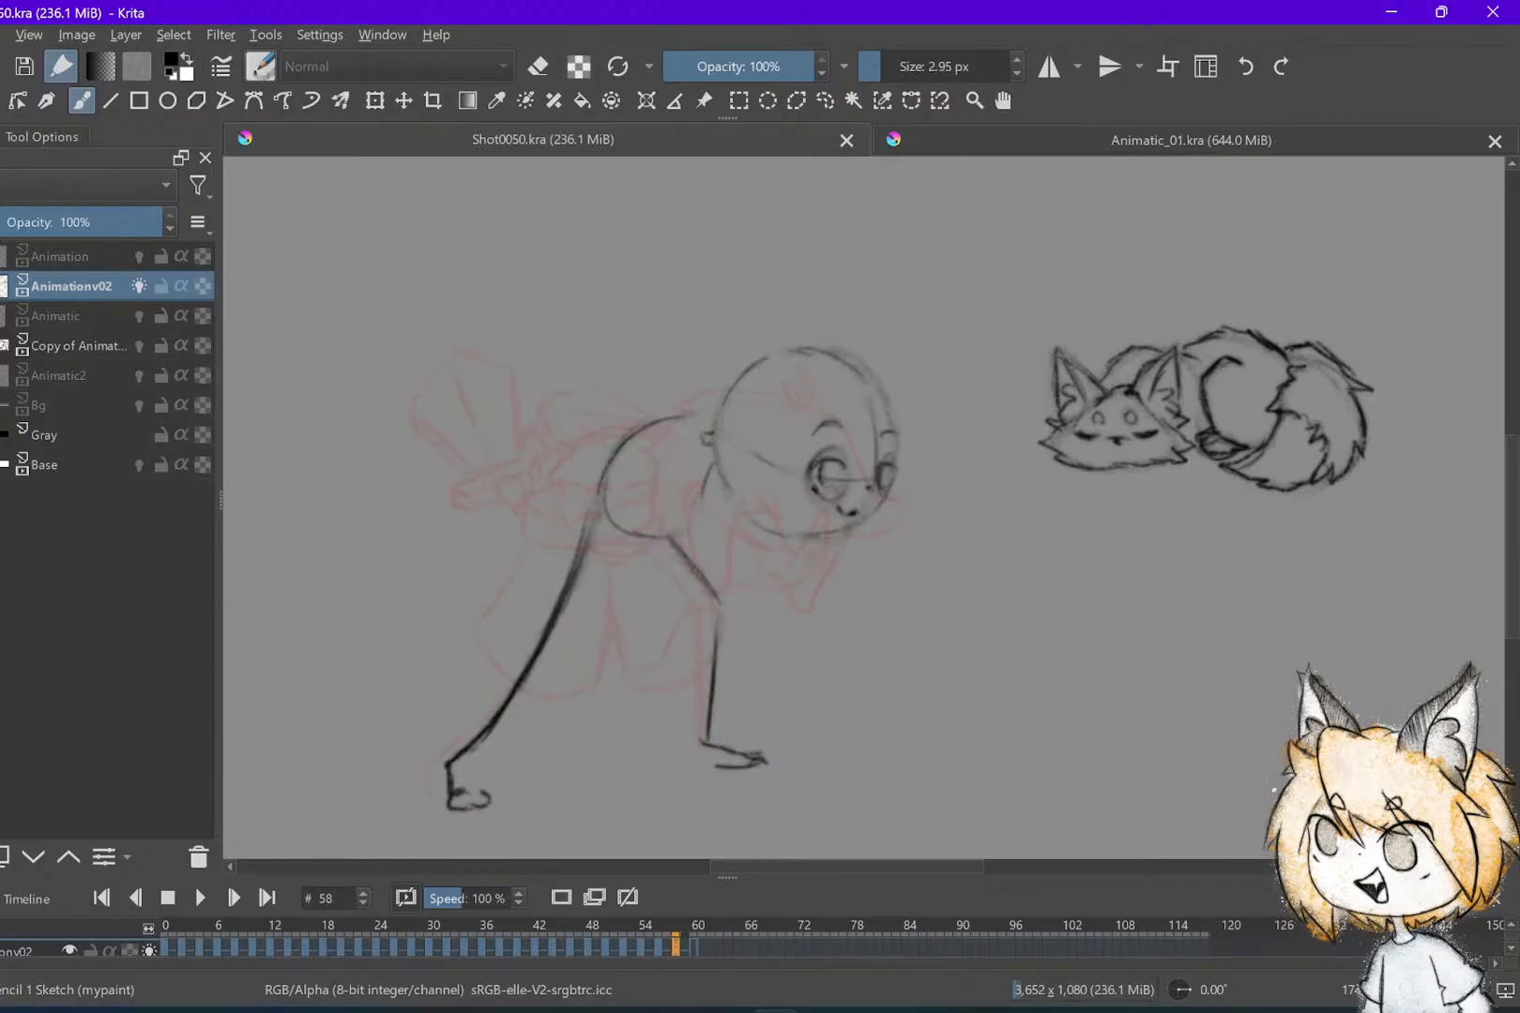
{"action": "mouse_move", "coordinate": [679, 398]}
{"action": "left_mouse_down"}
{"action": "mouse_move", "coordinate": [671, 460]}
{"action": "mouse_move", "coordinate": [702, 485]}
{"action": "left_mouse_up"}
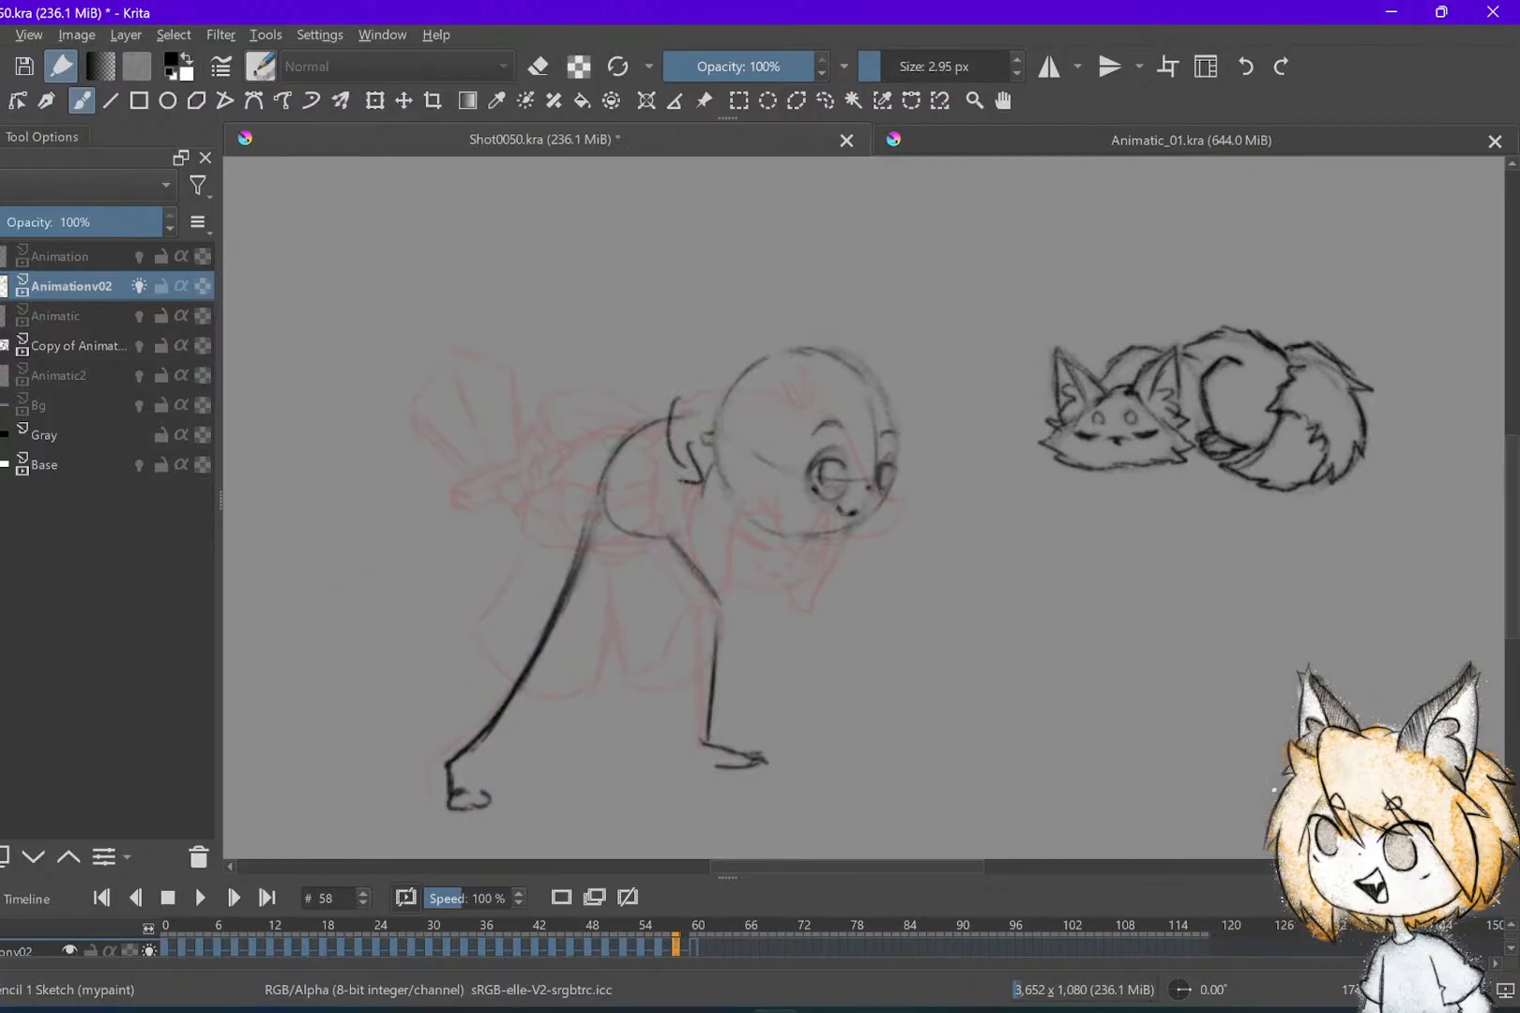
{"action": "key", "text": "ctrl+z"}
{"action": "key", "text": "ctrl+z"}
{"action": "key", "text": "Left"}
{"action": "key", "text": "Right"}
{"action": "mouse_move", "coordinate": [515, 494]}
{"action": "left_mouse_down"}
{"action": "mouse_move", "coordinate": [553, 530]}
{"action": "mouse_move", "coordinate": [741, 567]}
{"action": "mouse_move", "coordinate": [706, 592]}
{"action": "left_mouse_up"}
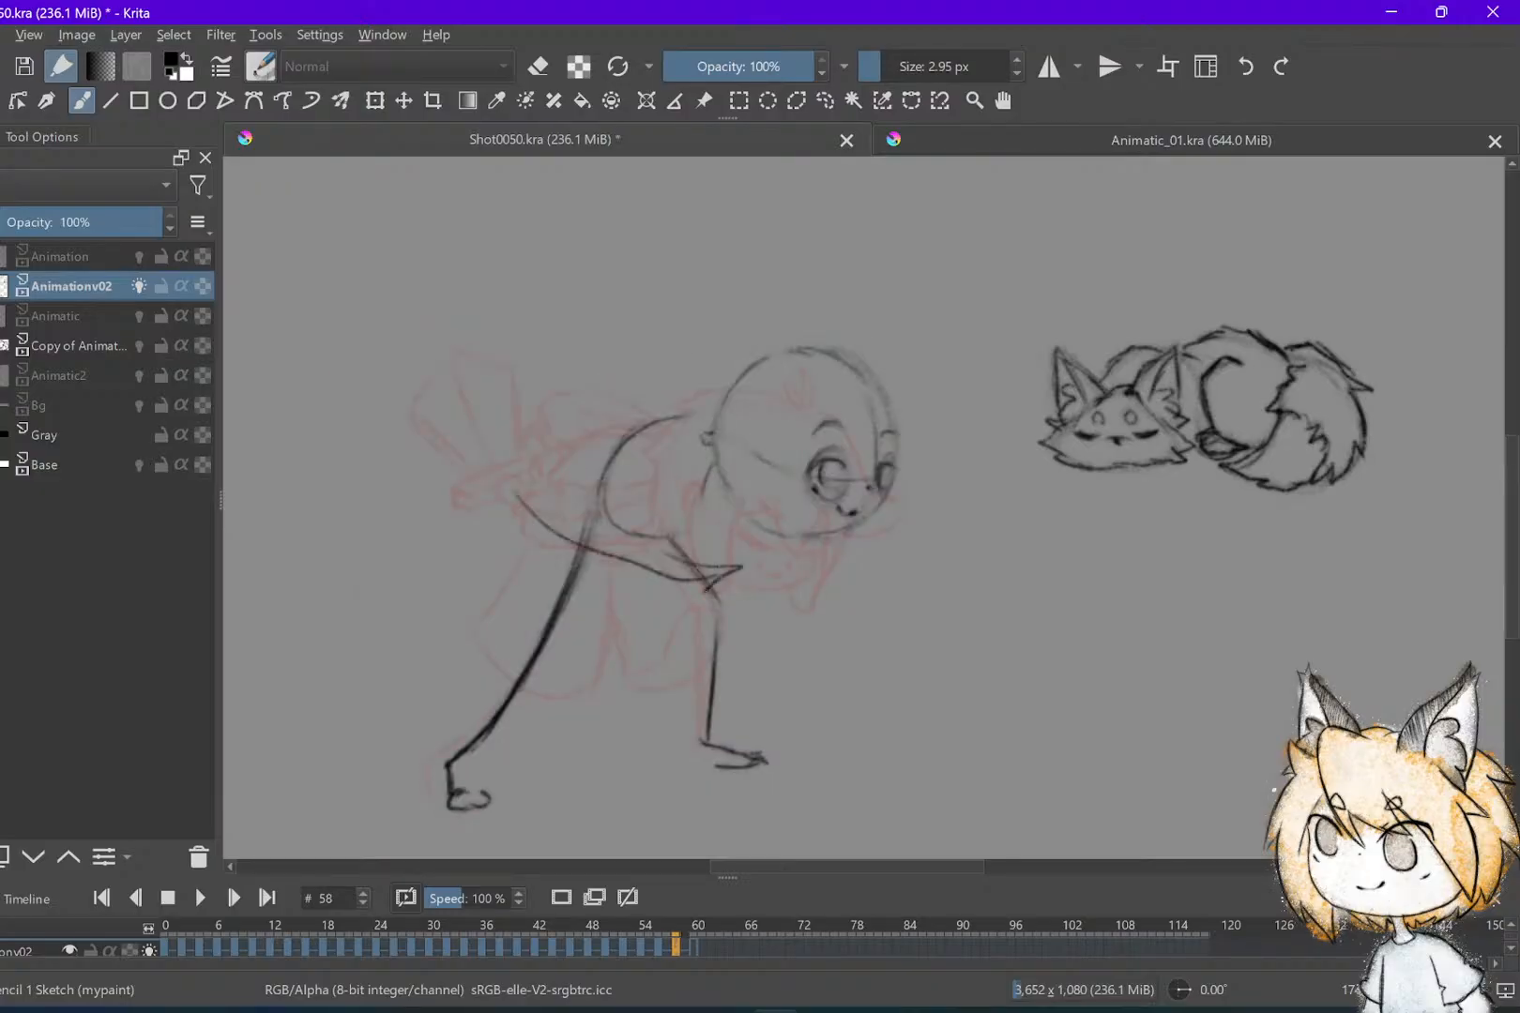
{"action": "key", "text": "Left"}
{"action": "key", "text": "Left"}
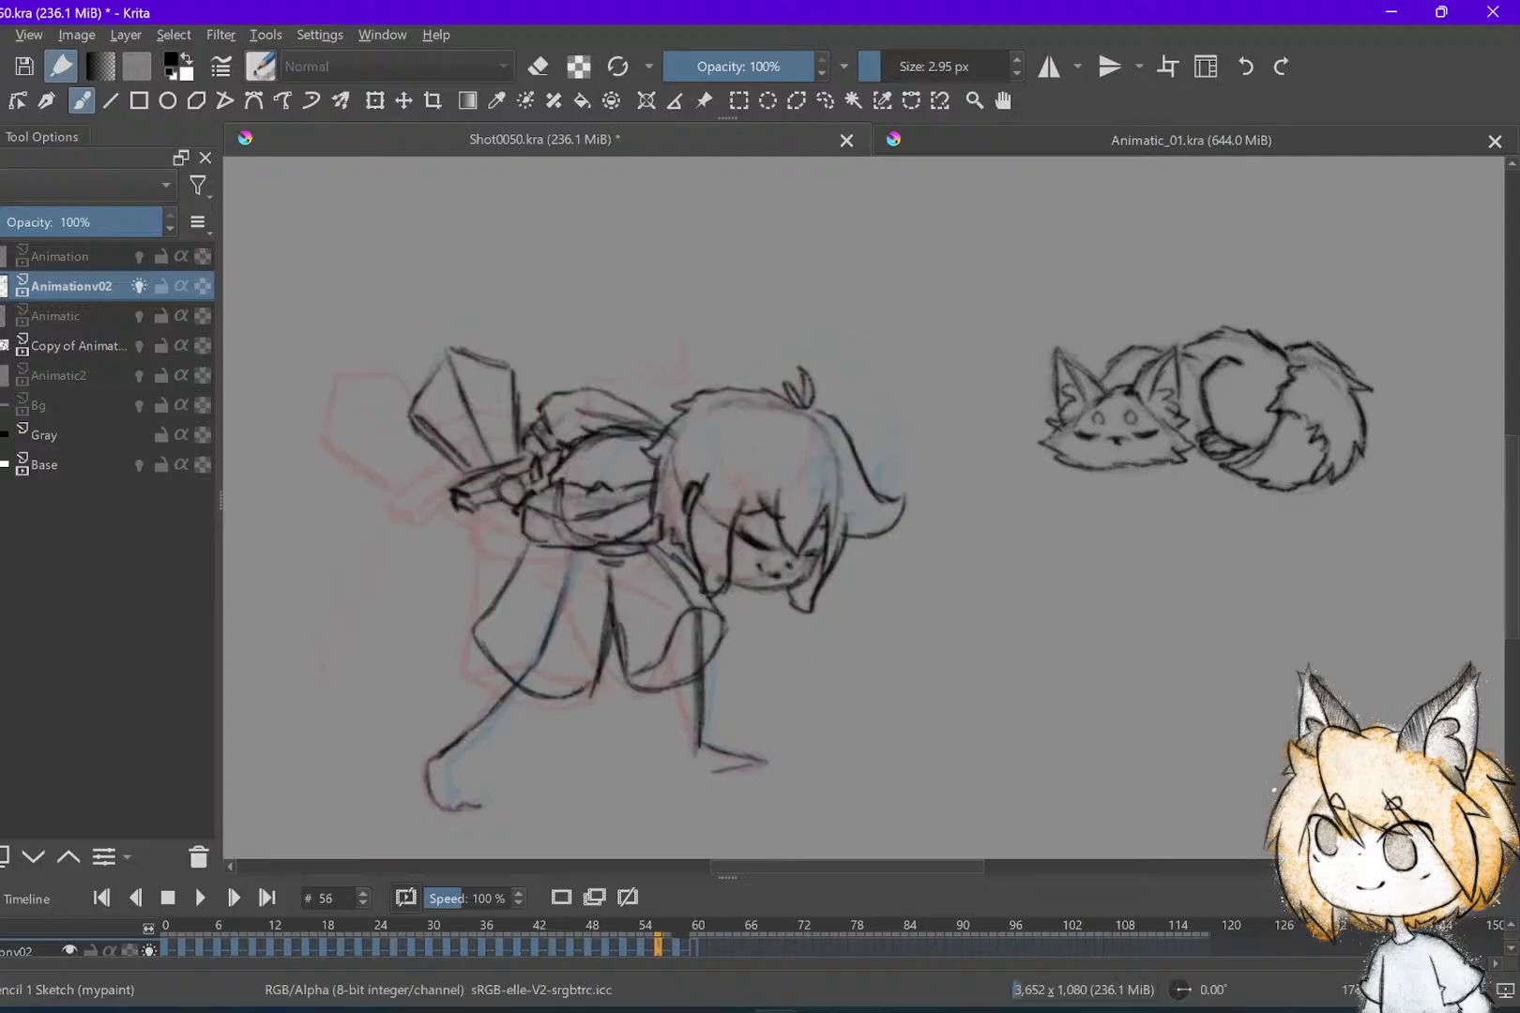
{"action": "key", "text": "Right"}
{"action": "key", "text": "Right"}
{"action": "key", "text": "Left"}
{"action": "key", "text": "Right"}
{"action": "key", "text": "Right"}
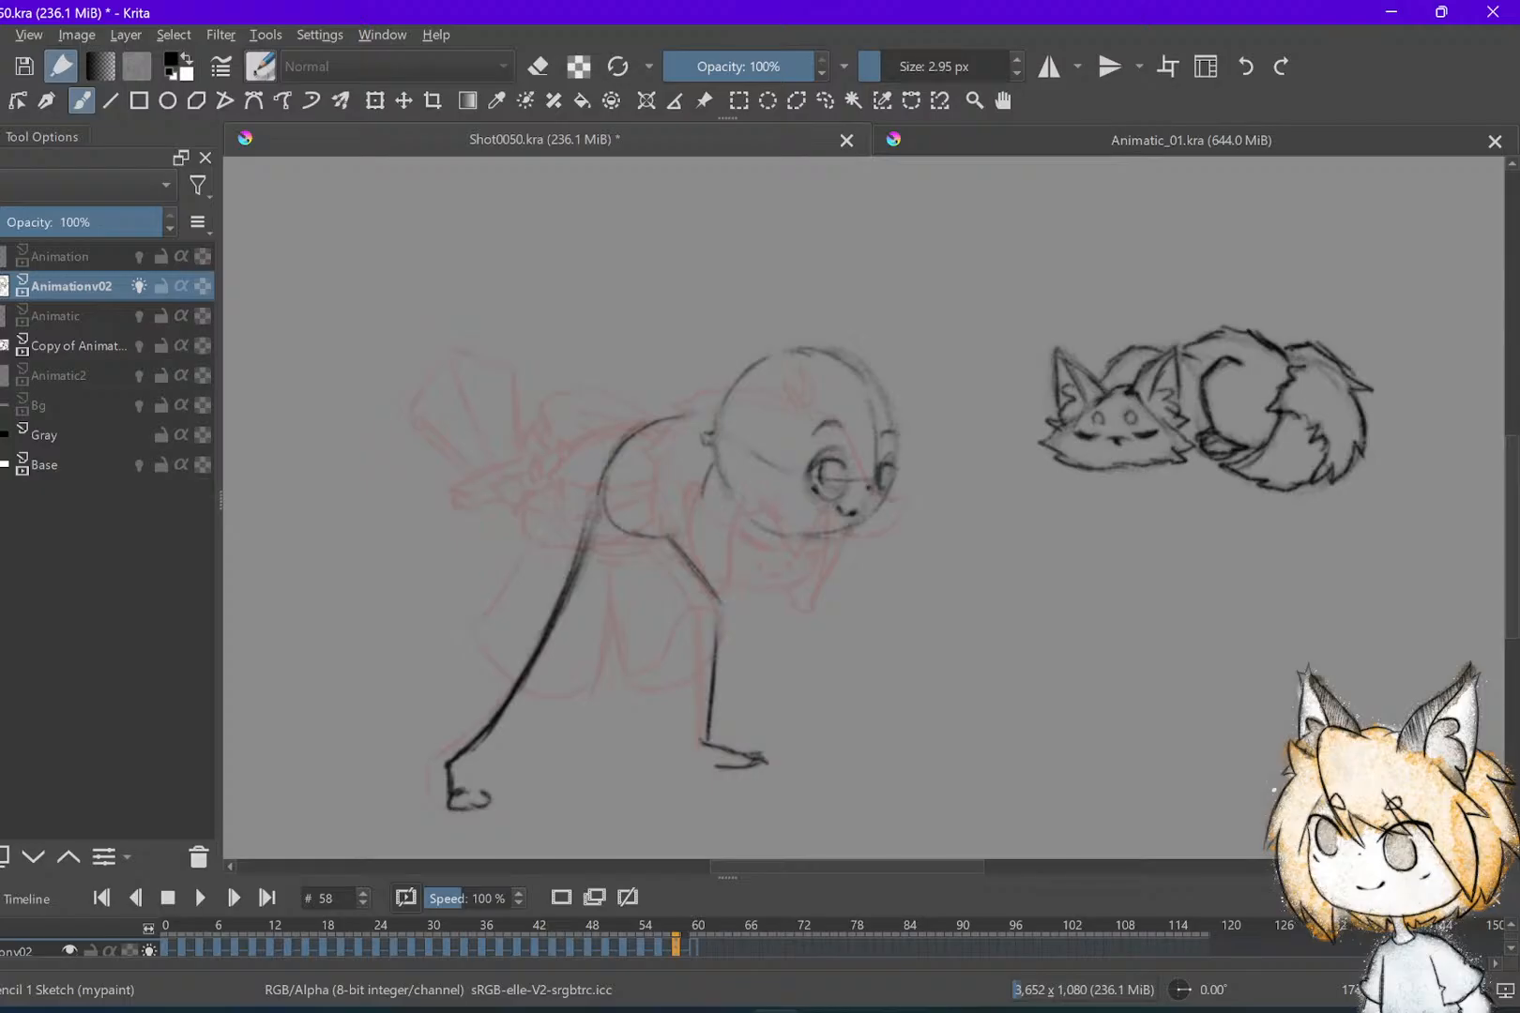
Examine the arm and shoulder positions in the preceding drawings to judge the arm placement on frame 58
{"action": "key", "text": "Left"}
{"action": "key", "text": "Right"}
{"action": "key", "text": "Left"}
{"action": "key", "text": "Right"}
{"action": "key", "text": "Left"}
{"action": "key", "text": "Left"}
{"action": "key", "text": "Left"}
{"action": "key", "text": "Left"}
{"action": "key", "text": "Right"}
{"action": "key", "text": "Right"}
{"action": "key", "text": "Right"}
{"action": "key", "text": "Right"}
Sketch the raised, bent far arm with a small round hand above the back on frame 58, and save the shot
{"action": "mouse_move", "coordinate": [697, 413]}
{"action": "left_mouse_down"}
{"action": "mouse_move", "coordinate": [632, 371]}
{"action": "mouse_move", "coordinate": [588, 456]}
{"action": "left_mouse_up"}
{"action": "key", "text": "Left"}
{"action": "key", "text": "Left"}
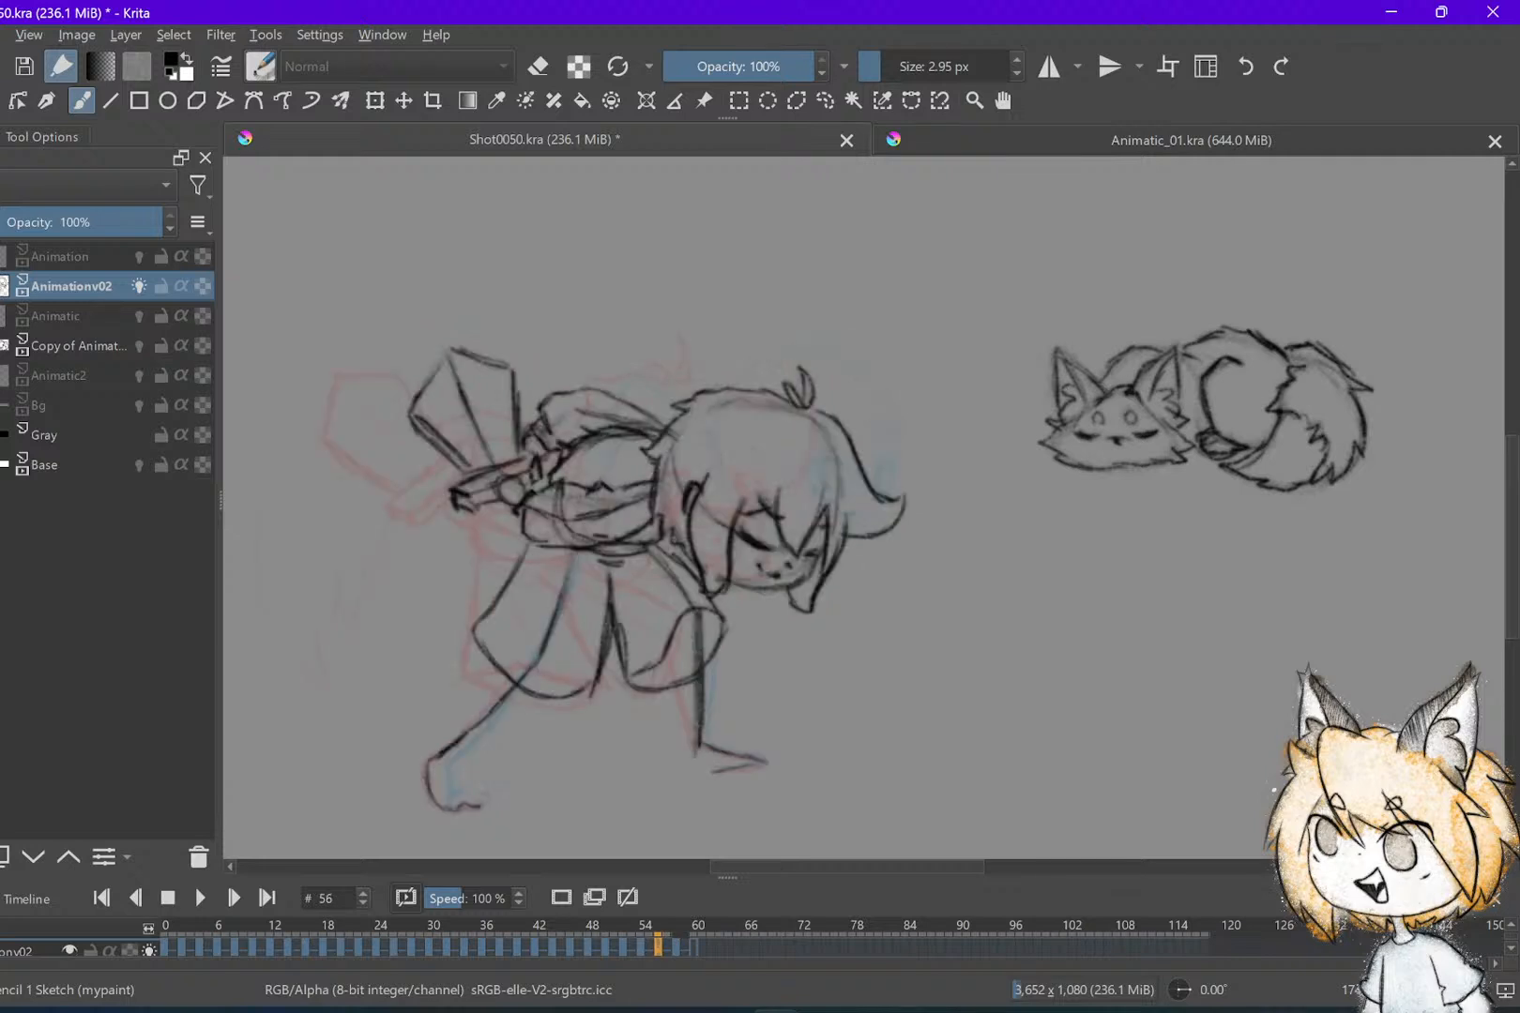
{"action": "key", "text": "Right"}
{"action": "key", "text": "Right"}
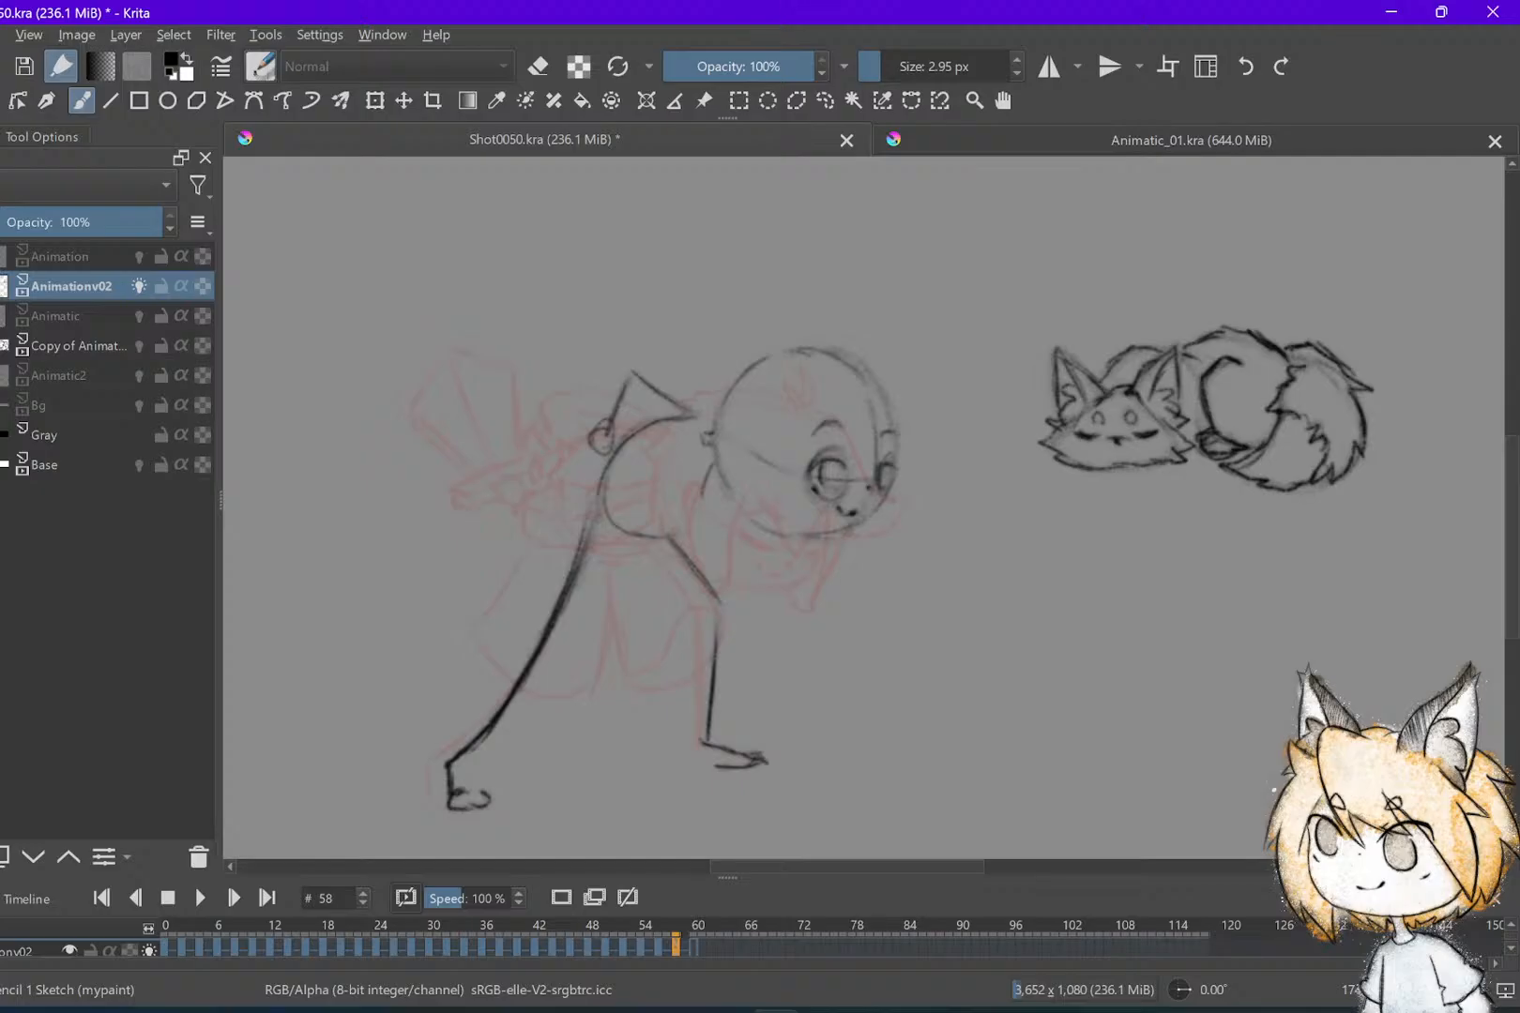
{"action": "key", "text": "ctrl+s"}
Compare the raised arm on frame 58 with the arms in the preceding drawings
{"action": "key", "text": "Left"}
{"action": "key", "text": "Left"}
{"action": "key", "text": "Right"}
{"action": "key", "text": "Right"}
{"action": "key", "text": "Left"}
{"action": "key", "text": "Left"}
{"action": "key", "text": "Left"}
{"action": "key", "text": "Left"}
{"action": "key", "text": "Right"}
{"action": "key", "text": "Right"}
{"action": "key", "text": "Right"}
{"action": "key", "text": "Right"}
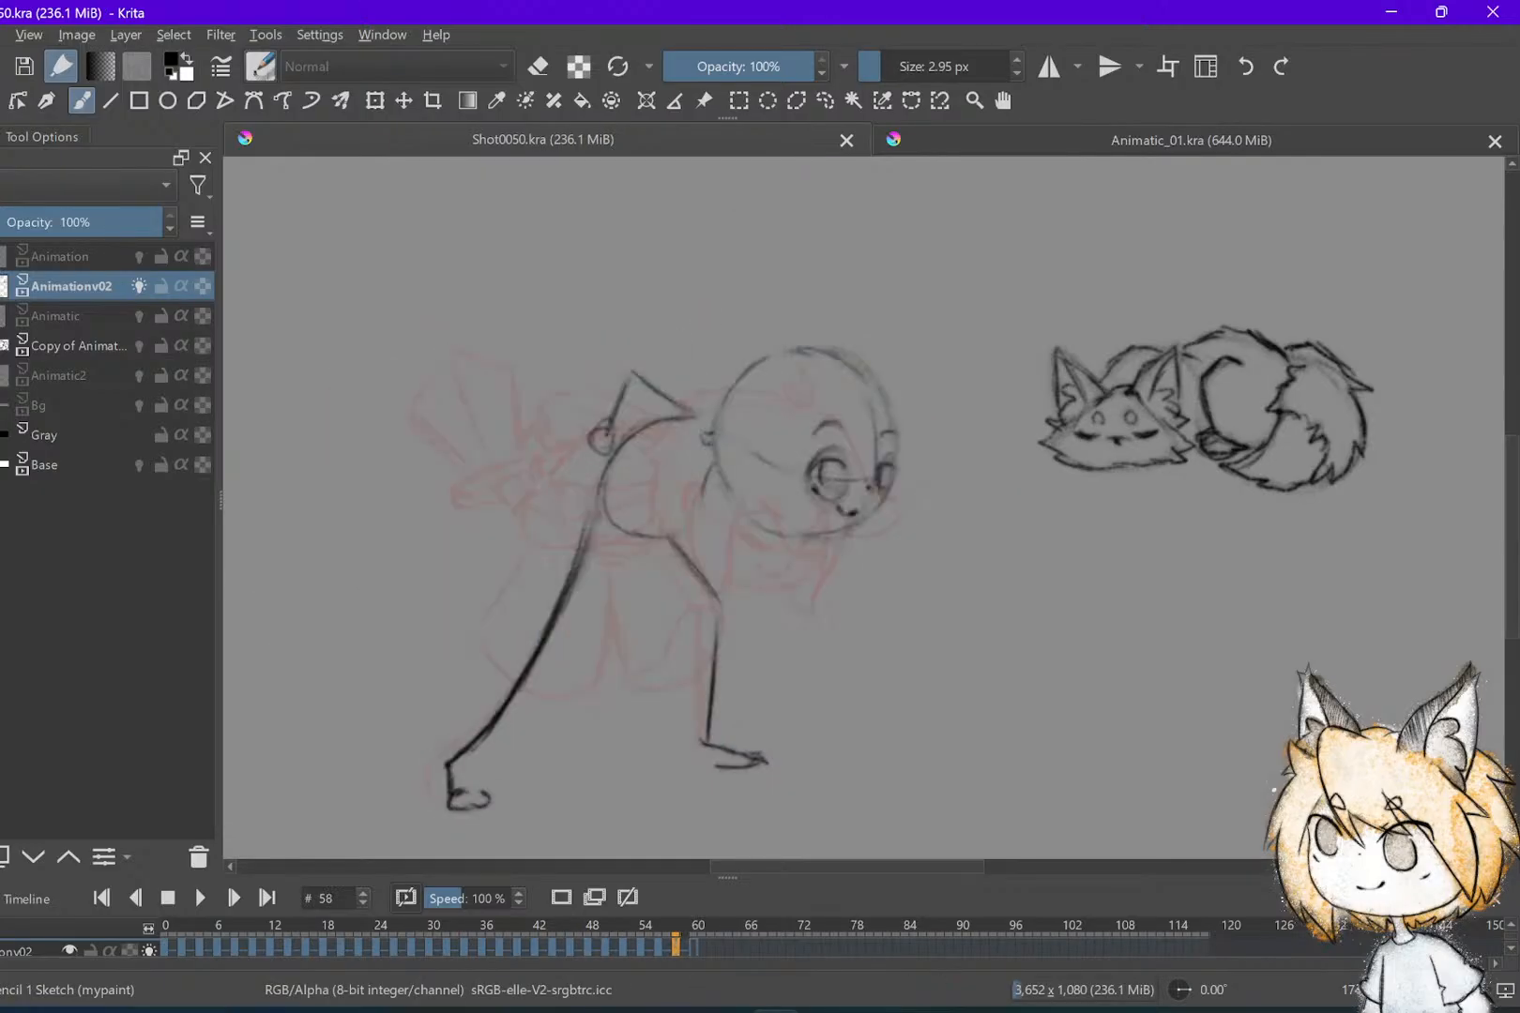
Sketch the near arm from below the head back across the torso, ending in a small round hand
{"action": "mouse_move", "coordinate": [715, 478]}
{"action": "left_mouse_down"}
{"action": "mouse_move", "coordinate": [662, 509]}
{"action": "mouse_move", "coordinate": [632, 505]}
{"action": "left_mouse_up"}
{"action": "key", "text": "Left"}
{"action": "key", "text": "Left"}
{"action": "key", "text": "Right"}
{"action": "key", "text": "Right"}
{"action": "left_click_drag", "start_coordinate": [642, 500], "coordinate": [640, 501]}
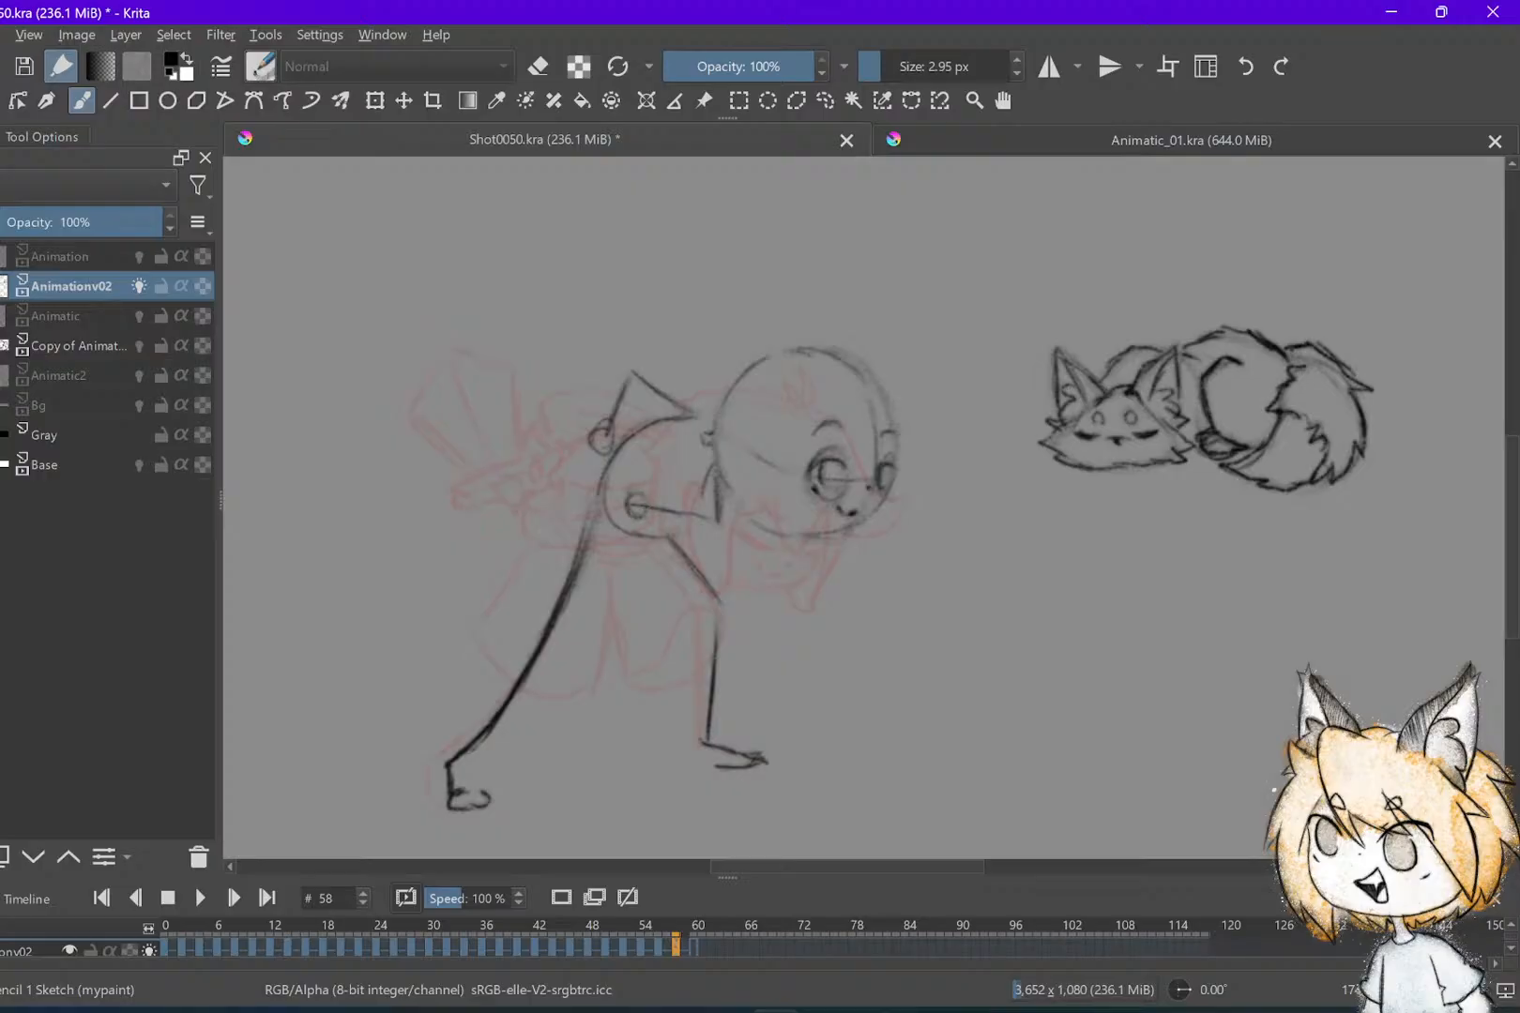
Check the weapon's position in the preceding drawings and sketch its first long edge from the torso up behind the back
{"action": "key", "text": "Left"}
{"action": "key", "text": "Right"}
{"action": "key", "text": "Left"}
{"action": "key", "text": "Right"}
{"action": "key", "text": "Left"}
{"action": "key", "text": "Left"}
{"action": "key", "text": "Right"}
{"action": "key", "text": "Right"}
{"action": "left_click_drag", "start_coordinate": [594, 483], "coordinate": [519, 430]}
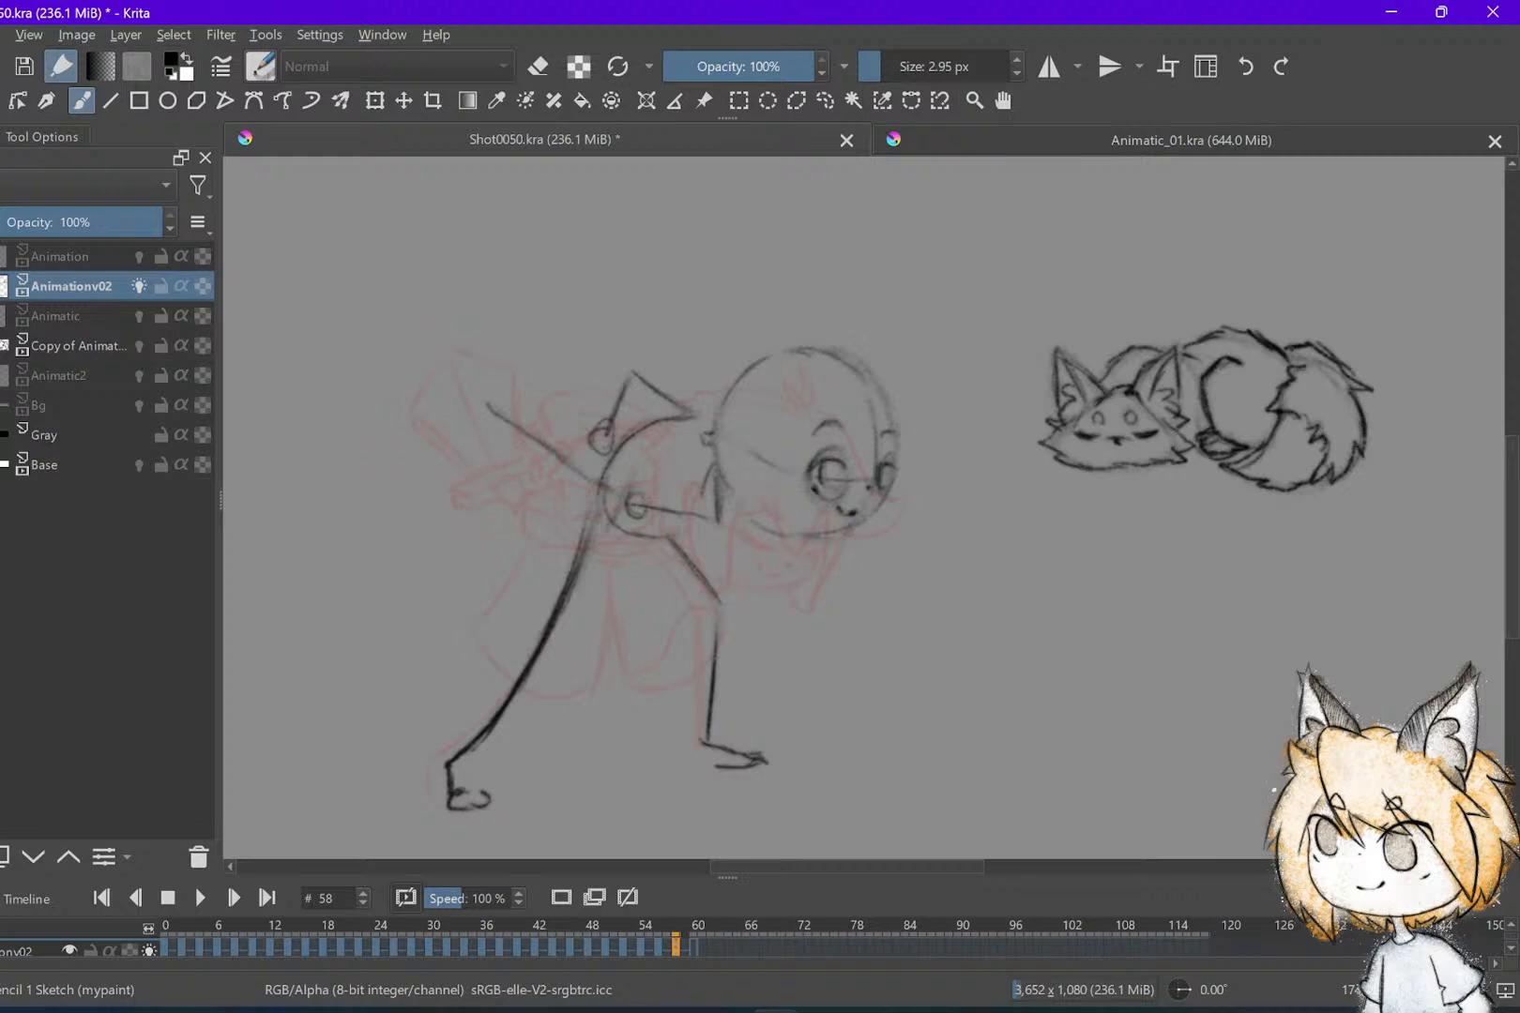
{"action": "key", "text": "Left"}
{"action": "key", "text": "Left"}
{"action": "key", "text": "Right"}
{"action": "key", "text": "Right"}
{"action": "mouse_move", "coordinate": [631, 485]}
{"action": "left_mouse_down"}
{"action": "mouse_move", "coordinate": [613, 515]}
{"action": "mouse_move", "coordinate": [638, 472]}
{"action": "mouse_move", "coordinate": [610, 521]}
{"action": "mouse_move", "coordinate": [627, 466]}
{"action": "mouse_move", "coordinate": [597, 523]}
{"action": "left_mouse_up"}
{"action": "mouse_move", "coordinate": [602, 462]}
{"action": "left_mouse_down"}
{"action": "mouse_move", "coordinate": [542, 403]}
{"action": "mouse_move", "coordinate": [597, 459]}
{"action": "mouse_move", "coordinate": [522, 492]}
{"action": "mouse_move", "coordinate": [486, 481]}
{"action": "left_mouse_up"}
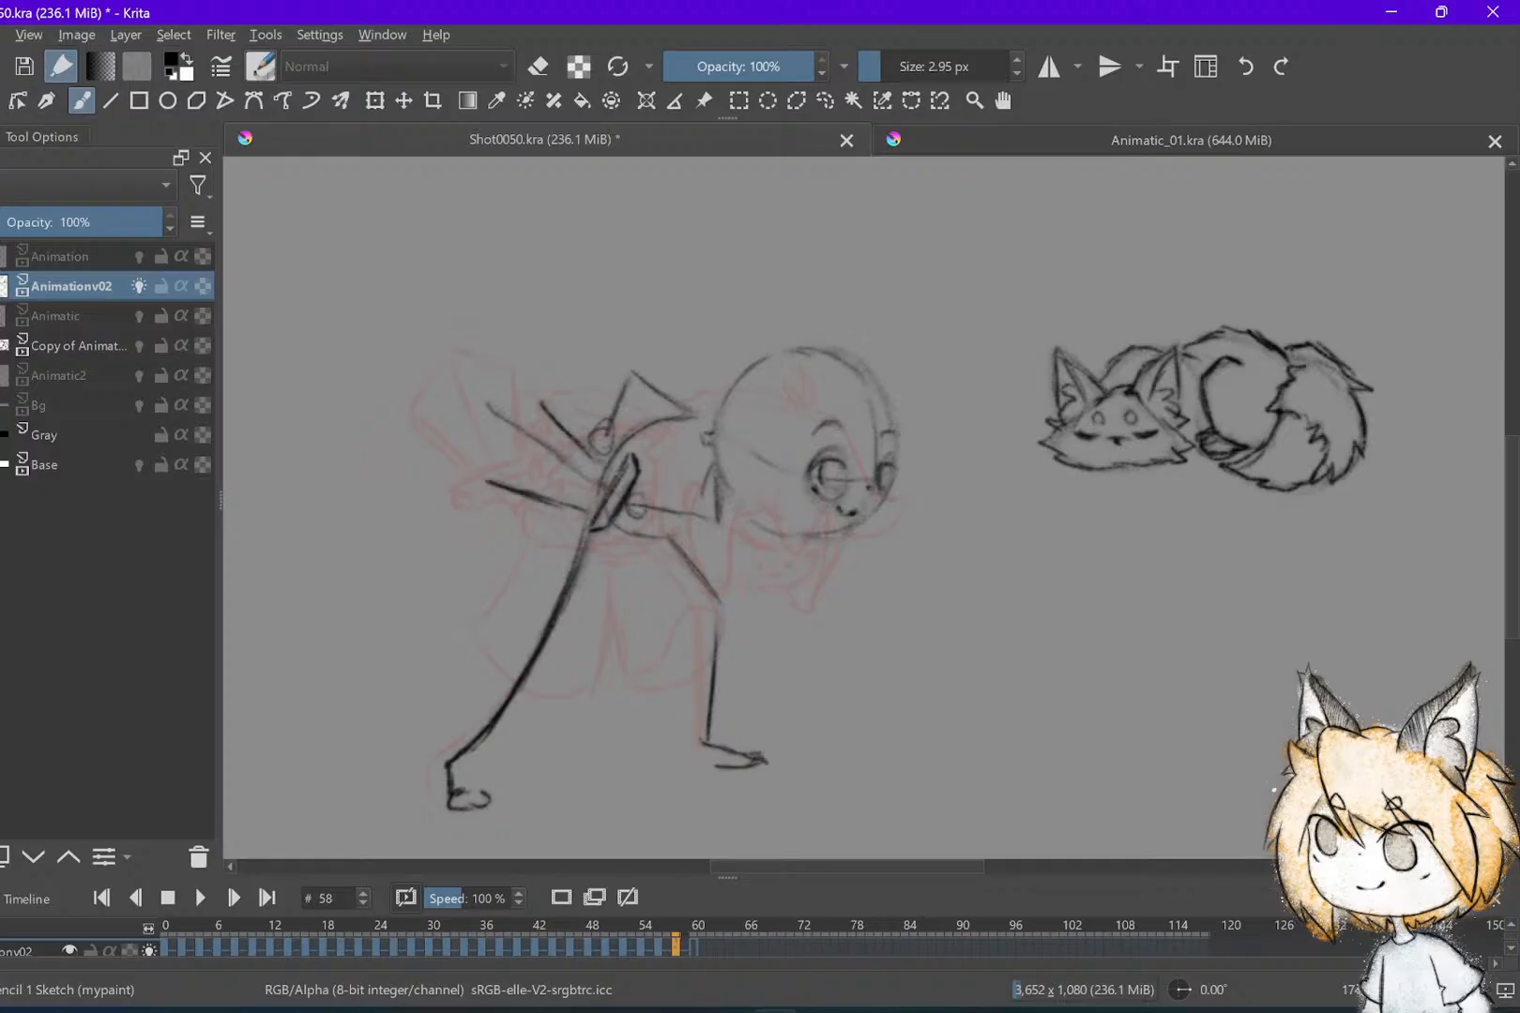
{"action": "key", "text": "ctrl+z"}
{"action": "key", "text": "ctrl+z"}
{"action": "key", "text": "ctrl+z"}
{"action": "key", "text": "ctrl+z"}
{"action": "key", "text": "ctrl+z"}
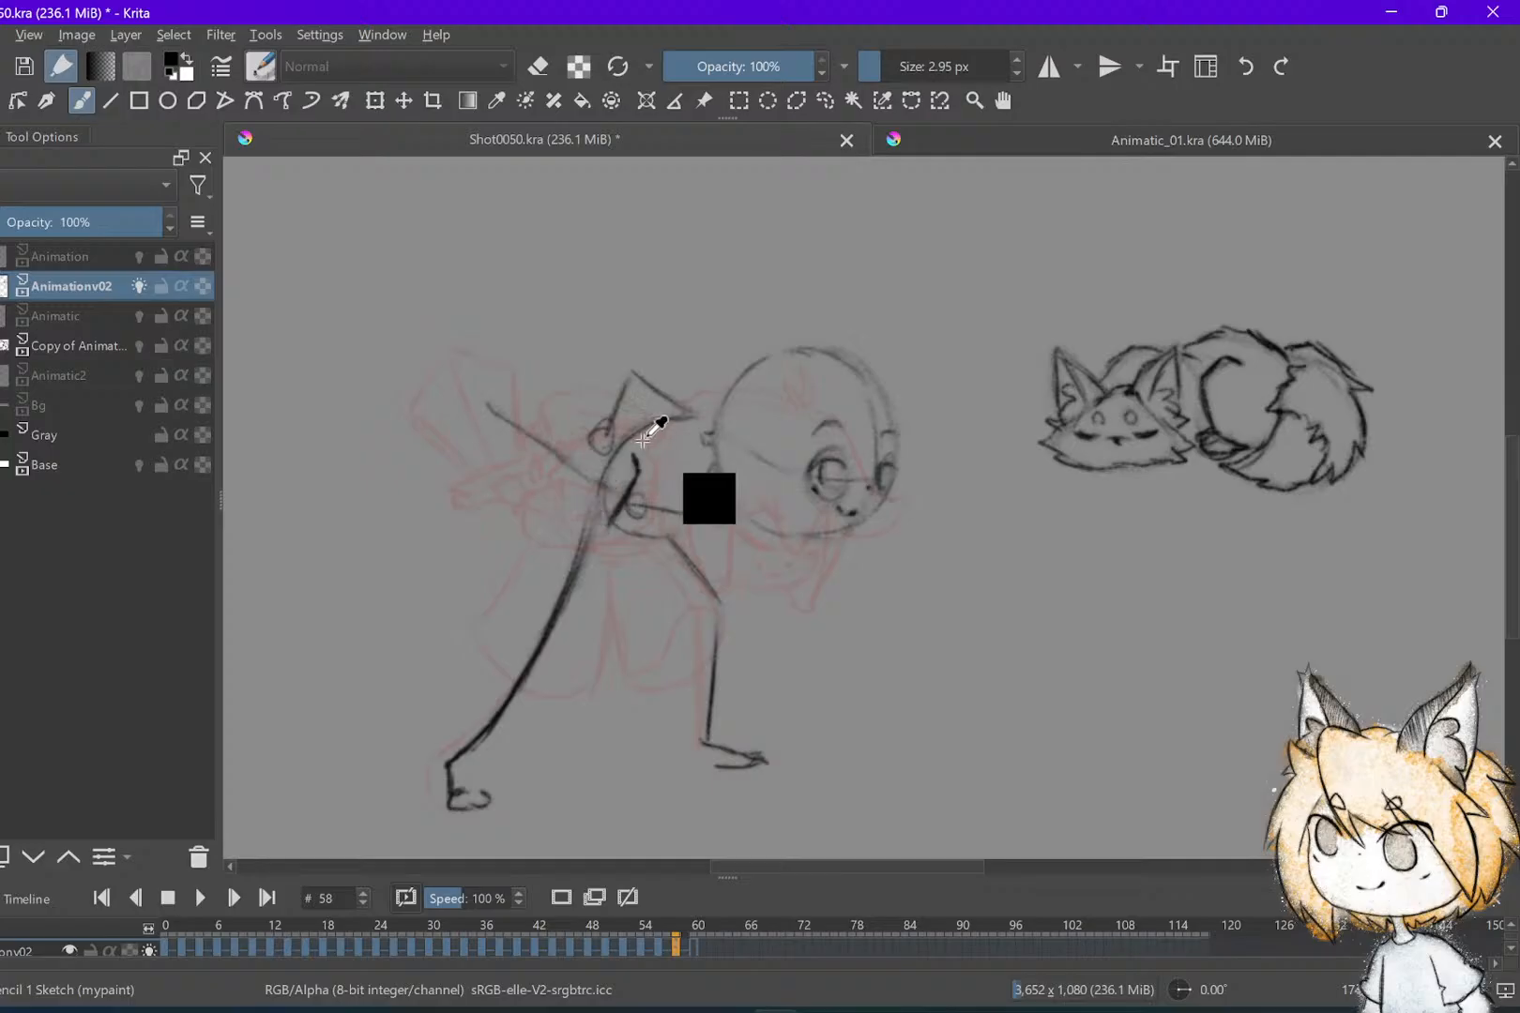
Draw the weapon's crossguard and wide blade behind the back on frame 58, erase the overlapping lines, and save the shot
{"action": "mouse_move", "coordinate": [627, 466]}
{"action": "left_mouse_down"}
{"action": "mouse_move", "coordinate": [584, 518]}
{"action": "mouse_move", "coordinate": [631, 455]}
{"action": "mouse_move", "coordinate": [610, 523]}
{"action": "mouse_move", "coordinate": [632, 460]}
{"action": "left_mouse_up"}
{"action": "key", "text": "e"}
{"action": "key", "text": "e"}
{"action": "mouse_move", "coordinate": [581, 528]}
{"action": "left_mouse_down"}
{"action": "mouse_move", "coordinate": [601, 528]}
{"action": "mouse_move", "coordinate": [579, 526]}
{"action": "left_mouse_up"}
{"action": "mouse_move", "coordinate": [610, 460]}
{"action": "left_mouse_down"}
{"action": "mouse_move", "coordinate": [546, 398]}
{"action": "mouse_move", "coordinate": [483, 403]}
{"action": "mouse_move", "coordinate": [482, 459]}
{"action": "left_mouse_up"}
{"action": "left_click_drag", "start_coordinate": [585, 505], "coordinate": [484, 468]}
{"action": "left_click_drag", "start_coordinate": [595, 448], "coordinate": [618, 469]}
{"action": "key", "text": "e"}
{"action": "key", "text": "ctrl+s"}
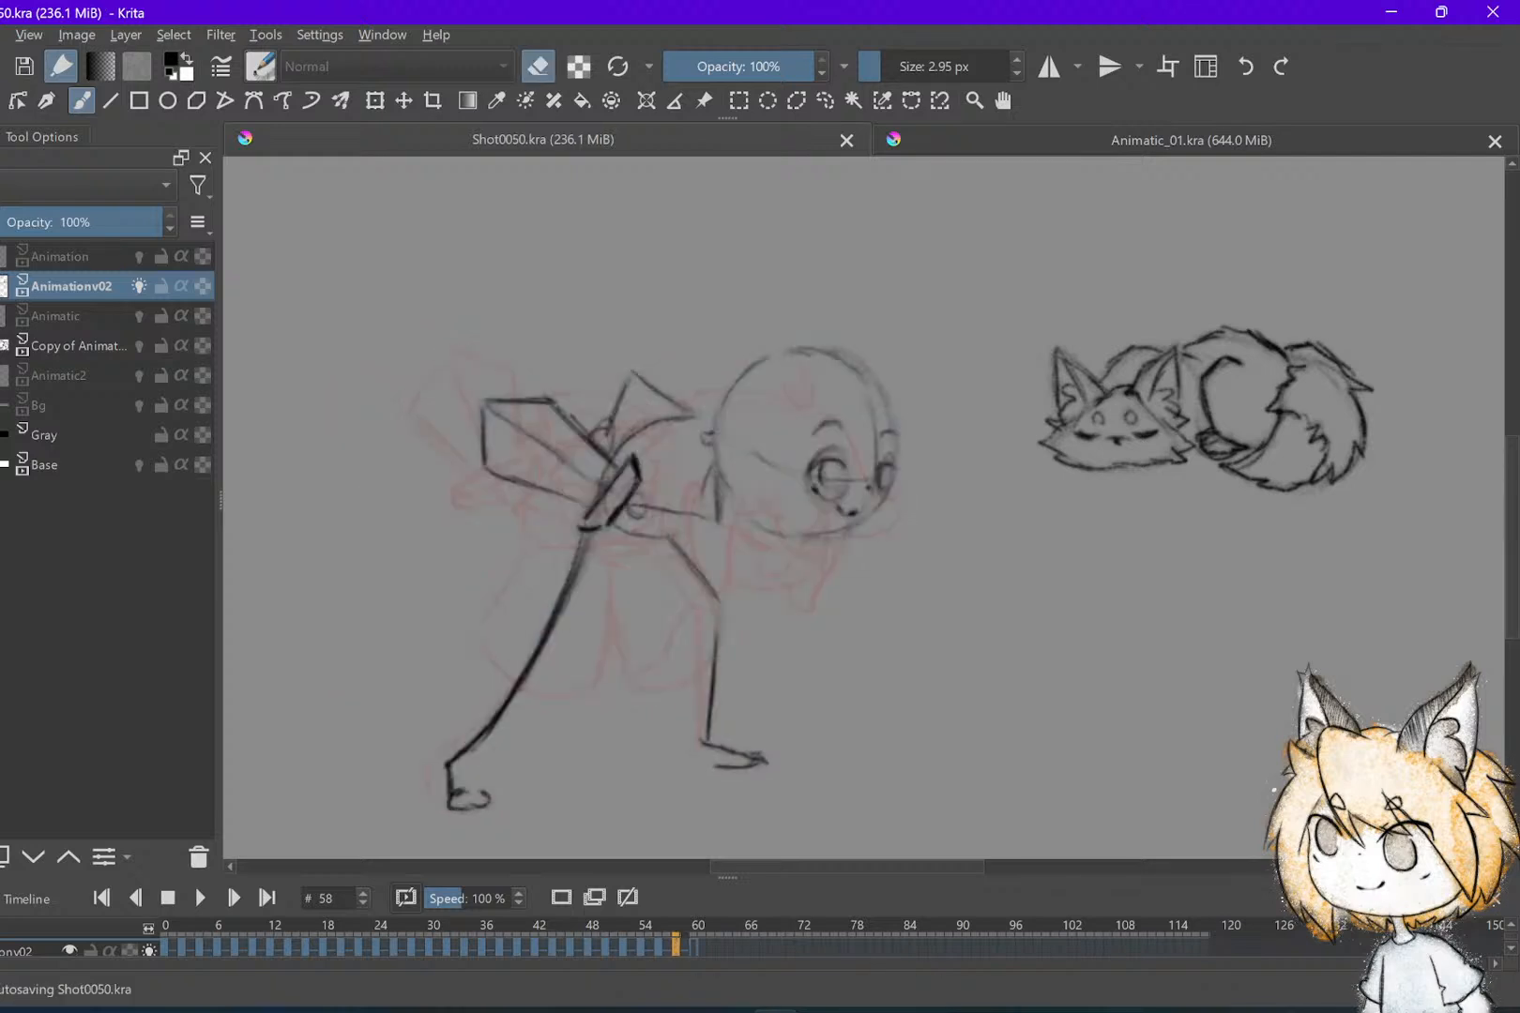
{"action": "key", "text": "Left"}
{"action": "key", "text": "Right"}
{"action": "scroll", "coordinate": [863, 506], "scroll_direction": "up", "scroll_amount": 1}
{"action": "scroll", "coordinate": [863, 507], "scroll_direction": "down", "scroll_amount": 1}
{"action": "key", "text": "Left"}
{"action": "key", "text": "Right"}
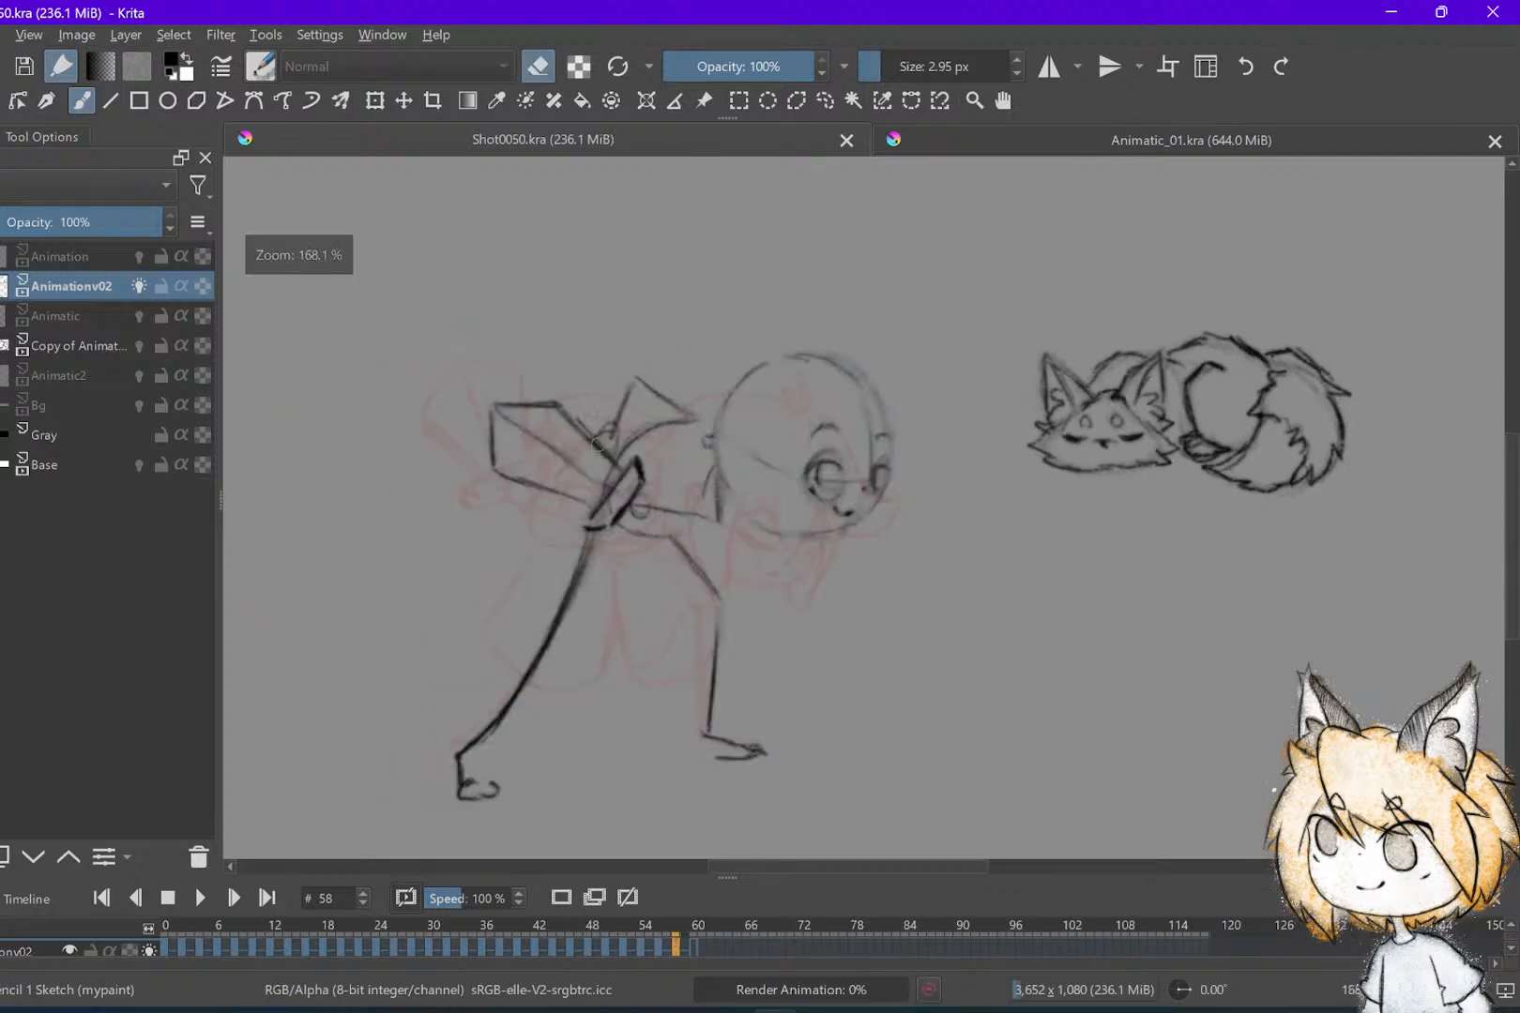
Sketch the far arm on frame 58 bent from the shoulder over the back to the weapon's handle, and save the shot
{"action": "key", "text": "e"}
{"action": "mouse_move", "coordinate": [703, 416]}
{"action": "left_mouse_down"}
{"action": "mouse_move", "coordinate": [666, 380]}
{"action": "mouse_move", "coordinate": [615, 370]}
{"action": "mouse_move", "coordinate": [599, 409]}
{"action": "mouse_move", "coordinate": [612, 431]}
{"action": "mouse_move", "coordinate": [656, 406]}
{"action": "mouse_move", "coordinate": [677, 432]}
{"action": "mouse_move", "coordinate": [662, 413]}
{"action": "left_mouse_up"}
{"action": "key", "text": "Left"}
{"action": "key", "text": "Left"}
{"action": "key", "text": "Right"}
{"action": "key", "text": "Right"}
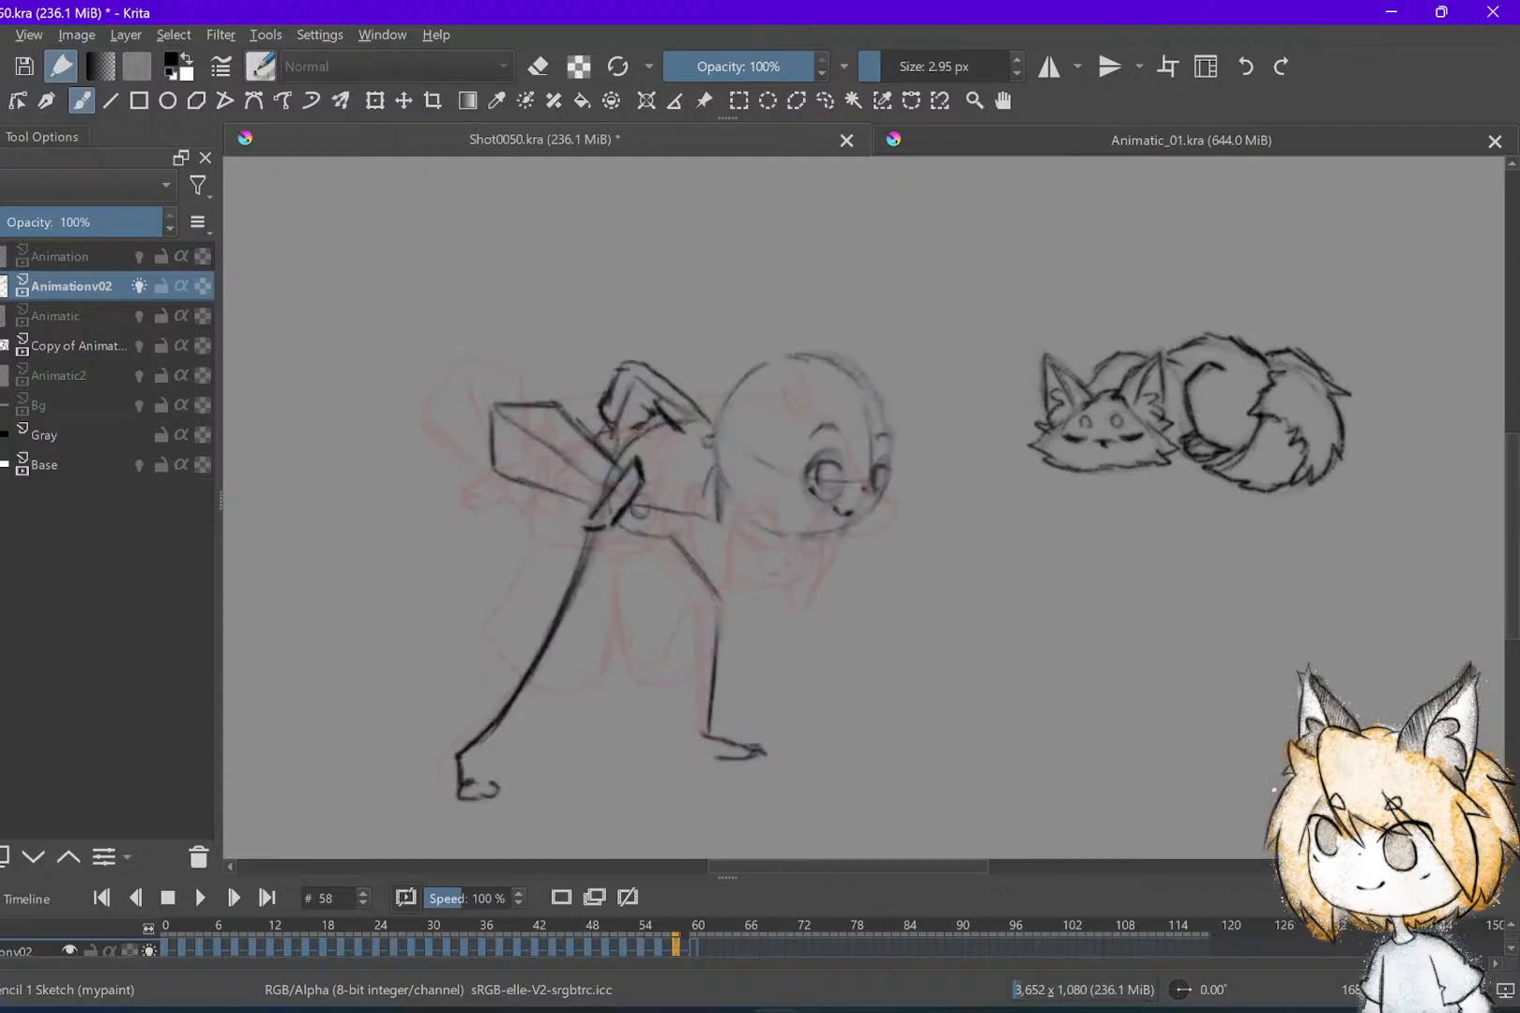
{"action": "key", "text": "e"}
{"action": "key", "text": "e"}
{"action": "mouse_move", "coordinate": [682, 402]}
{"action": "left_mouse_down"}
{"action": "mouse_move", "coordinate": [609, 441]}
{"action": "mouse_move", "coordinate": [629, 438]}
{"action": "left_mouse_up"}
{"action": "key", "text": "ctrl+s"}
{"action": "key", "text": "."}
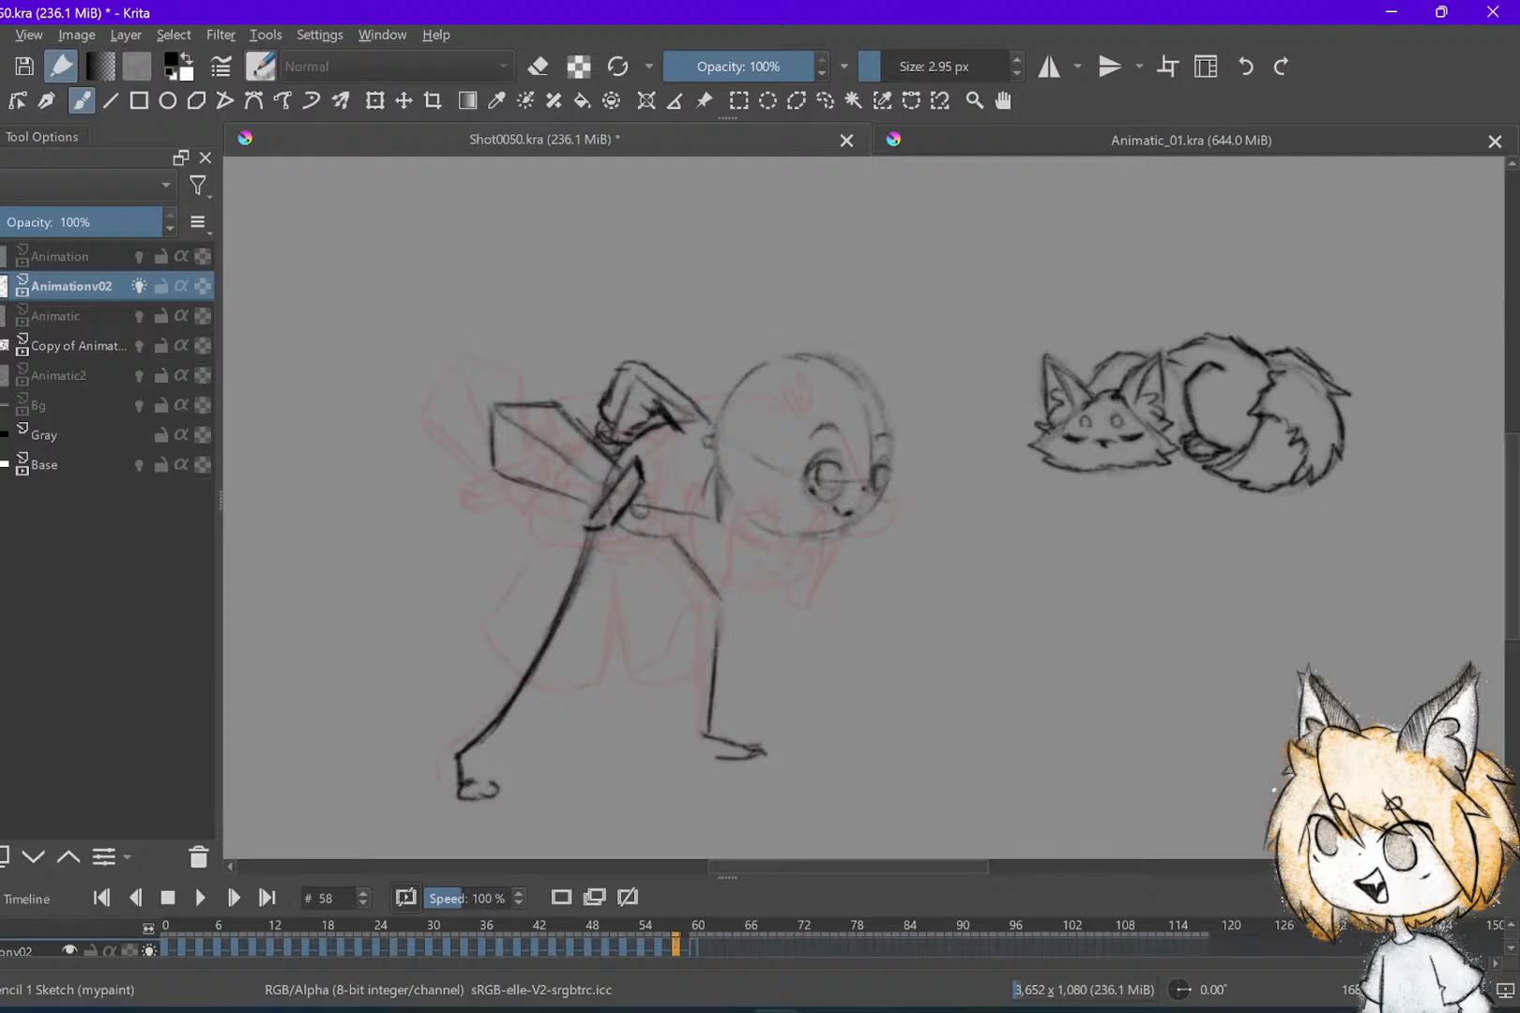
Sketch the near sleeve and the zigzag cloth folds across the torso, darken the hand at the weapon's grip, and save the shot
{"action": "mouse_move", "coordinate": [704, 436]}
{"action": "left_mouse_down"}
{"action": "mouse_move", "coordinate": [710, 448]}
{"action": "mouse_move", "coordinate": [701, 415]}
{"action": "left_mouse_up"}
{"action": "key", "text": "."}
{"action": "mouse_move", "coordinate": [706, 475]}
{"action": "left_mouse_down"}
{"action": "mouse_move", "coordinate": [705, 514]}
{"action": "mouse_move", "coordinate": [704, 470]}
{"action": "mouse_move", "coordinate": [735, 533]}
{"action": "mouse_move", "coordinate": [651, 541]}
{"action": "mouse_move", "coordinate": [648, 505]}
{"action": "mouse_move", "coordinate": [690, 505]}
{"action": "left_mouse_up"}
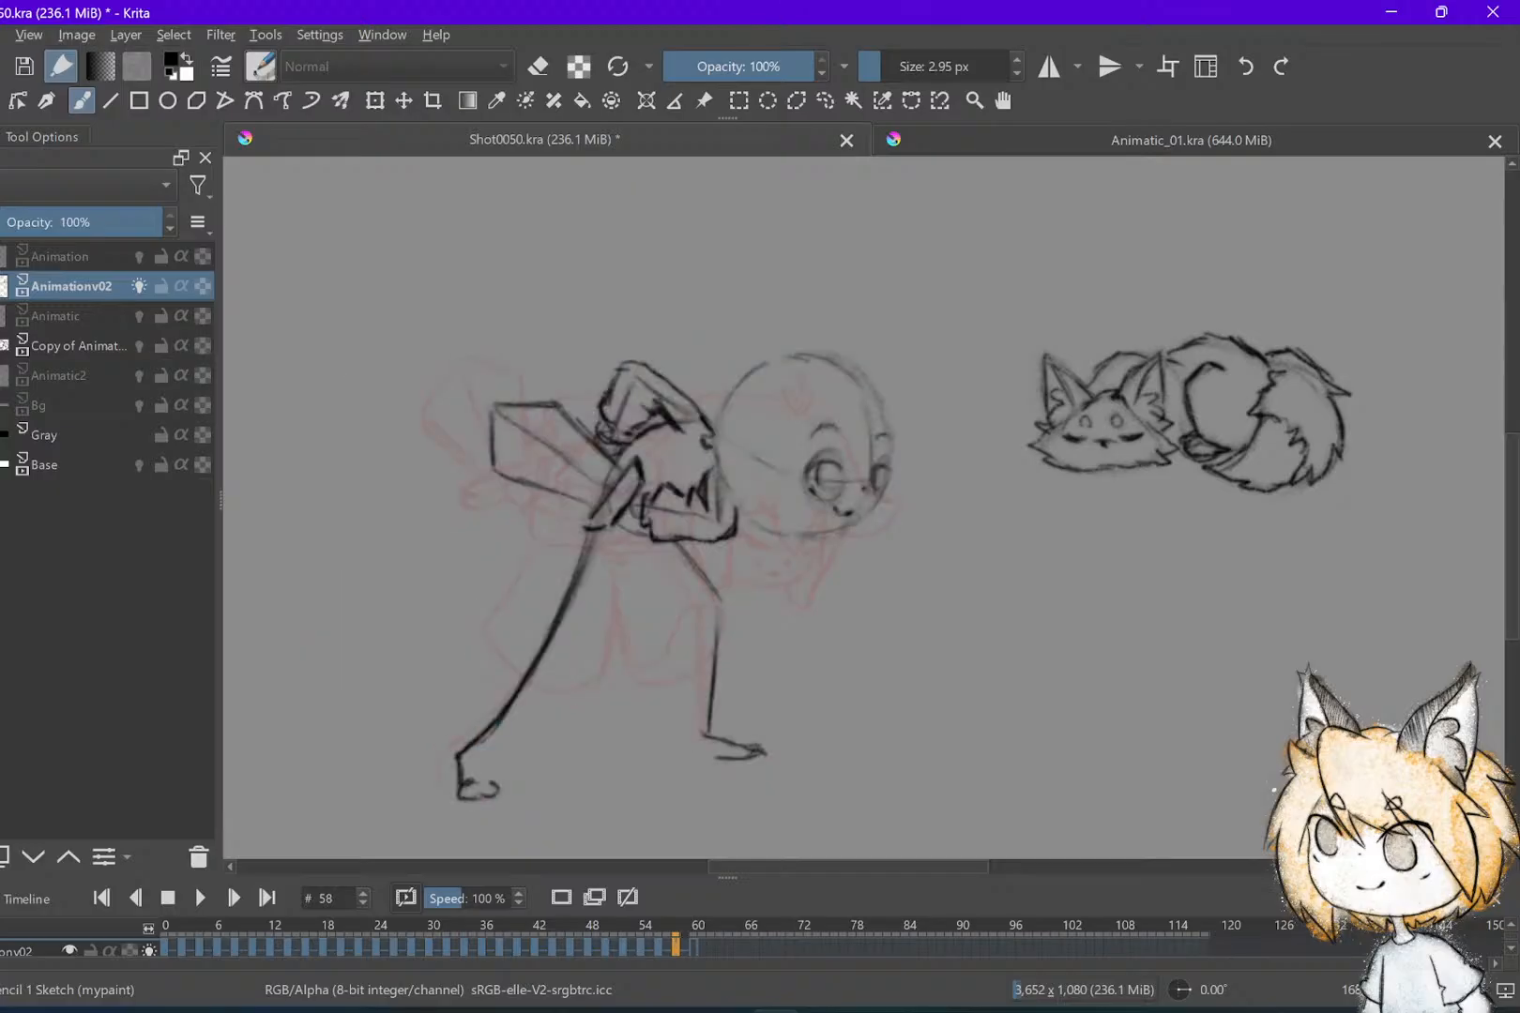
{"action": "scroll", "coordinate": [1220, 467], "scroll_direction": "down", "scroll_amount": 1}
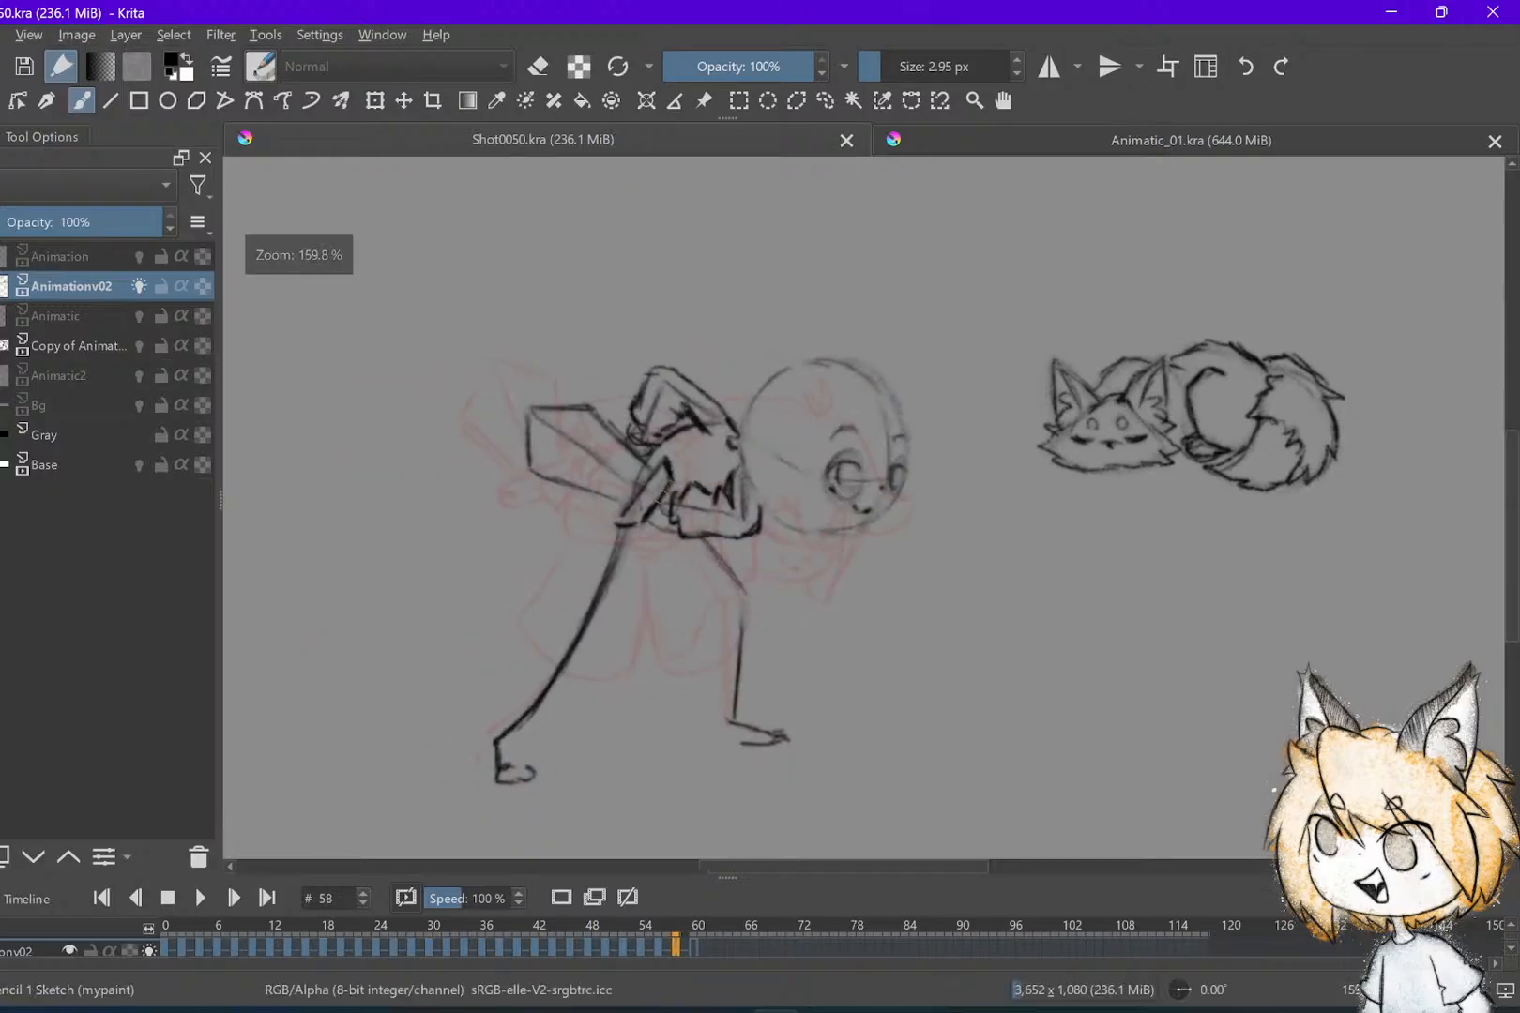
{"action": "left_click_drag", "start_coordinate": [676, 492], "coordinate": [665, 514]}
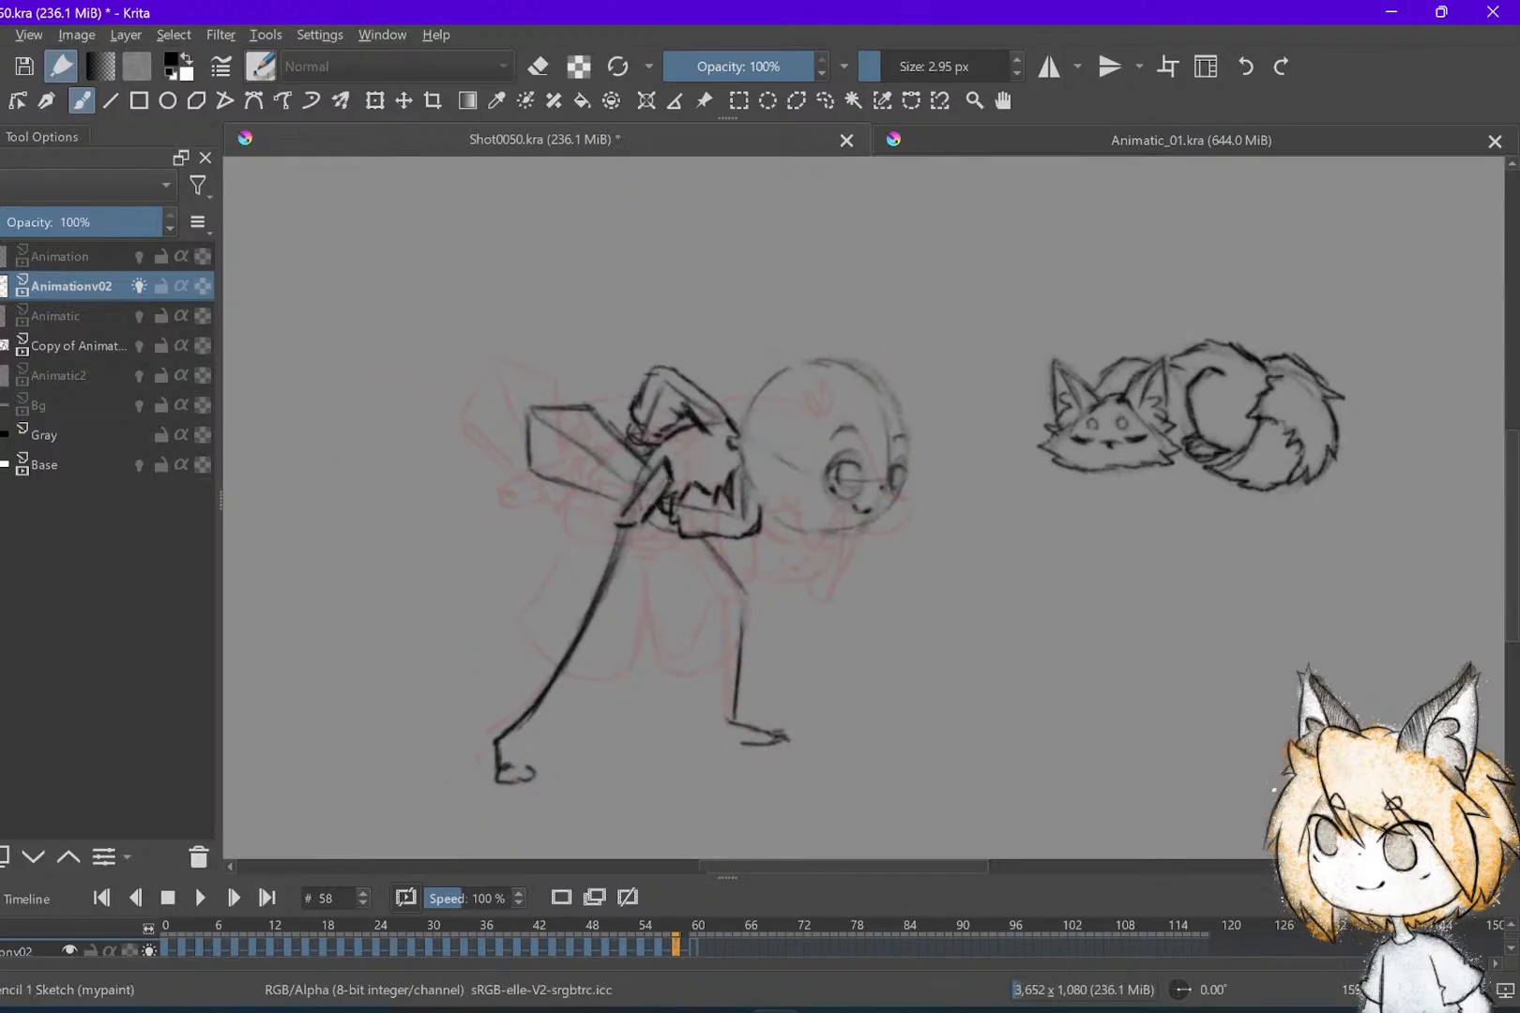
{"action": "scroll", "coordinate": [826, 703], "scroll_direction": "up", "scroll_amount": 1}
{"action": "key", "text": "ctrl+s"}
Compare the whole pose on frame 58 with the preceding drawings, checking the arms, weapon and feet
{"action": "key", "text": "Left"}
{"action": "key", "text": "Right"}
{"action": "key", "text": "Left"}
{"action": "key", "text": "Right"}
{"action": "key", "text": "Left"}
{"action": "key", "text": "Right"}
{"action": "scroll", "coordinate": [673, 478], "scroll_direction": "up", "scroll_amount": 1}
{"action": "key", "text": "Left"}
{"action": "key", "text": "Right"}
{"action": "key", "text": "Left"}
{"action": "key", "text": "Left"}
{"action": "key", "text": "Right"}
{"action": "key", "text": "Right"}
{"action": "key", "text": "Left"}
{"action": "key", "text": "Right"}
{"action": "key", "text": "Left"}
{"action": "key", "text": "Right"}
{"action": "key", "text": "Left"}
{"action": "key", "text": "Left"}
{"action": "key", "text": "Right"}
{"action": "key", "text": "Right"}
{"action": "key", "text": "Left"}
{"action": "key", "text": "Right"}
{"action": "key", "text": "Left"}
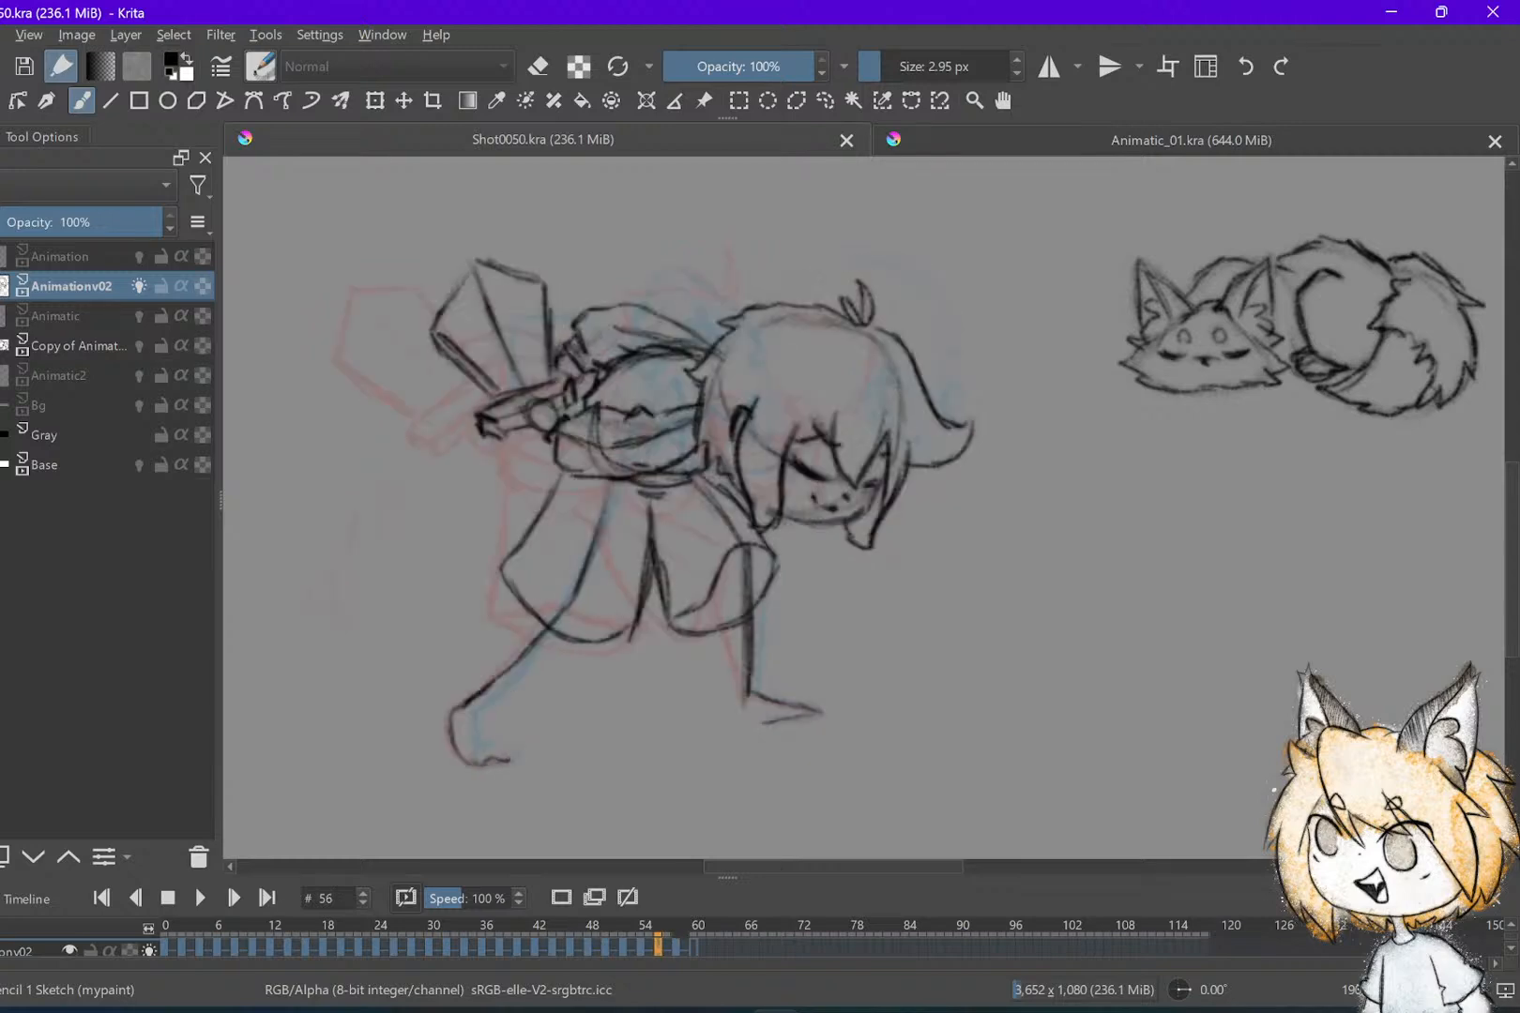
{"action": "key", "text": "Right"}
{"action": "key", "text": "Left"}
{"action": "key", "text": "Right"}
{"action": "key", "text": "Left"}
{"action": "key", "text": "Right"}
Erase the back foot and lower shin on frame 58 and redraw them with a rounded heel and curled toes
{"action": "key", "text": "e"}
{"action": "mouse_move", "coordinate": [546, 736]}
{"action": "left_mouse_down"}
{"action": "mouse_move", "coordinate": [475, 715]}
{"action": "mouse_move", "coordinate": [521, 671]}
{"action": "left_mouse_up"}
{"action": "key", "text": "e"}
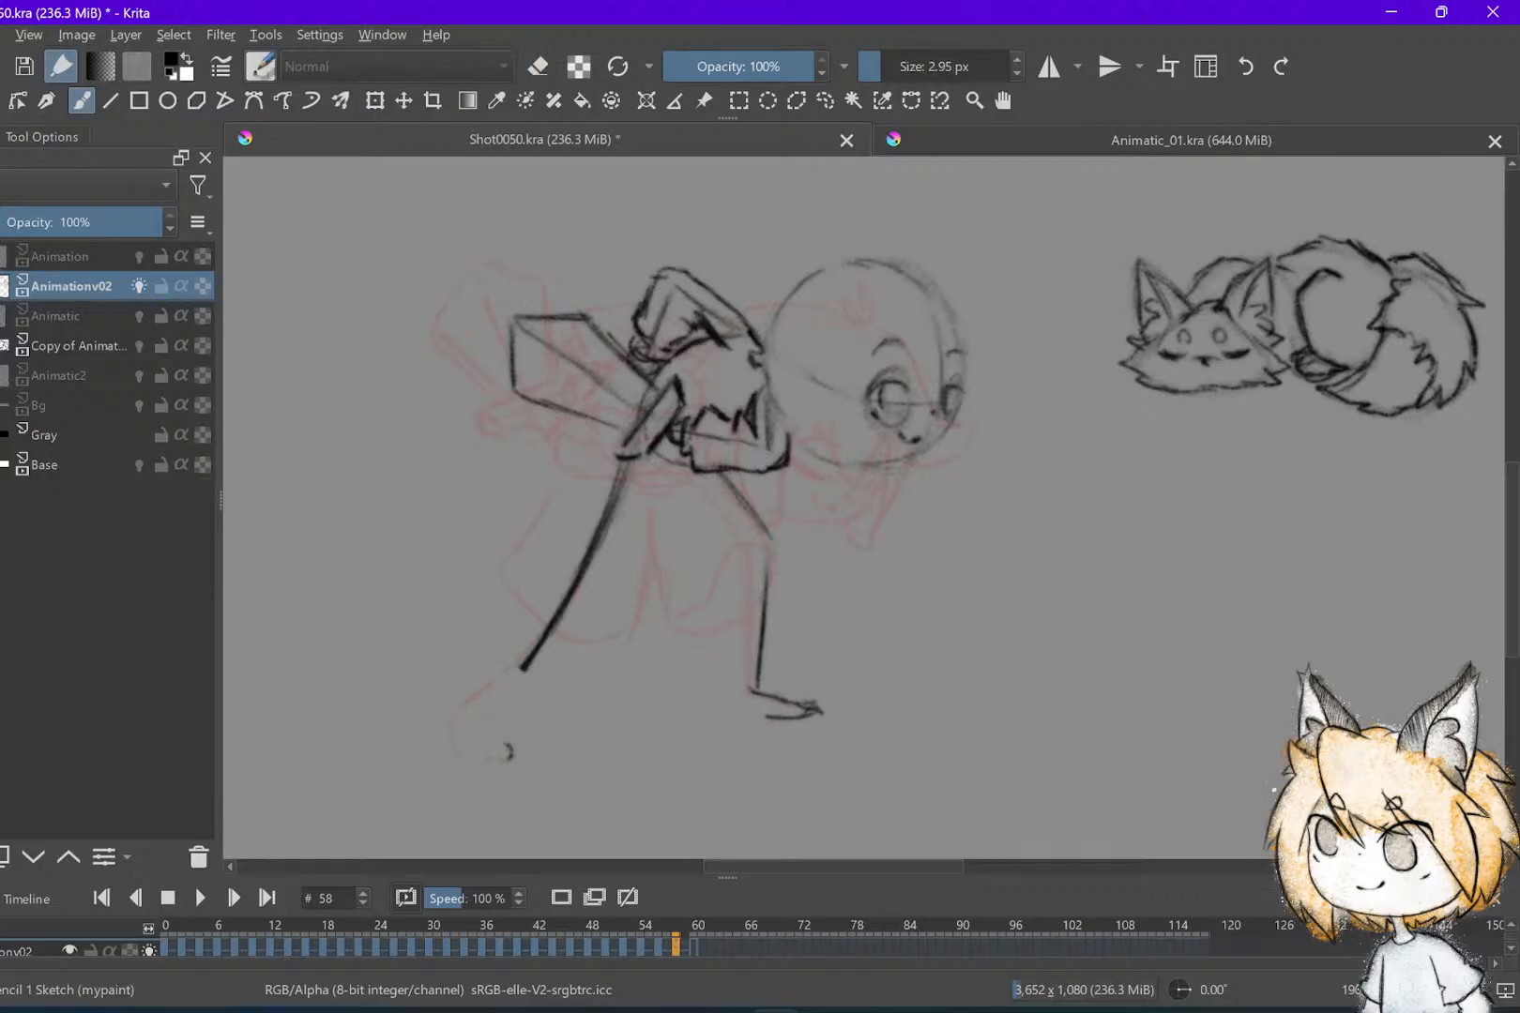
{"action": "left_click_drag", "start_coordinate": [500, 755], "coordinate": [457, 751]}
{"action": "key", "text": "e"}
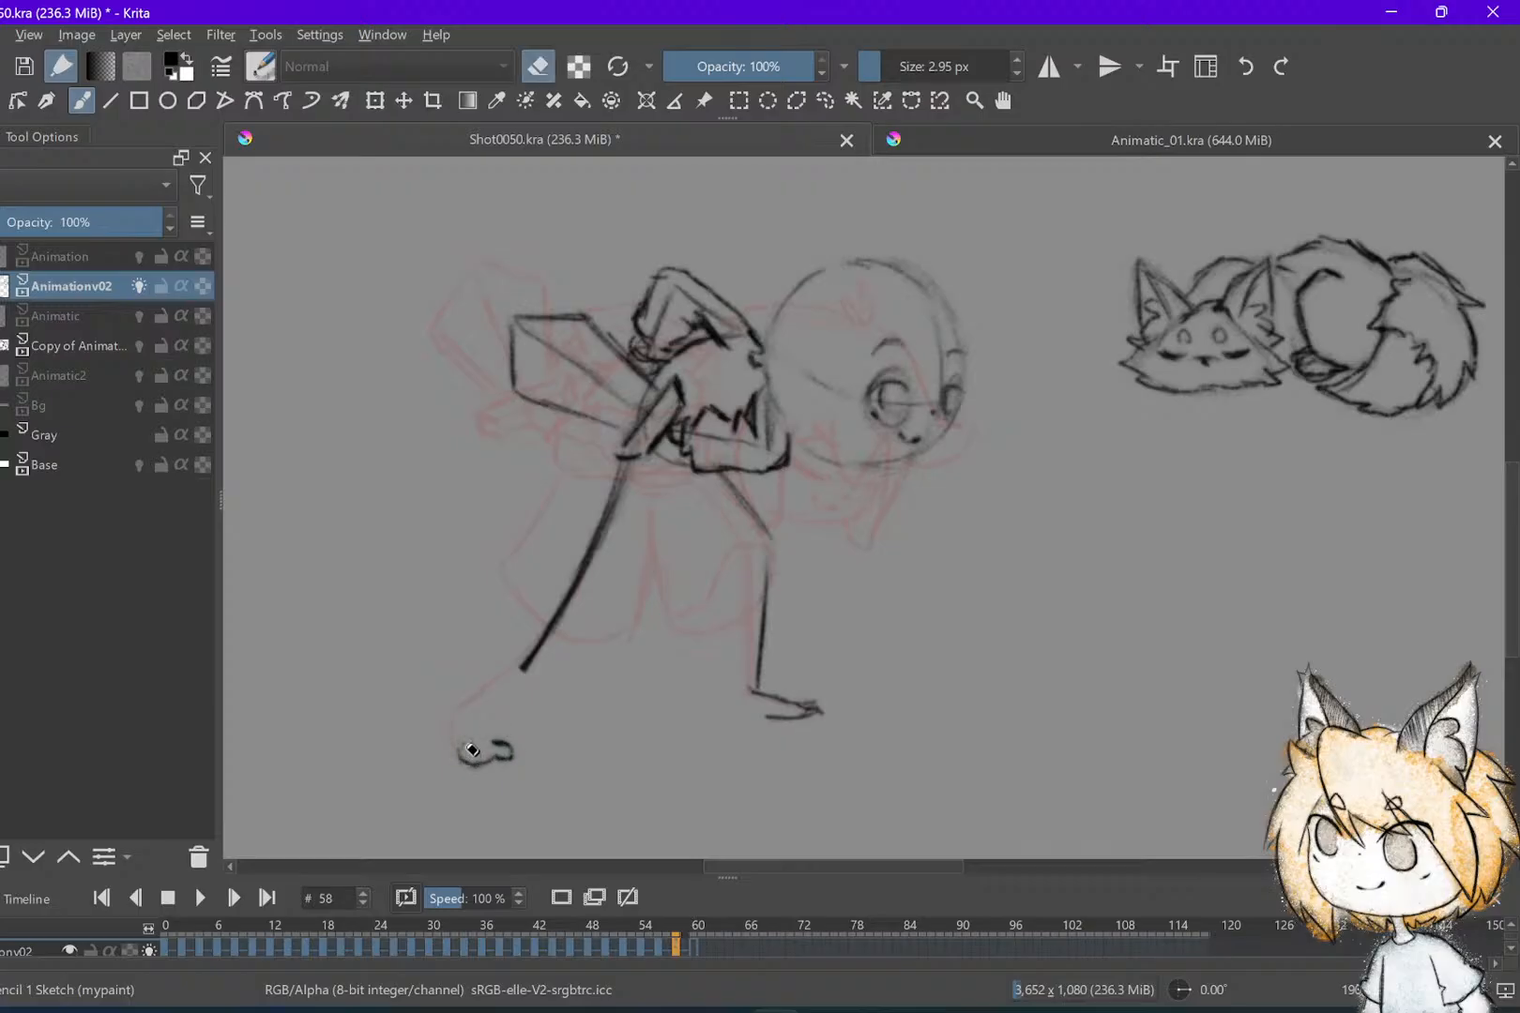
{"action": "key", "text": "e"}
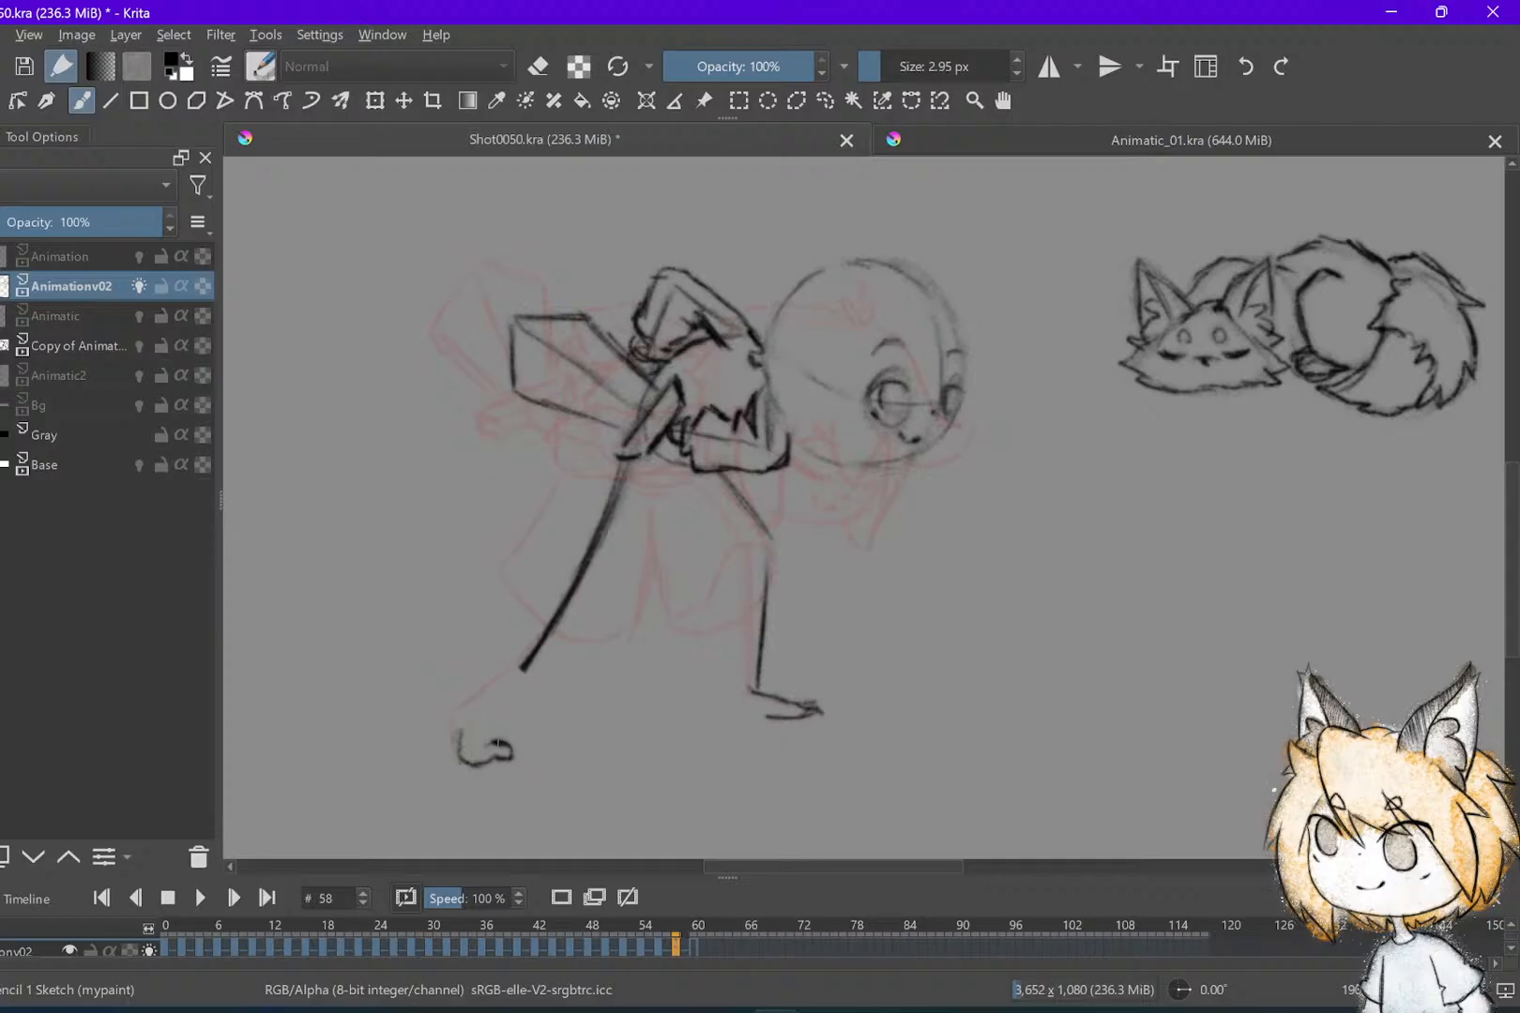
{"action": "key", "text": "Right"}
{"action": "key", "text": "Right"}
{"action": "key", "text": "e"}
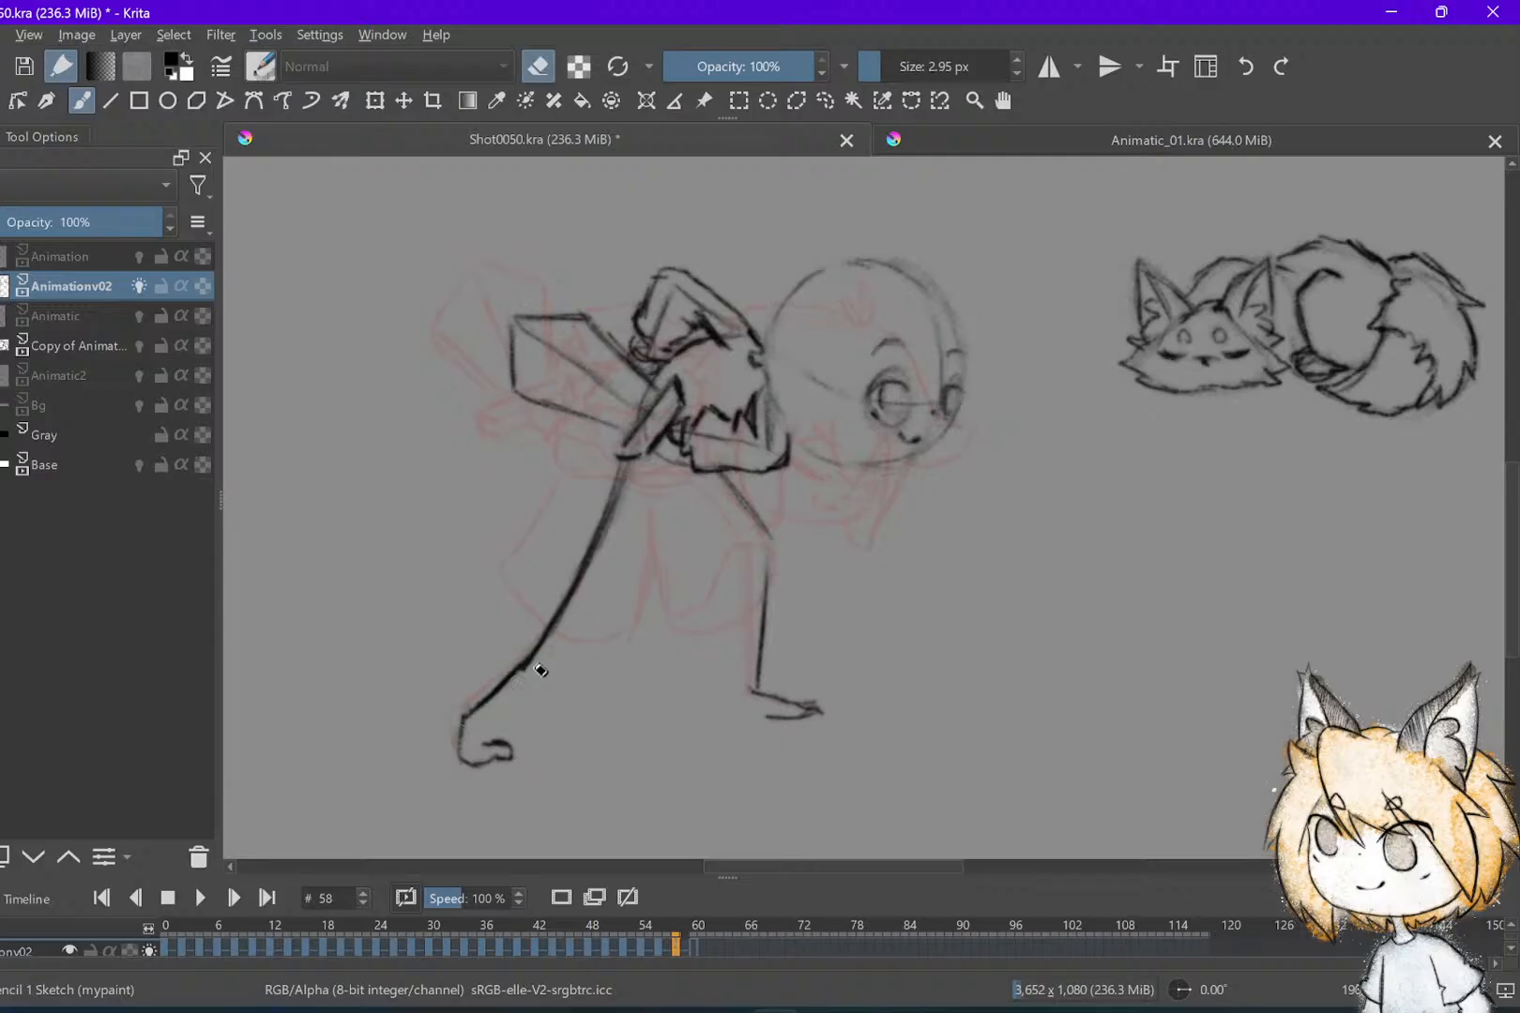
Check the redrawn back foot against frame 56 and strengthen the line of its curled toes
{"action": "key", "text": "Left"}
{"action": "key", "text": "Left"}
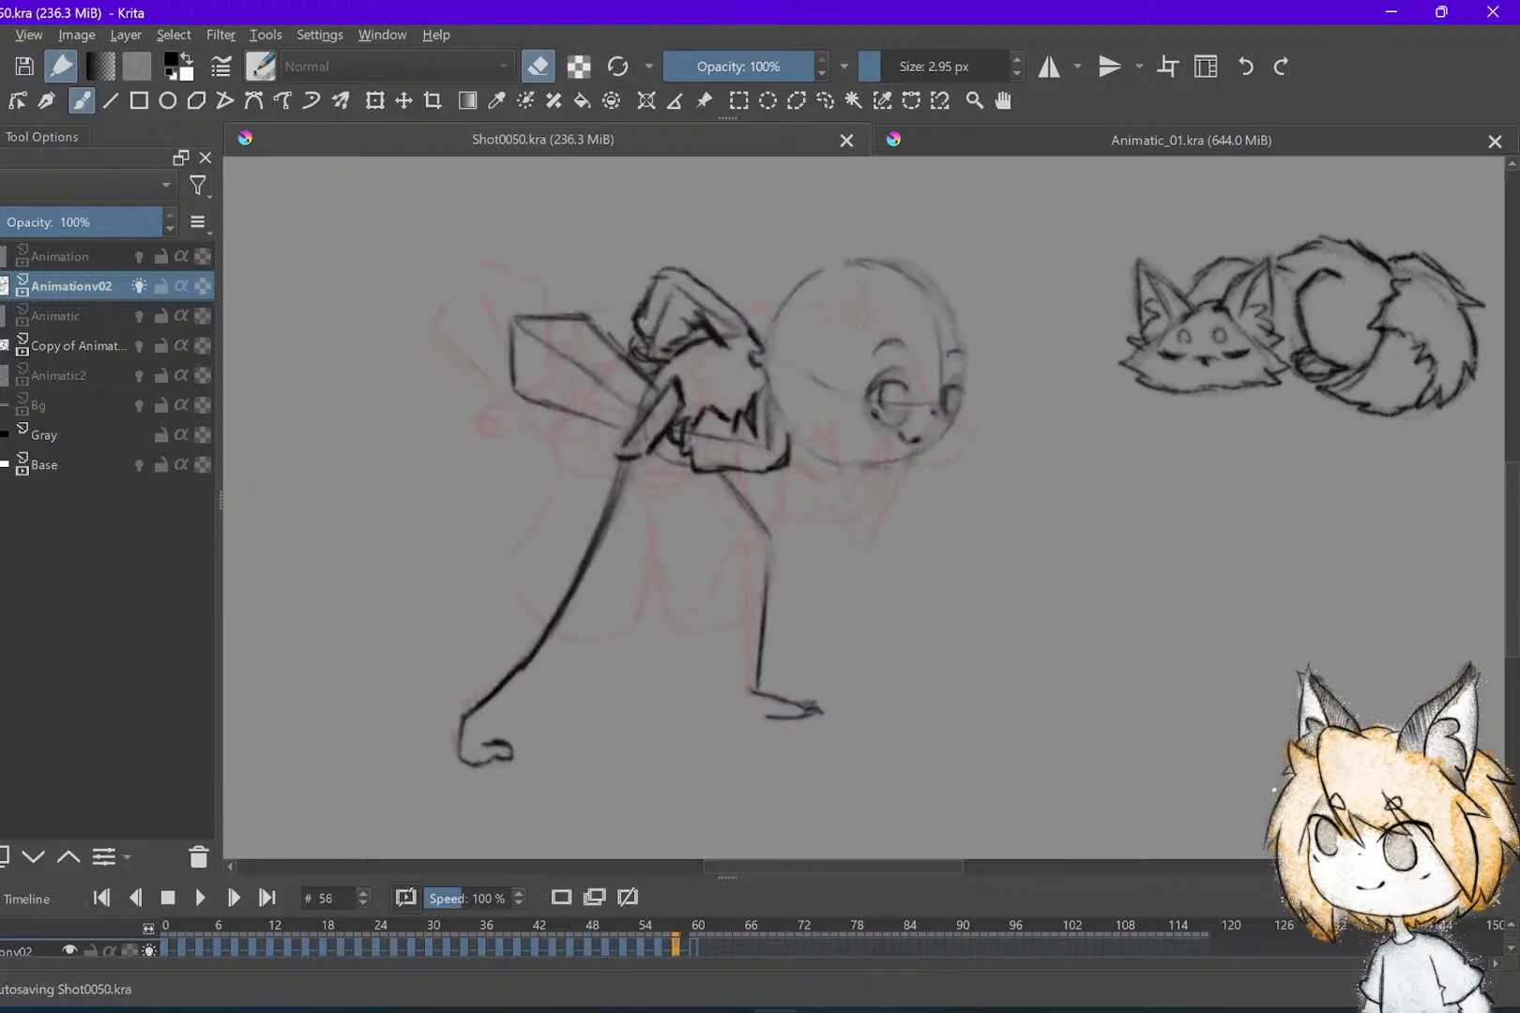
{"action": "key", "text": "Right"}
{"action": "key", "text": "Right"}
{"action": "key", "text": "Left"}
{"action": "key", "text": "Right"}
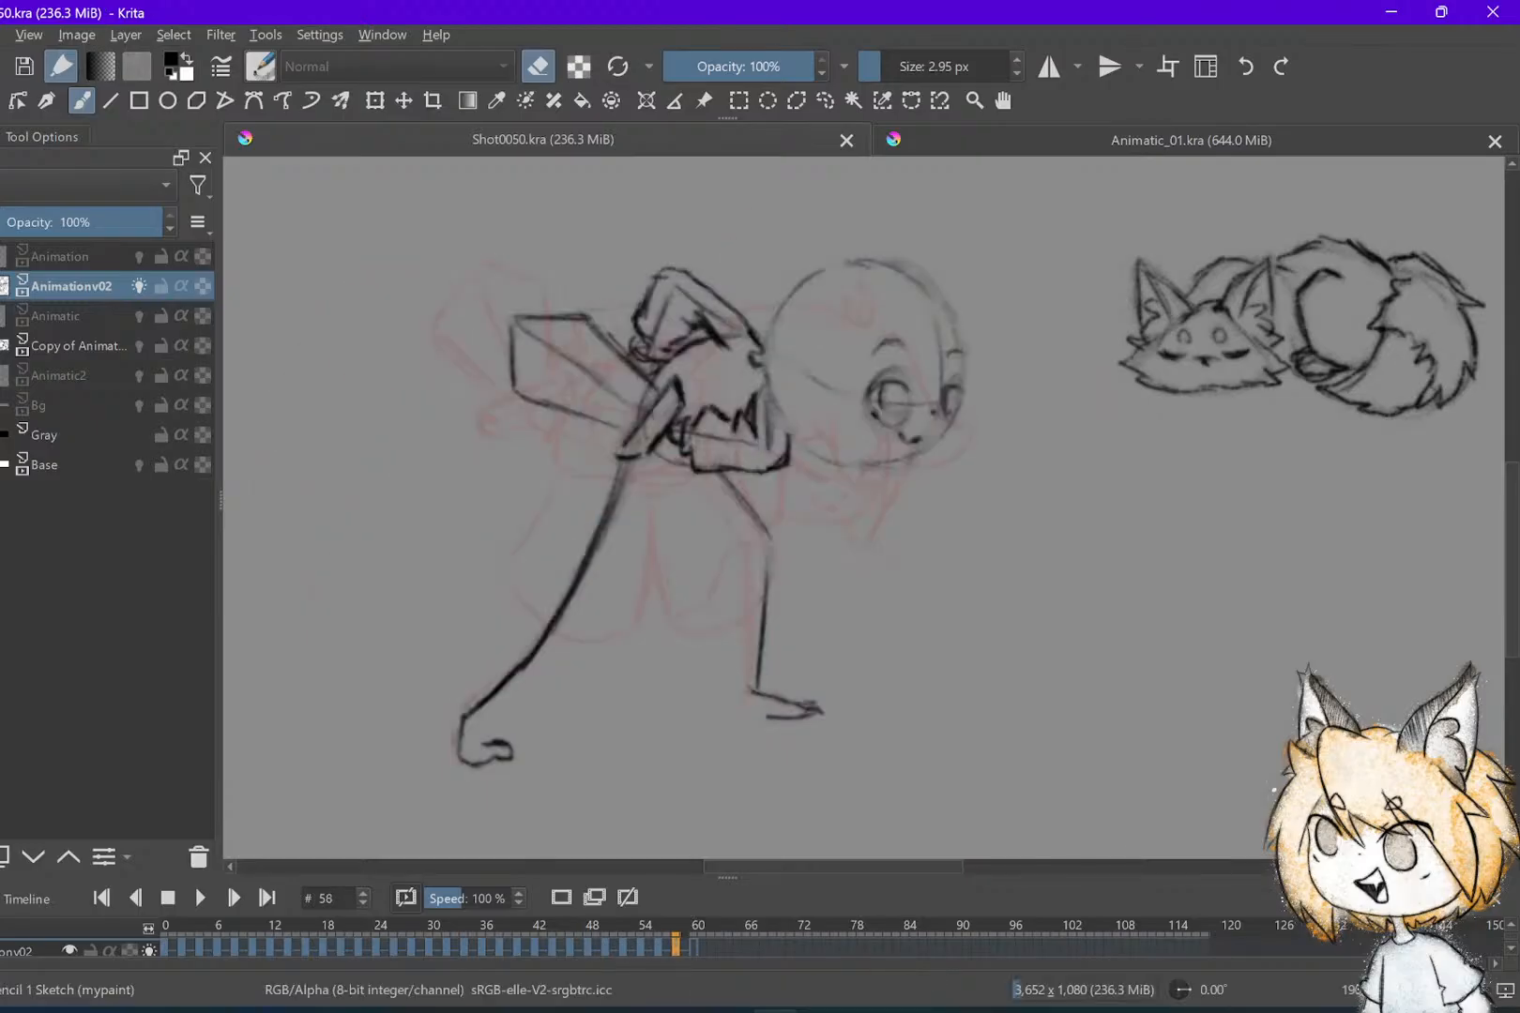
{"action": "key", "text": "e"}
{"action": "left_click_drag", "start_coordinate": [493, 743], "coordinate": [475, 747]}
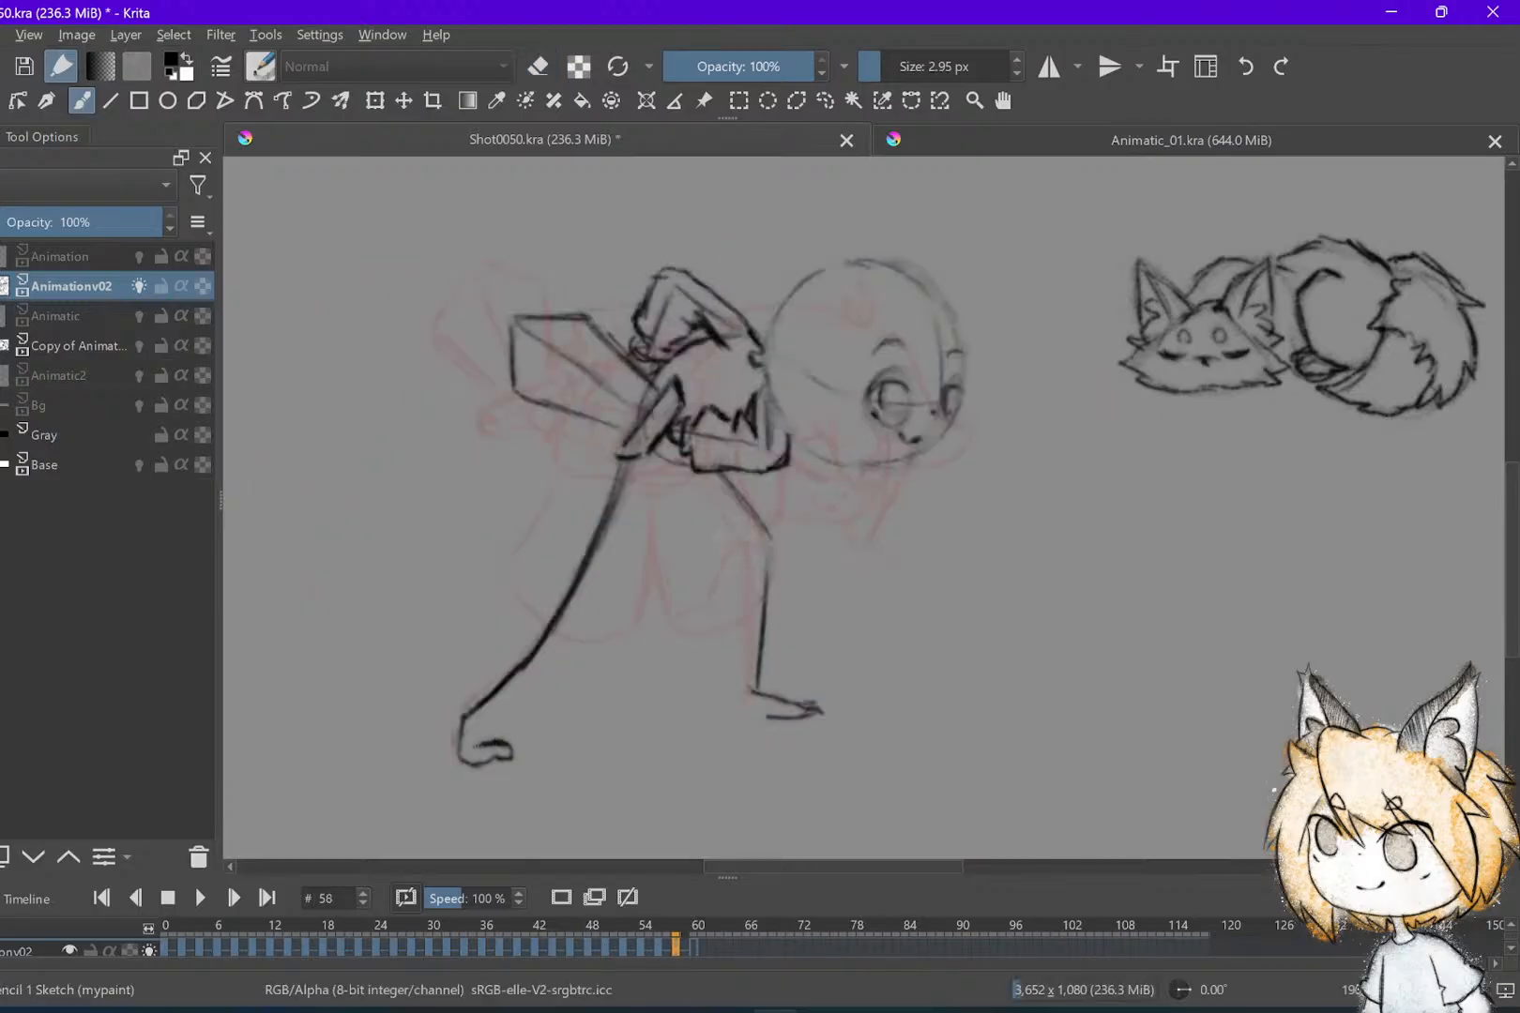
Examine the legs and the shape of the shorts in the drawings before and after frame 58
{"action": "key", "text": "Left"}
{"action": "key", "text": "Left"}
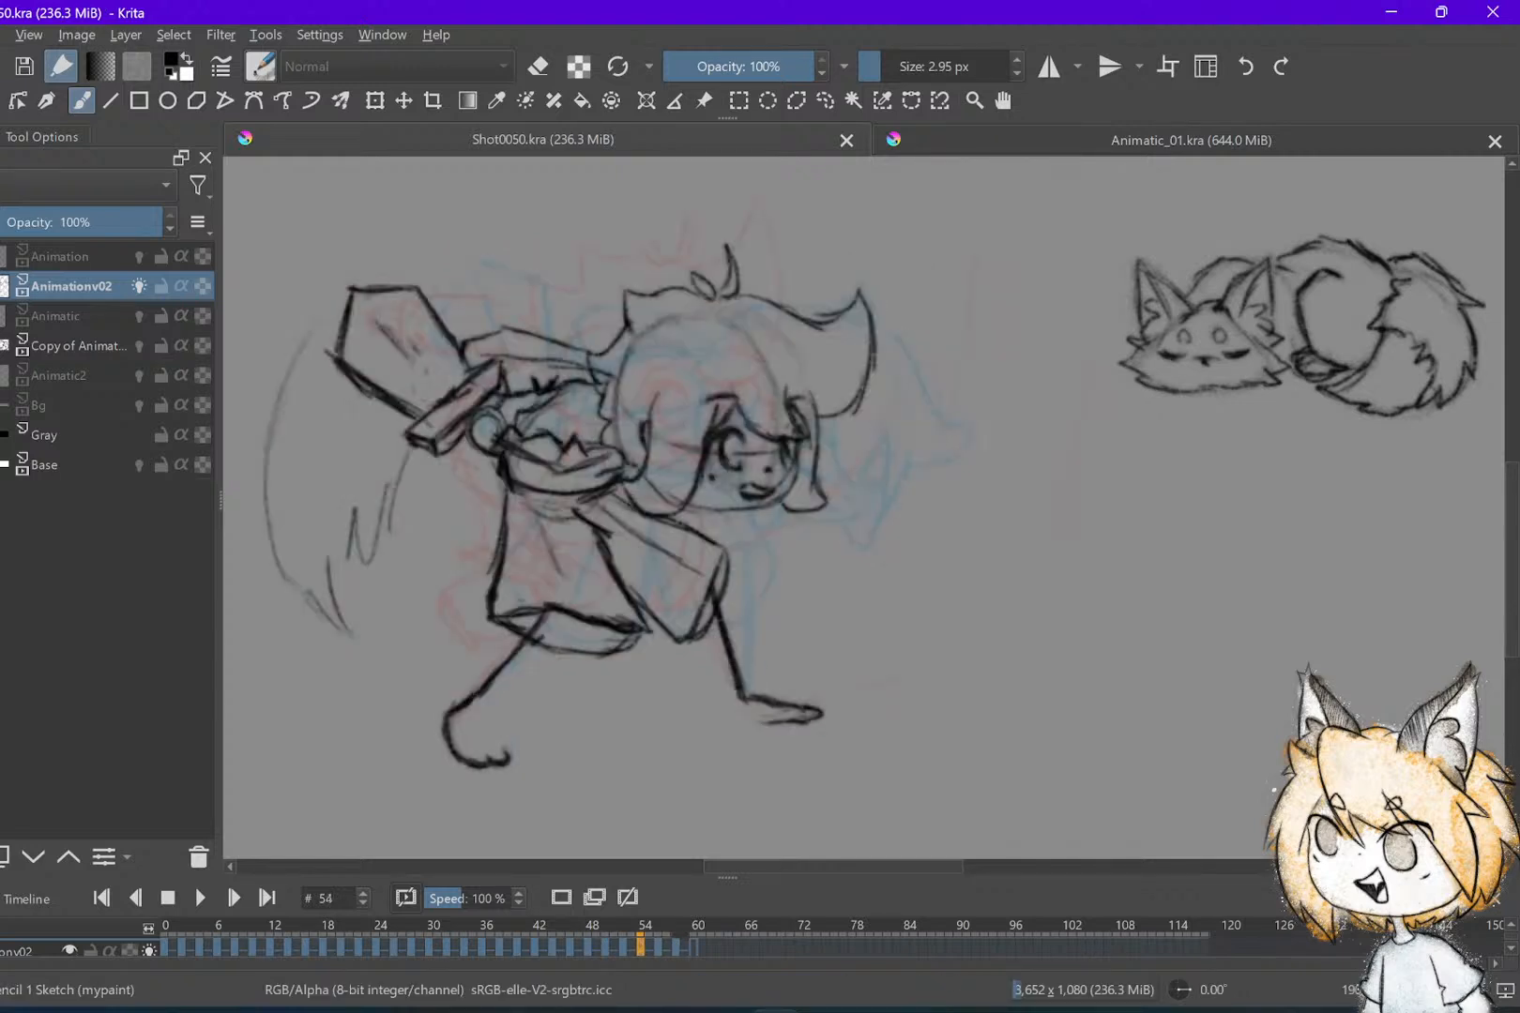
{"action": "key", "text": "Right"}
{"action": "key", "text": "Right"}
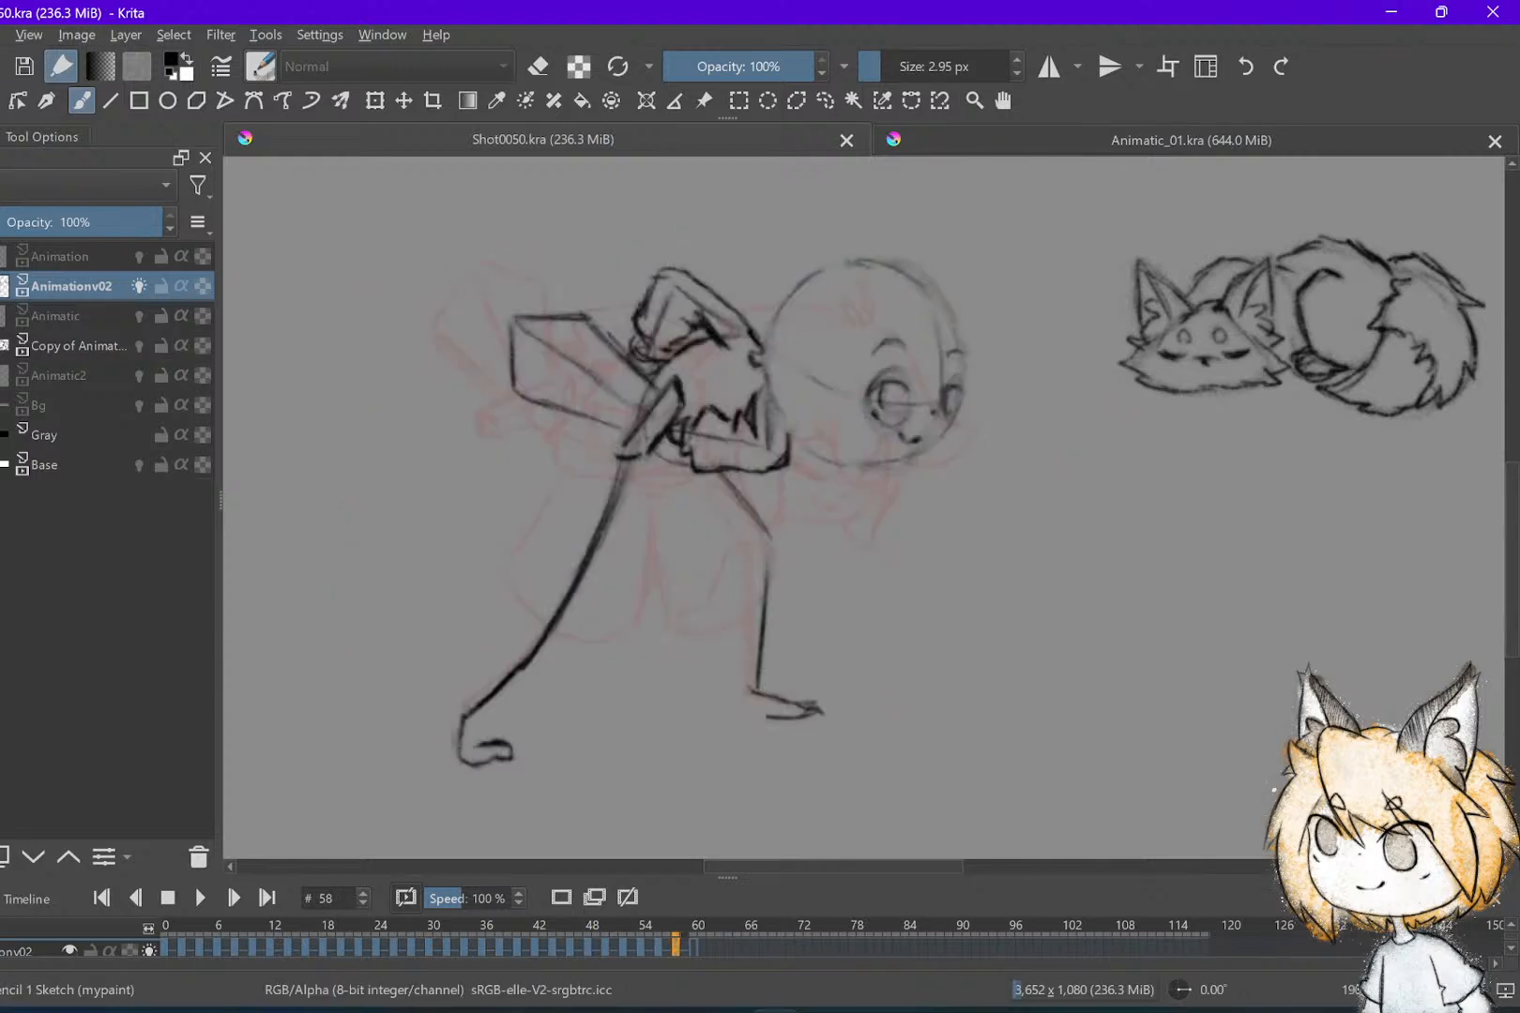
{"action": "key", "text": "Right"}
{"action": "key", "text": "Right"}
{"action": "key", "text": "Left"}
{"action": "key", "text": "Left"}
{"action": "key", "text": "Left"}
{"action": "key", "text": "Left"}
{"action": "key", "text": "Left"}
{"action": "key", "text": "Left"}
{"action": "key", "text": "Right"}
{"action": "key", "text": "Right"}
{"action": "key", "text": "Right"}
{"action": "key", "text": "Right"}
Sketch the back leg of the shorts with a flared outer edge and curved hem, checking it against the neighbouring drawings
{"action": "left_click_drag", "start_coordinate": [603, 432], "coordinate": [530, 544]}
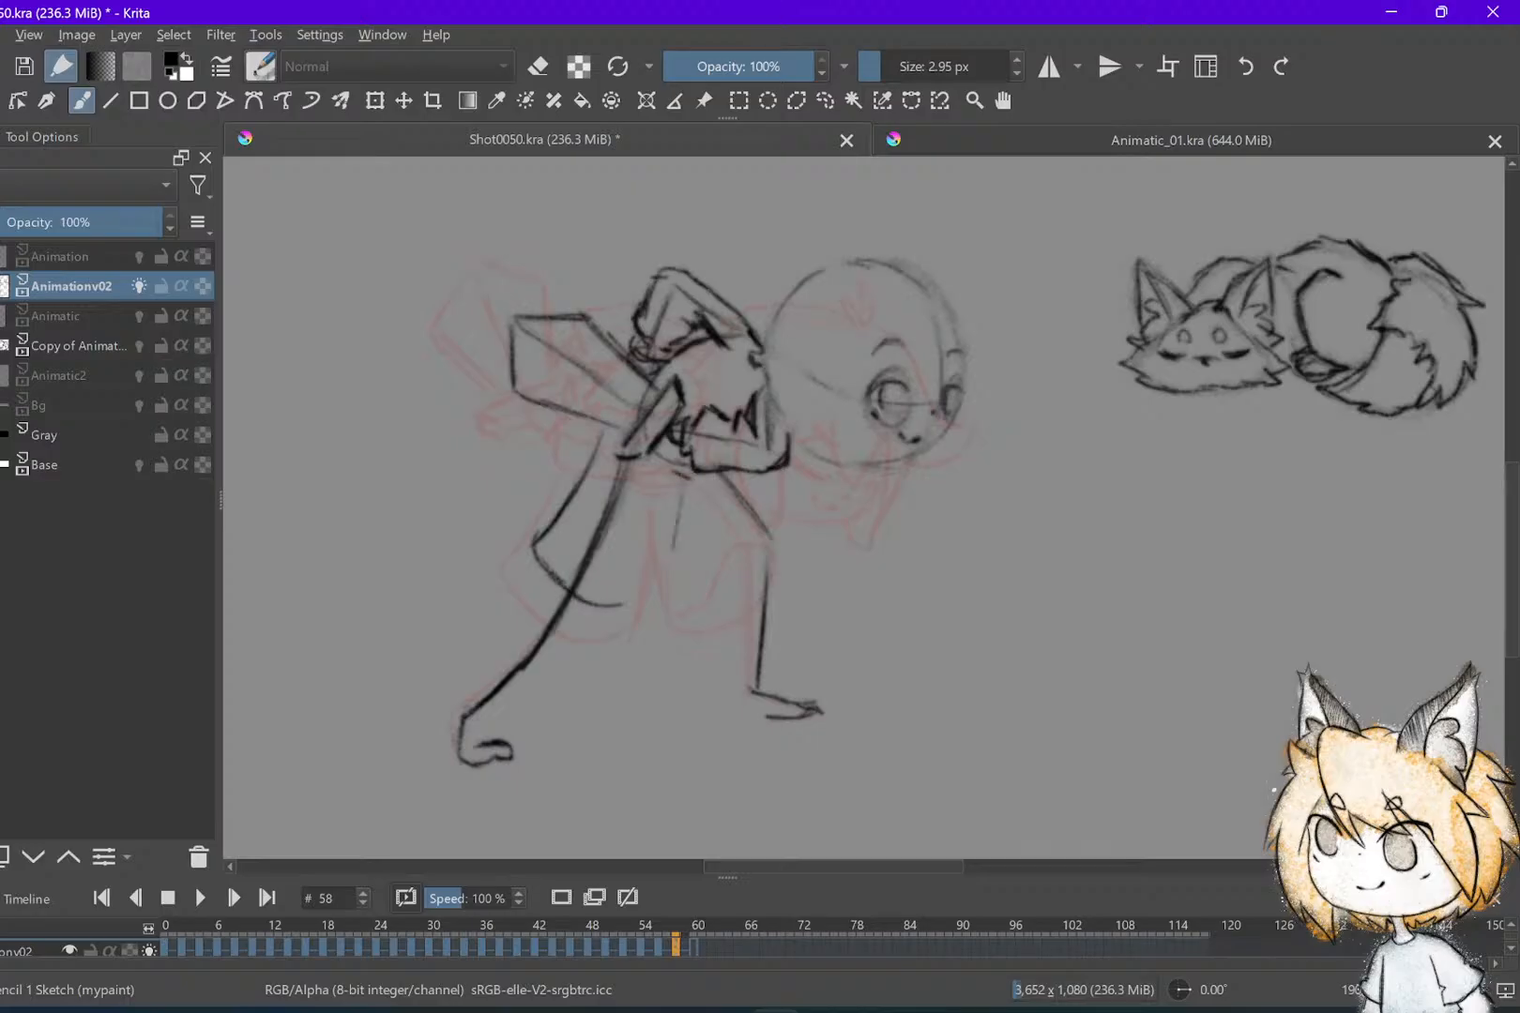
{"action": "key", "text": "Right"}
{"action": "key", "text": "Right"}
{"action": "key", "text": "Left"}
{"action": "key", "text": "Left"}
{"action": "key", "text": "Left"}
{"action": "key", "text": "Left"}
{"action": "key", "text": "Right"}
{"action": "key", "text": "Right"}
{"action": "key", "text": "Right"}
{"action": "key", "text": "Right"}
Redraw the front leg with a lower knee bend, clean up the old lines, and save the shot
{"action": "mouse_move", "coordinate": [748, 514]}
{"action": "left_mouse_down"}
{"action": "mouse_move", "coordinate": [774, 563]}
{"action": "mouse_move", "coordinate": [753, 649]}
{"action": "left_mouse_up"}
{"action": "key", "text": "e"}
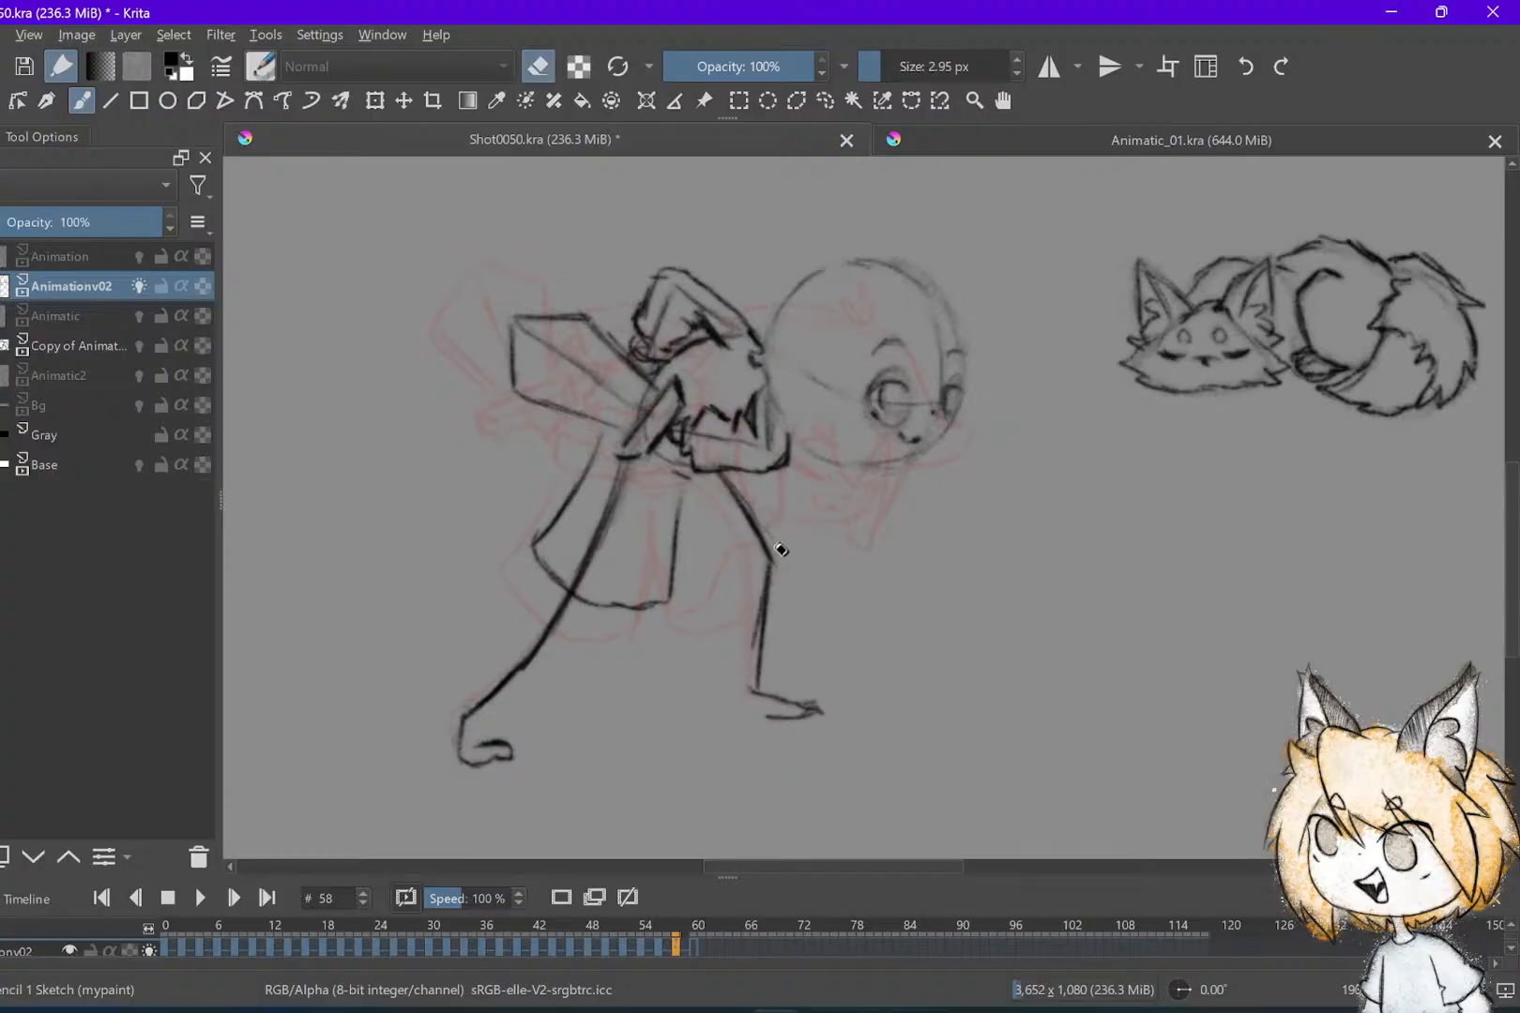
{"action": "key", "text": "e"}
{"action": "key", "text": "Left"}
{"action": "key", "text": "Right"}
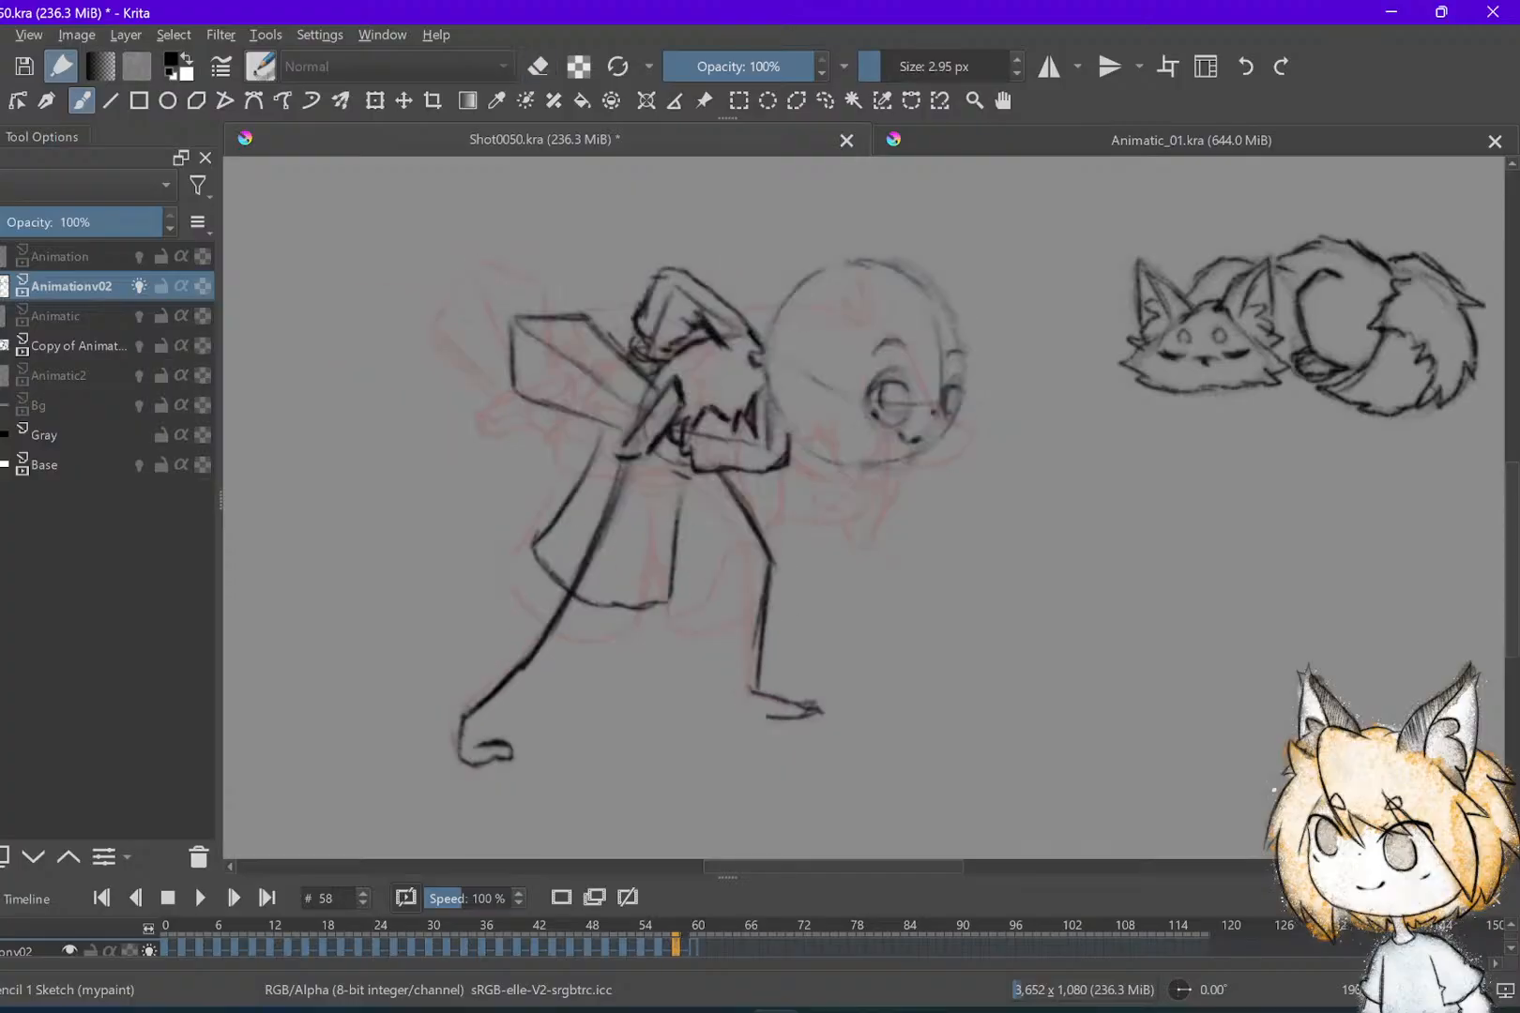
{"action": "key", "text": "ctrl+s"}
Sketch the front leg of the shorts around the knee with a rounded hem matched to frame 56, and save the shot
{"action": "key", "text": "Left"}
{"action": "key", "text": "Left"}
{"action": "key", "text": "Right"}
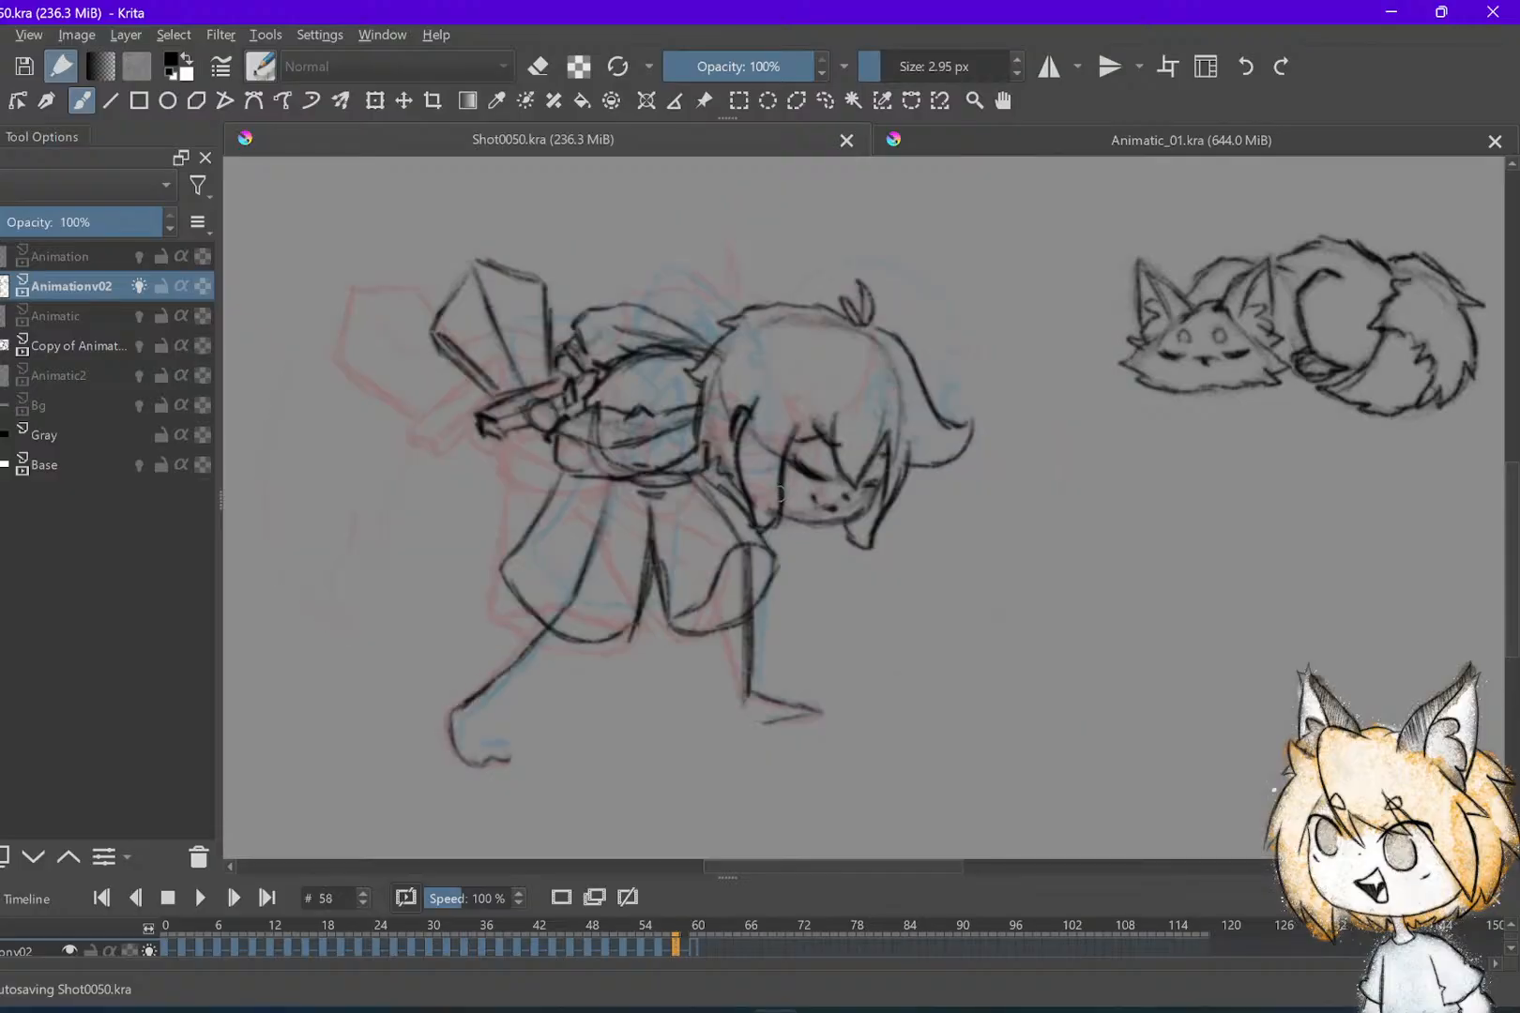
{"action": "key", "text": "Right"}
{"action": "left_click_drag", "start_coordinate": [740, 472], "coordinate": [798, 554]}
{"action": "key", "text": "Left"}
{"action": "key", "text": "Right"}
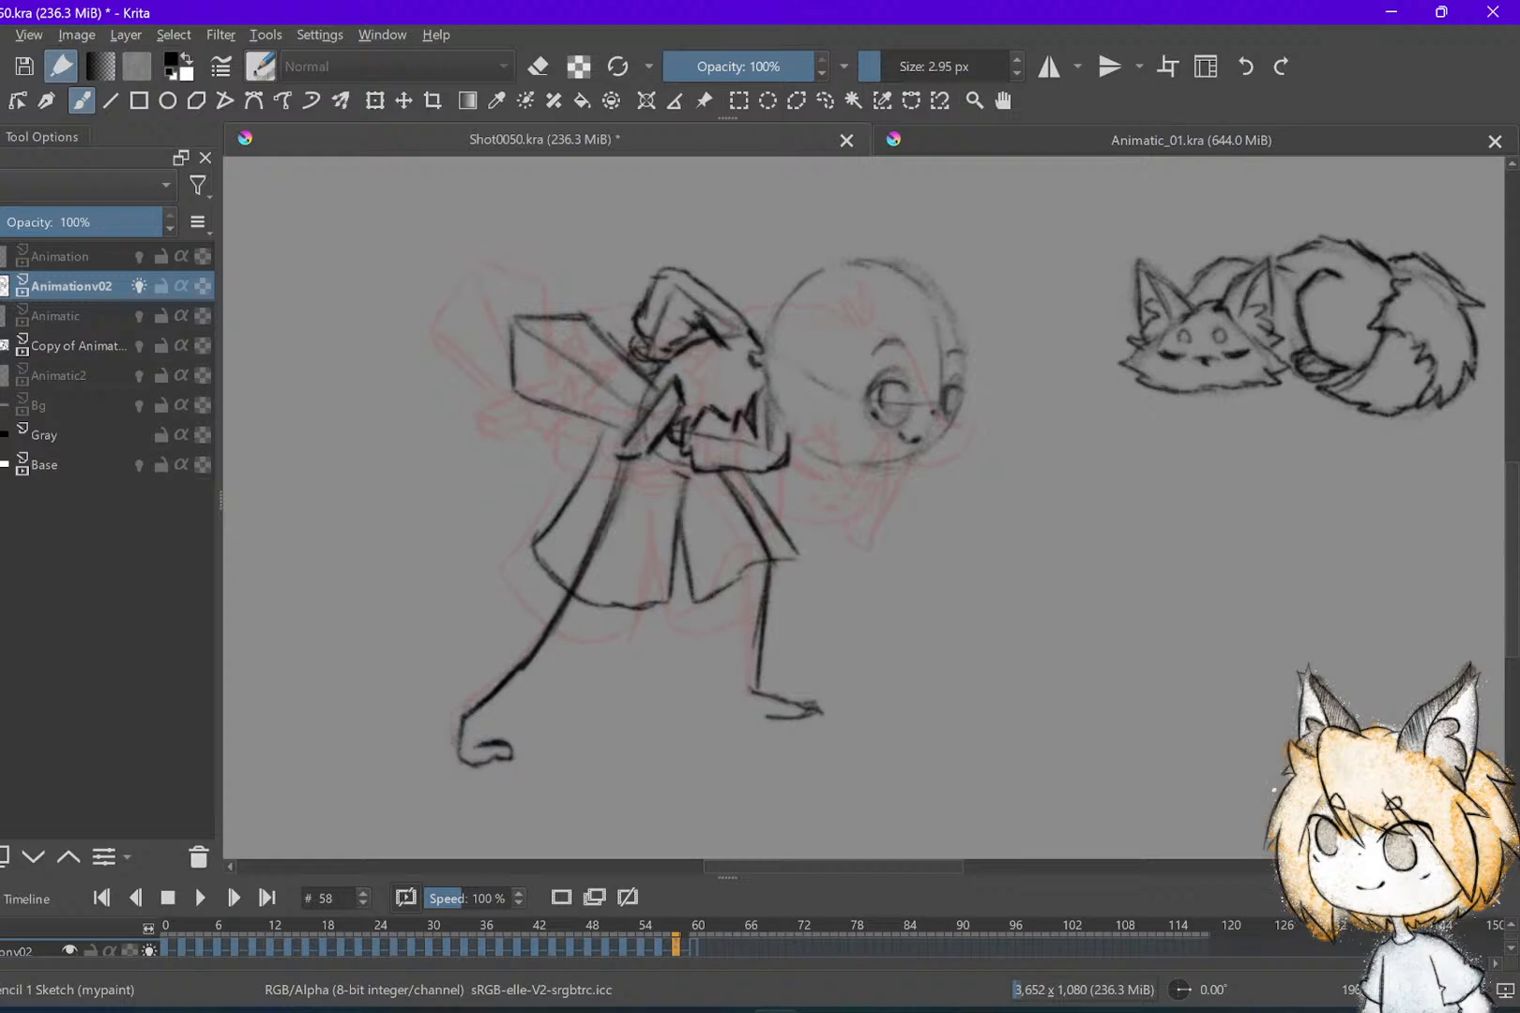
{"action": "key", "text": "Left"}
{"action": "key", "text": "Right"}
{"action": "key", "text": "Left"}
{"action": "key", "text": "Right"}
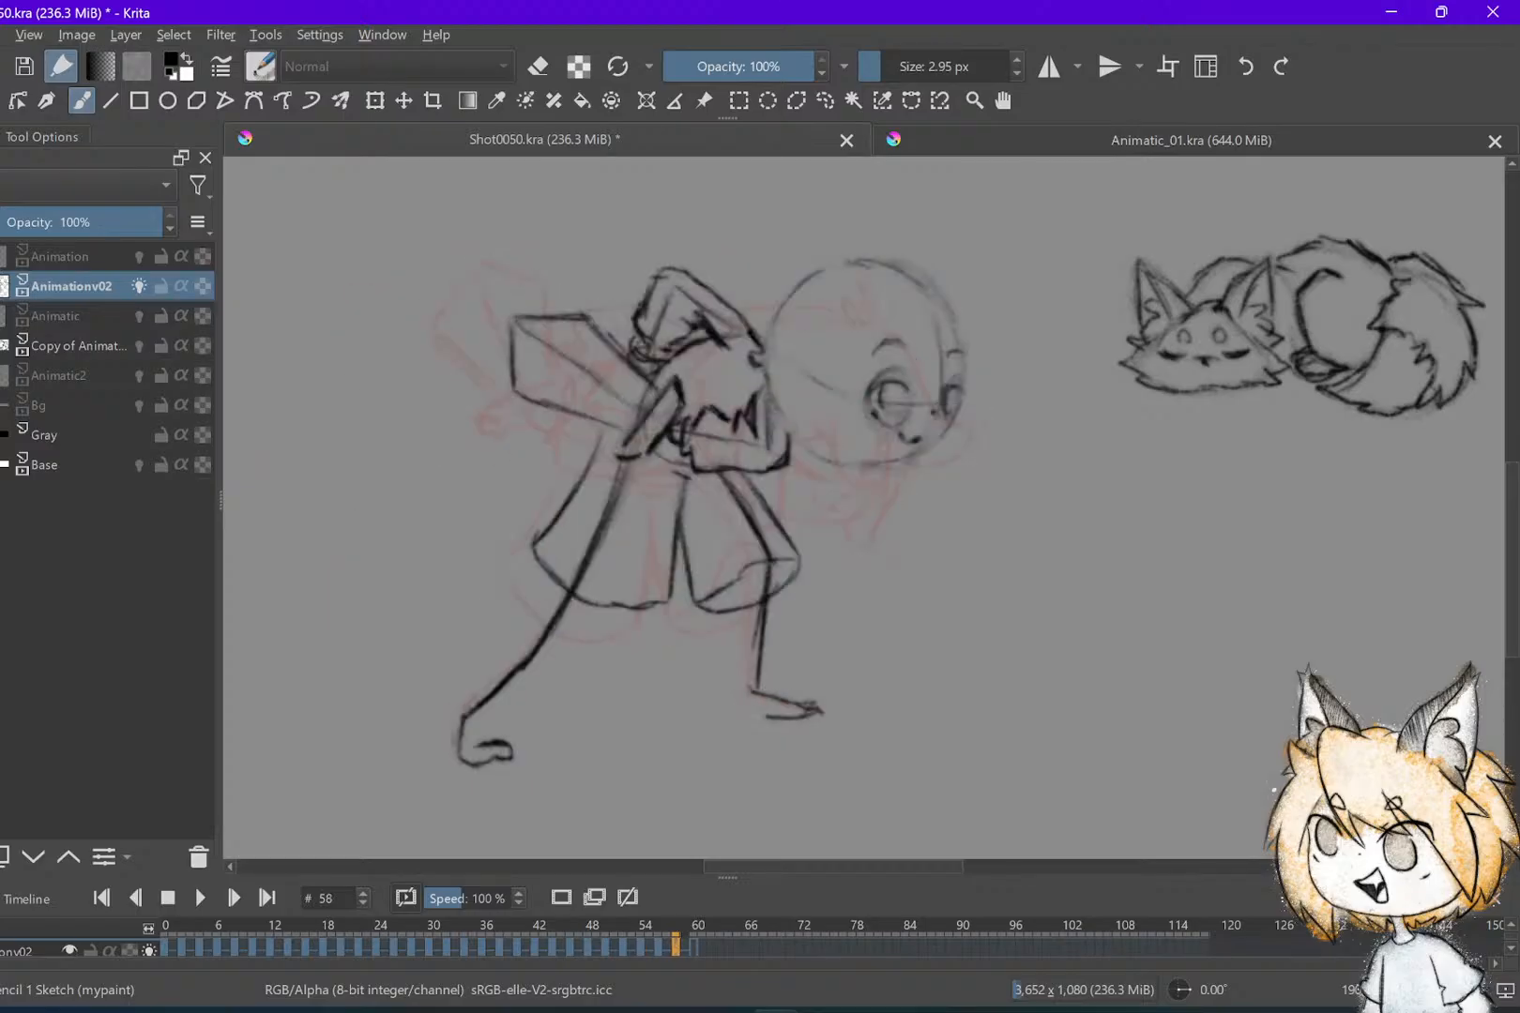
{"action": "key", "text": "ctrl+s"}
Darken both eyes and the near eyebrow, add a pointed bang between the eyes on frame 58, and save the shot
{"action": "key", "text": "Left"}
{"action": "key", "text": "Right"}
{"action": "left_click_drag", "start_coordinate": [961, 432], "coordinate": [806, 503]}
{"action": "key", "text": "Left"}
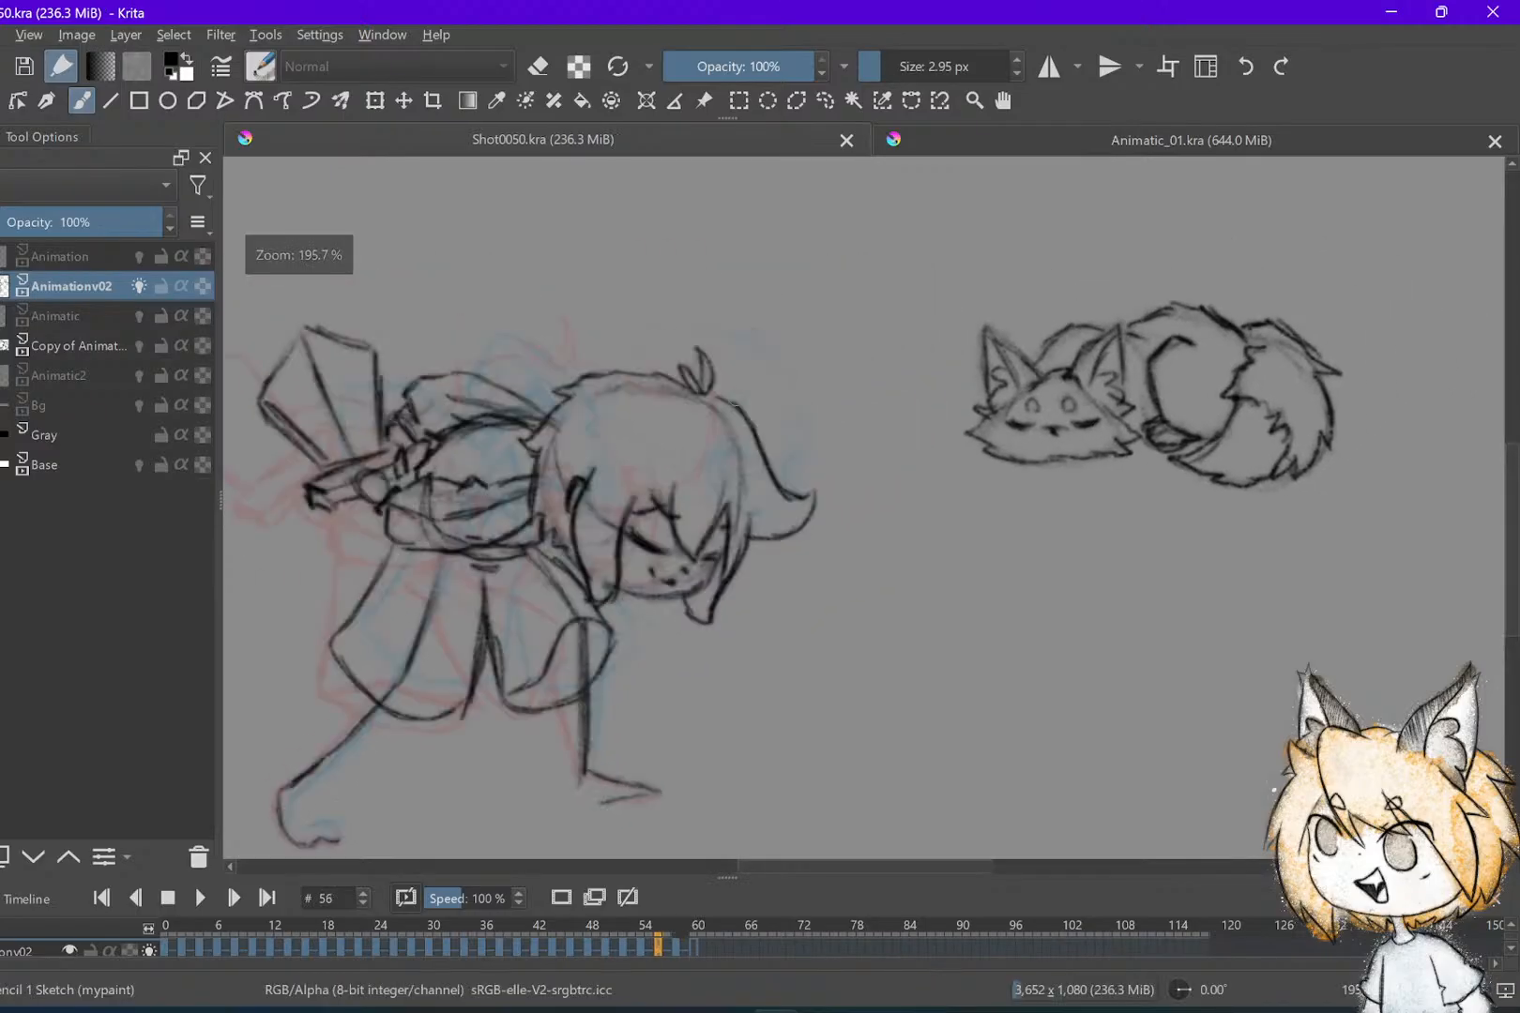
{"action": "key", "text": "Right"}
{"action": "mouse_move", "coordinate": [735, 448]}
{"action": "left_mouse_down"}
{"action": "mouse_move", "coordinate": [752, 462]}
{"action": "mouse_move", "coordinate": [710, 467]}
{"action": "left_mouse_up"}
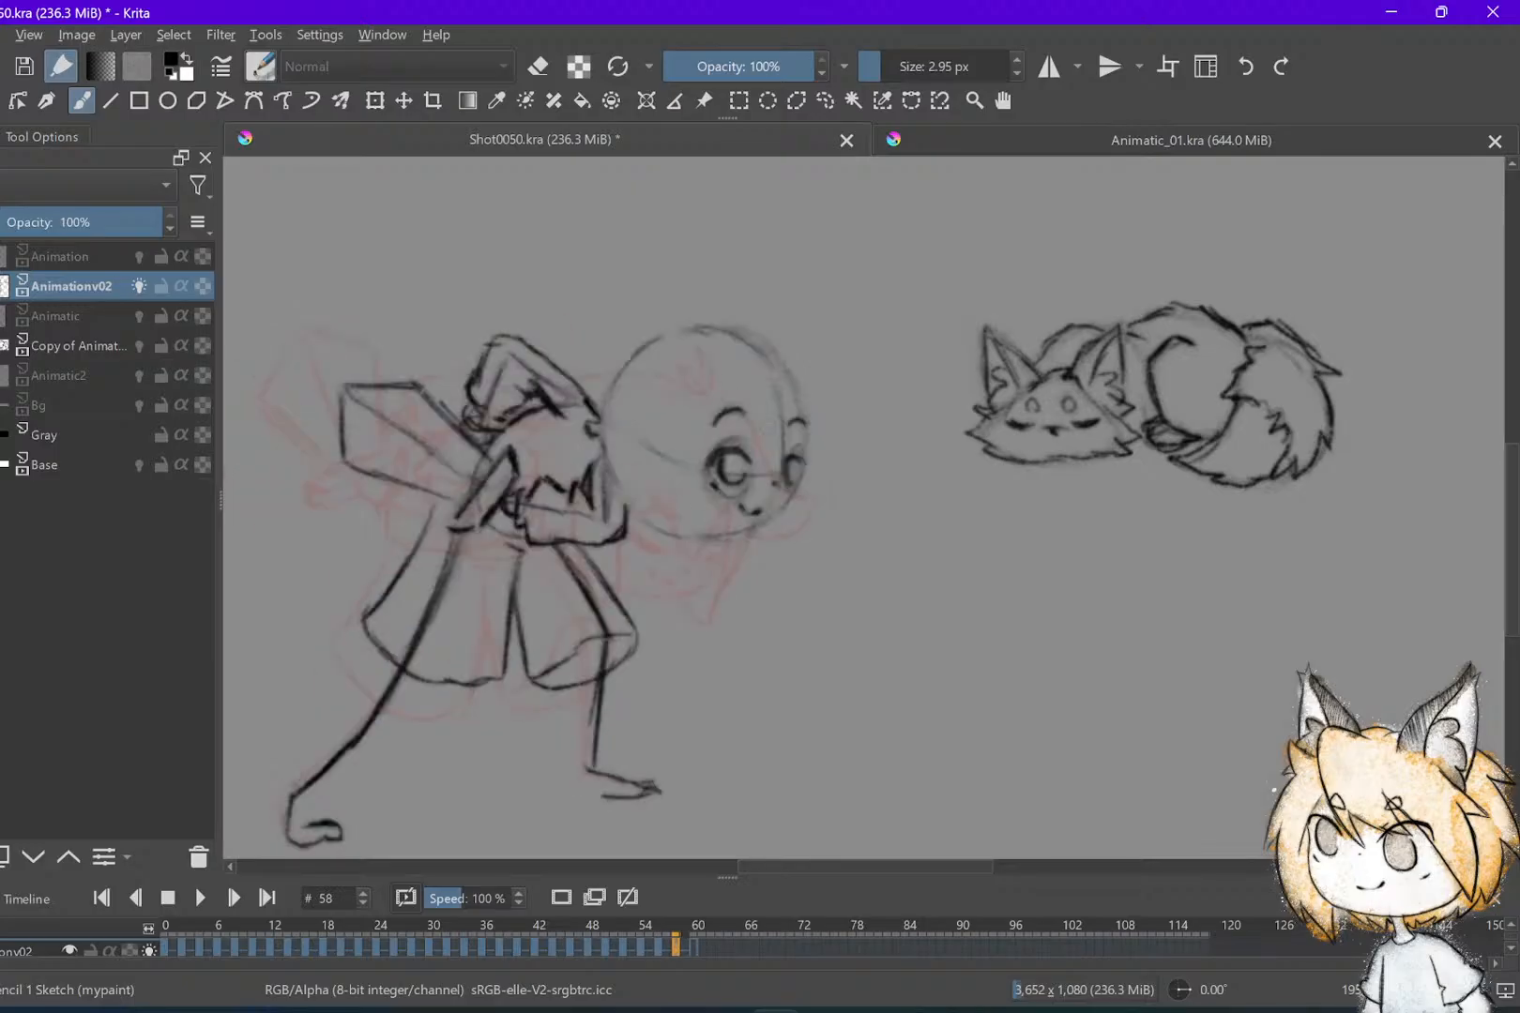
{"action": "left_click_drag", "start_coordinate": [794, 426], "coordinate": [784, 459]}
{"action": "key", "text": "Left"}
{"action": "key", "text": "Right"}
{"action": "key", "text": "ctrl+s"}
{"action": "key", "text": "Left"}
{"action": "key", "text": "Right"}
{"action": "key", "text": "Left"}
{"action": "key", "text": "Right"}
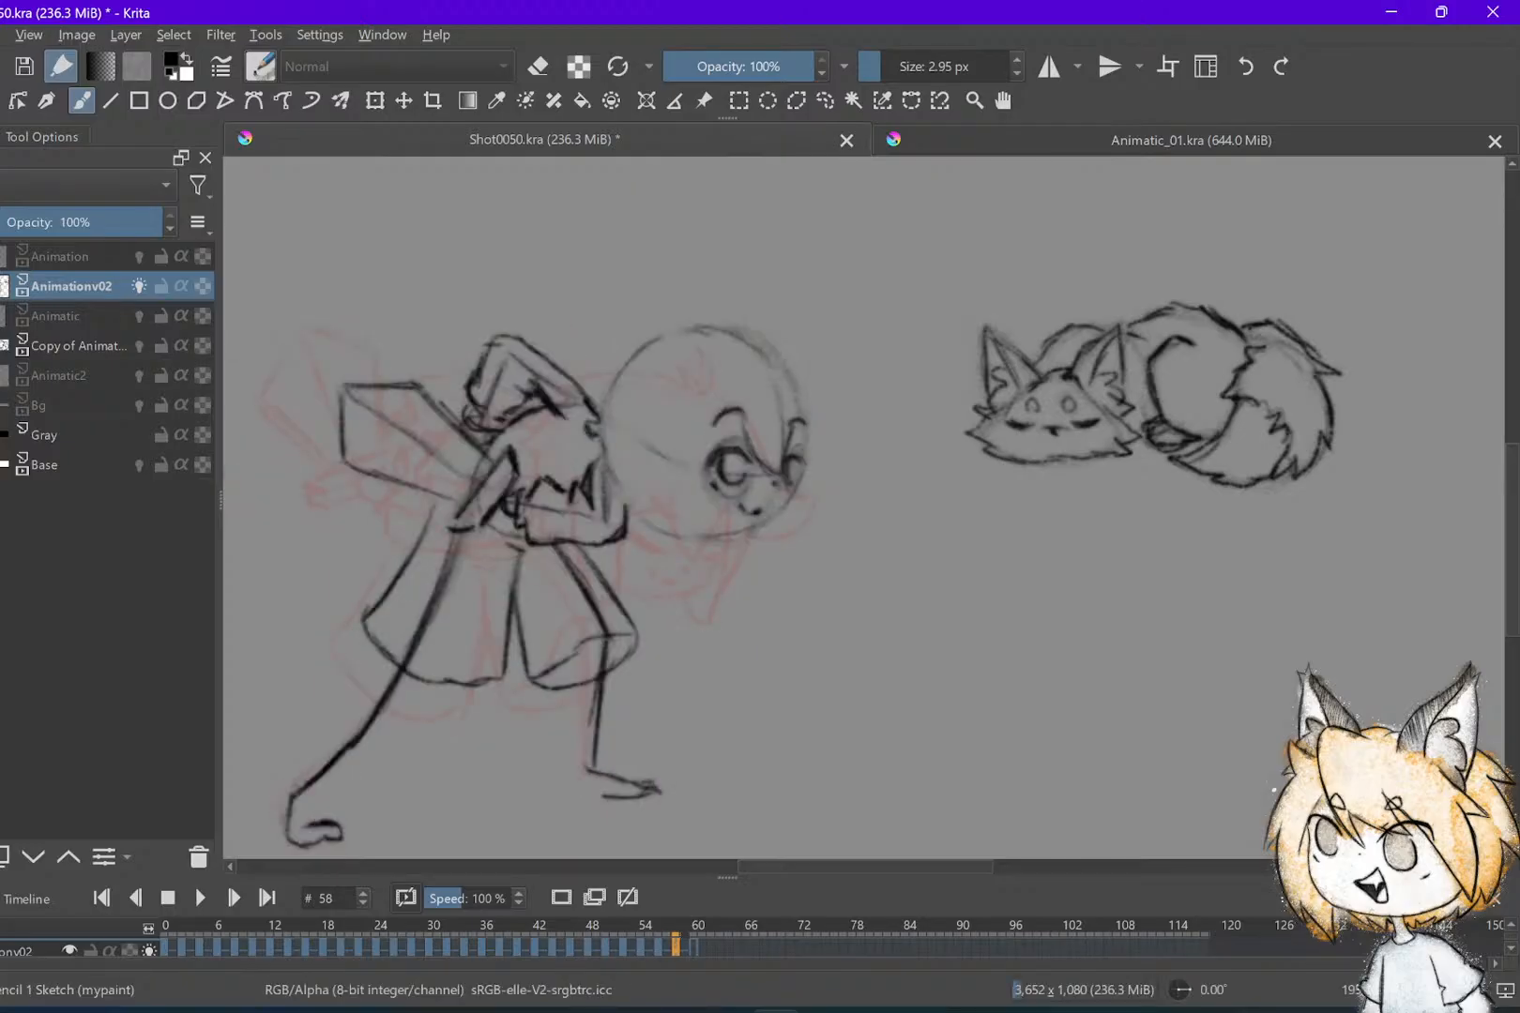
{"action": "key", "text": "Left"}
{"action": "key", "text": "Right"}
{"action": "key", "text": "Left"}
{"action": "key", "text": "Right"}
{"action": "key", "text": "ctrl+s"}
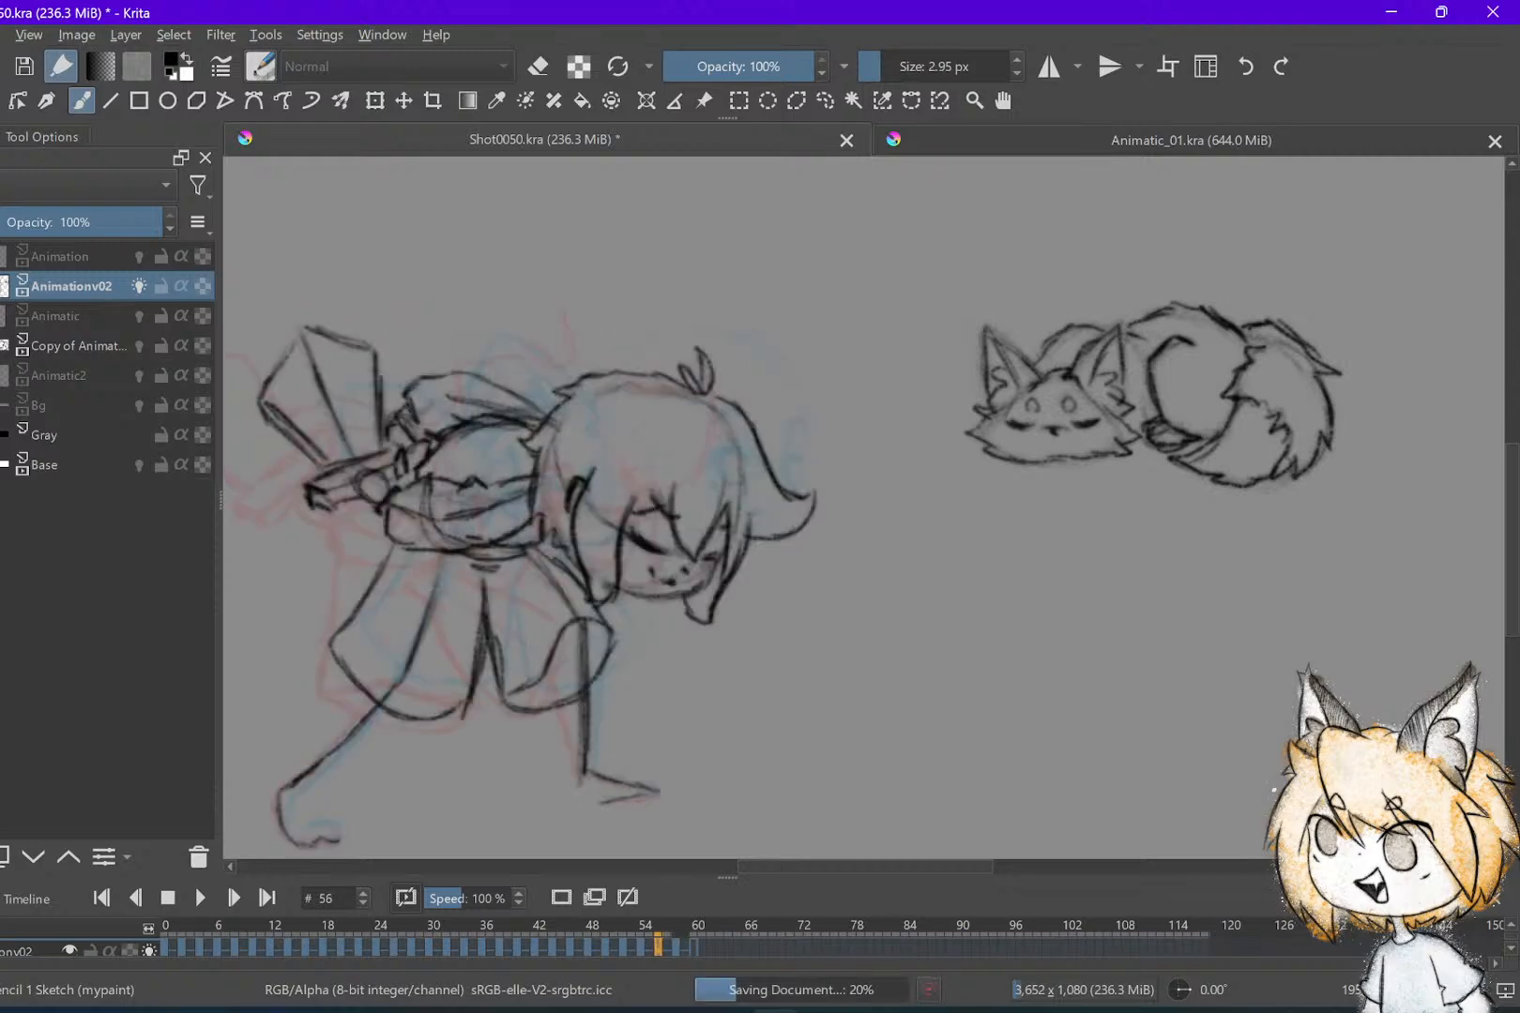
Compare the face and hair on frame 58 with the neighbouring drawings
{"action": "key", "text": "Left"}
{"action": "key", "text": "Right"}
{"action": "key", "text": "Left"}
{"action": "key", "text": "Right"}
{"action": "key", "text": "Left"}
{"action": "key", "text": "Right"}
{"action": "key", "text": "Right"}
{"action": "key", "text": "Left"}
{"action": "key", "text": "Left"}
{"action": "key", "text": "Right"}
{"action": "key", "text": "Left"}
{"action": "key", "text": "Right"}
Sketch a long, curved hair lock beside the far eye, hanging down past the chin on frame 58
{"action": "left_click_drag", "start_coordinate": [805, 434], "coordinate": [800, 485]}
{"action": "key", "text": "Left"}
{"action": "key", "text": "Right"}
{"action": "left_click_drag", "start_coordinate": [815, 454], "coordinate": [799, 554]}
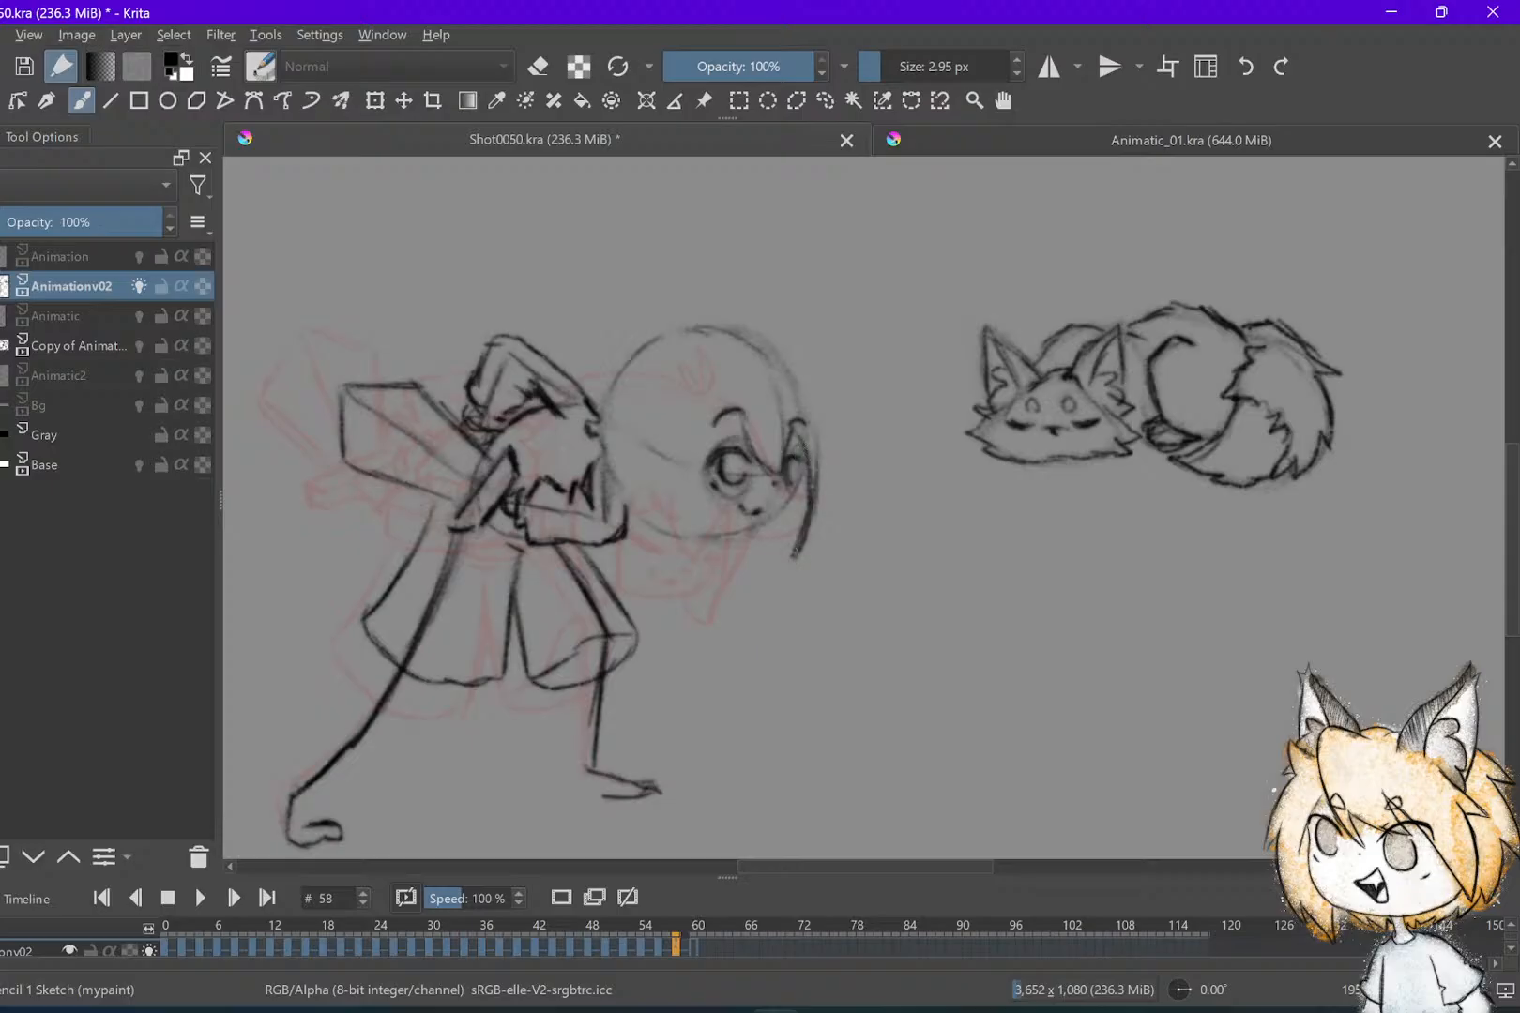
Redraw the jaw and chin contour with a bolder line from the far cheek to the neck, and save the shot
{"action": "mouse_move", "coordinate": [805, 465]}
{"action": "left_mouse_down"}
{"action": "mouse_move", "coordinate": [784, 523]}
{"action": "mouse_move", "coordinate": [750, 539]}
{"action": "left_mouse_up"}
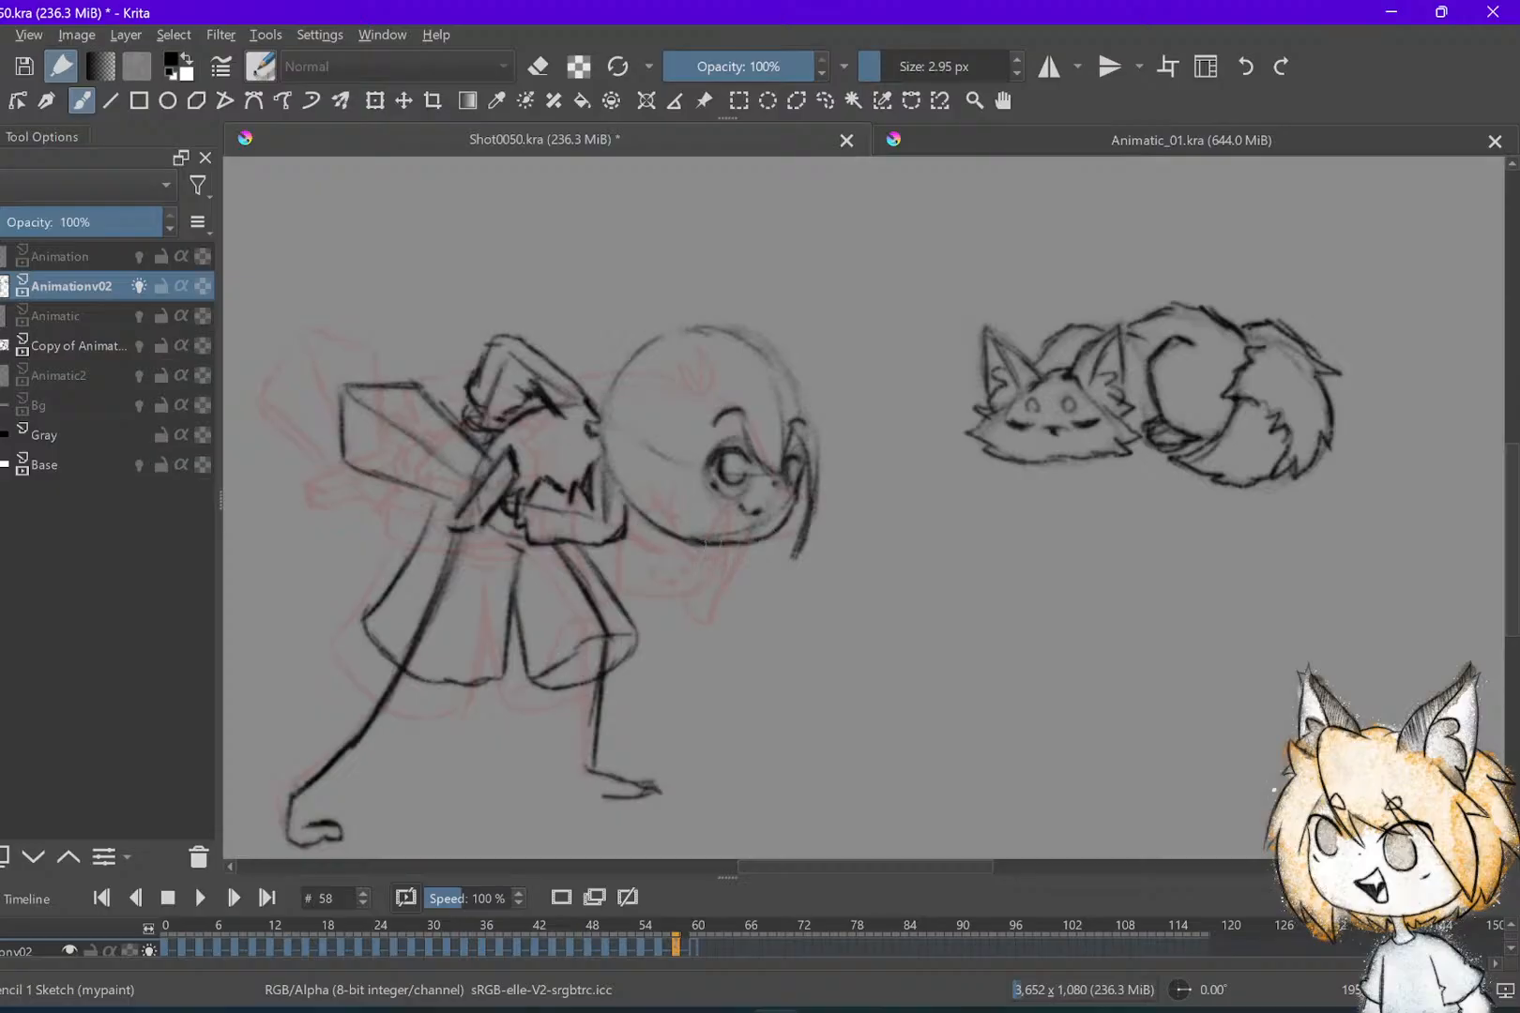
{"action": "key", "text": "e"}
{"action": "key", "text": "ctrl+s"}
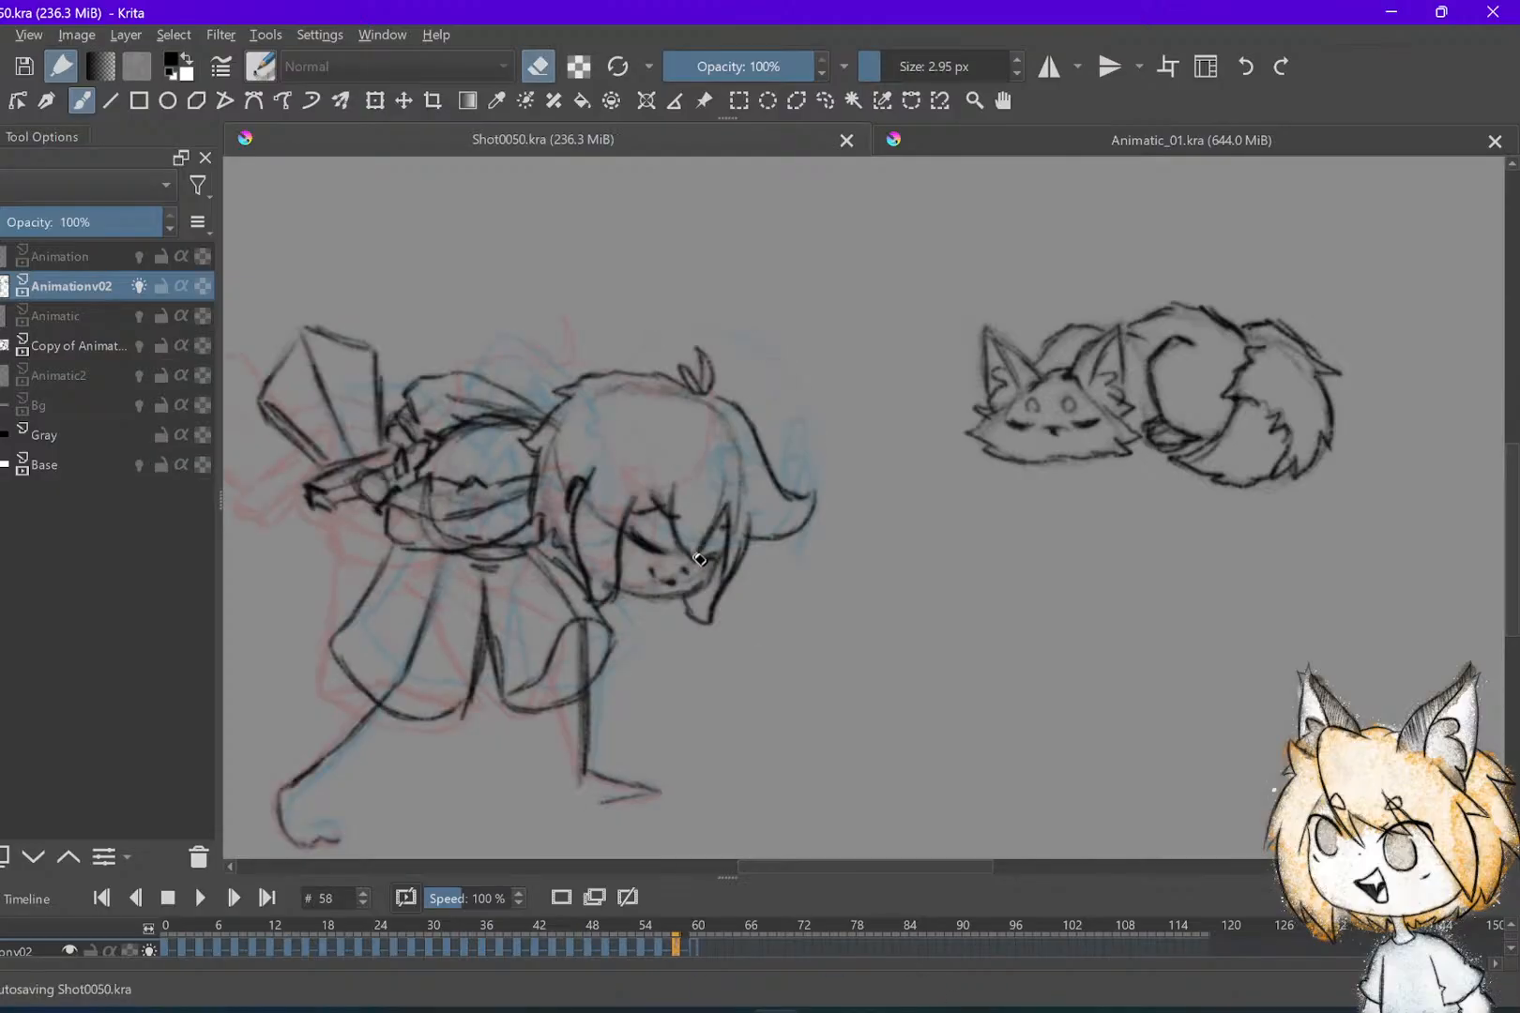
{"action": "key", "text": "e"}
Check the head on the preceding drawing and sketch a small curved ear line on the near side of the head
{"action": "key", "text": "Left"}
{"action": "key", "text": "Right"}
{"action": "key", "text": "e"}
{"action": "key", "text": "e"}
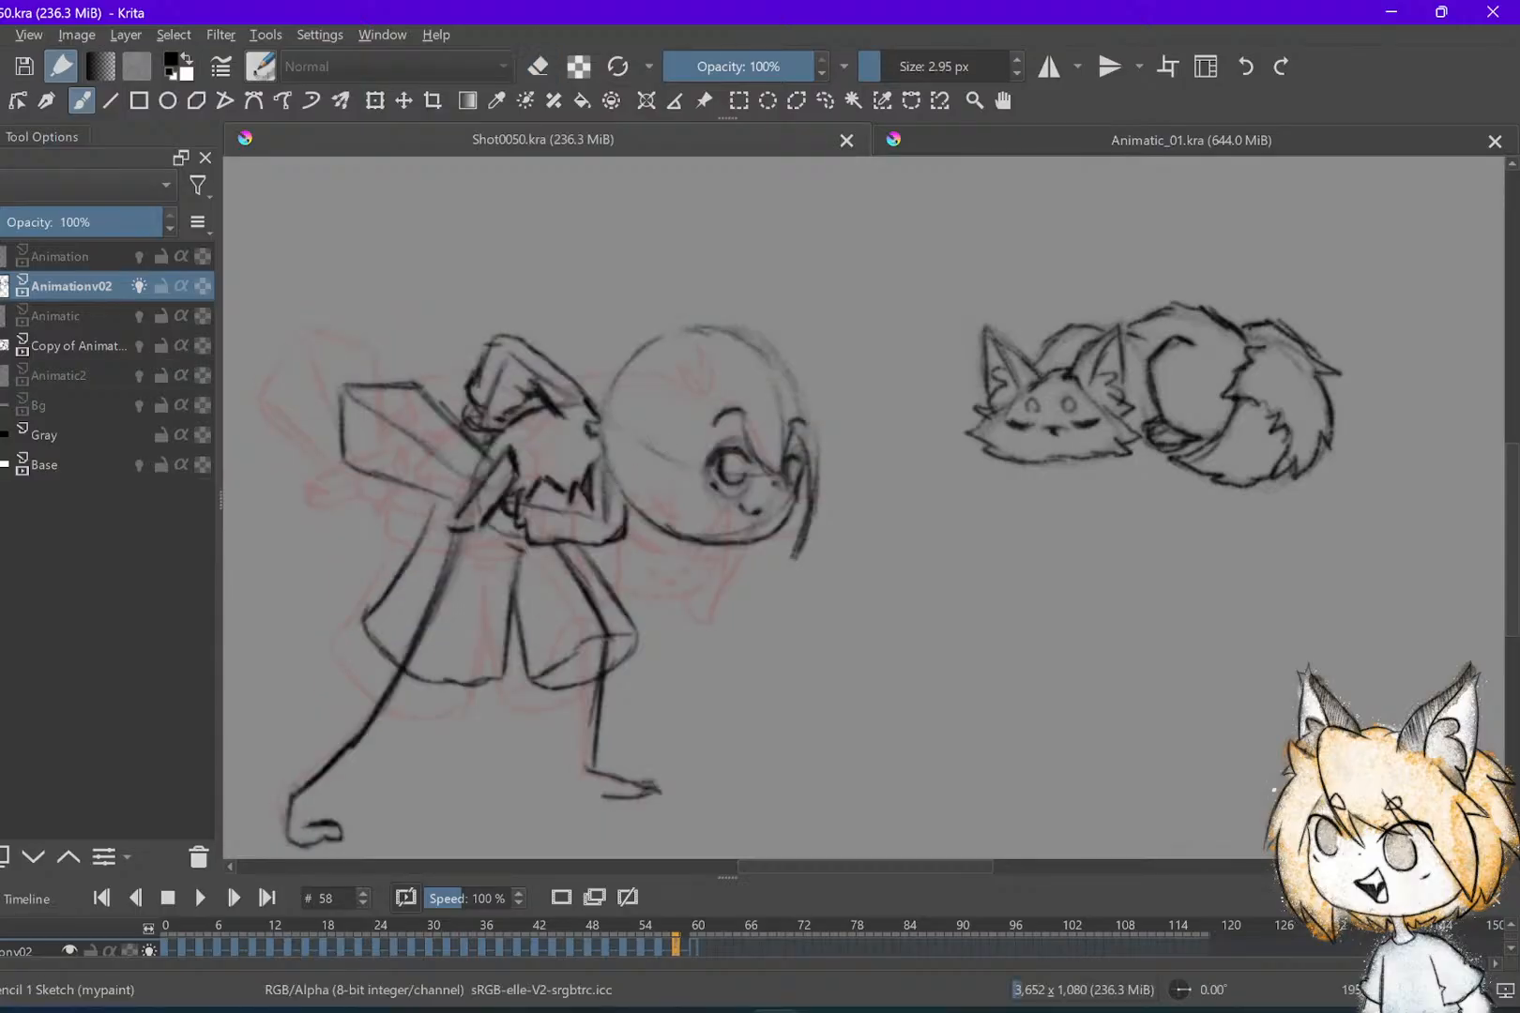
{"action": "left_click_drag", "start_coordinate": [649, 414], "coordinate": [634, 455]}
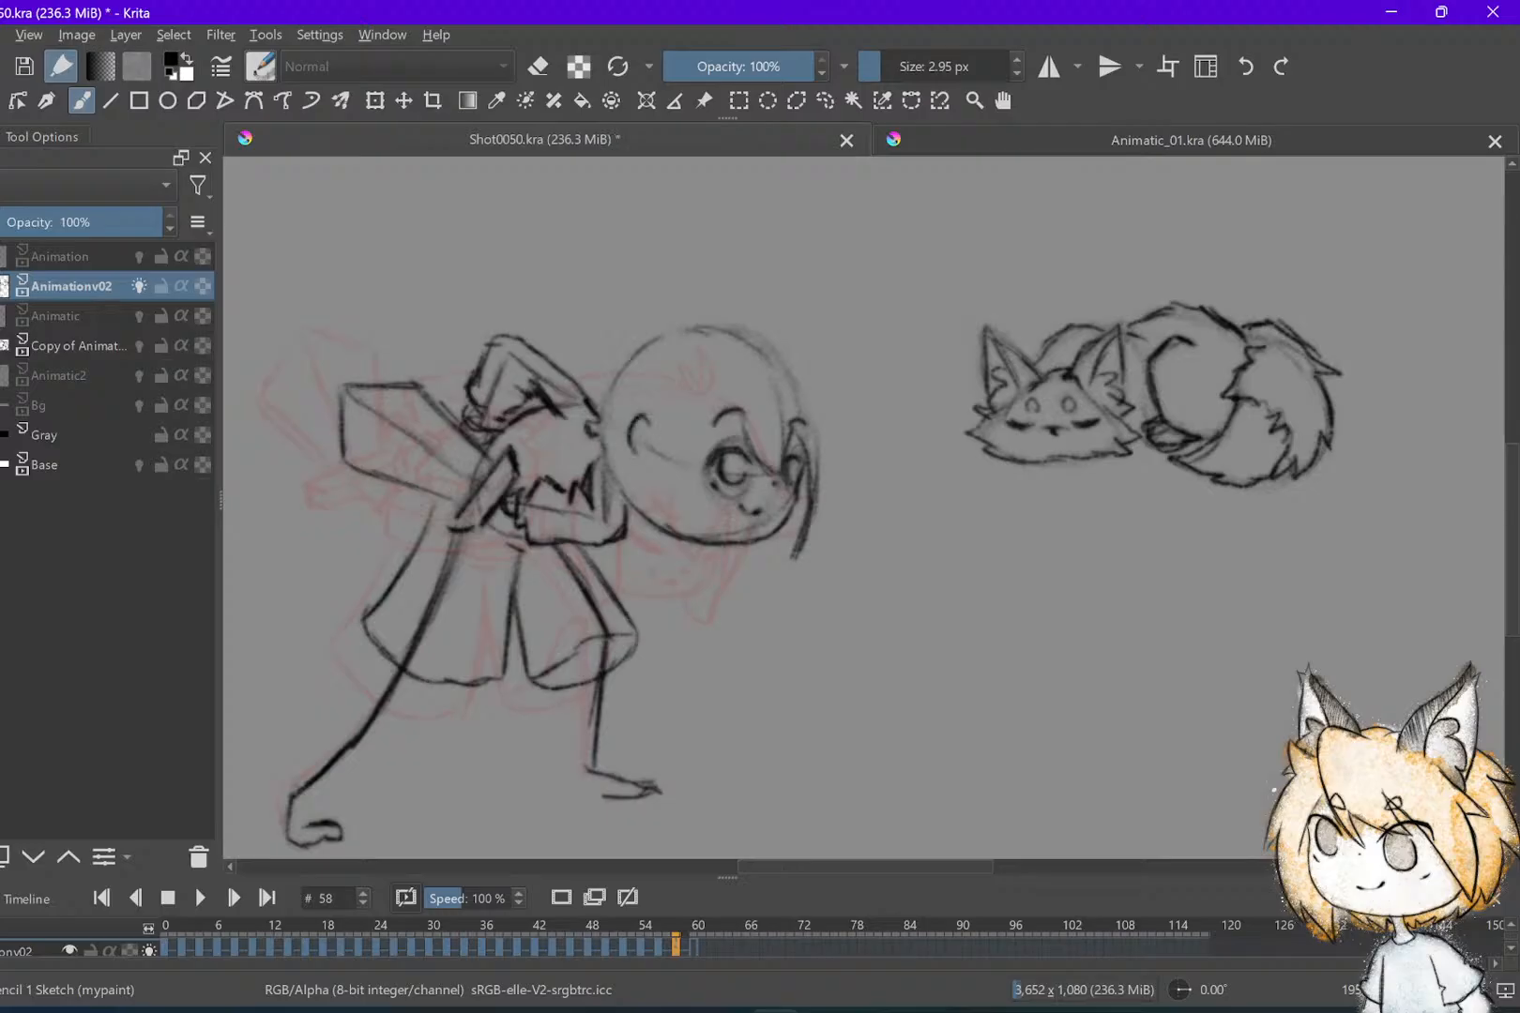
Compare the head's position and angle on frame 58 with the neighbouring drawings
{"action": "key", "text": "Left"}
{"action": "key", "text": "Right"}
{"action": "key", "text": "Left"}
{"action": "key", "text": "Right"}
{"action": "key", "text": "Left"}
{"action": "key", "text": "Right"}
{"action": "key", "text": "Left"}
{"action": "key", "text": "Left"}
{"action": "key", "text": "Right"}
{"action": "key", "text": "Right"}
Select the whole head on frame 58 and rotate it slightly clockwise so the face tilts further down
{"action": "key", "text": "ctrl+r"}
{"action": "left_click_drag", "start_coordinate": [611, 291], "coordinate": [855, 469]}
{"action": "left_click_drag", "start_coordinate": [599, 366], "coordinate": [800, 557], "text": "shift"}
{"action": "left_click_drag", "start_coordinate": [670, 454], "coordinate": [842, 573], "text": "shift"}
{"action": "left_click_drag", "start_coordinate": [601, 382], "coordinate": [648, 525], "text": "shift"}
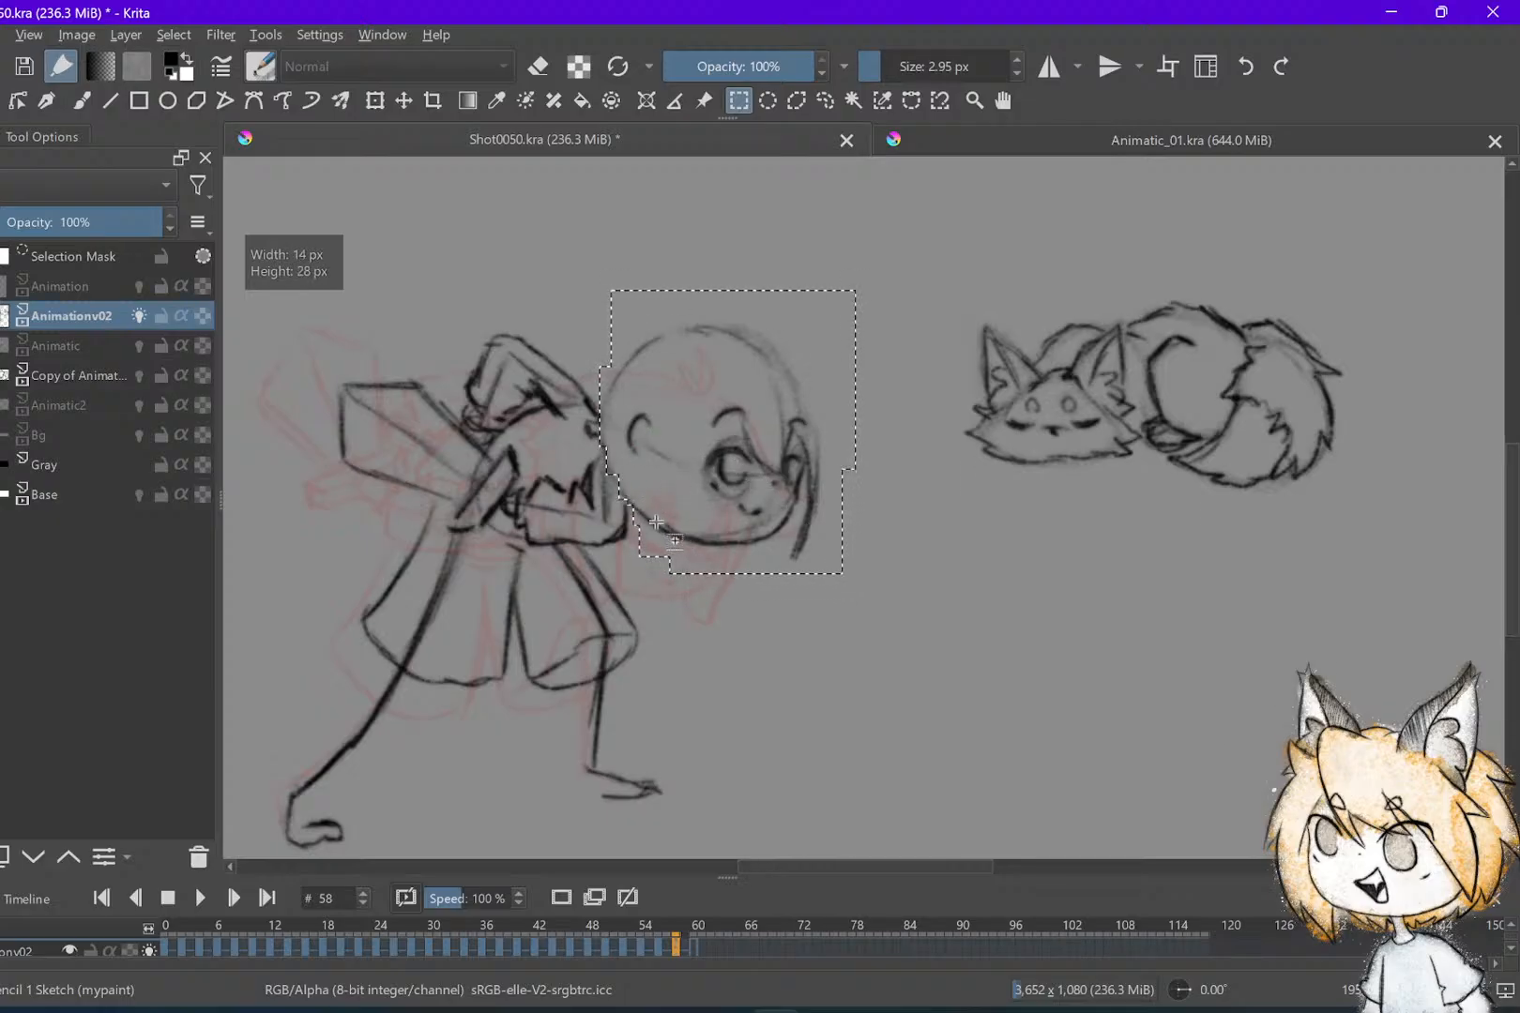
{"action": "key", "text": "ctrl+t"}
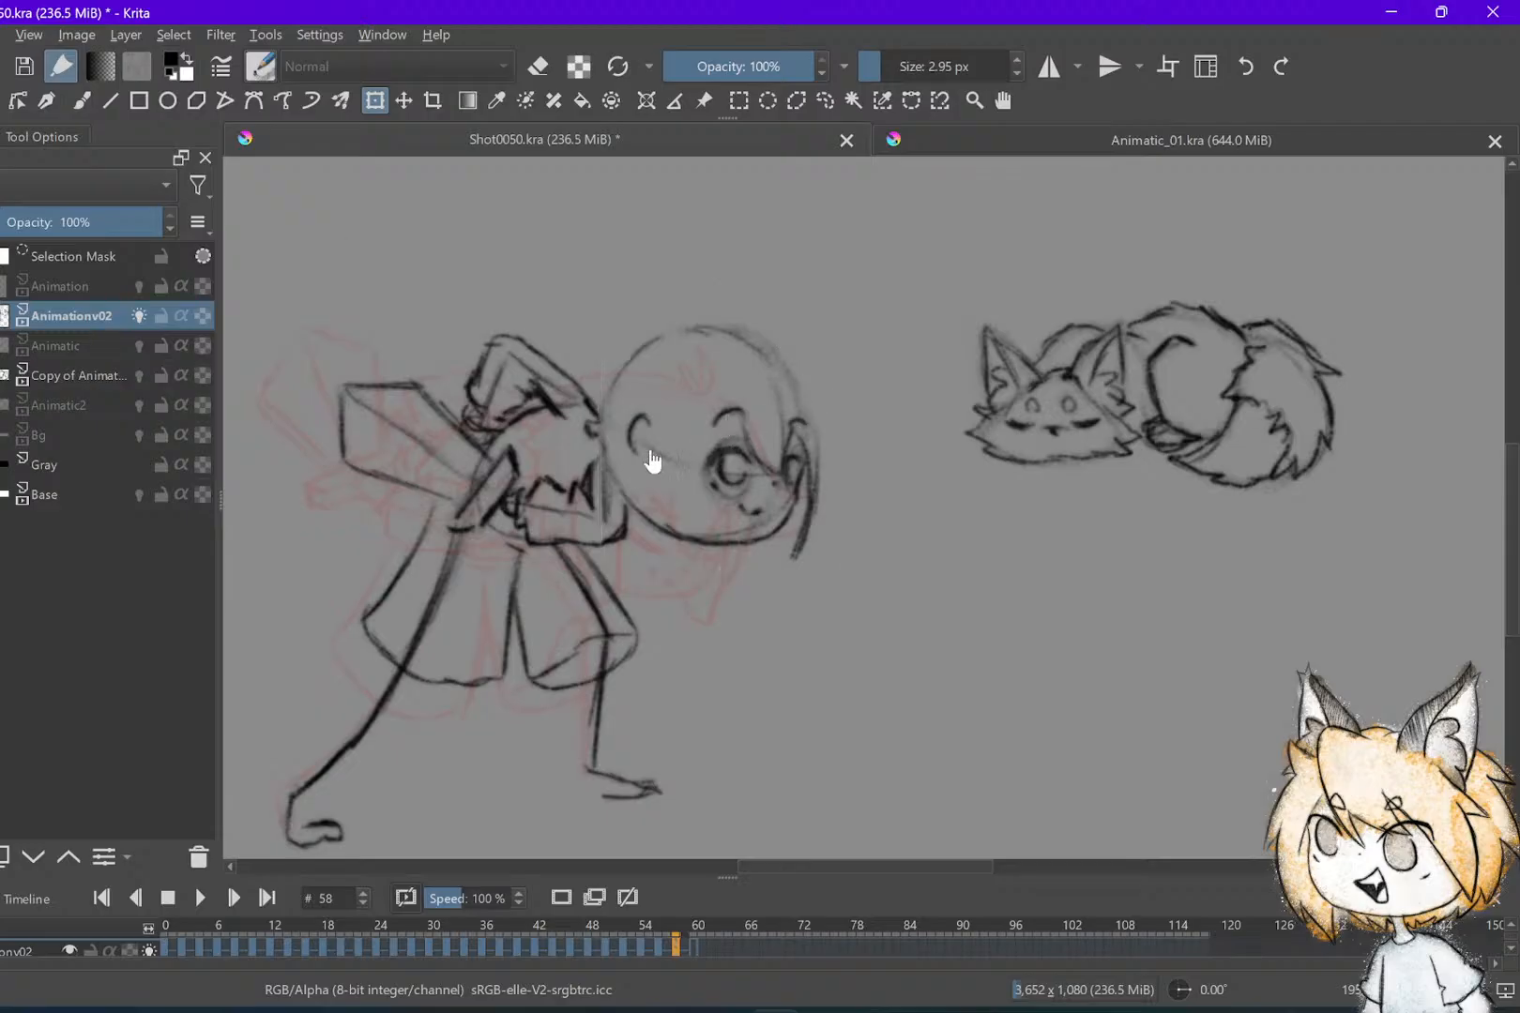
{"action": "left_click_drag", "start_coordinate": [905, 364], "coordinate": [909, 407]}
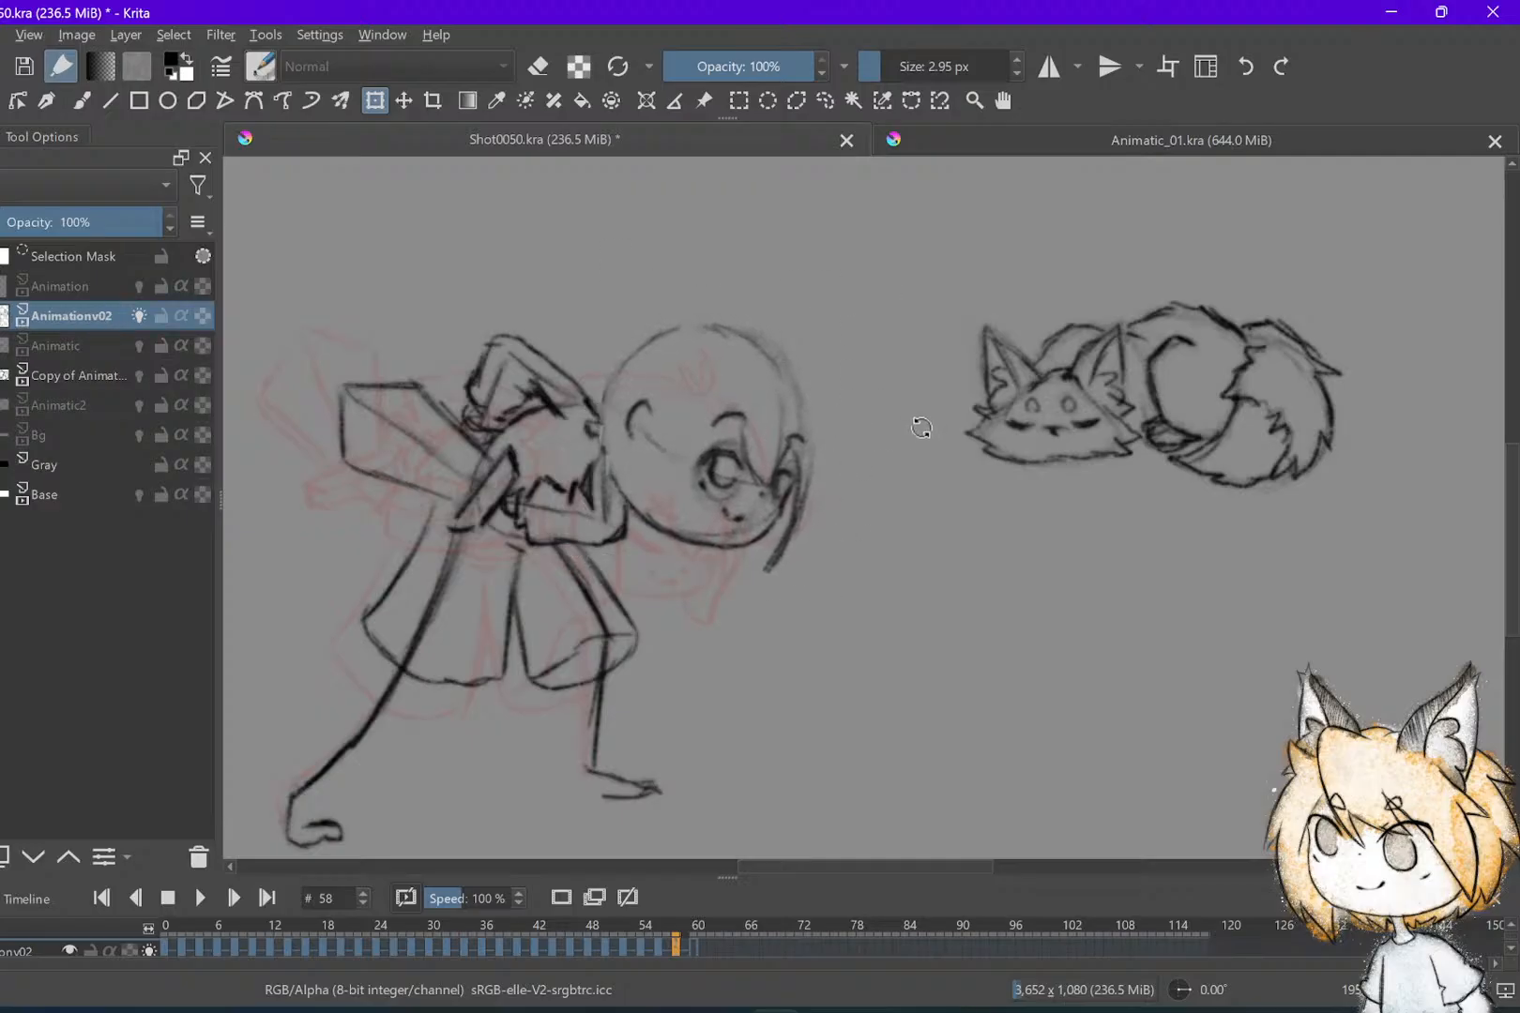
{"action": "key", "text": "Return"}
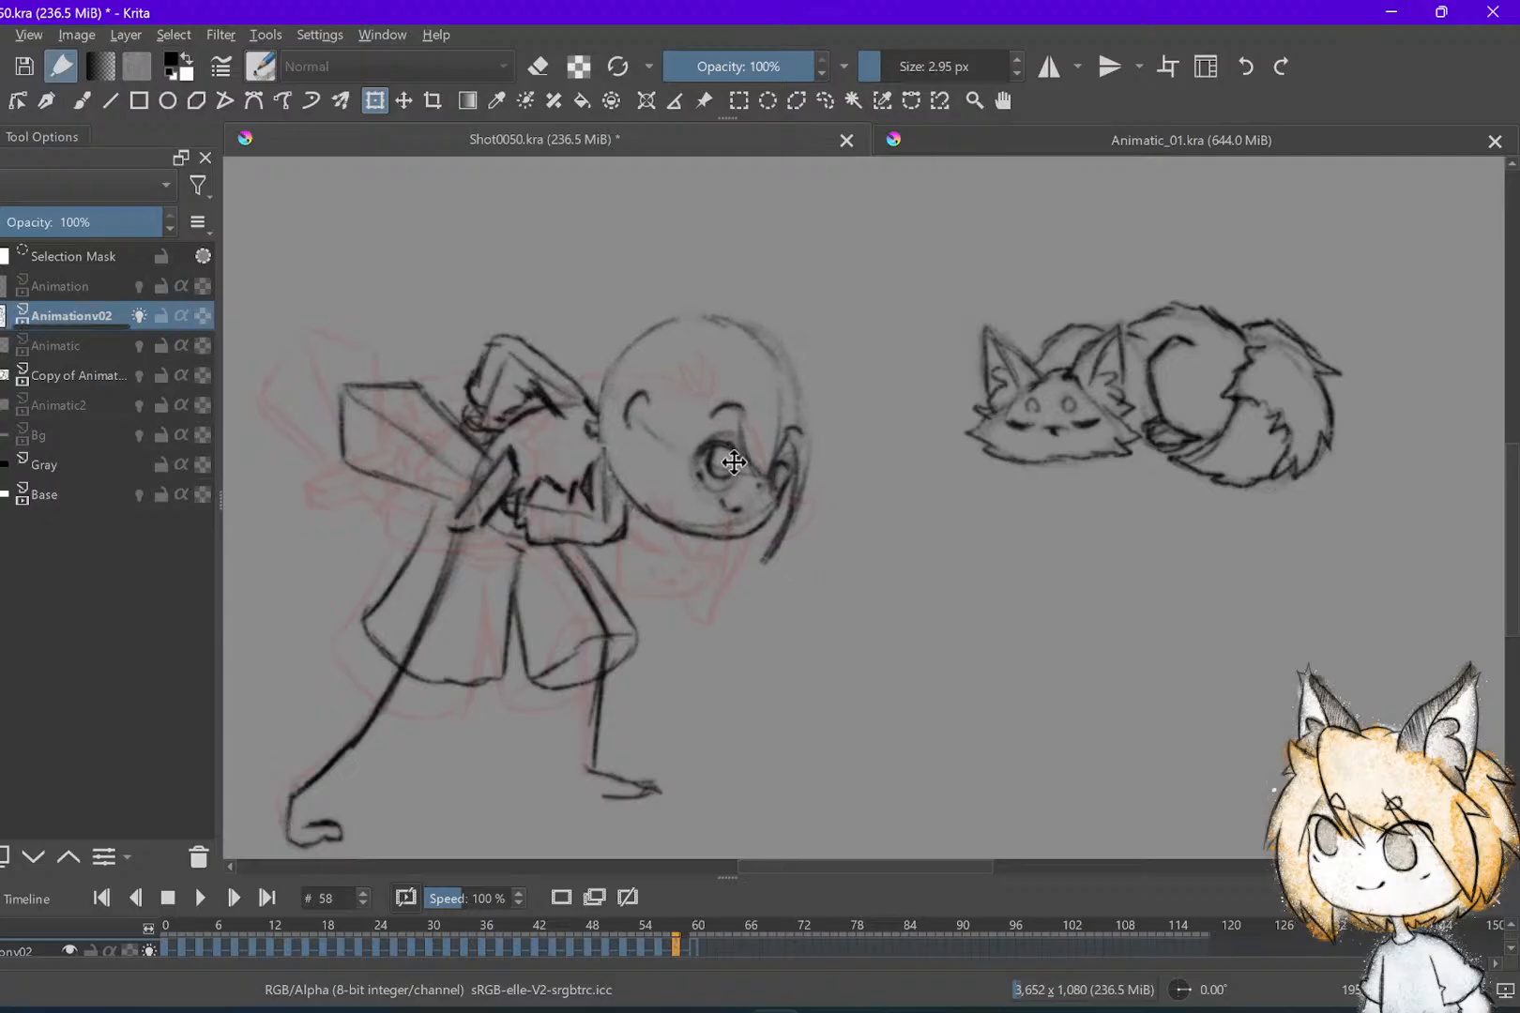
{"action": "left_click", "coordinate": [728, 469]}
Check how the tilted head on frame 58 flows from the preceding drawings
{"action": "key", "text": "Left"}
{"action": "key", "text": "Right"}
{"action": "key", "text": "Left"}
{"action": "key", "text": "Left"}
{"action": "key", "text": "Right"}
{"action": "key", "text": "Right"}
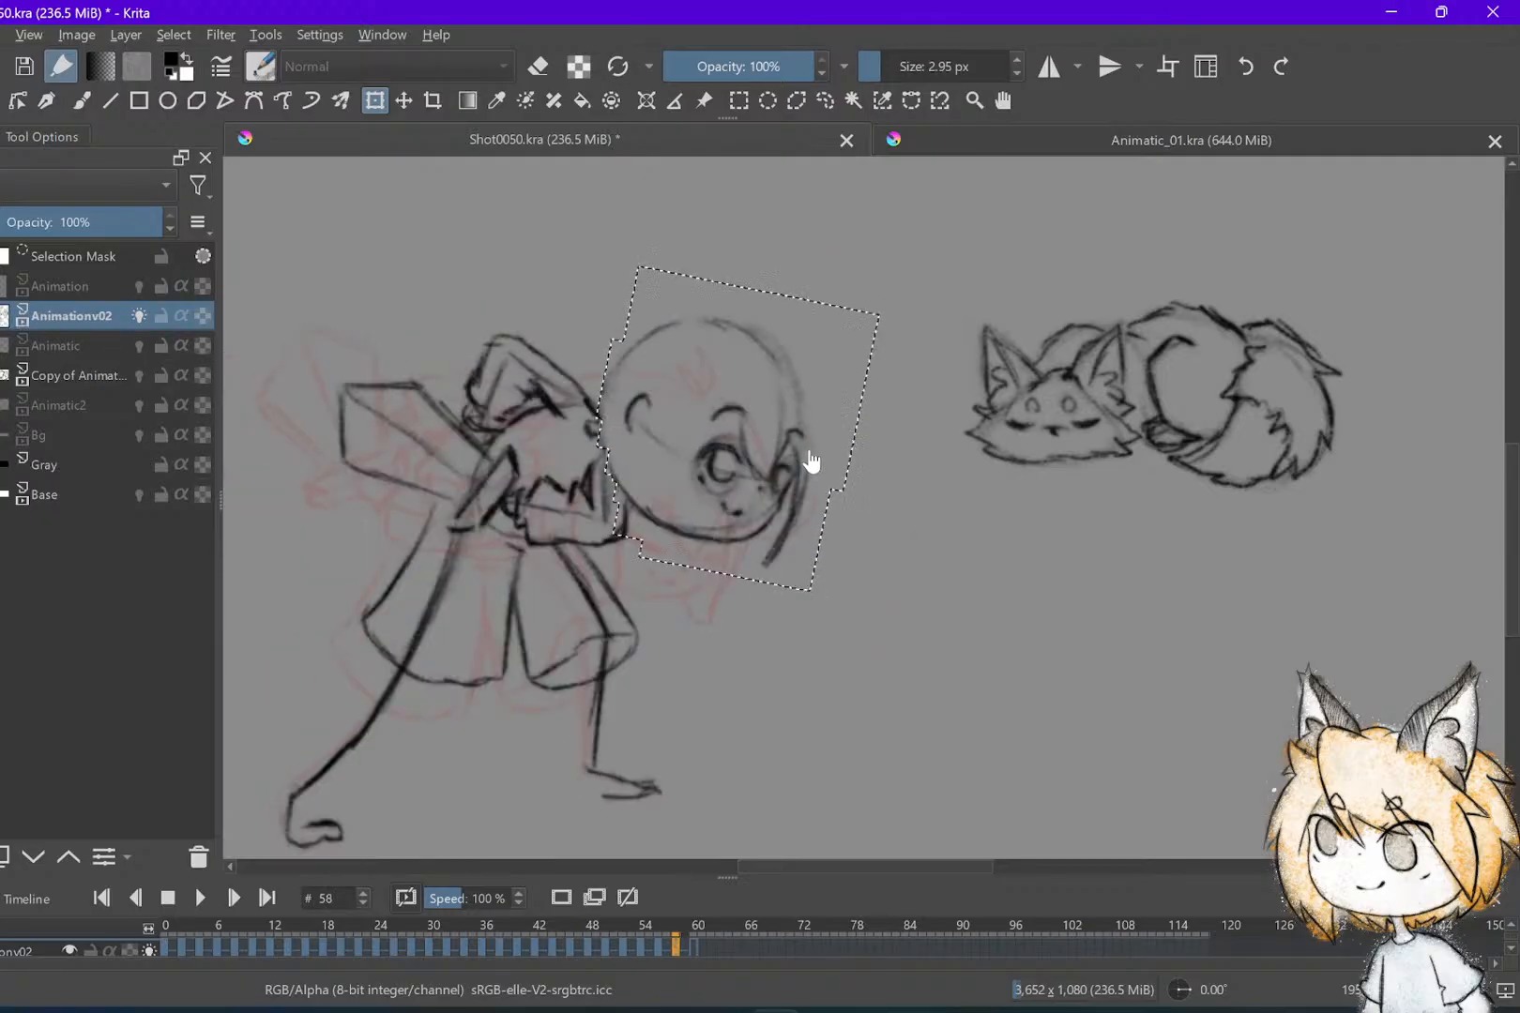
{"action": "key", "text": "Left"}
{"action": "key", "text": "Left"}
{"action": "key", "text": "Right"}
{"action": "key", "text": "Right"}
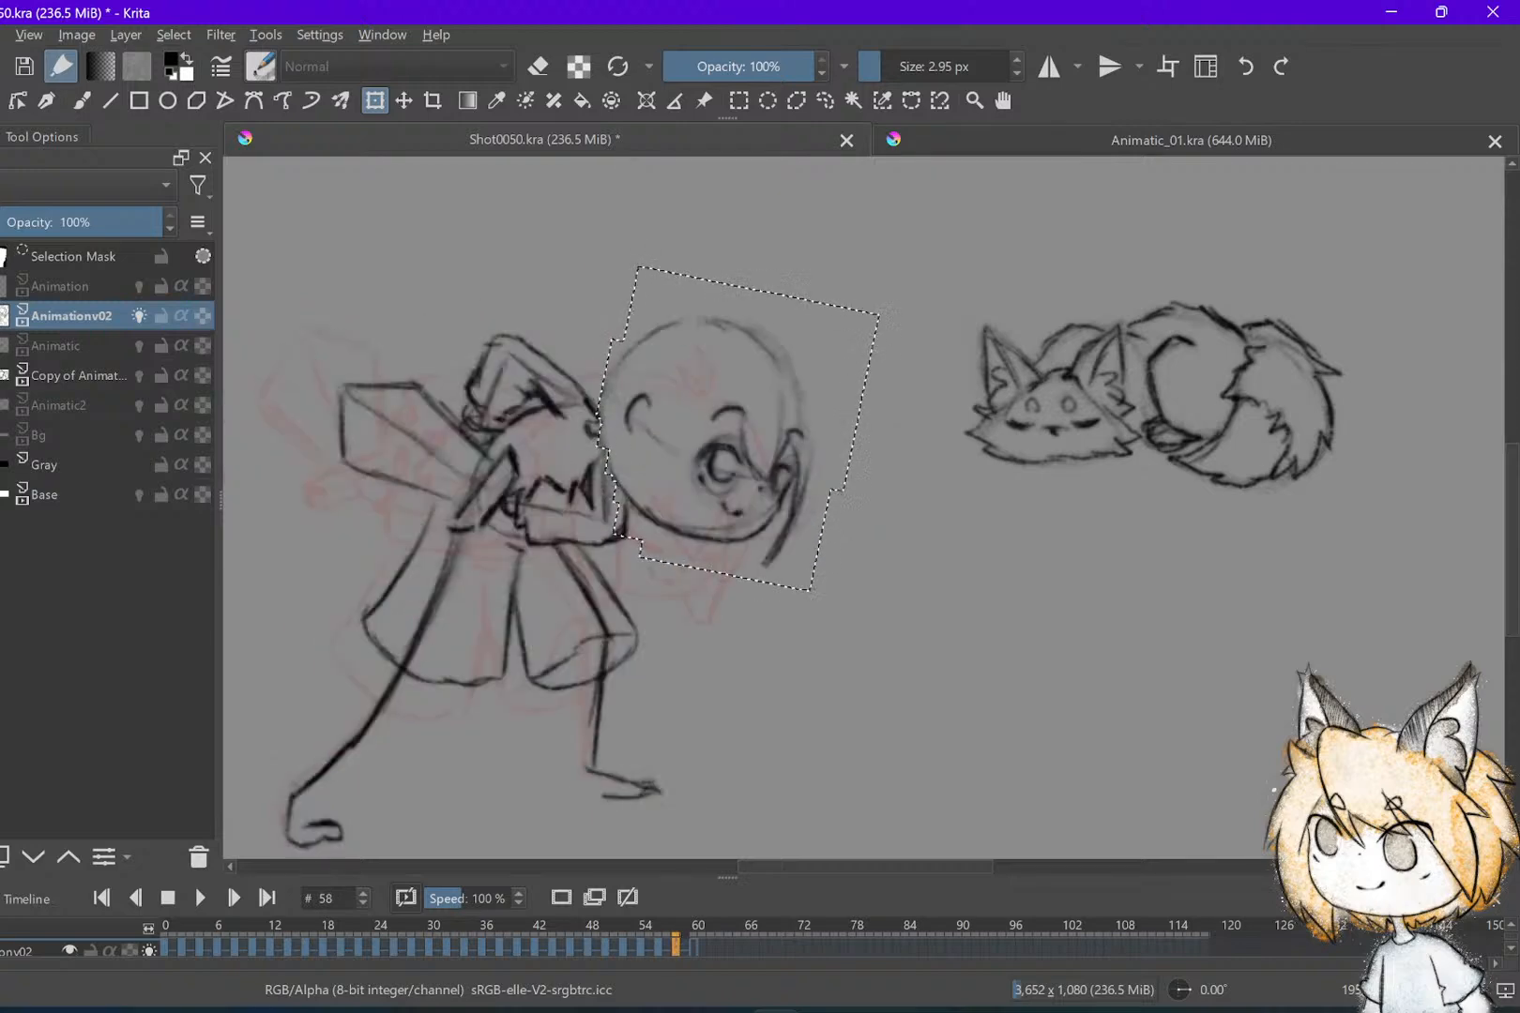
Compare the head before and after the rotation, keep the rotated version and review it against the preceding frames
{"action": "key", "text": "ctrl+z"}
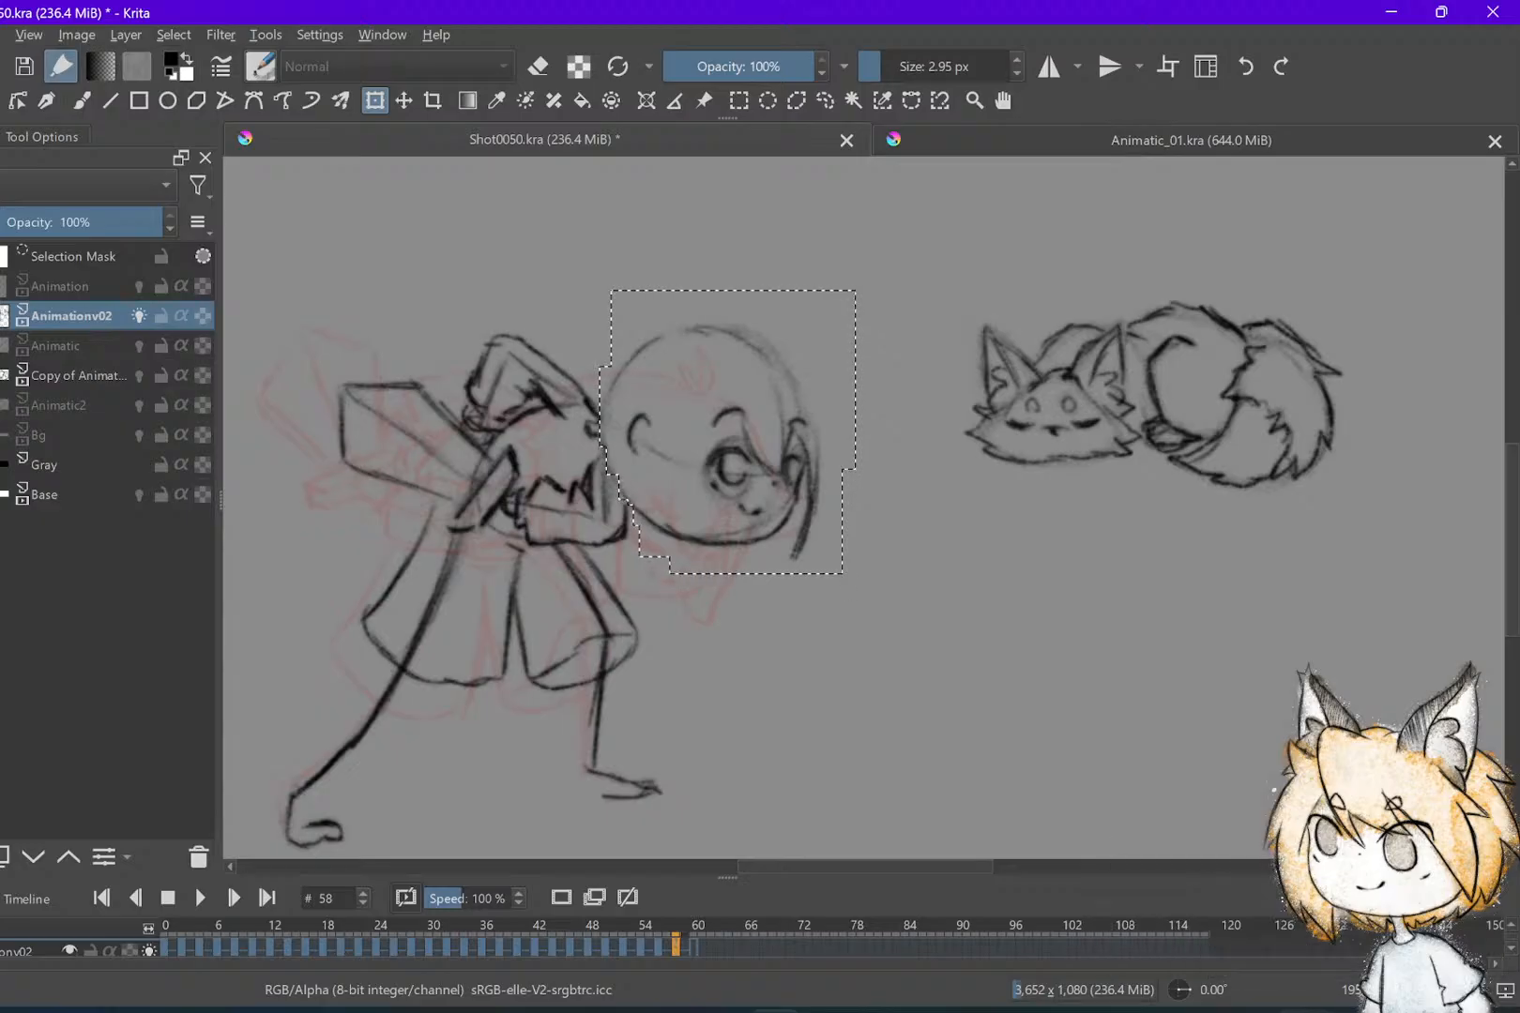
{"action": "key", "text": "ctrl+shift+z"}
{"action": "key", "text": "ctrl+z"}
{"action": "key", "text": "ctrl+shift+z"}
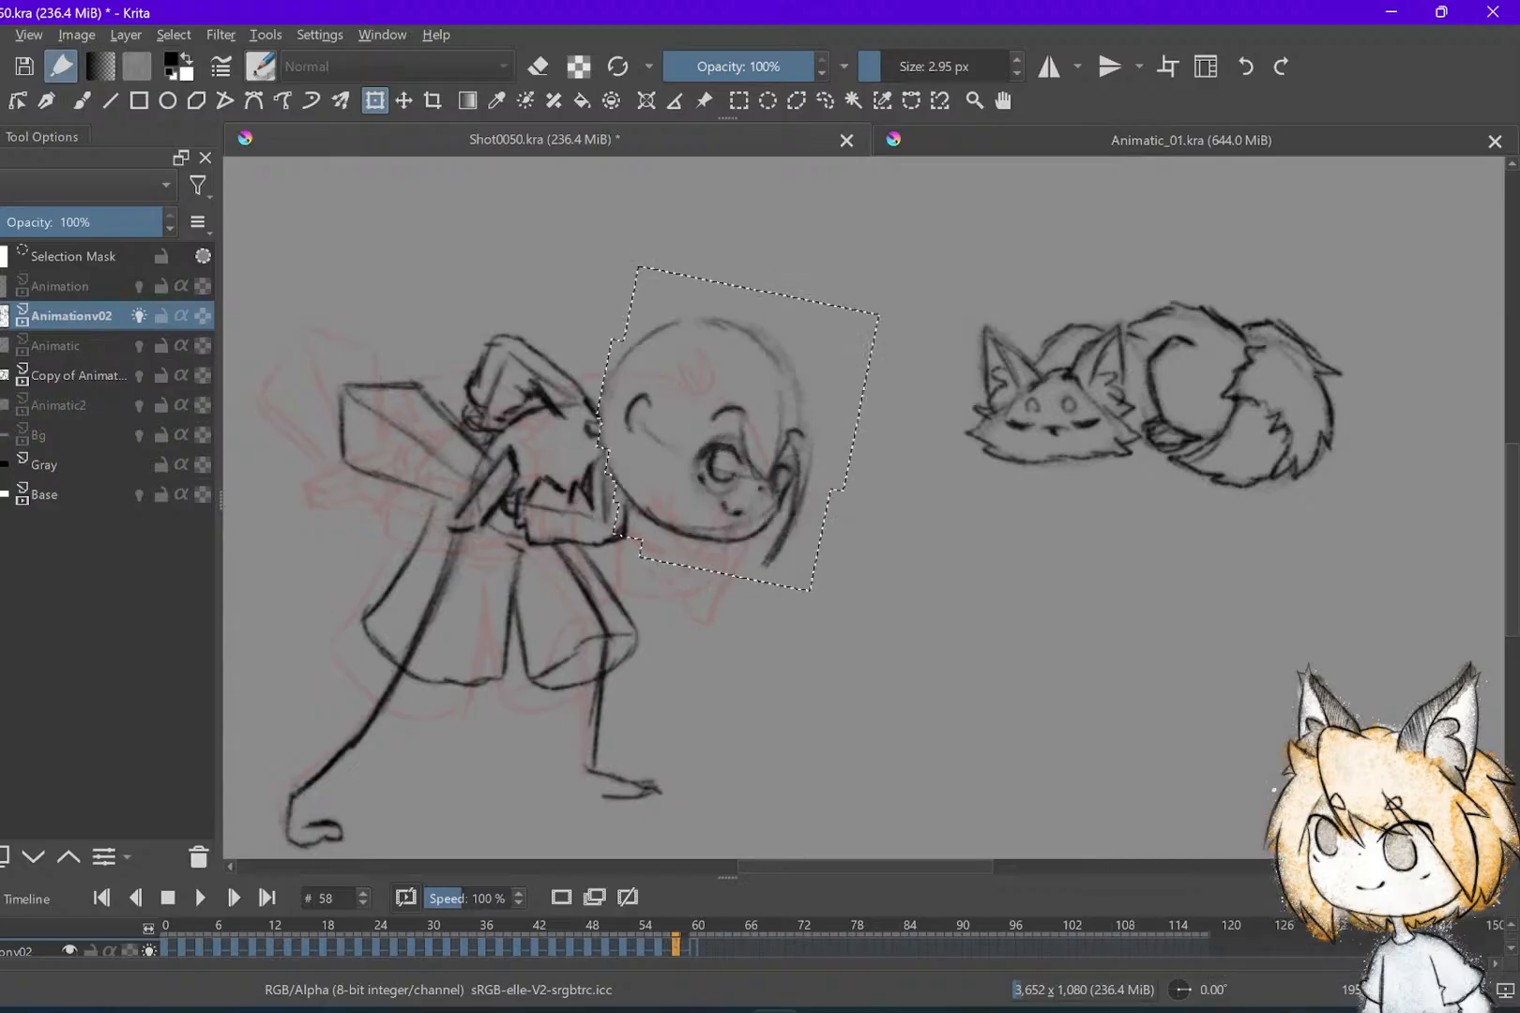
{"action": "key", "text": "Left"}
{"action": "key", "text": "Left"}
{"action": "key", "text": "Right"}
{"action": "key", "text": "Right"}
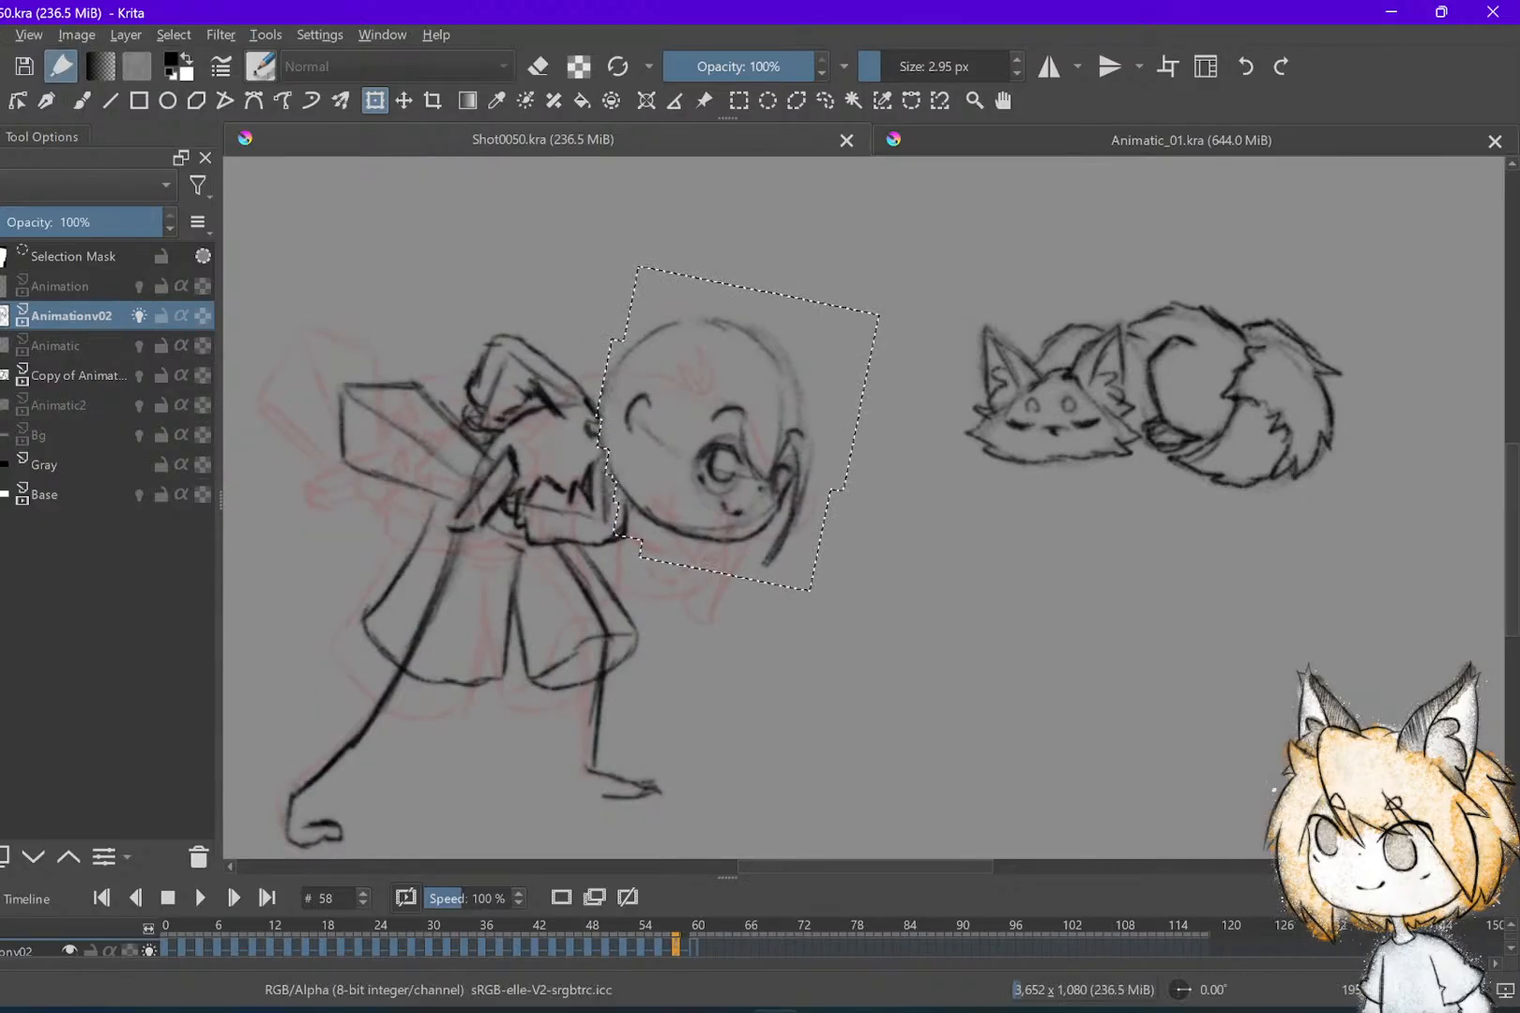
Deselect the head, return to the freehand brush and check the rotated head against the preceding drawings
{"action": "key", "text": "ctrl+shift+a"}
{"action": "key", "text": "b"}
{"action": "key", "text": "Left"}
{"action": "key", "text": "Left"}
{"action": "key", "text": "Right"}
{"action": "key", "text": "Right"}
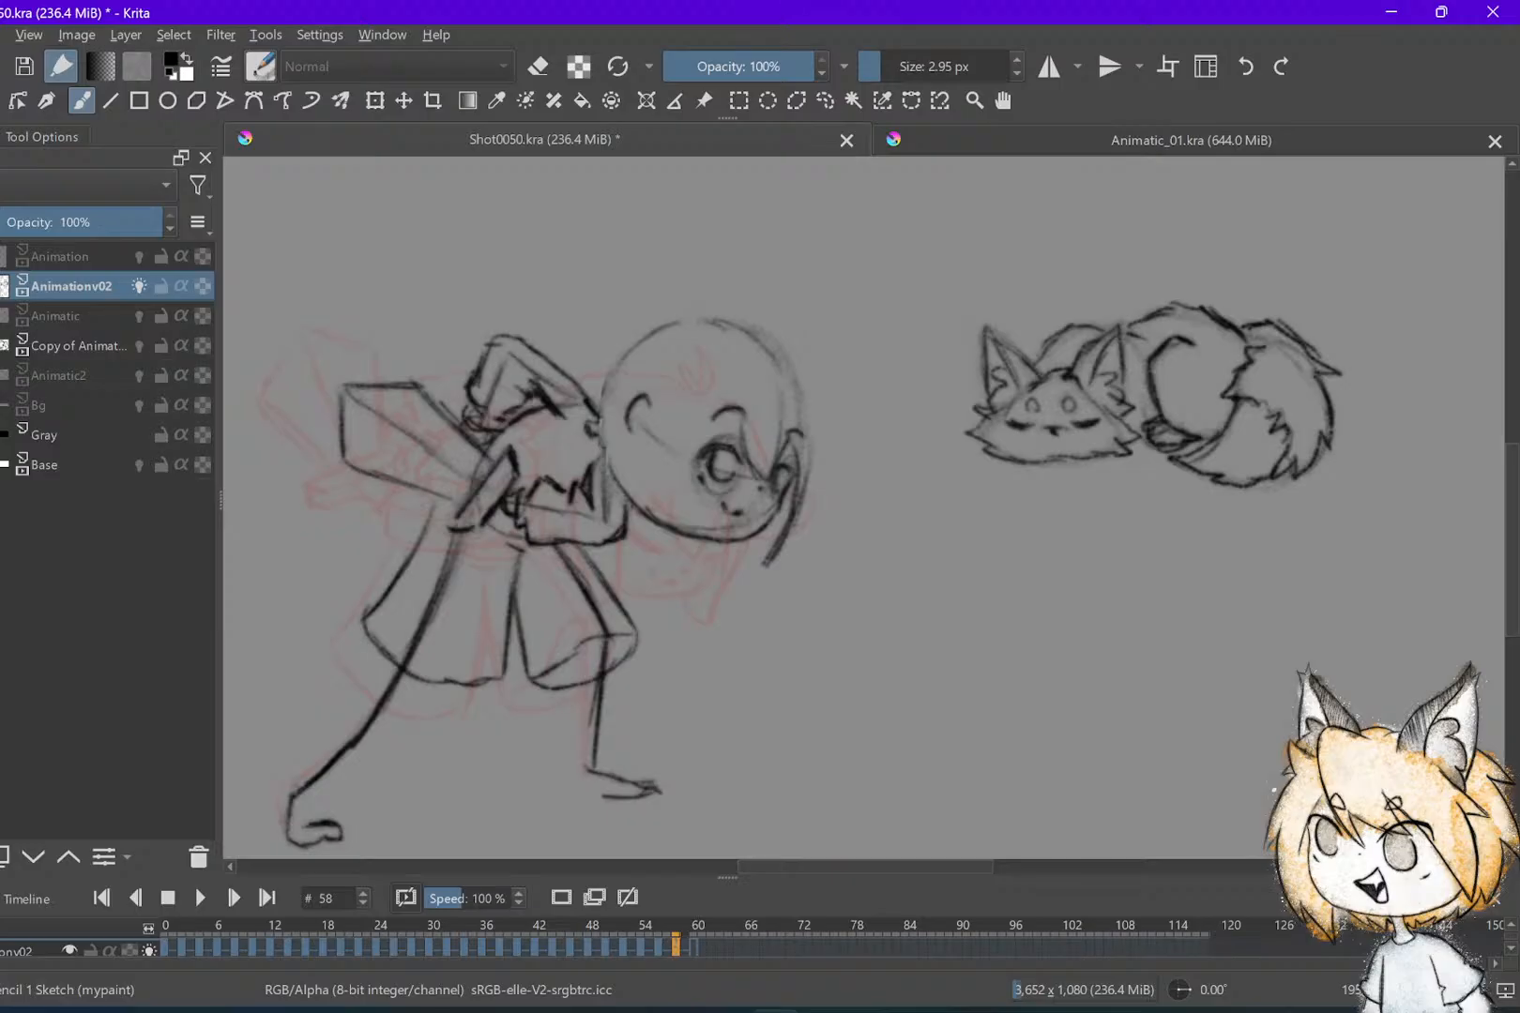
{"action": "key", "text": "Left"}
{"action": "key", "text": "Left"}
{"action": "key", "text": "Right"}
{"action": "key", "text": "Right"}
{"action": "mouse_move", "coordinate": [941, 232]}
{"action": "left_mouse_down"}
{"action": "mouse_move", "coordinate": [996, 246]}
{"action": "mouse_move", "coordinate": [979, 201]}
{"action": "left_mouse_up"}
{"action": "key", "text": "ctrl+z"}
{"action": "scroll", "coordinate": [807, 657], "scroll_direction": "down", "scroll_amount": 3}
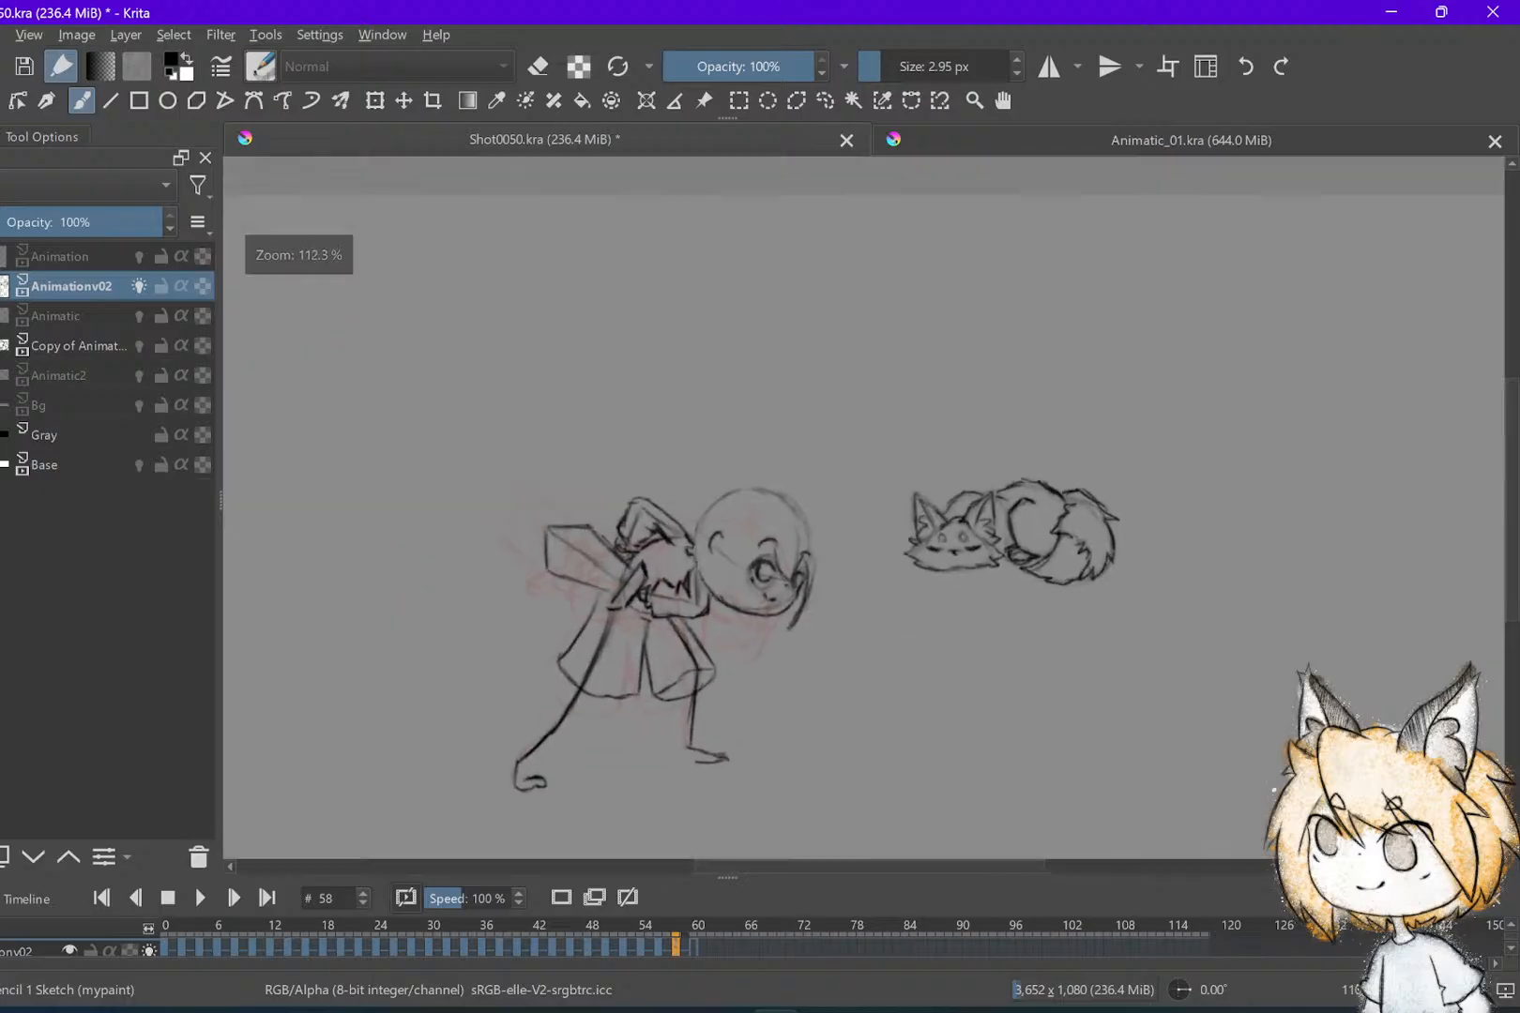
{"action": "mouse_move", "coordinate": [813, 289]}
{"action": "left_mouse_down"}
{"action": "mouse_move", "coordinate": [978, 473]}
{"action": "mouse_move", "coordinate": [809, 375]}
{"action": "left_mouse_up"}
{"action": "key", "text": "ctrl+z"}
Save the Shot0050 animation file with the rotated head
{"action": "key", "text": "space"}
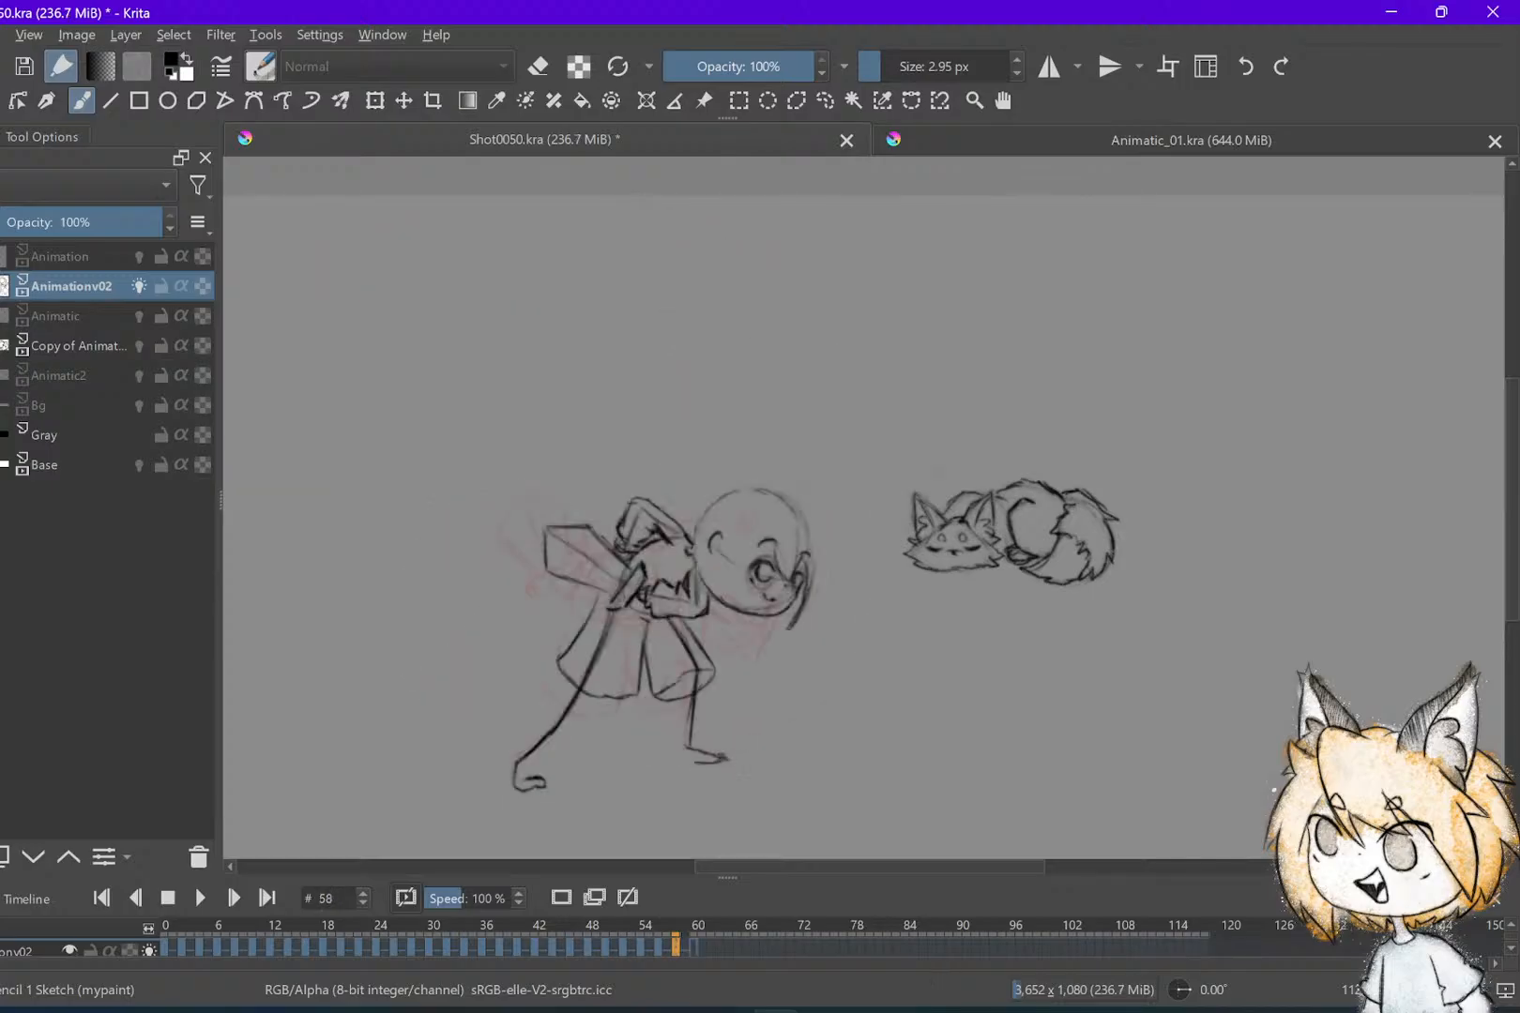
{"action": "scroll", "coordinate": [843, 591], "scroll_direction": "up", "scroll_amount": 4}
{"action": "key", "text": "ctrl+s"}
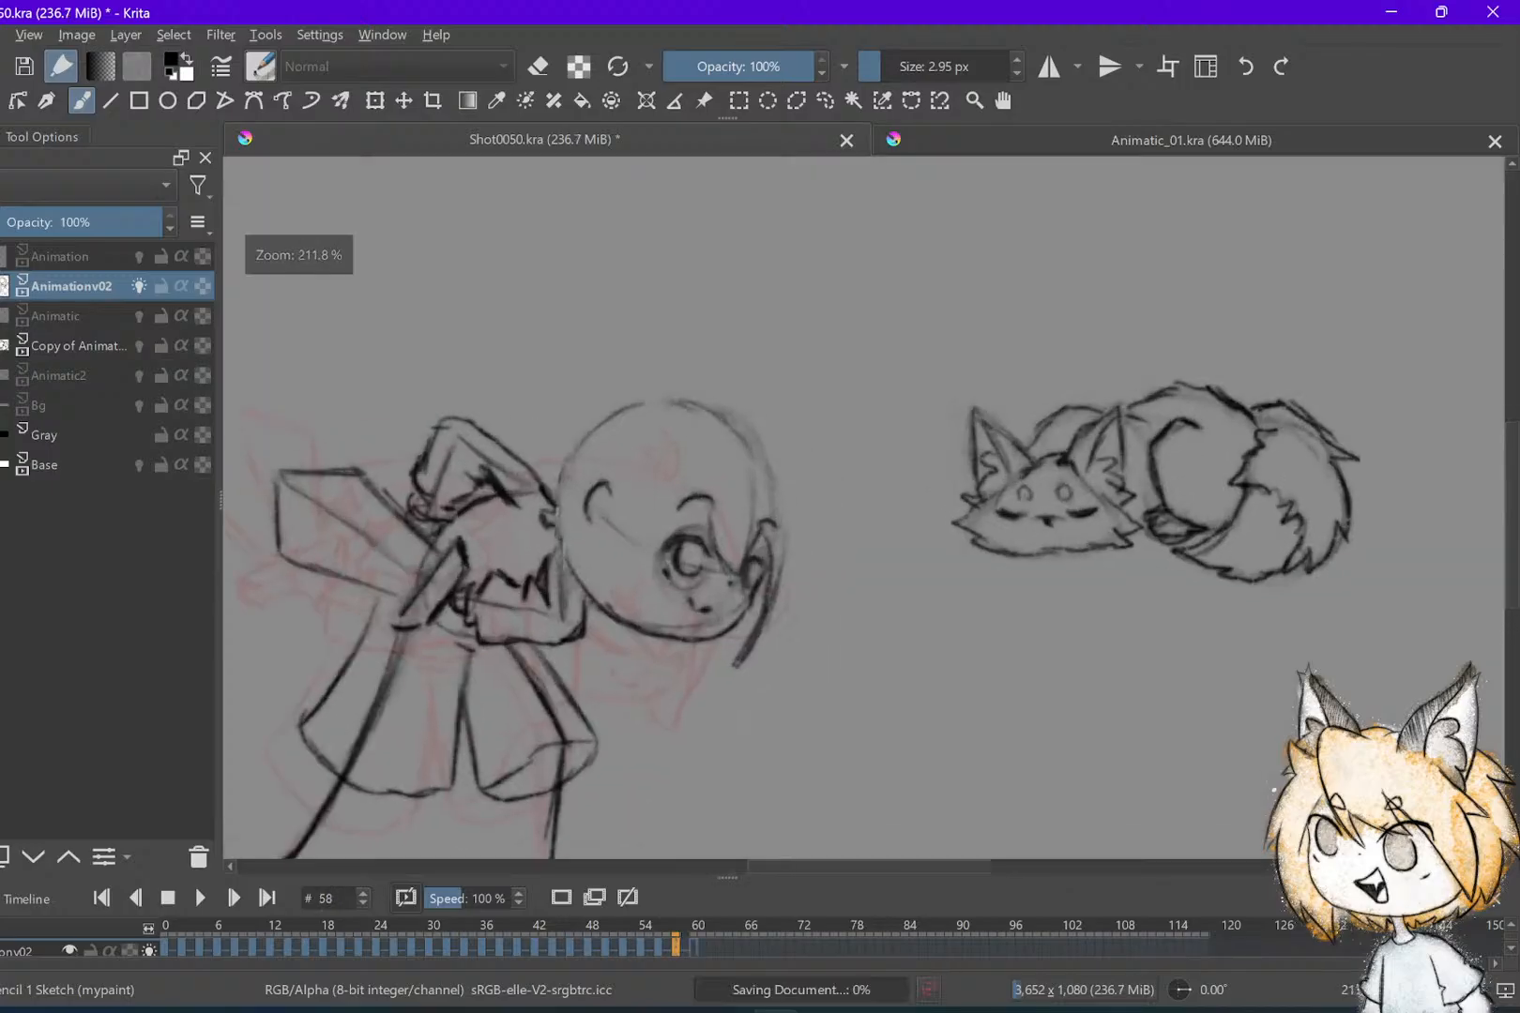
{"action": "scroll", "coordinate": [488, 750], "scroll_direction": "up", "scroll_amount": 1}
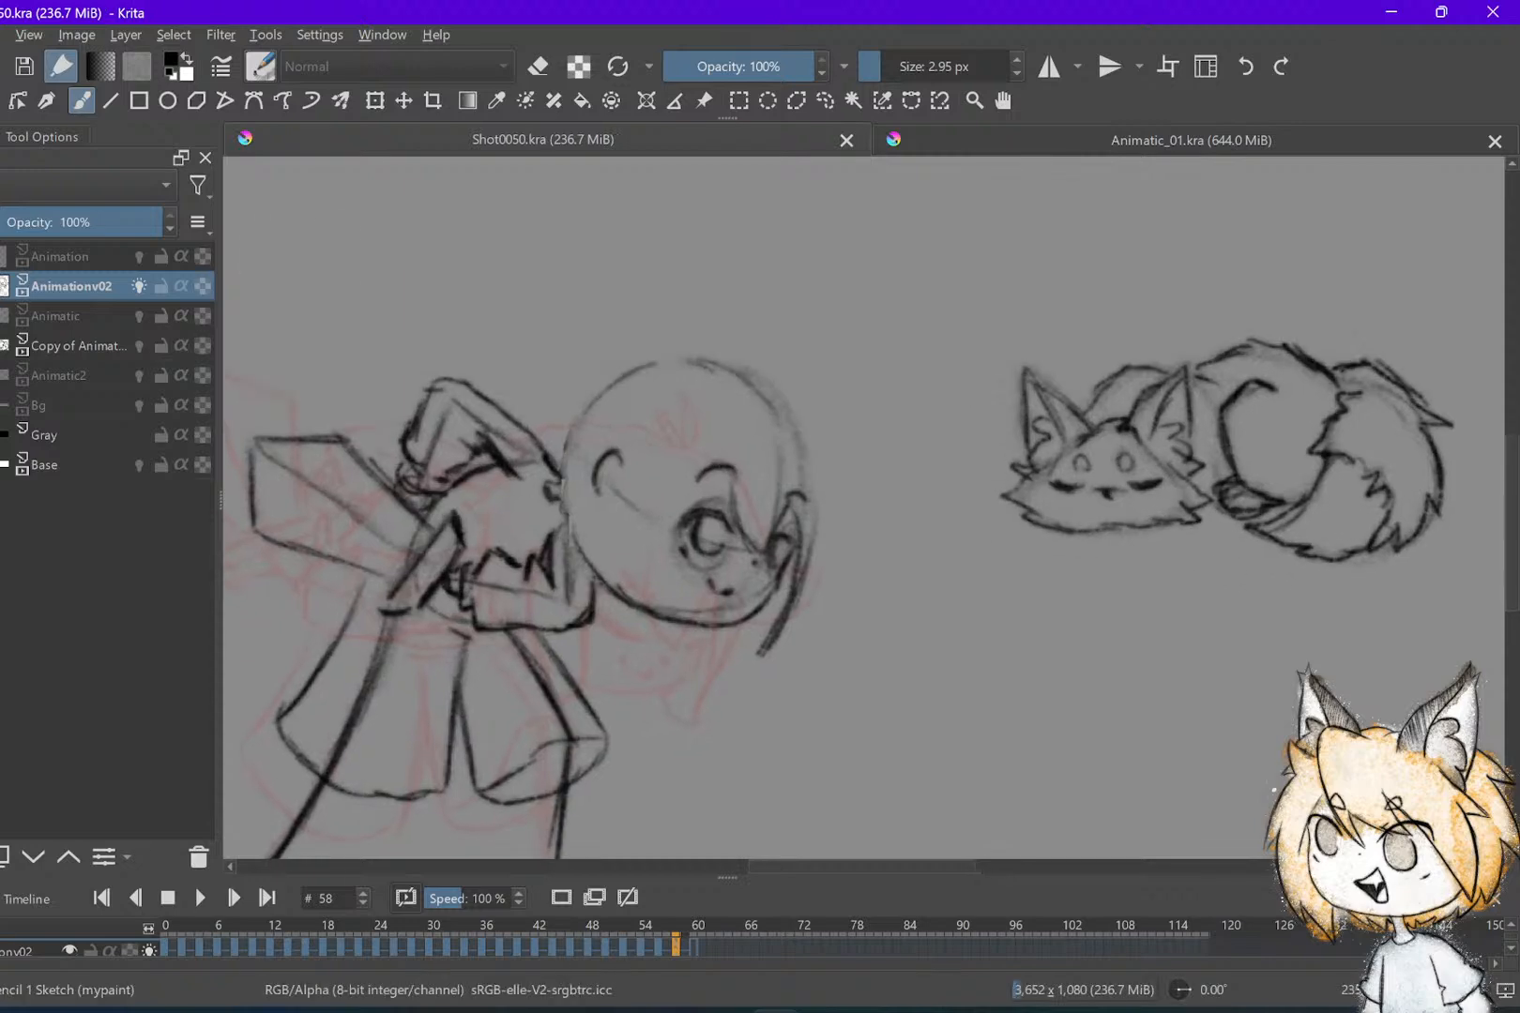
Redraw the hair lock beside the far cheek with a pointed tip below the chin and erase its excess line
{"action": "mouse_move", "coordinate": [731, 627]}
{"action": "left_mouse_down"}
{"action": "mouse_move", "coordinate": [737, 655]}
{"action": "mouse_move", "coordinate": [790, 621]}
{"action": "left_mouse_up"}
{"action": "key", "text": "e"}
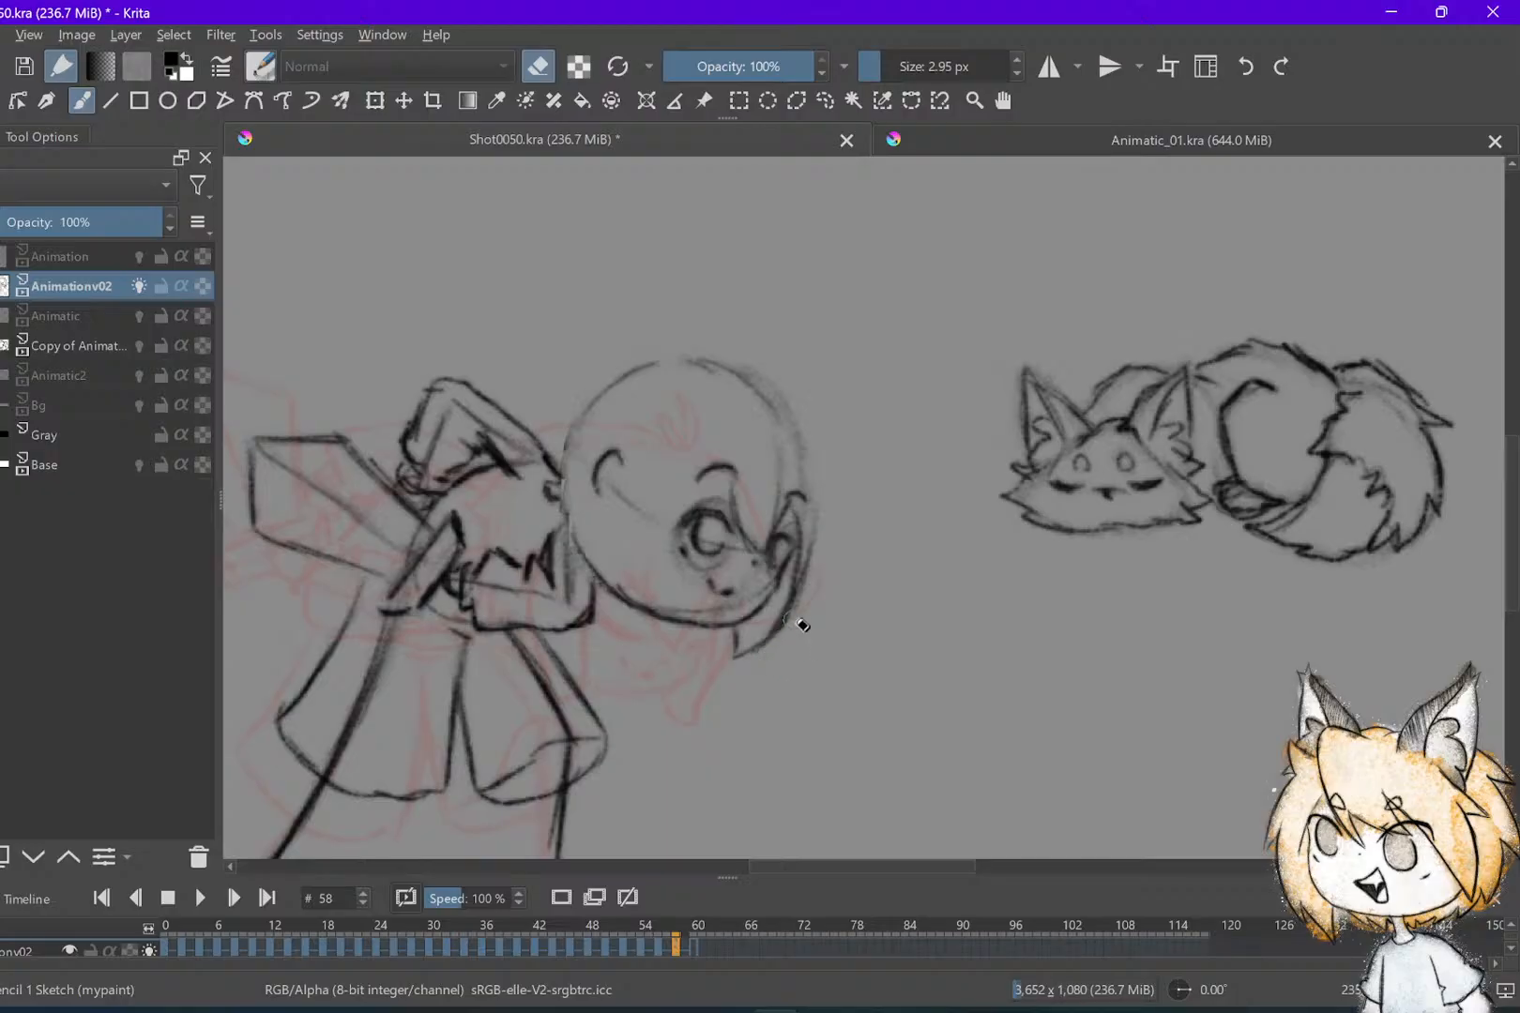
{"action": "key", "text": "e"}
{"action": "key", "text": "Left"}
{"action": "key", "text": "Right"}
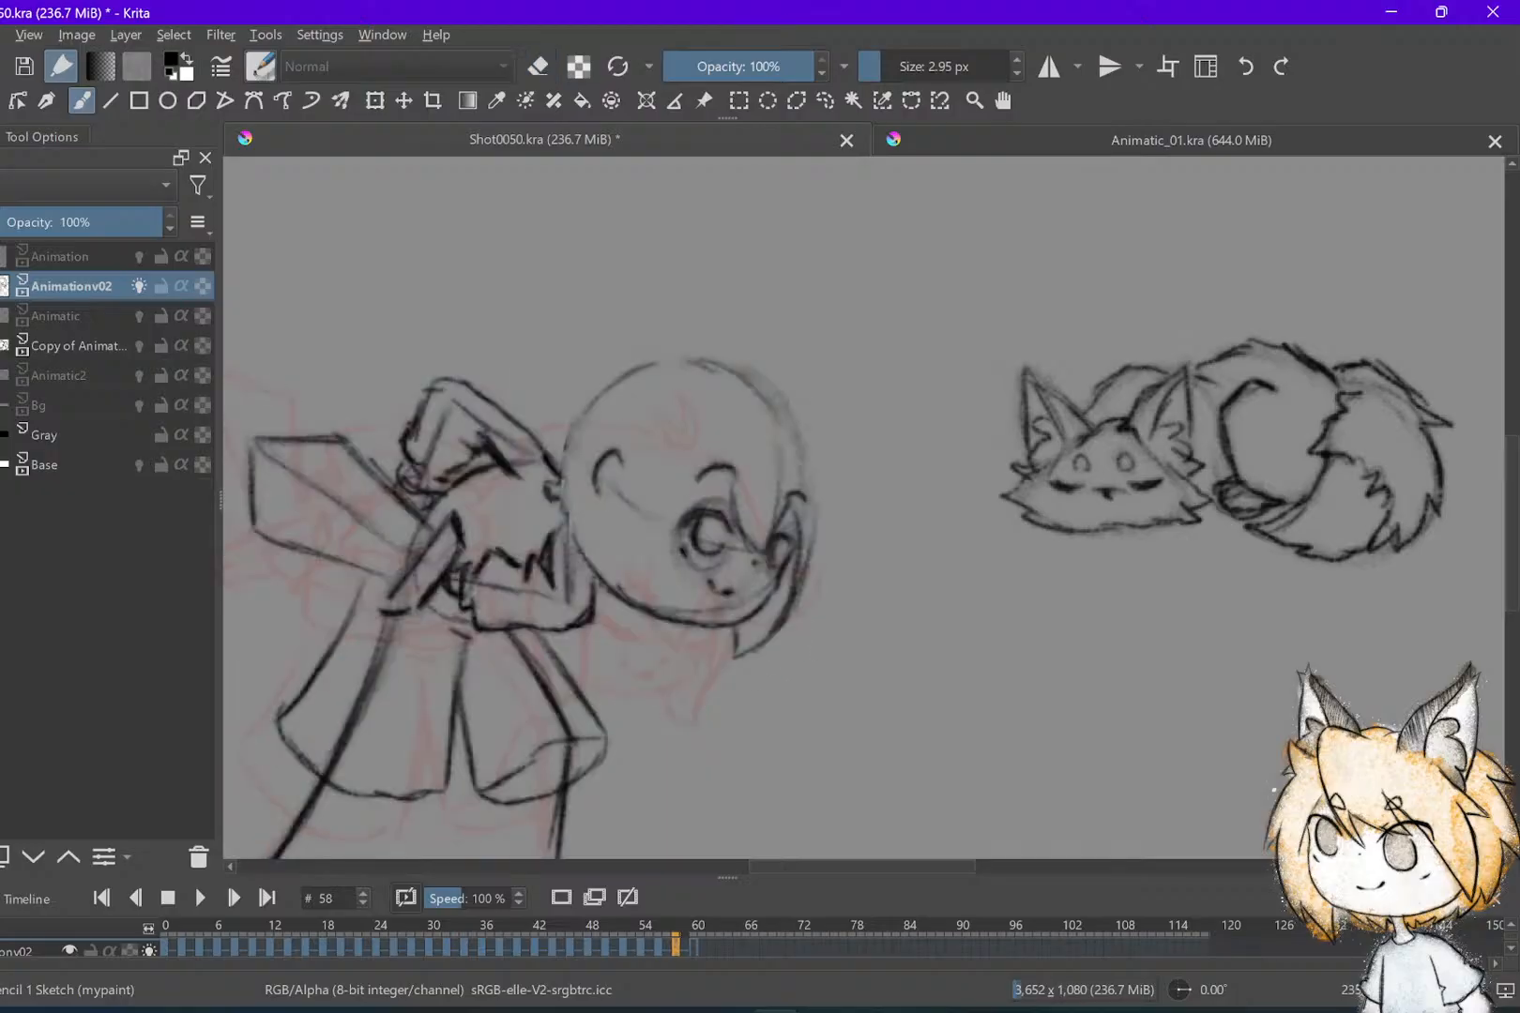
Sketch the outer hair contour from the crown around the far side of the face, ending in a pointed tip
{"action": "left_click_drag", "start_coordinate": [798, 377], "coordinate": [856, 520]}
{"action": "key", "text": "Left"}
{"action": "key", "text": "Right"}
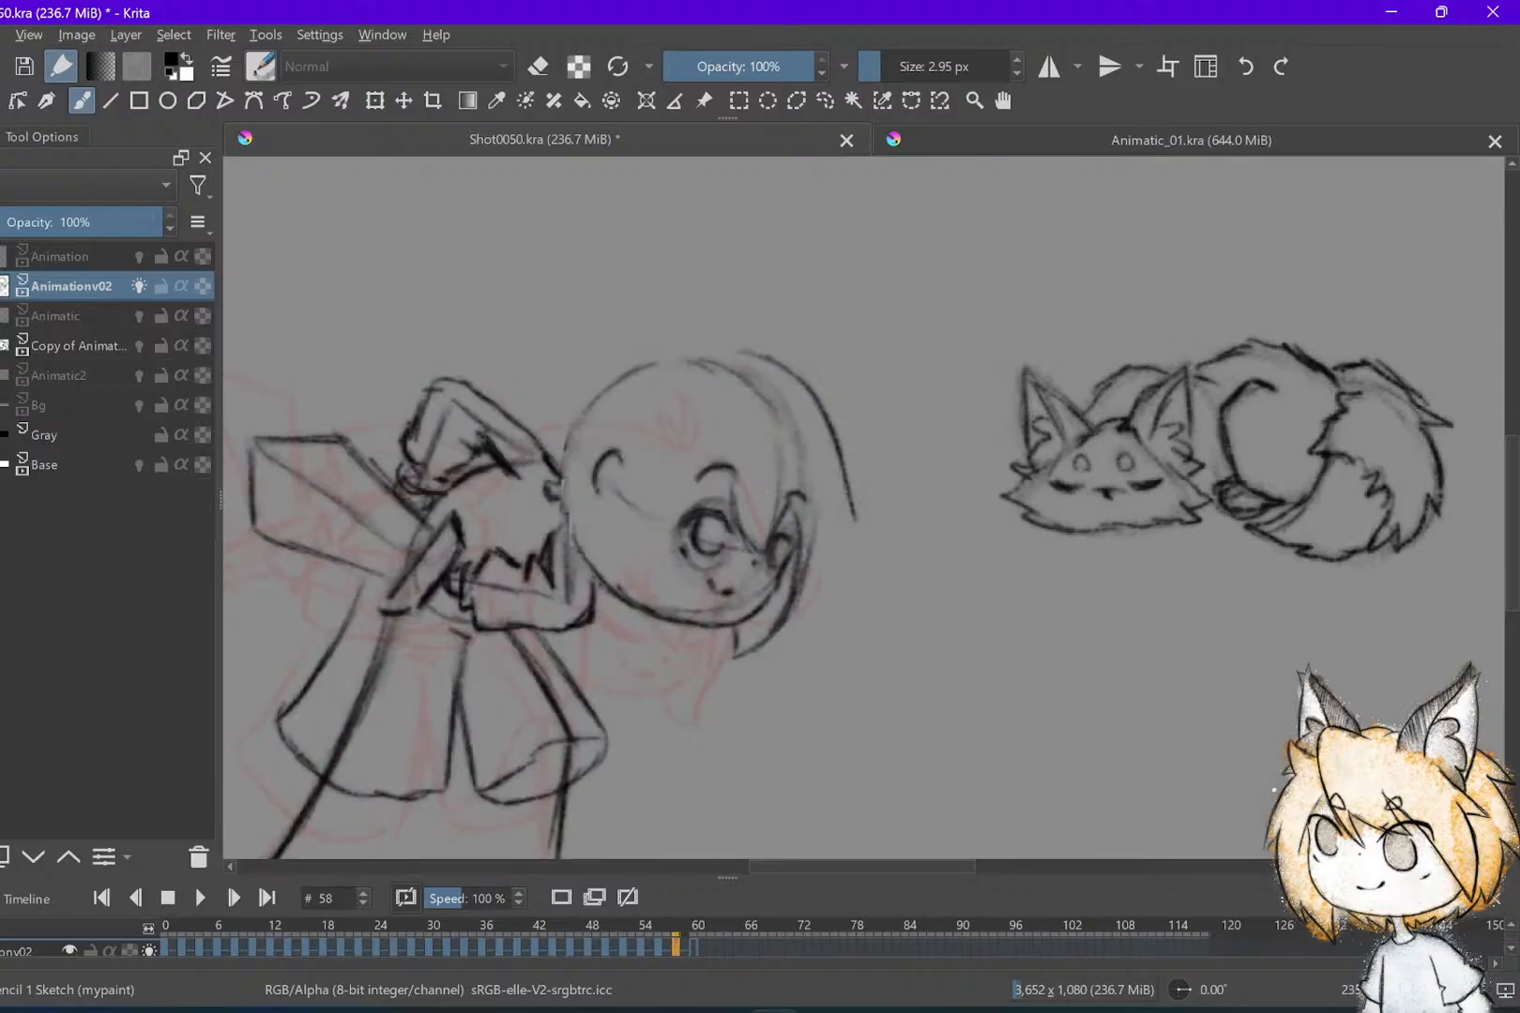
{"action": "mouse_move", "coordinate": [852, 512]}
{"action": "left_mouse_down"}
{"action": "mouse_move", "coordinate": [846, 574]}
{"action": "mouse_move", "coordinate": [817, 548]}
{"action": "mouse_move", "coordinate": [795, 586]}
{"action": "left_mouse_up"}
{"action": "key", "text": "Right"}
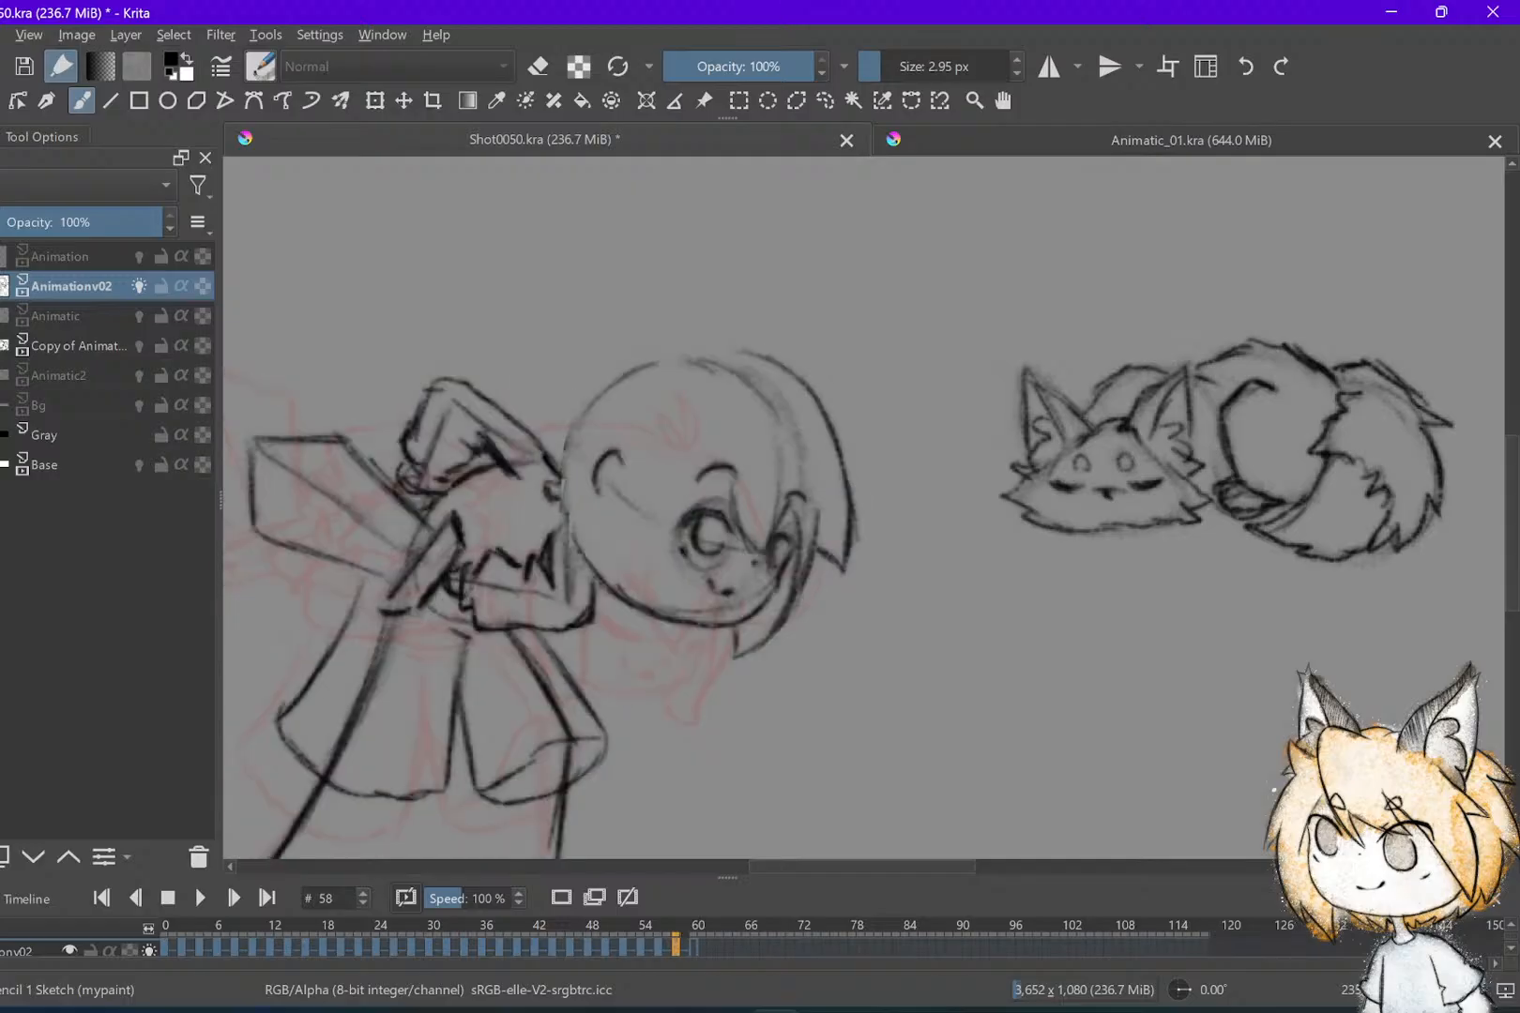
Compare the new outer hair shape on frame 58 with the preceding drawings
{"action": "key", "text": "Left"}
{"action": "key", "text": "Left"}
{"action": "key", "text": "Right"}
{"action": "key", "text": "Right"}
{"action": "key", "text": "Left"}
{"action": "key", "text": "Left"}
{"action": "key", "text": "Right"}
{"action": "key", "text": "Right"}
{"action": "key", "text": "Left"}
{"action": "key", "text": "Right"}
Sketch the near-side hair locks, one beside the near eye and one from the ear, meeting in a point past the jaw
{"action": "left_click_drag", "start_coordinate": [687, 498], "coordinate": [625, 625]}
{"action": "key", "text": "comma"}
{"action": "key", "text": "comma"}
{"action": "key", "text": "period"}
{"action": "key", "text": "period"}
{"action": "key", "text": "period"}
{"action": "left_click_drag", "start_coordinate": [678, 494], "coordinate": [660, 619]}
{"action": "left_click_drag", "start_coordinate": [667, 554], "coordinate": [667, 643]}
{"action": "left_click_drag", "start_coordinate": [628, 433], "coordinate": [604, 540]}
{"action": "left_click_drag", "start_coordinate": [619, 466], "coordinate": [606, 593]}
{"action": "left_click_drag", "start_coordinate": [605, 532], "coordinate": [644, 621]}
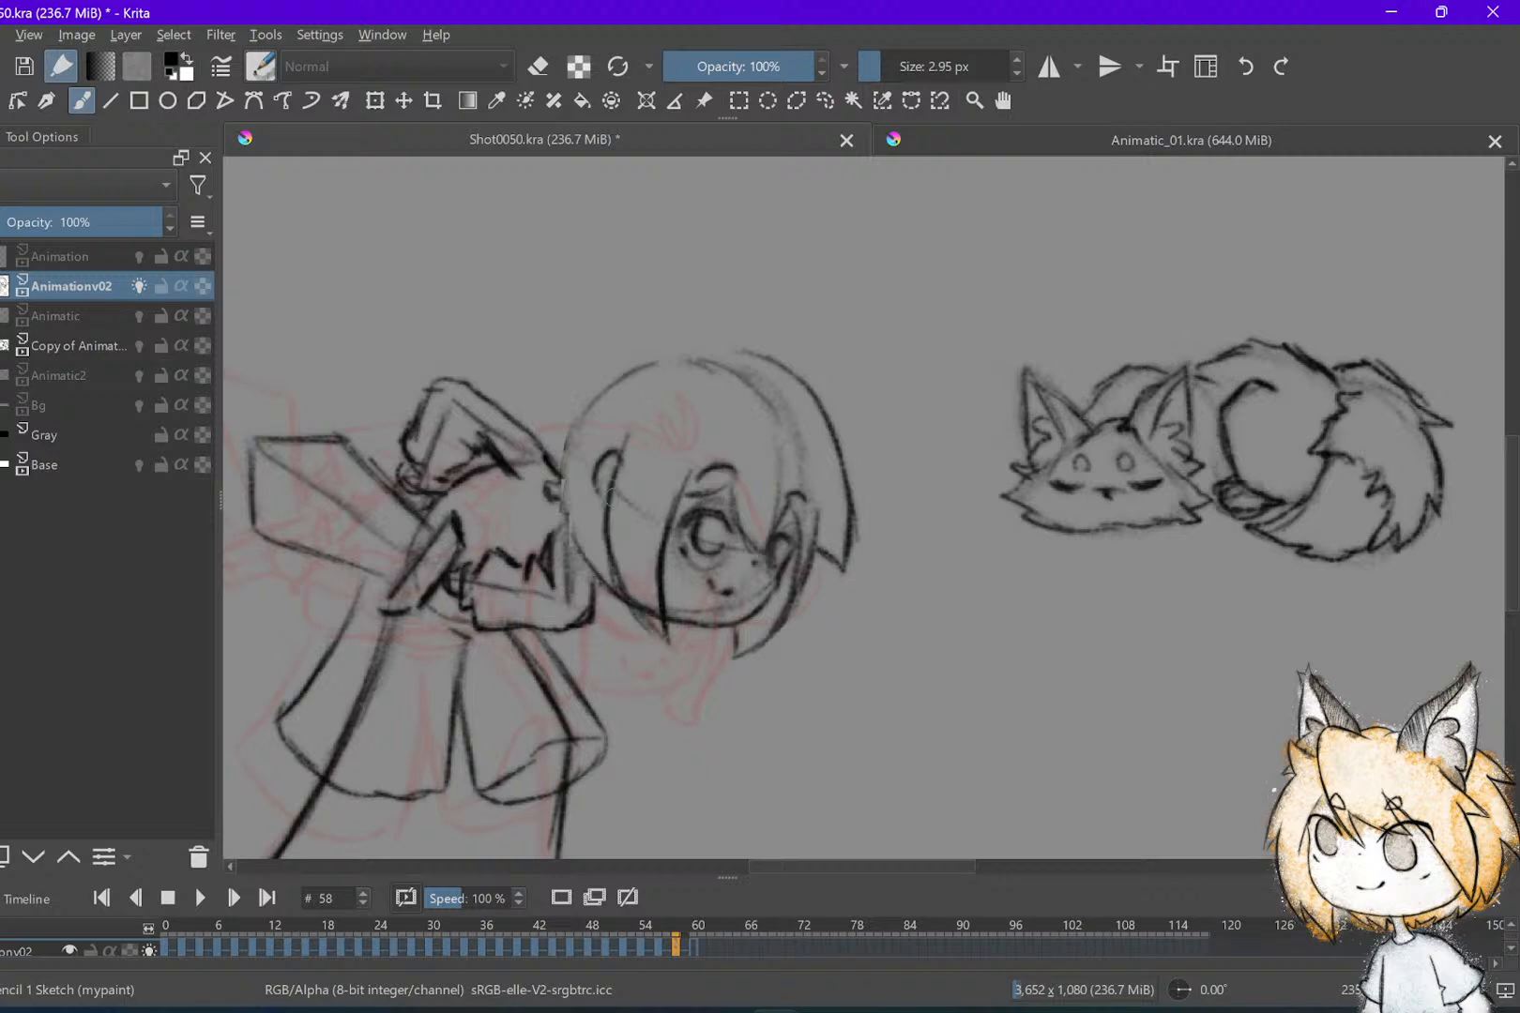
Sketch a small curved hair tuft on top of the head, based on the tuft in the preceding drawings
{"action": "key", "text": "comma"}
{"action": "key", "text": "period"}
{"action": "left_click_drag", "start_coordinate": [737, 323], "coordinate": [706, 351]}
{"action": "key", "text": "ctrl+z"}
{"action": "key", "text": "ctrl+z"}
{"action": "key", "text": "comma"}
{"action": "key", "text": "comma"}
{"action": "key", "text": "period"}
{"action": "key", "text": "period"}
{"action": "mouse_move", "coordinate": [754, 334]}
{"action": "left_mouse_down"}
{"action": "mouse_move", "coordinate": [788, 351]}
{"action": "mouse_move", "coordinate": [729, 348]}
{"action": "mouse_move", "coordinate": [751, 334]}
{"action": "left_mouse_up"}
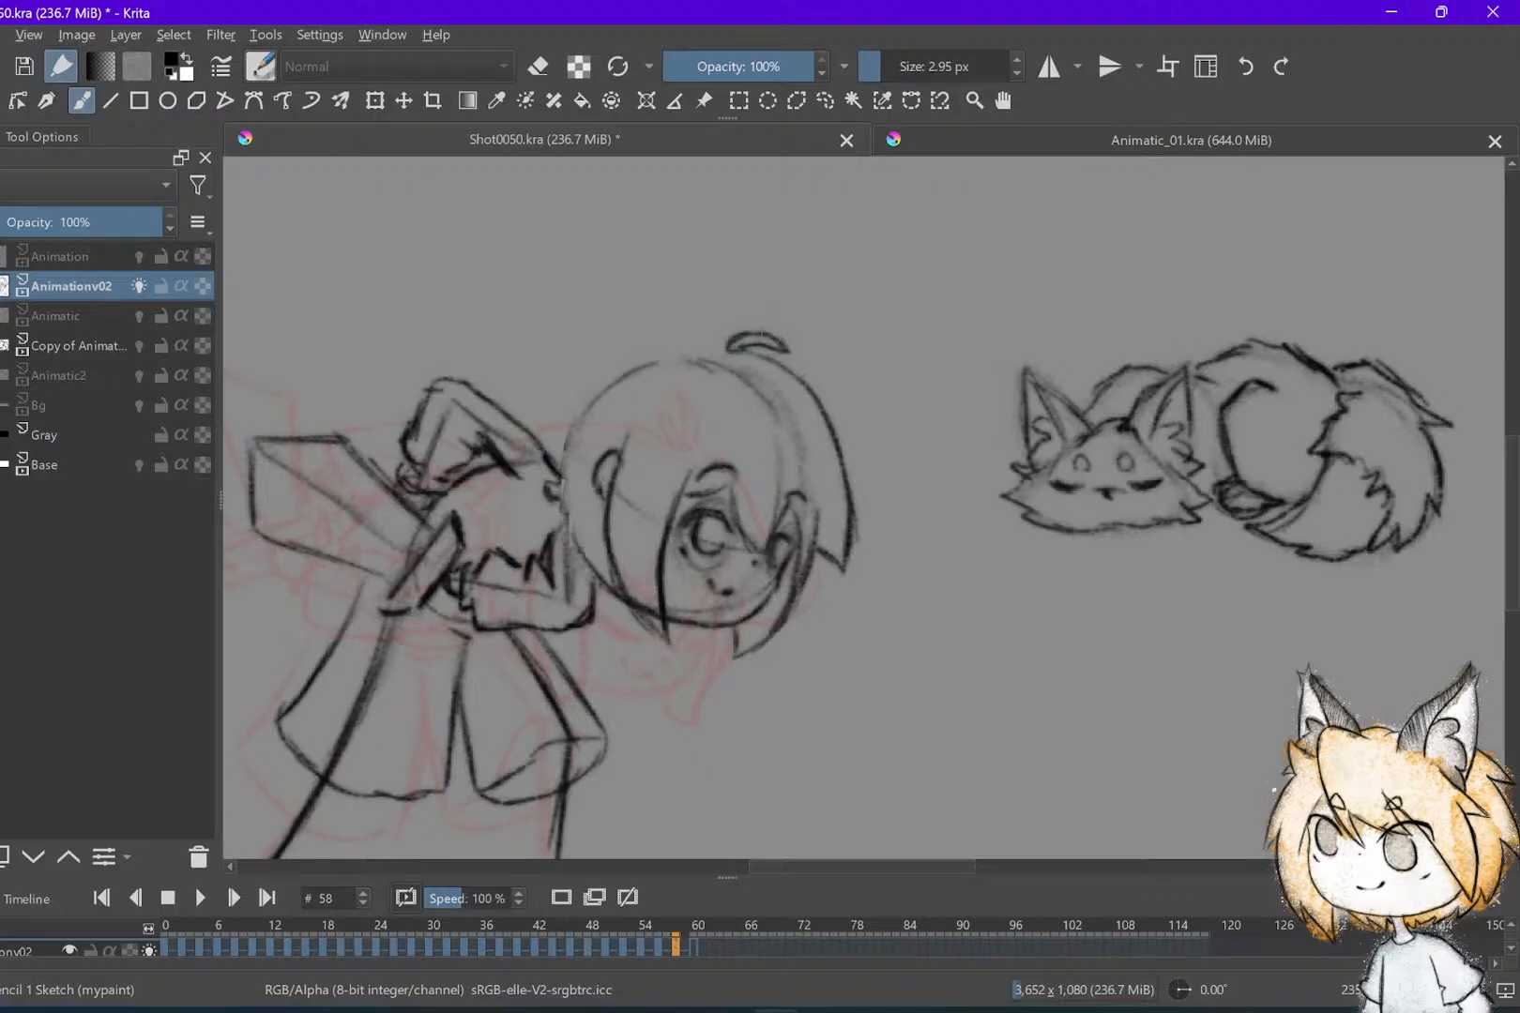
Step through the preceding drawings to examine how the hair tuft and back of the hair move
{"action": "key", "text": "comma"}
{"action": "key", "text": "comma"}
{"action": "key", "text": "comma"}
{"action": "key", "text": "comma"}
{"action": "key", "text": "period"}
{"action": "key", "text": "period"}
{"action": "key", "text": "period"}
{"action": "key", "text": "period"}
{"action": "key", "text": "comma"}
{"action": "key", "text": "period"}
Complete the tuft, sketch the hair contour from the crown down the back of the head to the neck, and save the shot
{"action": "key", "text": "ctrl+z"}
{"action": "mouse_move", "coordinate": [696, 336]}
{"action": "left_mouse_down"}
{"action": "mouse_move", "coordinate": [634, 345]}
{"action": "mouse_move", "coordinate": [569, 380]}
{"action": "mouse_move", "coordinate": [541, 474]}
{"action": "mouse_move", "coordinate": [563, 558]}
{"action": "left_mouse_up"}
{"action": "key", "text": "ctrl+s"}
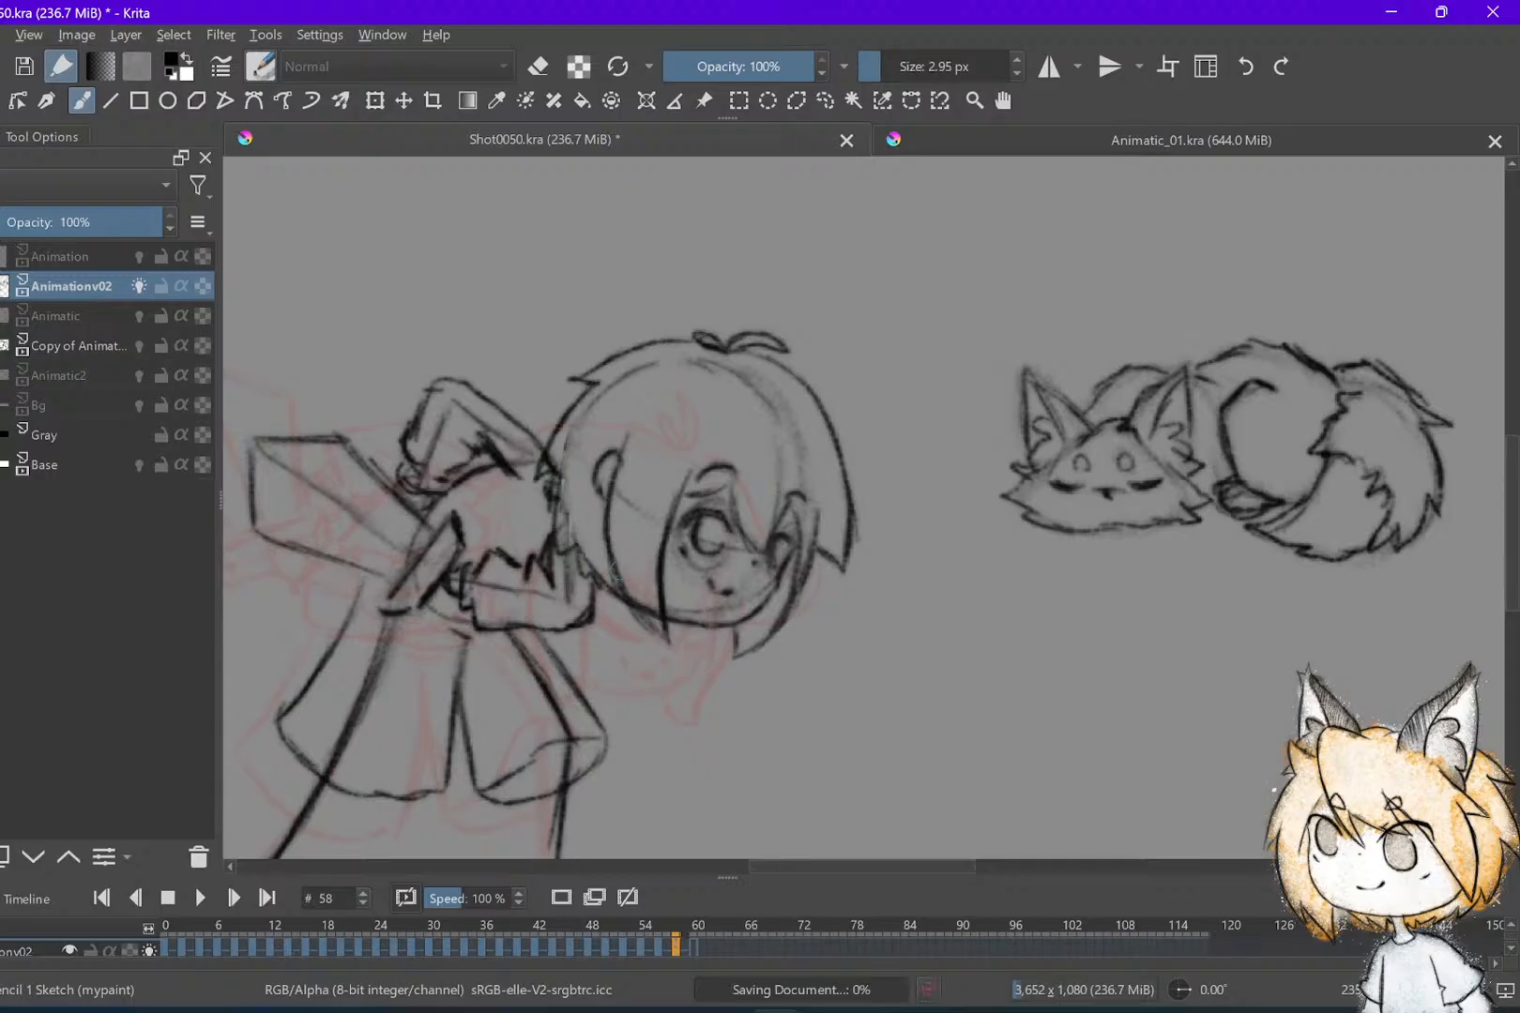
Play back the animation to review the motion leading into the frame 58 drawing
{"action": "key", "text": "Left"}
{"action": "key", "text": "Right"}
{"action": "key", "text": "Left"}
{"action": "key", "text": "Left"}
{"action": "scroll", "coordinate": [1087, 495], "scroll_direction": "down", "scroll_amount": 3}
{"action": "key", "text": "space"}
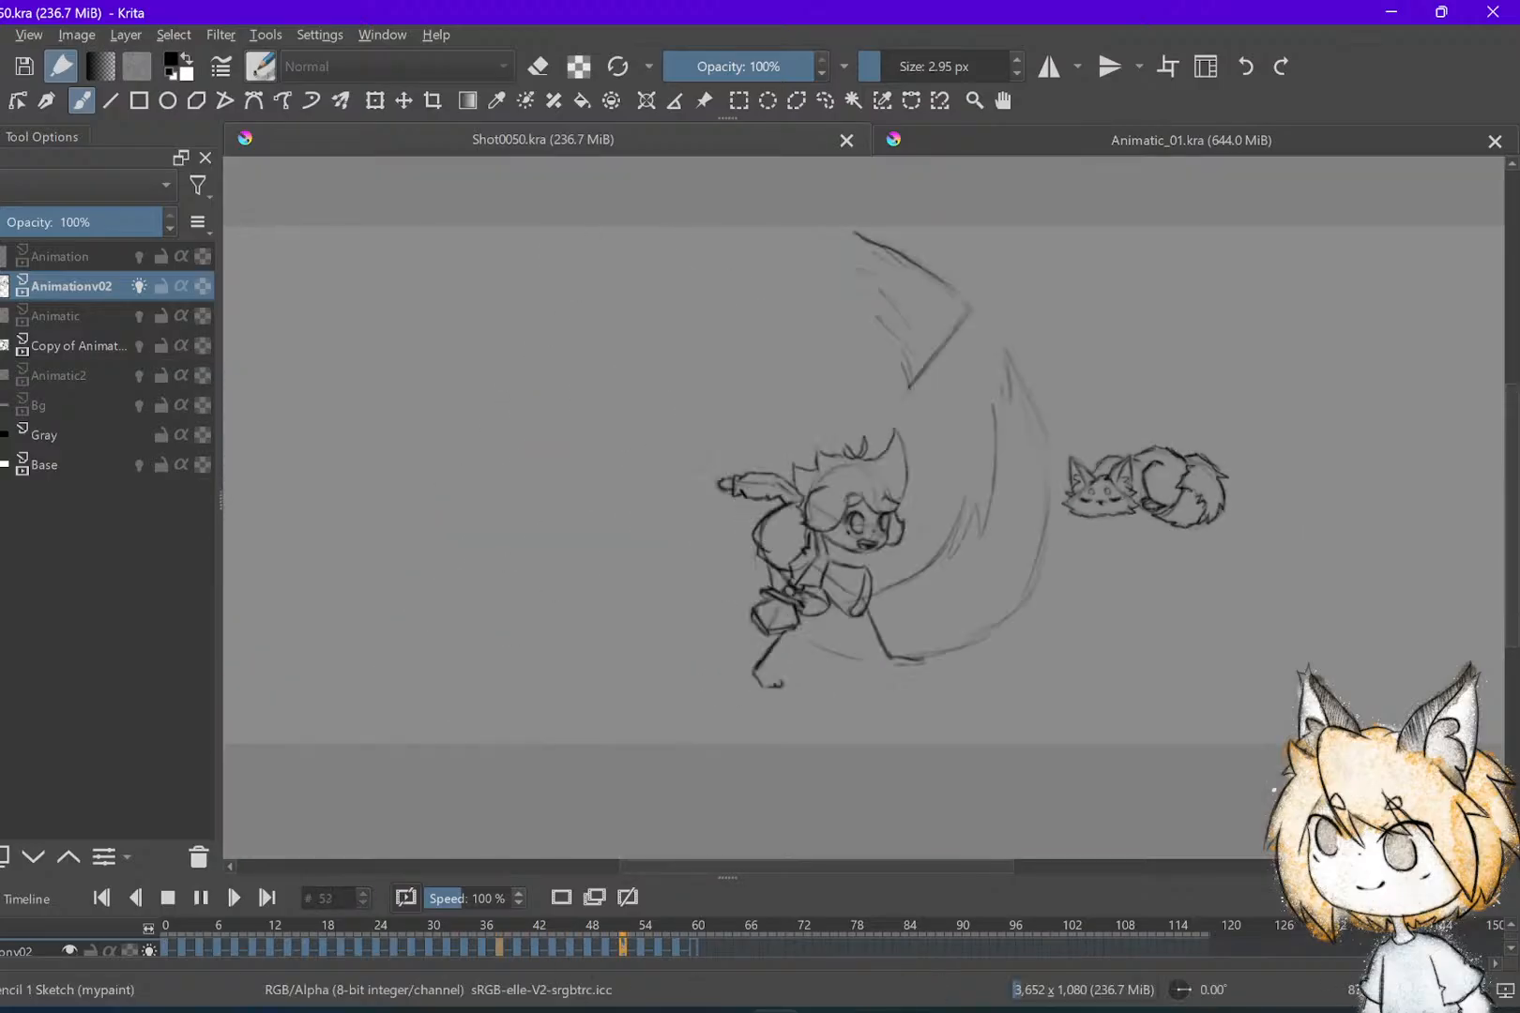
{"action": "key", "text": "space"}
{"action": "key", "text": "space"}
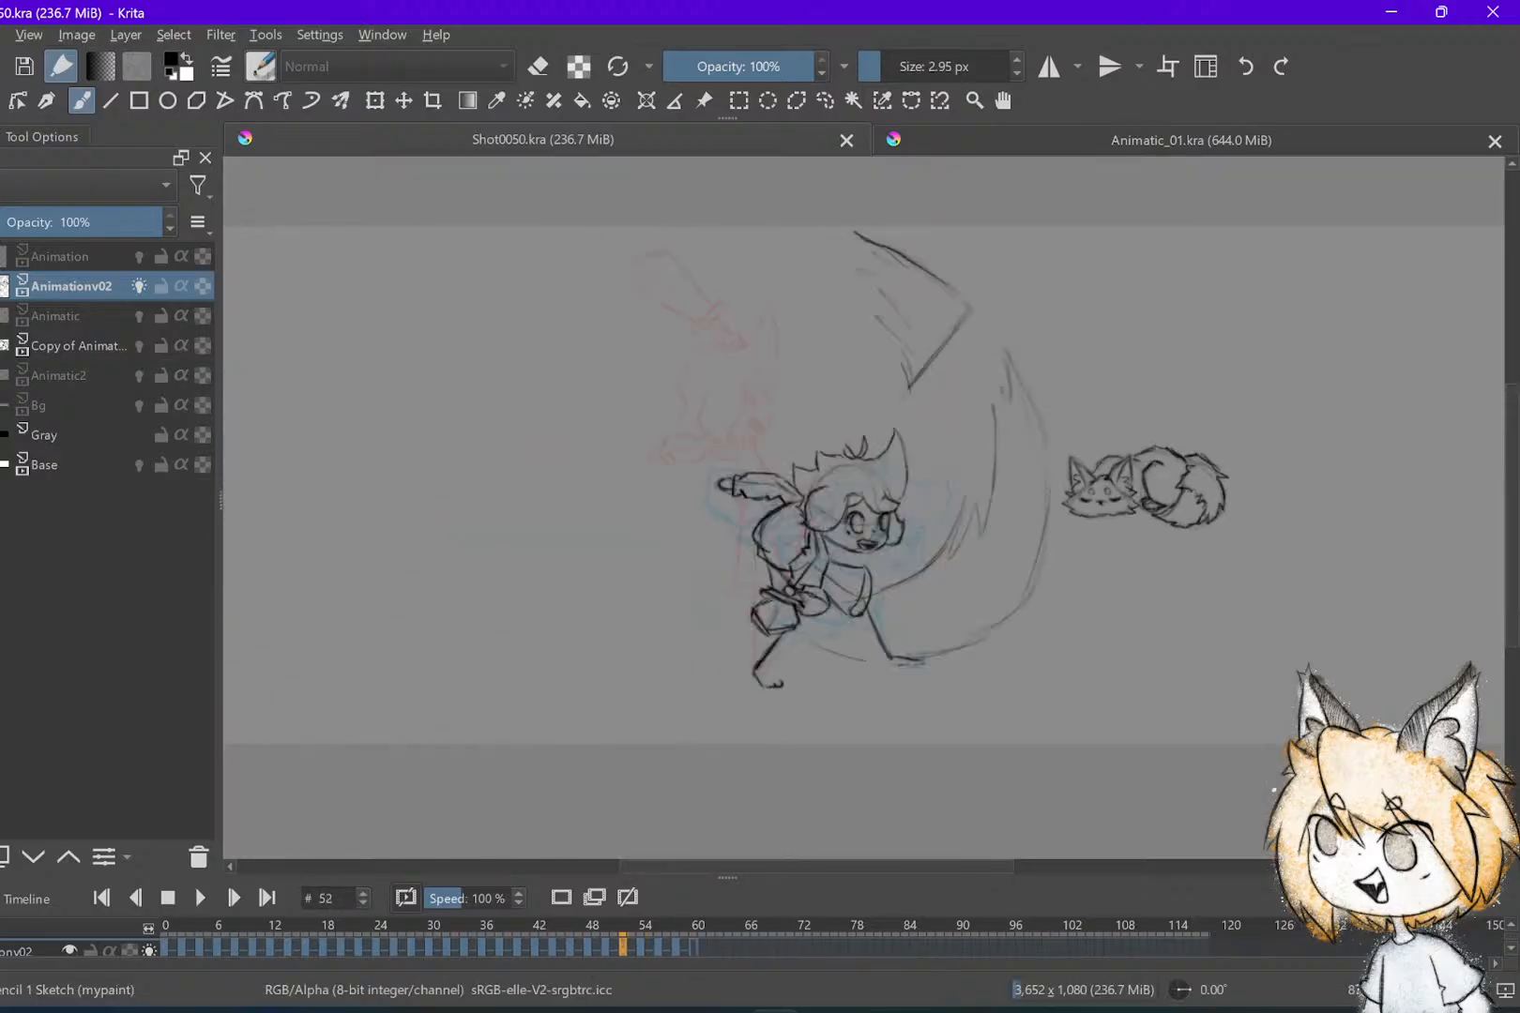
{"action": "key", "text": "space"}
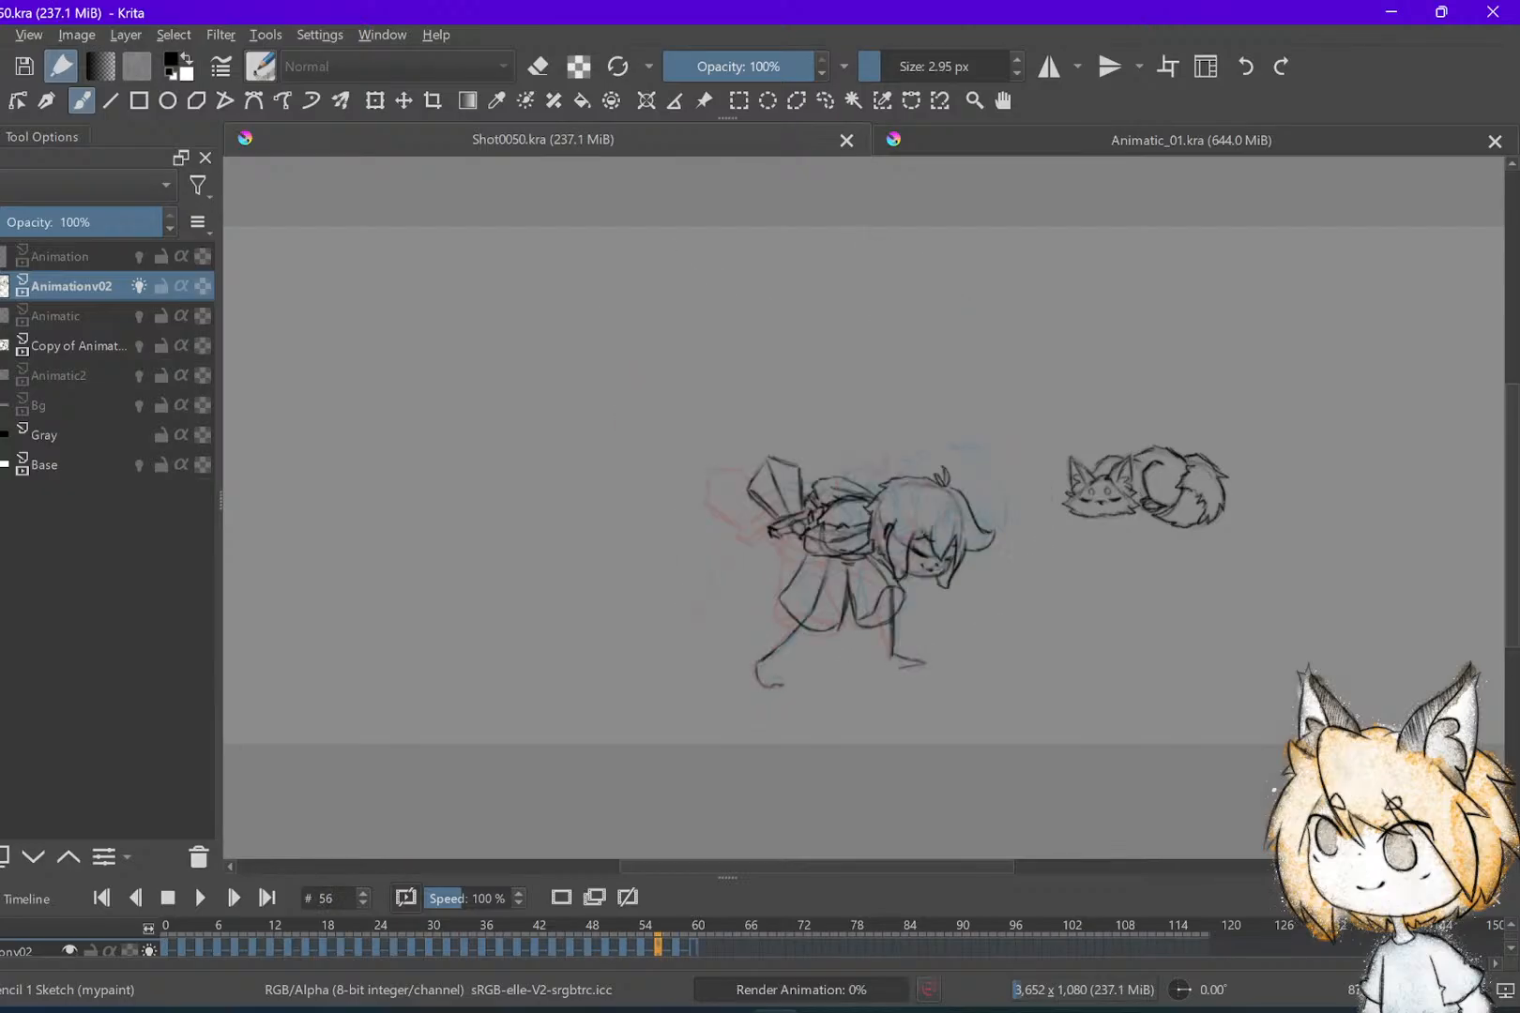
Save the shot and sketch the round head construction circle on frame 60, following the previous drawing's head
{"action": "scroll", "coordinate": [1213, 560], "scroll_direction": "up", "scroll_amount": 2}
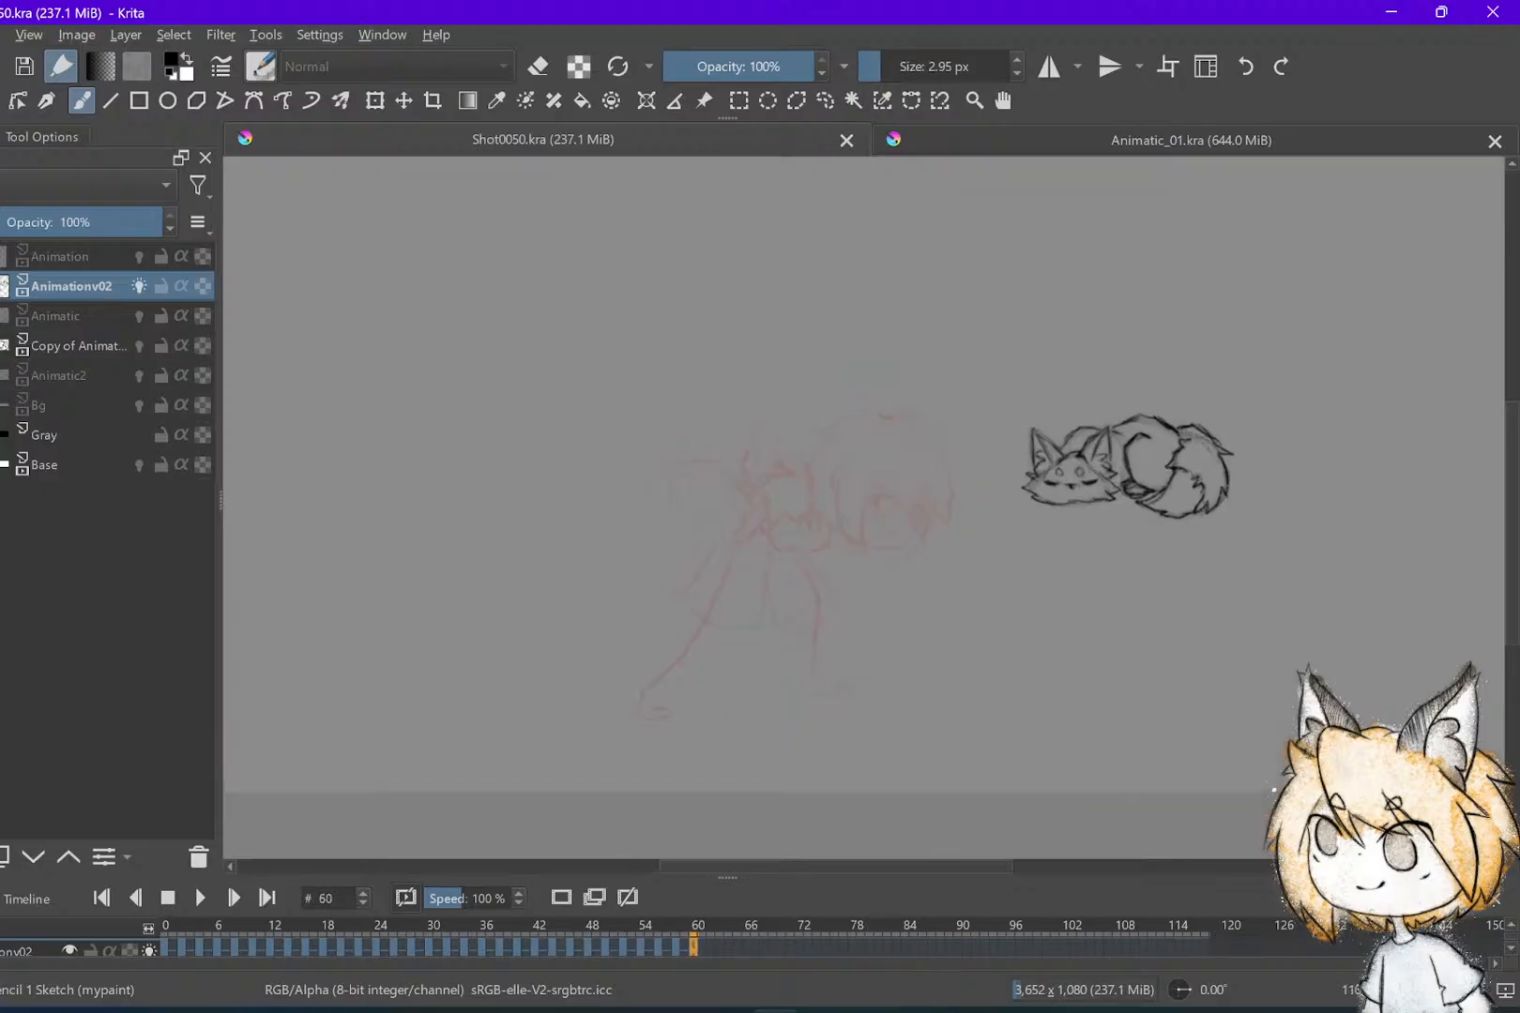
{"action": "scroll", "coordinate": [954, 550], "scroll_direction": "up", "scroll_amount": 3}
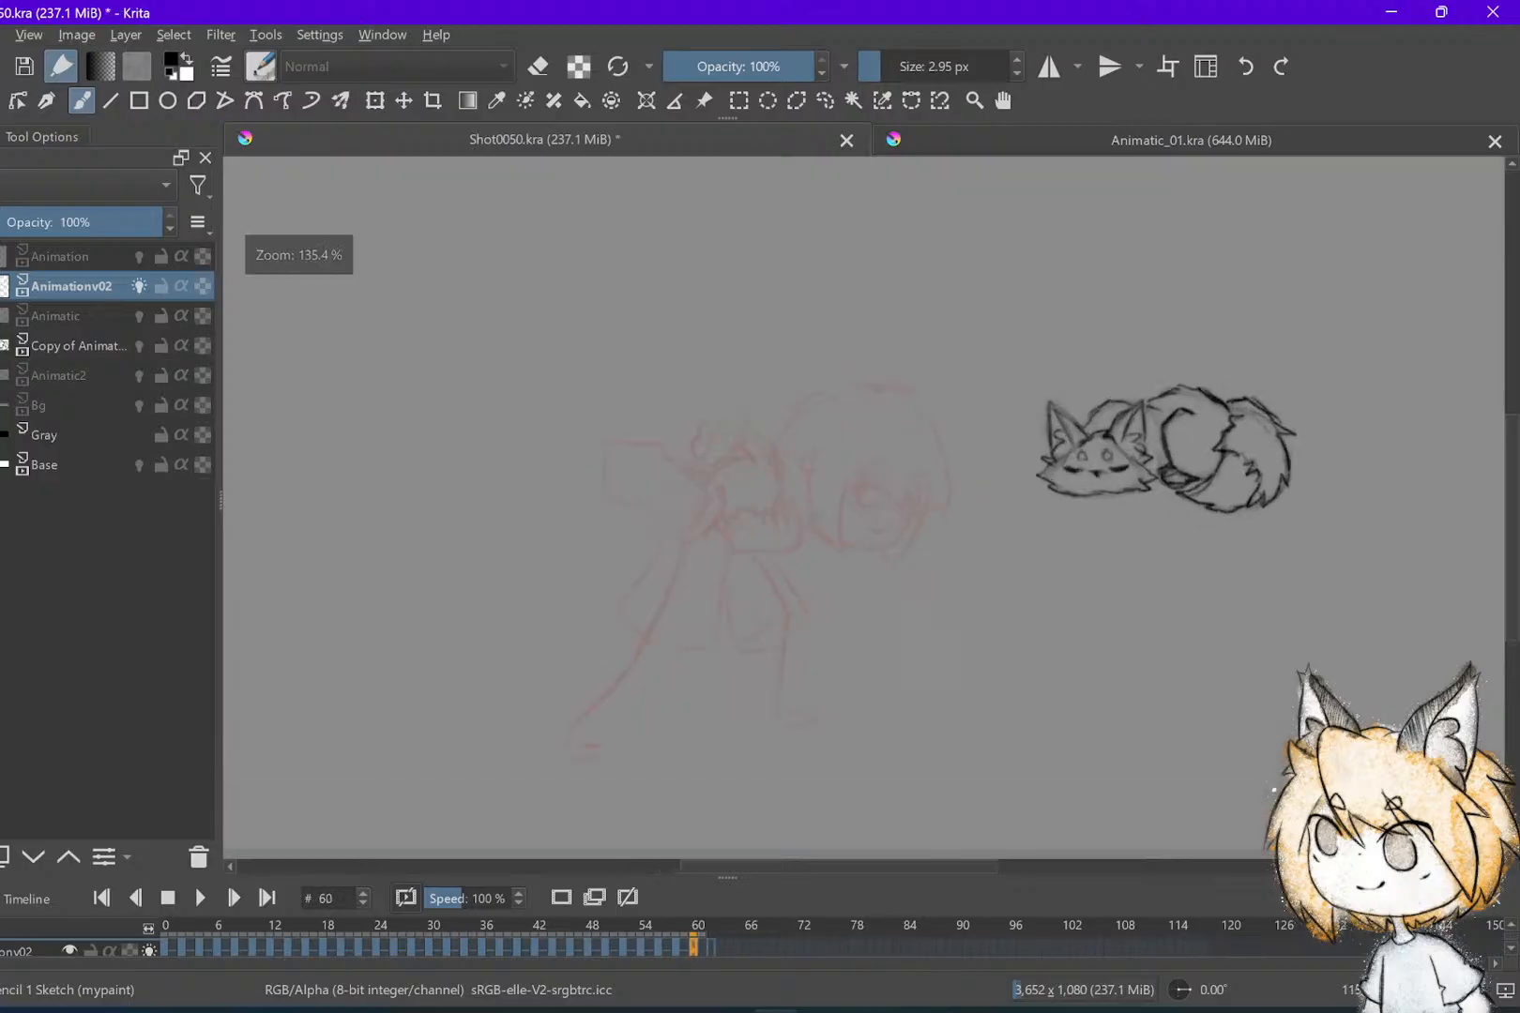
{"action": "key", "text": "ctrl+s"}
{"action": "scroll", "coordinate": [954, 714], "scroll_direction": "up", "scroll_amount": 1}
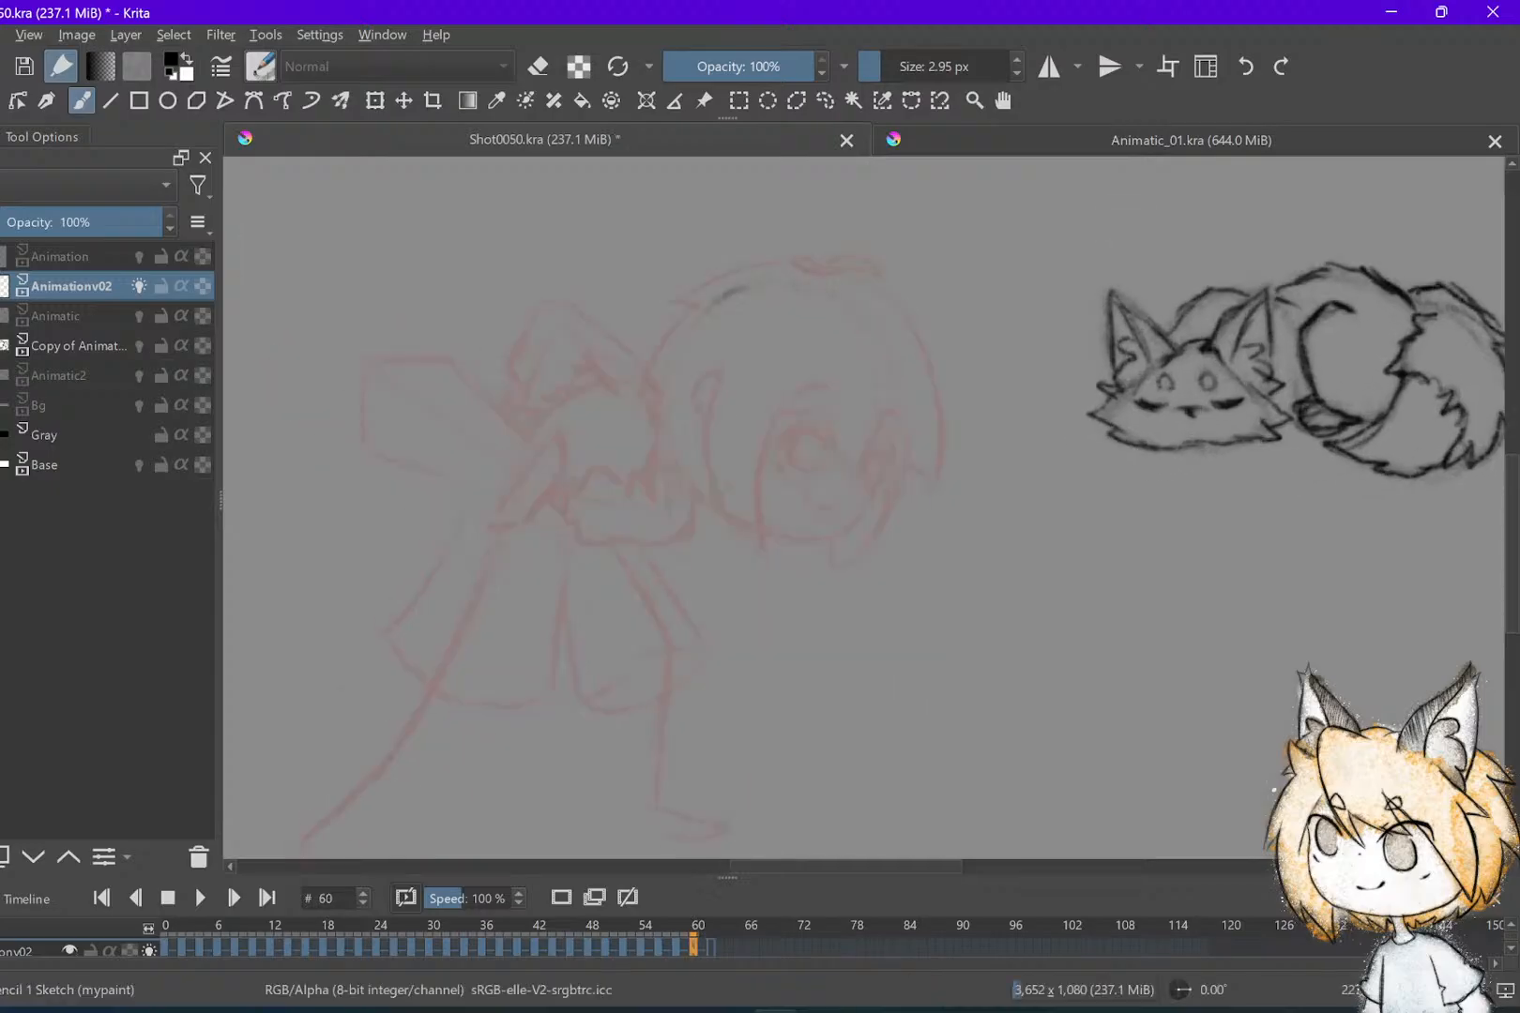
{"action": "left_click_drag", "start_coordinate": [692, 323], "coordinate": [671, 353]}
{"action": "left_click_drag", "start_coordinate": [713, 511], "coordinate": [763, 526]}
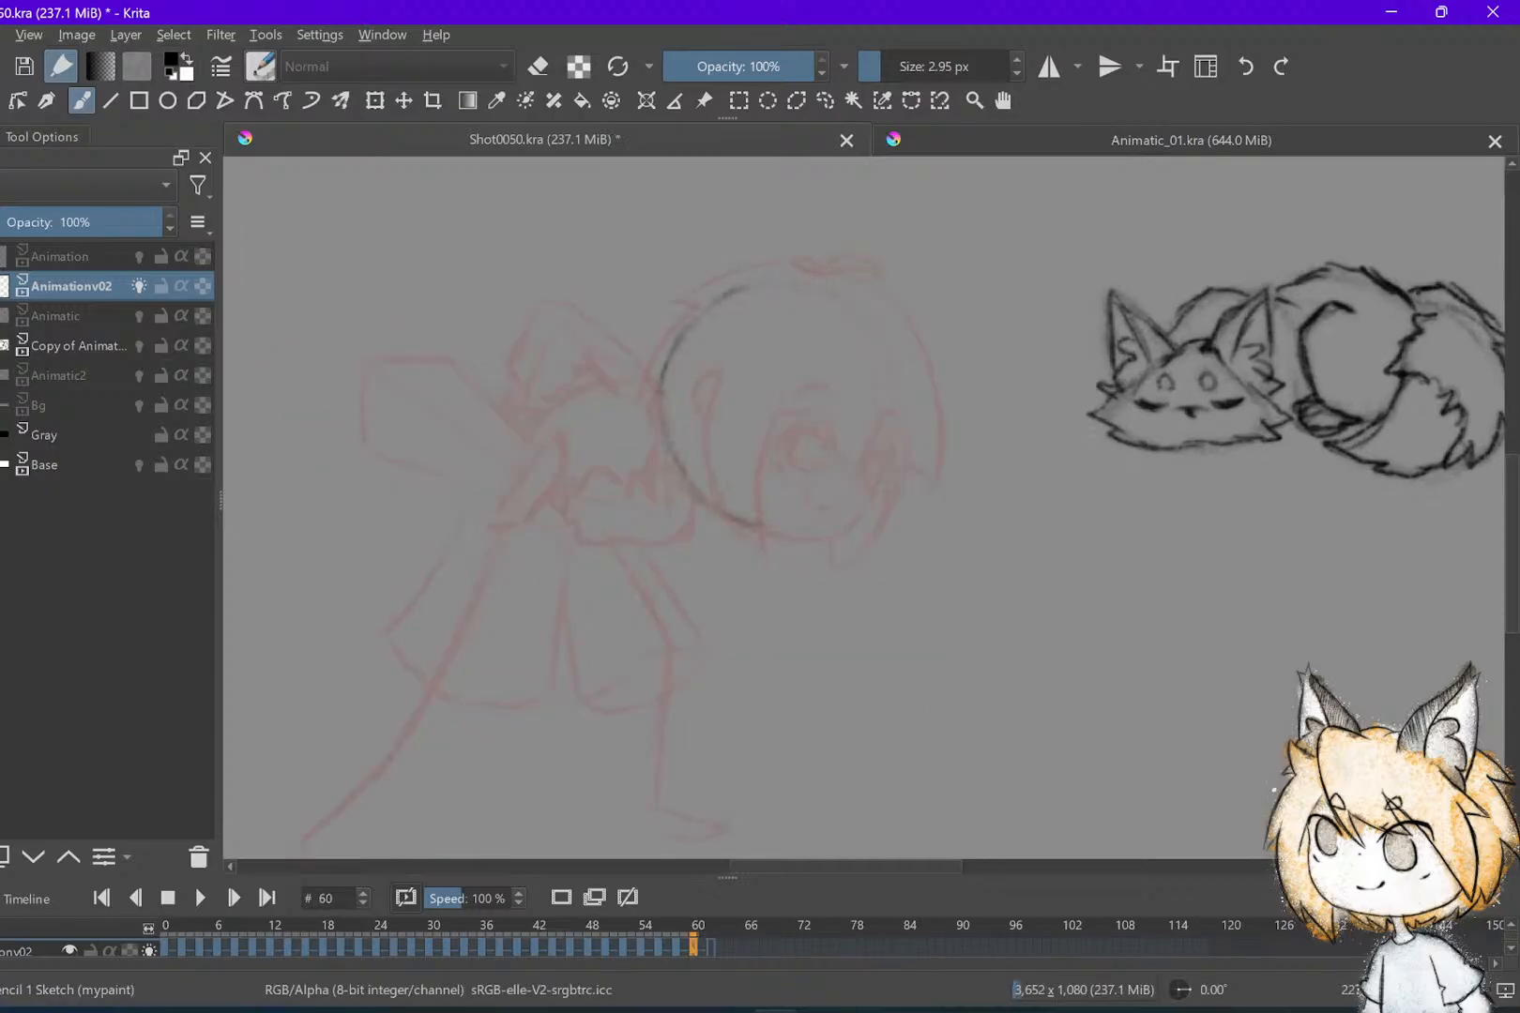
{"action": "left_click_drag", "start_coordinate": [845, 305], "coordinate": [896, 380]}
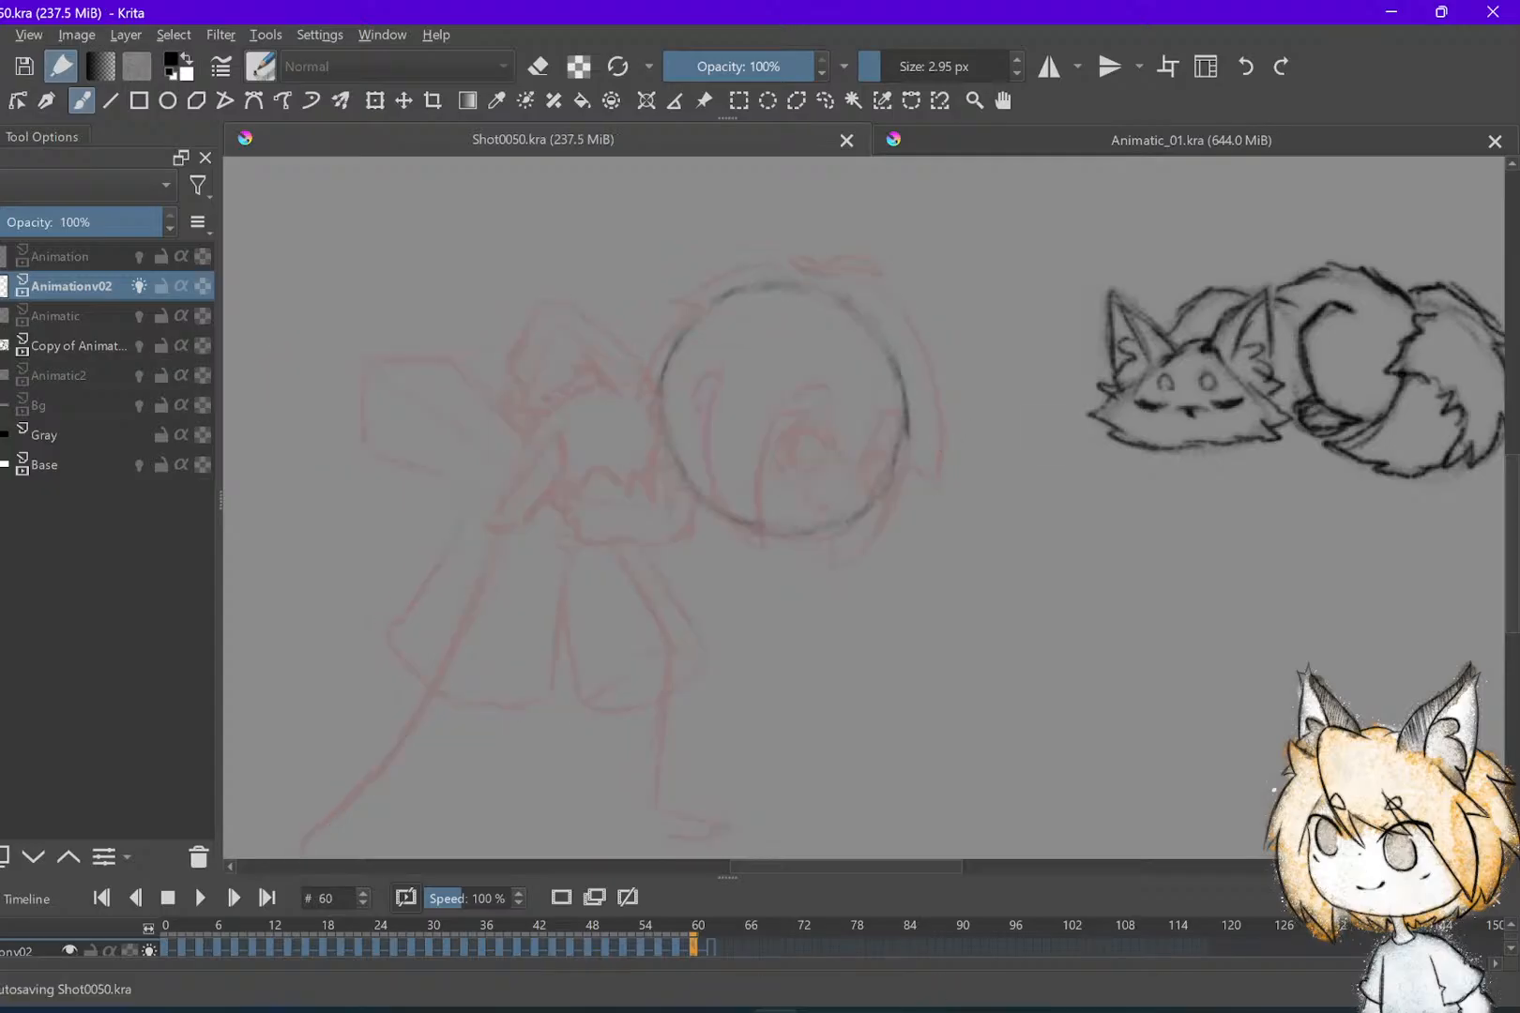
Check the preceding drawings and move the head circle on frame 60 up and forward toward the fox
{"action": "scroll", "coordinate": [849, 636], "scroll_direction": "down", "scroll_amount": 2}
{"action": "key", "text": "Left"}
{"action": "key", "text": "Left"}
{"action": "key", "text": "Left"}
{"action": "key", "text": "Right"}
{"action": "key", "text": "Right"}
{"action": "key", "text": "Right"}
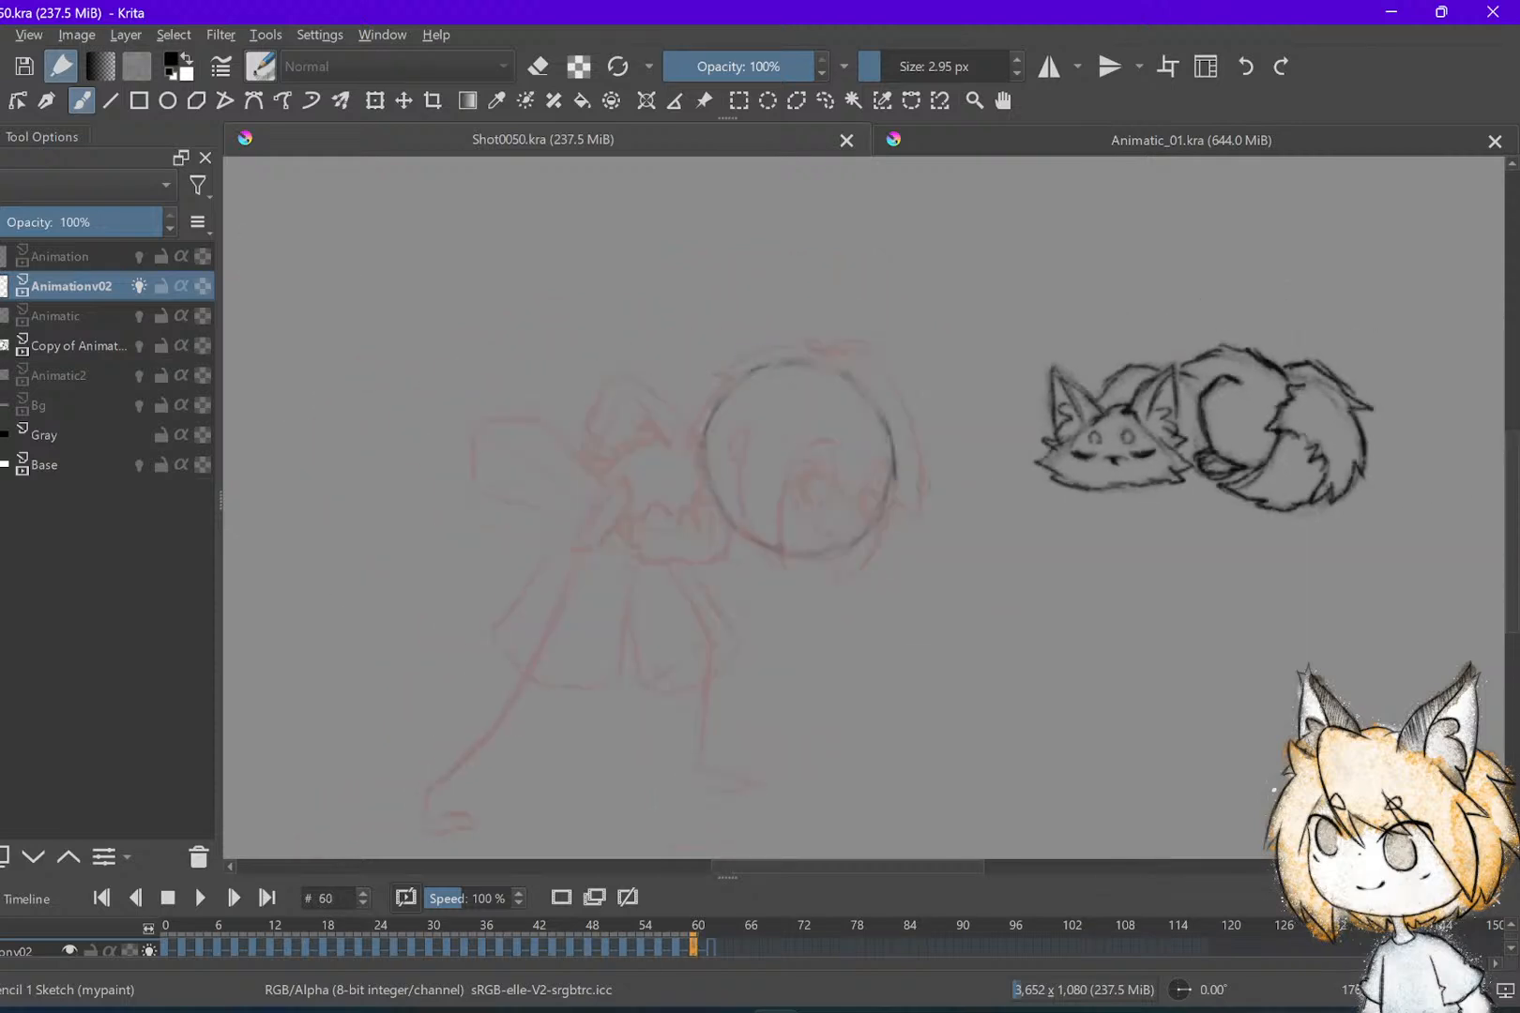
{"action": "key", "text": "t"}
{"action": "left_click_drag", "start_coordinate": [861, 455], "coordinate": [920, 379]}
Recheck the head's path over the preceding frames and shift the head circle on frame 60 slightly higher
{"action": "key", "text": "Left"}
{"action": "key", "text": "Left"}
{"action": "key", "text": "Left"}
{"action": "key", "text": "Right"}
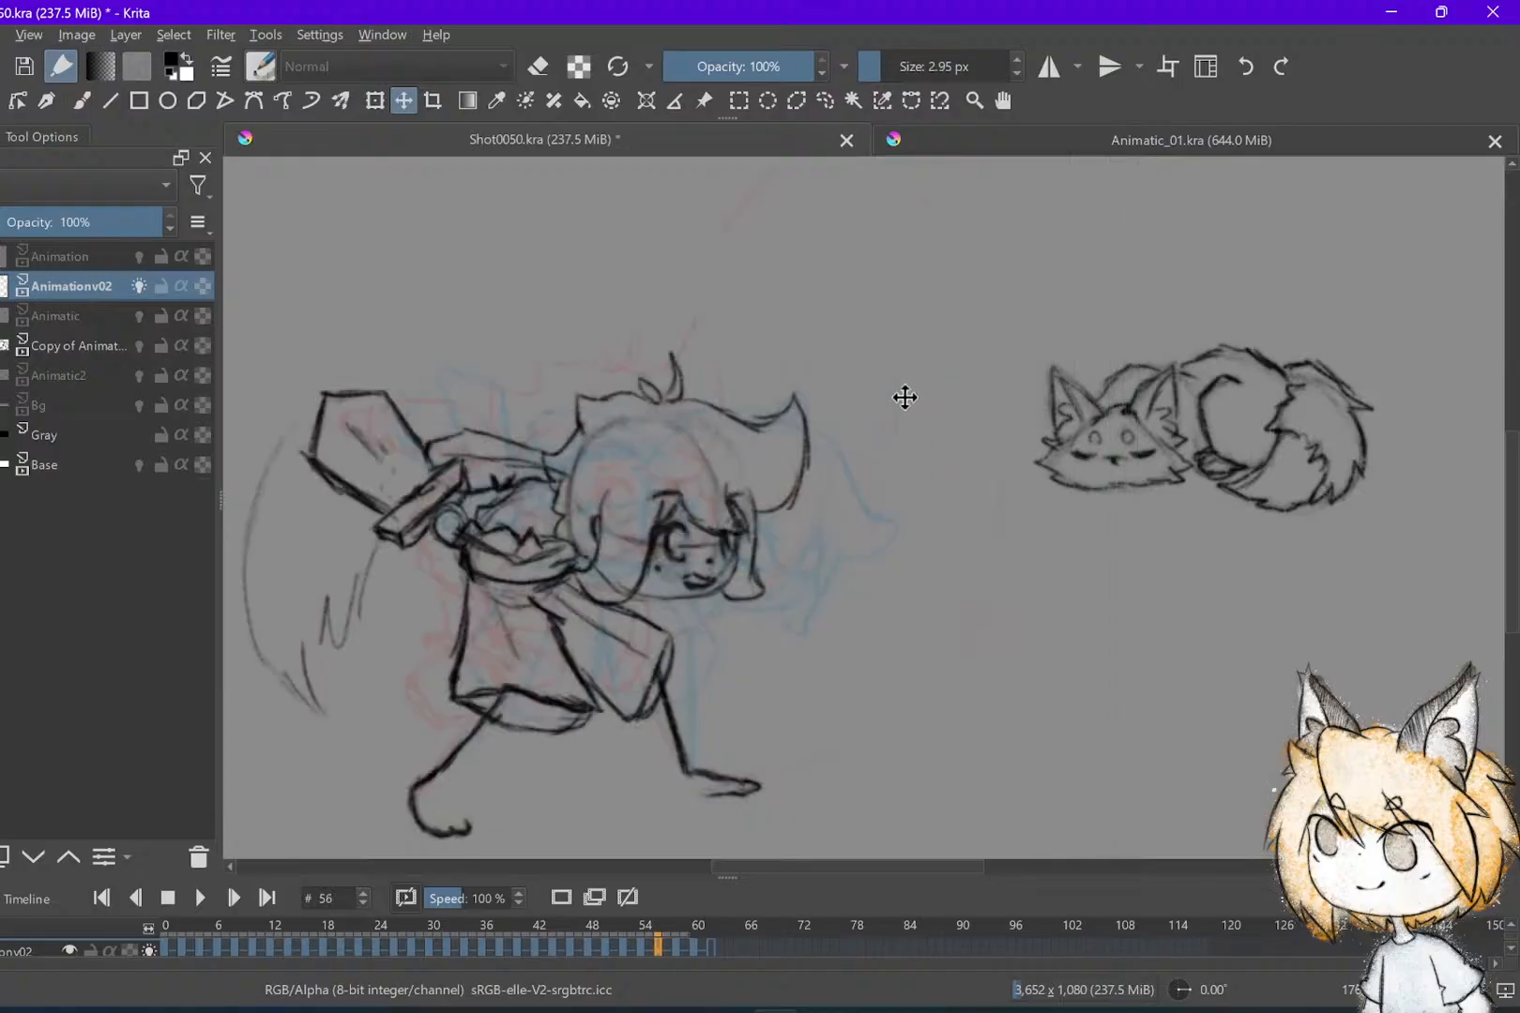
{"action": "key", "text": "Right"}
{"action": "key", "text": "Right"}
{"action": "left_click_drag", "start_coordinate": [915, 378], "coordinate": [931, 351]}
Examine the repositioned head circle's motion against the preceding drawings
{"action": "key", "text": "Left"}
{"action": "key", "text": "Left"}
{"action": "key", "text": "Right"}
{"action": "key", "text": "Right"}
{"action": "key", "text": "Right"}
{"action": "key", "text": "Right"}
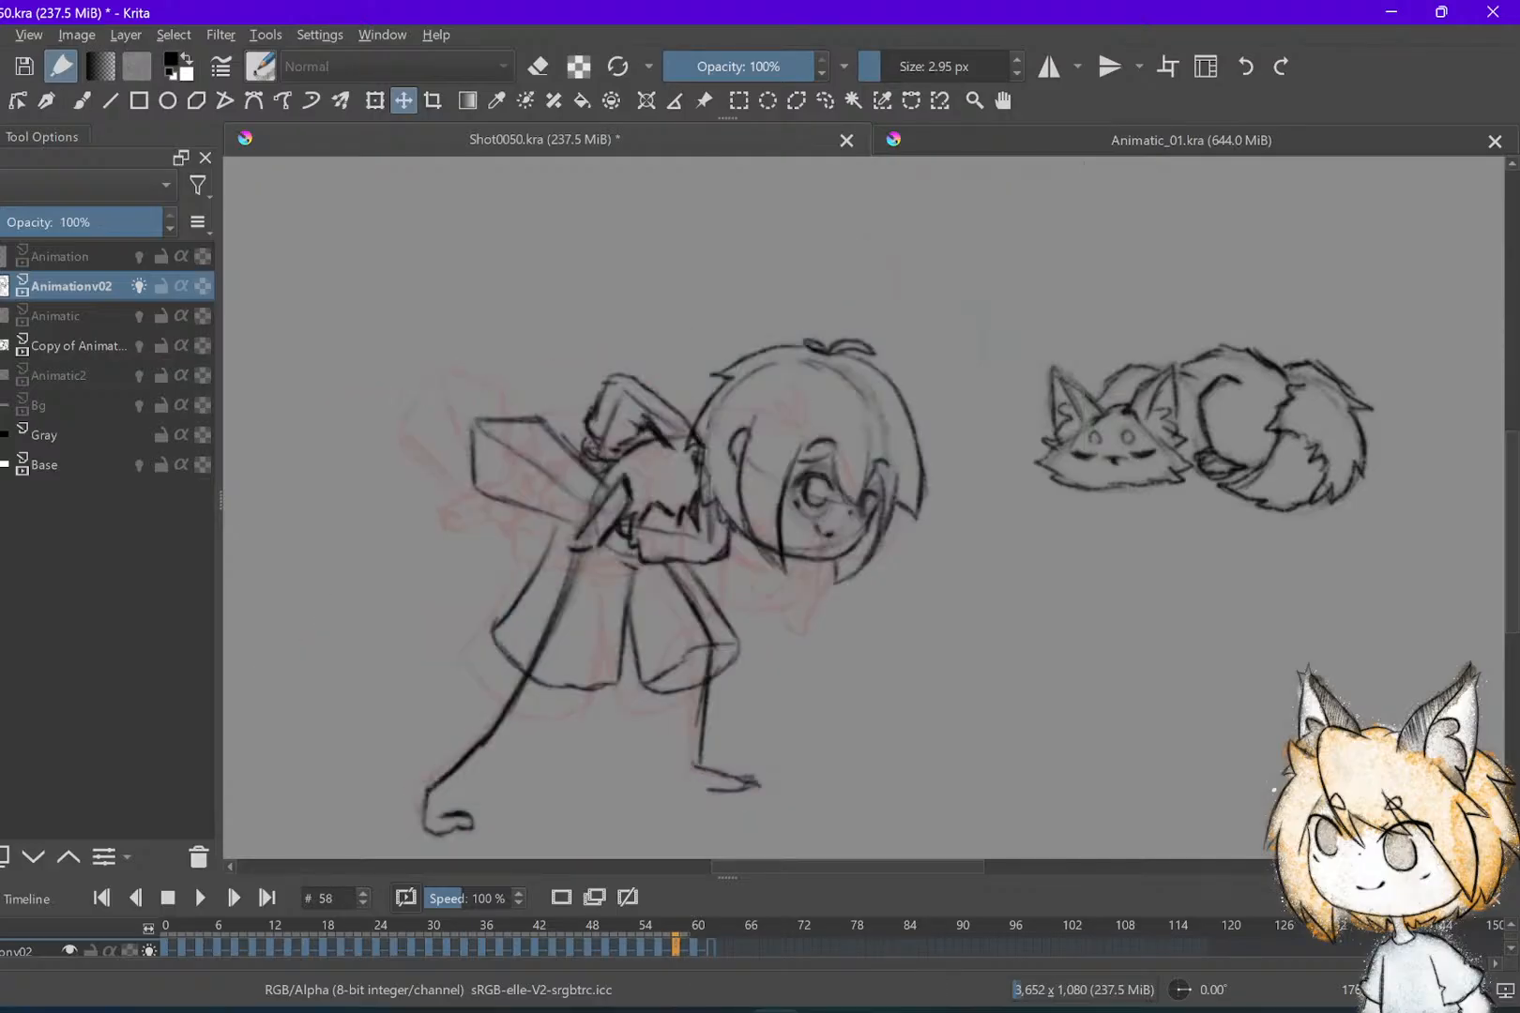
{"action": "key", "text": "plus"}
{"action": "key", "text": "minus"}
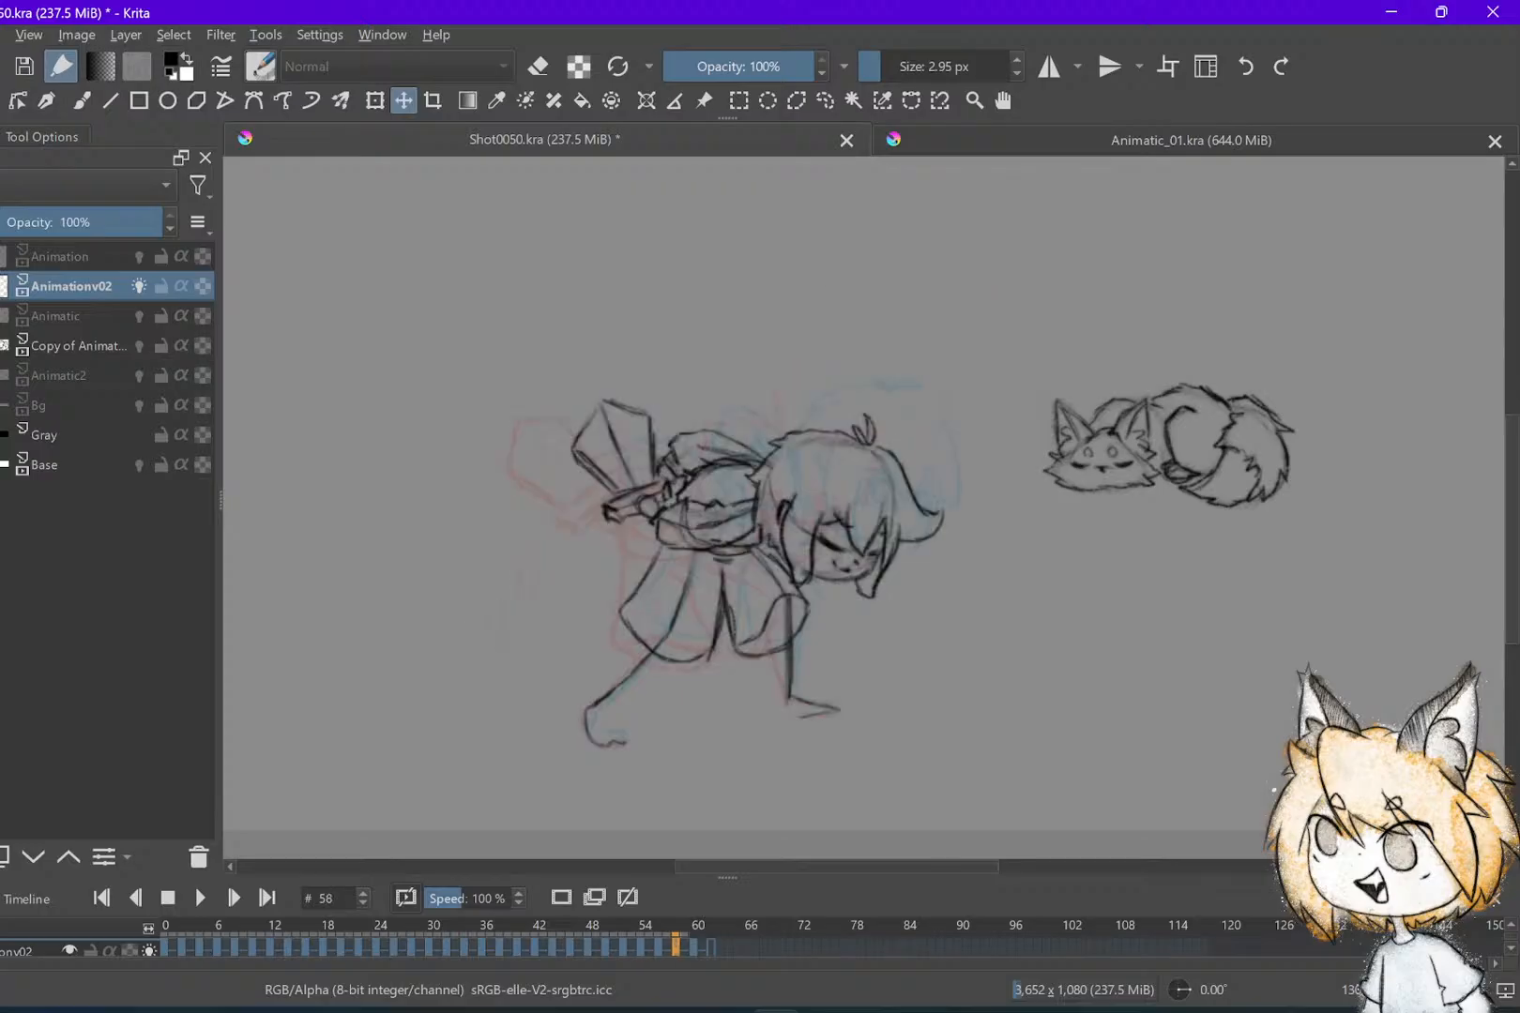
Try a circle around the back foot on frame 58 while comparing the neighbouring drawings, and undo it
{"action": "key", "text": "Left"}
{"action": "key", "text": "Left"}
{"action": "key", "text": "Right"}
{"action": "key", "text": "Right"}
{"action": "key", "text": "Left"}
{"action": "key", "text": "Left"}
{"action": "mouse_move", "coordinate": [556, 733]}
{"action": "left_mouse_down"}
{"action": "mouse_move", "coordinate": [638, 717]}
{"action": "mouse_move", "coordinate": [561, 761]}
{"action": "left_mouse_up"}
{"action": "key", "text": "b"}
{"action": "key", "text": "ctrl+z"}
{"action": "key", "text": "Left"}
{"action": "key", "text": "Left"}
{"action": "key", "text": "Right"}
{"action": "key", "text": "Right"}
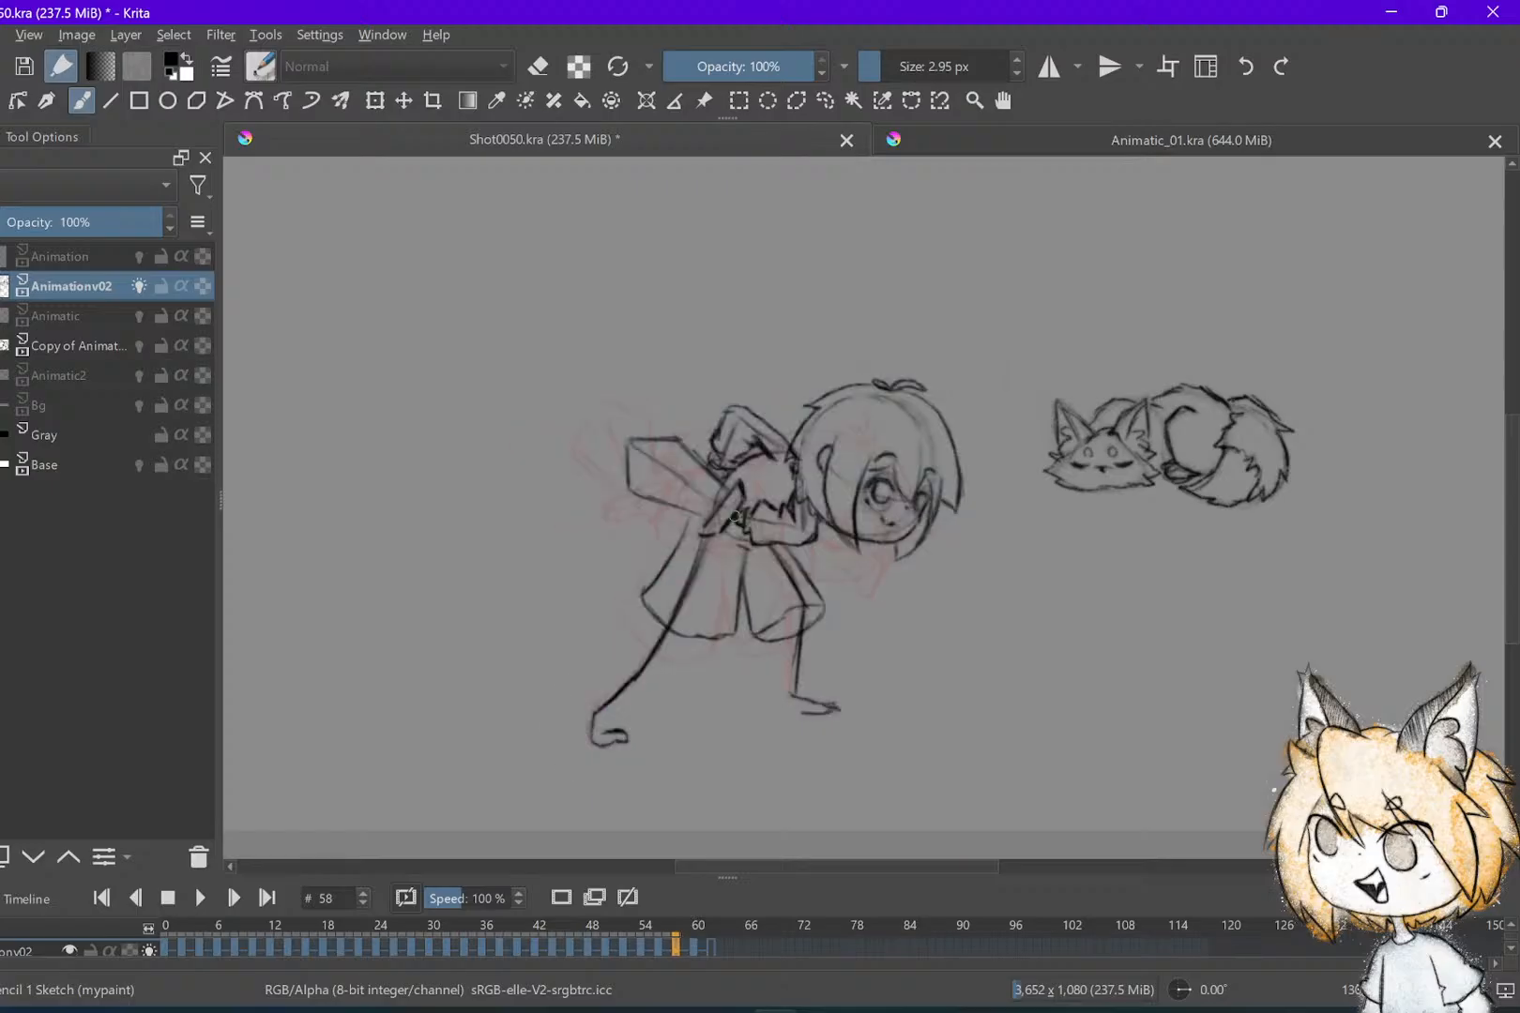
{"action": "key", "text": "Right"}
{"action": "key", "text": "Right"}
{"action": "key", "text": "Left"}
{"action": "key", "text": "Left"}
{"action": "key", "text": "ctrl+shift+z"}
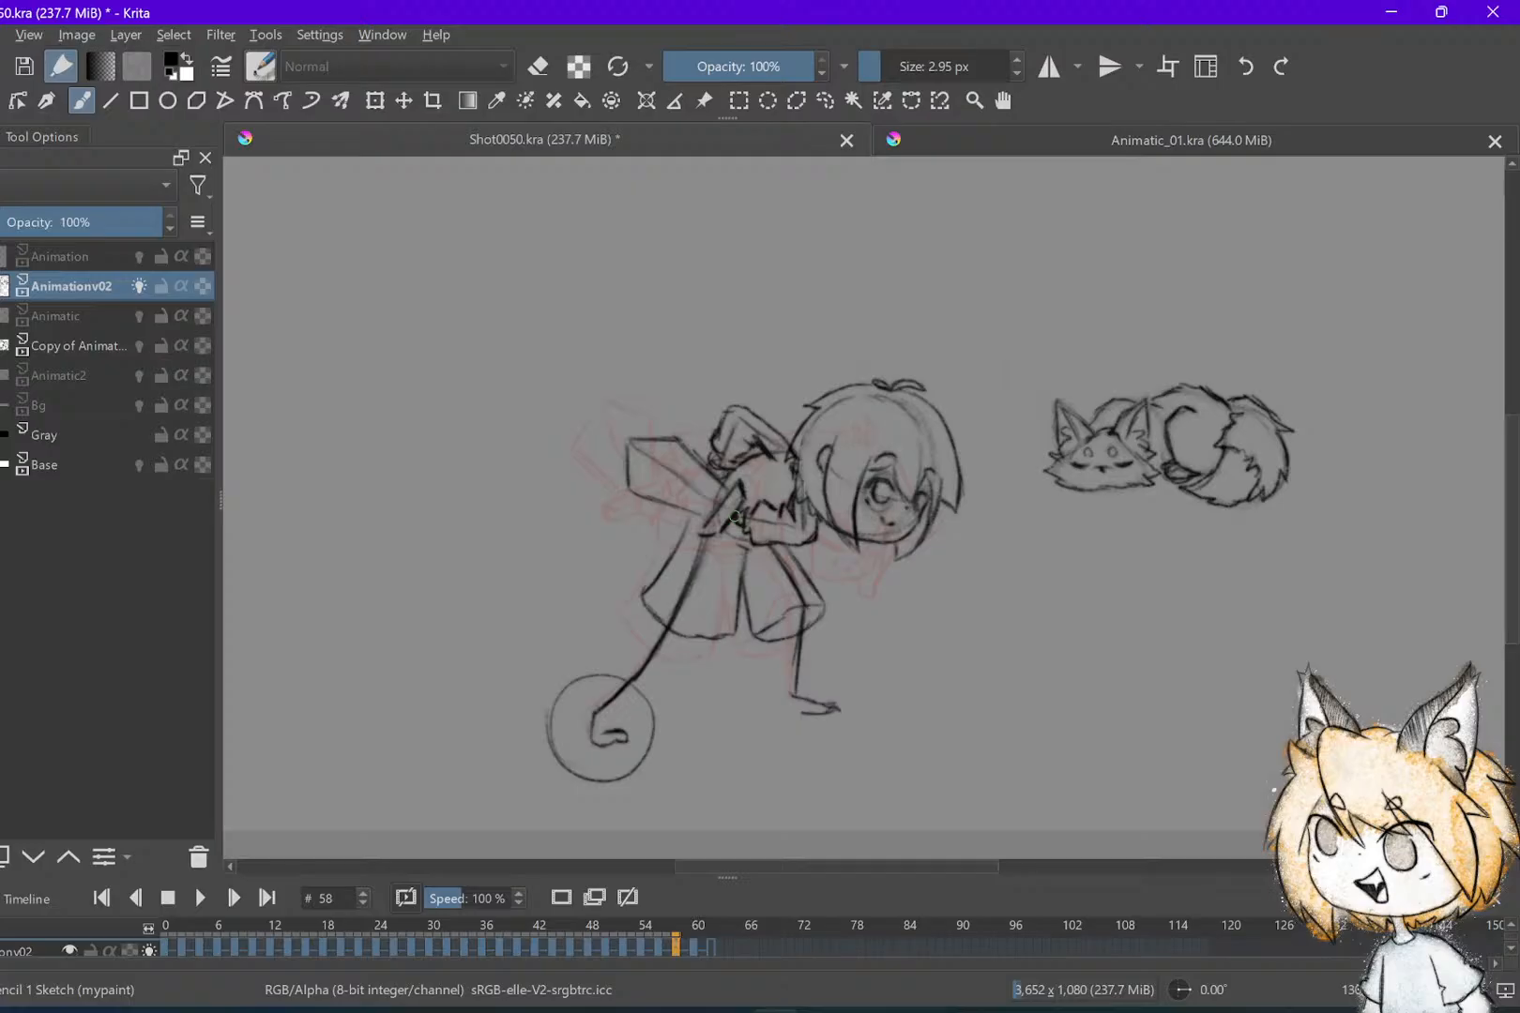
{"action": "key", "text": "ctrl+z"}
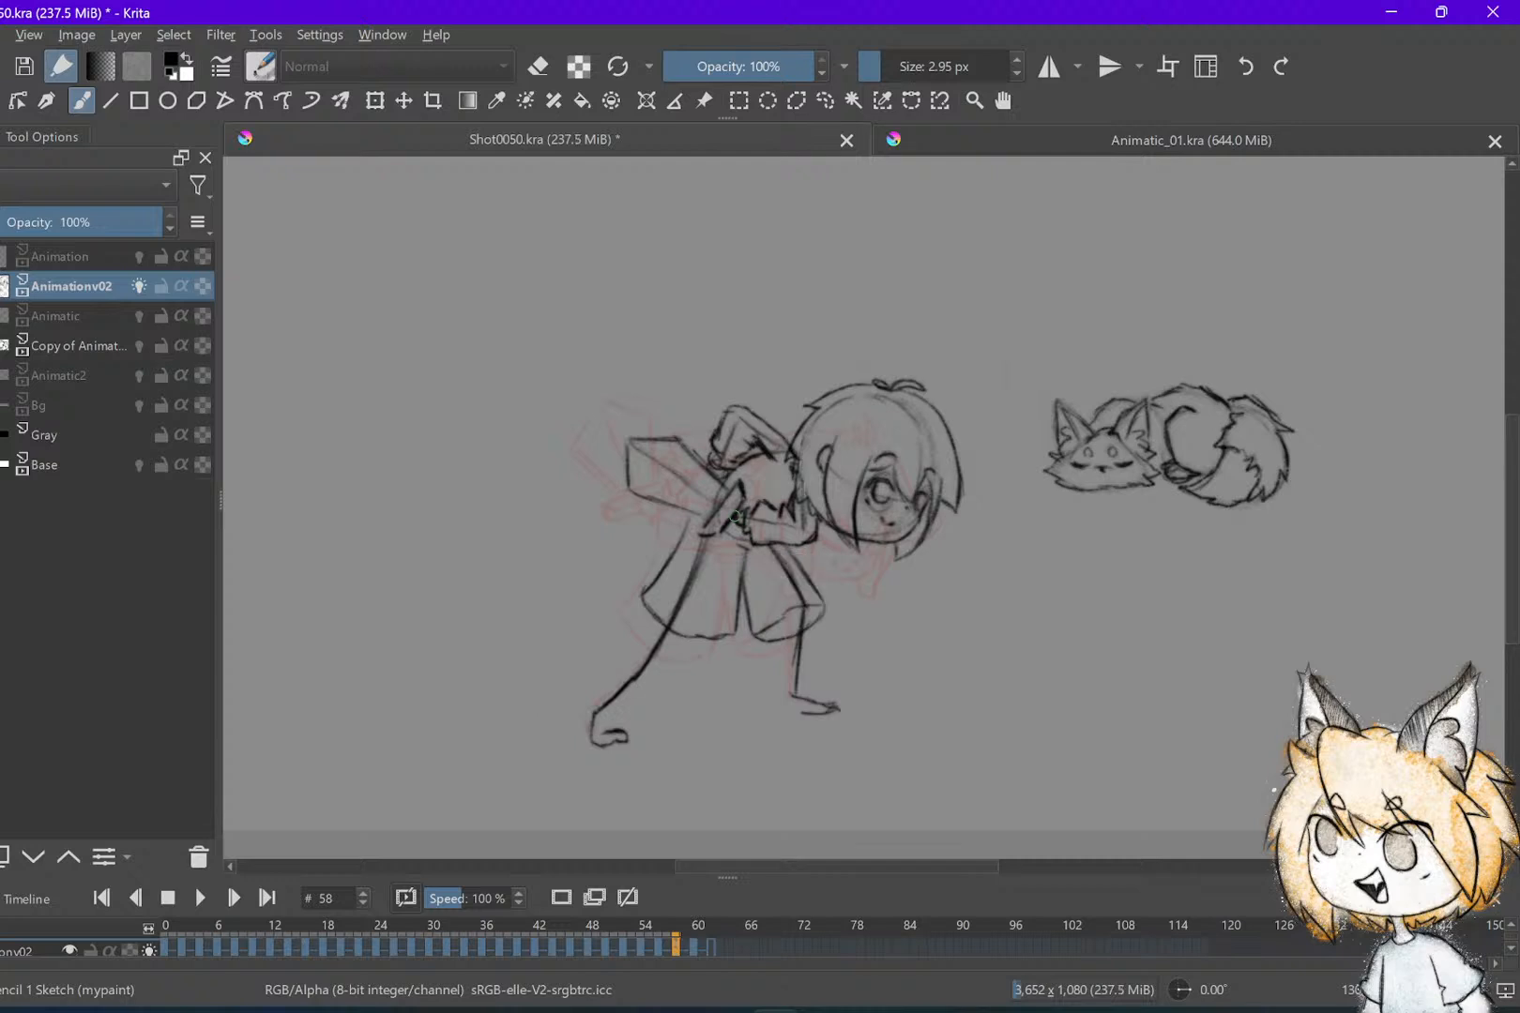
Examine how the head circle on frame 60 follows the motion of the preceding drawings
{"action": "key", "text": "period"}
{"action": "key", "text": "period"}
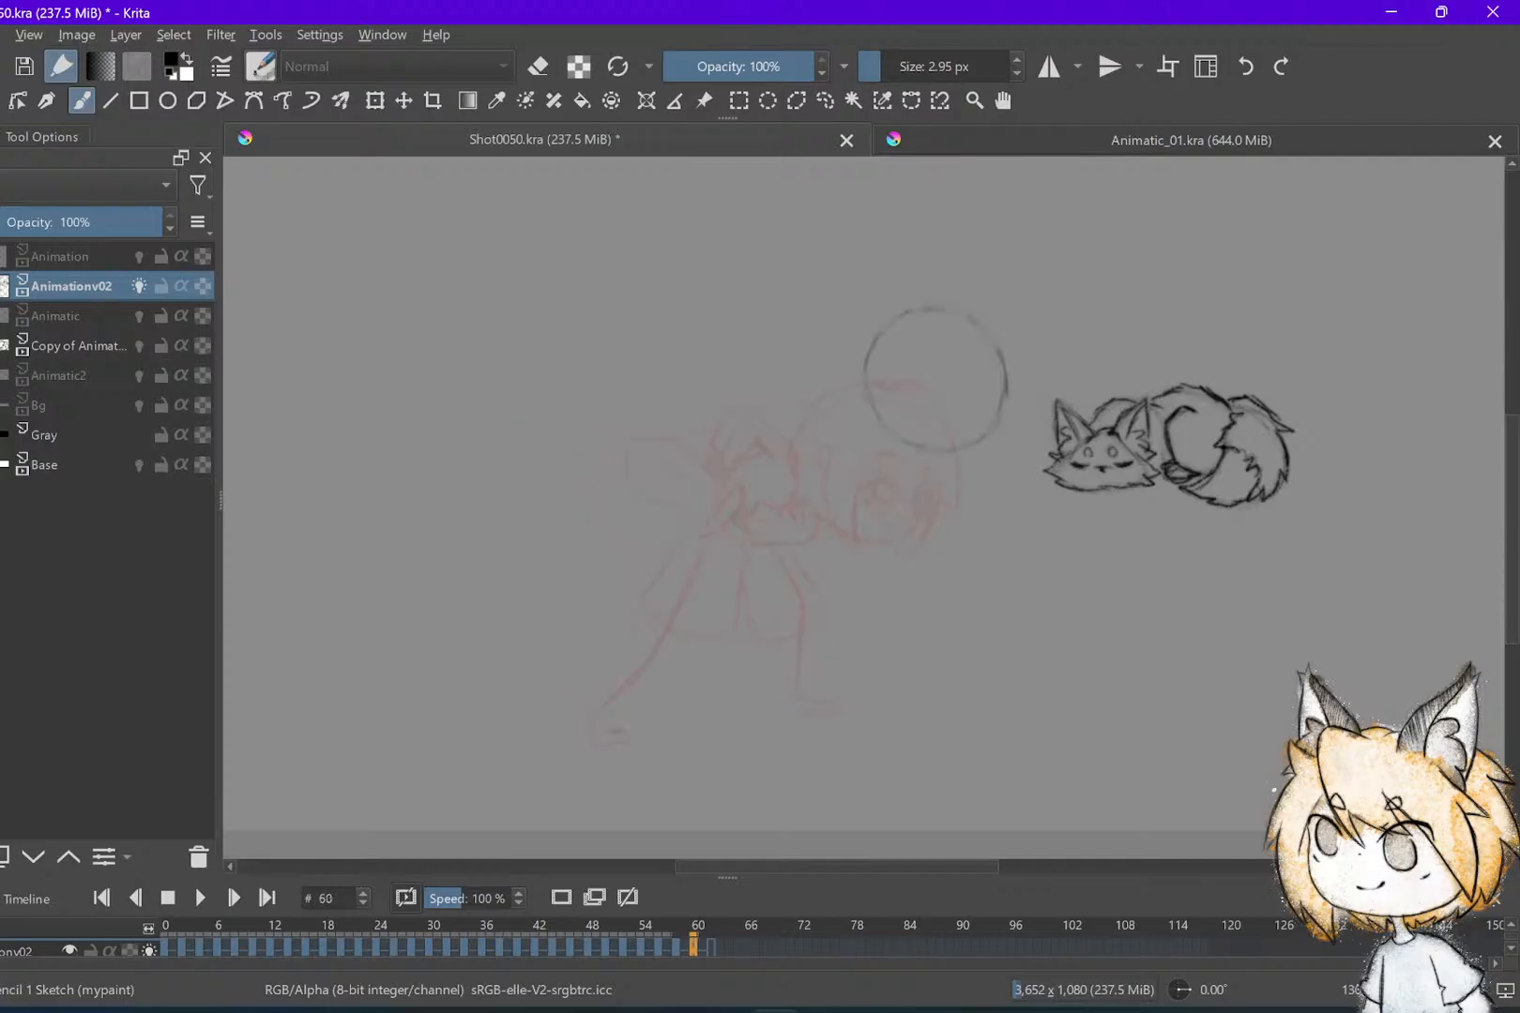
{"action": "key", "text": "comma"}
{"action": "key", "text": "comma"}
{"action": "key", "text": "comma"}
{"action": "key", "text": "comma"}
{"action": "key", "text": "comma"}
{"action": "key", "text": "comma"}
{"action": "key", "text": "comma"}
{"action": "key", "text": "comma"}
{"action": "key", "text": "comma"}
{"action": "key", "text": "comma"}
{"action": "key", "text": "period"}
{"action": "key", "text": "period"}
{"action": "key", "text": "period"}
{"action": "key", "text": "period"}
{"action": "key", "text": "period"}
{"action": "key", "text": "period"}
{"action": "key", "text": "period"}
{"action": "key", "text": "period"}
{"action": "key", "text": "period"}
{"action": "key", "text": "period"}
{"action": "key", "text": "comma"}
{"action": "key", "text": "period"}
{"action": "key", "text": "comma"}
{"action": "key", "text": "period"}
{"action": "key", "text": "comma"}
{"action": "key", "text": "comma"}
{"action": "key", "text": "comma"}
{"action": "key", "text": "period"}
{"action": "key", "text": "period"}
{"action": "key", "text": "period"}
{"action": "key", "text": "period"}
{"action": "key", "text": "comma"}
{"action": "key", "text": "period"}
Sketch a horizontal guide line across the head circle on frame 60 and compare it with the preceding drawings
{"action": "scroll", "coordinate": [501, 546], "scroll_direction": "down", "scroll_amount": 2}
{"action": "left_click_drag", "start_coordinate": [906, 516], "coordinate": [983, 513]}
{"action": "left_click_drag", "start_coordinate": [979, 495], "coordinate": [995, 548]}
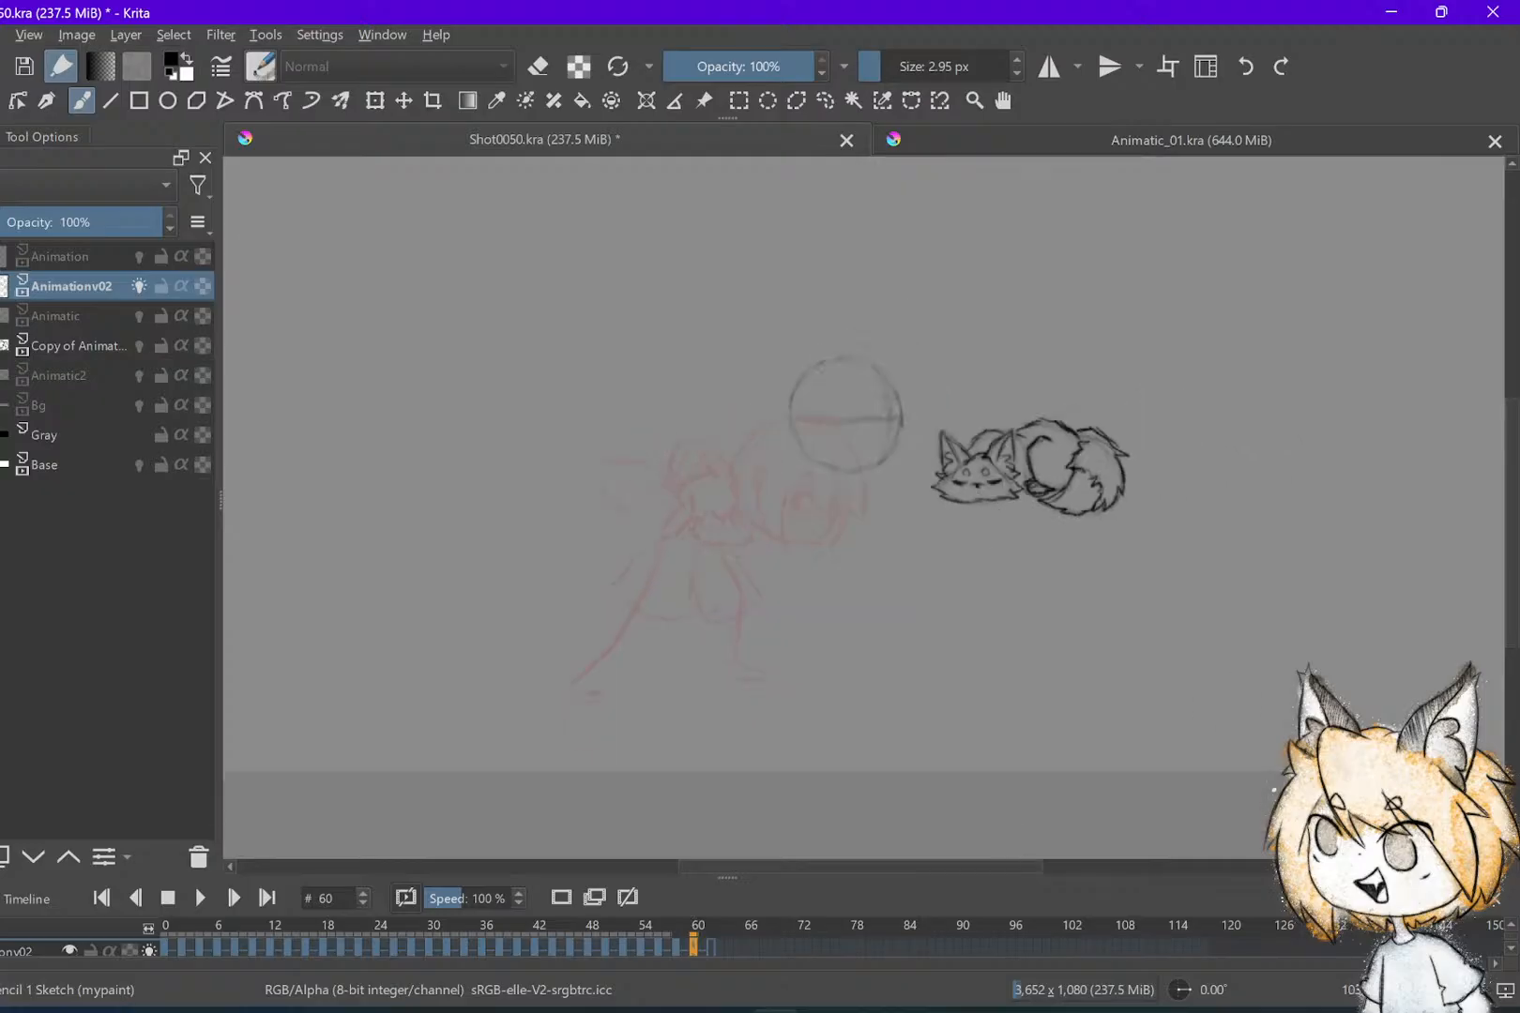
{"action": "scroll", "coordinate": [731, 692], "scroll_direction": "up", "scroll_amount": 2}
{"action": "key", "text": "Left"}
{"action": "key", "text": "Left"}
{"action": "key", "text": "Left"}
{"action": "key", "text": "Right"}
{"action": "key", "text": "Right"}
{"action": "key", "text": "Right"}
{"action": "key", "text": "Right"}
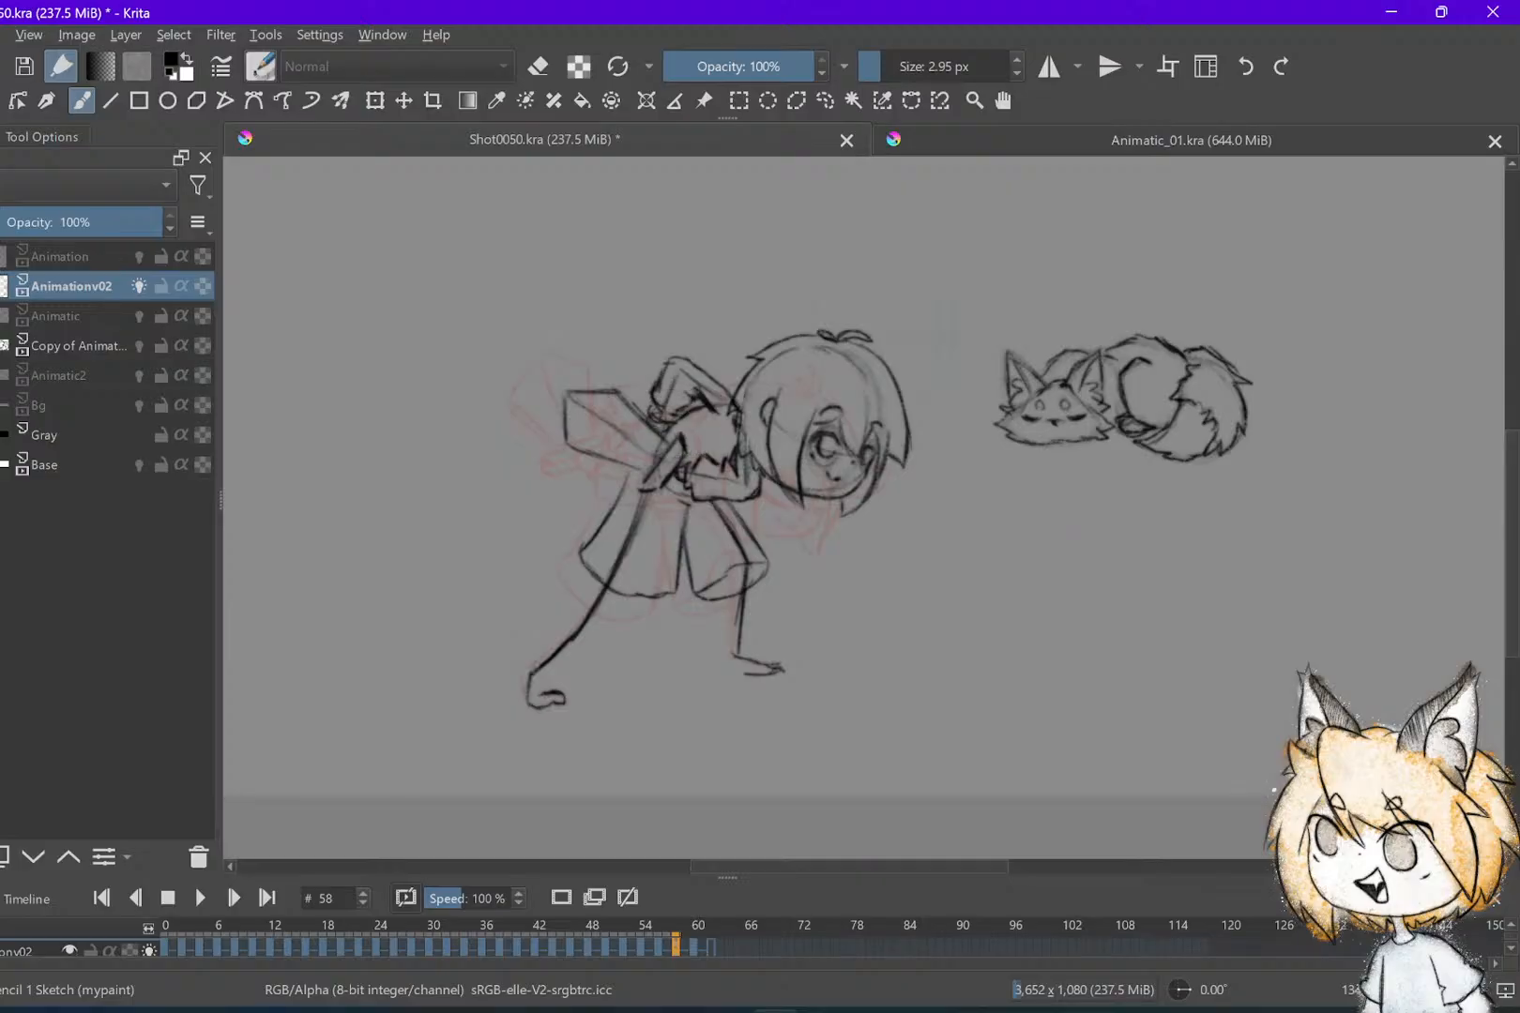
{"action": "key", "text": "Left"}
{"action": "key", "text": "Right"}
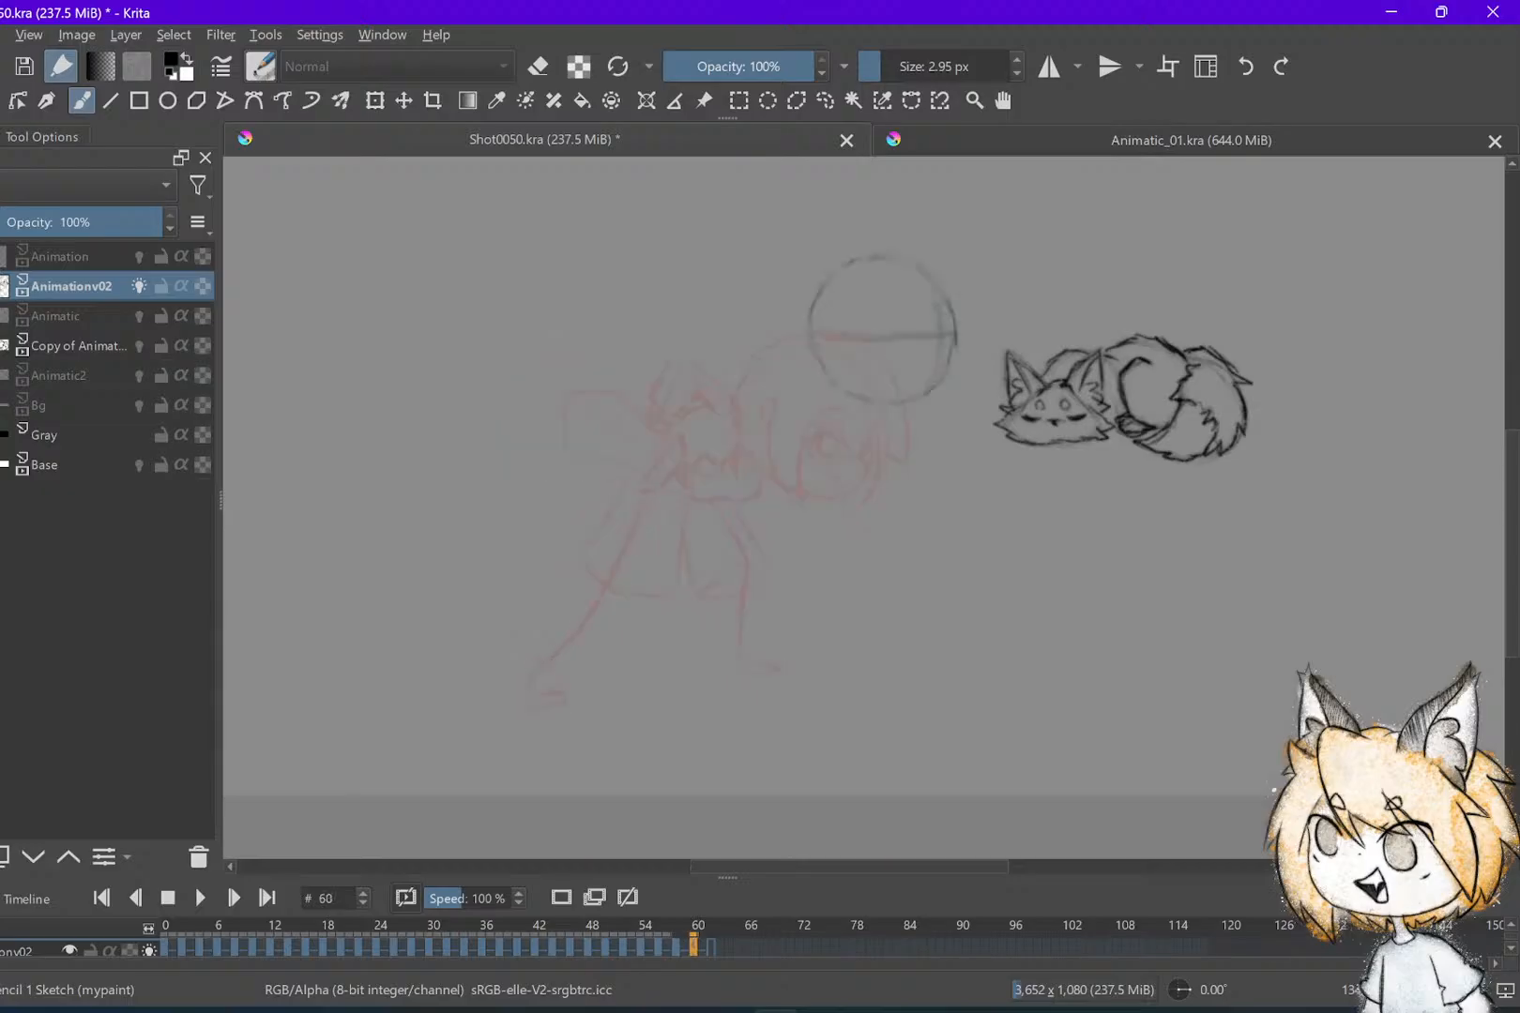
Sketch a small upright oval for the eye on the head's guide line, on the side facing the fox
{"action": "left_click_drag", "start_coordinate": [915, 313], "coordinate": [900, 366]}
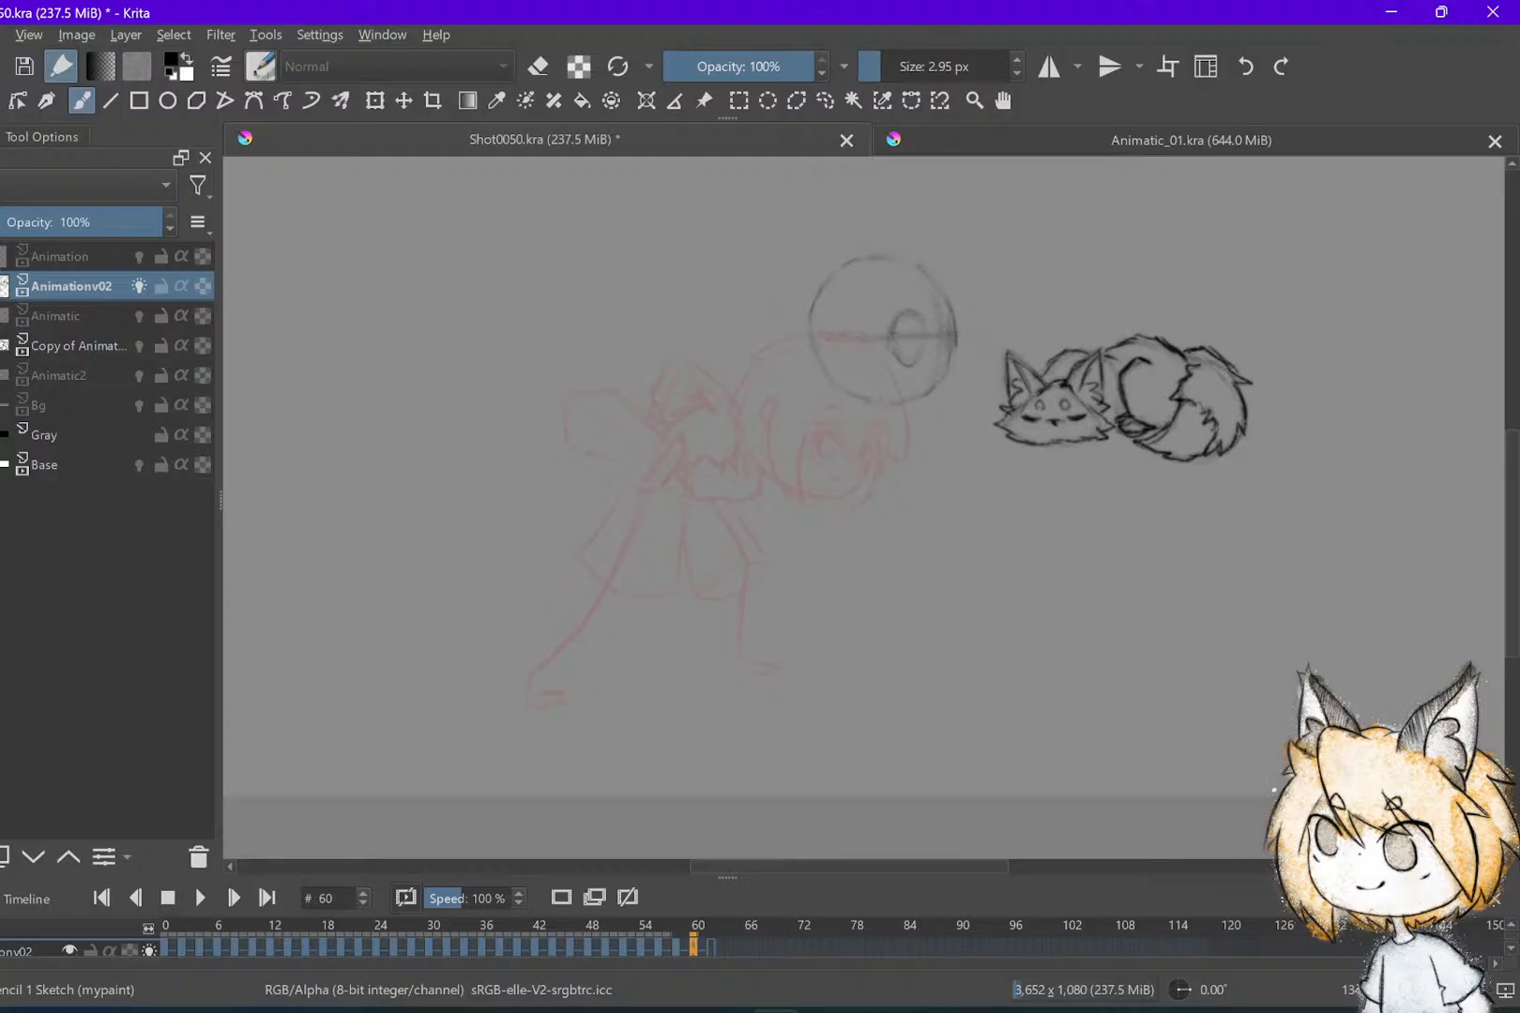
{"action": "key", "text": "Left"}
{"action": "key", "text": "Right"}
Rough in the neck and a slanted, tapered torso below the head circle on frame 60, checking against frame 58
{"action": "left_click_drag", "start_coordinate": [833, 383], "coordinate": [824, 395]}
{"action": "key", "text": "e"}
{"action": "key", "text": "e"}
{"action": "key", "text": "comma"}
{"action": "key", "text": "comma"}
{"action": "key", "text": "period"}
{"action": "key", "text": "period"}
{"action": "key", "text": "ctrl+z"}
{"action": "left_click_drag", "start_coordinate": [818, 468], "coordinate": [771, 495]}
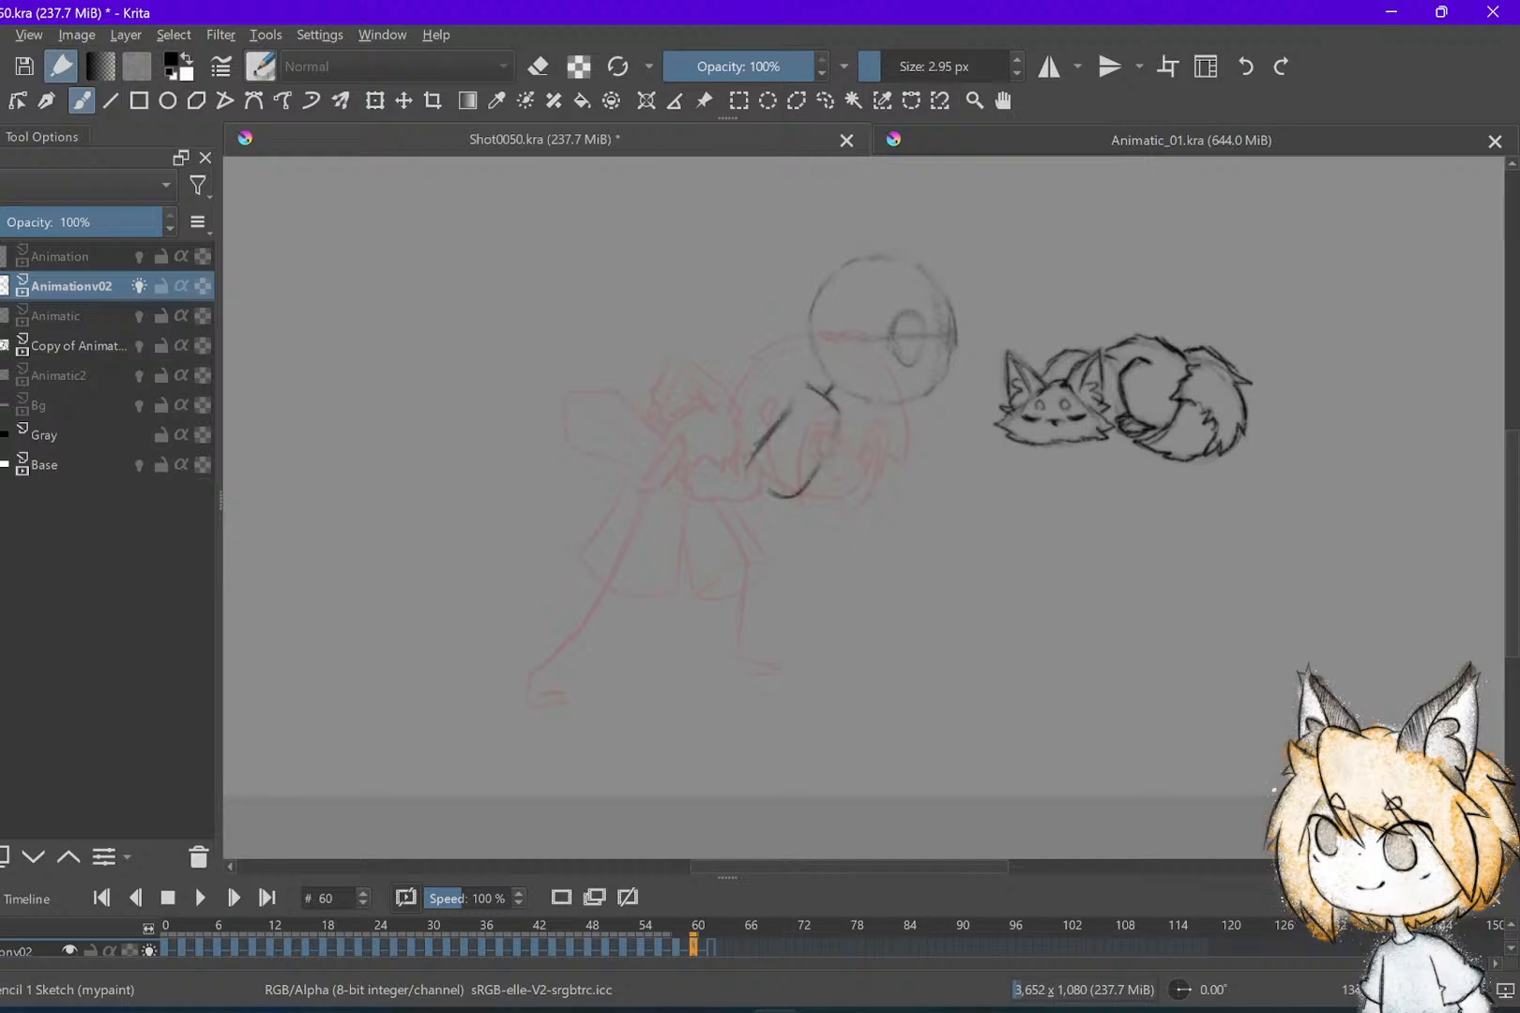
{"action": "mouse_move", "coordinate": [832, 412]}
{"action": "left_mouse_down"}
{"action": "mouse_move", "coordinate": [823, 483]}
{"action": "mouse_move", "coordinate": [754, 477]}
{"action": "mouse_move", "coordinate": [746, 445]}
{"action": "left_mouse_up"}
{"action": "key", "text": "Left"}
{"action": "key", "text": "Left"}
{"action": "key", "text": "Right"}
{"action": "key", "text": "Right"}
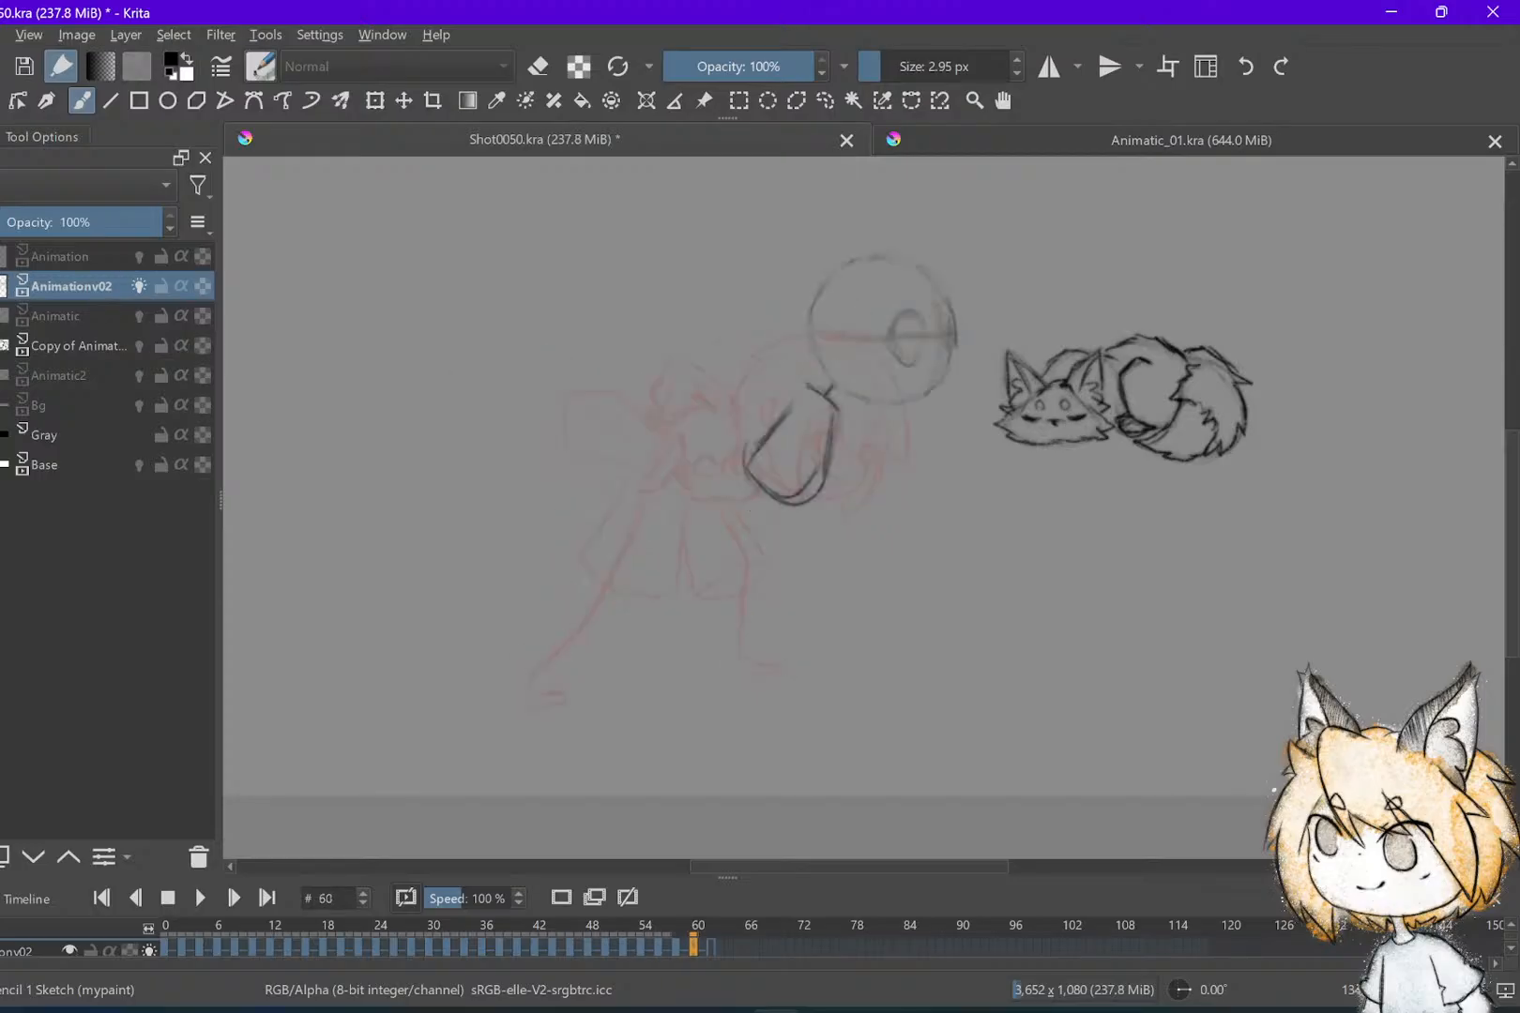
Recheck the pose against the preceding drawings and shift the head and torso on frame 60 back, away from the fox
{"action": "key", "text": "Left"}
{"action": "key", "text": "Left"}
{"action": "key", "text": "Right"}
{"action": "key", "text": "Right"}
{"action": "key", "text": "ctrl+r"}
{"action": "key", "text": "b"}
{"action": "key", "text": "space"}
{"action": "key", "text": "t"}
{"action": "left_click_drag", "start_coordinate": [916, 386], "coordinate": [889, 390]}
{"action": "key", "text": "Left"}
{"action": "key", "text": "Right"}
{"action": "key", "text": "b"}
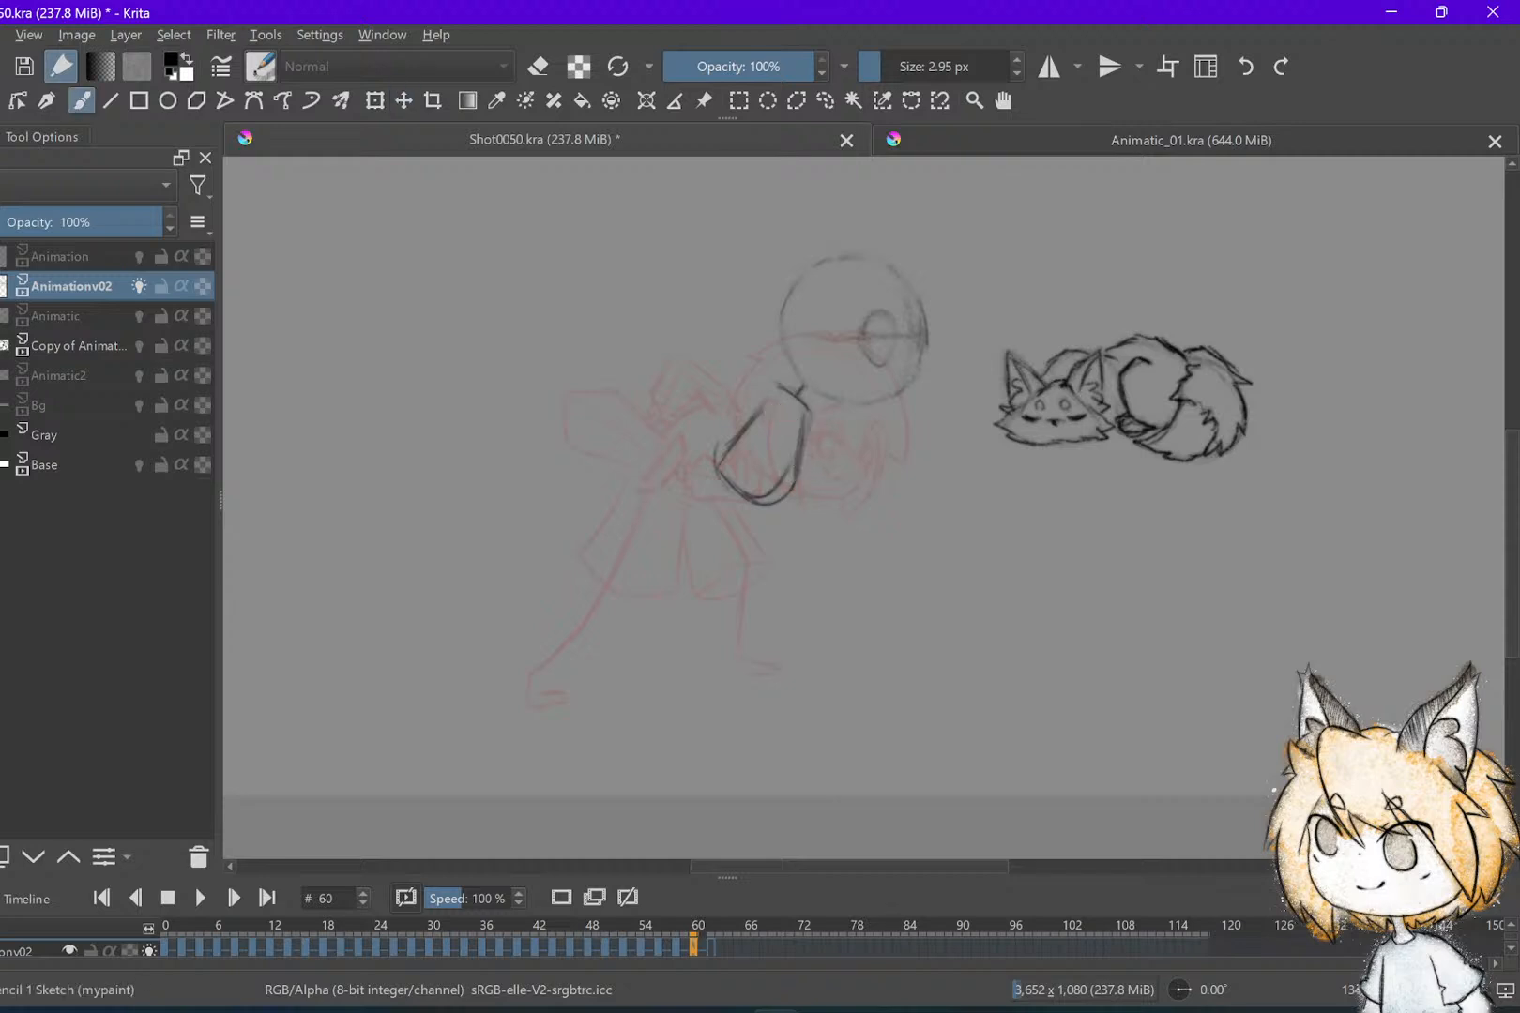
Redraw the torso on frame 60 as a shorter, rounder form and rough in the back thigh
{"action": "mouse_move", "coordinate": [768, 384]}
{"action": "left_mouse_down"}
{"action": "mouse_move", "coordinate": [738, 413]}
{"action": "mouse_move", "coordinate": [755, 481]}
{"action": "mouse_move", "coordinate": [796, 473]}
{"action": "left_mouse_up"}
{"action": "mouse_move", "coordinate": [804, 406]}
{"action": "left_mouse_down"}
{"action": "mouse_move", "coordinate": [800, 449]}
{"action": "mouse_move", "coordinate": [746, 501]}
{"action": "mouse_move", "coordinate": [768, 508]}
{"action": "left_mouse_up"}
{"action": "key", "text": "e"}
{"action": "left_click_drag", "start_coordinate": [761, 428], "coordinate": [732, 446]}
{"action": "key", "text": "e"}
{"action": "key", "text": "Left"}
{"action": "key", "text": "Right"}
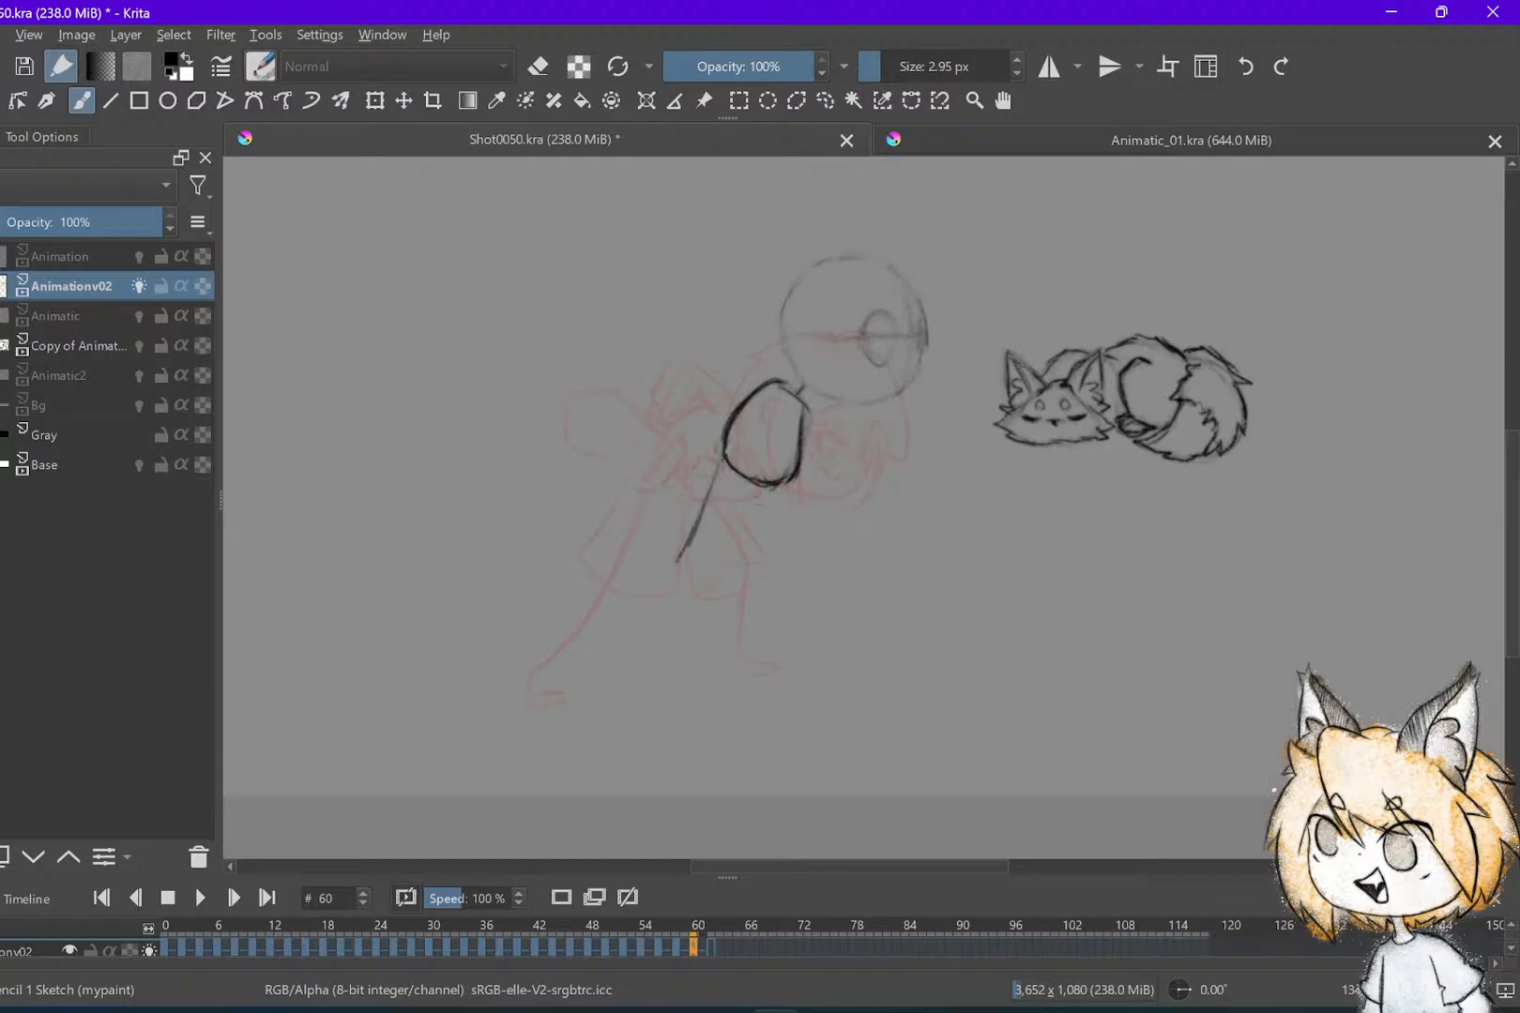
Rework the back leg on frame 60 into a bent, extended line ending in a foot, and save the shot
{"action": "left_click_drag", "start_coordinate": [719, 463], "coordinate": [665, 581]}
{"action": "key", "text": "ctrl+z"}
{"action": "key", "text": "ctrl+z"}
{"action": "key", "text": "ctrl+z"}
{"action": "mouse_move", "coordinate": [724, 459]}
{"action": "left_mouse_down"}
{"action": "mouse_move", "coordinate": [639, 586]}
{"action": "mouse_move", "coordinate": [554, 612]}
{"action": "left_mouse_up"}
{"action": "key", "text": "ctrl+z"}
{"action": "key", "text": "ctrl+z"}
{"action": "key", "text": "e"}
{"action": "mouse_move", "coordinate": [656, 567]}
{"action": "left_mouse_down"}
{"action": "mouse_move", "coordinate": [567, 623]}
{"action": "mouse_move", "coordinate": [560, 659]}
{"action": "left_mouse_up"}
{"action": "key", "text": "e"}
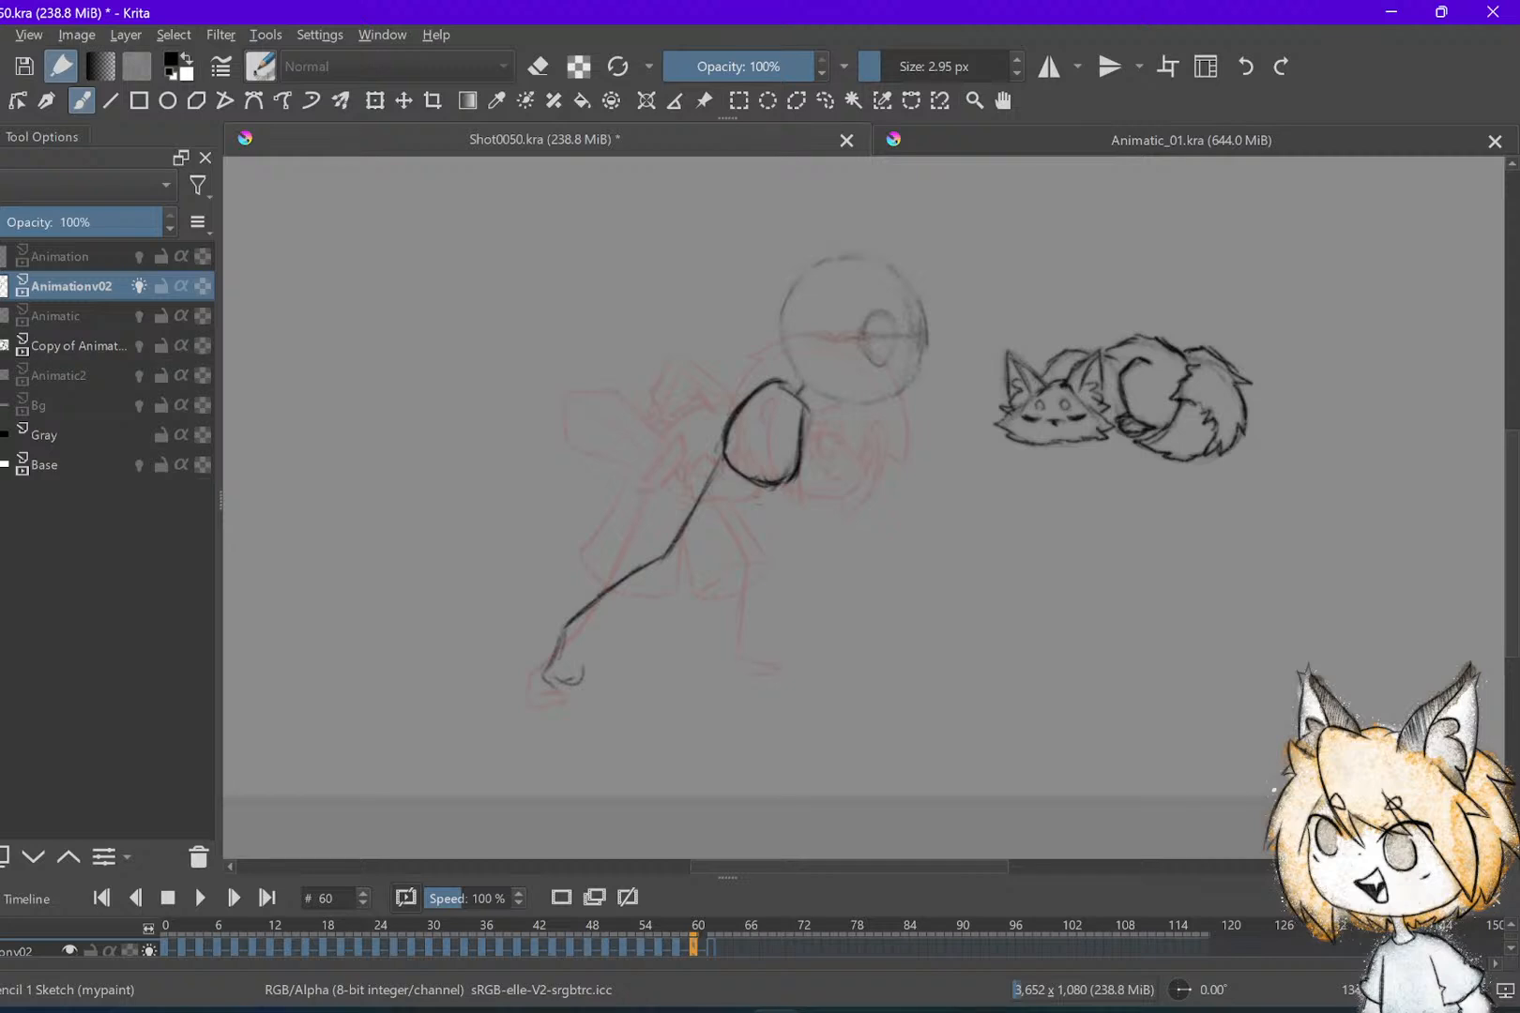
{"action": "key", "text": "ctrl+s"}
{"action": "key", "text": "Left"}
{"action": "key", "text": "Right"}
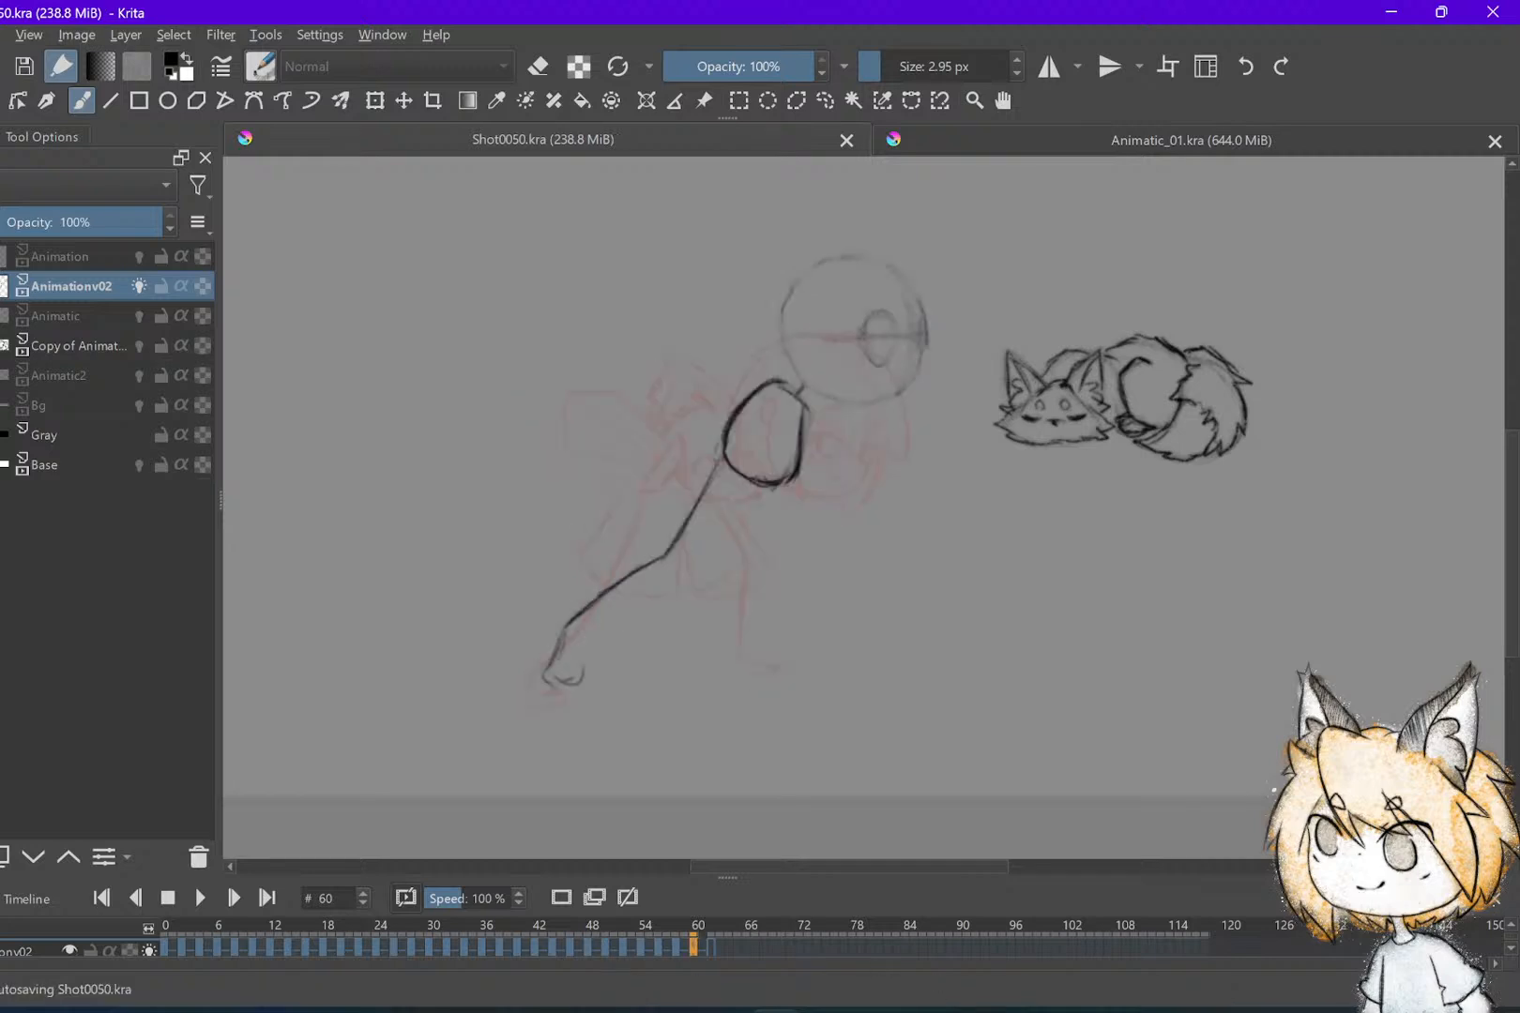
Strengthen the back foot's outline on frame 60 and compare it with the previous drawing
{"action": "left_click_drag", "start_coordinate": [844, 497], "coordinate": [868, 473]}
{"action": "left_click_drag", "start_coordinate": [588, 606], "coordinate": [613, 665]}
{"action": "key", "text": "e"}
{"action": "key", "text": "e"}
{"action": "key", "text": "Left"}
{"action": "key", "text": "Right"}
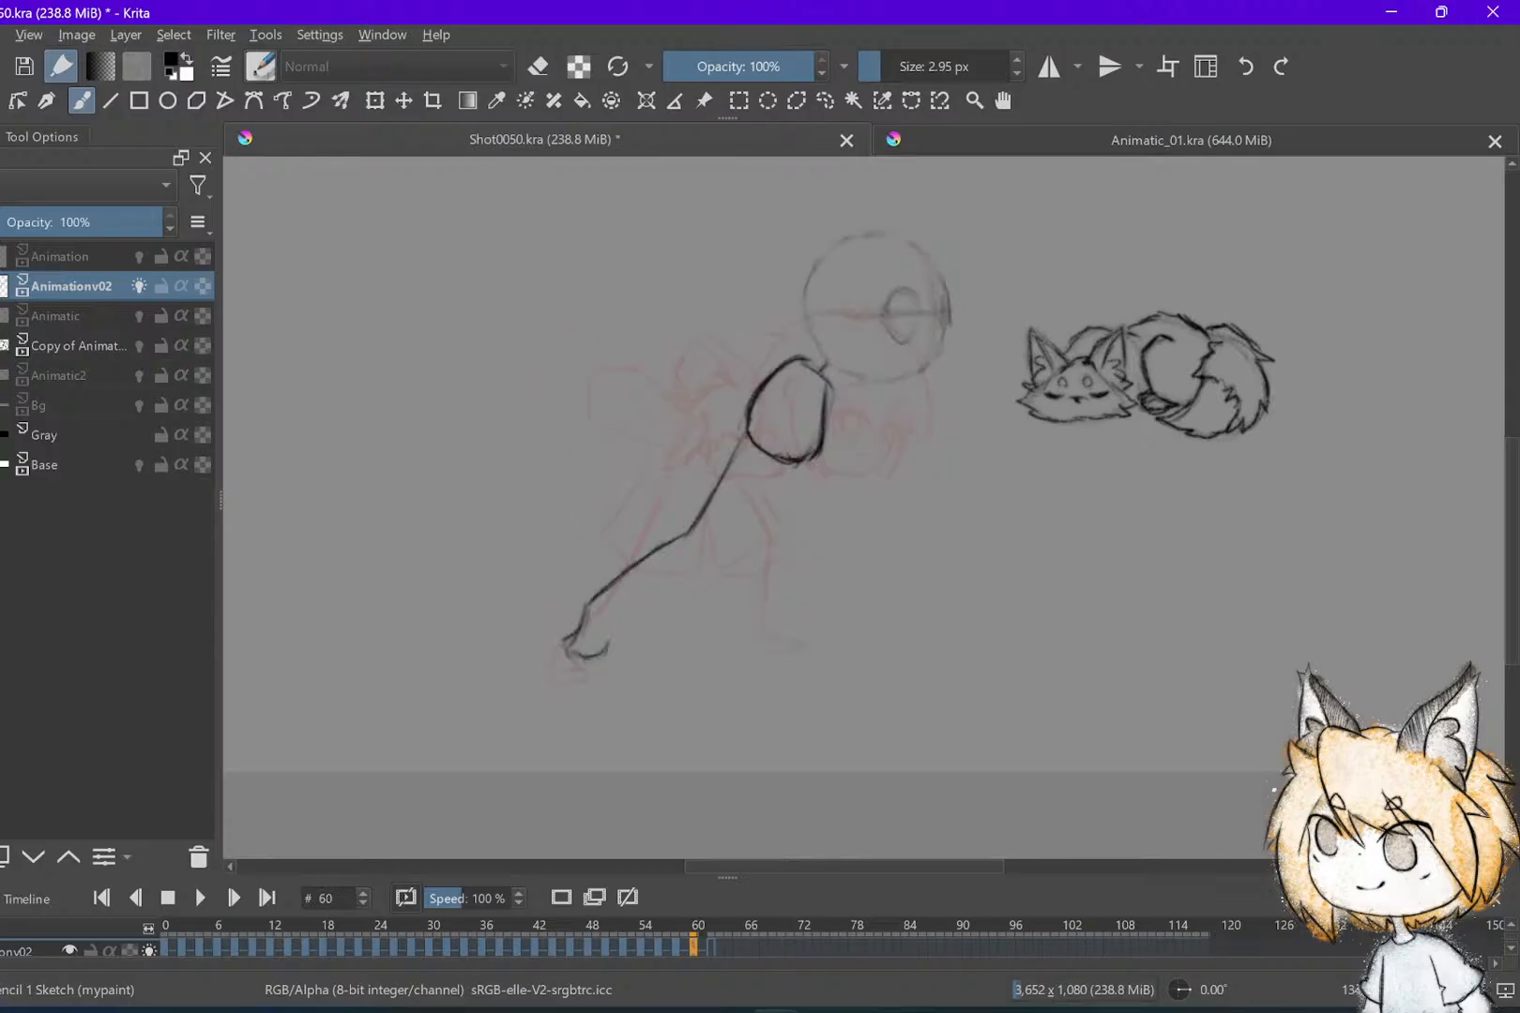
Examine the back leg's placement on frame 60 against the preceding drawings
{"action": "key", "text": "Left"}
{"action": "key", "text": "Right"}
{"action": "key", "text": "Left"}
{"action": "key", "text": "Right"}
{"action": "key", "text": "Left"}
{"action": "key", "text": "Left"}
{"action": "key", "text": "Right"}
{"action": "key", "text": "Right"}
{"action": "key", "text": "Left"}
{"action": "key", "text": "Right"}
Erase and redraw the back leg on frame 60 as a smoother curve with the foot trailing farther back, and save the shot
{"action": "key", "text": "e"}
{"action": "mouse_move", "coordinate": [601, 596]}
{"action": "left_mouse_down"}
{"action": "mouse_move", "coordinate": [589, 729]}
{"action": "mouse_move", "coordinate": [638, 593]}
{"action": "mouse_move", "coordinate": [699, 528]}
{"action": "mouse_move", "coordinate": [682, 465]}
{"action": "mouse_move", "coordinate": [654, 537]}
{"action": "left_mouse_up"}
{"action": "key", "text": "Left"}
{"action": "key", "text": "Right"}
{"action": "key", "text": "e"}
{"action": "mouse_move", "coordinate": [708, 478]}
{"action": "left_mouse_down"}
{"action": "mouse_move", "coordinate": [657, 536]}
{"action": "mouse_move", "coordinate": [560, 595]}
{"action": "left_mouse_up"}
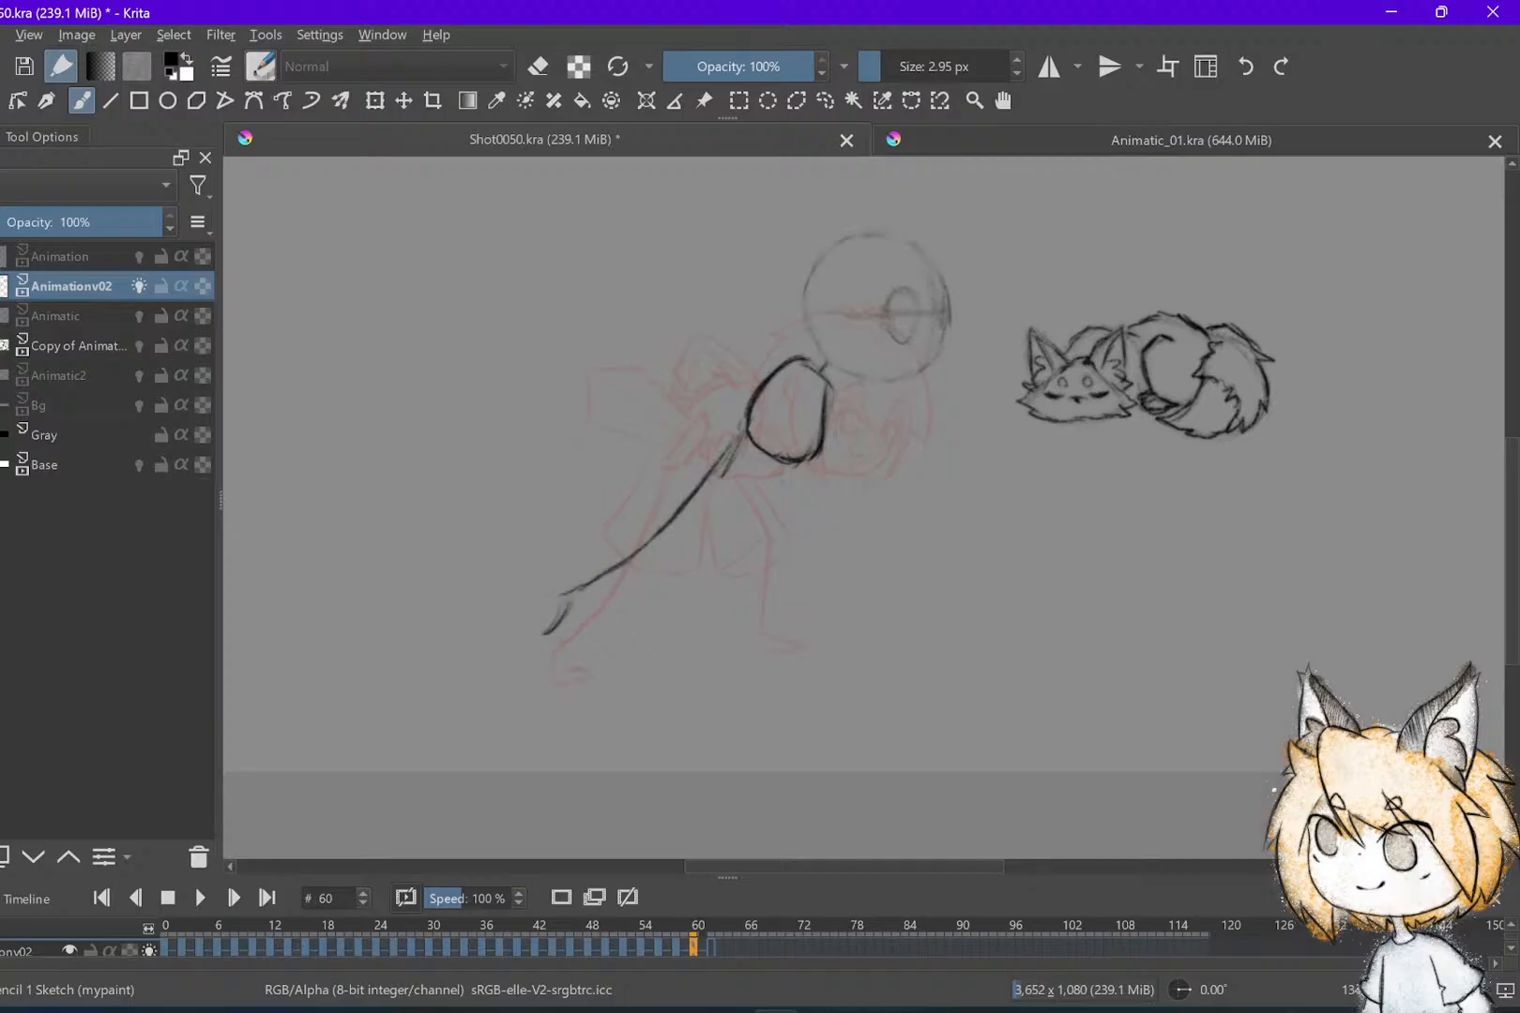
{"action": "key", "text": "e"}
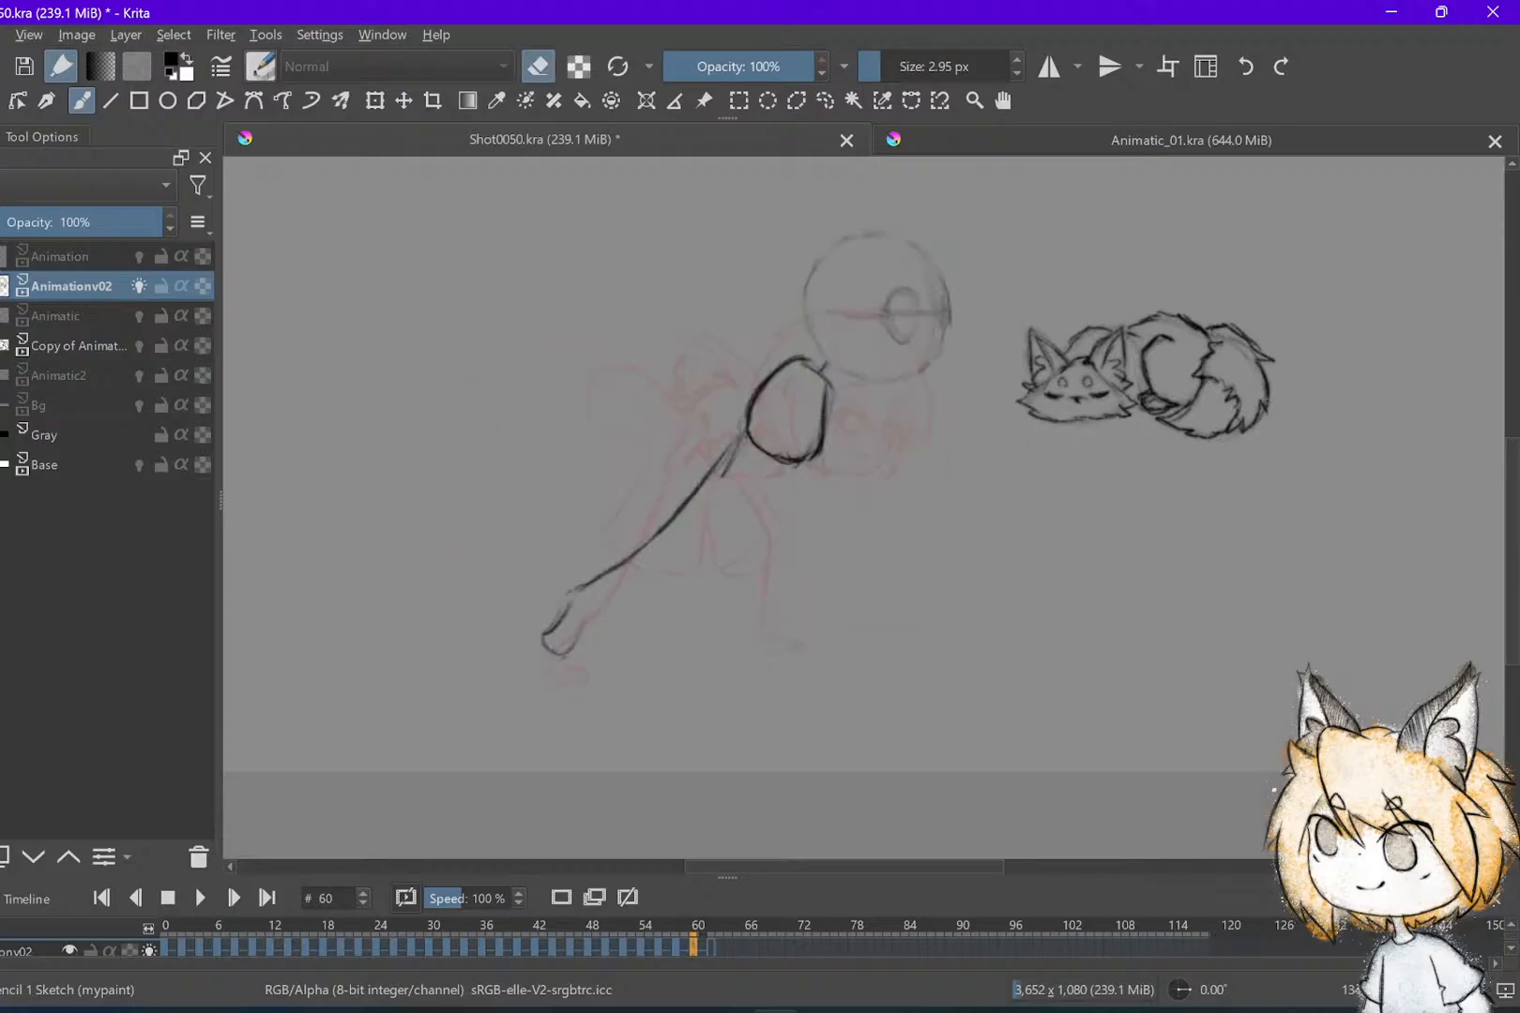
{"action": "key", "text": "ctrl+s"}
{"action": "key", "text": "Return"}
{"action": "key", "text": "Left"}
{"action": "key", "text": "Right"}
{"action": "key", "text": "Right"}
Sketch the front leg on frame 60 down from the torso with a slight knee bend and a flat foot
{"action": "key", "text": "e"}
{"action": "left_click_drag", "start_coordinate": [796, 437], "coordinate": [782, 521]}
{"action": "key", "text": "ctrl+z"}
{"action": "key", "text": "ctrl+z"}
{"action": "key", "text": "ctrl+z"}
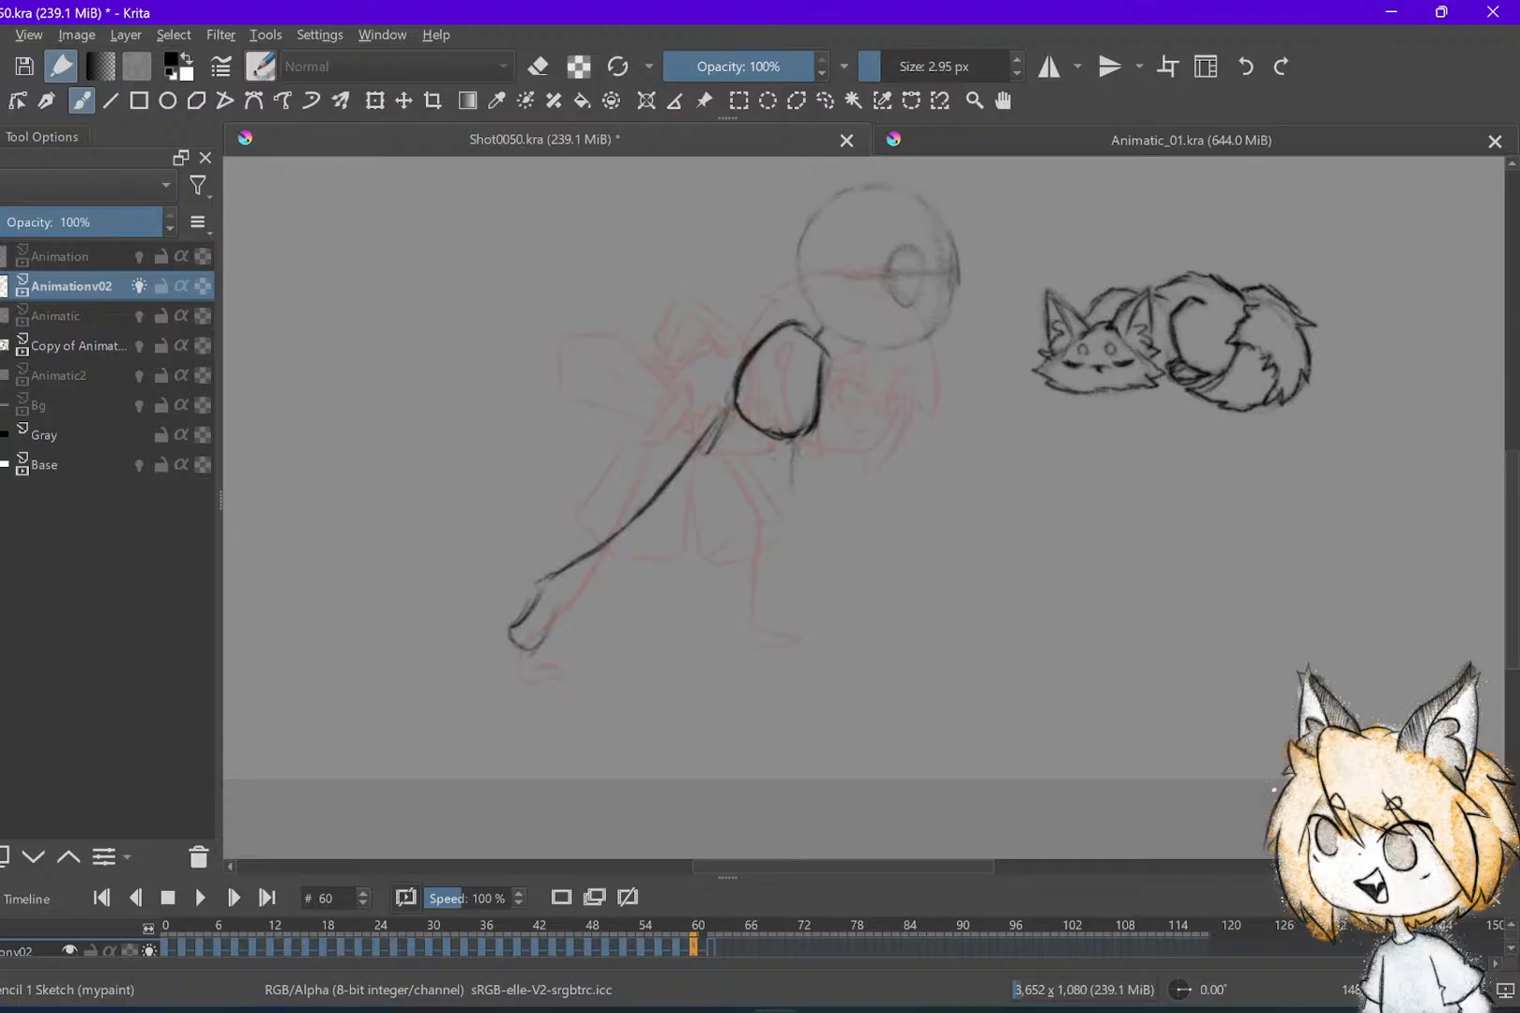
{"action": "mouse_move", "coordinate": [791, 451]}
{"action": "left_mouse_down"}
{"action": "mouse_move", "coordinate": [788, 532]}
{"action": "mouse_move", "coordinate": [789, 517]}
{"action": "mouse_move", "coordinate": [754, 626]}
{"action": "left_mouse_up"}
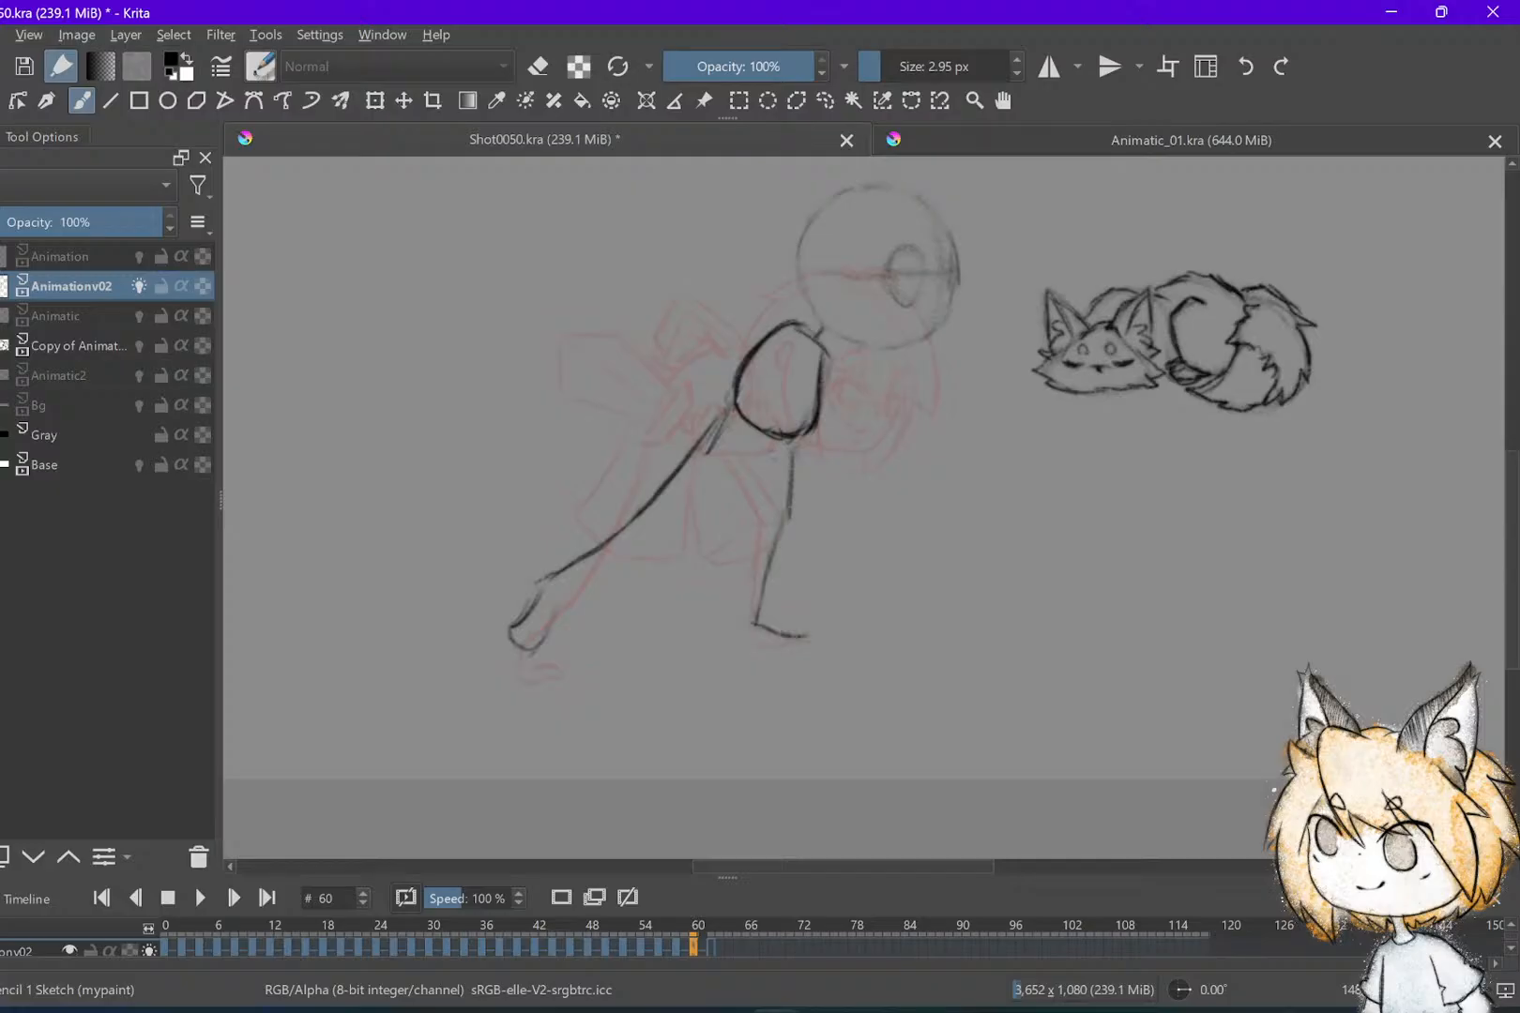
{"action": "key", "text": "Left"}
{"action": "key", "text": "Right"}
{"action": "scroll", "coordinate": [863, 507], "scroll_direction": "down", "scroll_amount": 1}
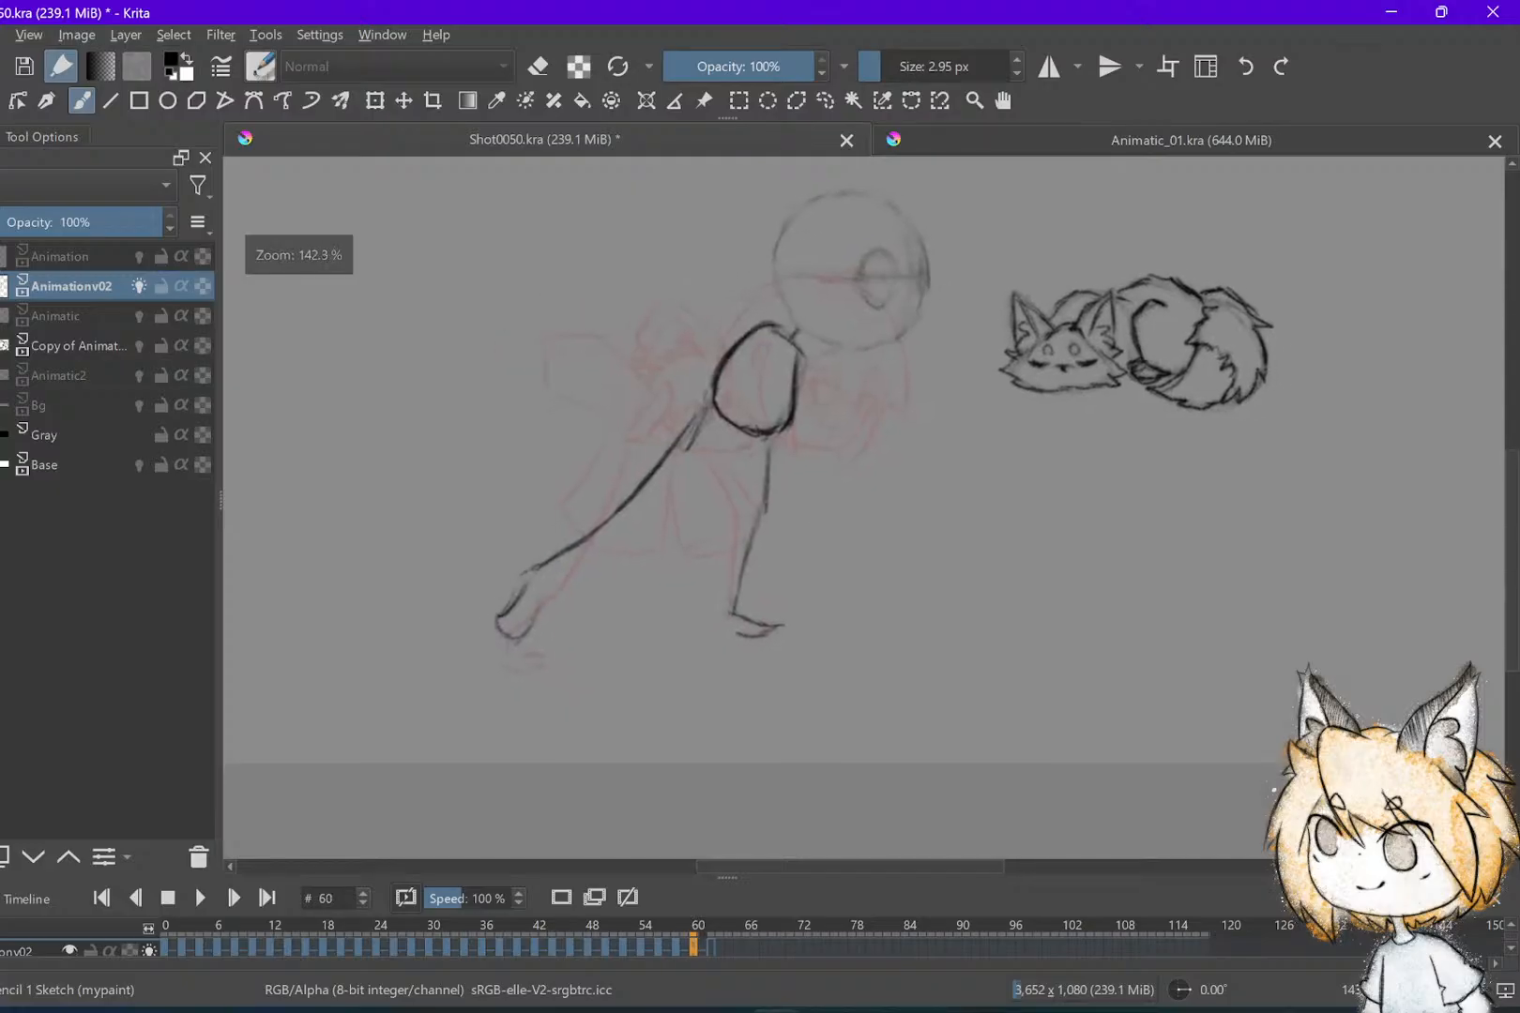
Examine the full pose on frame 60 in motion against the drawings on frames 58 and 56
{"action": "scroll", "coordinate": [901, 616], "scroll_direction": "down", "scroll_amount": 2}
{"action": "key", "text": "Left"}
{"action": "key", "text": "Left"}
{"action": "key", "text": "Right"}
{"action": "key", "text": "Right"}
{"action": "key", "text": "Left"}
{"action": "key", "text": "Left"}
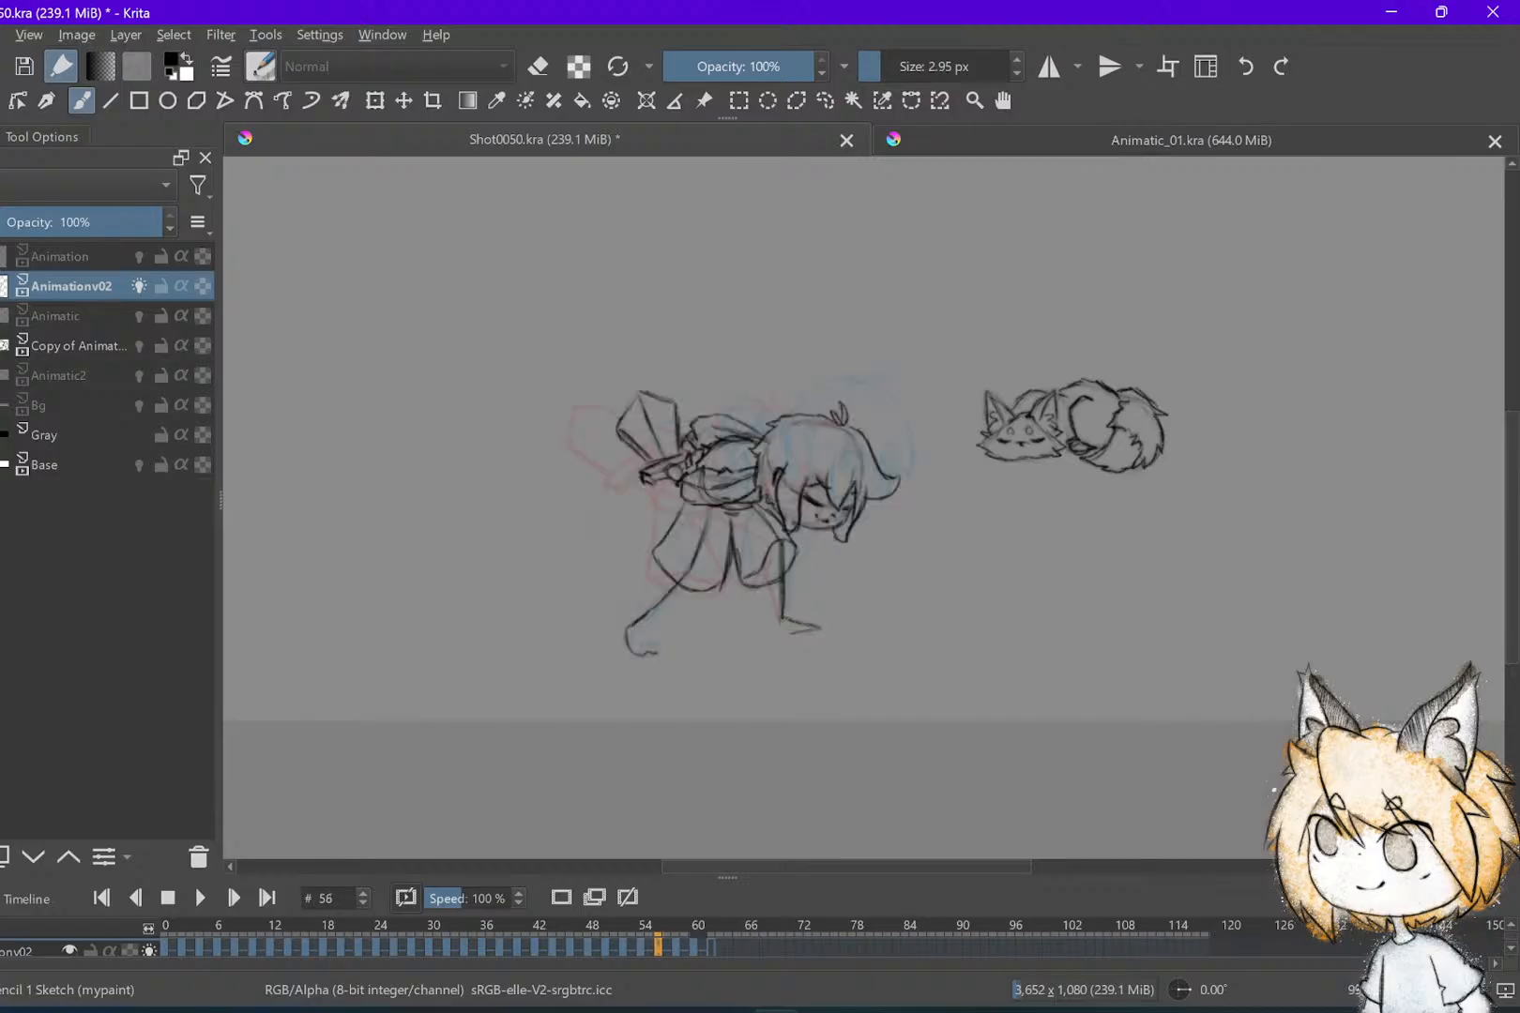
Examine the rough pose on frame 60 in motion against the drawings on frames 56 and 58
{"action": "key", "text": "Right"}
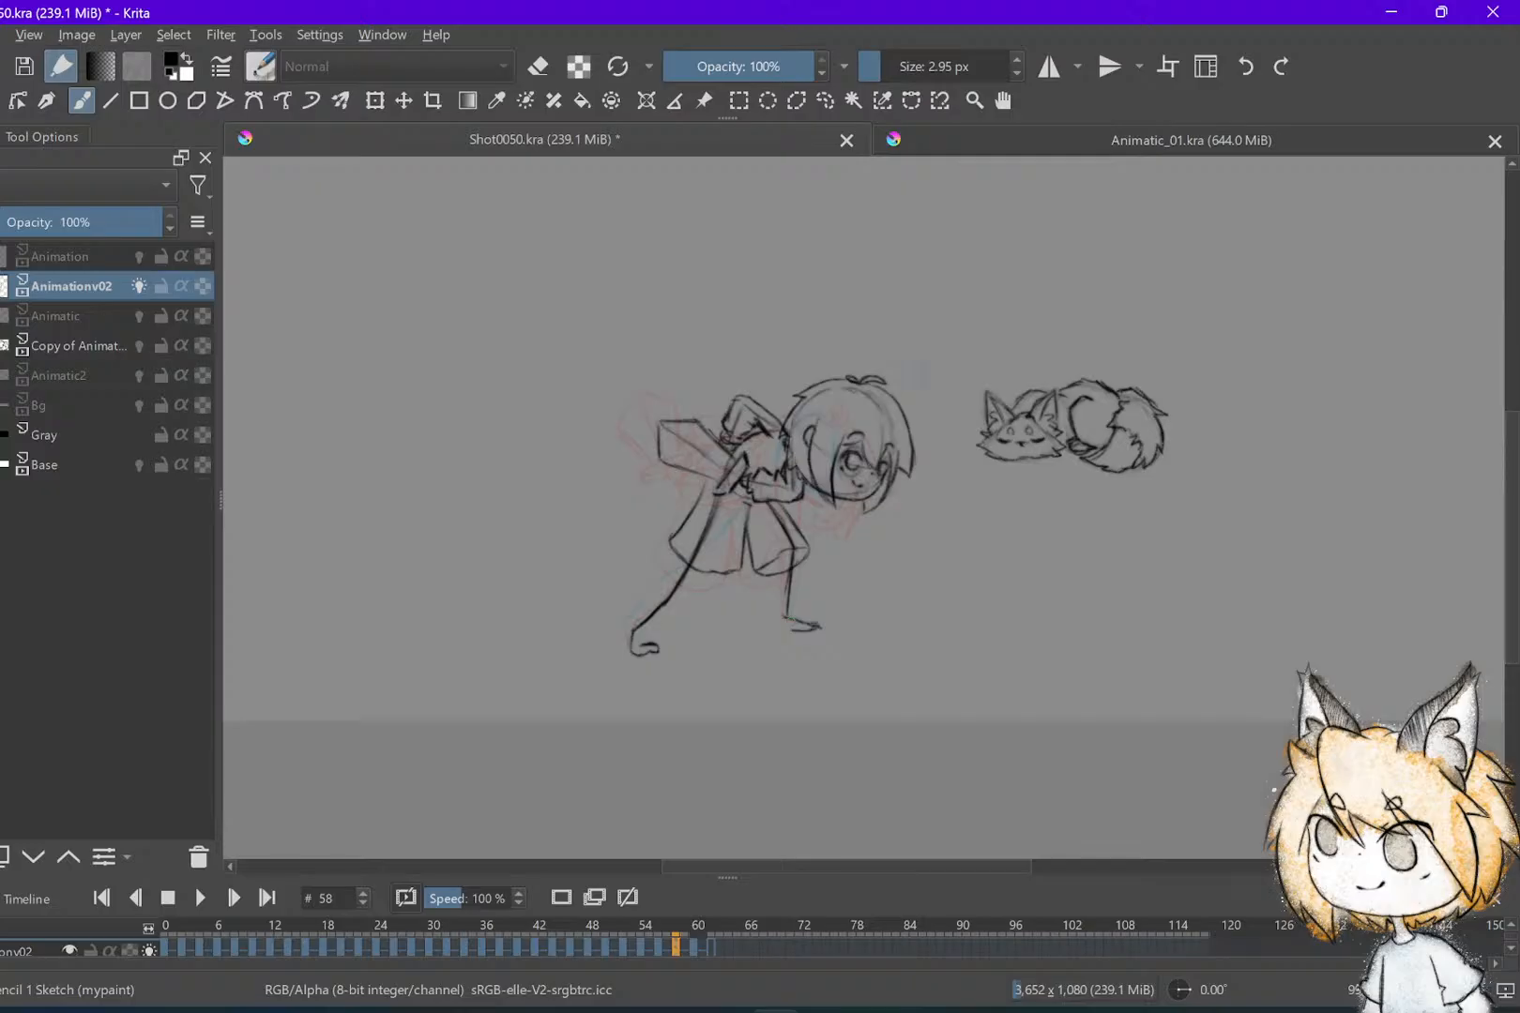
{"action": "key", "text": "Left"}
{"action": "key", "text": "Left"}
{"action": "scroll", "coordinate": [863, 507], "scroll_direction": "up", "scroll_amount": 3}
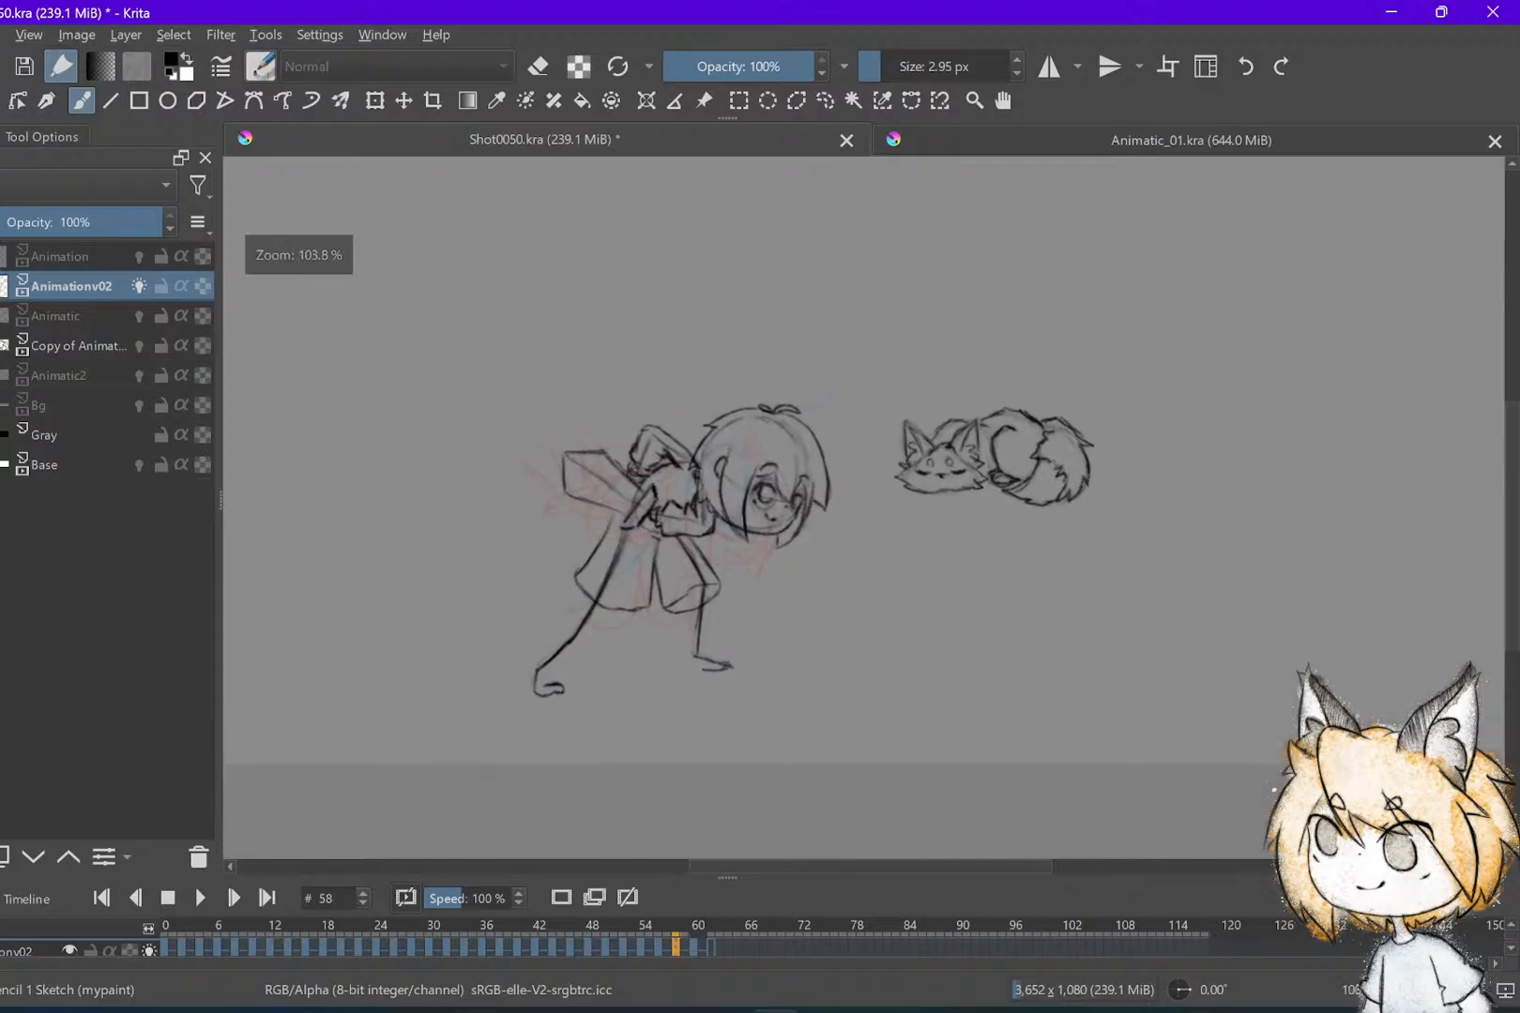
{"action": "key", "text": "Right"}
{"action": "key", "text": "Right"}
{"action": "key", "text": "Left"}
{"action": "key", "text": "Left"}
{"action": "key", "text": "Right"}
{"action": "key", "text": "Right"}
{"action": "key", "text": "Left"}
{"action": "key", "text": "Left"}
{"action": "key", "text": "Right"}
{"action": "key", "text": "Right"}
Erase the lower part of the back leg and its foot on frame 60
{"action": "key", "text": "slash"}
{"action": "mouse_move", "coordinate": [540, 629]}
{"action": "left_mouse_down"}
{"action": "mouse_move", "coordinate": [507, 700]}
{"action": "mouse_move", "coordinate": [568, 619]}
{"action": "left_mouse_up"}
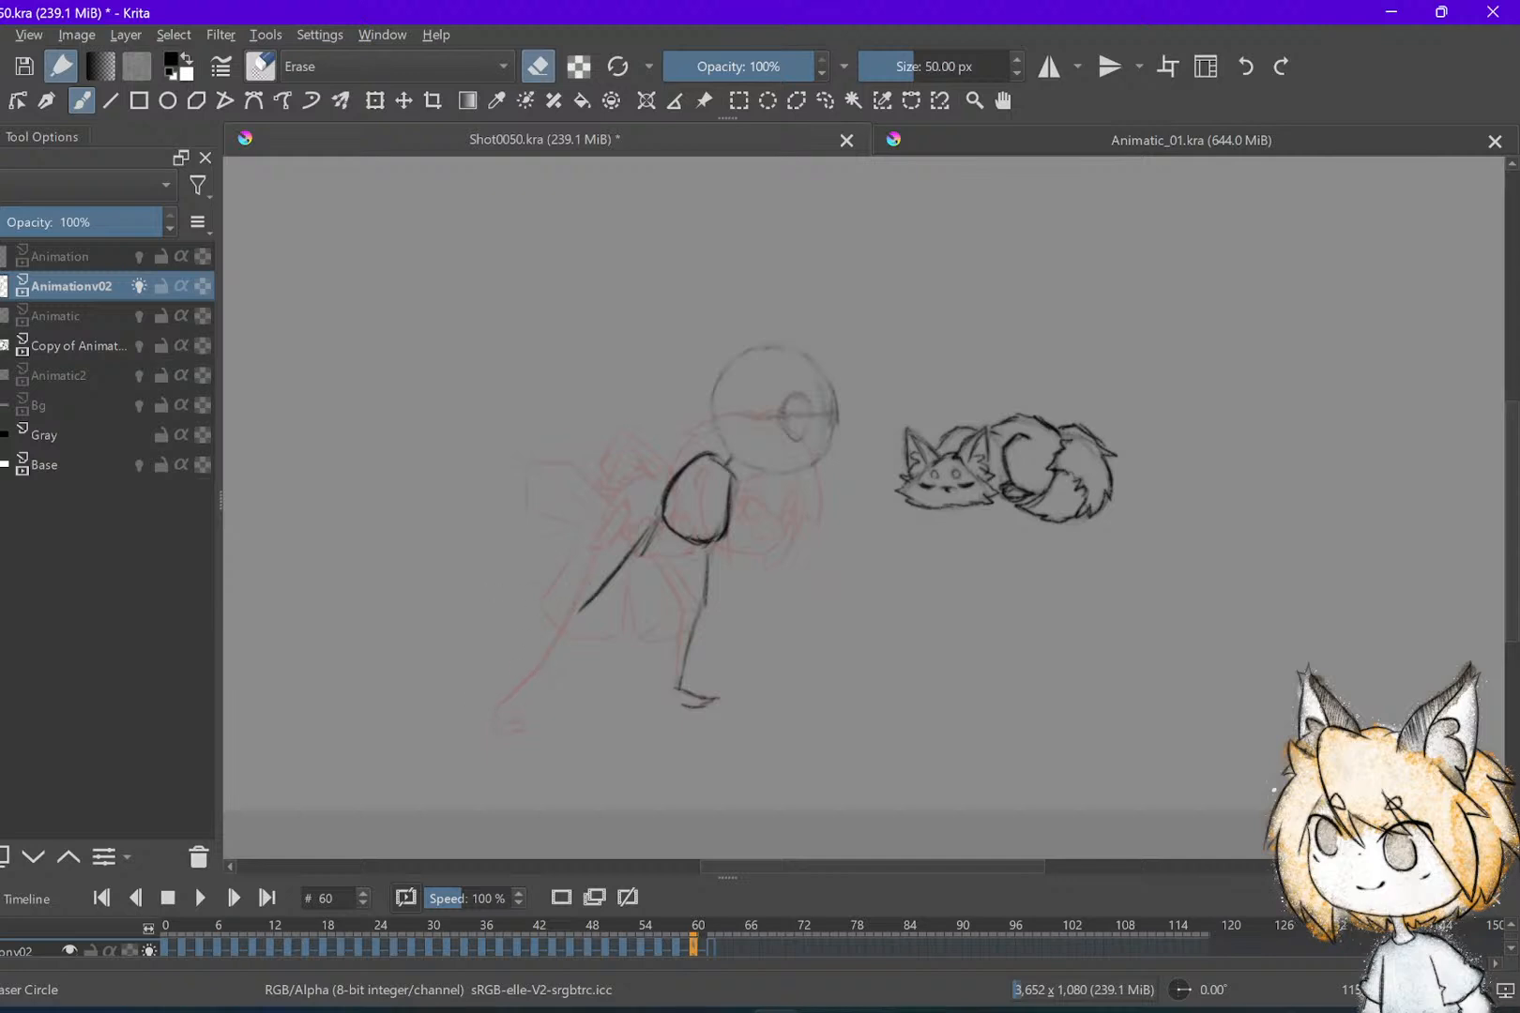
{"action": "key", "text": "slash"}
Examine the remaining pose on frame 60 against the preceding drawings
{"action": "key", "text": "Left"}
{"action": "key", "text": "Left"}
{"action": "key", "text": "Right"}
{"action": "key", "text": "Right"}
{"action": "key", "text": "Right"}
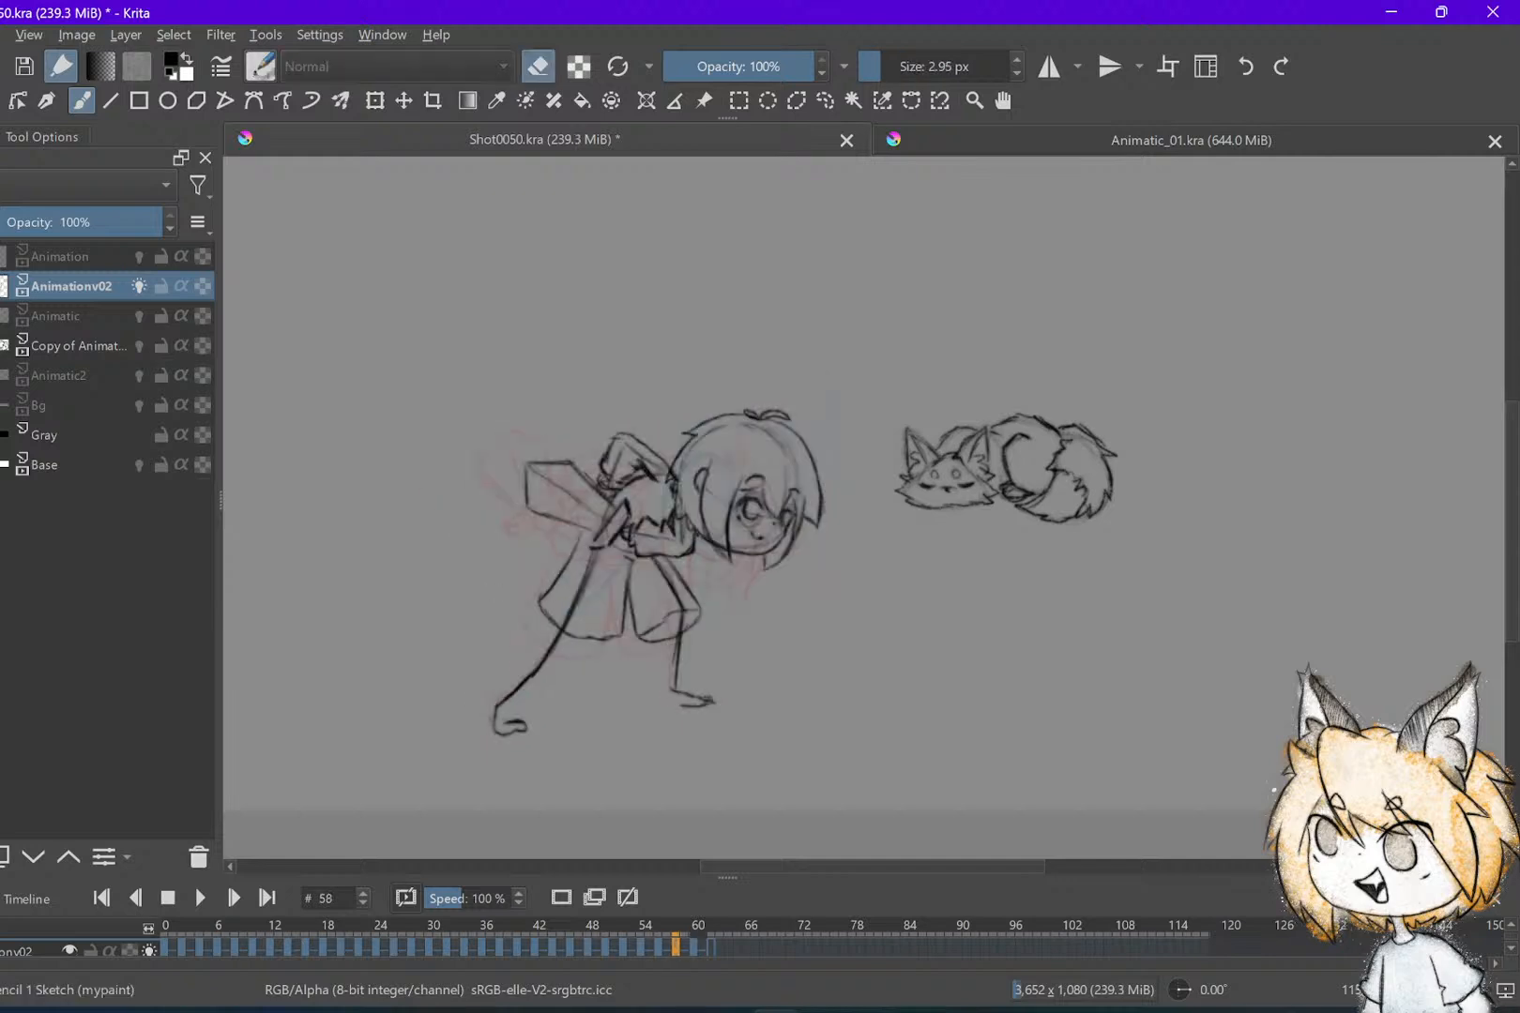
{"action": "key", "text": "Left"}
{"action": "key", "text": "Left"}
{"action": "key", "text": "Right"}
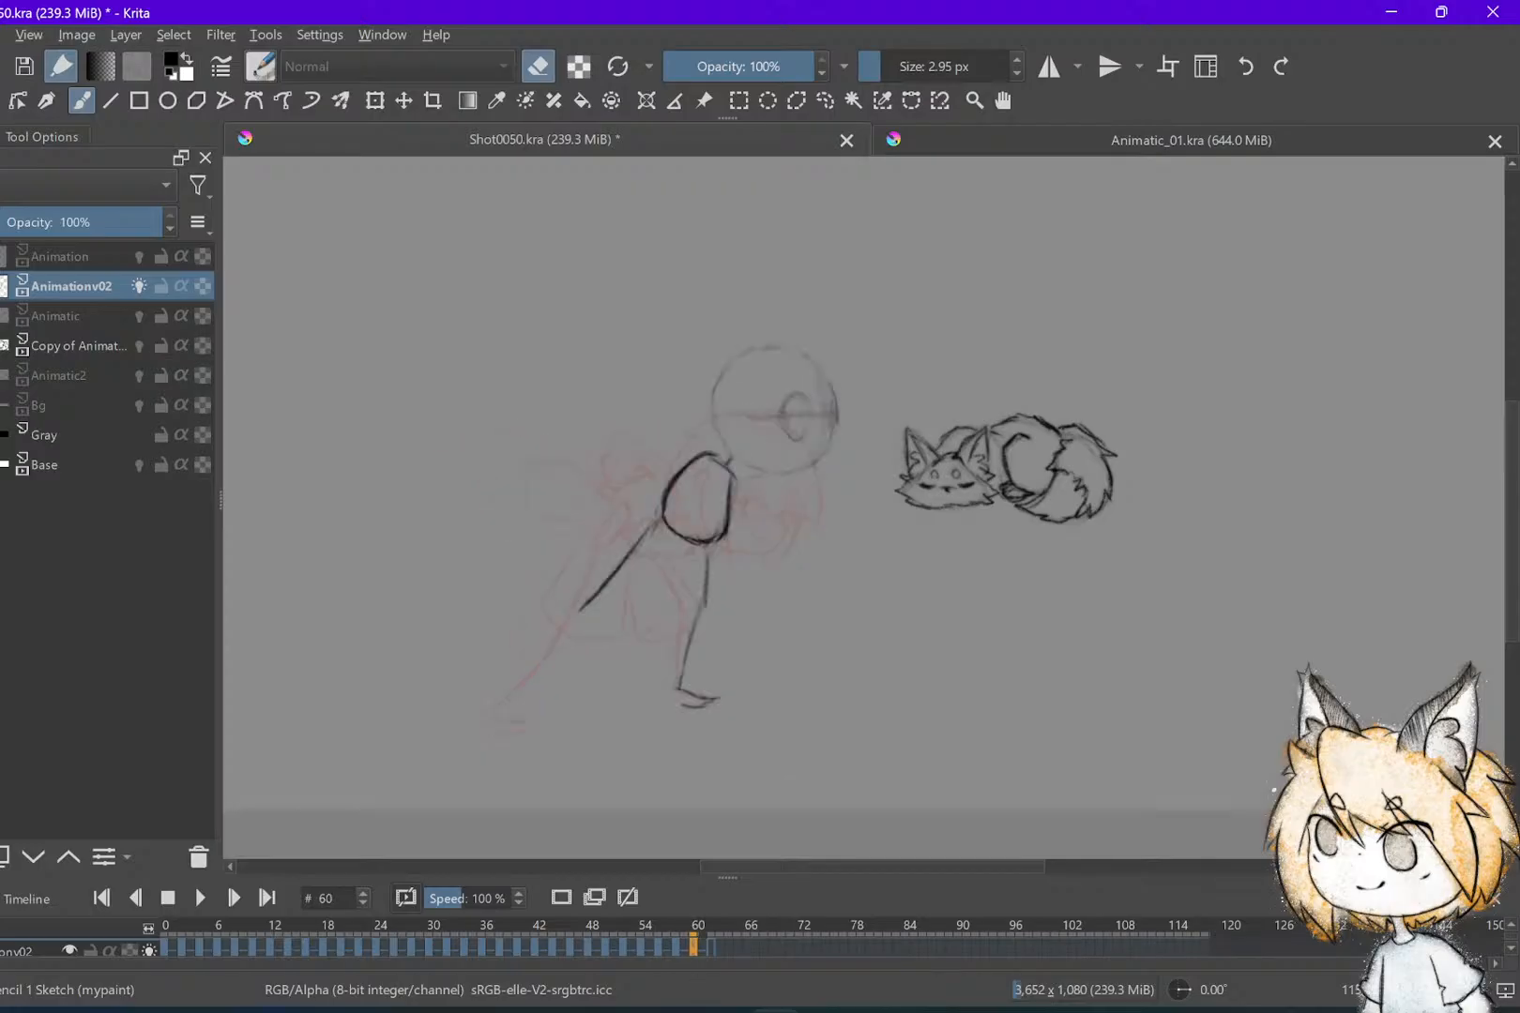
Erase the torso and both legs on frame 60, keeping the head circle, and save the shot
{"action": "key", "text": "slash"}
{"action": "mouse_move", "coordinate": [728, 511]}
{"action": "left_mouse_down"}
{"action": "mouse_move", "coordinate": [702, 462]}
{"action": "mouse_move", "coordinate": [733, 490]}
{"action": "left_mouse_up"}
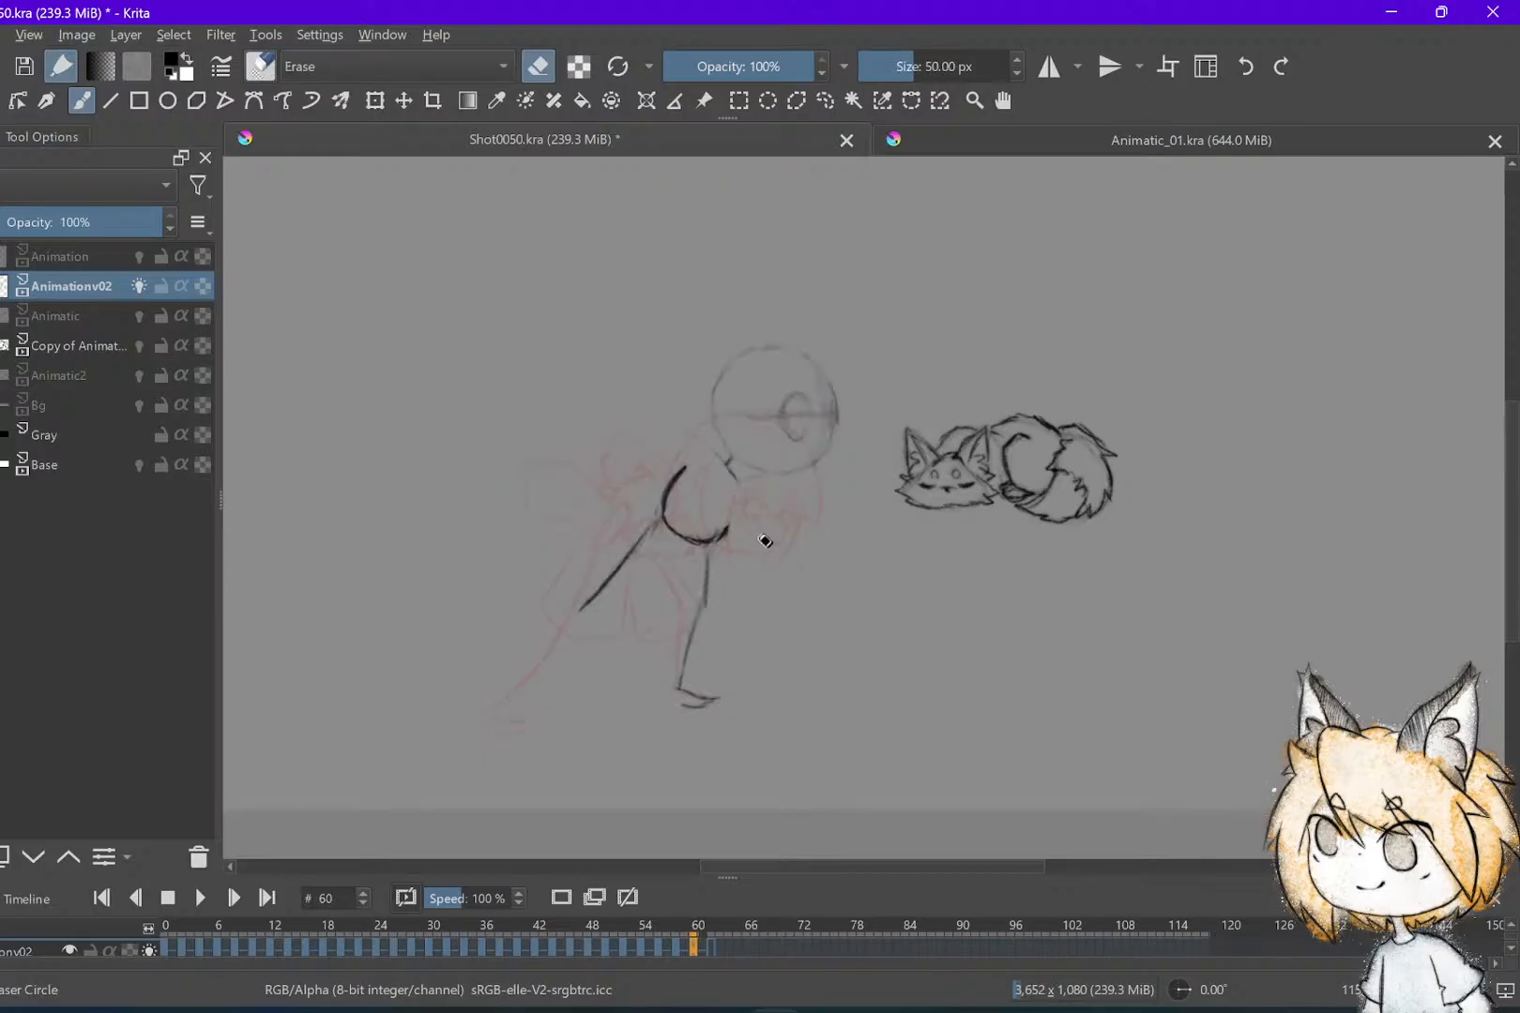
{"action": "mouse_move", "coordinate": [709, 601]}
{"action": "left_mouse_down"}
{"action": "mouse_move", "coordinate": [698, 482]}
{"action": "mouse_move", "coordinate": [699, 695]}
{"action": "mouse_move", "coordinate": [720, 685]}
{"action": "left_mouse_up"}
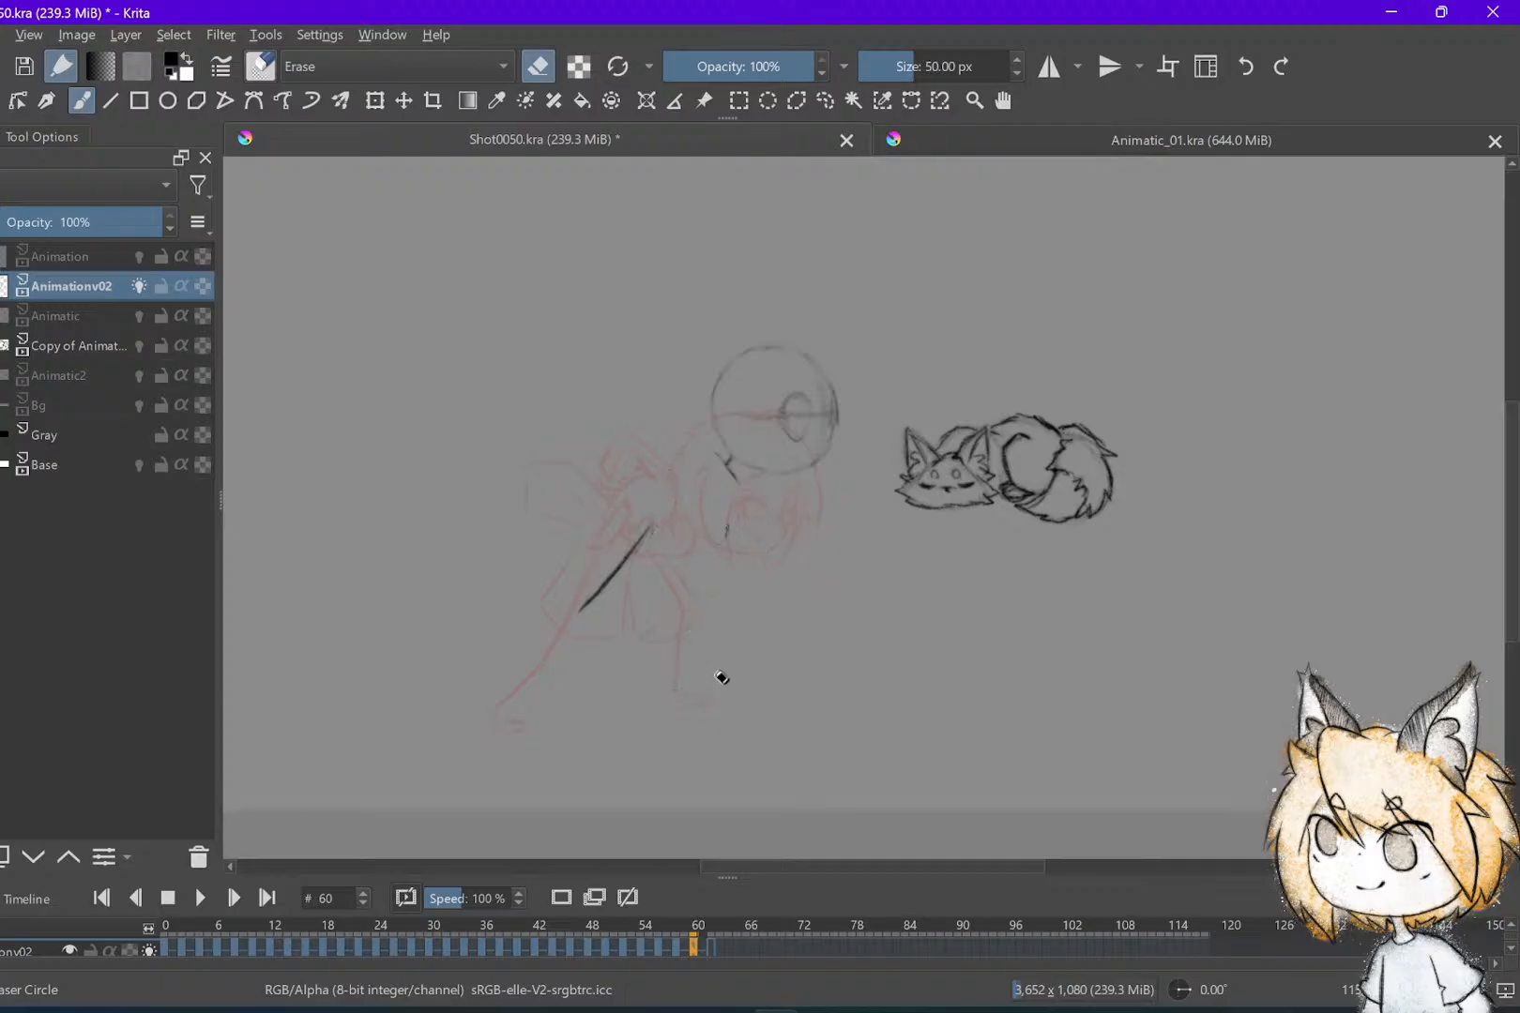
{"action": "left_click_drag", "start_coordinate": [589, 657], "coordinate": [567, 664]}
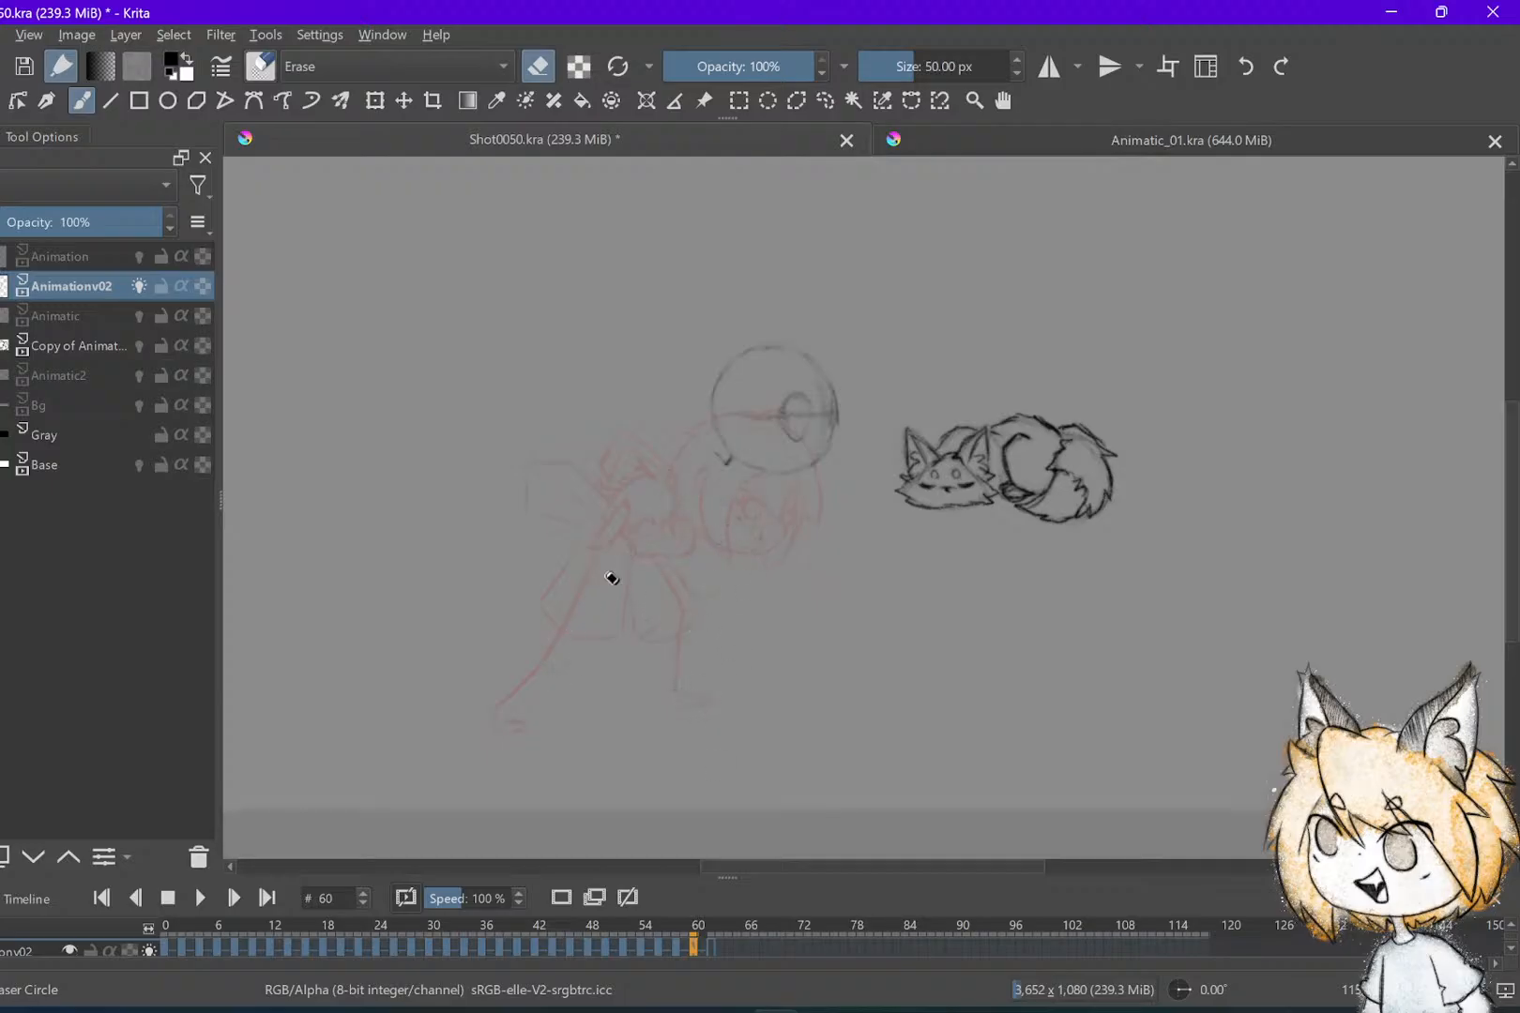
{"action": "key", "text": "Left"}
{"action": "key", "text": "Right"}
{"action": "scroll", "coordinate": [884, 581], "scroll_direction": "up", "scroll_amount": 2}
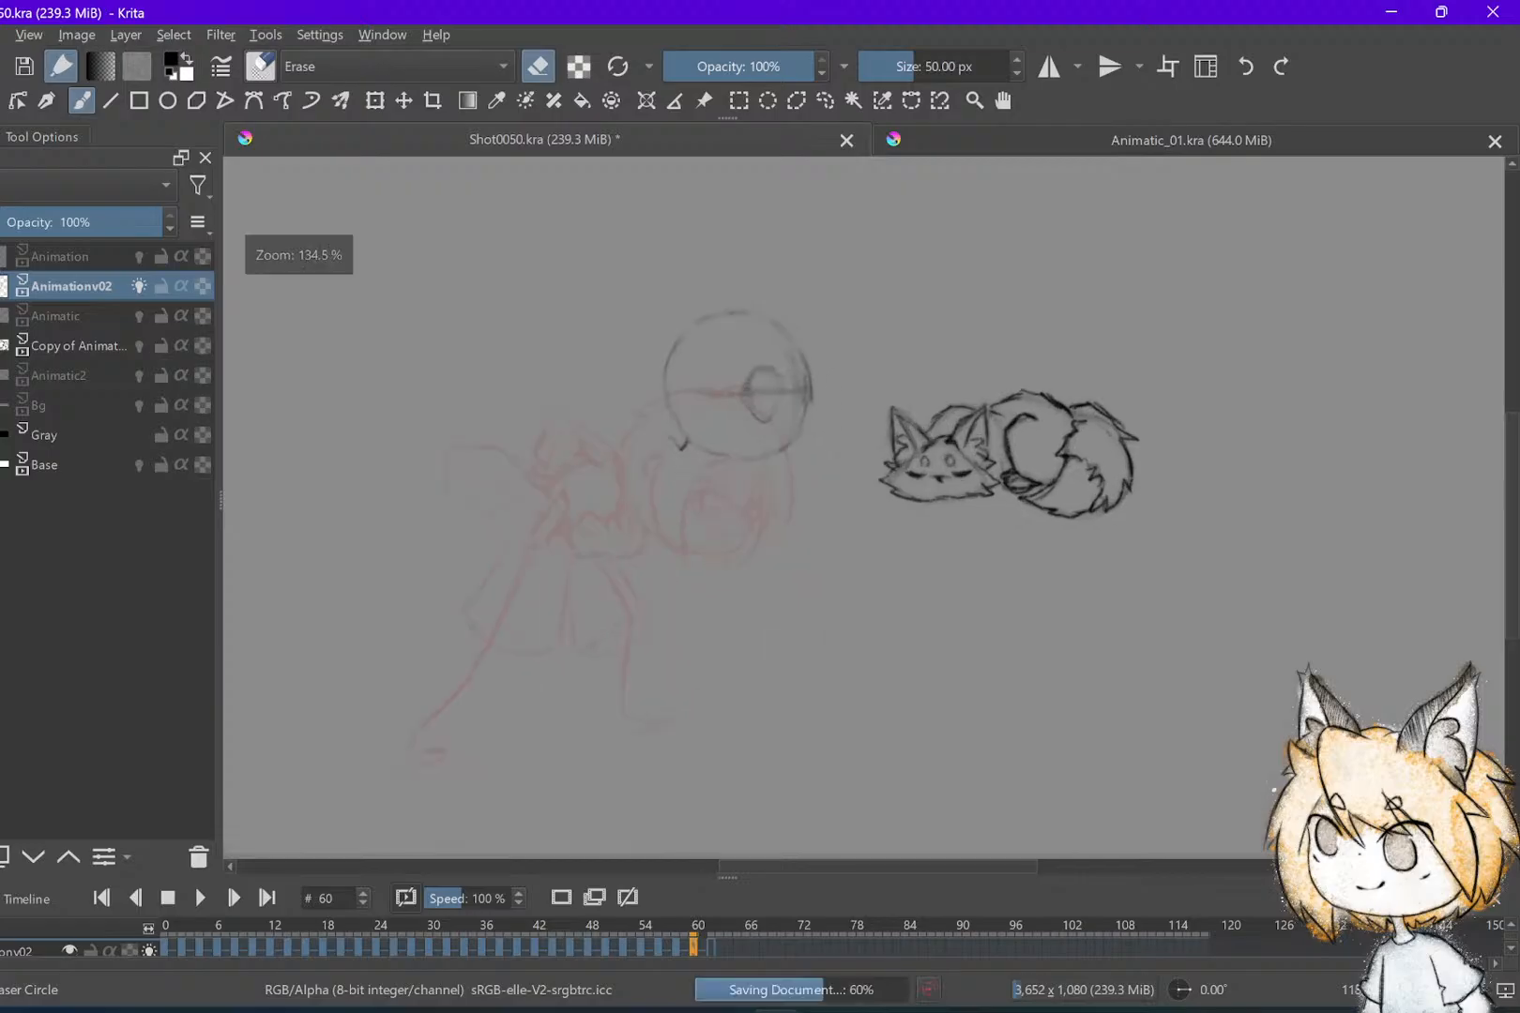
Erase the leftover neck mark beneath the head circle on frame 60 and return to the sketching pencil
{"action": "key", "text": "Left"}
{"action": "key", "text": "Right"}
{"action": "key", "text": "e"}
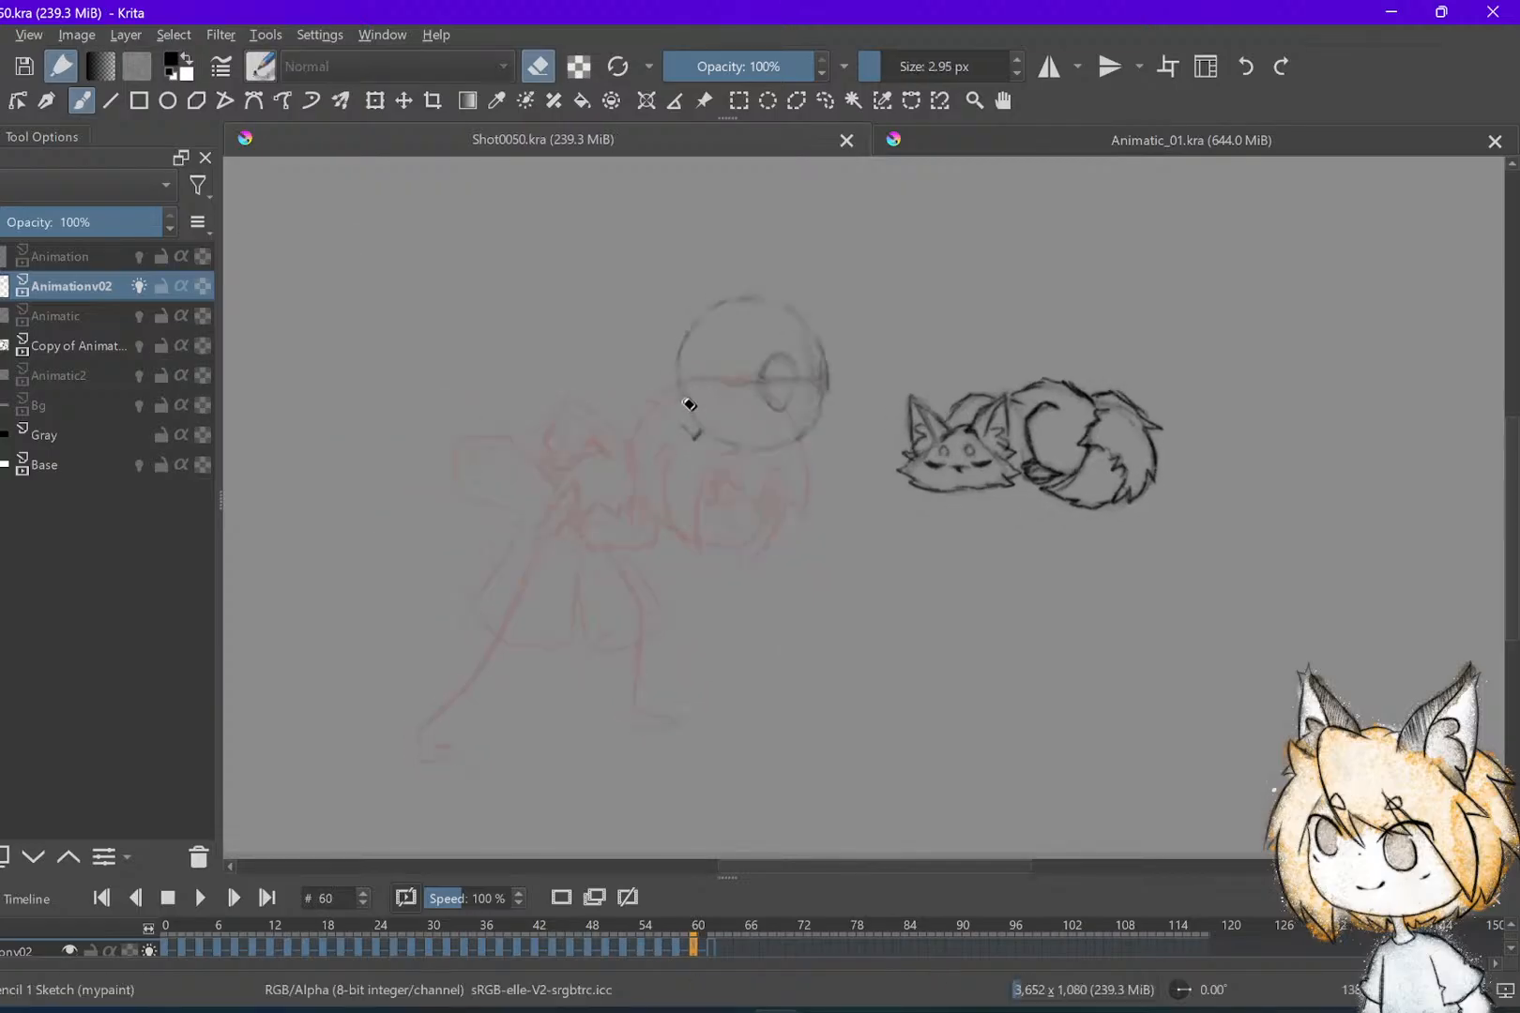
{"action": "key", "text": "e"}
{"action": "left_click_drag", "start_coordinate": [694, 438], "coordinate": [678, 418]}
{"action": "key", "text": "e"}
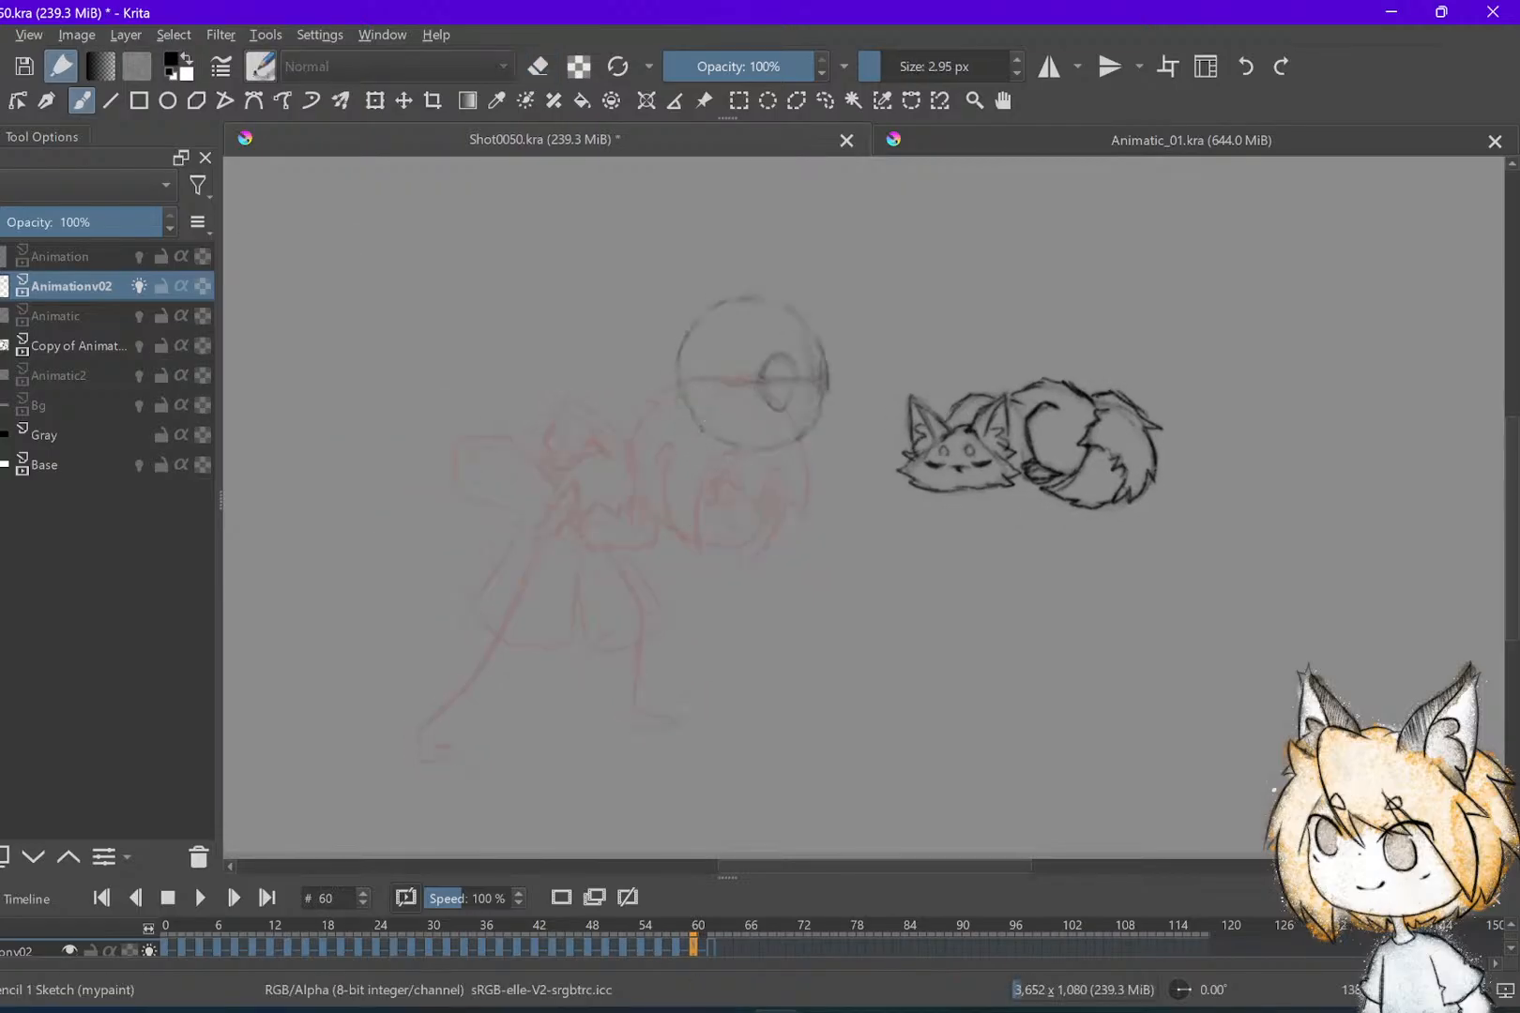
{"action": "key", "text": "Left"}
{"action": "key", "text": "Right"}
{"action": "key", "text": "Left"}
{"action": "key", "text": "Left"}
{"action": "key", "text": "Right"}
{"action": "key", "text": "Right"}
{"action": "key", "text": "ctrl+z"}
{"action": "key", "text": "ctrl+z"}
{"action": "left_click_drag", "start_coordinate": [677, 401], "coordinate": [616, 474]}
{"action": "key", "text": "ctrl+z"}
{"action": "key", "text": "ctrl+z"}
Save the shot and examine the head's placement on frame 60 against the drawings on frames 54, 56 and 58
{"action": "key", "text": "ctrl+s"}
{"action": "key", "text": "Left"}
{"action": "key", "text": "Left"}
{"action": "key", "text": "Left"}
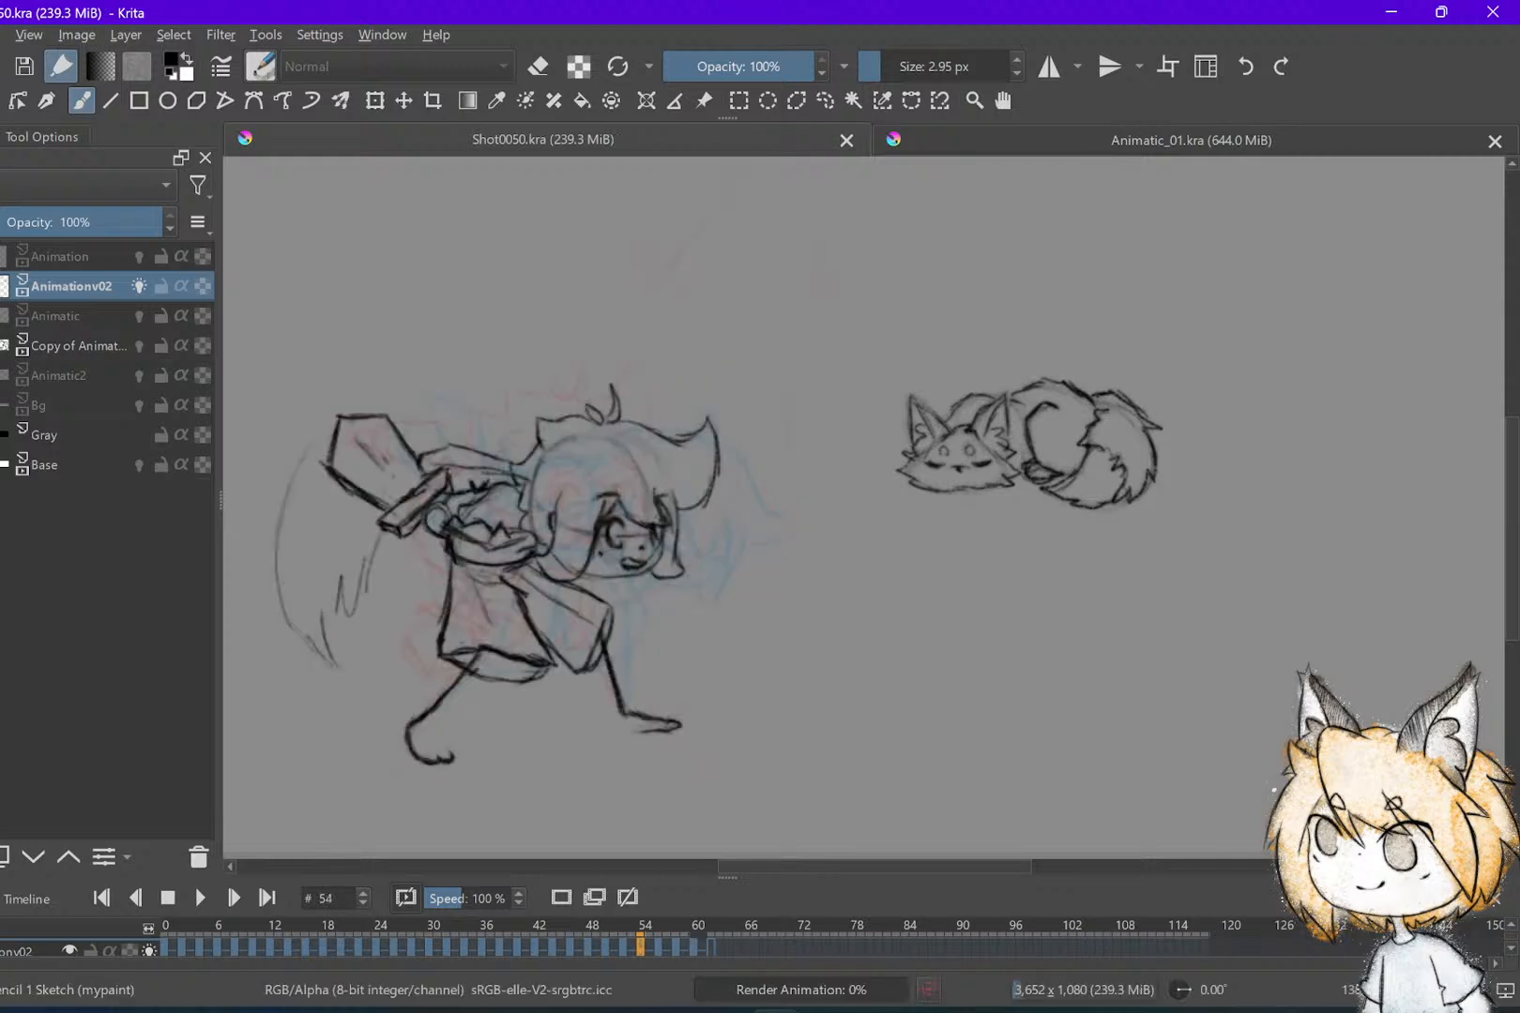
{"action": "key", "text": "Right"}
{"action": "key", "text": "Left"}
{"action": "key", "text": "Right"}
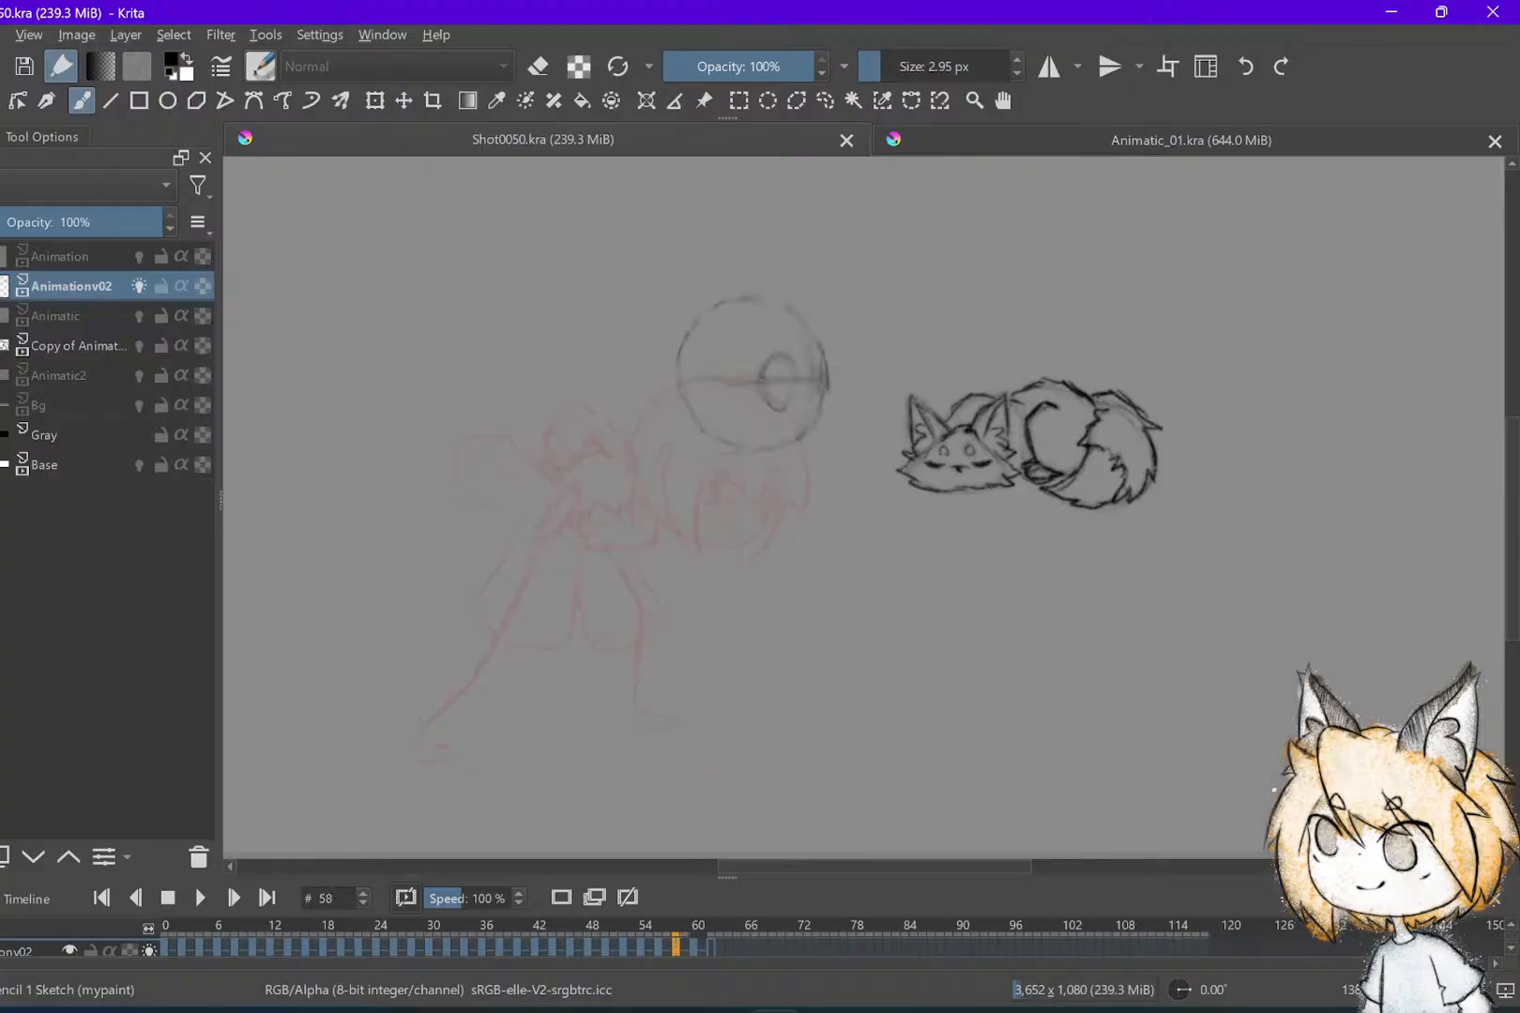
{"action": "key", "text": "Right"}
{"action": "key", "text": "Right"}
{"action": "scroll", "coordinate": [863, 656], "scroll_direction": "down", "scroll_amount": 3}
{"action": "key", "text": "Left"}
{"action": "key", "text": "Left"}
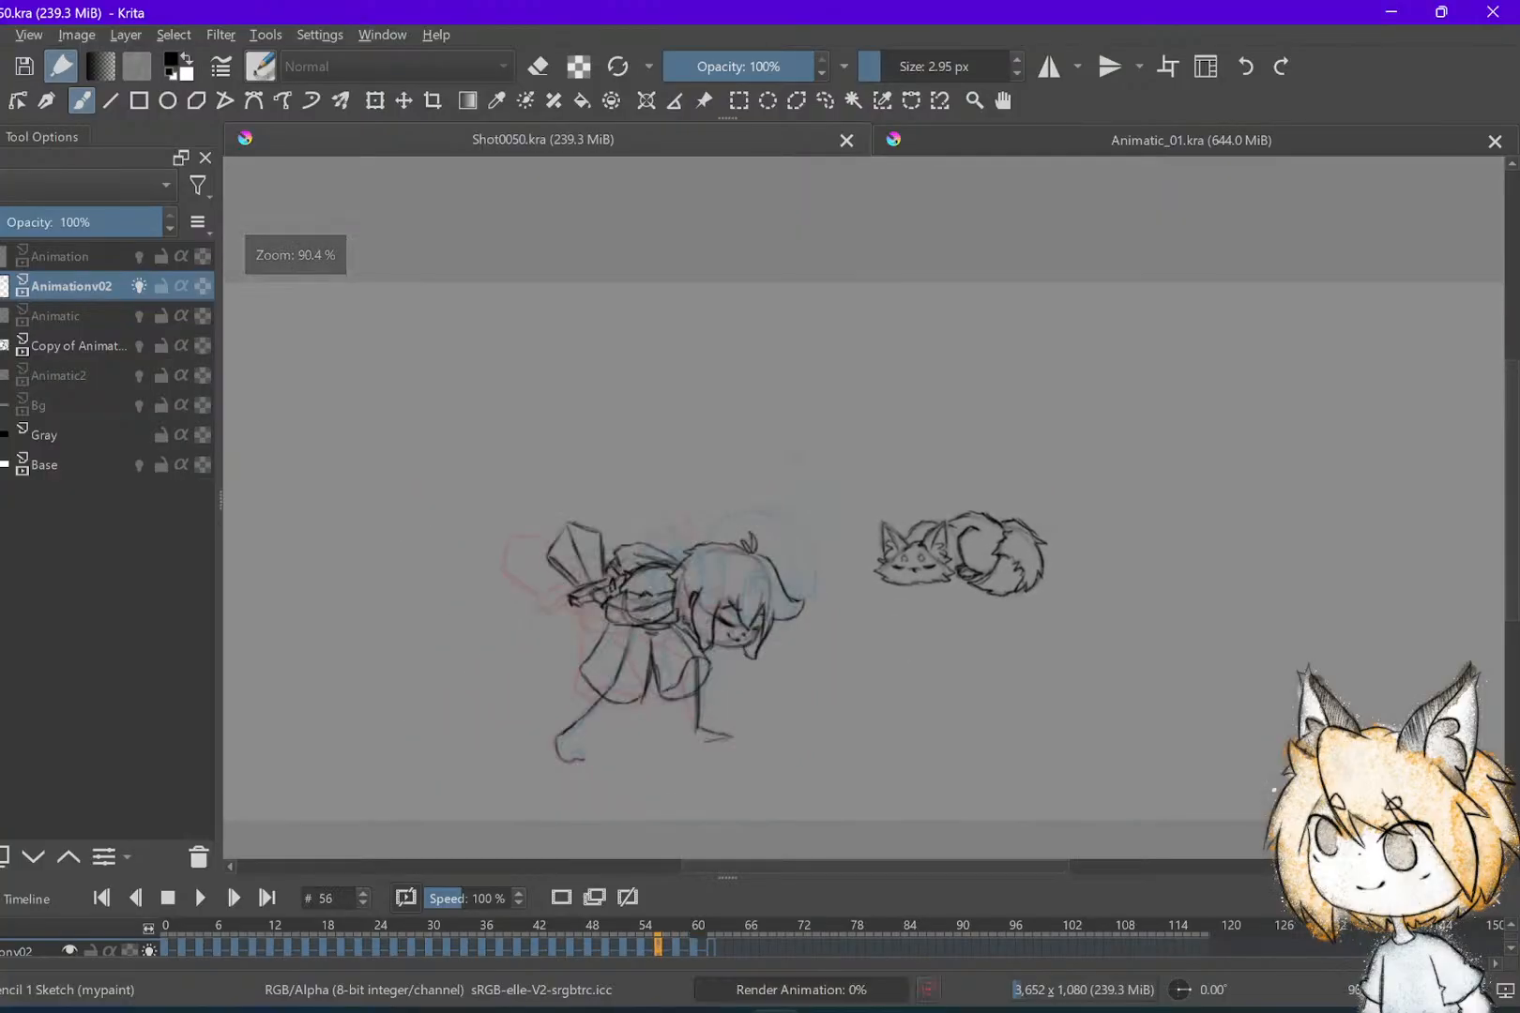
Move the head circle on frame 60 upward and slightly forward toward the fox
{"action": "key", "text": "Right"}
{"action": "key", "text": "Right"}
{"action": "key", "text": "t"}
{"action": "mouse_move", "coordinate": [852, 555]}
{"action": "left_mouse_down"}
{"action": "mouse_move", "coordinate": [760, 527]}
{"action": "mouse_move", "coordinate": [831, 529]}
{"action": "mouse_move", "coordinate": [832, 516]}
{"action": "left_mouse_up"}
Examine the repositioned head on frame 60 in motion against the preceding drawings
{"action": "key", "text": "Left"}
{"action": "key", "text": "Left"}
{"action": "key", "text": "Left"}
{"action": "key", "text": "Right"}
{"action": "key", "text": "Right"}
{"action": "key", "text": "Right"}
{"action": "key", "text": "Left"}
{"action": "key", "text": "Left"}
{"action": "key", "text": "Right"}
{"action": "key", "text": "Right"}
{"action": "key", "text": "Right"}
{"action": "key", "text": "Right"}
Sketch the torso on frame 60 as a forward-leaning oval hanging from the back of the head circle
{"action": "key", "text": "b"}
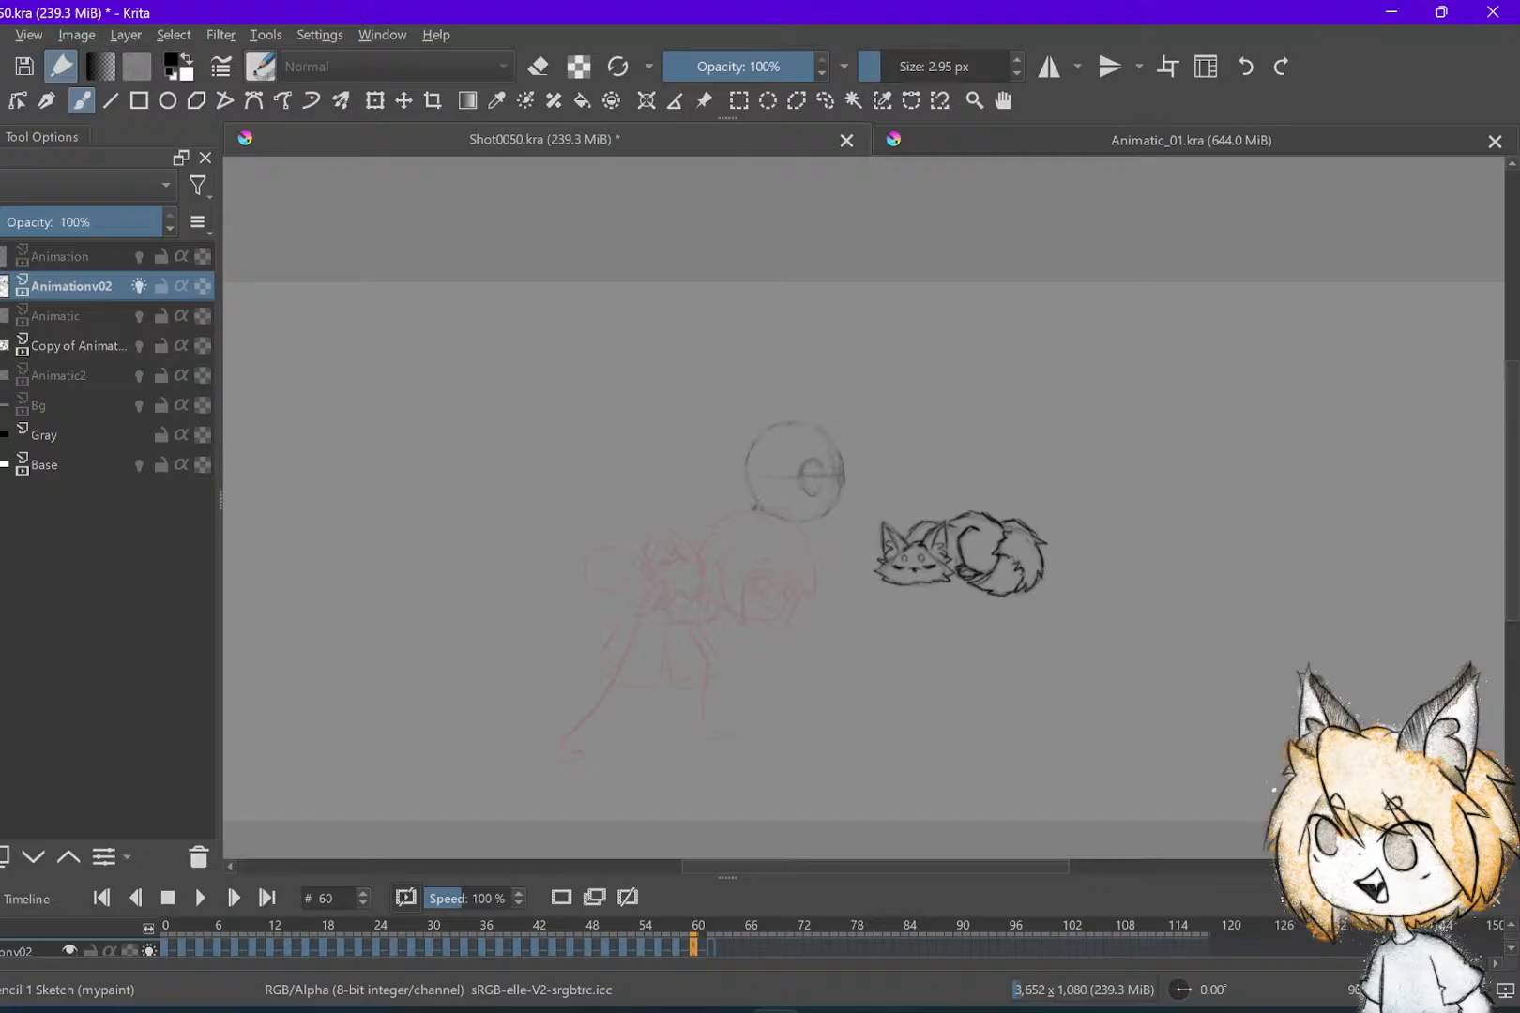
{"action": "mouse_move", "coordinate": [743, 511]}
{"action": "left_mouse_down"}
{"action": "mouse_move", "coordinate": [721, 540]}
{"action": "mouse_move", "coordinate": [762, 562]}
{"action": "mouse_move", "coordinate": [704, 567]}
{"action": "mouse_move", "coordinate": [746, 592]}
{"action": "left_mouse_up"}
Examine the new torso on frame 60 against the preceding drawings and save the shot
{"action": "key", "text": "Left"}
{"action": "key", "text": "Left"}
{"action": "key", "text": "Left"}
{"action": "key", "text": "Left"}
{"action": "key", "text": "Right"}
{"action": "key", "text": "Right"}
{"action": "key", "text": "Right"}
{"action": "key", "text": "Right"}
{"action": "key", "text": "Left"}
{"action": "key", "text": "Left"}
{"action": "key", "text": "Left"}
{"action": "key", "text": "Left"}
{"action": "key", "text": "Right"}
{"action": "key", "text": "Right"}
{"action": "key", "text": "Right"}
{"action": "key", "text": "Right"}
{"action": "key", "text": "ctrl+s"}
Step back through the earlier sword-swing drawings and forward to frame 60 to examine how the motion leads in
{"action": "key", "text": "Left"}
{"action": "key", "text": "Left"}
{"action": "key", "text": "Left"}
{"action": "key", "text": "Left"}
{"action": "key", "text": "Left"}
{"action": "key", "text": "Left"}
{"action": "key", "text": "Left"}
{"action": "key", "text": "Left"}
{"action": "key", "text": "Right"}
{"action": "key", "text": "Right"}
{"action": "key", "text": "Right"}
{"action": "key", "text": "Right"}
{"action": "key", "text": "Right"}
{"action": "key", "text": "Right"}
{"action": "key", "text": "Right"}
{"action": "key", "text": "Right"}
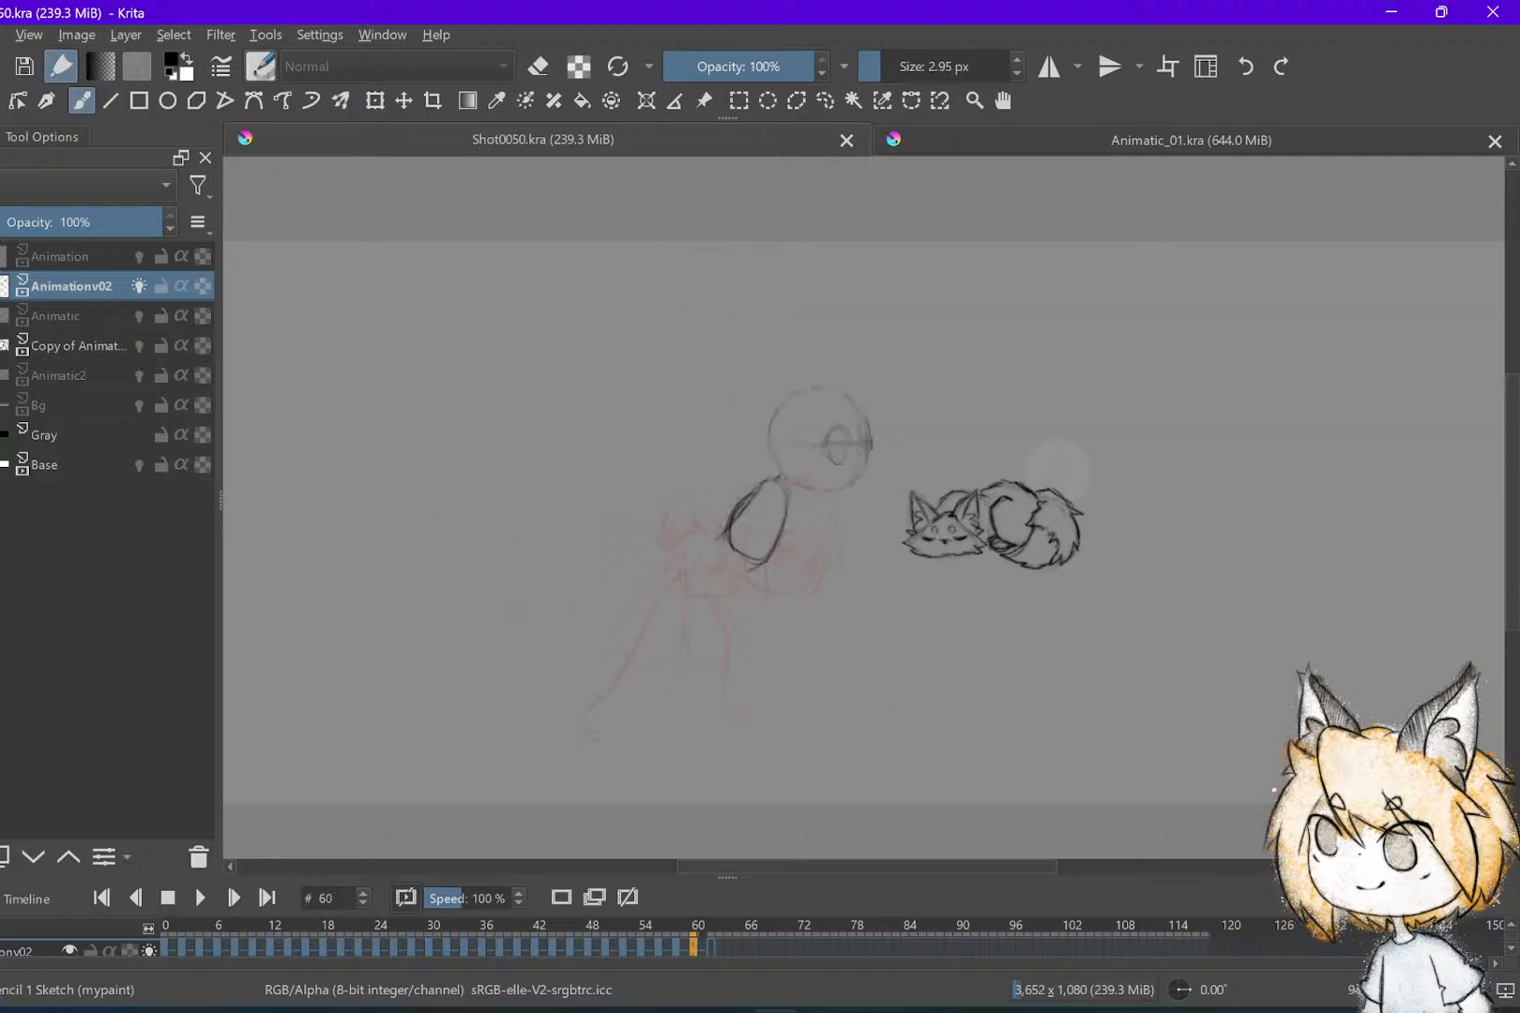
Sketch the front leg on frame 60 as a nearly straight line down from the torso with a flat foot
{"action": "left_click_drag", "start_coordinate": [750, 579], "coordinate": [724, 708]}
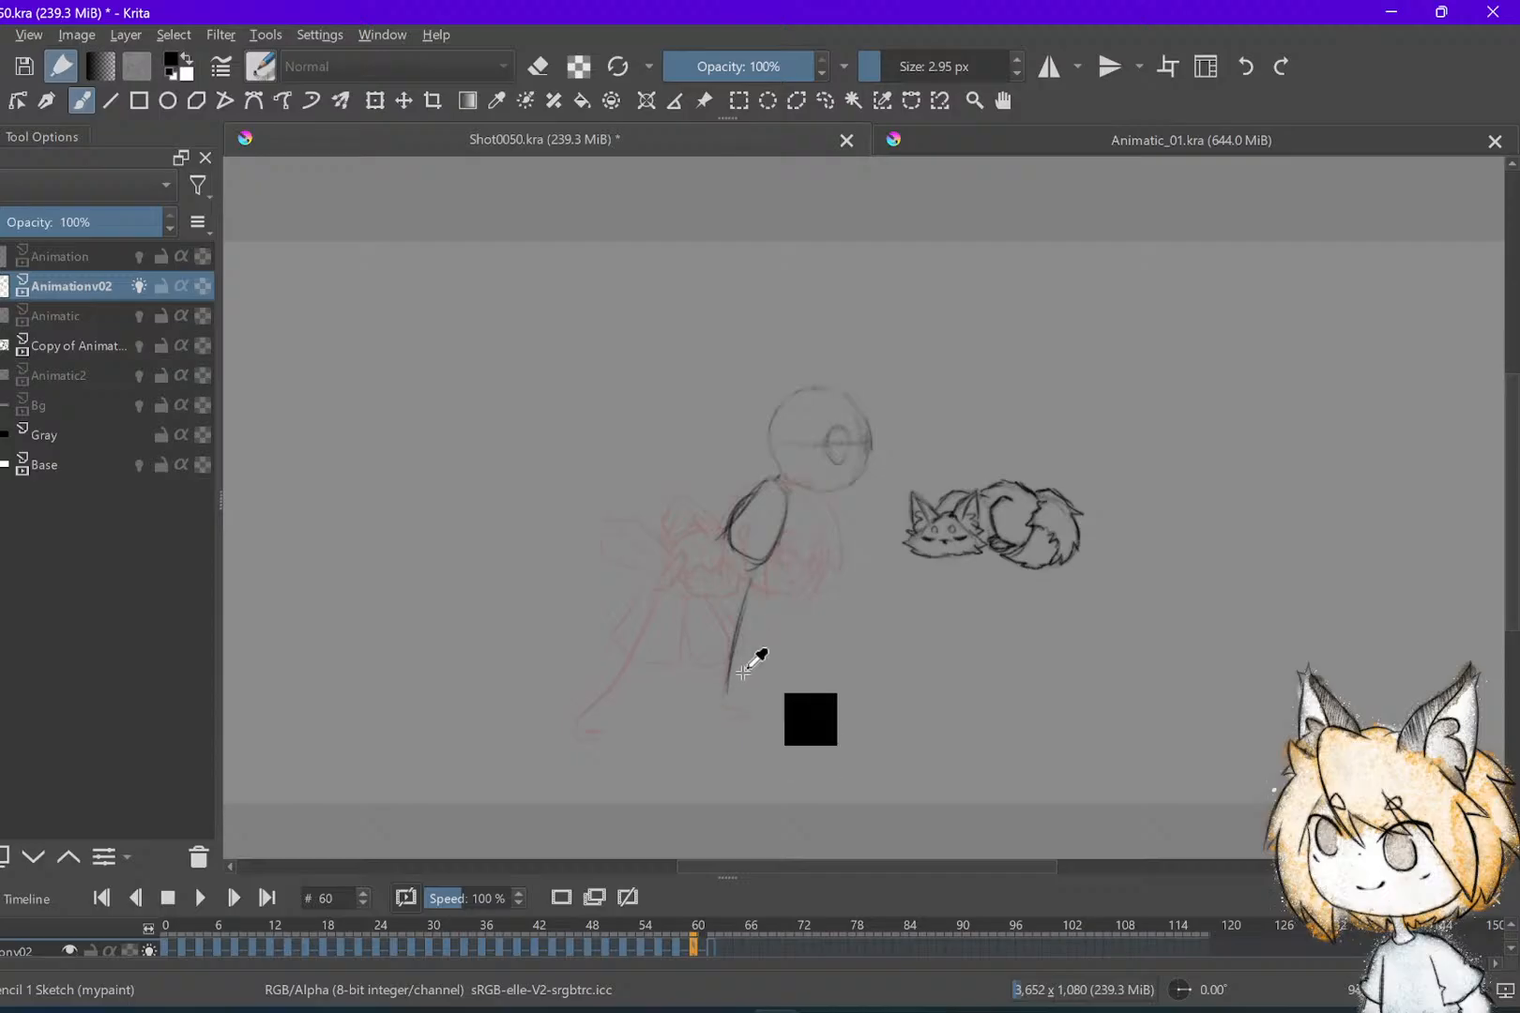
{"action": "key", "text": "ctrl+z"}
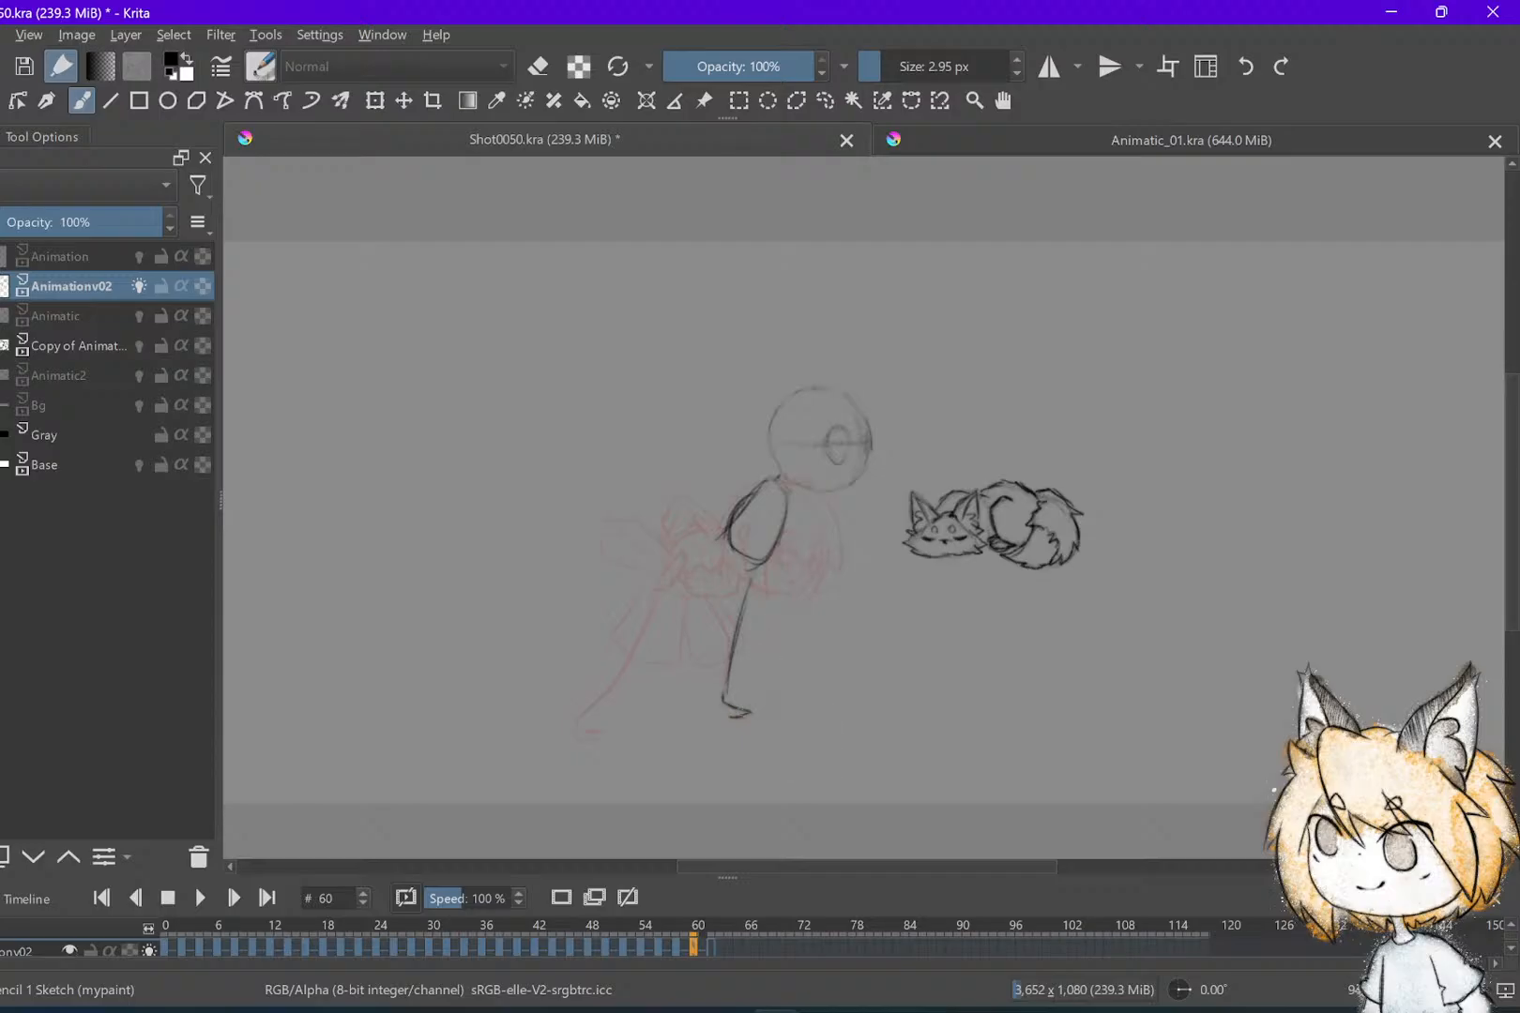
{"action": "key", "text": "Left"}
{"action": "key", "text": "Right"}
{"action": "key", "text": "Left"}
{"action": "key", "text": "Right"}
{"action": "key", "text": "Left"}
{"action": "key", "text": "Right"}
{"action": "left_click_drag", "start_coordinate": [706, 570], "coordinate": [674, 615]}
{"action": "left_click_drag", "start_coordinate": [717, 550], "coordinate": [656, 638]}
{"action": "key", "text": "ctrl+z"}
{"action": "key", "text": "ctrl+z"}
{"action": "key", "text": "Left"}
{"action": "key", "text": "Right"}
Step back to the start of the sword swing and play the animation to examine the motion into frame 60
{"action": "key", "text": "Left"}
{"action": "key", "text": "Left"}
{"action": "key", "text": "Left"}
{"action": "key", "text": "Left"}
{"action": "key", "text": "Left"}
{"action": "key", "text": "Left"}
{"action": "key", "text": "Left"}
{"action": "key", "text": "Left"}
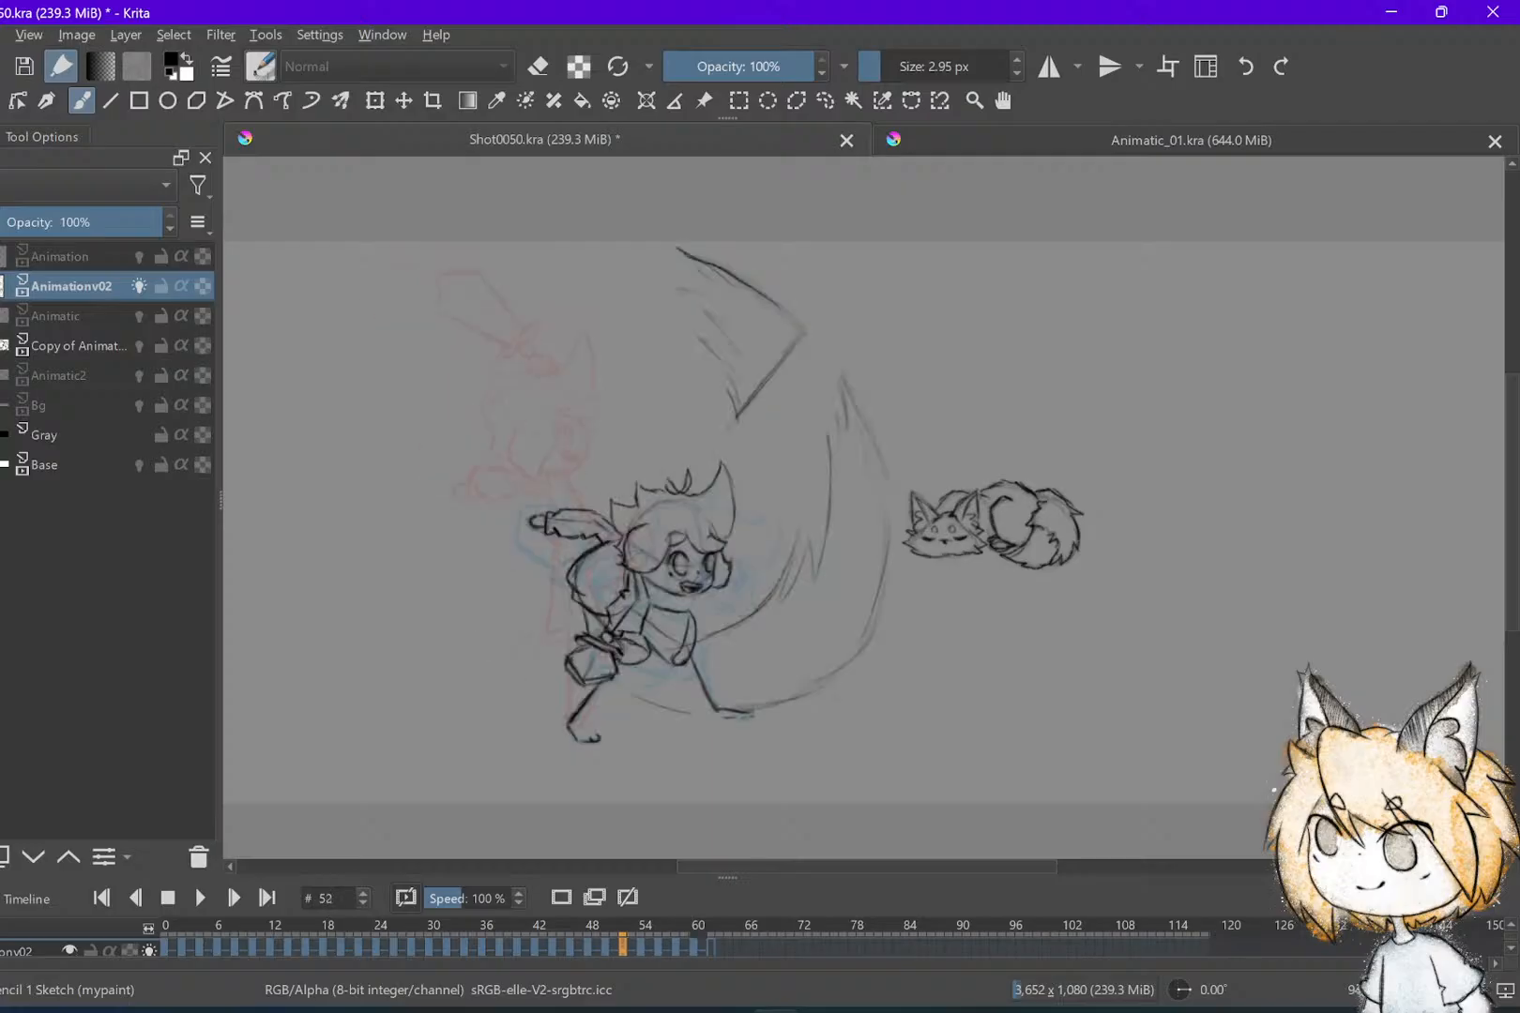
{"action": "key", "text": "space"}
{"action": "key", "text": "space"}
{"action": "key", "text": "Left"}
{"action": "key", "text": "Left"}
{"action": "key", "text": "space"}
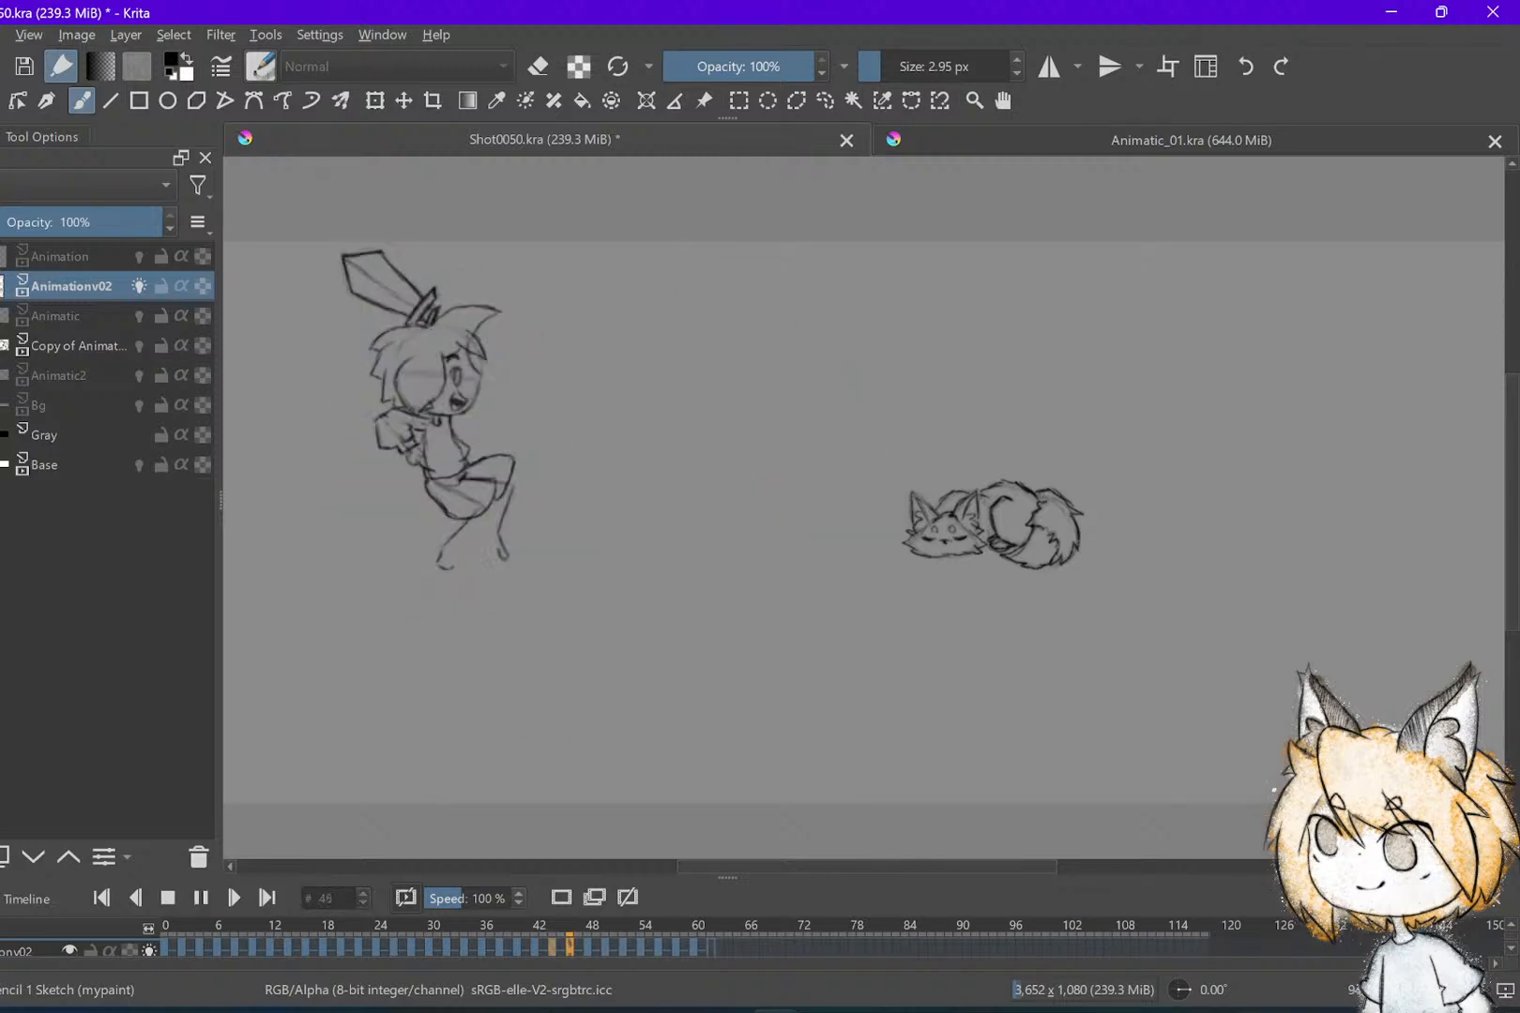
{"action": "key", "text": "space"}
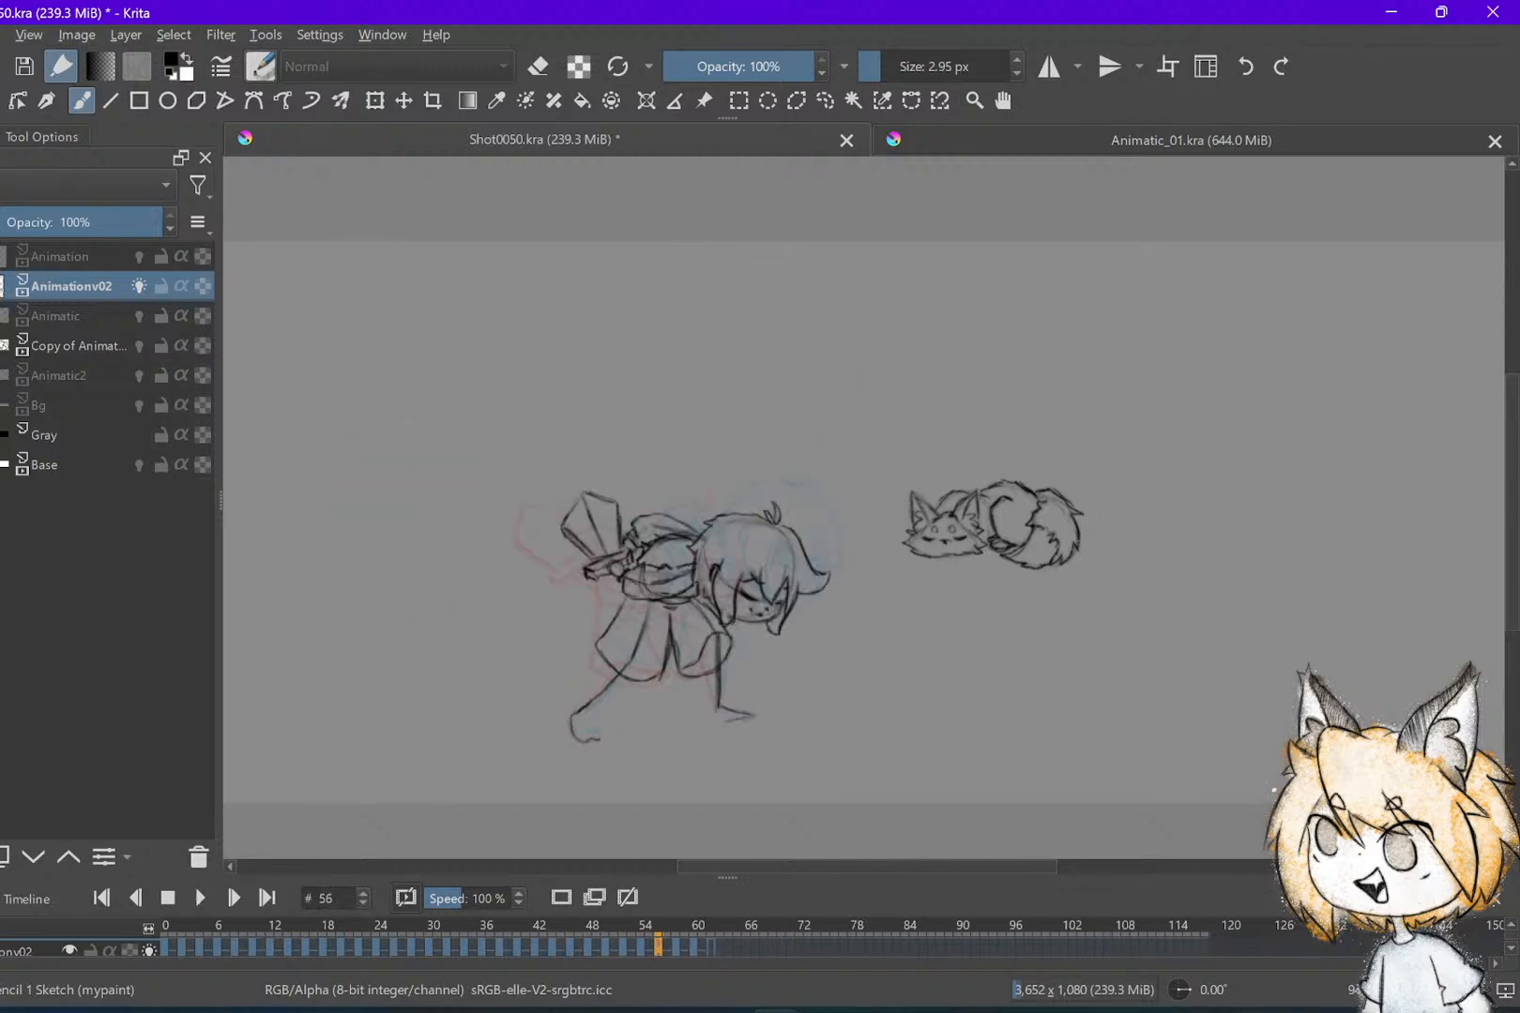
Sketch the back leg on frame 60 trailing behind the torso with a bent knee and angled foot, and save the shot
{"action": "key", "text": "Right"}
{"action": "key", "text": "Right"}
{"action": "key", "text": "ctrl+s"}
{"action": "scroll", "coordinate": [863, 511], "scroll_direction": "up", "scroll_amount": 1}
{"action": "key", "text": "Left"}
{"action": "key", "text": "Left"}
{"action": "key", "text": "Right"}
{"action": "key", "text": "Right"}
{"action": "left_click_drag", "start_coordinate": [705, 582], "coordinate": [619, 670]}
{"action": "mouse_move", "coordinate": [638, 640]}
{"action": "left_mouse_down"}
{"action": "mouse_move", "coordinate": [647, 610]}
{"action": "mouse_move", "coordinate": [618, 675]}
{"action": "mouse_move", "coordinate": [648, 597]}
{"action": "mouse_move", "coordinate": [610, 671]}
{"action": "mouse_move", "coordinate": [662, 601]}
{"action": "left_mouse_up"}
{"action": "key", "text": "e"}
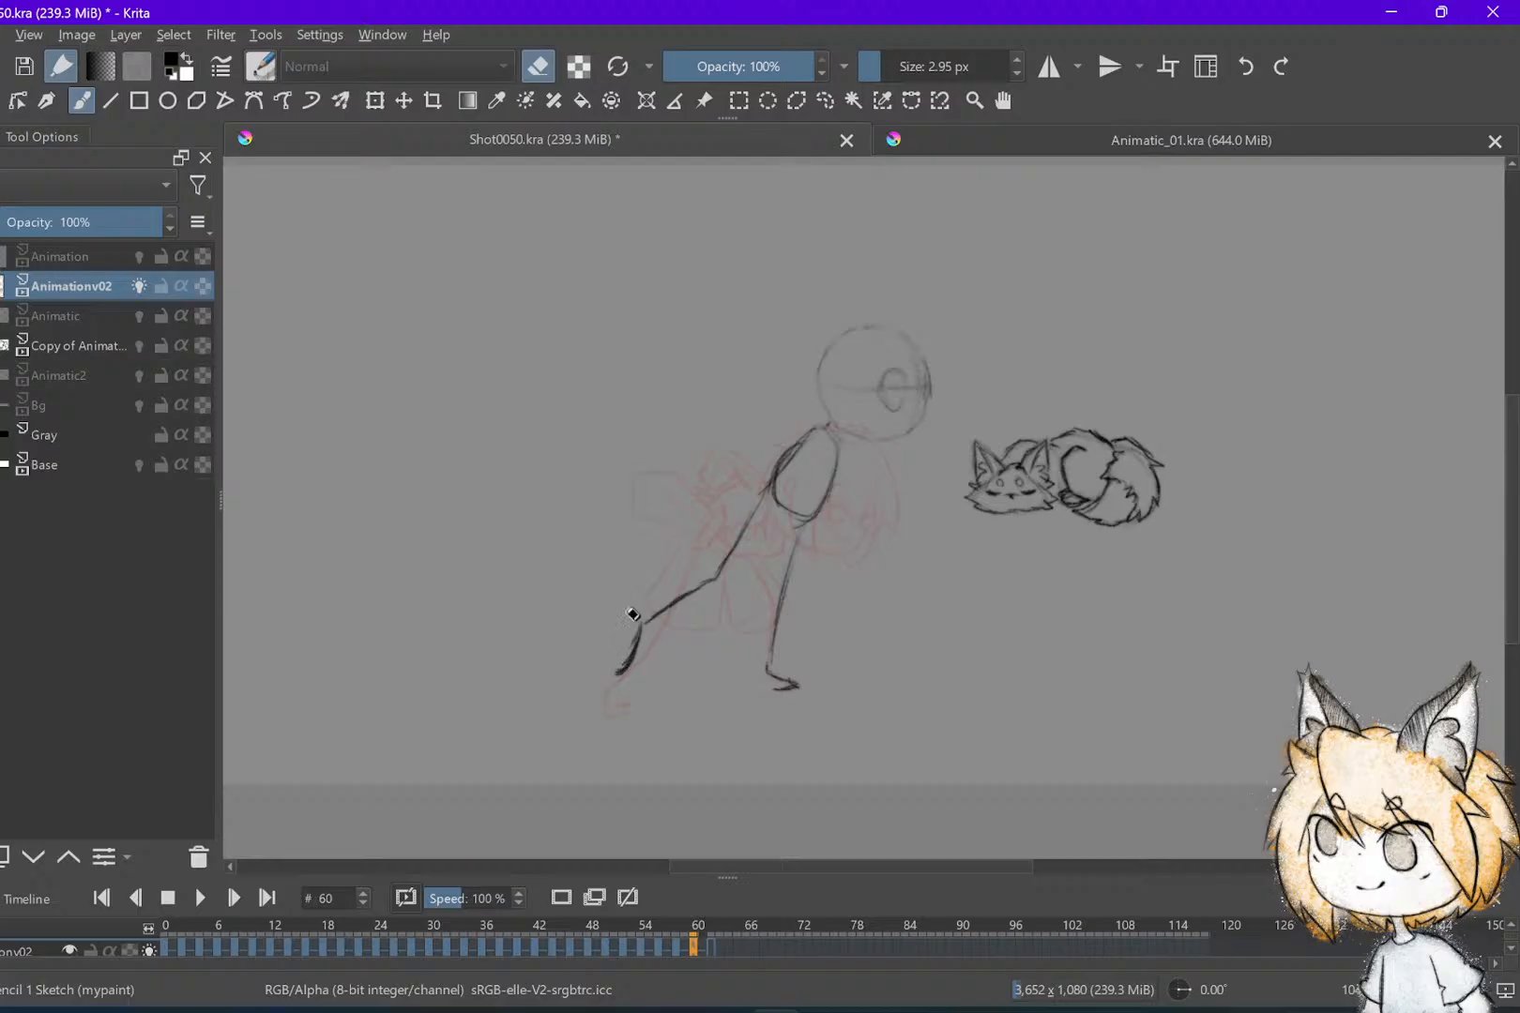
{"action": "key", "text": "ctrl+s"}
Examine the new back leg on frame 60 up close against the drawing on frame 58
{"action": "scroll", "coordinate": [864, 507], "scroll_direction": "up", "scroll_amount": 1}
{"action": "key", "text": "Left"}
{"action": "key", "text": "Right"}
{"action": "scroll", "coordinate": [863, 507], "scroll_direction": "up", "scroll_amount": 2}
{"action": "key", "text": "Left"}
{"action": "key", "text": "Right"}
{"action": "key", "text": "Right"}
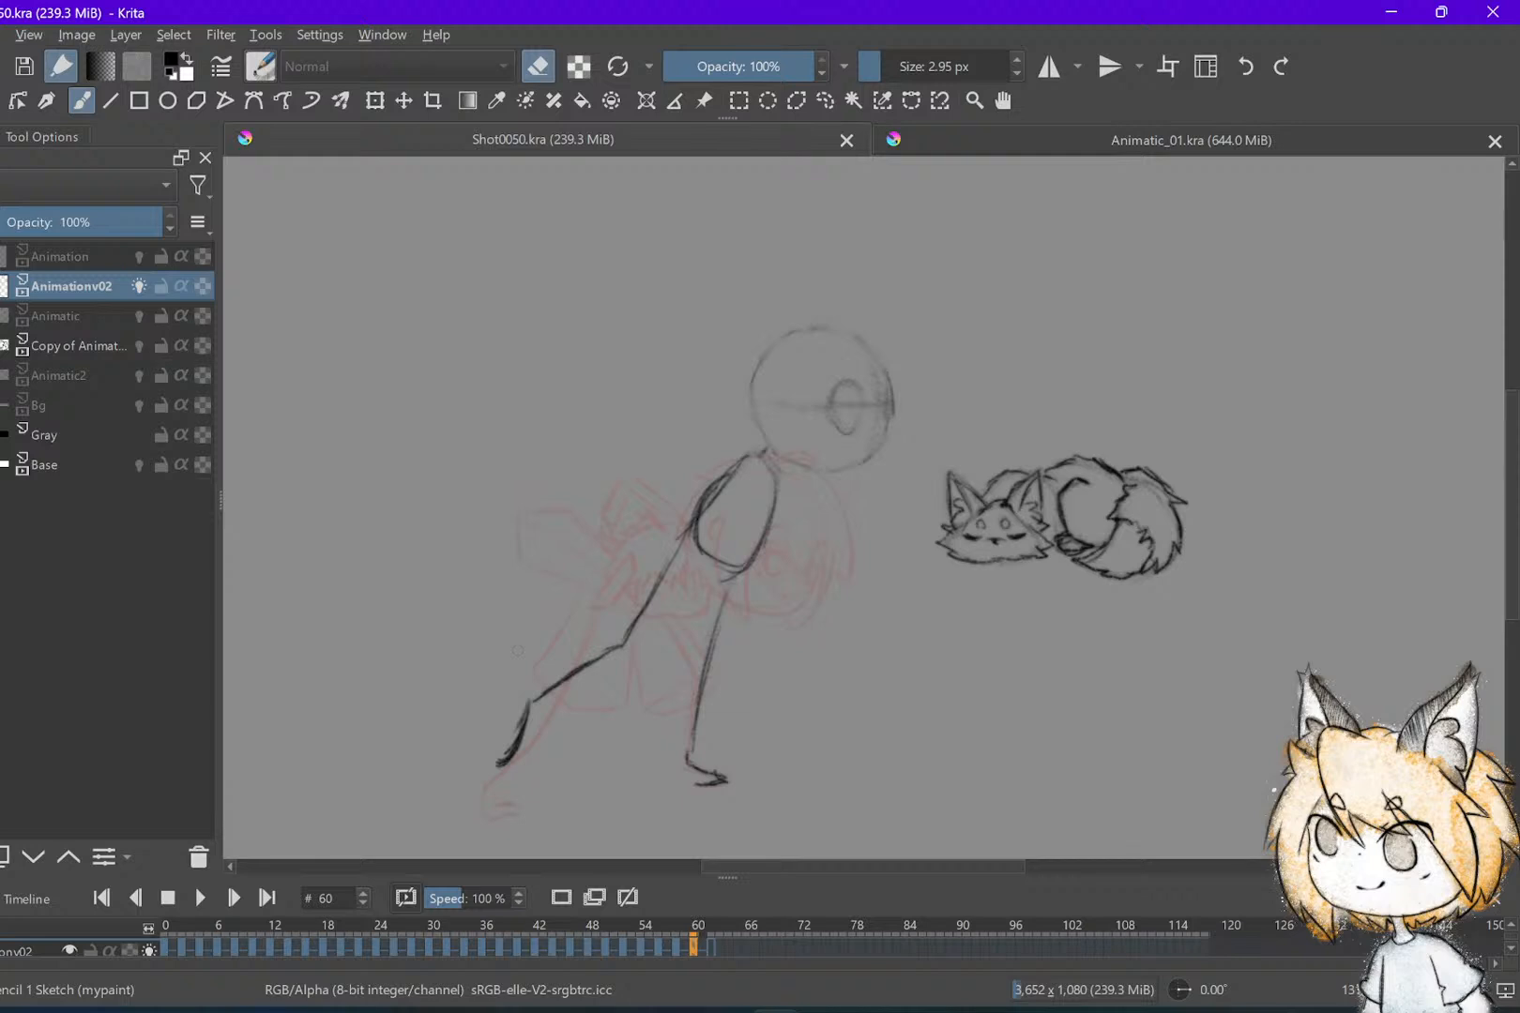
Flip between frames 56, 58 and 60 to examine how the rough pose follows the earlier drawings
{"action": "key", "text": "Left"}
{"action": "key", "text": "Left"}
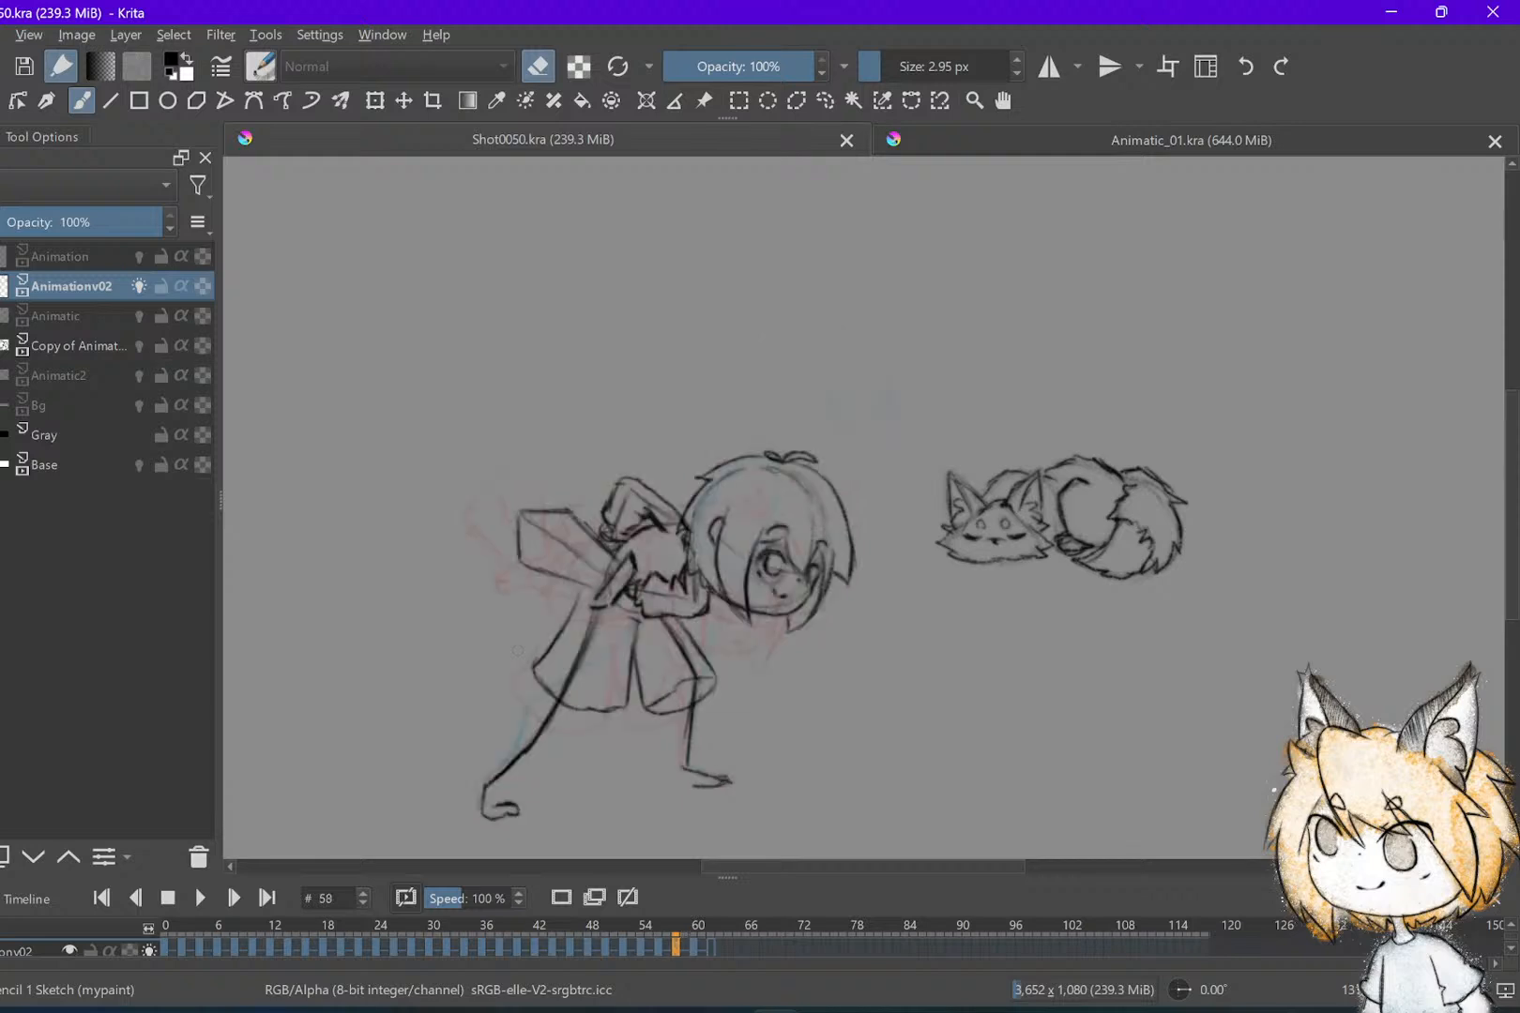
{"action": "key", "text": "Left"}
{"action": "key", "text": "Right"}
{"action": "key", "text": "Right"}
{"action": "key", "text": "Left"}
{"action": "key", "text": "Left"}
{"action": "key", "text": "Right"}
{"action": "key", "text": "Right"}
{"action": "key", "text": "Left"}
{"action": "key", "text": "Right"}
{"action": "key", "text": "Left"}
{"action": "key", "text": "Right"}
{"action": "key", "text": "Left"}
{"action": "key", "text": "Right"}
Sketch the bent back arm on frame 60 from the shoulder down to a round hand at the hip, checking against earlier frames
{"action": "key", "text": "e"}
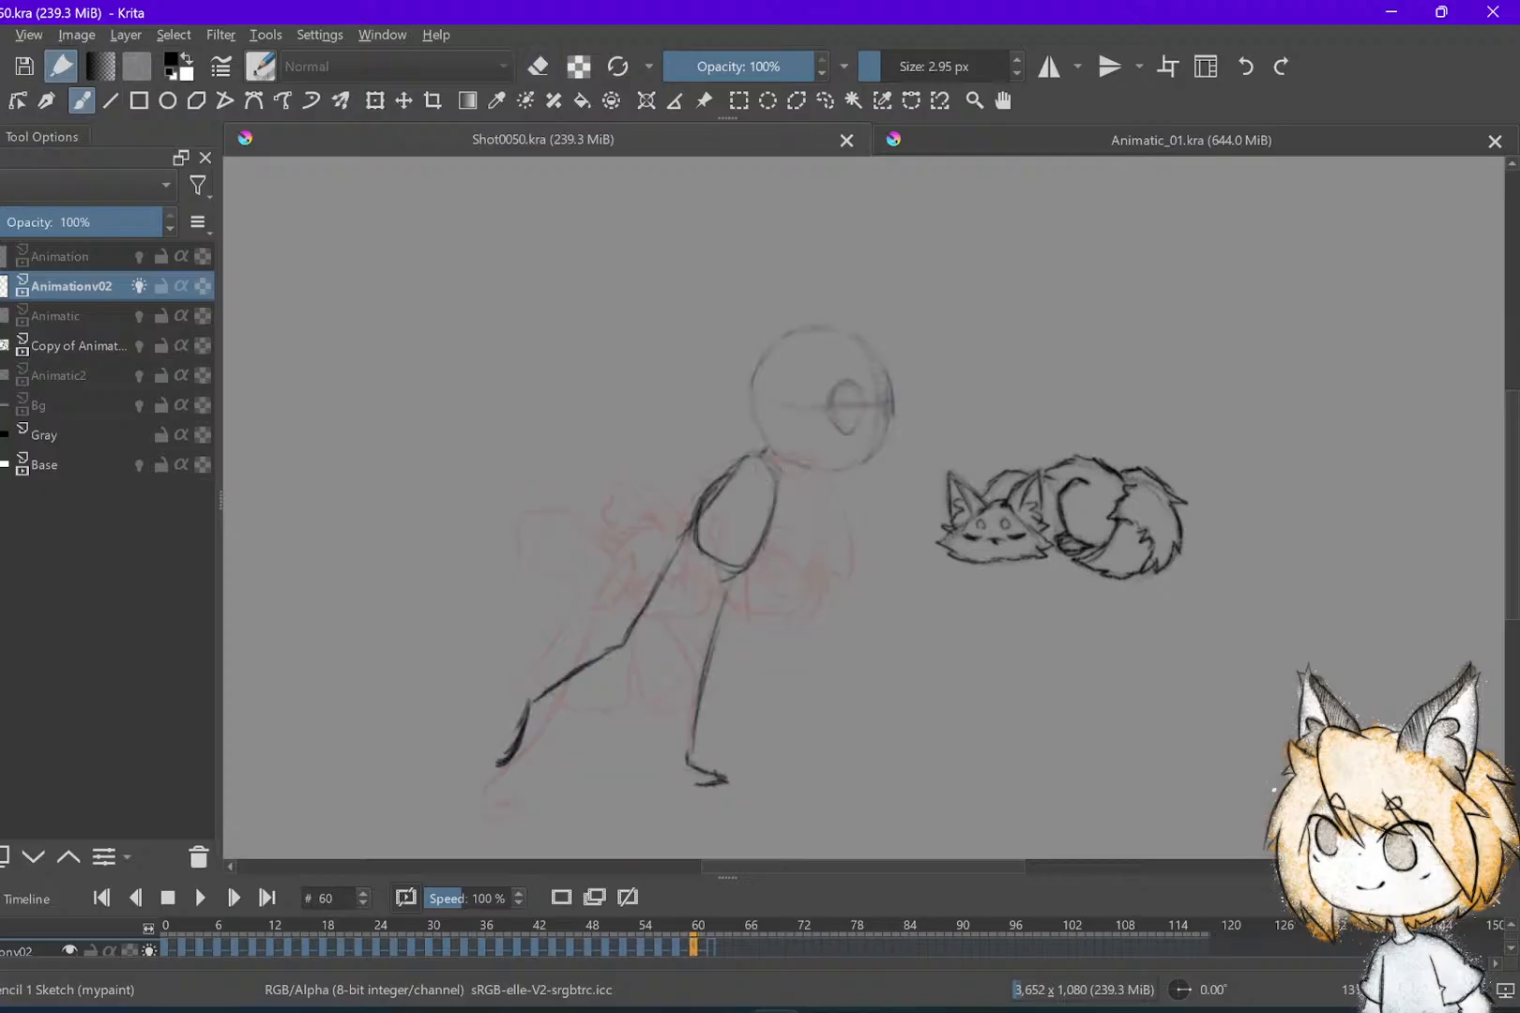
{"action": "key", "text": "Left"}
{"action": "key", "text": "Left"}
{"action": "key", "text": "Right"}
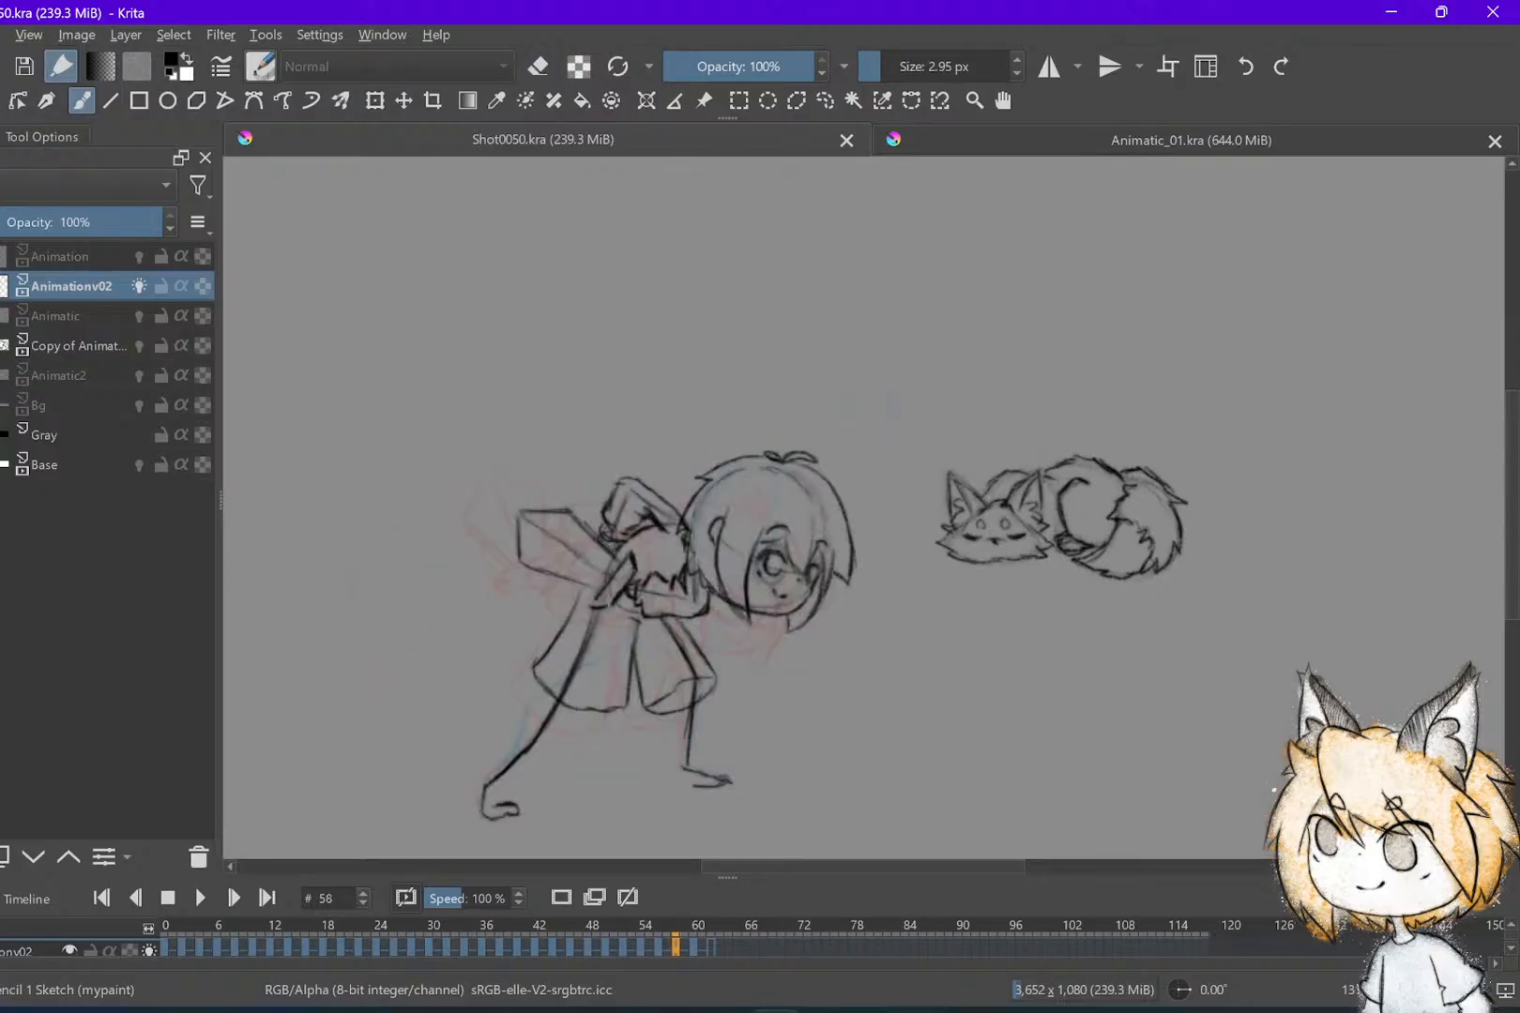
{"action": "key", "text": "Right"}
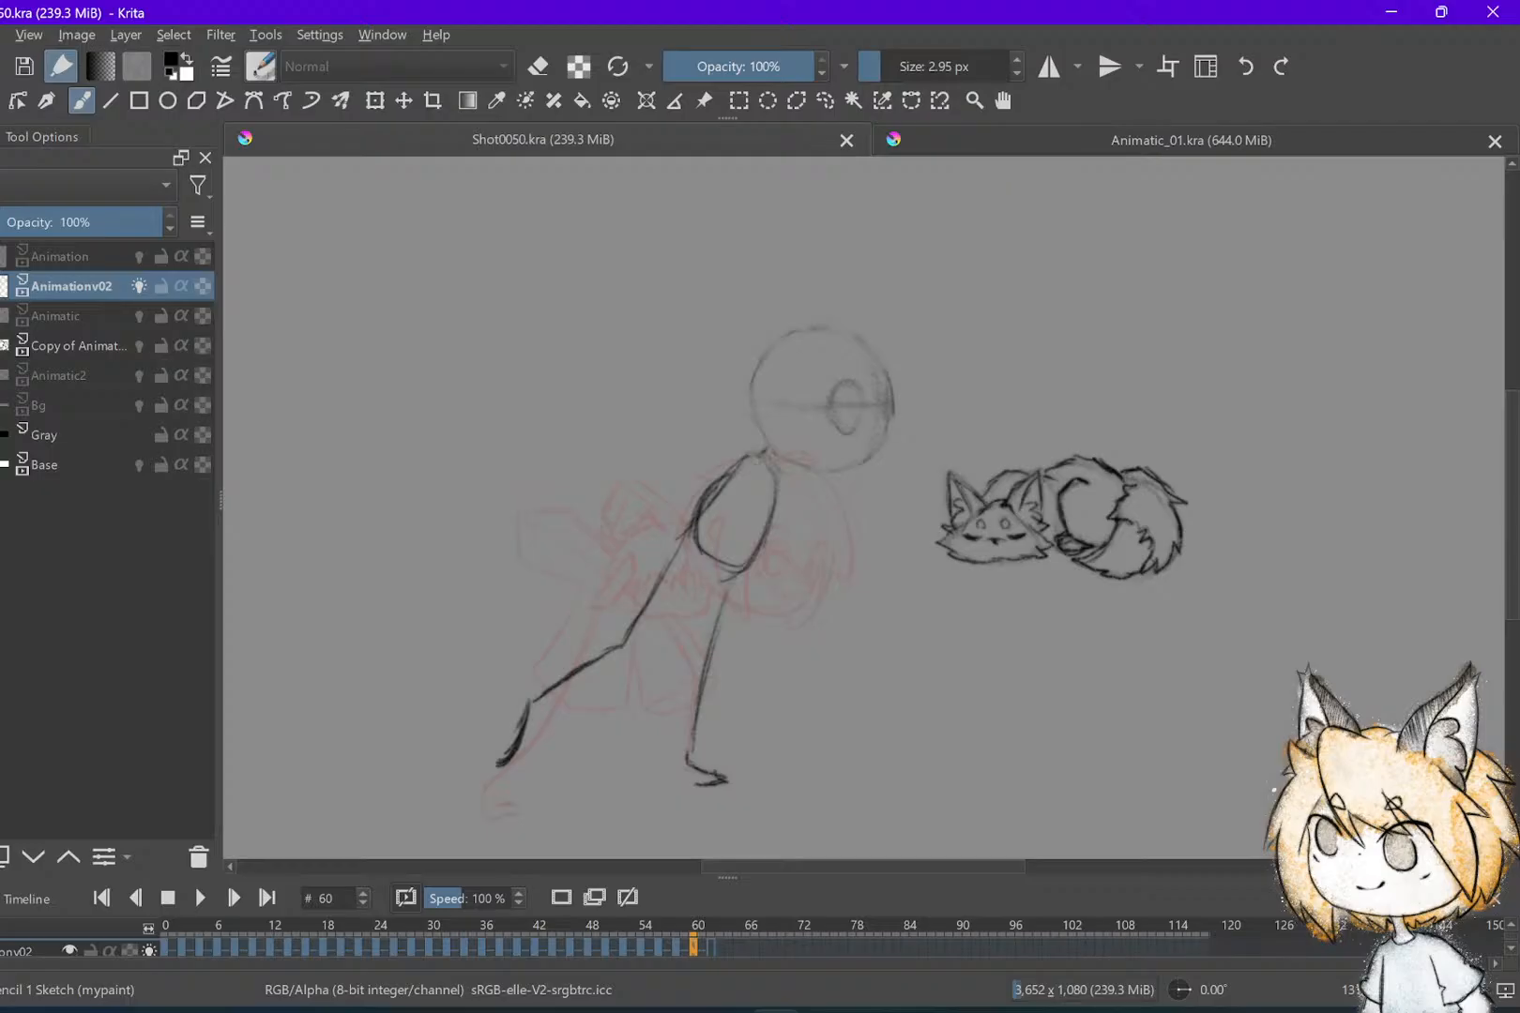
{"action": "key", "text": "Left"}
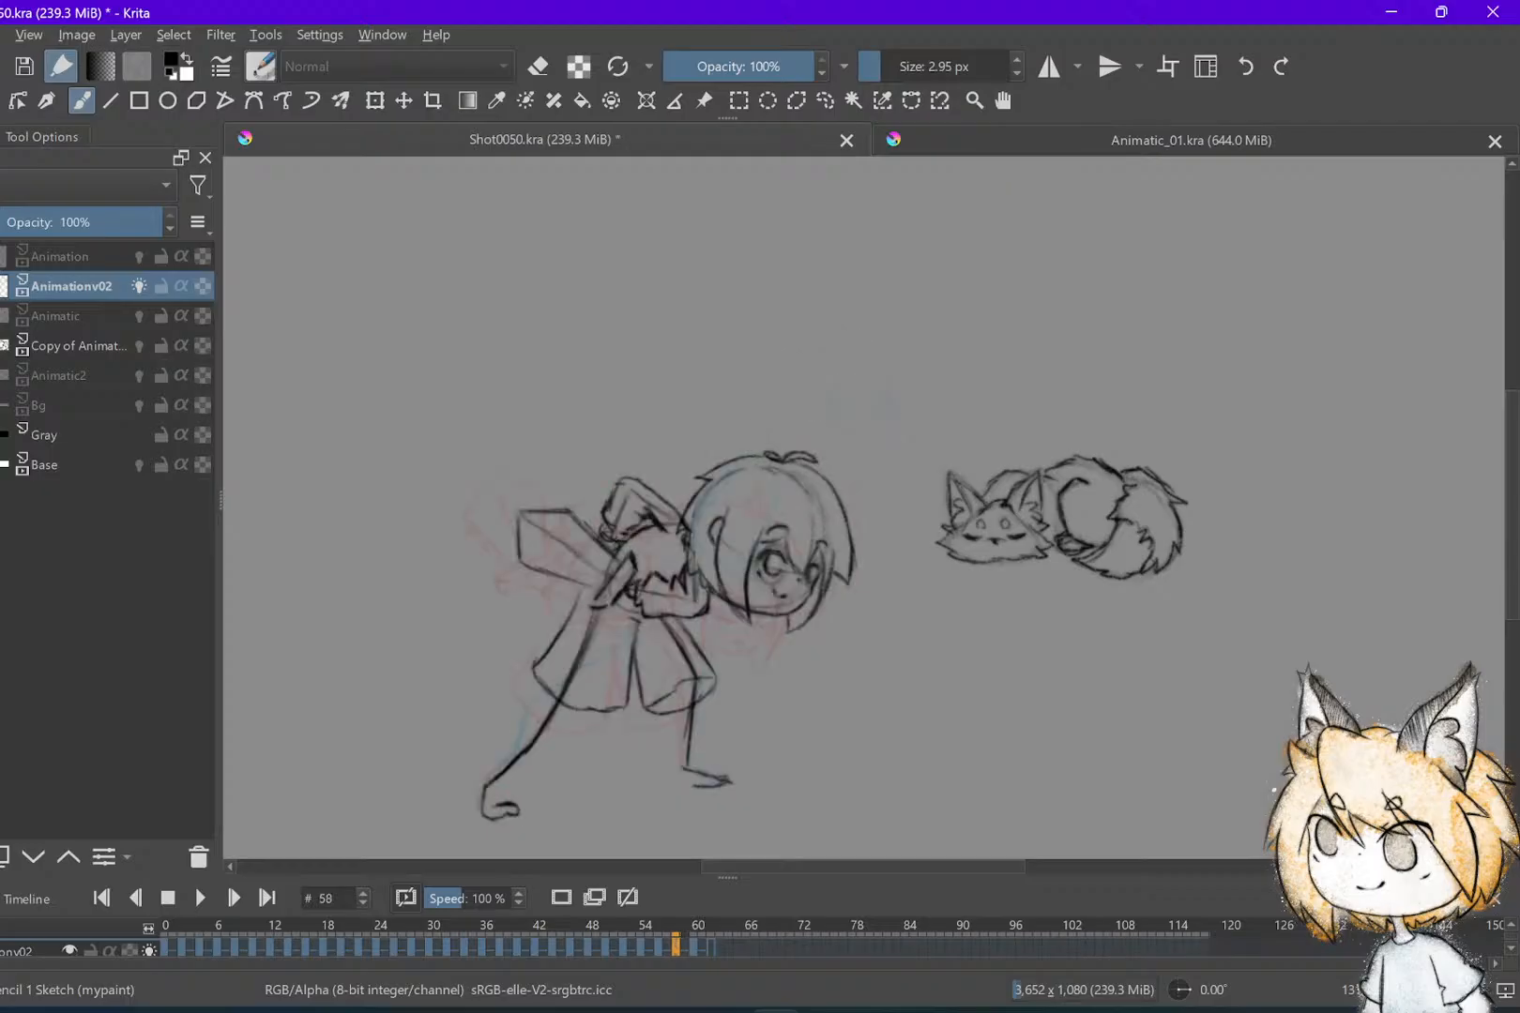
{"action": "key", "text": "Right"}
{"action": "key", "text": "Right"}
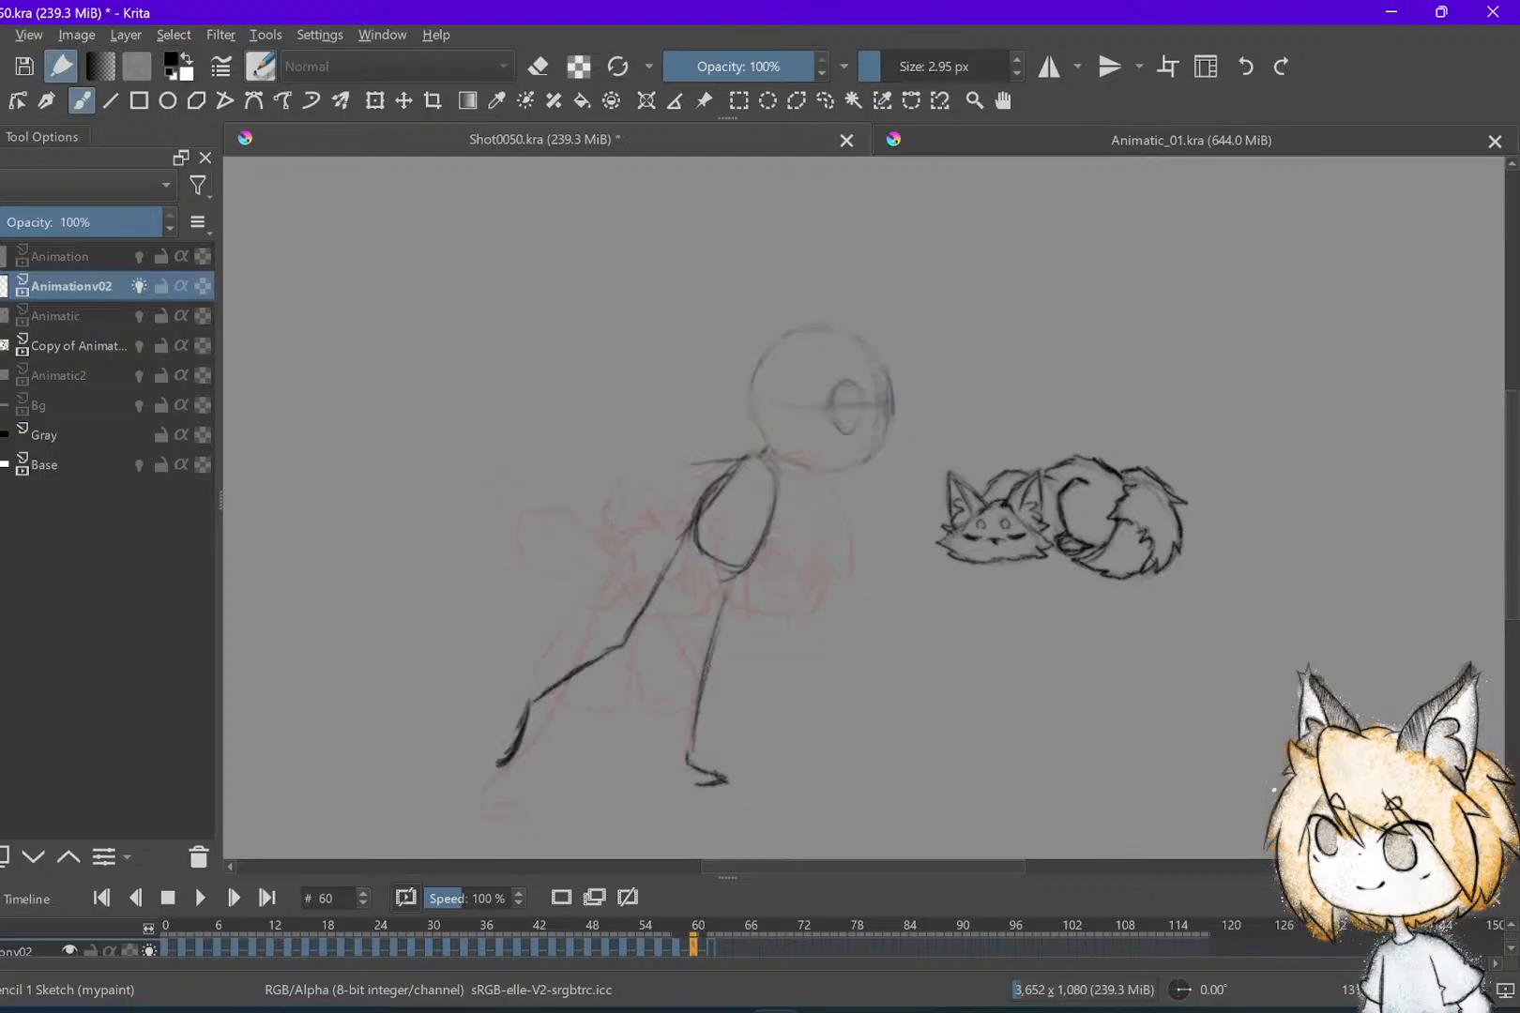
{"action": "left_click_drag", "start_coordinate": [693, 475], "coordinate": [700, 548]}
{"action": "key", "text": "Left"}
{"action": "key", "text": "Left"}
{"action": "key", "text": "Right"}
{"action": "key", "text": "Right"}
{"action": "key", "text": "Left"}
{"action": "key", "text": "Left"}
{"action": "key", "text": "Right"}
{"action": "key", "text": "Right"}
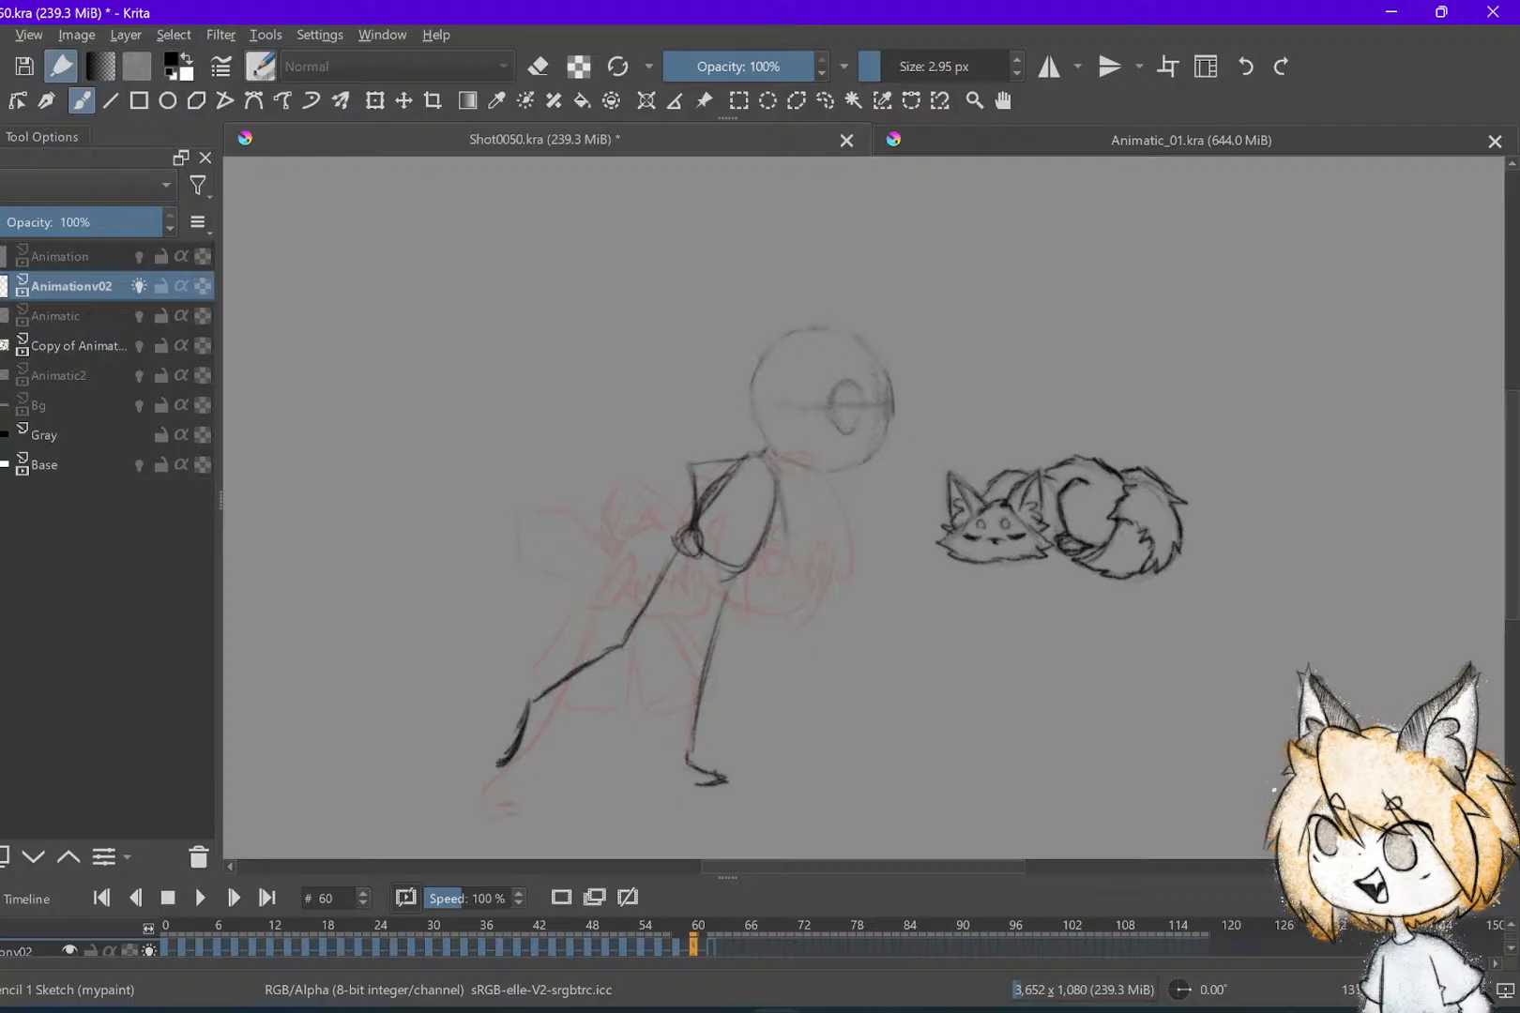
Add a round front hand on frame 60 at the end of the arm beside the lower torso
{"action": "key", "text": "Left"}
{"action": "key", "text": "Left"}
{"action": "key", "text": "Right"}
{"action": "key", "text": "Right"}
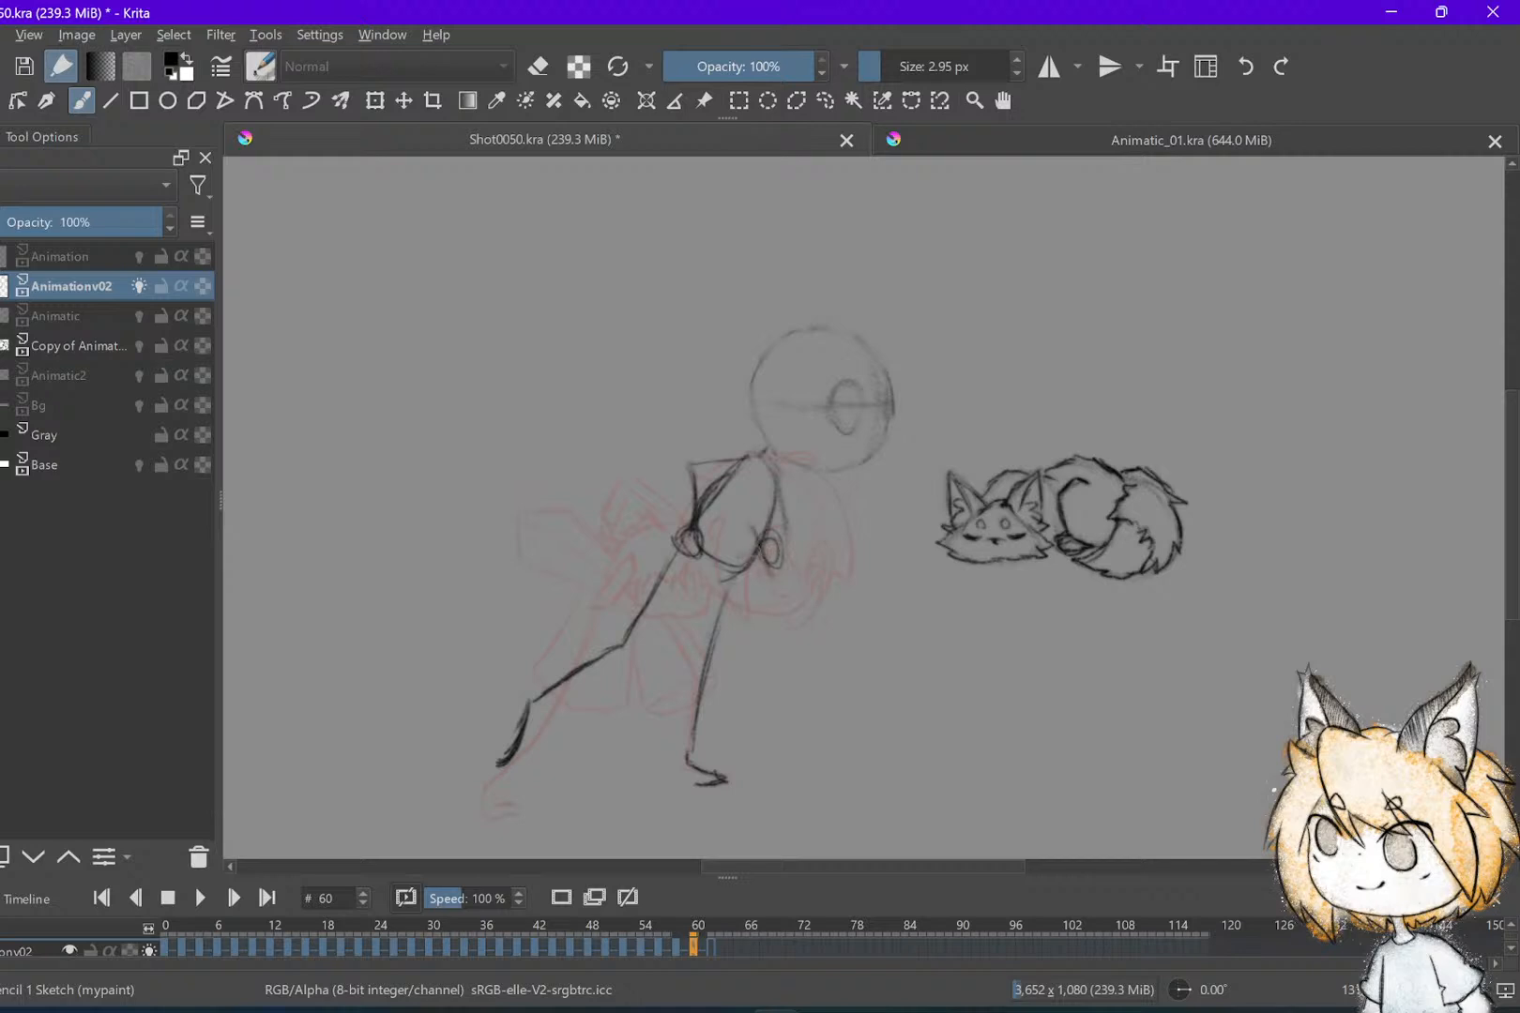
Sketch the first edges of an angular shape between the hands on frame 60, redoing misplaced strokes and comparing with frame 58
{"action": "mouse_move", "coordinate": [736, 532]}
{"action": "left_mouse_down"}
{"action": "mouse_move", "coordinate": [728, 563]}
{"action": "mouse_move", "coordinate": [764, 586]}
{"action": "left_mouse_up"}
{"action": "key", "text": "ctrl+z"}
{"action": "key", "text": "ctrl+z"}
{"action": "key", "text": "ctrl+z"}
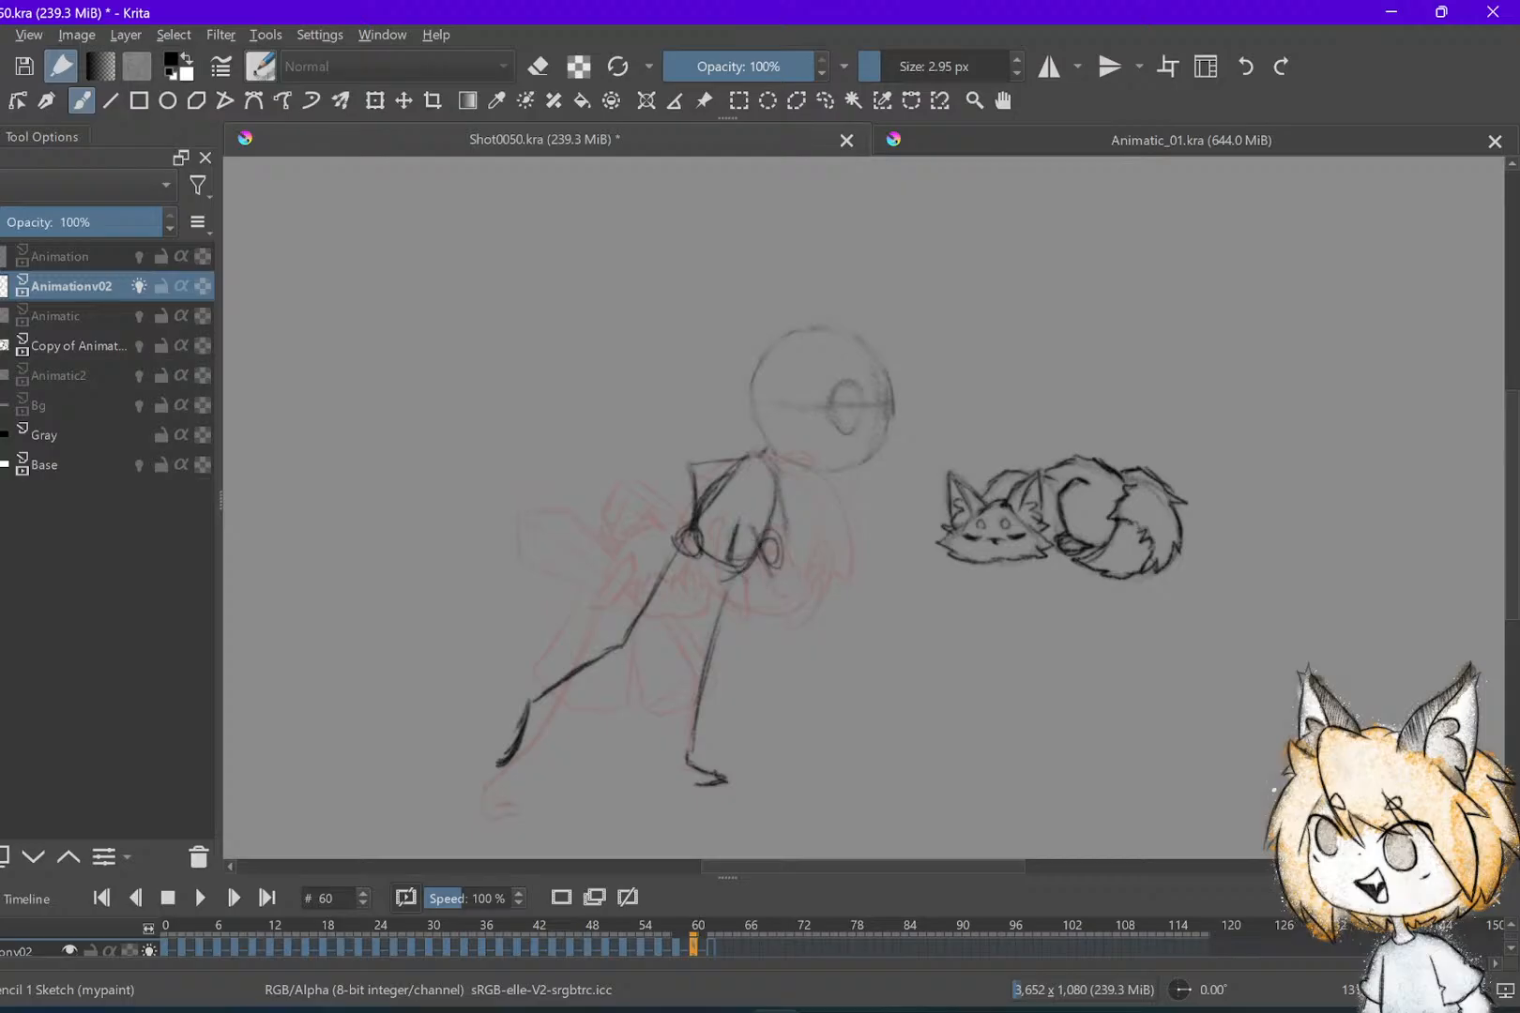
{"action": "left_click_drag", "start_coordinate": [764, 546], "coordinate": [769, 574]}
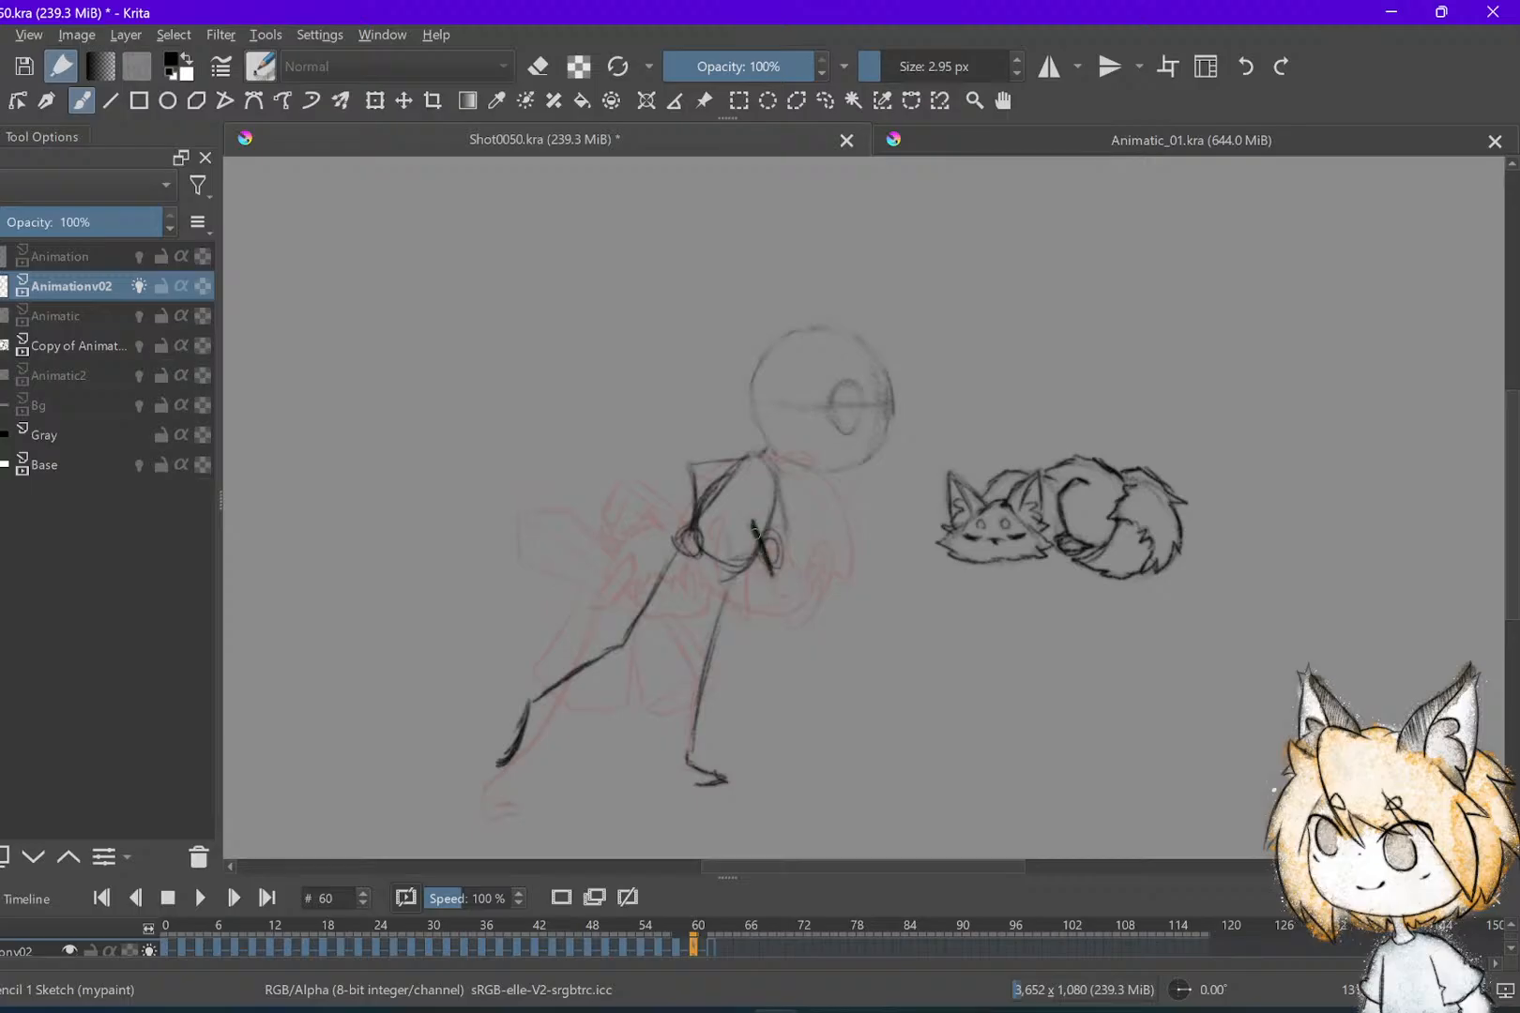
{"action": "left_click_drag", "start_coordinate": [767, 556], "coordinate": [758, 586]}
{"action": "mouse_move", "coordinate": [728, 510]}
{"action": "left_mouse_down"}
{"action": "mouse_move", "coordinate": [752, 537]}
{"action": "mouse_move", "coordinate": [755, 584]}
{"action": "left_mouse_up"}
{"action": "key", "text": "comma"}
{"action": "key", "text": "comma"}
{"action": "key", "text": "period"}
{"action": "key", "text": "period"}
{"action": "key", "text": "comma"}
{"action": "key", "text": "period"}
Clean up and close the angular shape between the hands with a thick lower edge, erasing where needed
{"action": "key", "text": "ctrl+z"}
{"action": "key", "text": "ctrl+z"}
{"action": "key", "text": "ctrl+shift+z"}
{"action": "key", "text": "e"}
{"action": "key", "text": "e"}
{"action": "mouse_move", "coordinate": [710, 521]}
{"action": "left_mouse_down"}
{"action": "mouse_move", "coordinate": [720, 569]}
{"action": "mouse_move", "coordinate": [762, 592]}
{"action": "mouse_move", "coordinate": [725, 576]}
{"action": "mouse_move", "coordinate": [750, 595]}
{"action": "left_mouse_up"}
{"action": "key", "text": "e"}
{"action": "key", "text": "comma"}
{"action": "key", "text": "period"}
{"action": "key", "text": "e"}
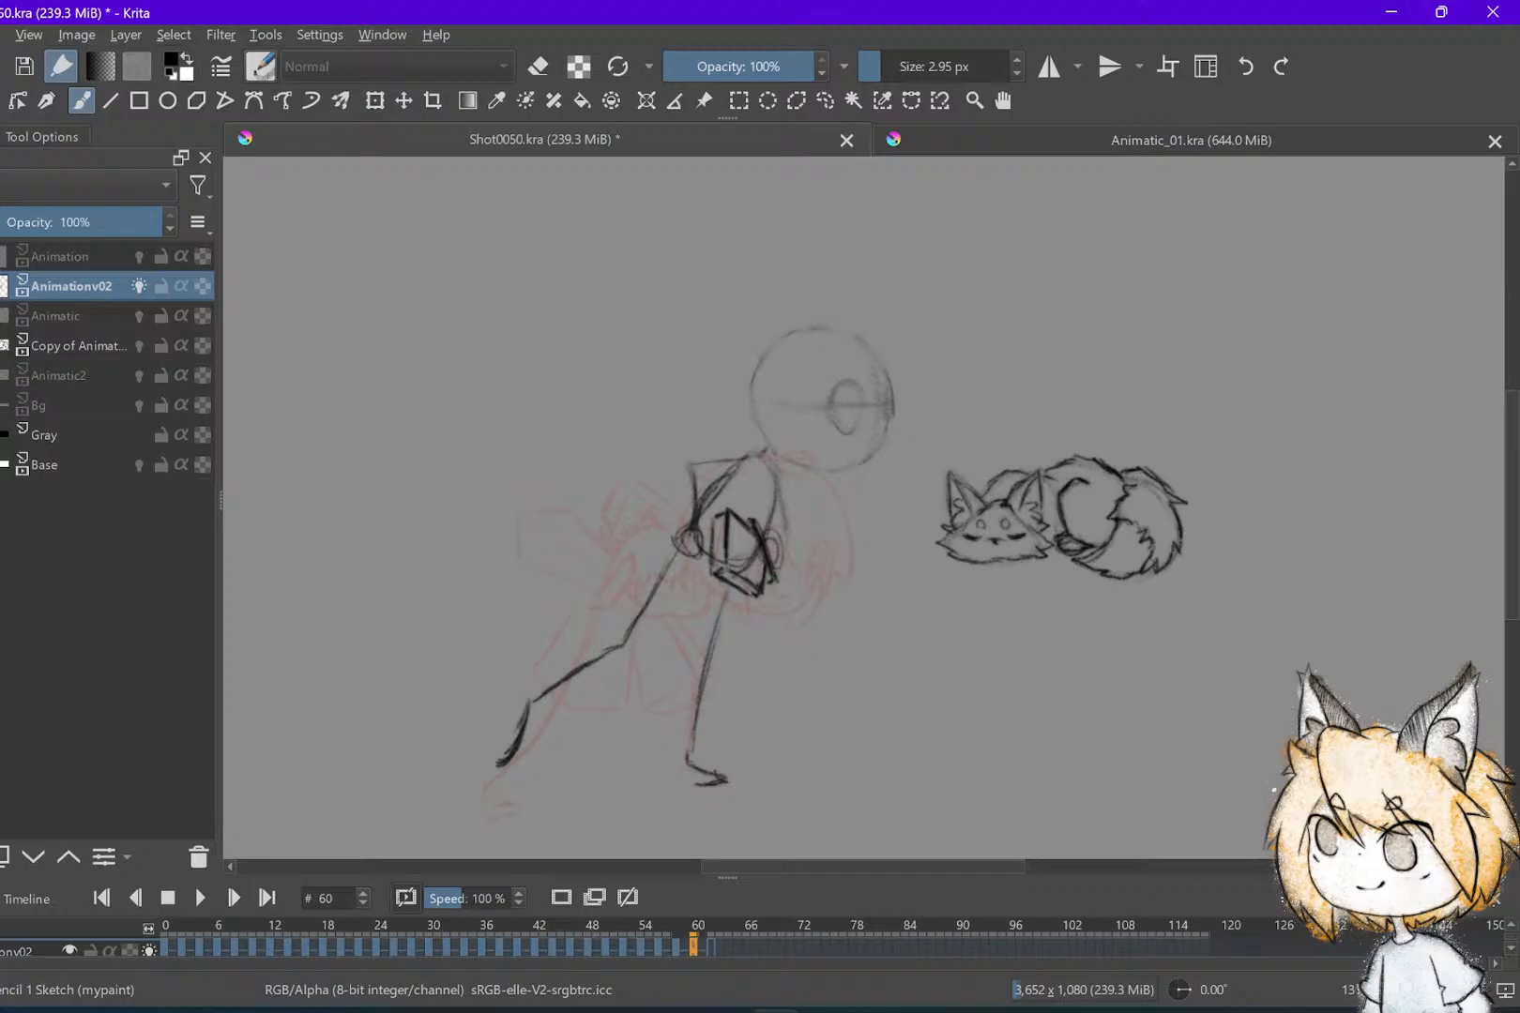
Darken the front hand's outline beside the angular shape, compare it with frame 58 and save the shot
{"action": "key", "text": "comma"}
{"action": "key", "text": "period"}
{"action": "left_click_drag", "start_coordinate": [766, 543], "coordinate": [775, 565]}
{"action": "key", "text": "comma"}
{"action": "key", "text": "period"}
{"action": "key", "text": "ctrl+s"}
Step back through the preceding frames and play the animation to examine the arms' motion into frame 60
{"action": "key", "text": "comma"}
{"action": "key", "text": "period"}
{"action": "key", "text": "comma"}
{"action": "key", "text": "comma"}
{"action": "key", "text": "period"}
{"action": "key", "text": "period"}
{"action": "key", "text": "comma"}
{"action": "key", "text": "comma"}
{"action": "key", "text": "comma"}
{"action": "key", "text": "comma"}
{"action": "key", "text": "space"}
{"action": "key", "text": "space"}
{"action": "key", "text": "comma"}
{"action": "key", "text": "comma"}
{"action": "key", "text": "period"}
{"action": "key", "text": "comma"}
{"action": "key", "text": "period"}
Draw the near eye on frame 60 with a thick curved upper lid and an oval iris, undoing unwanted strokes
{"action": "scroll", "coordinate": [887, 606], "scroll_direction": "up", "scroll_amount": 2}
{"action": "scroll", "coordinate": [863, 507], "scroll_direction": "up", "scroll_amount": 1}
{"action": "scroll", "coordinate": [863, 507], "scroll_direction": "down", "scroll_amount": 1}
{"action": "scroll", "coordinate": [863, 506], "scroll_direction": "up", "scroll_amount": 2}
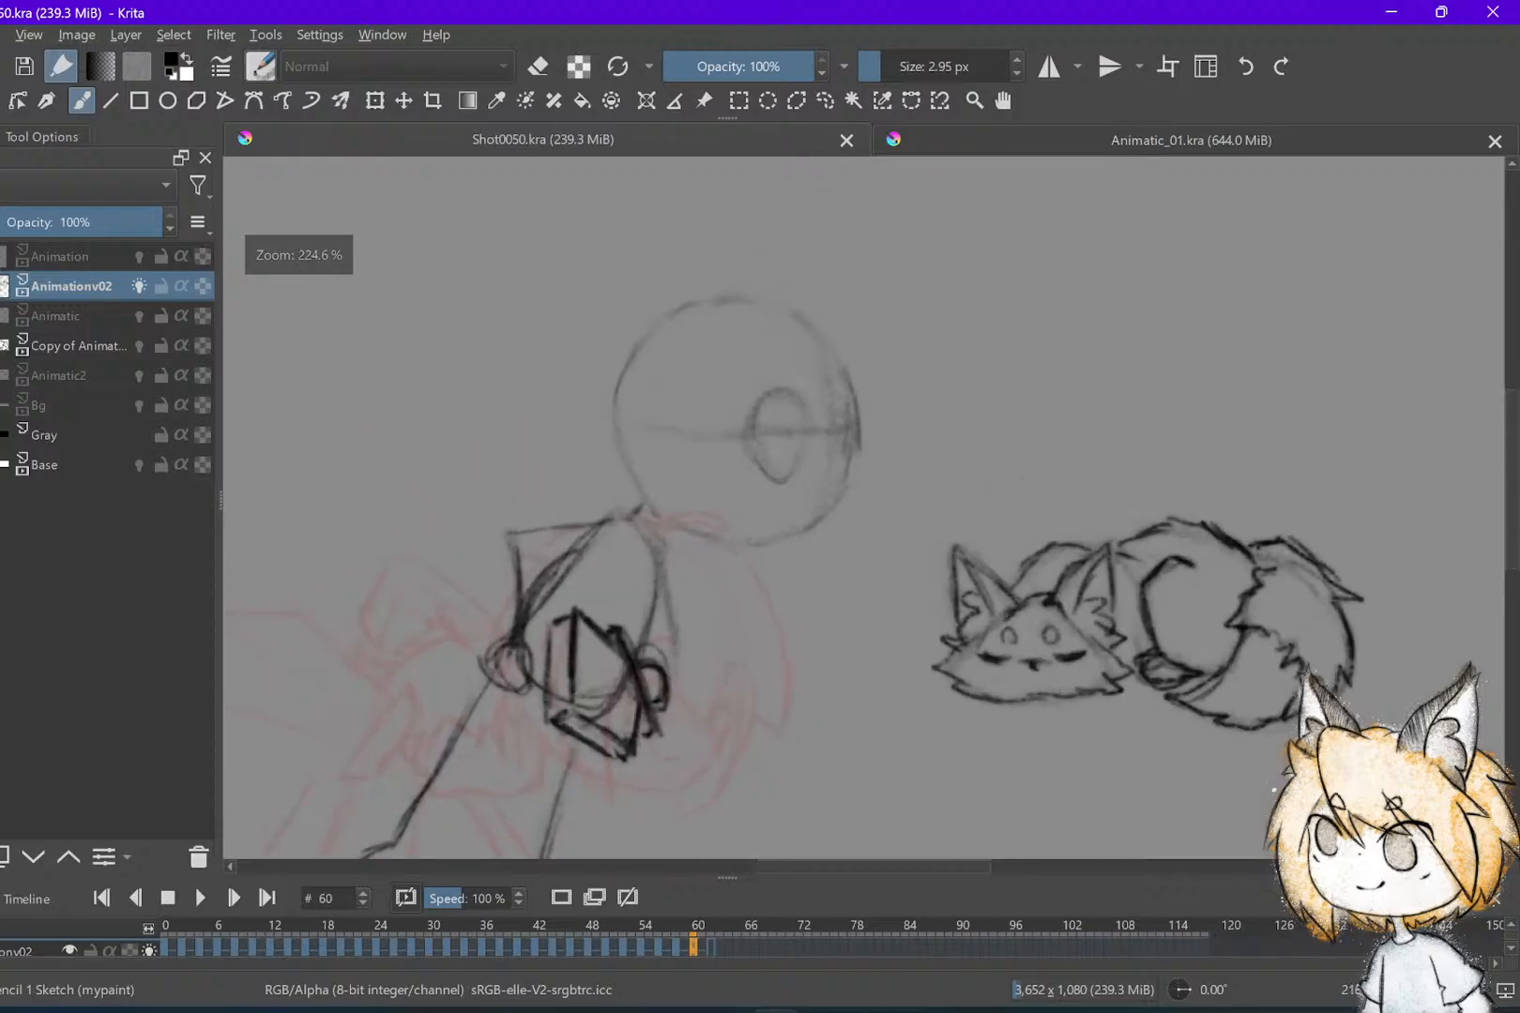
{"action": "scroll", "coordinate": [1159, 286], "scroll_direction": "up", "scroll_amount": 1}
{"action": "key", "text": "comma"}
{"action": "key", "text": "period"}
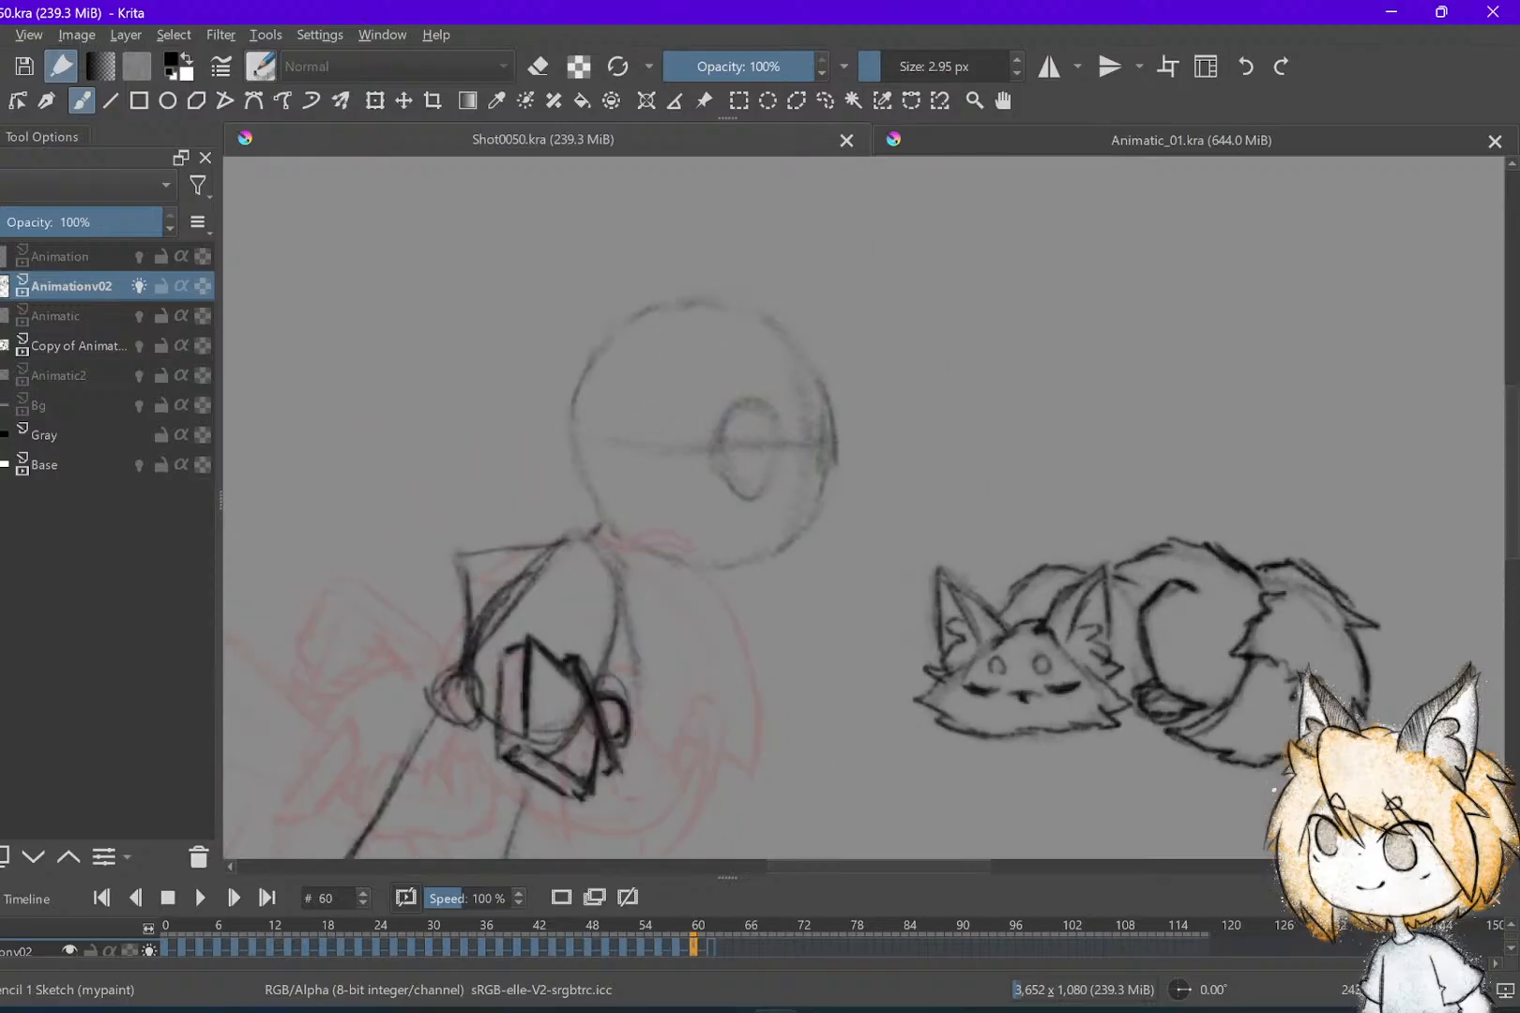
{"action": "mouse_move", "coordinate": [777, 423]}
{"action": "left_mouse_down"}
{"action": "mouse_move", "coordinate": [761, 403]}
{"action": "mouse_move", "coordinate": [730, 413]}
{"action": "mouse_move", "coordinate": [722, 441]}
{"action": "mouse_move", "coordinate": [748, 404]}
{"action": "mouse_move", "coordinate": [722, 422]}
{"action": "mouse_move", "coordinate": [719, 442]}
{"action": "mouse_move", "coordinate": [771, 418]}
{"action": "mouse_move", "coordinate": [719, 447]}
{"action": "mouse_move", "coordinate": [763, 409]}
{"action": "mouse_move", "coordinate": [748, 469]}
{"action": "left_mouse_up"}
{"action": "key", "text": "ctrl+z"}
{"action": "left_click_drag", "start_coordinate": [748, 409], "coordinate": [728, 492]}
{"action": "key", "text": "ctrl+z"}
{"action": "key", "text": "ctrl+z"}
{"action": "key", "text": "ctrl+z"}
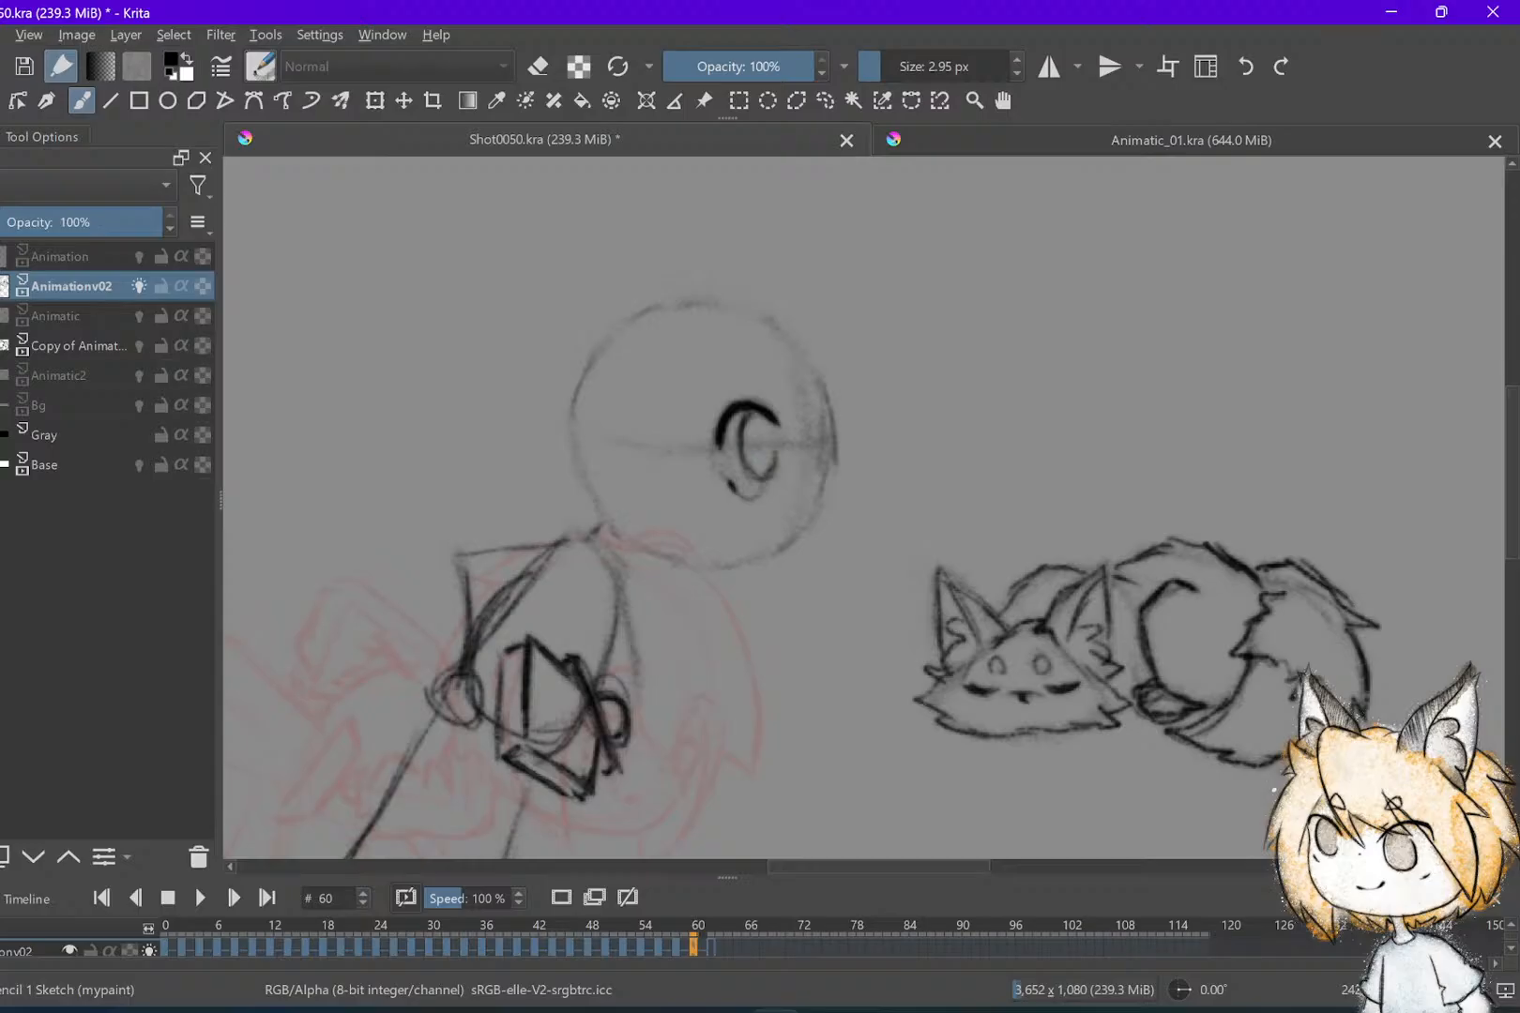
Draw the narrow far eye at the face's edge, darken the cheek and jaw line, and save the shot
{"action": "left_click_drag", "start_coordinate": [827, 414], "coordinate": [816, 473]}
{"action": "left_click_drag", "start_coordinate": [831, 411], "coordinate": [839, 488]}
{"action": "mouse_move", "coordinate": [739, 568]}
{"action": "left_mouse_down"}
{"action": "mouse_move", "coordinate": [803, 552]}
{"action": "mouse_move", "coordinate": [840, 486]}
{"action": "mouse_move", "coordinate": [805, 547]}
{"action": "left_mouse_up"}
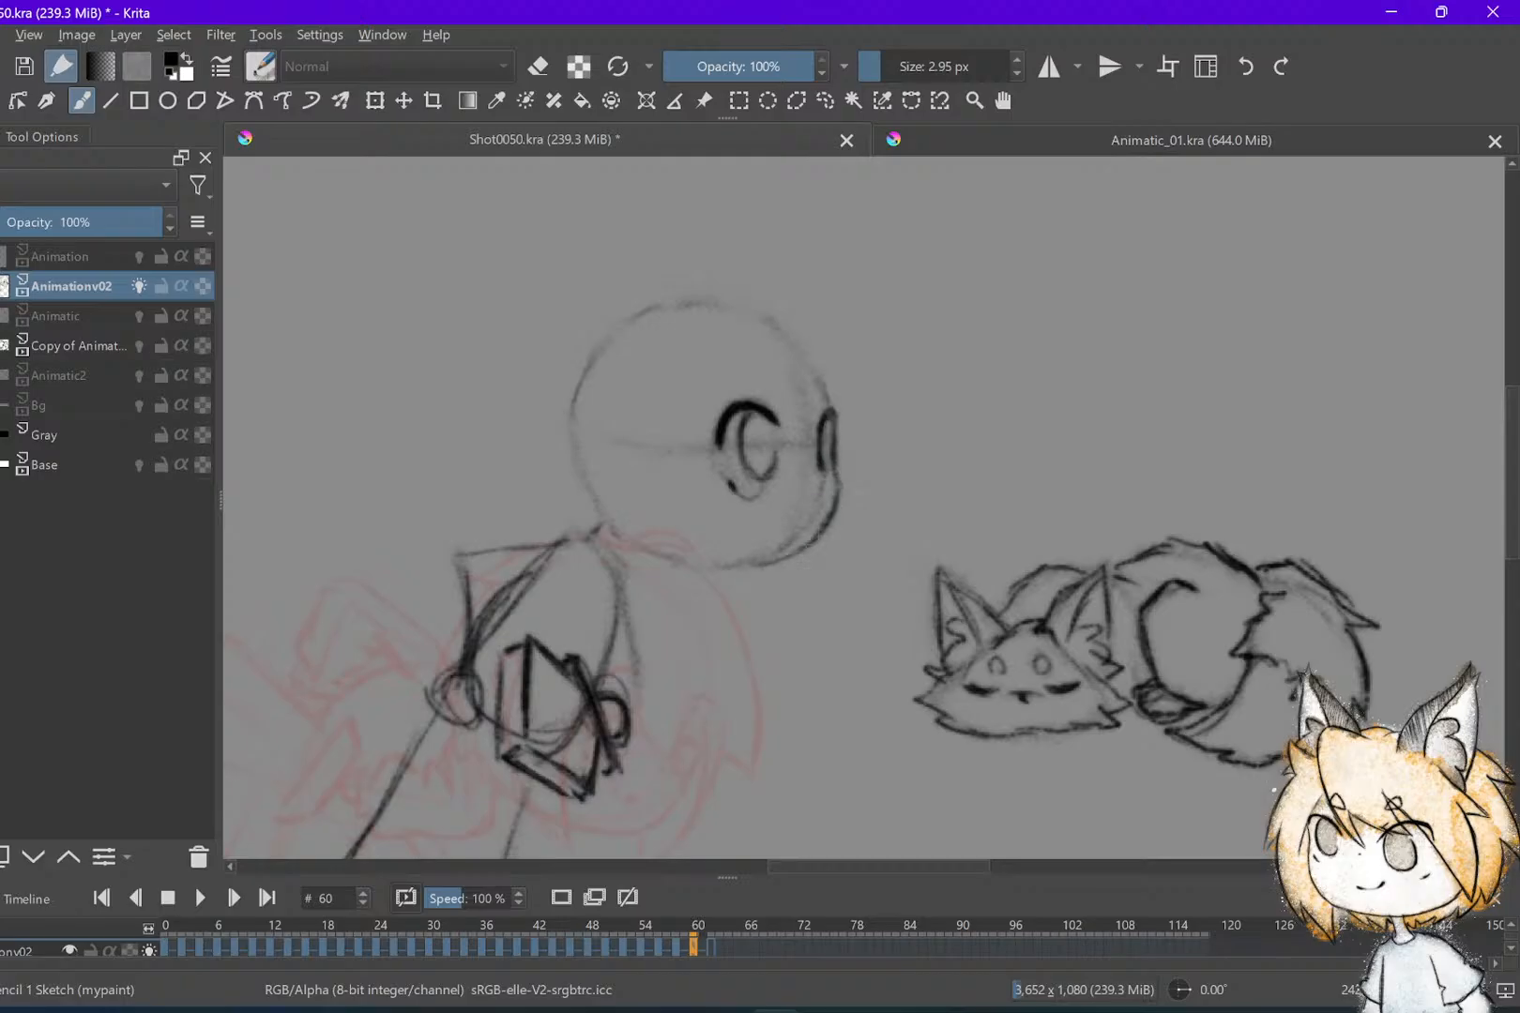
{"action": "mouse_move", "coordinate": [639, 539]}
{"action": "left_mouse_down"}
{"action": "mouse_move", "coordinate": [689, 563]}
{"action": "mouse_move", "coordinate": [782, 568]}
{"action": "left_mouse_up"}
{"action": "key", "text": "ctrl+s"}
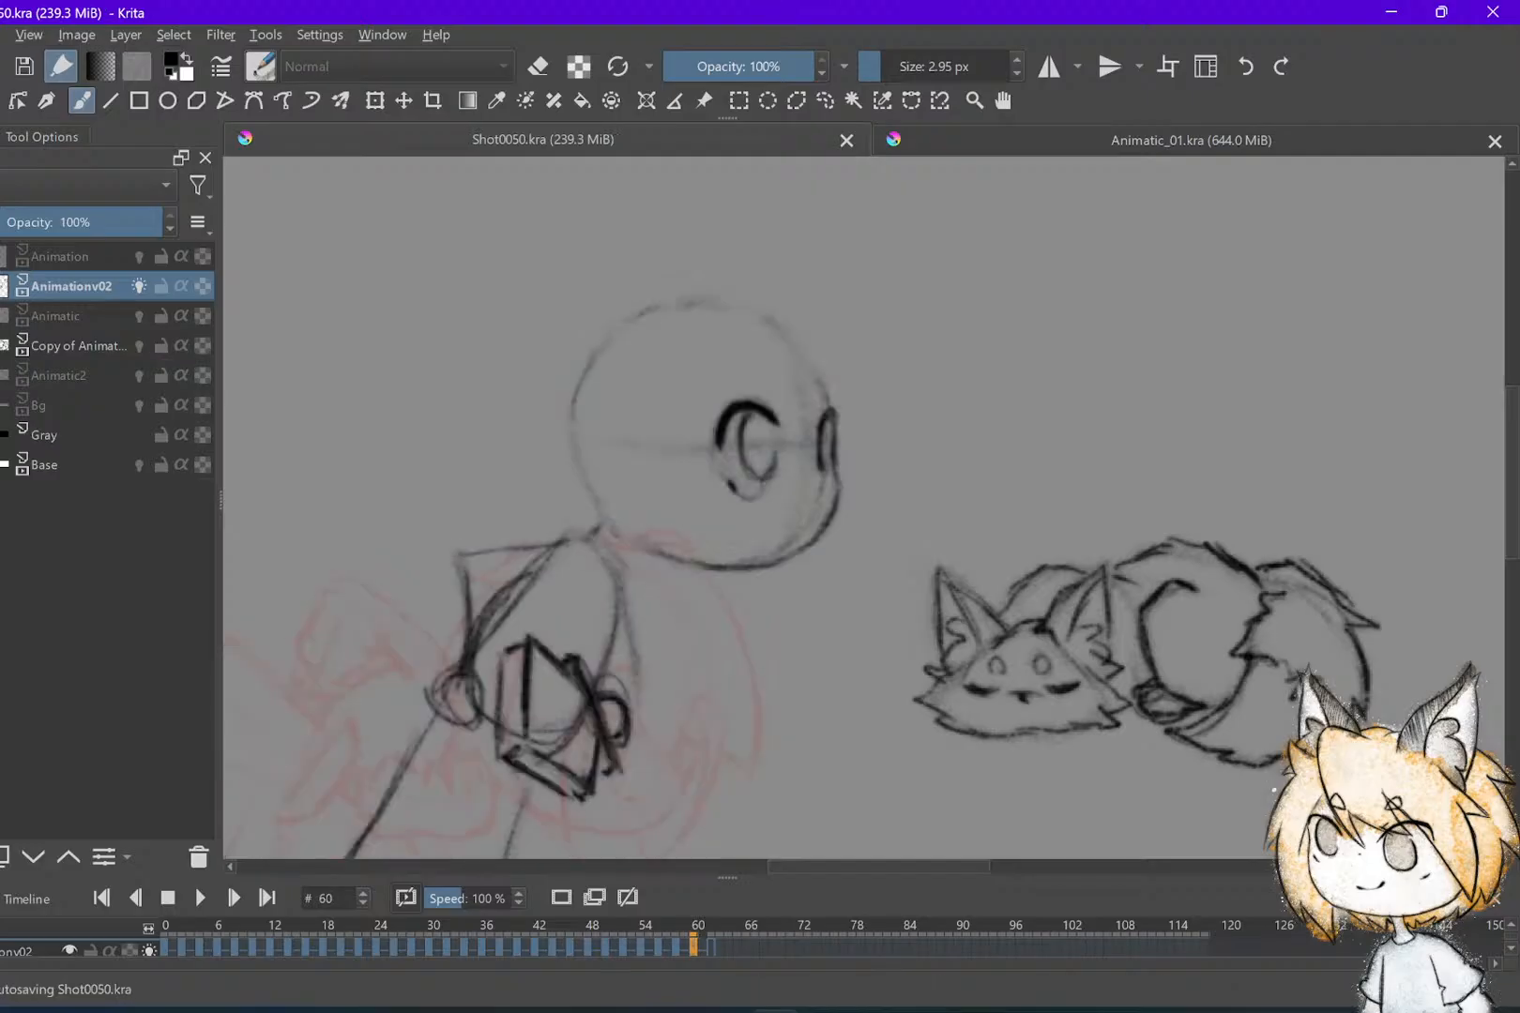
Add a nose dot, a raised curved eyebrow and a small open smiling mouth to the face on frame 60
{"action": "left_click", "coordinate": [803, 475]}
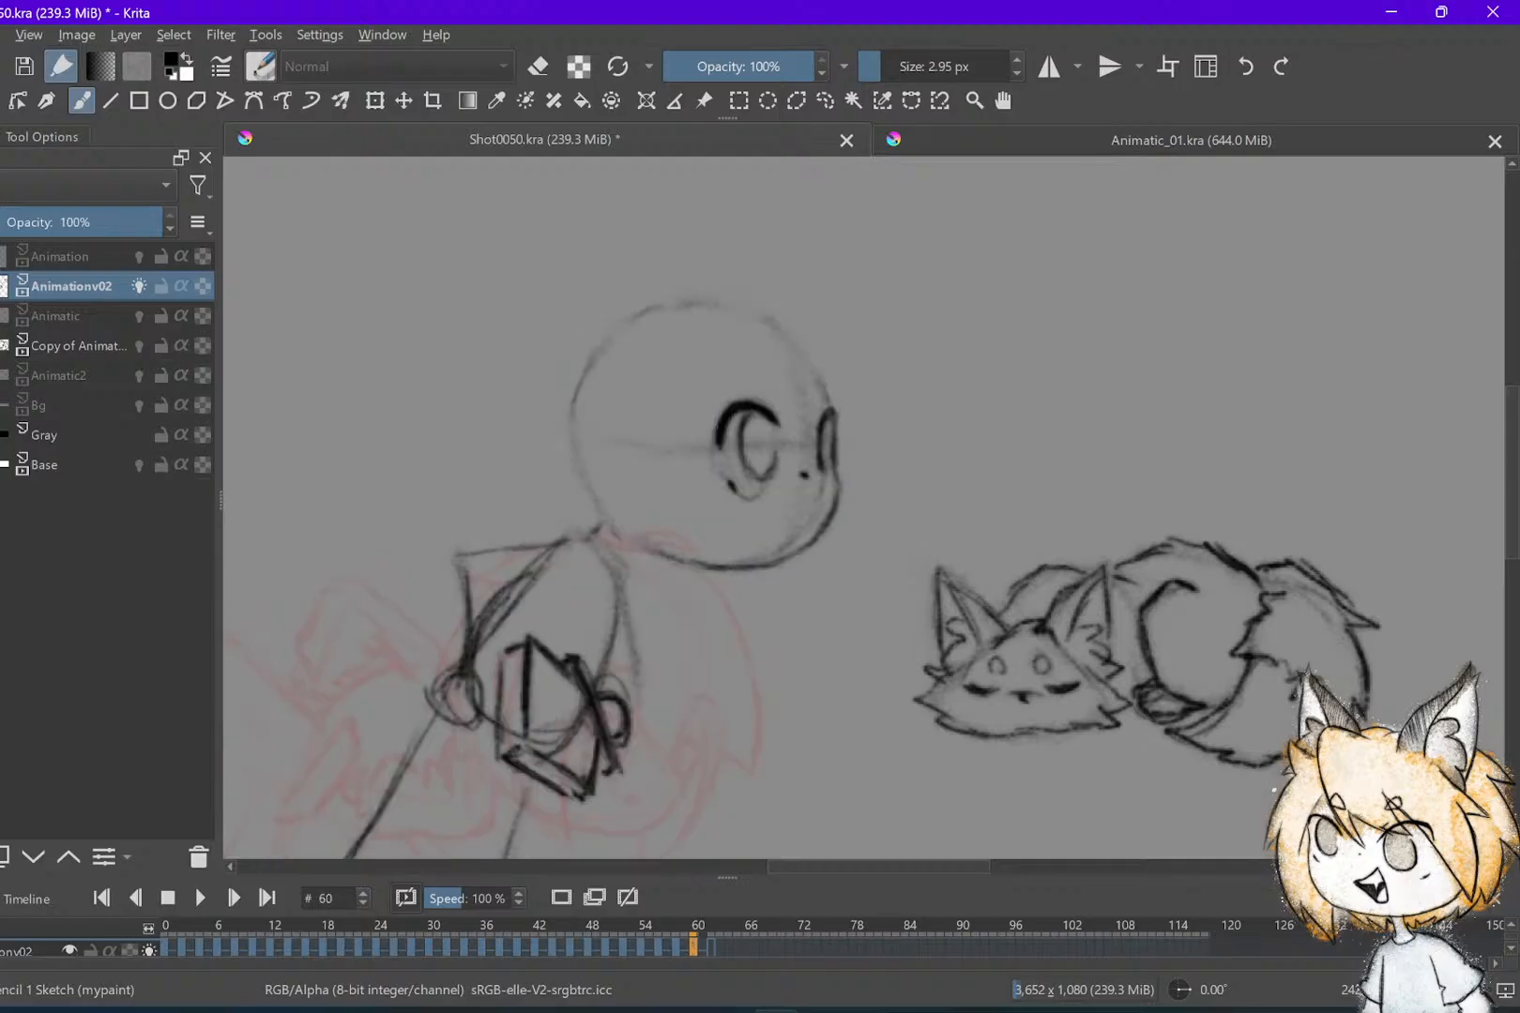
{"action": "mouse_move", "coordinate": [725, 357]}
{"action": "left_mouse_down"}
{"action": "mouse_move", "coordinate": [766, 352]}
{"action": "mouse_move", "coordinate": [706, 371]}
{"action": "left_mouse_up"}
{"action": "key", "text": "Left"}
{"action": "key", "text": "Right"}
{"action": "left_click_drag", "start_coordinate": [770, 507], "coordinate": [804, 518]}
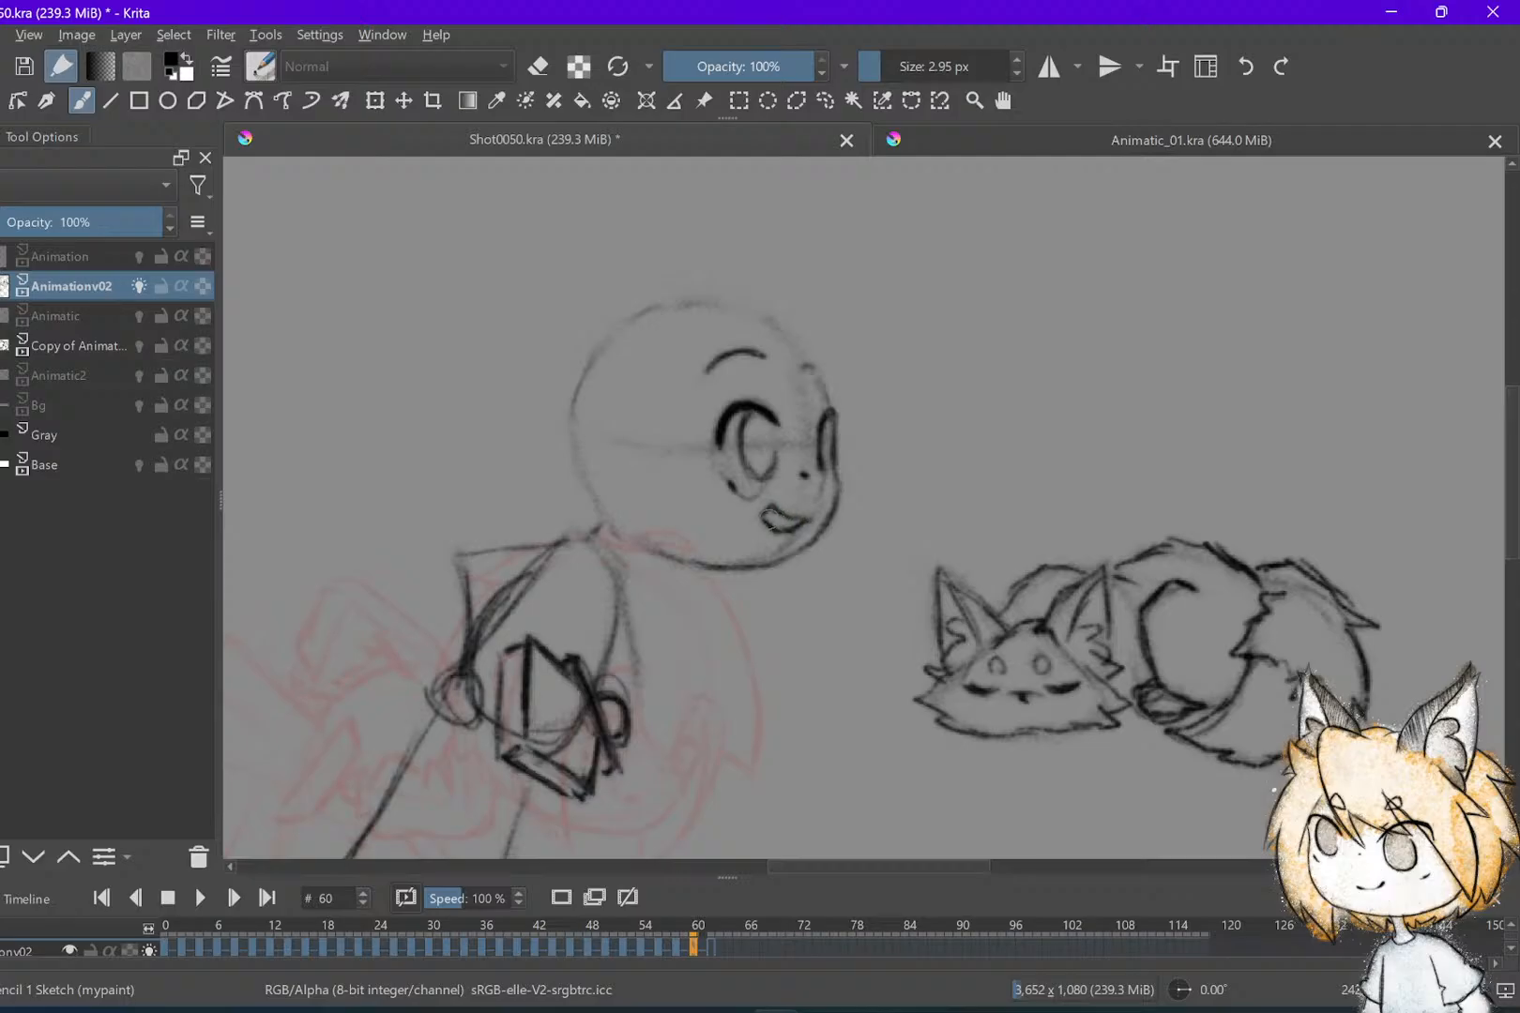
{"action": "key", "text": "Left"}
{"action": "key", "text": "Right"}
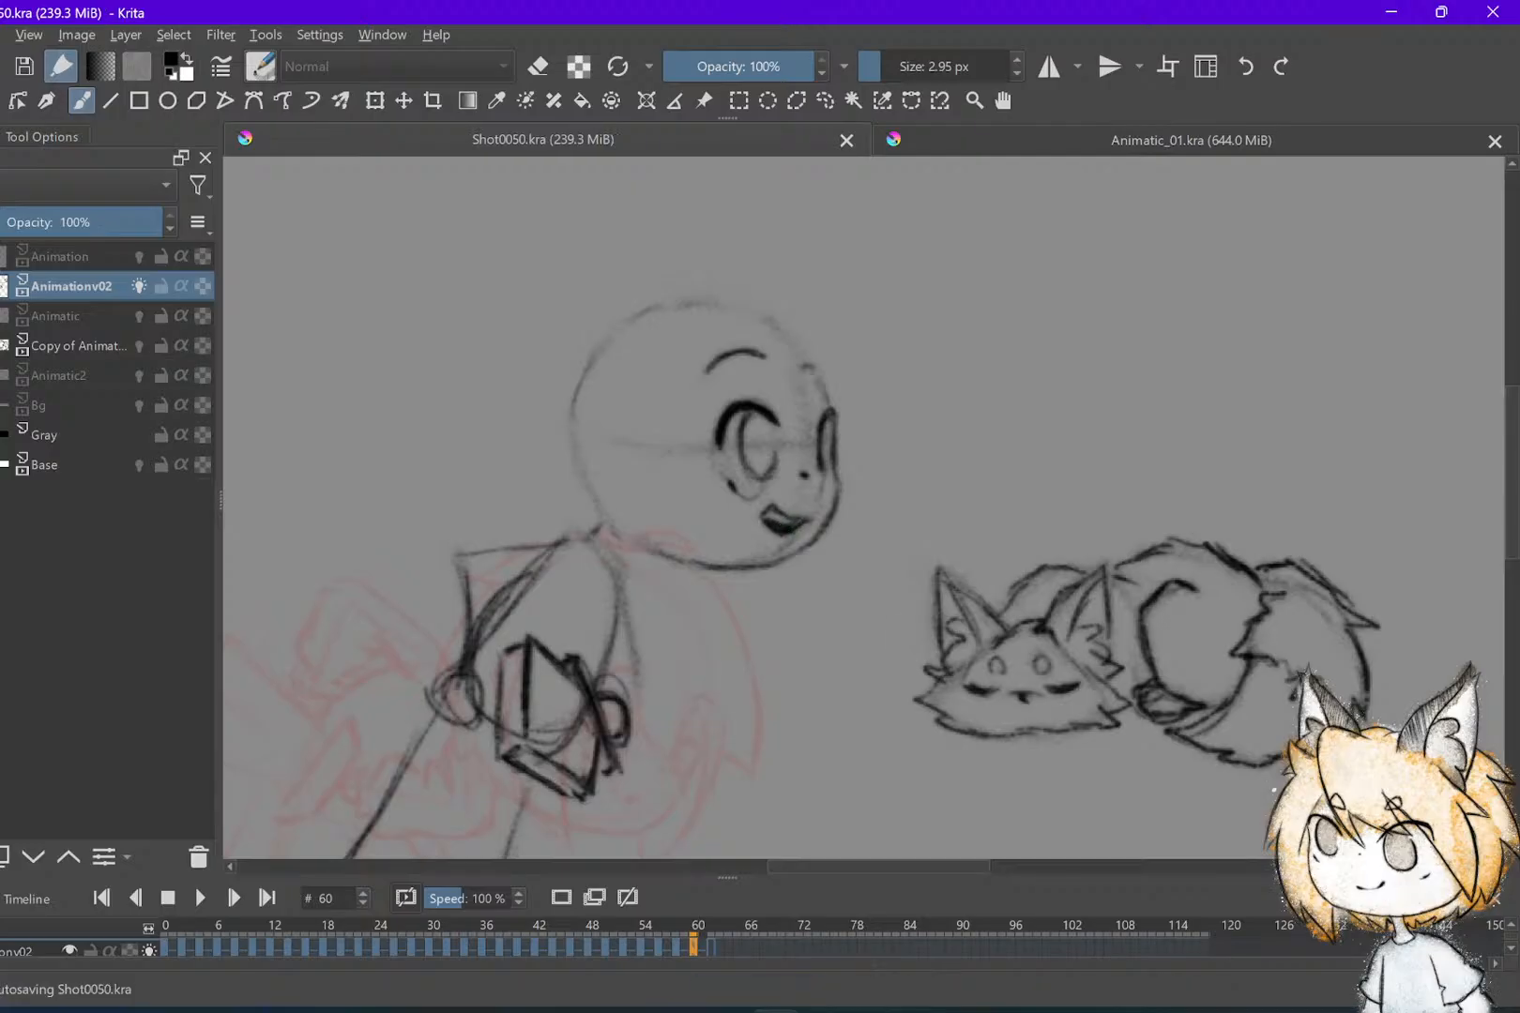
Sketch a pointed fringe strand falling between the eyes on frame 60, compare it with frame 58 and save
{"action": "key", "text": "minus"}
{"action": "scroll", "coordinate": [835, 652], "scroll_direction": "up", "scroll_amount": 3}
{"action": "key", "text": "Left"}
{"action": "key", "text": "Left"}
{"action": "key", "text": "Right"}
{"action": "key", "text": "Right"}
{"action": "scroll", "coordinate": [728, 653], "scroll_direction": "up", "scroll_amount": 2}
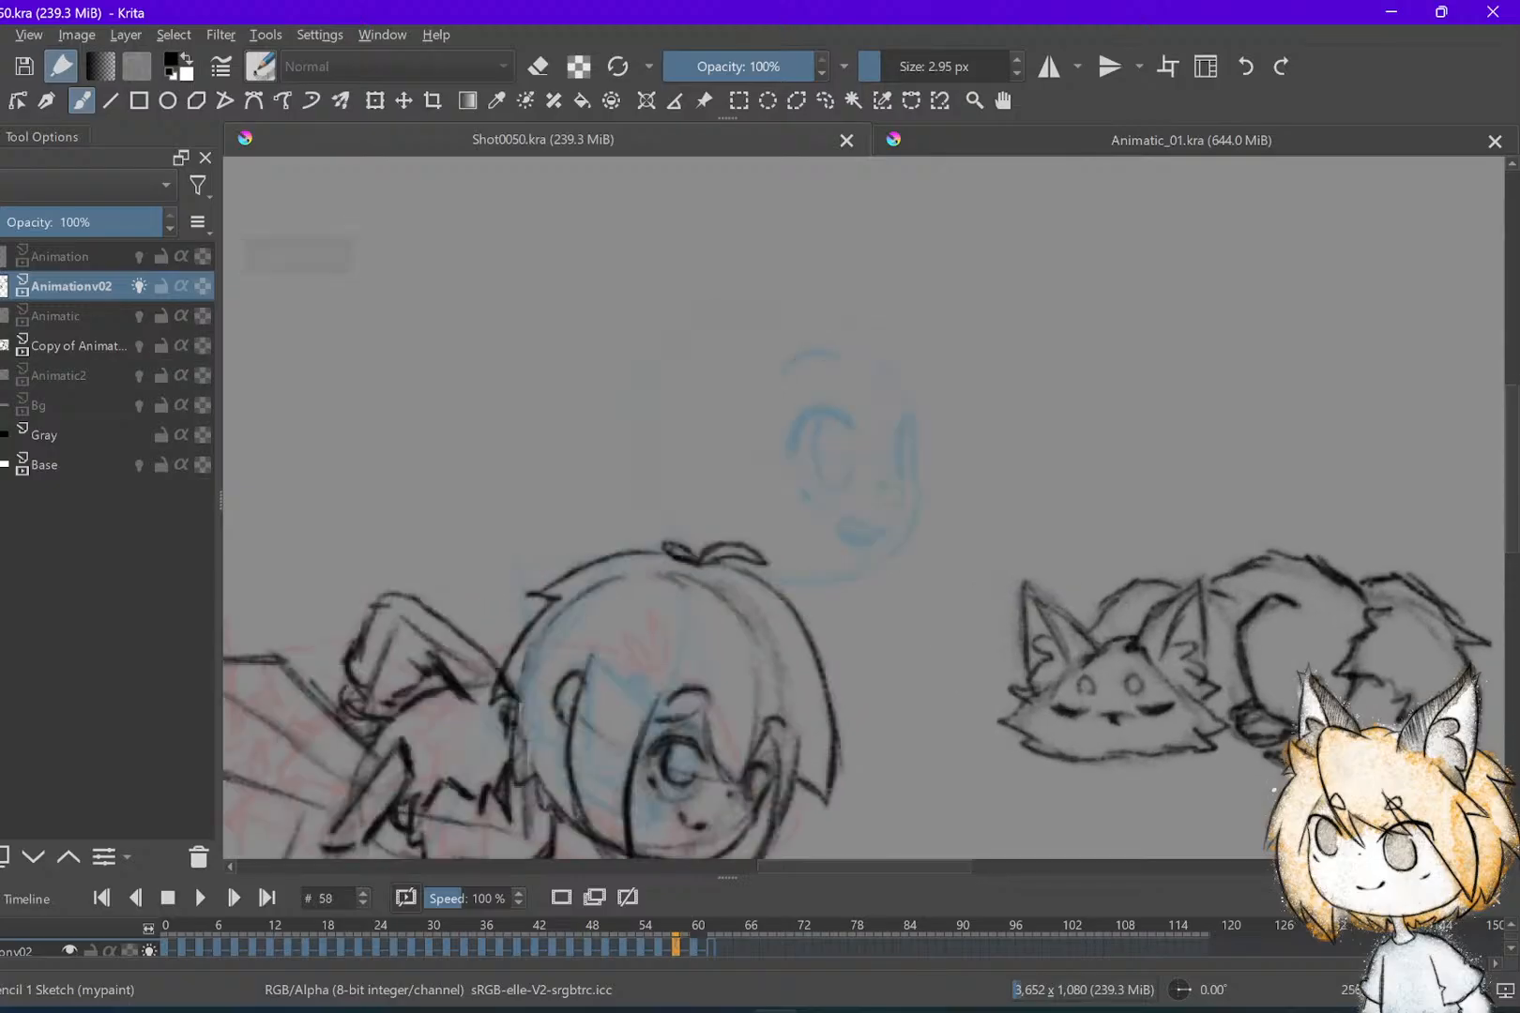
{"action": "key", "text": "Left"}
{"action": "key", "text": "Right"}
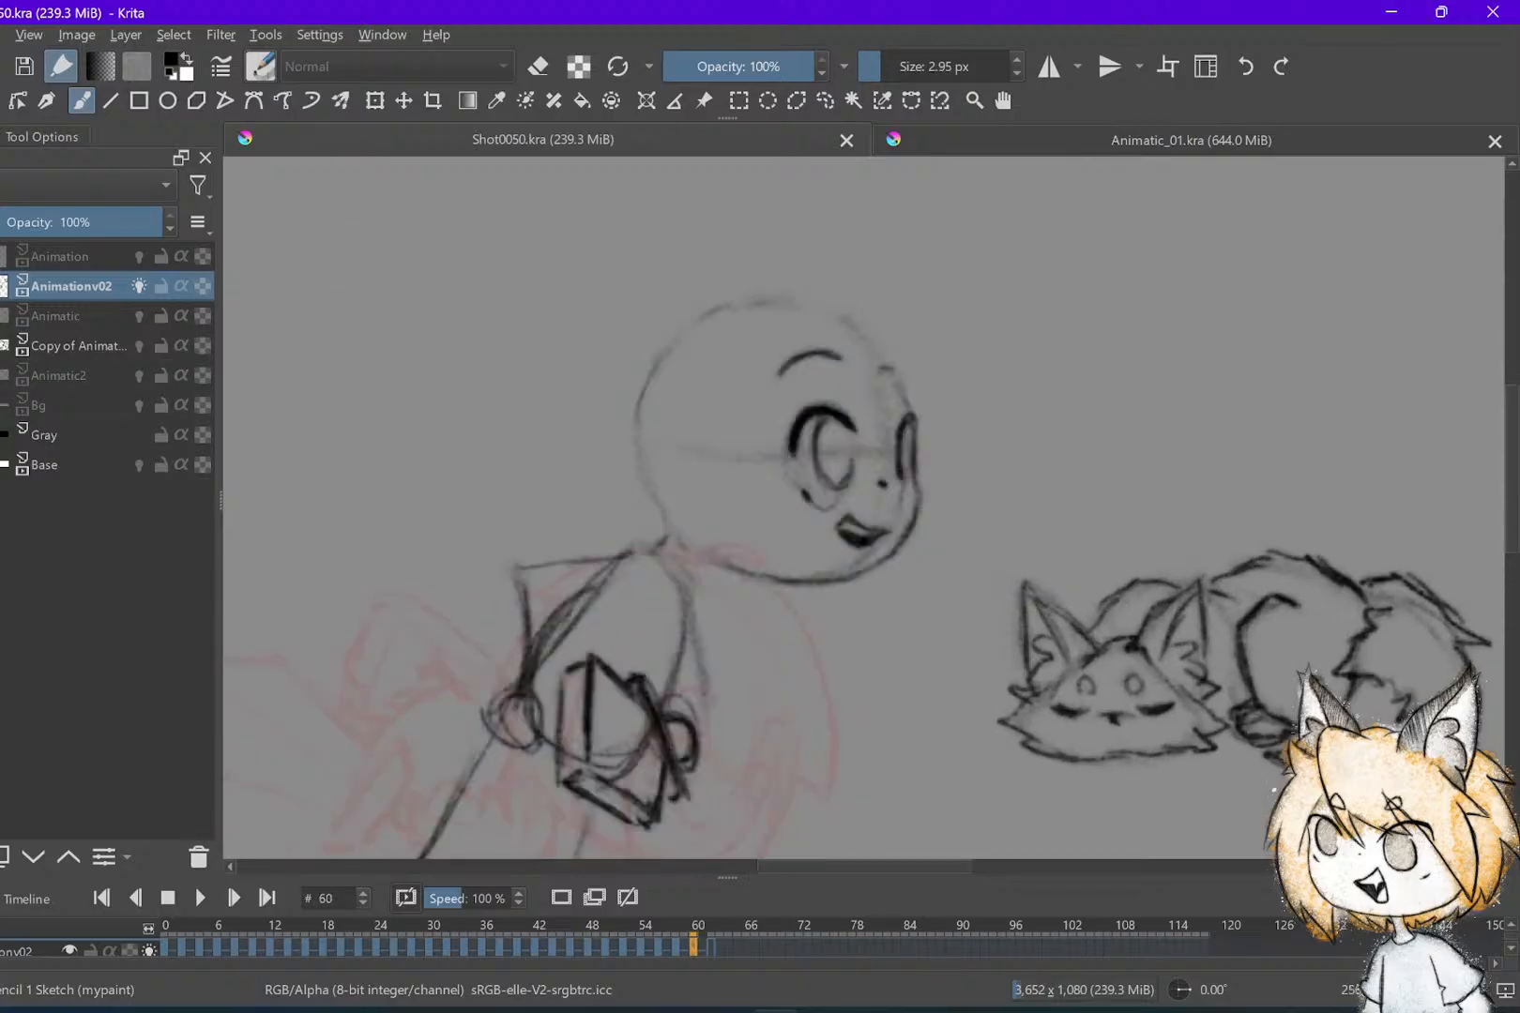
{"action": "left_click_drag", "start_coordinate": [827, 373], "coordinate": [869, 459]}
{"action": "left_click_drag", "start_coordinate": [892, 376], "coordinate": [878, 461]}
{"action": "left_click_drag", "start_coordinate": [891, 414], "coordinate": [878, 456]}
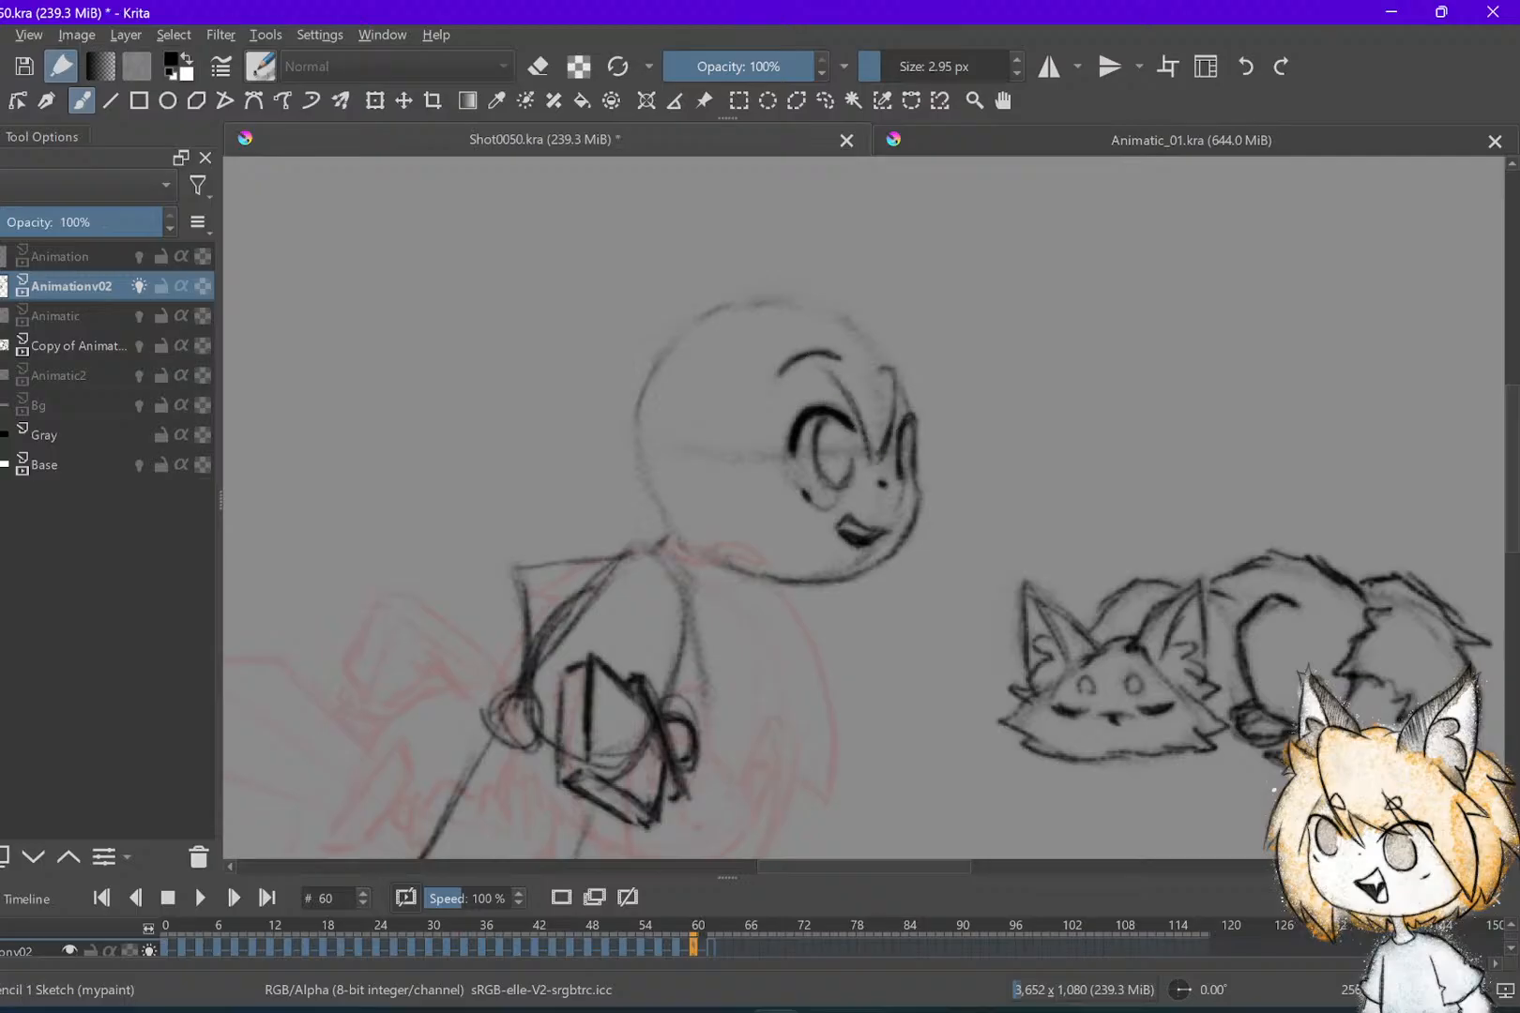
{"action": "key", "text": "Left"}
{"action": "key", "text": "Right"}
{"action": "key", "text": "Left"}
{"action": "key", "text": "Right"}
{"action": "key", "text": "ctrl+s"}
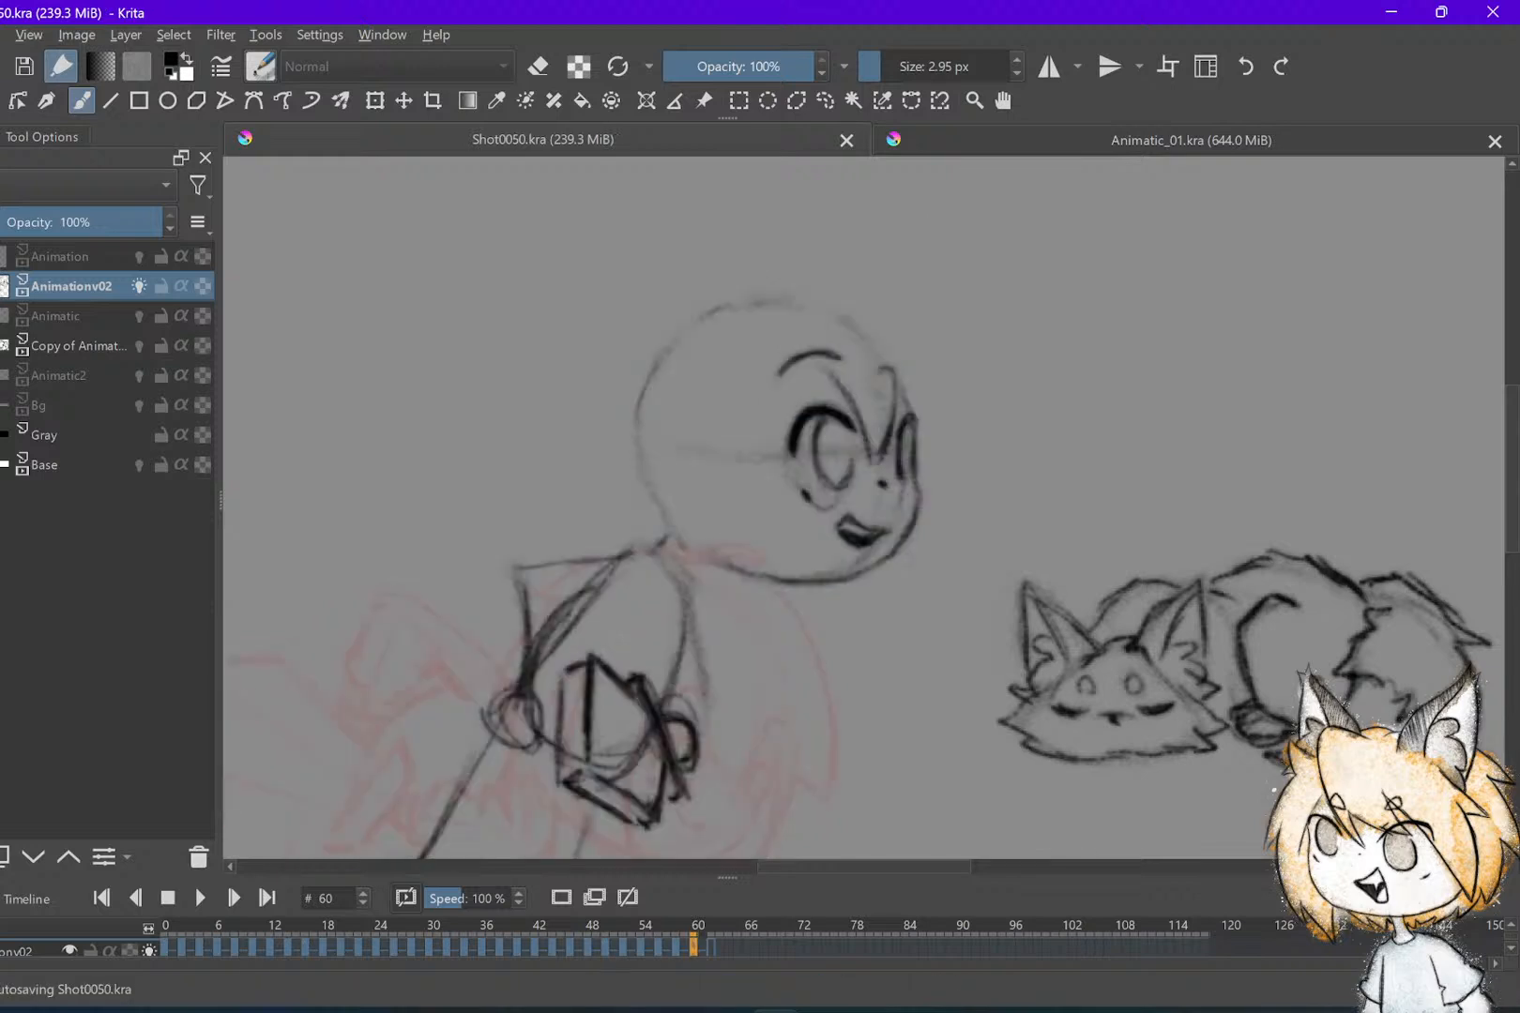
Outline the front hair from the crown past the forehead into pointed strands beside the face, check against earlier frames and save
{"action": "key", "text": "Left"}
{"action": "key", "text": "Left"}
{"action": "key", "text": "Right"}
{"action": "key", "text": "Right"}
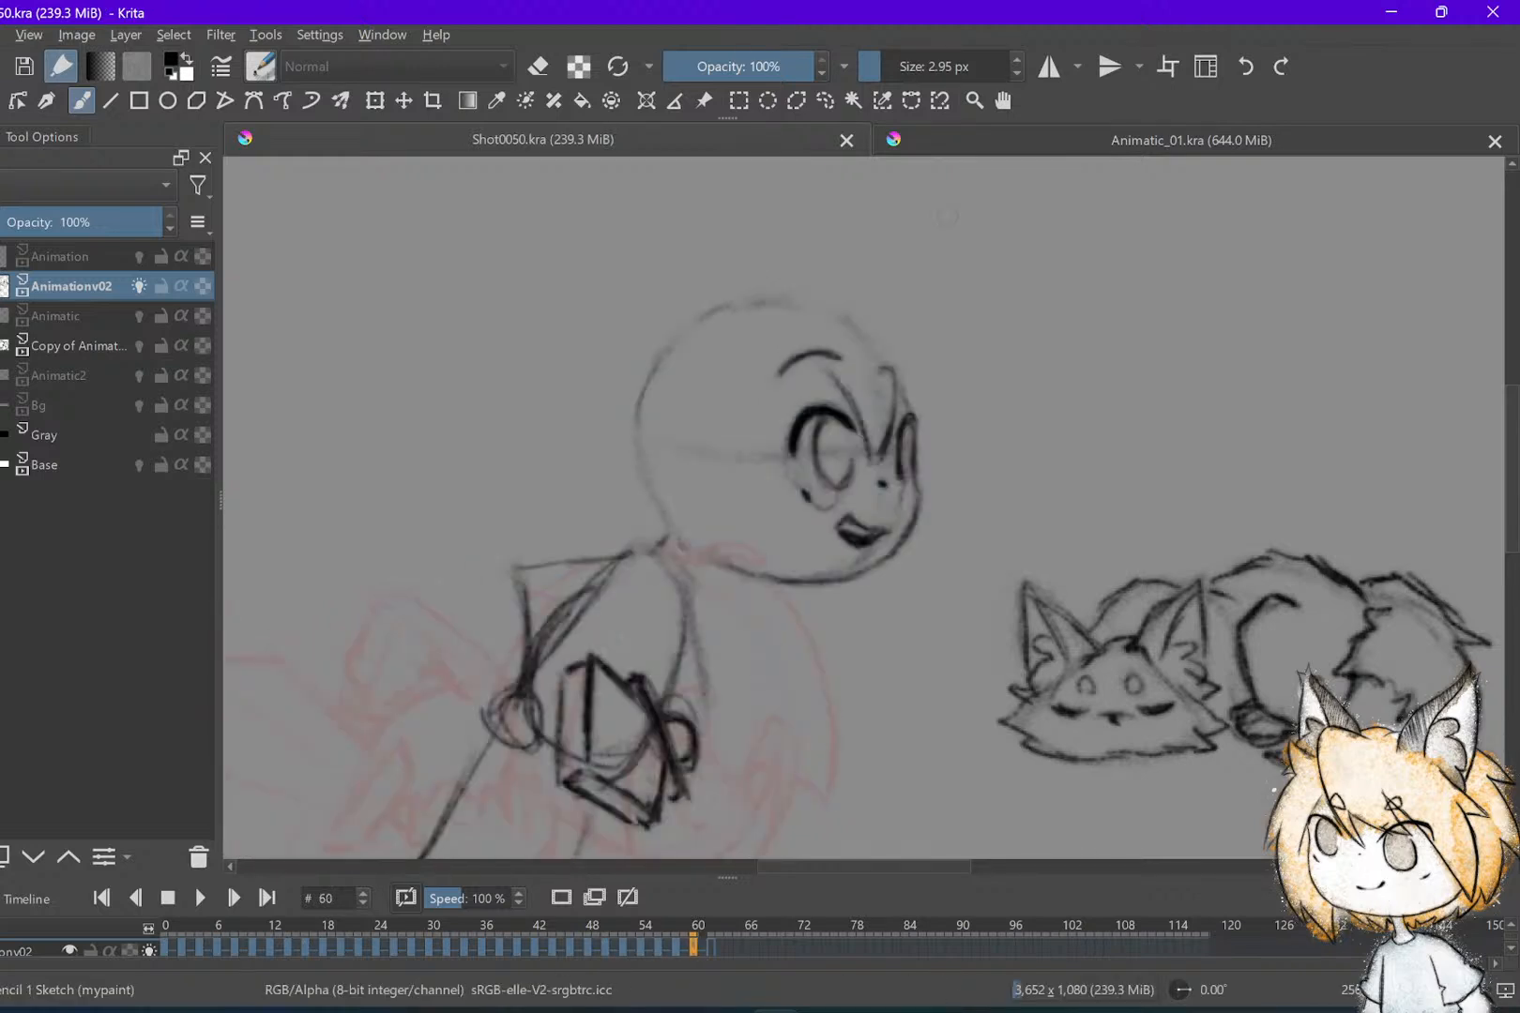
{"action": "key", "text": "Left"}
{"action": "key", "text": "Right"}
{"action": "left_click_drag", "start_coordinate": [811, 283], "coordinate": [826, 278]}
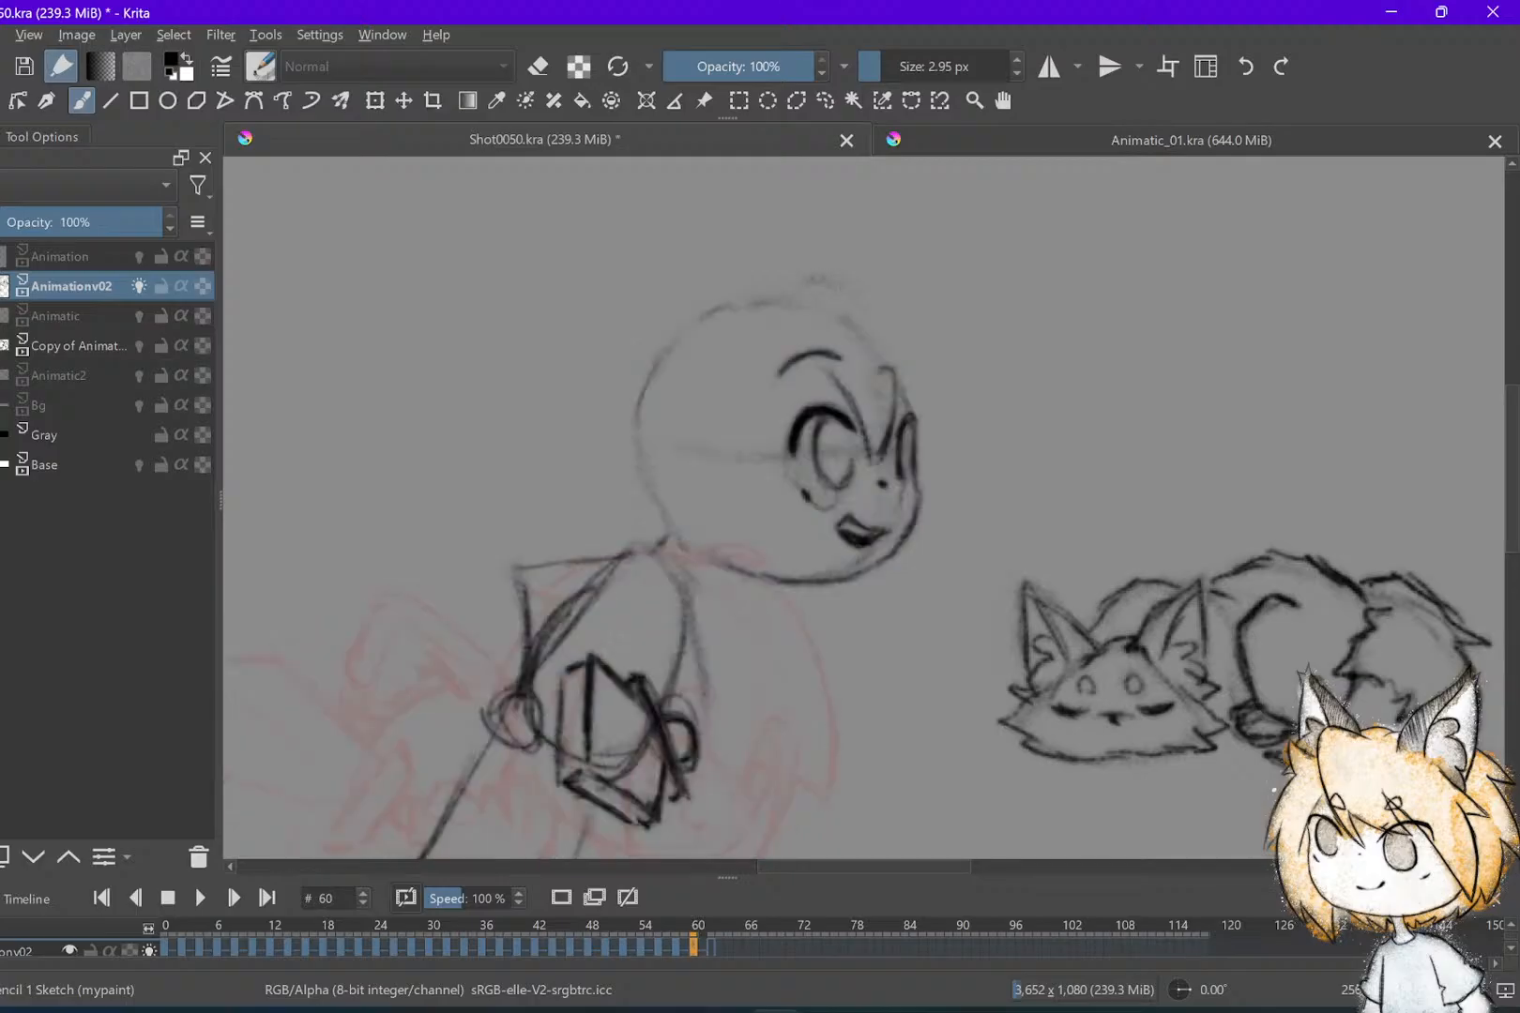
{"action": "mouse_move", "coordinate": [907, 318]}
{"action": "left_mouse_down"}
{"action": "mouse_move", "coordinate": [966, 429]}
{"action": "mouse_move", "coordinate": [969, 473]}
{"action": "left_mouse_up"}
{"action": "mouse_move", "coordinate": [969, 469]}
{"action": "left_mouse_down"}
{"action": "mouse_move", "coordinate": [915, 423]}
{"action": "mouse_move", "coordinate": [928, 511]}
{"action": "mouse_move", "coordinate": [918, 560]}
{"action": "mouse_move", "coordinate": [880, 600]}
{"action": "left_mouse_up"}
{"action": "key", "text": "Left"}
{"action": "key", "text": "Left"}
{"action": "key", "text": "Right"}
{"action": "key", "text": "Right"}
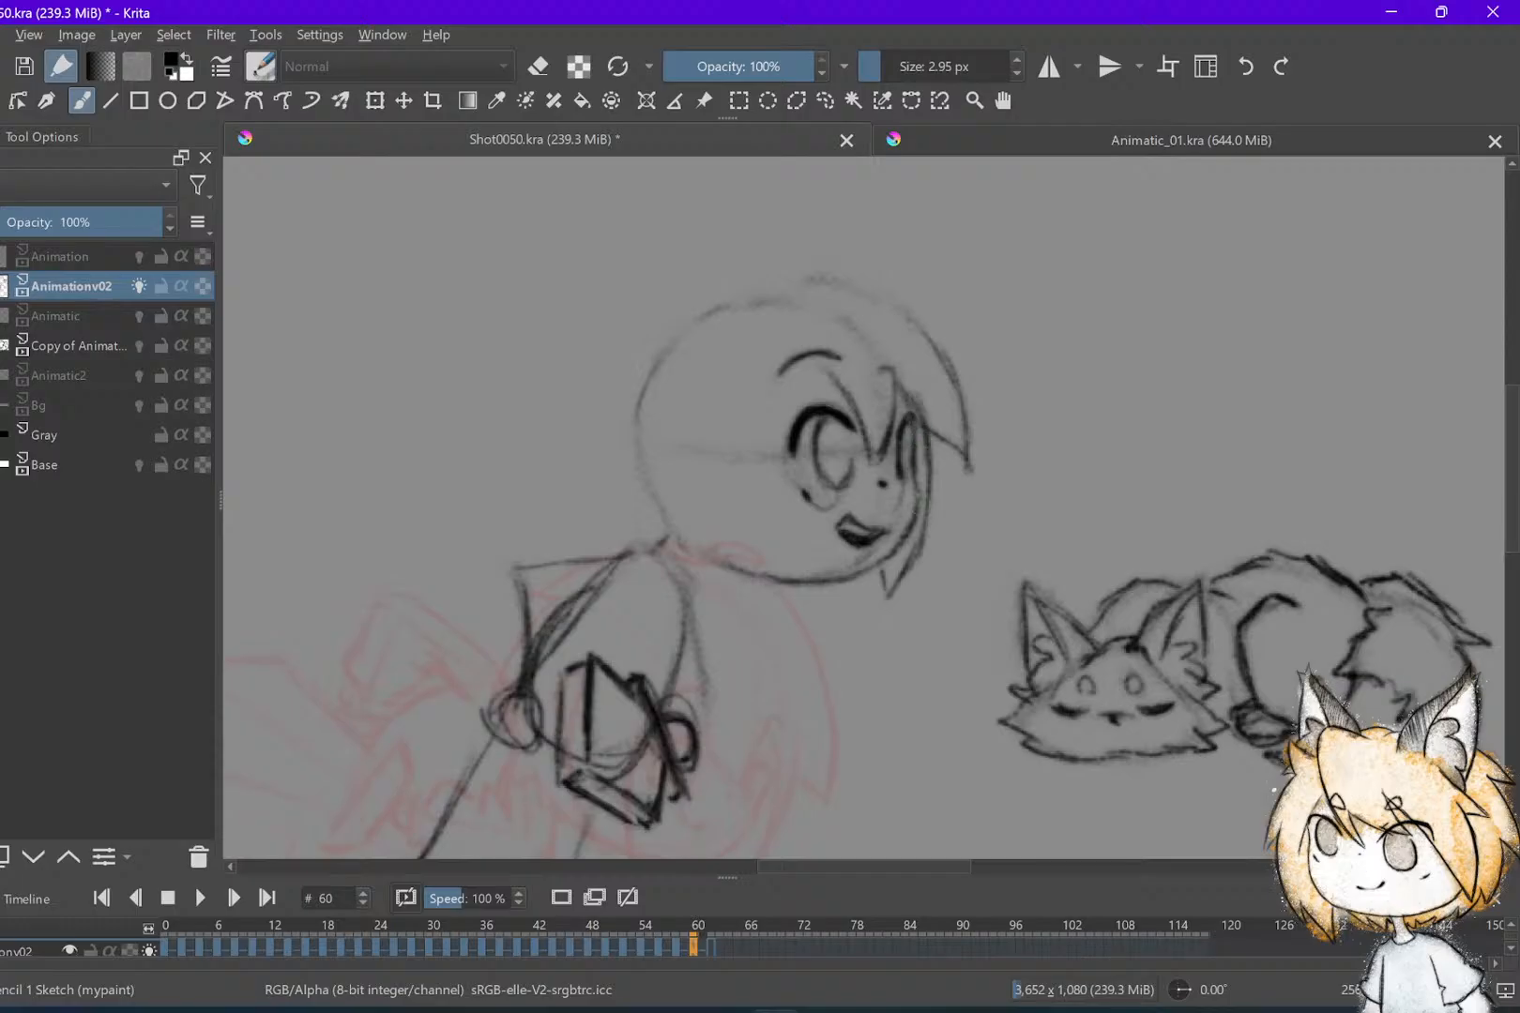
{"action": "key", "text": "Left"}
{"action": "key", "text": "Left"}
{"action": "key", "text": "Right"}
{"action": "key", "text": "Right"}
{"action": "key", "text": "ctrl+s"}
Add a short fringe strand over the near eye on frame 60, comparing the face with the preceding frames
{"action": "key", "text": "Left"}
{"action": "key", "text": "Left"}
{"action": "key", "text": "Right"}
{"action": "key", "text": "Right"}
{"action": "mouse_move", "coordinate": [831, 405]}
{"action": "left_mouse_down"}
{"action": "mouse_move", "coordinate": [850, 413]}
{"action": "mouse_move", "coordinate": [821, 390]}
{"action": "mouse_move", "coordinate": [815, 402]}
{"action": "mouse_move", "coordinate": [833, 387]}
{"action": "left_mouse_up"}
{"action": "key", "text": "ctrl+z"}
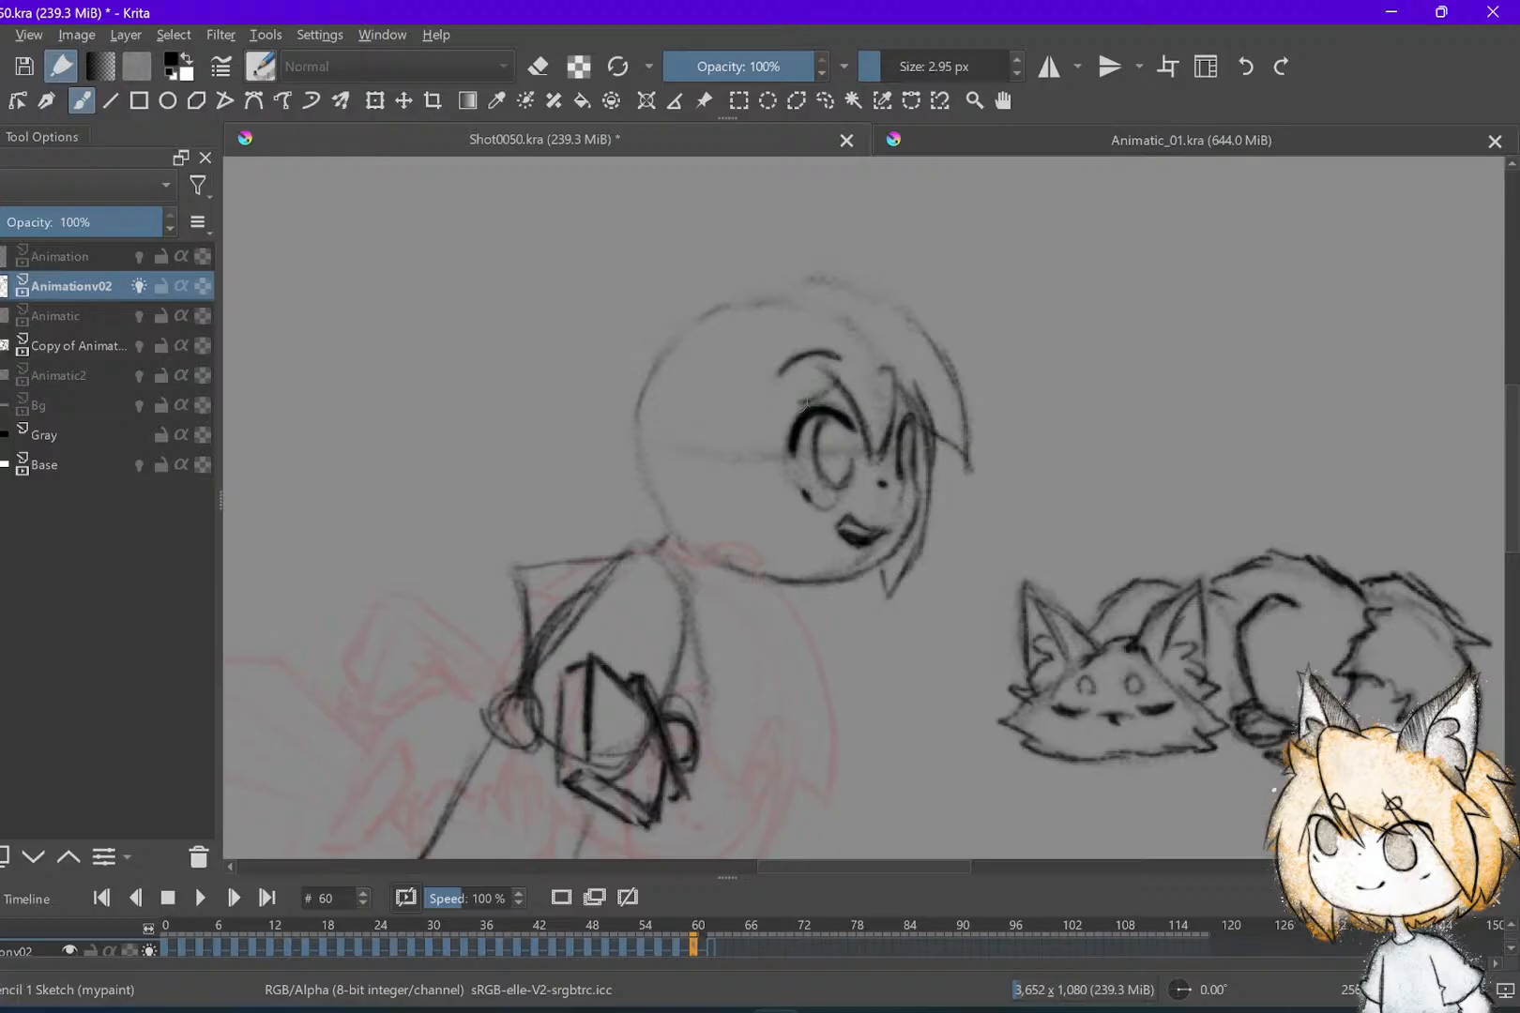
{"action": "key", "text": "Left"}
{"action": "key", "text": "Left"}
{"action": "key", "text": "Right"}
{"action": "key", "text": "Right"}
Draw the long side lock beside the cheek on frame 60, tapering to a point below the jaw, and save
{"action": "left_click_drag", "start_coordinate": [794, 392], "coordinate": [767, 527]}
{"action": "left_click_drag", "start_coordinate": [782, 456], "coordinate": [740, 582]}
{"action": "left_click_drag", "start_coordinate": [711, 392], "coordinate": [713, 574]}
{"action": "left_click_drag", "start_coordinate": [711, 471], "coordinate": [715, 597]}
{"action": "left_click_drag", "start_coordinate": [709, 507], "coordinate": [718, 600]}
{"action": "key", "text": "Left"}
{"action": "key", "text": "Right"}
{"action": "key", "text": "Left"}
{"action": "key", "text": "Right"}
{"action": "key", "text": "ctrl+s"}
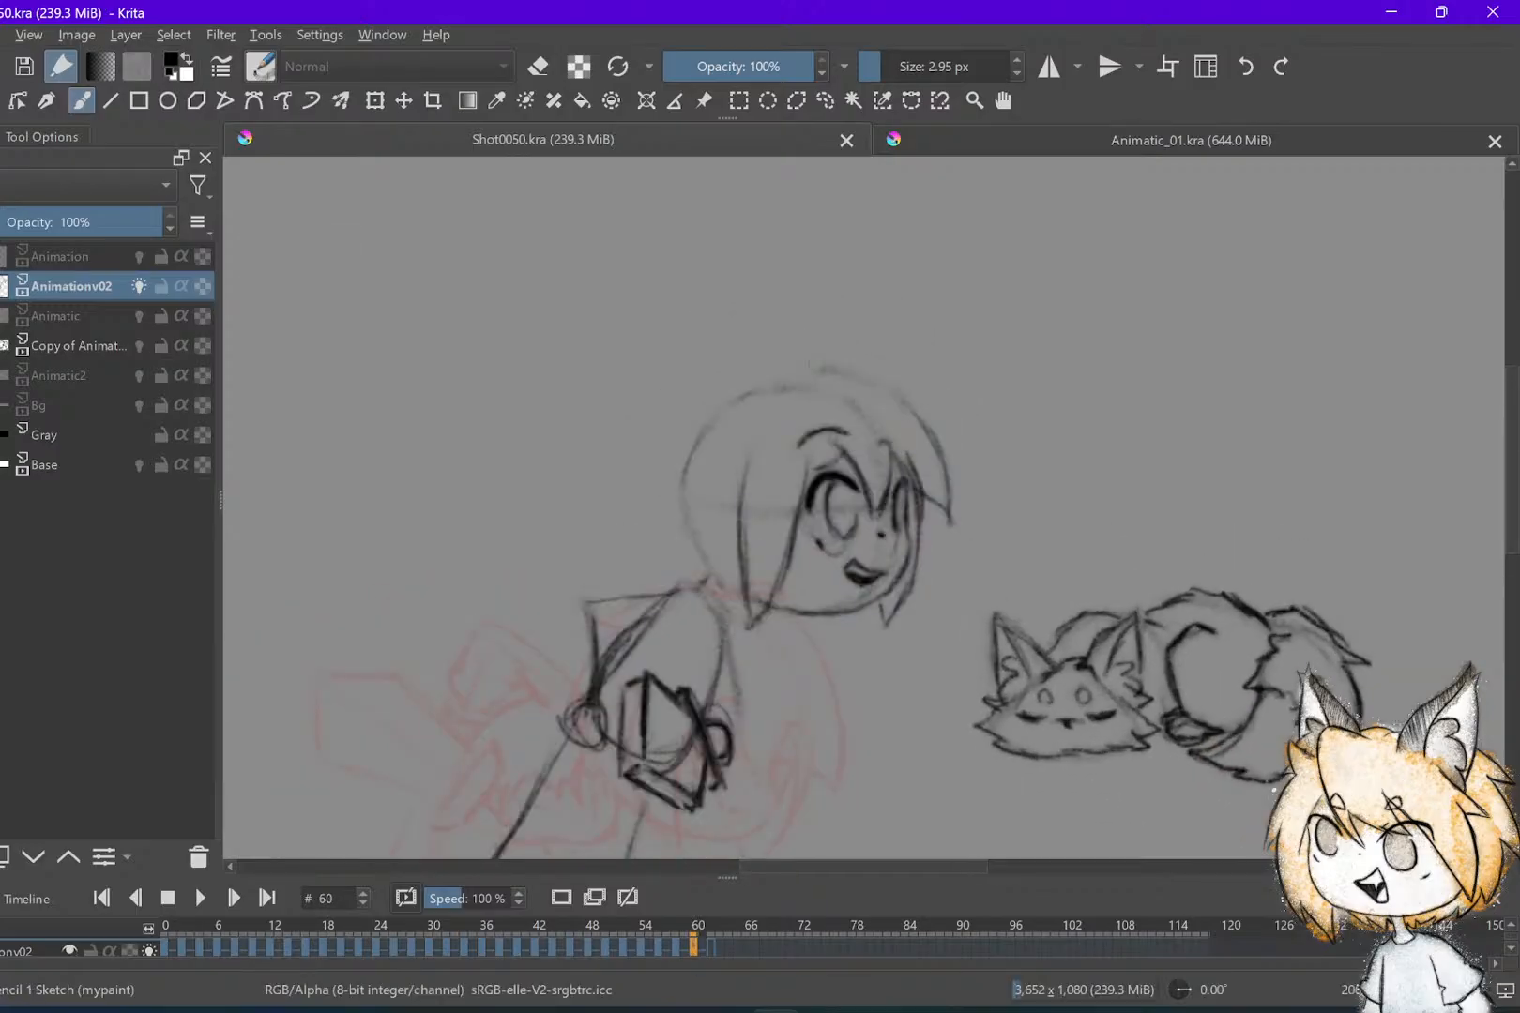
Sketch the small hair tuft and the raised hair outline at the crown on frame 60, checking against the previous frame
{"action": "key", "text": "Left"}
{"action": "key", "text": "Right"}
{"action": "mouse_move", "coordinate": [839, 372]}
{"action": "left_mouse_down"}
{"action": "mouse_move", "coordinate": [885, 387]}
{"action": "mouse_move", "coordinate": [802, 374]}
{"action": "left_mouse_up"}
{"action": "key", "text": "Left"}
{"action": "key", "text": "Right"}
{"action": "key", "text": "Left"}
{"action": "key", "text": "Right"}
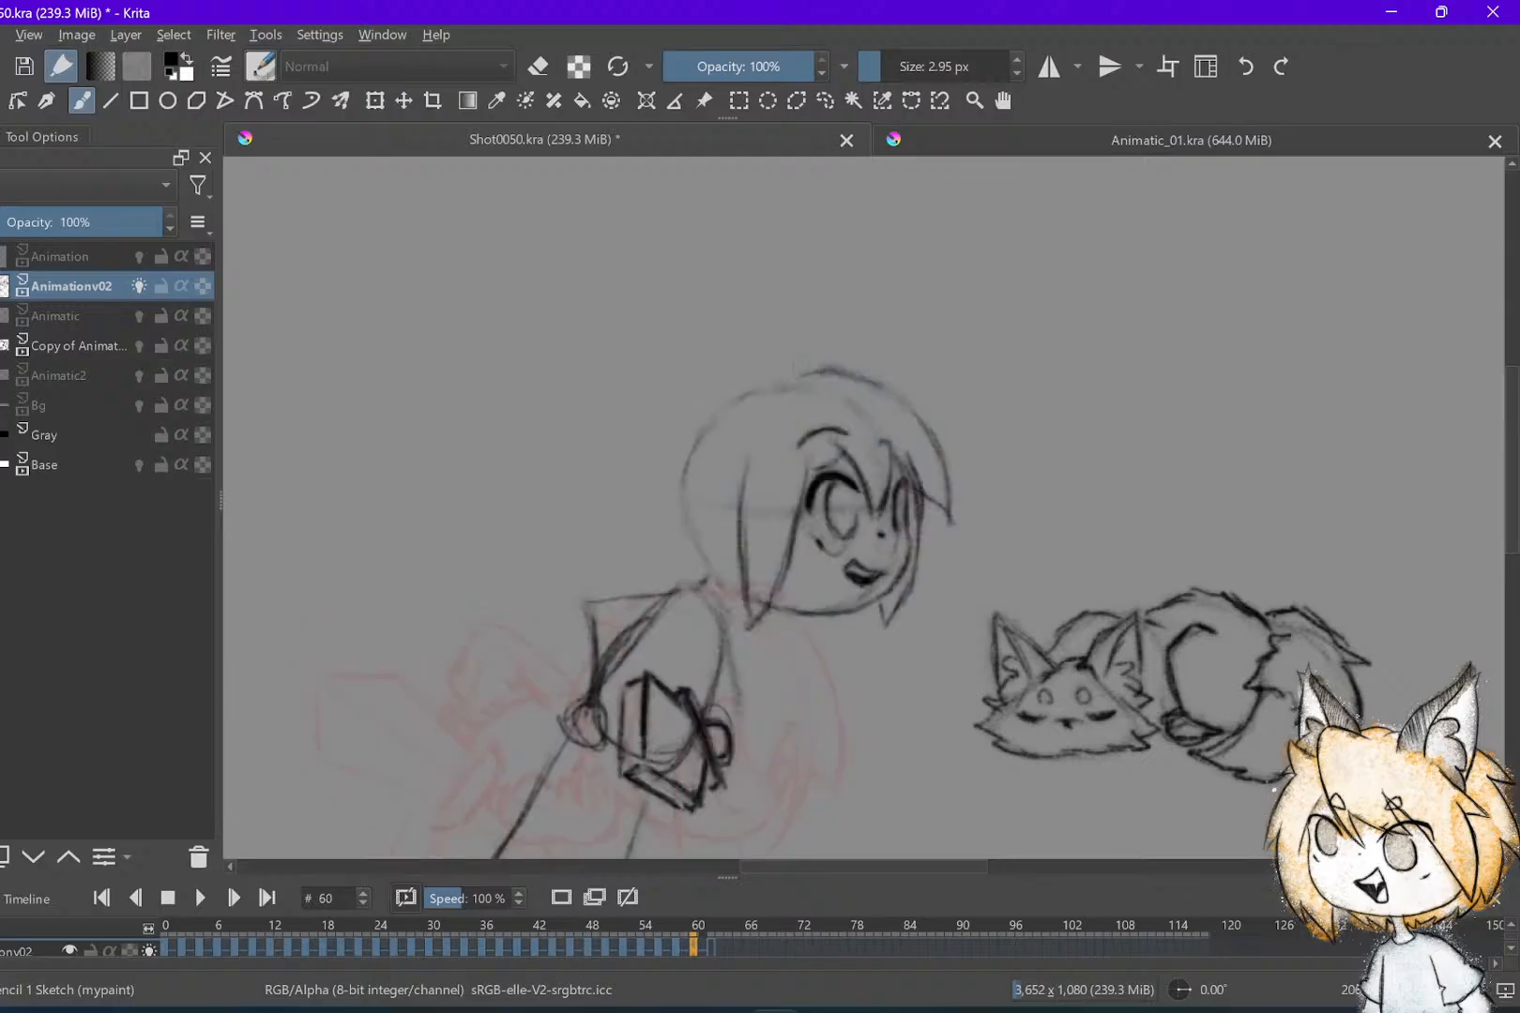
{"action": "left_click_drag", "start_coordinate": [789, 369], "coordinate": [836, 348]}
{"action": "mouse_move", "coordinate": [805, 368]}
{"action": "left_mouse_down"}
{"action": "mouse_move", "coordinate": [850, 362]}
{"action": "mouse_move", "coordinate": [790, 374]}
{"action": "mouse_move", "coordinate": [799, 365]}
{"action": "left_mouse_up"}
{"action": "key", "text": "Left"}
{"action": "key", "text": "Right"}
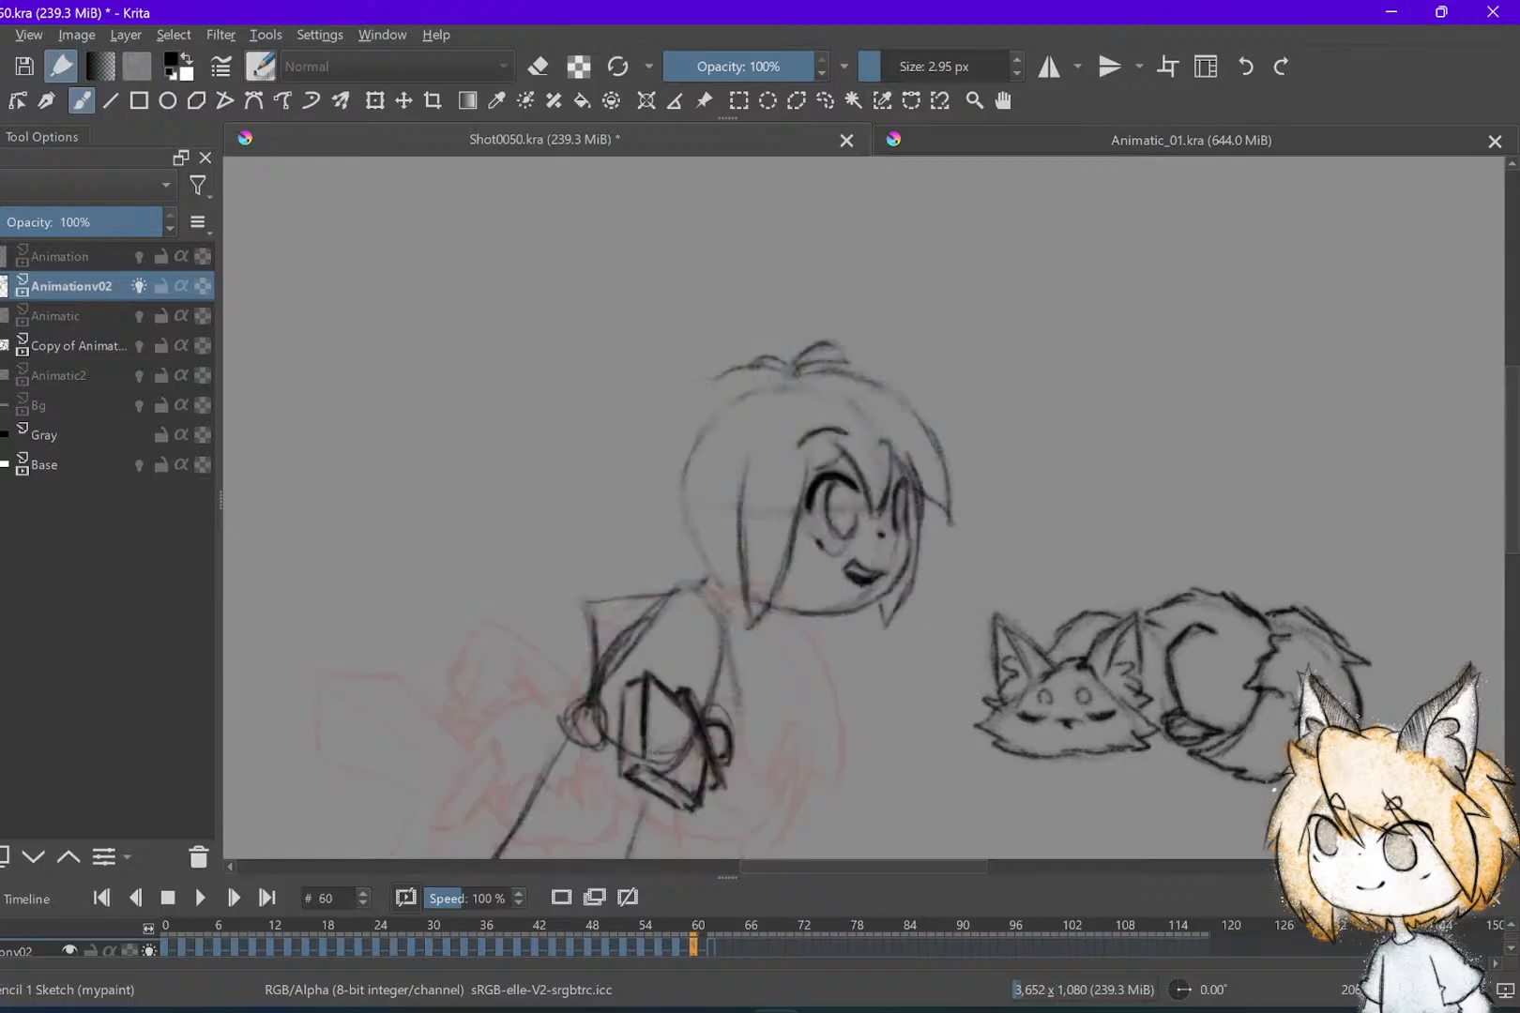
Outline the back of the hair on frame 60 from the crown down to the nape with pointed ends
{"action": "left_click_drag", "start_coordinate": [733, 379], "coordinate": [672, 426]}
{"action": "mouse_move", "coordinate": [672, 426]}
{"action": "left_mouse_down"}
{"action": "mouse_move", "coordinate": [695, 421]}
{"action": "mouse_move", "coordinate": [654, 518]}
{"action": "mouse_move", "coordinate": [676, 495]}
{"action": "left_mouse_up"}
{"action": "mouse_move", "coordinate": [676, 496]}
{"action": "left_mouse_down"}
{"action": "mouse_move", "coordinate": [699, 587]}
{"action": "mouse_move", "coordinate": [743, 608]}
{"action": "left_mouse_up"}
{"action": "scroll", "coordinate": [863, 506], "scroll_direction": "down", "scroll_amount": 2}
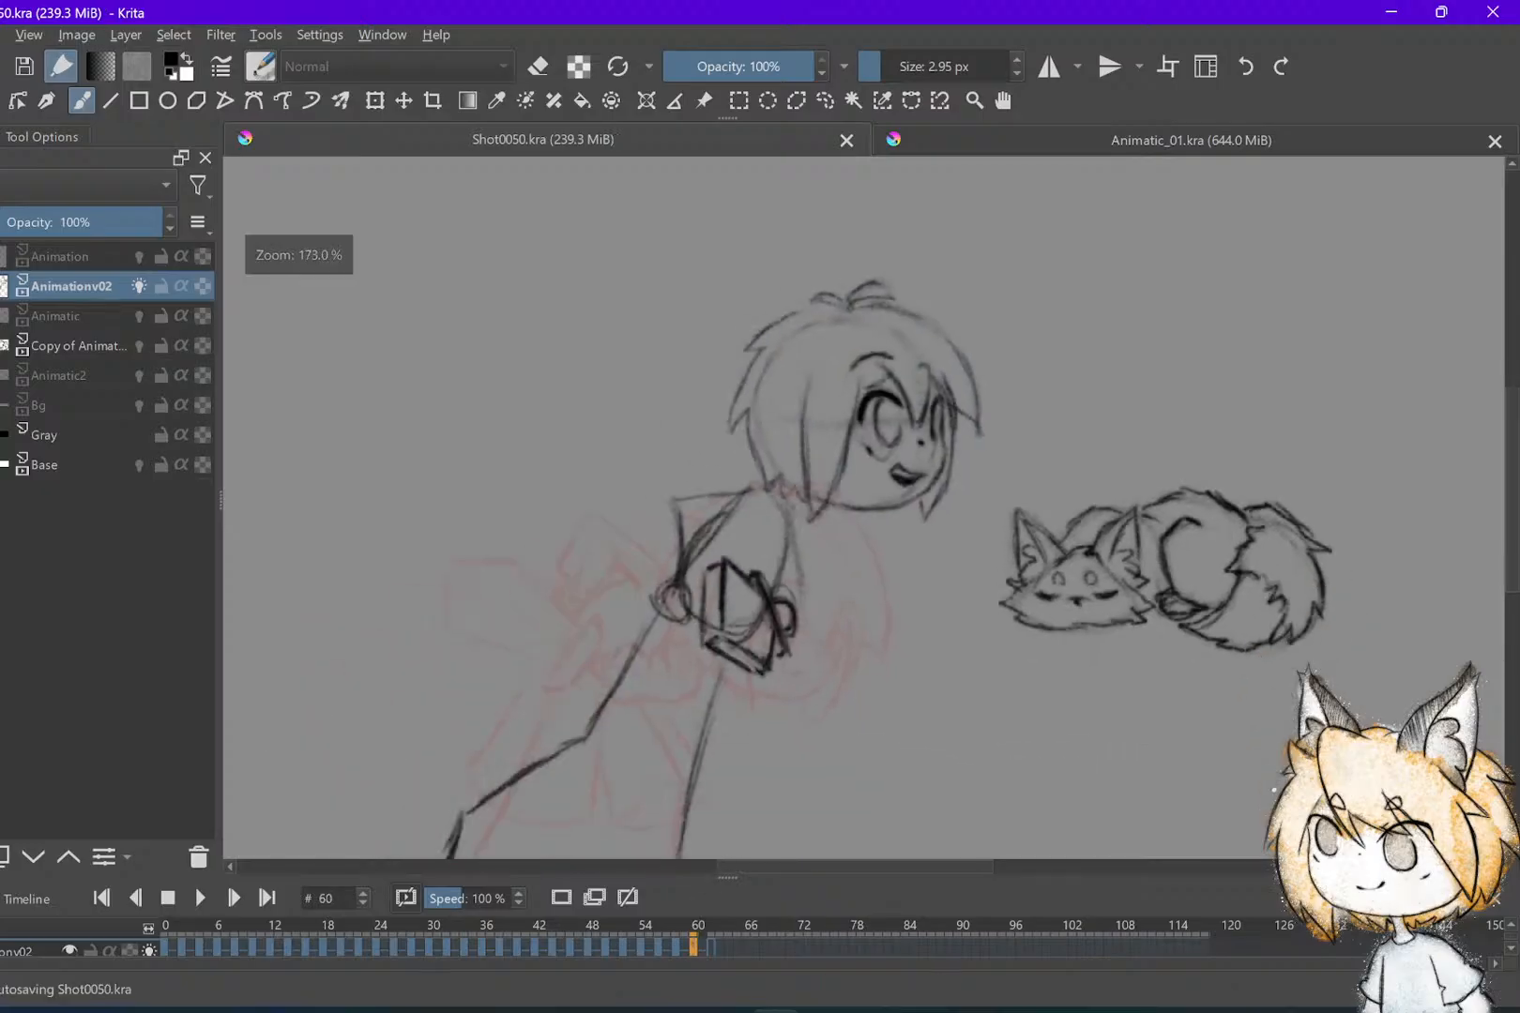
{"action": "scroll", "coordinate": [863, 507], "scroll_direction": "up", "scroll_amount": 1}
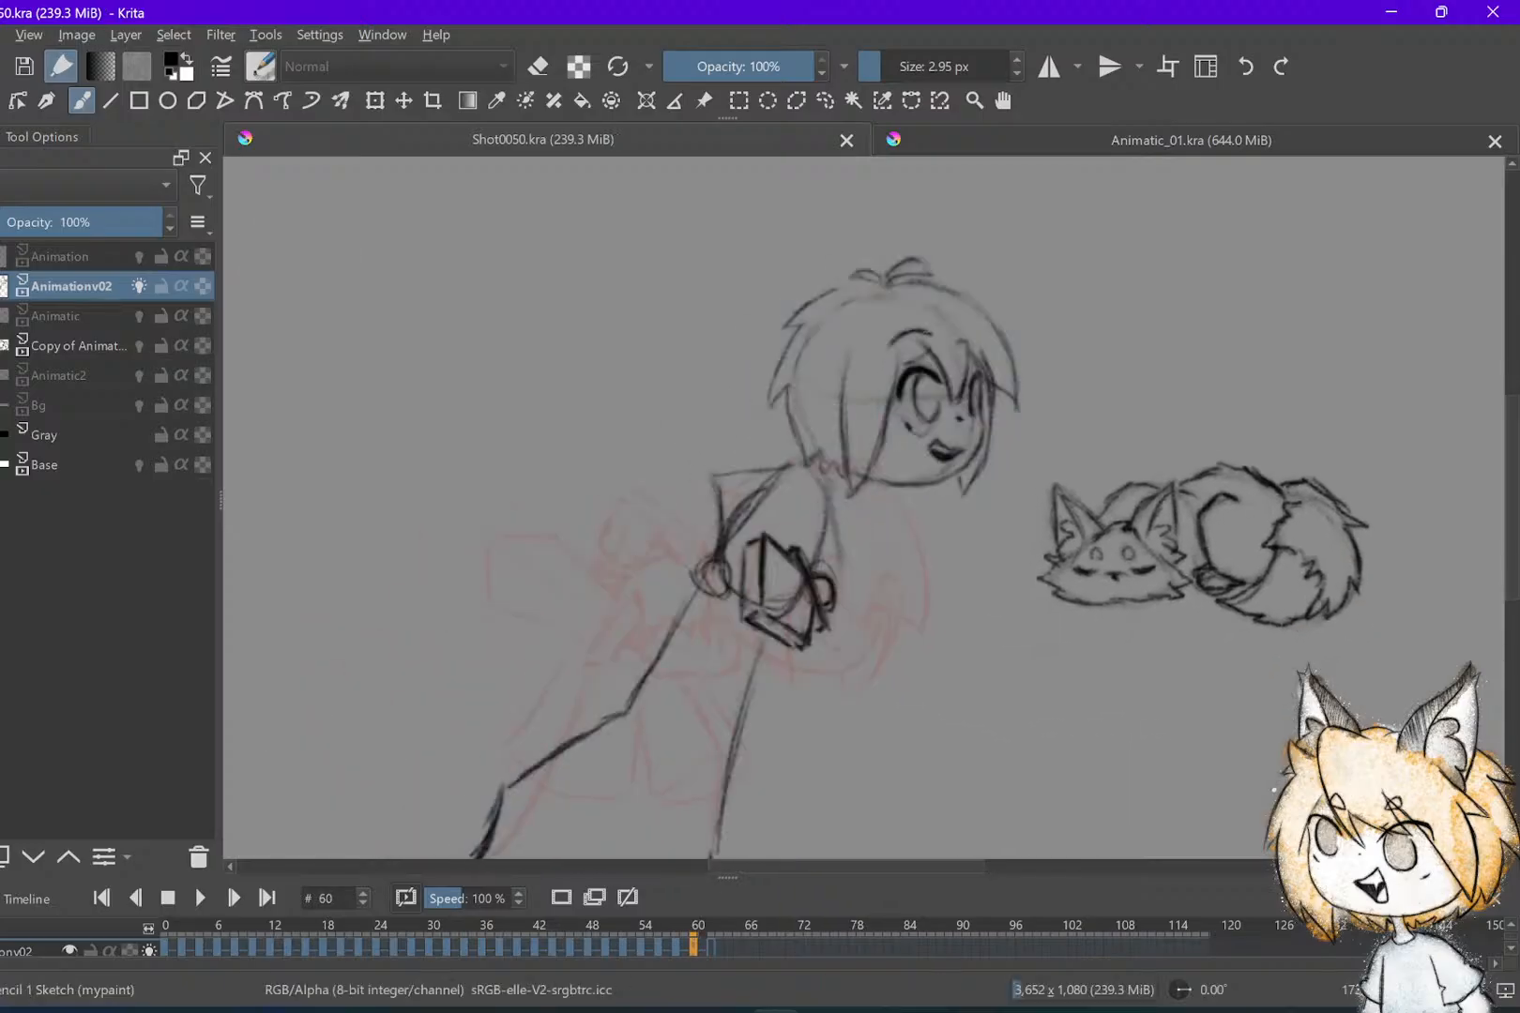
{"action": "mouse_move", "coordinate": [932, 279]}
{"action": "left_mouse_down"}
{"action": "mouse_move", "coordinate": [1007, 301]}
{"action": "mouse_move", "coordinate": [999, 381]}
{"action": "left_mouse_up"}
{"action": "key", "text": "ctrl+z"}
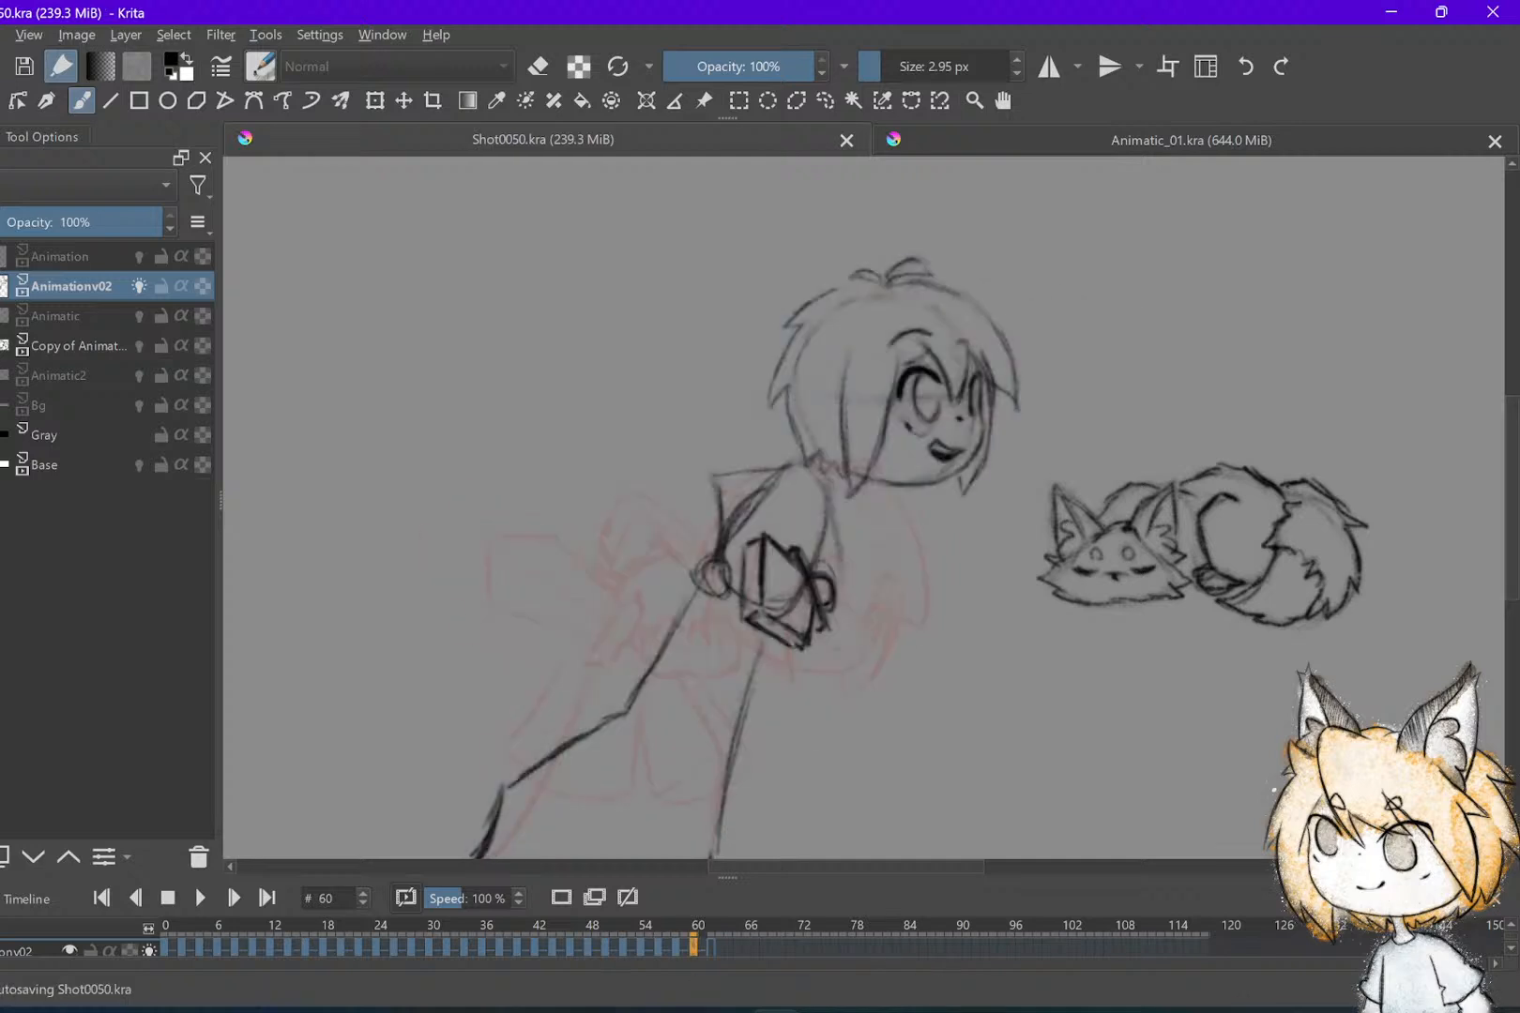
{"action": "scroll", "coordinate": [1029, 221], "scroll_direction": "down", "scroll_amount": 1}
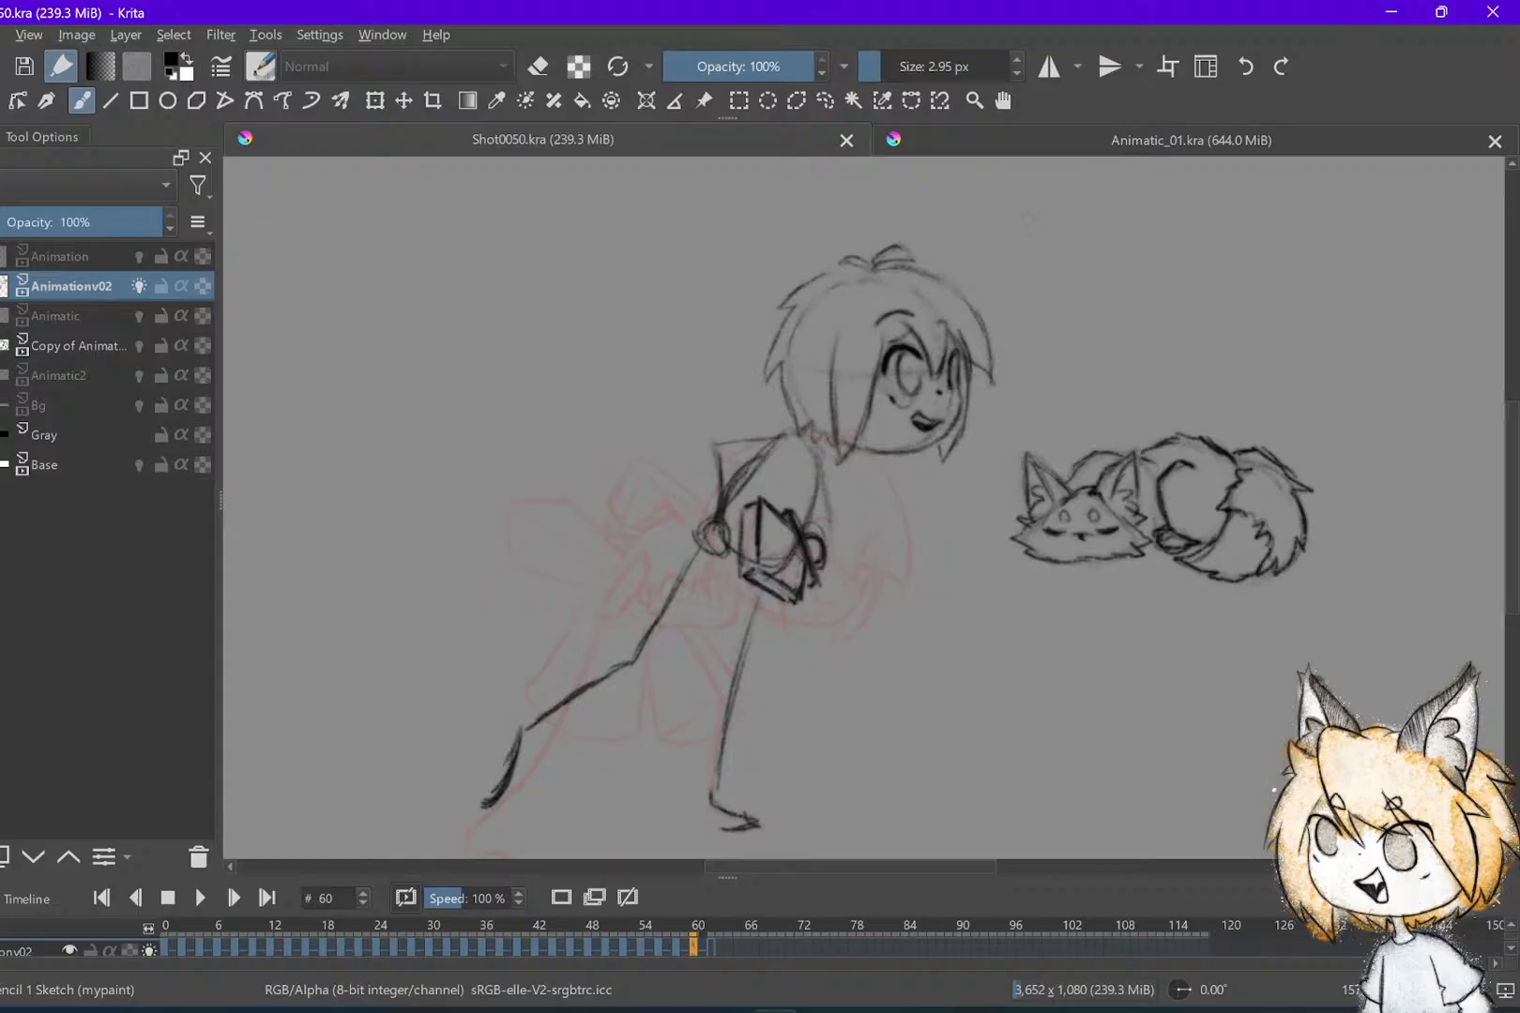
Compare the head, hair and pose on frame 60 with the preceding frames to check how the motion reads
{"action": "key", "text": "comma"}
{"action": "key", "text": "comma"}
{"action": "key", "text": "Right"}
{"action": "key", "text": "Right"}
{"action": "key", "text": "Left"}
{"action": "key", "text": "Left"}
{"action": "scroll", "coordinate": [1087, 450], "scroll_direction": "up", "scroll_amount": 2}
{"action": "key", "text": "Right"}
{"action": "key", "text": "Right"}
{"action": "scroll", "coordinate": [1088, 451], "scroll_direction": "down", "scroll_amount": 1}
{"action": "key", "text": "Left"}
{"action": "key", "text": "Left"}
{"action": "key", "text": "Right"}
{"action": "key", "text": "Right"}
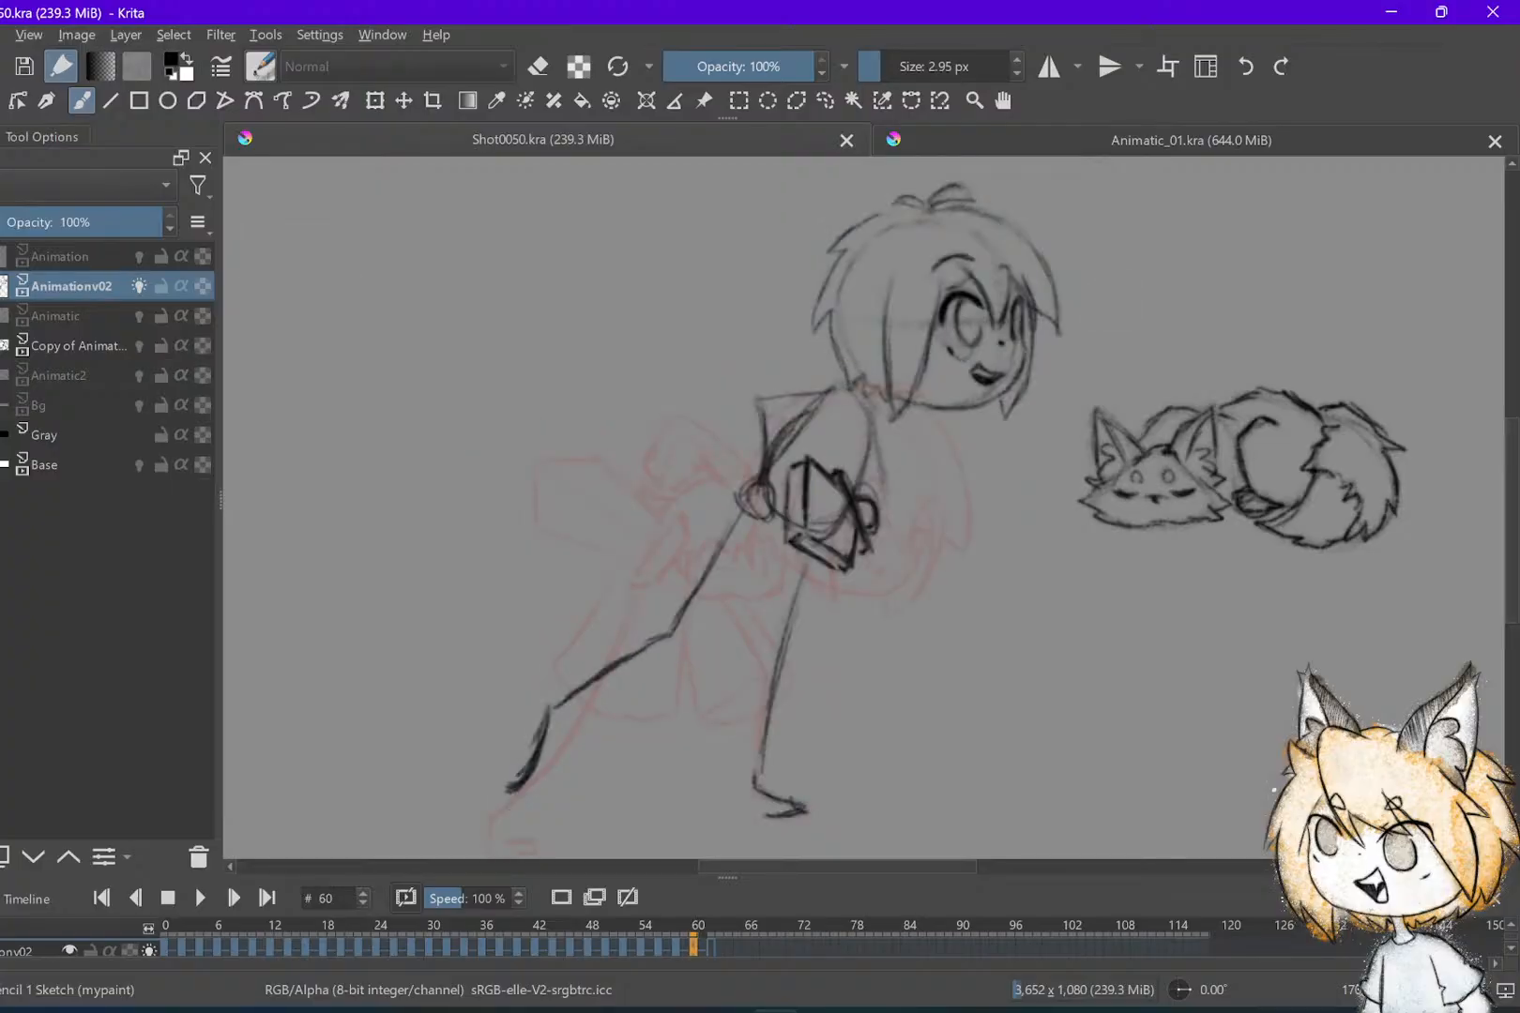
Outline loose sleeves around both bent arms on frame 60
{"action": "mouse_move", "coordinate": [824, 383]}
{"action": "left_mouse_down"}
{"action": "mouse_move", "coordinate": [778, 377]}
{"action": "mouse_move", "coordinate": [744, 401]}
{"action": "left_mouse_up"}
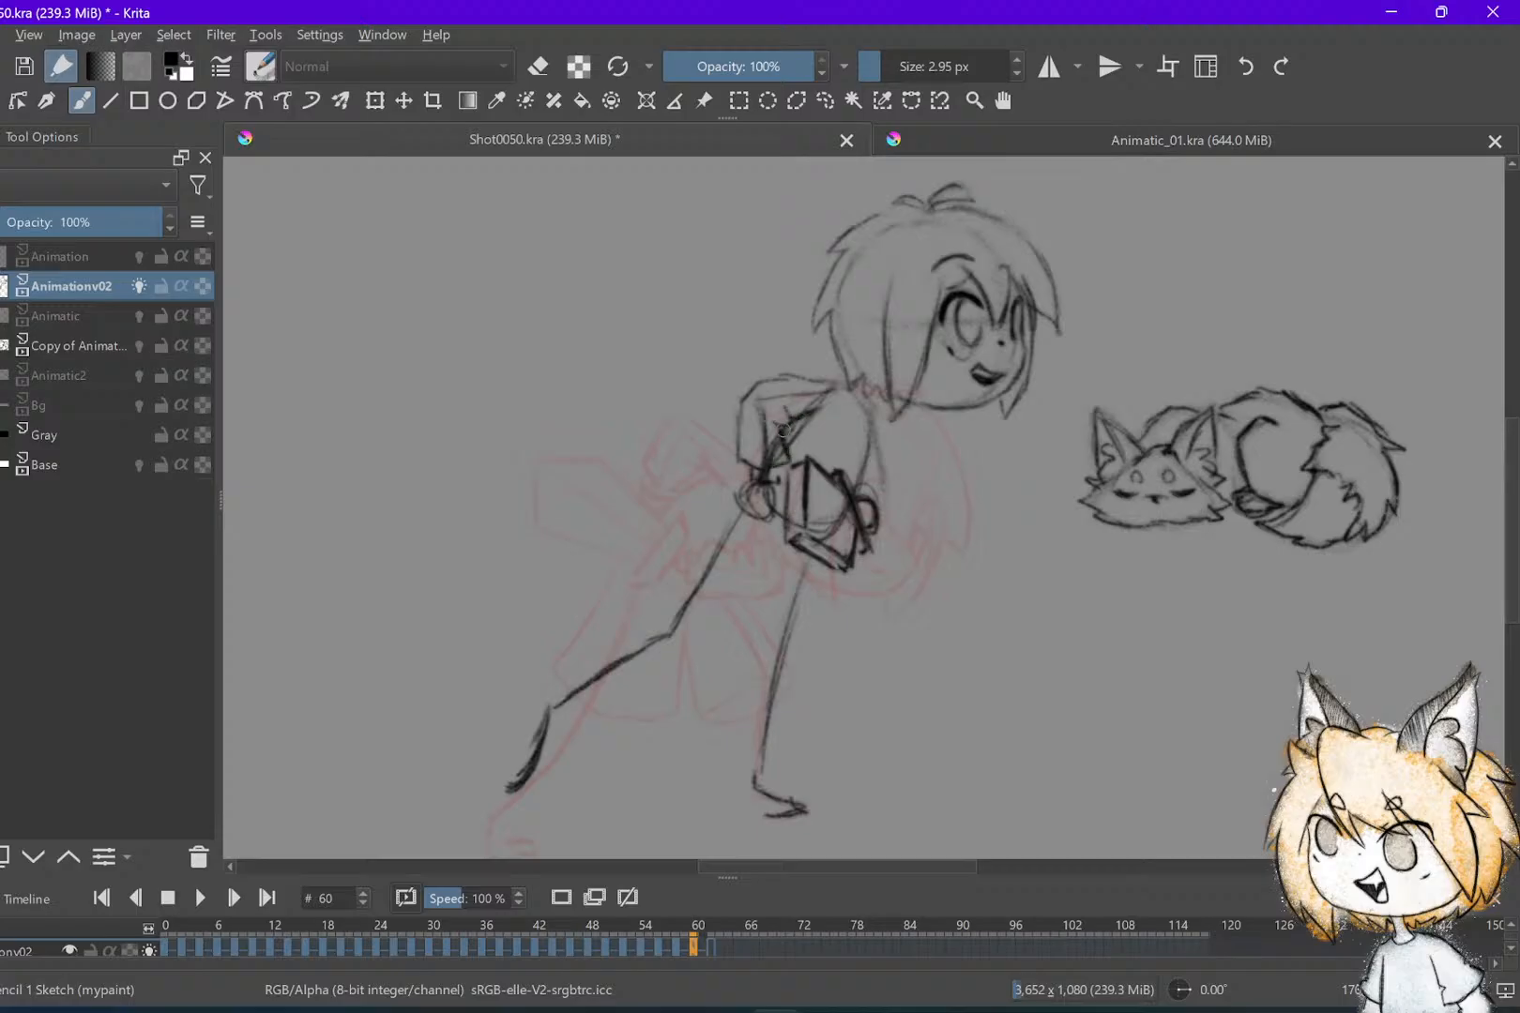
{"action": "key", "text": "Left"}
{"action": "key", "text": "Right"}
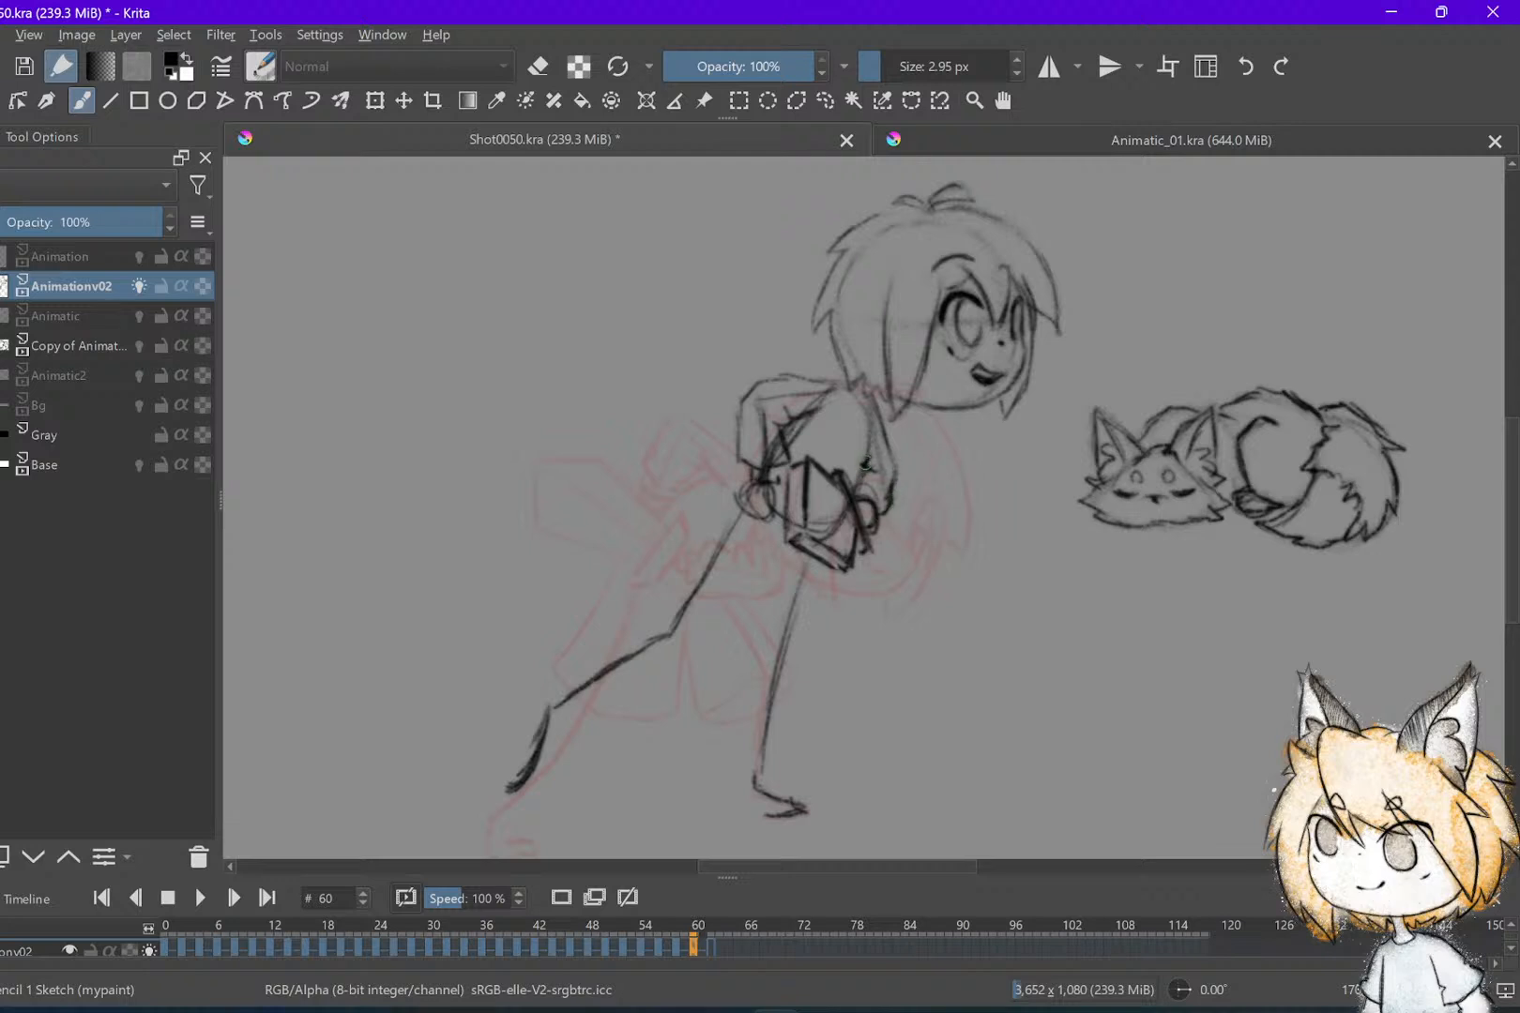
Refine the front arm's sleeve outline on frame 60, check it against the previous frame and save
{"action": "key", "text": "e"}
{"action": "key", "text": "e"}
{"action": "key", "text": "e"}
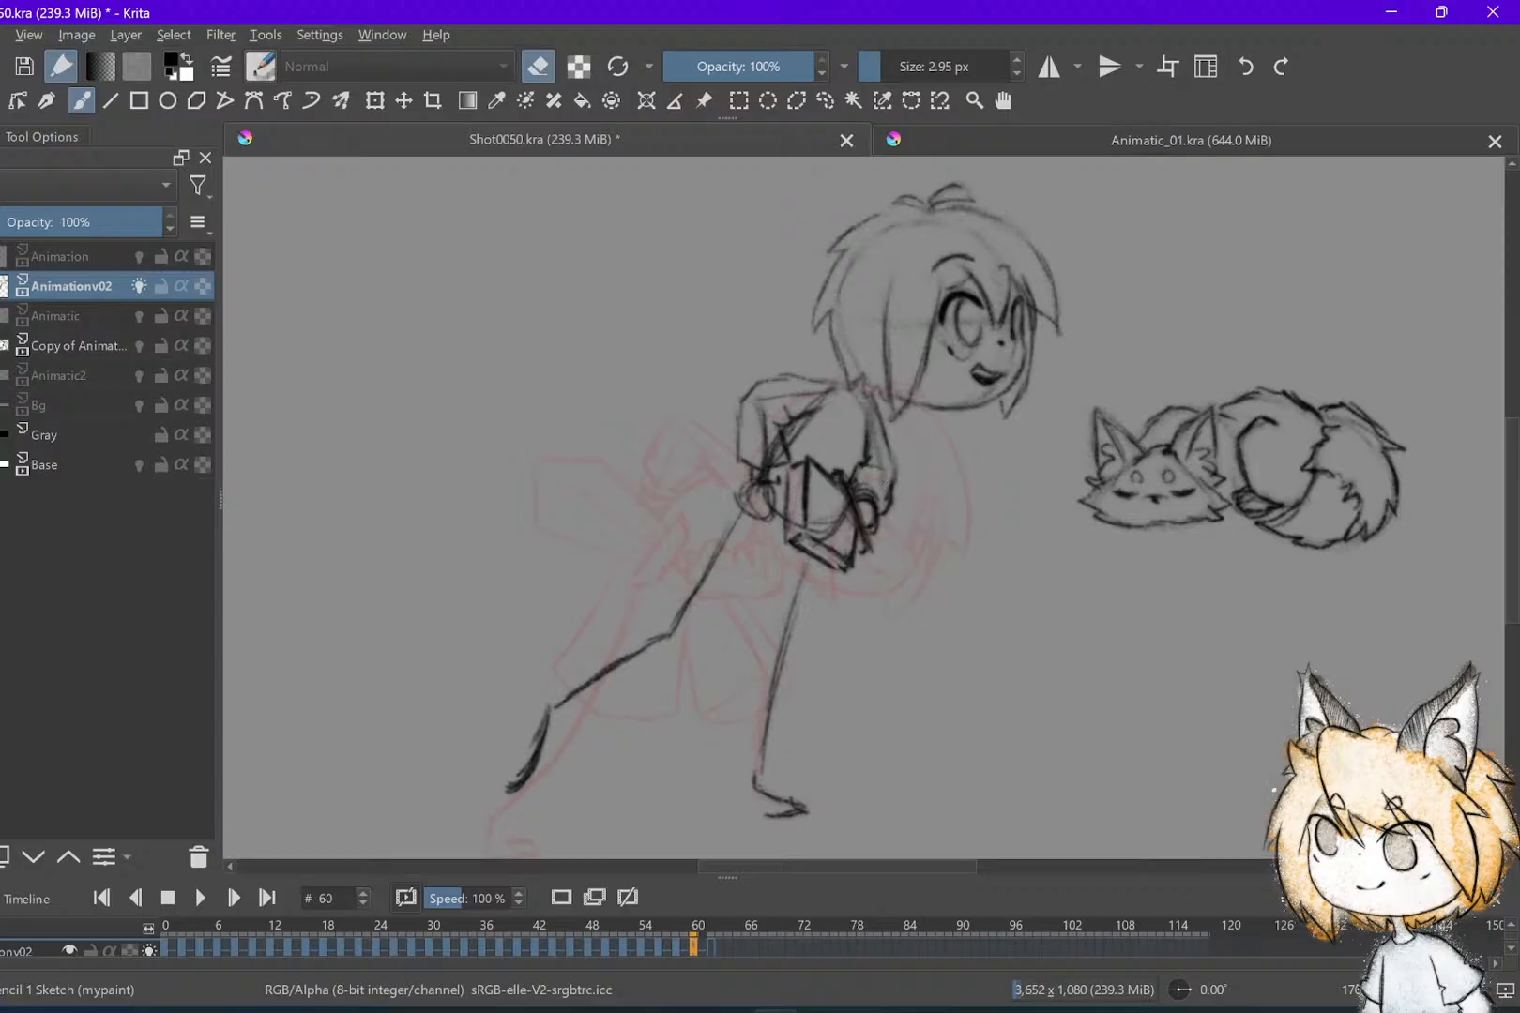
{"action": "key", "text": "e"}
{"action": "key", "text": "e"}
{"action": "mouse_move", "coordinate": [887, 480]}
{"action": "left_mouse_down"}
{"action": "mouse_move", "coordinate": [875, 437]}
{"action": "mouse_move", "coordinate": [888, 436]}
{"action": "left_mouse_up"}
{"action": "key", "text": "Left"}
{"action": "key", "text": "Right"}
{"action": "key", "text": "Left"}
{"action": "key", "text": "Right"}
{"action": "key", "text": "ctrl+s"}
{"action": "scroll", "coordinate": [863, 507], "scroll_direction": "down", "scroll_amount": 1}
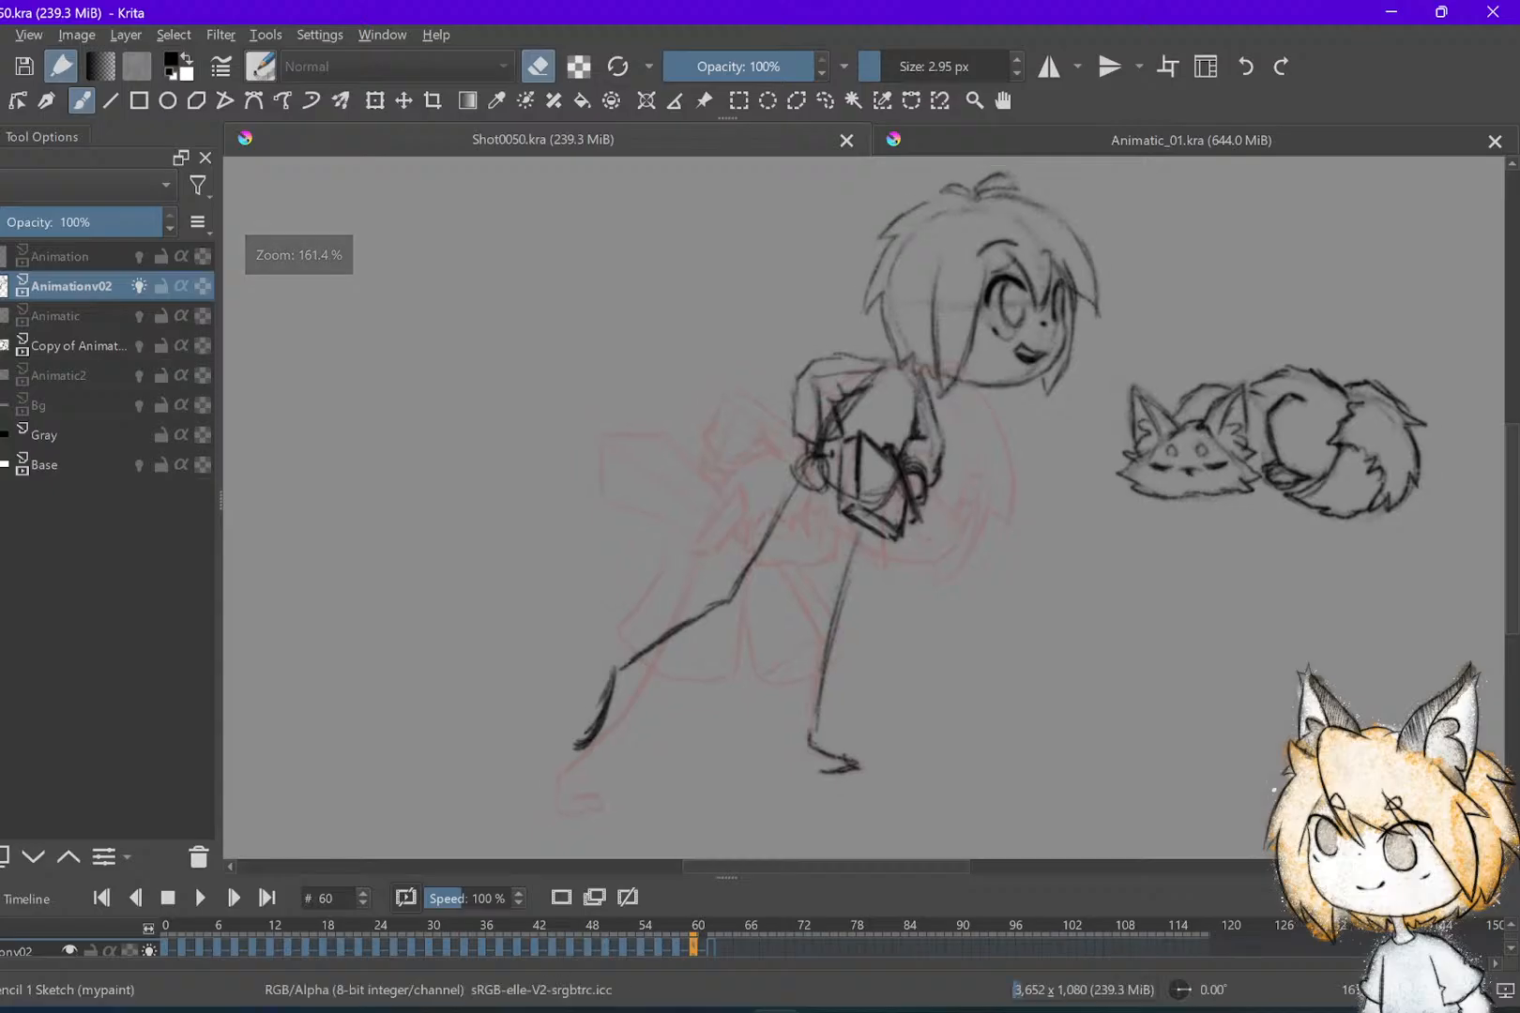
Erase the leftover construction lines inside the rear arm's sleeve on frame 60 and save the shot
{"action": "key", "text": "e"}
{"action": "key", "text": "e"}
{"action": "left_click_drag", "start_coordinate": [863, 415], "coordinate": [833, 412]}
{"action": "key", "text": "e"}
{"action": "key", "text": "e"}
{"action": "key", "text": "ctrl+s"}
Outline the rear leg of the wide shorts down to the knee on frame 60, comparing with the earlier frames
{"action": "key", "text": "e"}
{"action": "left_click_drag", "start_coordinate": [793, 453], "coordinate": [694, 547]}
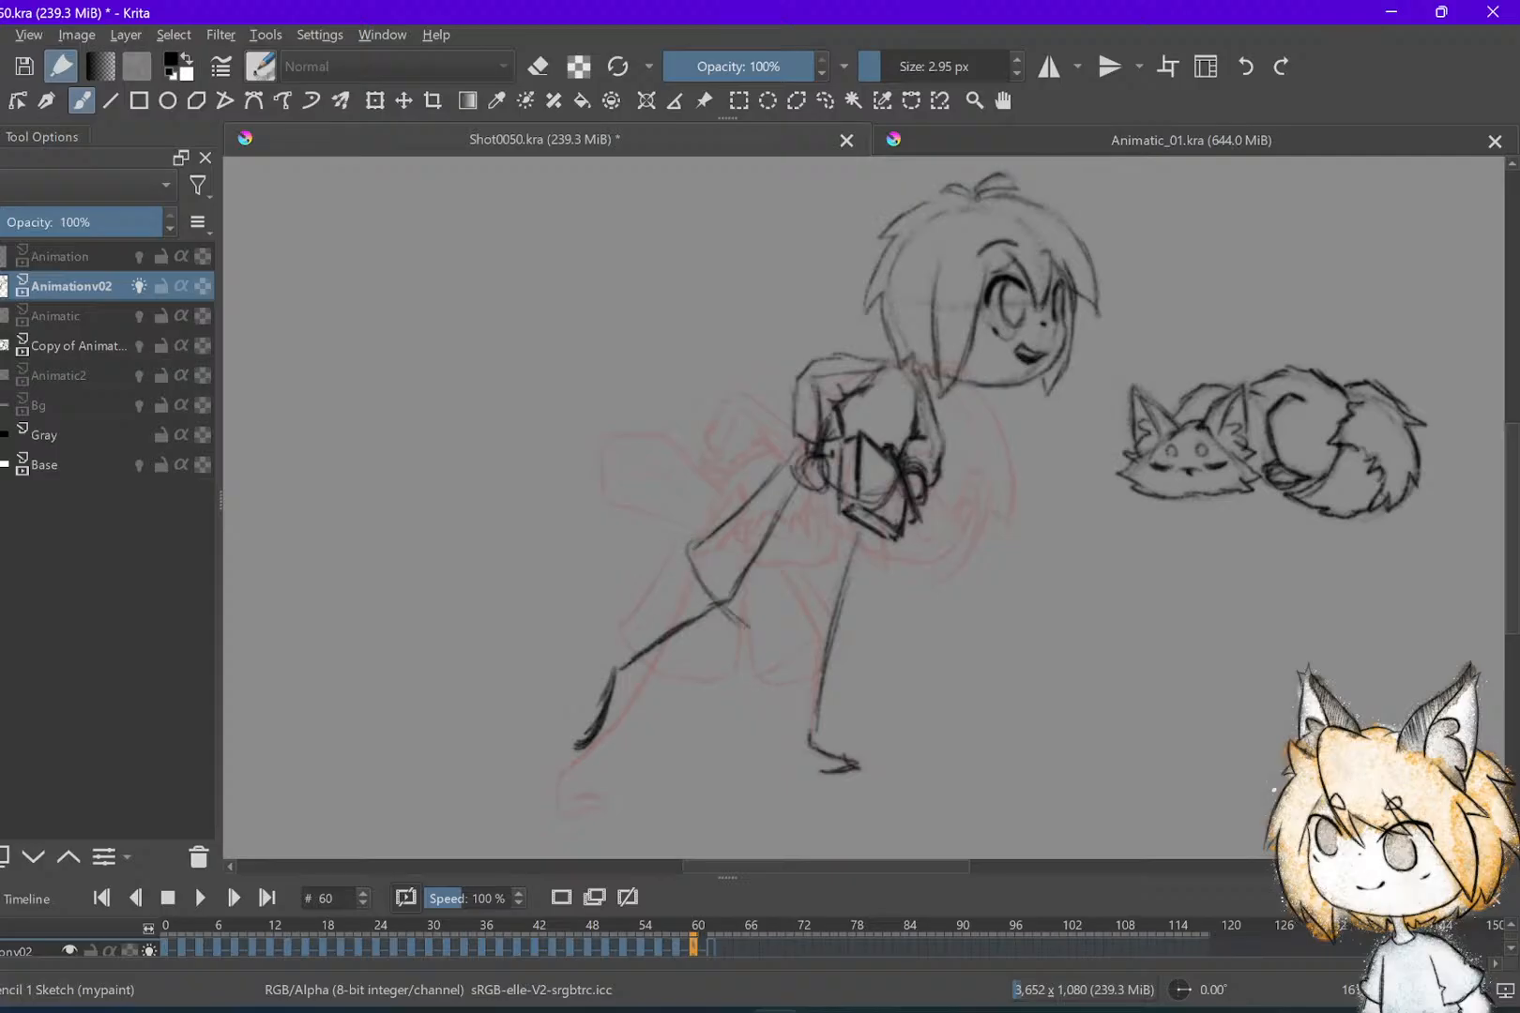
{"action": "key", "text": "Left"}
{"action": "key", "text": "Left"}
{"action": "key", "text": "Right"}
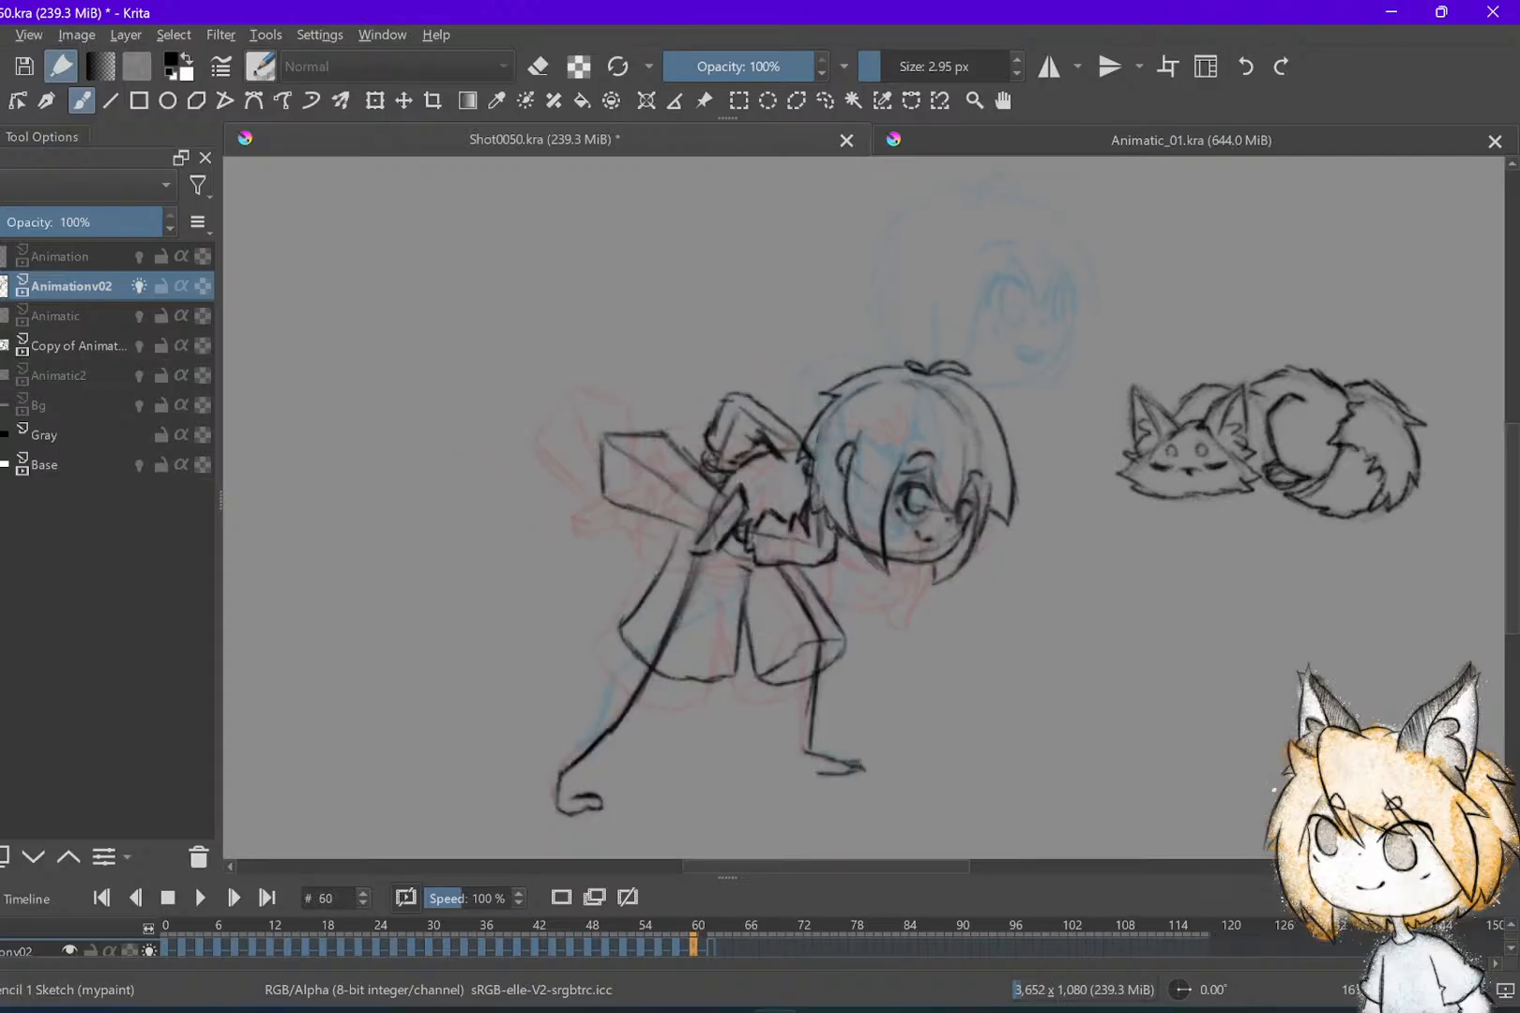
{"action": "key", "text": "Right"}
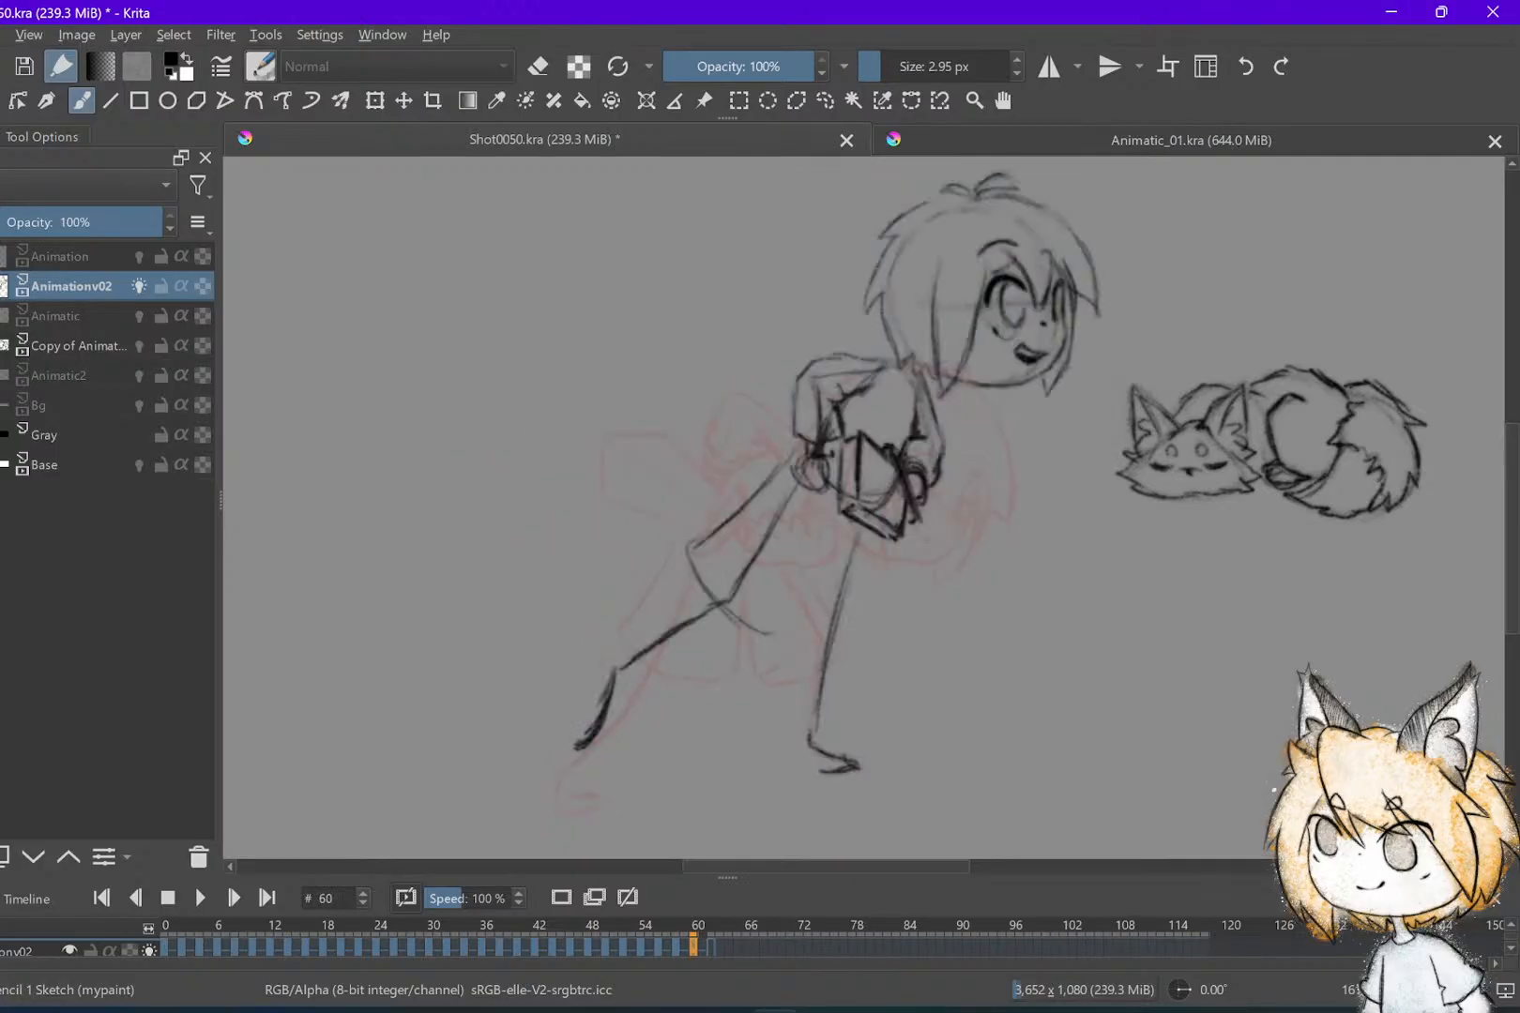
Extend the shorts' hem and draw the front leg's edges and hem around the thigh on frame 60
{"action": "left_click_drag", "start_coordinate": [817, 586], "coordinate": [808, 624]}
{"action": "left_click_drag", "start_coordinate": [797, 626], "coordinate": [750, 627]}
{"action": "mouse_move", "coordinate": [878, 541]}
{"action": "left_mouse_down"}
{"action": "mouse_move", "coordinate": [884, 599]}
{"action": "mouse_move", "coordinate": [805, 601]}
{"action": "left_mouse_up"}
{"action": "key", "text": "Left"}
{"action": "key", "text": "Right"}
{"action": "key", "text": "ctrl+z"}
{"action": "key", "text": "ctrl+z"}
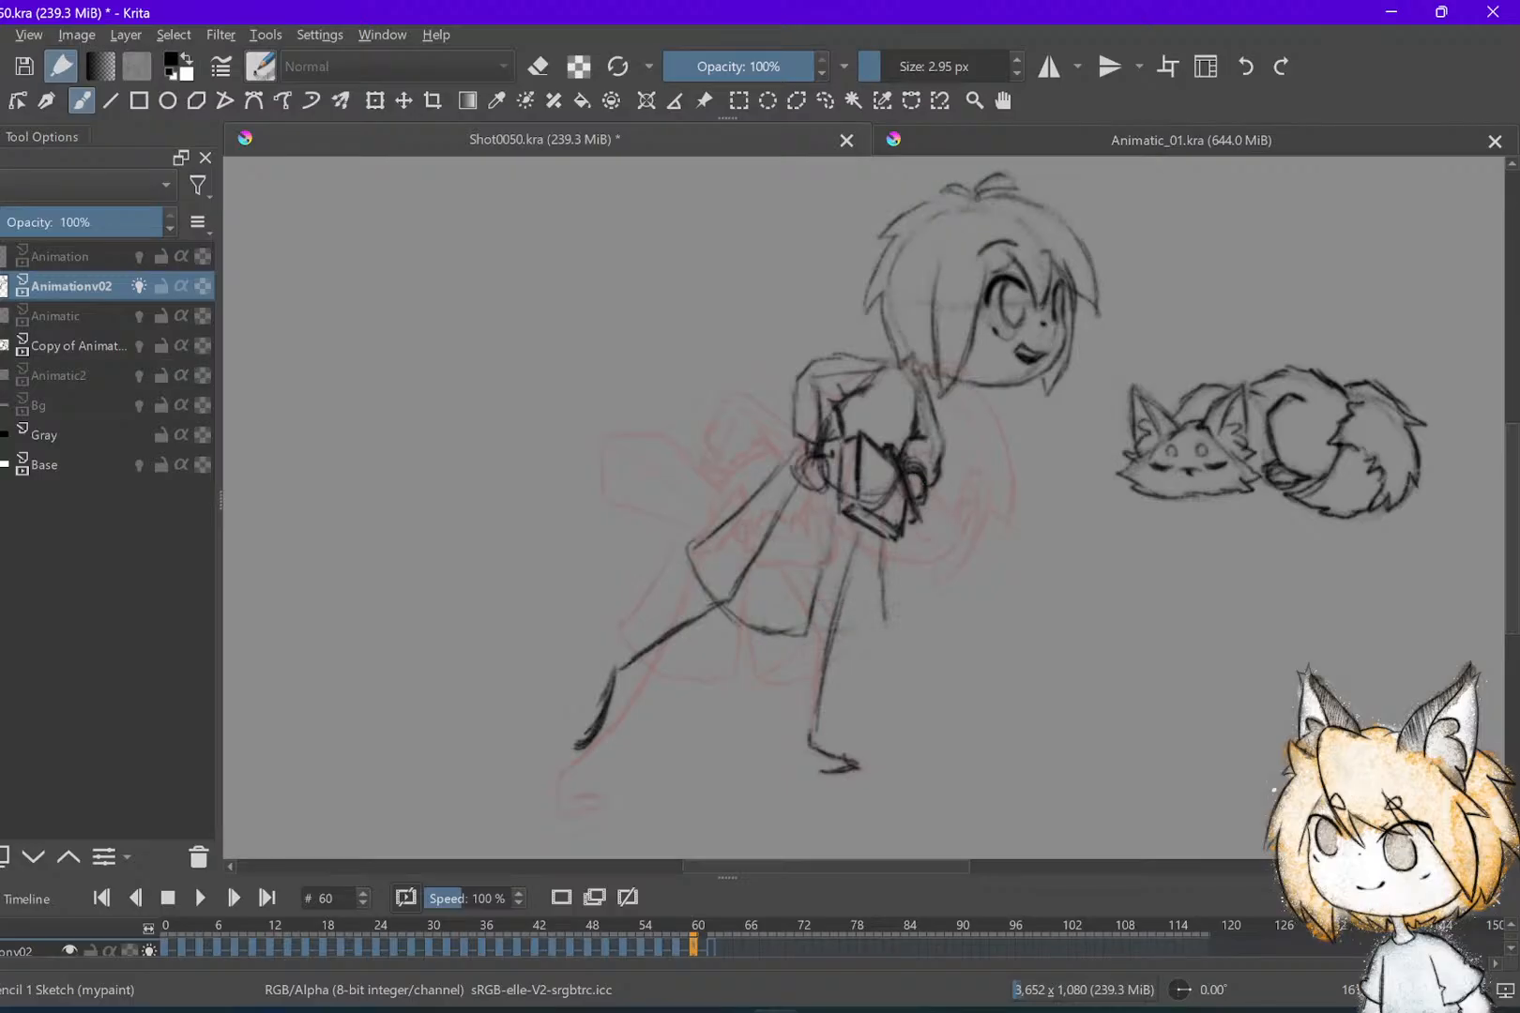
{"action": "left_click_drag", "start_coordinate": [885, 623], "coordinate": [855, 631]}
{"action": "left_click_drag", "start_coordinate": [838, 514], "coordinate": [810, 623]}
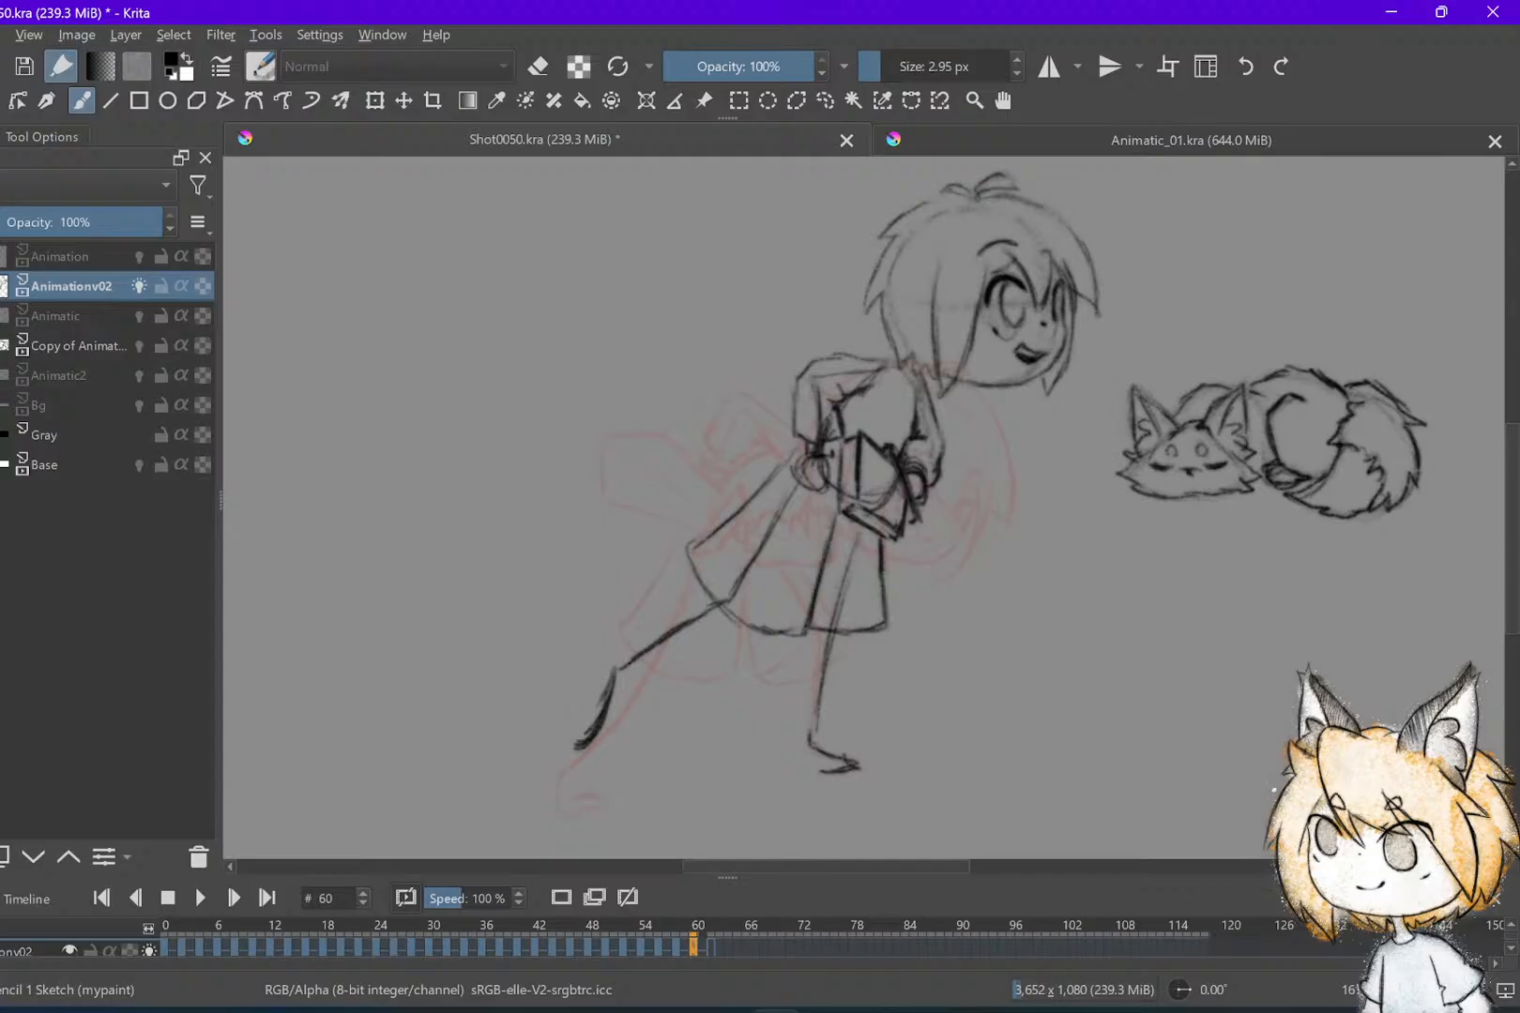
Step back through the frames before frame 60 to review the movement leading into the new pose
{"action": "scroll", "coordinate": [821, 453], "scroll_direction": "down", "scroll_amount": 3}
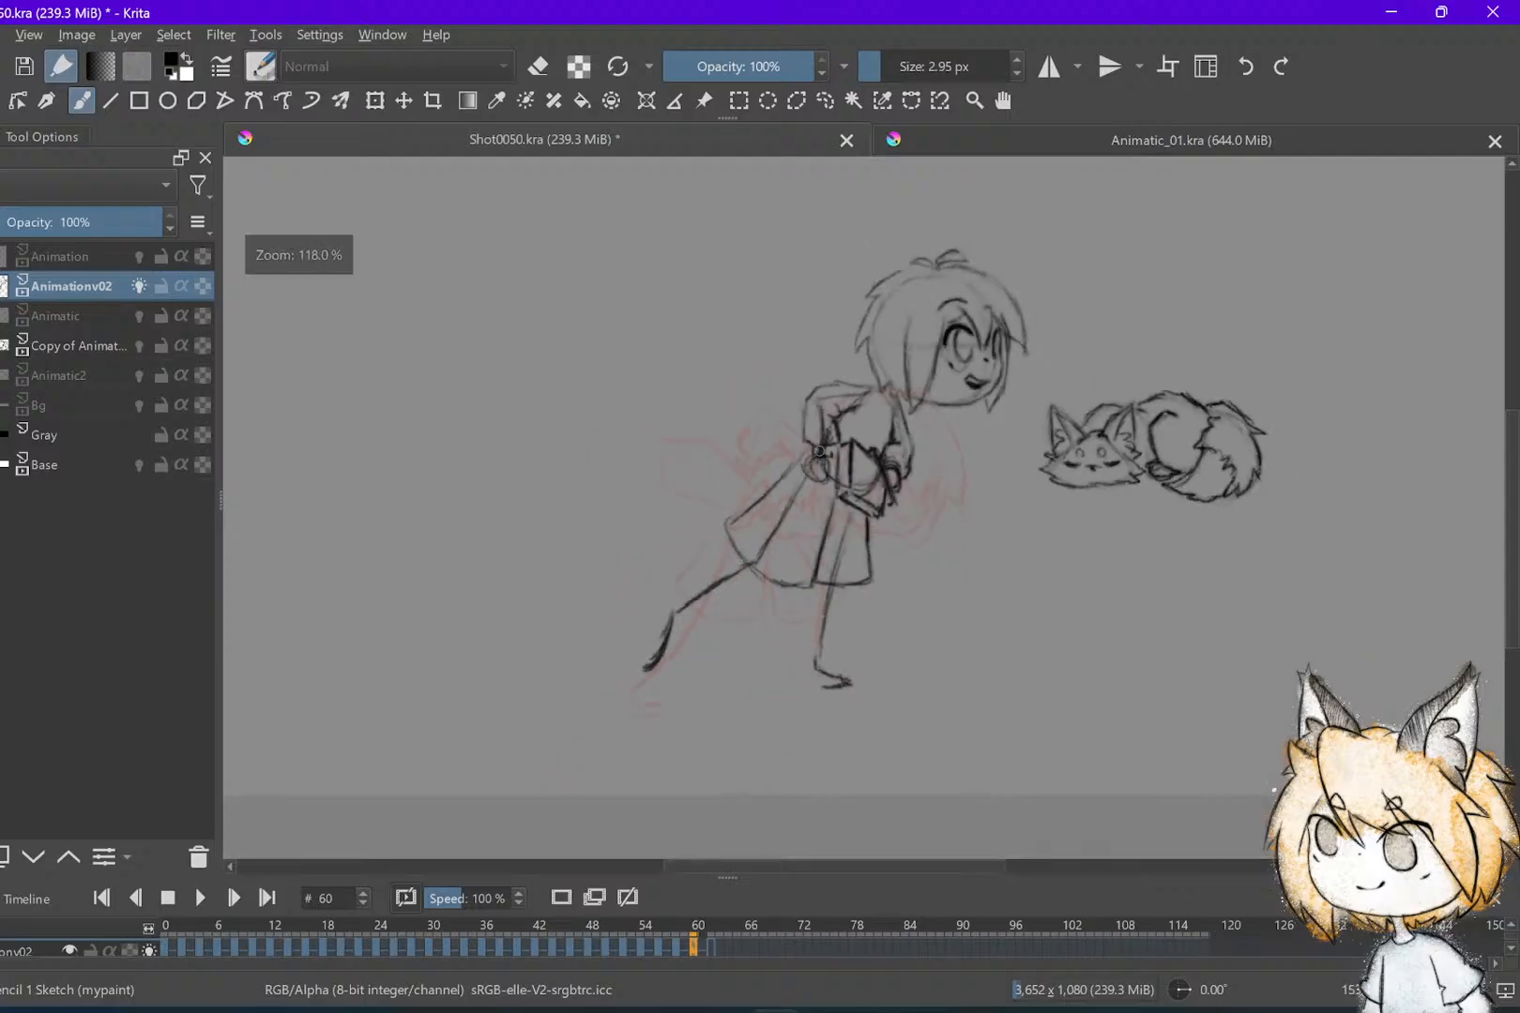
{"action": "key", "text": "Left"}
{"action": "key", "text": "Left"}
{"action": "key", "text": "Left"}
{"action": "key", "text": "Left"}
{"action": "key", "text": "Left"}
{"action": "key", "text": "Left"}
{"action": "key", "text": "Left"}
{"action": "key", "text": "space"}
{"action": "key", "text": "space"}
{"action": "key", "text": "Left"}
{"action": "key", "text": "Left"}
{"action": "key", "text": "Left"}
{"action": "key", "text": "Left"}
{"action": "key", "text": "Left"}
{"action": "key", "text": "Left"}
{"action": "key", "text": "Left"}
{"action": "key", "text": "Left"}
{"action": "key", "text": "Left"}
{"action": "key", "text": "Left"}
{"action": "key", "text": "Left"}
{"action": "key", "text": "Left"}
{"action": "key", "text": "Left"}
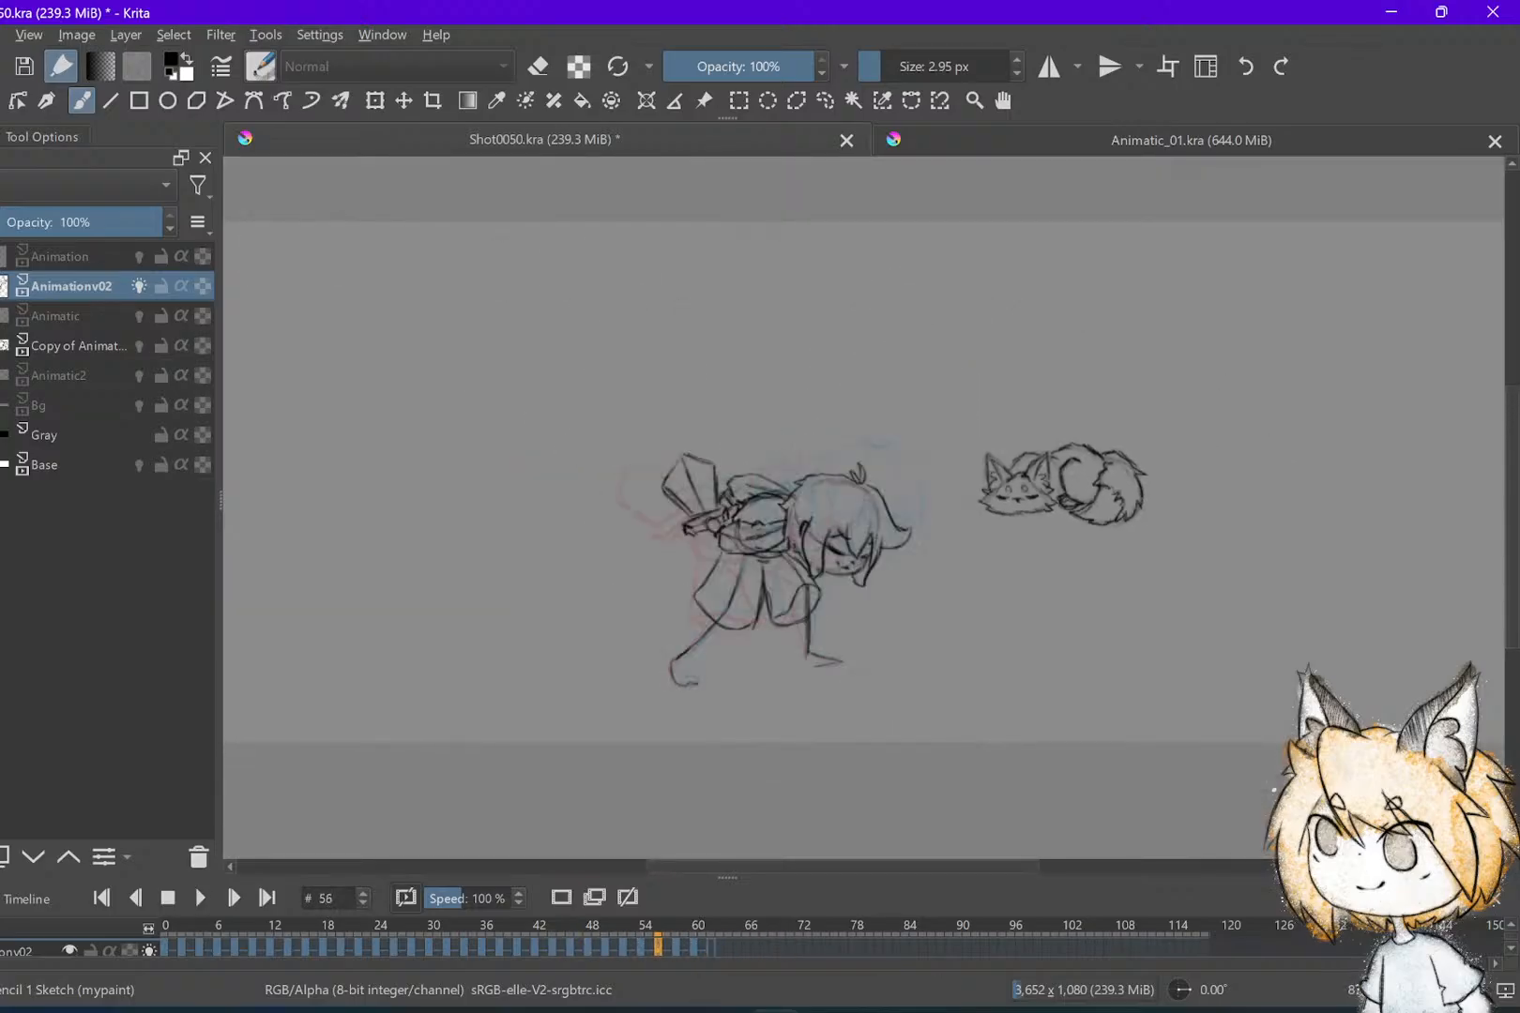
Play the animation from the first frame to review the motion, stop it and save the shot
{"action": "key", "text": "space"}
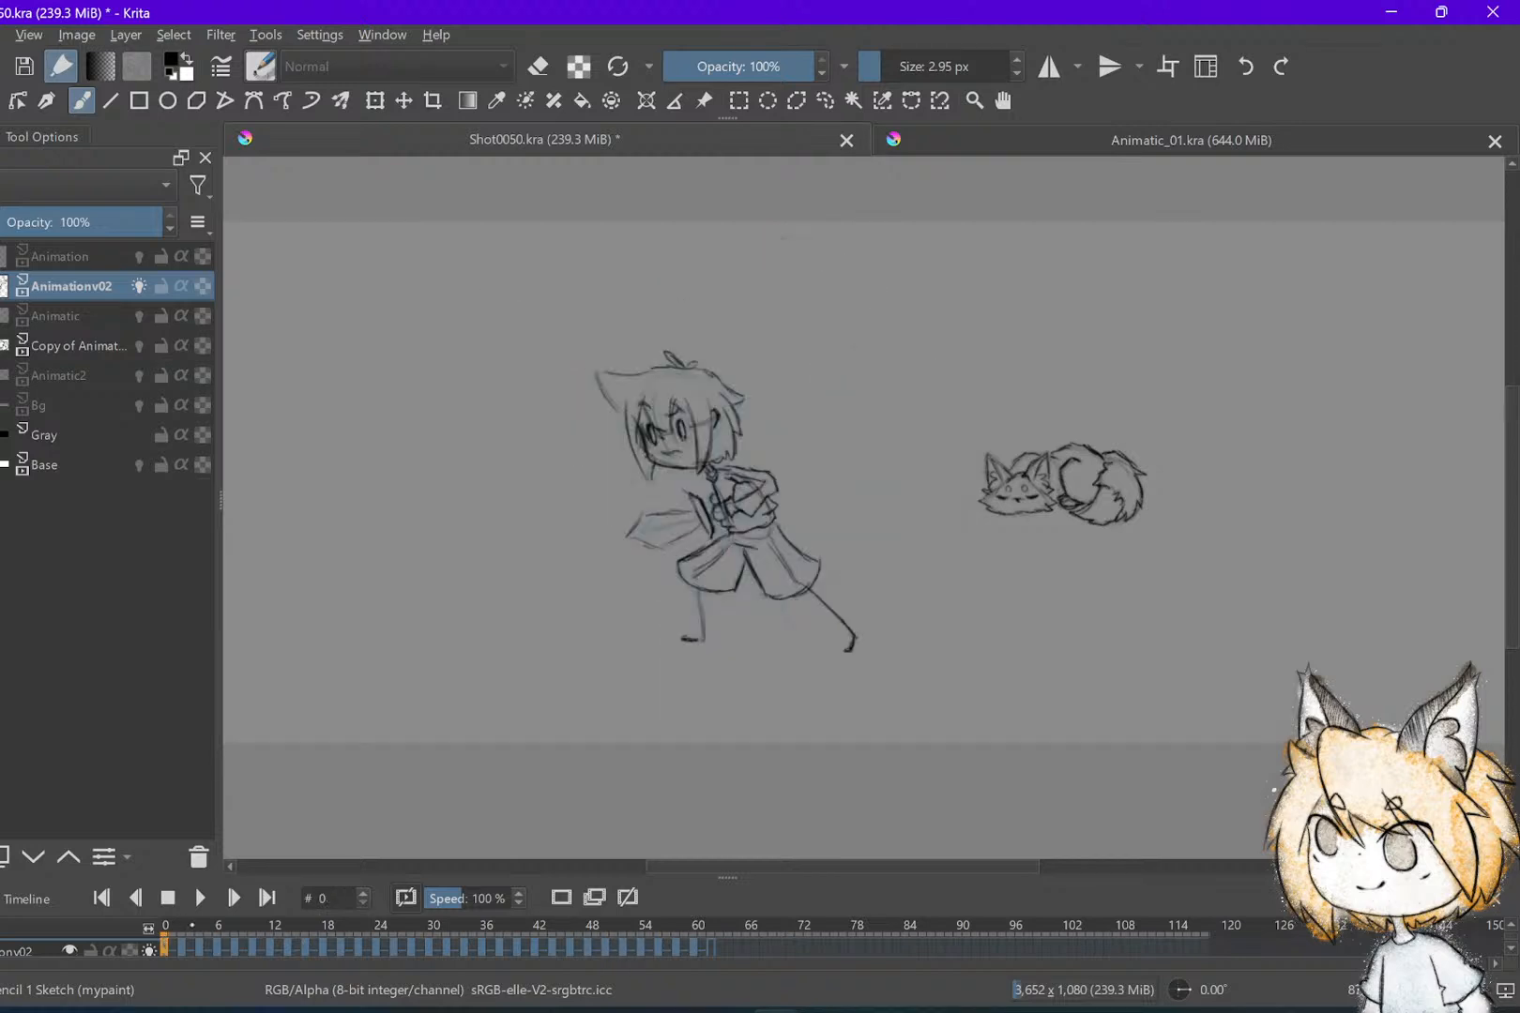
{"action": "scroll", "coordinate": [1044, 609], "scroll_direction": "down", "scroll_amount": 2}
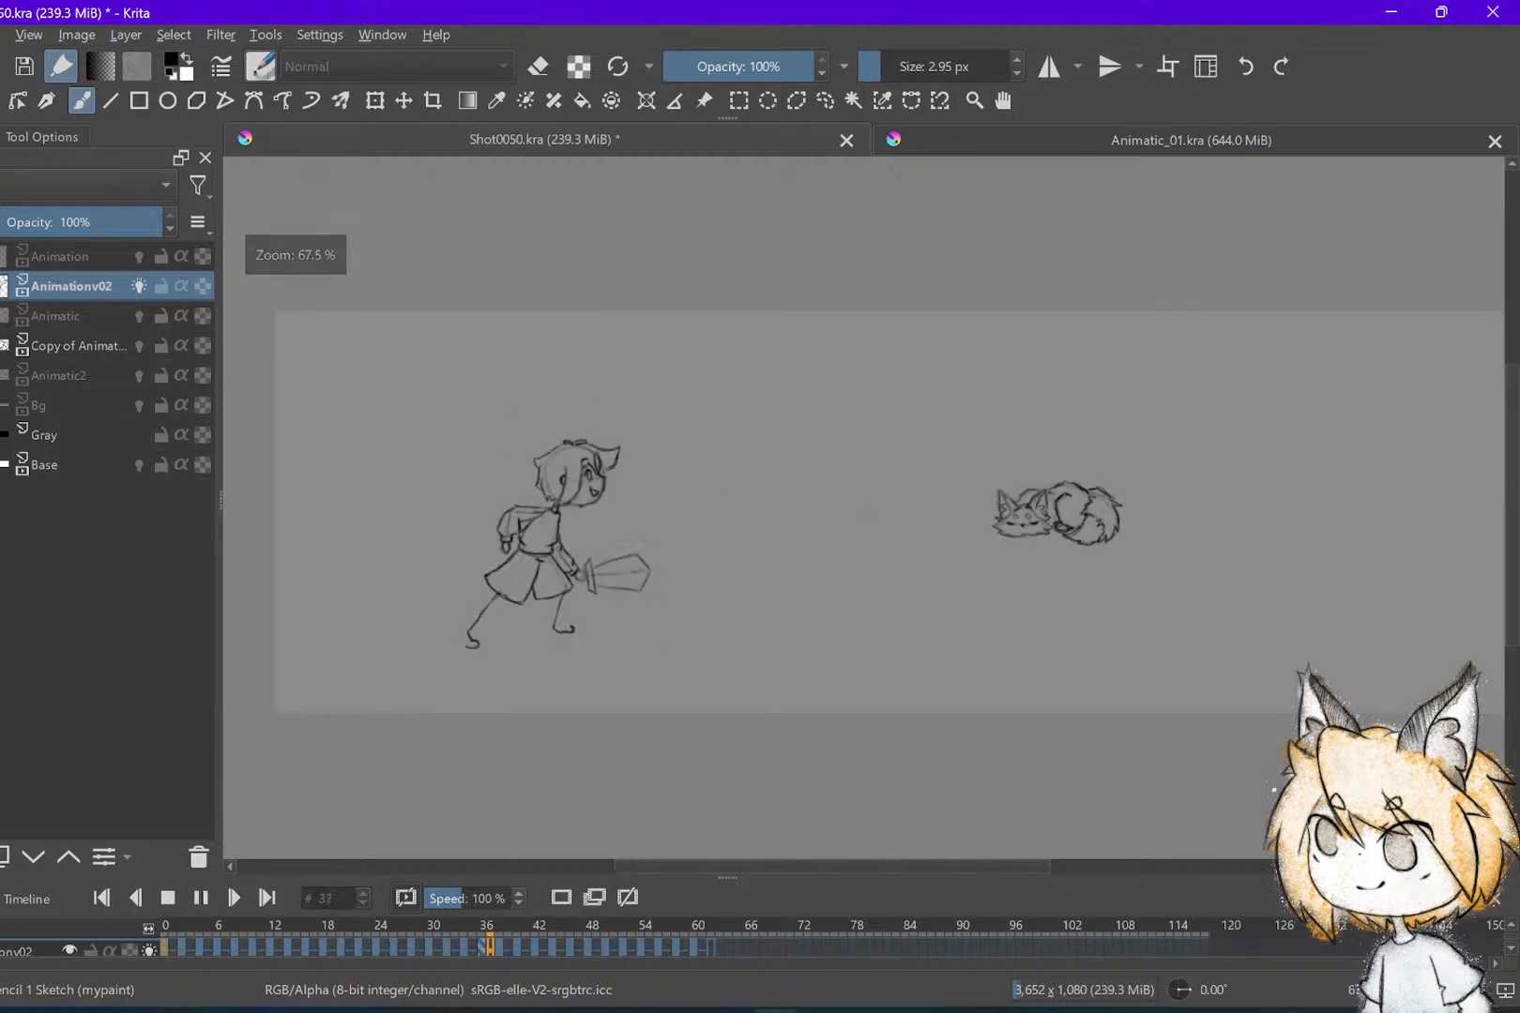
{"action": "key", "text": "space"}
{"action": "key", "text": "ctrl+s"}
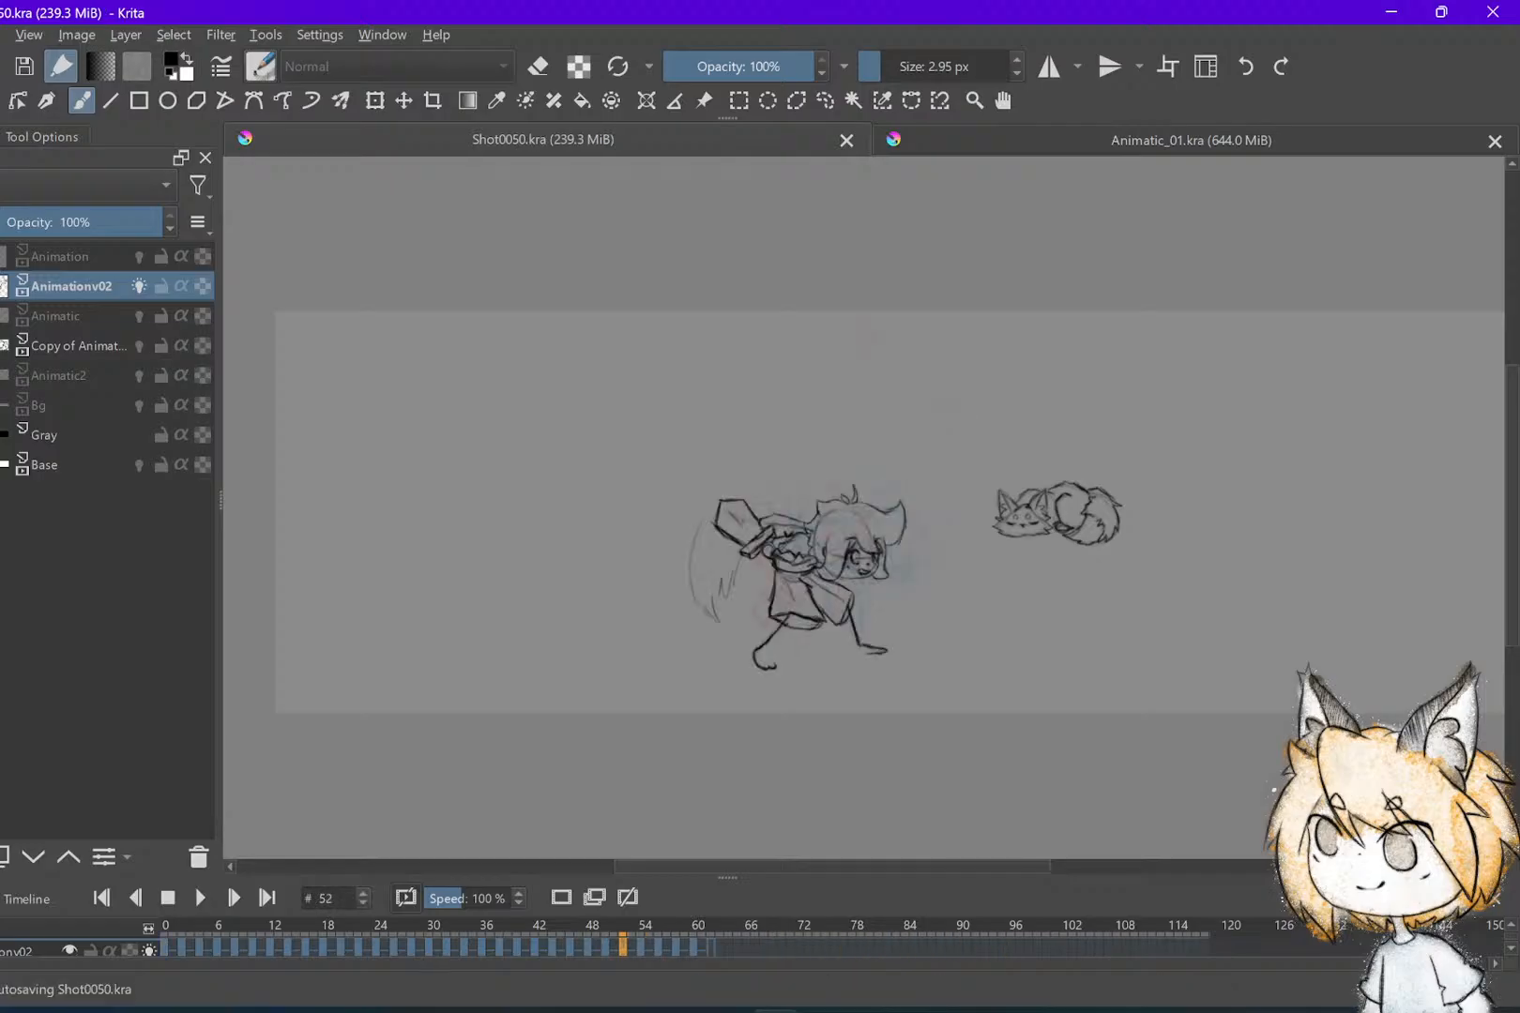
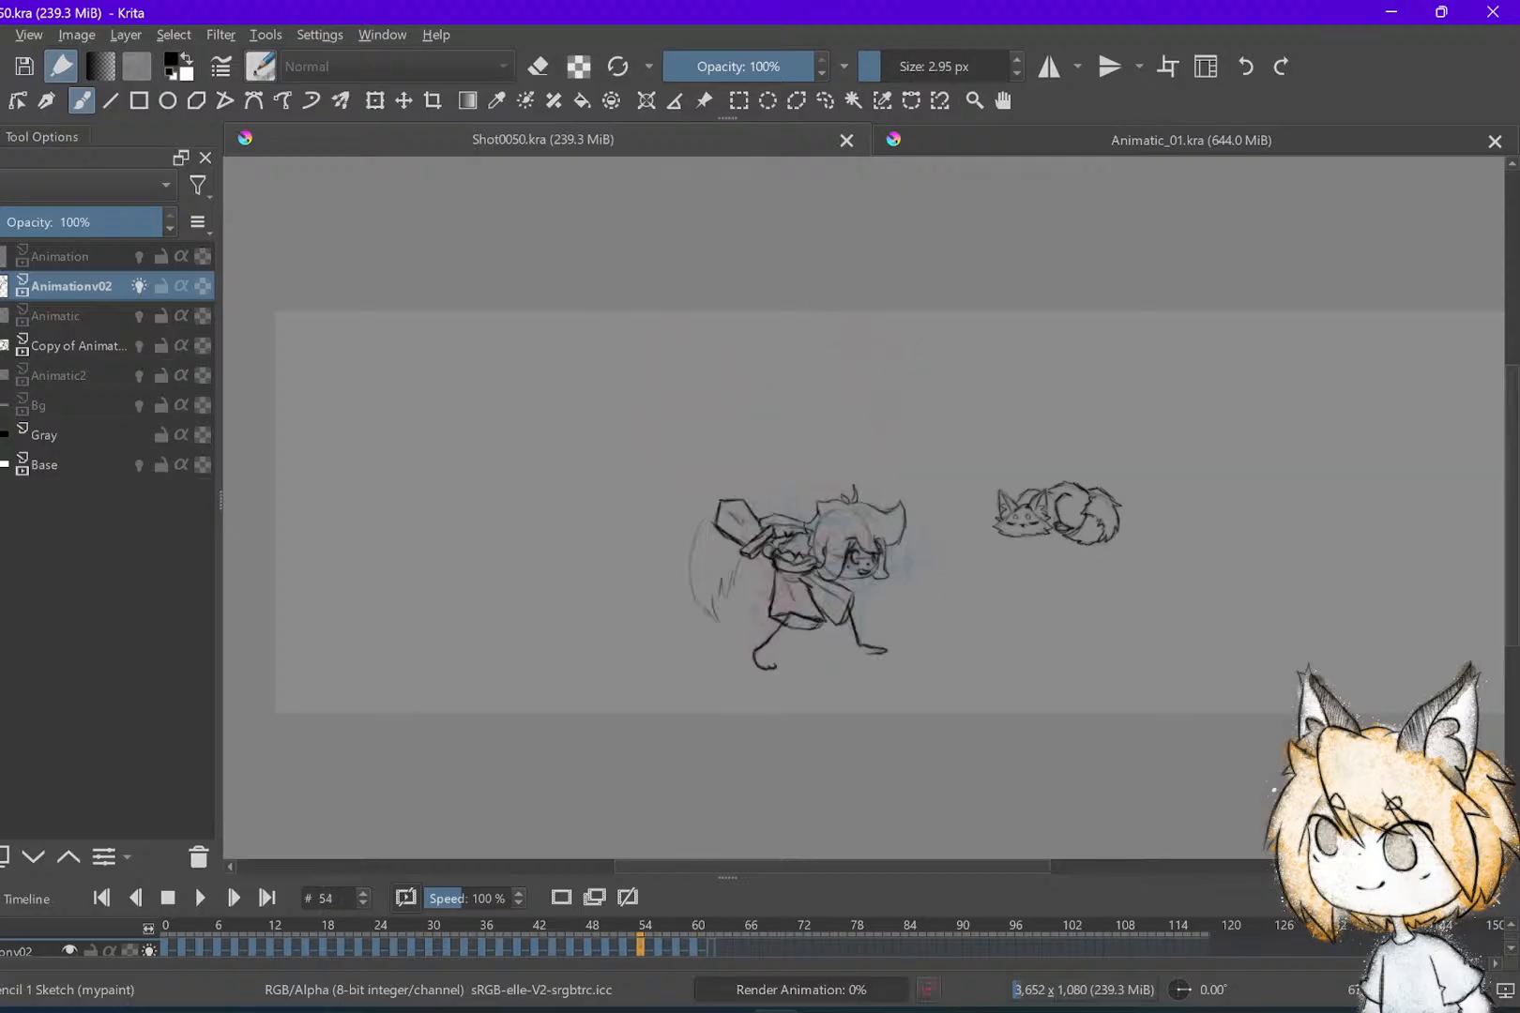
Sketch a round head circle on frame 62 over the onion-skinned head of frame 60 and clean up its outline
{"action": "scroll", "coordinate": [1221, 522], "scroll_direction": "up", "scroll_amount": 3}
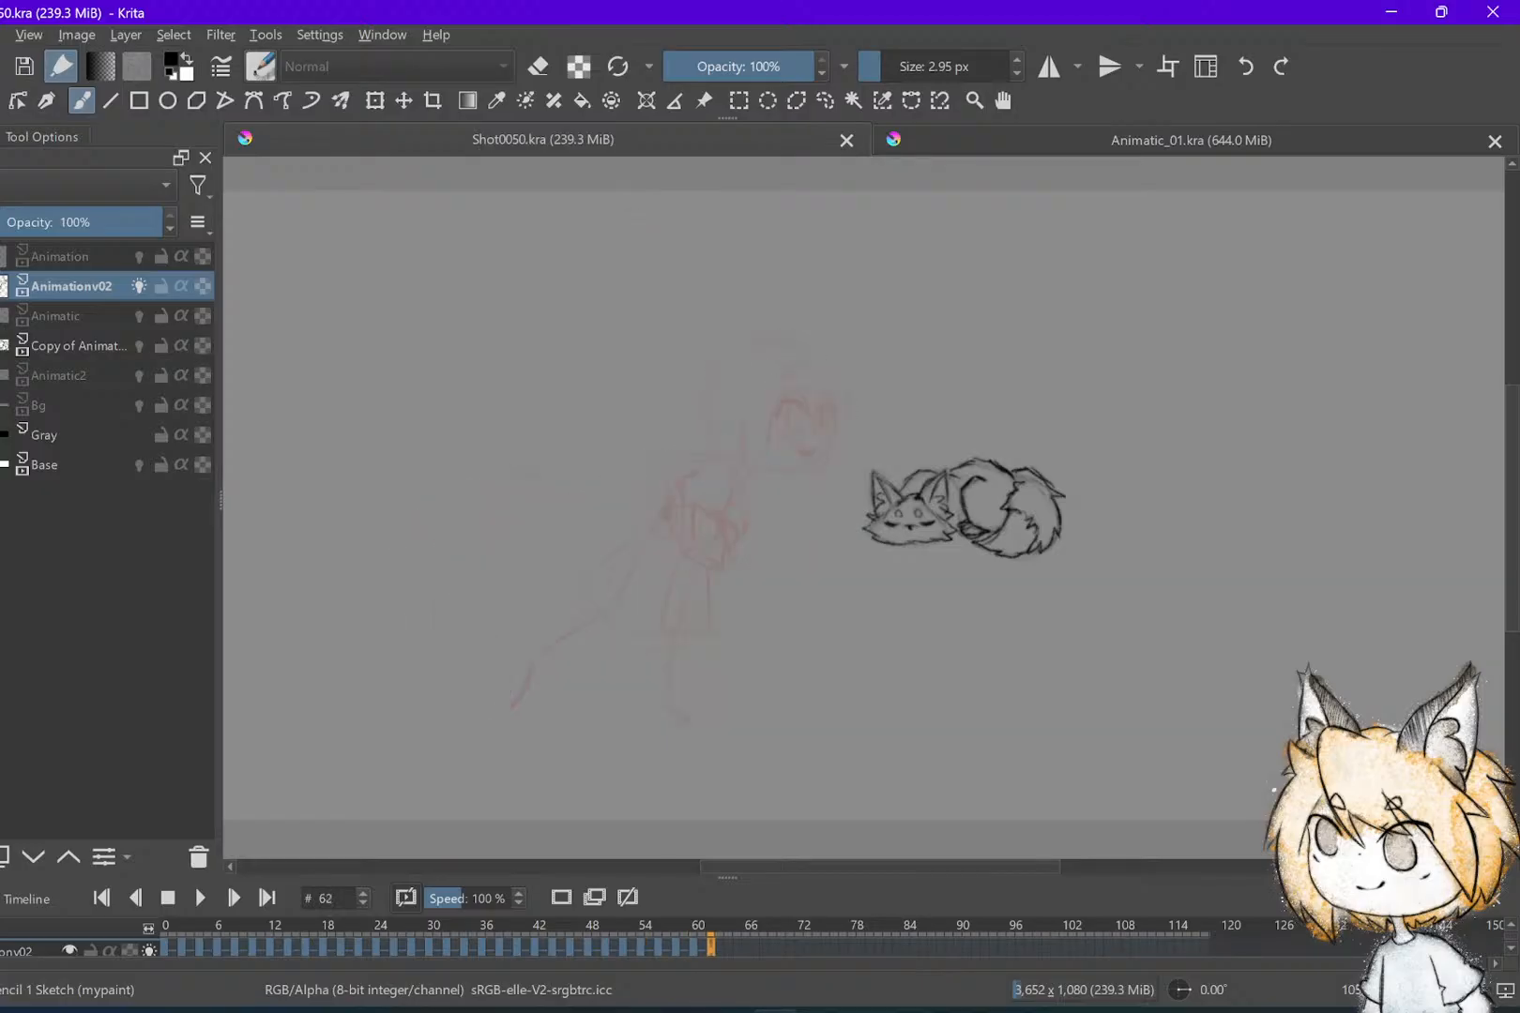
{"action": "scroll", "coordinate": [618, 528], "scroll_direction": "up", "scroll_amount": 2}
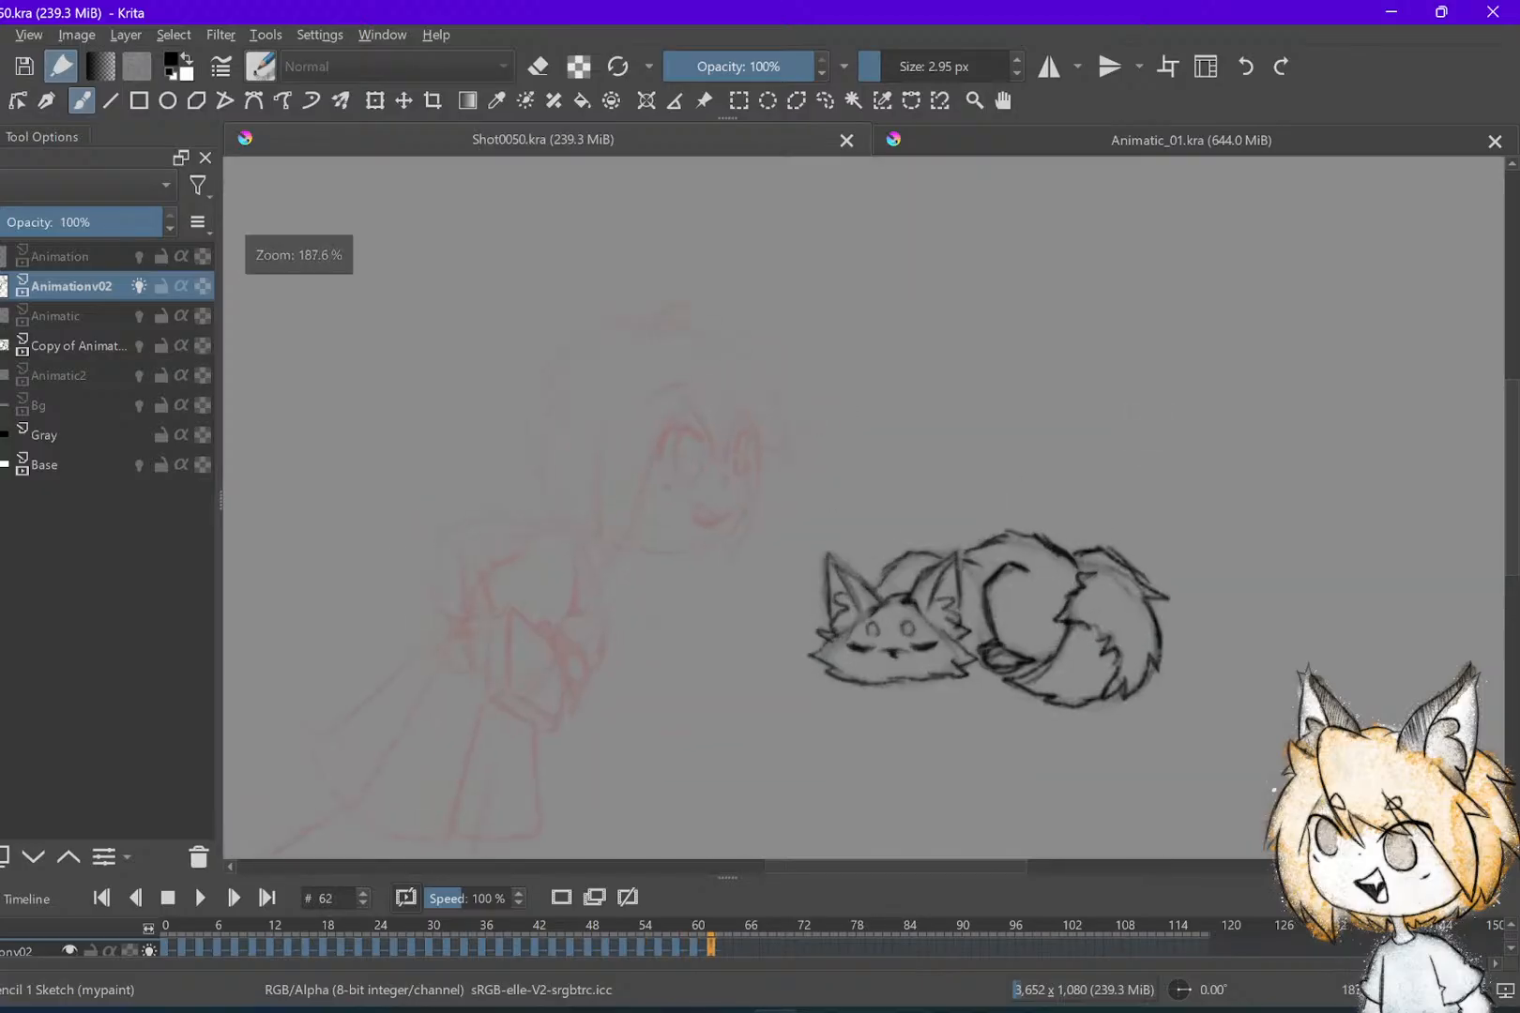
{"action": "left_click_drag", "start_coordinate": [585, 361], "coordinate": [540, 434]}
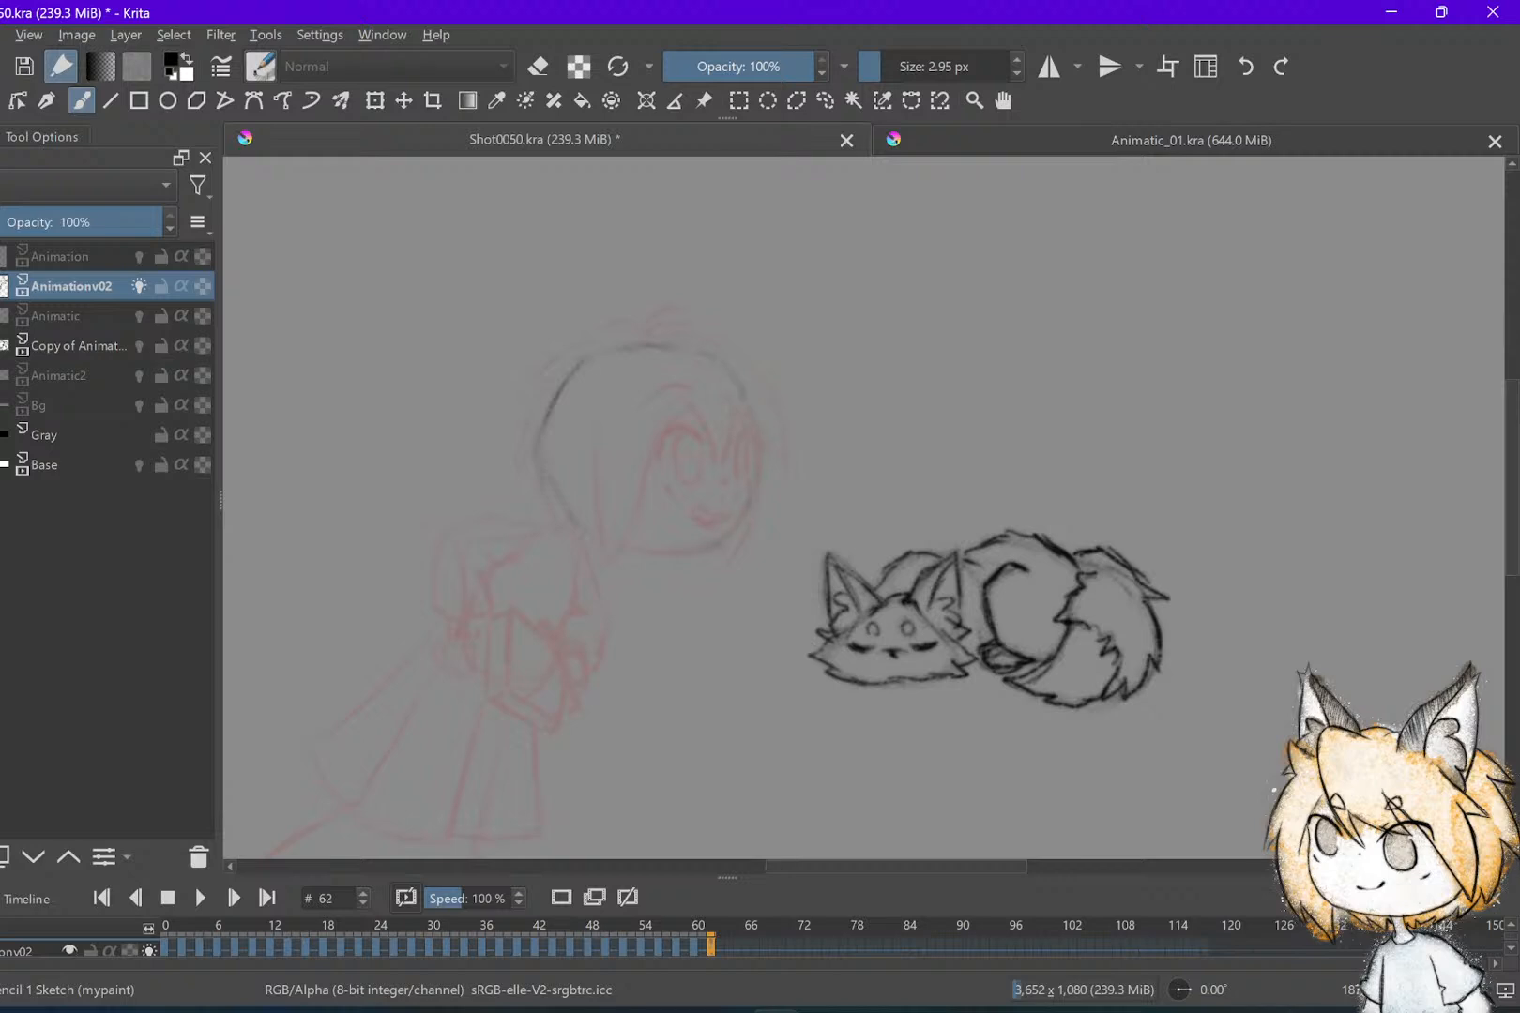
{"action": "mouse_move", "coordinate": [658, 553]}
{"action": "left_mouse_down"}
{"action": "mouse_move", "coordinate": [589, 537]}
{"action": "mouse_move", "coordinate": [560, 507]}
{"action": "mouse_move", "coordinate": [545, 413]}
{"action": "left_mouse_up"}
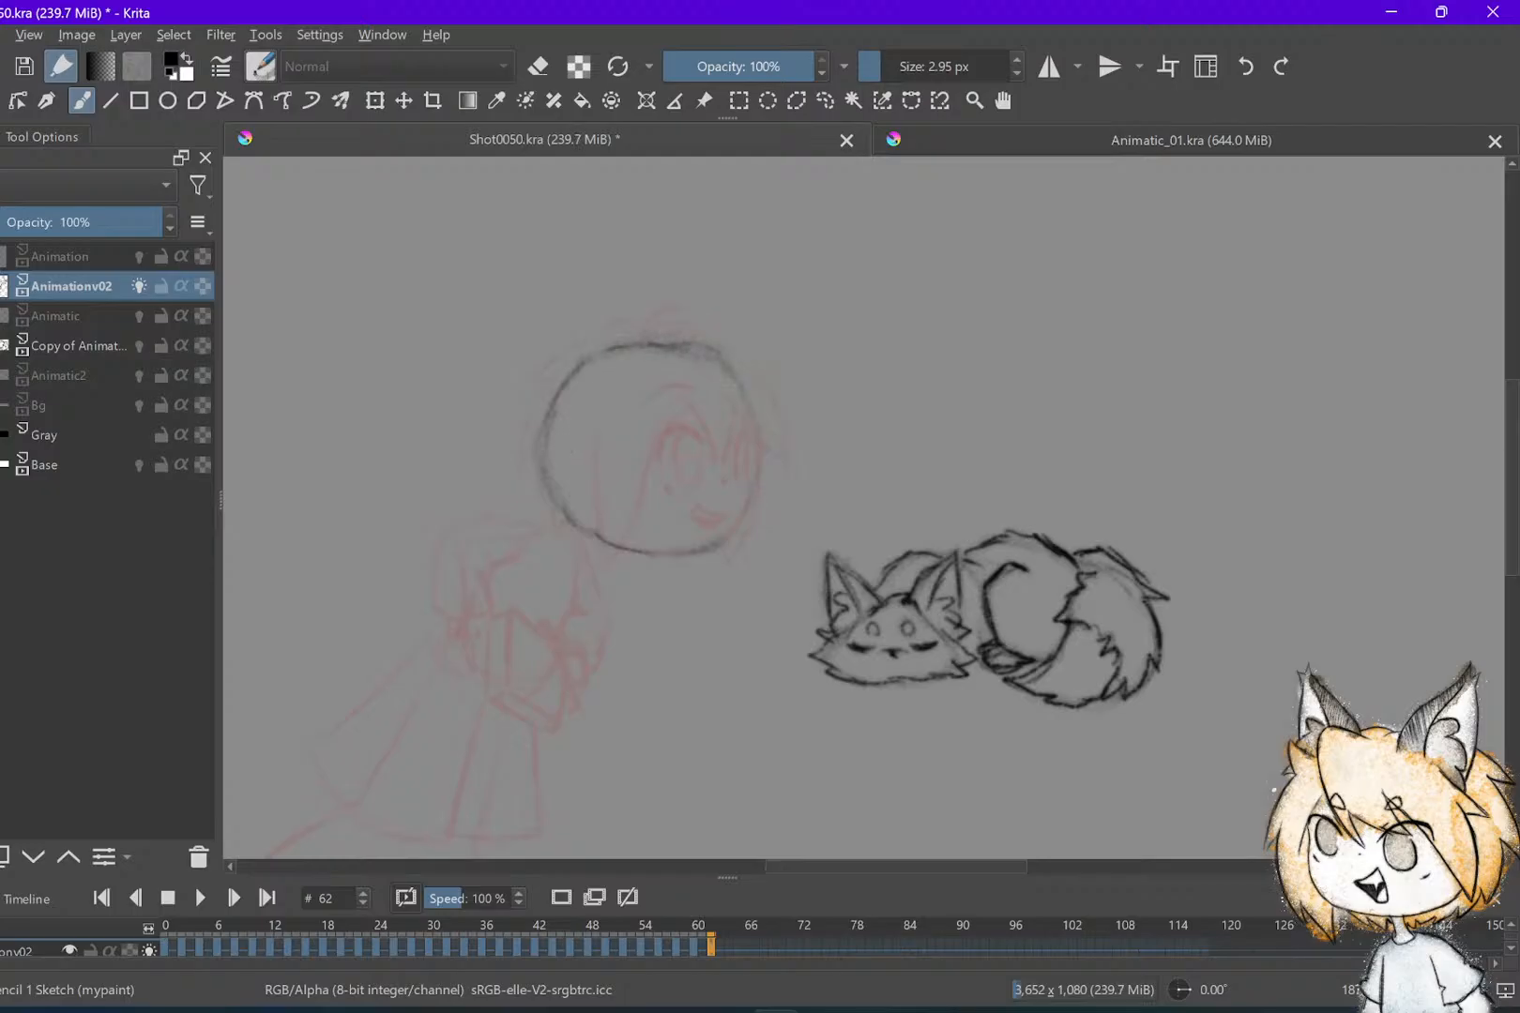
{"action": "key", "text": "e"}
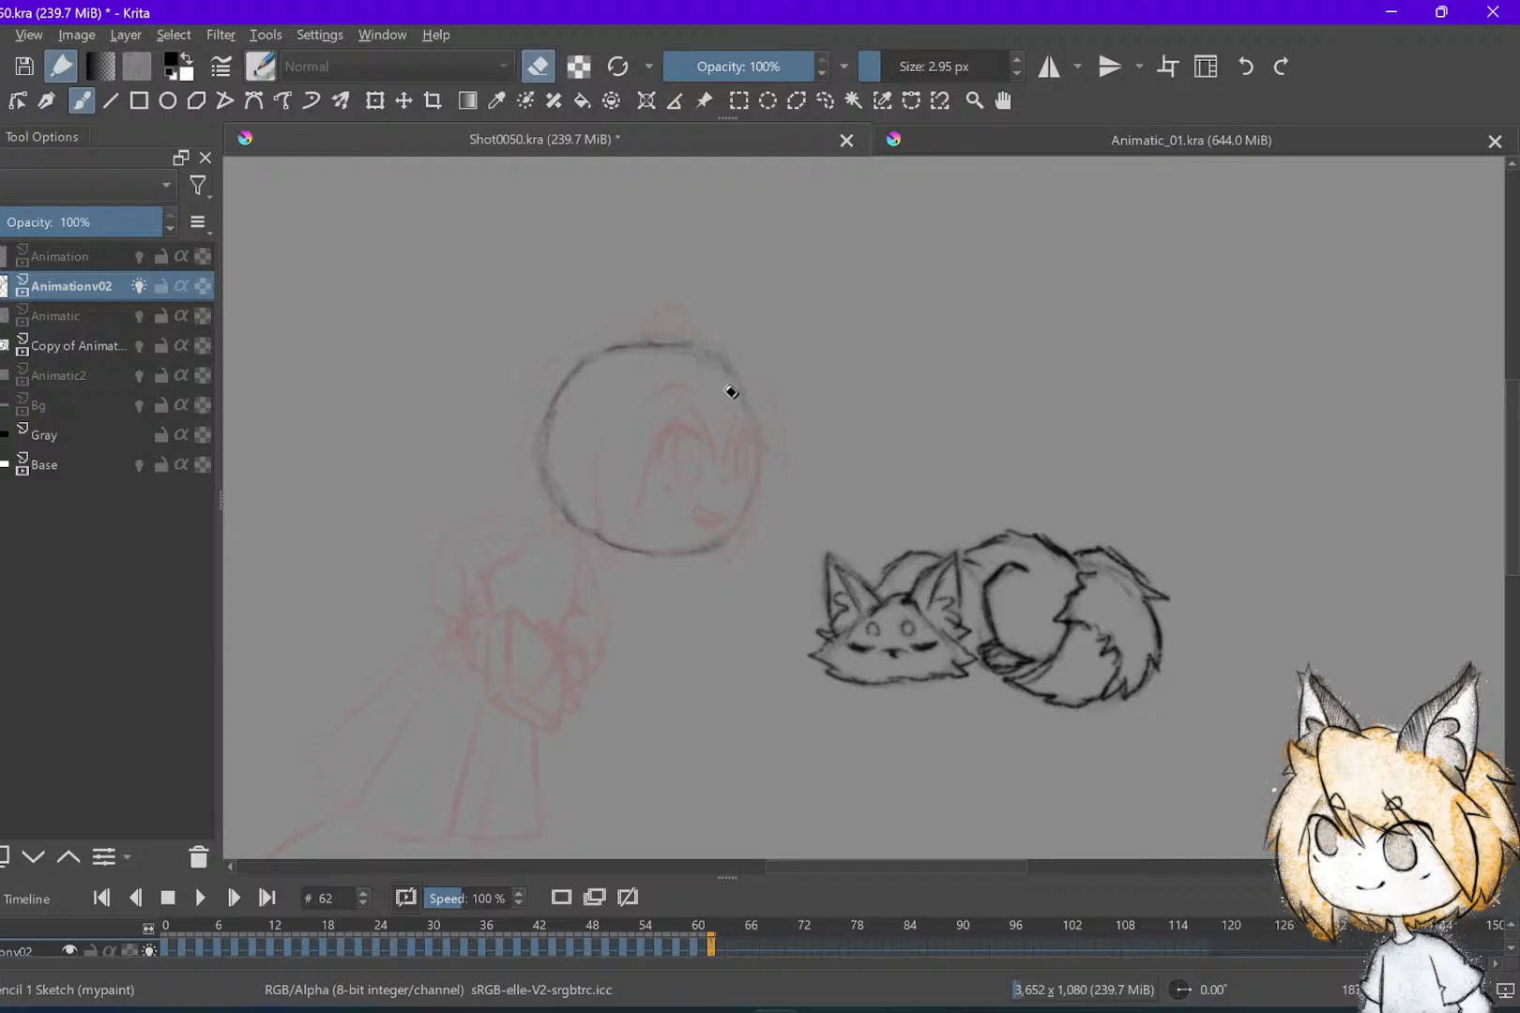
{"action": "key", "text": "e"}
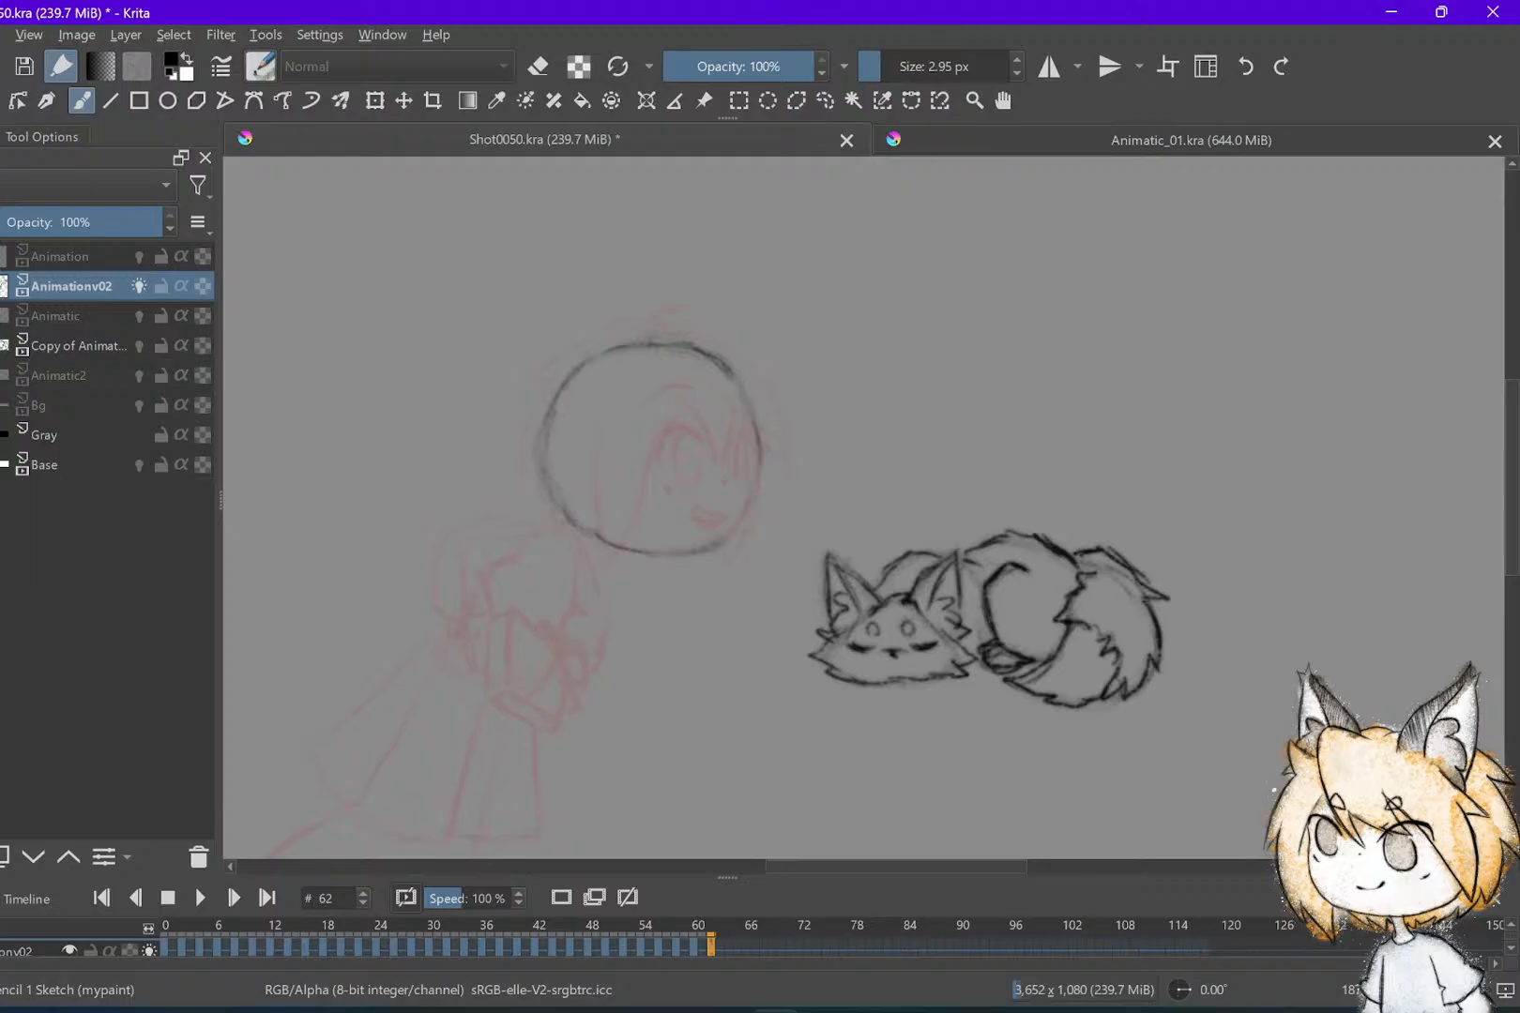
{"action": "key", "text": "e"}
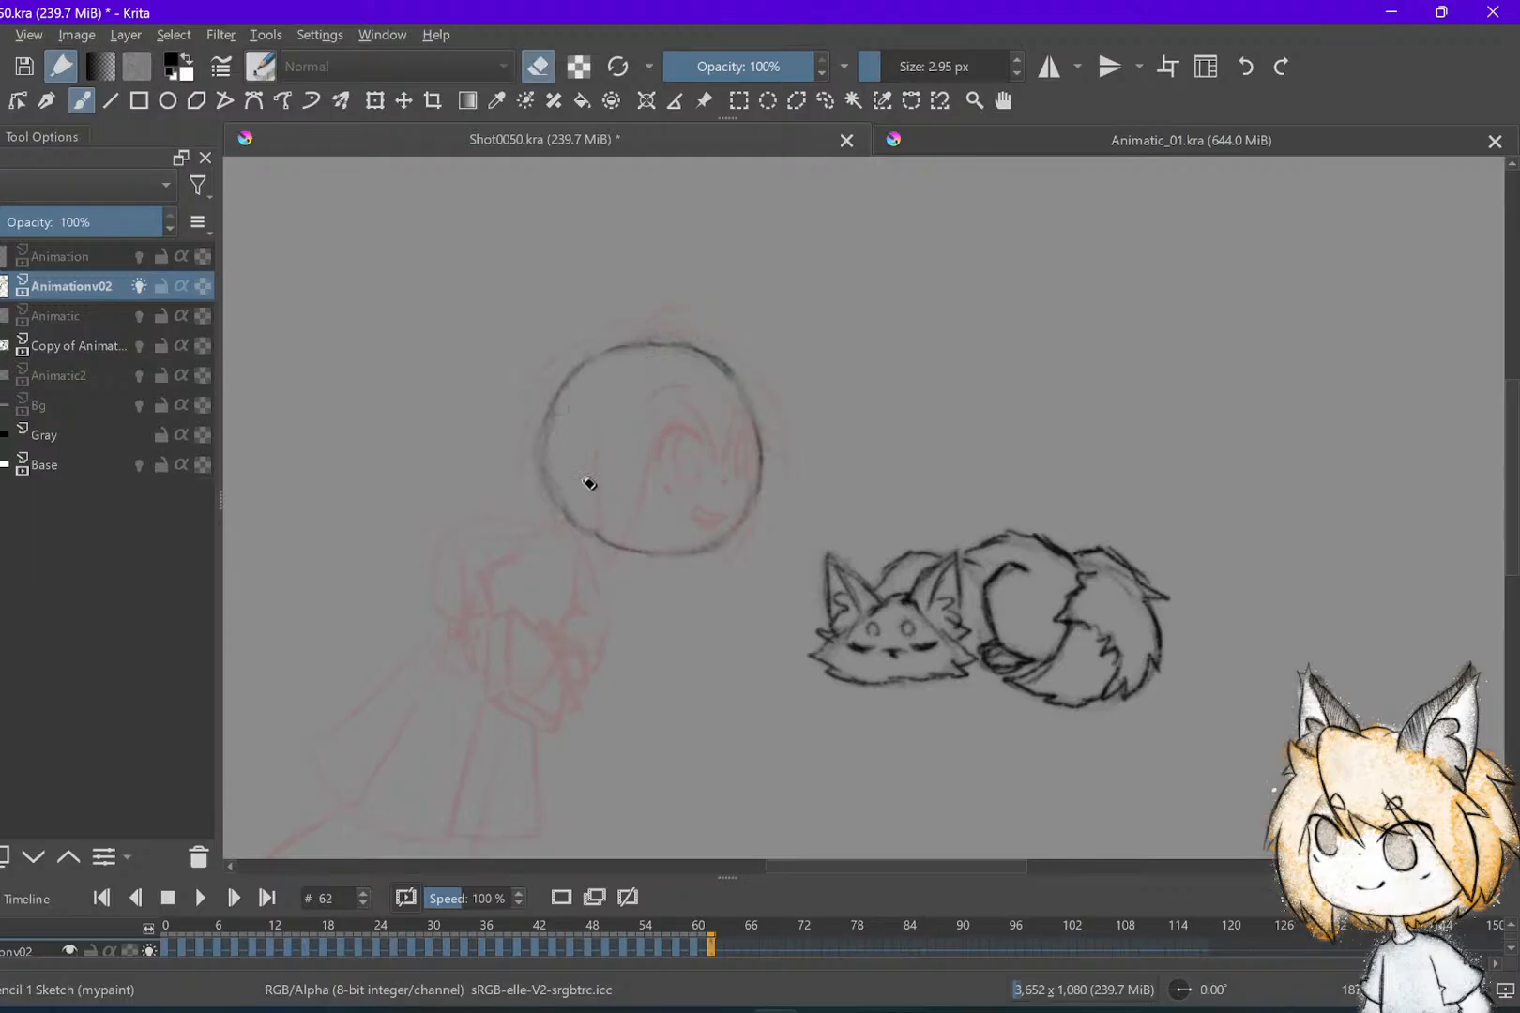
Move the head circle on frame 62 up and forward, above the curled-up animal's head
{"action": "key", "text": "minus"}
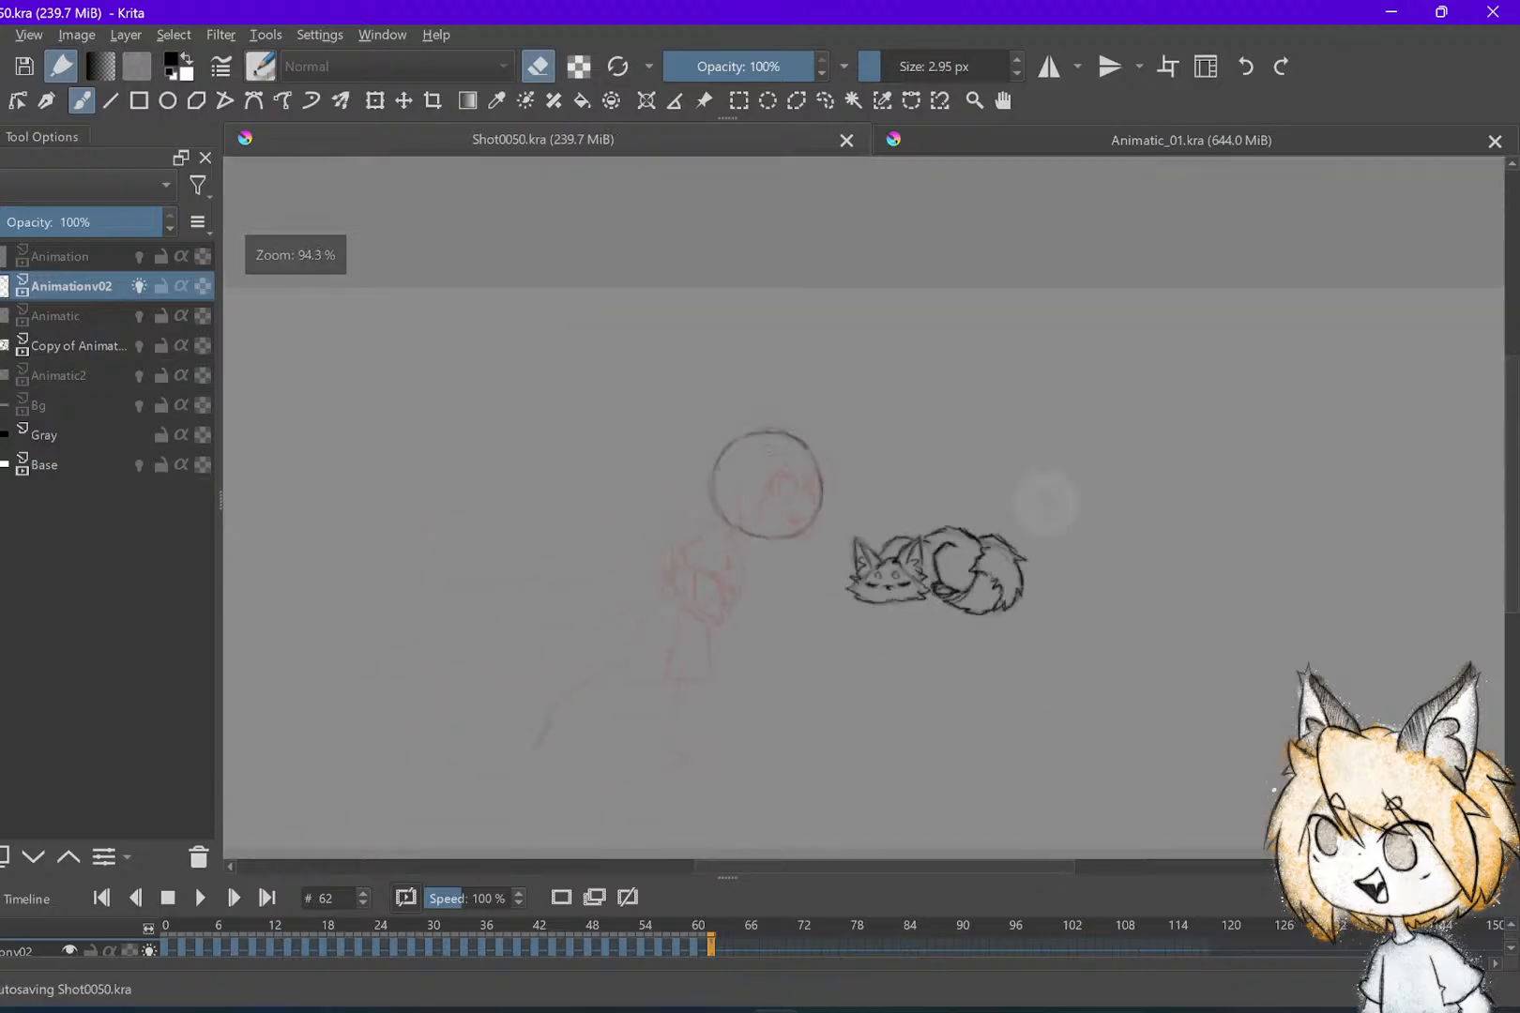
{"action": "key", "text": "t"}
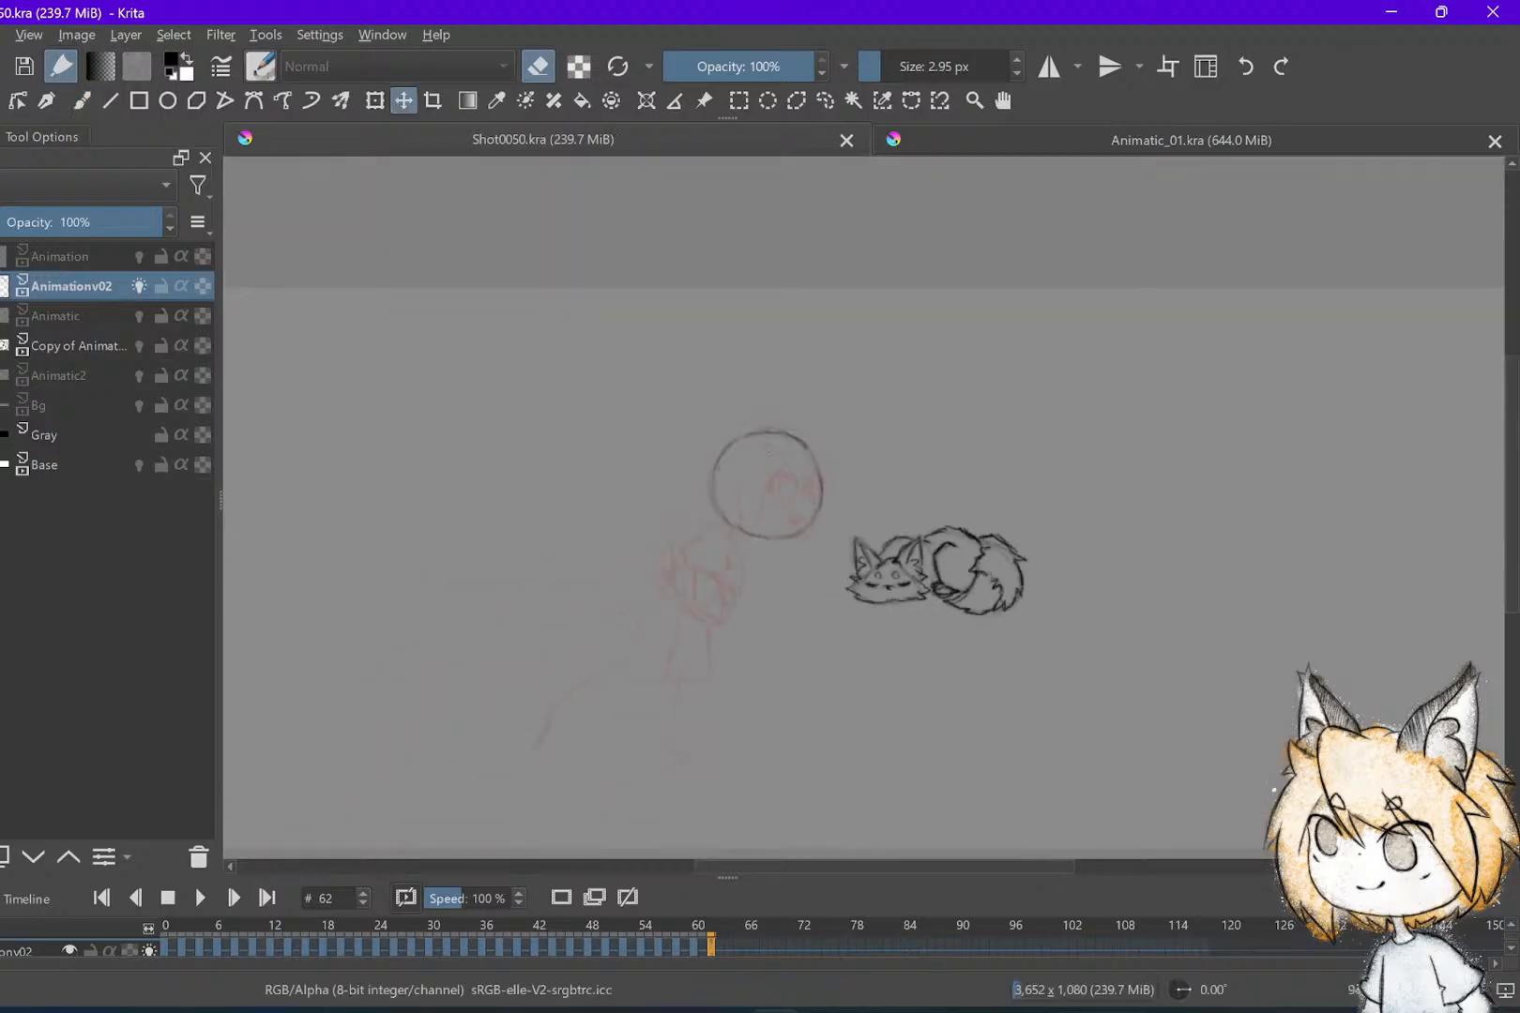
{"action": "left_click_drag", "start_coordinate": [794, 502], "coordinate": [858, 445]}
Compare the head circle's position on frame 62 with frame 60 and the frames before it
{"action": "key", "text": "comma"}
{"action": "key", "text": "comma"}
{"action": "key", "text": "comma"}
{"action": "key", "text": "period"}
{"action": "key", "text": "period"}
{"action": "key", "text": "period"}
{"action": "key", "text": "comma"}
{"action": "key", "text": "comma"}
{"action": "key", "text": "comma"}
{"action": "key", "text": "comma"}
{"action": "key", "text": "period"}
{"action": "key", "text": "period"}
{"action": "key", "text": "period"}
{"action": "key", "text": "comma"}
{"action": "key", "text": "period"}
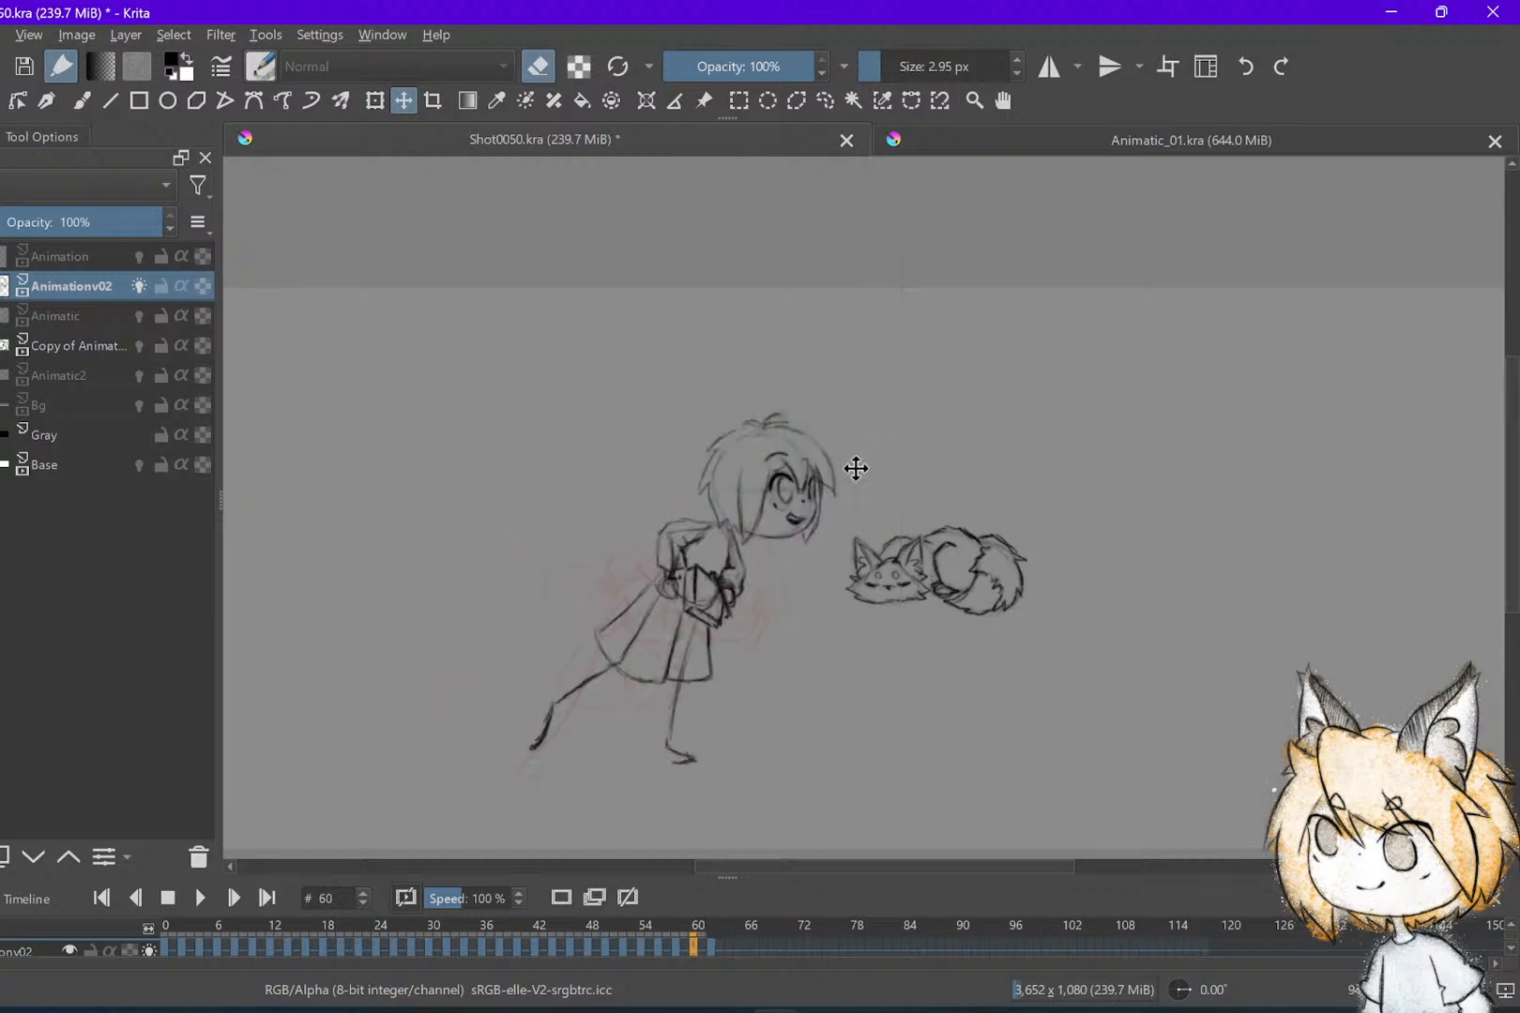
{"action": "key", "text": "period"}
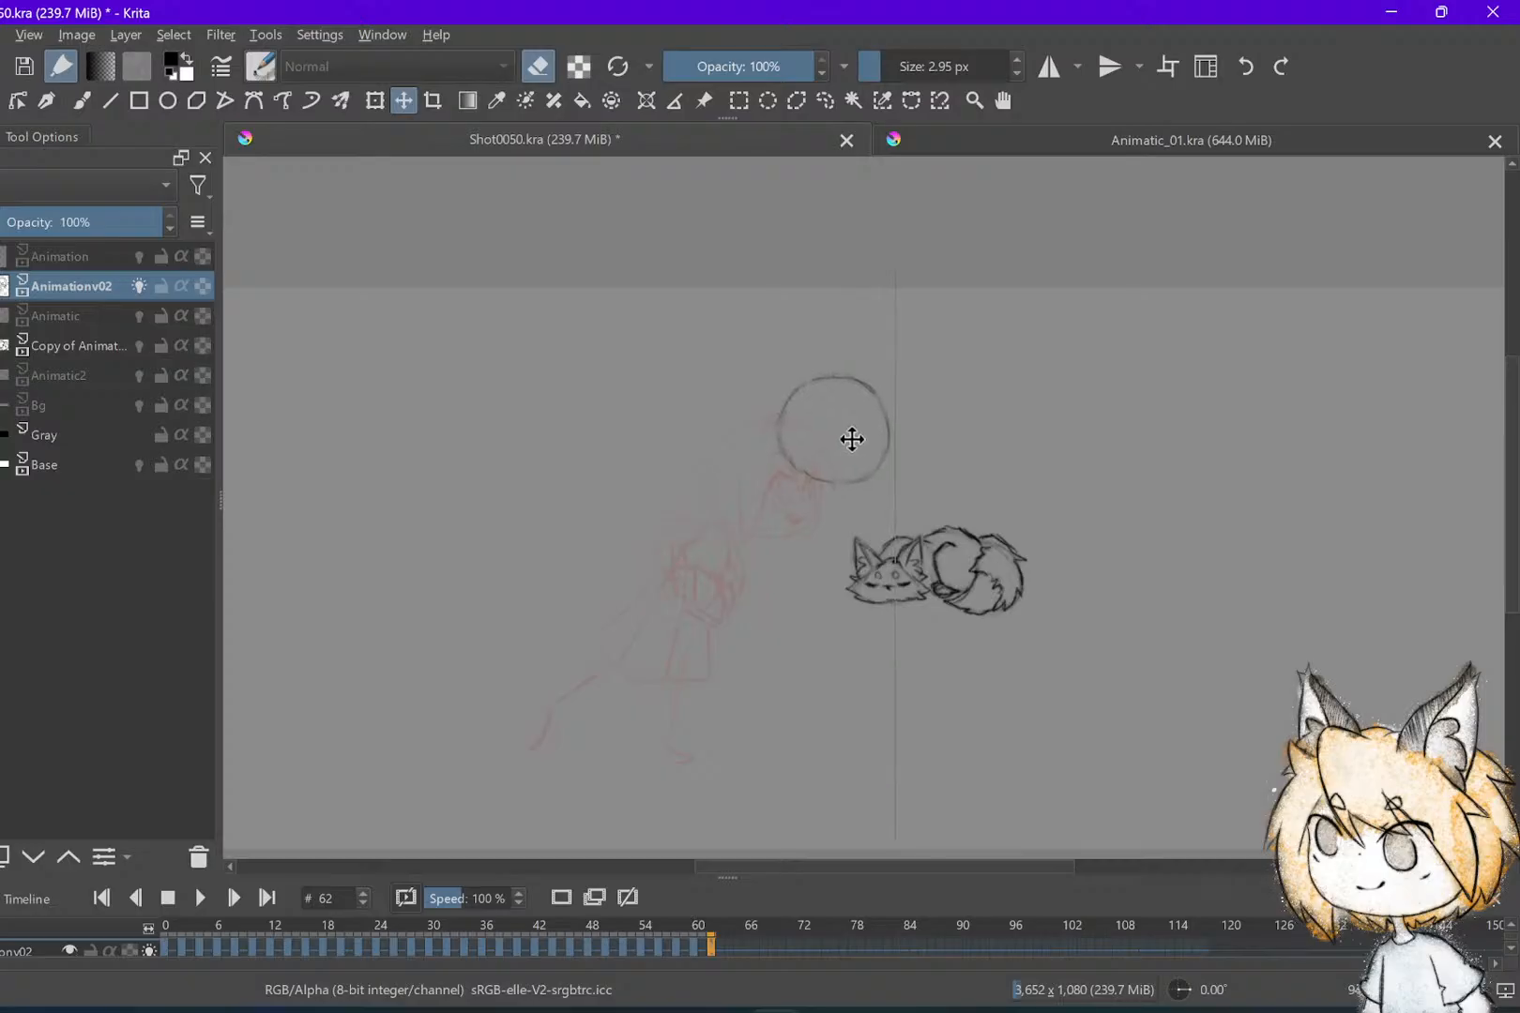
Shift the character drawing on frame 60 slightly forward, toward the curled-up animal, checking it against the neighbouring frames
{"action": "key", "text": "comma"}
{"action": "key", "text": "period"}
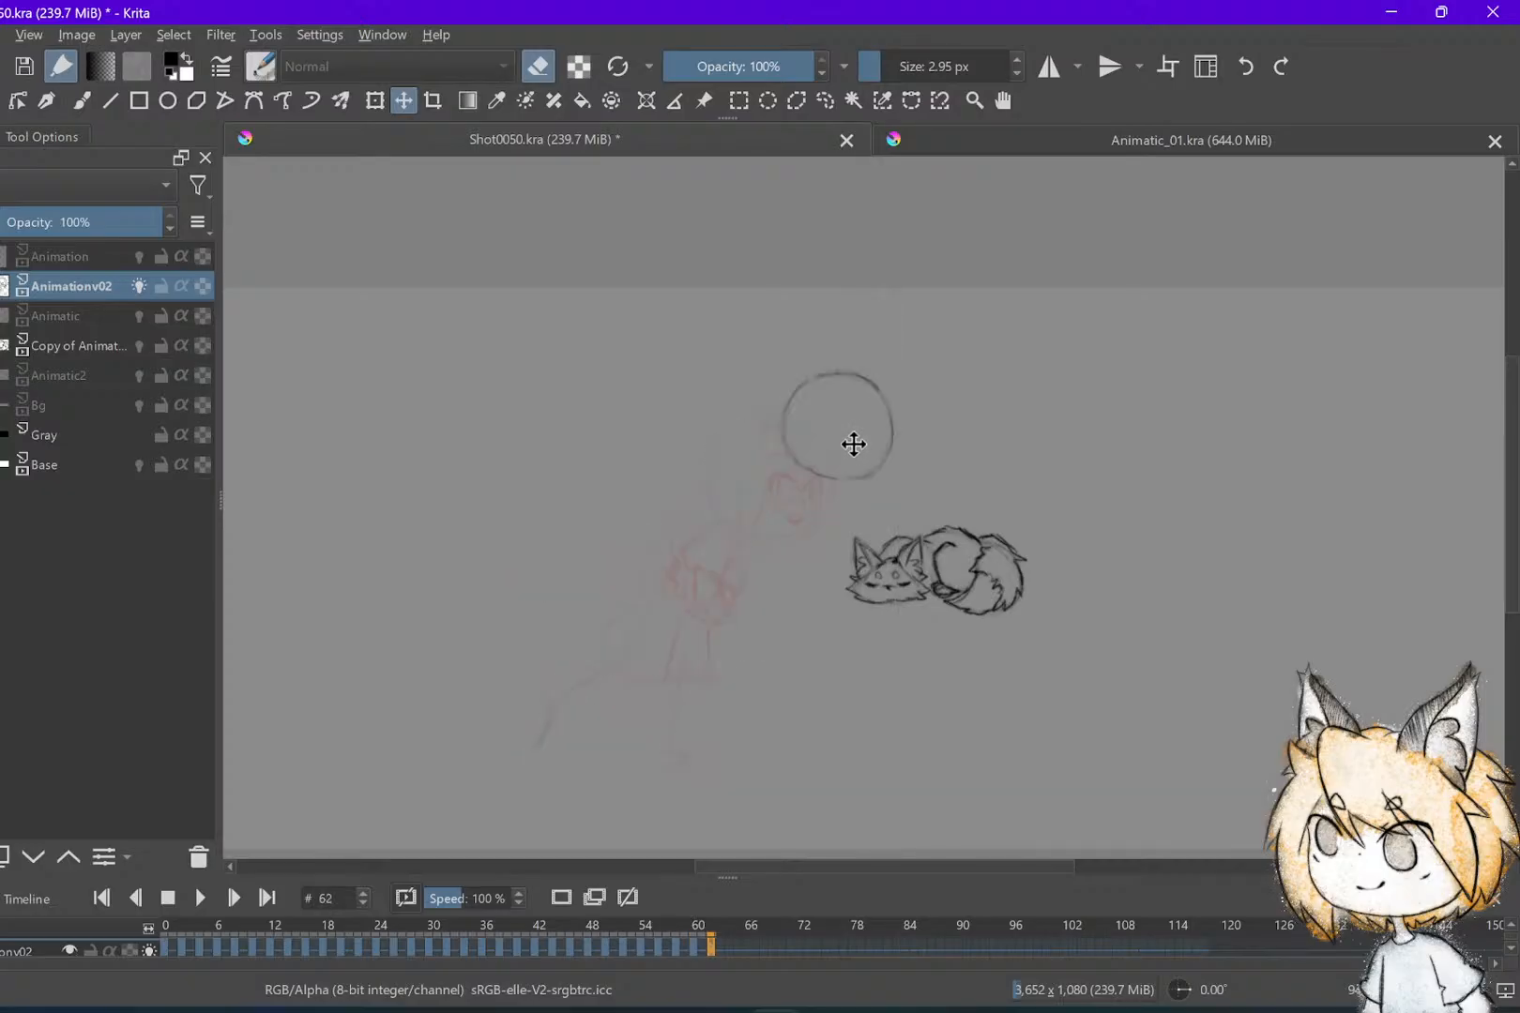
{"action": "key", "text": "comma"}
{"action": "key", "text": "comma"}
{"action": "key", "text": "period"}
{"action": "left_click_drag", "start_coordinate": [824, 482], "coordinate": [831, 481]}
{"action": "key", "text": "shift+Right"}
{"action": "key", "text": "shift+Right"}
{"action": "key", "text": "comma"}
{"action": "key", "text": "period"}
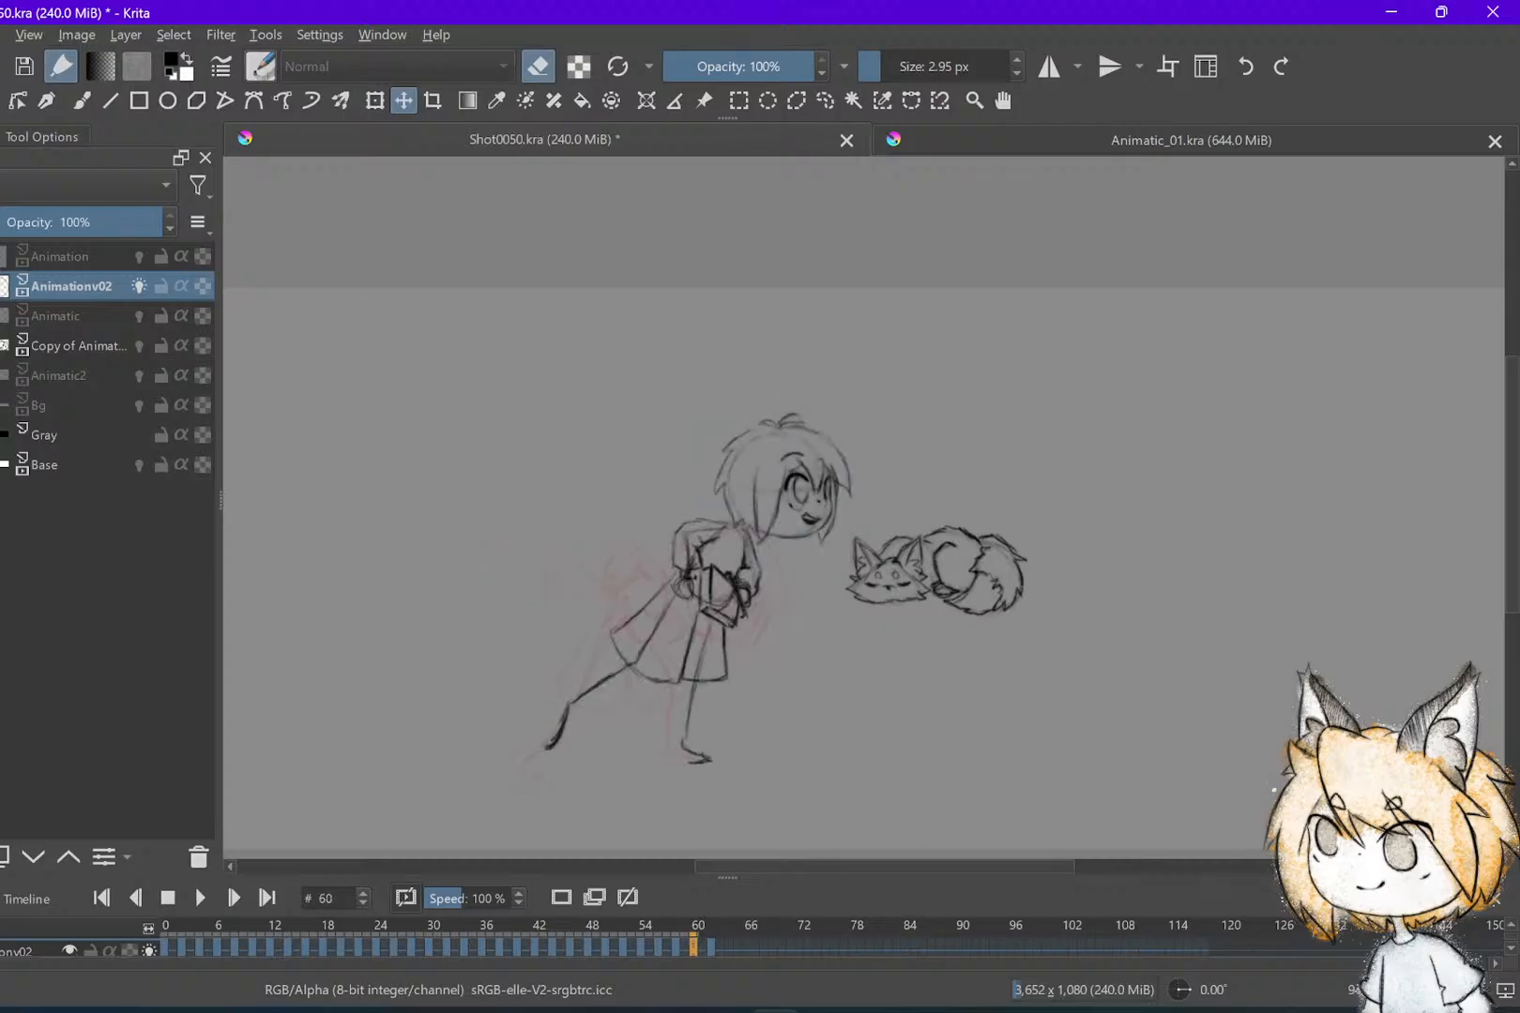
Nudge the head circle on frame 62 slightly further forward and compare it with frames 58 and 60
{"action": "key", "text": "comma"}
{"action": "key", "text": "comma"}
{"action": "key", "text": "period"}
{"action": "key", "text": "period"}
{"action": "key", "text": "period"}
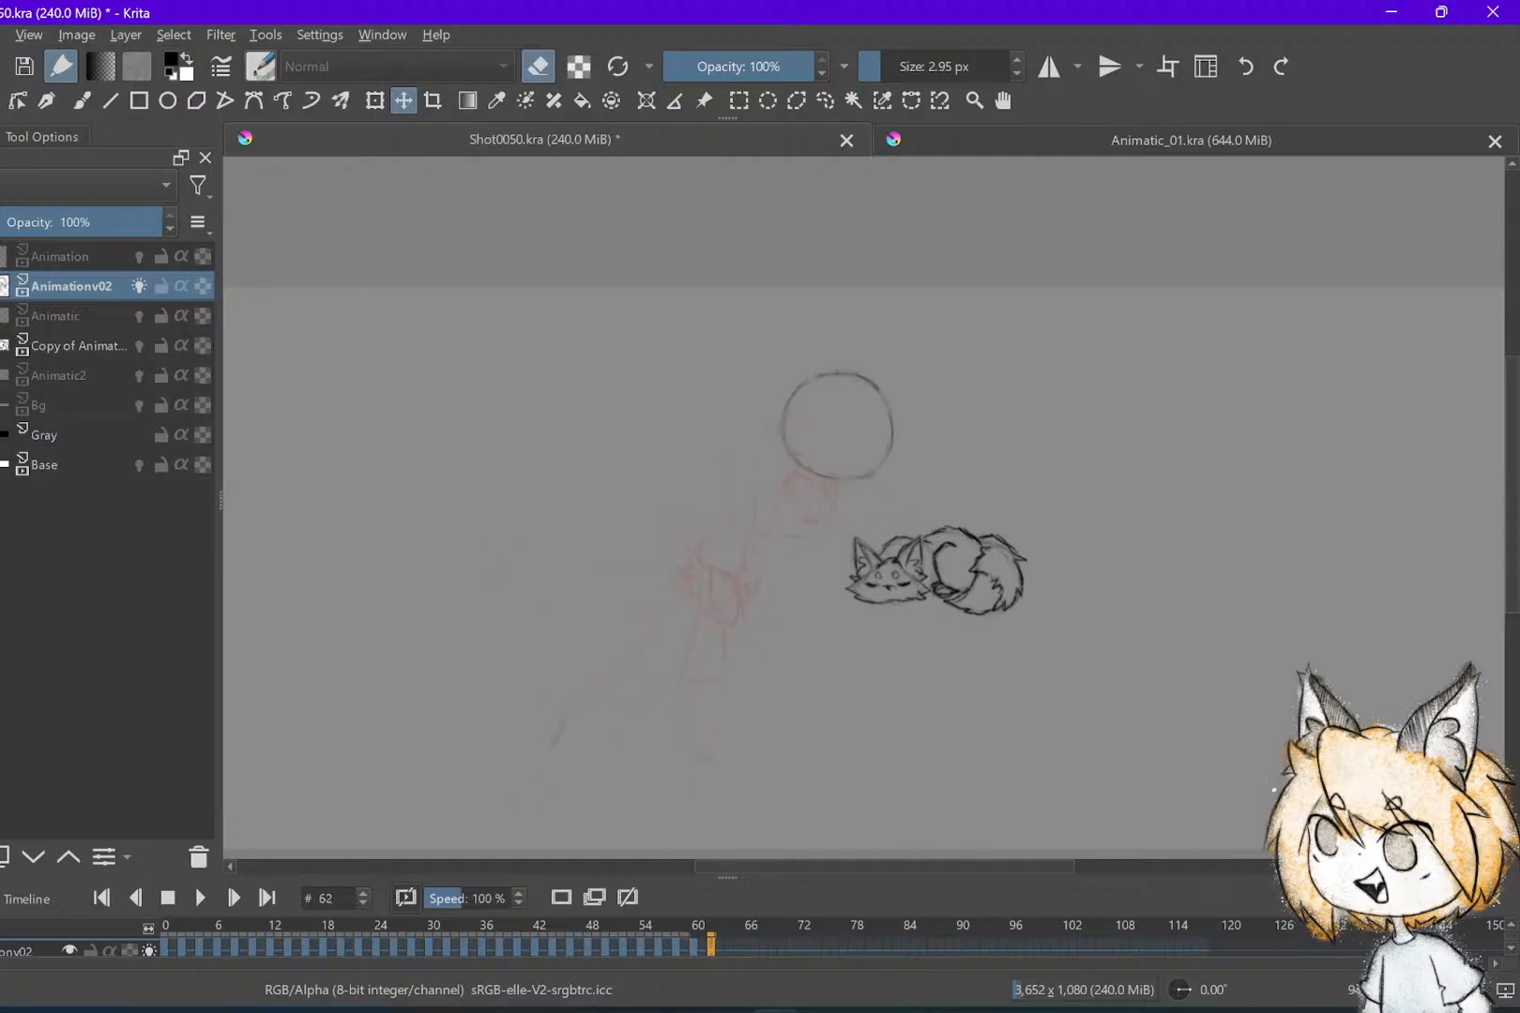
{"action": "key", "text": "comma"}
{"action": "key", "text": "period"}
{"action": "key", "text": "shift+Right"}
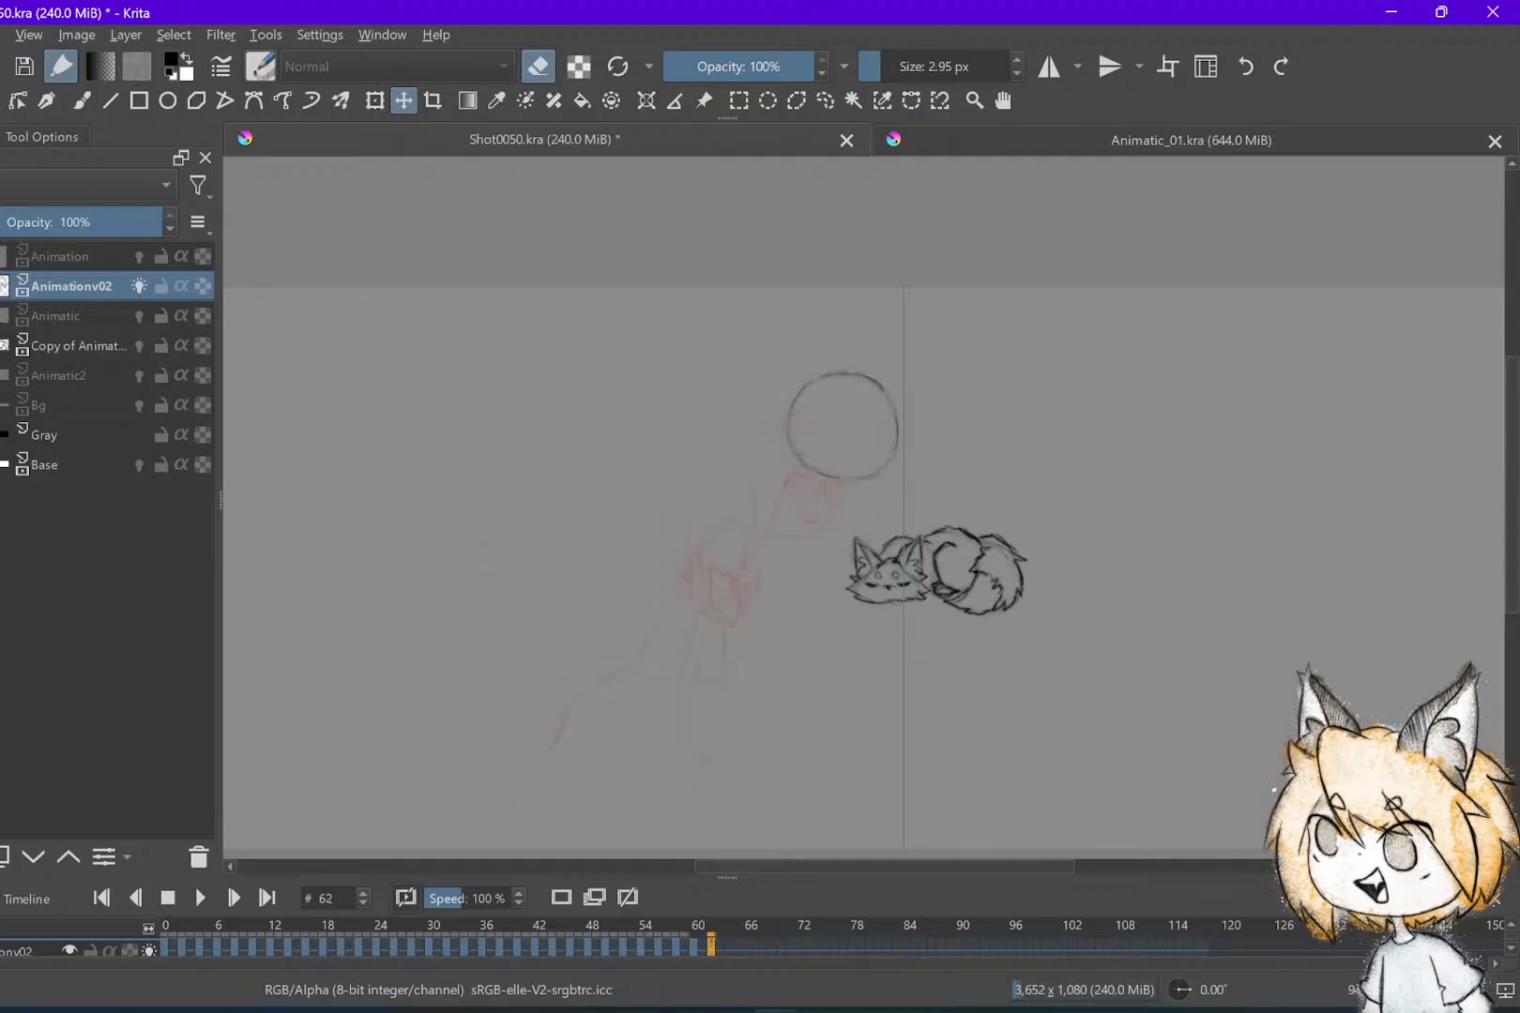
{"action": "key", "text": "comma"}
{"action": "key", "text": "comma"}
{"action": "key", "text": "period"}
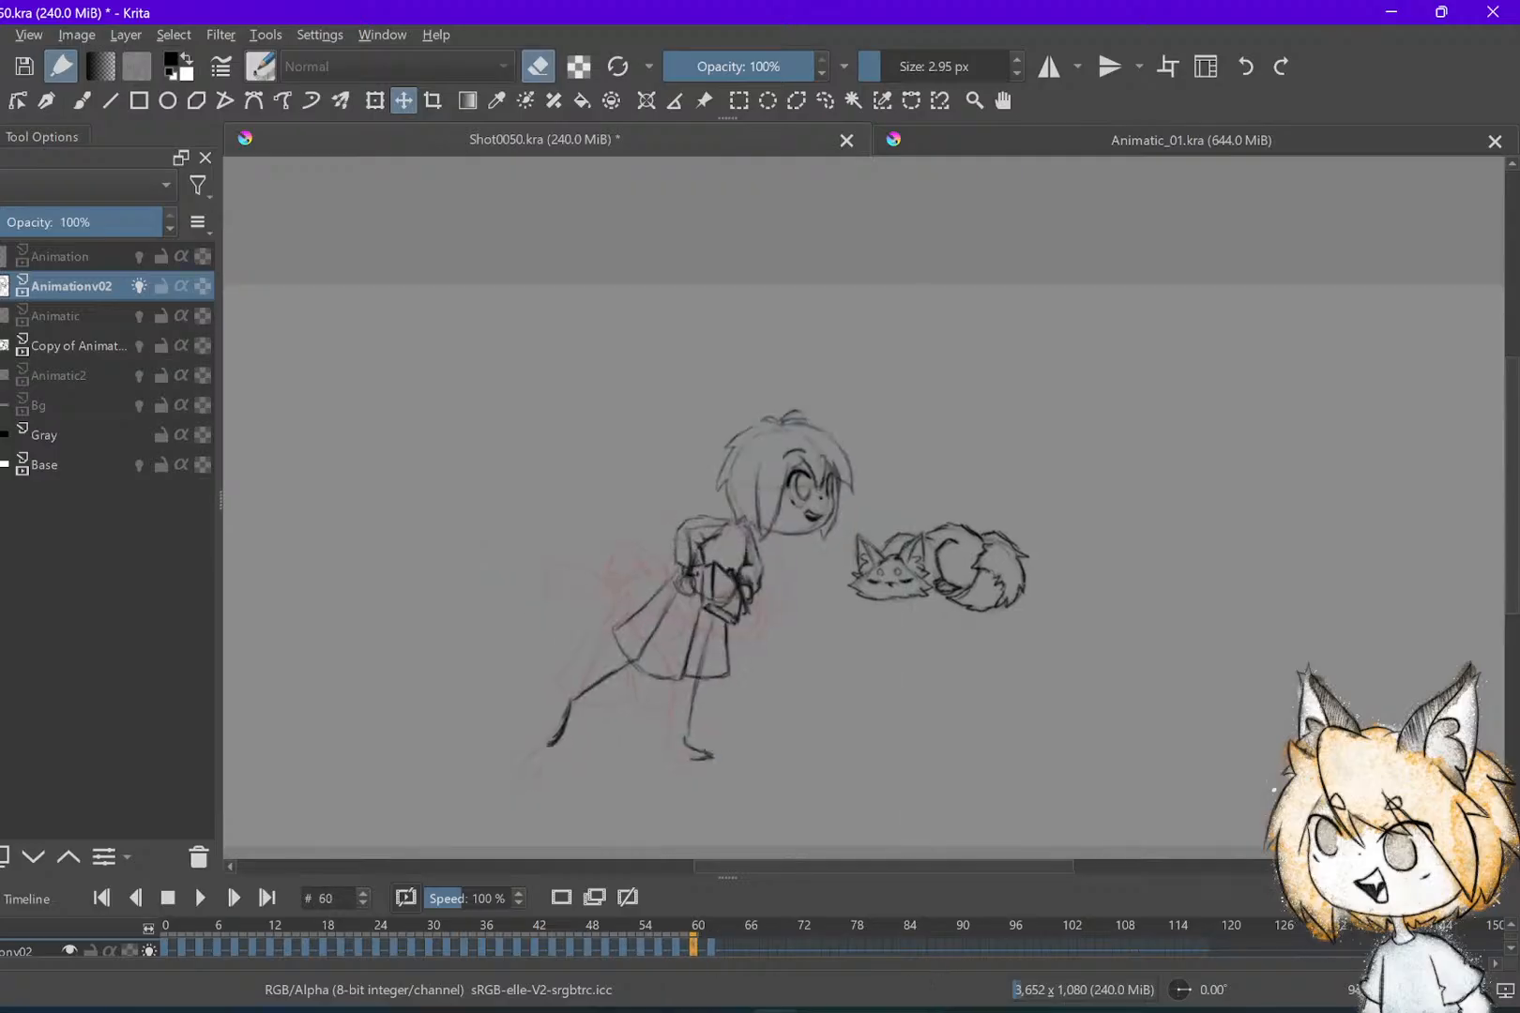
Redraw the front lower leg and foot on frame 60 a little further back and check it against the previous frame
{"action": "scroll", "coordinate": [863, 503], "scroll_direction": "up", "scroll_amount": 2}
{"action": "scroll", "coordinate": [864, 507], "scroll_direction": "up", "scroll_amount": 1}
{"action": "key", "text": "e"}
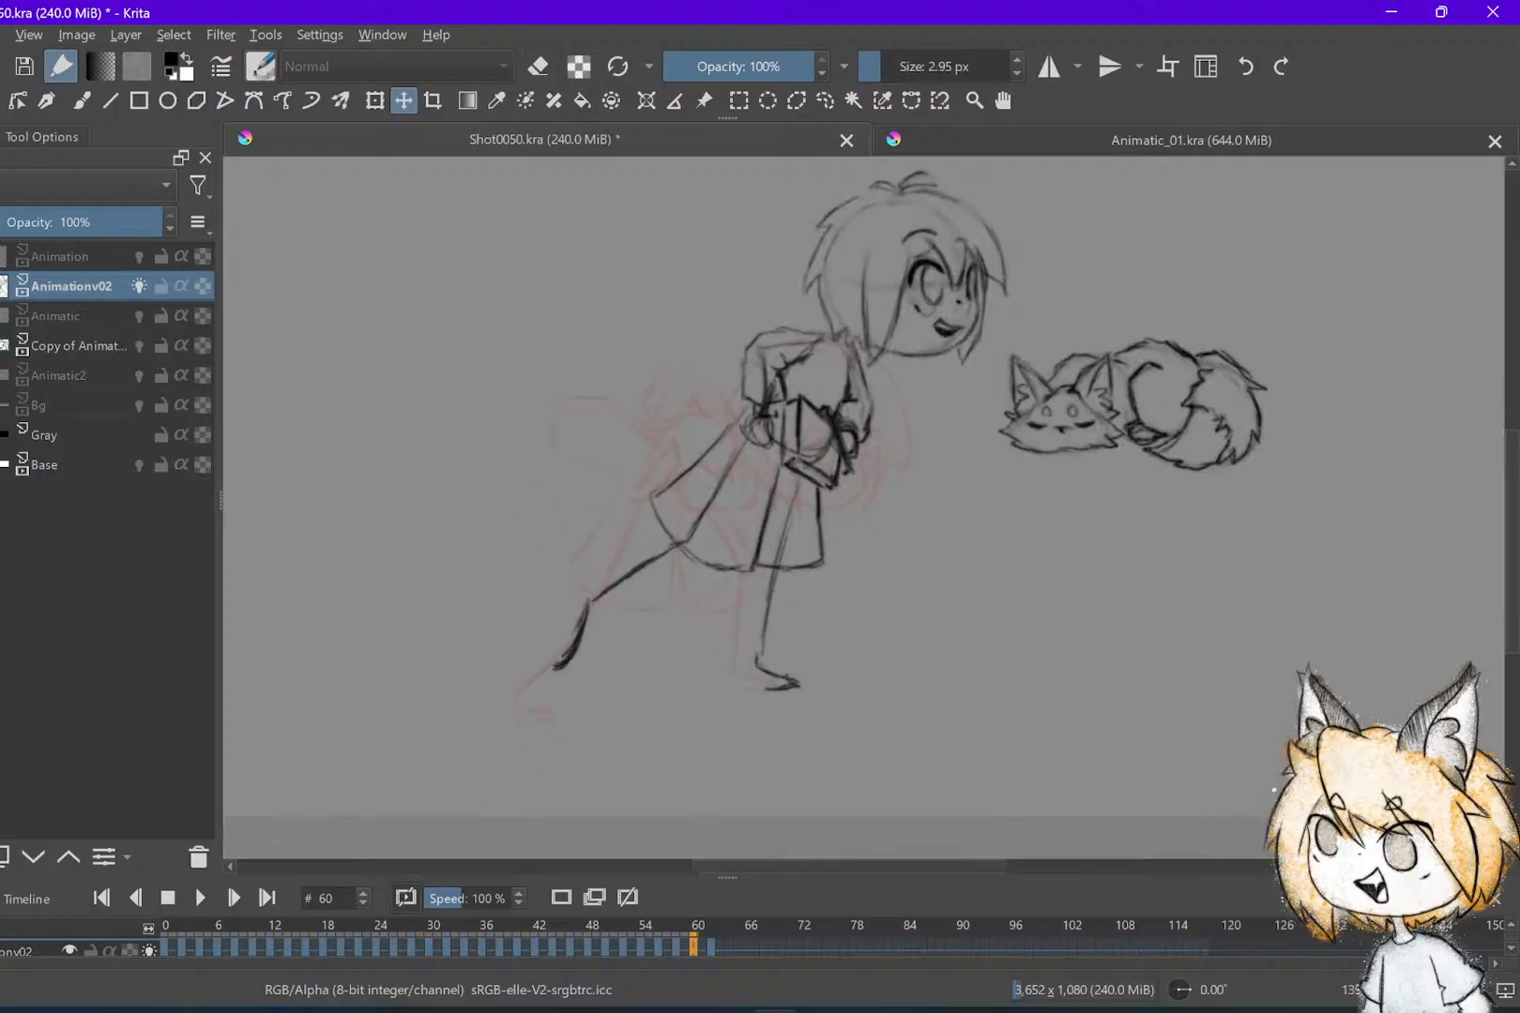
{"action": "key", "text": "b"}
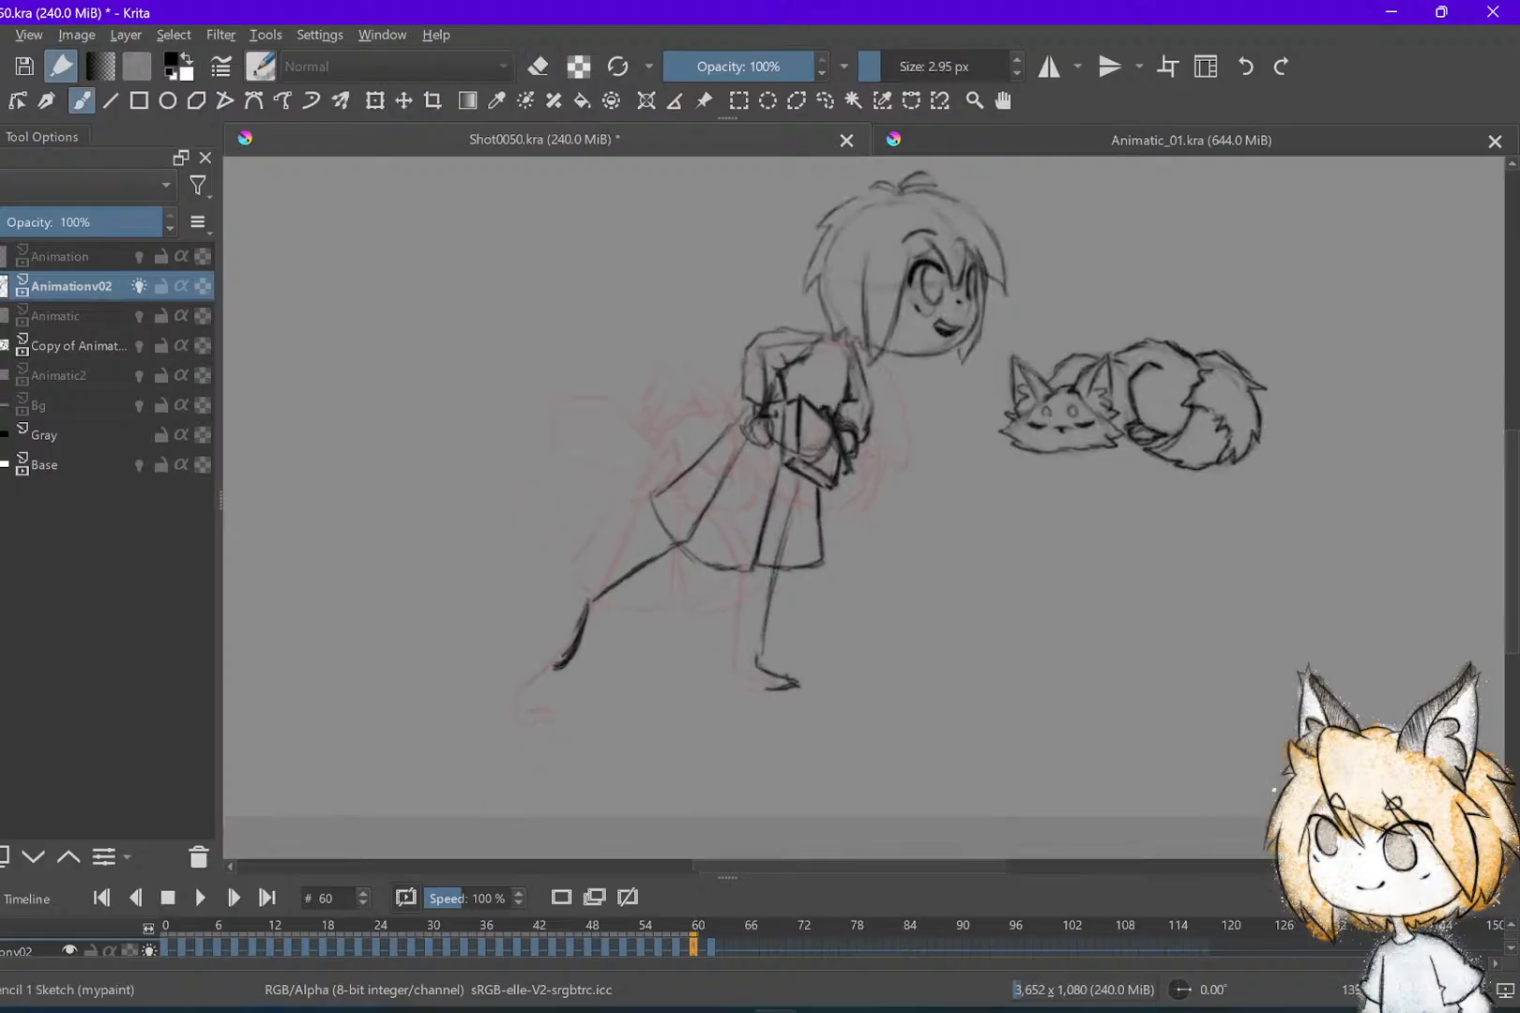
{"action": "mouse_move", "coordinate": [764, 587]}
{"action": "left_mouse_down"}
{"action": "mouse_move", "coordinate": [739, 669]}
{"action": "mouse_move", "coordinate": [756, 682]}
{"action": "left_mouse_up"}
{"action": "key", "text": "e"}
{"action": "key", "text": "e"}
{"action": "key", "text": "e"}
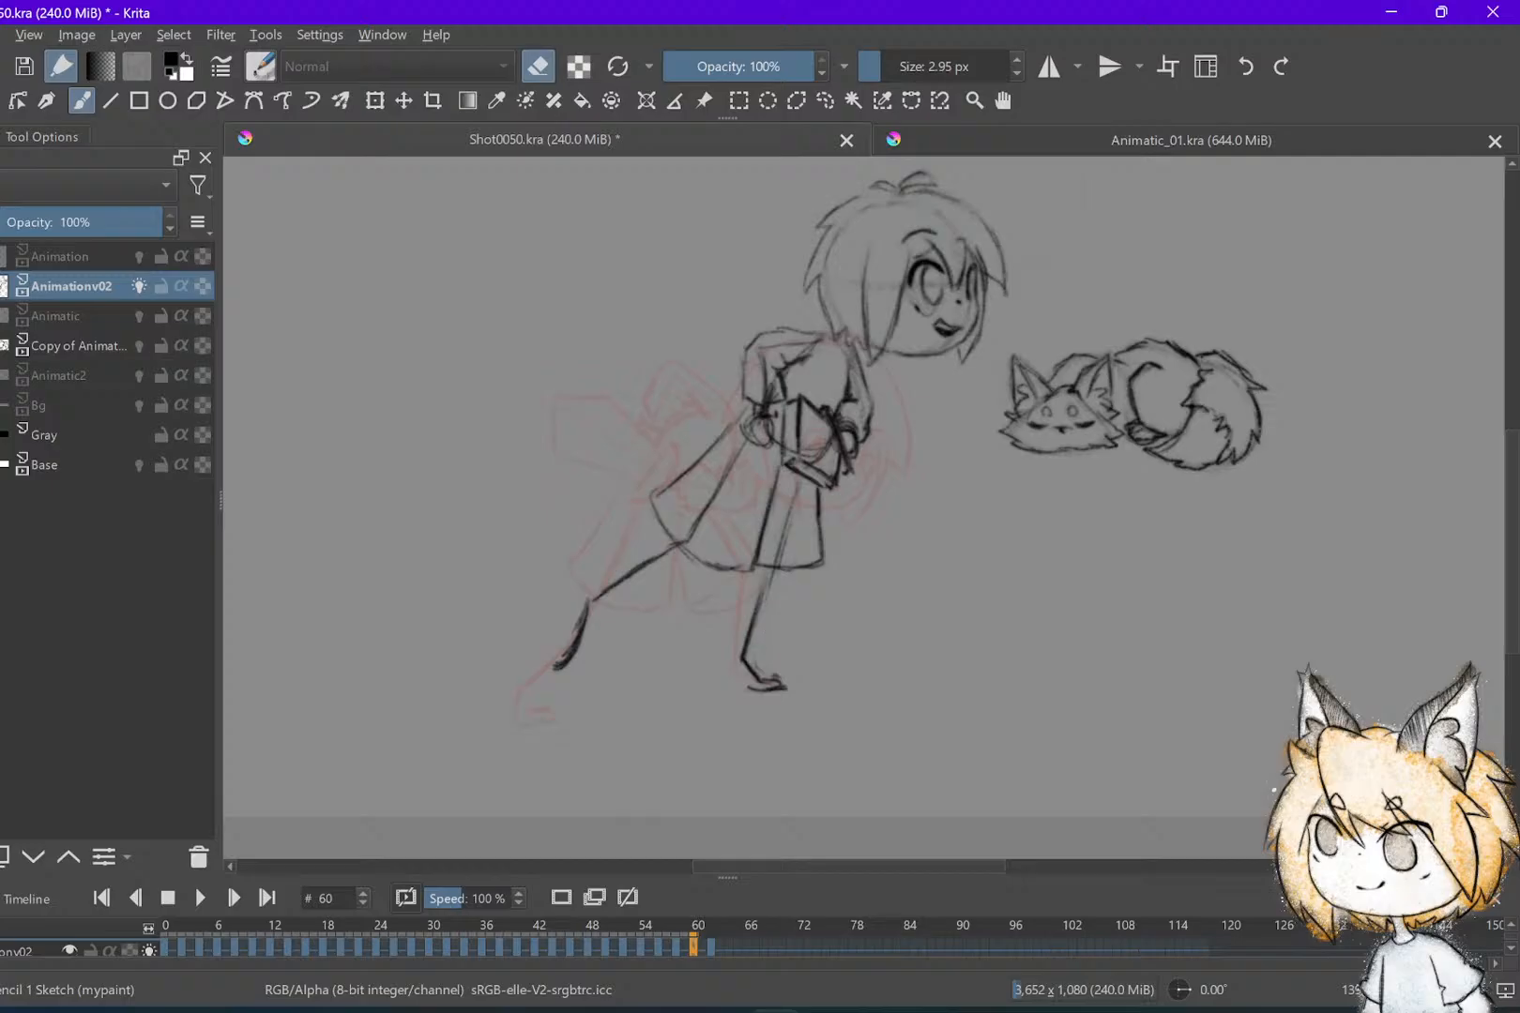
{"action": "key", "text": "comma"}
{"action": "key", "text": "period"}
{"action": "key", "text": "comma"}
{"action": "key", "text": "period"}
Erase the back lower leg on frame 60, redraw it bent with the foot trailing behind, and save the shot
{"action": "key", "text": "e"}
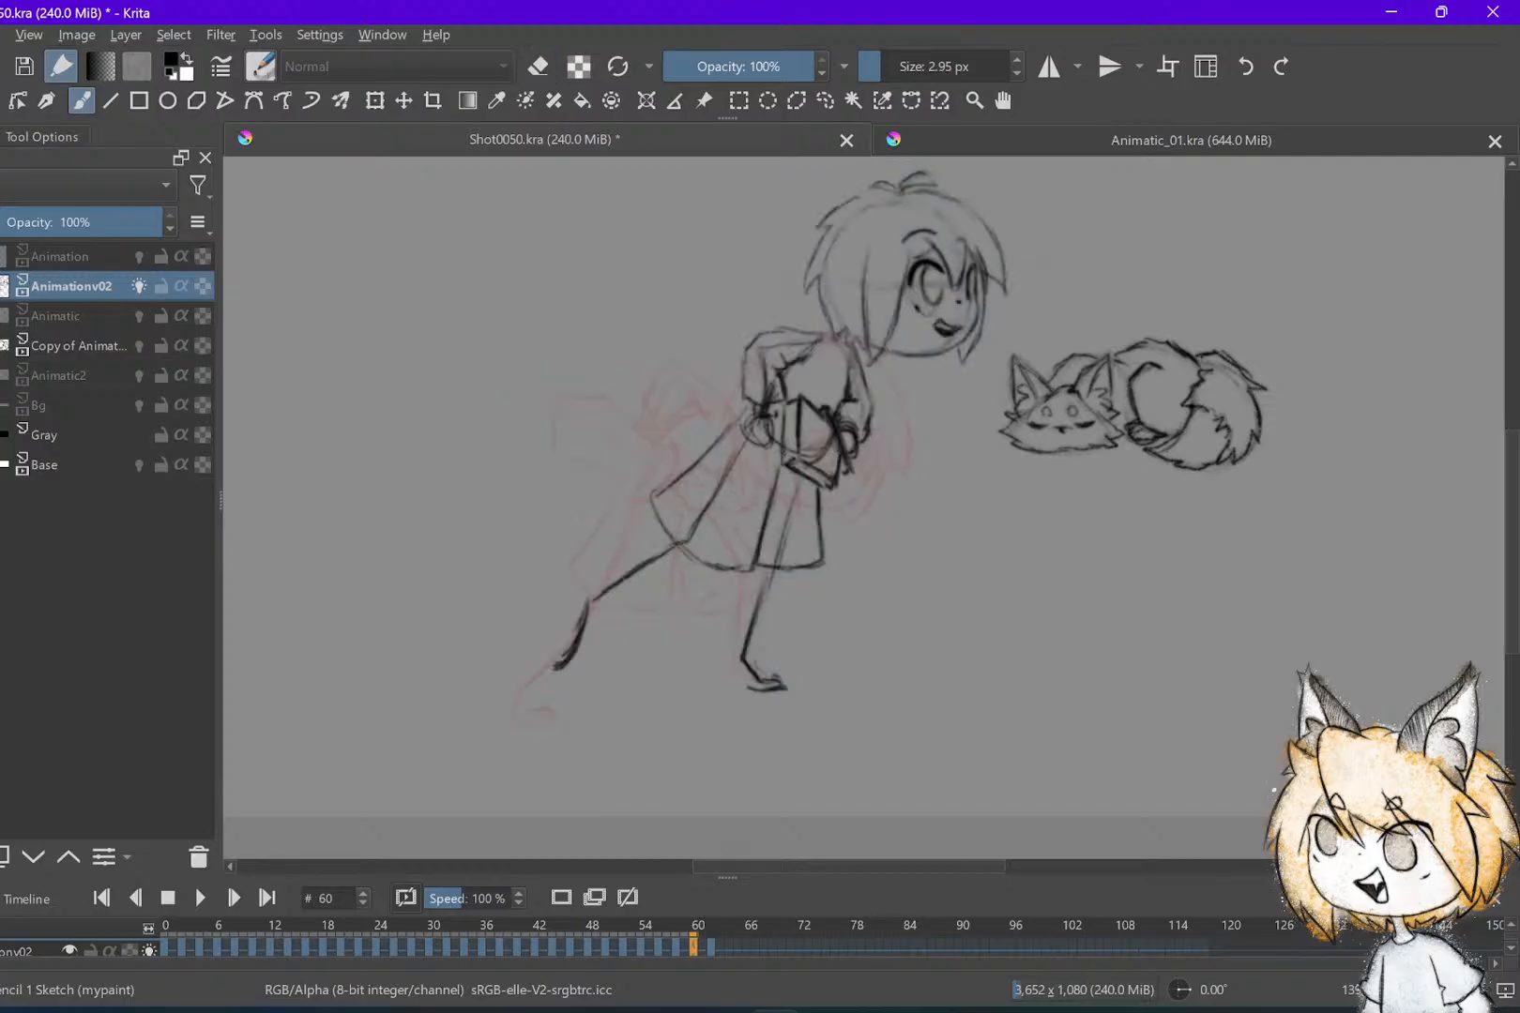
{"action": "mouse_move", "coordinate": [682, 543]}
{"action": "left_mouse_down"}
{"action": "mouse_move", "coordinate": [621, 578]}
{"action": "mouse_move", "coordinate": [551, 697]}
{"action": "left_mouse_up"}
{"action": "key", "text": "e"}
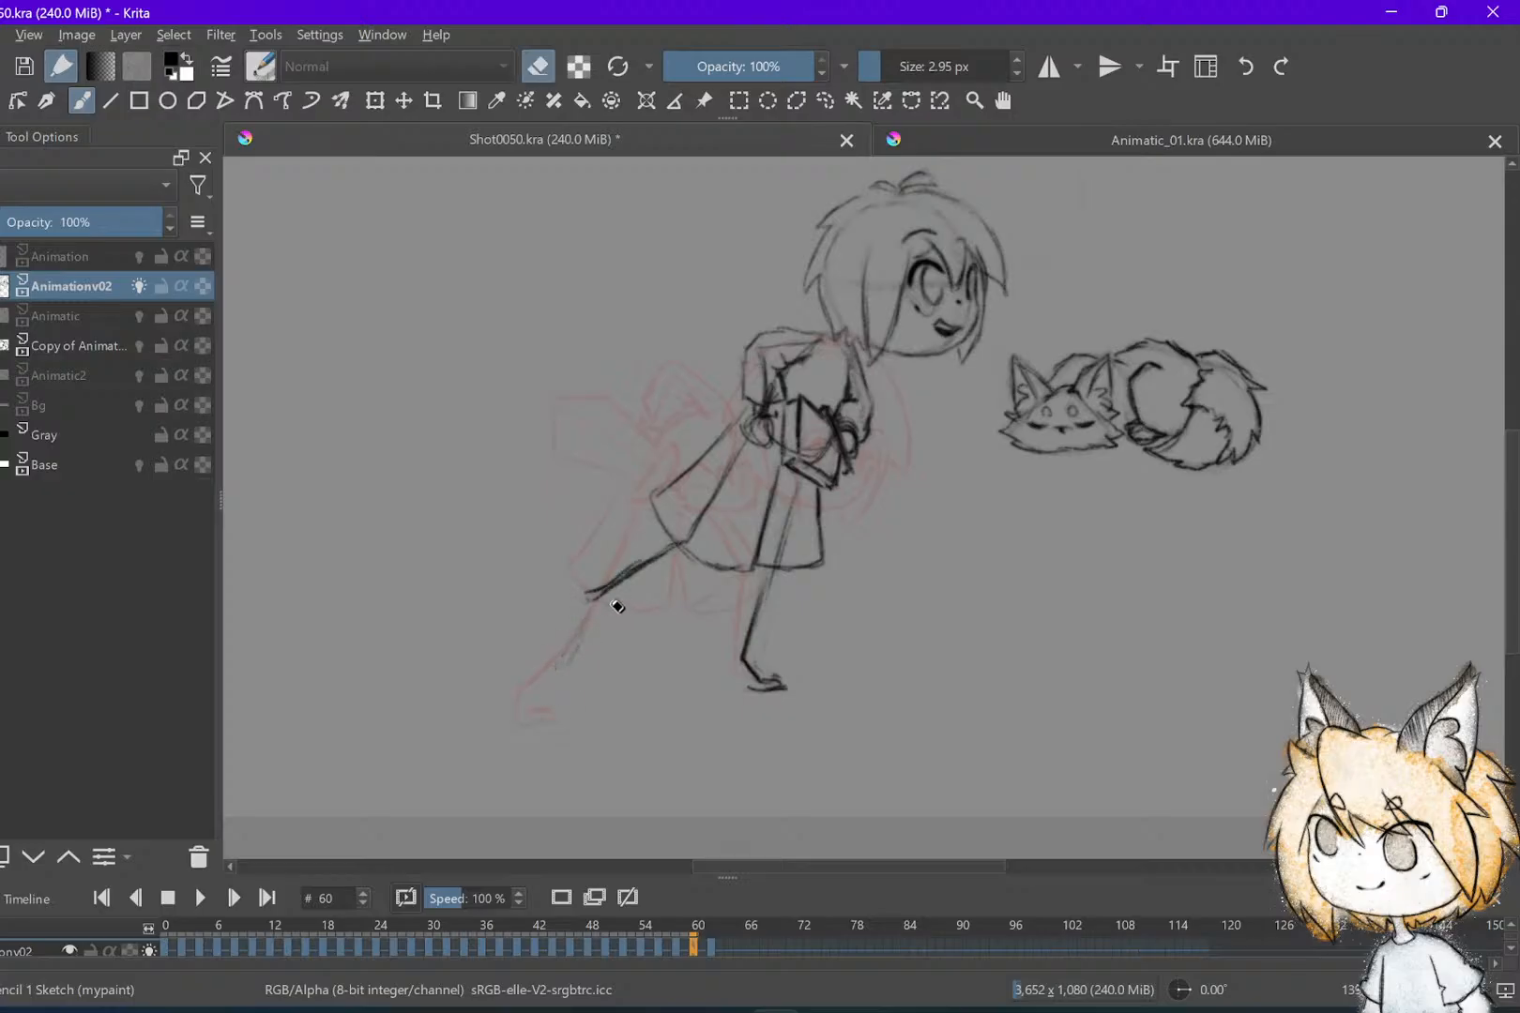
{"action": "key", "text": "e"}
{"action": "left_click_drag", "start_coordinate": [583, 606], "coordinate": [543, 643]}
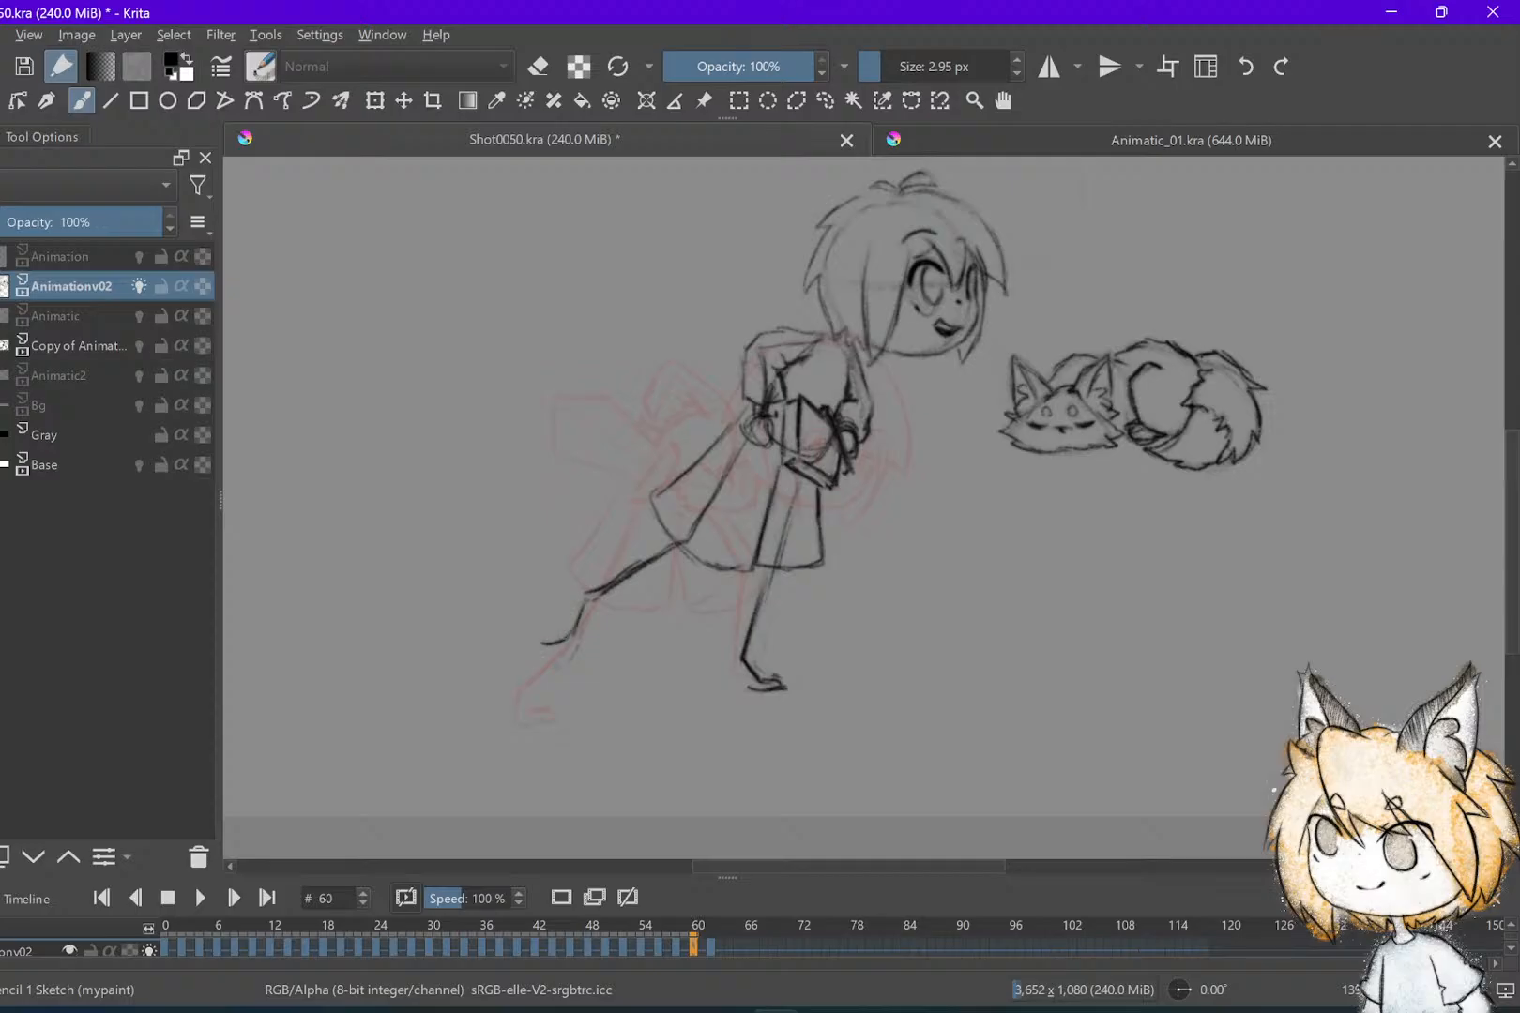
{"action": "key", "text": "ctrl+s"}
Play the latest poses and insert a blank keyframe at frame 64 on the Animationv02 layer
{"action": "key", "text": "Left"}
{"action": "key", "text": "Left"}
{"action": "key", "text": "minus"}
{"action": "key", "text": "minus"}
{"action": "key", "text": "Left"}
{"action": "key", "text": "Left"}
{"action": "key", "text": "space"}
{"action": "key", "text": "space"}
{"action": "key", "text": "Left"}
{"action": "key", "text": "Right"}
{"action": "key", "text": "Right"}
{"action": "key", "text": "Insert"}
Play the animation from earlier frames and step back through the poses up to frame 62 to review the motion
{"action": "key", "text": "Left"}
{"action": "key", "text": "Left"}
{"action": "key", "text": "Left"}
{"action": "key", "text": "Left"}
{"action": "key", "text": "Left"}
{"action": "key", "text": "Left"}
{"action": "key", "text": "Left"}
{"action": "key", "text": "Left"}
{"action": "key", "text": "Left"}
{"action": "key", "text": "space"}
{"action": "key", "text": "space"}
{"action": "key", "text": "Left"}
{"action": "key", "text": "Left"}
{"action": "key", "text": "Left"}
{"action": "key", "text": "Left"}
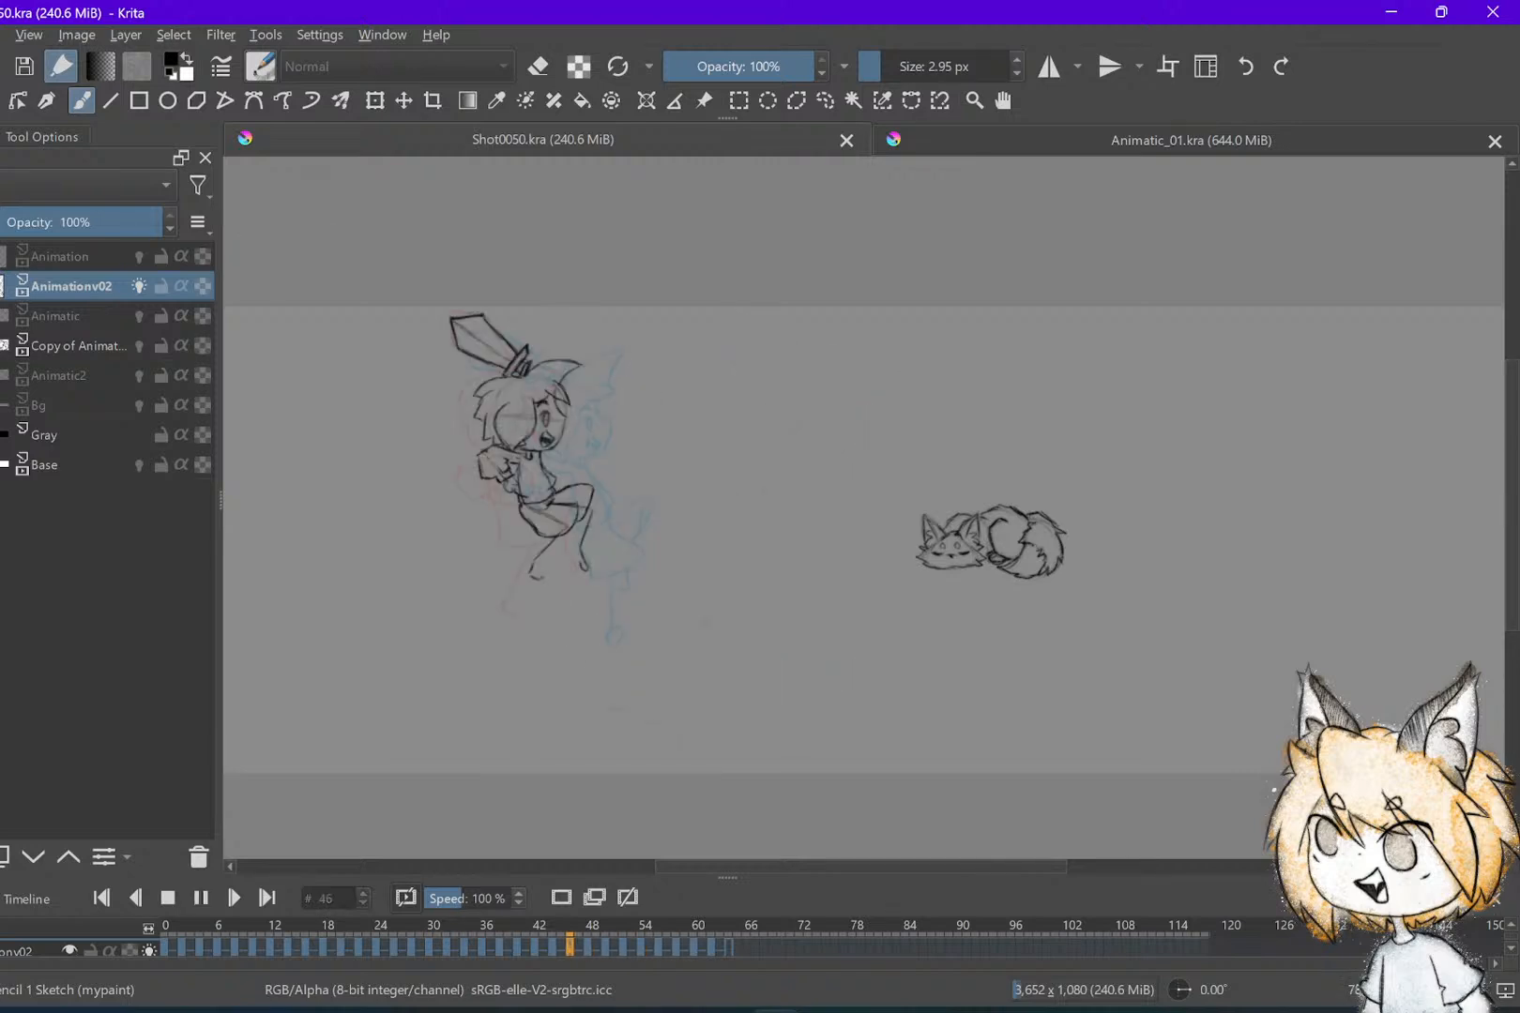
{"action": "key", "text": "space"}
{"action": "key", "text": "Left"}
{"action": "key", "text": "Left"}
{"action": "key", "text": "Left"}
{"action": "key", "text": "Left"}
{"action": "key", "text": "Left"}
{"action": "key", "text": "Left"}
{"action": "key", "text": "Left"}
{"action": "key", "text": "Left"}
{"action": "key", "text": "Left"}
{"action": "key", "text": "Left"}
{"action": "key", "text": "Right"}
{"action": "key", "text": "Right"}
{"action": "key", "text": "Right"}
{"action": "key", "text": "Right"}
{"action": "key", "text": "Right"}
{"action": "key", "text": "Right"}
{"action": "key", "text": "Right"}
{"action": "key", "text": "Right"}
Examine how the head moves from the poses on frames 58 and 60 to the circle on frame 62
{"action": "scroll", "coordinate": [985, 506], "scroll_direction": "up", "scroll_amount": 3}
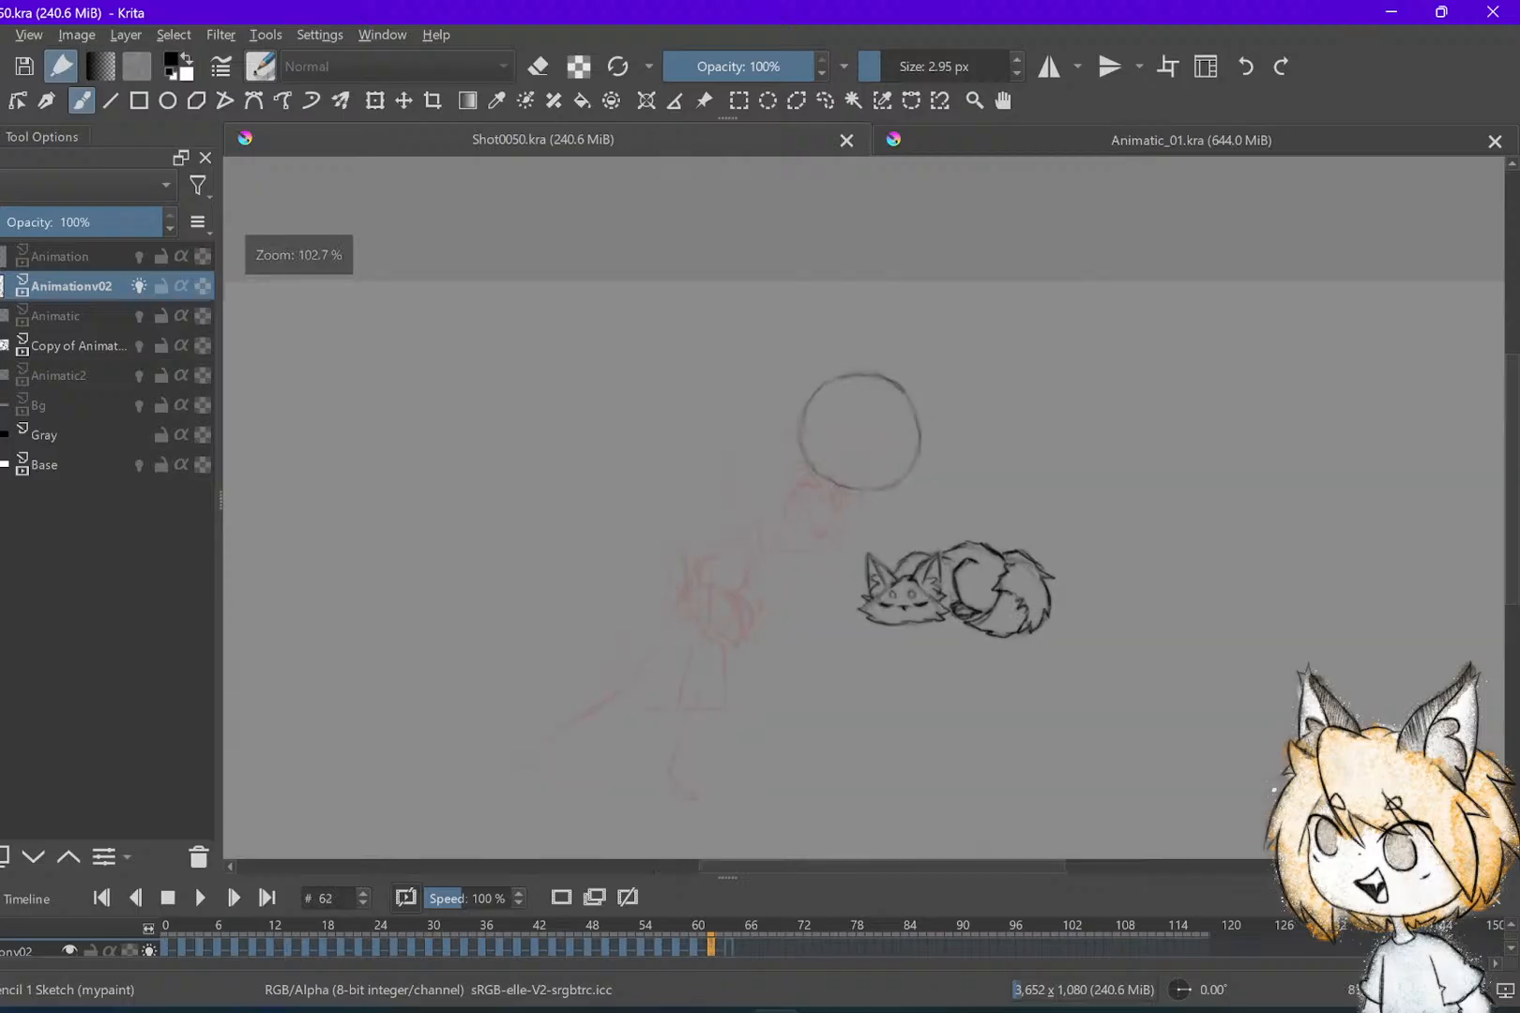
{"action": "scroll", "coordinate": [985, 506], "scroll_direction": "down", "scroll_amount": 1}
{"action": "key", "text": "Left"}
{"action": "key", "text": "Left"}
{"action": "scroll", "coordinate": [973, 237], "scroll_direction": "down", "scroll_amount": 2}
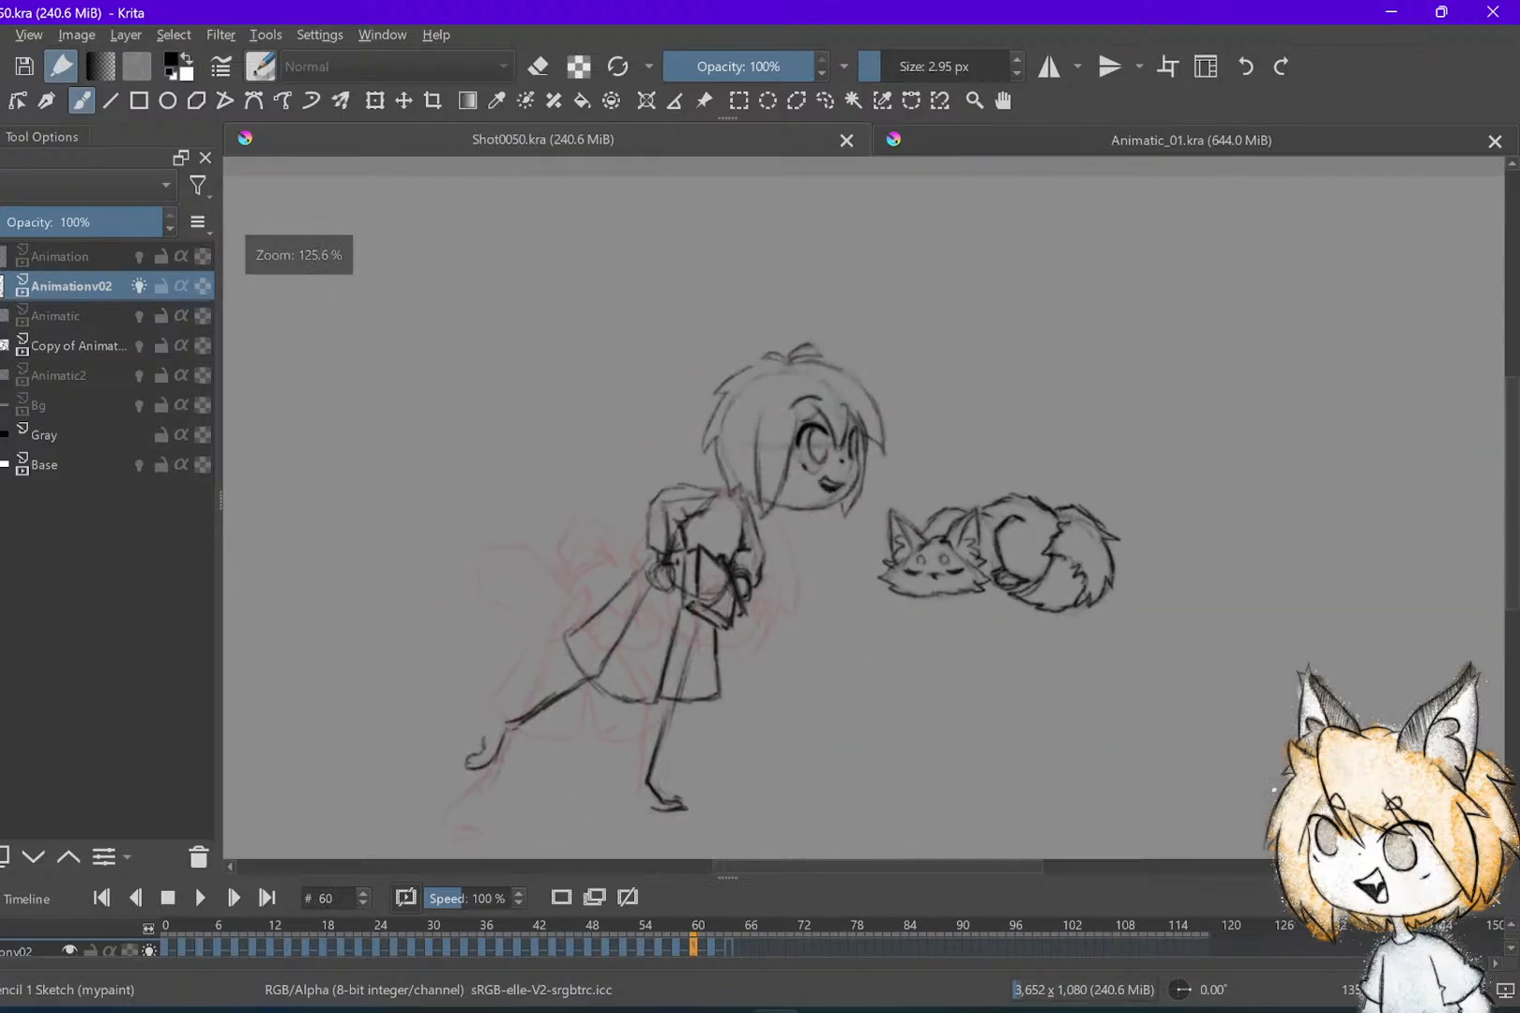
{"action": "key", "text": "Right"}
{"action": "key", "text": "Right"}
{"action": "scroll", "coordinate": [1032, 539], "scroll_direction": "up", "scroll_amount": 2}
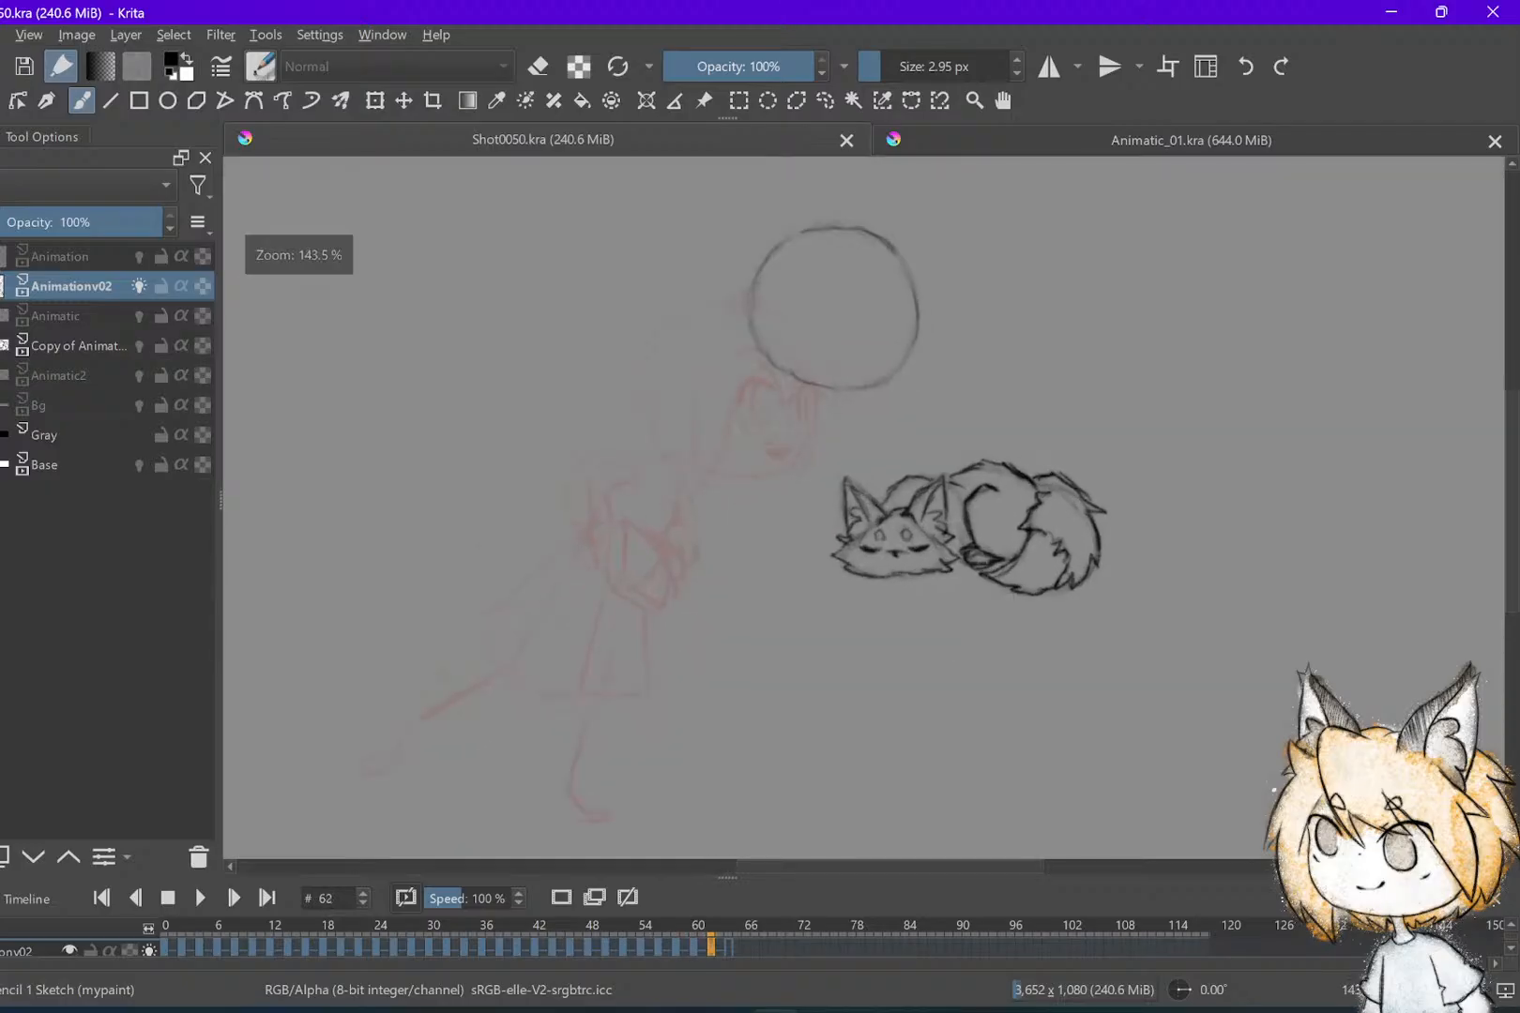
{"action": "key", "text": "Left"}
{"action": "key", "text": "Left"}
{"action": "key", "text": "Right"}
{"action": "key", "text": "Right"}
{"action": "key", "text": "e"}
{"action": "key", "text": "Left"}
{"action": "key", "text": "Left"}
{"action": "key", "text": "Left"}
{"action": "key", "text": "Left"}
{"action": "key", "text": "Right"}
{"action": "key", "text": "Right"}
{"action": "key", "text": "Right"}
{"action": "key", "text": "Right"}
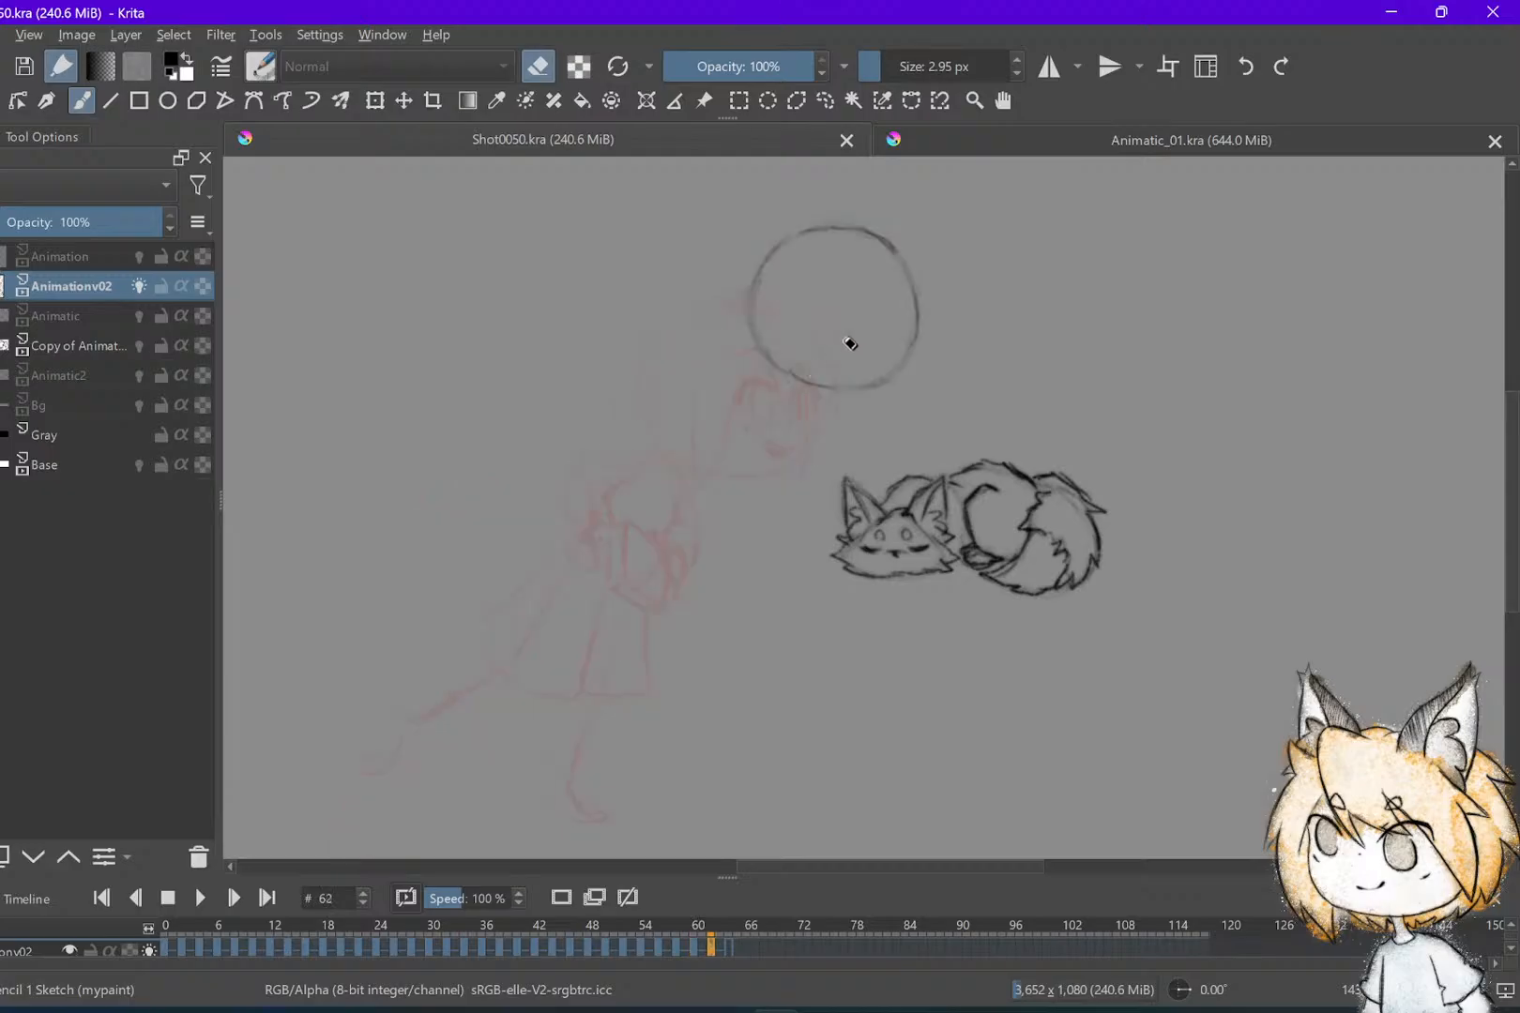
Move the head circle on frame 62 slightly back toward the character's head on frame 60
{"action": "key", "text": "t"}
{"action": "left_click_drag", "start_coordinate": [809, 376], "coordinate": [793, 377]}
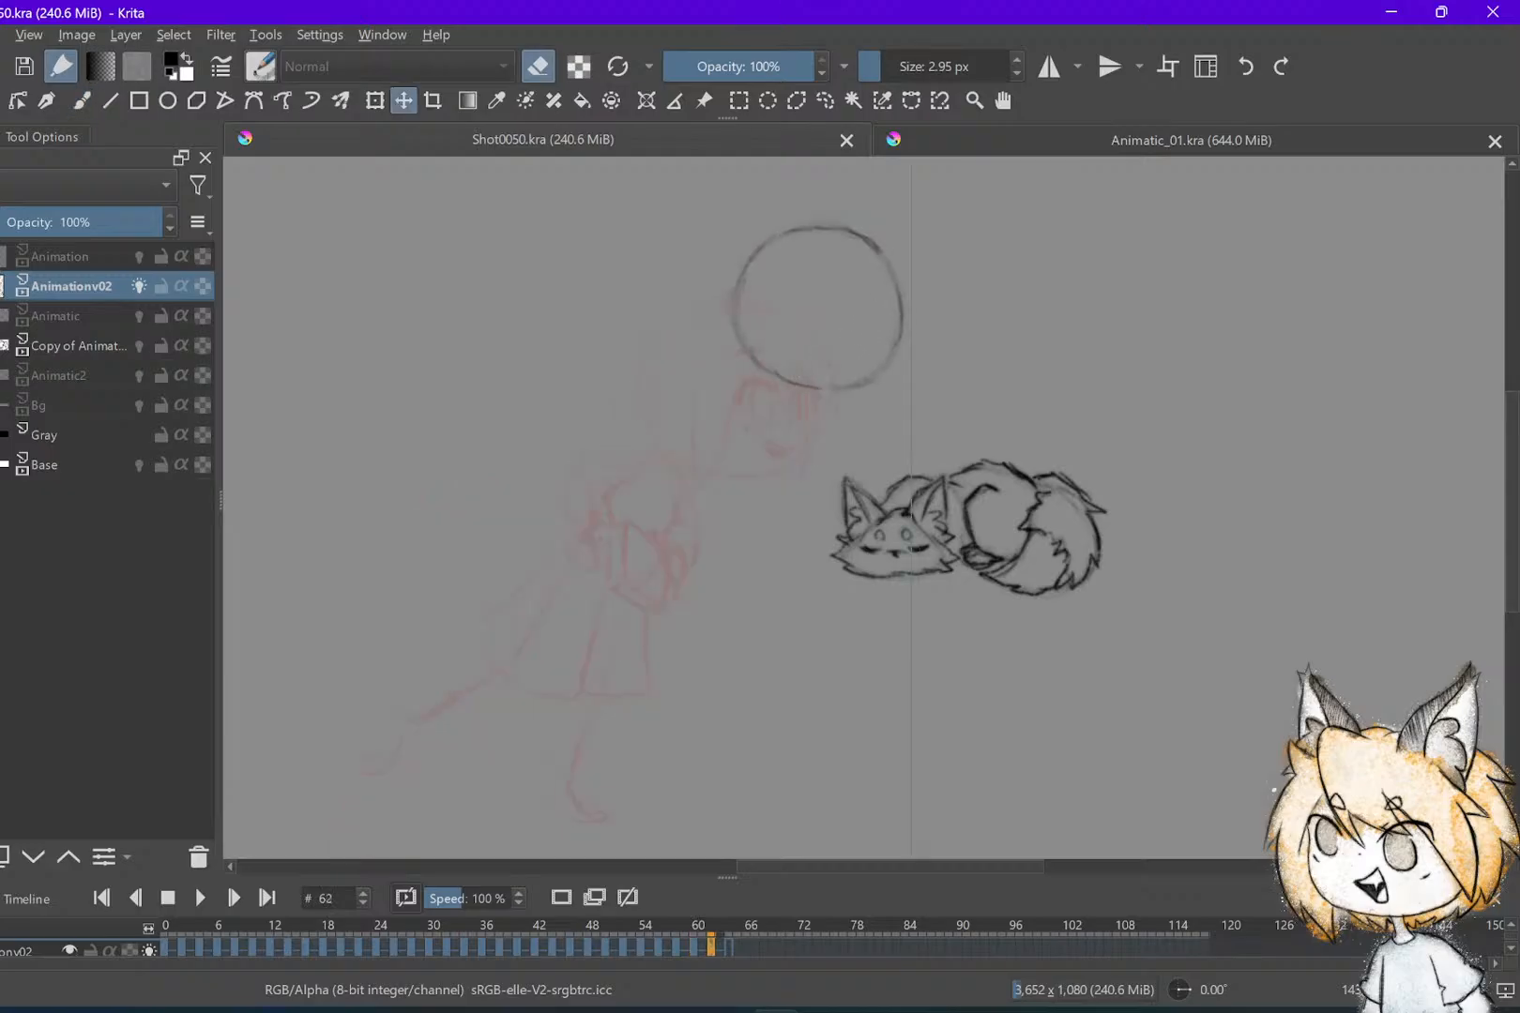
{"action": "key", "text": "Left"}
{"action": "key", "text": "Right"}
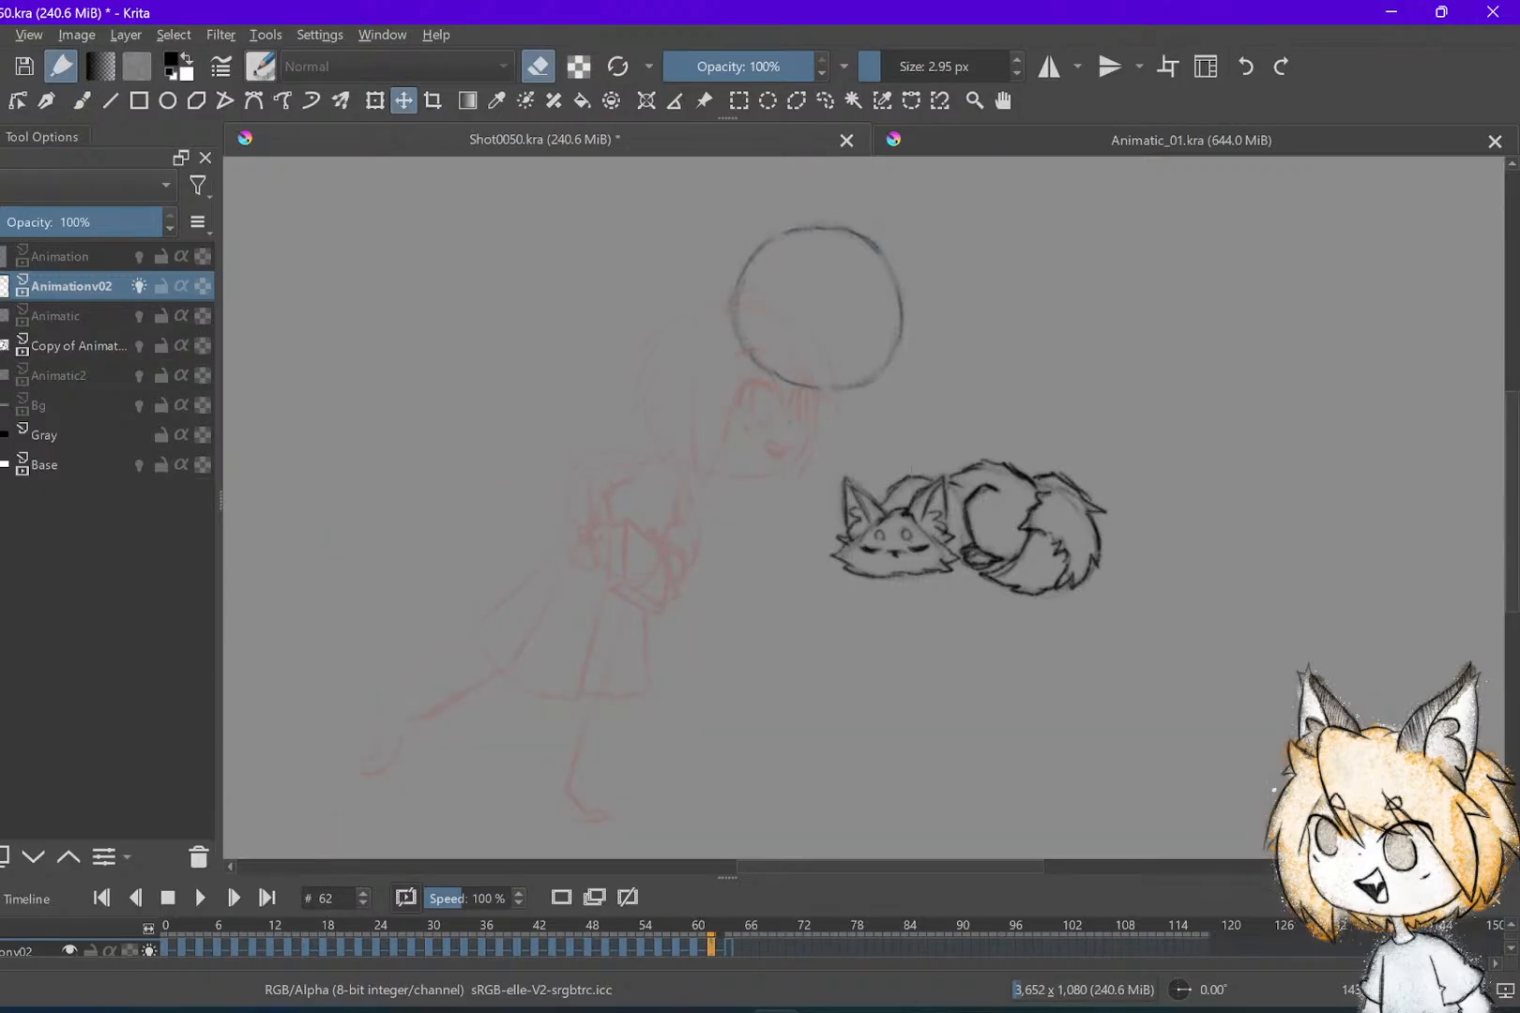
Compare the character's body pose on frame 60 with the crouched poses on frames 56 and 58
{"action": "key", "text": "b"}
{"action": "key", "text": "Left"}
{"action": "key", "text": "Left"}
{"action": "key", "text": "e"}
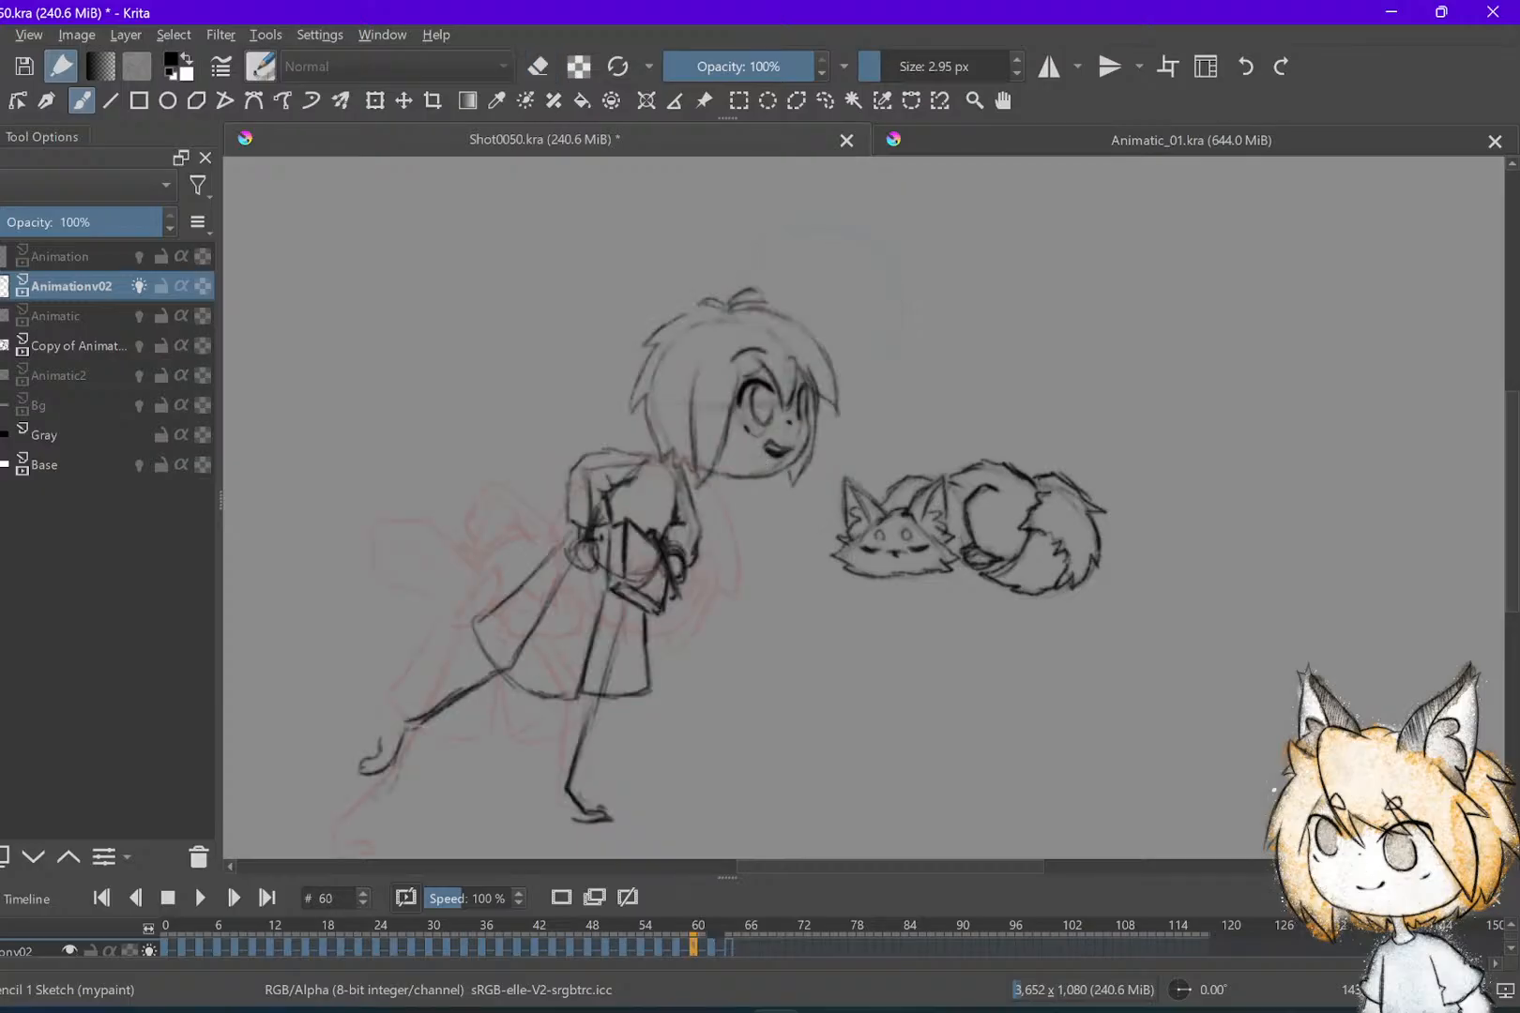
{"action": "key", "text": "Left"}
{"action": "key", "text": "Right"}
{"action": "key", "text": "Left"}
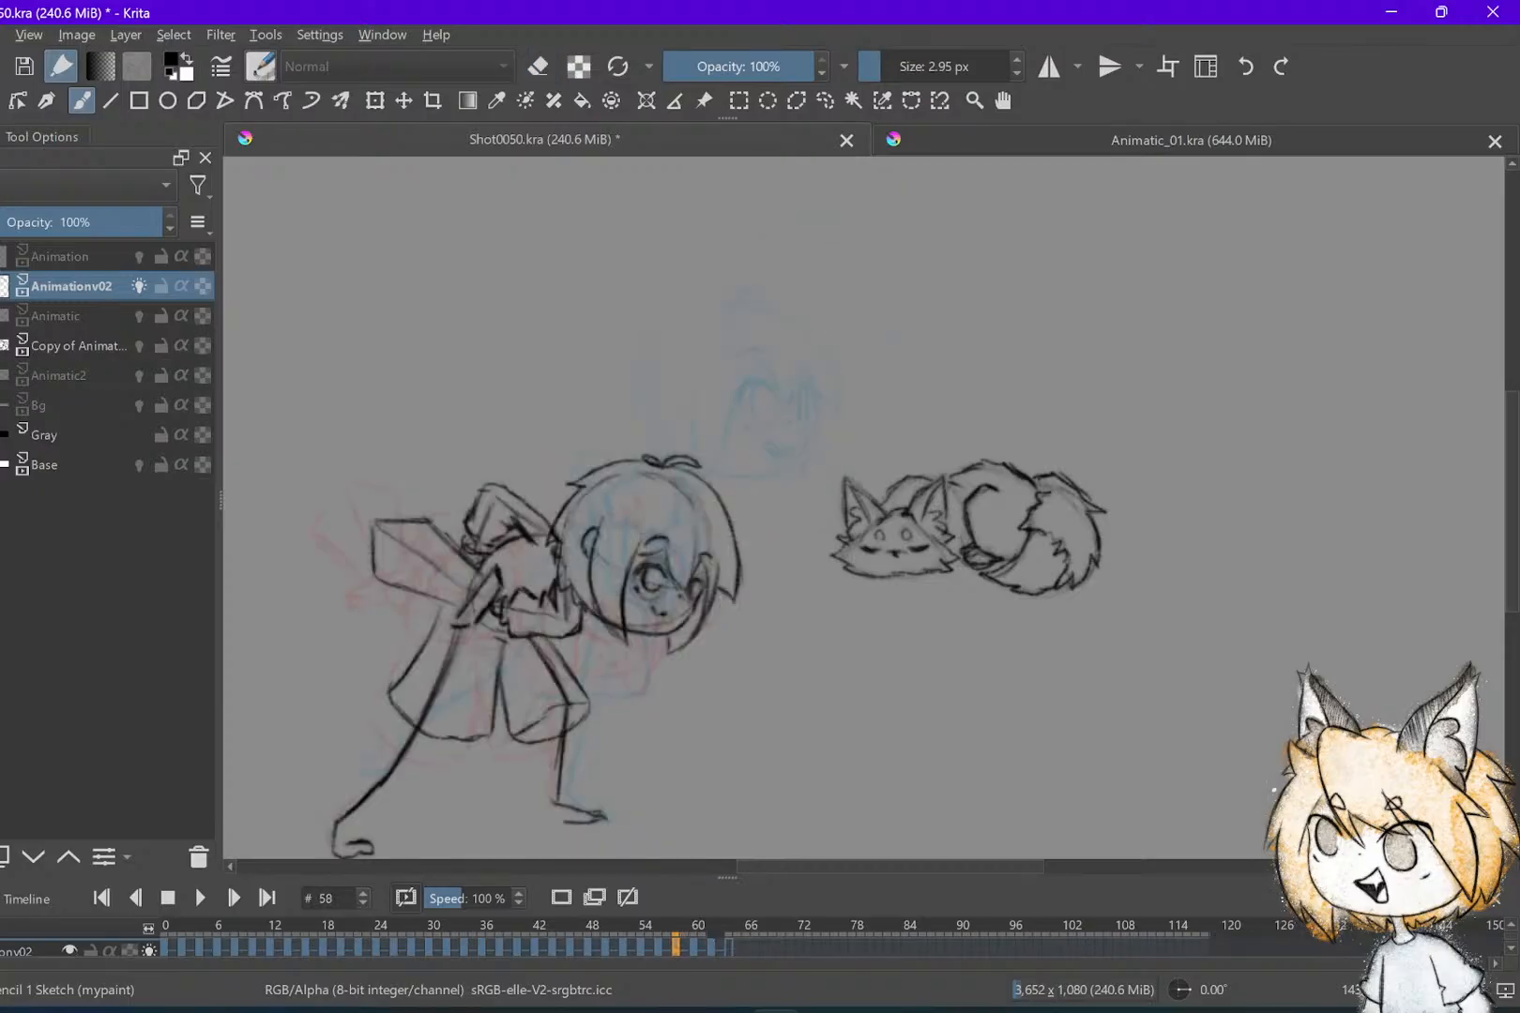
{"action": "key", "text": "Left"}
{"action": "key", "text": "Right"}
{"action": "key", "text": "Right"}
{"action": "key", "text": "Left"}
{"action": "key", "text": "Right"}
{"action": "key", "text": "Left"}
{"action": "key", "text": "Right"}
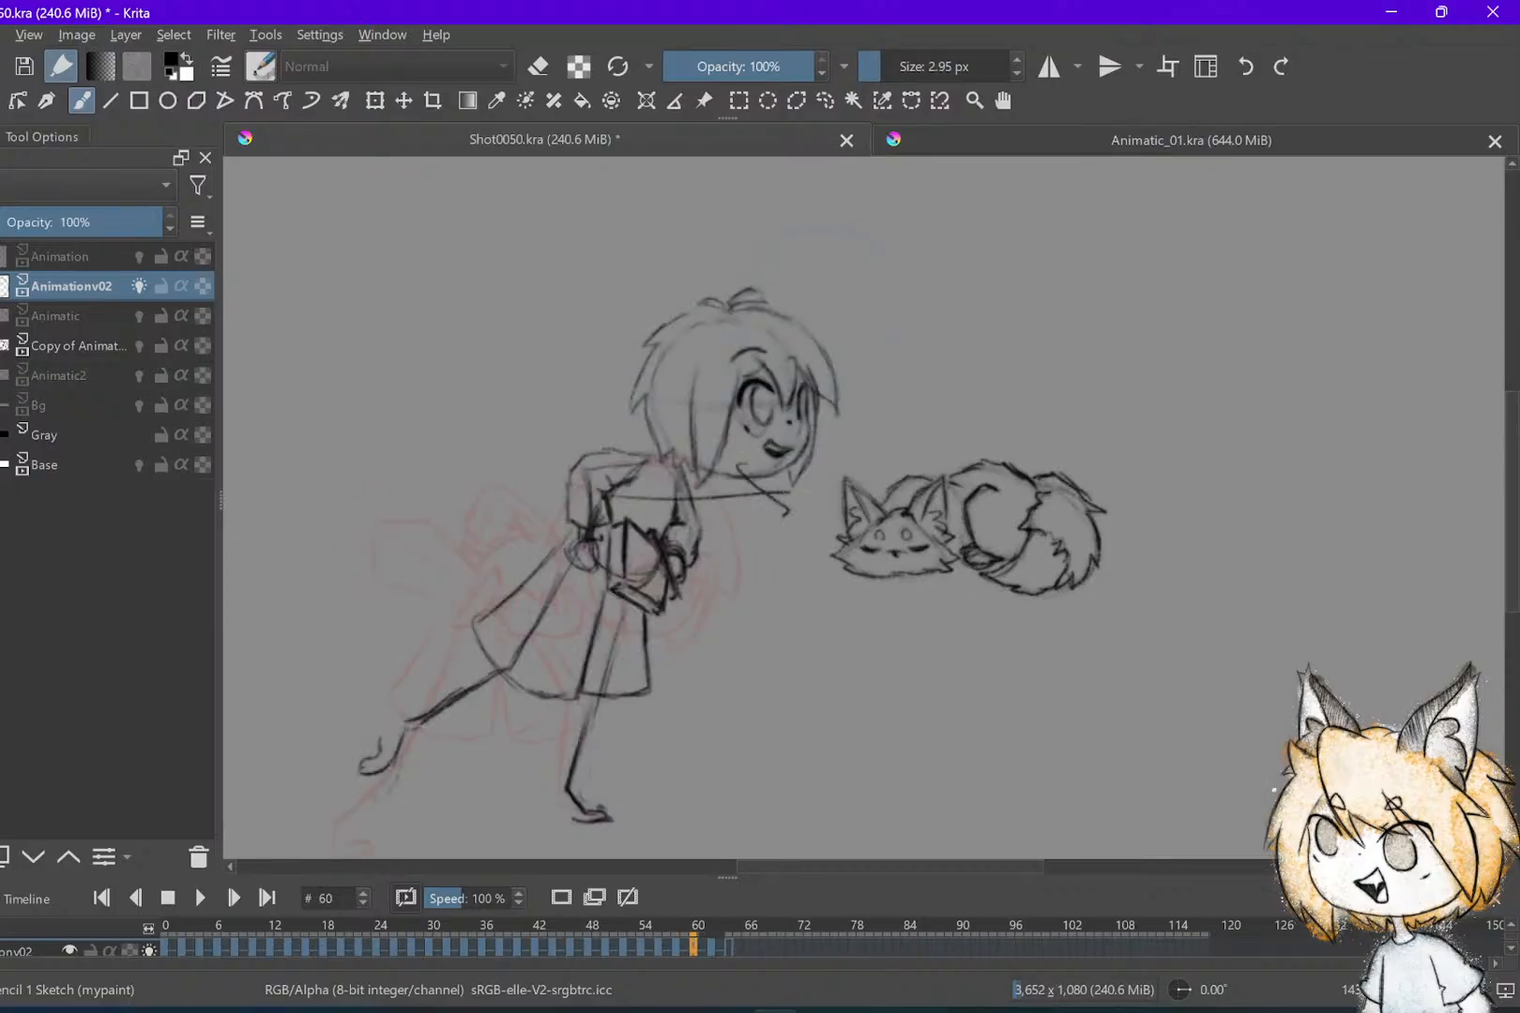
{"action": "key", "text": "Left"}
{"action": "key", "text": "Right"}
{"action": "key", "text": "Left"}
{"action": "key", "text": "Left"}
{"action": "key", "text": "Right"}
{"action": "key", "text": "Right"}
{"action": "key", "text": "Right"}
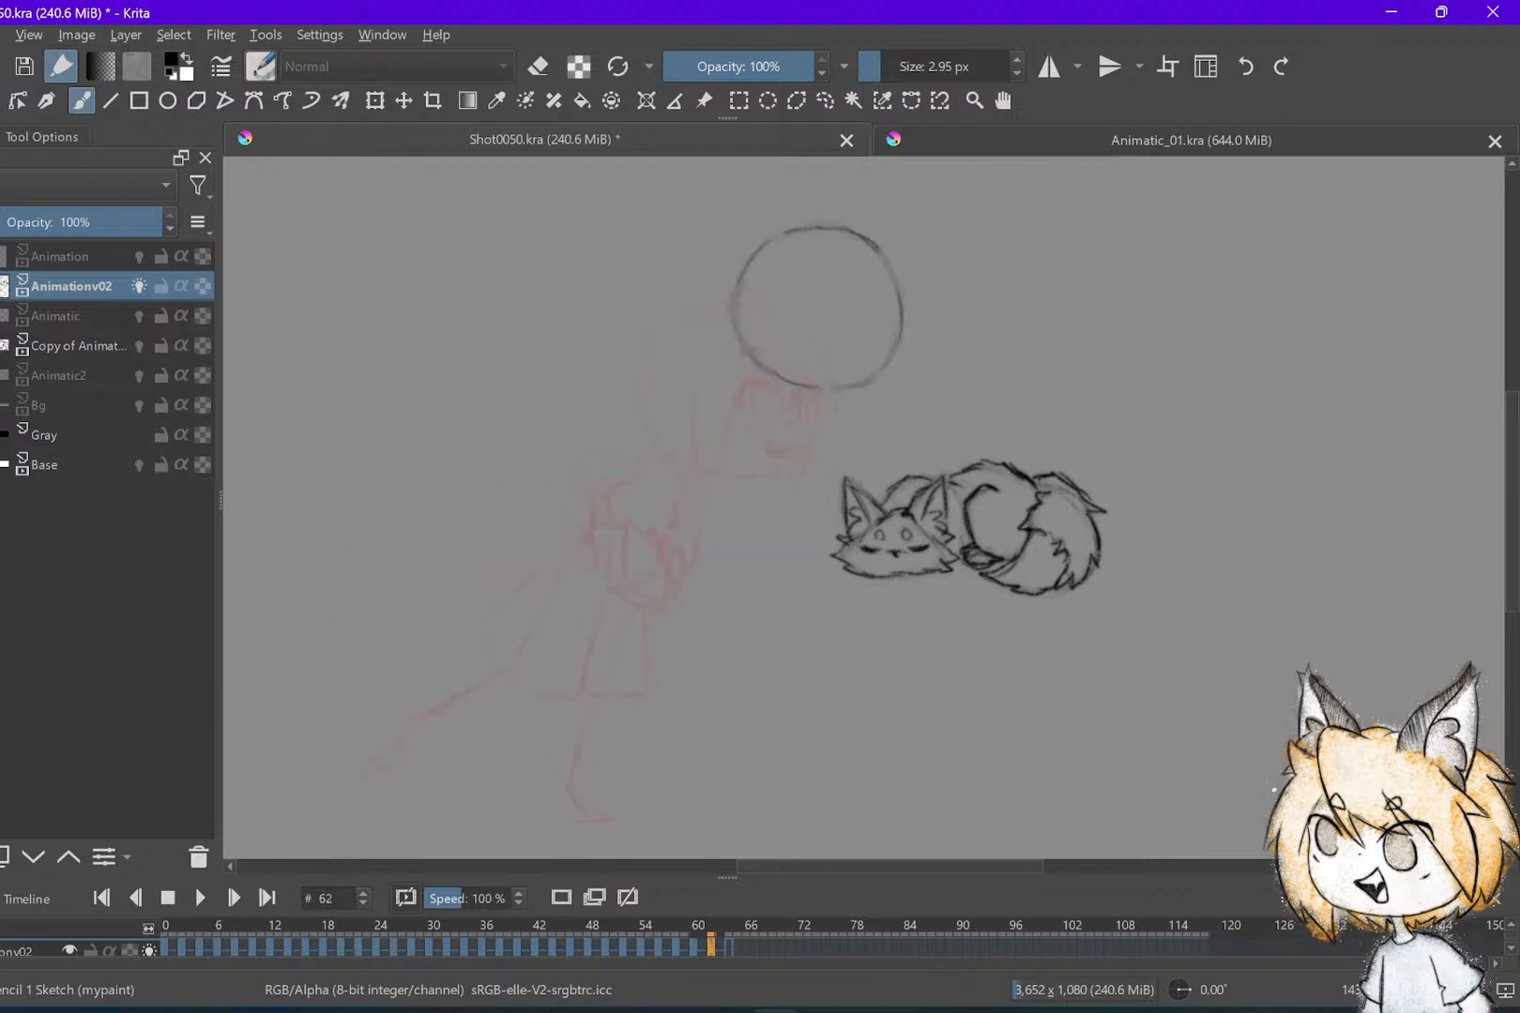
Flip between frames 58, 60 and 62 to judge where the body belongs beneath the head circle
{"action": "key", "text": "Left"}
{"action": "key", "text": "Right"}
{"action": "key", "text": "Left"}
{"action": "key", "text": "Right"}
{"action": "key", "text": "Left"}
{"action": "key", "text": "Right"}
{"action": "key", "text": "Left"}
{"action": "key", "text": "Left"}
{"action": "key", "text": "Right"}
{"action": "key", "text": "Right"}
Sketch a short neck under the head circle on frame 62, and rough out and clear a slanted trial torso beneath it
{"action": "mouse_move", "coordinate": [786, 424]}
{"action": "left_mouse_down"}
{"action": "mouse_move", "coordinate": [762, 493]}
{"action": "mouse_move", "coordinate": [825, 516]}
{"action": "left_mouse_up"}
{"action": "key", "text": "Left"}
{"action": "key", "text": "Left"}
{"action": "key", "text": "Right"}
{"action": "key", "text": "Right"}
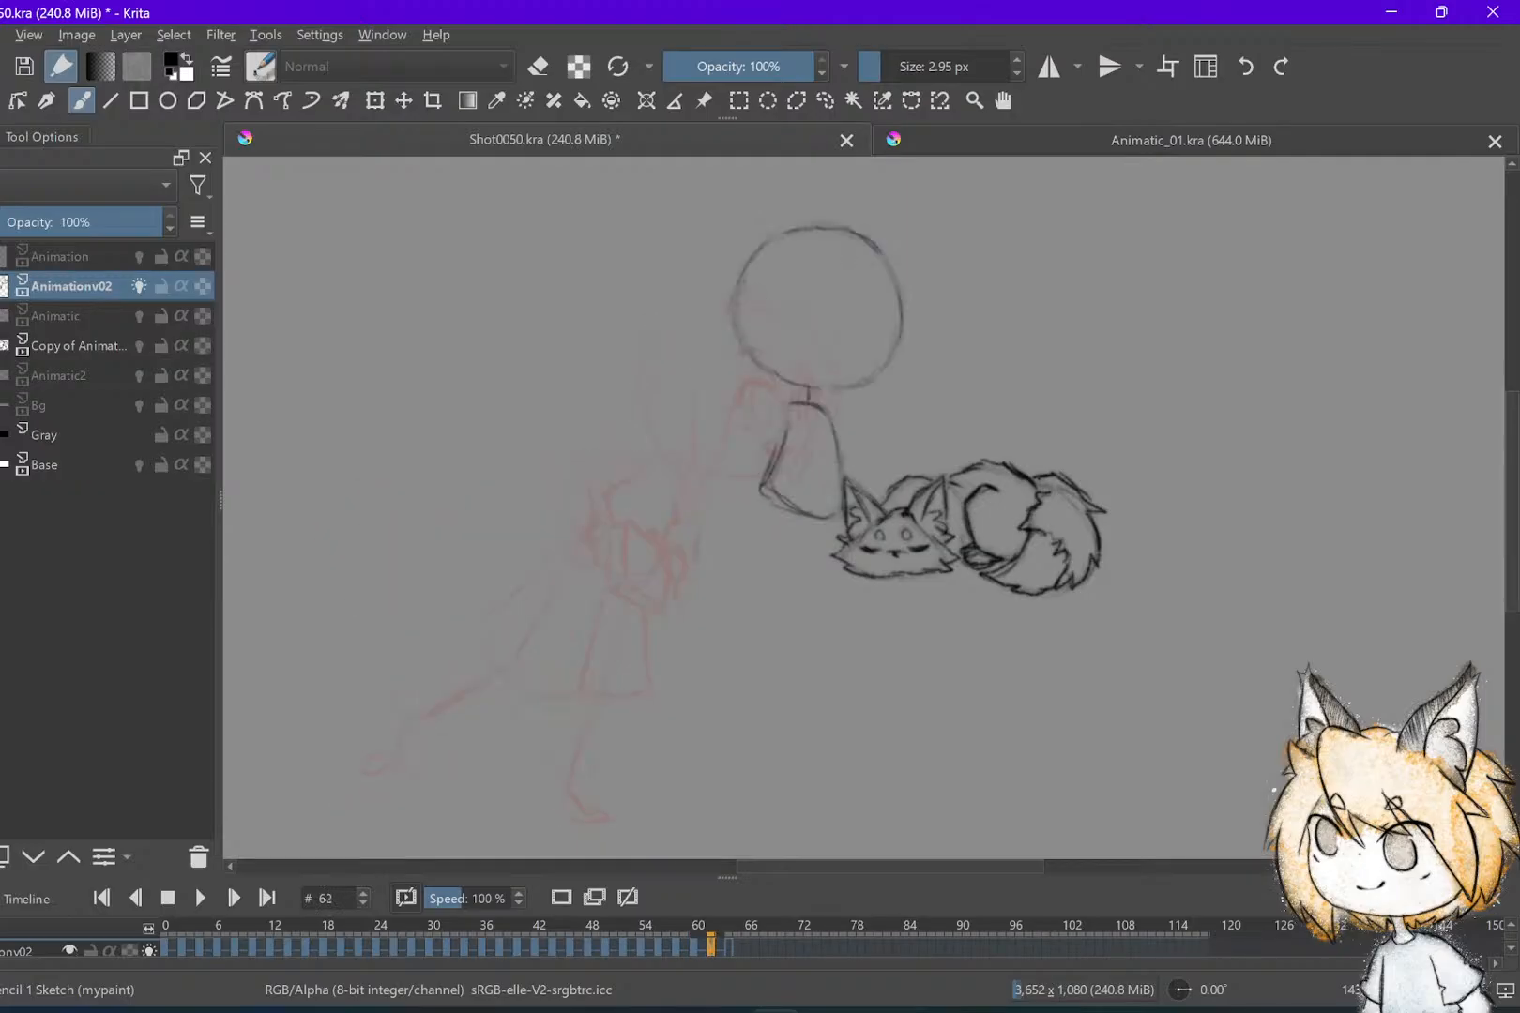
{"action": "mouse_move", "coordinate": [787, 407]}
{"action": "left_mouse_down"}
{"action": "mouse_move", "coordinate": [756, 486]}
{"action": "mouse_move", "coordinate": [825, 513]}
{"action": "mouse_move", "coordinate": [778, 491]}
{"action": "mouse_move", "coordinate": [764, 443]}
{"action": "mouse_move", "coordinate": [875, 545]}
{"action": "mouse_move", "coordinate": [761, 445]}
{"action": "mouse_move", "coordinate": [833, 434]}
{"action": "left_mouse_up"}
{"action": "key", "text": "e"}
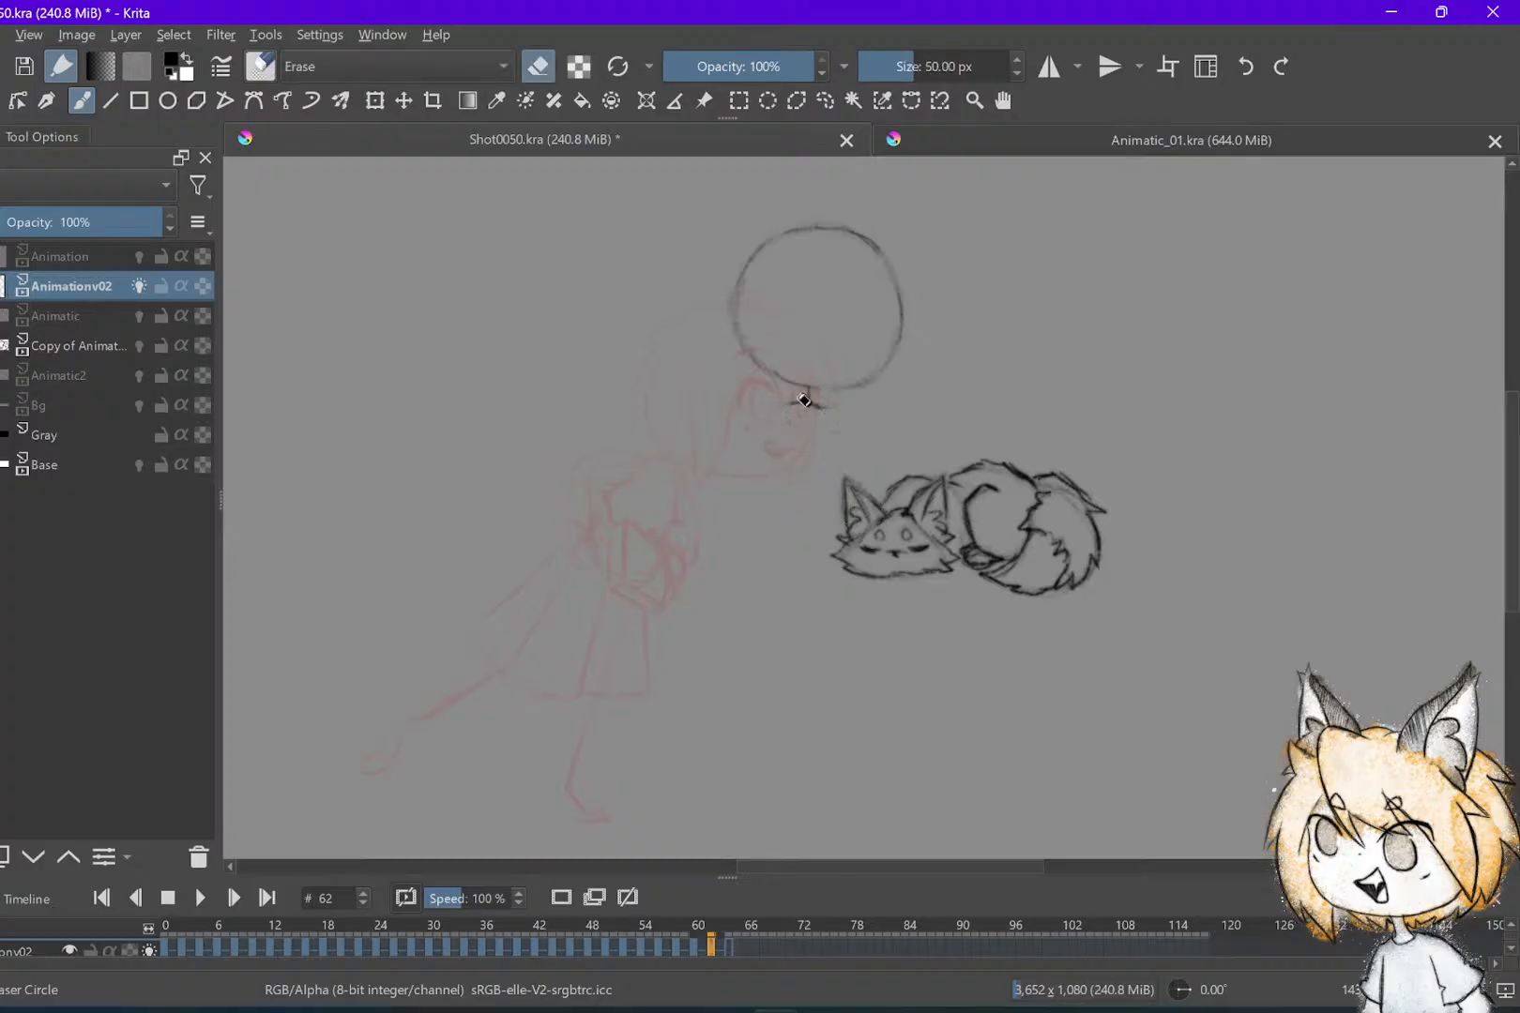
{"action": "key", "text": "e"}
Sketch a rounded, pear-shaped torso hanging from the neck on frame 62
{"action": "mouse_move", "coordinate": [784, 405]}
{"action": "left_mouse_down"}
{"action": "mouse_move", "coordinate": [750, 473]}
{"action": "mouse_move", "coordinate": [770, 509]}
{"action": "left_mouse_up"}
{"action": "key", "text": "ctrl+z"}
{"action": "mouse_move", "coordinate": [772, 417]}
{"action": "left_mouse_down"}
{"action": "mouse_move", "coordinate": [752, 507]}
{"action": "mouse_move", "coordinate": [764, 514]}
{"action": "left_mouse_up"}
{"action": "mouse_move", "coordinate": [817, 410]}
{"action": "left_mouse_down"}
{"action": "mouse_move", "coordinate": [835, 464]}
{"action": "mouse_move", "coordinate": [750, 496]}
{"action": "left_mouse_up"}
Flip between frame 62 and the earlier poses to judge the new torso's placement against frame 60
{"action": "key", "text": "Left"}
{"action": "key", "text": "Right"}
{"action": "key", "text": "Right"}
{"action": "key", "text": "Left"}
{"action": "key", "text": "Left"}
{"action": "key", "text": "Left"}
{"action": "key", "text": "Left"}
{"action": "key", "text": "Right"}
{"action": "key", "text": "Right"}
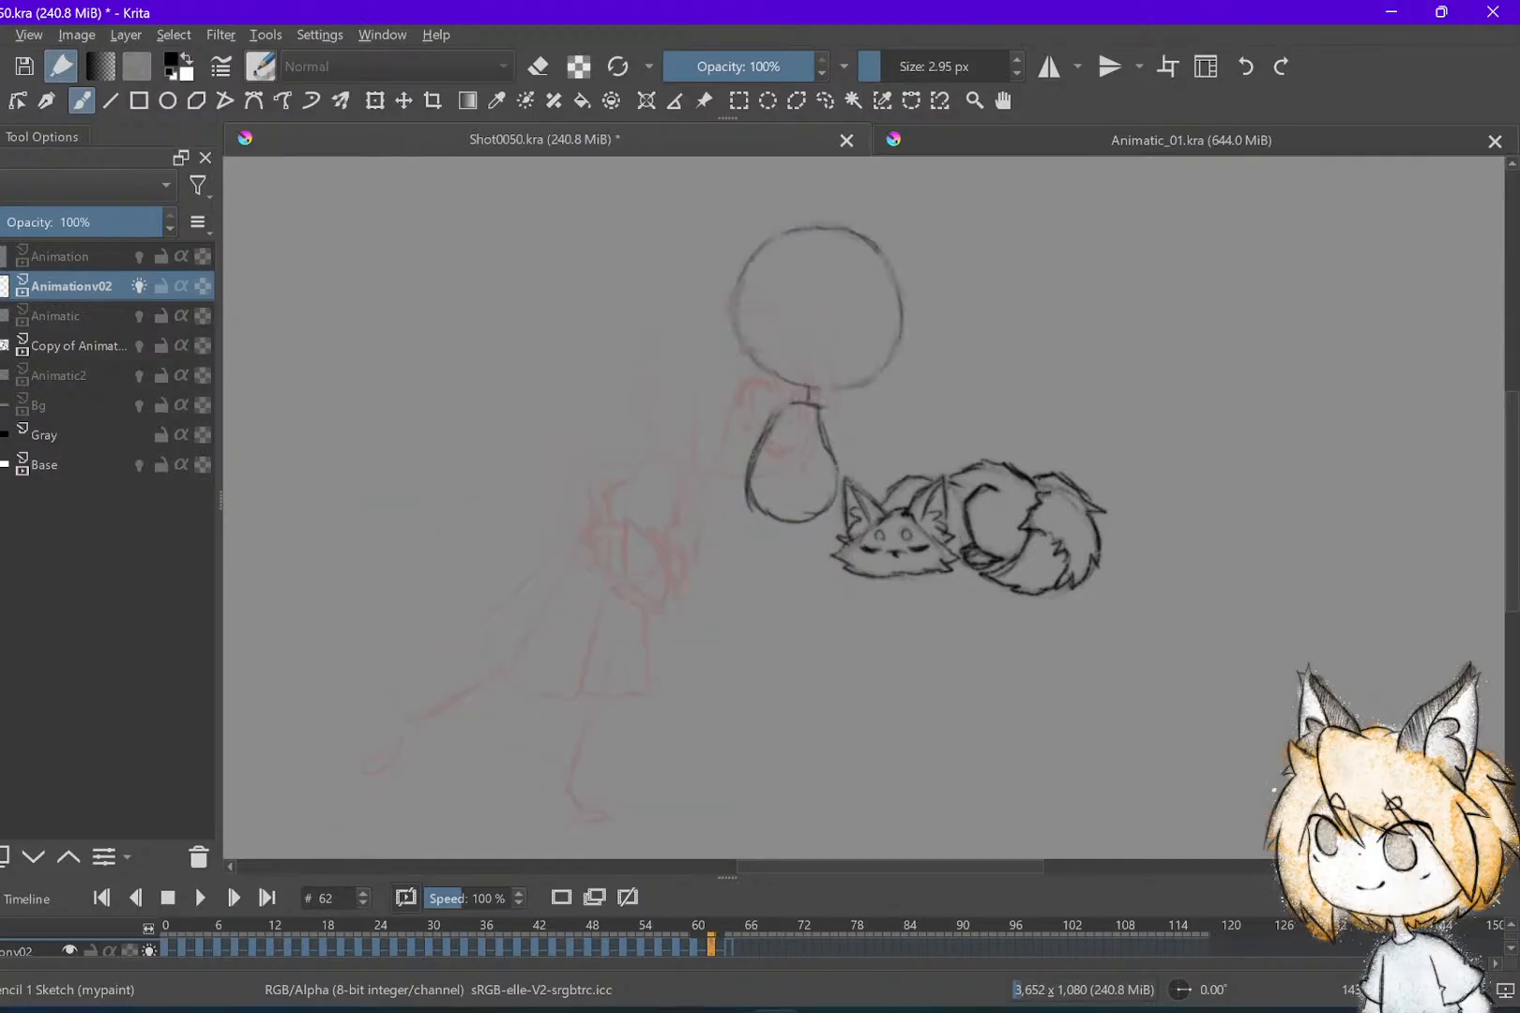
{"action": "key", "text": "e"}
{"action": "key", "text": "Left"}
{"action": "key", "text": "Left"}
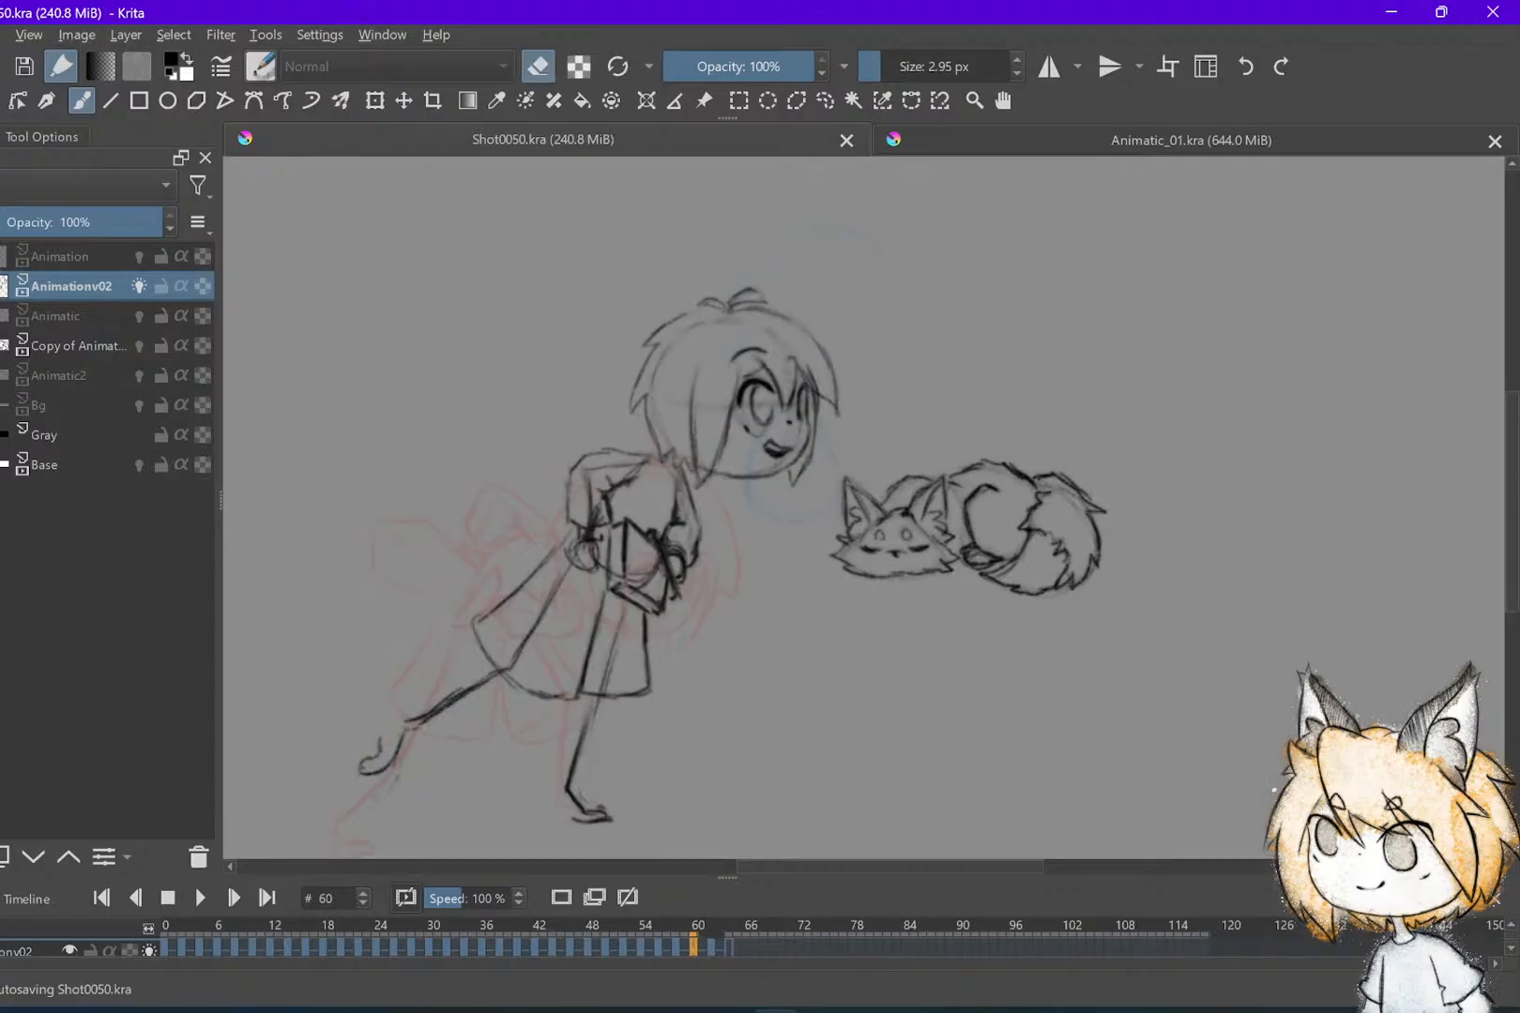
{"action": "key", "text": "Right"}
{"action": "key", "text": "Right"}
{"action": "key", "text": "e"}
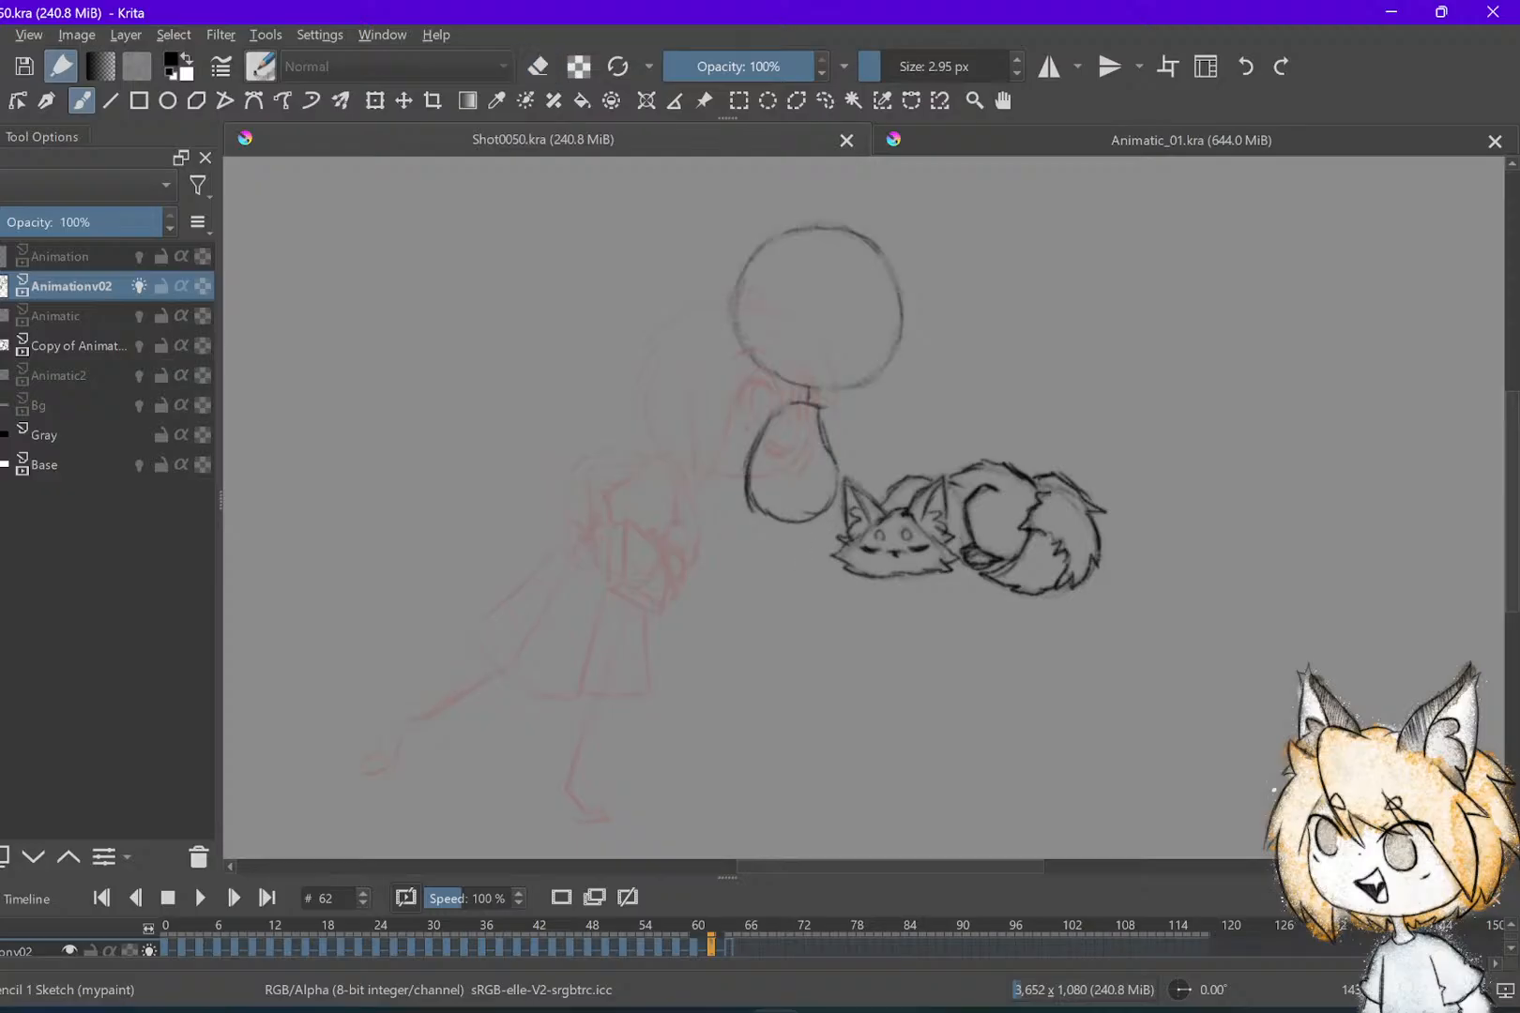
{"action": "key", "text": "Left"}
{"action": "key", "text": "Left"}
{"action": "key", "text": "Right"}
{"action": "key", "text": "Right"}
Sketch the trailing leg on frame 62 as a long line running down and back from the torso to the foot
{"action": "left_click_drag", "start_coordinate": [762, 556], "coordinate": [683, 660]}
{"action": "key", "text": "ctrl+z"}
{"action": "mouse_move", "coordinate": [761, 527]}
{"action": "left_mouse_down"}
{"action": "mouse_move", "coordinate": [624, 721]}
{"action": "mouse_move", "coordinate": [615, 758]}
{"action": "left_mouse_up"}
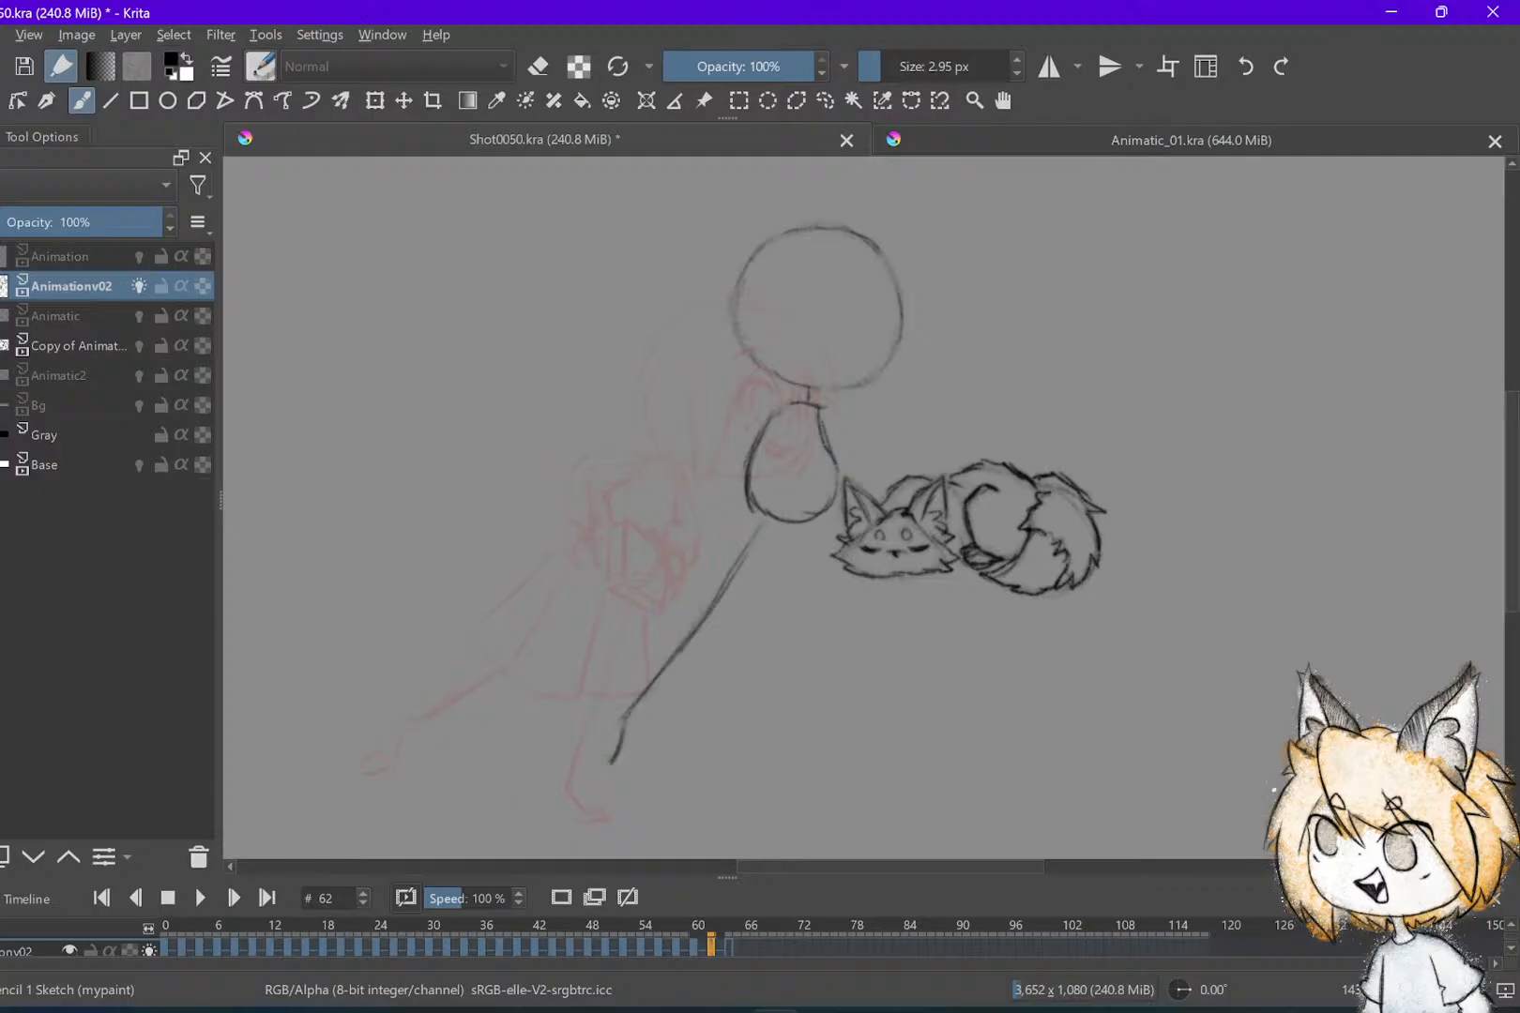
{"action": "key", "text": "Left"}
{"action": "key", "text": "Right"}
{"action": "key", "text": "Left"}
{"action": "key", "text": "Left"}
{"action": "key", "text": "Right"}
{"action": "key", "text": "Right"}
Sketch the front leg on frame 62 with its thigh angled down to the knee and the lower leg folded back
{"action": "left_click_drag", "start_coordinate": [827, 568], "coordinate": [798, 525]}
{"action": "left_click_drag", "start_coordinate": [841, 617], "coordinate": [672, 601]}
{"action": "key", "text": "Left"}
{"action": "key", "text": "Left"}
{"action": "key", "text": "Right"}
{"action": "key", "text": "Right"}
{"action": "key", "text": "Left"}
{"action": "key", "text": "Left"}
{"action": "key", "text": "Right"}
{"action": "key", "text": "Right"}
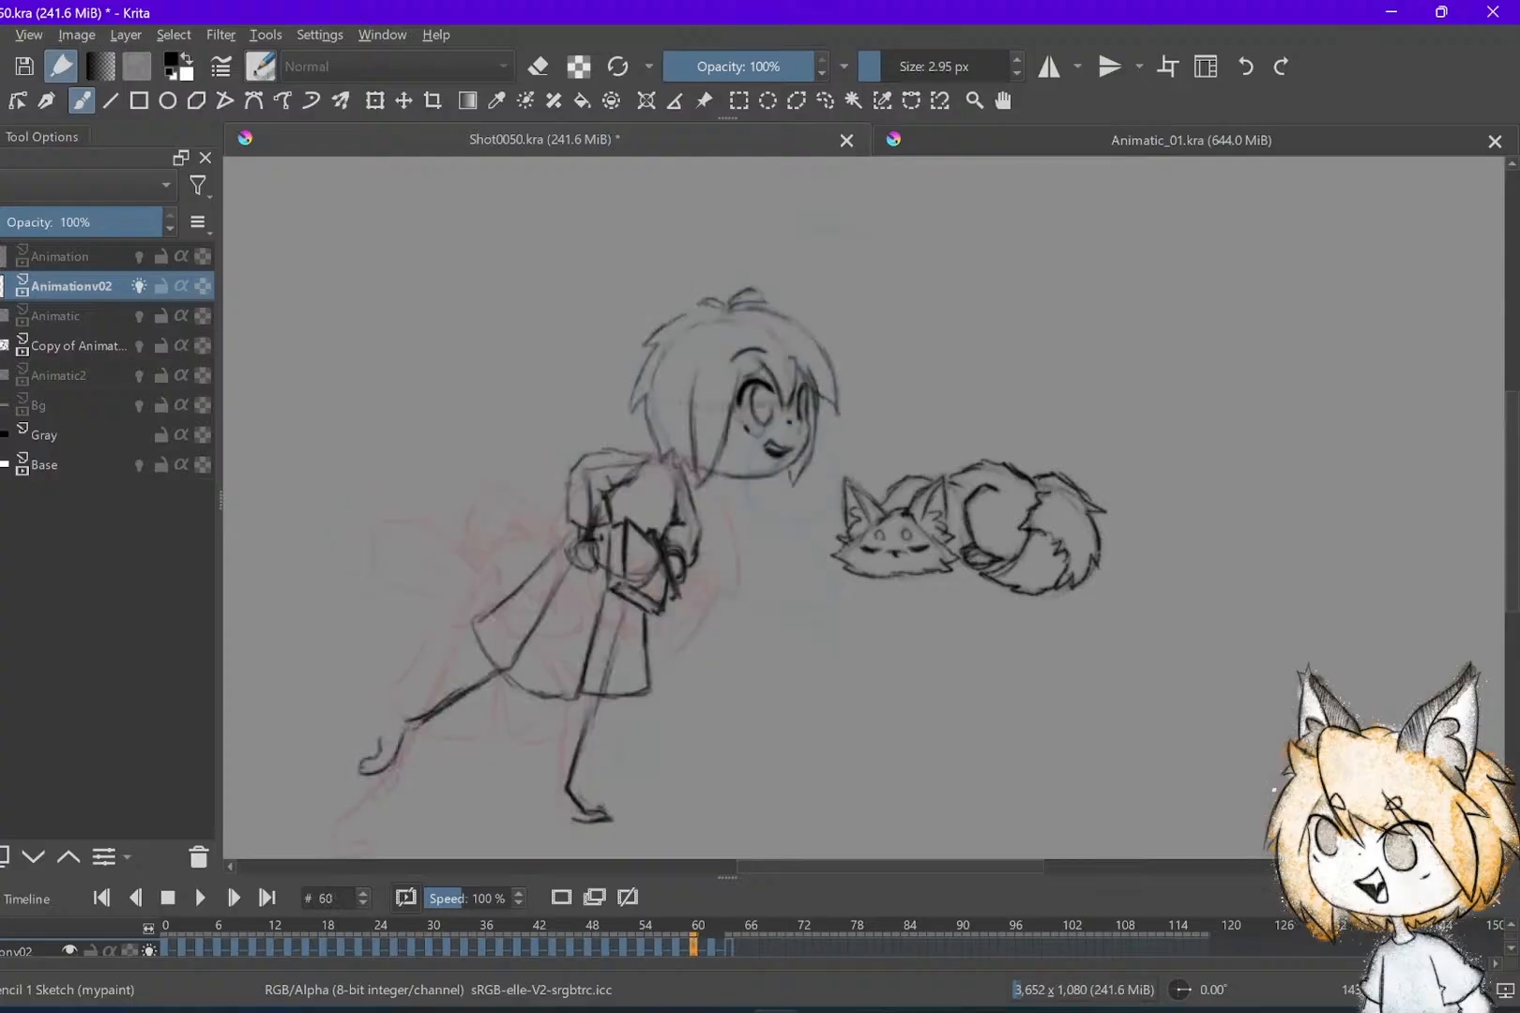
Step through the poses around frames 58 to 62 and play the animation to examine how the character's movement flows
{"action": "key", "text": "Left"}
{"action": "key", "text": "Left"}
{"action": "key", "text": "Right"}
{"action": "key", "text": "Right"}
{"action": "key", "text": "Left"}
{"action": "key", "text": "Left"}
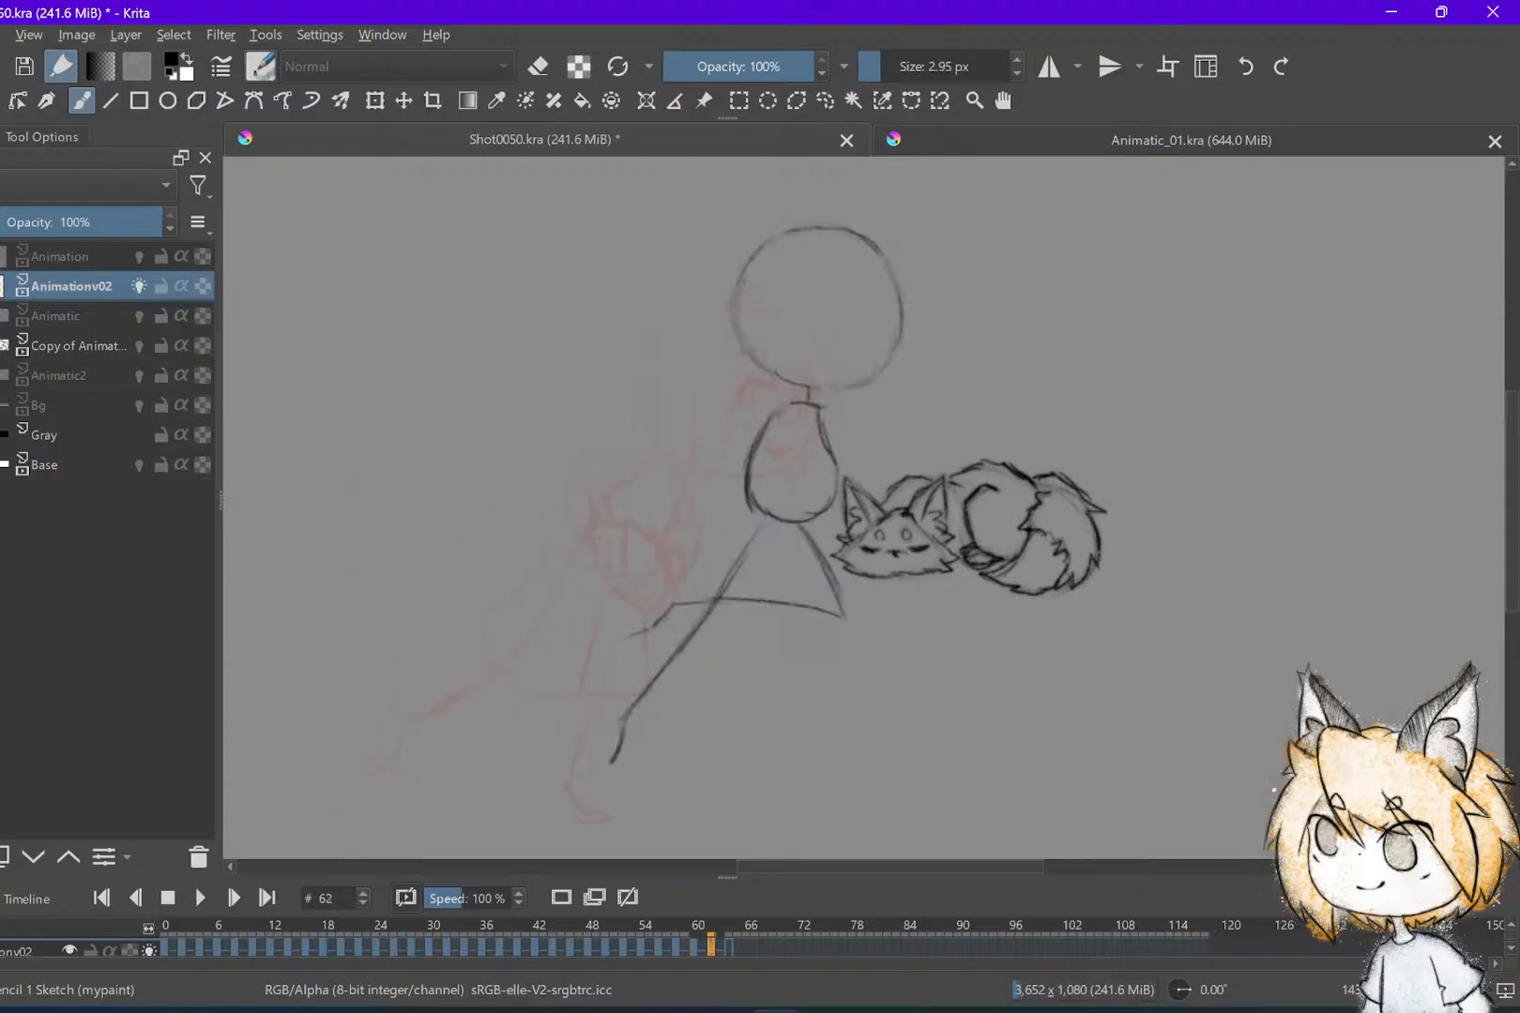
{"action": "key", "text": "Right"}
{"action": "key", "text": "Right"}
{"action": "scroll", "coordinate": [863, 506], "scroll_direction": "down", "scroll_amount": 3}
{"action": "scroll", "coordinate": [891, 554], "scroll_direction": "up", "scroll_amount": 2}
{"action": "key", "text": "Left"}
{"action": "key", "text": "Left"}
{"action": "key", "text": "Left"}
{"action": "key", "text": "Left"}
{"action": "key", "text": "space"}
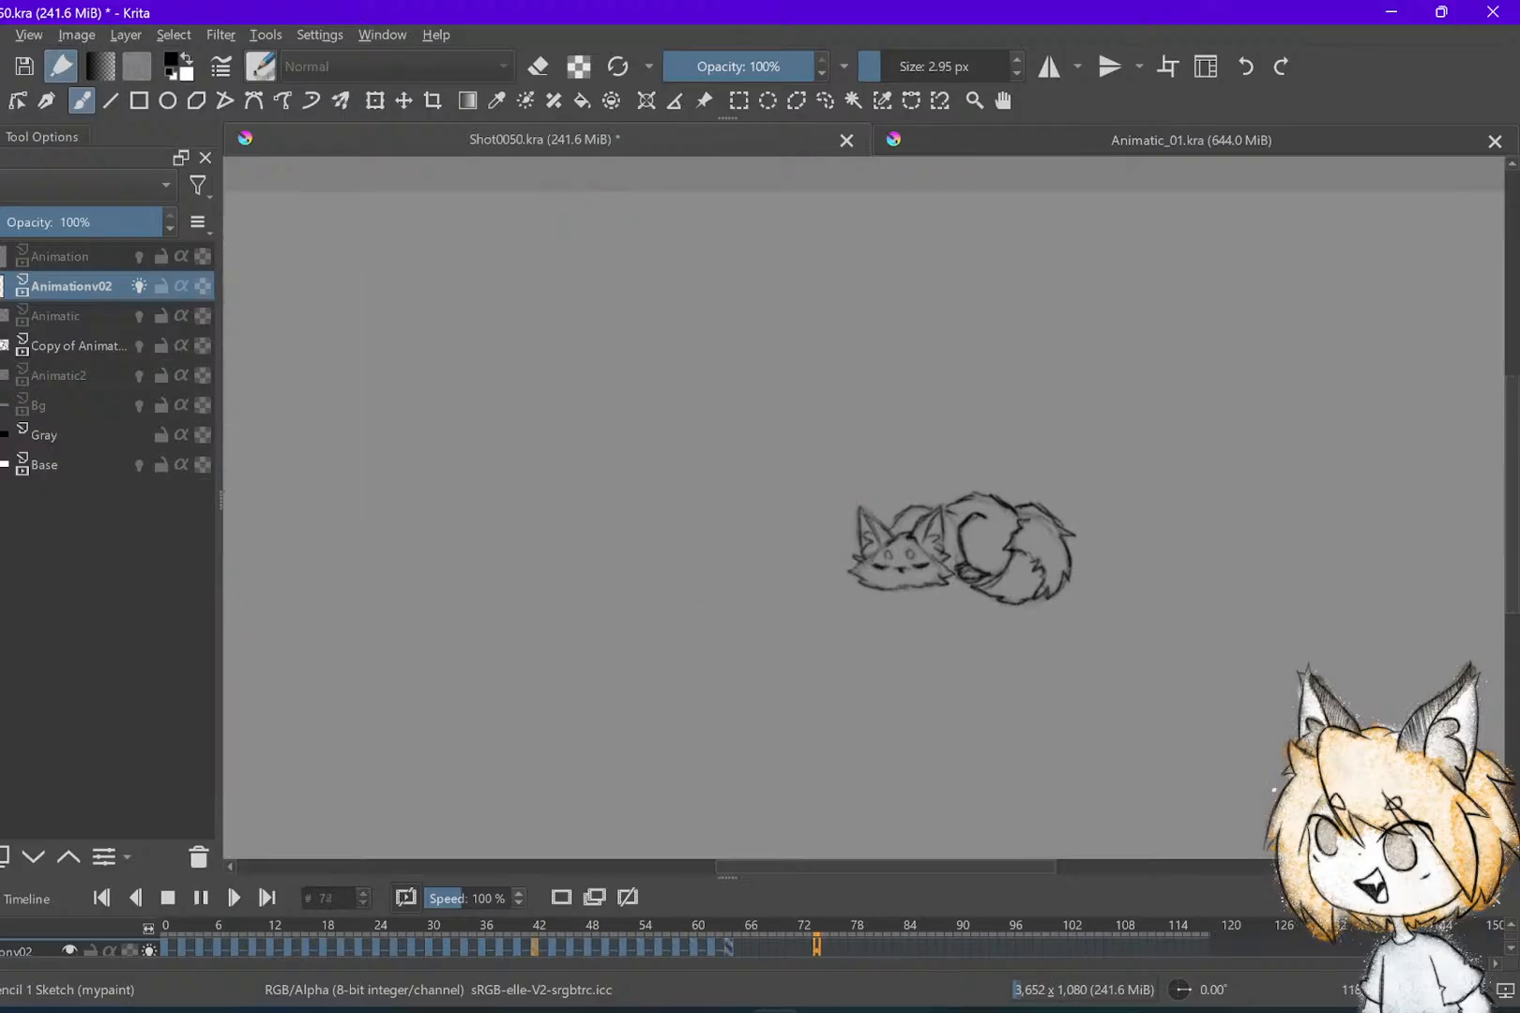
{"action": "key", "text": "space"}
{"action": "key", "text": "Right"}
{"action": "key", "text": "Right"}
{"action": "key", "text": "Right"}
{"action": "key", "text": "Right"}
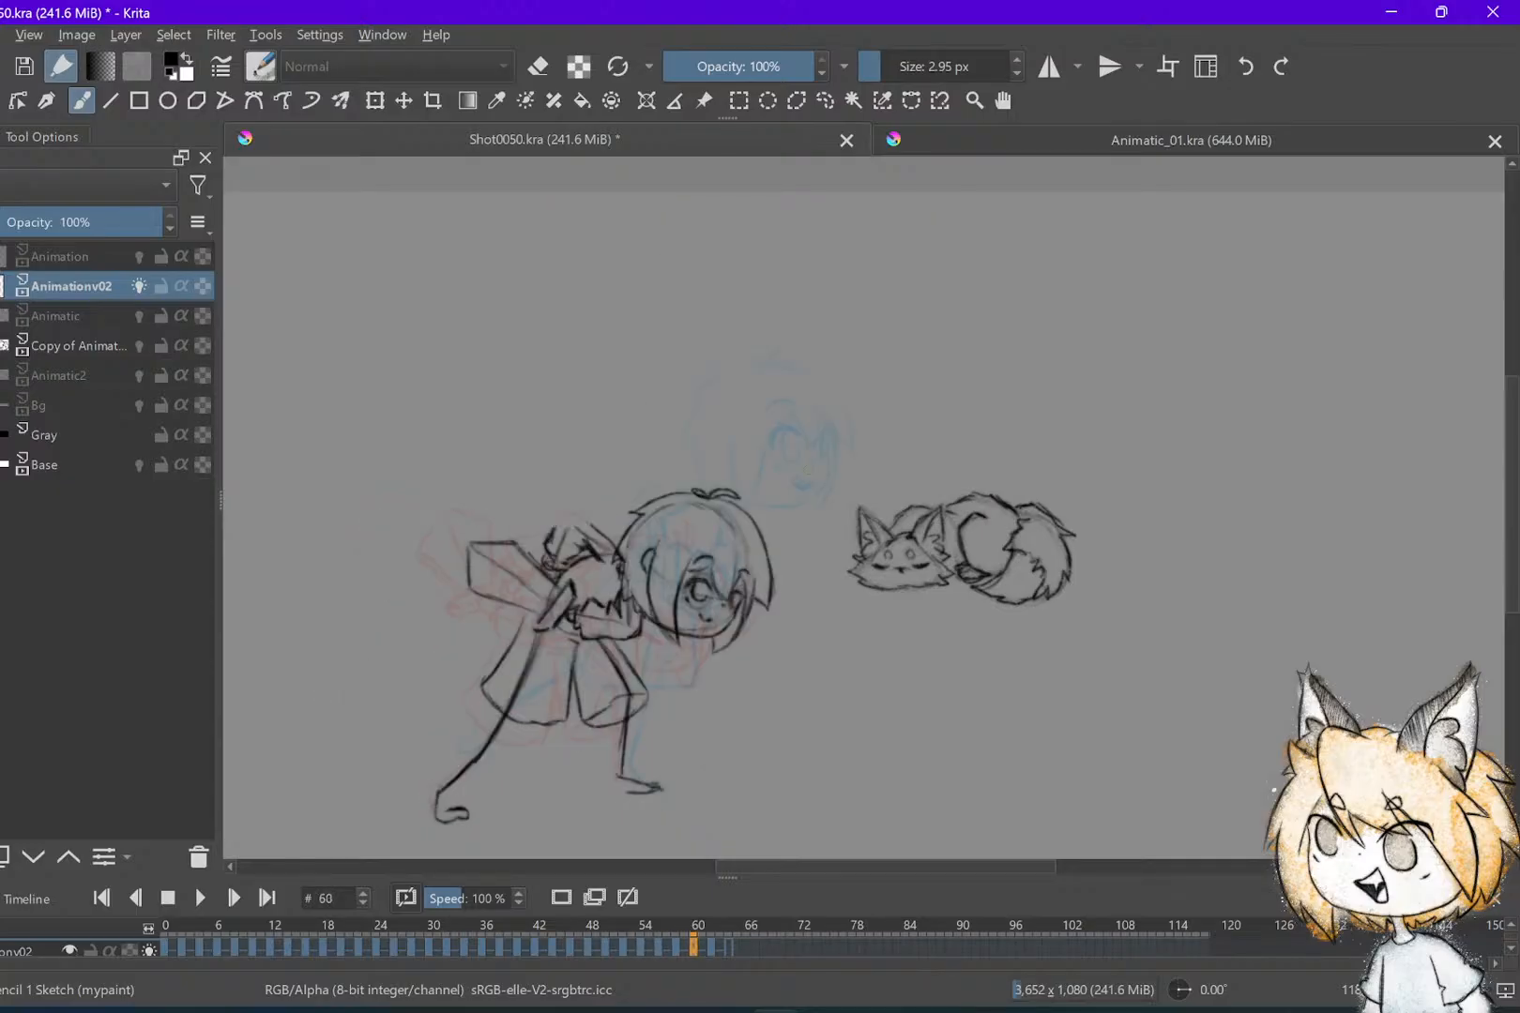
Compare the body and legs on frame 62 with the poses on frames 58 and 60 at a closer view
{"action": "key", "text": "Left"}
{"action": "key", "text": "Left"}
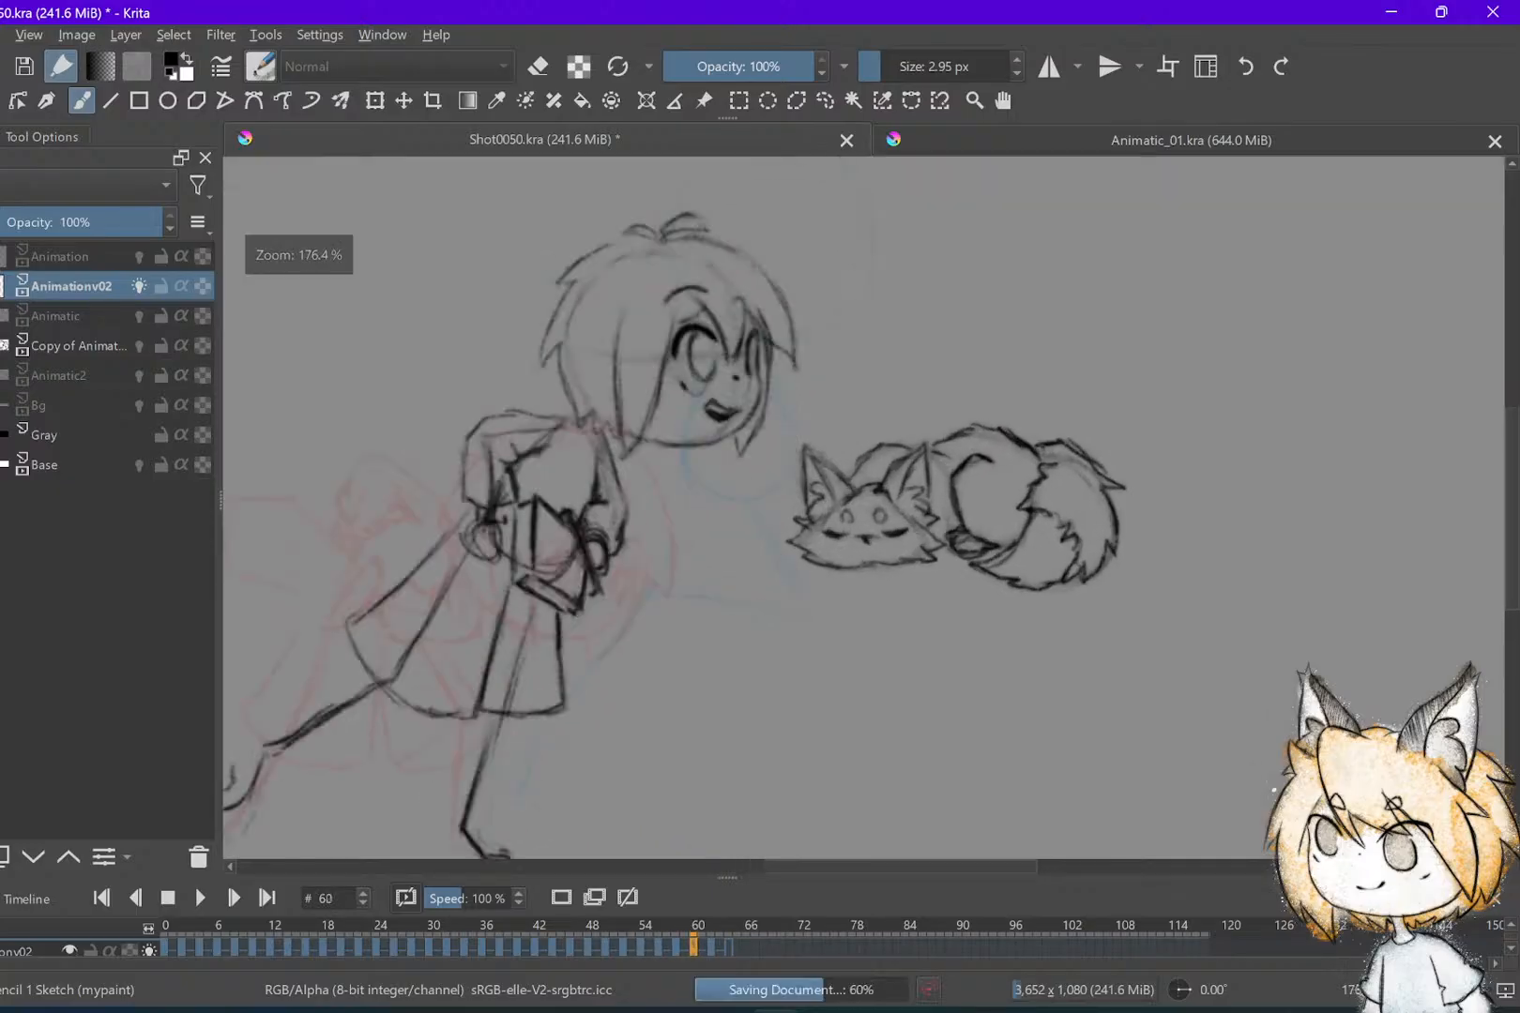
{"action": "key", "text": "Right"}
{"action": "key", "text": "Right"}
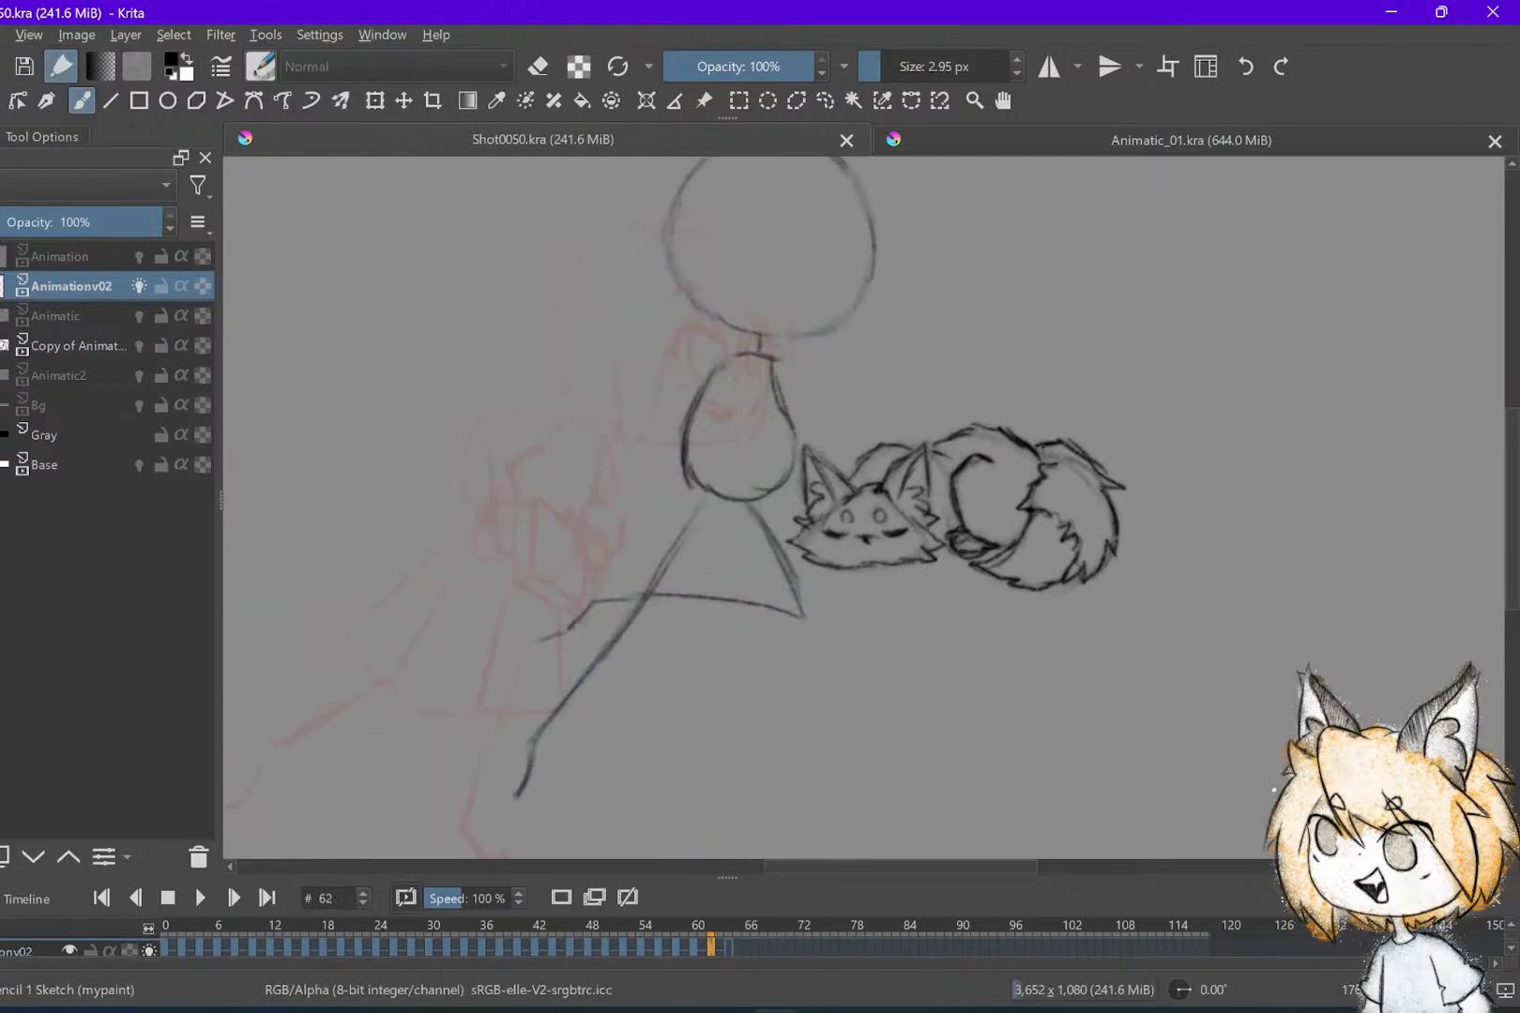
{"action": "key", "text": "Left"}
{"action": "key", "text": "Left"}
{"action": "key", "text": "Left"}
{"action": "key", "text": "Left"}
{"action": "key", "text": "Right"}
{"action": "key", "text": "Right"}
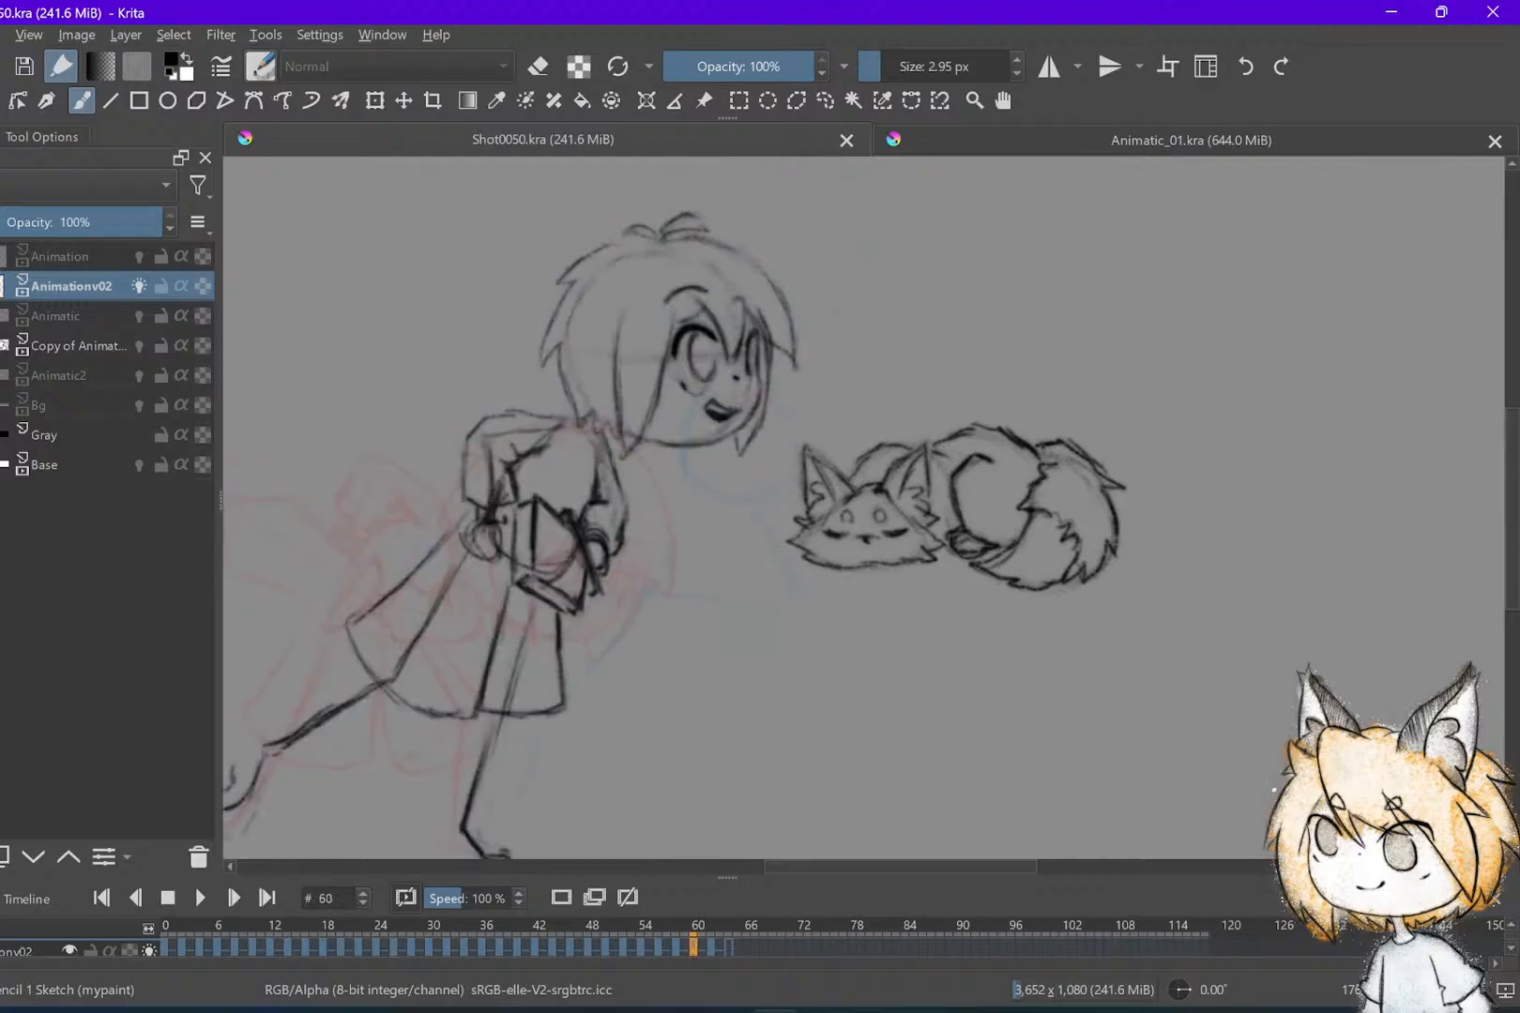
{"action": "key", "text": "Right"}
{"action": "key", "text": "Right"}
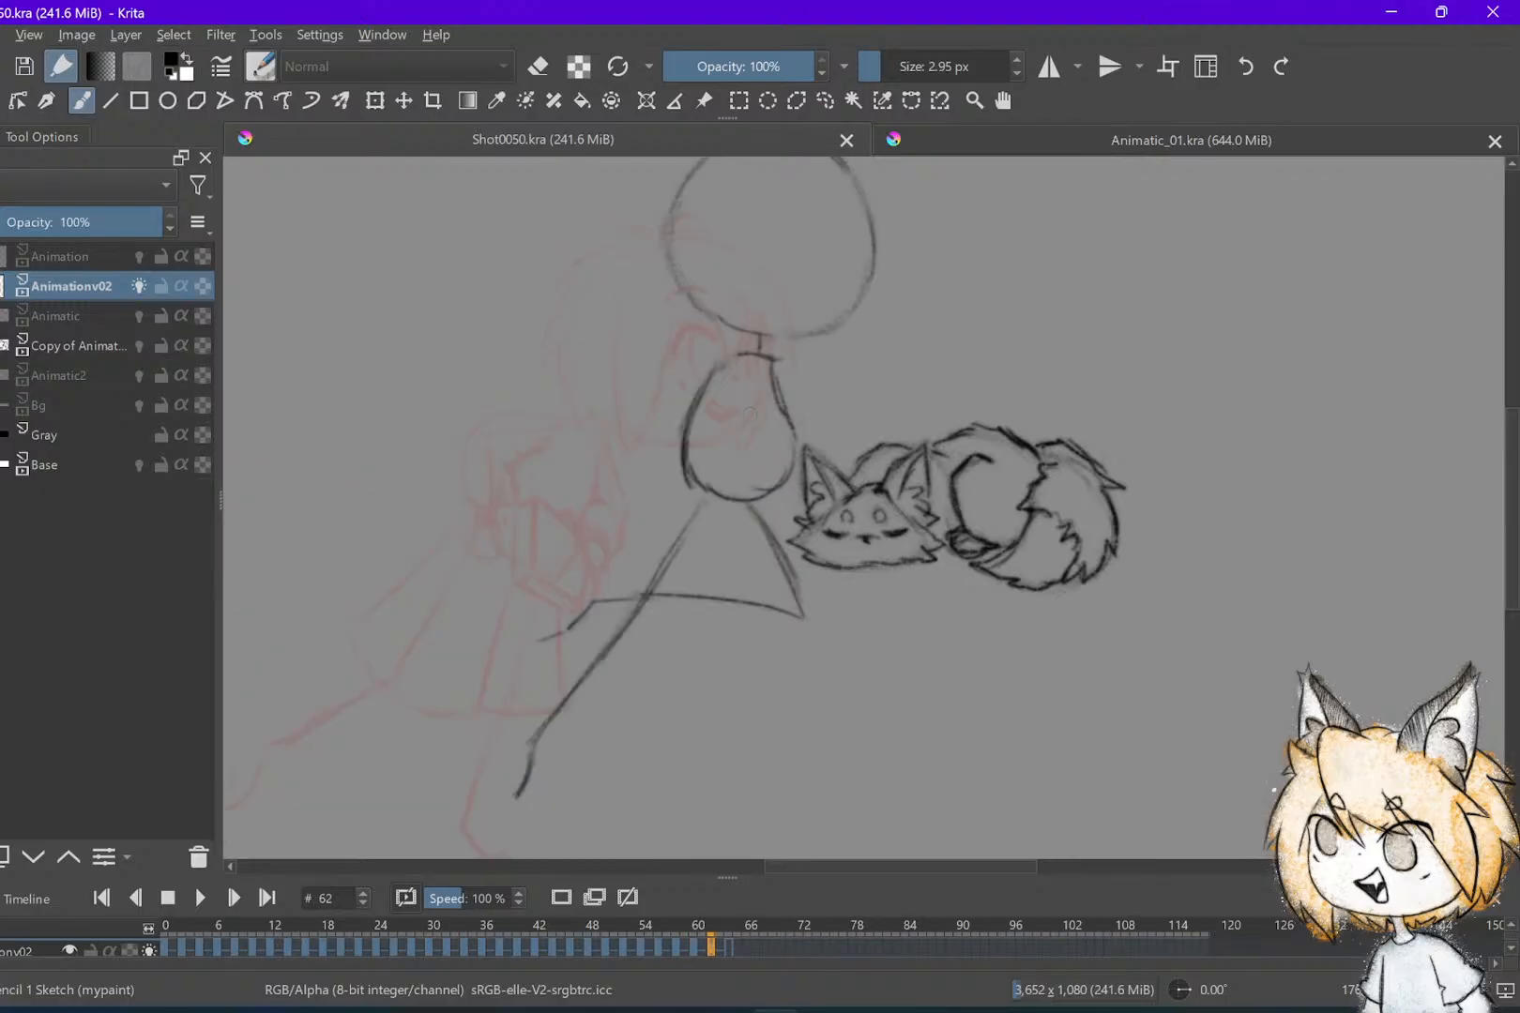
Try a short arm ending in a small hand circle beside the torso on frame 62
{"action": "left_click", "coordinate": [774, 399]}
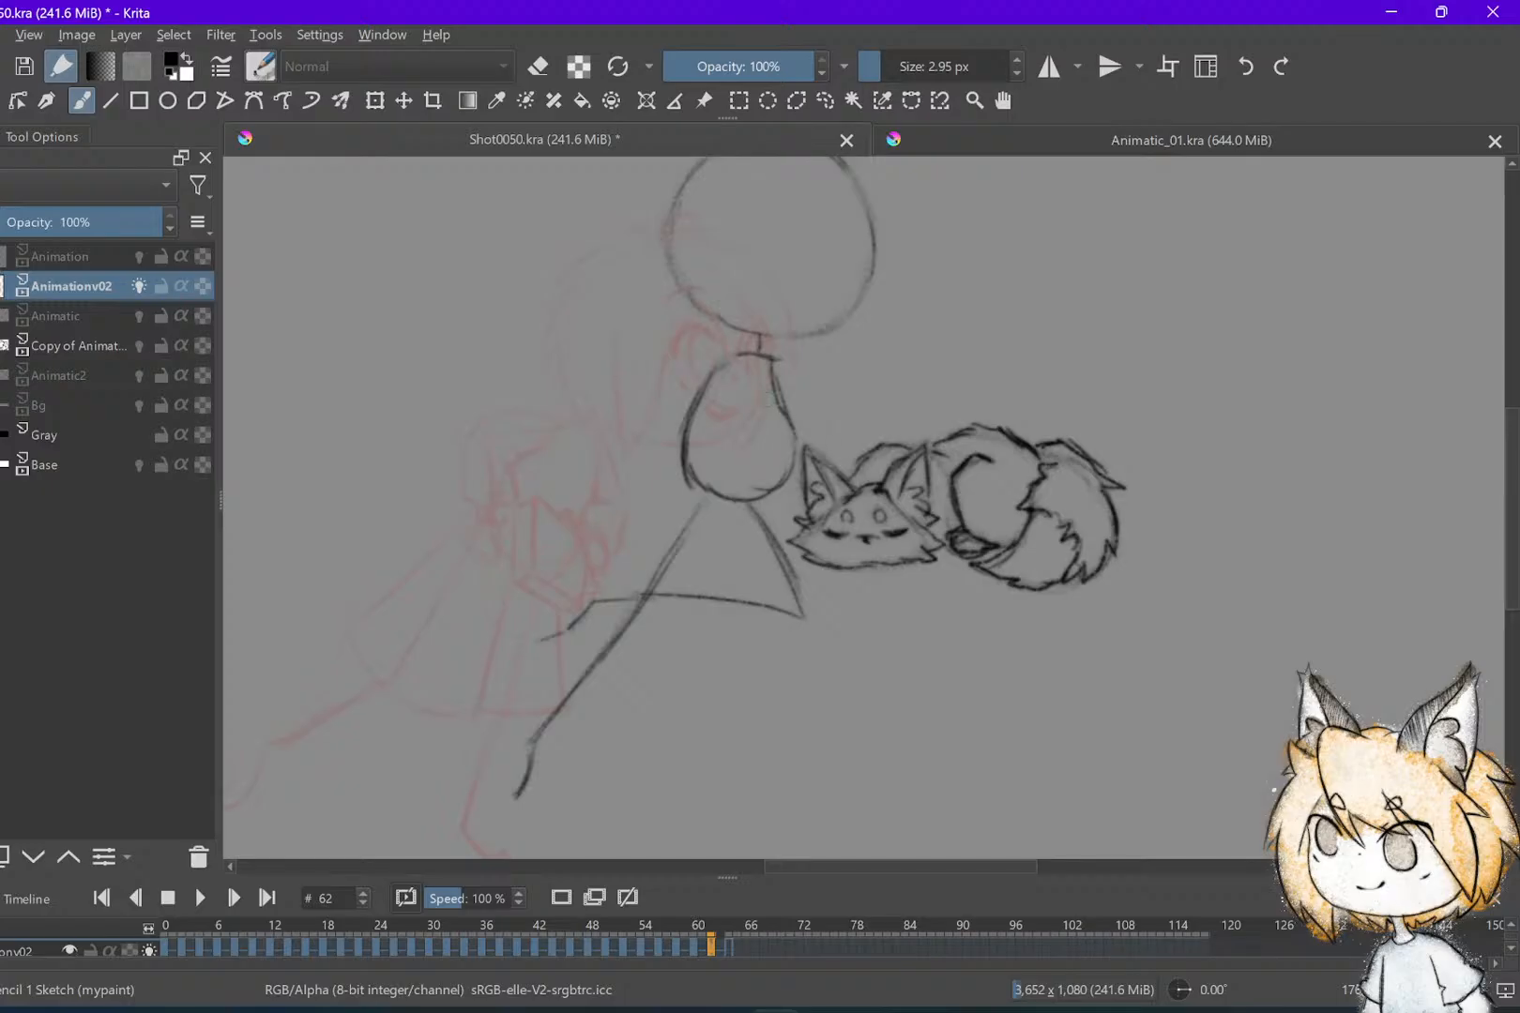
{"action": "left_click_drag", "start_coordinate": [805, 435], "coordinate": [859, 458]}
{"action": "key", "text": "Left"}
{"action": "key", "text": "Left"}
{"action": "key", "text": "Right"}
{"action": "key", "text": "Right"}
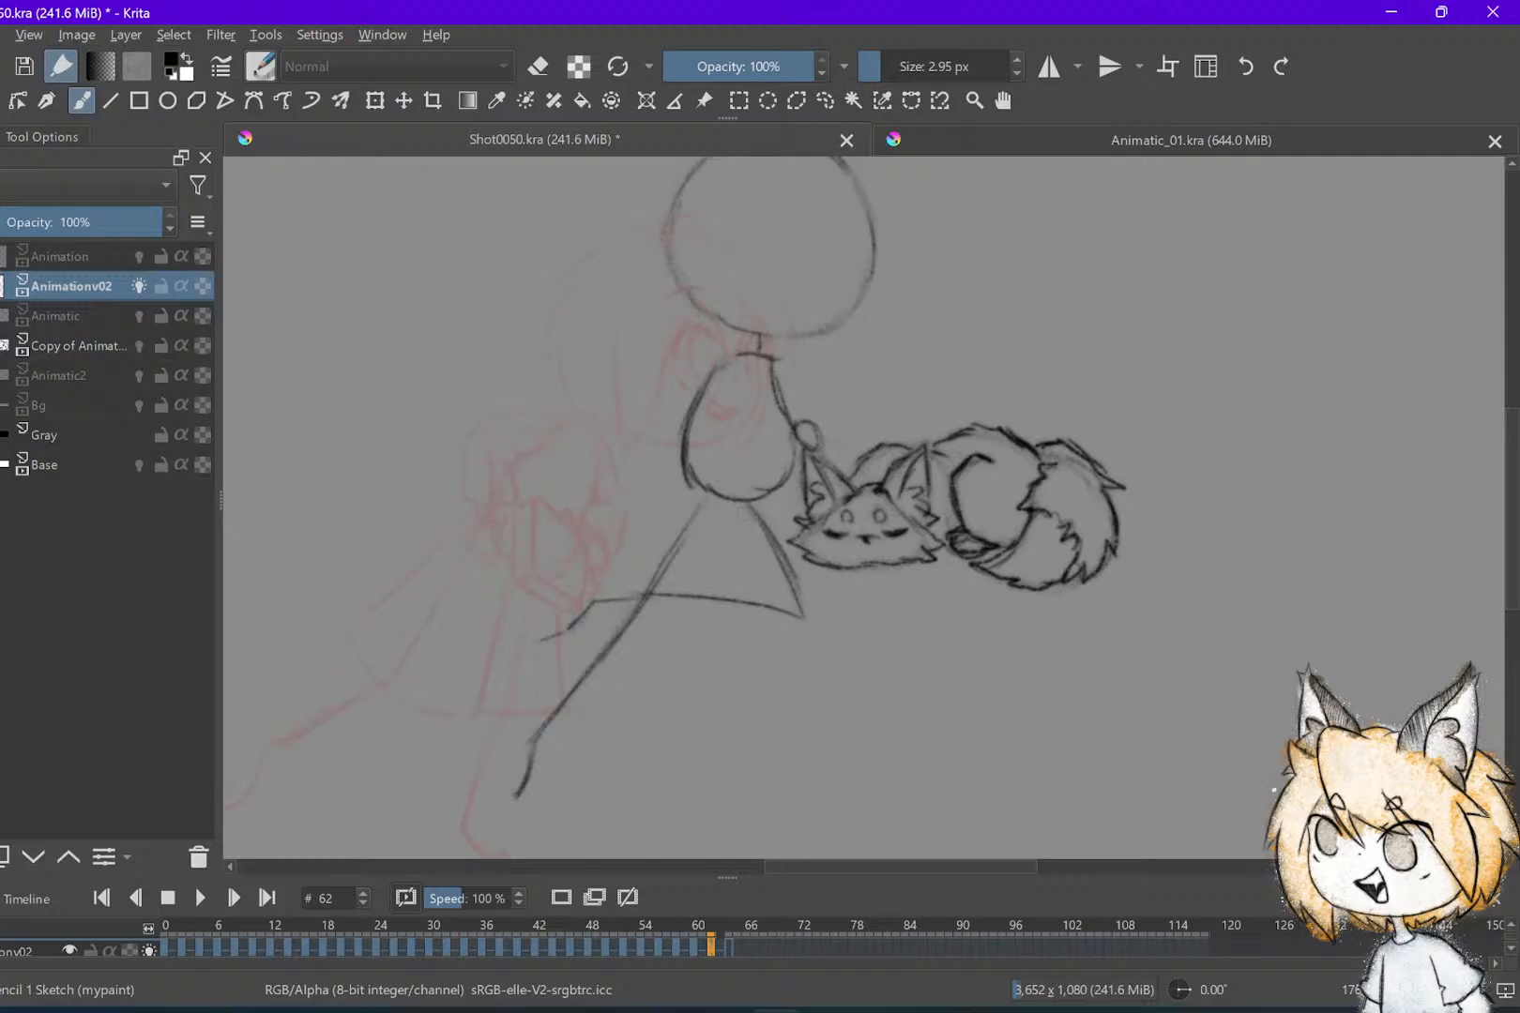
{"action": "key", "text": "ctrl+z"}
{"action": "key", "text": "ctrl+z"}
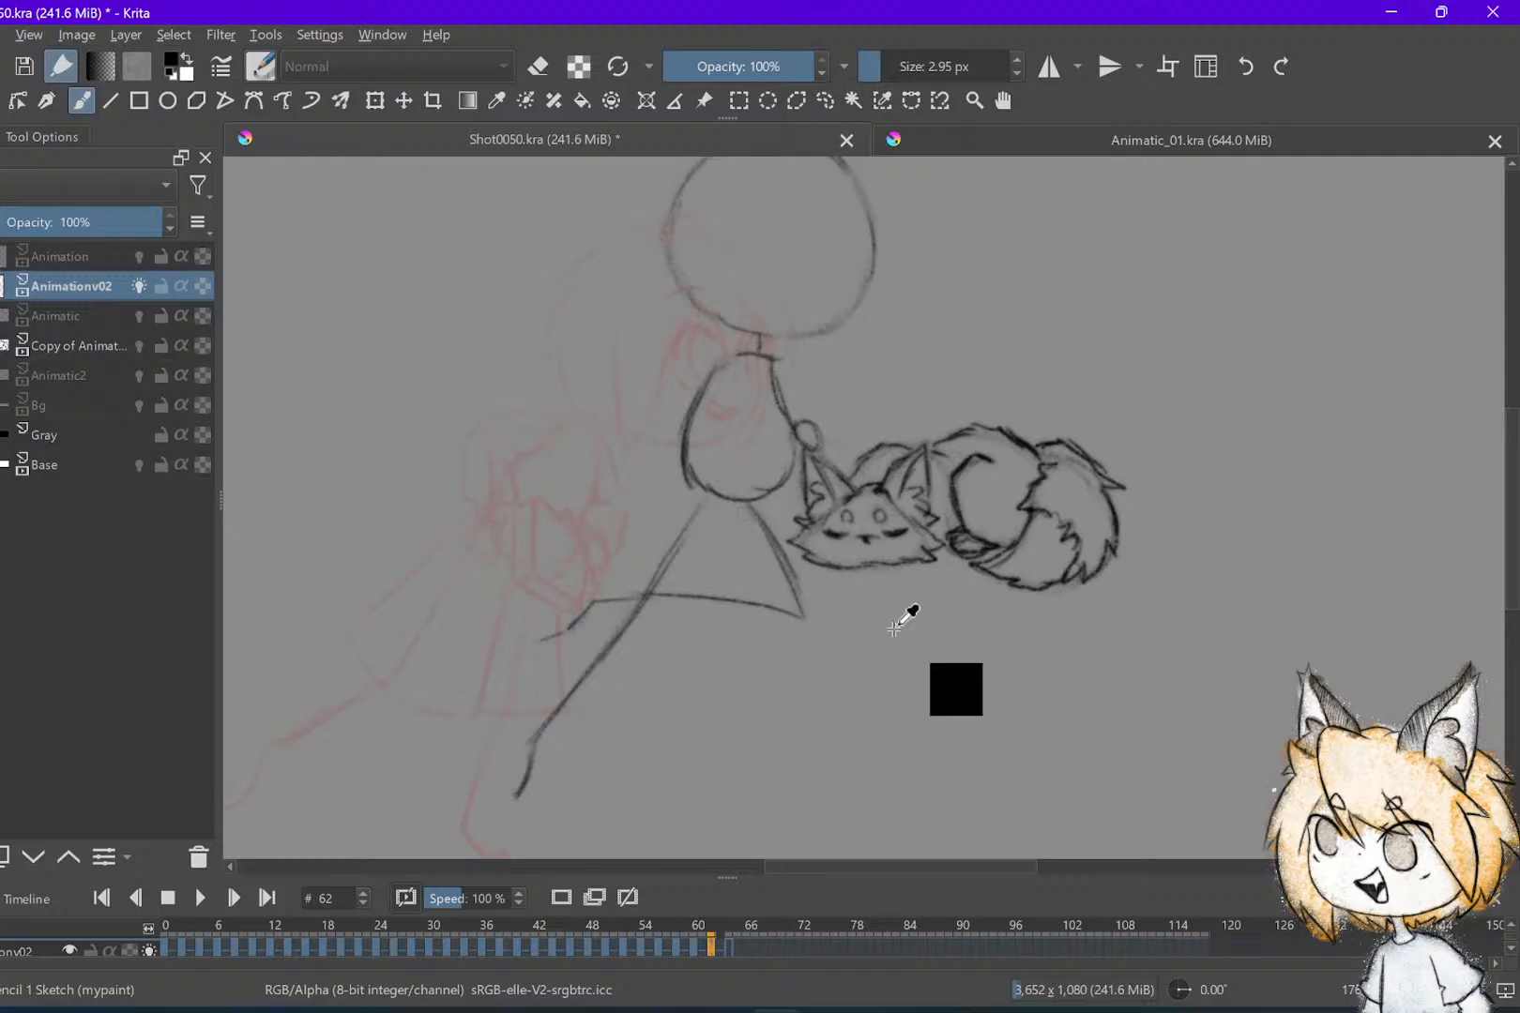
Flip between frames 60 and 62 to judge where the forward arm belongs
{"action": "key", "text": "e"}
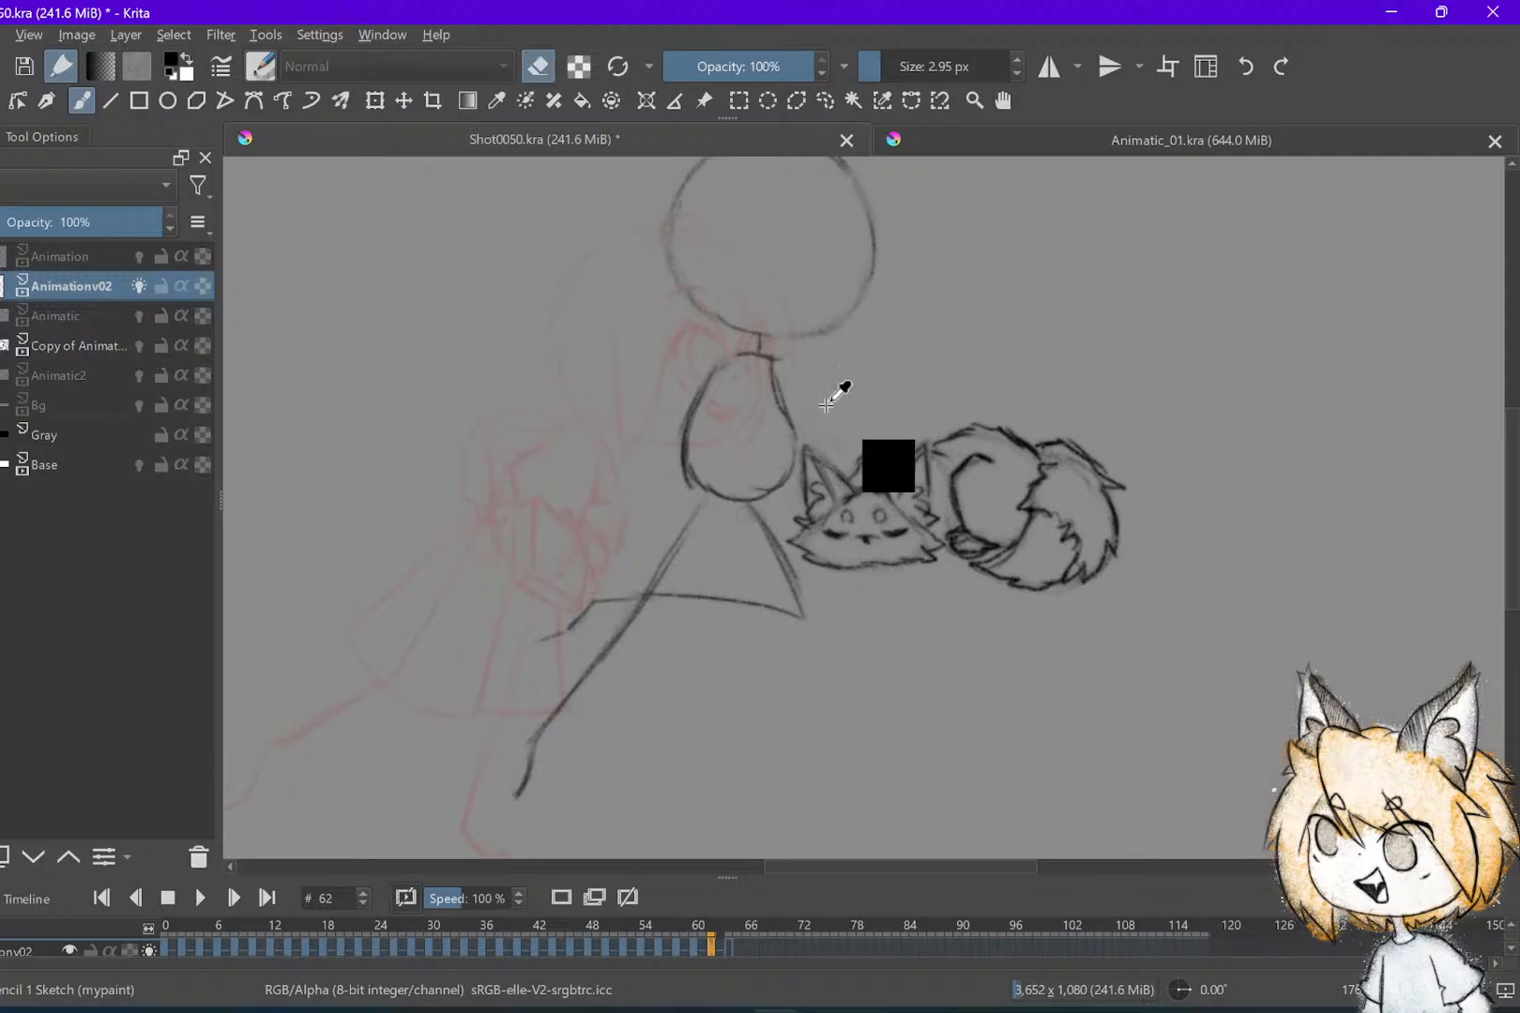
{"action": "key", "text": "Left"}
{"action": "key", "text": "Left"}
{"action": "key", "text": "Right"}
{"action": "key", "text": "Right"}
{"action": "key", "text": "e"}
{"action": "key", "text": "Left"}
{"action": "key", "text": "Left"}
{"action": "key", "text": "Right"}
{"action": "key", "text": "Right"}
{"action": "key", "text": "Left"}
{"action": "key", "text": "Left"}
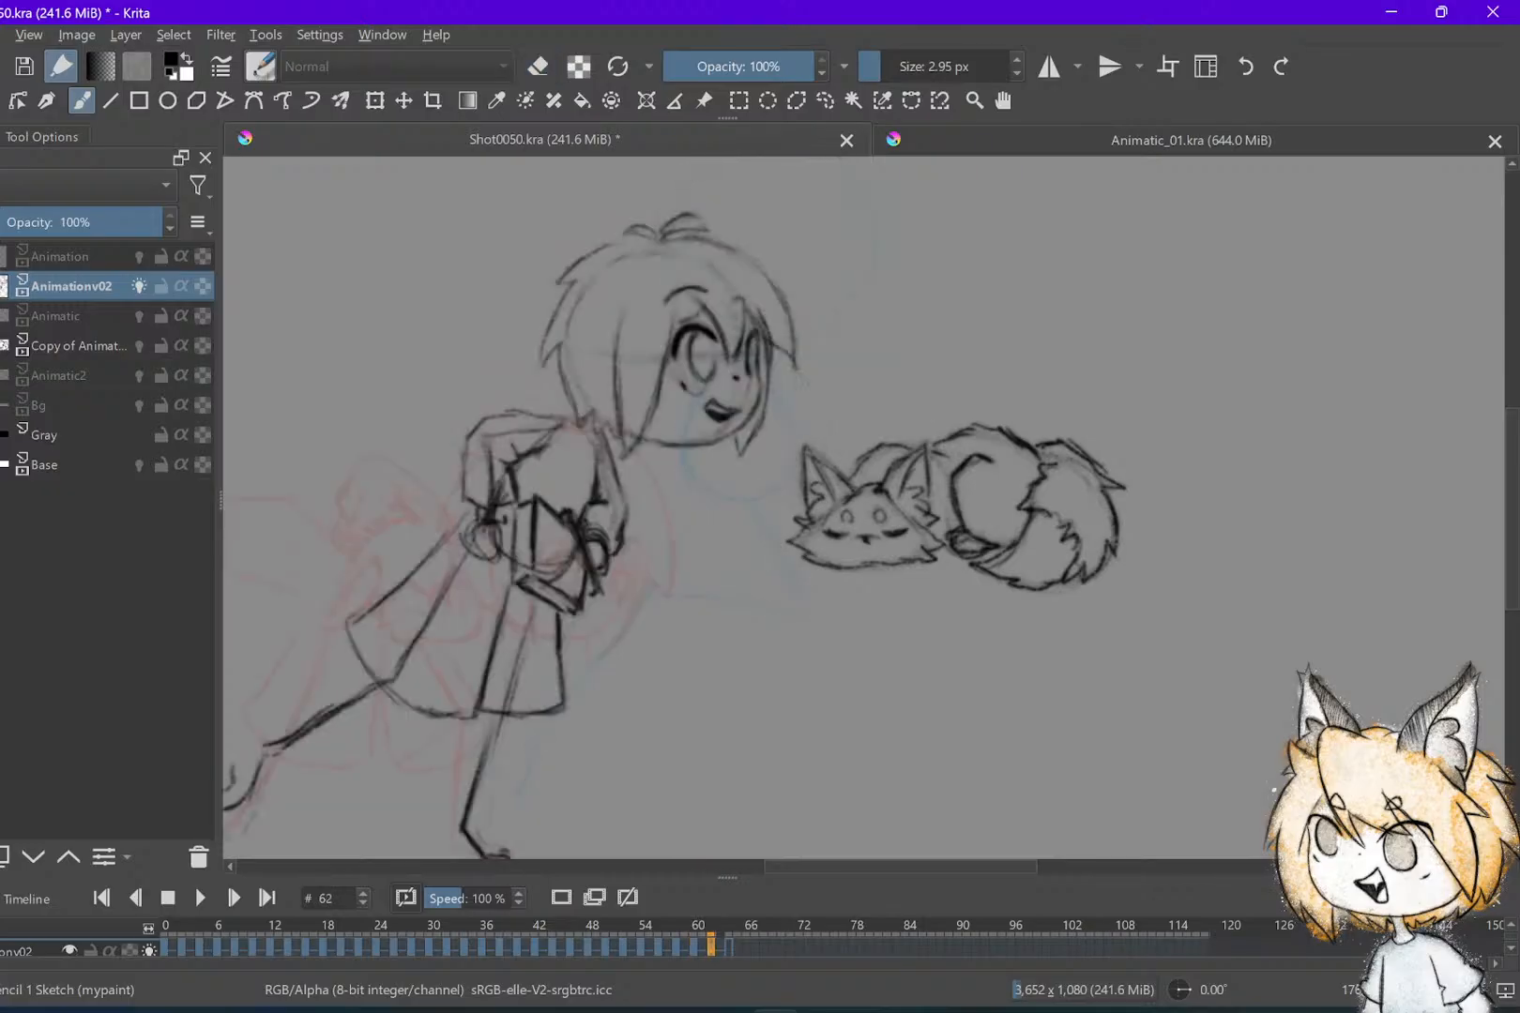
Try a forward arm on frame 62 that slopes down from the shoulder and bends up above the sleeping animal
{"action": "key", "text": "Right"}
{"action": "key", "text": "Right"}
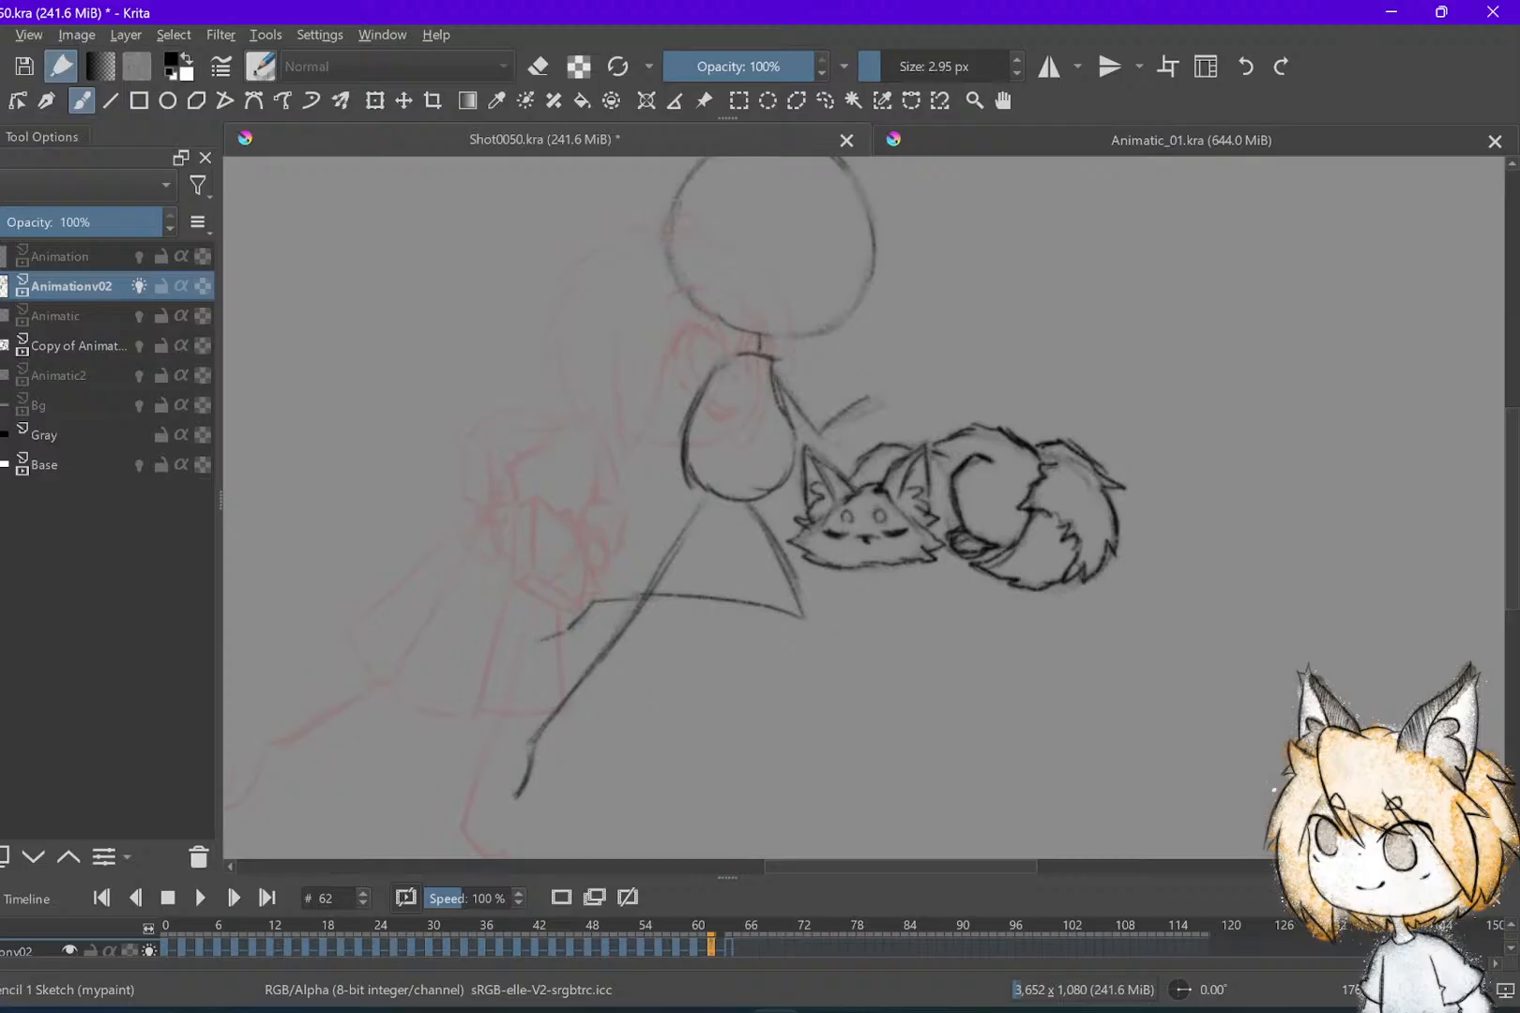
{"action": "key", "text": "Left"}
{"action": "key", "text": "Left"}
{"action": "key", "text": "Right"}
{"action": "key", "text": "Right"}
{"action": "key", "text": "ctrl+z"}
Sketch the forward arm on frame 62 bending down at the elbow and ending in a small hand circle
{"action": "key", "text": "Left"}
{"action": "key", "text": "Left"}
{"action": "key", "text": "Right"}
{"action": "key", "text": "Right"}
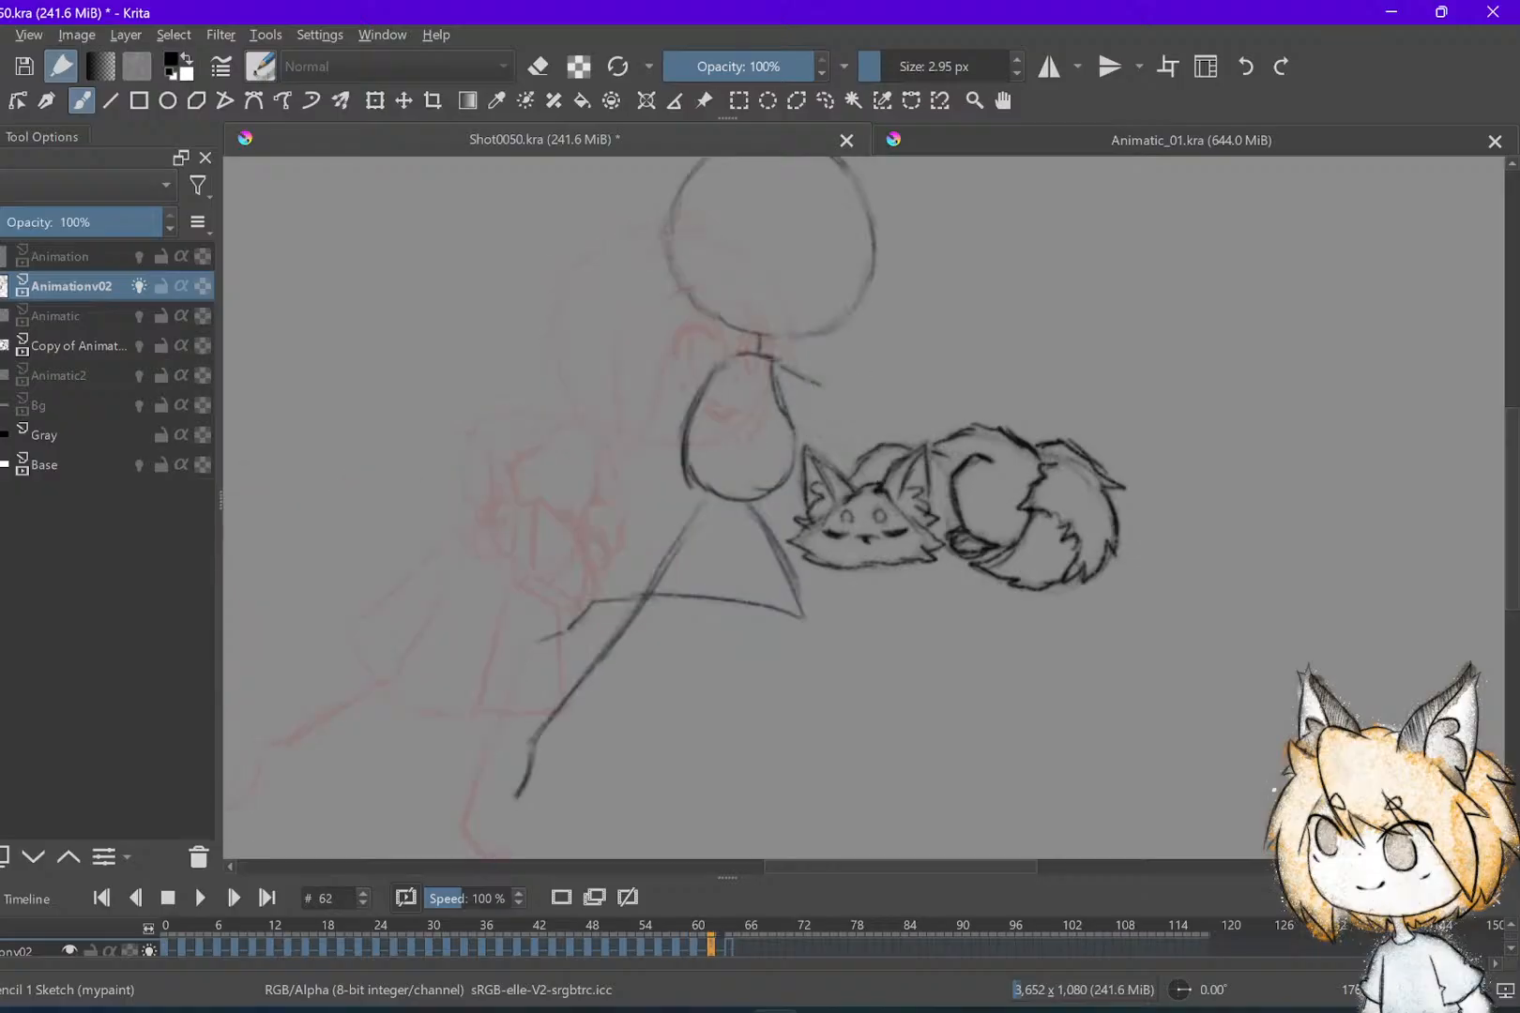
{"action": "left_click_drag", "start_coordinate": [823, 390], "coordinate": [841, 452]}
{"action": "key", "text": "Left"}
{"action": "key", "text": "Right"}
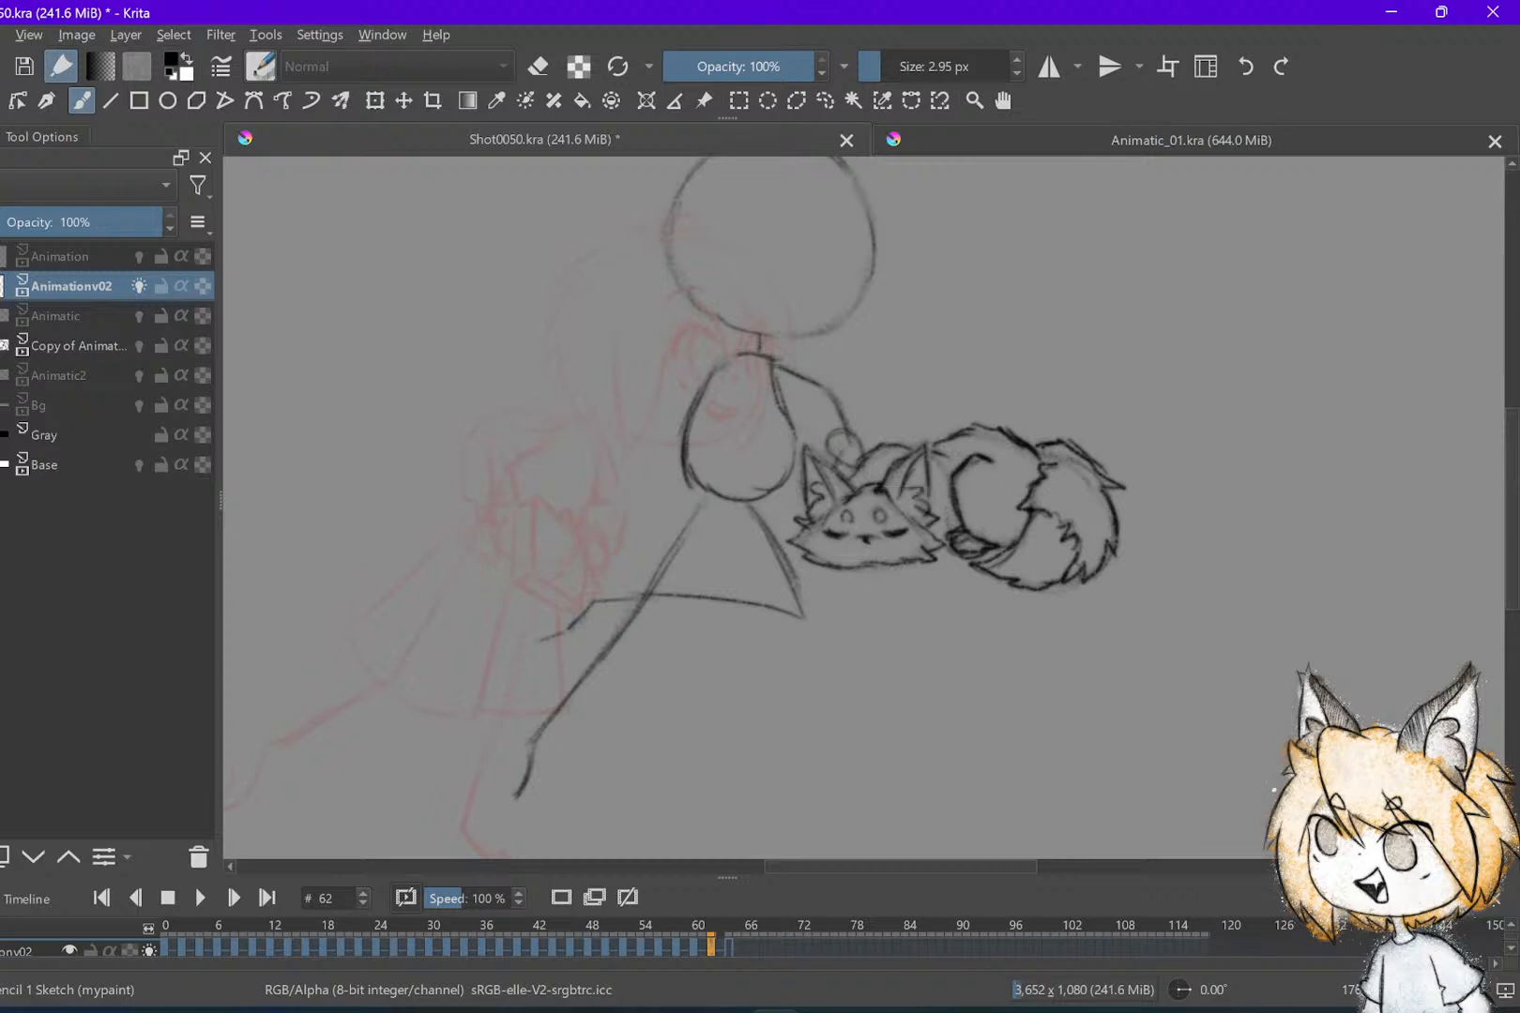
Lower the opacity of the Copy of Animat... layer to 7%, save the file and reselect the Animationv02 layer
{"action": "left_click", "coordinate": [77, 346]}
{"action": "mouse_move", "coordinate": [73, 214]}
{"action": "left_mouse_down"}
{"action": "mouse_move", "coordinate": [15, 234]}
{"action": "mouse_move", "coordinate": [0, 222]}
{"action": "left_mouse_up"}
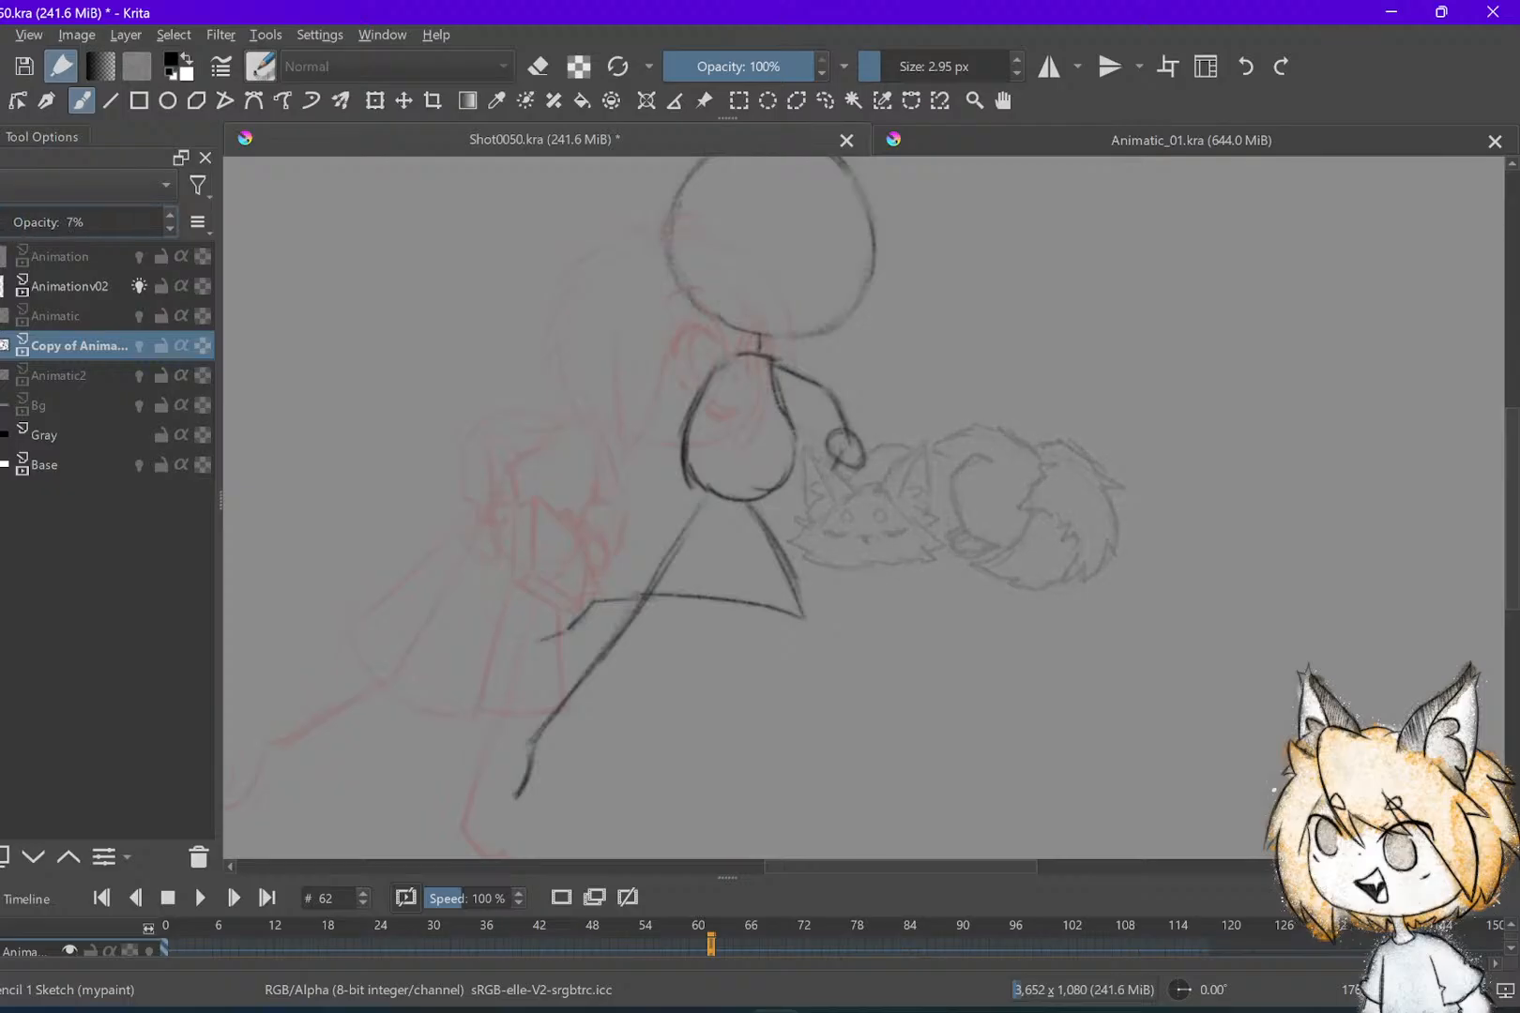
{"action": "key", "text": "ctrl+s"}
{"action": "left_click", "coordinate": [71, 287]}
Compare frame 62's arm and body with the neighbouring frames against the faded background sketch
{"action": "key", "text": "Left"}
{"action": "key", "text": "Left"}
{"action": "key", "text": "Right"}
{"action": "key", "text": "Right"}
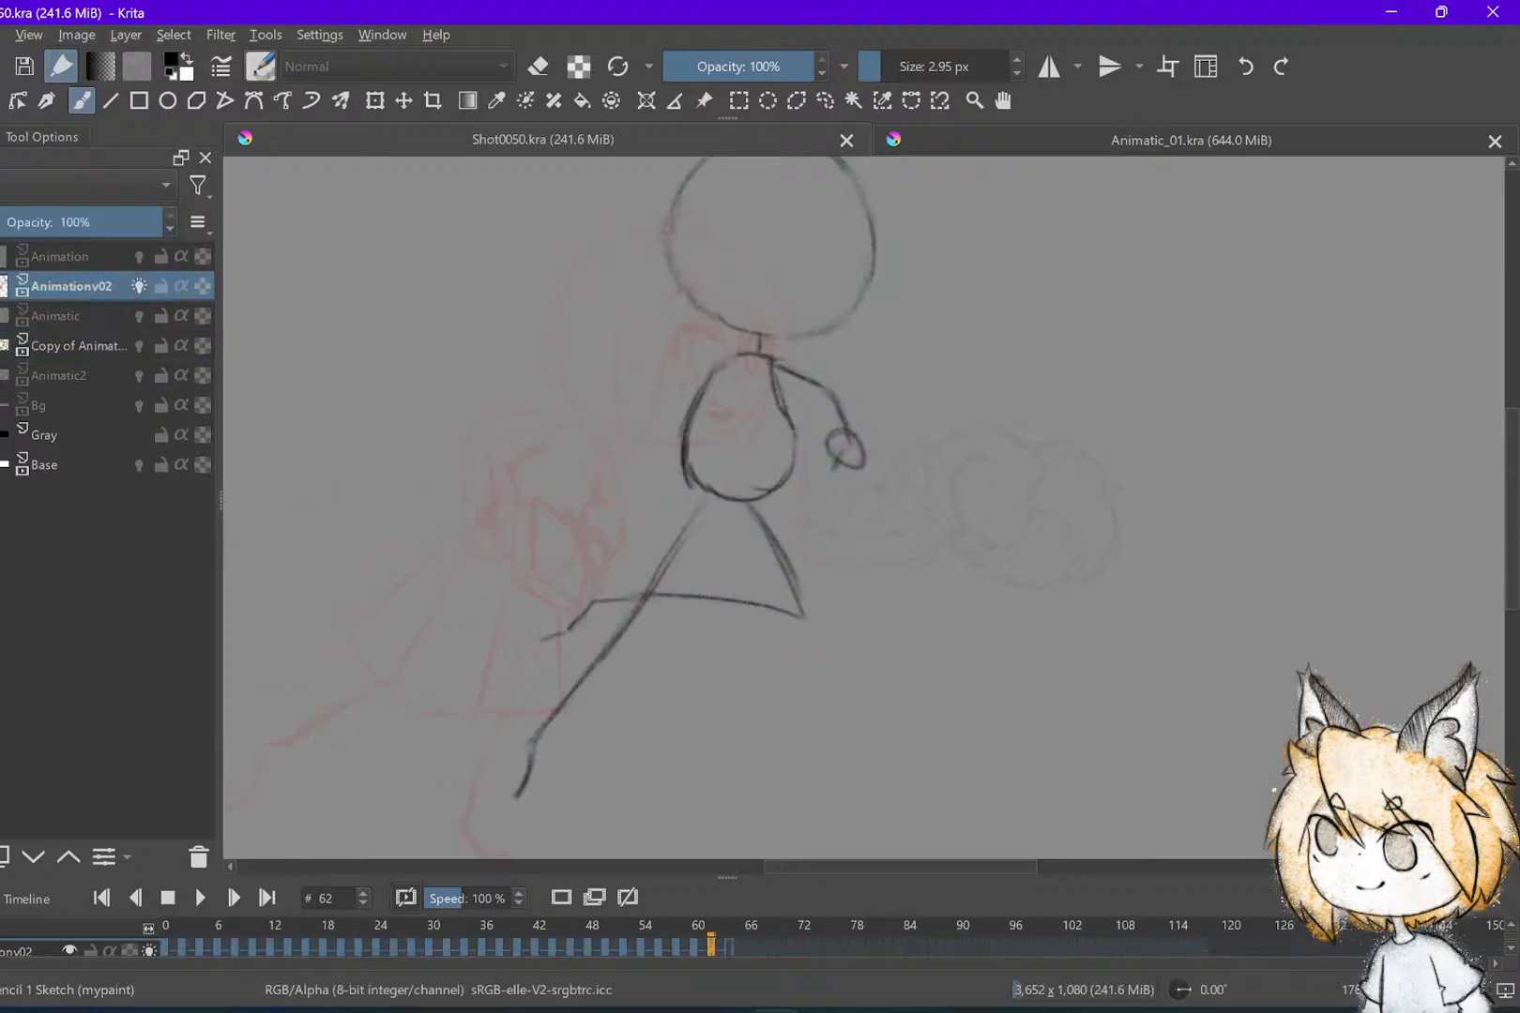
{"action": "key", "text": "Right"}
{"action": "key", "text": "Right"}
{"action": "key", "text": "Left"}
{"action": "key", "text": "Left"}
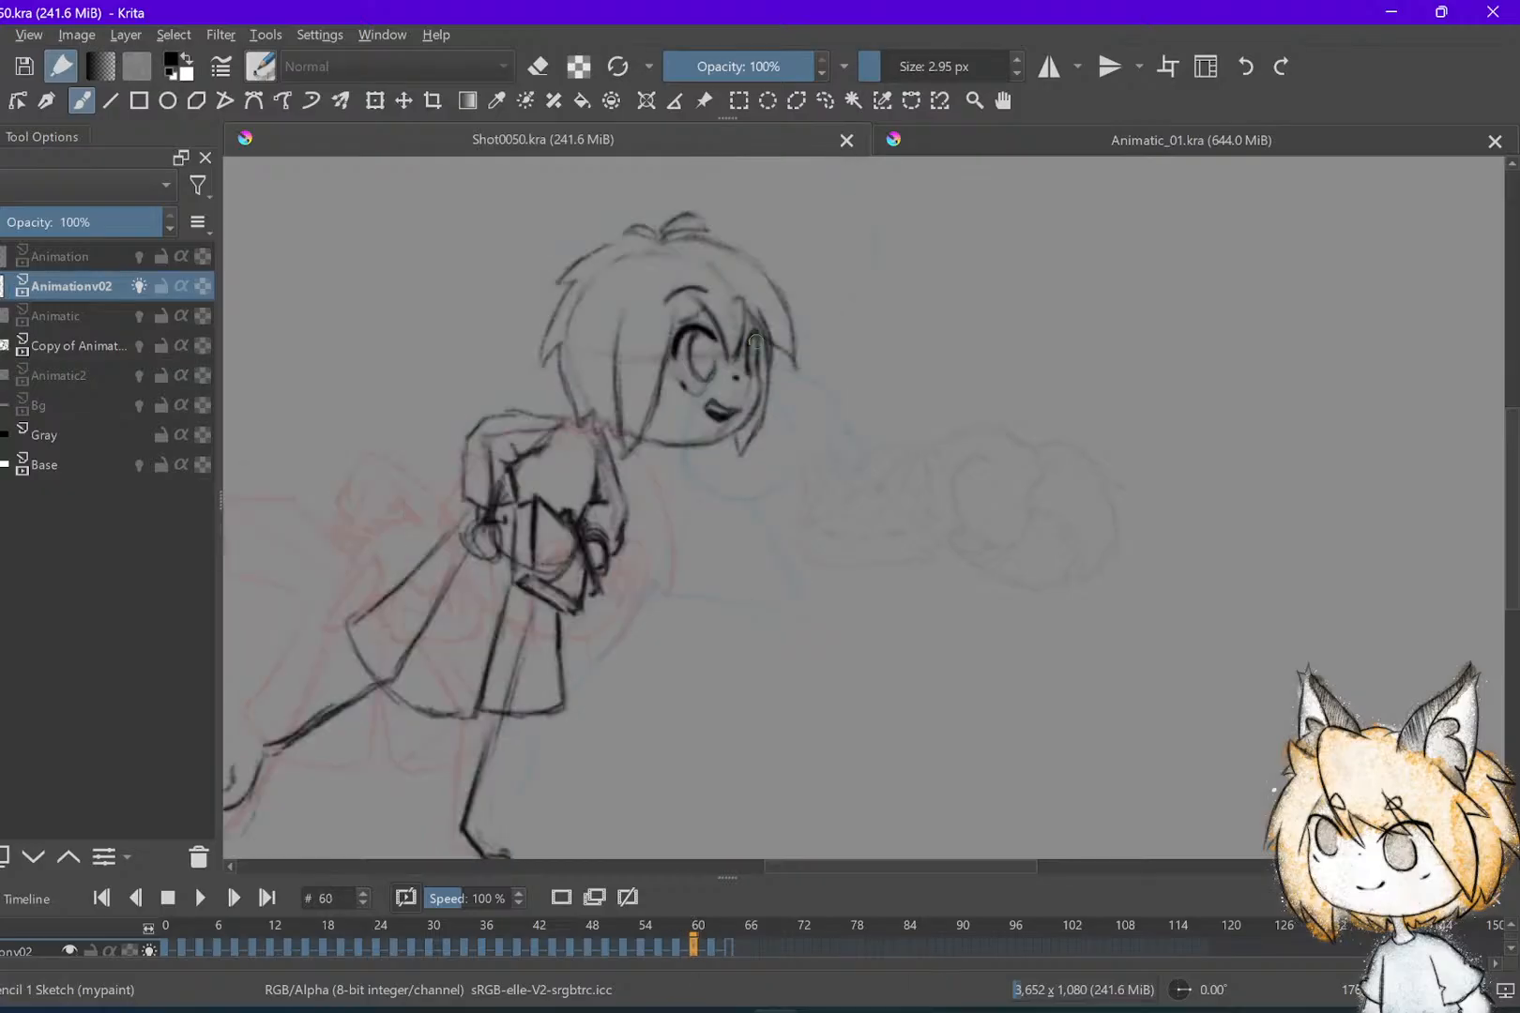
{"action": "key", "text": "Right"}
{"action": "key", "text": "Right"}
Sketch the other arm on frame 62 trailing down and back from the shoulder, checking it against frames 58 and 60
{"action": "left_click_drag", "start_coordinate": [714, 367], "coordinate": [628, 477]}
{"action": "left_click_drag", "start_coordinate": [652, 429], "coordinate": [614, 500]}
{"action": "key", "text": "Left"}
{"action": "key", "text": "Left"}
{"action": "key", "text": "Right"}
{"action": "key", "text": "Left"}
{"action": "key", "text": "Left"}
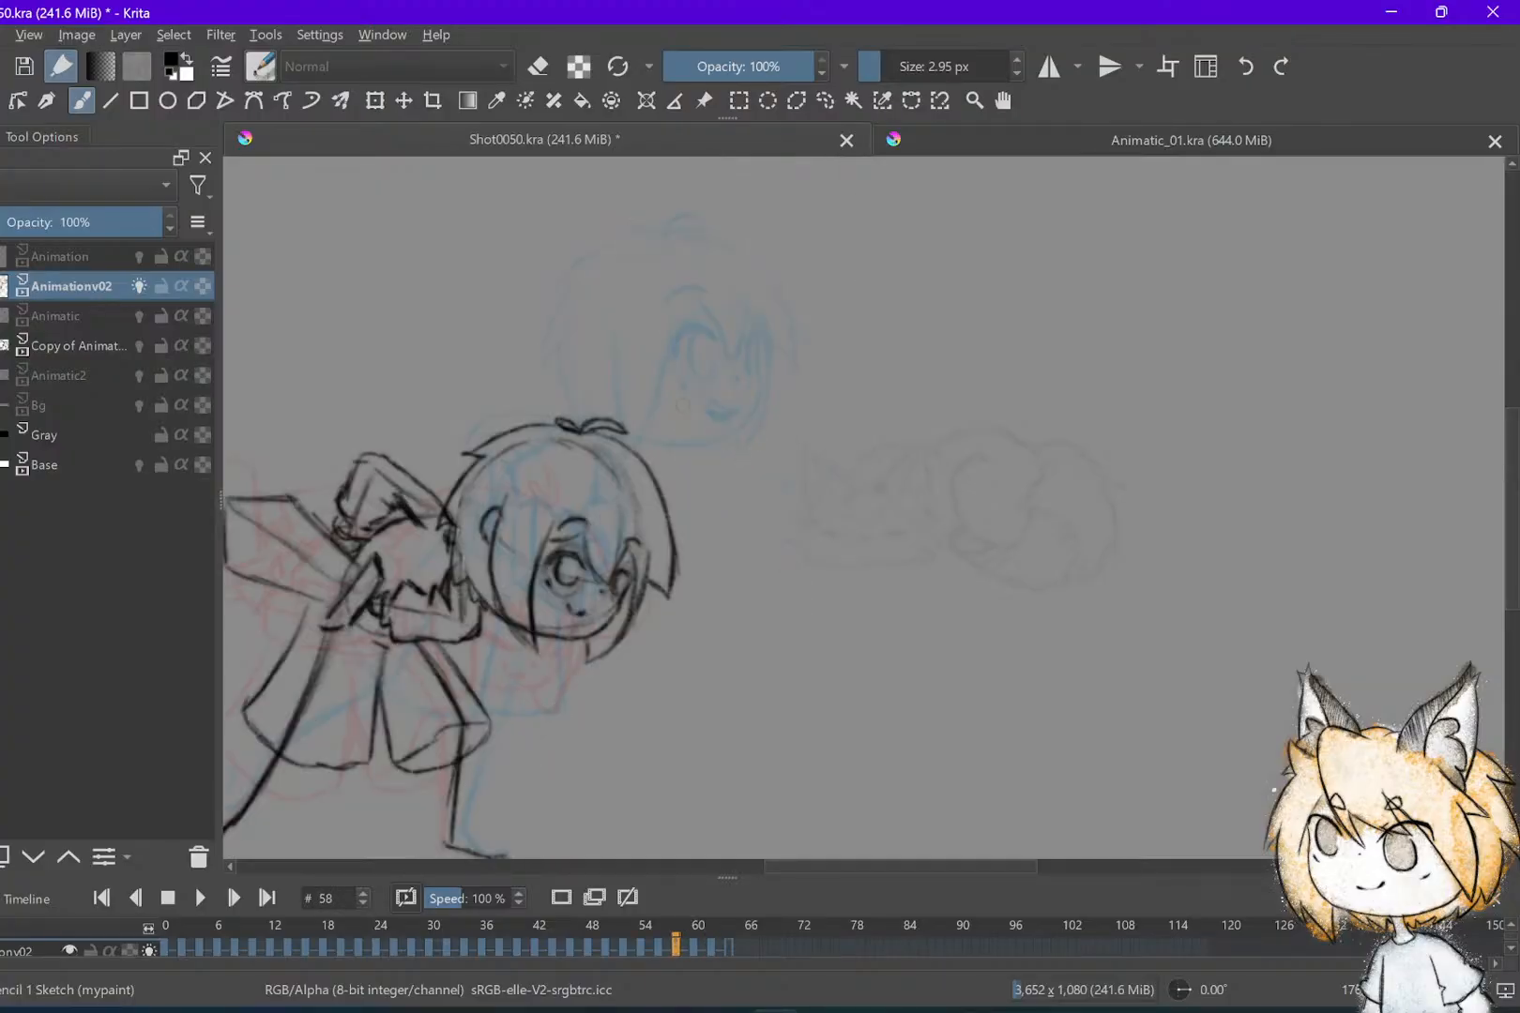
Erase the bent rear arm and its hand from the character's torso on frame 60
{"action": "key", "text": "Right"}
{"action": "key", "text": "Right"}
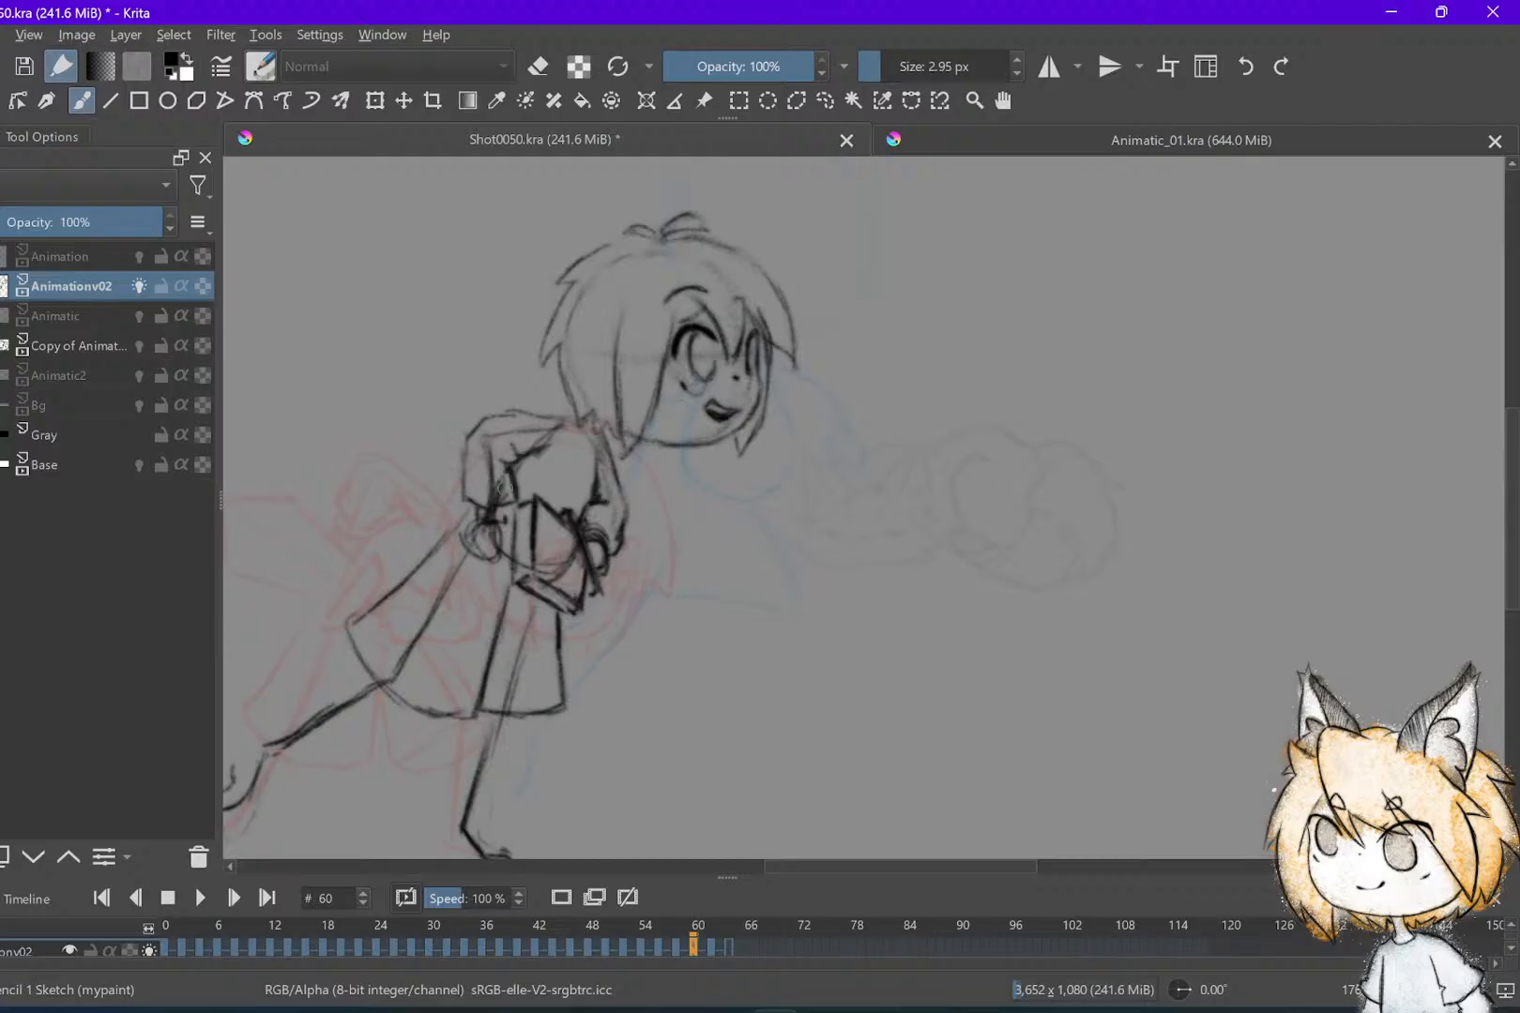
{"action": "key", "text": "e"}
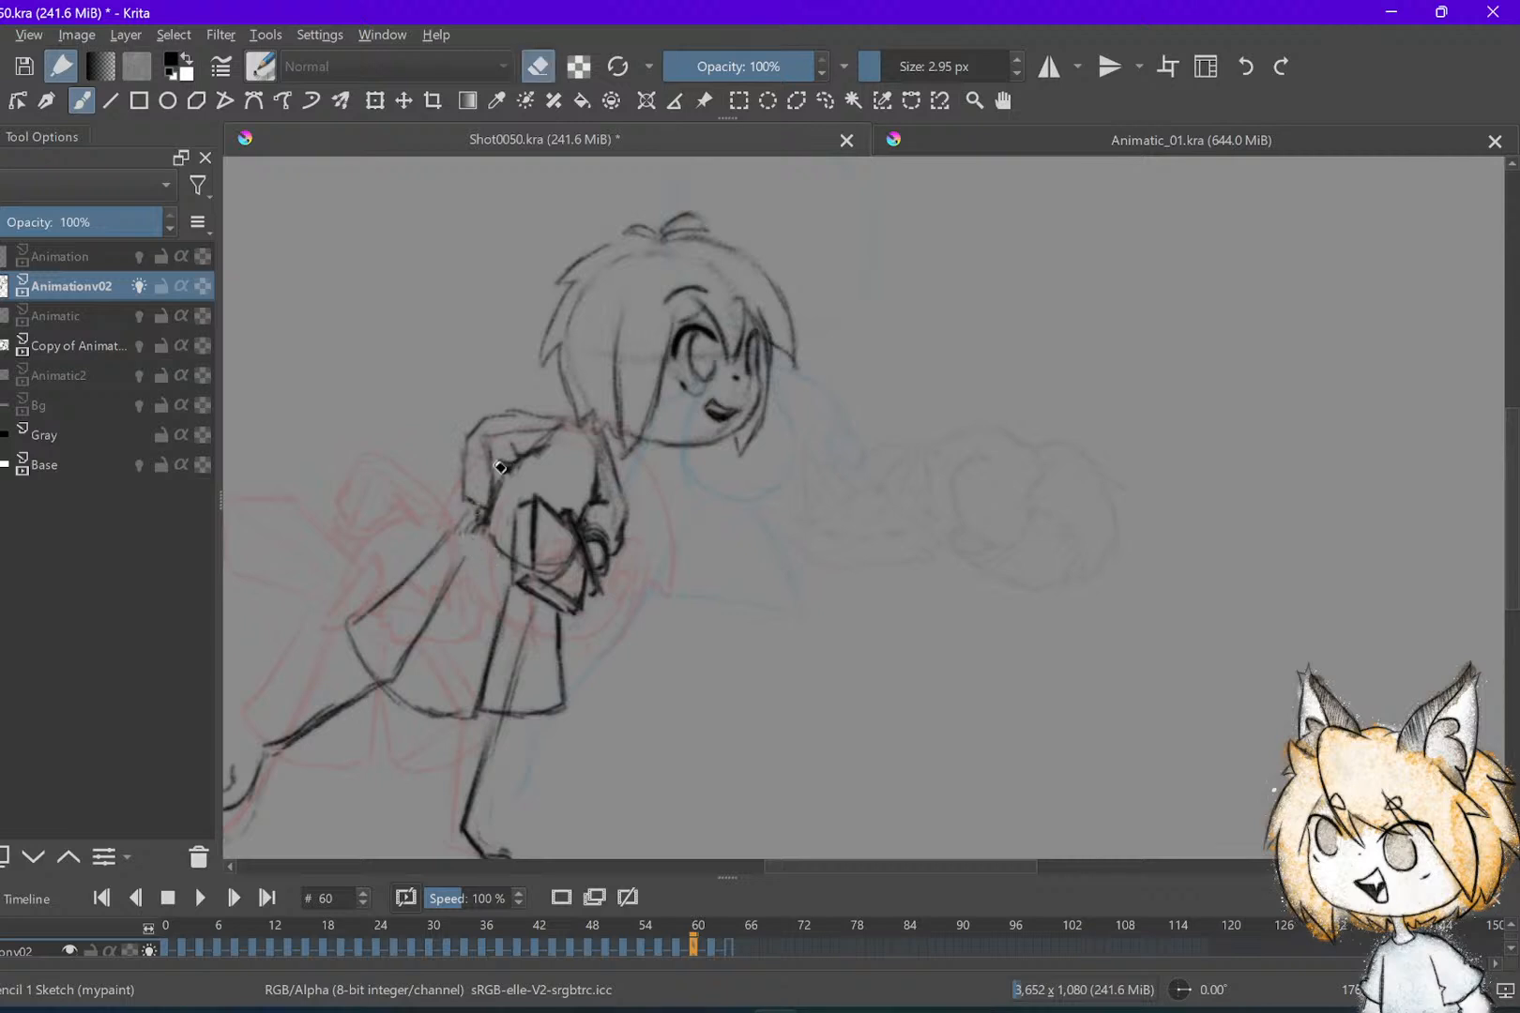
{"action": "mouse_move", "coordinate": [469, 501]}
{"action": "left_mouse_down"}
{"action": "mouse_move", "coordinate": [525, 378]}
{"action": "mouse_move", "coordinate": [538, 464]}
{"action": "mouse_move", "coordinate": [515, 468]}
{"action": "mouse_move", "coordinate": [532, 451]}
{"action": "mouse_move", "coordinate": [520, 488]}
{"action": "mouse_move", "coordinate": [550, 448]}
{"action": "left_mouse_up"}
{"action": "key", "text": "e"}
{"action": "key", "text": "e"}
{"action": "key", "text": "e"}
{"action": "key", "text": "e"}
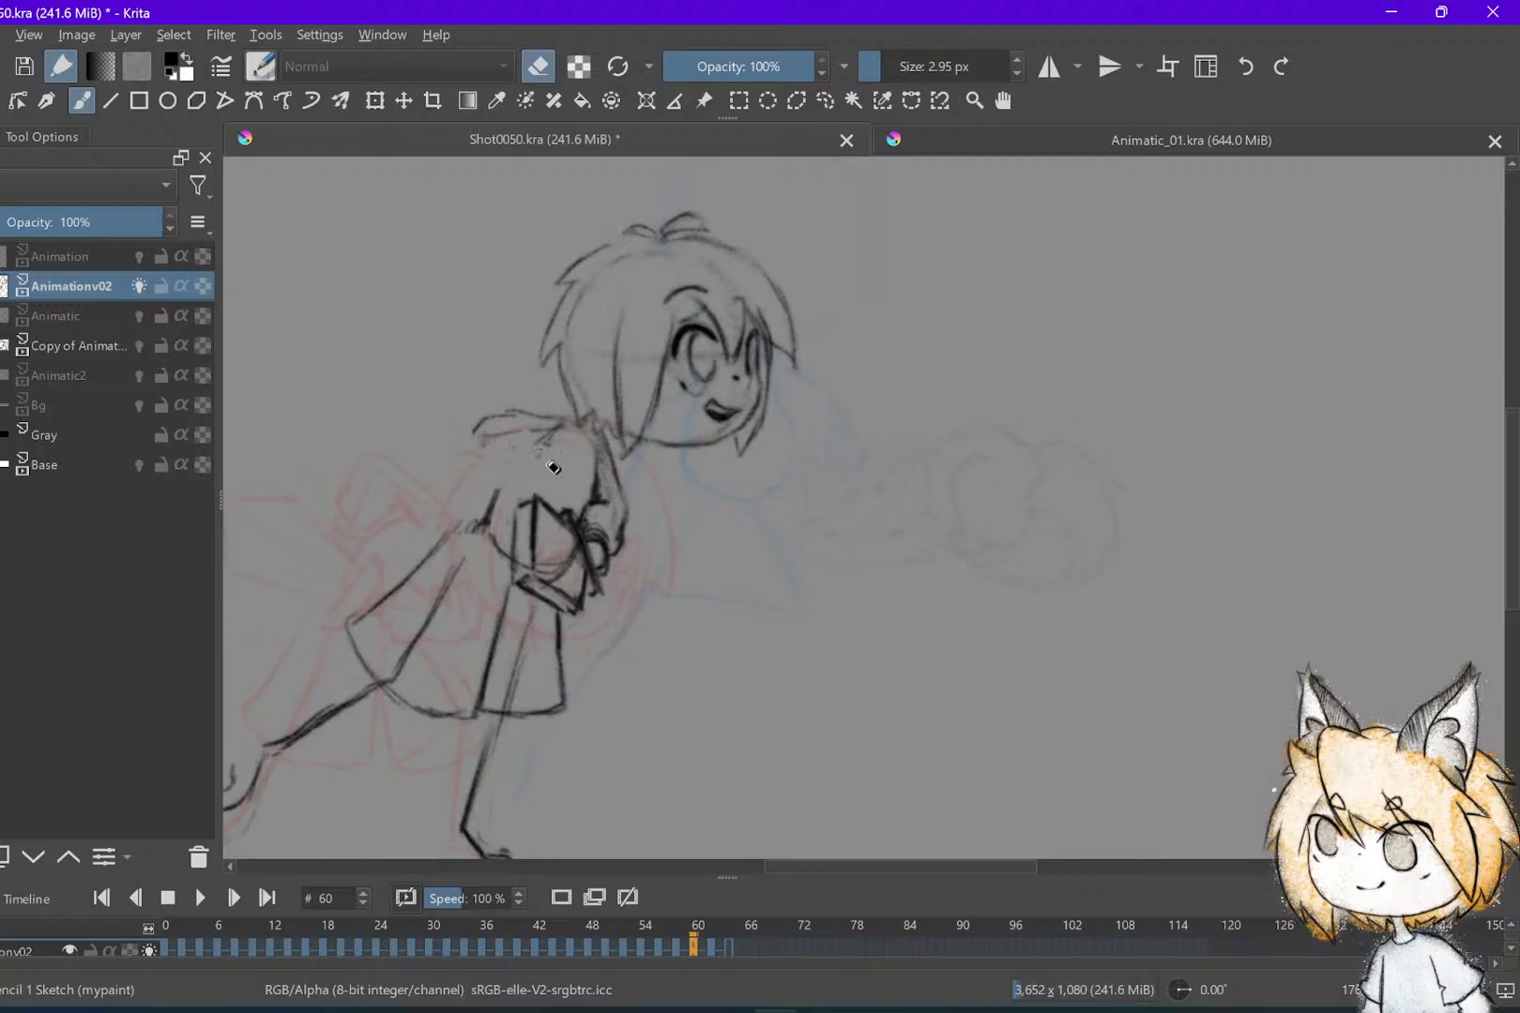
Redraw the rear arm on frame 60 sweeping back from the shoulder with a loose sleeve and small hand, and save the file
{"action": "key", "text": "e"}
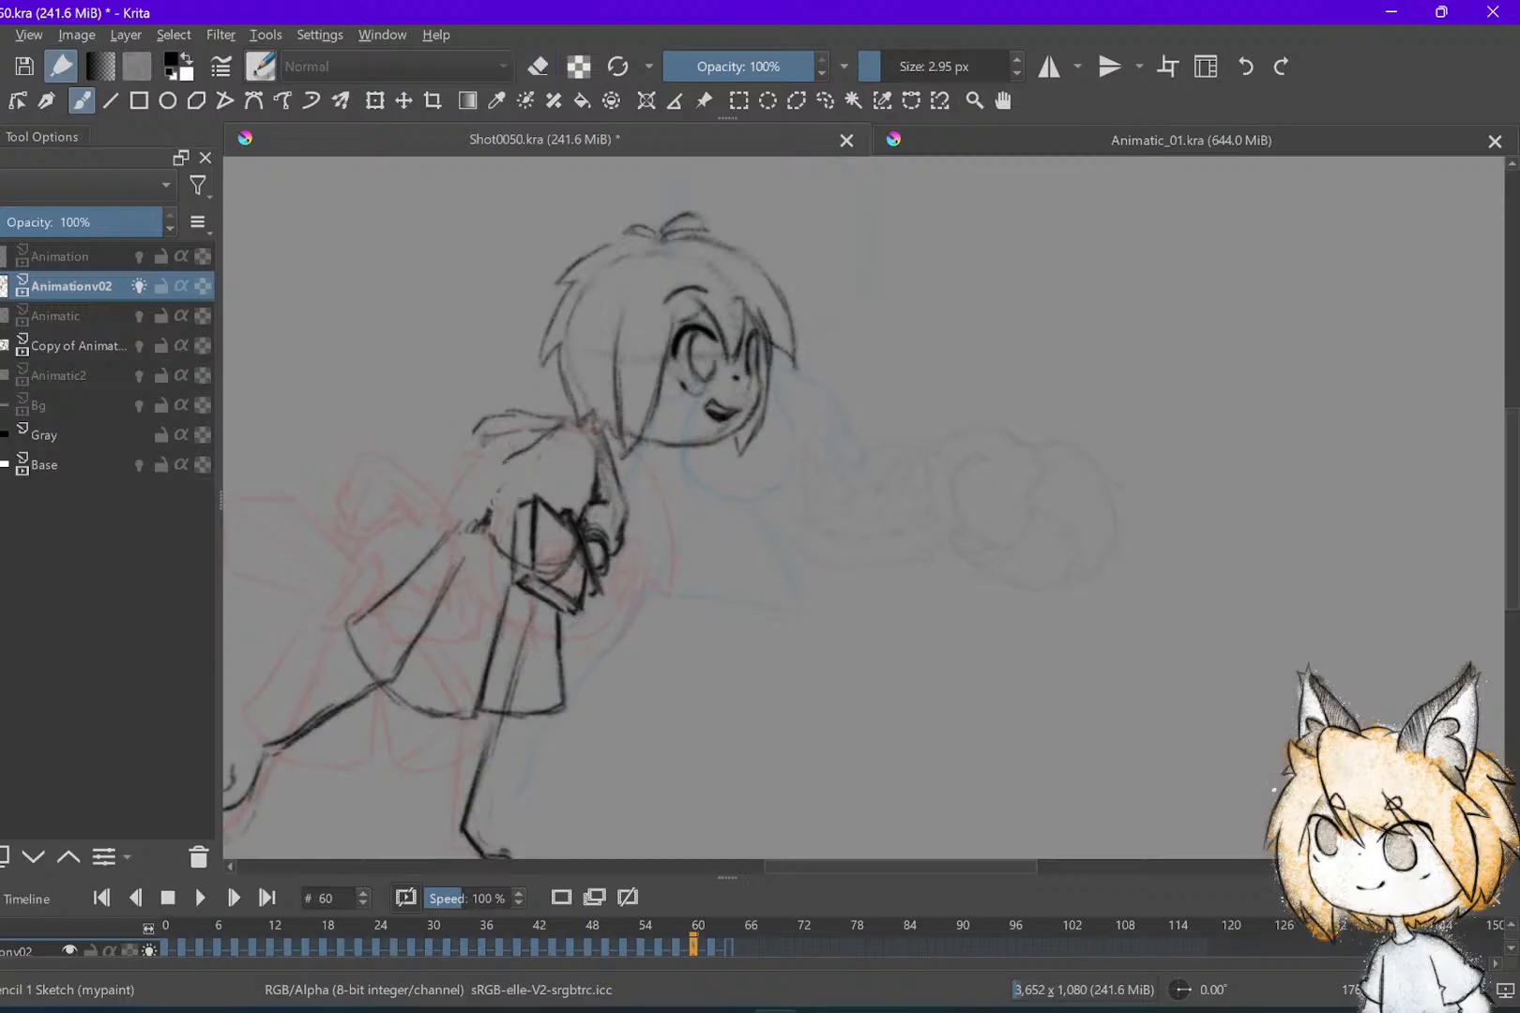
{"action": "key", "text": "e"}
{"action": "mouse_move", "coordinate": [480, 525]}
{"action": "left_mouse_down"}
{"action": "mouse_move", "coordinate": [508, 550]}
{"action": "mouse_move", "coordinate": [484, 516]}
{"action": "mouse_move", "coordinate": [449, 533]}
{"action": "left_mouse_up"}
{"action": "key", "text": "e"}
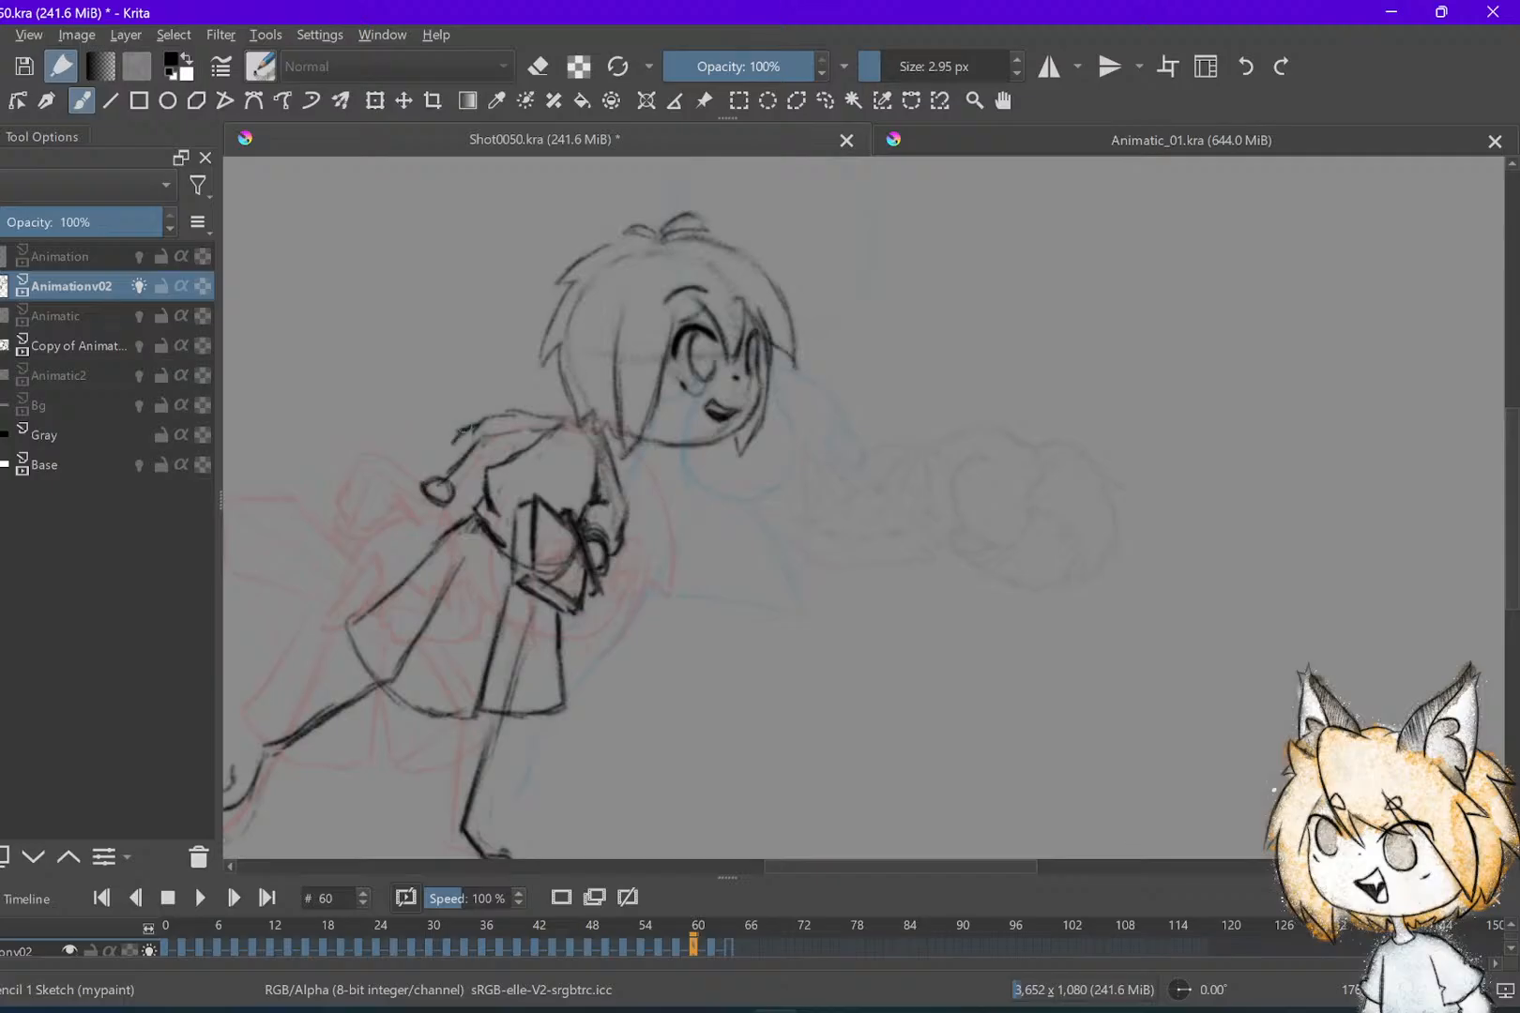
{"action": "left_click_drag", "start_coordinate": [468, 427], "coordinate": [435, 462]}
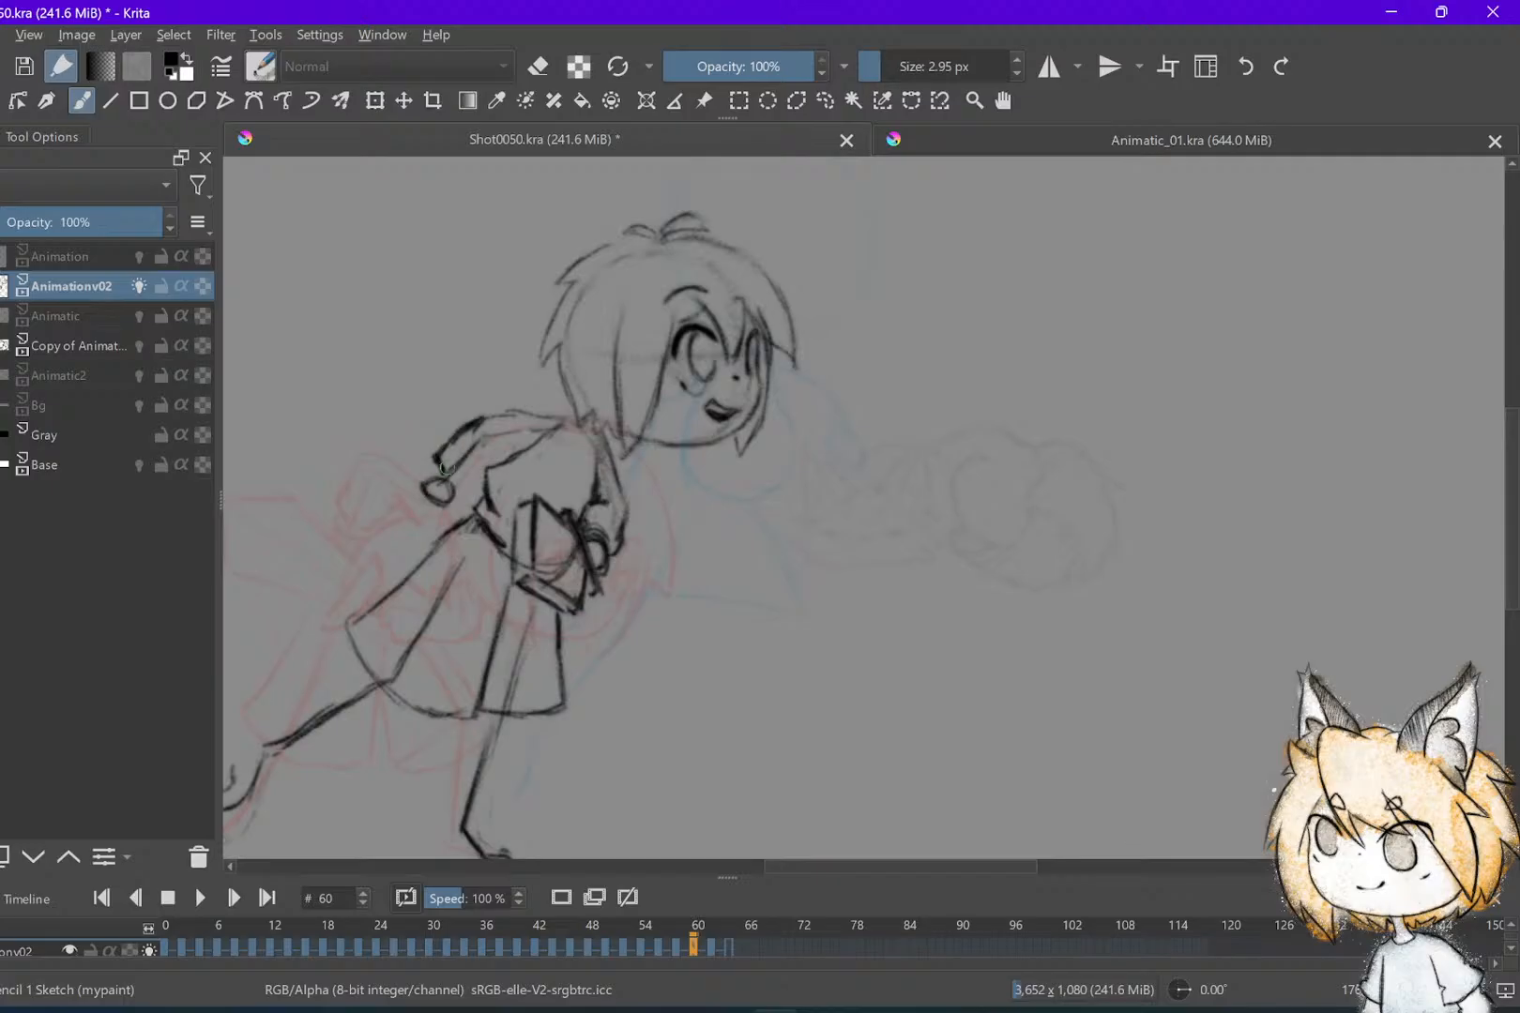
{"action": "left_click_drag", "start_coordinate": [474, 476], "coordinate": [505, 455]}
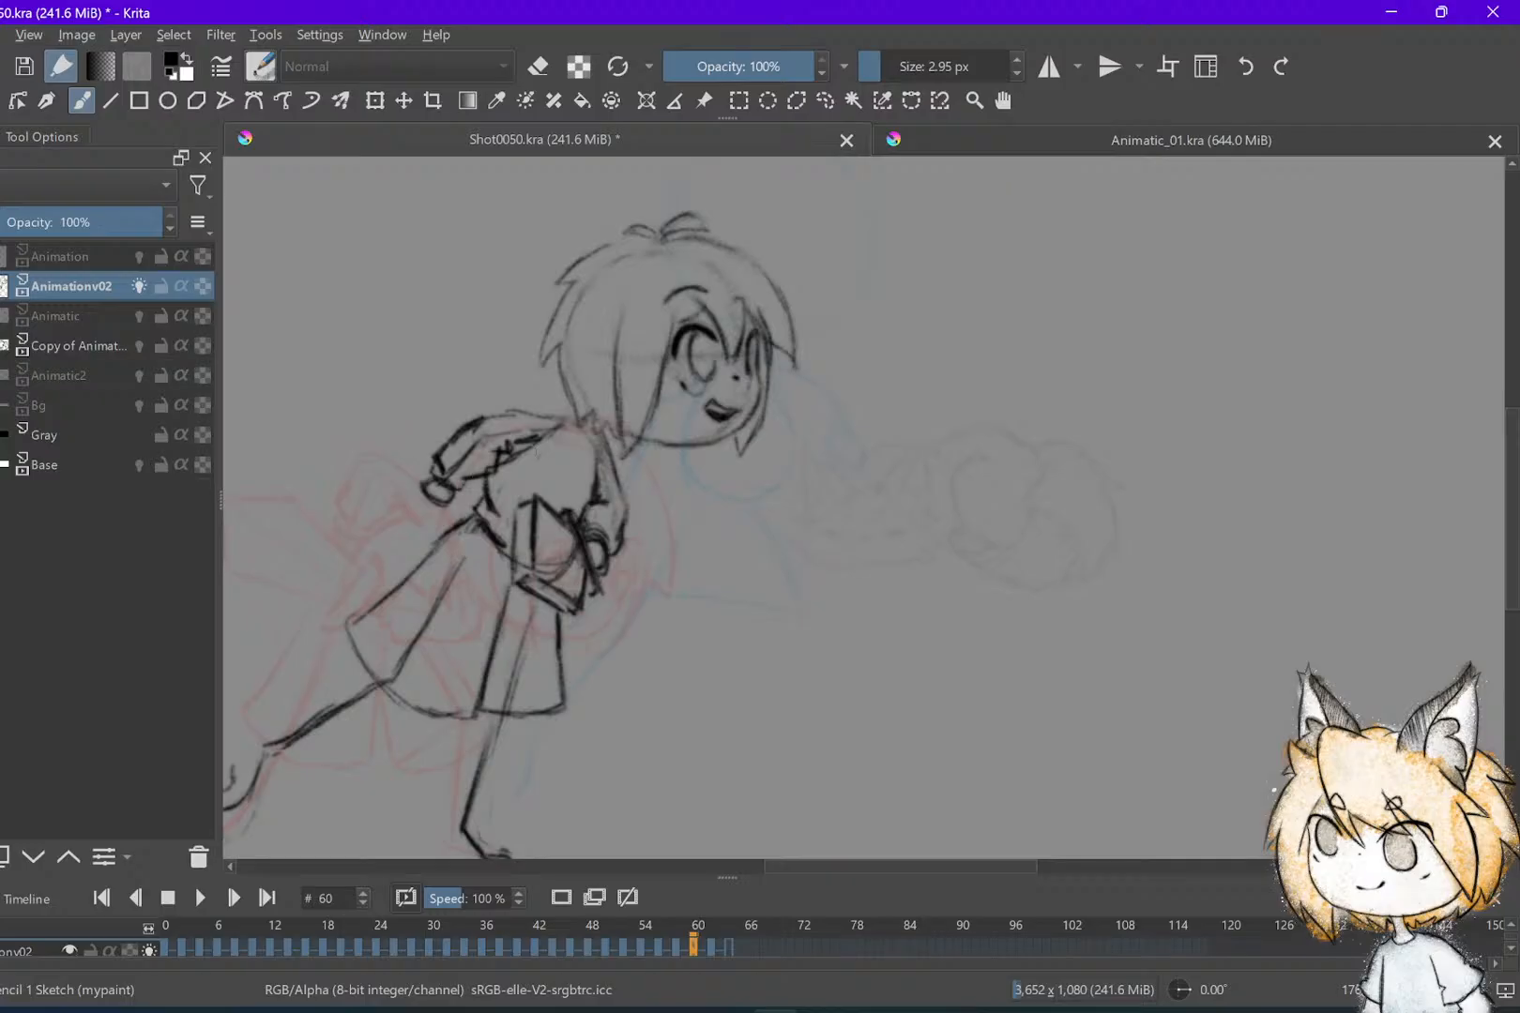
{"action": "key", "text": "period"}
{"action": "key", "text": "ctrl+s"}
Compare frame 60's reworked arm with the poses on the neighbouring frames
{"action": "key", "text": "period"}
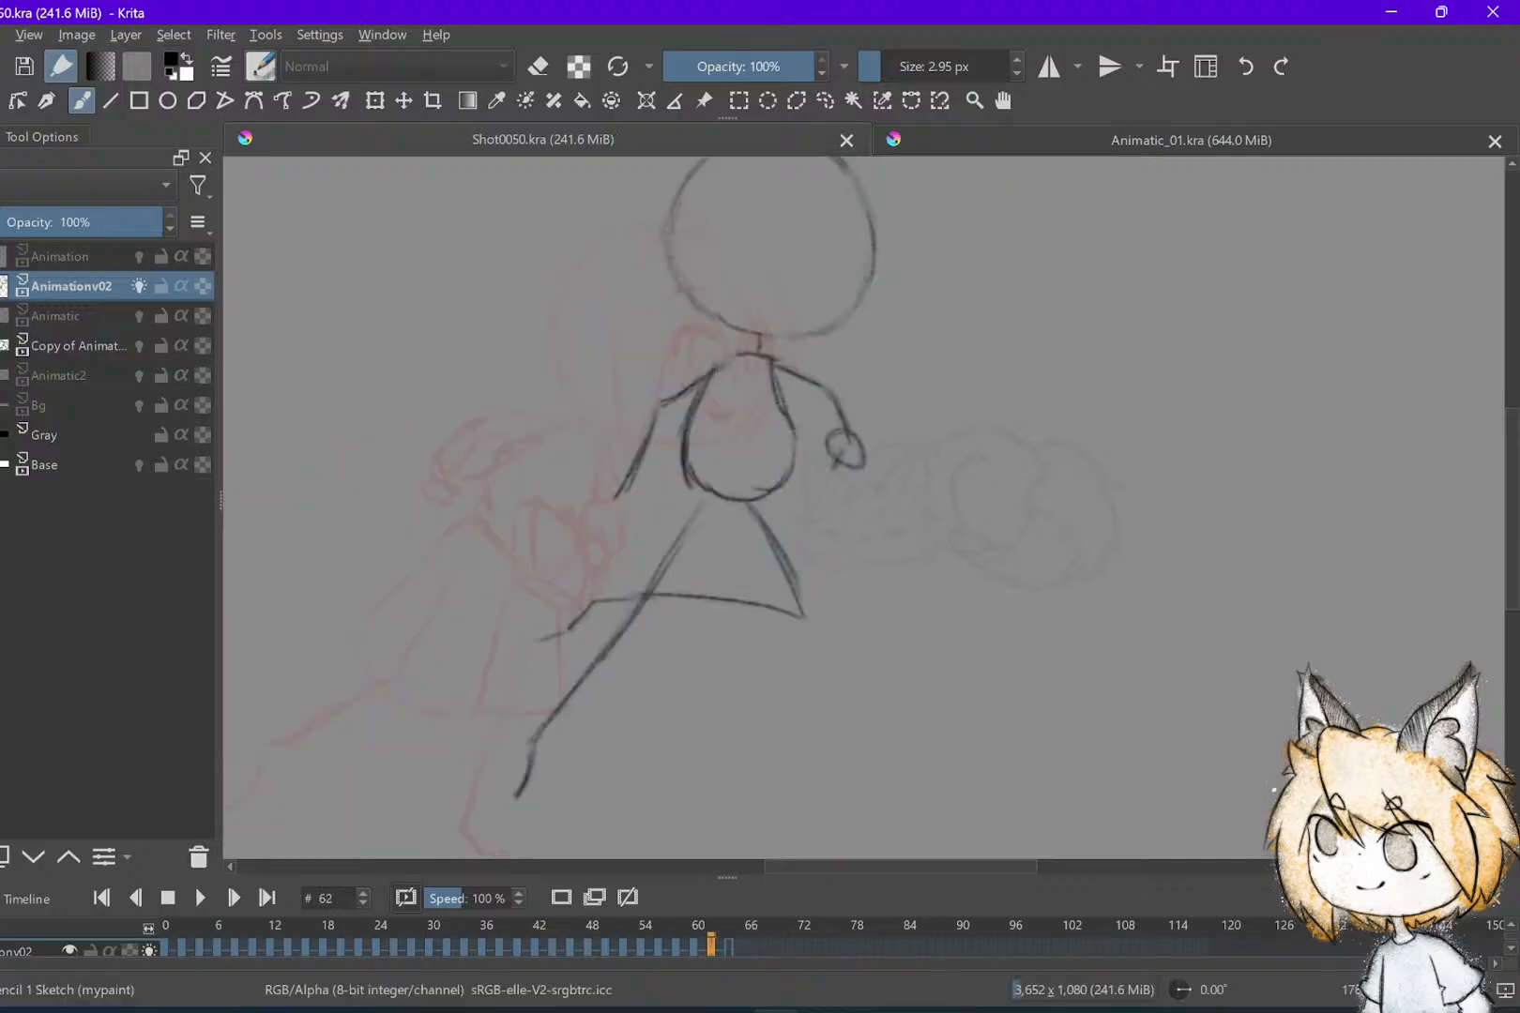
{"action": "key", "text": "comma"}
{"action": "key", "text": "comma"}
{"action": "key", "text": "period"}
{"action": "key", "text": "period"}
{"action": "key", "text": "period"}
{"action": "key", "text": "comma"}
{"action": "key", "text": "comma"}
{"action": "key", "text": "comma"}
{"action": "key", "text": "period"}
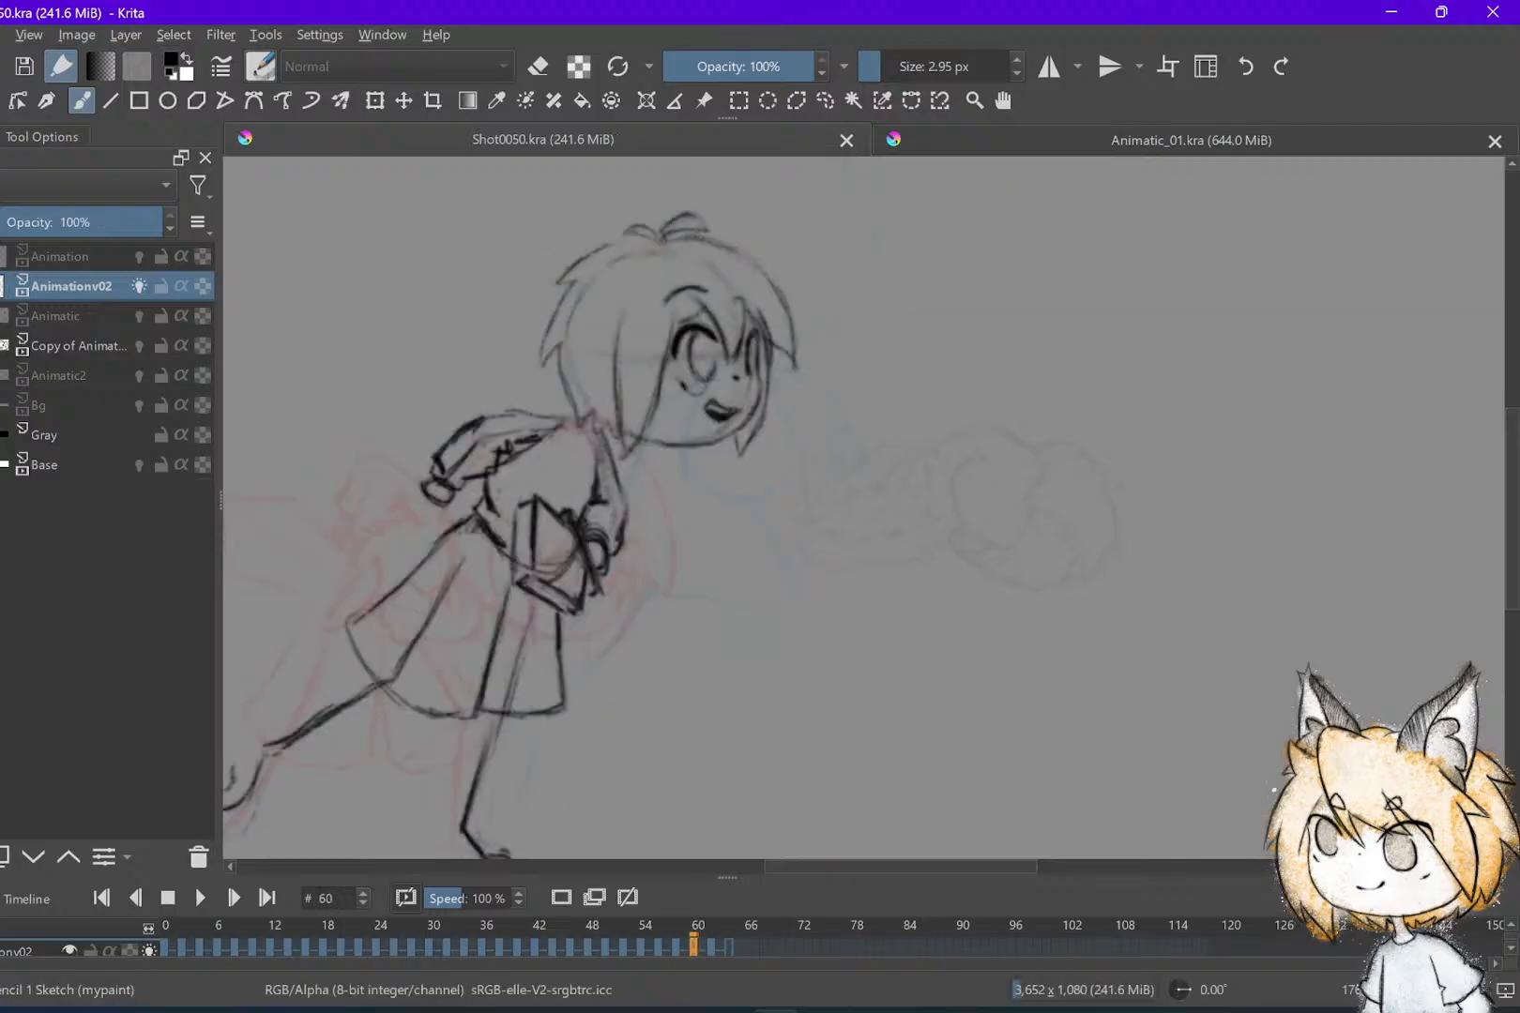
Draw a light horizontal eye guideline across the head circle on frame 62
{"action": "key", "text": "period"}
{"action": "left_click_drag", "start_coordinate": [833, 552], "coordinate": [833, 647]}
{"action": "left_click_drag", "start_coordinate": [994, 498], "coordinate": [994, 451]}
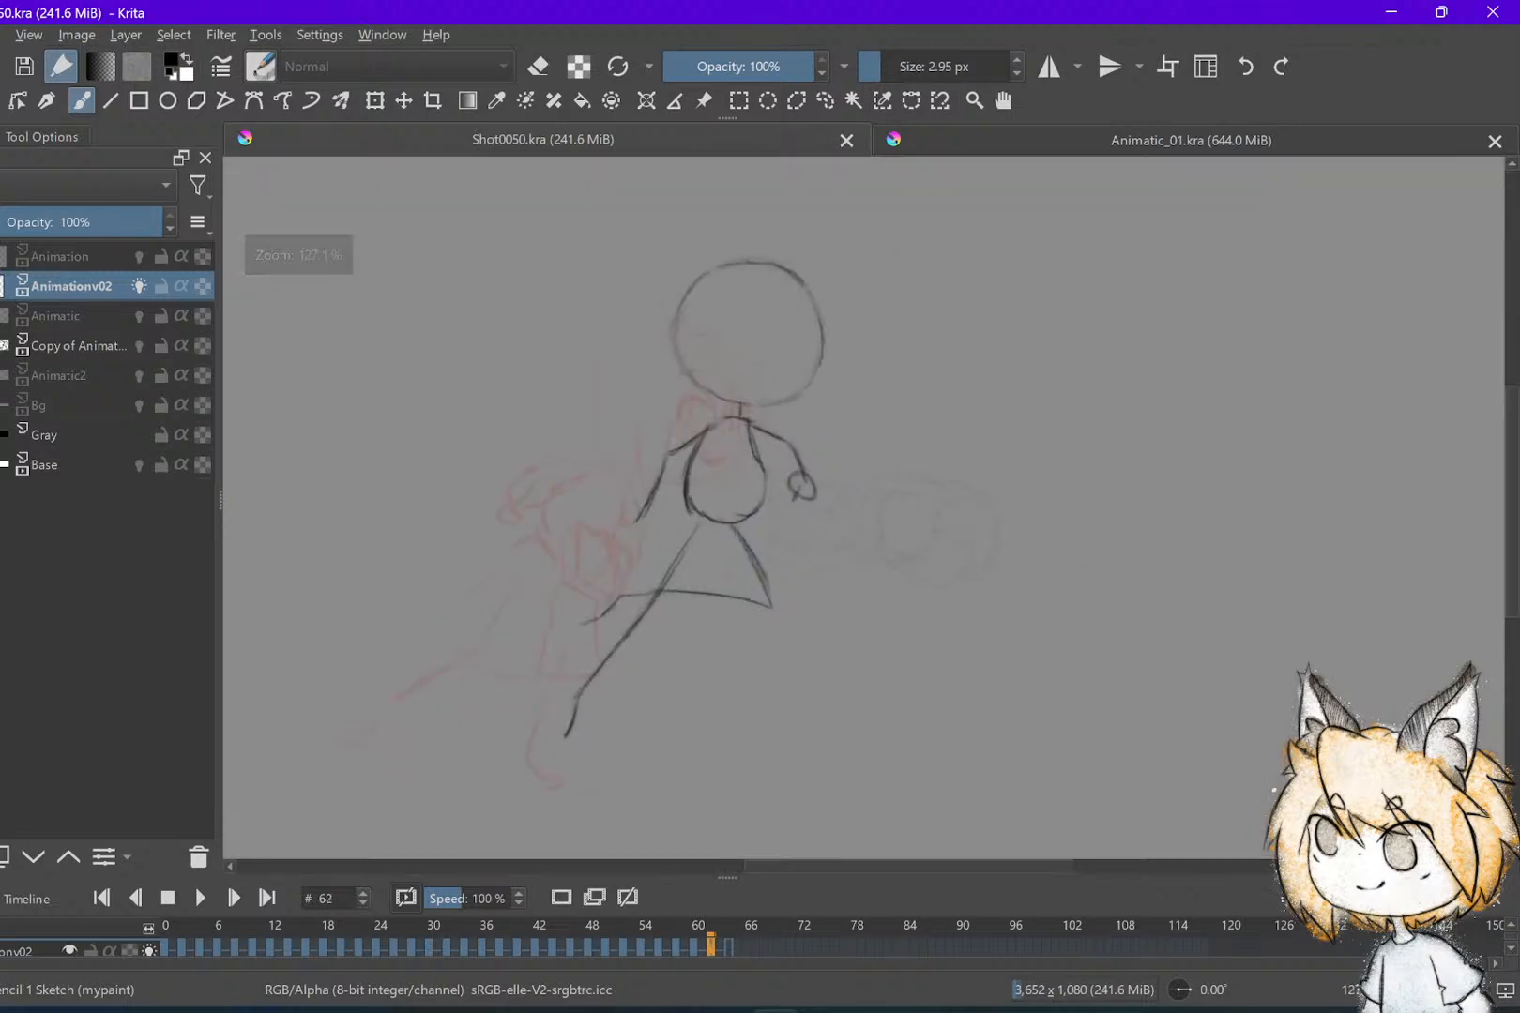
{"action": "left_click_drag", "start_coordinate": [689, 335], "coordinate": [818, 338]}
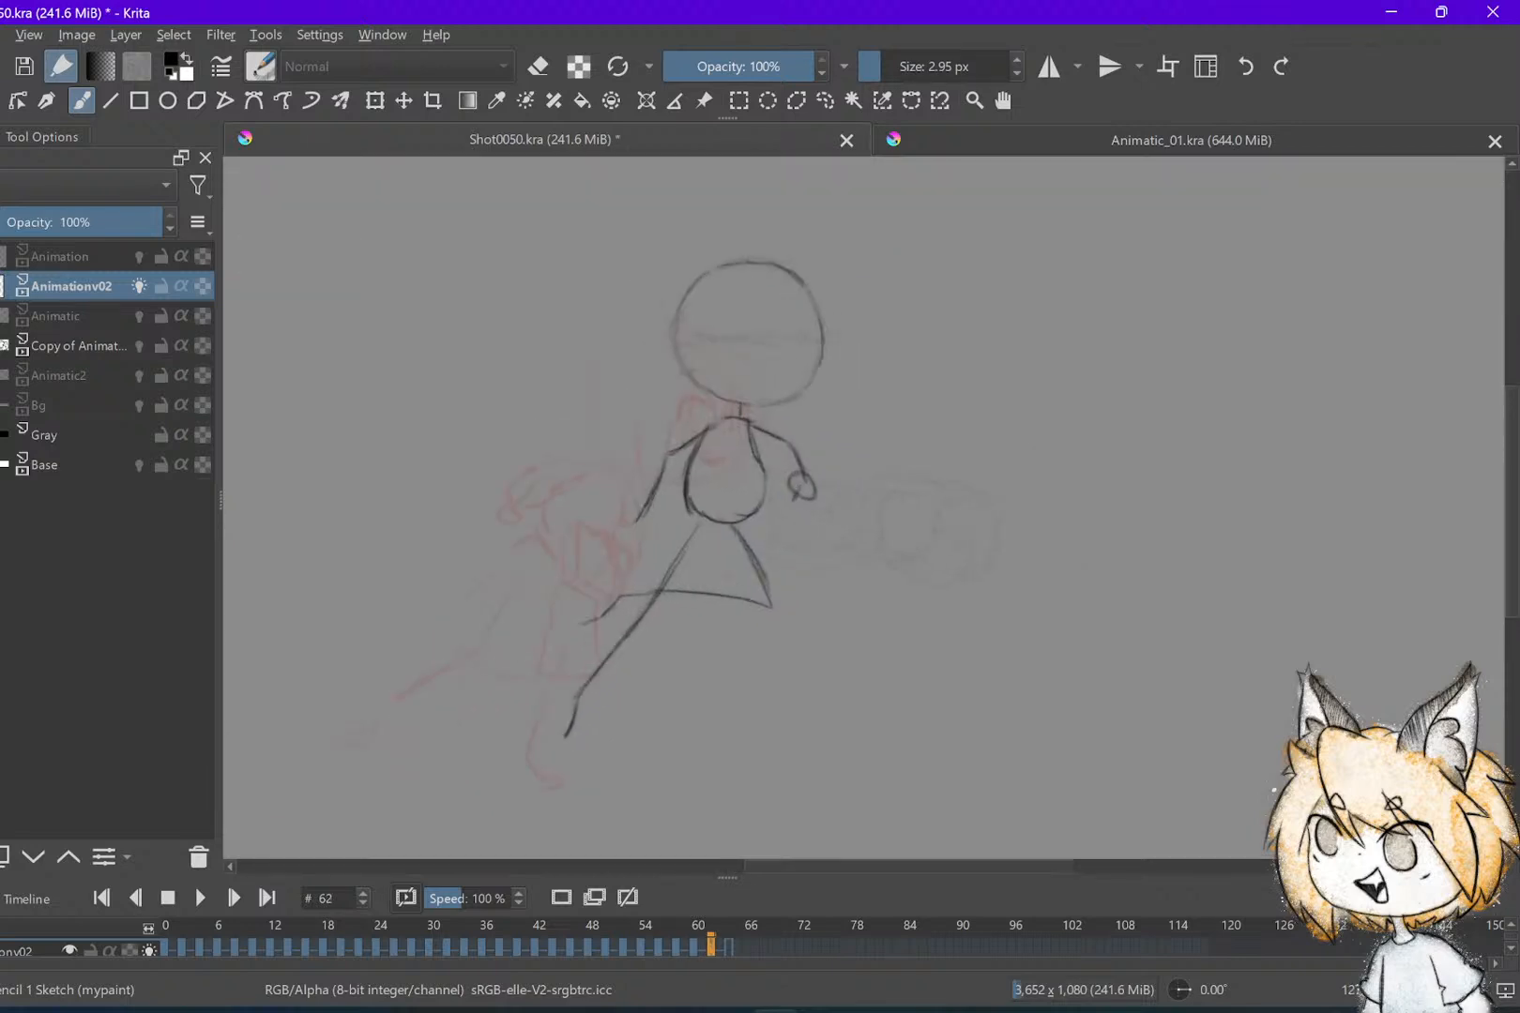
Shape frame 62's face profile with a brow indent and rounded cheek, and draw an oval eye, checking against frame 60
{"action": "key", "text": "comma"}
{"action": "key", "text": "comma"}
{"action": "key", "text": "comma"}
{"action": "key", "text": "period"}
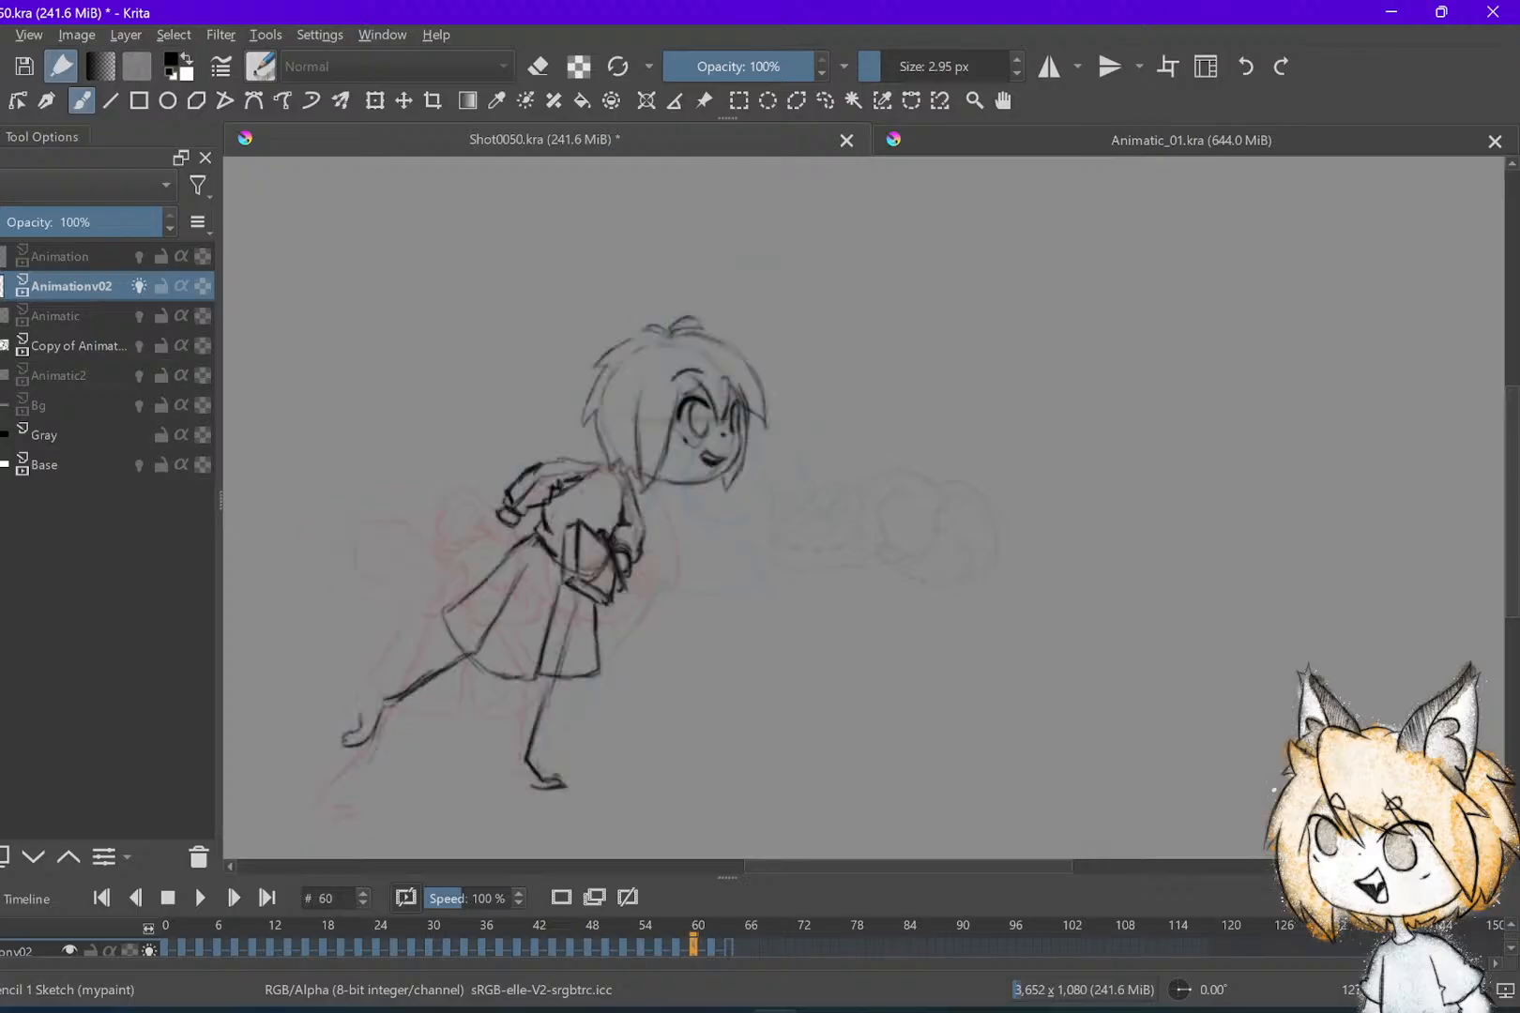
{"action": "key", "text": "period"}
{"action": "key", "text": "period"}
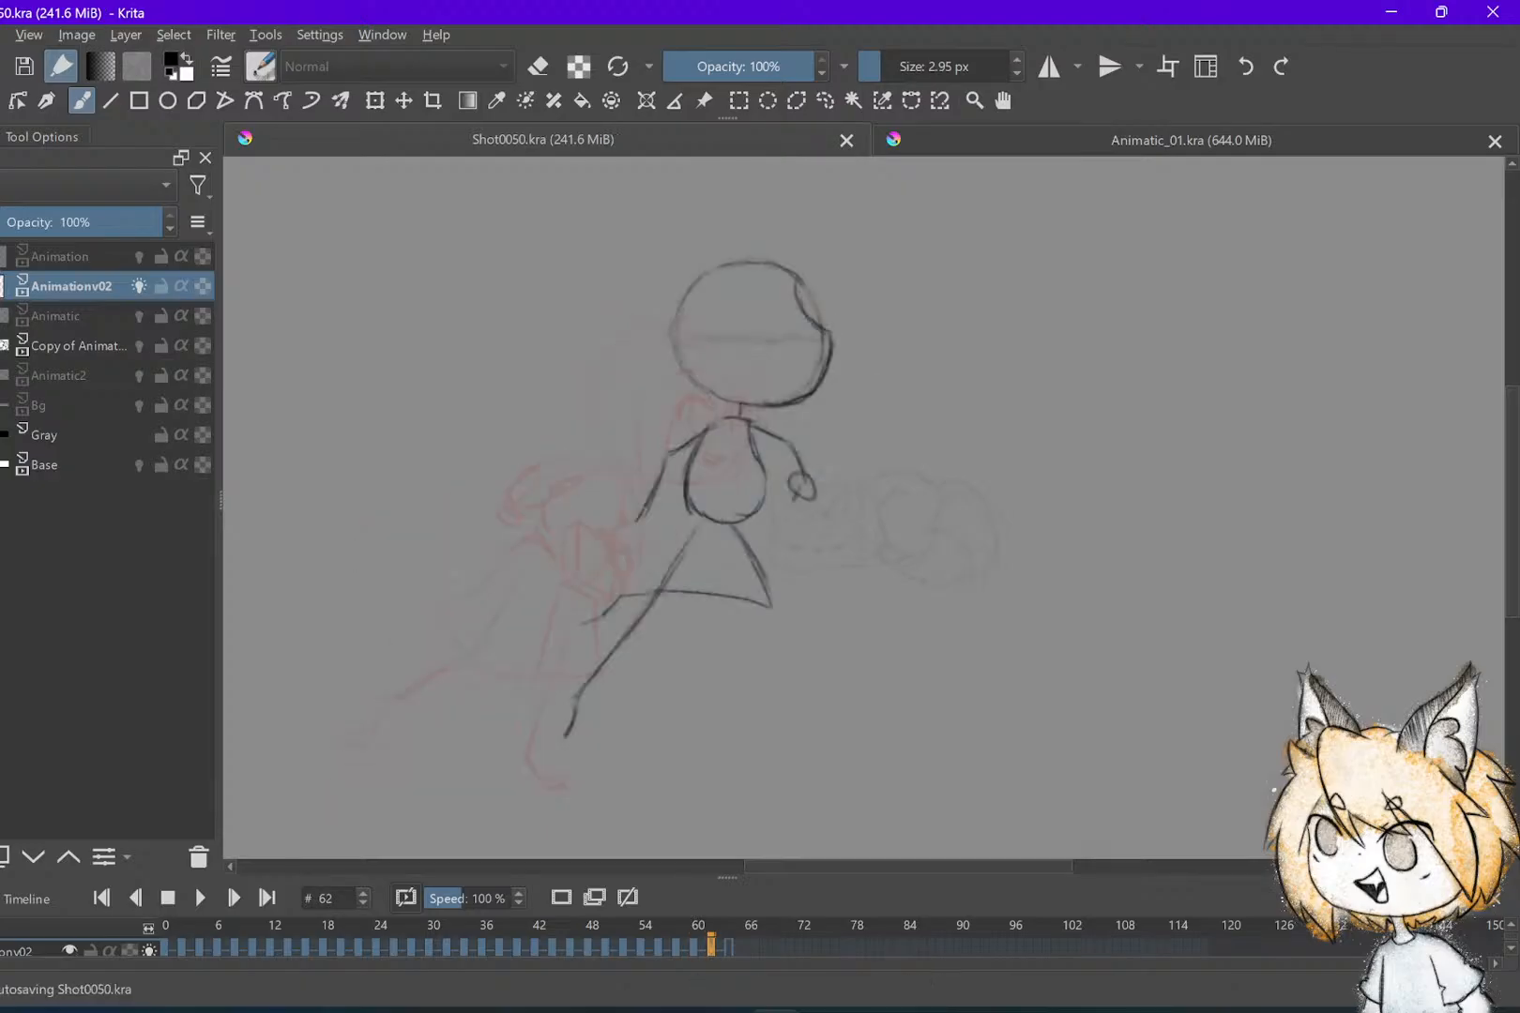
{"action": "scroll", "coordinate": [863, 506], "scroll_direction": "up", "scroll_amount": 1}
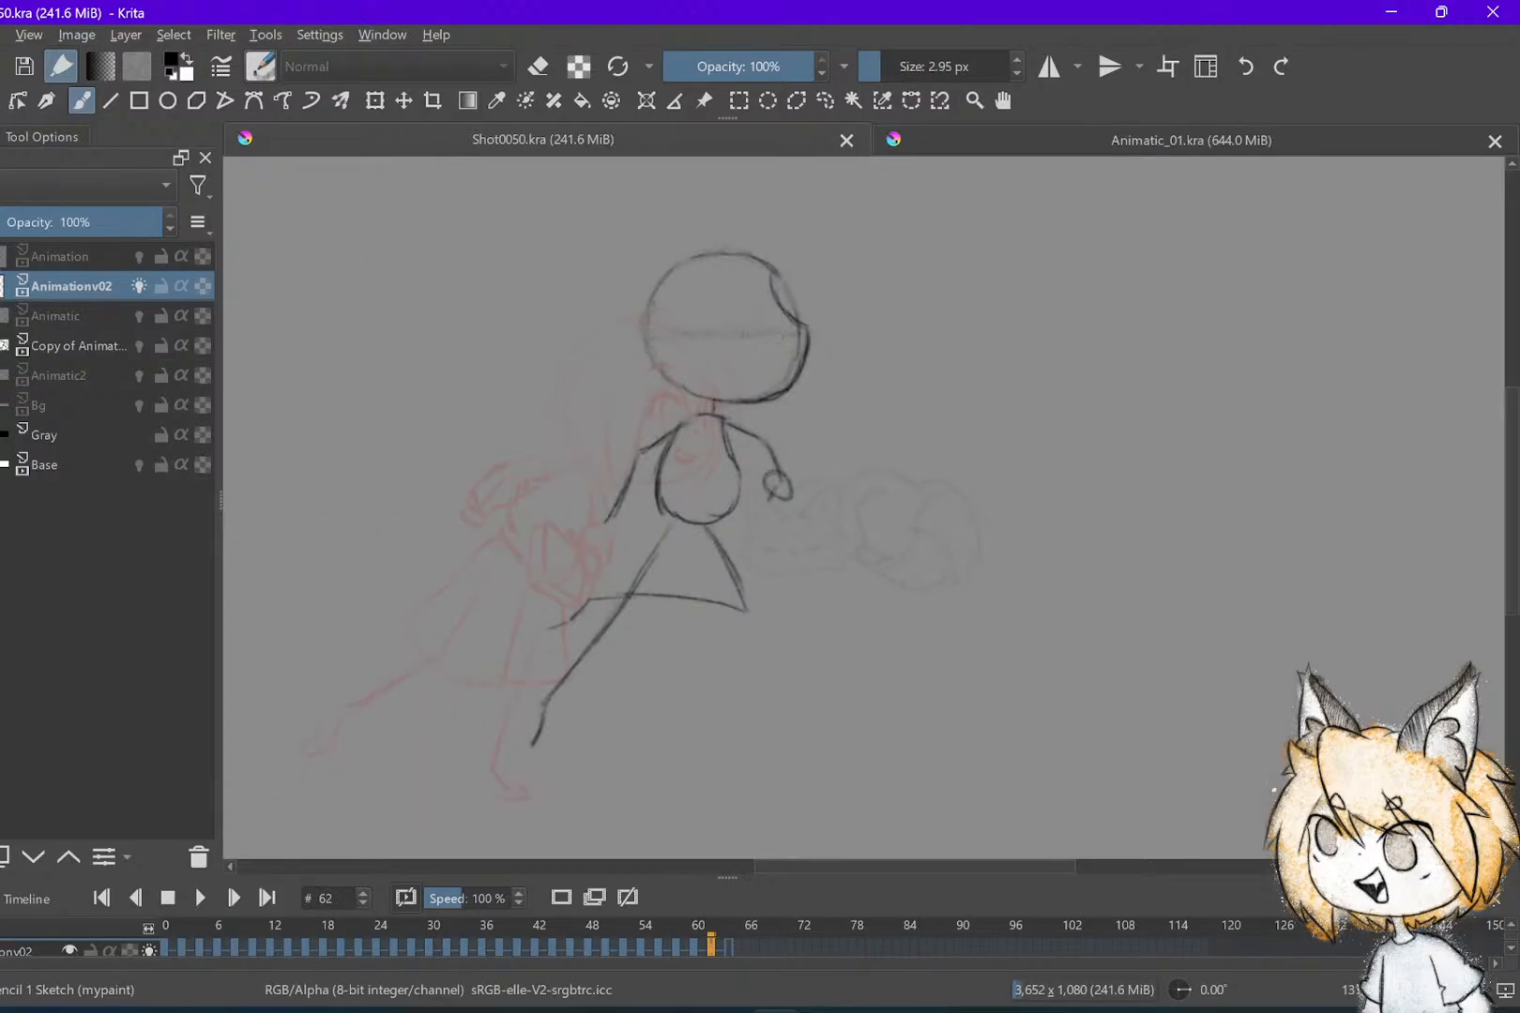
{"action": "left_click_drag", "start_coordinate": [756, 312], "coordinate": [757, 338]}
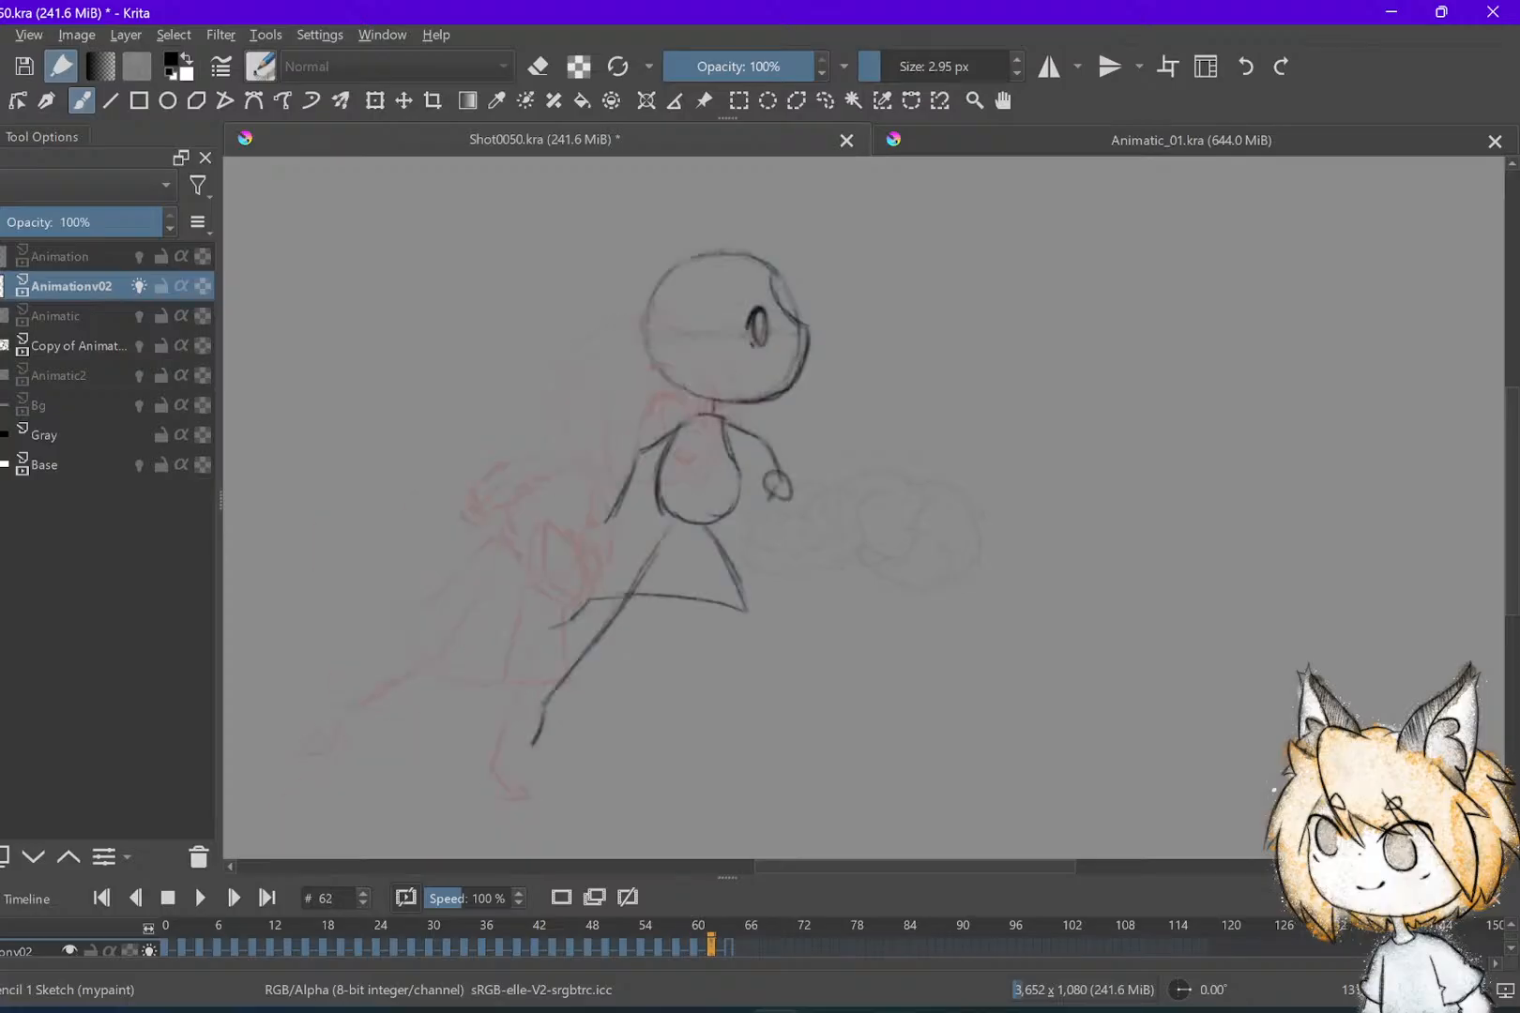
Save the file and add a round hand to the end of frame 62's trailing arm, checking against frame 60
{"action": "key", "text": "Left"}
{"action": "key", "text": "Left"}
{"action": "key", "text": "Right"}
{"action": "key", "text": "Right"}
{"action": "key", "text": "Left"}
{"action": "key", "text": "Left"}
{"action": "key", "text": "Right"}
{"action": "key", "text": "Right"}
{"action": "scroll", "coordinate": [725, 497], "scroll_direction": "up", "scroll_amount": 2}
{"action": "key", "text": "ctrl+s"}
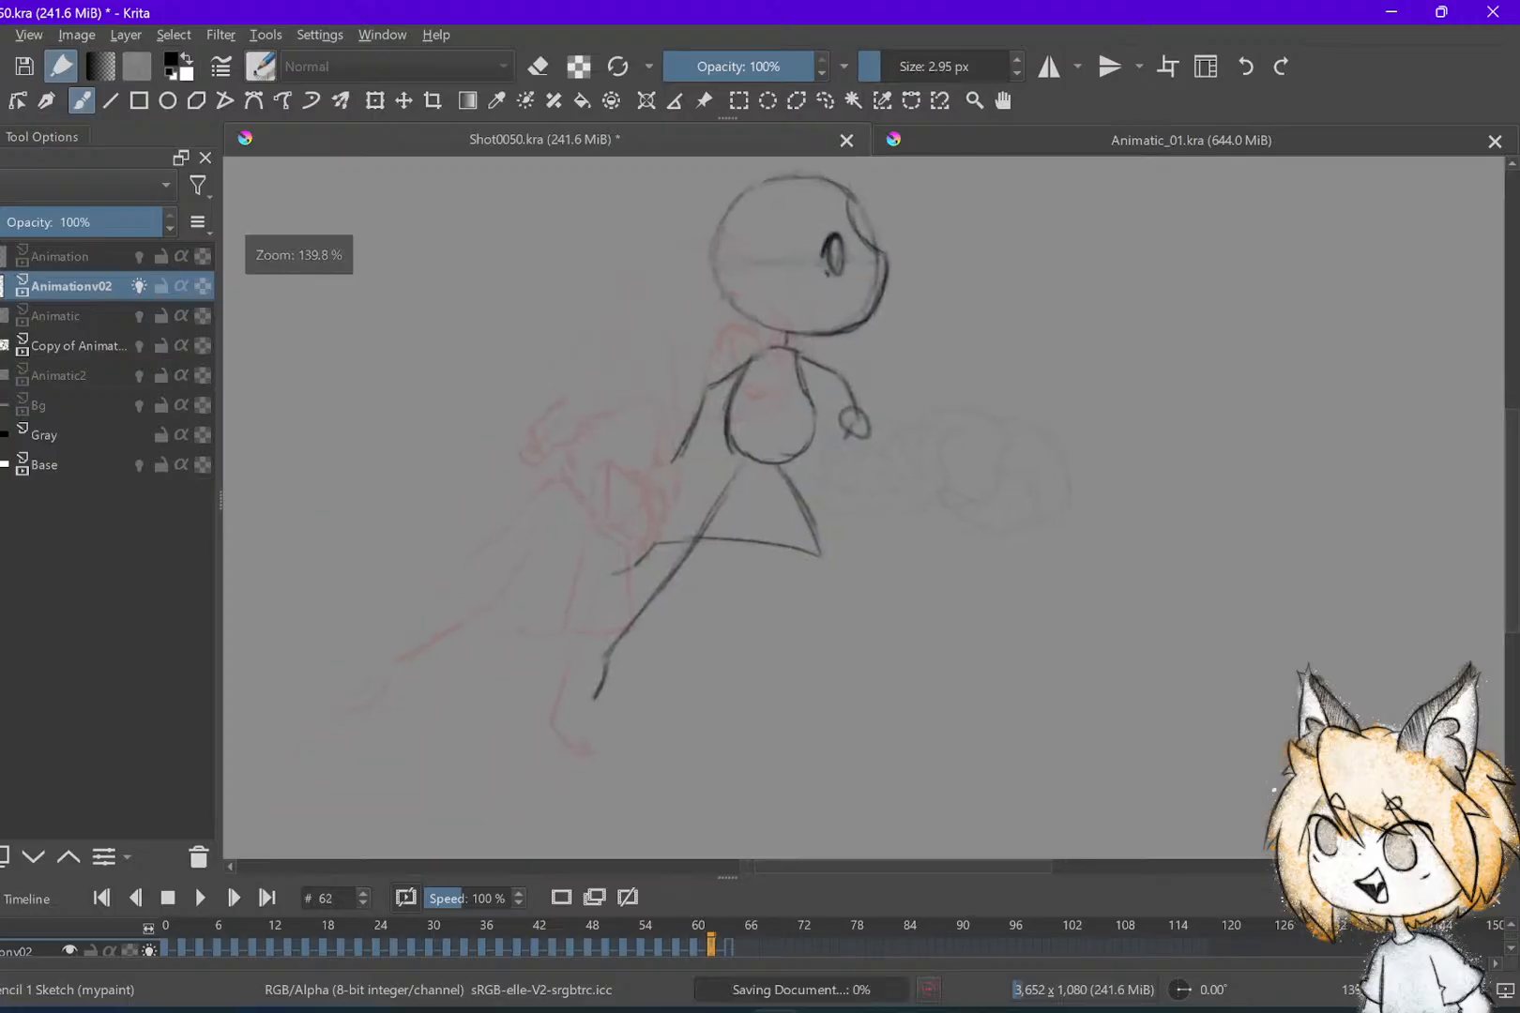
{"action": "key", "text": "Left"}
{"action": "key", "text": "Left"}
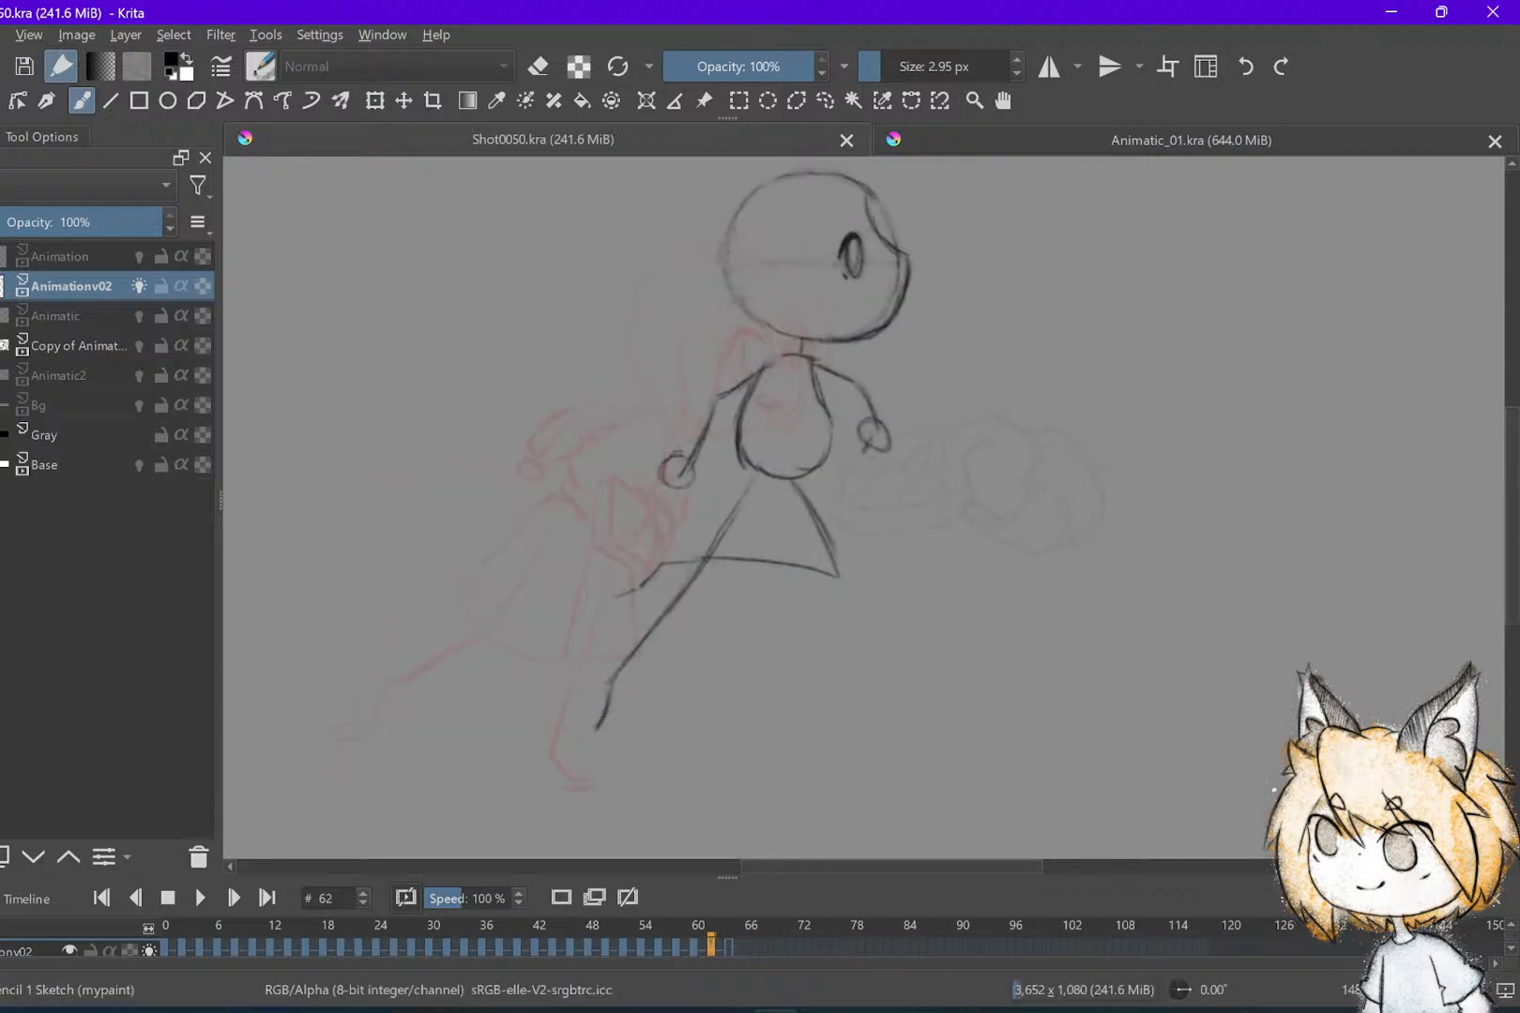
Examine how the arms and book move between frame 62 and the frames before it
{"action": "key", "text": "Right"}
{"action": "key", "text": "Right"}
{"action": "key", "text": "Left"}
{"action": "key", "text": "Left"}
{"action": "key", "text": "Right"}
{"action": "key", "text": "Left"}
{"action": "key", "text": "Left"}
{"action": "key", "text": "Right"}
{"action": "key", "text": "Right"}
{"action": "key", "text": "Left"}
{"action": "key", "text": "Right"}
{"action": "key", "text": "Left"}
{"action": "key", "text": "Right"}
{"action": "key", "text": "Left"}
{"action": "key", "text": "Left"}
{"action": "key", "text": "Right"}
{"action": "key", "text": "Right"}
{"action": "key", "text": "Left"}
{"action": "key", "text": "Left"}
{"action": "key", "text": "Right"}
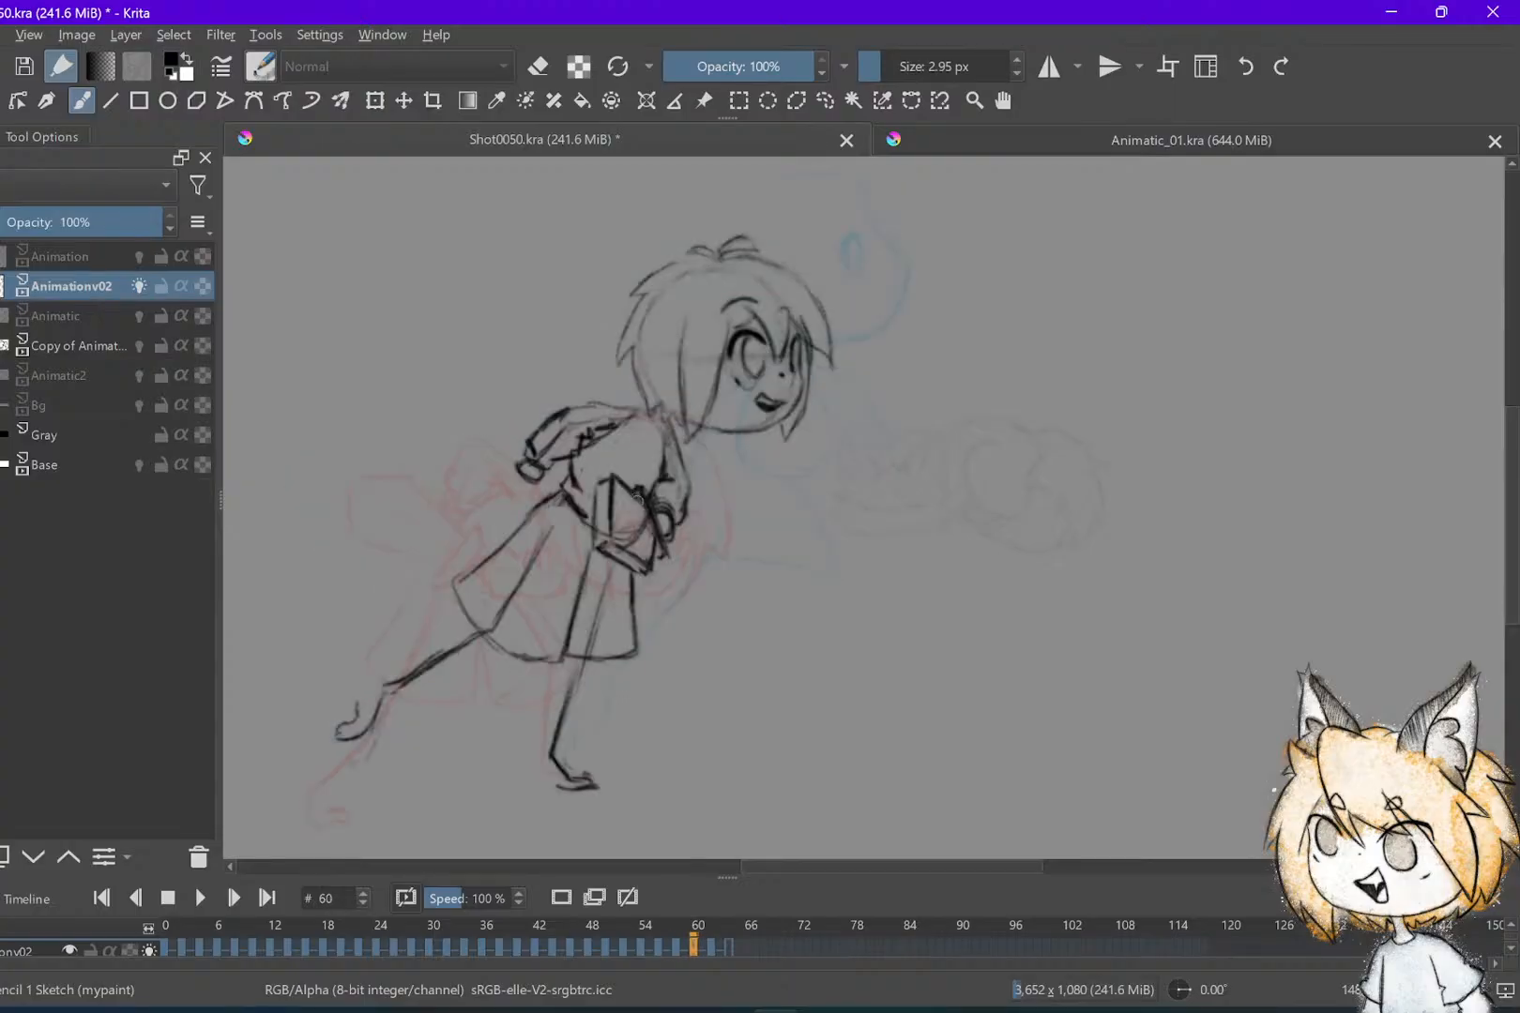
{"action": "key", "text": "Left"}
{"action": "key", "text": "Right"}
{"action": "left_click_drag", "start_coordinate": [648, 516], "coordinate": [561, 539]}
{"action": "key", "text": "Left"}
{"action": "key", "text": "Right"}
Sketch a flat, tilted book held in the front hand on frame 62, redoing the first strokes
{"action": "key", "text": "Right"}
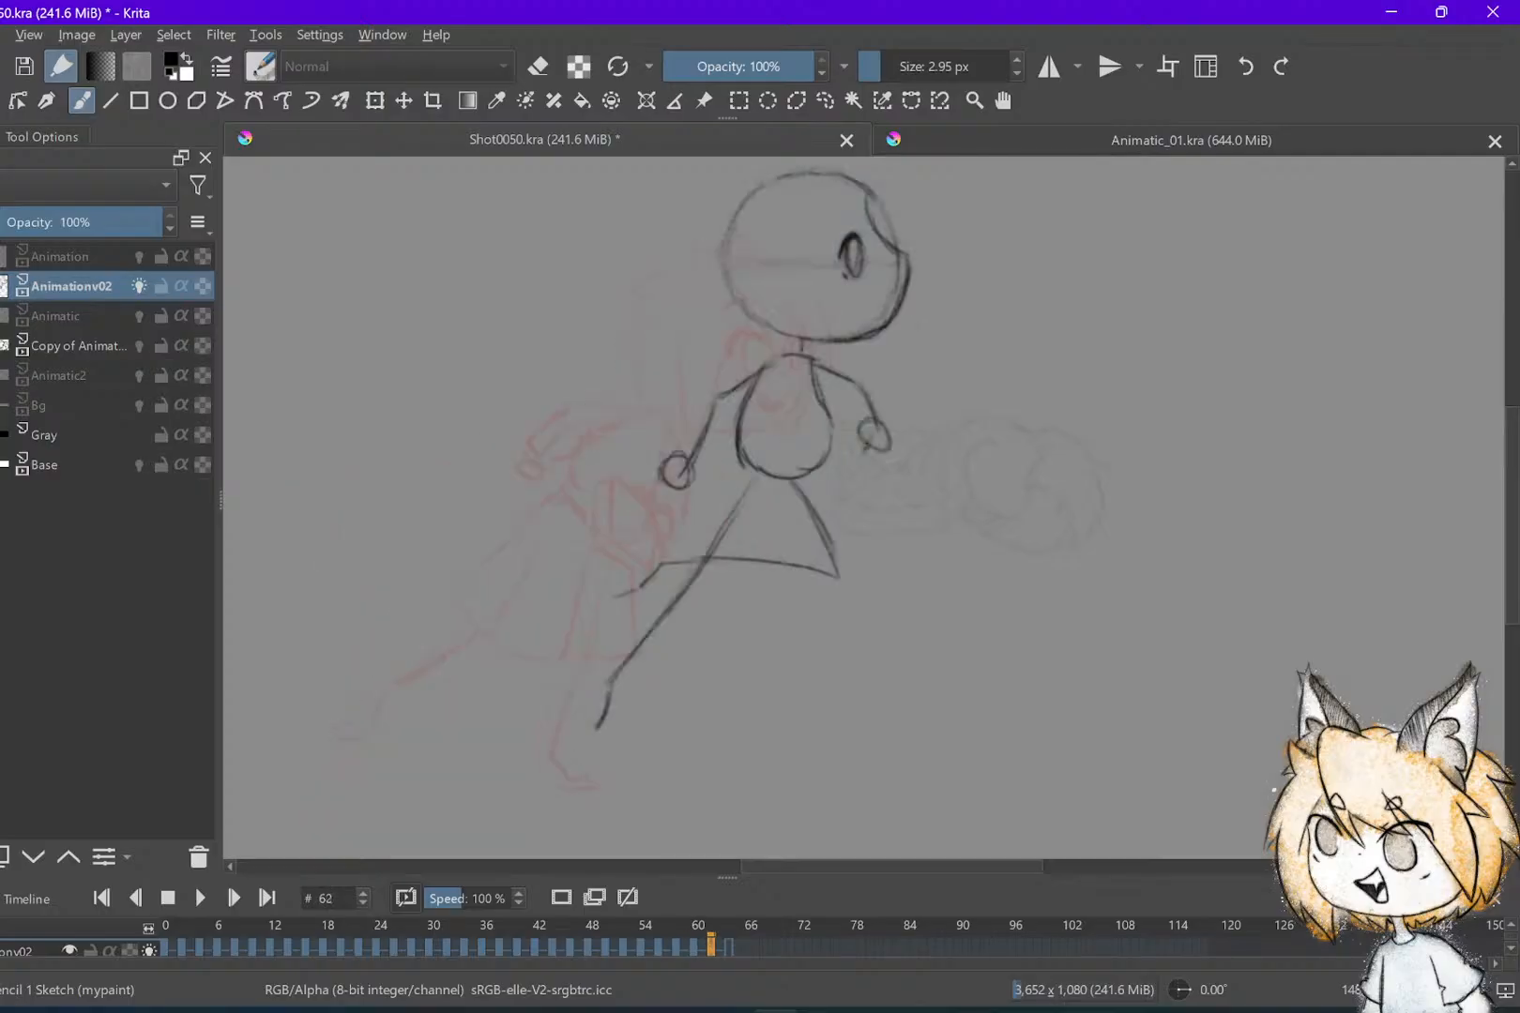
{"action": "mouse_move", "coordinate": [847, 422]}
{"action": "left_mouse_down"}
{"action": "mouse_move", "coordinate": [900, 453]}
{"action": "mouse_move", "coordinate": [891, 447]}
{"action": "left_mouse_up"}
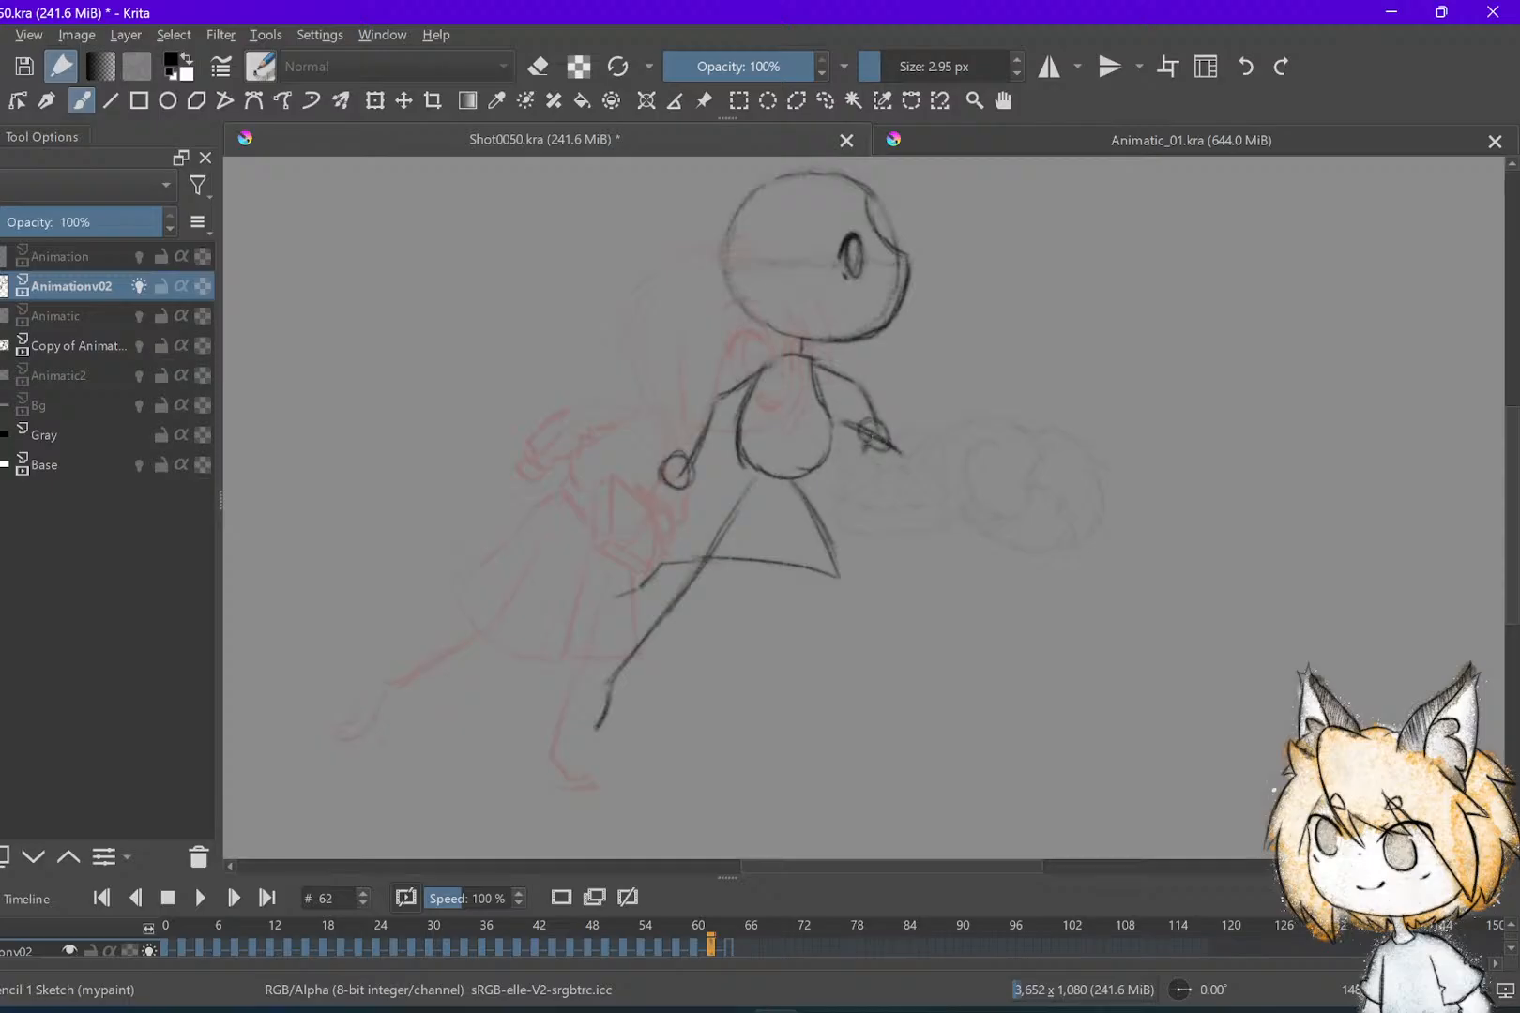
{"action": "mouse_move", "coordinate": [855, 432]}
{"action": "left_mouse_down"}
{"action": "mouse_move", "coordinate": [831, 437]}
{"action": "mouse_move", "coordinate": [858, 431]}
{"action": "mouse_move", "coordinate": [833, 469]}
{"action": "left_mouse_up"}
{"action": "key", "text": "ctrl+z"}
{"action": "key", "text": "ctrl+z"}
{"action": "key", "text": "ctrl+z"}
{"action": "mouse_move", "coordinate": [817, 431]}
{"action": "left_mouse_down"}
{"action": "mouse_move", "coordinate": [847, 458]}
{"action": "mouse_move", "coordinate": [841, 437]}
{"action": "left_mouse_up"}
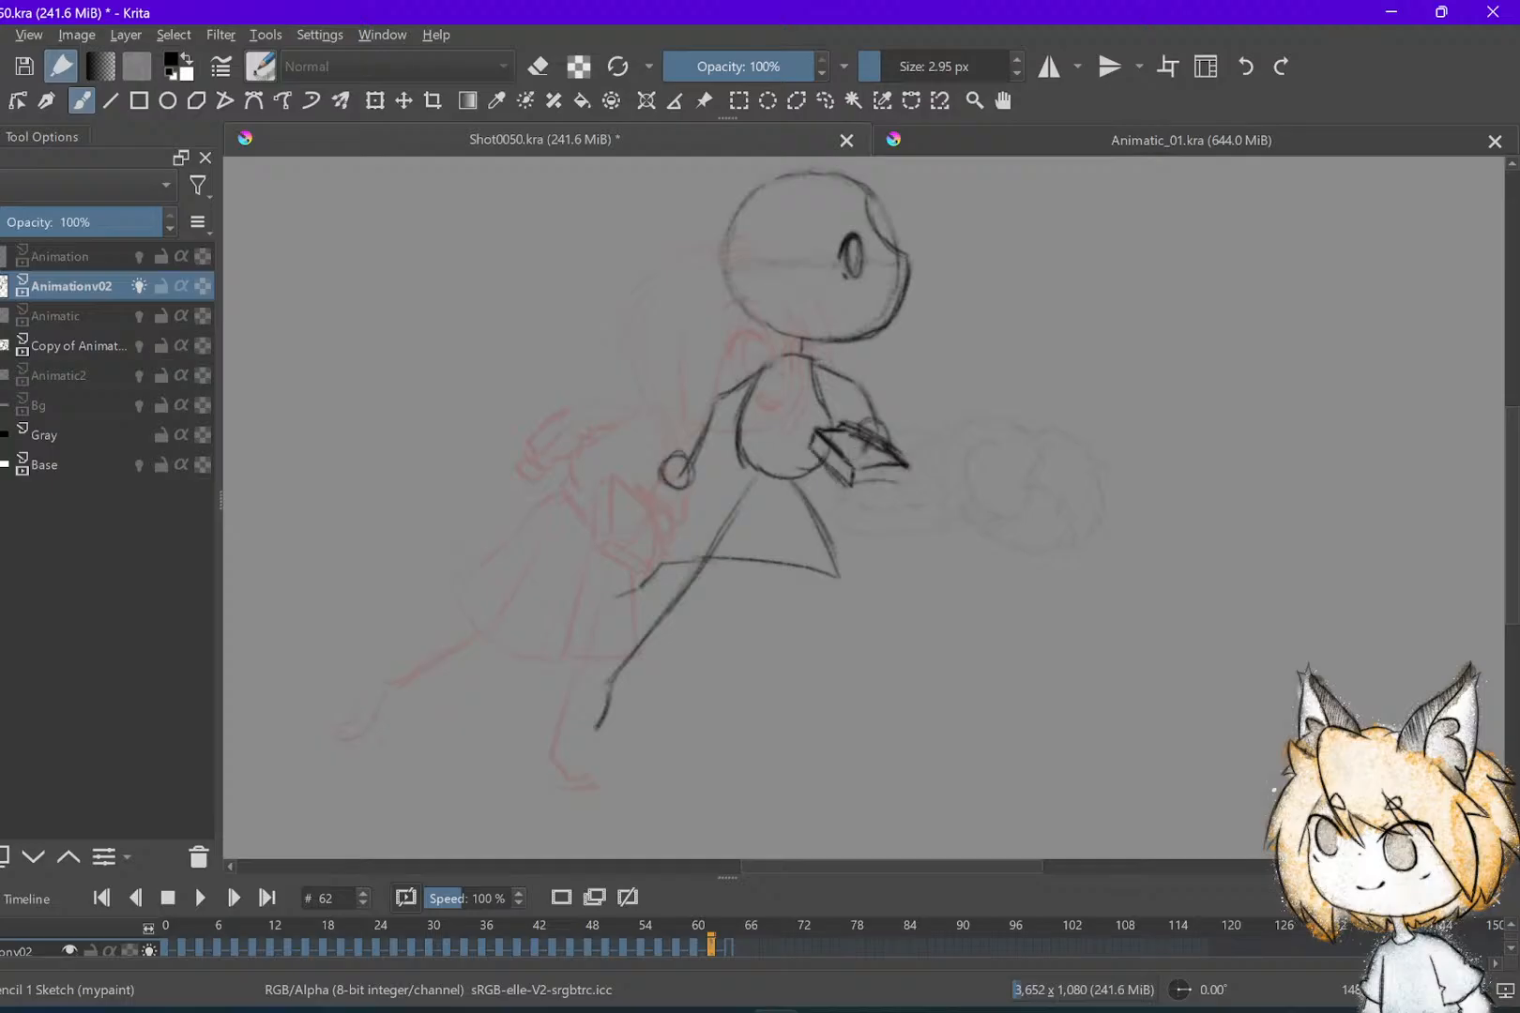
Sketch a wider, tilted book outline over the character's waist on frame 60
{"action": "key", "text": "Left"}
{"action": "key", "text": "Left"}
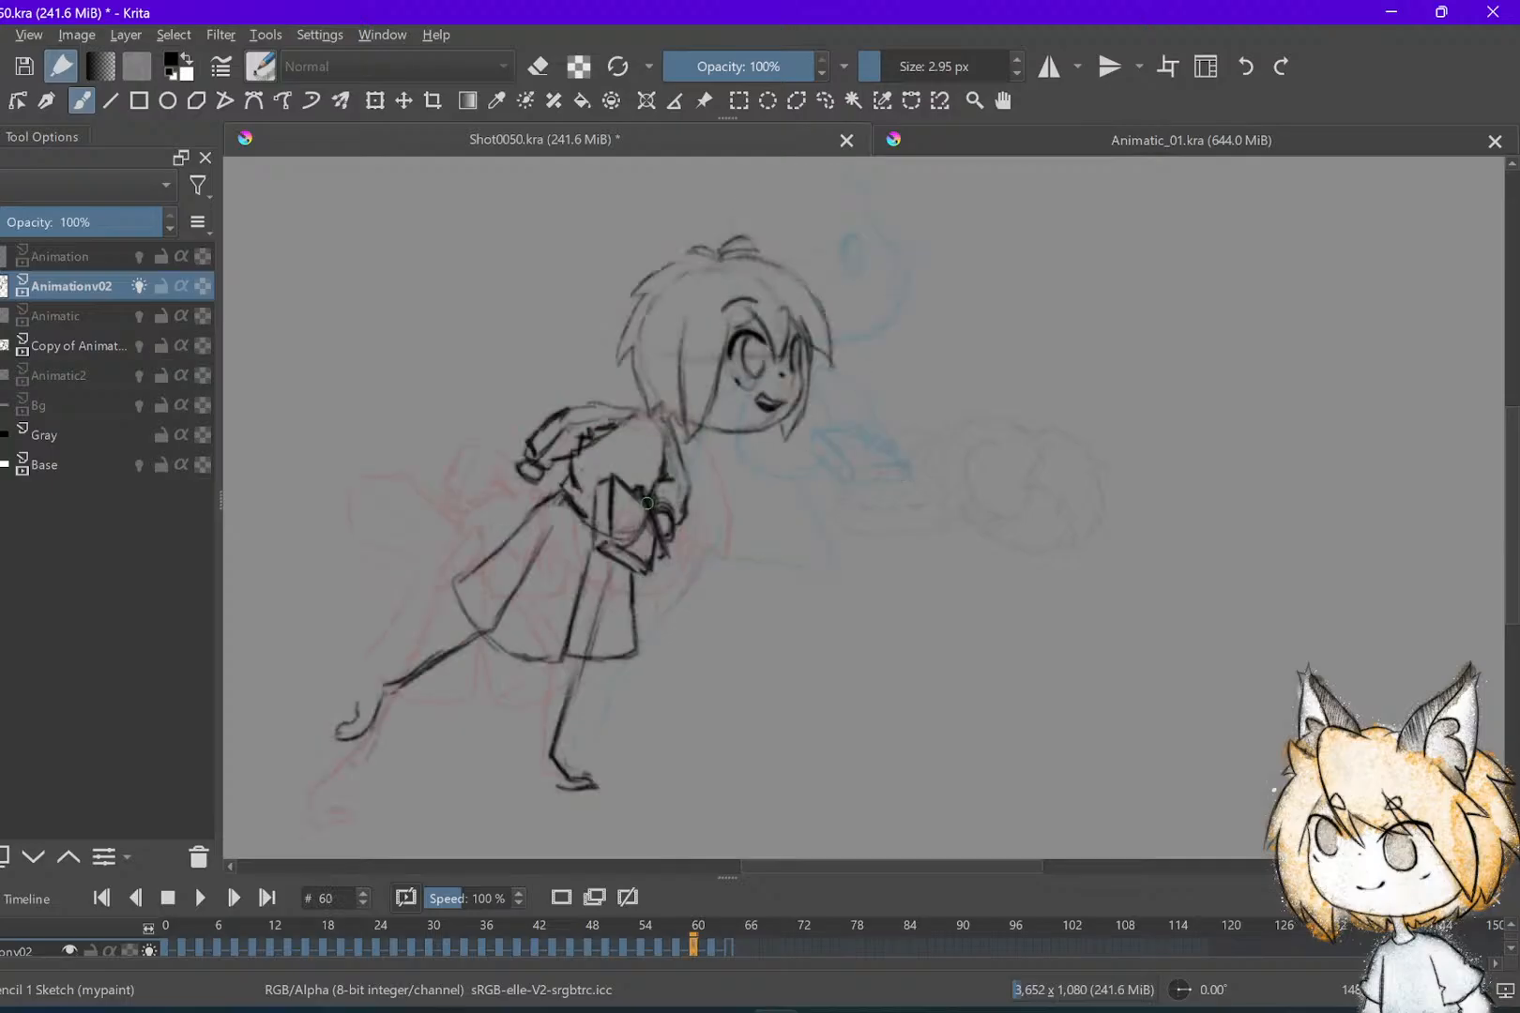
{"action": "left_click_drag", "start_coordinate": [644, 497], "coordinate": [589, 487]}
{"action": "left_click_drag", "start_coordinate": [640, 562], "coordinate": [619, 564]}
{"action": "key", "text": "ctrl+z"}
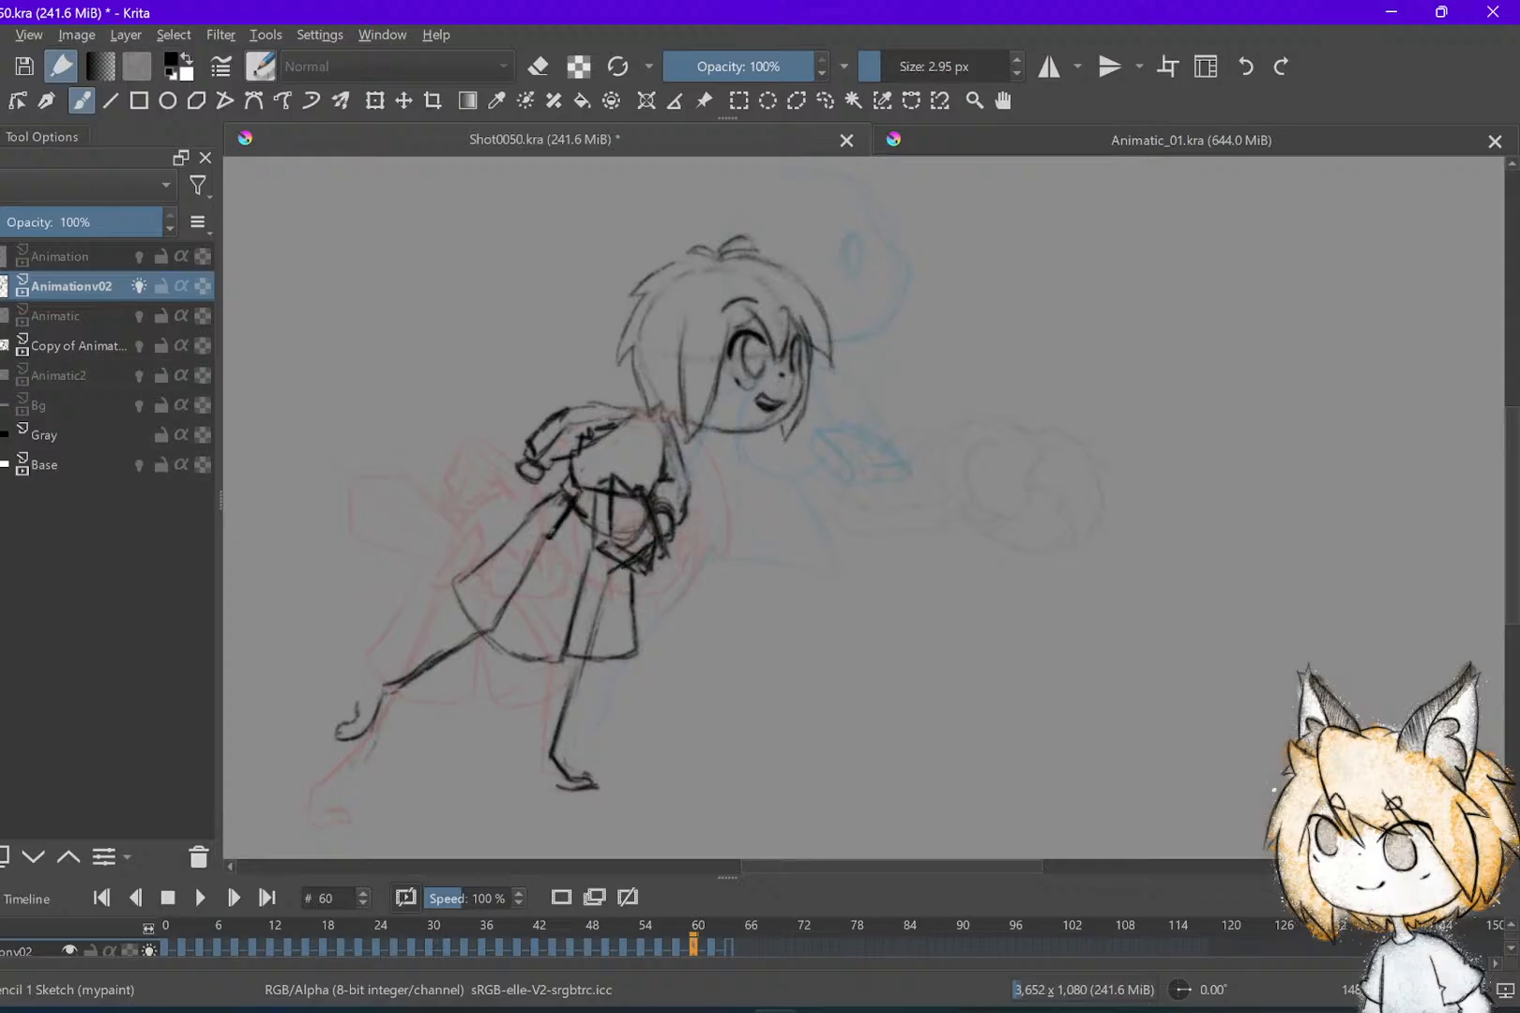
Erase the old upright book's lines inside and around the new book outline on frame 60
{"action": "key", "text": "e"}
{"action": "mouse_move", "coordinate": [601, 517]}
{"action": "left_mouse_down"}
{"action": "mouse_move", "coordinate": [596, 549]}
{"action": "mouse_move", "coordinate": [585, 529]}
{"action": "mouse_move", "coordinate": [604, 518]}
{"action": "mouse_move", "coordinate": [611, 559]}
{"action": "mouse_move", "coordinate": [610, 510]}
{"action": "mouse_move", "coordinate": [632, 541]}
{"action": "mouse_move", "coordinate": [633, 497]}
{"action": "mouse_move", "coordinate": [609, 475]}
{"action": "left_mouse_up"}
{"action": "mouse_move", "coordinate": [649, 569]}
{"action": "left_mouse_down"}
{"action": "mouse_move", "coordinate": [650, 534]}
{"action": "mouse_move", "coordinate": [618, 561]}
{"action": "mouse_move", "coordinate": [667, 576]}
{"action": "left_mouse_up"}
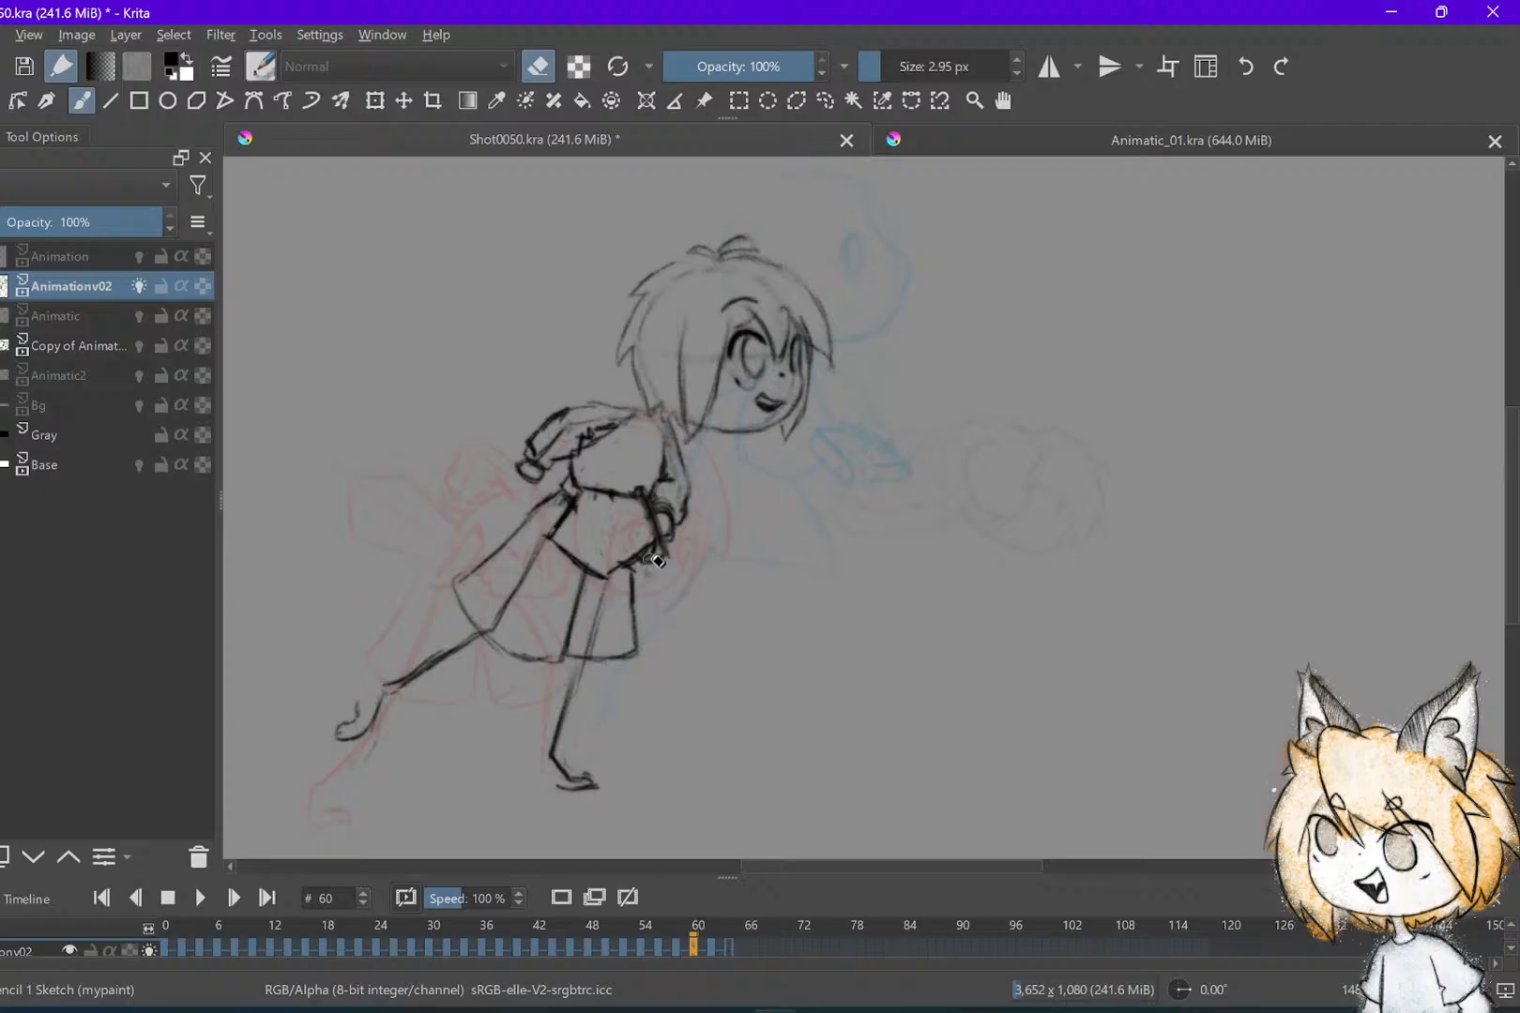
Darken the lower edge of frame 60's book to show its thickness, and save the file
{"action": "key", "text": "e"}
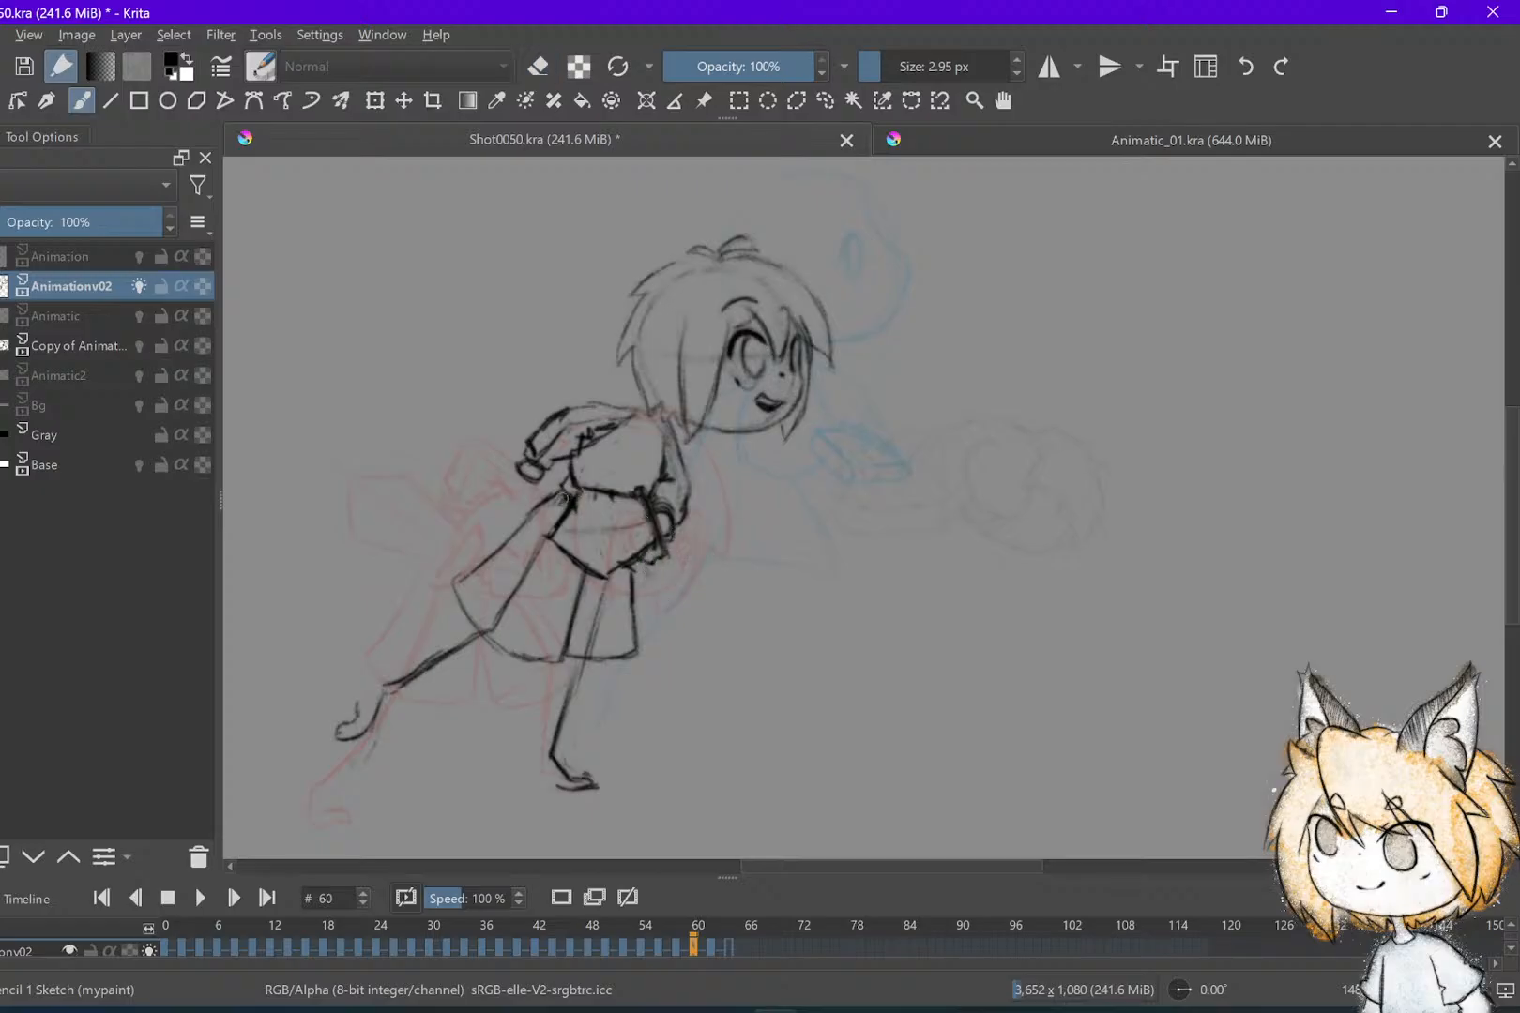
{"action": "left_click_drag", "start_coordinate": [545, 542], "coordinate": [588, 573]}
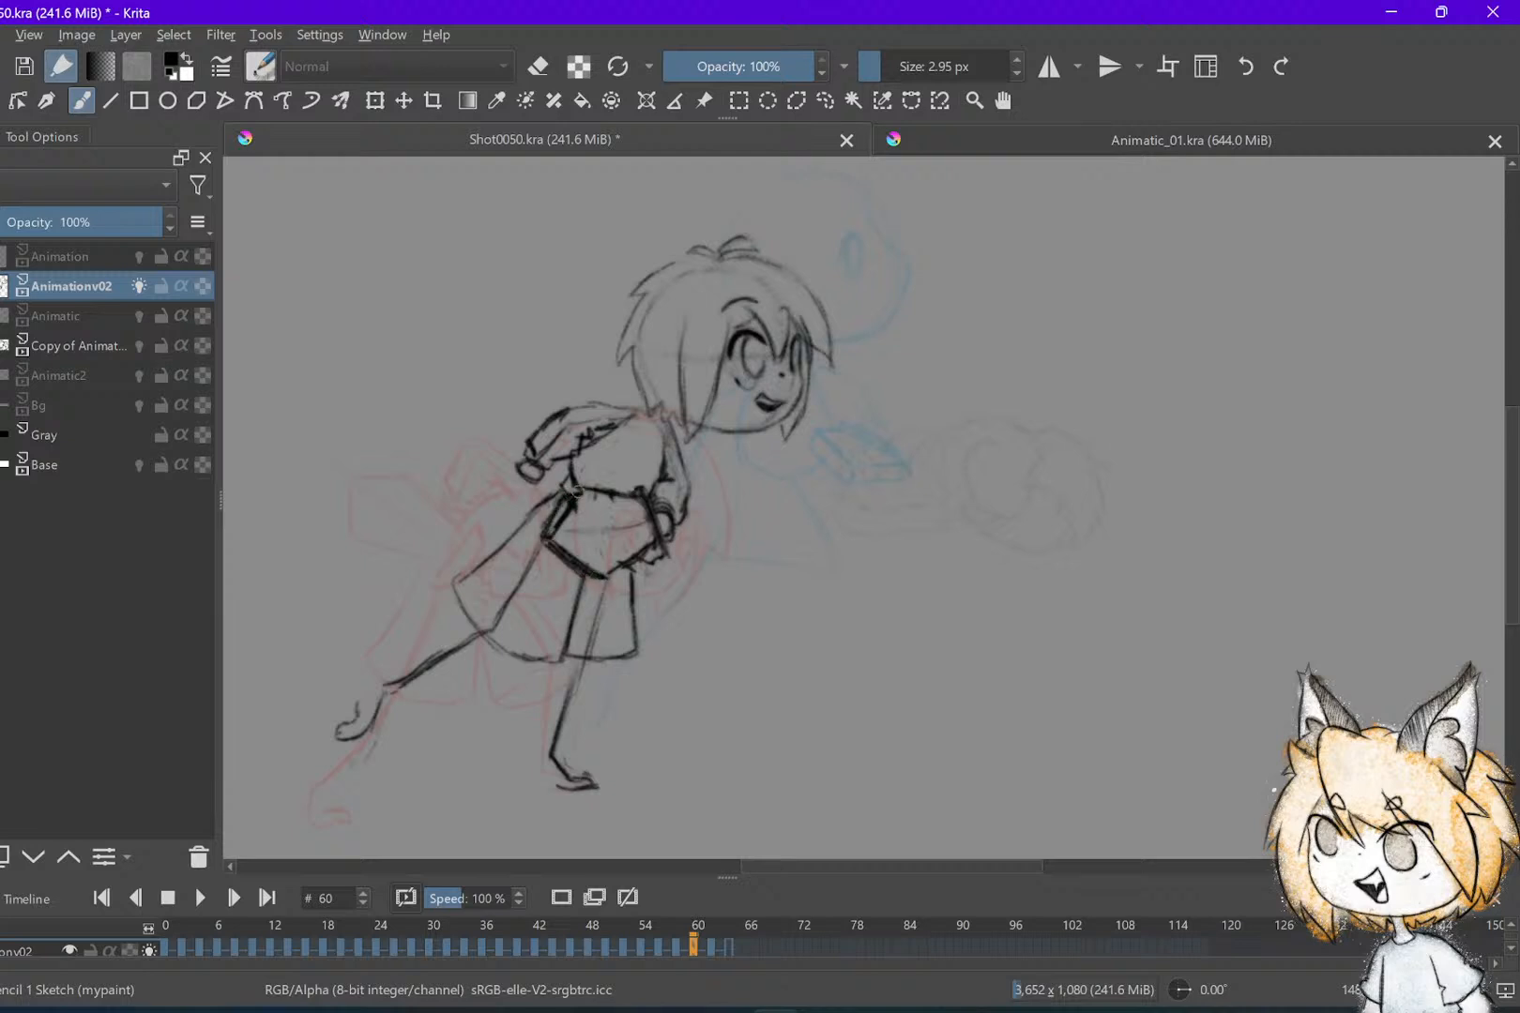
{"action": "key", "text": "e"}
{"action": "key", "text": "e"}
{"action": "key", "text": "e"}
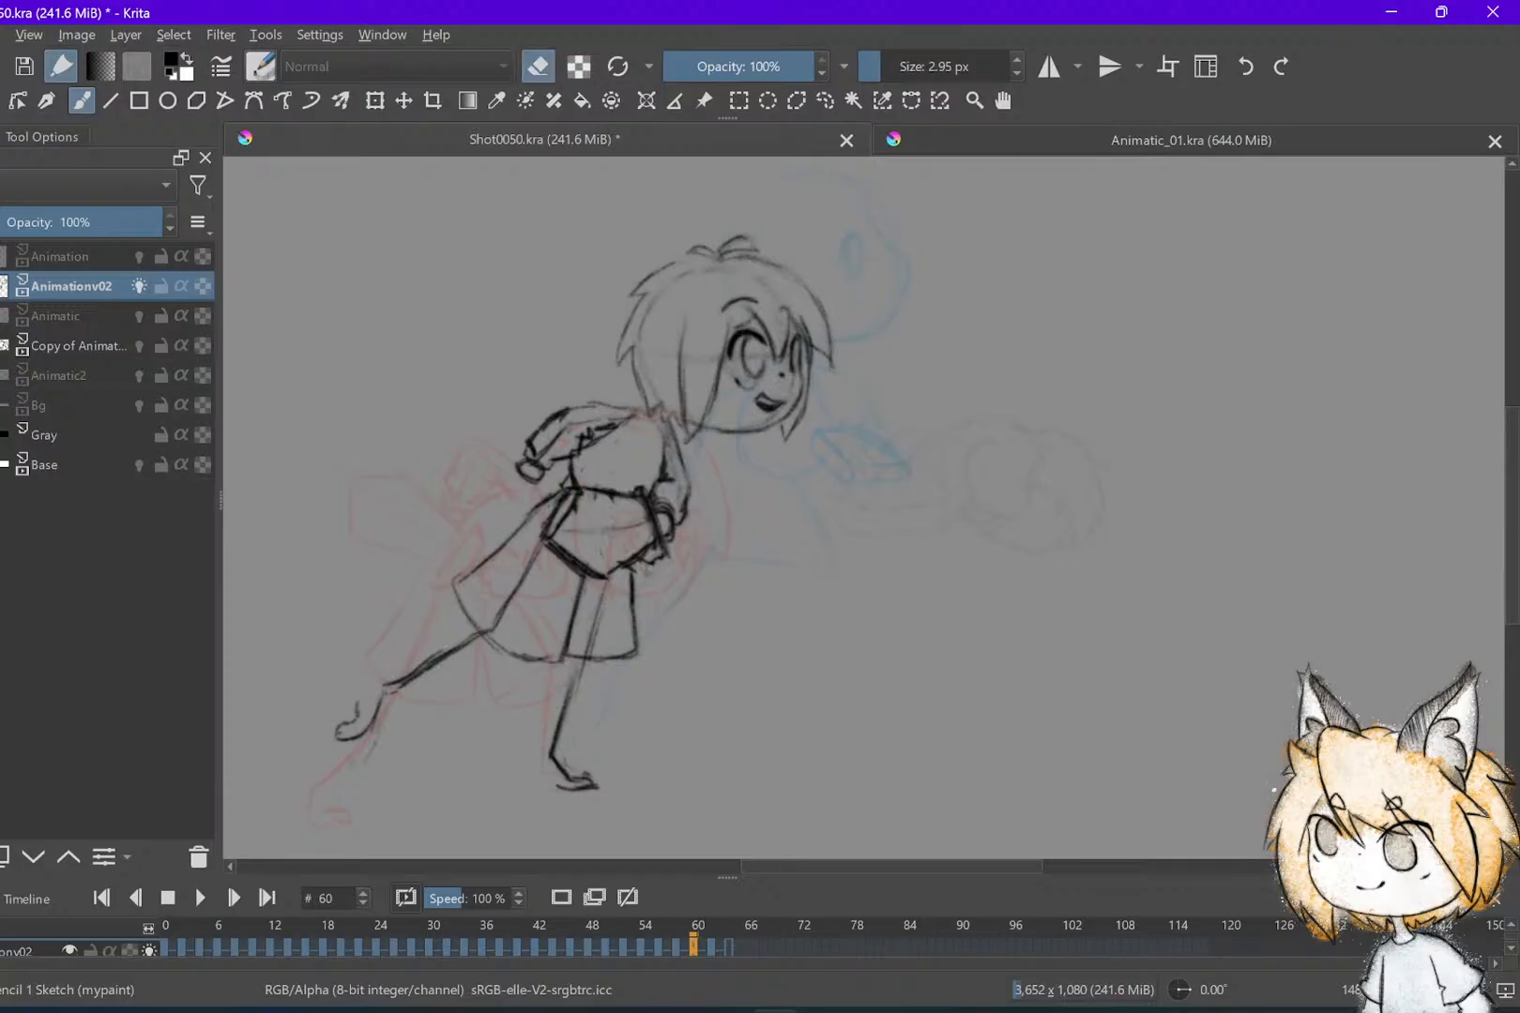
{"action": "key", "text": "ctrl+s"}
Step back through the earlier frames and play the animation to review the motion
{"action": "key", "text": "Left"}
{"action": "key", "text": "Left"}
{"action": "key", "text": "Left"}
{"action": "key", "text": "Left"}
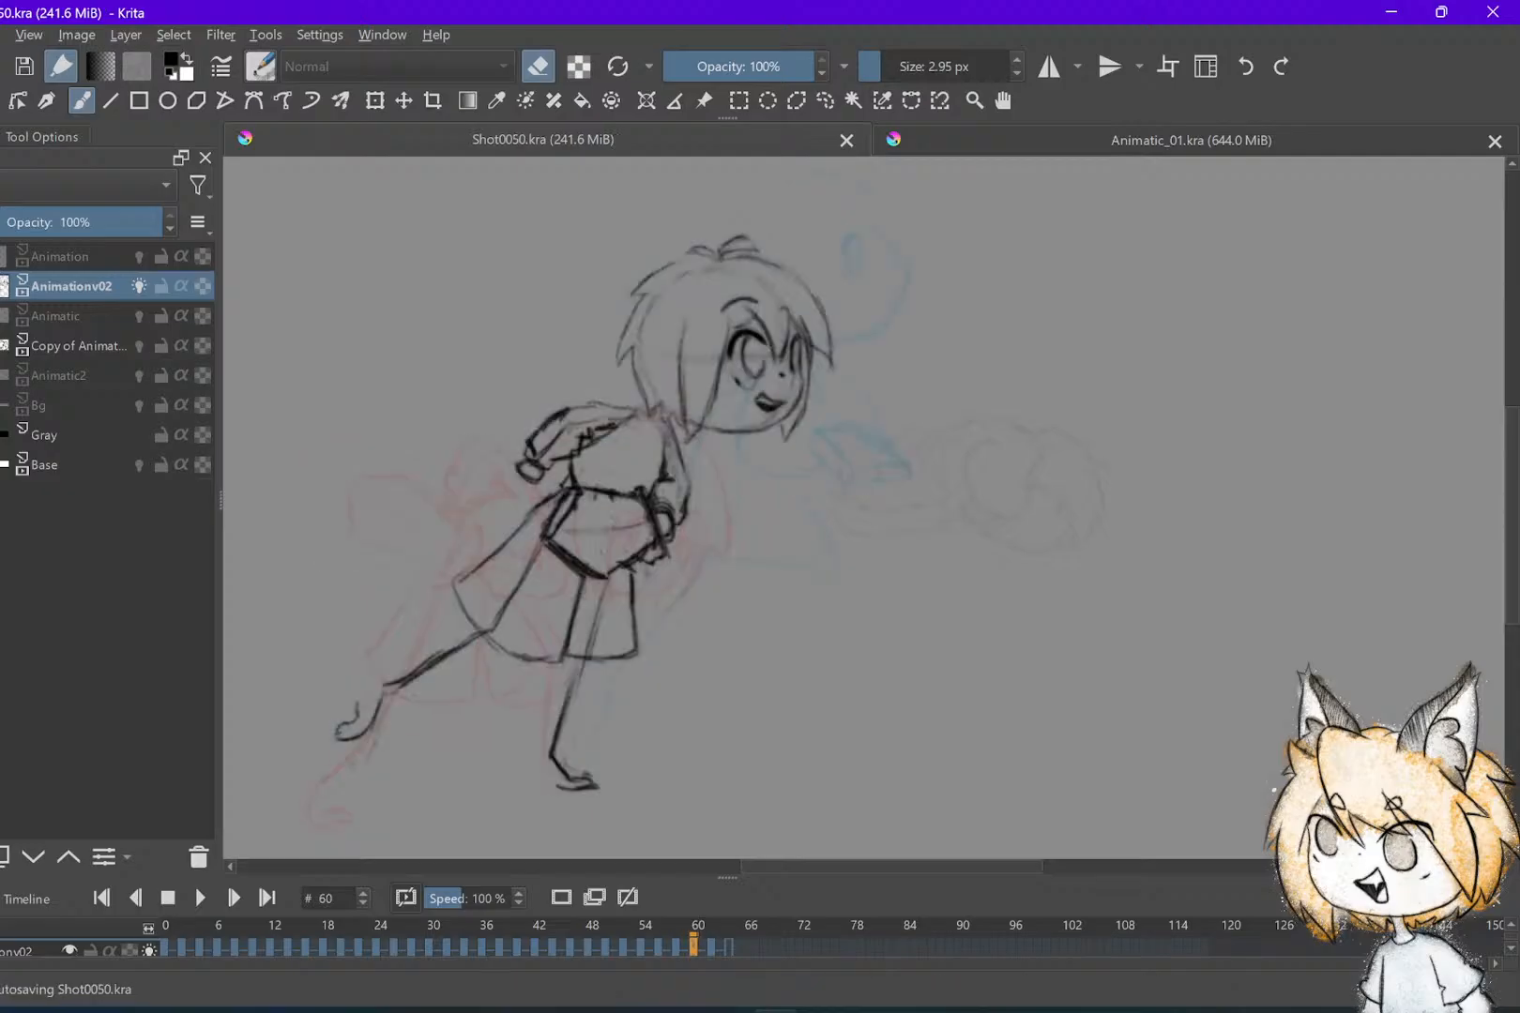
{"action": "key", "text": "space"}
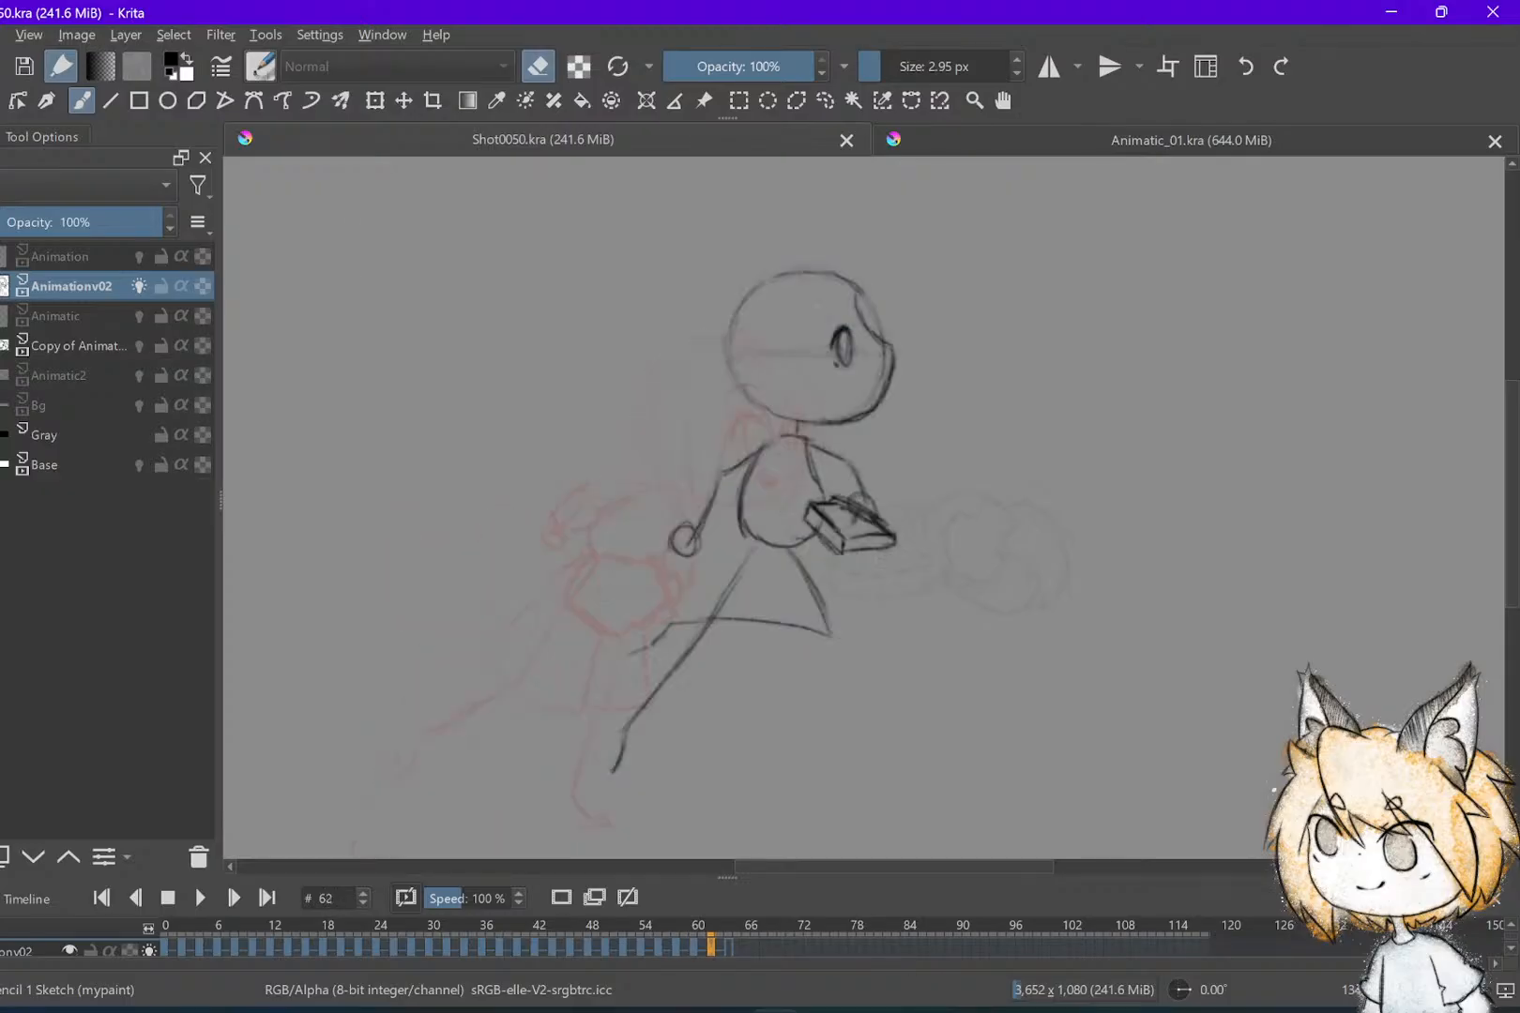
Compare frame 62's head, arms and book with frame 60 up close
{"action": "scroll", "coordinate": [766, 511], "scroll_direction": "up", "scroll_amount": 2}
{"action": "key", "text": "Right"}
{"action": "key", "text": "Left"}
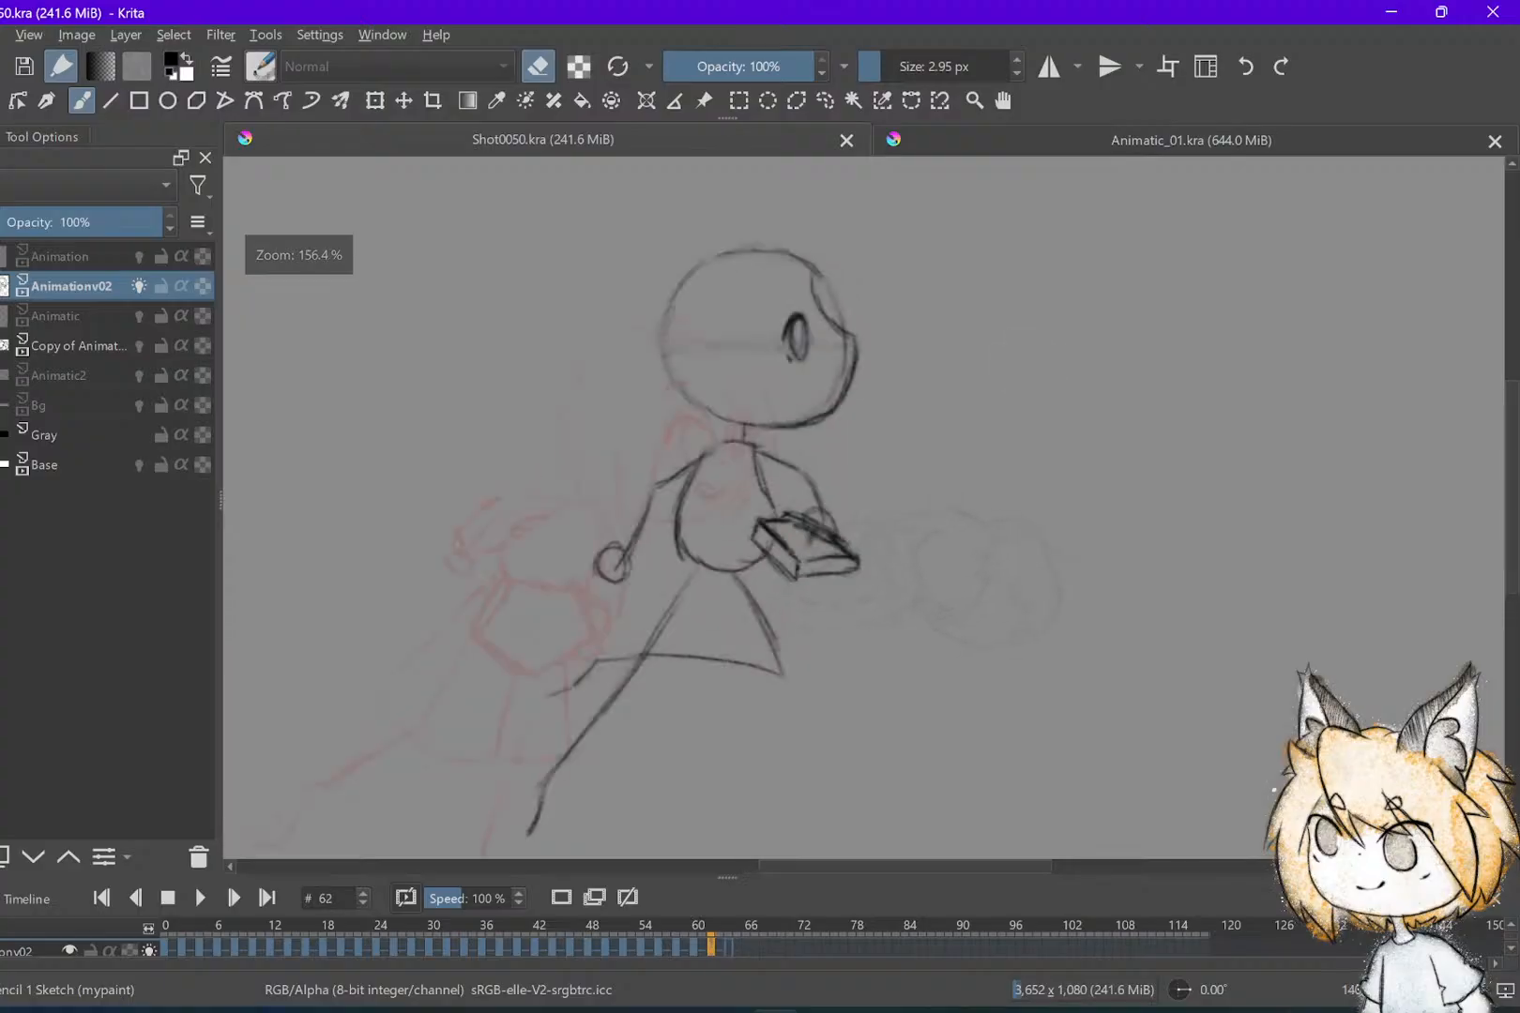
{"action": "key", "text": "Left"}
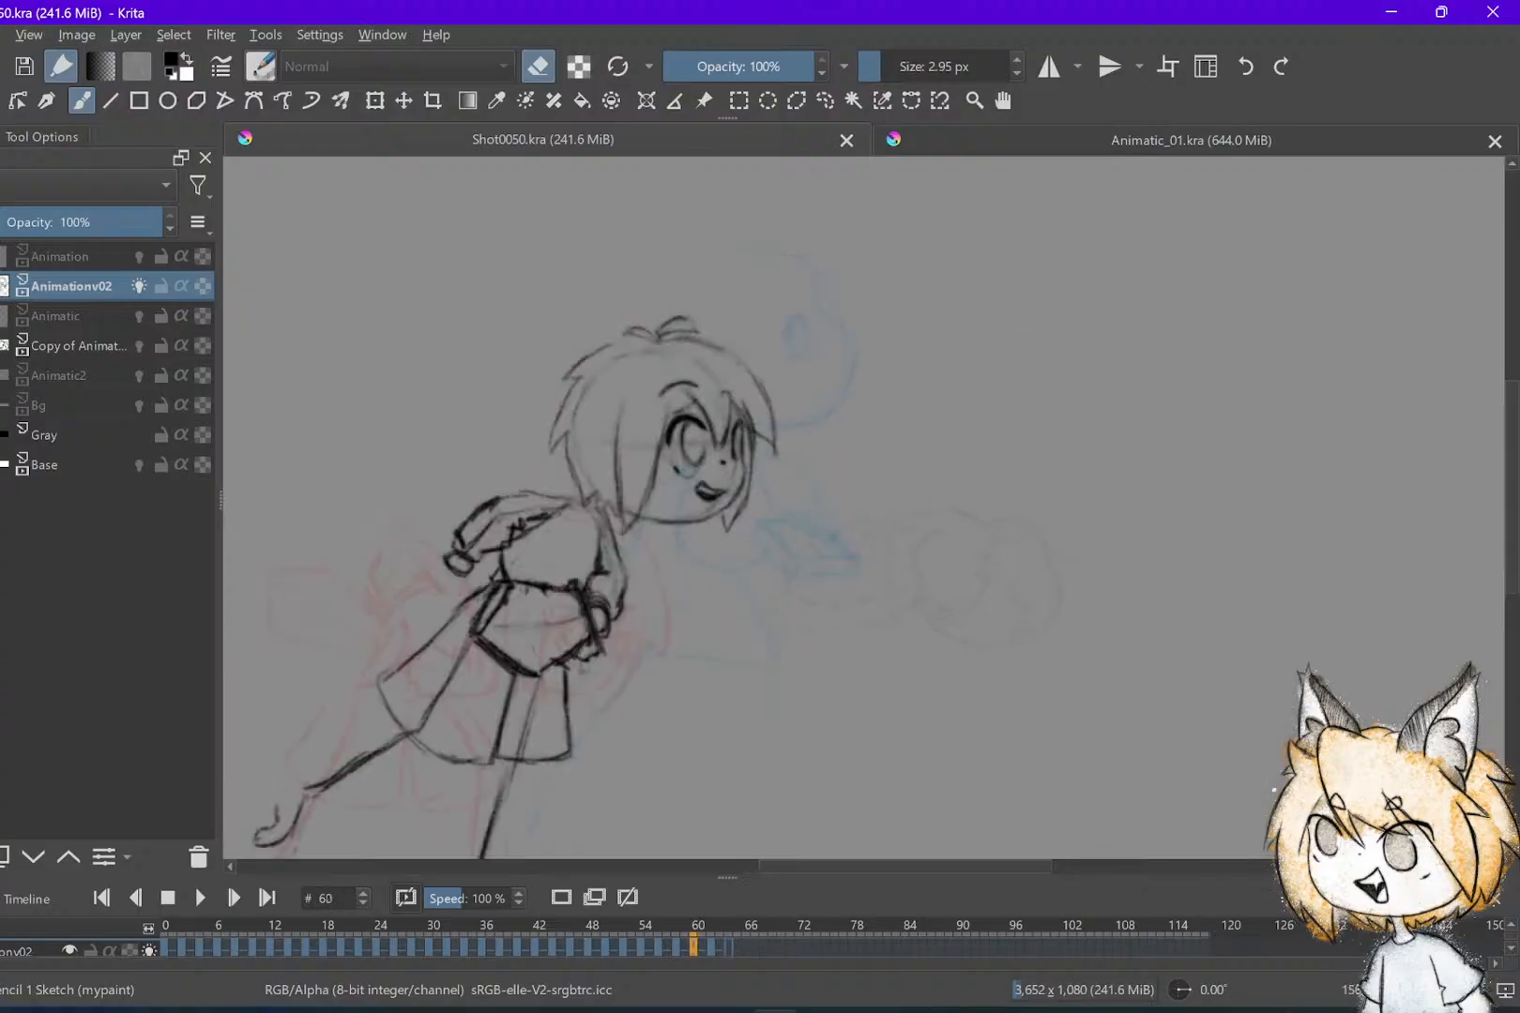
{"action": "key", "text": "Left"}
{"action": "key", "text": "Right"}
{"action": "key", "text": "Right"}
{"action": "key", "text": "Left"}
{"action": "key", "text": "Right"}
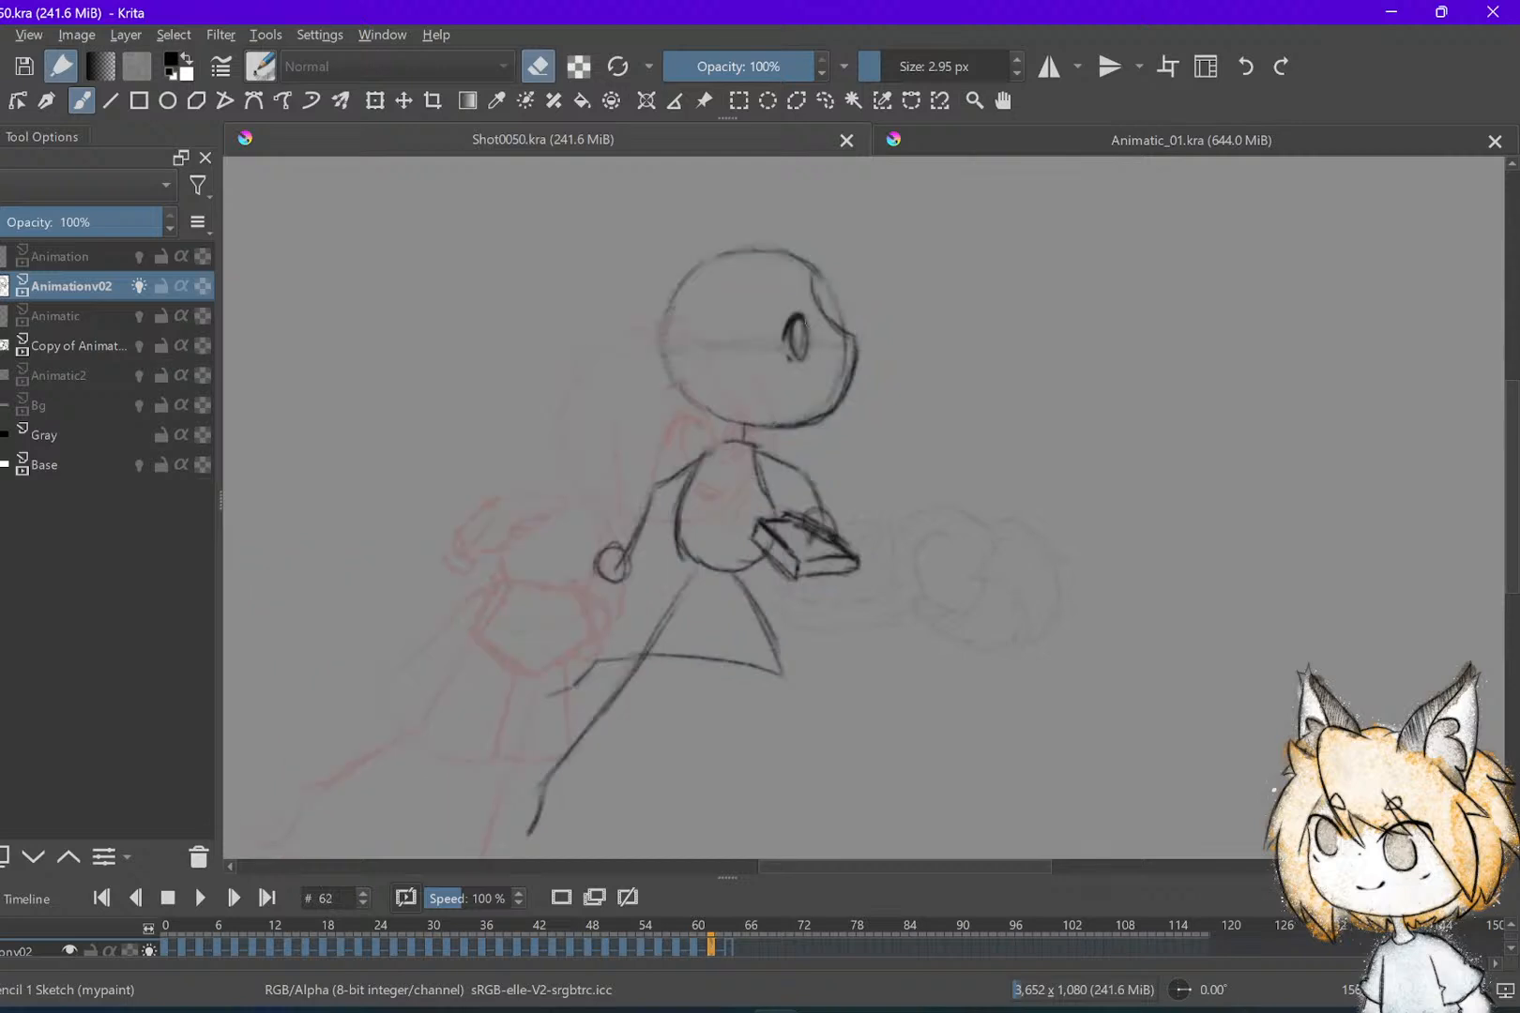
{"action": "key", "text": "e"}
{"action": "key", "text": "Left"}
{"action": "key", "text": "Right"}
{"action": "left_click_drag", "start_coordinate": [676, 502], "coordinate": [654, 515]}
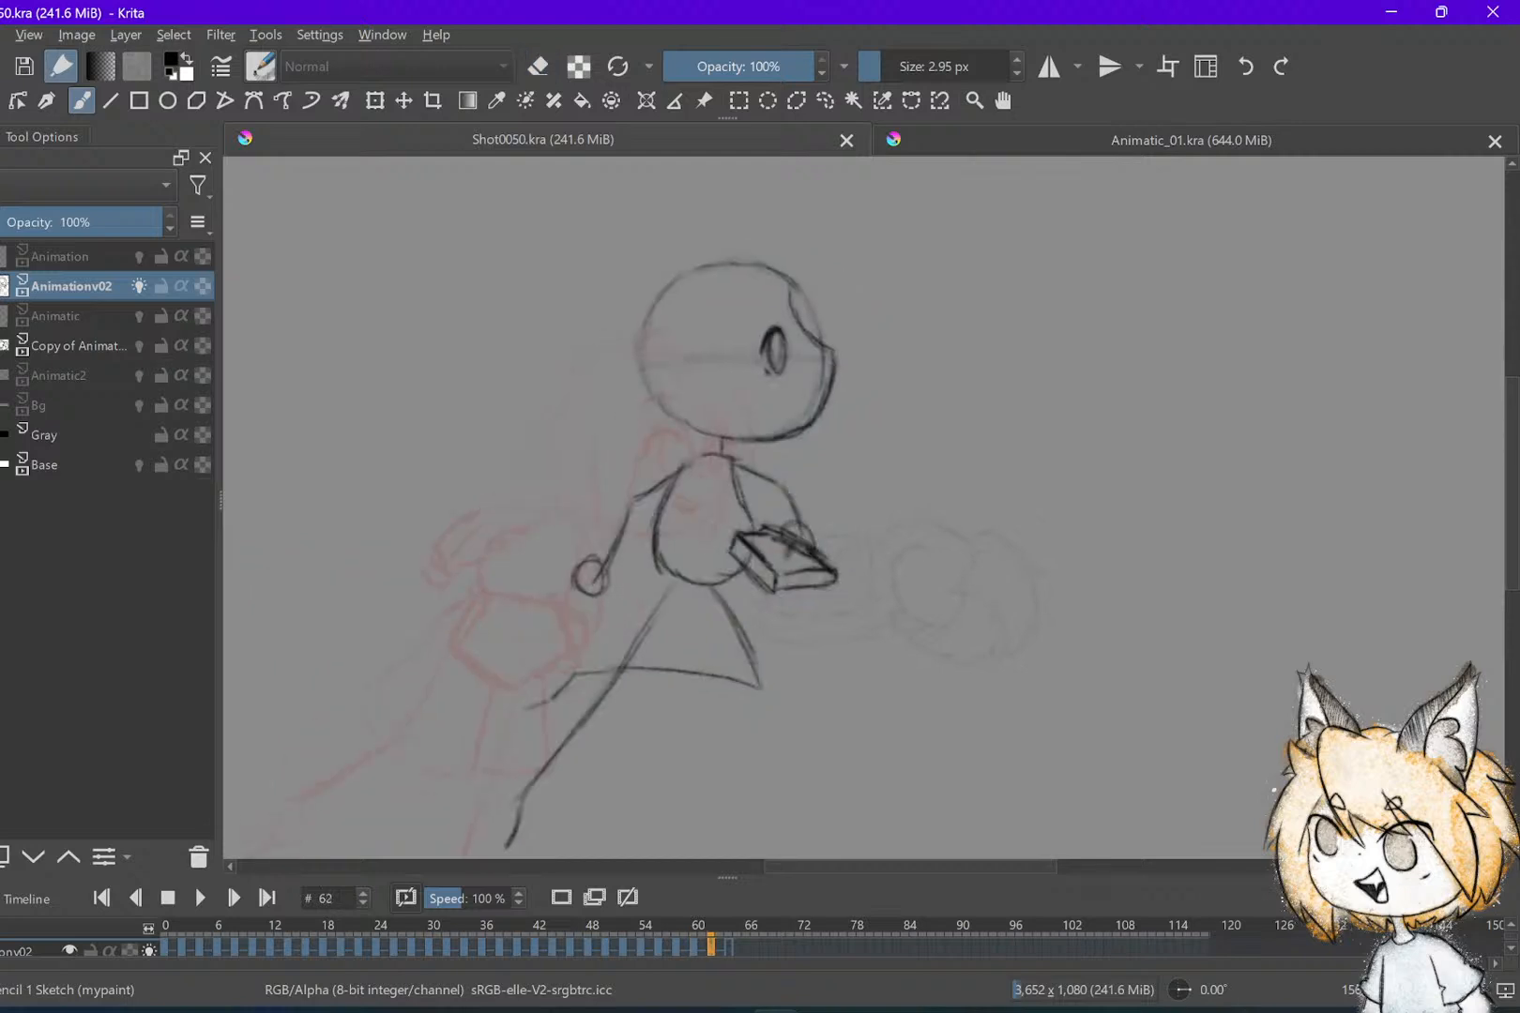
{"action": "scroll", "coordinate": [645, 352], "scroll_direction": "up", "scroll_amount": 2}
{"action": "key", "text": "Left"}
{"action": "key", "text": "Right"}
{"action": "key", "text": "Left"}
{"action": "key", "text": "Right"}
{"action": "key", "text": "Left"}
{"action": "key", "text": "Right"}
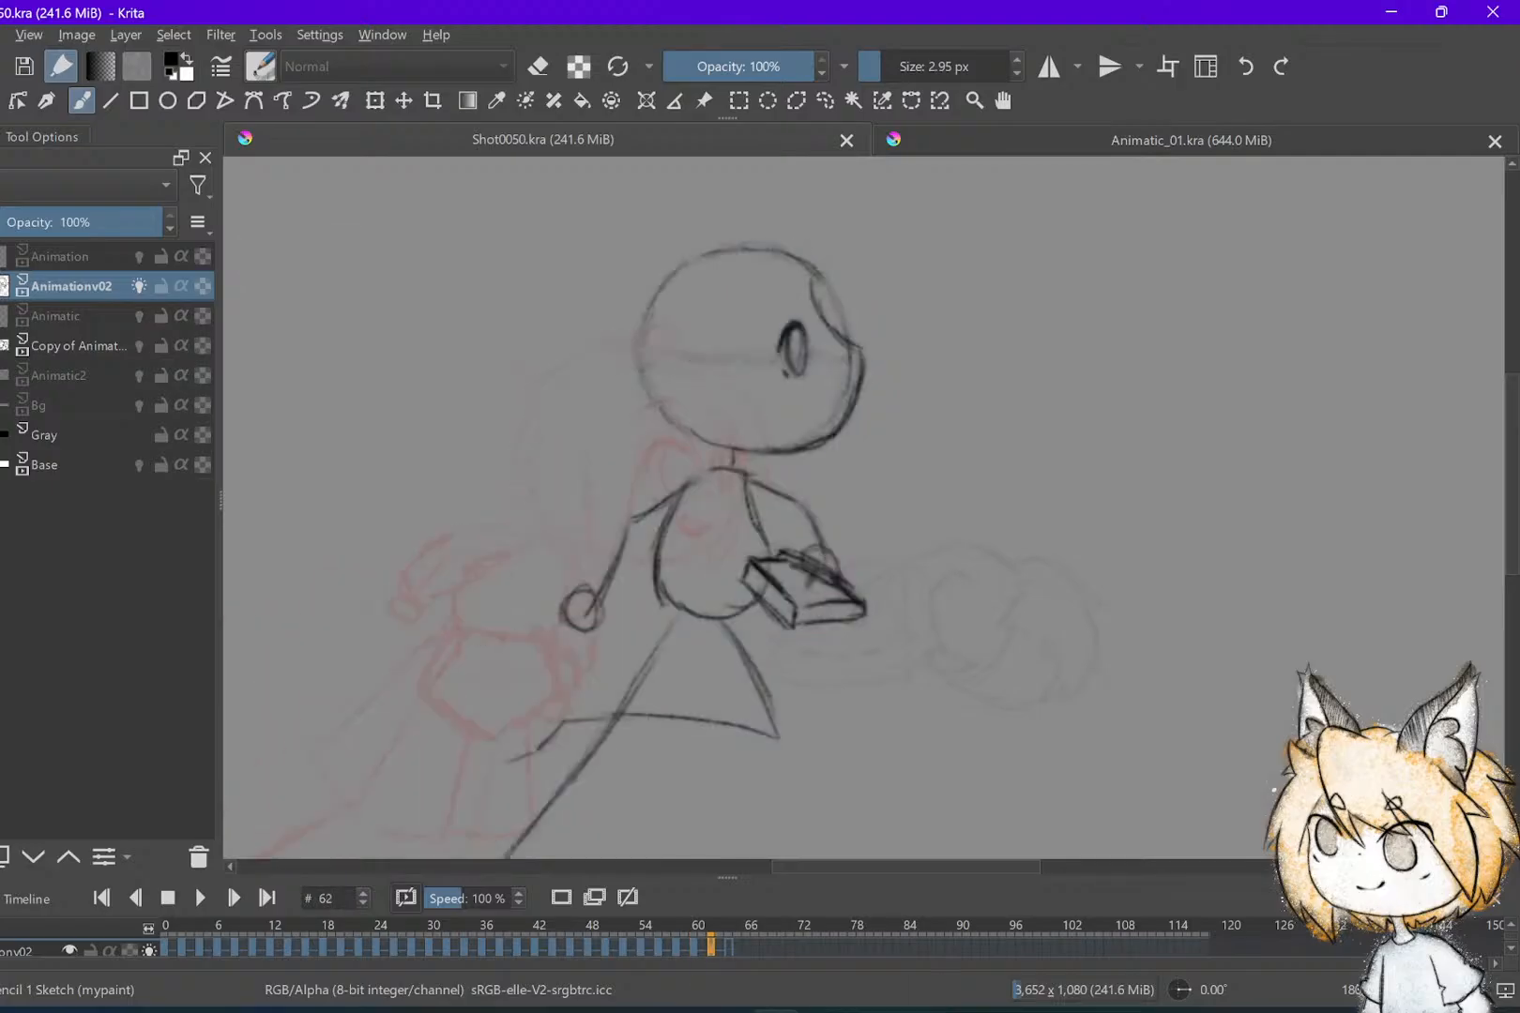
Sketch pointed bangs over the forehead on frame 62's head, checking them against frame 60
{"action": "mouse_move", "coordinate": [814, 258]}
{"action": "left_mouse_down"}
{"action": "mouse_move", "coordinate": [833, 330]}
{"action": "mouse_move", "coordinate": [809, 344]}
{"action": "mouse_move", "coordinate": [805, 319]}
{"action": "left_mouse_up"}
{"action": "key", "text": "Left"}
{"action": "key", "text": "Right"}
{"action": "mouse_move", "coordinate": [756, 232]}
{"action": "left_mouse_down"}
{"action": "mouse_move", "coordinate": [825, 216]}
{"action": "mouse_move", "coordinate": [898, 290]}
{"action": "left_mouse_up"}
{"action": "key", "text": "Left"}
{"action": "key", "text": "Left"}
{"action": "key", "text": "Right"}
{"action": "key", "text": "Right"}
{"action": "key", "text": "ctrl+z"}
{"action": "key", "text": "ctrl+z"}
{"action": "key", "text": "ctrl+z"}
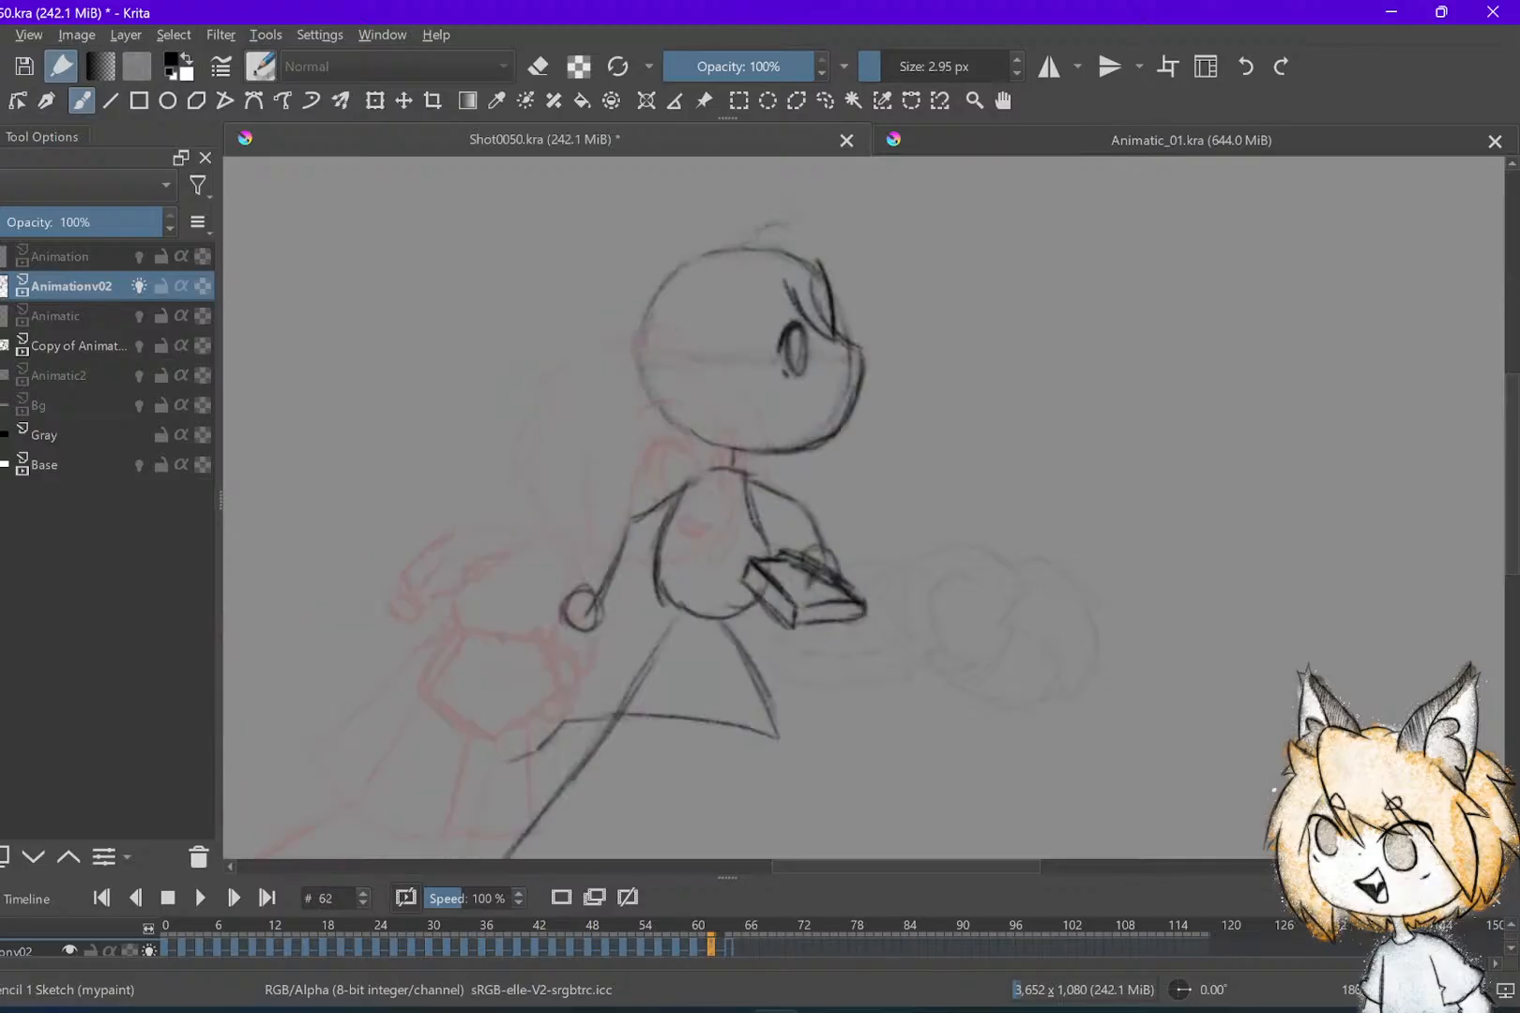
Sketch a pointed front hair lock sweeping from the crown past the forehead on frame 62, checking it against frame 60
{"action": "mouse_move", "coordinate": [784, 229]}
{"action": "left_mouse_down"}
{"action": "mouse_move", "coordinate": [849, 262]}
{"action": "mouse_move", "coordinate": [893, 335]}
{"action": "mouse_move", "coordinate": [844, 319]}
{"action": "left_mouse_up"}
{"action": "key", "text": "Left"}
{"action": "key", "text": "Right"}
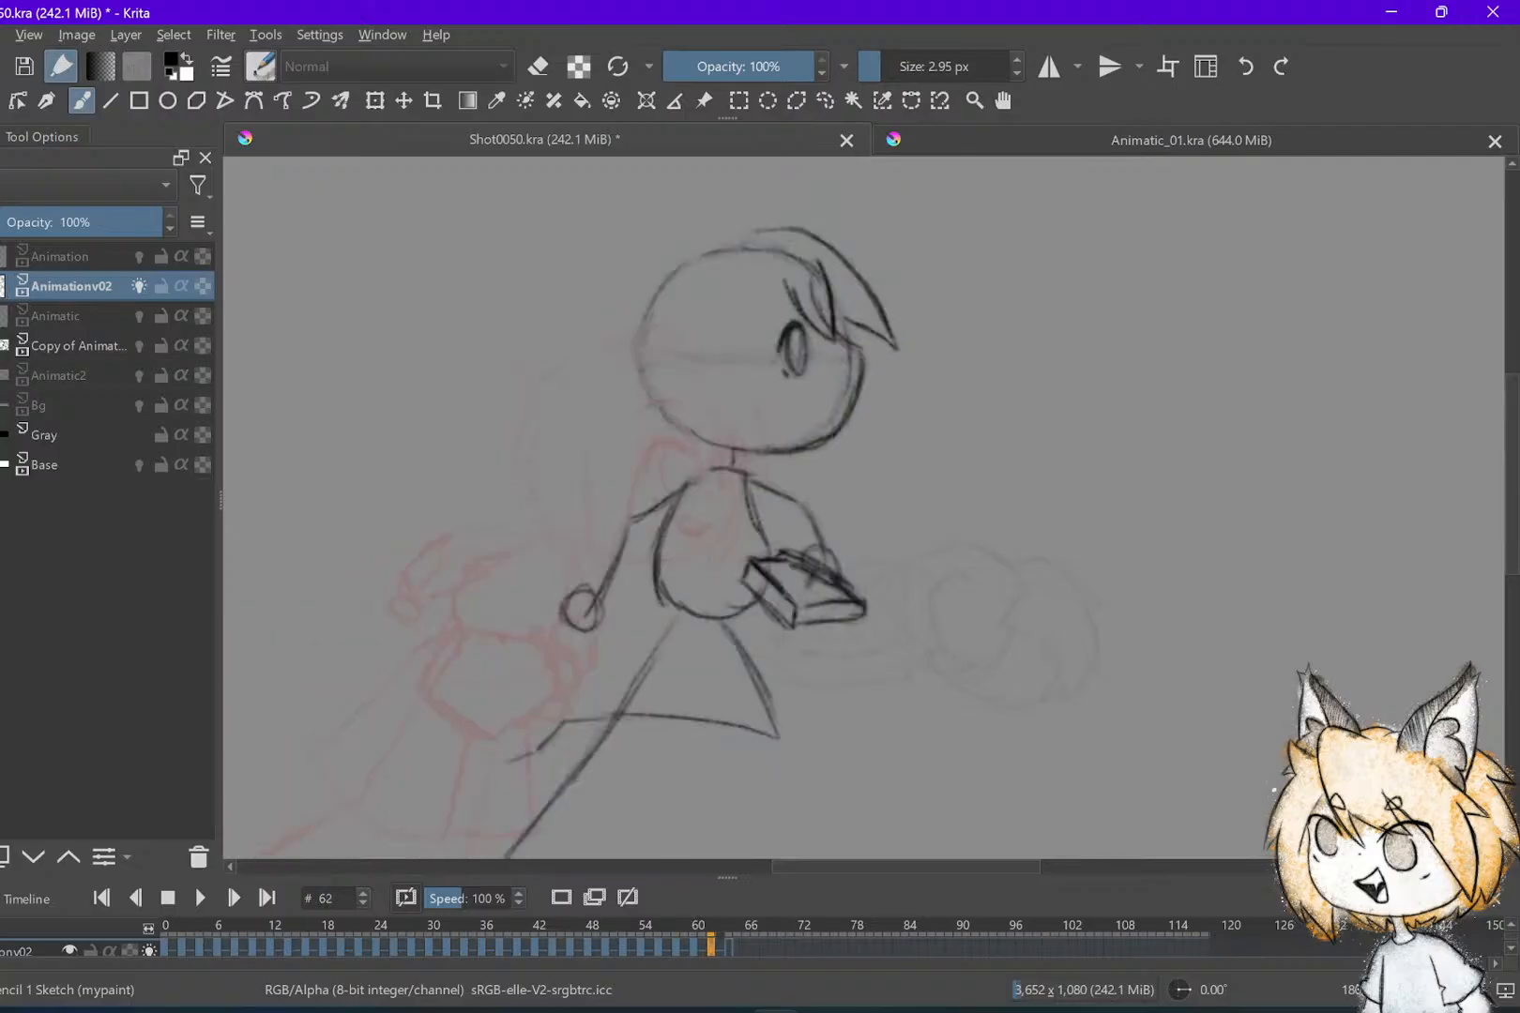
Compare frame 62's new hair and pose with the preceding frames, both close up and at full-shot view
{"action": "key", "text": "Left"}
{"action": "key", "text": "Left"}
{"action": "key", "text": "Left"}
{"action": "key", "text": "Left"}
{"action": "key", "text": "Right"}
{"action": "key", "text": "Right"}
{"action": "key", "text": "Right"}
{"action": "key", "text": "Right"}
{"action": "scroll", "coordinate": [1027, 345], "scroll_direction": "down", "scroll_amount": 4}
{"action": "key", "text": "Left"}
{"action": "key", "text": "Left"}
{"action": "key", "text": "Left"}
{"action": "key", "text": "Left"}
{"action": "key", "text": "Left"}
{"action": "key", "text": "Left"}
{"action": "key", "text": "Right"}
{"action": "key", "text": "Right"}
{"action": "key", "text": "Right"}
{"action": "key", "text": "Right"}
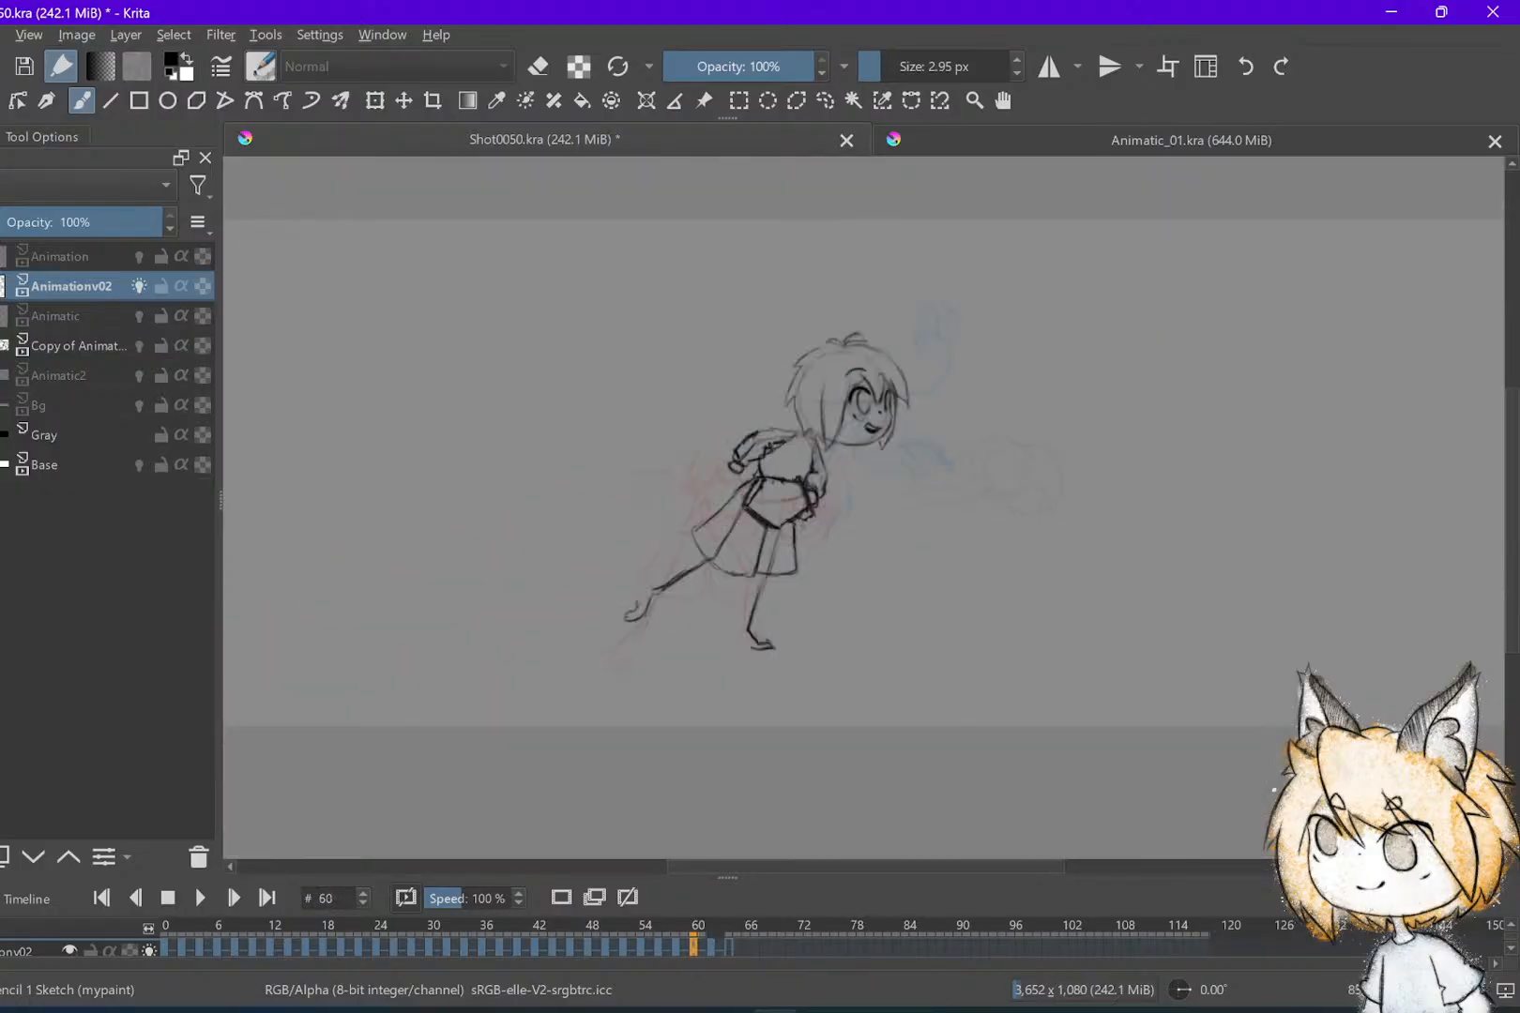
Move frame 62's drawing slightly lower on the canvas
{"action": "key", "text": "Right"}
{"action": "key", "text": "Right"}
{"action": "key", "text": "t"}
{"action": "left_click_drag", "start_coordinate": [882, 441], "coordinate": [881, 460]}
Compare frame 62's repositioned figure repeatedly with the preceding frames to judge the flow of the motion
{"action": "key", "text": "Left"}
{"action": "key", "text": "Left"}
{"action": "key", "text": "Left"}
{"action": "key", "text": "Left"}
{"action": "key", "text": "Right"}
{"action": "key", "text": "Right"}
{"action": "key", "text": "Right"}
{"action": "key", "text": "Right"}
{"action": "key", "text": "Left"}
{"action": "key", "text": "Left"}
{"action": "key", "text": "Left"}
{"action": "key", "text": "Left"}
{"action": "key", "text": "Right"}
{"action": "key", "text": "Right"}
{"action": "key", "text": "Right"}
{"action": "key", "text": "Right"}
{"action": "key", "text": "Left"}
{"action": "key", "text": "Left"}
{"action": "key", "text": "Left"}
{"action": "key", "text": "Left"}
{"action": "key", "text": "Right"}
{"action": "key", "text": "Right"}
{"action": "key", "text": "Right"}
{"action": "key", "text": "Right"}
Nudge frame 62's drawing slightly and check its placement against frame 60
{"action": "scroll", "coordinate": [977, 353], "scroll_direction": "up", "scroll_amount": 4}
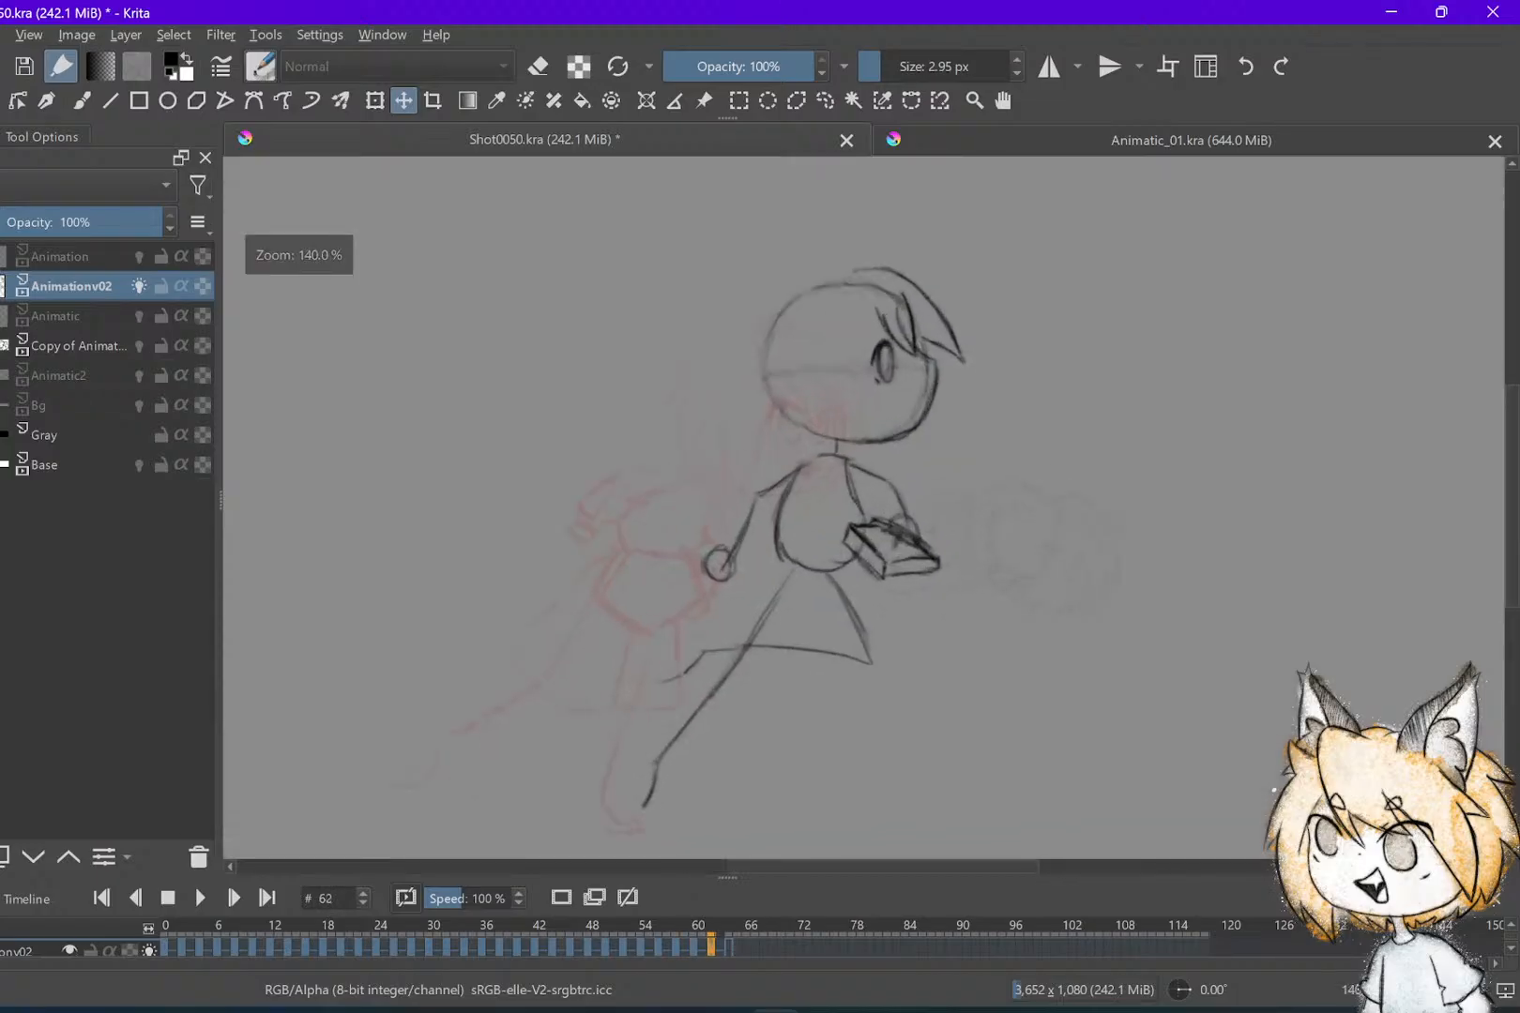
{"action": "left_click_drag", "start_coordinate": [882, 455], "coordinate": [880, 458]}
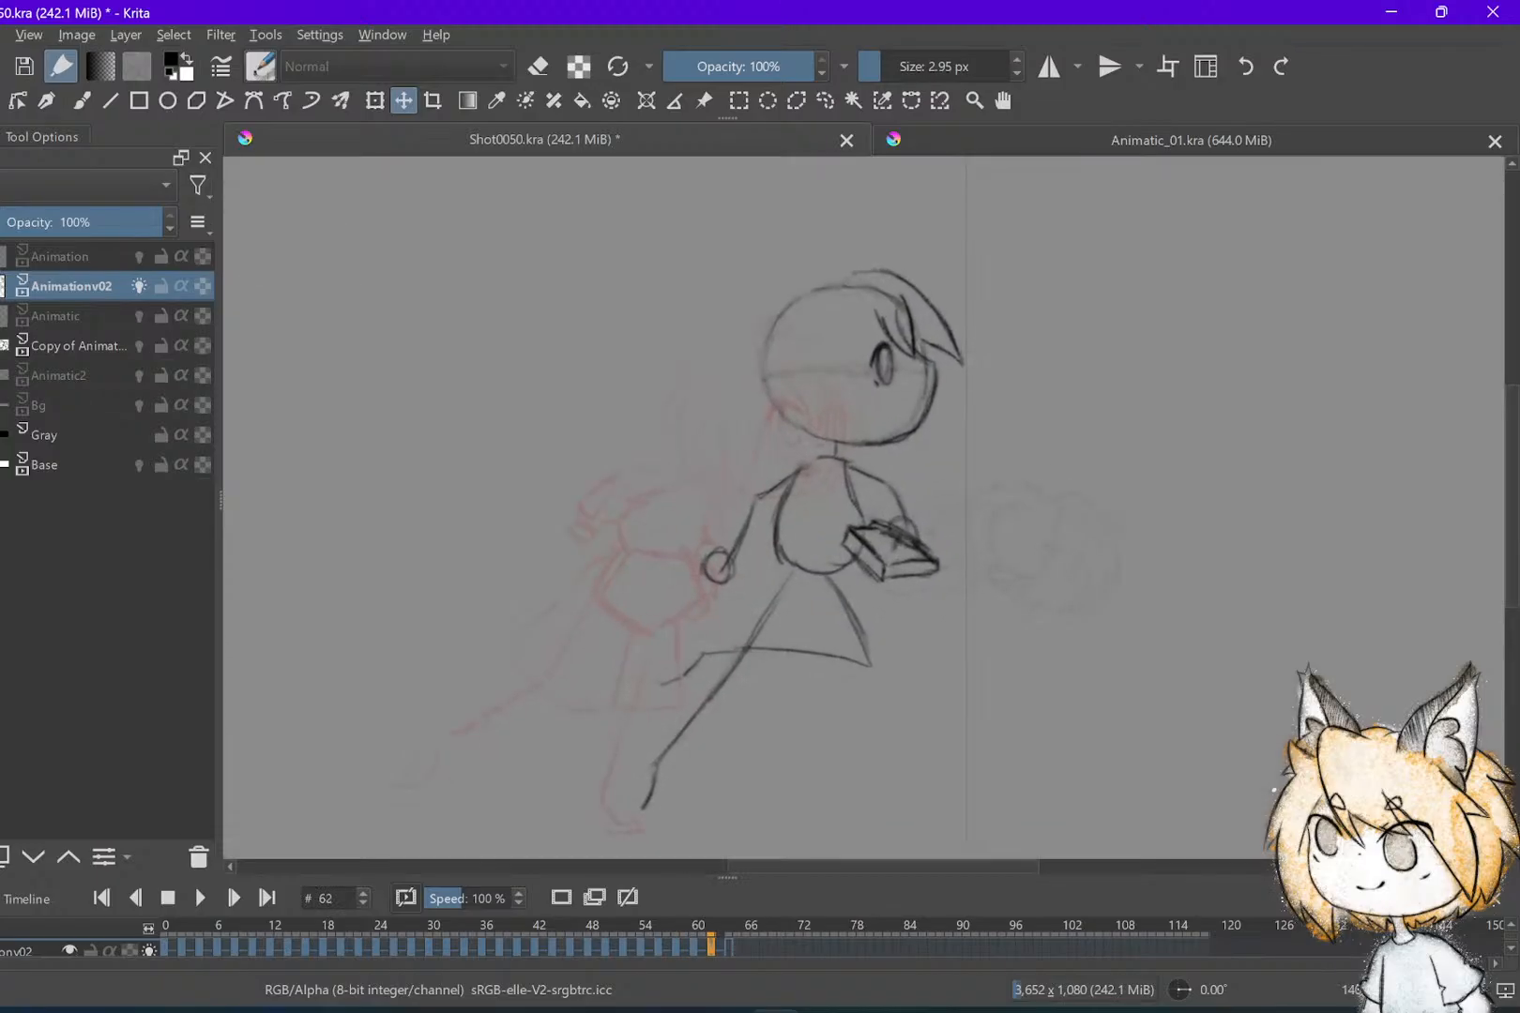
{"action": "scroll", "coordinate": [1070, 194], "scroll_direction": "up", "scroll_amount": 1}
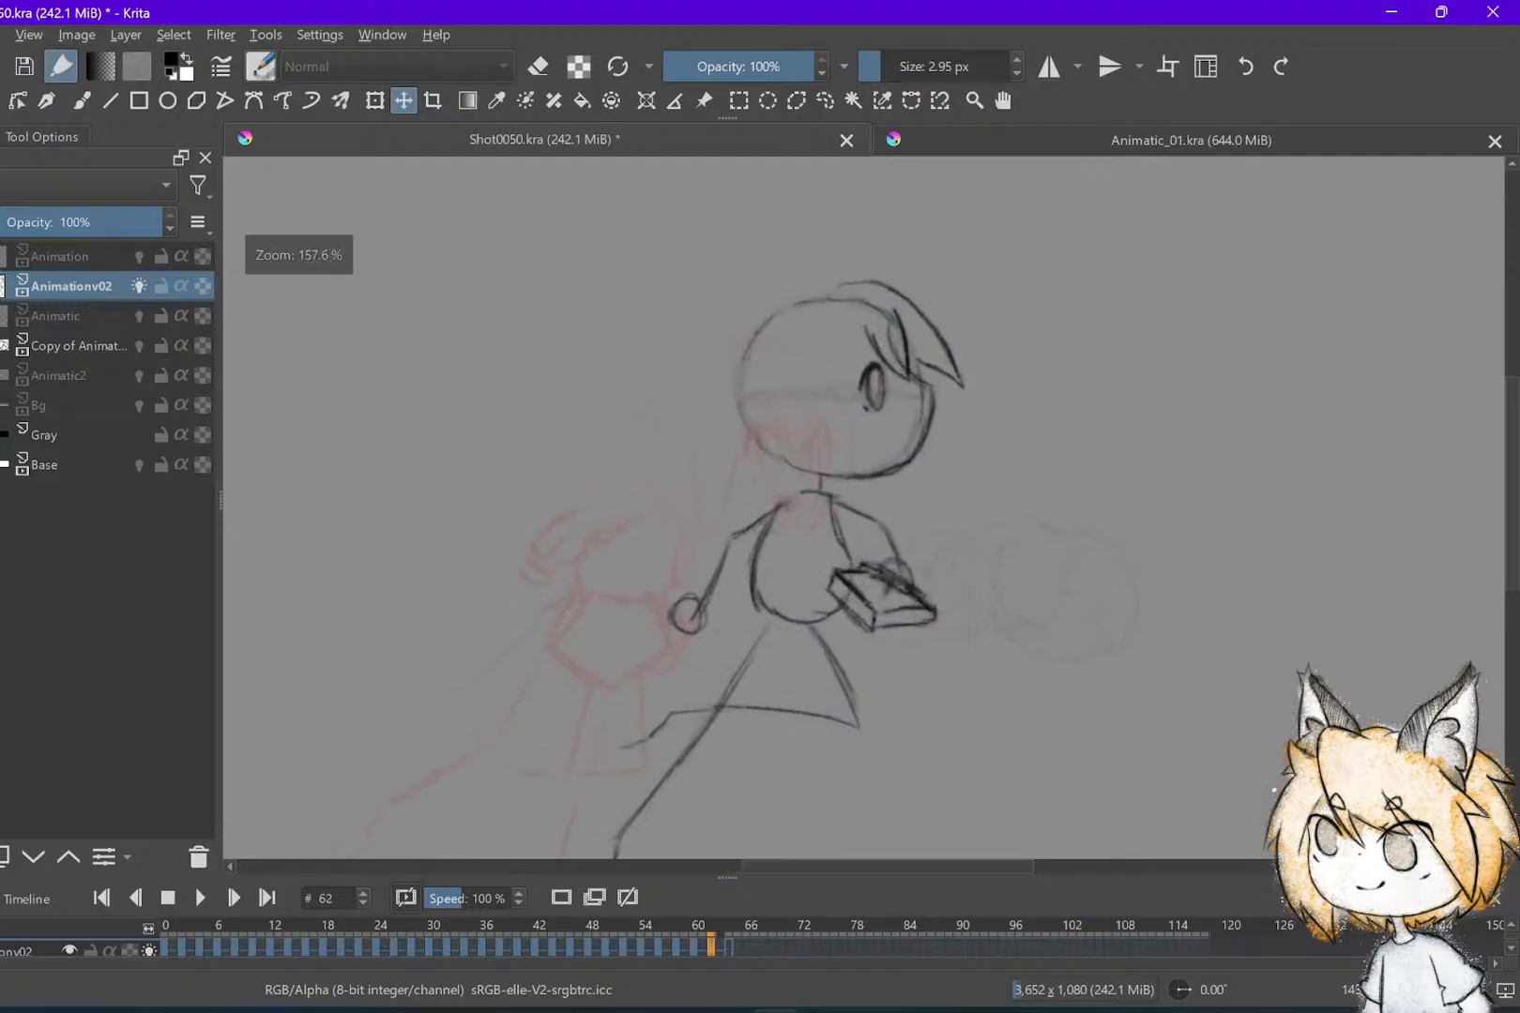
{"action": "key", "text": "Left"}
{"action": "key", "text": "Right"}
Erase the pointed front hair lock on frame 62 and redraw it as a rounder arc from the crown
{"action": "key", "text": "b"}
{"action": "mouse_move", "coordinate": [931, 366]}
{"action": "left_mouse_down"}
{"action": "mouse_move", "coordinate": [909, 397]}
{"action": "mouse_move", "coordinate": [960, 400]}
{"action": "left_mouse_up"}
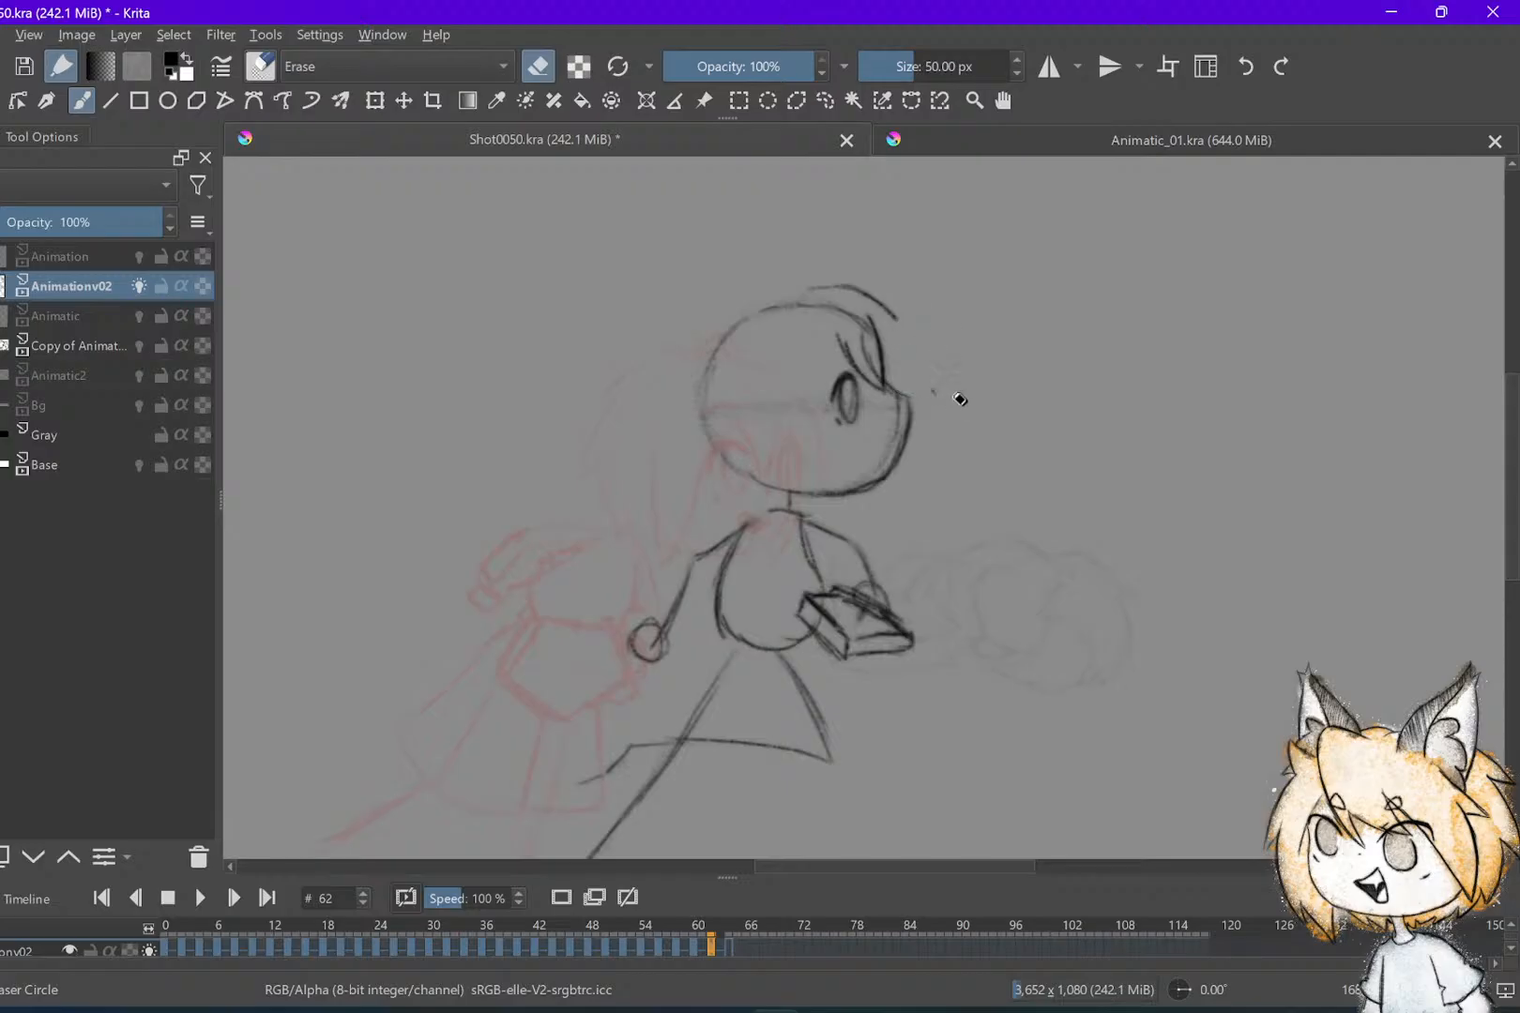
{"action": "left_click_drag", "start_coordinate": [888, 278], "coordinate": [860, 298]}
{"action": "key", "text": "/"}
{"action": "key", "text": "t"}
{"action": "key", "text": "b"}
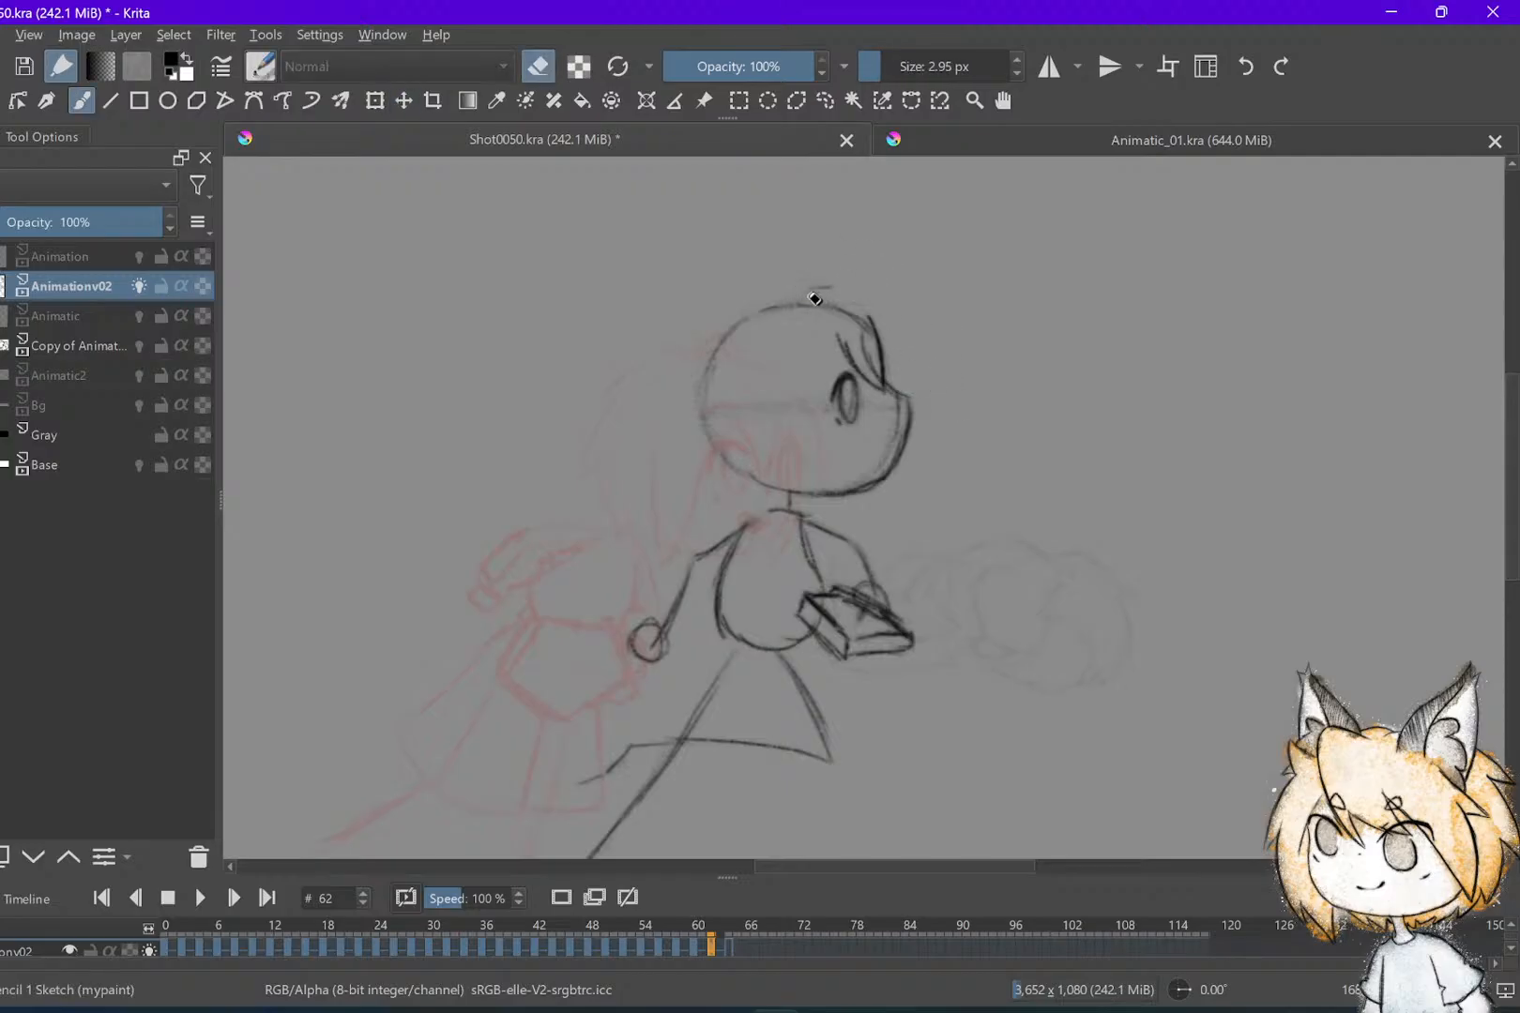
{"action": "key", "text": "e"}
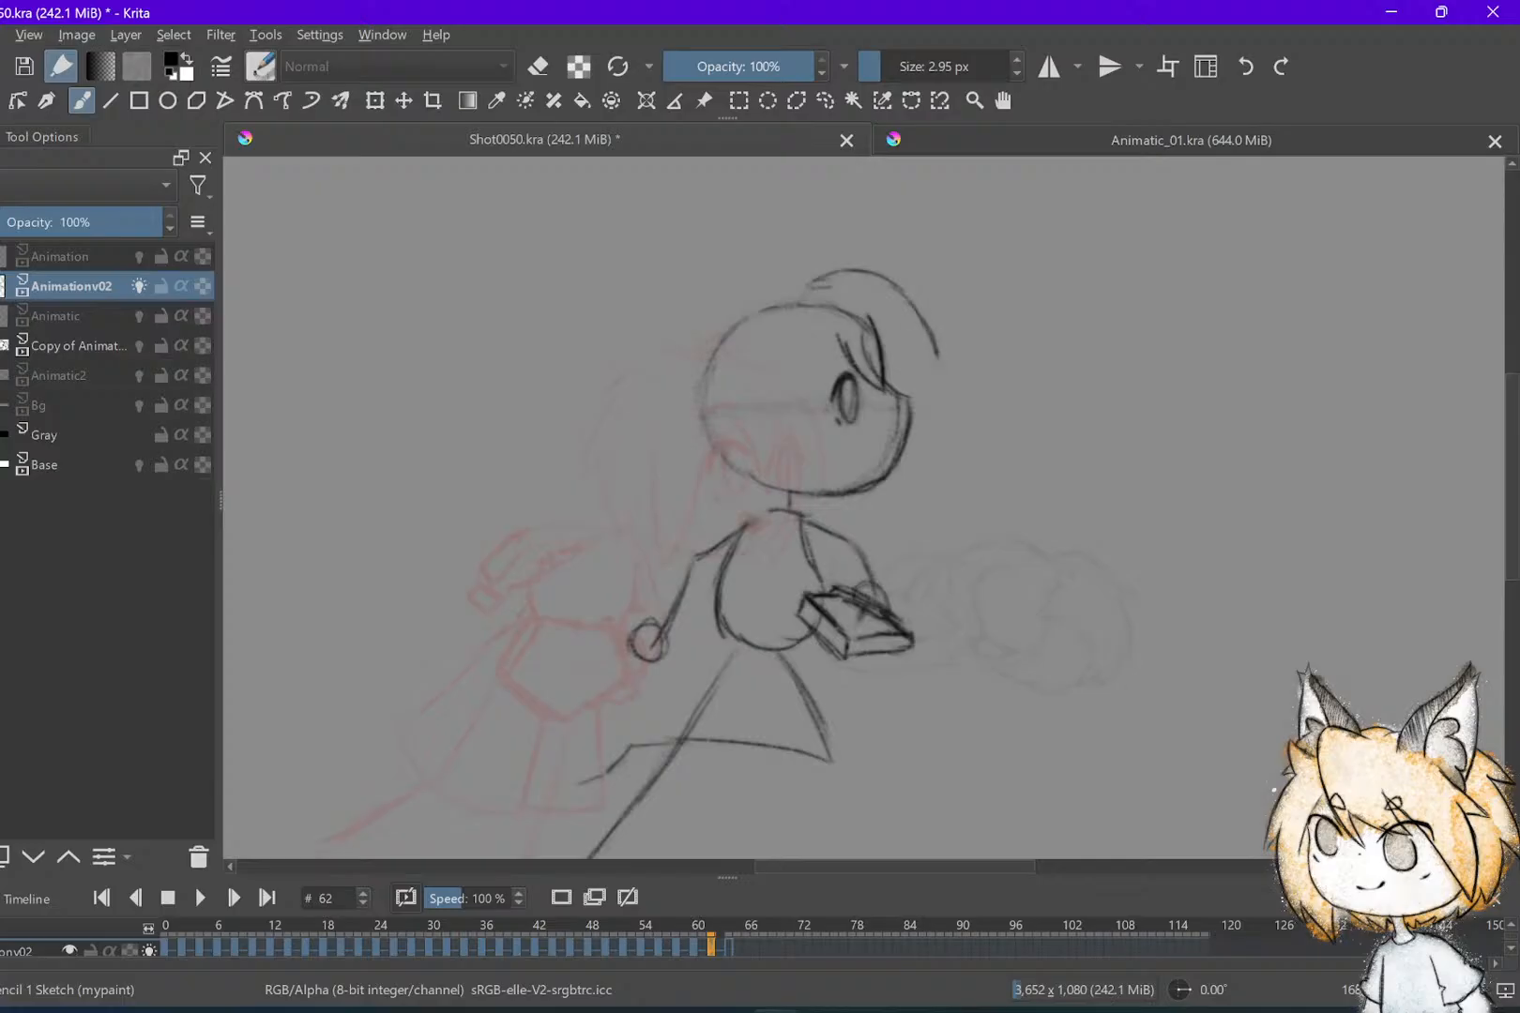
Close the tip of frame 62's front hair lock, checking it against frame 60, and save the file
{"action": "key", "text": "Left"}
{"action": "key", "text": "Right"}
{"action": "key", "text": "Left"}
{"action": "key", "text": "Right"}
{"action": "key", "text": "Left"}
{"action": "key", "text": "Right"}
{"action": "key", "text": "Left"}
{"action": "key", "text": "Right"}
{"action": "key", "text": "ctrl+s"}
{"action": "key", "text": "Right"}
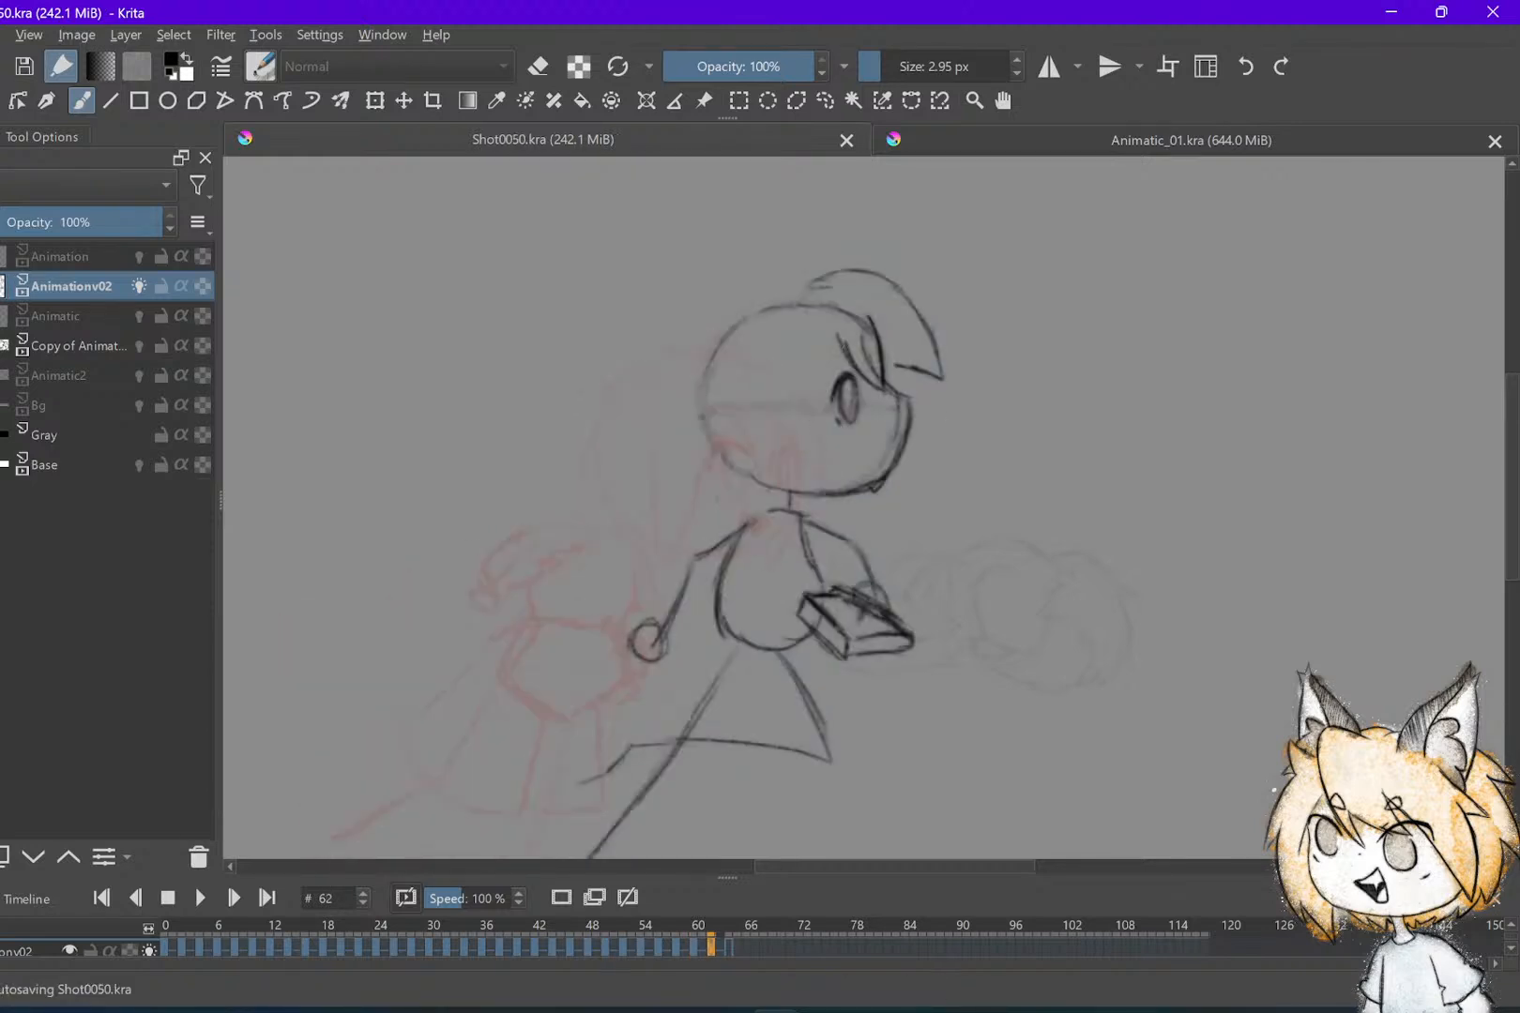
Sketch extra bang strands above the eye and an open smiling mouth on frame 62's face
{"action": "left_click_drag", "start_coordinate": [846, 336], "coordinate": [819, 347]}
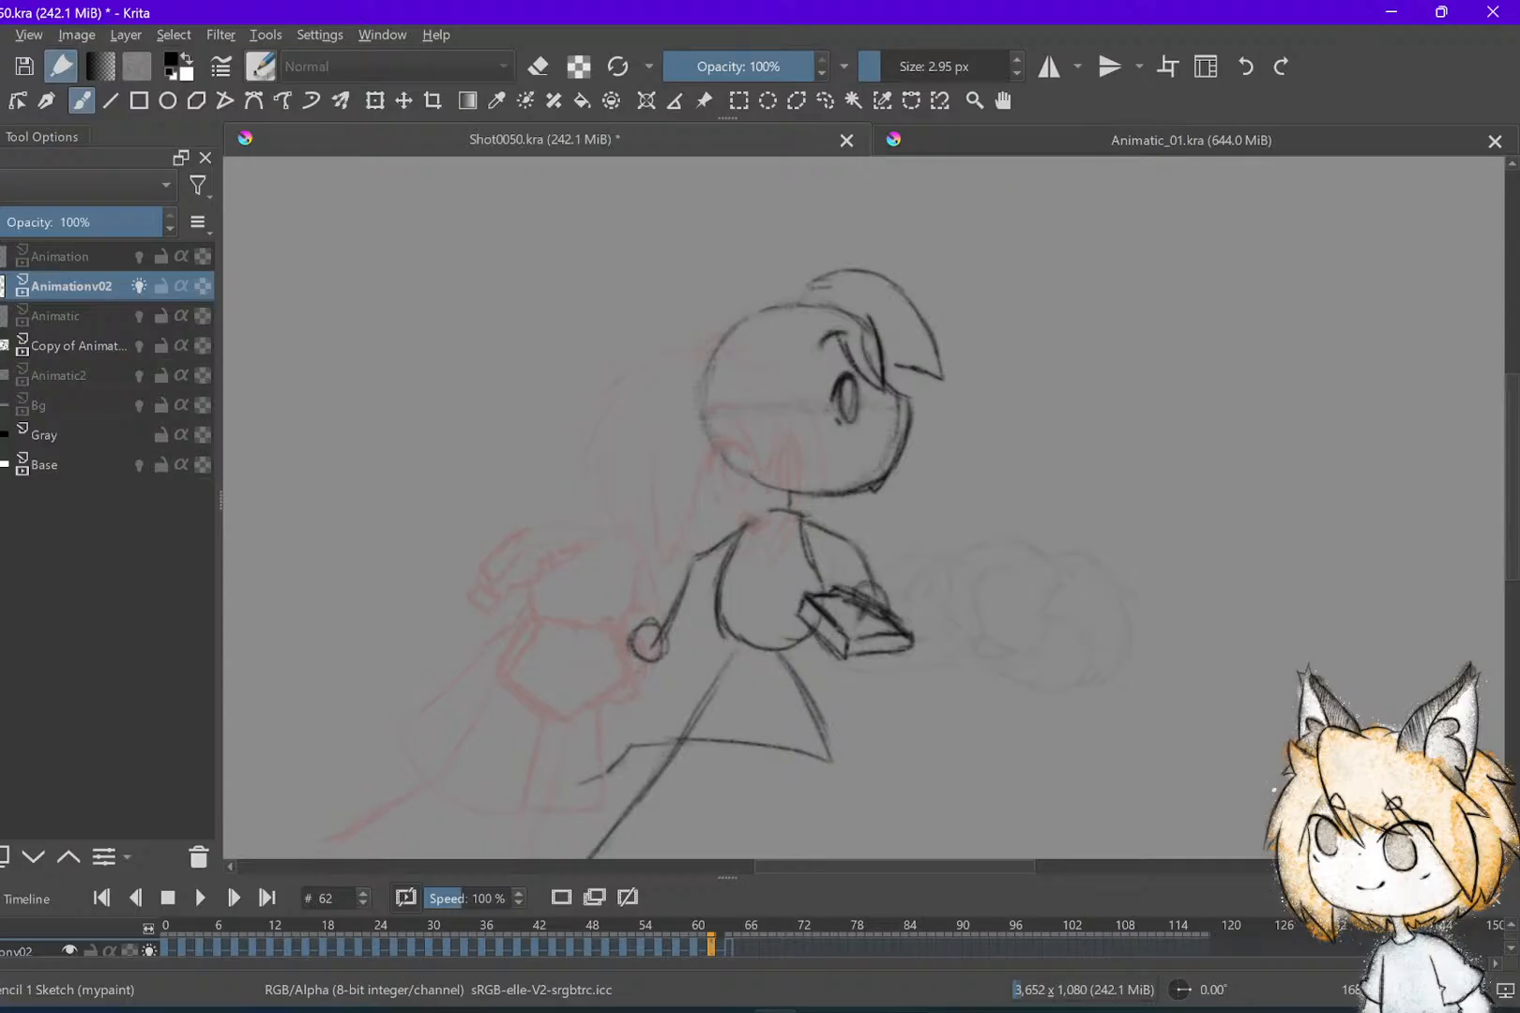
{"action": "left_click_drag", "start_coordinate": [841, 351], "coordinate": [824, 373]}
{"action": "left_click_drag", "start_coordinate": [865, 445], "coordinate": [873, 450]}
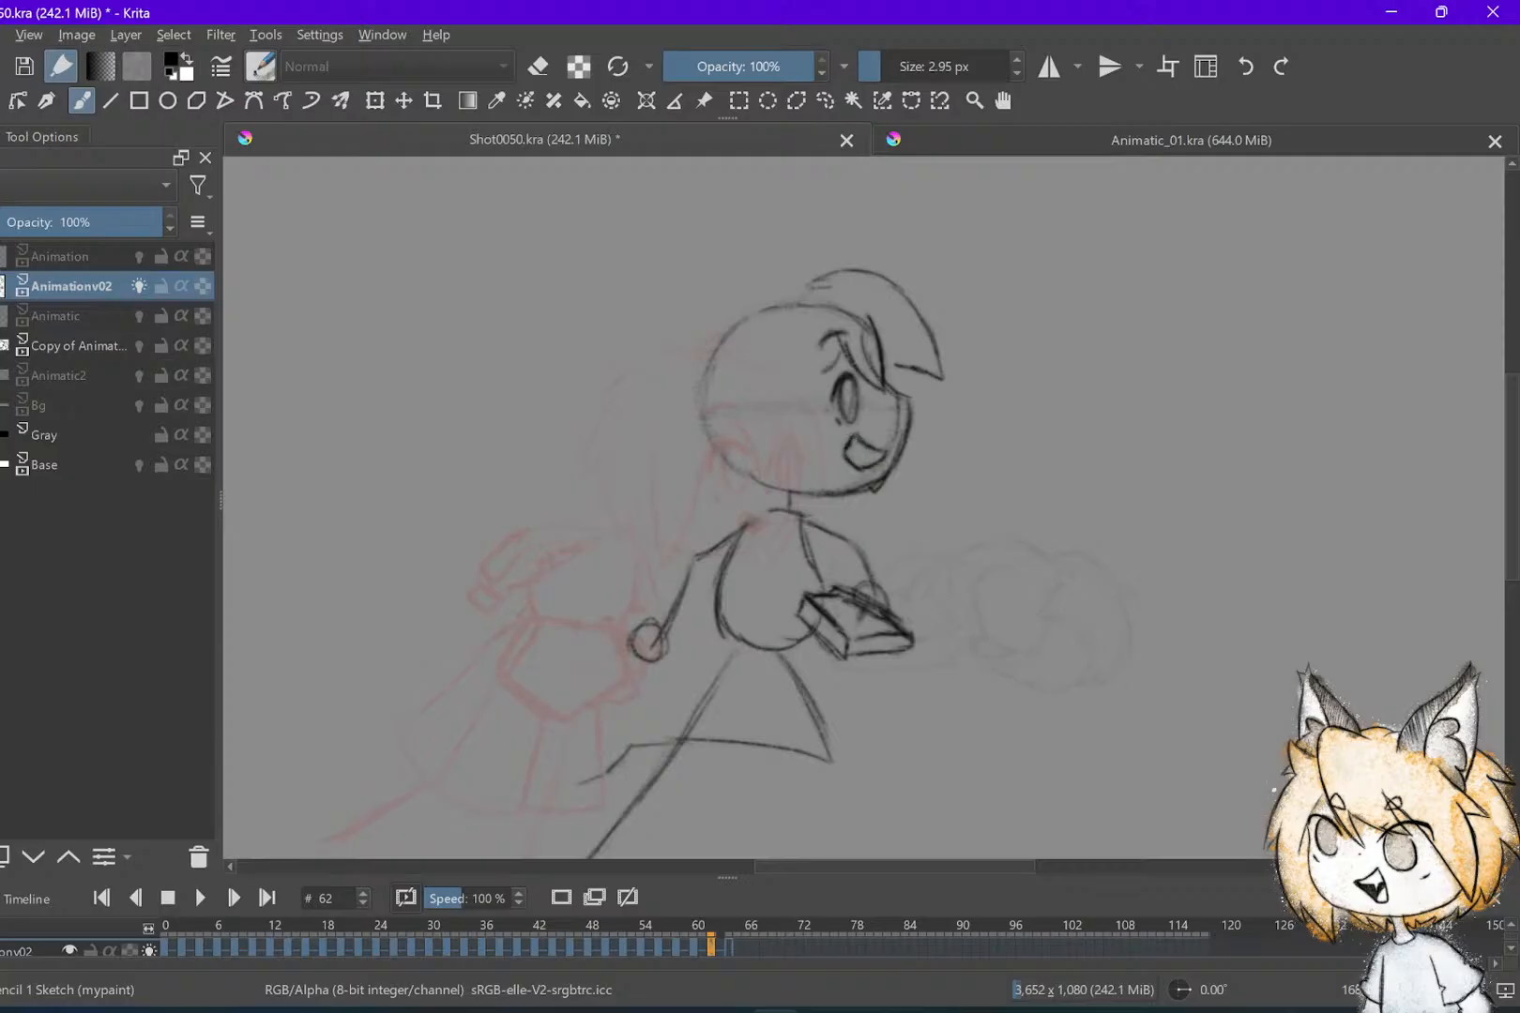
{"action": "left_click_drag", "start_coordinate": [850, 449], "coordinate": [873, 463]}
{"action": "key", "text": "Left"}
{"action": "key", "text": "Right"}
Sketch a long pointed side lock hanging beside frame 62's face and tidy its overlapping lines
{"action": "left_click_drag", "start_coordinate": [831, 358], "coordinate": [784, 492]}
{"action": "left_click_drag", "start_coordinate": [807, 432], "coordinate": [768, 506]}
{"action": "mouse_move", "coordinate": [772, 362]}
{"action": "left_mouse_down"}
{"action": "mouse_move", "coordinate": [742, 495]}
{"action": "mouse_move", "coordinate": [777, 492]}
{"action": "left_mouse_up"}
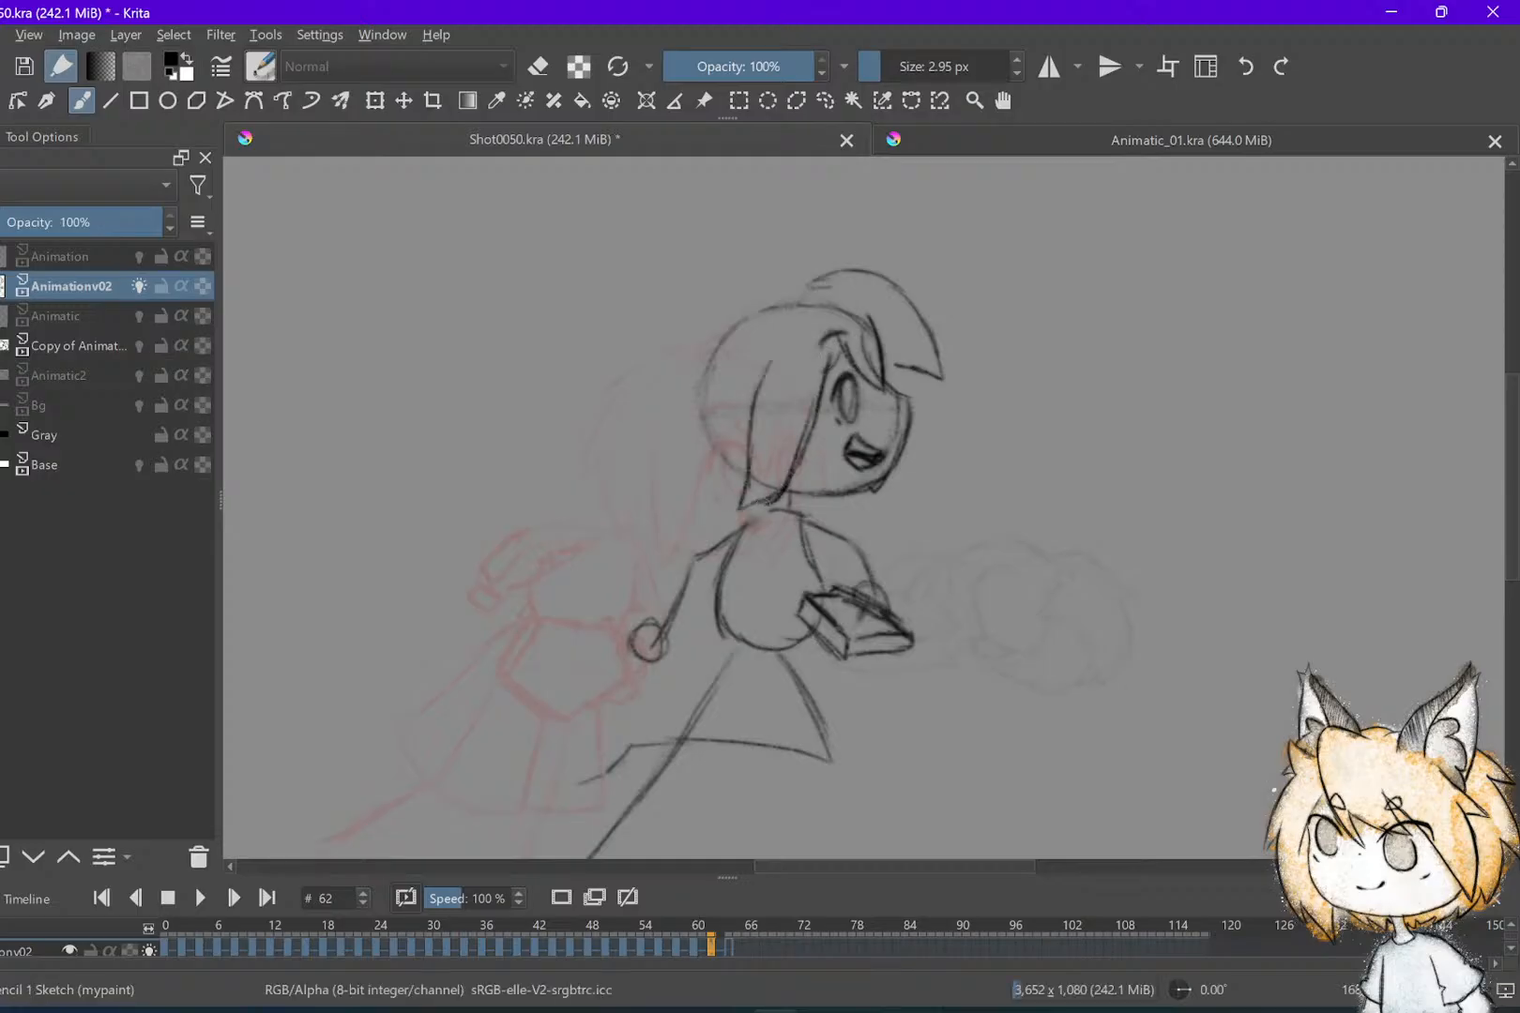
{"action": "key", "text": "e"}
{"action": "key", "text": "Left"}
{"action": "key", "text": "Right"}
{"action": "key", "text": "e"}
Sketch the ear behind the side lock on frame 62, undoing the first attempt and redrawing it
{"action": "left_click_drag", "start_coordinate": [752, 398], "coordinate": [746, 420]}
{"action": "key", "text": "ctrl+z"}
{"action": "key", "text": "ctrl+z"}
{"action": "left_click_drag", "start_coordinate": [748, 401], "coordinate": [751, 432]}
Compare frame 62's side lock, ear and face with the neighbouring frames
{"action": "key", "text": "Left"}
{"action": "key", "text": "Right"}
{"action": "key", "text": "Right"}
{"action": "key", "text": "Left"}
{"action": "key", "text": "Left"}
{"action": "key", "text": "Right"}
{"action": "key", "text": "Right"}
{"action": "key", "text": "e"}
{"action": "key", "text": "e"}
{"action": "key", "text": "Left"}
{"action": "key", "text": "Left"}
{"action": "key", "text": "Right"}
{"action": "key", "text": "Right"}
{"action": "key", "text": "Left"}
{"action": "key", "text": "Left"}
{"action": "key", "text": "Right"}
{"action": "key", "text": "Right"}
Sketch the crown tuft and spiky back hair on frame 62, checking them against the preceding frames
{"action": "mouse_move", "coordinate": [830, 253]}
{"action": "left_mouse_down"}
{"action": "mouse_move", "coordinate": [798, 287]}
{"action": "mouse_move", "coordinate": [815, 264]}
{"action": "mouse_move", "coordinate": [788, 286]}
{"action": "mouse_move", "coordinate": [771, 271]}
{"action": "mouse_move", "coordinate": [793, 289]}
{"action": "mouse_move", "coordinate": [727, 299]}
{"action": "mouse_move", "coordinate": [680, 349]}
{"action": "mouse_move", "coordinate": [692, 356]}
{"action": "mouse_move", "coordinate": [679, 402]}
{"action": "mouse_move", "coordinate": [728, 490]}
{"action": "left_mouse_up"}
{"action": "key", "text": "Left"}
{"action": "key", "text": "Left"}
{"action": "key", "text": "Right"}
{"action": "key", "text": "Right"}
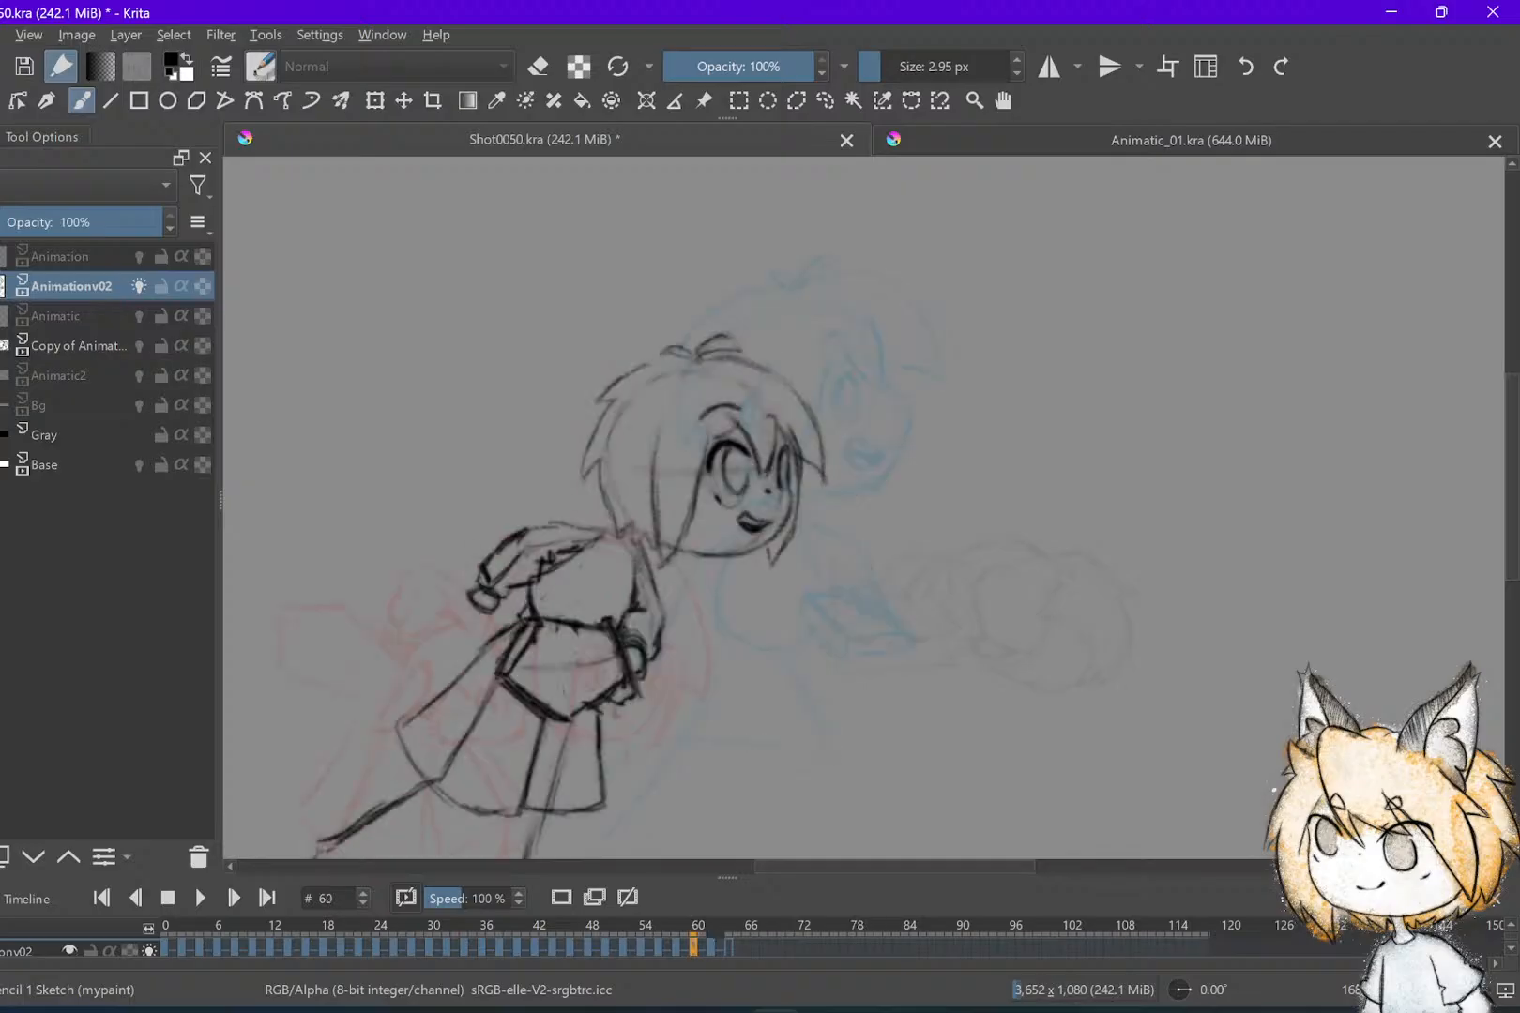
{"action": "key", "text": "."}
{"action": "scroll", "coordinate": [772, 511], "scroll_direction": "down", "scroll_amount": 2}
{"action": "scroll", "coordinate": [864, 507], "scroll_direction": "up", "scroll_amount": 1}
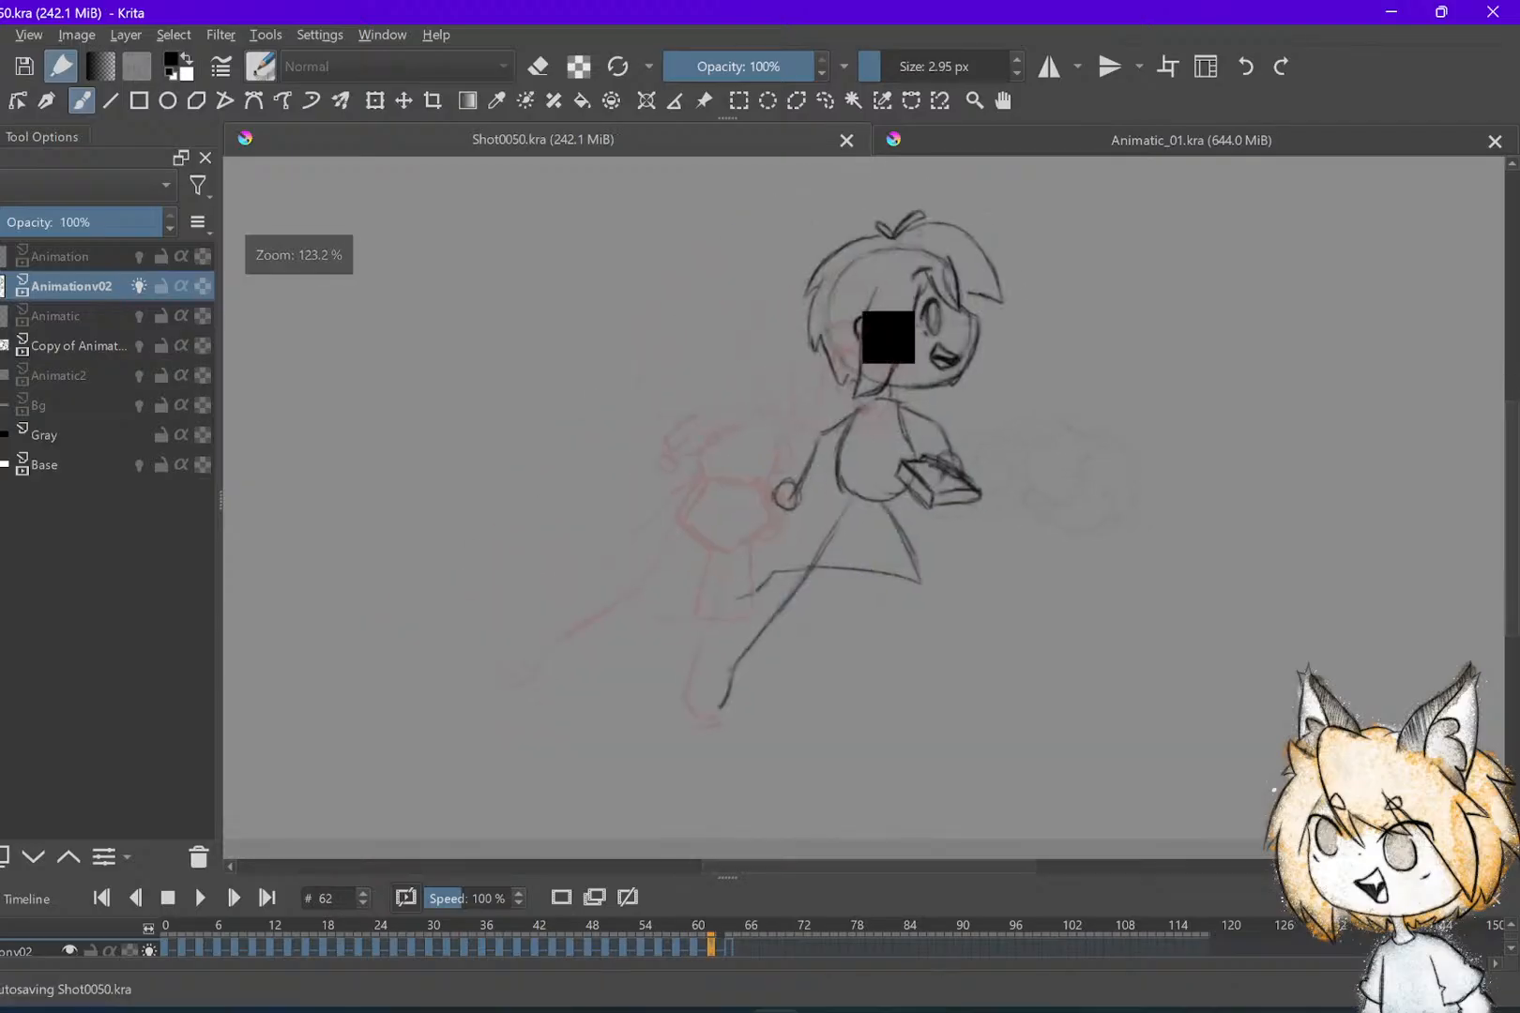
{"action": "key", "text": "."}
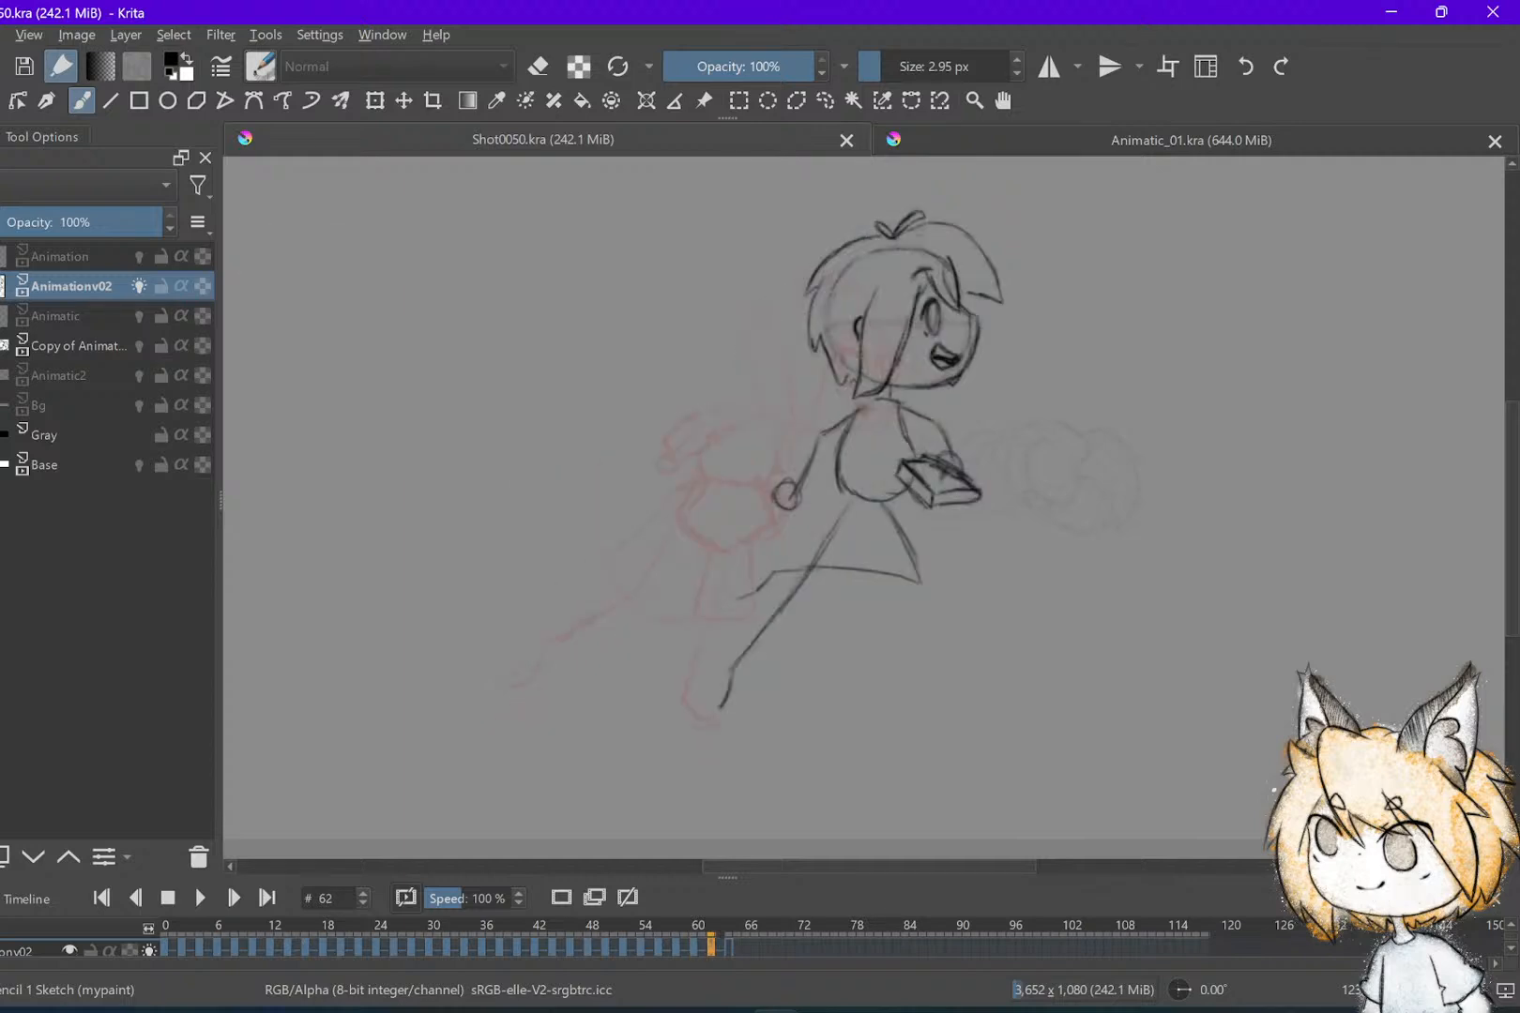
{"action": "key", "text": "."}
Clean up the hair lines under frame 62's chin and define the neck
{"action": "scroll", "coordinate": [1032, 541], "scroll_direction": "up", "scroll_amount": 2}
{"action": "key", "text": "."}
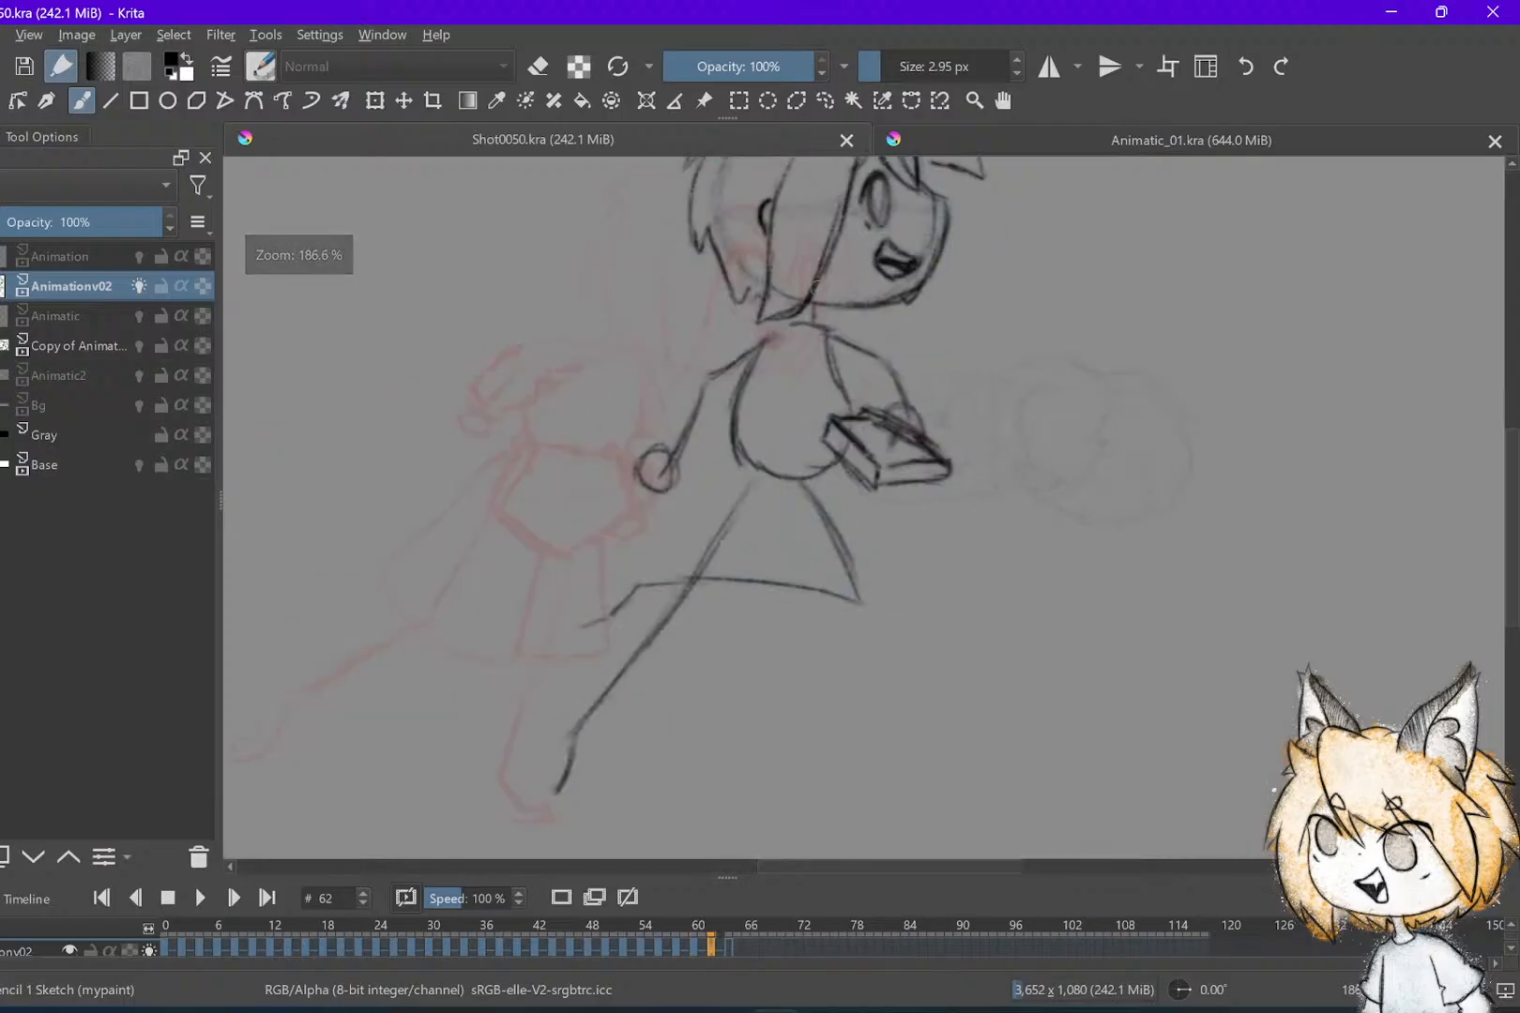
{"action": "key", "text": "e"}
{"action": "left_click_drag", "start_coordinate": [818, 320], "coordinate": [816, 311]}
{"action": "key", "text": "e"}
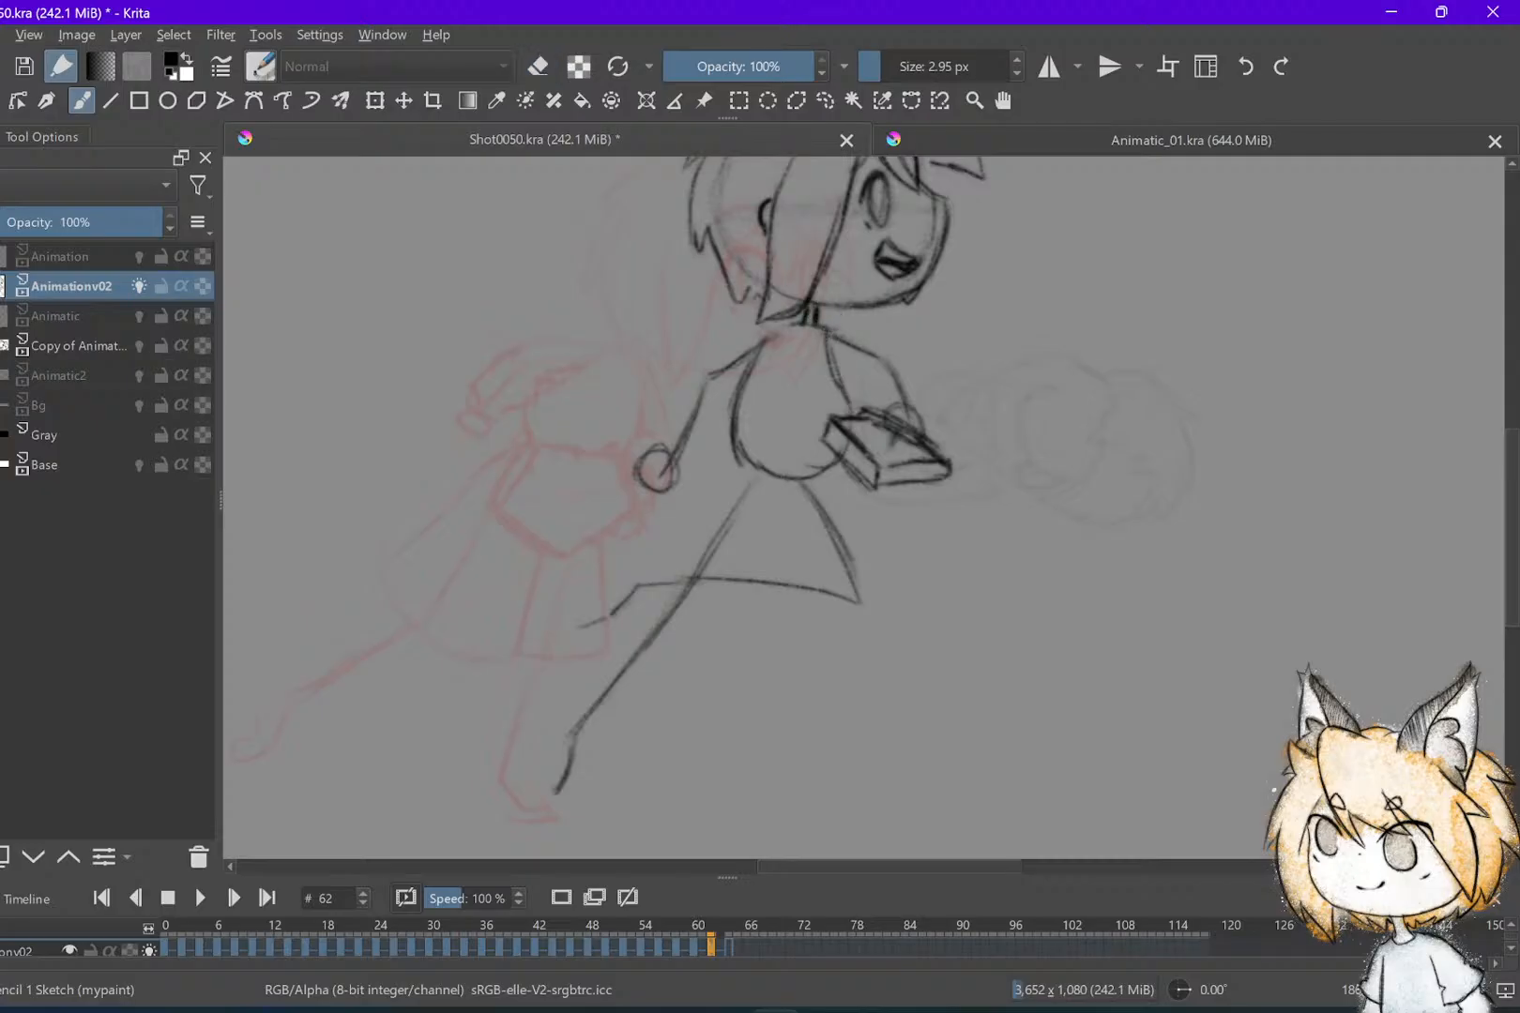
{"action": "key", "text": "."}
Sketch the shoulders and loose sleeves around both arms on frame 62
{"action": "mouse_move", "coordinate": [795, 317]}
{"action": "left_mouse_down"}
{"action": "mouse_move", "coordinate": [680, 380]}
{"action": "mouse_move", "coordinate": [663, 415]}
{"action": "mouse_move", "coordinate": [672, 468]}
{"action": "mouse_move", "coordinate": [736, 412]}
{"action": "mouse_move", "coordinate": [781, 343]}
{"action": "mouse_move", "coordinate": [863, 338]}
{"action": "mouse_move", "coordinate": [938, 425]}
{"action": "left_mouse_up"}
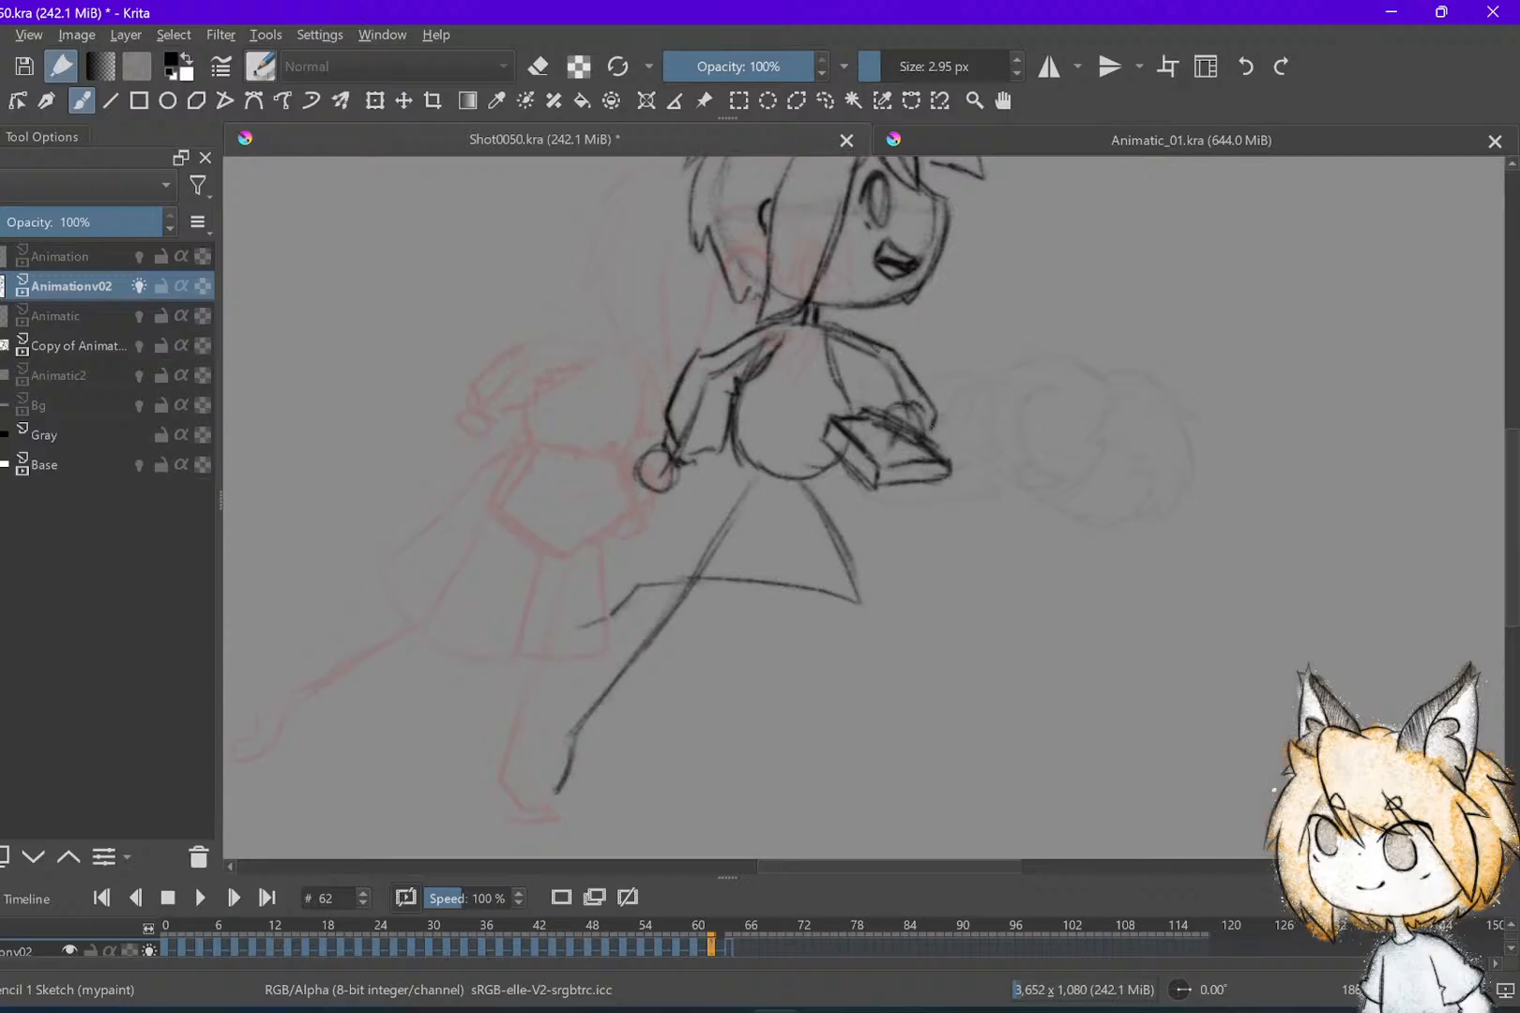
{"action": "mouse_move", "coordinate": [832, 349]}
{"action": "left_mouse_down"}
{"action": "mouse_move", "coordinate": [881, 381]}
{"action": "mouse_move", "coordinate": [871, 390]}
{"action": "left_mouse_up"}
{"action": "key", "text": "e"}
{"action": "key", "text": "e"}
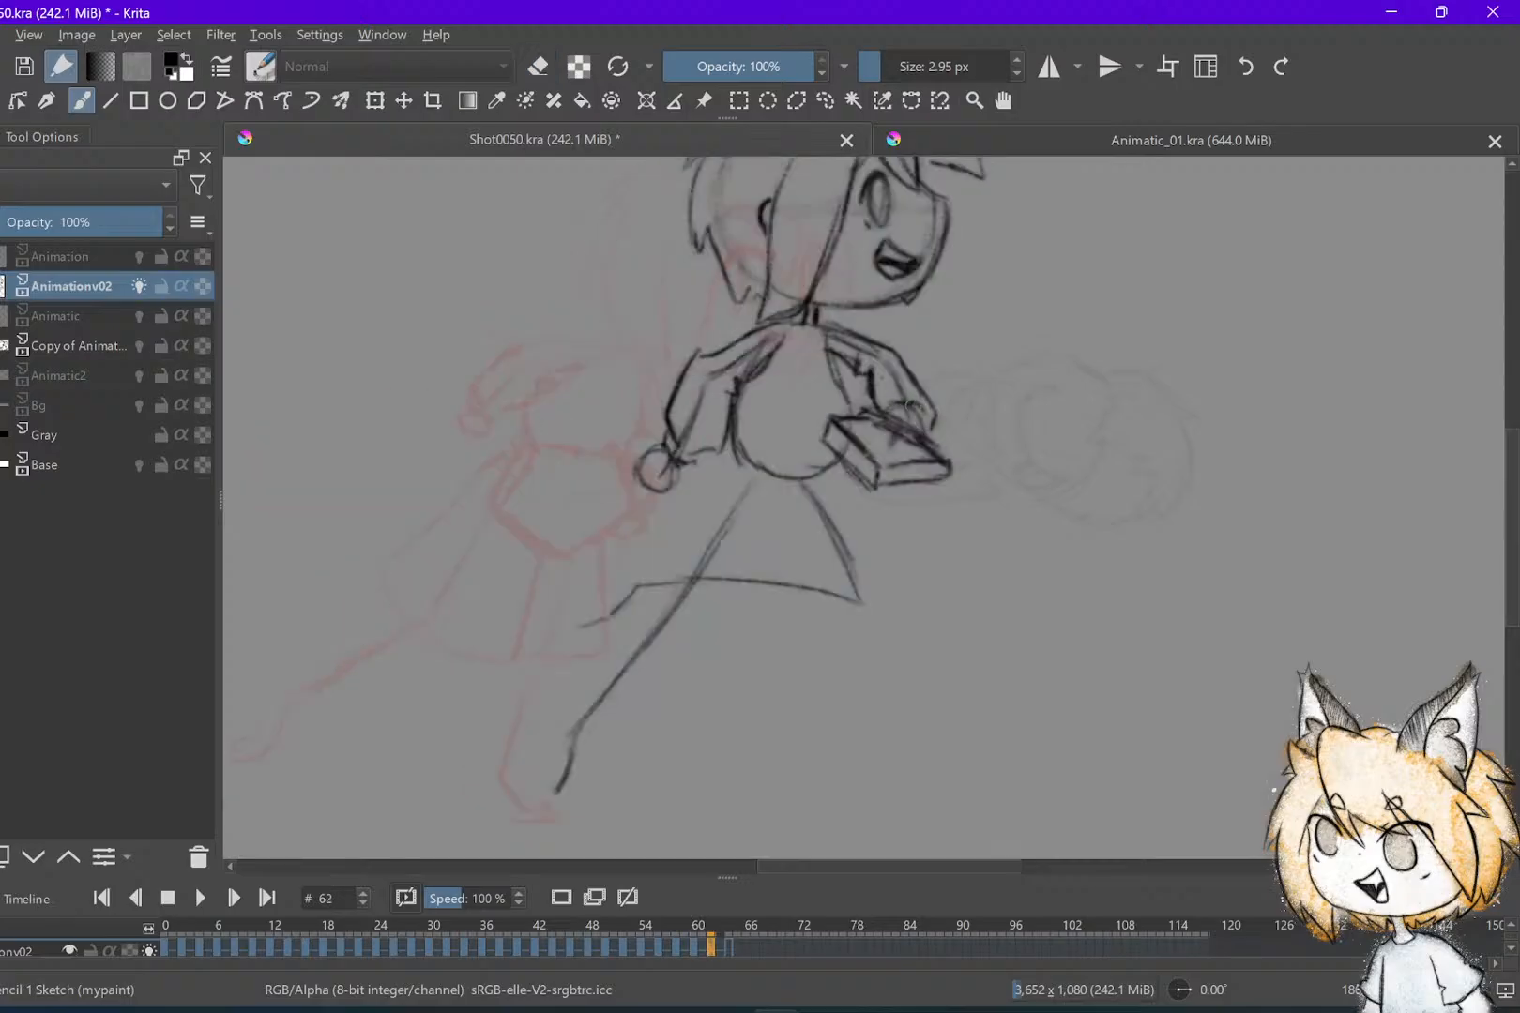
Refine the hand holding the book and the adjoining sleeve on frame 62
{"action": "left_click_drag", "start_coordinate": [918, 401], "coordinate": [903, 410]}
{"action": "scroll", "coordinate": [920, 416], "scroll_direction": "down", "scroll_amount": 1}
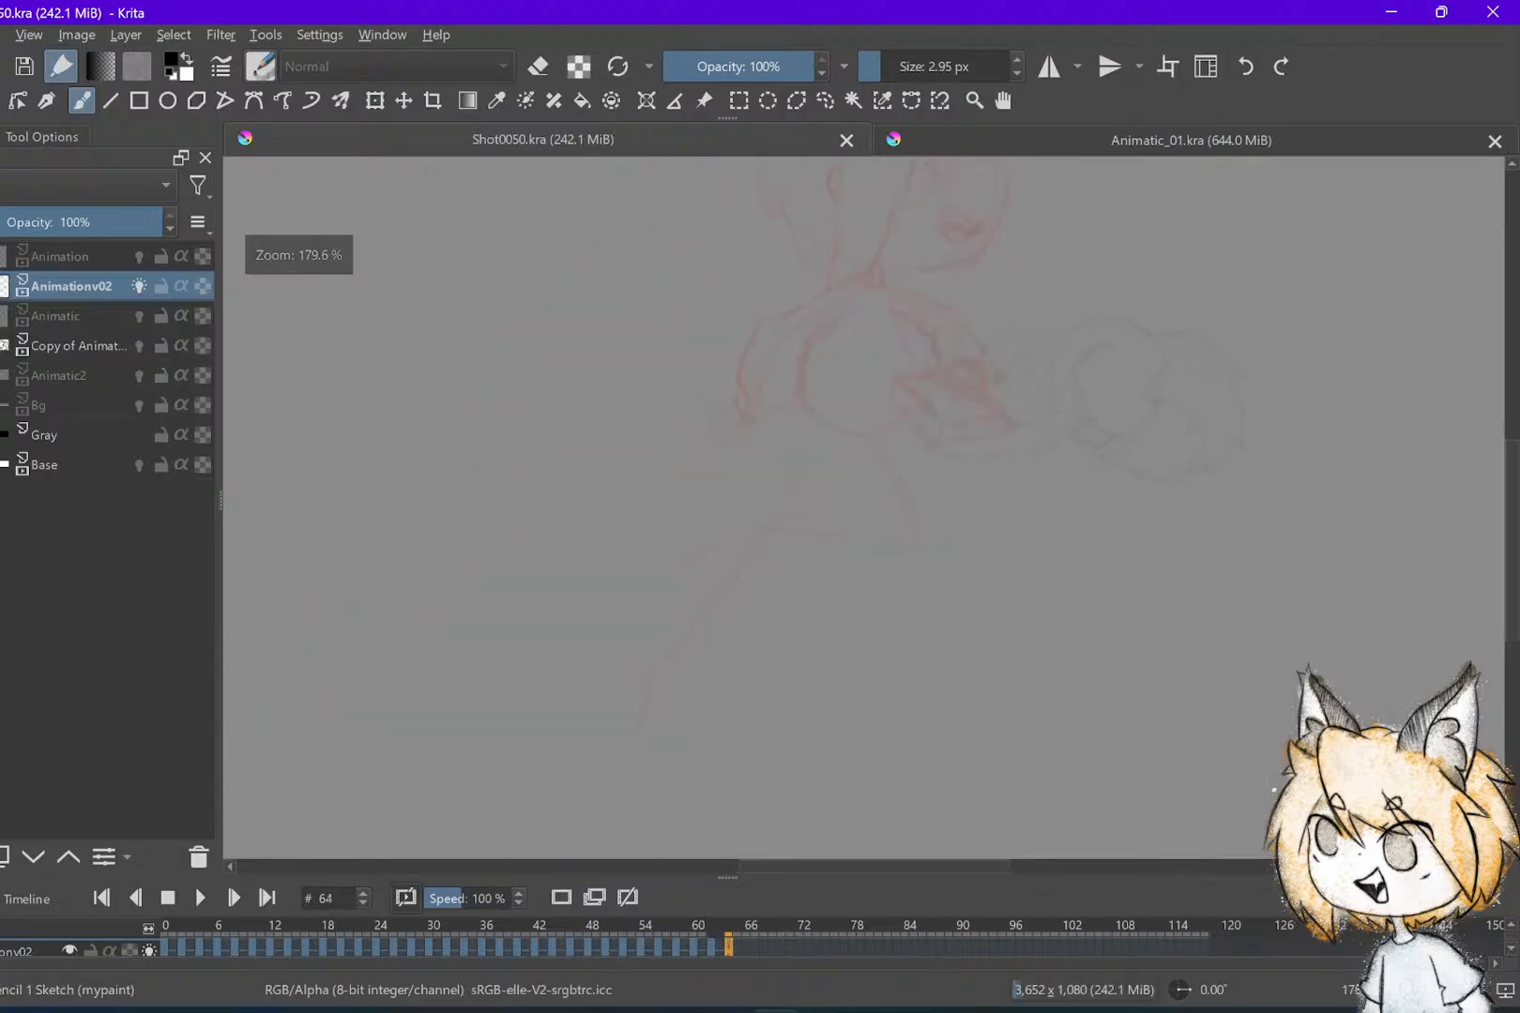
{"action": "mouse_move", "coordinate": [894, 313]}
{"action": "left_mouse_down"}
{"action": "mouse_move", "coordinate": [902, 327]}
{"action": "mouse_move", "coordinate": [908, 310]}
{"action": "mouse_move", "coordinate": [918, 377]}
{"action": "left_mouse_up"}
{"action": "key", "text": "e"}
{"action": "key", "text": "e"}
Sketch the shirt hem across frame 62's waist and clean up the construction lines around it
{"action": "mouse_move", "coordinate": [802, 372]}
{"action": "left_mouse_down"}
{"action": "mouse_move", "coordinate": [827, 399]}
{"action": "mouse_move", "coordinate": [896, 404]}
{"action": "left_mouse_up"}
{"action": "mouse_move", "coordinate": [798, 386]}
{"action": "left_mouse_down"}
{"action": "mouse_move", "coordinate": [848, 420]}
{"action": "mouse_move", "coordinate": [908, 409]}
{"action": "left_mouse_up"}
{"action": "key", "text": "e"}
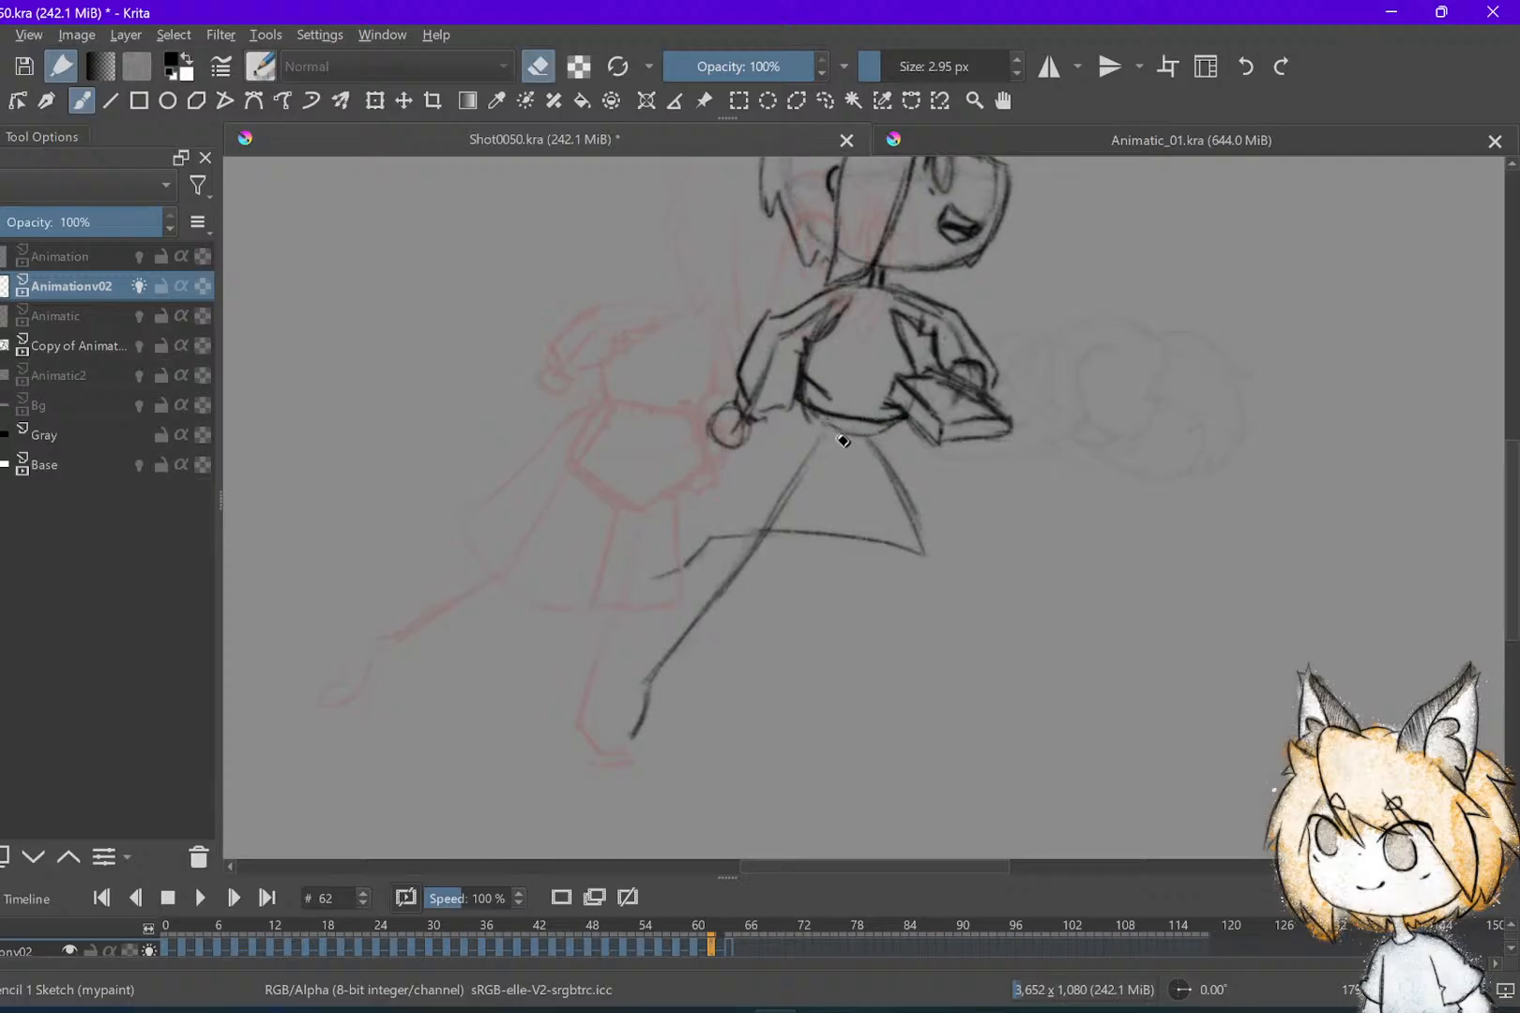
{"action": "key", "text": "minus"}
{"action": "key", "text": "e"}
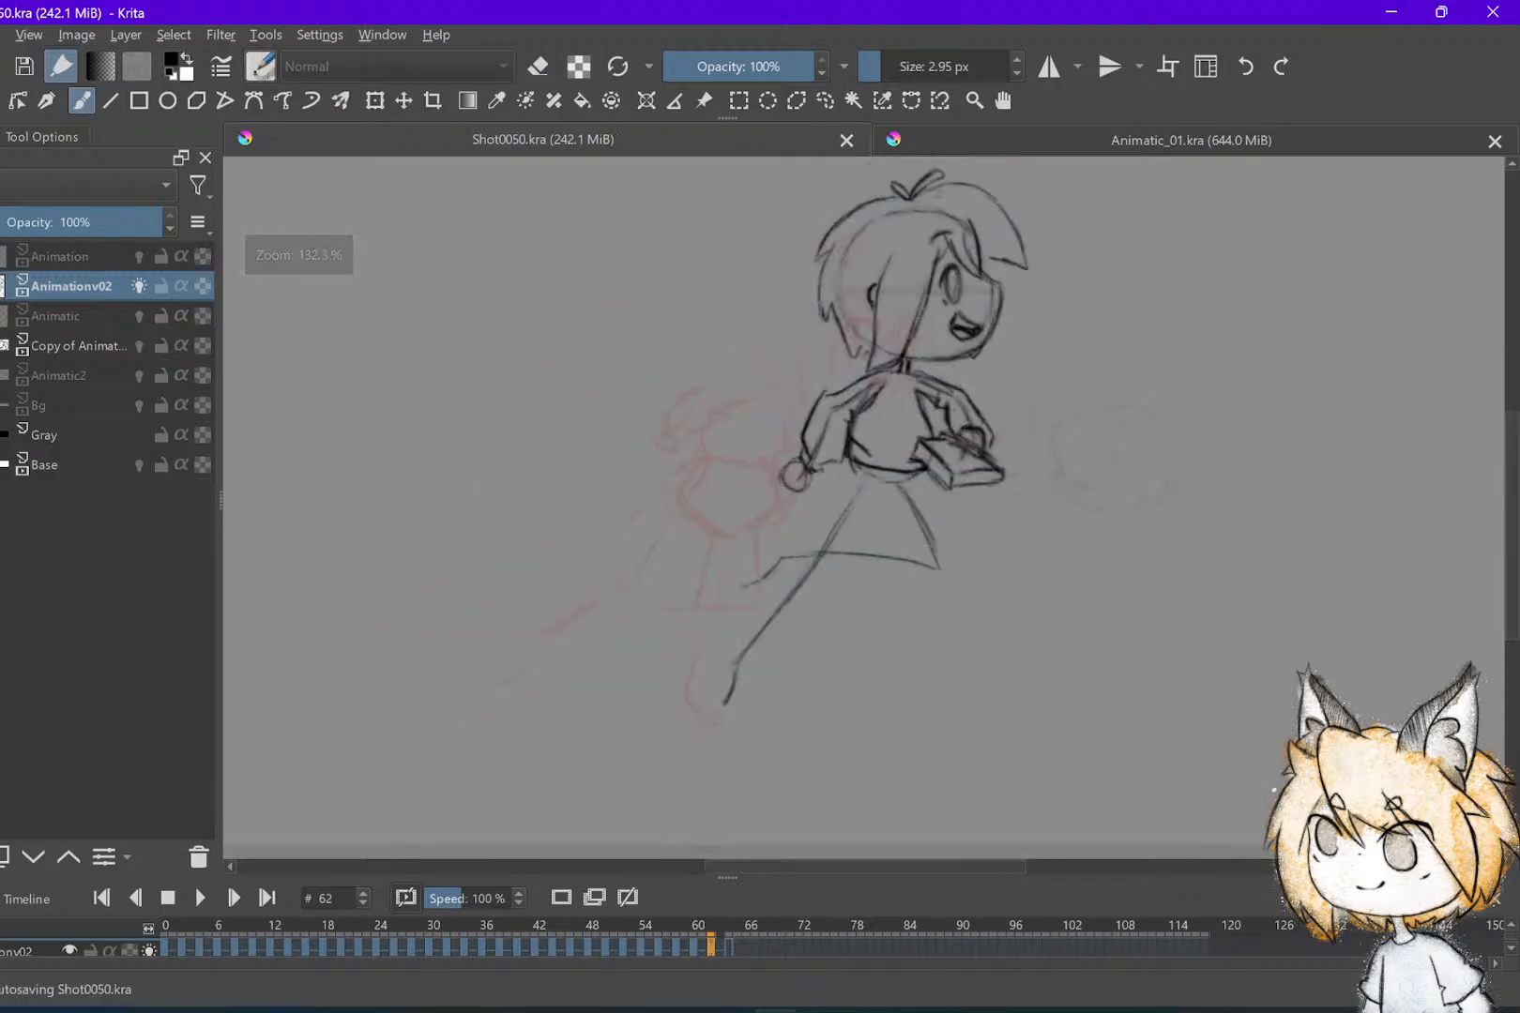
{"action": "key", "text": "e"}
{"action": "left_click_drag", "start_coordinate": [868, 482], "coordinate": [853, 465]}
{"action": "key", "text": "e"}
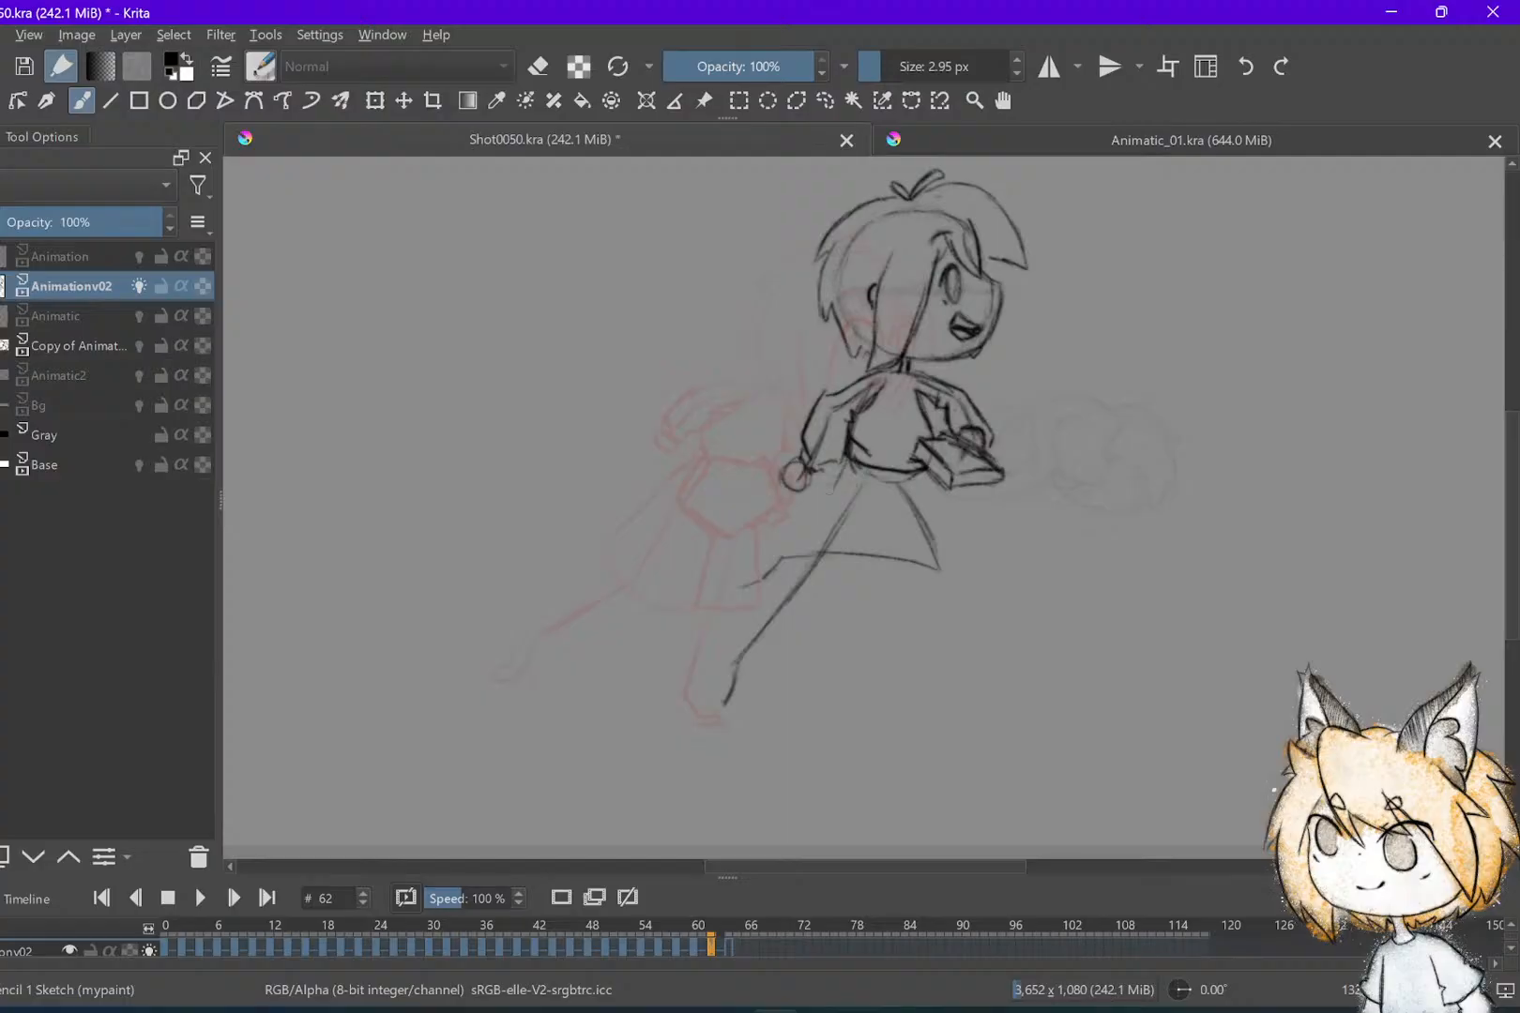
Compare frame 62's upper body with the preceding frames before shaping the skirt
{"action": "key", "text": "Left"}
{"action": "key", "text": "Left"}
{"action": "key", "text": "Left"}
{"action": "key", "text": "Left"}
{"action": "key", "text": "Right"}
{"action": "key", "text": "Right"}
{"action": "key", "text": "Right"}
{"action": "key", "text": "Right"}
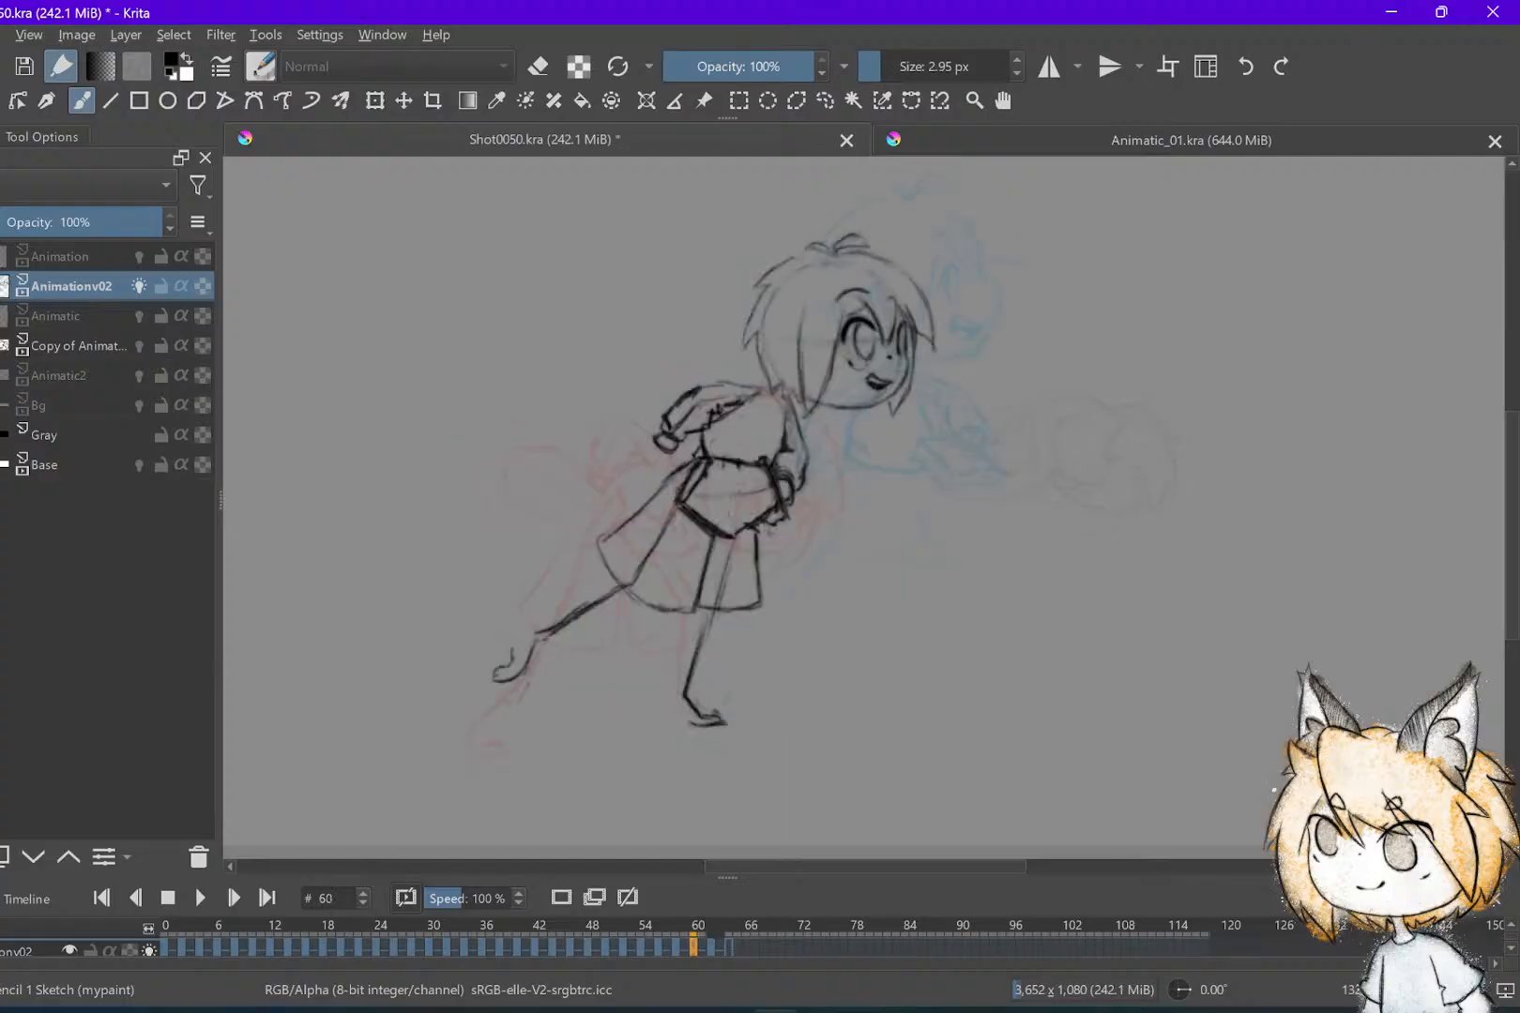
Sketch the skirt draped over frame 62's raised thigh and around the bent knee
{"action": "mouse_move", "coordinate": [924, 473]}
{"action": "left_mouse_down"}
{"action": "mouse_move", "coordinate": [954, 508]}
{"action": "mouse_move", "coordinate": [937, 603]}
{"action": "left_mouse_up"}
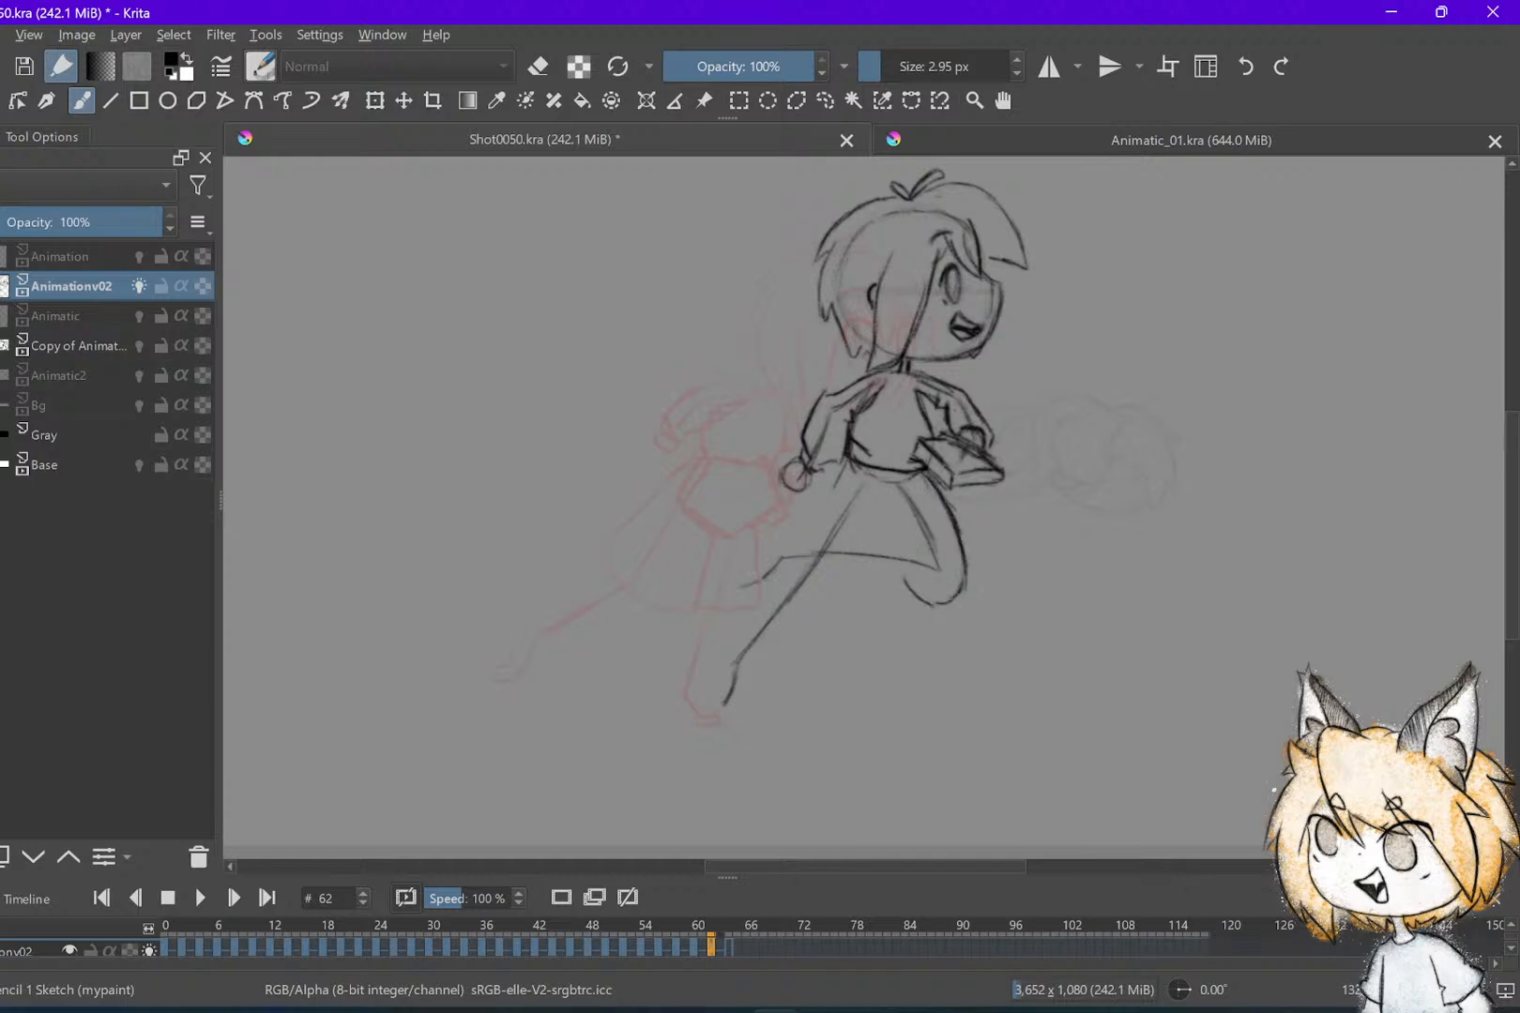
{"action": "left_click_drag", "start_coordinate": [887, 539], "coordinate": [934, 598]}
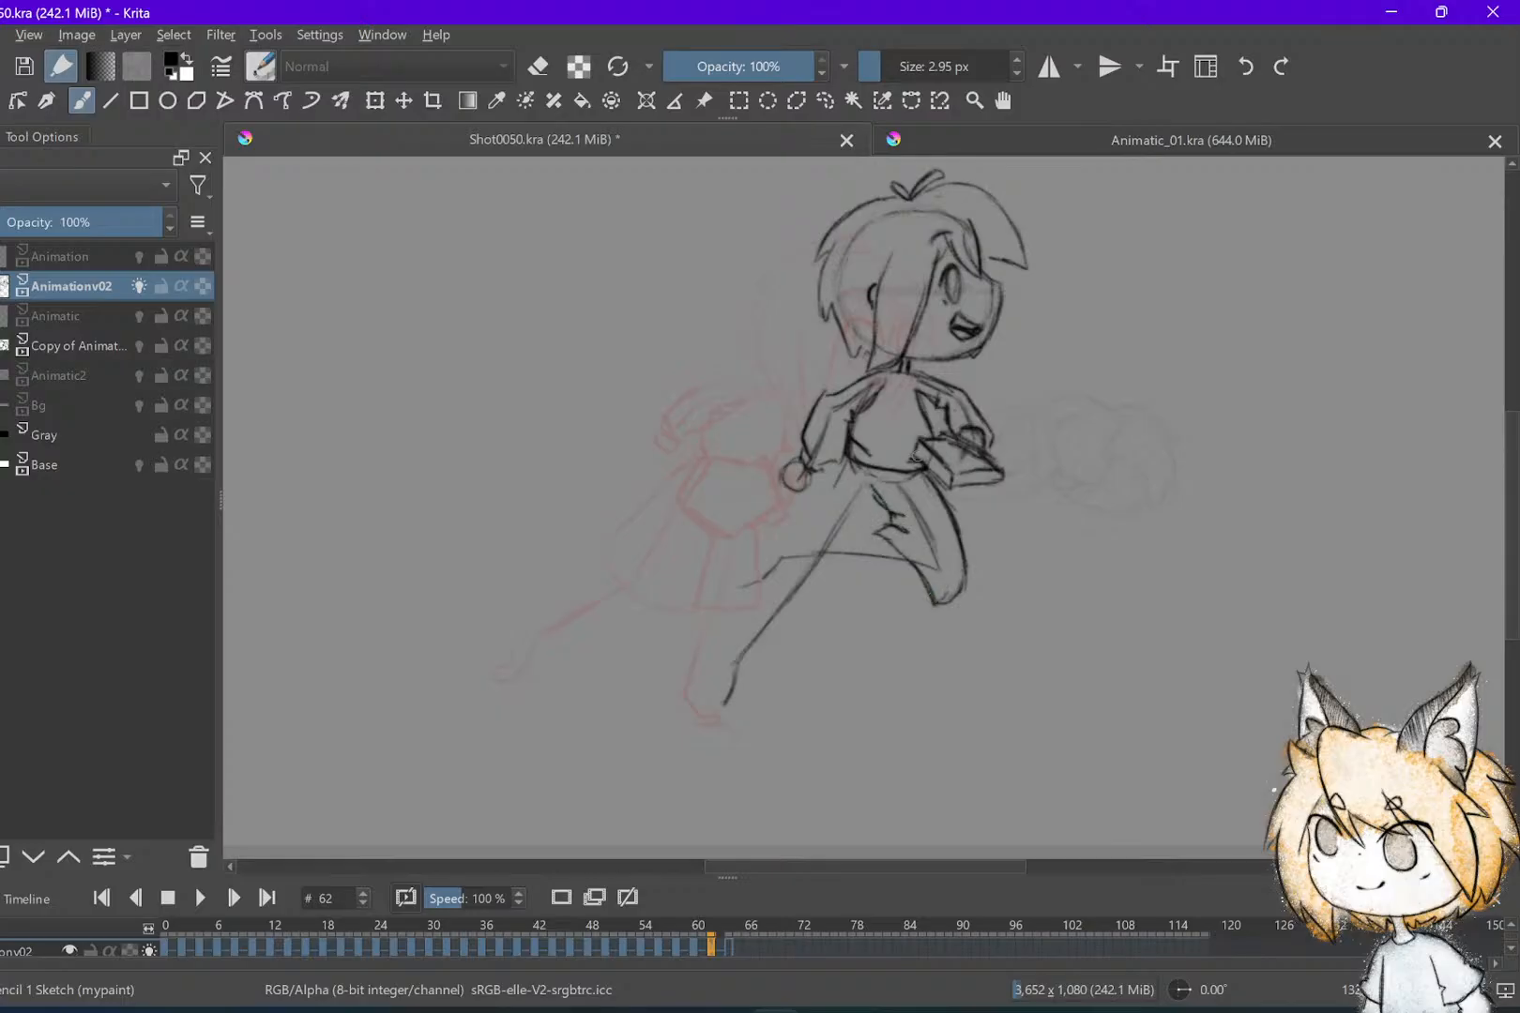
{"action": "mouse_move", "coordinate": [856, 476]}
{"action": "left_mouse_down"}
{"action": "mouse_move", "coordinate": [896, 517]}
{"action": "mouse_move", "coordinate": [901, 504]}
{"action": "mouse_move", "coordinate": [884, 502]}
{"action": "mouse_move", "coordinate": [889, 539]}
{"action": "mouse_move", "coordinate": [908, 541]}
{"action": "mouse_move", "coordinate": [890, 543]}
{"action": "left_mouse_up"}
{"action": "key", "text": "e"}
{"action": "key", "text": "e"}
Redraw the skirt's inner fold behind the raised thigh on frame 62 and erase the stray lines
{"action": "mouse_move", "coordinate": [855, 464]}
{"action": "left_mouse_down"}
{"action": "mouse_move", "coordinate": [936, 602]}
{"action": "mouse_move", "coordinate": [929, 586]}
{"action": "left_mouse_up"}
{"action": "key", "text": "e"}
{"action": "key", "text": "e"}
{"action": "key", "text": "ctrl+z"}
{"action": "mouse_move", "coordinate": [874, 504]}
{"action": "left_mouse_down"}
{"action": "mouse_move", "coordinate": [890, 532]}
{"action": "mouse_move", "coordinate": [869, 547]}
{"action": "left_mouse_up"}
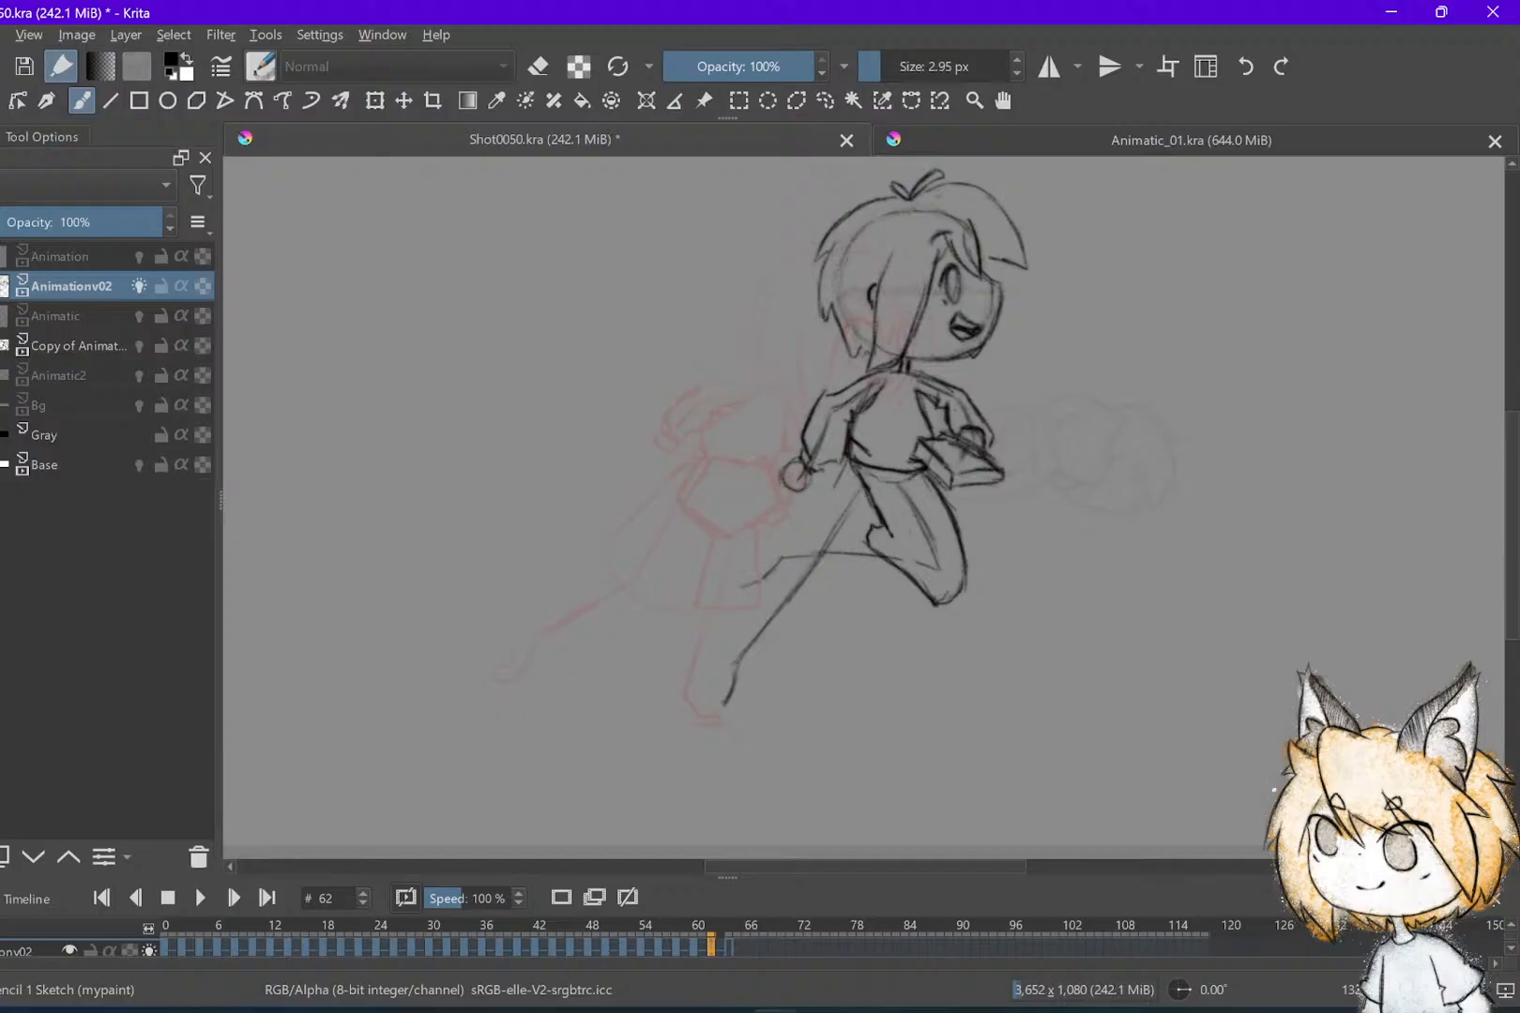
{"action": "key", "text": "e"}
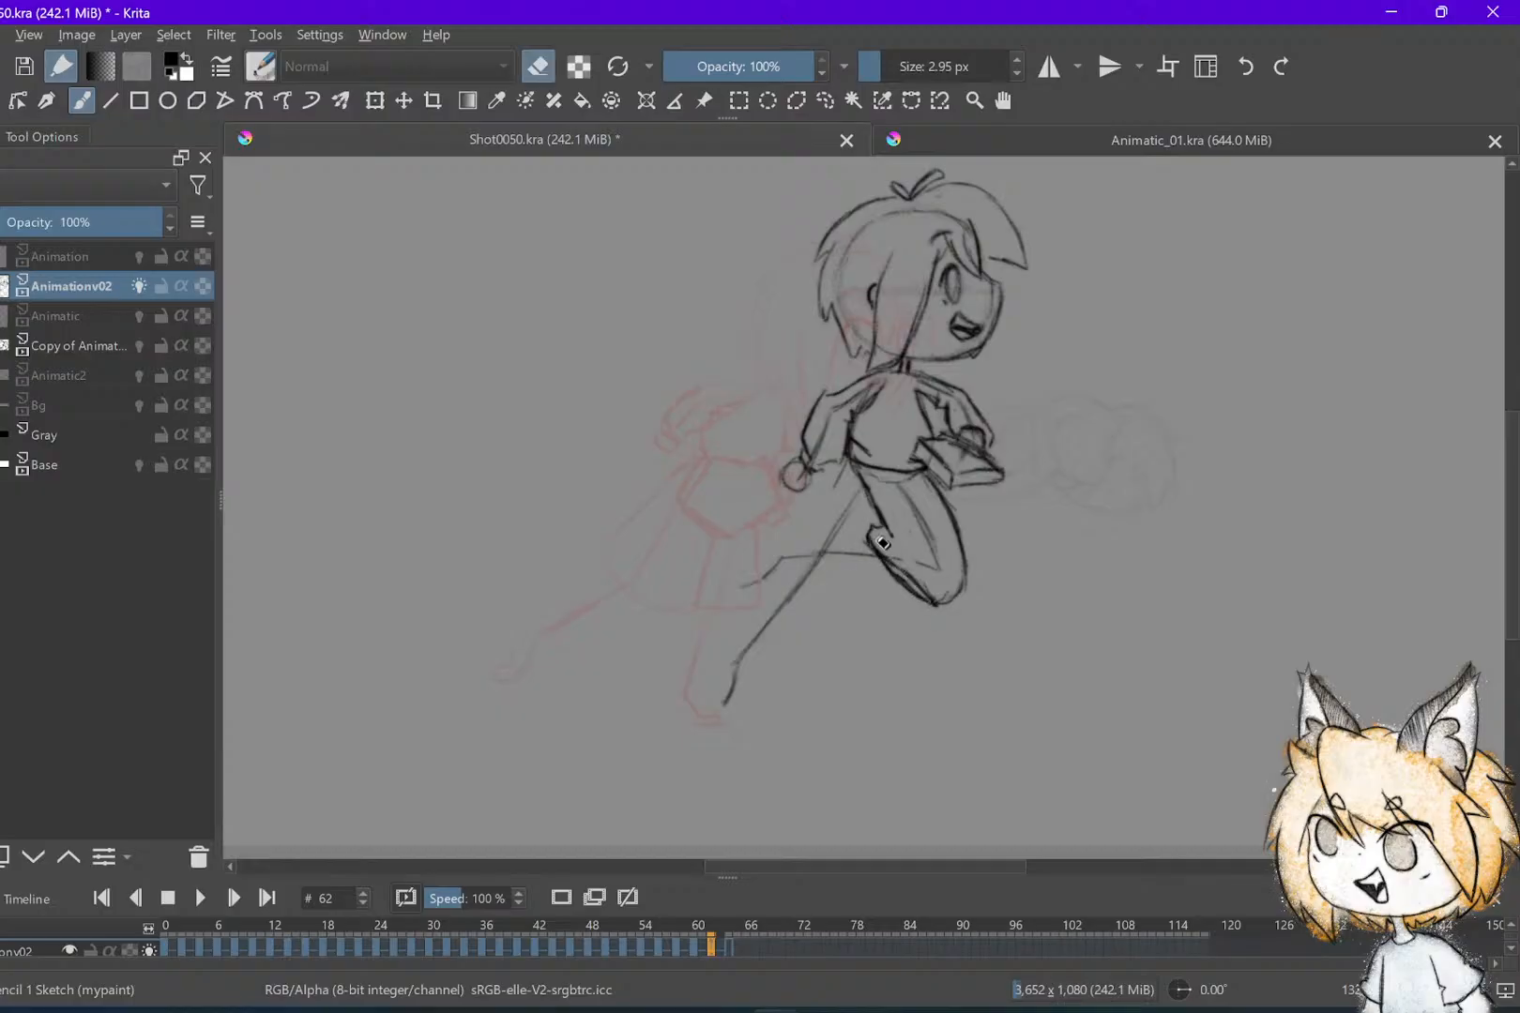
{"action": "left_click_drag", "start_coordinate": [883, 555], "coordinate": [939, 595]}
{"action": "key", "text": "."}
{"action": "key", "text": "."}
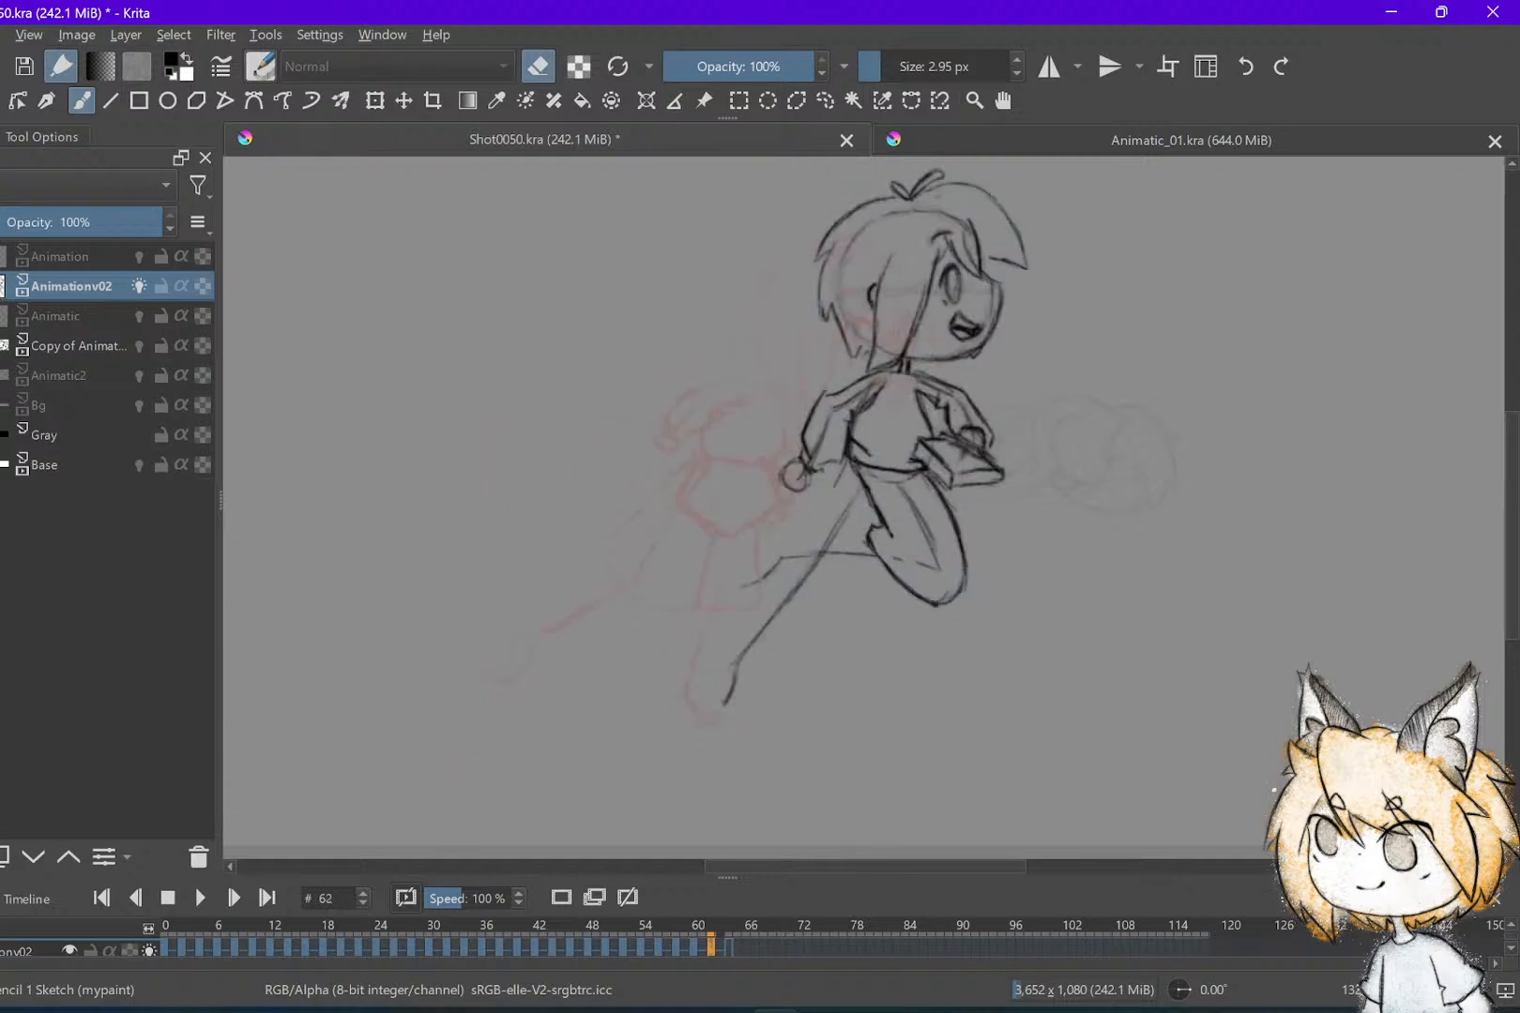
Sketch the skirt's rear panel with a rounded hem on frame 62, save, and check it against neighbouring frames
{"action": "key", "text": "e"}
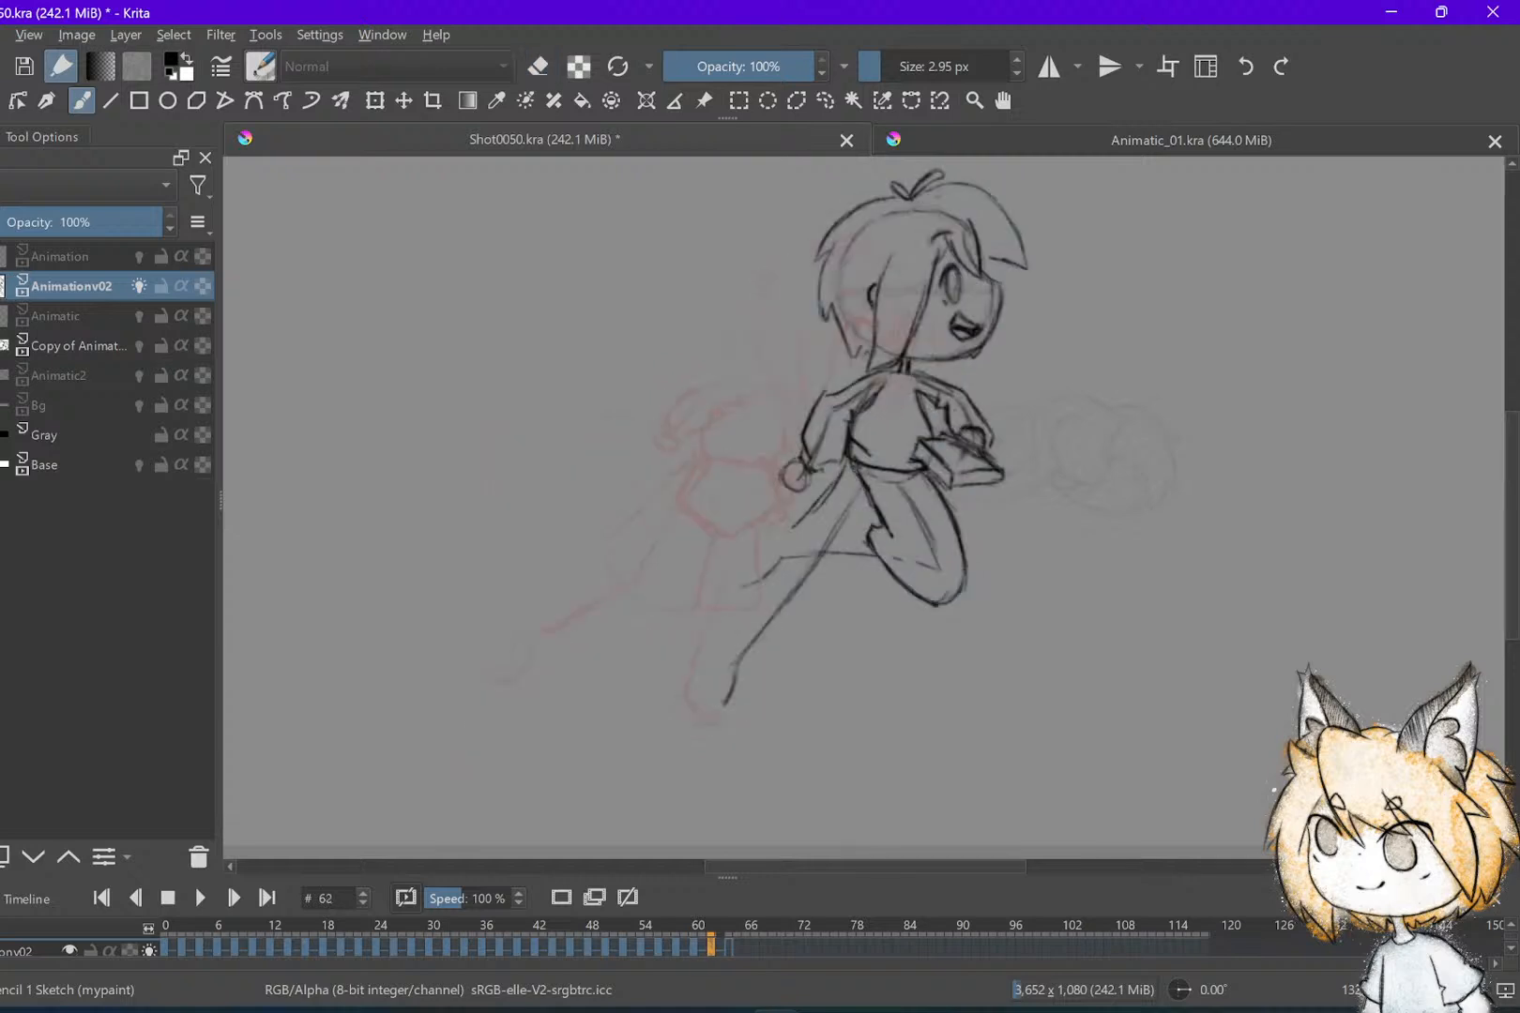
{"action": "left_click_drag", "start_coordinate": [791, 588], "coordinate": [809, 609]}
{"action": "mouse_move", "coordinate": [881, 563]}
{"action": "left_mouse_down"}
{"action": "mouse_move", "coordinate": [874, 602]}
{"action": "mouse_move", "coordinate": [842, 621]}
{"action": "mouse_move", "coordinate": [803, 608]}
{"action": "mouse_move", "coordinate": [838, 621]}
{"action": "left_mouse_up"}
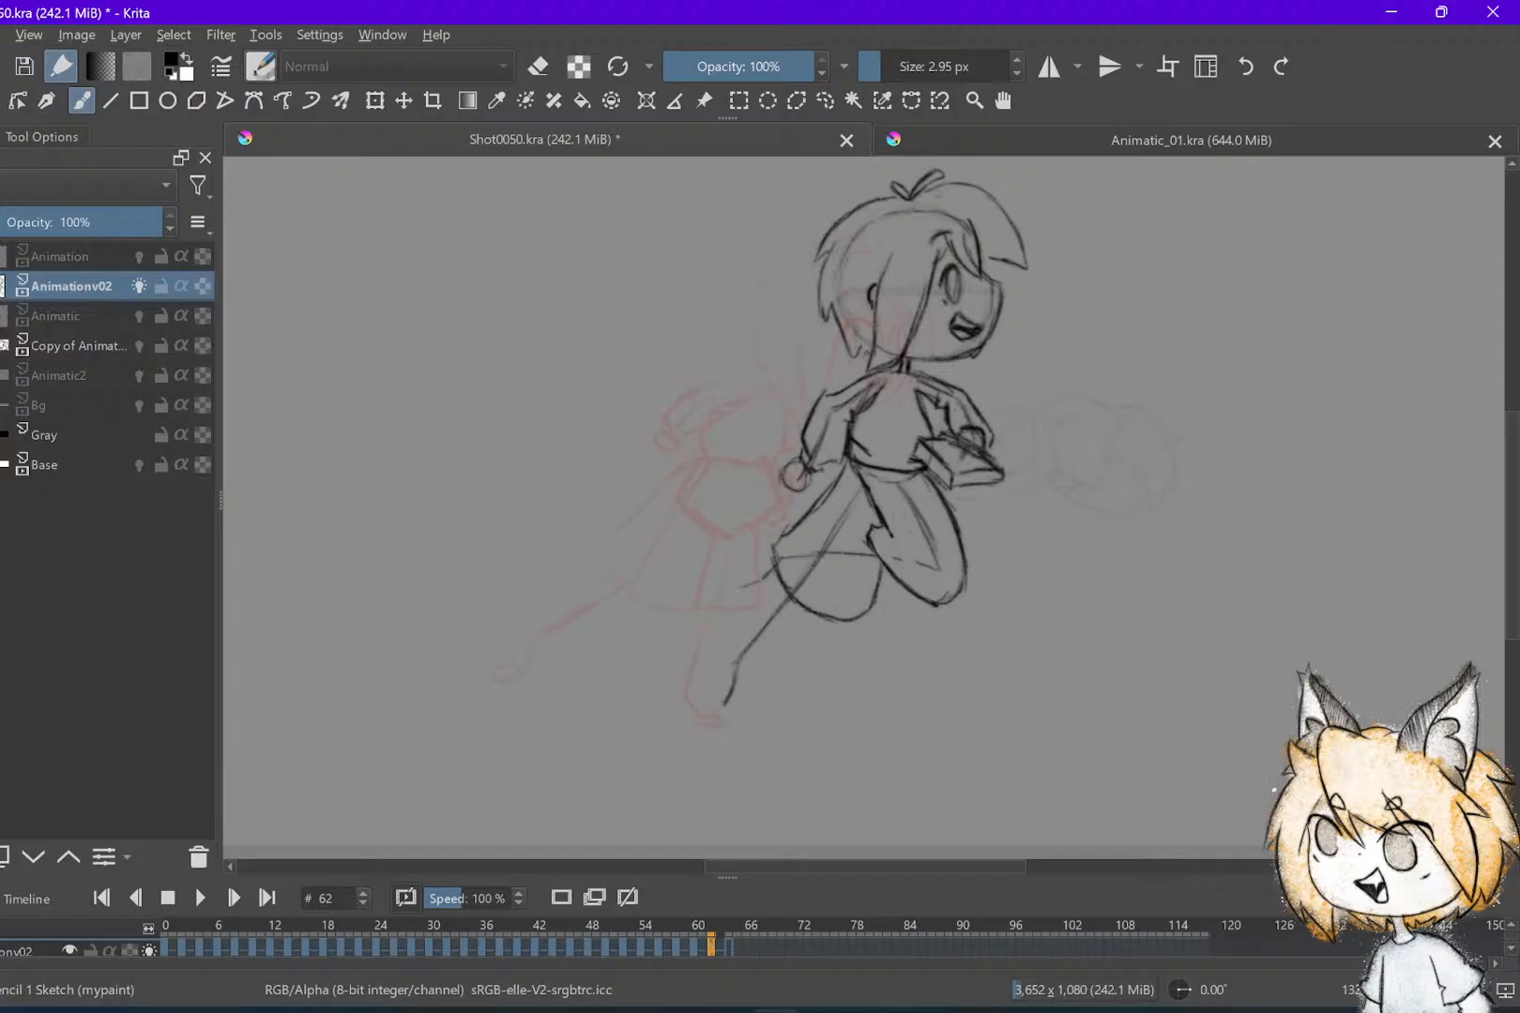
{"action": "key", "text": "ctrl+s"}
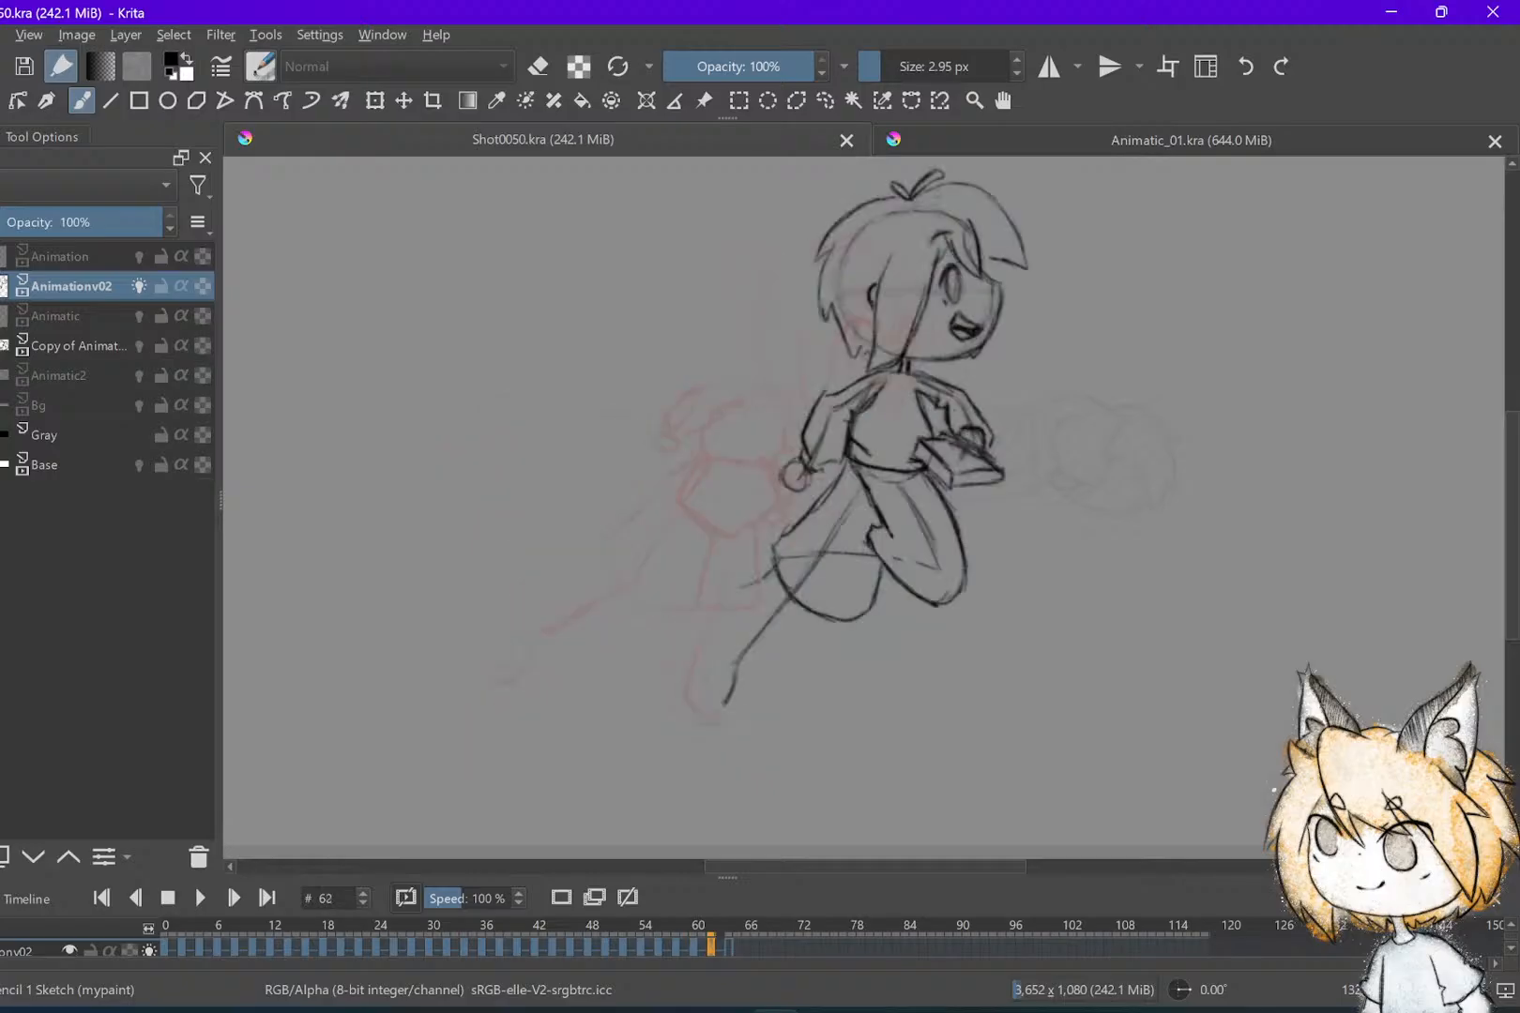
{"action": "key", "text": "Right"}
{"action": "key", "text": "Left"}
{"action": "key", "text": "Left"}
{"action": "key", "text": "Right"}
Define the bent leg's shin and trailing foot on frame 62, erasing the overlapping skirt lines
{"action": "left_click_drag", "start_coordinate": [876, 554], "coordinate": [894, 559]}
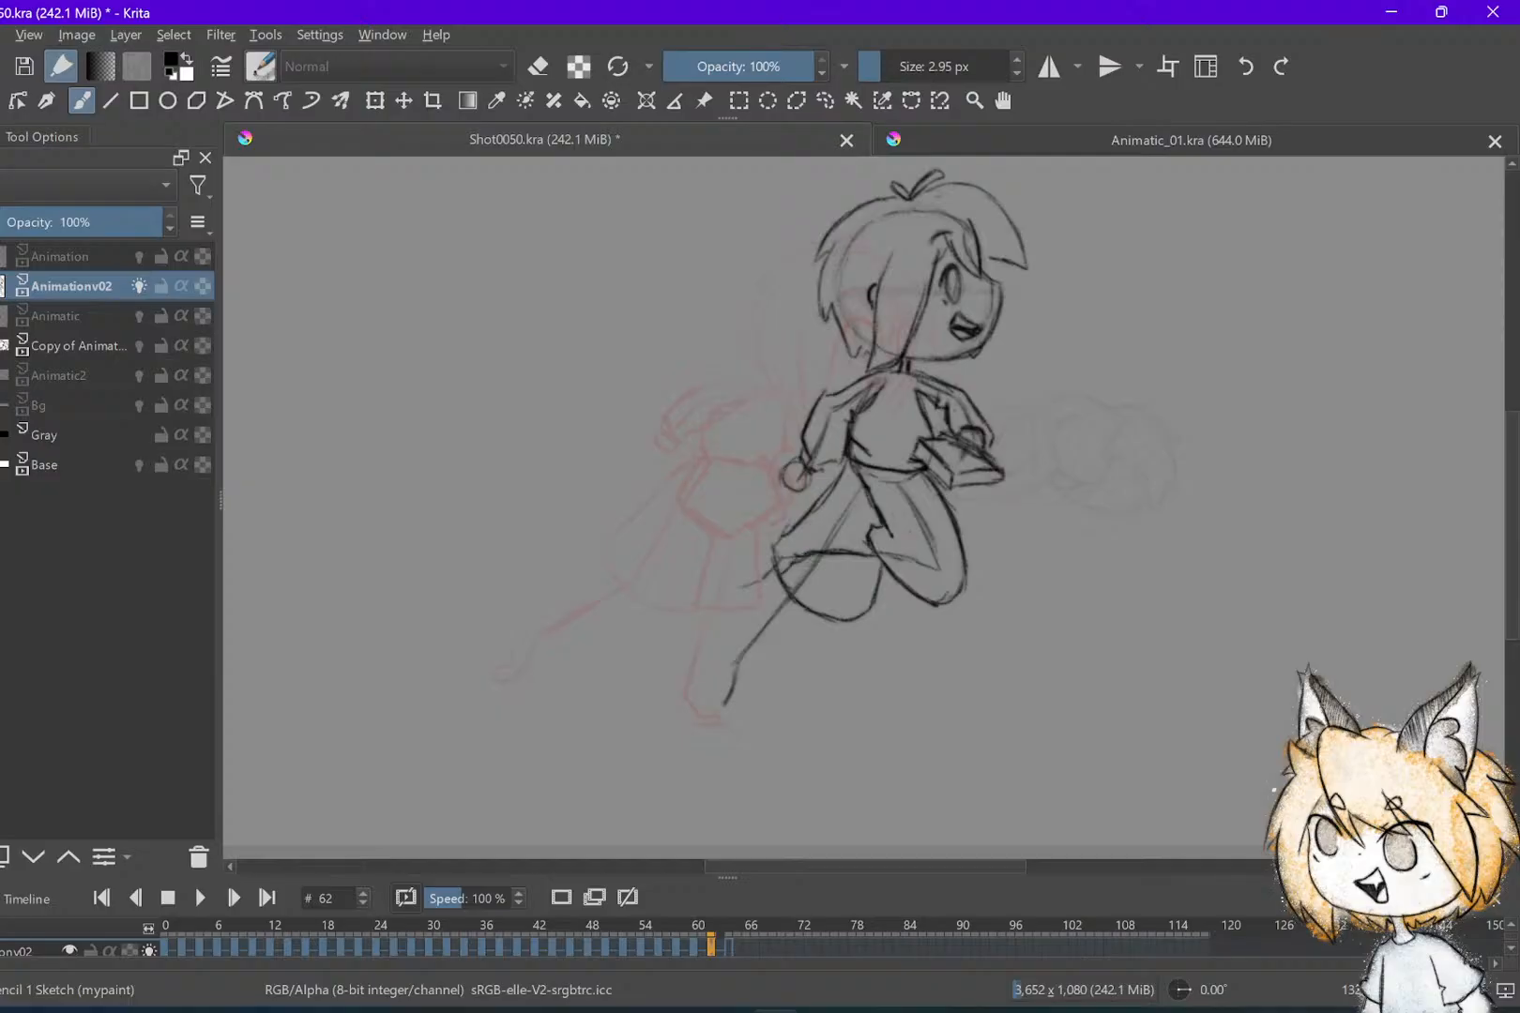
{"action": "left_click_drag", "start_coordinate": [739, 579], "coordinate": [797, 566]}
{"action": "key", "text": "e"}
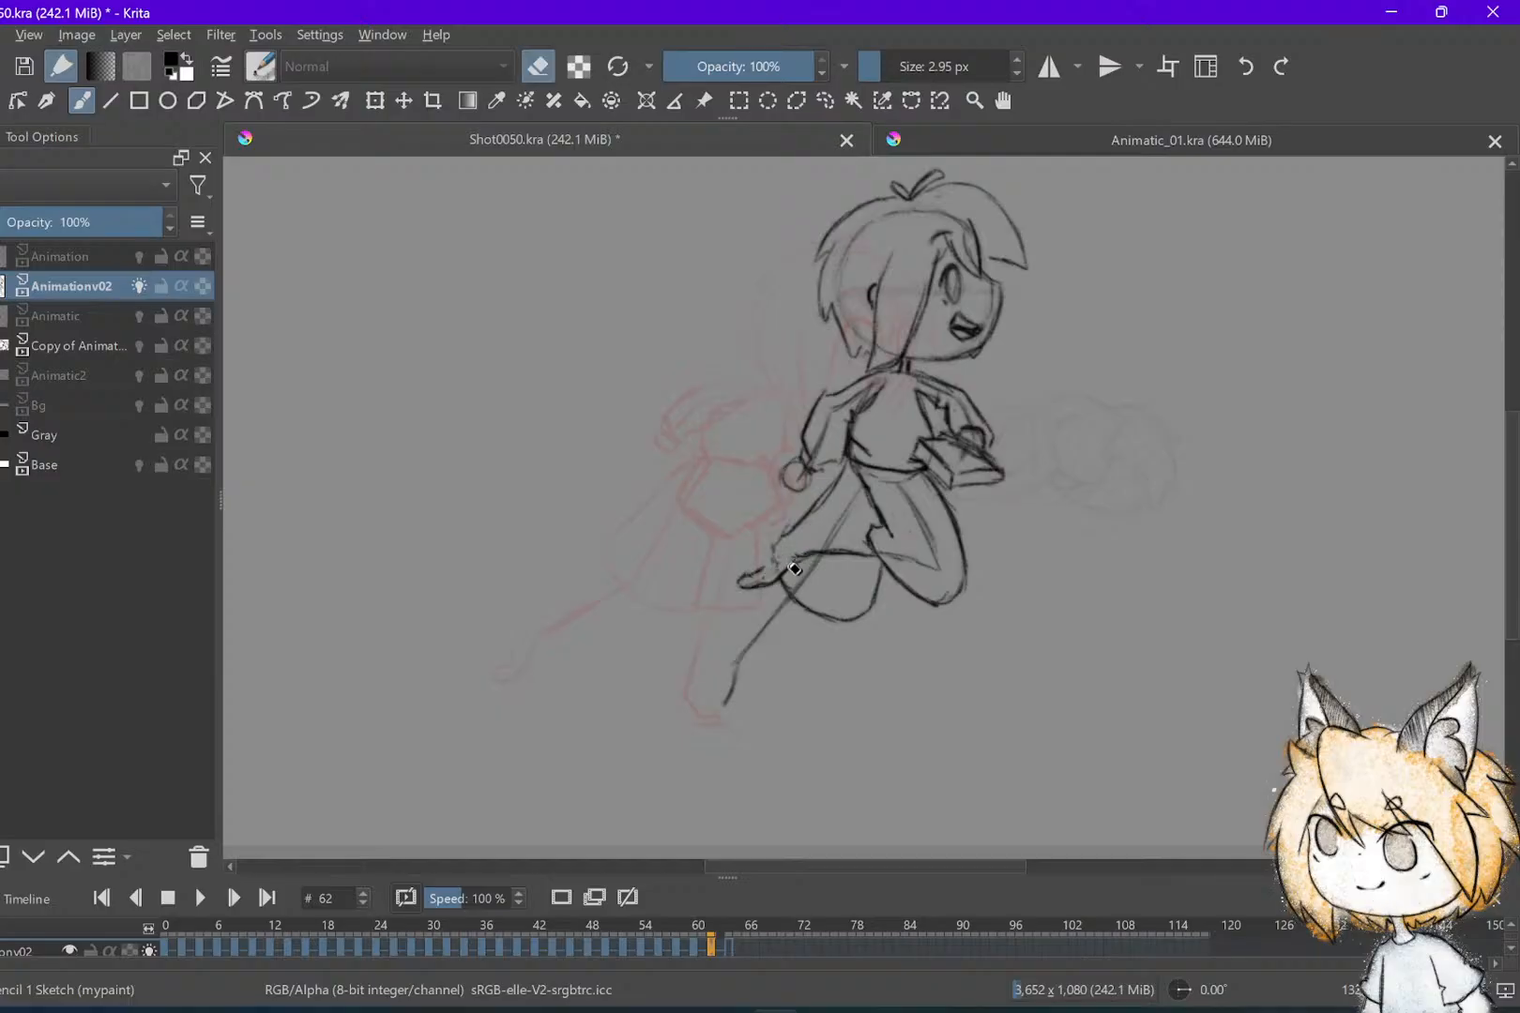
{"action": "key", "text": "e"}
Sketch the extended leg's lower part and foot on frame 62, save, and compare the pose with frame 60
{"action": "mouse_move", "coordinate": [767, 624]}
{"action": "left_mouse_down"}
{"action": "mouse_move", "coordinate": [729, 668]}
{"action": "mouse_move", "coordinate": [717, 723]}
{"action": "left_mouse_up"}
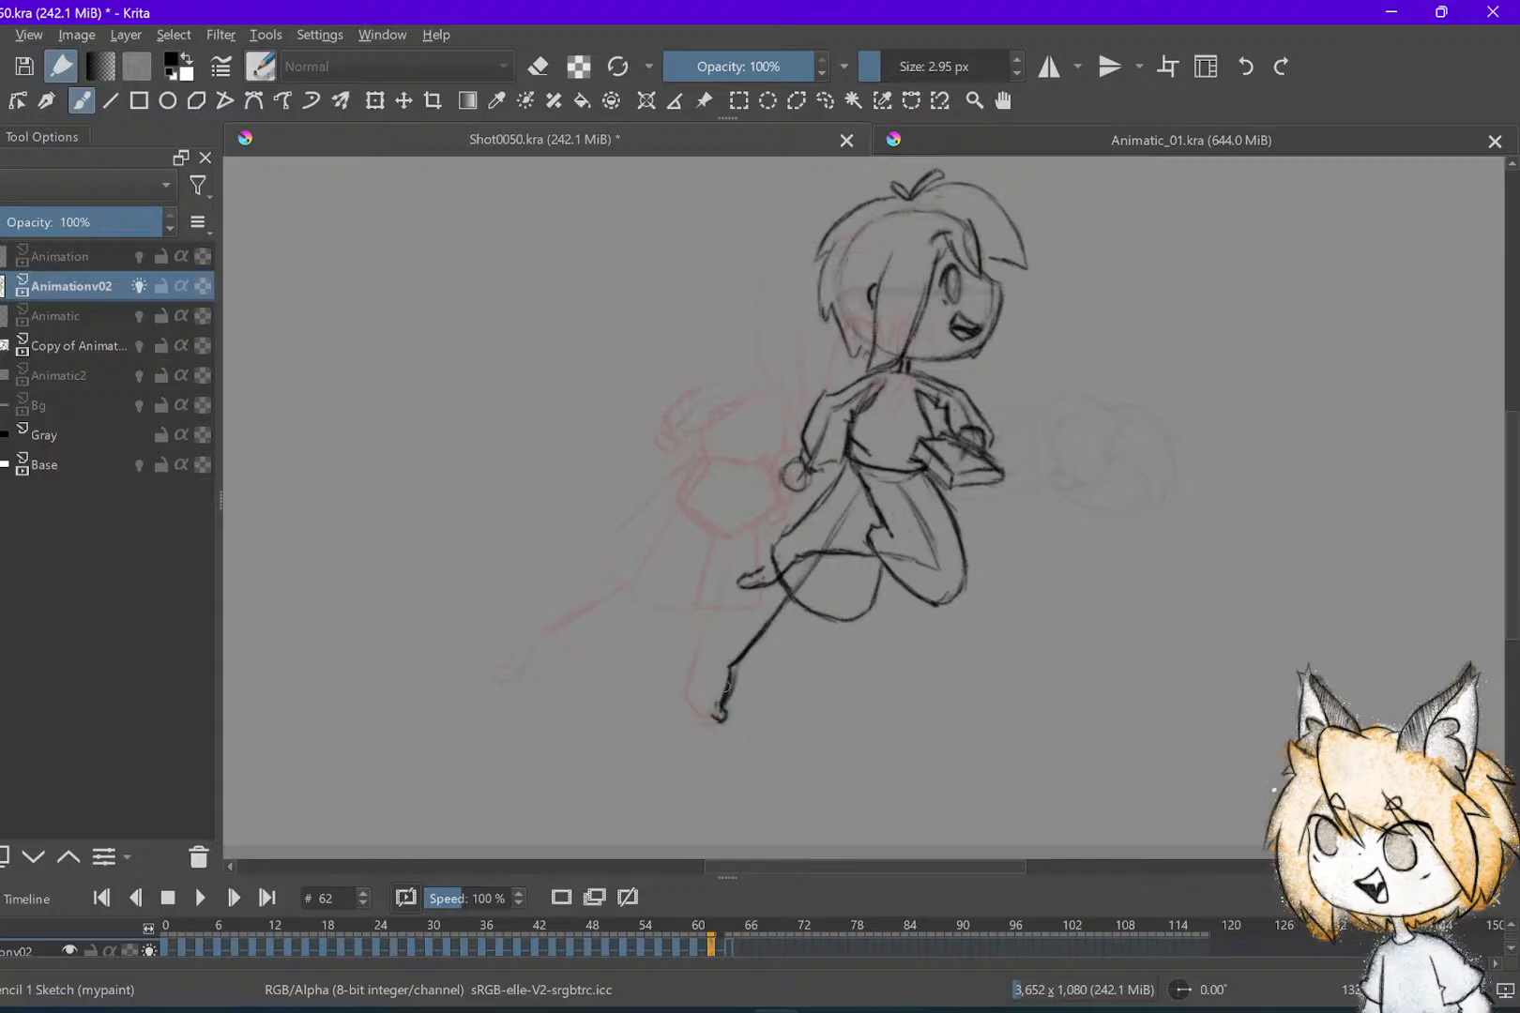
{"action": "key", "text": "e"}
{"action": "key", "text": "."}
{"action": "key", "text": "ctrl+s"}
{"action": "key", "text": "minus"}
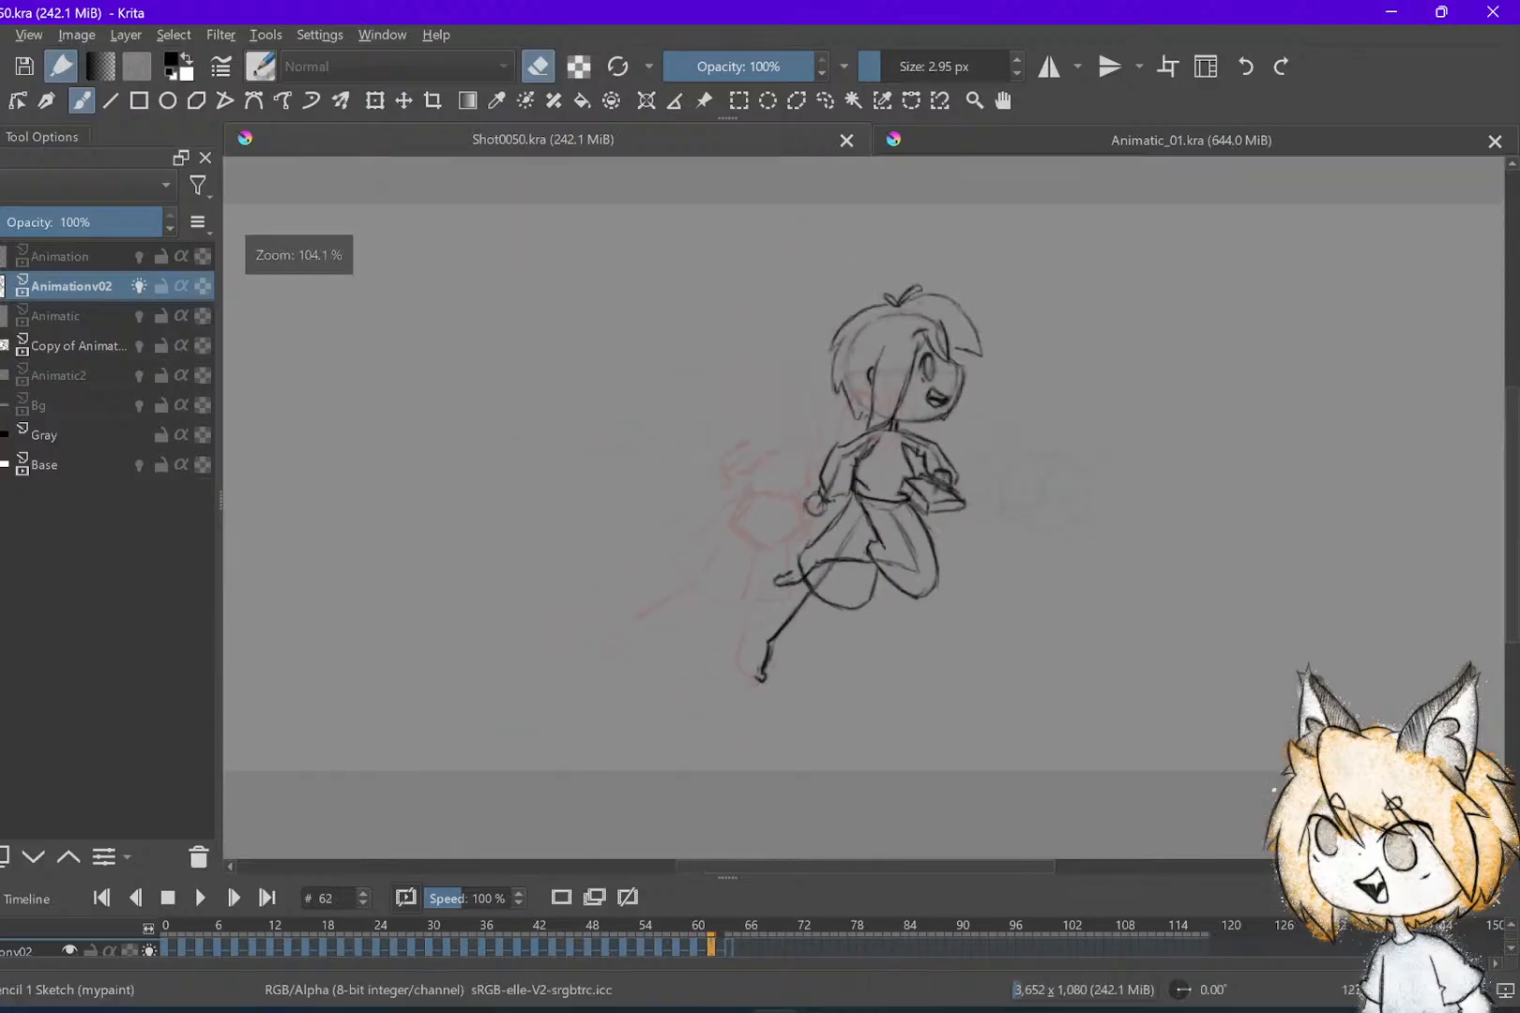
{"action": "key", "text": "."}
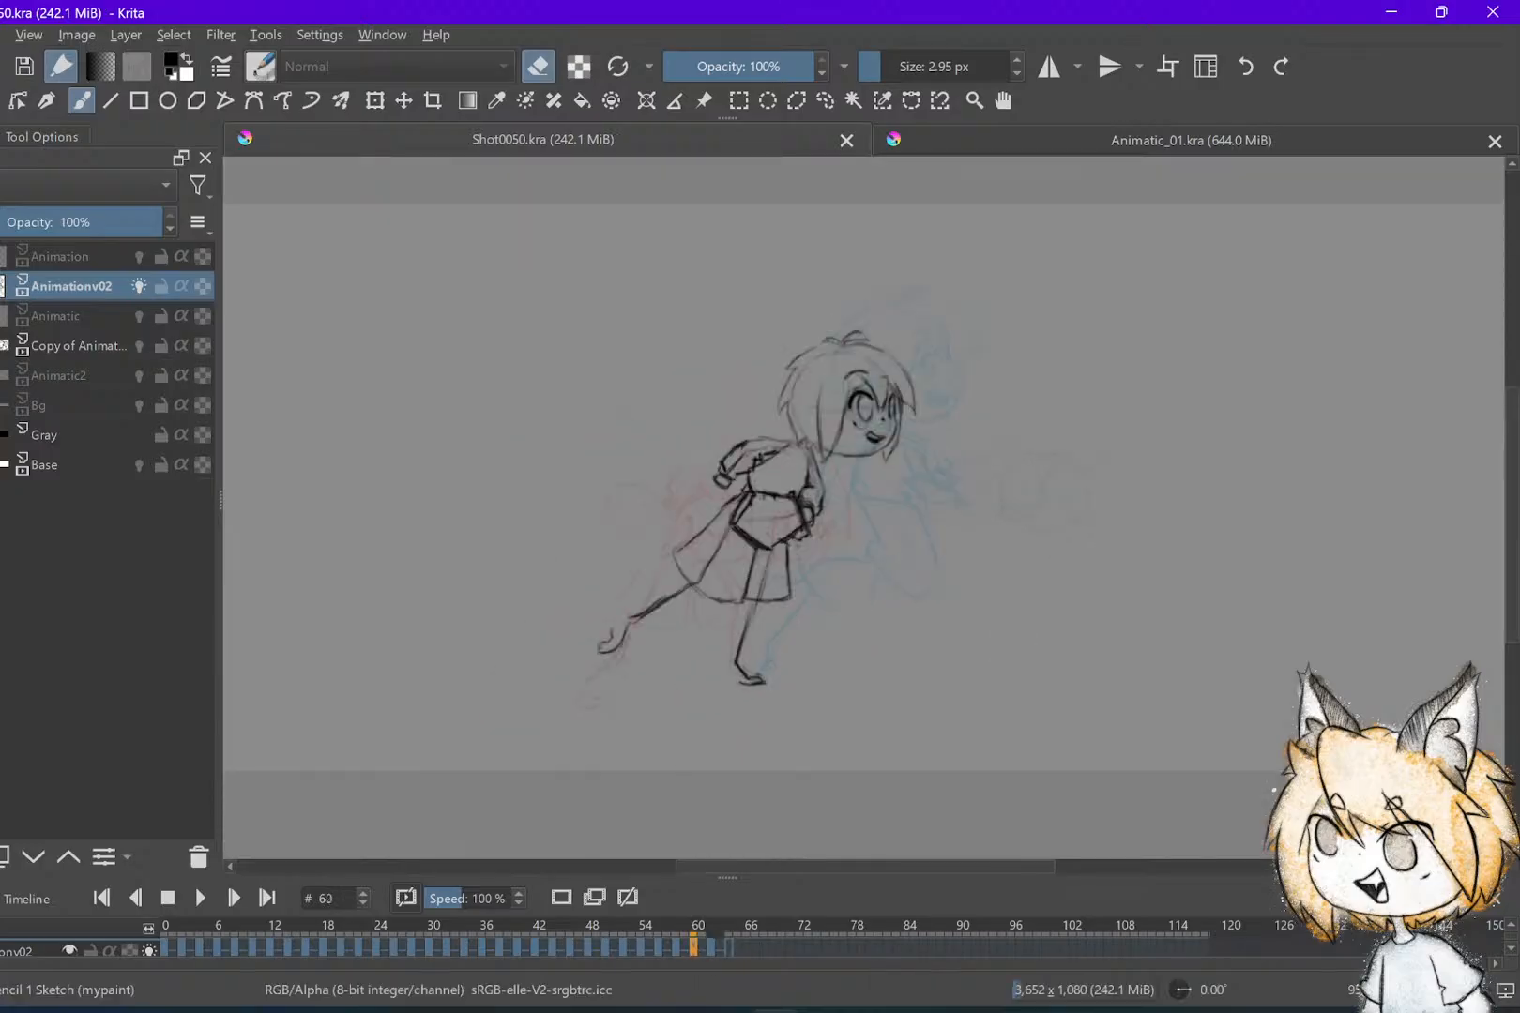
Flip between frames 60 and 62 at different zoom levels to compare the running pose with the leap
{"action": "key", "text": "."}
{"action": "key", "text": "minus"}
{"action": "key", "text": "minus"}
{"action": "key", "text": "."}
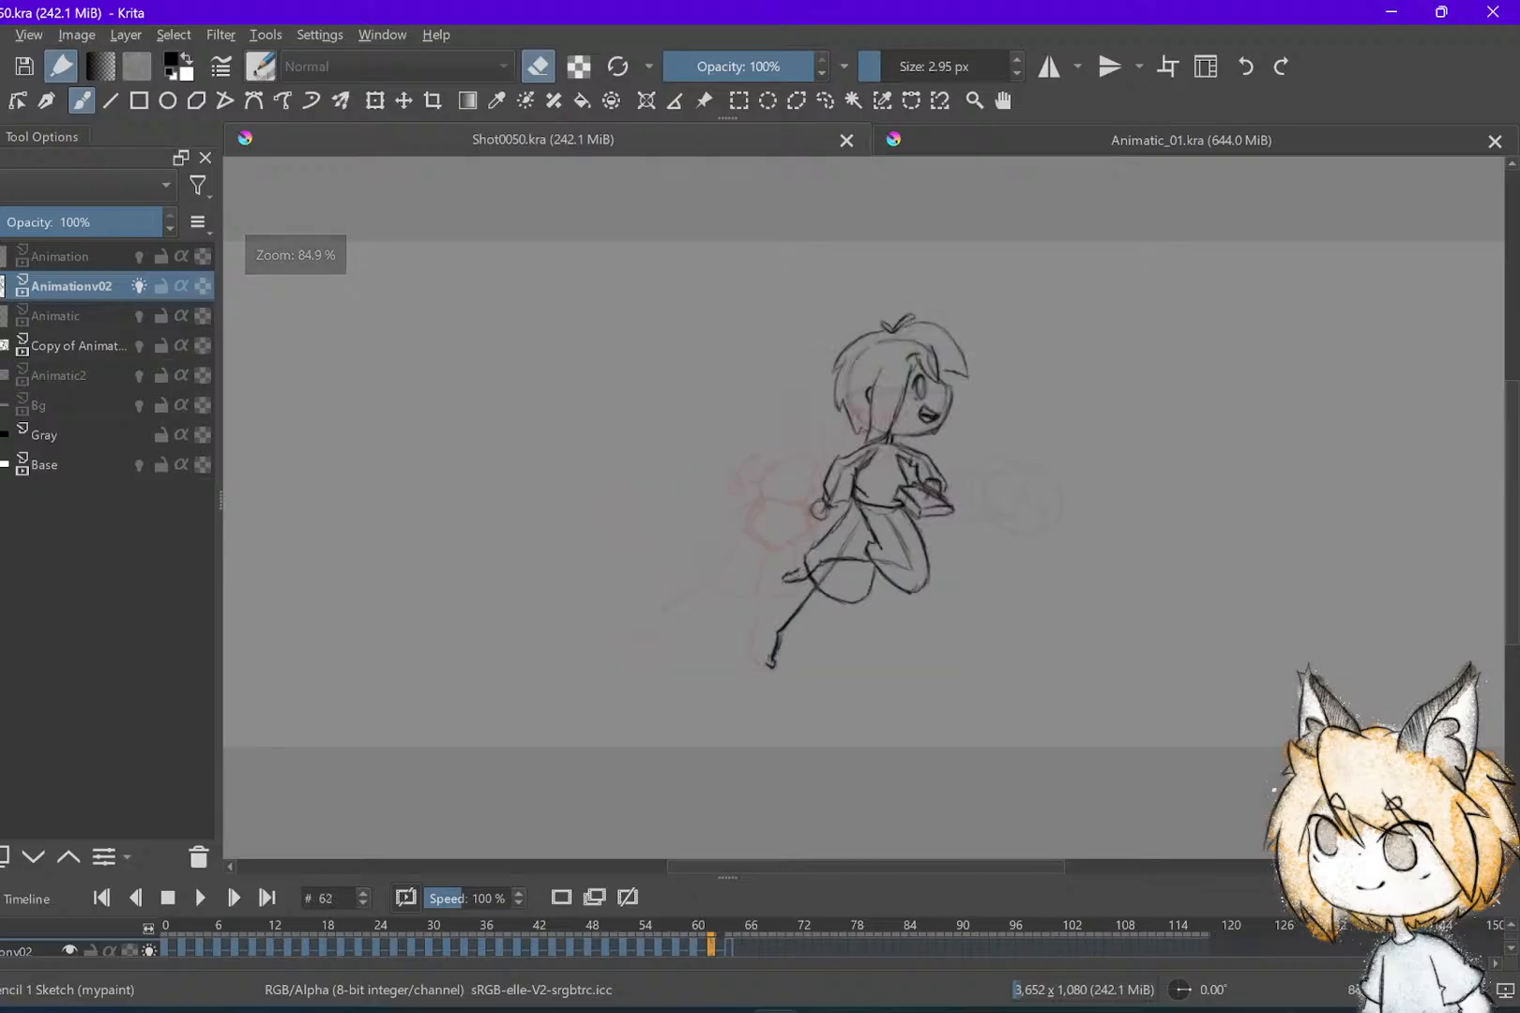
{"action": "key", "text": "plus"}
{"action": "key", "text": "plus"}
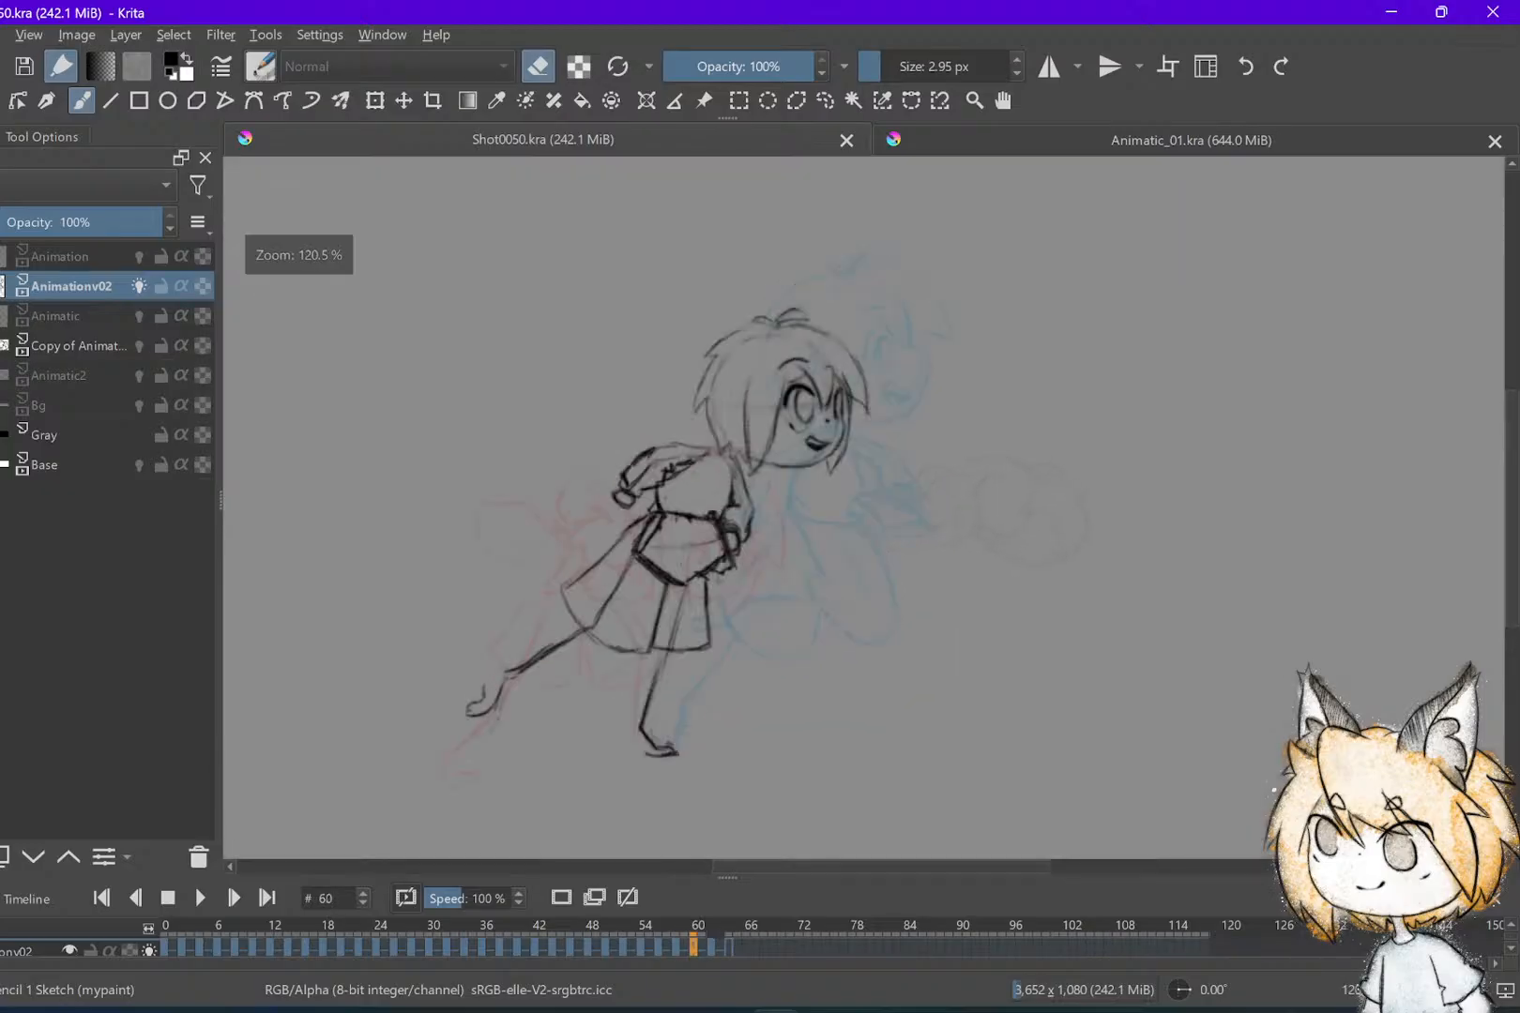
{"action": "key", "text": "."}
{"action": "key", "text": "."}
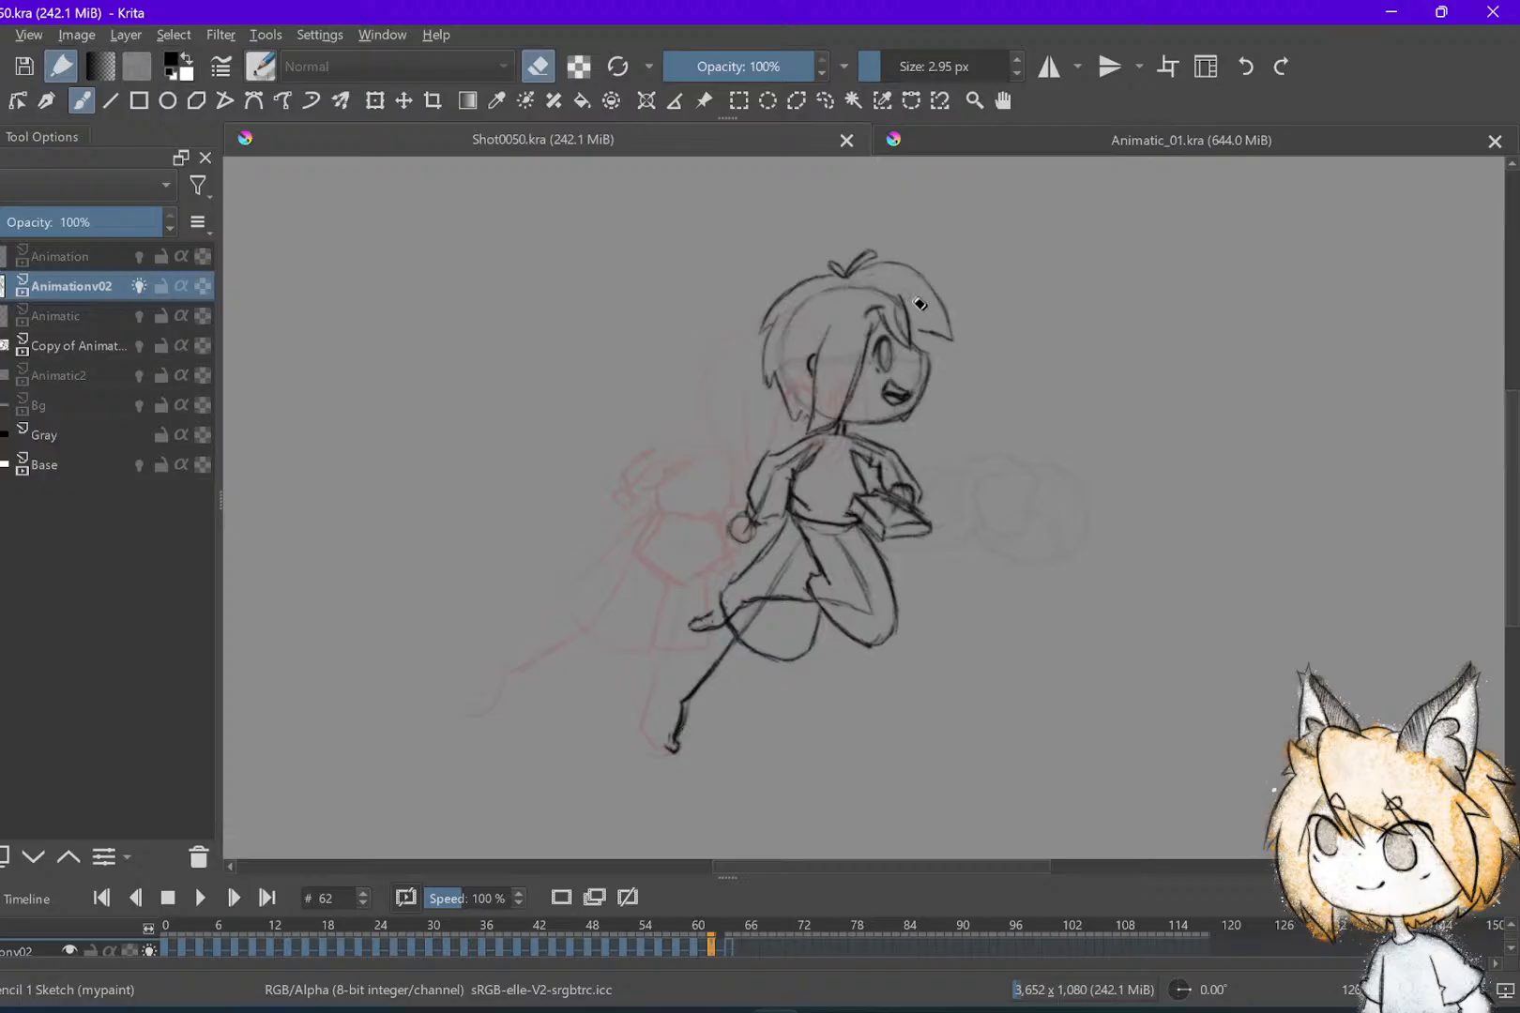
Step back through the earlier drawings and play the shot from the first frame to review the whole motion
{"action": "scroll", "coordinate": [976, 525], "scroll_direction": "down", "scroll_amount": 3}
{"action": "key", "text": "comma"}
{"action": "key", "text": "comma"}
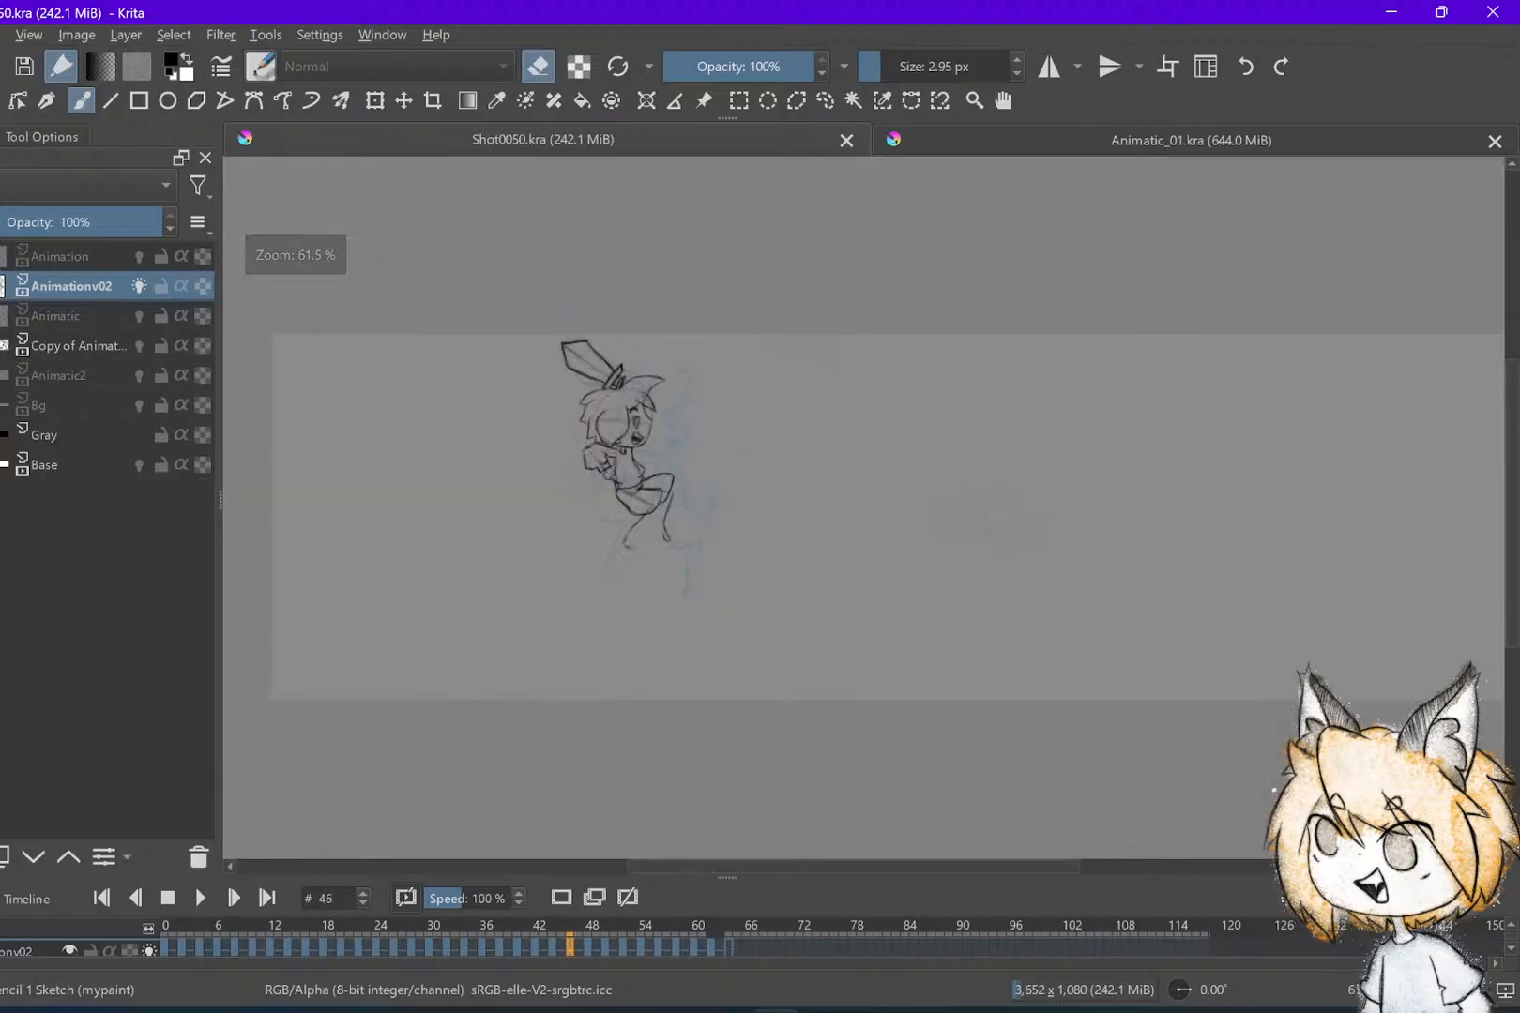
{"action": "key", "text": "Home"}
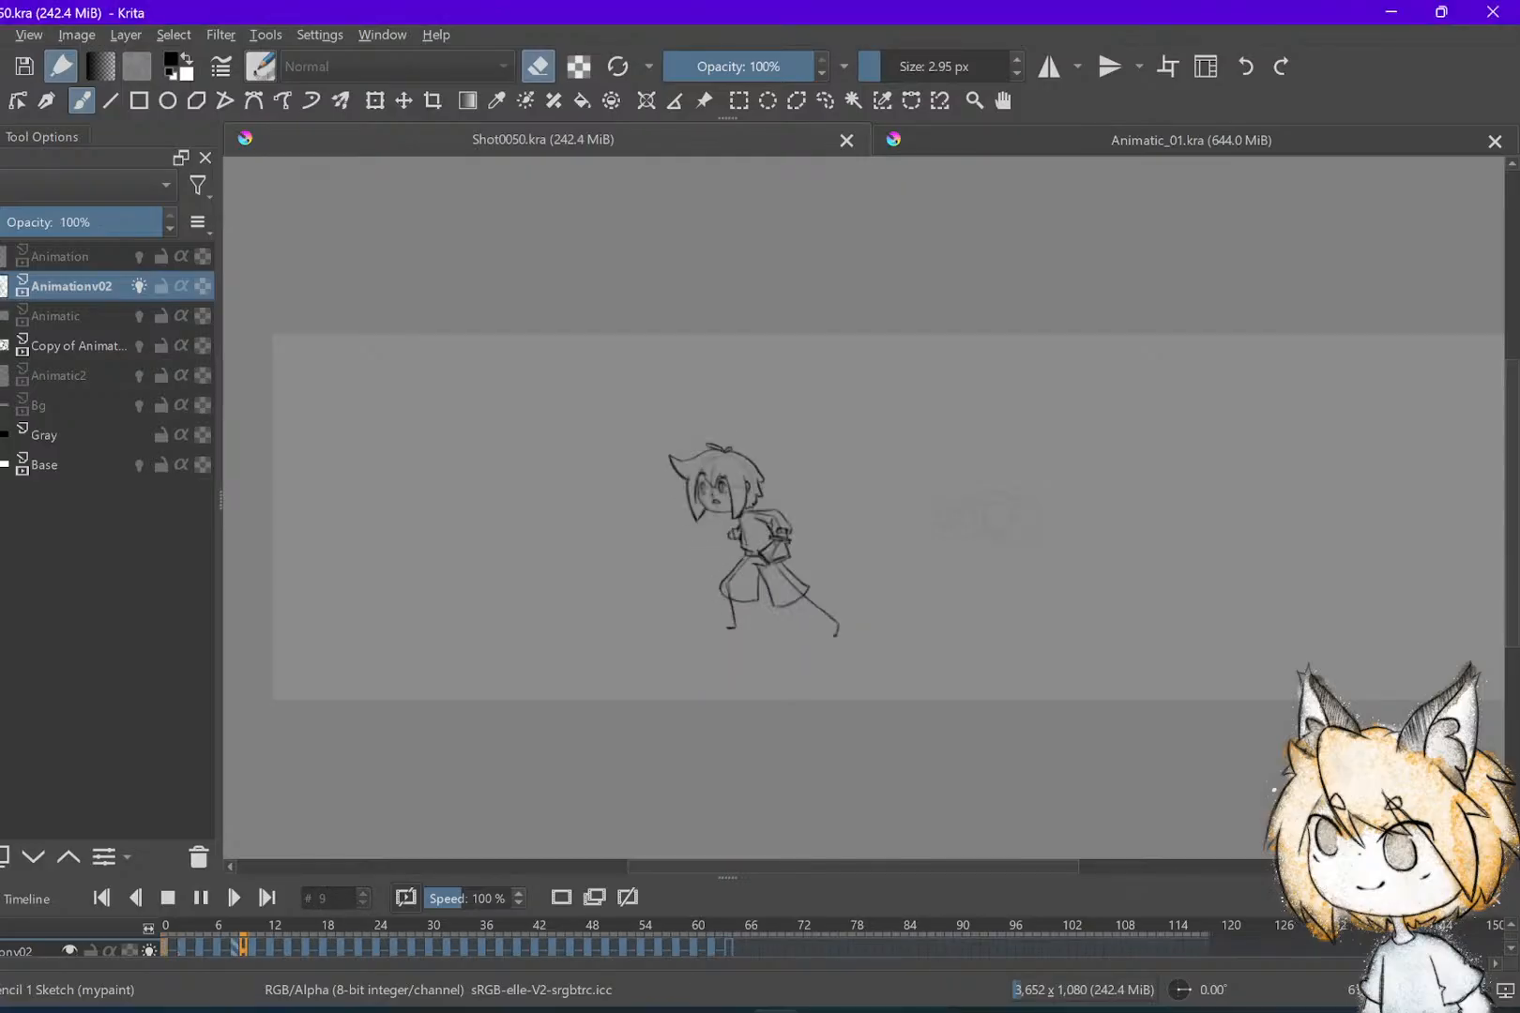
{"action": "scroll", "coordinate": [863, 507], "scroll_direction": "up", "scroll_amount": 1}
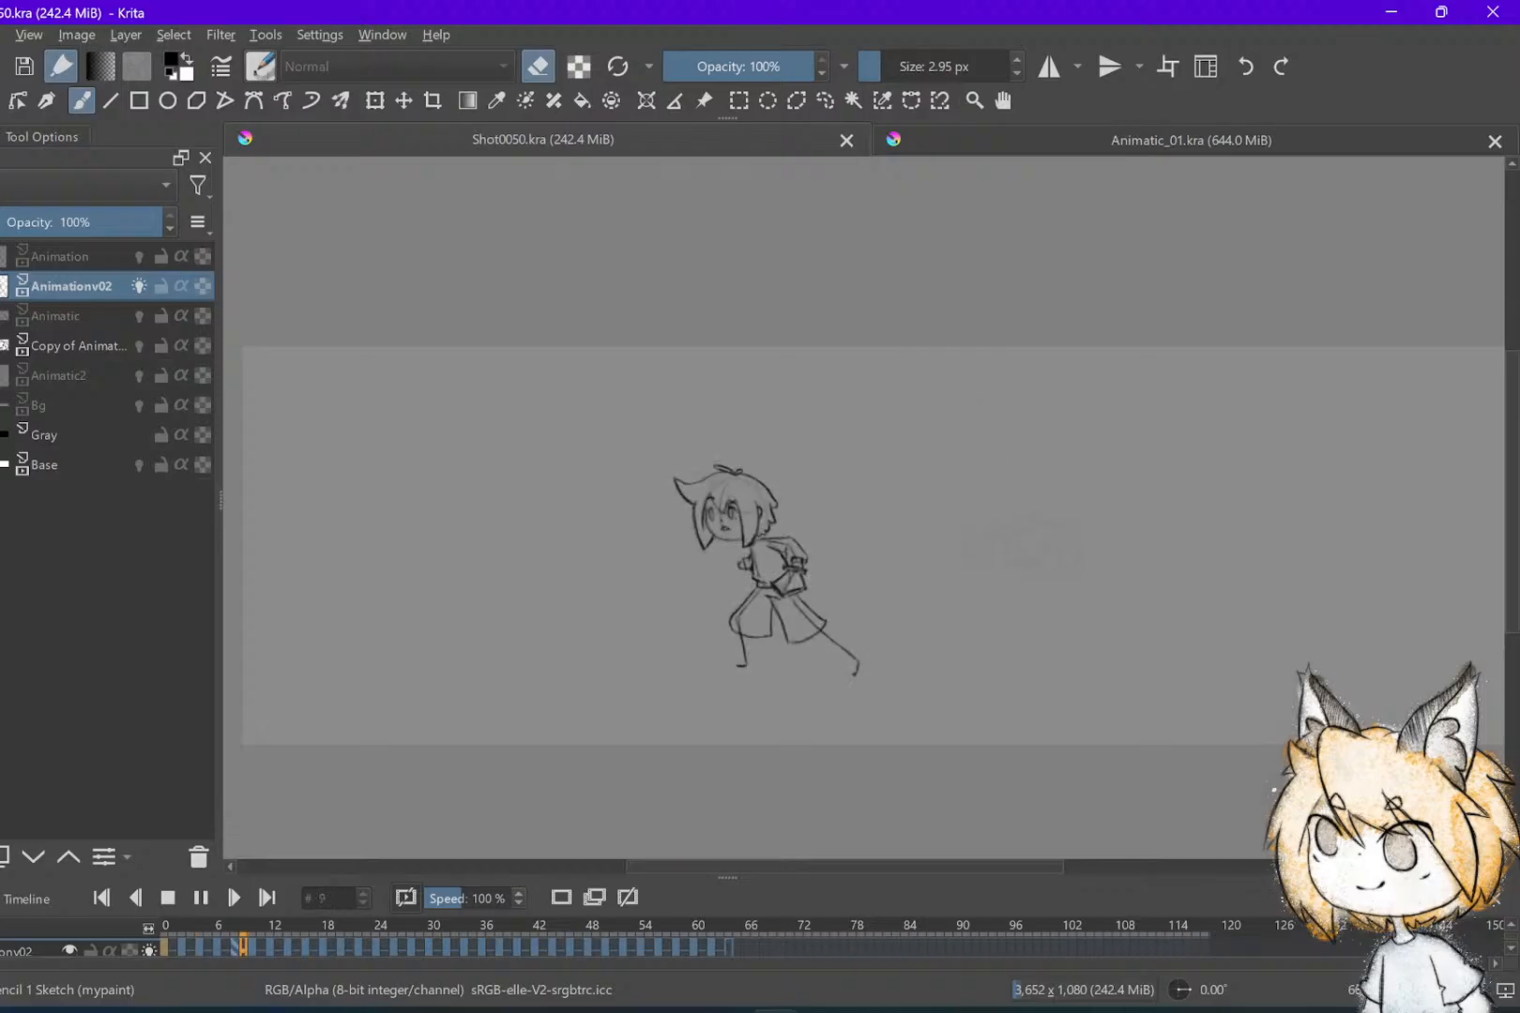
{"action": "key", "text": "space"}
{"action": "key", "text": "space"}
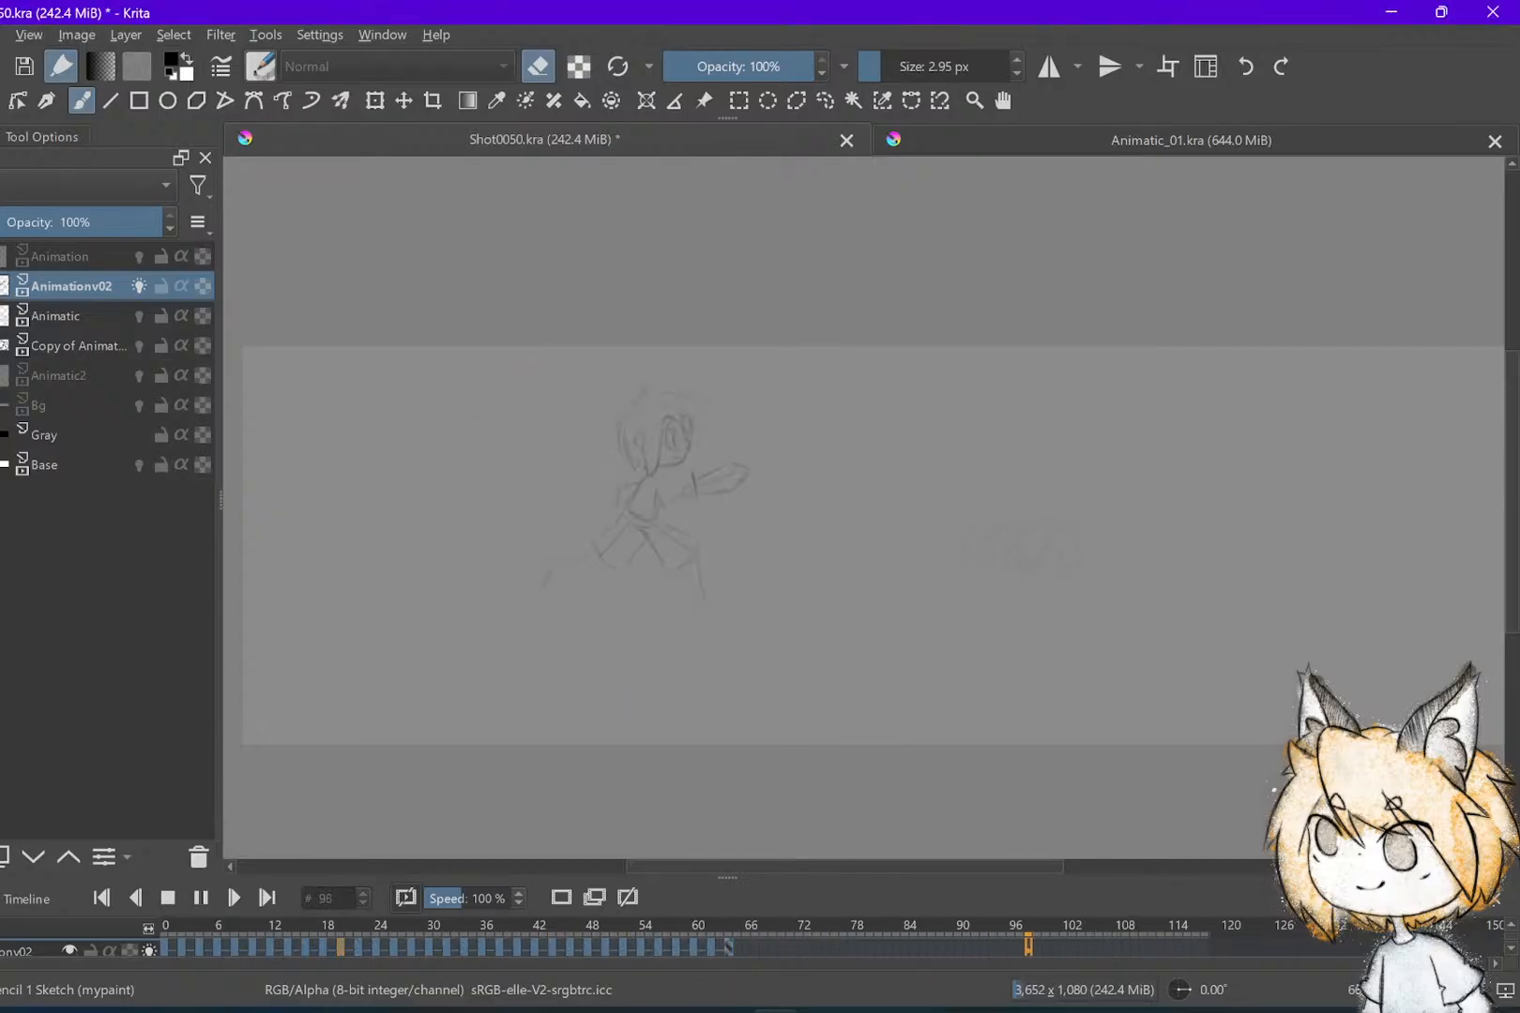
{"action": "key", "text": "space"}
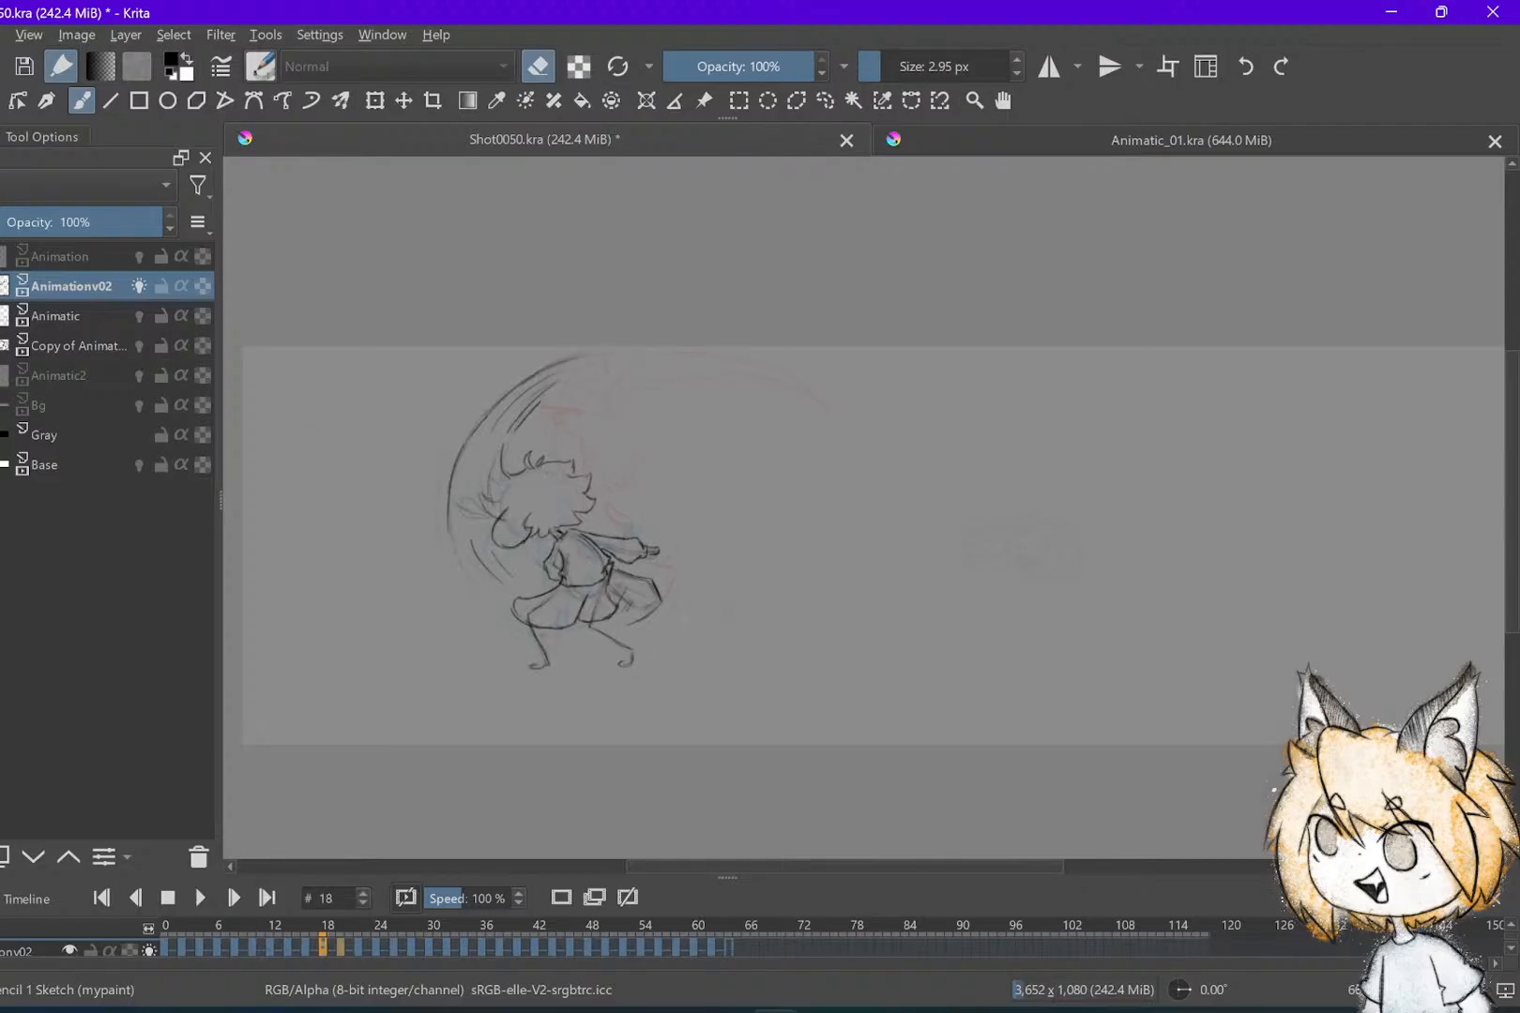
{"action": "key", "text": "space"}
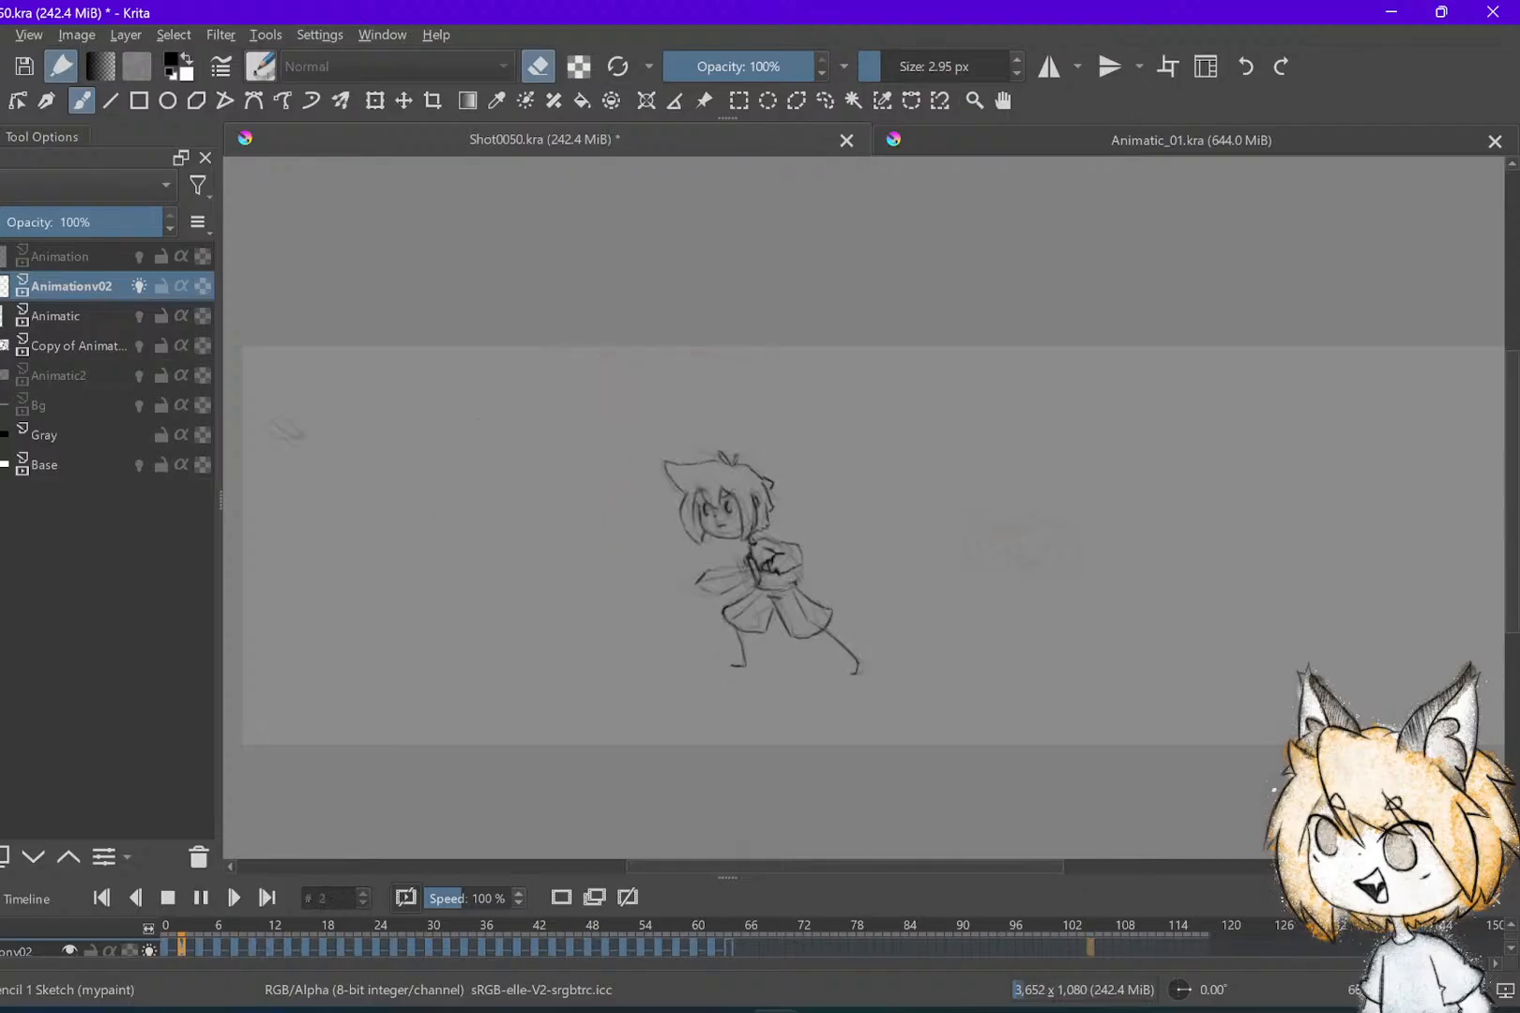